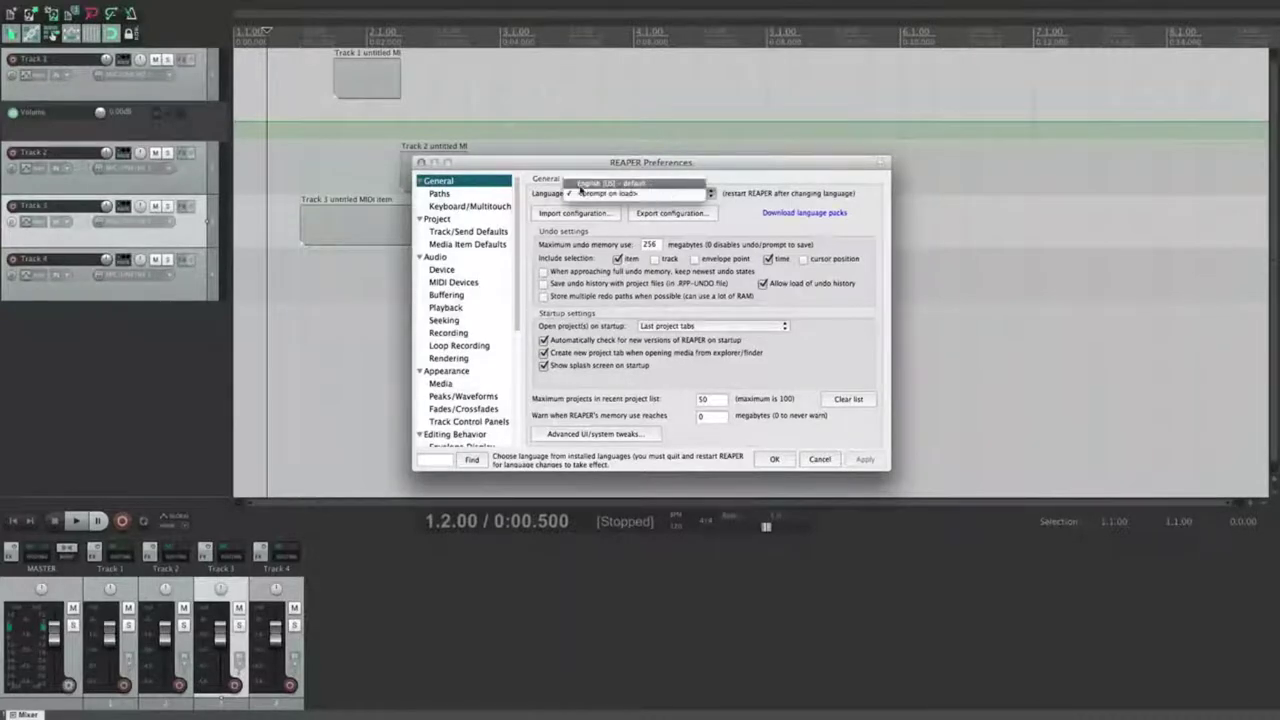
Step: Keep the language on <prompt on load>, select Track 4, and nudge Preferences back into place
{"action": "left_click", "coordinate": [744, 192]}
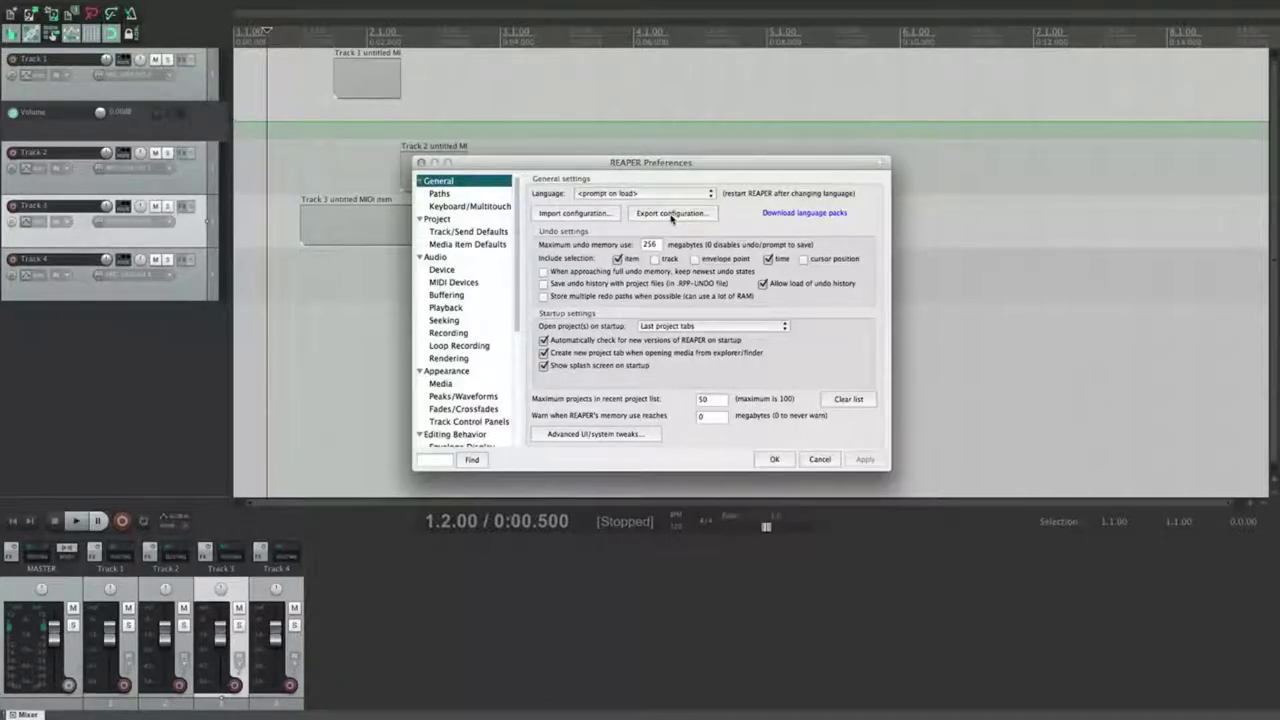
{"action": "left_click", "coordinate": [334, 285]}
{"action": "left_click_drag", "start_coordinate": [686, 163], "coordinate": [676, 165]}
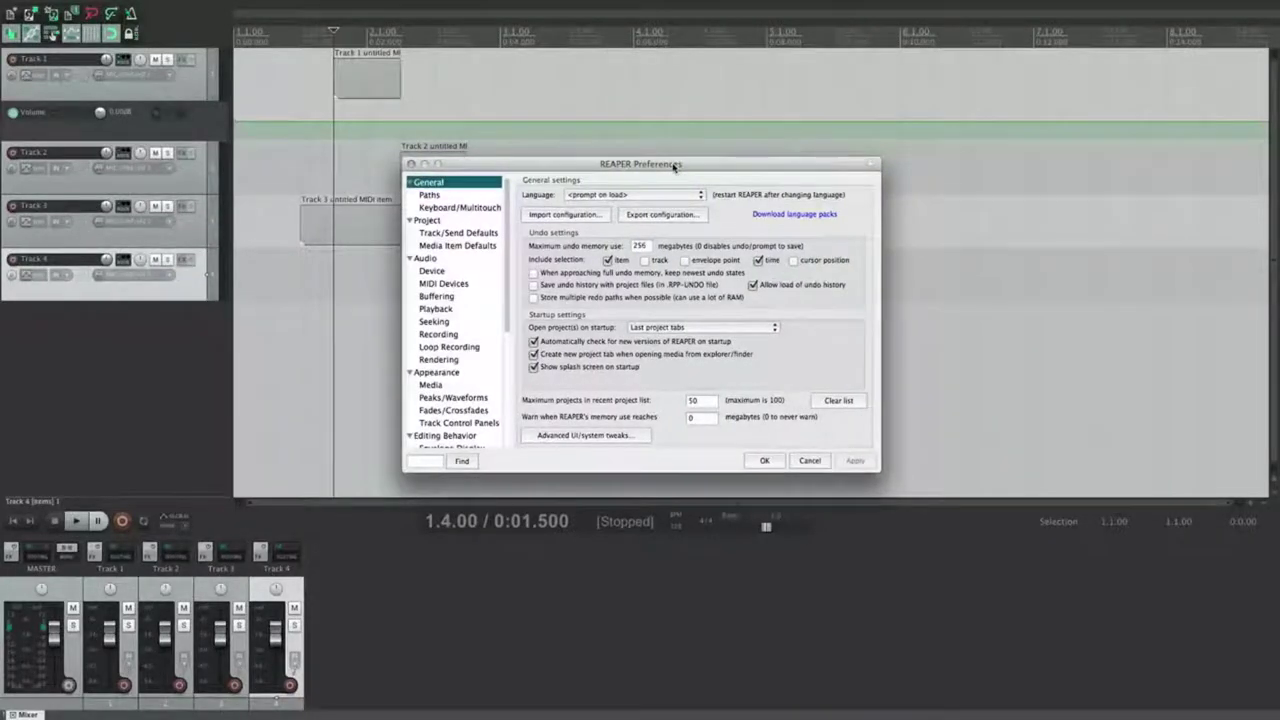
Step: Open Export configuration and inspect the Configuration category's files, such as reapack.ini
{"action": "left_click", "coordinate": [648, 217]}
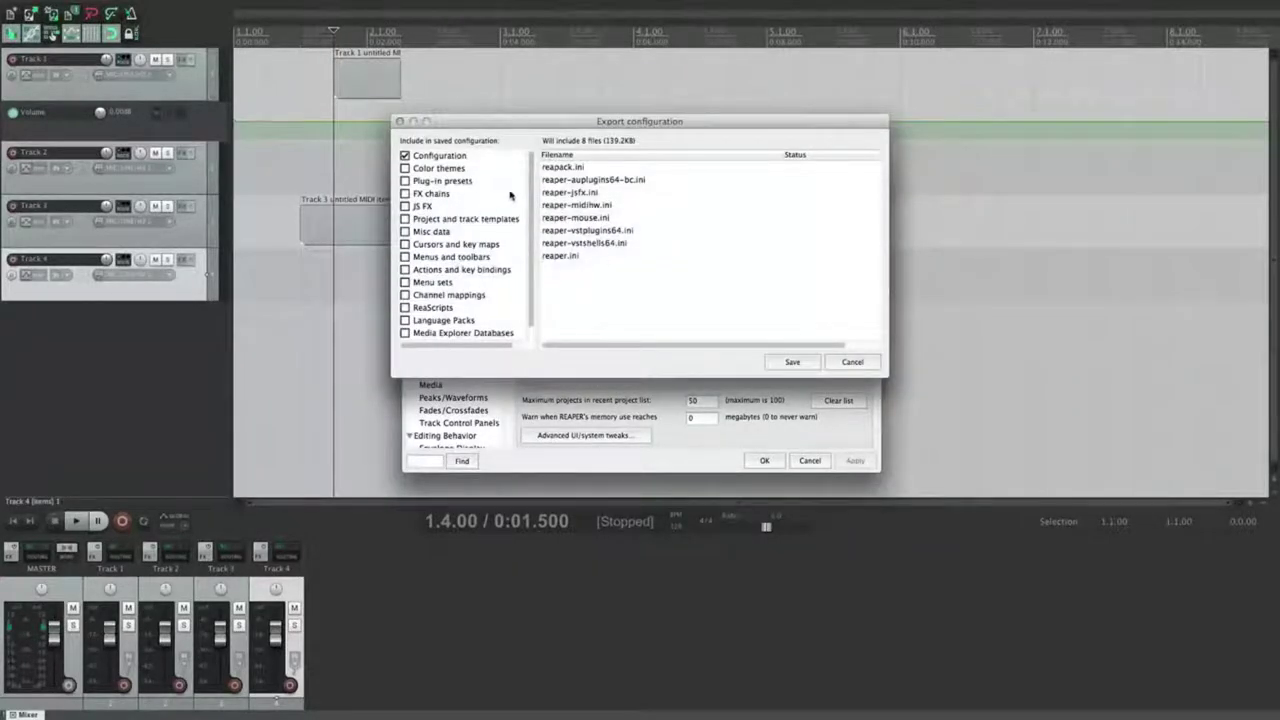
{"action": "mouse_move", "coordinate": [530, 190]}
{"action": "left_mouse_down"}
{"action": "mouse_move", "coordinate": [529, 251]}
{"action": "mouse_move", "coordinate": [531, 182]}
{"action": "left_mouse_up"}
{"action": "left_click", "coordinate": [438, 157]}
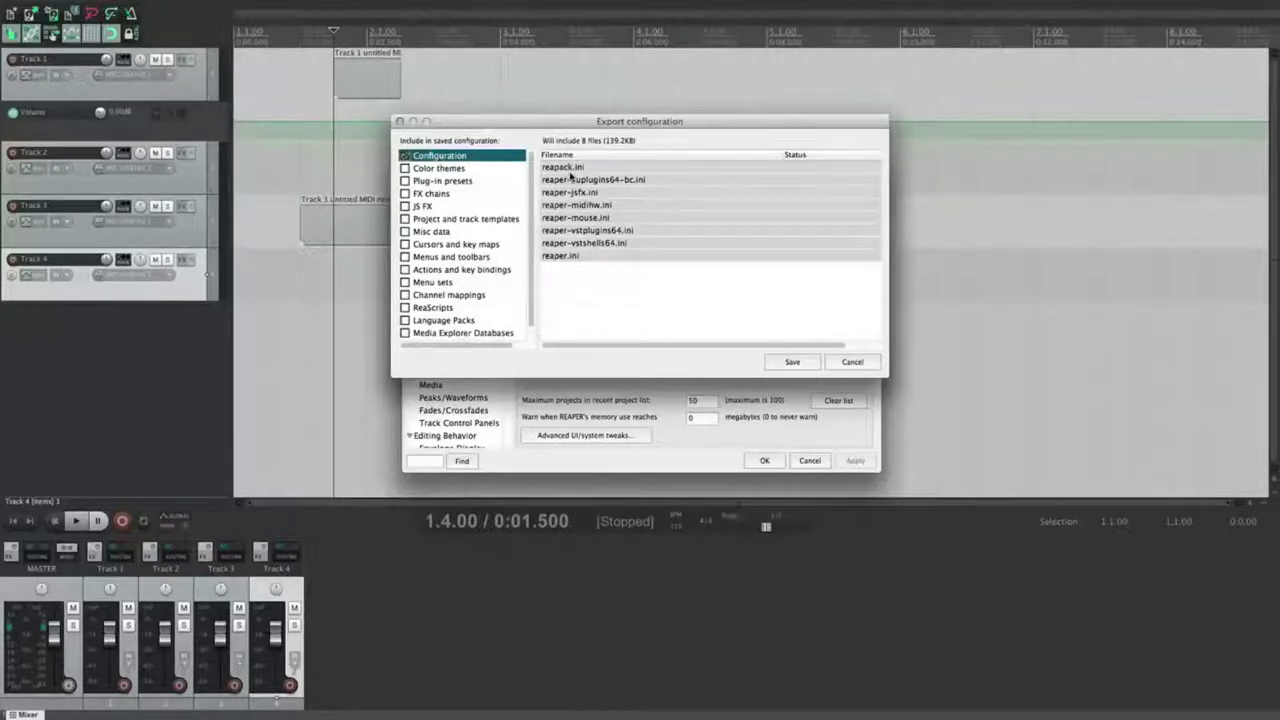
{"action": "left_click", "coordinate": [574, 281]}
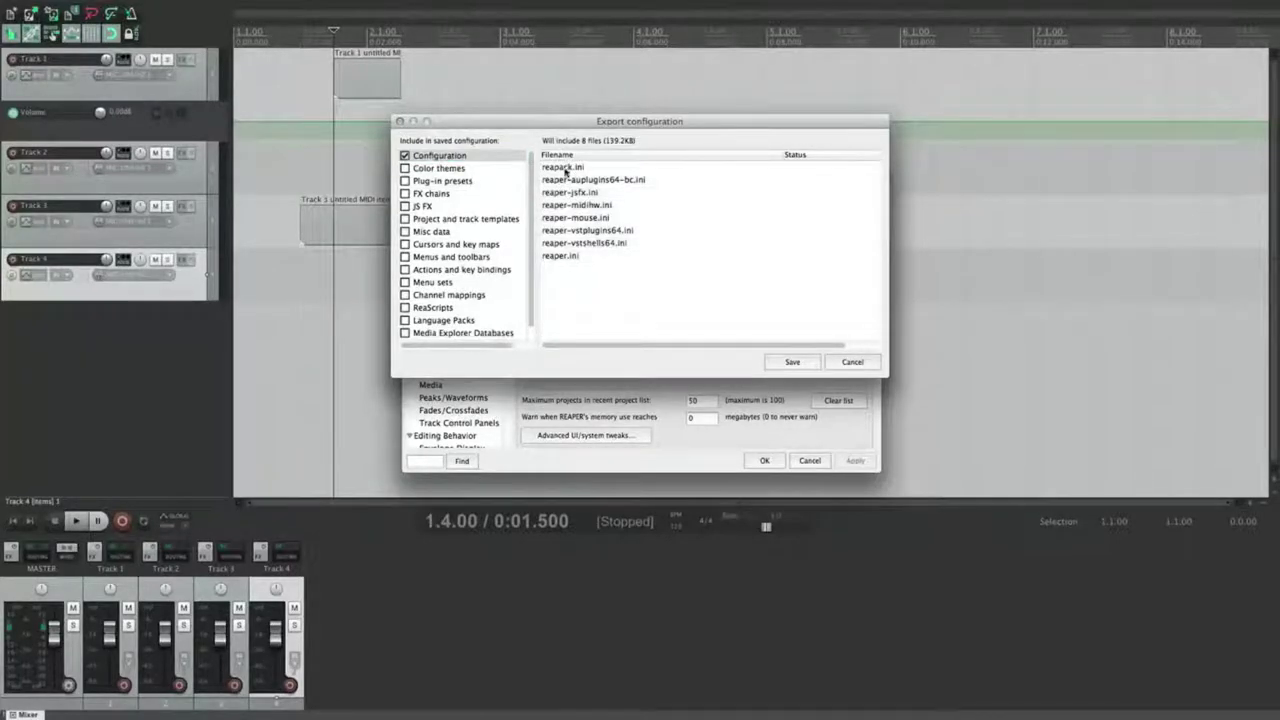
{"action": "left_click", "coordinate": [565, 169]}
{"action": "left_click", "coordinate": [577, 283]}
{"action": "left_click", "coordinate": [55, 7]}
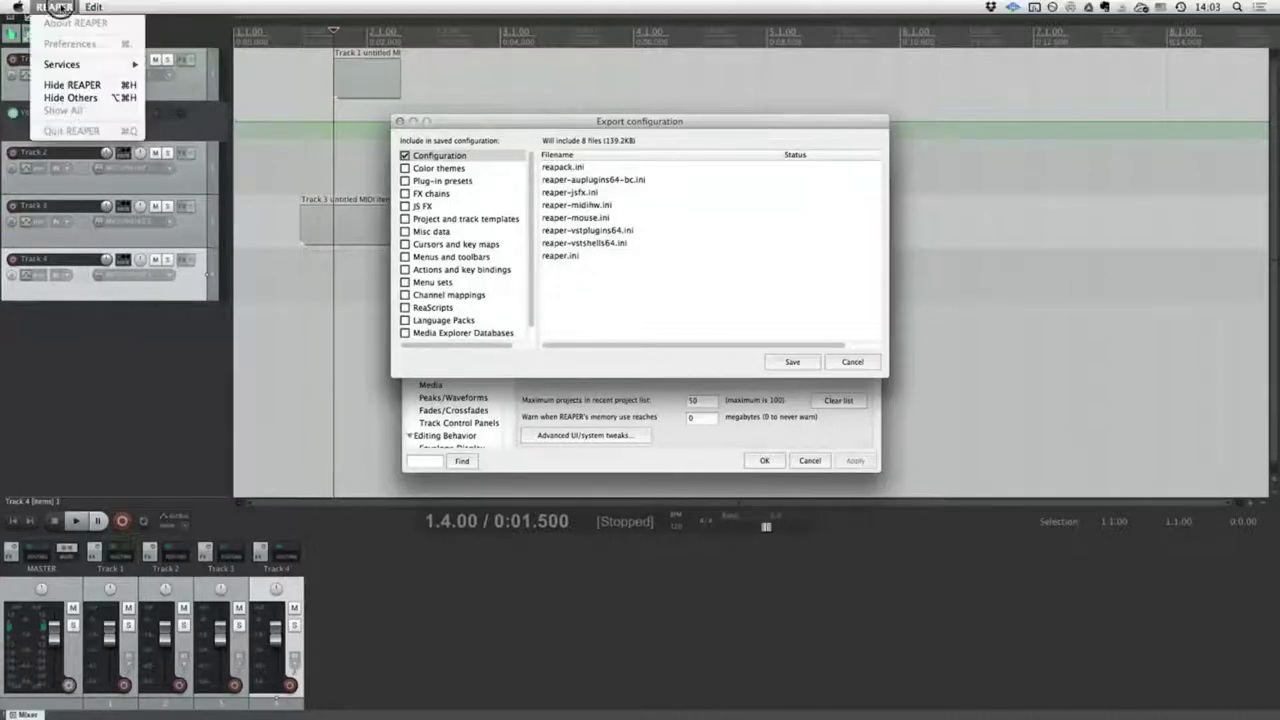
{"action": "left_click", "coordinate": [684, 326]}
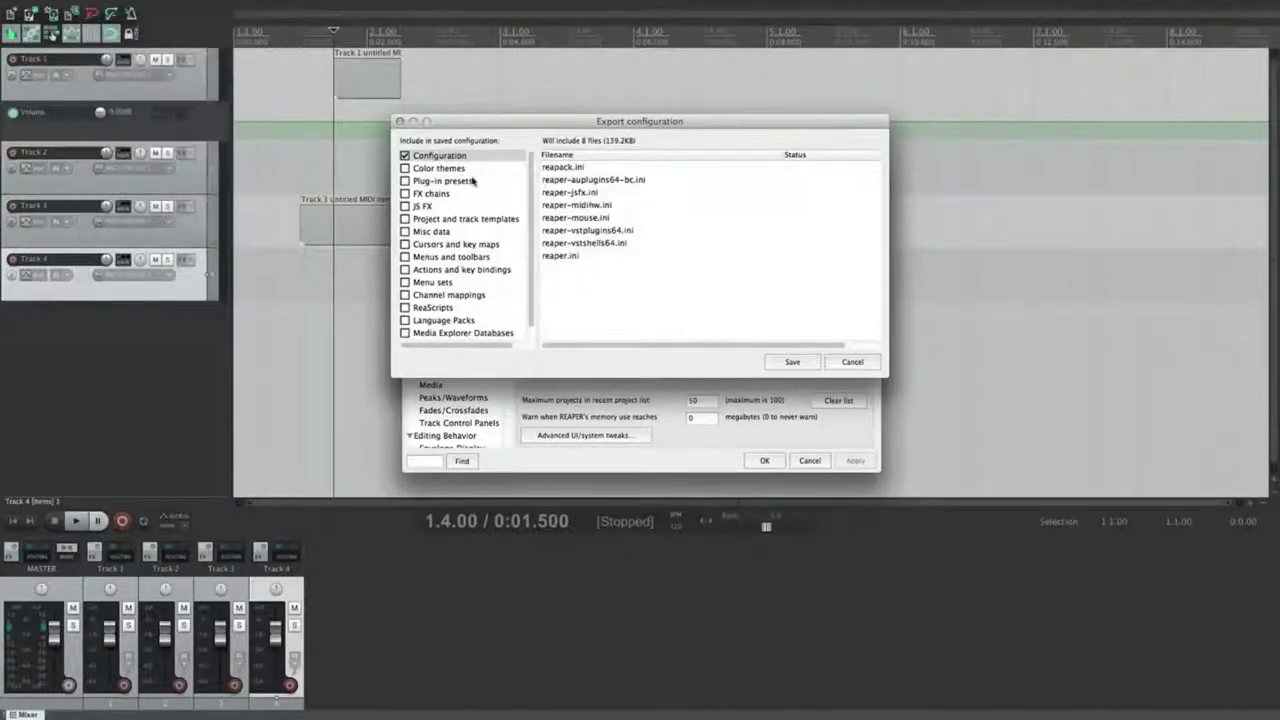
Step: Include color themes, plug-in presets, FX chains, JS FX, and project and track templates in the export
{"action": "left_click", "coordinate": [440, 168]}
{"action": "left_click", "coordinate": [405, 168]}
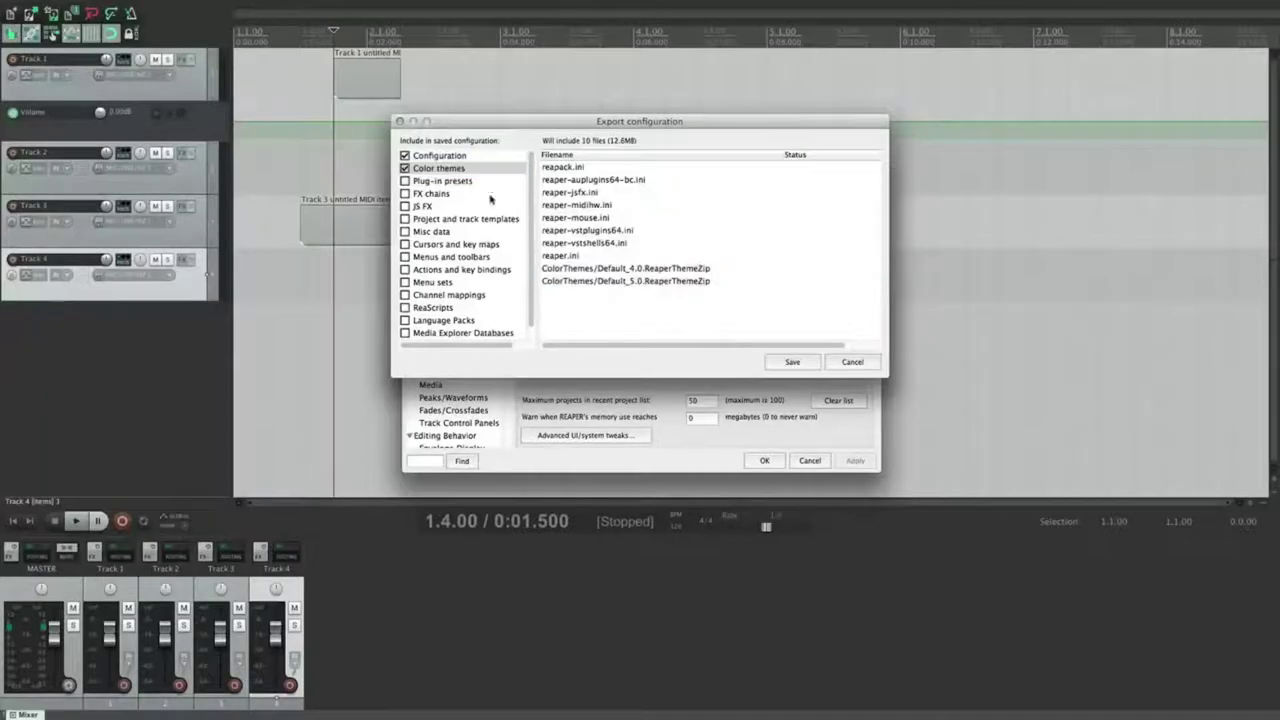
{"action": "left_click", "coordinate": [405, 181]}
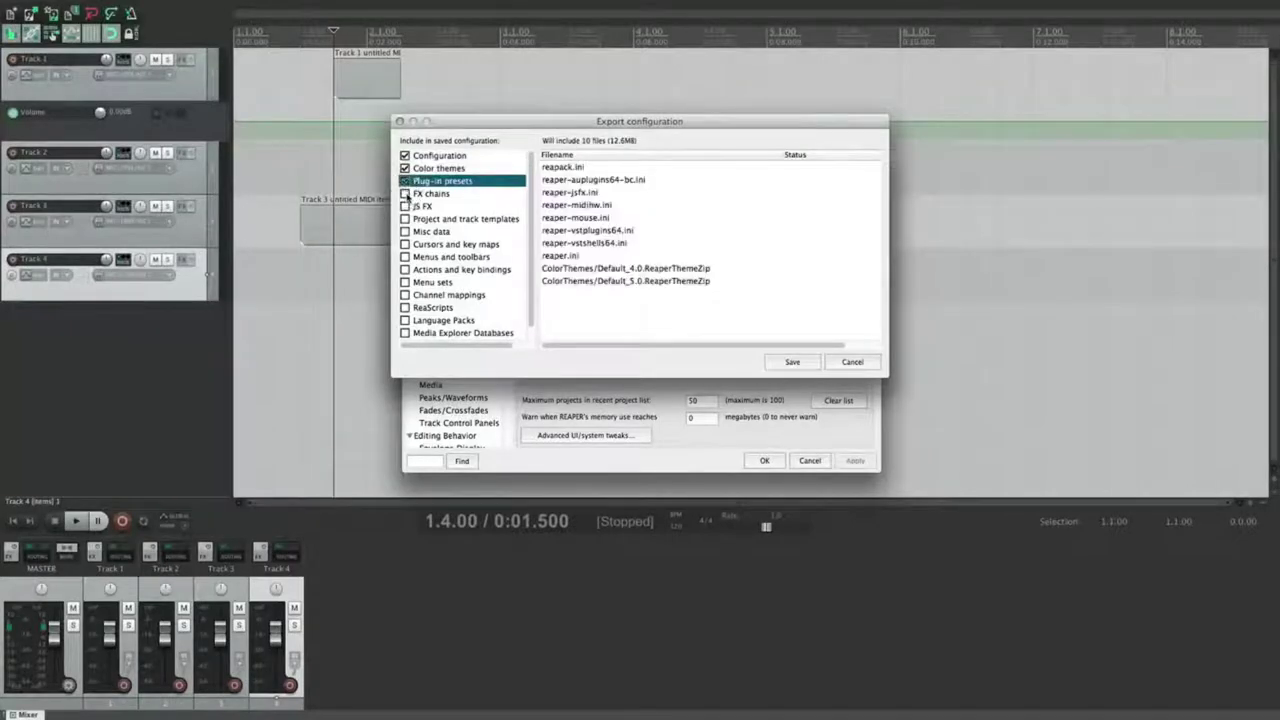
{"action": "left_click", "coordinate": [430, 195]}
{"action": "left_click", "coordinate": [405, 206]}
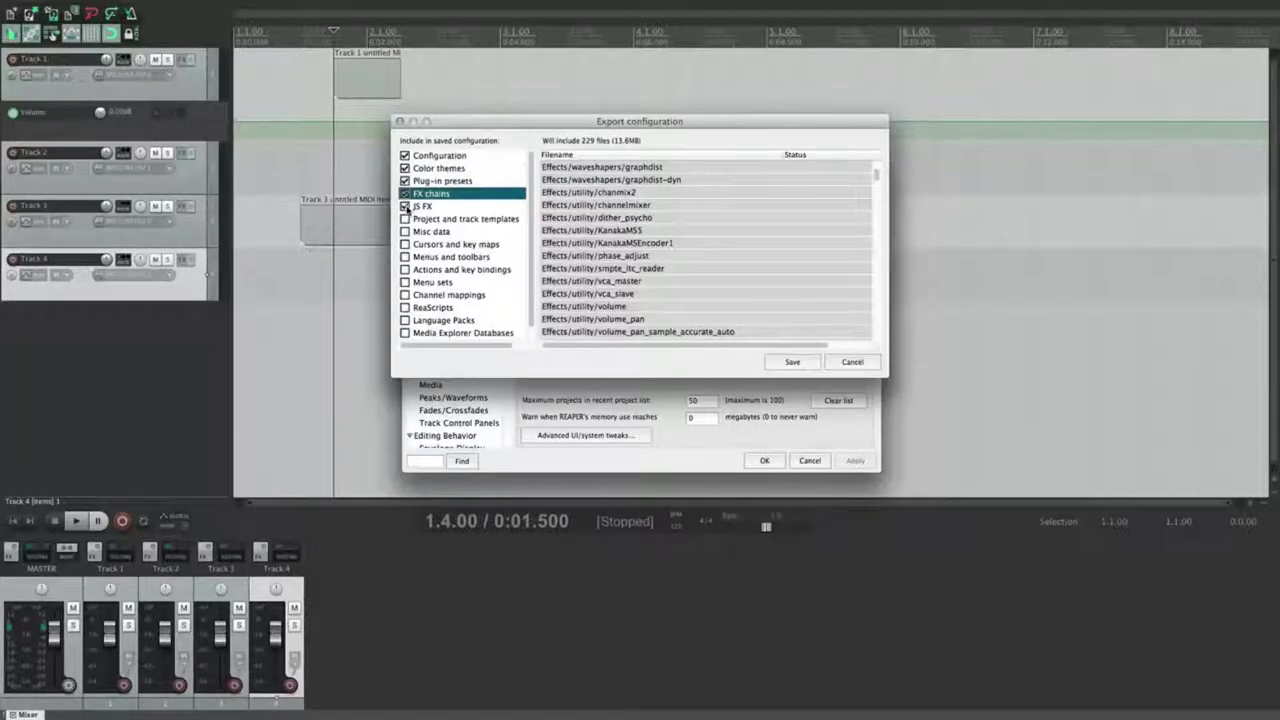
{"action": "left_click", "coordinate": [420, 207]}
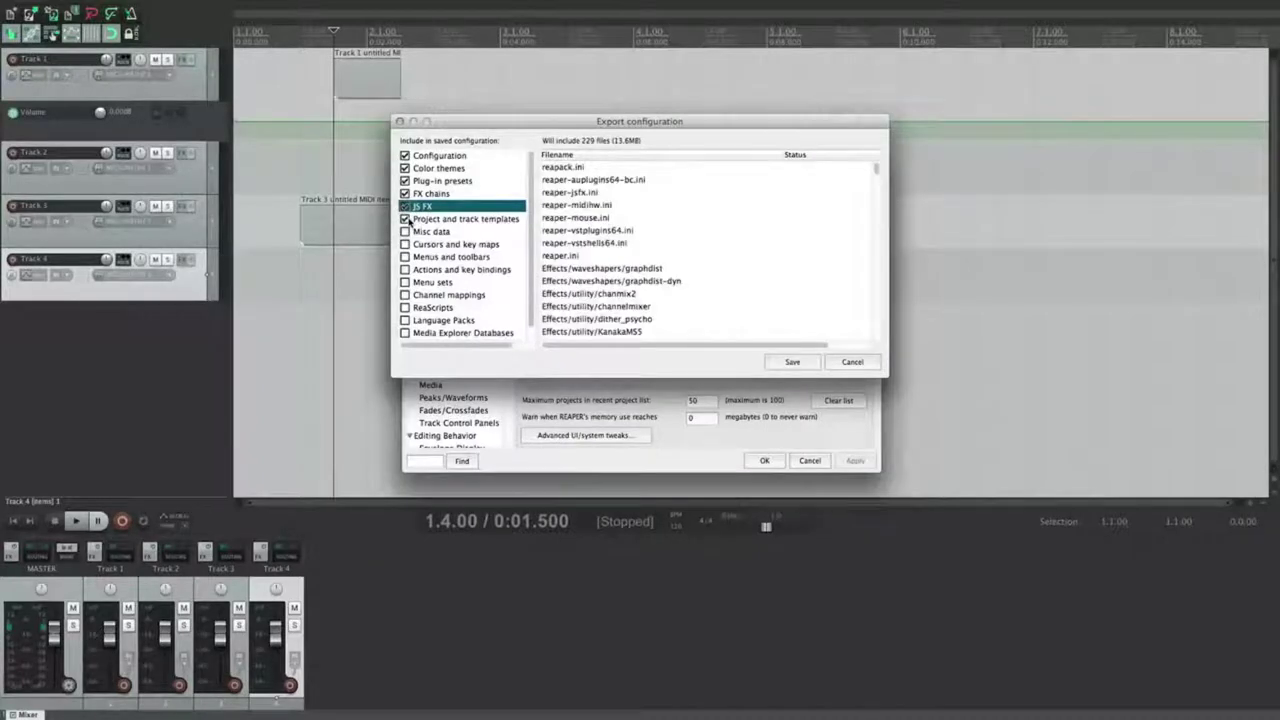
{"action": "left_click", "coordinate": [406, 219]}
Step: Include misc data, cursors and key maps, actions and key bindings, and menus and toolbars
{"action": "left_click", "coordinate": [406, 232]}
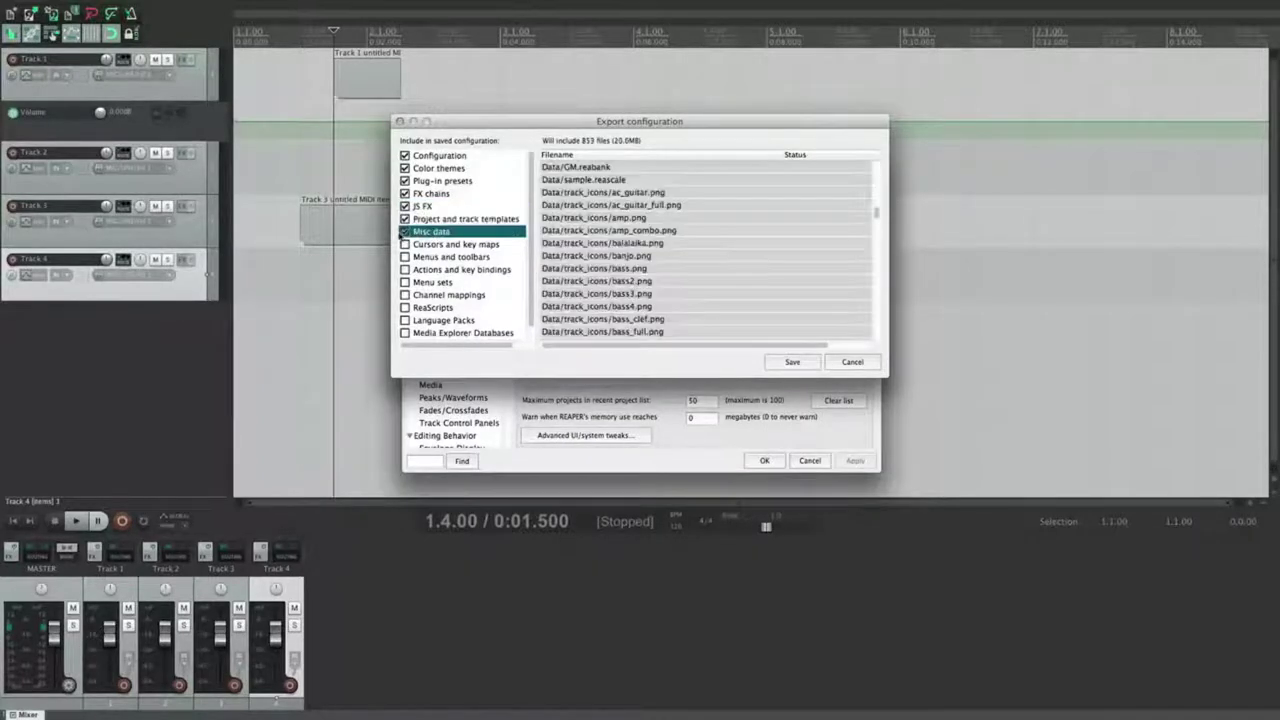
{"action": "scroll", "coordinate": [630, 283], "scroll_direction": "down", "scroll_amount": 15}
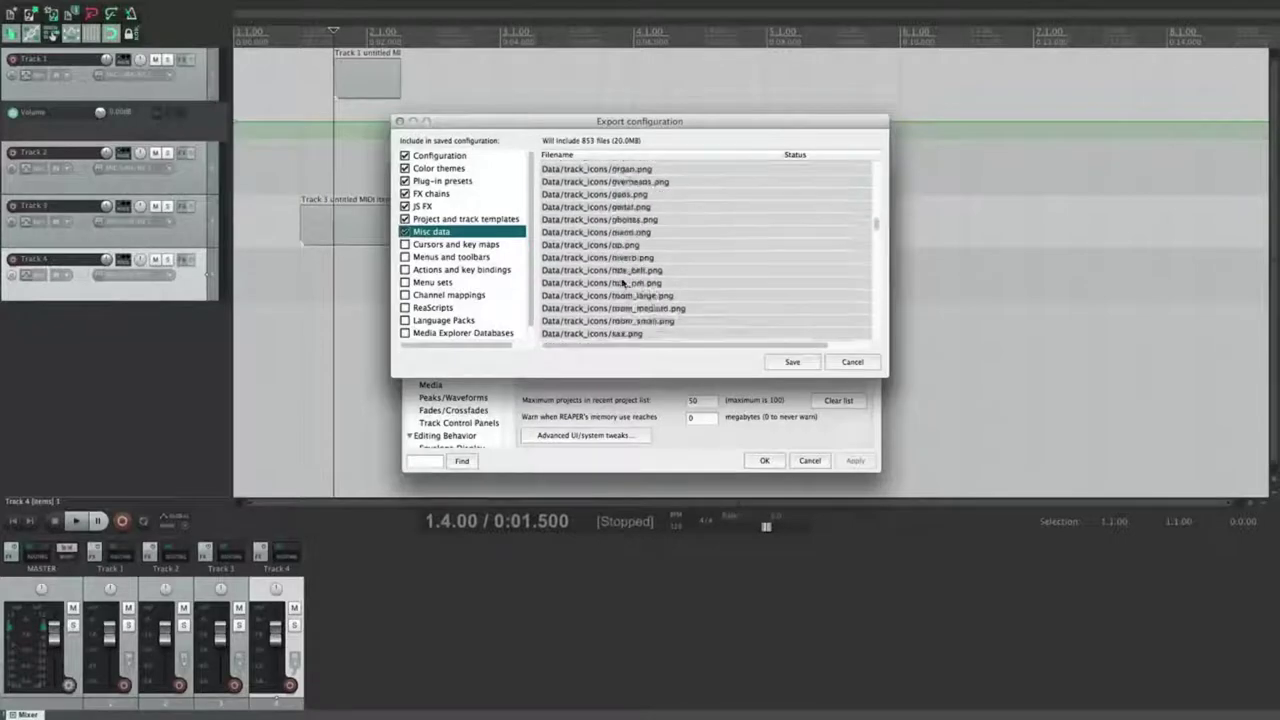
{"action": "scroll", "coordinate": [622, 283], "scroll_direction": "down", "scroll_amount": 12}
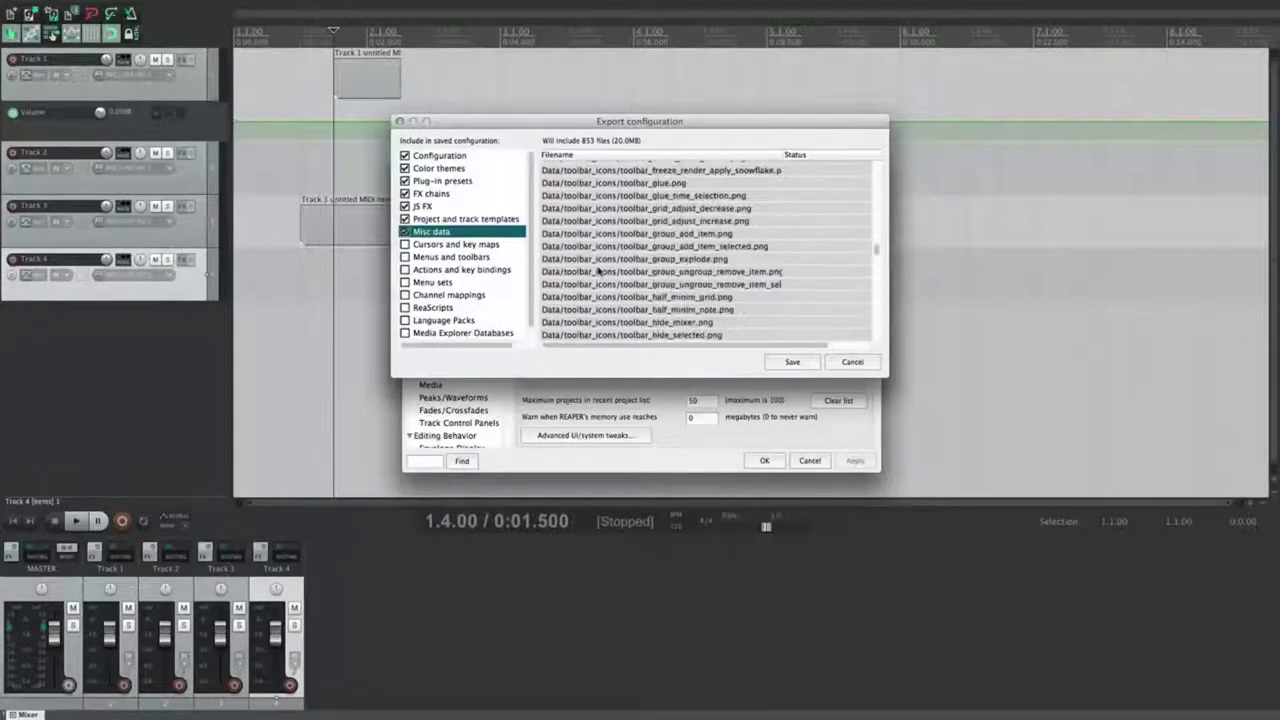
{"action": "scroll", "coordinate": [598, 274], "scroll_direction": "down", "scroll_amount": 15}
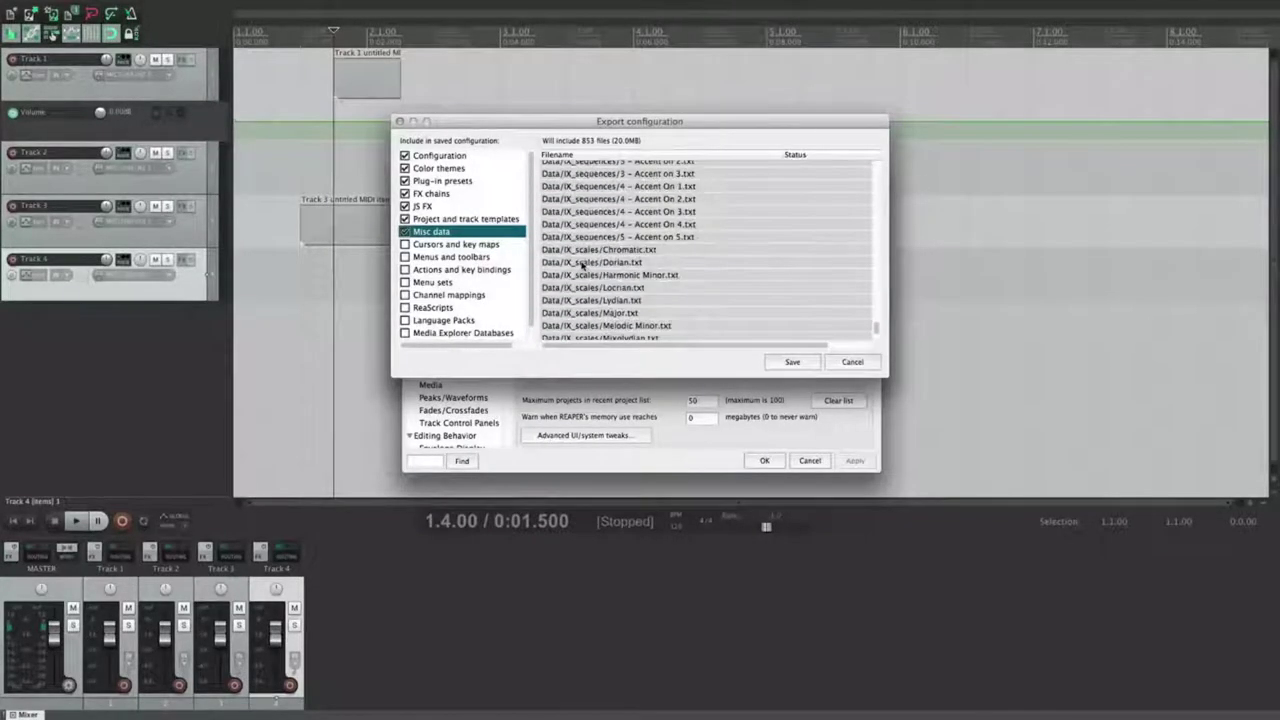
{"action": "scroll", "coordinate": [580, 265], "scroll_direction": "up", "scroll_amount": 5}
{"action": "scroll", "coordinate": [588, 260], "scroll_direction": "down", "scroll_amount": 5}
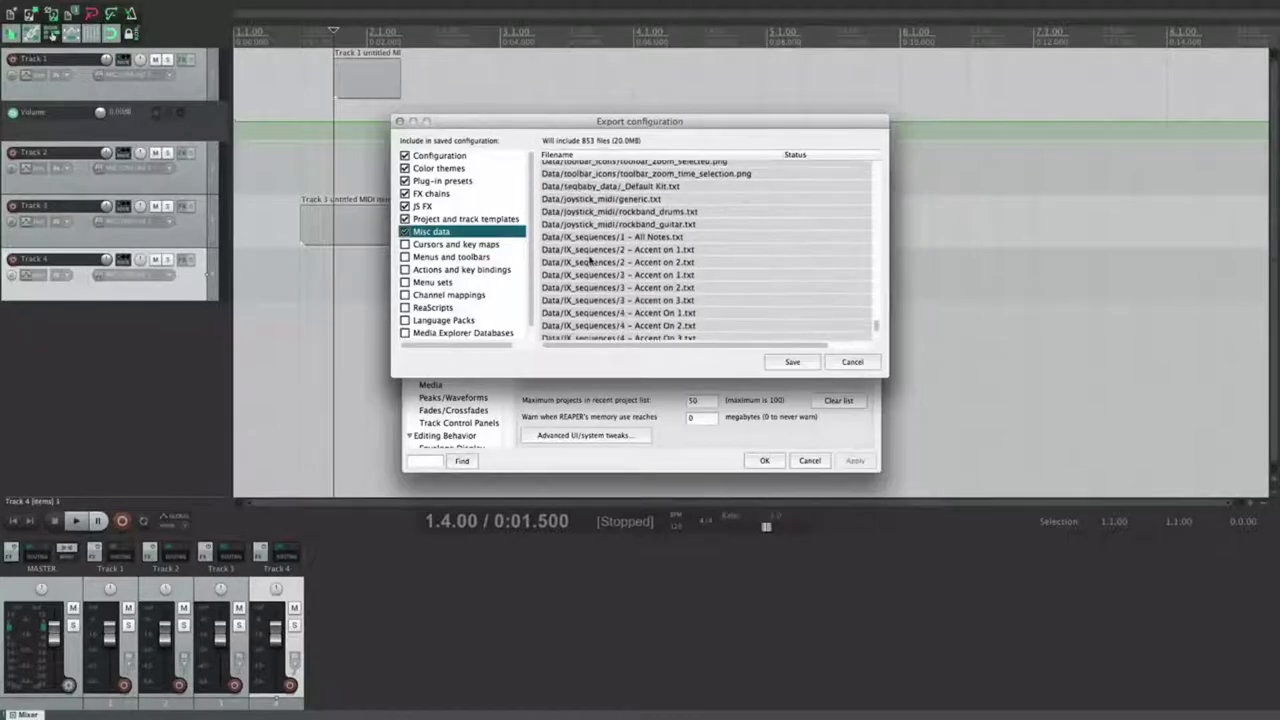
{"action": "scroll", "coordinate": [590, 260], "scroll_direction": "down", "scroll_amount": 4}
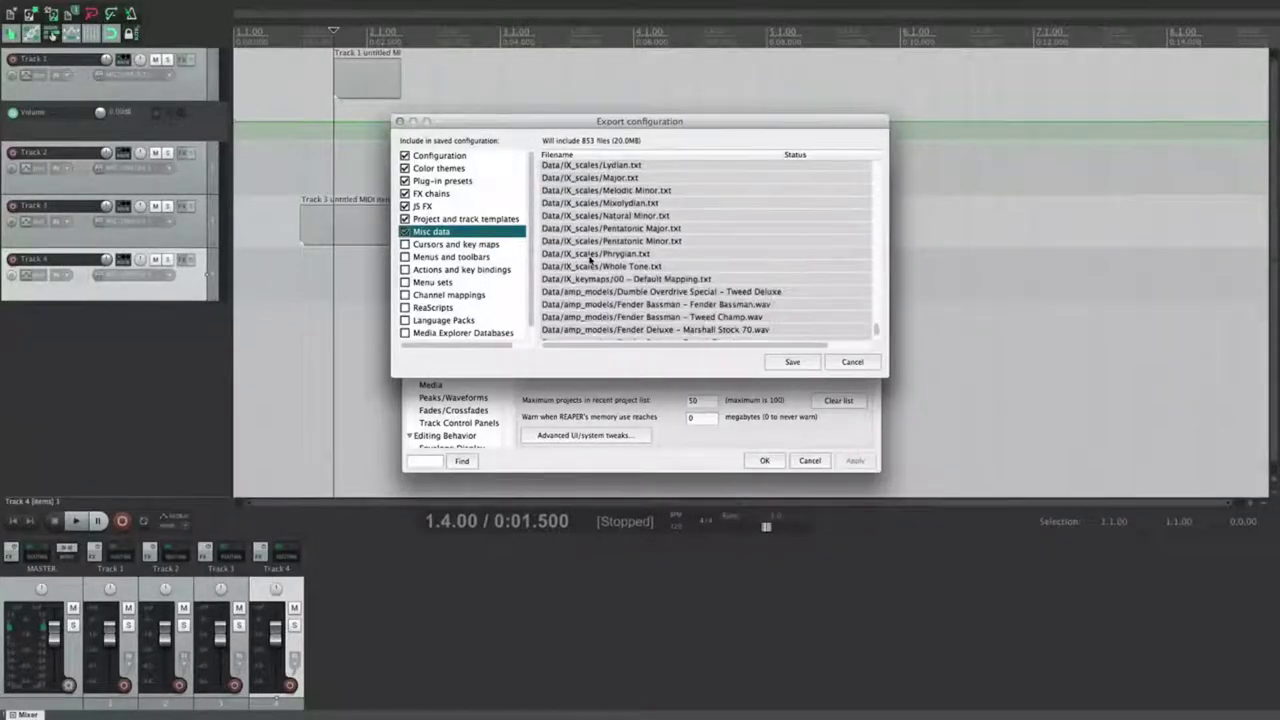
{"action": "scroll", "coordinate": [595, 262], "scroll_direction": "down", "scroll_amount": 3}
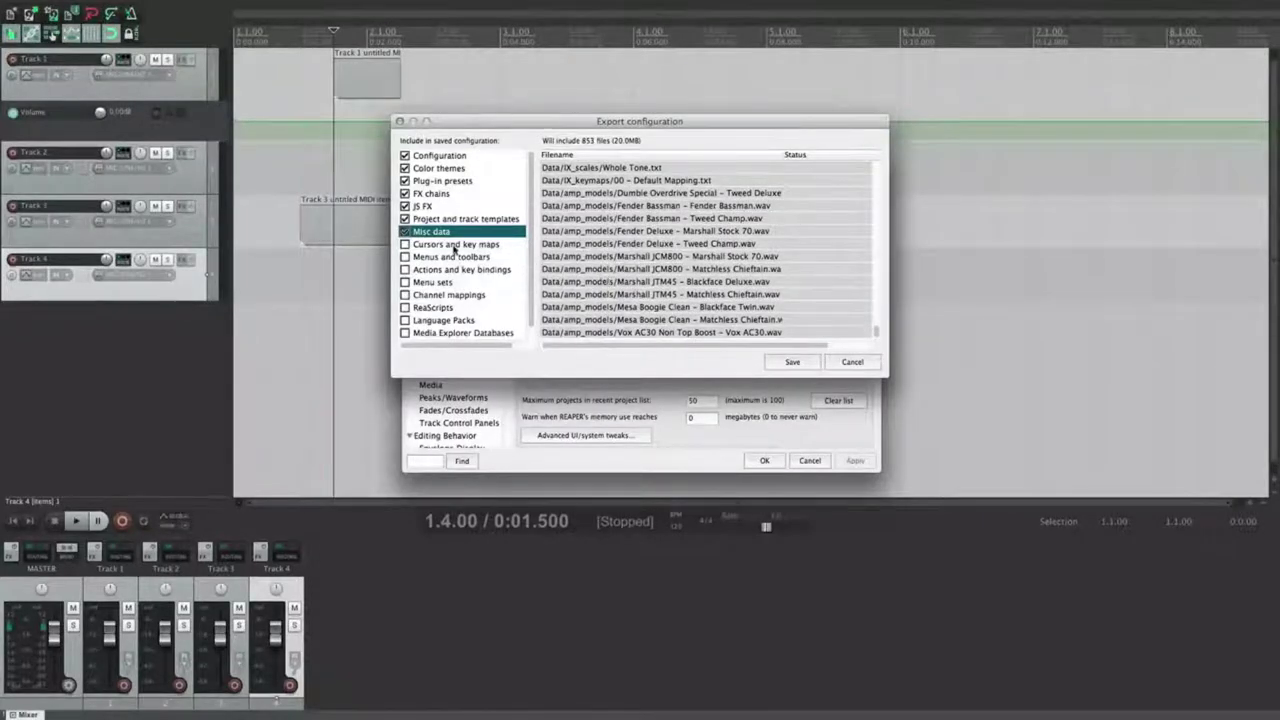
{"action": "left_click", "coordinate": [450, 245]}
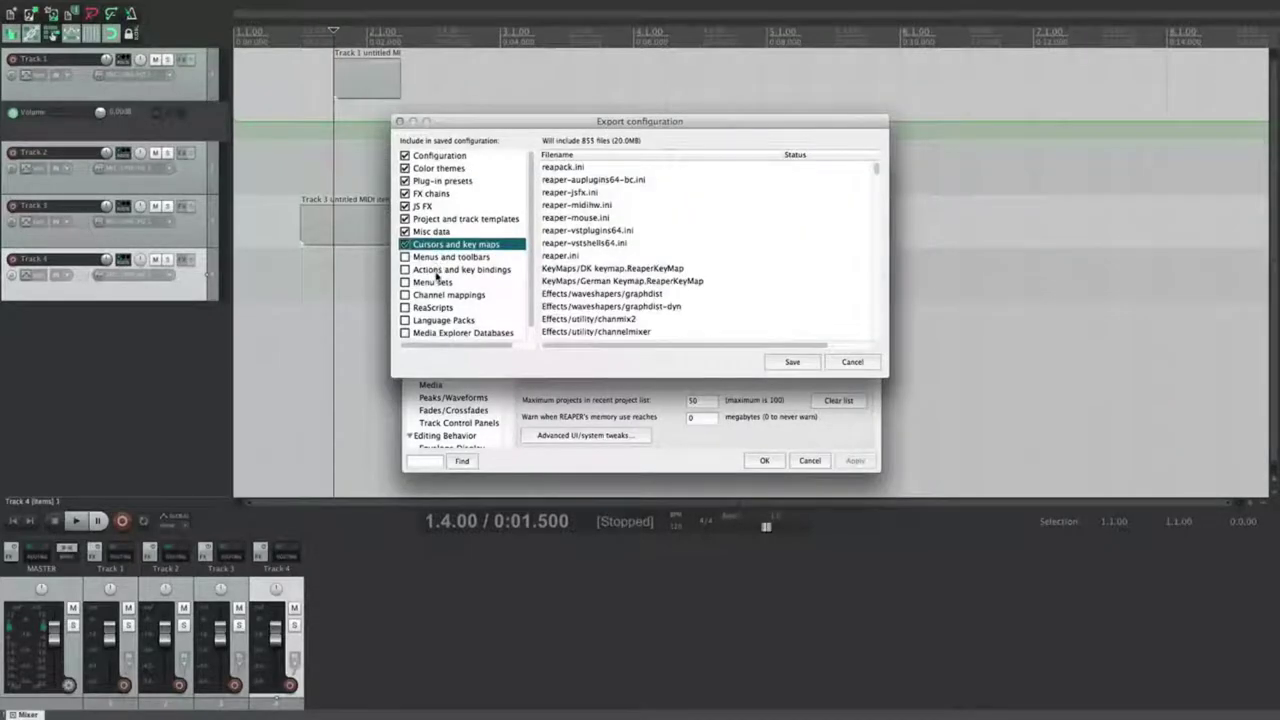
{"action": "left_click", "coordinate": [445, 271]}
{"action": "left_click", "coordinate": [405, 270]}
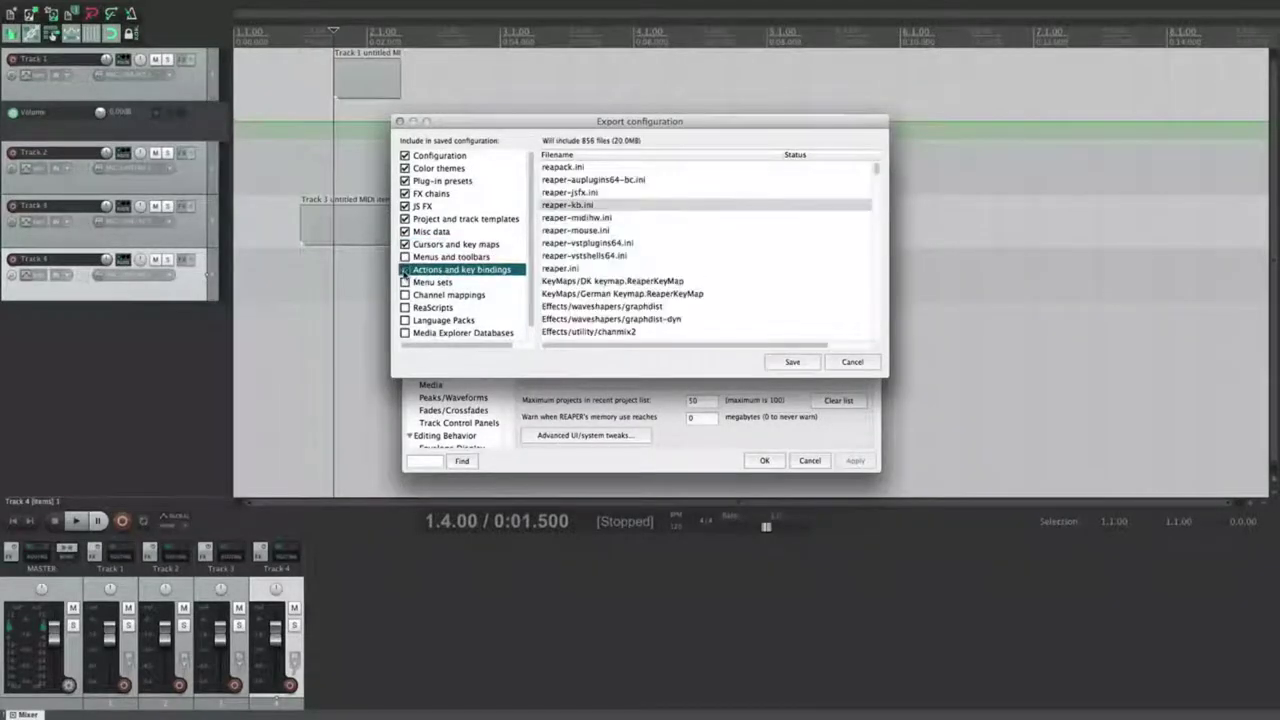
{"action": "left_click", "coordinate": [405, 257]}
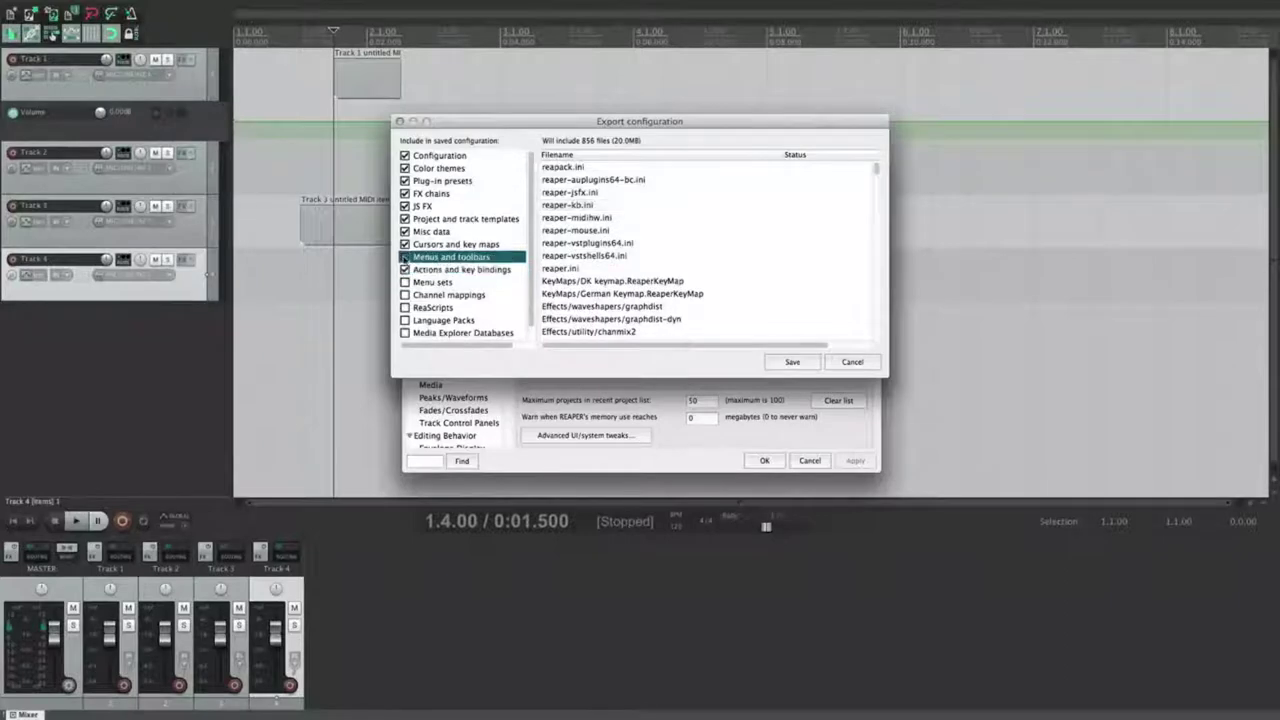
Step: Include menu sets, channel mappings and ReaScripts in the export
{"action": "scroll", "coordinate": [568, 233], "scroll_direction": "down", "scroll_amount": 3}
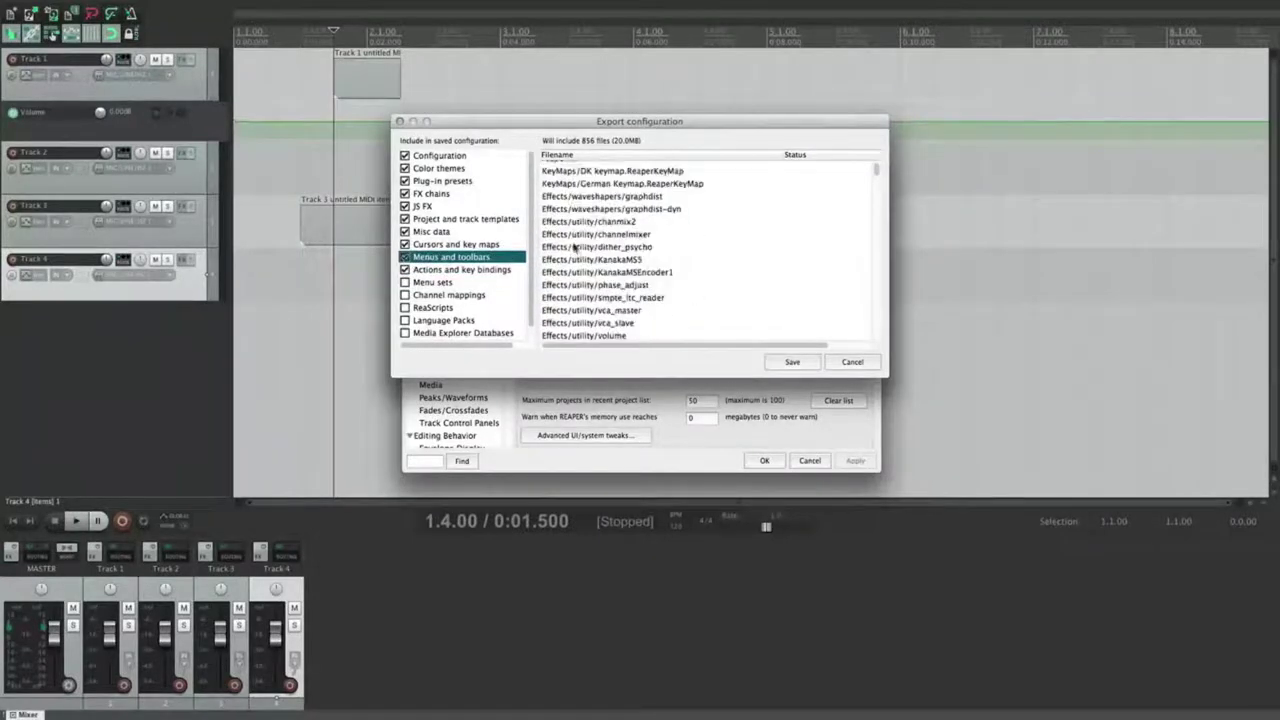
{"action": "left_click", "coordinate": [432, 285]}
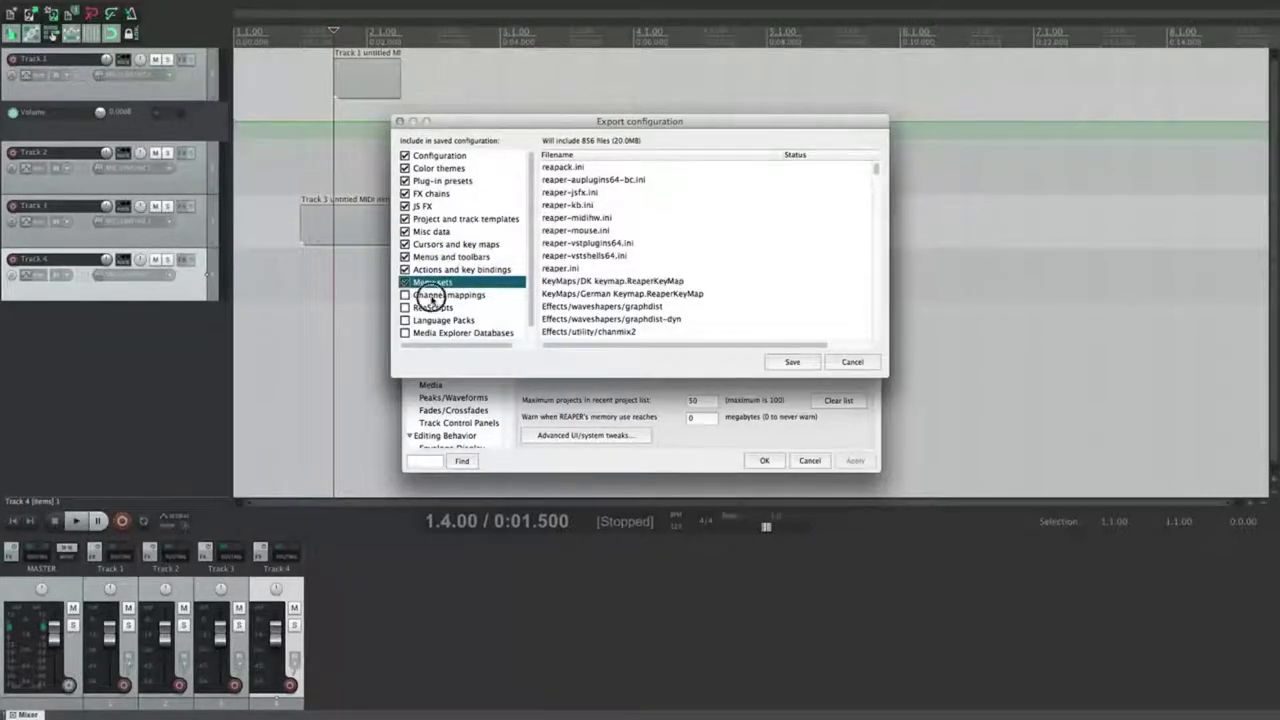
{"action": "left_click", "coordinate": [437, 295]}
{"action": "mouse_move", "coordinate": [152, 8]}
{"action": "left_click", "coordinate": [94, 7]}
{"action": "left_click", "coordinate": [94, 7]}
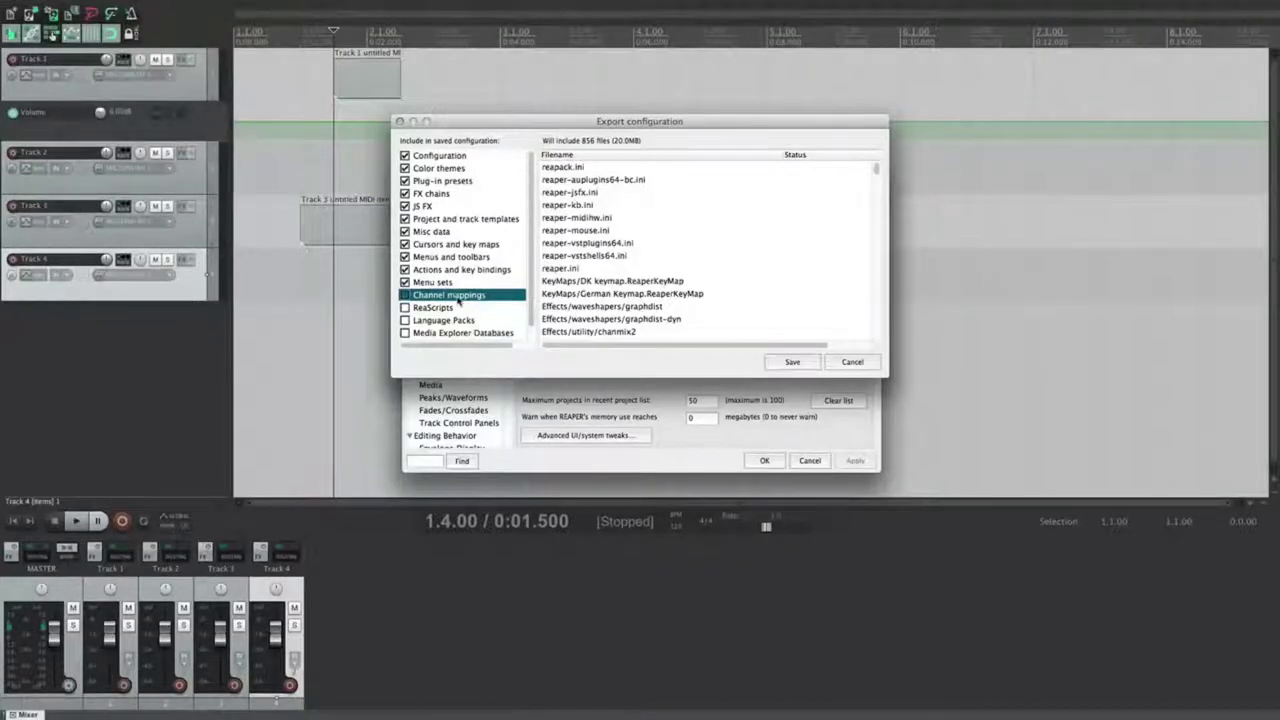
{"action": "left_click", "coordinate": [405, 295]}
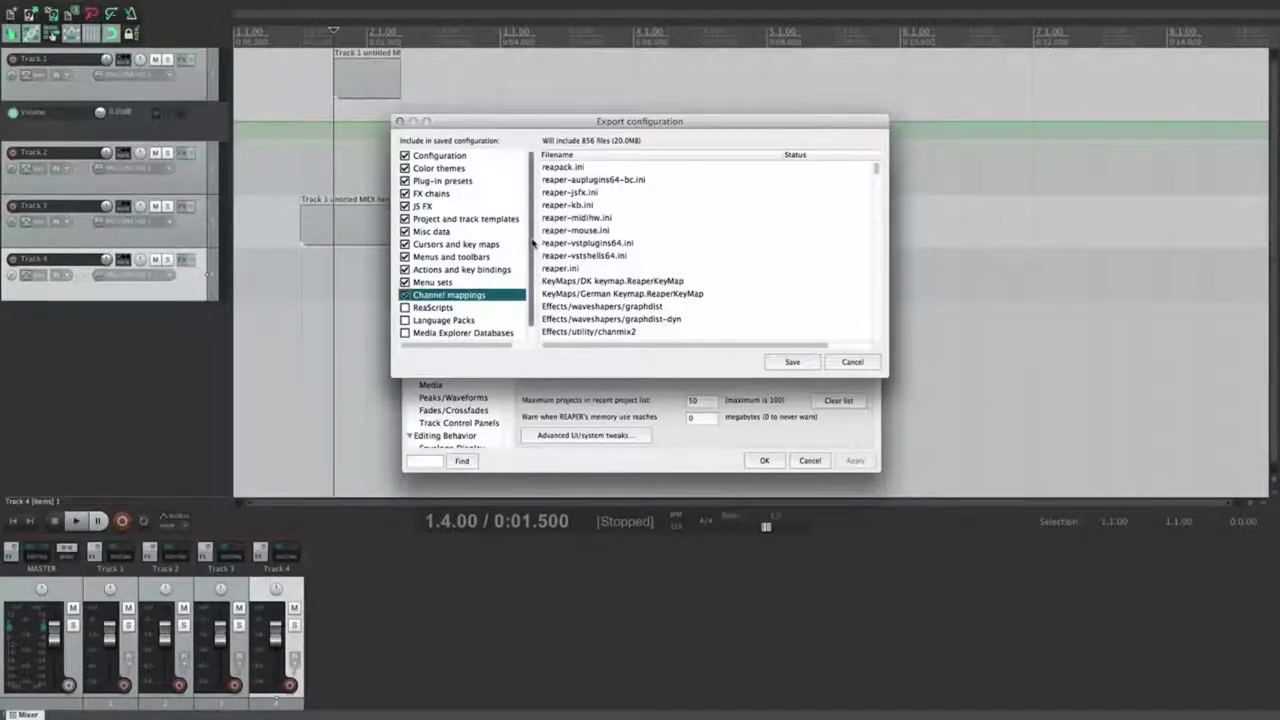
{"action": "left_click", "coordinate": [405, 308]}
{"action": "left_click", "coordinate": [416, 321]}
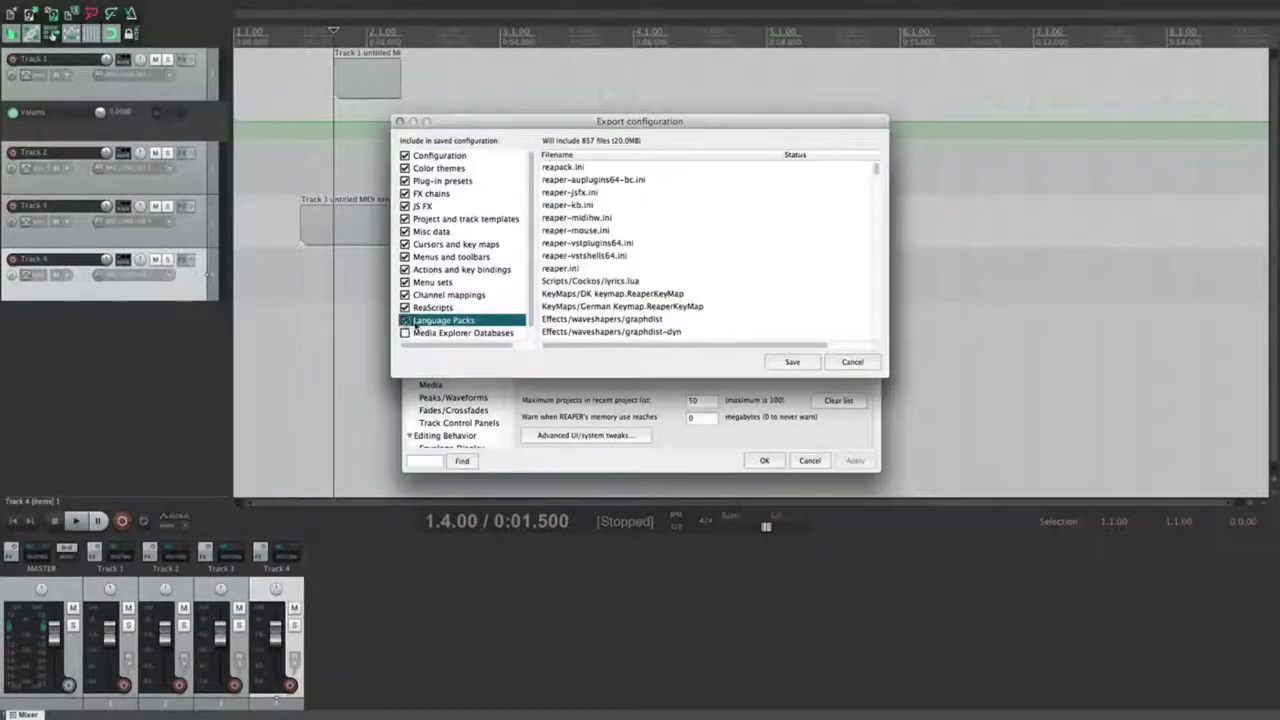
Step: Include Media Explorer Databases and Web Interface Pages, then save the 857-file configuration zip
{"action": "scroll", "coordinate": [428, 323], "scroll_direction": "down", "scroll_amount": 1}
{"action": "left_click", "coordinate": [428, 321]}
{"action": "left_click", "coordinate": [405, 321]}
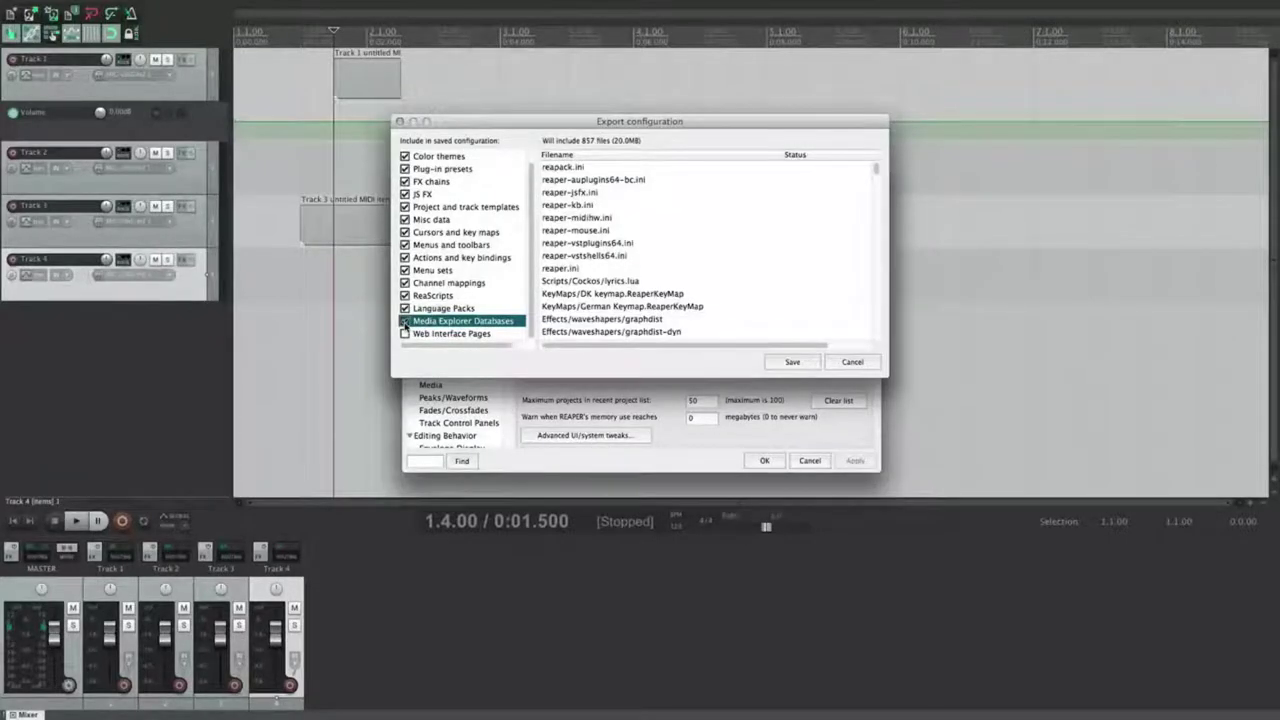
{"action": "left_click", "coordinate": [455, 334]}
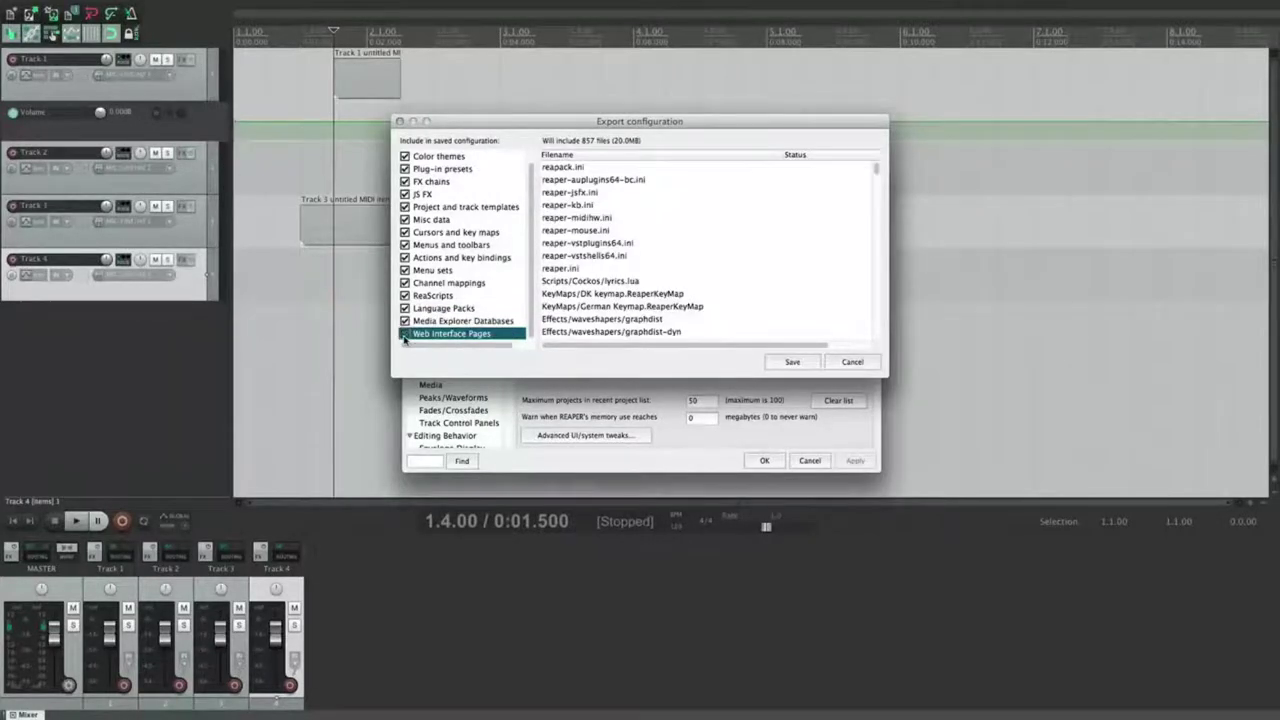
{"action": "left_click", "coordinate": [792, 361]}
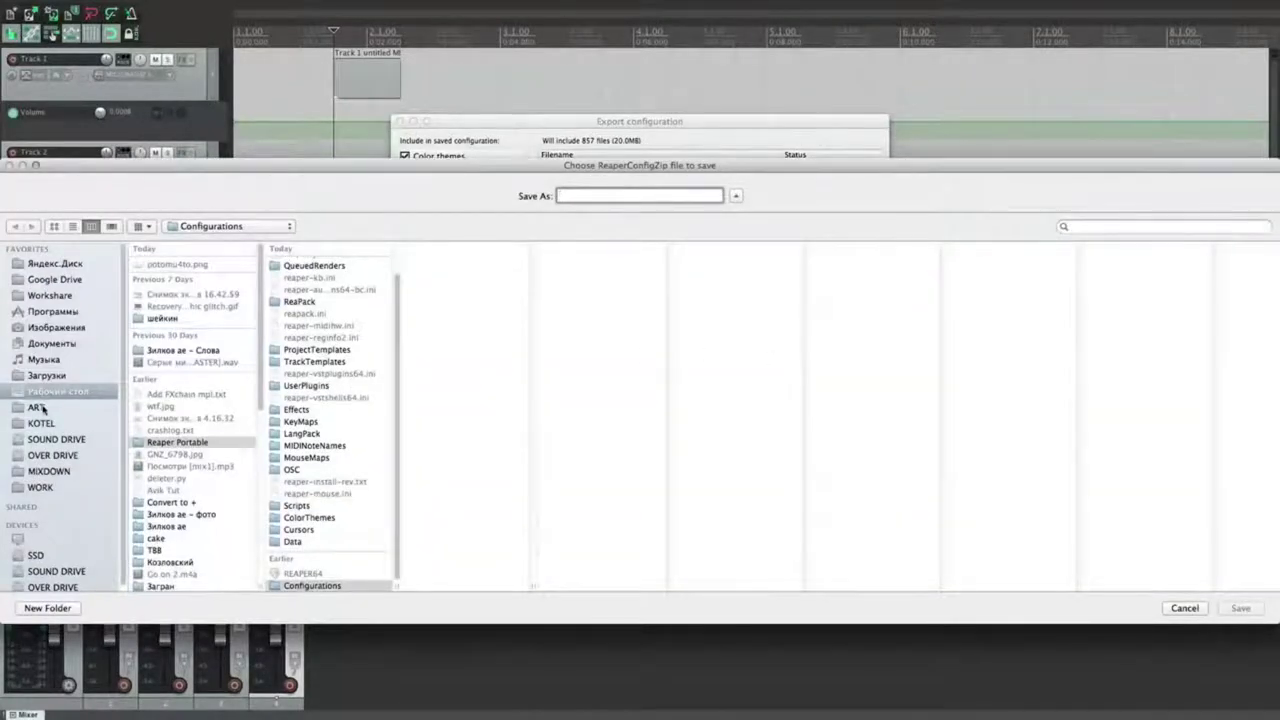
Step: Cancel saving the ReaperConfigZip and close the export dialog, returning to General preferences
{"action": "left_click", "coordinate": [612, 195]}
{"action": "left_click", "coordinate": [1181, 609]}
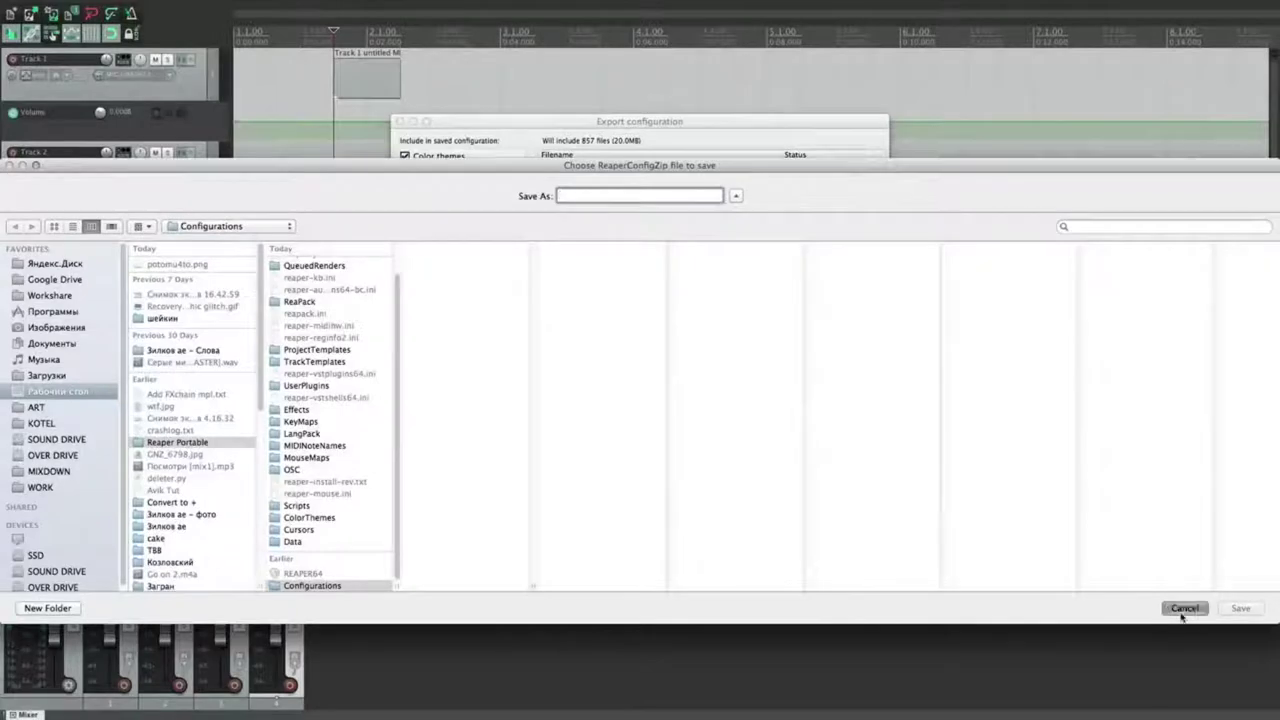
{"action": "left_click", "coordinate": [856, 362]}
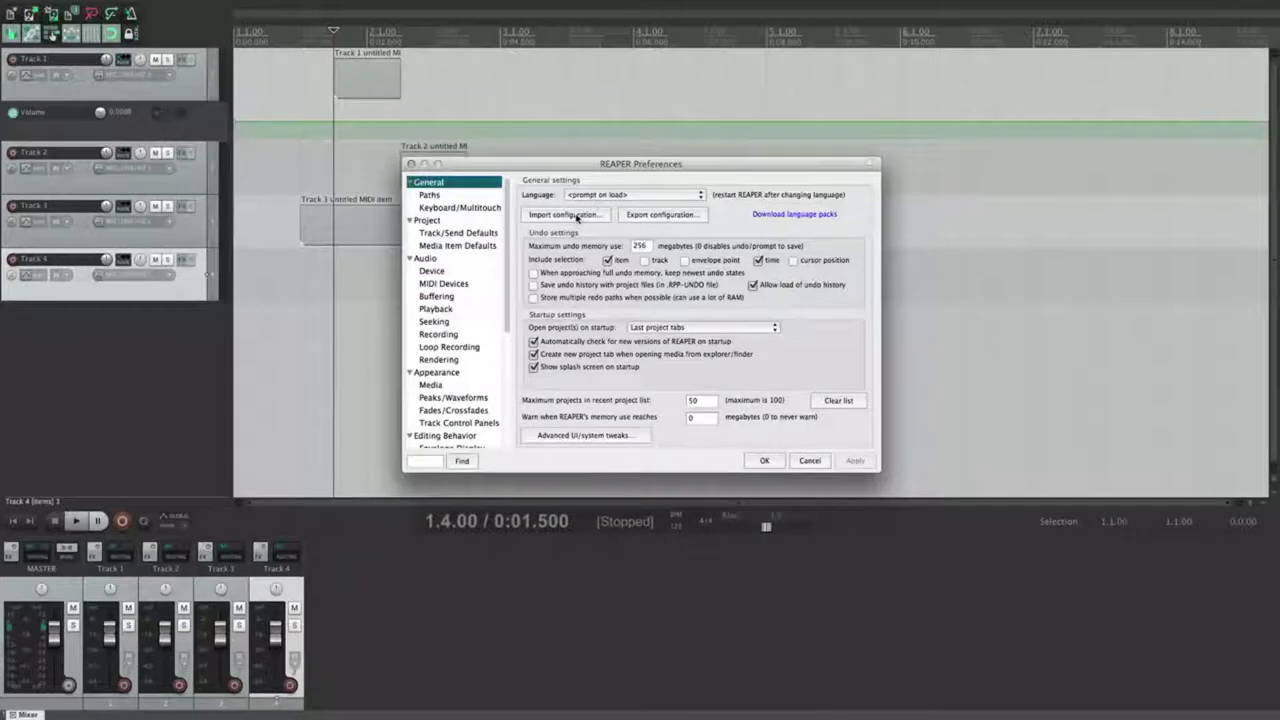
{"action": "left_click", "coordinate": [576, 216]}
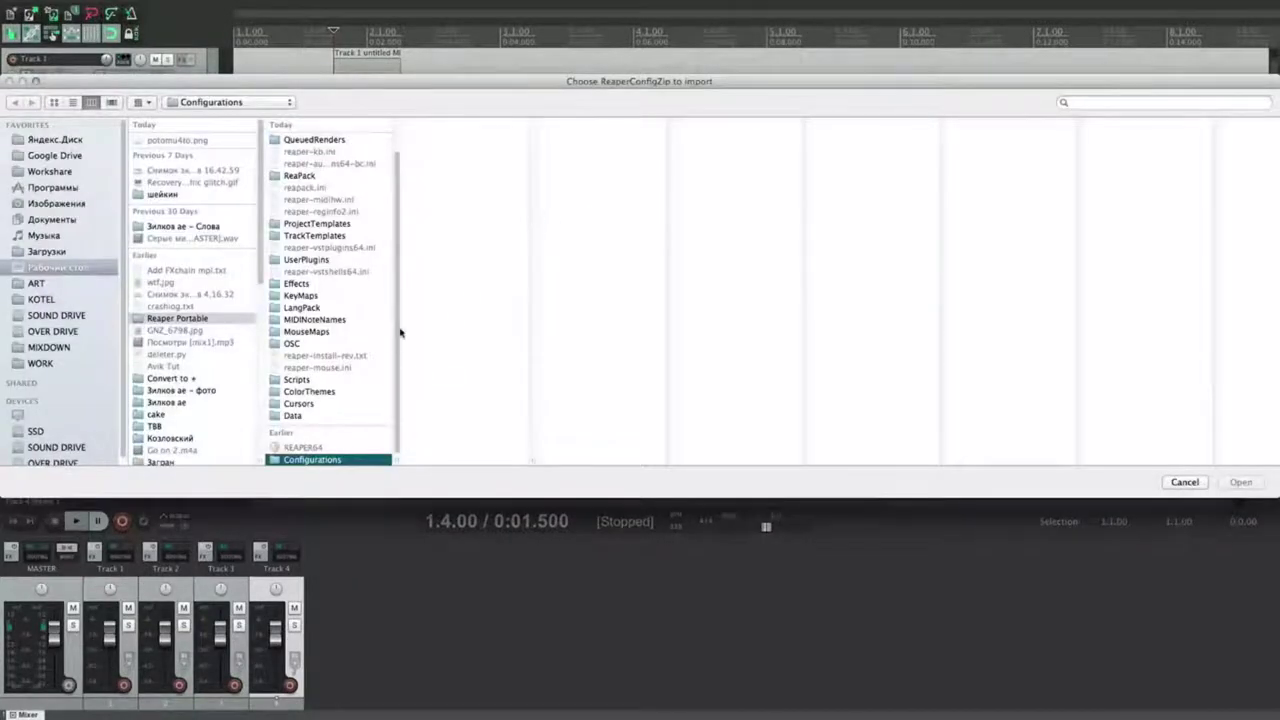
{"action": "left_click", "coordinate": [53, 155]}
{"action": "scroll", "coordinate": [177, 260], "scroll_direction": "down", "scroll_amount": 3}
{"action": "left_click", "coordinate": [162, 328]}
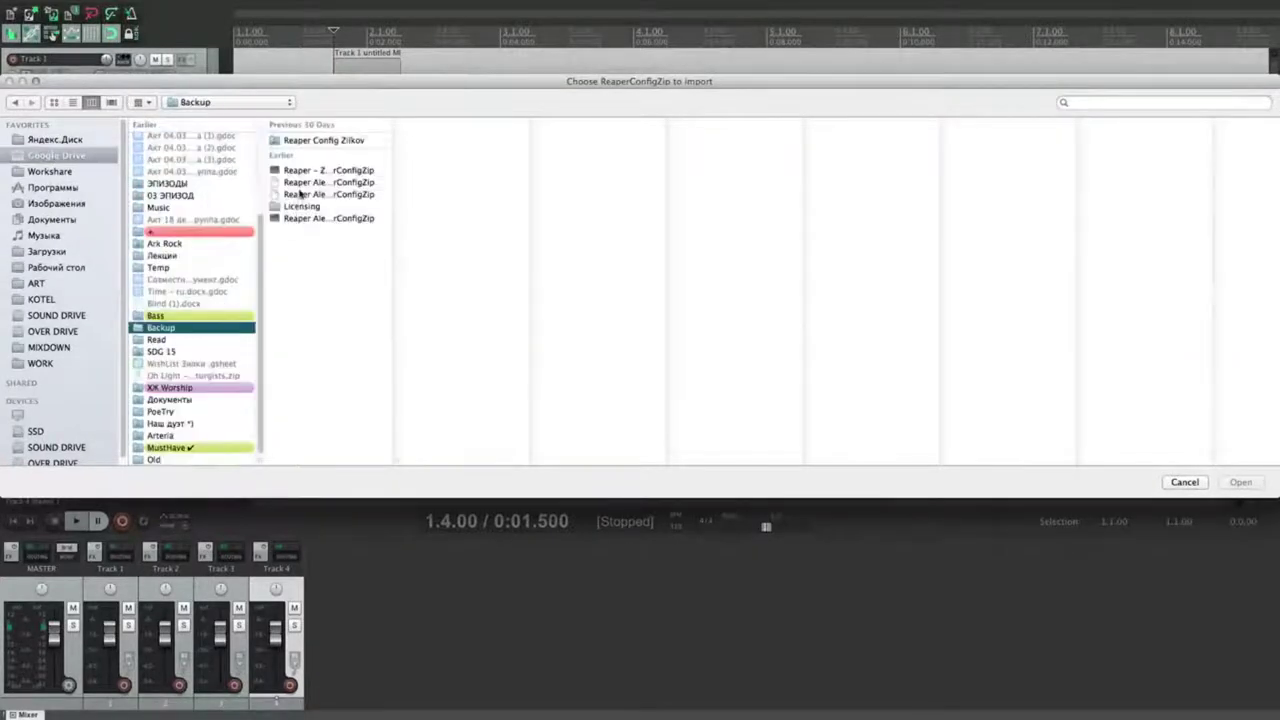
{"action": "left_click", "coordinate": [316, 171]}
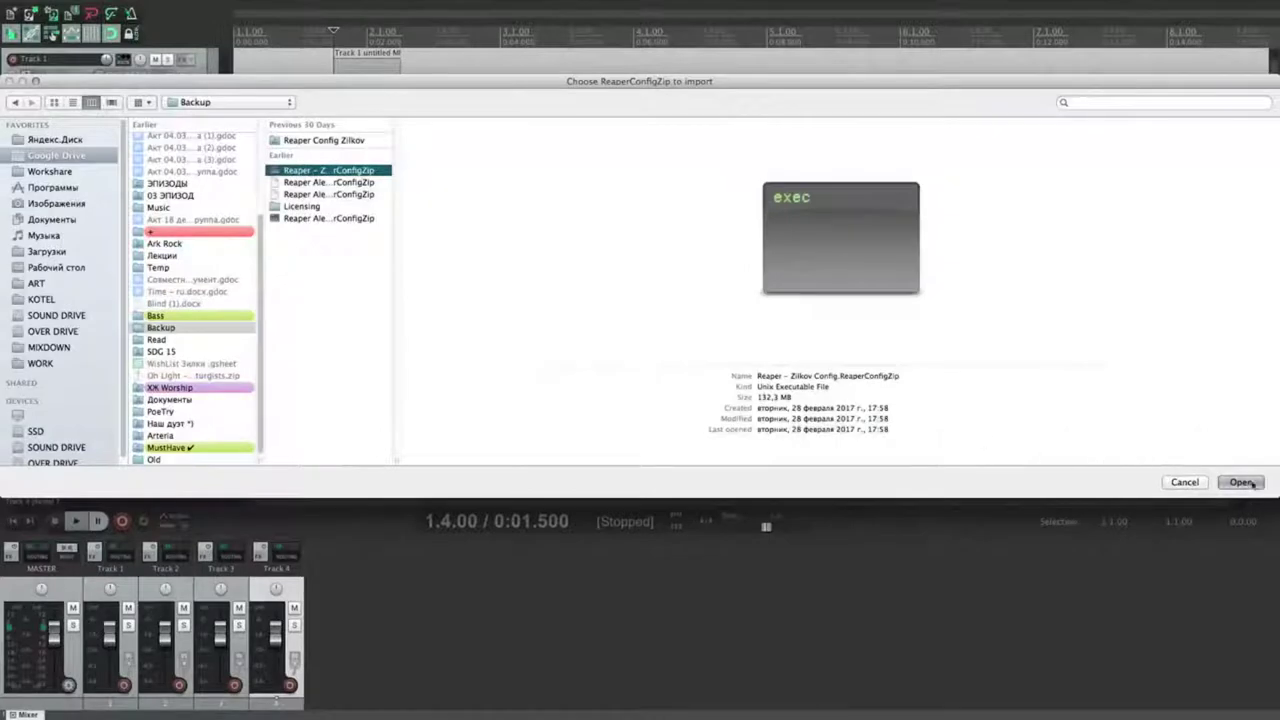
{"action": "left_click", "coordinate": [1185, 482]}
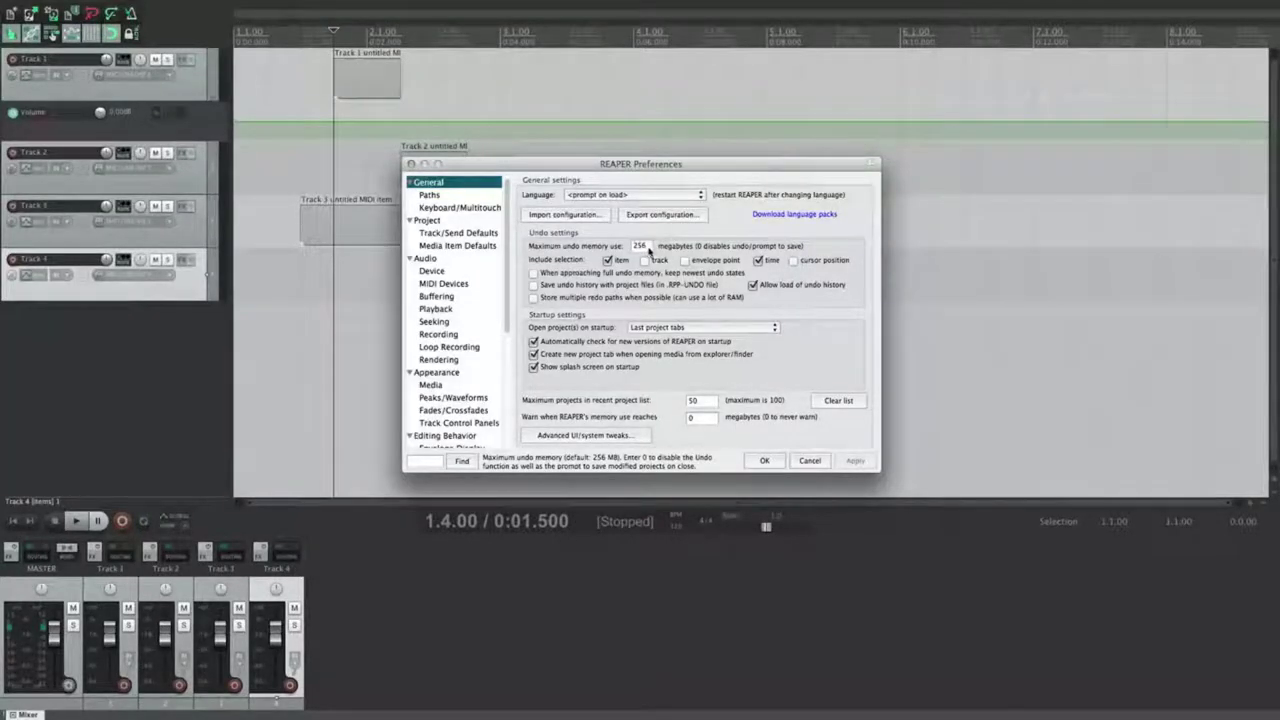
{"action": "double_click", "coordinate": [648, 249]}
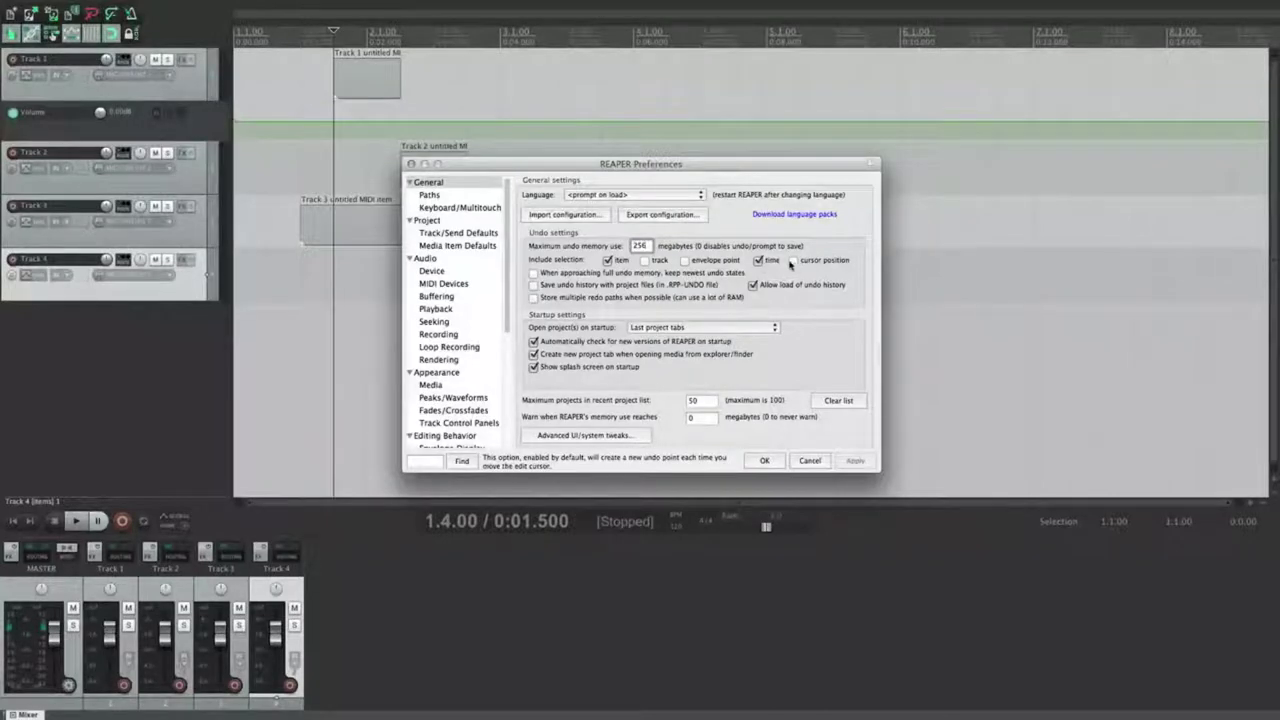
{"action": "left_click", "coordinate": [466, 94]}
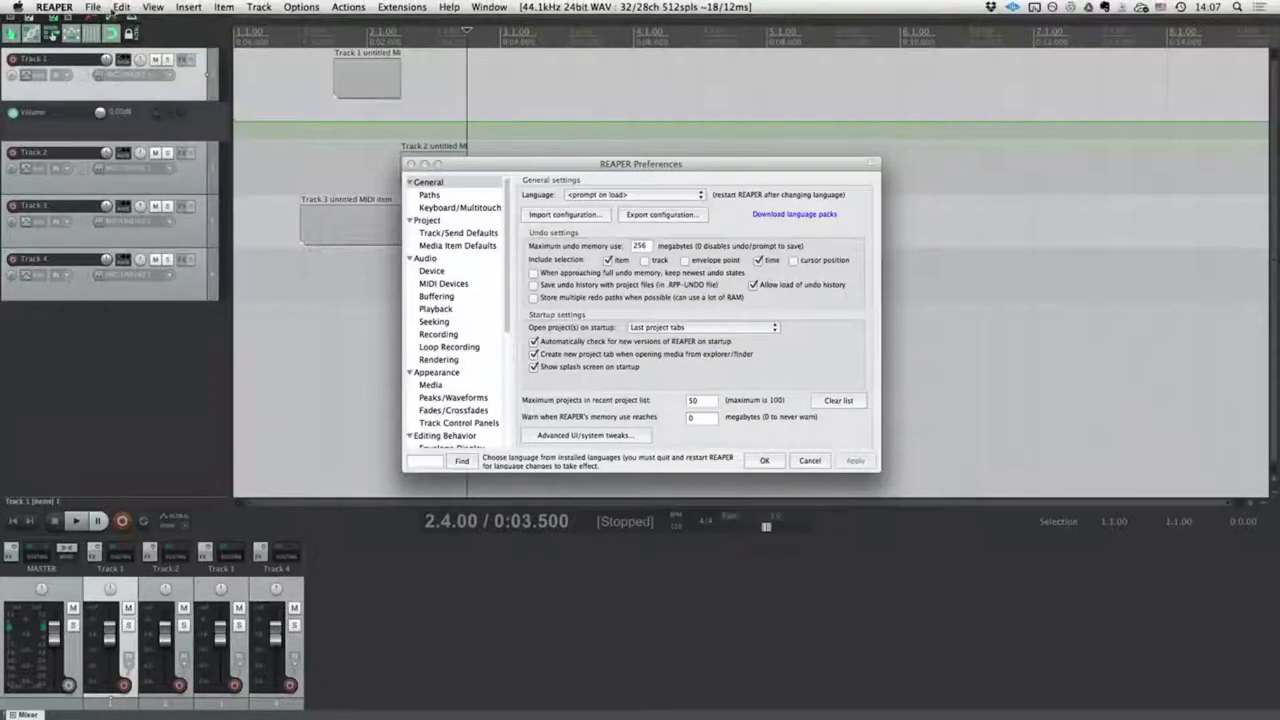
{"action": "left_click", "coordinate": [150, 6]}
Step: Position the Undo History window beside Preferences and enable undo for track selection changes
{"action": "left_click", "coordinate": [652, 69]}
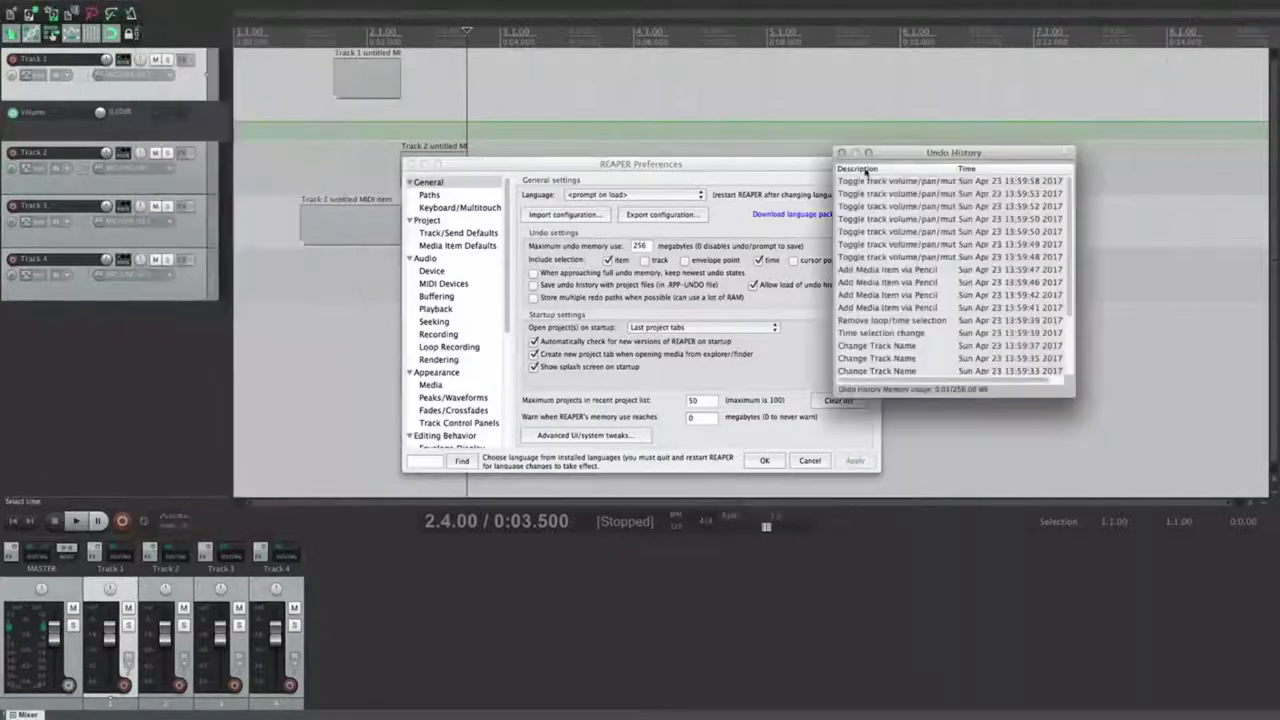
{"action": "left_click_drag", "start_coordinate": [902, 153], "coordinate": [980, 131]}
{"action": "left_click_drag", "start_coordinate": [1160, 235], "coordinate": [1157, 200]}
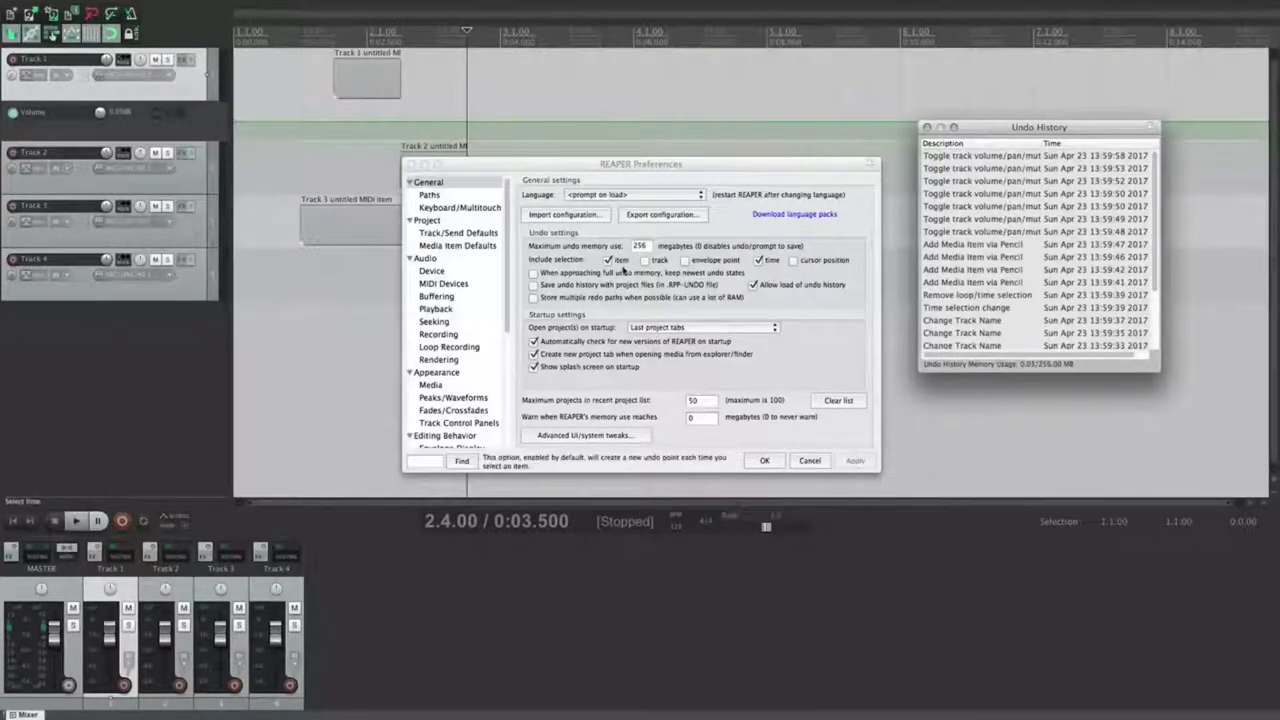
{"action": "left_click", "coordinate": [360, 90]}
{"action": "left_click", "coordinate": [361, 238]}
{"action": "left_click", "coordinate": [525, 170]}
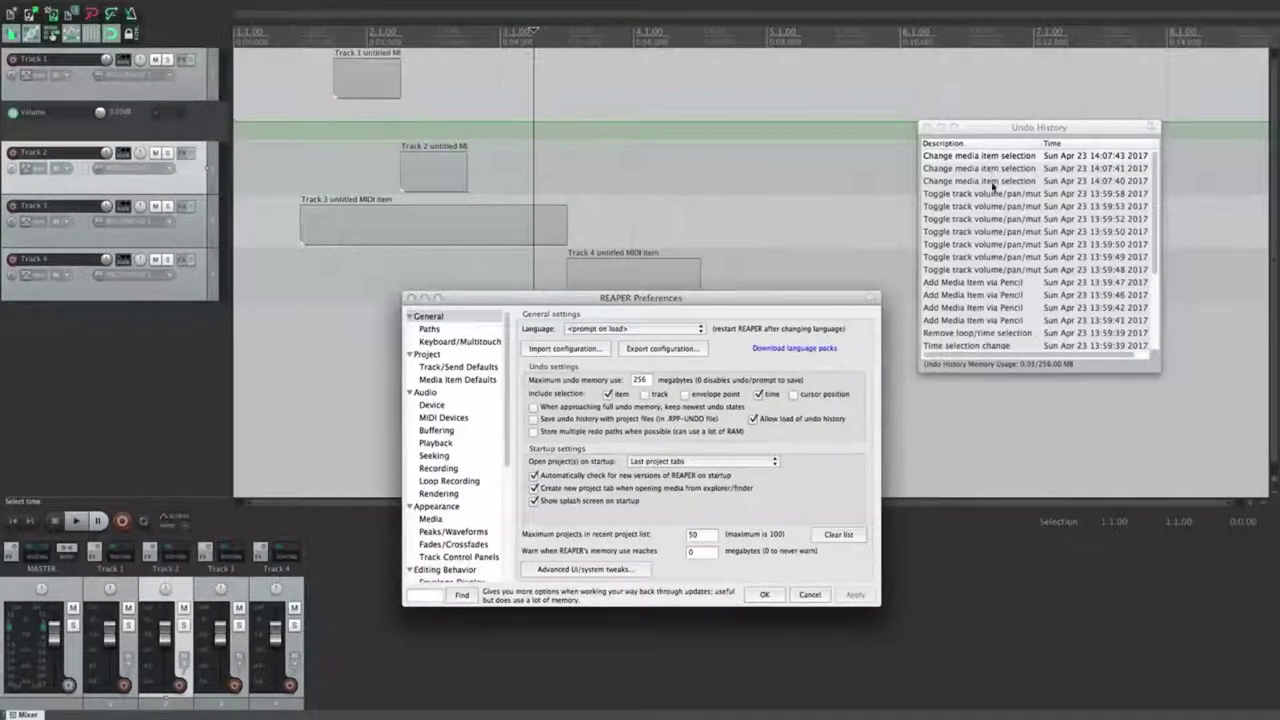
{"action": "left_click_drag", "start_coordinate": [723, 299], "coordinate": [721, 180]}
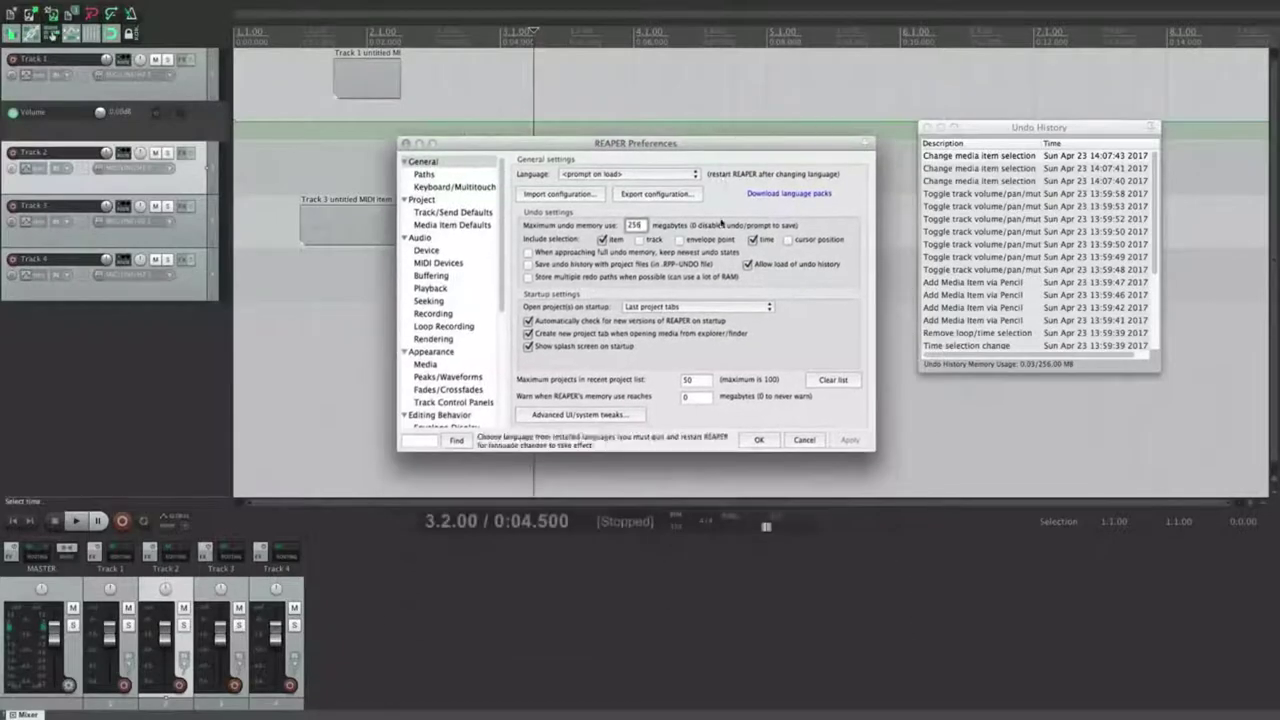
{"action": "left_click", "coordinate": [194, 238]}
{"action": "left_click", "coordinate": [195, 289]}
{"action": "left_click", "coordinate": [196, 238]}
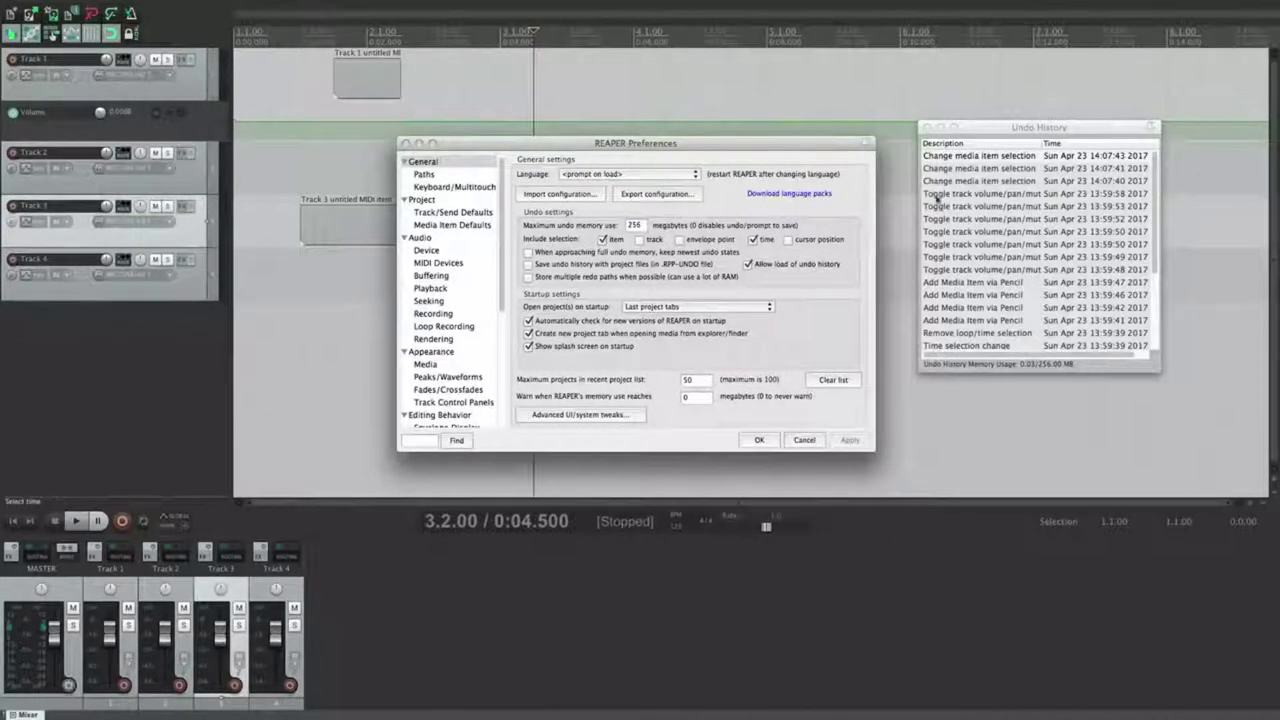
{"action": "left_click", "coordinate": [639, 240]}
{"action": "left_click", "coordinate": [849, 440]}
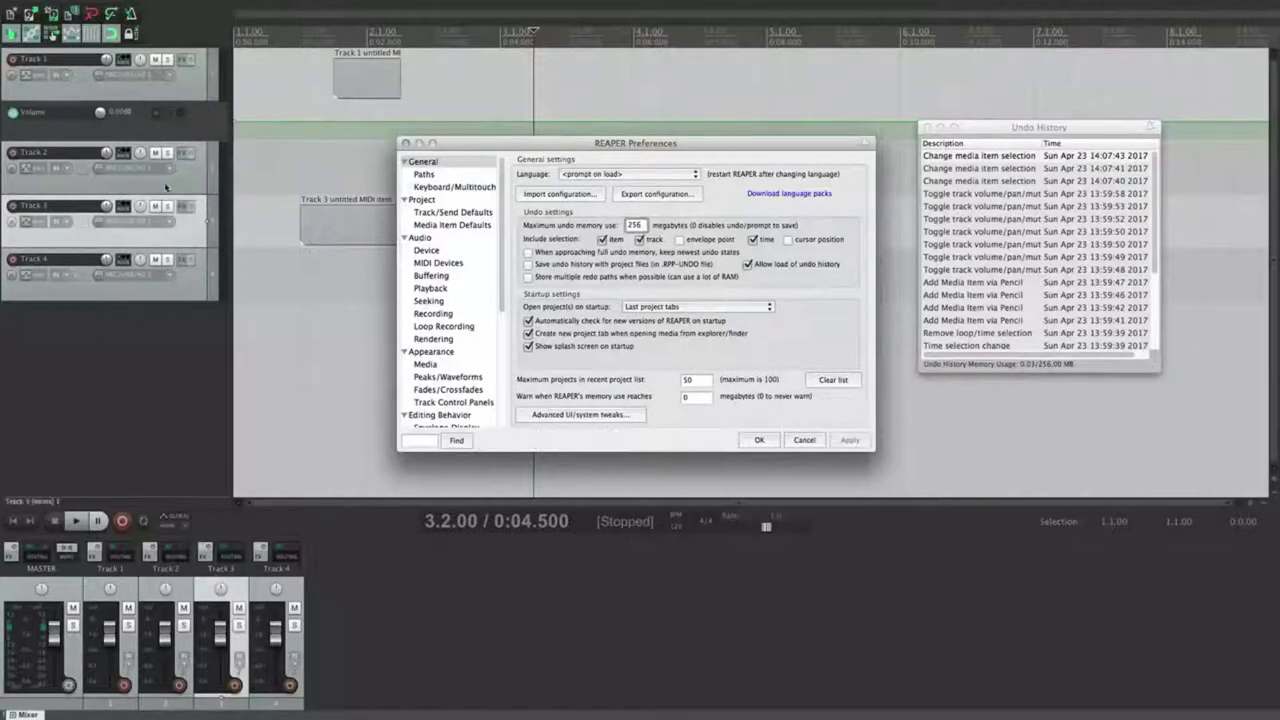
Step: Add two points to Track 1's volume envelope, select them, and stop recording envelope point selection in undo
{"action": "left_click", "coordinate": [165, 188]}
{"action": "left_click", "coordinate": [193, 100]}
{"action": "left_click", "coordinate": [199, 166]}
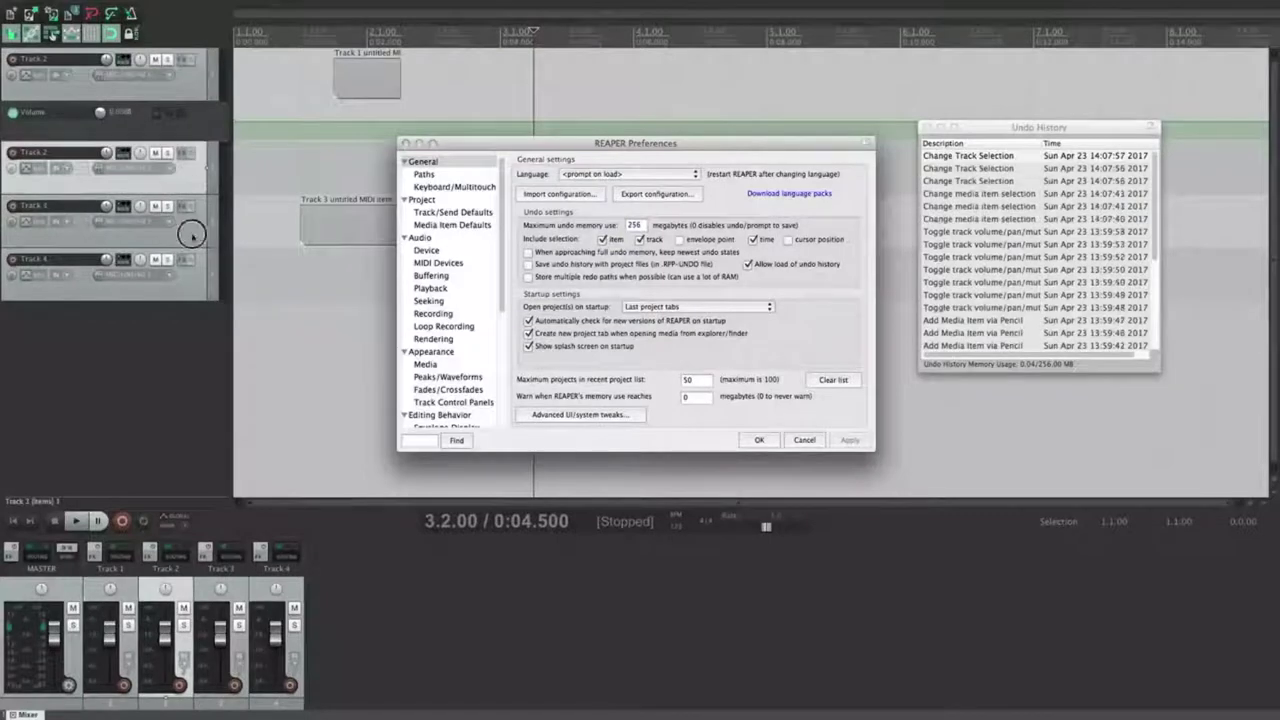
{"action": "left_click", "coordinate": [193, 237]}
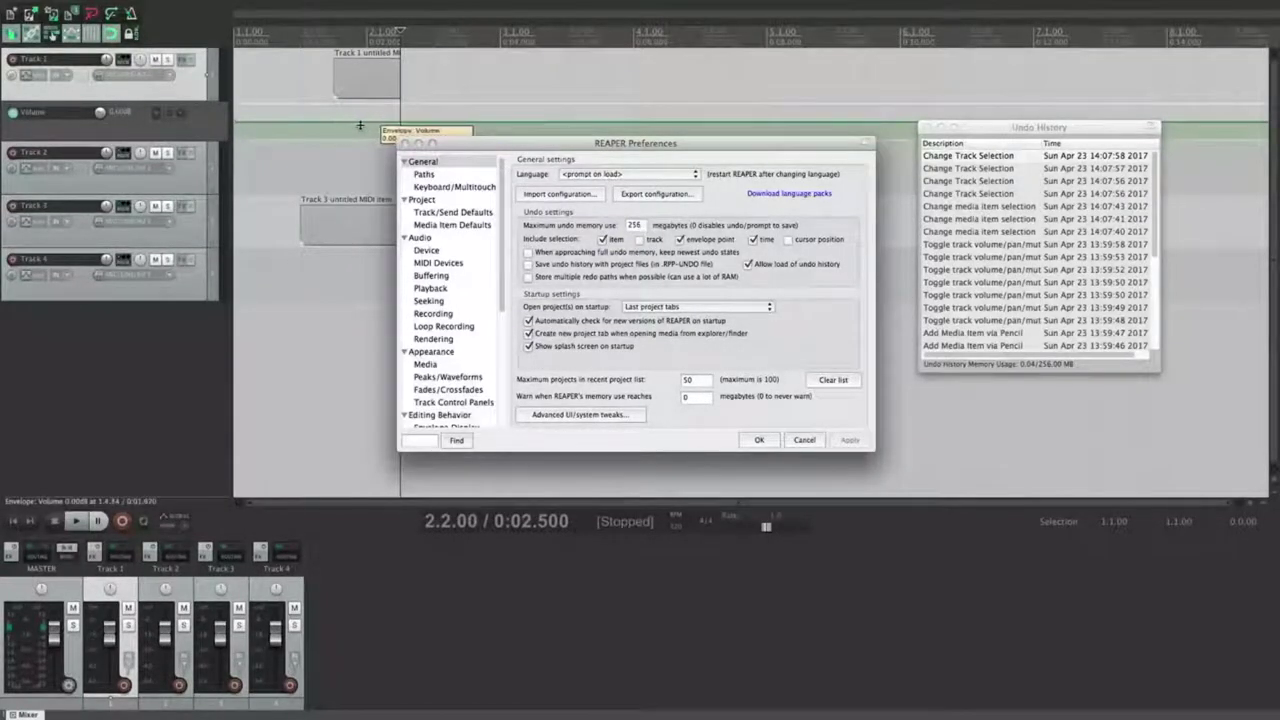
{"action": "left_click", "coordinate": [300, 122]}
{"action": "left_click", "coordinate": [433, 122]}
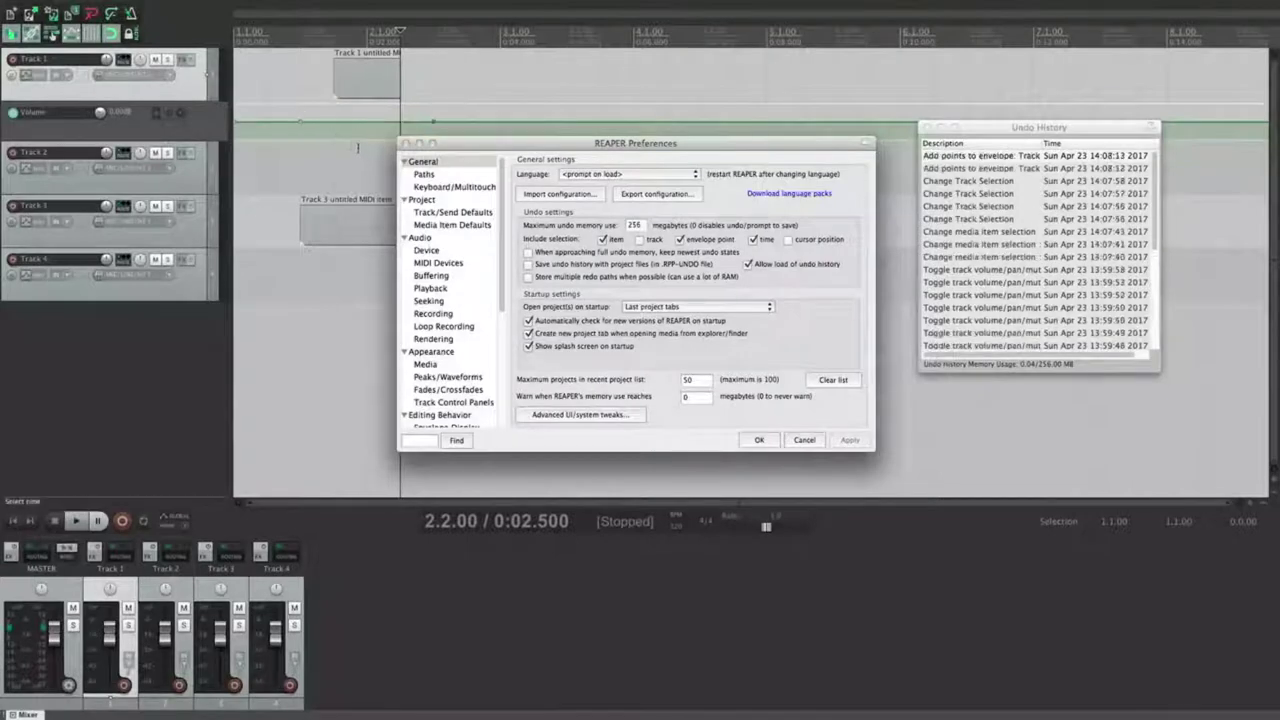
{"action": "left_click", "coordinate": [361, 150]}
{"action": "left_click", "coordinate": [301, 122]}
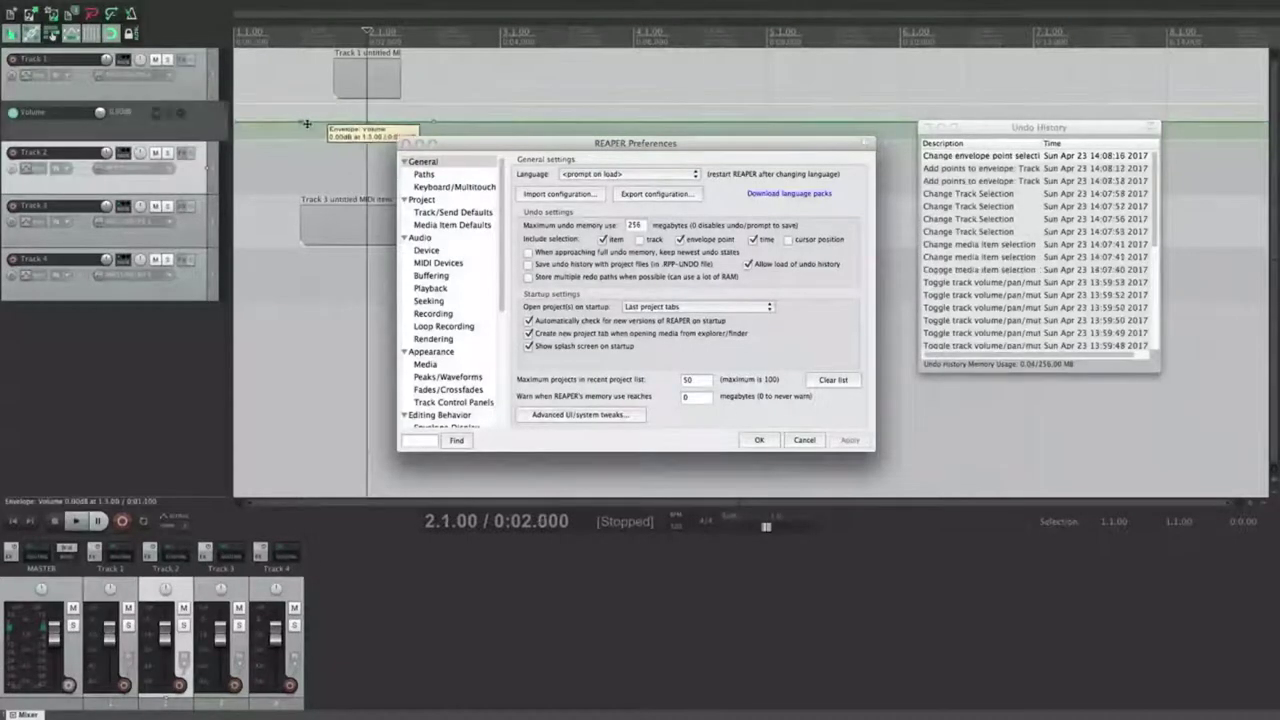
{"action": "left_click", "coordinate": [412, 122]}
{"action": "left_click", "coordinate": [298, 121]}
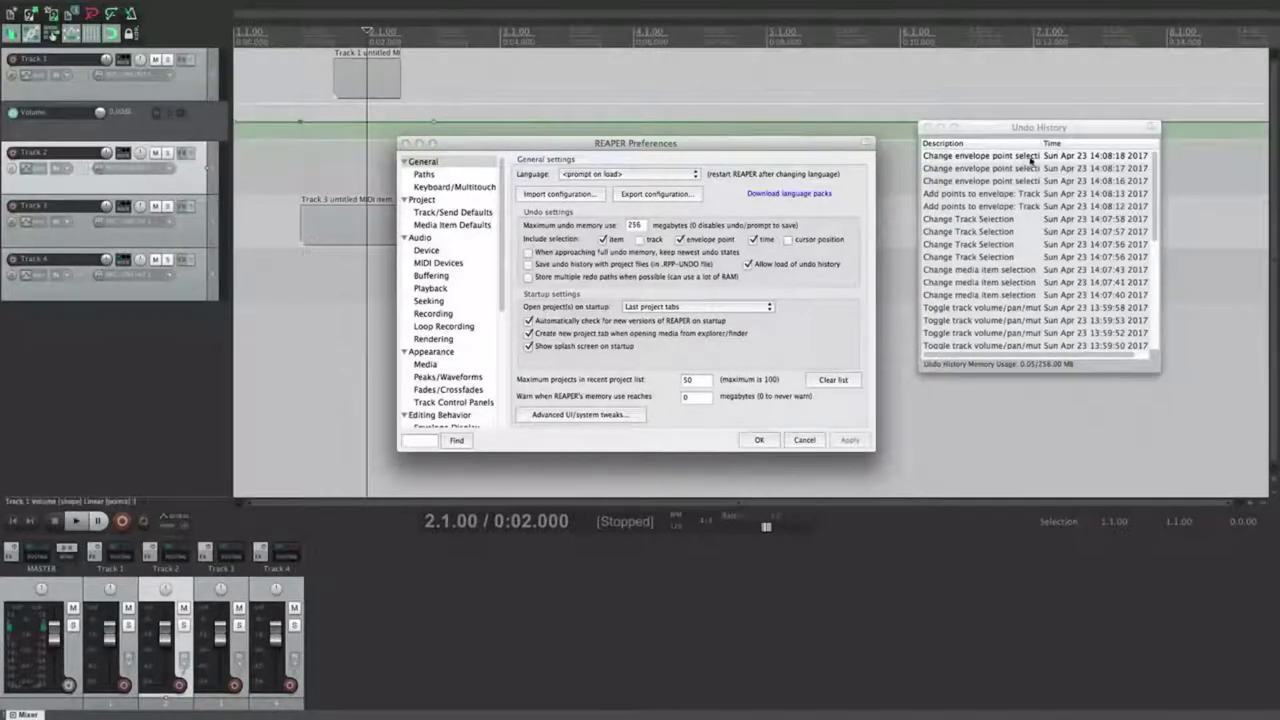
{"action": "left_click", "coordinate": [708, 242]}
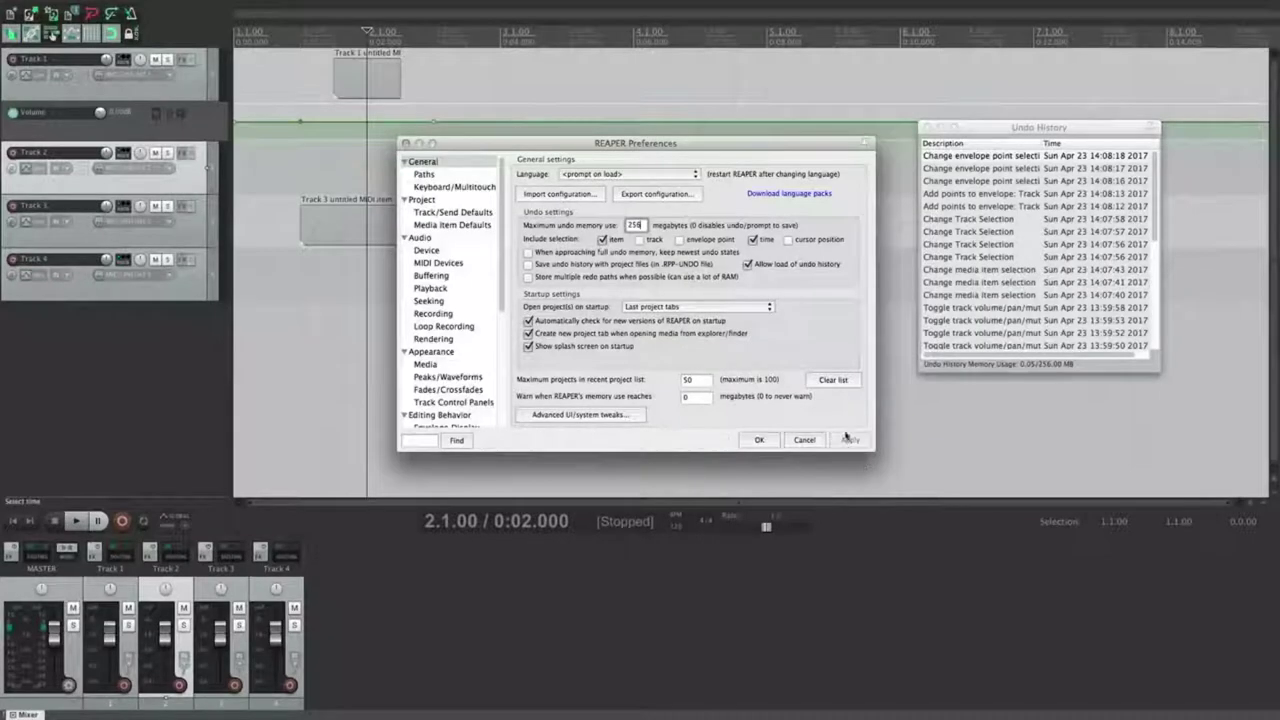
Step: Draw several time selections on the ruler and turn on undo for edit cursor position
{"action": "left_click_drag", "start_coordinate": [477, 94], "coordinate": [602, 98]}
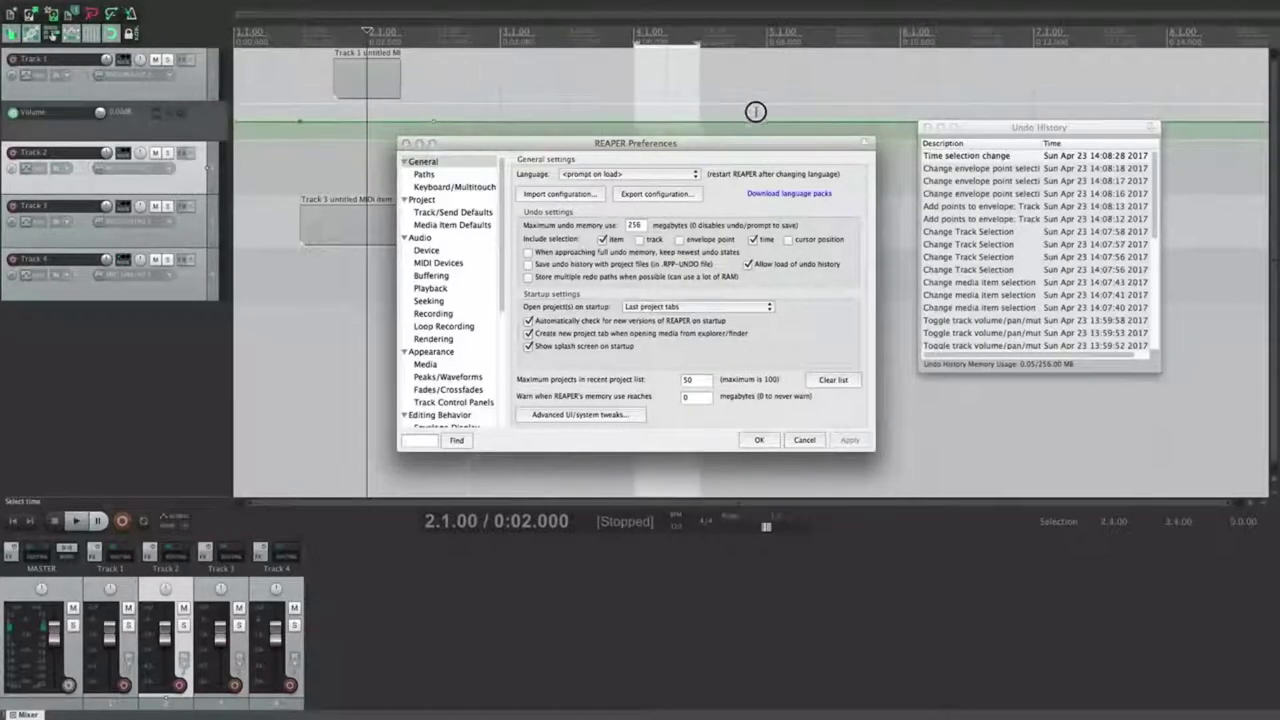
{"action": "left_click_drag", "start_coordinate": [740, 110], "coordinate": [767, 108]}
{"action": "left_click_drag", "start_coordinate": [502, 92], "coordinate": [435, 90]}
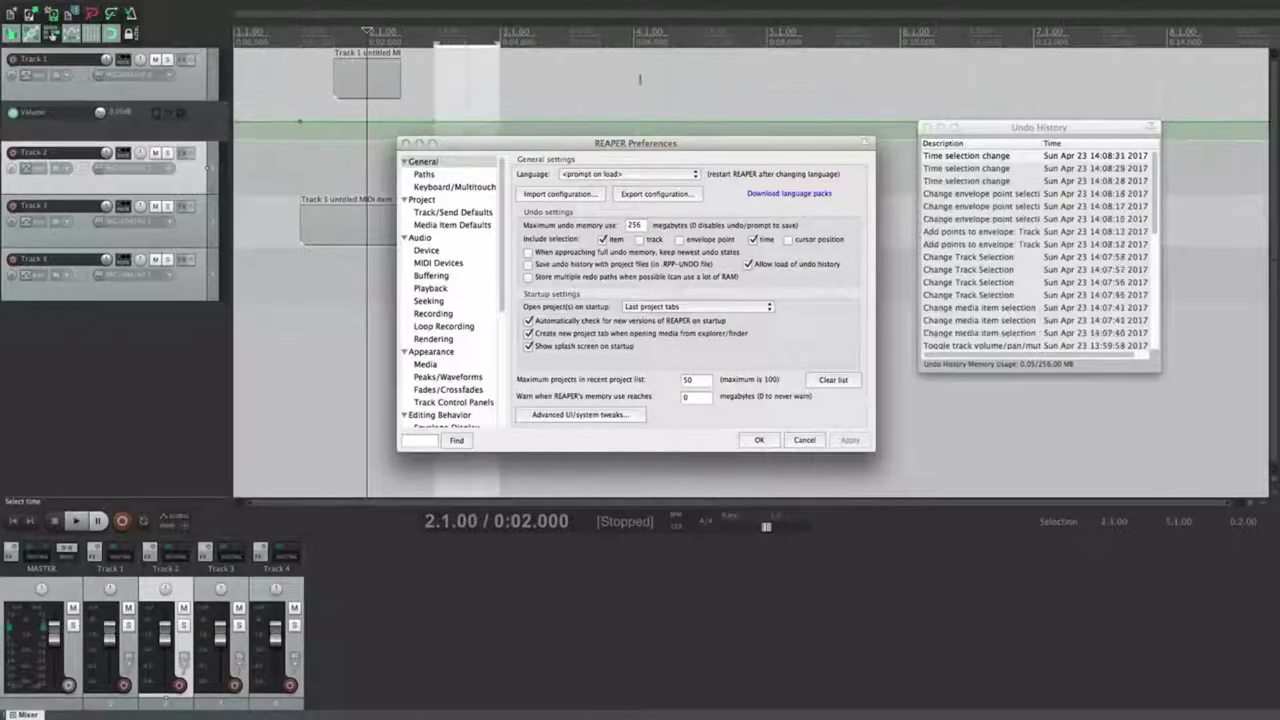
{"action": "left_click_drag", "start_coordinate": [600, 88], "coordinate": [766, 88]}
{"action": "left_click_drag", "start_coordinate": [566, 92], "coordinate": [461, 91]}
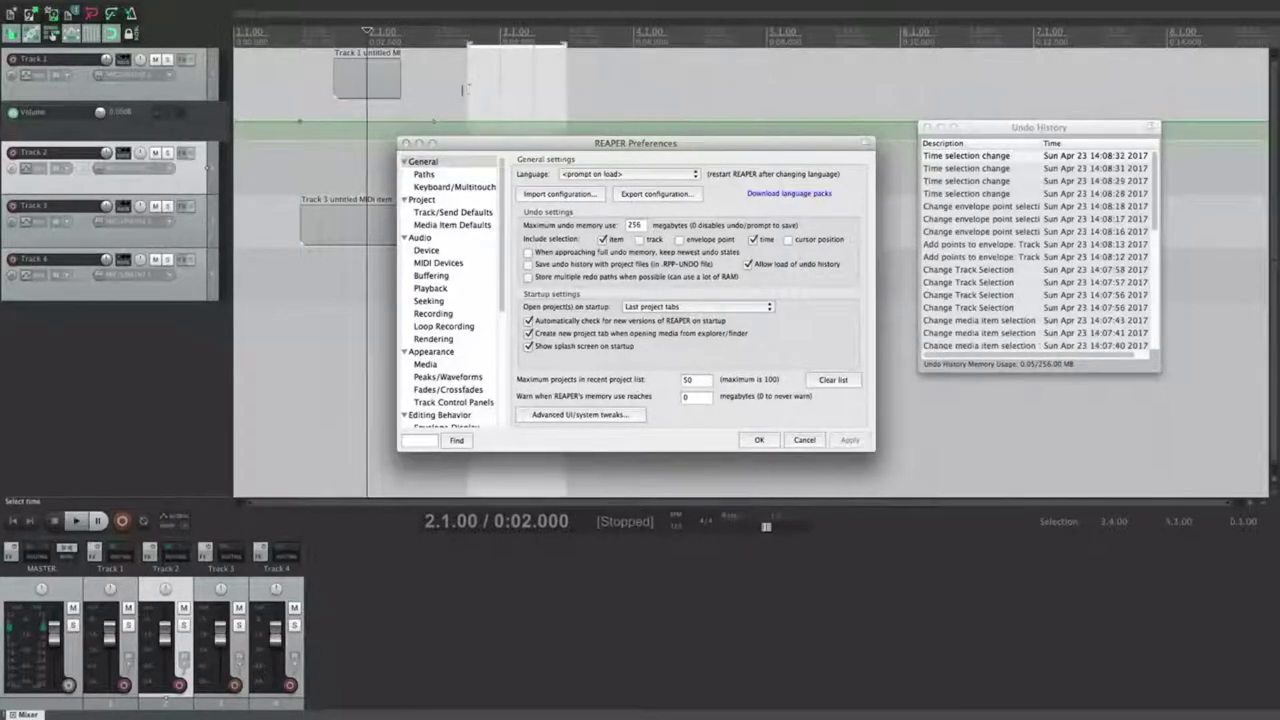
{"action": "left_click", "coordinate": [667, 88]}
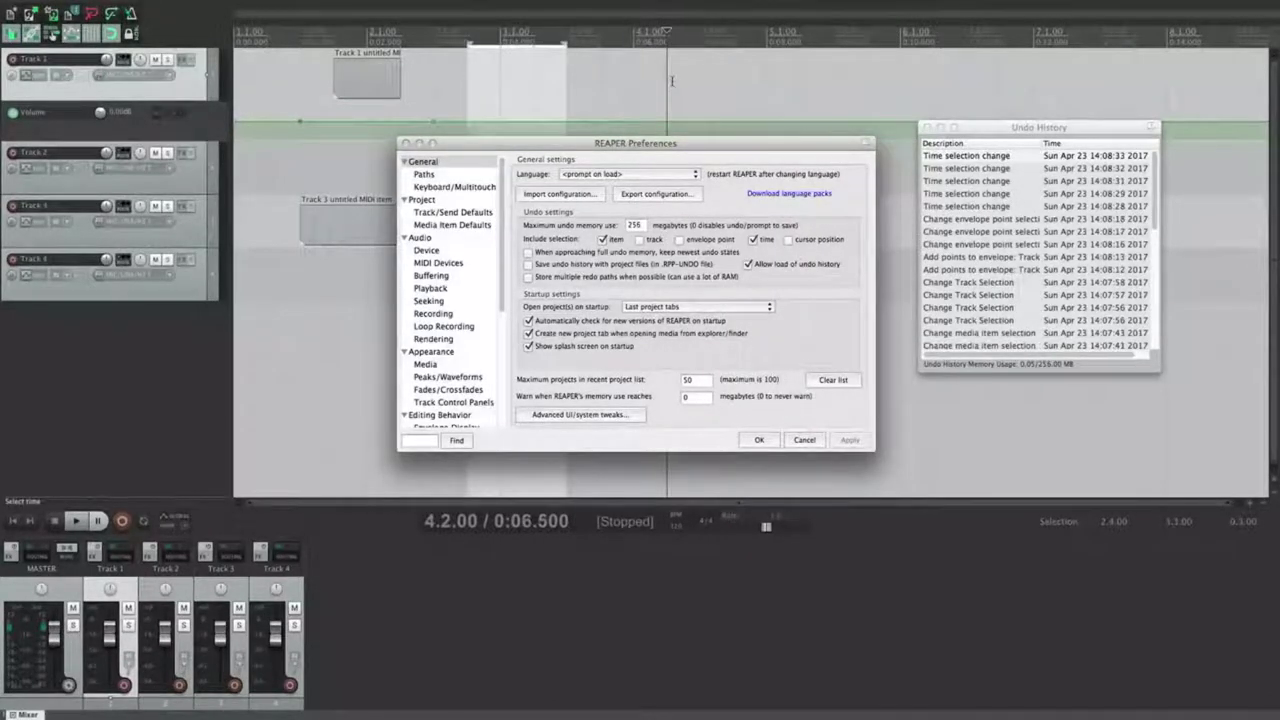
{"action": "left_click", "coordinate": [788, 242]}
Step: Move the edit cursor to 4.1.00, 4.4.00, 2.3.00, 5.3.00, 5.1.00, 4.2.00 and 4.1.00
{"action": "left_click", "coordinate": [622, 96]}
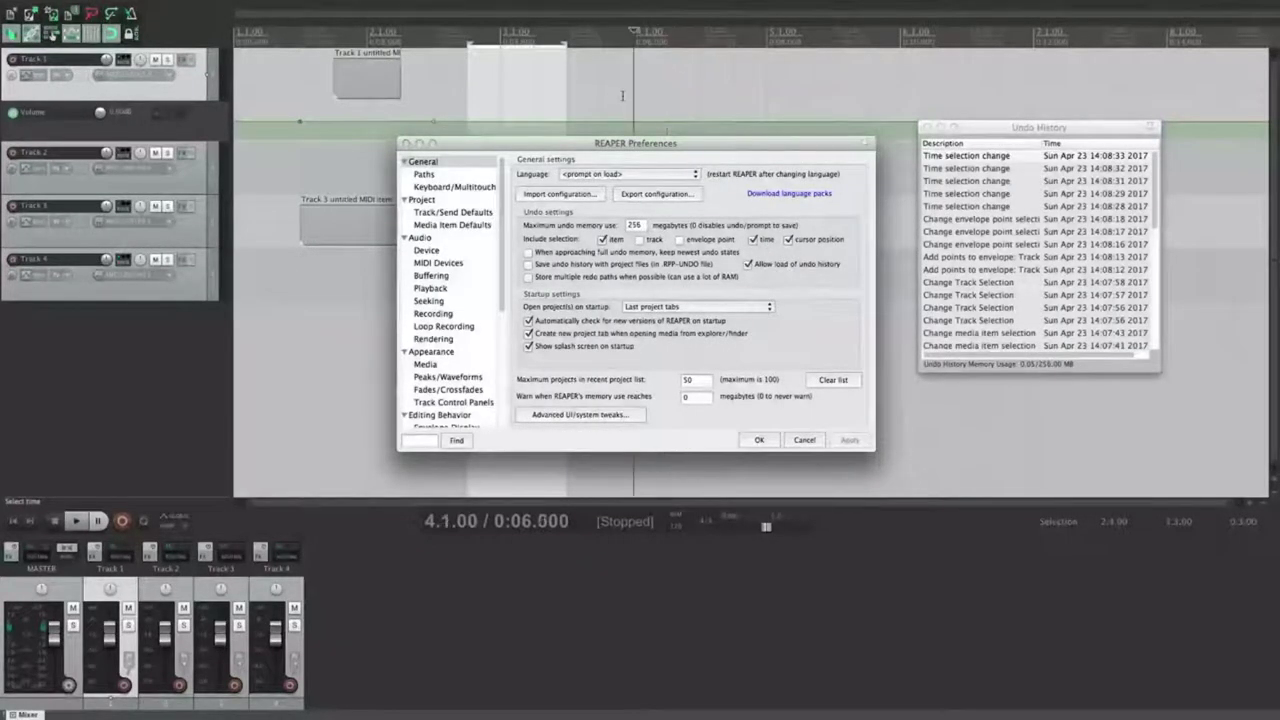
{"action": "left_click", "coordinate": [738, 96]}
{"action": "left_click", "coordinate": [300, 90]}
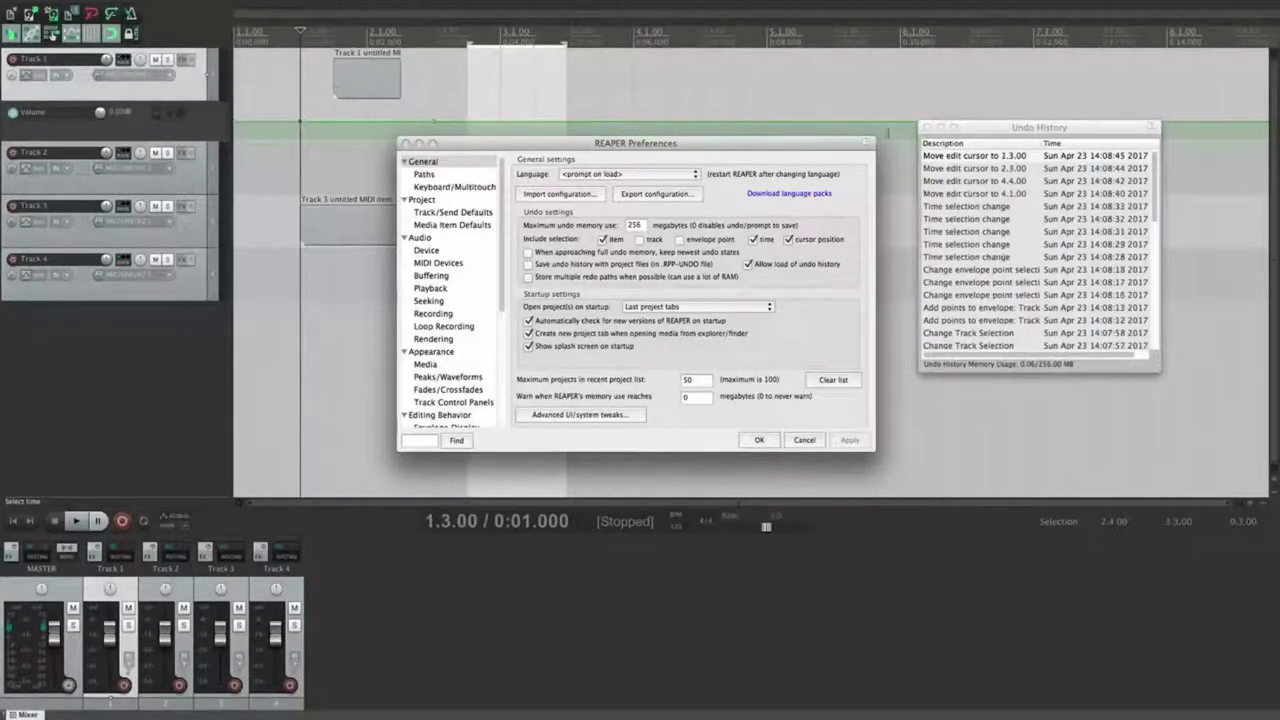
{"action": "left_click", "coordinate": [835, 83]}
{"action": "left_click", "coordinate": [757, 89]}
{"action": "left_click", "coordinate": [682, 88]}
{"action": "left_click", "coordinate": [638, 87]}
Step: Select time 5.3.00–5.4.00, move the cursor around ending at 3.2.00, then untick cursor position undo
{"action": "left_click_drag", "start_coordinate": [836, 86], "coordinate": [866, 86]}
{"action": "left_click", "coordinate": [926, 86]}
{"action": "left_click", "coordinate": [702, 82]}
{"action": "left_click", "coordinate": [669, 82]}
{"action": "left_click", "coordinate": [569, 82]}
{"action": "left_click", "coordinate": [503, 82]}
{"action": "left_click", "coordinate": [636, 82]}
{"action": "left_click", "coordinate": [734, 83]}
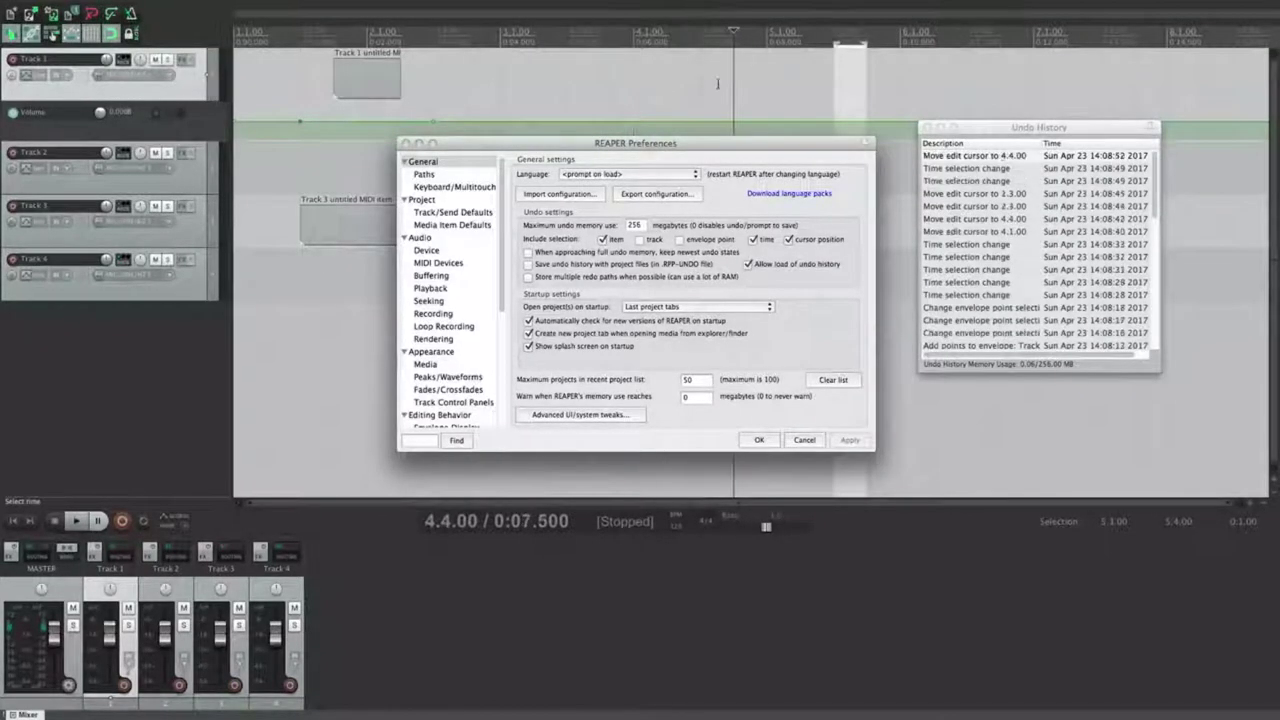
{"action": "left_click", "coordinate": [632, 83]}
{"action": "left_click", "coordinate": [535, 82]}
{"action": "left_click", "coordinate": [790, 240]}
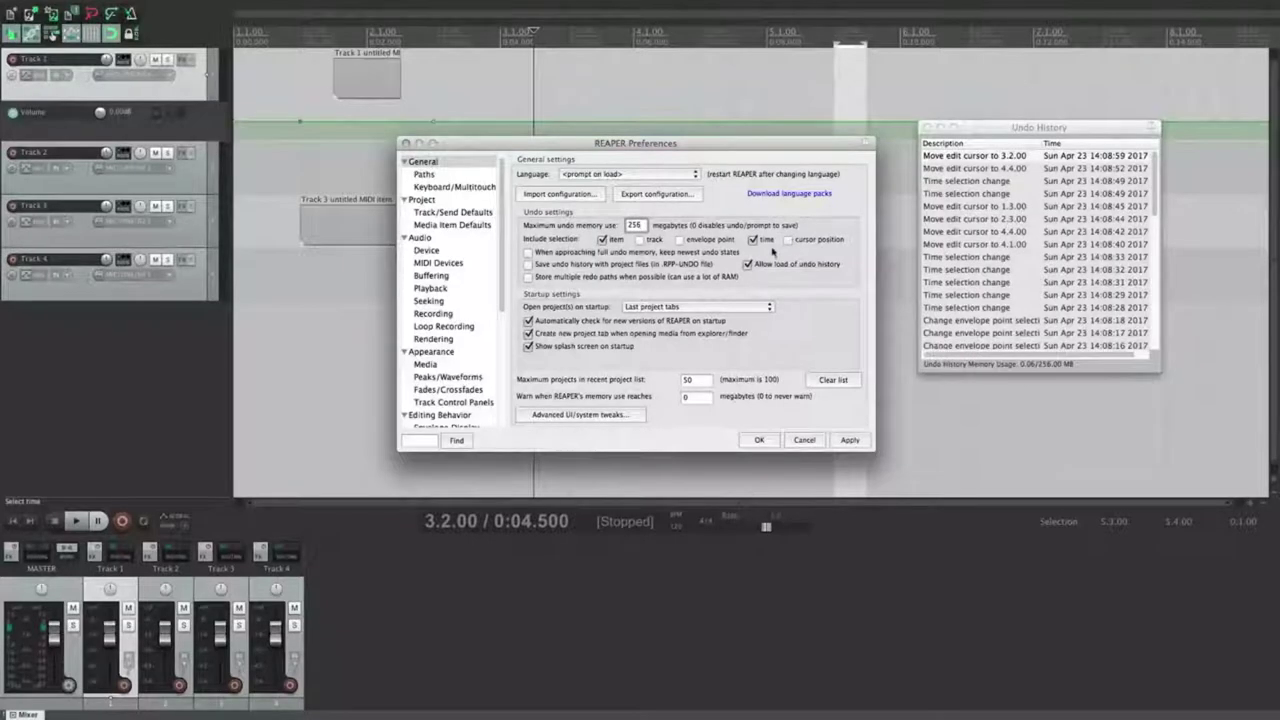
Step: Apply undo options, toggle keeping newest undo states on and off, and untick storing multiple redo paths
{"action": "left_click", "coordinate": [849, 440]}
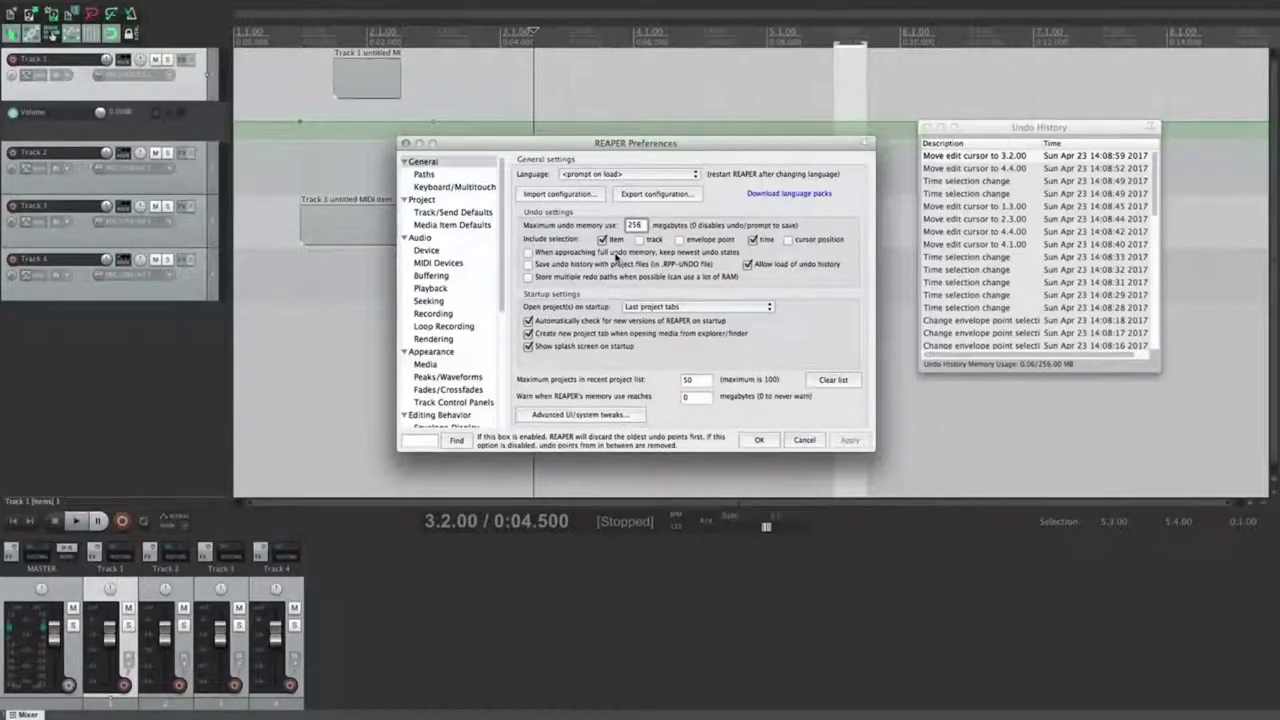
{"action": "left_click", "coordinate": [616, 254]}
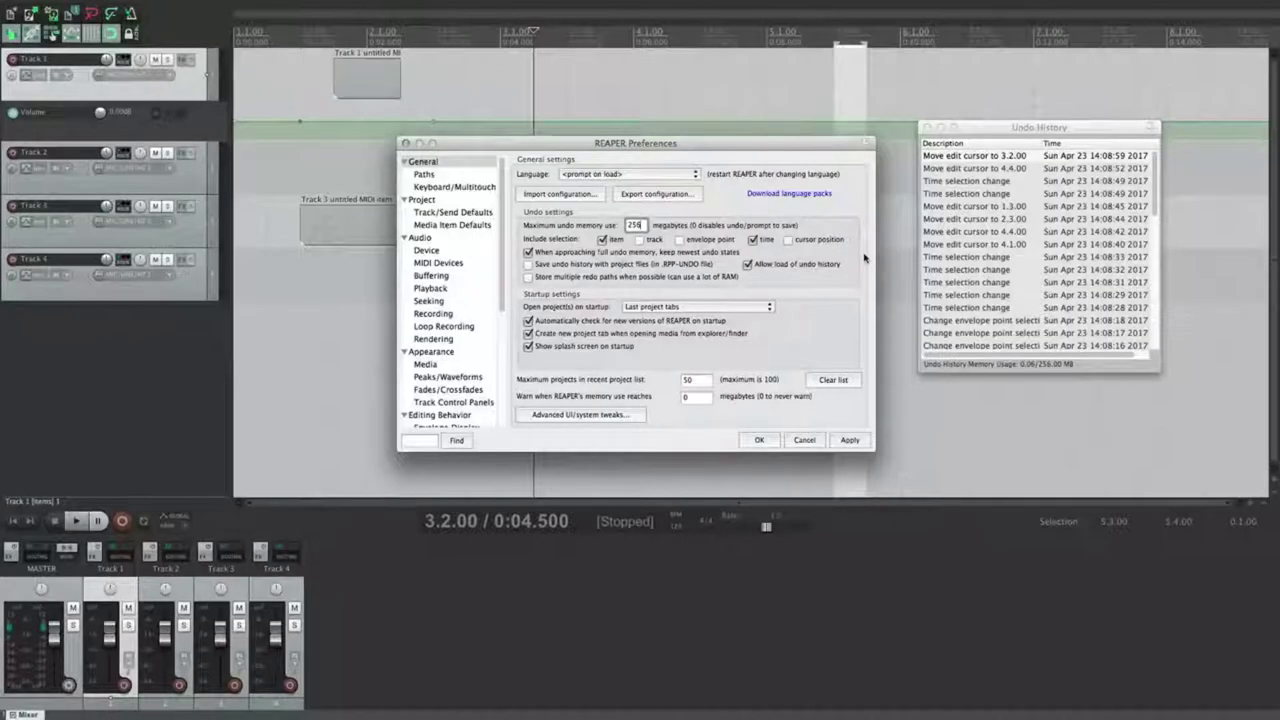
{"action": "left_click", "coordinate": [670, 256]}
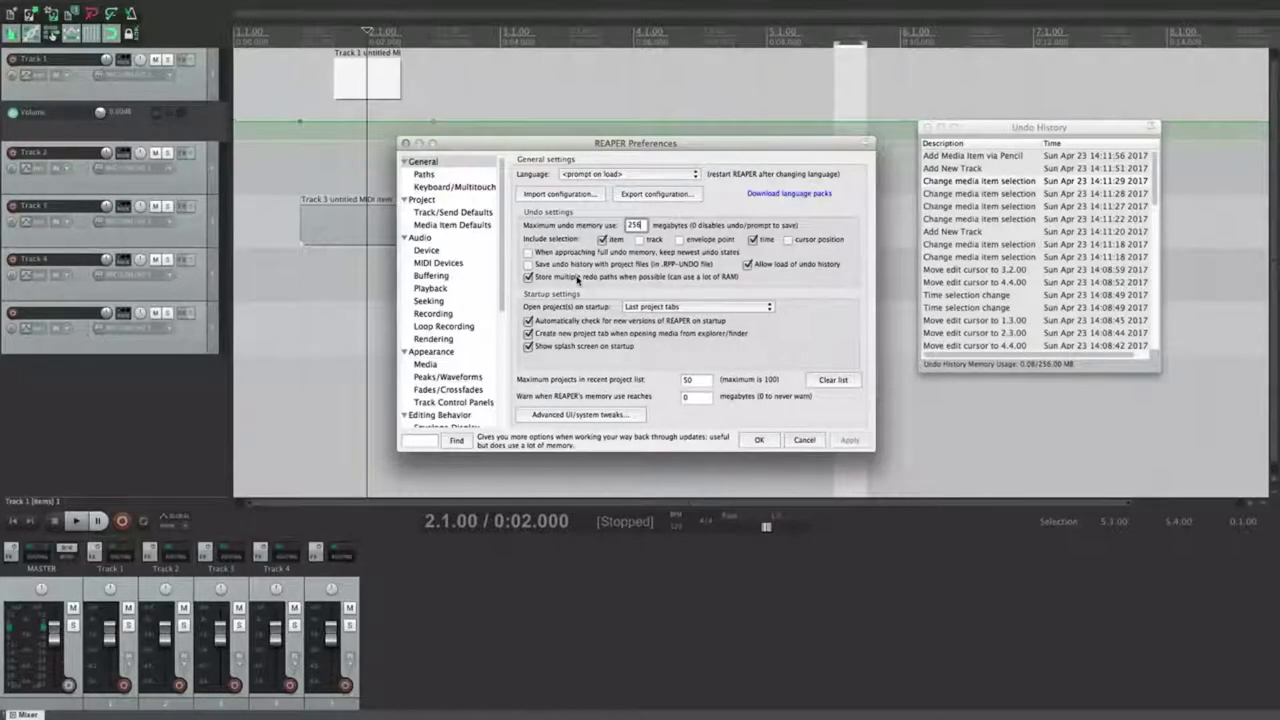
{"action": "left_click", "coordinate": [578, 280]}
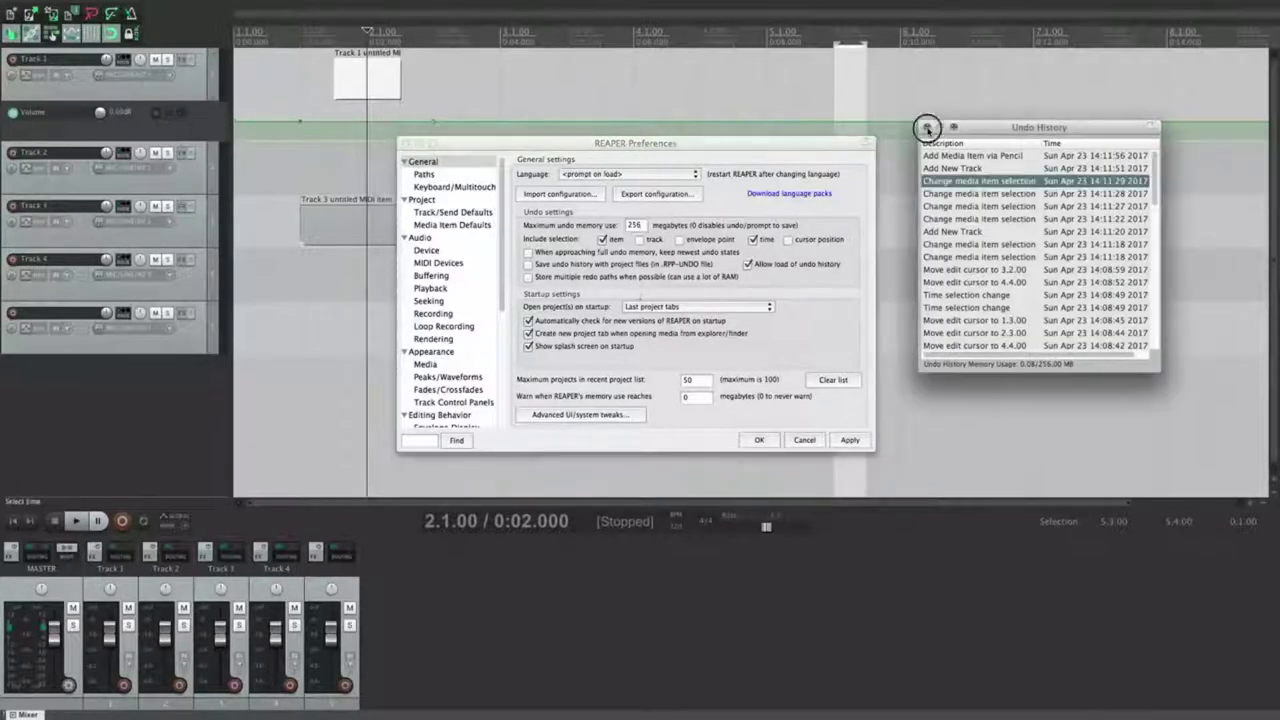
Step: Close Undo History and review the 'Open project(s) on startup' choices, keeping Last project tabs
{"action": "left_click", "coordinate": [929, 129]}
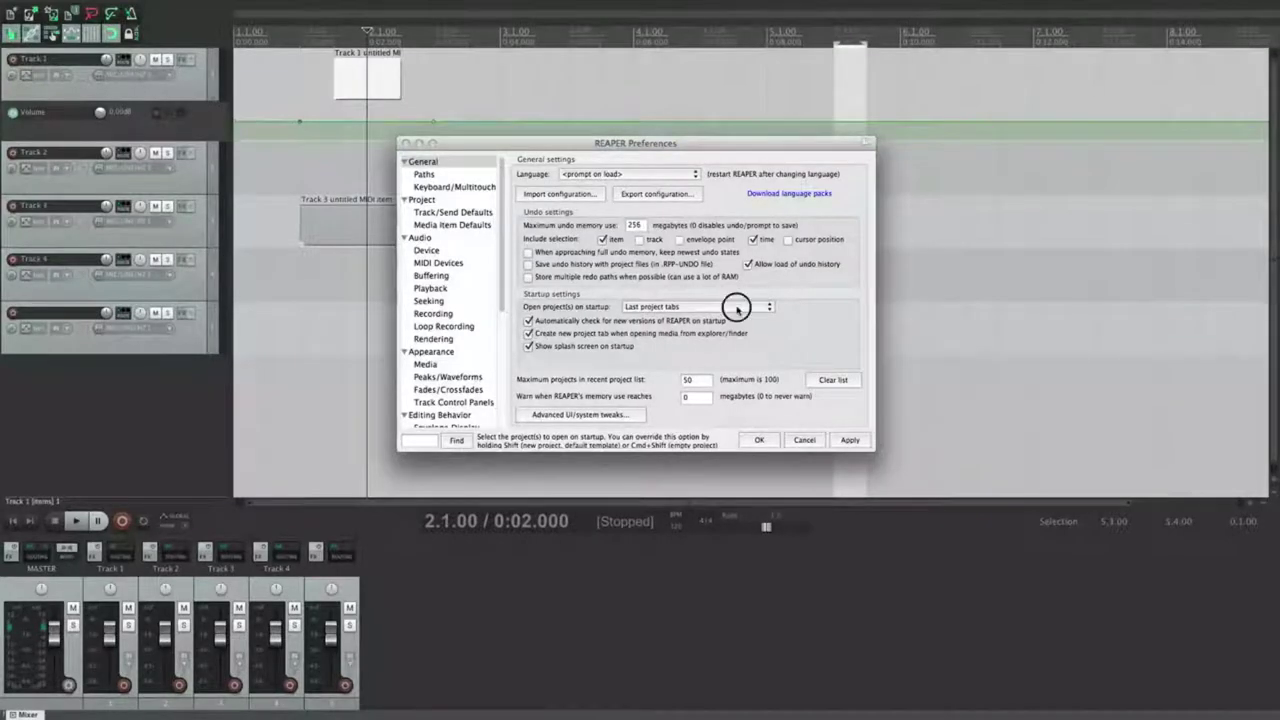
{"action": "left_click", "coordinate": [737, 307]}
{"action": "left_click", "coordinate": [737, 307]}
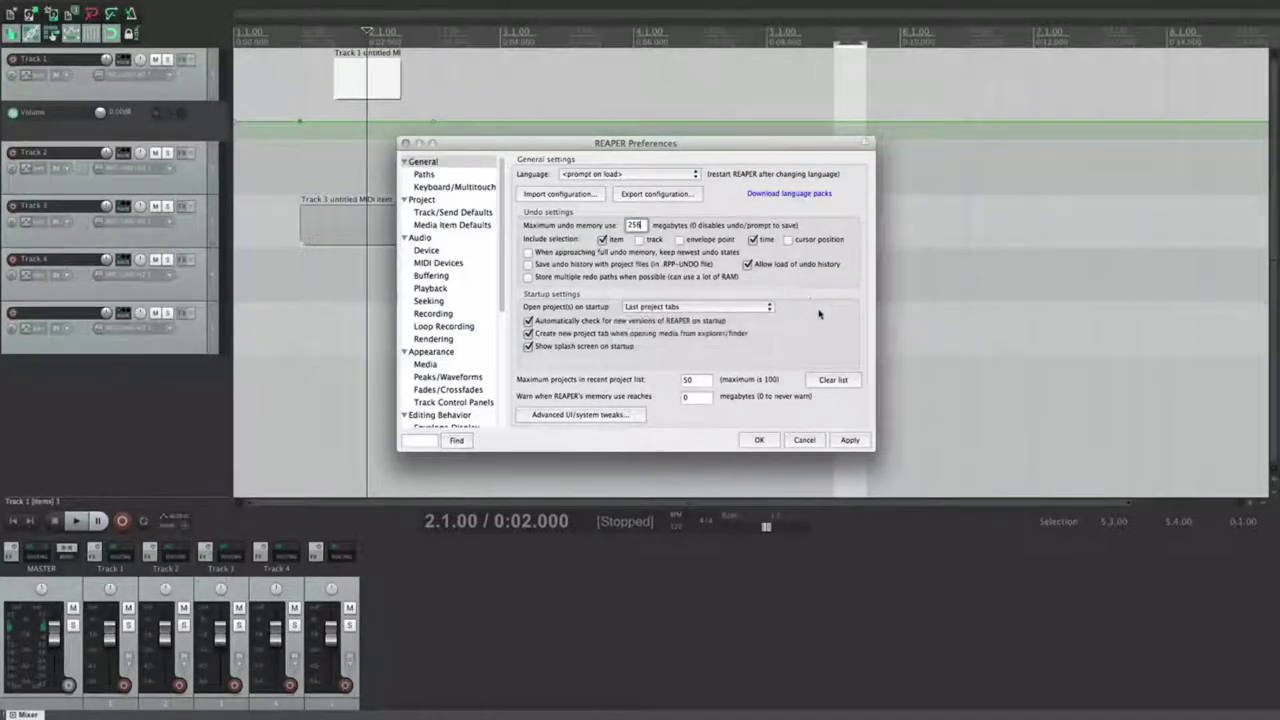
{"action": "left_click", "coordinate": [740, 306]}
{"action": "left_click", "coordinate": [740, 306]}
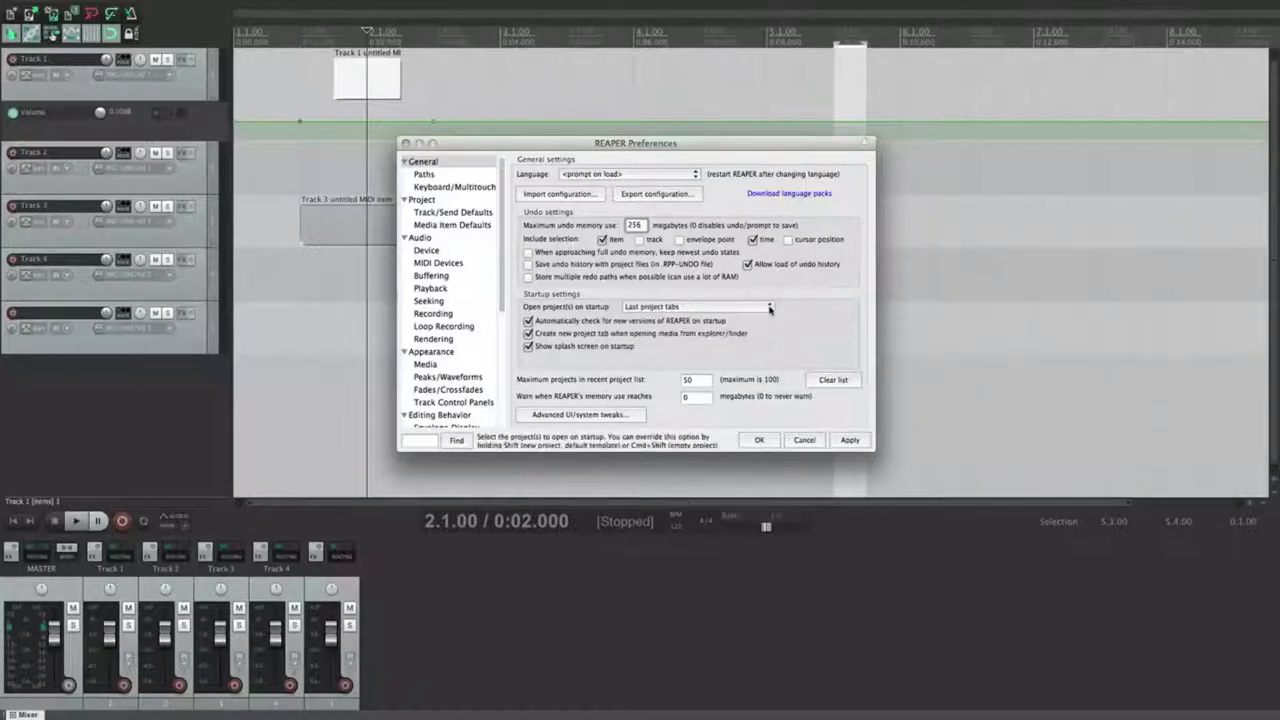
{"action": "left_click", "coordinate": [768, 308]}
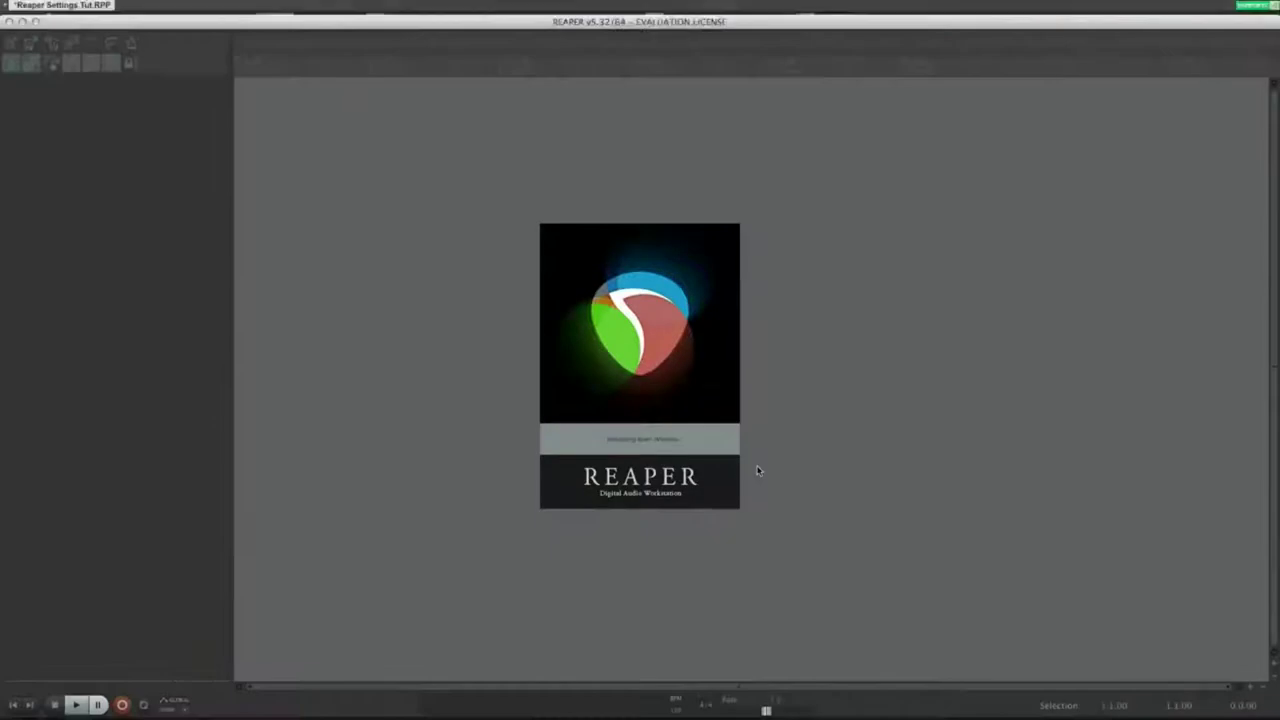
Step: In Choose Project(s), try last tab Tempi.RPP, both new-project options, and recent Tempi.RPP and Мрамор.RPP
{"action": "left_click_drag", "start_coordinate": [637, 134], "coordinate": [658, 133]}
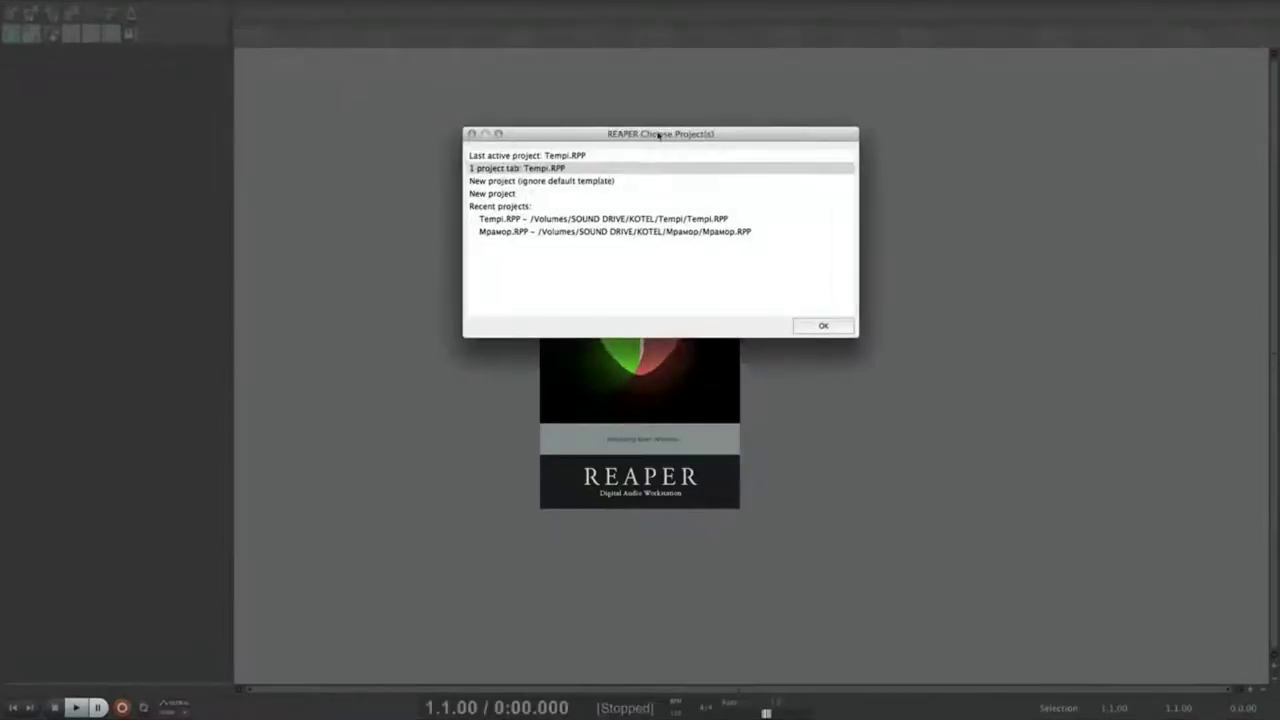
{"action": "left_click", "coordinate": [538, 253]}
{"action": "left_click", "coordinate": [517, 169]}
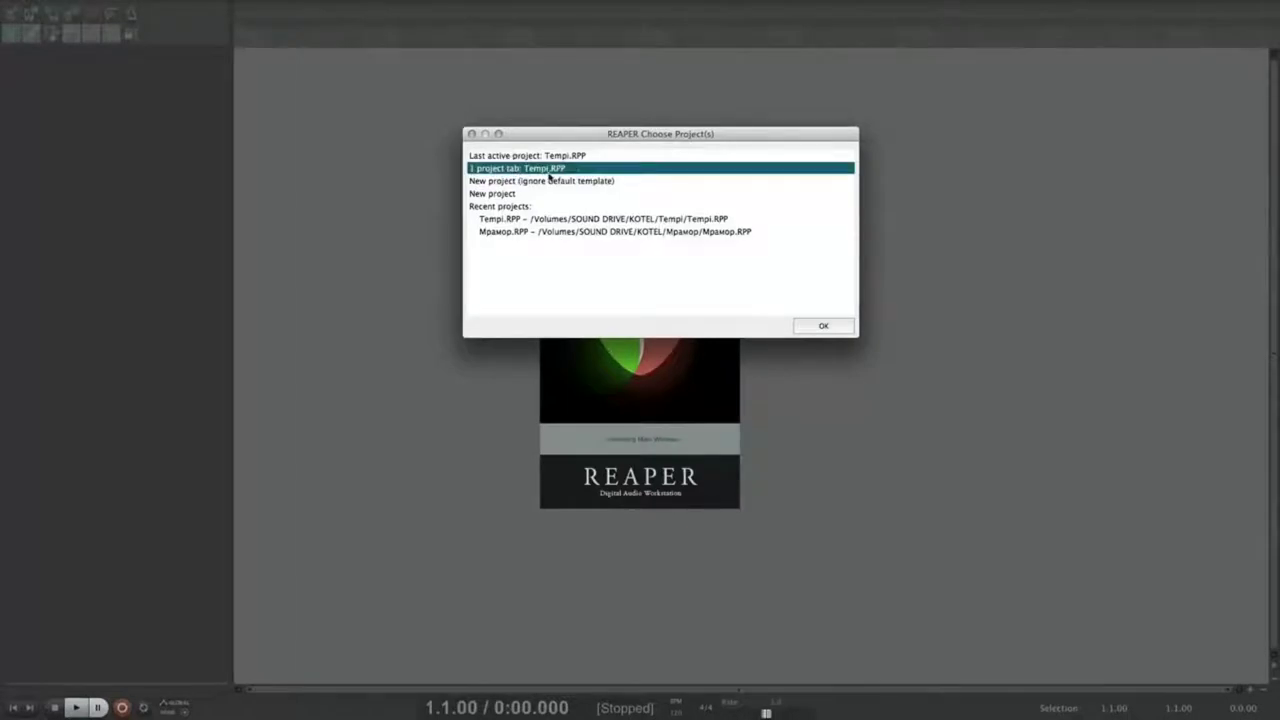
{"action": "left_click", "coordinate": [538, 181]}
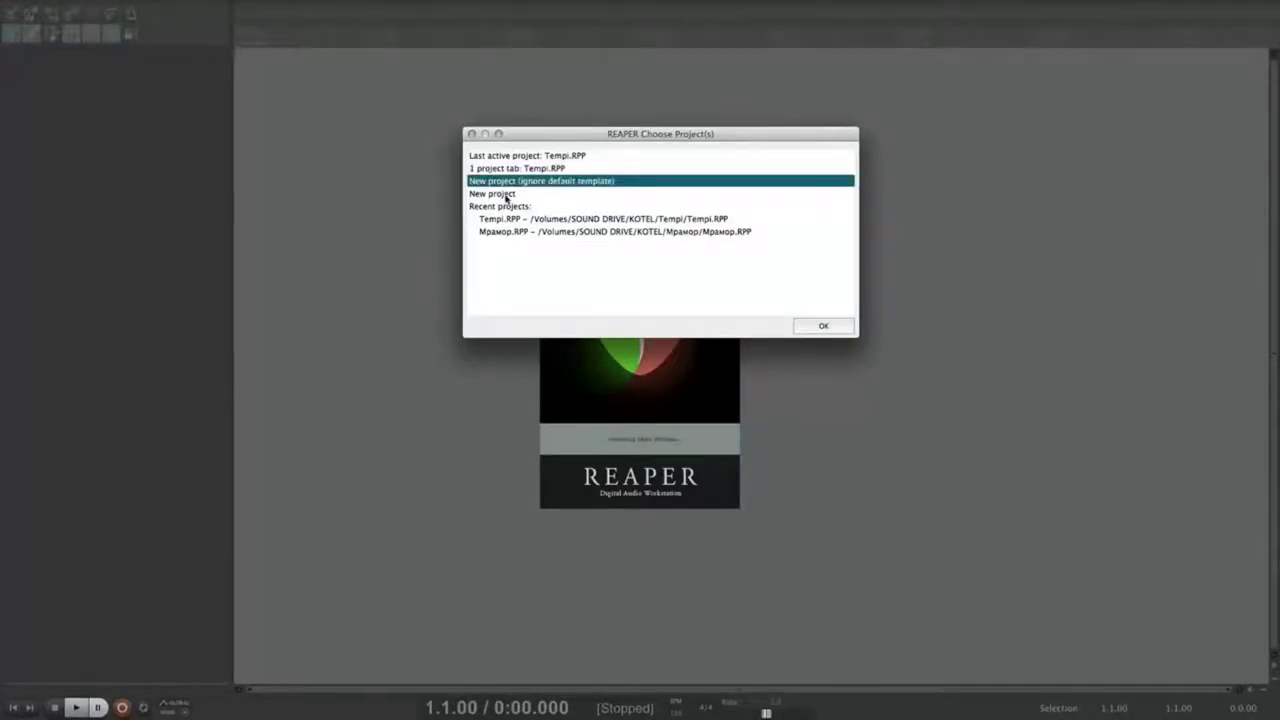
{"action": "left_click", "coordinate": [507, 196]}
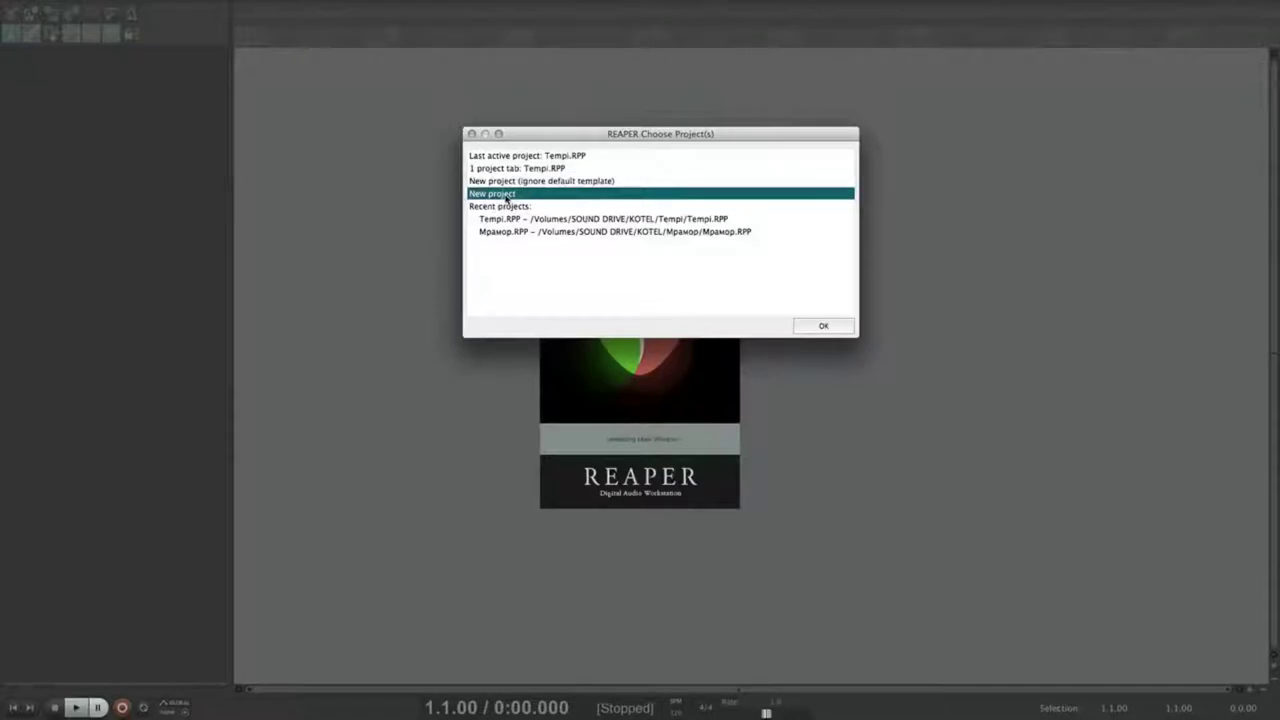
{"action": "left_click", "coordinate": [516, 218]}
{"action": "left_click", "coordinate": [517, 231]}
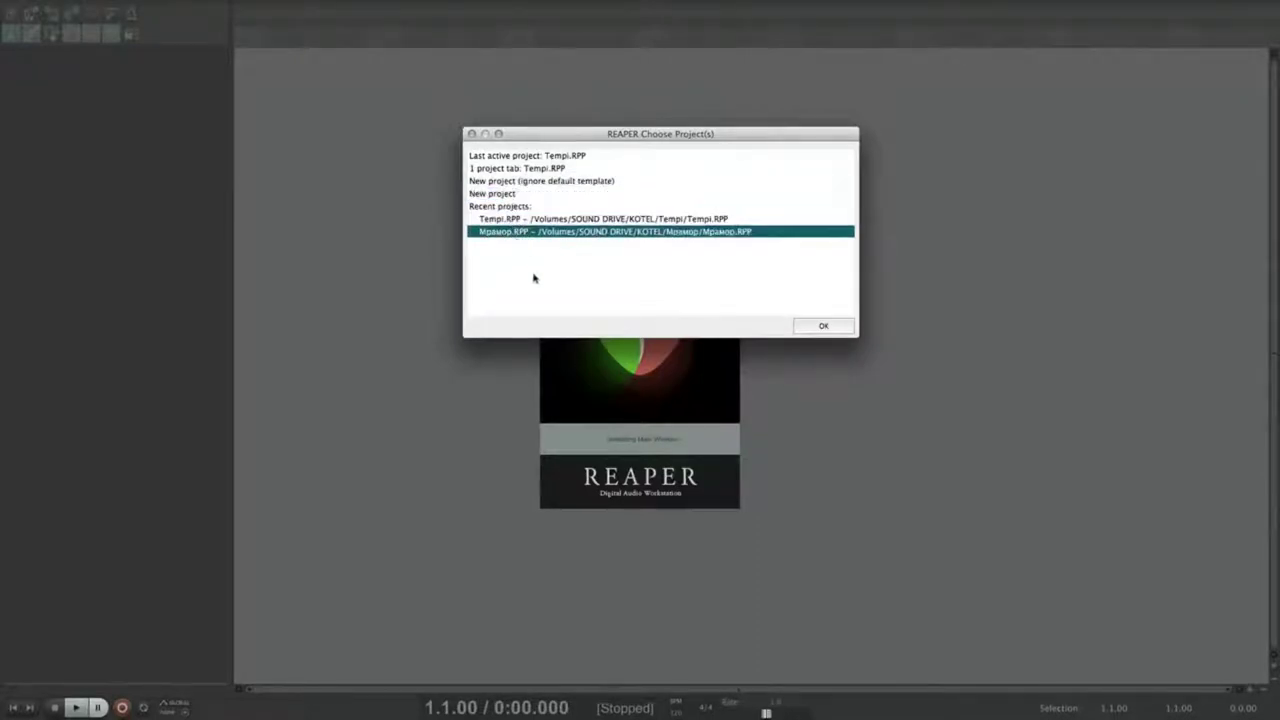
{"action": "left_click", "coordinate": [738, 281]}
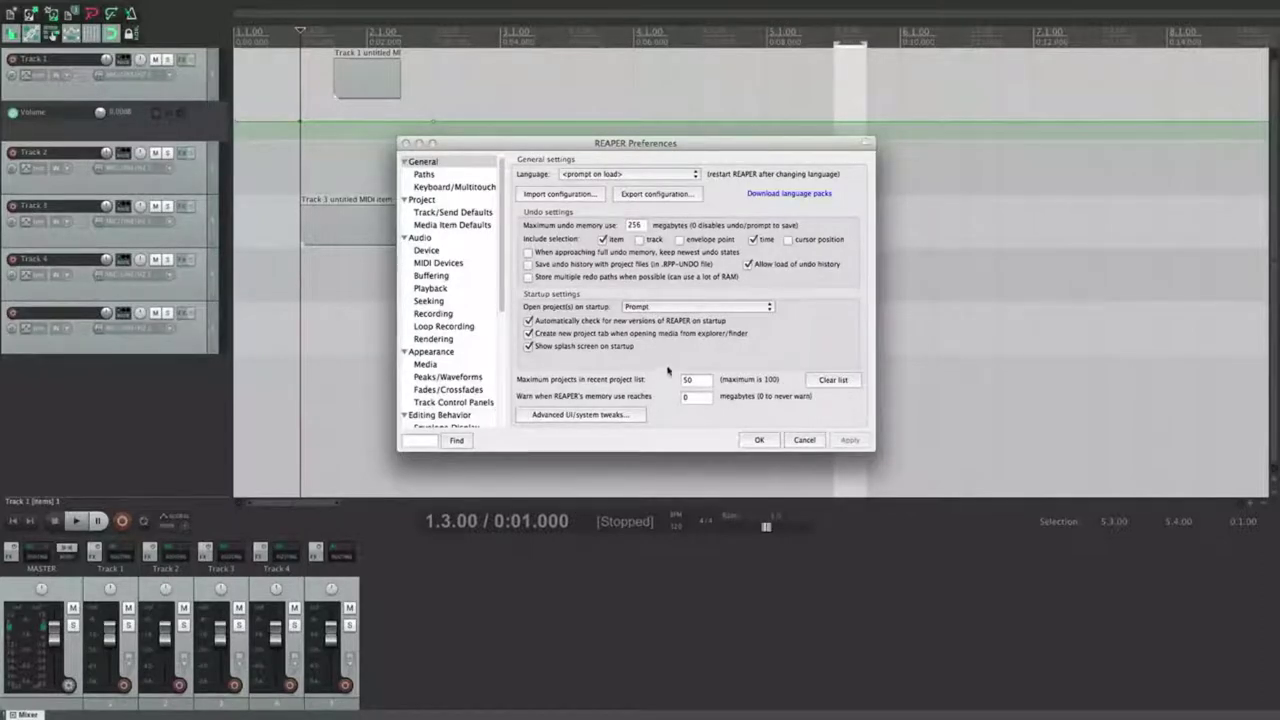
Step: Drag the desktop mp3 into REAPER as a new track, undo it with Cmd+Z, and open KOTEL
{"action": "key", "text": "F11"}
{"action": "left_click_drag", "start_coordinate": [1249, 317], "coordinate": [296, 385]}
{"action": "key", "text": "F11"}
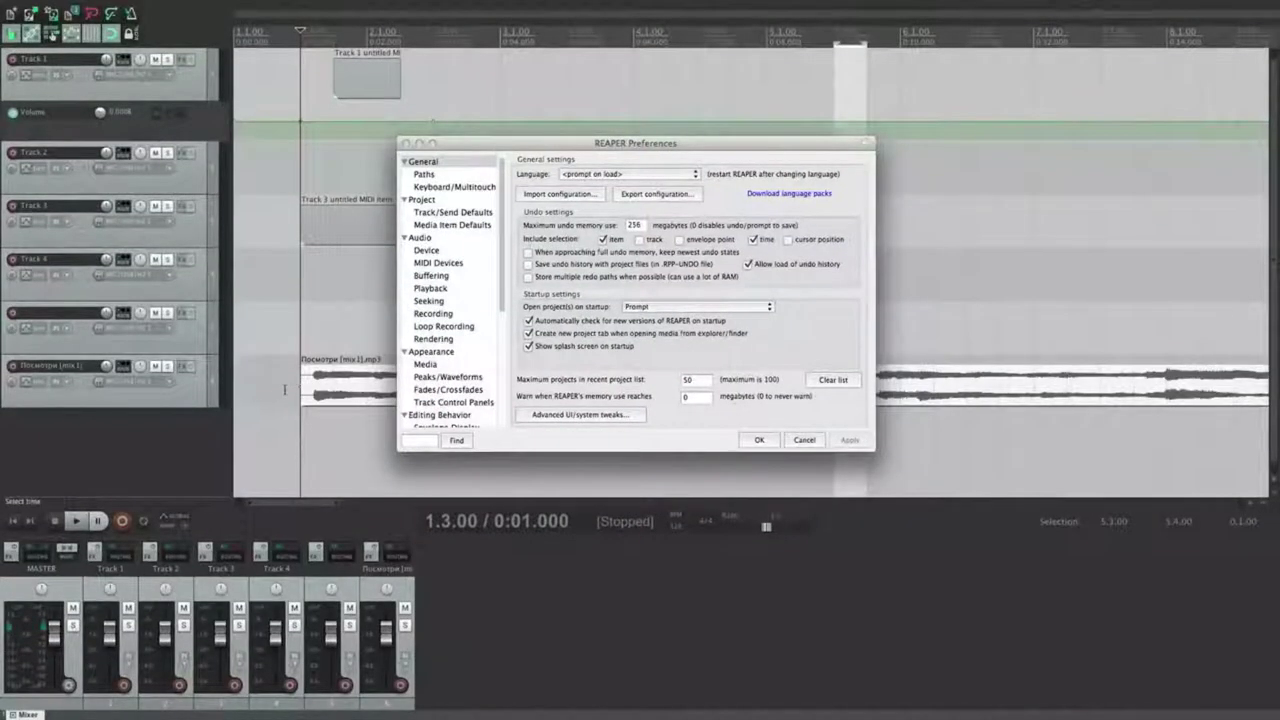
{"action": "key", "text": "F11"}
{"action": "left_click_drag", "start_coordinate": [1251, 327], "coordinate": [371, 31]}
{"action": "key", "text": "F11"}
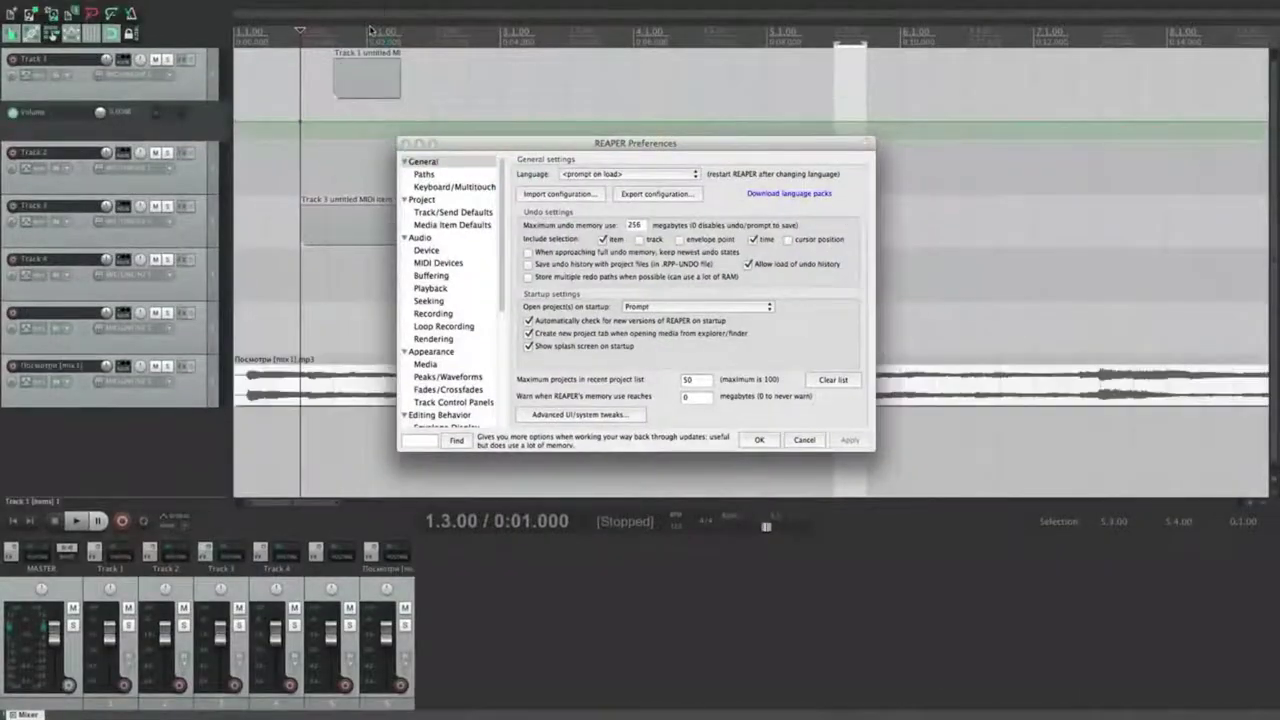
{"action": "key", "text": "super+z"}
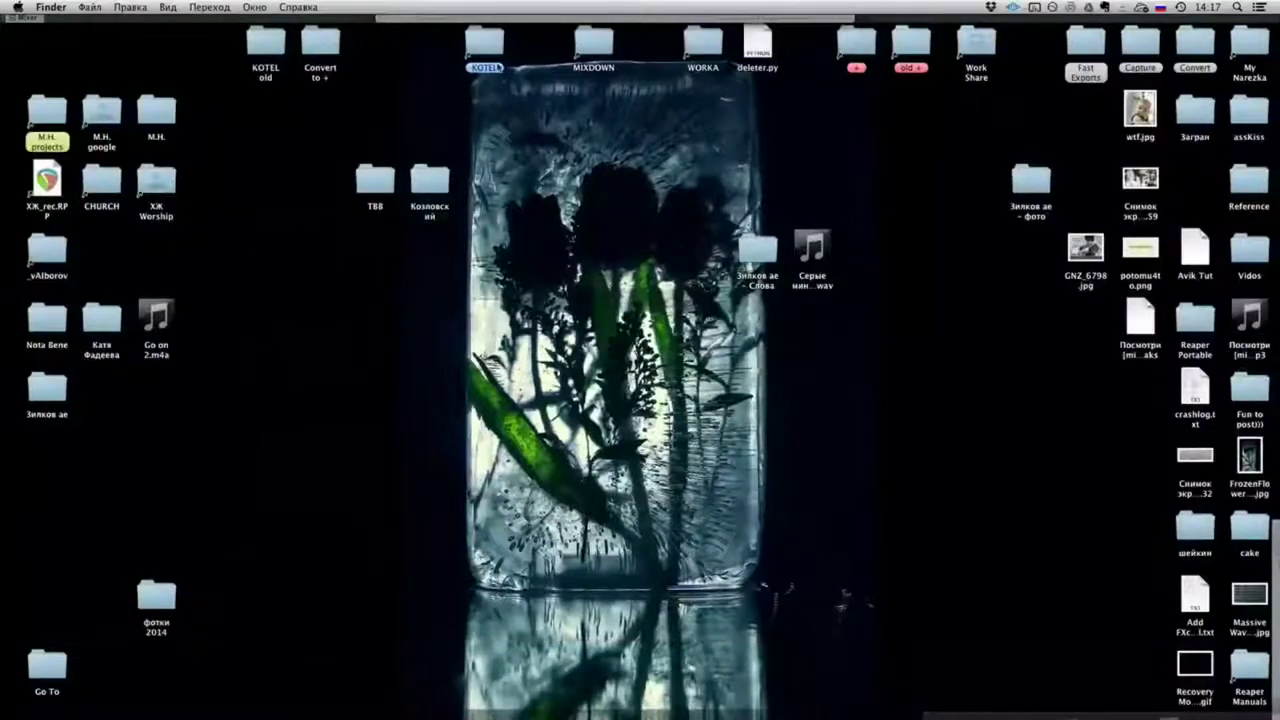
{"action": "double_click", "coordinate": [485, 42]}
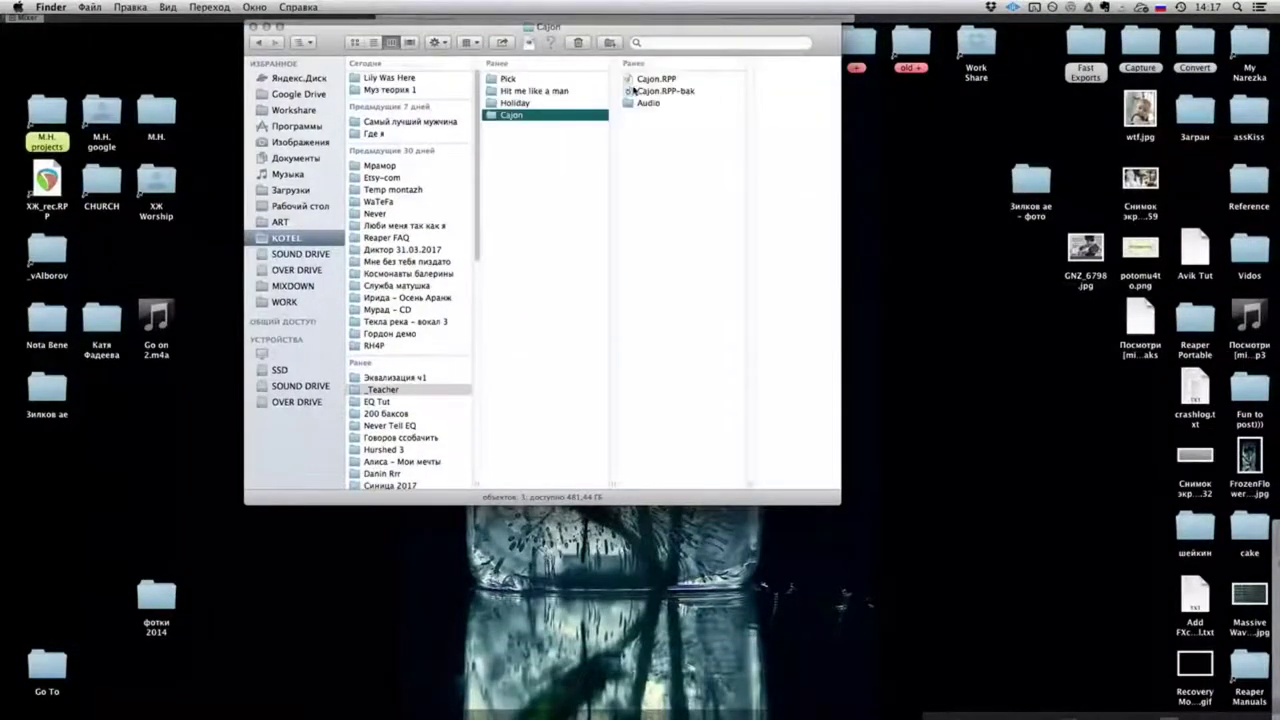
Step: Drag Cajon.RPP from the _Teacher > Cajon folder onto REAPER to get the Open RPP dialog
{"action": "left_click_drag", "start_coordinate": [655, 79], "coordinate": [180, 406]}
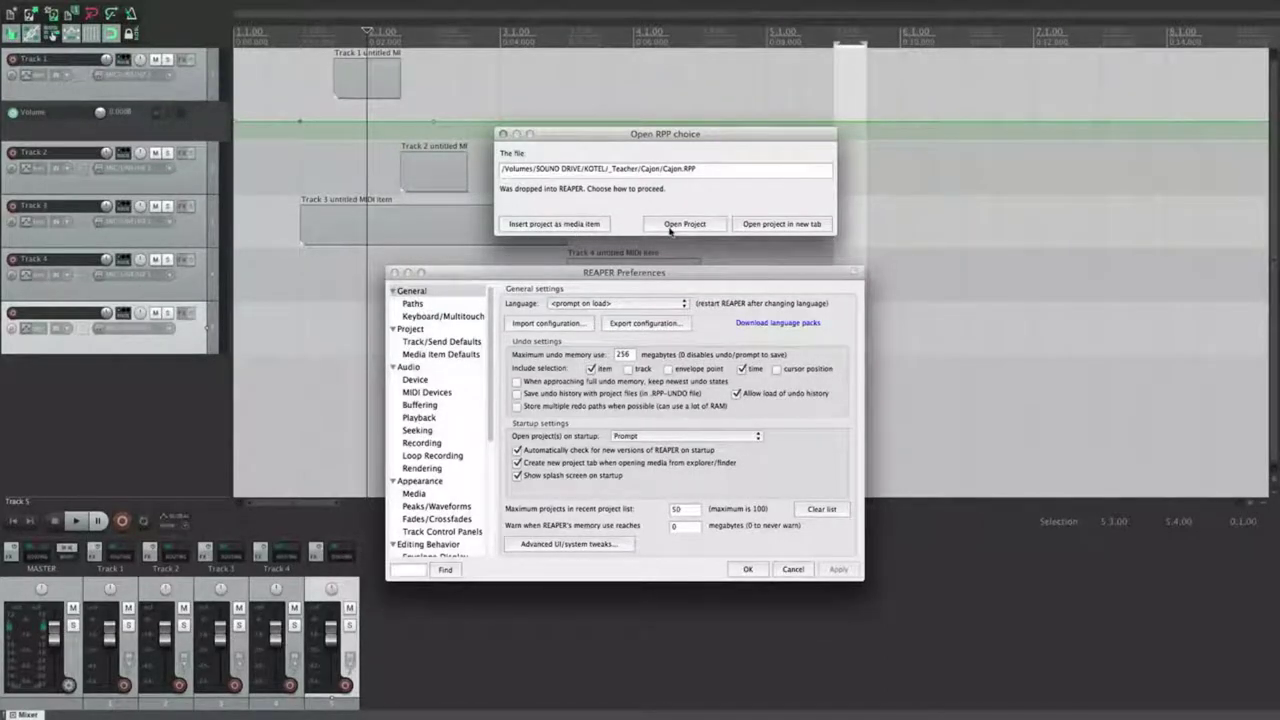
Step: Open Cajon.RPP in a new tab, dismiss its notes, compare tabs, then close the Cajon tab
{"action": "left_click", "coordinate": [773, 225]}
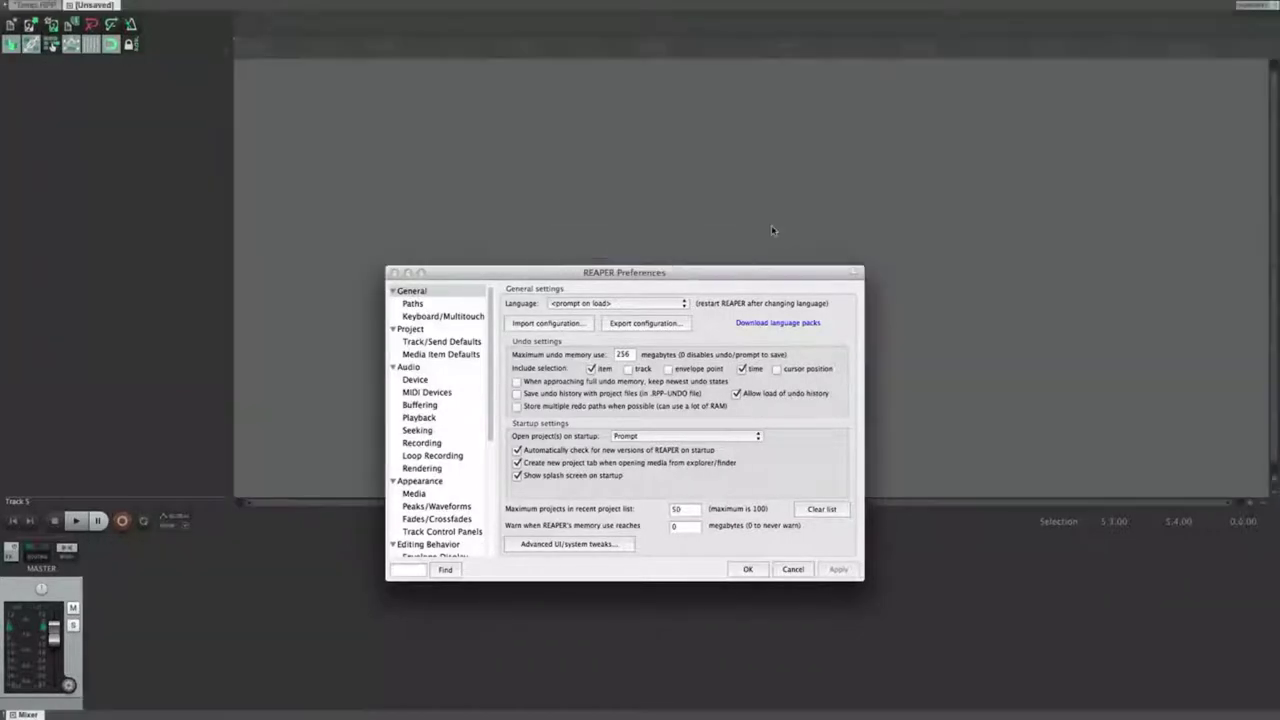
{"action": "left_click", "coordinate": [616, 372]}
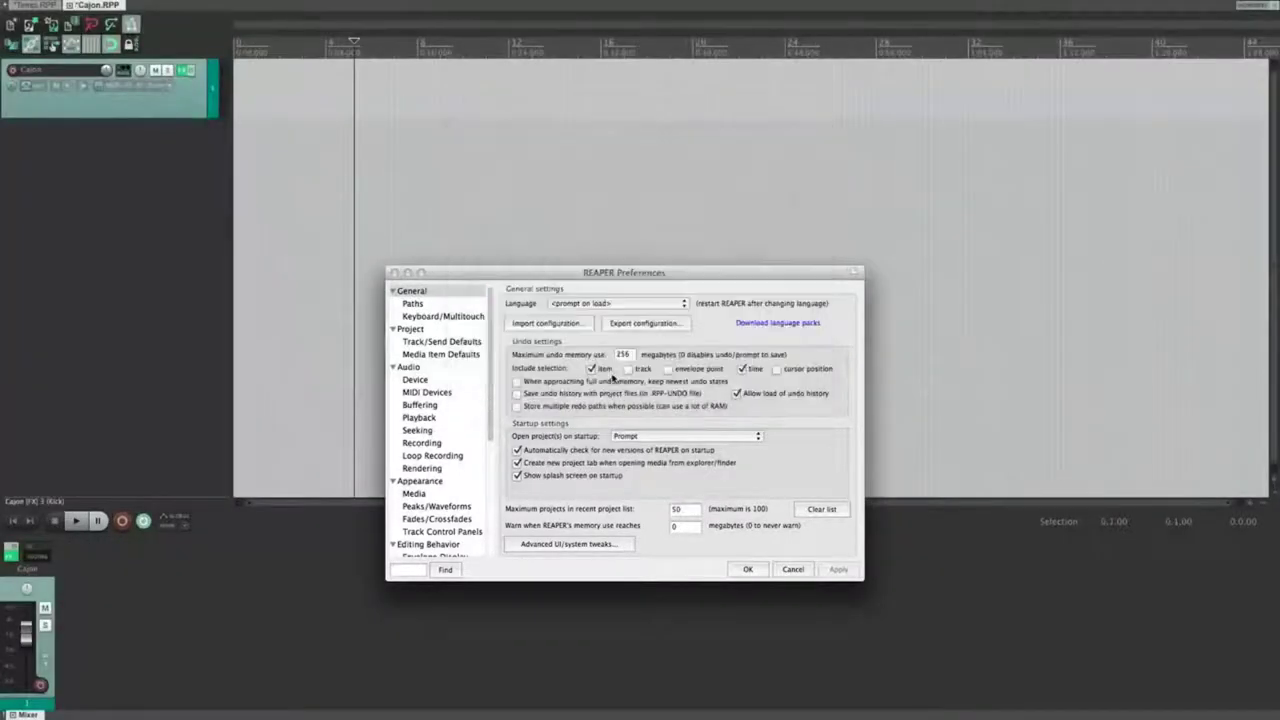
{"action": "left_click", "coordinate": [40, 8]}
{"action": "left_click", "coordinate": [95, 6]}
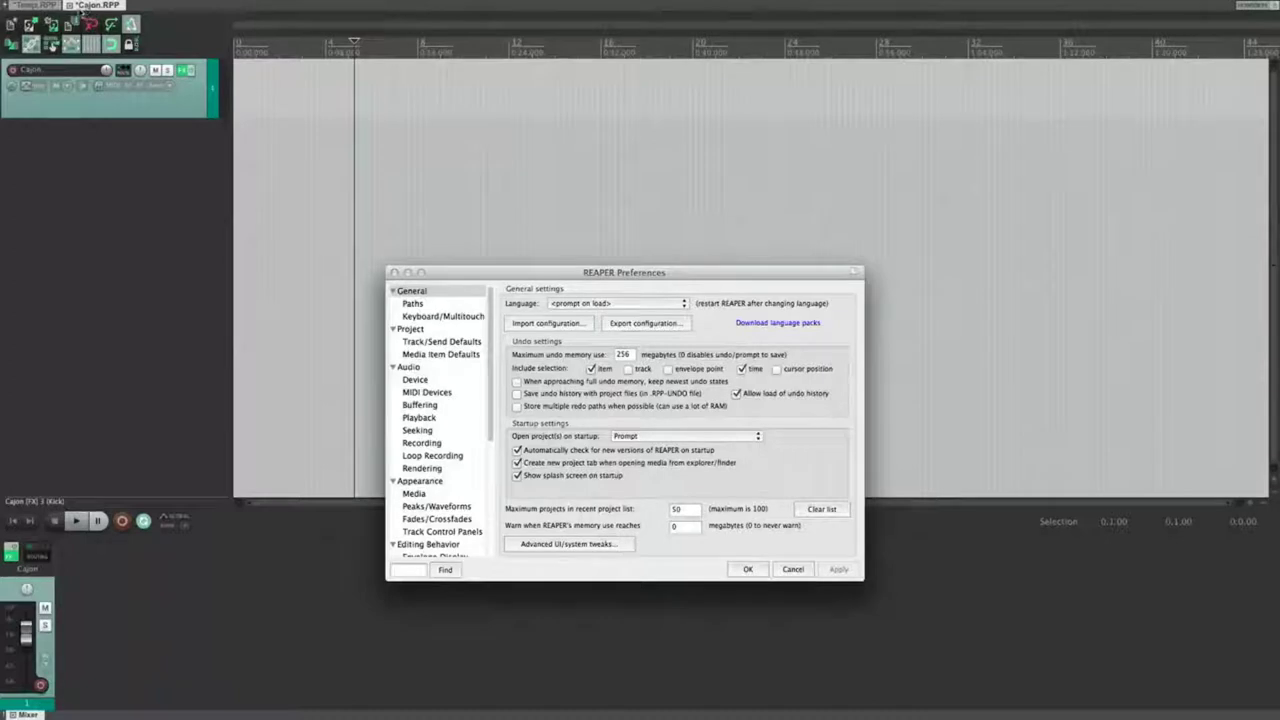
{"action": "left_click", "coordinate": [70, 6]}
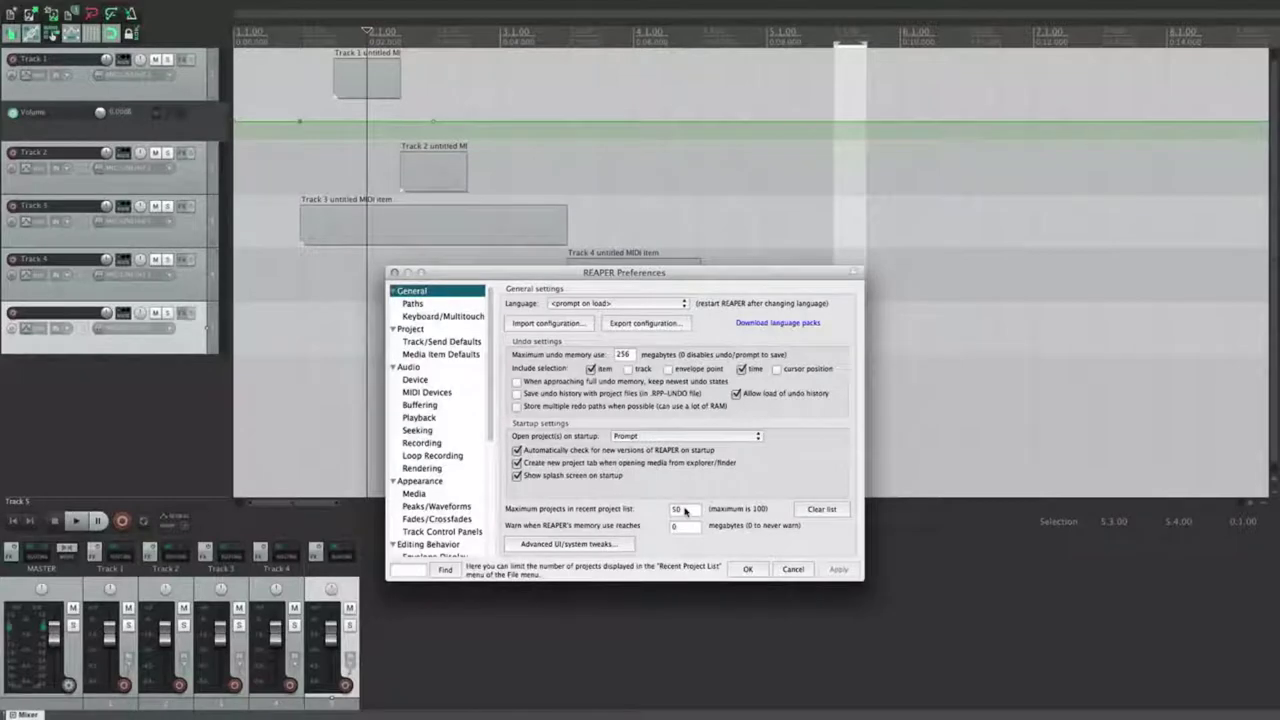
Step: Clear the recent project list and confirm, keeping the limit at 50 and memory warning at 0
{"action": "left_click", "coordinate": [688, 511]}
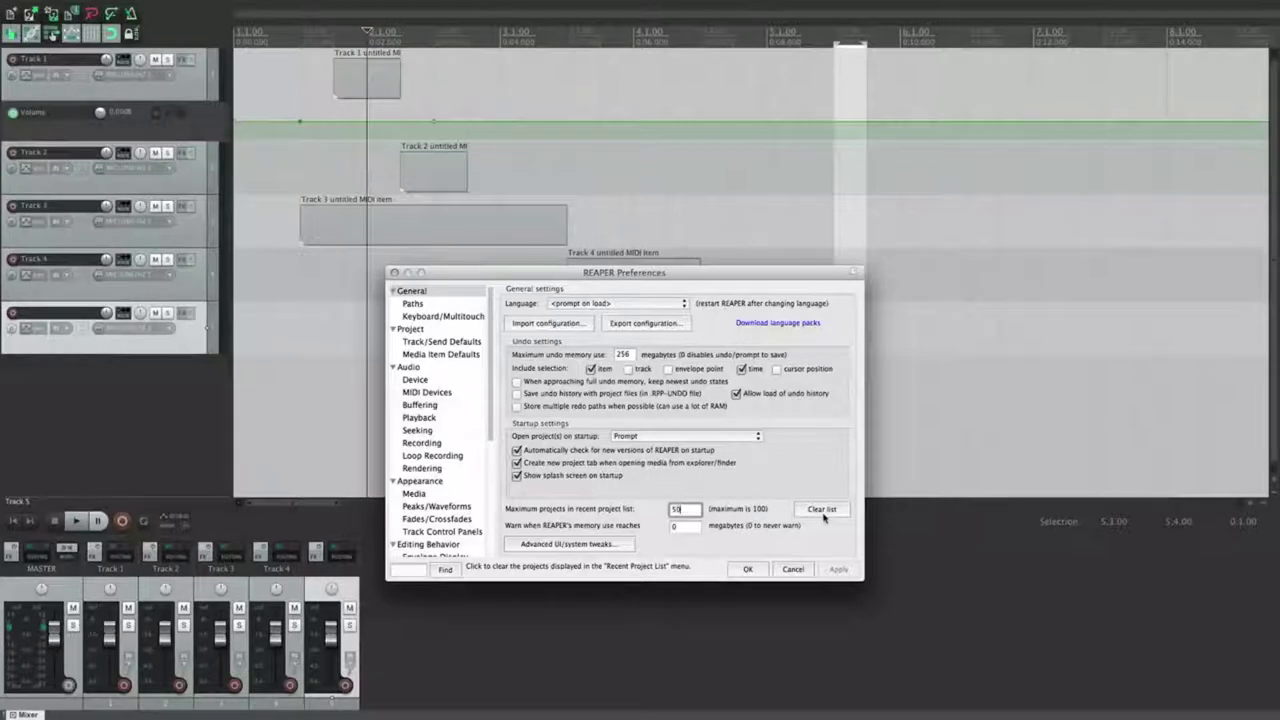
{"action": "left_click", "coordinate": [822, 510]}
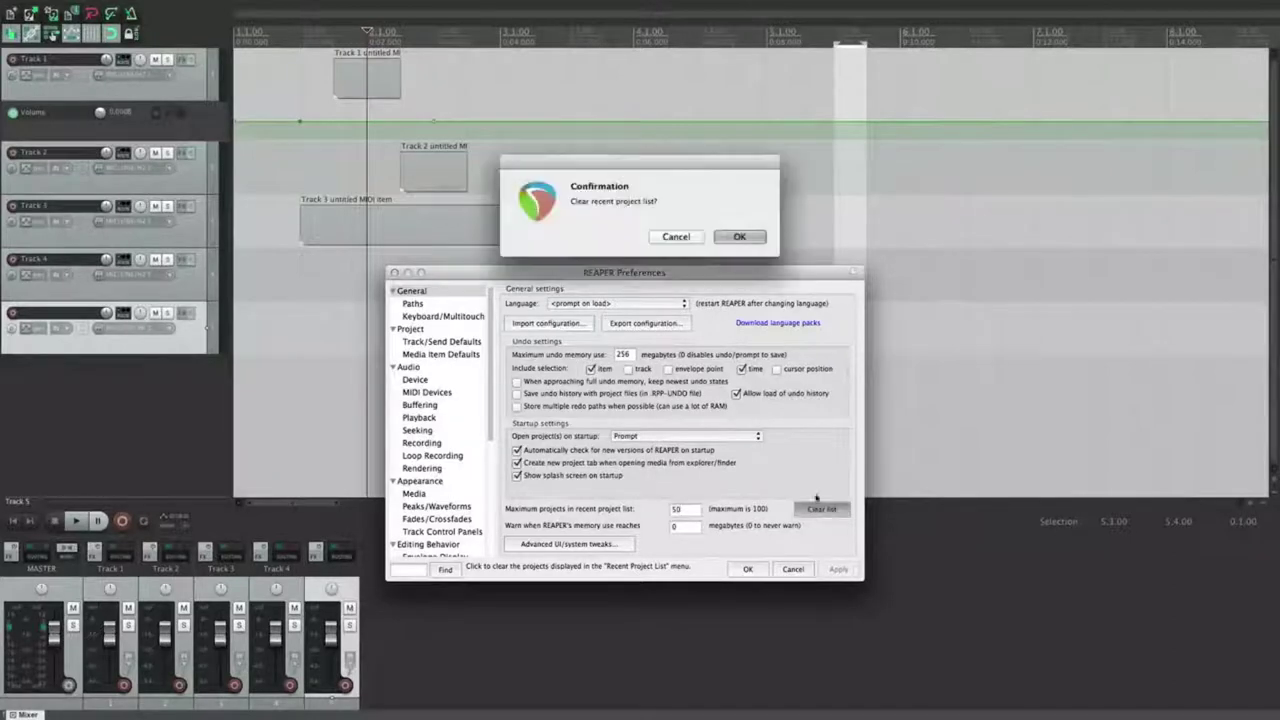
{"action": "key", "text": "Return"}
{"action": "left_click", "coordinate": [683, 530]}
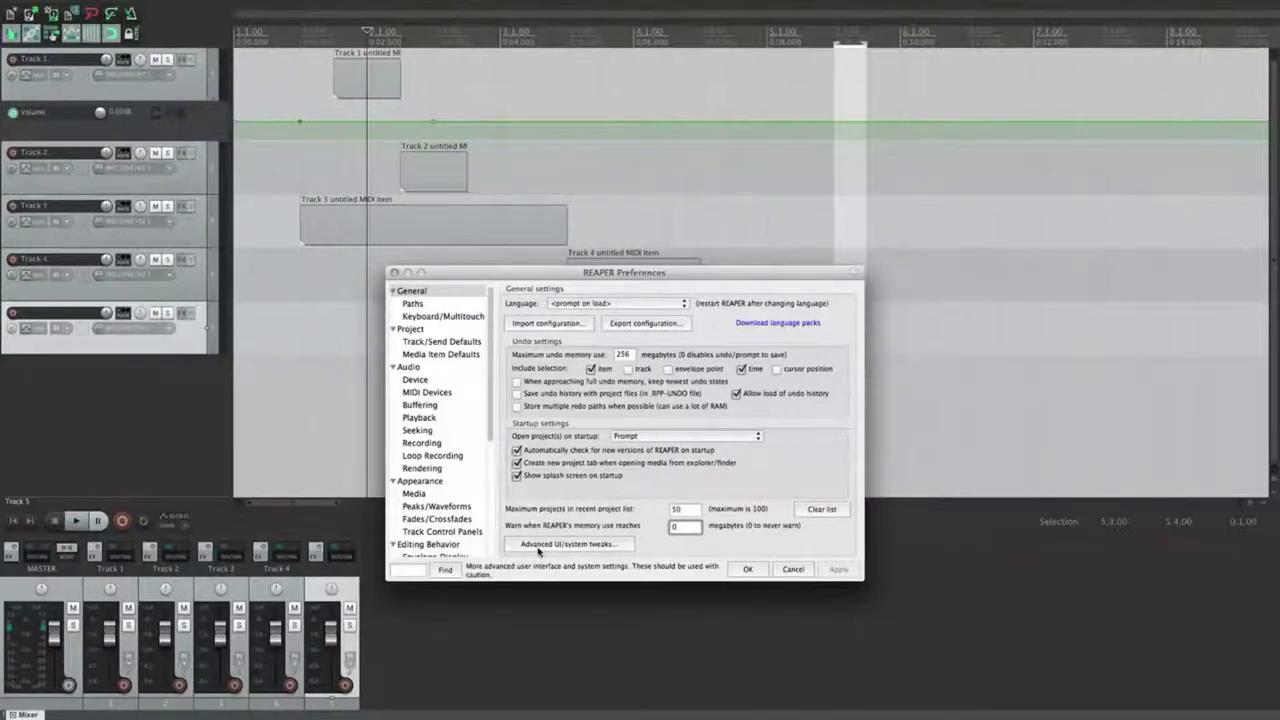
Step: In Advanced UI/system tweaks, cancel the splash image browse and uncheck 'Auto-hide dock when in fullscreen mode'
{"action": "left_click", "coordinate": [538, 548]}
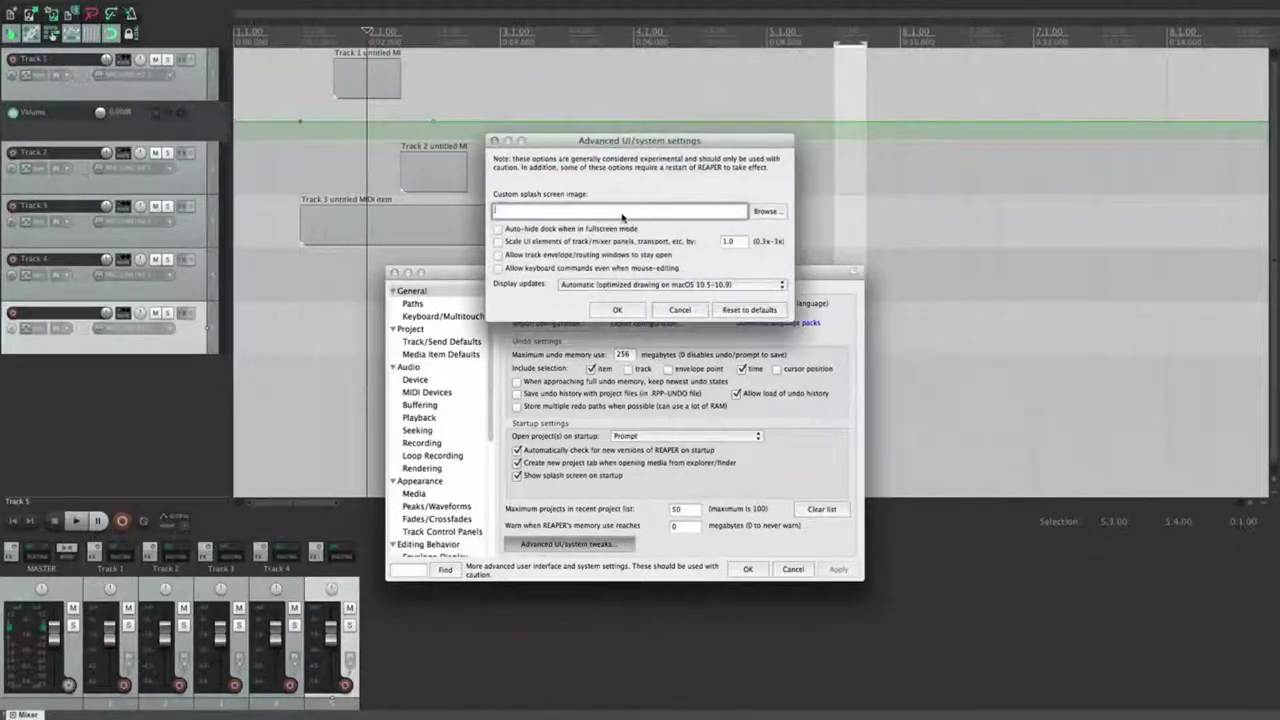
{"action": "left_click", "coordinate": [765, 212]}
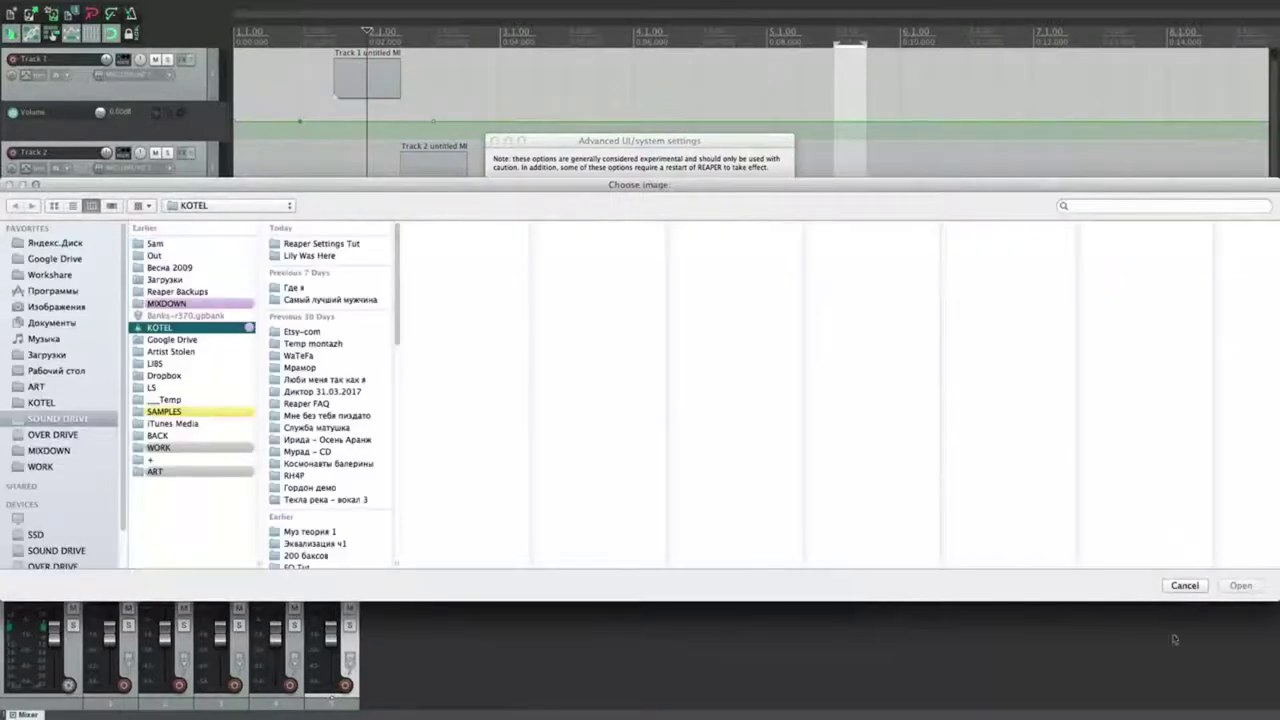
{"action": "left_click", "coordinate": [1182, 586]}
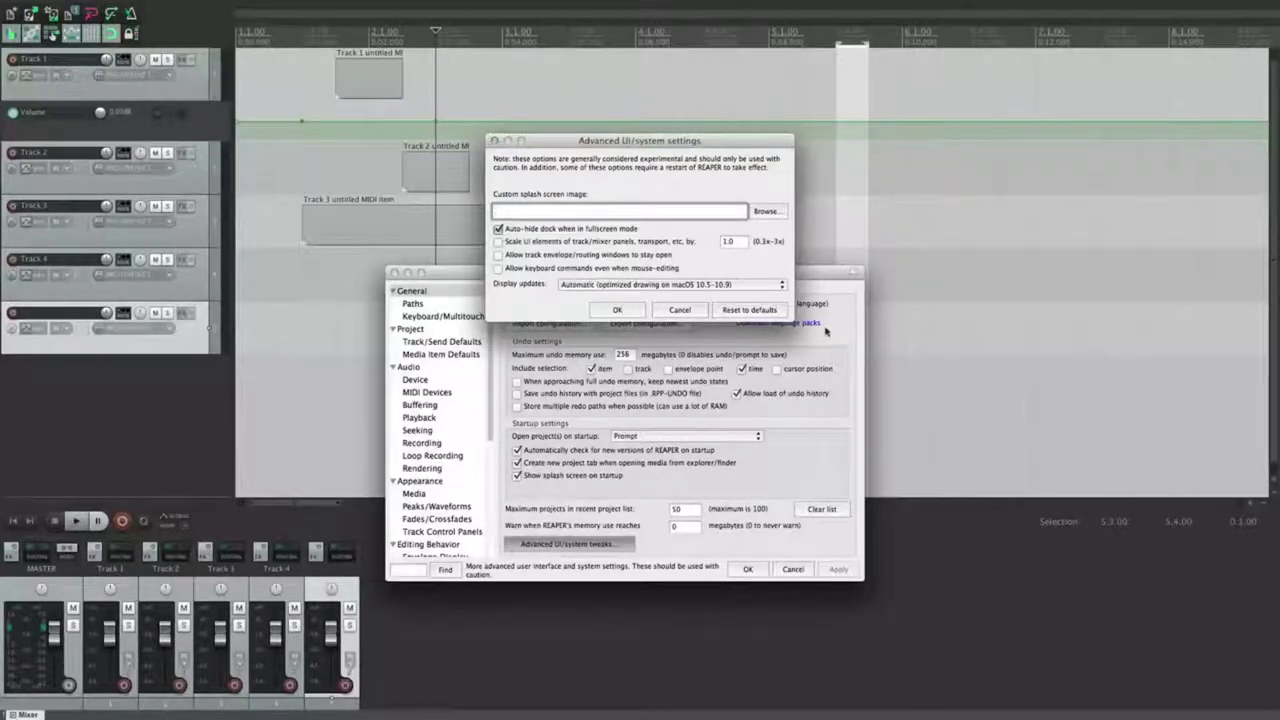
{"action": "left_click", "coordinate": [622, 312]}
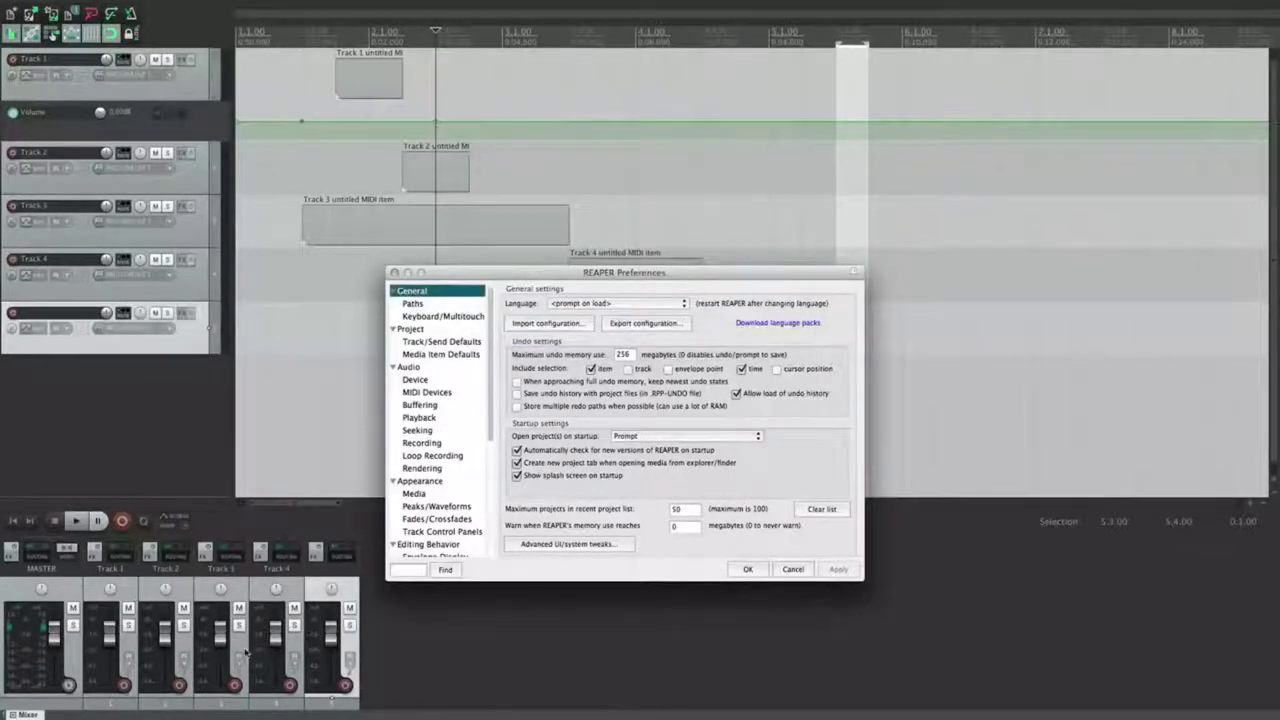
{"action": "left_click", "coordinate": [568, 543]}
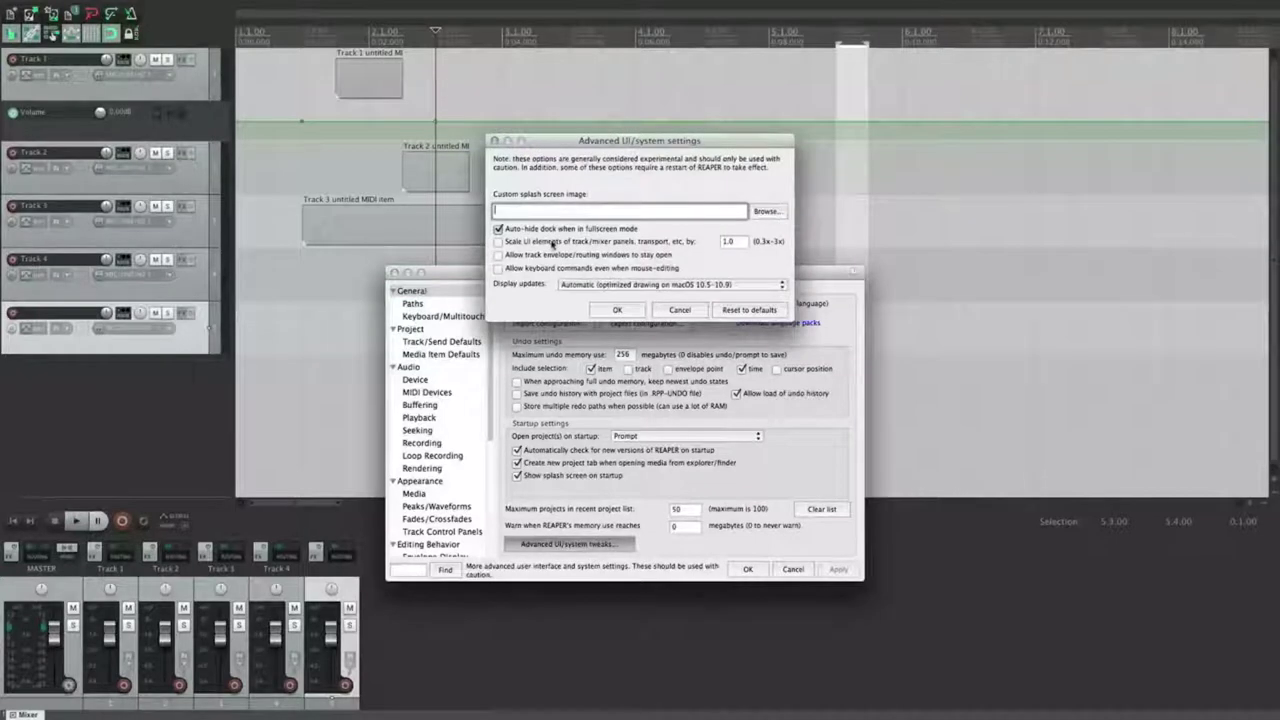
{"action": "left_click", "coordinate": [499, 229]}
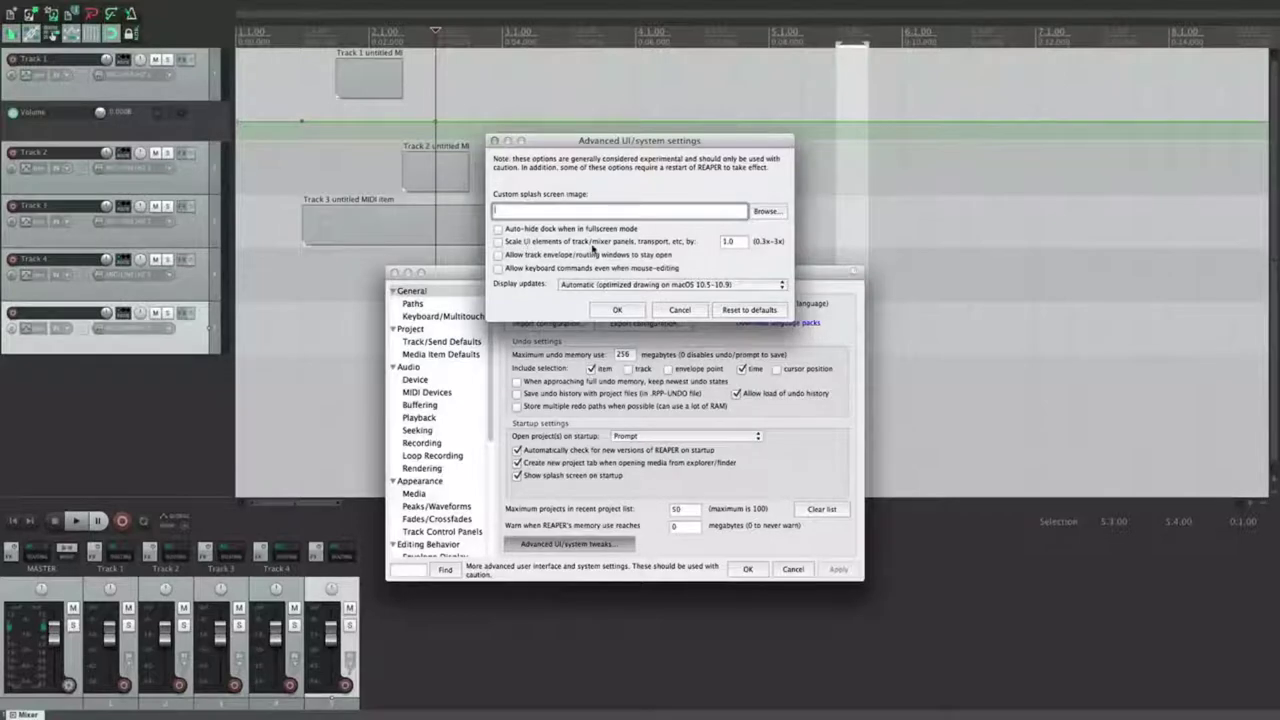
{"action": "left_click", "coordinate": [730, 242]}
Step: Relaunch REAPER from Finder and inspect the enlarged tracks, widening the track panel and selecting Track 2
{"action": "double_click", "coordinate": [738, 243]}
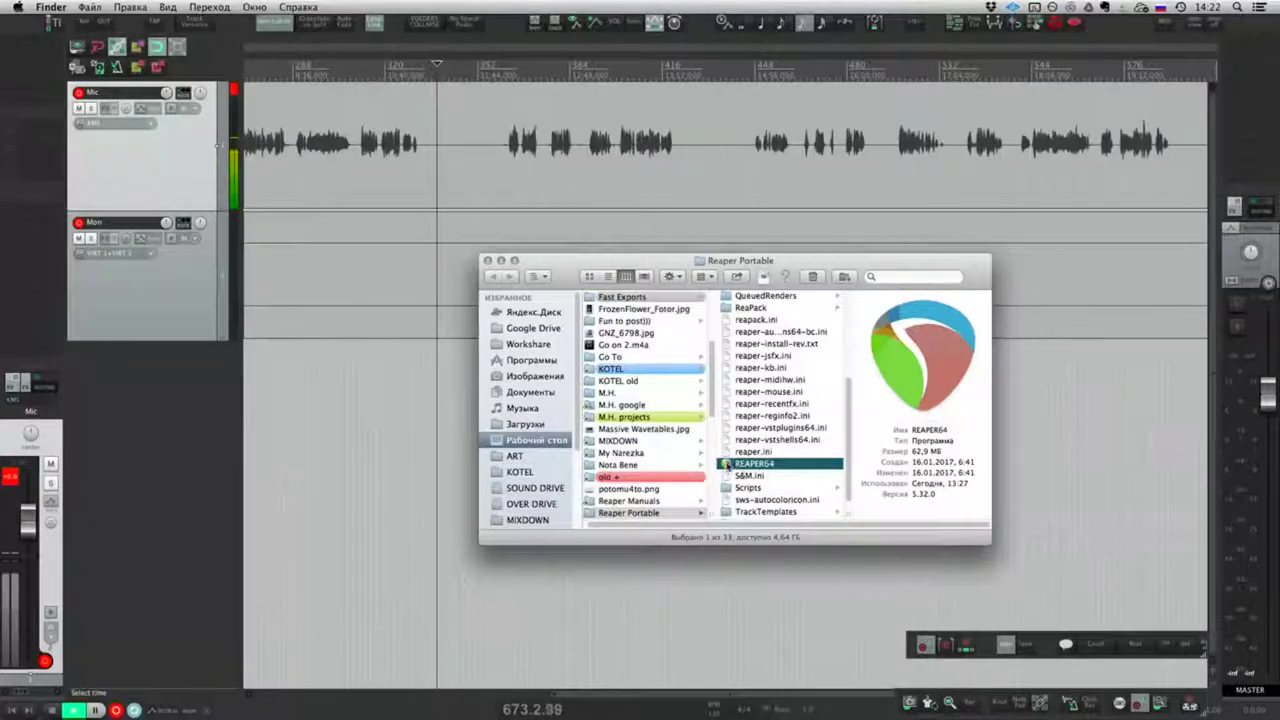
{"action": "double_click", "coordinate": [727, 465]}
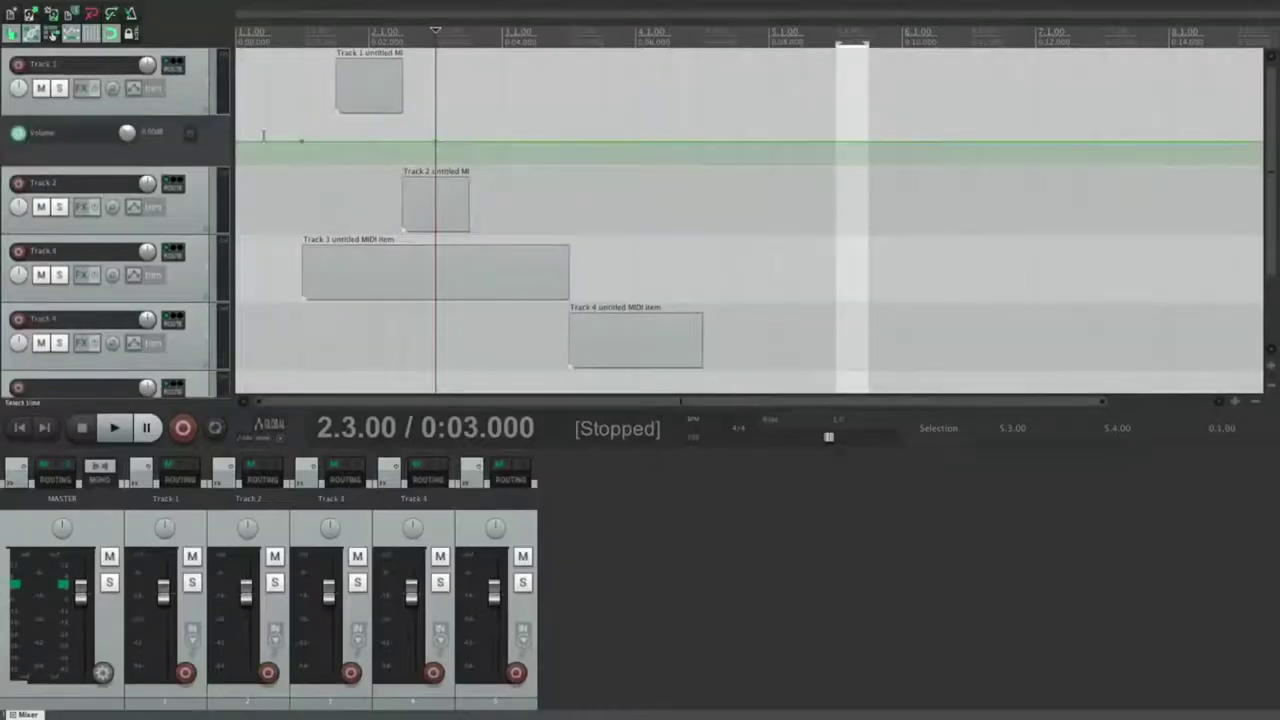
{"action": "left_click_drag", "start_coordinate": [232, 105], "coordinate": [260, 106]}
{"action": "left_click_drag", "start_coordinate": [584, 219], "coordinate": [728, 231]}
{"action": "left_click", "coordinate": [797, 232]}
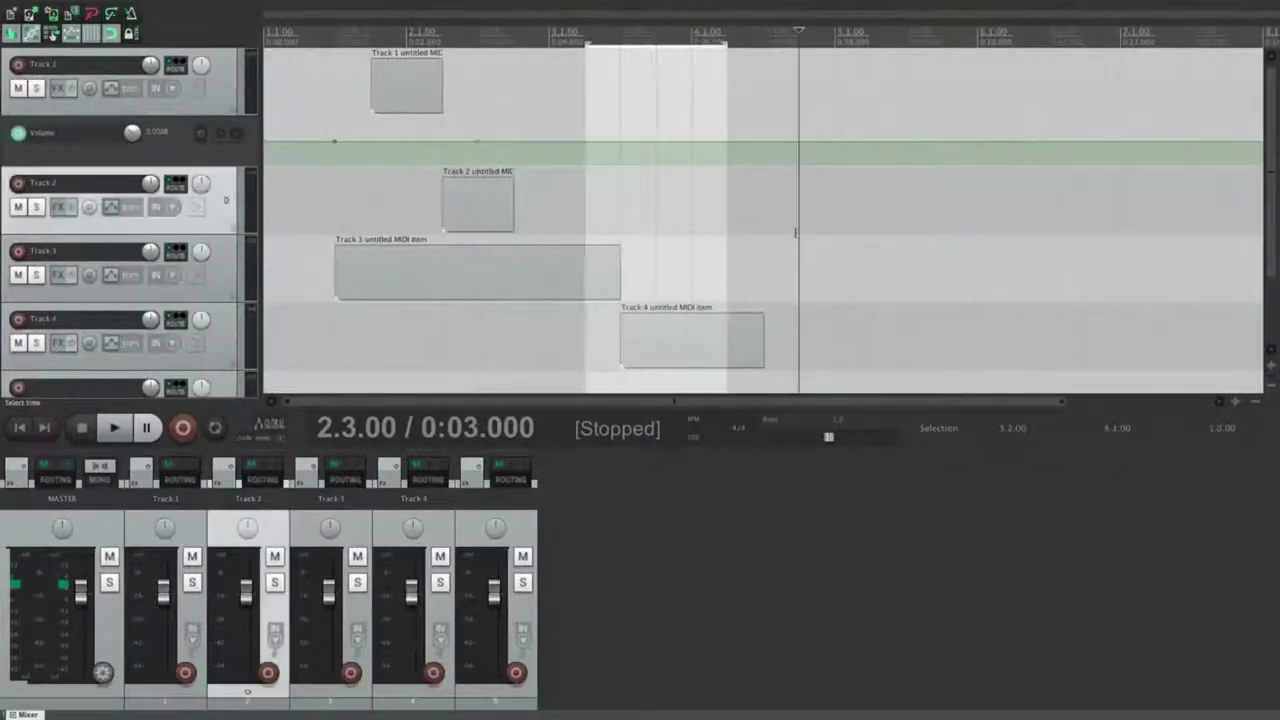
{"action": "key", "text": "Escape"}
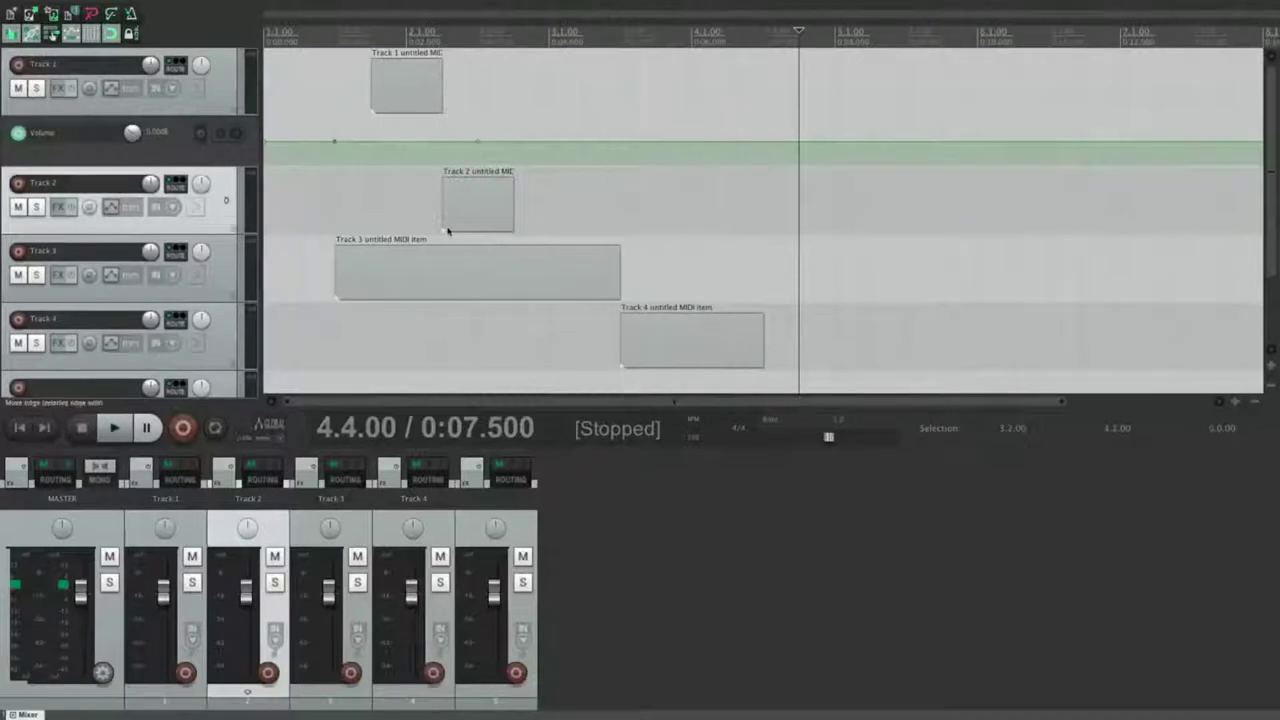
Step: Uncheck 'Scale UI elements' in Advanced UI/system tweaks so scaling returns to 1.0
{"action": "left_click", "coordinate": [54, 7]}
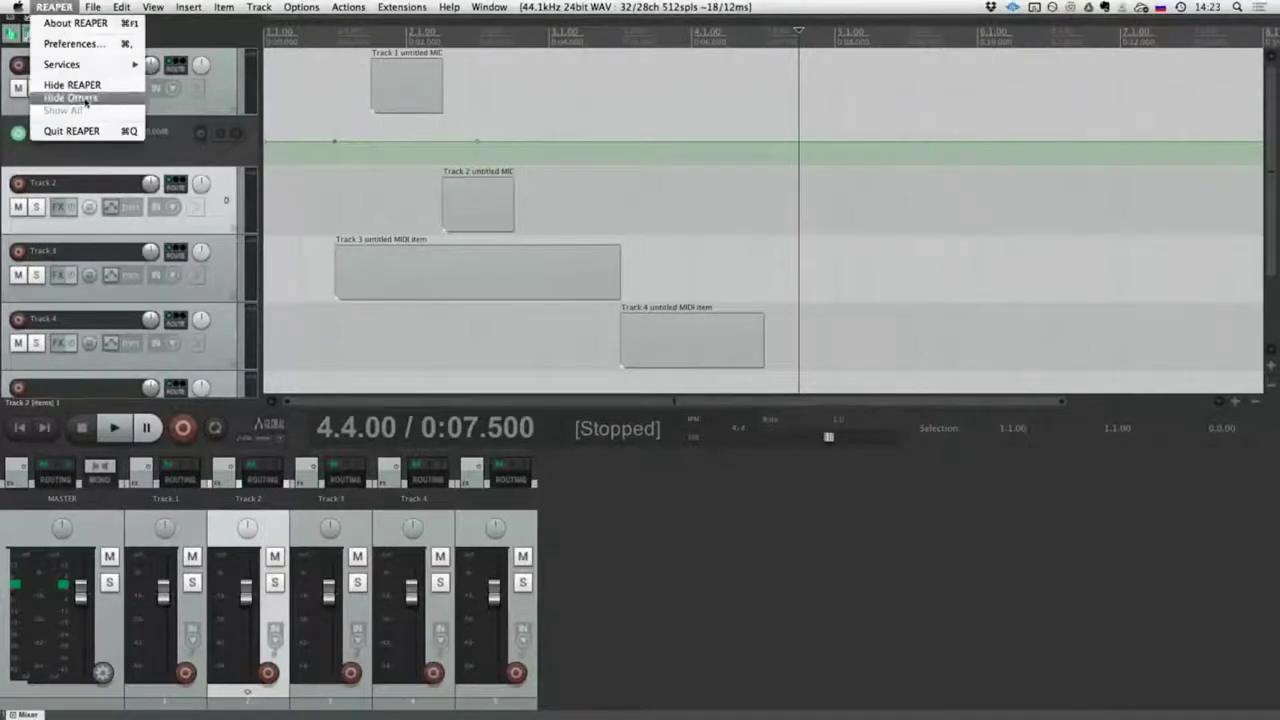
{"action": "left_click", "coordinate": [70, 40]}
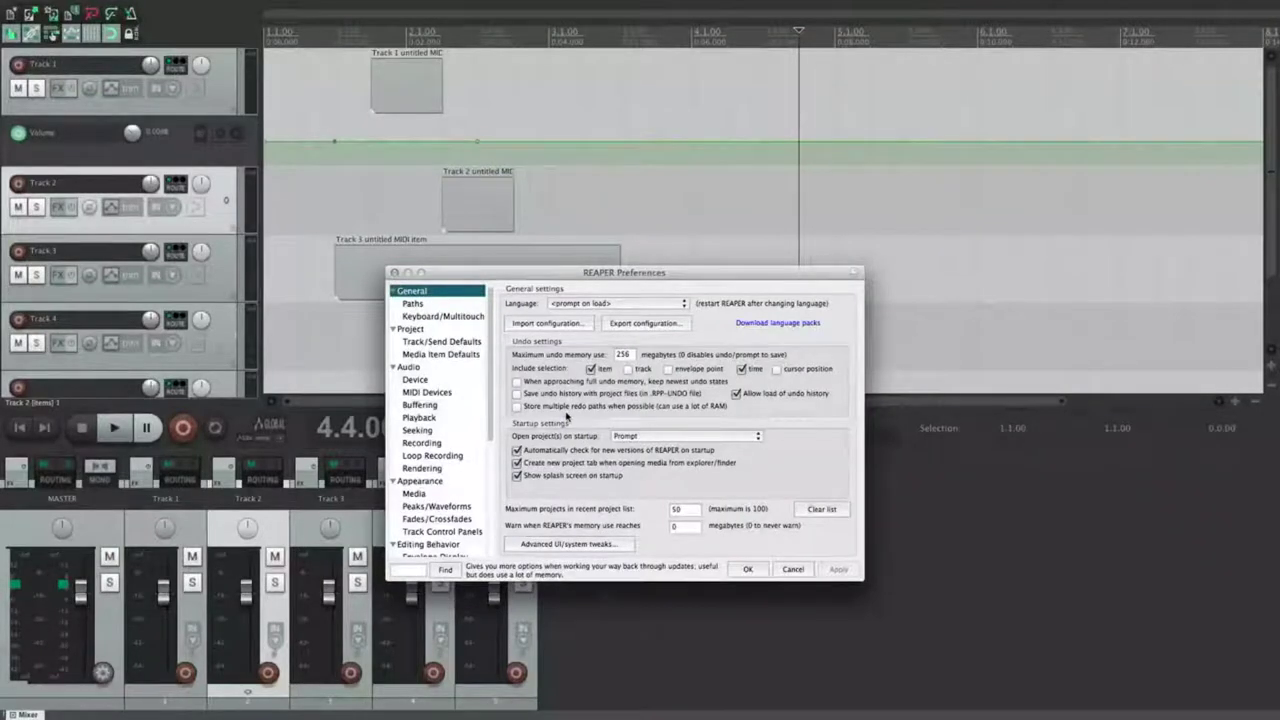
{"action": "left_click", "coordinate": [567, 543]}
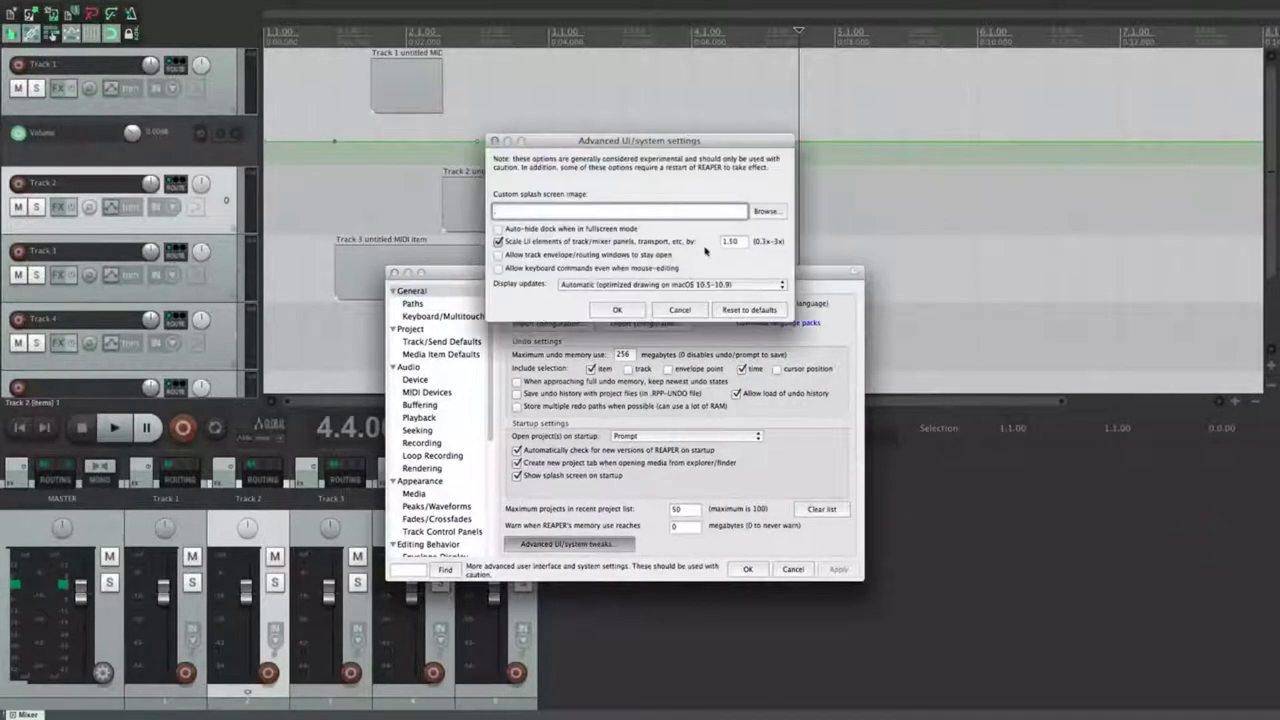
{"action": "left_click", "coordinate": [556, 245]}
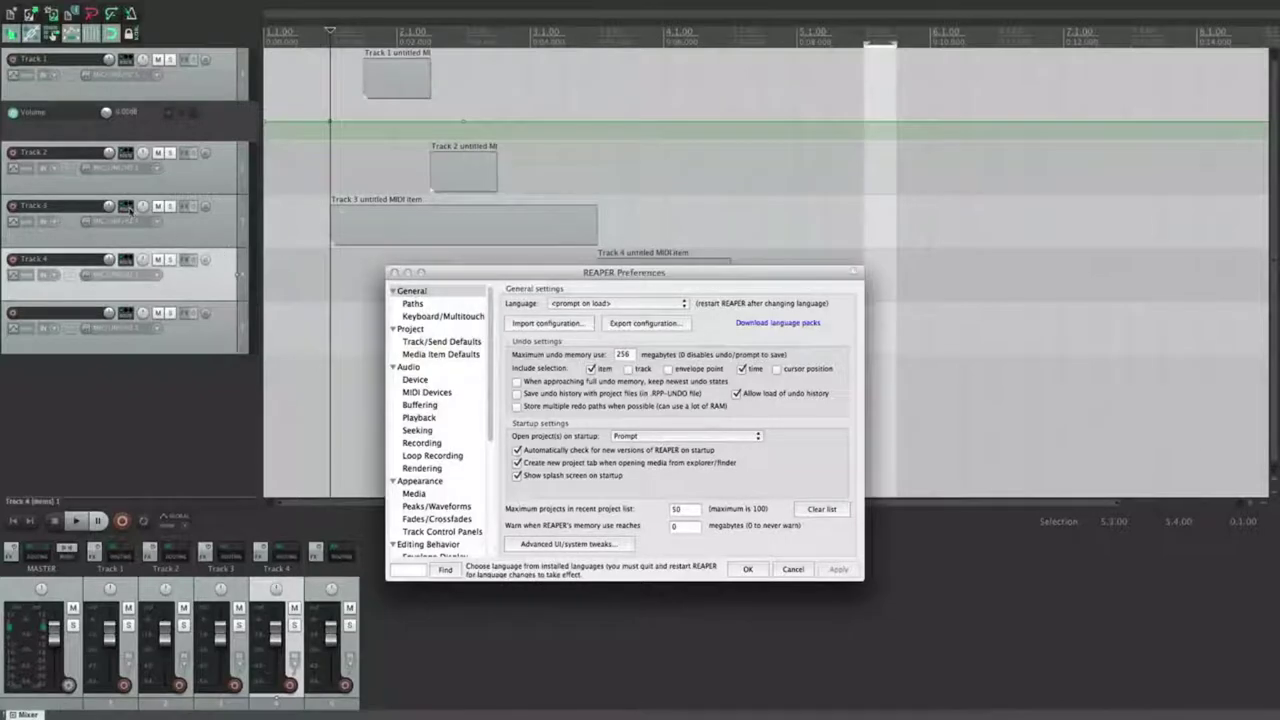
Step: Check Track 3's routing, then enable 'Allow track envelope/routing windows to stay open' and confirm
{"action": "left_click", "coordinate": [126, 206]}
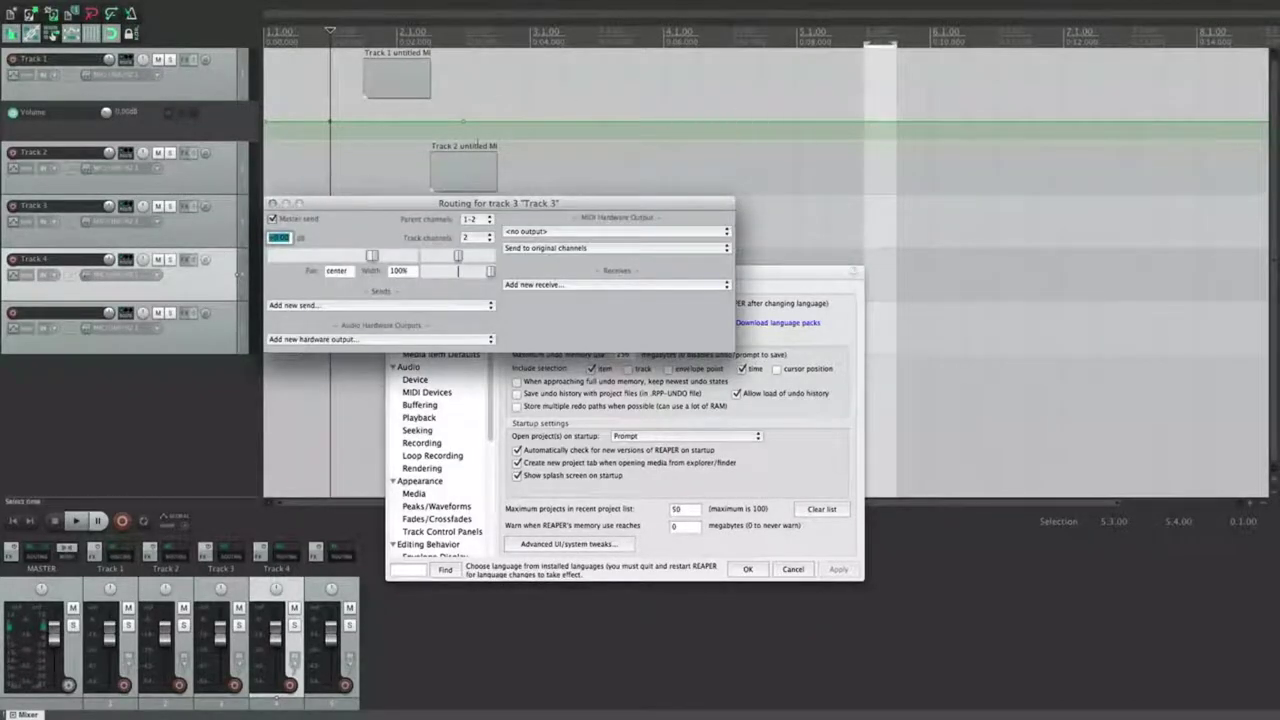
{"action": "left_click", "coordinate": [463, 165]}
{"action": "left_click", "coordinate": [397, 78]}
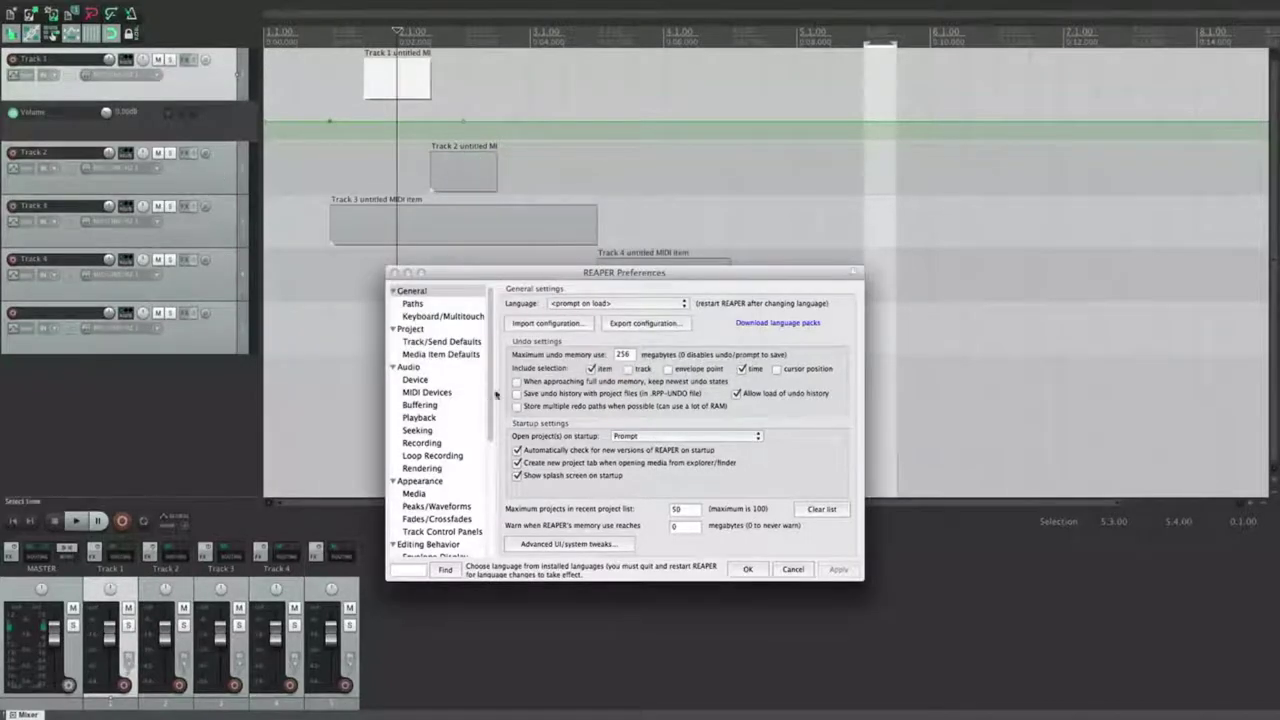
{"action": "left_click", "coordinate": [569, 543]}
{"action": "left_click", "coordinate": [547, 256]}
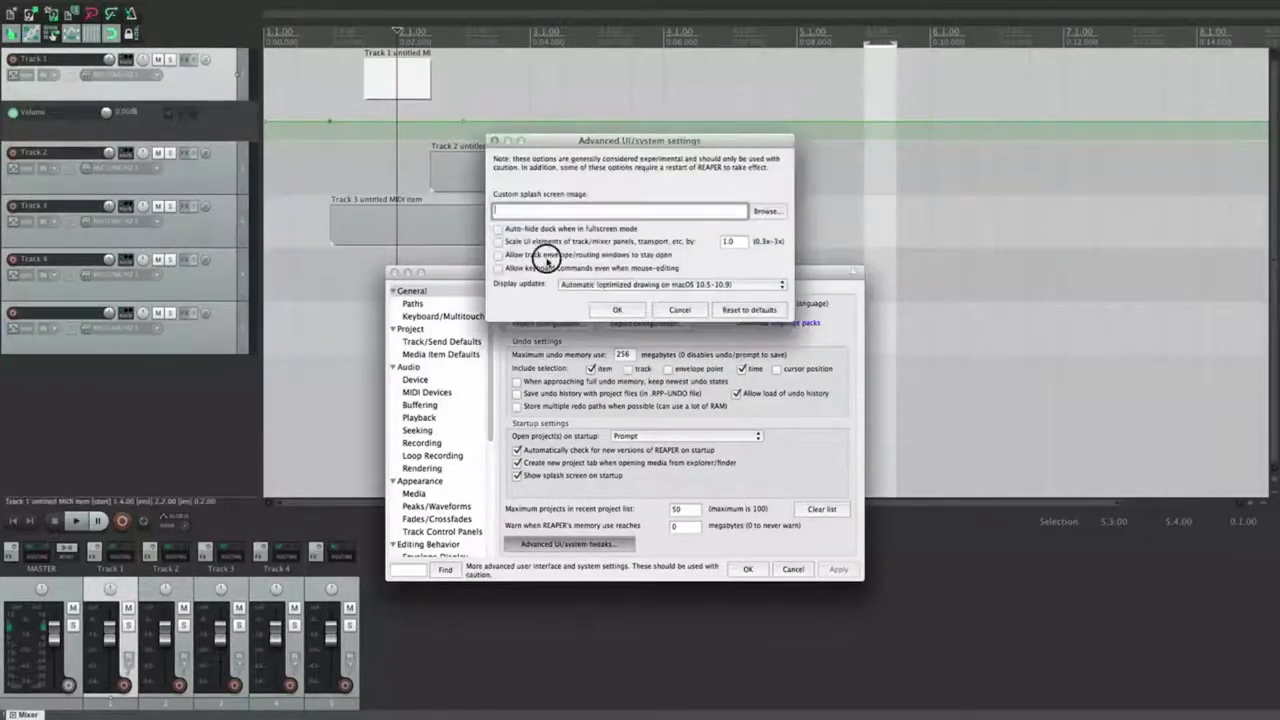
{"action": "left_click", "coordinate": [617, 310]}
Step: Open Track 3's routing window and select Tracks 2 and 1 to test it stays open
{"action": "left_click", "coordinate": [208, 240]}
{"action": "key", "text": "i"}
{"action": "left_click", "coordinate": [302, 170]}
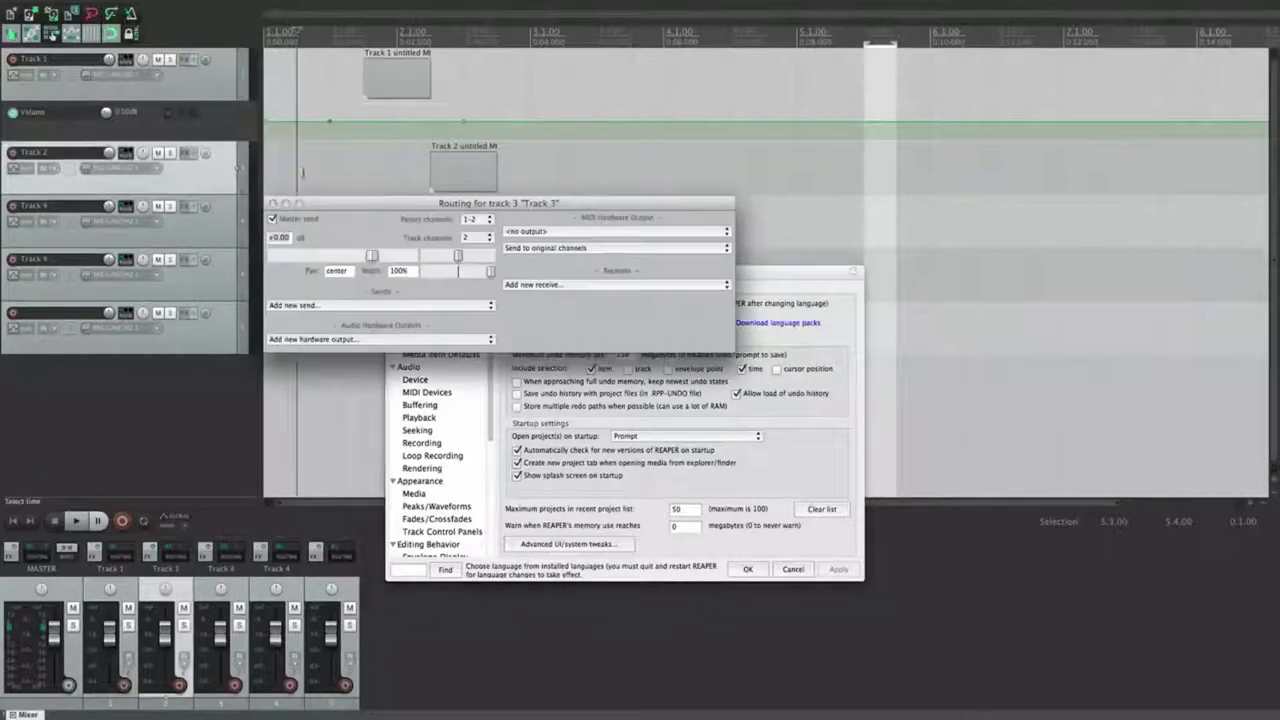
{"action": "left_click", "coordinate": [630, 131]}
{"action": "left_click", "coordinate": [694, 83]}
{"action": "left_click", "coordinate": [331, 170]}
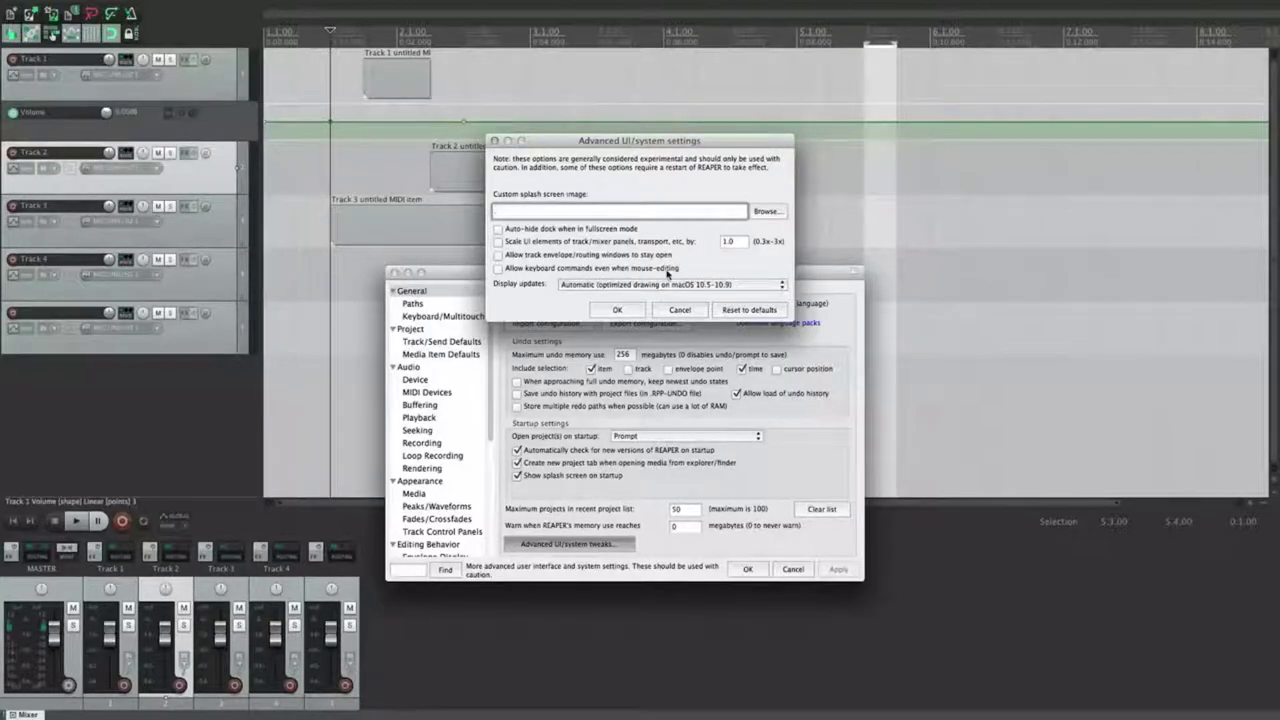
Step: Close the advanced settings, then test the render shortcut and moving Track 2's MIDI item
{"action": "left_click", "coordinate": [617, 309]}
{"action": "left_click", "coordinate": [398, 172]}
{"action": "key", "text": "super+alt+r"}
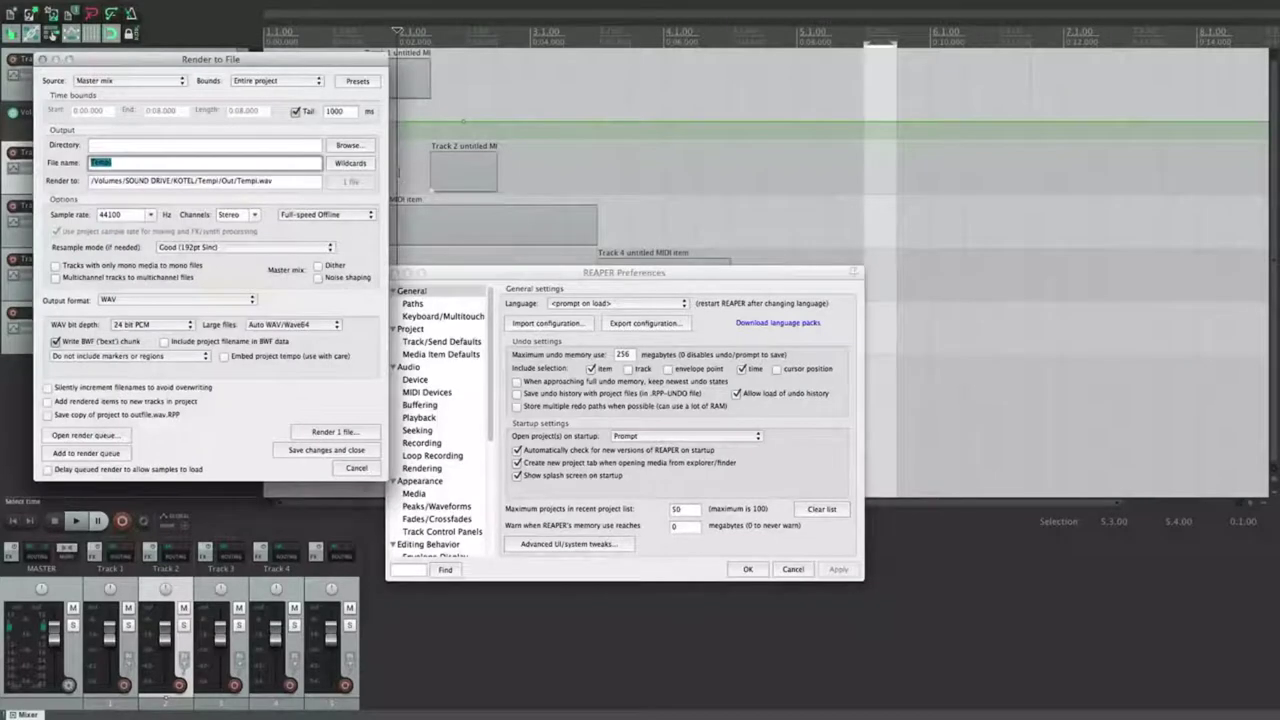
{"action": "left_click", "coordinate": [42, 59]}
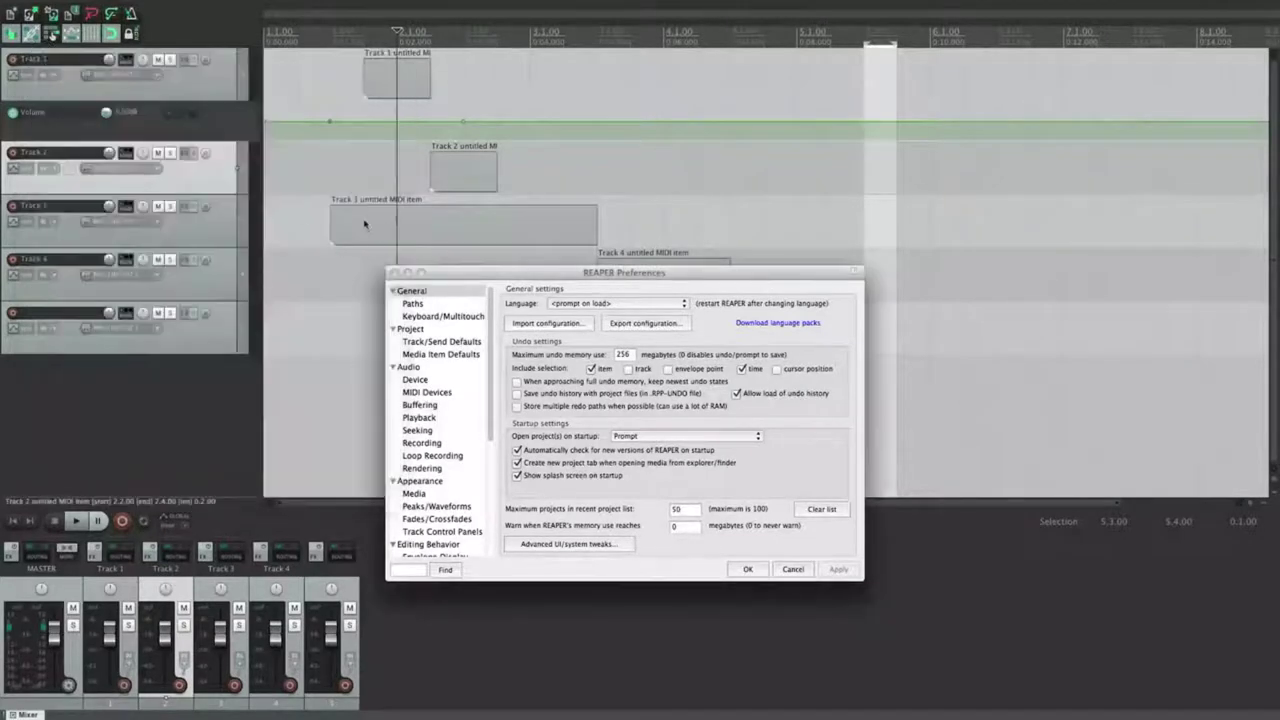
{"action": "mouse_move", "coordinate": [456, 183]}
{"action": "left_mouse_down"}
{"action": "mouse_move", "coordinate": [449, 171]}
{"action": "mouse_move", "coordinate": [464, 158]}
{"action": "mouse_move", "coordinate": [670, 191]}
{"action": "mouse_move", "coordinate": [452, 174]}
{"action": "left_mouse_up"}
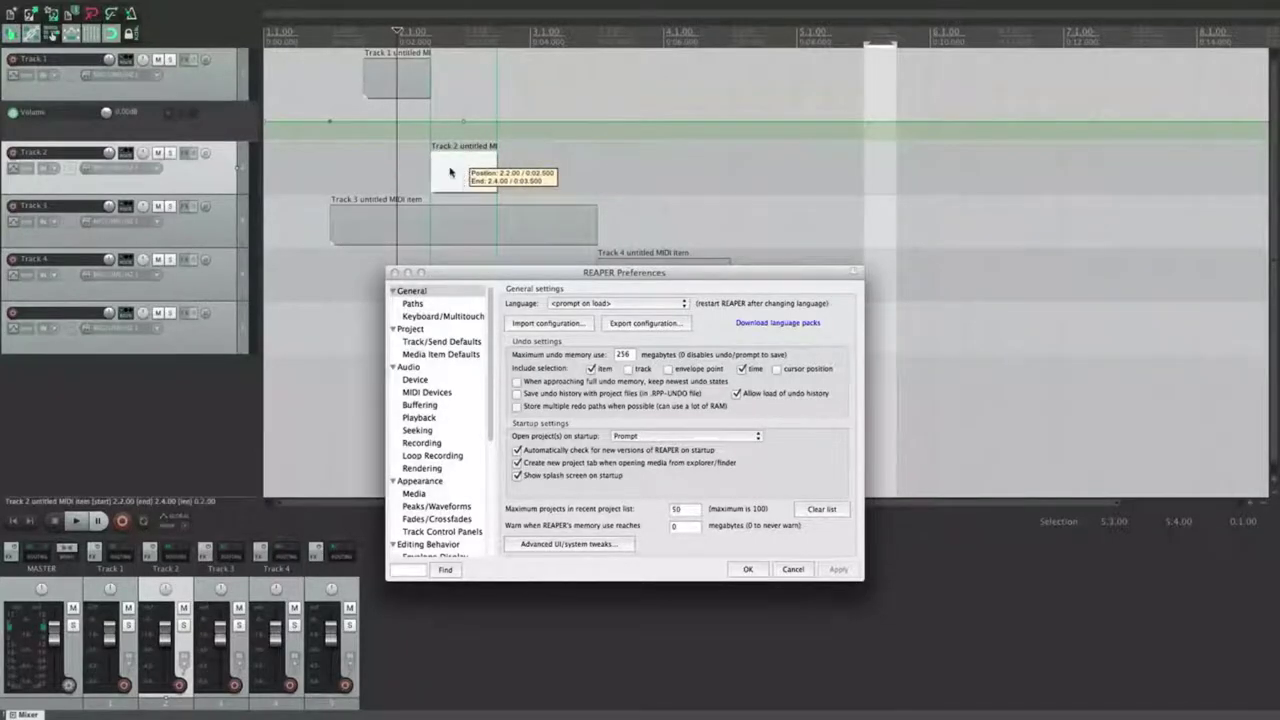
Step: Reopen and close the advanced settings, then retest moving Track 2's item with the render shortcut
{"action": "left_click", "coordinate": [560, 543]}
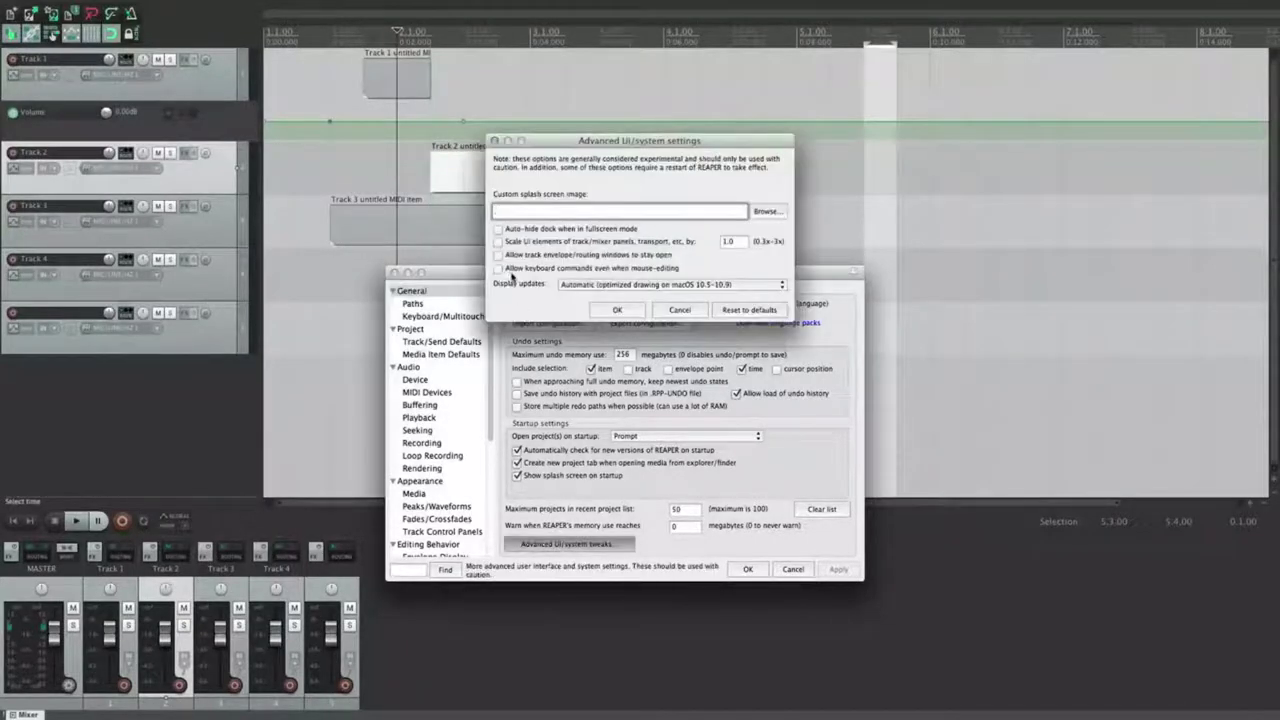
{"action": "left_click", "coordinate": [617, 311]}
{"action": "mouse_move", "coordinate": [460, 177]}
{"action": "left_mouse_down"}
{"action": "mouse_move", "coordinate": [468, 152]}
{"action": "mouse_move", "coordinate": [512, 178]}
{"action": "mouse_move", "coordinate": [555, 161]}
{"action": "mouse_move", "coordinate": [732, 192]}
{"action": "mouse_move", "coordinate": [487, 134]}
{"action": "mouse_move", "coordinate": [634, 149]}
{"action": "mouse_move", "coordinate": [466, 165]}
{"action": "left_mouse_up"}
{"action": "key", "text": "alt+super+r"}
{"action": "left_click", "coordinate": [43, 60]}
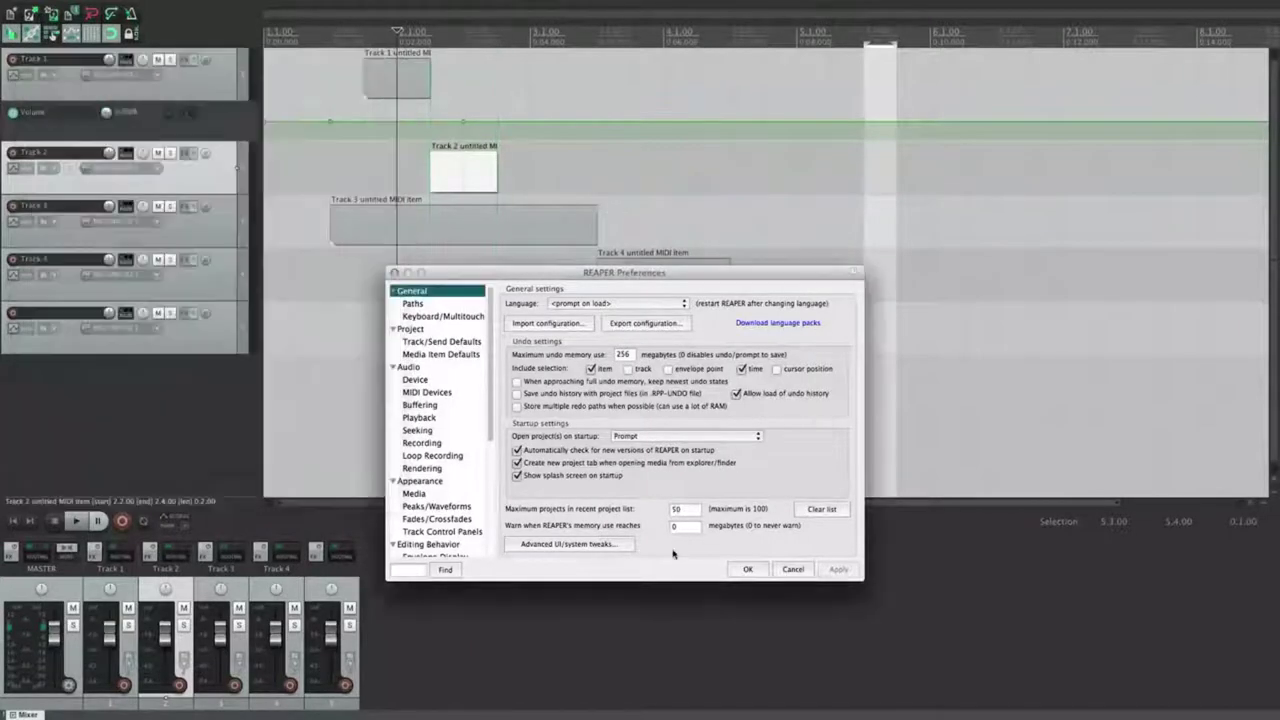
Step: Leave Display updates on Automatic, cancel the advanced tweaks, and switch to the Paths page
{"action": "left_click", "coordinate": [559, 545]}
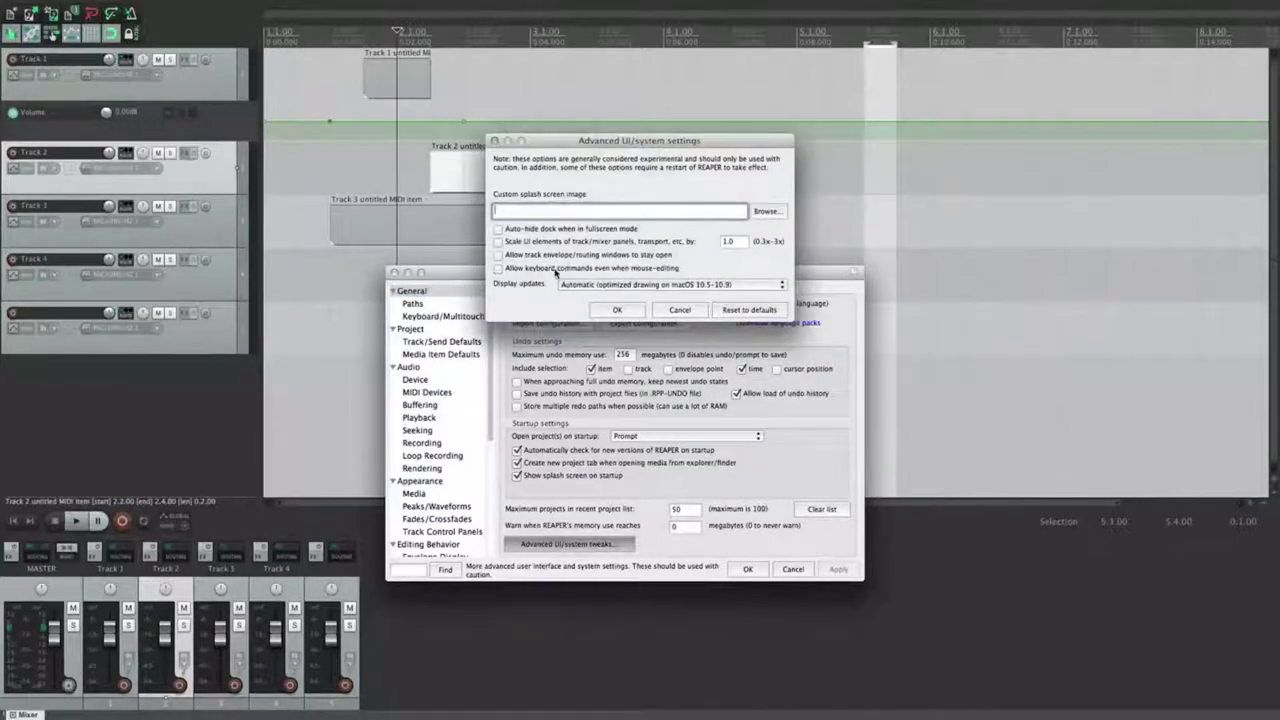
{"action": "left_click", "coordinate": [634, 286]}
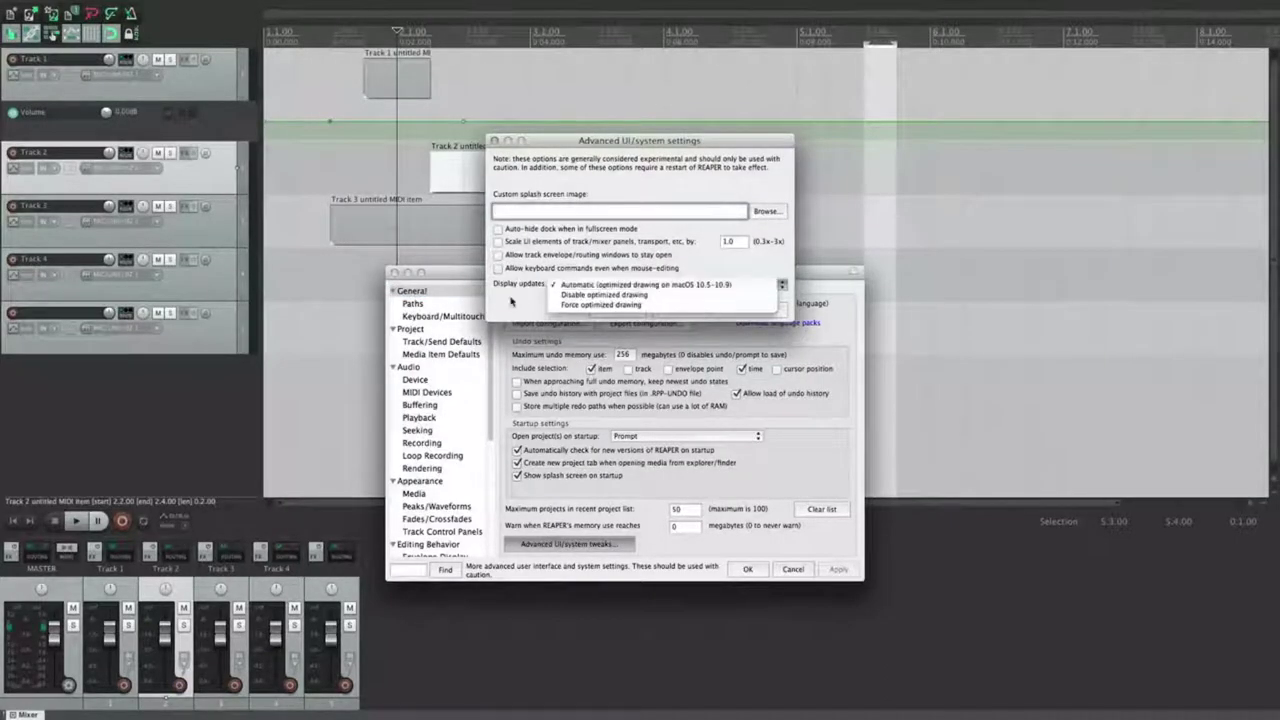
{"action": "left_click", "coordinate": [511, 301]}
{"action": "left_click", "coordinate": [673, 287]}
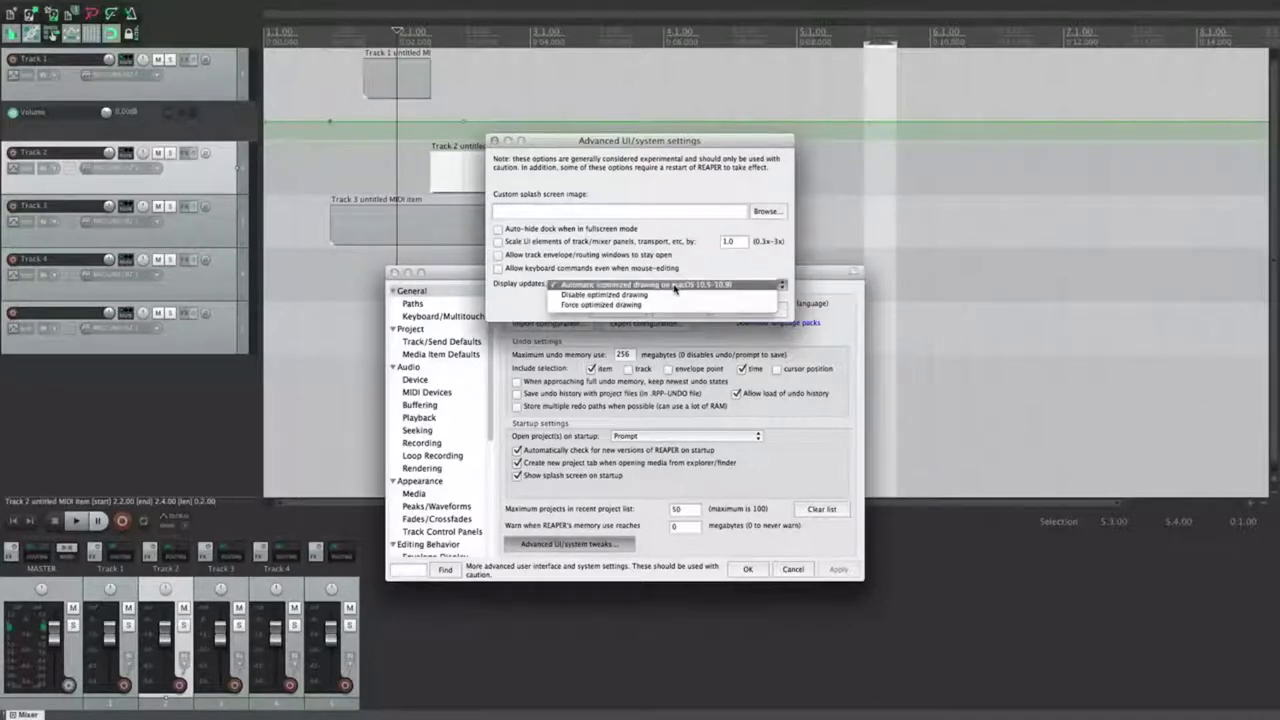
{"action": "left_click", "coordinate": [720, 284]}
{"action": "left_click", "coordinate": [678, 310]}
{"action": "left_click", "coordinate": [474, 211]}
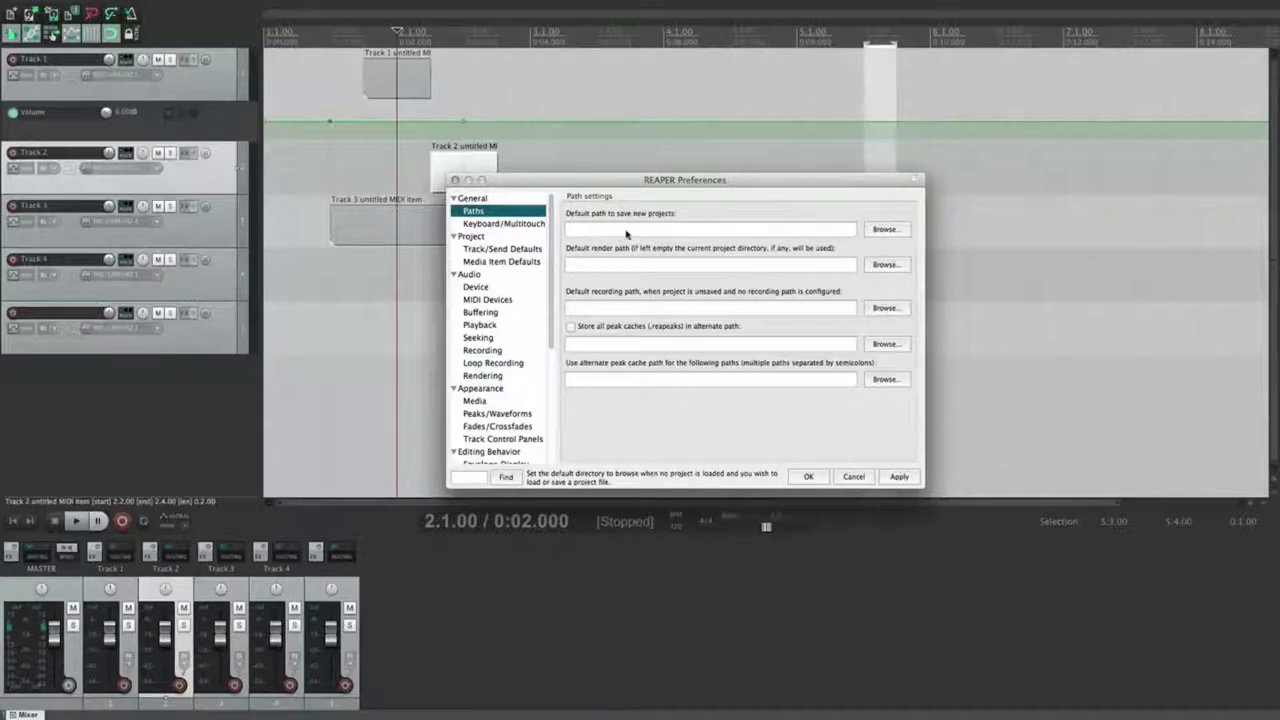
Step: Set the new-project path to /Volumes/SOUND DRIVE/KOTEL, then pick MIXDOWN as render path and erase it
{"action": "left_click", "coordinate": [882, 229]}
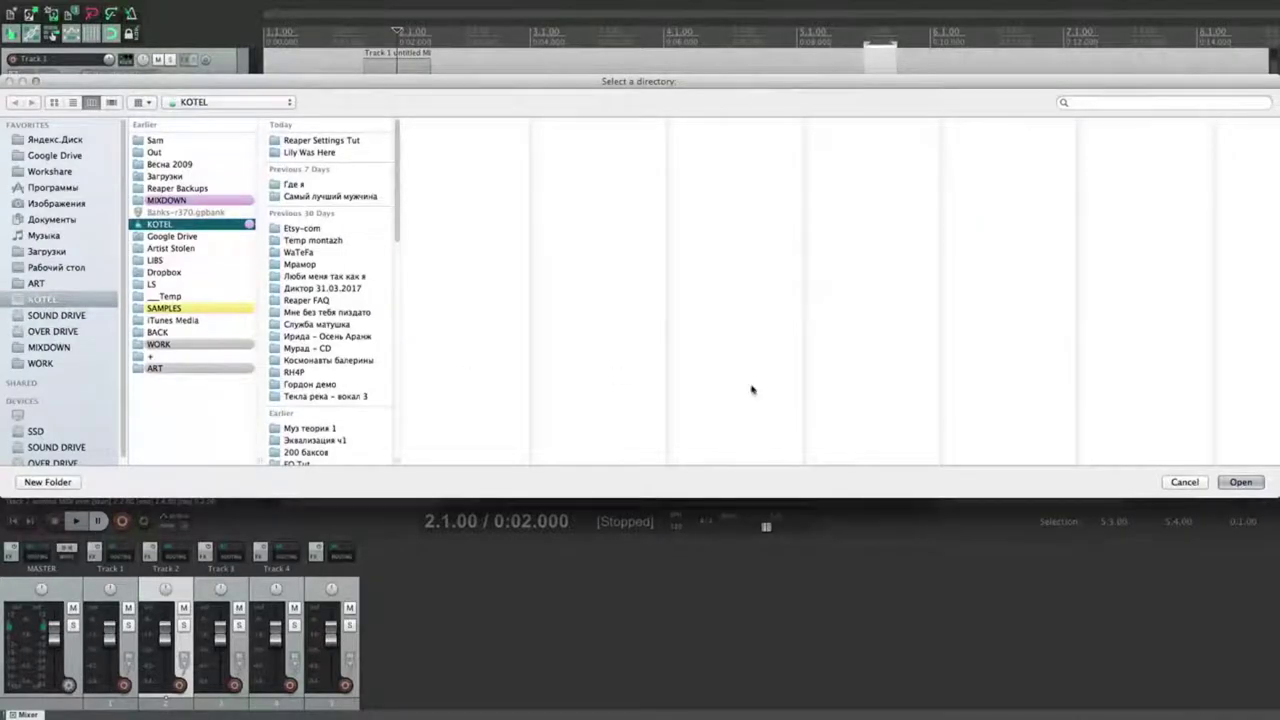
{"action": "left_click", "coordinate": [1236, 482]}
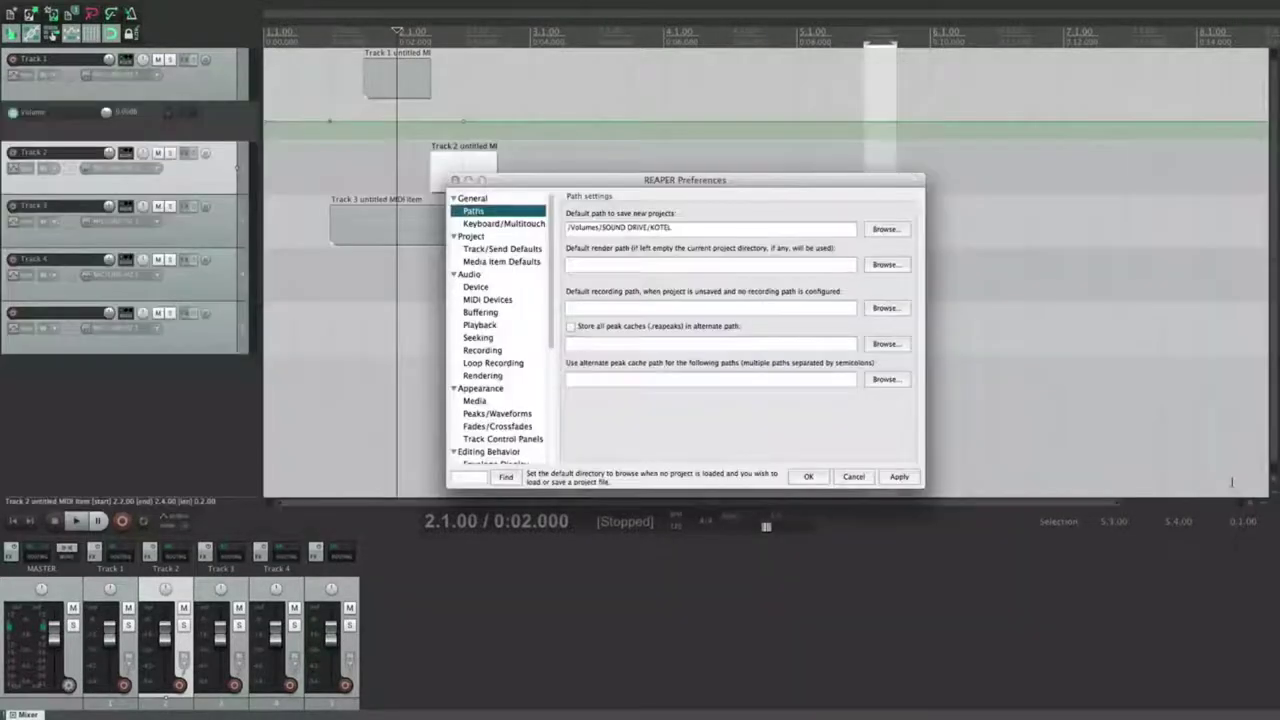
{"action": "left_click", "coordinate": [582, 265]}
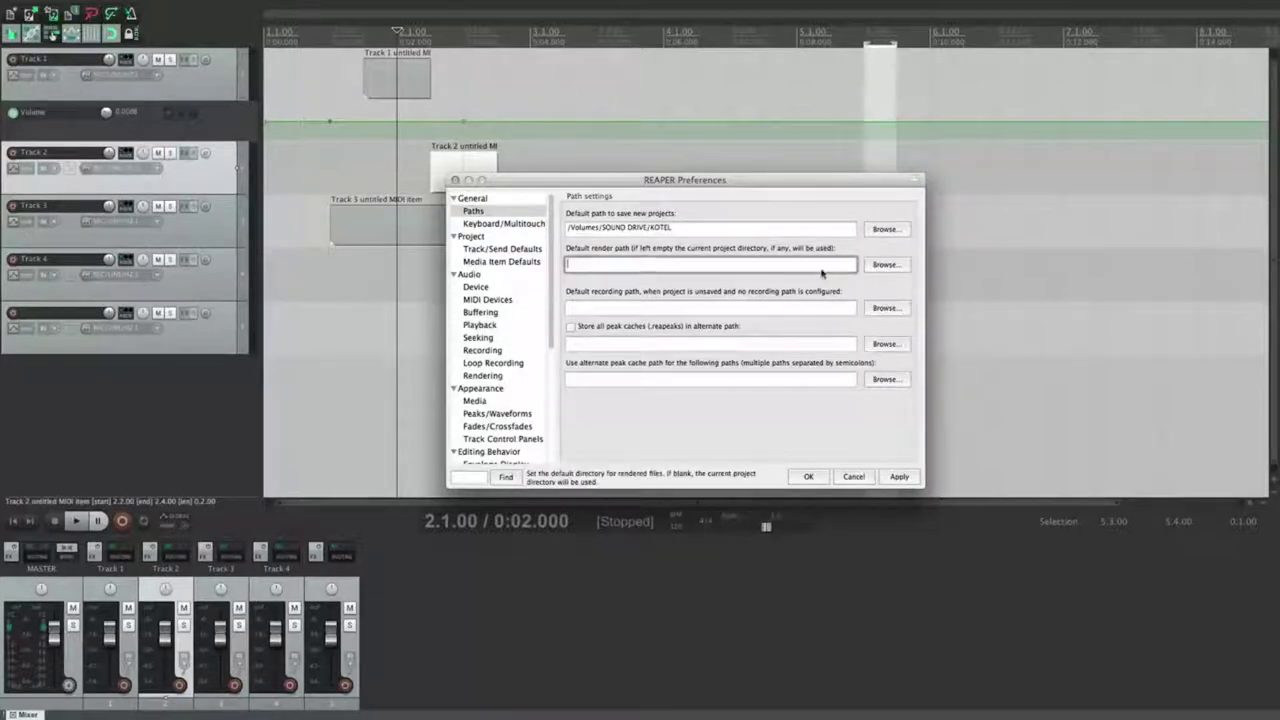
{"action": "left_click", "coordinate": [885, 264]}
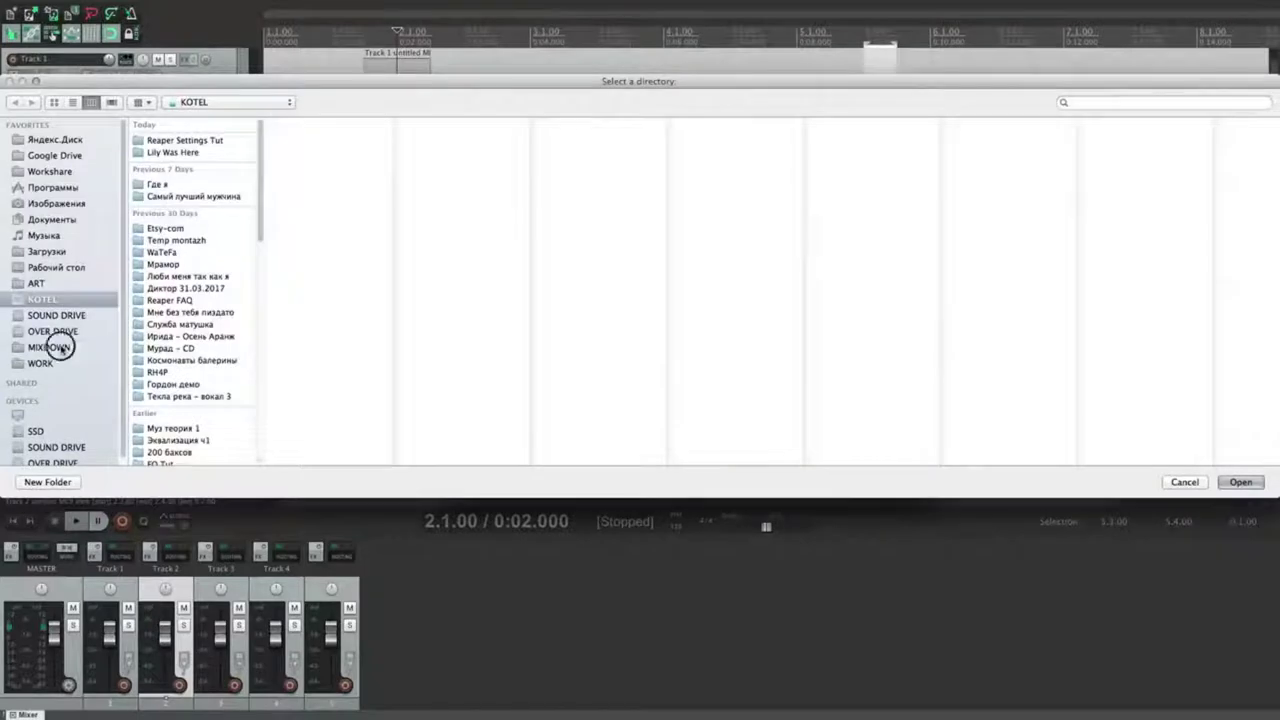
{"action": "left_click", "coordinate": [62, 348]}
{"action": "left_click", "coordinate": [1240, 482]}
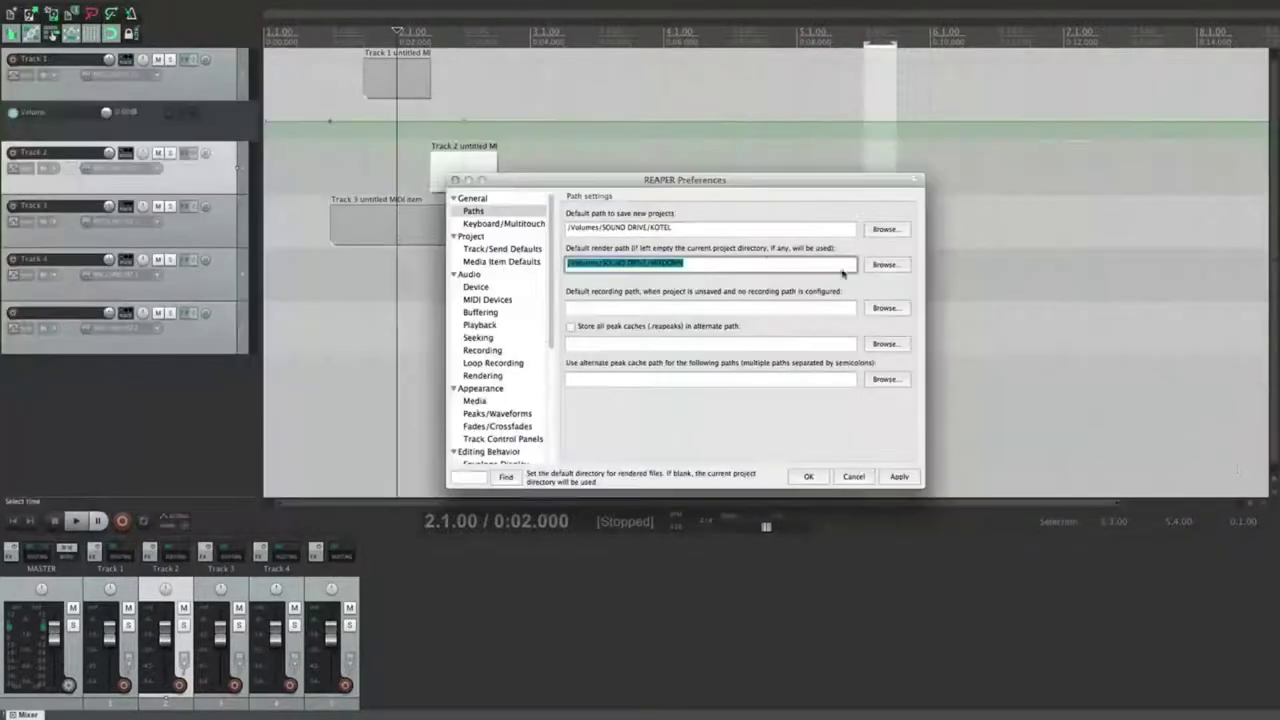
{"action": "left_click", "coordinate": [709, 264]}
{"action": "left_click_drag", "start_coordinate": [714, 265], "coordinate": [580, 265]}
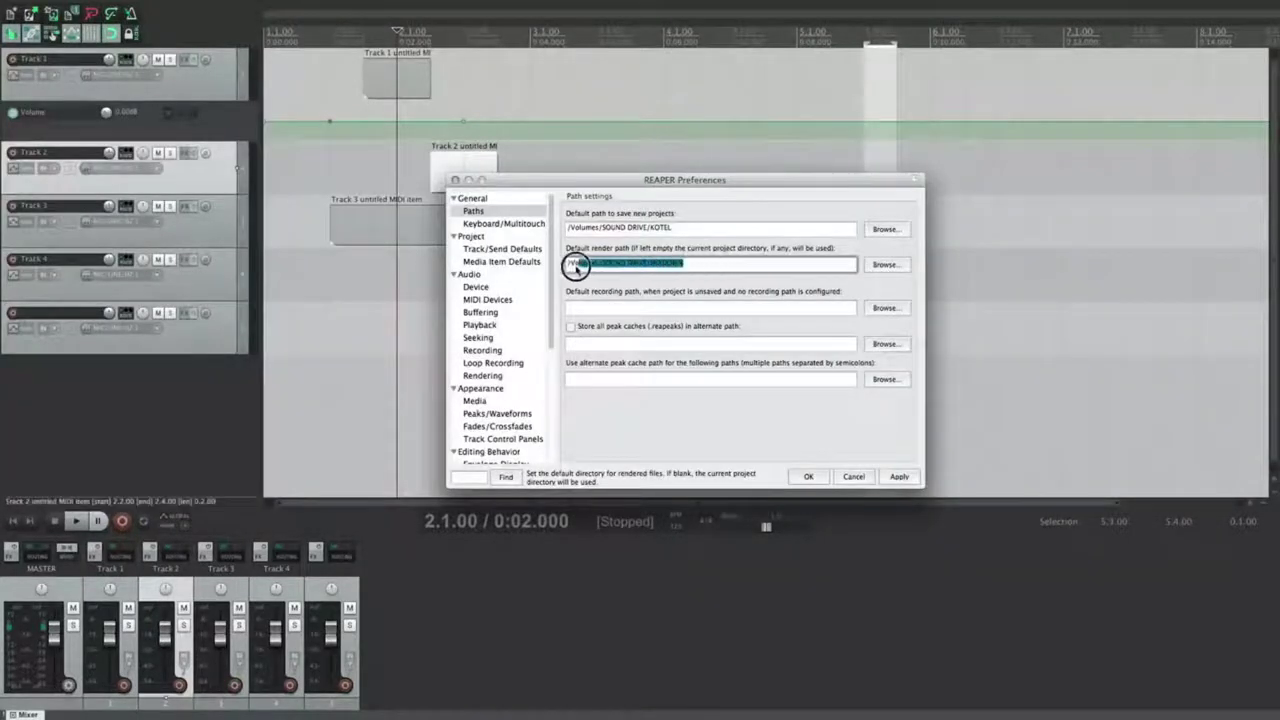
{"action": "key", "text": "BackSpace"}
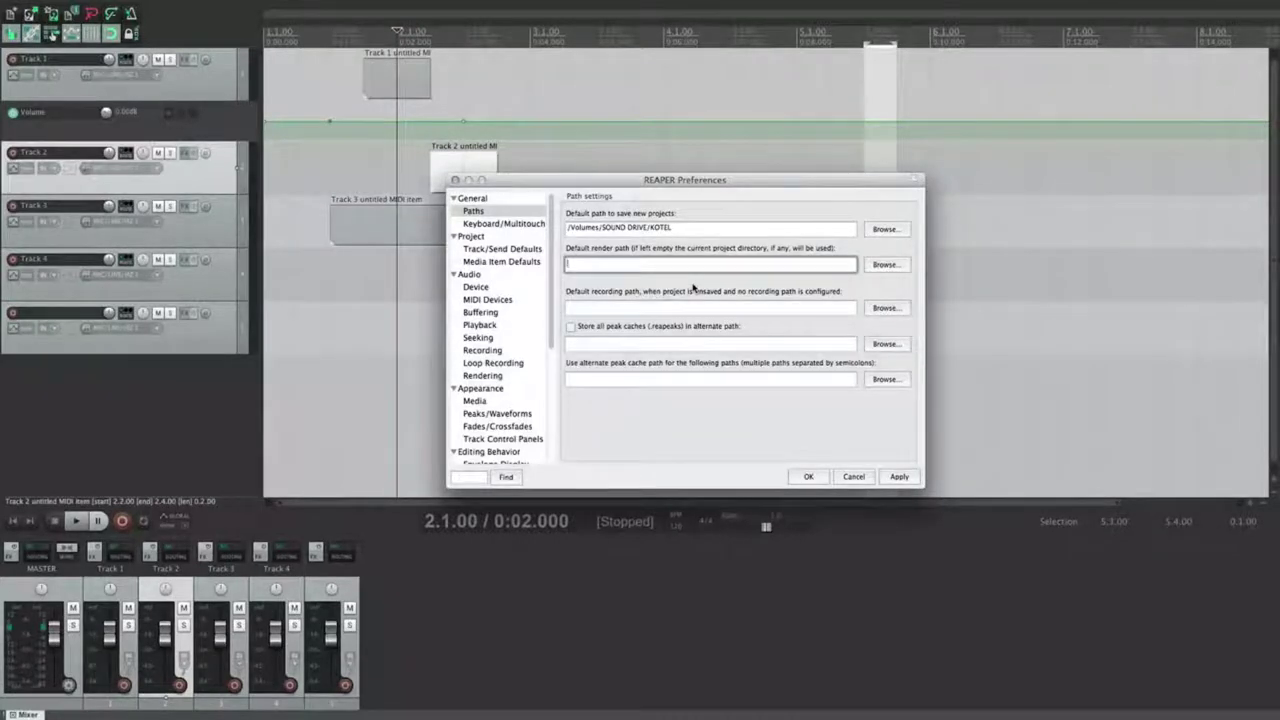
Step: Type into the default render path, apply it, and select time from 1.3 to 2.1
{"action": "type", "text": "/"}
{"action": "left_click", "coordinate": [899, 476]}
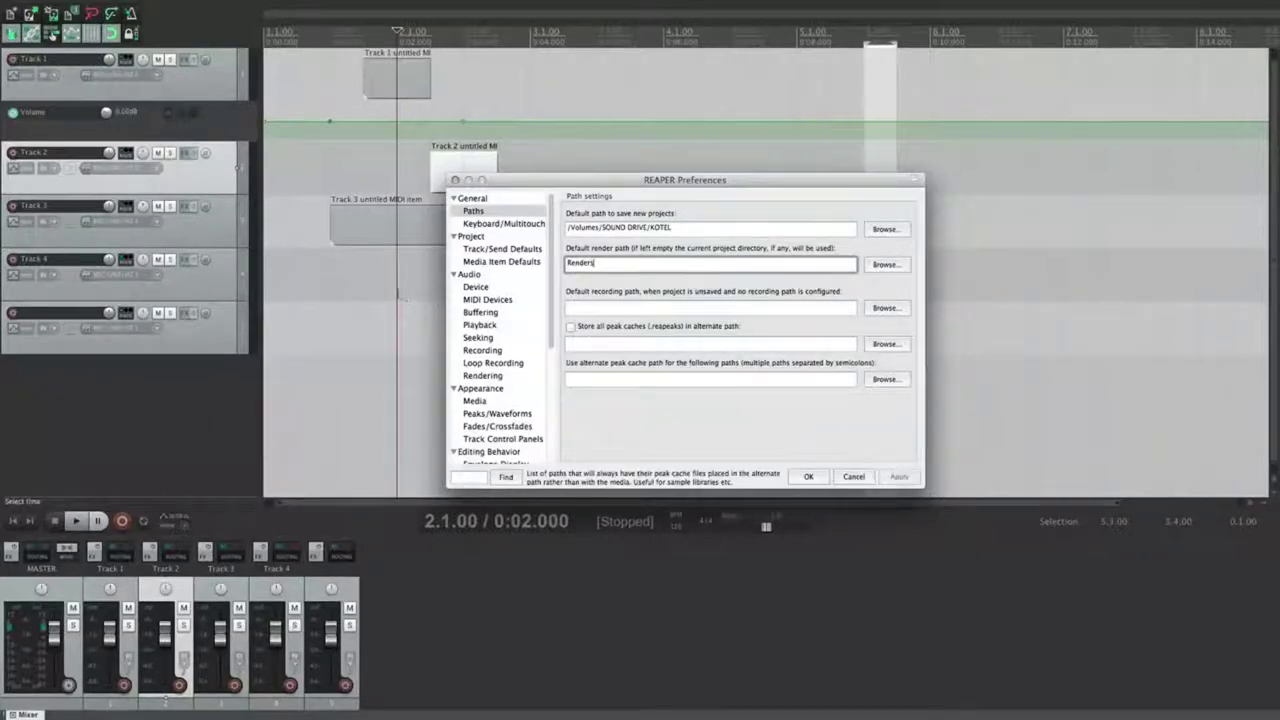
{"action": "left_click_drag", "start_coordinate": [399, 295], "coordinate": [332, 230]}
{"action": "left_click", "coordinate": [361, 183]}
Step: Check the render output folder and file name Tempi, then close Render to File without rendering
{"action": "key", "text": "alt+super+r"}
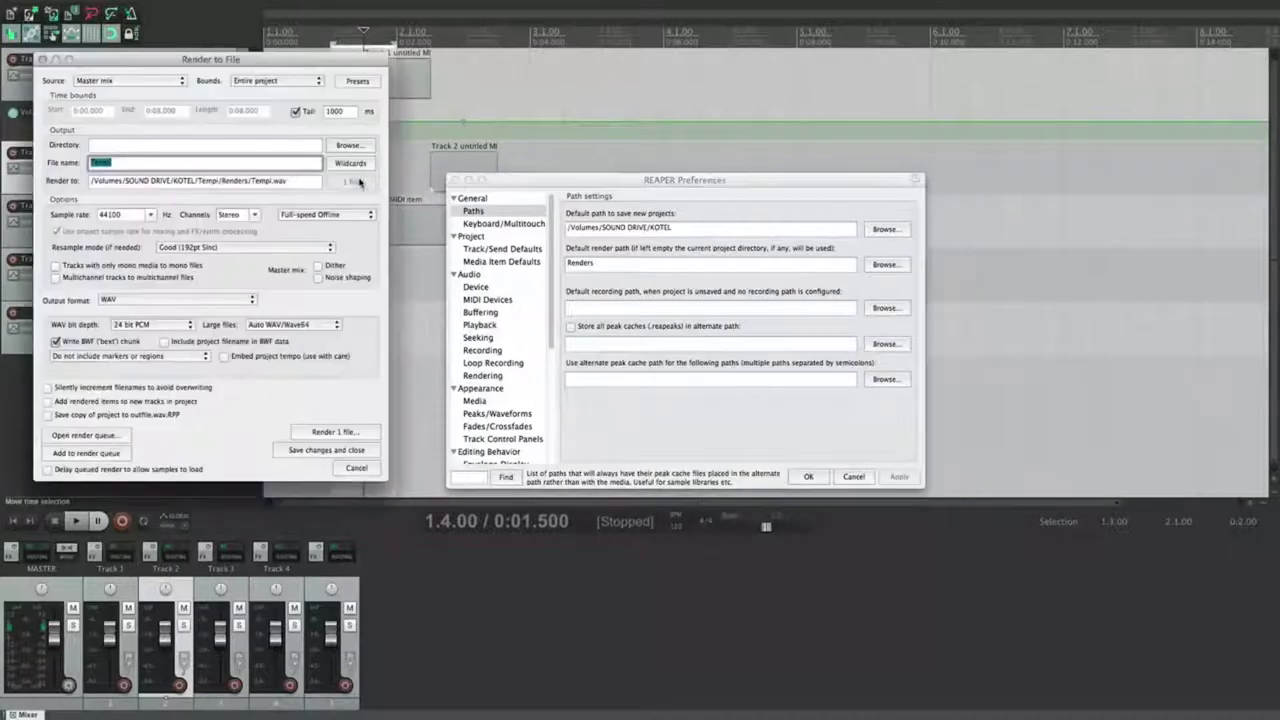
{"action": "left_click", "coordinate": [200, 146]}
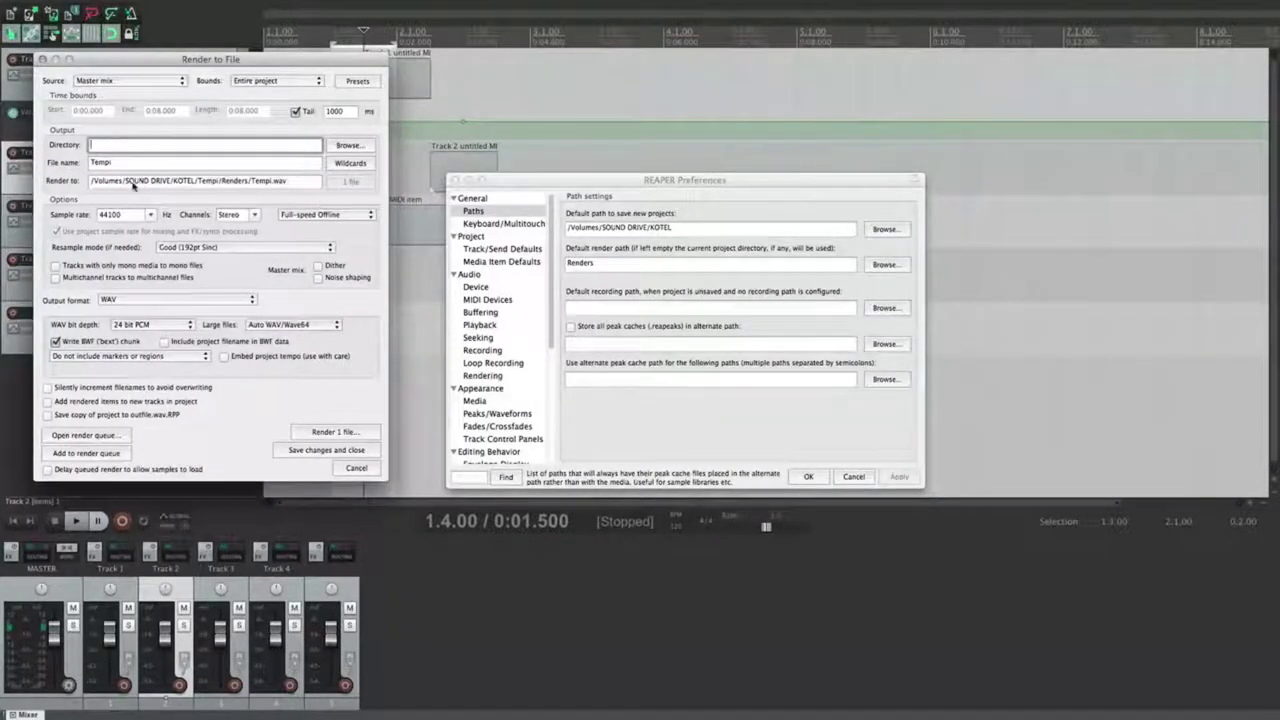
{"action": "left_click_drag", "start_coordinate": [201, 184], "coordinate": [271, 186]}
{"action": "left_click", "coordinate": [108, 161]}
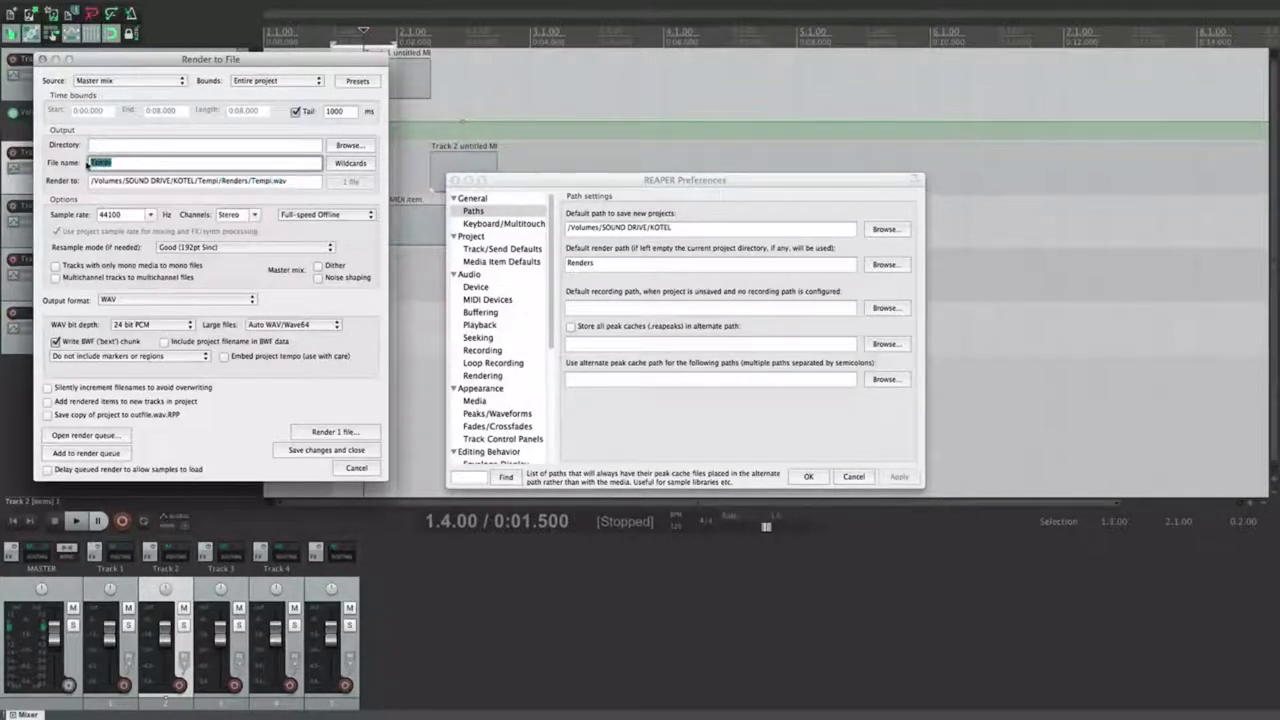
{"action": "left_click", "coordinate": [355, 469]}
{"action": "left_click", "coordinate": [619, 264]}
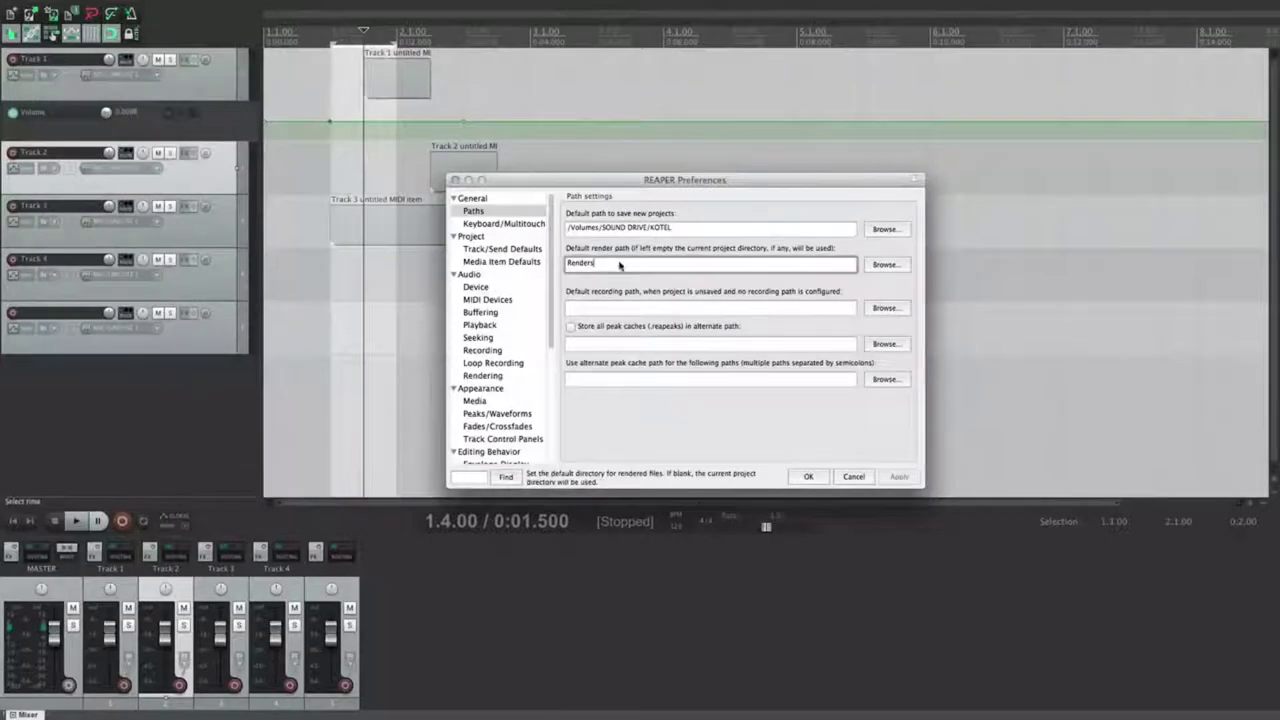
Step: Set the default recording path to Media and apply it
{"action": "double_click", "coordinate": [620, 267]}
{"action": "left_click", "coordinate": [620, 266]}
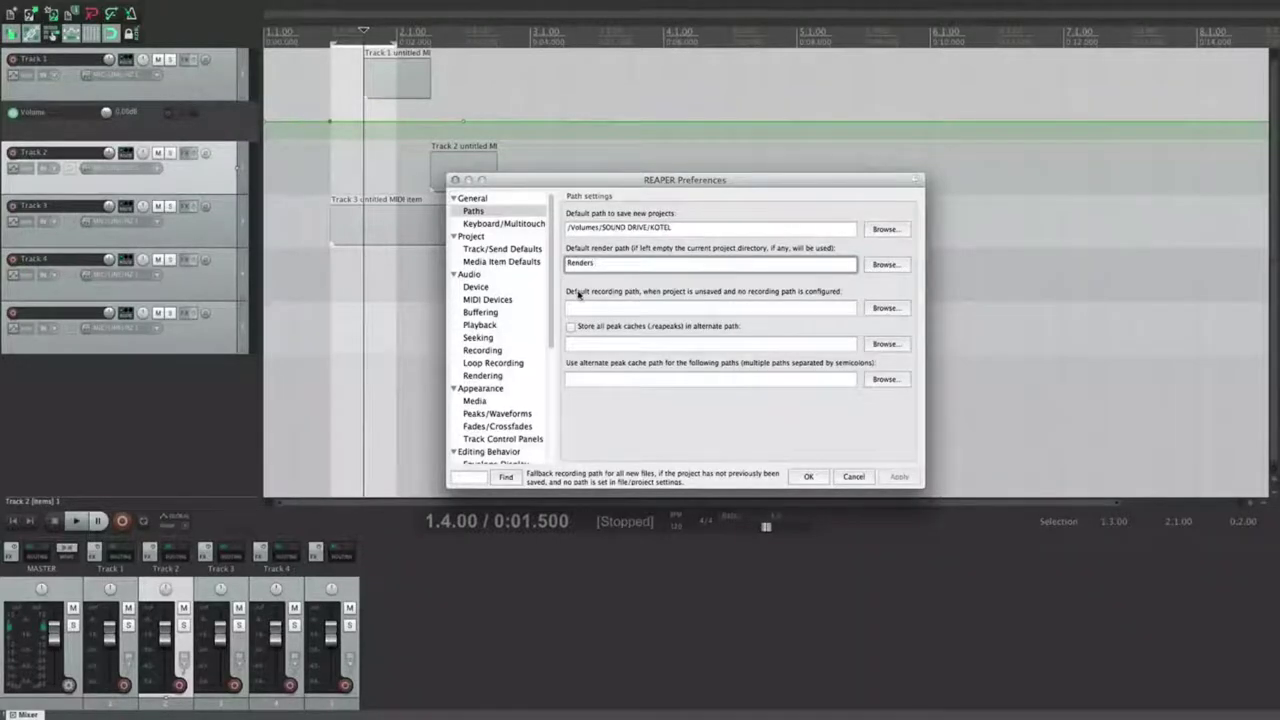
{"action": "left_click", "coordinate": [668, 309]}
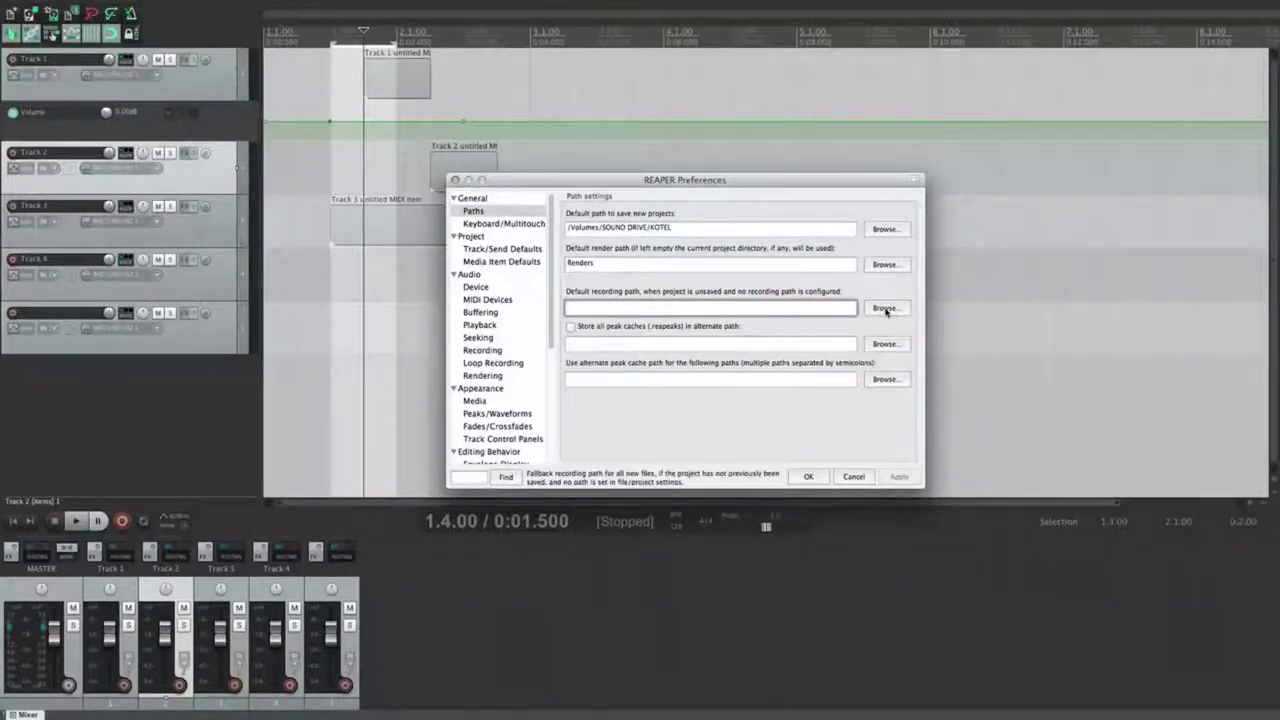
{"action": "left_click", "coordinate": [681, 309]}
{"action": "type", "text": "Media"}
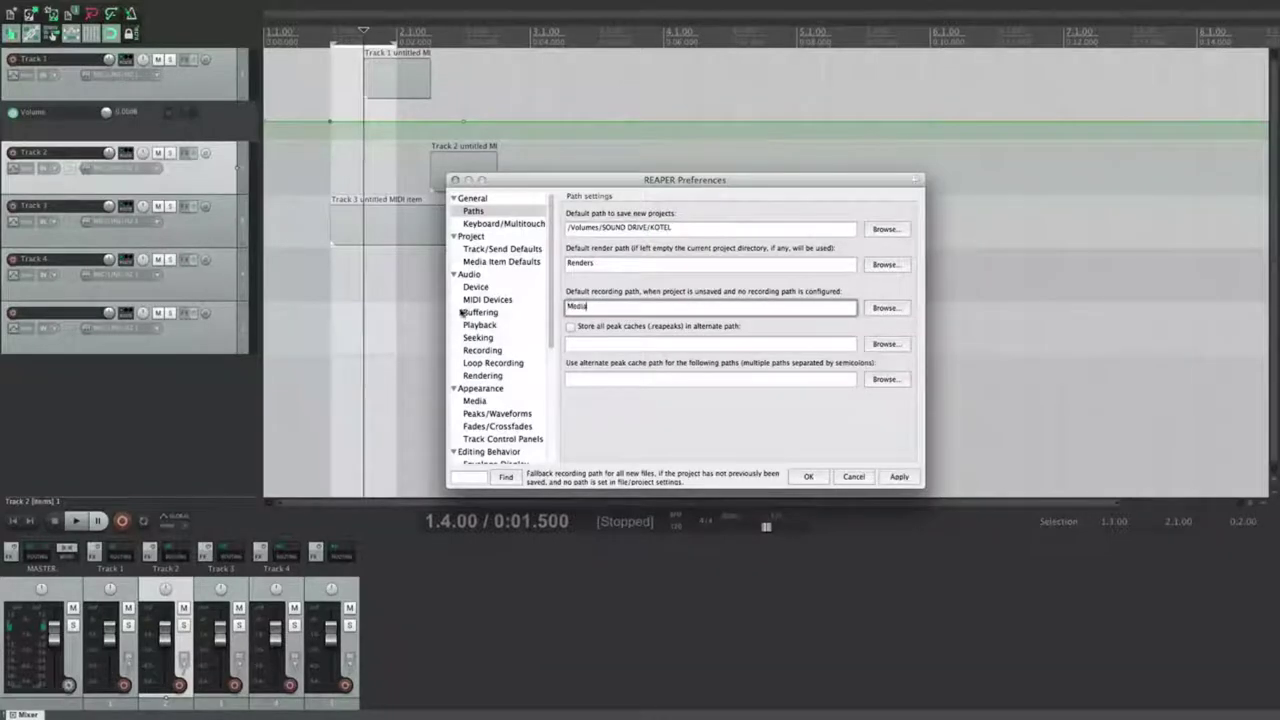
{"action": "left_click", "coordinate": [896, 477]}
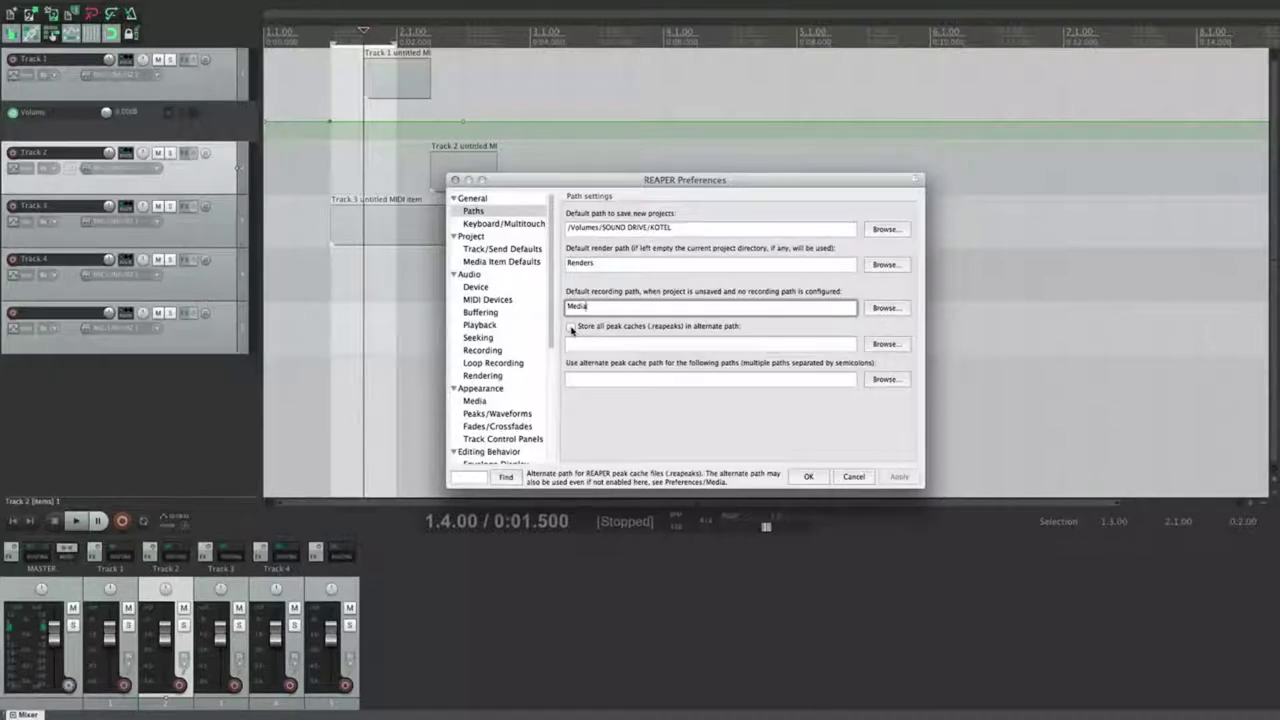
Step: Add the ART and Music folders to the alternate peak cache path list
{"action": "left_click", "coordinate": [572, 327]}
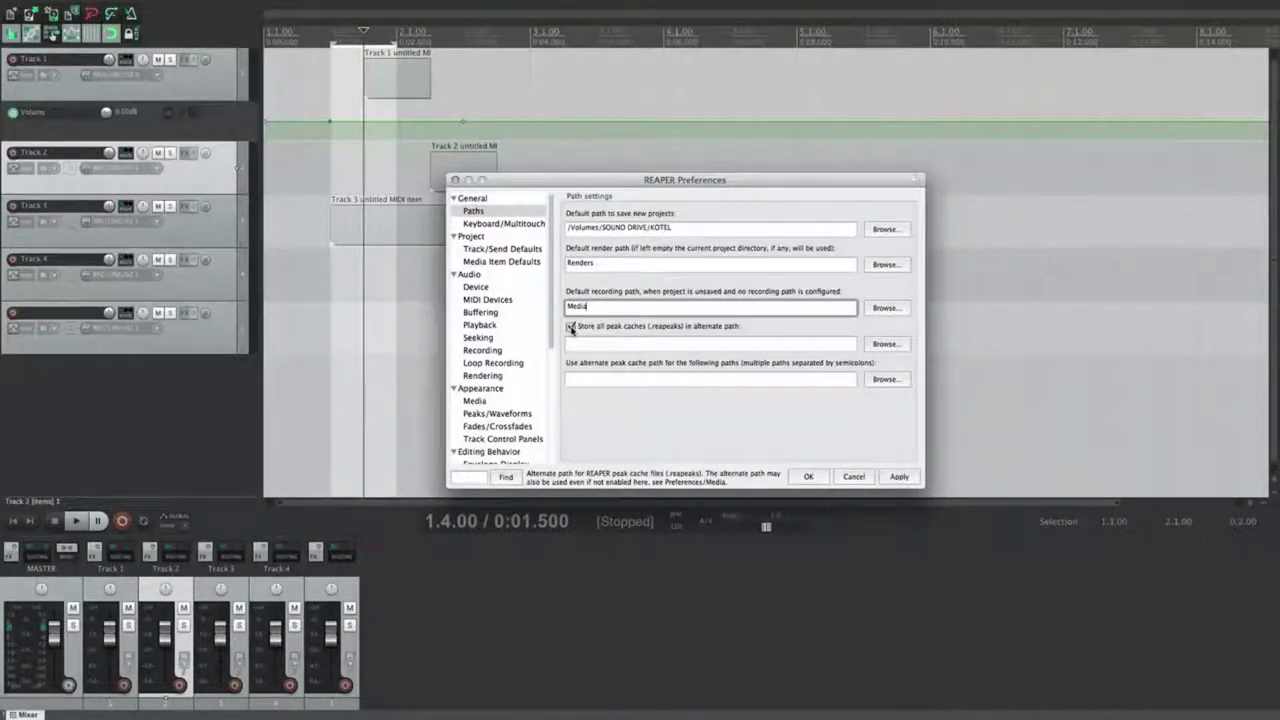
{"action": "left_click", "coordinate": [571, 330]}
{"action": "left_click", "coordinate": [604, 377]}
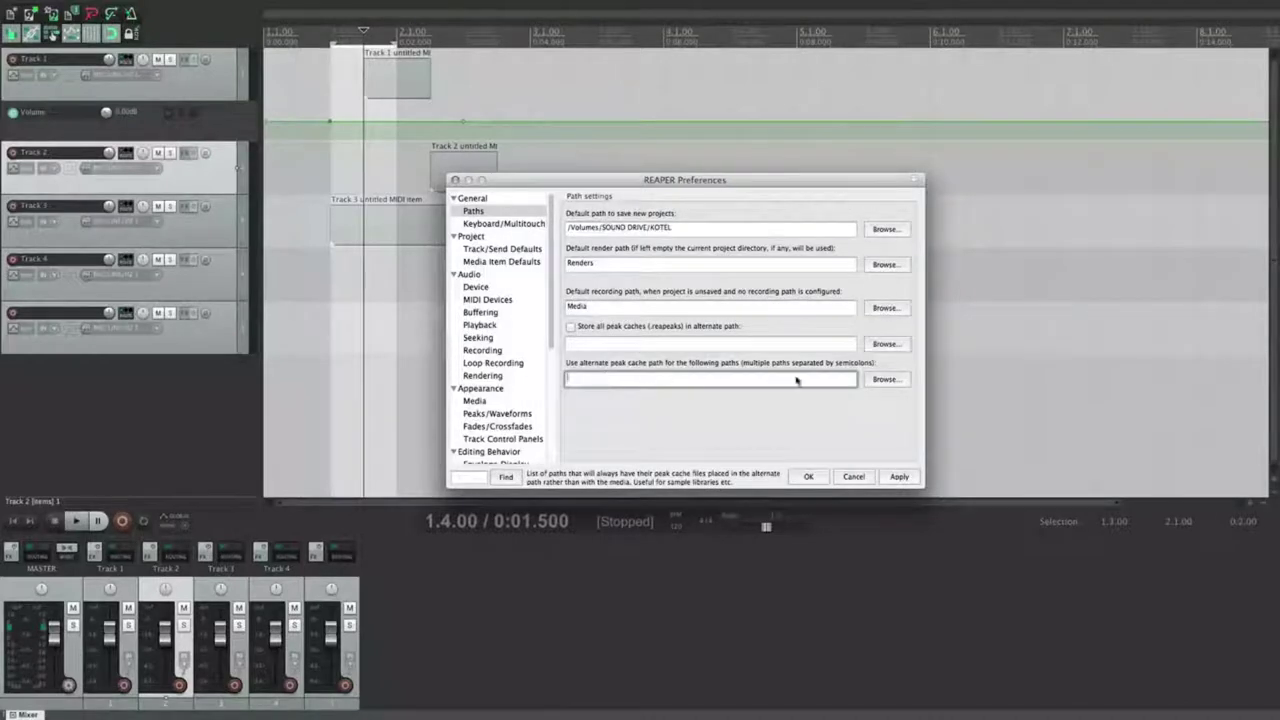
{"action": "left_click", "coordinate": [884, 381]}
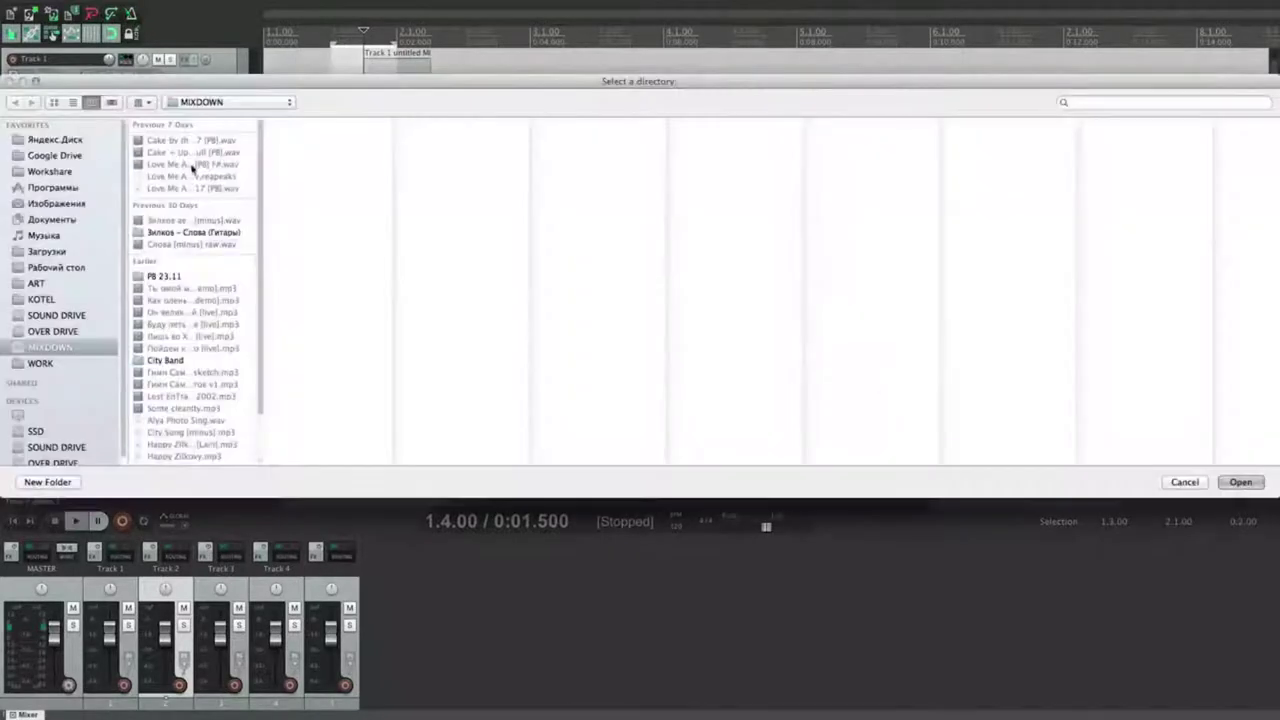
{"action": "left_click", "coordinate": [52, 331]}
{"action": "left_click", "coordinate": [43, 285]}
{"action": "left_click", "coordinate": [1238, 482]}
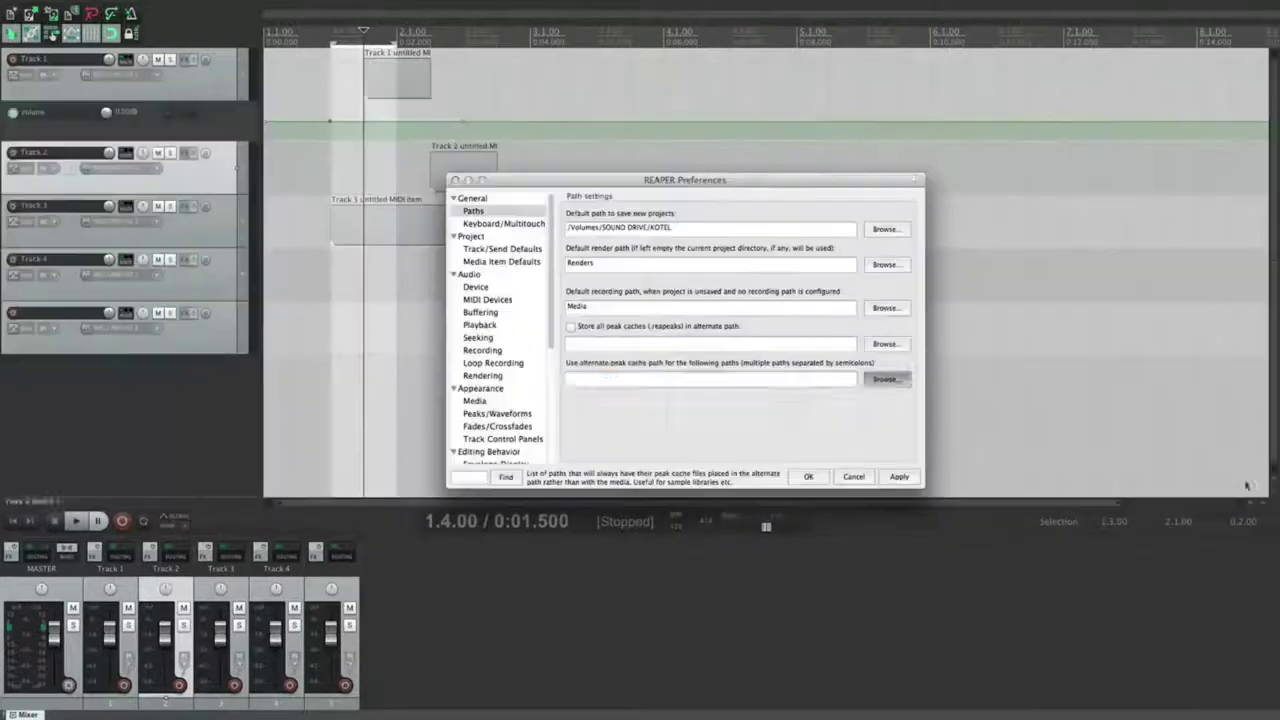
{"action": "left_click", "coordinate": [888, 381]}
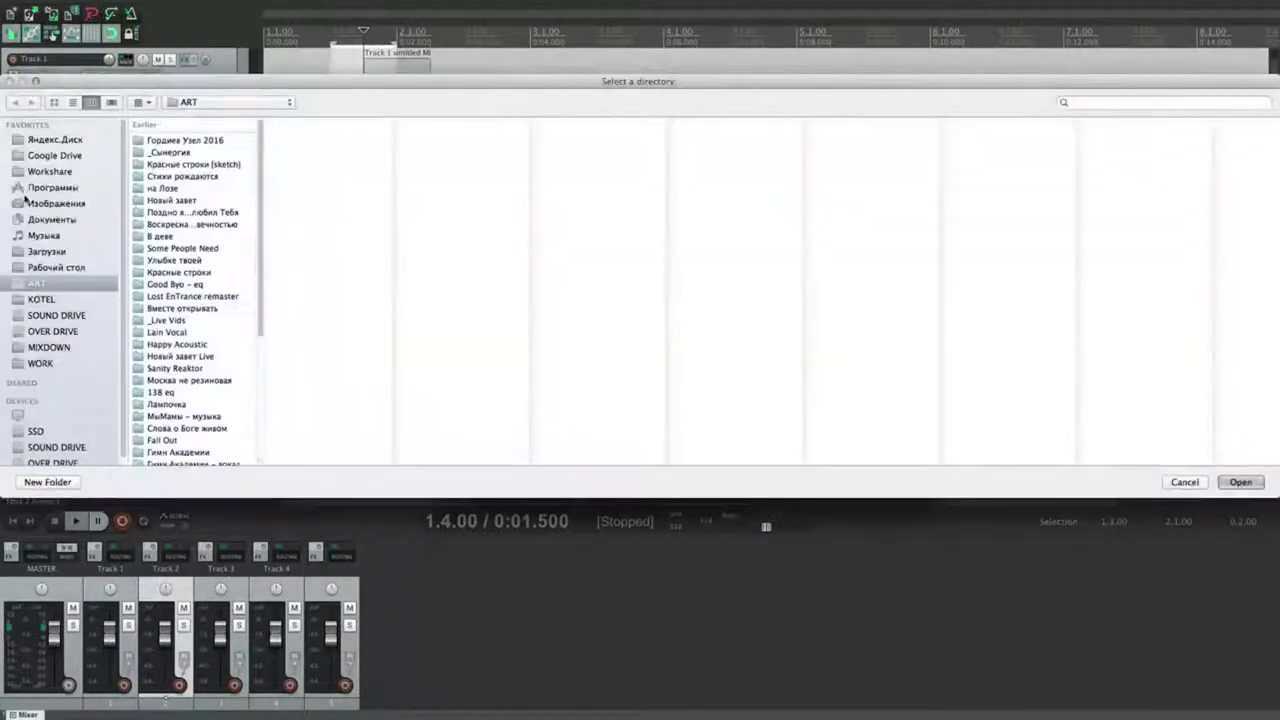
{"action": "left_click", "coordinate": [45, 234]}
{"action": "left_click", "coordinate": [1240, 481]}
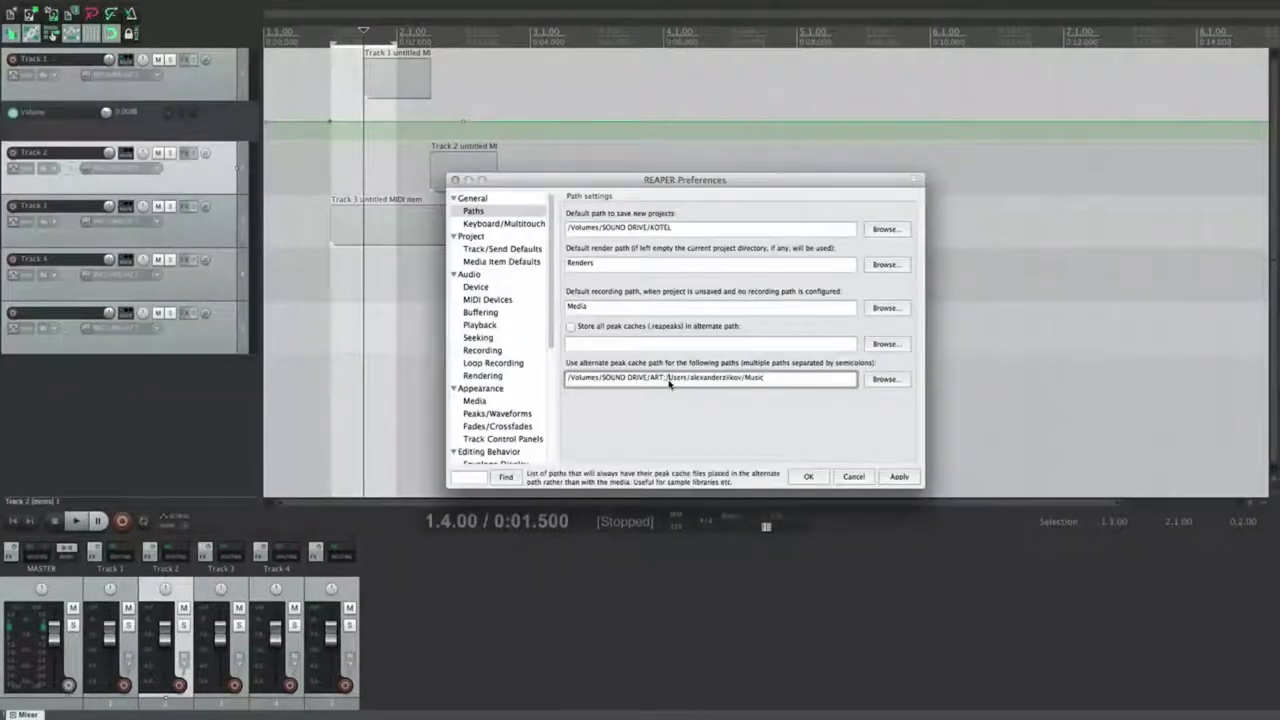
{"action": "left_click", "coordinate": [800, 380]}
{"action": "left_click", "coordinate": [505, 224]}
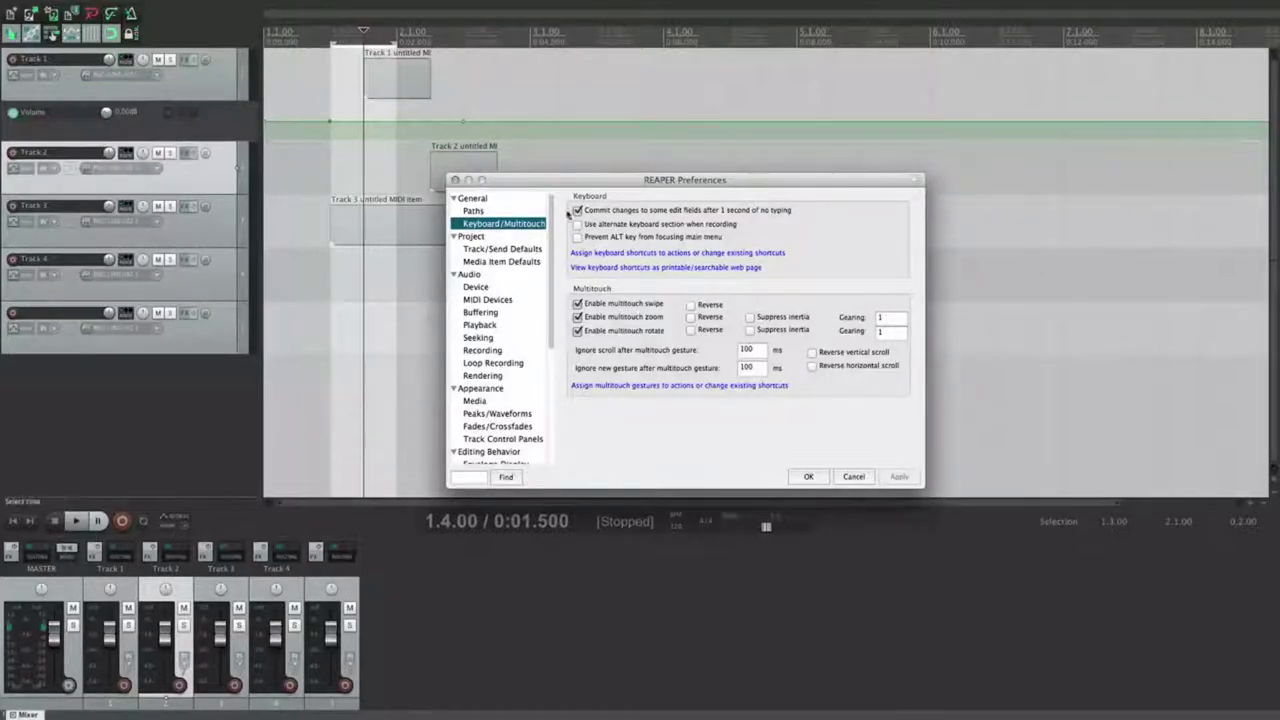
Step: Turn on 'Use alternate keyboard section when recording' and apply the setting
{"action": "left_click", "coordinate": [641, 99]}
{"action": "key", "text": "question"}
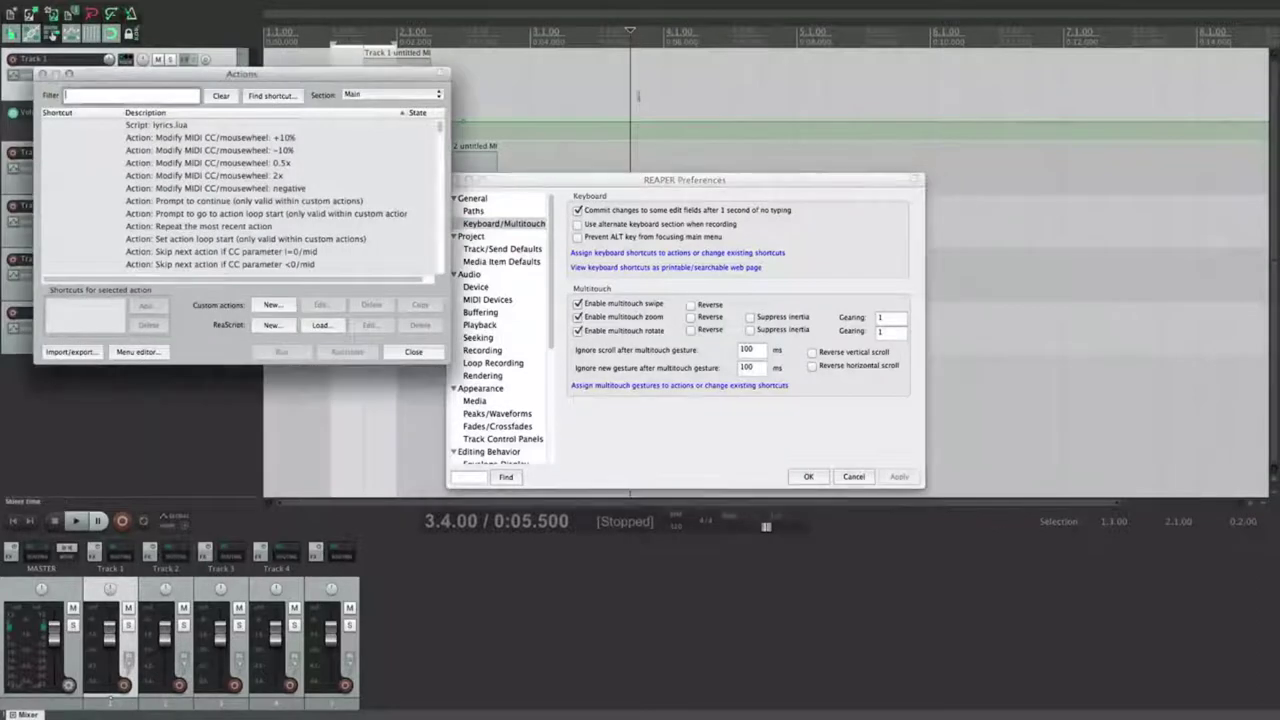
{"action": "left_click", "coordinate": [387, 94]}
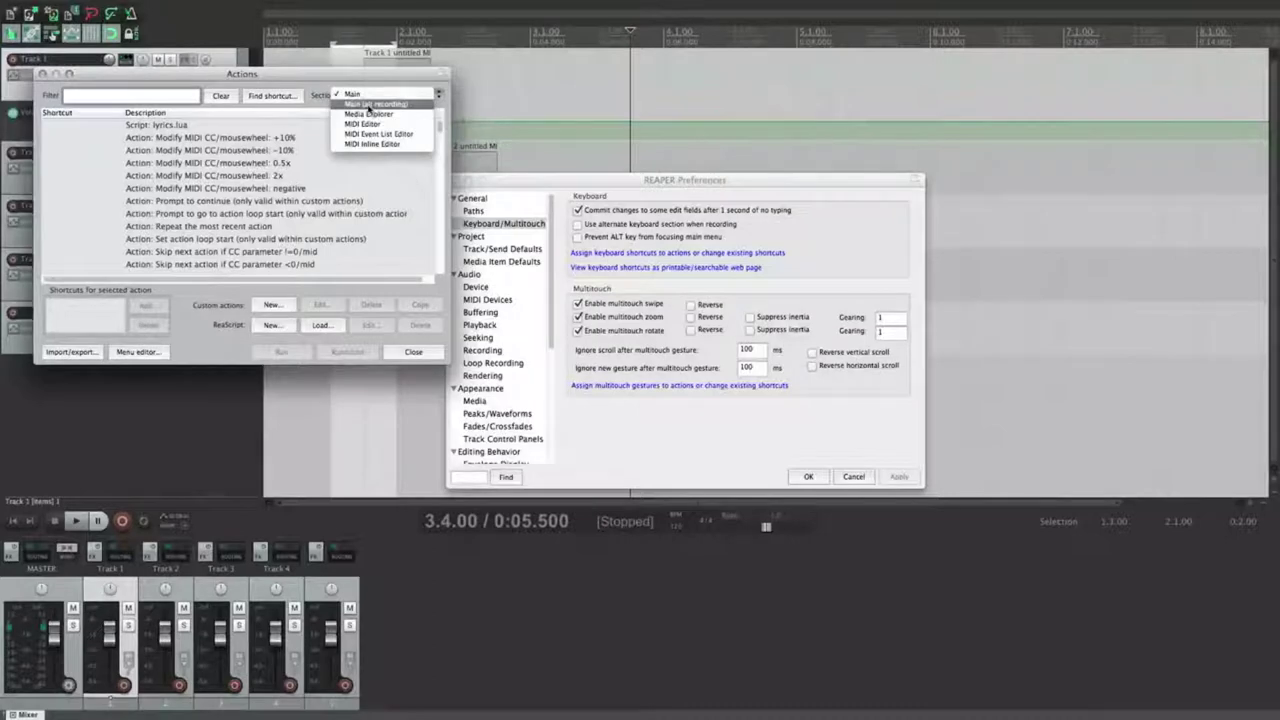
{"action": "left_click", "coordinate": [578, 228]}
{"action": "left_click", "coordinate": [578, 227]}
{"action": "left_click", "coordinate": [899, 477]}
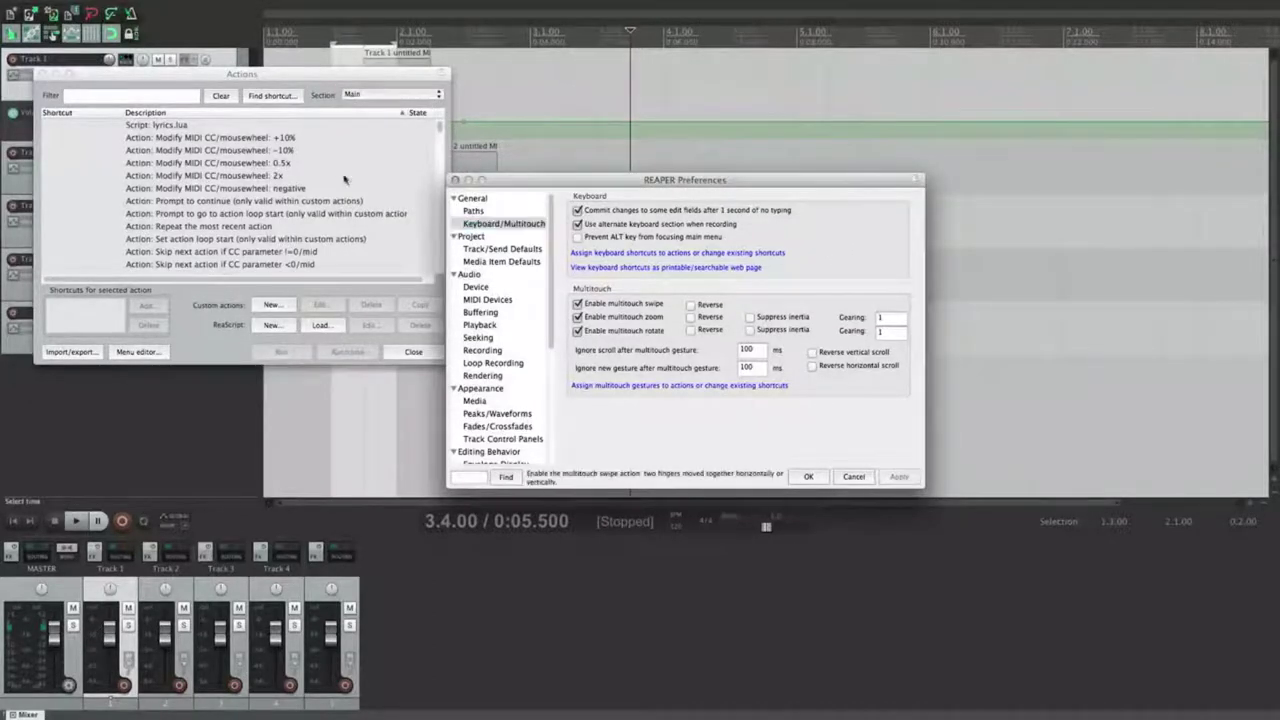
Step: Switch the Actions list to the Main (alt recording) section, placed over Preferences
{"action": "left_click", "coordinate": [460, 94]}
{"action": "left_click", "coordinate": [455, 107]}
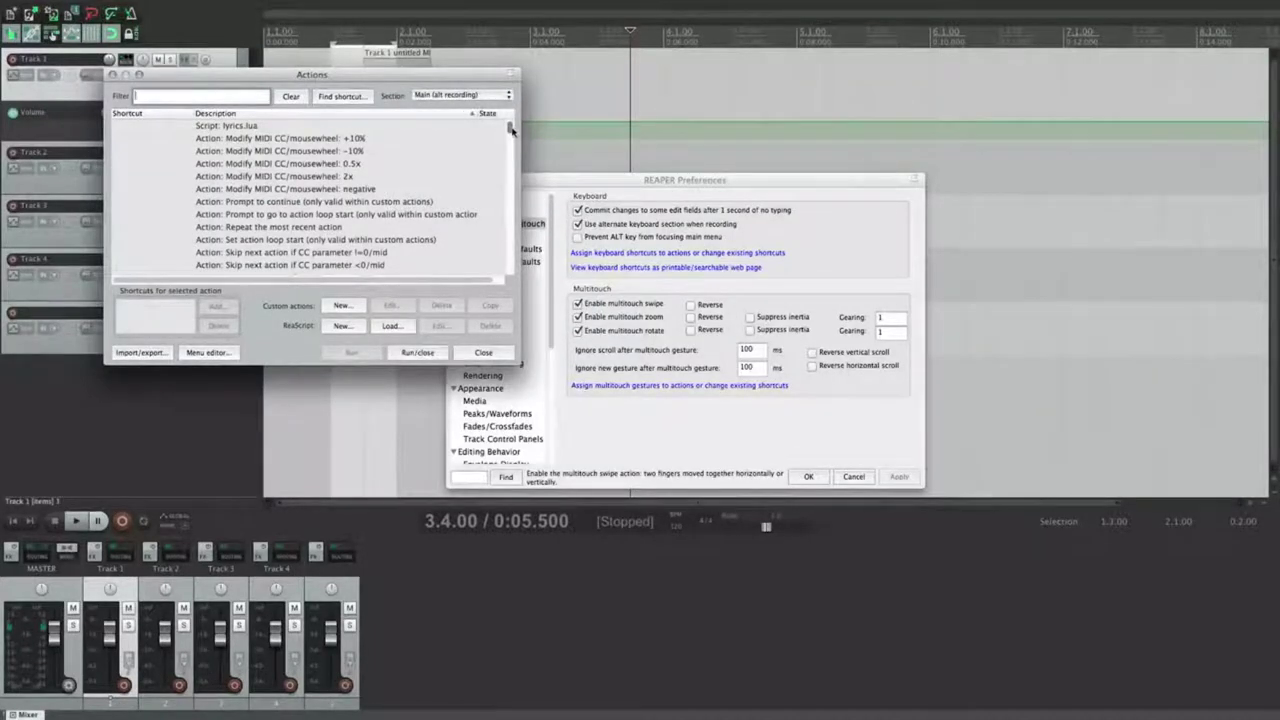
{"action": "left_click", "coordinate": [565, 90]}
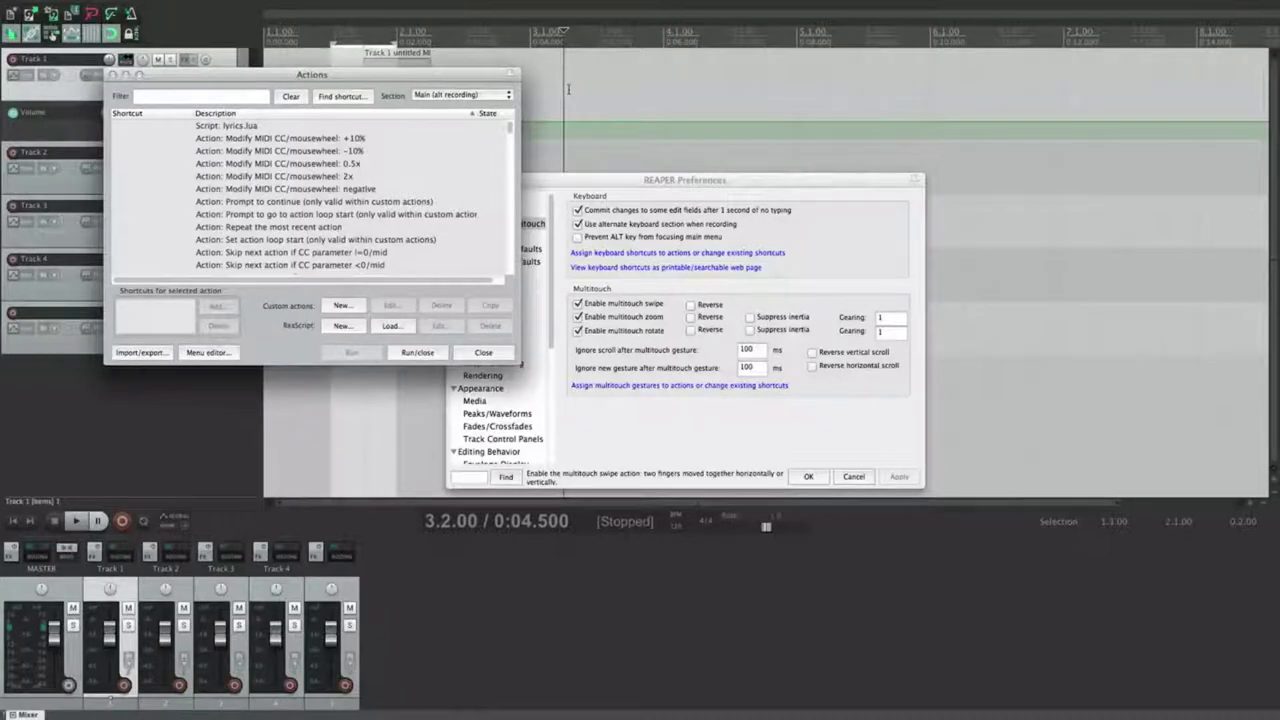
{"action": "left_click_drag", "start_coordinate": [423, 77], "coordinate": [578, 114]}
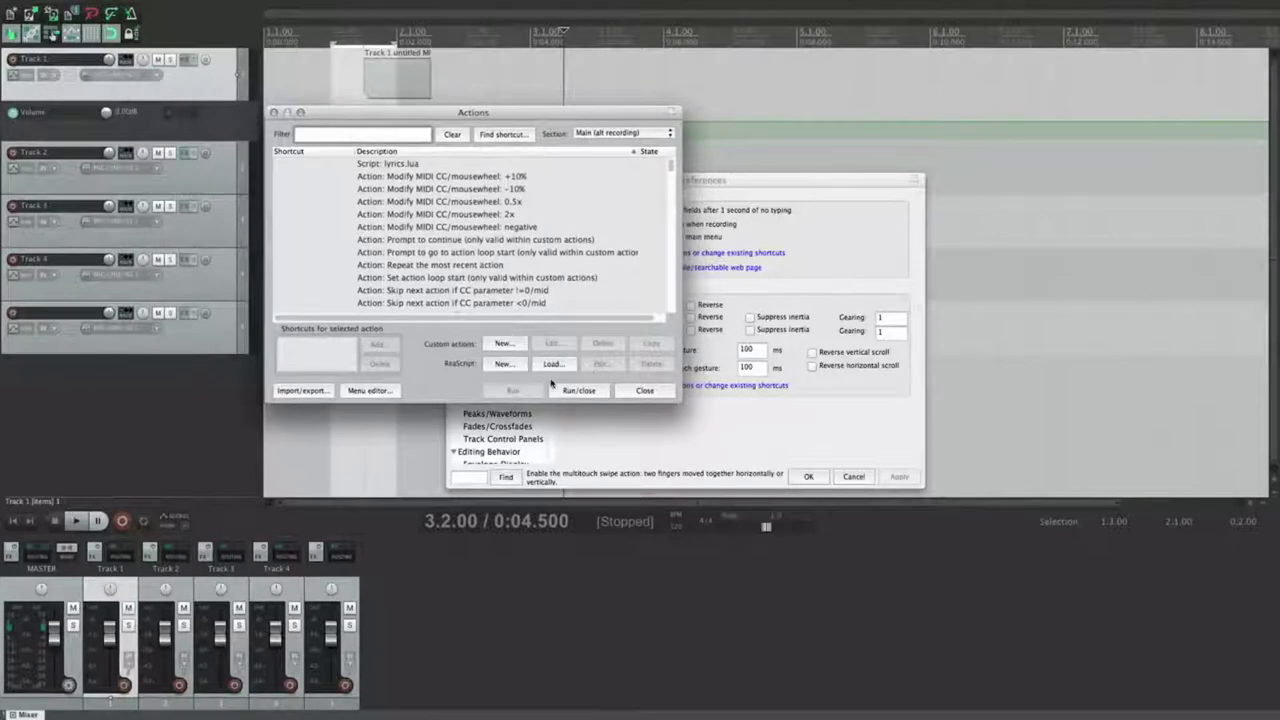
Step: Create custom action 'Re-record' from Transport: Stop (DELETE all recorded media) and Transport: Record
{"action": "left_click", "coordinate": [504, 343]}
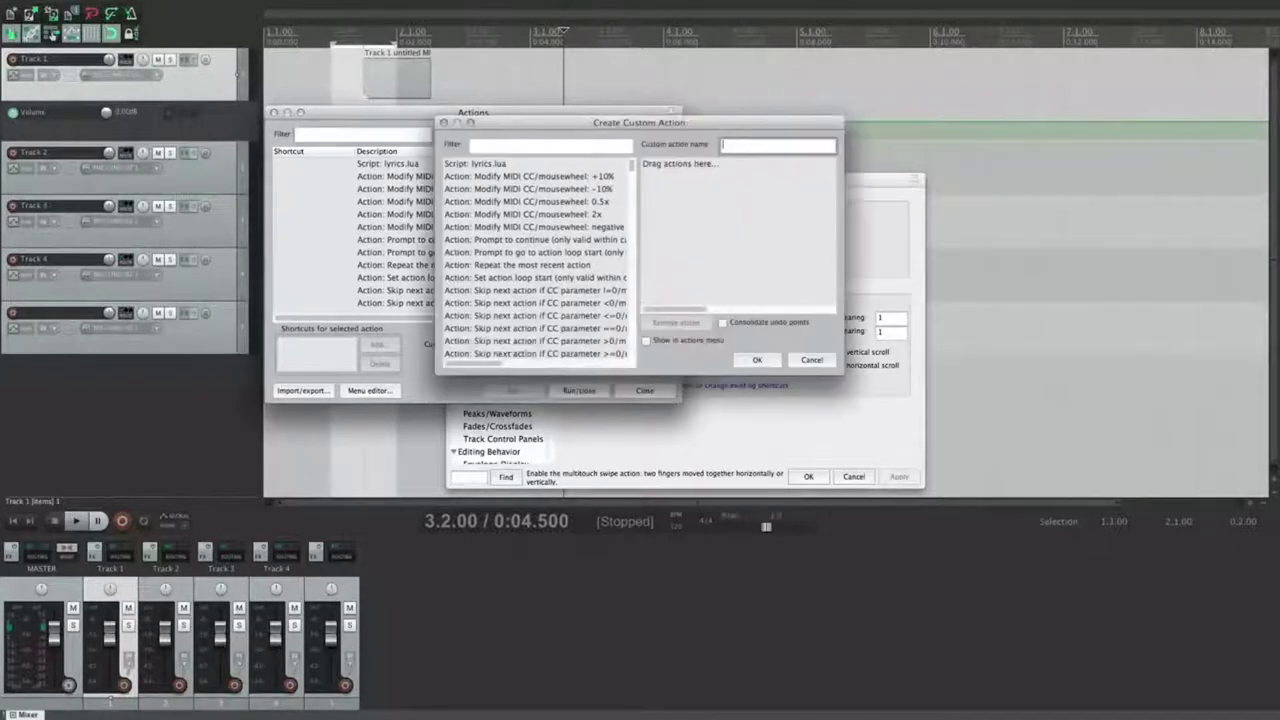
{"action": "type", "text": "Re-record"}
{"action": "left_click", "coordinate": [550, 146]}
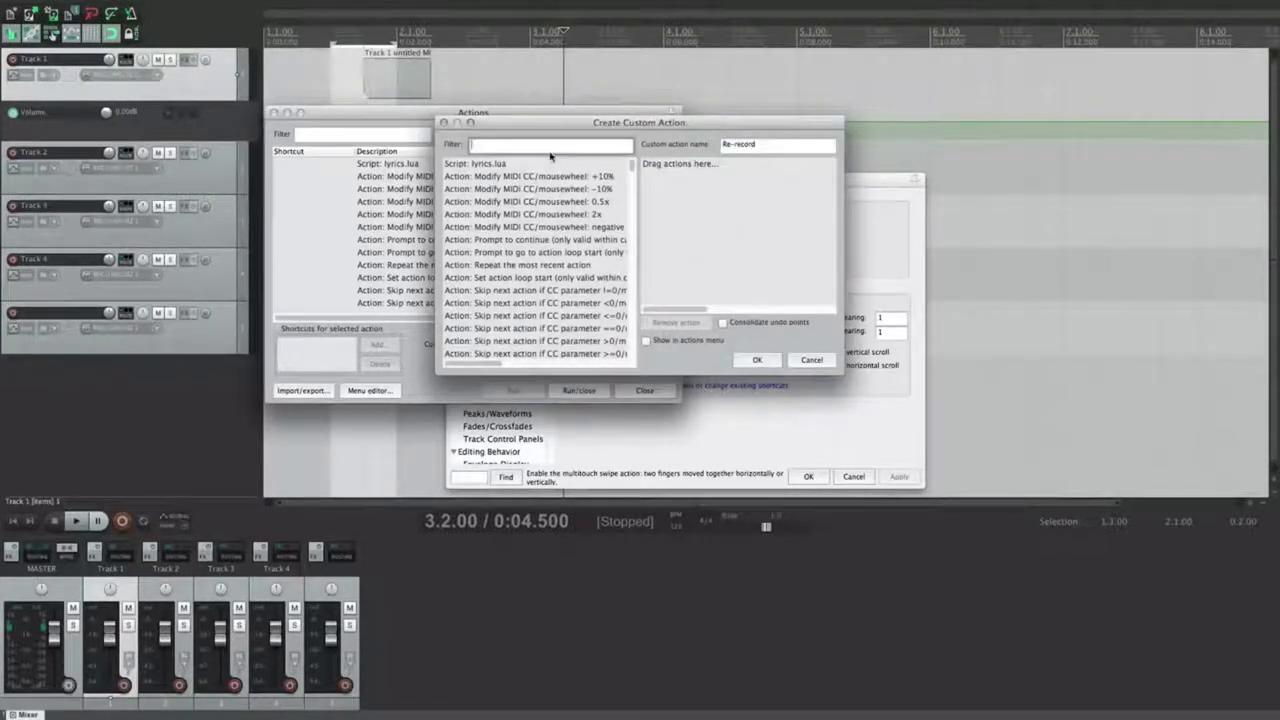
{"action": "type", "text": "transport stop"}
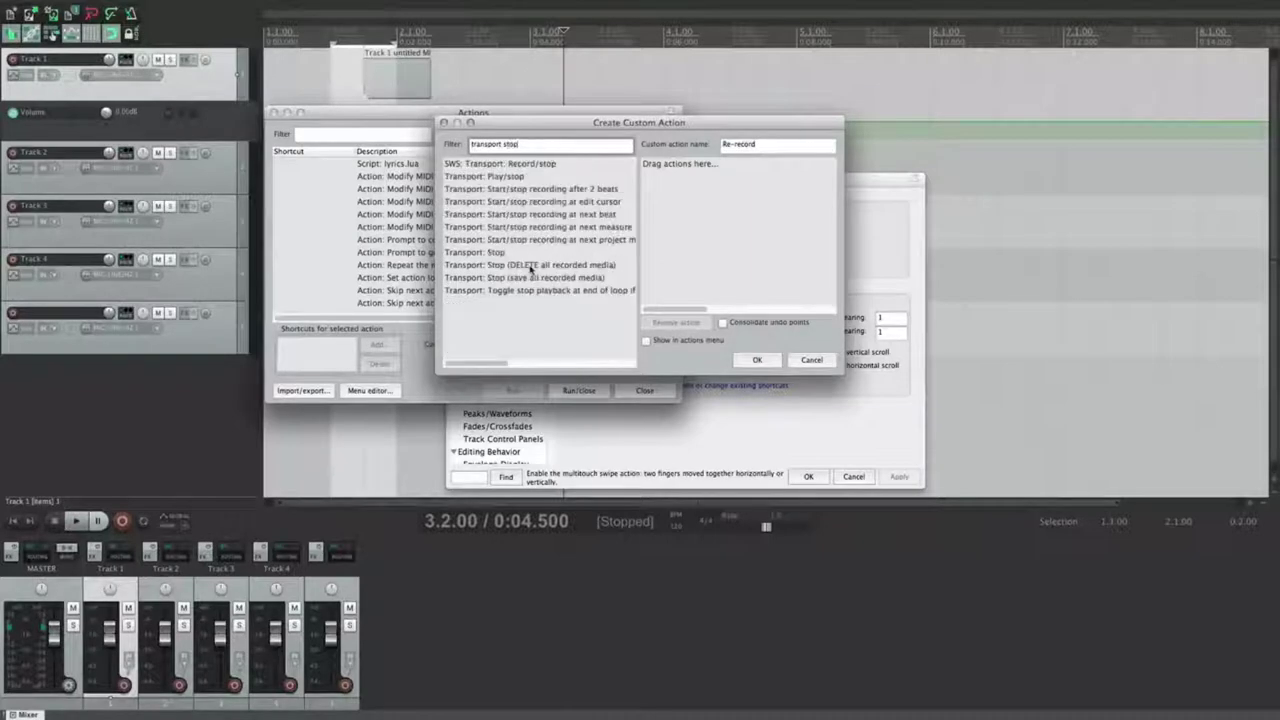
{"action": "left_click_drag", "start_coordinate": [531, 268], "coordinate": [720, 210]}
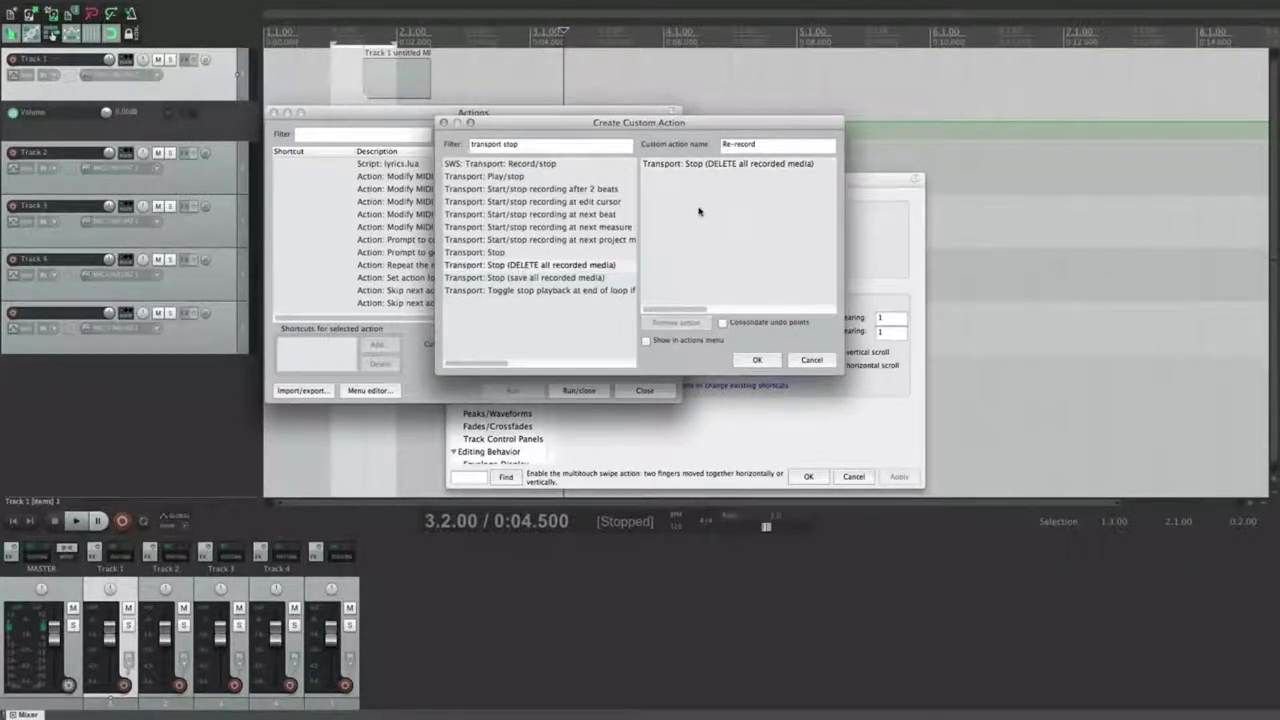
{"action": "triple_click", "coordinate": [570, 151]}
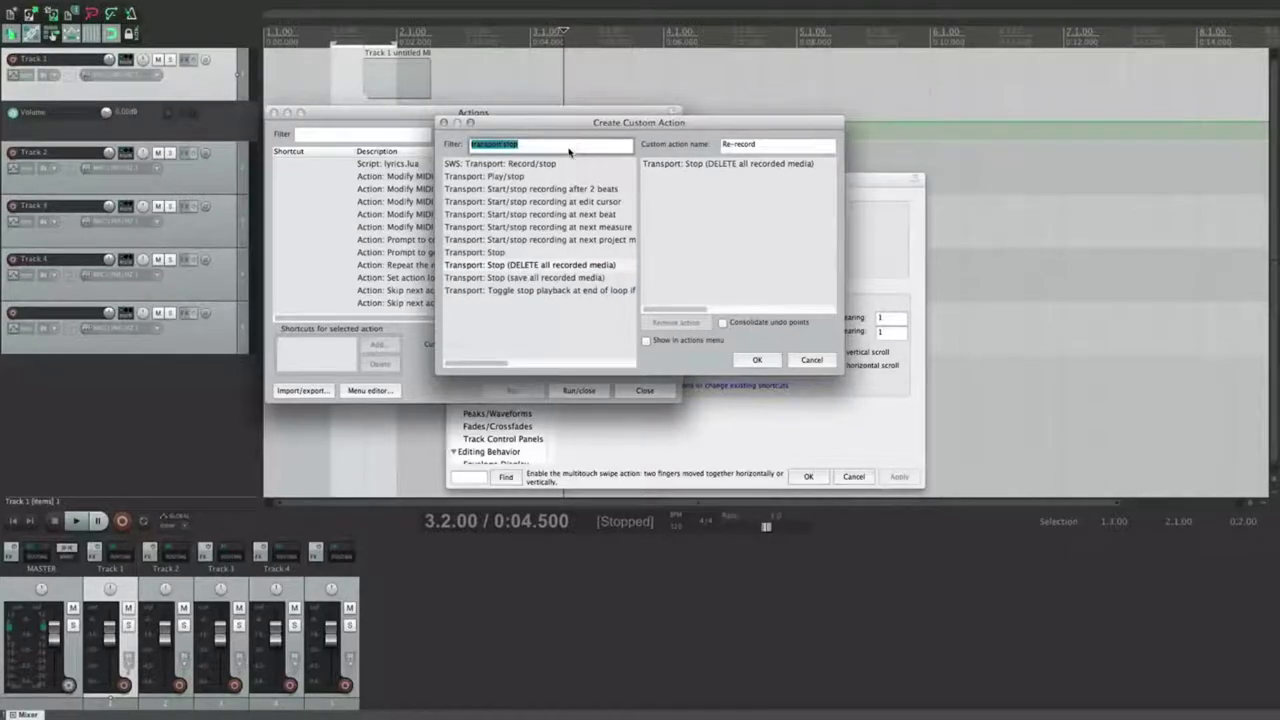
{"action": "type", "text": "t"}
{"action": "left_click_drag", "start_coordinate": [674, 194], "coordinate": [703, 215]}
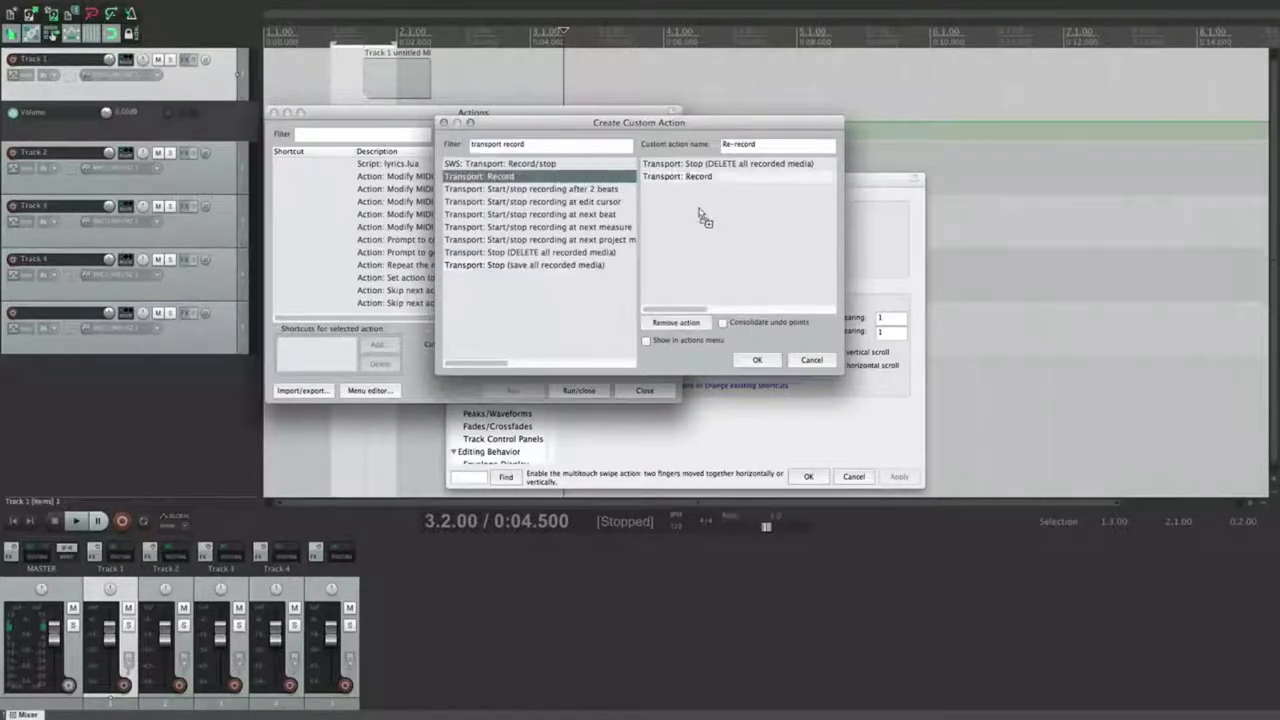
{"action": "left_click", "coordinate": [781, 207]}
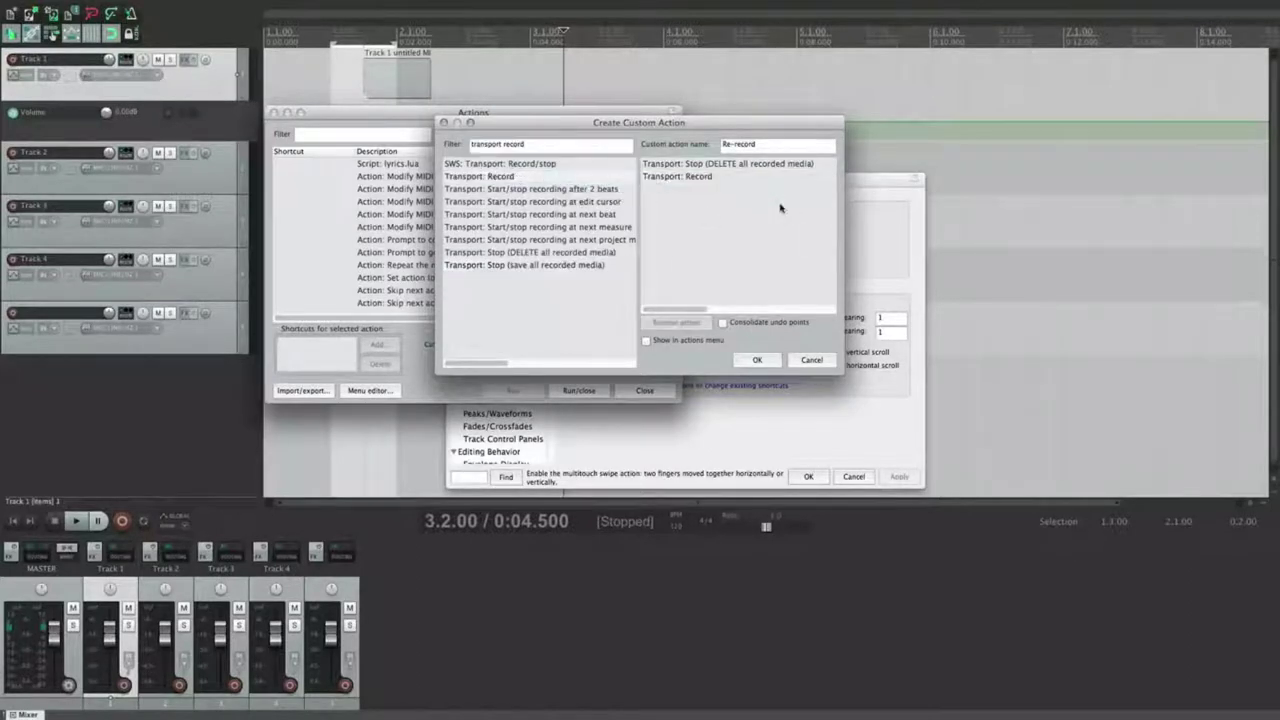
{"action": "left_click", "coordinate": [757, 360]}
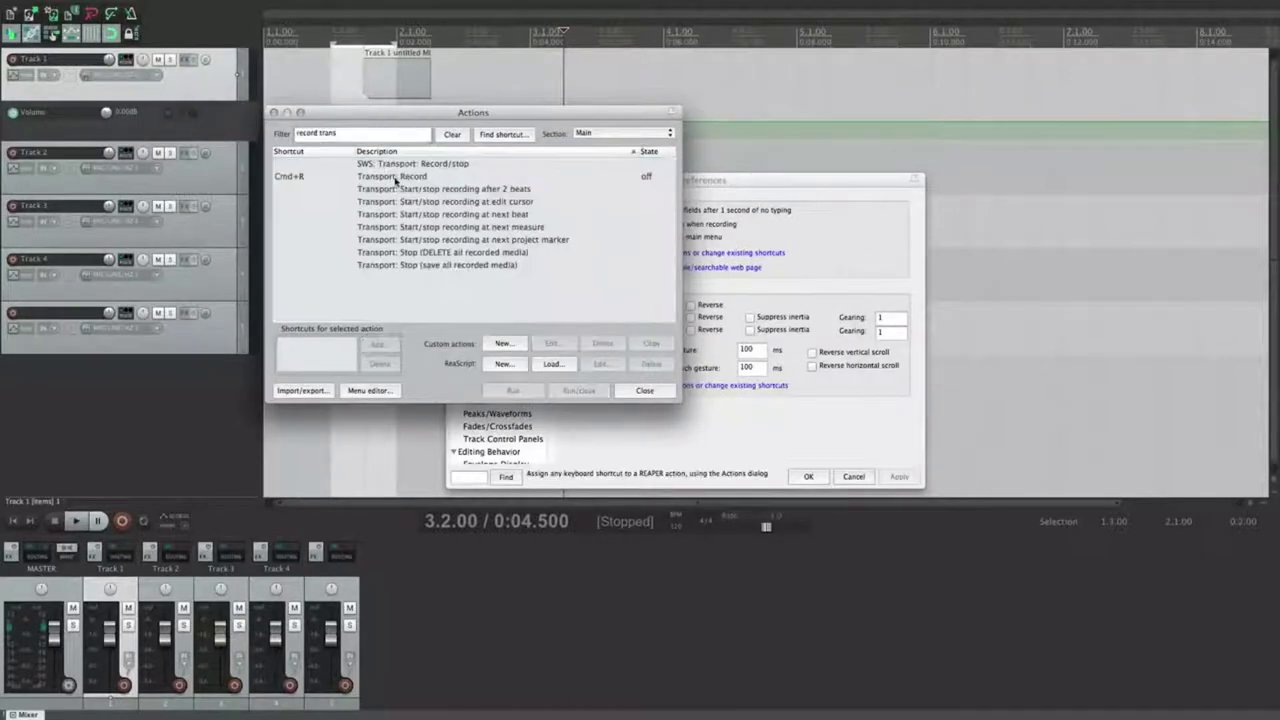
Step: Show the Main (alt recording) section, close the Actions list and record-arm Track 5
{"action": "left_click", "coordinate": [365, 178]}
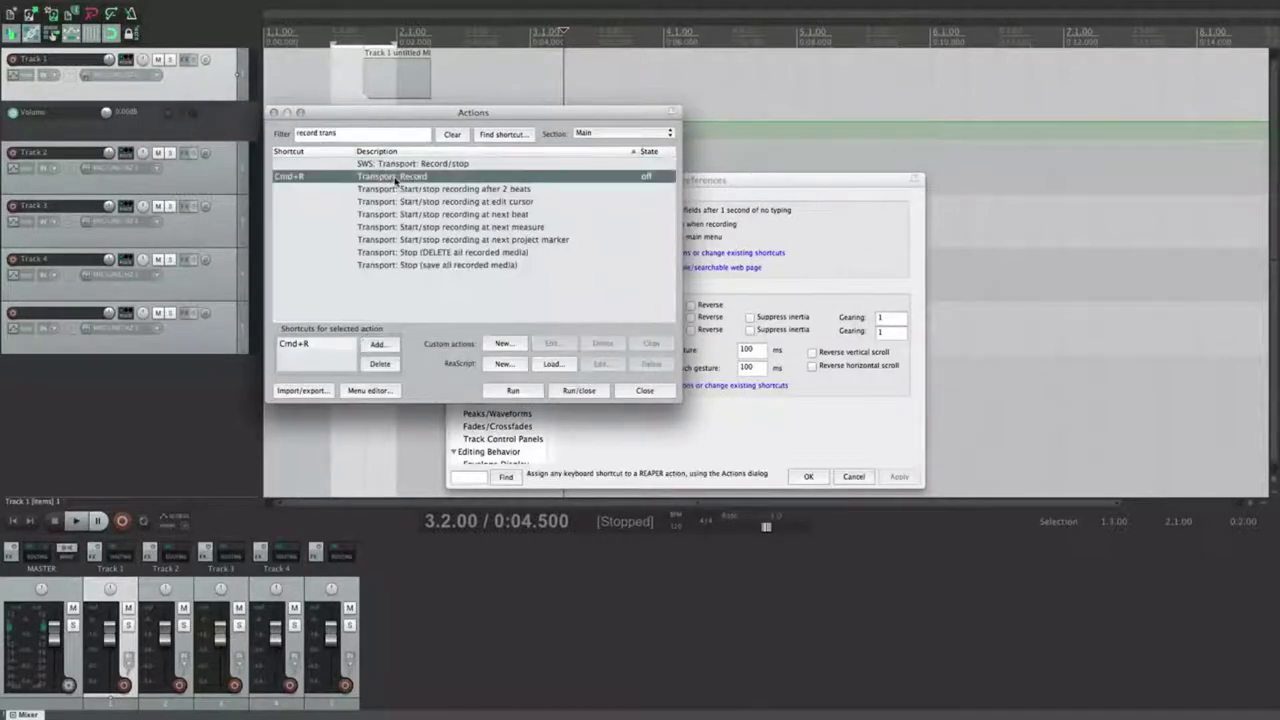
{"action": "left_click", "coordinate": [620, 133]}
{"action": "left_click", "coordinate": [620, 148]}
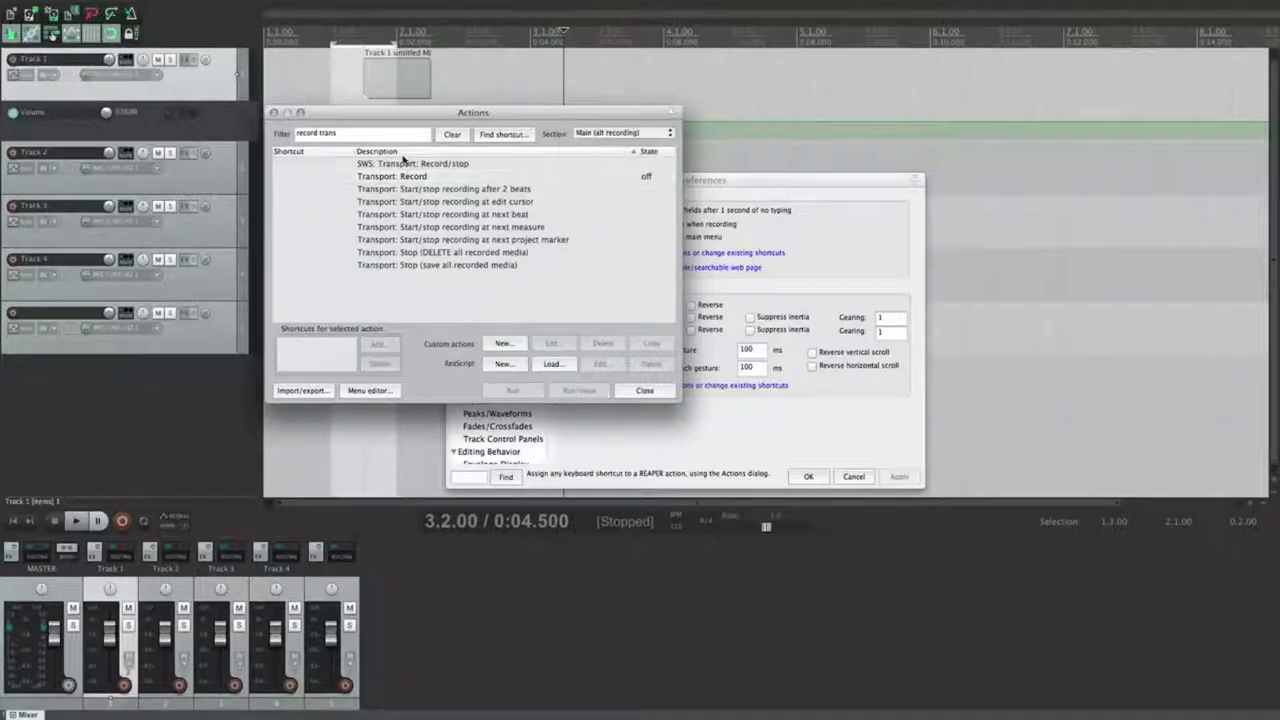
{"action": "key", "text": "BackSpace"}
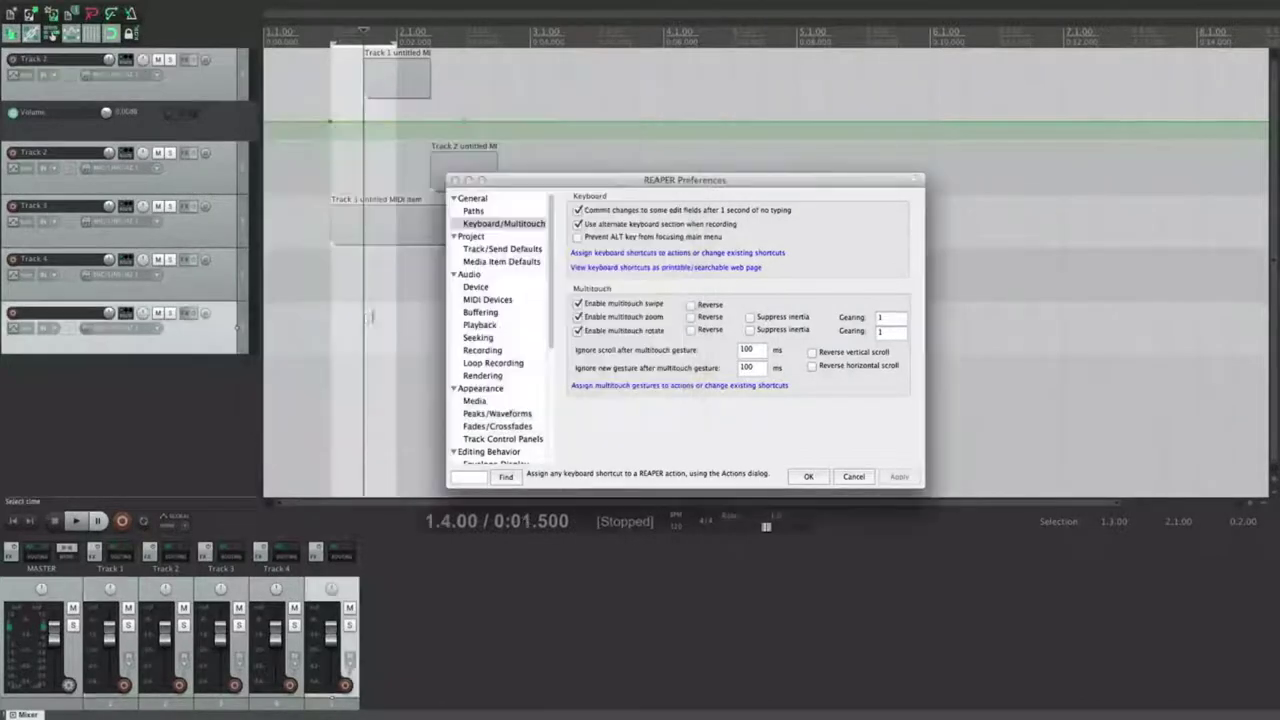
{"action": "left_click", "coordinate": [343, 325]}
{"action": "left_click", "coordinate": [322, 329]}
{"action": "key", "text": "Escape"}
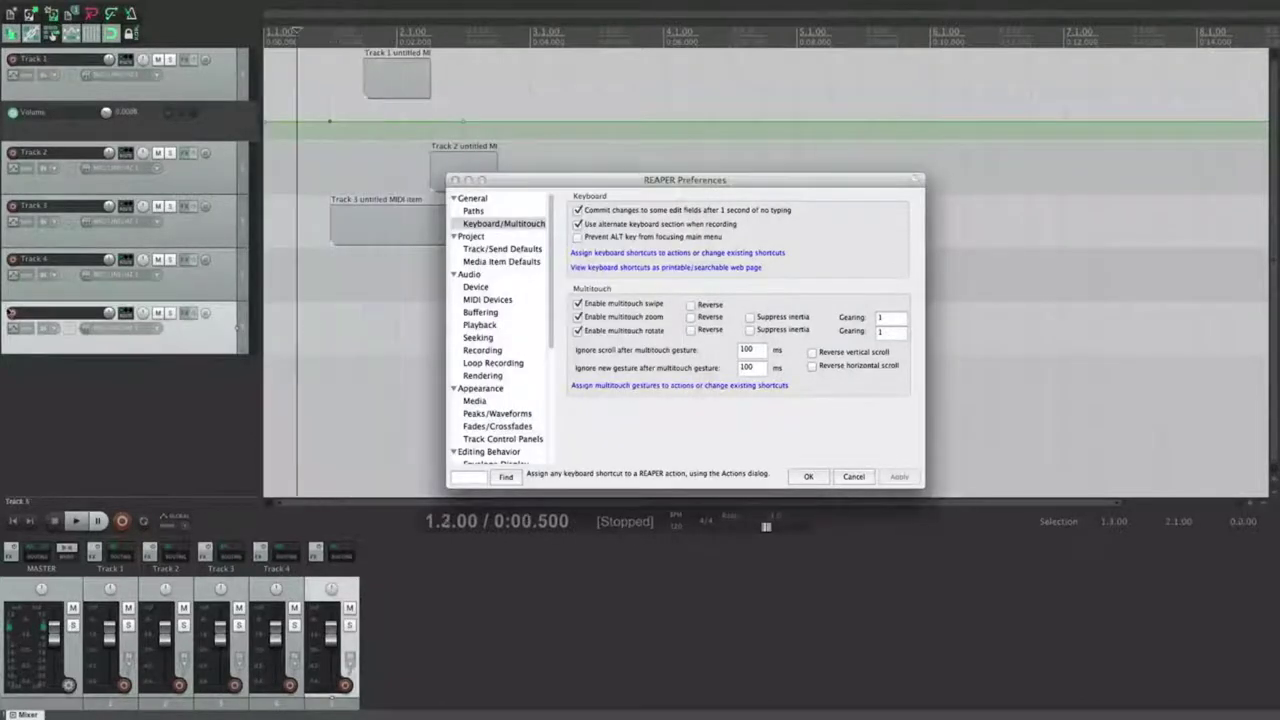
{"action": "left_click", "coordinate": [13, 313]}
Step: Record on Track 5, using space to discard the take and re-record
{"action": "key", "text": "super+r"}
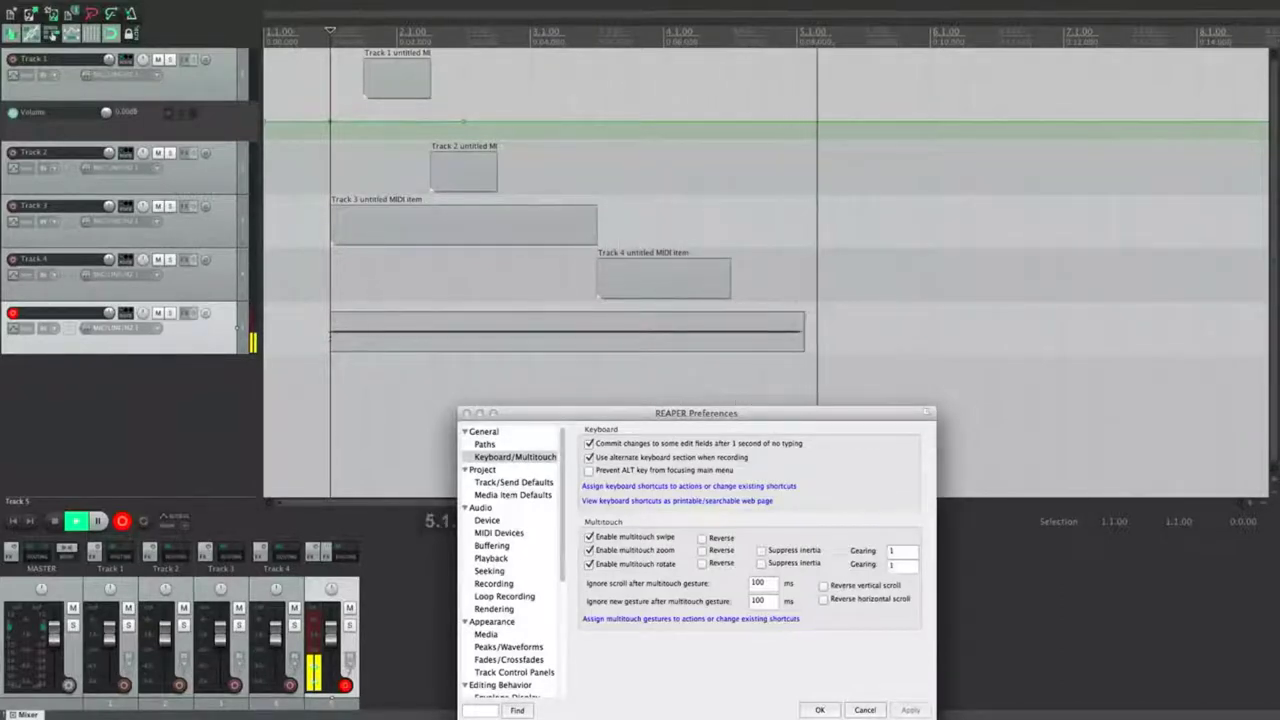
{"action": "key", "text": "space"}
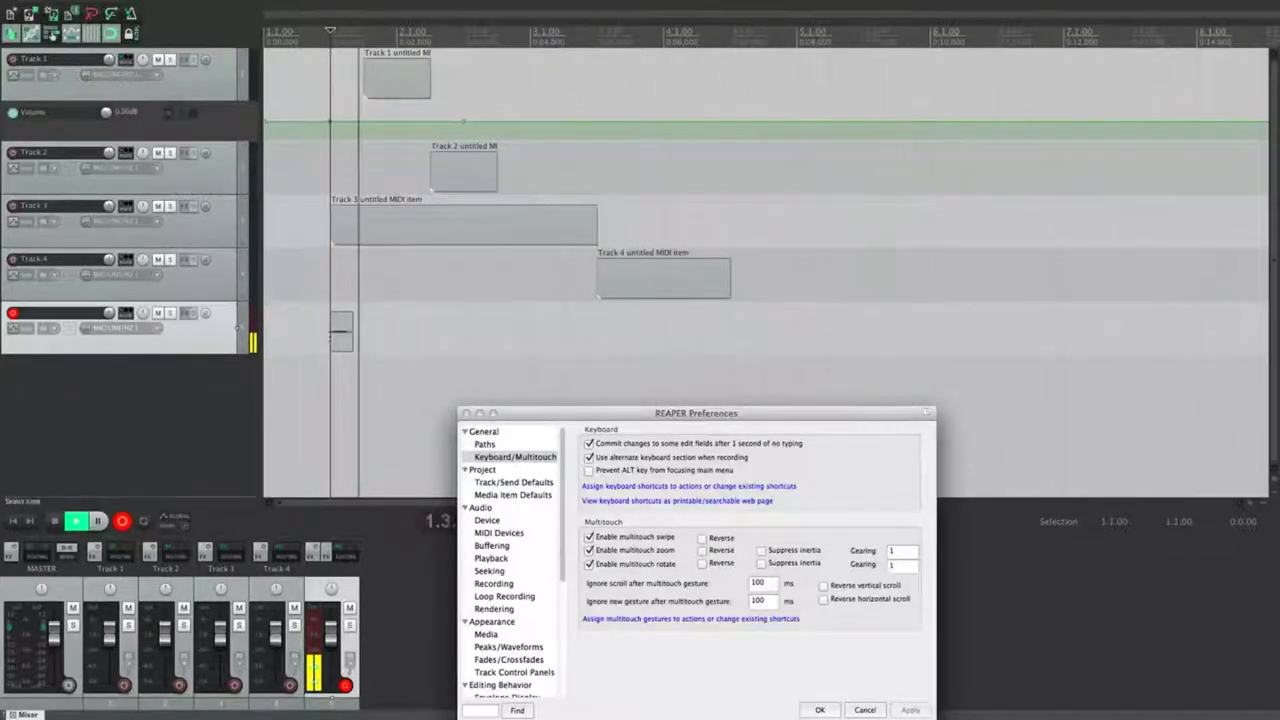
{"action": "key", "text": "space"}
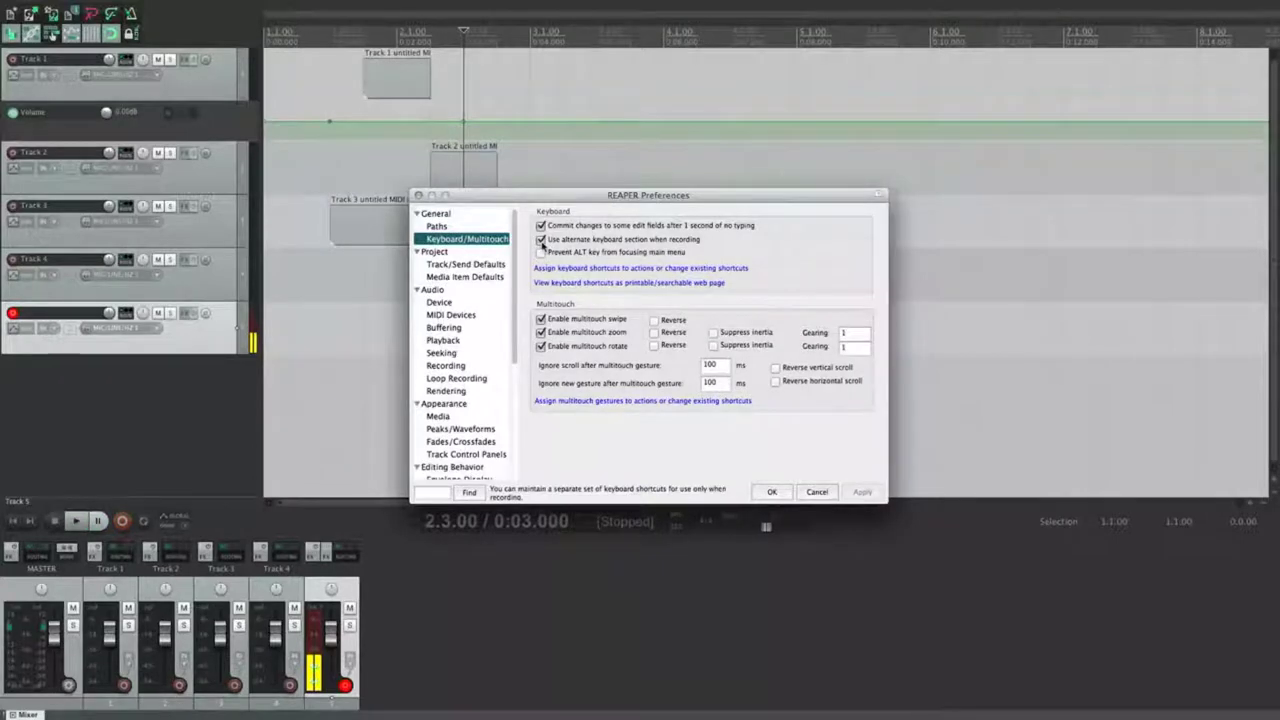
{"action": "left_click", "coordinate": [308, 308]}
{"action": "left_click", "coordinate": [322, 303]}
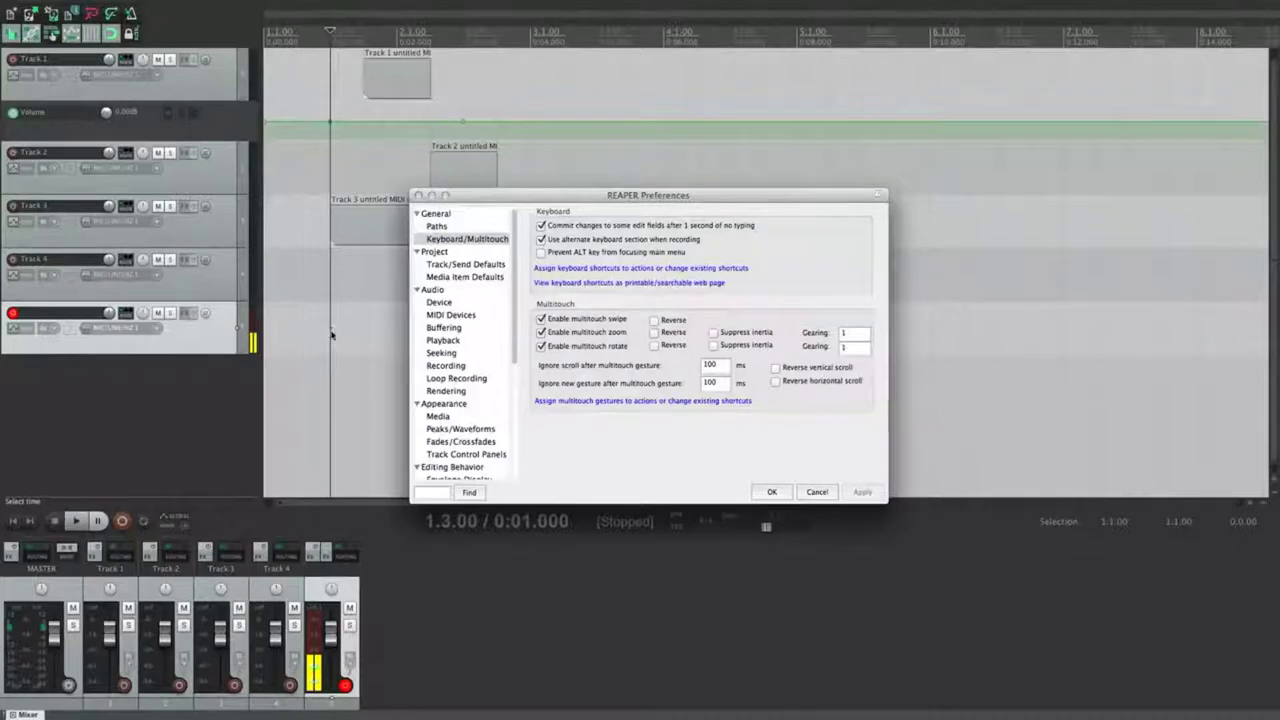
Step: Bring up the Actions list filtered to the Main (alt recording) section
{"action": "key", "text": "shift+slash"}
{"action": "left_click", "coordinate": [617, 133]}
{"action": "left_click", "coordinate": [614, 140]}
{"action": "mouse_move", "coordinate": [673, 163]}
{"action": "left_mouse_down"}
{"action": "mouse_move", "coordinate": [652, 307]}
{"action": "mouse_move", "coordinate": [668, 160]}
{"action": "left_mouse_up"}
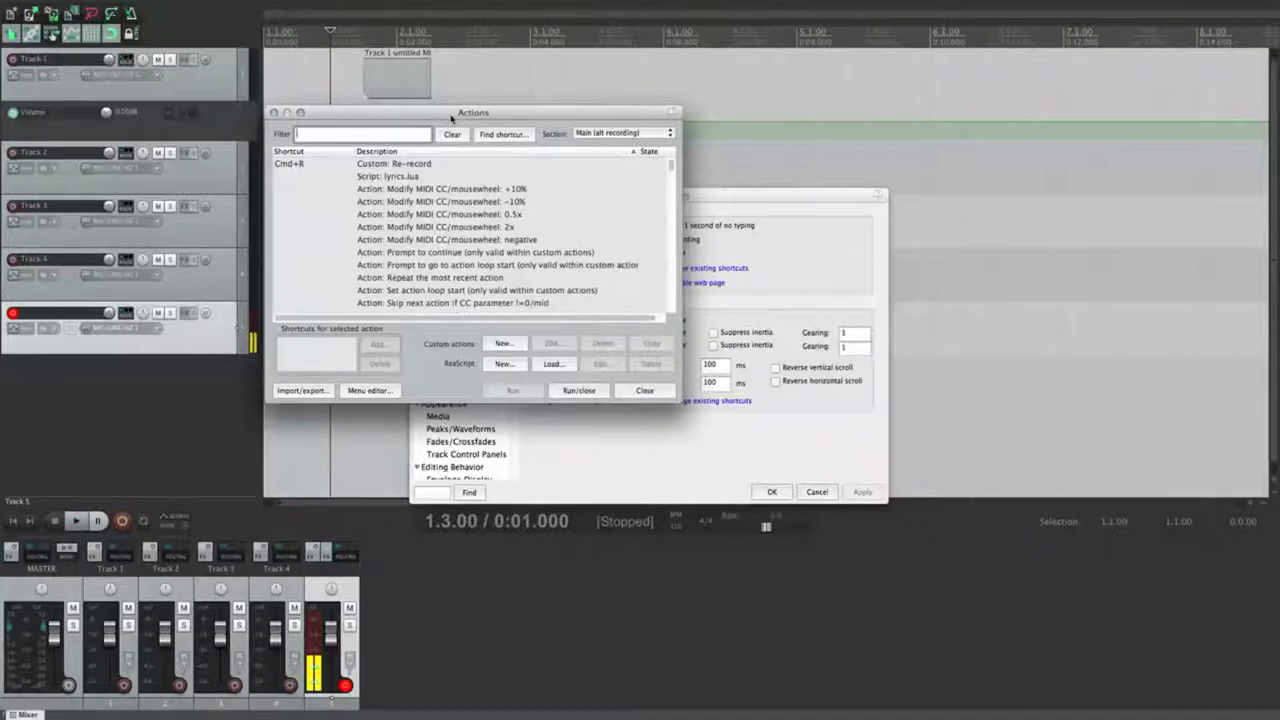
Step: Close the Actions list and view REAPER's keyboard shortcuts as a printable web page
{"action": "left_click", "coordinate": [275, 113]}
{"action": "left_click_drag", "start_coordinate": [591, 184], "coordinate": [581, 179]}
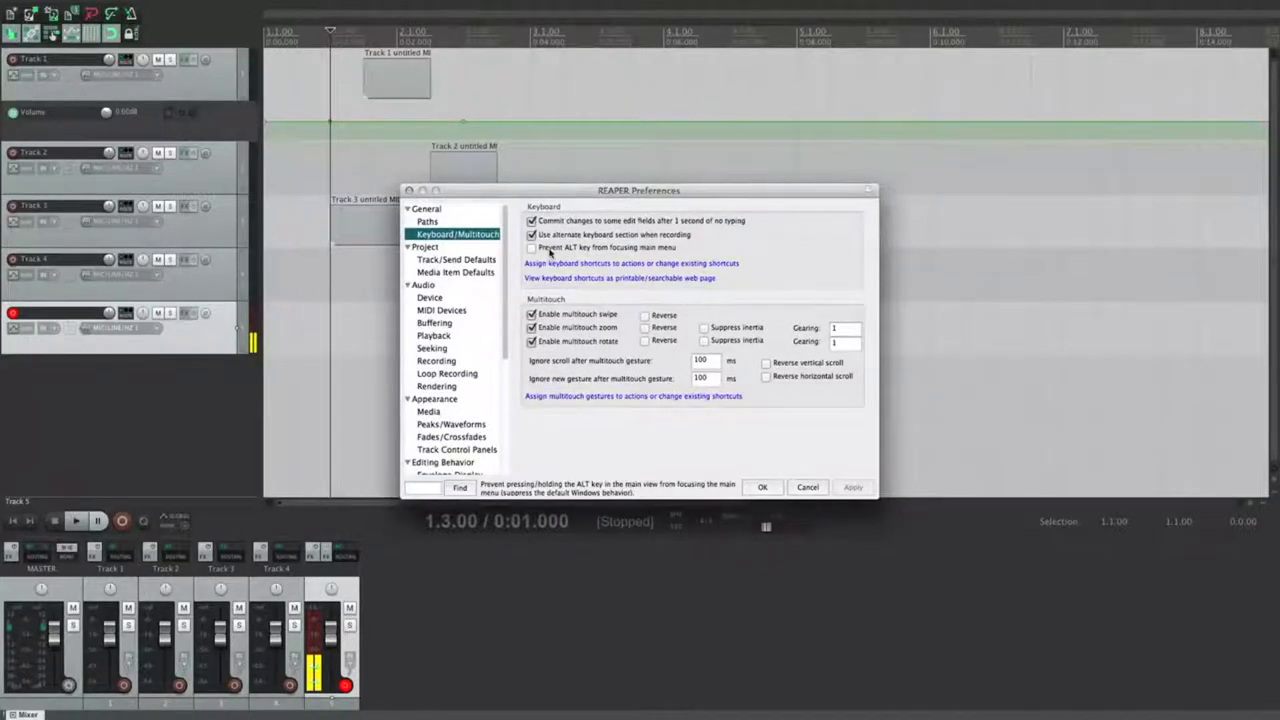
{"action": "left_click", "coordinate": [275, 234]}
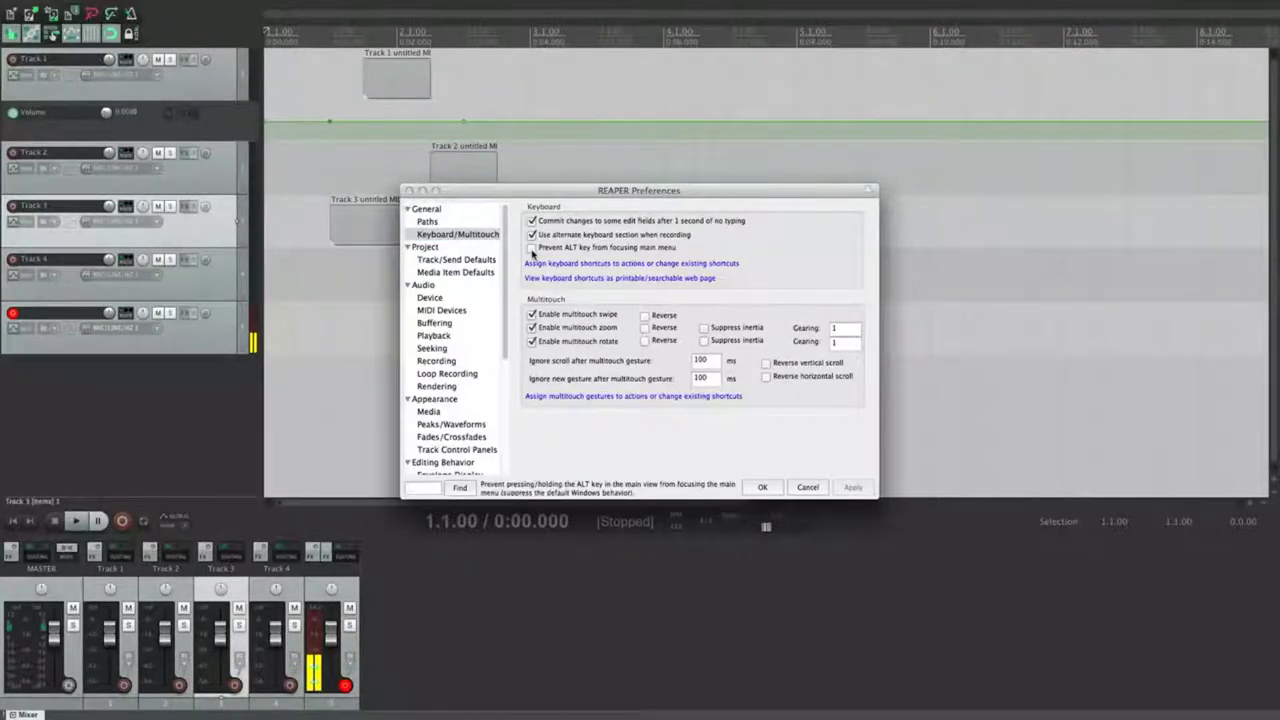
{"action": "left_click", "coordinate": [609, 263]}
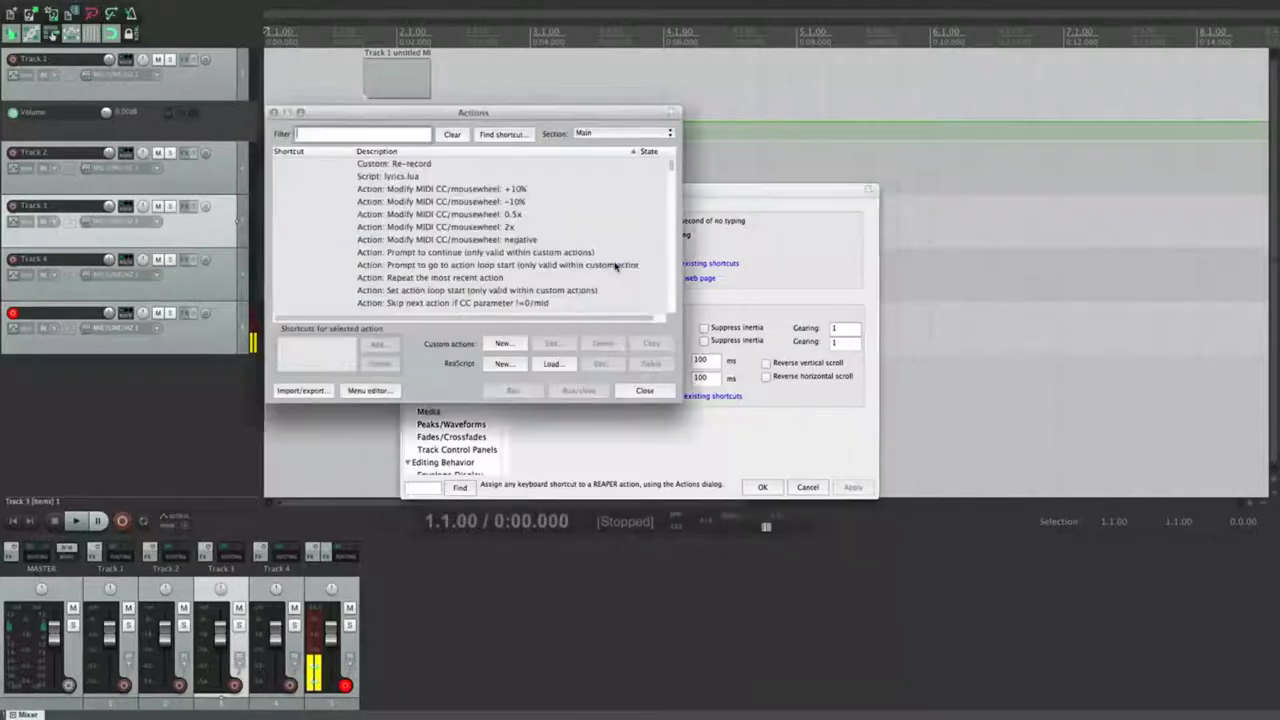
{"action": "left_click", "coordinate": [275, 112]}
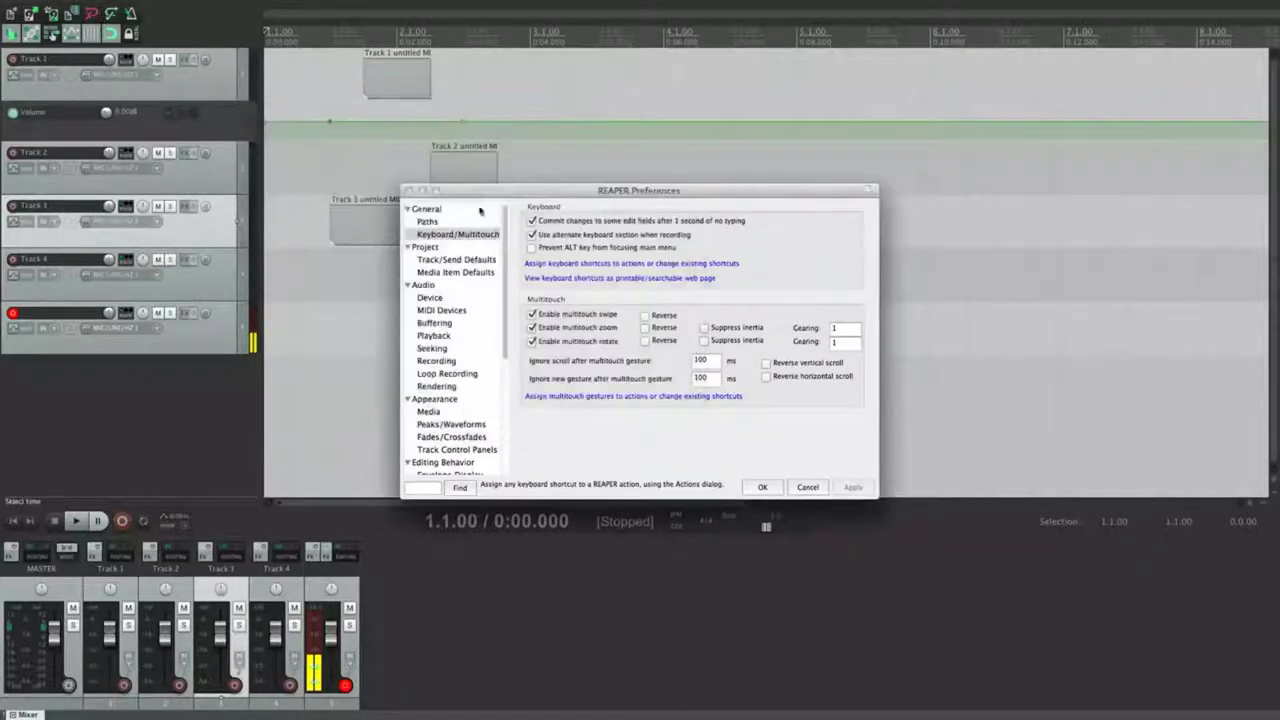
{"action": "left_click", "coordinate": [577, 279]}
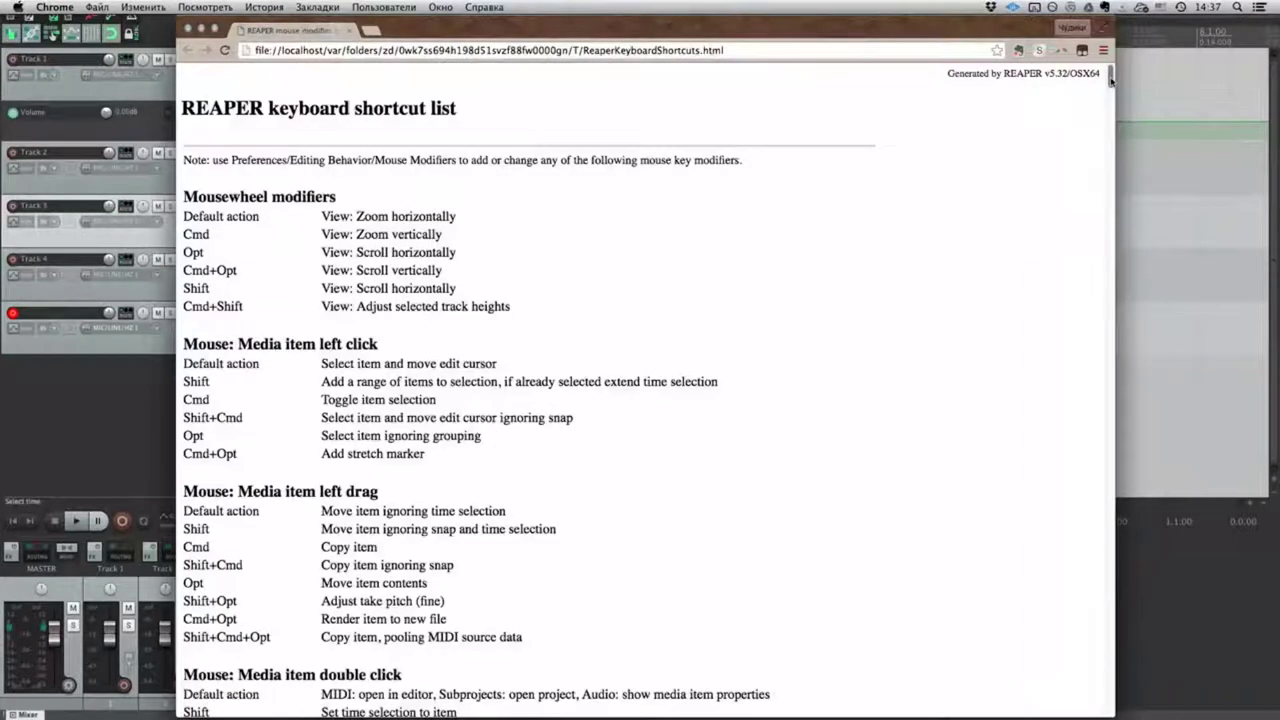
Step: Close the Chrome window showing REAPER's keyboard shortcut list
{"action": "left_click_drag", "start_coordinate": [1111, 77], "coordinate": [187, 31]}
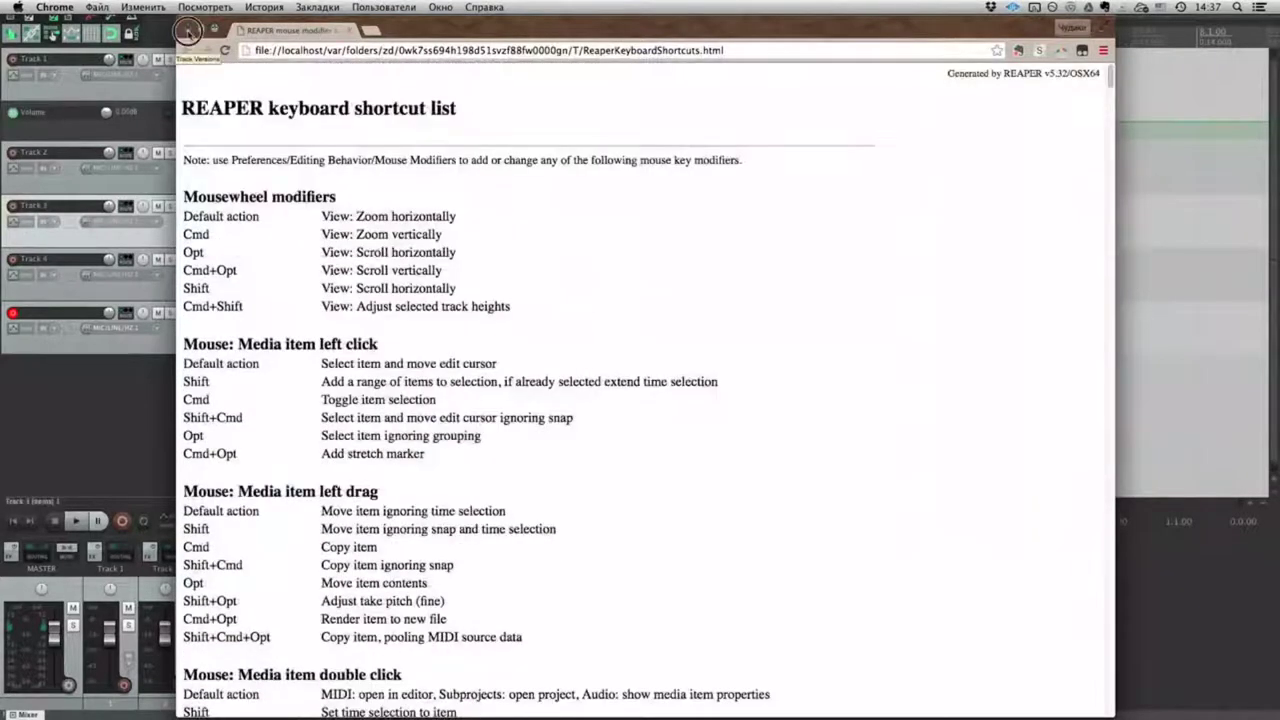
{"action": "left_click", "coordinate": [187, 31]}
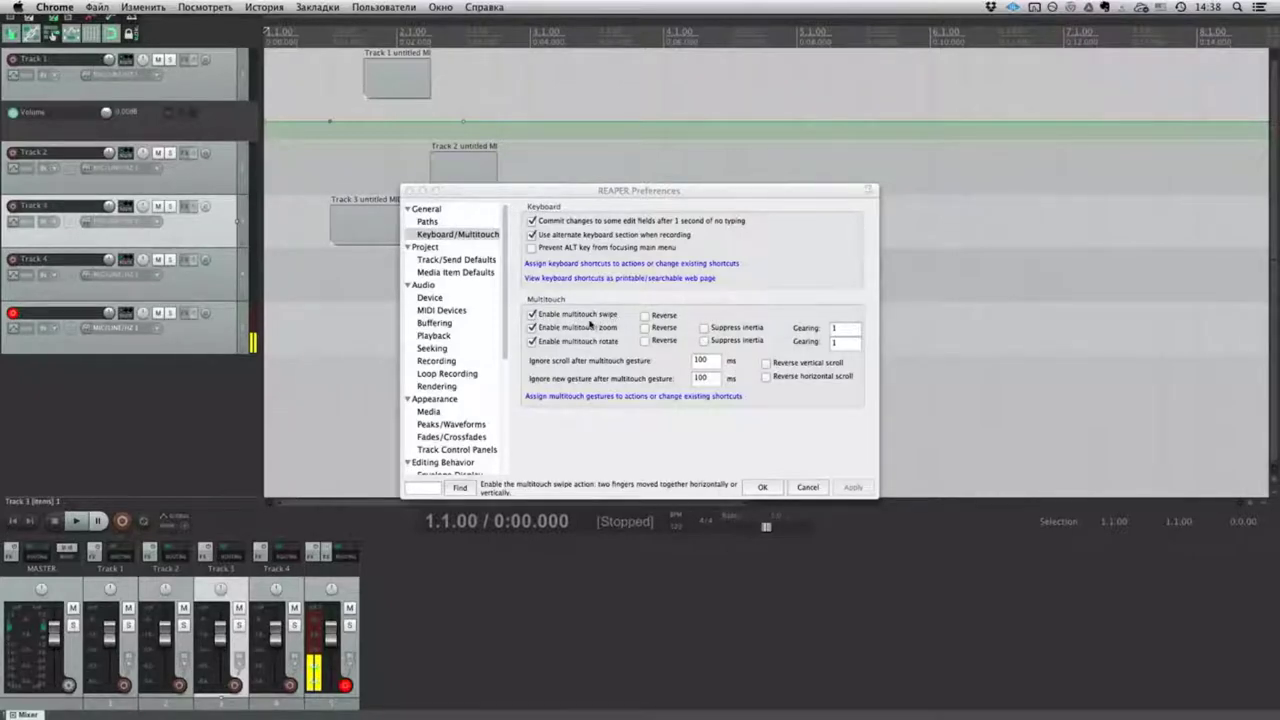
Step: Turn off multitouch reverse vertical and horizontal scrolling, then go to the Project preferences page
{"action": "left_click", "coordinate": [645, 315]}
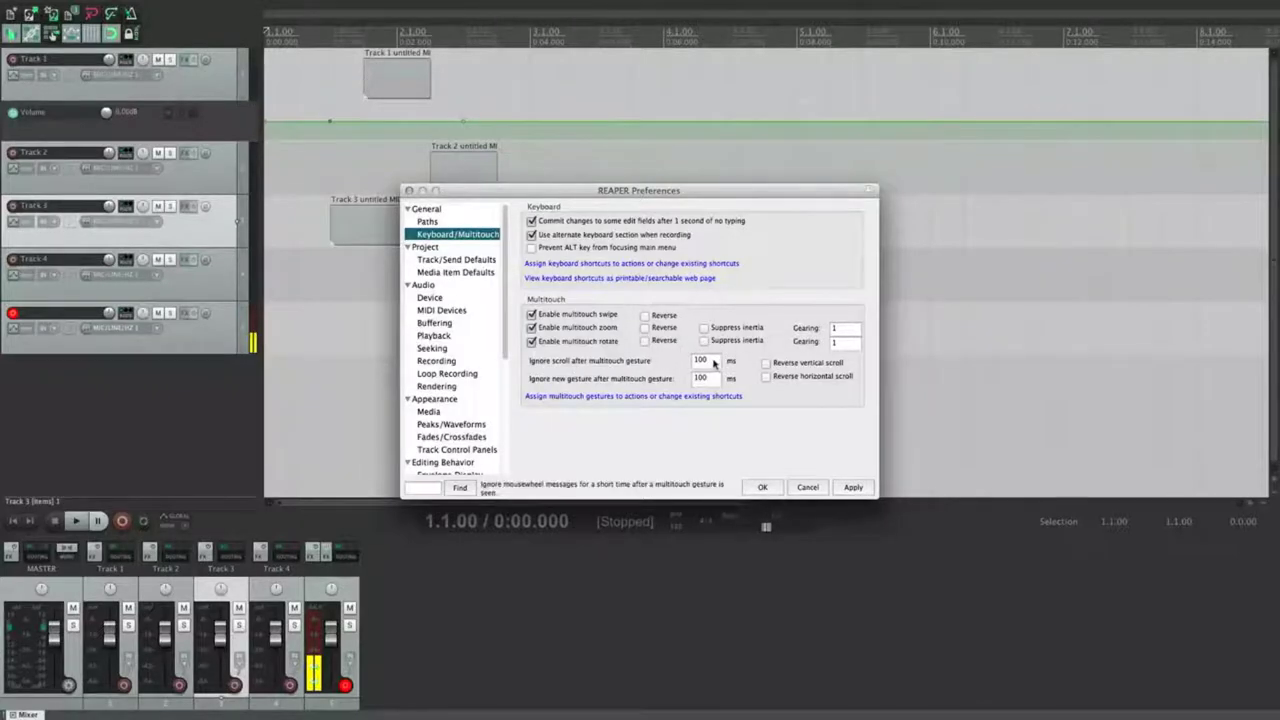
{"action": "left_click", "coordinate": [700, 361]}
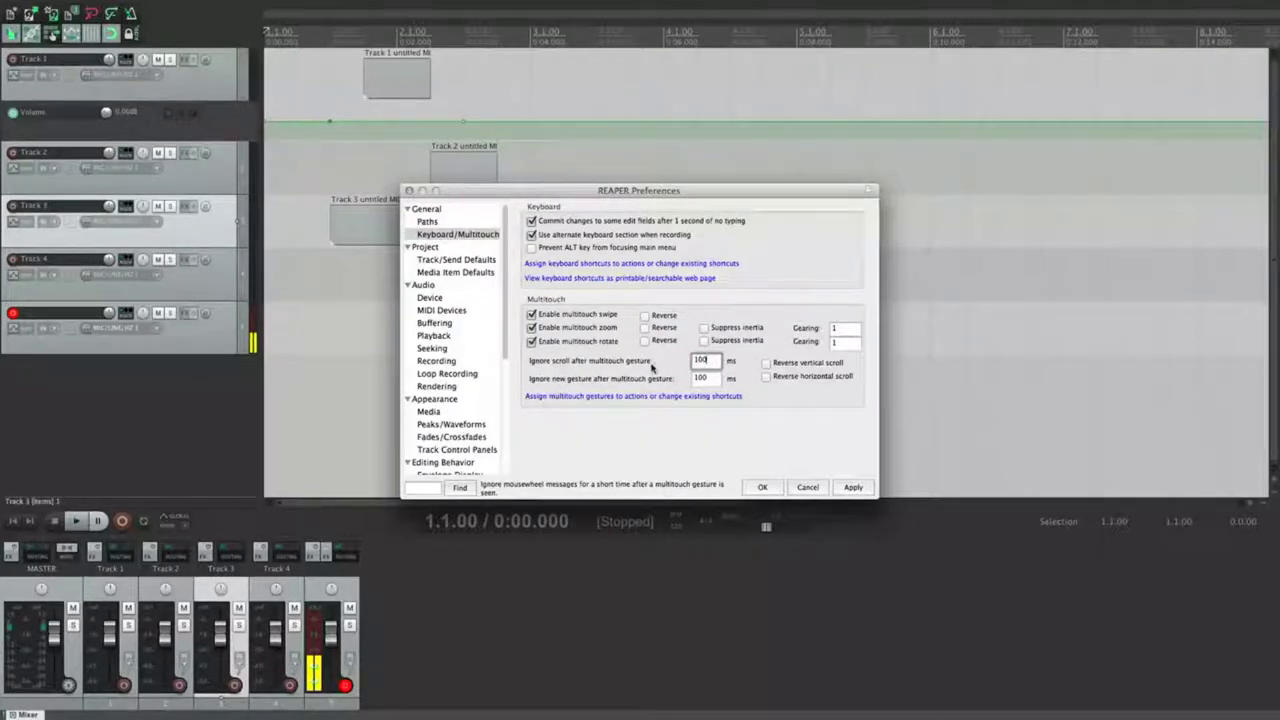
{"action": "left_click", "coordinate": [766, 364]}
{"action": "left_click", "coordinate": [767, 378]}
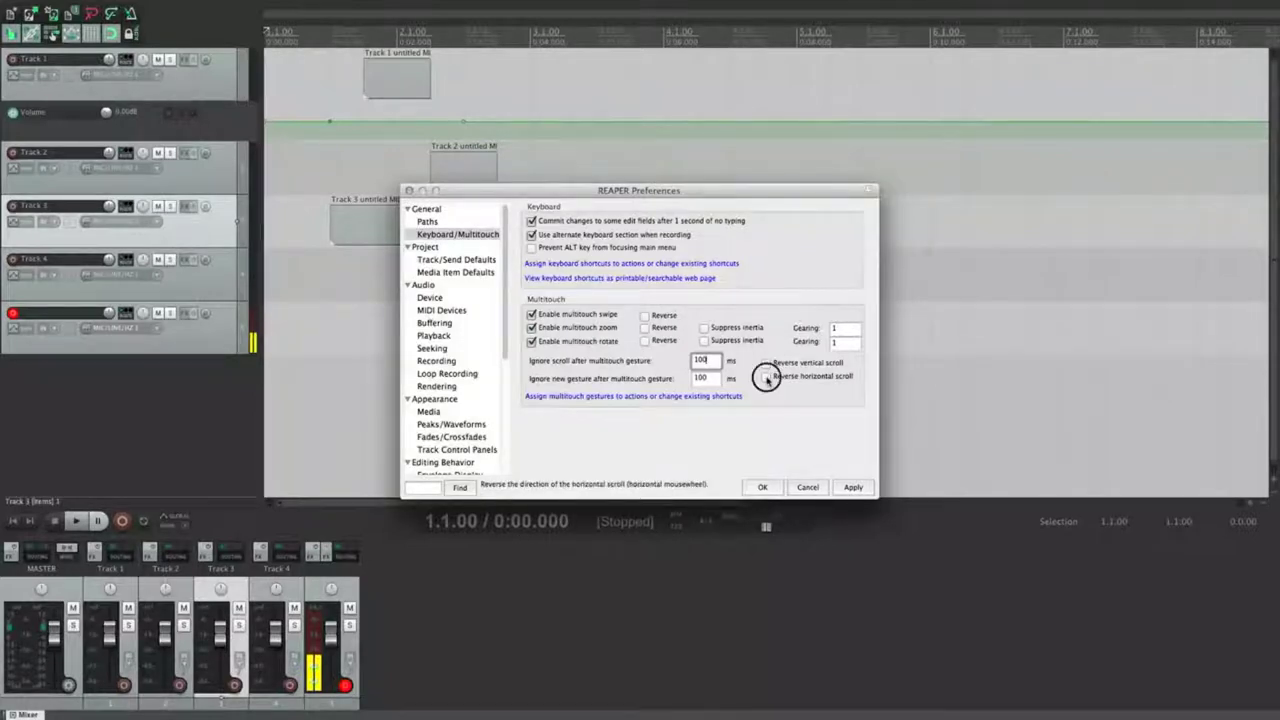
{"action": "left_click", "coordinate": [592, 397]}
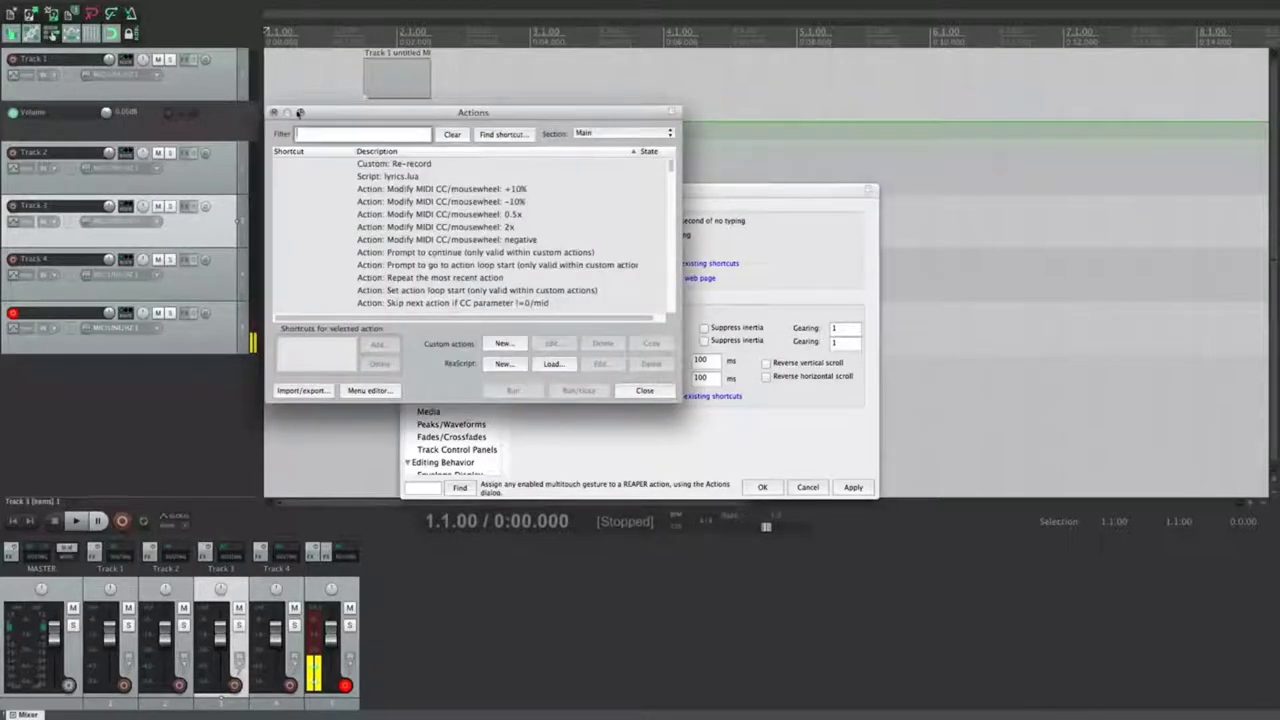
{"action": "left_click", "coordinate": [273, 113]}
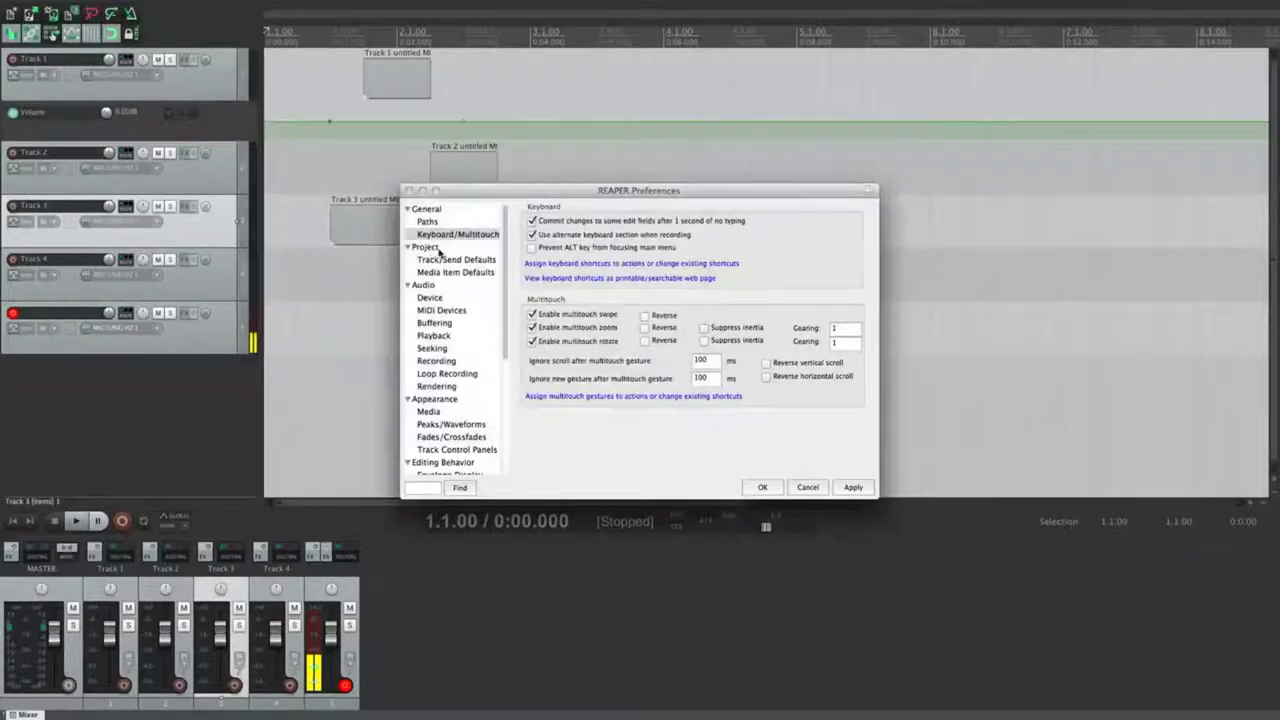
{"action": "left_click", "coordinate": [438, 248]}
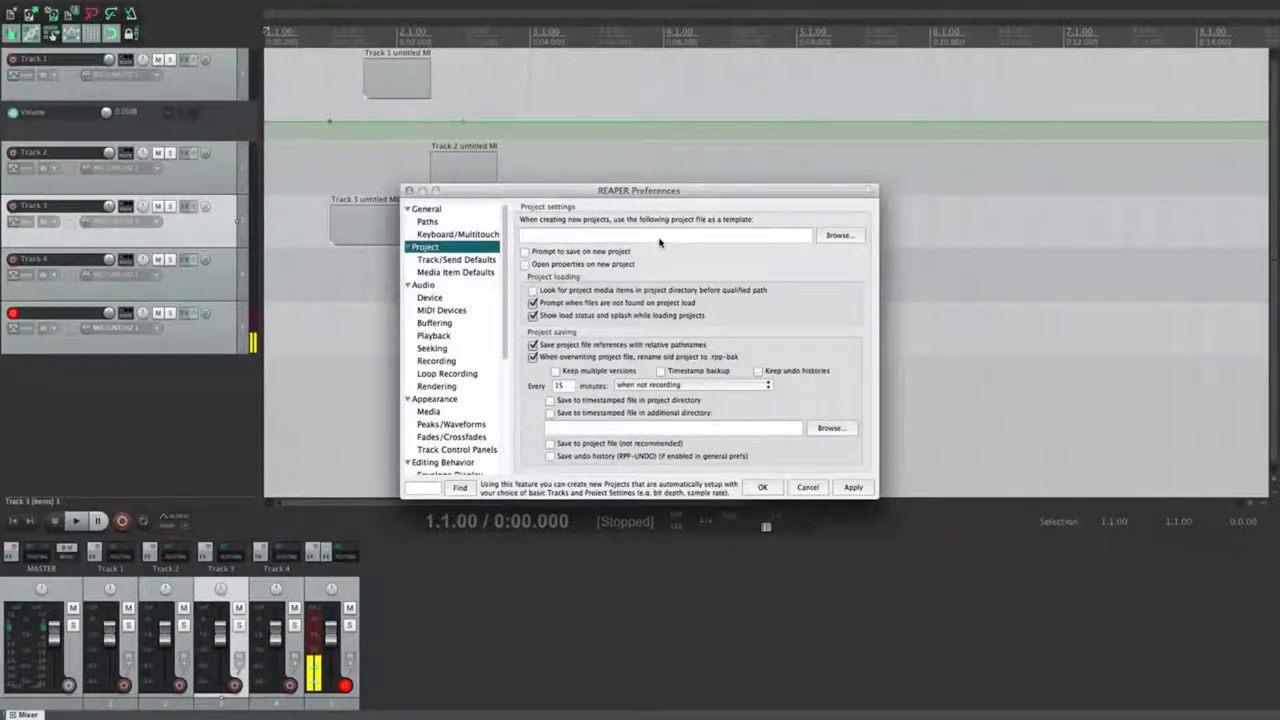
Step: Select and delete the three MIDI items on the timeline
{"action": "left_click", "coordinate": [306, 327]}
{"action": "left_click_drag", "start_coordinate": [304, 327], "coordinate": [896, 48]}
{"action": "key", "text": "Delete"}
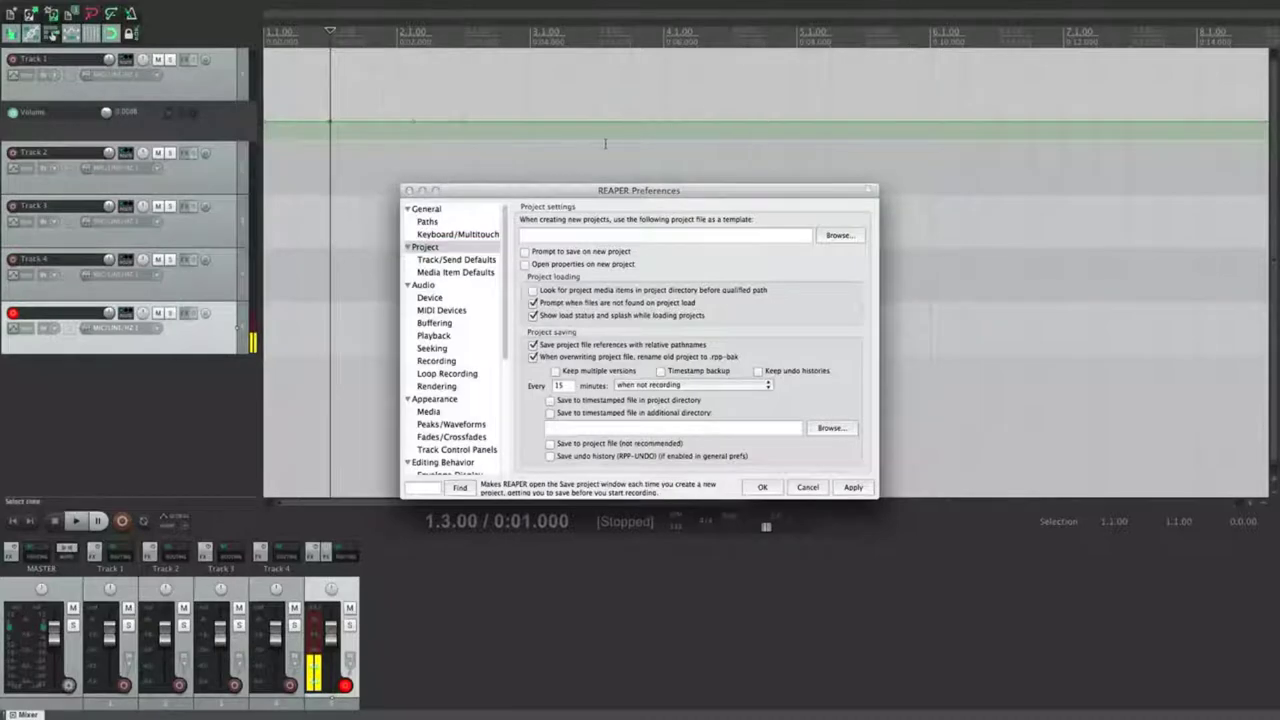
Step: Clear the volume envelope points and delete Track 5
{"action": "left_click_drag", "start_coordinate": [516, 191], "coordinate": [666, 246]}
{"action": "left_click", "coordinate": [464, 122], "text": "alt"}
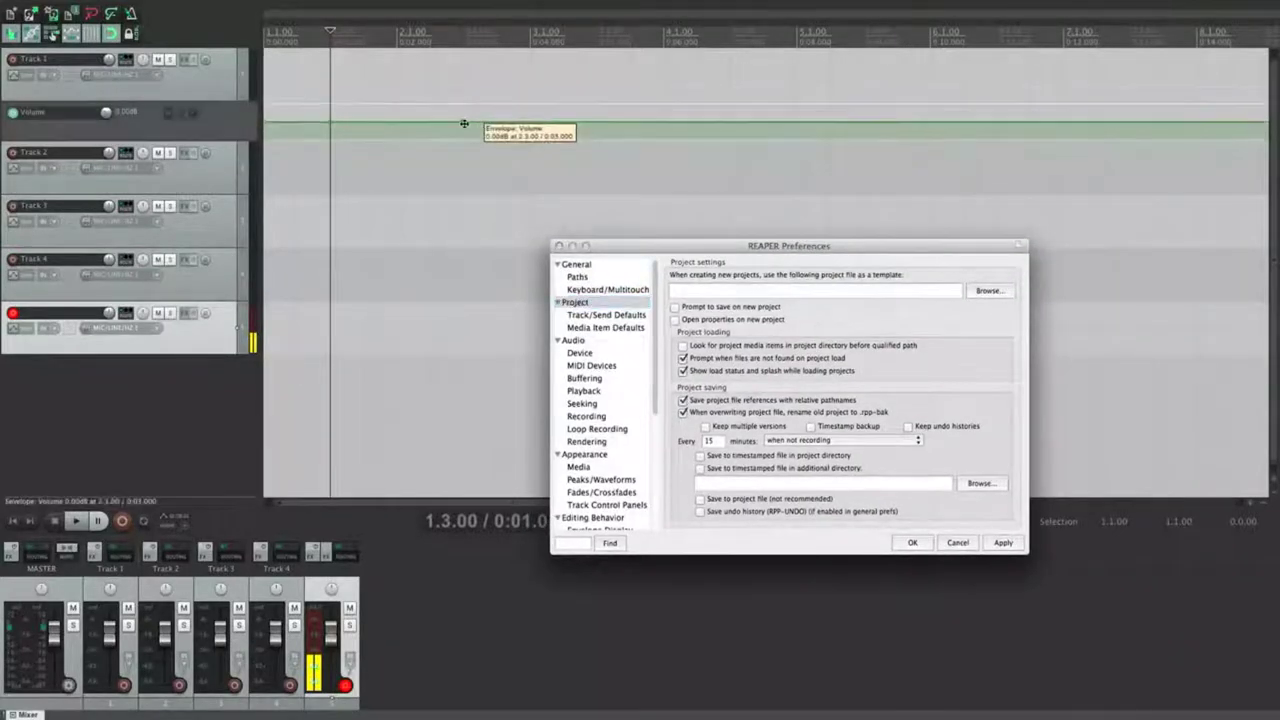
{"action": "left_click", "coordinate": [331, 122], "text": "alt"}
{"action": "key", "text": "Delete"}
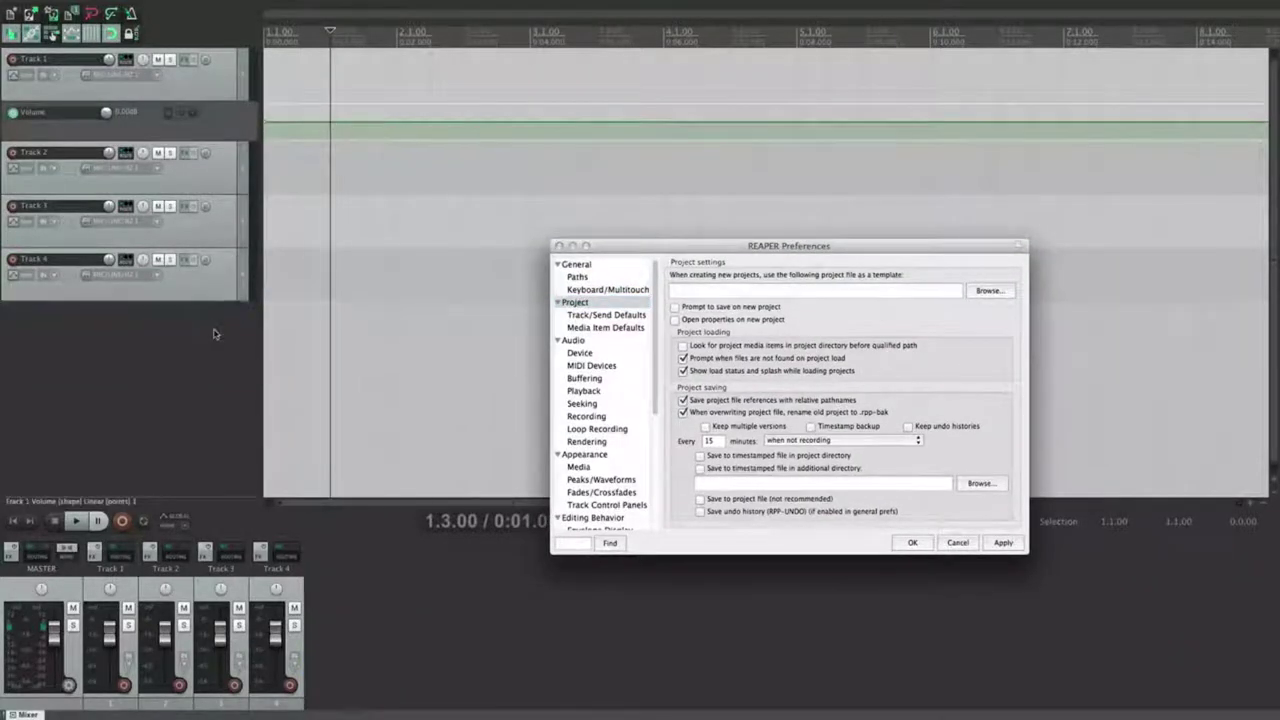
{"action": "left_click", "coordinate": [430, 234]}
{"action": "left_click", "coordinate": [92, 7]}
Step: Set the project's Apply FX format to a custom 32 bit FP WAV
{"action": "left_click", "coordinate": [134, 179]}
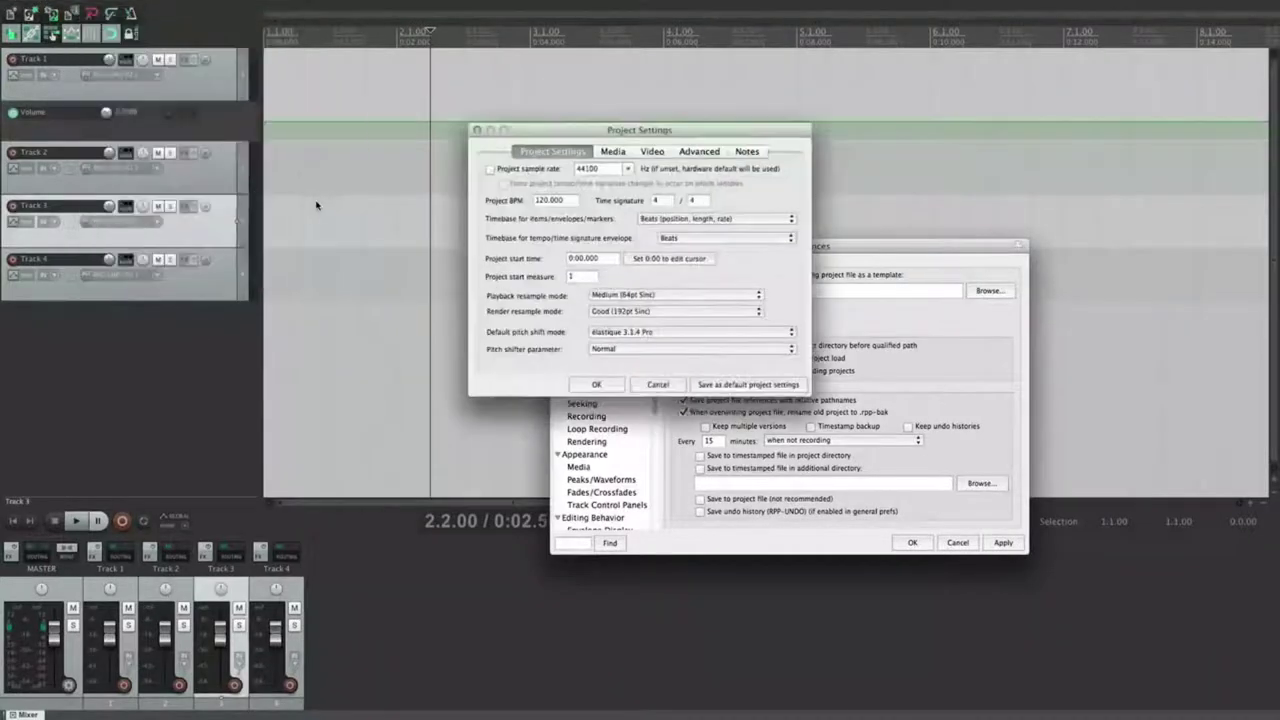
{"action": "left_click", "coordinate": [613, 152]}
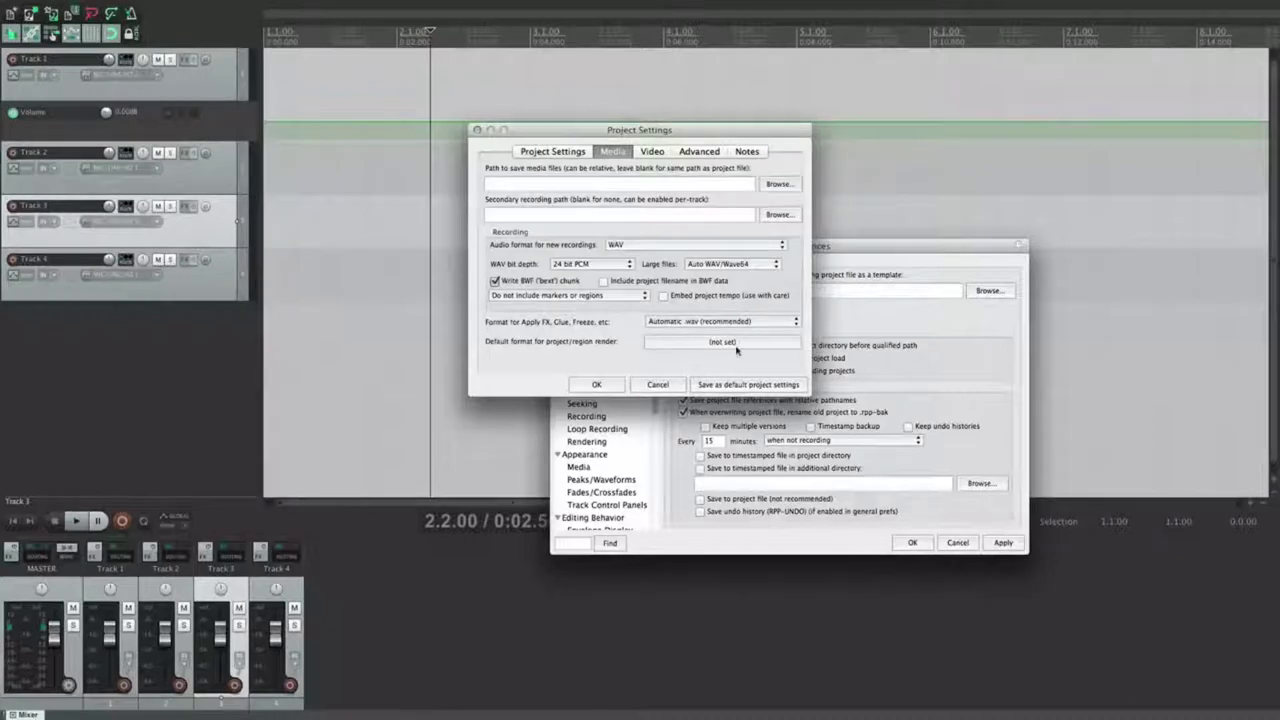
{"action": "left_click", "coordinate": [705, 322]}
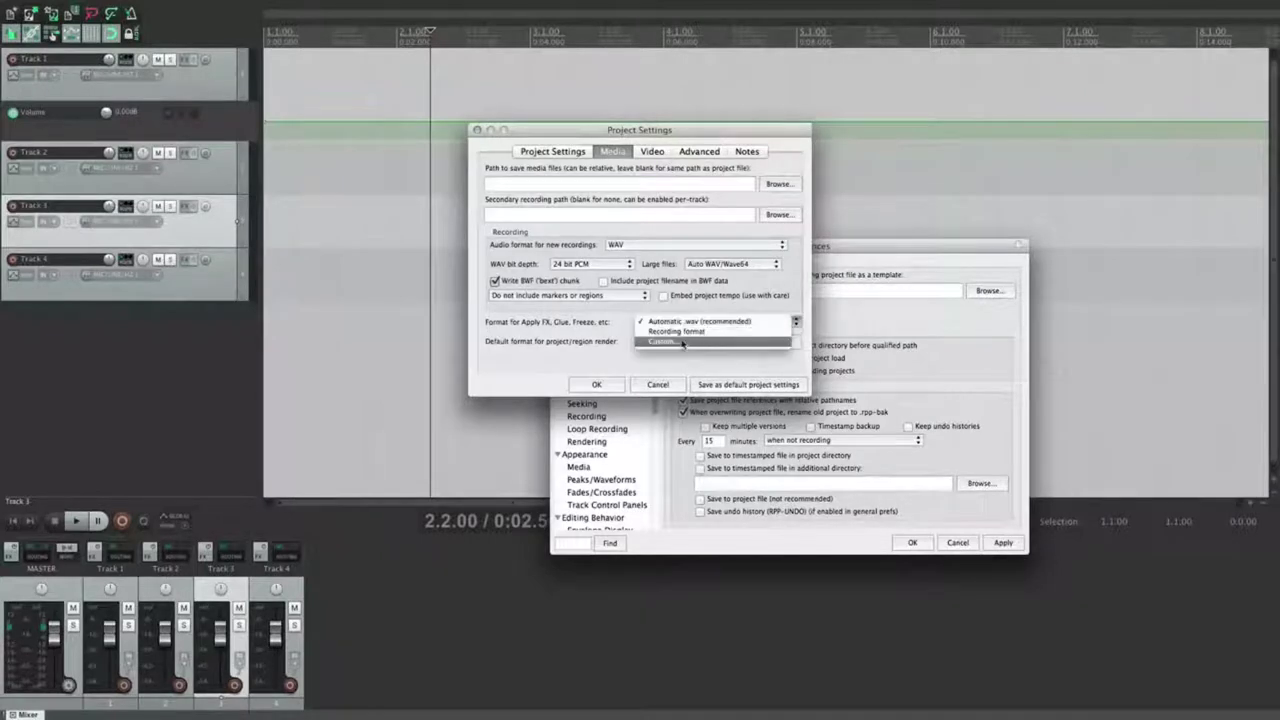
{"action": "left_click", "coordinate": [684, 342]}
{"action": "left_click", "coordinate": [650, 240]}
{"action": "left_click", "coordinate": [628, 256]}
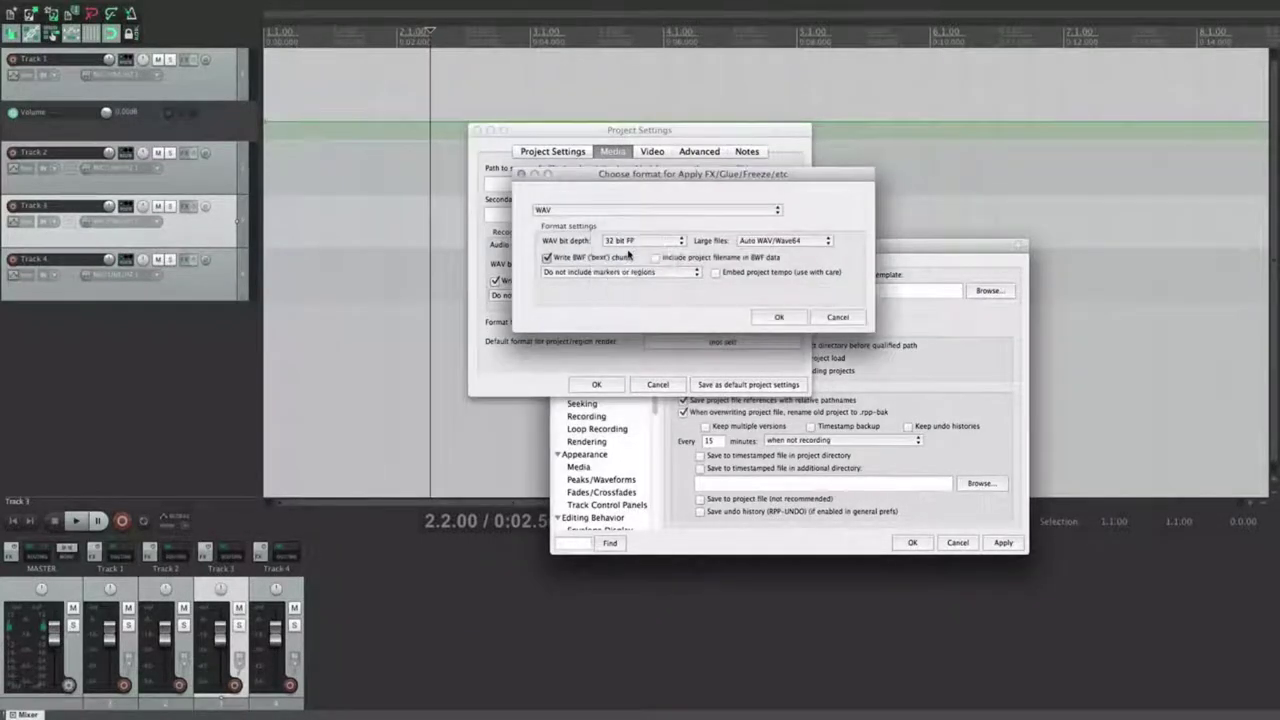
{"action": "left_click", "coordinate": [779, 317]}
Step: Enter a preferred video size of 1920 × 1080 and close Project Settings
{"action": "left_click", "coordinate": [652, 151]}
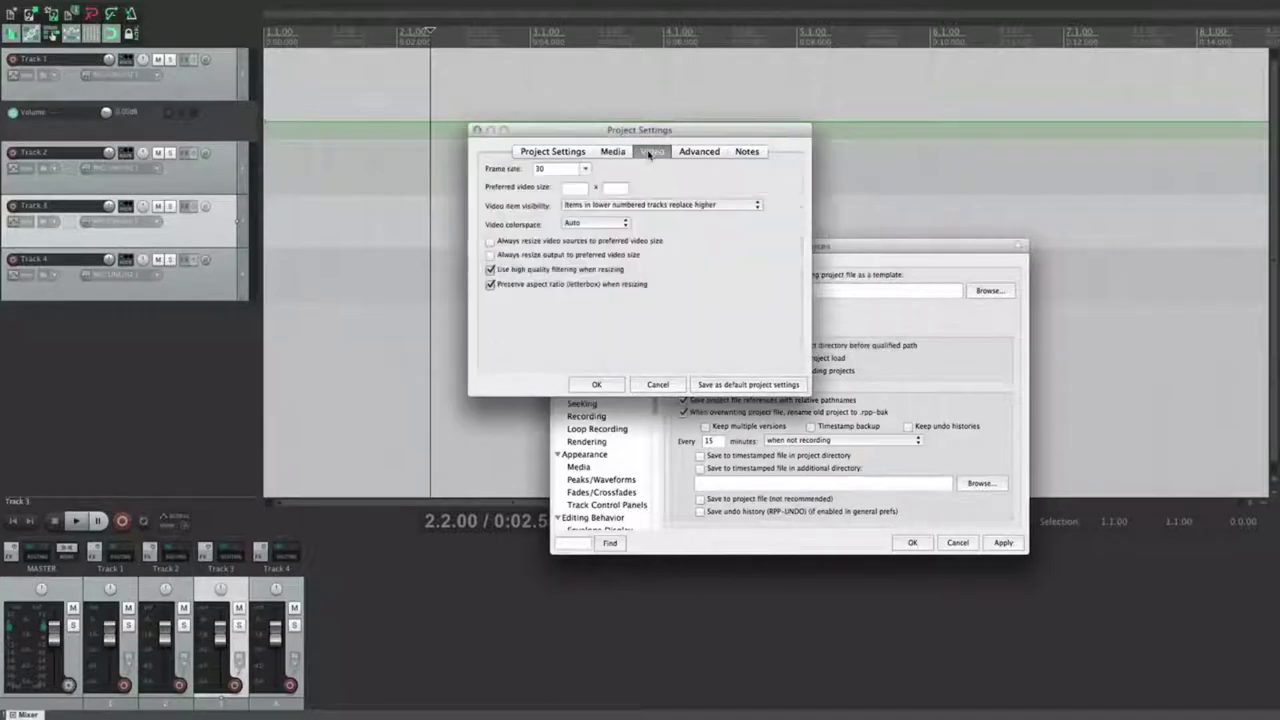
{"action": "left_click", "coordinate": [570, 191]}
{"action": "type", "text": "1920"}
{"action": "key", "text": "Tab"}
{"action": "left_click", "coordinate": [673, 297]}
{"action": "left_click", "coordinate": [700, 154]}
{"action": "left_click", "coordinate": [749, 156]}
{"action": "left_click", "coordinate": [653, 156]}
{"action": "left_click", "coordinate": [607, 386]}
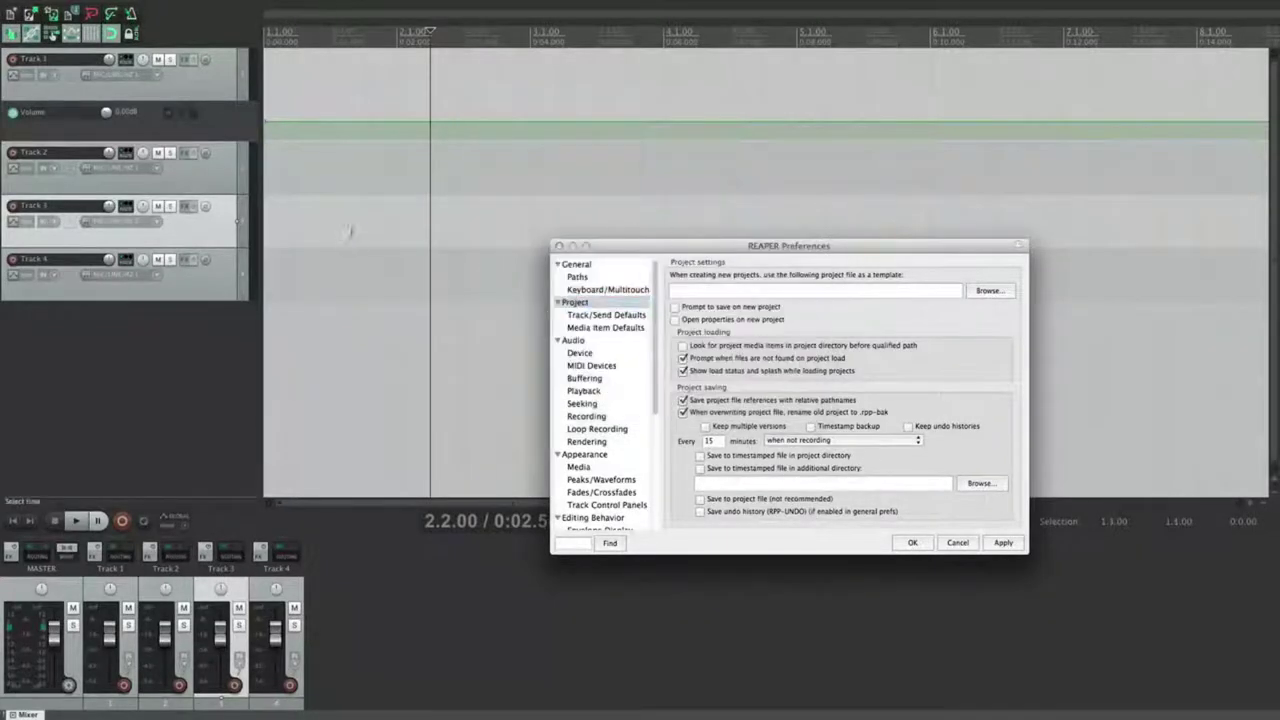
Step: Save the current project as a template named 'Tabula Rasa'
{"action": "left_click_drag", "start_coordinate": [774, 245], "coordinate": [634, 140]}
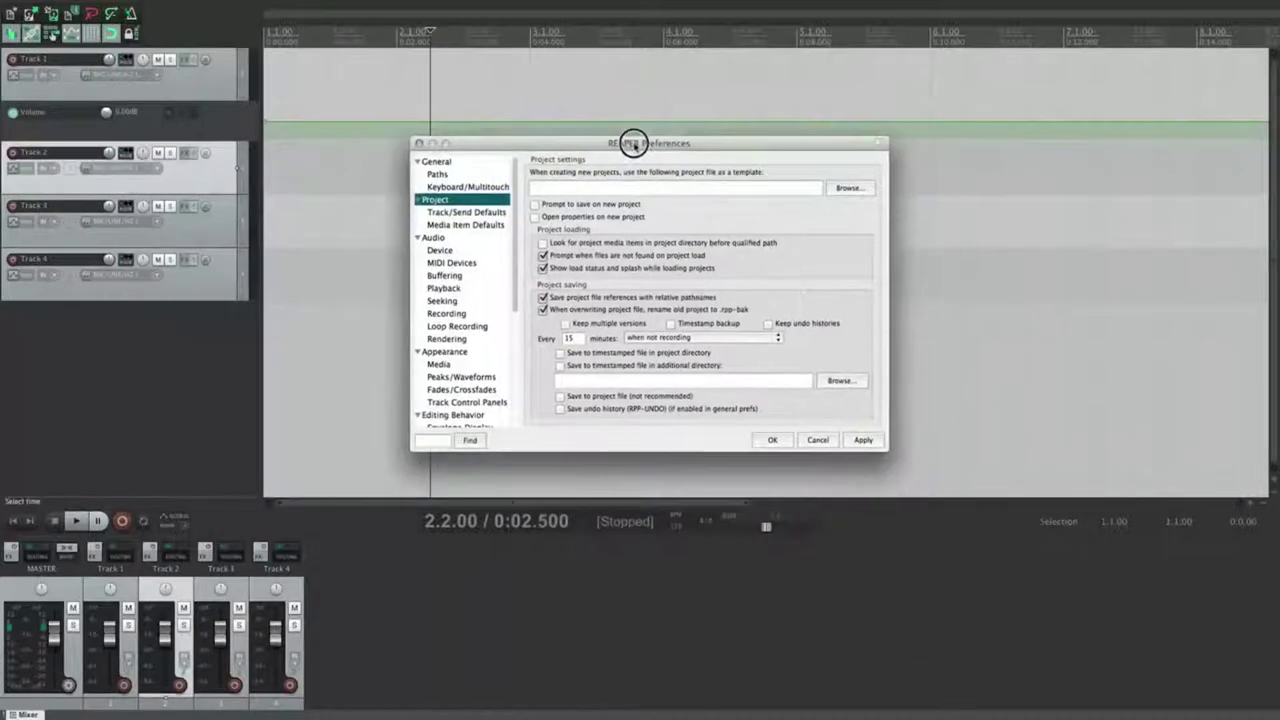
{"action": "left_click", "coordinate": [54, 6]}
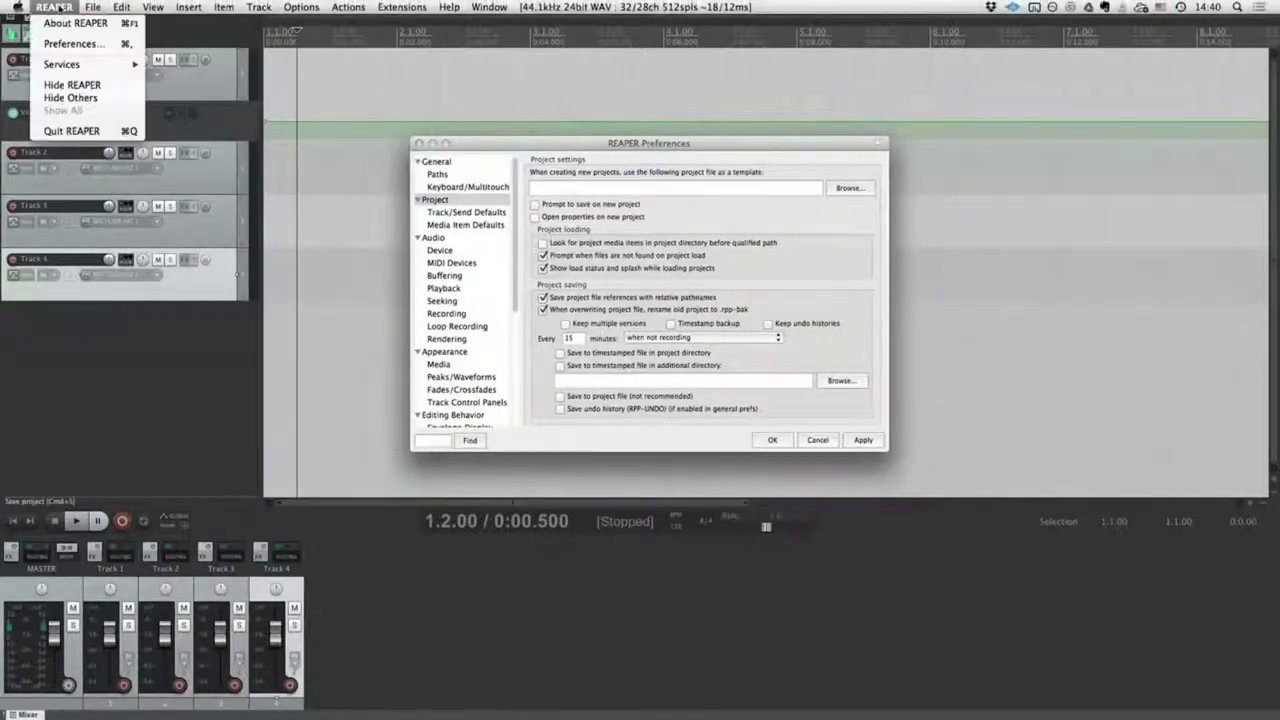
{"action": "mouse_move", "coordinate": [92, 6]}
{"action": "mouse_move", "coordinate": [120, 90]}
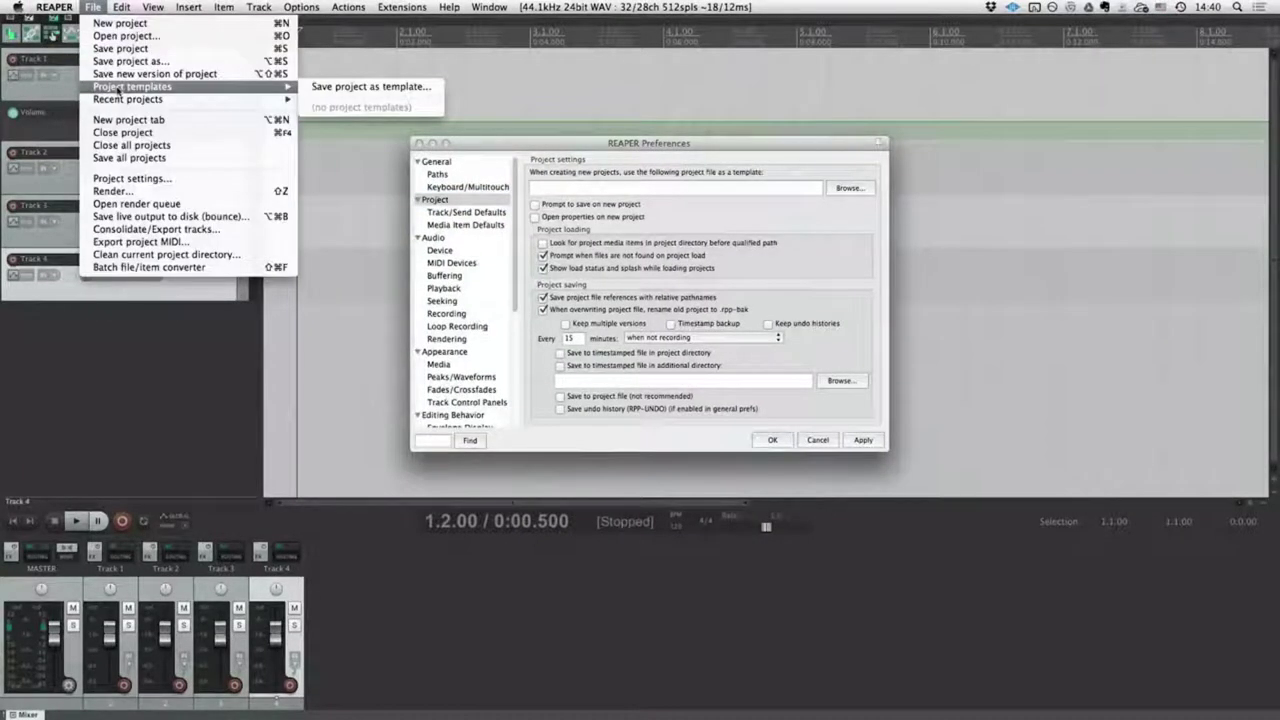
{"action": "left_click", "coordinate": [372, 90]}
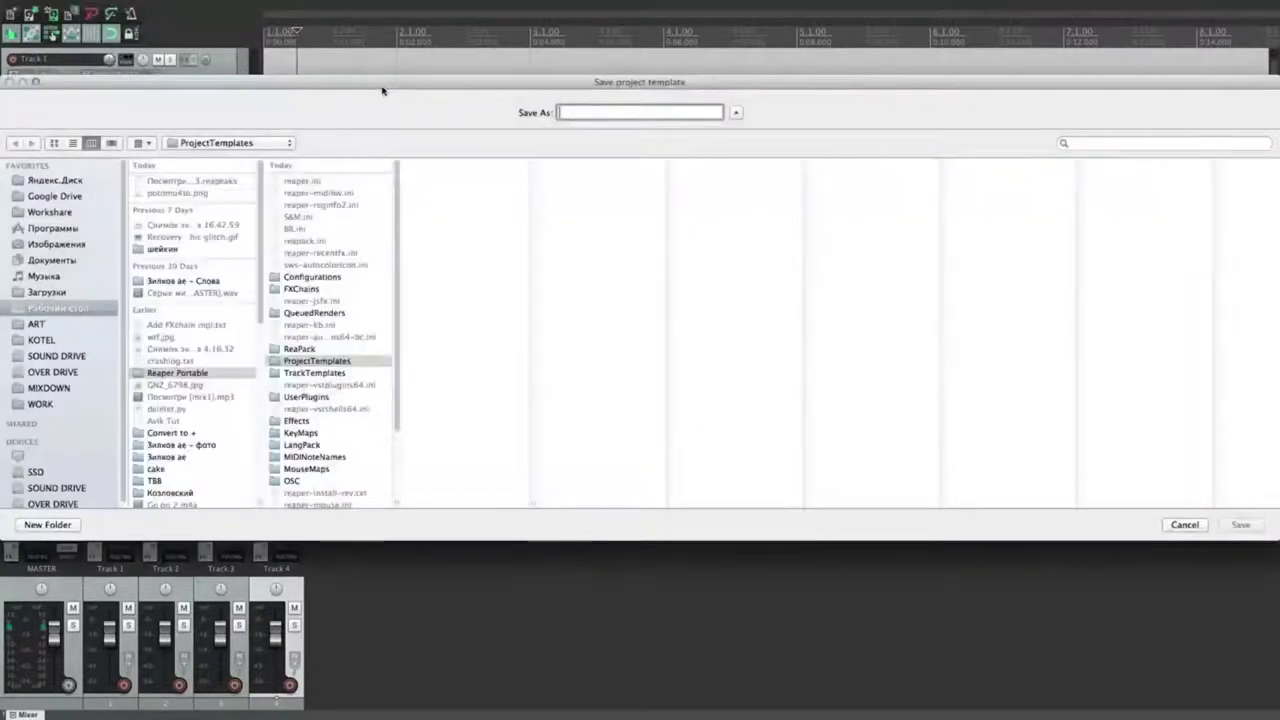
{"action": "left_click", "coordinate": [609, 118]}
{"action": "type", "text": "Tabula Rasa"}
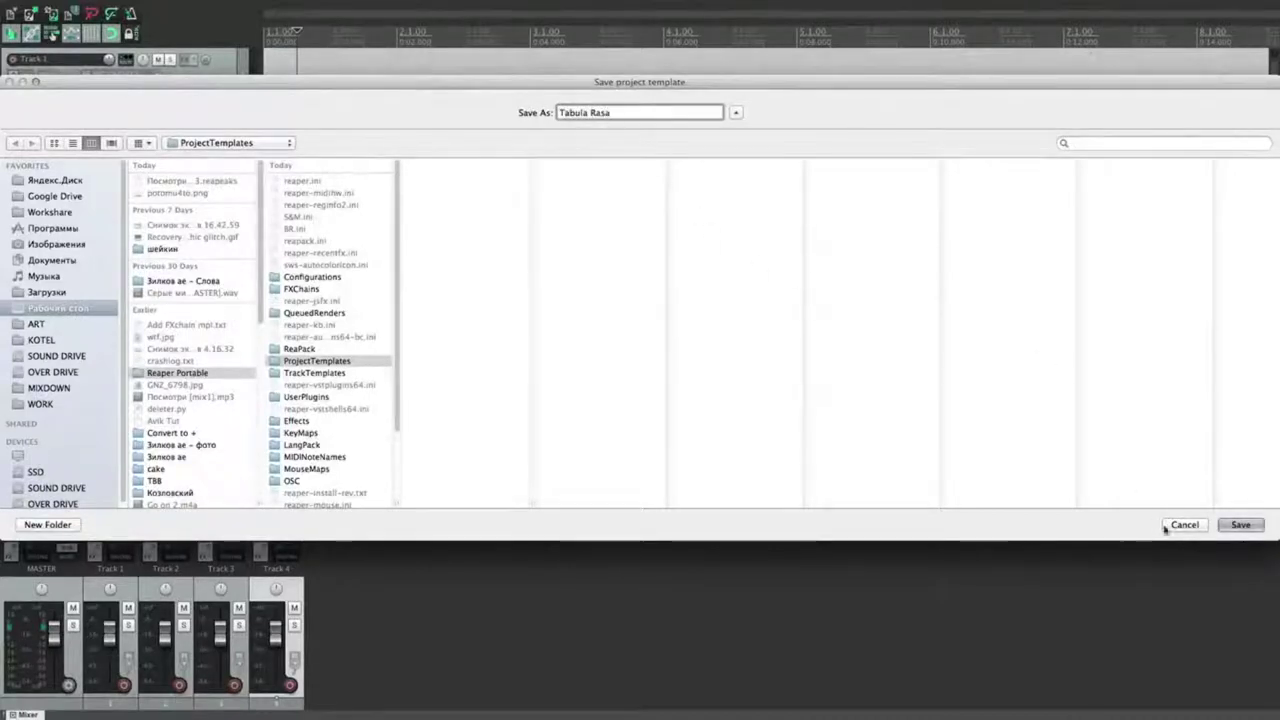
{"action": "left_click", "coordinate": [1241, 525]}
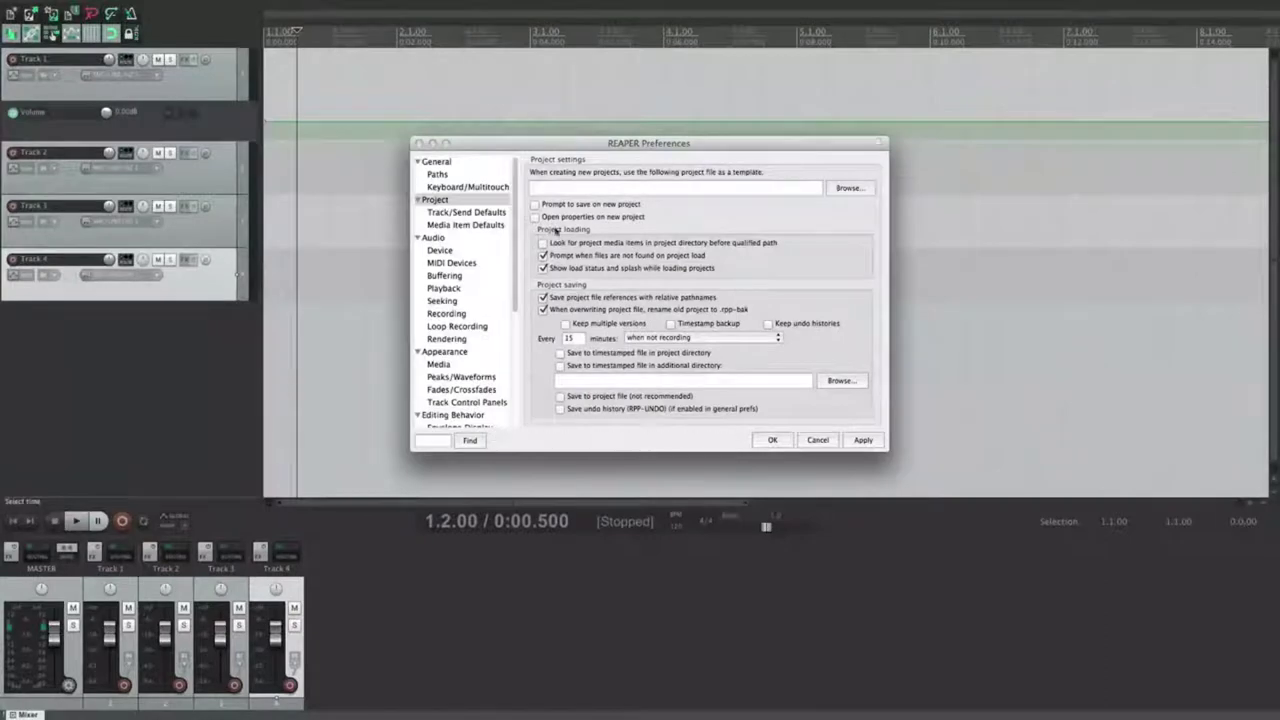
Step: Set ProjectTemplates/Tabula Rasa.RPP as the new-project template and close Preferences
{"action": "left_click_drag", "start_coordinate": [640, 143], "coordinate": [629, 137]}
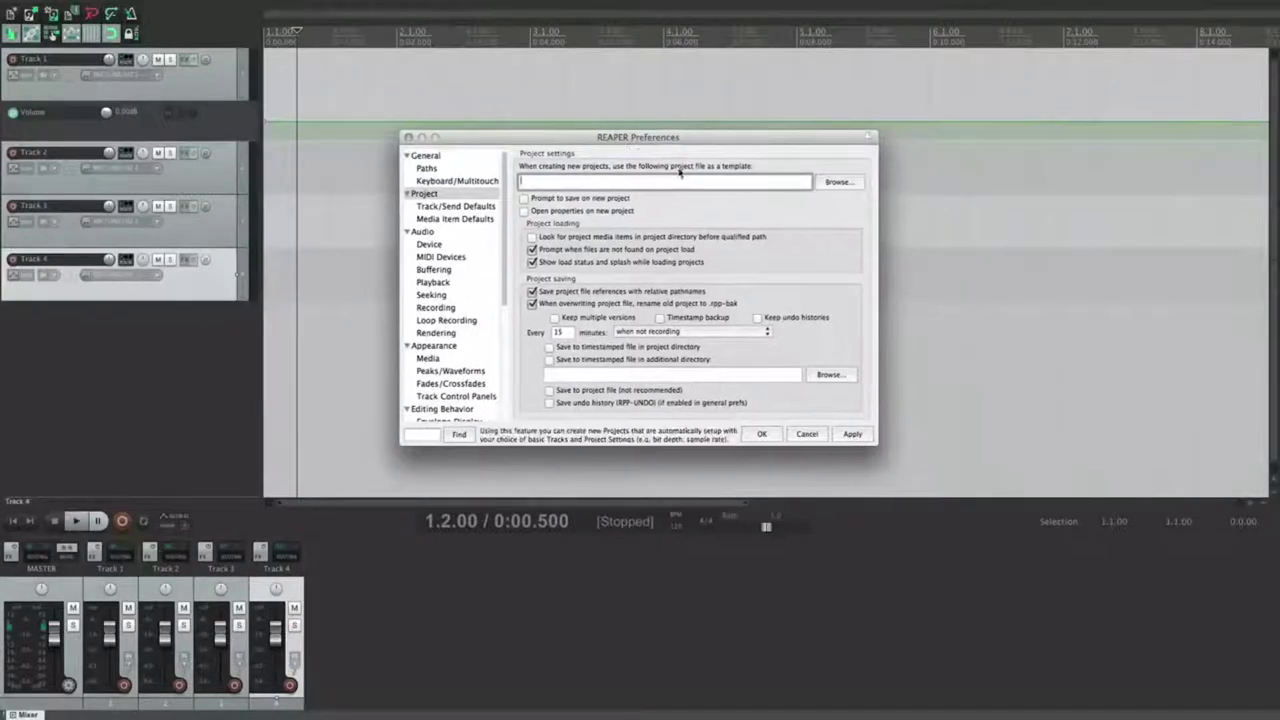
{"action": "left_click", "coordinate": [837, 183]}
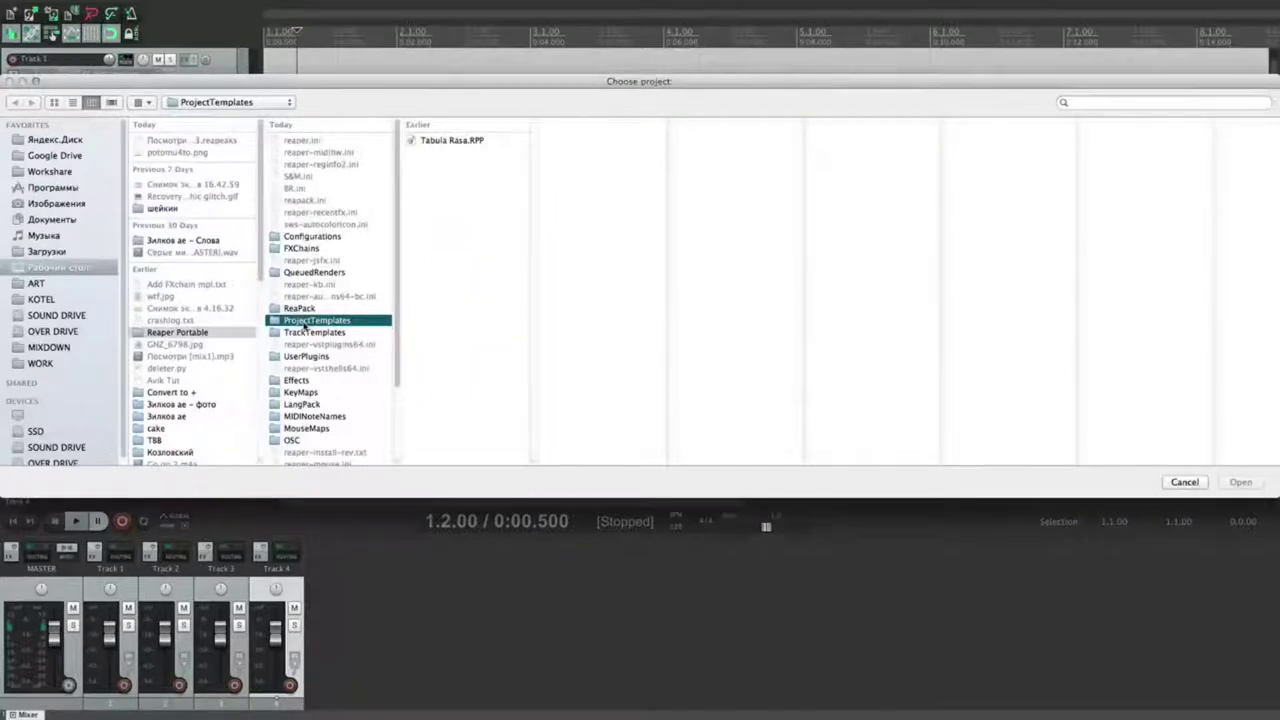
{"action": "left_click", "coordinate": [446, 141]}
{"action": "left_click", "coordinate": [1248, 483]}
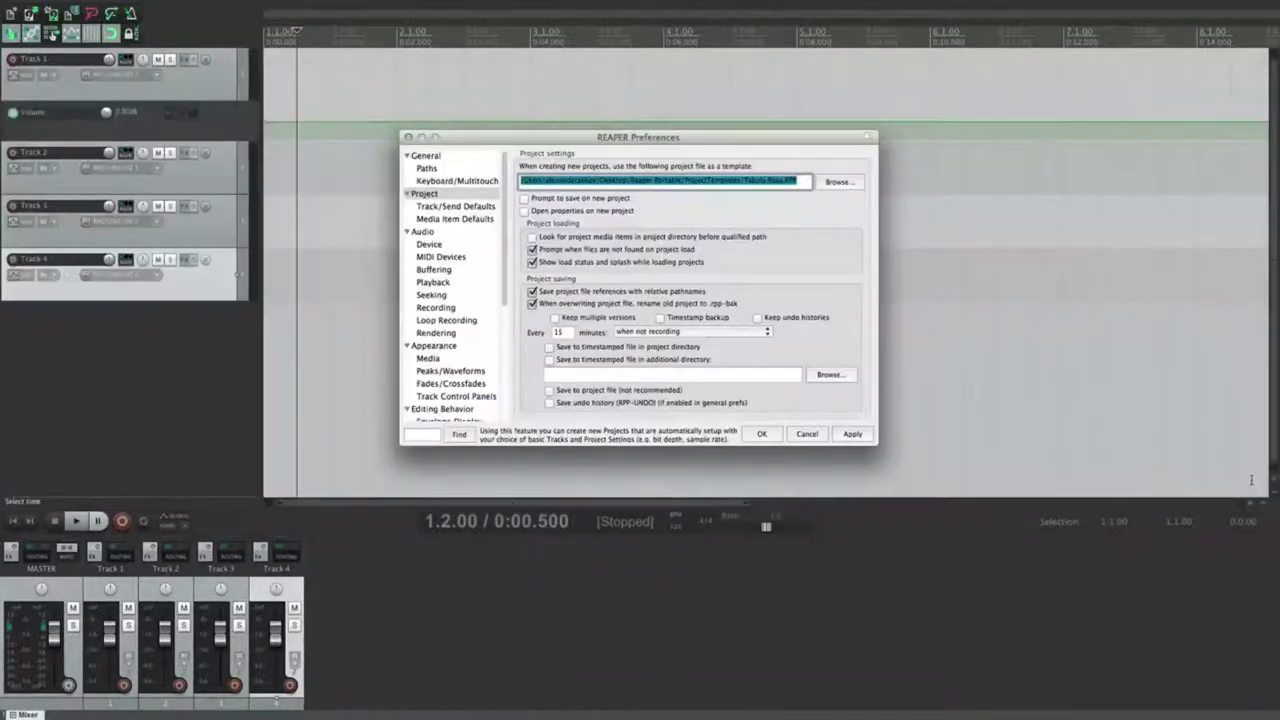
{"action": "left_click", "coordinate": [762, 434]}
{"action": "left_click", "coordinate": [368, 268]}
{"action": "left_click", "coordinate": [92, 7]}
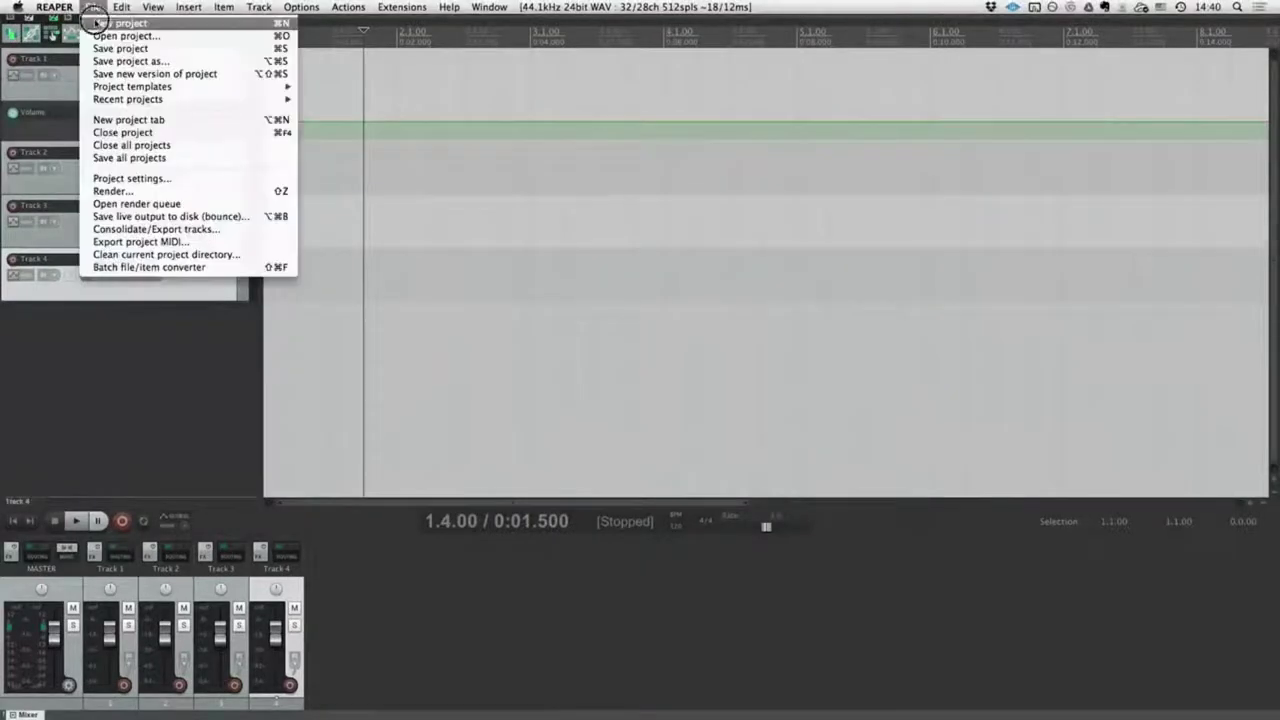
Step: Start a new project without saving Tempi.RPP, then reopen a recent five-track MIDI project
{"action": "left_click", "coordinate": [106, 23]}
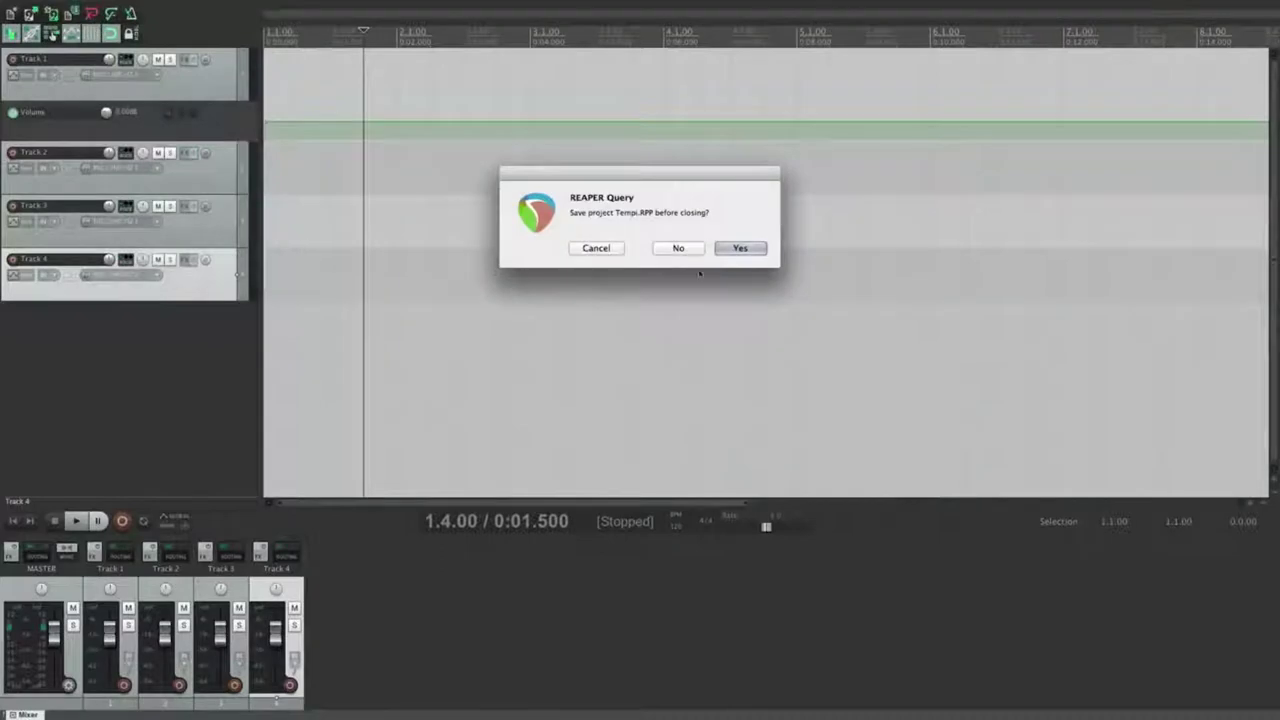
{"action": "left_click", "coordinate": [678, 249]}
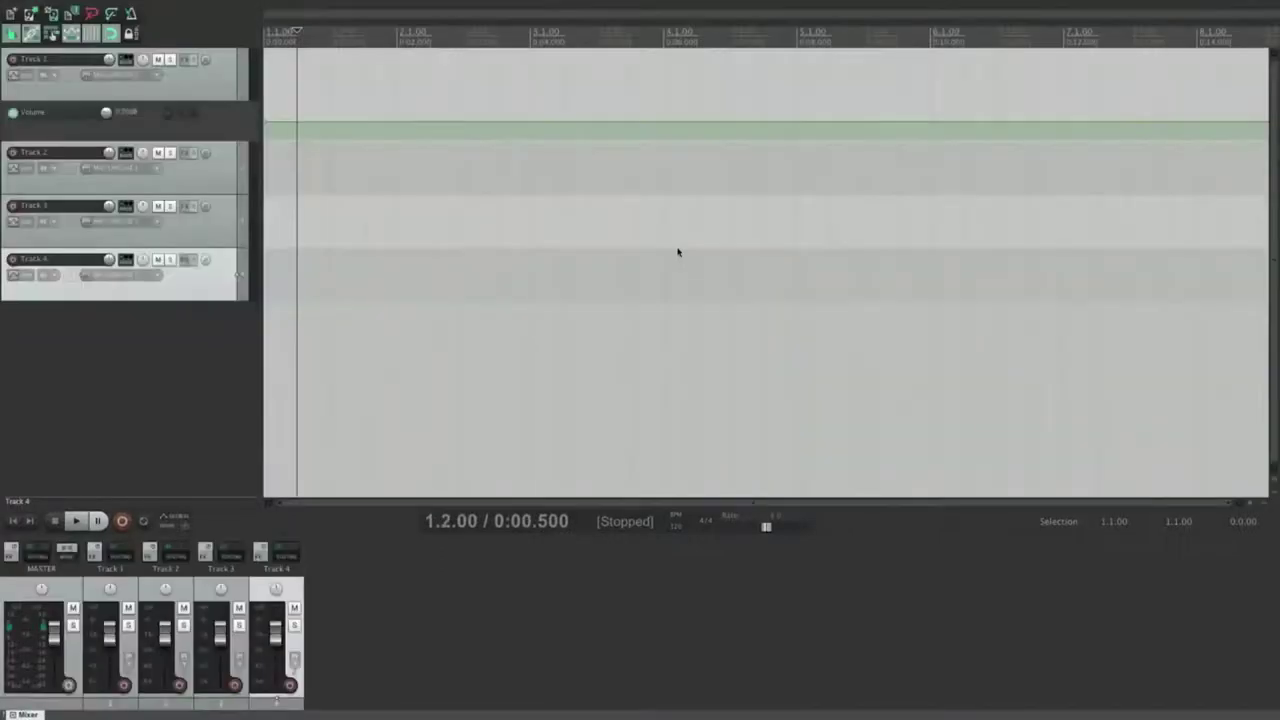
{"action": "left_click", "coordinate": [377, 265]}
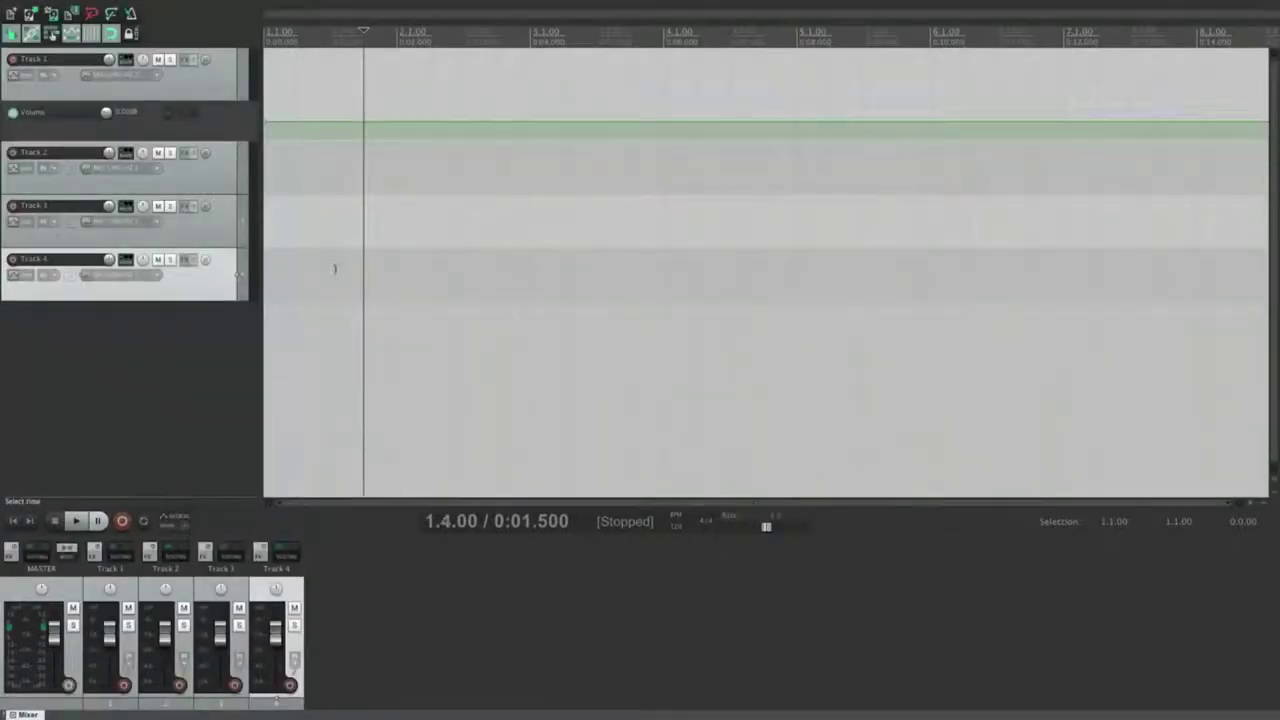
{"action": "left_click_drag", "start_coordinate": [932, 274], "coordinate": [834, 278]}
{"action": "left_click_drag", "start_coordinate": [834, 278], "coordinate": [582, 276]}
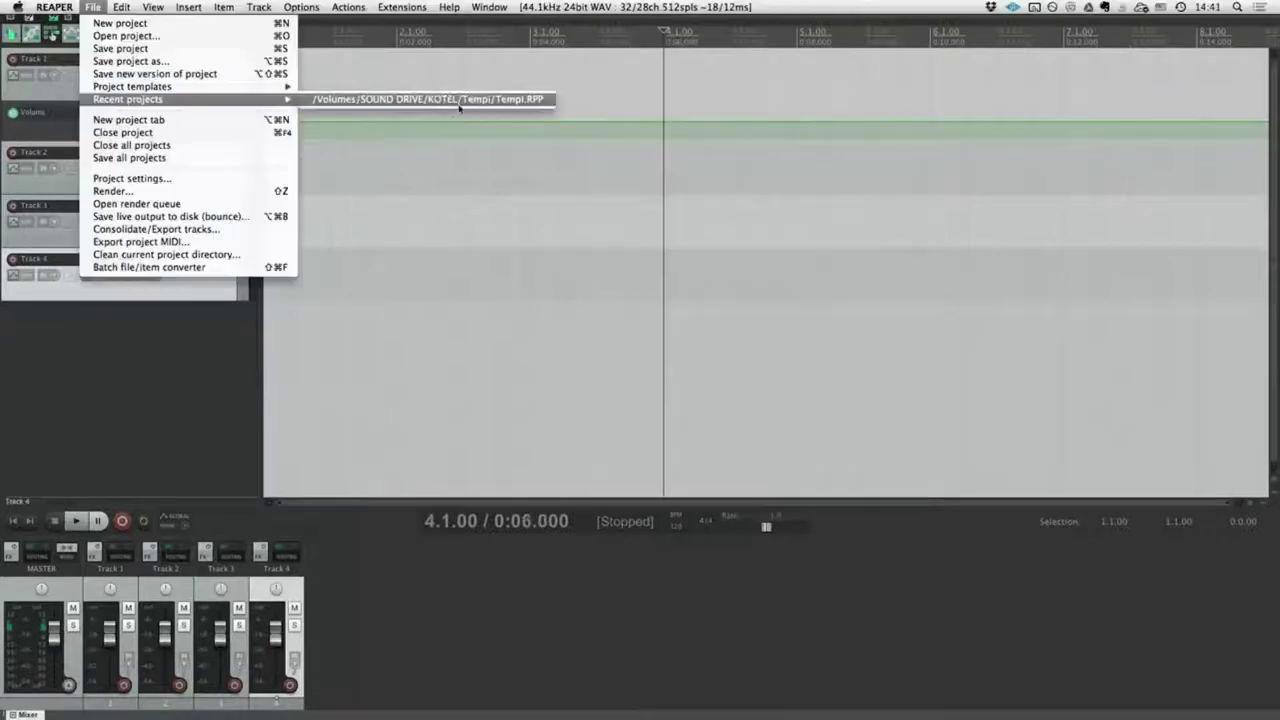
{"action": "left_click", "coordinate": [460, 106]}
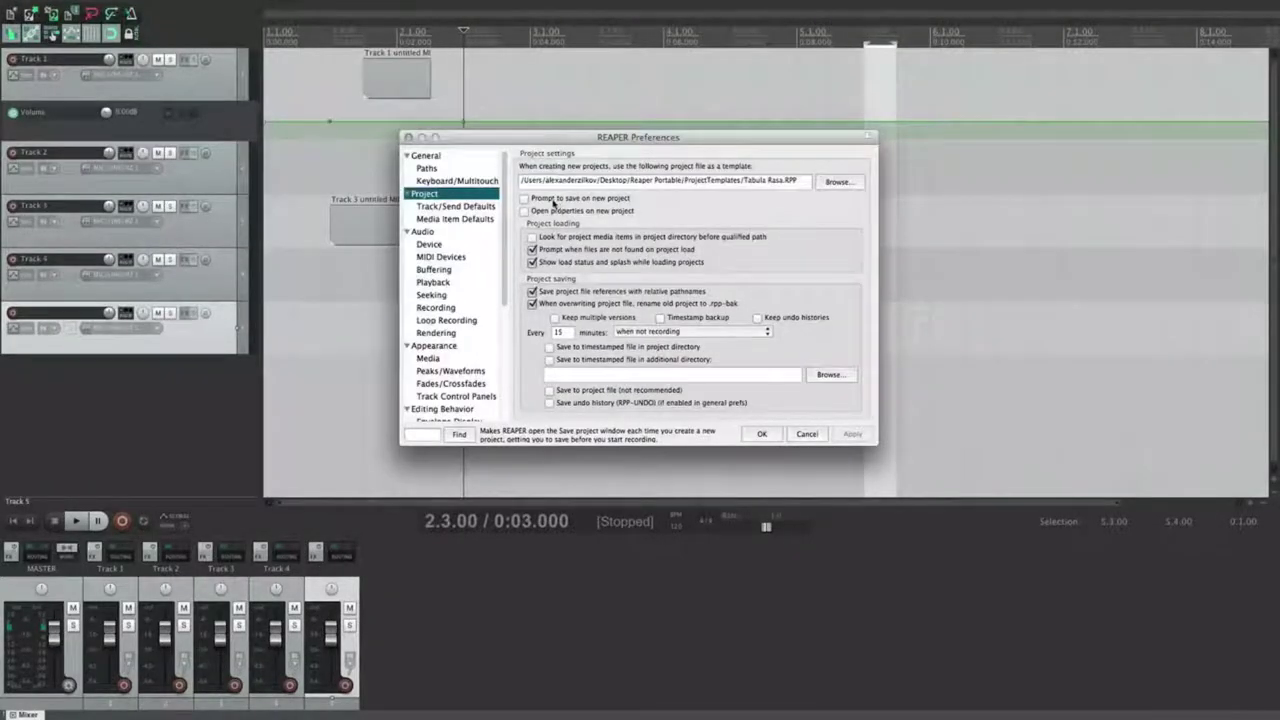
Step: Tick 'Prompt to save on new project' in the Project preferences and apply it
{"action": "left_click", "coordinate": [554, 203]}
{"action": "left_click", "coordinate": [842, 435]}
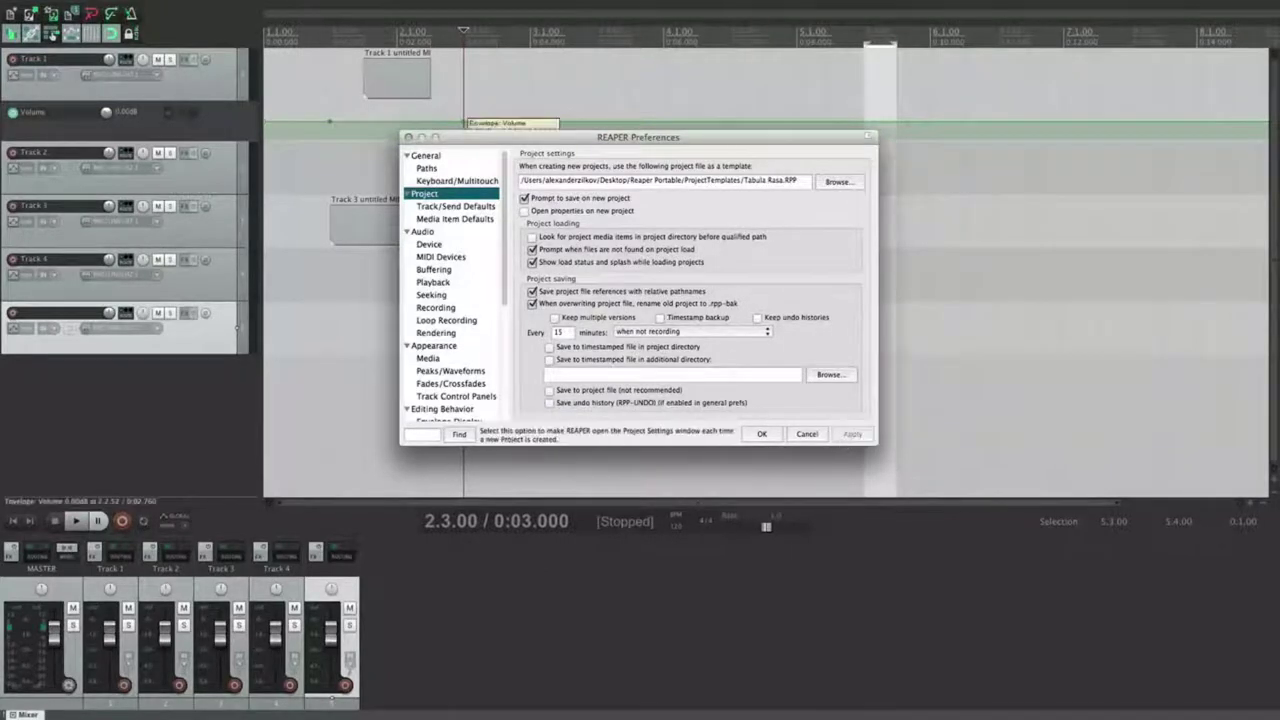
{"action": "left_click", "coordinate": [267, 139]}
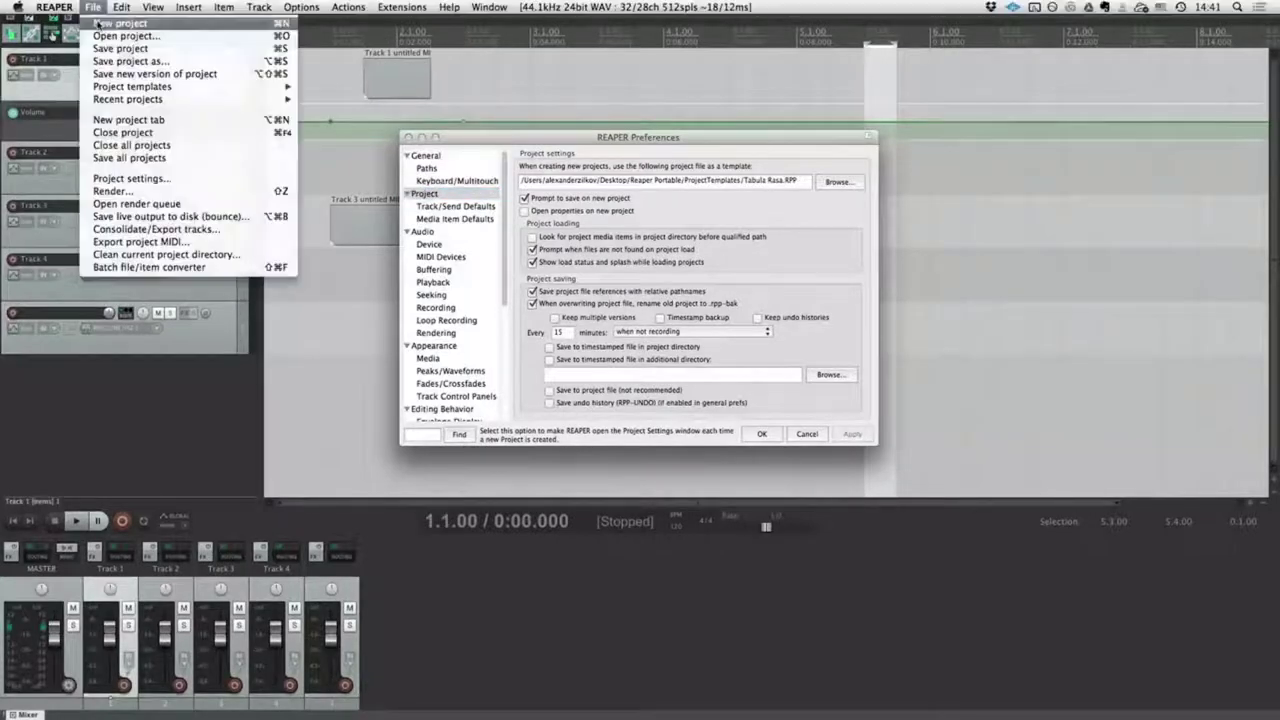
Step: Create a new project with Cmd+N and clear a trial name from its Save Project dialog
{"action": "key", "text": "super+n"}
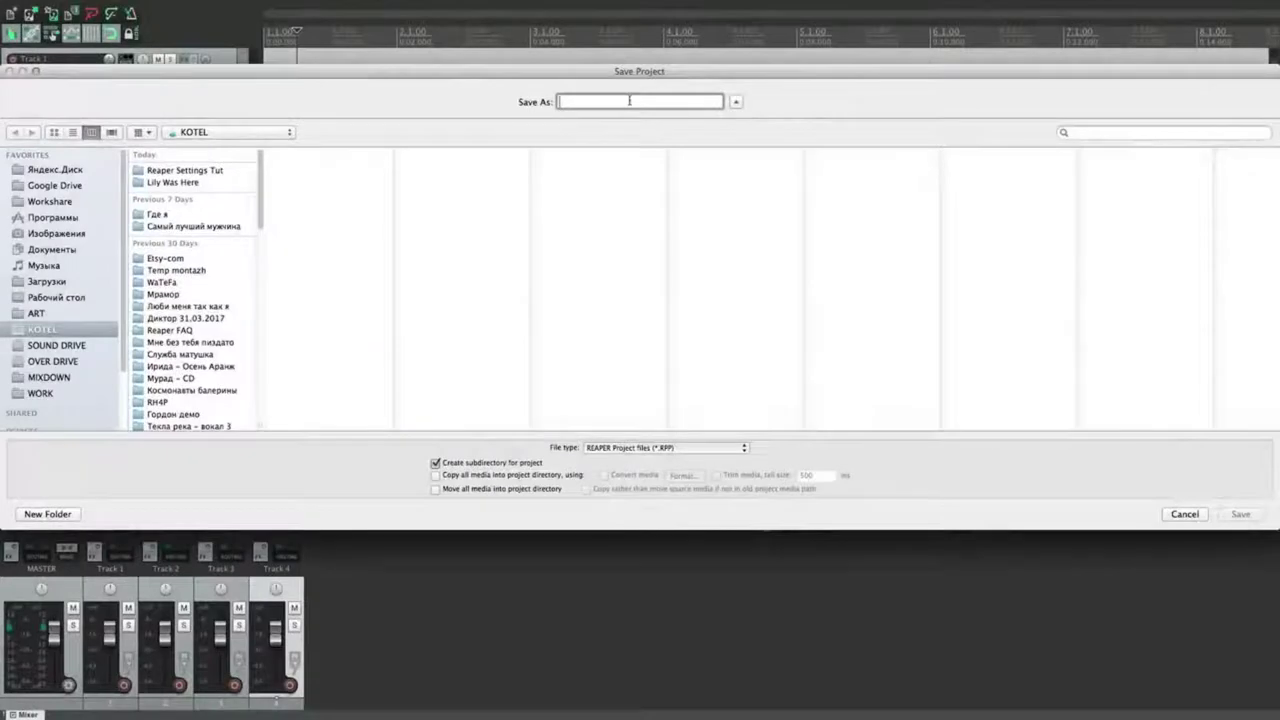
{"action": "left_click_drag", "start_coordinate": [652, 74], "coordinate": [722, 79]}
{"action": "left_click", "coordinate": [108, 339]}
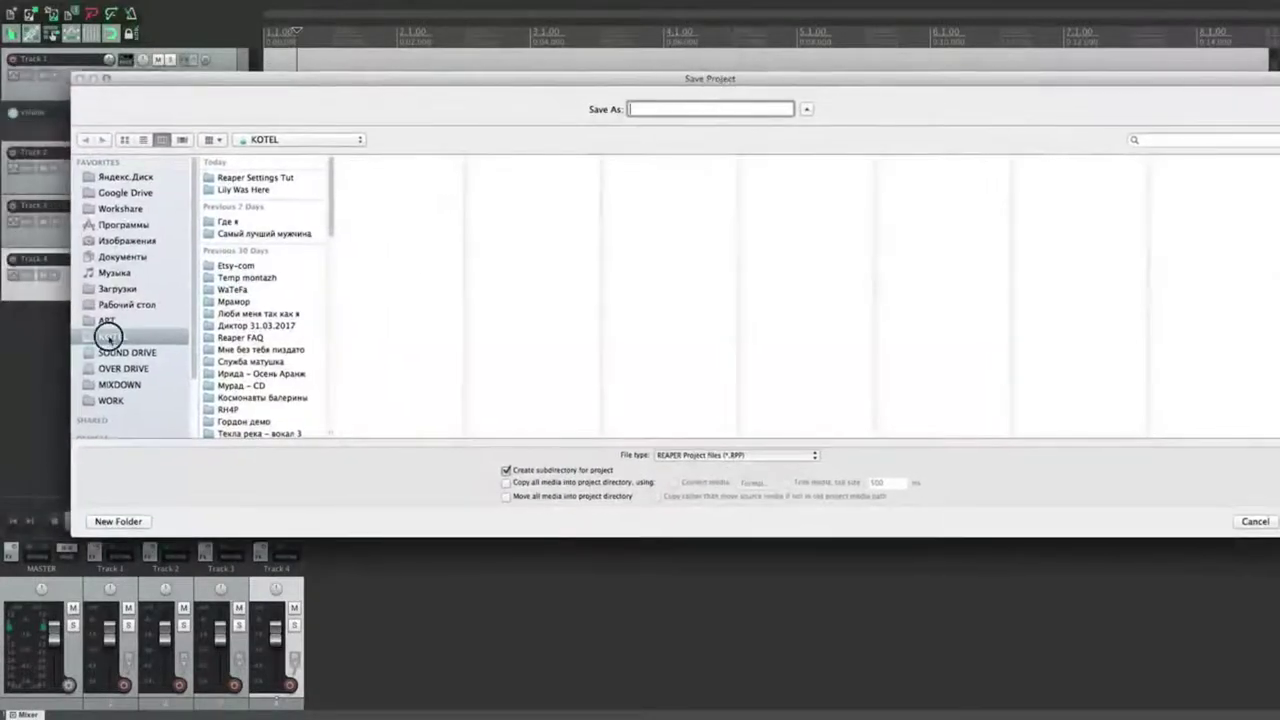
{"action": "left_click", "coordinate": [506, 470]}
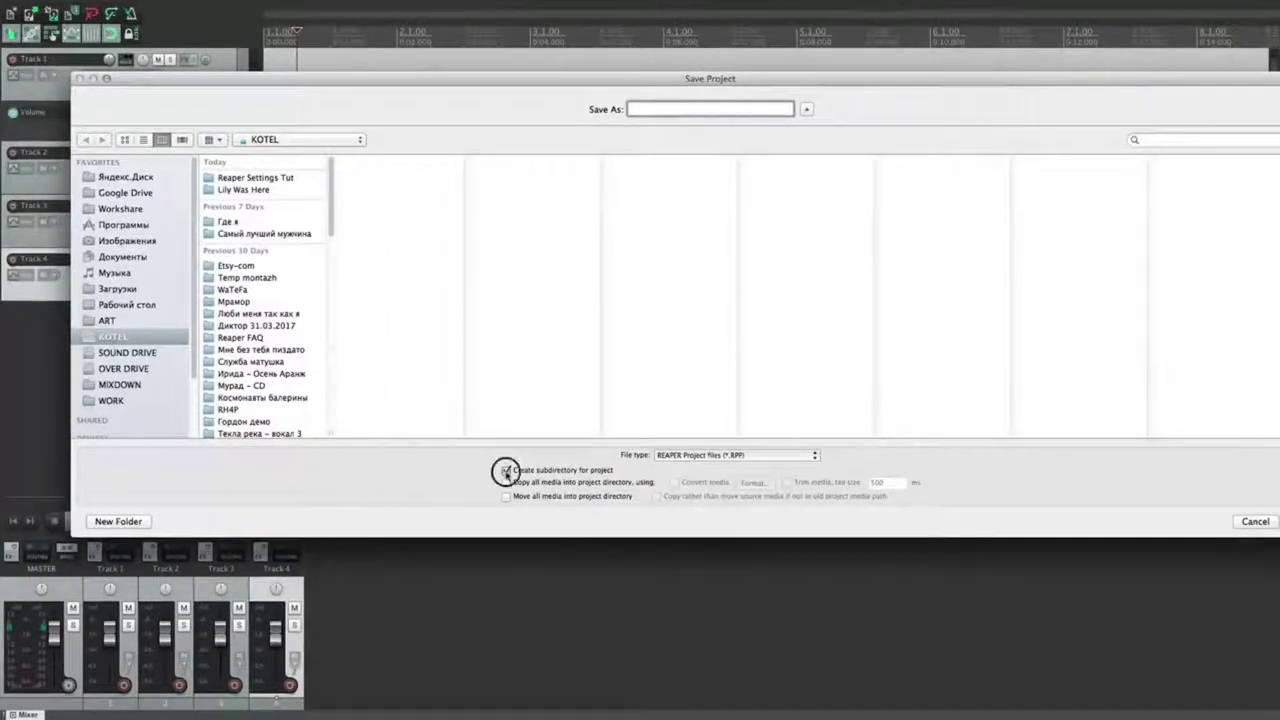
{"action": "left_click", "coordinate": [132, 338]}
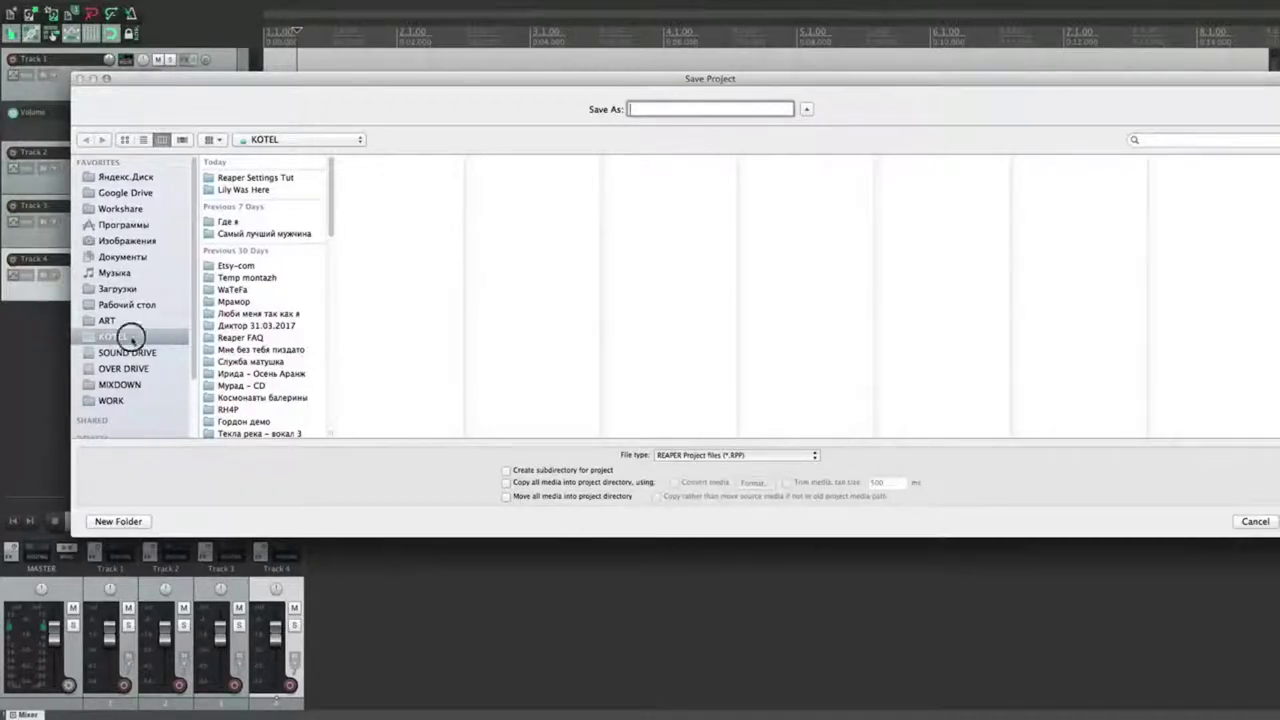
{"action": "type", "text": "dosfhbdufgv"}
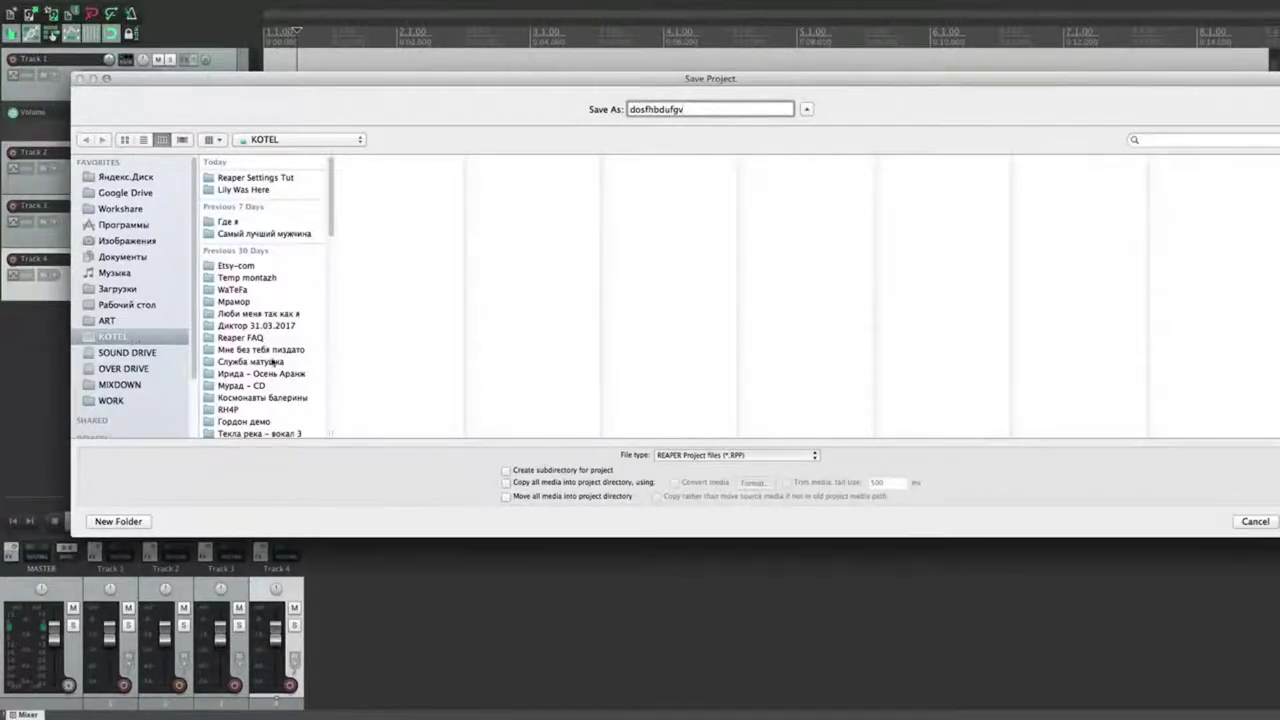
{"action": "left_click_drag", "start_coordinate": [705, 112], "coordinate": [590, 110]}
{"action": "key", "text": "BackSpace"}
Step: Name the project lalala, with no project subdirectory and all media copied into its directory
{"action": "left_click", "coordinate": [507, 470]}
{"action": "type", "text": "lalala"}
{"action": "mouse_move", "coordinate": [669, 108]}
{"action": "left_mouse_down"}
{"action": "mouse_move", "coordinate": [623, 108]}
{"action": "mouse_move", "coordinate": [672, 108]}
{"action": "left_mouse_up"}
{"action": "left_click", "coordinate": [531, 468]}
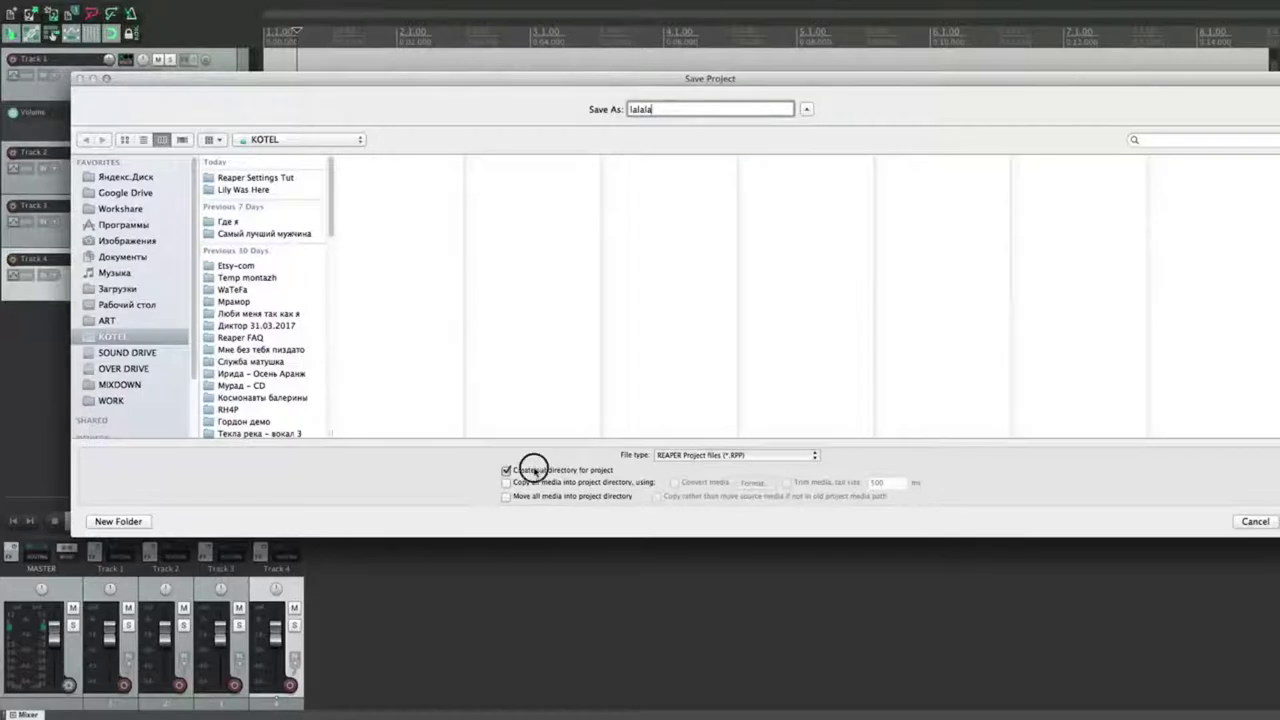
{"action": "left_click", "coordinate": [524, 485]}
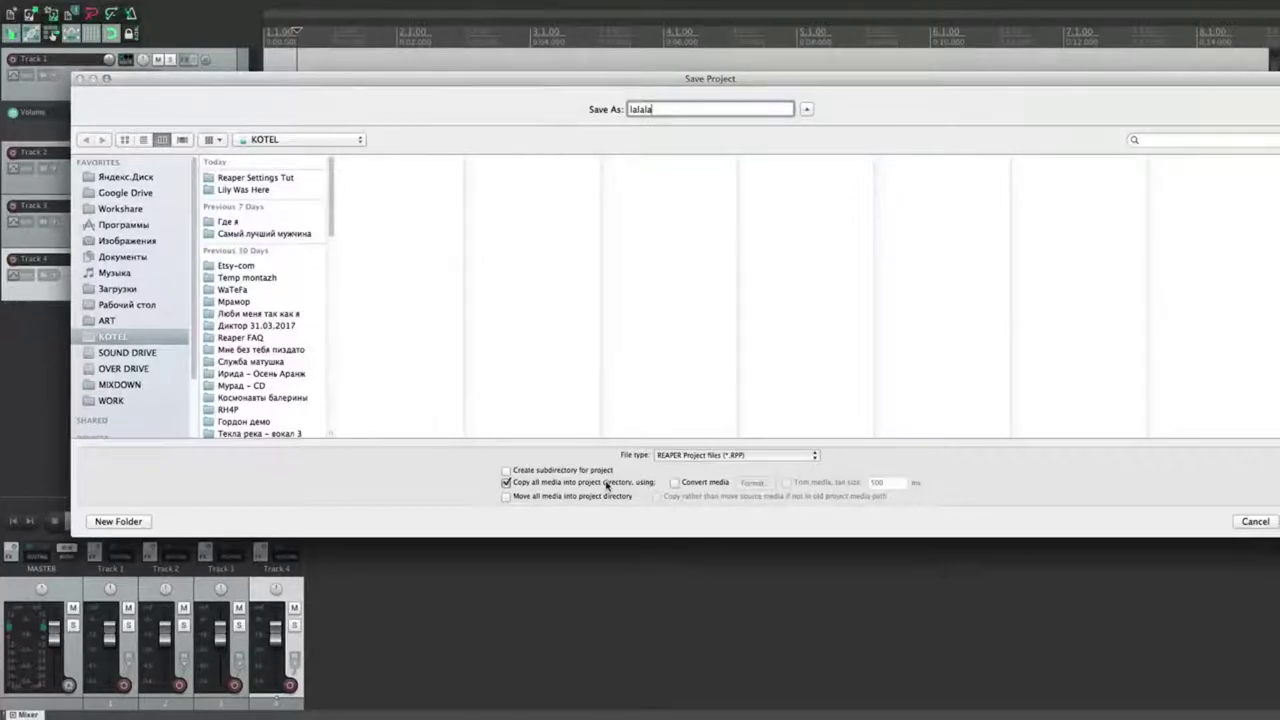
Step: Try converting media with MP3 as the format, then cancel the format settings
{"action": "left_click", "coordinate": [676, 483]}
{"action": "left_click", "coordinate": [752, 483]}
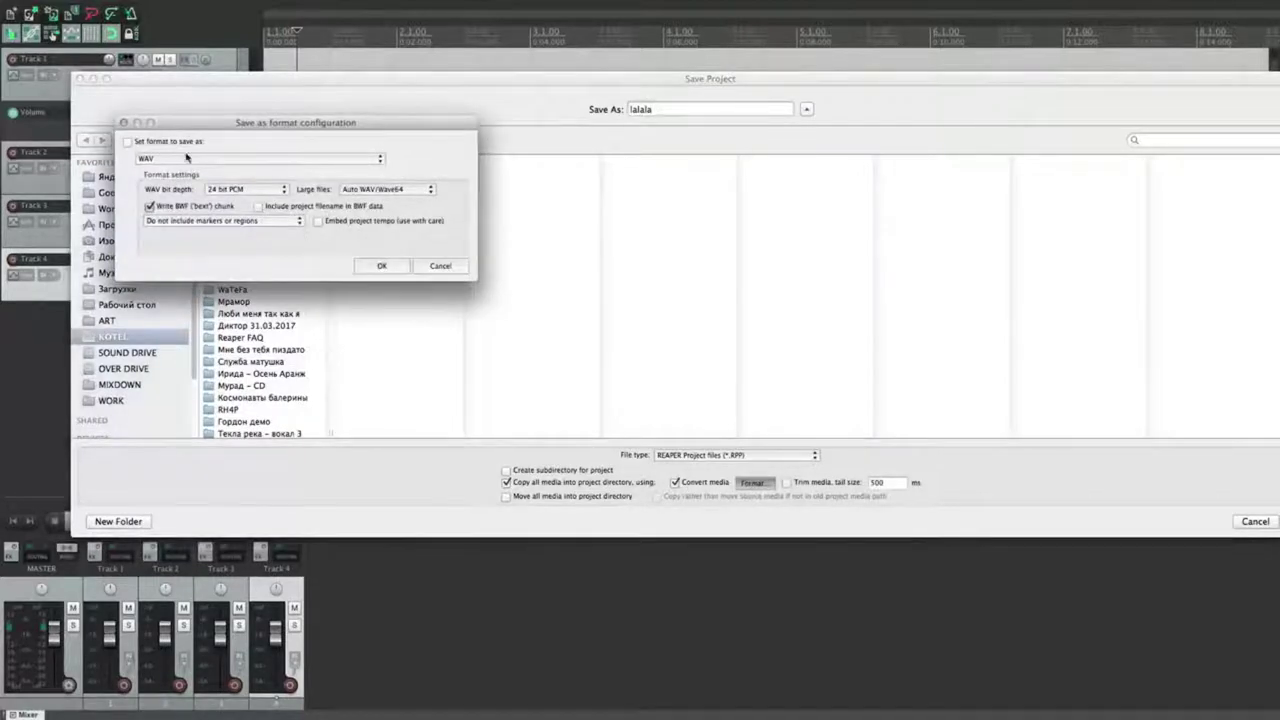
{"action": "left_click", "coordinate": [189, 158]}
{"action": "left_click", "coordinate": [446, 265]}
{"action": "left_click", "coordinate": [445, 266]}
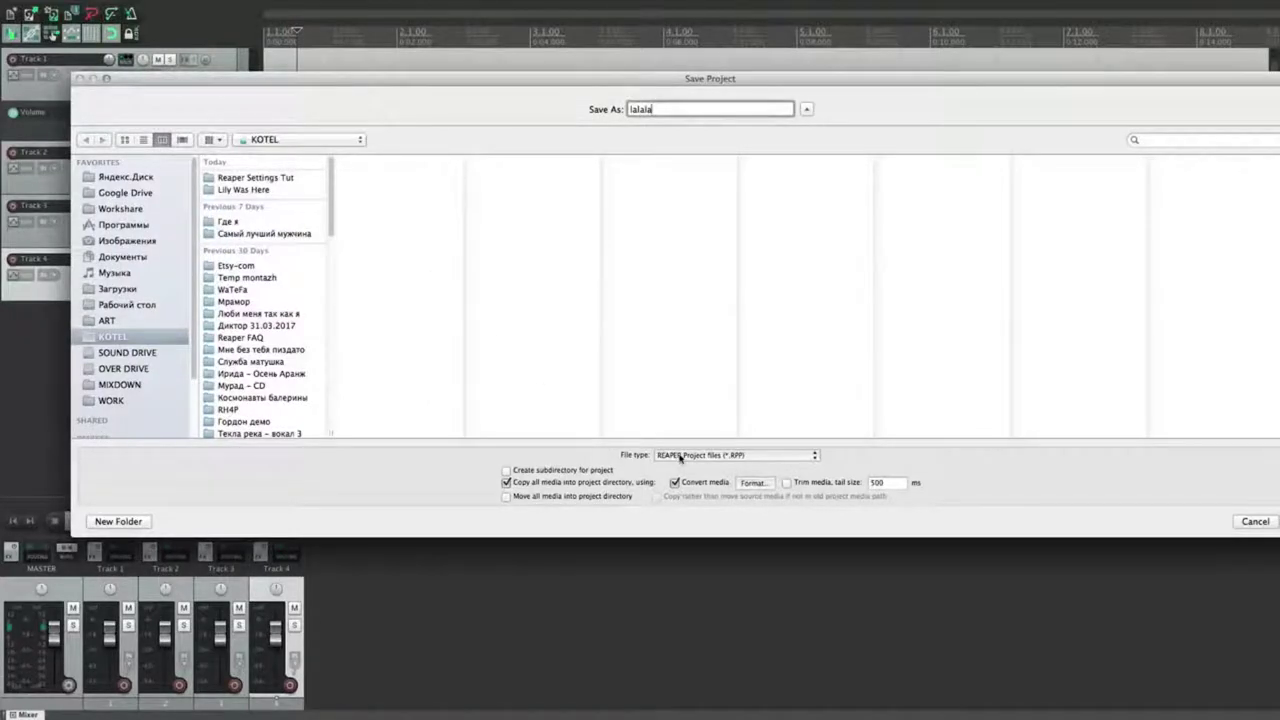
{"action": "left_click", "coordinate": [752, 483]}
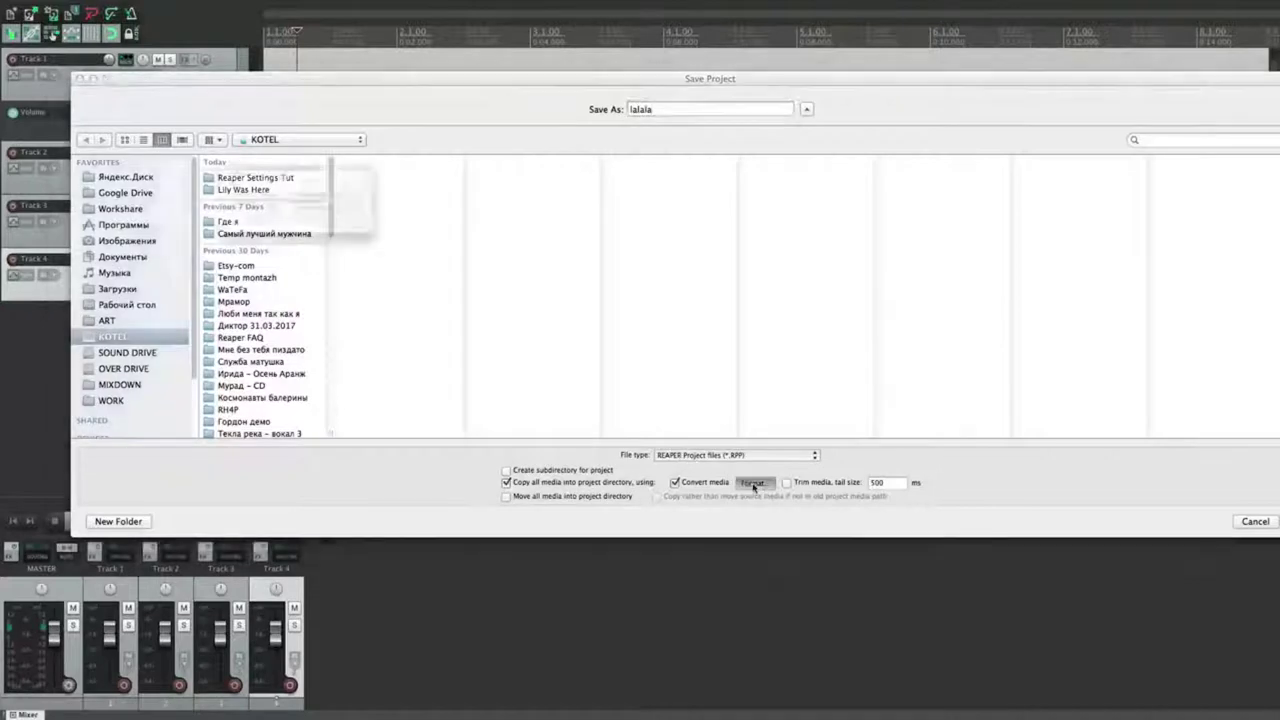
{"action": "left_click", "coordinate": [224, 159]}
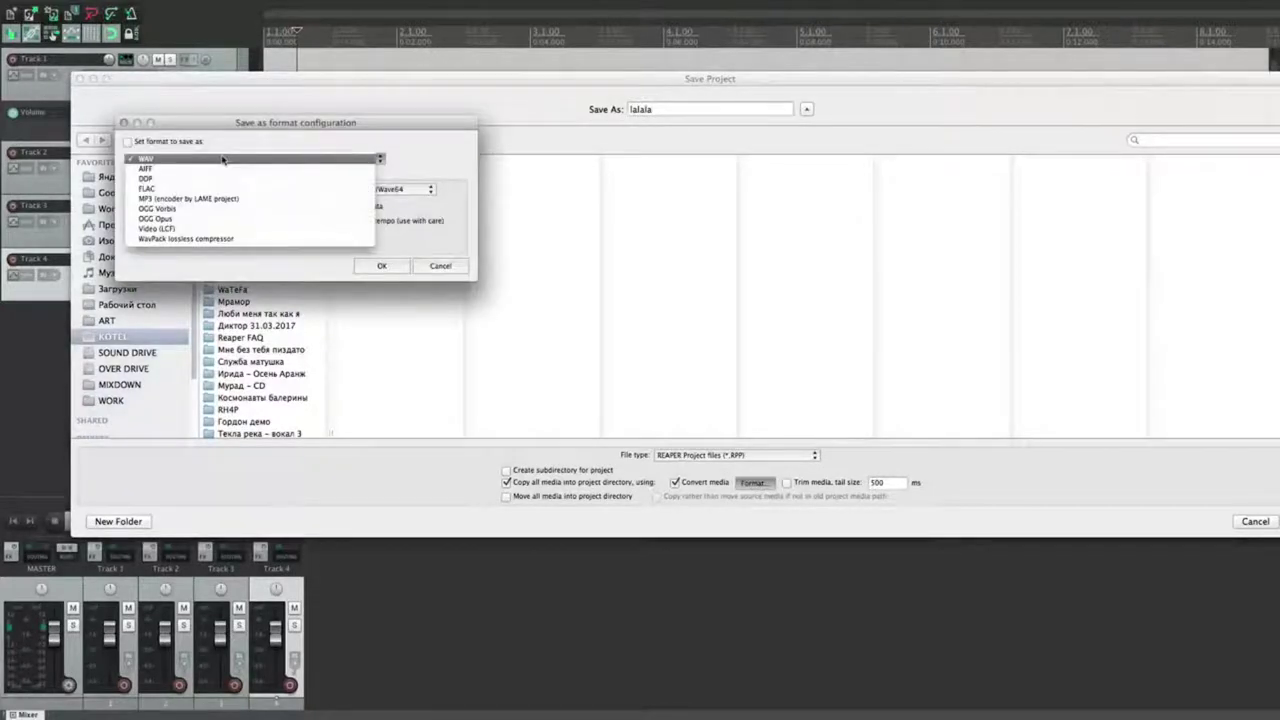
{"action": "left_click", "coordinate": [230, 198]}
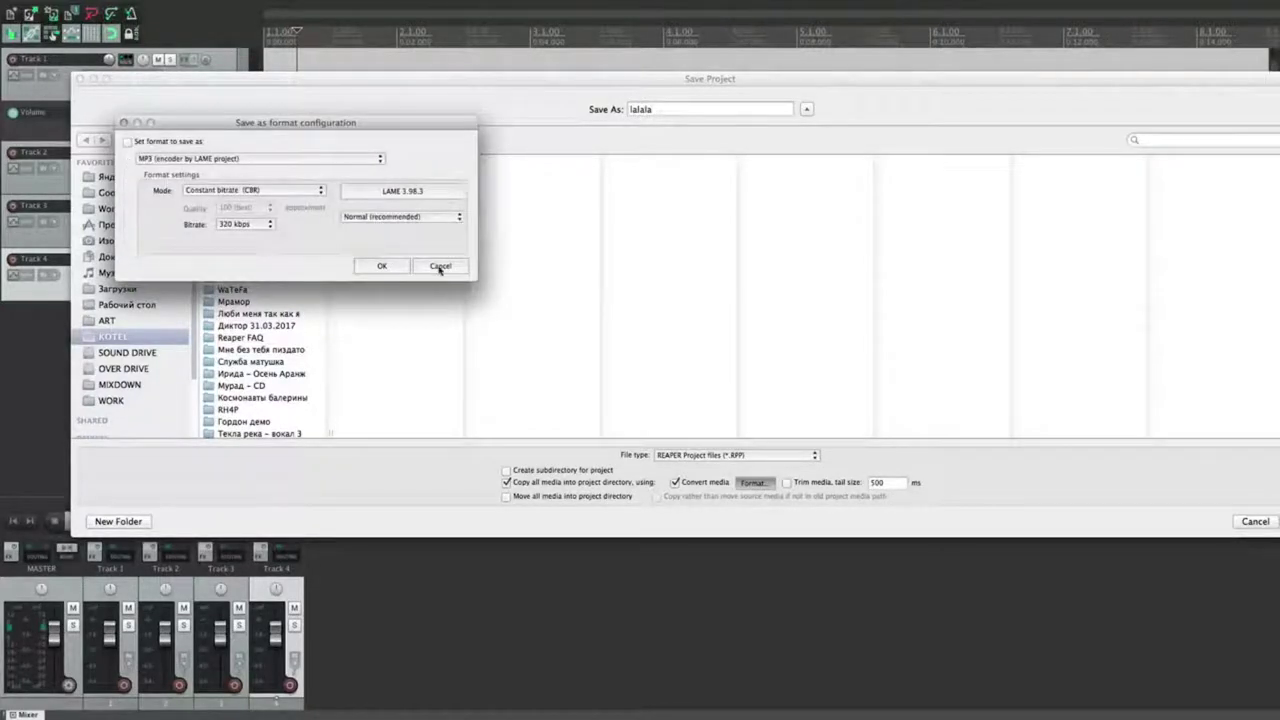
{"action": "left_click", "coordinate": [440, 267]}
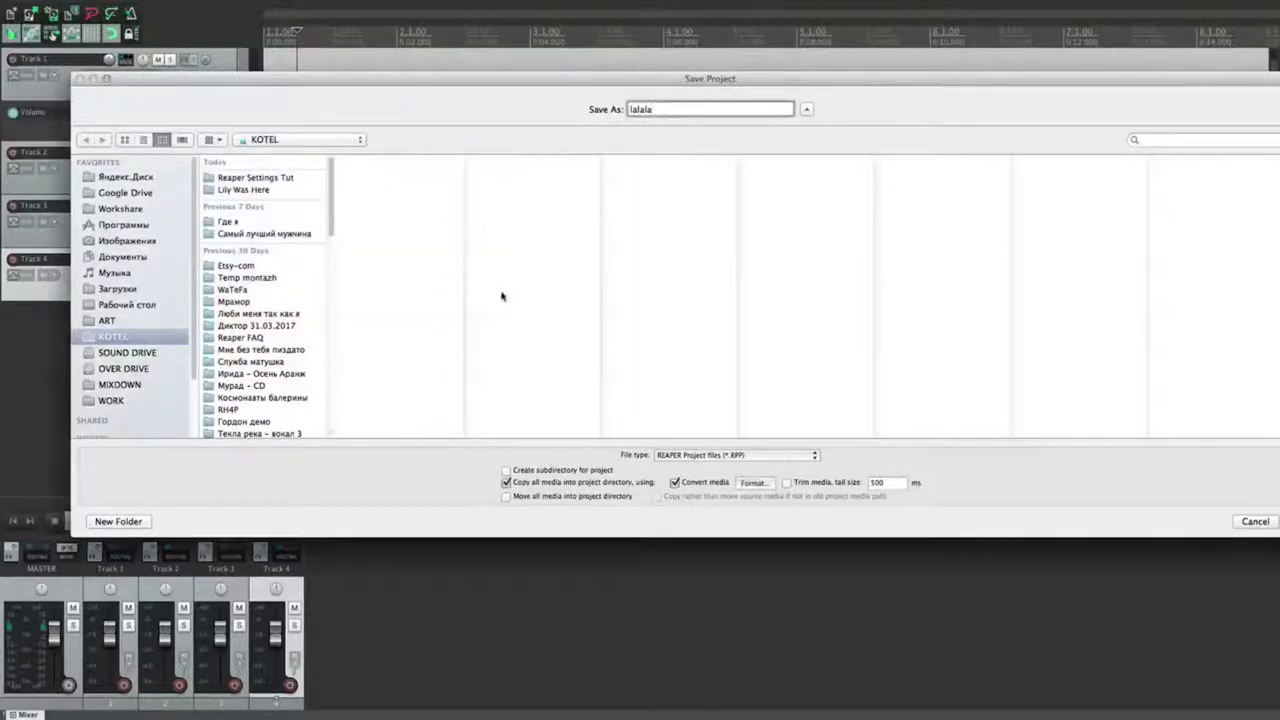
Step: Move rather than copy all media into the project directory, and tick 'Open properties on new project'
{"action": "left_click", "coordinate": [506, 482]}
{"action": "left_click", "coordinate": [506, 496]}
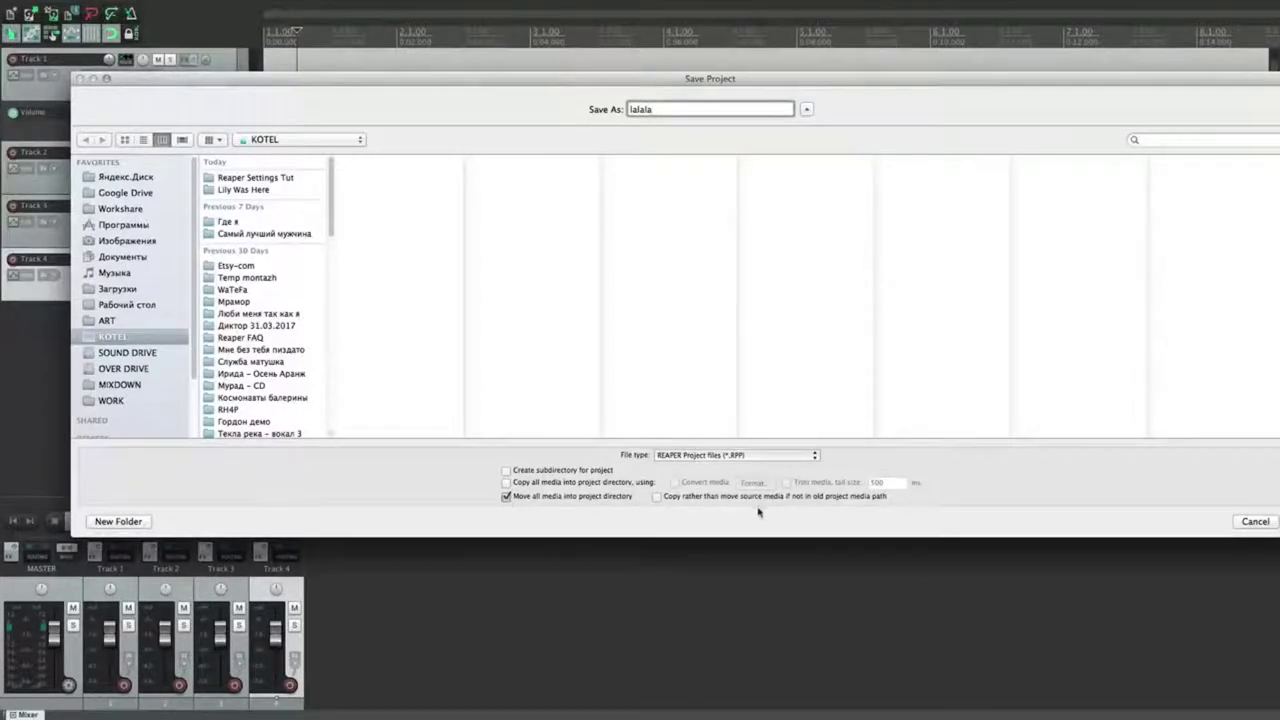
{"action": "left_click_drag", "start_coordinate": [663, 80], "coordinate": [620, 91]}
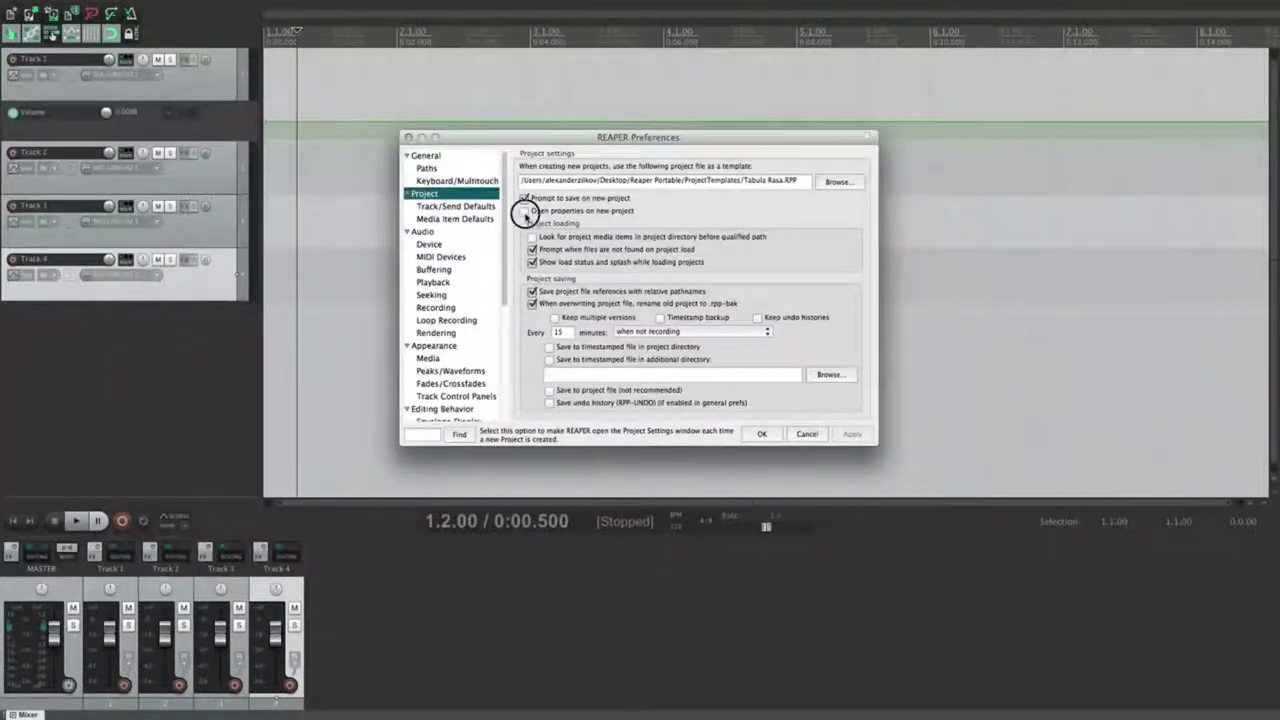
{"action": "left_click", "coordinate": [524, 211]}
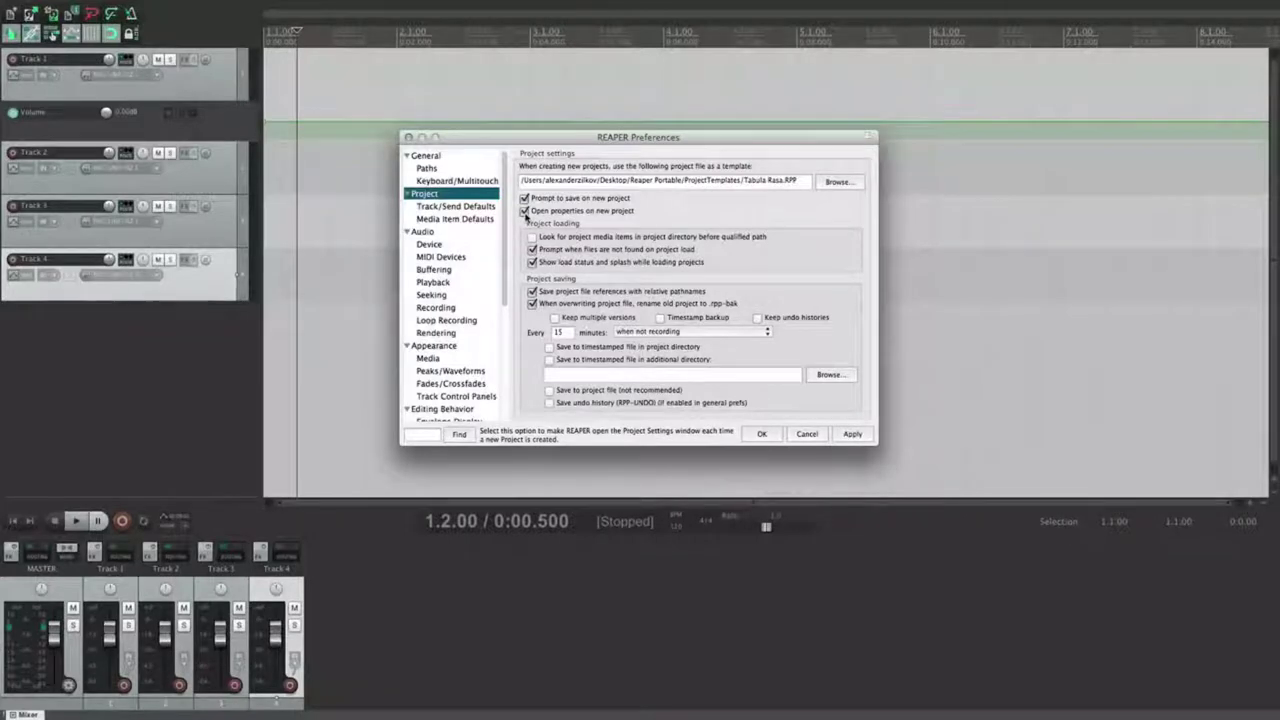
{"action": "left_click", "coordinate": [345, 192]}
{"action": "left_click", "coordinate": [88, 7]}
{"action": "left_click", "coordinate": [110, 177]}
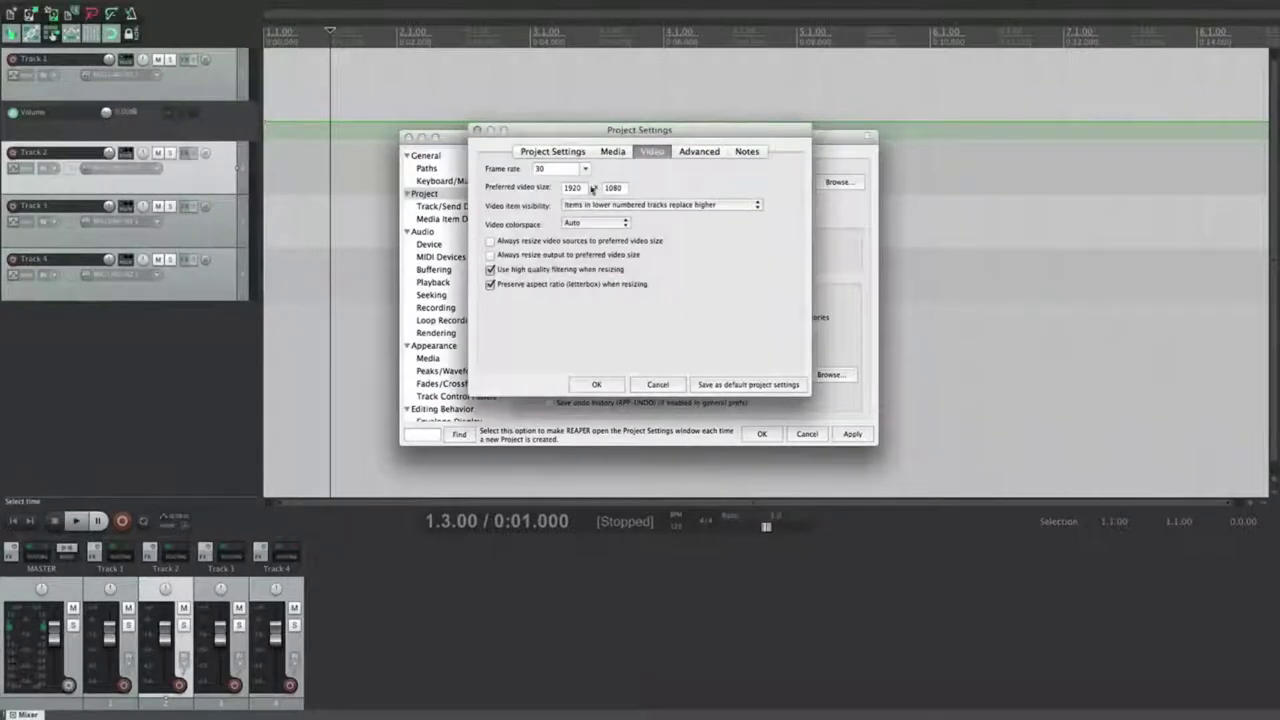
{"action": "left_click", "coordinate": [549, 151]}
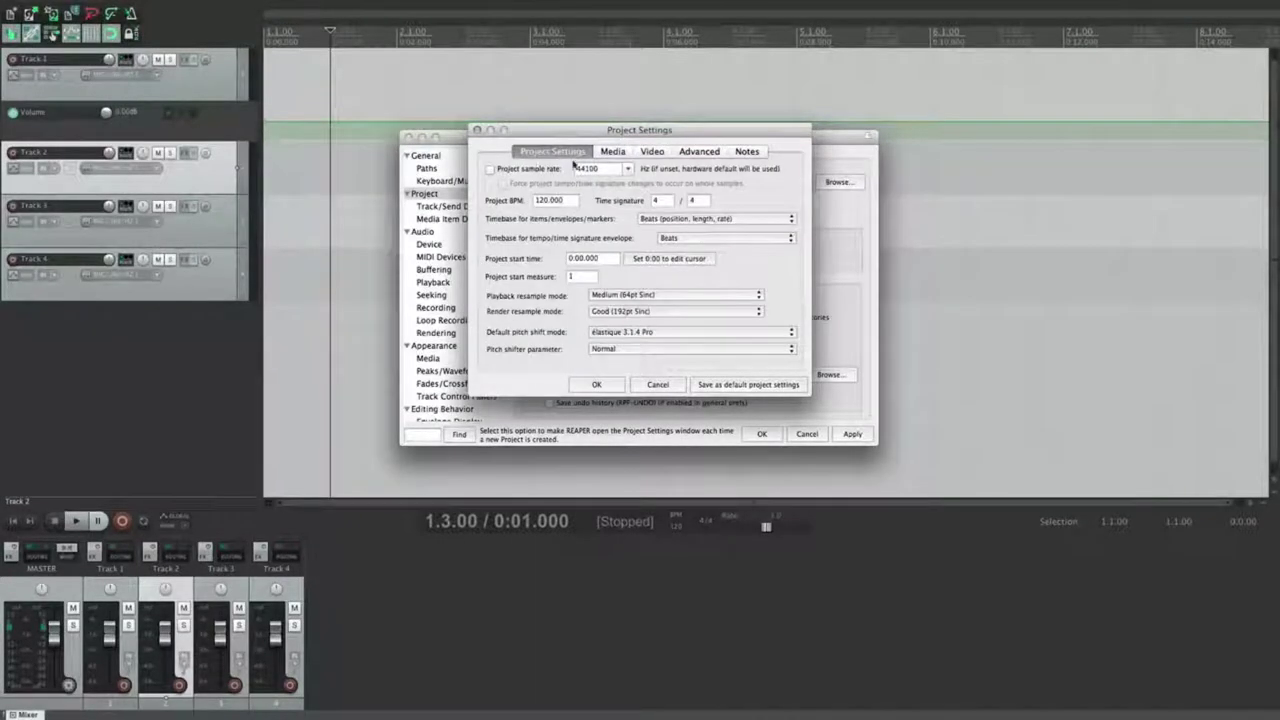
{"action": "left_click", "coordinate": [477, 130]}
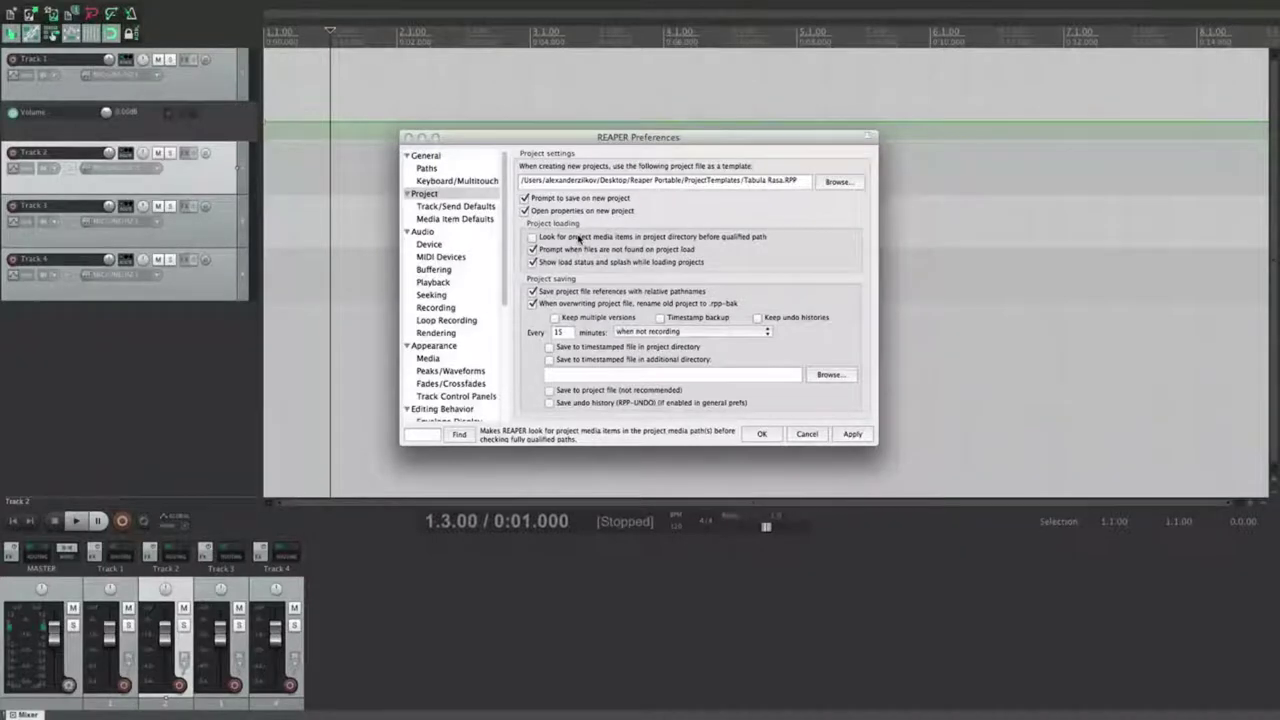
{"action": "left_click", "coordinate": [533, 237]}
{"action": "left_click", "coordinate": [533, 237]}
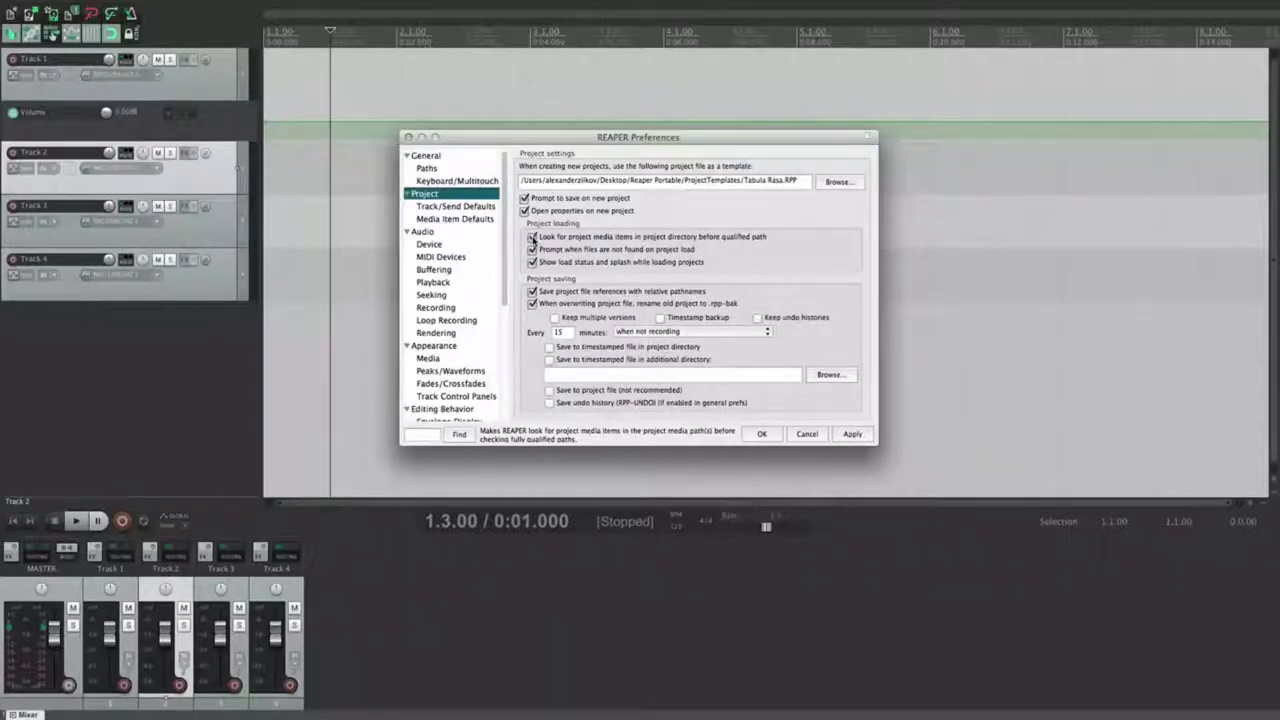
{"action": "left_click", "coordinate": [533, 237]}
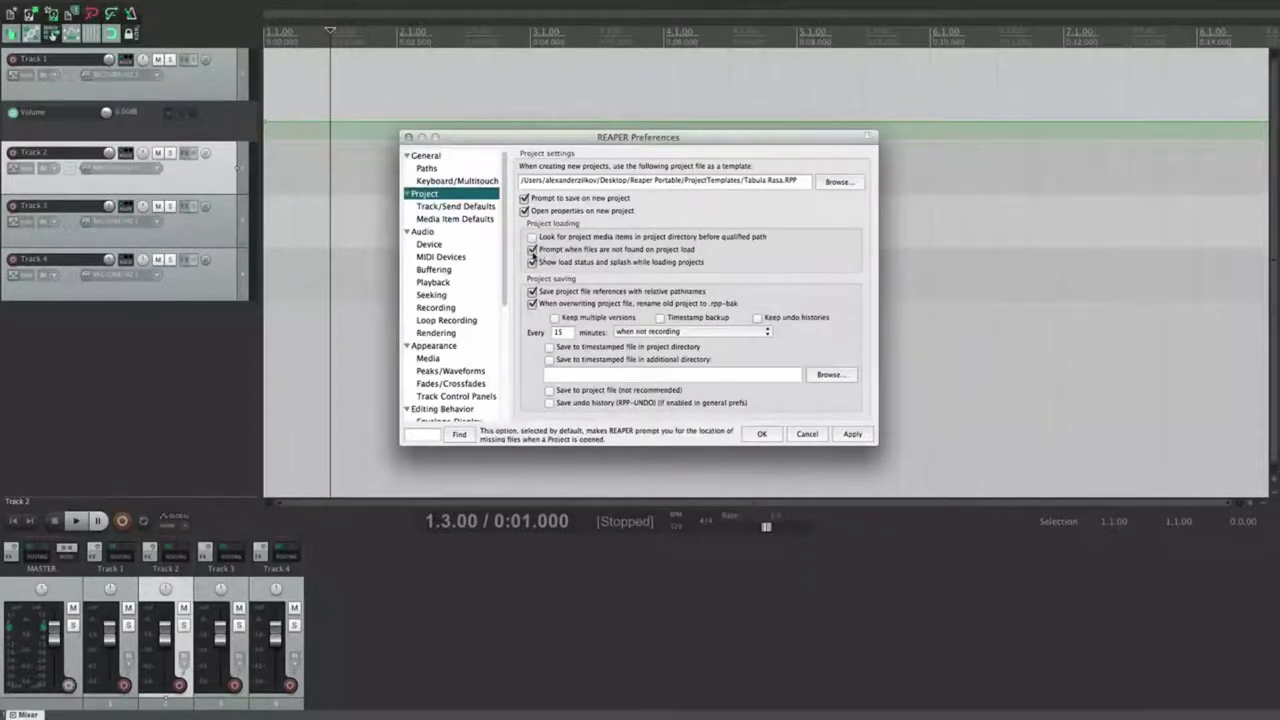
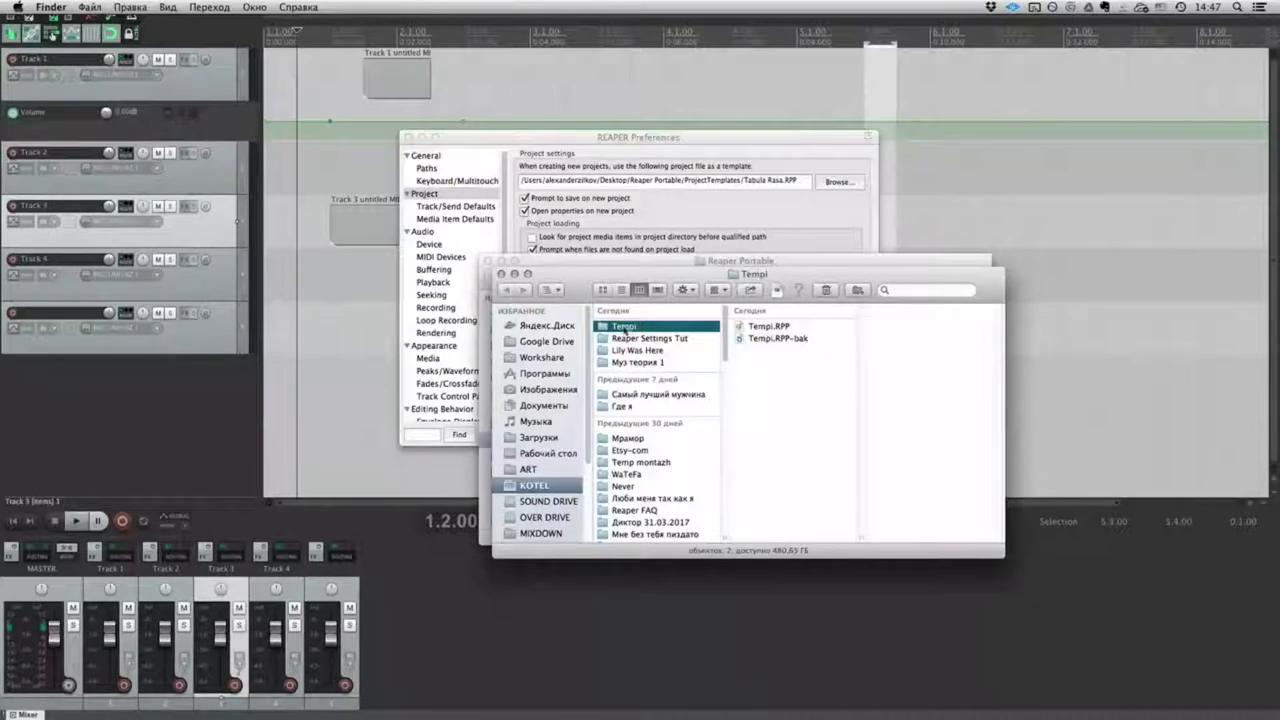
Step: Preview the Tempi.RPP-bak backup, then close both Finder windows to get back to REAPER Preferences
{"action": "left_click", "coordinate": [783, 343]}
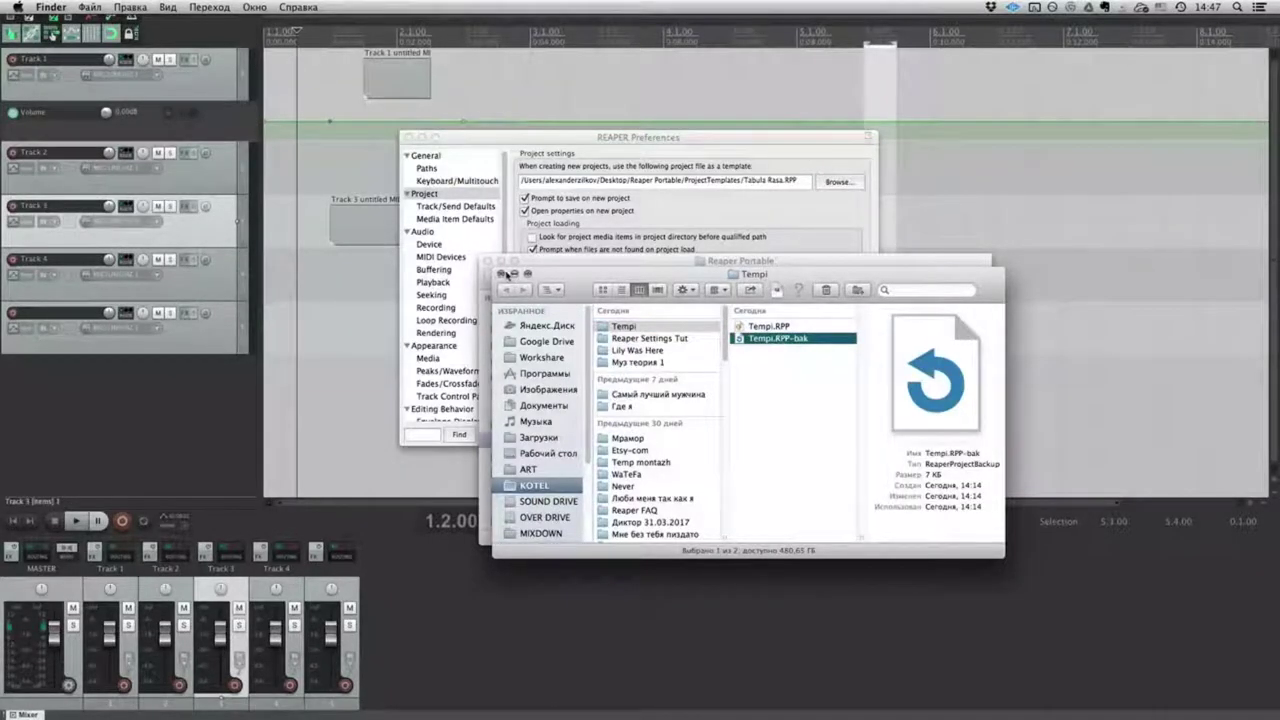
{"action": "left_click", "coordinate": [502, 273]}
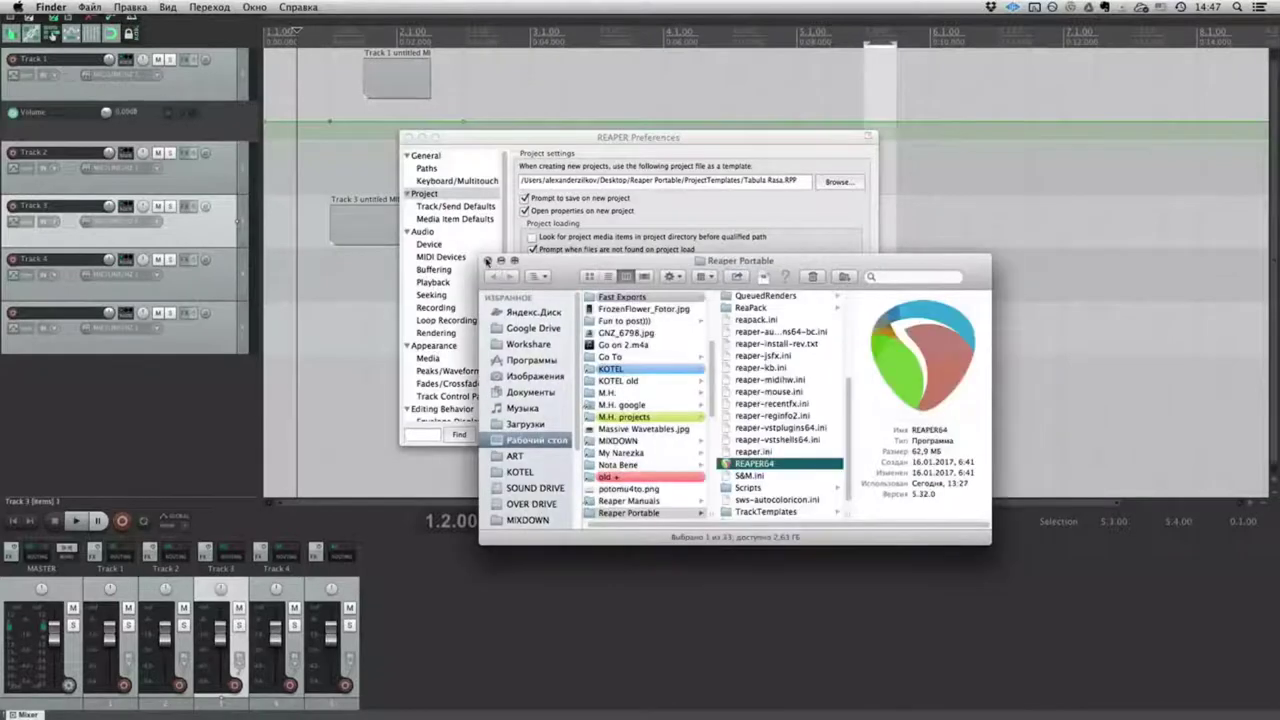
{"action": "left_click", "coordinate": [487, 260]}
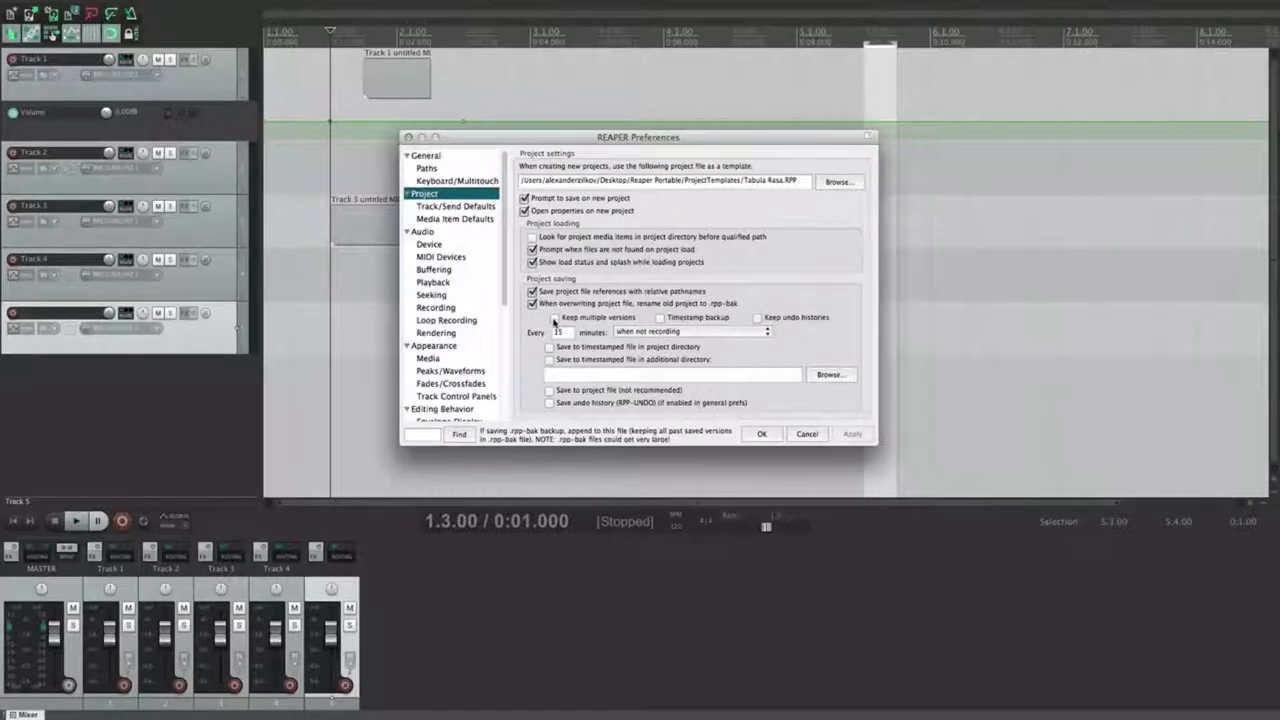
Step: Turn on timestamped backups, leaving Keep multiple versions off
{"action": "left_click", "coordinate": [555, 318]}
{"action": "left_click", "coordinate": [555, 319]}
{"action": "left_click", "coordinate": [660, 319]}
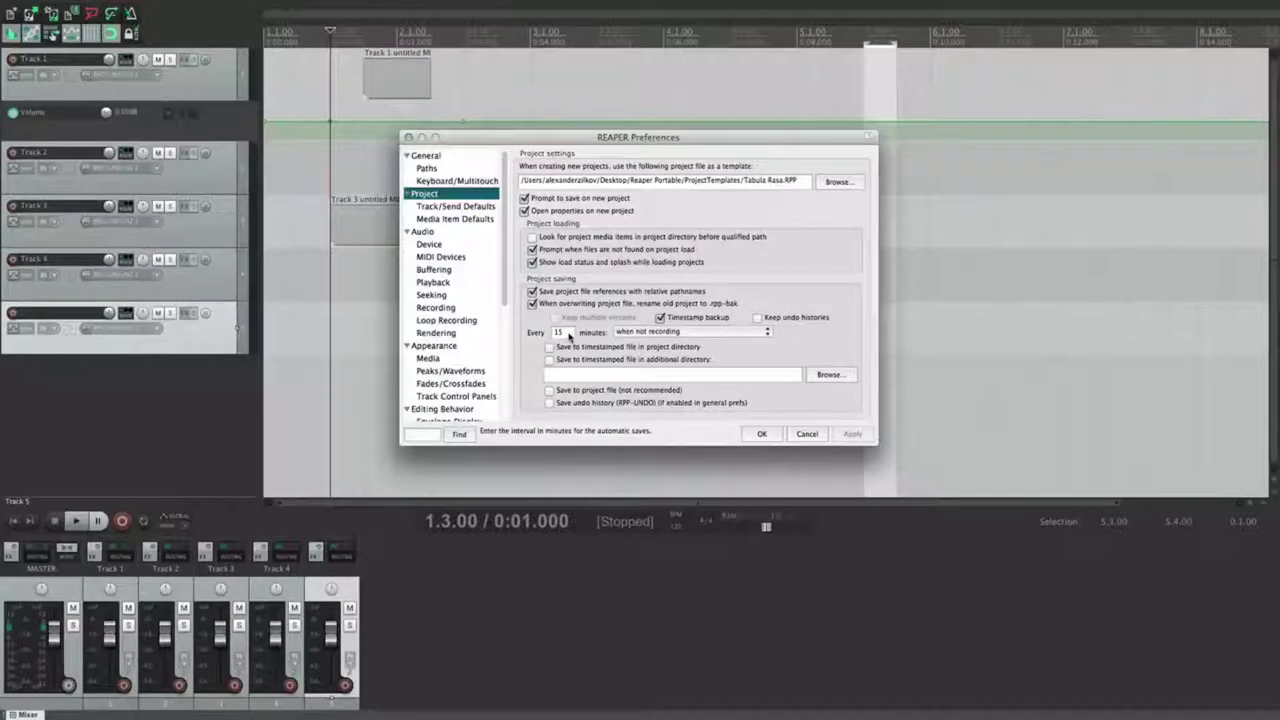
Step: Change the autosave interval from 15 to every 3 minutes and apply
{"action": "double_click", "coordinate": [568, 334]}
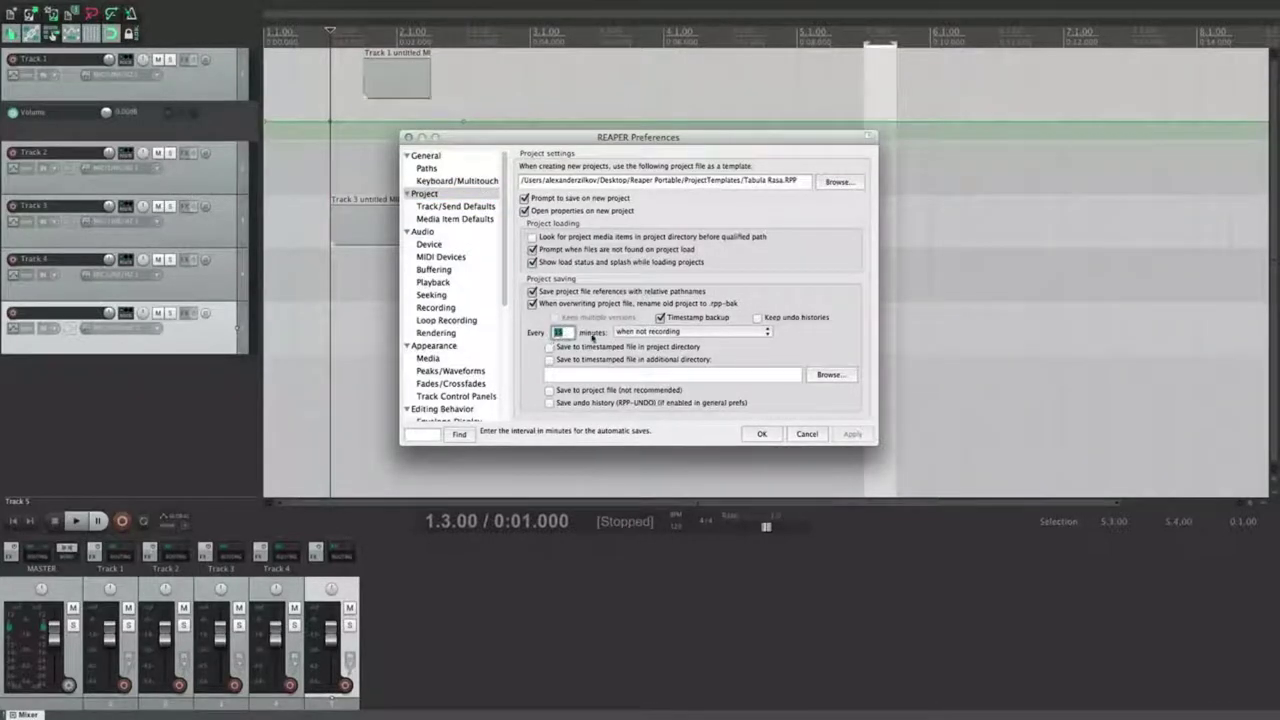
{"action": "left_click", "coordinate": [567, 334]}
{"action": "double_click", "coordinate": [561, 332]}
{"action": "type", "text": "3"}
{"action": "left_click", "coordinate": [852, 434]}
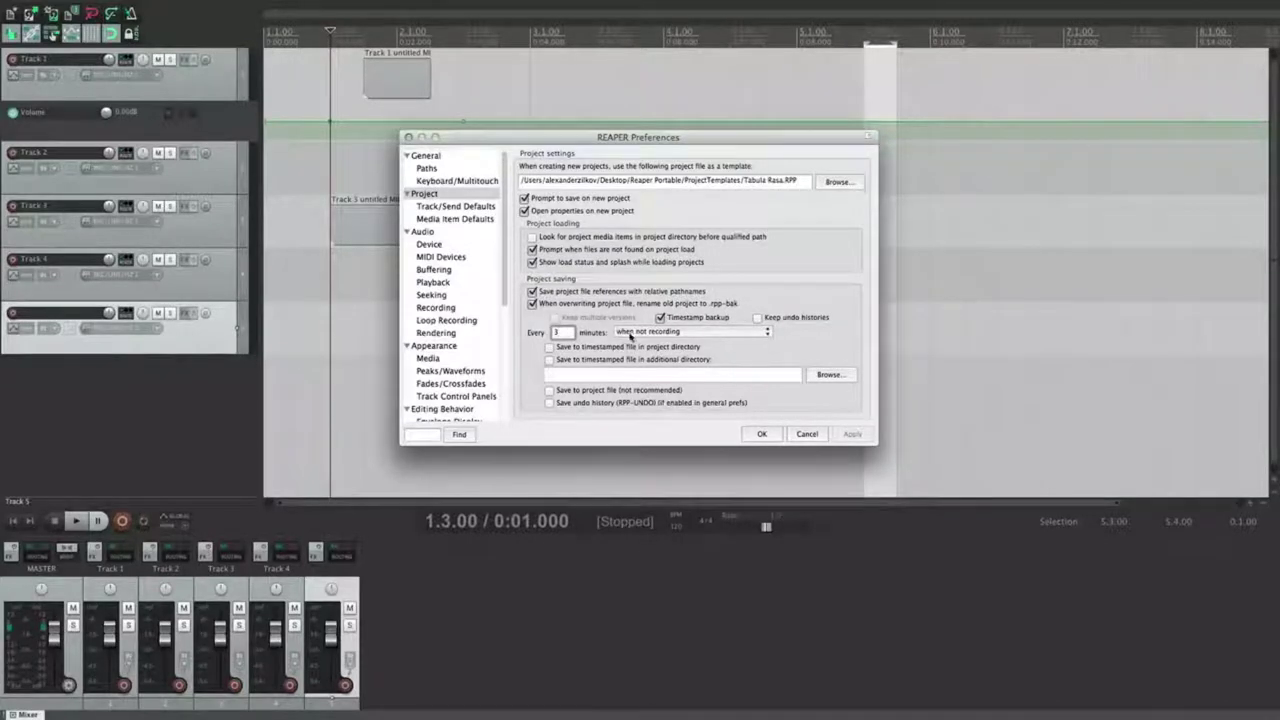
{"action": "left_click", "coordinate": [700, 331]}
{"action": "left_click", "coordinate": [657, 336]}
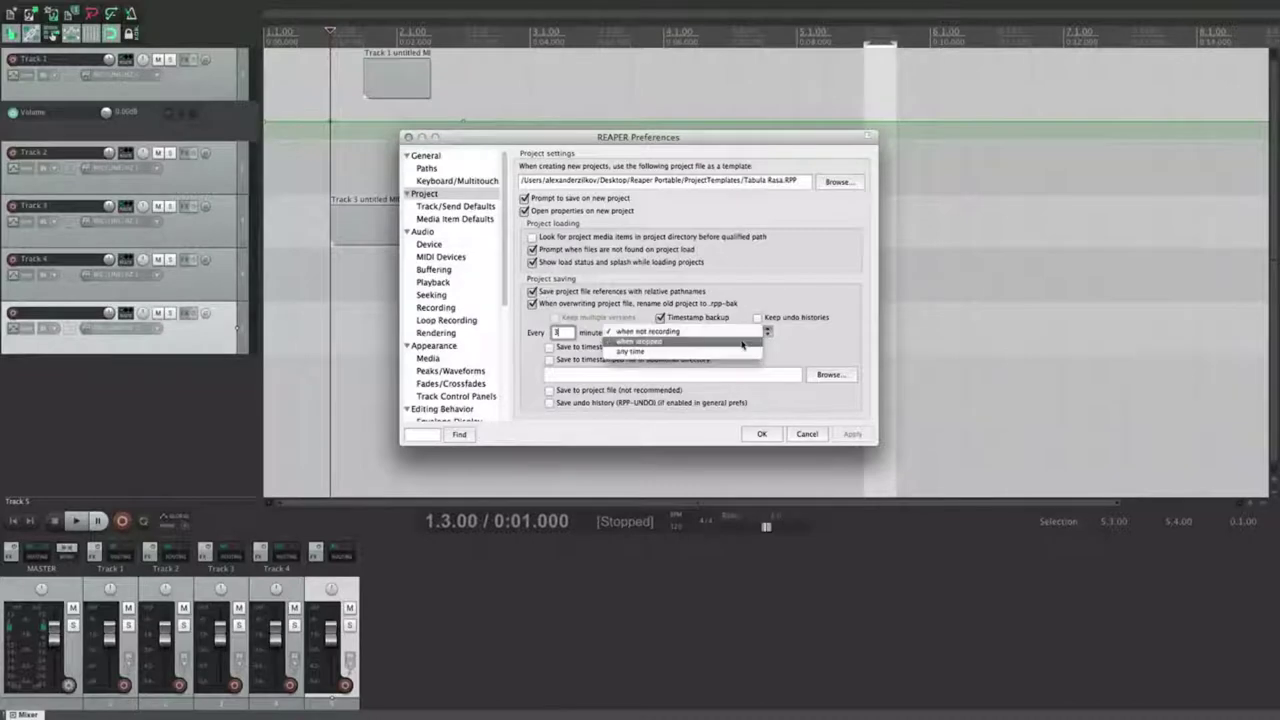
{"action": "left_click", "coordinate": [800, 346]}
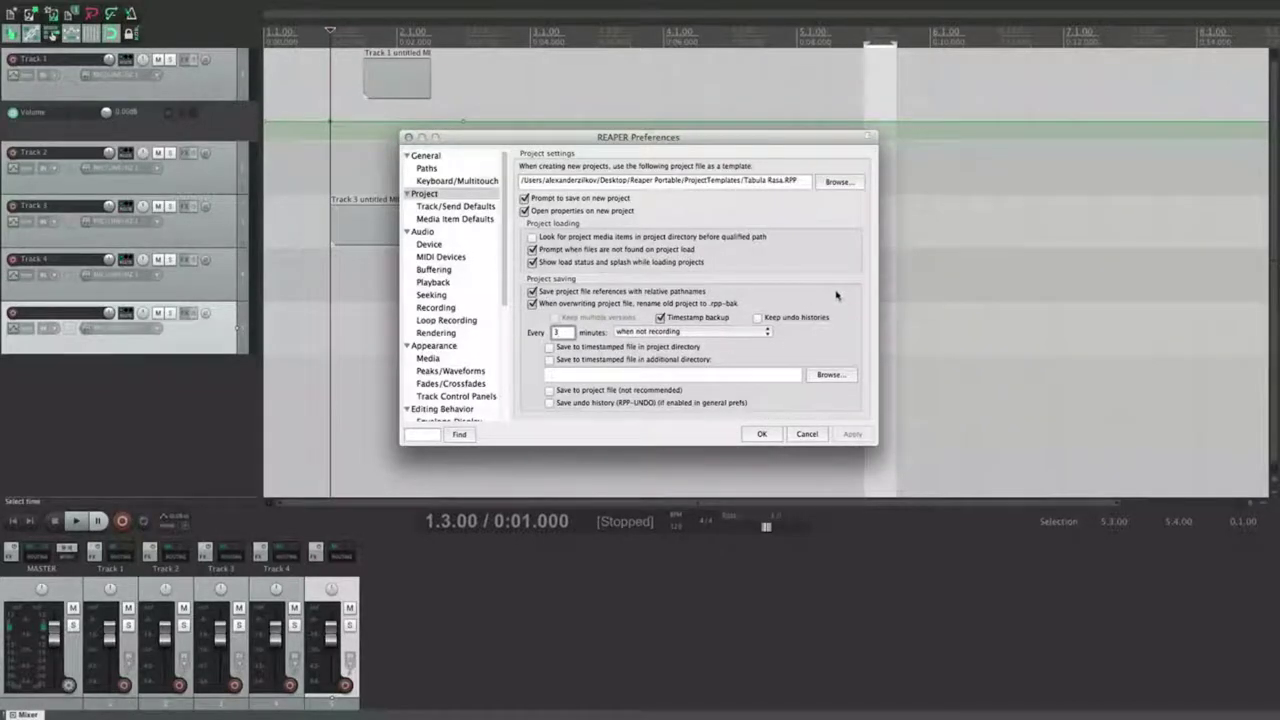
{"action": "left_click", "coordinate": [702, 334]}
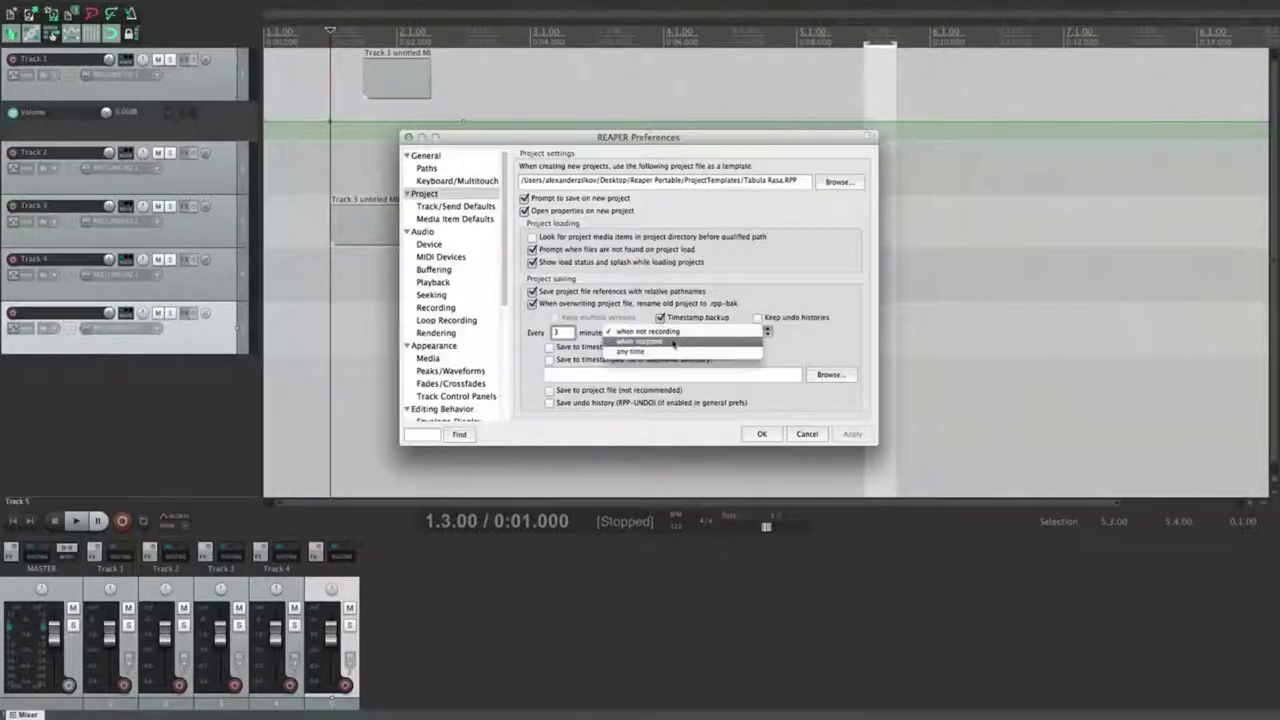
{"action": "left_click", "coordinate": [645, 342]}
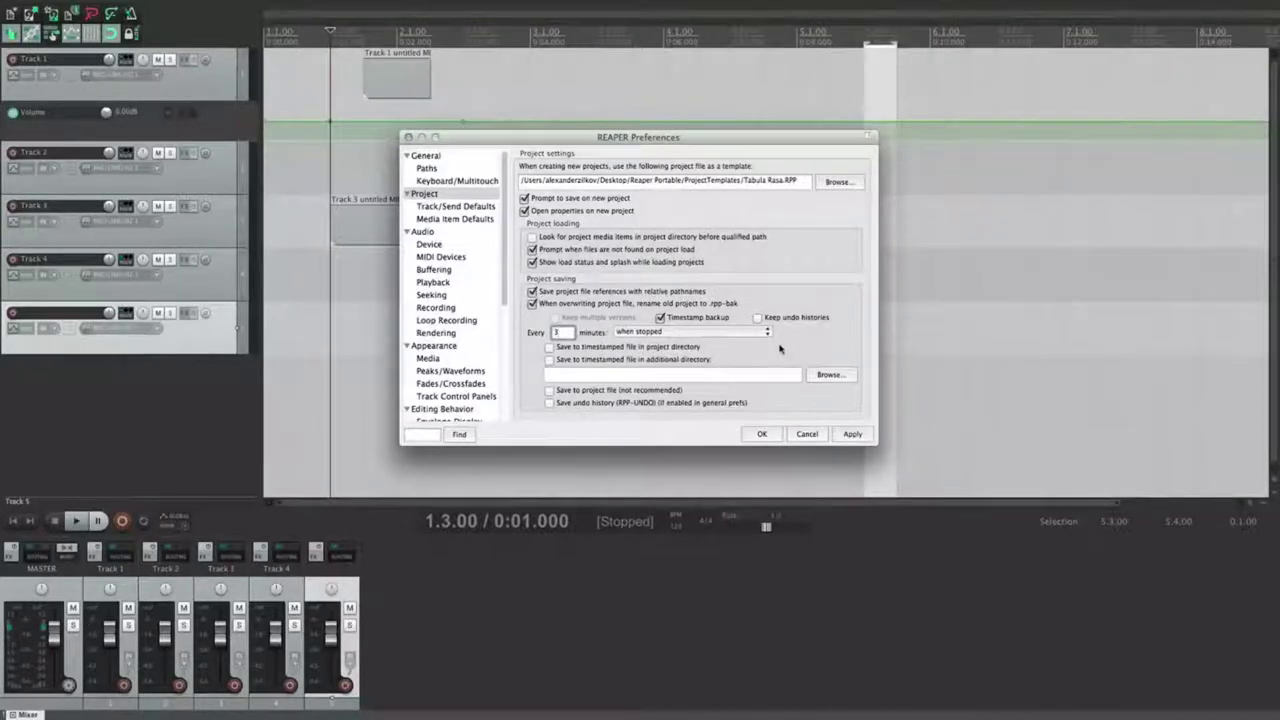
{"action": "left_click", "coordinate": [738, 331]}
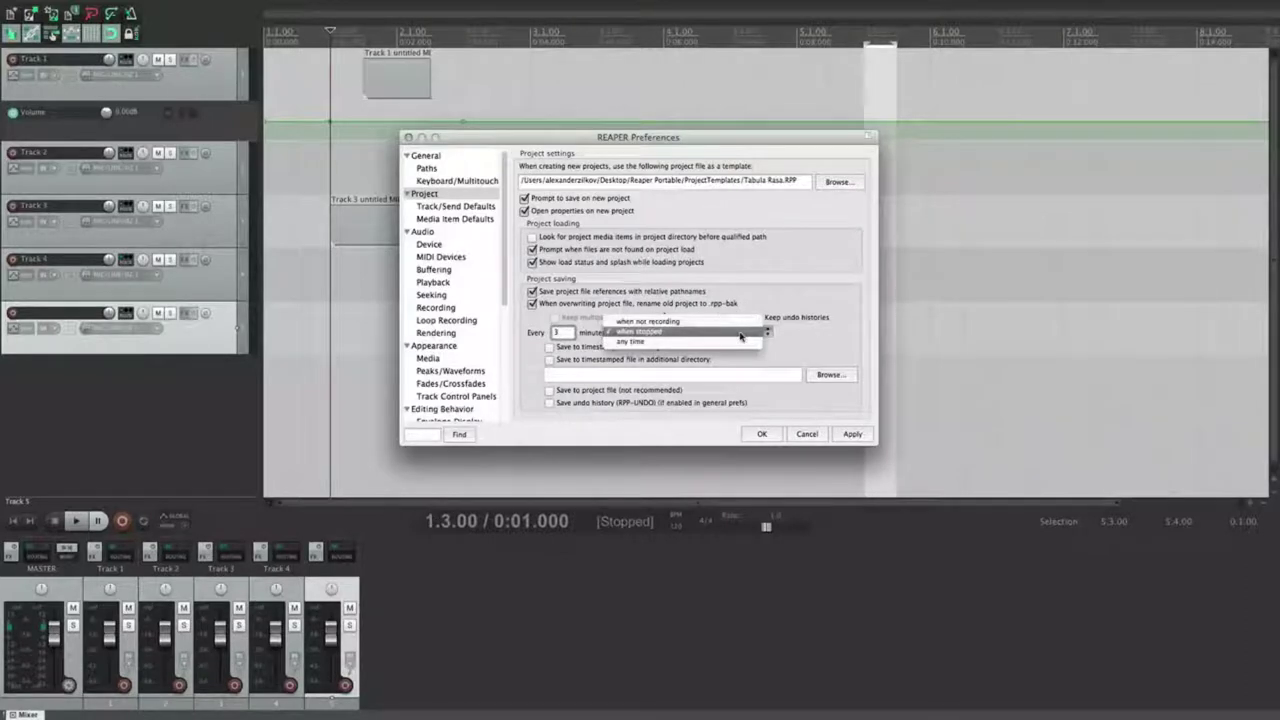
{"action": "left_click", "coordinate": [636, 342]}
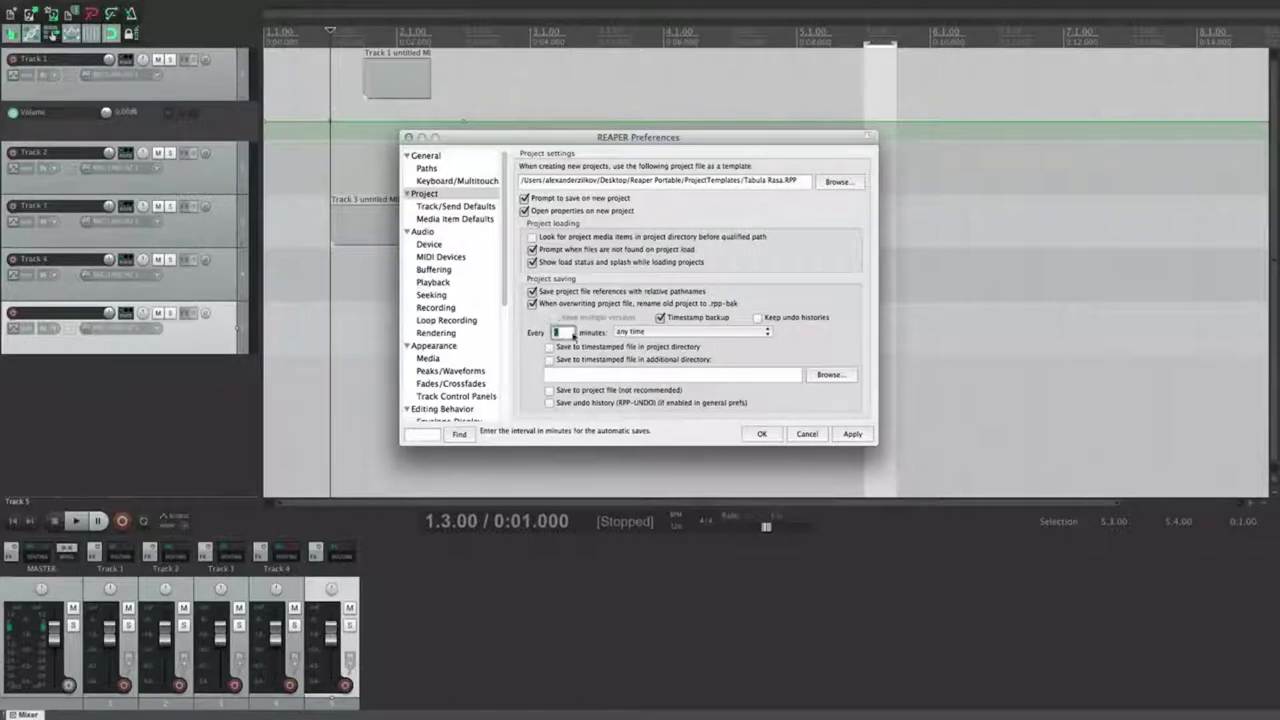
{"action": "left_click", "coordinate": [742, 334]}
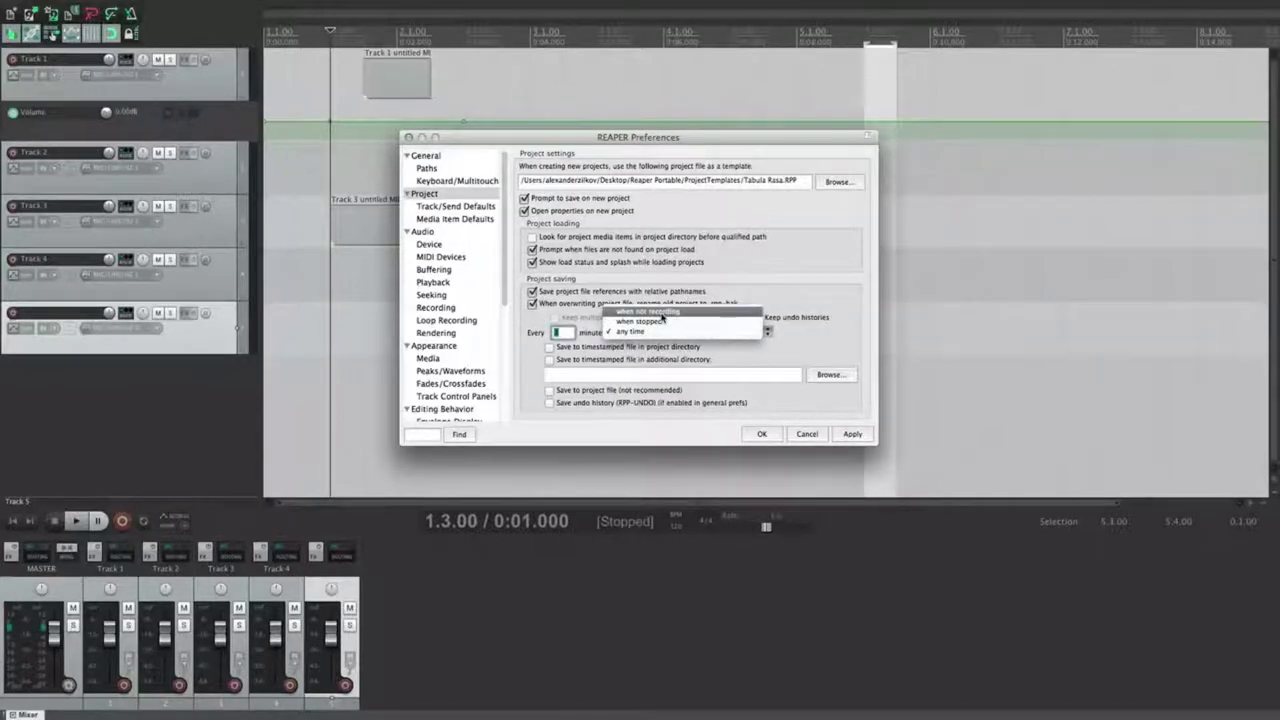
{"action": "left_click", "coordinate": [662, 318]}
{"action": "left_click", "coordinate": [852, 434]}
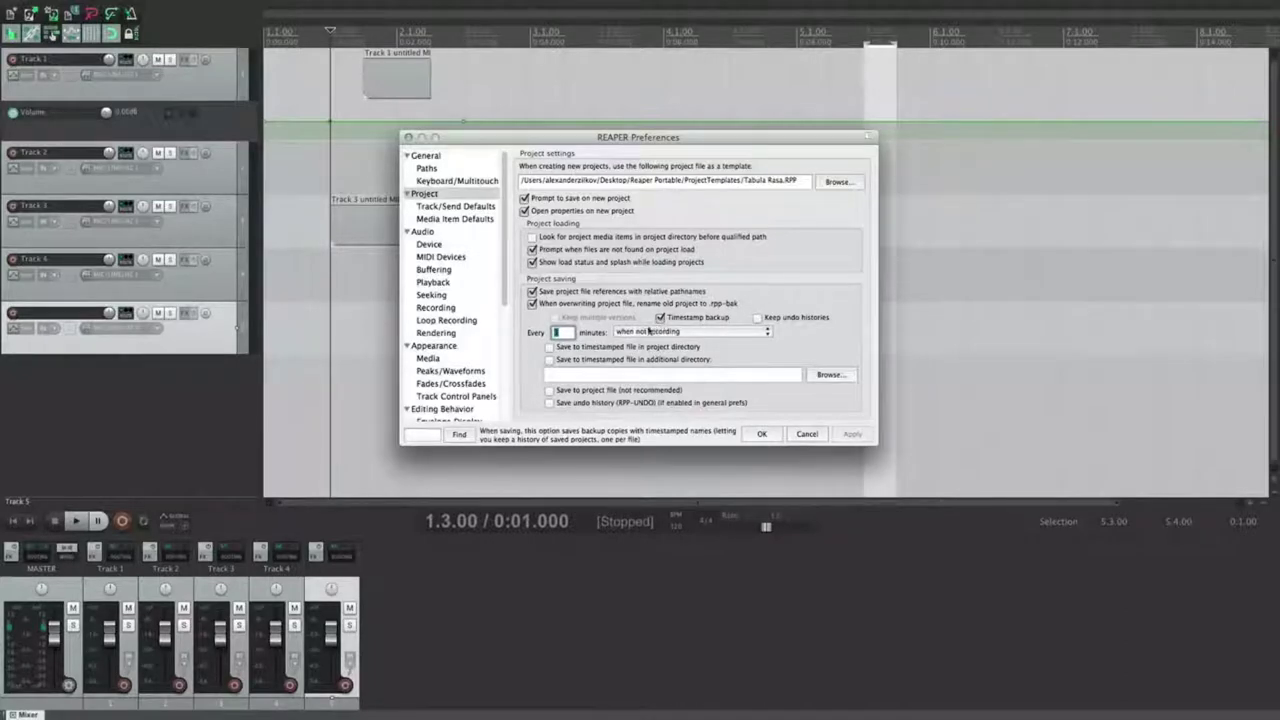
Step: Set 'Backup' as the additional autosave directory and apply it
{"action": "left_click", "coordinate": [549, 347]}
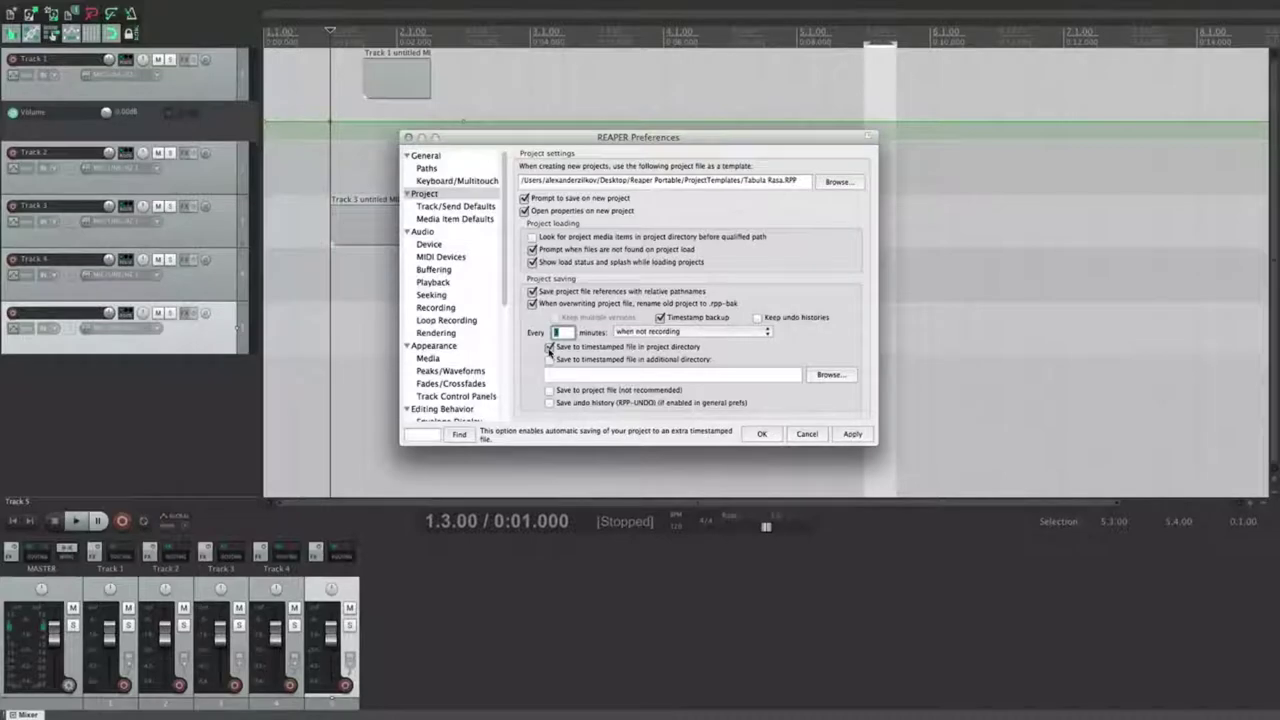
{"action": "left_click", "coordinate": [549, 347]}
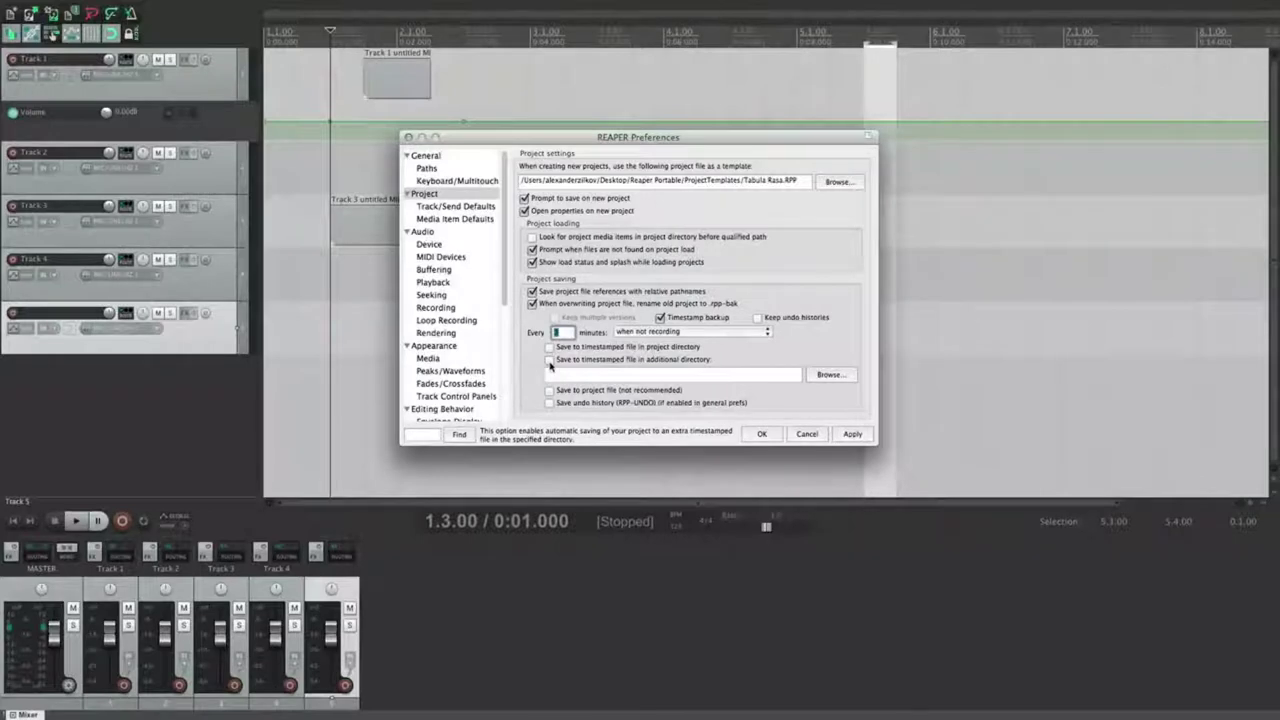
{"action": "left_click", "coordinate": [830, 374]}
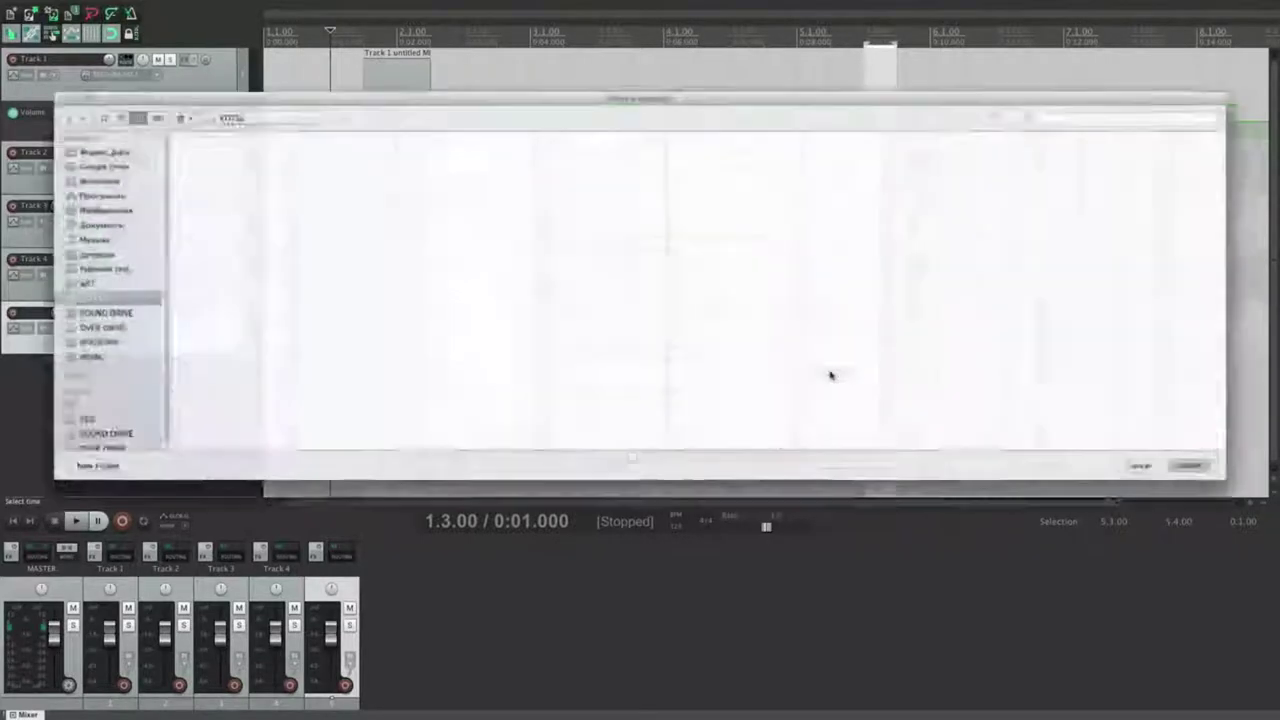
{"action": "left_click", "coordinate": [1181, 480]}
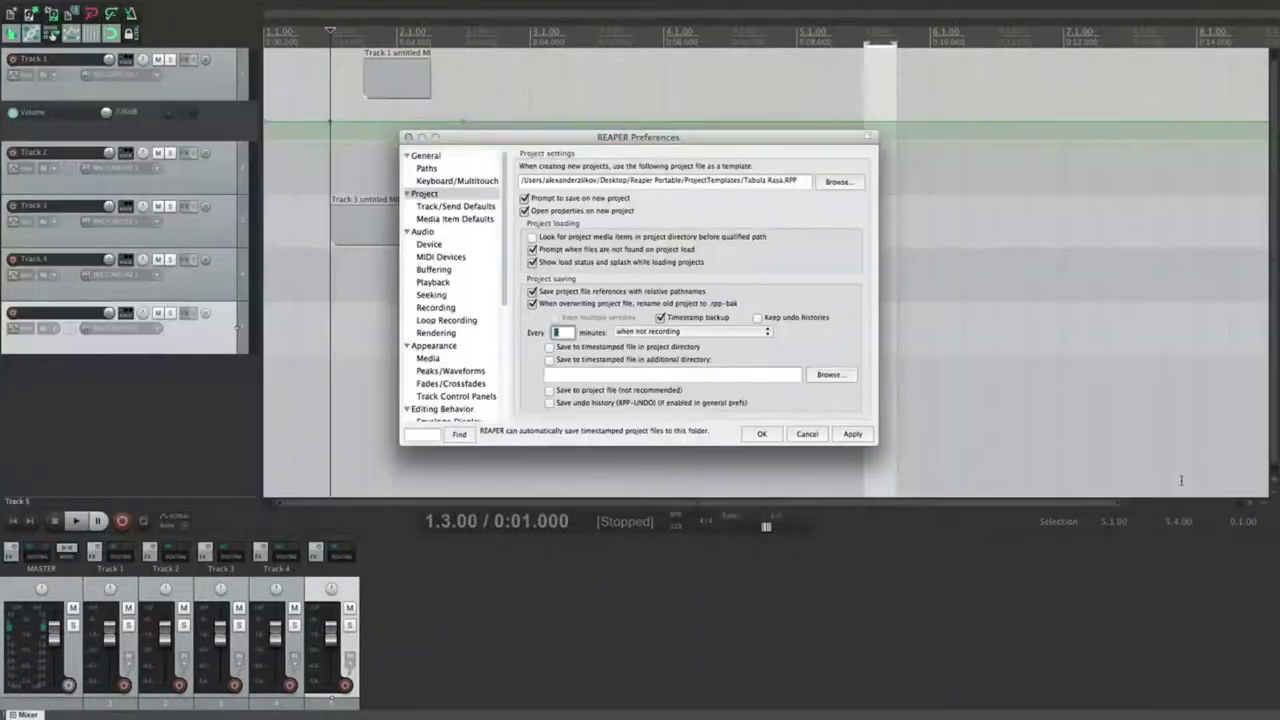
{"action": "left_click", "coordinate": [832, 352]}
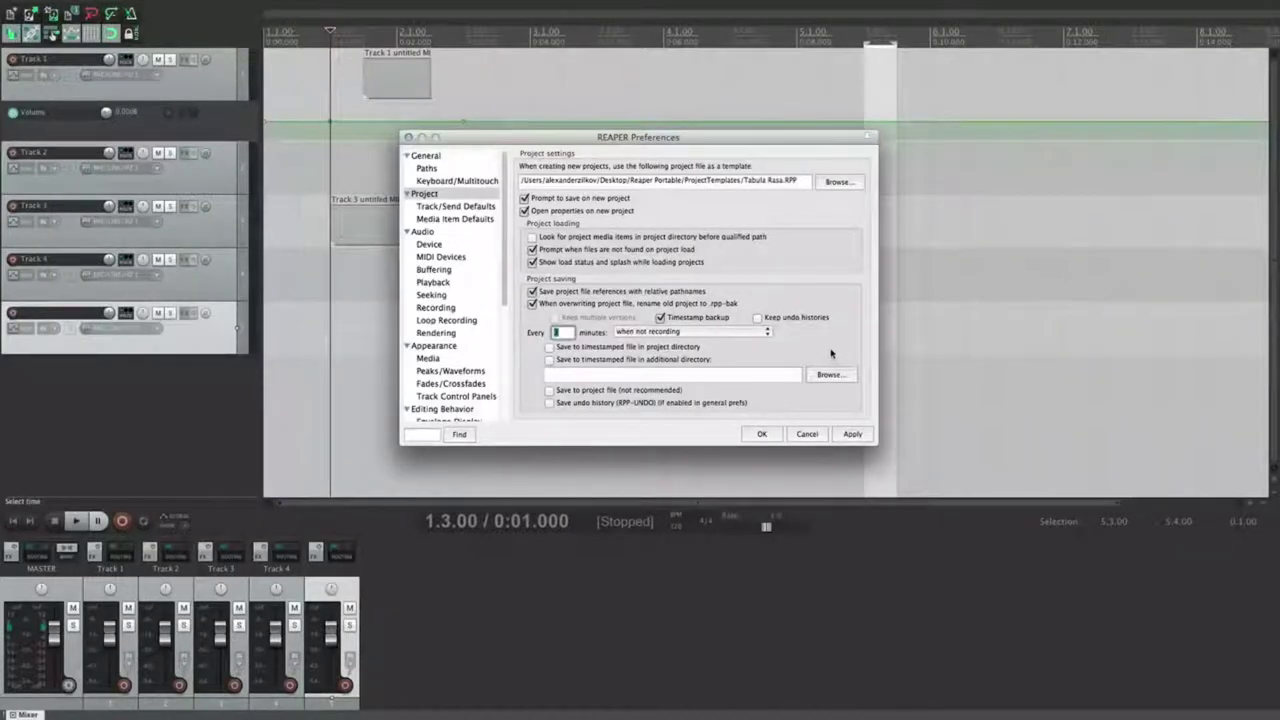
{"action": "left_click", "coordinate": [679, 376]}
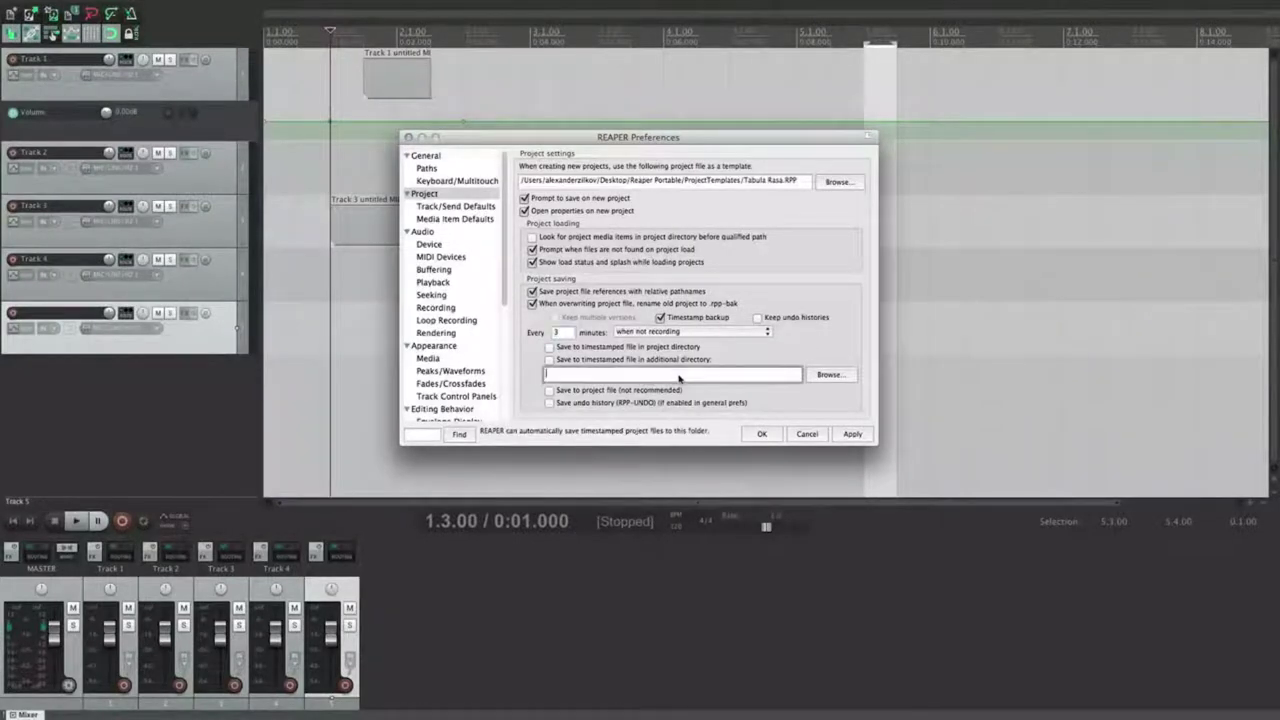
{"action": "type", "text": "Backups"}
{"action": "left_click", "coordinate": [855, 434]}
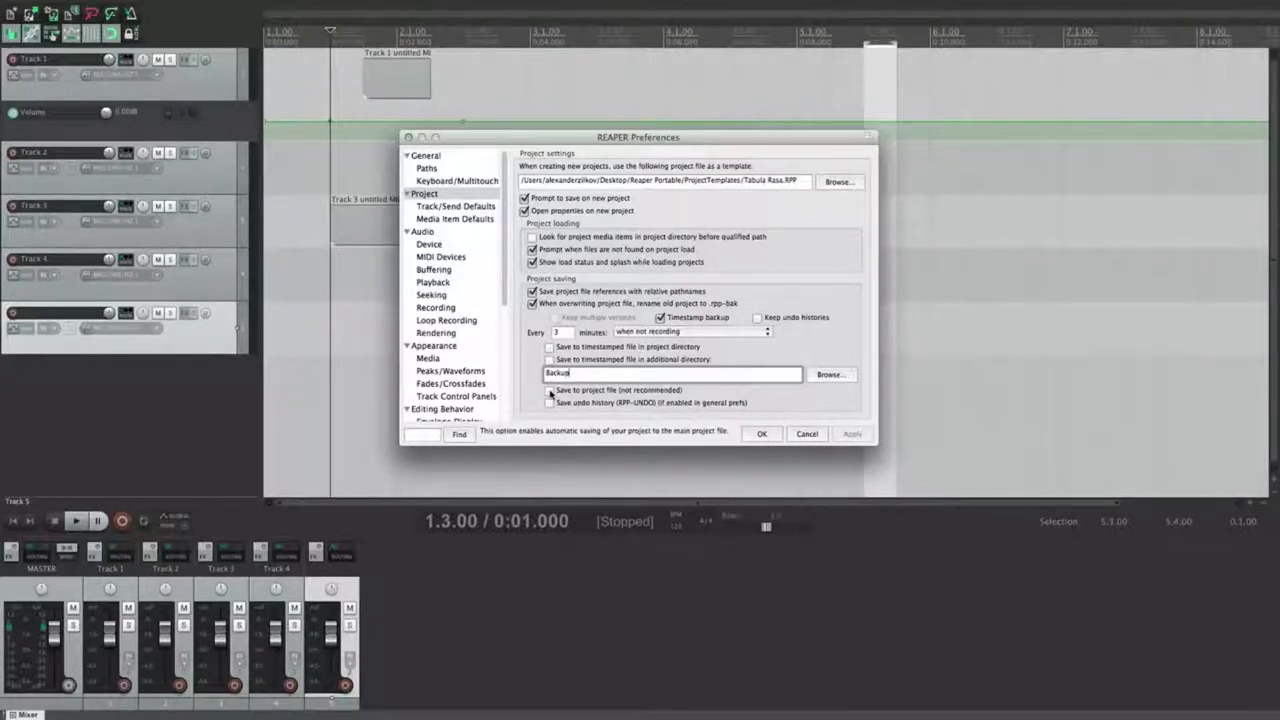
Step: Leave autosaving into the main project file off, apply, and show the Track/Send Defaults page
{"action": "left_click", "coordinate": [549, 391]}
{"action": "left_click", "coordinate": [549, 391]}
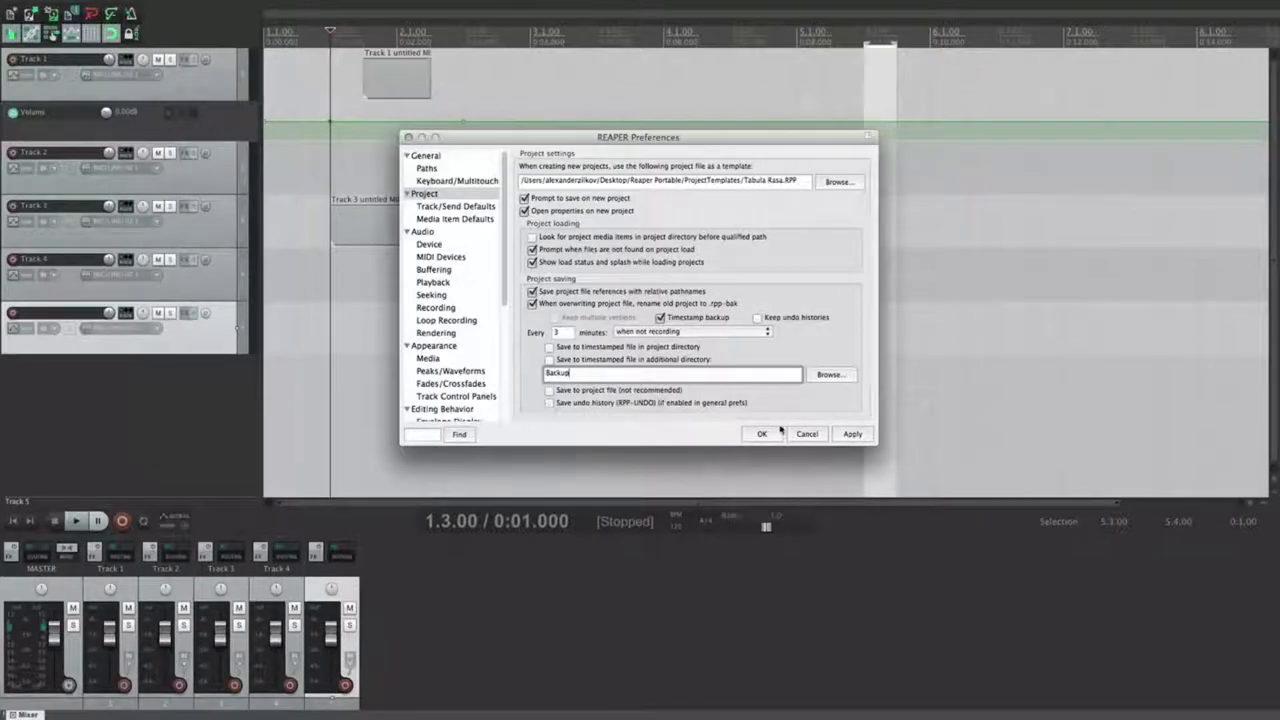
{"action": "left_click", "coordinate": [852, 433]}
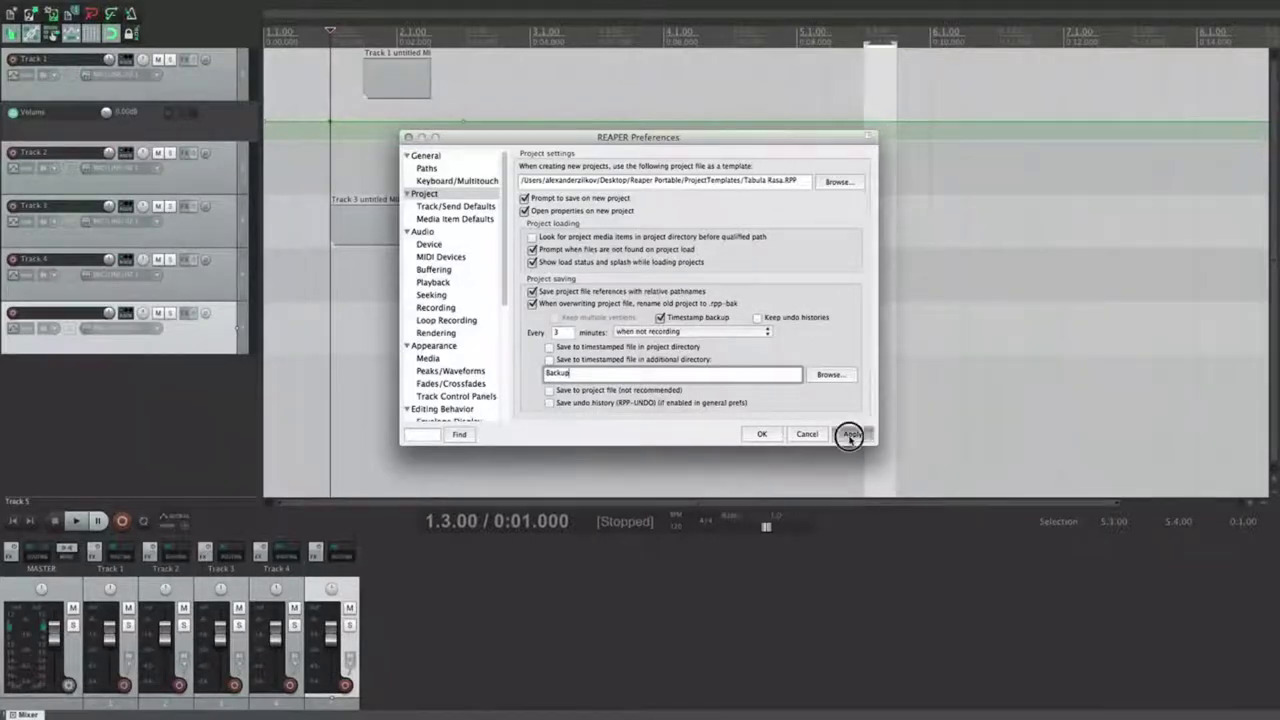
{"action": "left_click", "coordinate": [440, 207]}
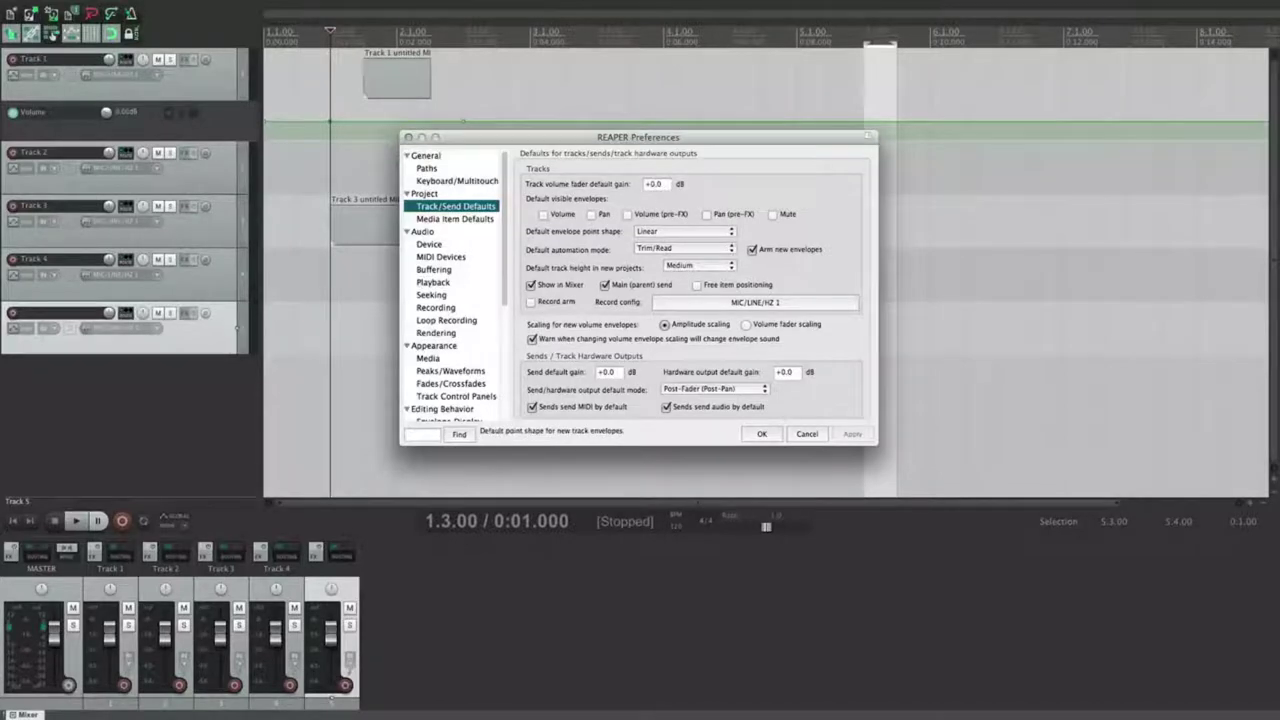
Step: Try a negative default track volume gain on a new track, then reset it to 0 dB
{"action": "left_click_drag", "start_coordinate": [665, 188], "coordinate": [583, 187]}
{"action": "type", "text": "-"}
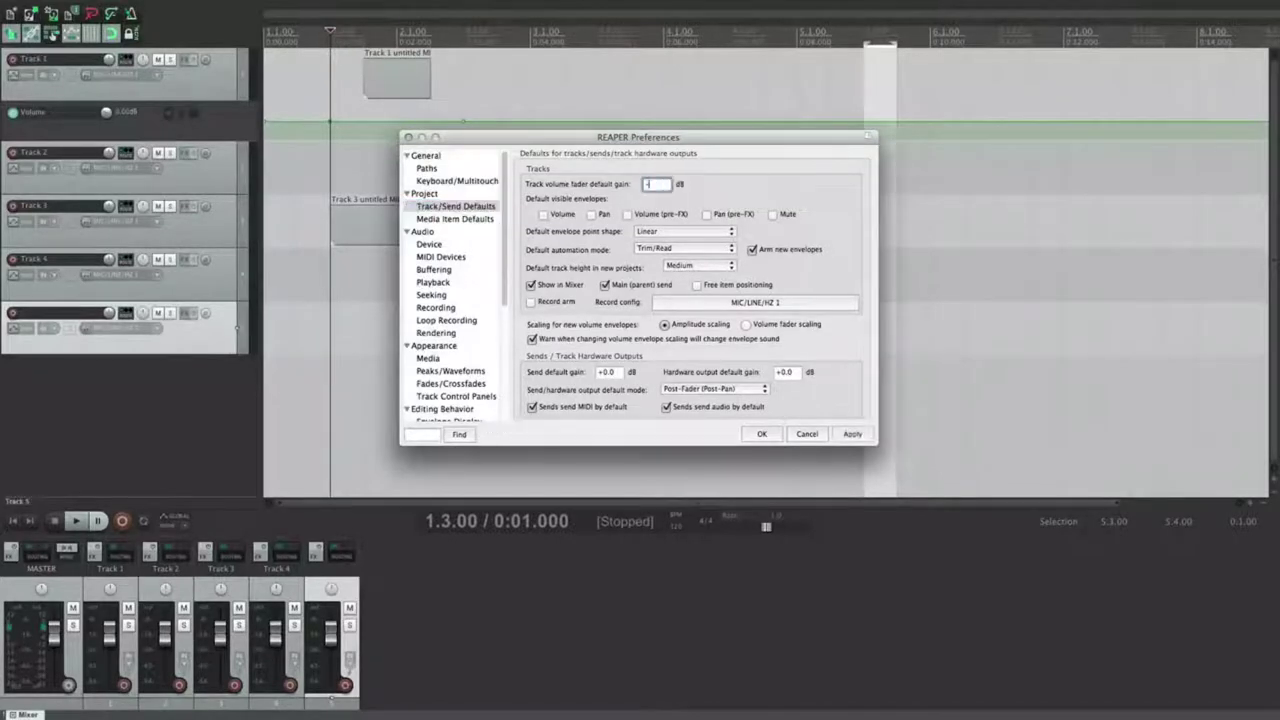
{"action": "key", "text": "Return"}
{"action": "key", "text": "super+comma"}
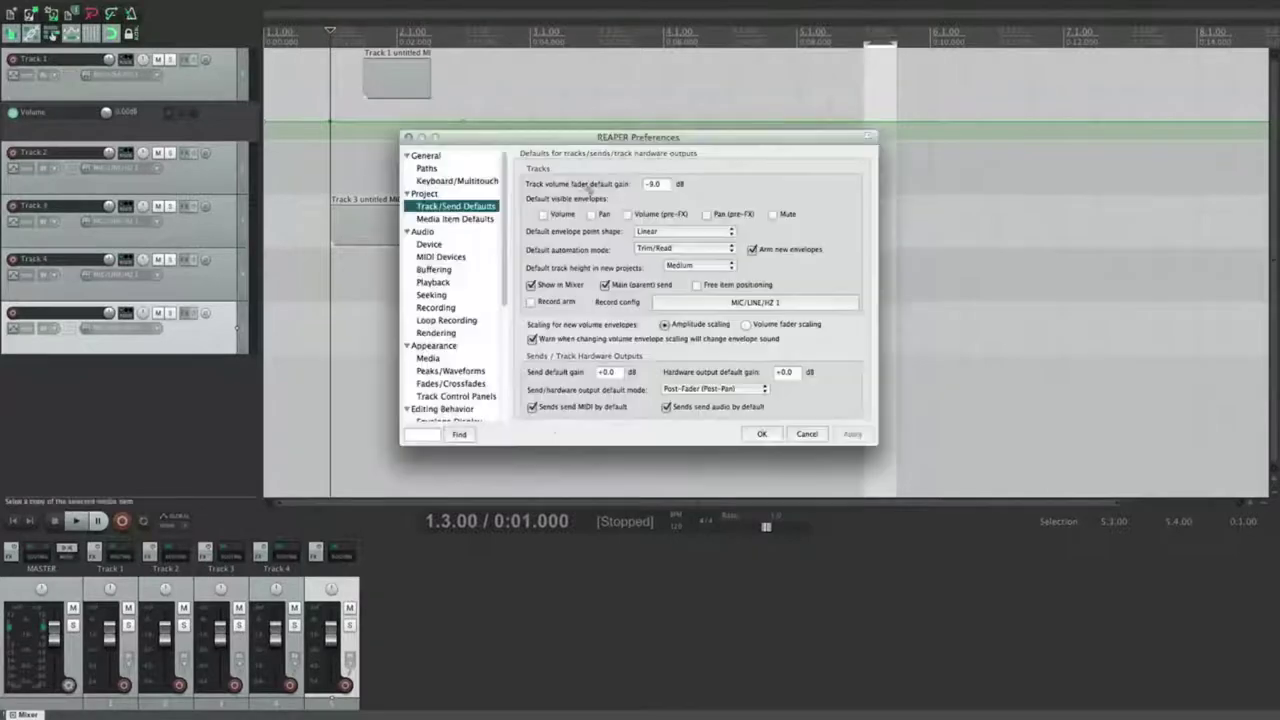
{"action": "double_click", "coordinate": [145, 383]}
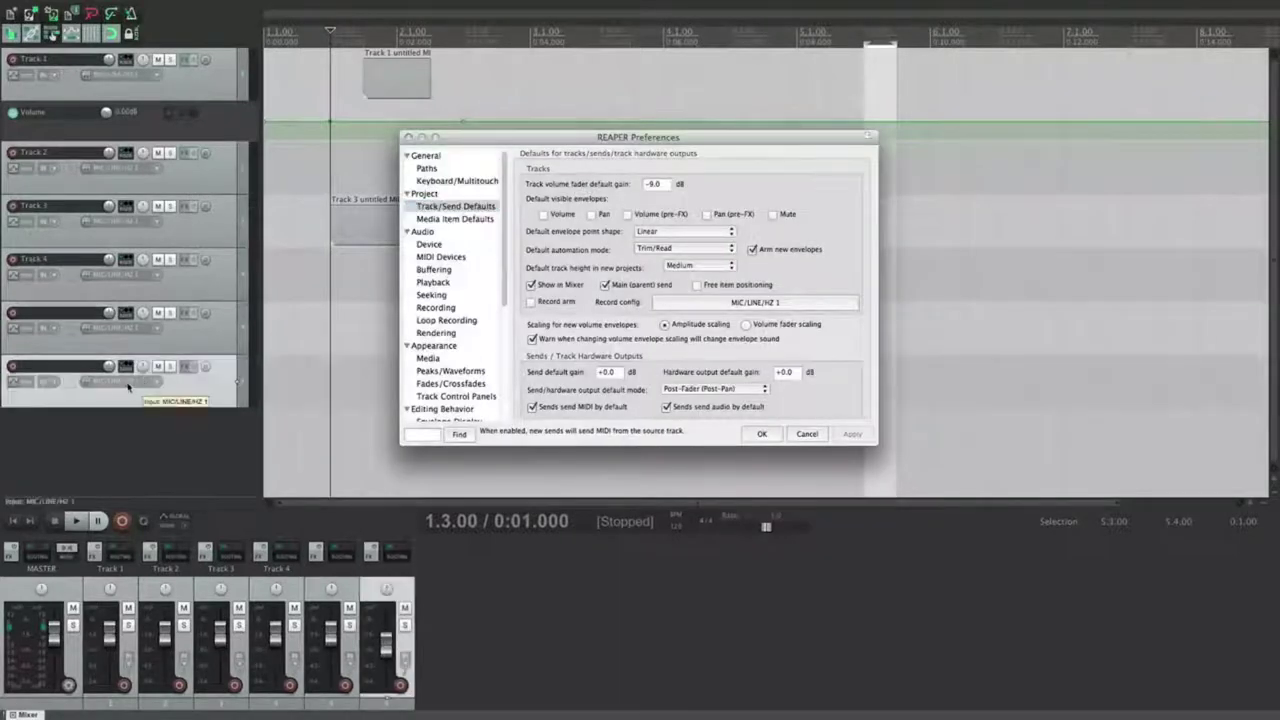
{"action": "mouse_move", "coordinate": [112, 368]}
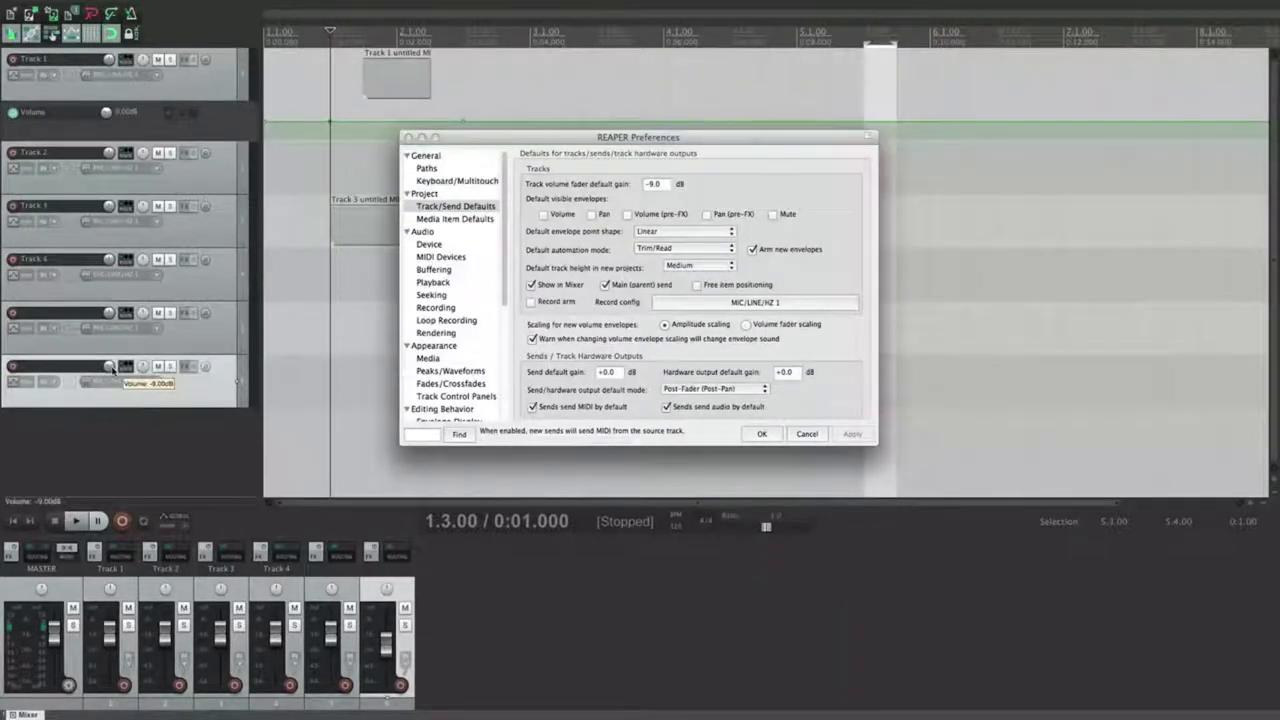
{"action": "left_click_drag", "start_coordinate": [664, 185], "coordinate": [561, 203]}
{"action": "type", "text": "0"}
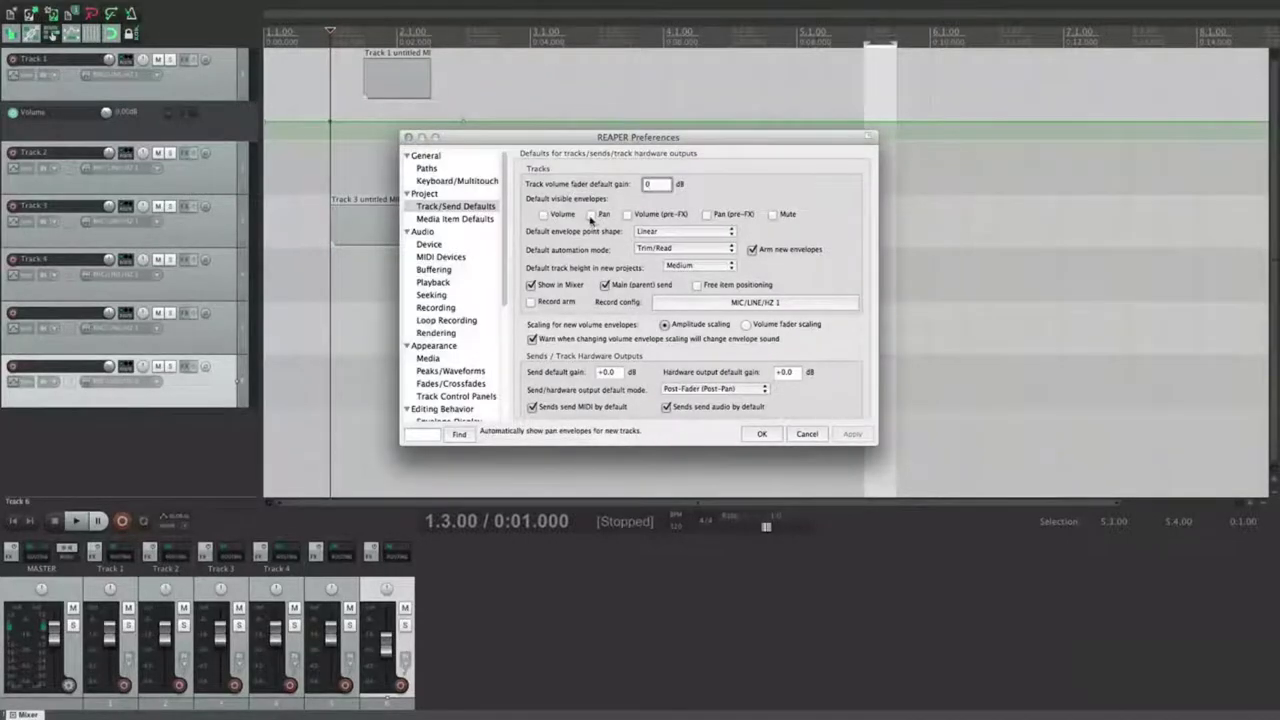
Step: Enable Volume, Pan, both pre-FX and Mute default envelopes, apply, and test on a new track
{"action": "left_click", "coordinate": [562, 218]}
{"action": "left_click", "coordinate": [591, 214]}
{"action": "left_click", "coordinate": [627, 214]}
{"action": "left_click", "coordinate": [707, 214]}
{"action": "left_click", "coordinate": [773, 214]}
{"action": "left_click", "coordinate": [858, 432]}
{"action": "double_click", "coordinate": [211, 432]}
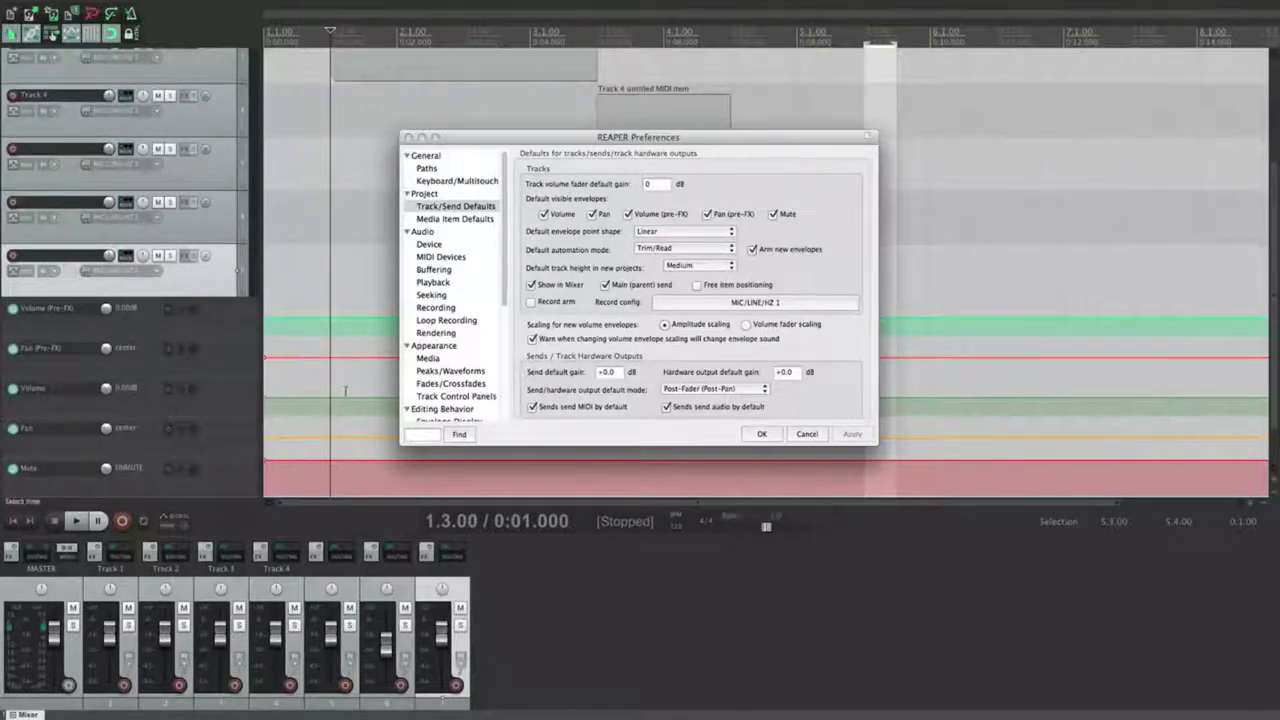
Step: Clear Volume, Pan, Volume (pre-FX), Pan (pre-FX) and Mute from the default envelopes and apply
{"action": "left_click", "coordinate": [544, 214]}
{"action": "left_click", "coordinate": [592, 214]}
{"action": "left_click", "coordinate": [628, 214]}
{"action": "left_click", "coordinate": [707, 214]}
{"action": "left_click", "coordinate": [772, 214]}
{"action": "left_click", "coordinate": [852, 434]}
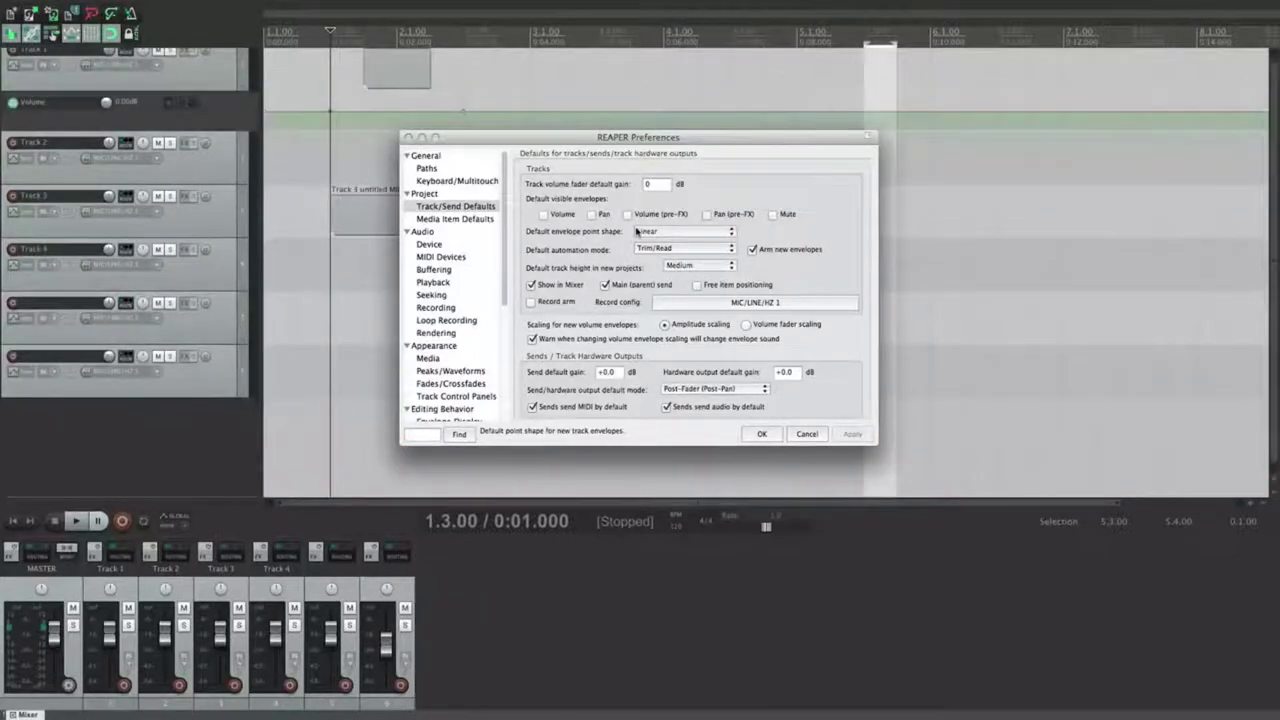
Step: Try Bezier as the default envelope point shape, then revert to Linear and close Preferences
{"action": "left_click", "coordinate": [634, 231]}
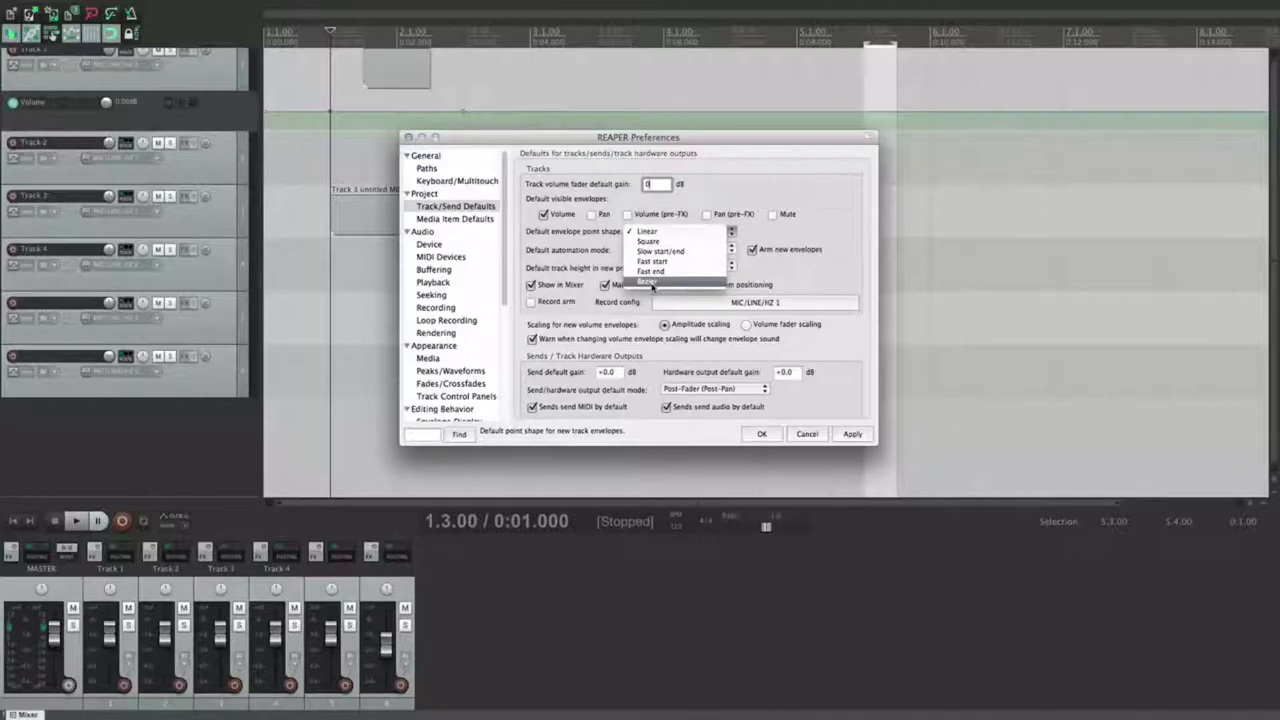
{"action": "left_click", "coordinate": [652, 282]}
{"action": "left_click", "coordinate": [852, 434]}
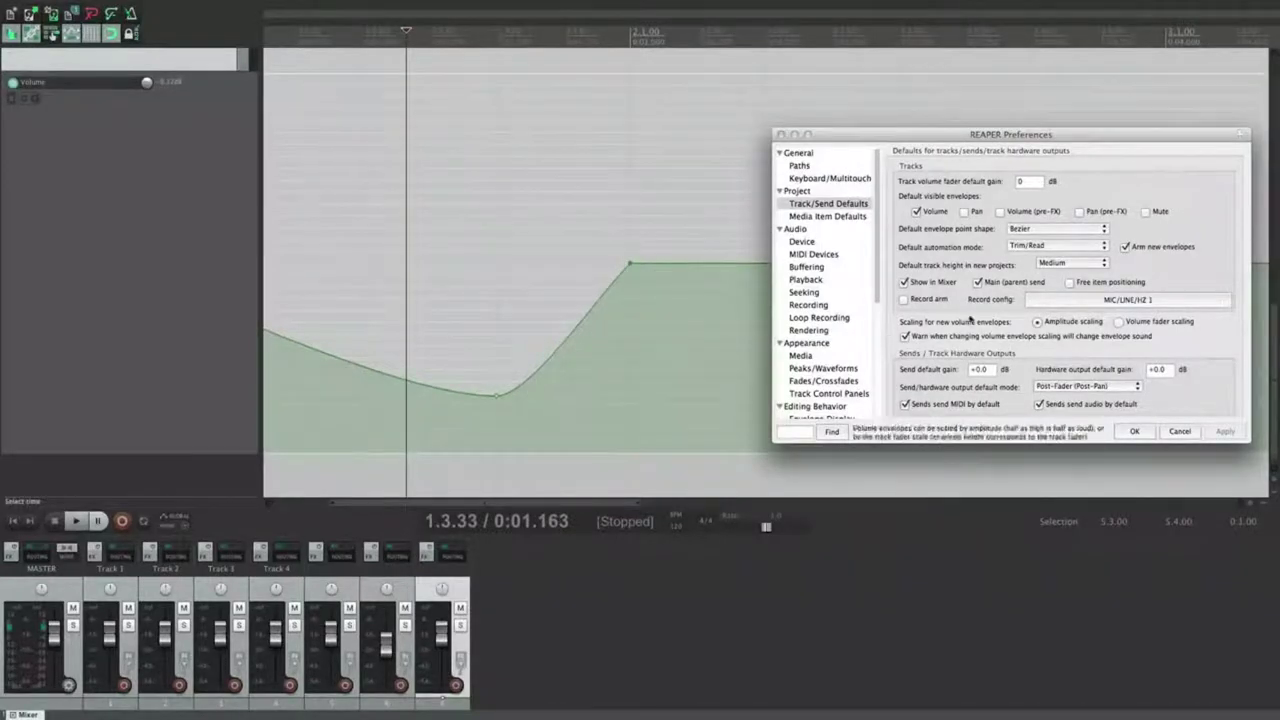
{"action": "left_click", "coordinate": [1030, 230]}
{"action": "left_click", "coordinate": [1020, 233]}
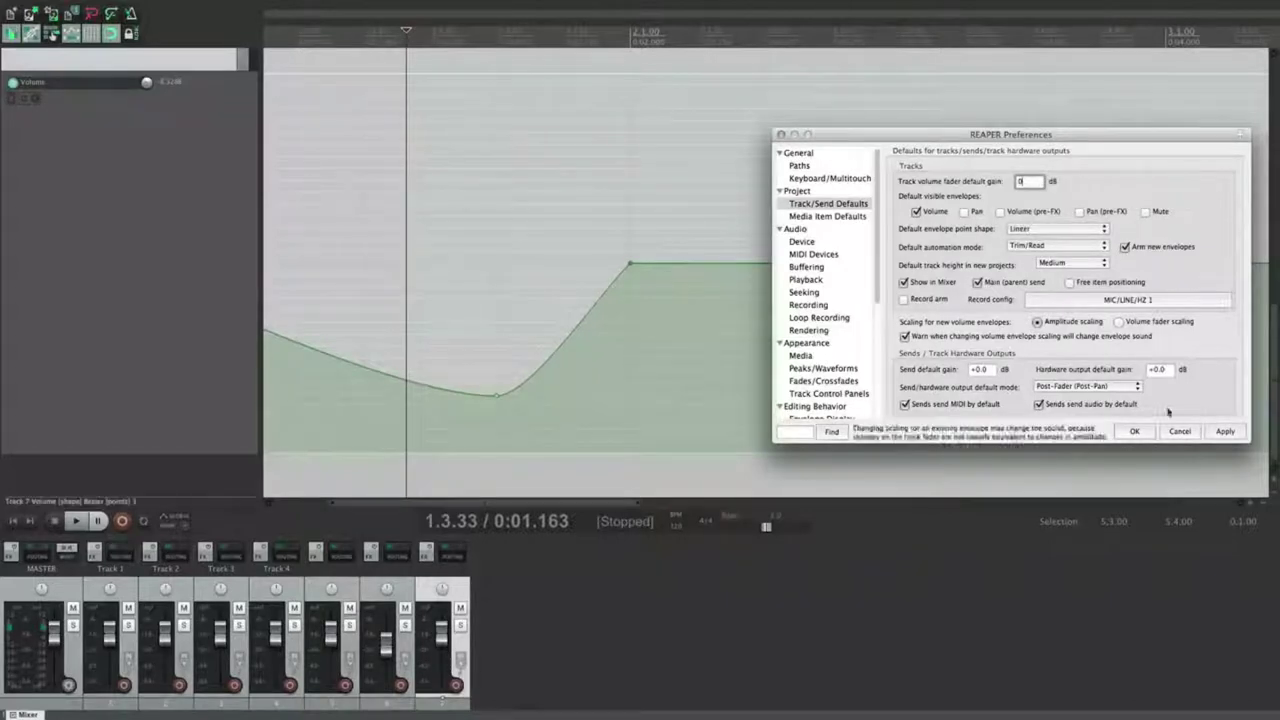
{"action": "left_click", "coordinate": [1229, 433]}
{"action": "left_click", "coordinate": [1134, 431]}
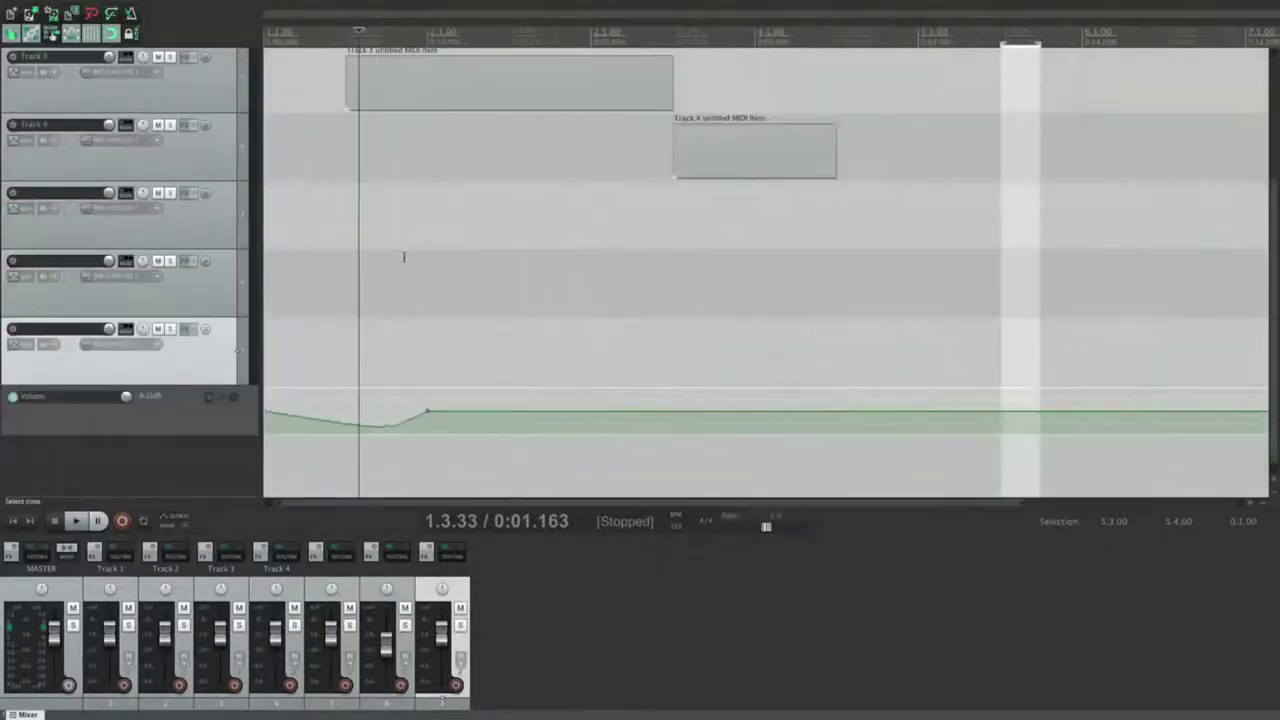
Step: Test Write as the default automation mode on new tracks, undo back to Trim/Read, and list track heights
{"action": "key", "text": "super+comma"}
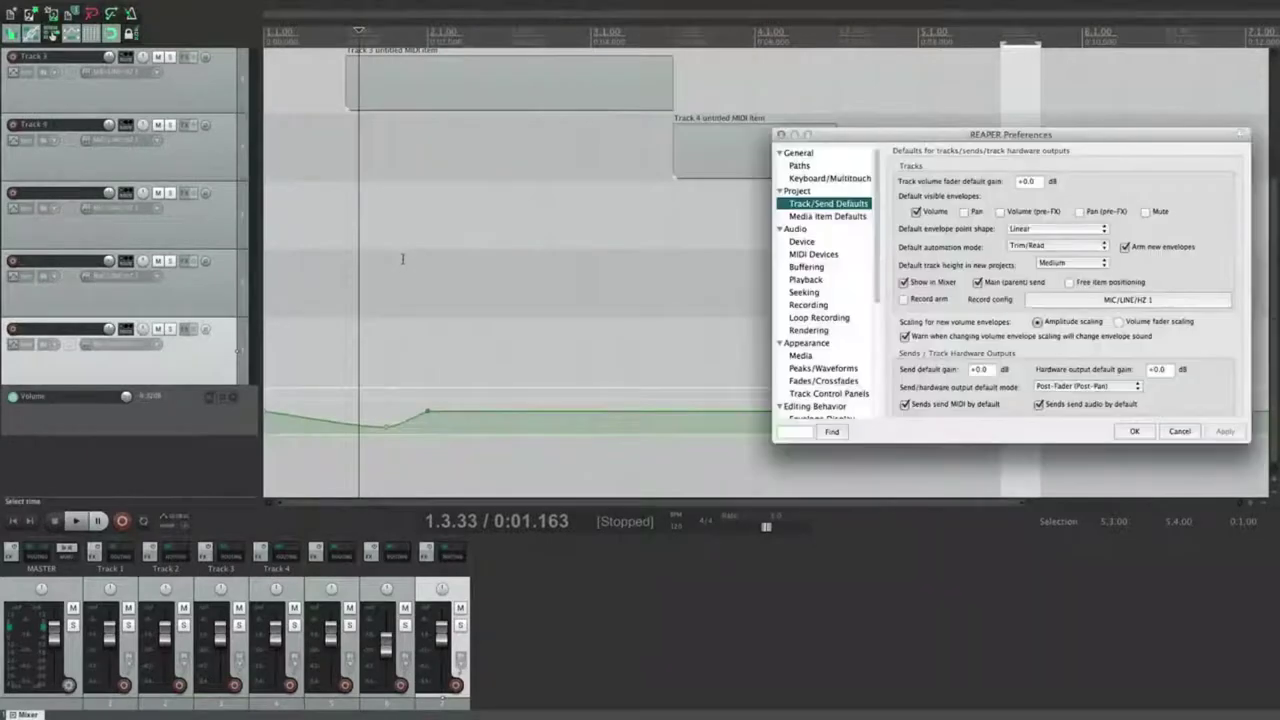
{"action": "left_click_drag", "start_coordinate": [961, 127], "coordinate": [674, 122]}
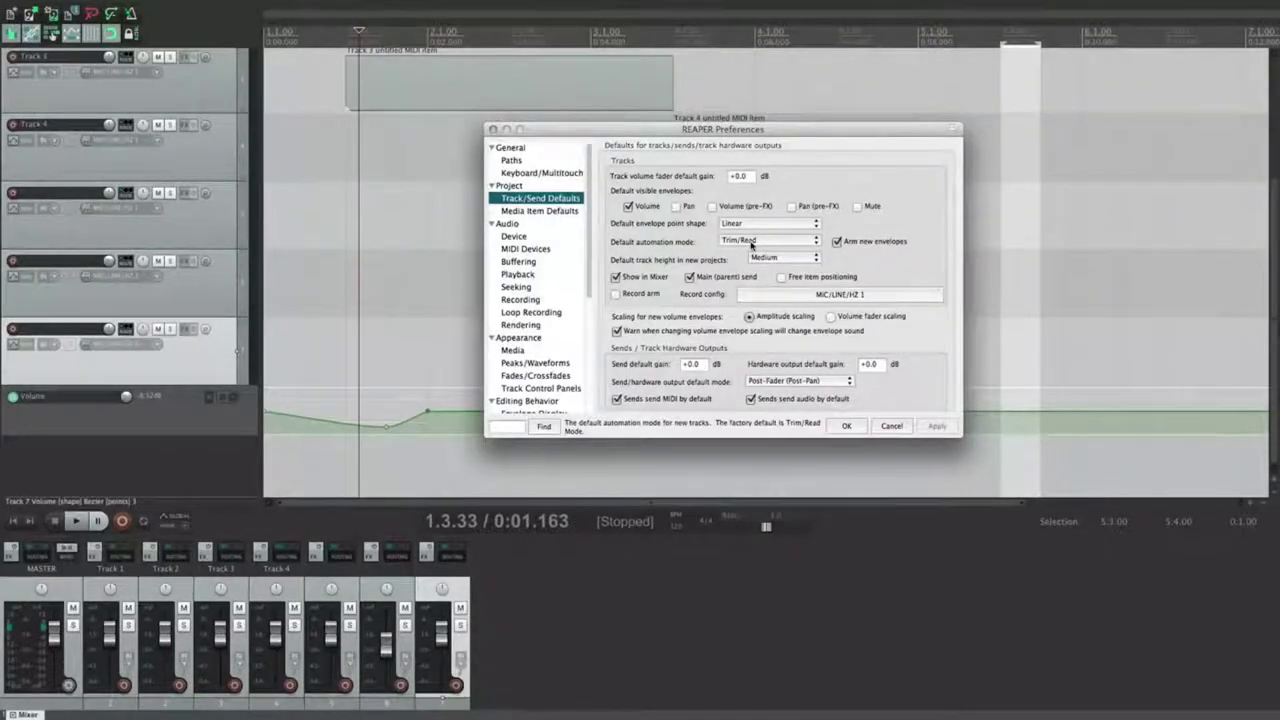
{"action": "left_click", "coordinate": [752, 243]}
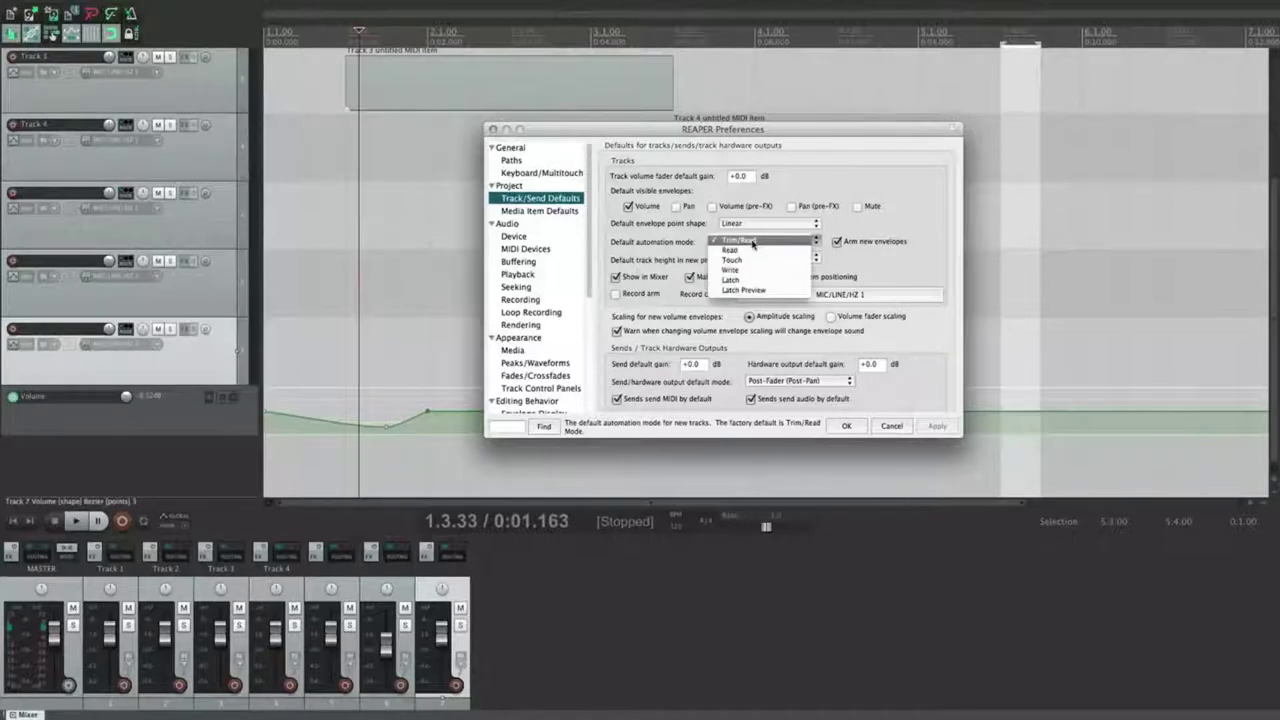
{"action": "left_click", "coordinate": [786, 242]}
{"action": "left_click", "coordinate": [755, 243]}
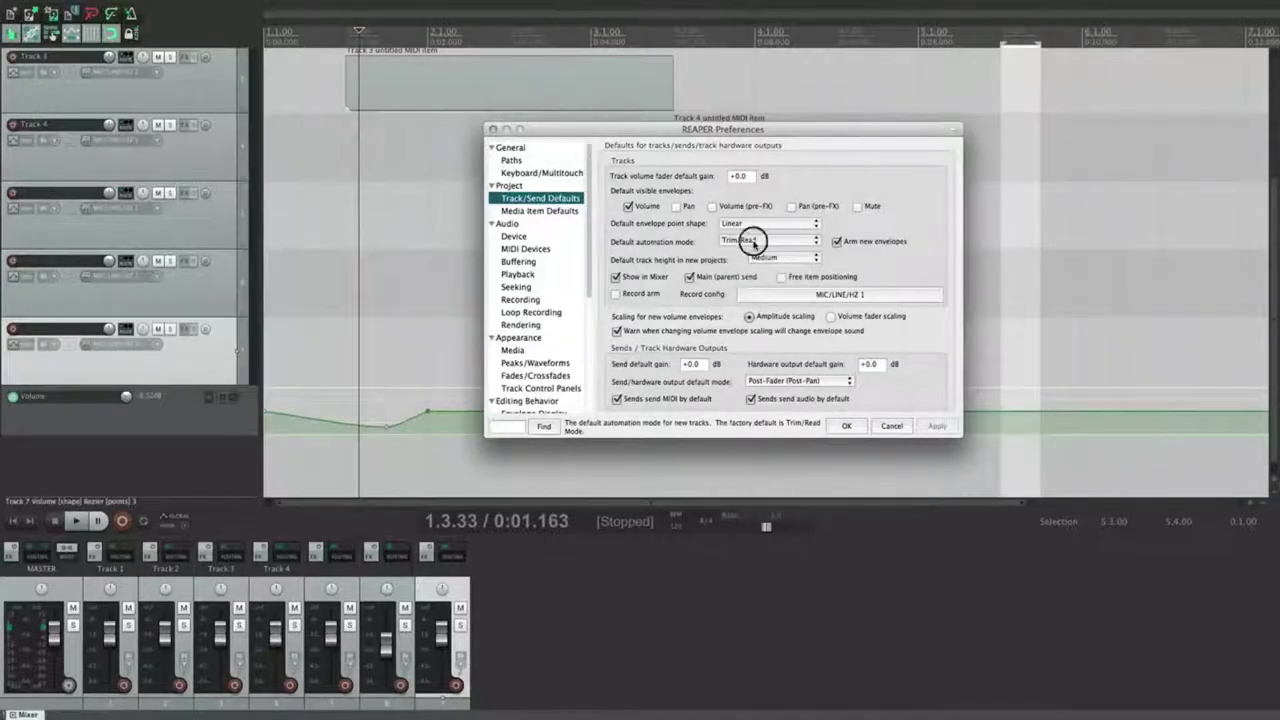
{"action": "left_click", "coordinate": [735, 279]}
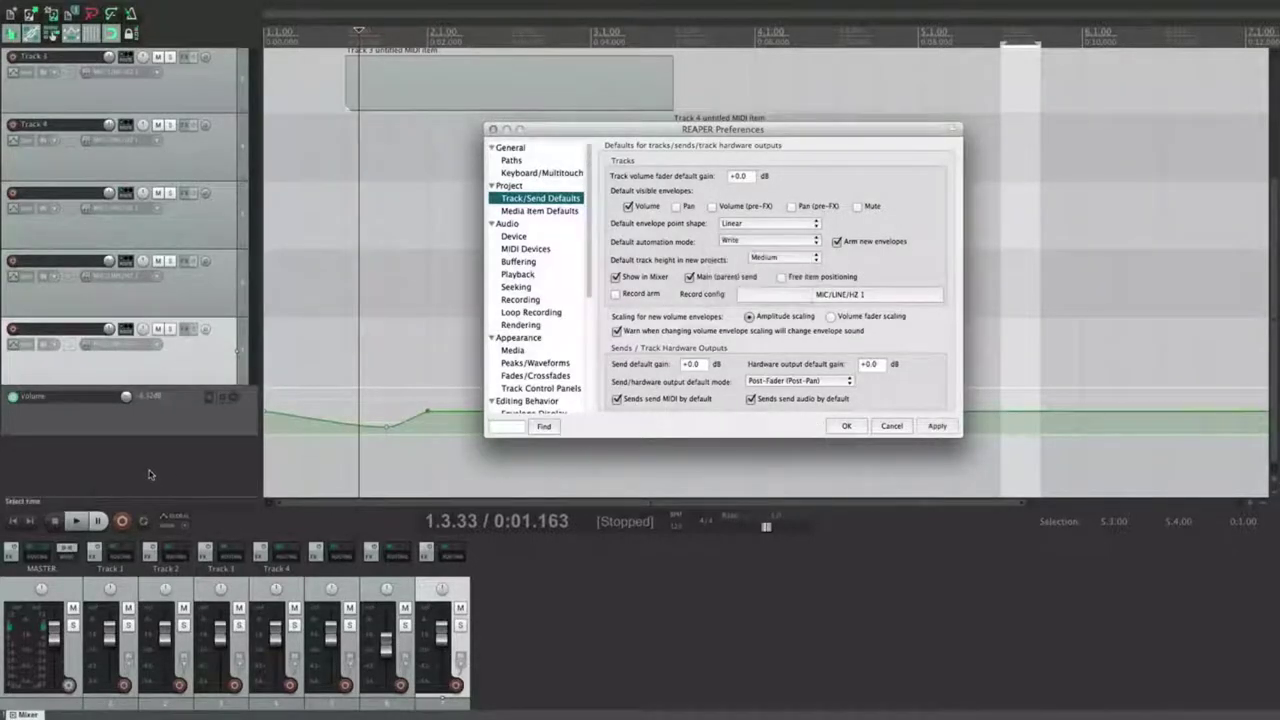
{"action": "double_click", "coordinate": [208, 456]}
{"action": "key", "text": "super+z"}
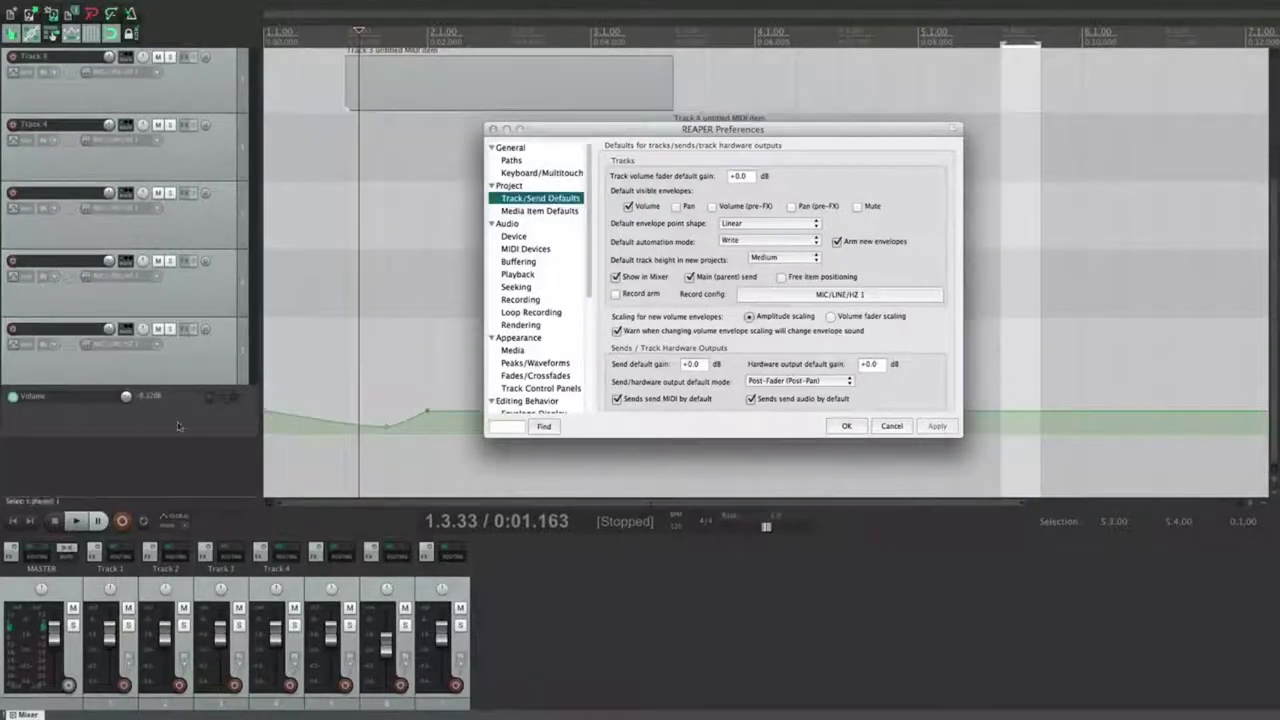
{"action": "double_click", "coordinate": [190, 460]}
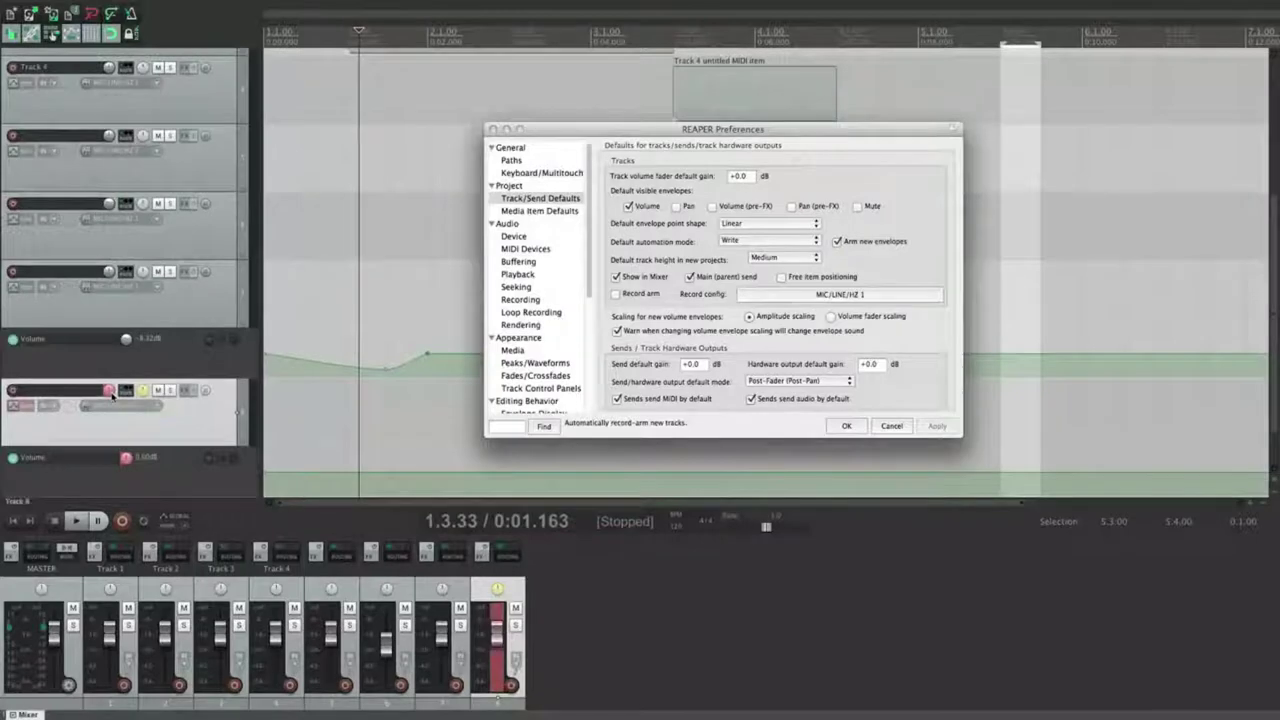
{"action": "key", "text": "super+z"}
{"action": "left_click", "coordinate": [785, 257]}
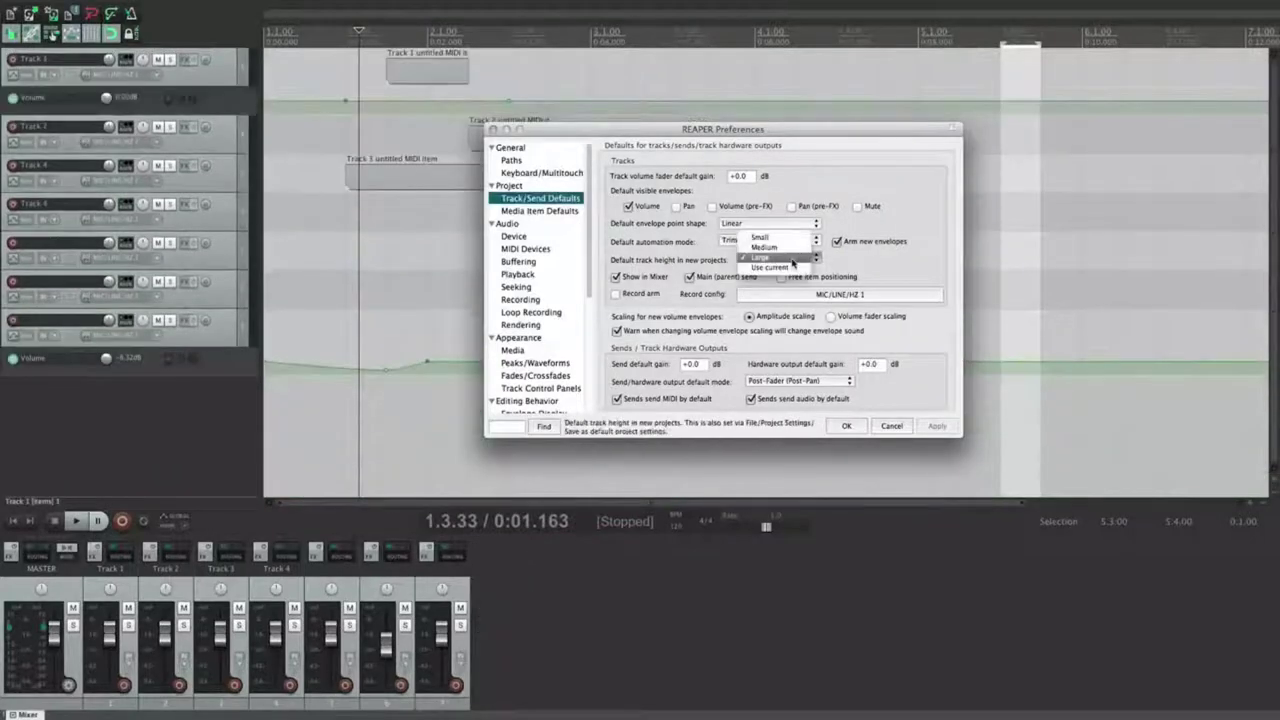
Step: Compare Medium and Use current default track heights on added tracks, settling on Medium
{"action": "left_click", "coordinate": [783, 249]}
{"action": "left_click", "coordinate": [937, 425]}
{"action": "double_click", "coordinate": [164, 400]}
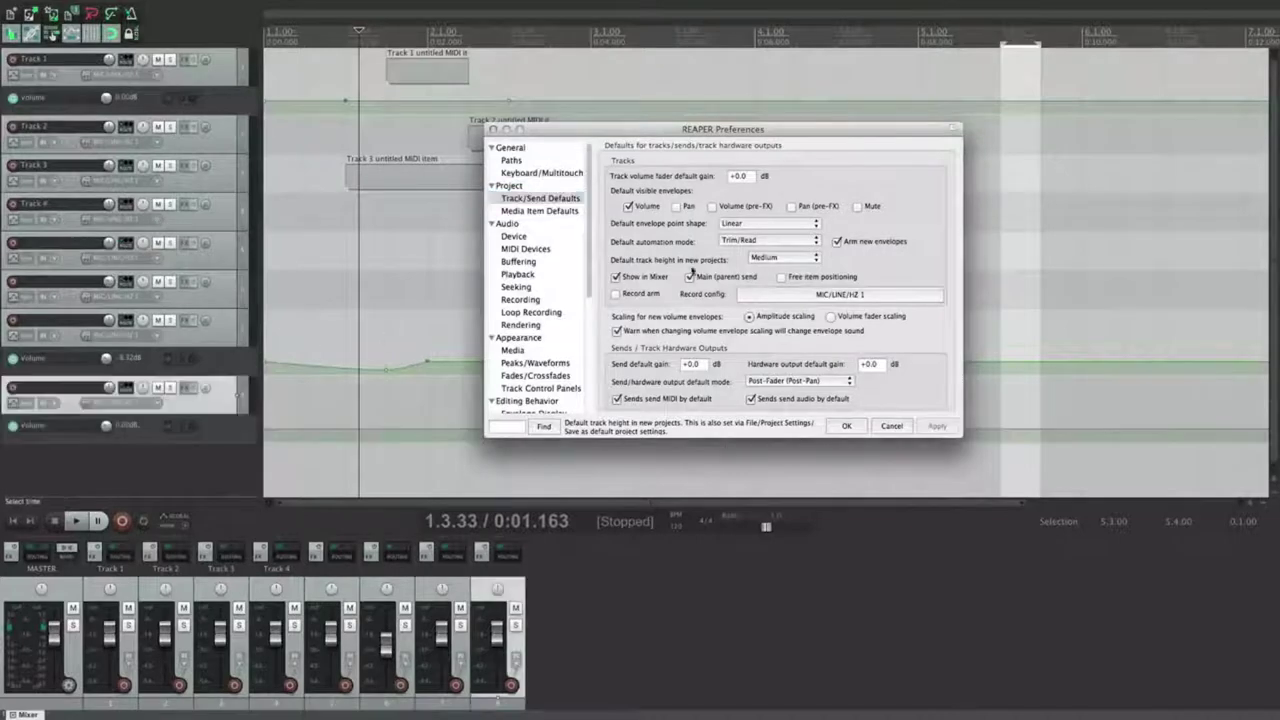
{"action": "left_click", "coordinate": [763, 259]}
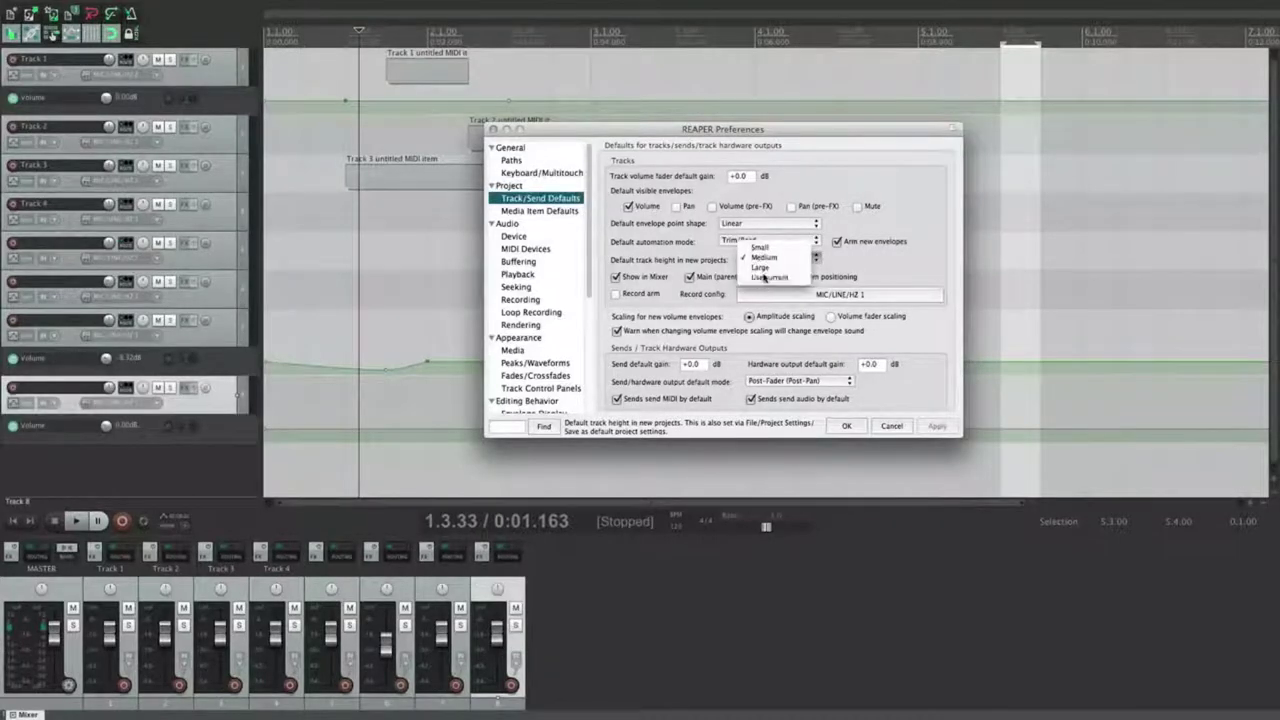
{"action": "left_click", "coordinate": [768, 277]}
{"action": "left_click", "coordinate": [937, 426]}
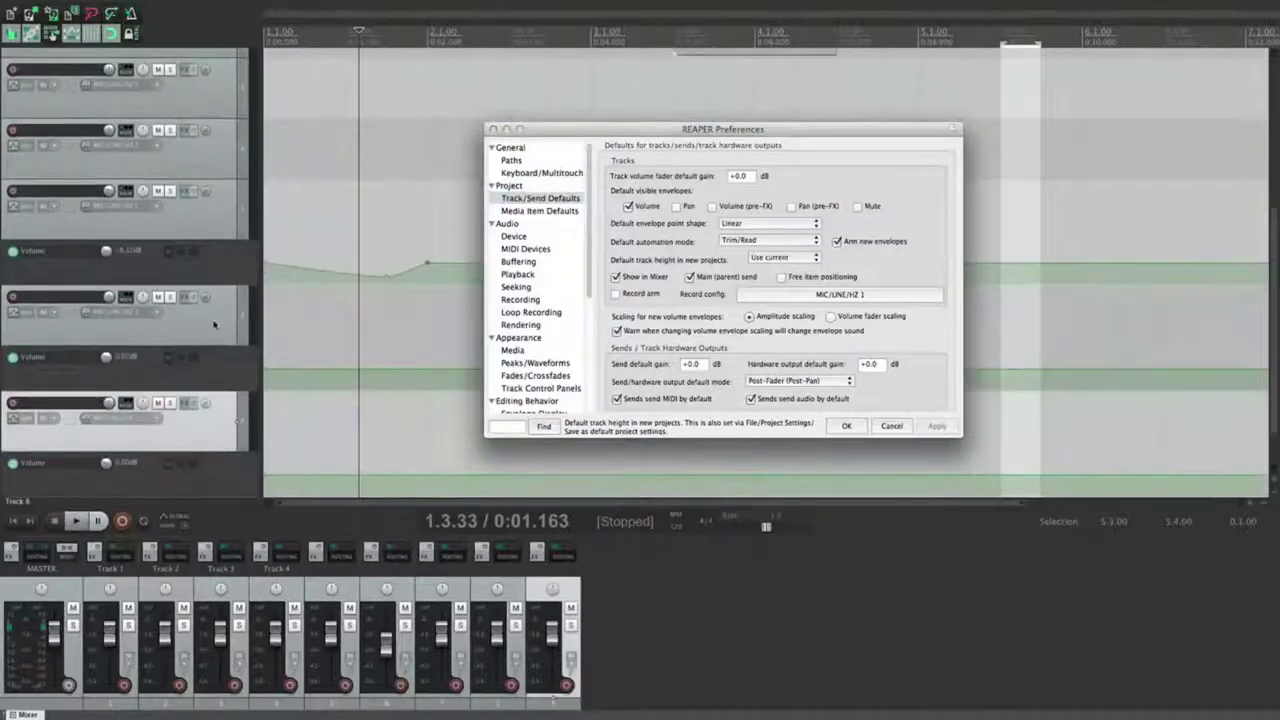
{"action": "double_click", "coordinate": [210, 325]}
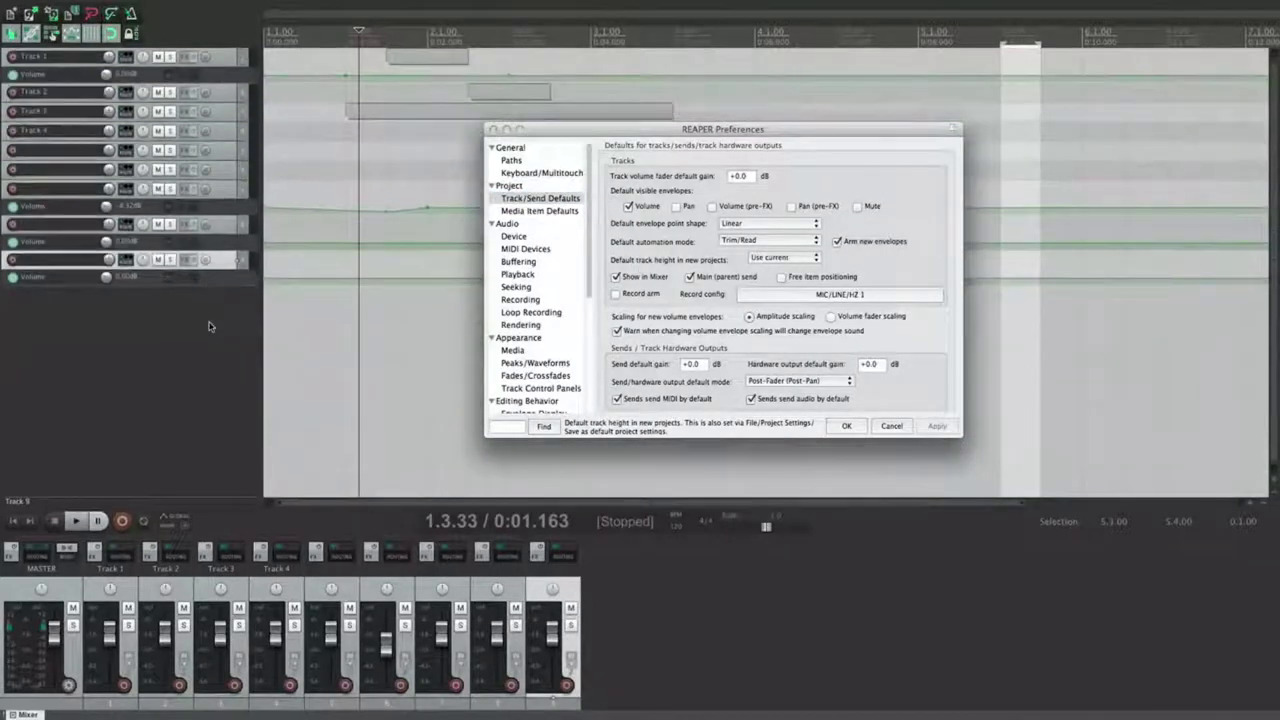
{"action": "key", "text": "ctrl+z"}
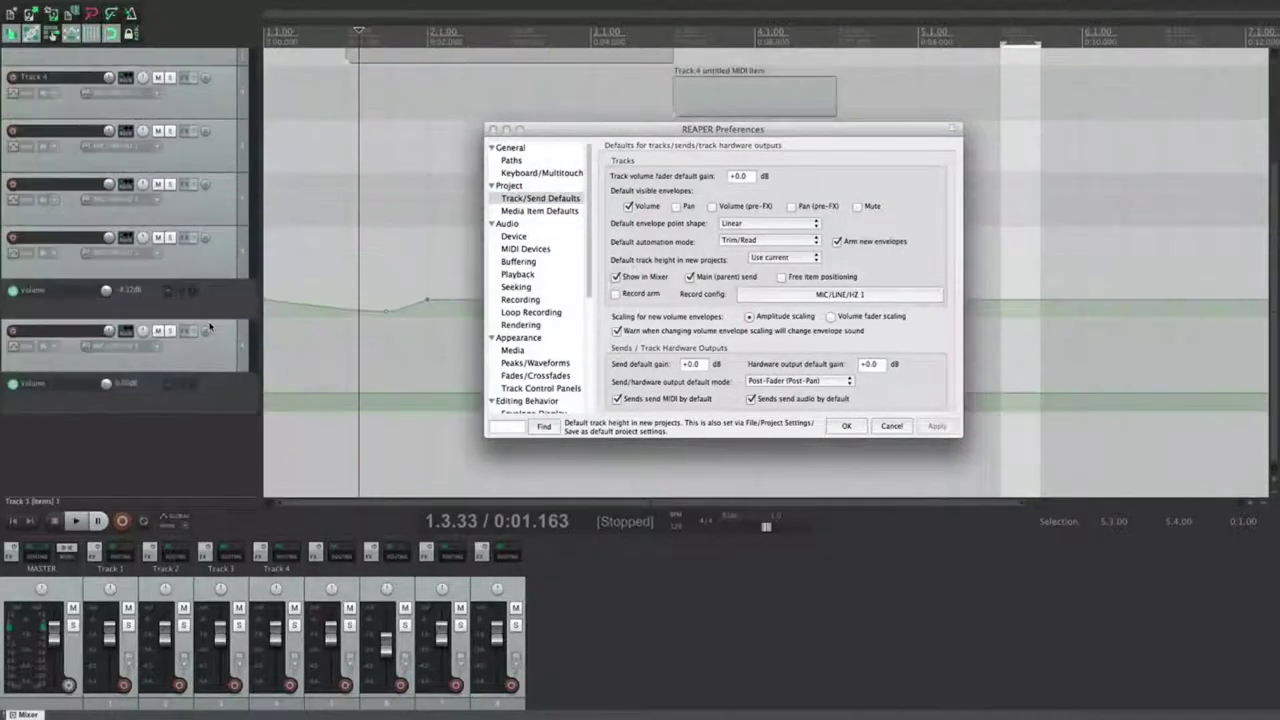
{"action": "scroll", "coordinate": [210, 325], "scroll_direction": "down", "scroll_amount": 5}
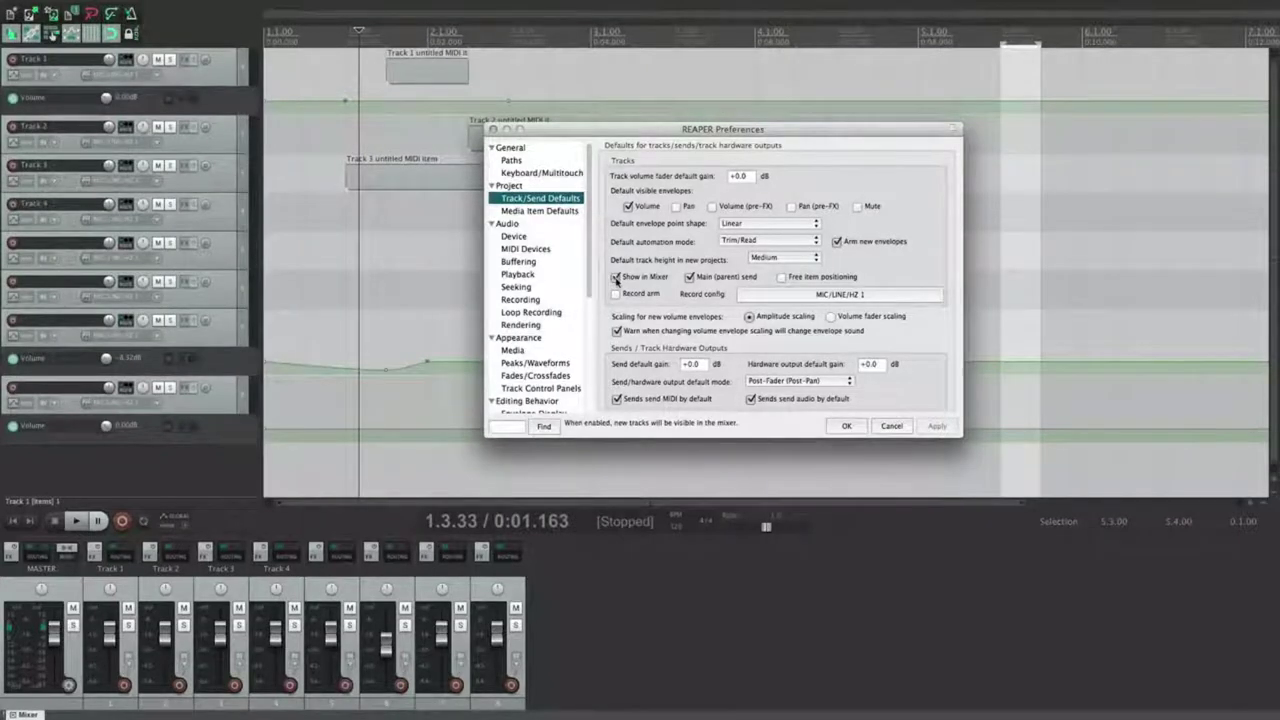
Step: Test hiding new tracks from the mixer, restore Show in Mixer, and undo a trial folder on track 5
{"action": "left_click", "coordinate": [616, 278]}
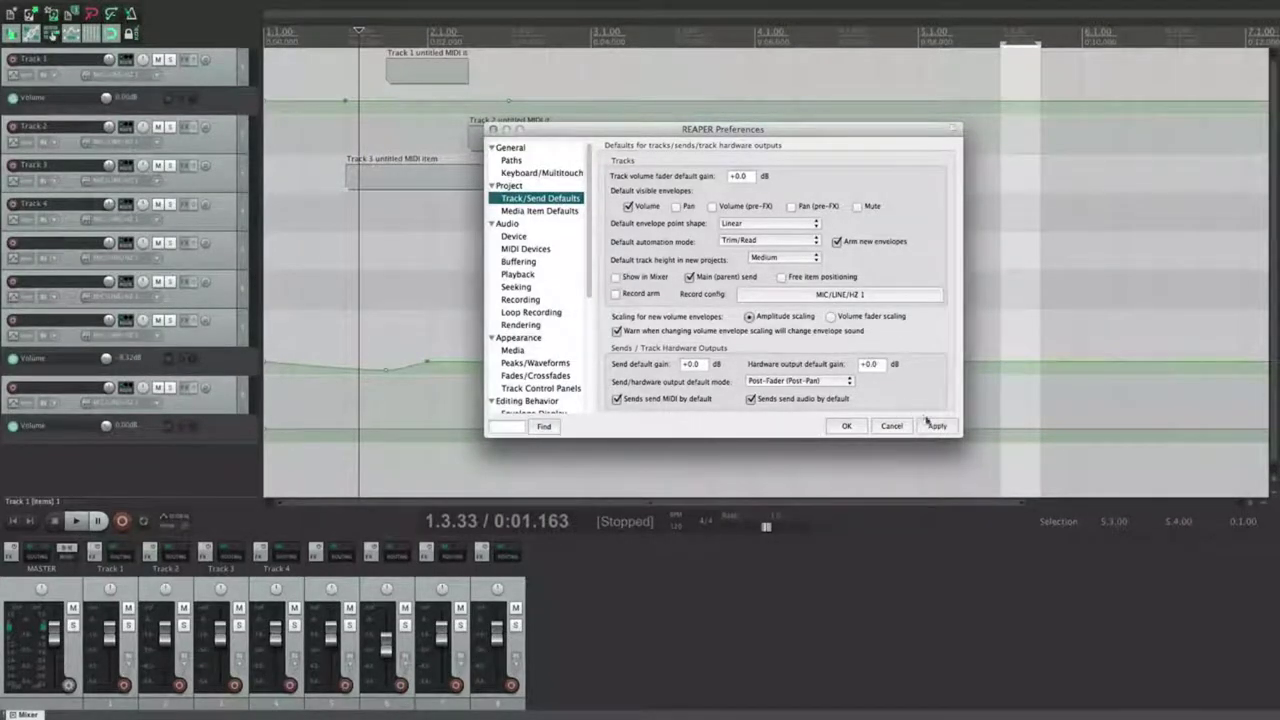
{"action": "double_click", "coordinate": [226, 464]}
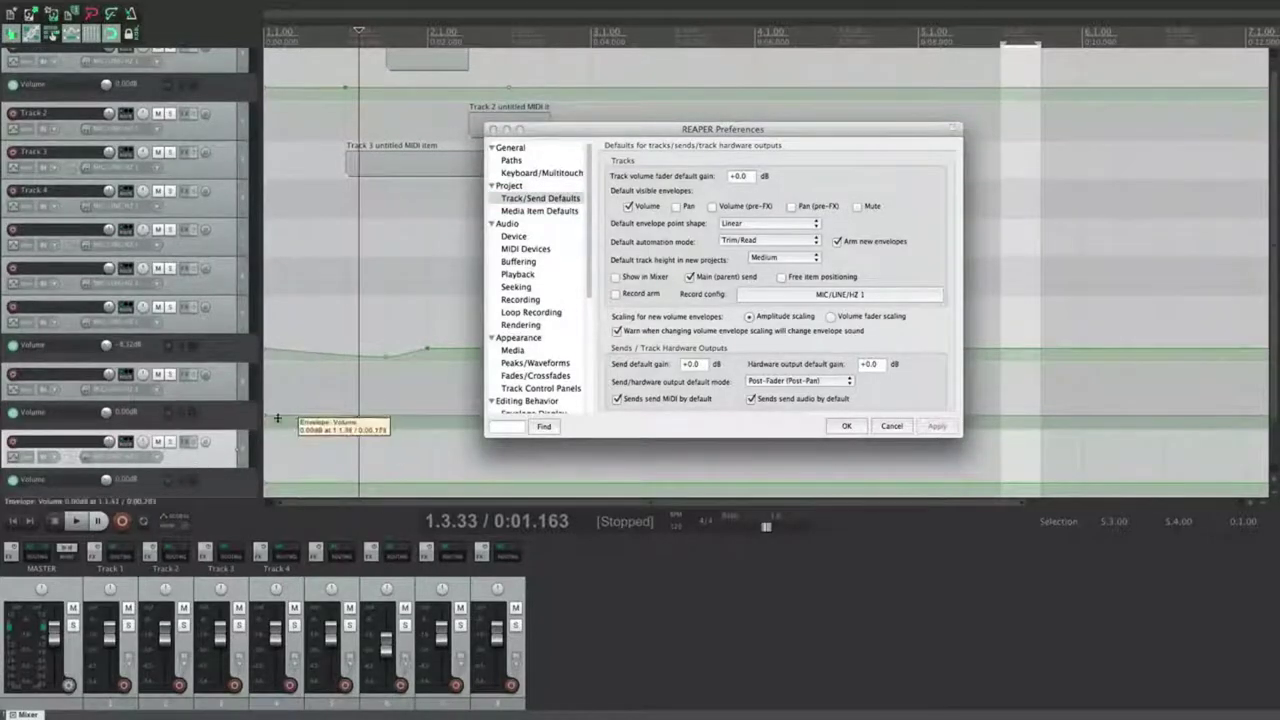
{"action": "key", "text": "super+z"}
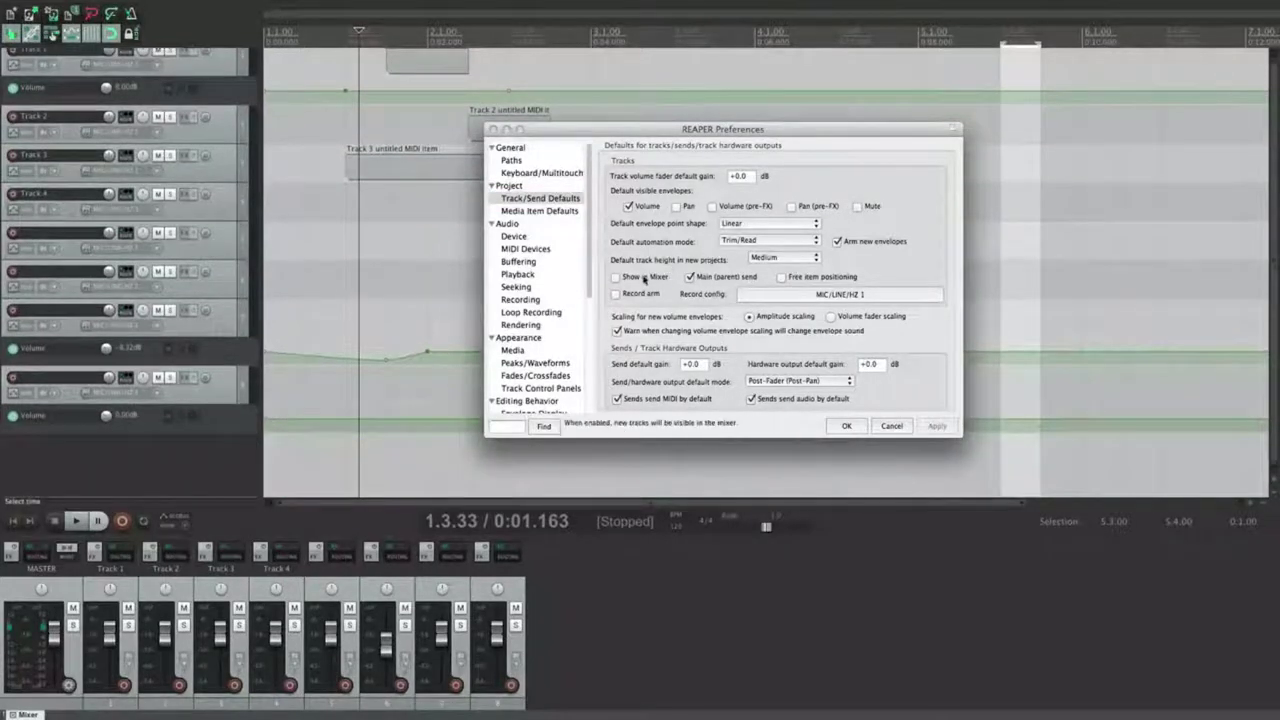
{"action": "left_click", "coordinate": [642, 278]}
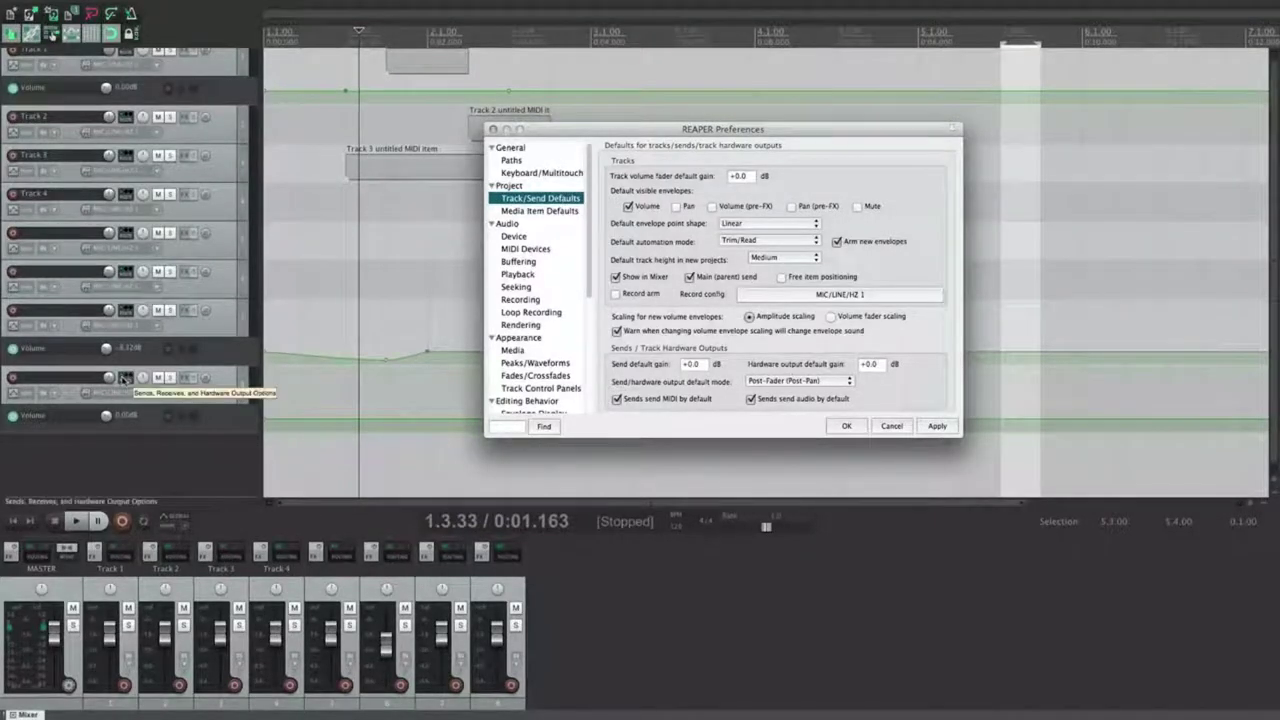
{"action": "left_click", "coordinate": [143, 280]}
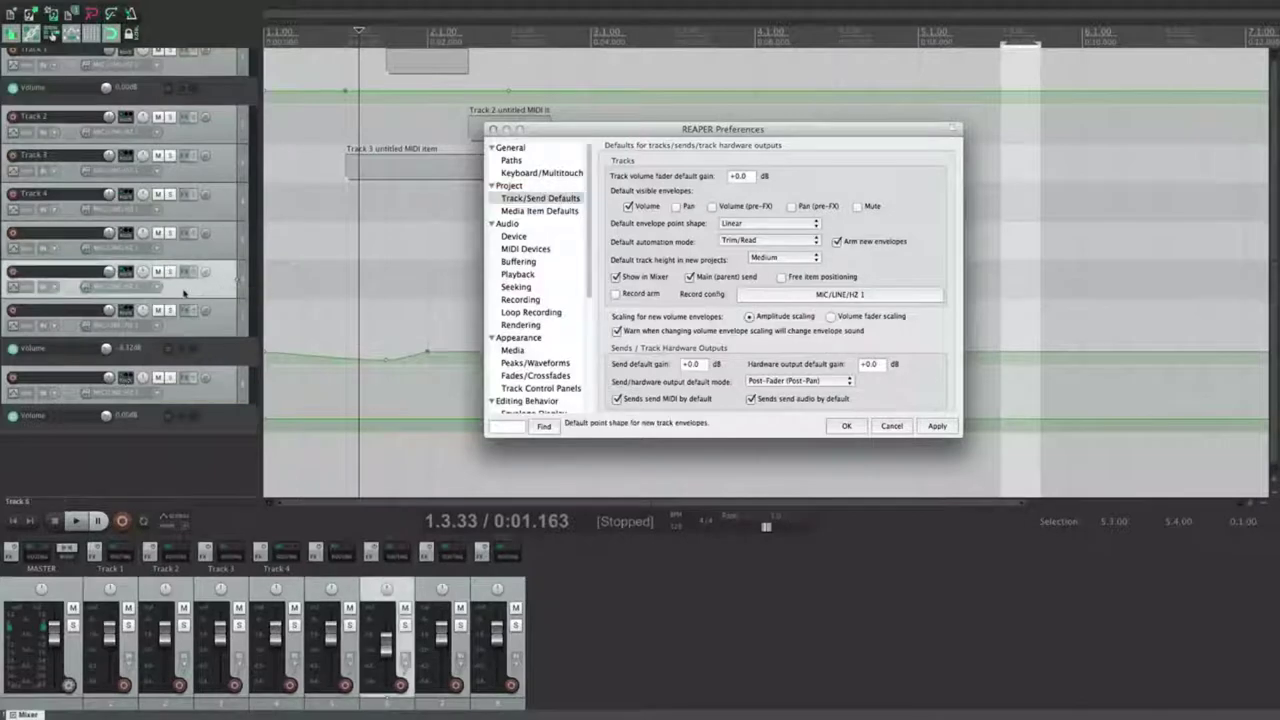
{"action": "left_click", "coordinate": [236, 250]}
{"action": "left_click", "coordinate": [240, 256]}
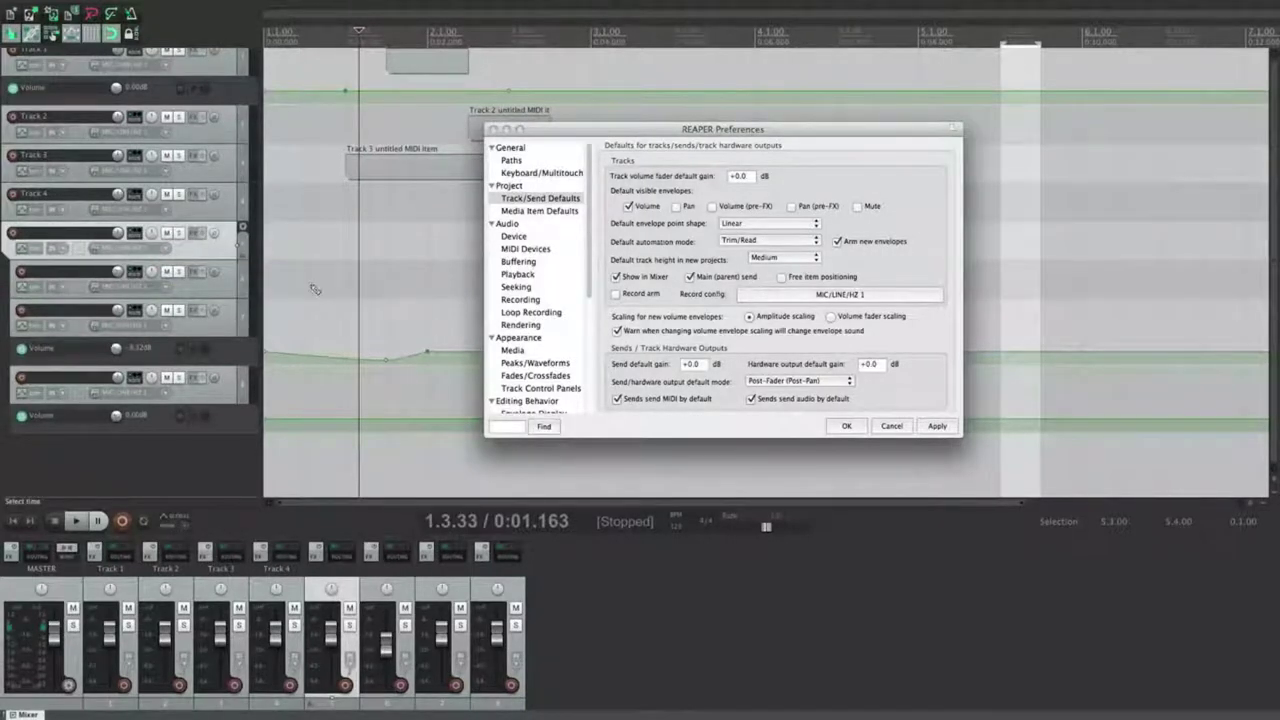
{"action": "key", "text": "super+z"}
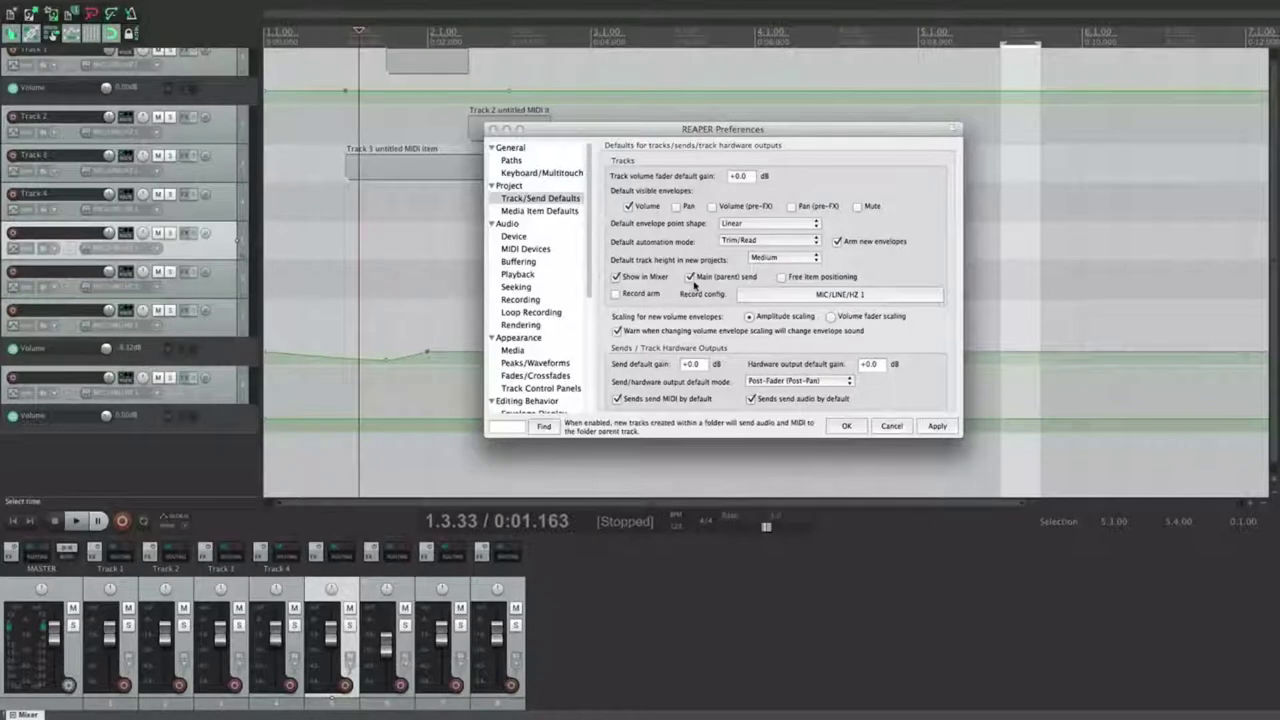
Step: Turn off Main (parent) send for new tracks, apply, and add a ninth track
{"action": "left_click", "coordinate": [691, 279]}
{"action": "left_click", "coordinate": [931, 425]}
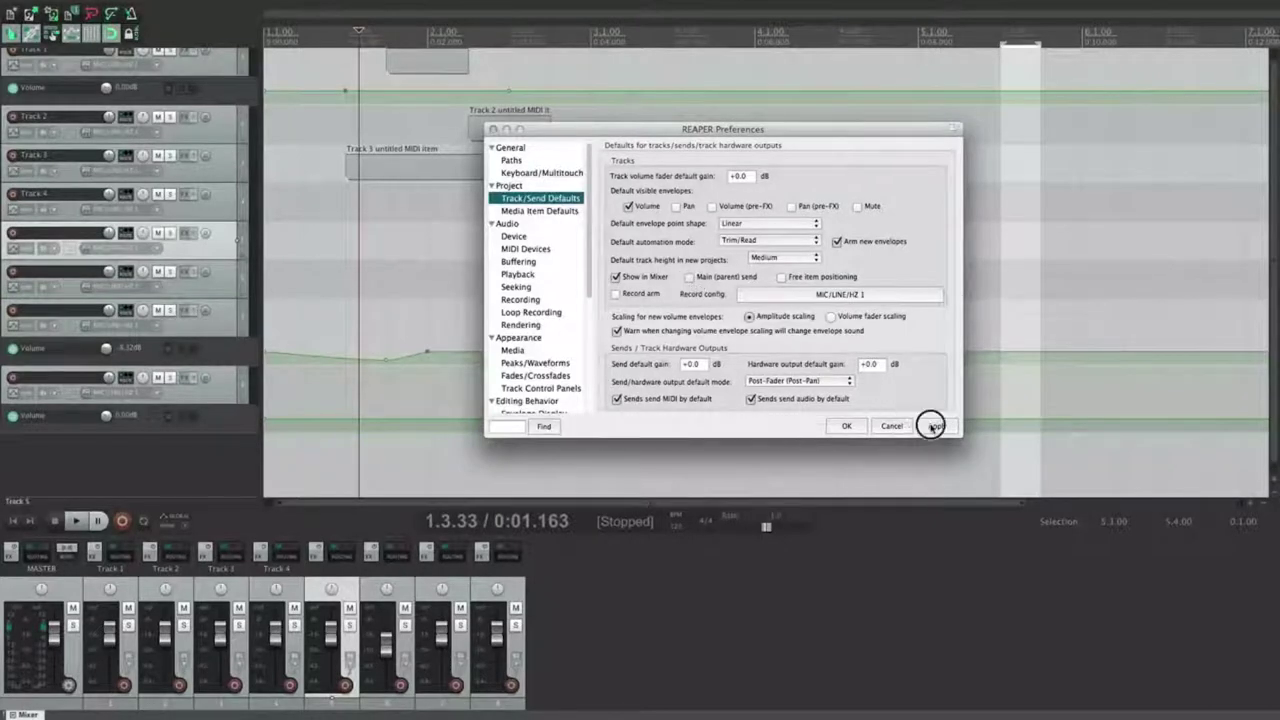
{"action": "double_click", "coordinate": [189, 470]}
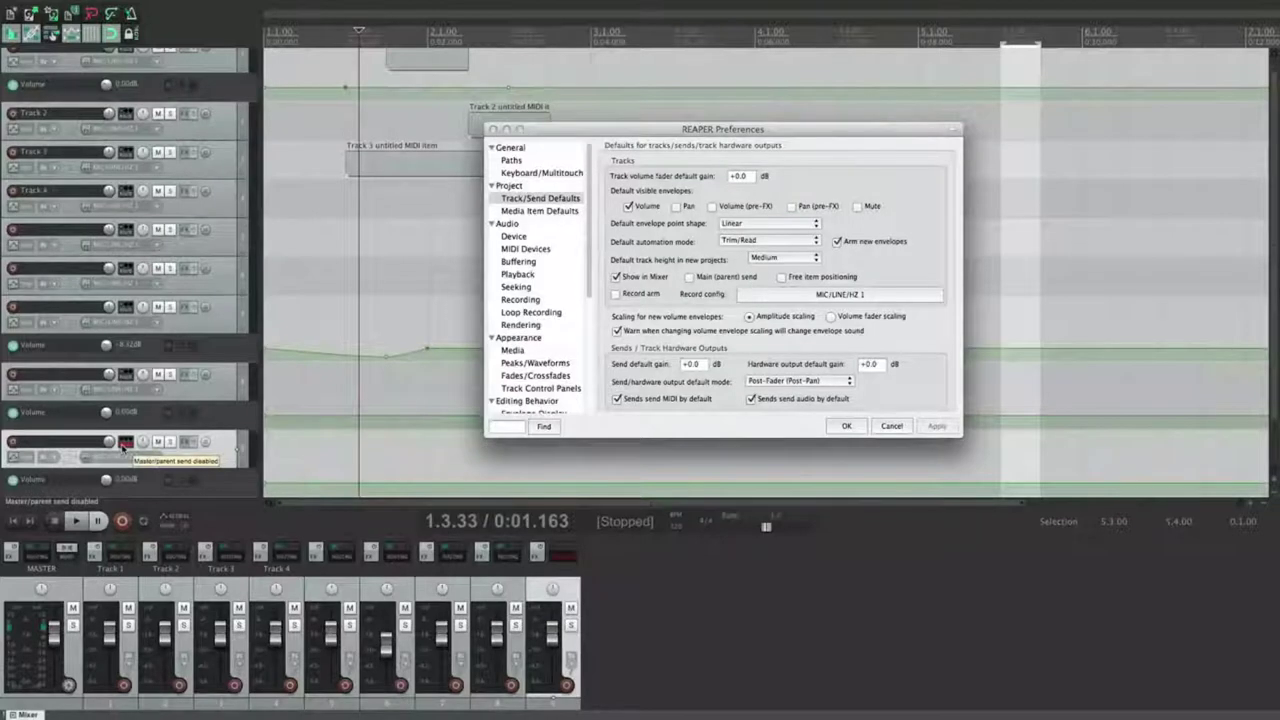
{"action": "left_click", "coordinate": [125, 445]}
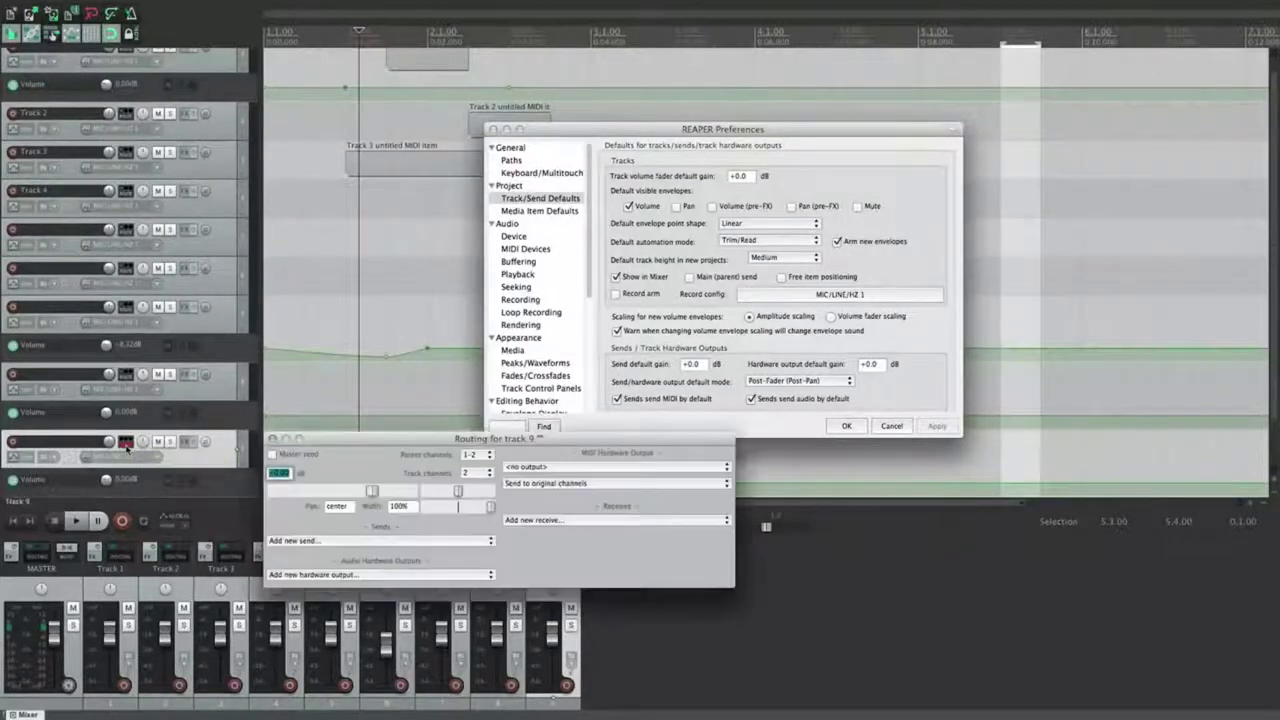
{"action": "left_click", "coordinate": [273, 455]}
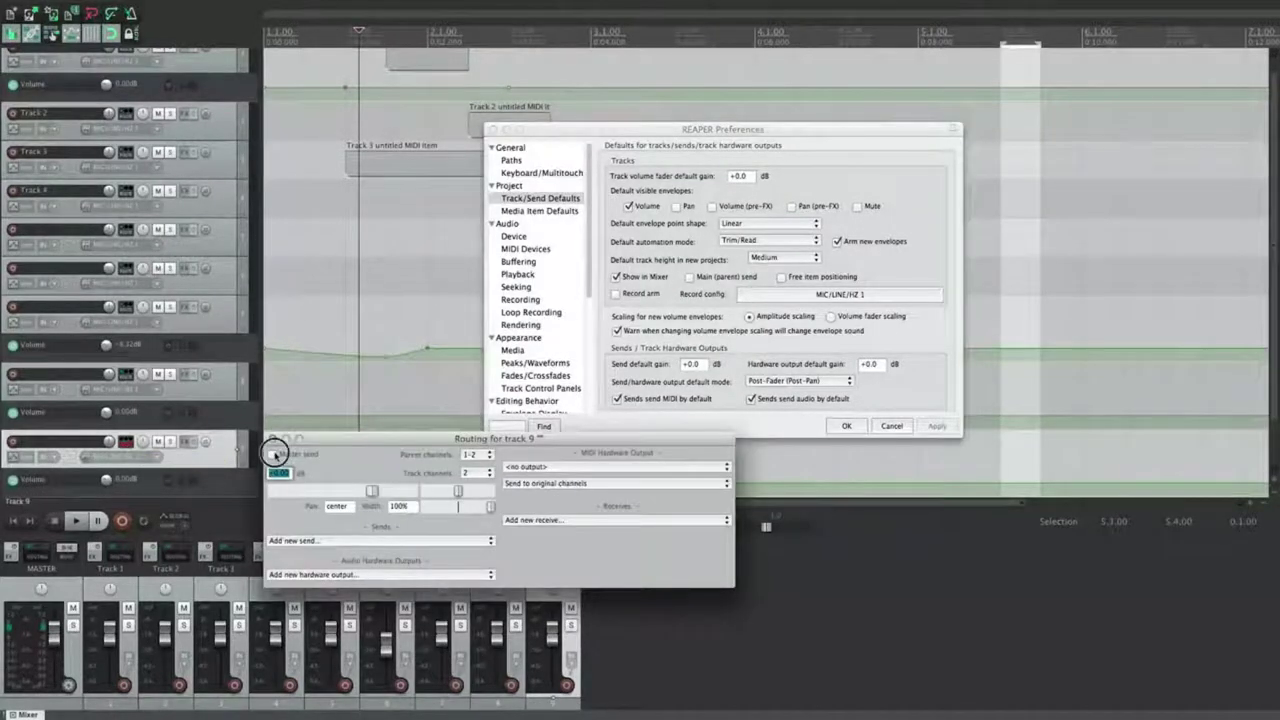
{"action": "left_click", "coordinate": [273, 455]}
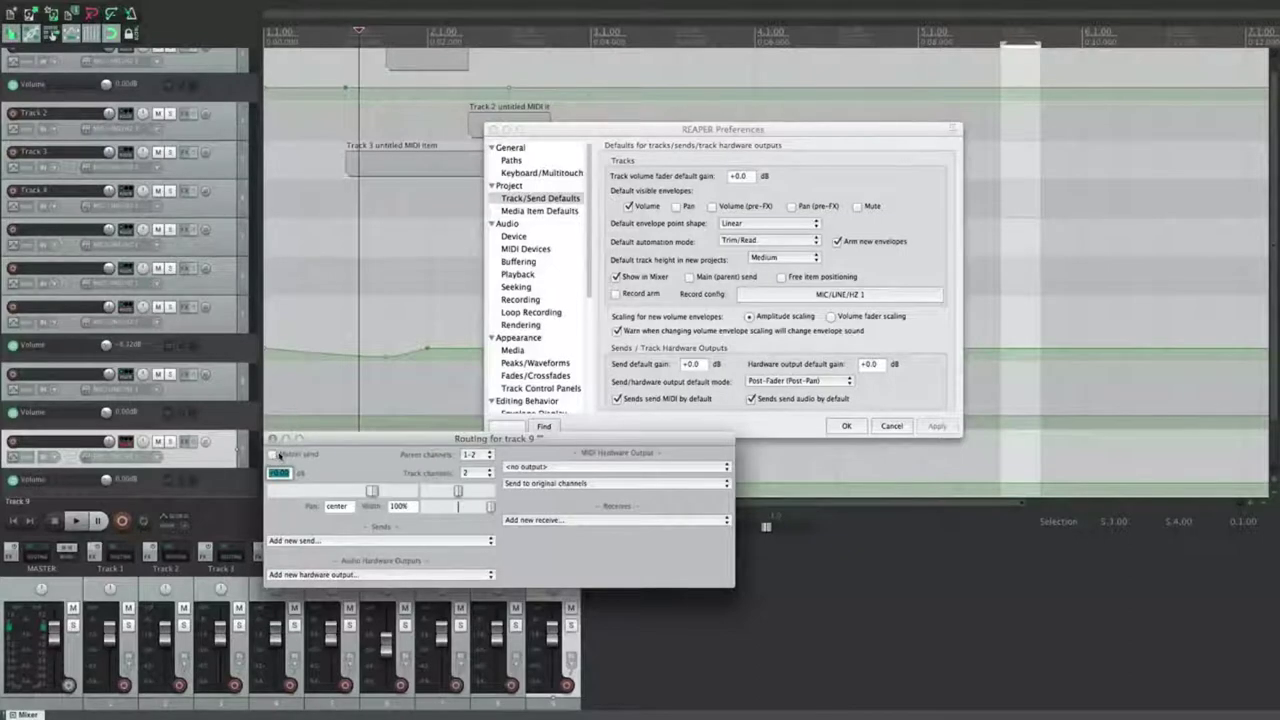
{"action": "left_click", "coordinate": [420, 540]}
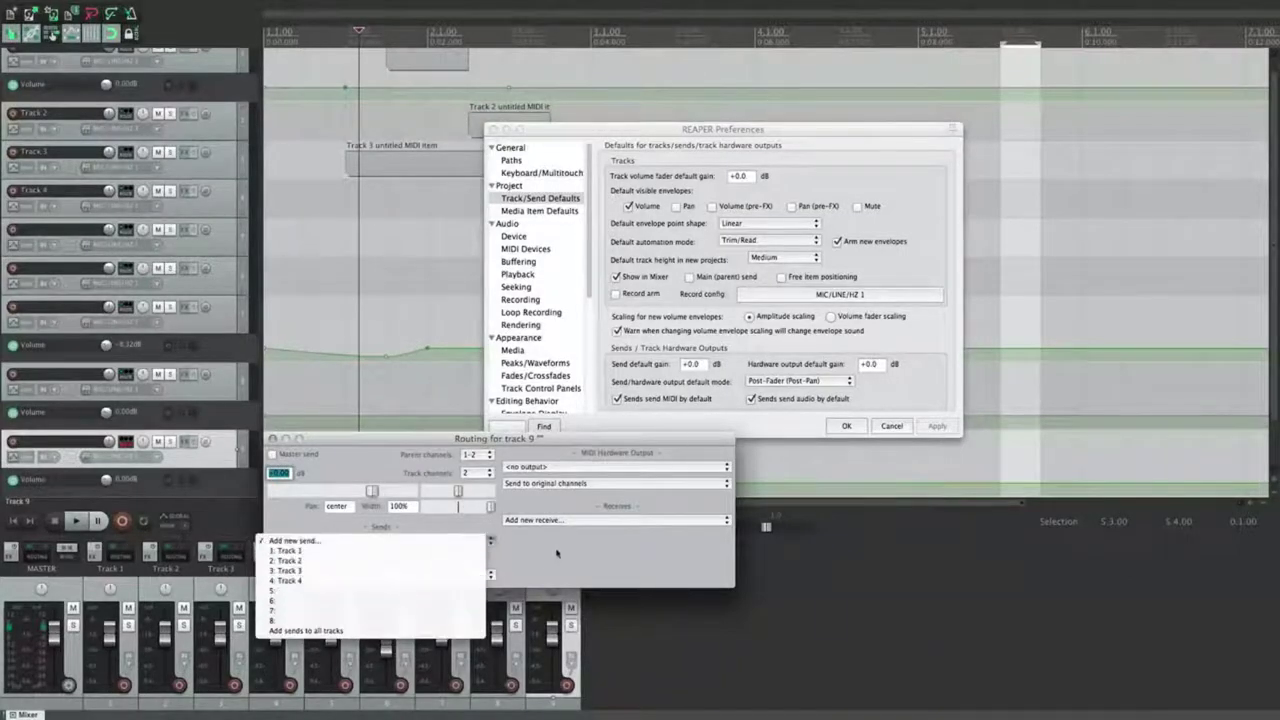
{"action": "left_click", "coordinate": [512, 565]}
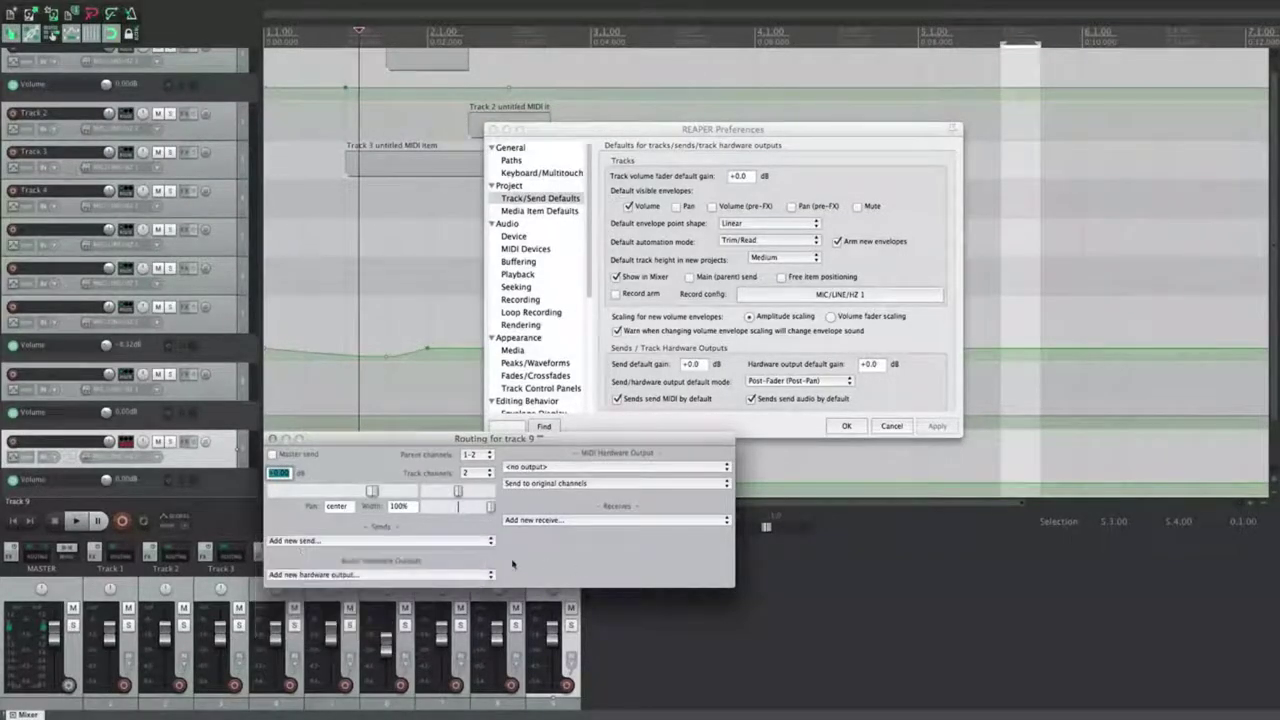
{"action": "left_click", "coordinate": [362, 576]}
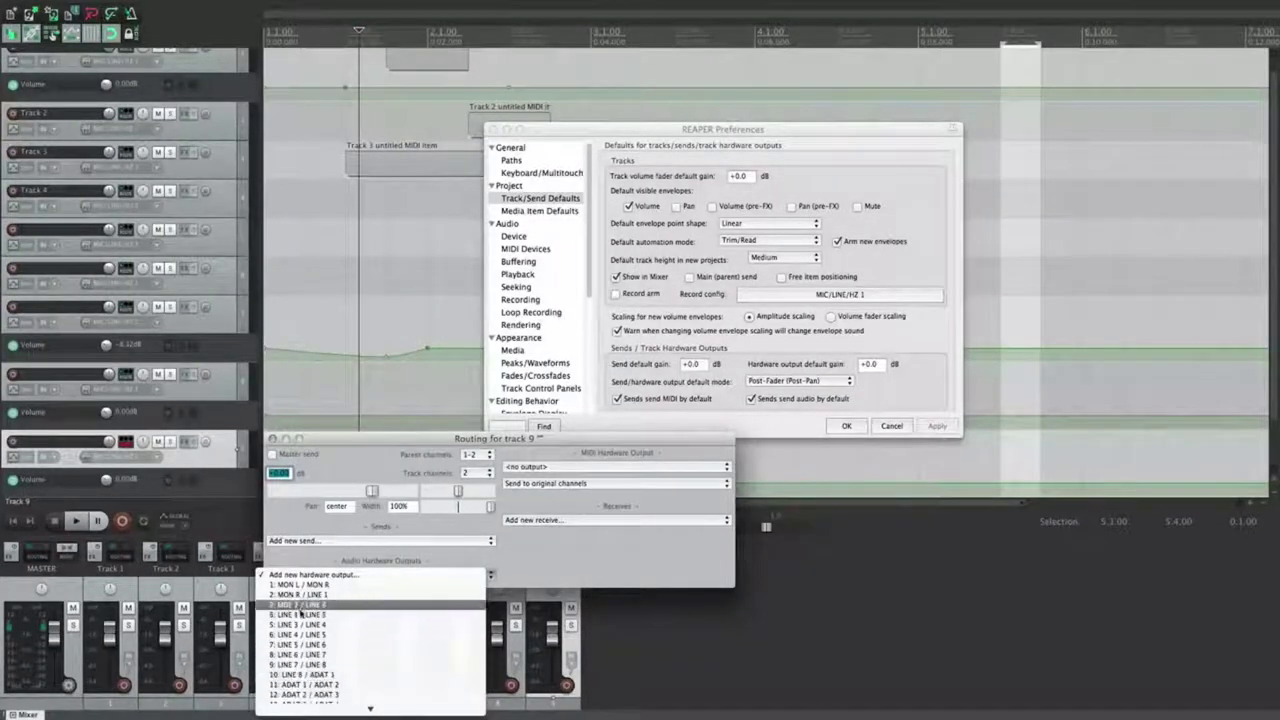
{"action": "left_click", "coordinate": [586, 532]}
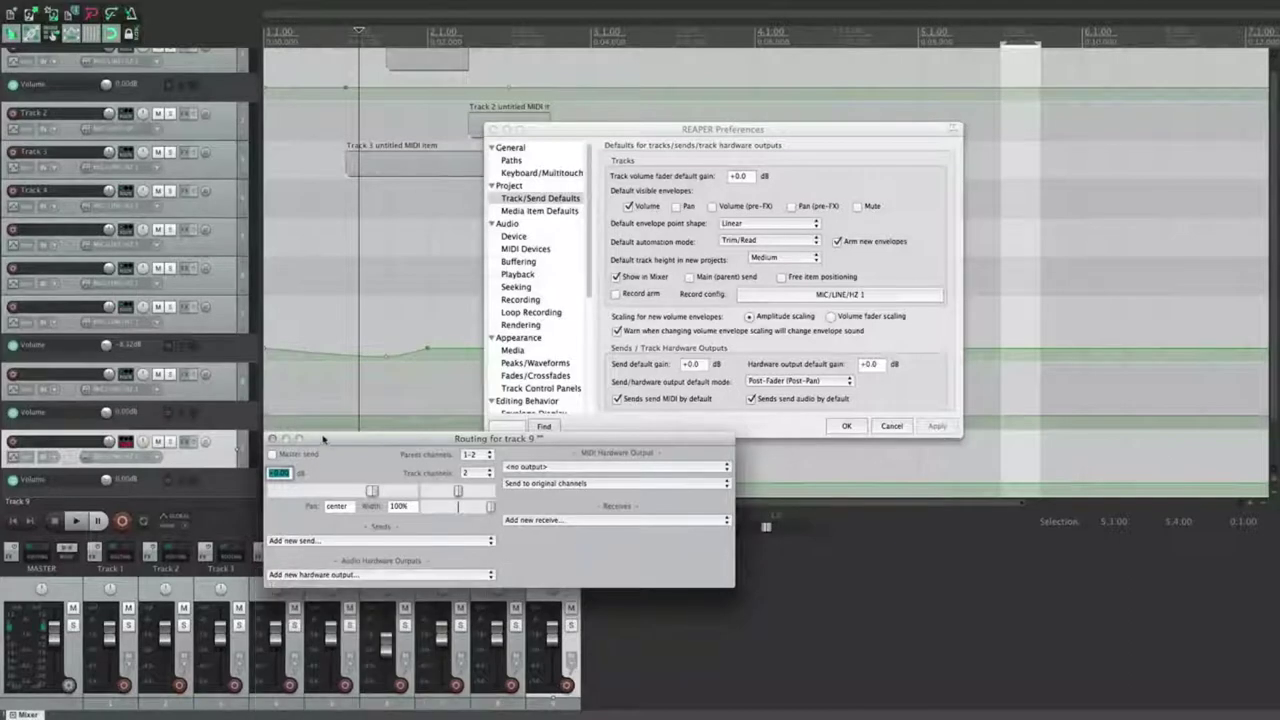
{"action": "left_click", "coordinate": [271, 439]}
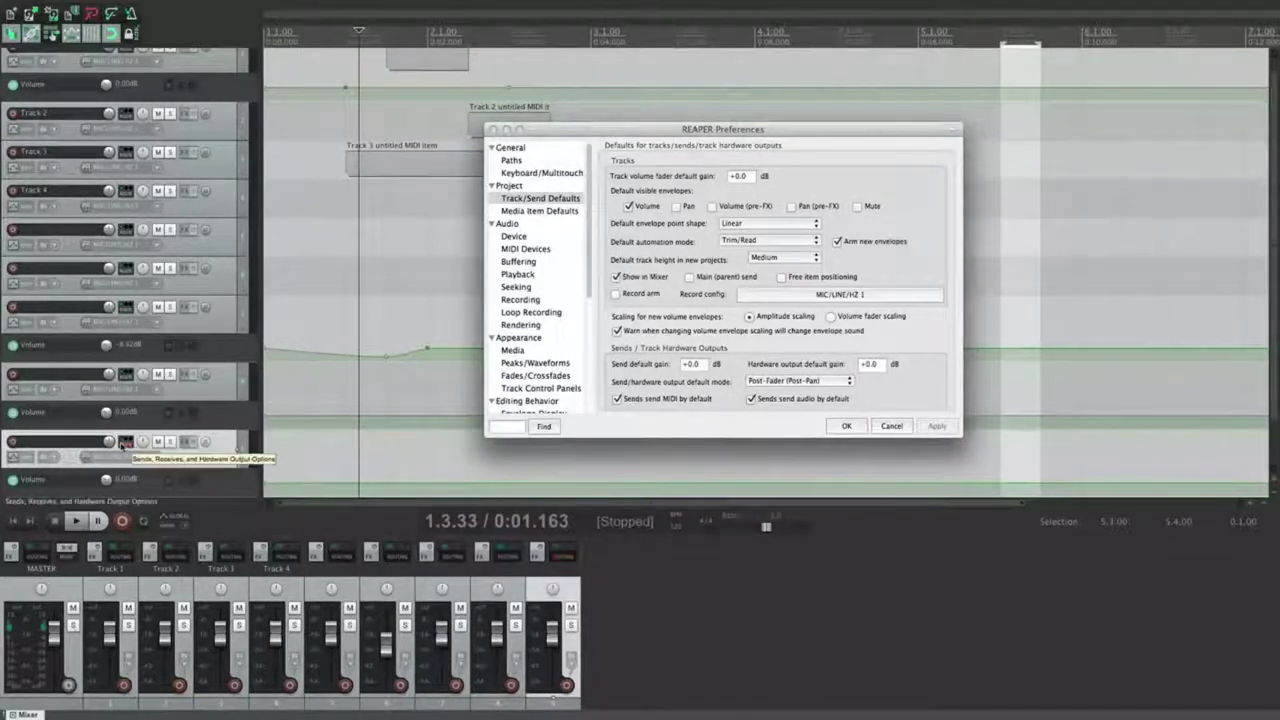
Step: Make new tracks send to the main parent with free item positioning enabled, and apply
{"action": "left_click", "coordinate": [126, 444]}
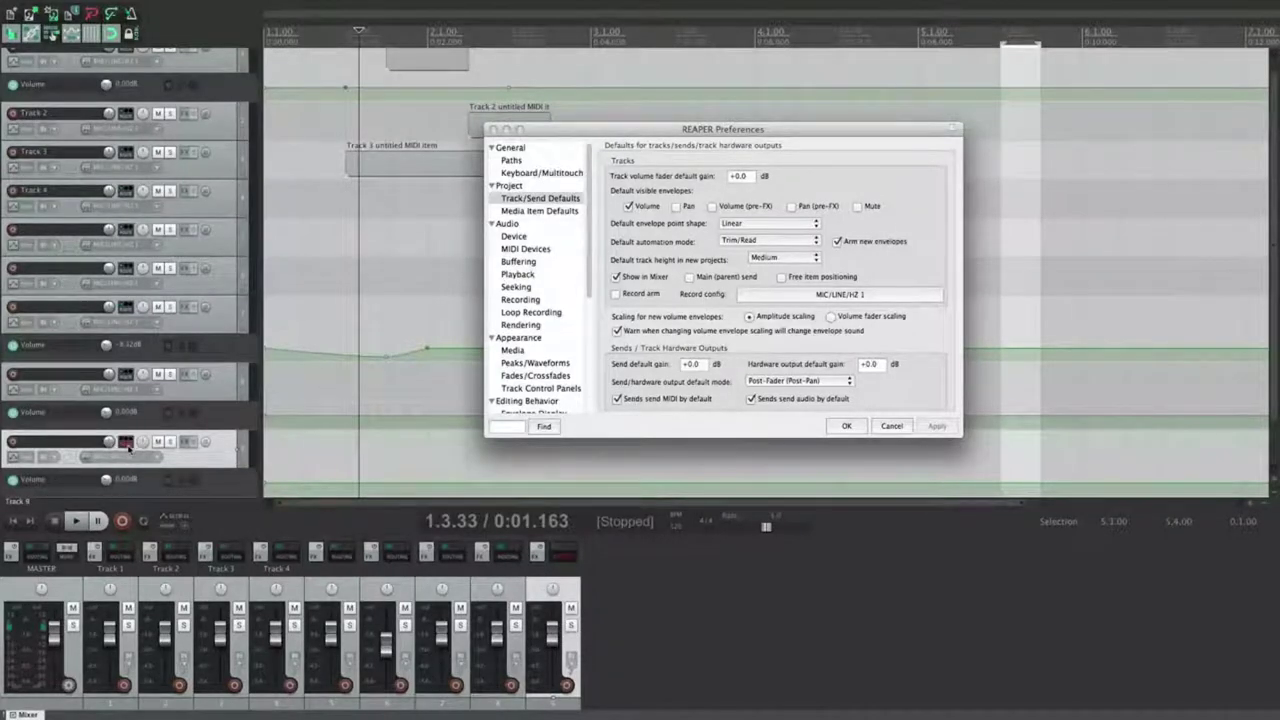
{"action": "left_click", "coordinate": [217, 282], "text": "shift"}
{"action": "left_click", "coordinate": [128, 268]}
{"action": "left_click", "coordinate": [689, 276]}
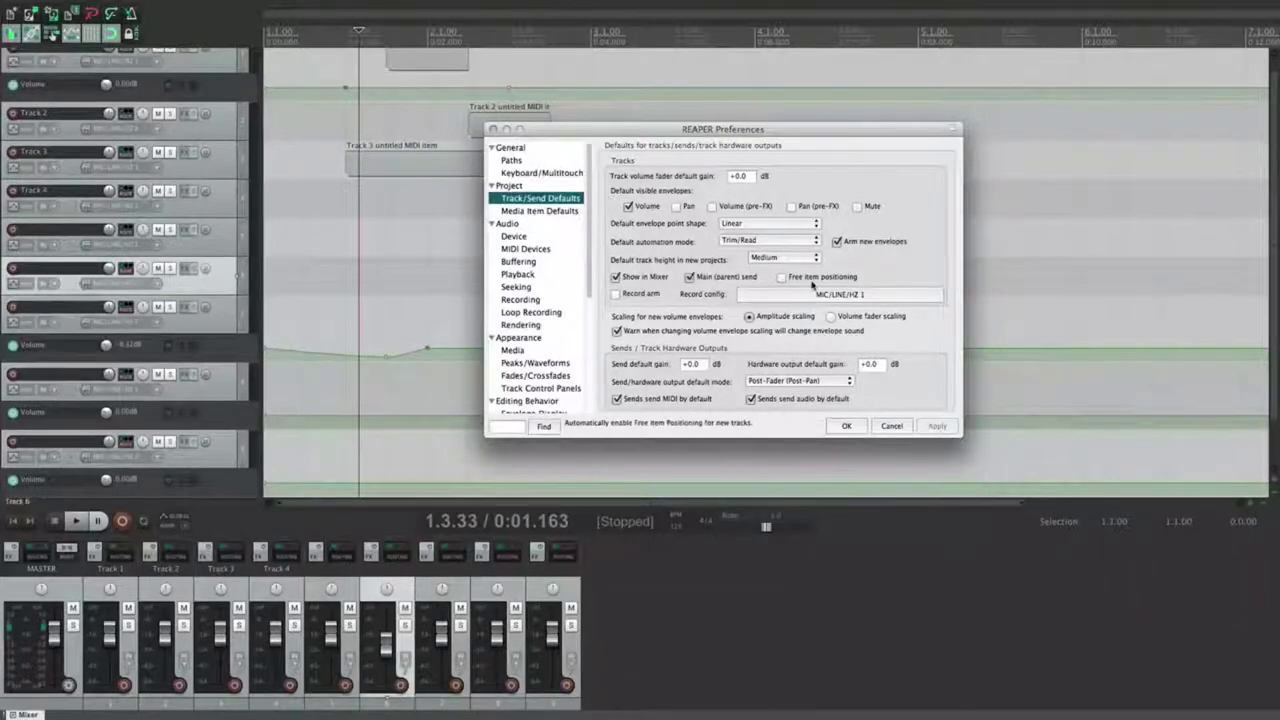
{"action": "left_click", "coordinate": [781, 277]}
{"action": "left_click", "coordinate": [937, 427]}
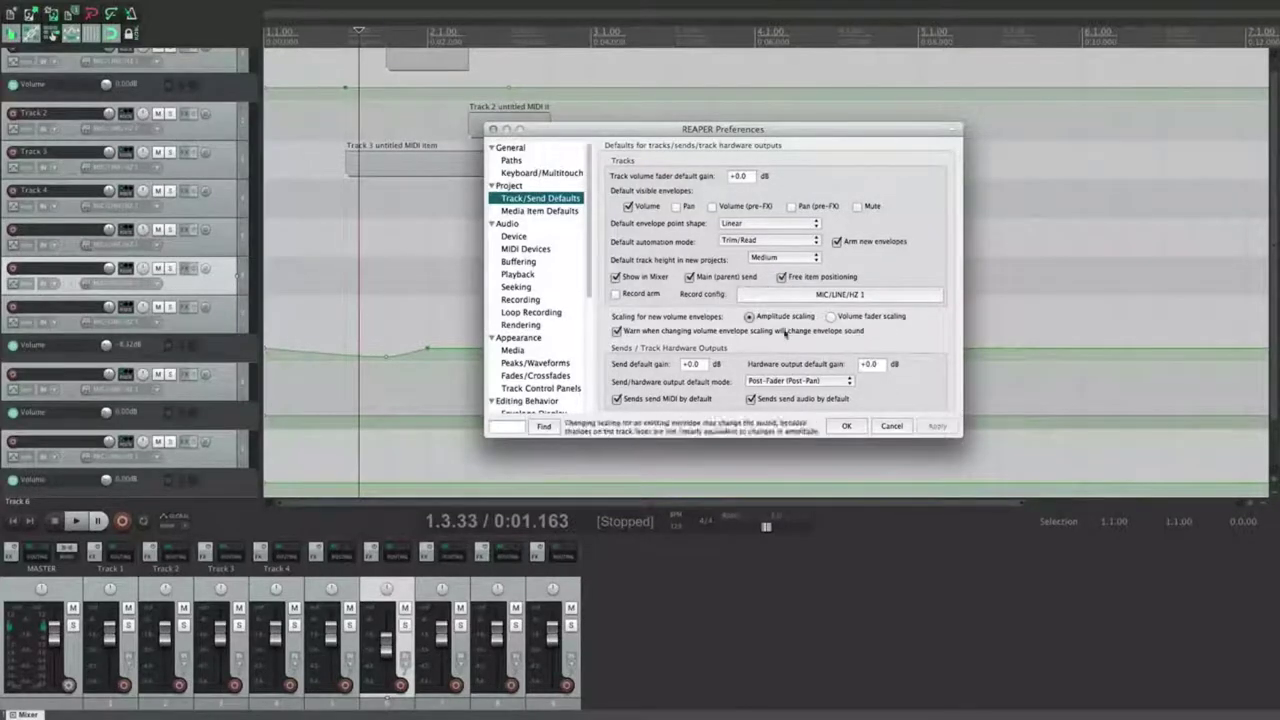
Step: Add a test track with overlapping MIDI items, then delete the test tracks
{"action": "left_click_drag", "start_coordinate": [546, 131], "coordinate": [534, 188]}
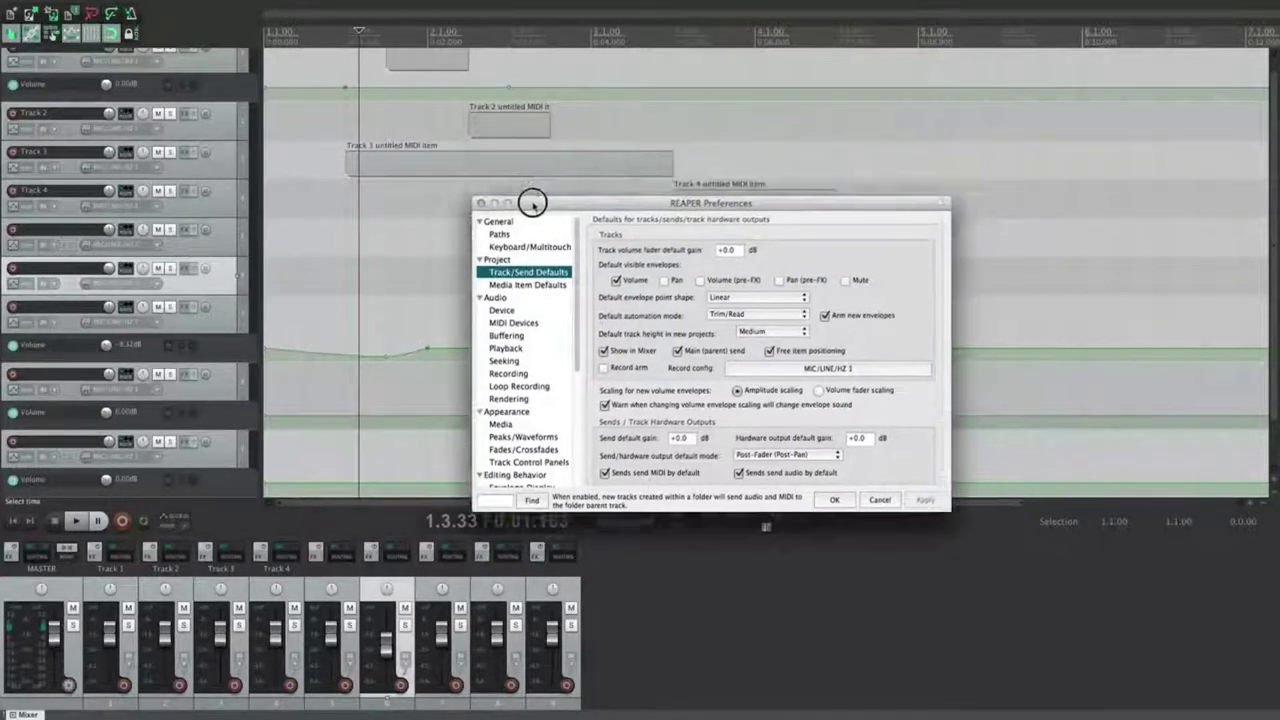
{"action": "double_click", "coordinate": [234, 429]}
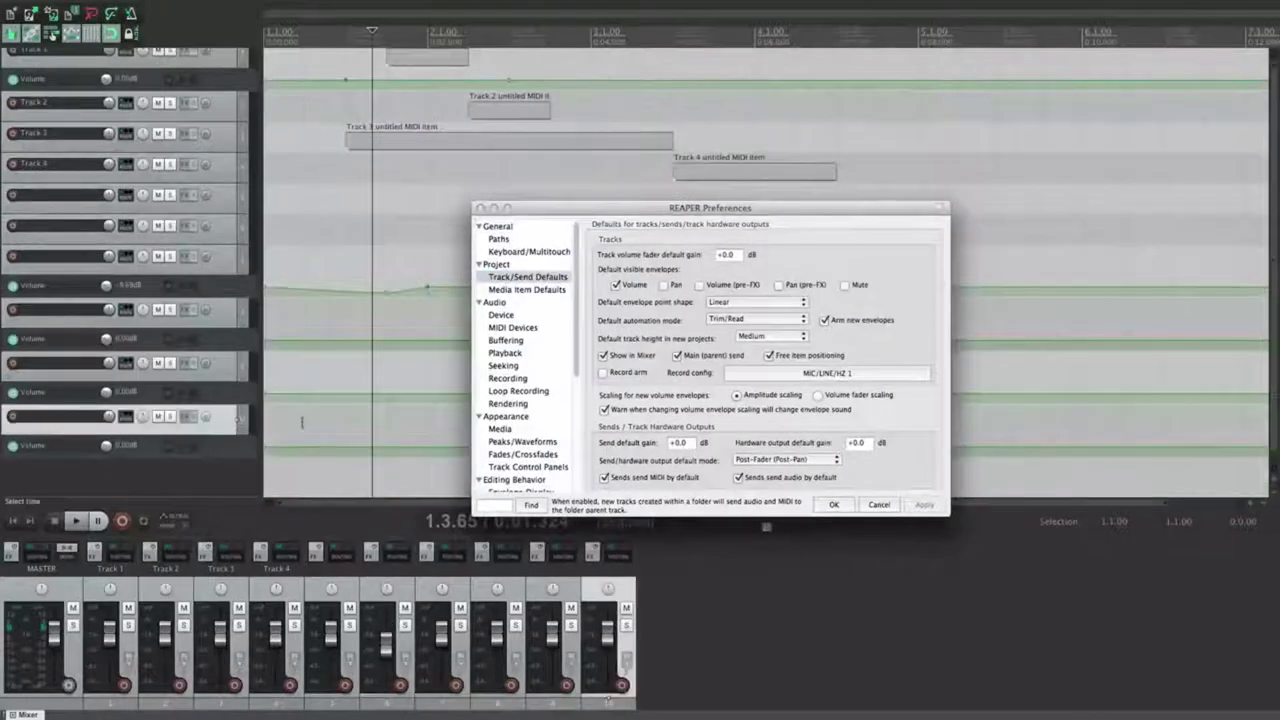
{"action": "left_click_drag", "start_coordinate": [302, 422], "coordinate": [363, 423]}
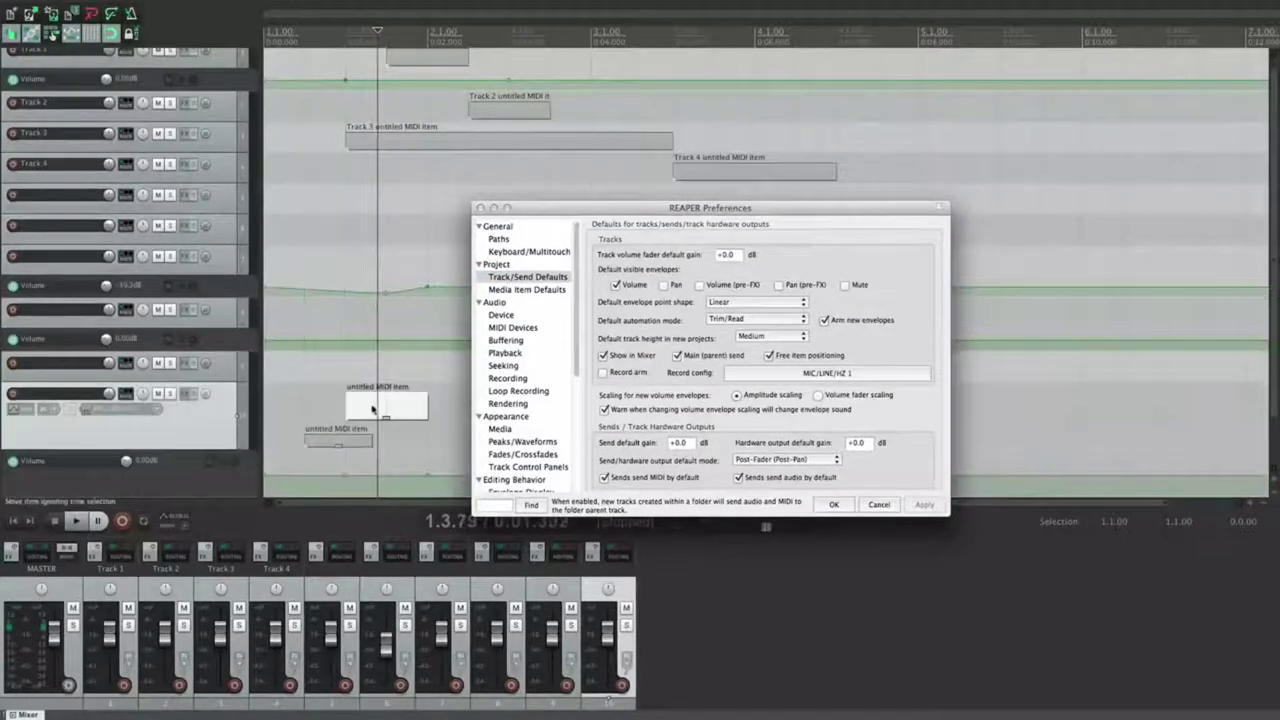
{"action": "mouse_move", "coordinate": [372, 408]}
{"action": "left_mouse_down"}
{"action": "mouse_move", "coordinate": [329, 404]}
{"action": "mouse_move", "coordinate": [377, 410]}
{"action": "mouse_move", "coordinate": [352, 411]}
{"action": "mouse_move", "coordinate": [375, 418]}
{"action": "mouse_move", "coordinate": [385, 442]}
{"action": "left_mouse_up"}
{"action": "left_click_drag", "start_coordinate": [415, 440], "coordinate": [367, 437]}
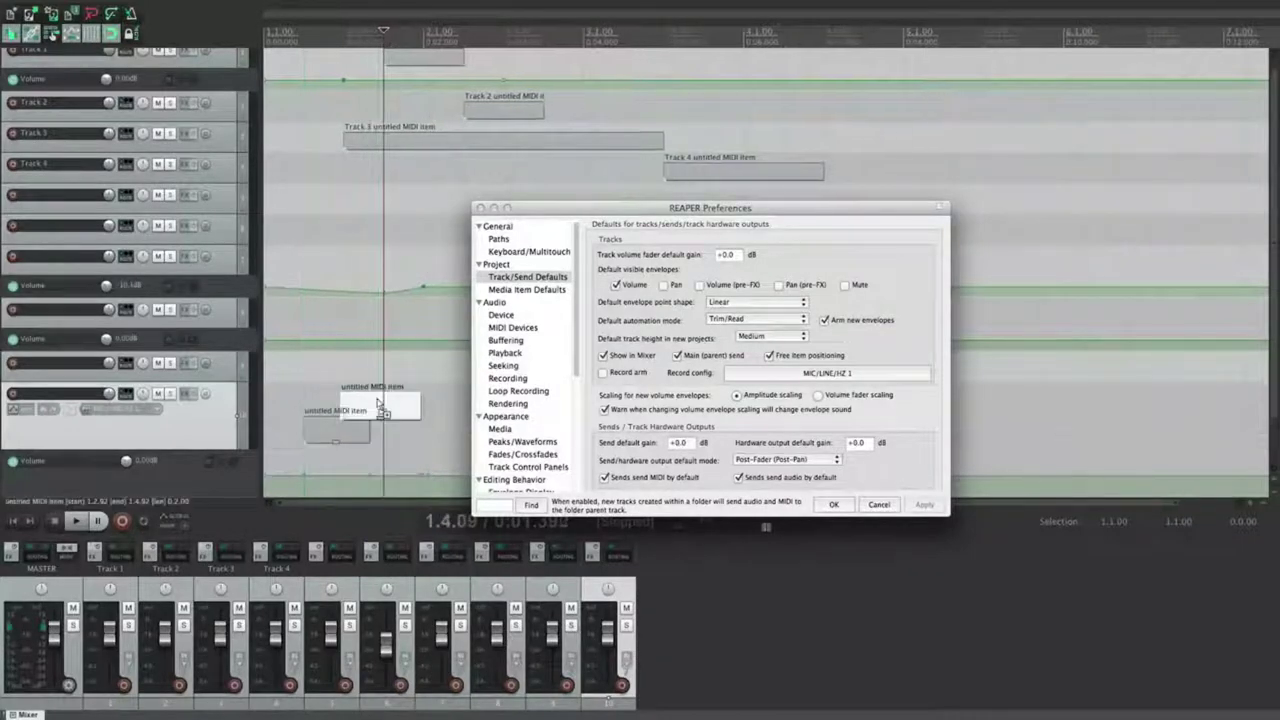
{"action": "left_click", "coordinate": [330, 437], "text": "shift"}
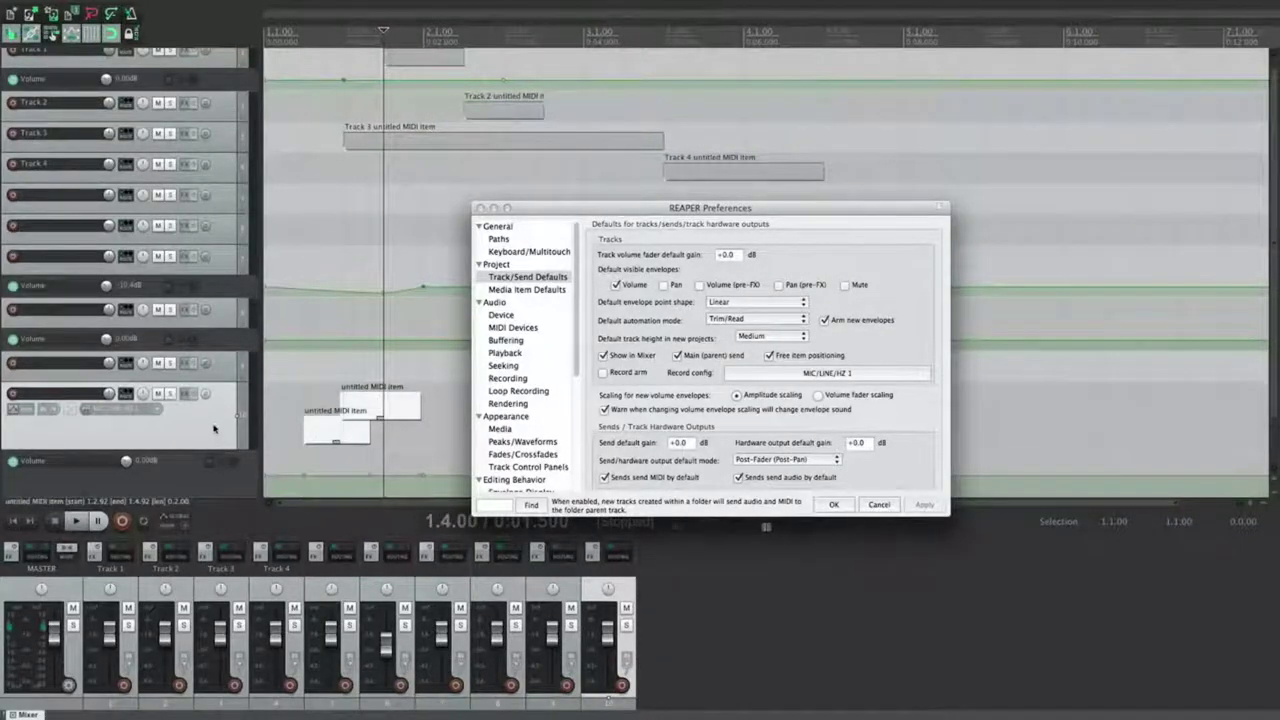
{"action": "key", "text": "Delete"}
{"action": "key", "text": "Return"}
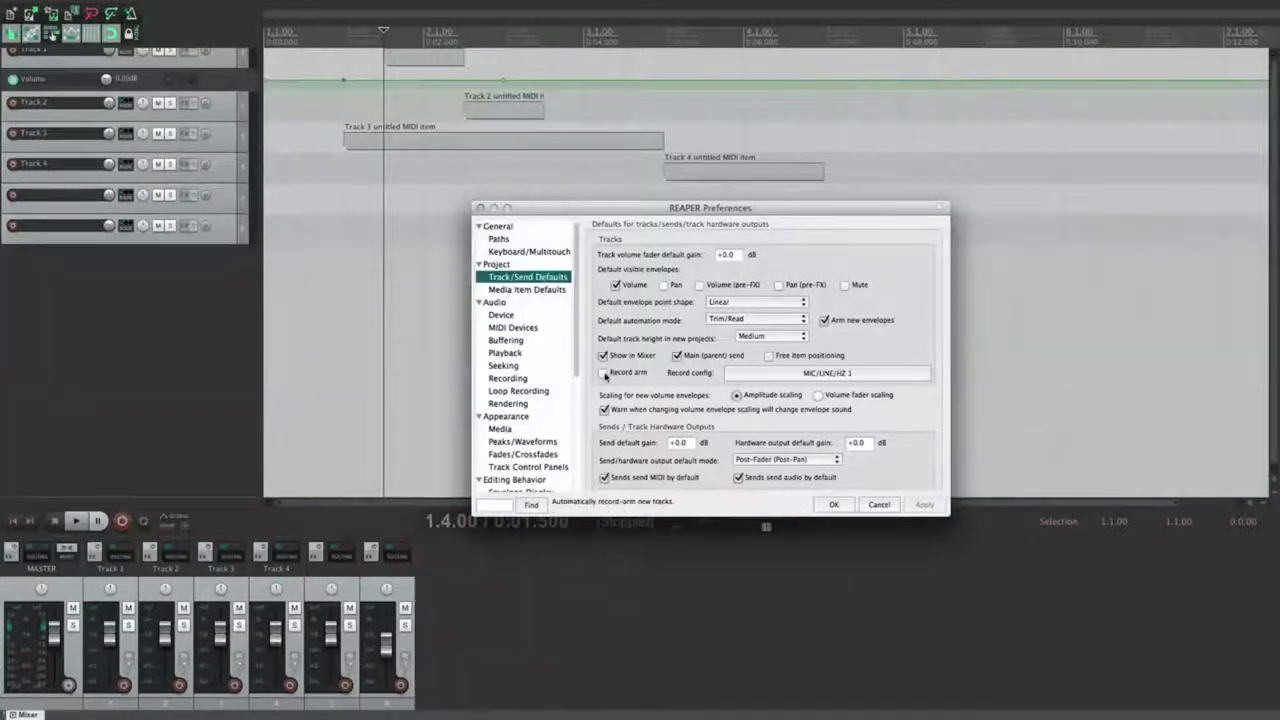
Step: Make new tracks record-armed by default, confirm on a freshly added track, and show Record config options
{"action": "left_click", "coordinate": [603, 373]}
{"action": "left_click", "coordinate": [924, 504]}
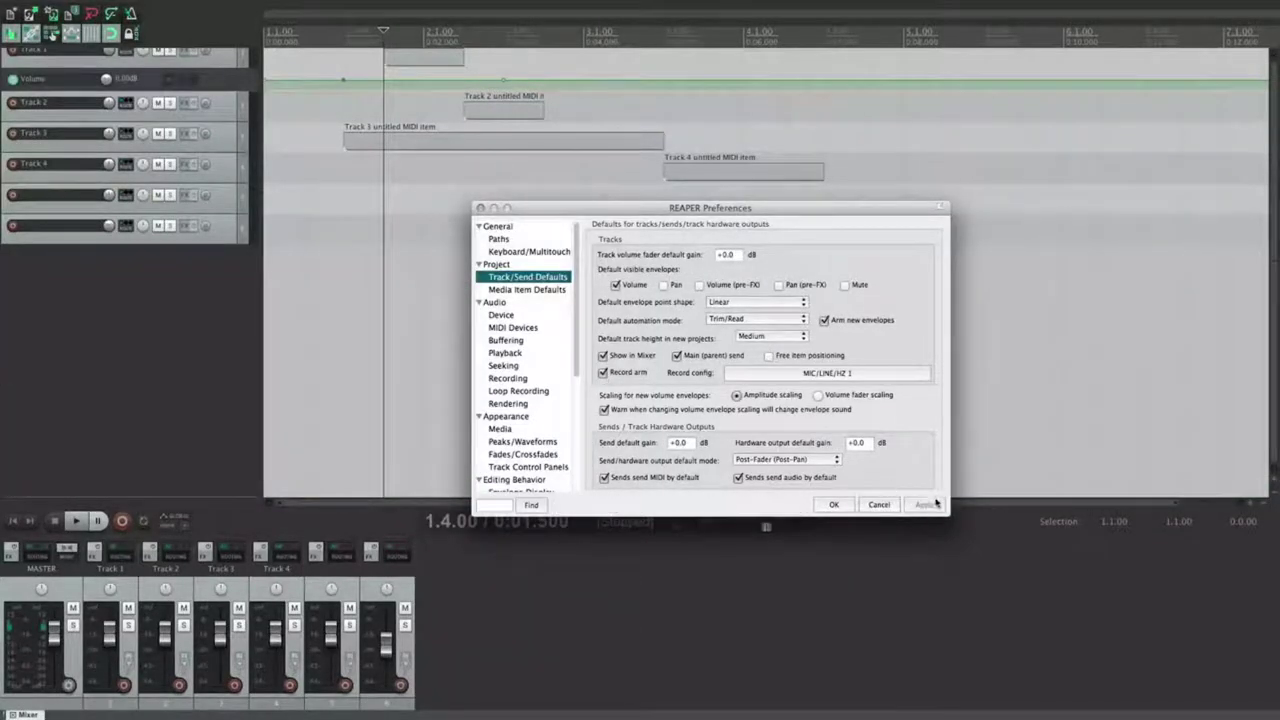
{"action": "double_click", "coordinate": [199, 267]}
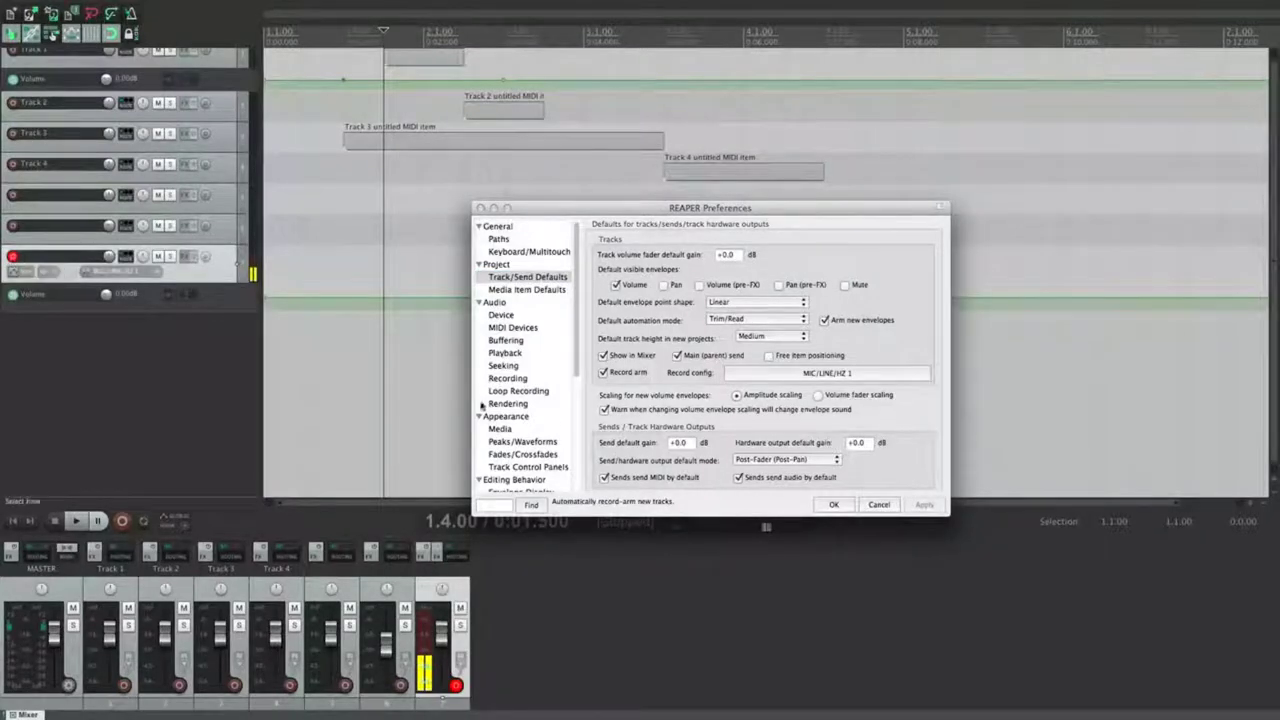
{"action": "left_click", "coordinate": [823, 377]}
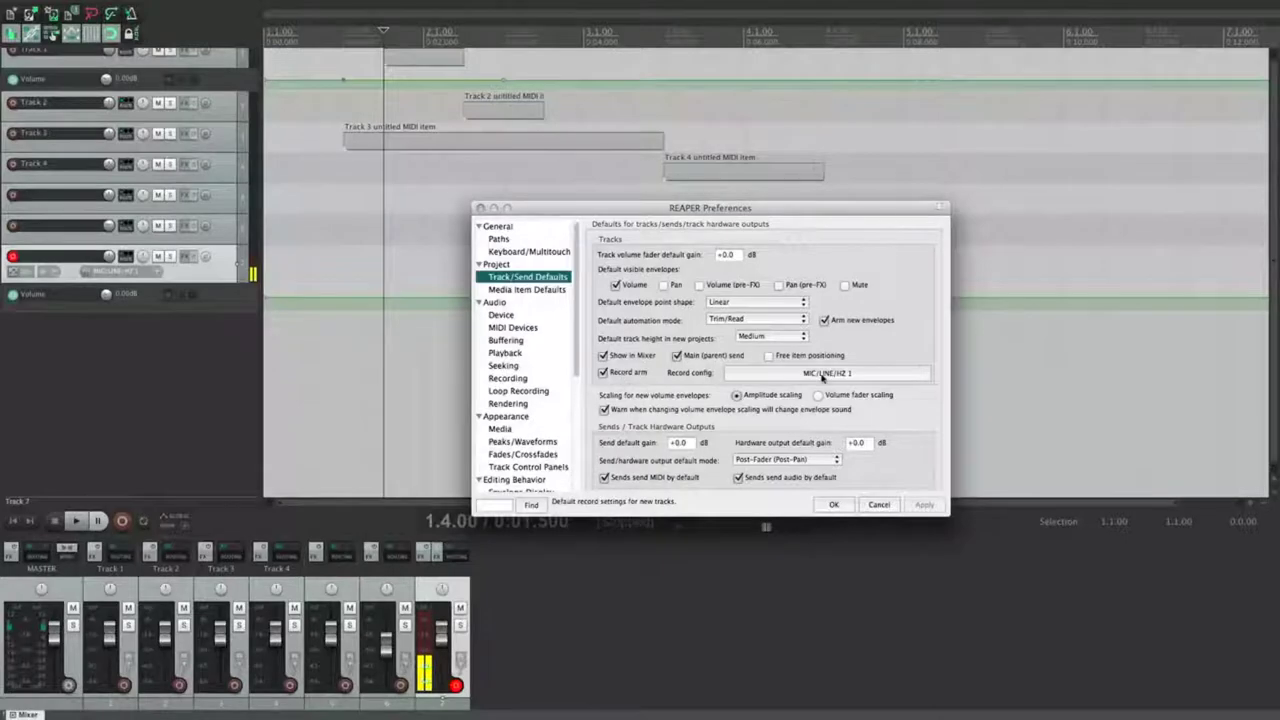
{"action": "left_click", "coordinate": [823, 374]}
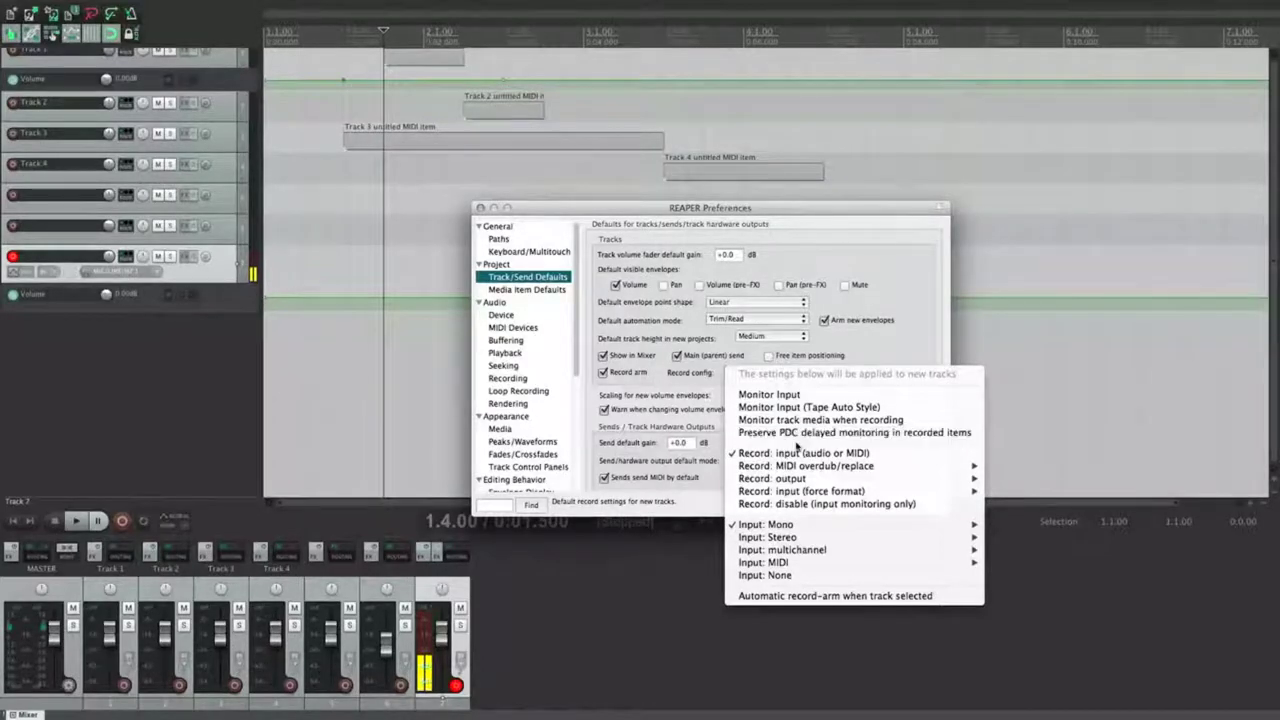
Step: Set the default record input to Virtual MIDI keyboard, all channels, and check it on a test track
{"action": "mouse_move", "coordinate": [796, 467]}
{"action": "mouse_move", "coordinate": [780, 525]}
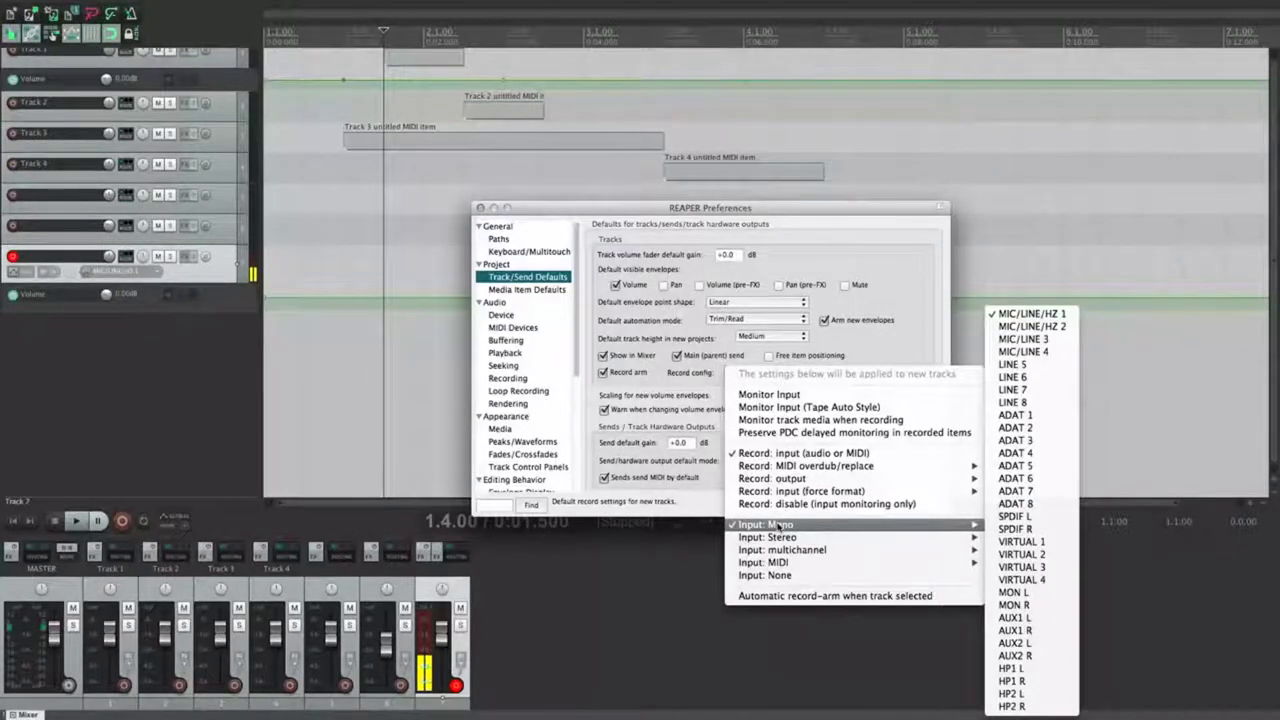
{"action": "mouse_move", "coordinate": [783, 563]}
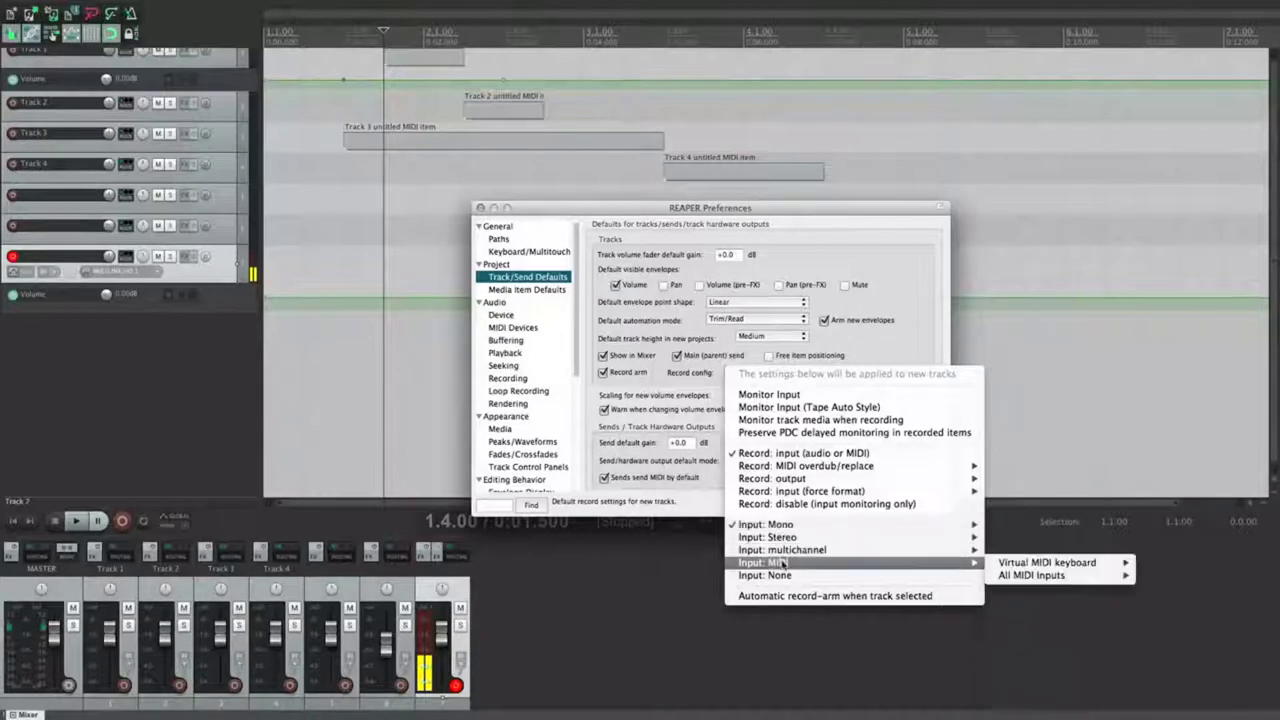
{"action": "mouse_move", "coordinate": [1020, 575]}
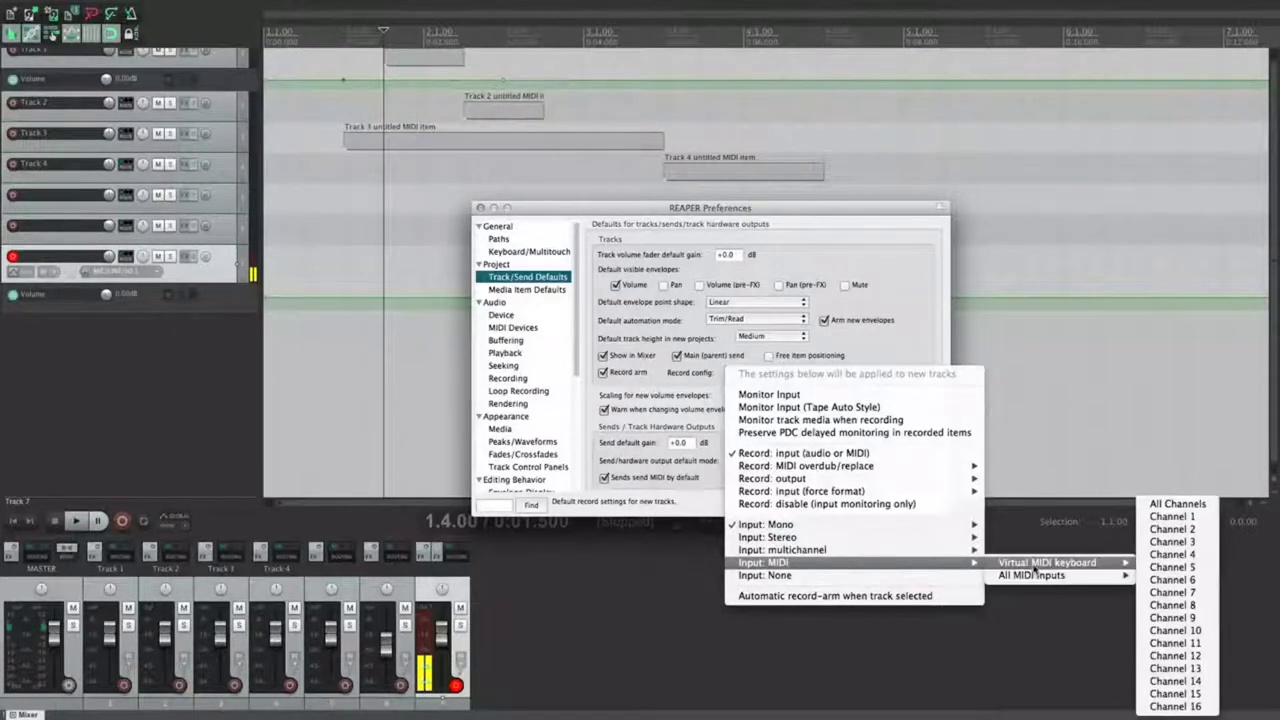
{"action": "left_click", "coordinate": [1177, 504]}
{"action": "left_click", "coordinate": [924, 504]}
{"action": "double_click", "coordinate": [189, 340]}
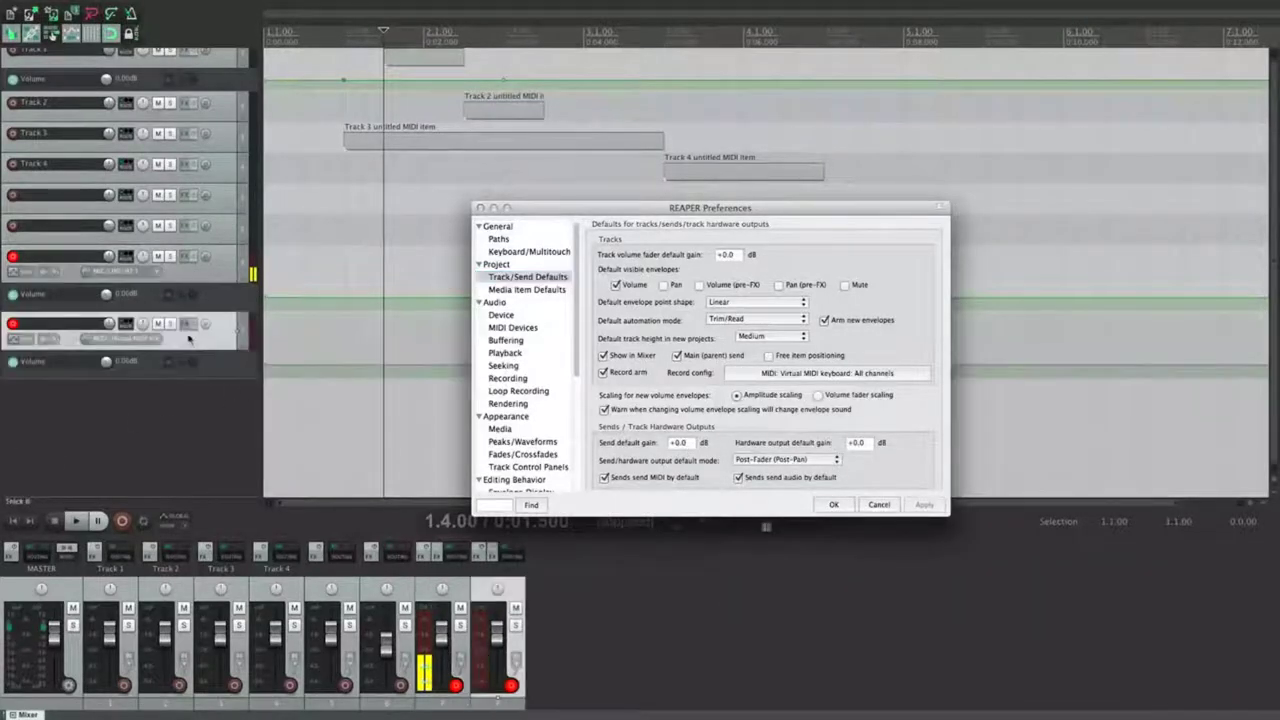
{"action": "left_click", "coordinate": [125, 341]}
{"action": "left_click", "coordinate": [230, 331]}
{"action": "key", "text": "Delete"}
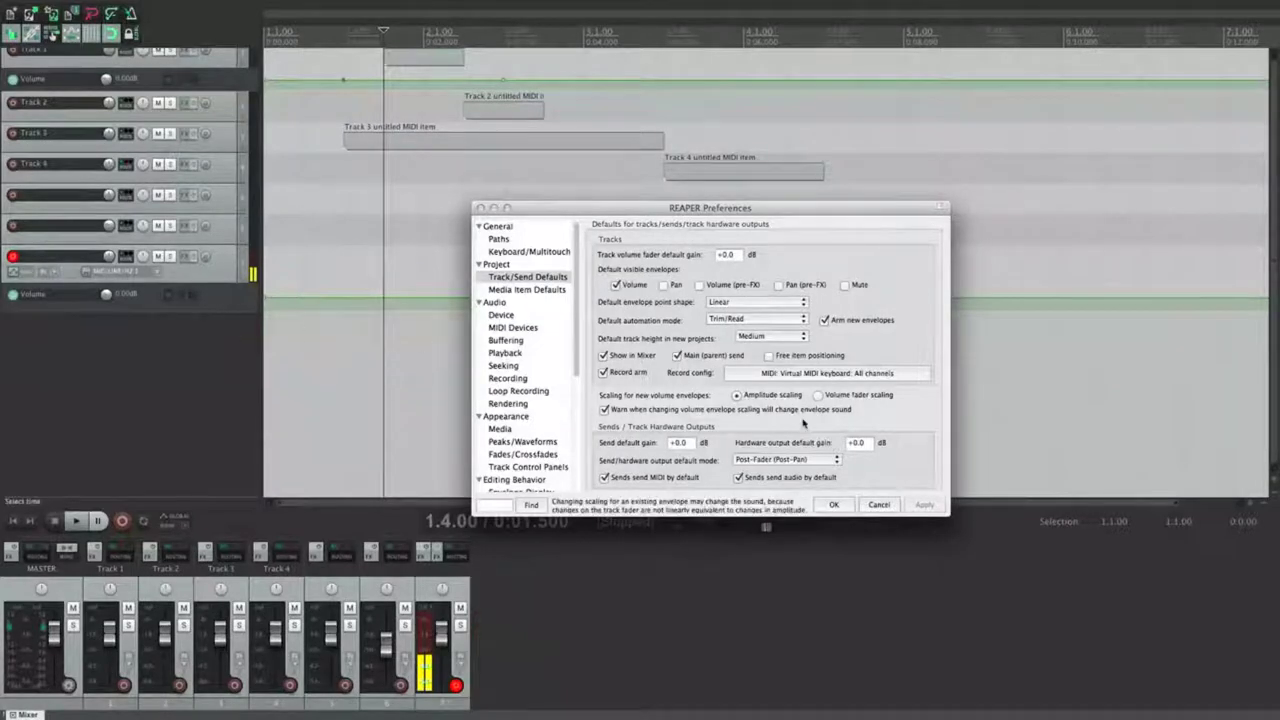
Step: Change the default record input to mono MIC/LINE 3, apply, and test it on a new track
{"action": "left_click", "coordinate": [826, 375]}
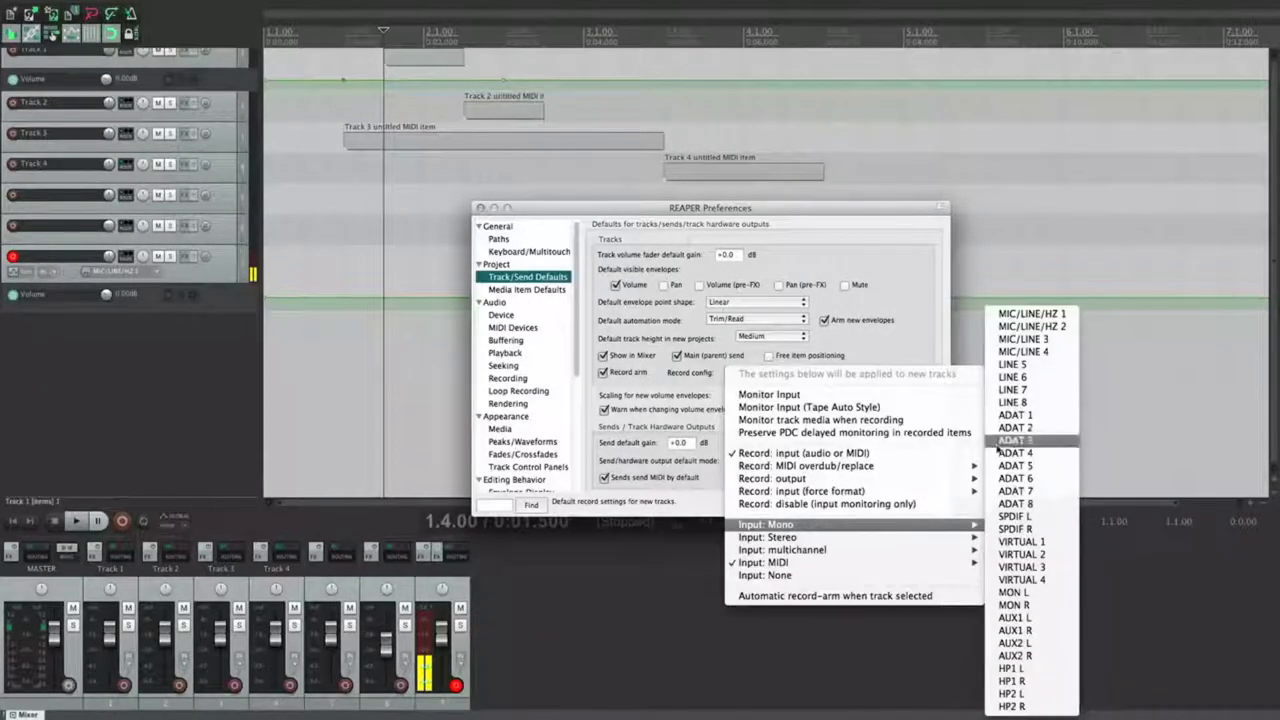
{"action": "left_click", "coordinate": [1010, 342]}
{"action": "left_click", "coordinate": [924, 504]}
{"action": "double_click", "coordinate": [216, 375]}
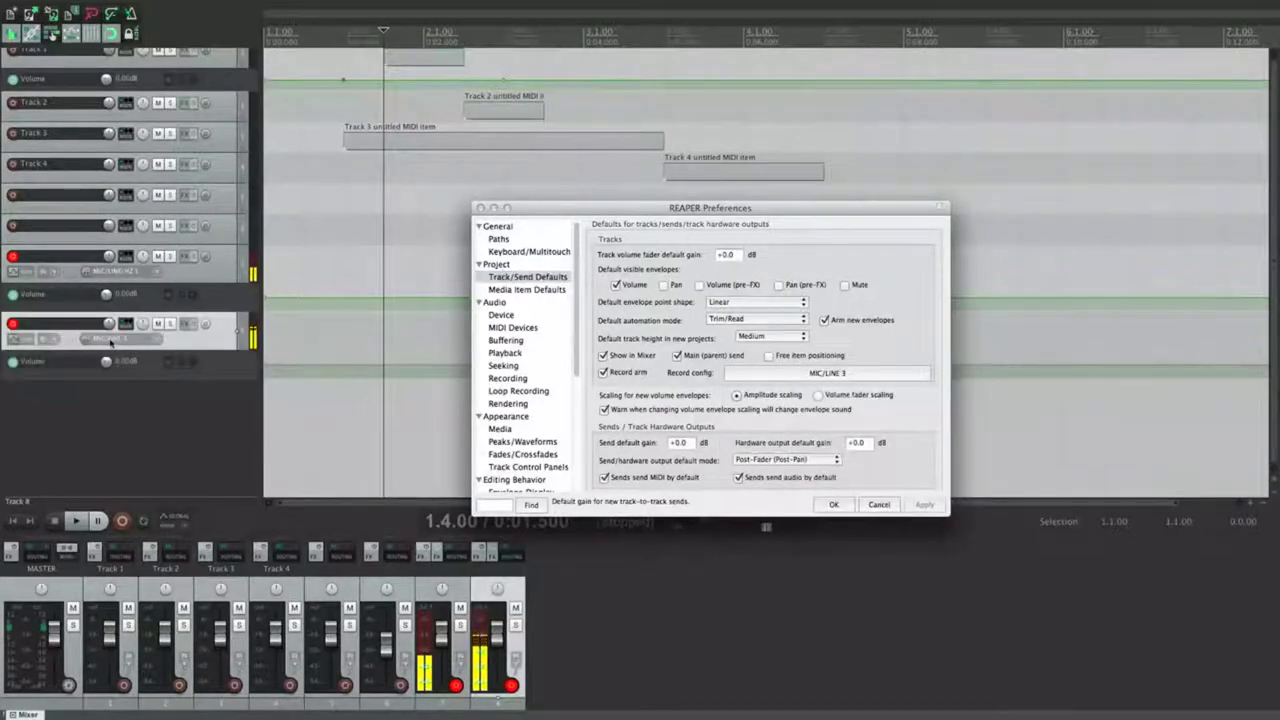
{"action": "key", "text": "Delete"}
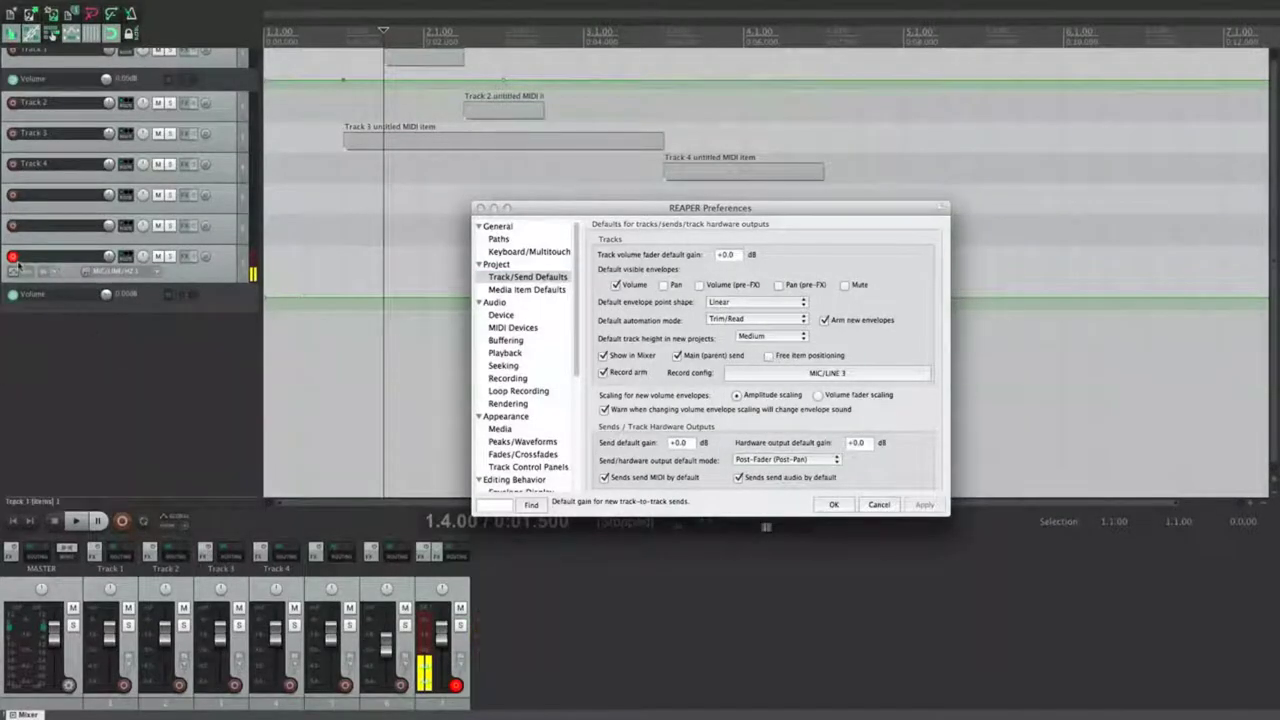
{"action": "left_click", "coordinate": [13, 257]}
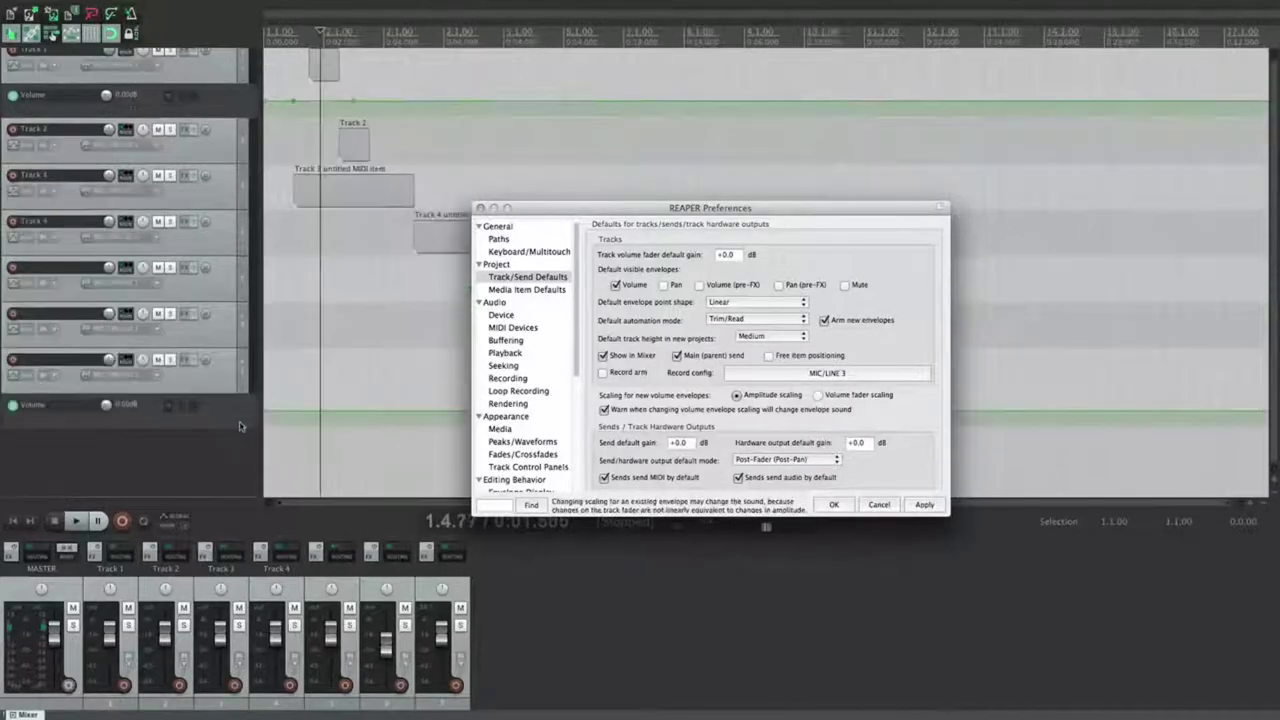
Step: Apply amplitude scaling for new volume envelopes, add a test track, and raise a Track 8 envelope point
{"action": "left_click", "coordinate": [737, 395]}
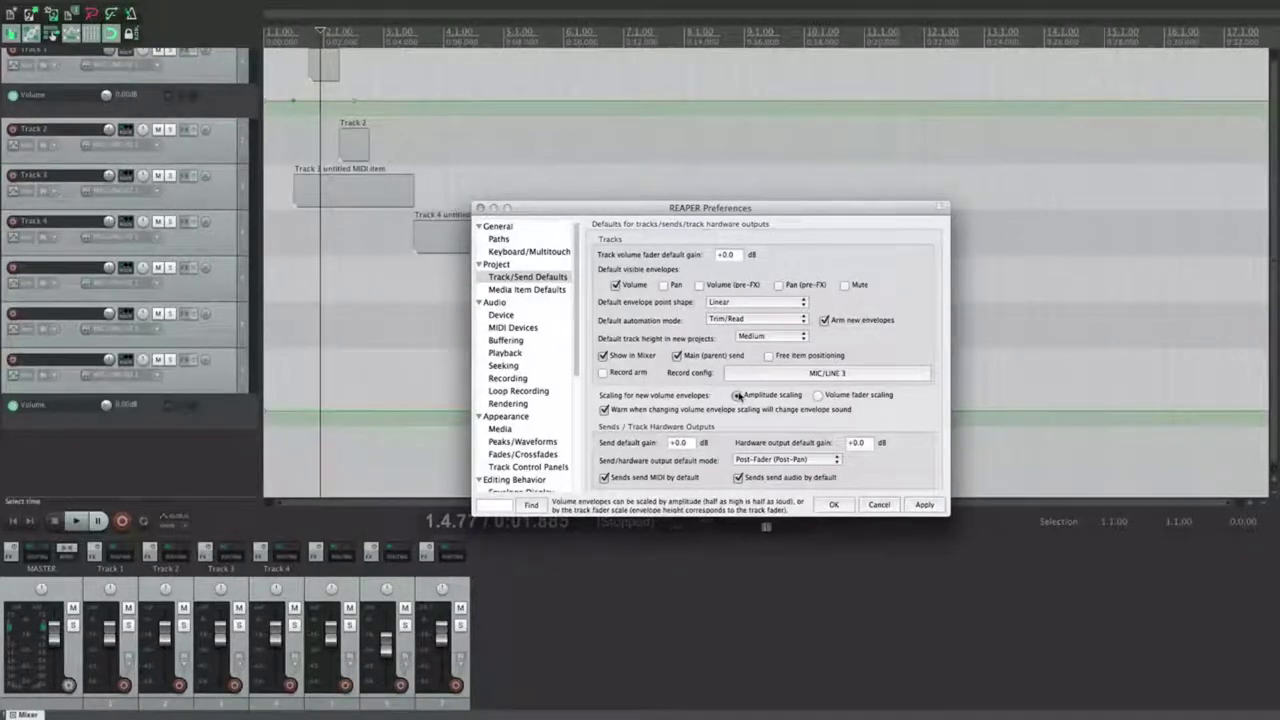
{"action": "left_click", "coordinate": [923, 505]}
{"action": "double_click", "coordinate": [205, 445]}
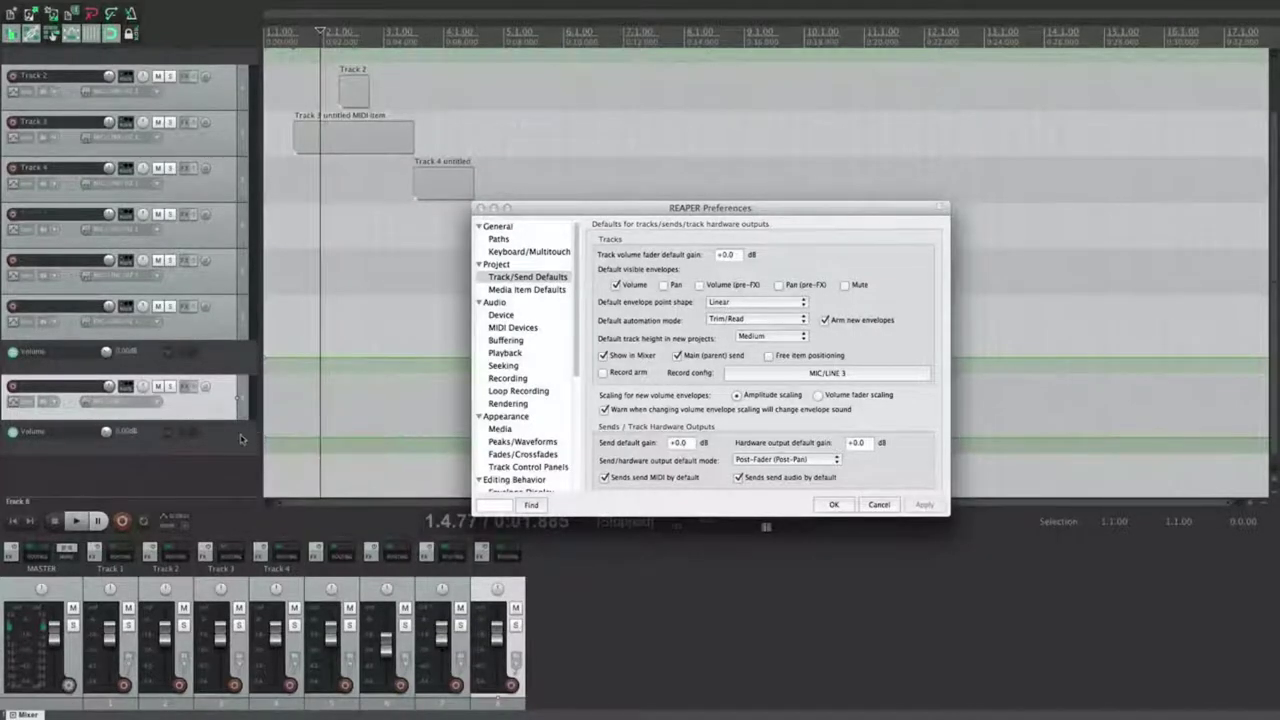
{"action": "left_click_drag", "start_coordinate": [323, 409], "coordinate": [313, 443]}
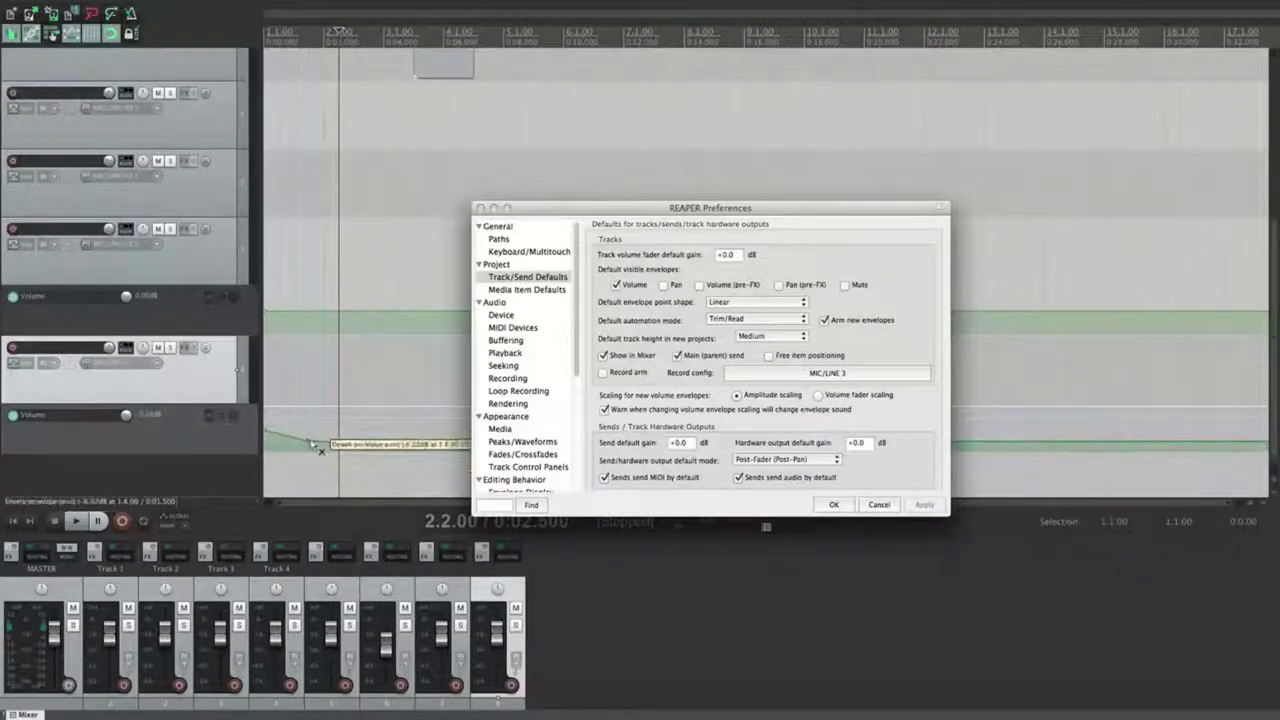
Step: Switch new volume envelopes to volume fader scaling and move the envelope point to +3.00 dB
{"action": "left_click", "coordinate": [818, 394]}
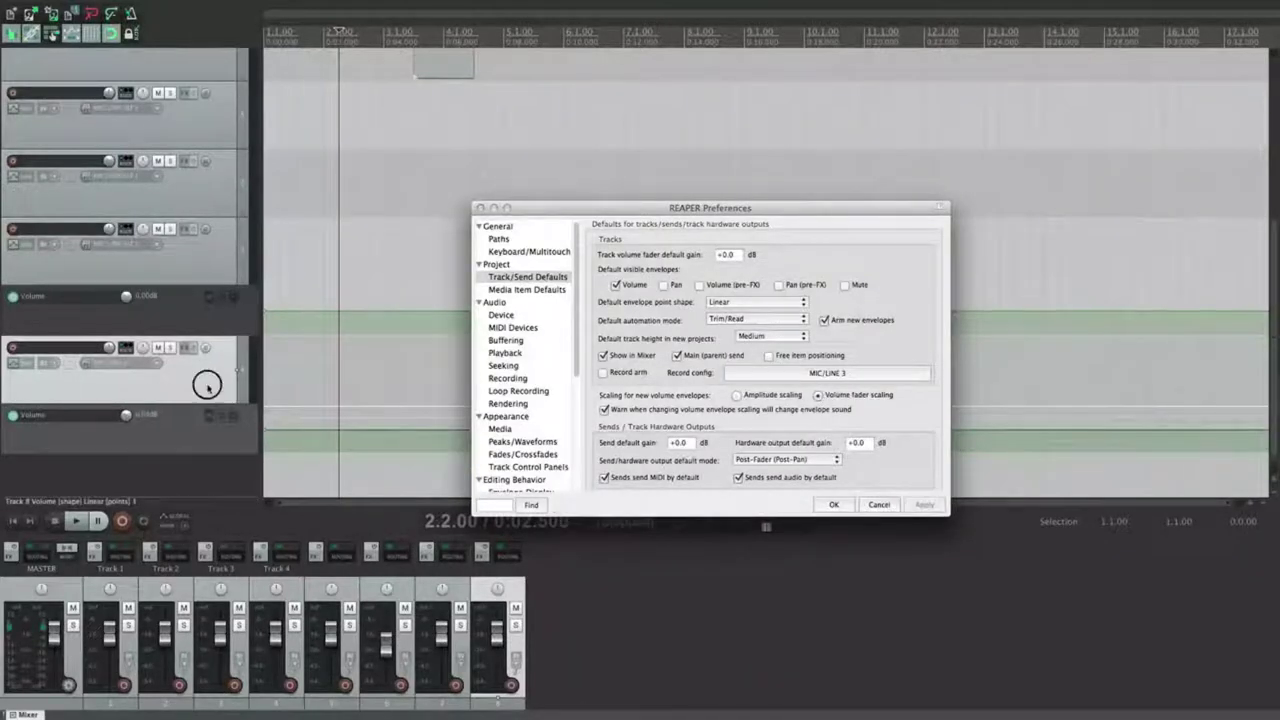
{"action": "scroll", "coordinate": [207, 386], "scroll_direction": "up", "scroll_amount": 3}
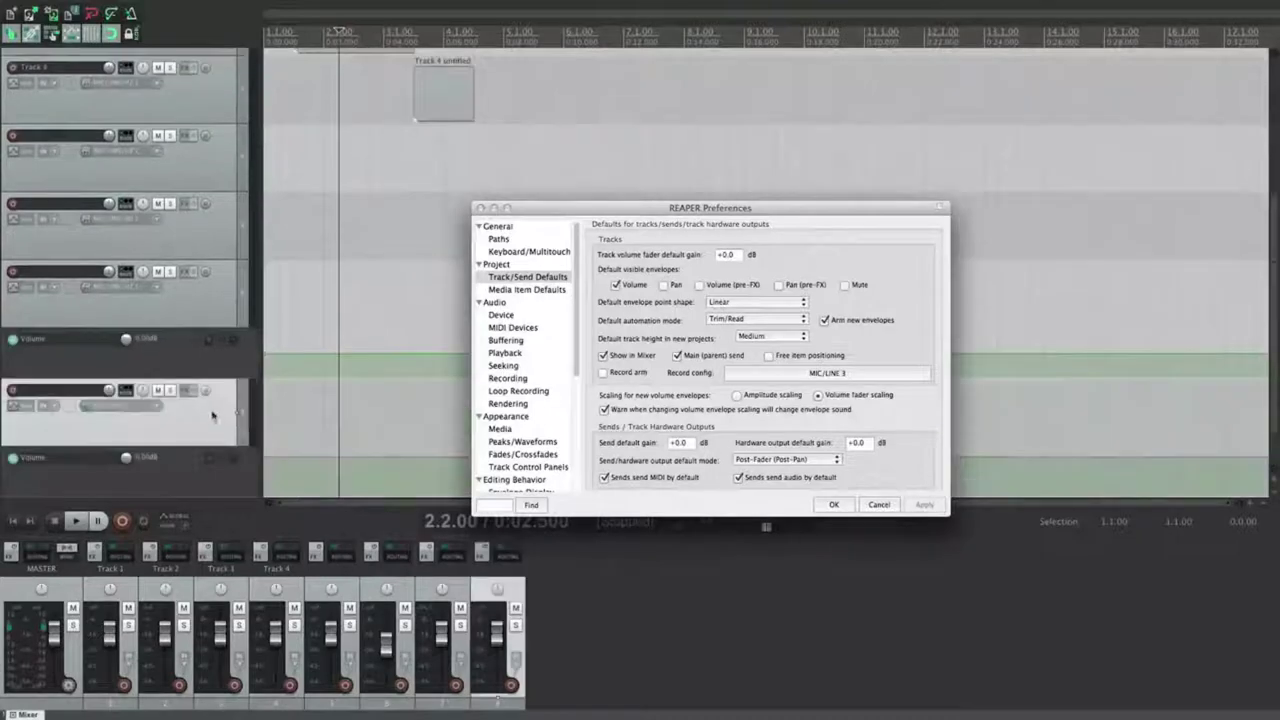
{"action": "scroll", "coordinate": [213, 416], "scroll_direction": "down", "scroll_amount": 1}
{"action": "mouse_move", "coordinate": [297, 414]}
{"action": "left_mouse_down"}
{"action": "mouse_move", "coordinate": [306, 383]}
{"action": "mouse_move", "coordinate": [300, 474]}
{"action": "mouse_move", "coordinate": [306, 412]}
{"action": "left_mouse_up"}
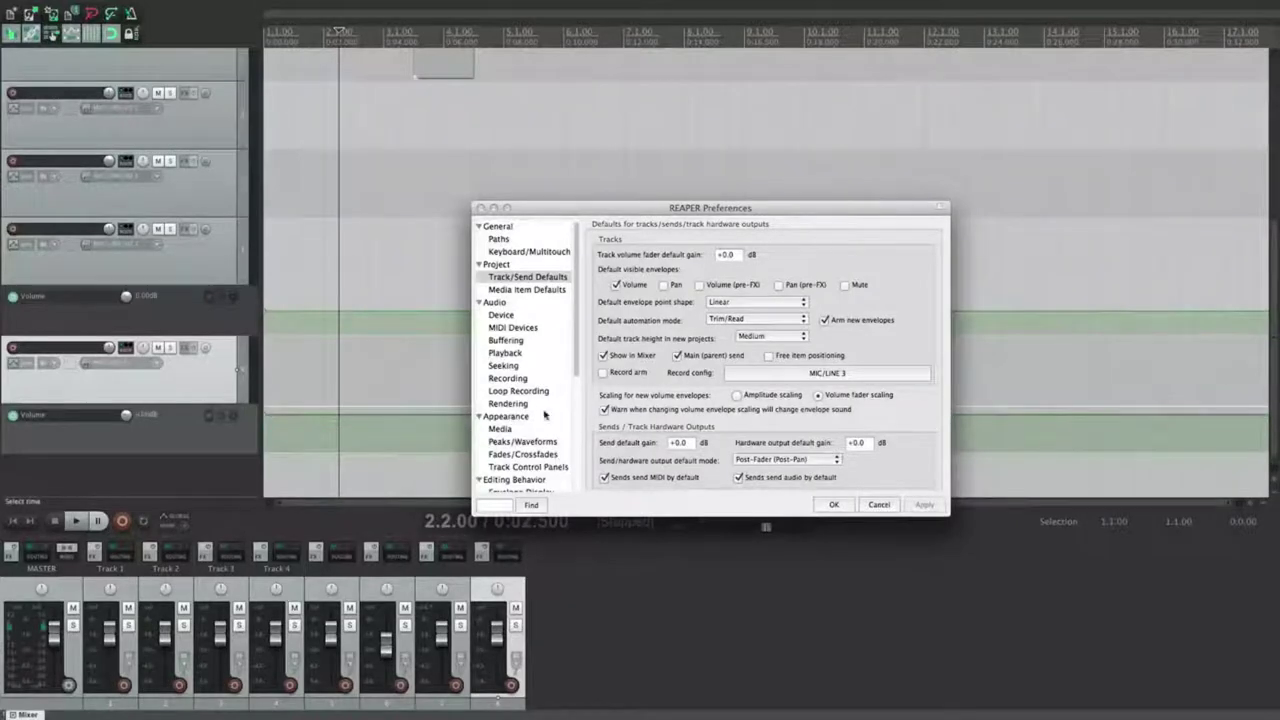
Step: Restore amplitude scaling for new volume envelopes and test track 7's send volume, resetting it to +0.00
{"action": "left_click", "coordinate": [737, 395]}
{"action": "left_click", "coordinate": [924, 504]}
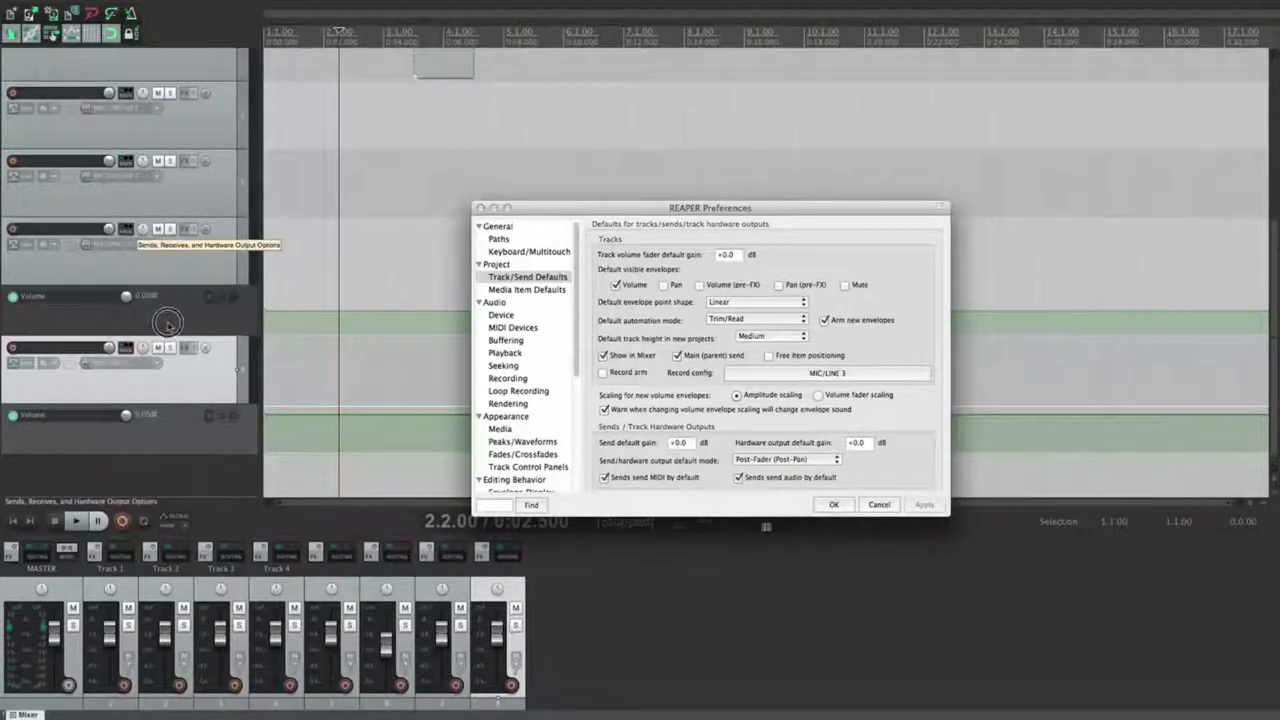
{"action": "left_click", "coordinate": [203, 376]}
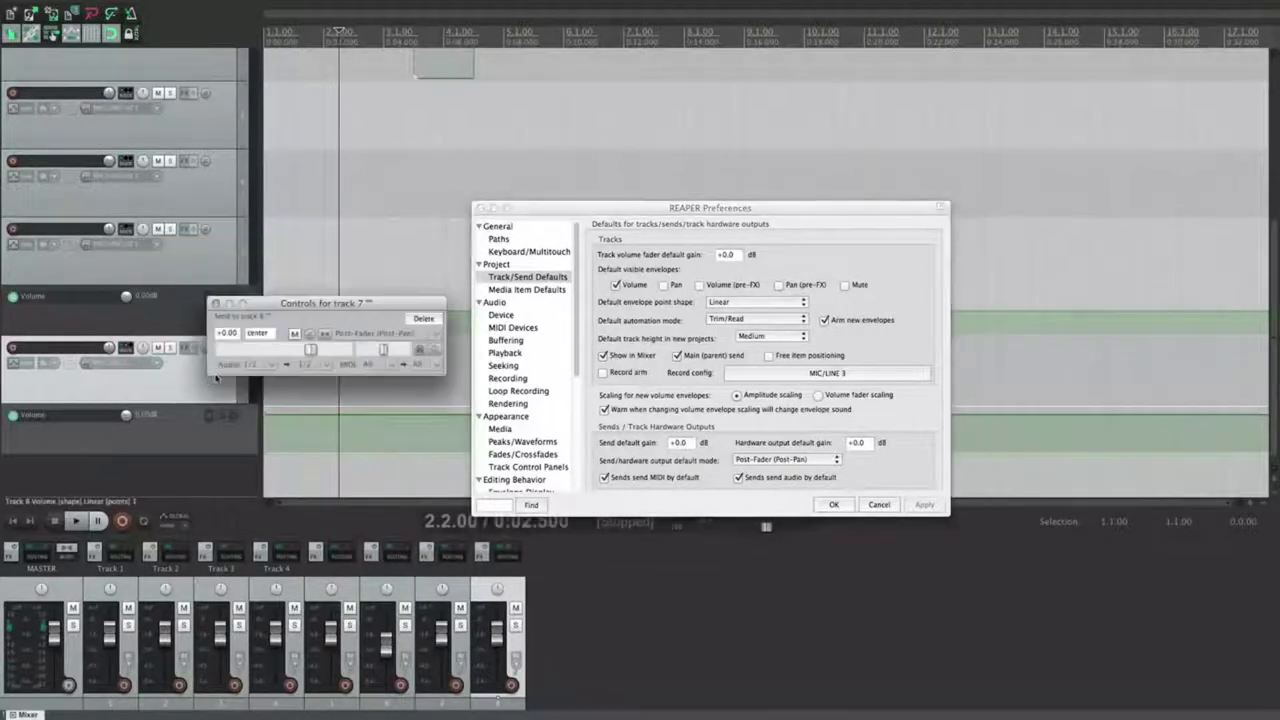
{"action": "left_click", "coordinate": [311, 350]}
{"action": "mouse_move", "coordinate": [311, 350]}
{"action": "left_mouse_down"}
{"action": "mouse_move", "coordinate": [276, 350]}
{"action": "mouse_move", "coordinate": [307, 350]}
{"action": "left_mouse_up"}
{"action": "double_click", "coordinate": [308, 350]}
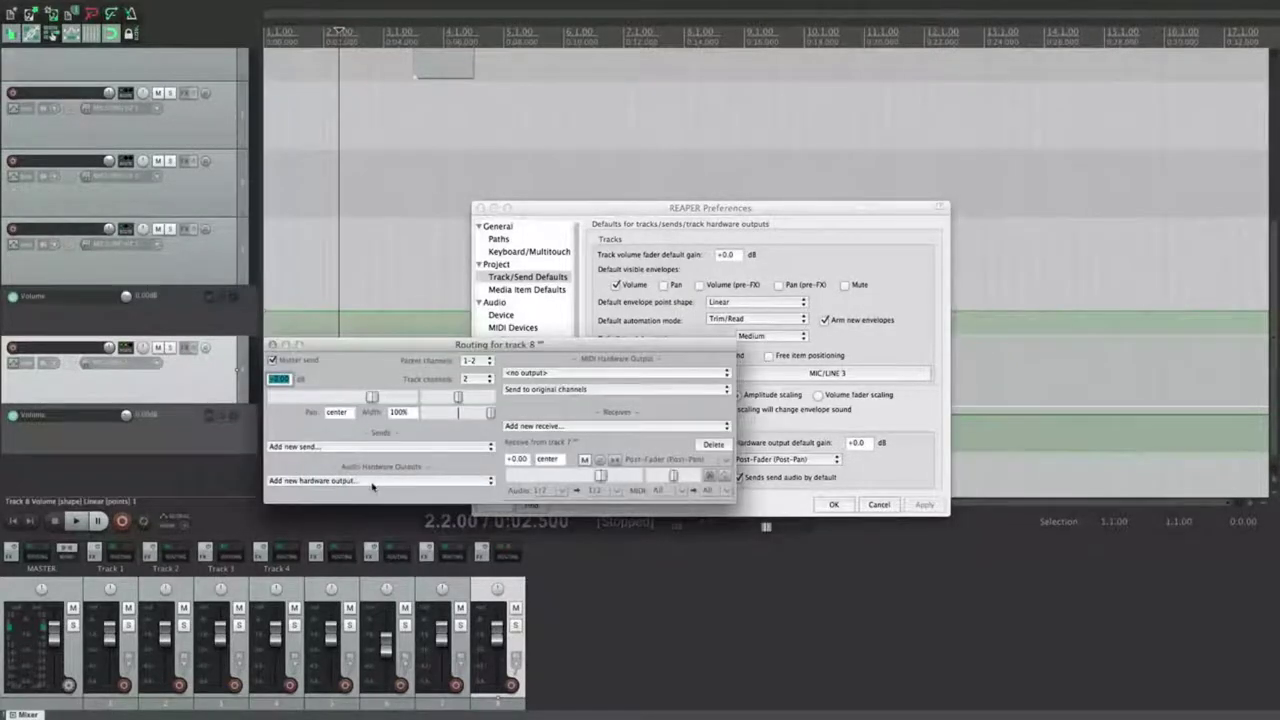
Step: Add a LINE 1 / LINE 2 hardware output to Track 8 at -5.58 dB
{"action": "left_click", "coordinate": [372, 484]}
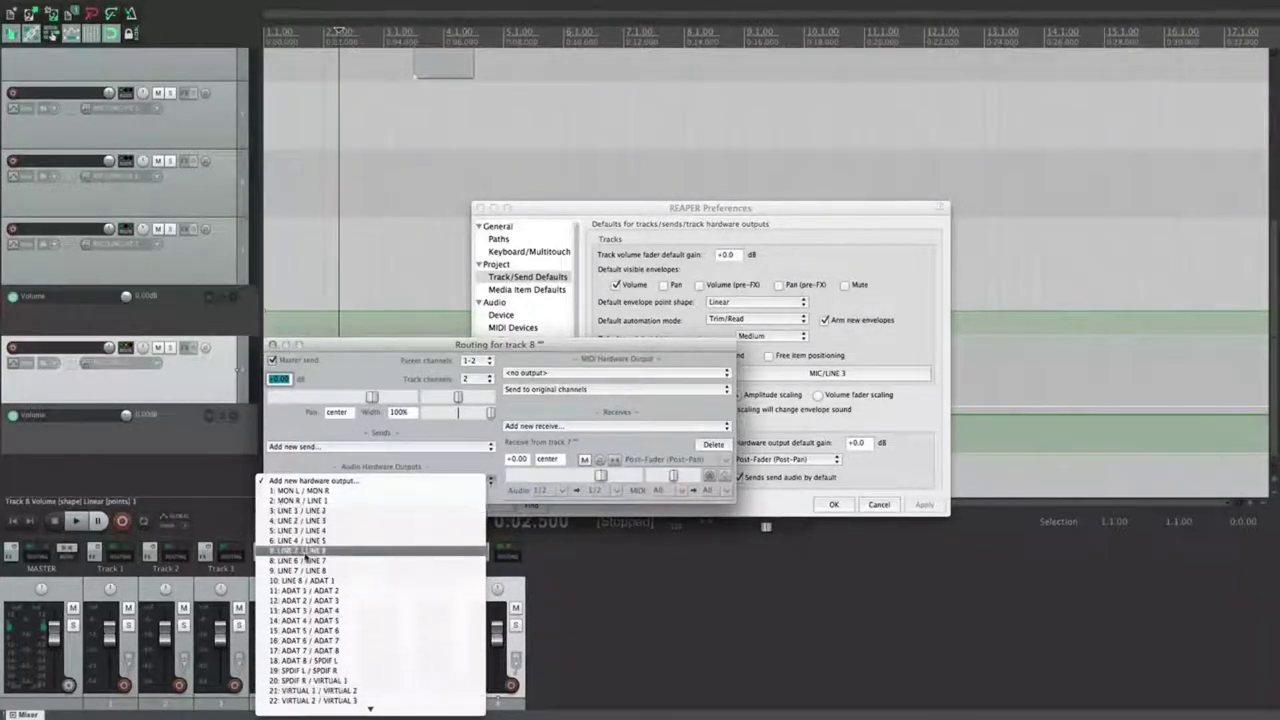
{"action": "left_click", "coordinate": [300, 511]}
{"action": "mouse_move", "coordinate": [372, 475]}
{"action": "left_mouse_down"}
{"action": "mouse_move", "coordinate": [337, 472]}
{"action": "mouse_move", "coordinate": [352, 477]}
{"action": "left_mouse_up"}
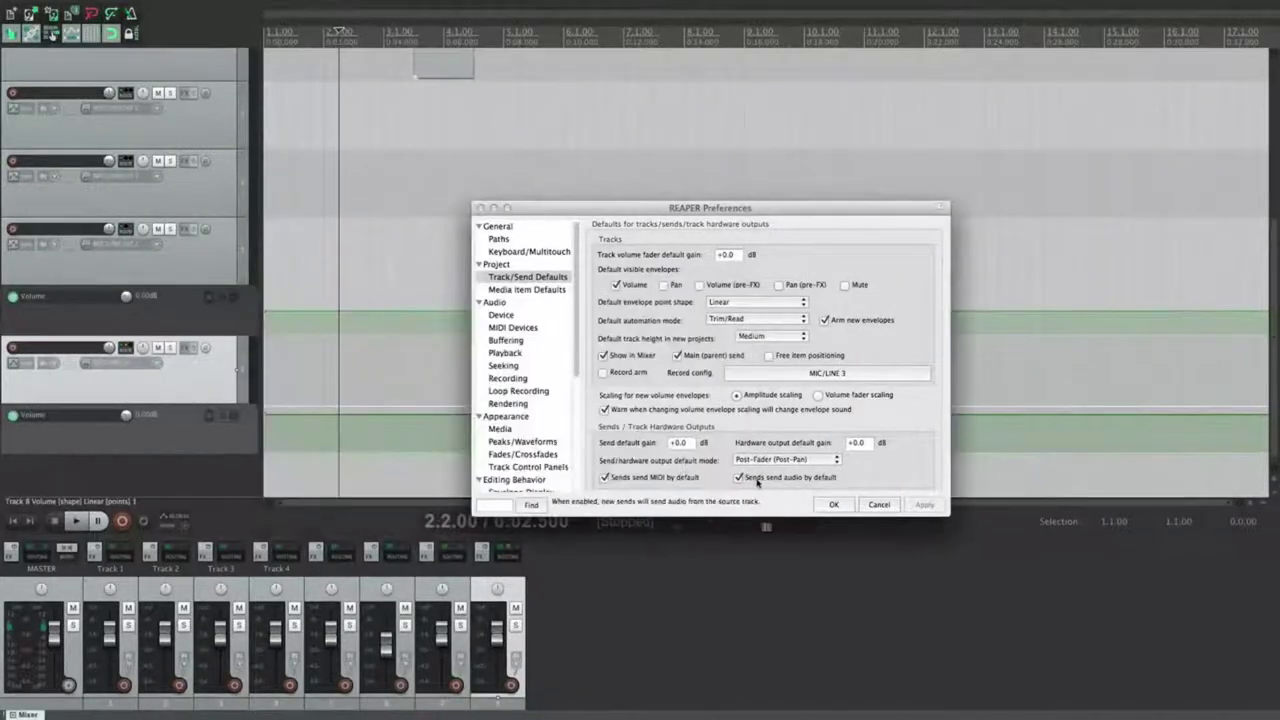
{"action": "left_click", "coordinate": [775, 461]}
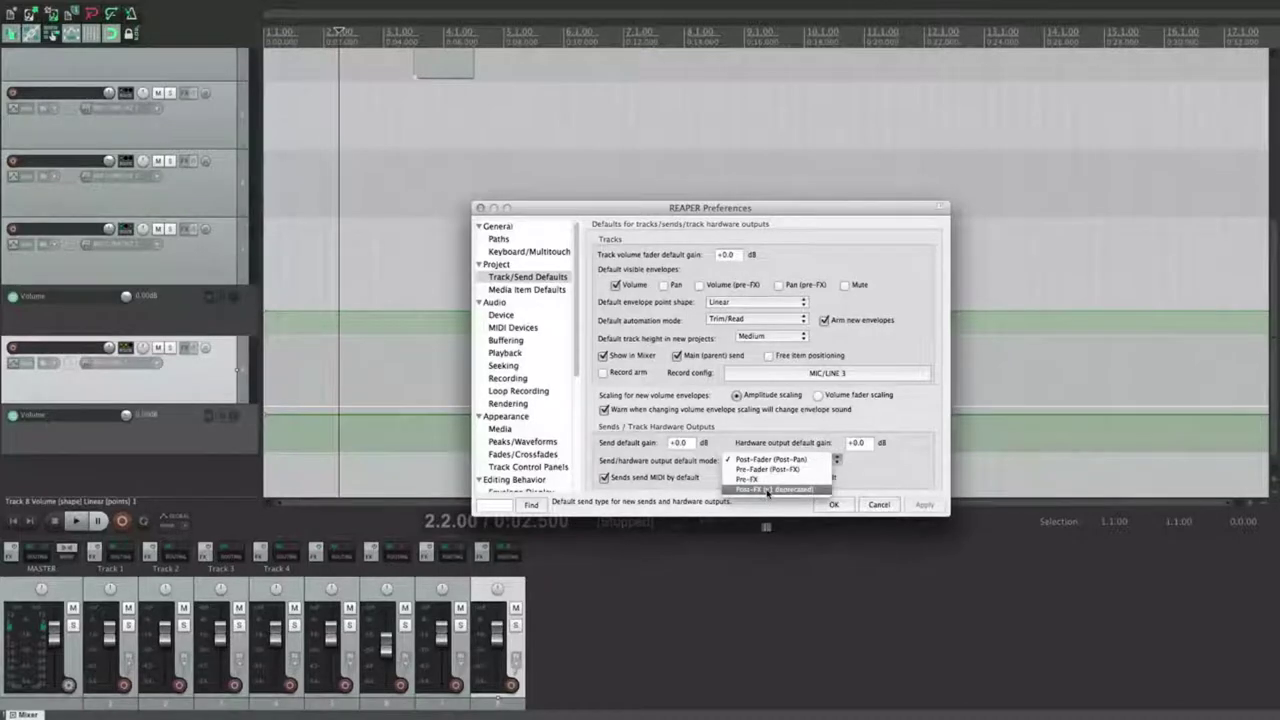
Step: Keep Post-Fader as the default send mode and delete the send on track 7
{"action": "left_click", "coordinate": [900, 475]}
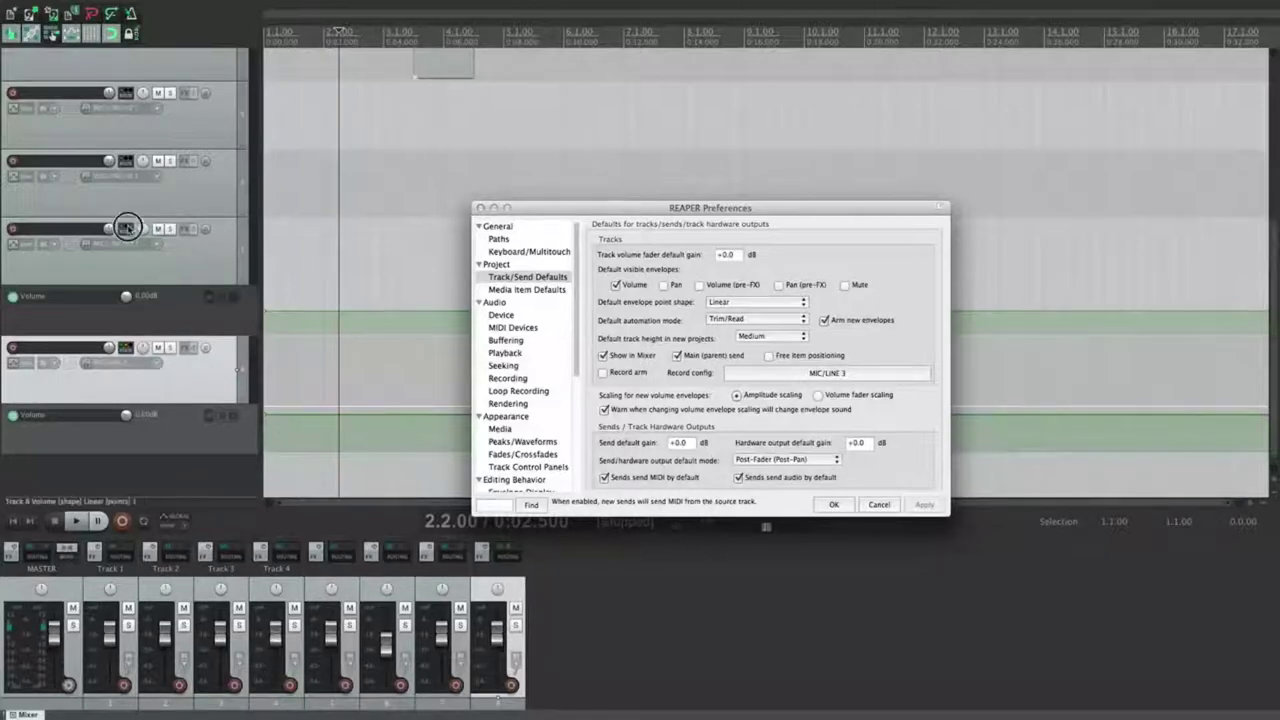
{"action": "left_click", "coordinate": [186, 347]}
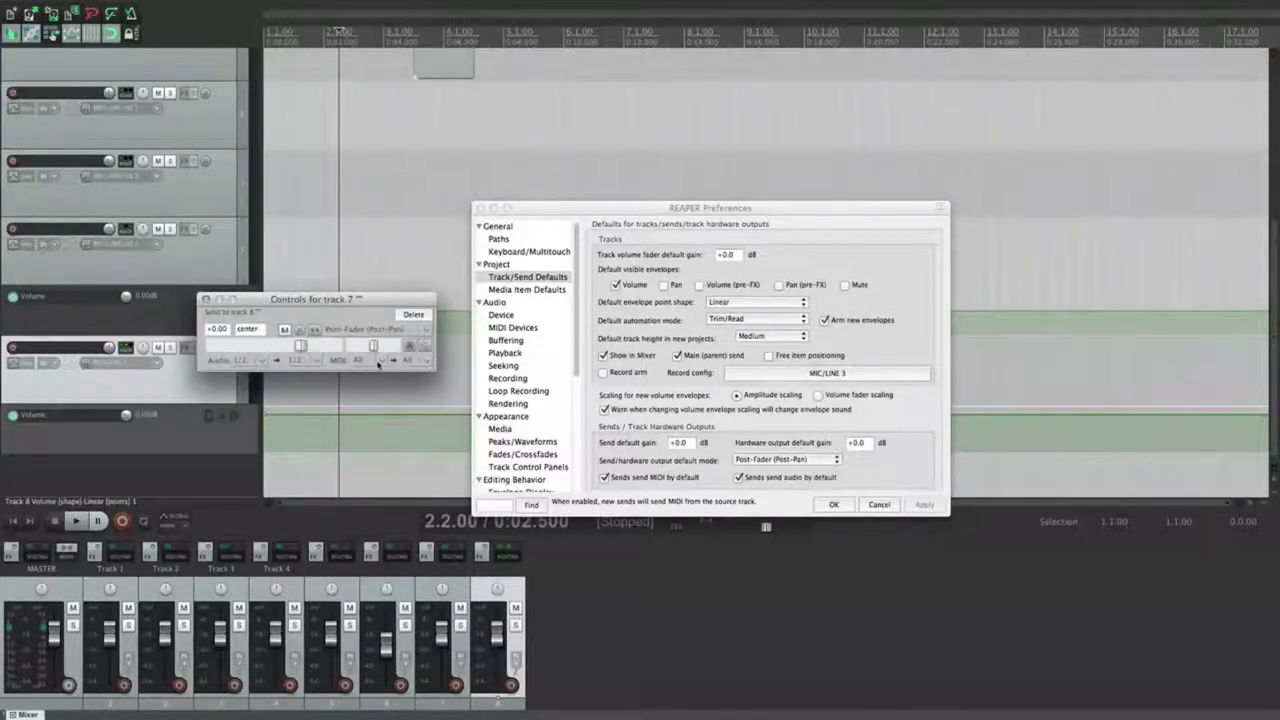
{"action": "left_click", "coordinate": [408, 314]}
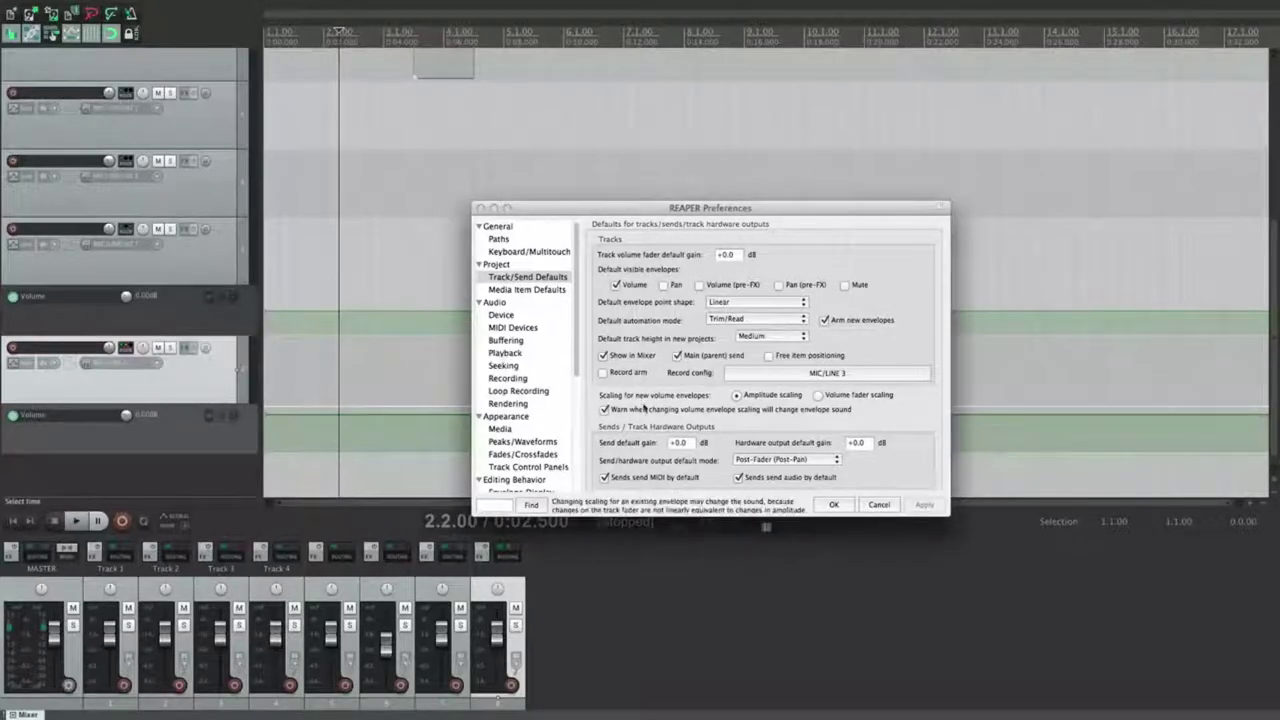
Step: Turn off 'Sends send MIDI by default' and 'Sends send audio by default', applying each
{"action": "left_click", "coordinate": [634, 477]}
{"action": "left_click", "coordinate": [922, 504]}
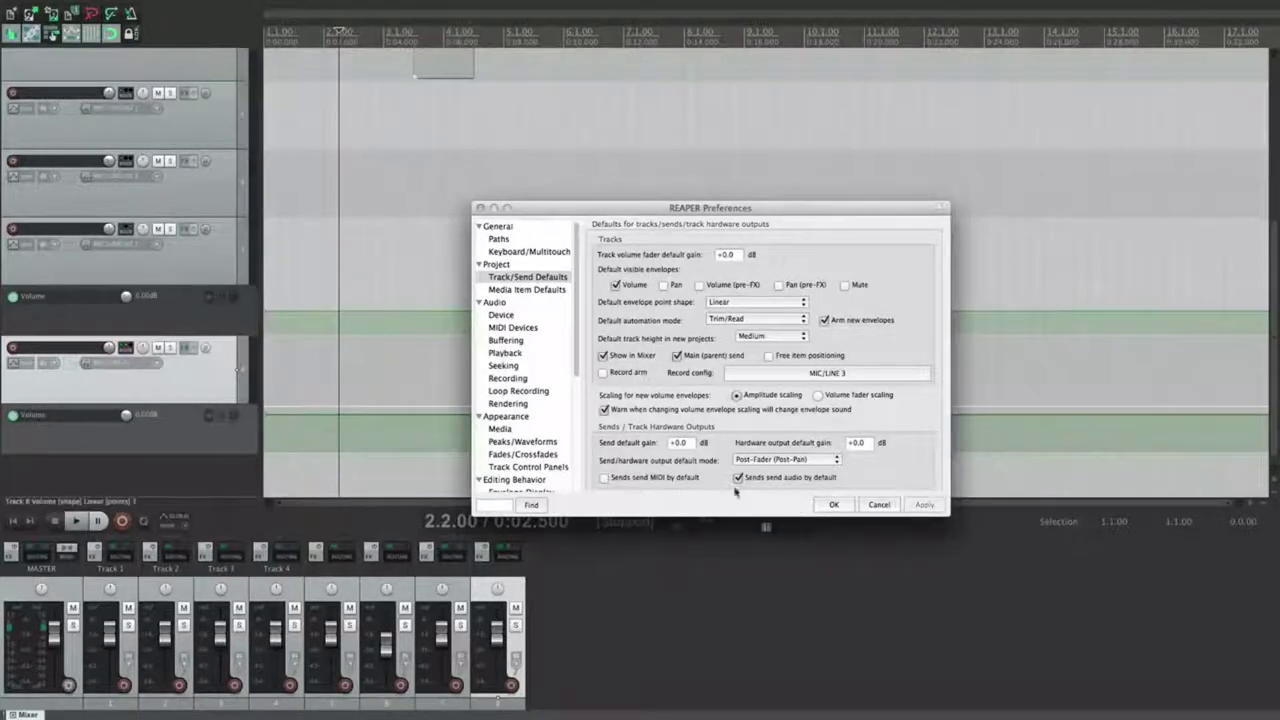
{"action": "left_click", "coordinate": [158, 362]}
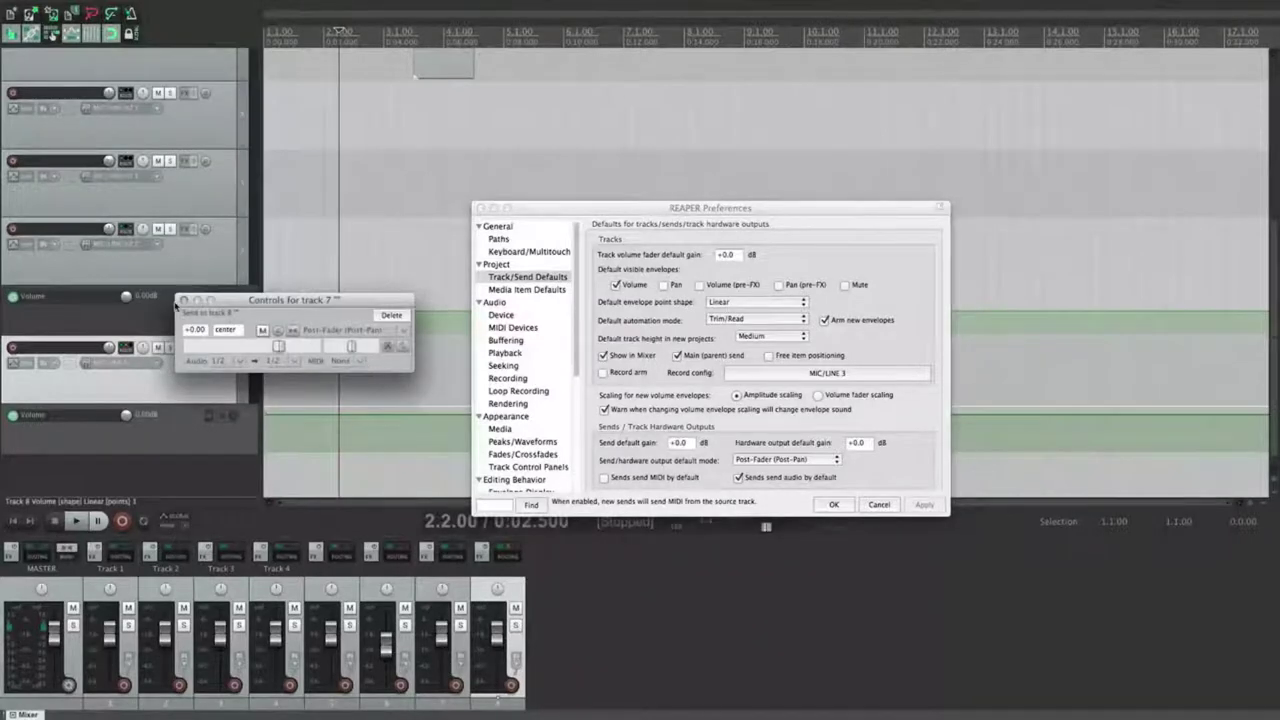
{"action": "left_click", "coordinate": [369, 358]}
{"action": "left_click", "coordinate": [740, 477]}
{"action": "left_click", "coordinate": [922, 504]}
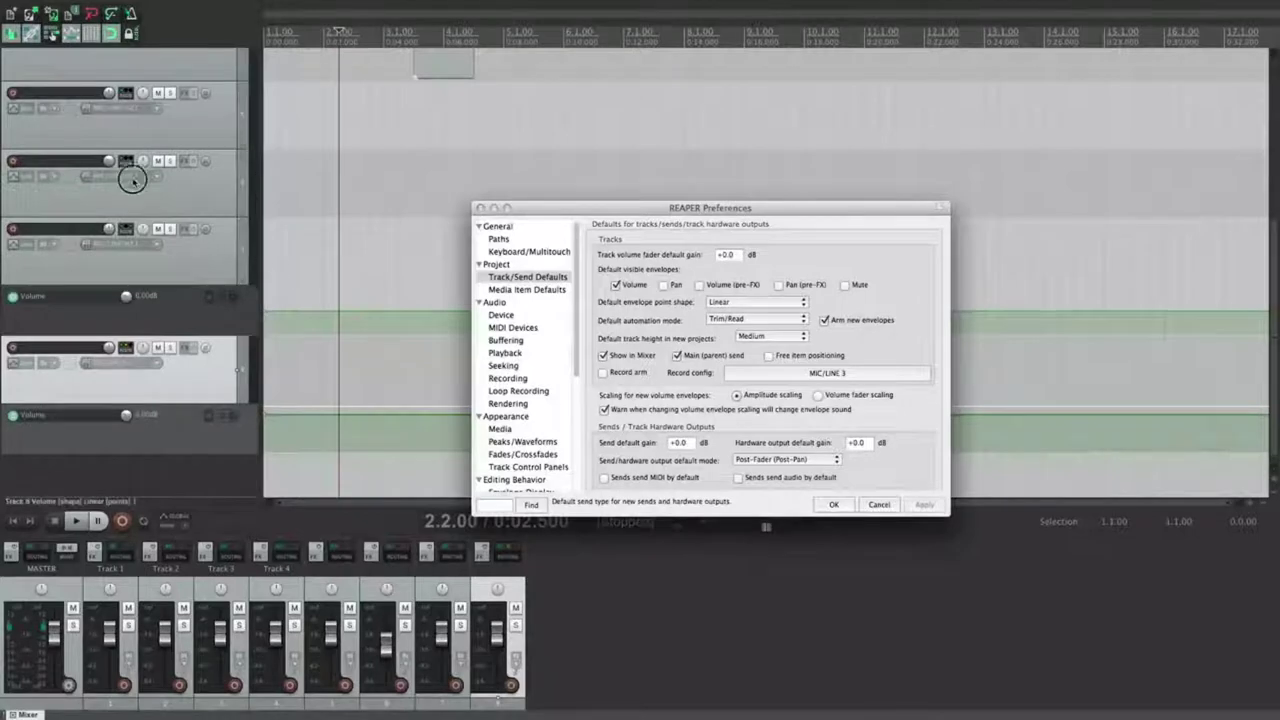
Step: Check track 6's send audio channel options, then go to the Media Item Defaults page
{"action": "left_click", "coordinate": [127, 230]}
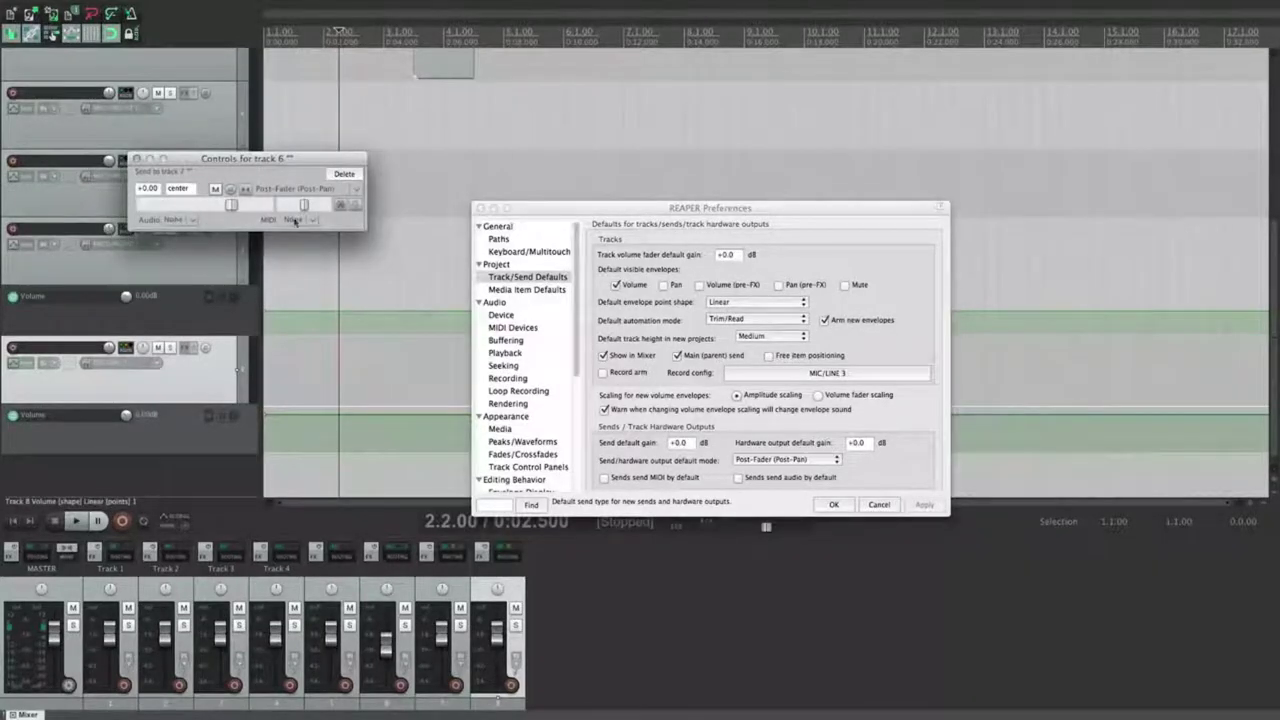
{"action": "left_click", "coordinate": [199, 222]}
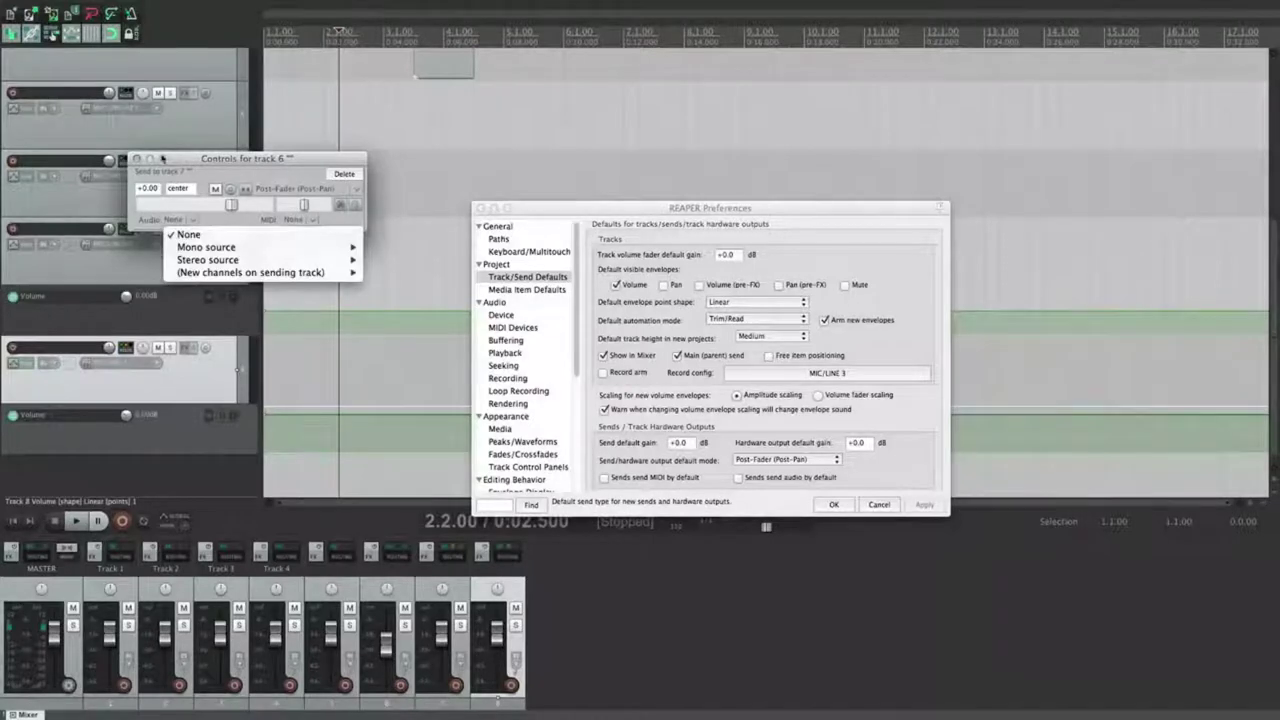
{"action": "left_click", "coordinate": [139, 159]}
{"action": "left_click", "coordinate": [139, 159]}
{"action": "left_click", "coordinate": [527, 289]}
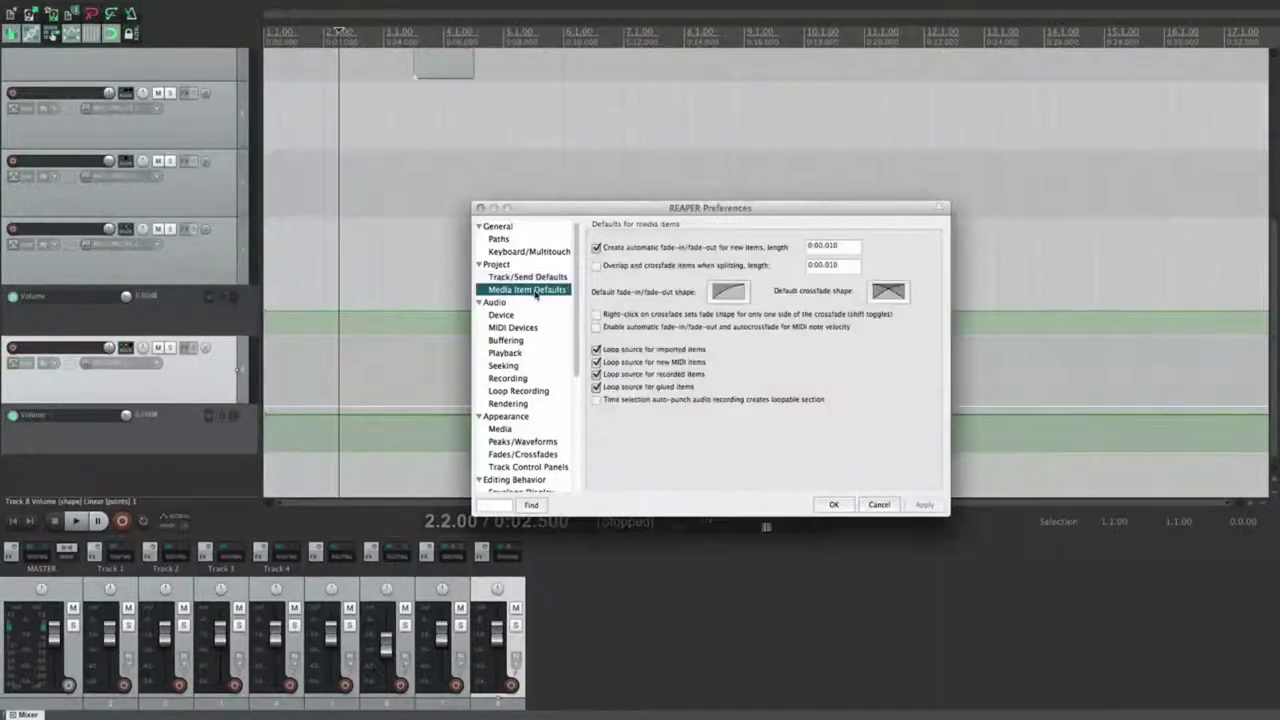
Step: Drag the desktop mp3 onto the top track and zoom in on its automatic fade-in
{"action": "left_click", "coordinate": [413, 107]}
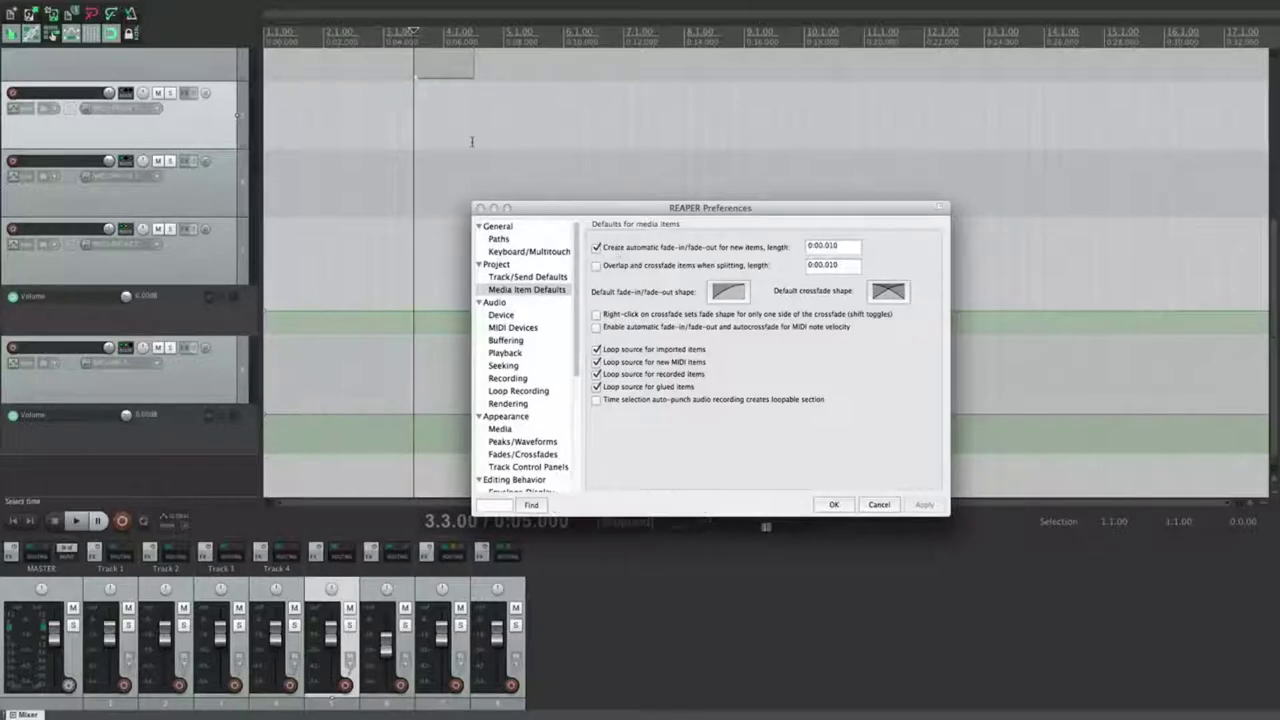
{"action": "scroll", "coordinate": [470, 141], "scroll_direction": "down", "scroll_amount": 1}
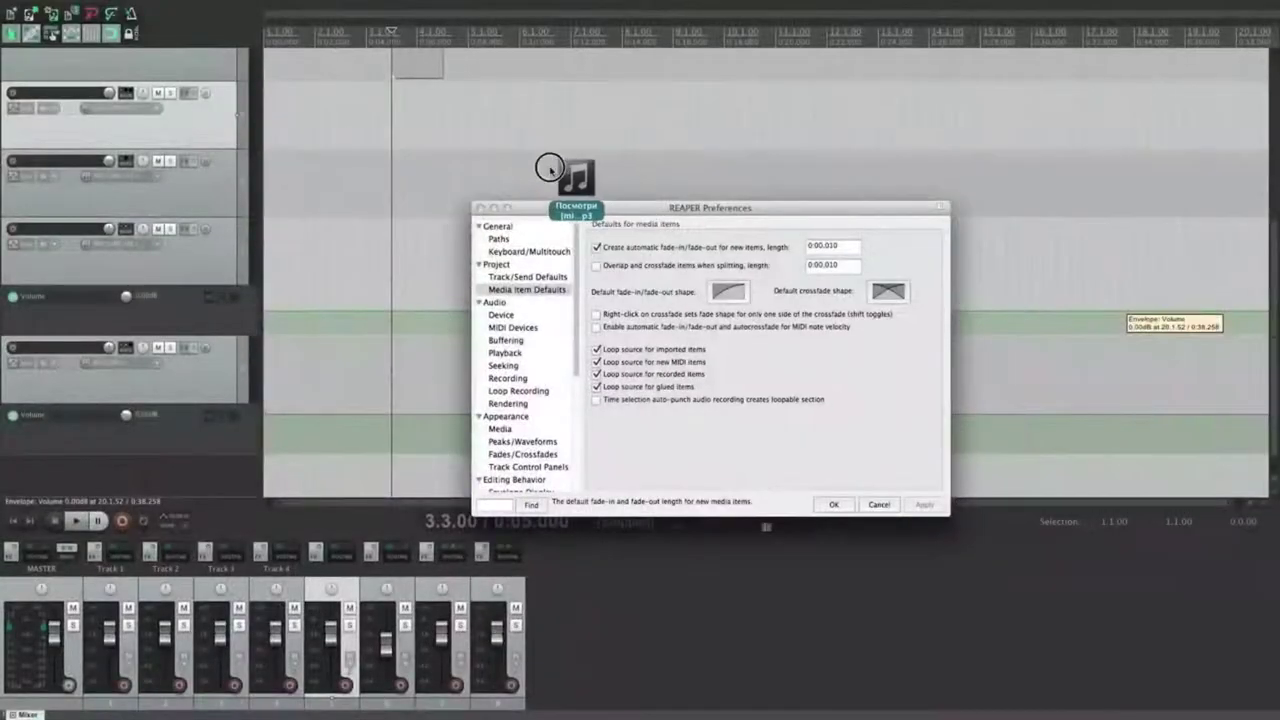
{"action": "left_click_drag", "start_coordinate": [549, 157], "coordinate": [432, 150]}
{"action": "scroll", "coordinate": [429, 156], "scroll_direction": "up", "scroll_amount": 10}
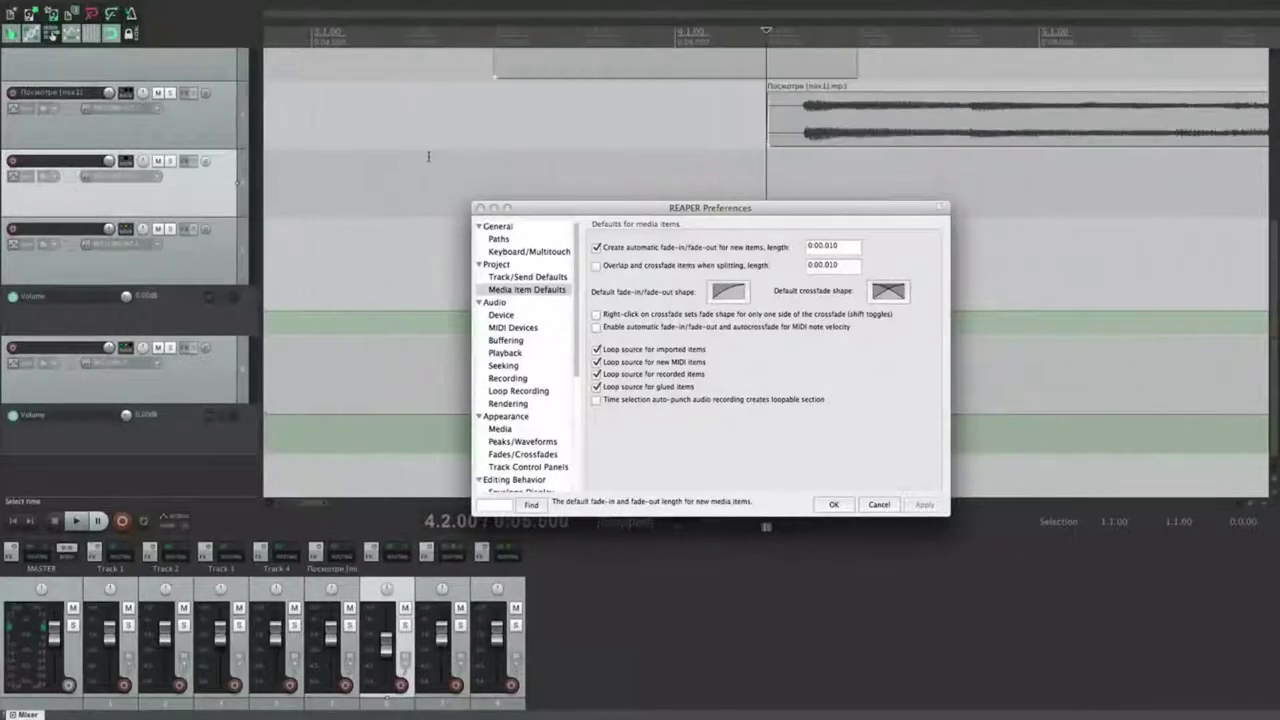
{"action": "scroll", "coordinate": [640, 158], "scroll_direction": "down", "scroll_amount": 8}
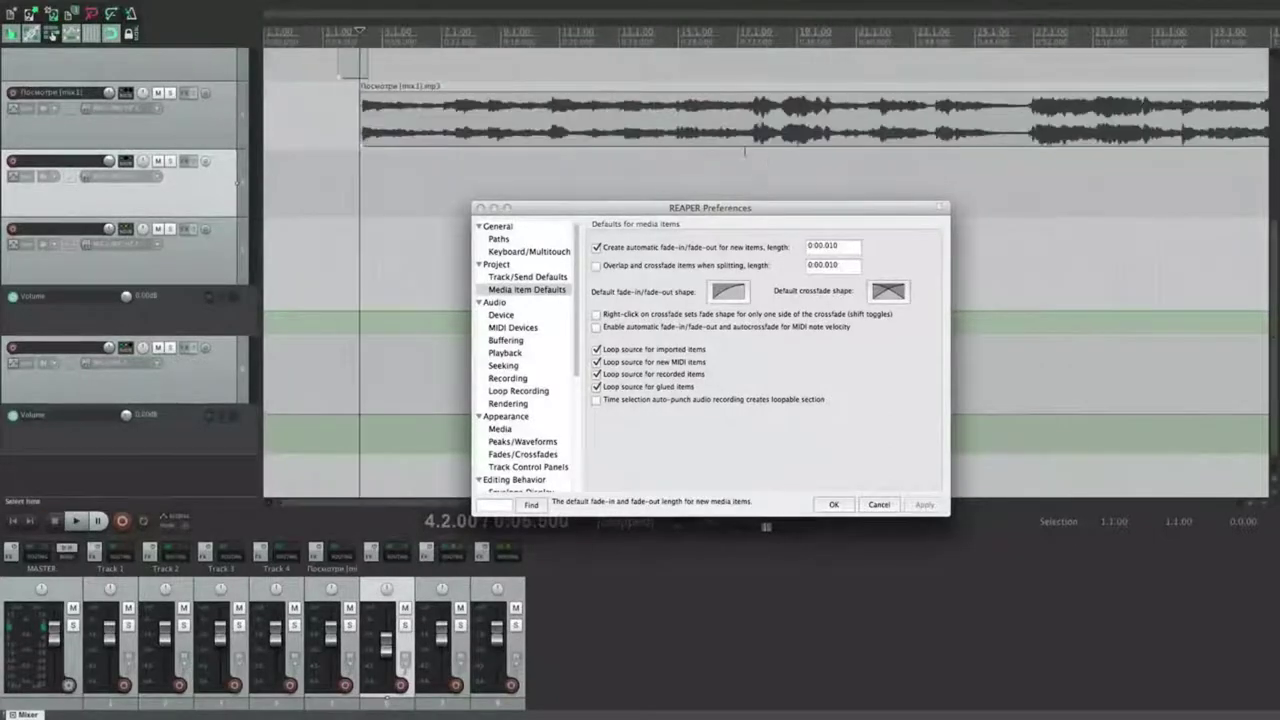
{"action": "scroll", "coordinate": [453, 173], "scroll_direction": "up", "scroll_amount": 8}
{"action": "scroll", "coordinate": [780, 120], "scroll_direction": "up", "scroll_amount": 5}
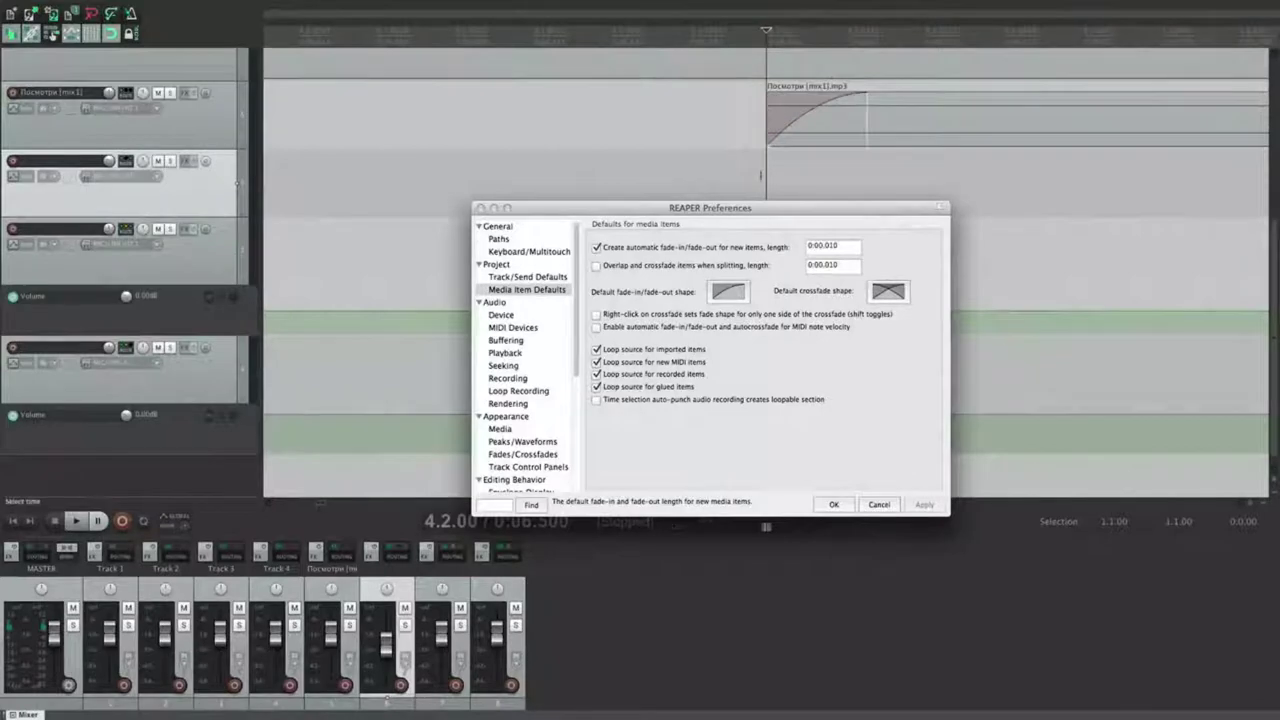
{"action": "scroll", "coordinate": [760, 150], "scroll_direction": "down", "scroll_amount": 5}
{"action": "scroll", "coordinate": [760, 168], "scroll_direction": "down", "scroll_amount": 5}
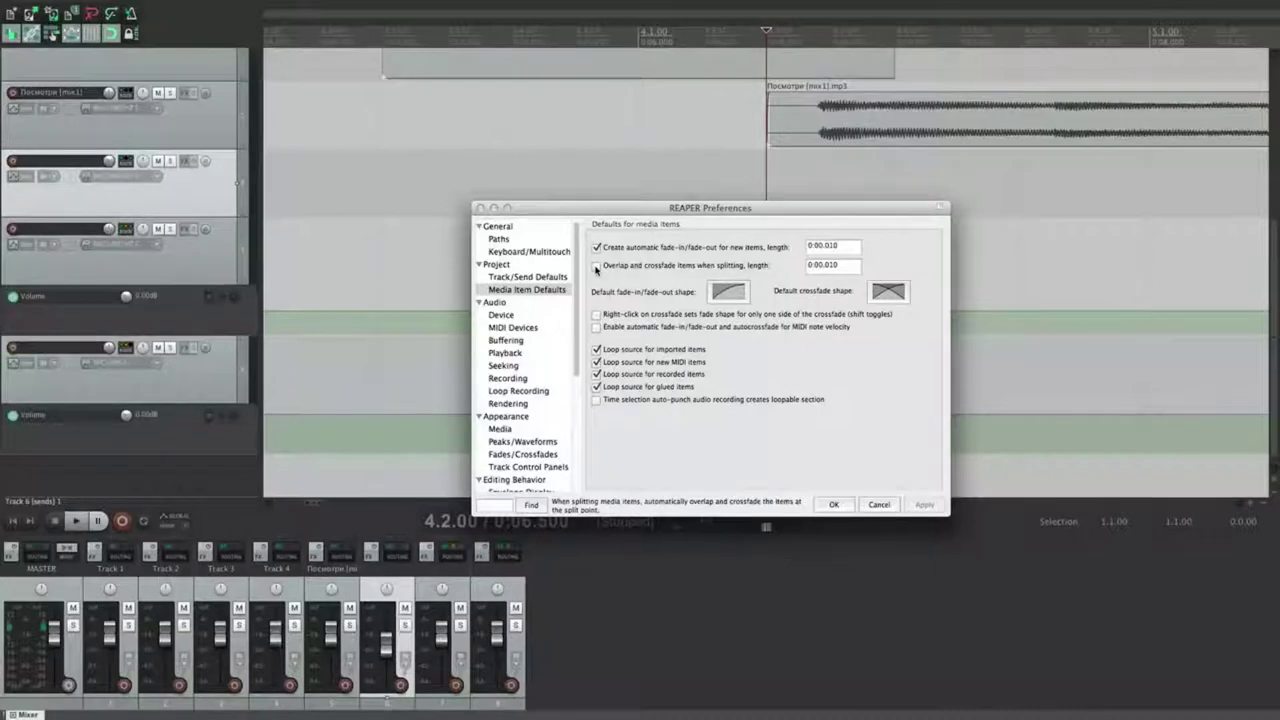
Step: Enable overlap and crossfade on split, then split the mp3 item at 4.4.00
{"action": "left_click", "coordinate": [596, 268]}
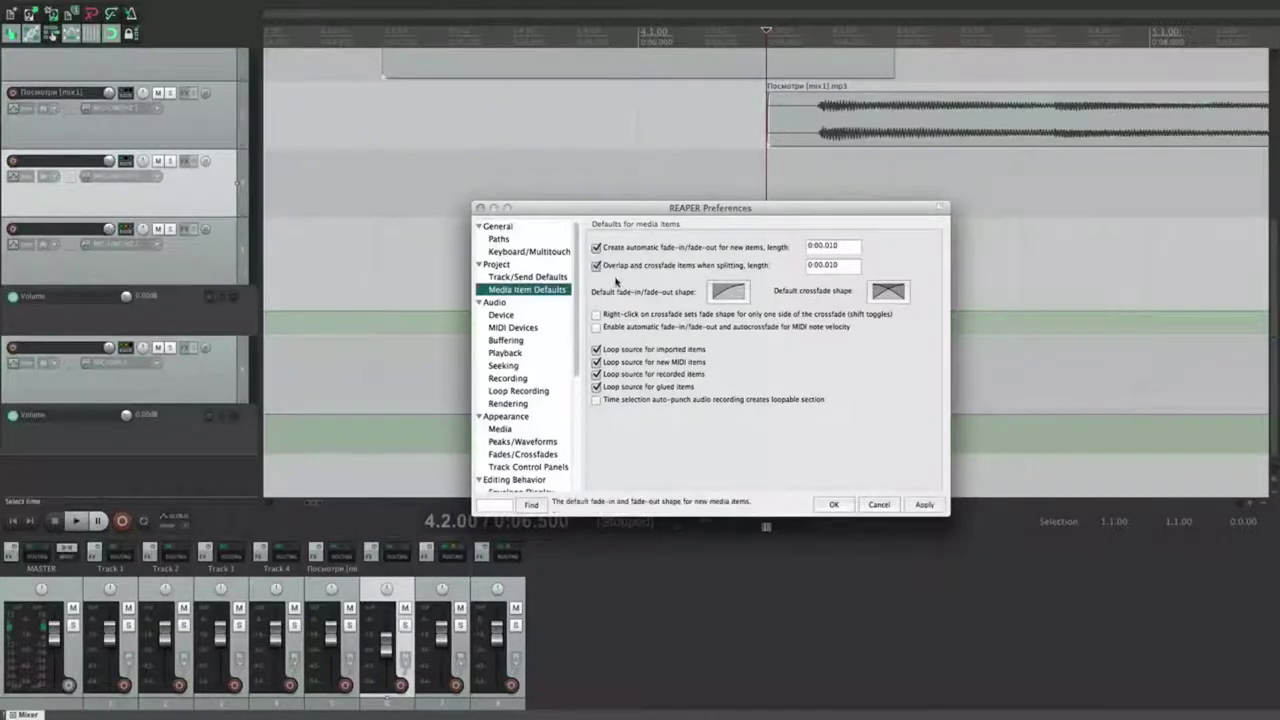
{"action": "left_click", "coordinate": [1051, 171]}
{"action": "left_click", "coordinate": [1026, 131]}
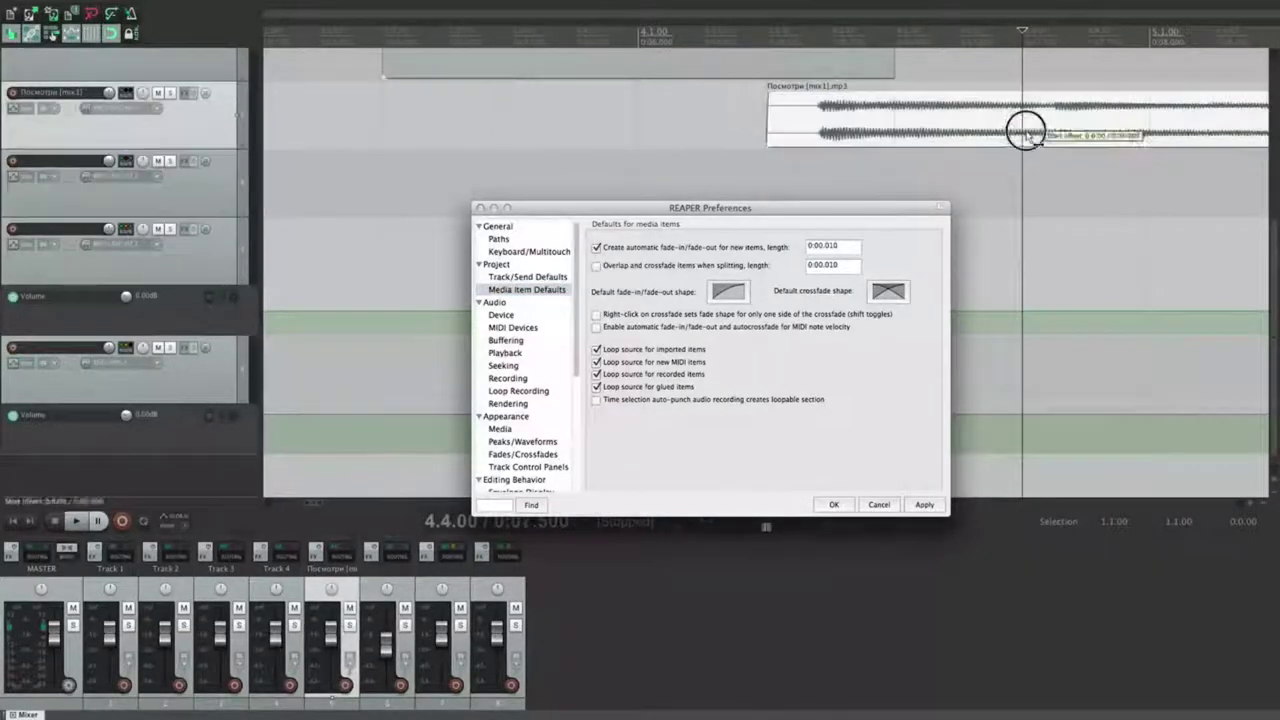
{"action": "key", "text": "s"}
{"action": "scroll", "coordinate": [1024, 129], "scroll_direction": "up", "scroll_amount": 4}
{"action": "scroll", "coordinate": [798, 137], "scroll_direction": "down", "scroll_amount": 5}
{"action": "key", "text": "super+z"}
{"action": "key", "text": "s"}
{"action": "scroll", "coordinate": [792, 135], "scroll_direction": "up", "scroll_amount": 5}
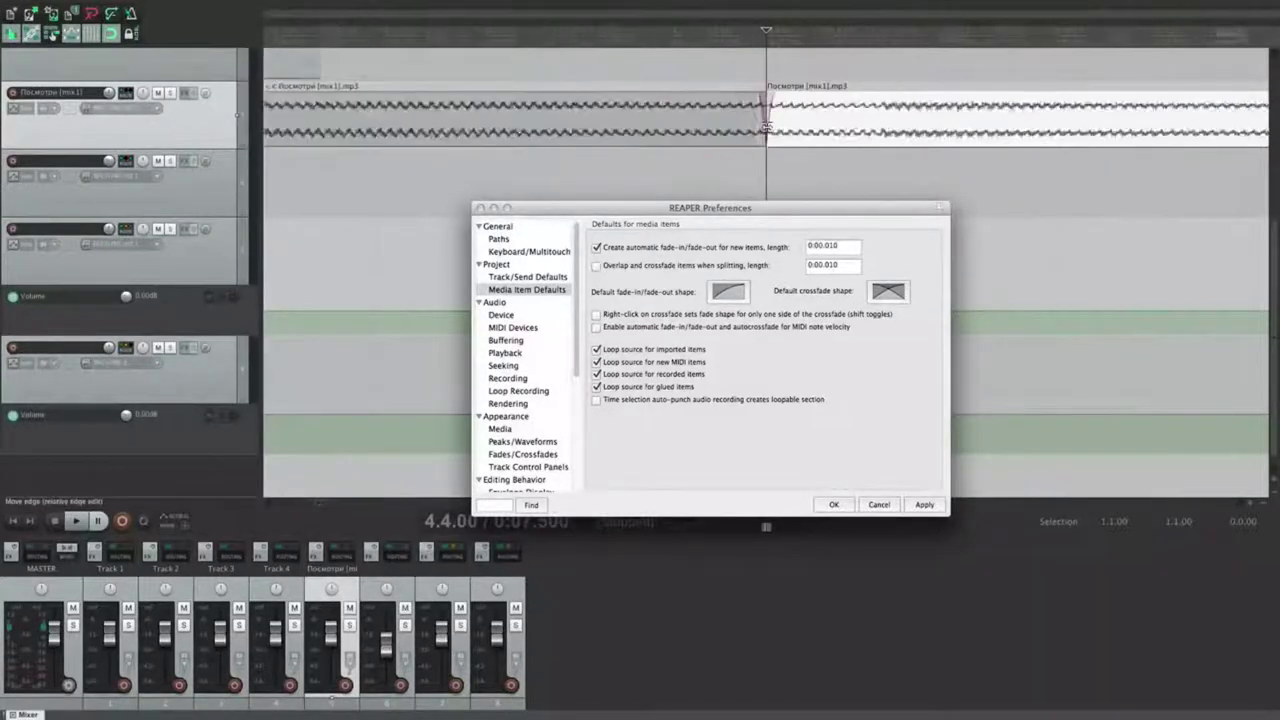
Step: Turn off automatic fades, enable crossfading on splits, apply, and re-test splitting the item
{"action": "left_click", "coordinate": [601, 248]}
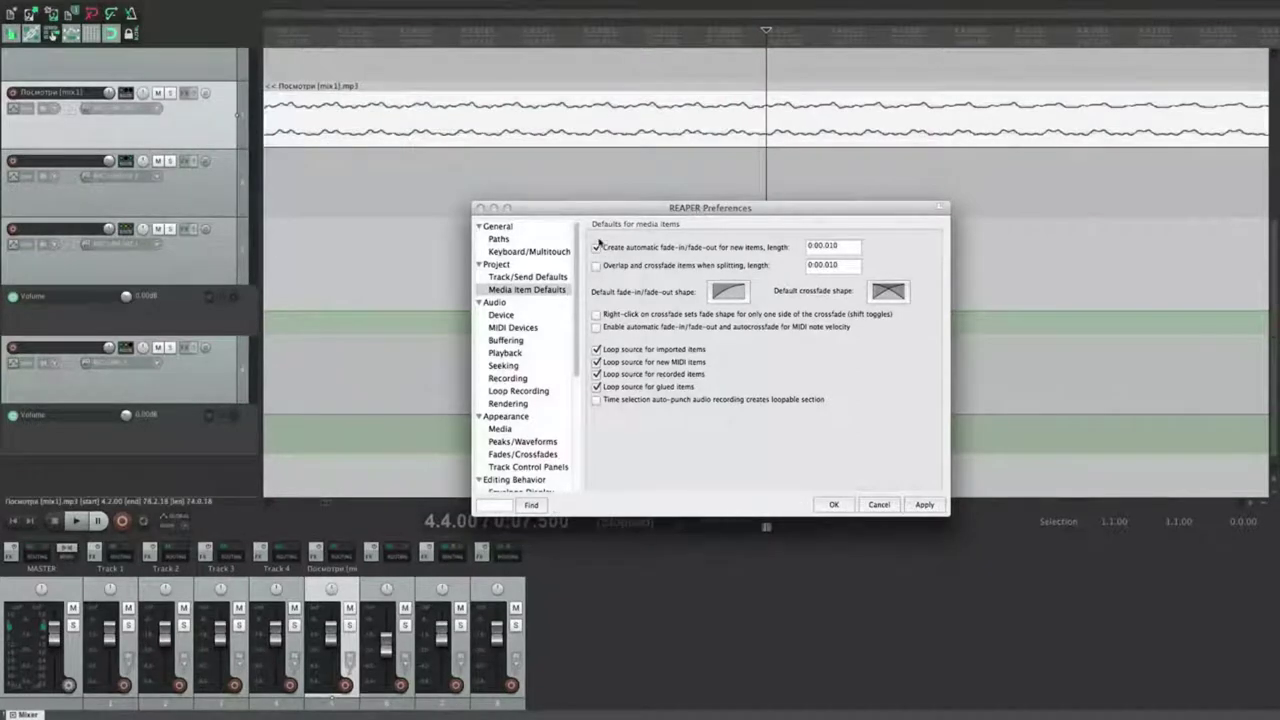
{"action": "left_click", "coordinate": [924, 504]}
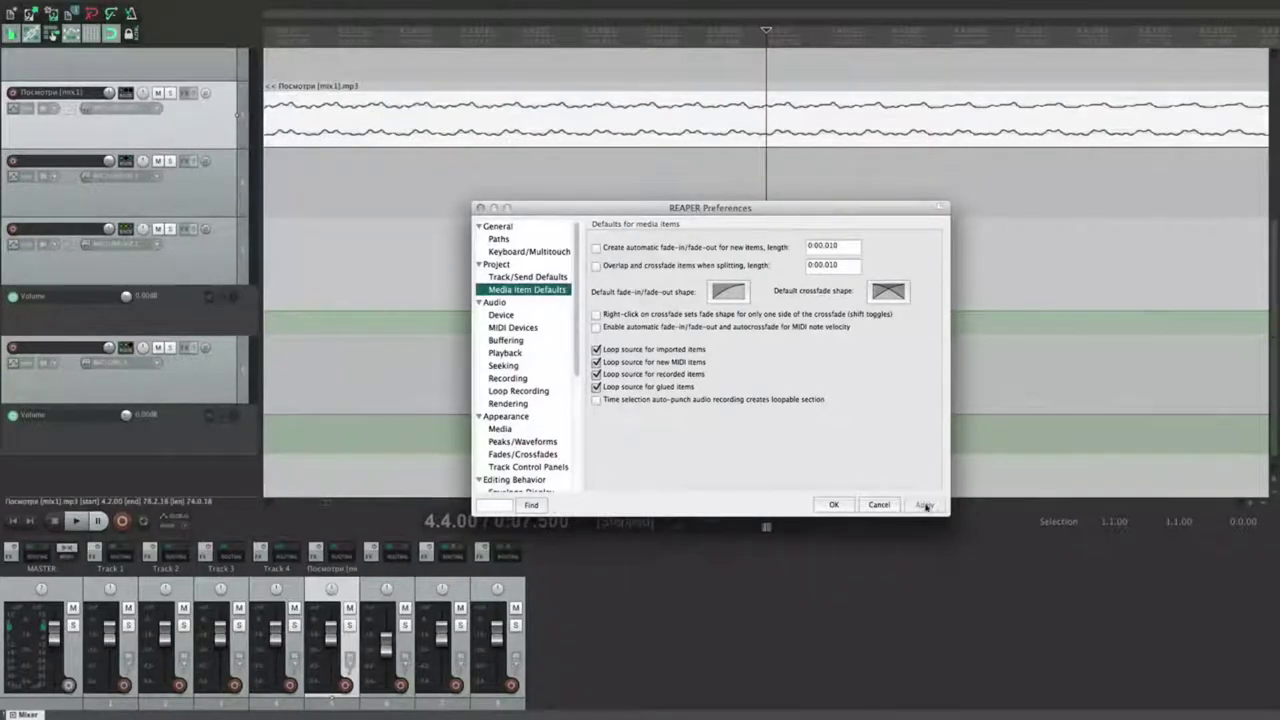
{"action": "left_click", "coordinate": [771, 128]}
{"action": "key", "text": "super+z"}
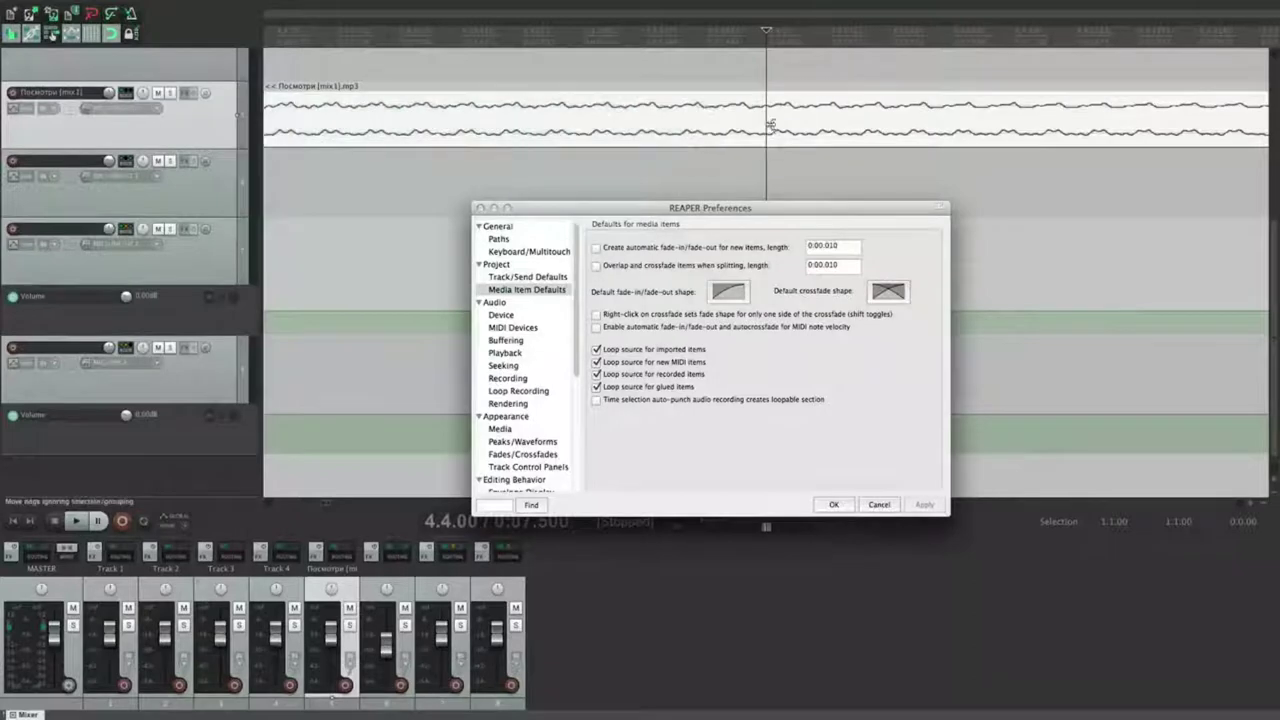
{"action": "left_click", "coordinate": [617, 266]}
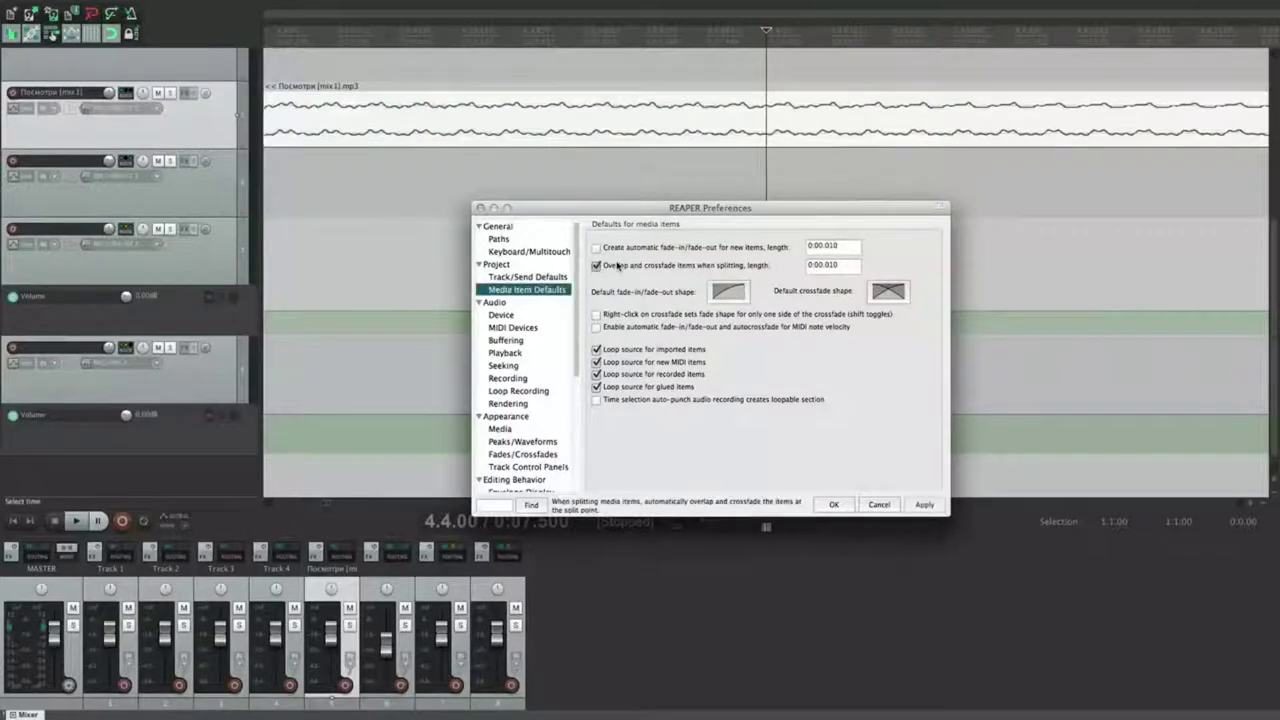
{"action": "left_click", "coordinate": [924, 504]}
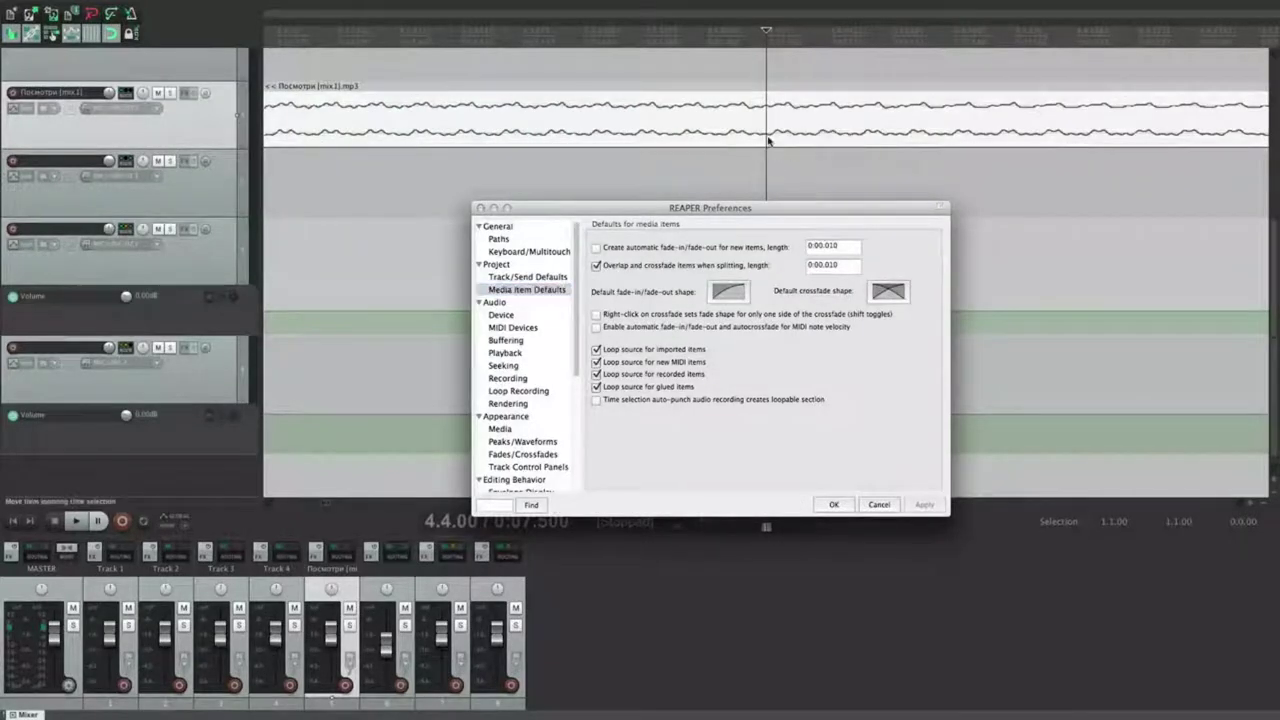
{"action": "key", "text": "s"}
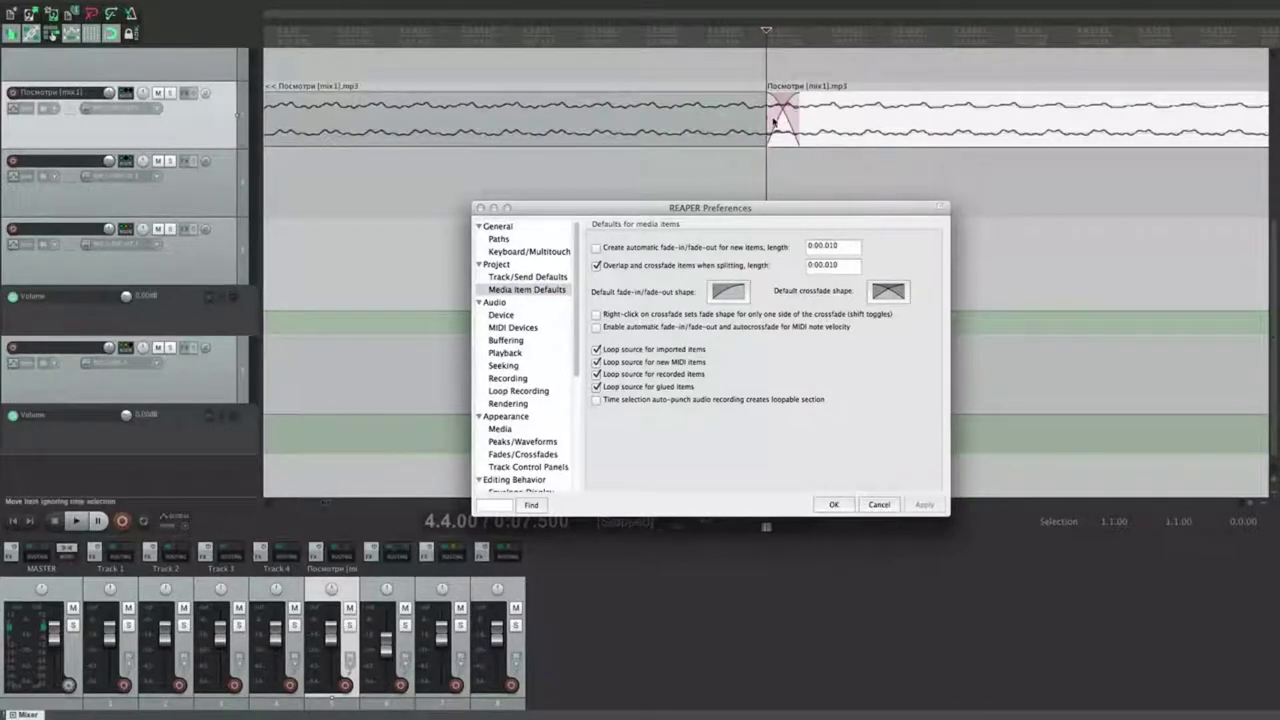
{"action": "key", "text": "ctrl+z"}
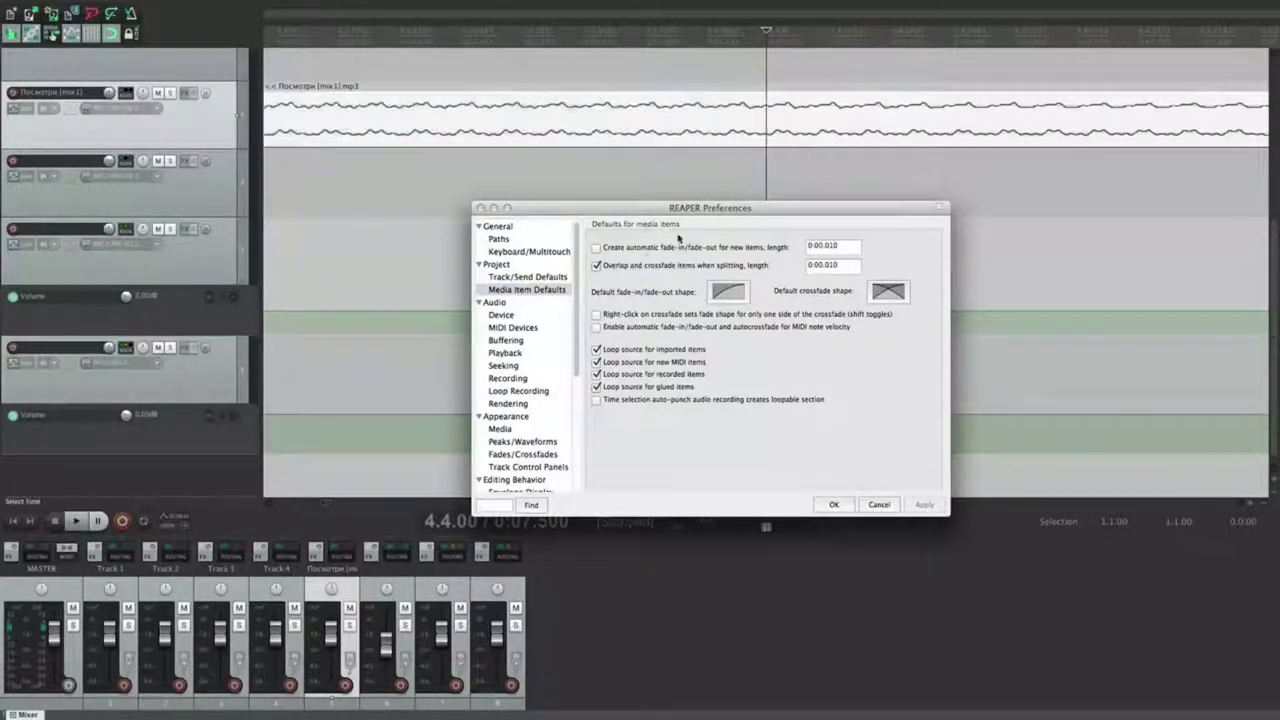
Step: Select track 2 and show the default fade shape choices
{"action": "left_click", "coordinate": [678, 237]}
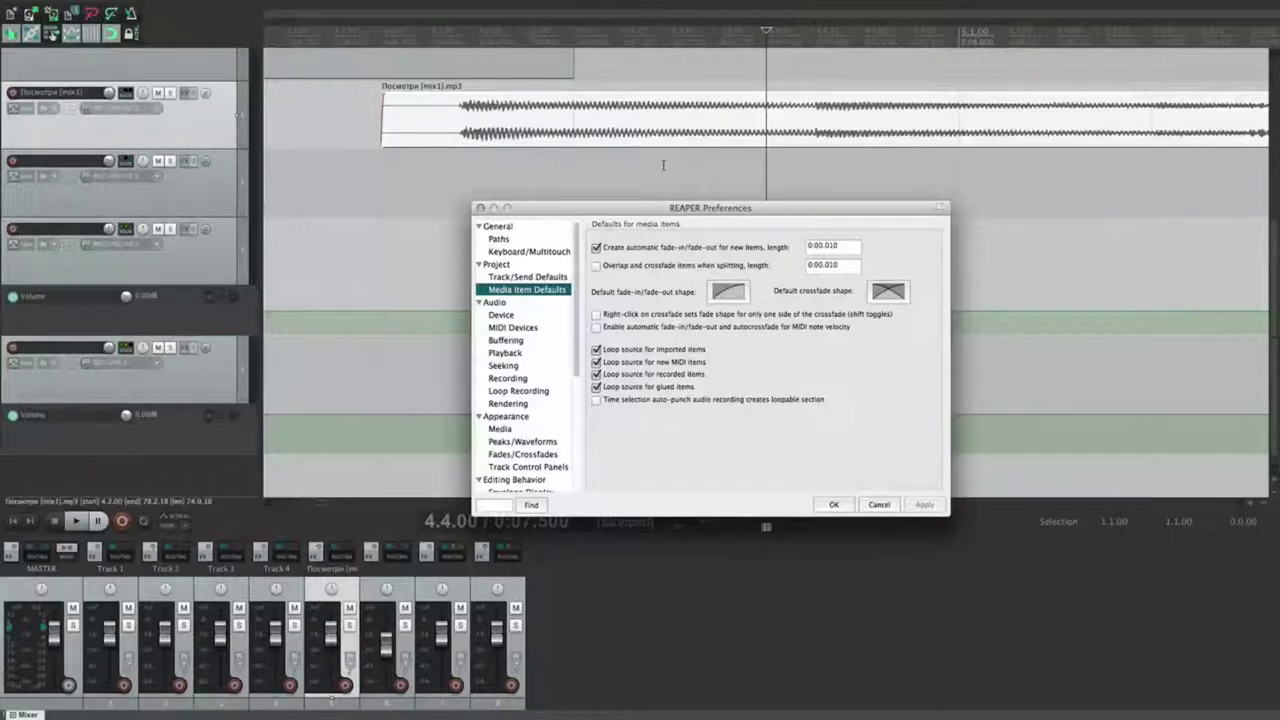
{"action": "scroll", "coordinate": [755, 172], "scroll_direction": "down", "scroll_amount": 1}
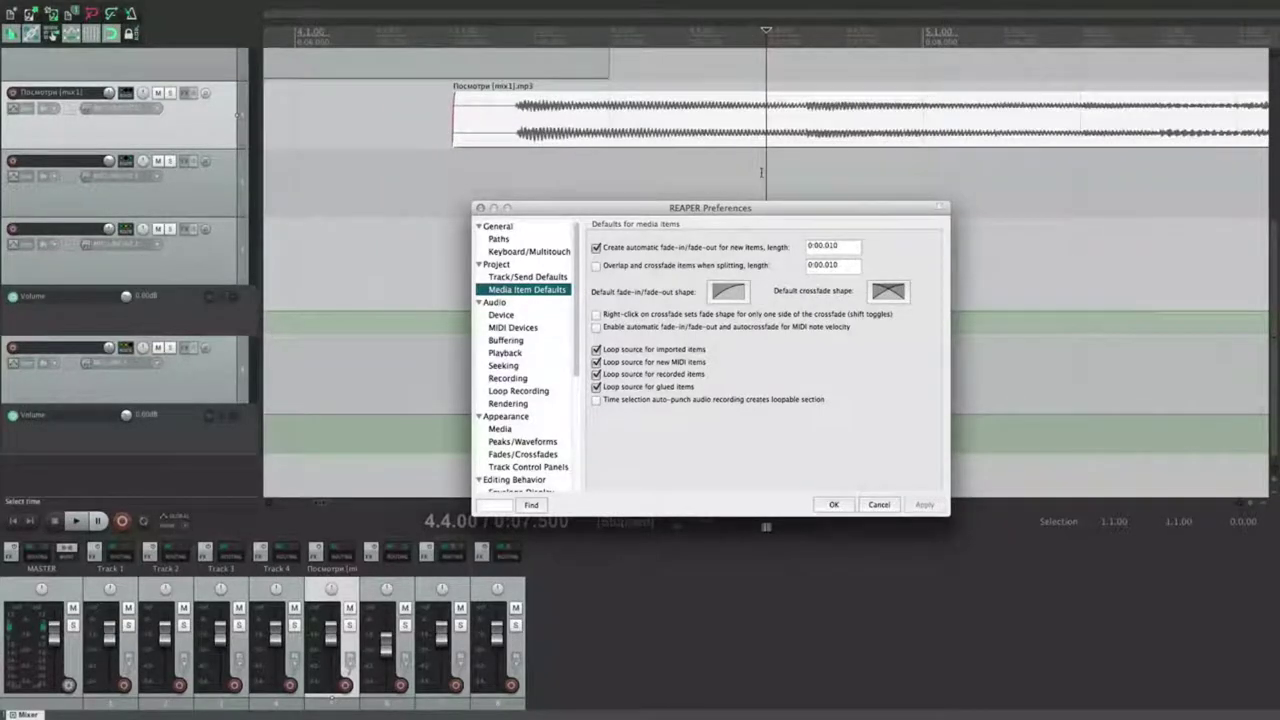
{"action": "left_click", "coordinate": [761, 172]}
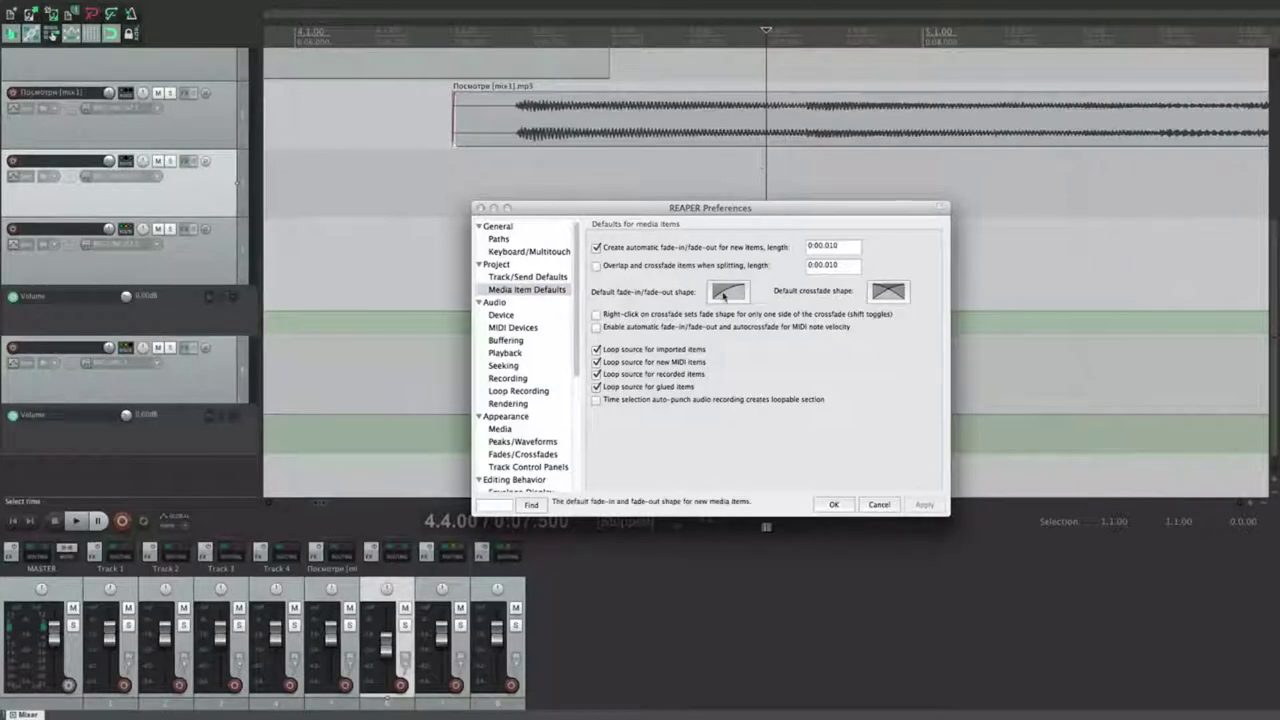
{"action": "left_click", "coordinate": [725, 293]}
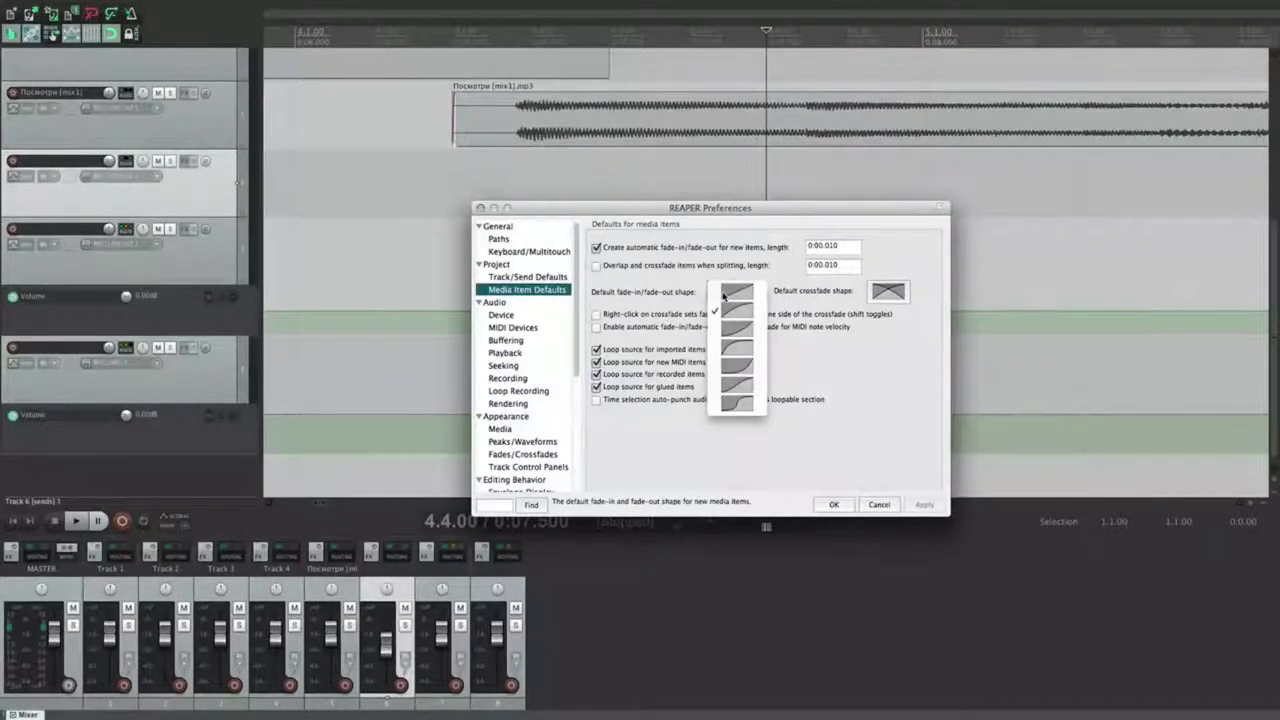
Step: Make the last curve the default fade shape, lengthen a Track 4 fade-in, and review crossfade shapes
{"action": "left_click", "coordinate": [738, 406]}
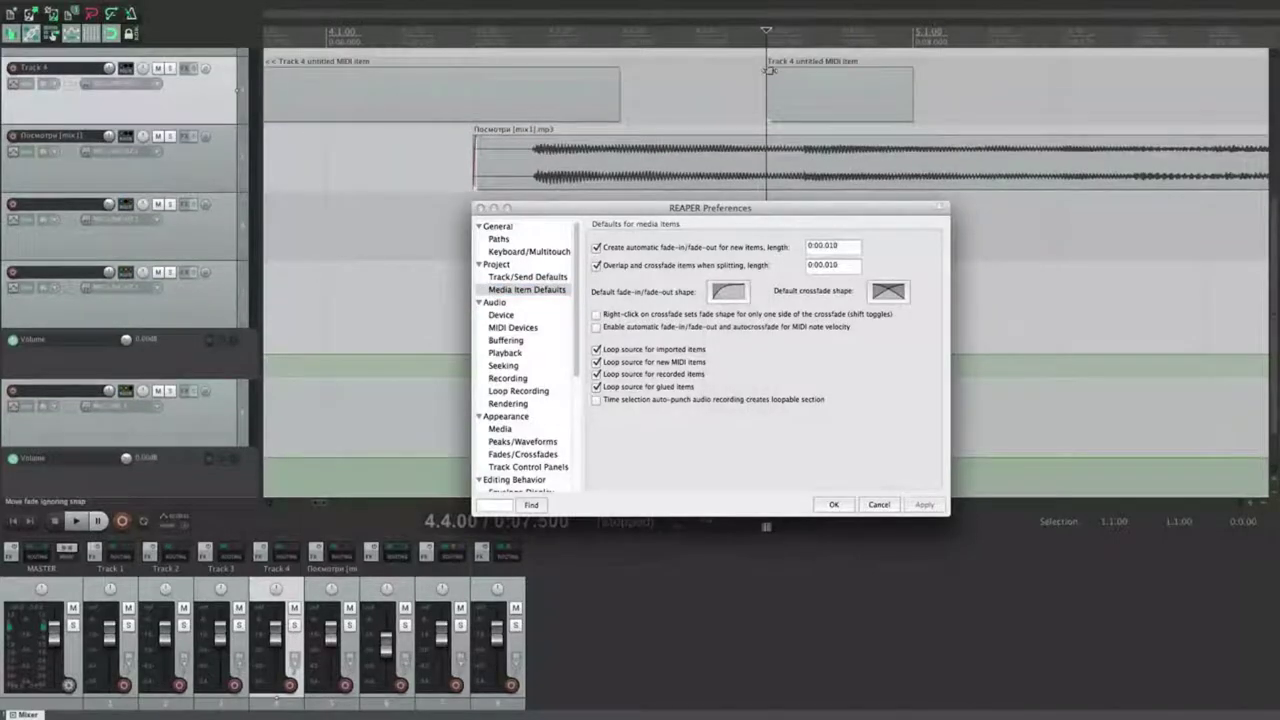
{"action": "mouse_move", "coordinate": [769, 70]}
{"action": "left_mouse_down"}
{"action": "mouse_move", "coordinate": [845, 66]}
{"action": "mouse_move", "coordinate": [808, 77]}
{"action": "mouse_move", "coordinate": [843, 86]}
{"action": "mouse_move", "coordinate": [768, 82]}
{"action": "left_mouse_up"}
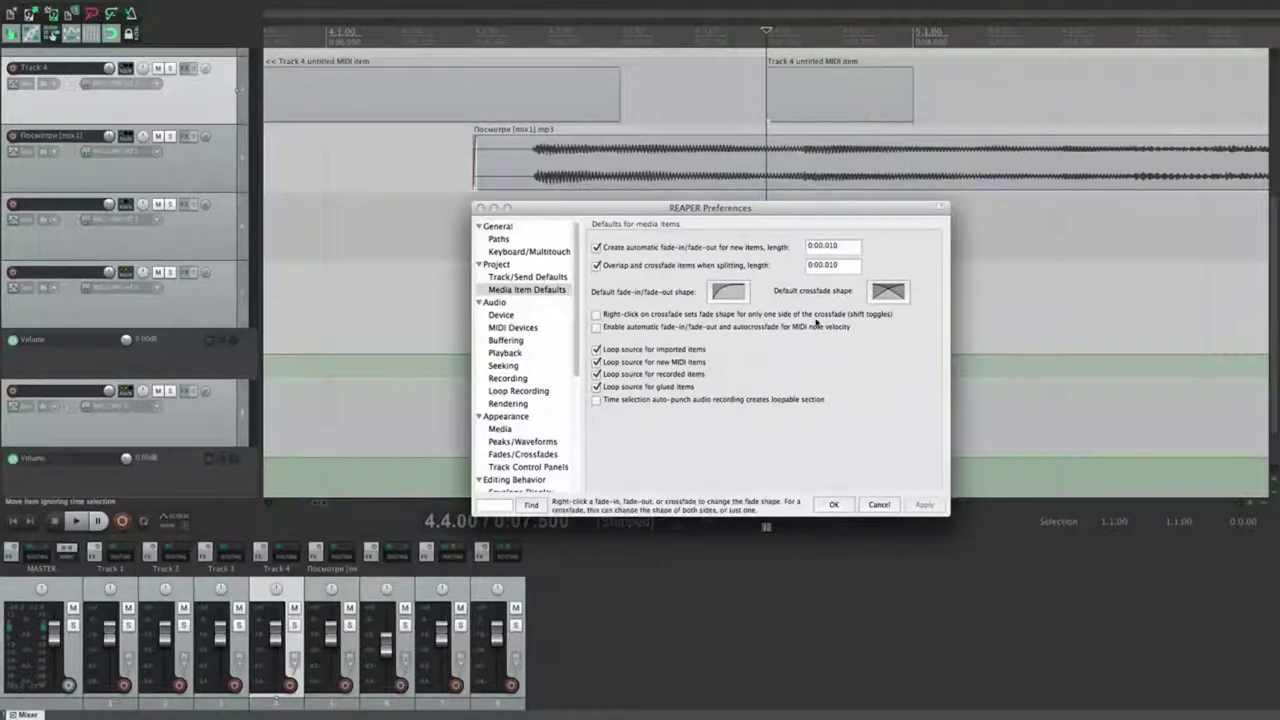
{"action": "left_click", "coordinate": [892, 294]}
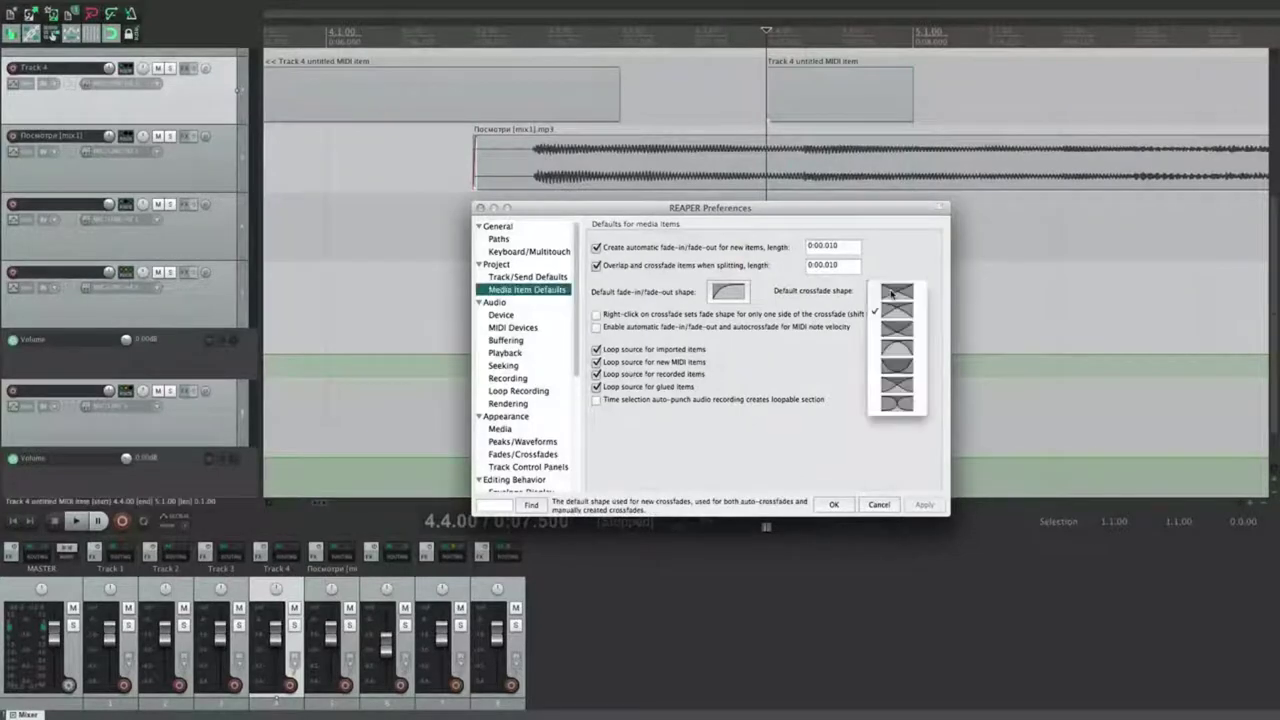
{"action": "left_click", "coordinate": [879, 461]}
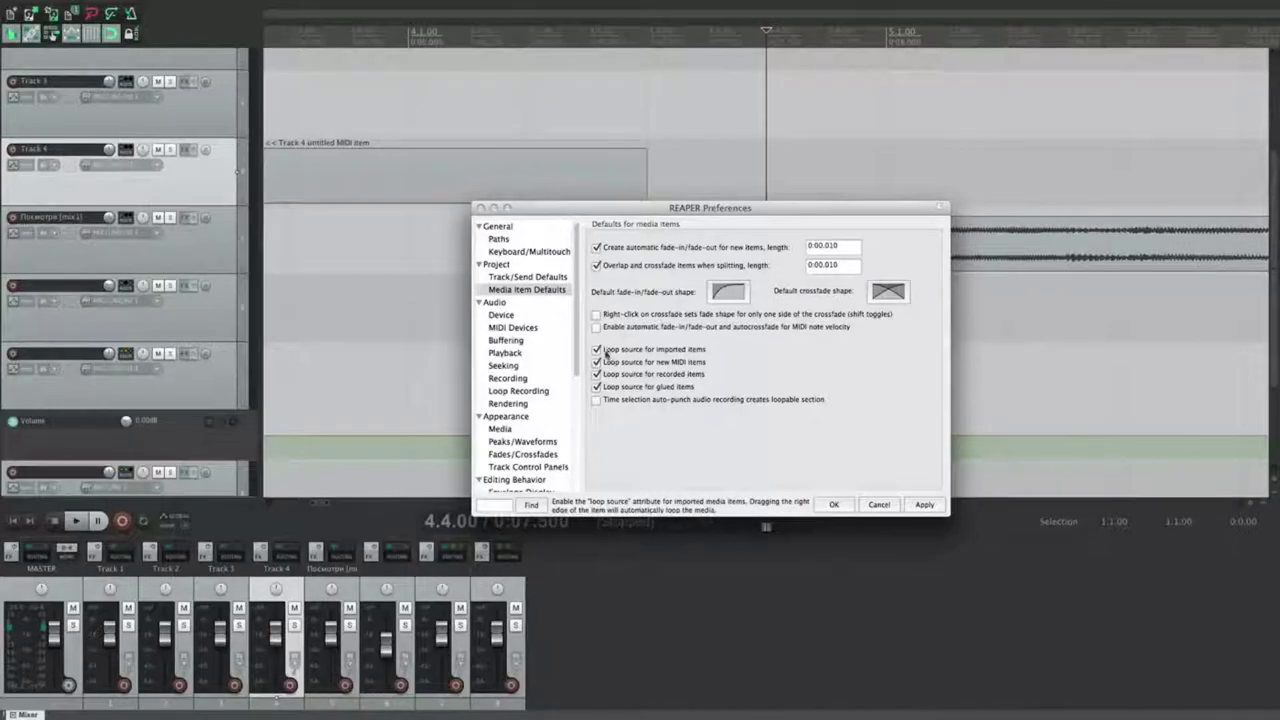
Step: Draw three notes in the Track 3 MIDI item and adjust the item's length
{"action": "scroll", "coordinate": [459, 174], "scroll_direction": "down", "scroll_amount": 5}
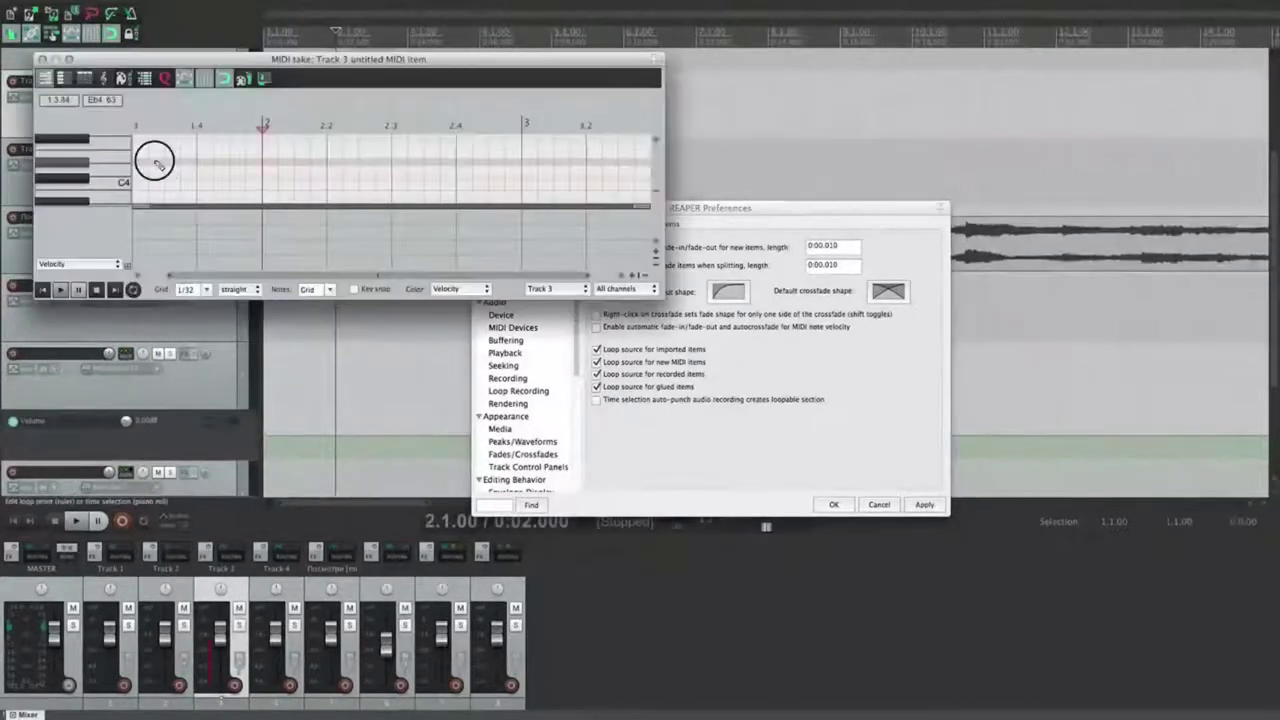
{"action": "left_click_drag", "start_coordinate": [151, 163], "coordinate": [197, 163]}
{"action": "left_click_drag", "start_coordinate": [278, 163], "coordinate": [342, 163]}
{"action": "left_click_drag", "start_coordinate": [392, 163], "coordinate": [457, 163]}
{"action": "left_click", "coordinate": [42, 59]}
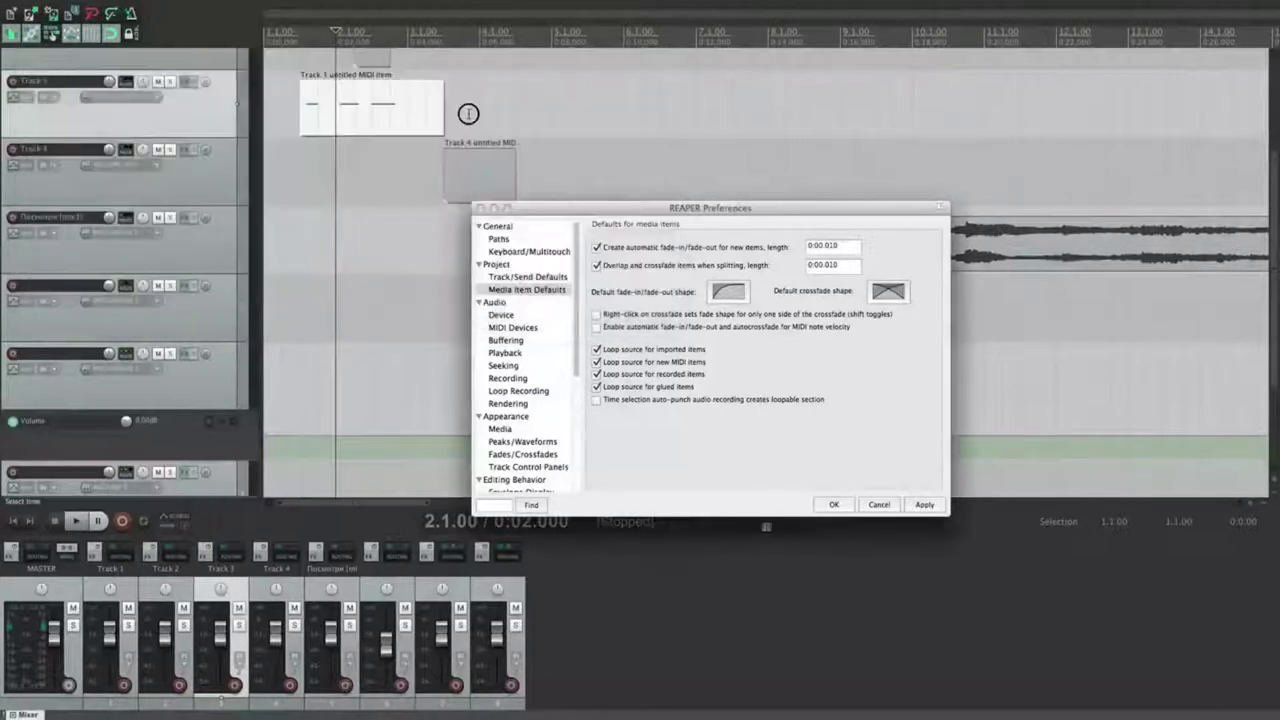
{"action": "mouse_move", "coordinate": [441, 110]}
{"action": "left_mouse_down"}
{"action": "mouse_move", "coordinate": [487, 122]}
{"action": "mouse_move", "coordinate": [926, 123]}
{"action": "mouse_move", "coordinate": [443, 110]}
{"action": "left_mouse_up"}
{"action": "left_click", "coordinate": [428, 112]}
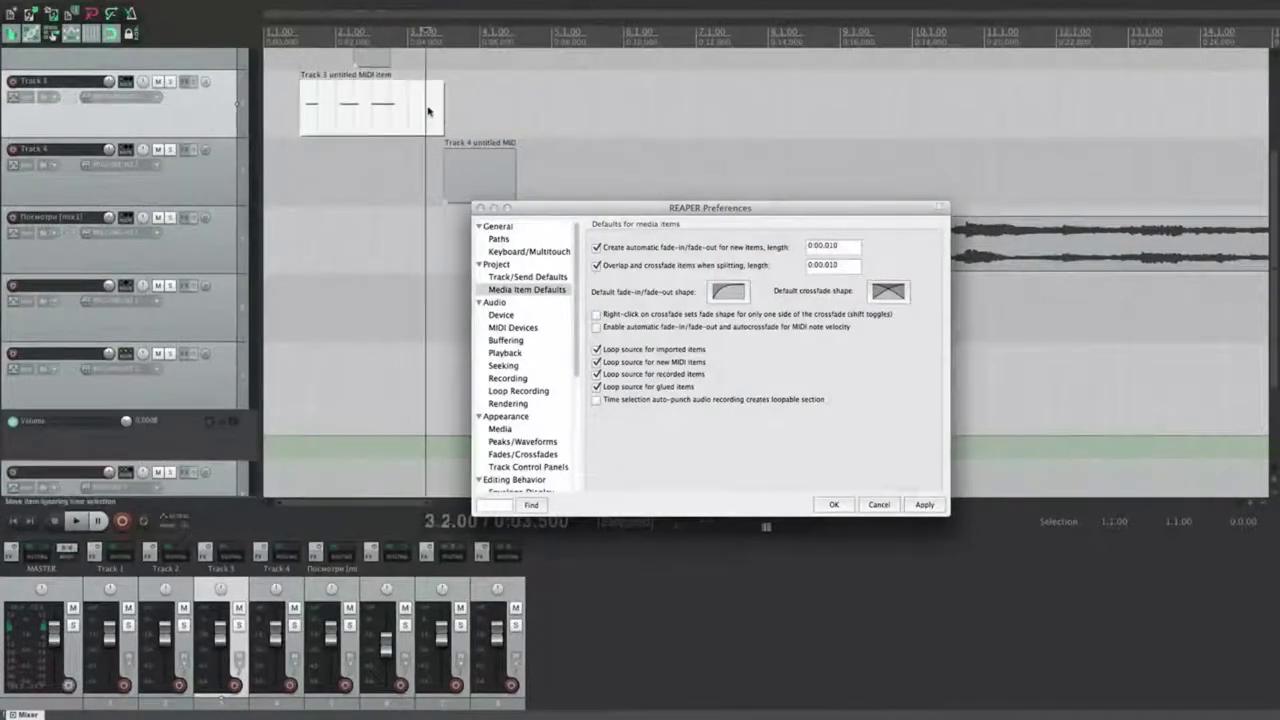
Step: Turn on Loop item source for the Track 3 MIDI item and stretch it to loop
{"action": "right_click", "coordinate": [428, 112]}
{"action": "left_click", "coordinate": [381, 125]}
{"action": "right_click", "coordinate": [394, 112]}
{"action": "mouse_move", "coordinate": [454, 118]}
{"action": "left_click", "coordinate": [790, 130]}
{"action": "left_click", "coordinate": [452, 114]}
{"action": "mouse_move", "coordinate": [444, 114]}
{"action": "left_mouse_down"}
{"action": "mouse_move", "coordinate": [789, 120]}
{"action": "mouse_move", "coordinate": [444, 115]}
{"action": "left_mouse_up"}
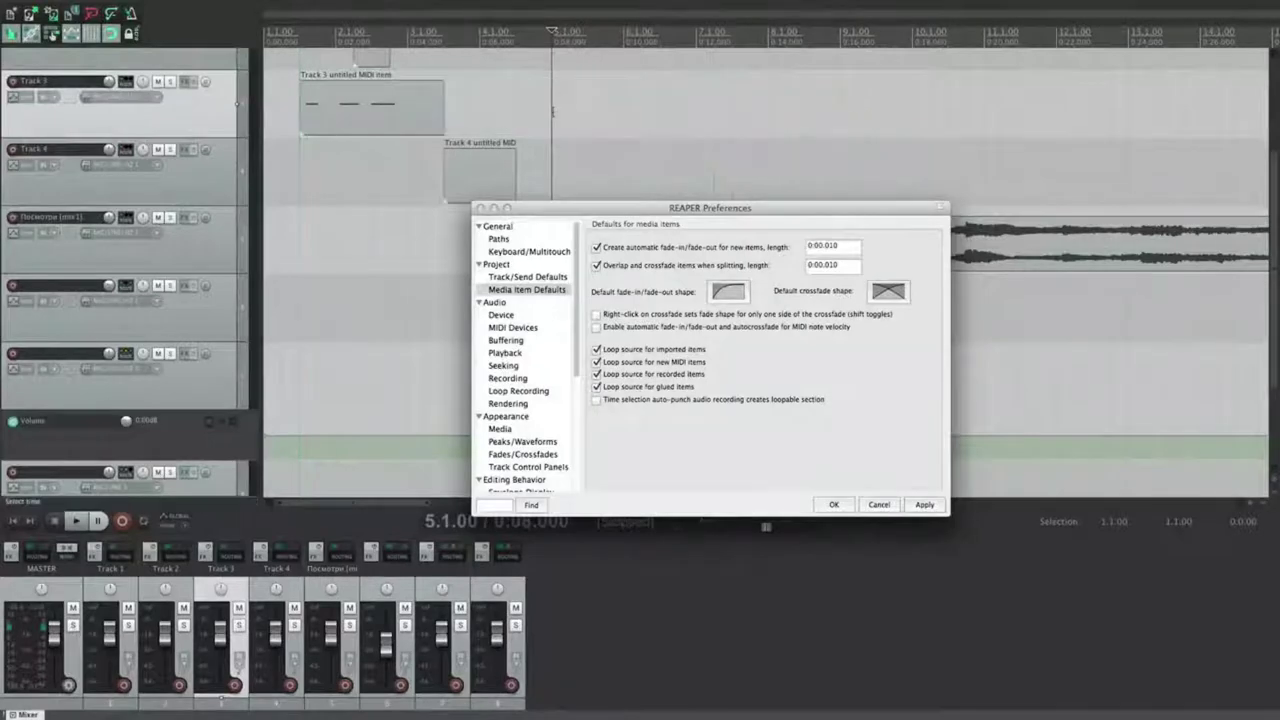
{"action": "right_click", "coordinate": [421, 121]}
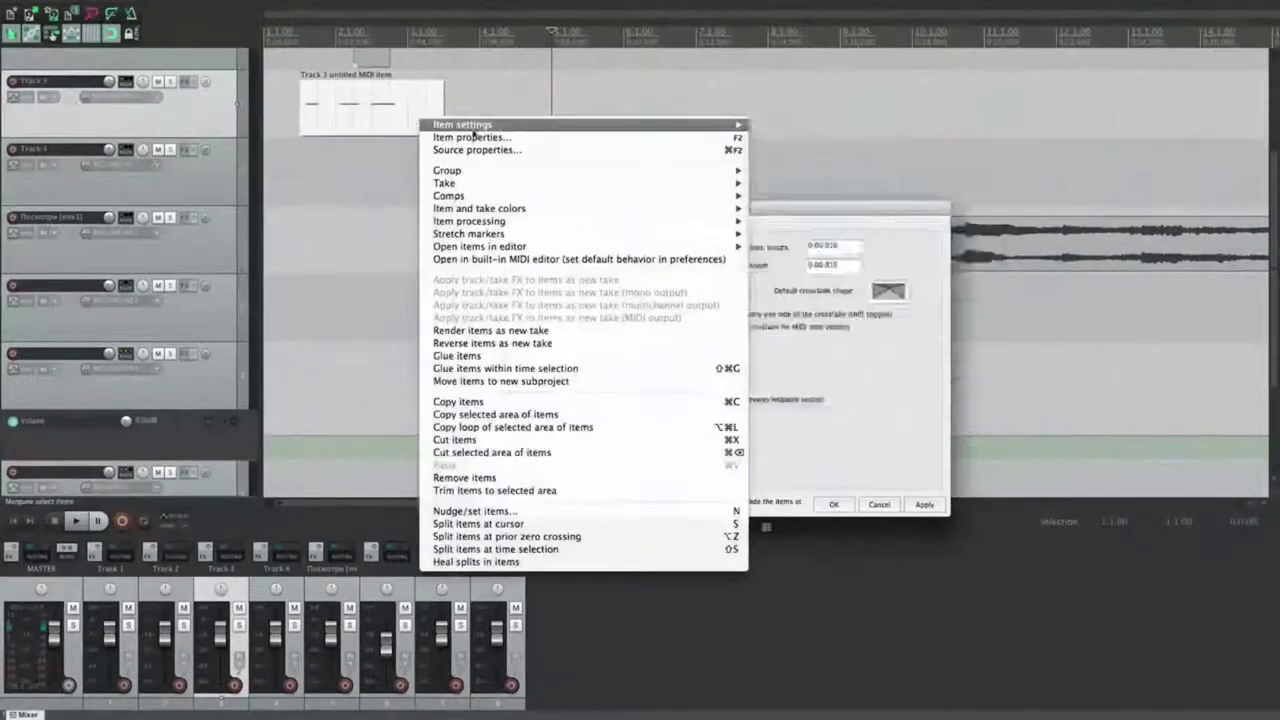
{"action": "key", "text": "Escape"}
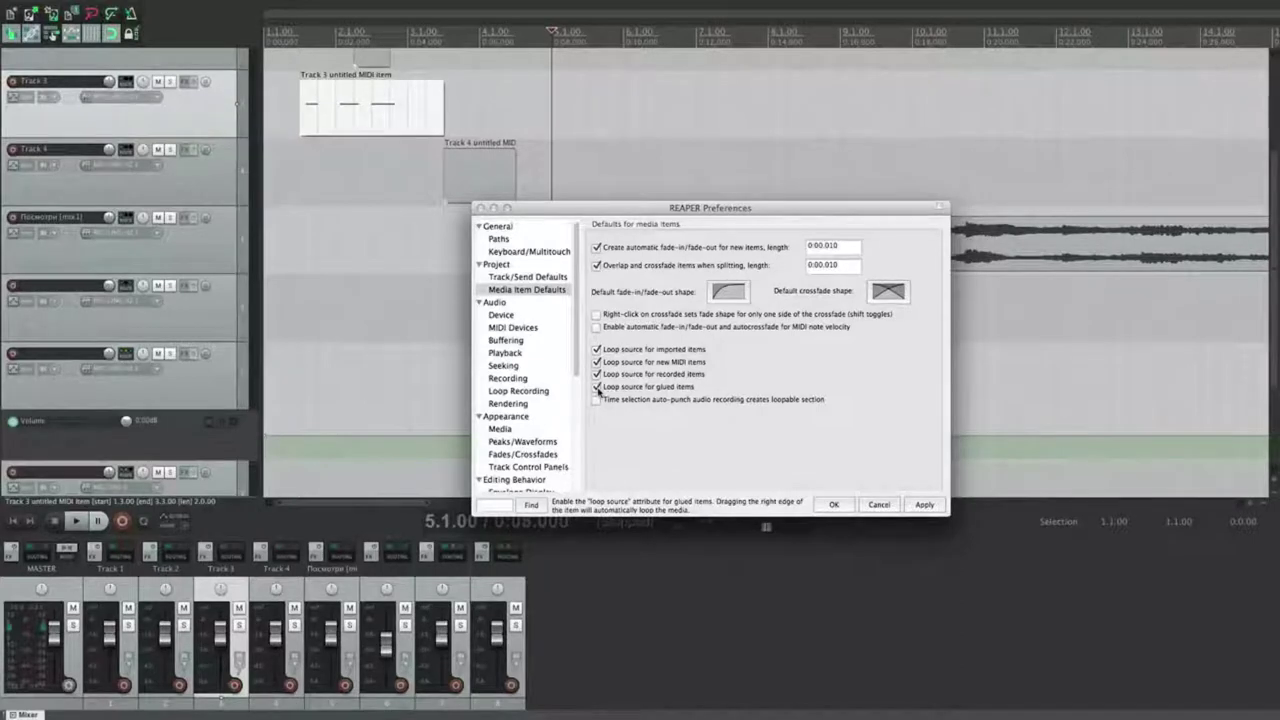
Step: Disable 'Loop source for new MIDI items', apply, and test with a new Track 3 MIDI item
{"action": "left_click", "coordinate": [597, 362]}
{"action": "left_click", "coordinate": [911, 504]}
{"action": "left_click_drag", "start_coordinate": [590, 110], "coordinate": [790, 115]}
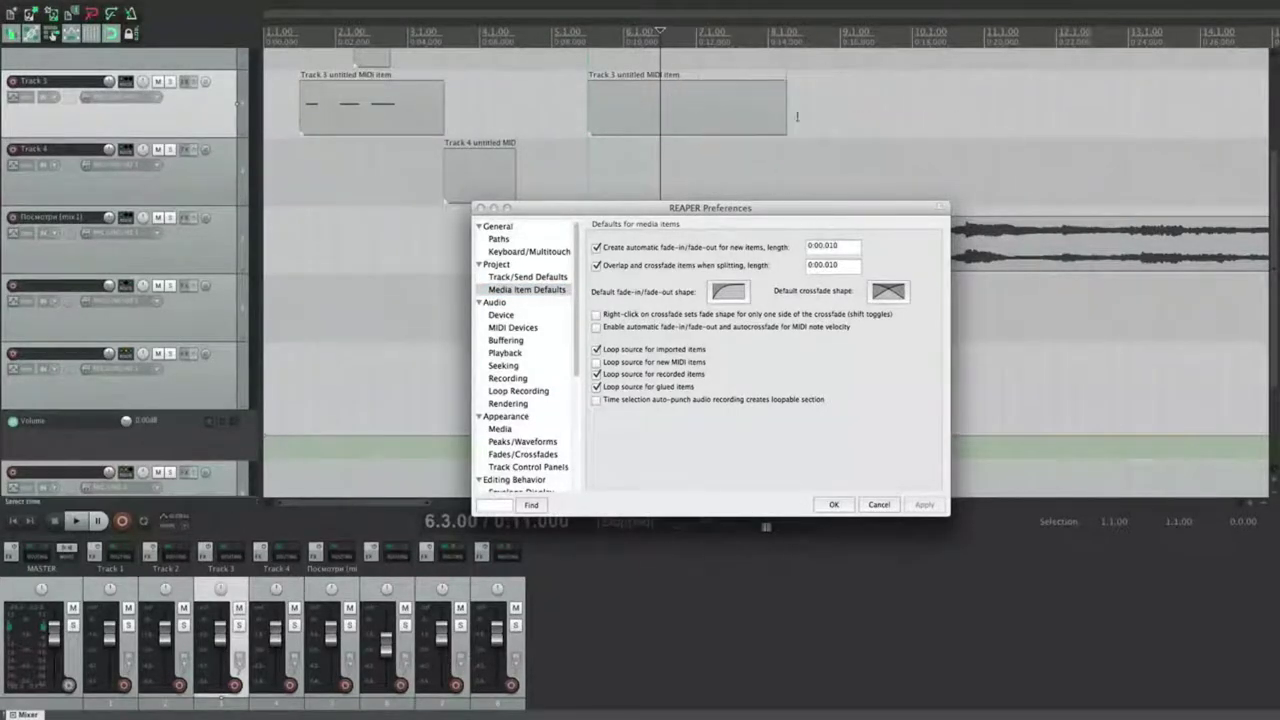
{"action": "key", "text": "super+z"}
{"action": "left_click", "coordinate": [664, 119]}
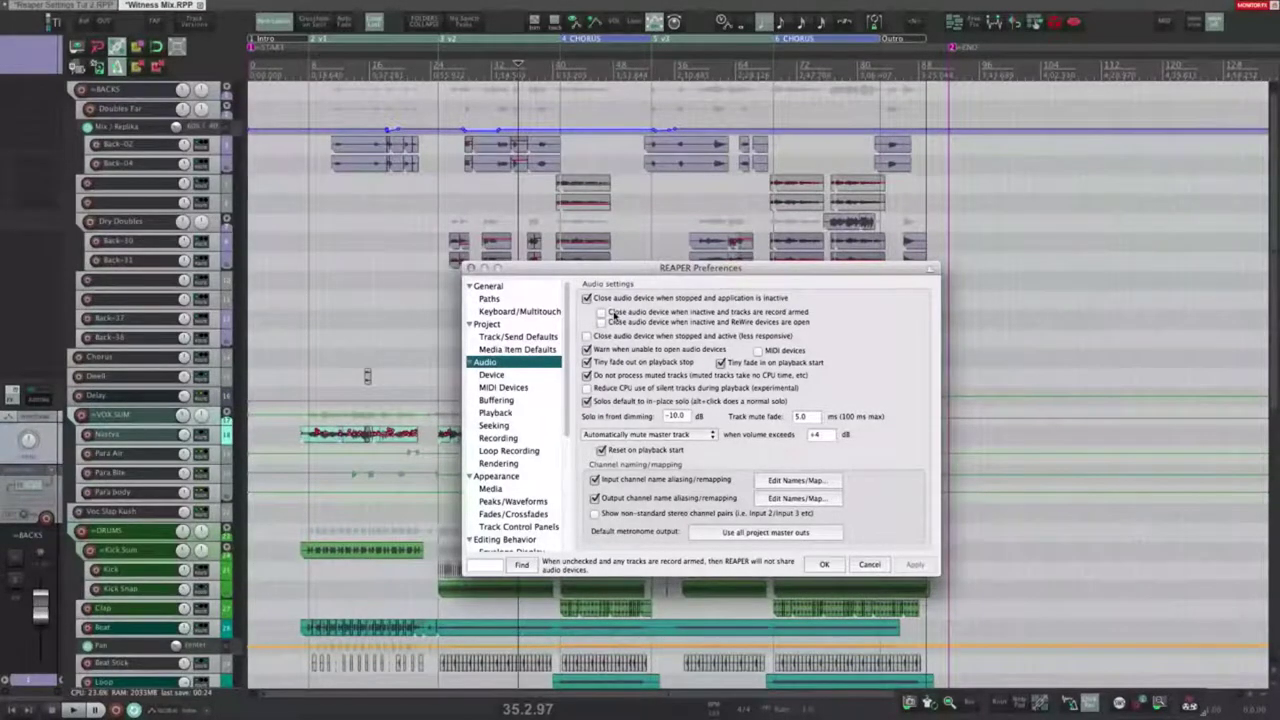
{"action": "left_click", "coordinate": [602, 313]}
{"action": "left_click", "coordinate": [602, 313]}
{"action": "left_click", "coordinate": [601, 322]}
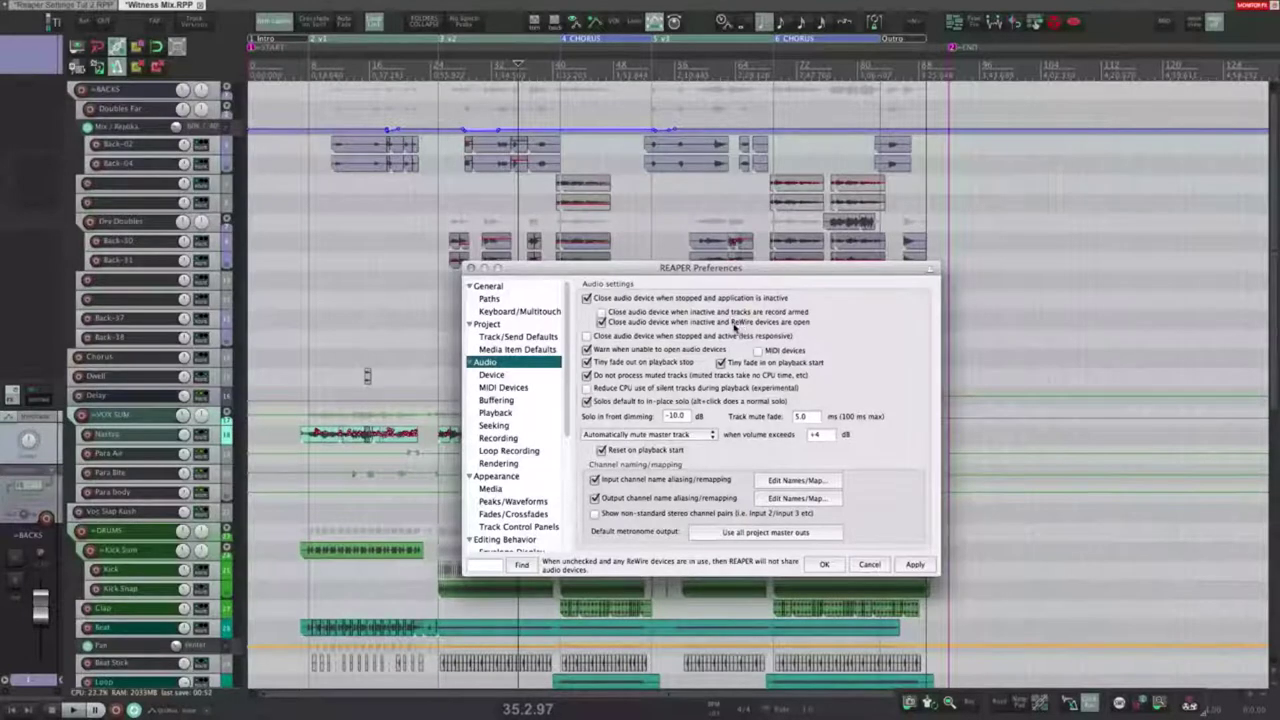
{"action": "left_click", "coordinate": [601, 323]}
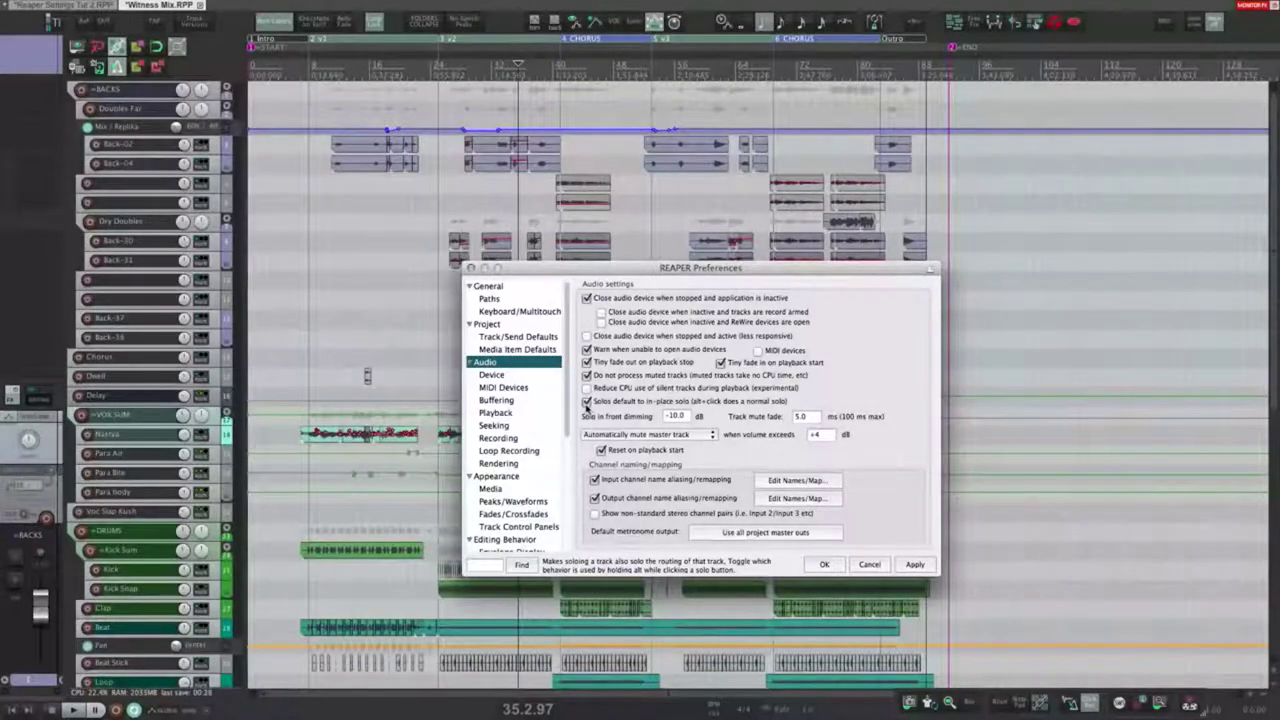
{"action": "left_click", "coordinate": [148, 416]}
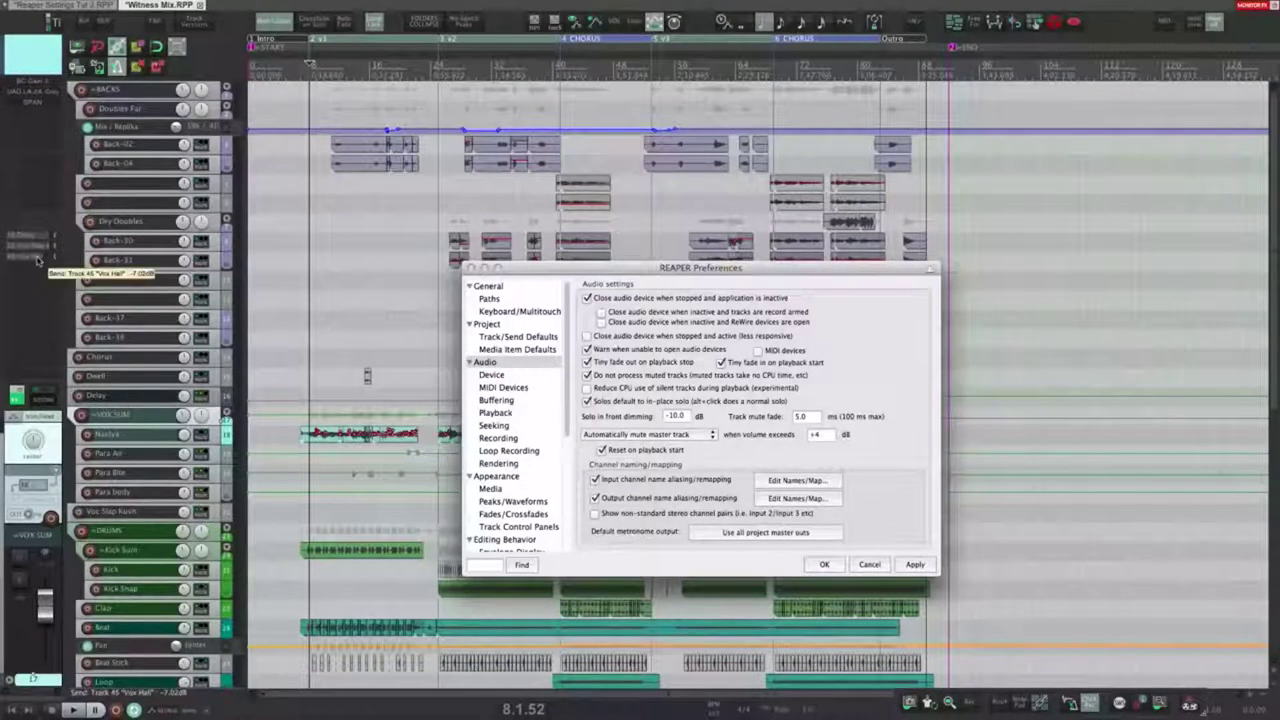
{"action": "scroll", "coordinate": [128, 412], "scroll_direction": "down", "scroll_amount": 1}
{"action": "left_click", "coordinate": [162, 401]}
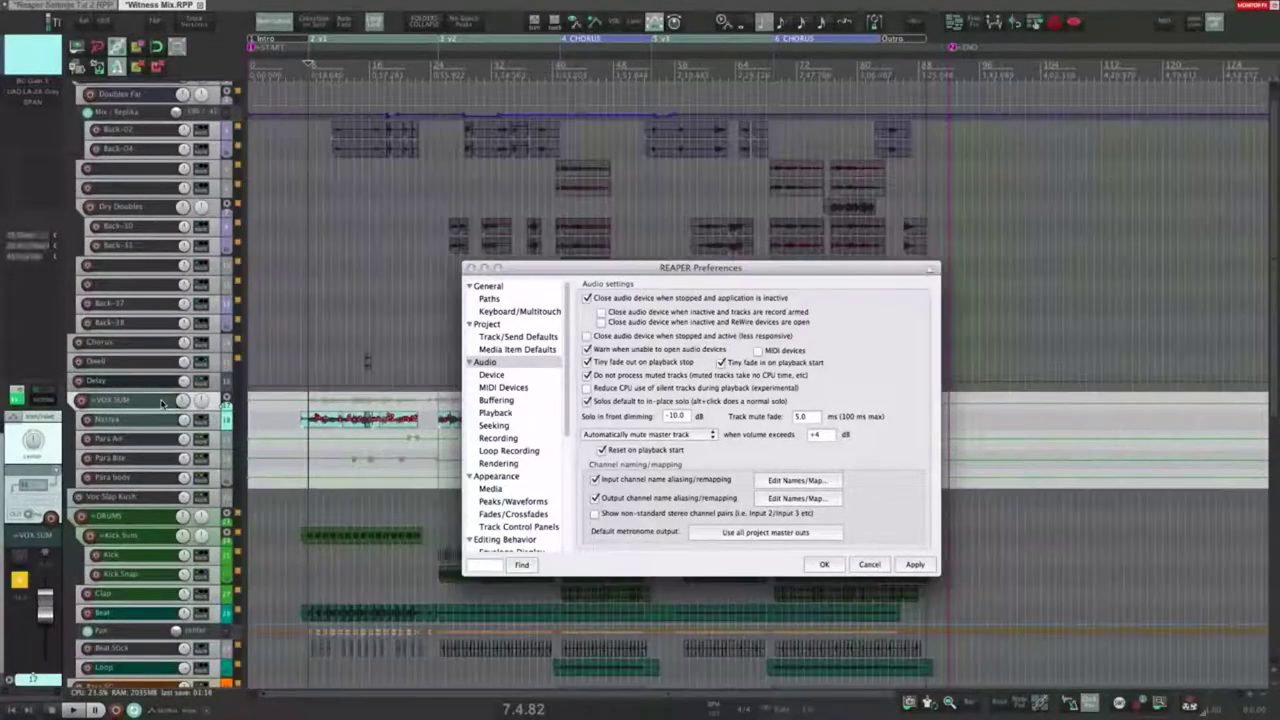
{"action": "key", "text": "space"}
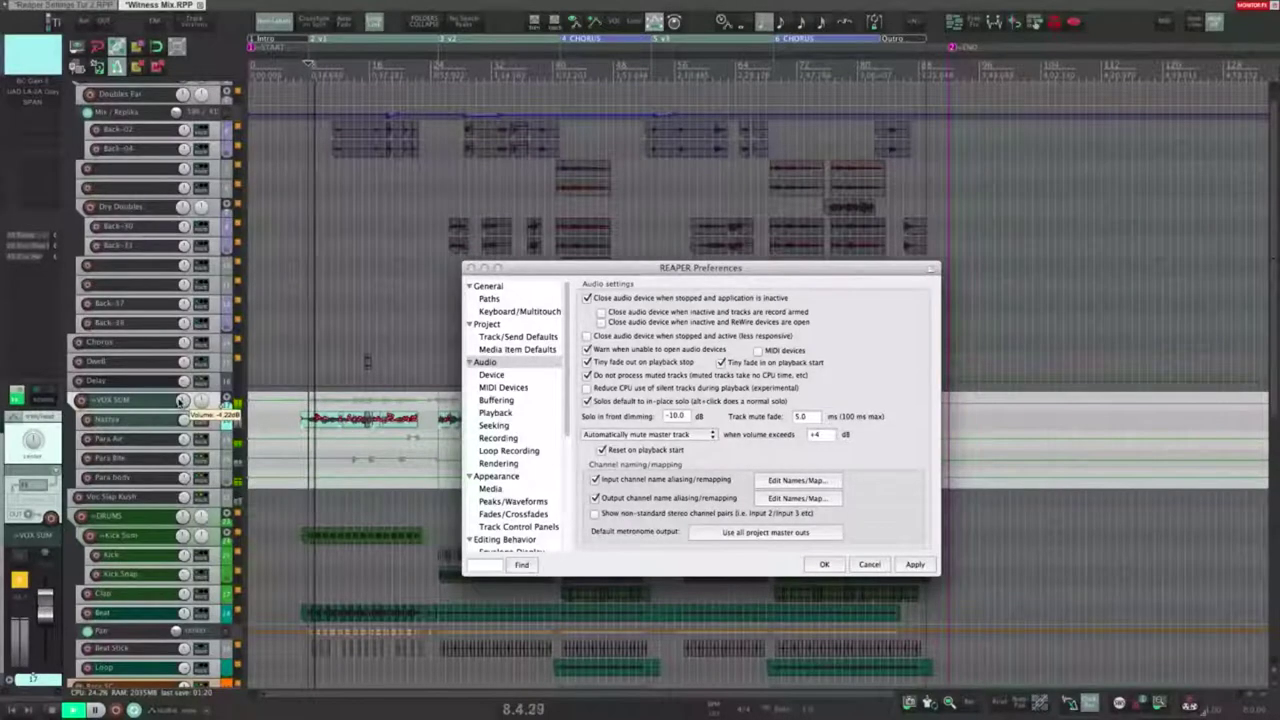
{"action": "key", "text": "space"}
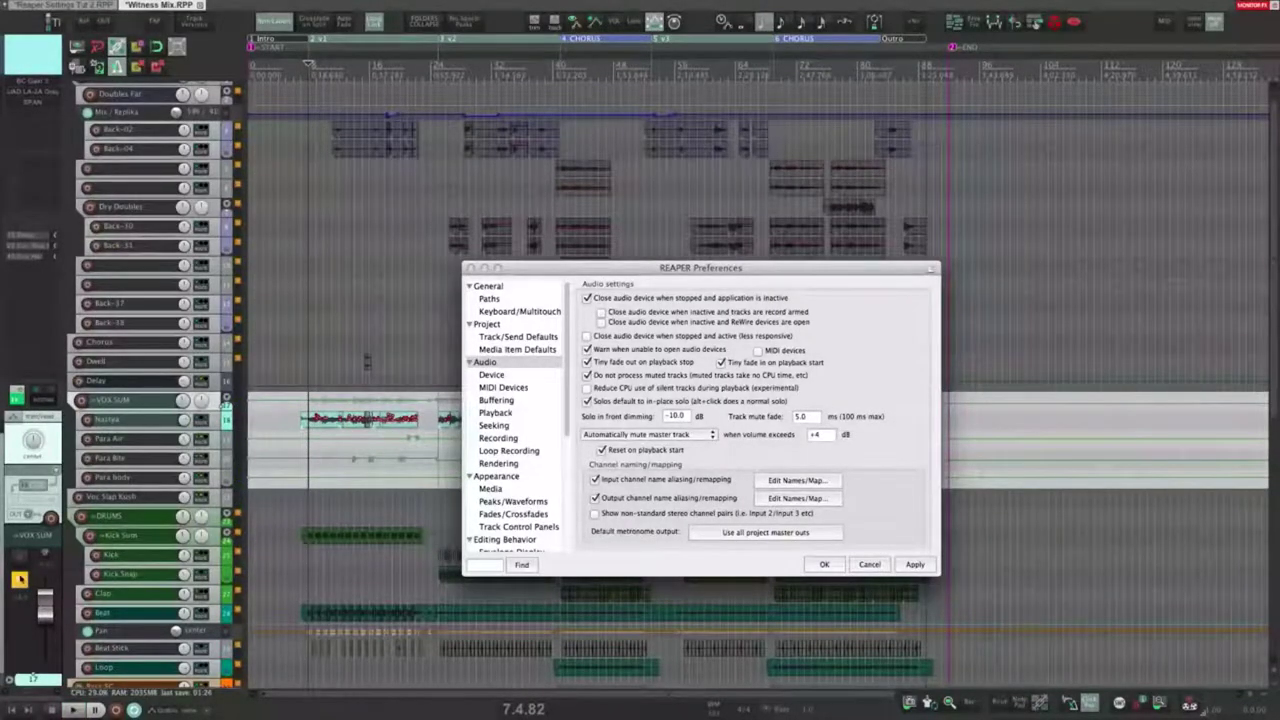
{"action": "left_click", "coordinate": [21, 582]}
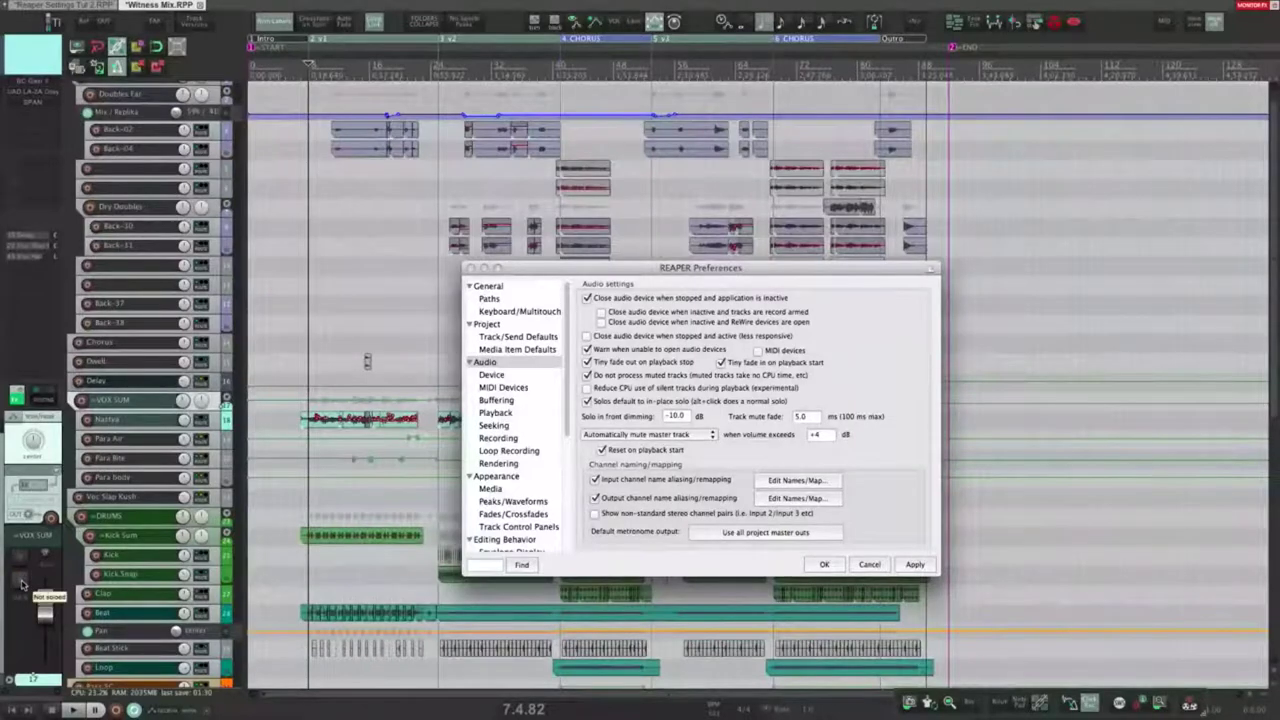
{"action": "left_click", "coordinate": [20, 581]}
{"action": "key", "text": "space"}
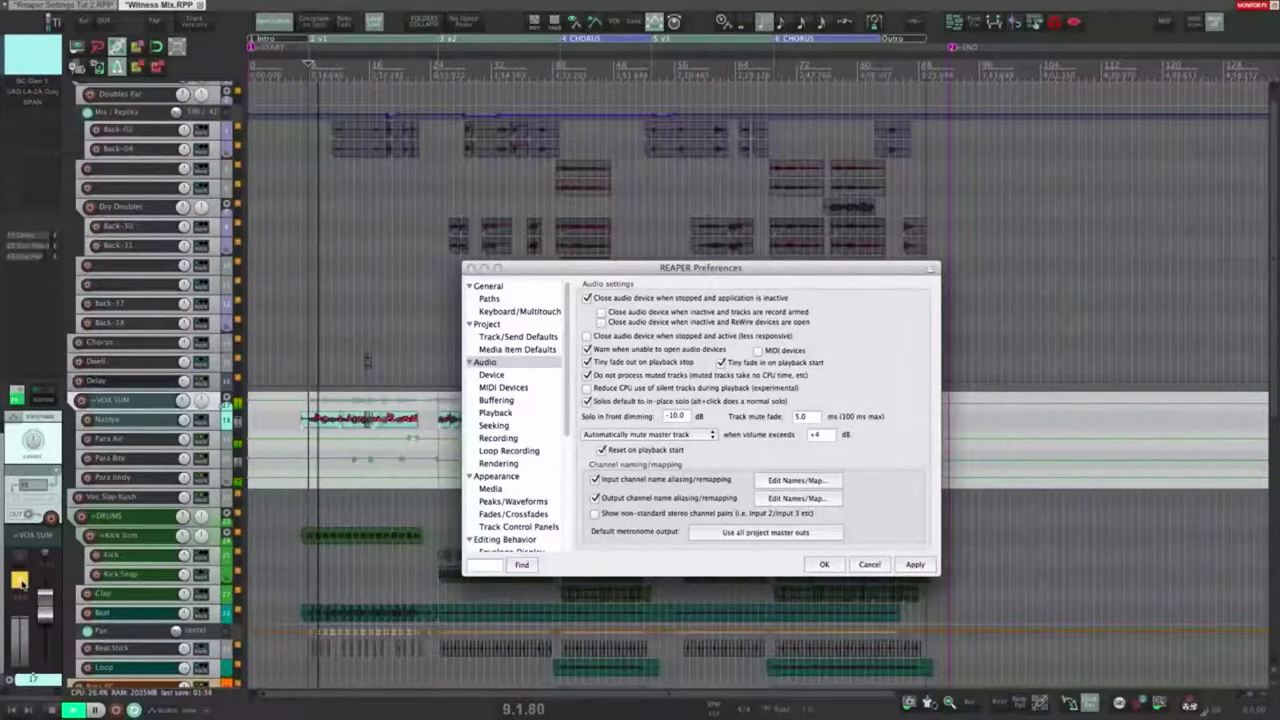
{"action": "key", "text": "space"}
{"action": "left_click", "coordinate": [20, 581]}
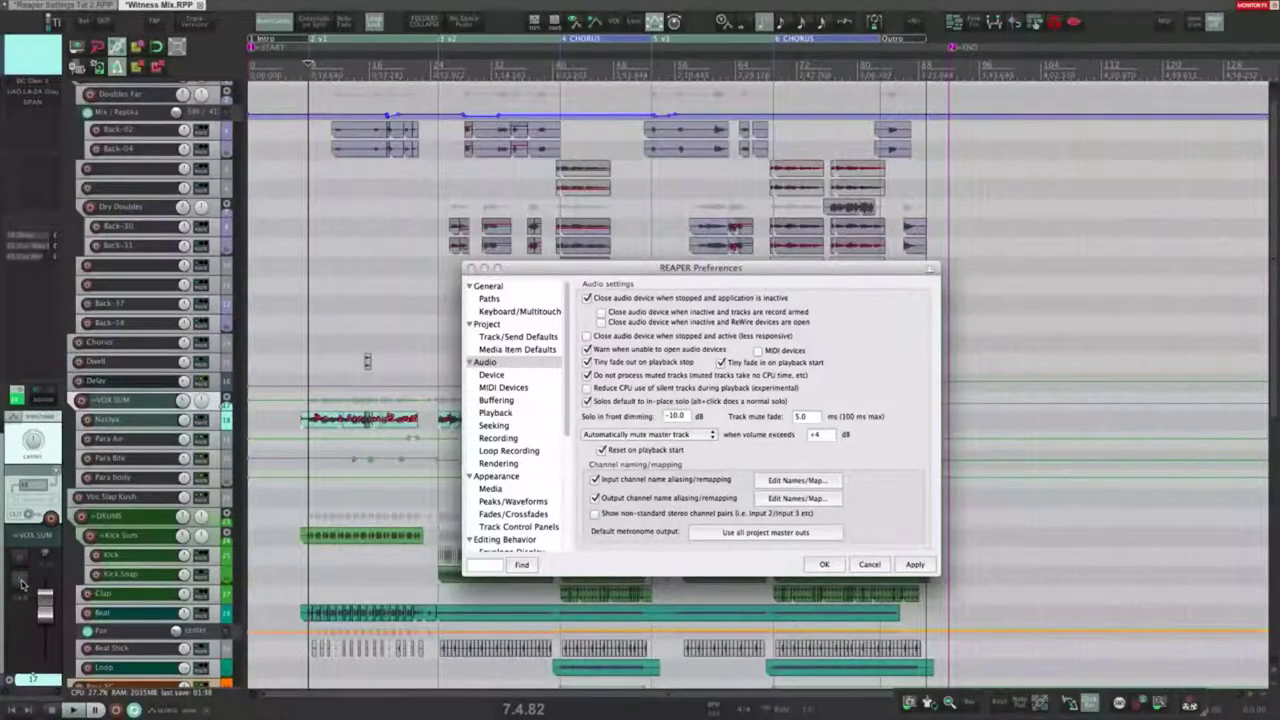
{"action": "left_click", "coordinate": [588, 402]}
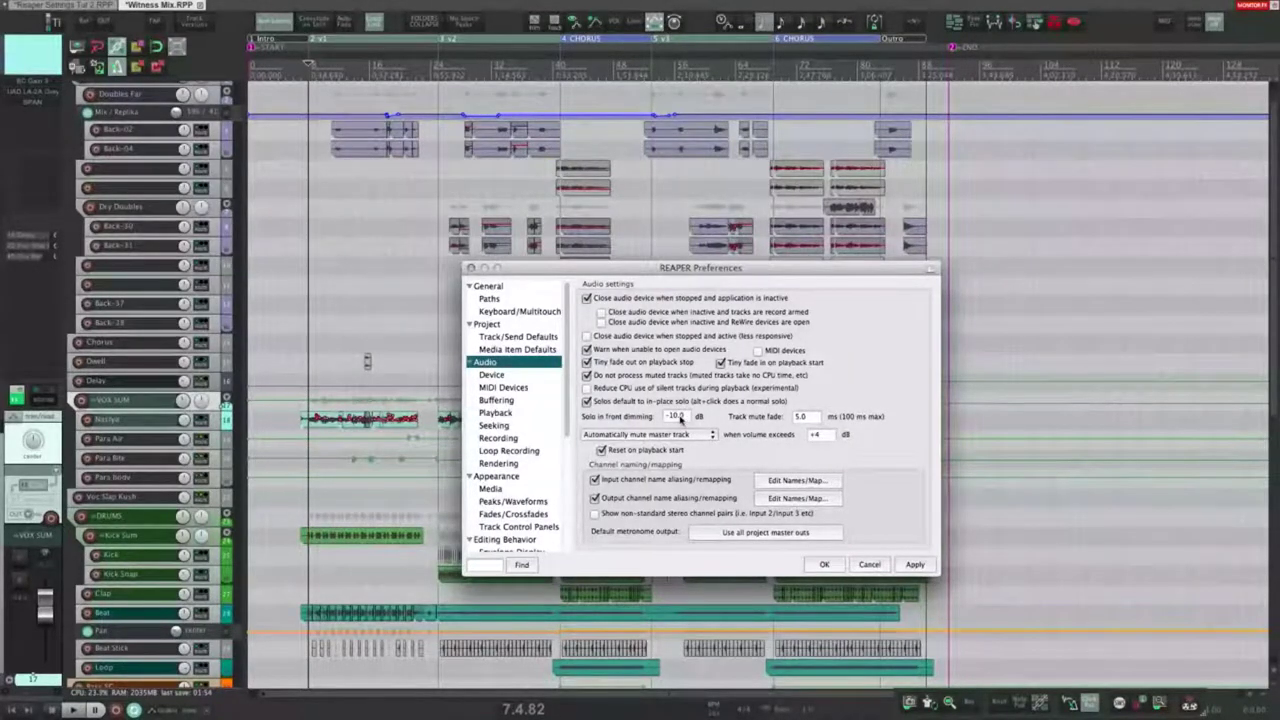
{"action": "left_click", "coordinate": [349, 245]}
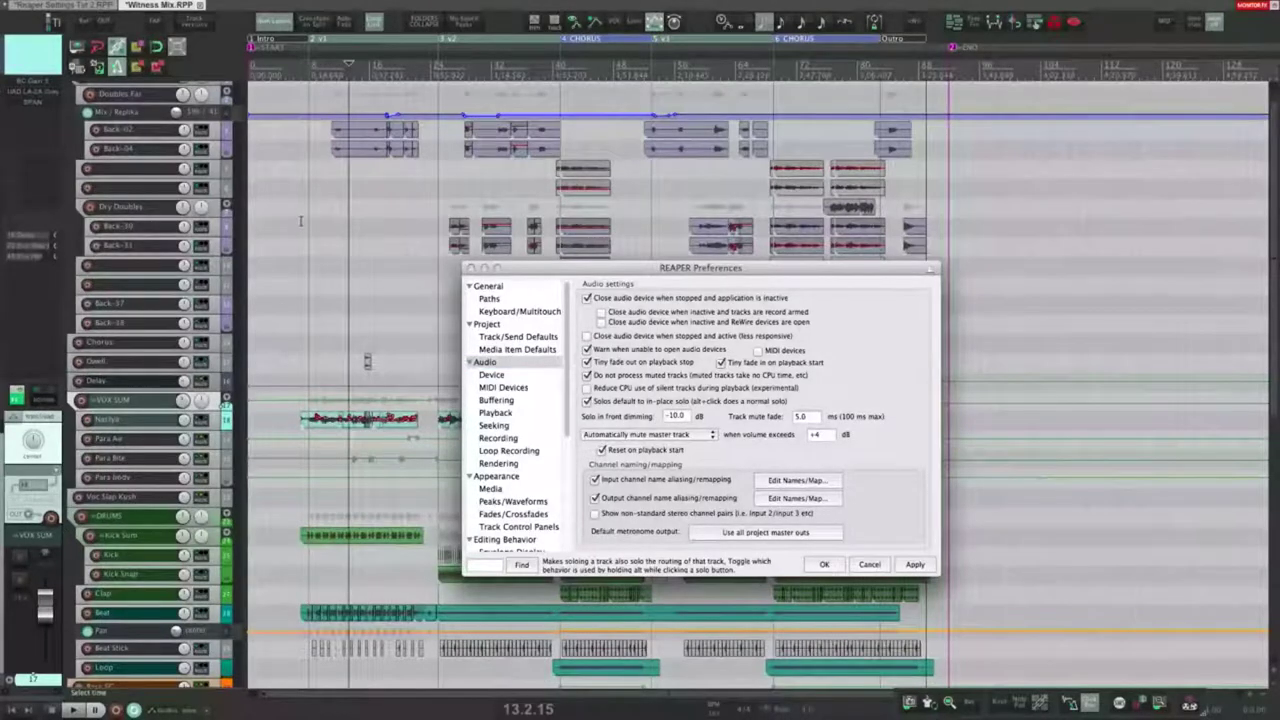
{"action": "left_click", "coordinate": [314, 236]}
{"action": "key", "text": "shift+slash"}
{"action": "type", "text": "solo in"}
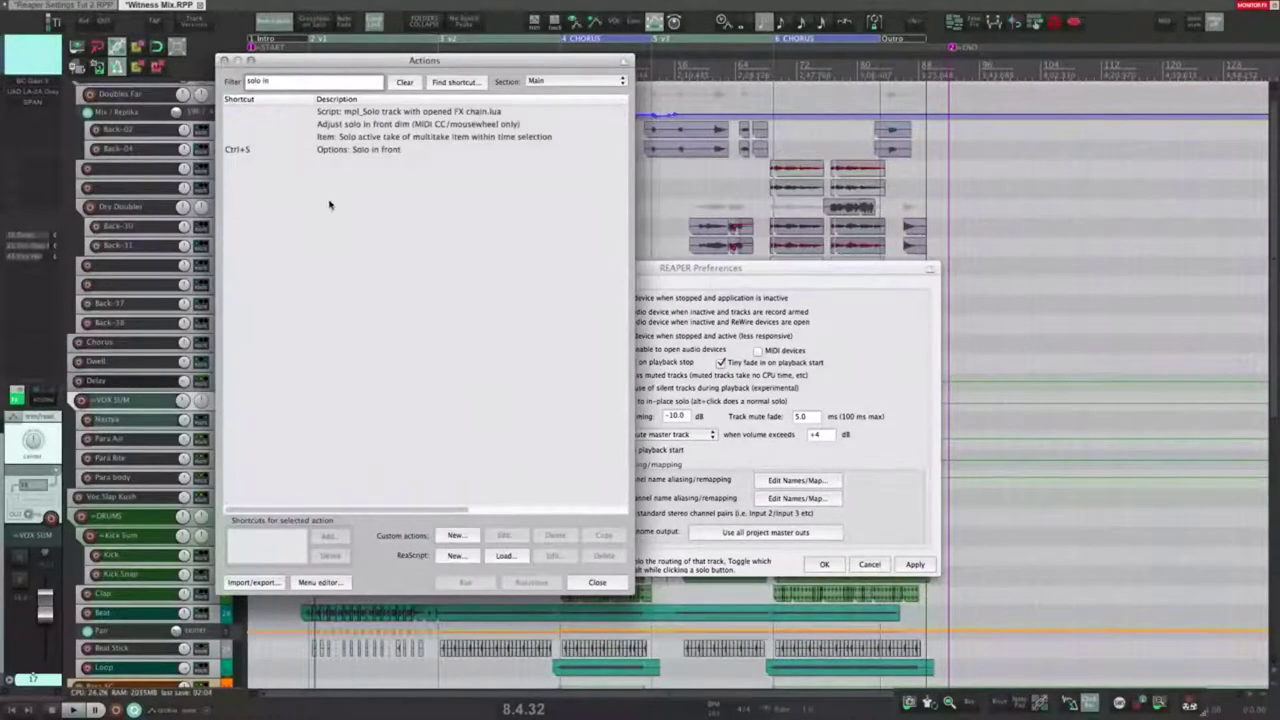
{"action": "left_click", "coordinate": [376, 150]}
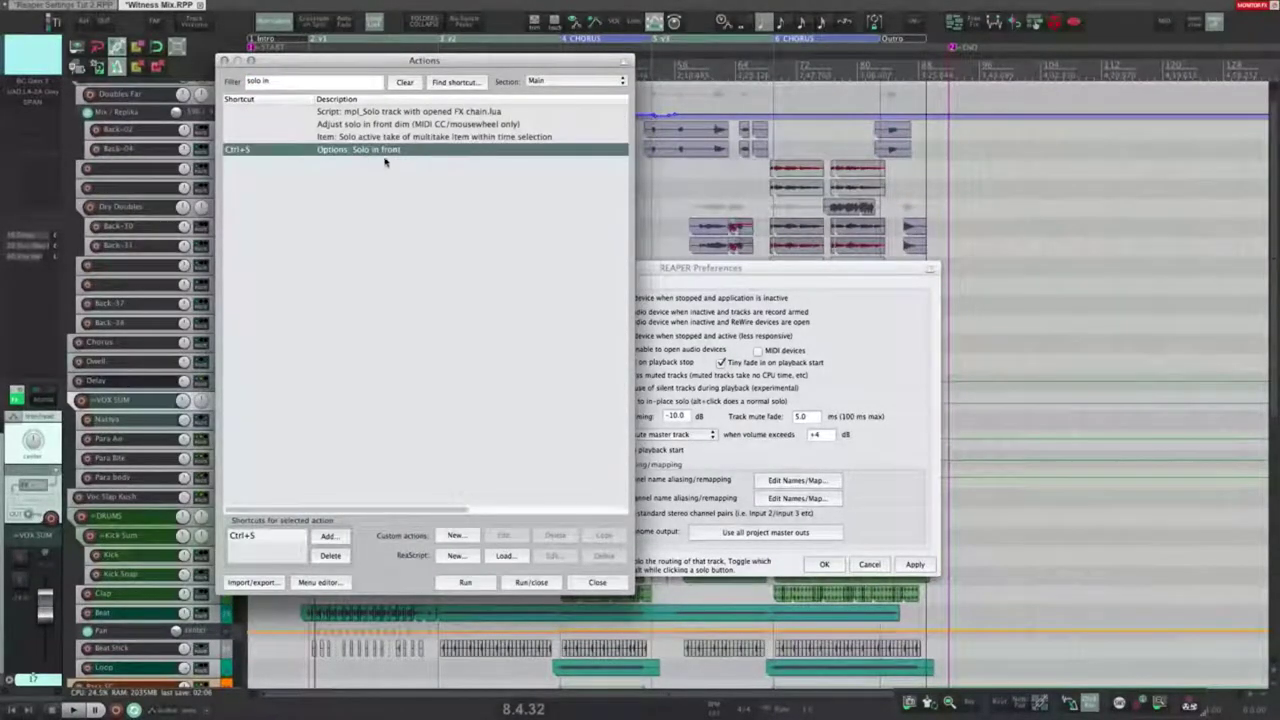
{"action": "left_click", "coordinate": [224, 60]}
{"action": "left_click", "coordinate": [146, 51]}
{"action": "left_click", "coordinate": [163, 405]}
{"action": "left_click", "coordinate": [147, 400]}
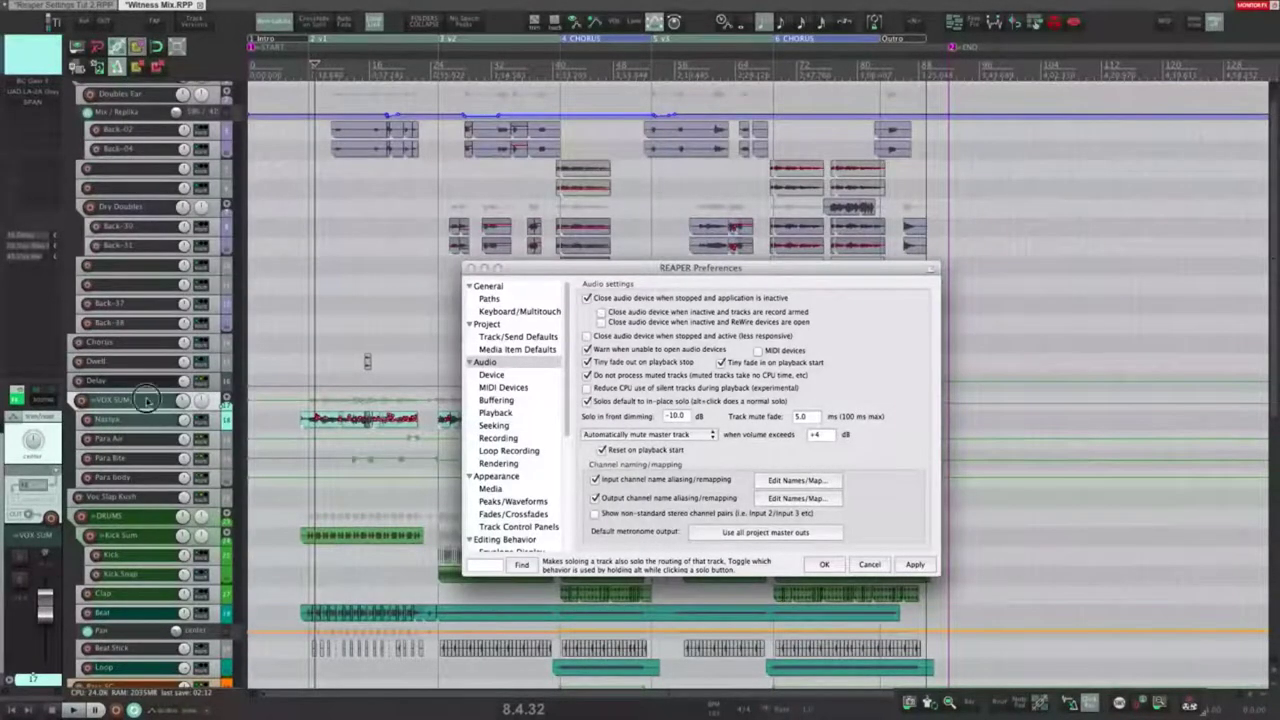
{"action": "key", "text": "s"}
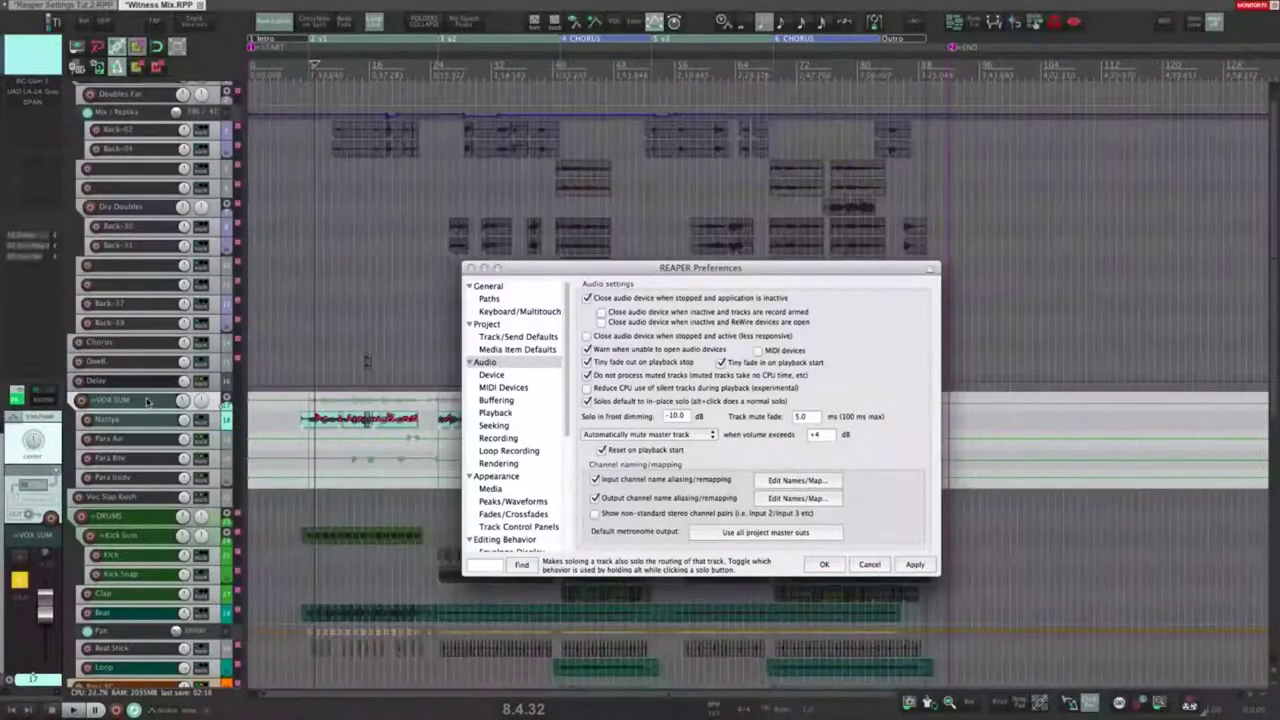
{"action": "key", "text": "space"}
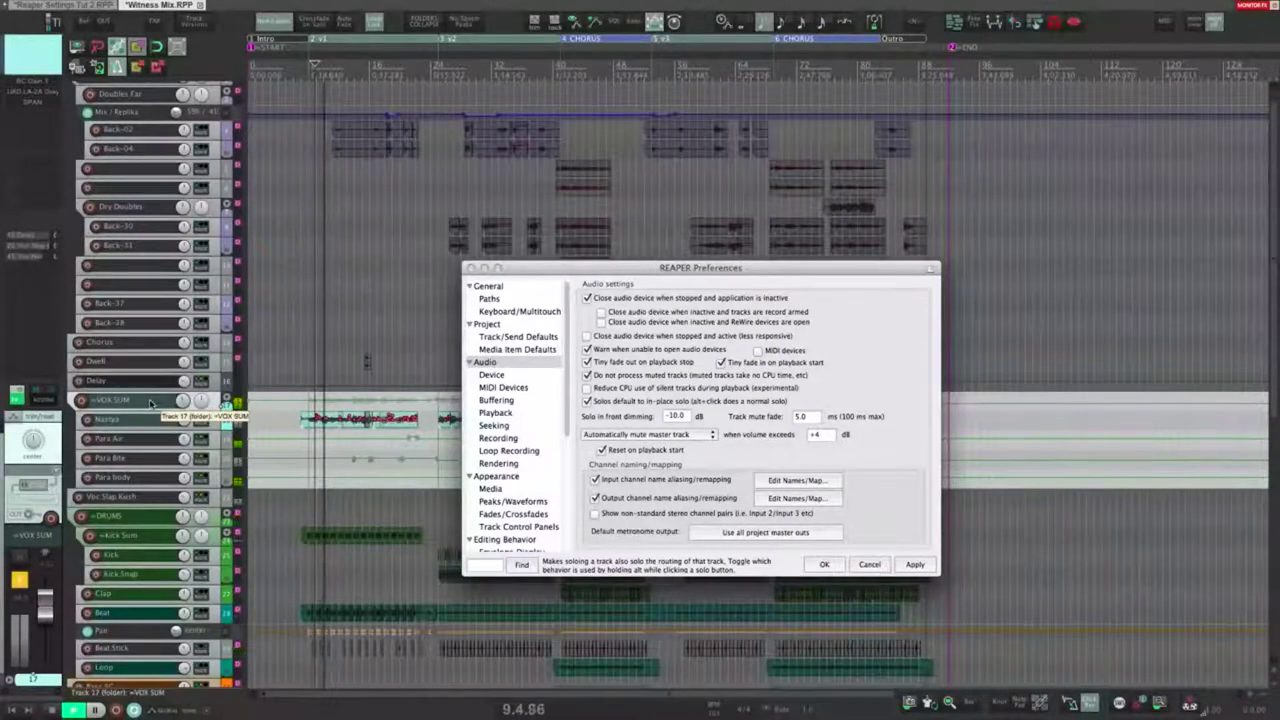
{"action": "key", "text": "s"}
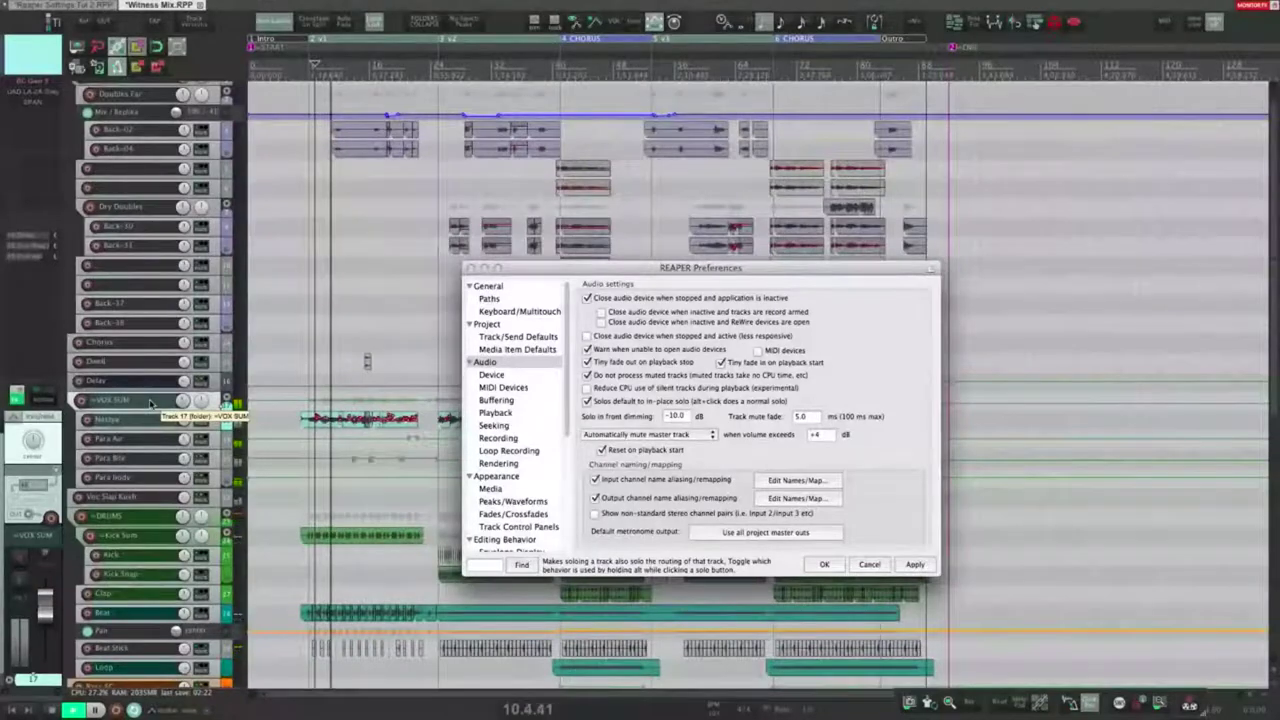
{"action": "key", "text": "s"}
{"action": "key", "text": "space"}
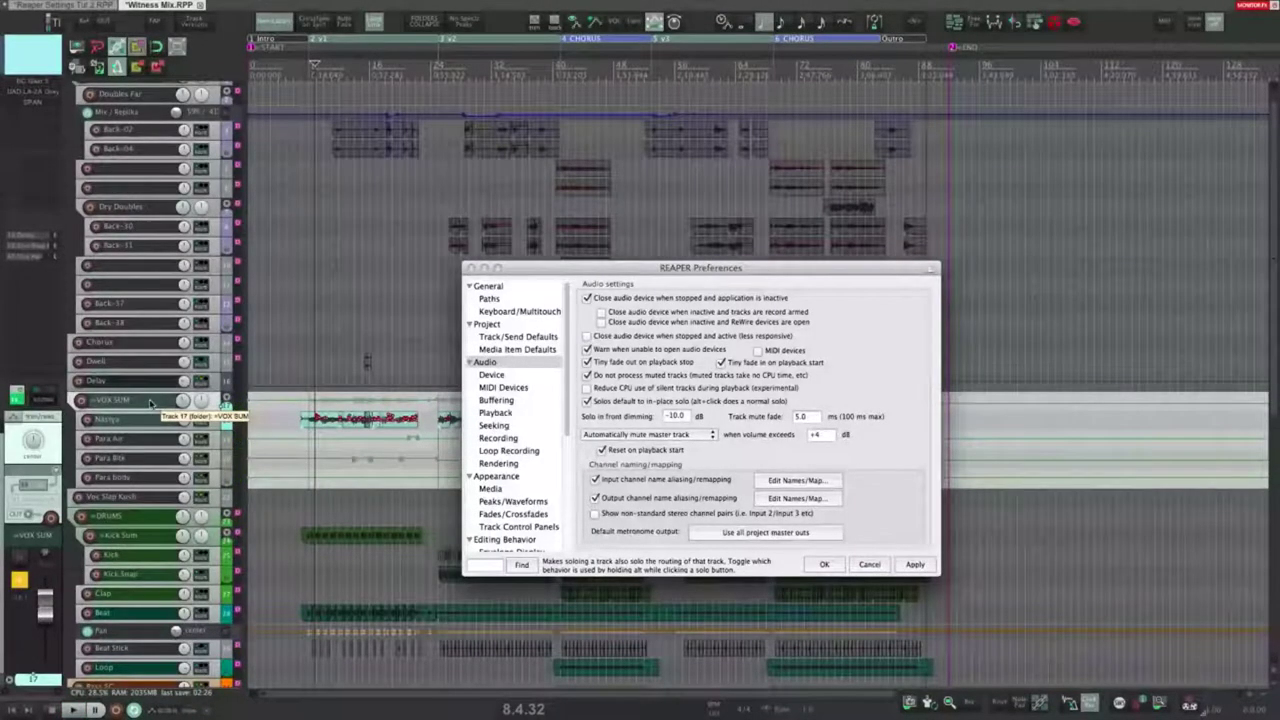
{"action": "key", "text": "s"}
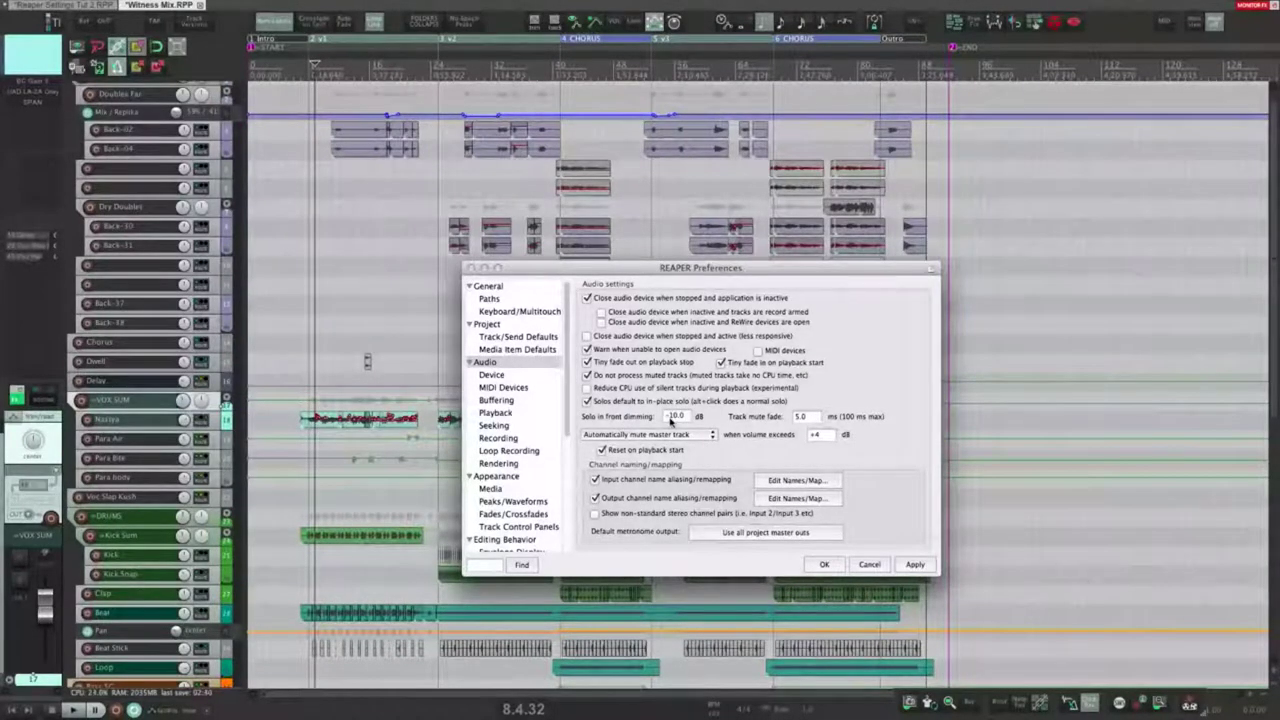
Step: Set the solo-in-front dimming to -20 dB and apply it
{"action": "double_click", "coordinate": [671, 419]}
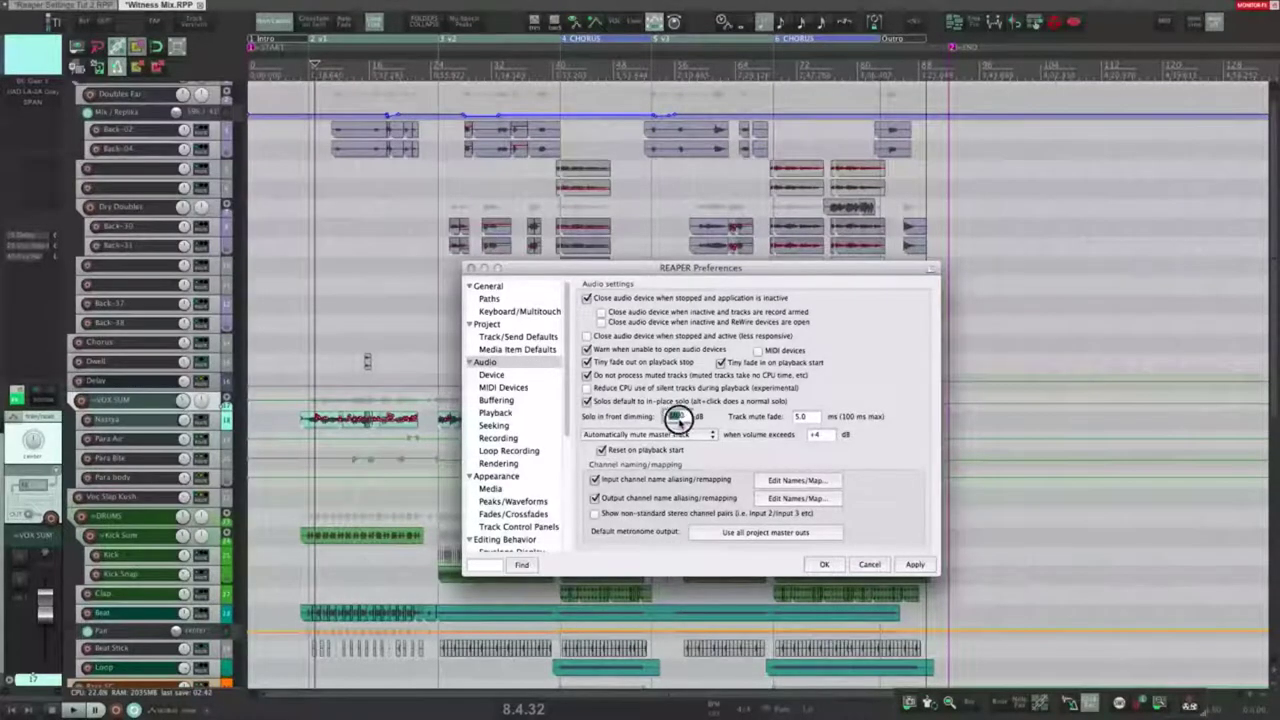
{"action": "type", "text": "-20"}
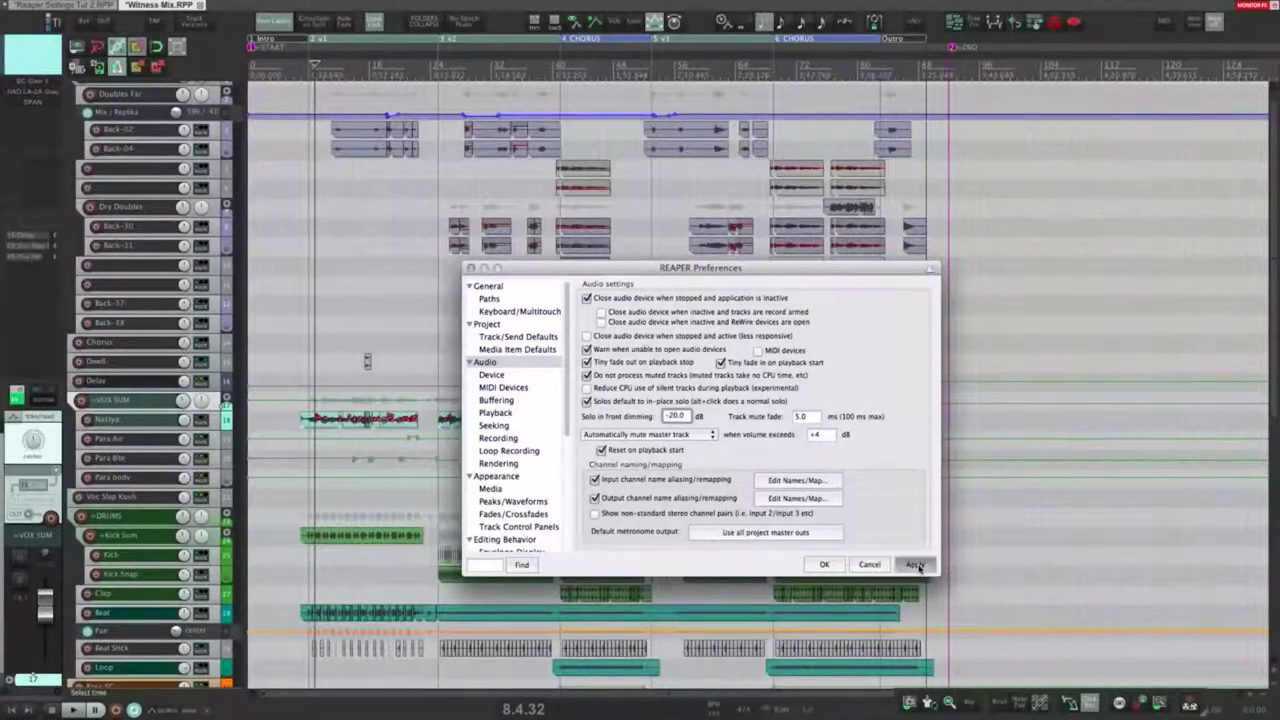
{"action": "left_click", "coordinate": [915, 564]}
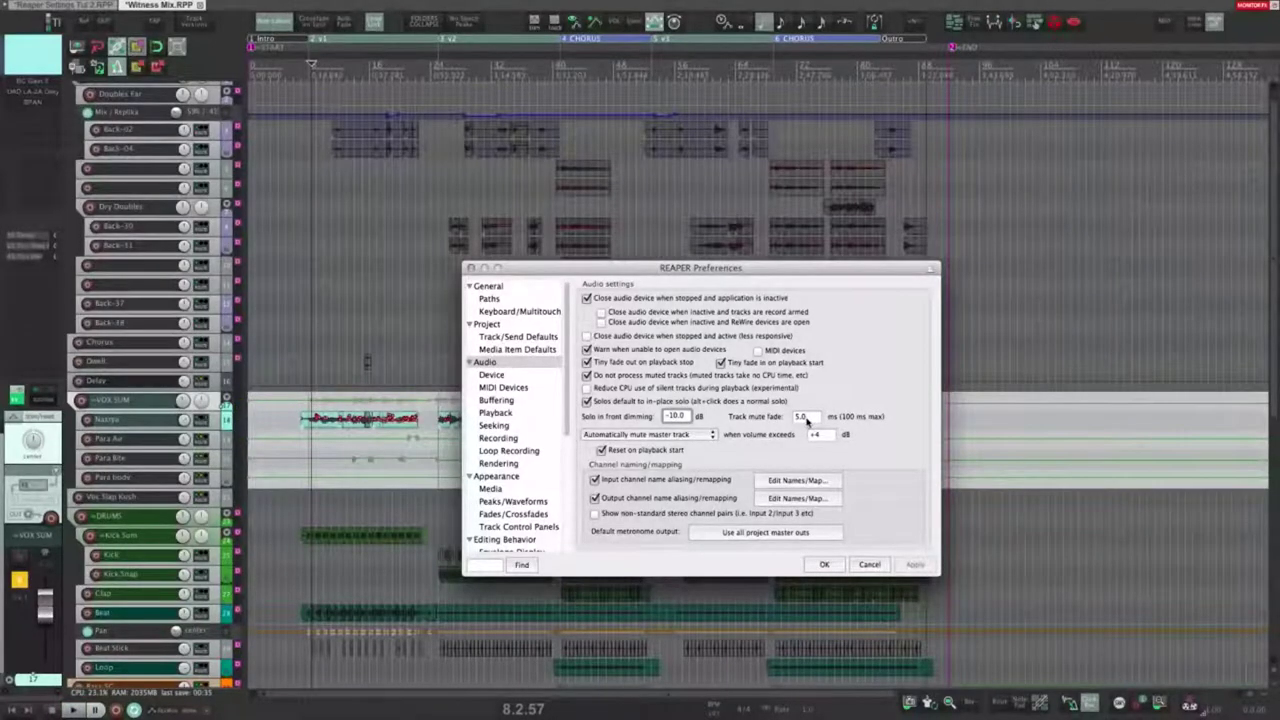
Step: Enter 100 ms as the track mute fade, apply, and close Preferences with OK
{"action": "double_click", "coordinate": [810, 418]}
{"action": "left_click", "coordinate": [810, 418]}
{"action": "double_click", "coordinate": [800, 418]}
{"action": "type", "text": "100"}
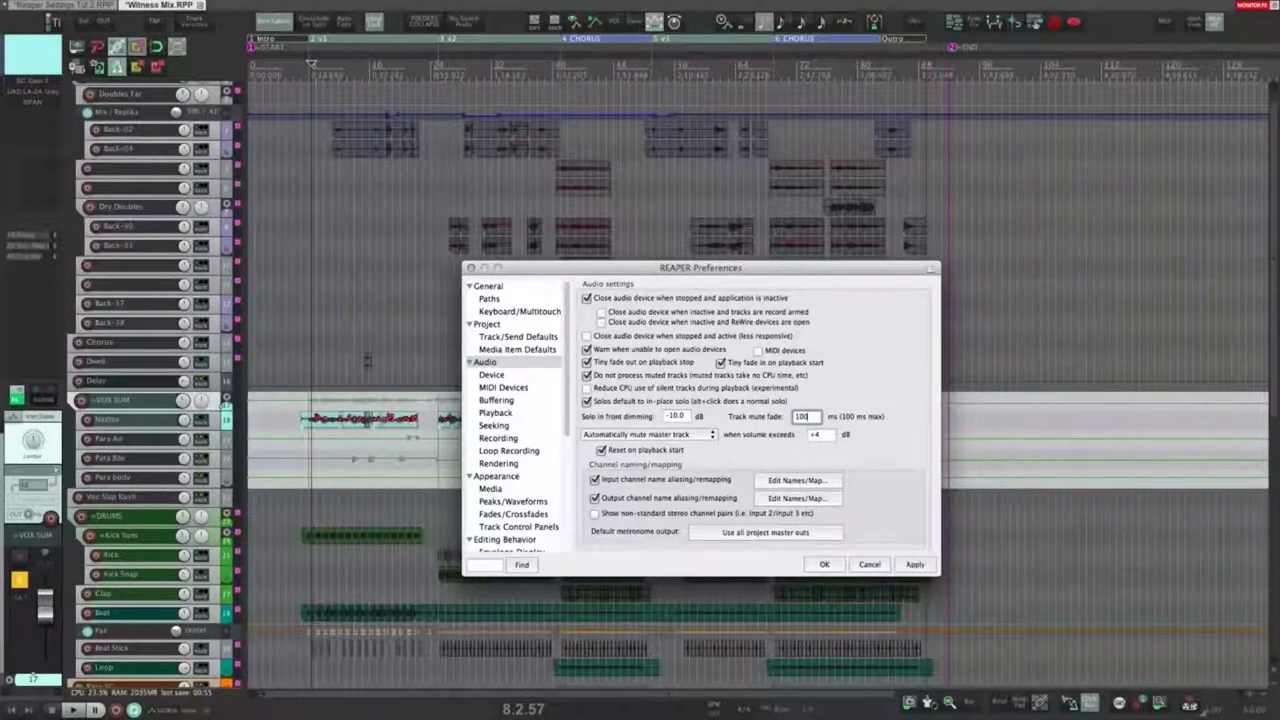
{"action": "left_click", "coordinate": [908, 568]}
{"action": "left_click", "coordinate": [824, 565]}
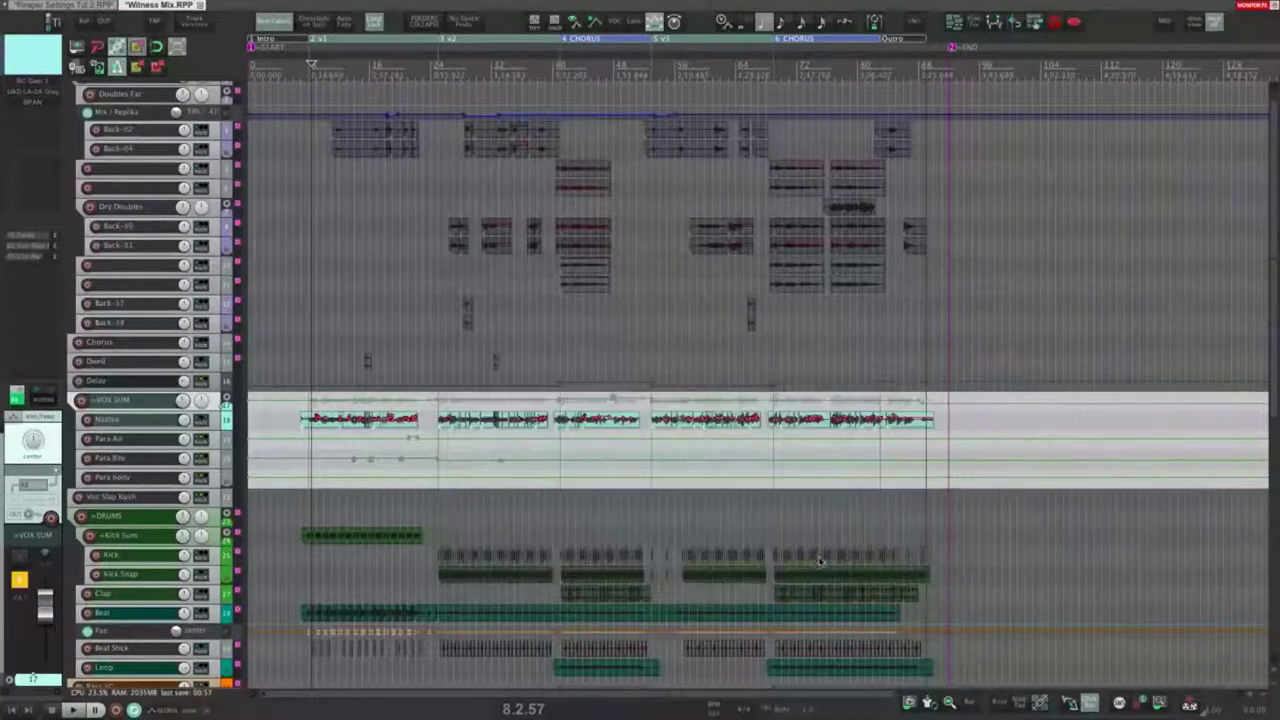
Step: Play back to hear the mute fade, then reopen Preferences and enter 5 ms track mute fade
{"action": "key", "text": "space"}
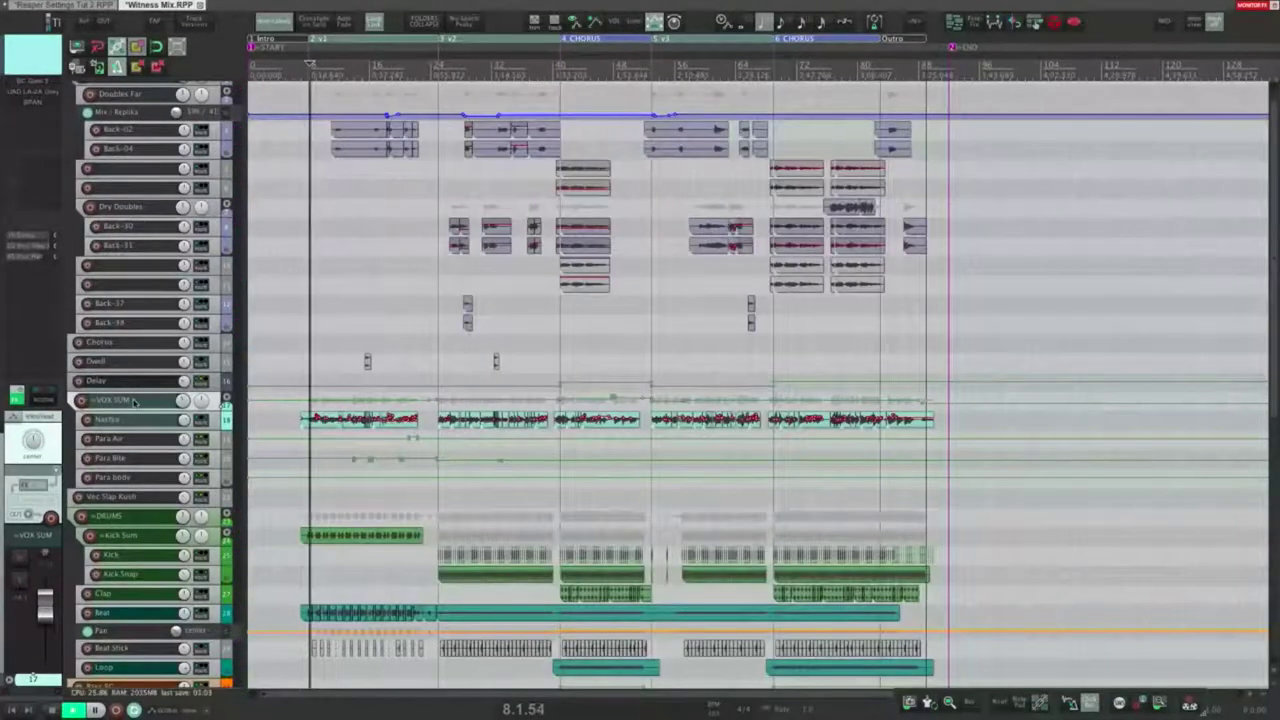
{"action": "key", "text": "ctrl+p"}
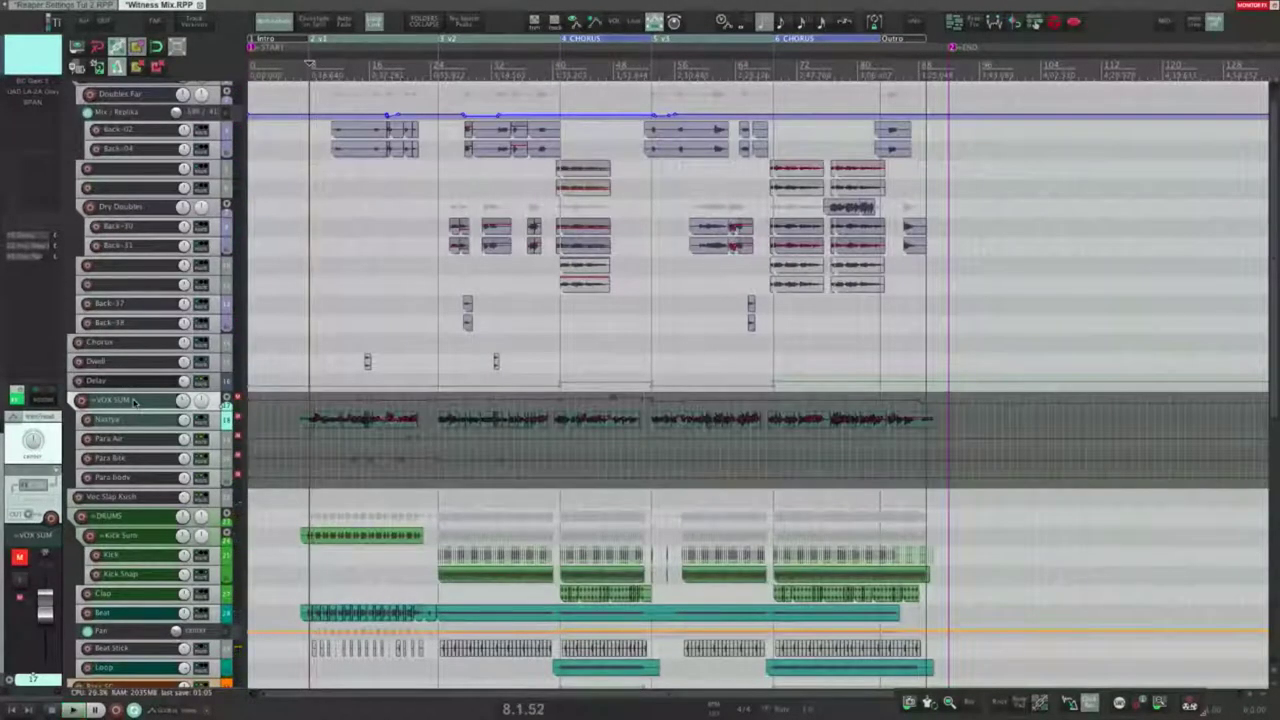
{"action": "double_click", "coordinate": [806, 416]}
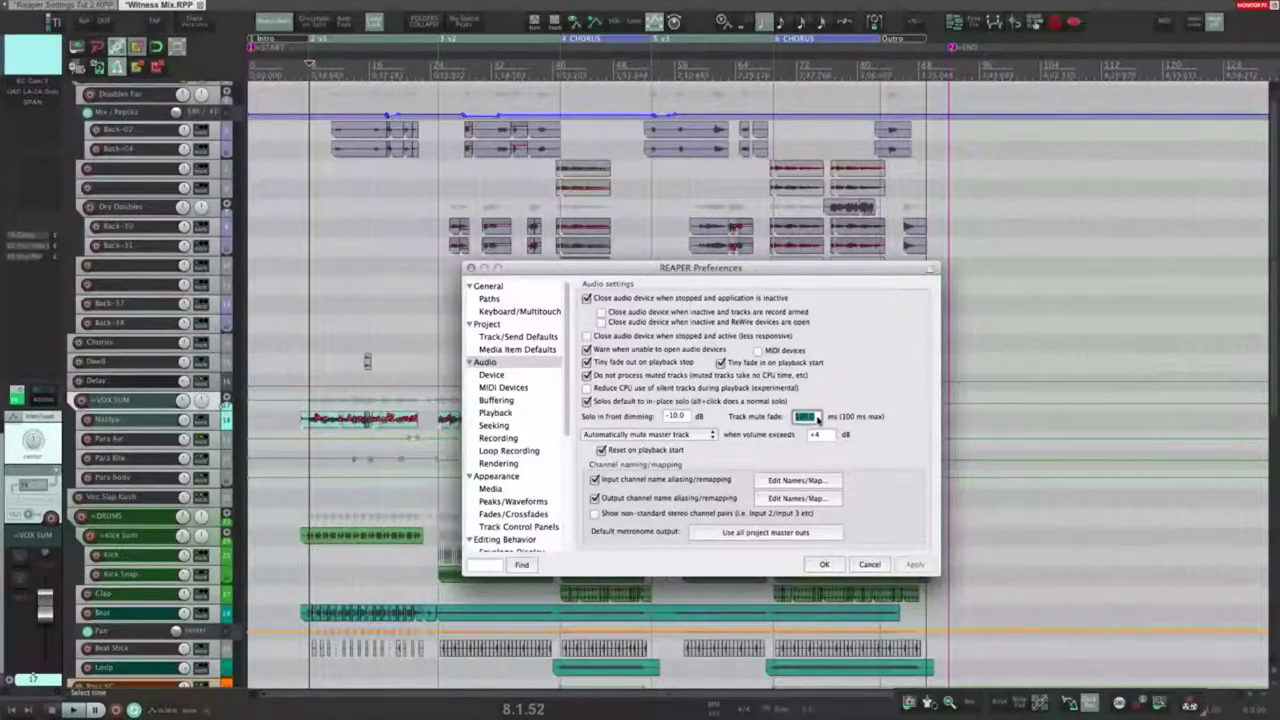
{"action": "type", "text": "5"}
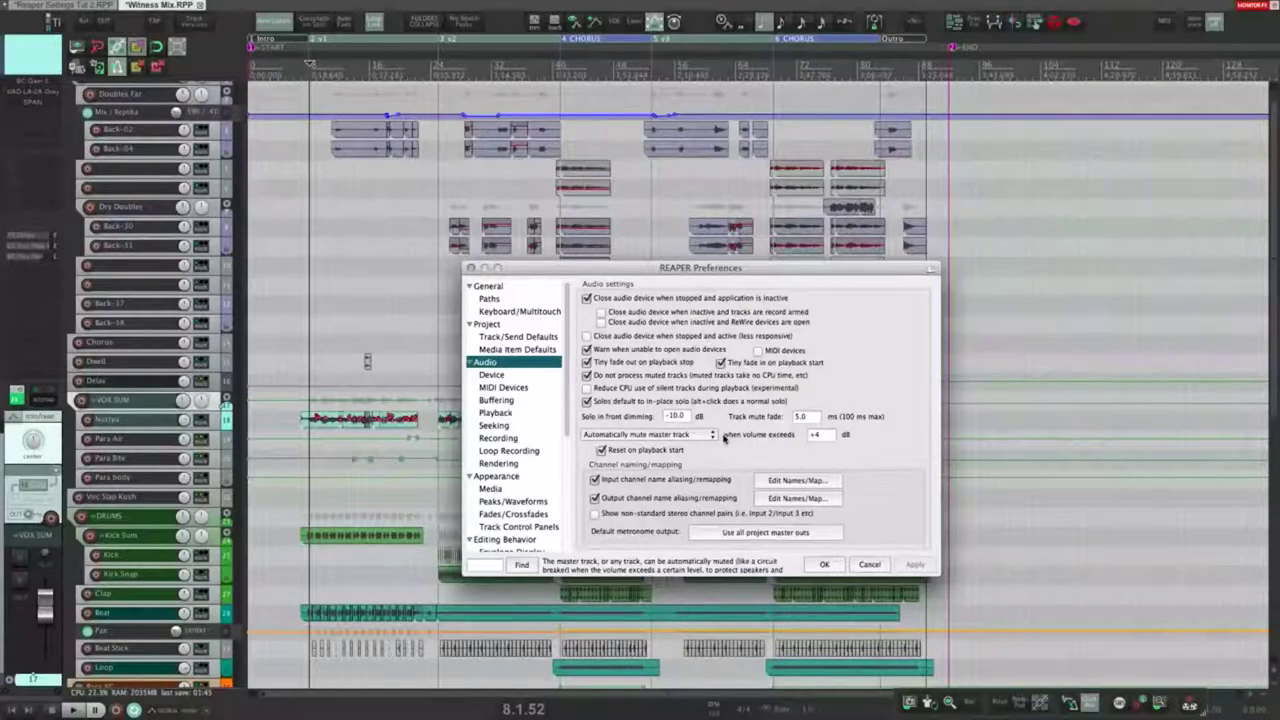
Step: Test the +4 dB master auto-mute by playing from near bar 24, then unmute the master
{"action": "left_click", "coordinate": [818, 435]}
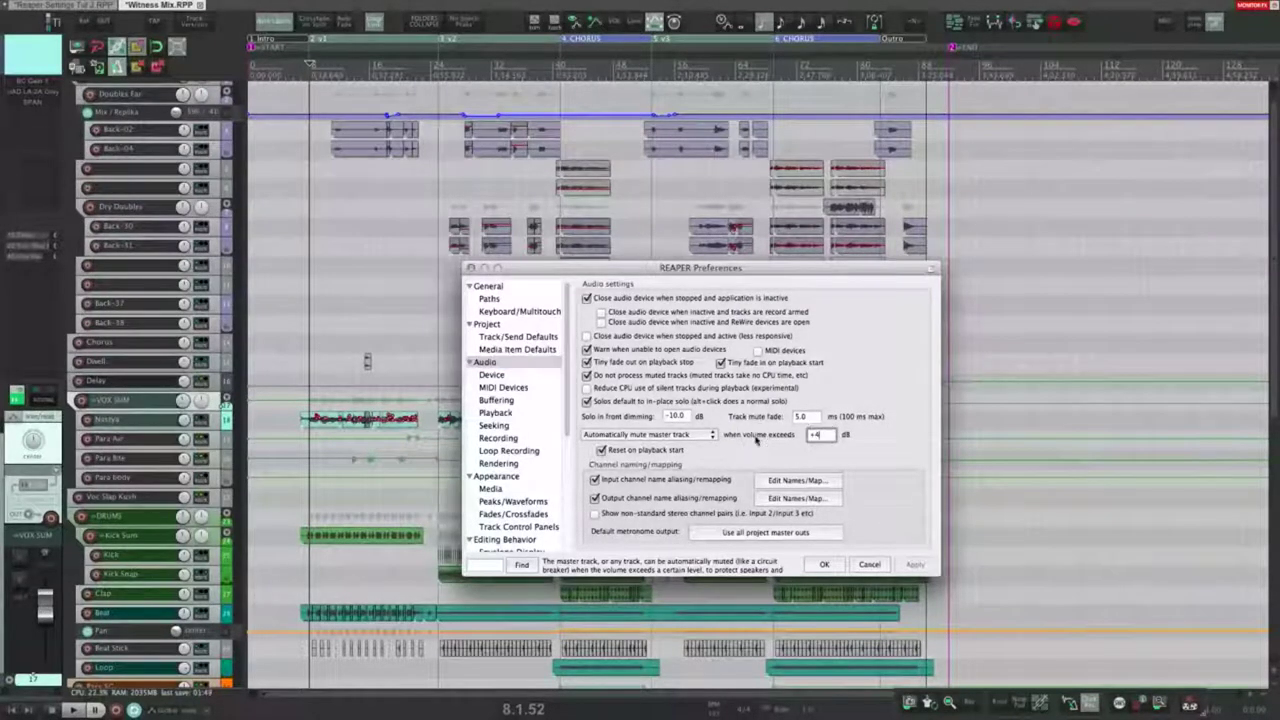
{"action": "left_click", "coordinate": [436, 257]}
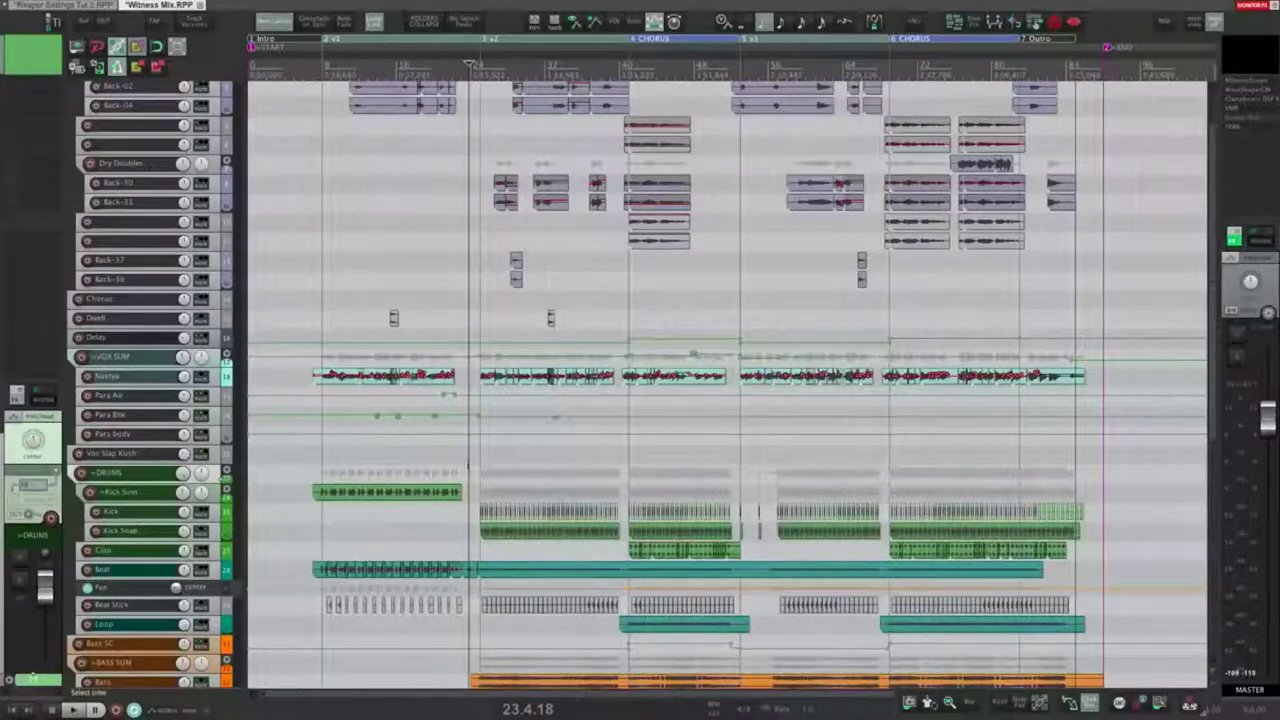
{"action": "left_click", "coordinate": [471, 463]}
{"action": "key", "text": "space"}
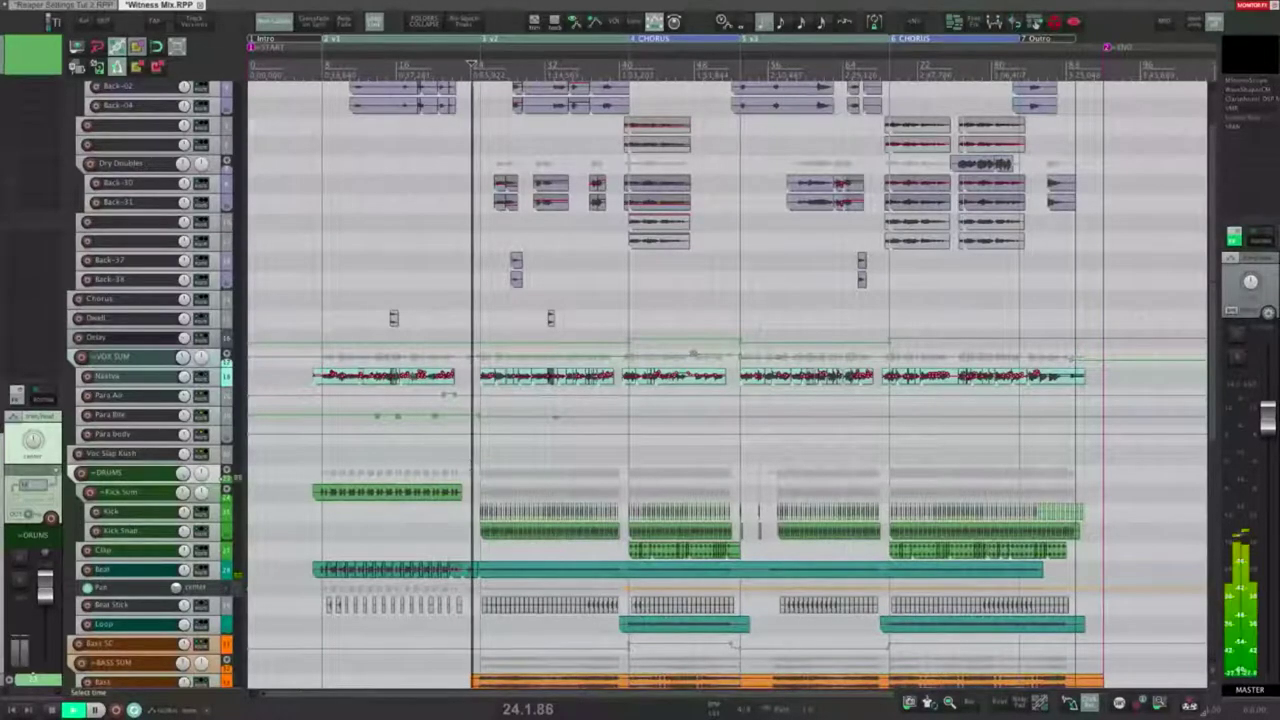
{"action": "scroll", "coordinate": [524, 463], "scroll_direction": "up", "scroll_amount": 5}
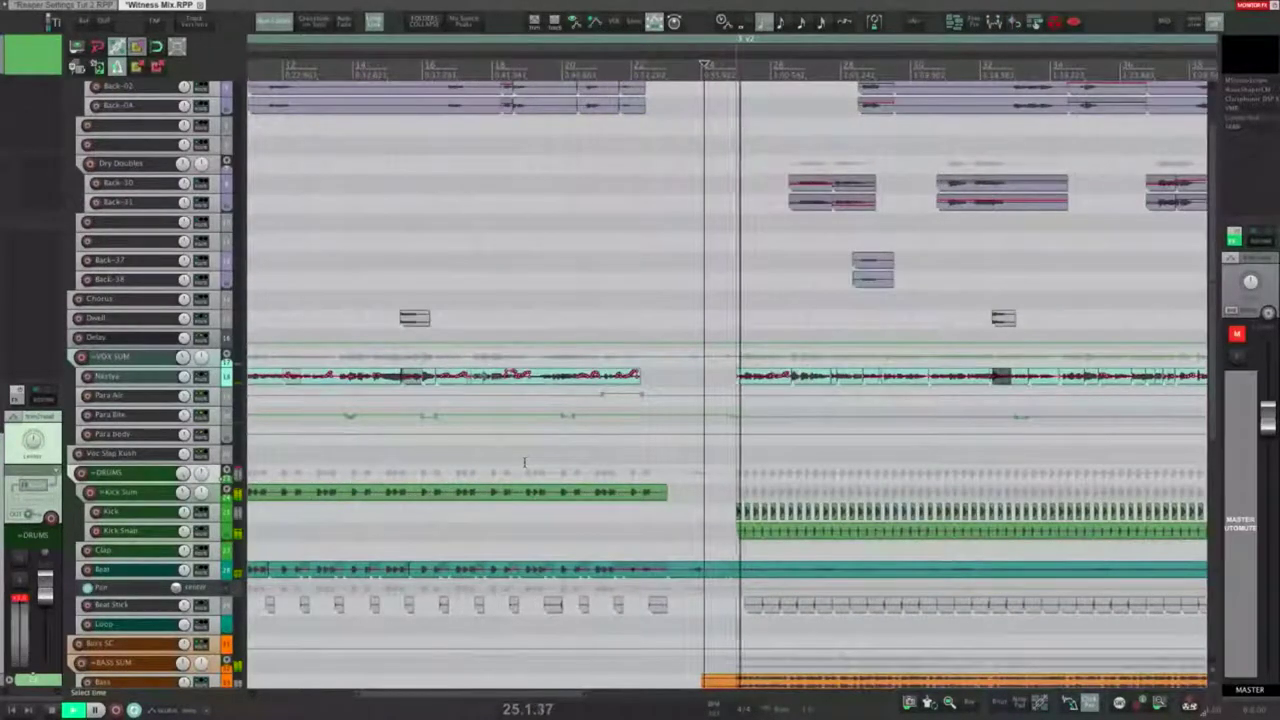
{"action": "key", "text": "space"}
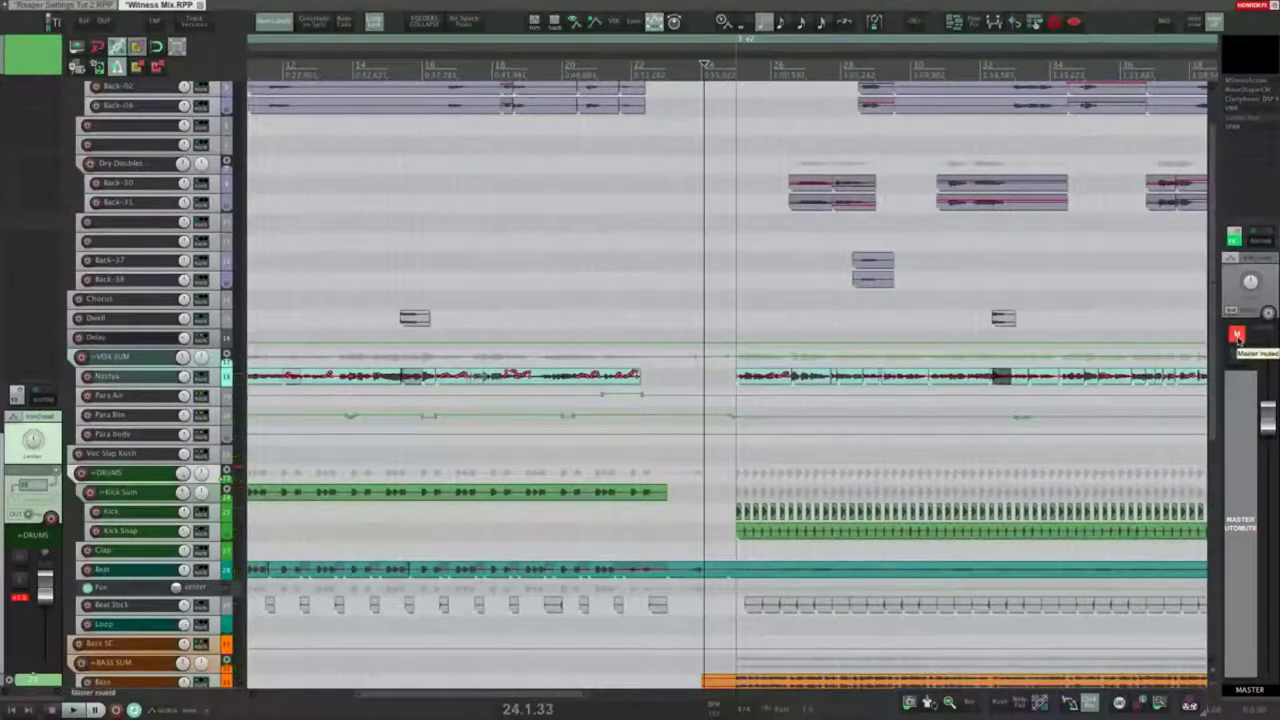
{"action": "left_click", "coordinate": [1238, 338]}
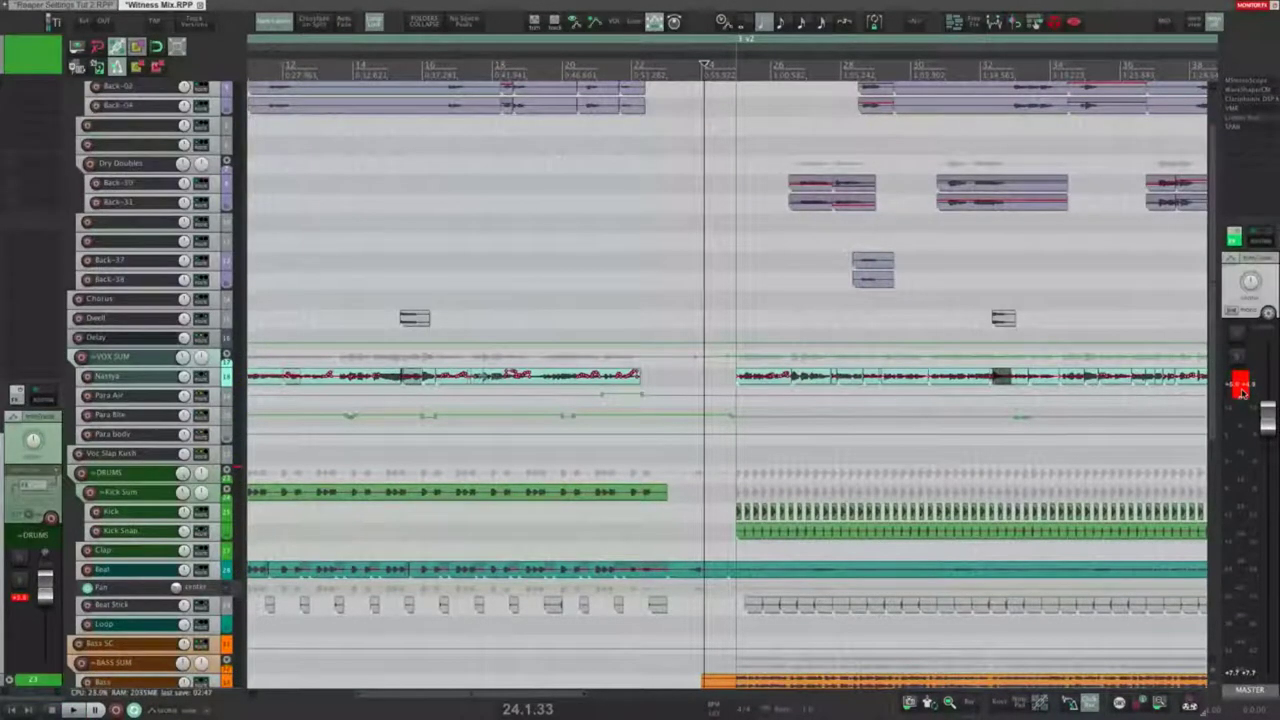
{"action": "scroll", "coordinate": [521, 332], "scroll_direction": "down", "scroll_amount": 3}
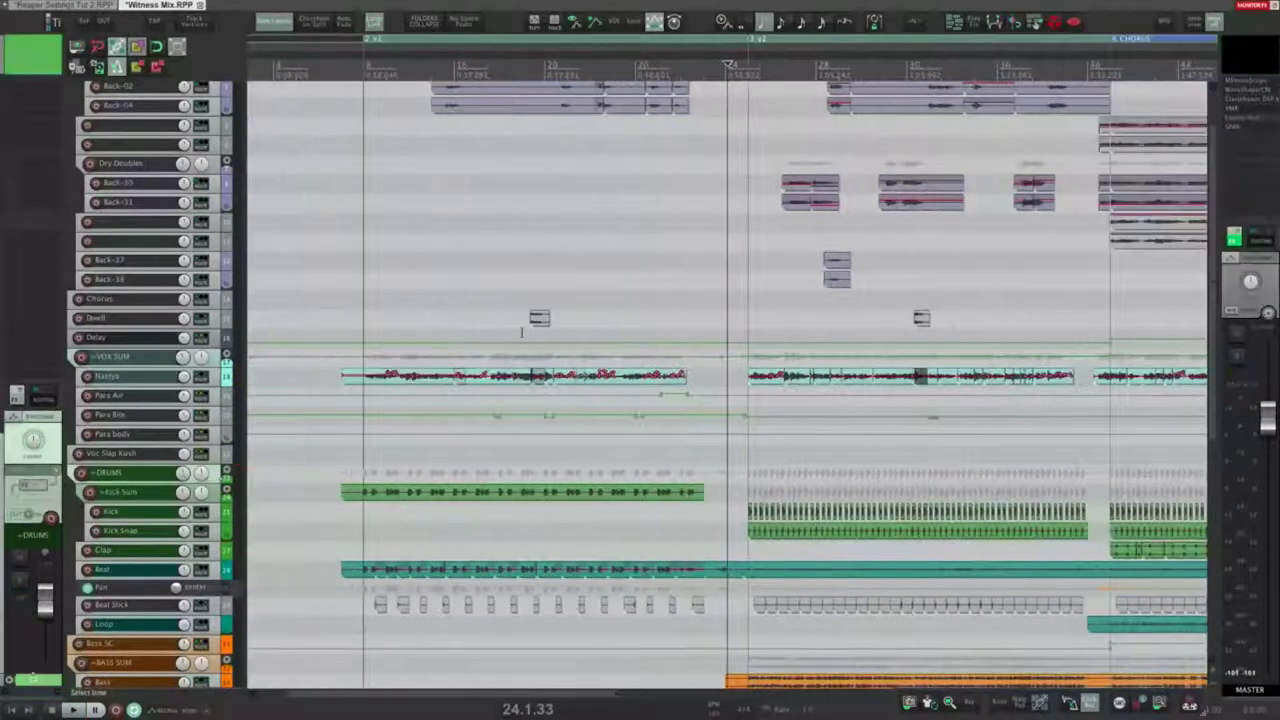
Step: In Audio preferences, rechoose the automatic muting option and keep 'Reset on playback start' enabled
{"action": "key", "text": "super+comma"}
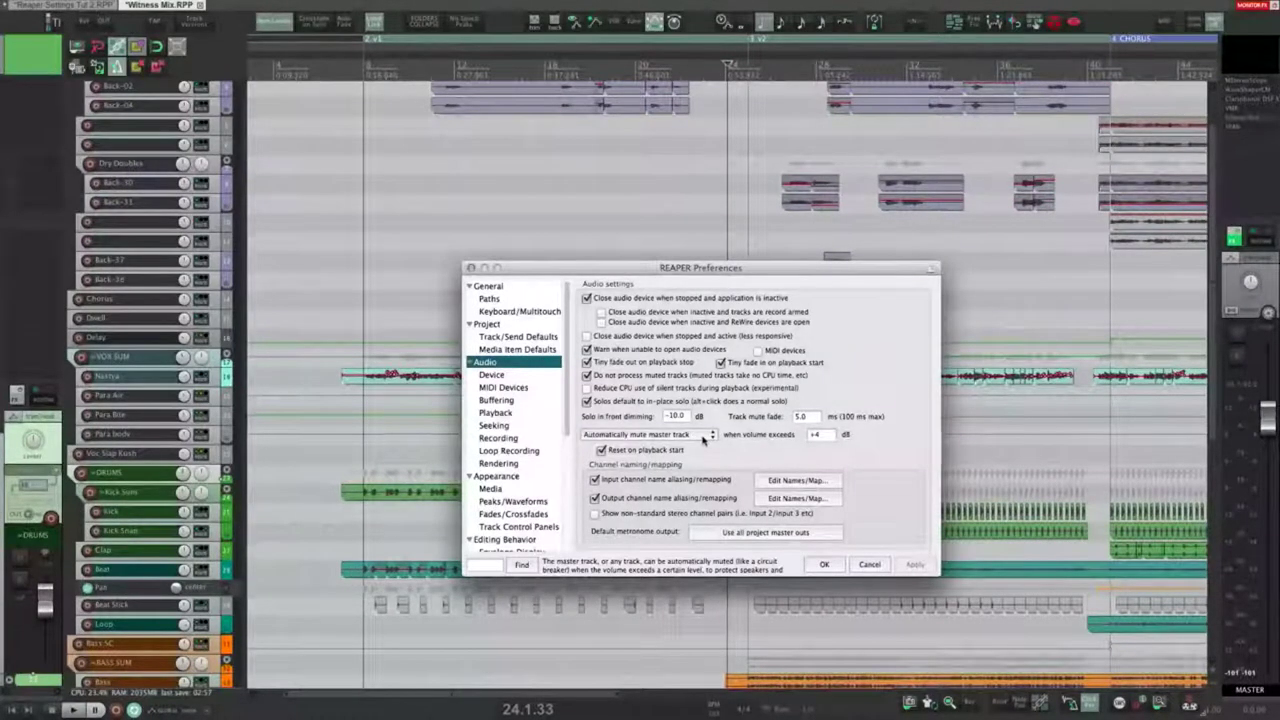
{"action": "left_click", "coordinate": [704, 438]}
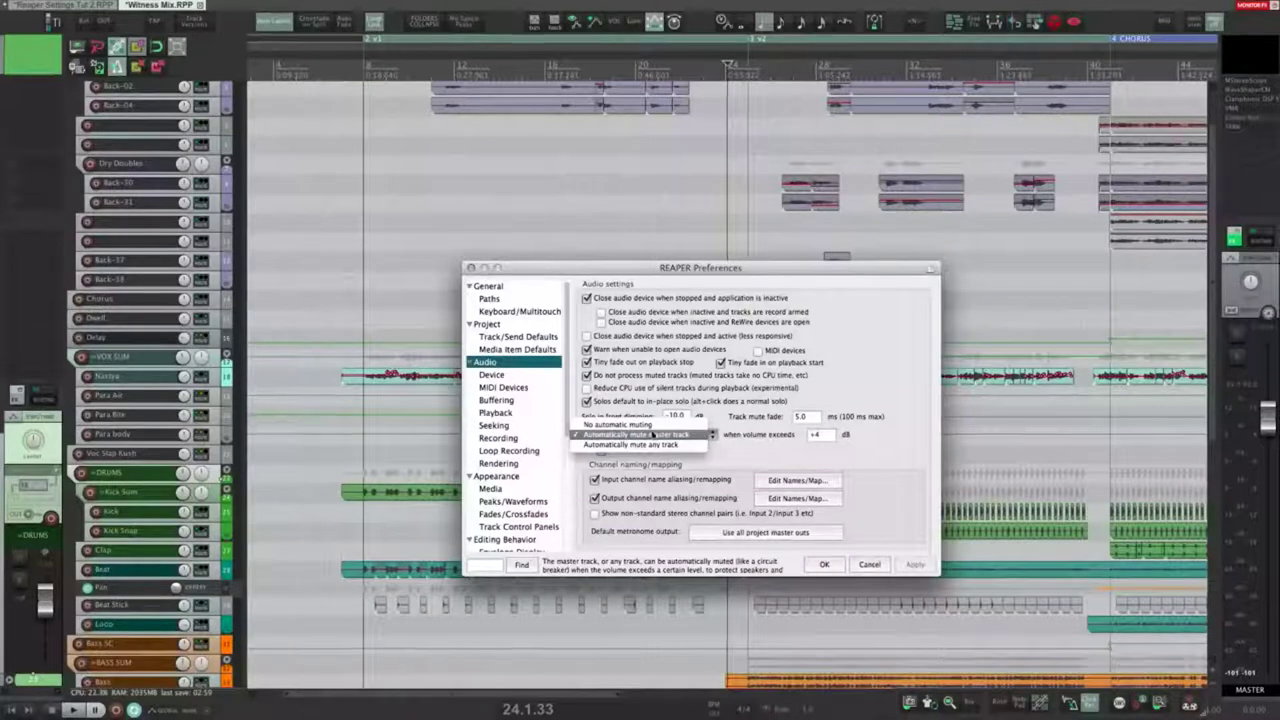
{"action": "left_click", "coordinate": [643, 425]}
{"action": "left_click", "coordinate": [665, 437]}
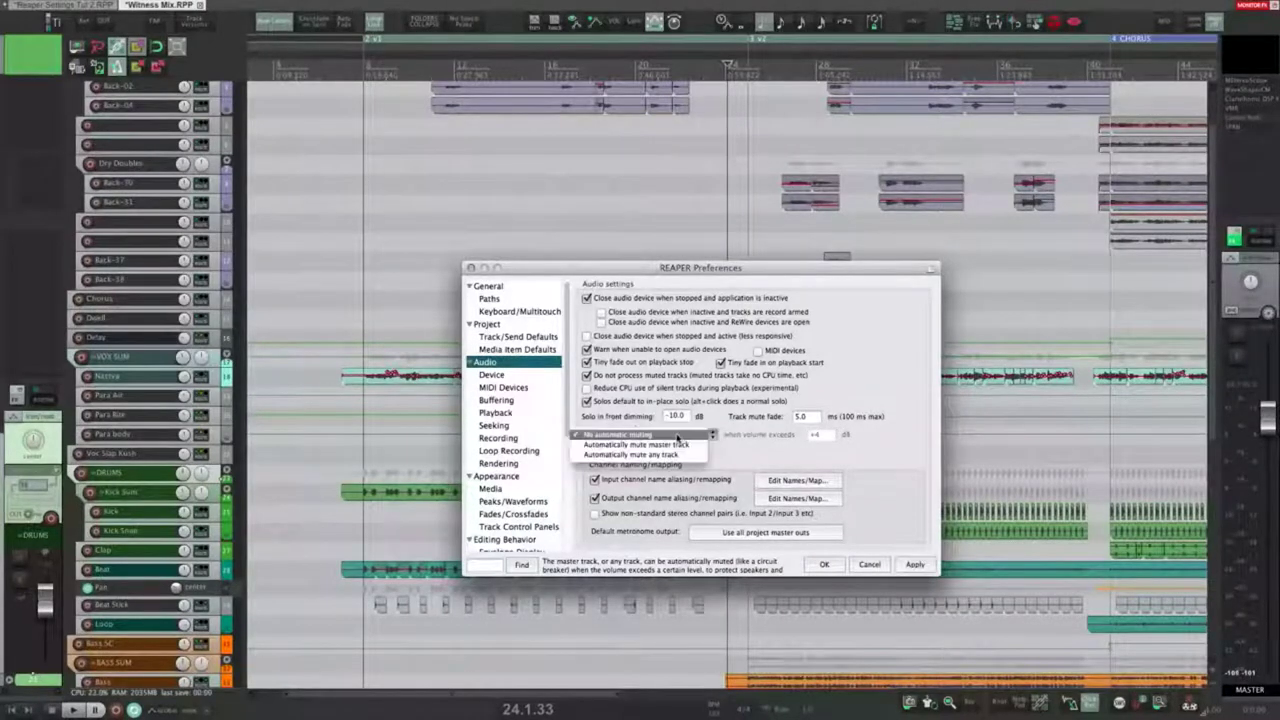
{"action": "left_click", "coordinate": [640, 457]}
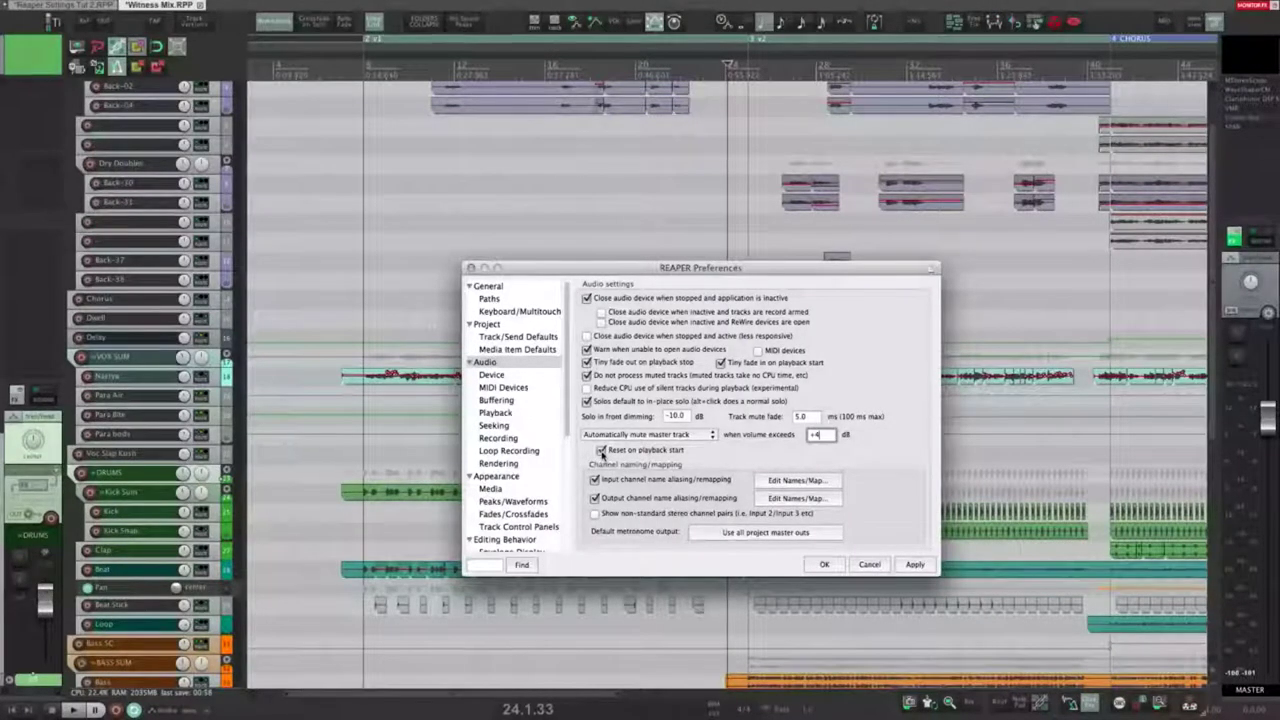
{"action": "left_click_drag", "start_coordinate": [602, 453], "coordinate": [535, 487]}
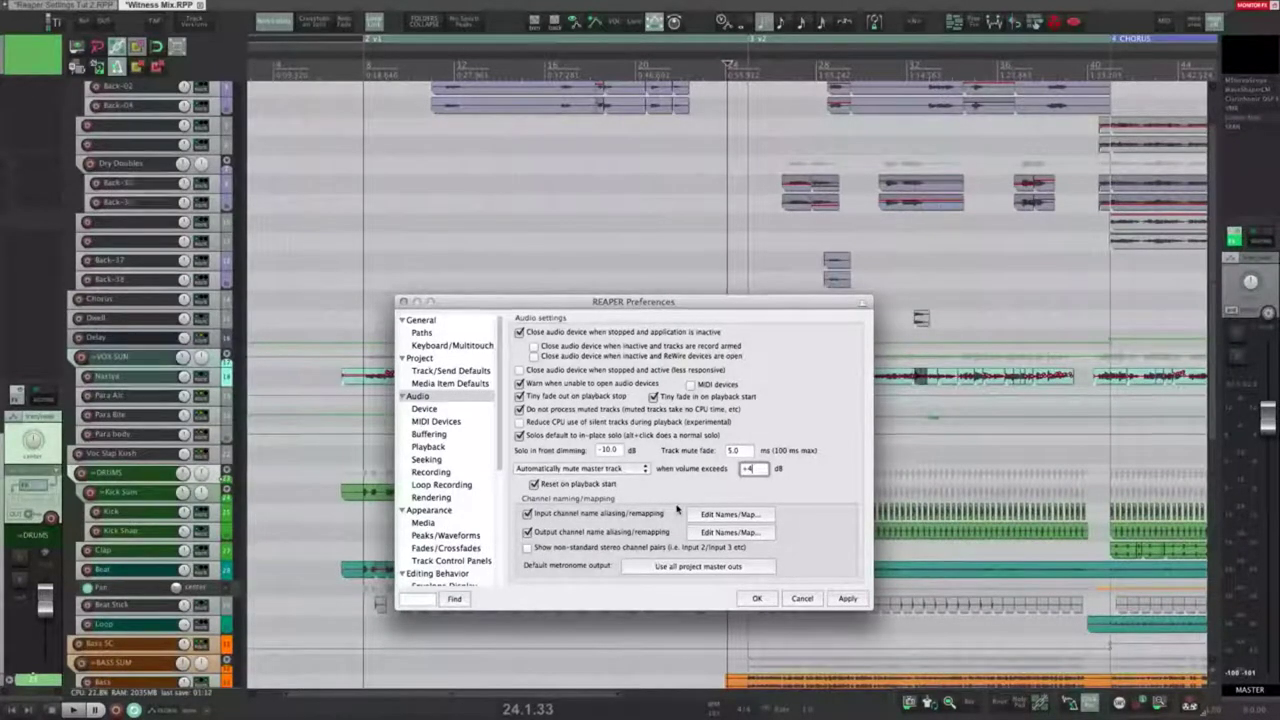
{"action": "left_click", "coordinate": [533, 484]}
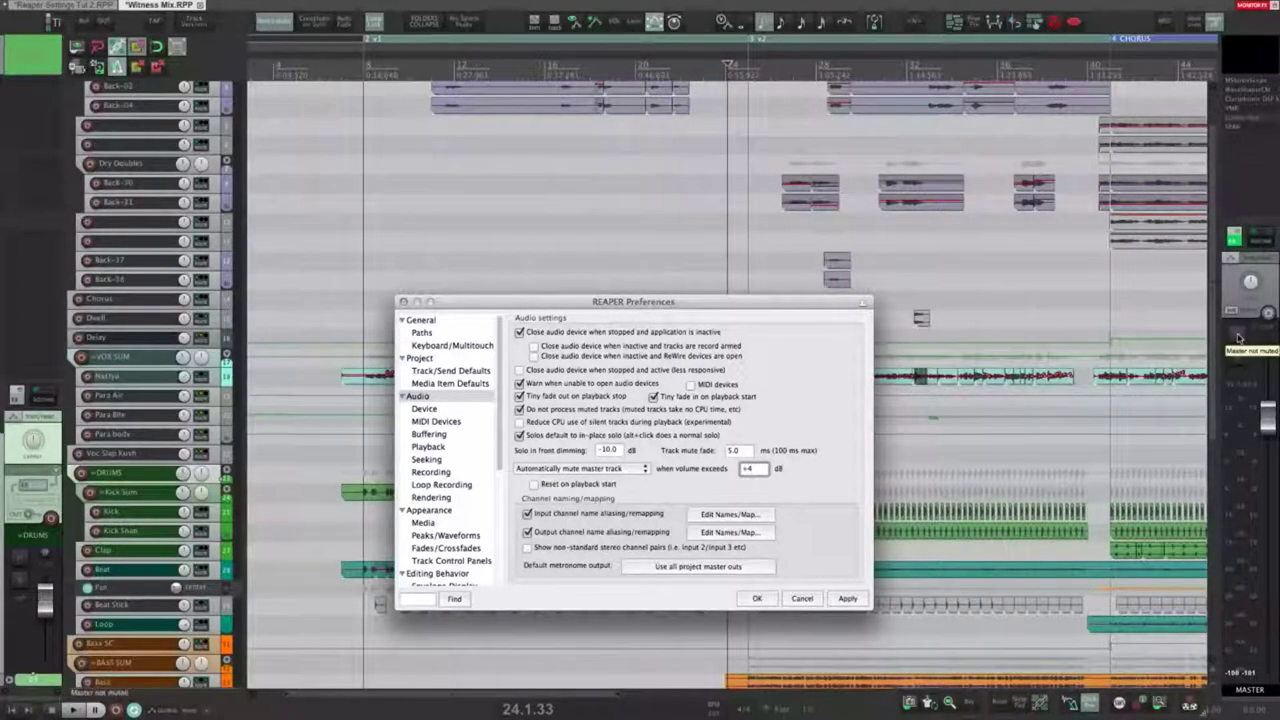
{"action": "left_click", "coordinate": [533, 484]}
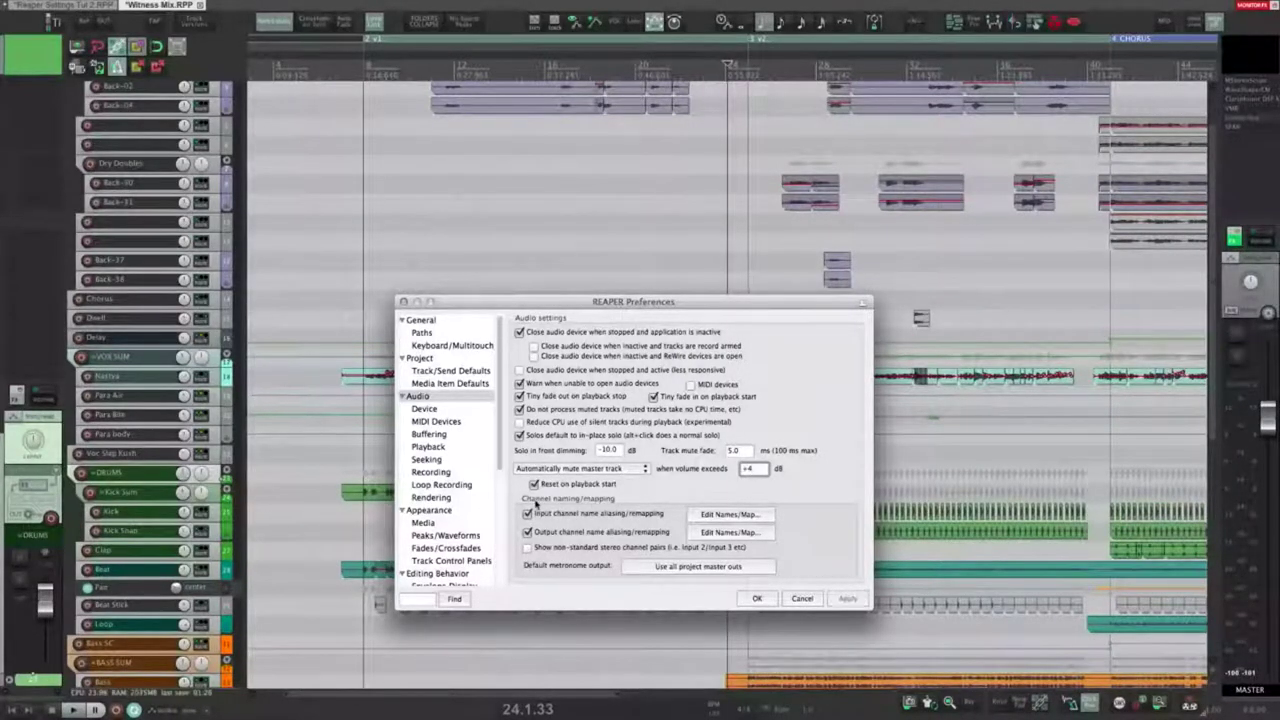
{"action": "left_click", "coordinate": [727, 514]}
{"action": "left_click", "coordinate": [681, 166]}
{"action": "key", "text": "Down"}
{"action": "key", "text": "Down"}
{"action": "key", "text": "Down"}
{"action": "key", "text": "Down"}
{"action": "key", "text": "Down"}
{"action": "key", "text": "Down"}
{"action": "key", "text": "Down"}
{"action": "key", "text": "Down"}
{"action": "key", "text": "Down"}
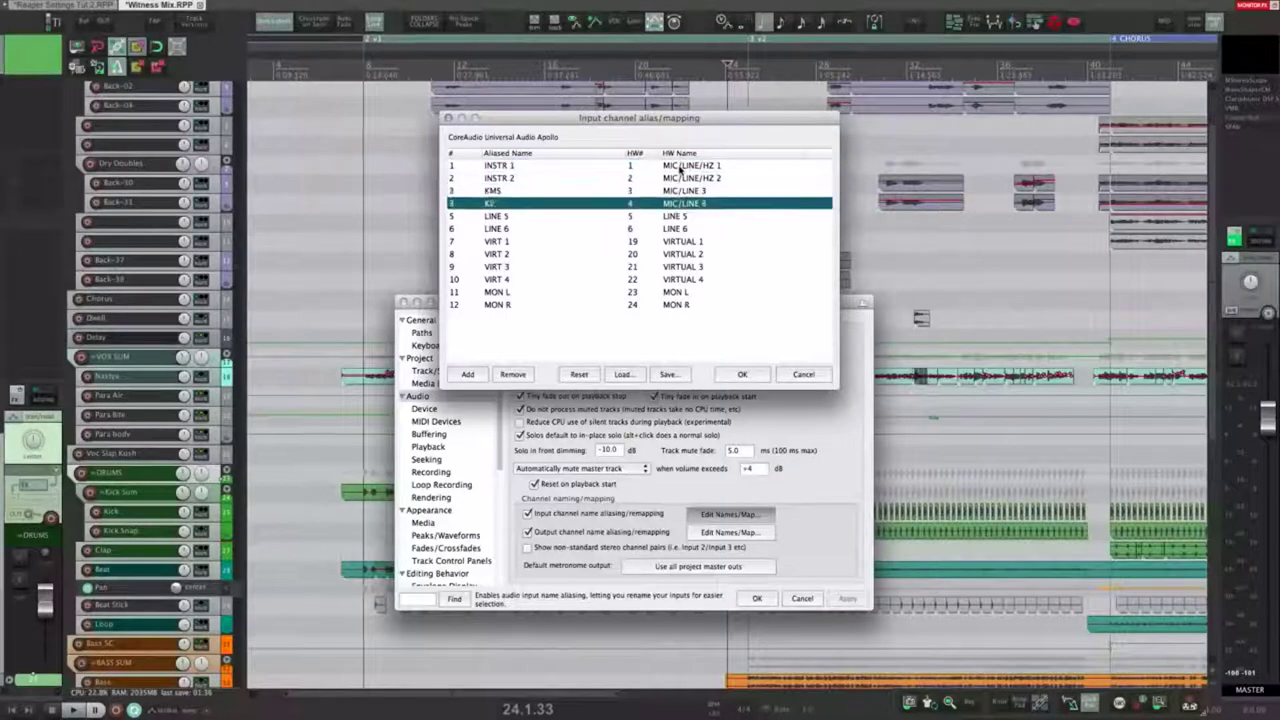
{"action": "key", "text": "Down"}
{"action": "key", "text": "Up"}
{"action": "key", "text": "Up"}
{"action": "key", "text": "Up"}
{"action": "key", "text": "Up"}
{"action": "key", "text": "Up"}
{"action": "key", "text": "Up"}
{"action": "key", "text": "Up"}
{"action": "key", "text": "Up"}
{"action": "key", "text": "Up"}
{"action": "key", "text": "Up"}
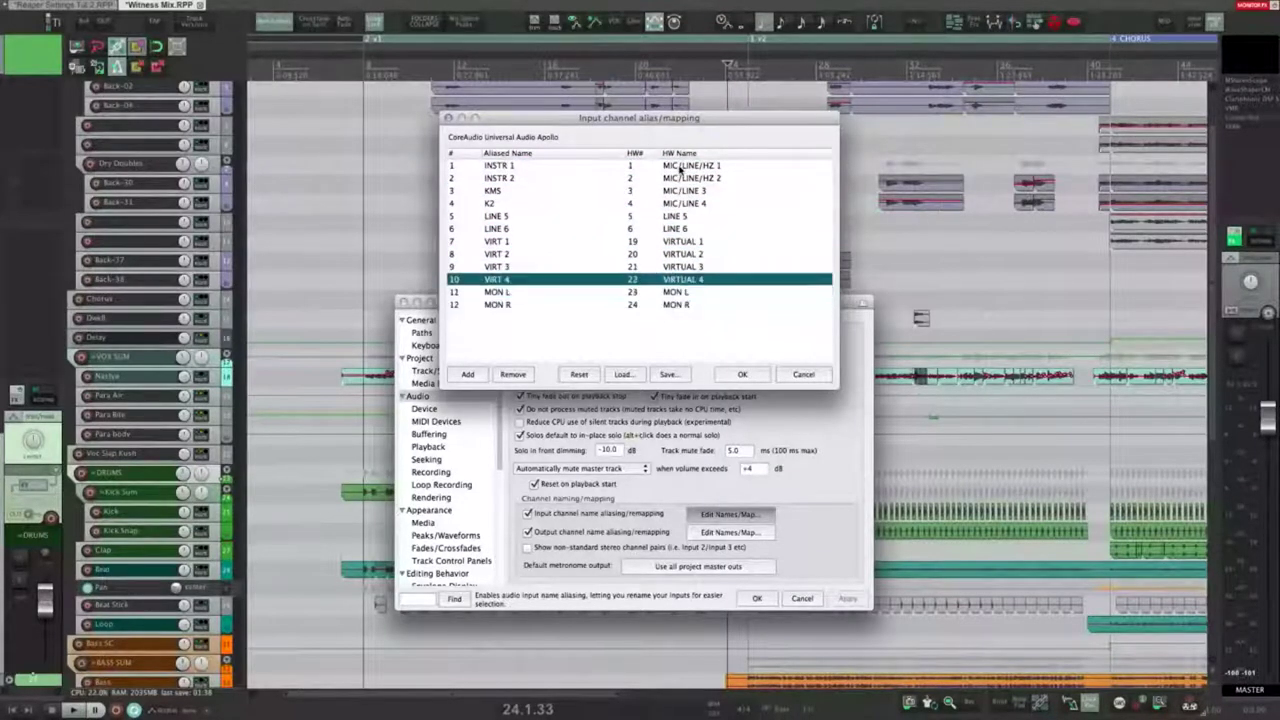
{"action": "double_click", "coordinate": [513, 168]}
{"action": "key", "text": "Escape"}
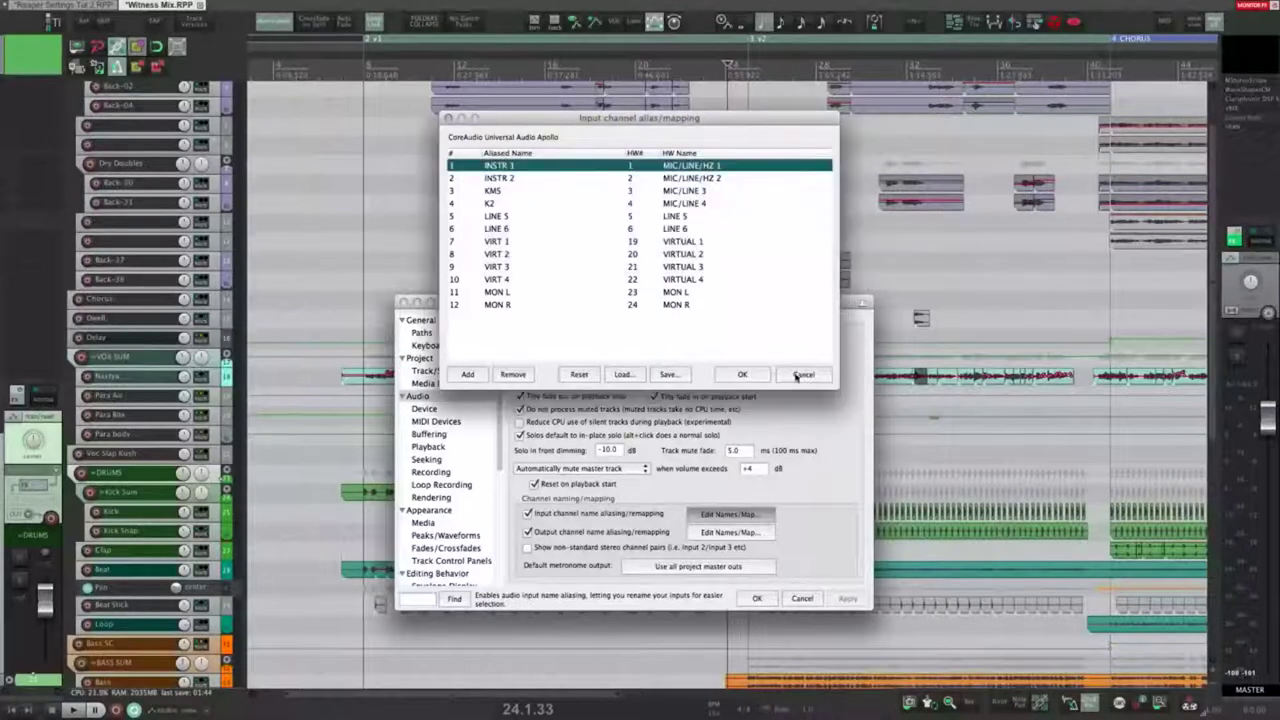
{"action": "left_click", "coordinate": [803, 375]}
{"action": "right_click", "coordinate": [81, 357]}
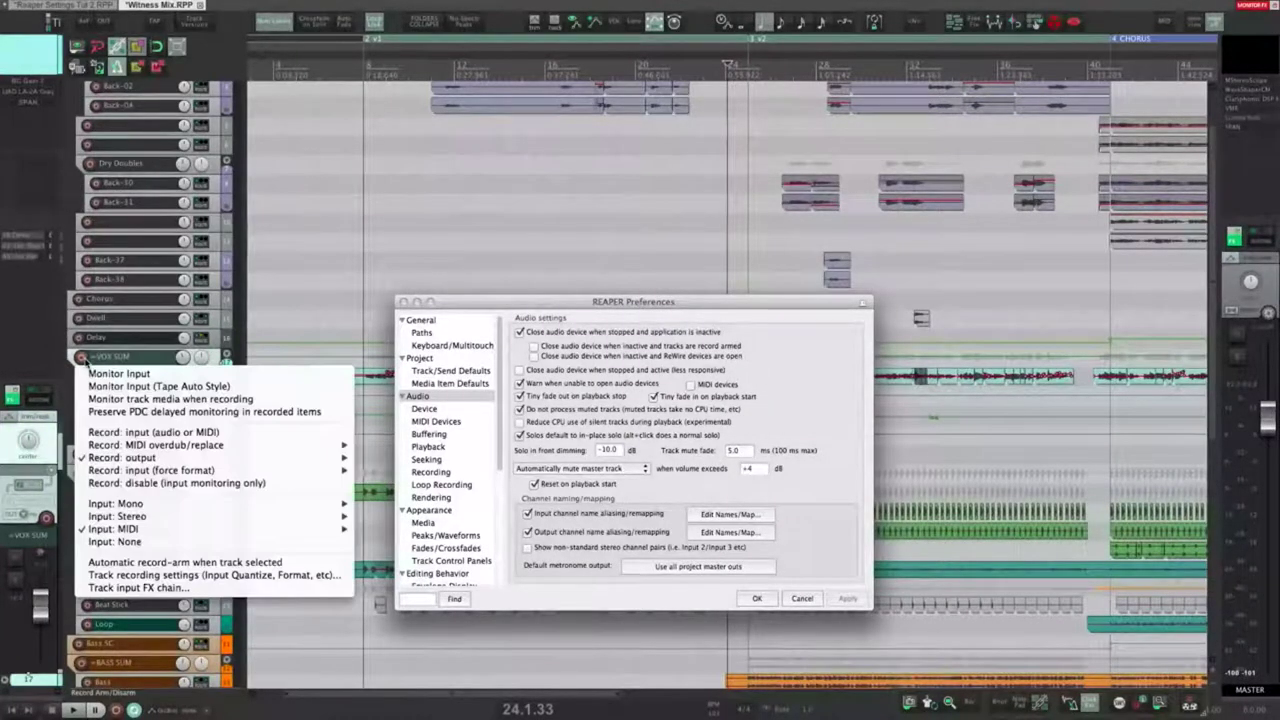
{"action": "mouse_move", "coordinate": [123, 506]}
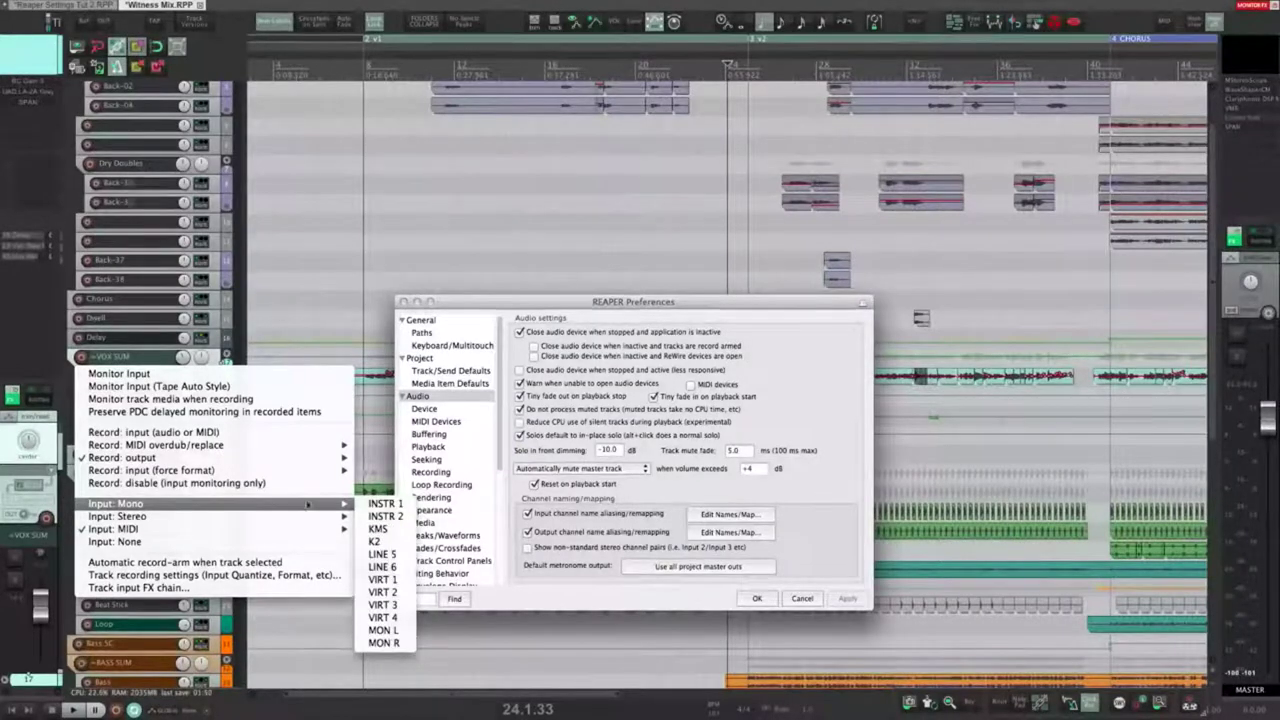
{"action": "left_click", "coordinate": [775, 510]}
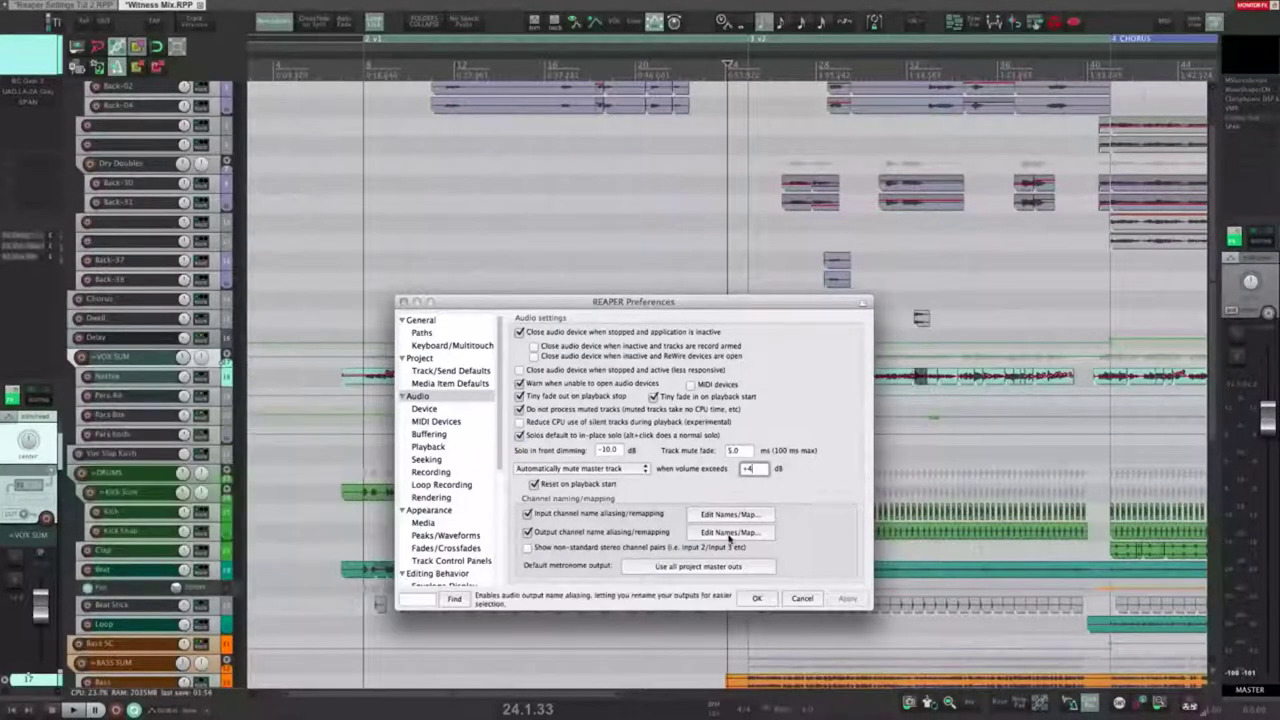
{"action": "left_click", "coordinate": [730, 537]}
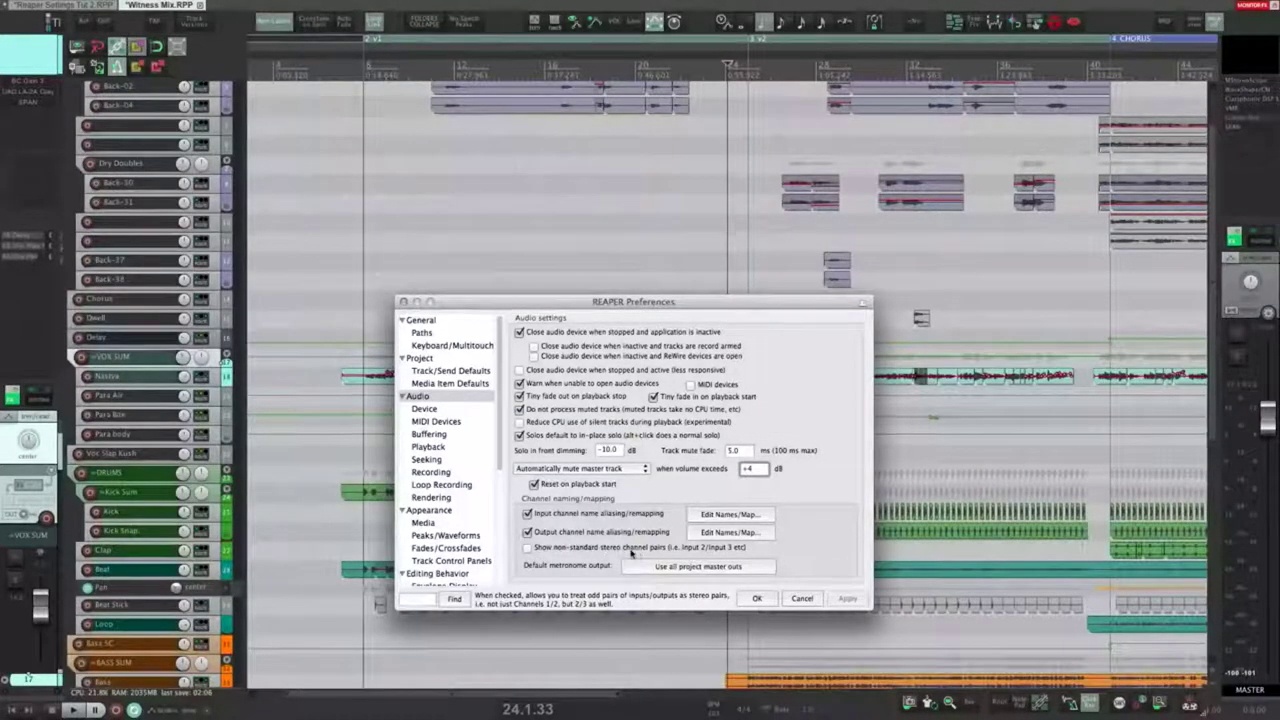
{"action": "right_click", "coordinate": [84, 357]}
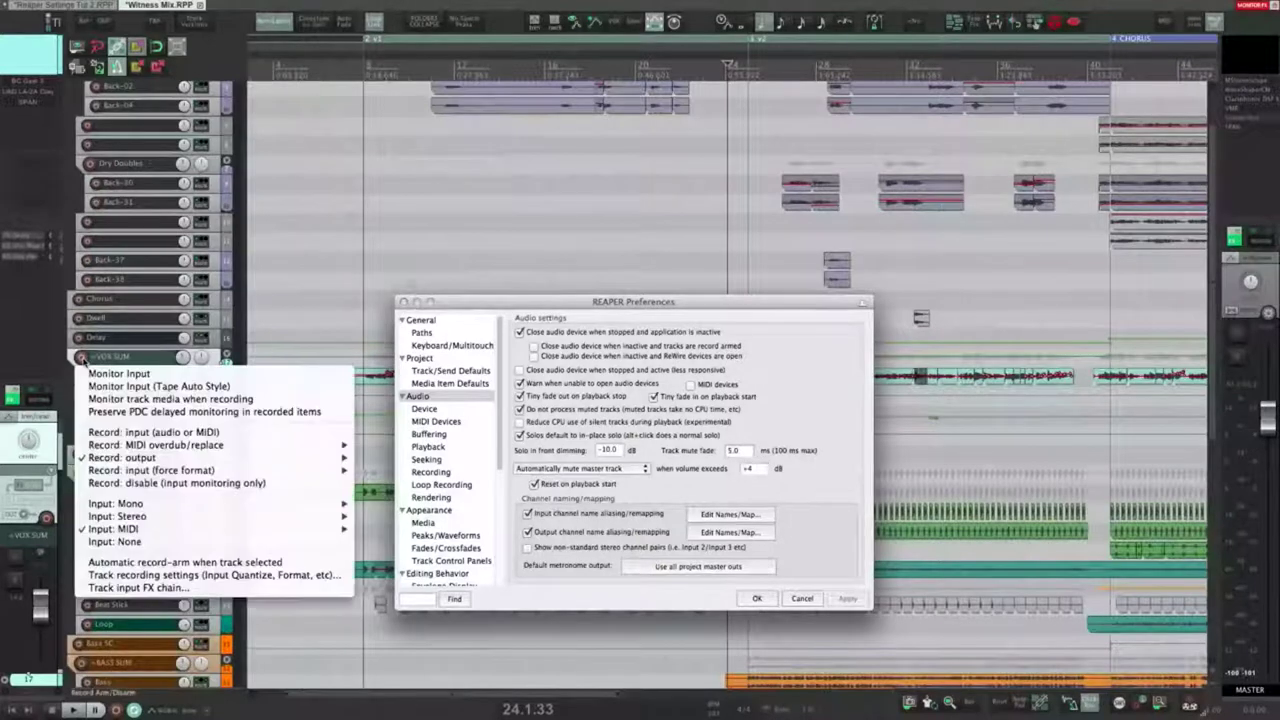
{"action": "mouse_move", "coordinate": [108, 518]}
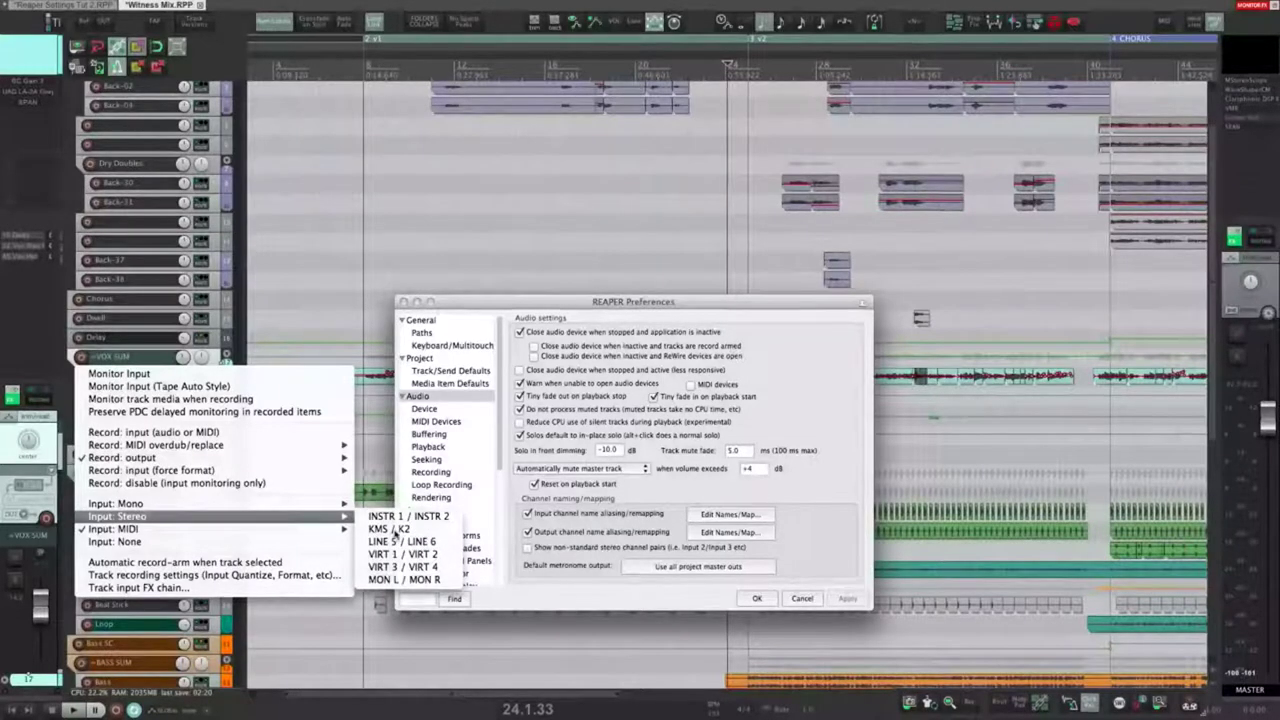
{"action": "left_click", "coordinate": [416, 517]}
{"action": "left_click", "coordinate": [527, 547]}
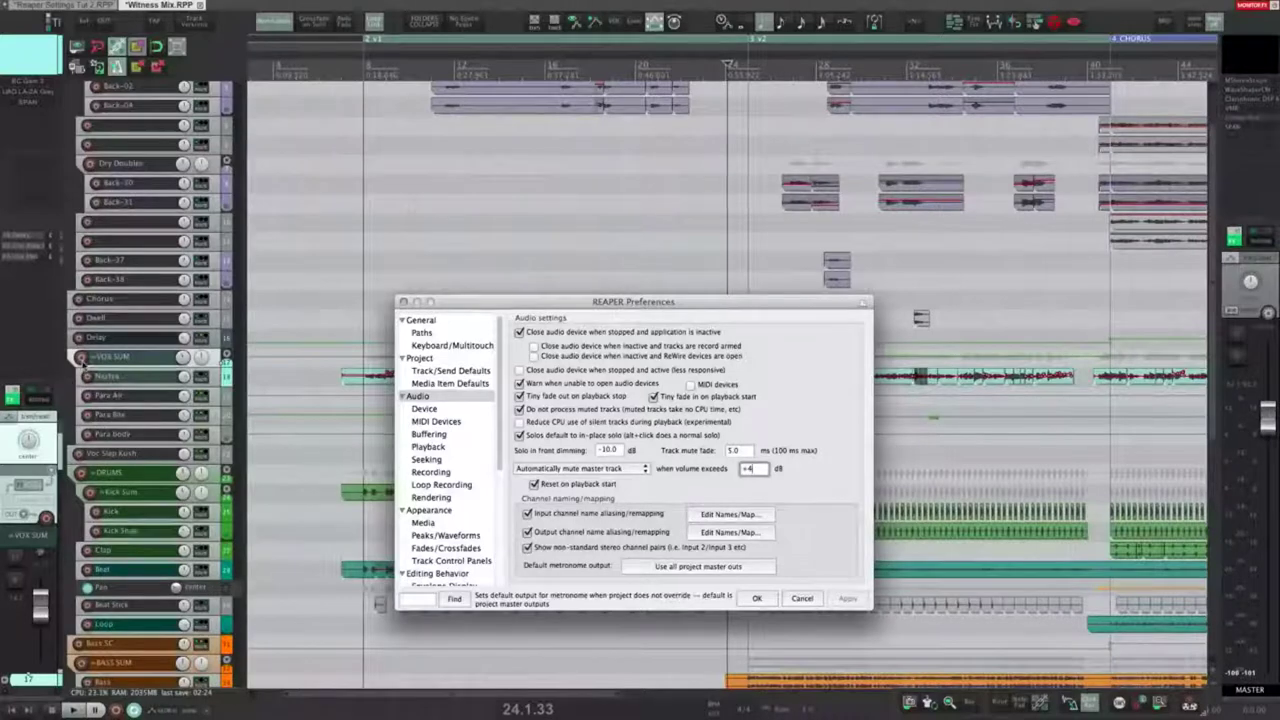
{"action": "right_click", "coordinate": [82, 358]}
{"action": "mouse_move", "coordinate": [130, 515]}
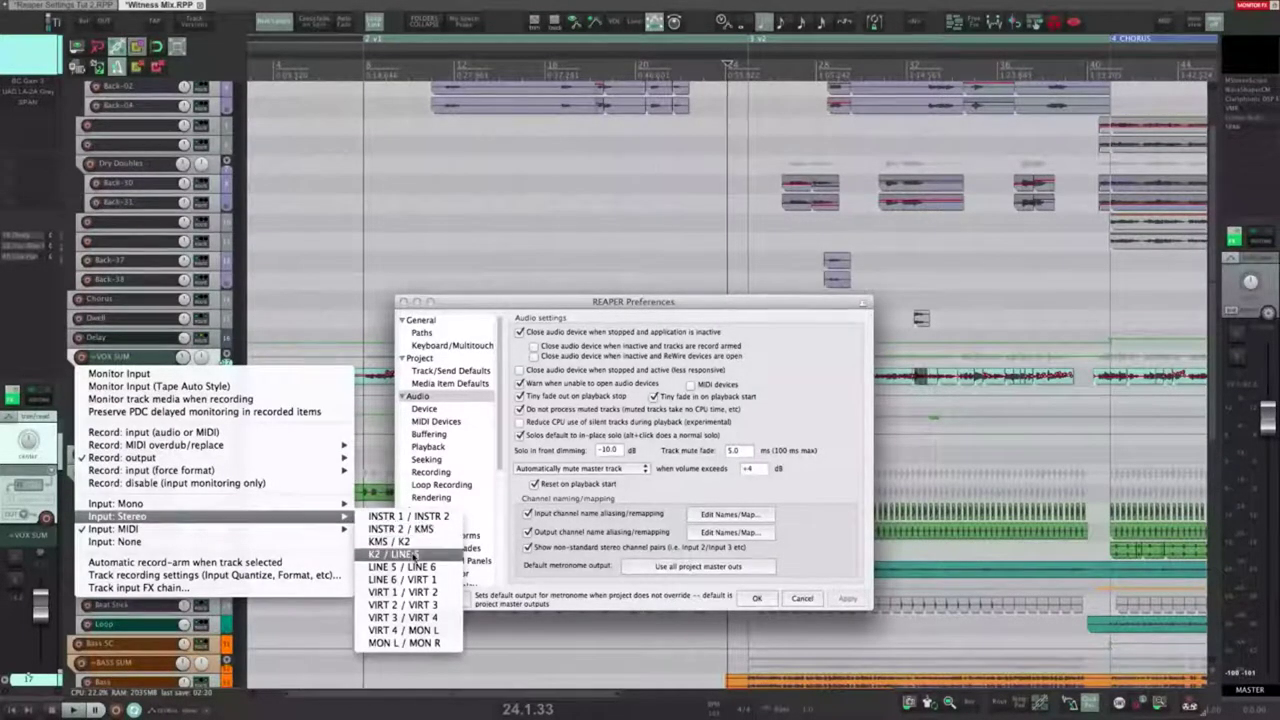
{"action": "left_click", "coordinate": [415, 606]}
{"action": "left_click", "coordinate": [857, 600]}
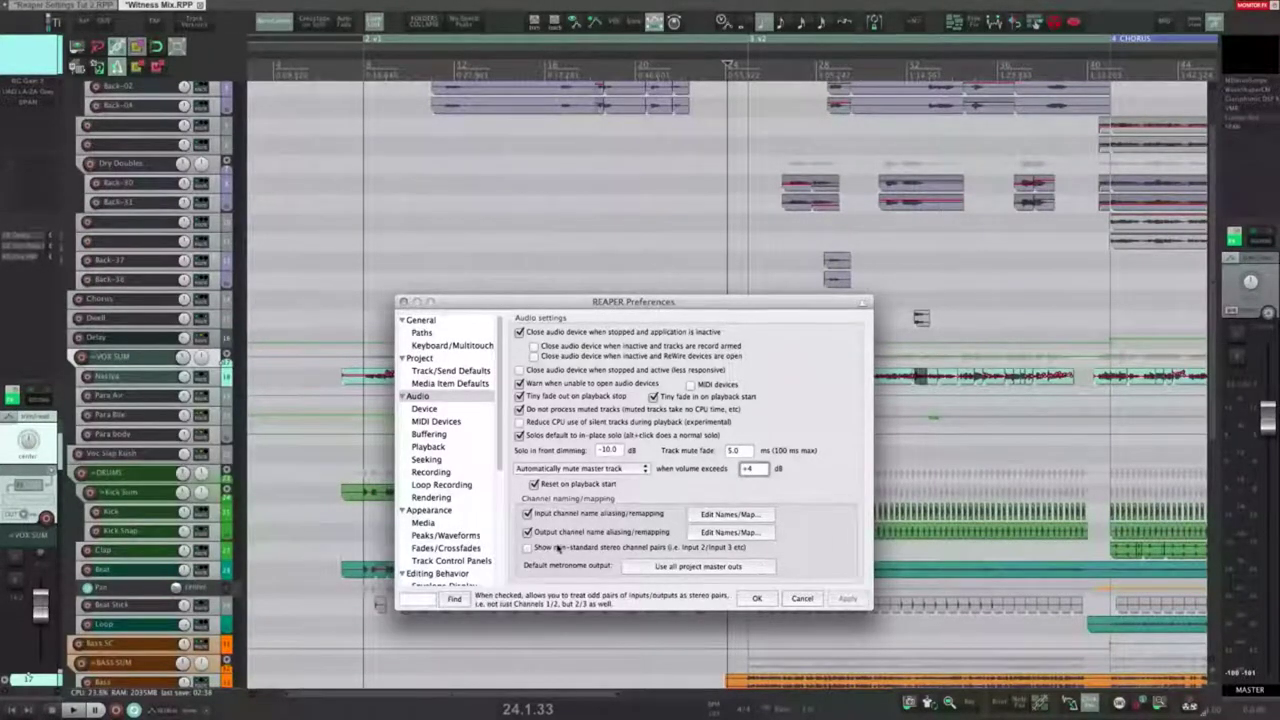
Step: Keep the metronome on all project master outputs, then show the Audio Device settings page
{"action": "left_click", "coordinate": [682, 568]}
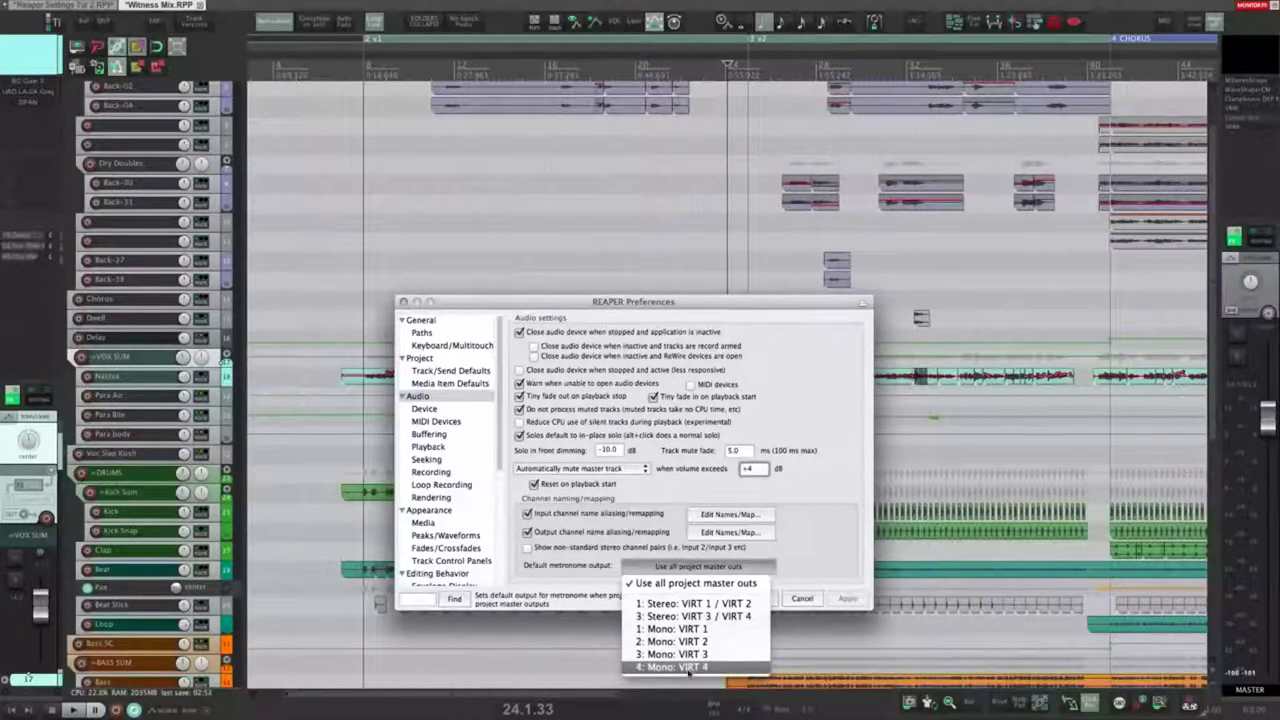
{"action": "left_click", "coordinate": [827, 520]}
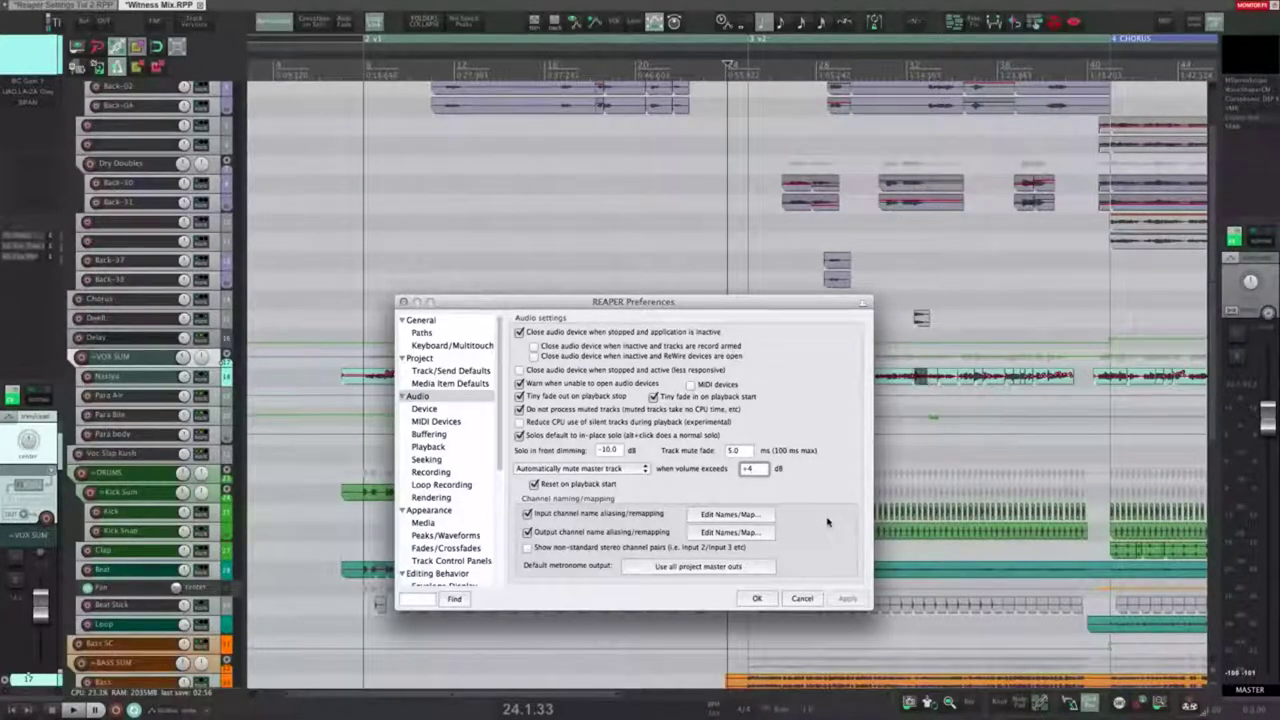
{"action": "left_click", "coordinate": [433, 411]}
{"action": "left_click", "coordinate": [424, 410]}
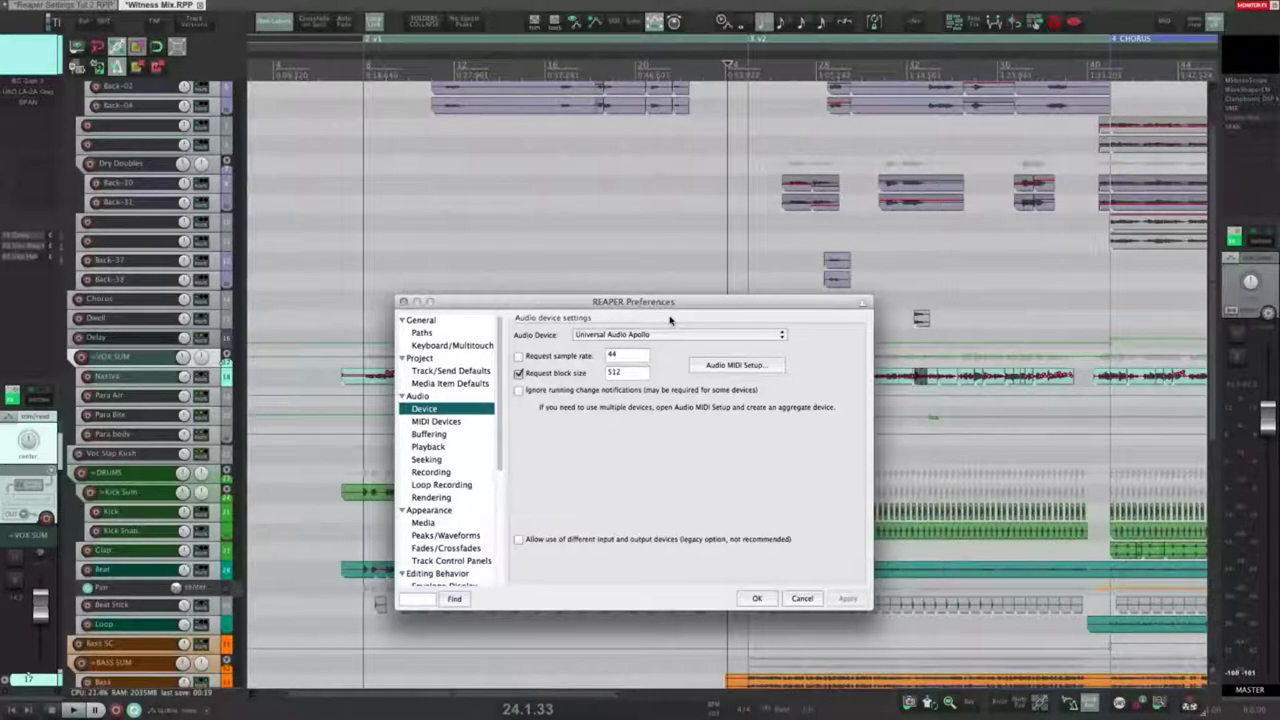
Step: Keep Universal Audio Apollo as the device and review its sample rate and 512 block size
{"action": "left_click", "coordinate": [670, 335]}
{"action": "left_click", "coordinate": [672, 335]}
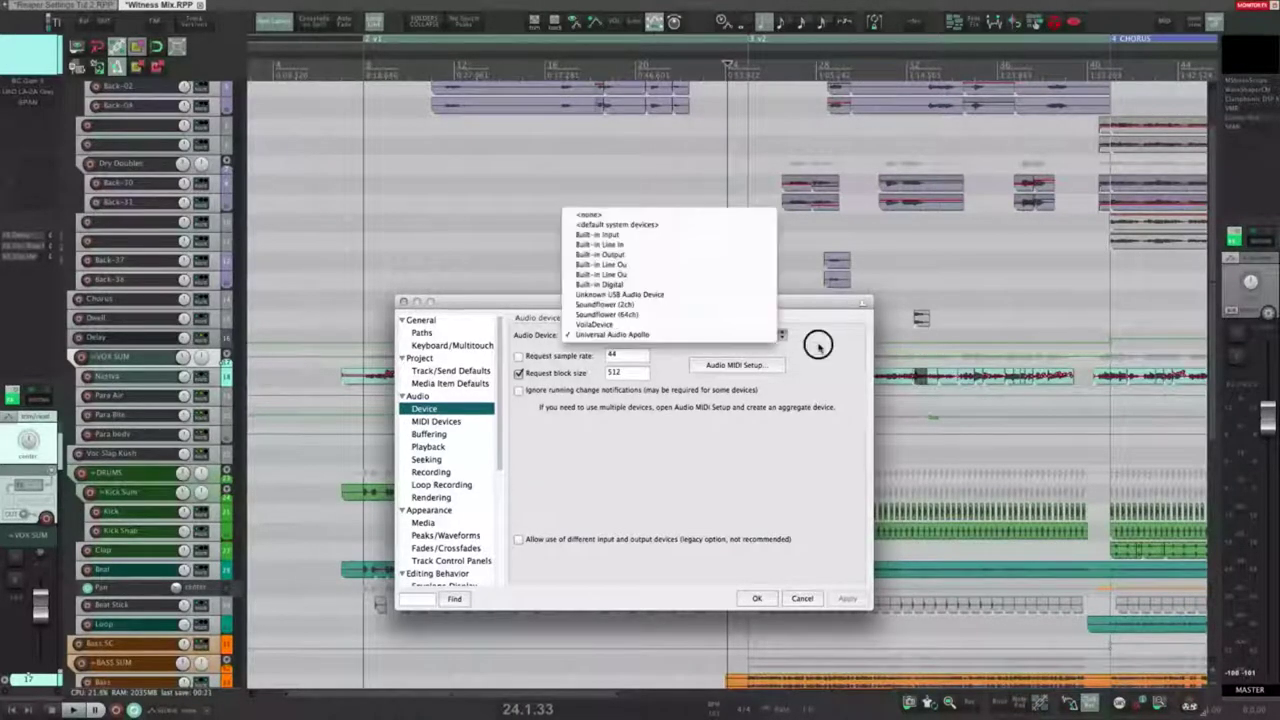
{"action": "left_click", "coordinate": [627, 356]}
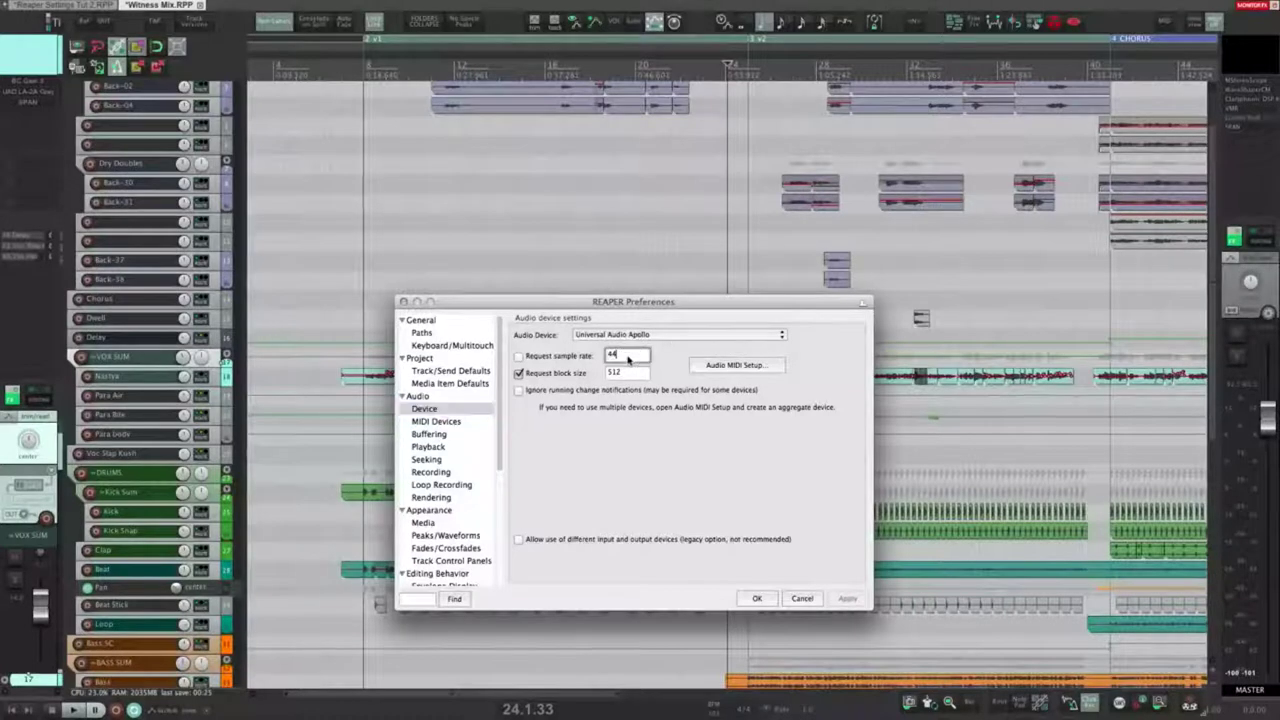
{"action": "left_click_drag", "start_coordinate": [621, 356], "coordinate": [607, 356]}
{"action": "left_click", "coordinate": [642, 357]}
{"action": "double_click", "coordinate": [636, 372]}
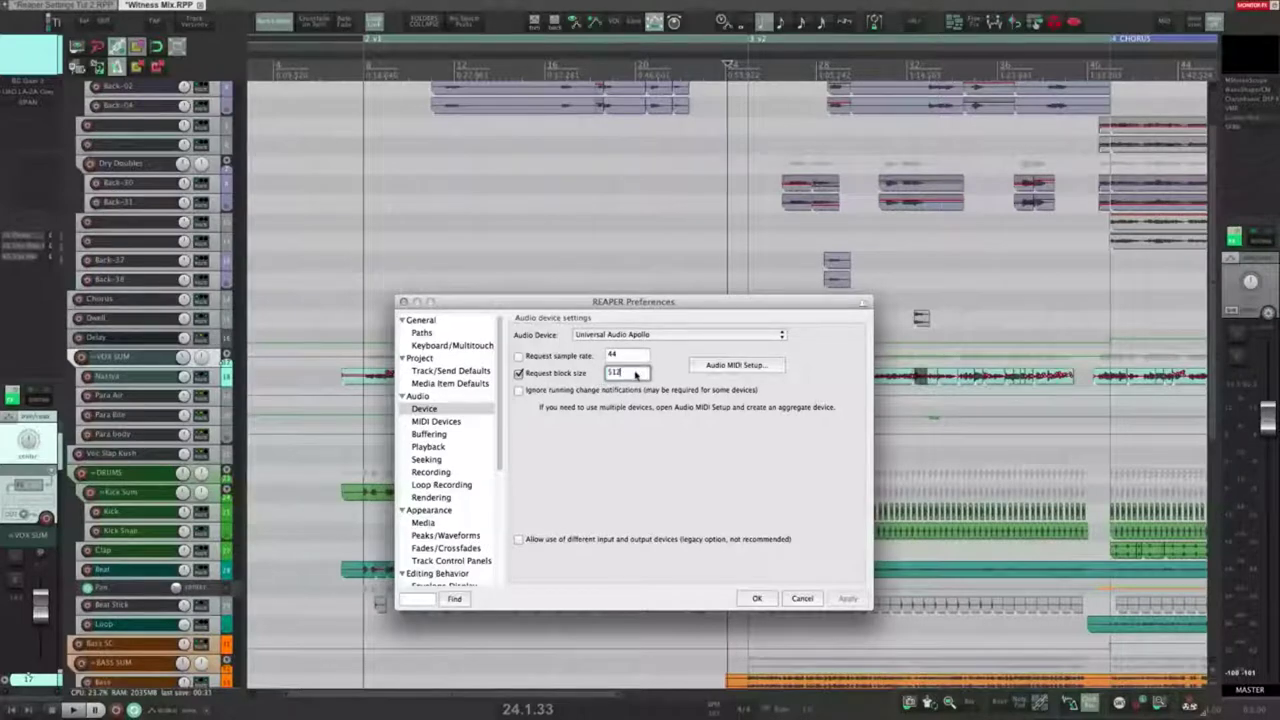
Step: Check the system Audio MIDI Setup, then bring up the Windows ASIO settings screenshot for comparison
{"action": "left_click", "coordinate": [760, 367]}
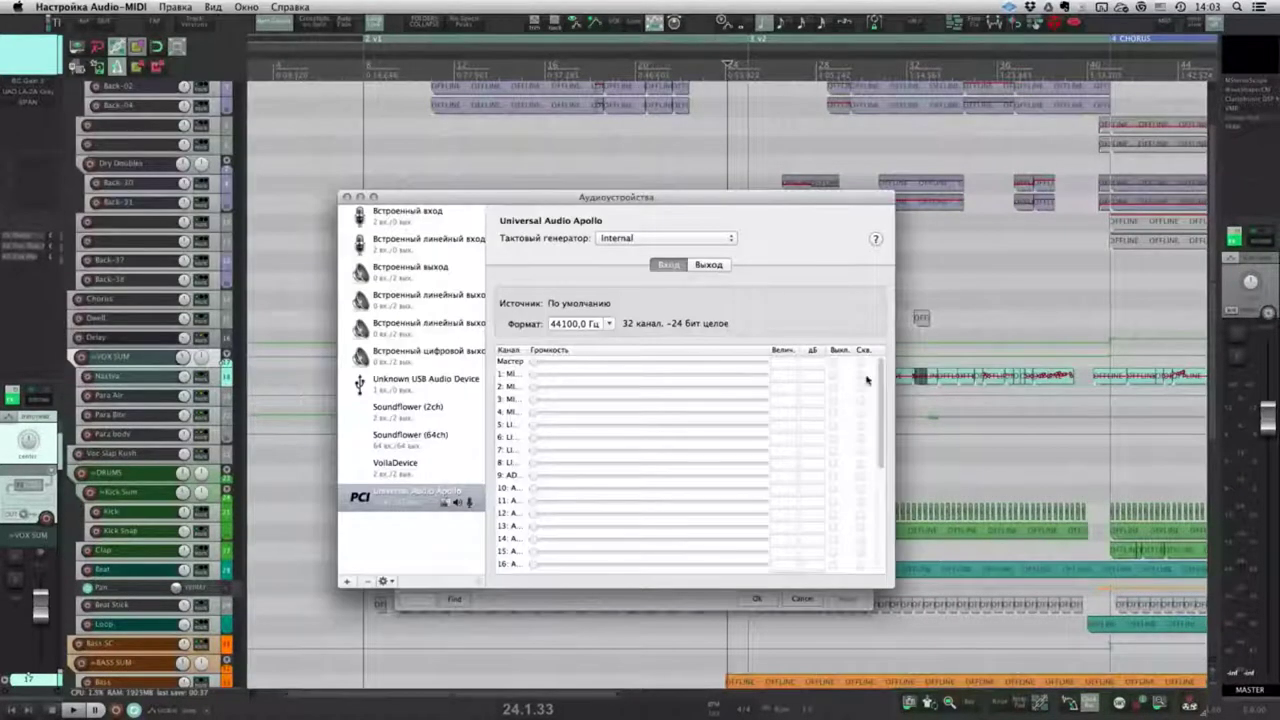
{"action": "scroll", "coordinate": [880, 400], "scroll_direction": "down", "scroll_amount": 5}
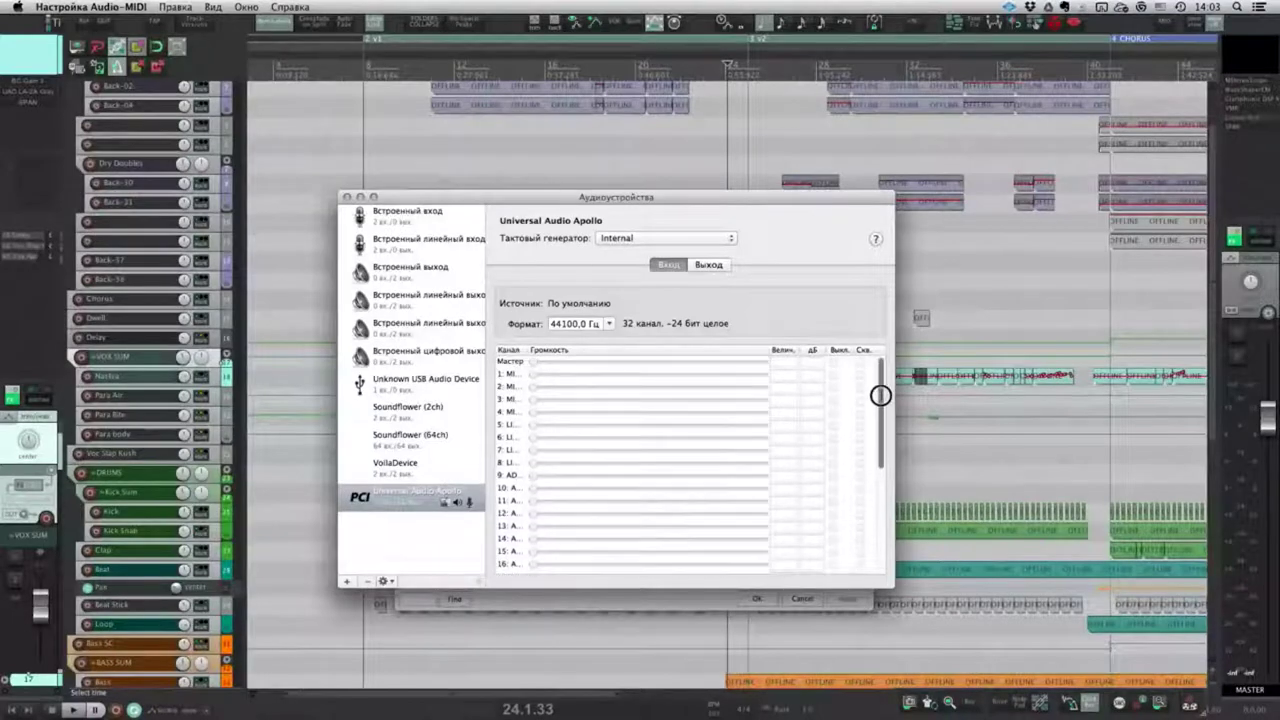
{"action": "left_click", "coordinate": [347, 197]}
{"action": "left_click", "coordinate": [683, 460]}
{"action": "key", "text": "ctrl+Up"}
{"action": "left_click", "coordinate": [875, 282]}
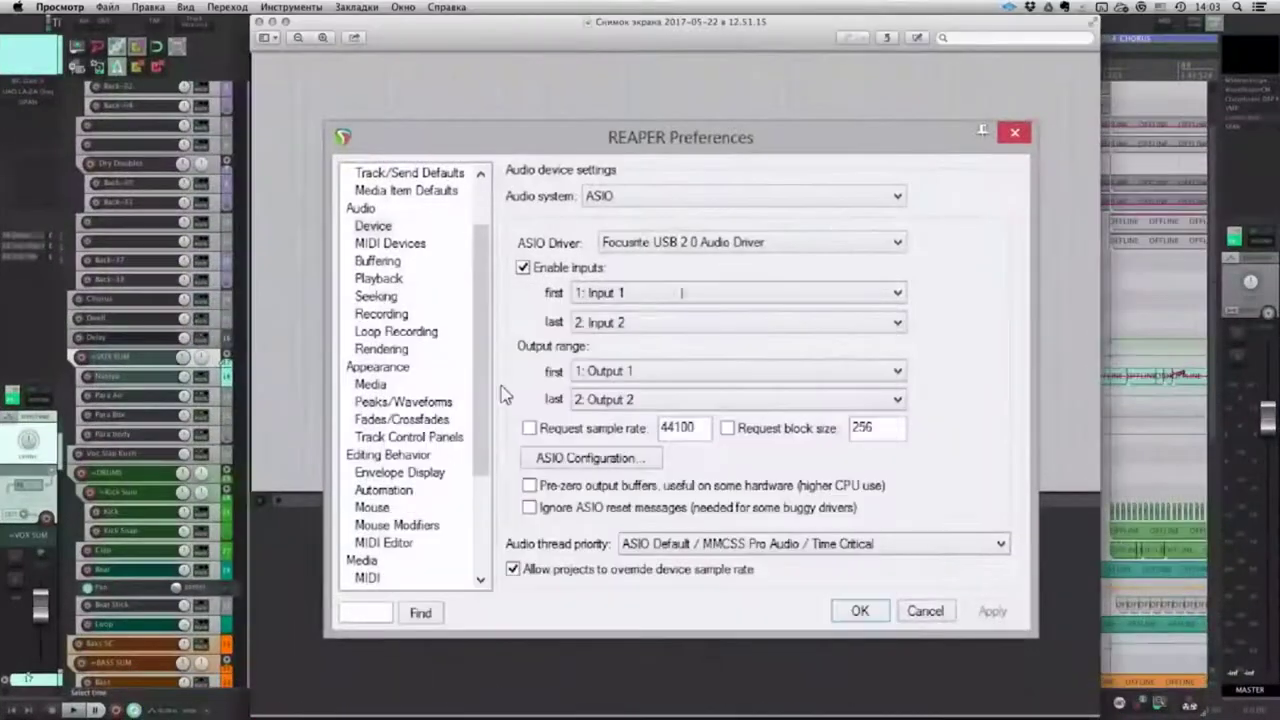
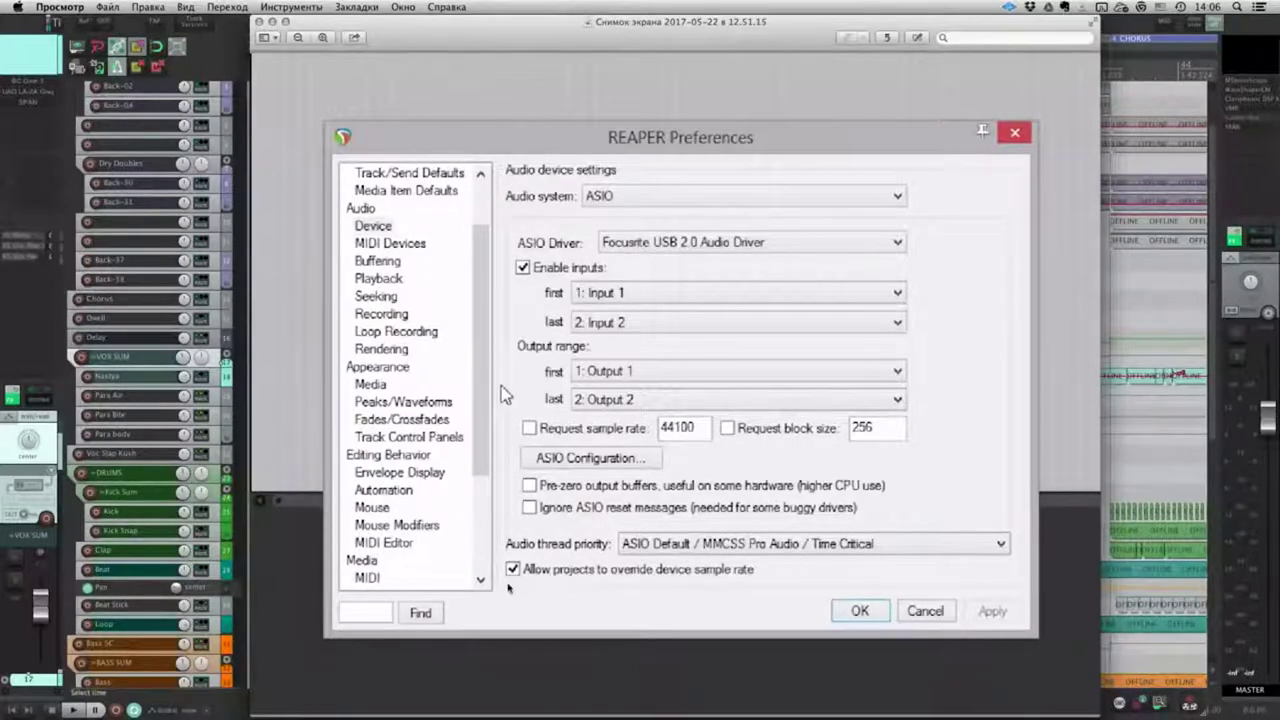
Step: Back in REAPER, briefly allow separate input/output devices, then revert to the shared Universal Audio Apollo
{"action": "left_click", "coordinate": [501, 581]}
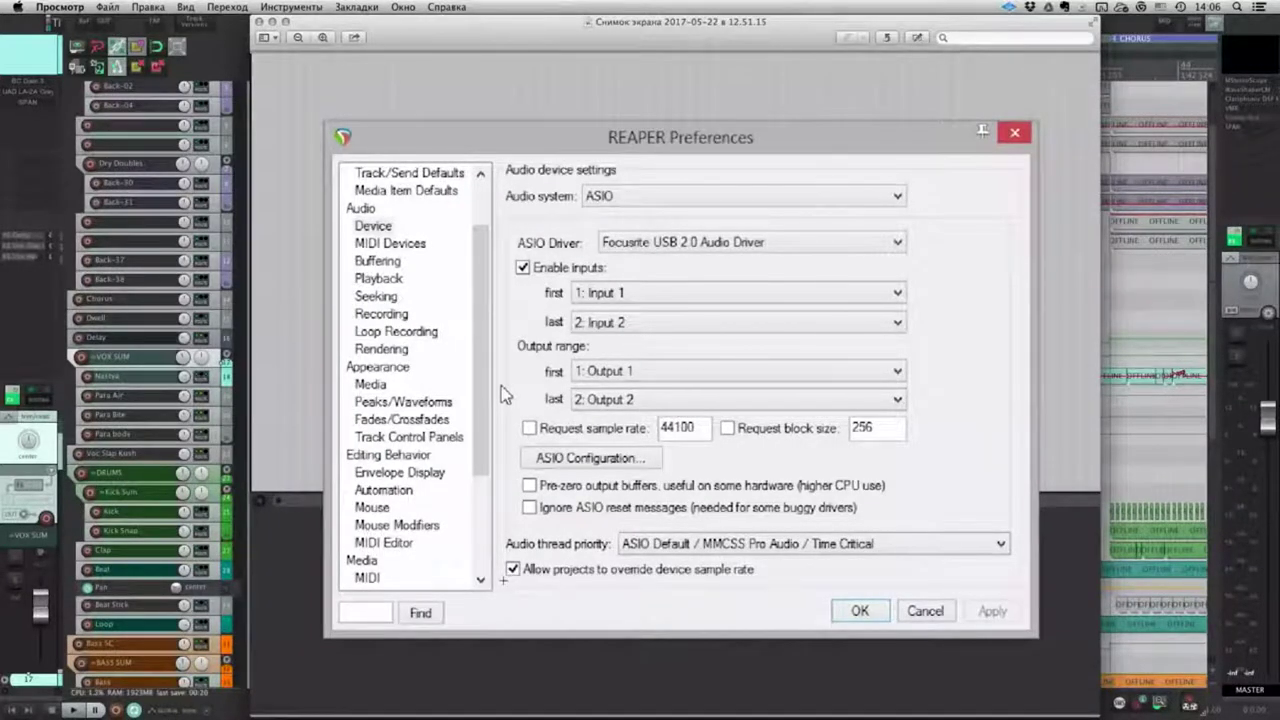
{"action": "key", "text": "super+Tab"}
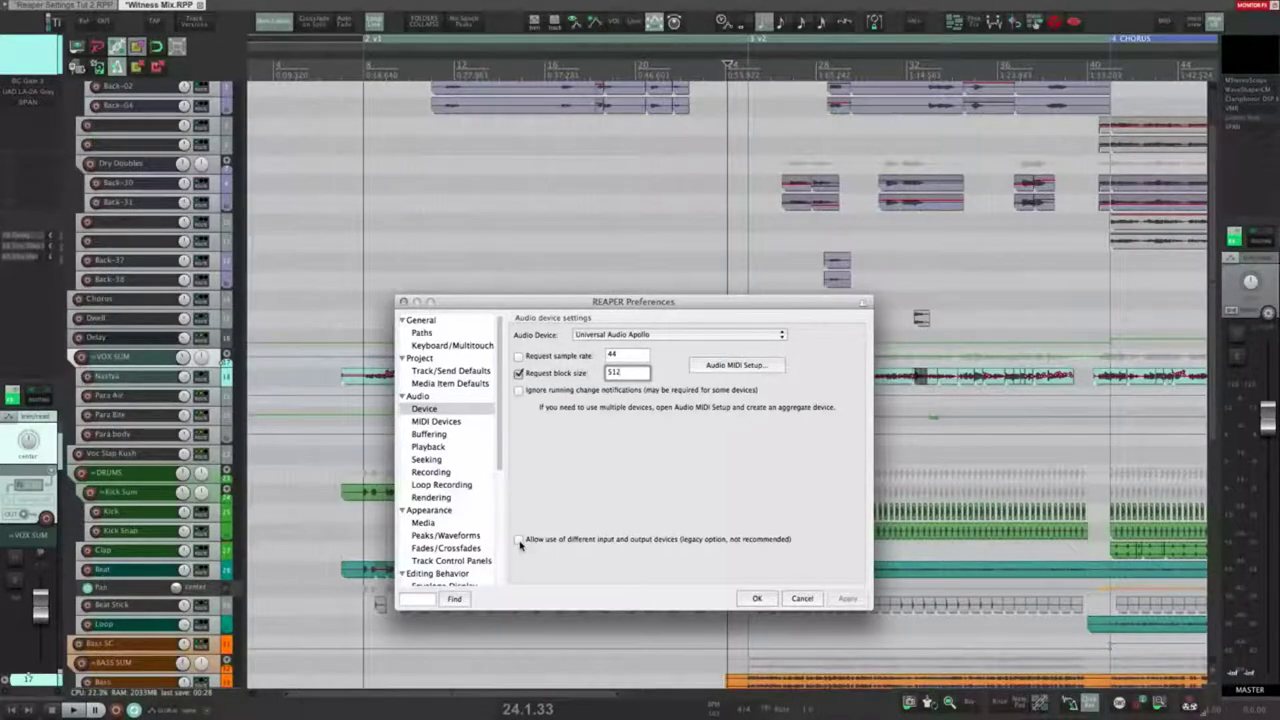
{"action": "left_click", "coordinate": [519, 540]}
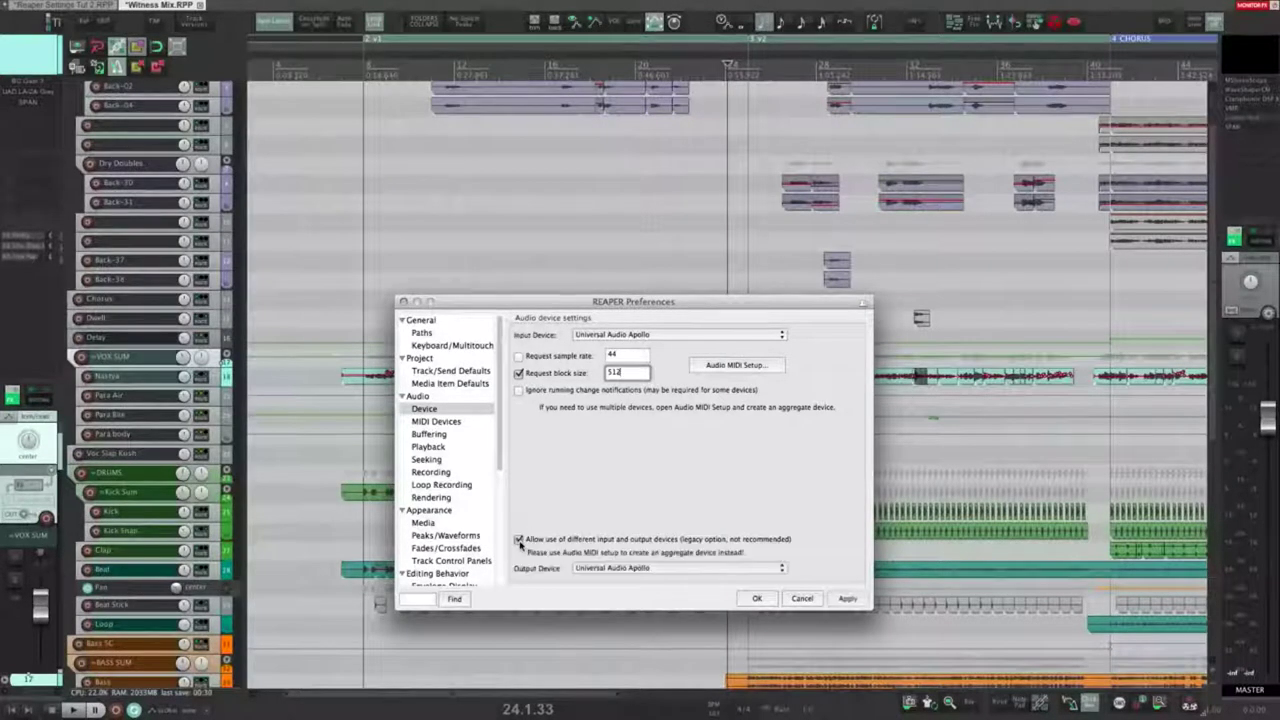
{"action": "left_click", "coordinate": [622, 569]}
{"action": "left_click", "coordinate": [622, 568]}
{"action": "left_click", "coordinate": [518, 539]}
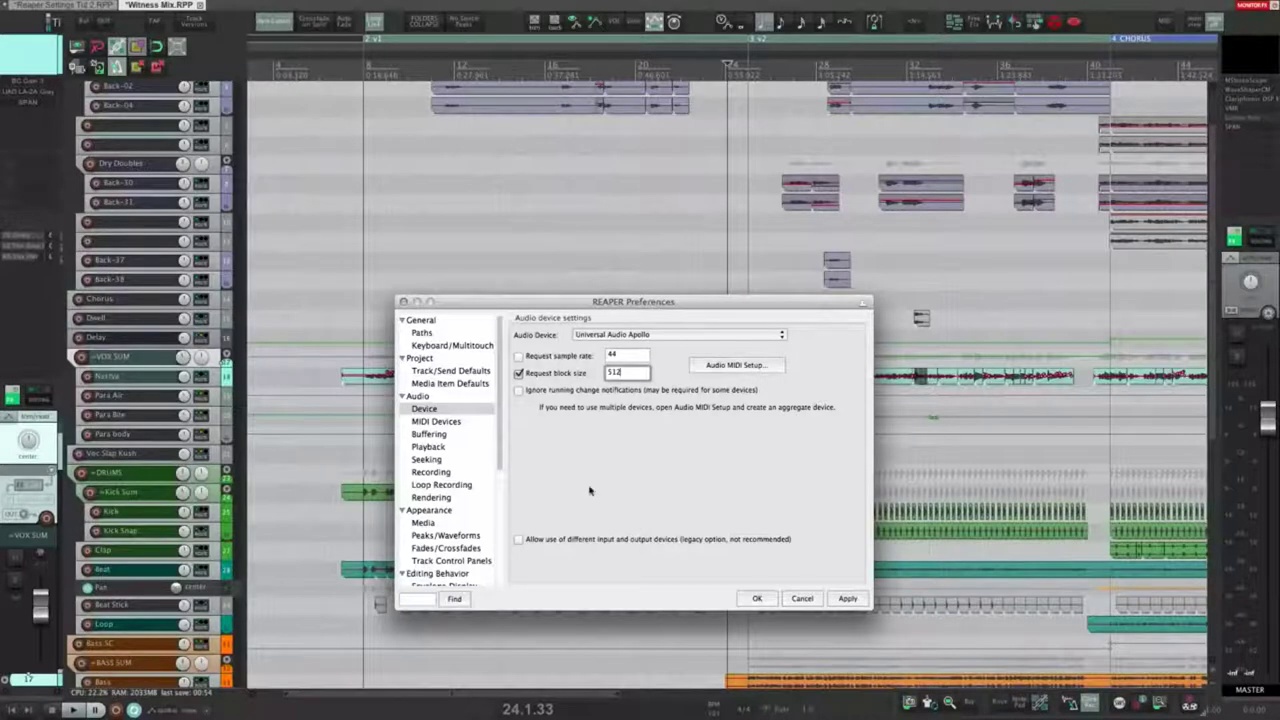
Step: Show the MIDI Devices page and select the Ax and M-Audio Порт 2 inputs
{"action": "scroll", "coordinate": [470, 402], "scroll_direction": "down", "scroll_amount": 1}
{"action": "left_click", "coordinate": [440, 406]}
{"action": "left_click", "coordinate": [549, 357]}
{"action": "left_click", "coordinate": [548, 367]}
{"action": "left_click", "coordinate": [588, 397]}
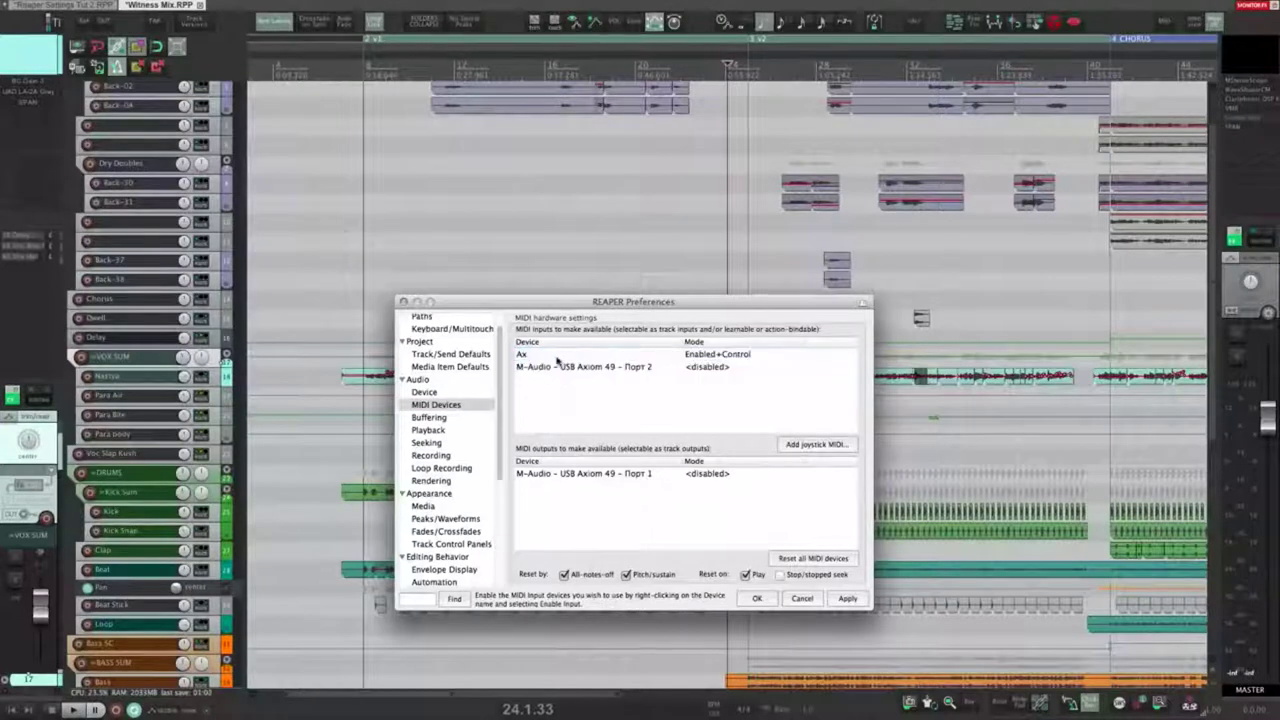
{"action": "left_click", "coordinate": [550, 356]}
{"action": "left_click", "coordinate": [548, 367]}
{"action": "left_click", "coordinate": [561, 386]}
{"action": "left_click", "coordinate": [555, 358]}
{"action": "left_click", "coordinate": [550, 389]}
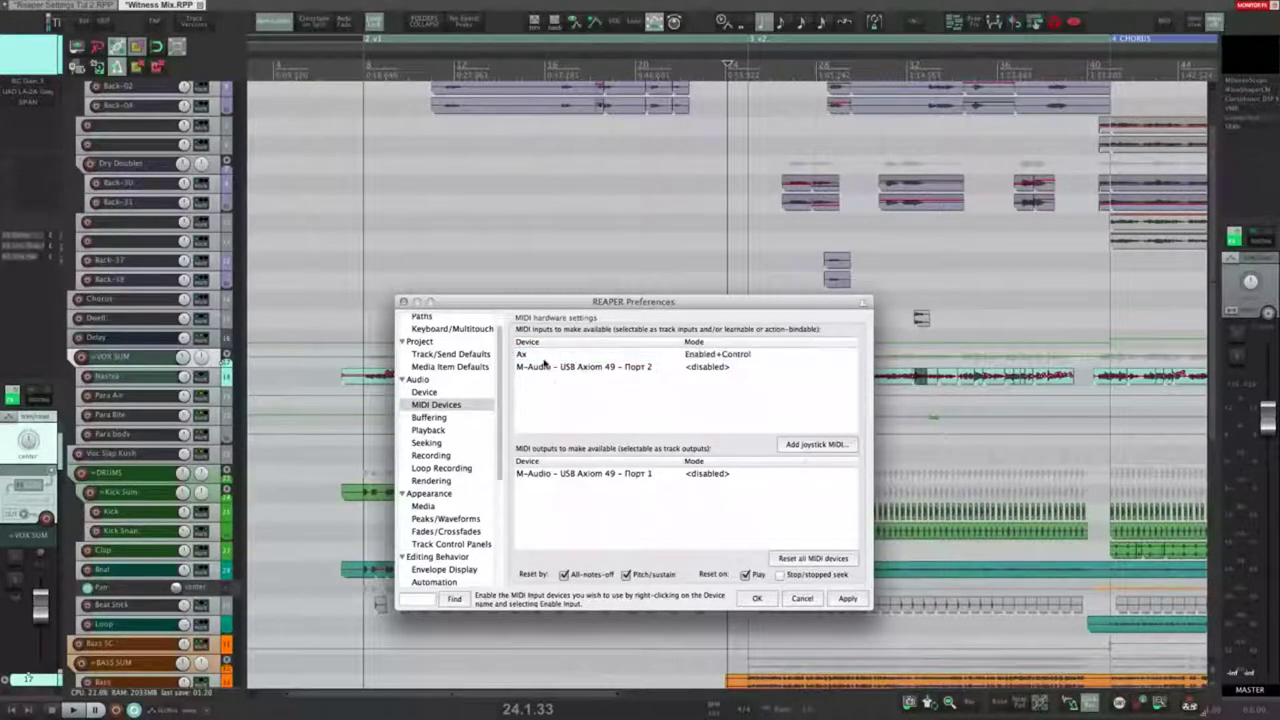
{"action": "left_click", "coordinate": [716, 355]}
{"action": "right_click", "coordinate": [718, 357]}
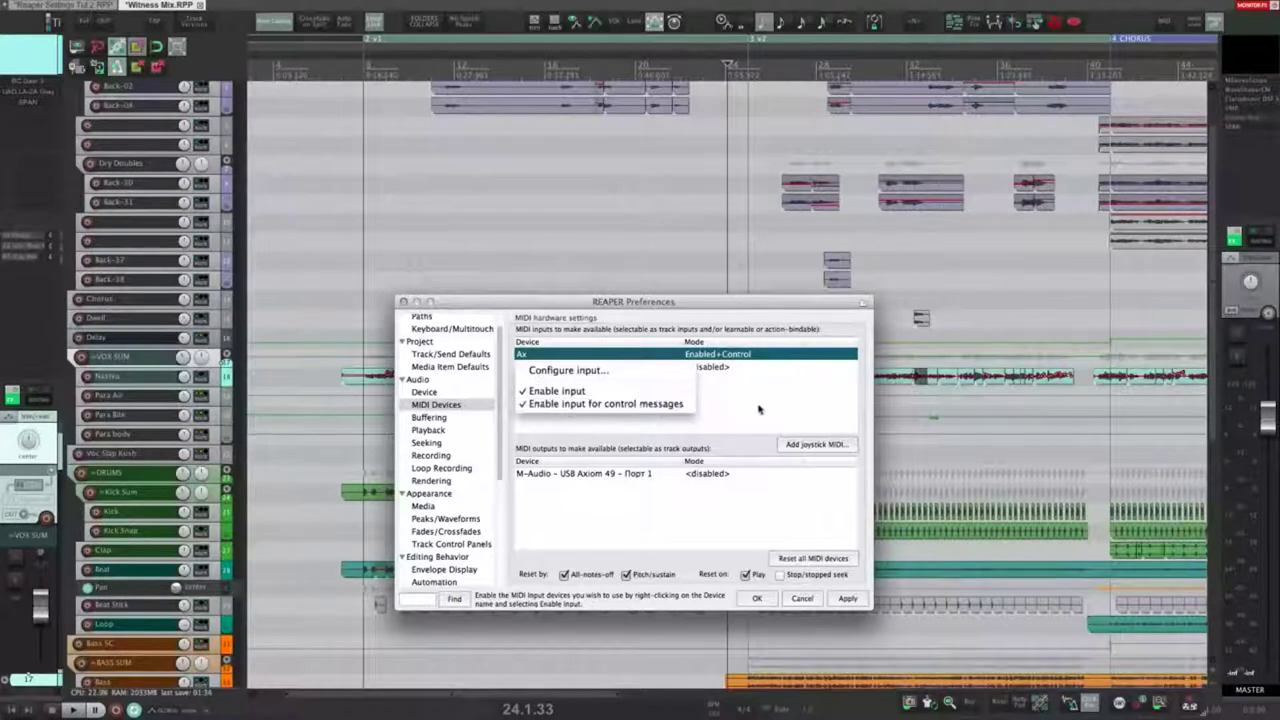
{"action": "left_click", "coordinate": [591, 370]}
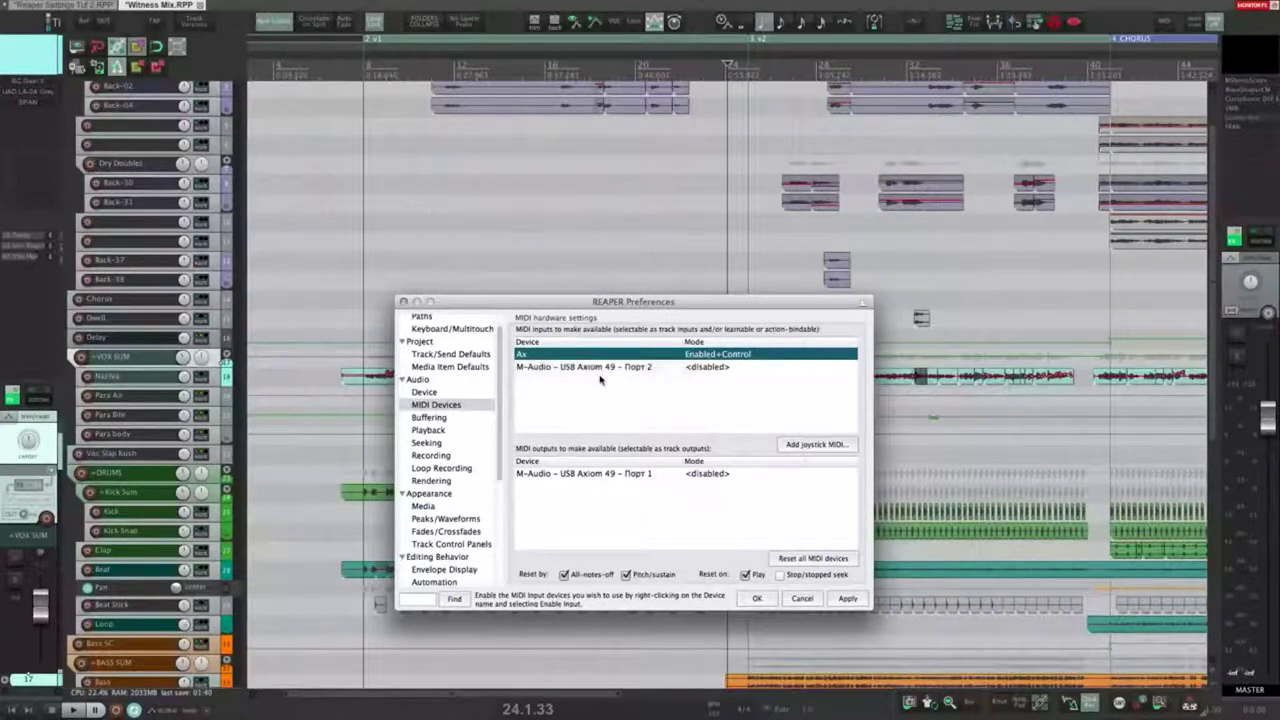
{"action": "left_click_drag", "start_coordinate": [630, 176], "coordinate": [582, 181]}
{"action": "left_click", "coordinate": [659, 173]}
{"action": "left_click", "coordinate": [655, 320]}
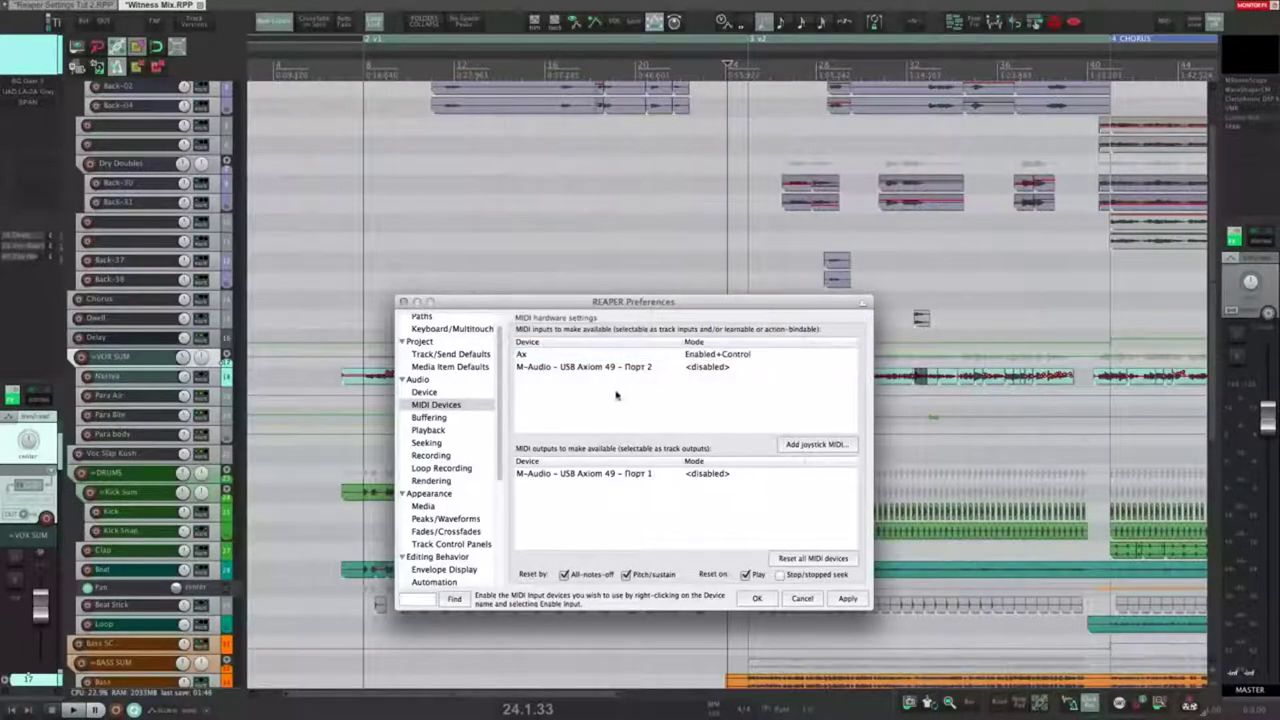
{"action": "left_click", "coordinate": [580, 368]}
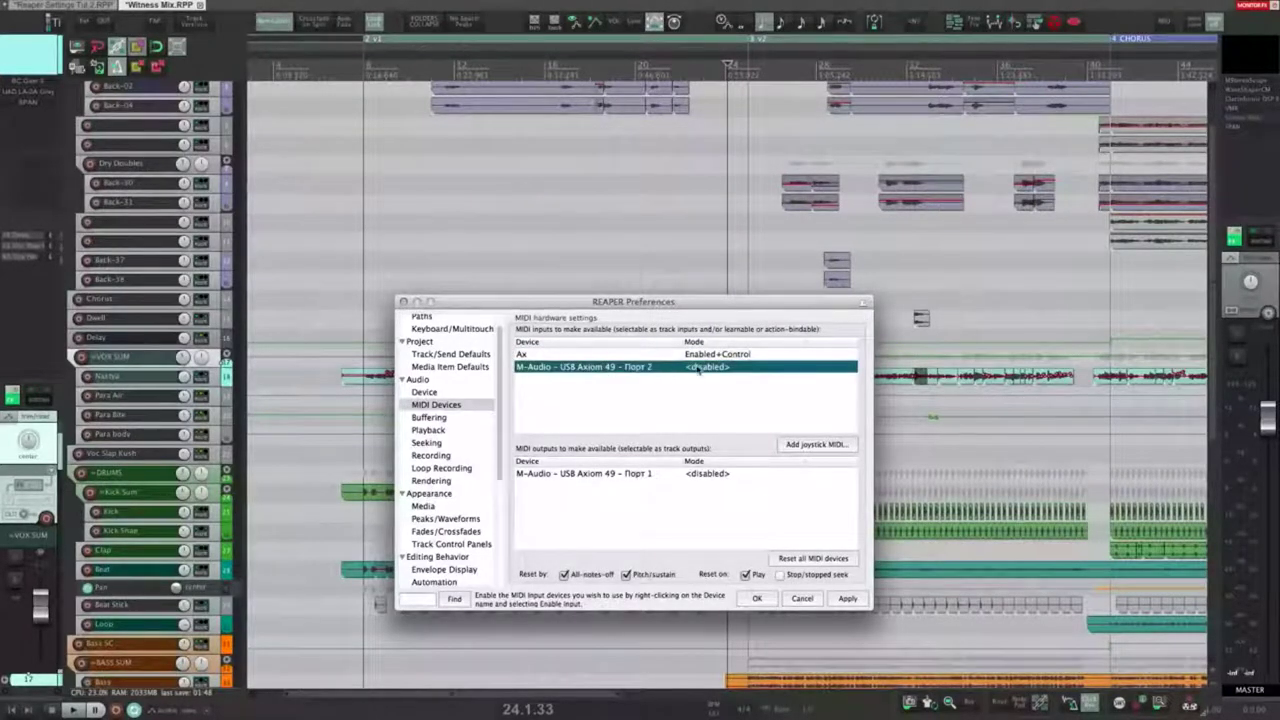
{"action": "right_click", "coordinate": [715, 368]}
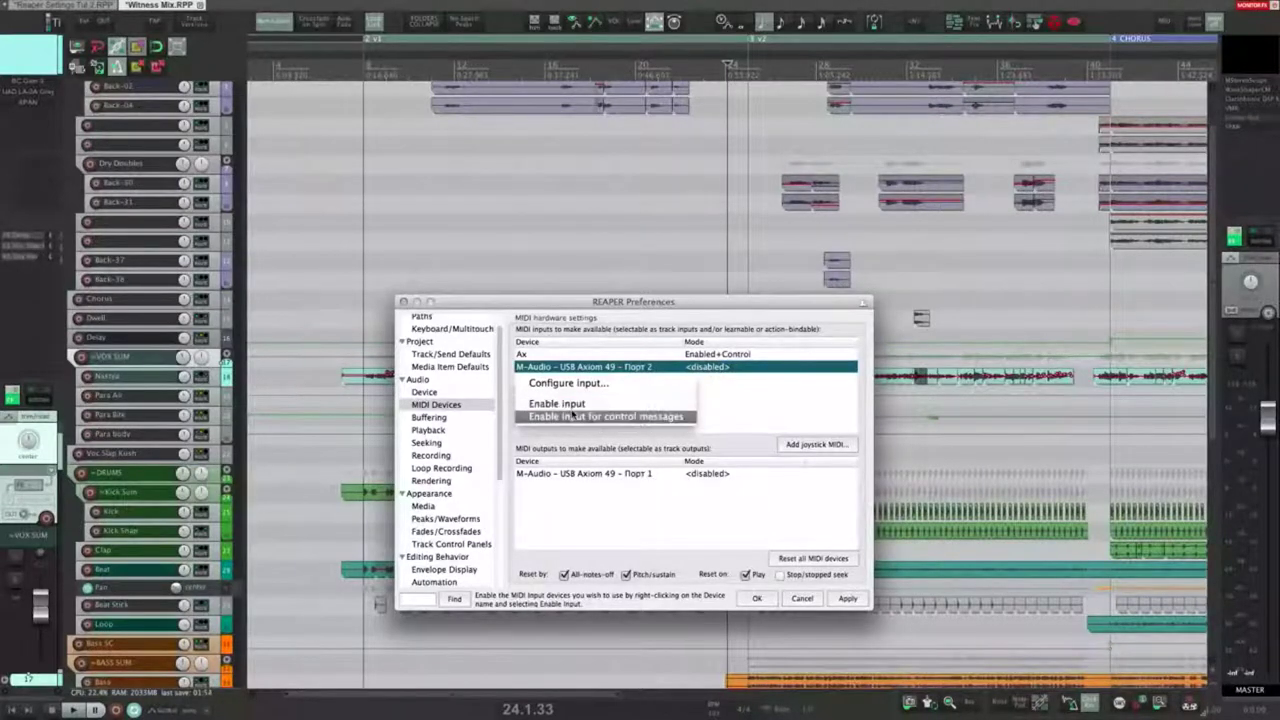
{"action": "left_click", "coordinate": [725, 398]}
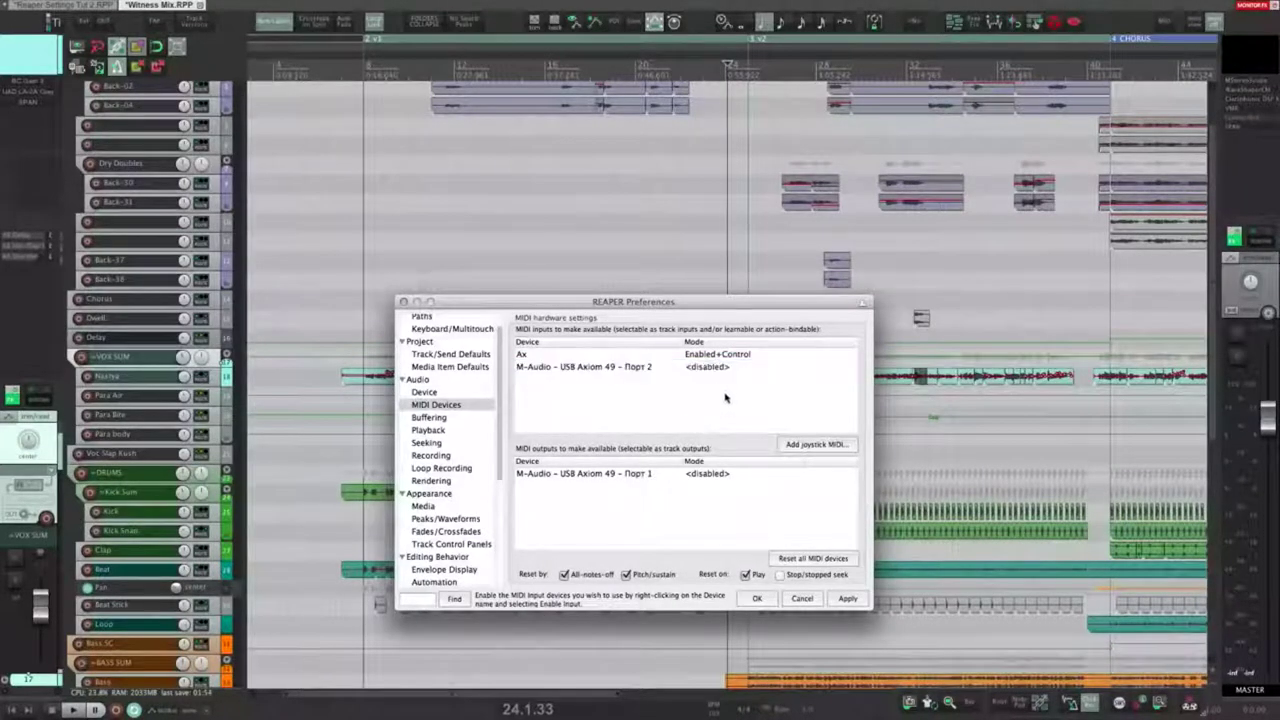
{"action": "left_click", "coordinate": [571, 476]}
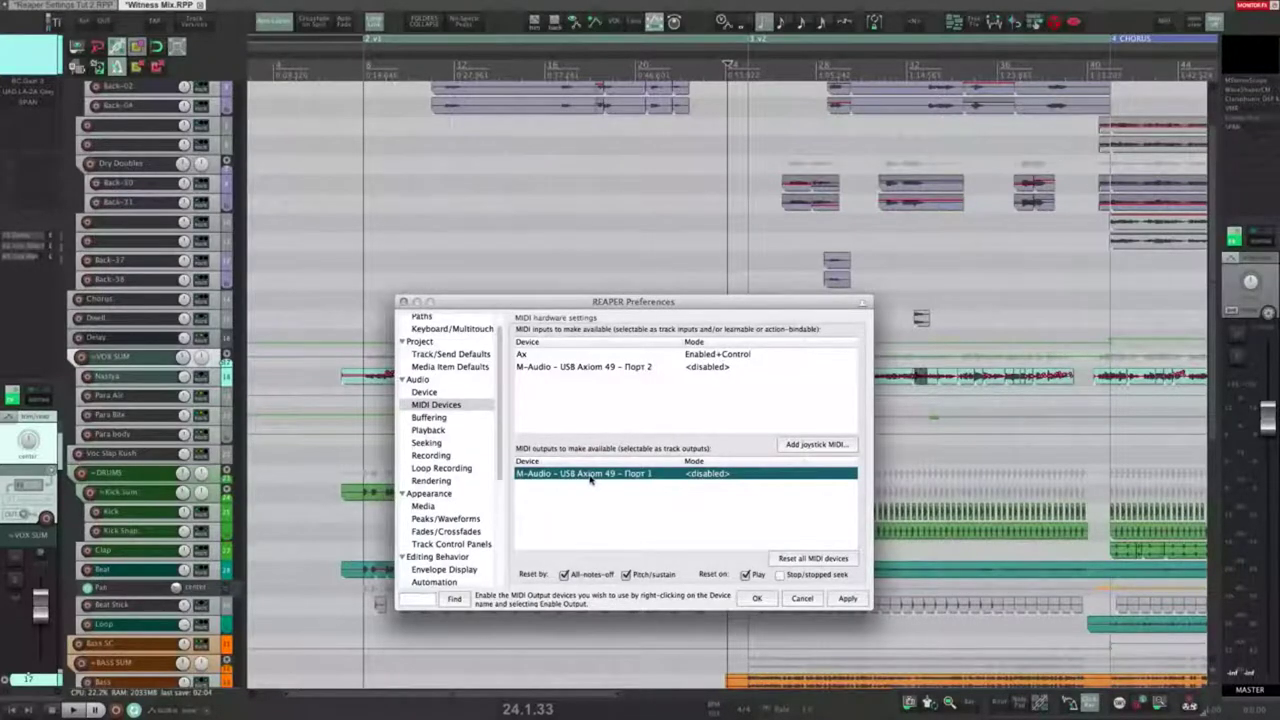
Step: Leave the Порт 1 output unchanged, apply the MIDI device settings, and show the Buffering page
{"action": "right_click", "coordinate": [716, 478]}
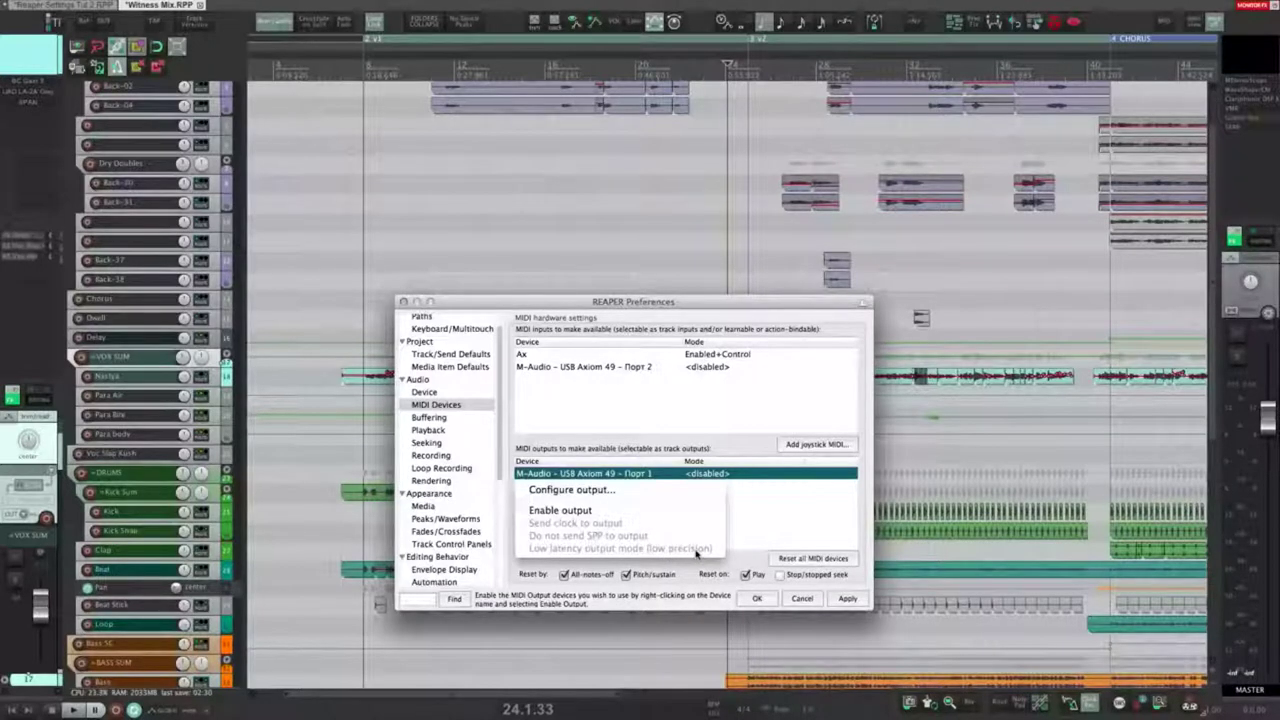
{"action": "left_click", "coordinate": [758, 530]}
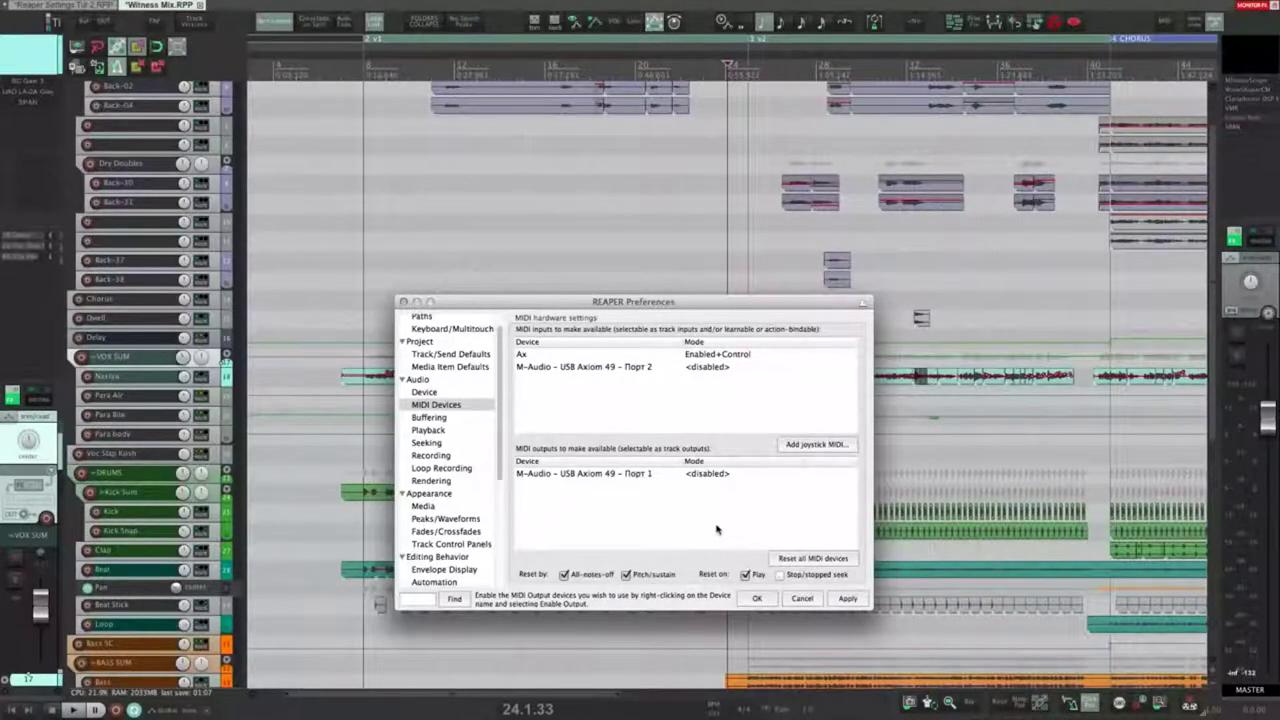
{"action": "left_click", "coordinate": [848, 598]}
{"action": "left_click", "coordinate": [436, 418]}
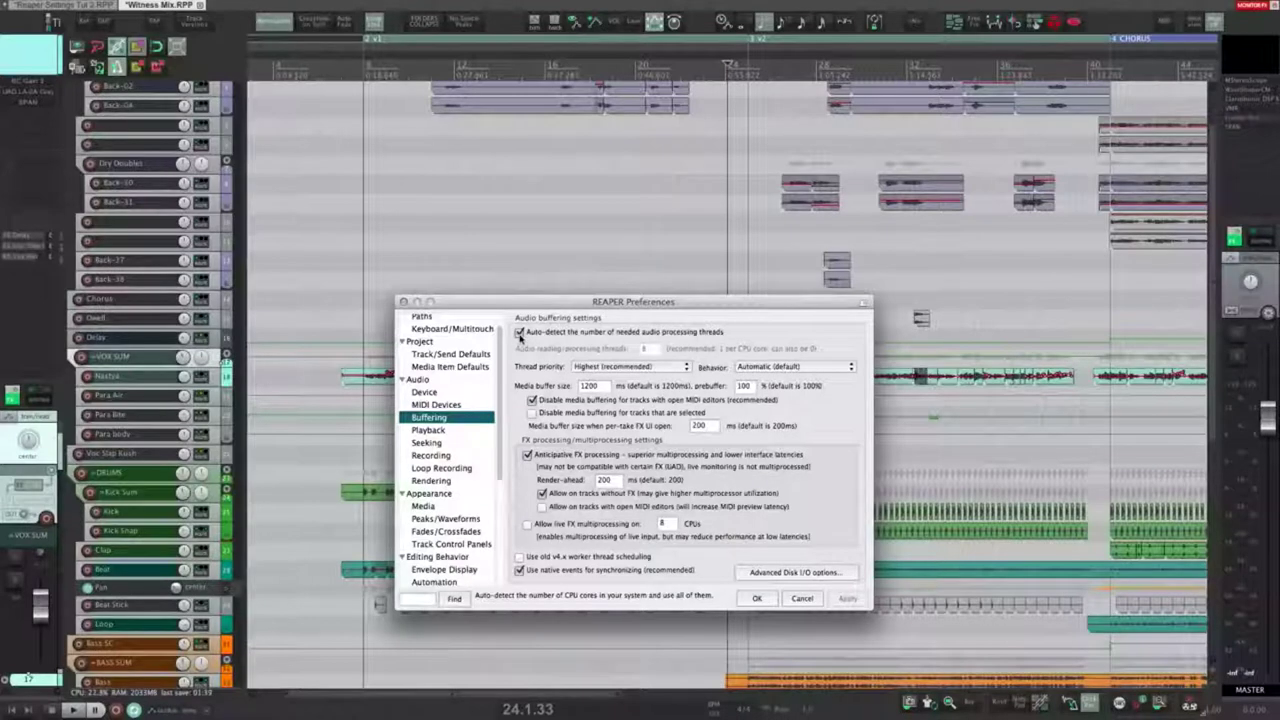
{"action": "left_click", "coordinate": [520, 332]}
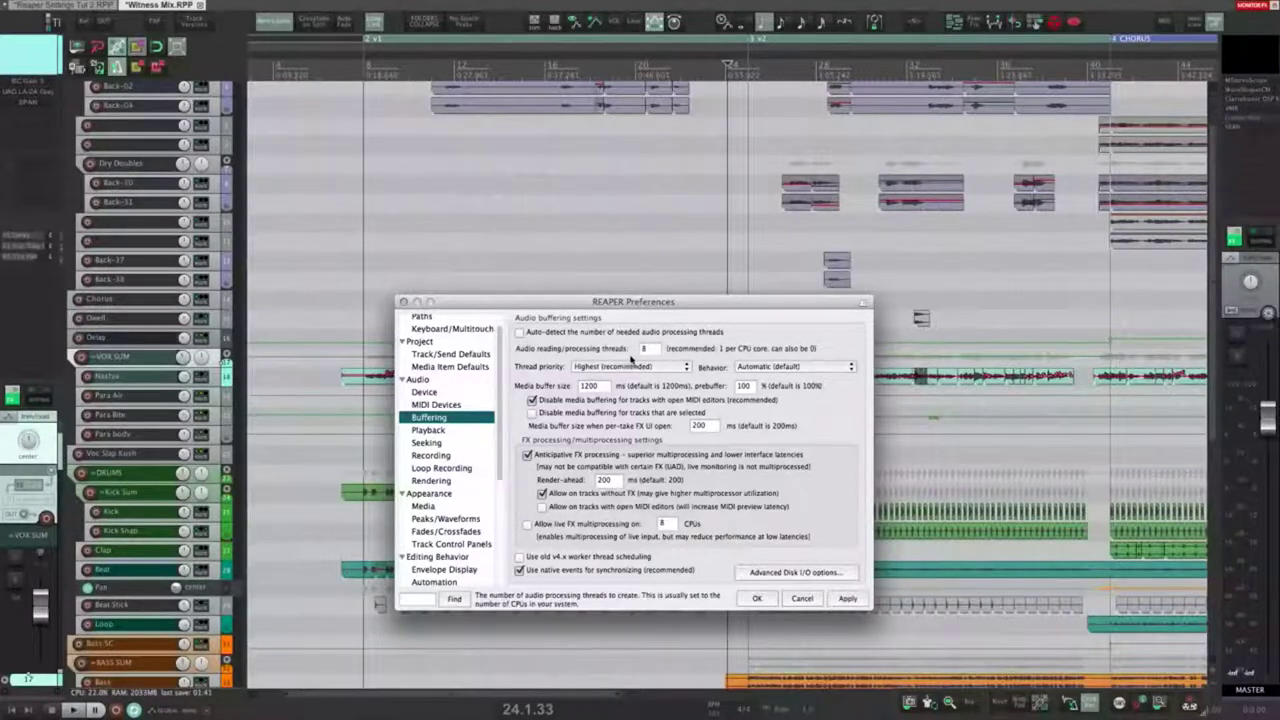
{"action": "left_click", "coordinate": [645, 349]}
{"action": "double_click", "coordinate": [650, 349]}
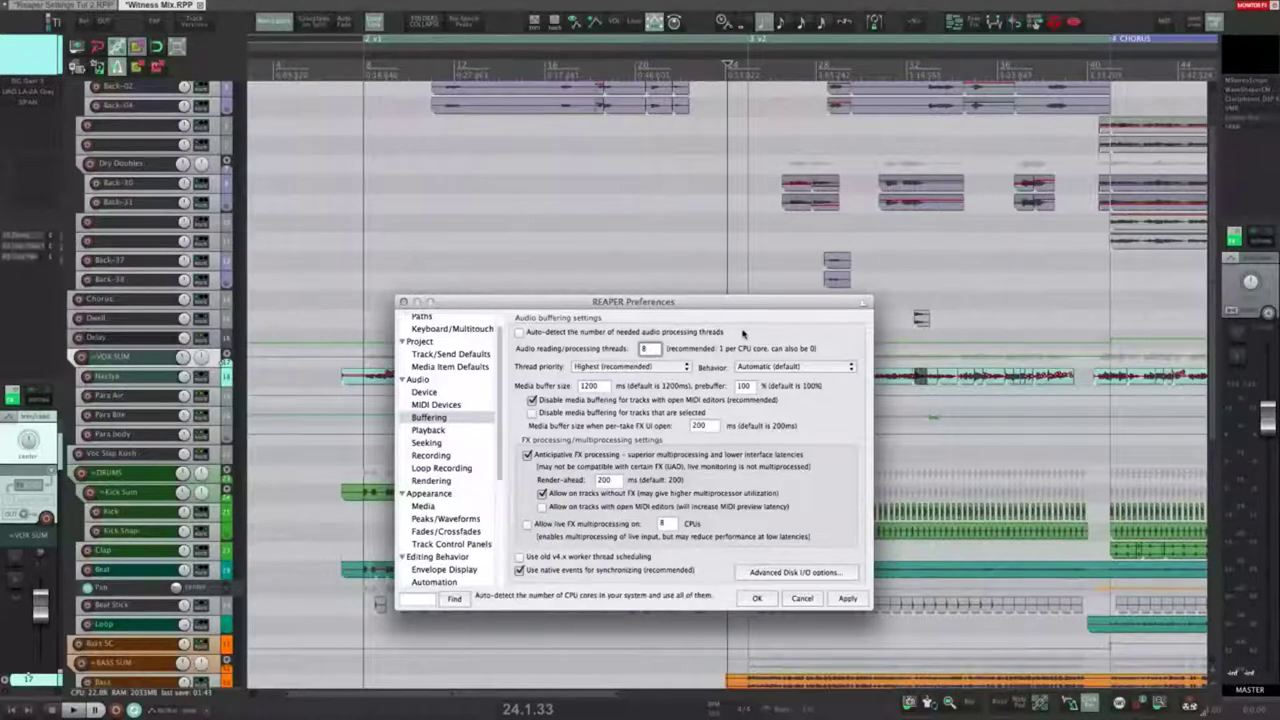
{"action": "left_click", "coordinate": [641, 349]}
{"action": "left_click", "coordinate": [520, 331]}
{"action": "left_click", "coordinate": [626, 366]}
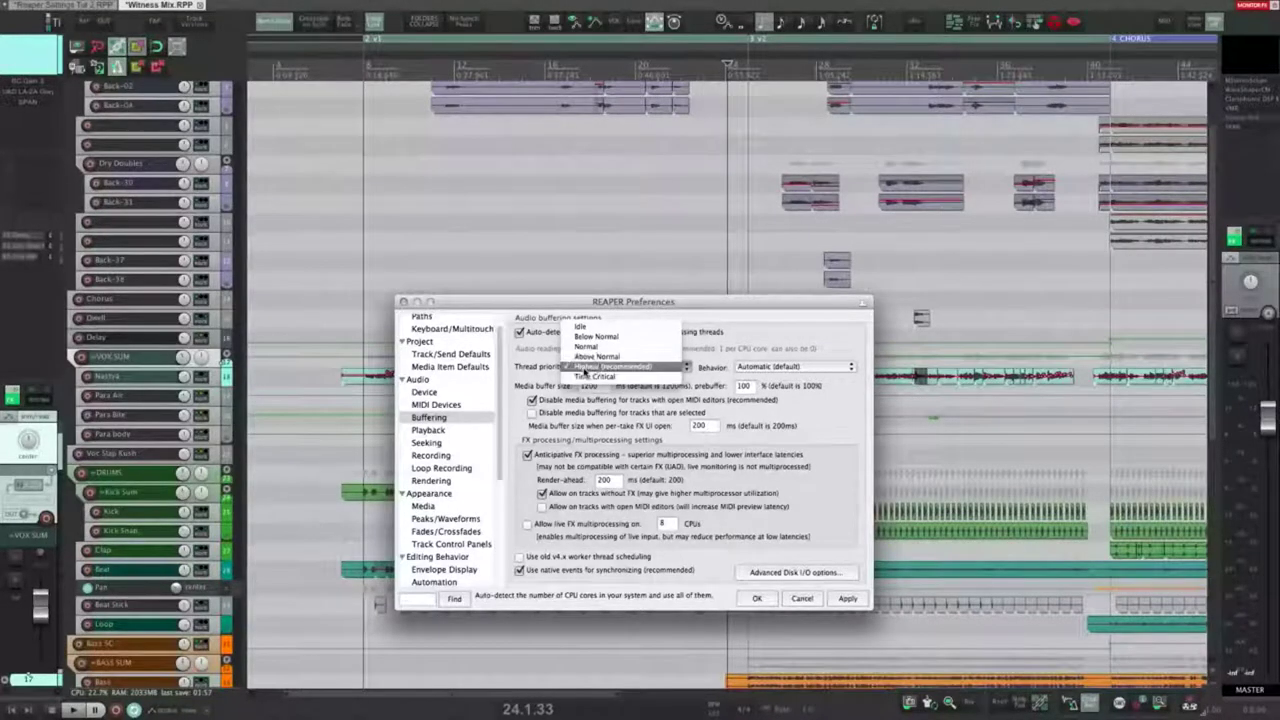
{"action": "left_click", "coordinate": [585, 369]}
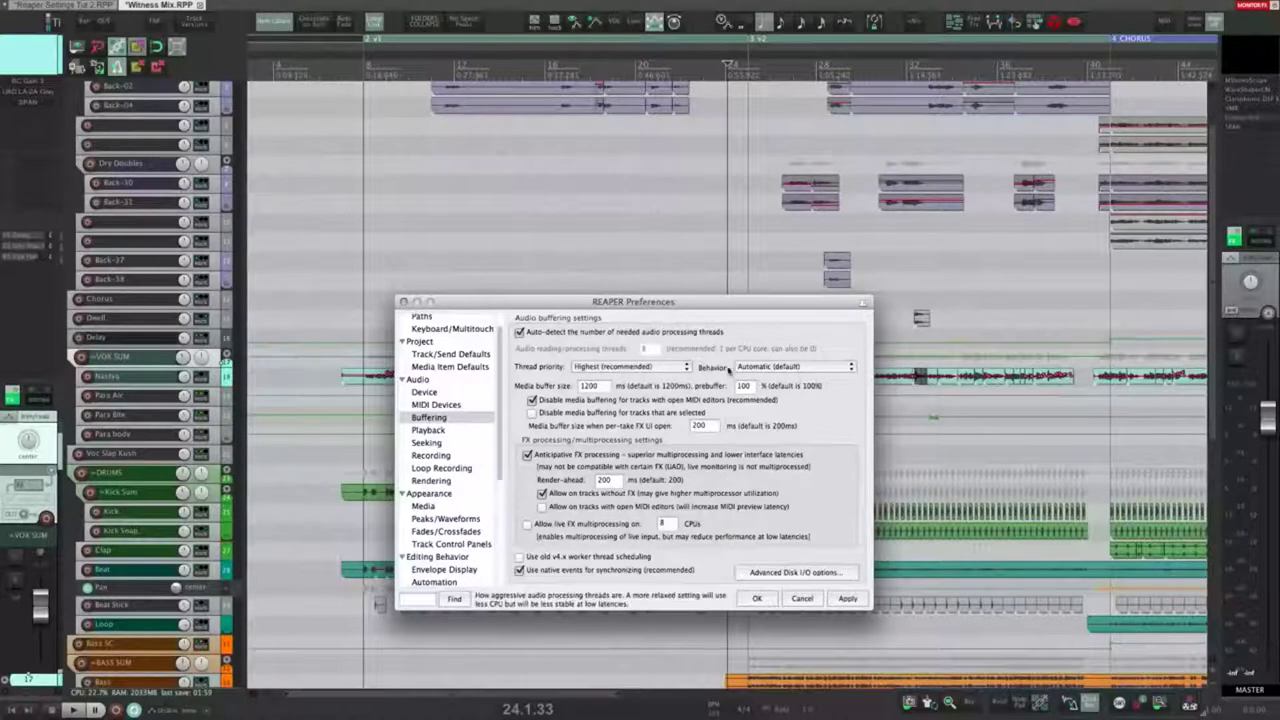
{"action": "left_click", "coordinate": [798, 367]}
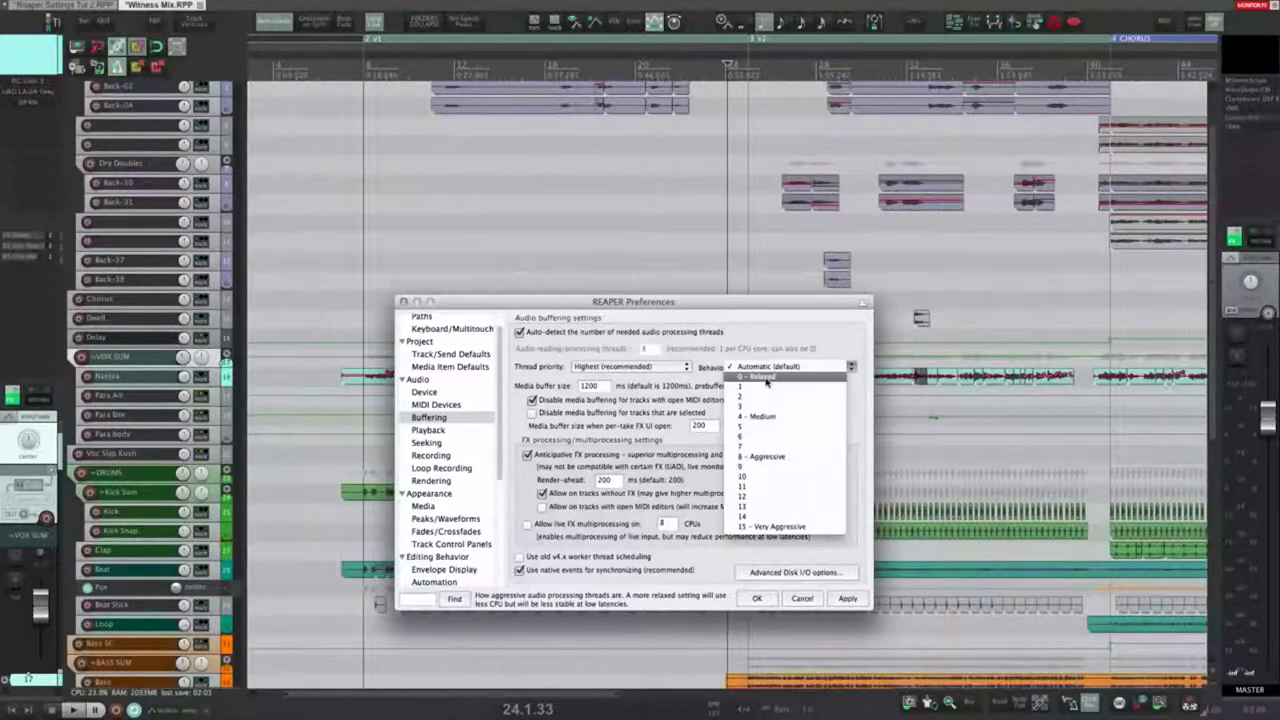
{"action": "left_click", "coordinate": [844, 336]}
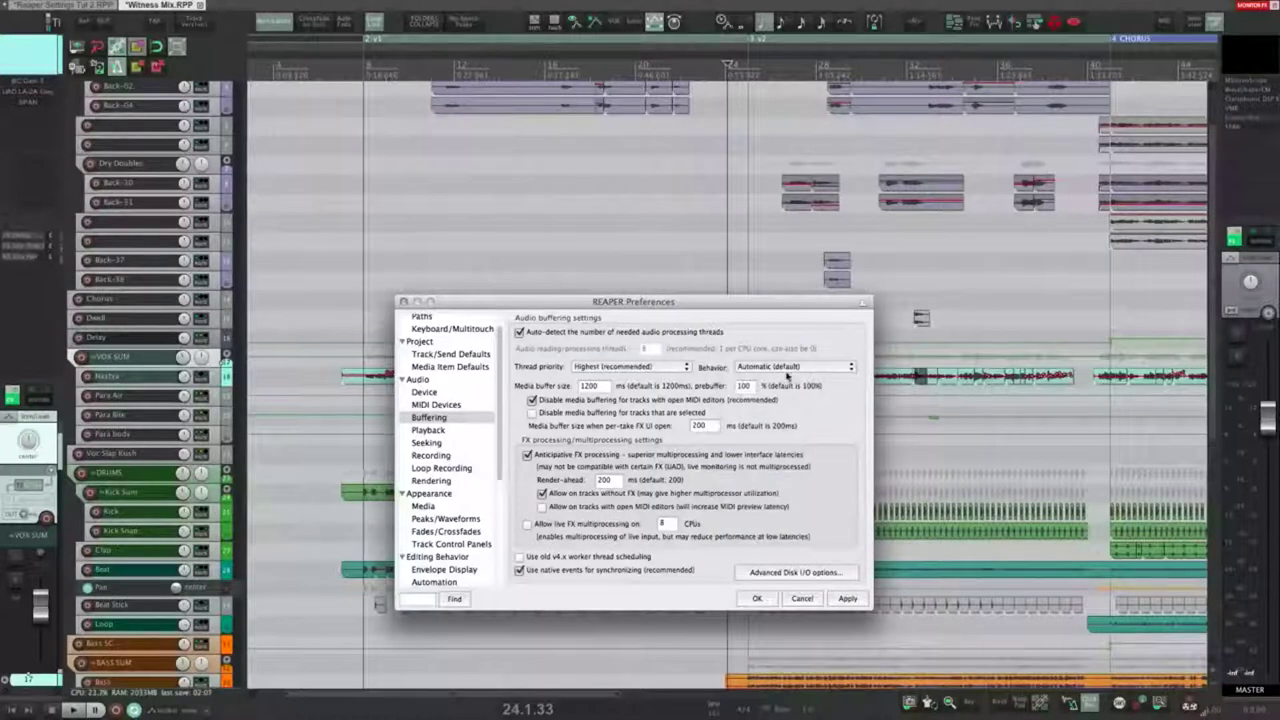
{"action": "mouse_move", "coordinate": [602, 388]}
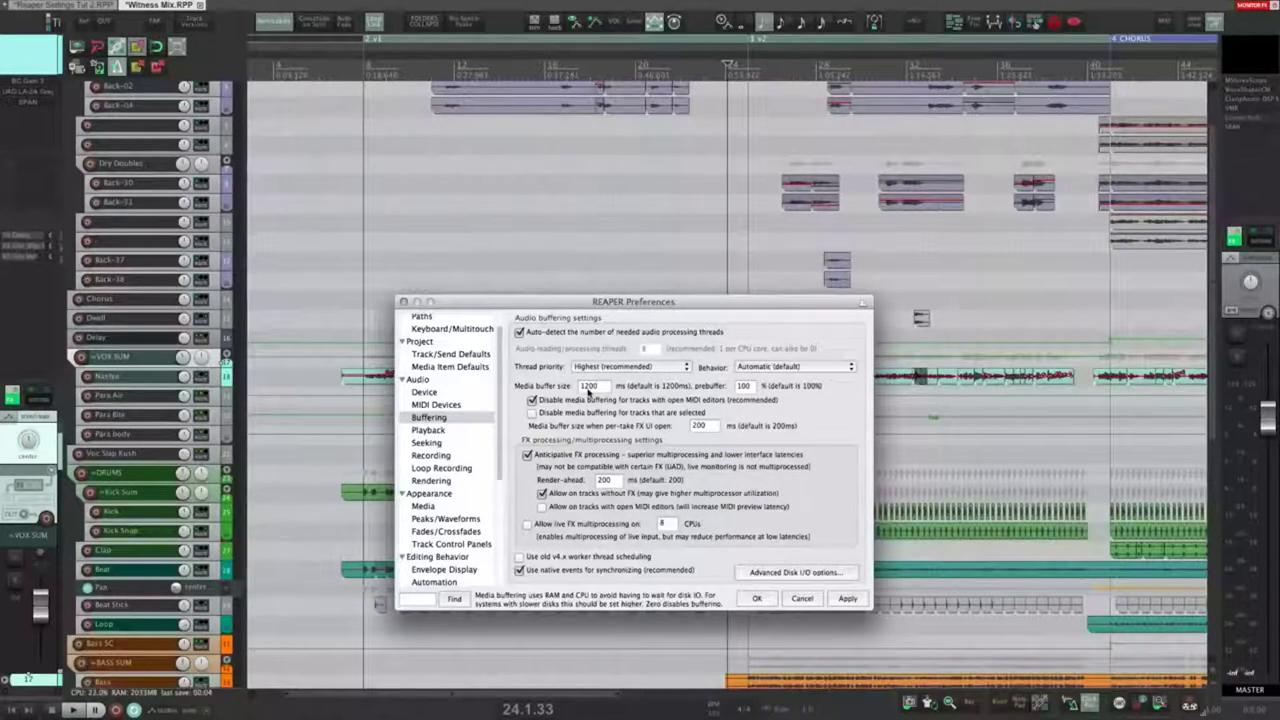
{"action": "left_click", "coordinate": [605, 387]}
{"action": "left_click", "coordinate": [599, 387]}
{"action": "left_click", "coordinate": [750, 387]}
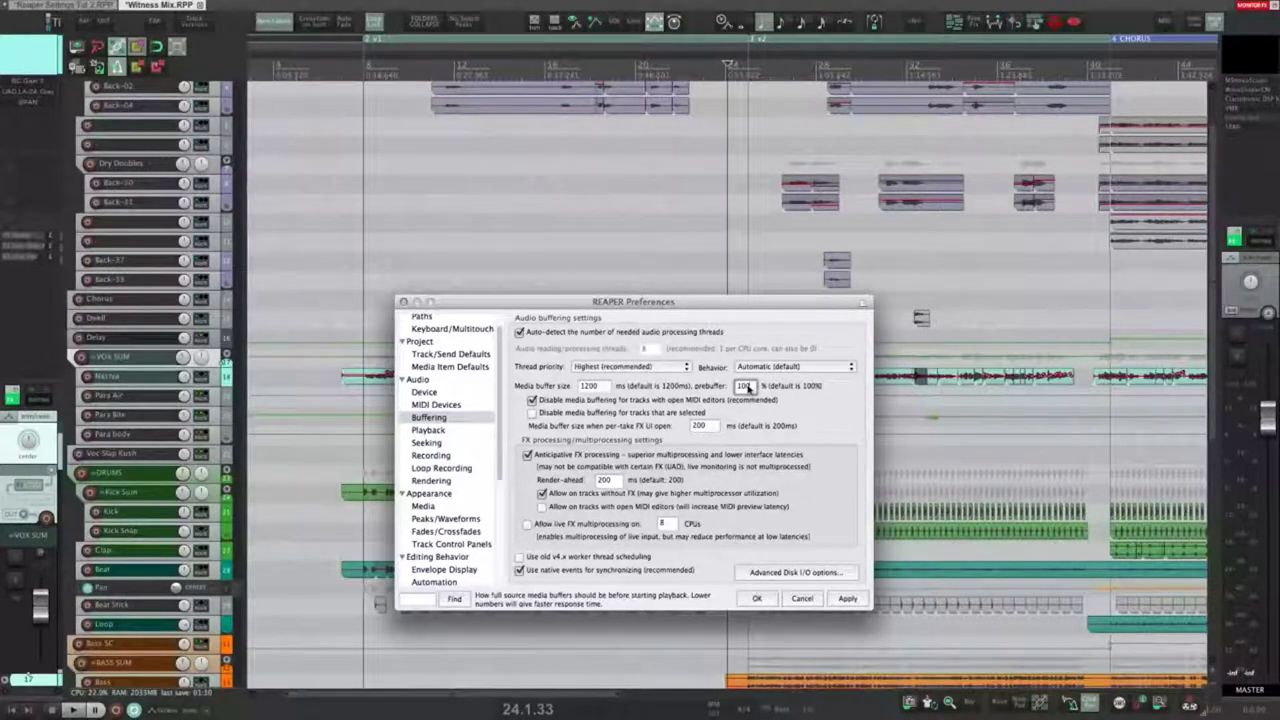
{"action": "double_click", "coordinate": [750, 387]}
{"action": "double_click", "coordinate": [580, 388]}
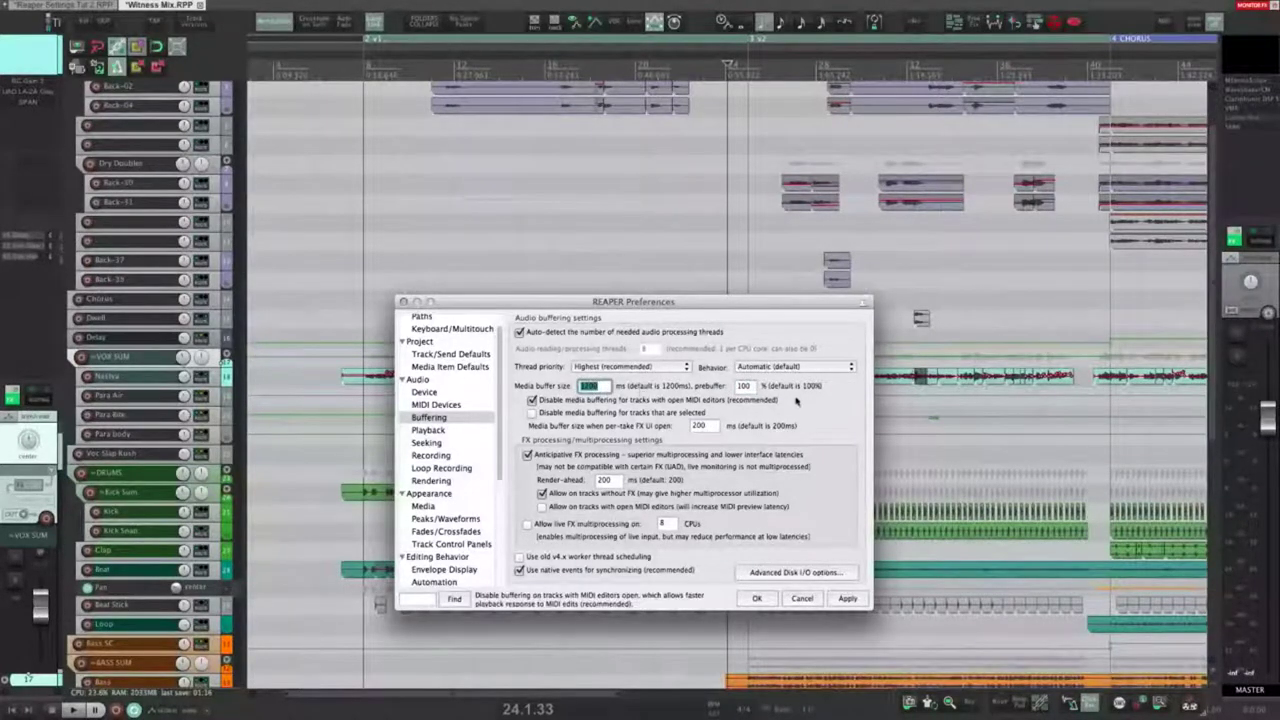
{"action": "left_click", "coordinate": [606, 387]}
{"action": "double_click", "coordinate": [743, 387]}
{"action": "double_click", "coordinate": [743, 387]}
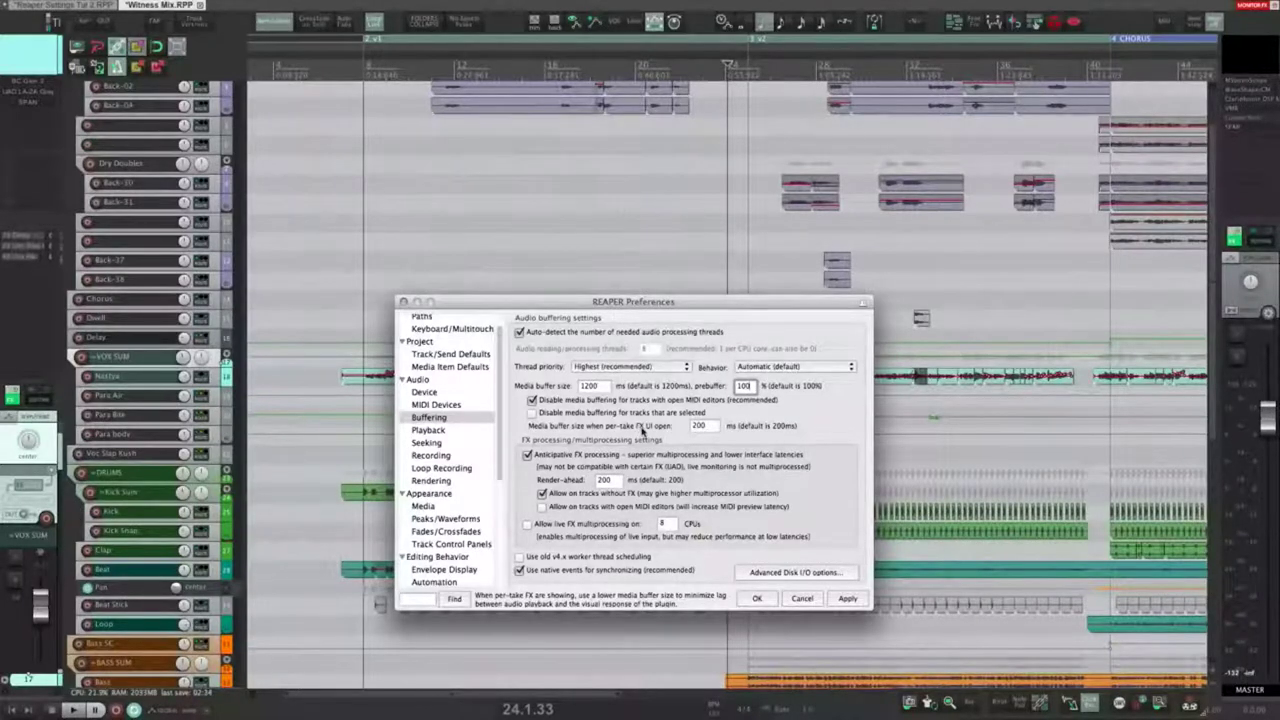
{"action": "double_click", "coordinate": [702, 426]}
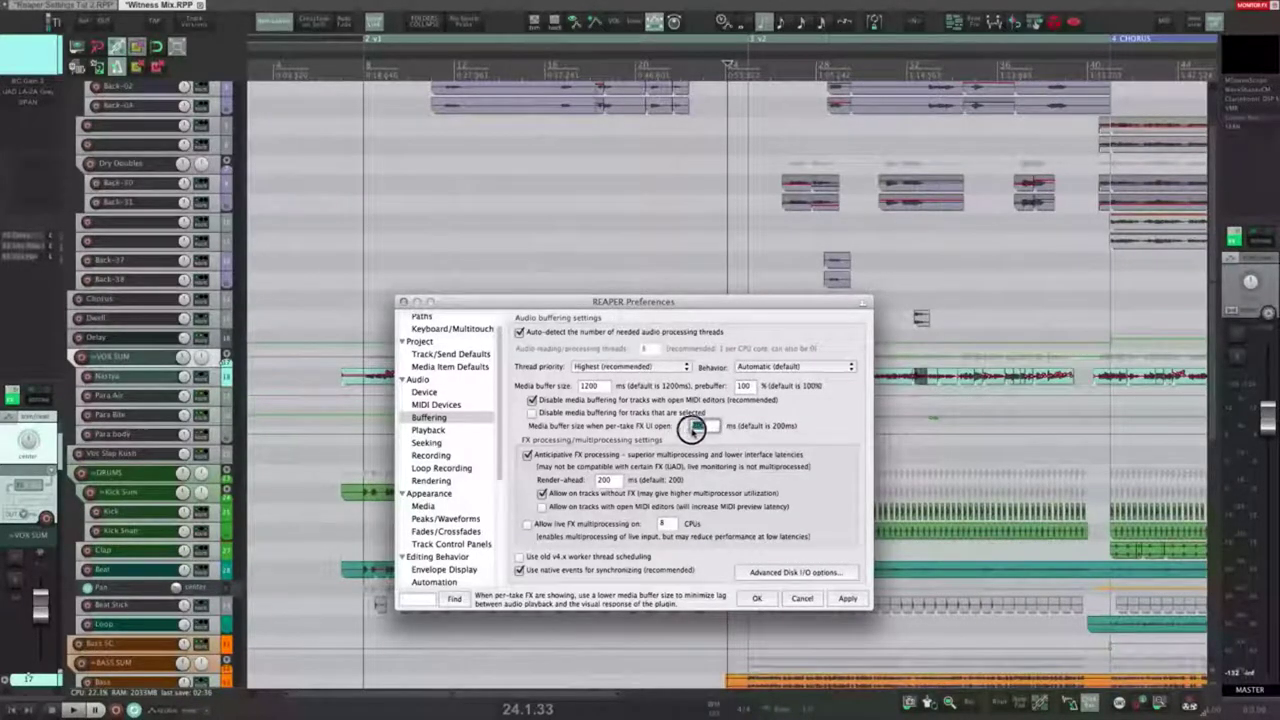
Step: Select the Back-38 item on the Back-33 track and open its take FX chain
{"action": "left_click", "coordinate": [711, 429]}
{"action": "left_click", "coordinate": [770, 254]}
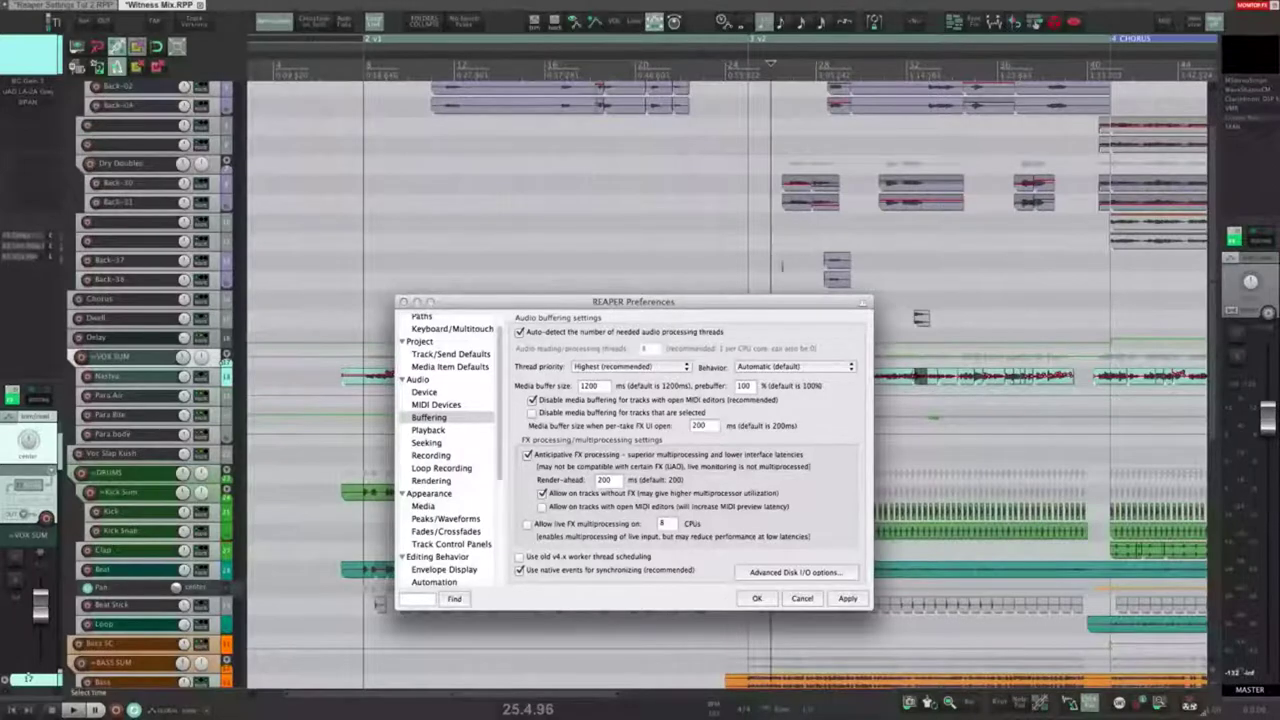
{"action": "left_click", "coordinate": [142, 287]}
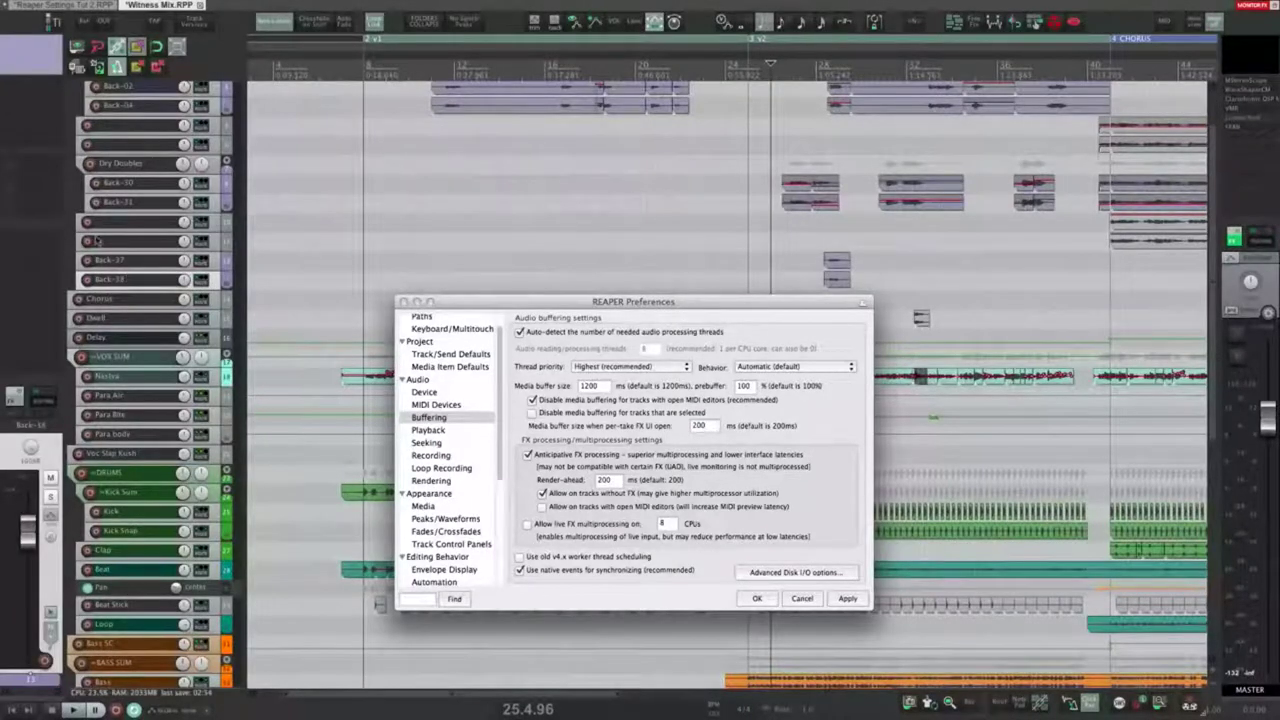
{"action": "left_click", "coordinate": [832, 278]}
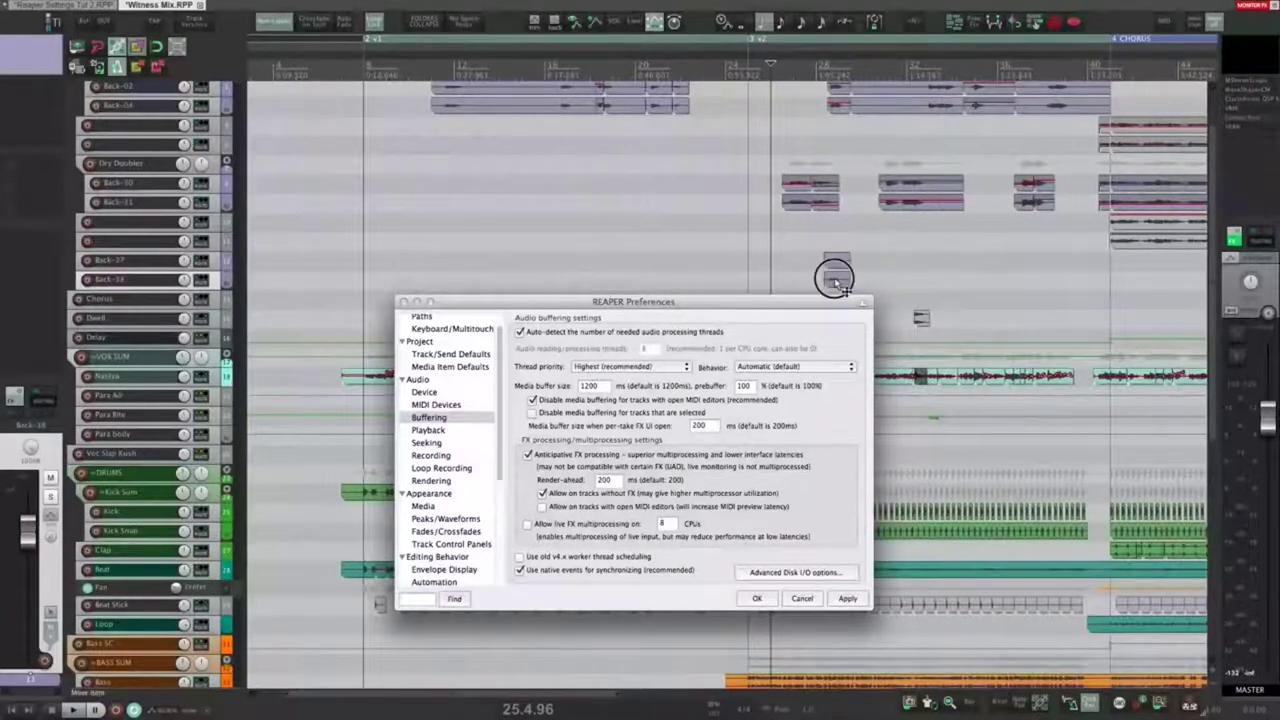
{"action": "key", "text": "shift"}
{"action": "key", "text": "shift+e"}
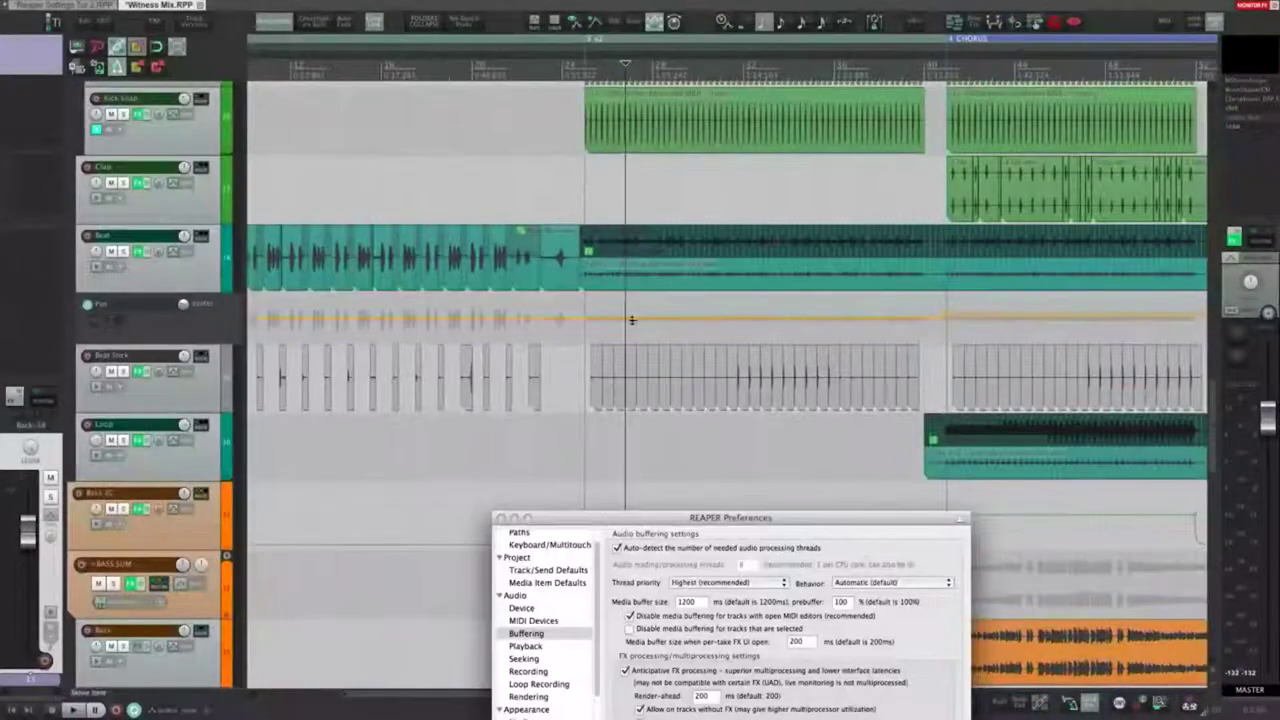
Step: Zoom in on the Beat item, expand its takes into lanes, and view the Beat.wav FX
{"action": "key", "text": "super+l"}
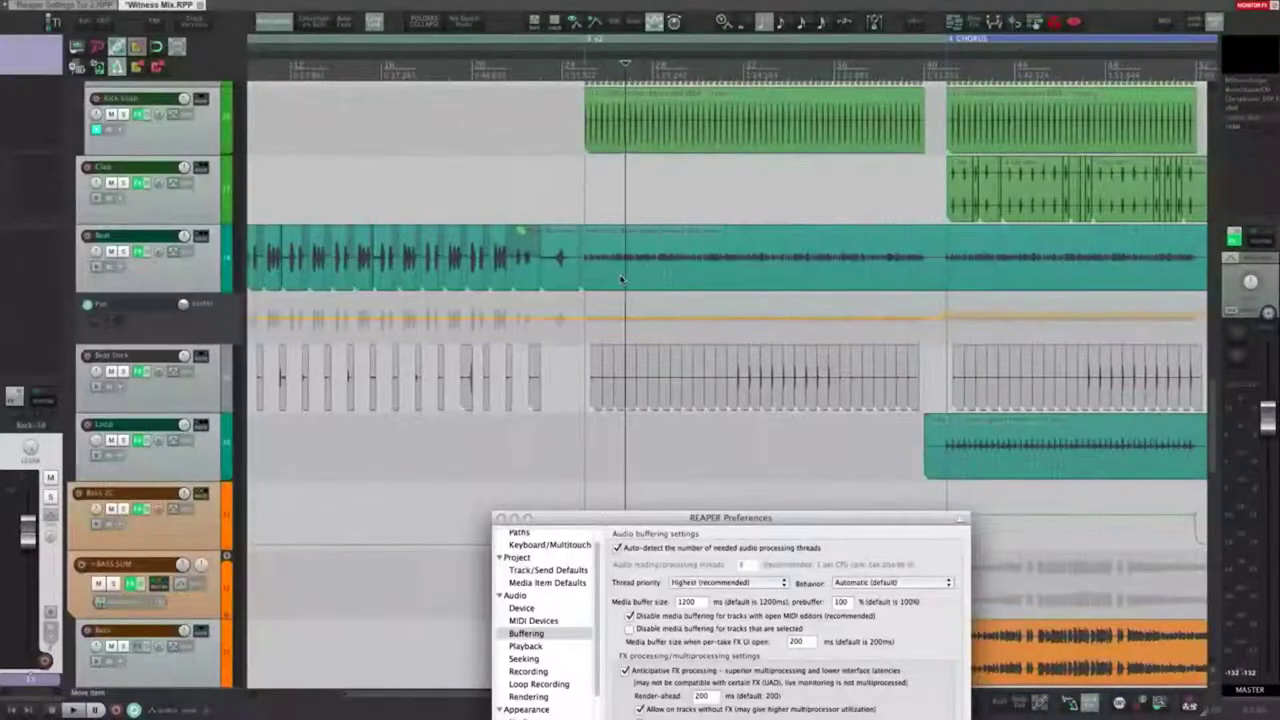
{"action": "left_click_drag", "start_coordinate": [612, 271], "coordinate": [770, 271]}
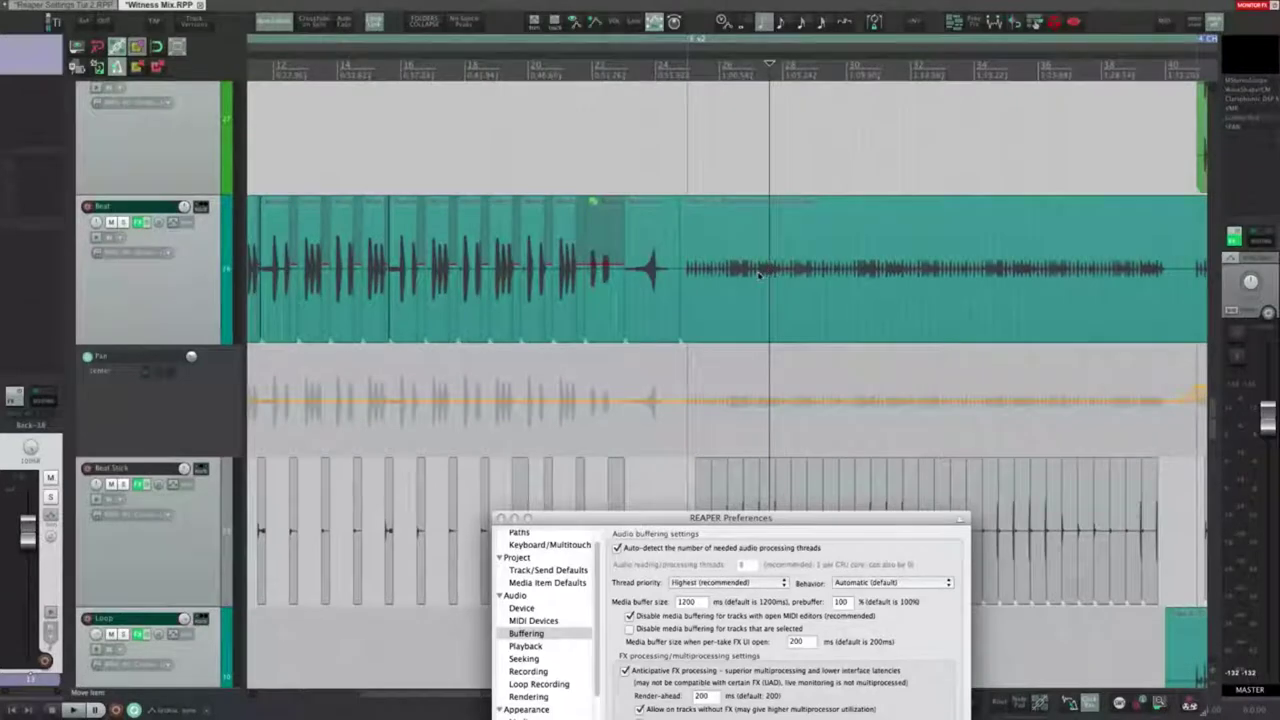
{"action": "key", "text": "super+l"}
{"action": "left_click_drag", "start_coordinate": [838, 301], "coordinate": [573, 322]}
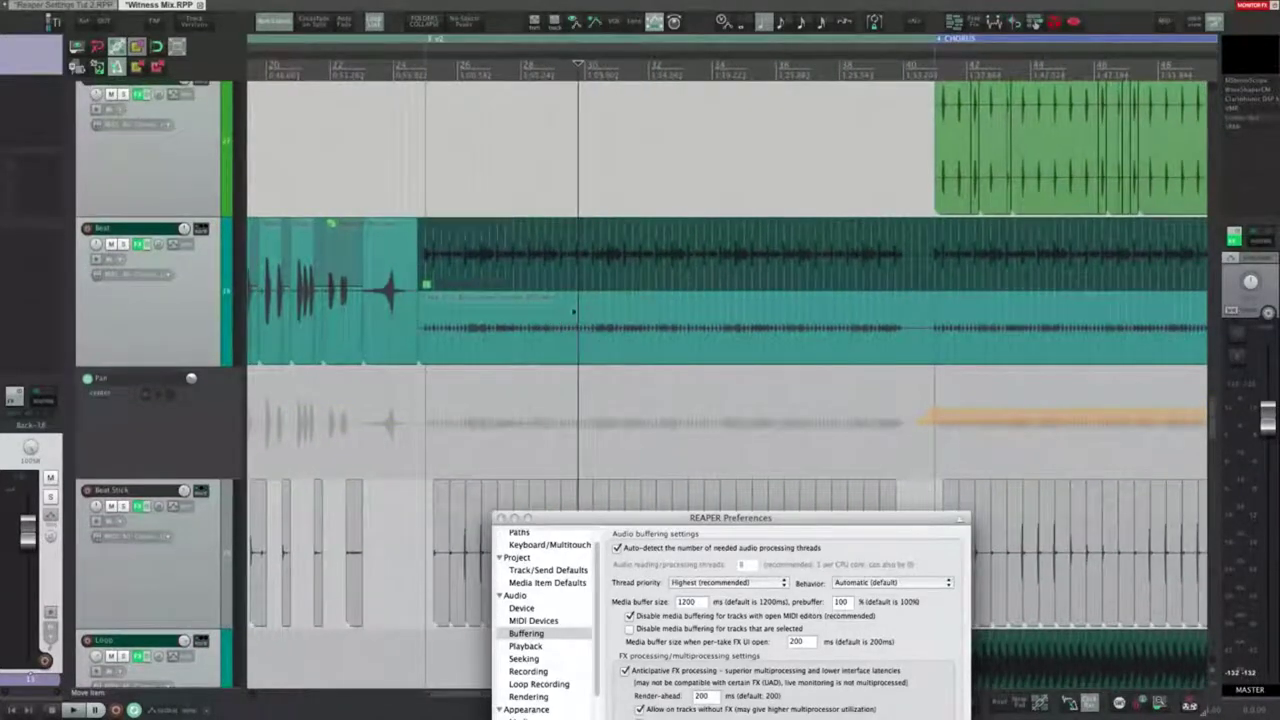
{"action": "left_click", "coordinate": [428, 289]}
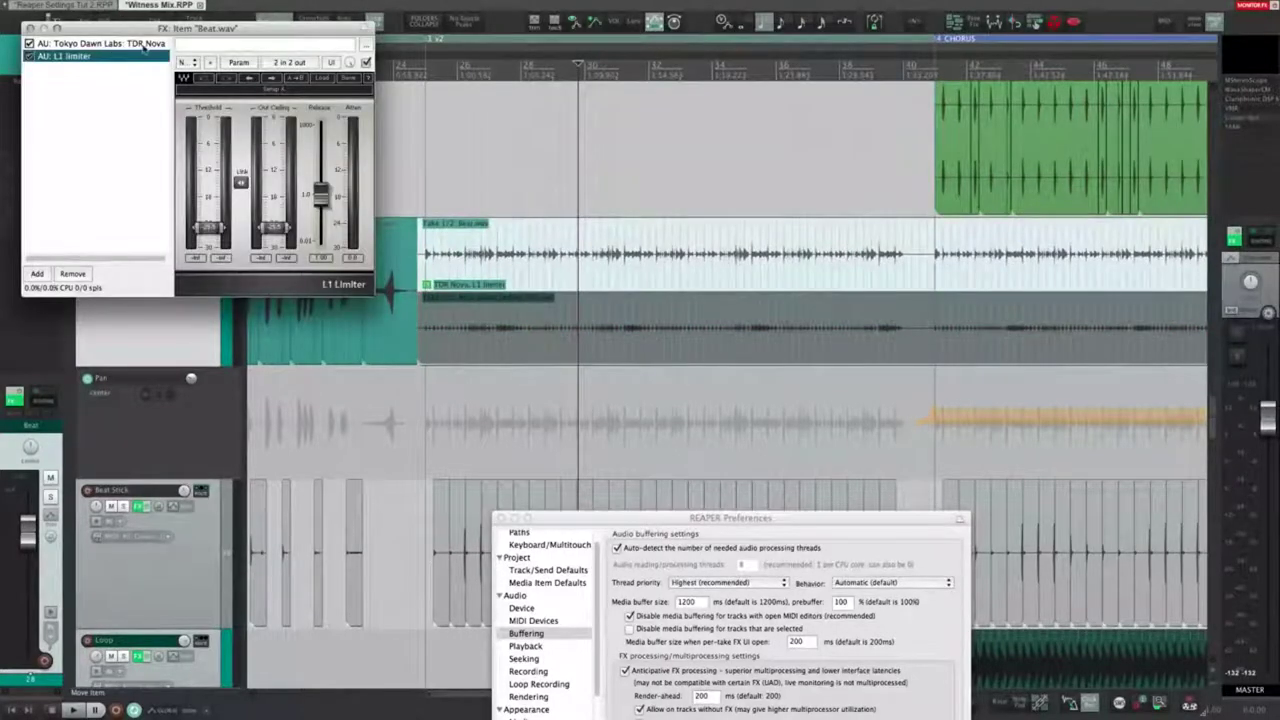
{"action": "left_click", "coordinate": [30, 28]}
Step: Switch between the Beat item's takes, check the upper take's FX, and select the Render-ahead value
{"action": "left_click", "coordinate": [478, 341]}
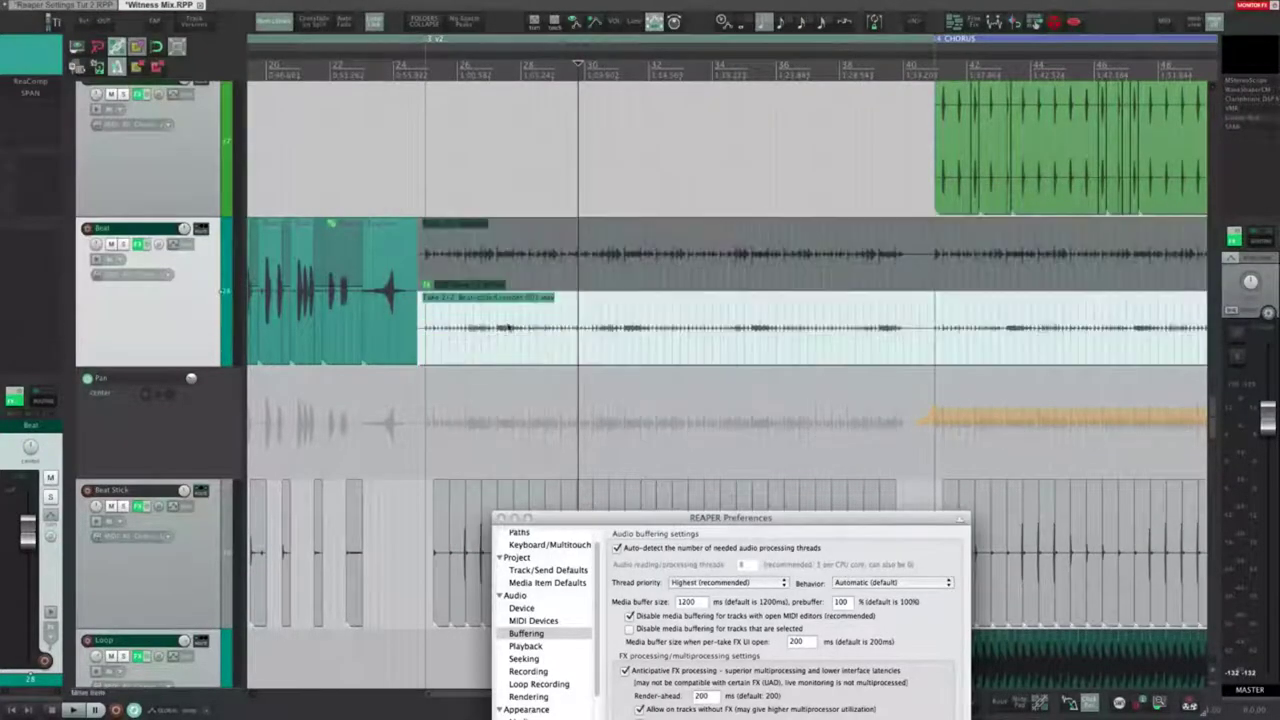
{"action": "left_click", "coordinate": [537, 272]}
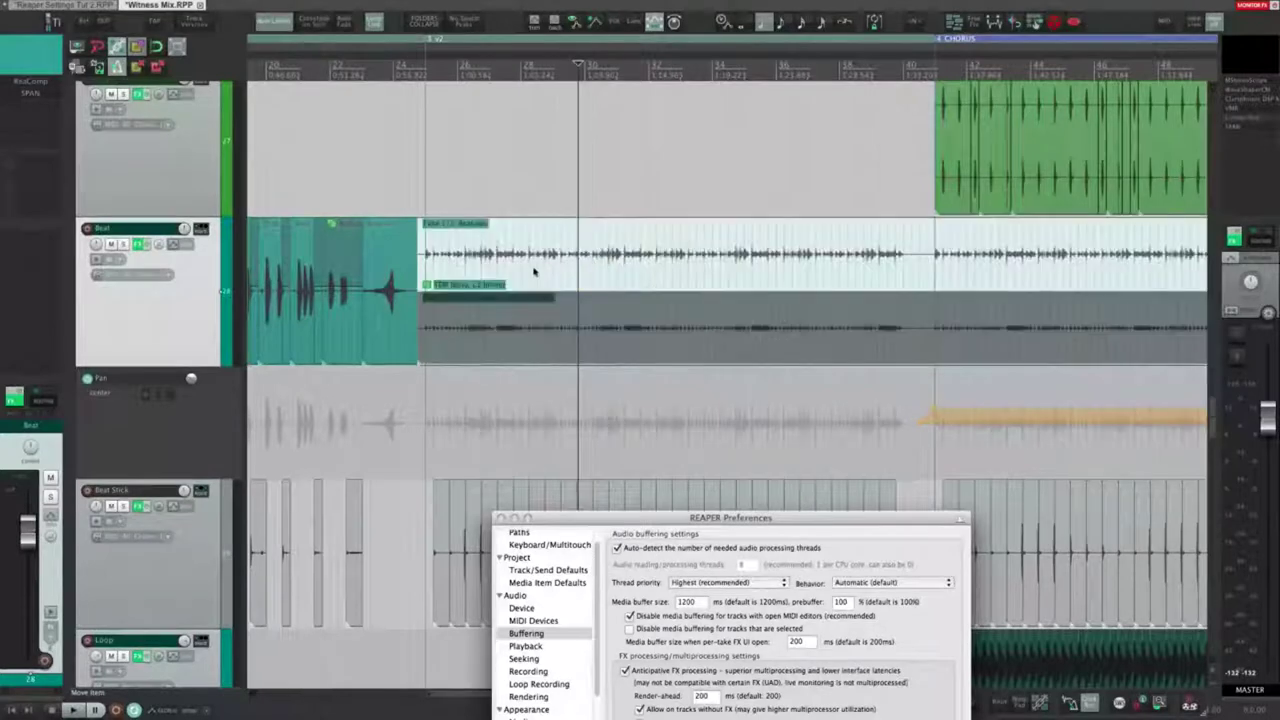
{"action": "left_click", "coordinate": [533, 322]}
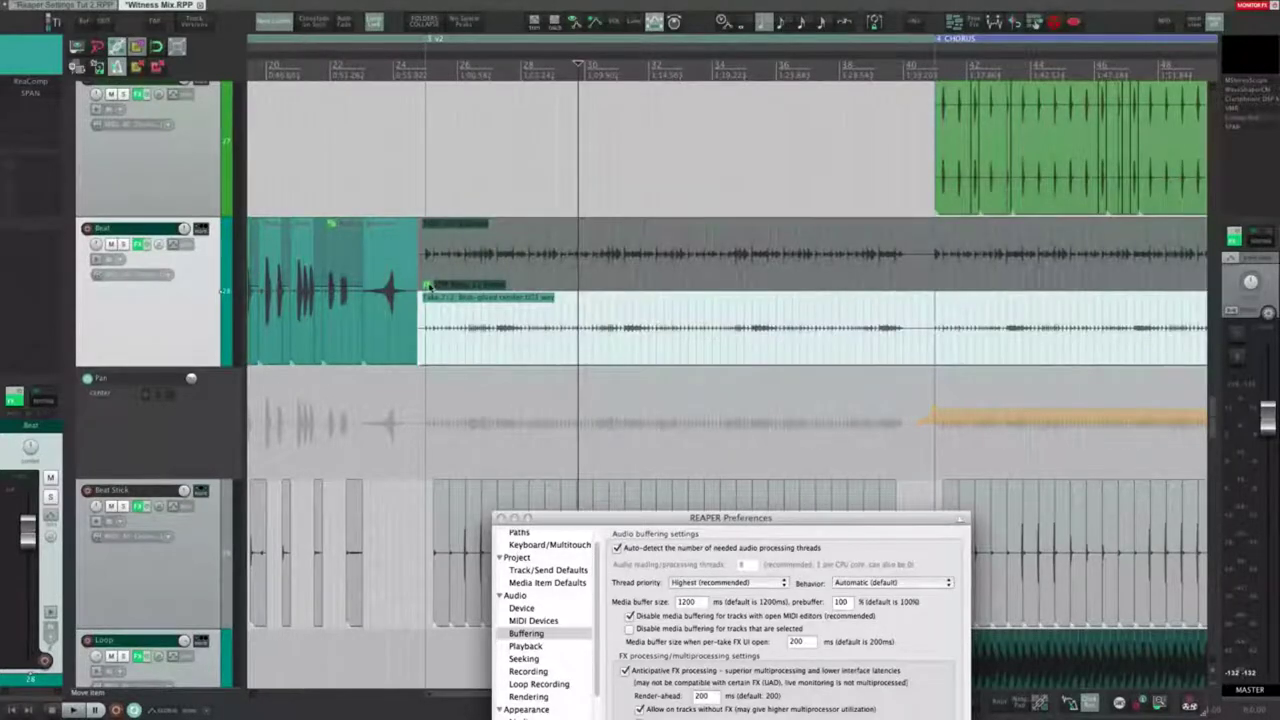
{"action": "left_click", "coordinate": [428, 286]}
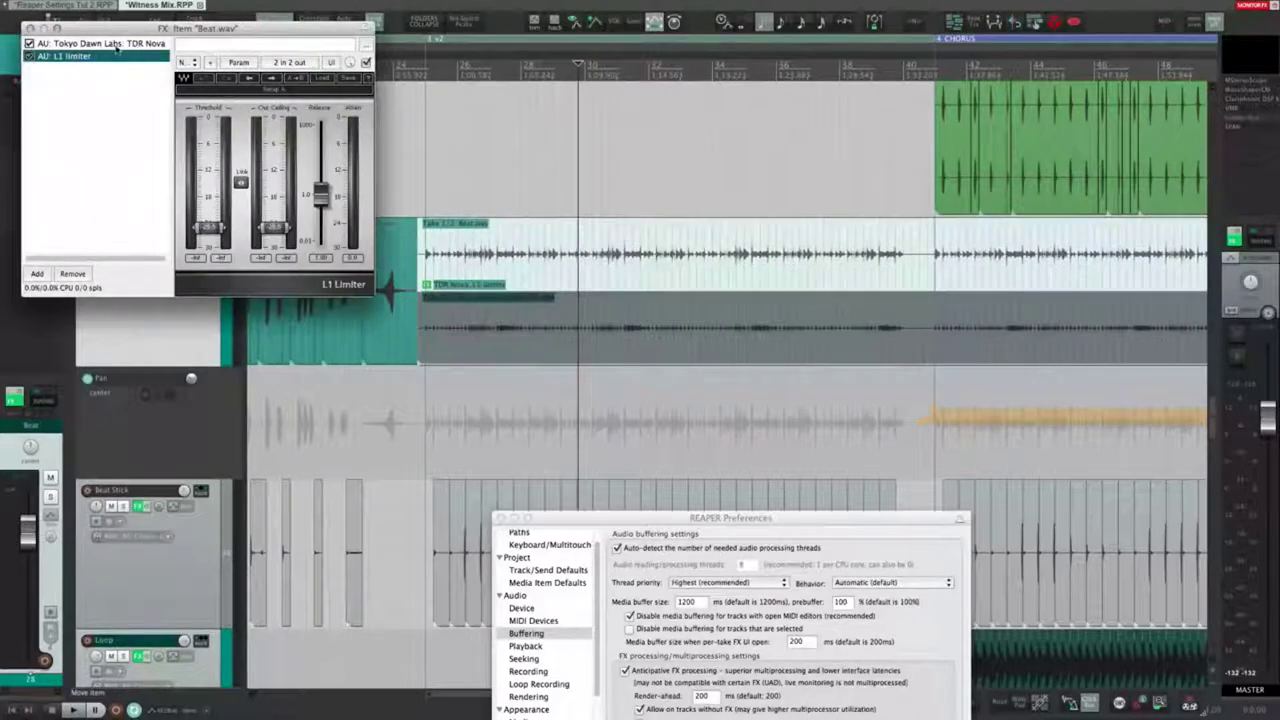
{"action": "left_click", "coordinate": [37, 27]}
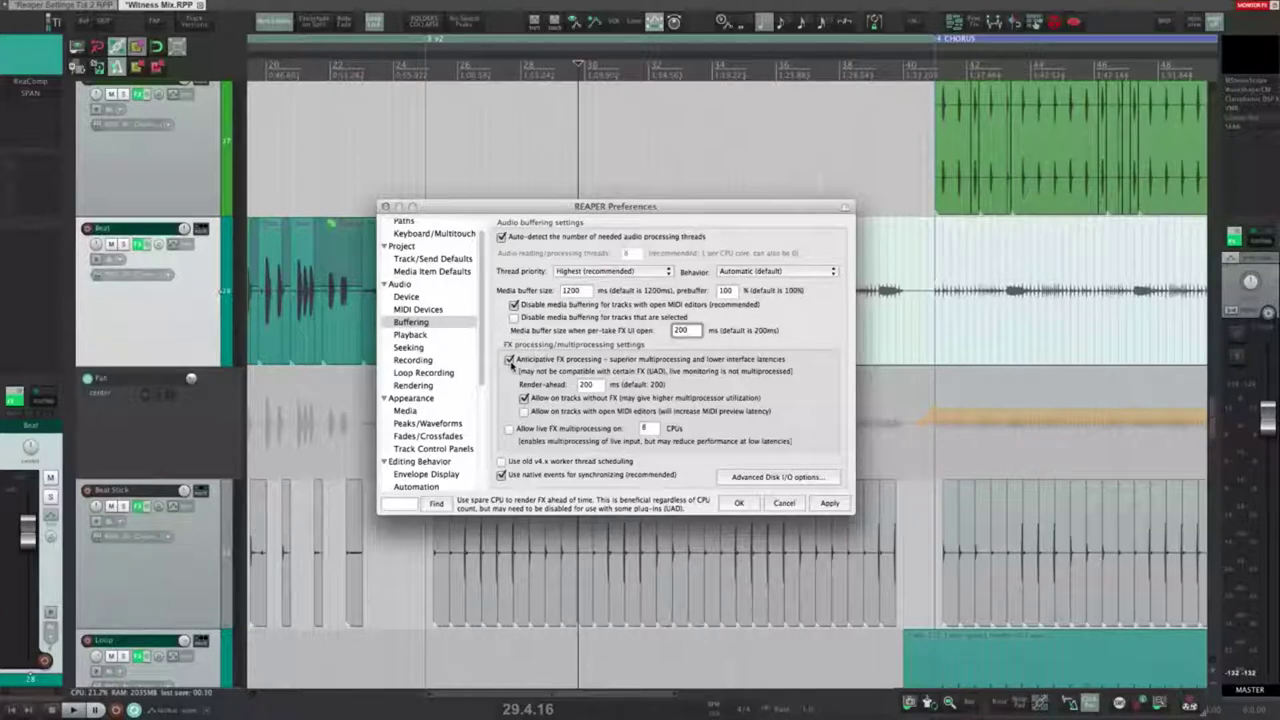
{"action": "double_click", "coordinate": [595, 386]}
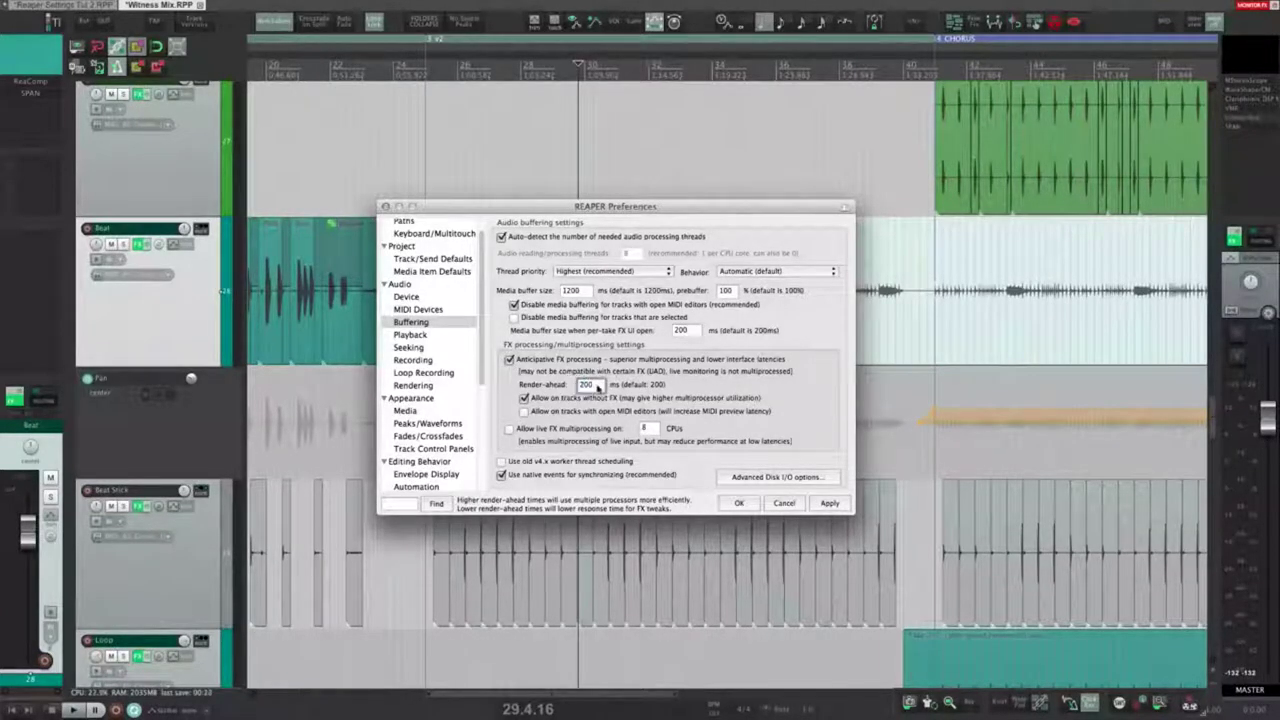
{"action": "double_click", "coordinate": [596, 386]}
{"action": "double_click", "coordinate": [598, 387]}
{"action": "double_click", "coordinate": [597, 387]}
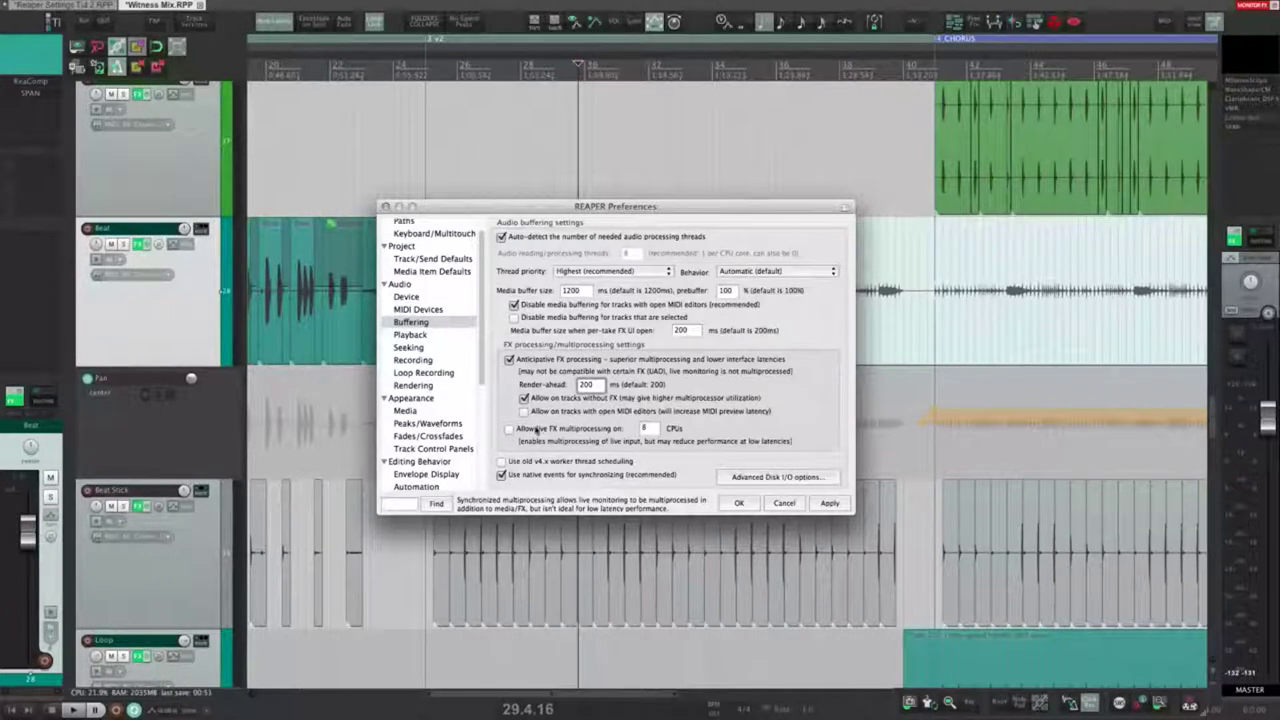
Step: Review the live FX CPU count and toggle MIDI-editor anticipative FX and native sync events
{"action": "left_click", "coordinate": [650, 428]}
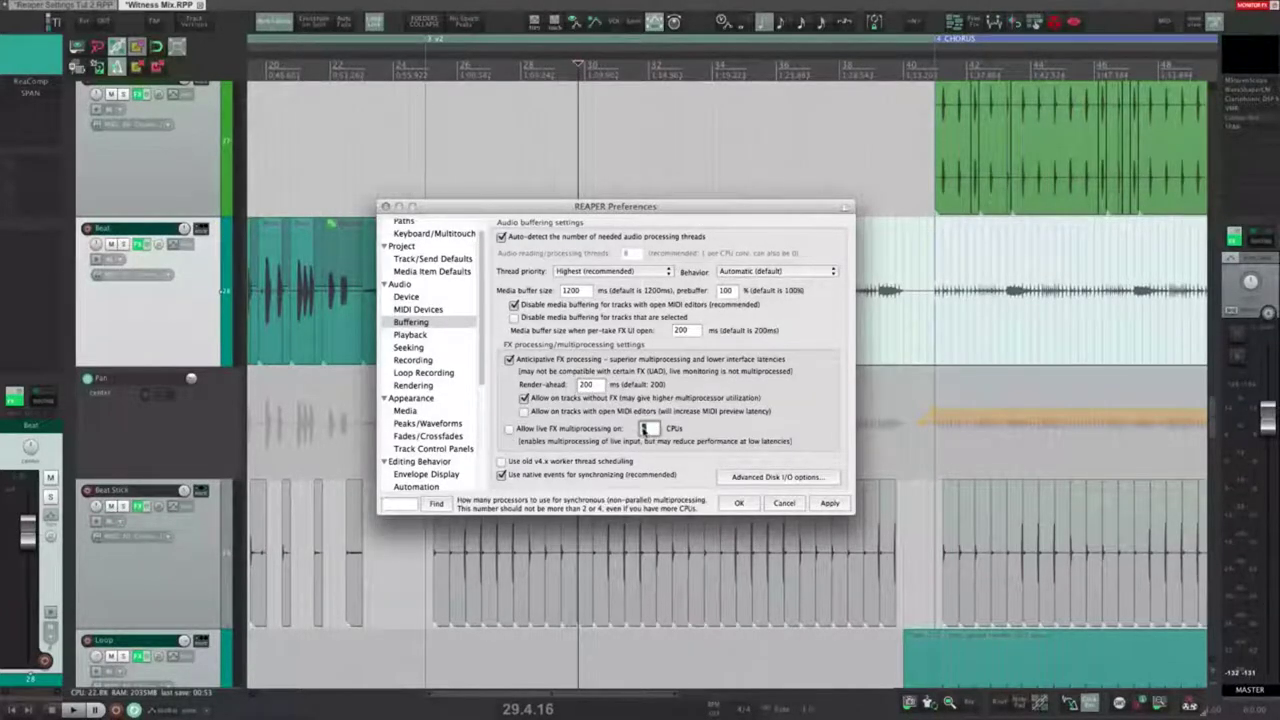
{"action": "left_click", "coordinate": [734, 411]}
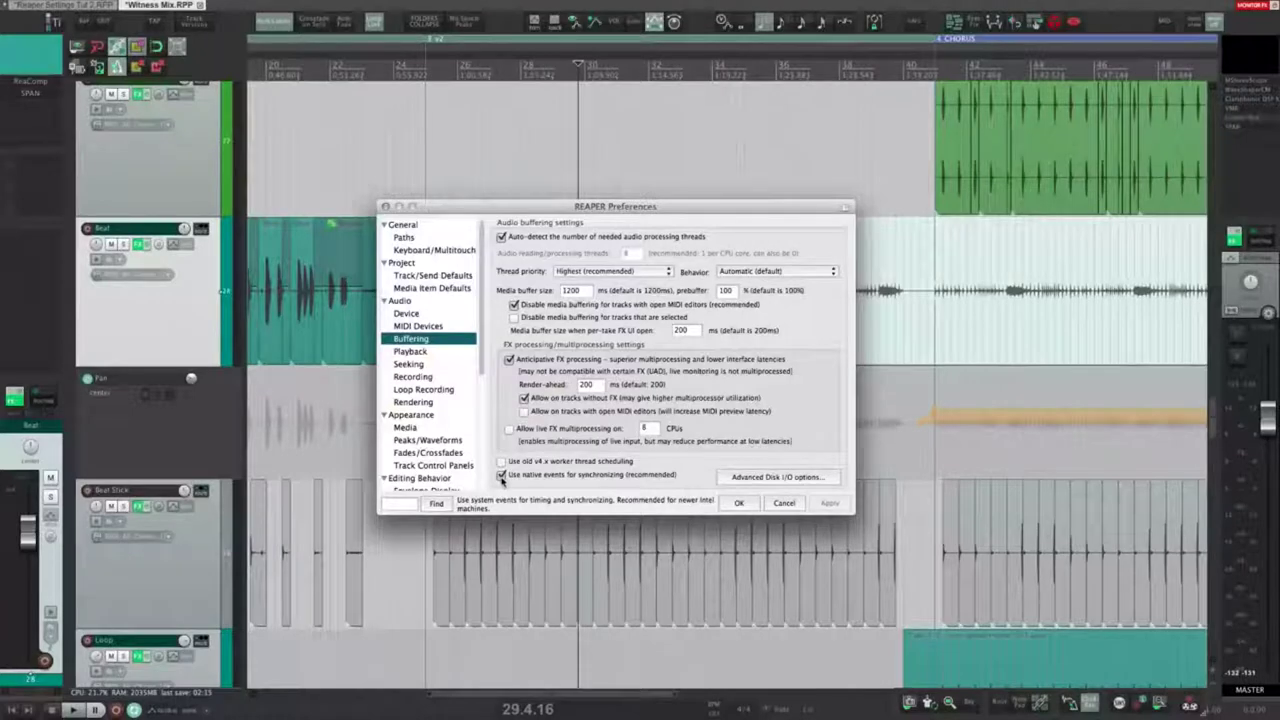
{"action": "left_click", "coordinate": [502, 476]}
Step: Review the Advanced Disk I/O options without changes, then go to the Playback preferences
{"action": "left_click", "coordinate": [785, 478]}
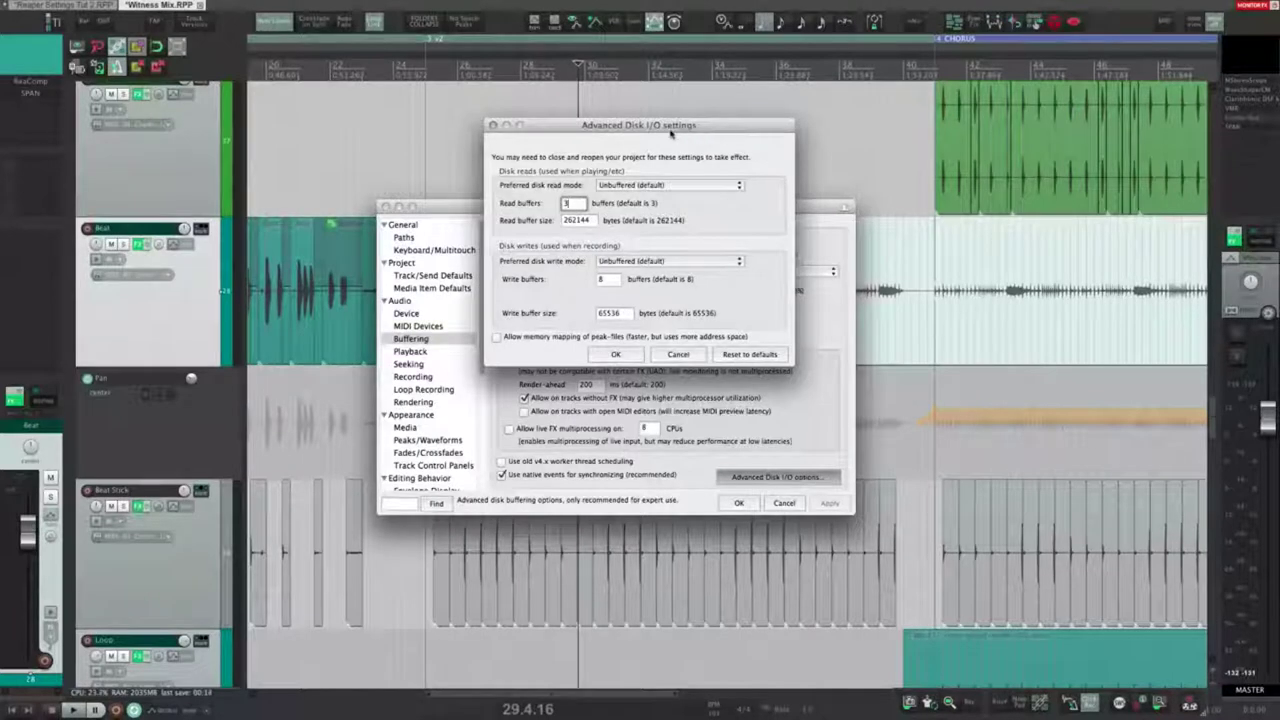
{"action": "left_click_drag", "start_coordinate": [678, 130], "coordinate": [708, 156]}
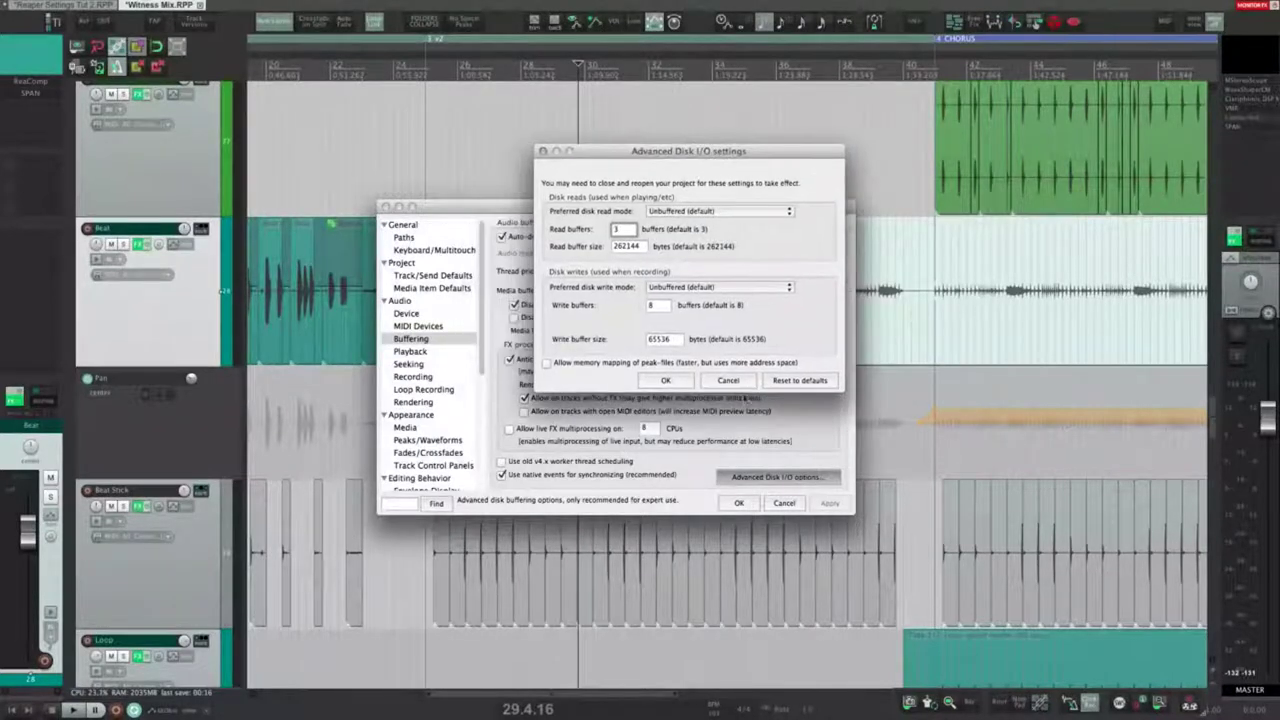
{"action": "left_click", "coordinate": [728, 382]}
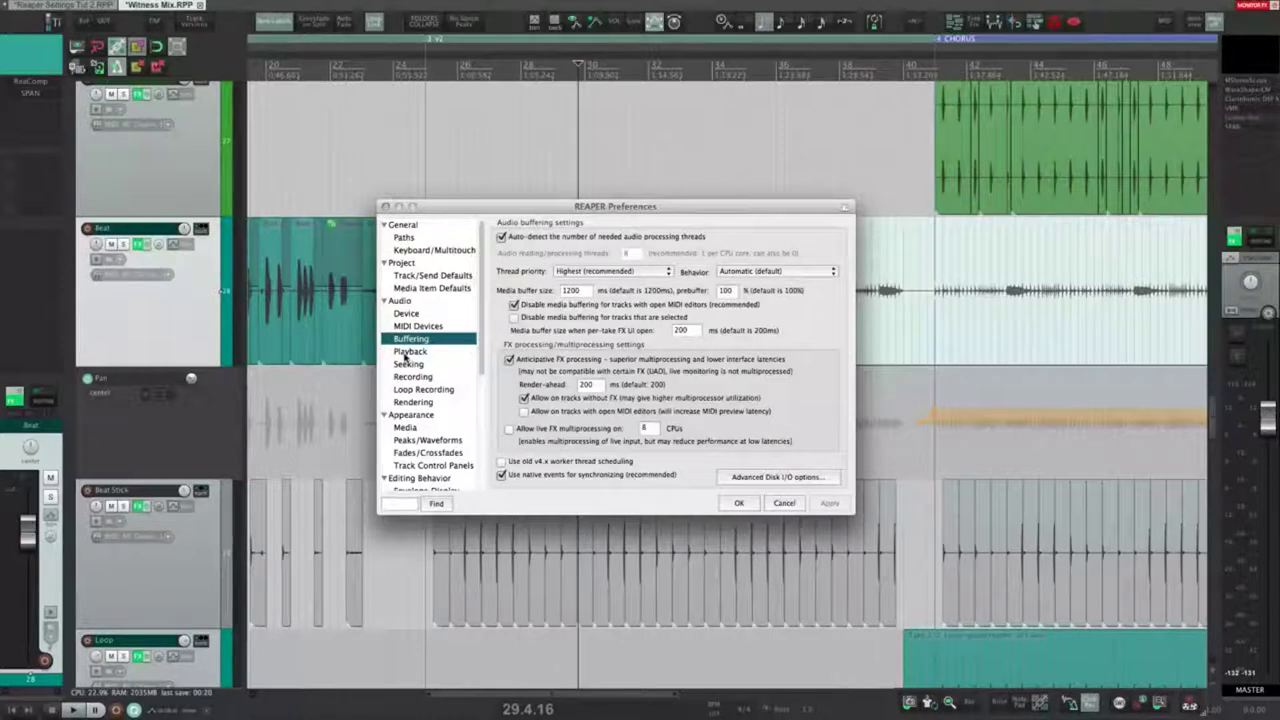
{"action": "left_click", "coordinate": [408, 352]}
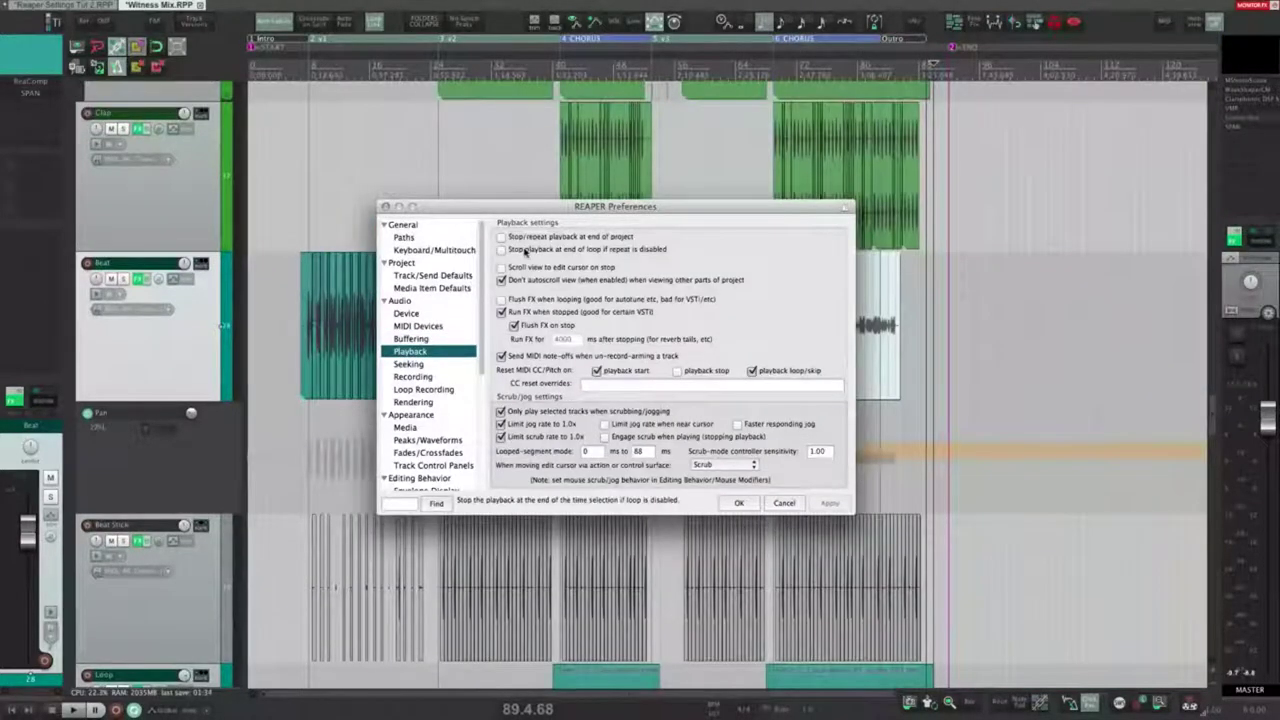
{"action": "left_click", "coordinate": [932, 145]}
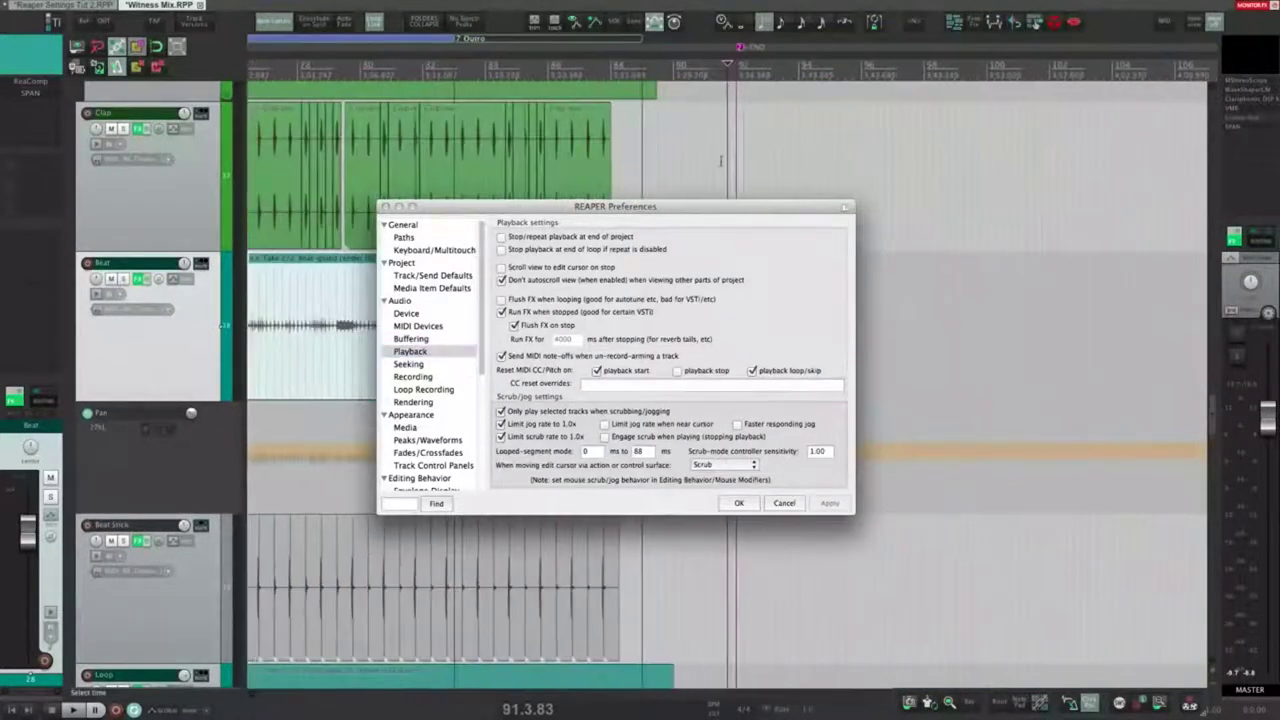
{"action": "left_click", "coordinate": [730, 138]}
{"action": "left_click", "coordinate": [718, 140]}
{"action": "left_click", "coordinate": [729, 138]}
{"action": "key", "text": "space"}
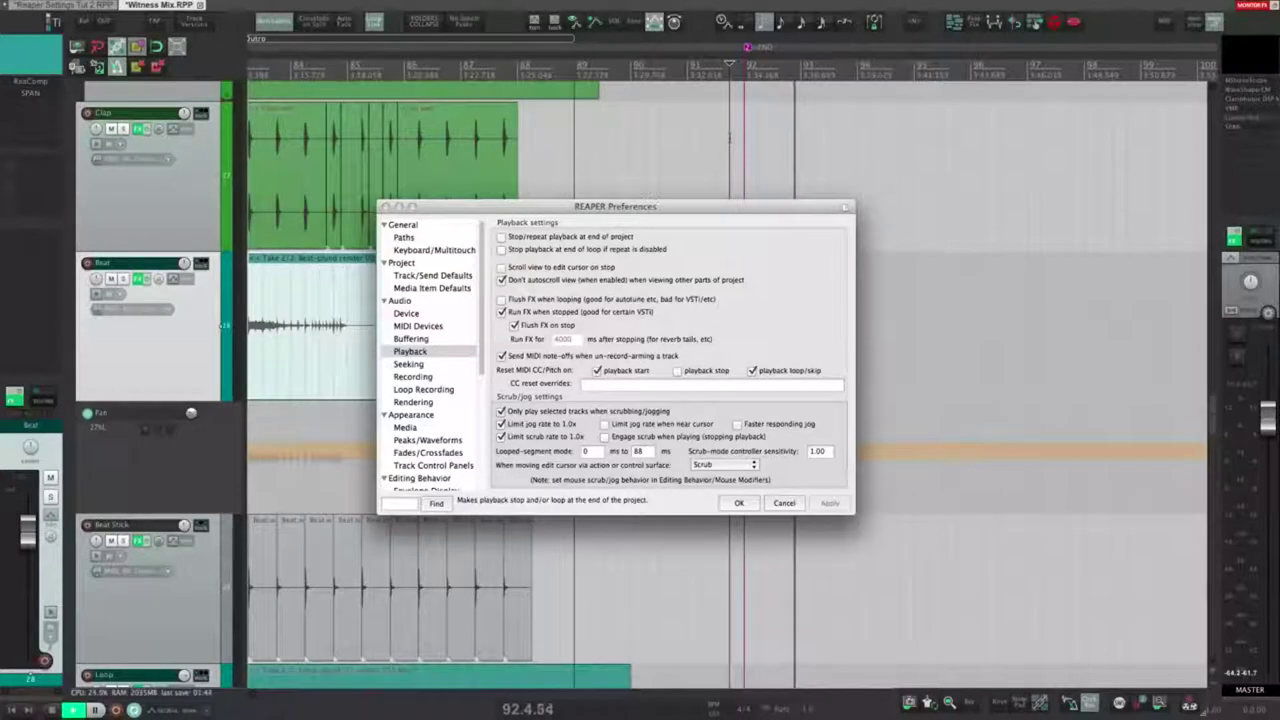
{"action": "key", "text": "space"}
{"action": "left_click", "coordinate": [565, 237]}
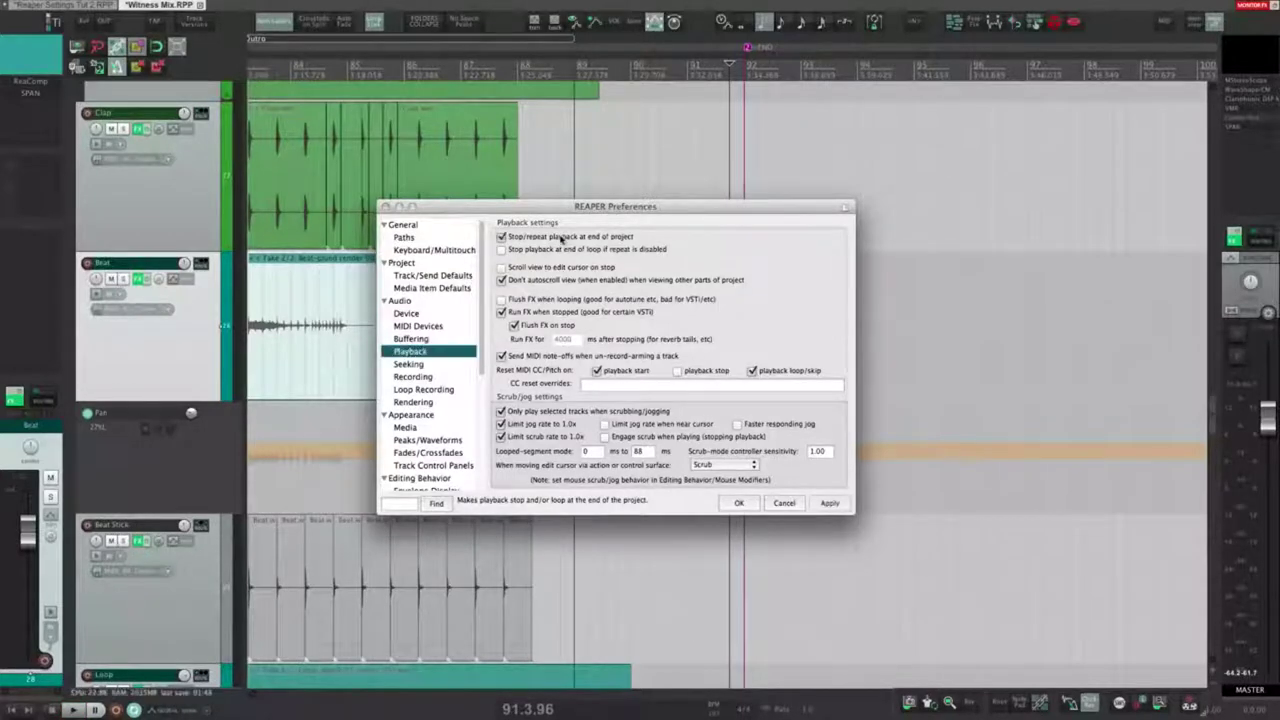
{"action": "left_click", "coordinate": [826, 503]}
{"action": "left_click", "coordinate": [659, 180]}
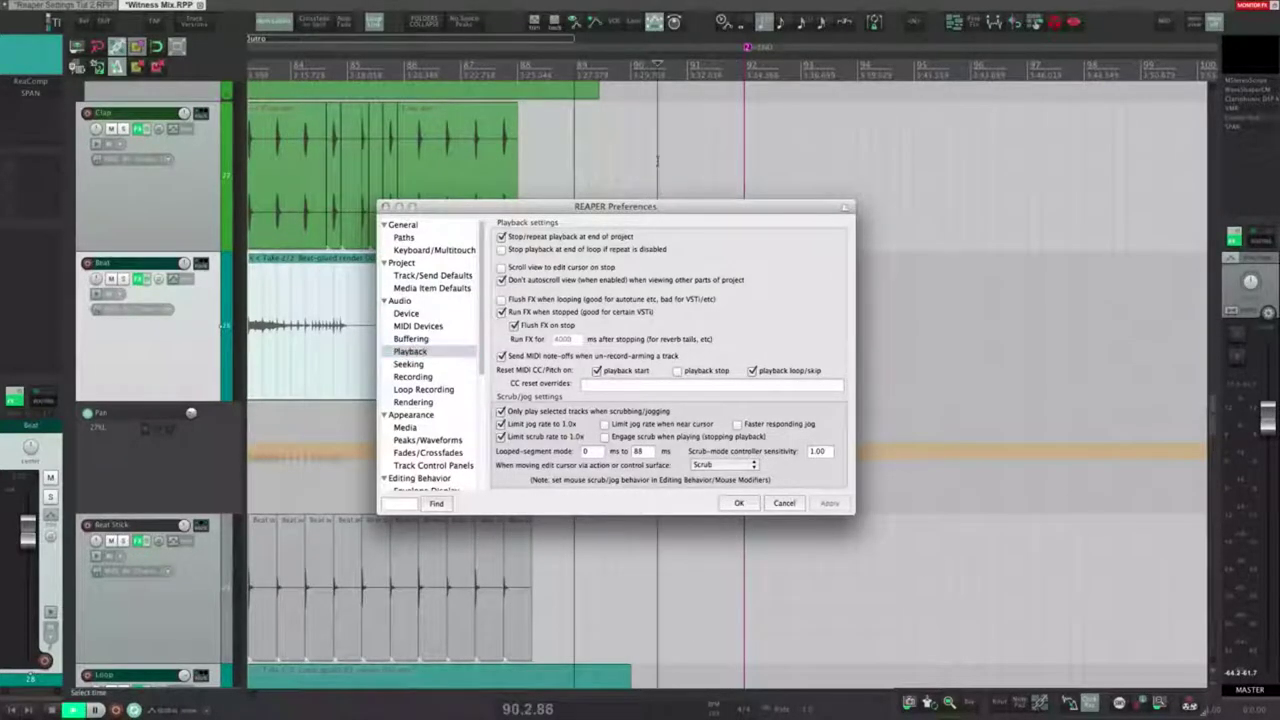
{"action": "key", "text": "space"}
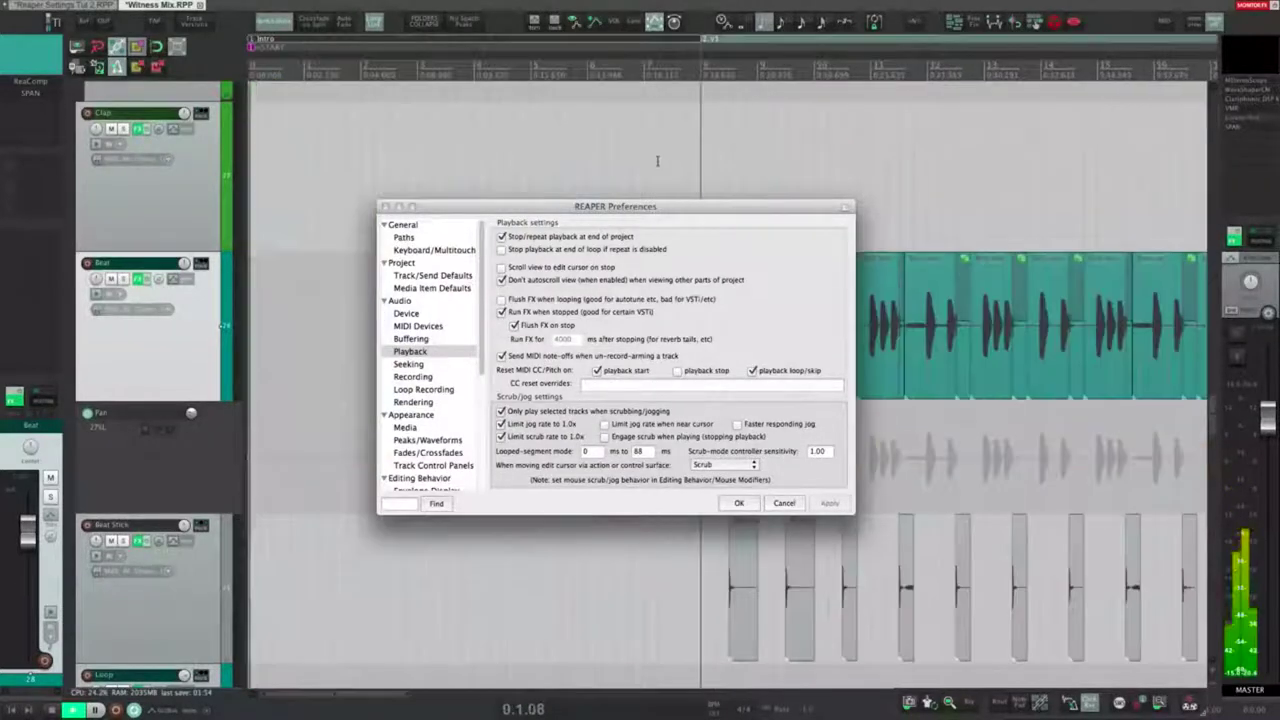
{"action": "key", "text": "space"}
{"action": "scroll", "coordinate": [659, 160], "scroll_direction": "down", "scroll_amount": 5}
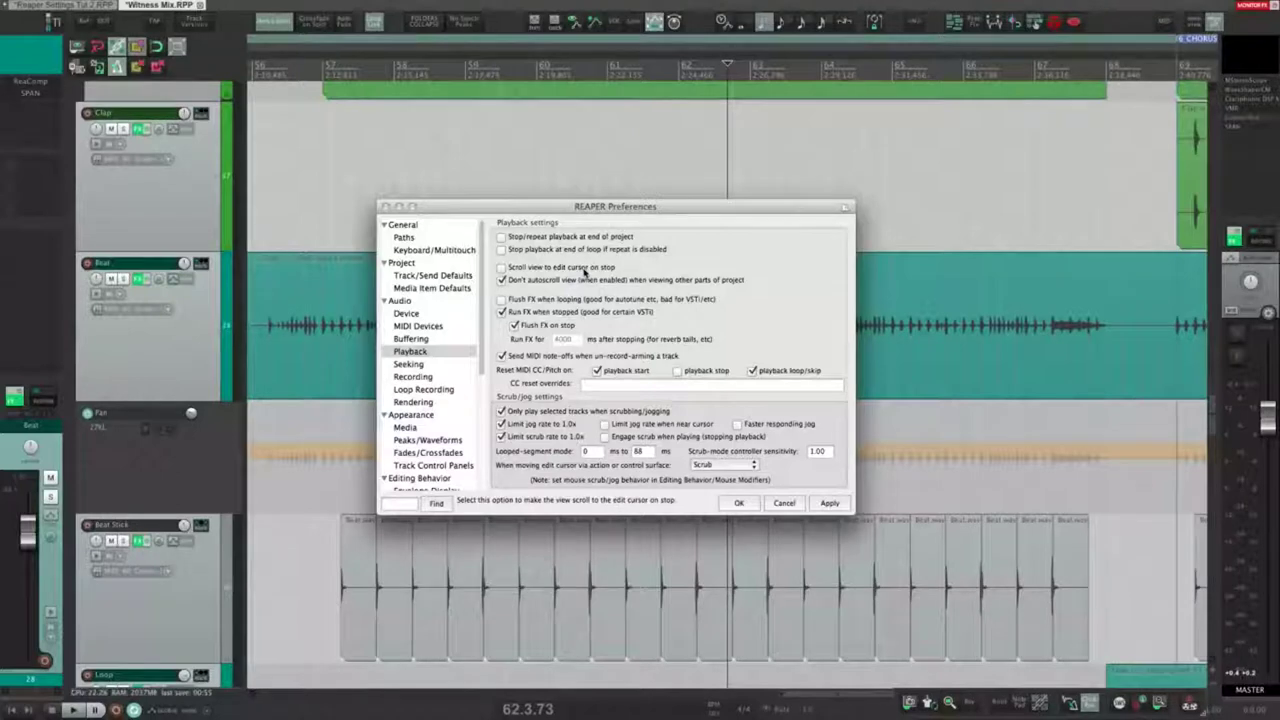
{"action": "left_click", "coordinate": [585, 268]}
{"action": "left_click", "coordinate": [829, 503]}
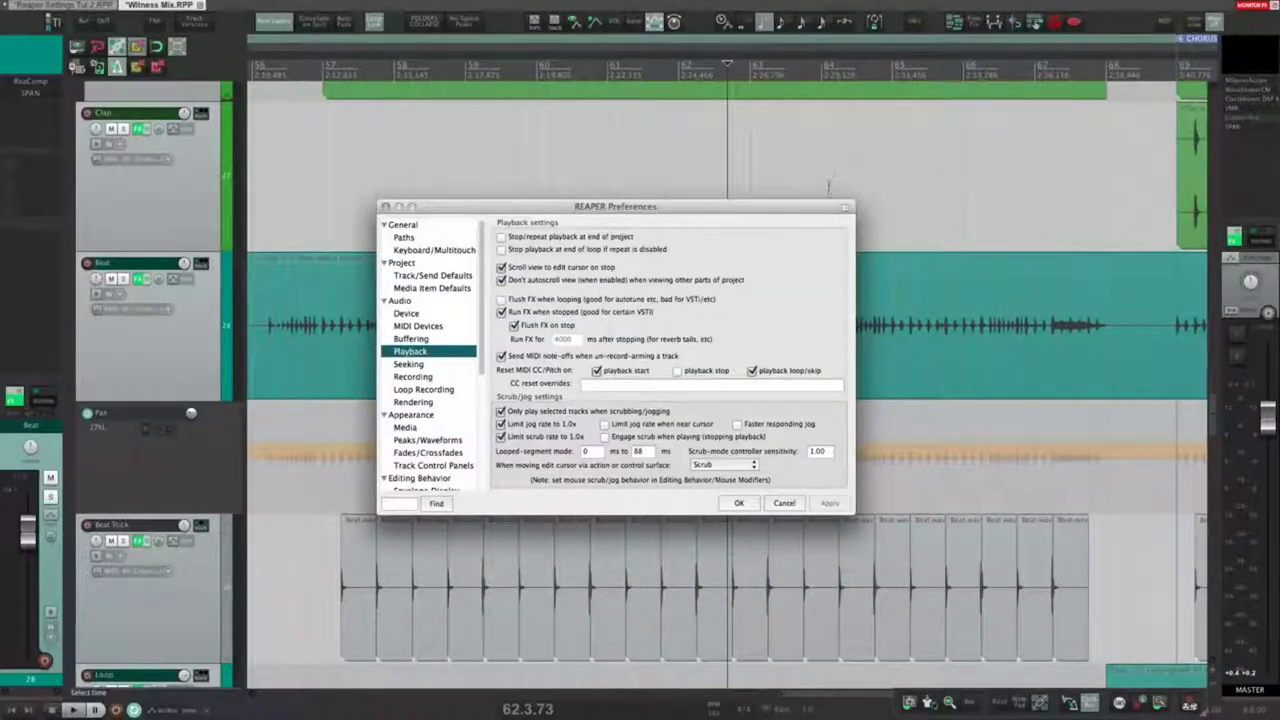
{"action": "left_click", "coordinate": [837, 162]}
{"action": "scroll", "coordinate": [722, 147], "scroll_direction": "up", "scroll_amount": 10}
{"action": "left_click", "coordinate": [620, 153]}
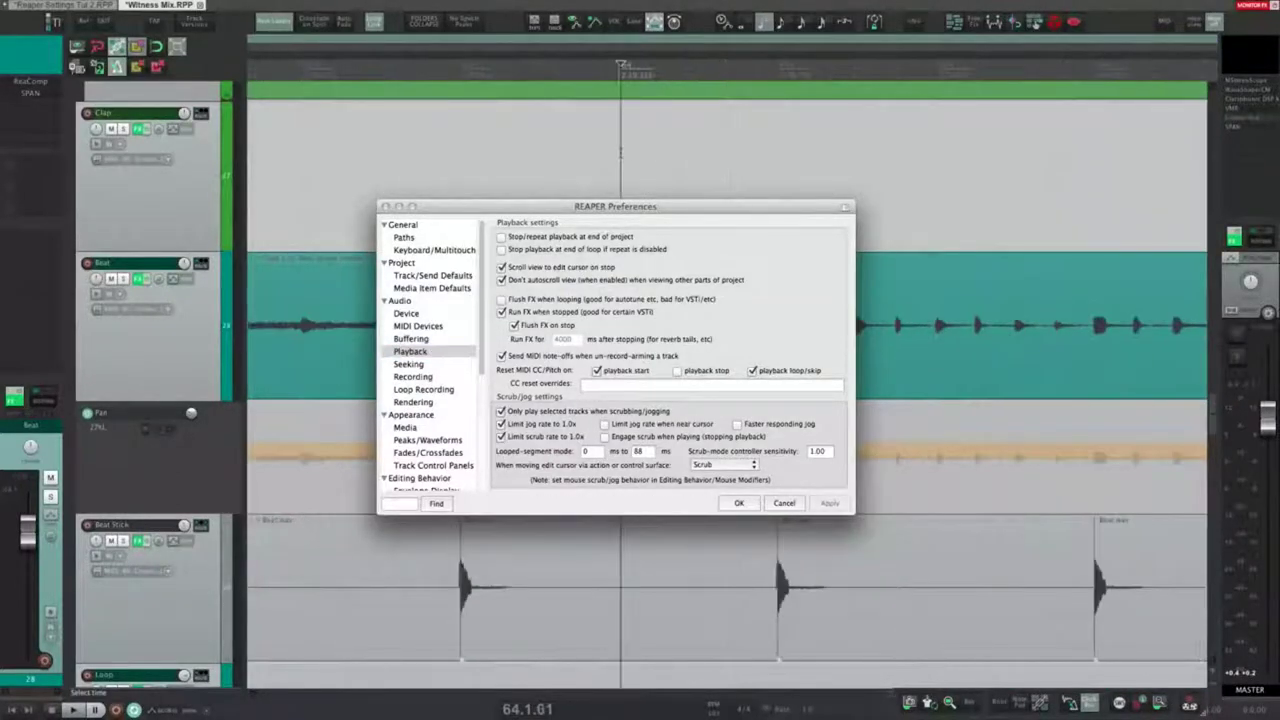
{"action": "left_click", "coordinate": [616, 153]}
{"action": "key", "text": "space"}
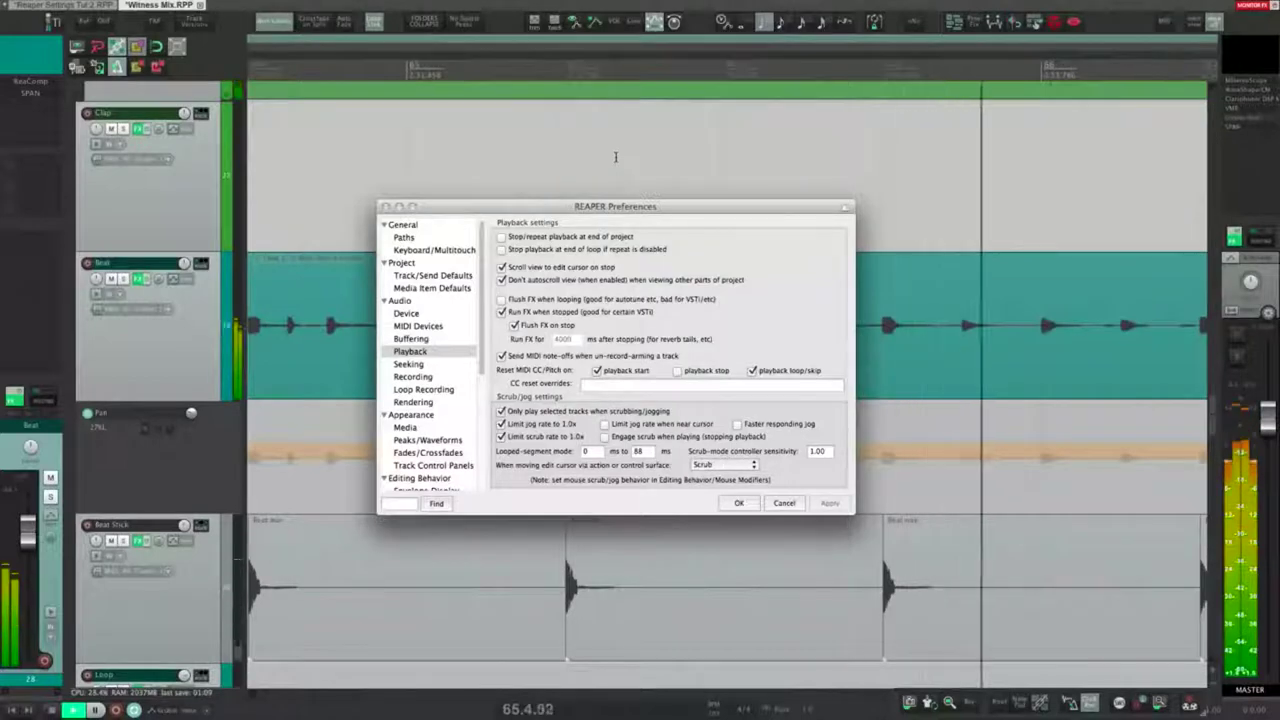
{"action": "key", "text": "space"}
{"action": "left_click", "coordinate": [533, 268]}
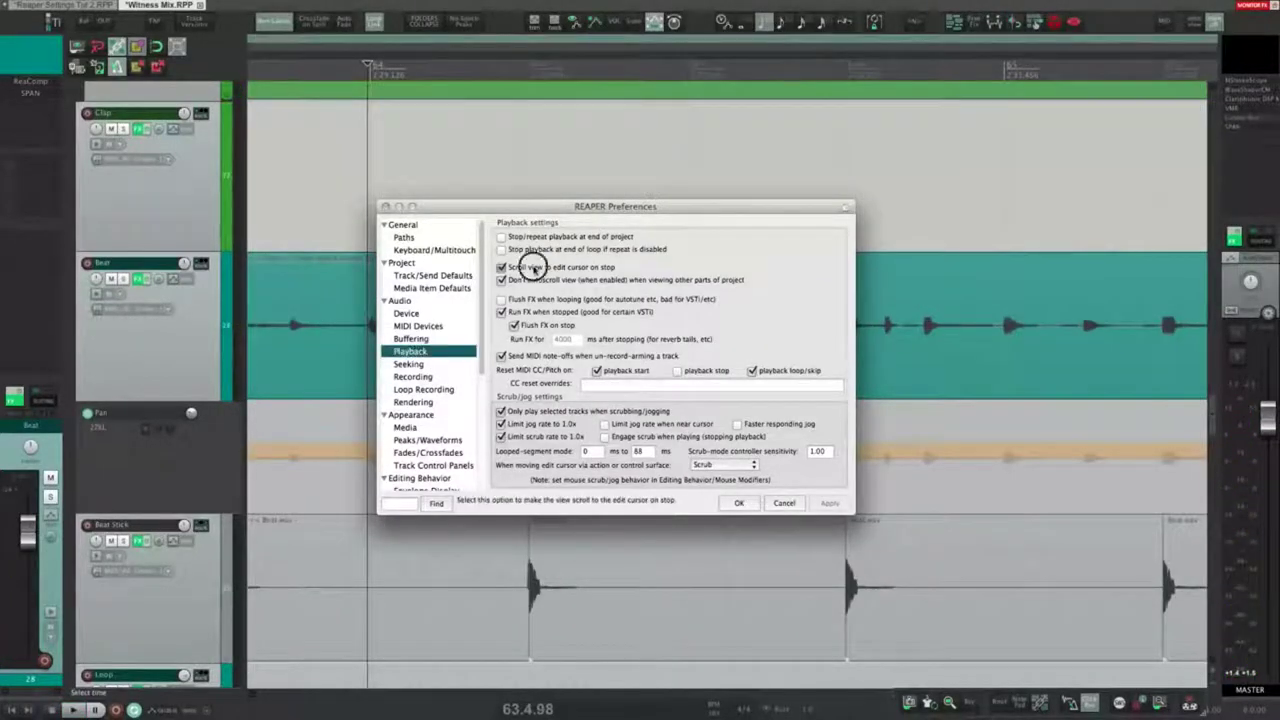
{"action": "key", "text": "space"}
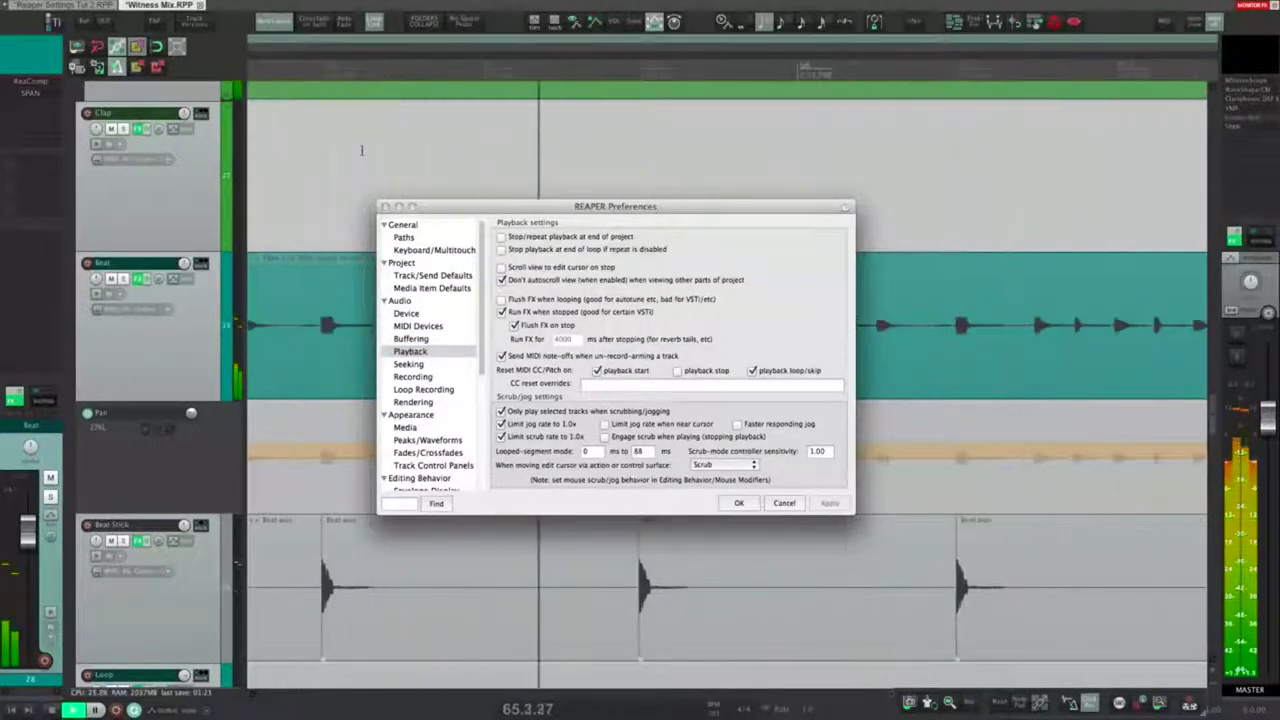
{"action": "key", "text": "space"}
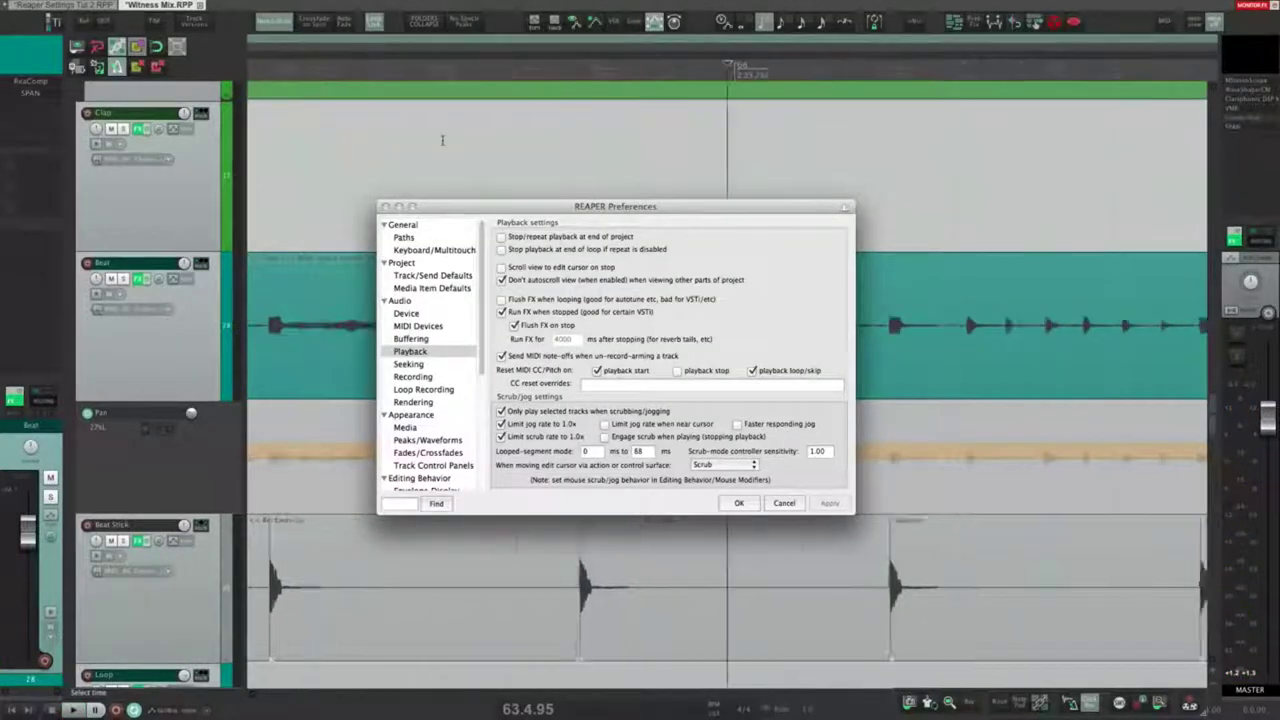
{"action": "left_click", "coordinate": [551, 268]}
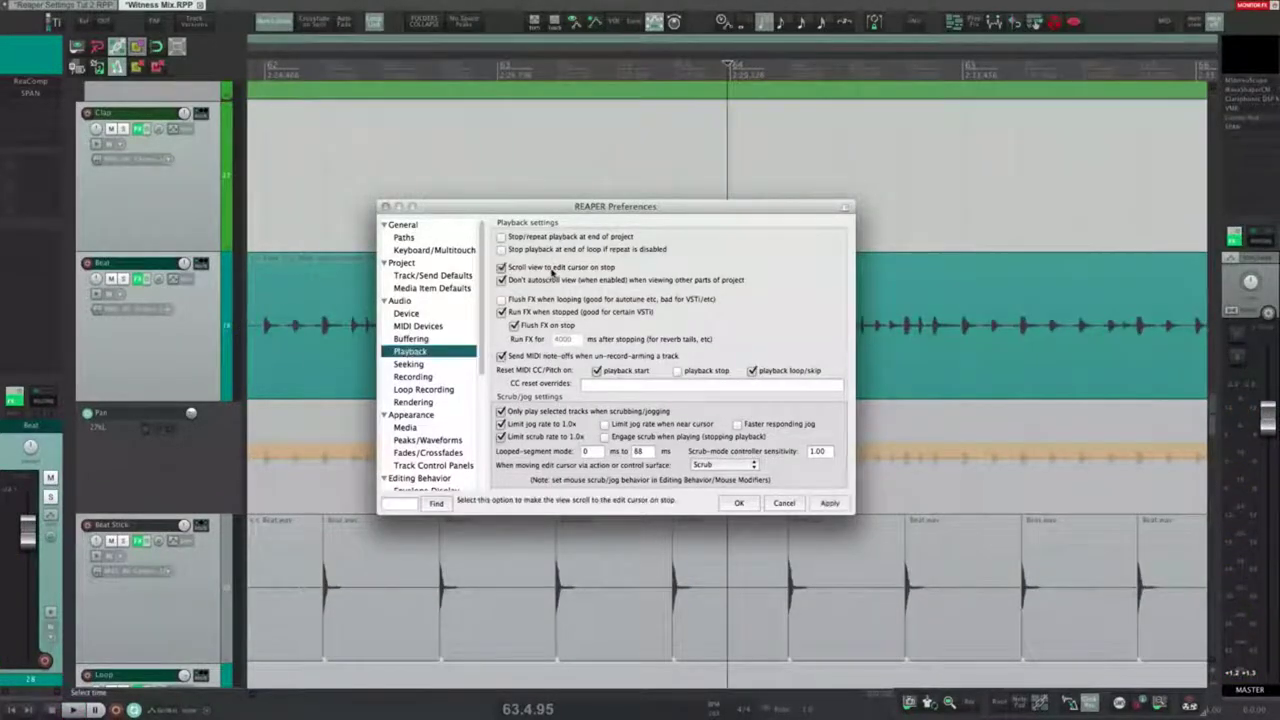
{"action": "left_click", "coordinate": [540, 268]}
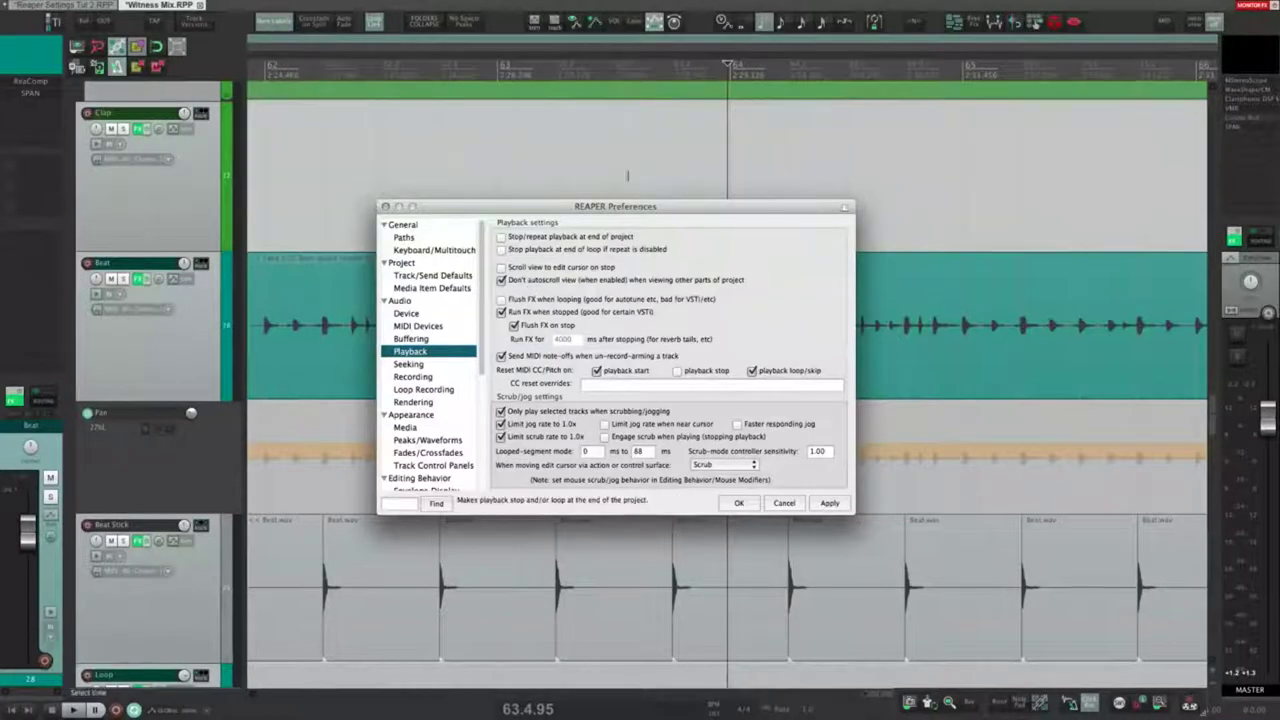
{"action": "left_click", "coordinate": [862, 165]}
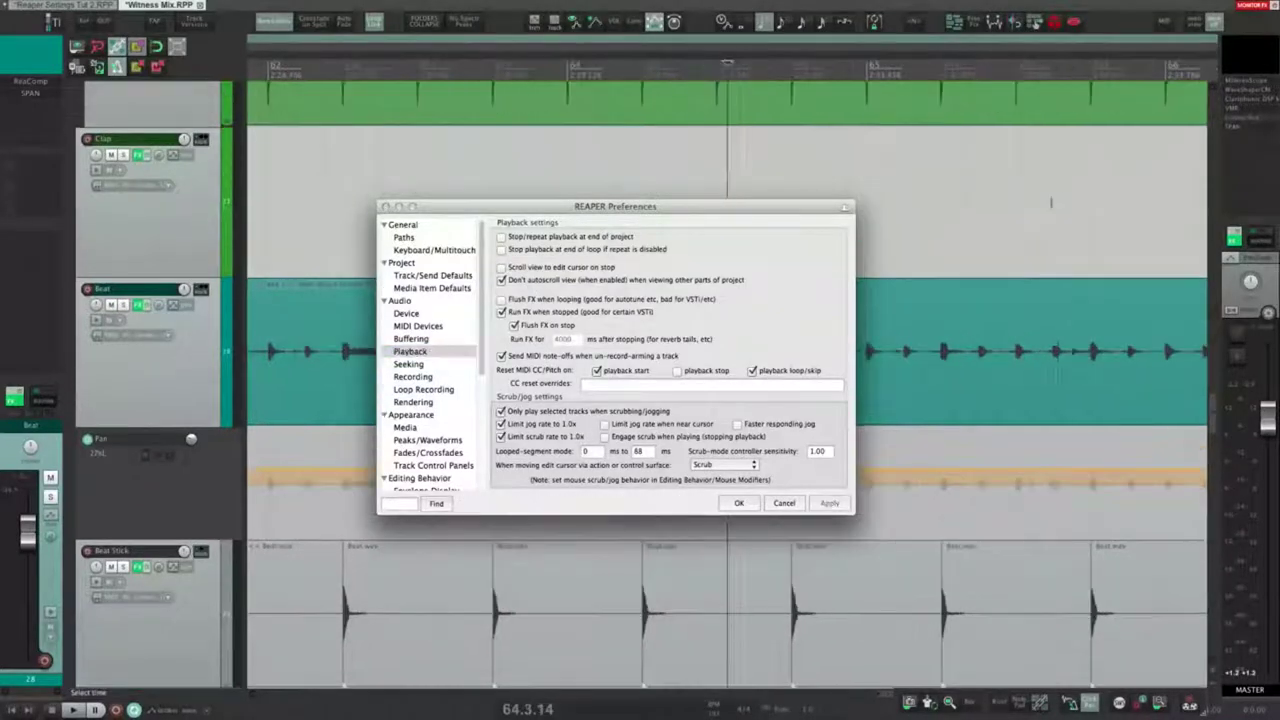
{"action": "left_click", "coordinate": [1058, 200]}
{"action": "key", "text": "space"}
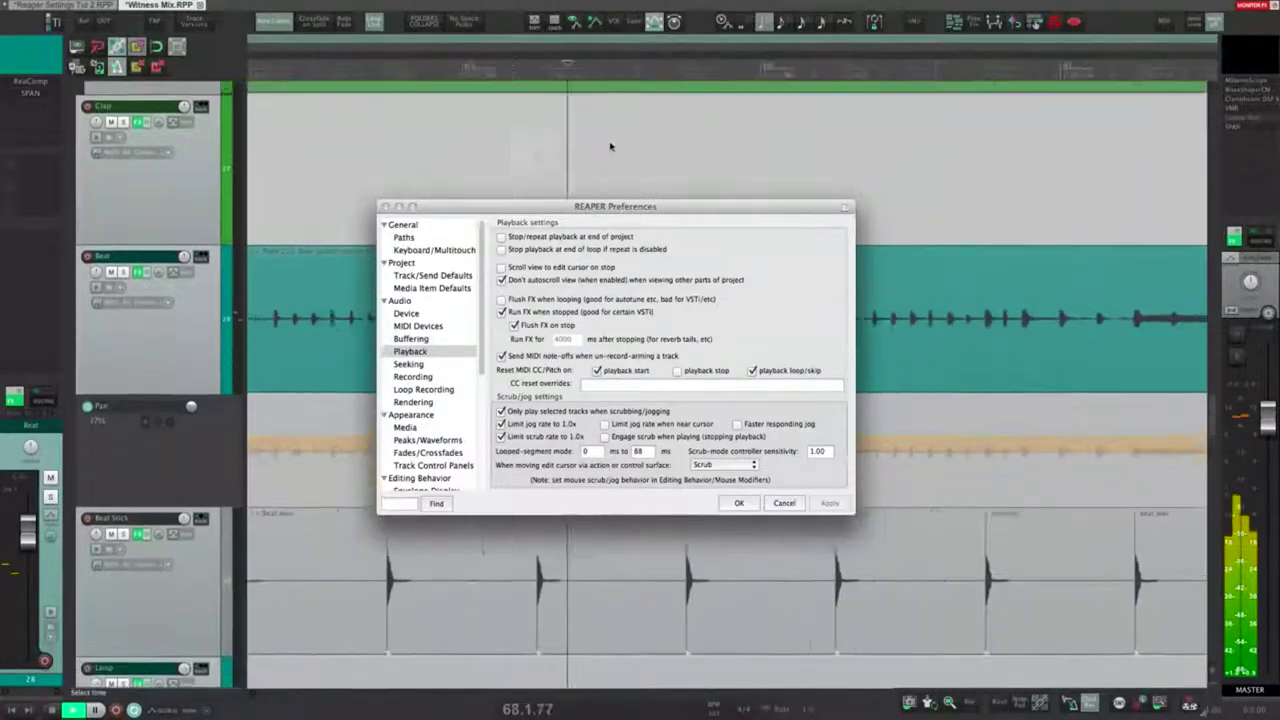
{"action": "left_click_drag", "start_coordinate": [575, 137], "coordinate": [651, 152]}
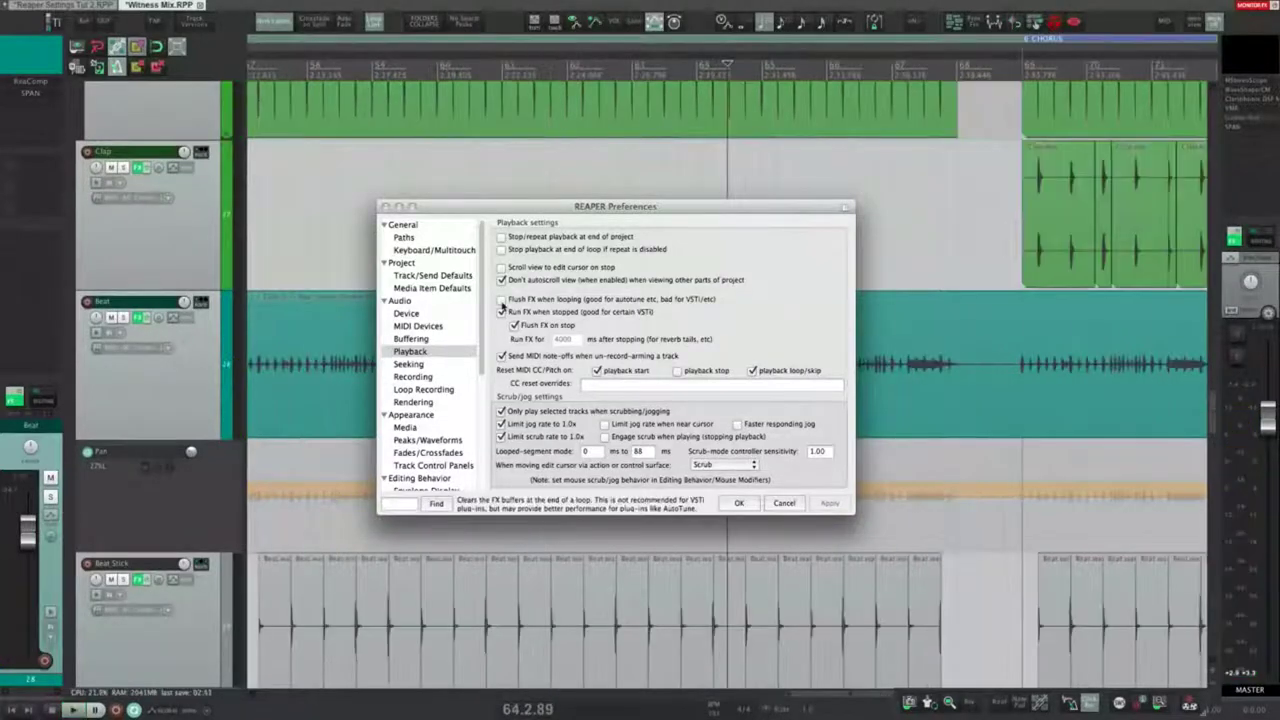
{"action": "left_click_drag", "start_coordinate": [567, 178], "coordinate": [631, 180]}
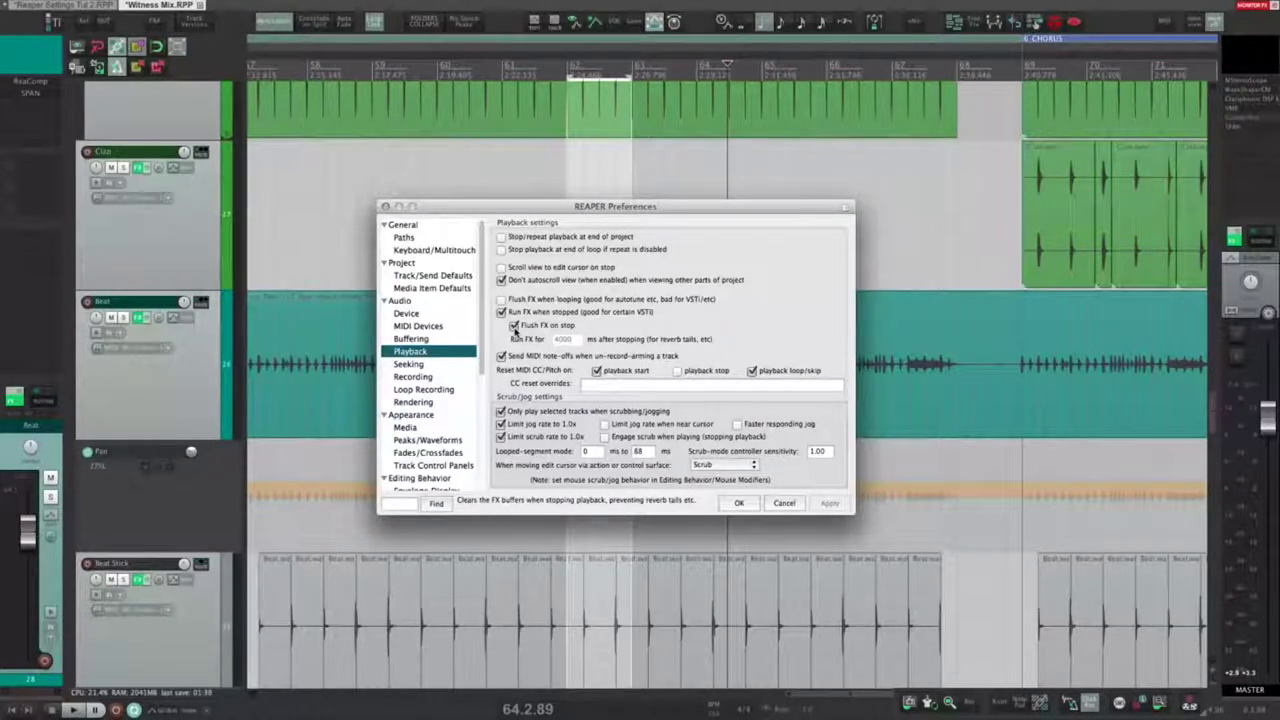
{"action": "left_click", "coordinate": [515, 326]}
{"action": "left_click", "coordinate": [838, 504]}
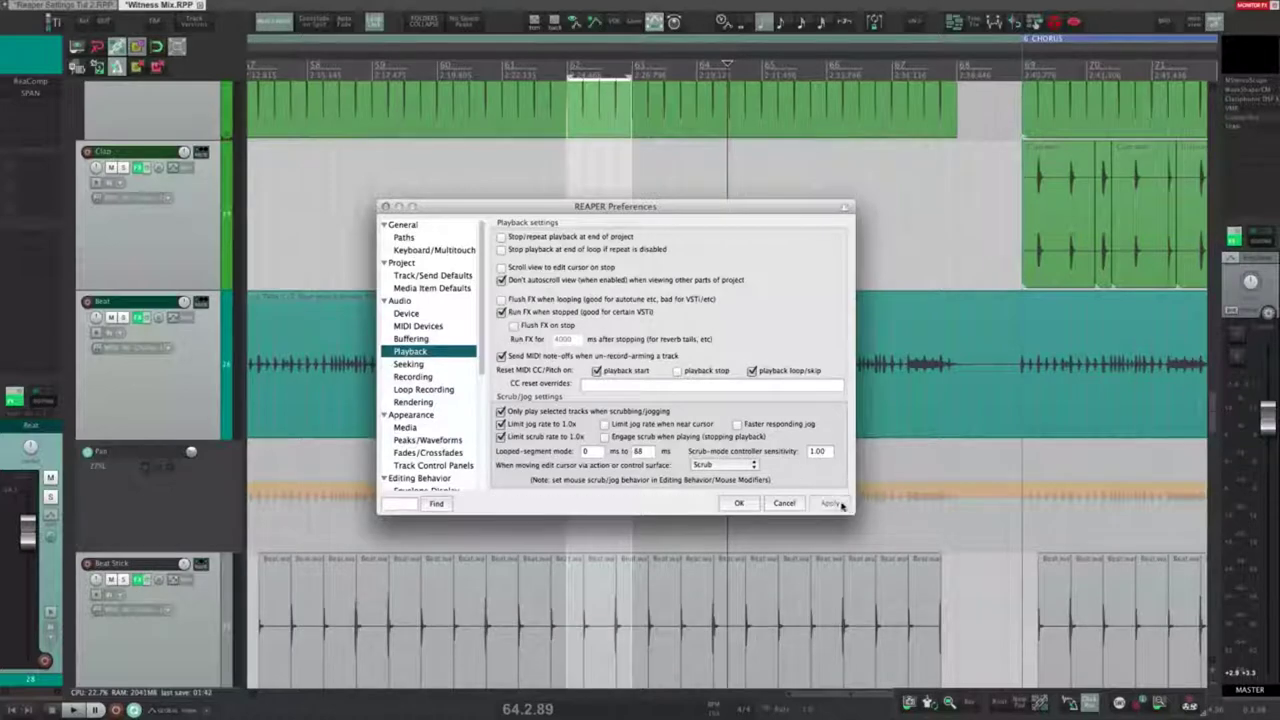
{"action": "left_click", "coordinate": [344, 196]}
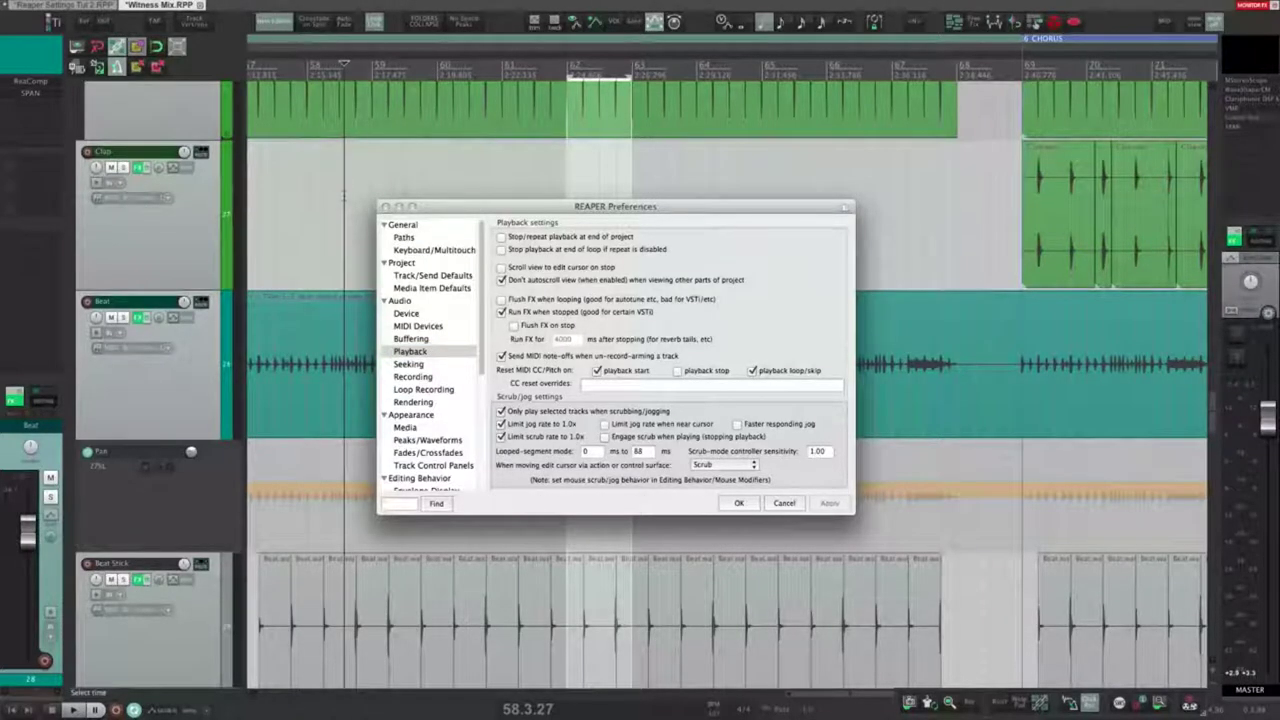
{"action": "key", "text": "space"}
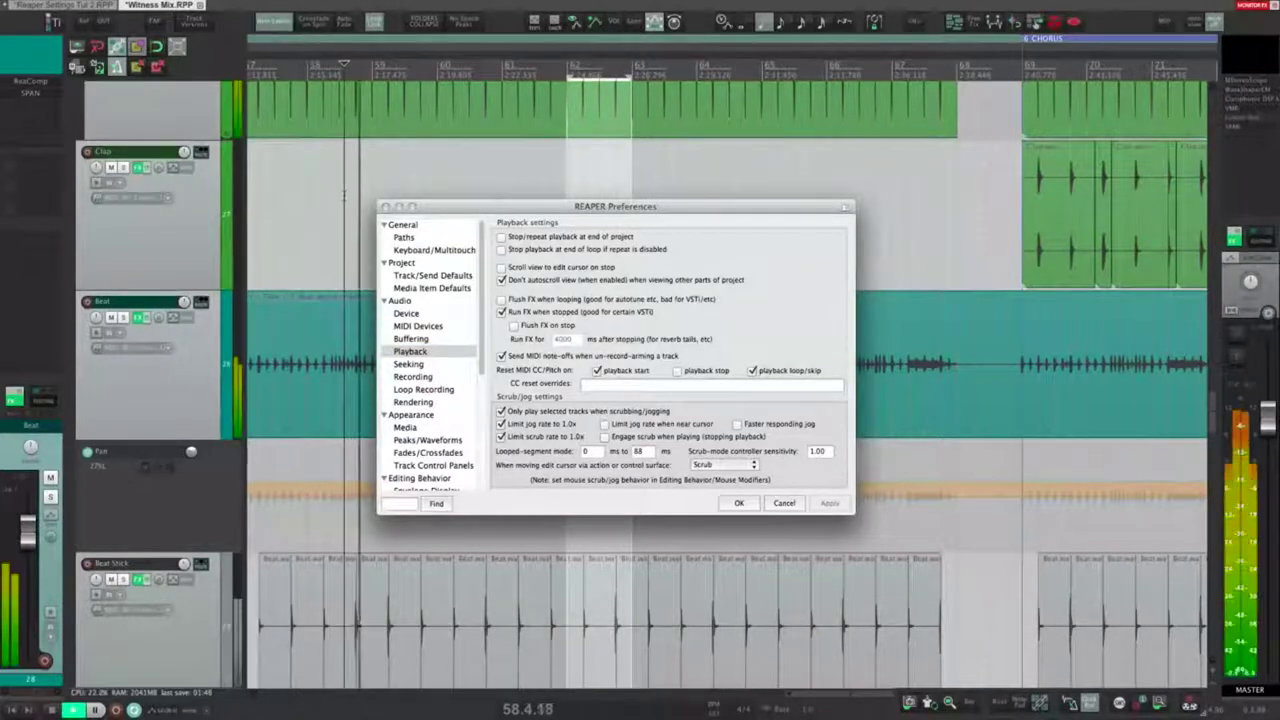
{"action": "key", "text": "space"}
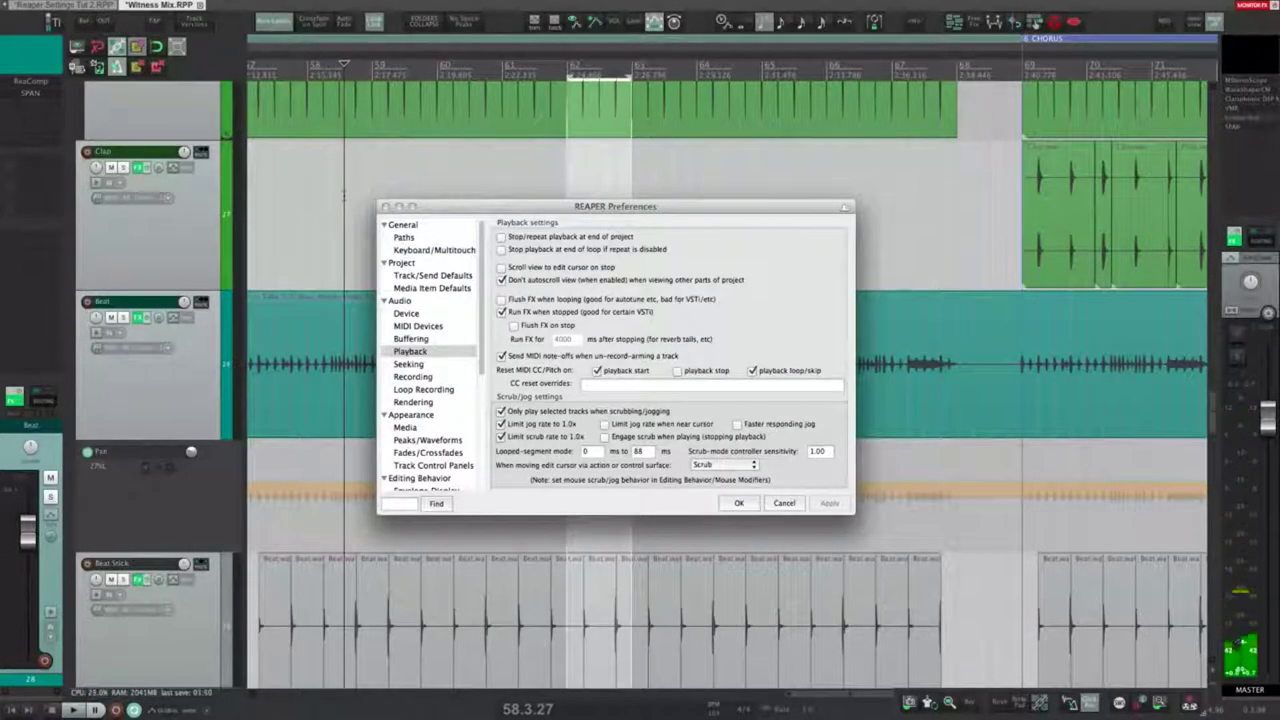
{"action": "left_click", "coordinate": [514, 326]}
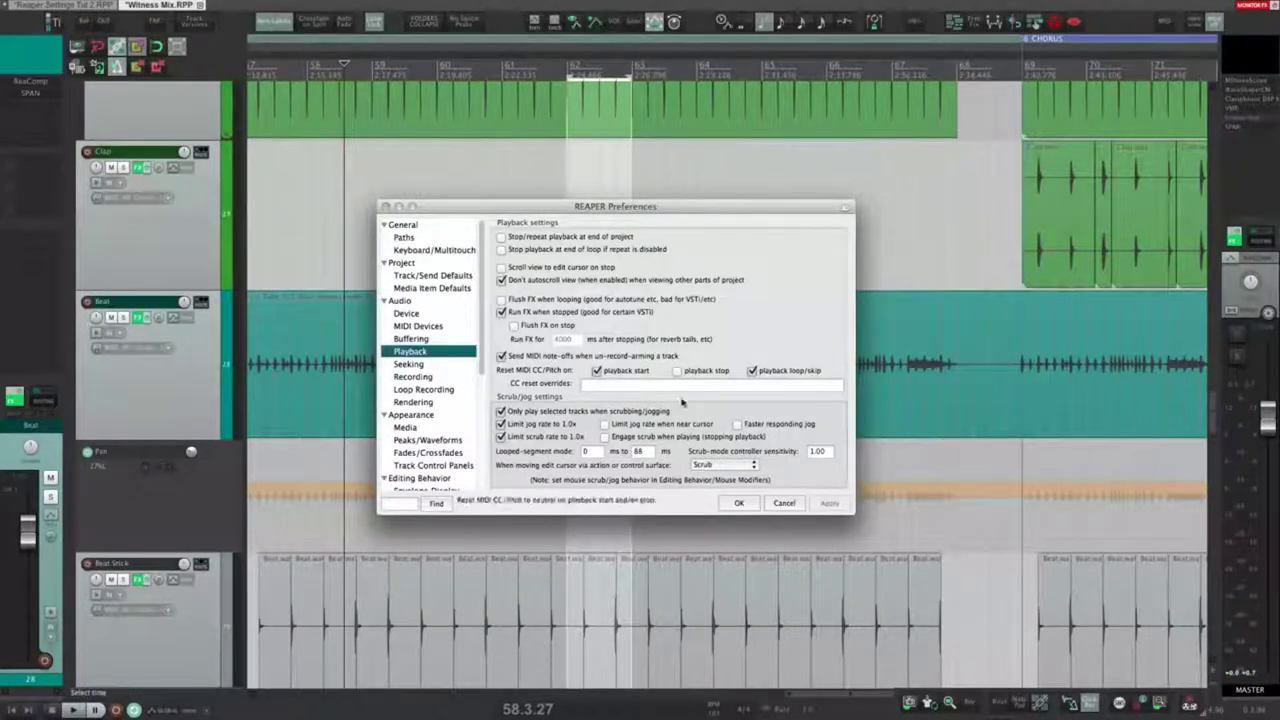
{"action": "left_click", "coordinate": [359, 170]}
{"action": "key", "text": "space"}
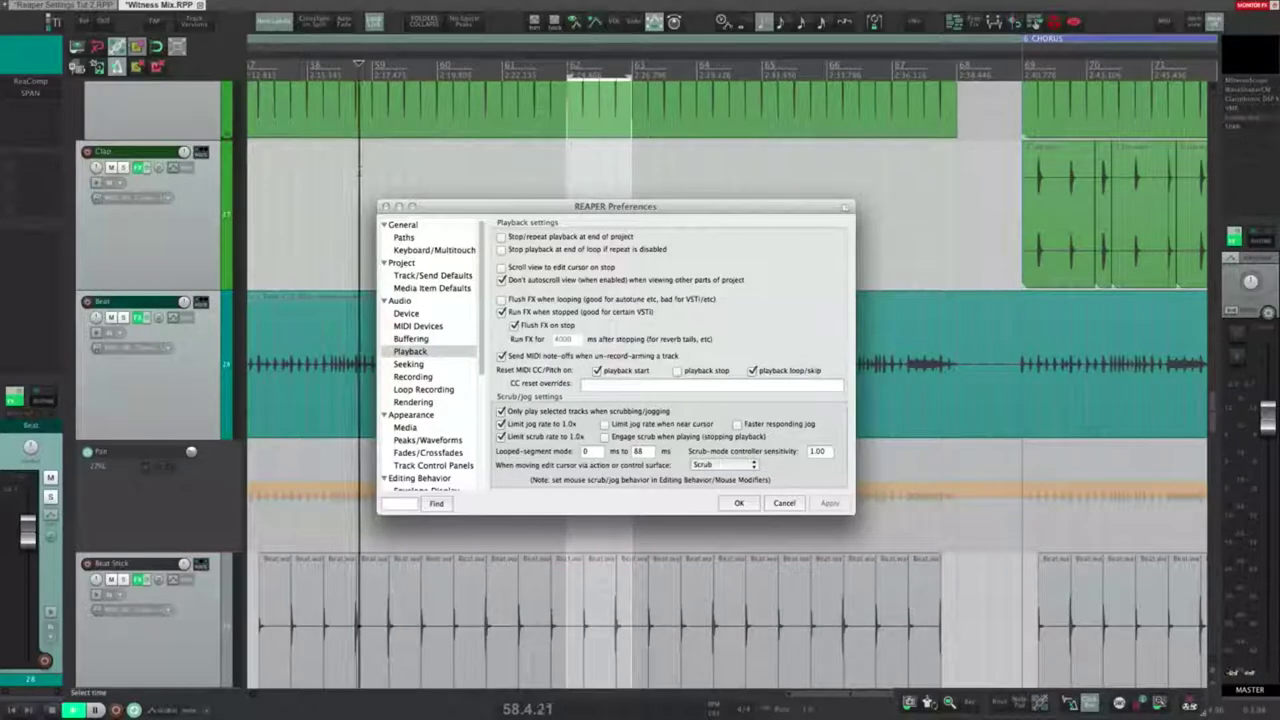
{"action": "key", "text": "space"}
{"action": "left_click", "coordinate": [503, 316]}
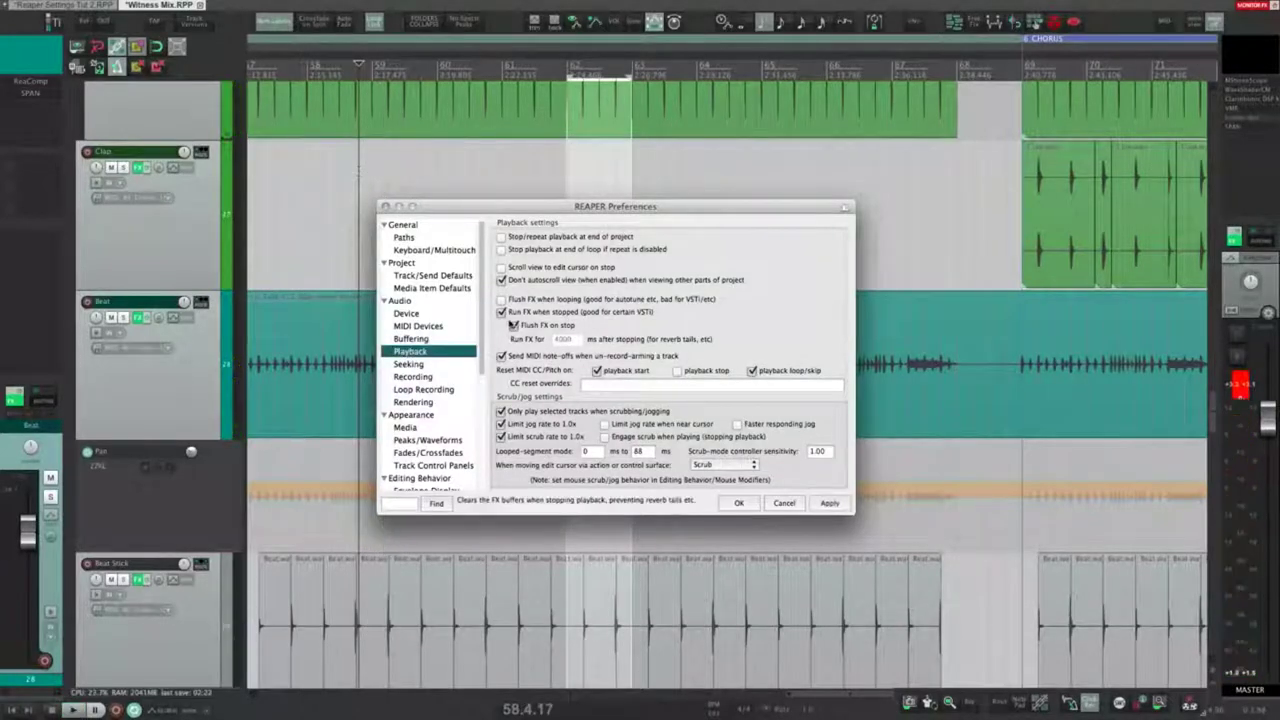
{"action": "left_click", "coordinate": [502, 312]}
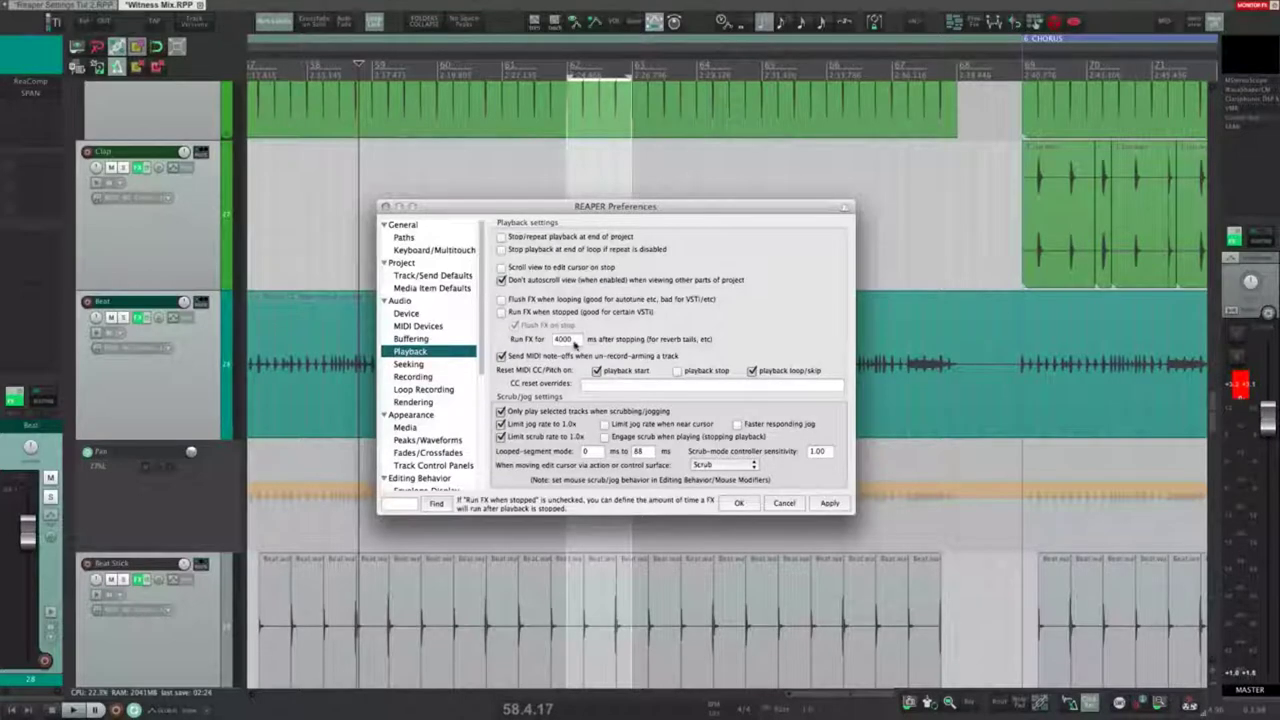
{"action": "double_click", "coordinate": [565, 340]}
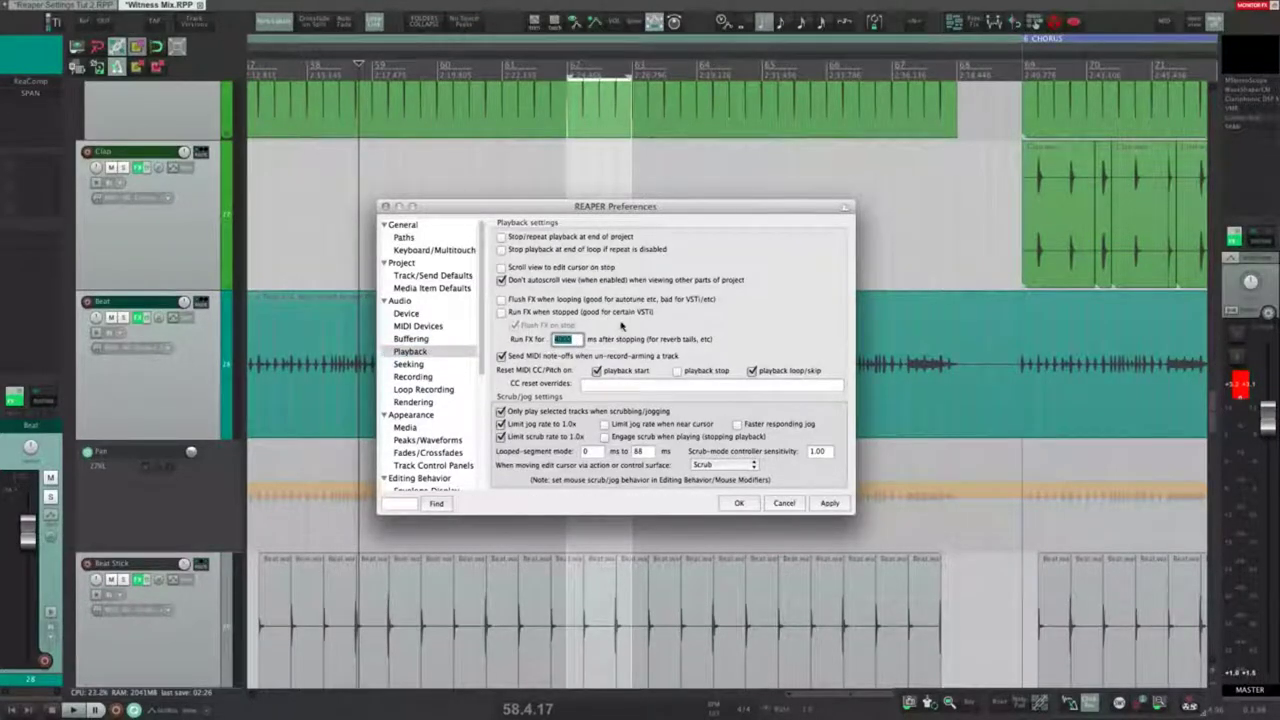
{"action": "left_click", "coordinate": [575, 341]}
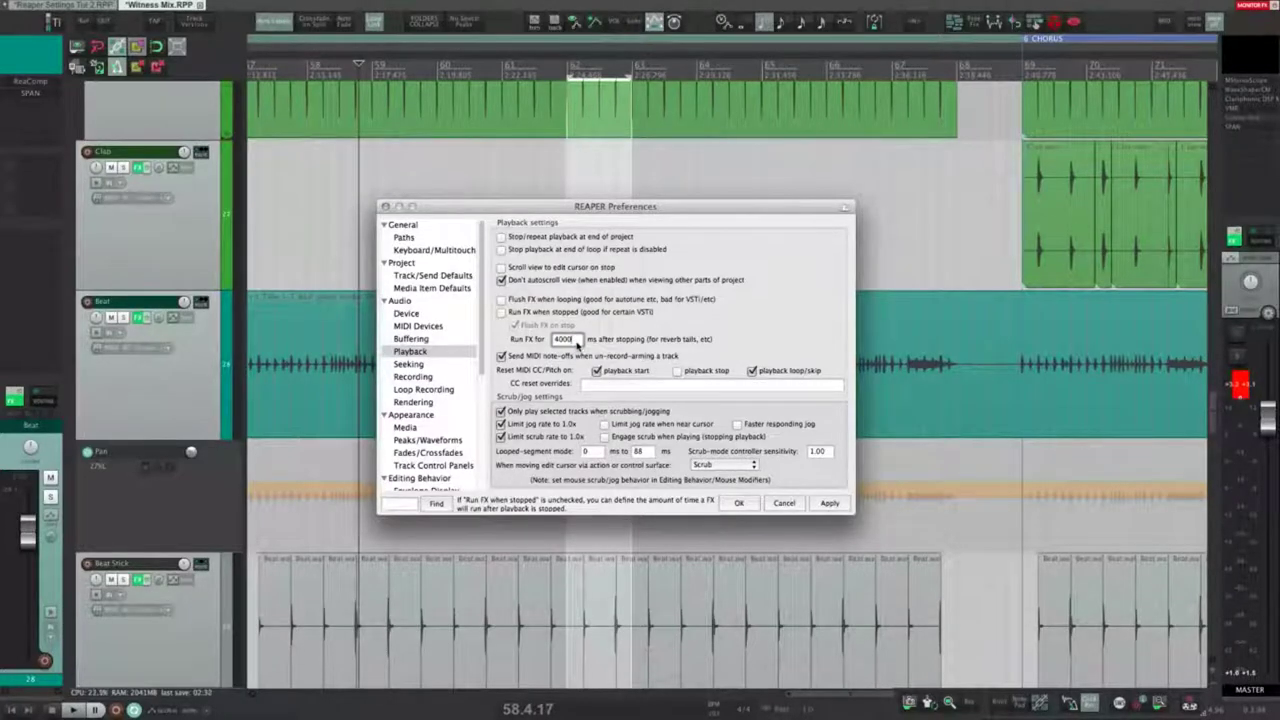
{"action": "left_click", "coordinate": [575, 341]}
{"action": "left_click", "coordinate": [530, 312]}
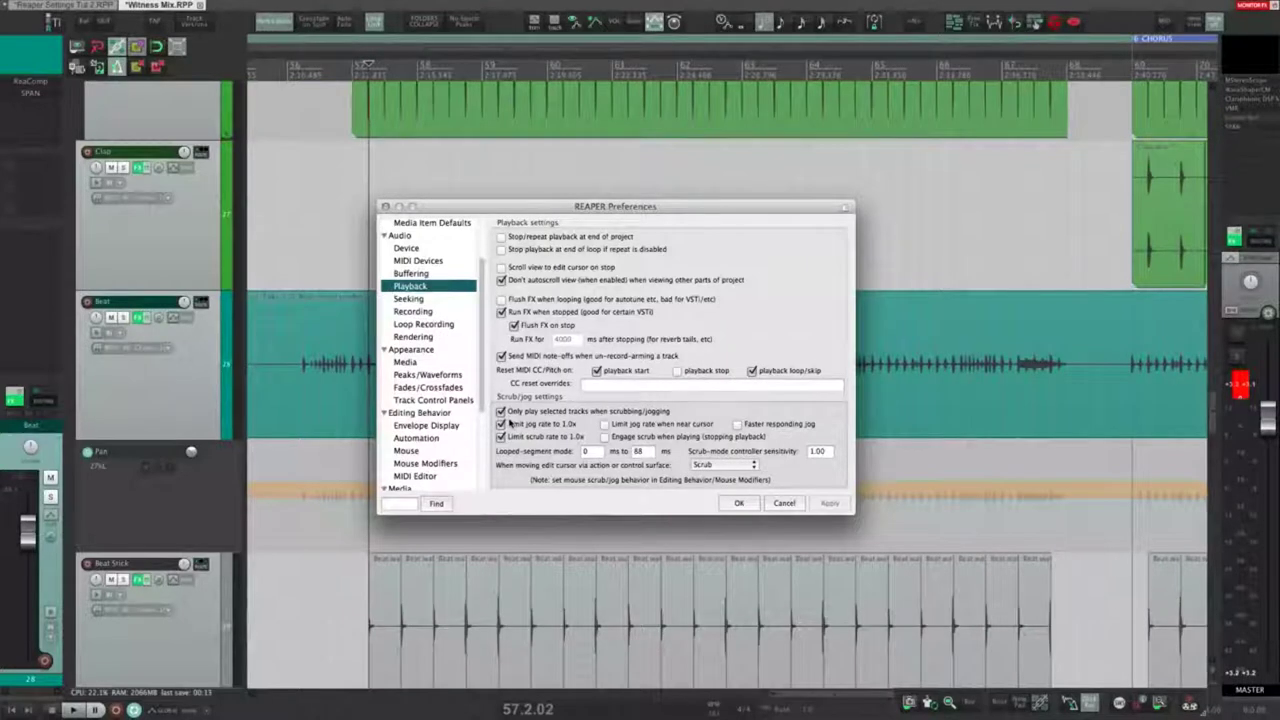
{"action": "scroll", "coordinate": [450, 436], "scroll_direction": "down", "scroll_amount": 1}
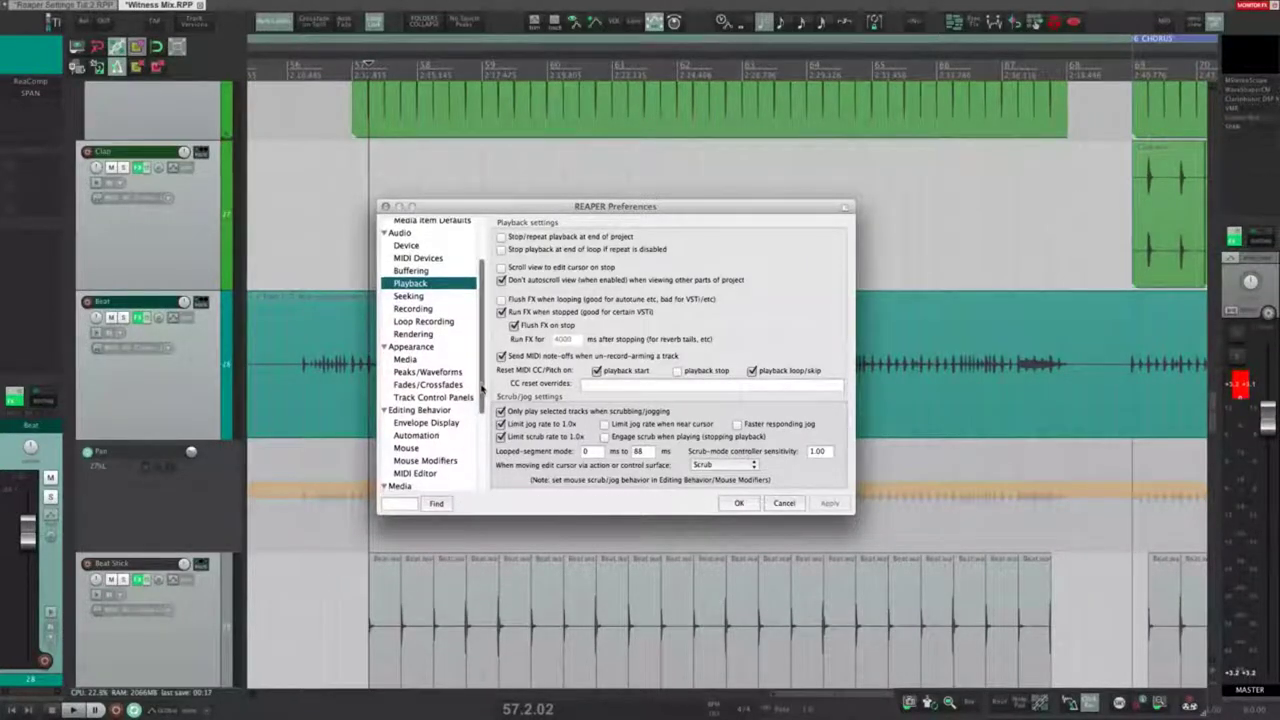
{"action": "left_click", "coordinate": [436, 460]}
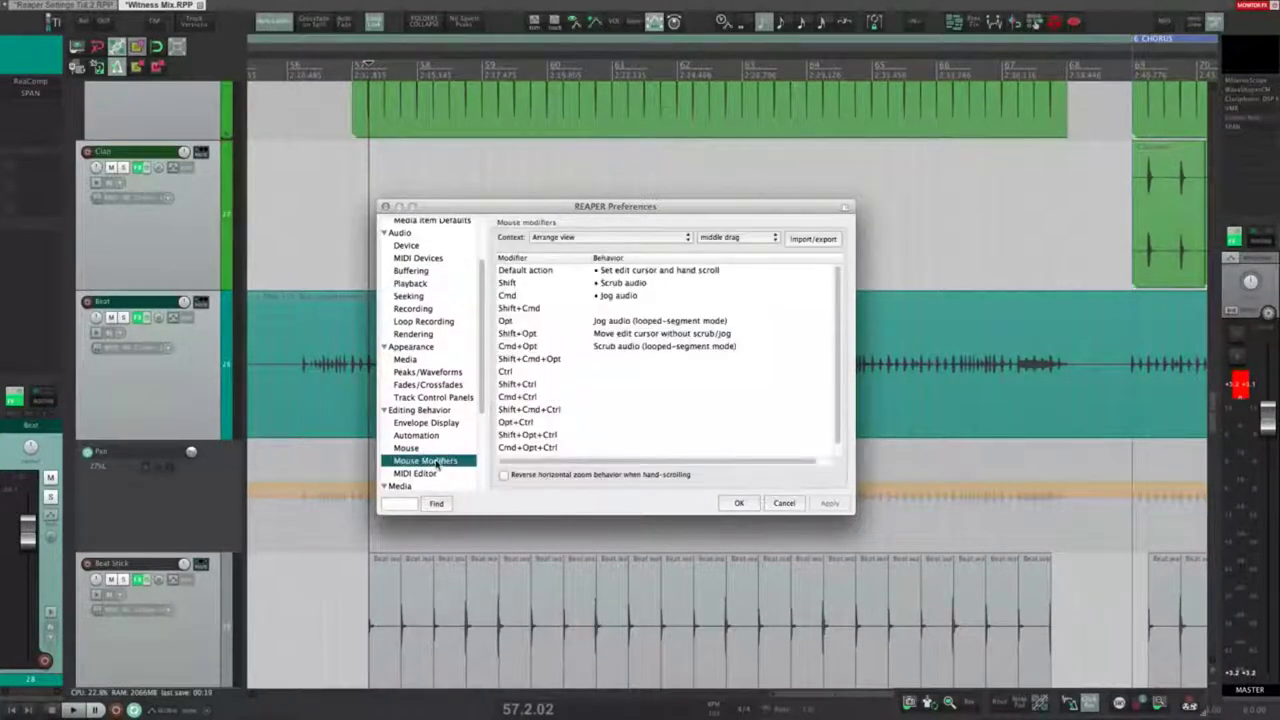
{"action": "left_click", "coordinate": [600, 238]}
{"action": "left_click", "coordinate": [600, 238]}
{"action": "left_click", "coordinate": [753, 240]}
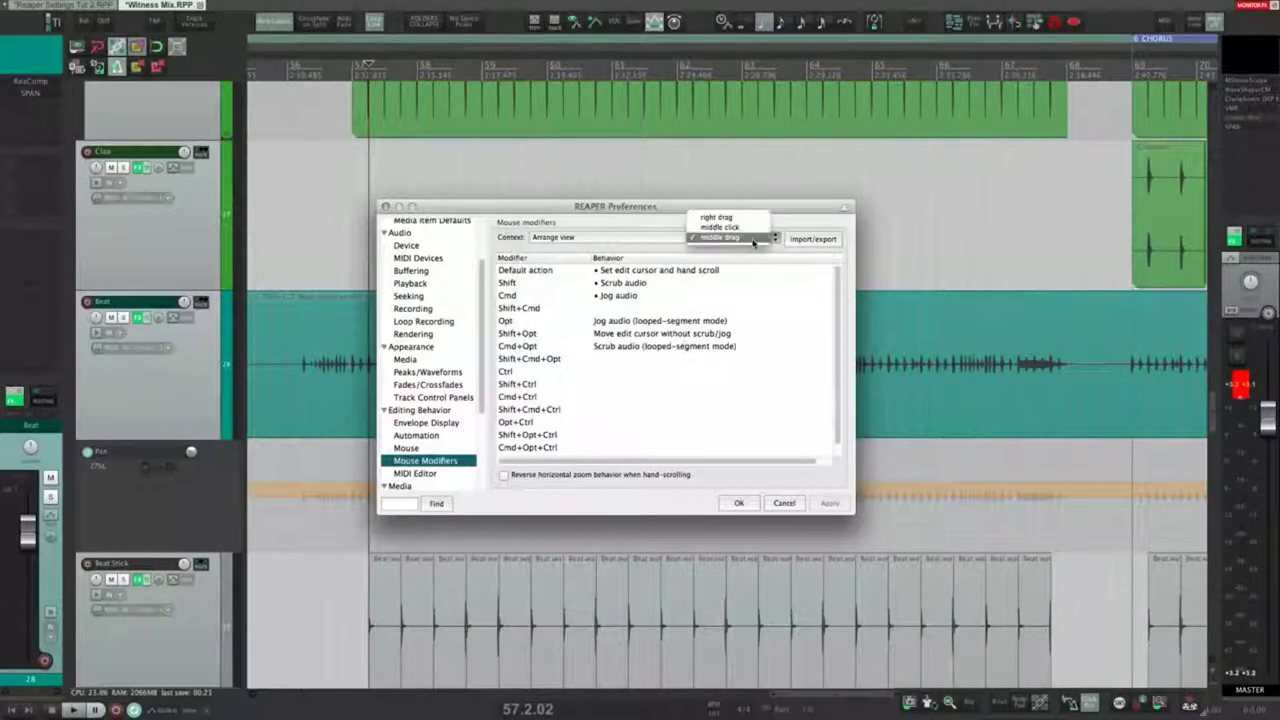
{"action": "left_click", "coordinate": [753, 240]}
{"action": "left_click", "coordinate": [620, 270]}
{"action": "left_click", "coordinate": [618, 295]}
{"action": "left_click", "coordinate": [615, 283]}
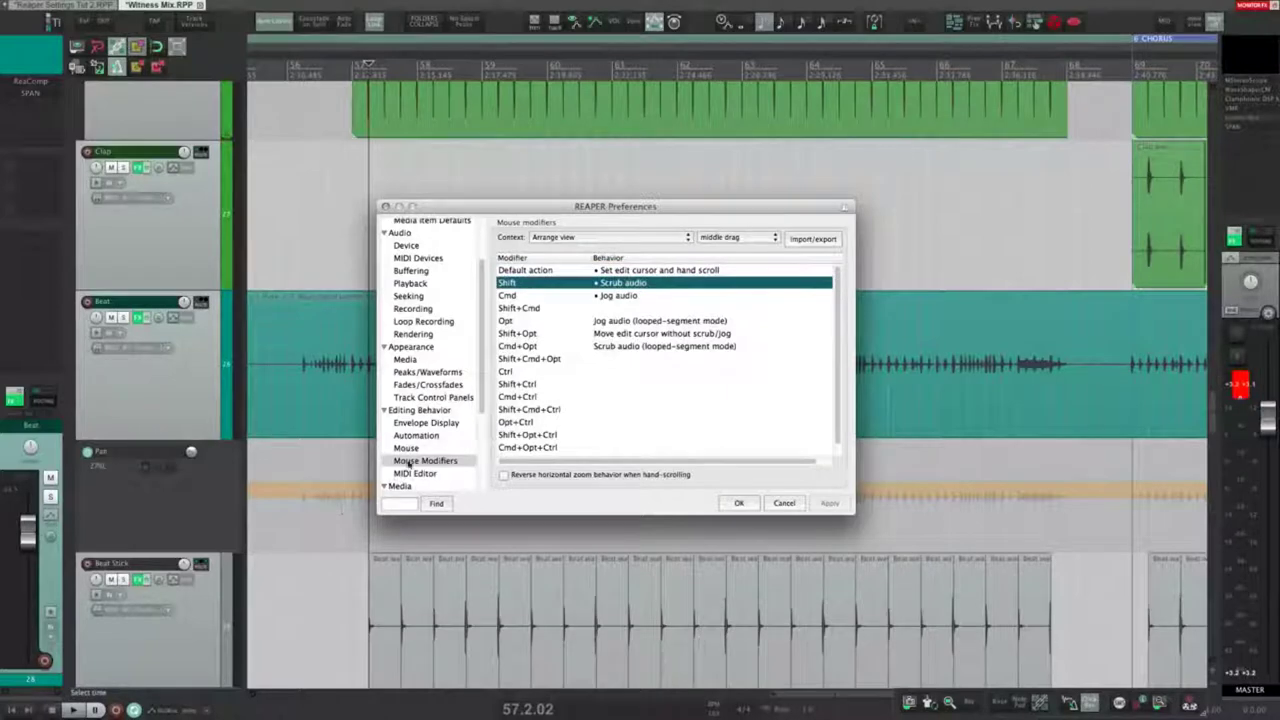
Step: Play the Beat track and scrub through its audio around 56.2 with the rate limits on
{"action": "left_click", "coordinate": [410, 283]}
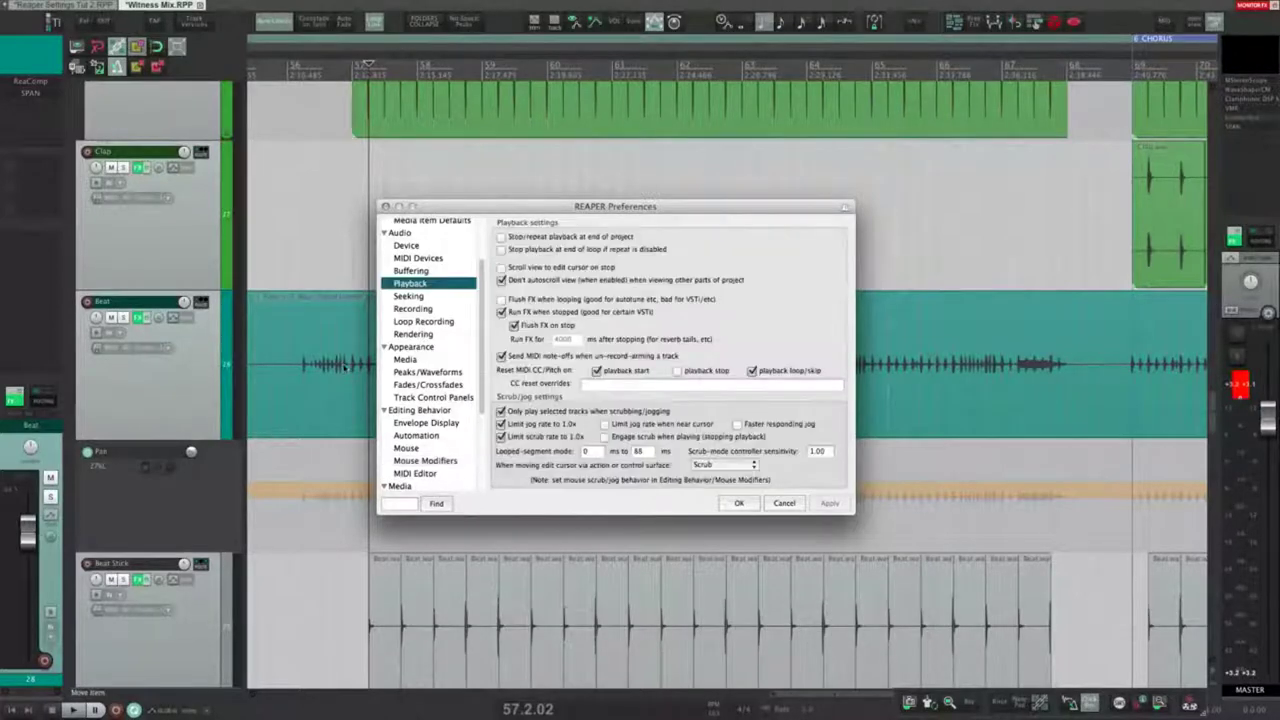
{"action": "left_click", "coordinate": [312, 368]}
{"action": "key", "text": "space"}
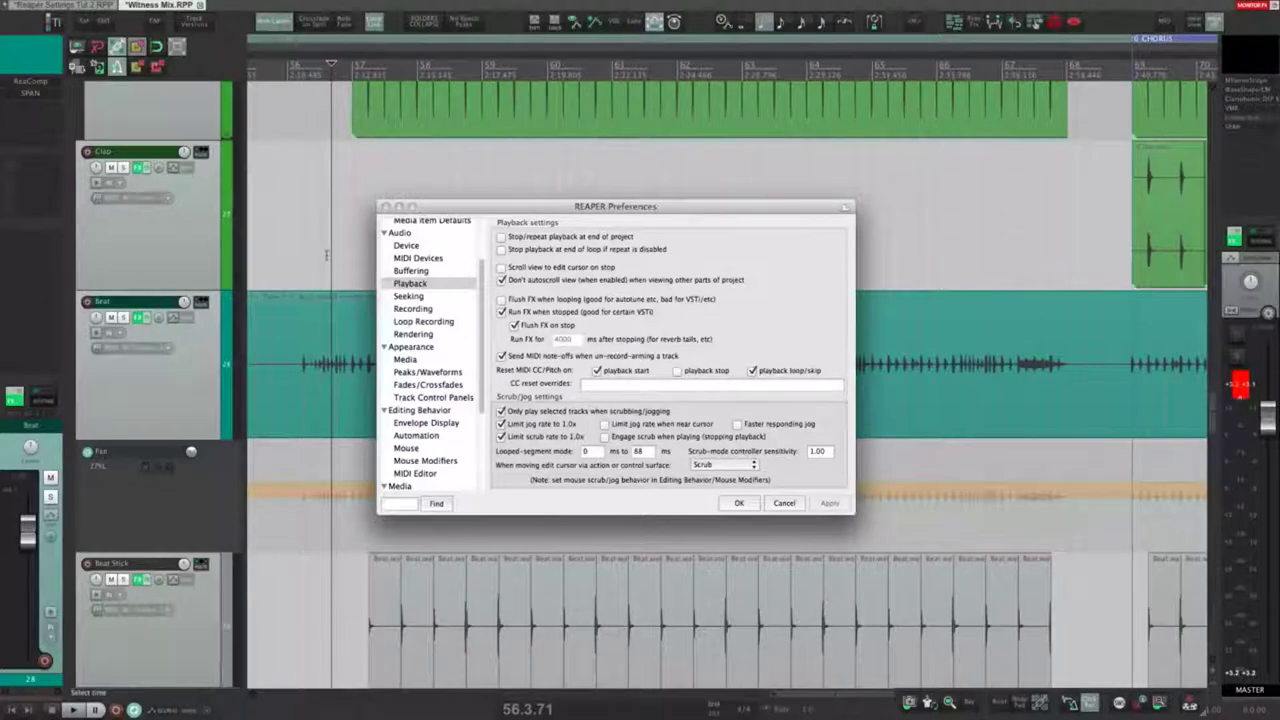
{"action": "left_click_drag", "start_coordinate": [409, 188], "coordinate": [440, 183]}
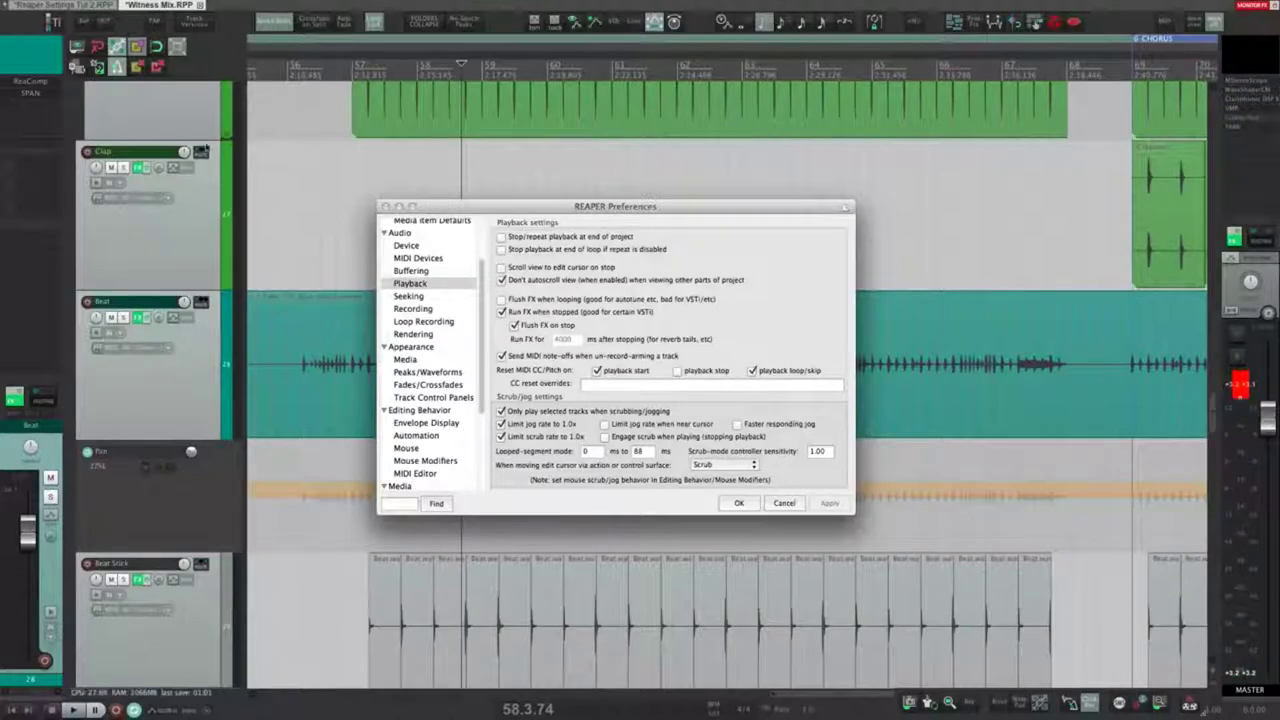
{"action": "left_click", "coordinate": [215, 372]}
{"action": "left_click", "coordinate": [308, 360]}
{"action": "mouse_move", "coordinate": [306, 360]}
{"action": "left_mouse_down"}
{"action": "mouse_move", "coordinate": [335, 360]}
{"action": "mouse_move", "coordinate": [320, 360]}
{"action": "left_mouse_up"}
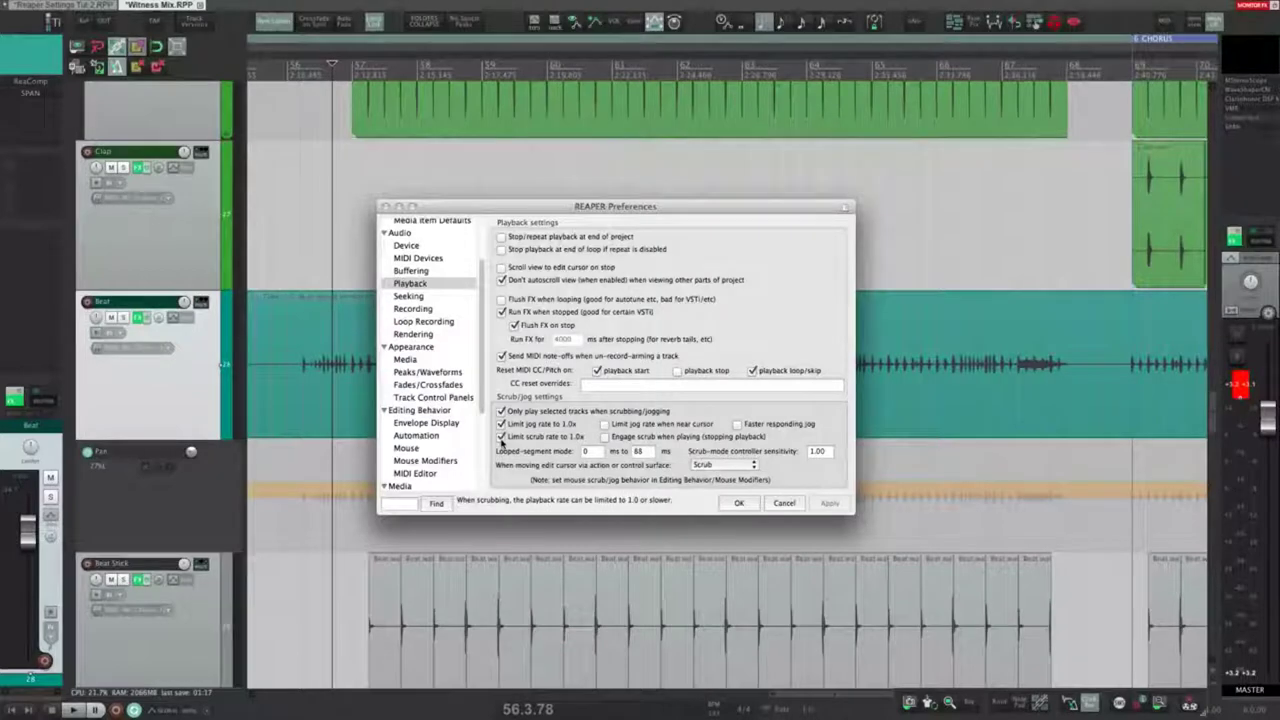
Step: Untick the 1.0x jog-rate and scrub-rate limits and apply
{"action": "left_click", "coordinate": [501, 424]}
{"action": "left_click", "coordinate": [501, 437]}
{"action": "left_click", "coordinate": [829, 503]}
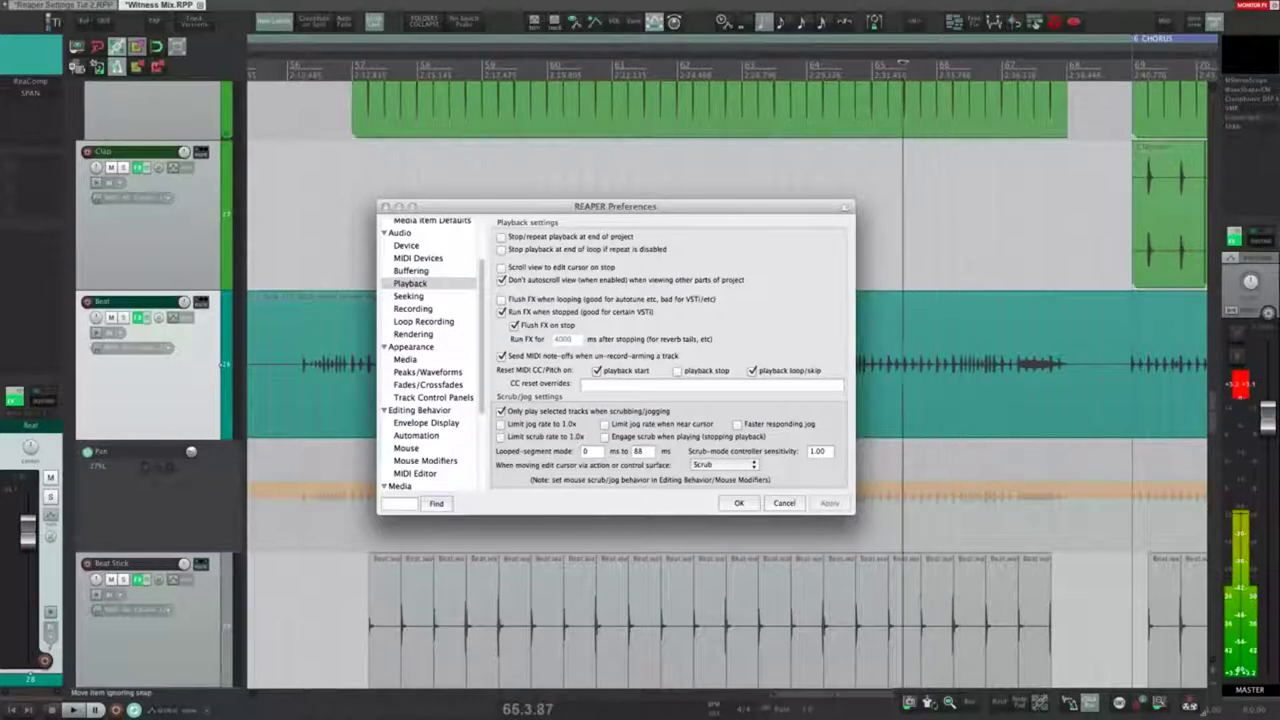
Step: Re-tick both 1.0x jog and scrub limits, play mid-arrangement, then reopen Preferences on Playback
{"action": "left_click", "coordinate": [501, 424]}
{"action": "left_click", "coordinate": [501, 437]}
{"action": "left_click", "coordinate": [737, 508]}
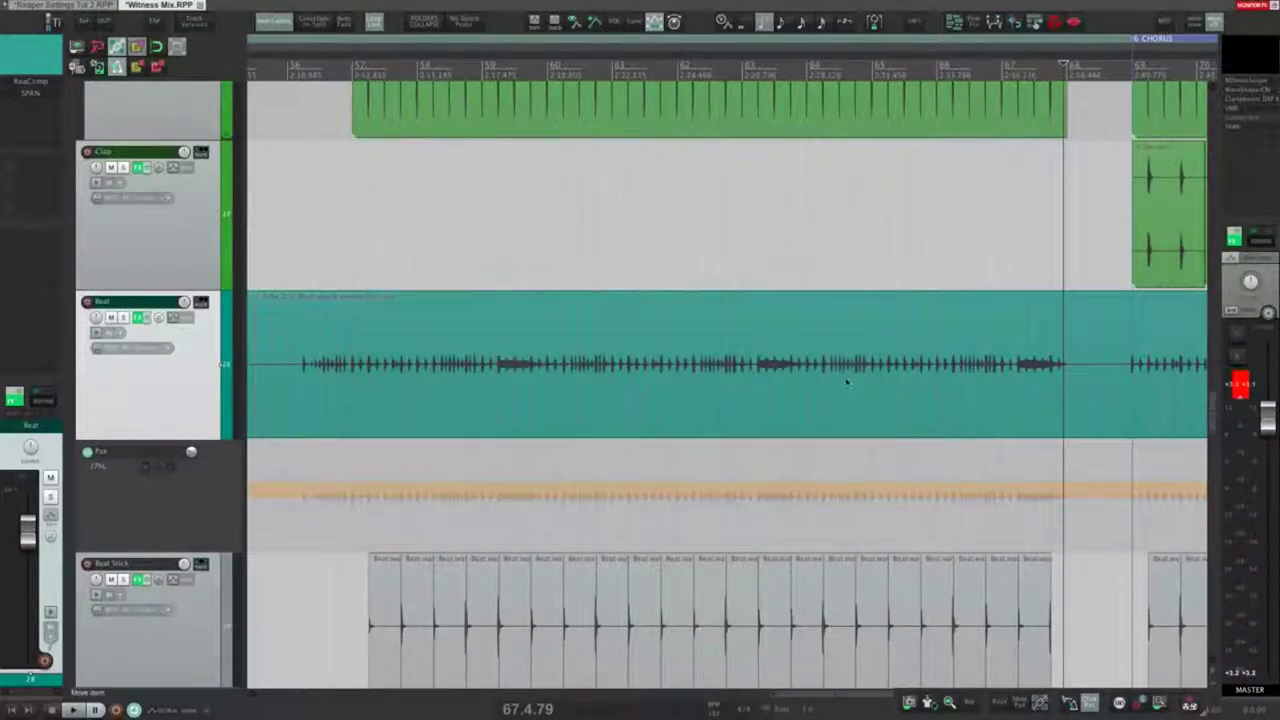
{"action": "left_click", "coordinate": [749, 369]}
{"action": "key", "text": "space"}
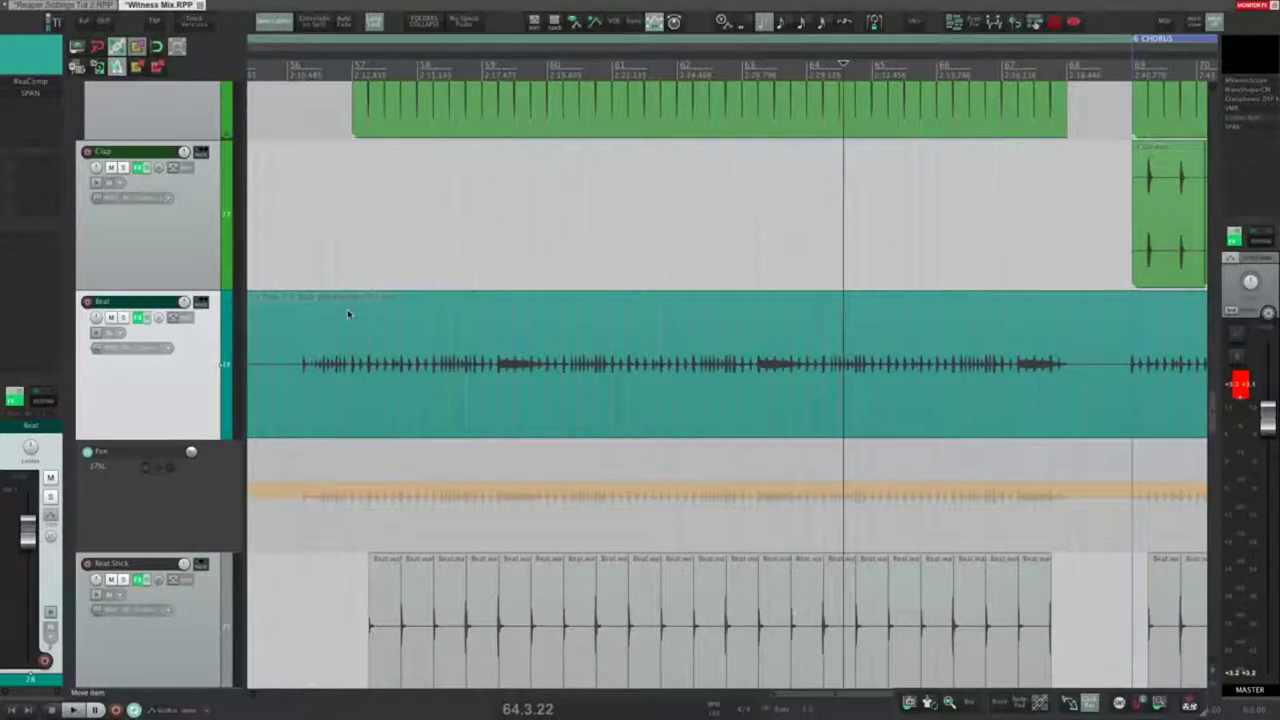
{"action": "key", "text": "super+comma"}
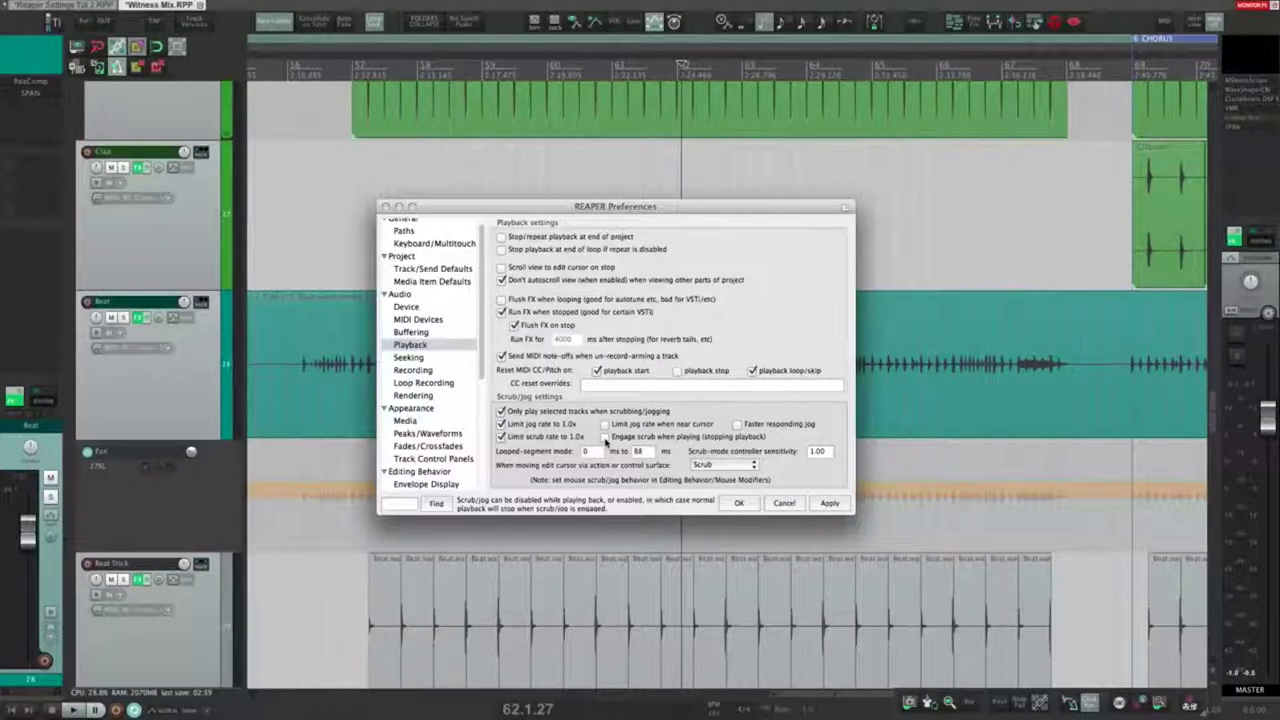
Step: Turn on and apply 'Engage scrub when playing', then scrub the Beat audio
{"action": "left_click", "coordinate": [604, 438]}
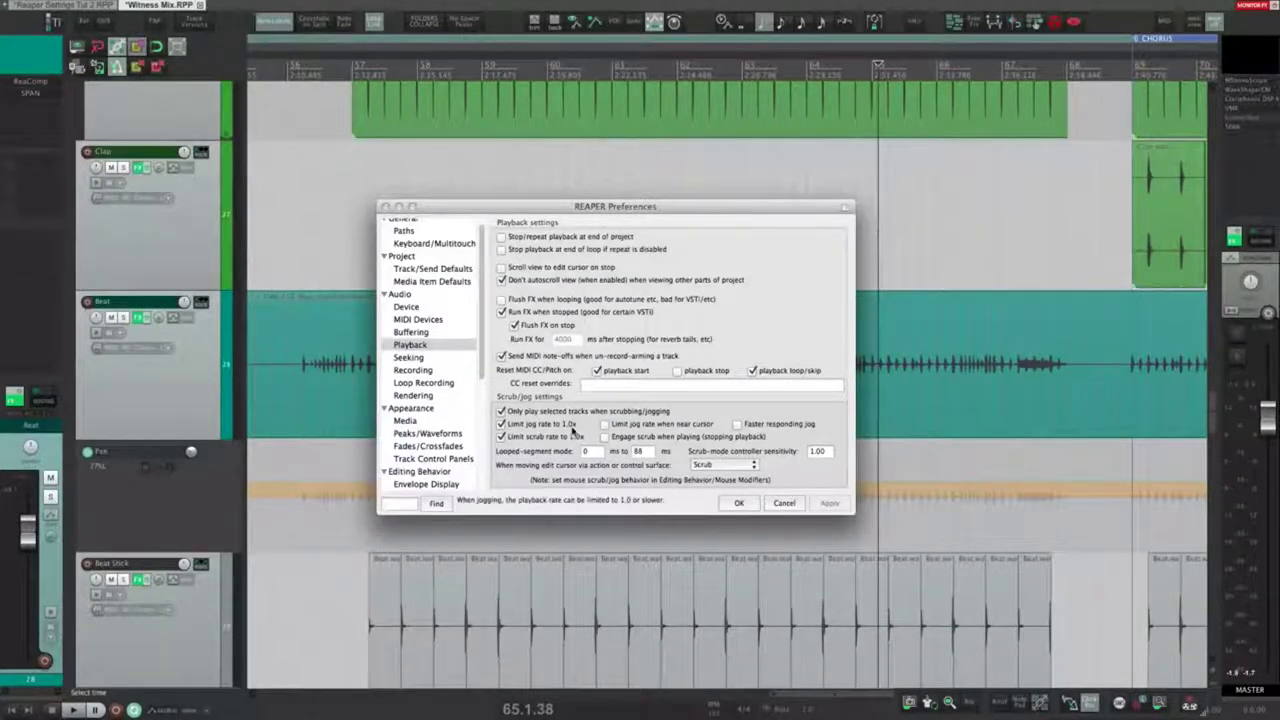
{"action": "left_click", "coordinate": [606, 438]}
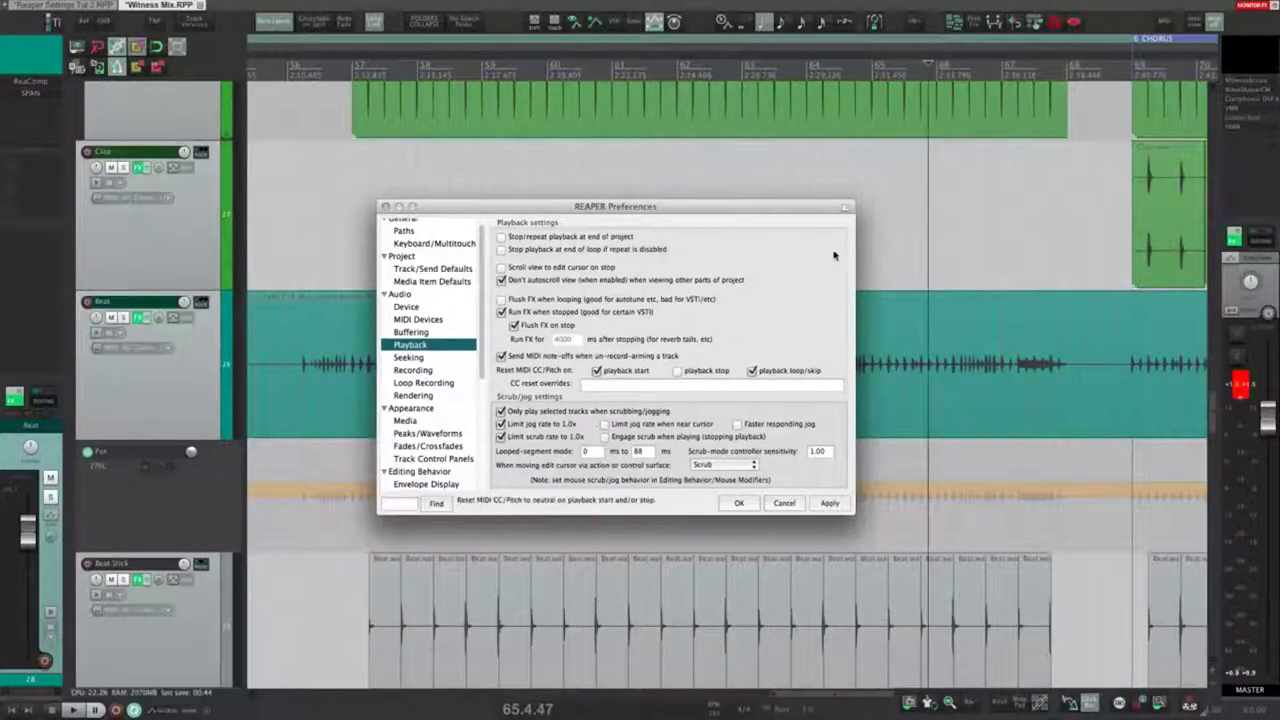
{"action": "left_click", "coordinate": [604, 437]}
{"action": "left_click", "coordinate": [829, 503]}
{"action": "left_click_drag", "start_coordinate": [903, 229], "coordinate": [936, 229]}
Step: Switch scrubbing while playing off again and slowly scrub forward later in the Beat track
{"action": "left_click", "coordinate": [605, 437]}
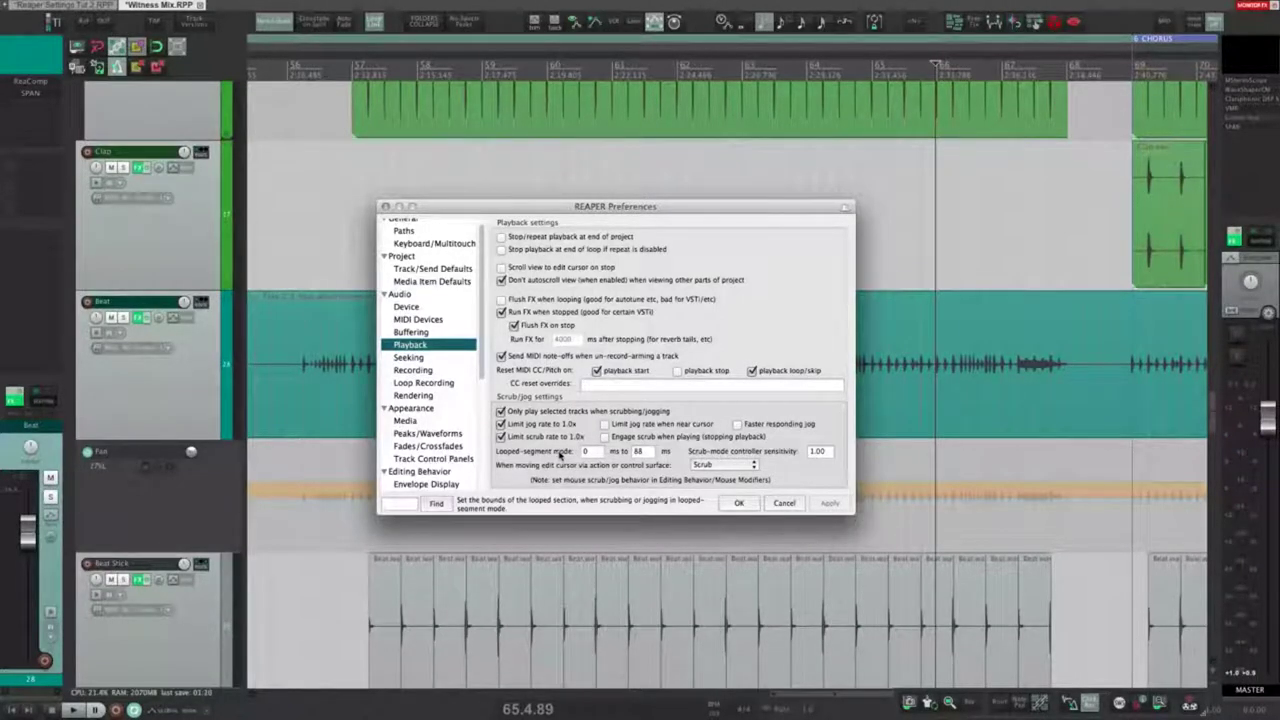
{"action": "scroll", "coordinate": [903, 377], "scroll_direction": "up", "scroll_amount": 5}
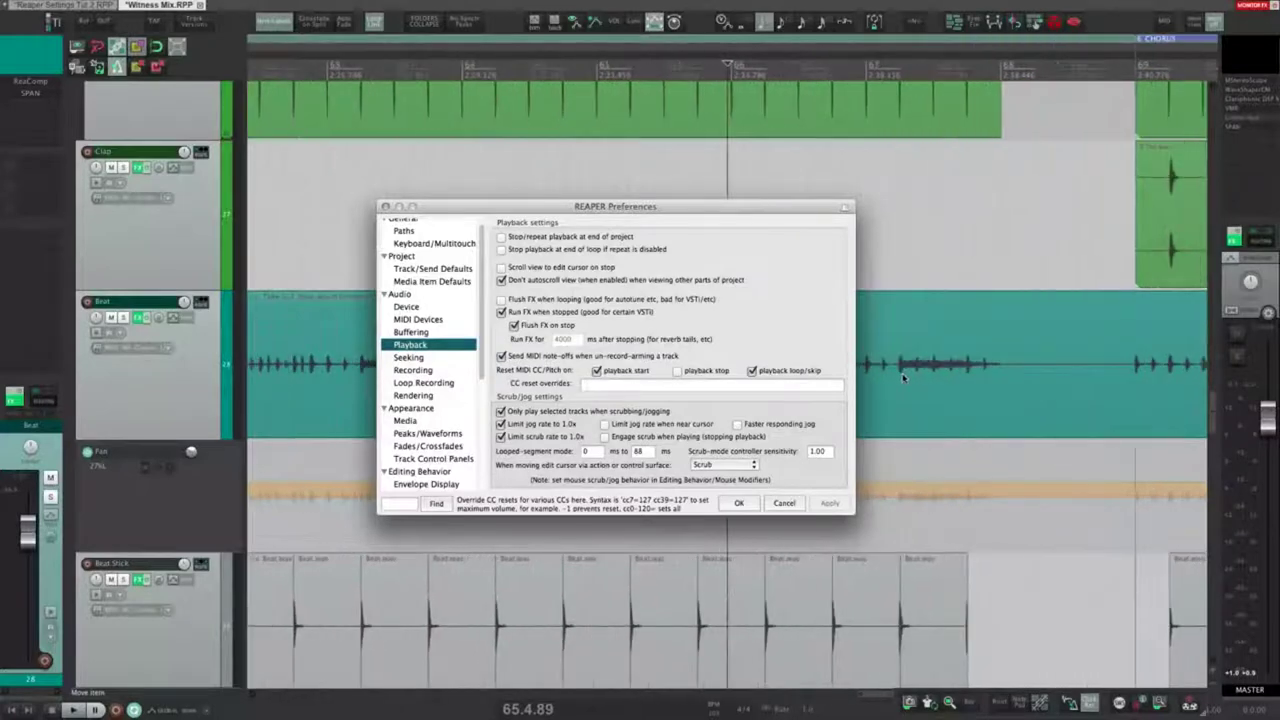
{"action": "left_click", "coordinate": [909, 374]}
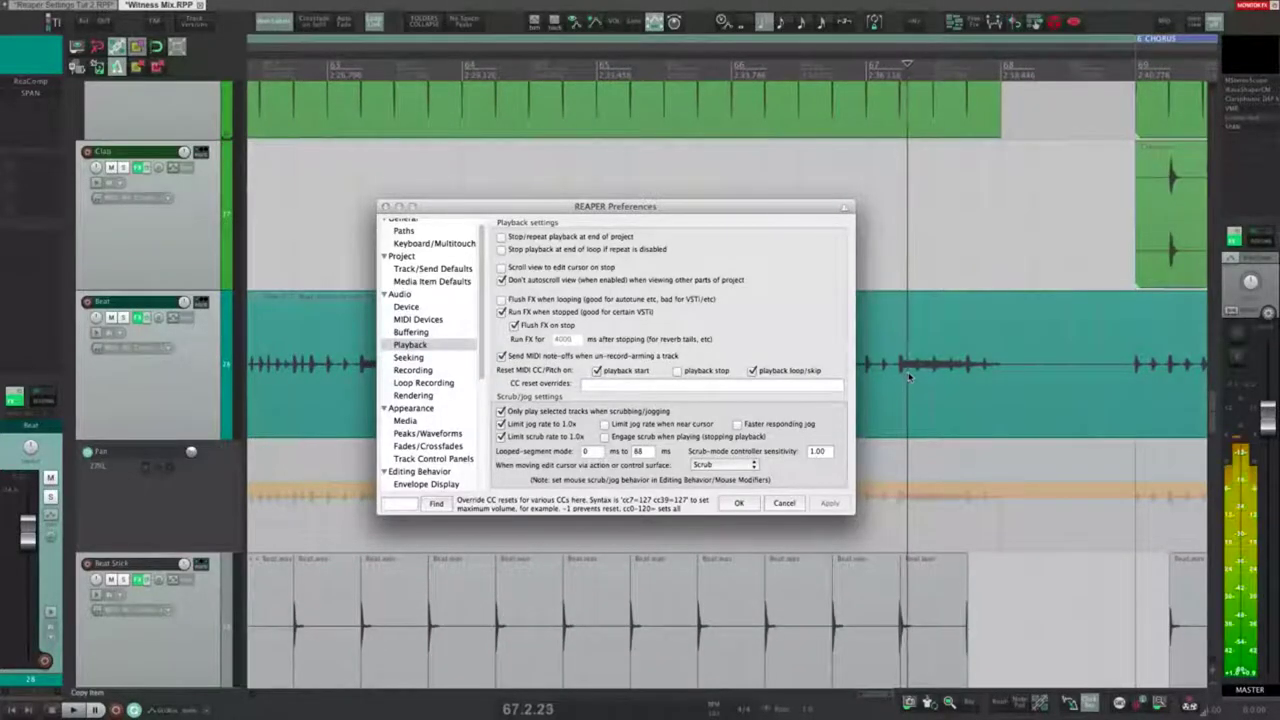
{"action": "left_click_drag", "start_coordinate": [912, 376], "coordinate": [950, 382]}
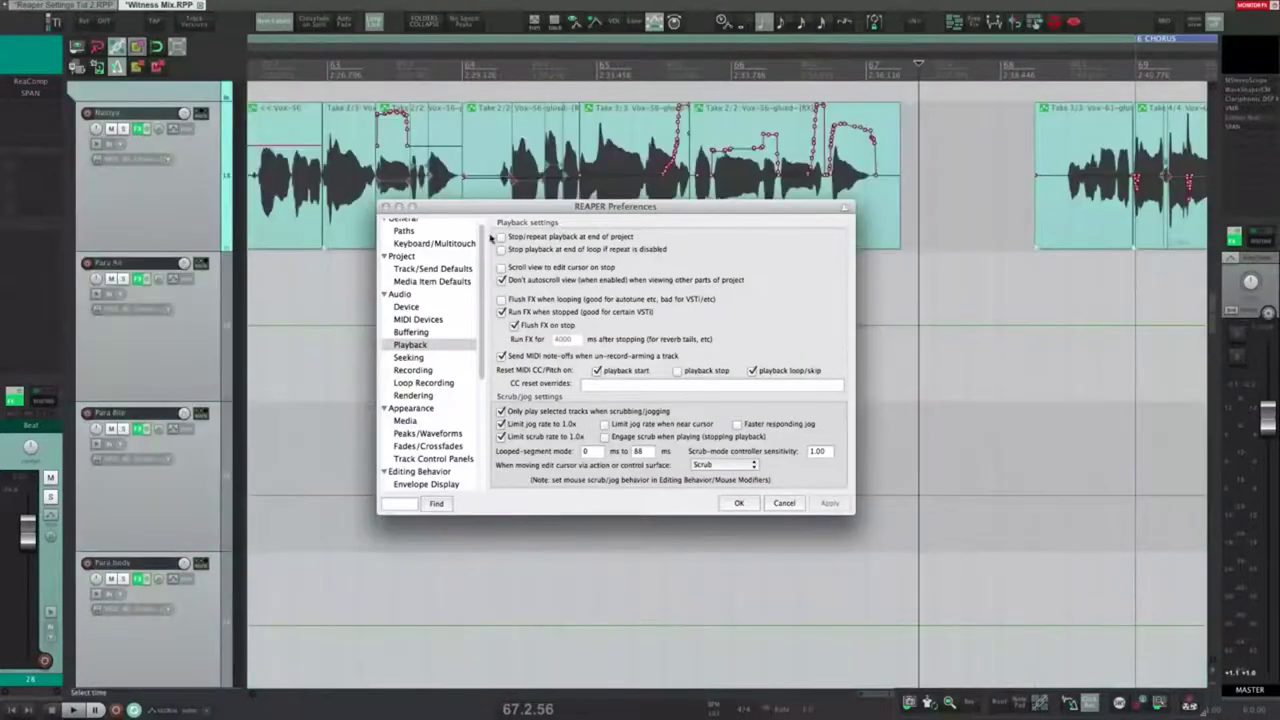
Step: Move the Preferences window aside and play the Nastya vocal track from the chosen point
{"action": "left_click_drag", "start_coordinate": [580, 211], "coordinate": [556, 268]}
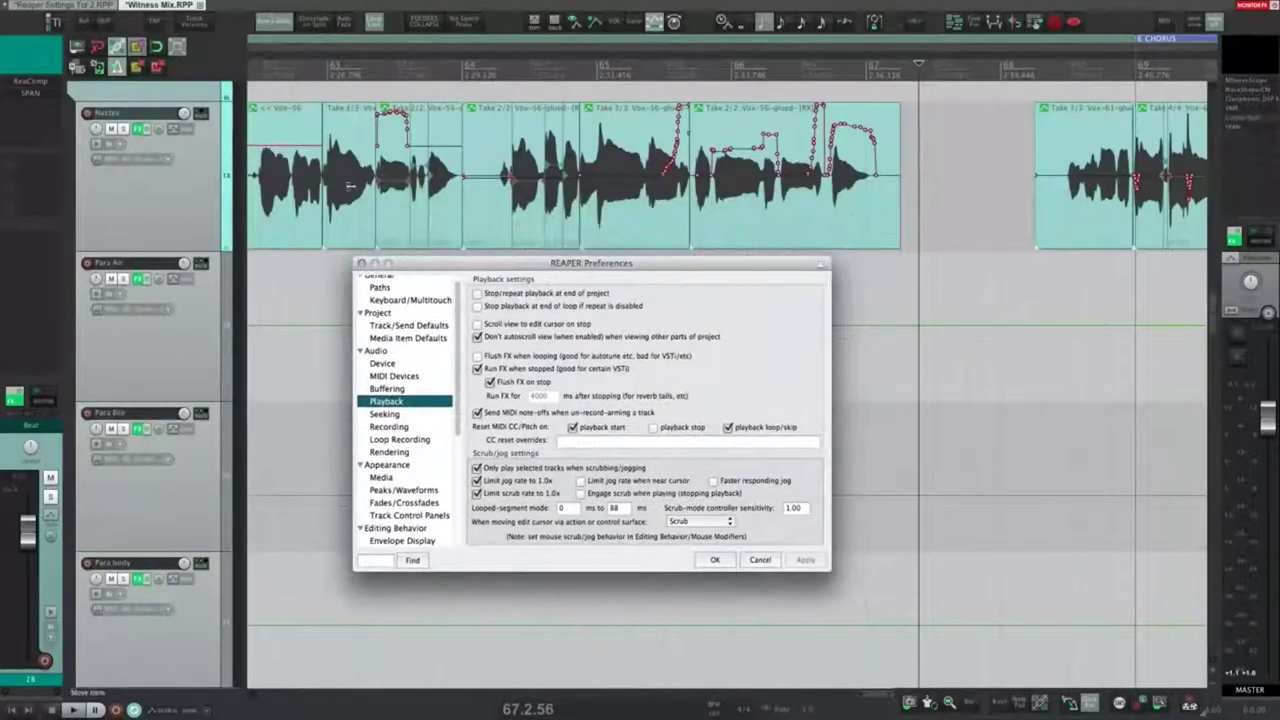
{"action": "left_click", "coordinate": [197, 217]}
{"action": "left_click", "coordinate": [520, 203]}
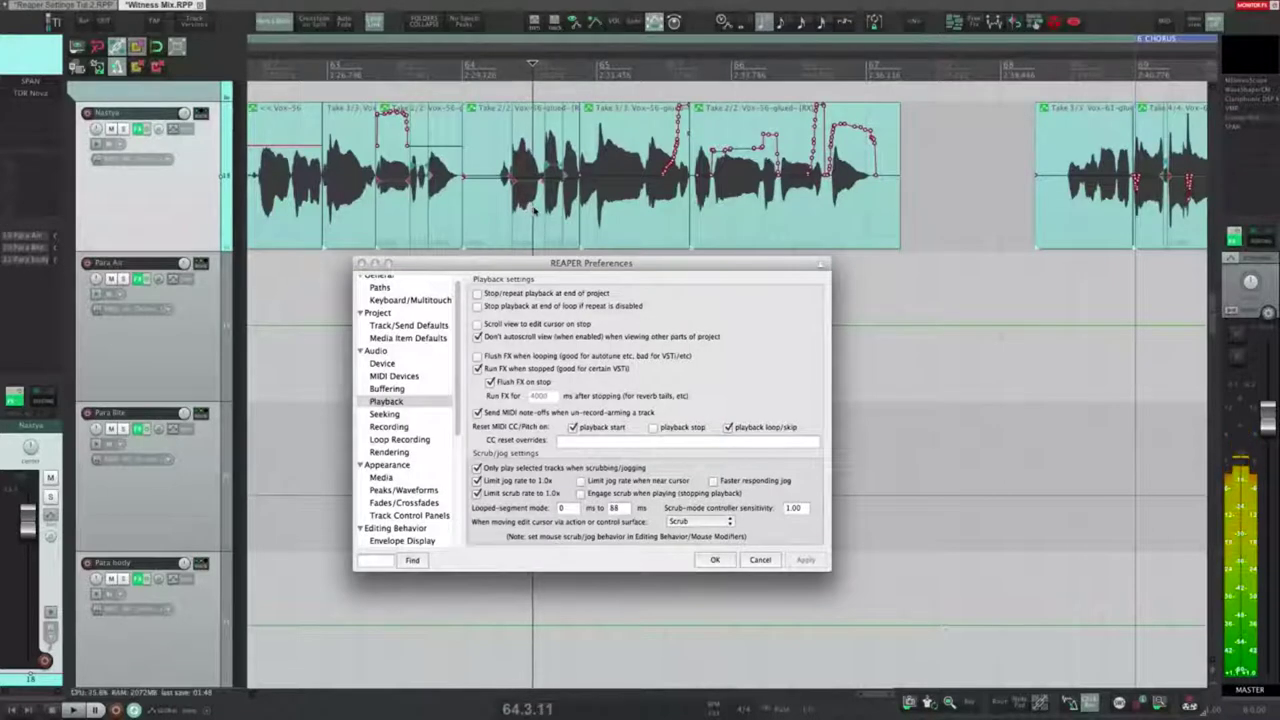
{"action": "left_click", "coordinate": [512, 207]}
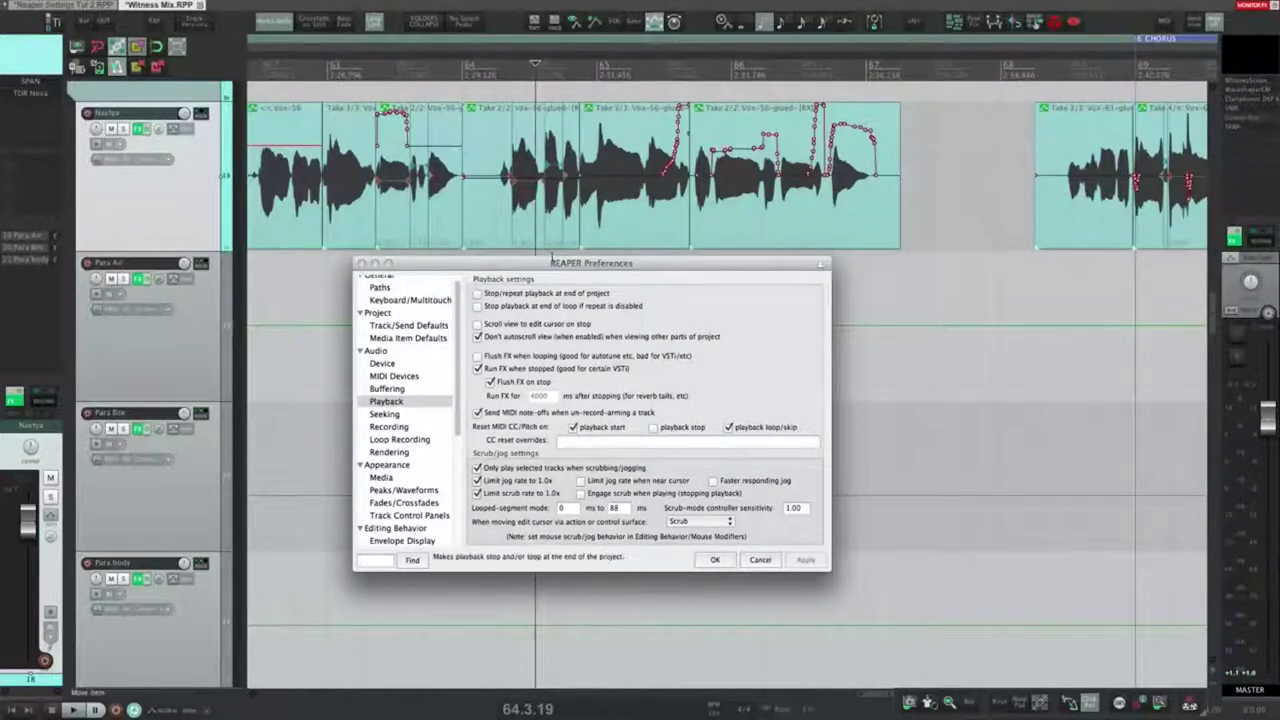
{"action": "key", "text": "space"}
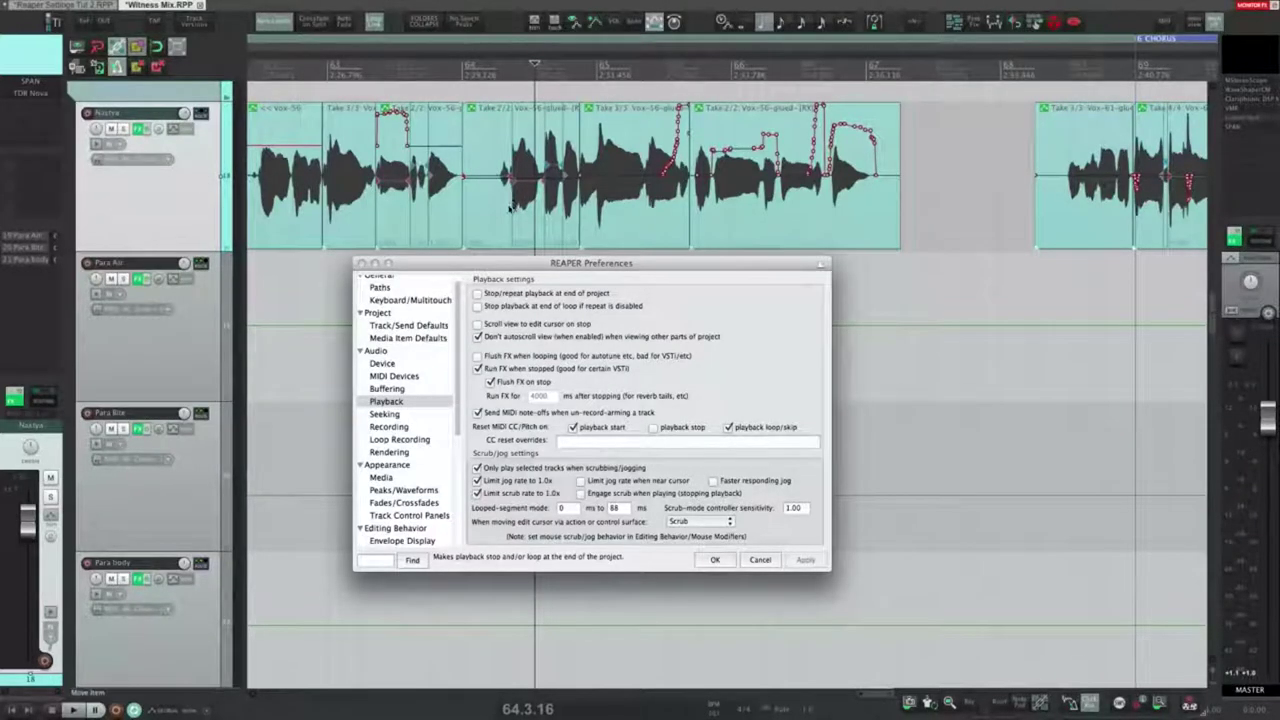
Step: Scrub through the vocal, select Take 2/2, and briefly show its pitch envelope
{"action": "scroll", "coordinate": [515, 206], "scroll_direction": "up", "scroll_amount": 3}
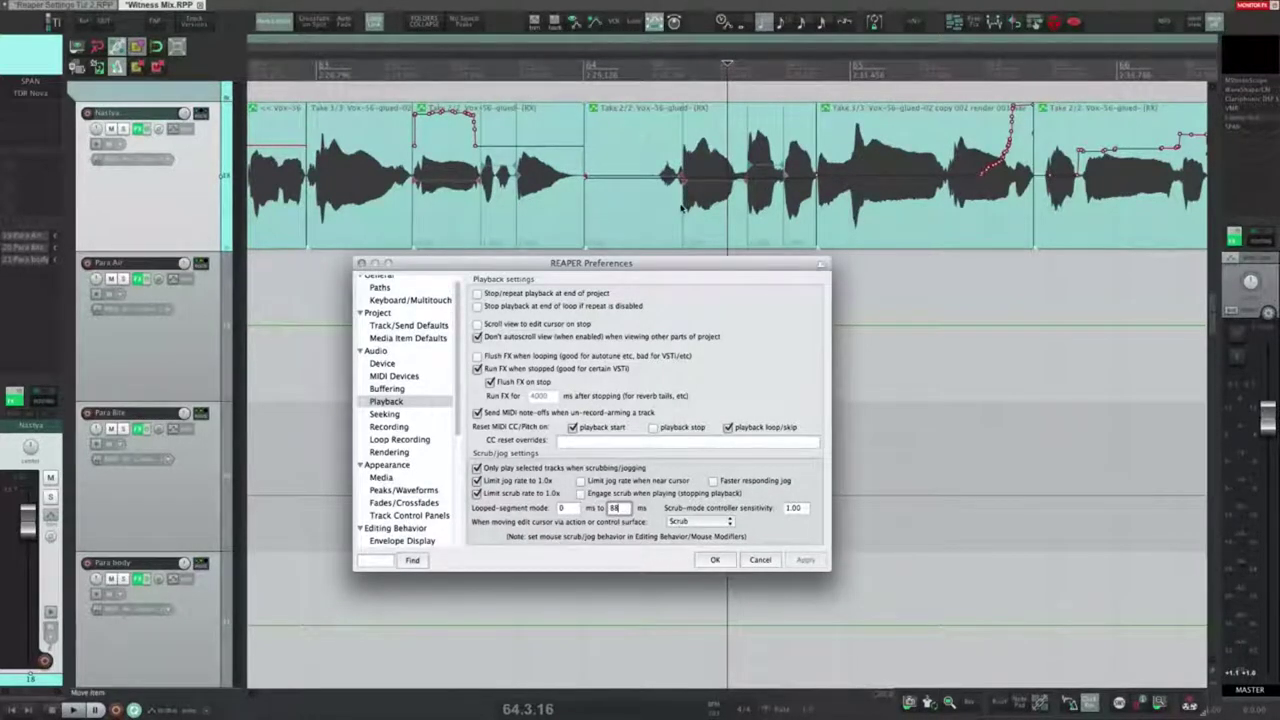
{"action": "left_click_drag", "start_coordinate": [683, 206], "coordinate": [703, 203]}
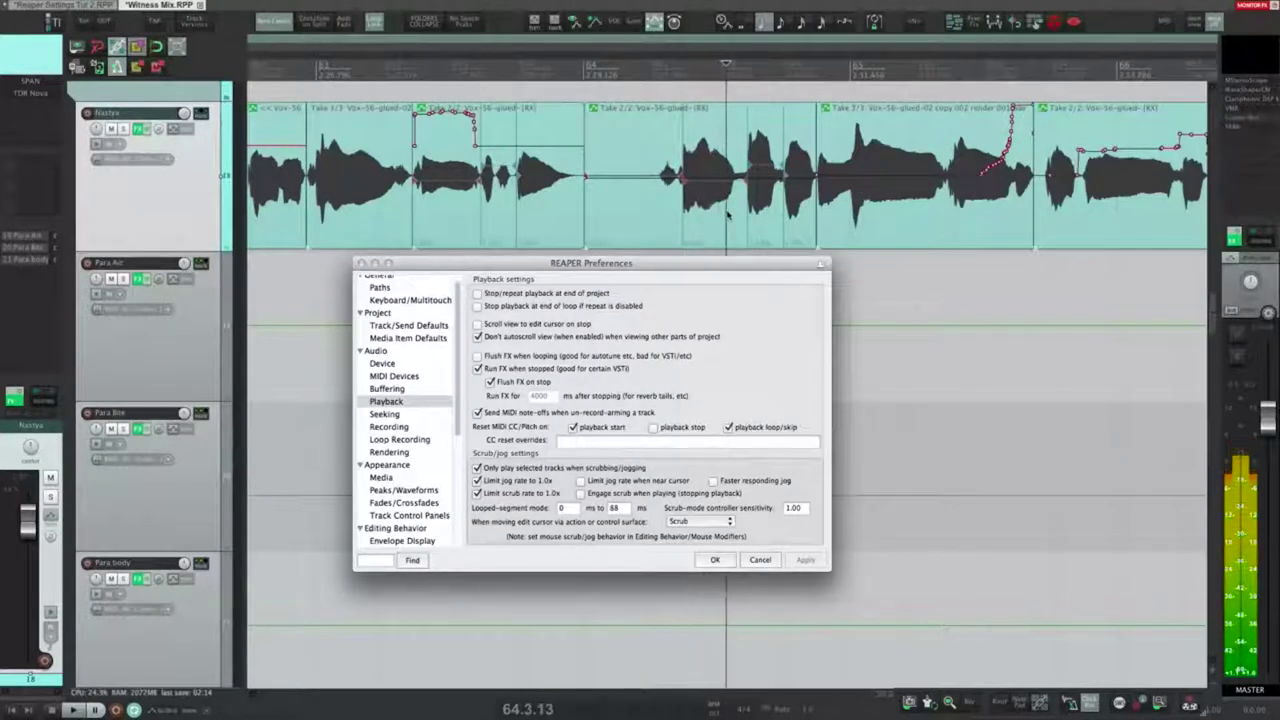
{"action": "left_click", "coordinate": [704, 203]}
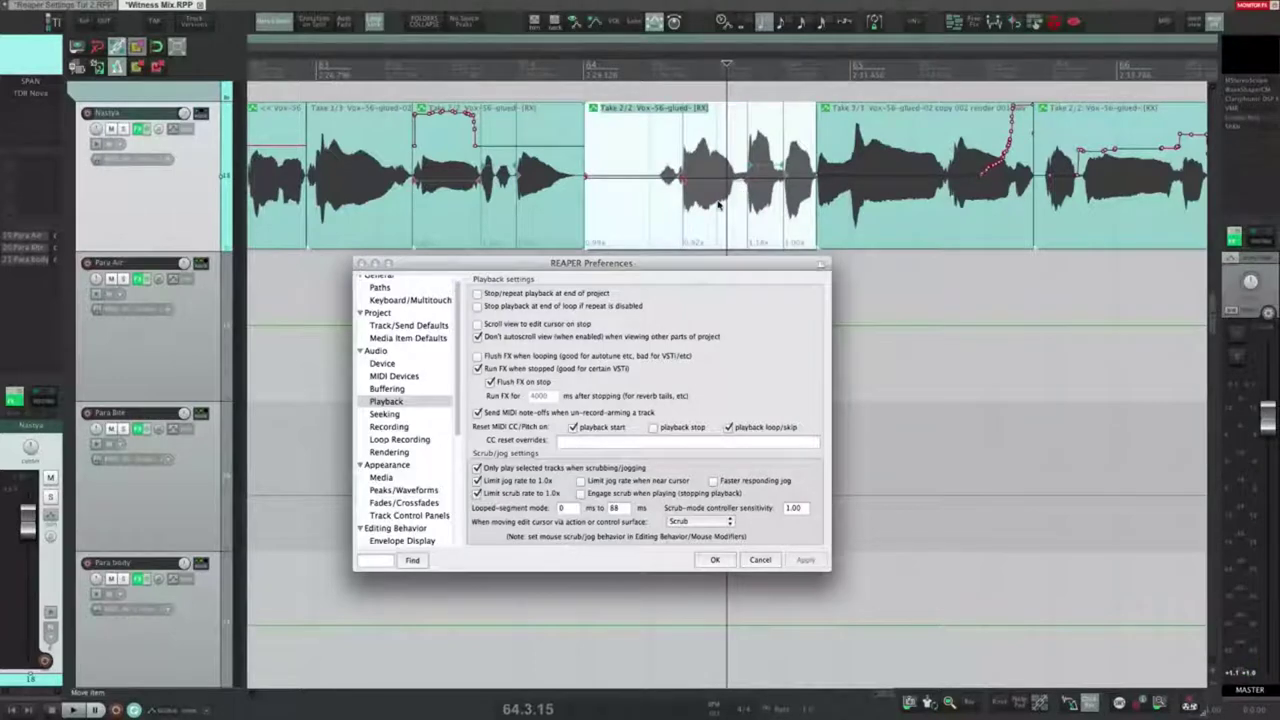
{"action": "key", "text": "p"}
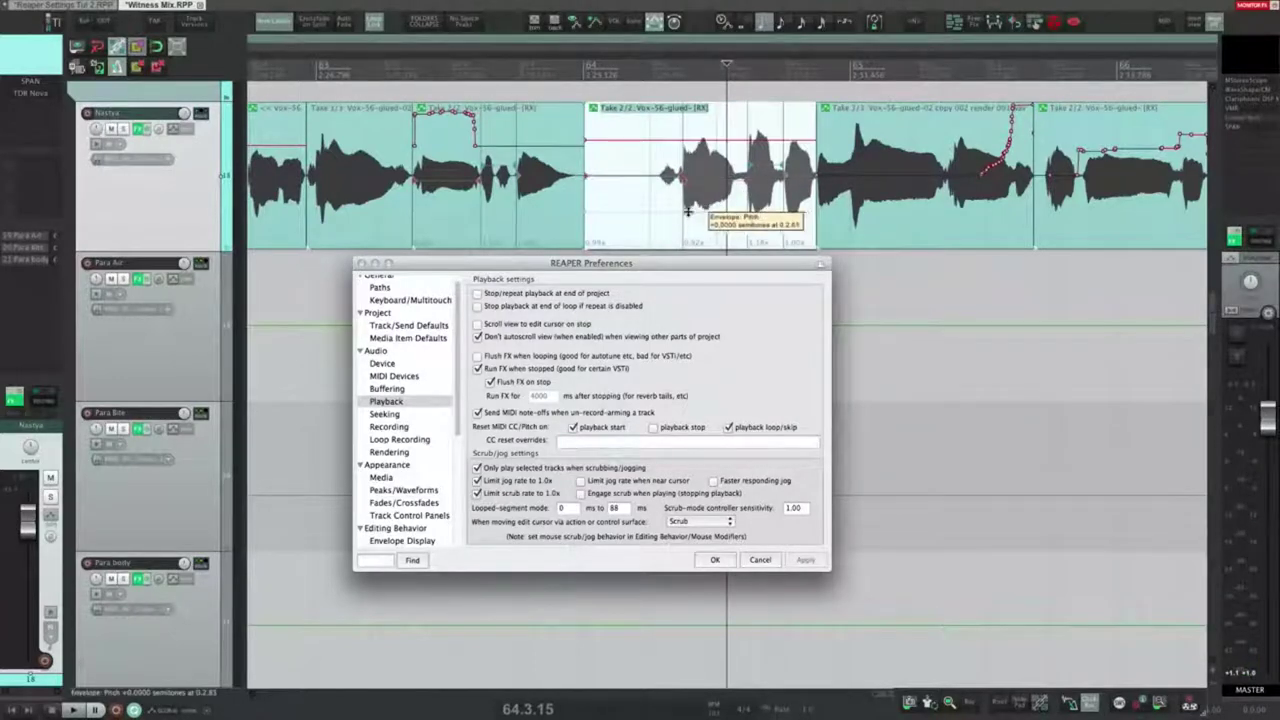
{"action": "key", "text": "super+z"}
{"action": "key", "text": "super+z"}
{"action": "key", "text": "super+z"}
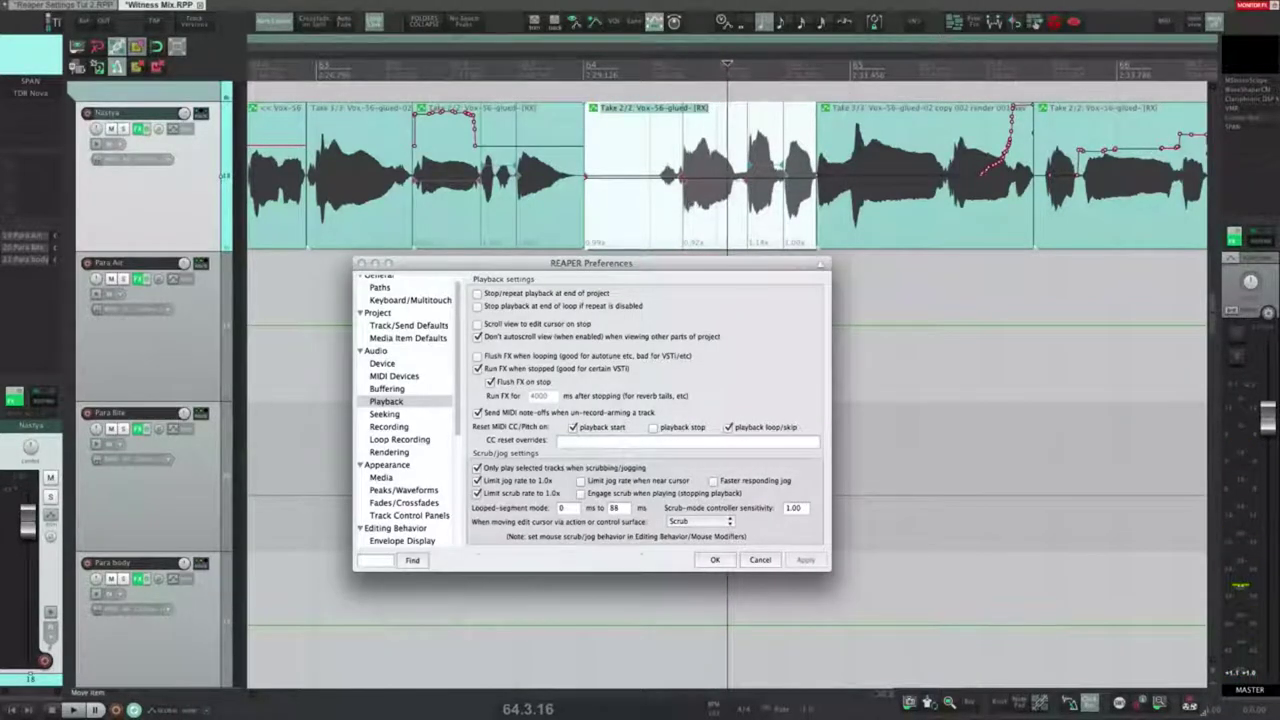
Step: Enter 5 as scrub controller sensitivity and filter the Actions list for 'scru'
{"action": "left_click", "coordinate": [614, 508]}
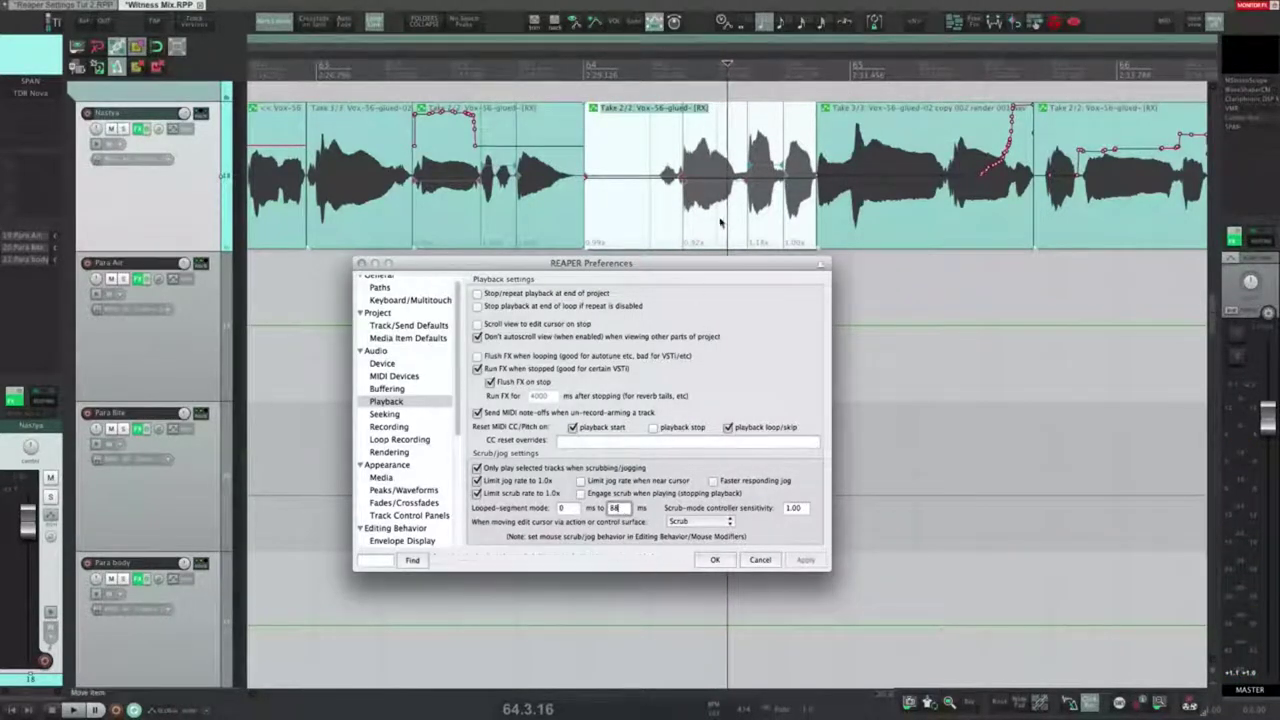
{"action": "left_click", "coordinate": [804, 510]}
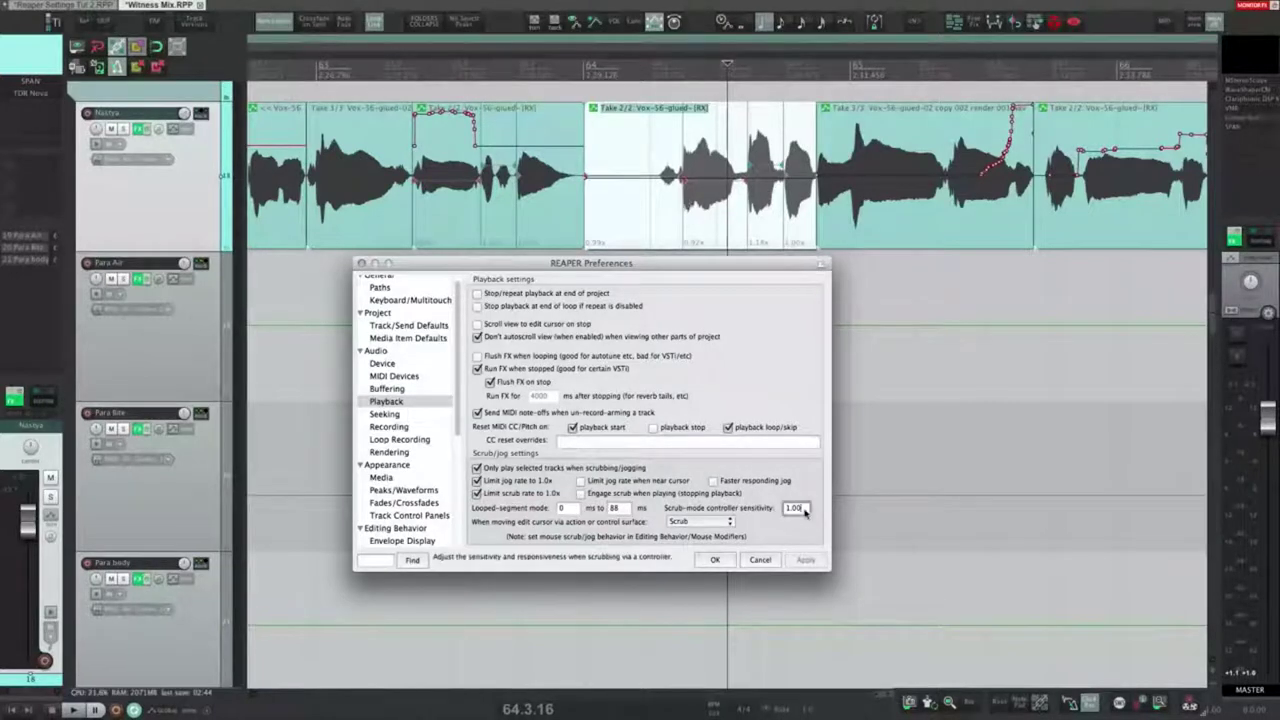
{"action": "left_click_drag", "start_coordinate": [805, 510], "coordinate": [785, 512]}
{"action": "left_click", "coordinate": [796, 511]}
{"action": "left_click", "coordinate": [780, 509]}
{"action": "type", "text": "5"}
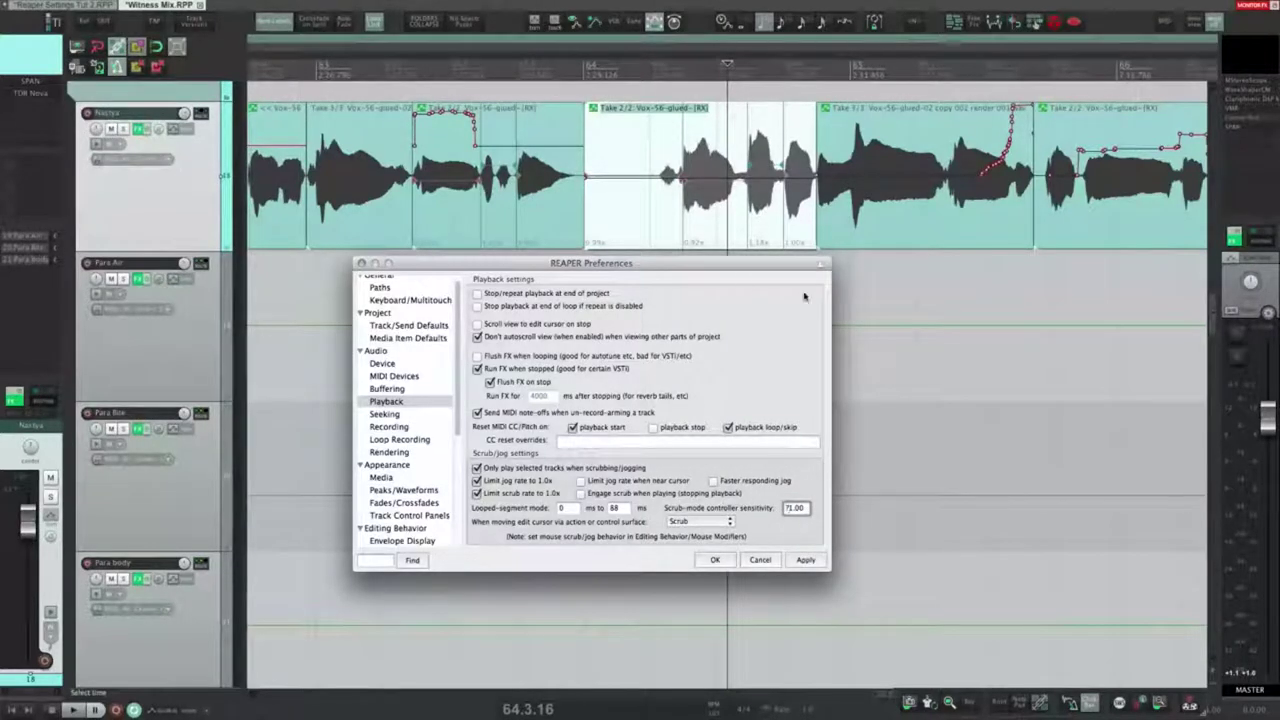
{"action": "key", "text": "shift+slash"}
{"action": "type", "text": "scrub"}
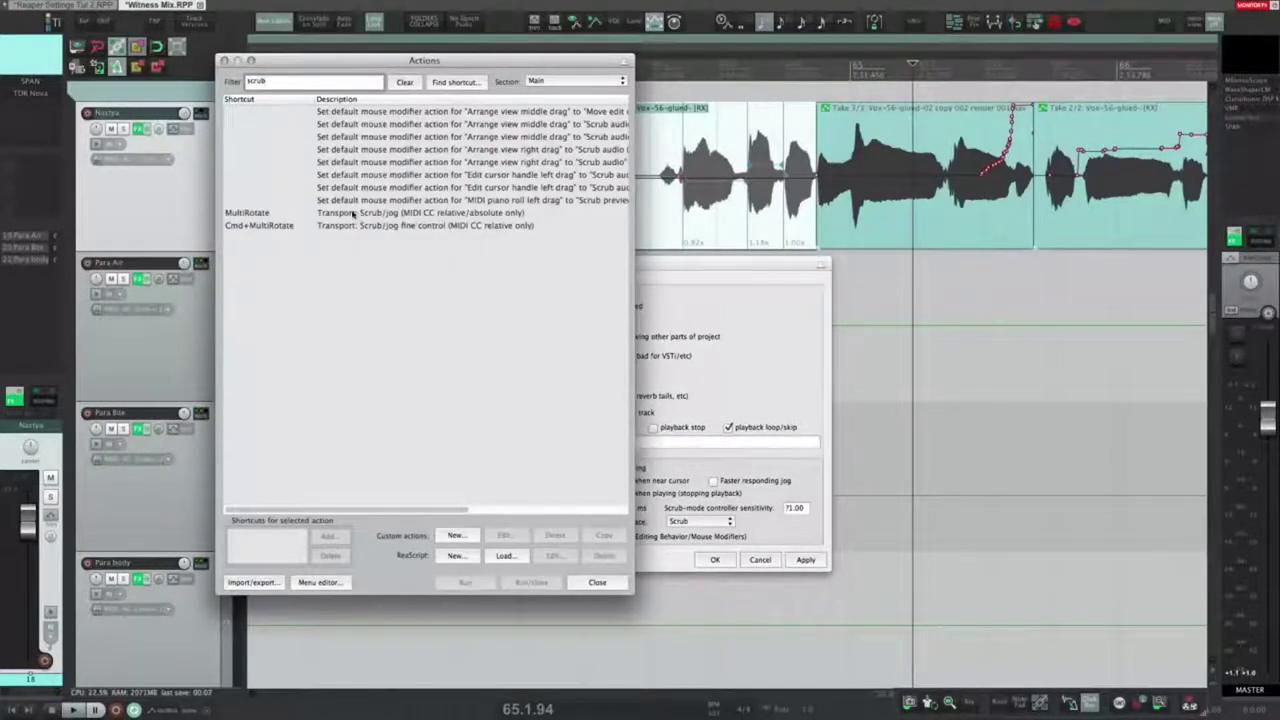
Step: Close the Actions list without running the Scrub/jog action and revert sensitivity to 1.00
{"action": "left_click", "coordinate": [355, 213]}
{"action": "left_click", "coordinate": [371, 288]}
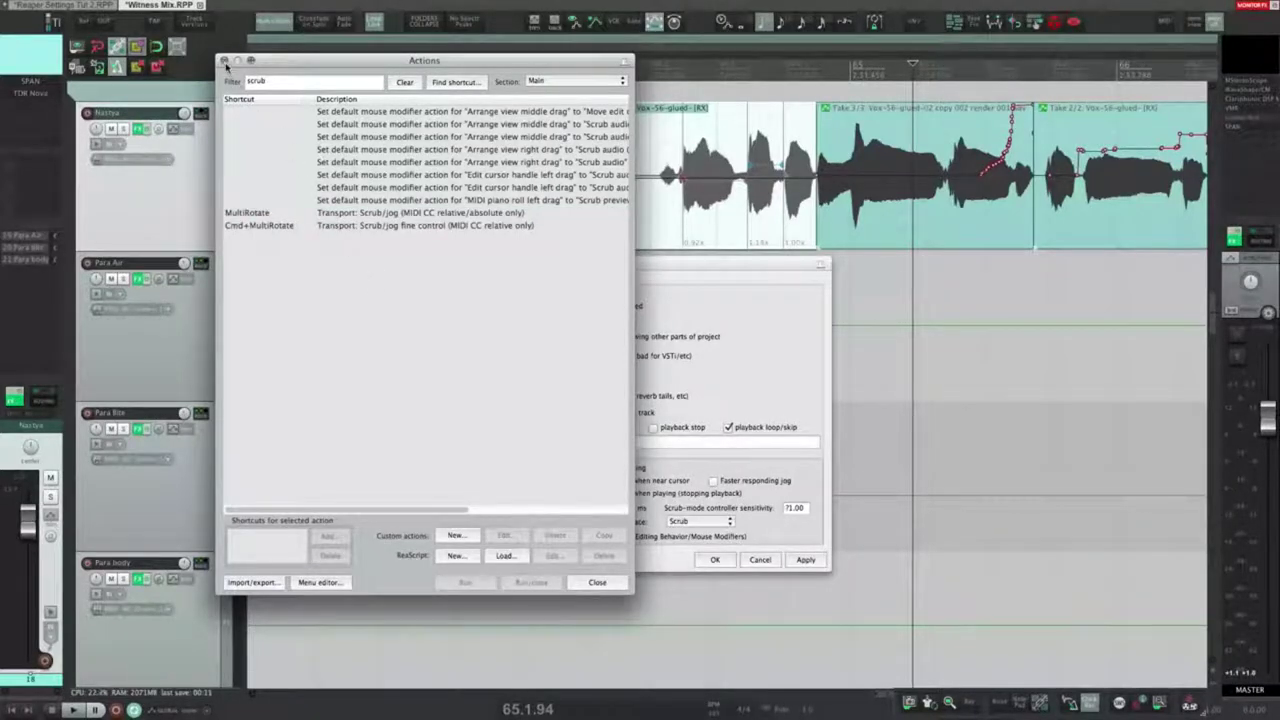
{"action": "left_click", "coordinate": [225, 61]}
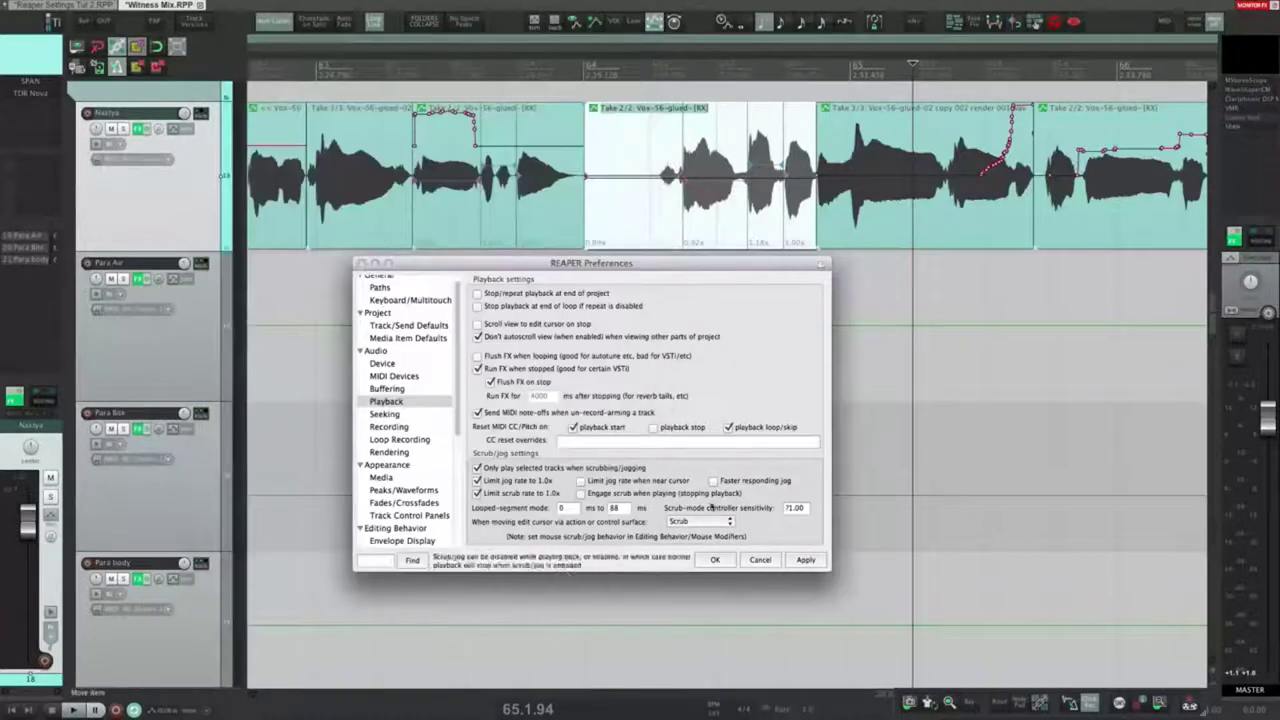
{"action": "left_click", "coordinate": [805, 559]}
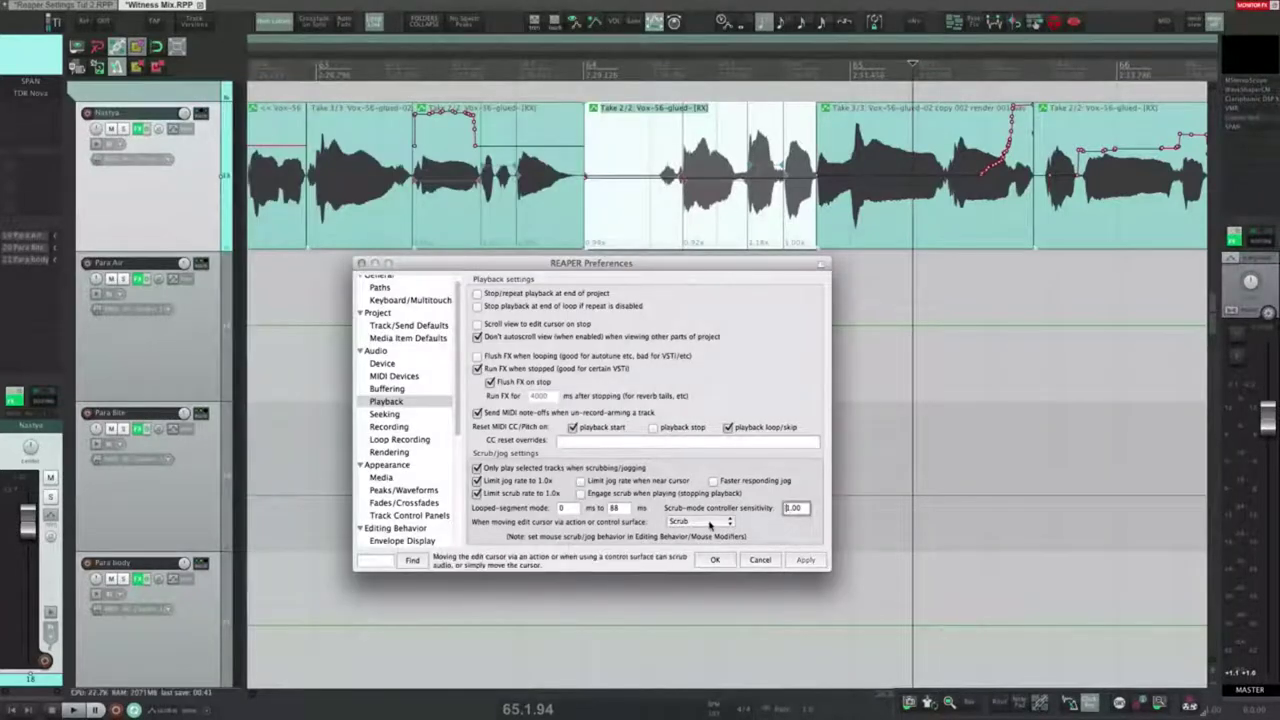
Step: Leave edit-cursor movement set to Scrub after trying Do not scrub, then show the Seeking page
{"action": "left_click", "coordinate": [700, 521]}
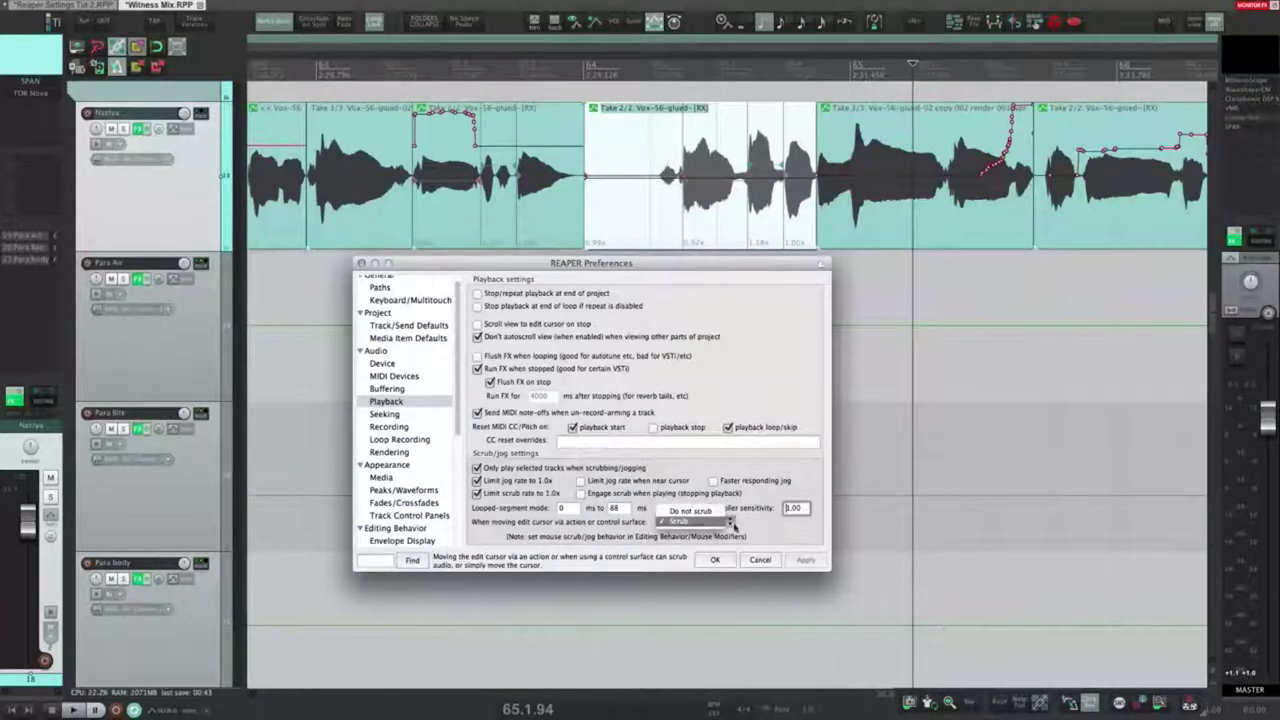
{"action": "left_click", "coordinate": [690, 523]}
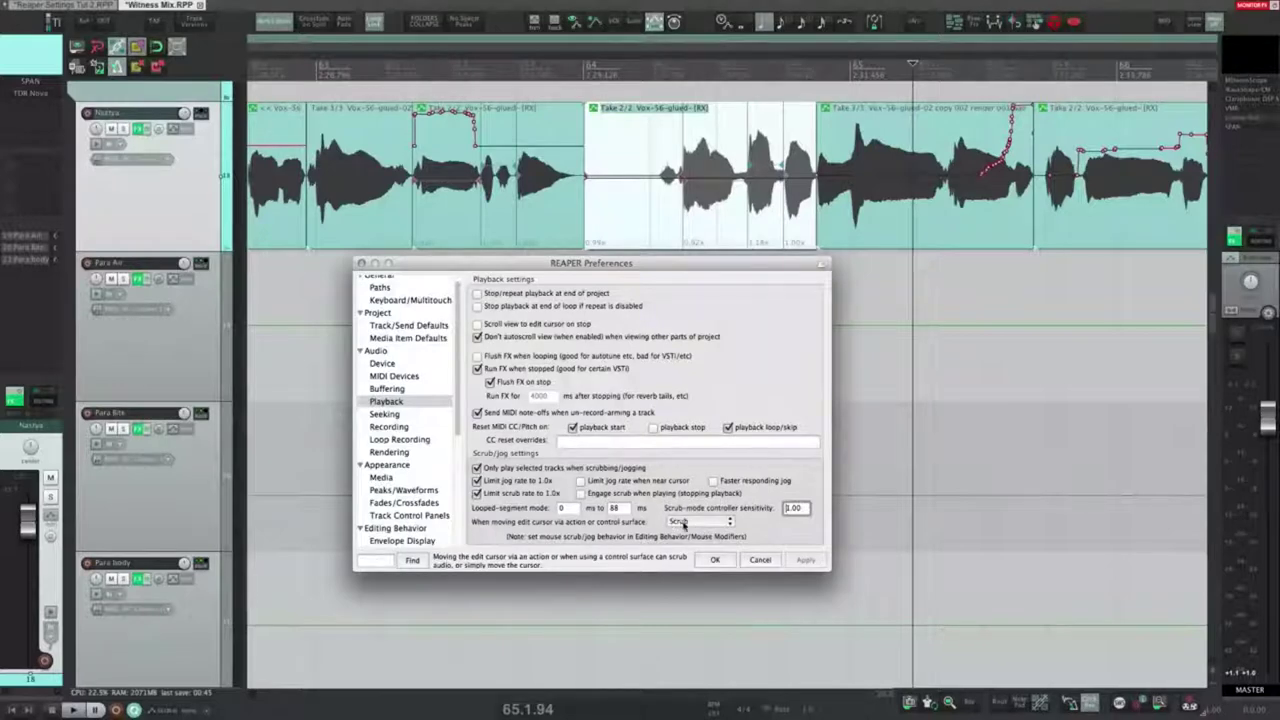
{"action": "left_click", "coordinate": [684, 525]}
{"action": "left_click", "coordinate": [688, 510]}
{"action": "left_click", "coordinate": [700, 523]}
{"action": "left_click", "coordinate": [695, 533]}
{"action": "left_click", "coordinate": [391, 417]}
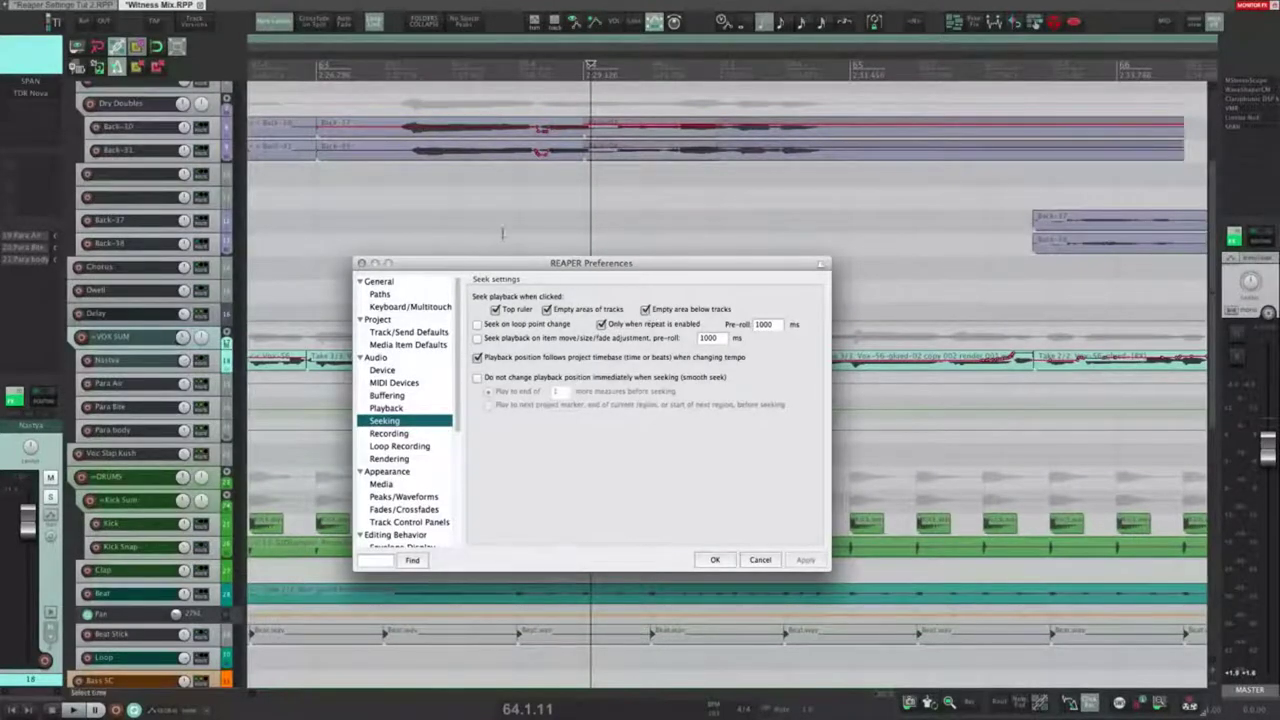
Step: Test seeking by repositioning the play position and jumping back during playback
{"action": "left_click", "coordinate": [519, 221]}
{"action": "left_click", "coordinate": [606, 216]}
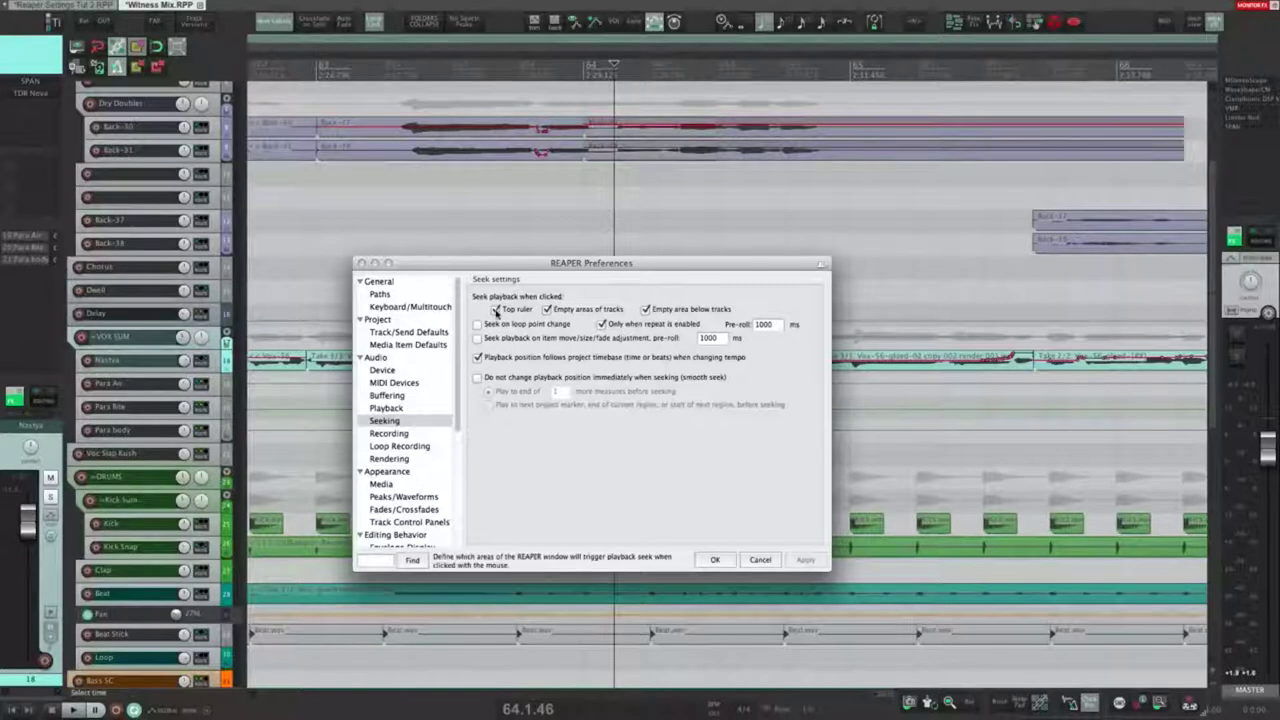
{"action": "left_click", "coordinate": [578, 208]}
{"action": "key", "text": "space"}
{"action": "left_click", "coordinate": [391, 65]}
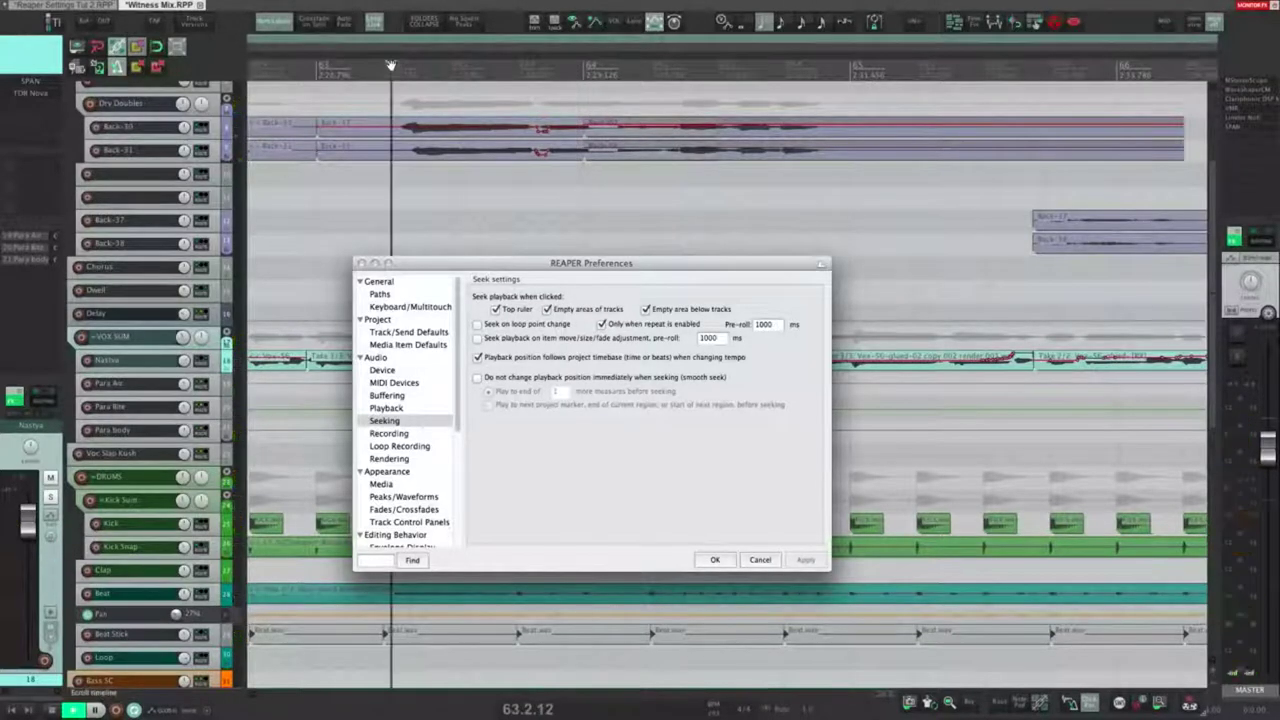
{"action": "key", "text": "space"}
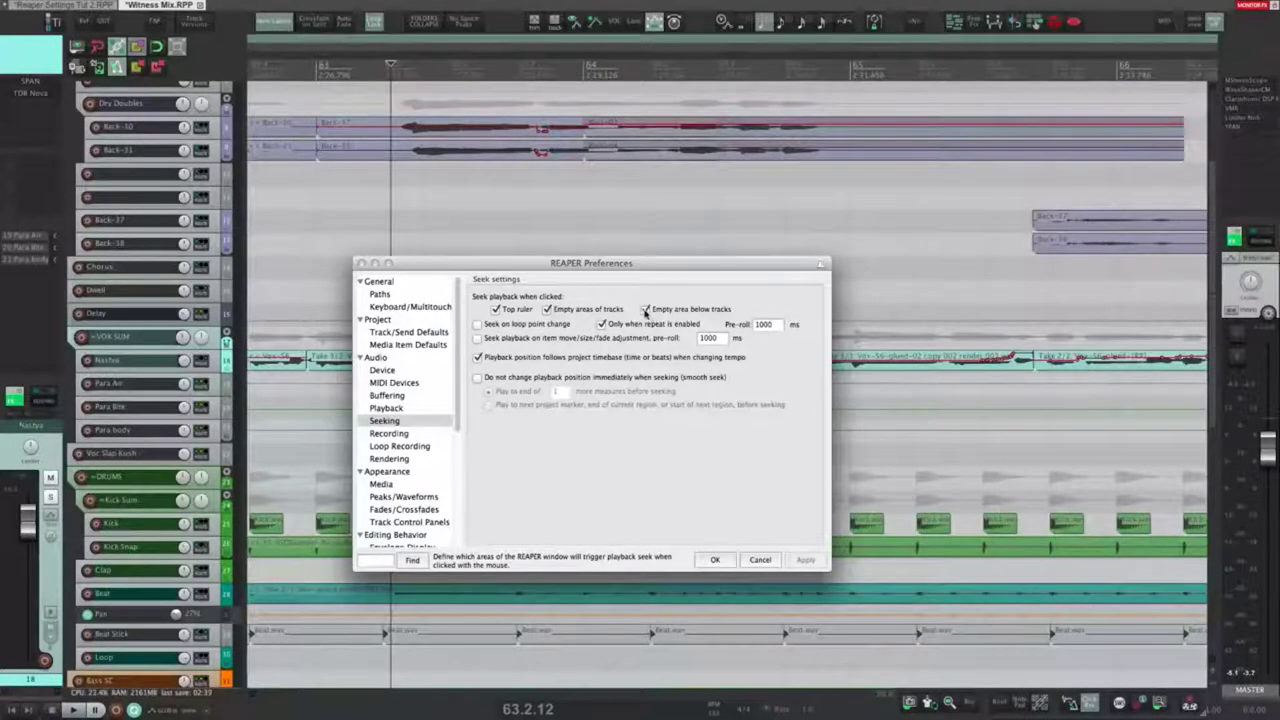
Step: Create and adjust a loop range, play it, then clear it and link loop to time selection
{"action": "scroll", "coordinate": [229, 621], "scroll_direction": "down", "scroll_amount": 10}
{"action": "left_click", "coordinate": [254, 640]}
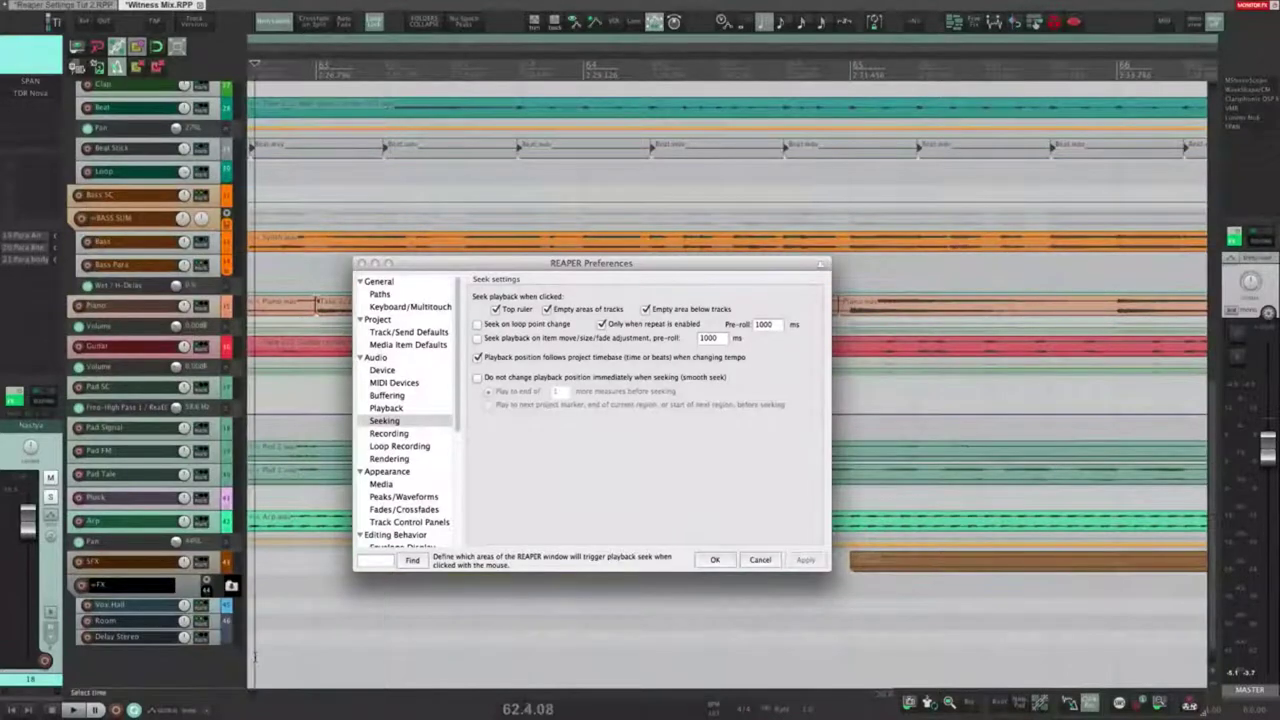
{"action": "left_click", "coordinate": [674, 668]}
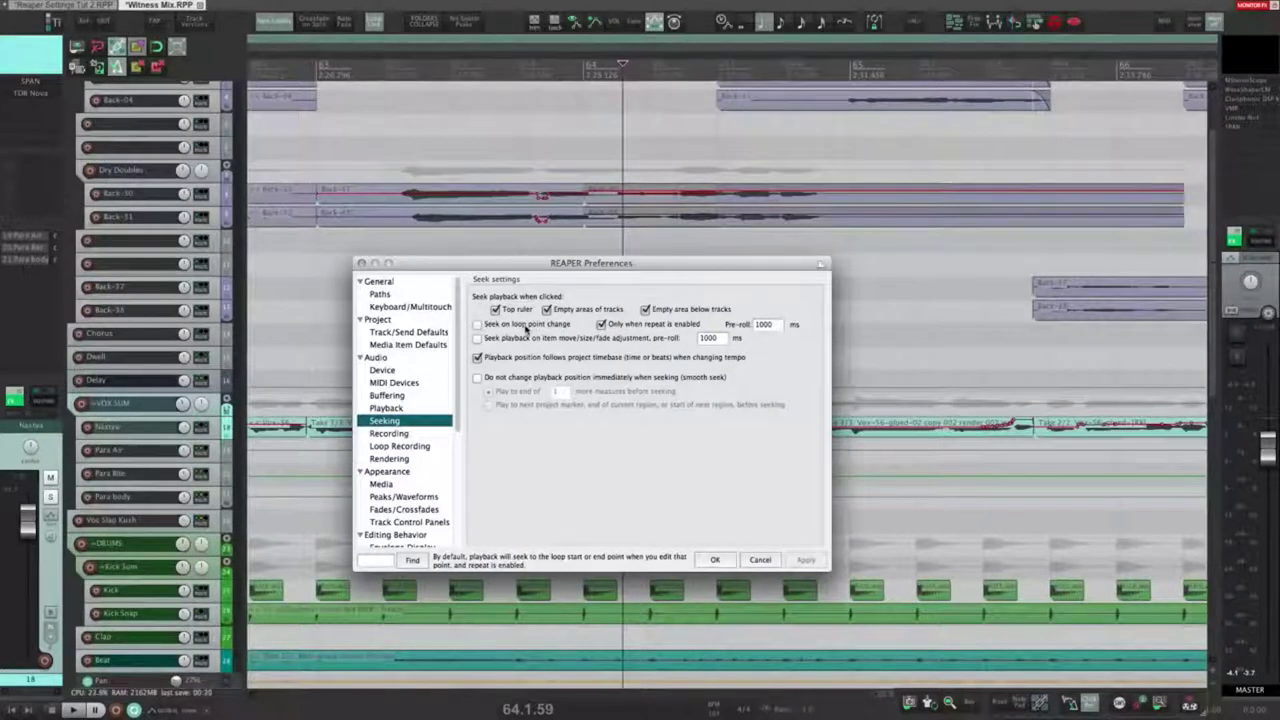
{"action": "left_click_drag", "start_coordinate": [386, 101], "coordinate": [605, 125]}
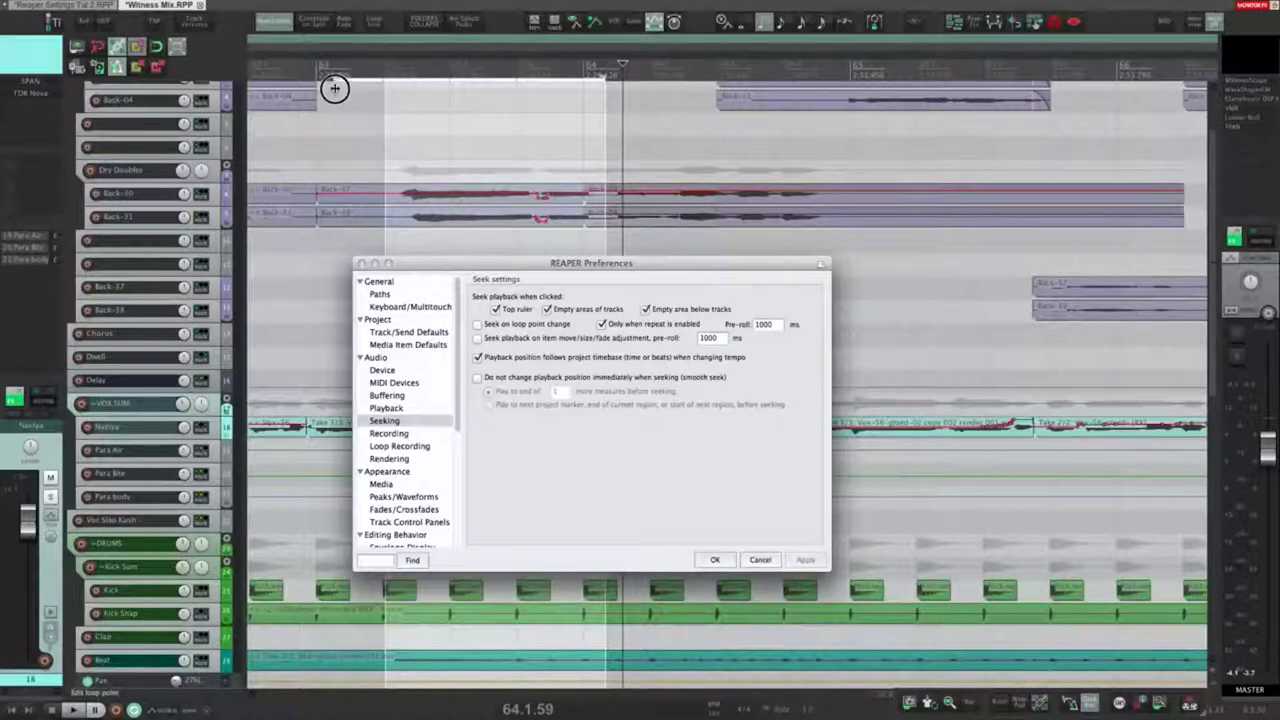
{"action": "left_click_drag", "start_coordinate": [513, 80], "coordinate": [499, 81]}
{"action": "left_click", "coordinate": [490, 112]}
{"action": "key", "text": "space"}
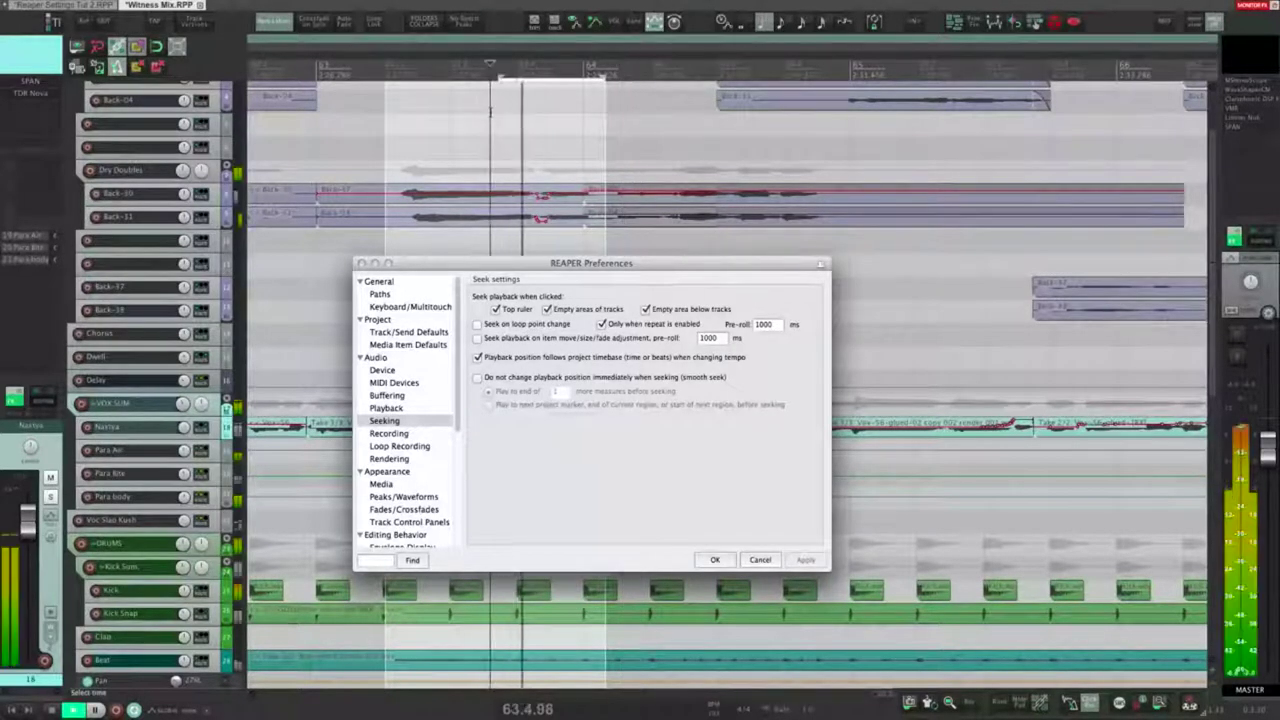
{"action": "key", "text": "space"}
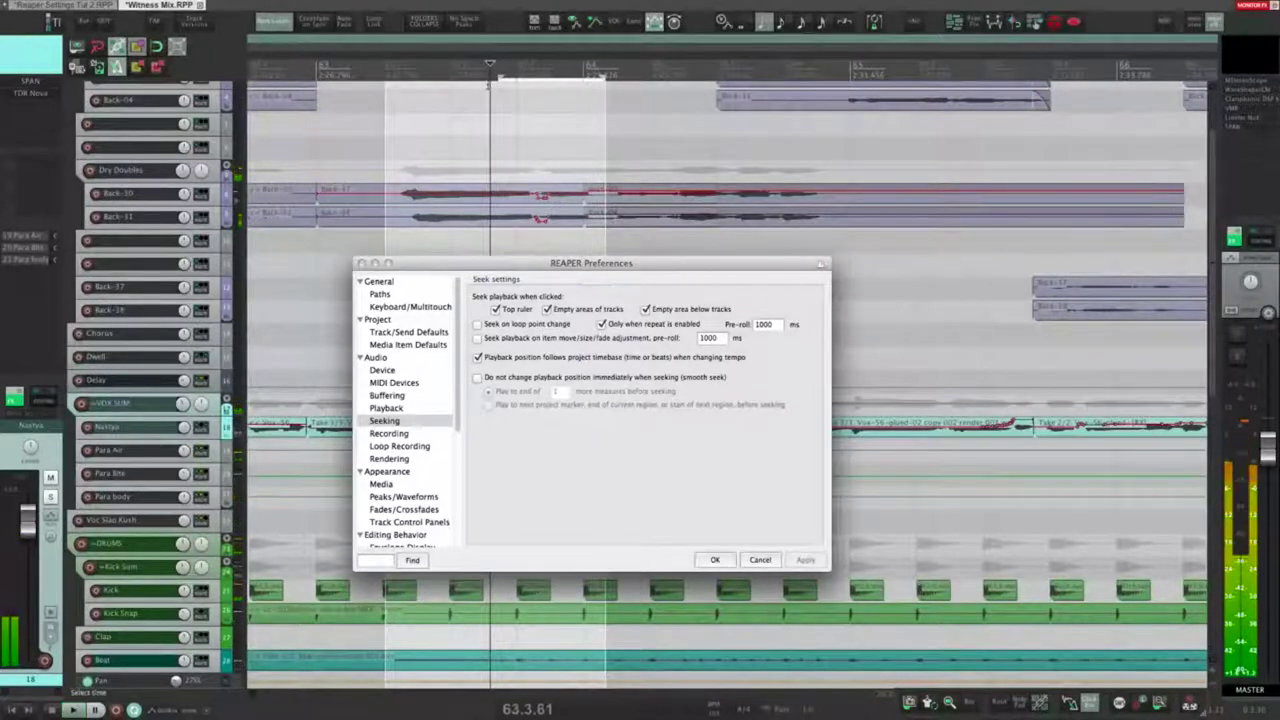
{"action": "left_click", "coordinate": [501, 76]}
{"action": "left_click", "coordinate": [450, 118]}
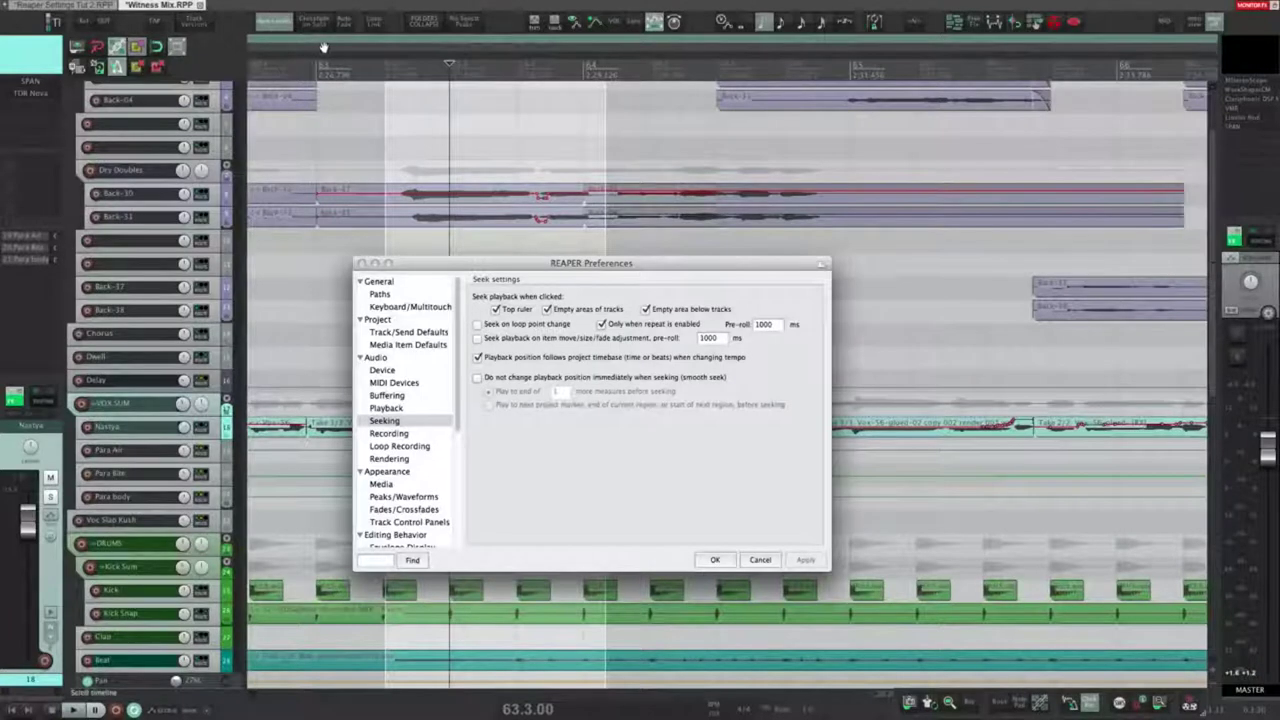
{"action": "left_click", "coordinate": [375, 22]}
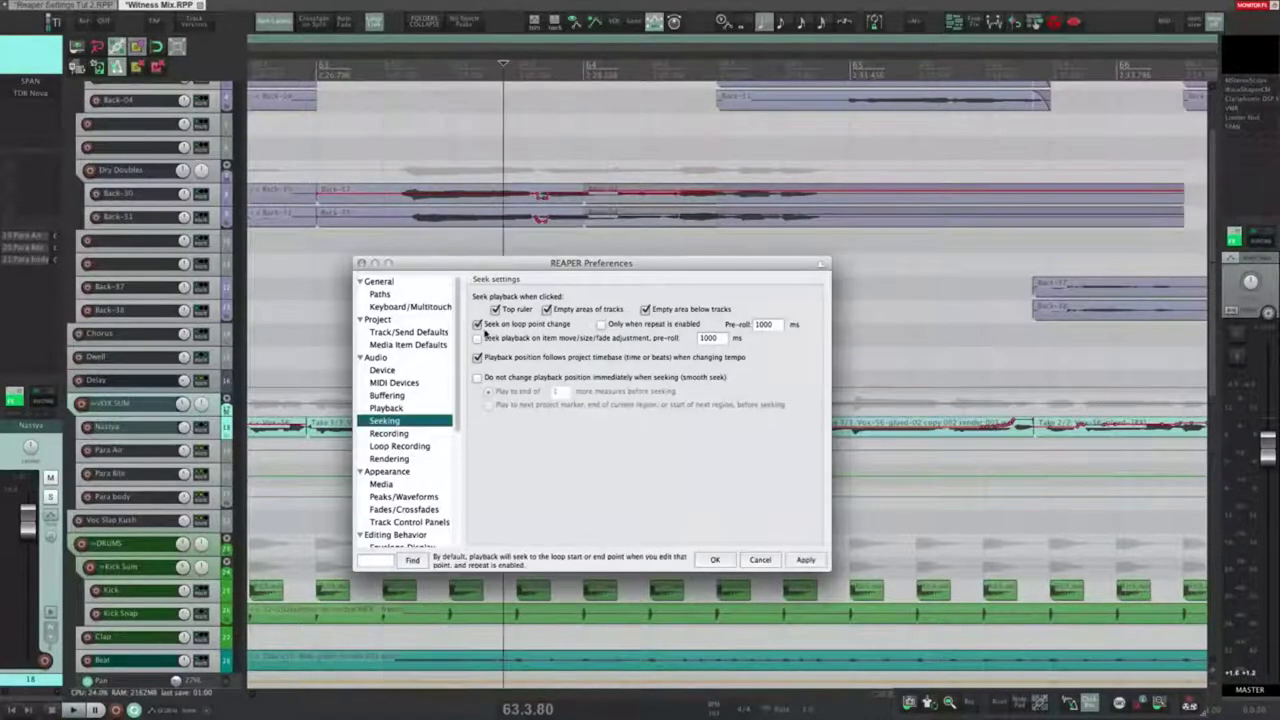
Step: Enable and apply seeking on any loop point change, testing it by selecting a range while playing
{"action": "left_click", "coordinate": [477, 324]}
{"action": "left_click", "coordinate": [601, 324]}
{"action": "left_click", "coordinate": [806, 560]}
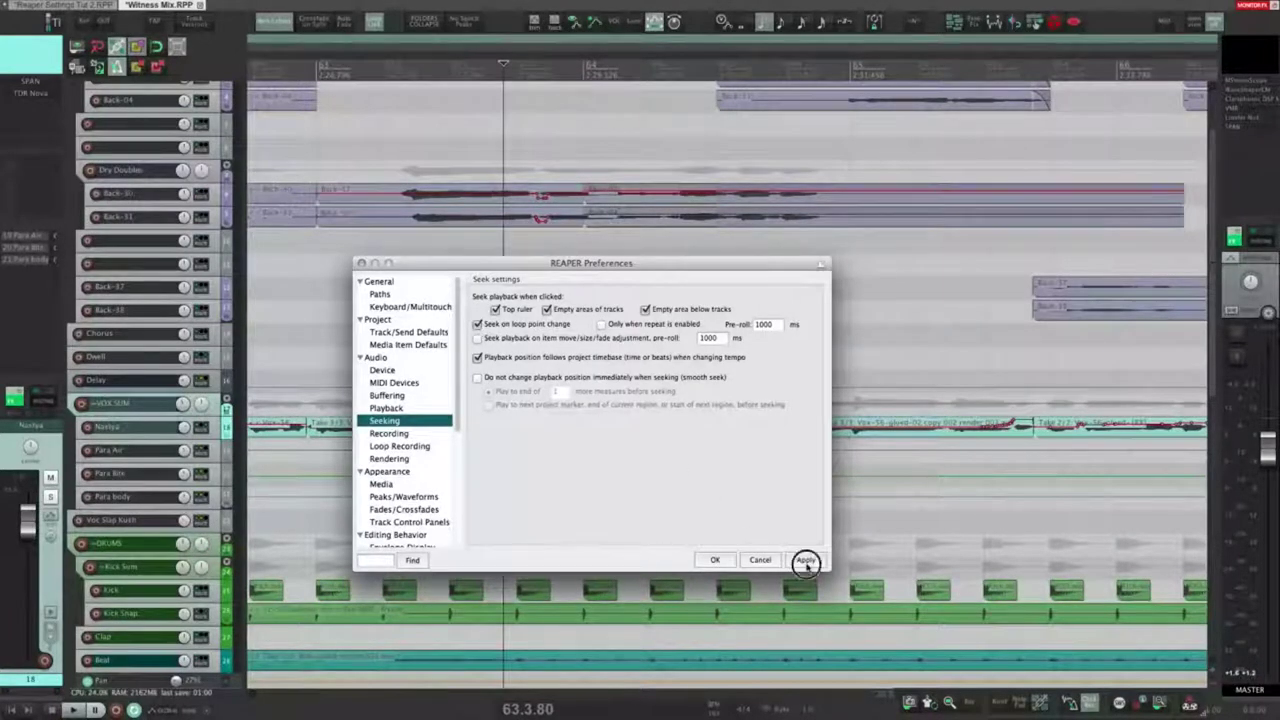
{"action": "left_click", "coordinate": [597, 151]}
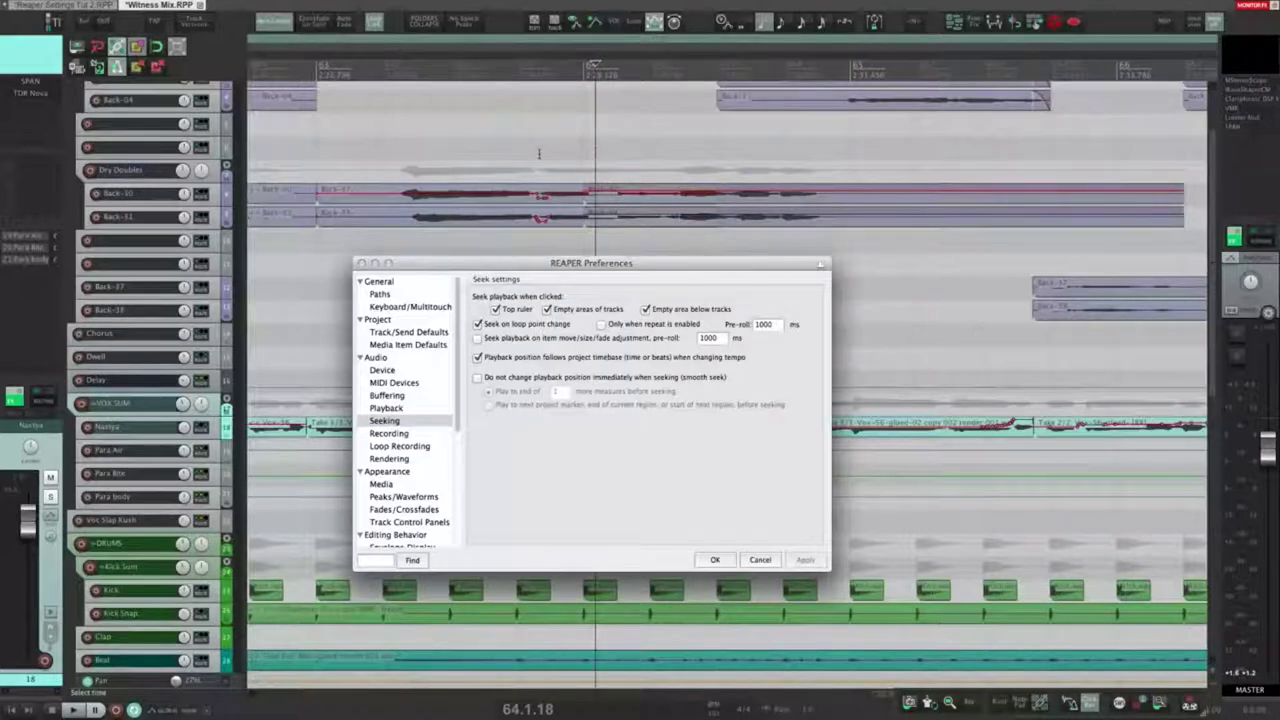
{"action": "key", "text": "space"}
{"action": "left_click_drag", "start_coordinate": [310, 152], "coordinate": [652, 155]}
{"action": "key", "text": "space"}
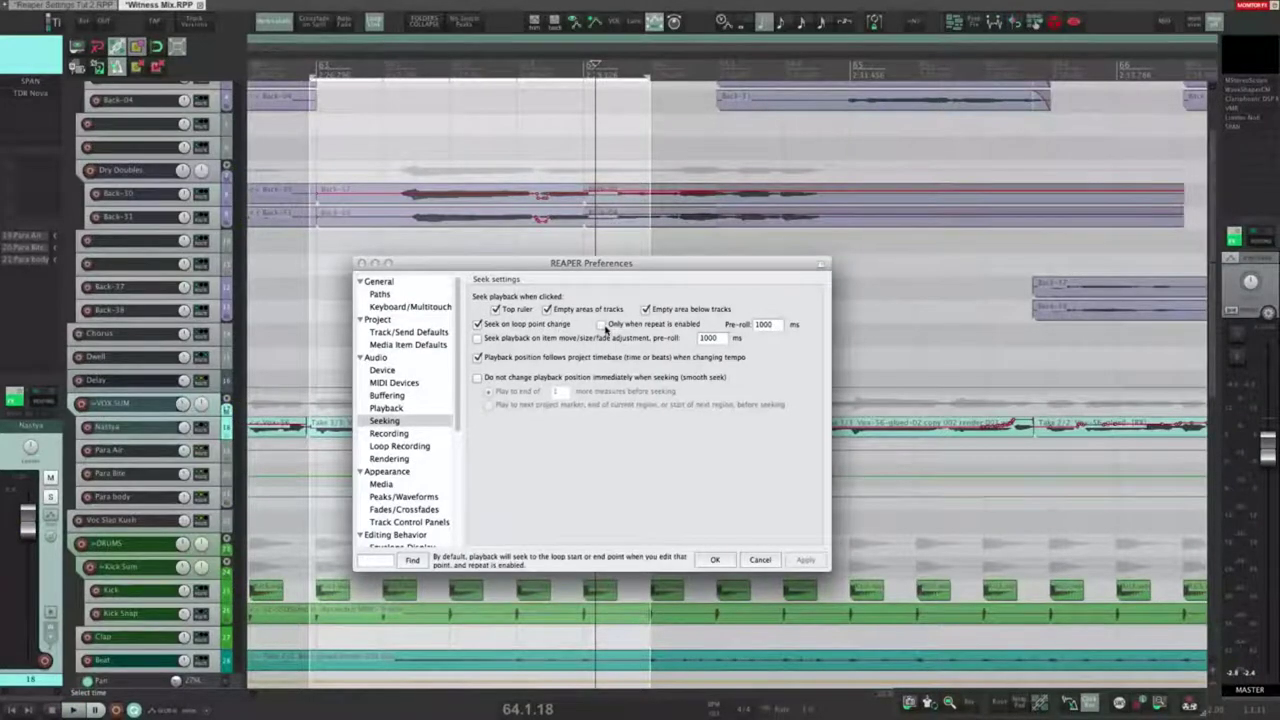
Step: Limit loop seeking to when repeat is enabled, apply, turn Repeat off, and retest
{"action": "left_click", "coordinate": [602, 325]}
{"action": "left_click", "coordinate": [803, 560]}
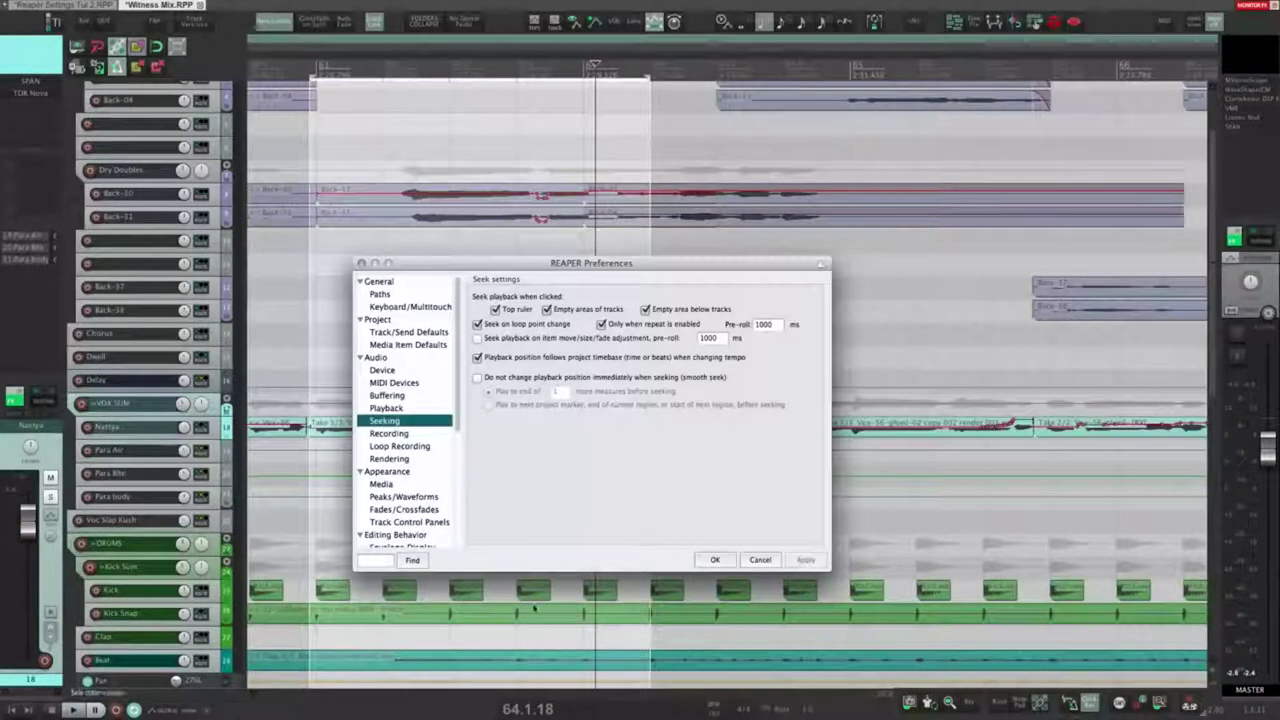
{"action": "left_click", "coordinate": [135, 710]}
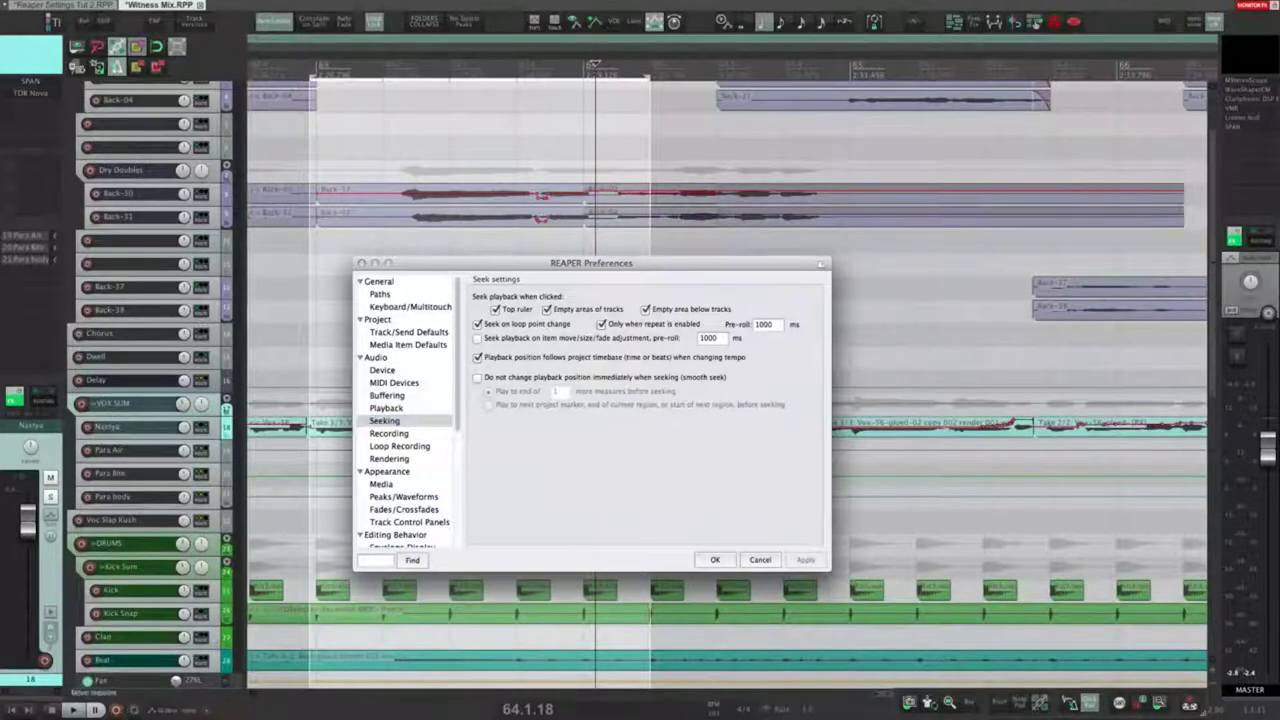
{"action": "left_click", "coordinate": [550, 148]}
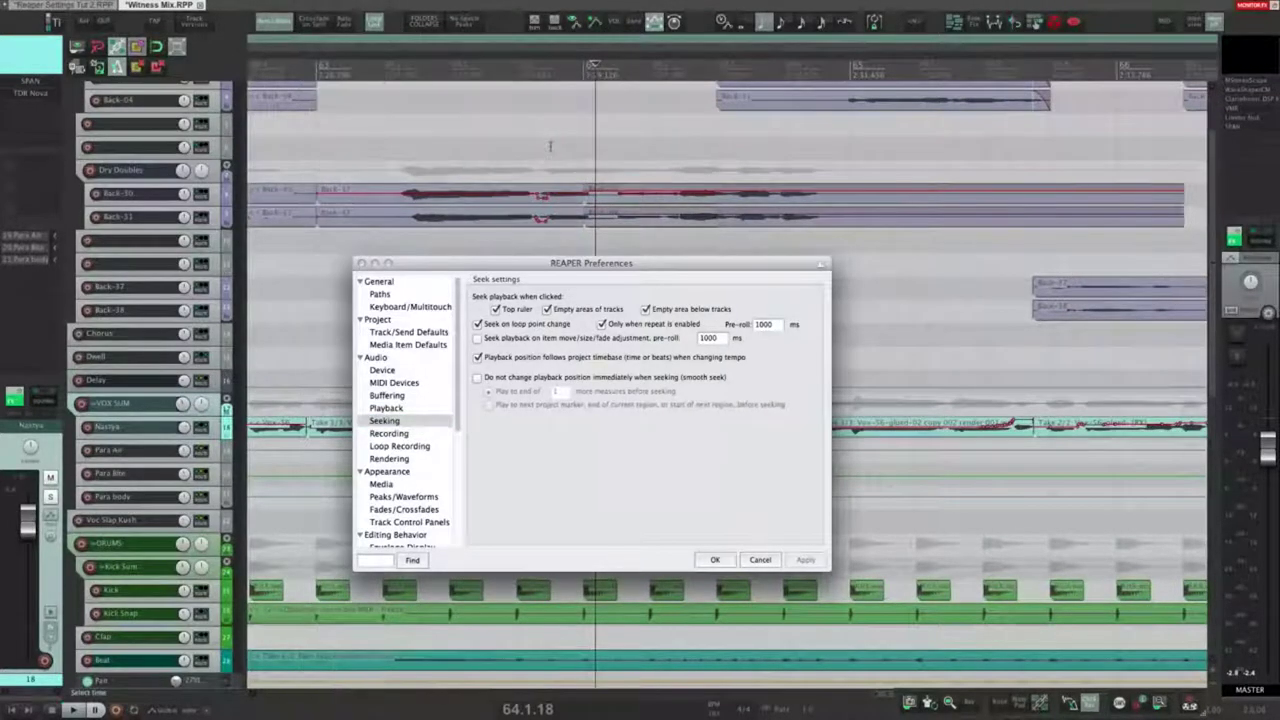
{"action": "key", "text": "space"}
{"action": "left_click_drag", "start_coordinate": [309, 144], "coordinate": [548, 150]}
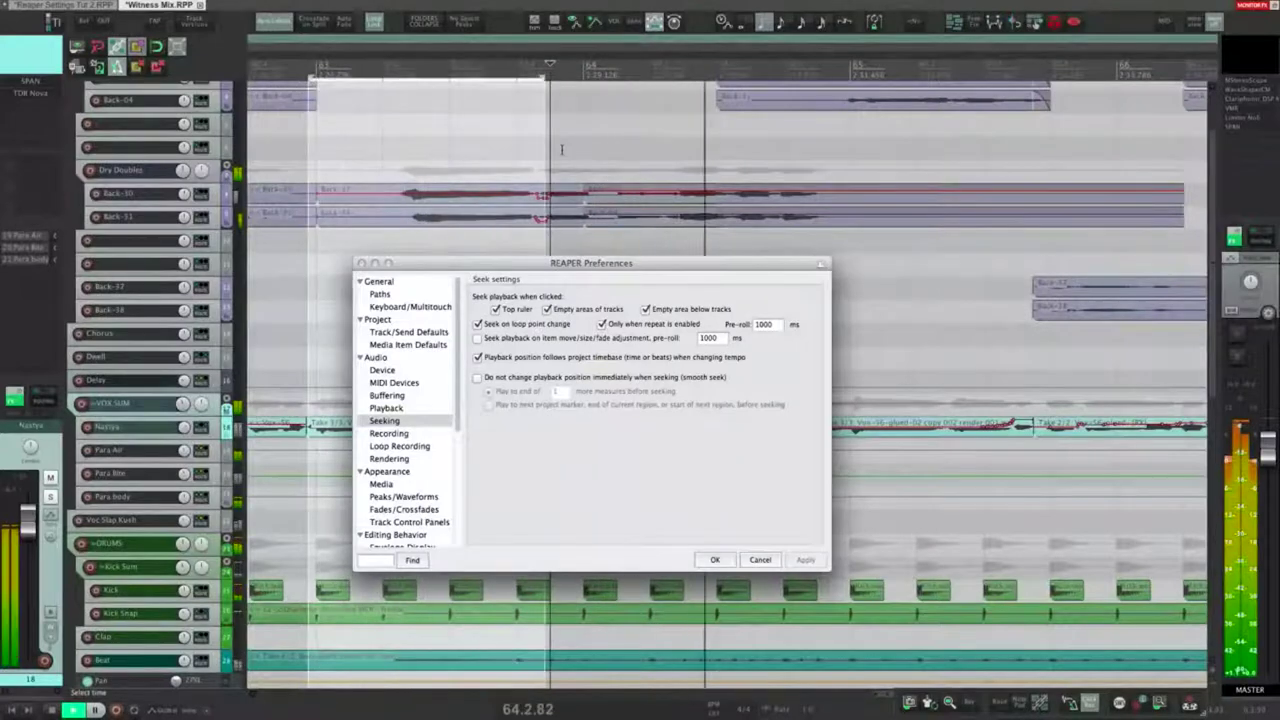
{"action": "key", "text": "space"}
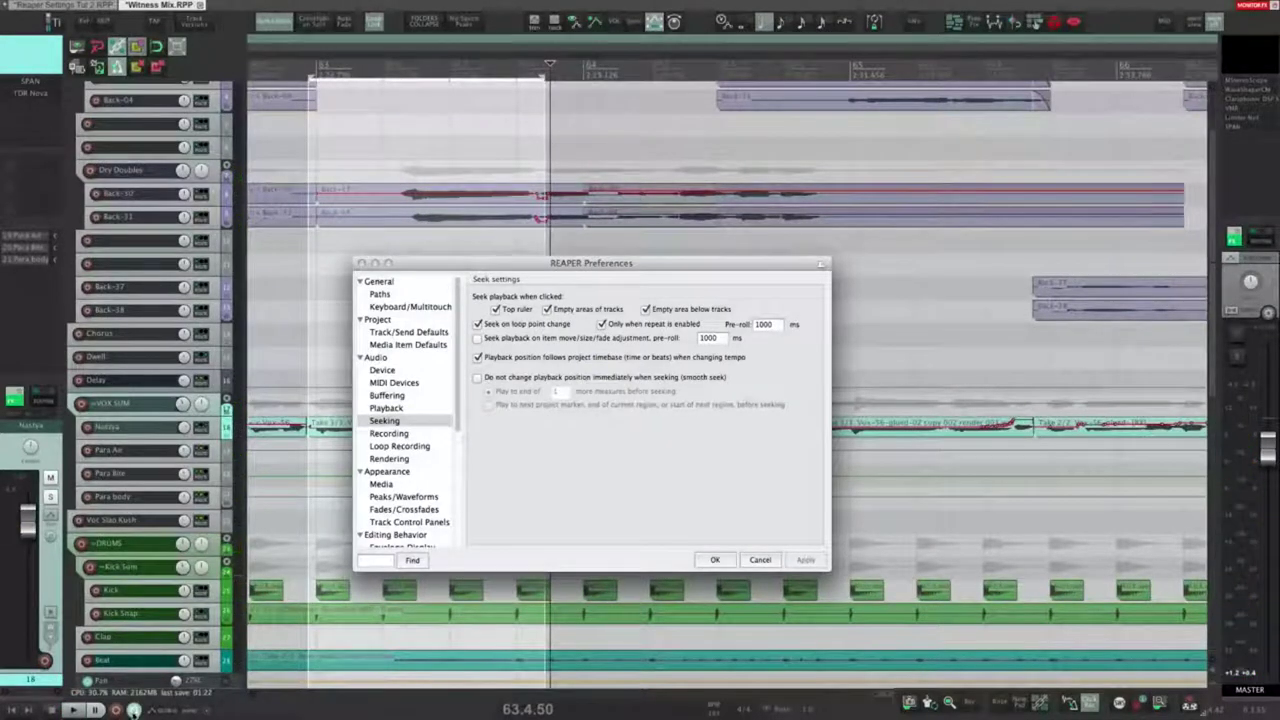
Step: Retest by selecting a new loop range during playback, then clear the selection
{"action": "left_click", "coordinate": [540, 152]}
{"action": "key", "text": "space"}
{"action": "left_click_drag", "start_coordinate": [338, 150], "coordinate": [586, 148]}
{"action": "key", "text": "space"}
{"action": "left_click", "coordinate": [586, 148]}
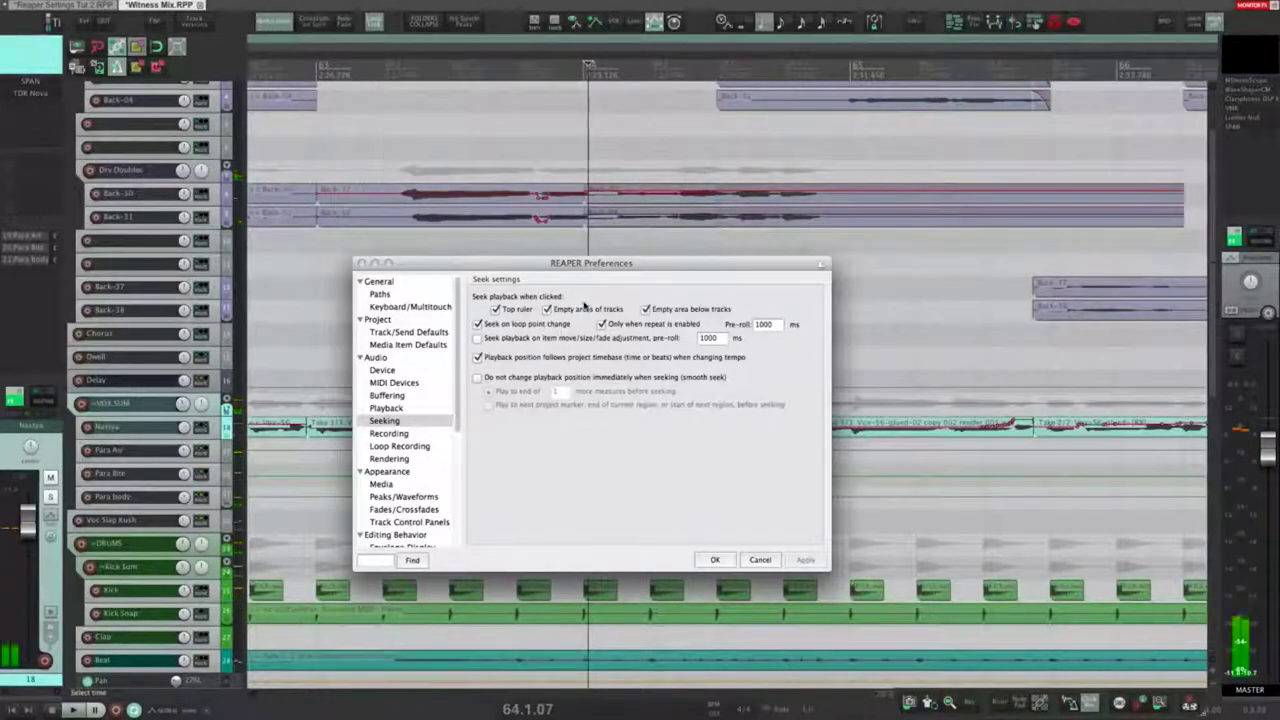
Step: Turn off seeking on loop point change, enable seeking on item move/size/fade adjustment, and apply
{"action": "left_click", "coordinate": [477, 324]}
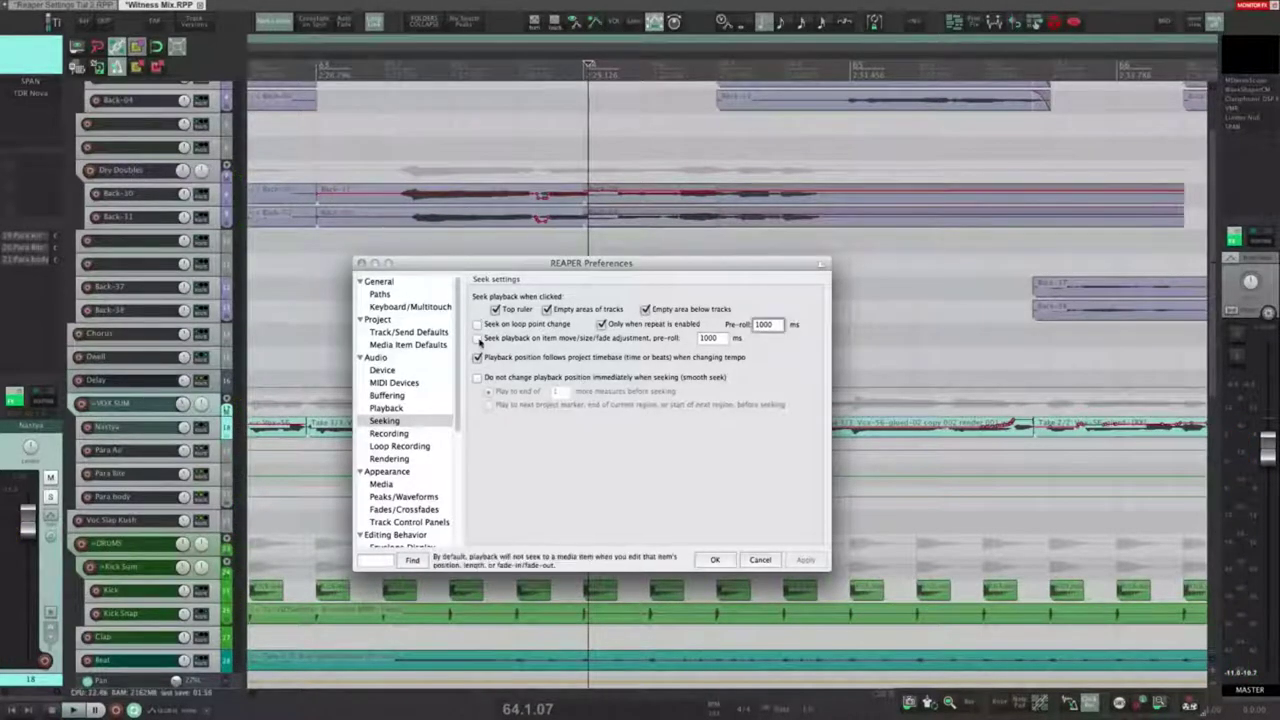
{"action": "left_click", "coordinate": [478, 338]}
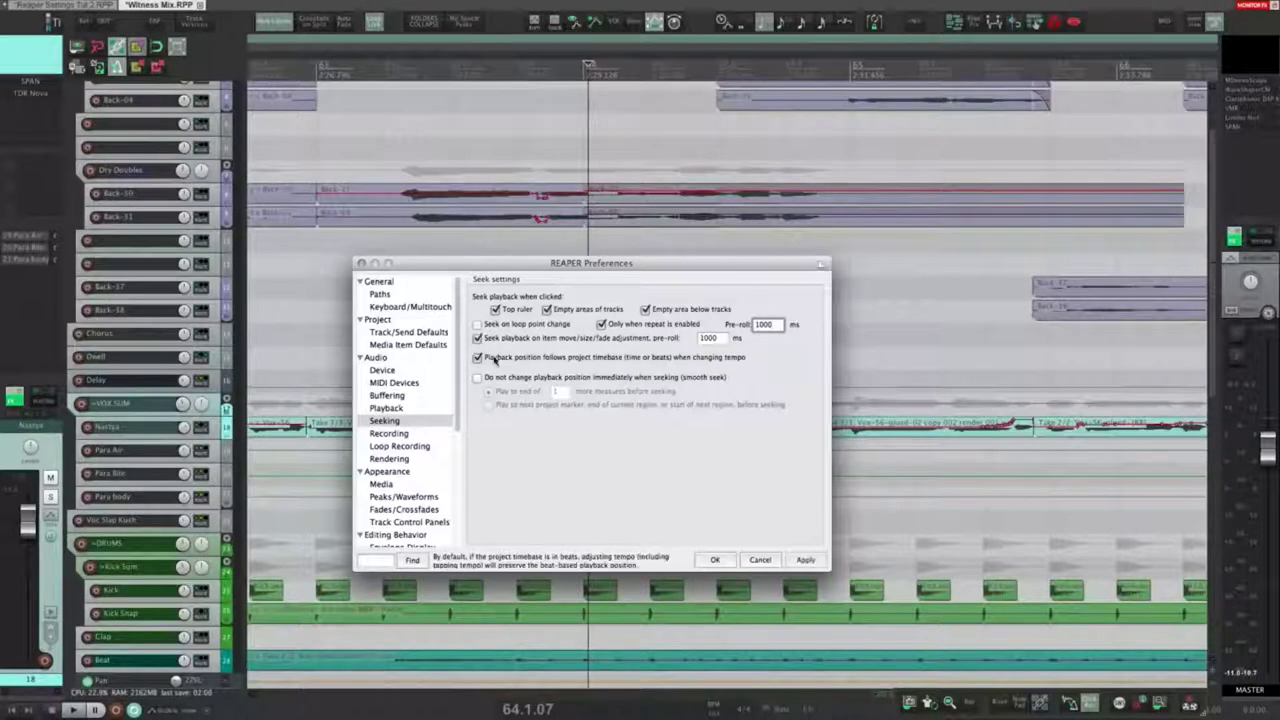
{"action": "left_click", "coordinate": [806, 560]}
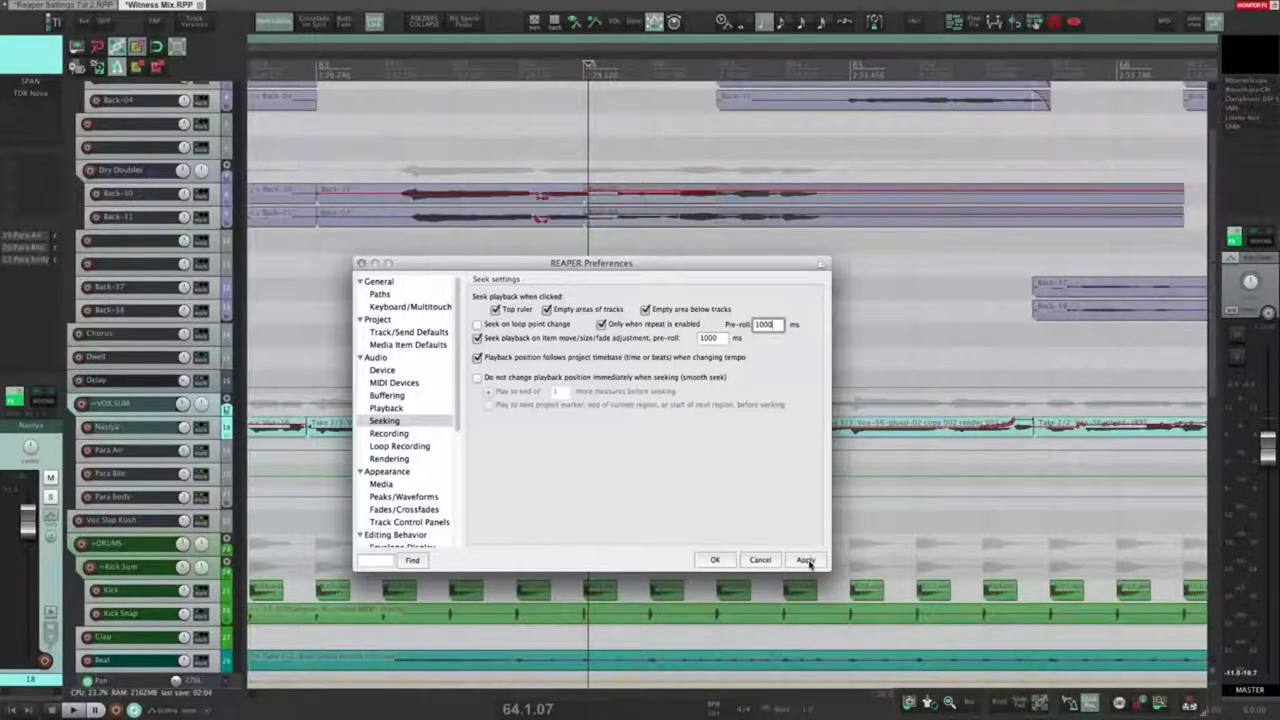
Step: Test it by trimming the top item's start during playback on Back-04, then turn item-adjustment seeking off
{"action": "left_click", "coordinate": [635, 99]}
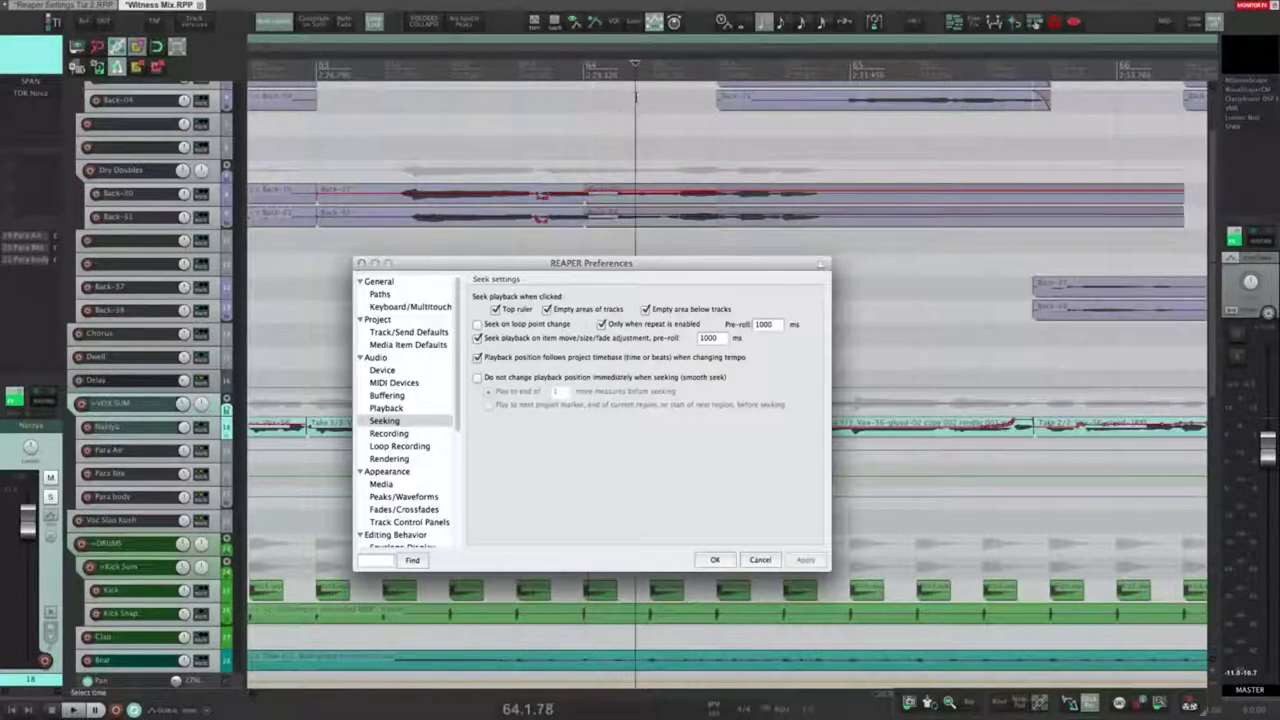
{"action": "key", "text": "space"}
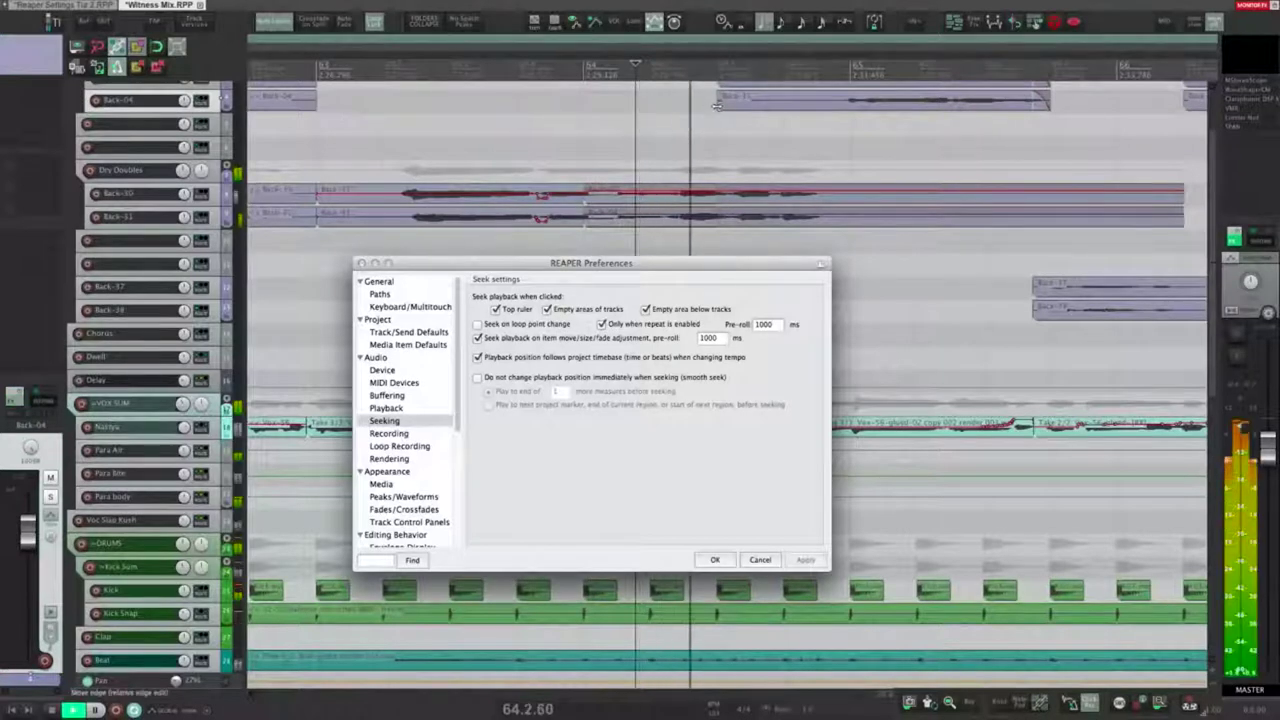
{"action": "left_click_drag", "start_coordinate": [718, 100], "coordinate": [597, 104]}
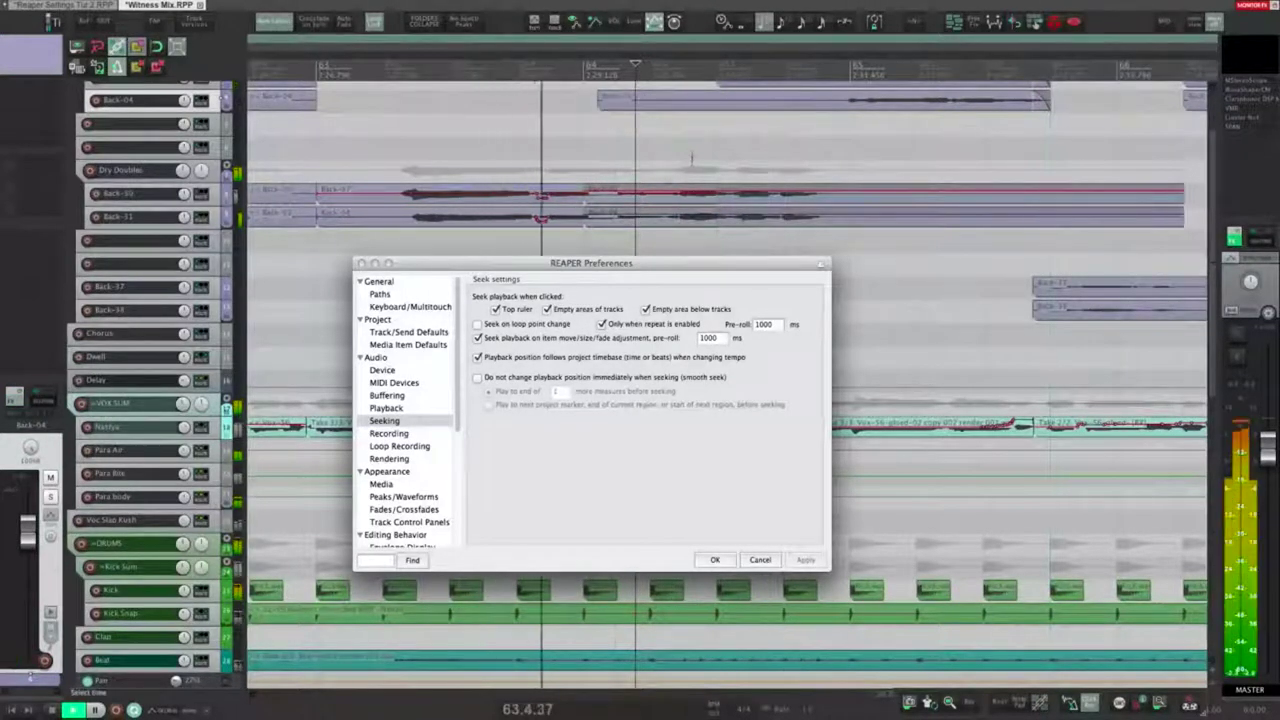
{"action": "double_click", "coordinate": [709, 338]}
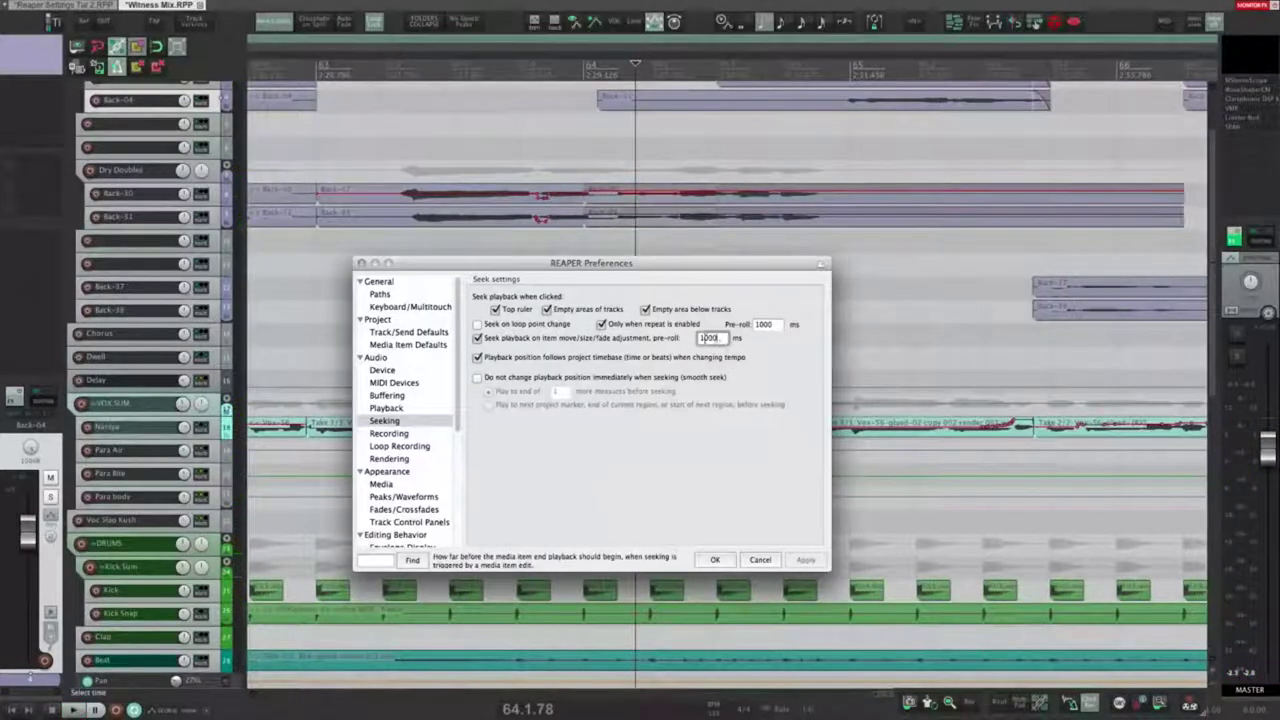
{"action": "left_click_drag", "start_coordinate": [600, 104], "coordinate": [709, 97]}
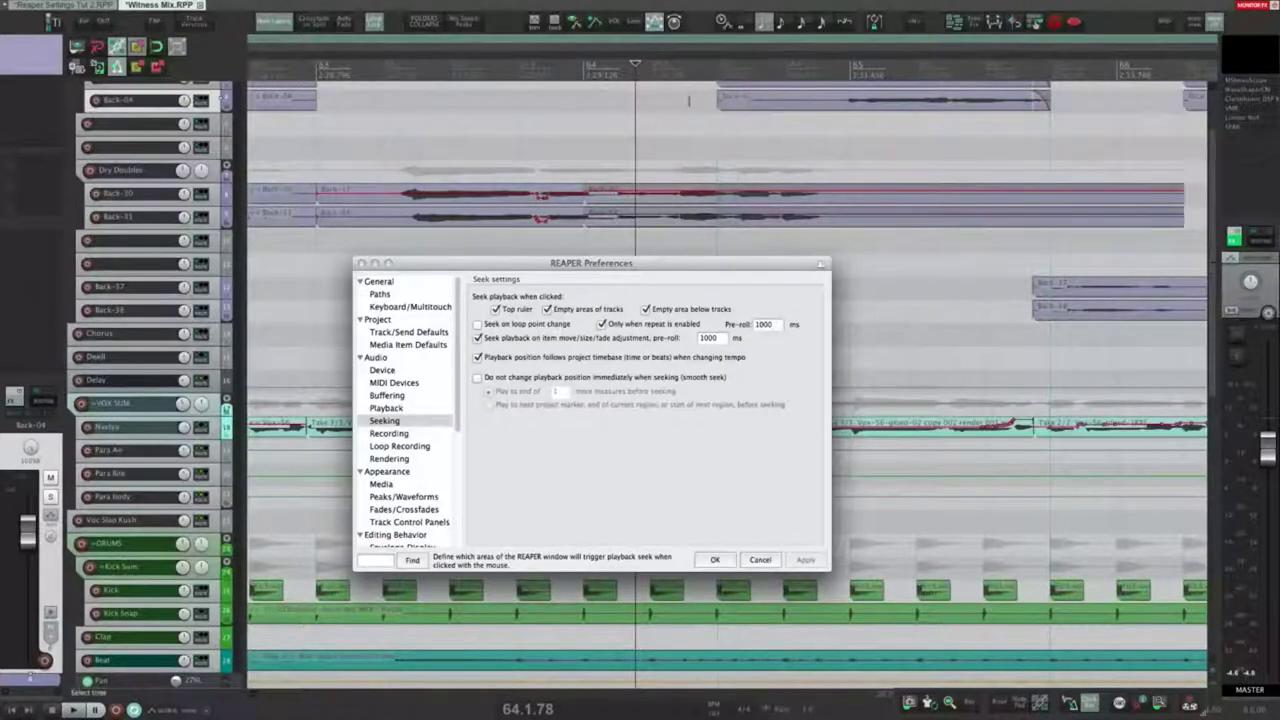
{"action": "left_click", "coordinate": [508, 340]}
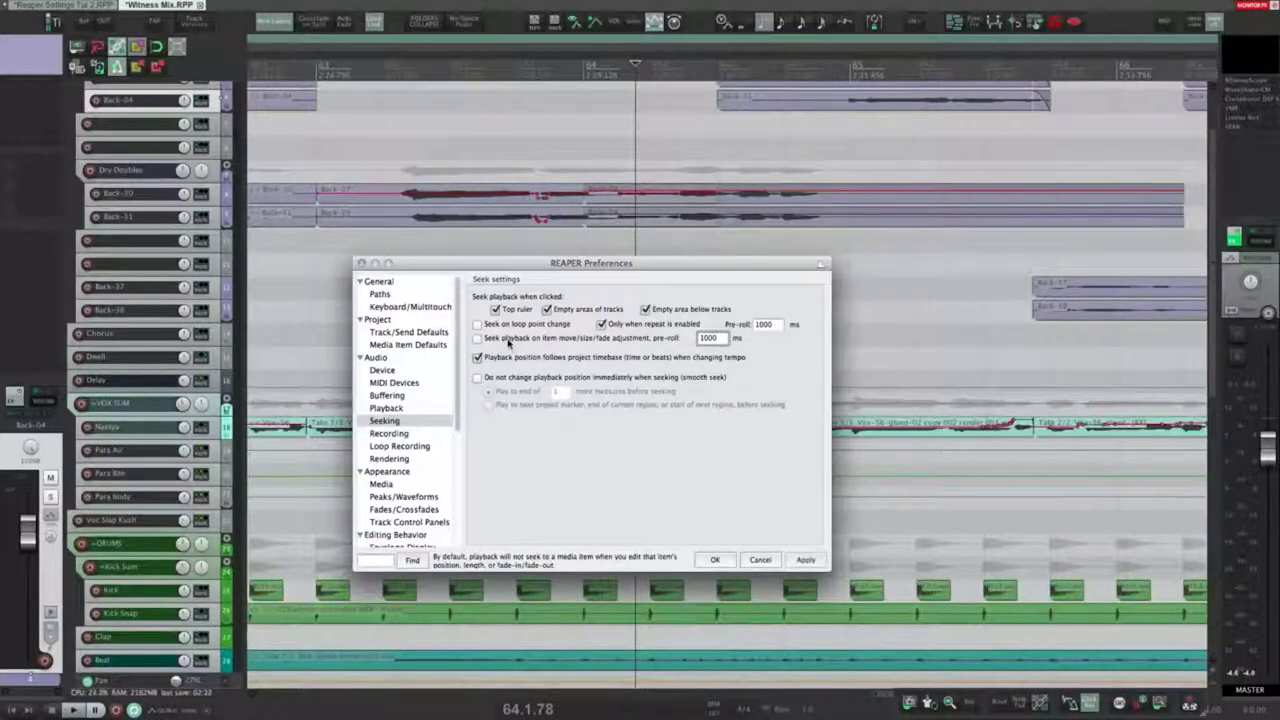
{"action": "left_click", "coordinate": [481, 115]}
{"action": "key", "text": "shift+slash"}
{"action": "type", "text": "seek playb ite"}
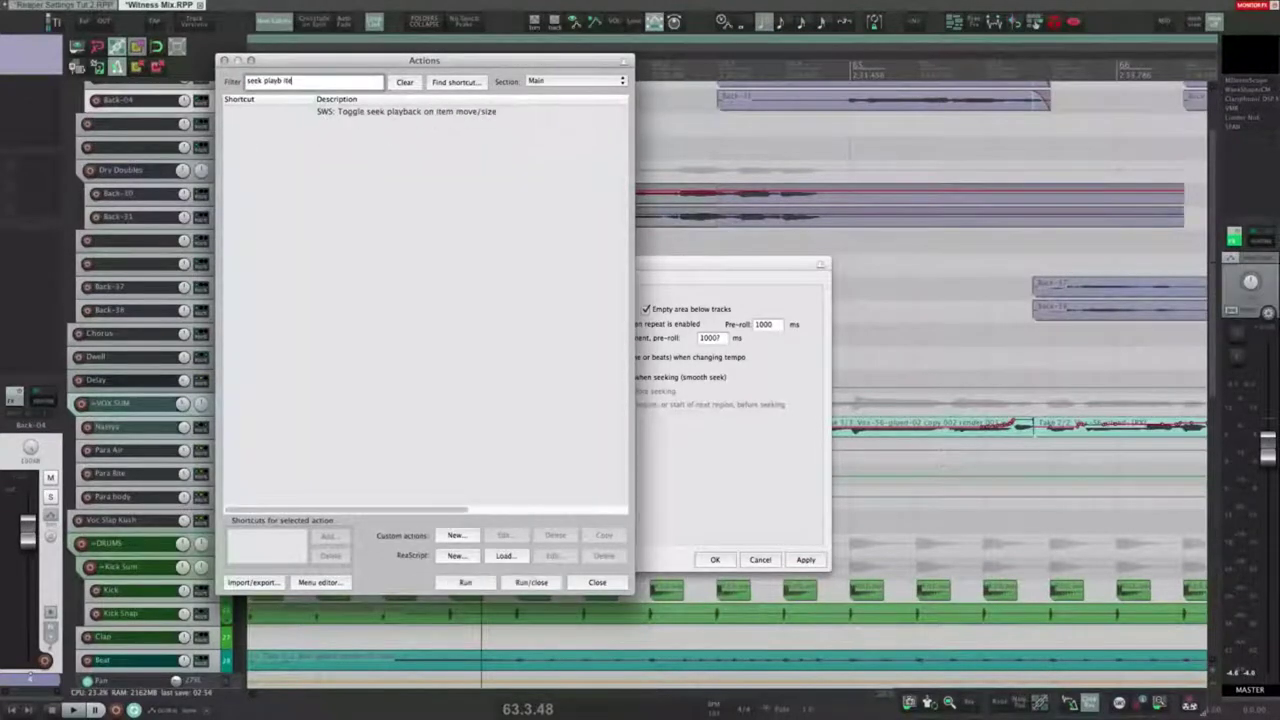
{"action": "left_click", "coordinate": [368, 113]}
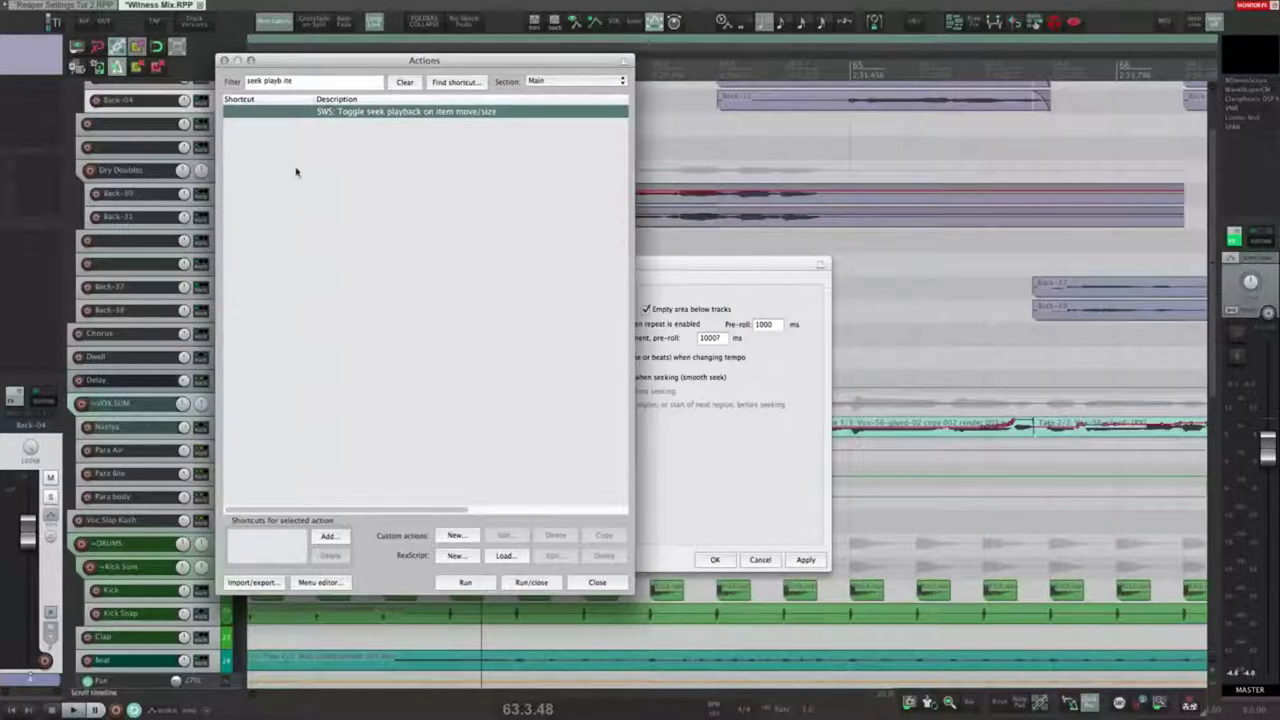
{"action": "left_click", "coordinate": [598, 583]}
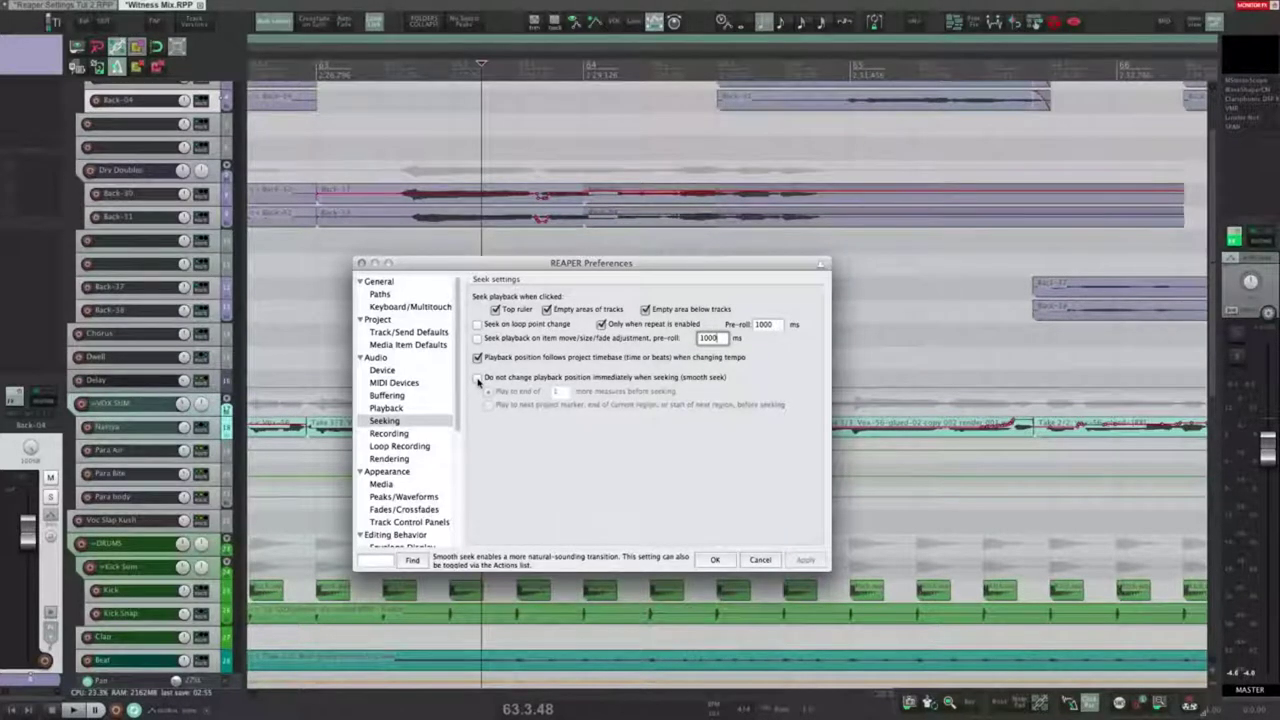
Step: Enable smooth seeking, apply it, and test by jumping playback earlier from 64.1.07
{"action": "left_click", "coordinate": [478, 378]}
{"action": "left_click", "coordinate": [558, 392]}
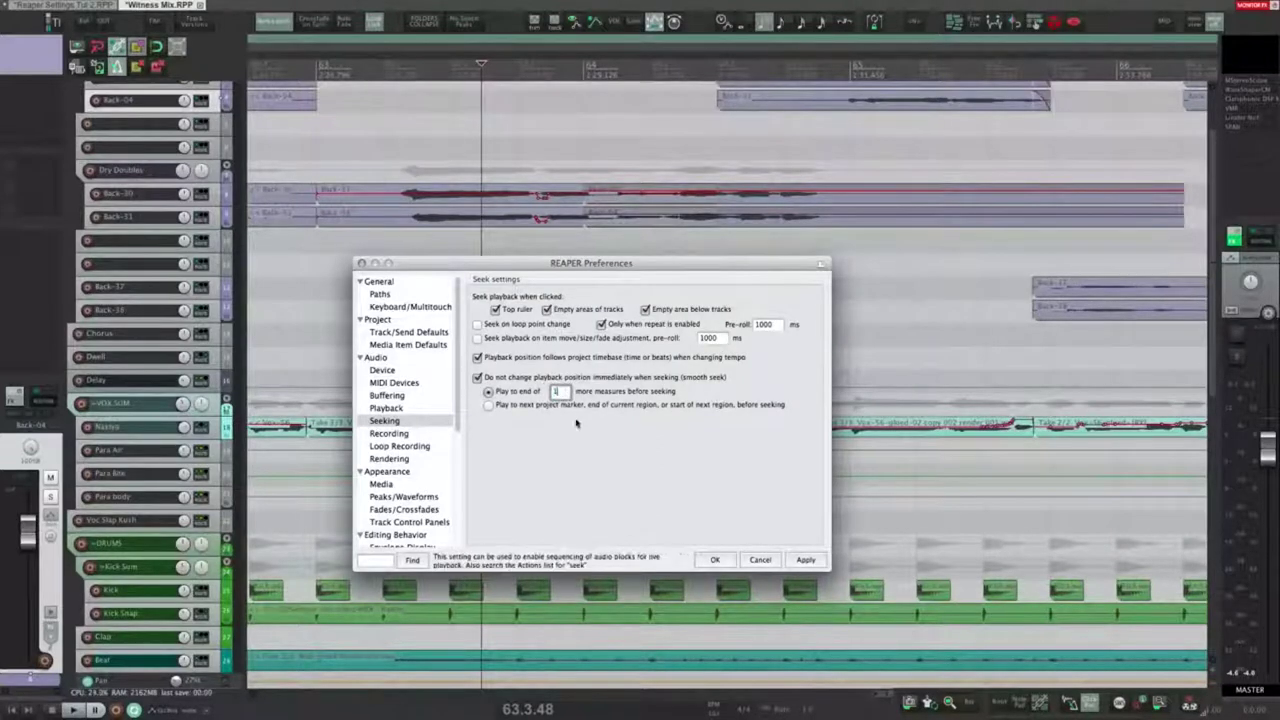
{"action": "left_click", "coordinate": [805, 562]}
{"action": "left_click", "coordinate": [609, 131]}
{"action": "left_click", "coordinate": [588, 131]}
{"action": "key", "text": "space"}
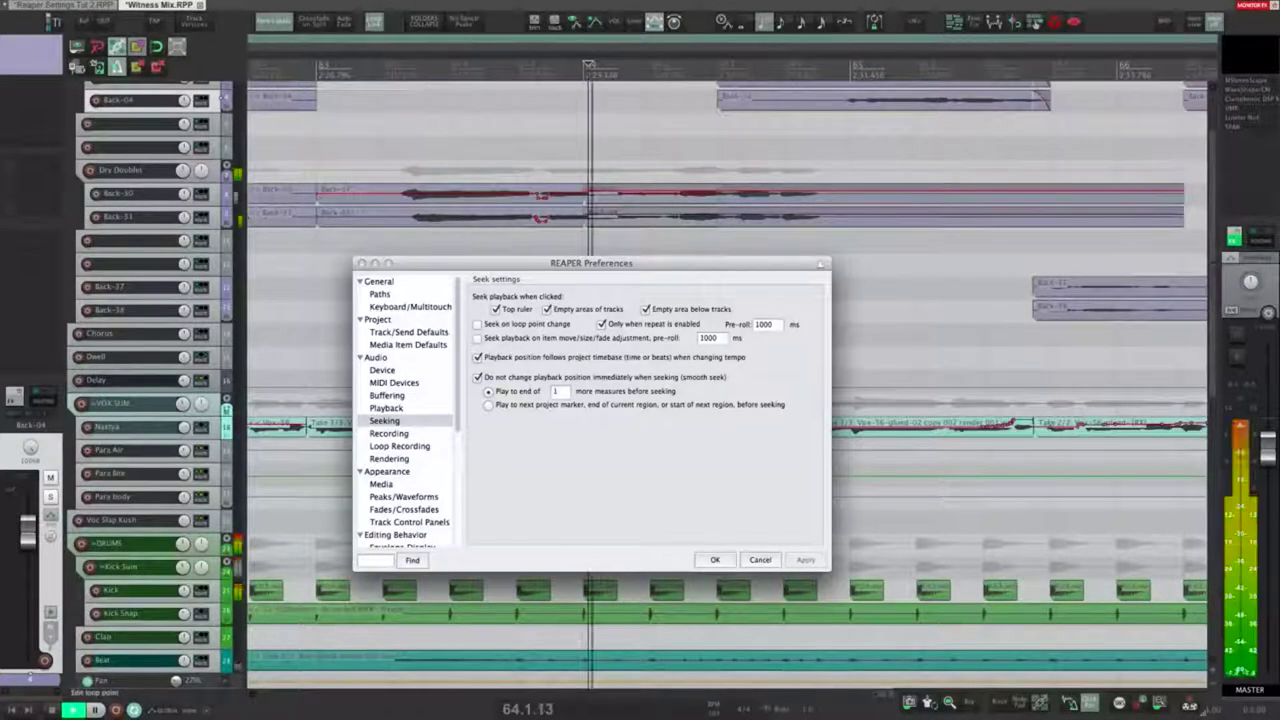
{"action": "left_click", "coordinate": [360, 126]}
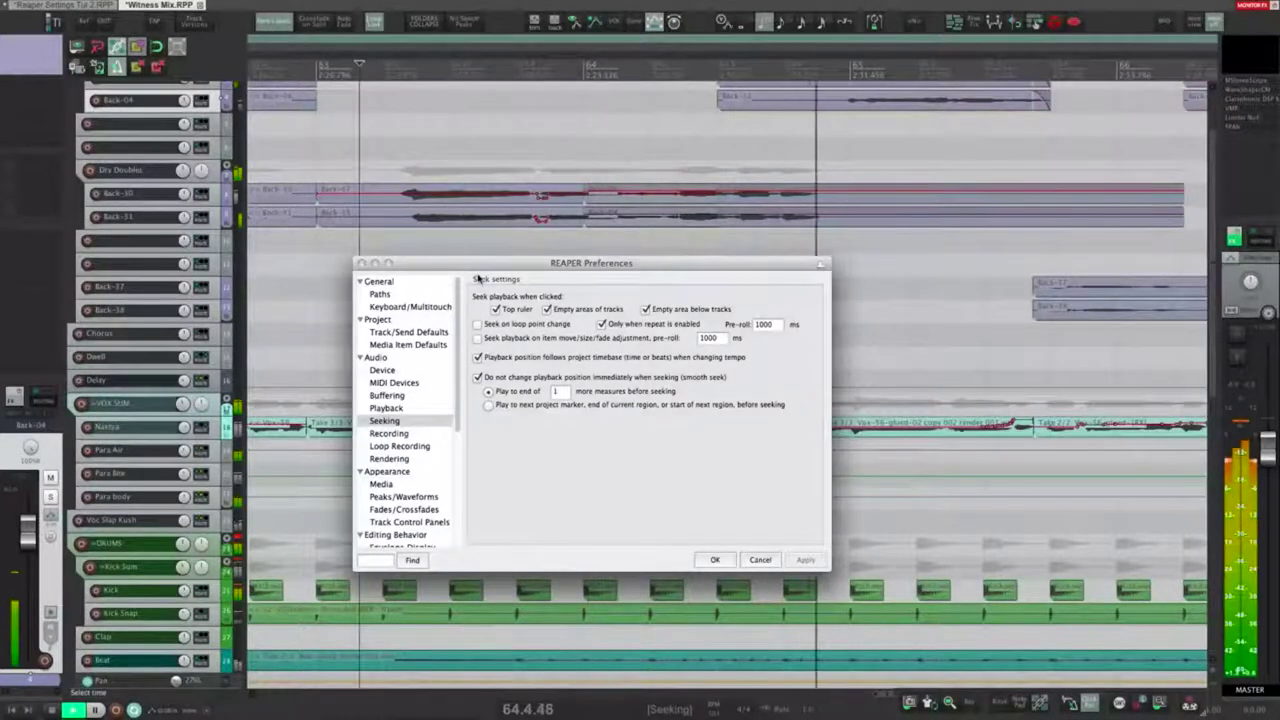
{"action": "left_click", "coordinate": [328, 132]}
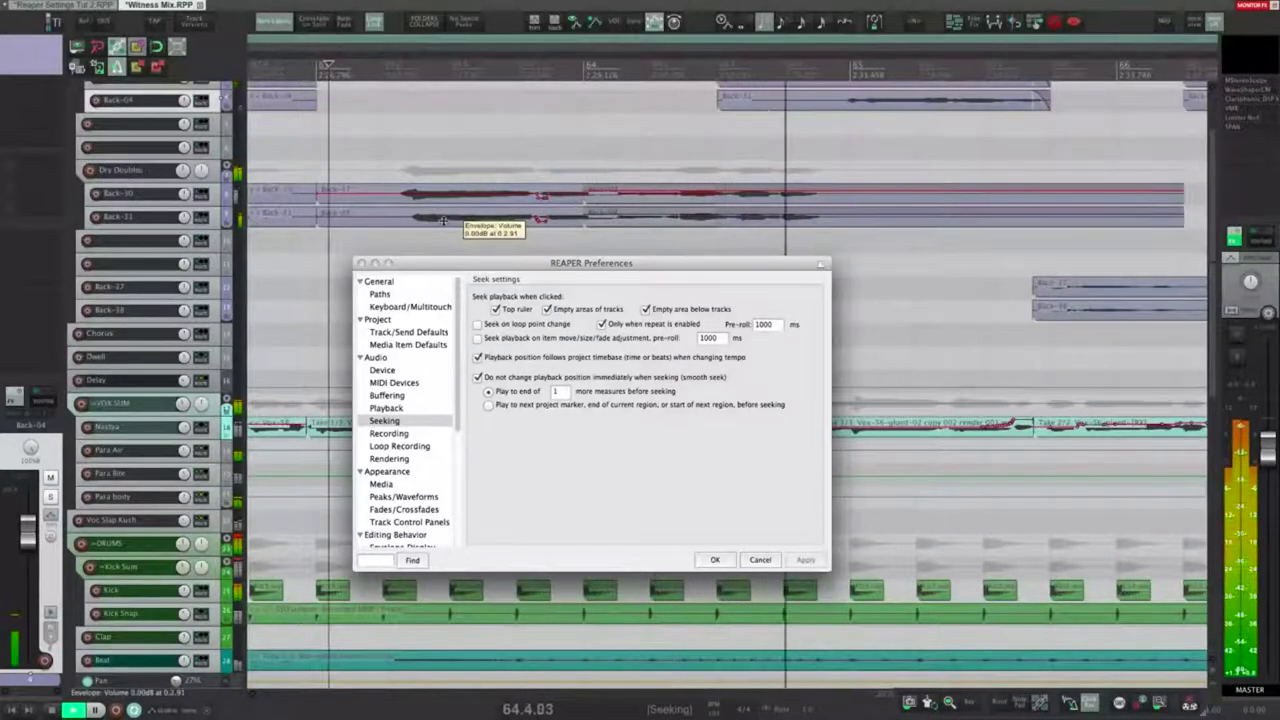
{"action": "key", "text": "space"}
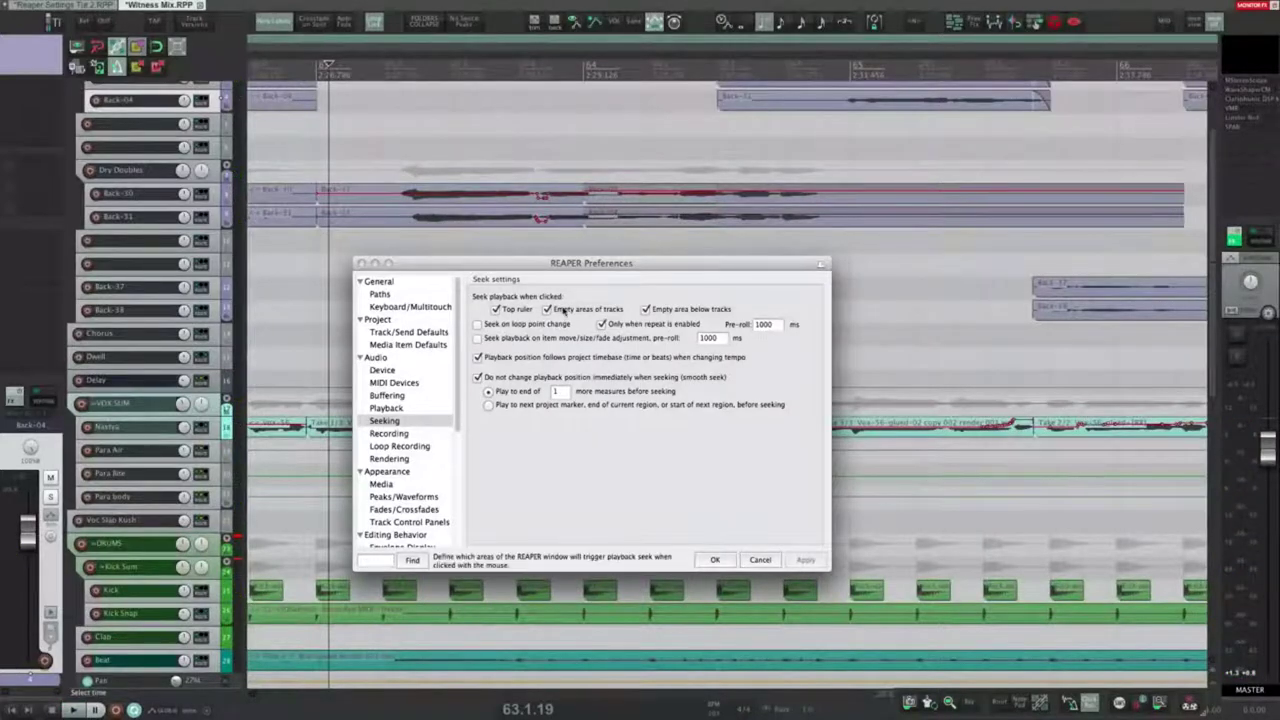
Step: Set seeks to play to the end of 1 more measure instead of the next marker, then show Recording preferences
{"action": "left_click", "coordinate": [401, 145]}
{"action": "left_click_drag", "start_coordinate": [570, 392], "coordinate": [552, 396]}
{"action": "left_click", "coordinate": [561, 392]}
{"action": "left_click", "coordinate": [524, 406]}
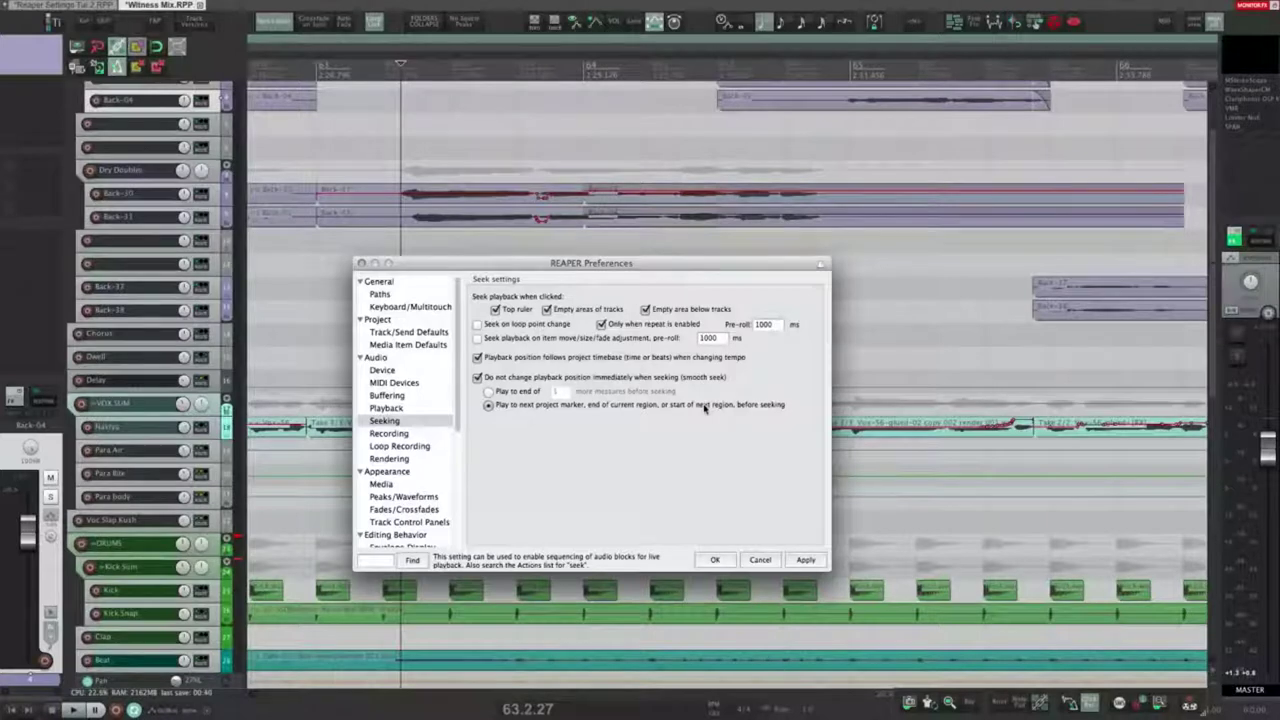
{"action": "left_click", "coordinate": [514, 392]}
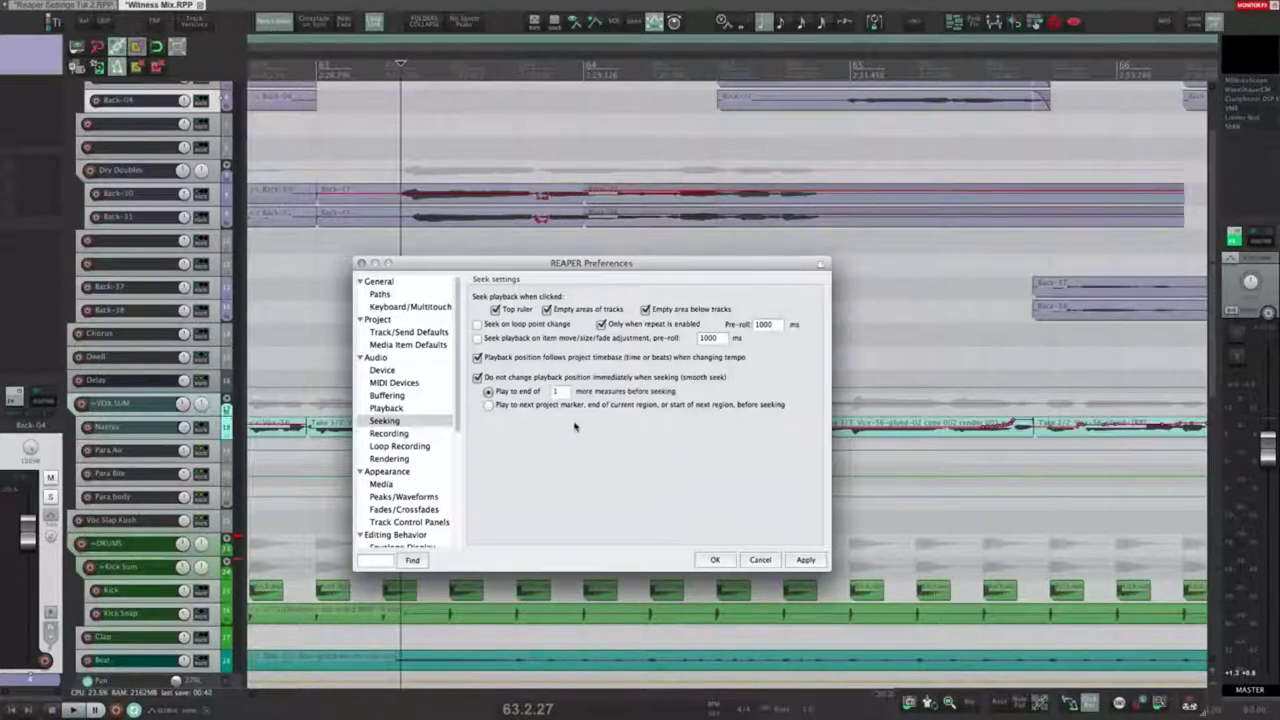
{"action": "left_click", "coordinate": [479, 378]}
{"action": "left_click", "coordinate": [389, 434]}
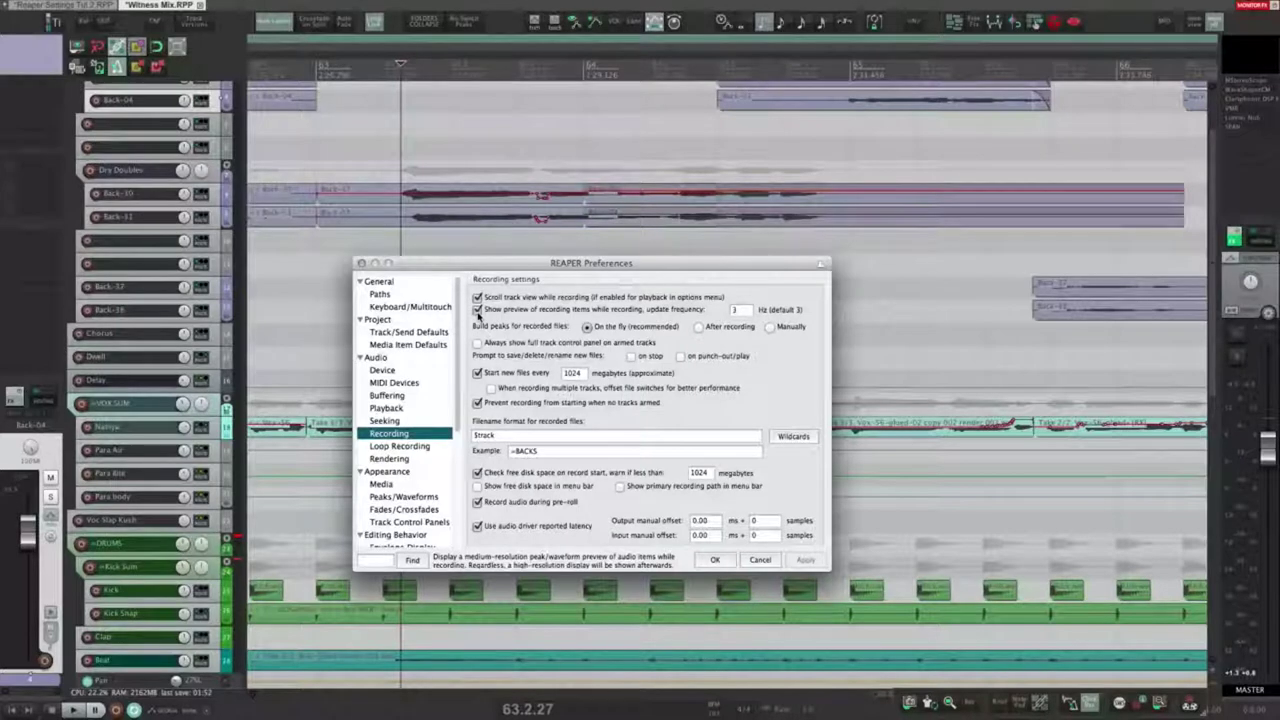
Step: Enter 3 as the recording preview update frequency and set peaks for recorded files to build Manually
{"action": "left_click", "coordinate": [741, 310]}
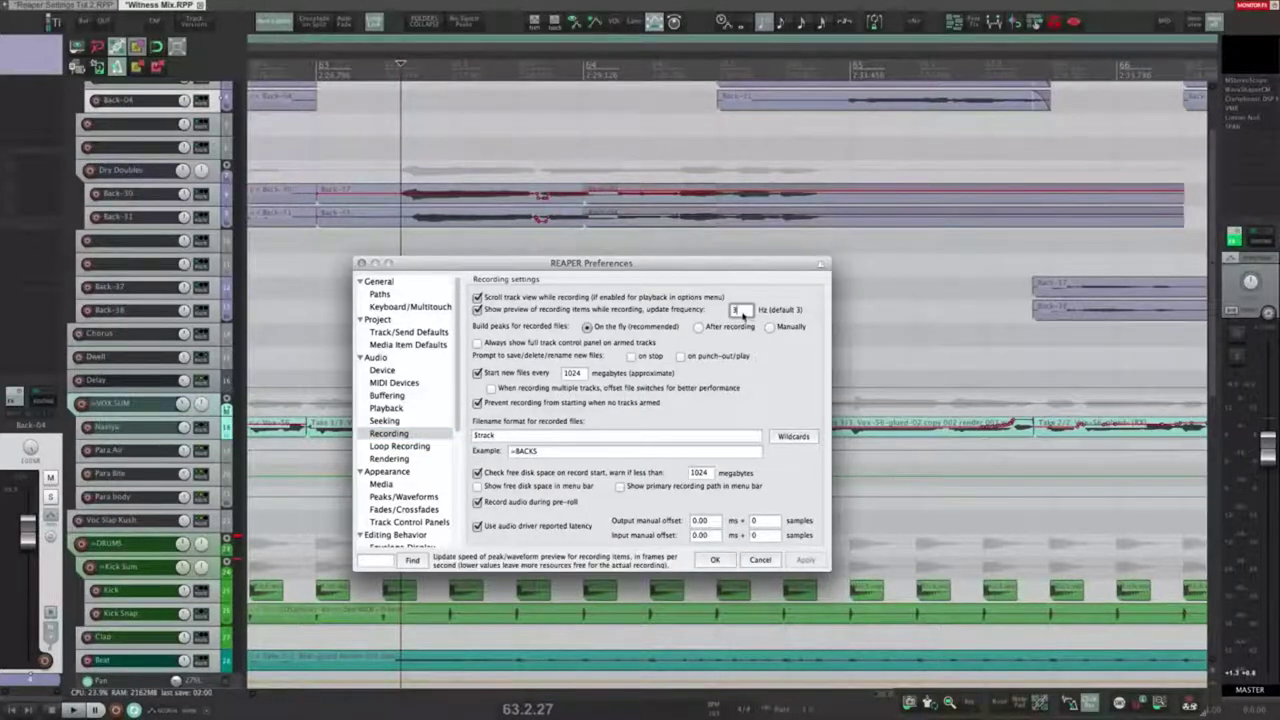
{"action": "type", "text": "1"}
{"action": "key", "text": "BackSpace"}
{"action": "type", "text": "3"}
{"action": "left_click", "coordinate": [769, 327]}
{"action": "left_click", "coordinate": [587, 327]}
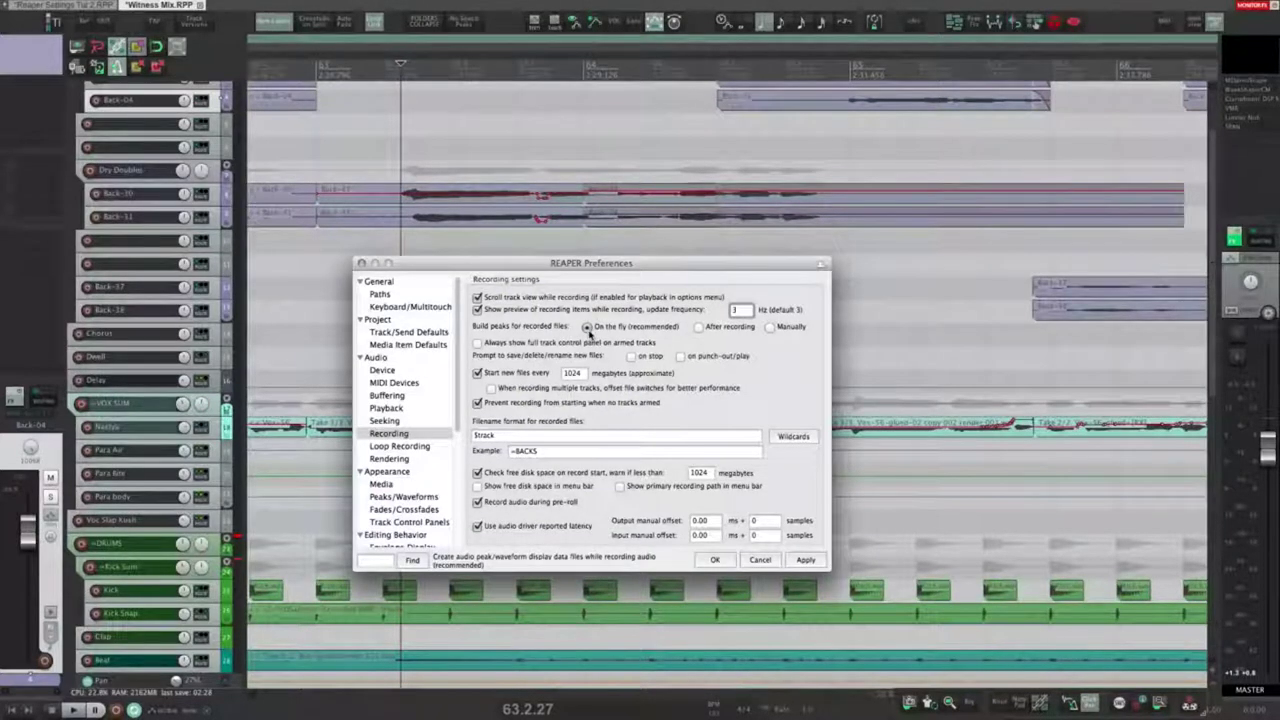
{"action": "left_click", "coordinate": [700, 330]}
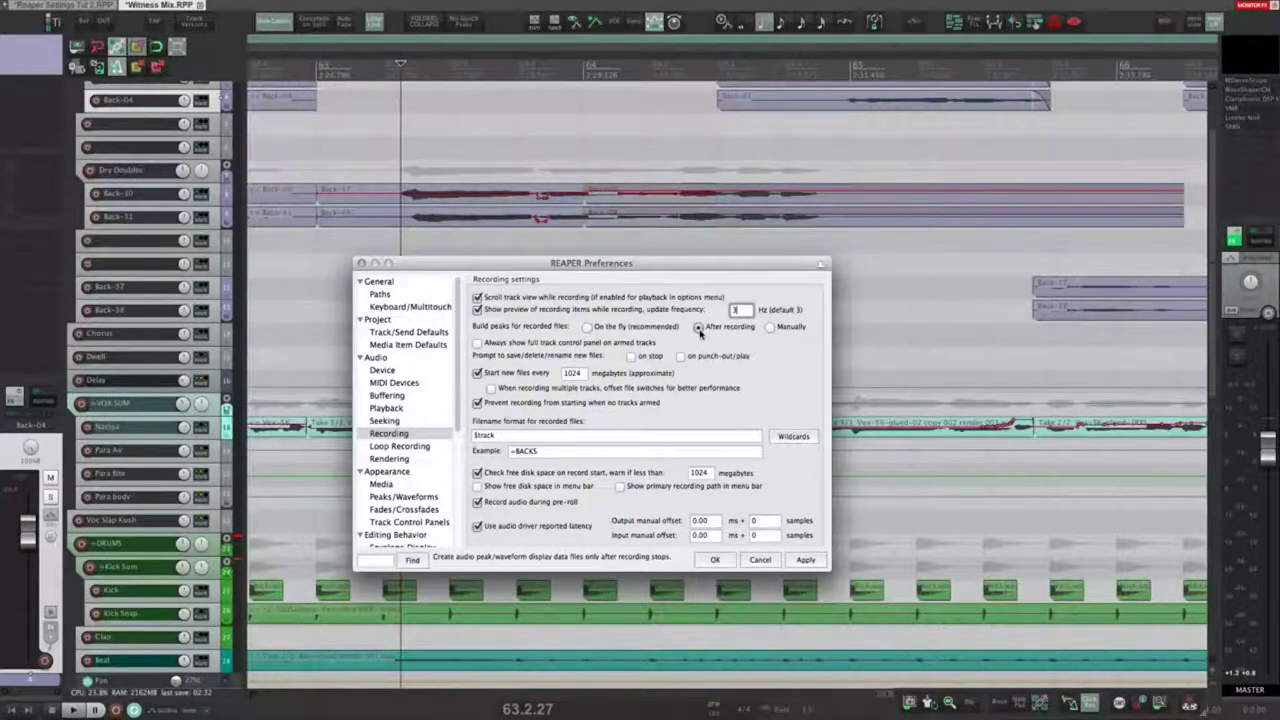
{"action": "left_click", "coordinate": [770, 328]}
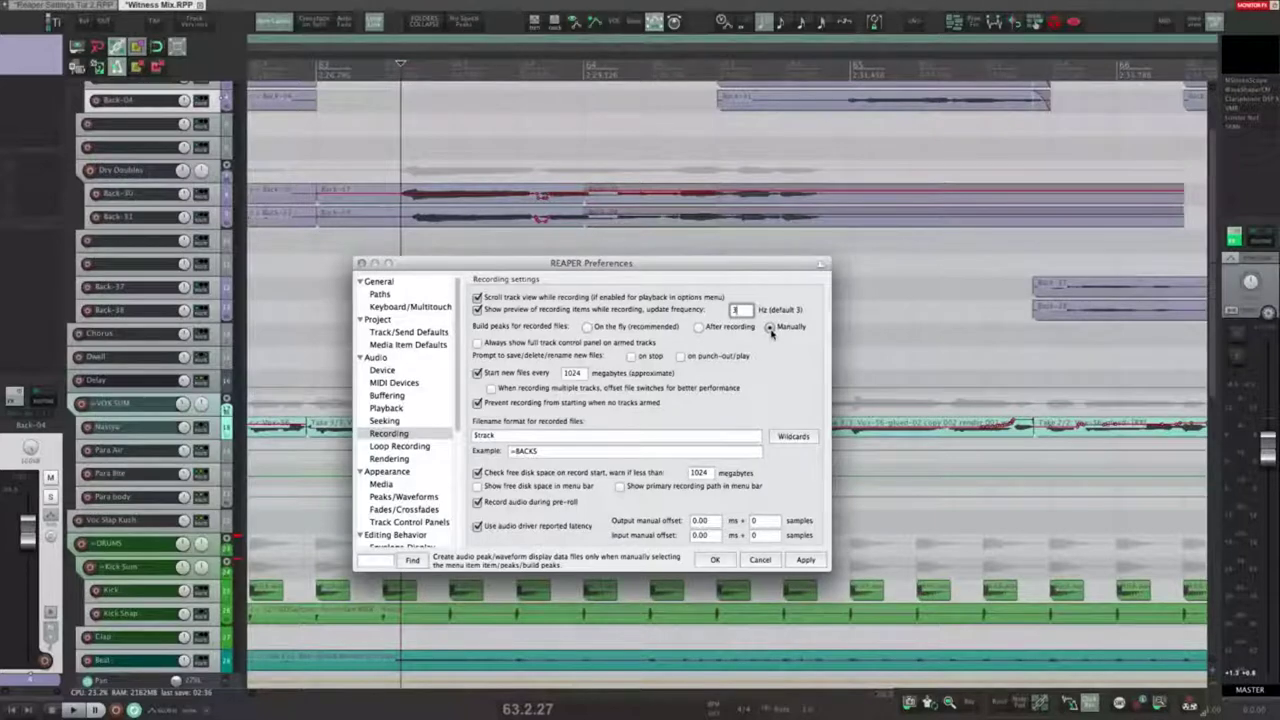
Step: Open the Actions list filtered by 'build peaks'
{"action": "left_click", "coordinate": [595, 125]}
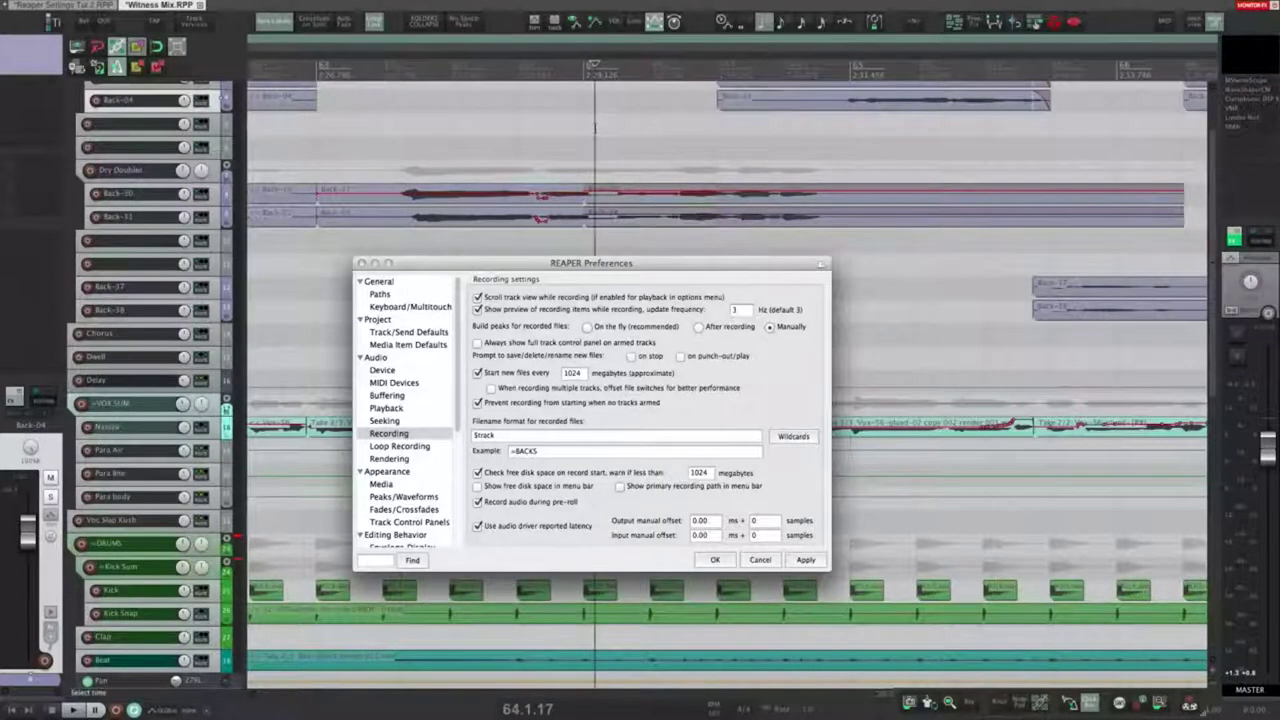
{"action": "key", "text": "question"}
{"action": "type", "text": "build peaks"}
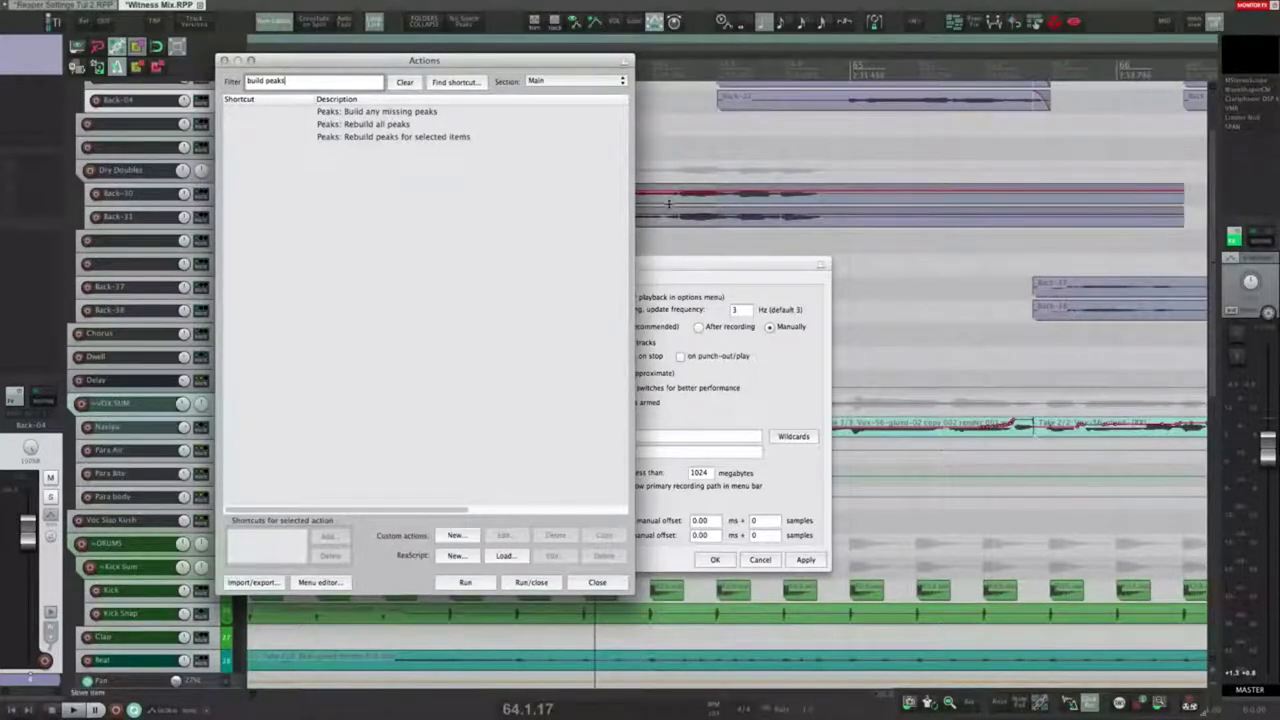
Step: Select the rebuild-selected, rebuild-all and build-missing Peaks actions in turn, then close the Actions list
{"action": "left_click", "coordinate": [351, 140]}
{"action": "left_click", "coordinate": [367, 186]}
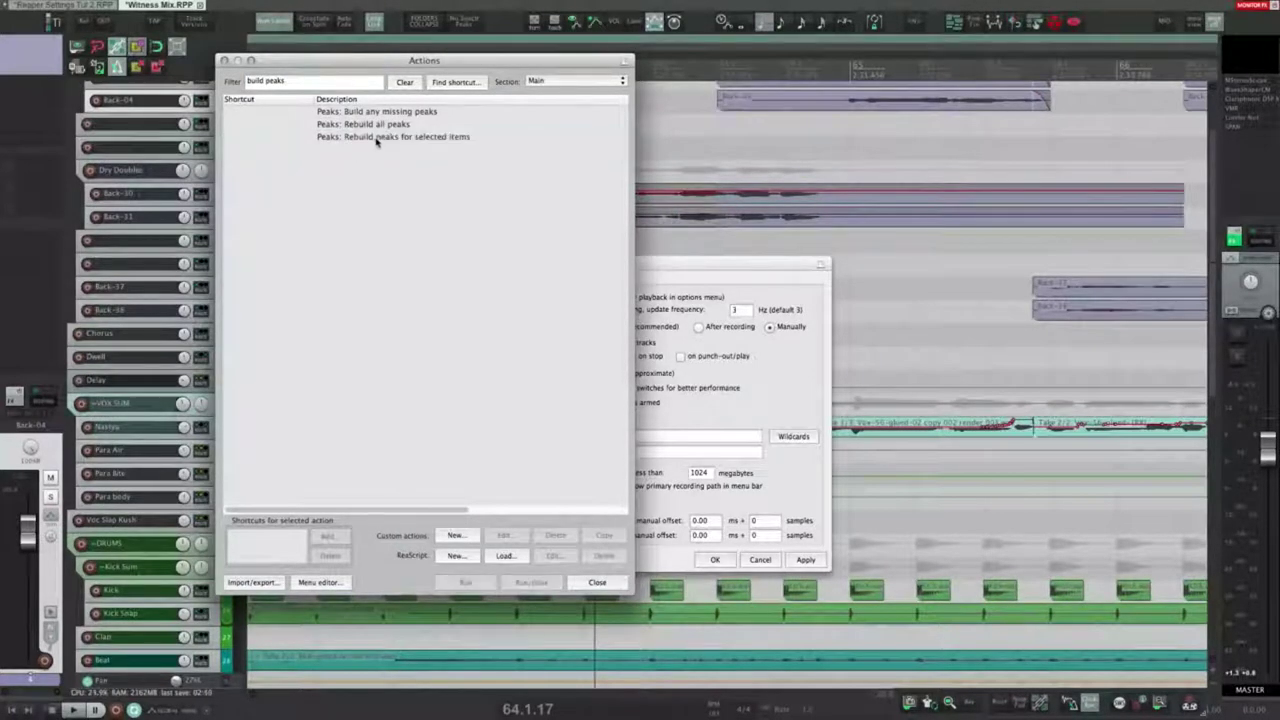
{"action": "left_click", "coordinate": [376, 140]}
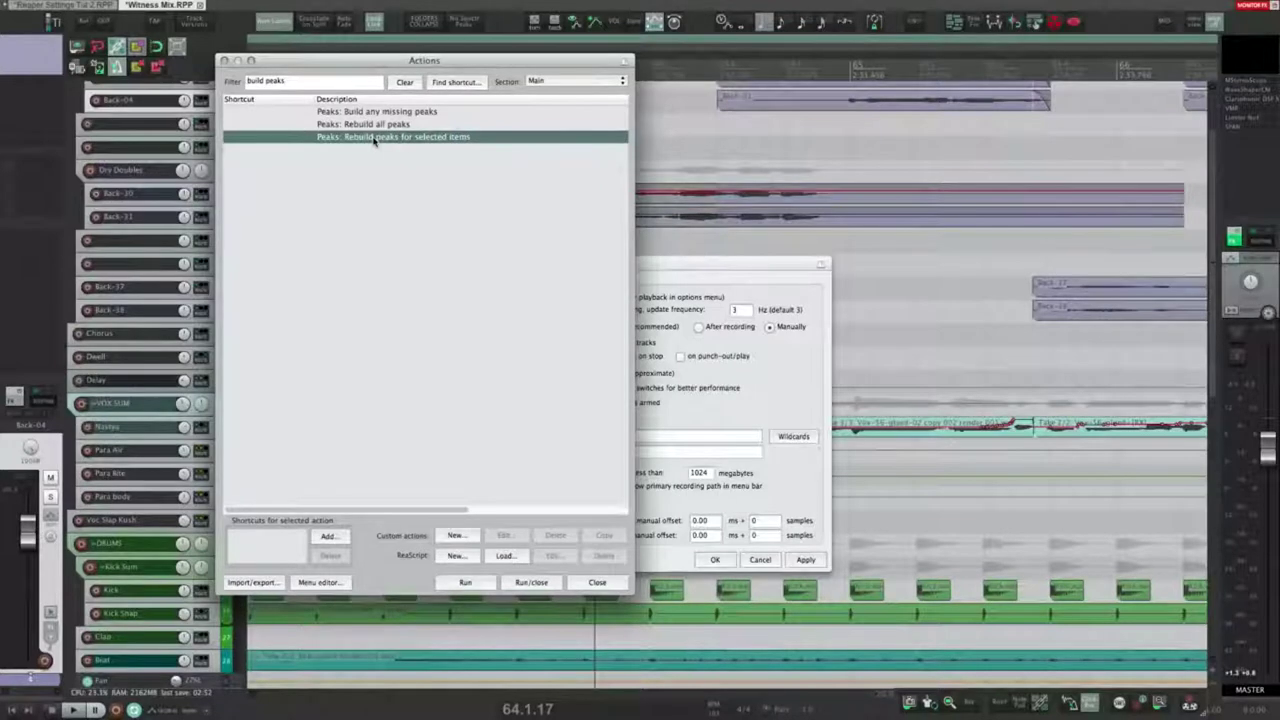
{"action": "left_click", "coordinate": [367, 125]}
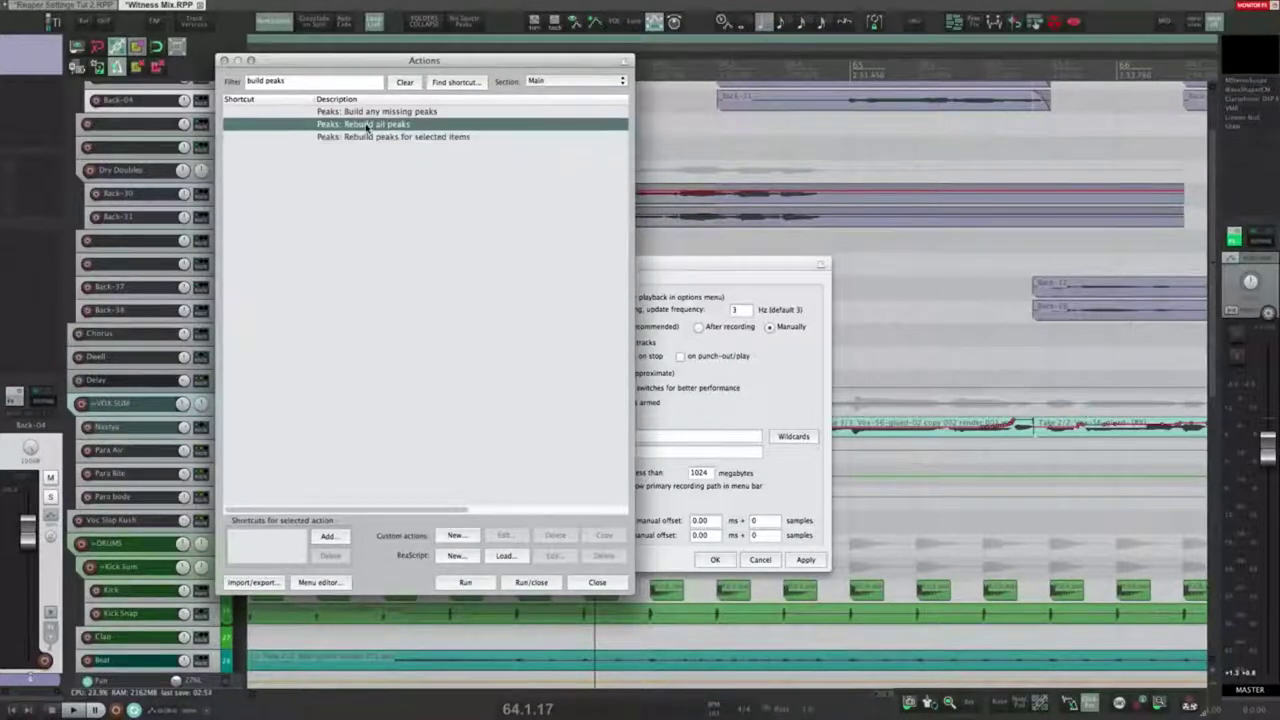
{"action": "left_click", "coordinate": [383, 171]}
{"action": "left_click", "coordinate": [382, 112]}
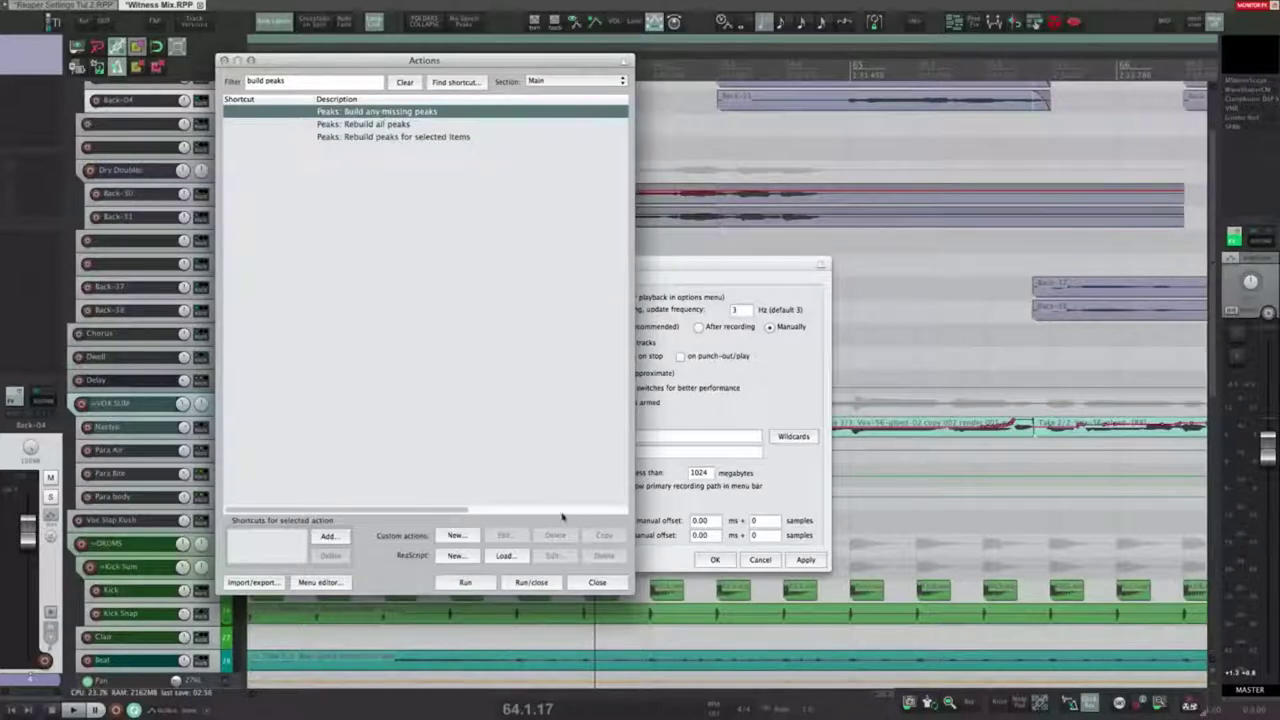
{"action": "left_click", "coordinate": [592, 583]}
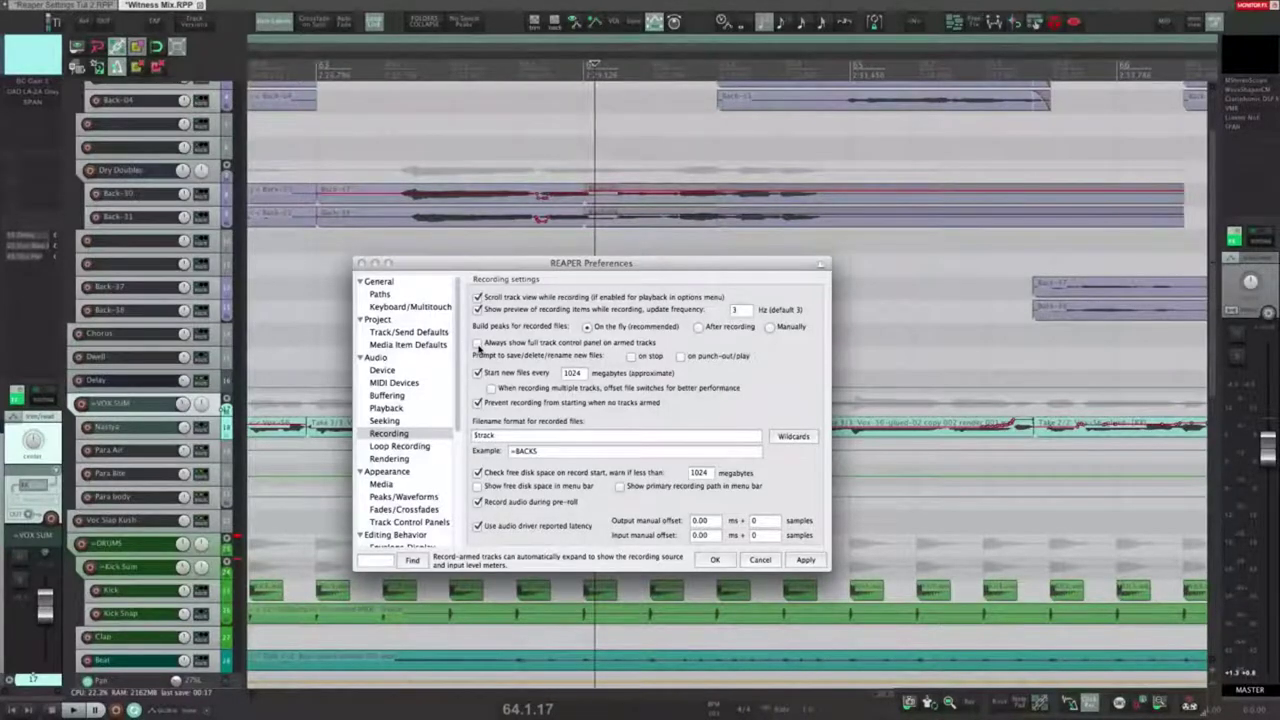
{"action": "left_click", "coordinate": [478, 343]}
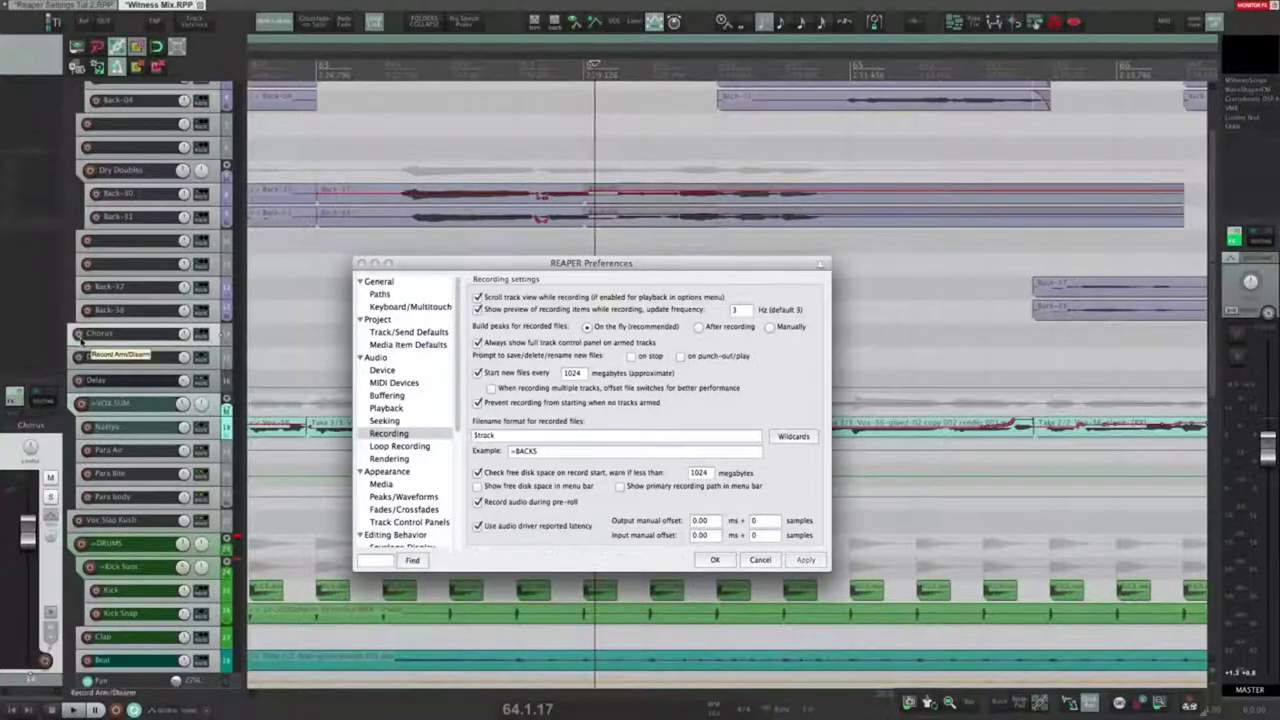
{"action": "left_click", "coordinate": [79, 335]}
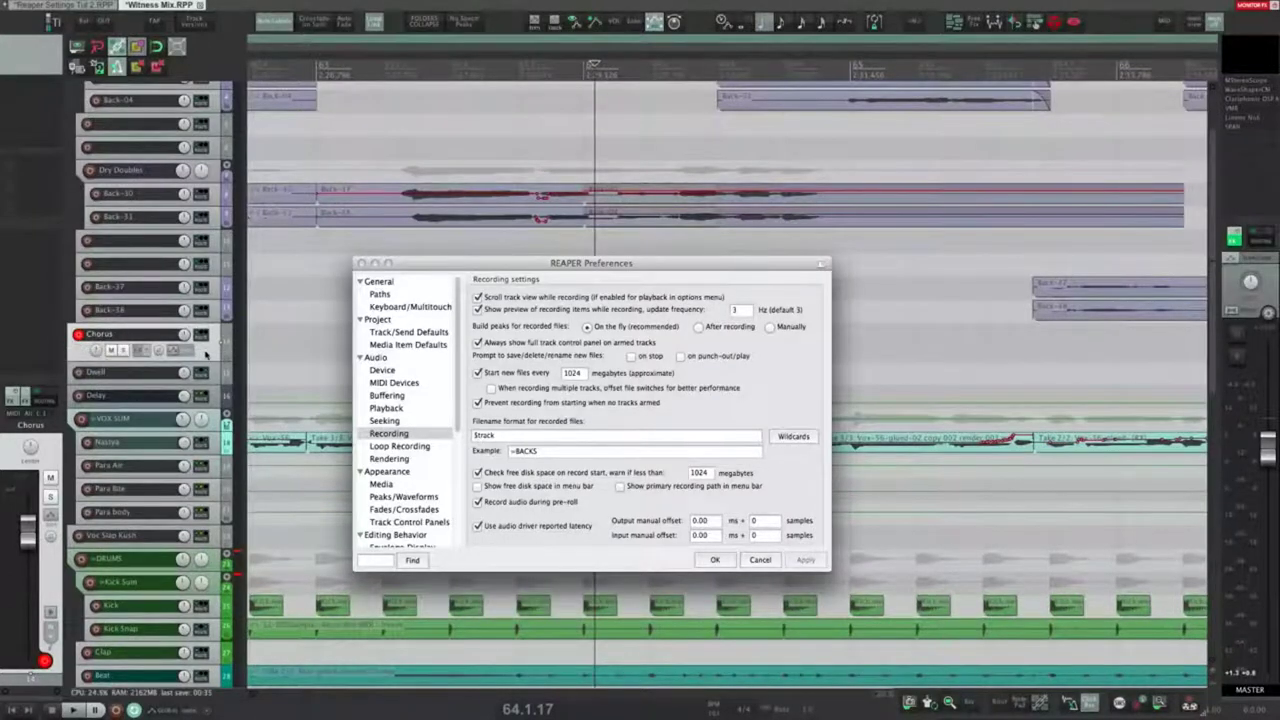
{"action": "left_click", "coordinate": [79, 335]}
{"action": "left_click", "coordinate": [478, 343]}
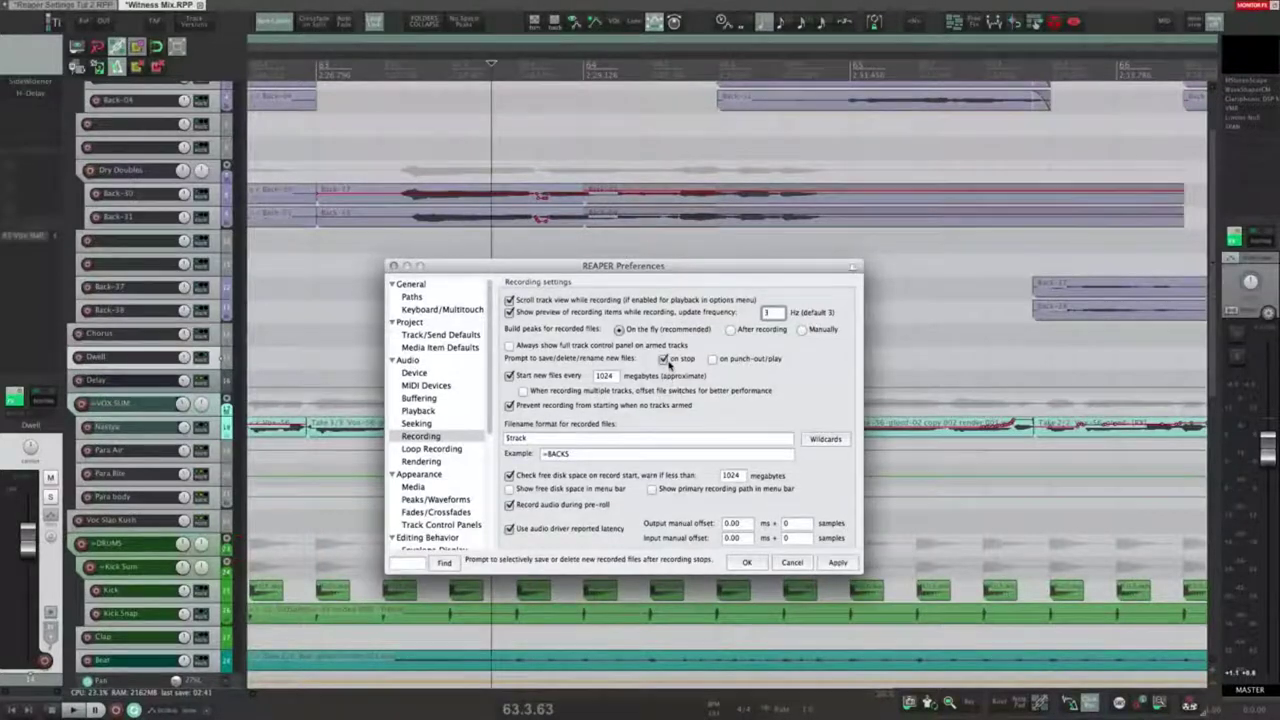
{"action": "left_click", "coordinate": [664, 360]}
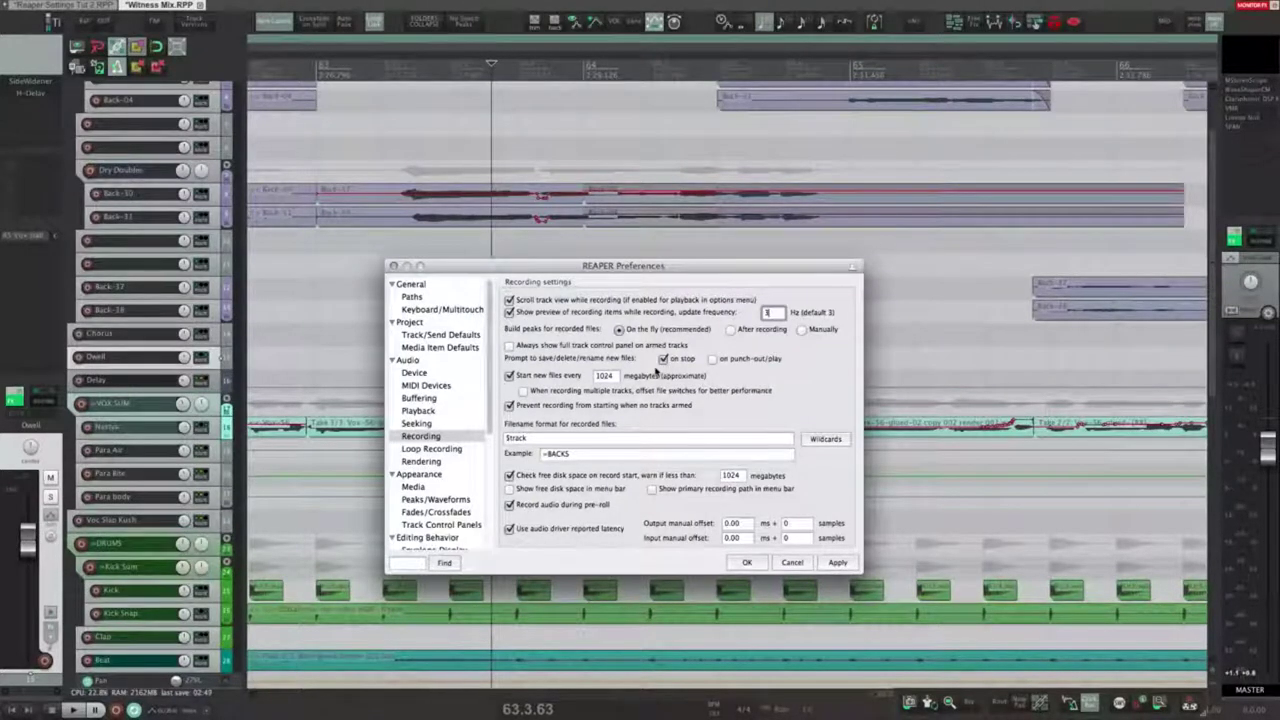
{"action": "left_click", "coordinate": [663, 359]}
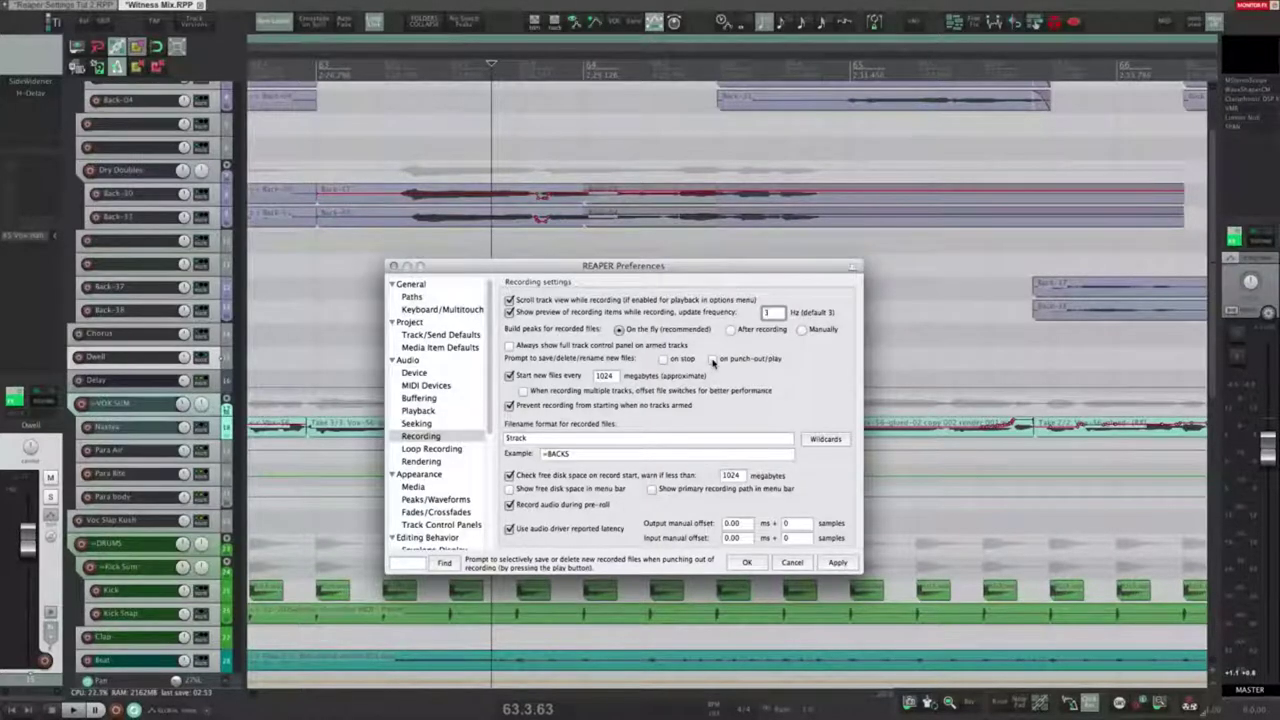
{"action": "left_click", "coordinate": [610, 377]}
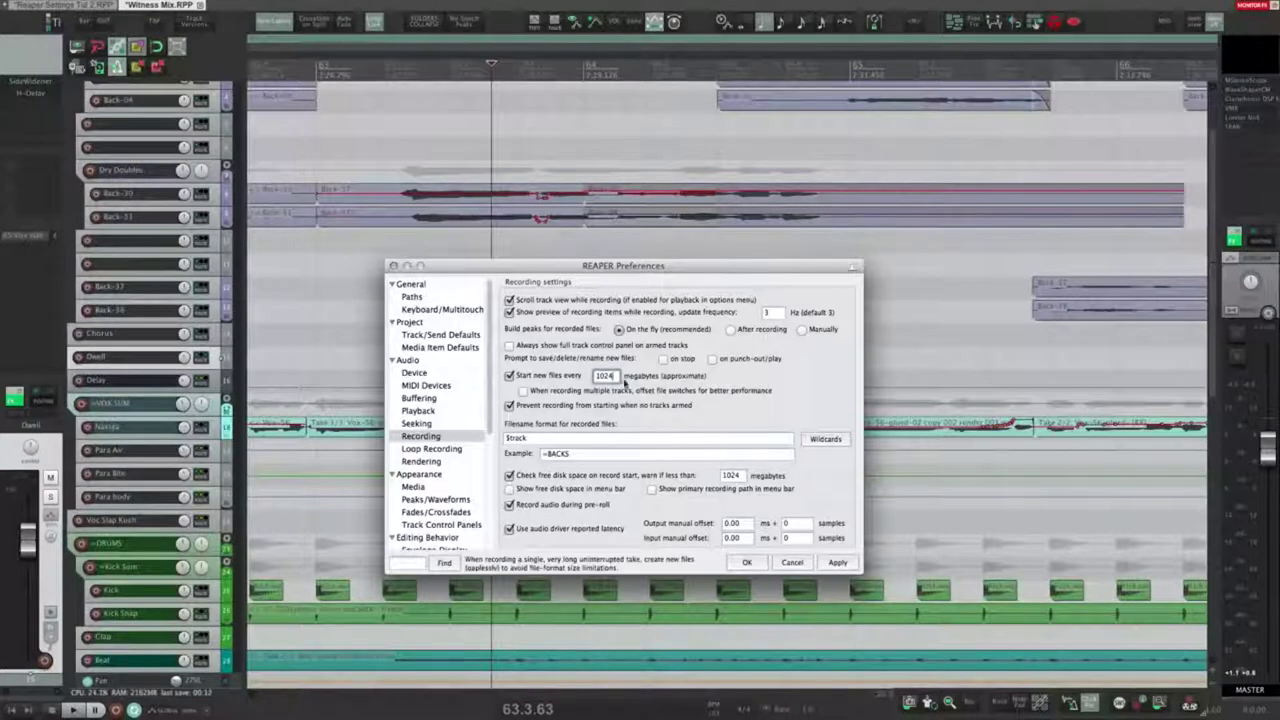
{"action": "double_click", "coordinate": [604, 376]}
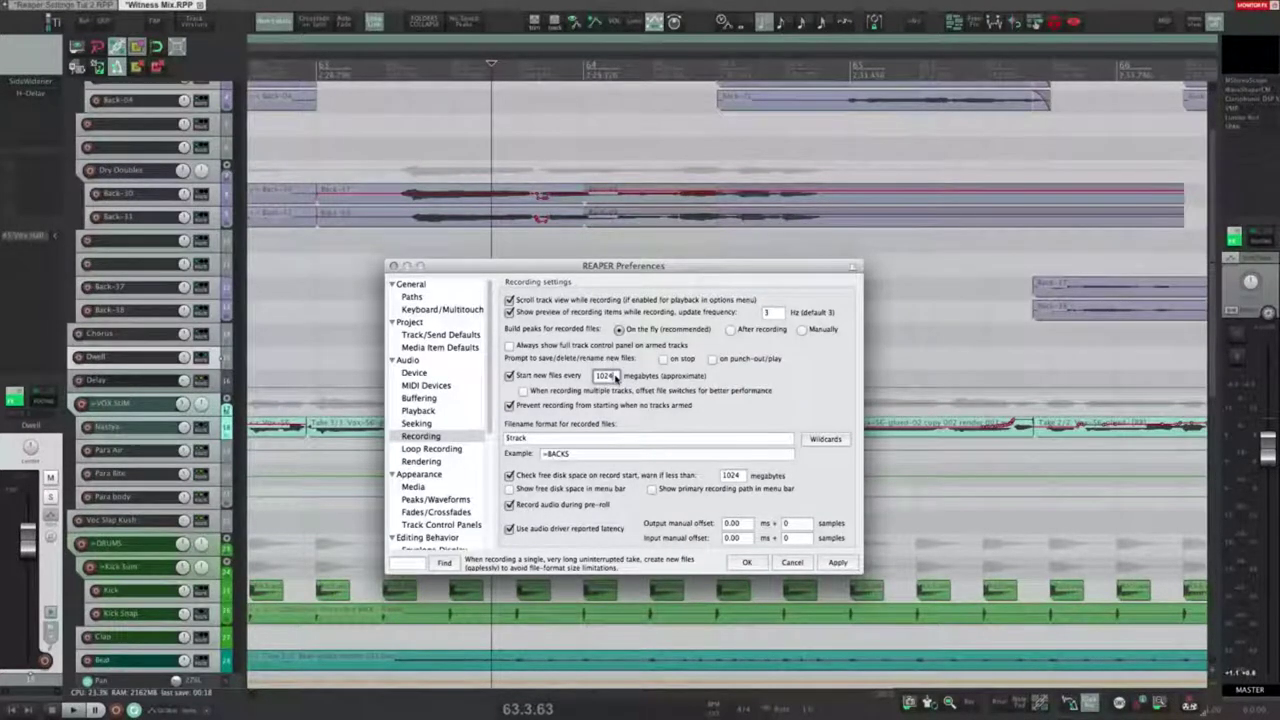
{"action": "left_click", "coordinate": [603, 376]}
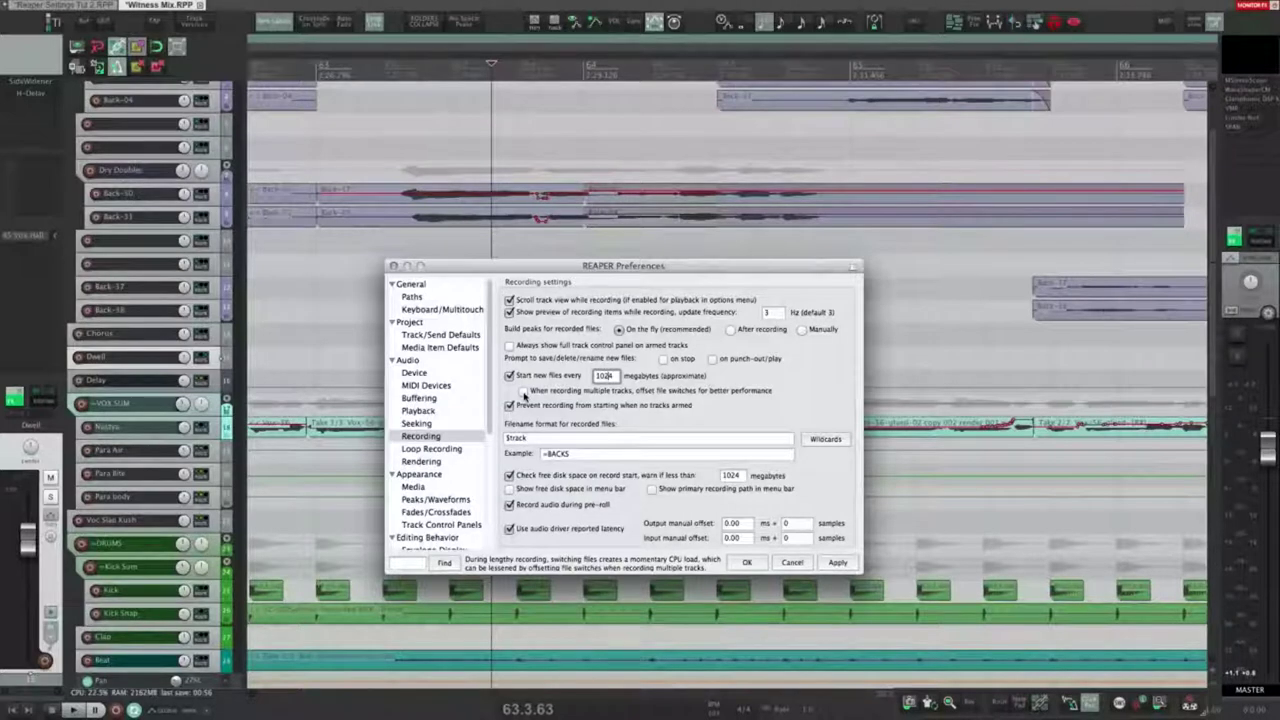
{"action": "left_click", "coordinate": [523, 391]}
{"action": "left_click", "coordinate": [523, 391]}
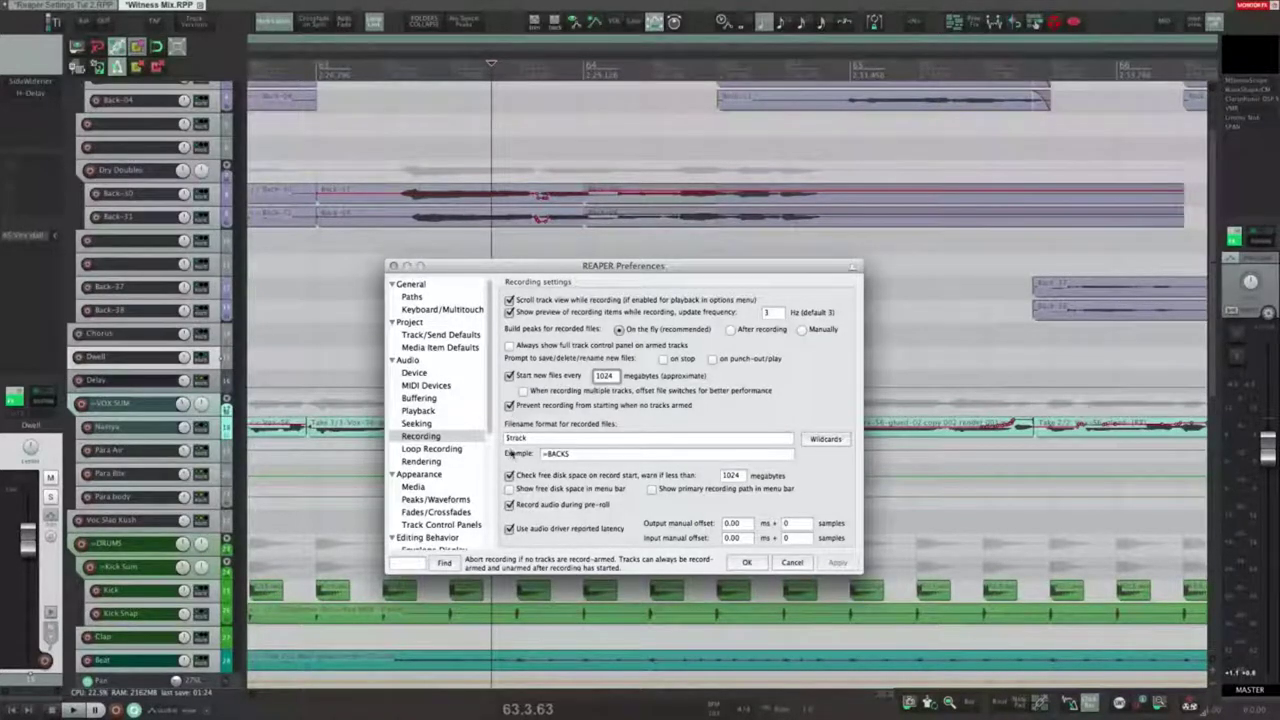
{"action": "left_click", "coordinate": [328, 272]}
{"action": "key", "text": "ctrl+r"}
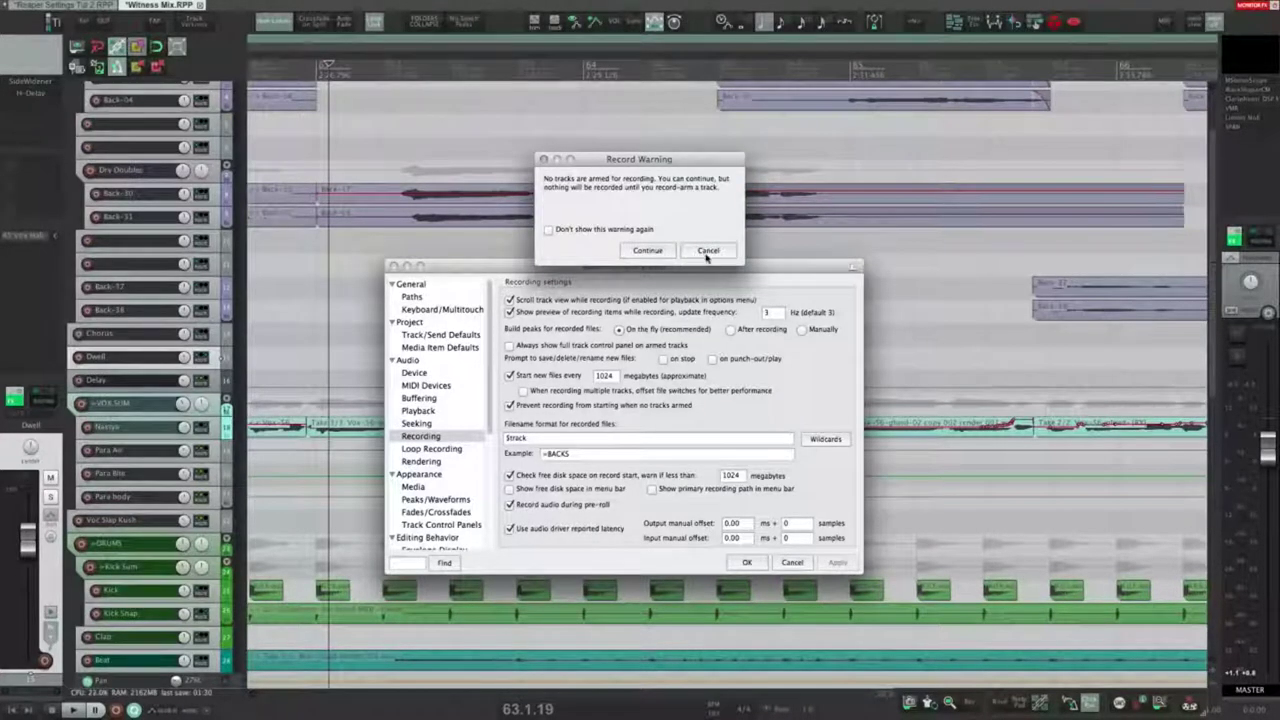
{"action": "left_click", "coordinate": [551, 233]}
{"action": "left_click", "coordinate": [637, 251]}
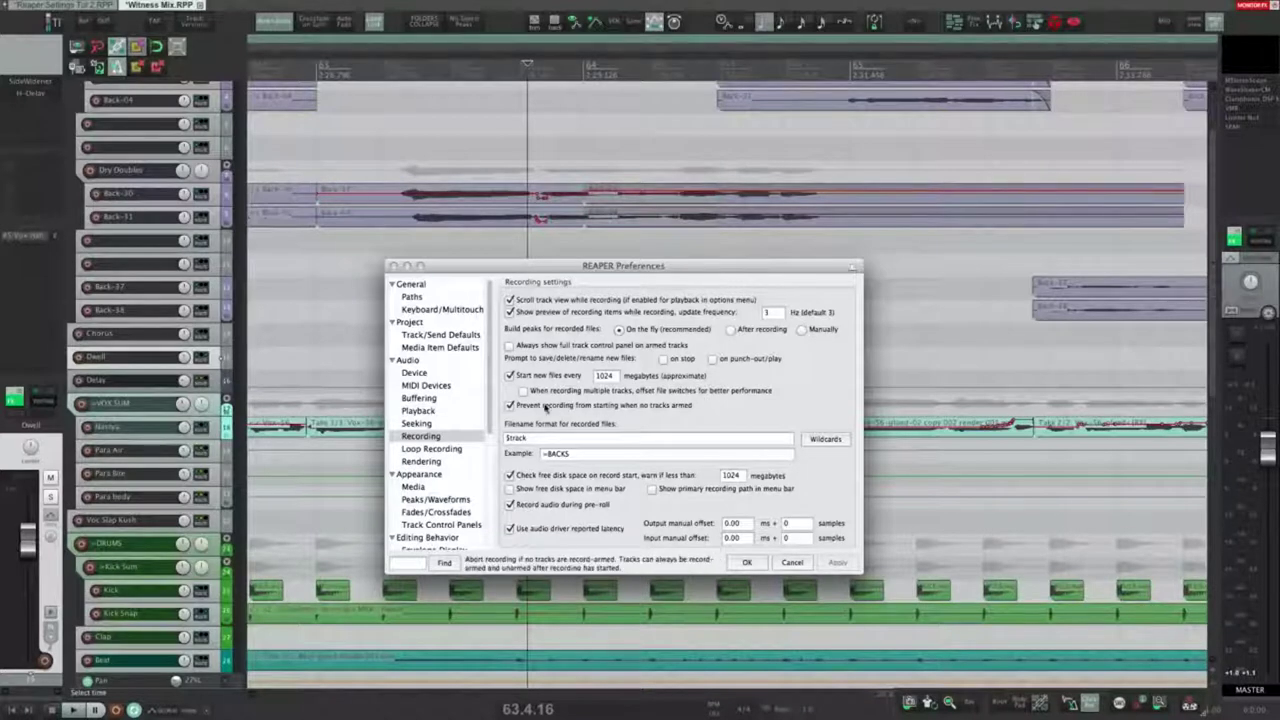
{"action": "left_click", "coordinate": [604, 375]}
{"action": "left_click", "coordinate": [342, 268]}
{"action": "key", "text": "super+r"}
{"action": "left_click", "coordinate": [710, 254]}
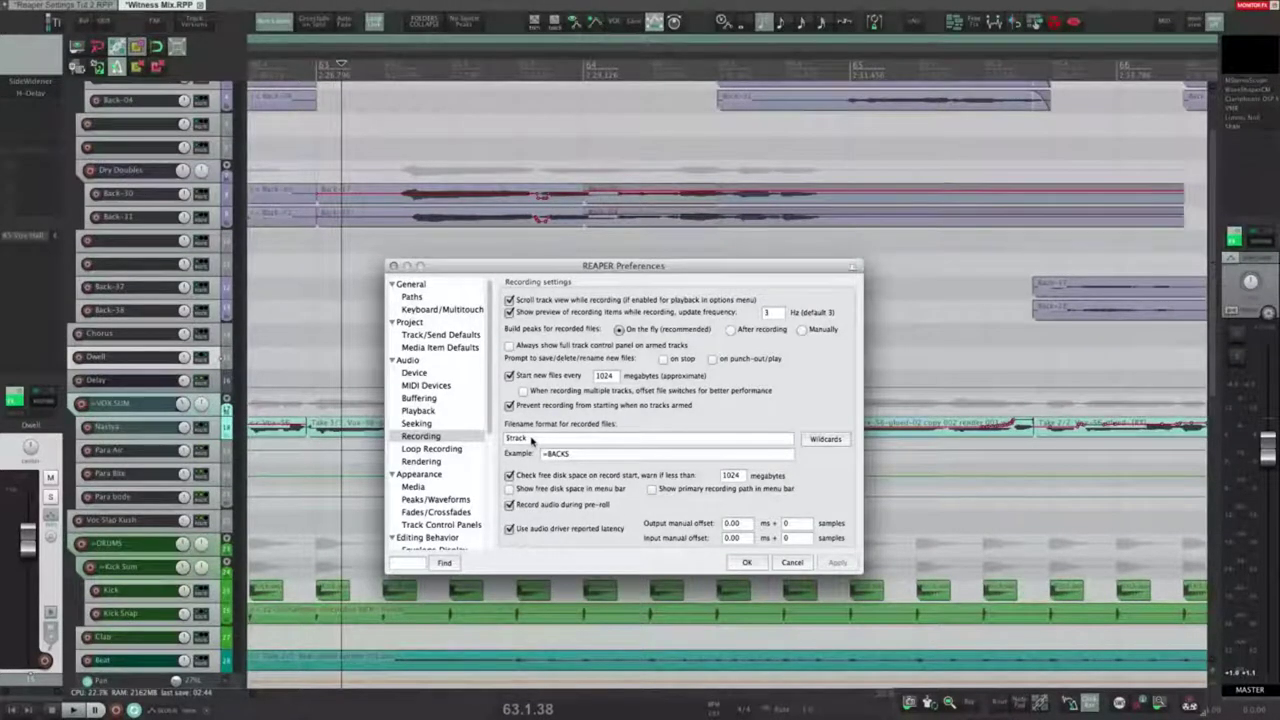
{"action": "left_click", "coordinate": [533, 440]}
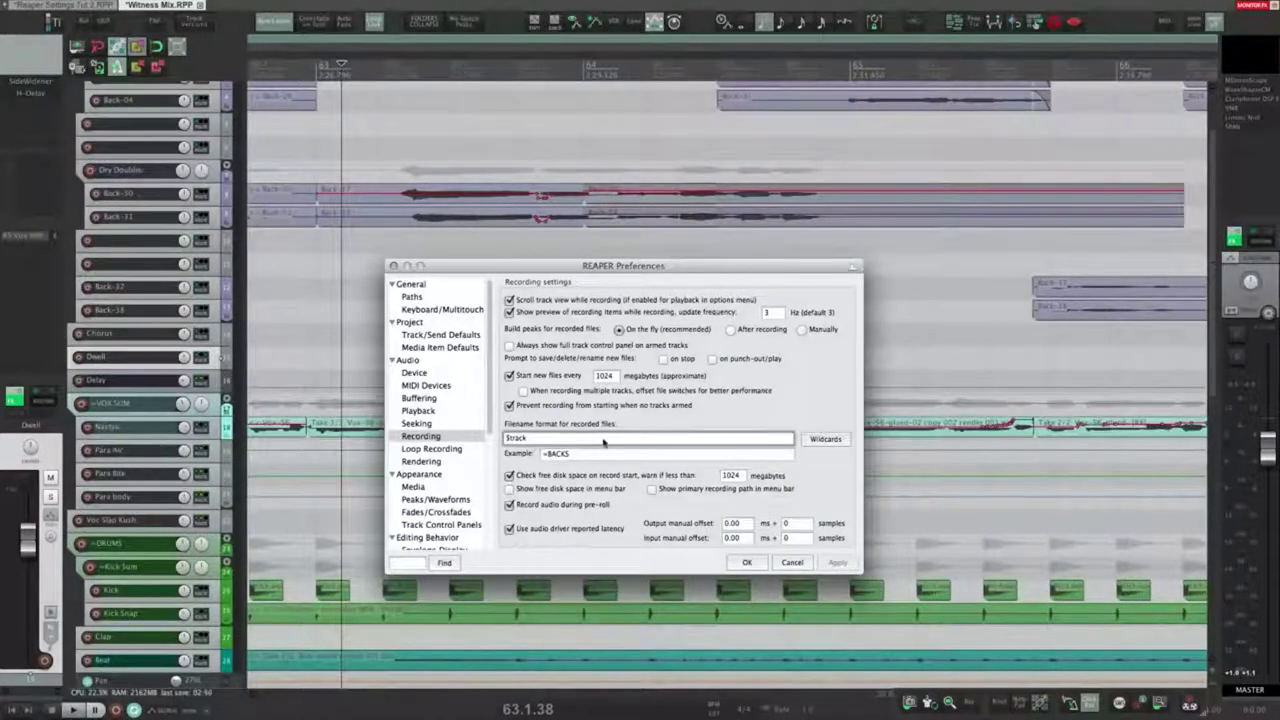
{"action": "left_click", "coordinate": [824, 448]}
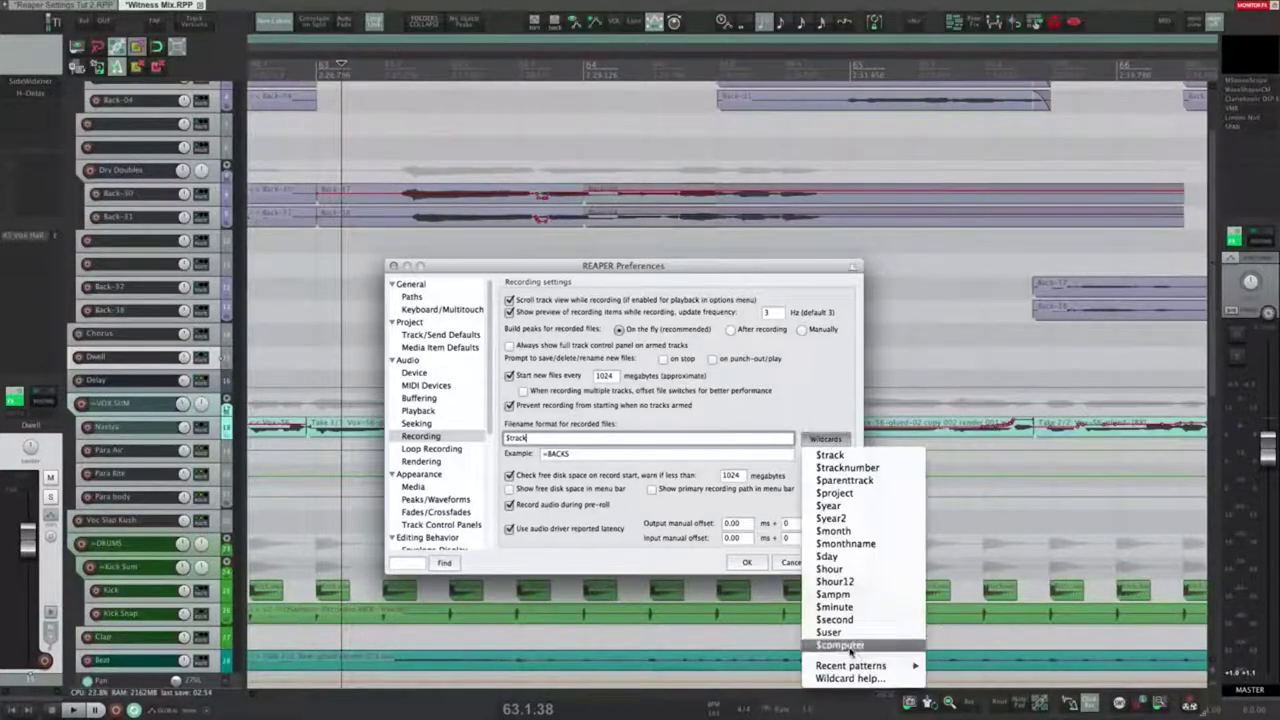
{"action": "left_click", "coordinate": [823, 433]}
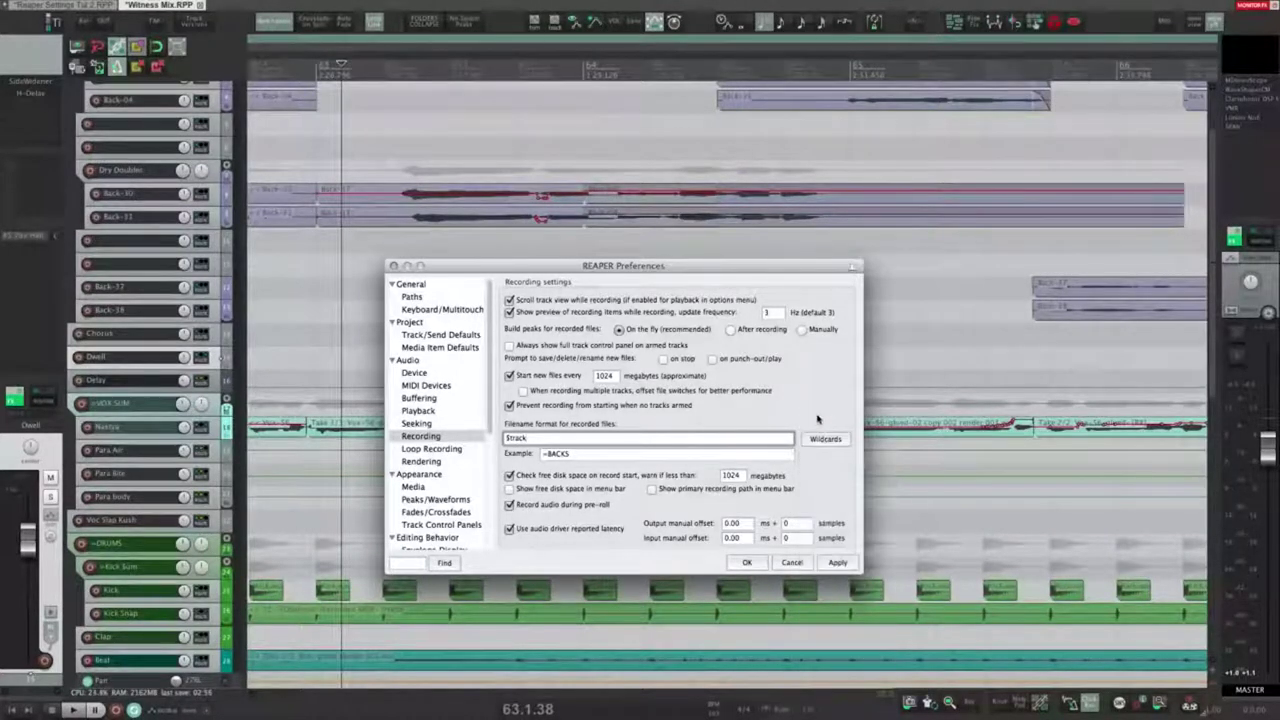
{"action": "left_click_drag", "start_coordinate": [541, 440], "coordinate": [503, 443]}
{"action": "left_click", "coordinate": [527, 439]}
{"action": "scroll", "coordinate": [135, 341], "scroll_direction": "up", "scroll_amount": 3}
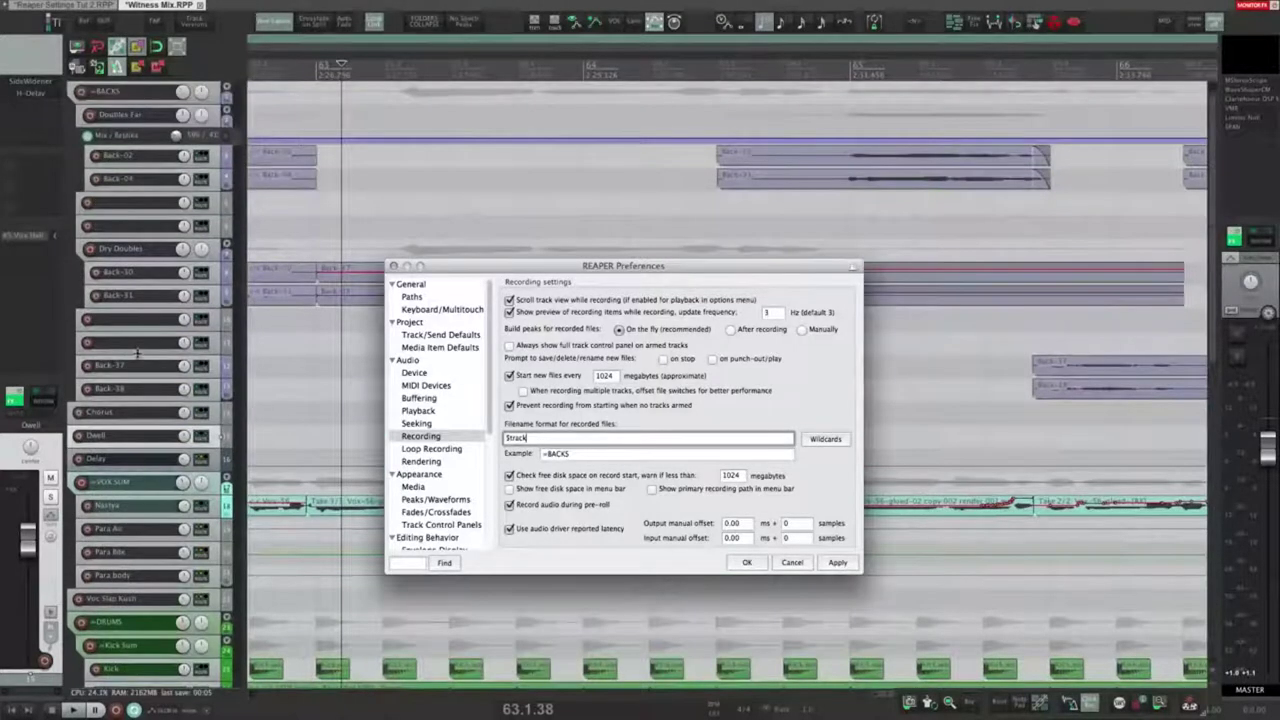
{"action": "left_click", "coordinate": [561, 457]}
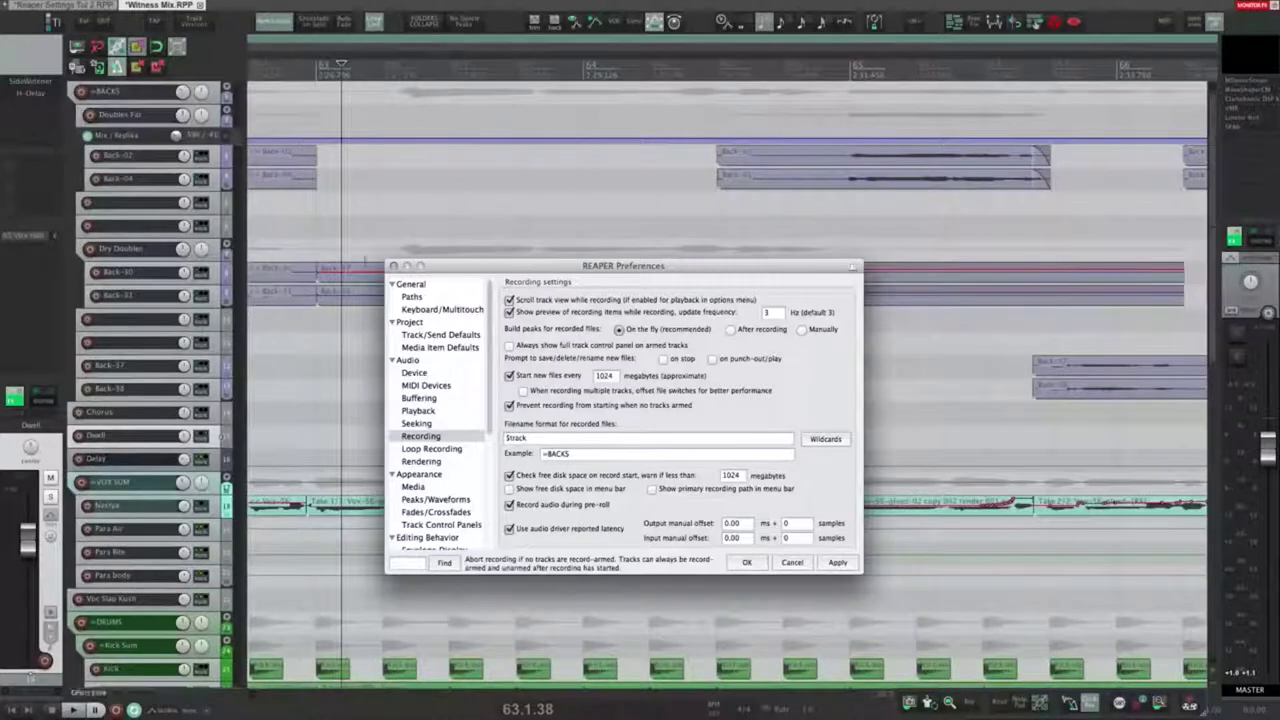
{"action": "left_click", "coordinate": [125, 96]}
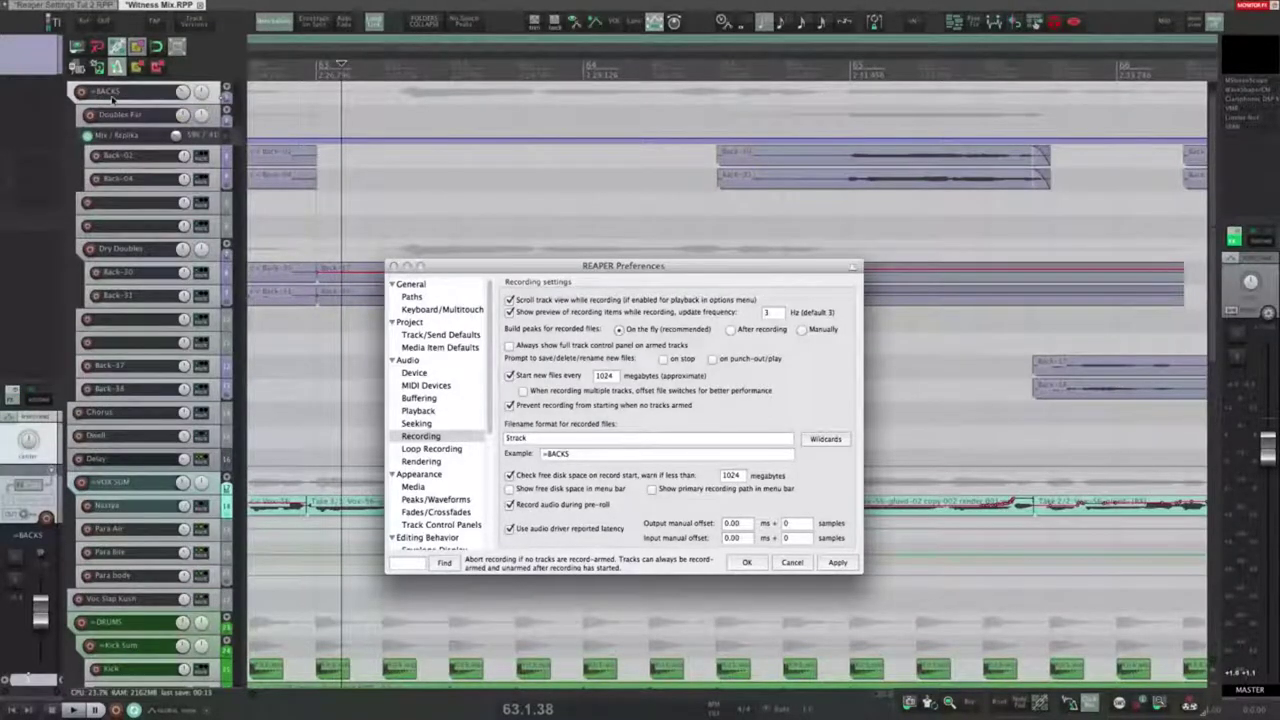
{"action": "double_click", "coordinate": [112, 95]}
{"action": "left_click", "coordinate": [140, 115]}
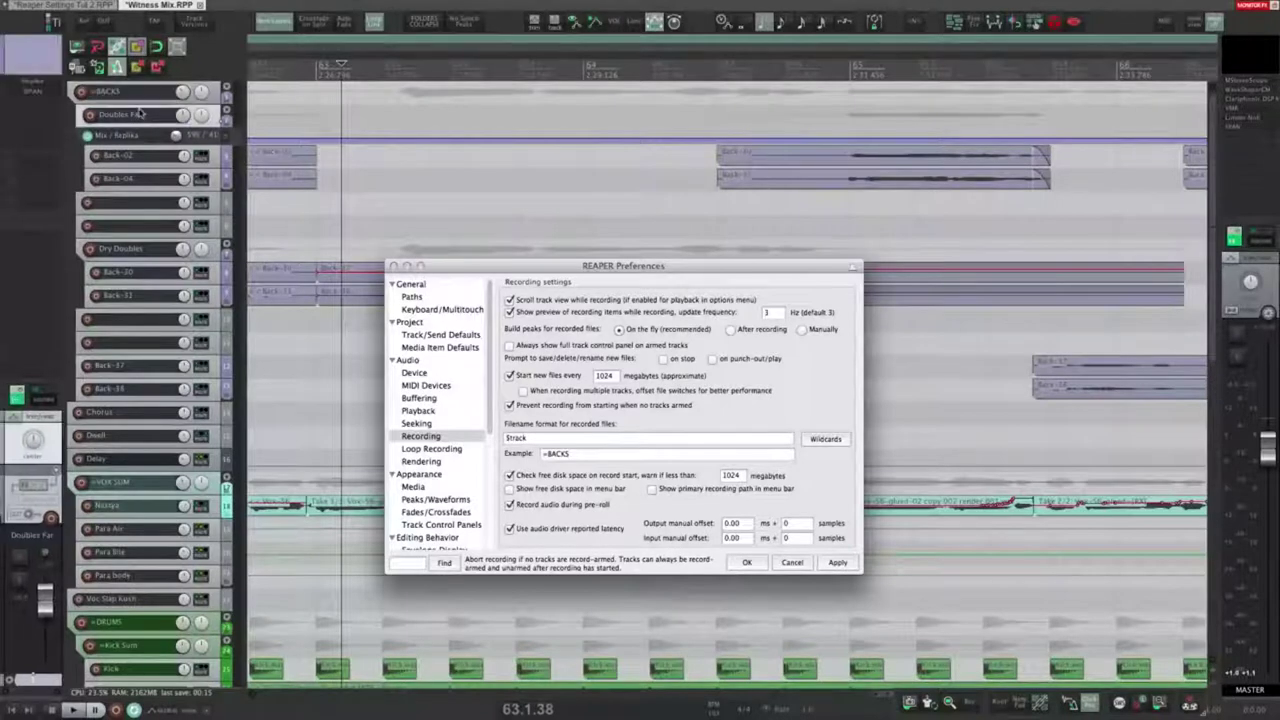
{"action": "left_click", "coordinate": [139, 94]}
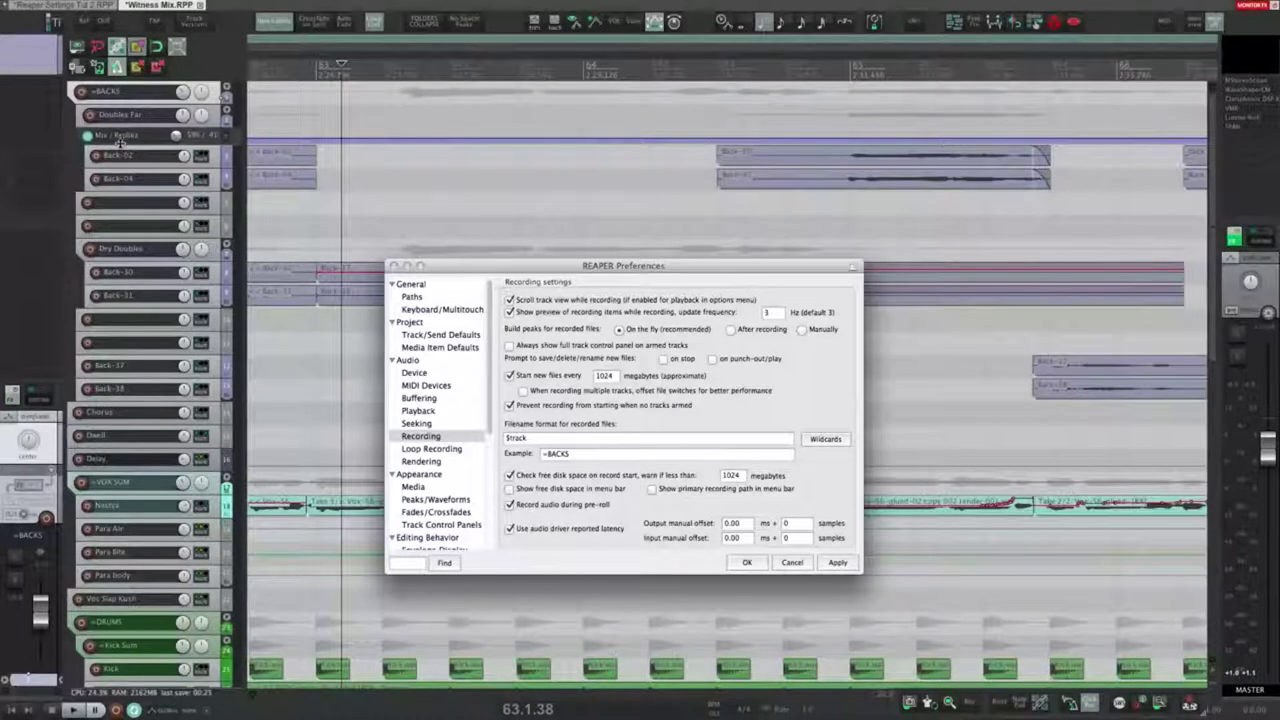
{"action": "left_click", "coordinate": [763, 441]}
{"action": "left_click", "coordinate": [826, 441]}
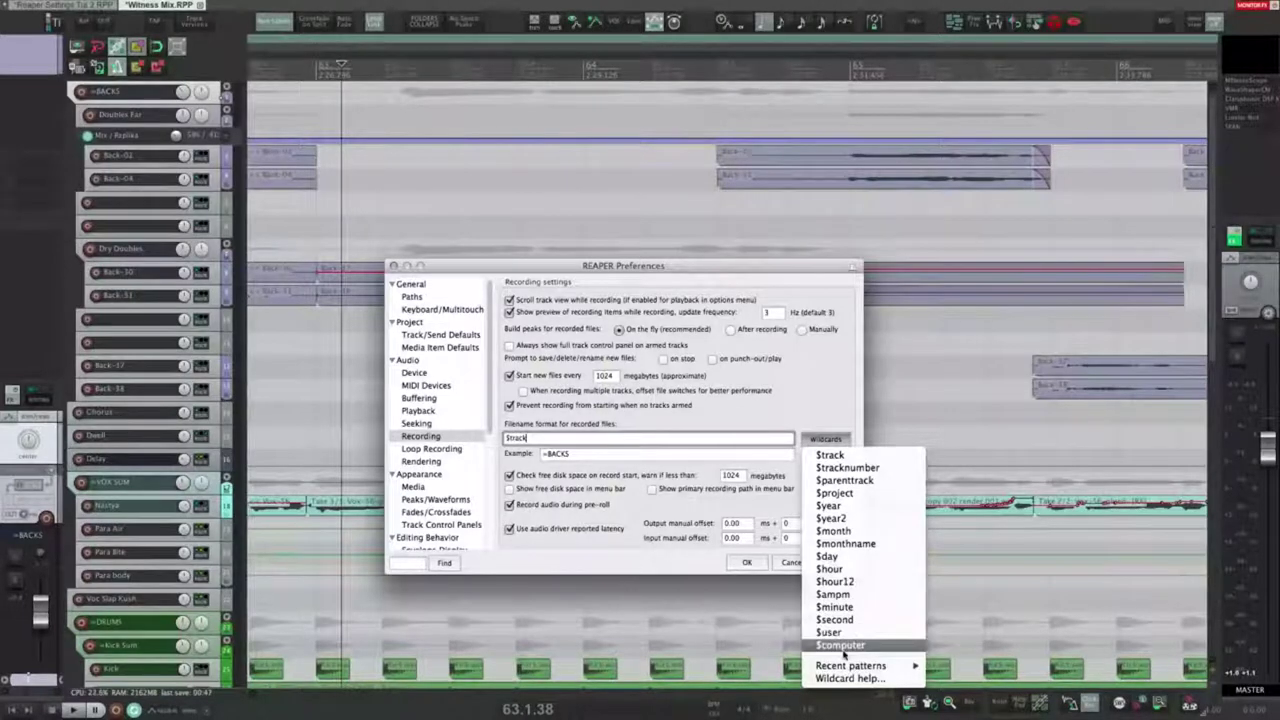
{"action": "left_click", "coordinate": [696, 424]}
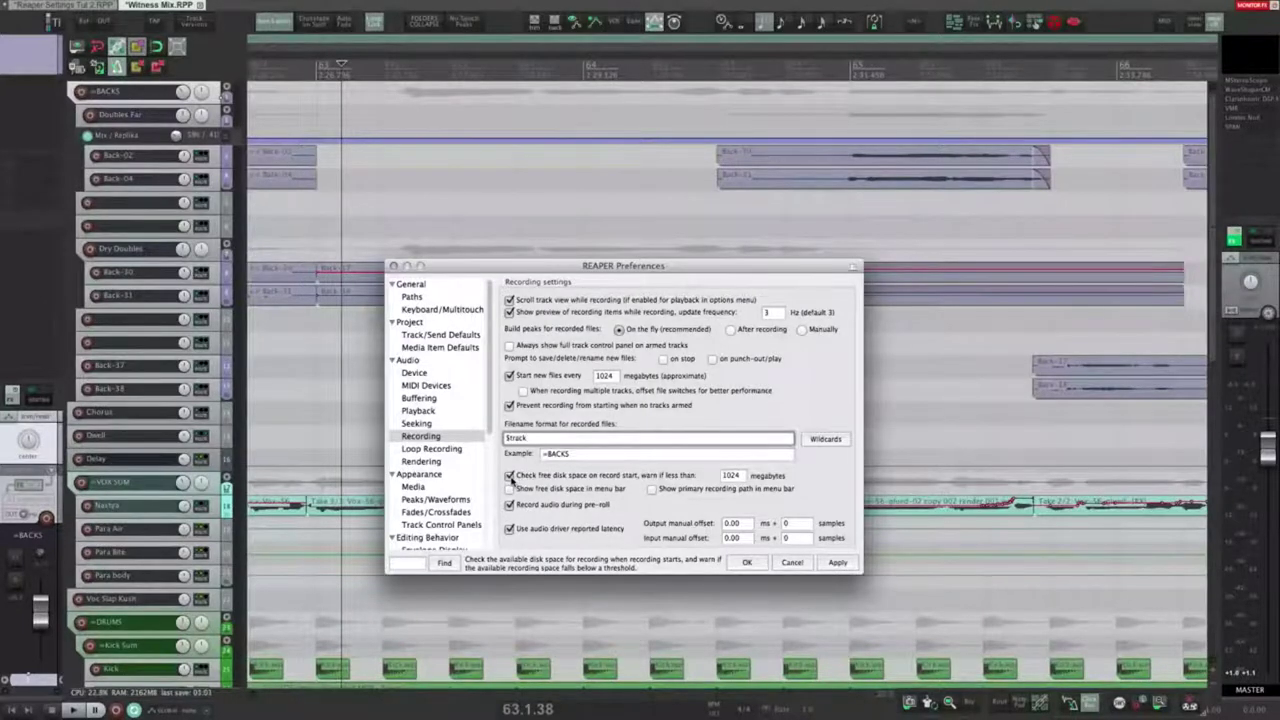
Step: Show free disk space and the primary recording path in the menu bar, apply, and inspect the readout
{"action": "double_click", "coordinate": [735, 475]}
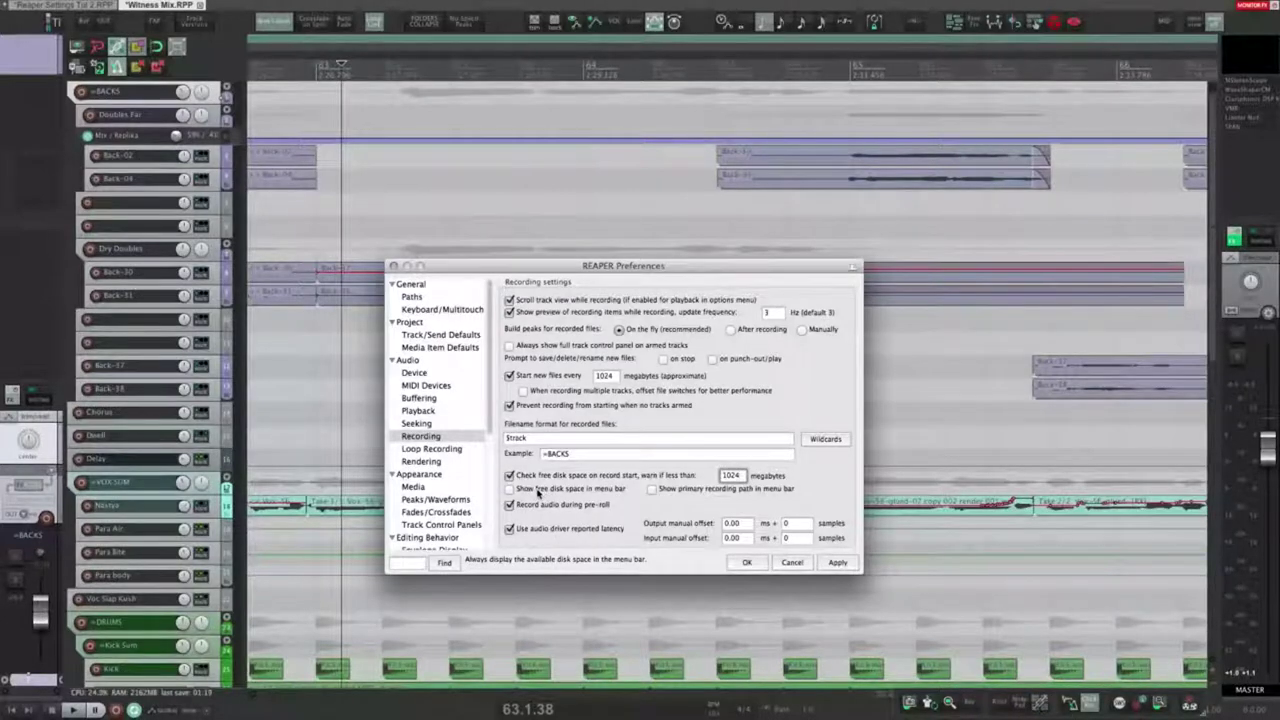
{"action": "left_click", "coordinate": [535, 491]}
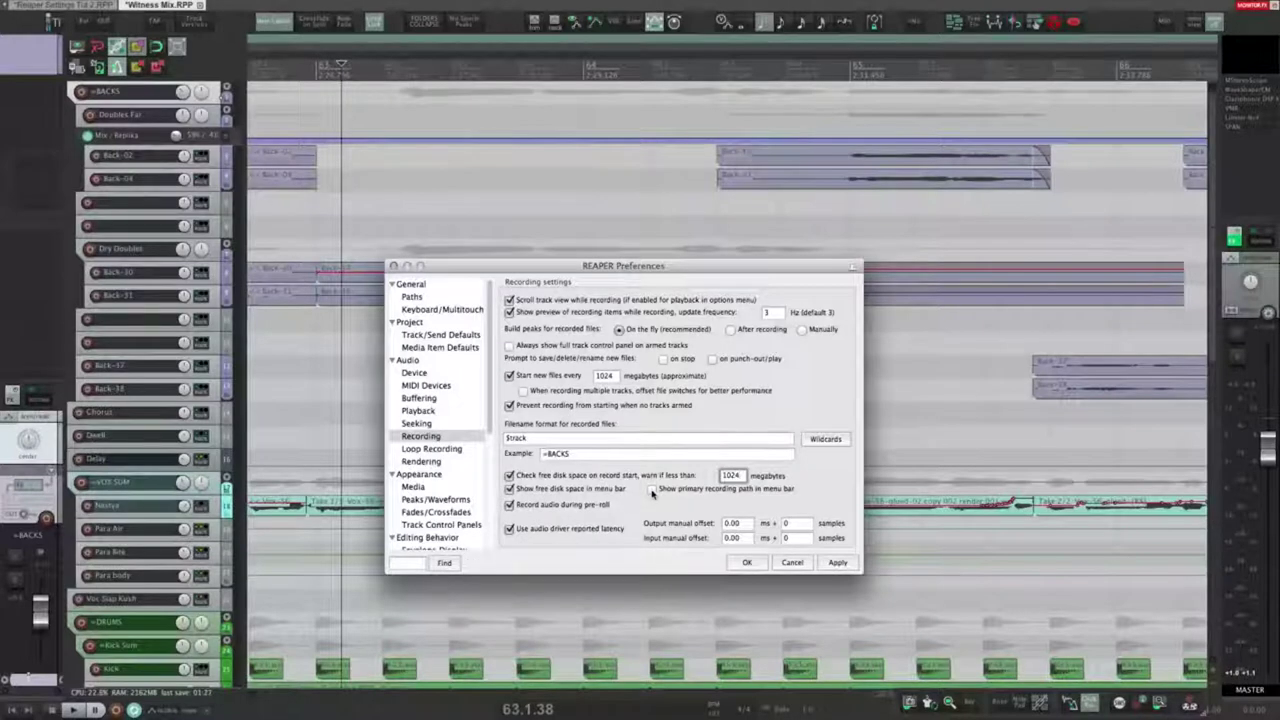
{"action": "left_click", "coordinate": [652, 489]}
{"action": "left_click", "coordinate": [843, 566]}
{"action": "left_click", "coordinate": [525, 70]}
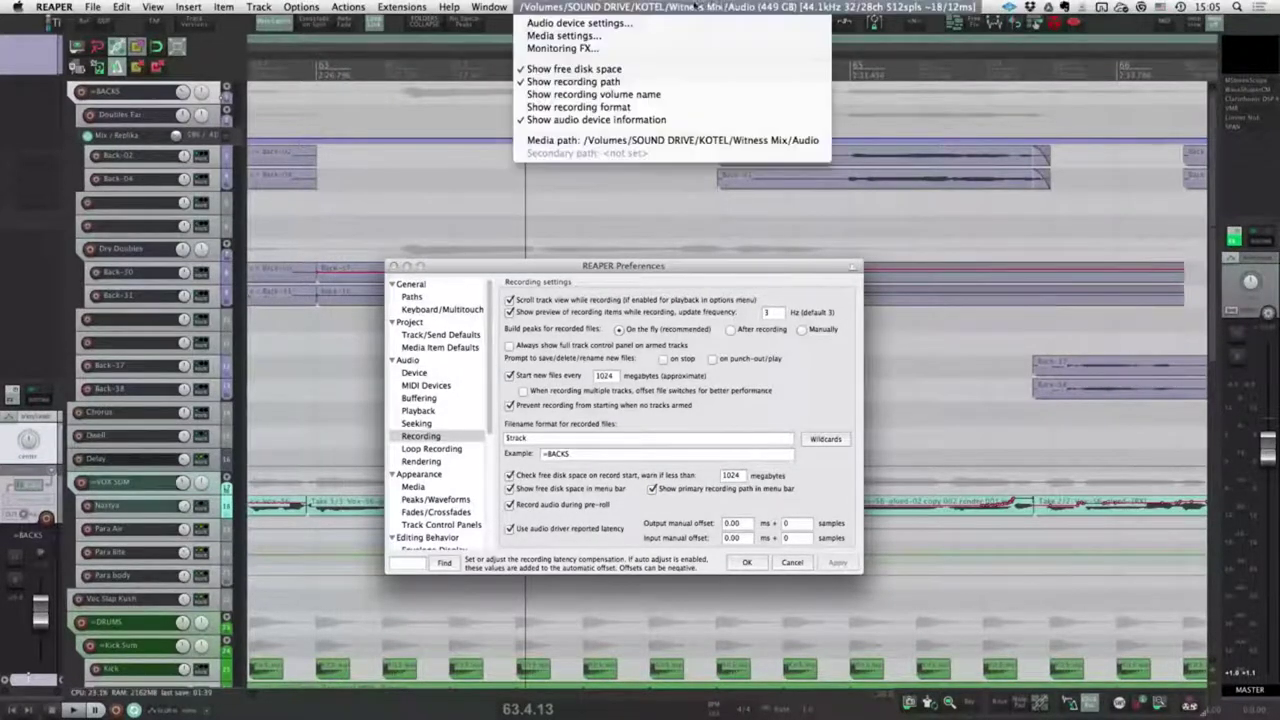
{"action": "left_click", "coordinate": [541, 7]}
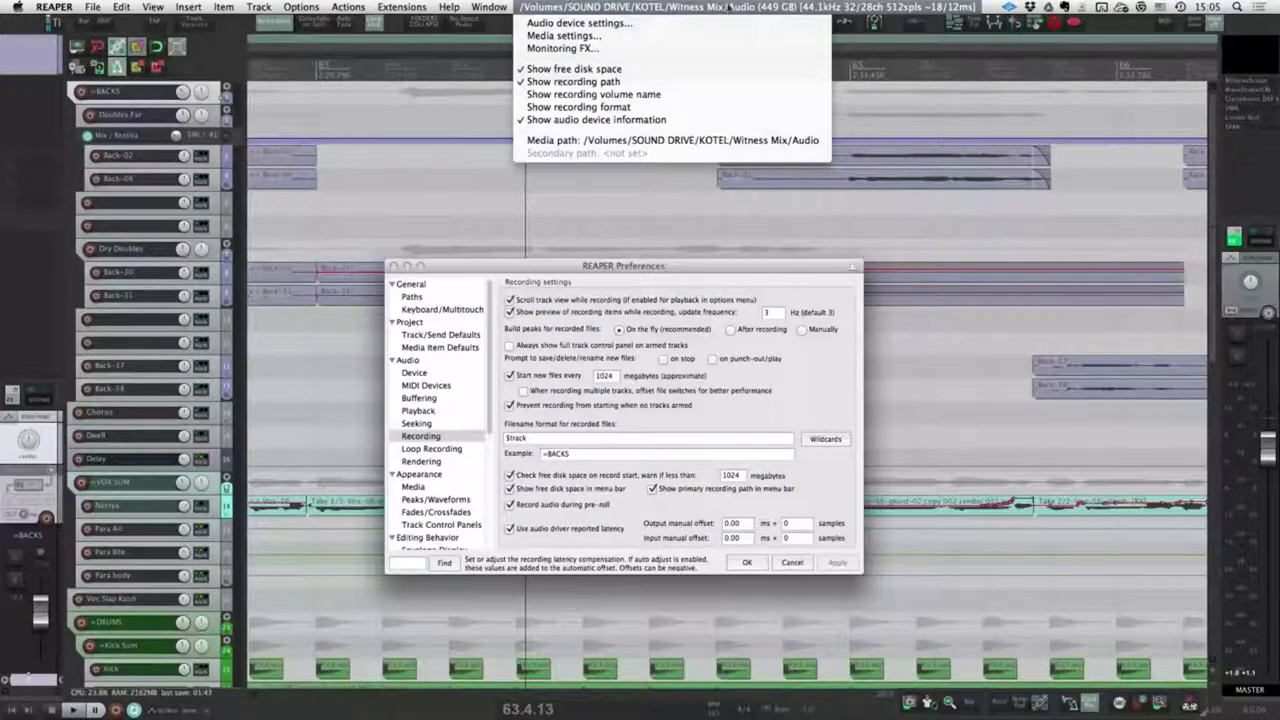
{"action": "left_click", "coordinate": [790, 7]}
Step: Hide disk space and recording path from the menu bar again, apply, and tick Record audio during pre-roll
{"action": "left_click", "coordinate": [510, 488]}
{"action": "left_click", "coordinate": [652, 488]}
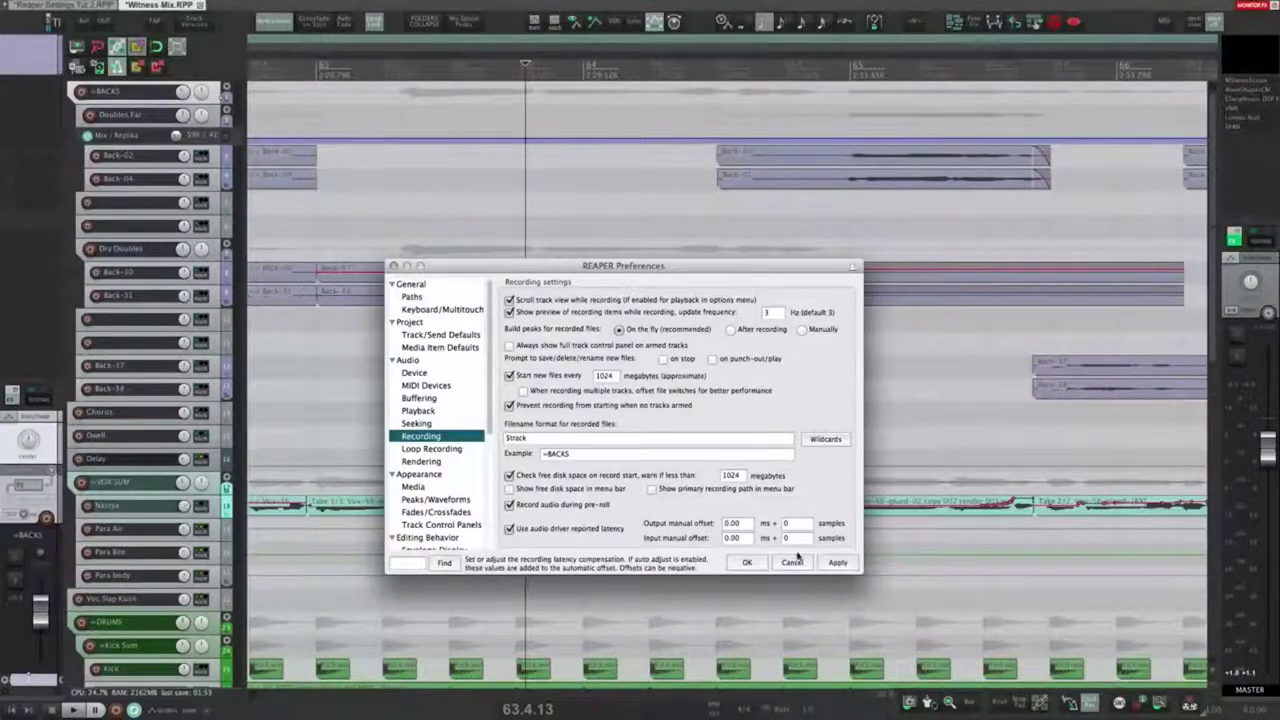
{"action": "left_click", "coordinate": [837, 562]}
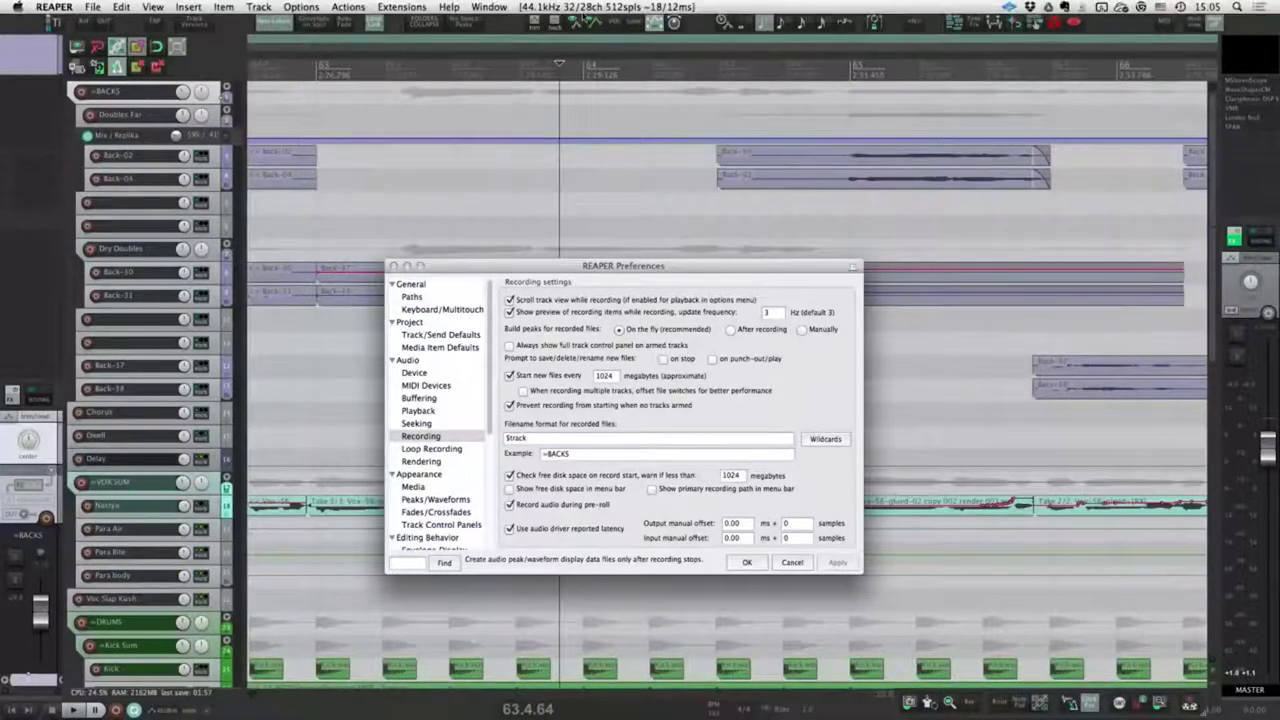
{"action": "left_click", "coordinate": [583, 9]}
{"action": "left_click", "coordinate": [630, 10]}
{"action": "left_click", "coordinate": [632, 9]}
{"action": "left_click", "coordinate": [645, 8]}
{"action": "left_click", "coordinate": [511, 506]}
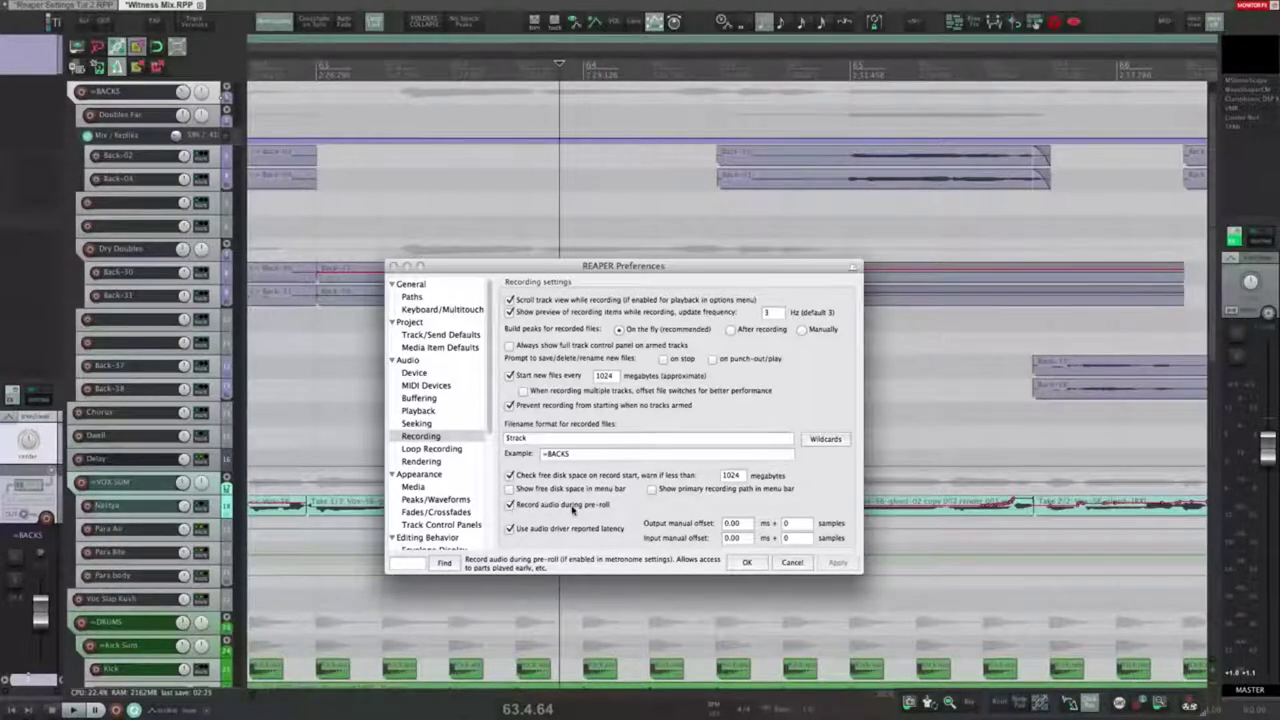
Step: Arm the Chorus track, record a take without pre-roll capture, and trim the Chorus-04 item's start
{"action": "left_click", "coordinate": [78, 413]}
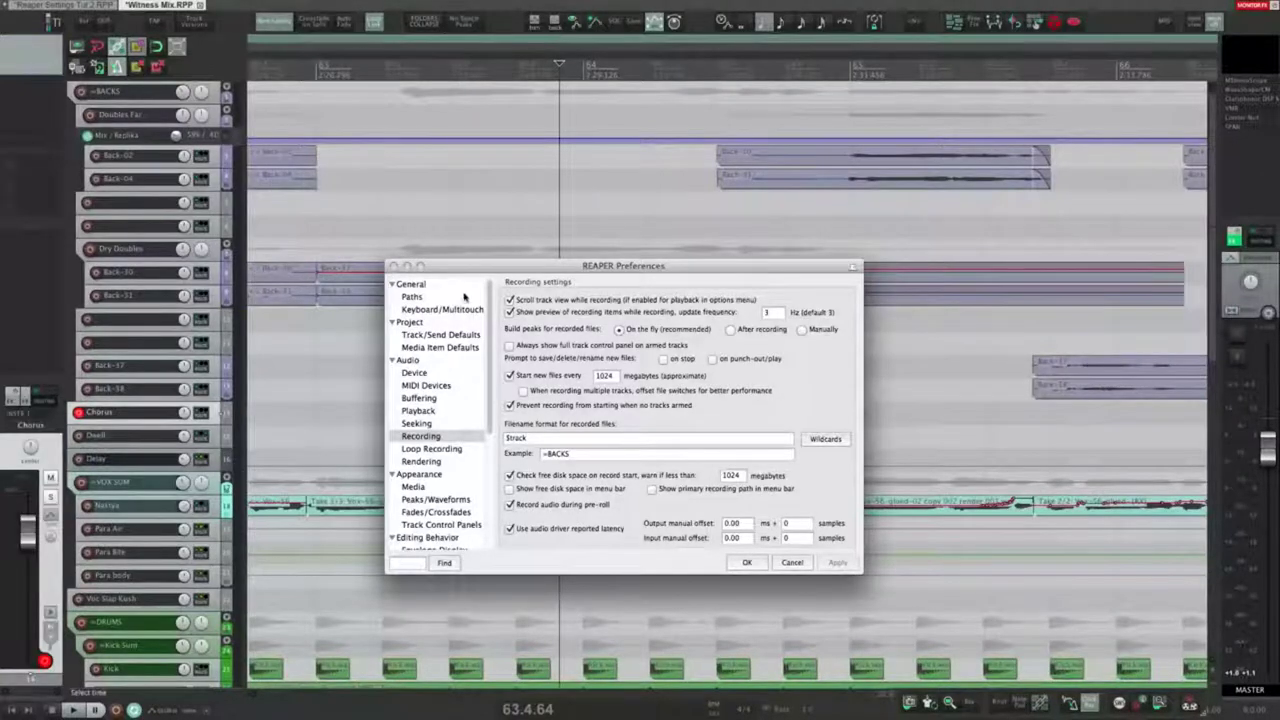
{"action": "left_click_drag", "start_coordinate": [470, 266], "coordinate": [475, 312]}
{"action": "left_click", "coordinate": [514, 551]}
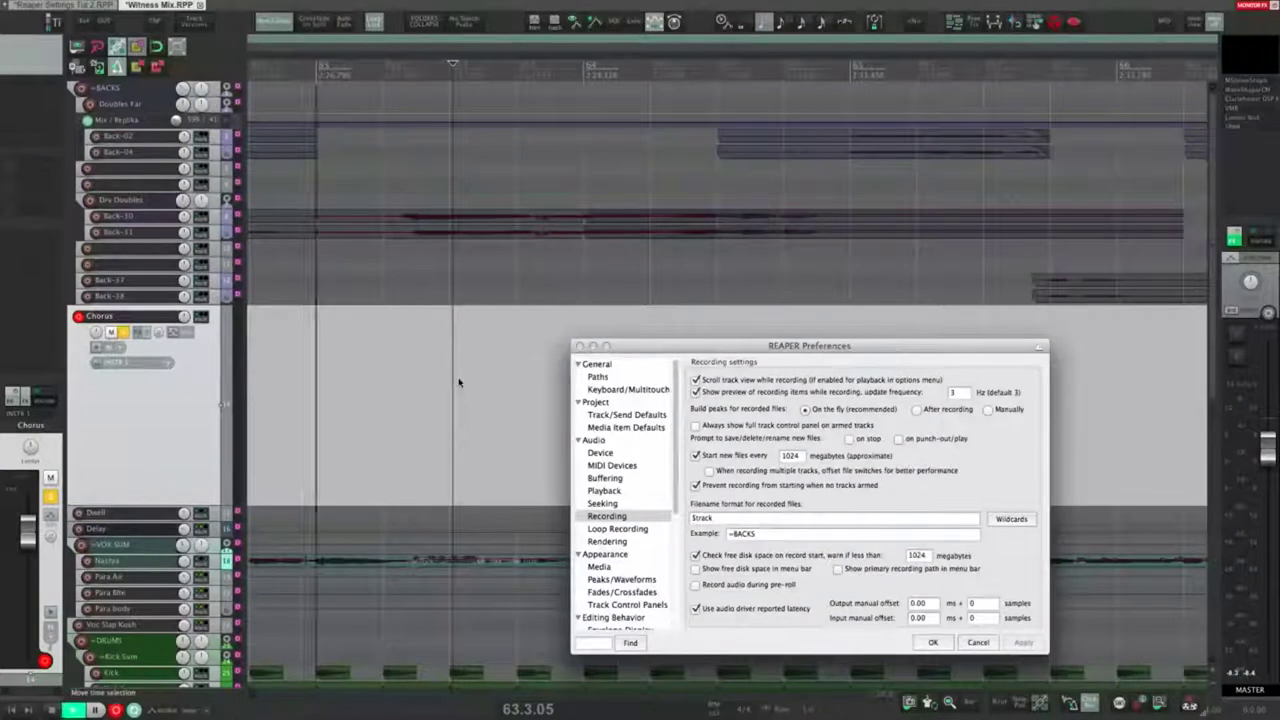
{"action": "key", "text": "space"}
{"action": "key", "text": "space"}
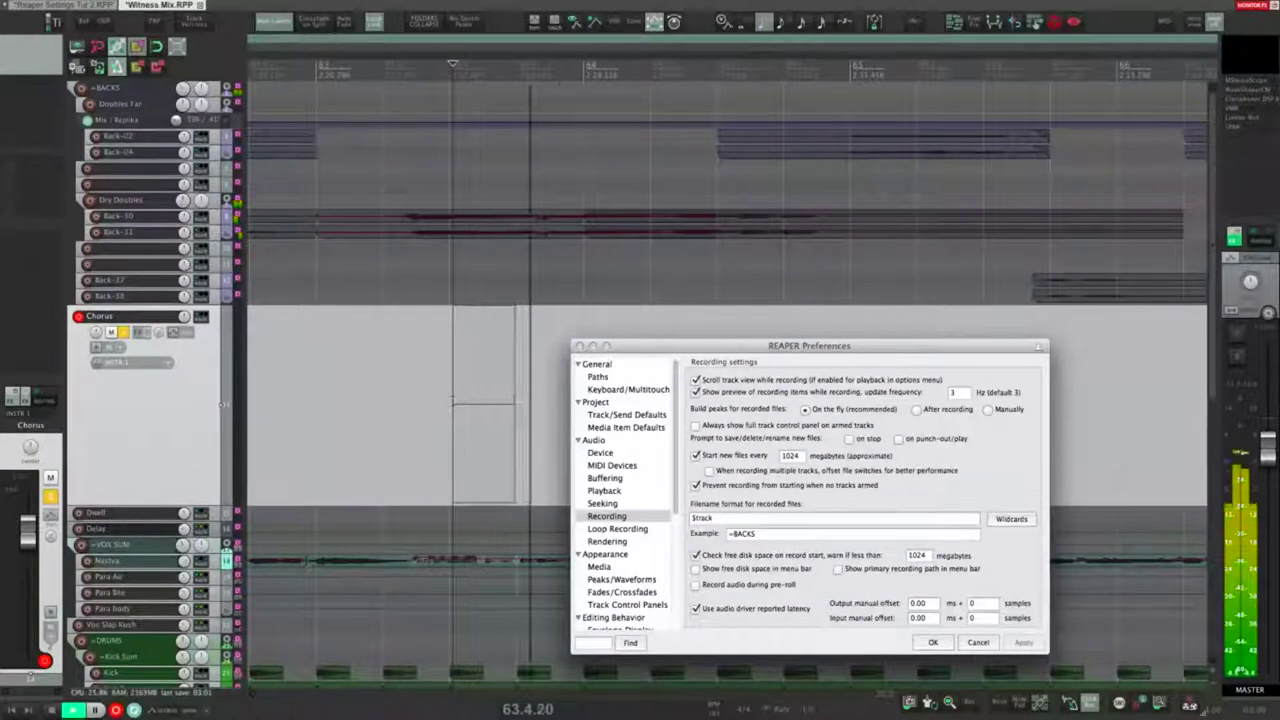
{"action": "key", "text": "space"}
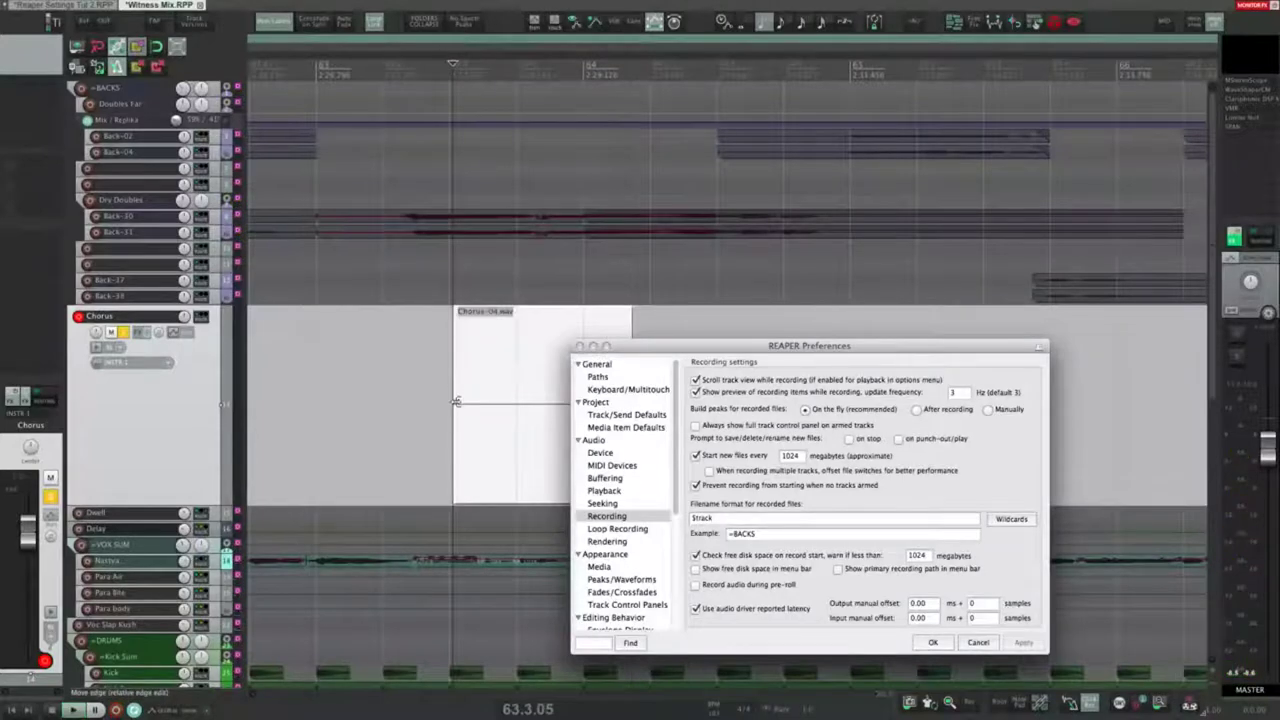
{"action": "left_click_drag", "start_coordinate": [455, 402], "coordinate": [430, 401]}
{"action": "left_click", "coordinate": [450, 345]}
{"action": "scroll", "coordinate": [450, 345], "scroll_direction": "up", "scroll_amount": 5}
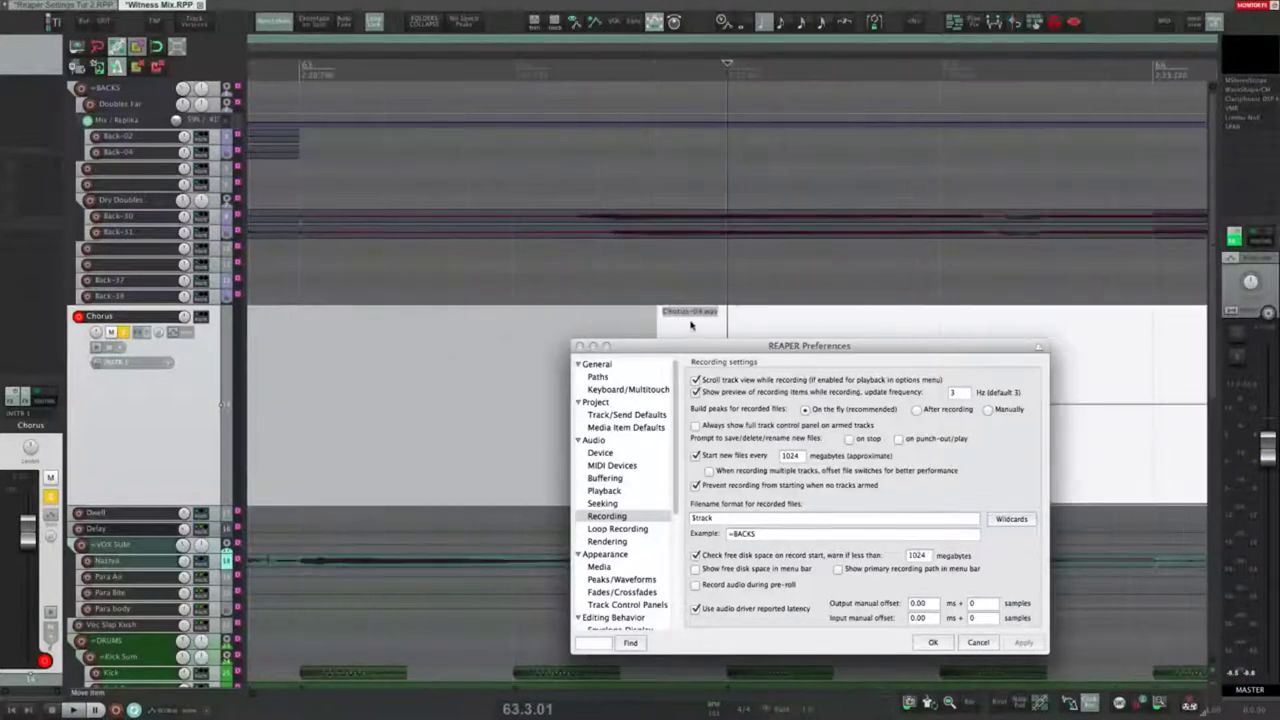
{"action": "scroll", "coordinate": [736, 313], "scroll_direction": "down", "scroll_amount": 3}
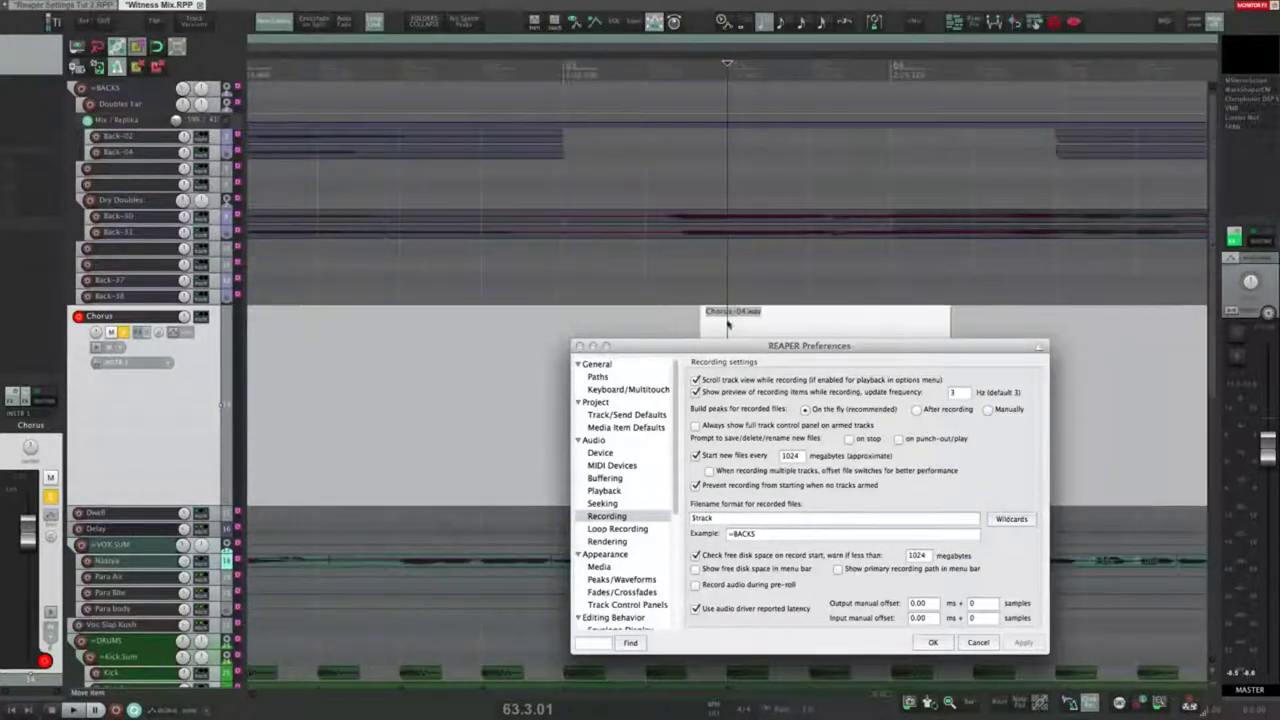
{"action": "left_click_drag", "start_coordinate": [701, 325], "coordinate": [731, 328]}
{"action": "left_click_drag", "start_coordinate": [671, 324], "coordinate": [565, 323]}
Step: Re-enable Record audio during pre-roll, record another take, and extend Chorus-05.wav's start to reveal pre-roll audio
{"action": "left_click", "coordinate": [696, 584]}
{"action": "left_click", "coordinate": [1020, 643]}
{"action": "left_click", "coordinate": [607, 320]}
{"action": "key", "text": "ctrl+r"}
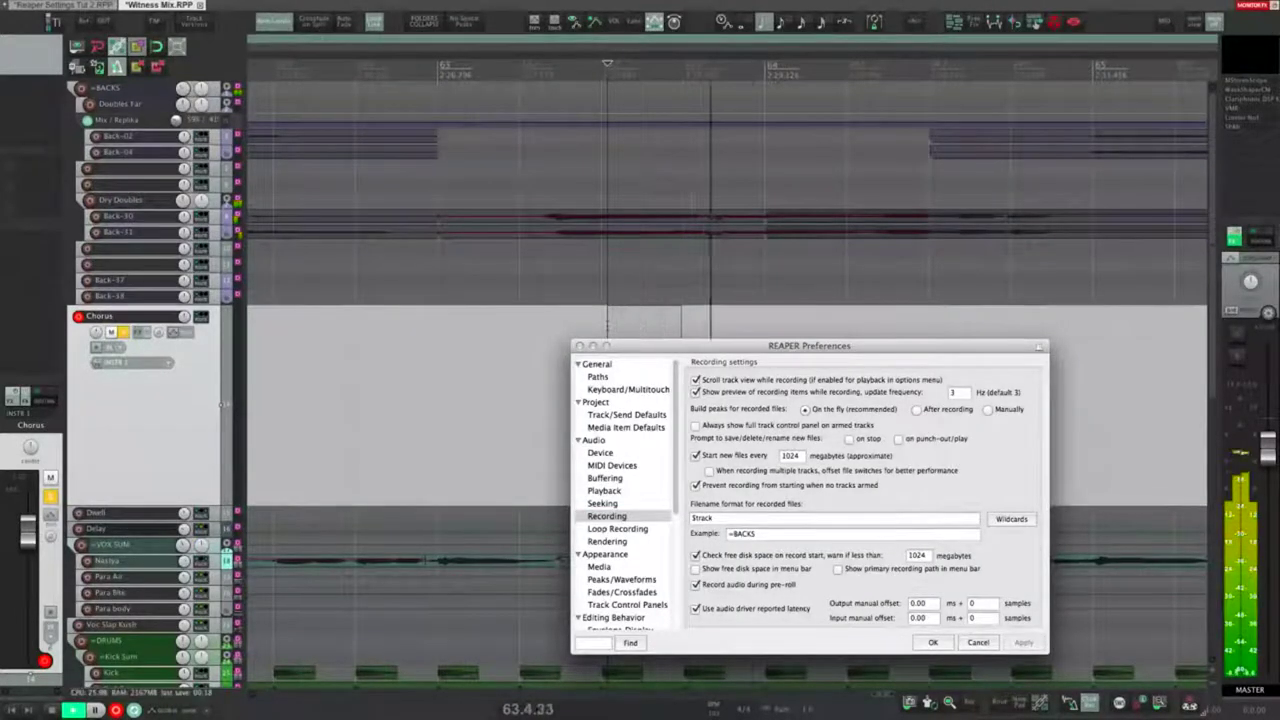
{"action": "key", "text": "space"}
{"action": "left_click_drag", "start_coordinate": [622, 348], "coordinate": [624, 541]}
{"action": "left_click_drag", "start_coordinate": [609, 466], "coordinate": [402, 452]}
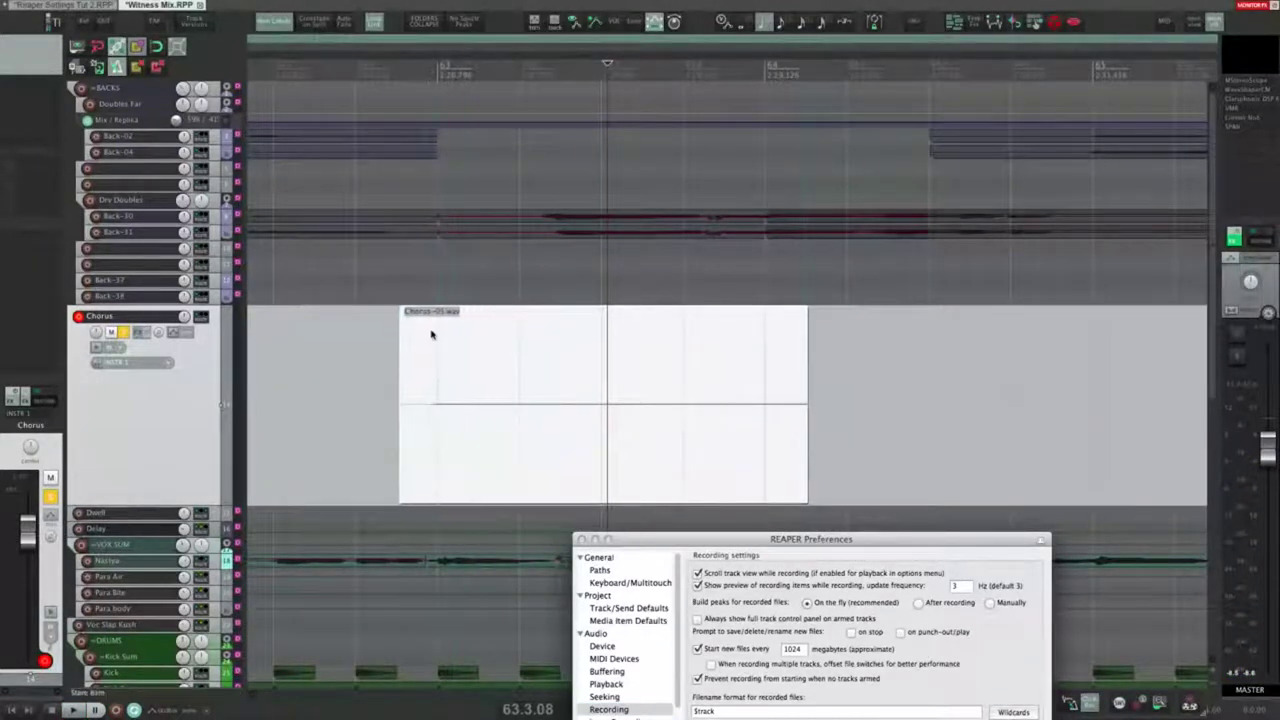
{"action": "left_click_drag", "start_coordinate": [403, 395], "coordinate": [651, 395]}
{"action": "left_click_drag", "start_coordinate": [680, 540], "coordinate": [604, 312]}
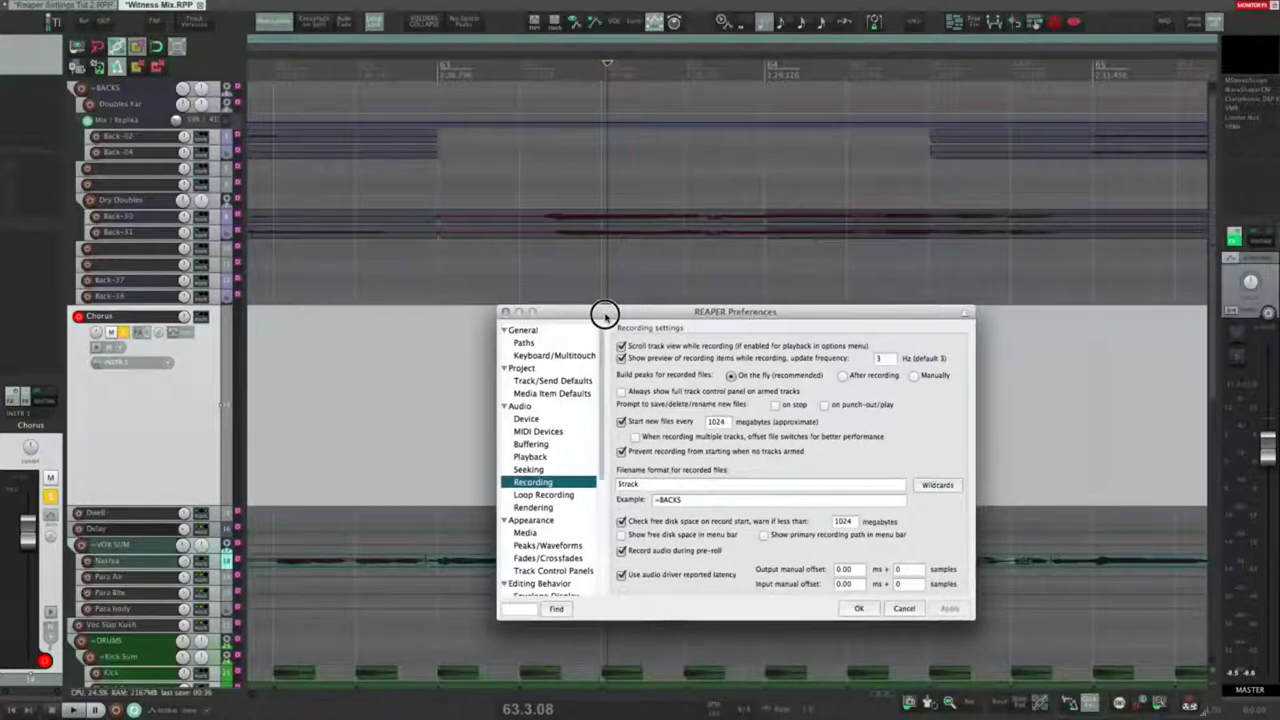
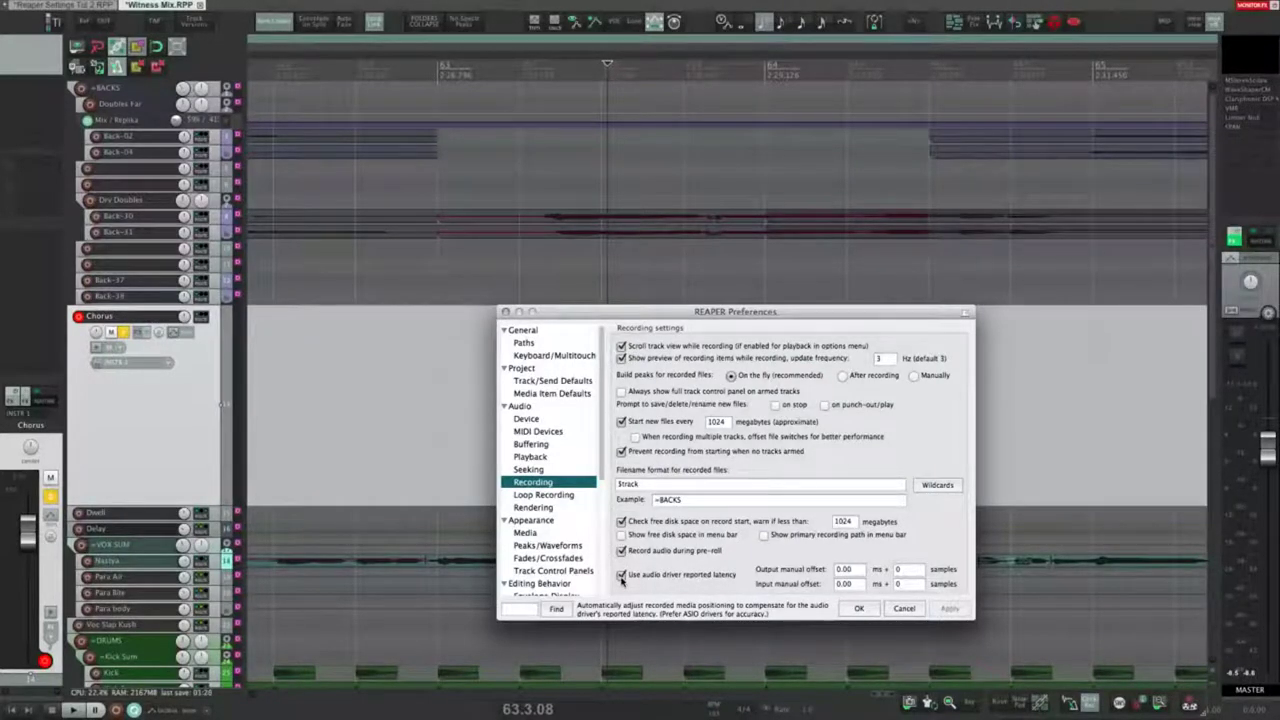
Step: Edit the output manual latency offset values in milliseconds and samples
{"action": "left_click", "coordinate": [846, 569]}
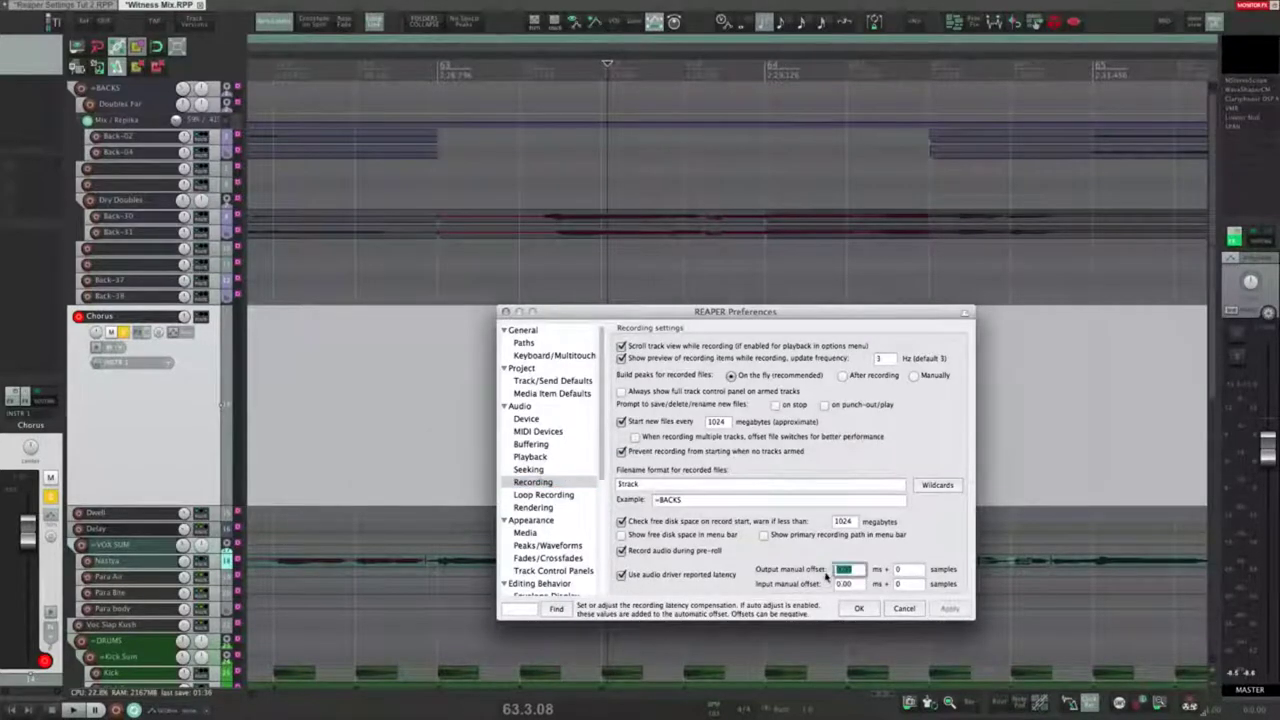
{"action": "left_click_drag", "start_coordinate": [859, 572], "coordinate": [833, 571]}
{"action": "left_click", "coordinate": [858, 573]}
{"action": "left_click", "coordinate": [897, 571]}
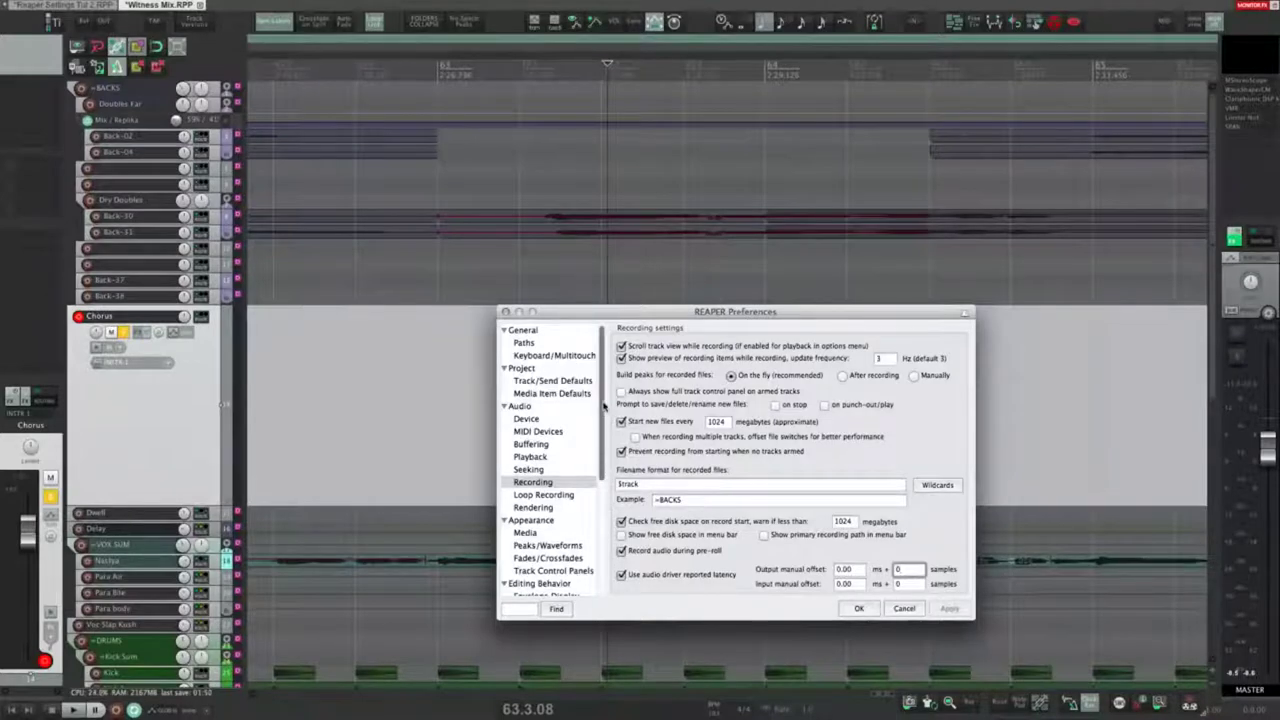
Step: Close Preferences, select bars 63–64, and start recording on the Chorus track
{"action": "left_click", "coordinate": [552, 494]}
{"action": "key", "text": "Escape"}
{"action": "left_click_drag", "start_coordinate": [440, 443], "coordinate": [745, 442]}
{"action": "left_click", "coordinate": [372, 392]}
{"action": "key", "text": "ctrl+r"}
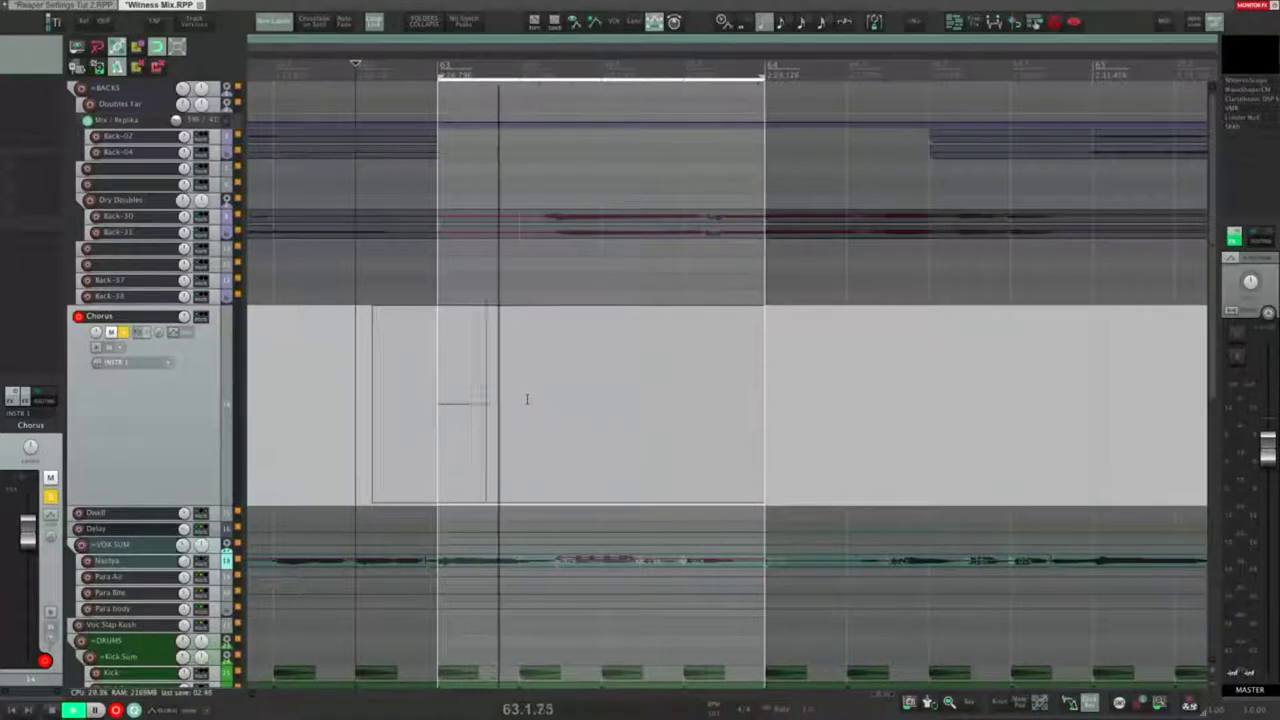
Step: Stop recording, make Take 1 active, and check the 60% complete-take threshold in Preferences
{"action": "key", "text": "space"}
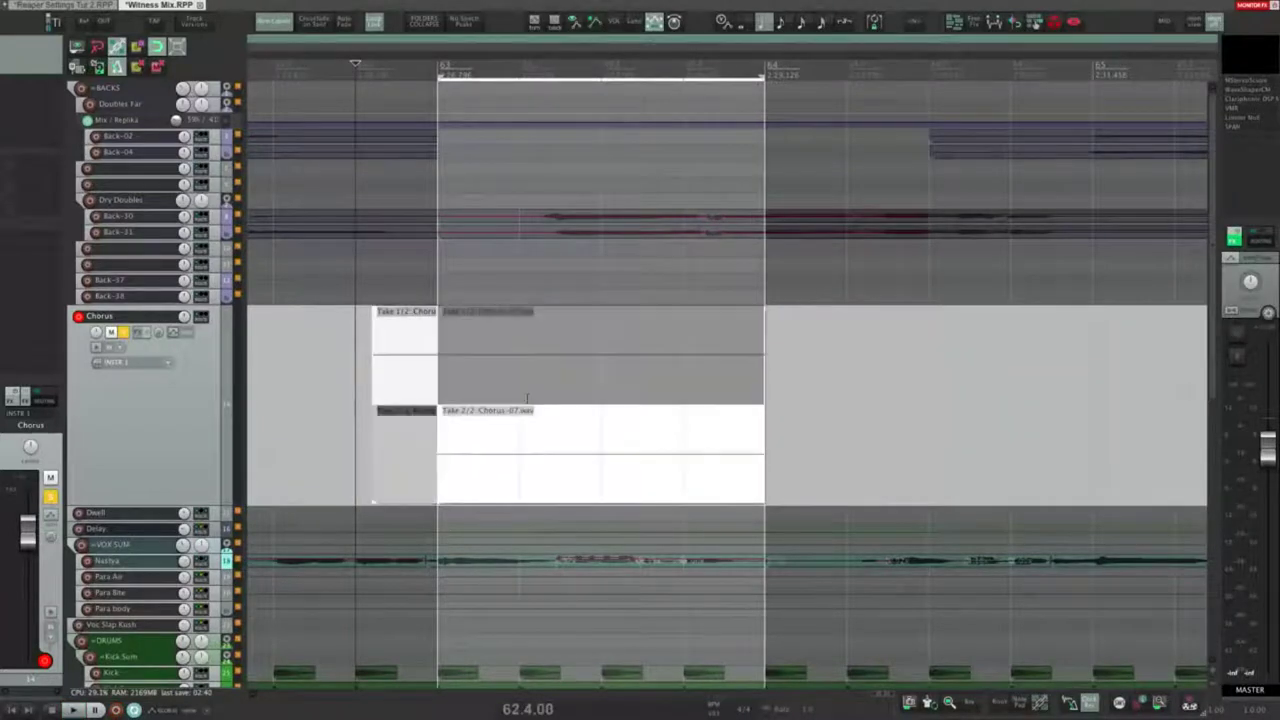
{"action": "left_click", "coordinate": [516, 326]}
{"action": "key", "text": "super+comma"}
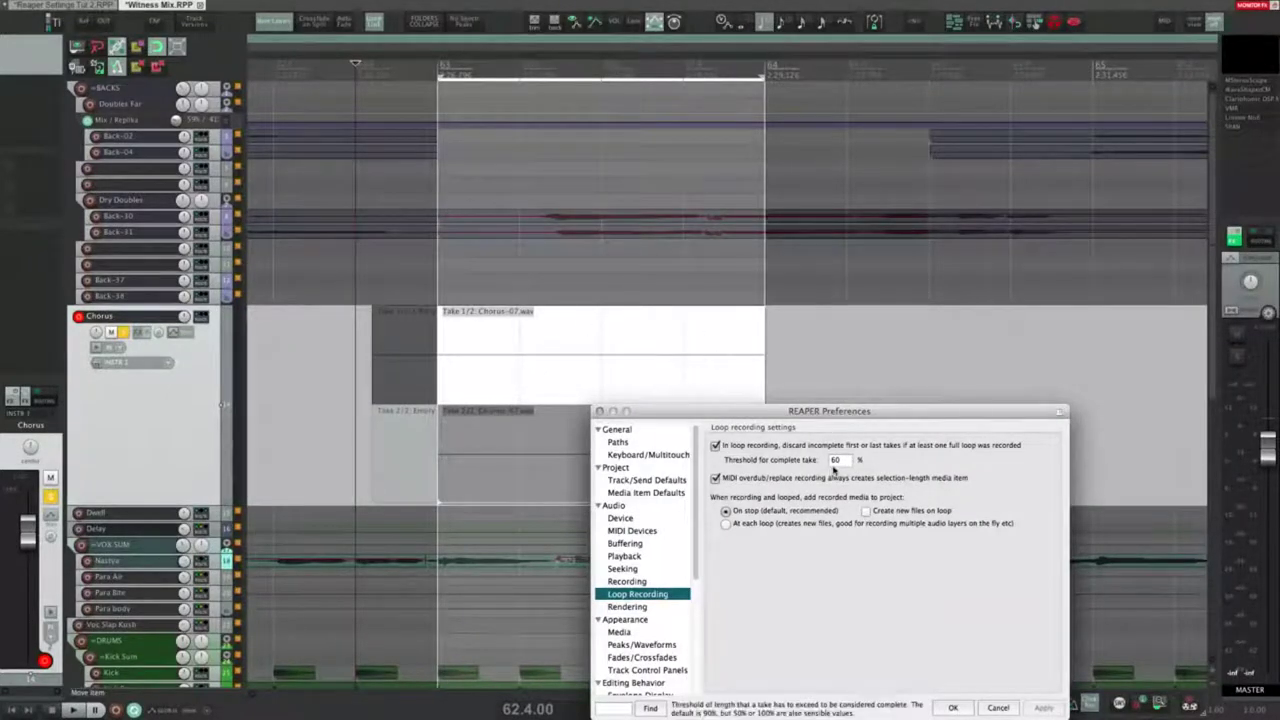
{"action": "left_click", "coordinate": [838, 460]}
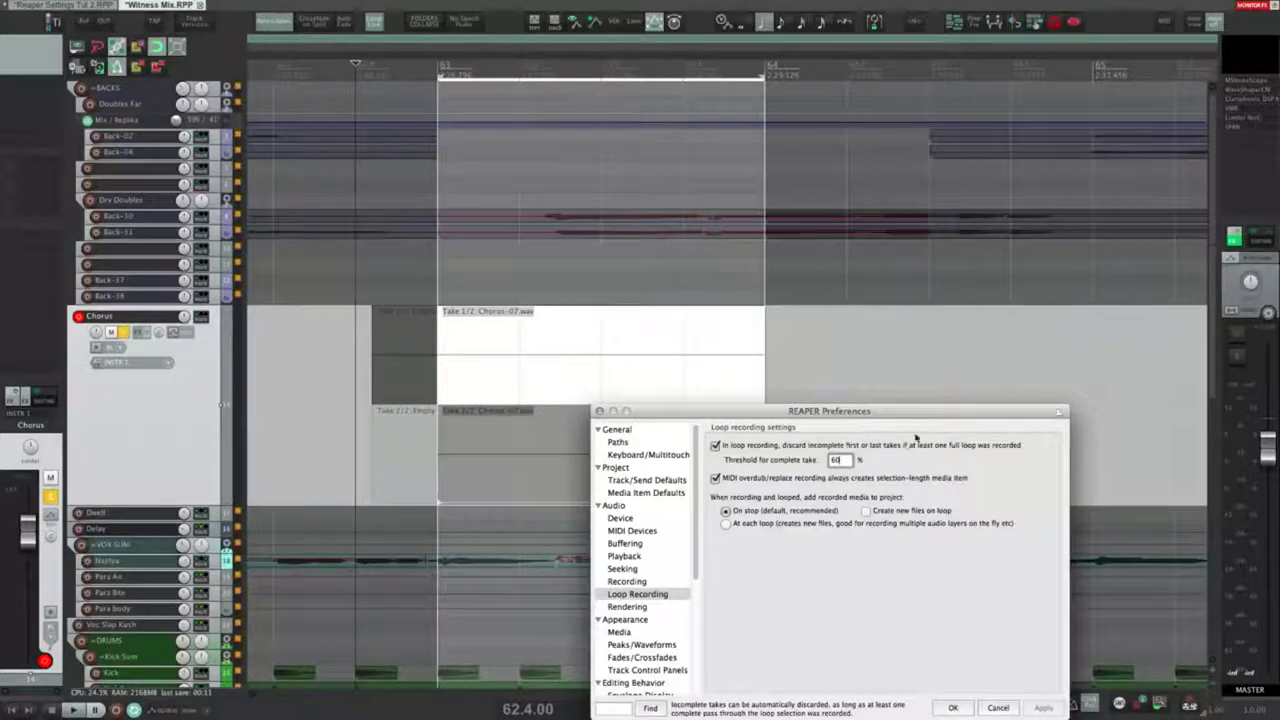
Step: Clear the time selection and delete the recorded Chorus item and the leftover small item
{"action": "left_click", "coordinate": [556, 364]}
{"action": "left_click", "coordinate": [510, 370]}
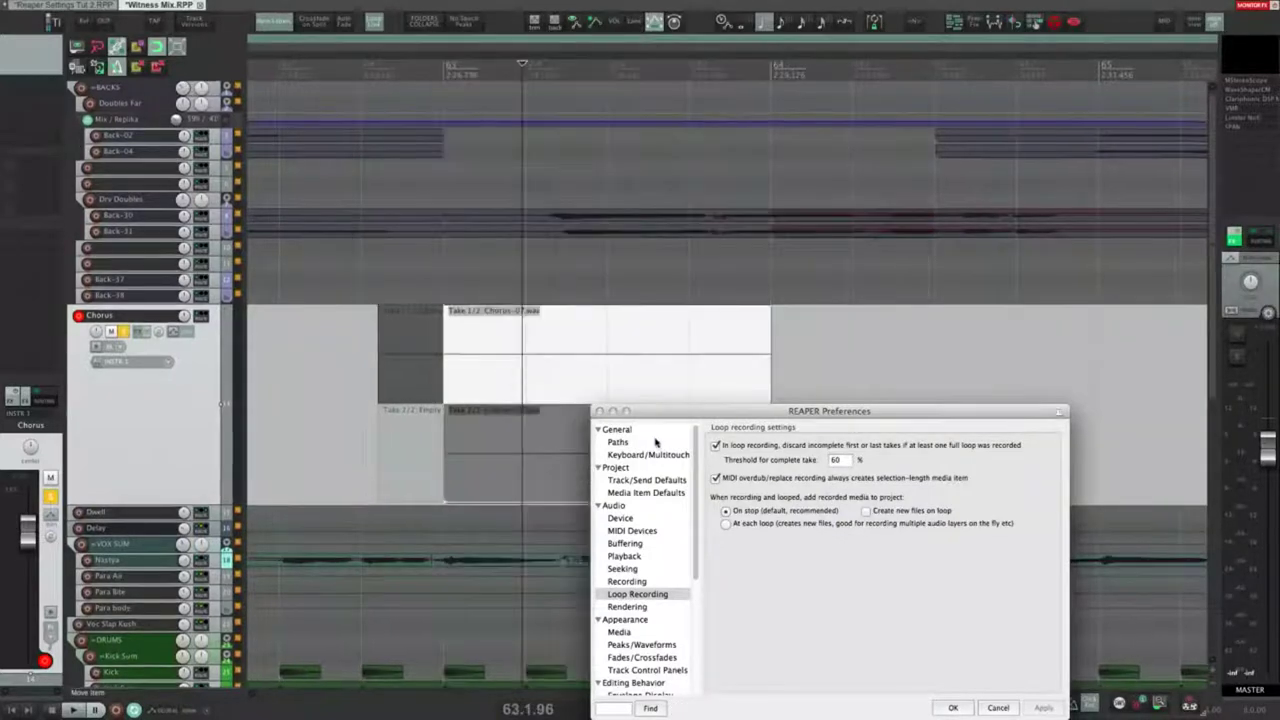
{"action": "left_click", "coordinate": [583, 369]}
{"action": "key", "text": "Delete"}
{"action": "left_click", "coordinate": [408, 420]}
{"action": "key", "text": "Delete"}
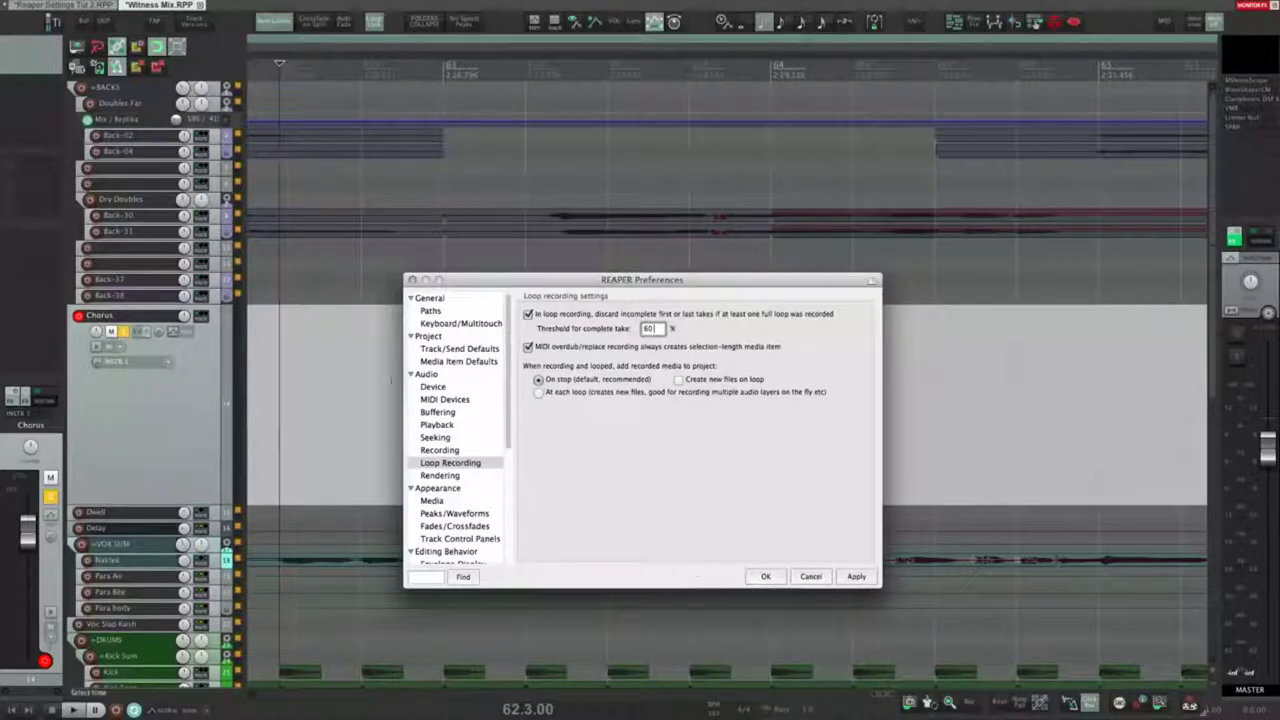
Step: Move Preferences aside and toggle 'Create new files on loop', then apply
{"action": "left_click_drag", "start_coordinate": [503, 281], "coordinate": [493, 440]}
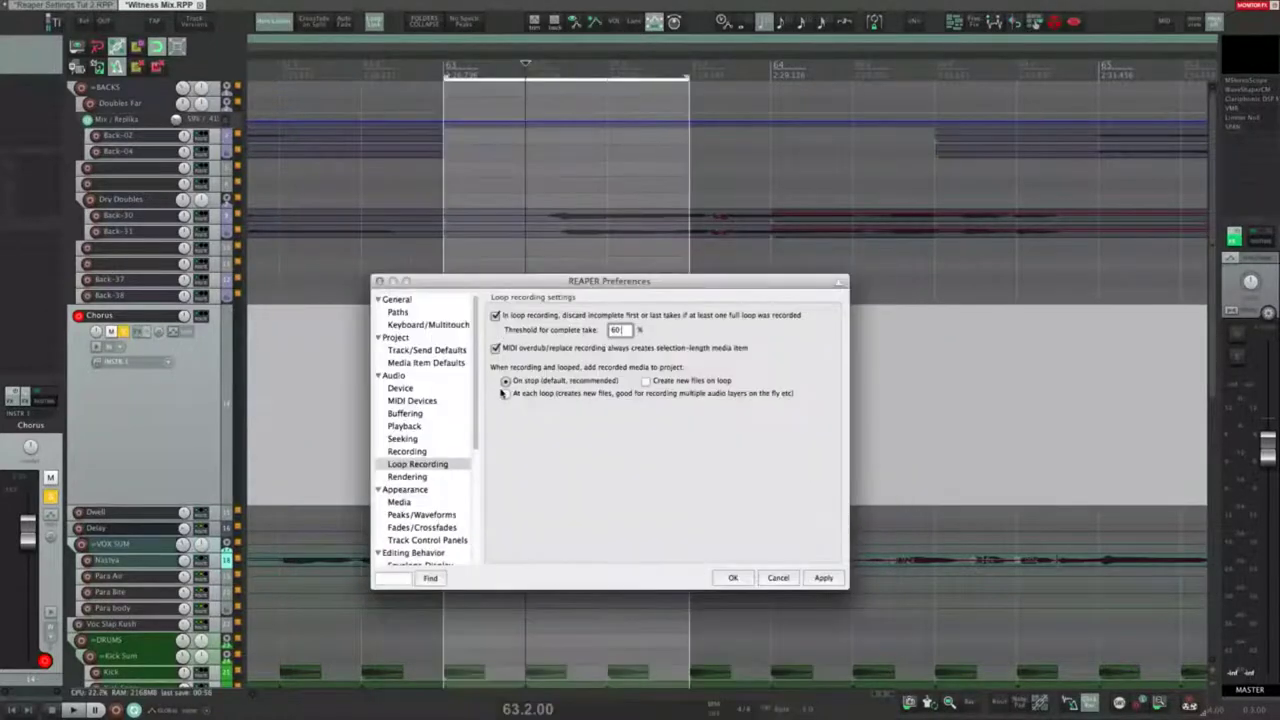
{"action": "left_click_drag", "start_coordinate": [500, 281], "coordinate": [479, 391]}
{"action": "left_click", "coordinate": [625, 491]}
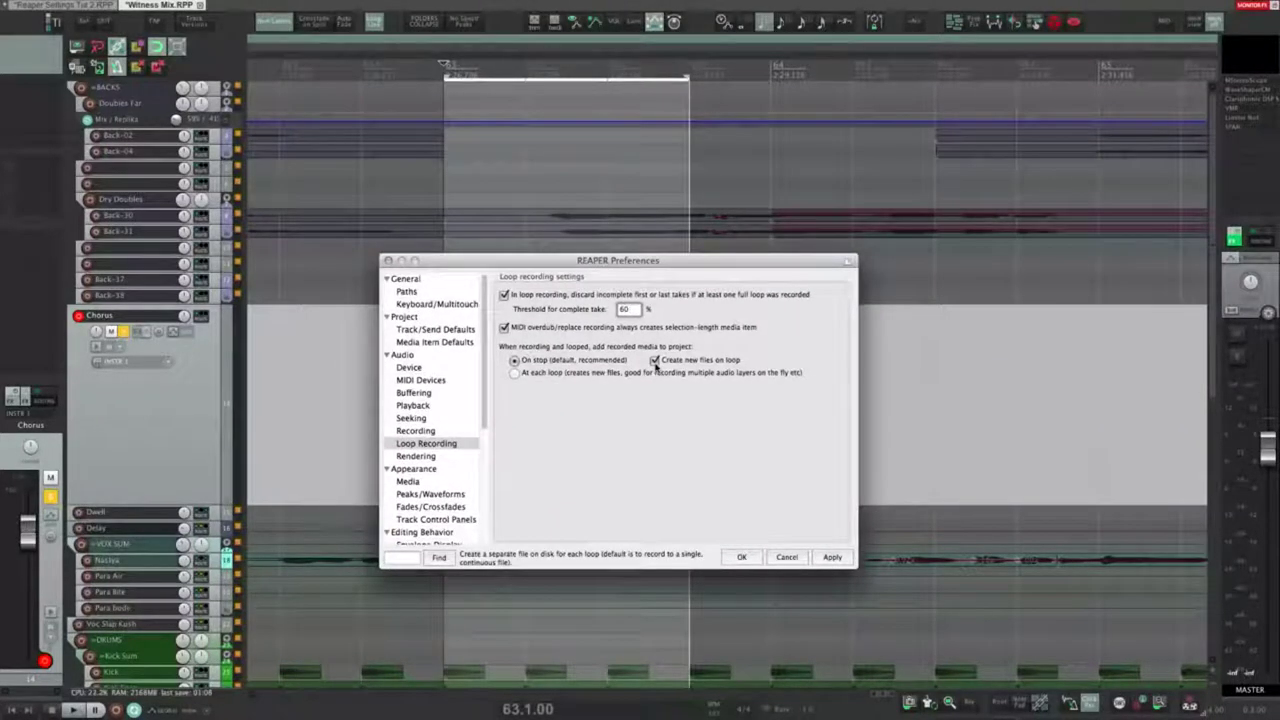
{"action": "left_click", "coordinate": [655, 361]}
{"action": "left_click", "coordinate": [832, 557]}
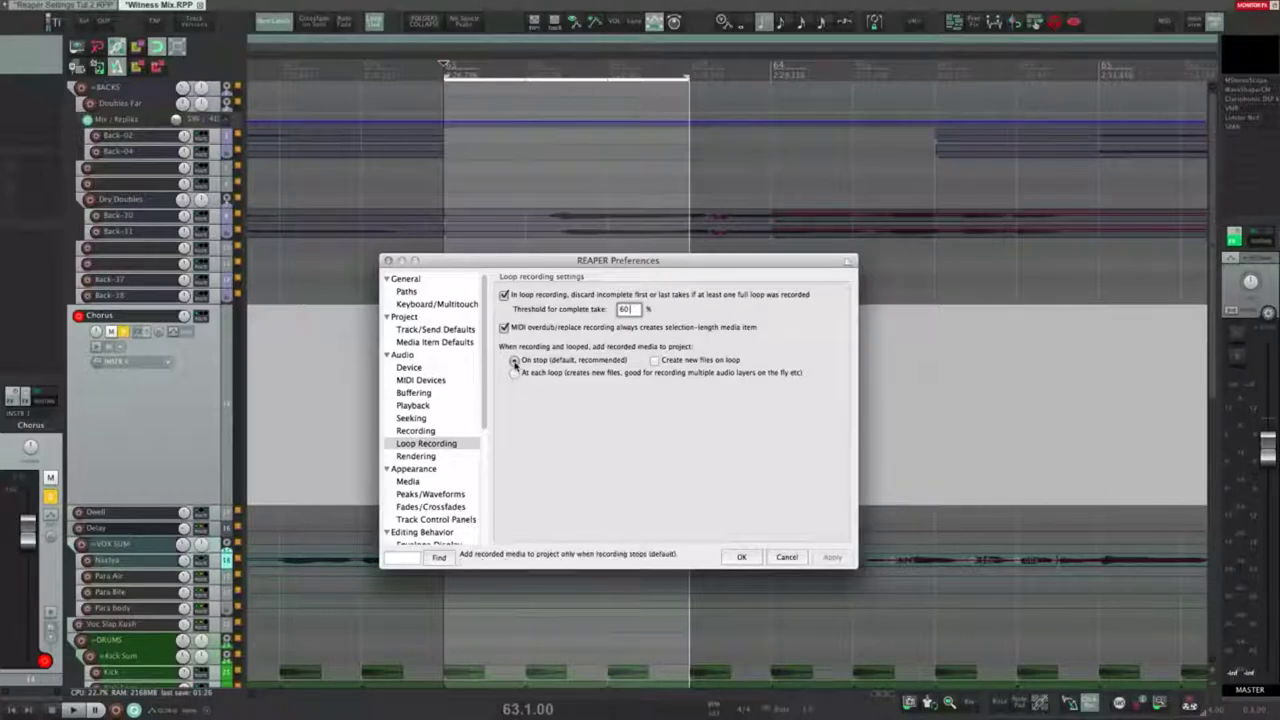
Step: Set loop recordings to be added to the project at each loop instead of on stop
{"action": "left_click", "coordinate": [515, 362]}
{"action": "left_click", "coordinate": [515, 374]}
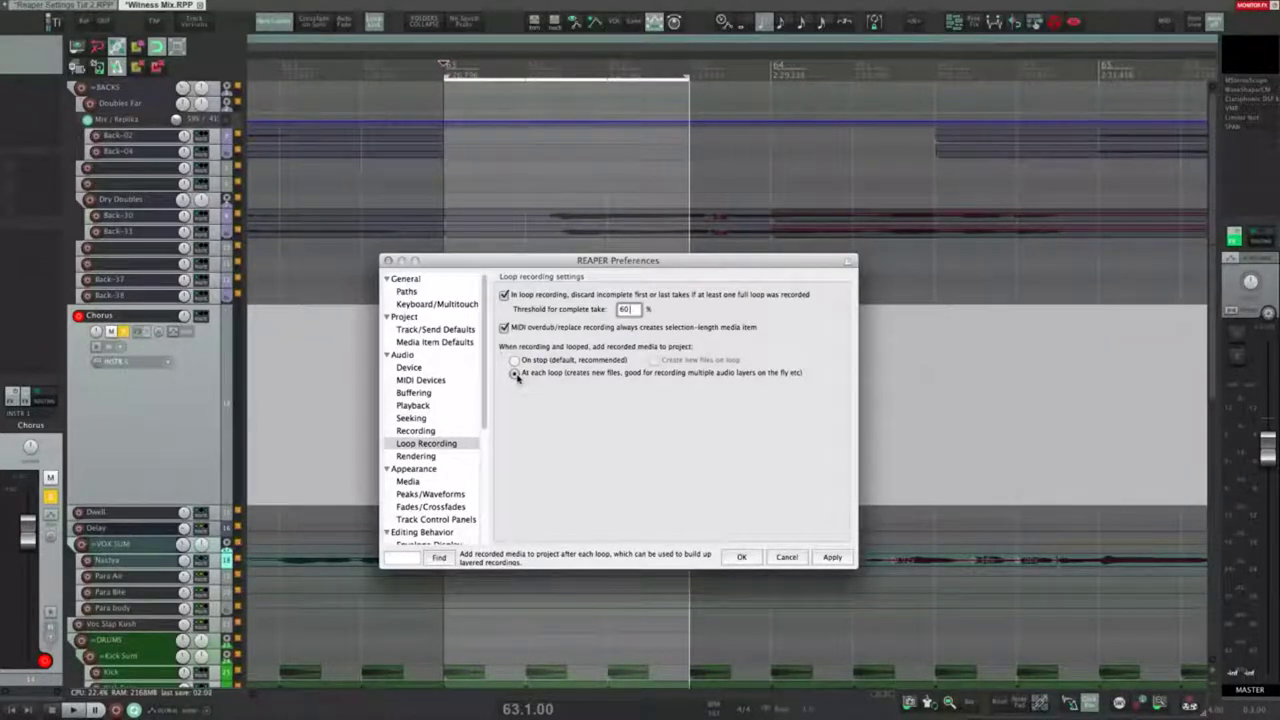
{"action": "left_click", "coordinate": [416, 456]}
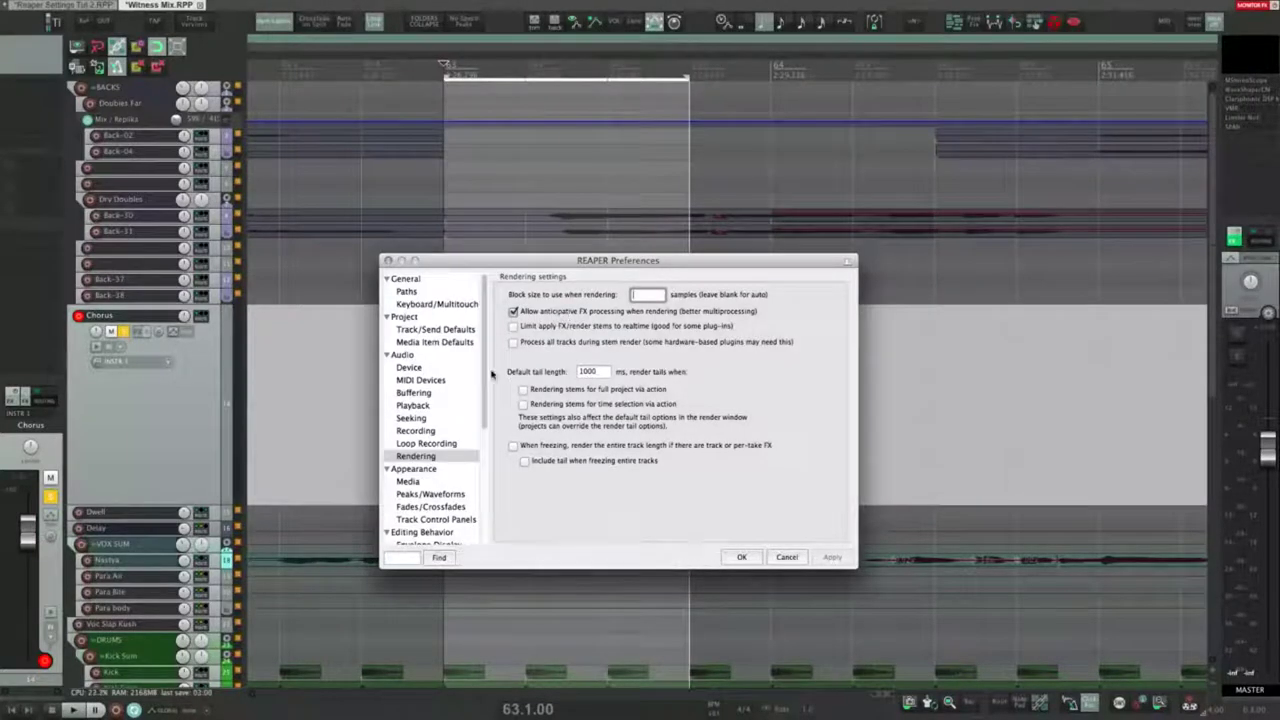
Step: Keep anticipative FX processing on for rendering and enable 'Process all tracks during stem render'
{"action": "left_click", "coordinate": [418, 394]}
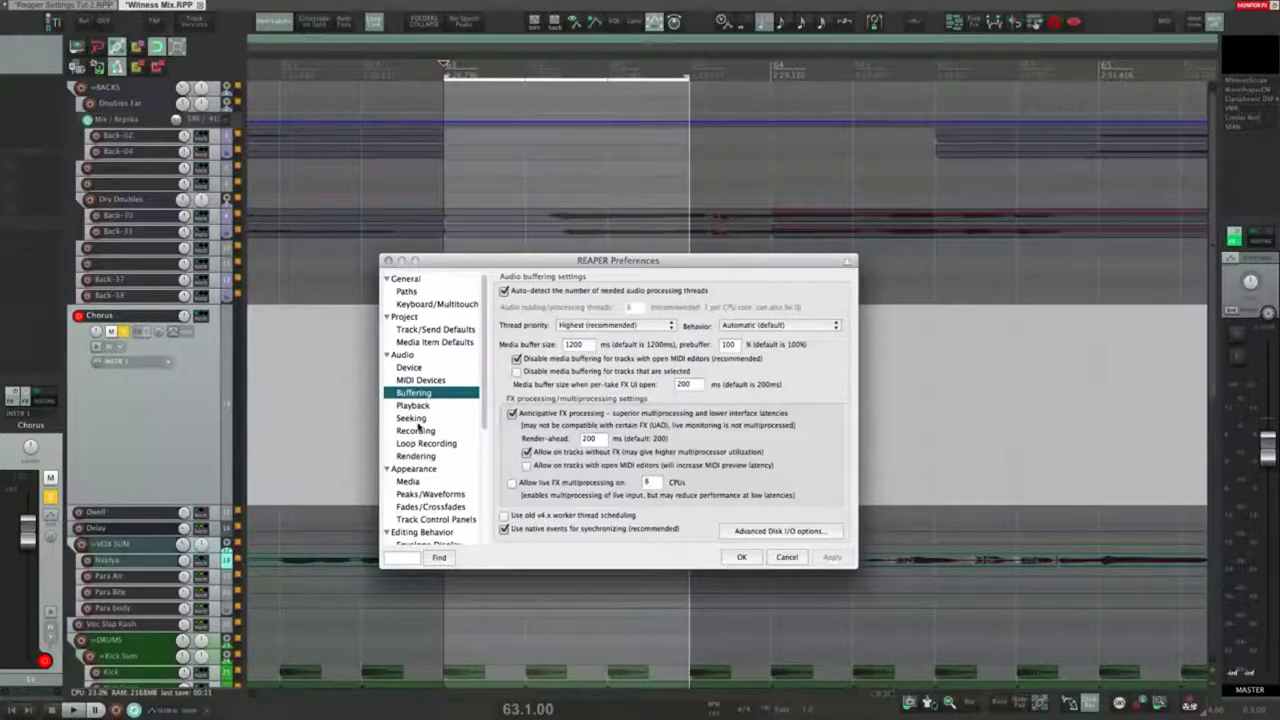
{"action": "left_click", "coordinate": [416, 455]}
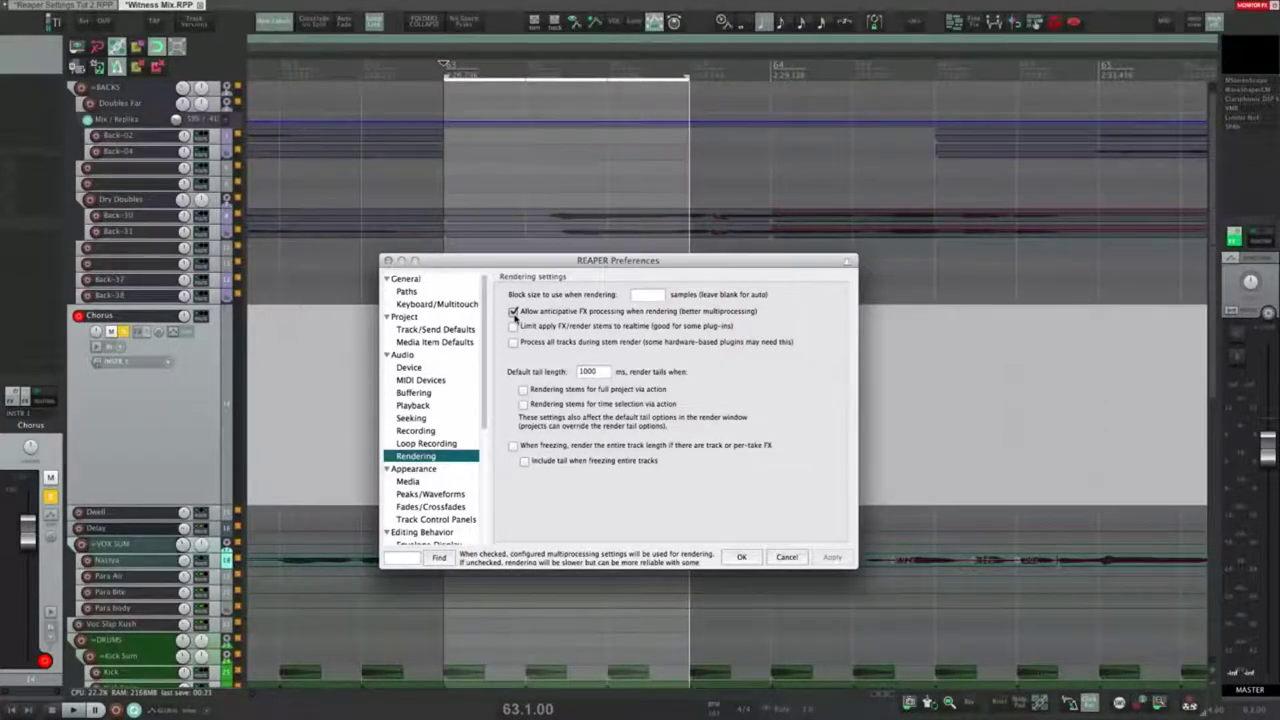
{"action": "left_click", "coordinate": [513, 312]}
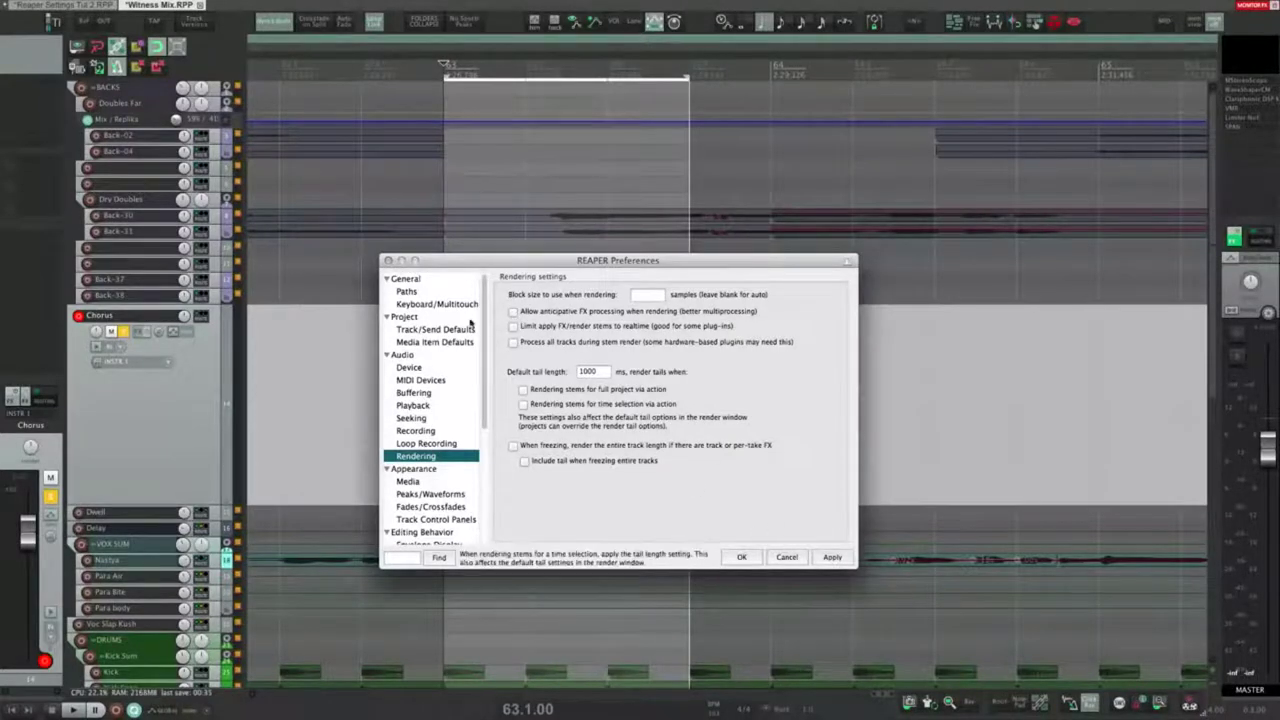
{"action": "left_click", "coordinate": [513, 312]}
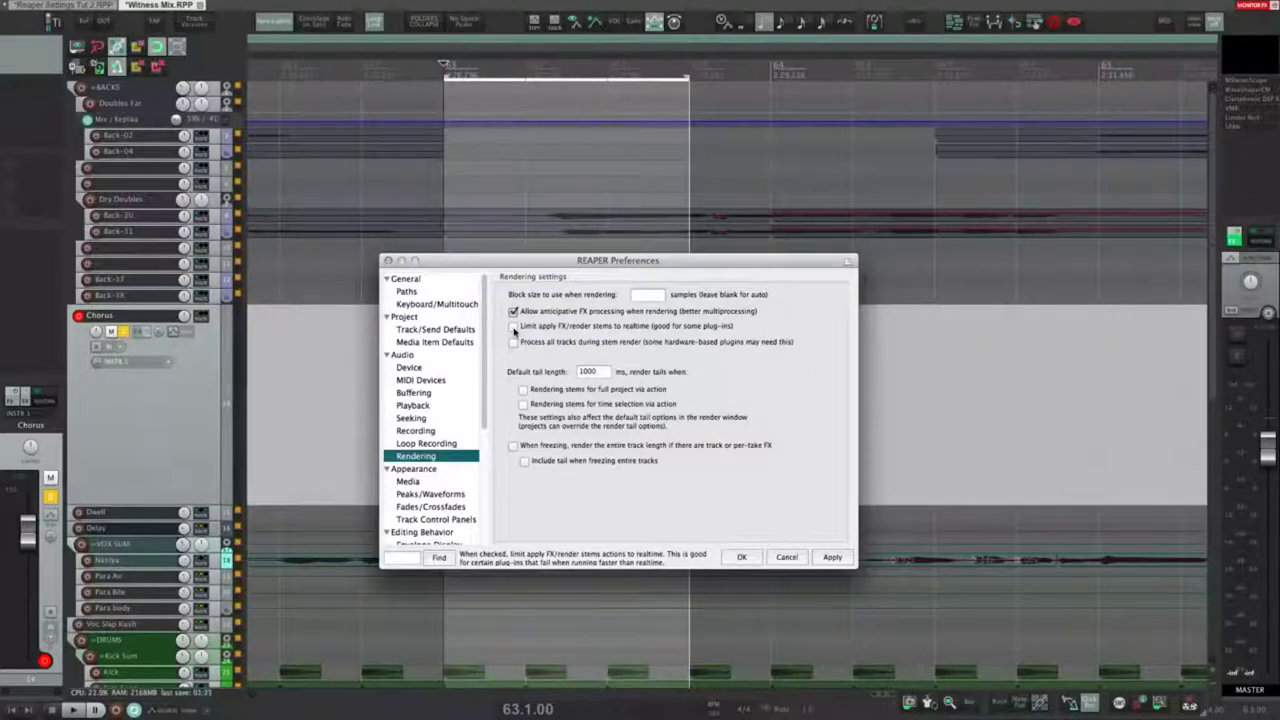
{"action": "left_click", "coordinate": [513, 342]}
Step: Set the Render to File source to Stems (selected tracks), then close the render window
{"action": "key", "text": "shift+slash"}
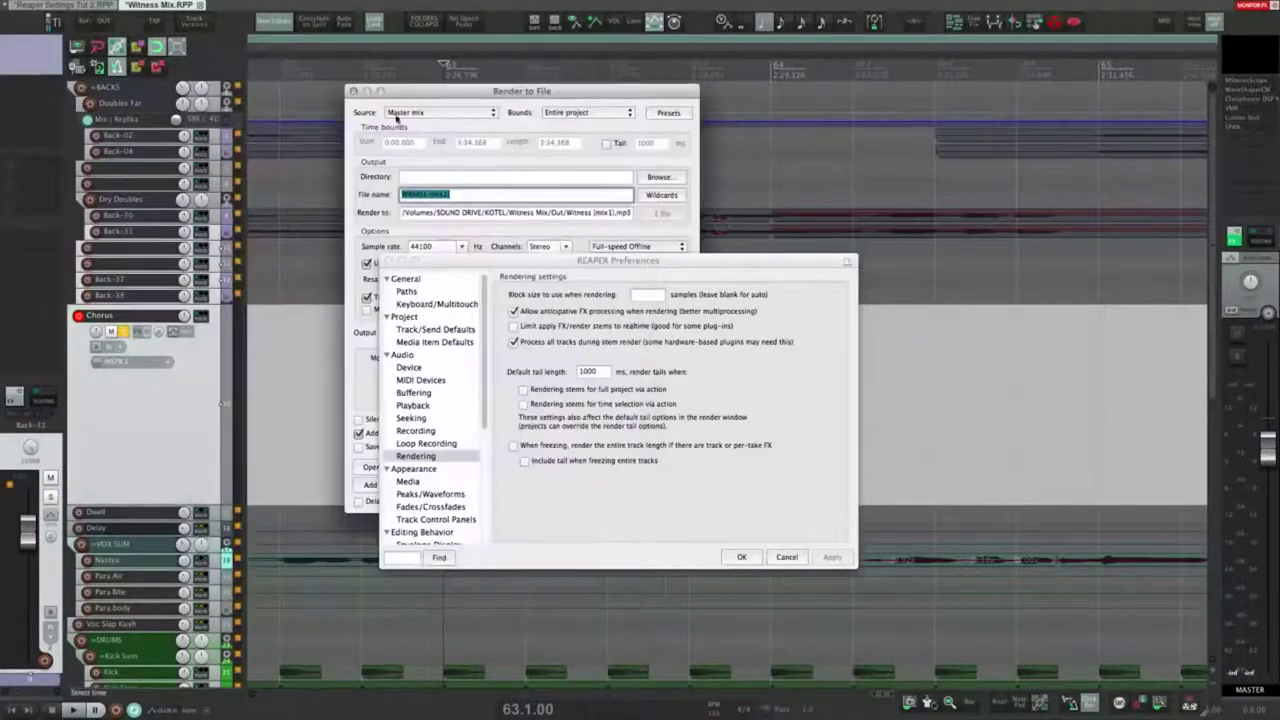
{"action": "left_click", "coordinate": [440, 112]}
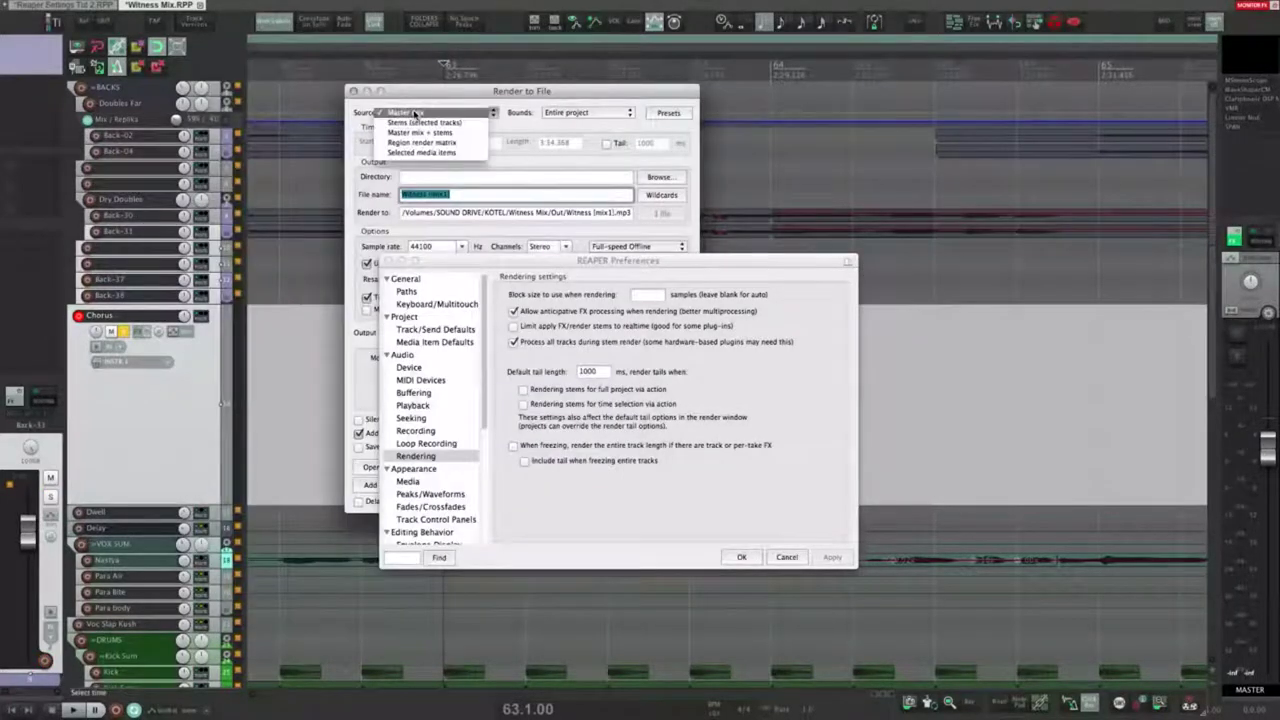
{"action": "left_click", "coordinate": [415, 122]}
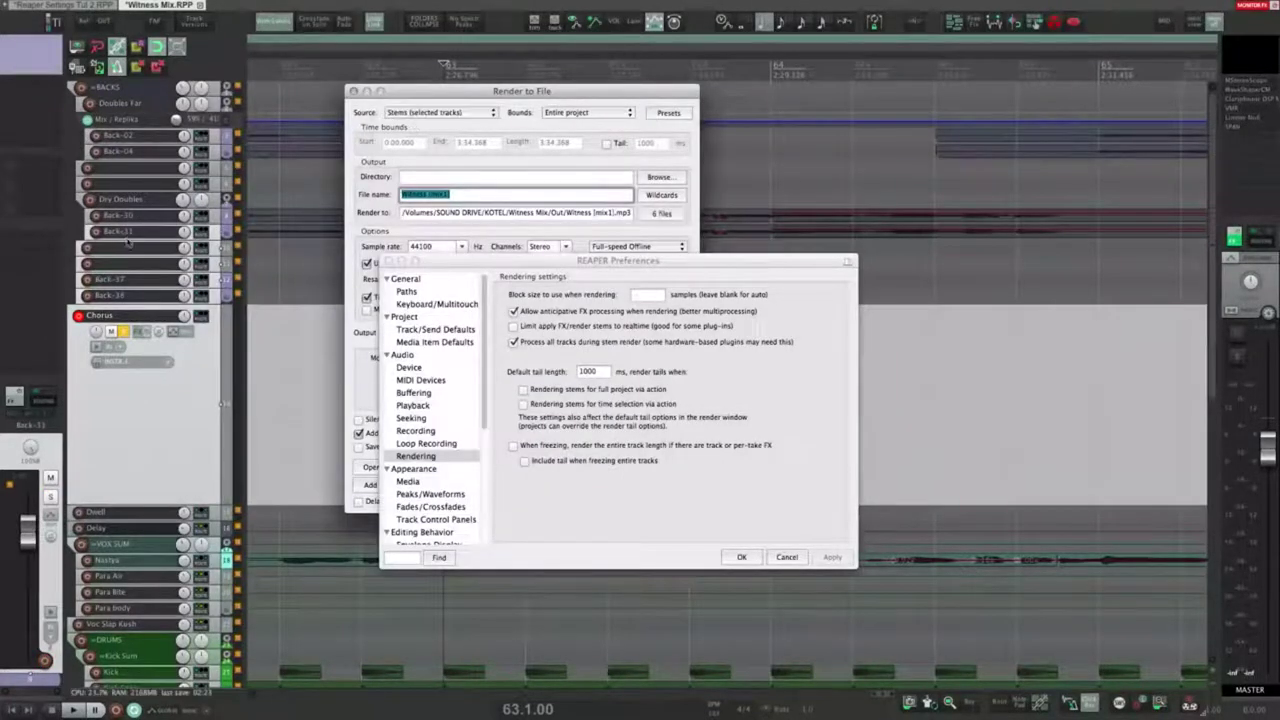
{"action": "left_click", "coordinate": [353, 91]}
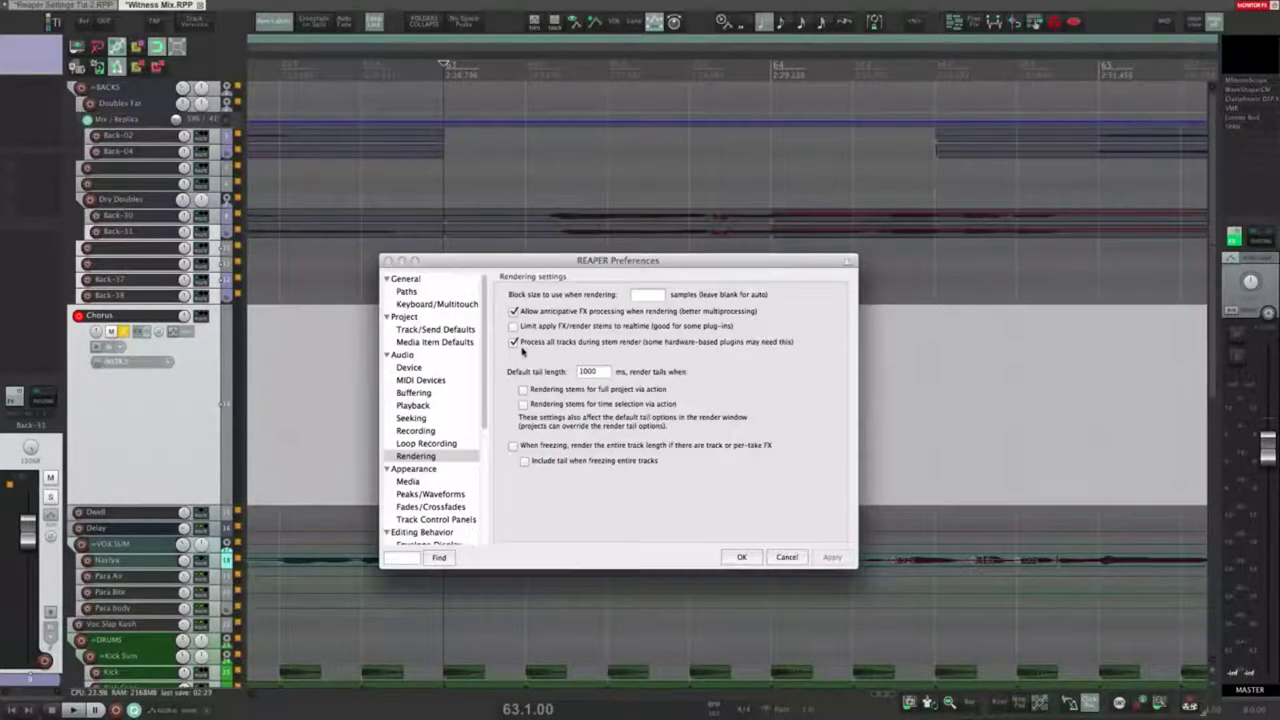
Step: Uncheck 'Process all tracks during stem render' and select the default tail length value
{"action": "left_click", "coordinate": [514, 345]}
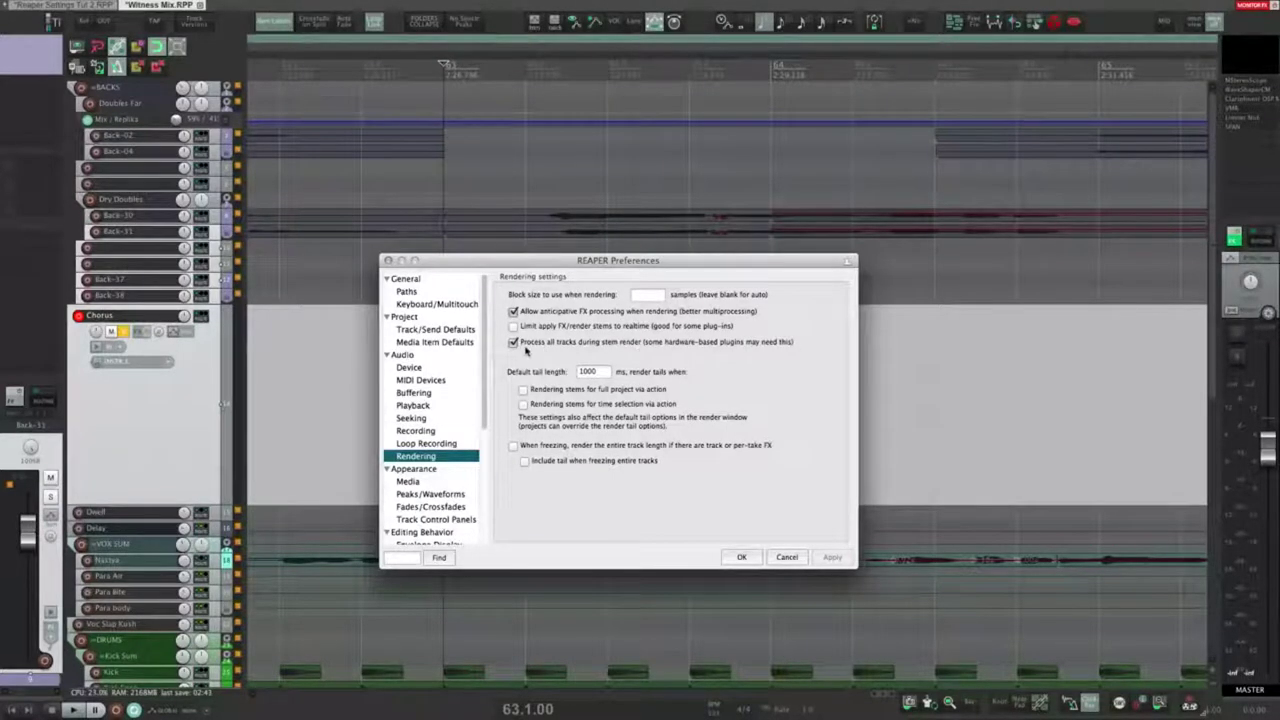
{"action": "left_click", "coordinate": [540, 346]}
{"action": "double_click", "coordinate": [593, 373]}
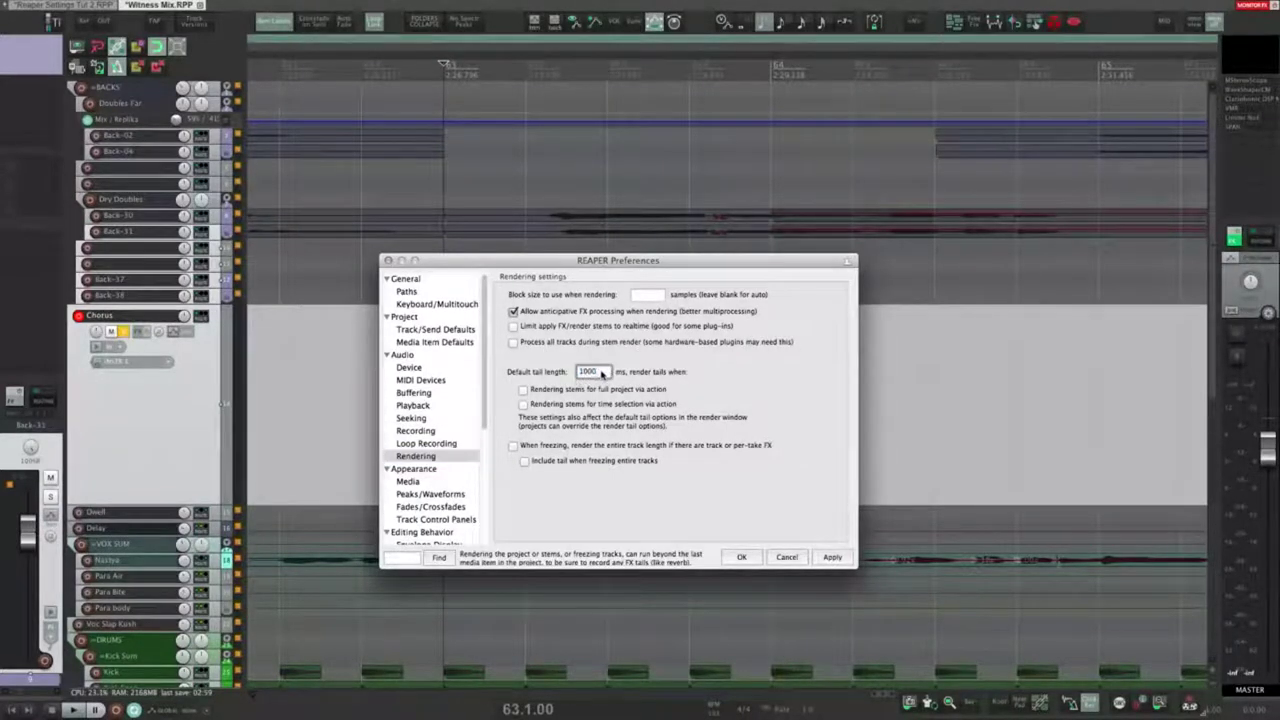
Step: Select and edit the 1000 ms default tail length value
{"action": "left_click", "coordinate": [601, 372]}
{"action": "left_click_drag", "start_coordinate": [596, 373], "coordinate": [578, 372]}
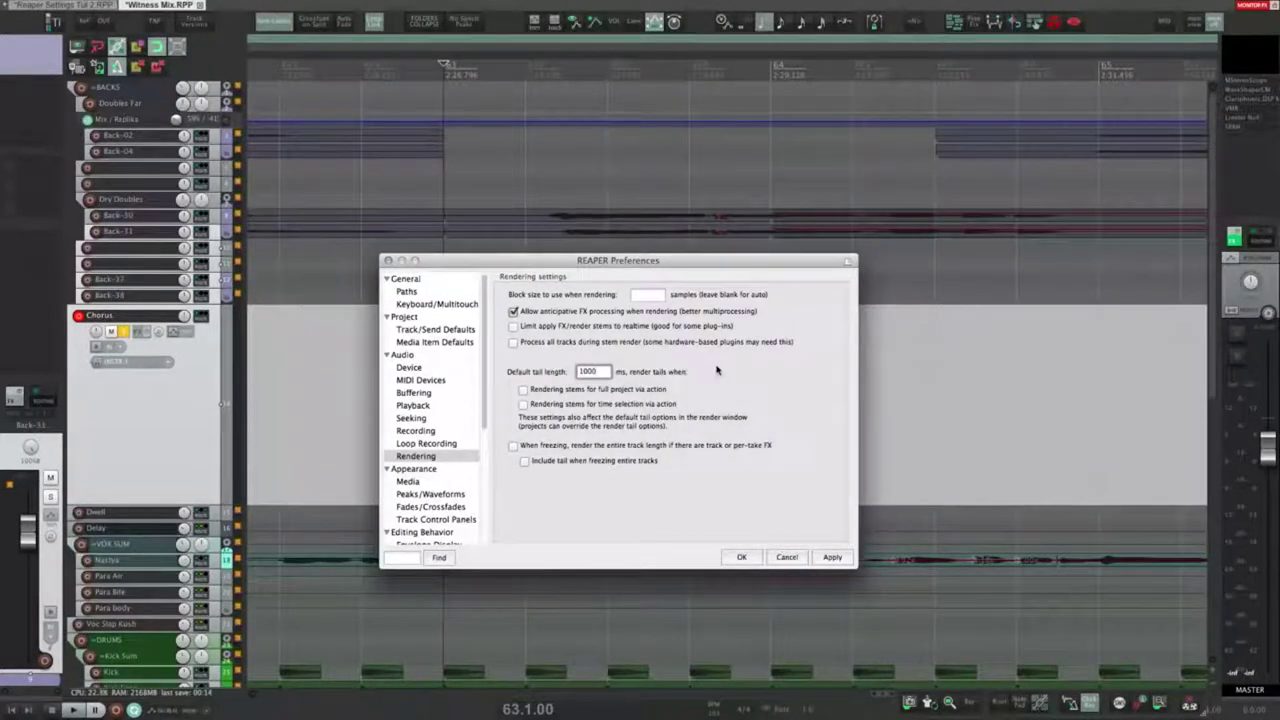
{"action": "double_click", "coordinate": [576, 371]}
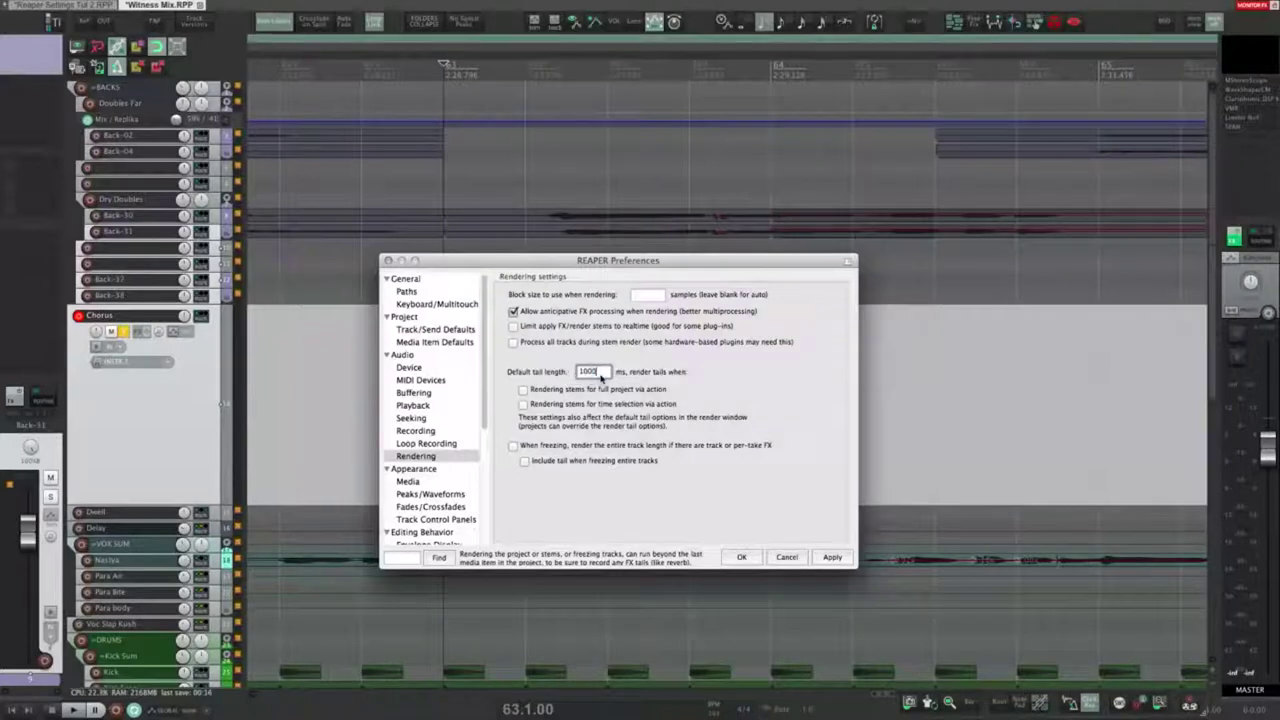
{"action": "left_click", "coordinate": [590, 372]}
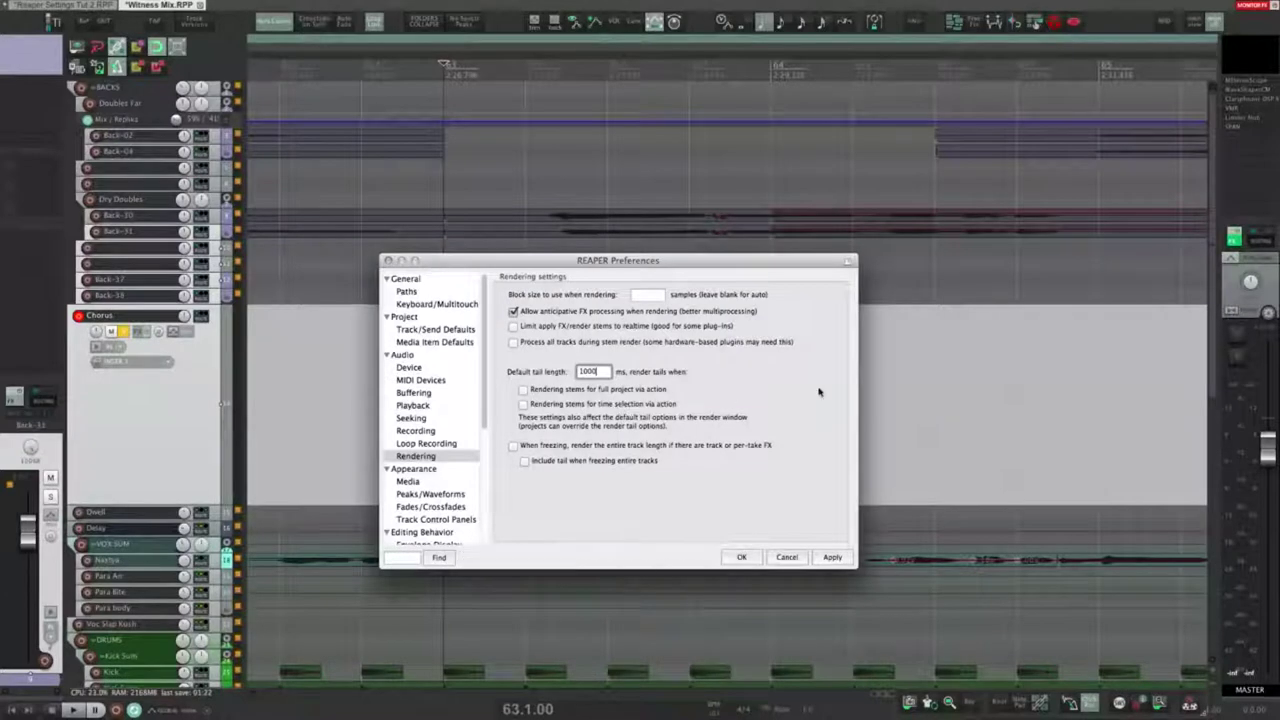
Step: Mark a time selection, then toggle 'When freezing, render the entire track length' on and off
{"action": "left_click_drag", "start_coordinate": [853, 420], "coordinate": [1036, 421]}
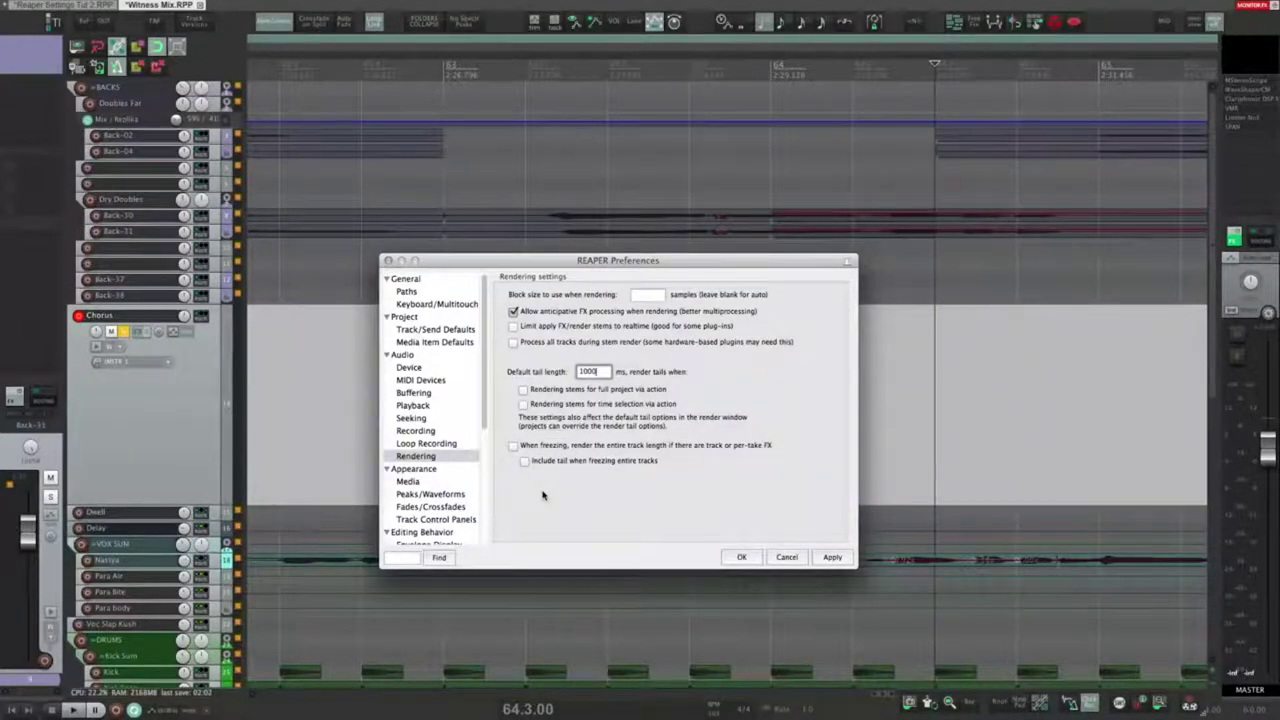
{"action": "left_click", "coordinate": [514, 446]}
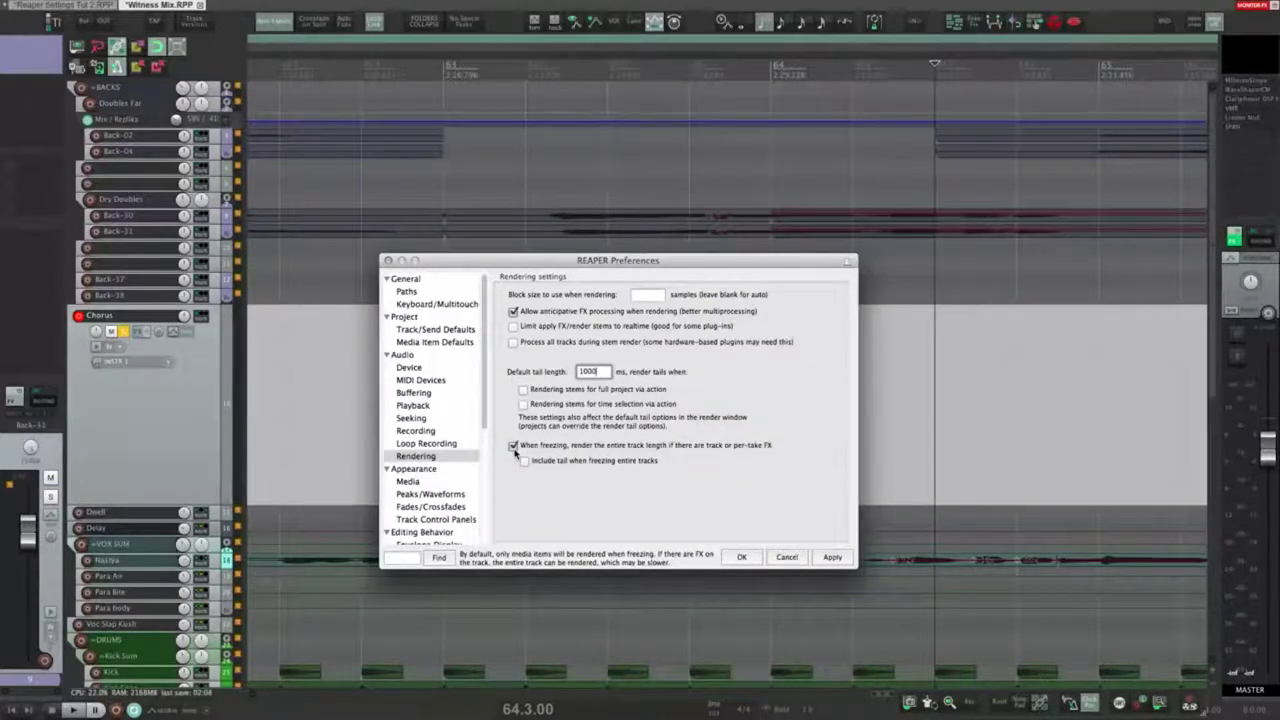
{"action": "left_click", "coordinate": [514, 446]}
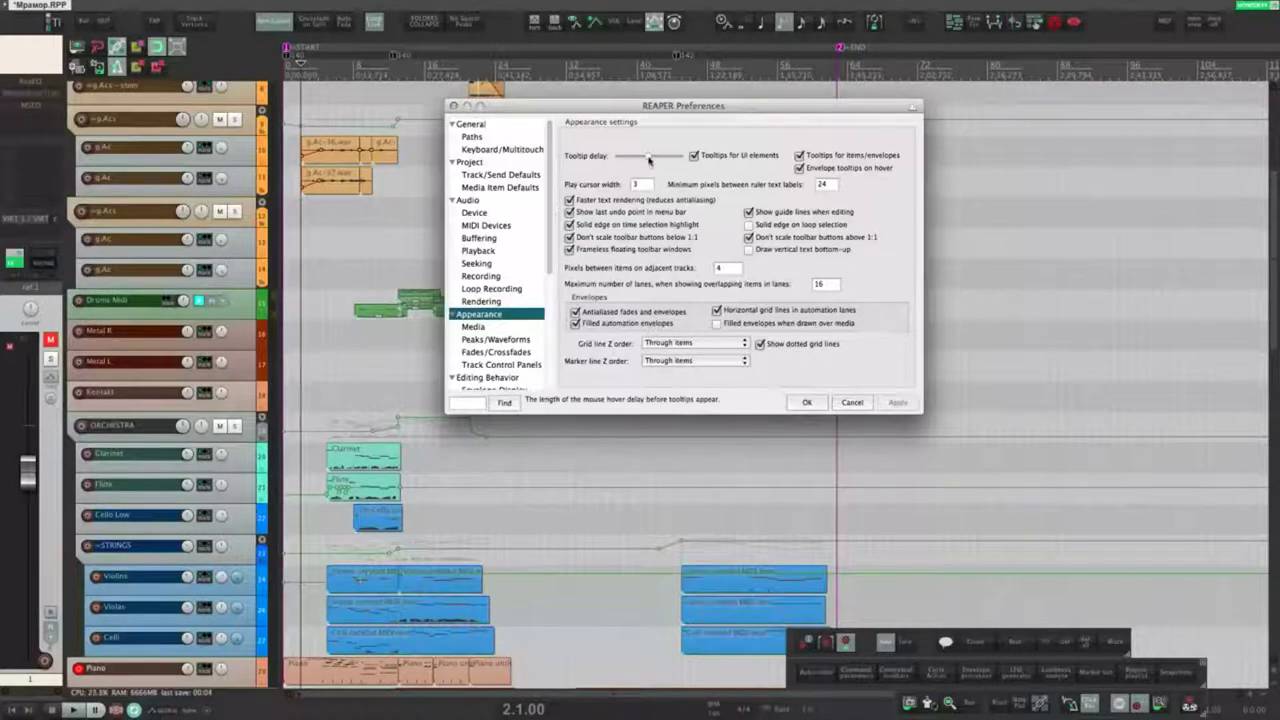
Step: Adjust the tooltip delay and turn off tooltips for UI elements, applying each change
{"action": "left_click_drag", "start_coordinate": [649, 160], "coordinate": [605, 158]}
{"action": "left_click", "coordinate": [368, 226]}
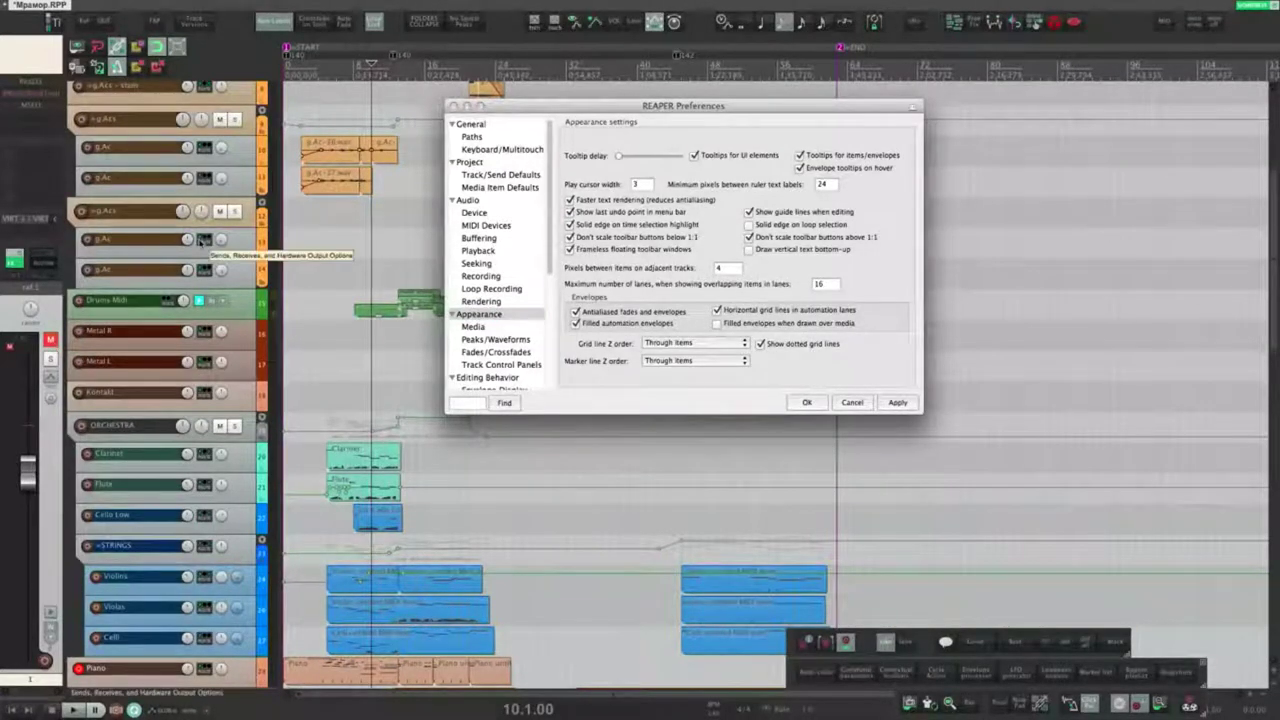
{"action": "left_click_drag", "start_coordinate": [618, 156], "coordinate": [679, 157]}
{"action": "left_click", "coordinate": [897, 402]}
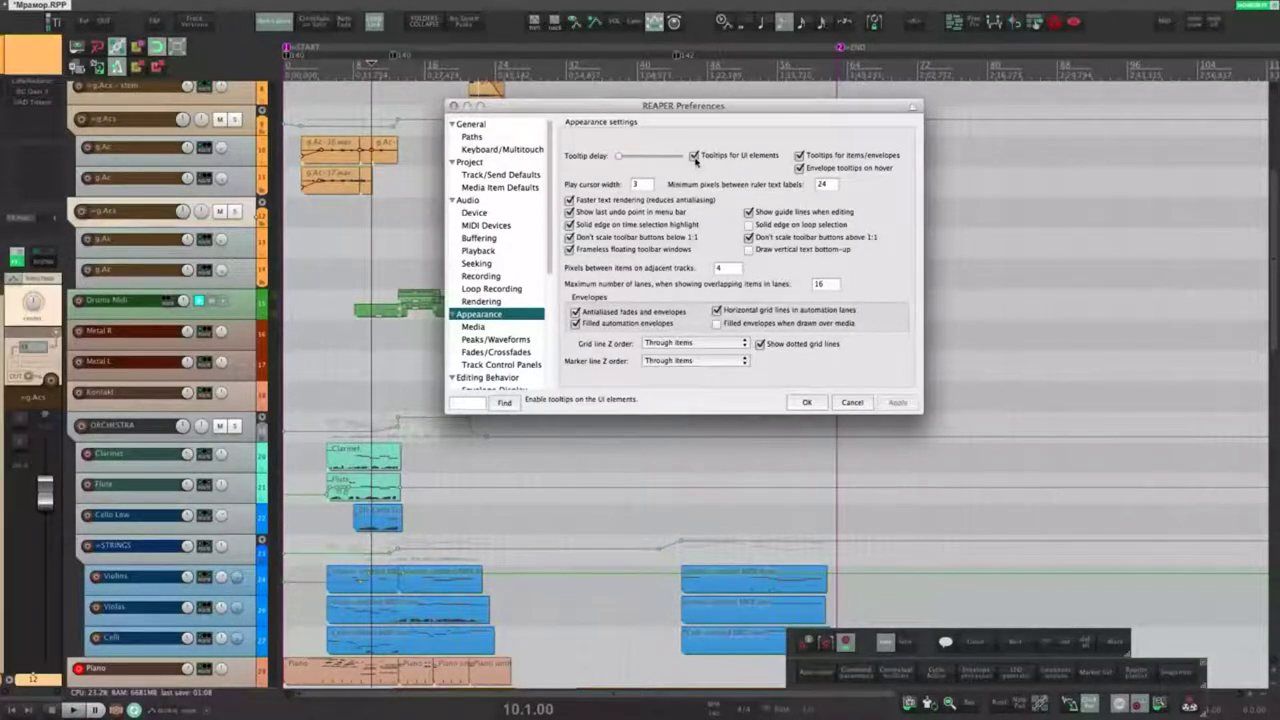
{"action": "left_click", "coordinate": [694, 156]}
{"action": "left_click", "coordinate": [898, 402]}
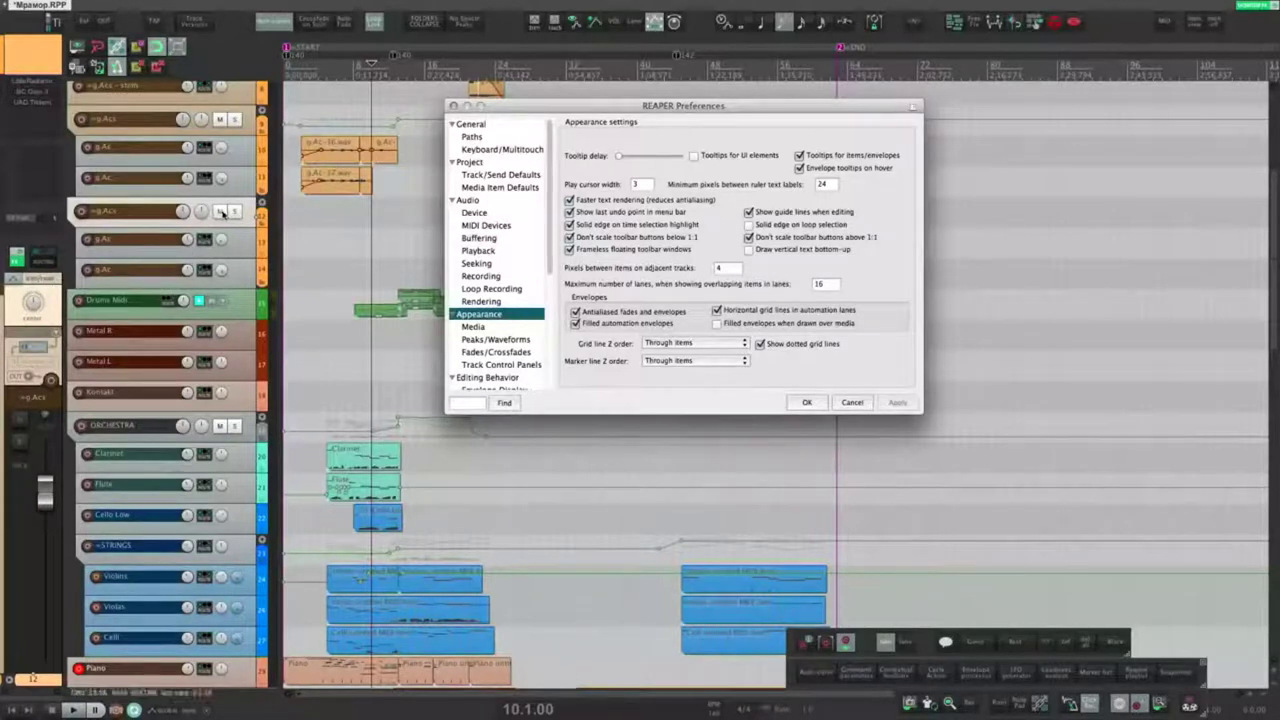
Step: Re-enable UI element tooltips, and toggle envelope tooltips on hover off, apply, then back on
{"action": "left_click", "coordinate": [716, 160]}
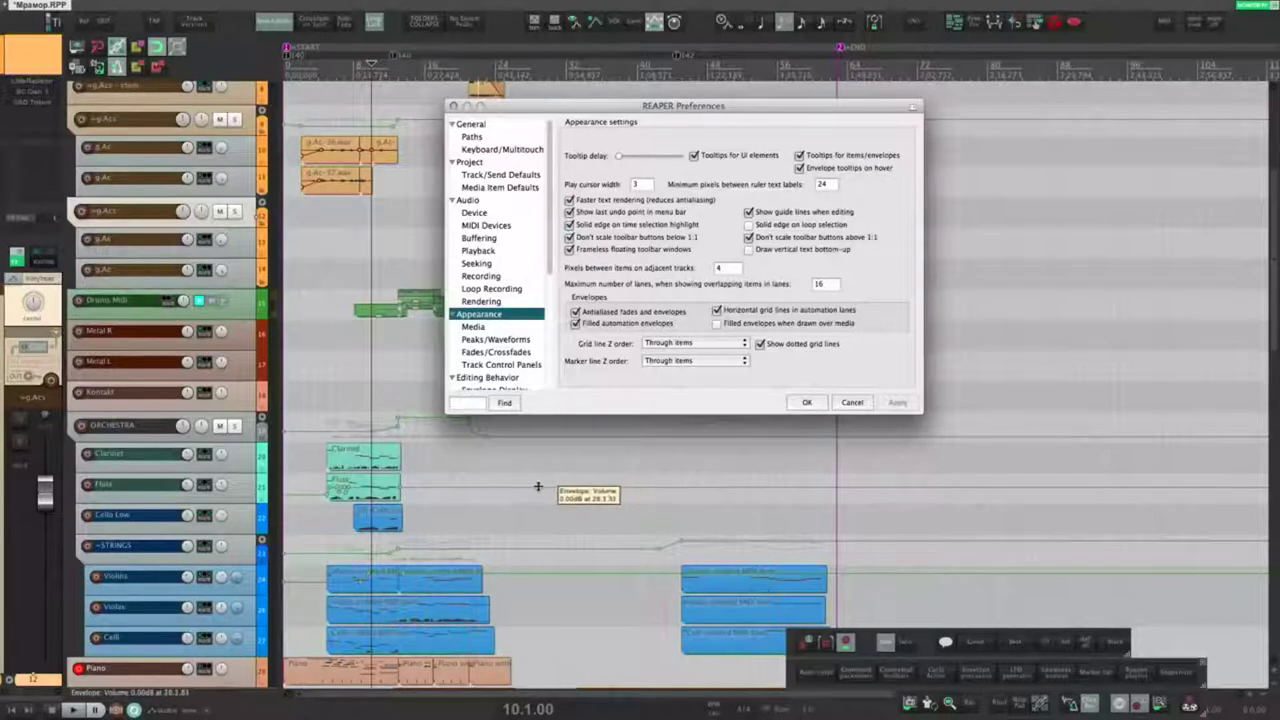
{"action": "left_click", "coordinate": [800, 167]}
{"action": "left_click", "coordinate": [897, 402]}
{"action": "left_click", "coordinate": [800, 167]}
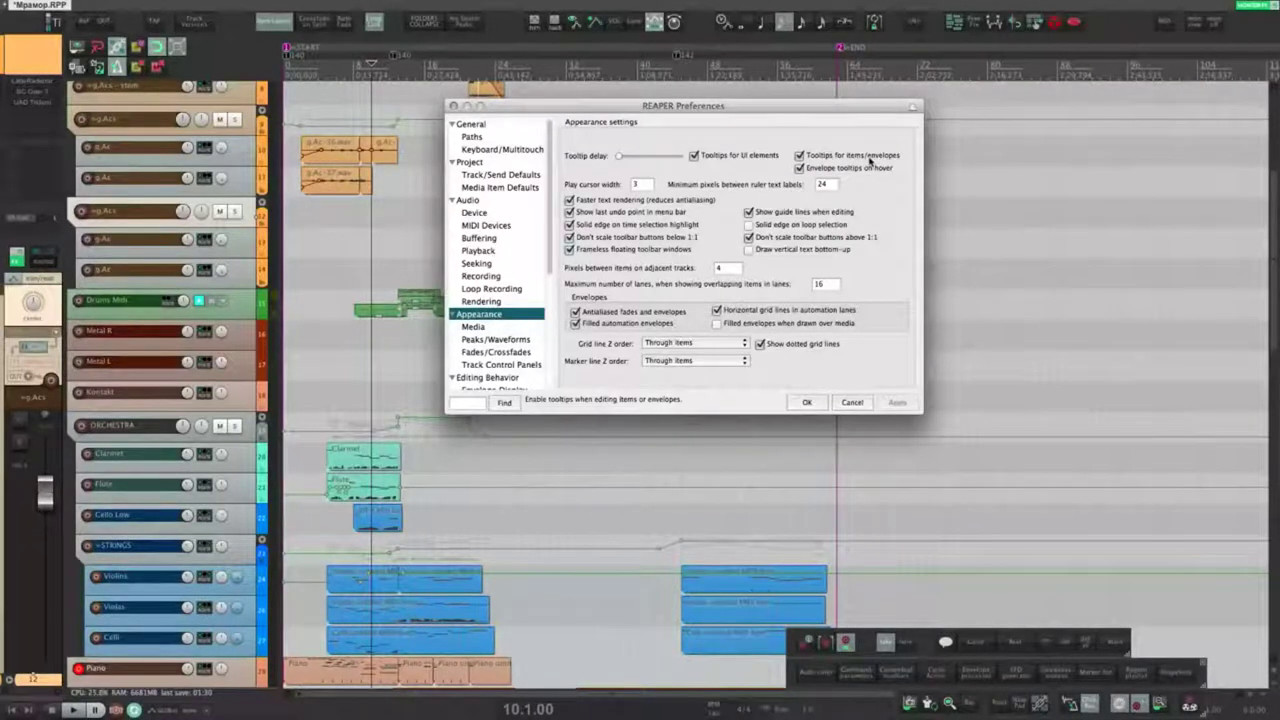
{"action": "left_click", "coordinate": [400, 465]}
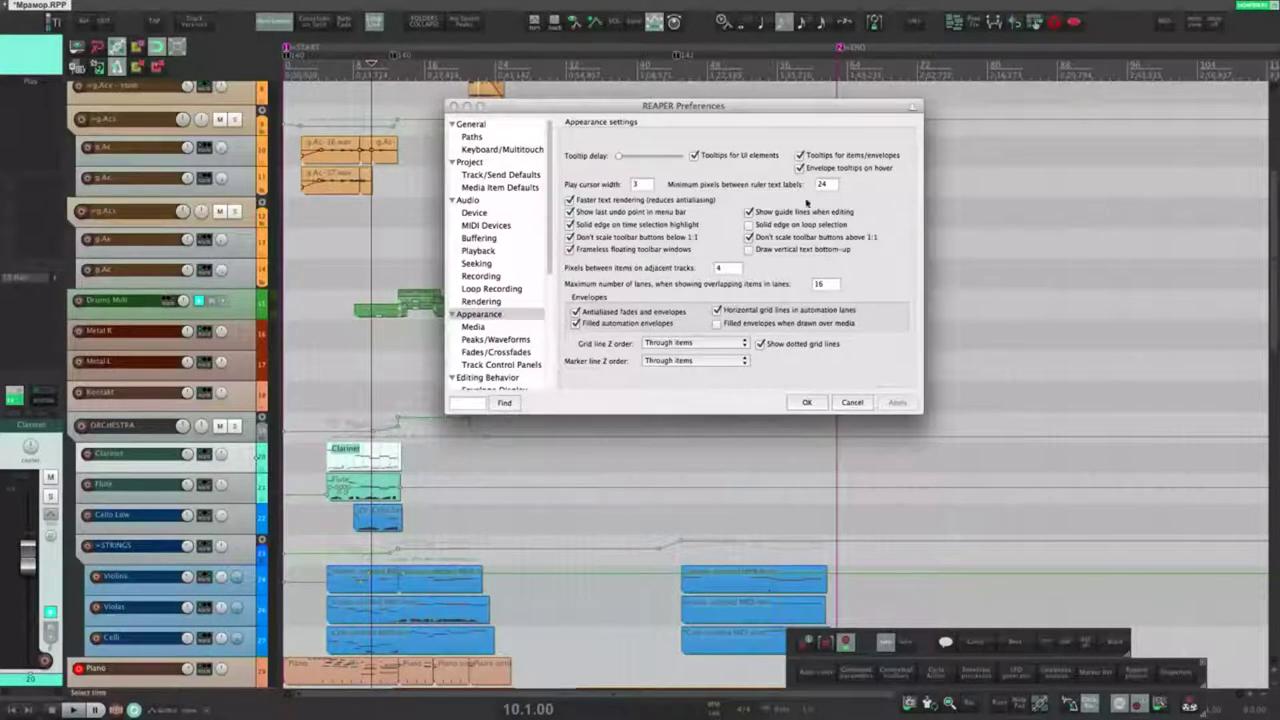
{"action": "left_click", "coordinate": [905, 210]}
{"action": "left_click_drag", "start_coordinate": [616, 190], "coordinate": [622, 248]}
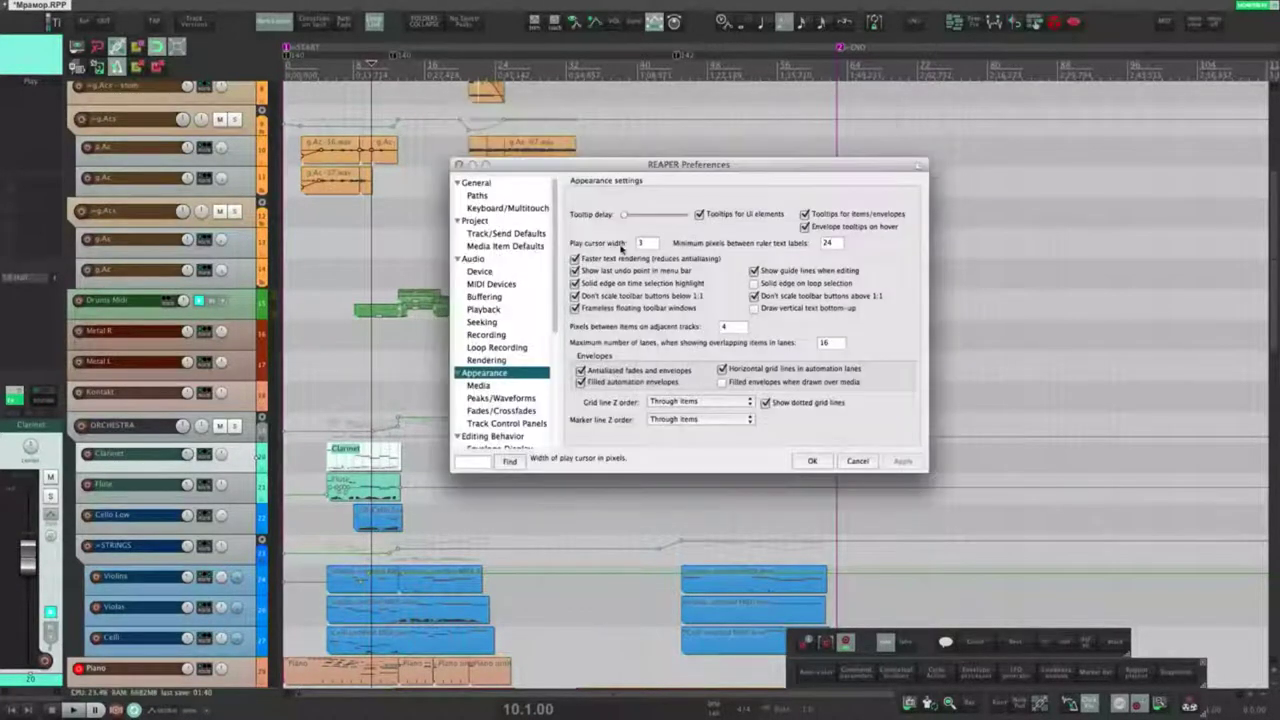
{"action": "left_click_drag", "start_coordinate": [704, 165], "coordinate": [718, 199]}
{"action": "left_click", "coordinate": [655, 163]}
{"action": "left_click", "coordinate": [611, 163]}
{"action": "key", "text": "space"}
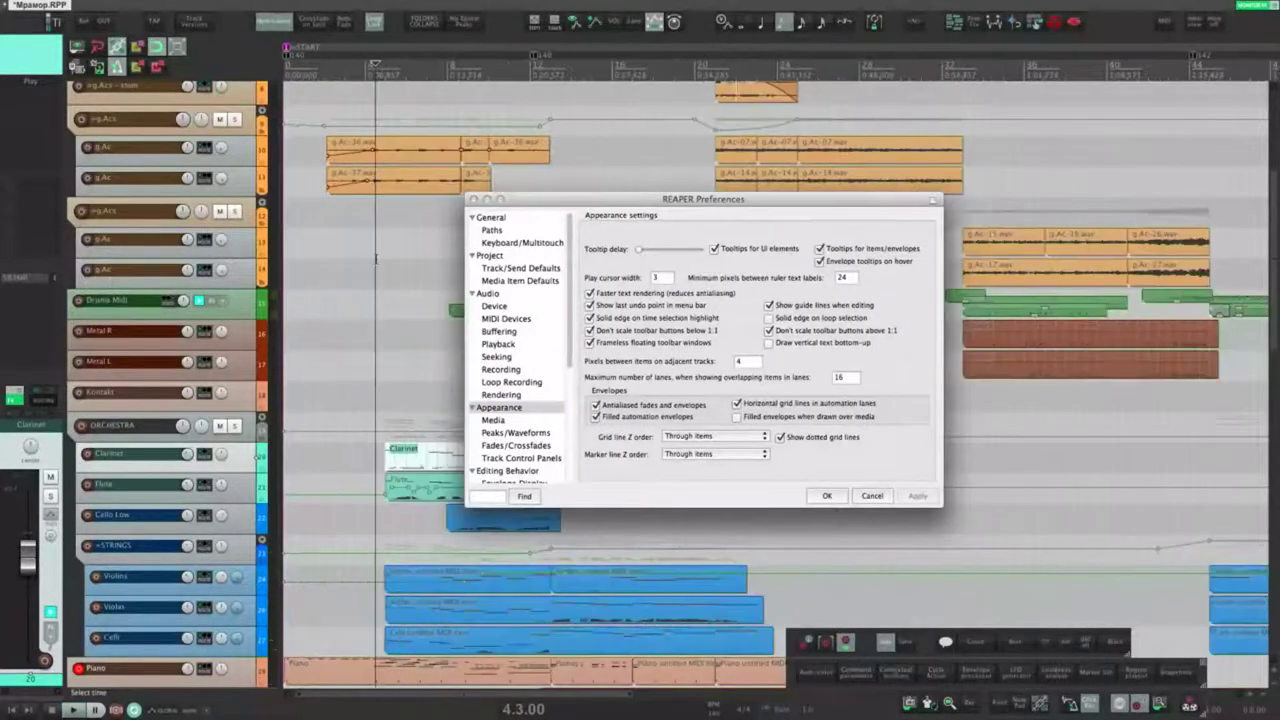
{"action": "key", "text": "space"}
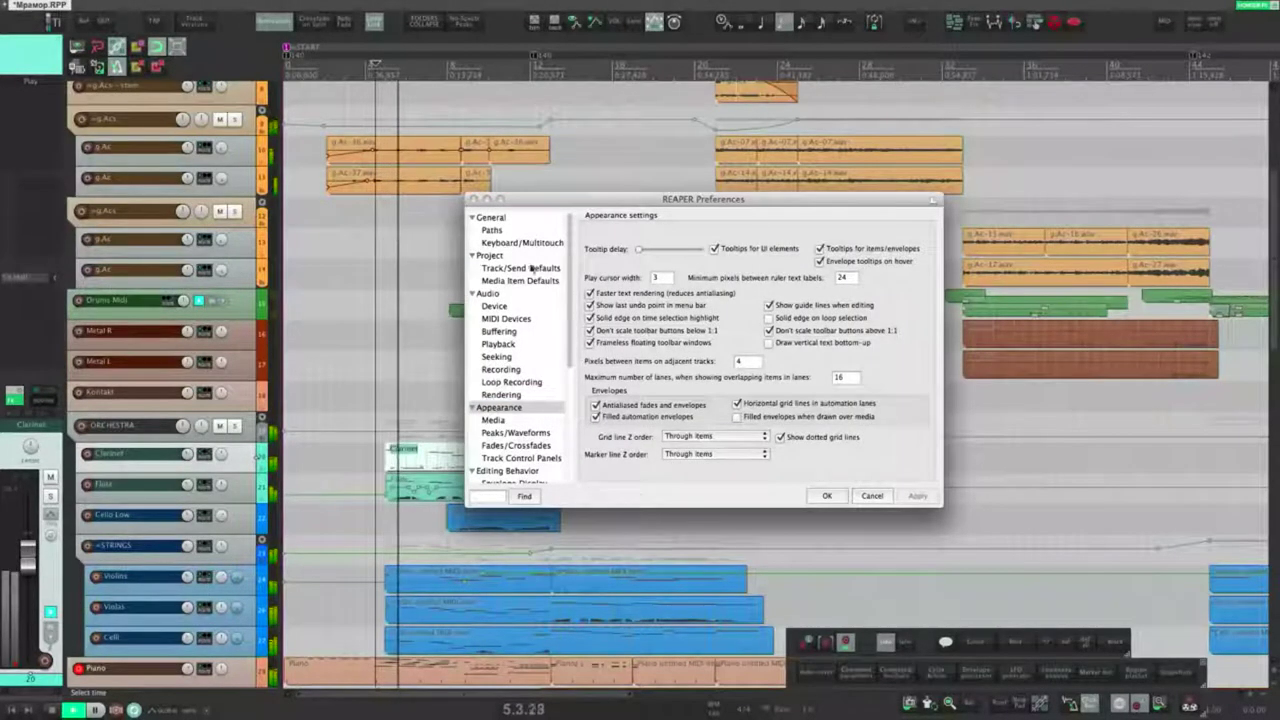
{"action": "key", "text": "space"}
{"action": "left_click", "coordinate": [664, 280]}
{"action": "type", "text": "10"}
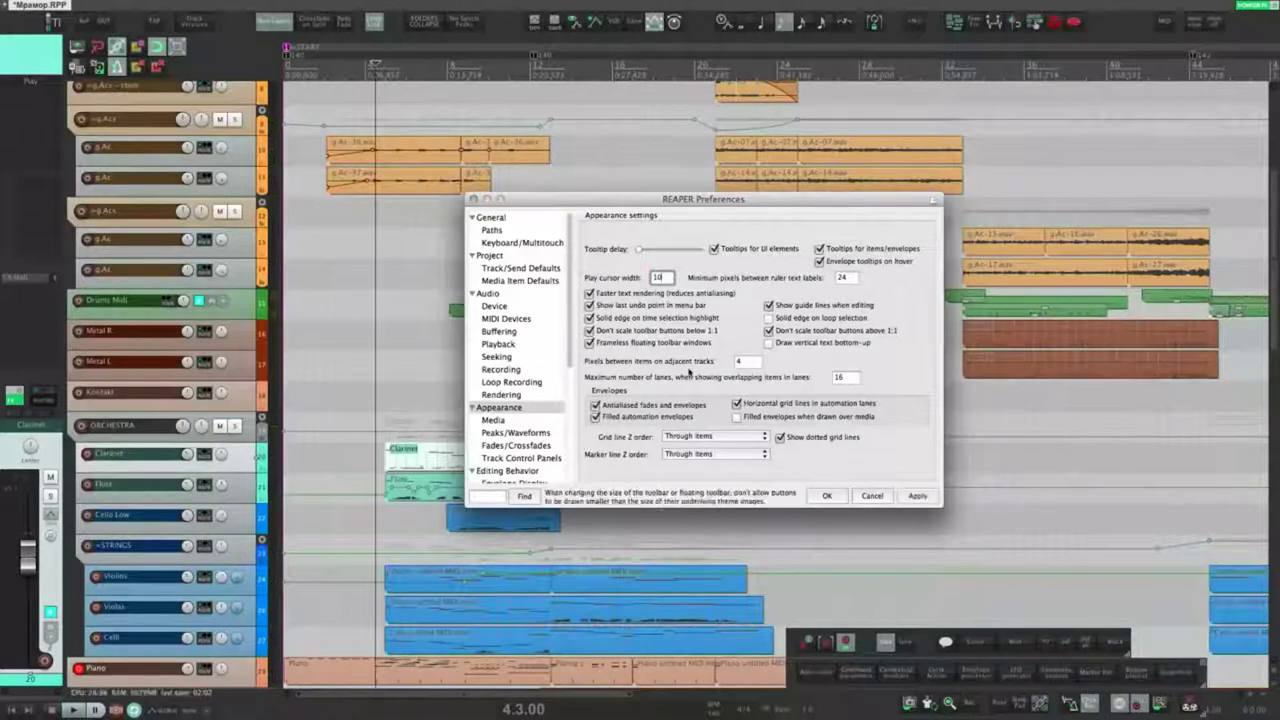
{"action": "left_click", "coordinate": [917, 495]}
{"action": "left_click", "coordinate": [376, 263]}
{"action": "key", "text": "space"}
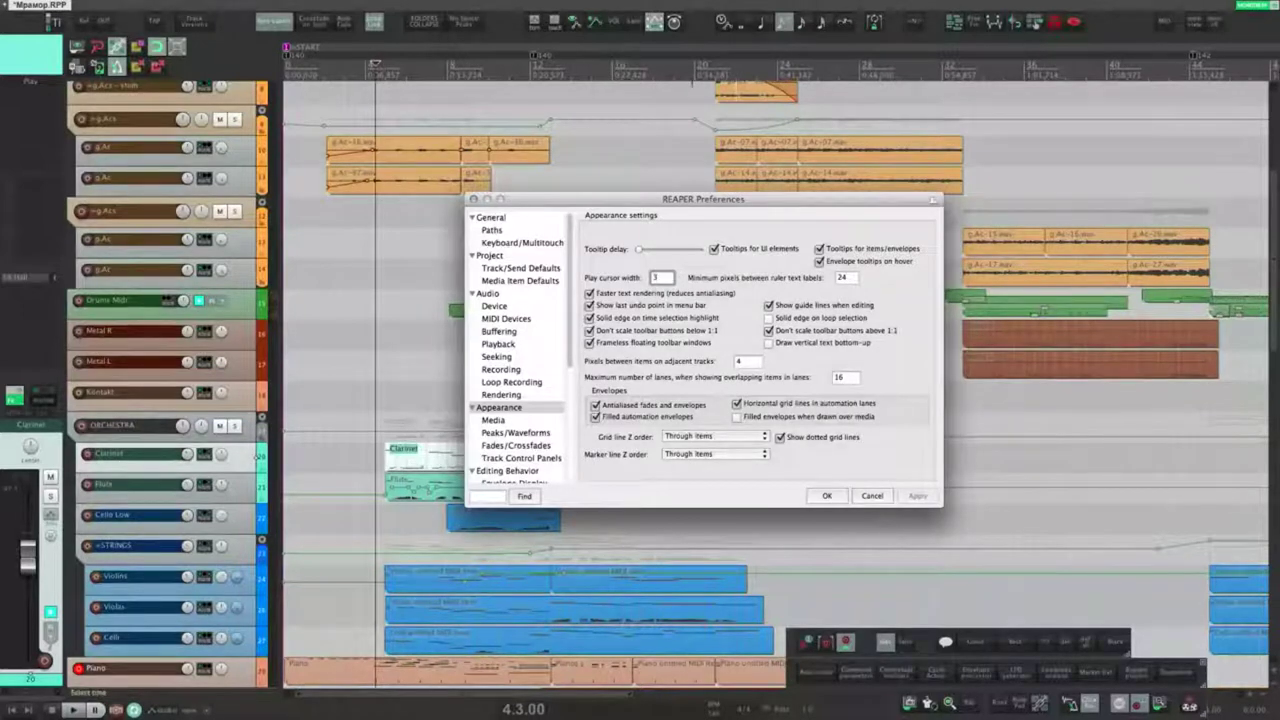
{"action": "left_click", "coordinate": [849, 279]}
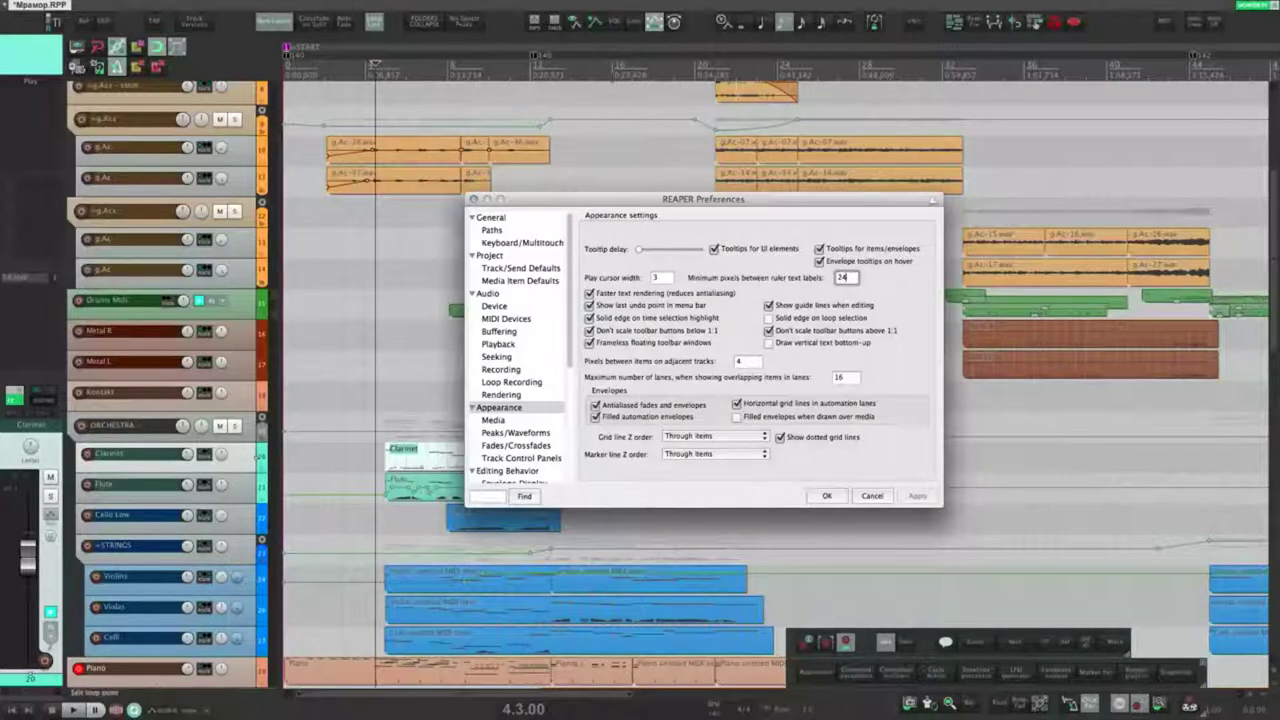
{"action": "scroll", "coordinate": [600, 93], "scroll_direction": "up", "scroll_amount": 6}
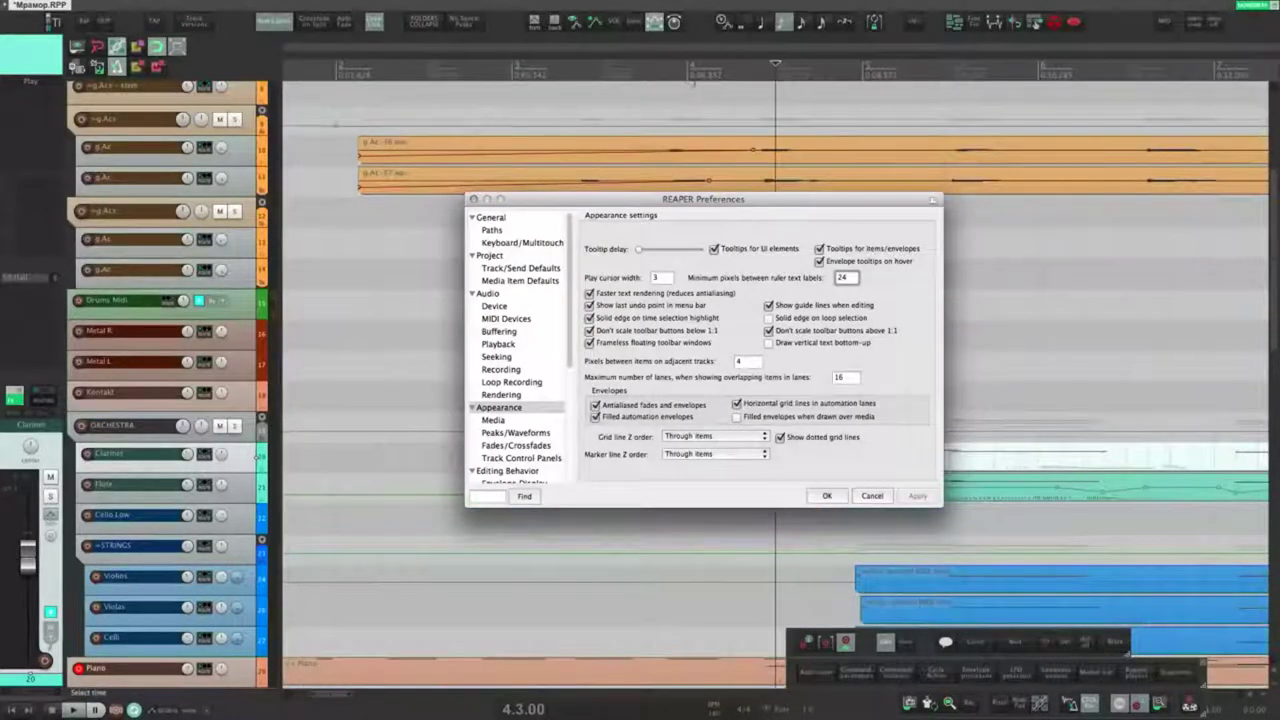
{"action": "scroll", "coordinate": [690, 113], "scroll_direction": "down", "scroll_amount": 5}
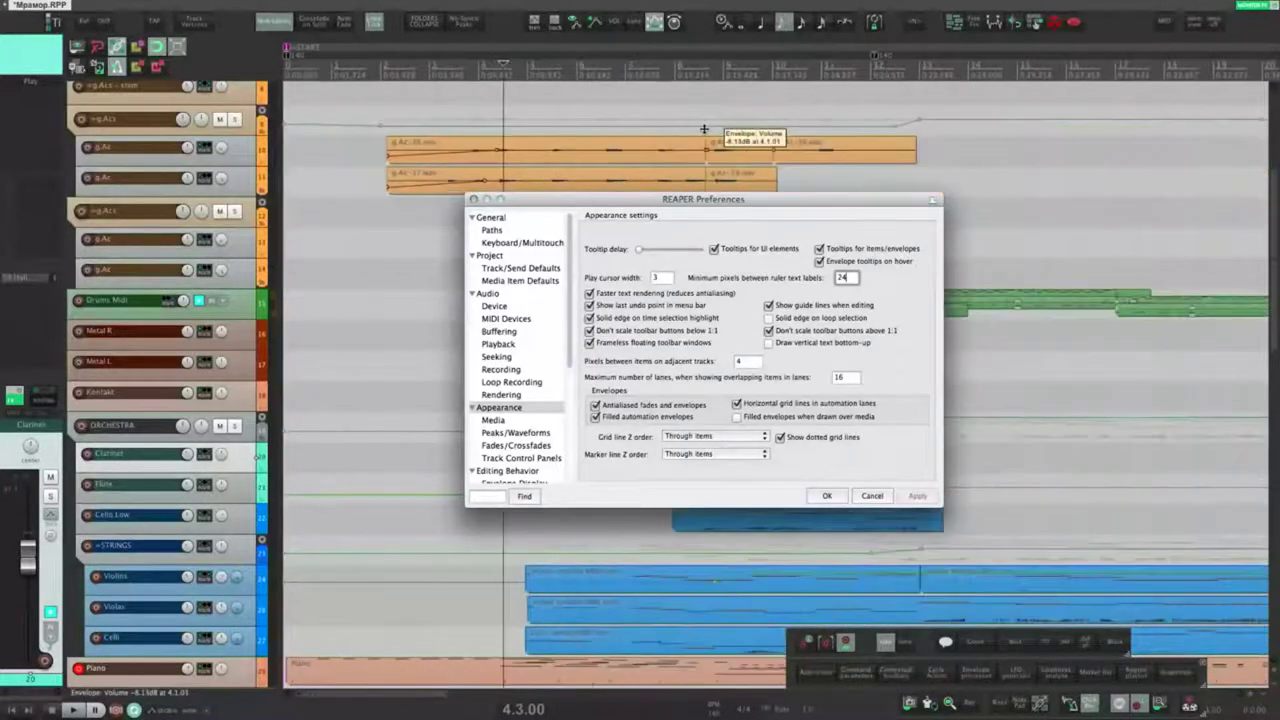
{"action": "scroll", "coordinate": [620, 108], "scroll_direction": "down", "scroll_amount": 2}
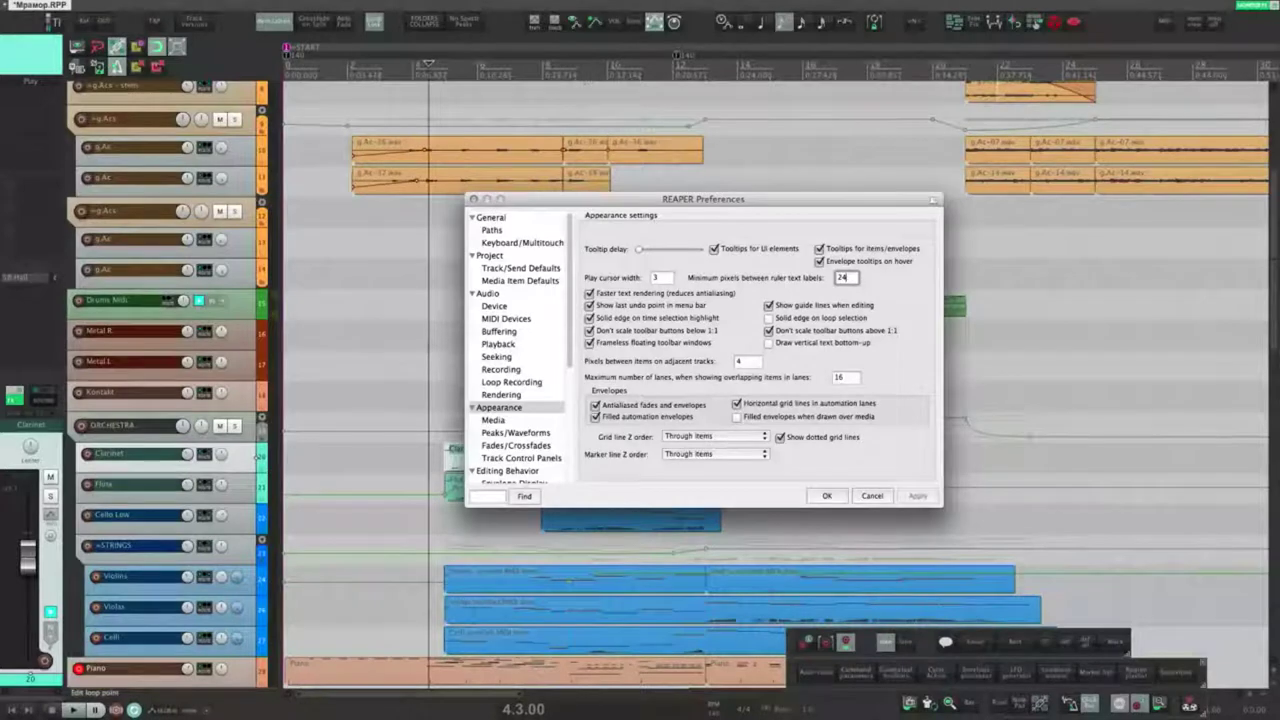
{"action": "double_click", "coordinate": [843, 277]}
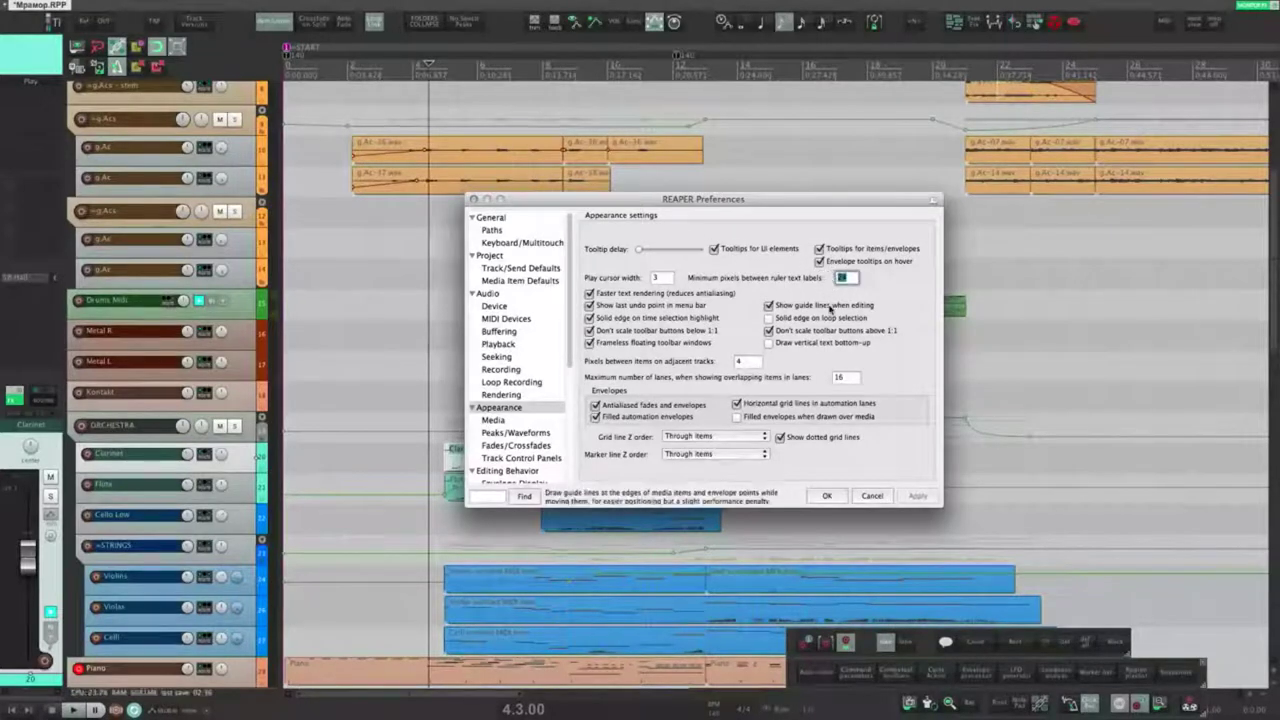
{"action": "type", "text": "5"}
{"action": "scroll", "coordinate": [629, 113], "scroll_direction": "up", "scroll_amount": 2}
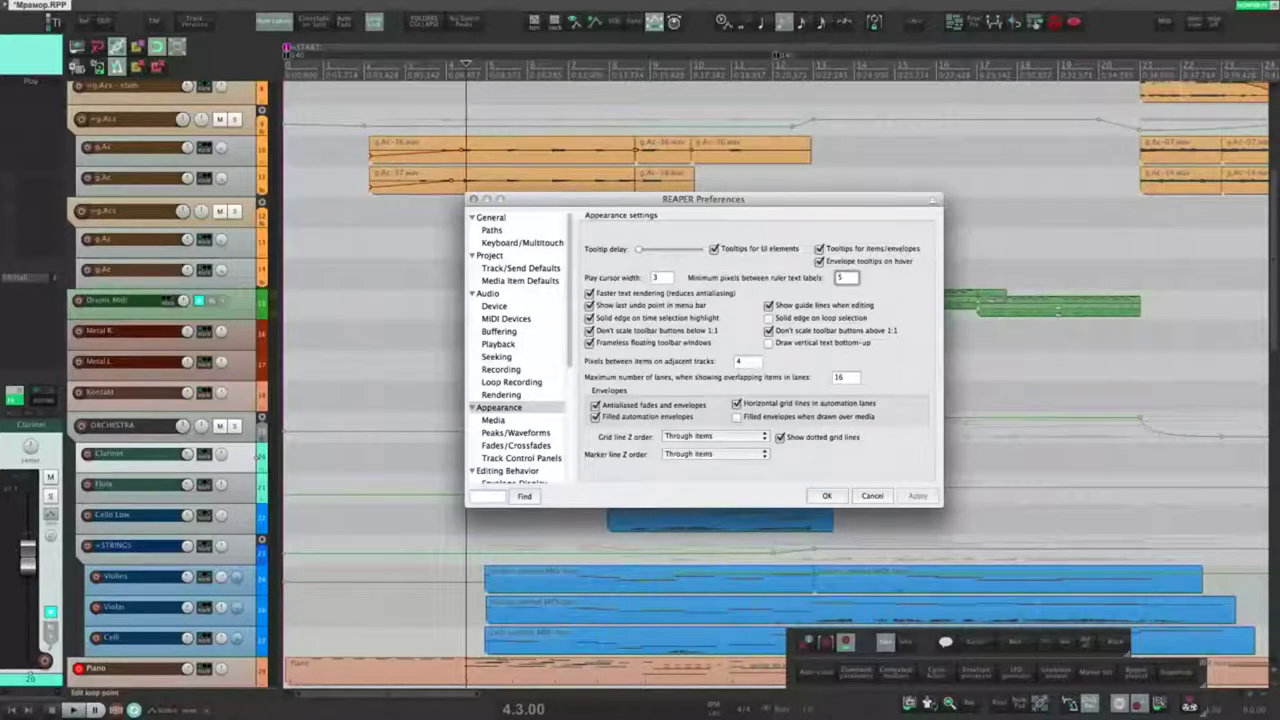
{"action": "type", "text": "2"}
{"action": "type", "text": "4"}
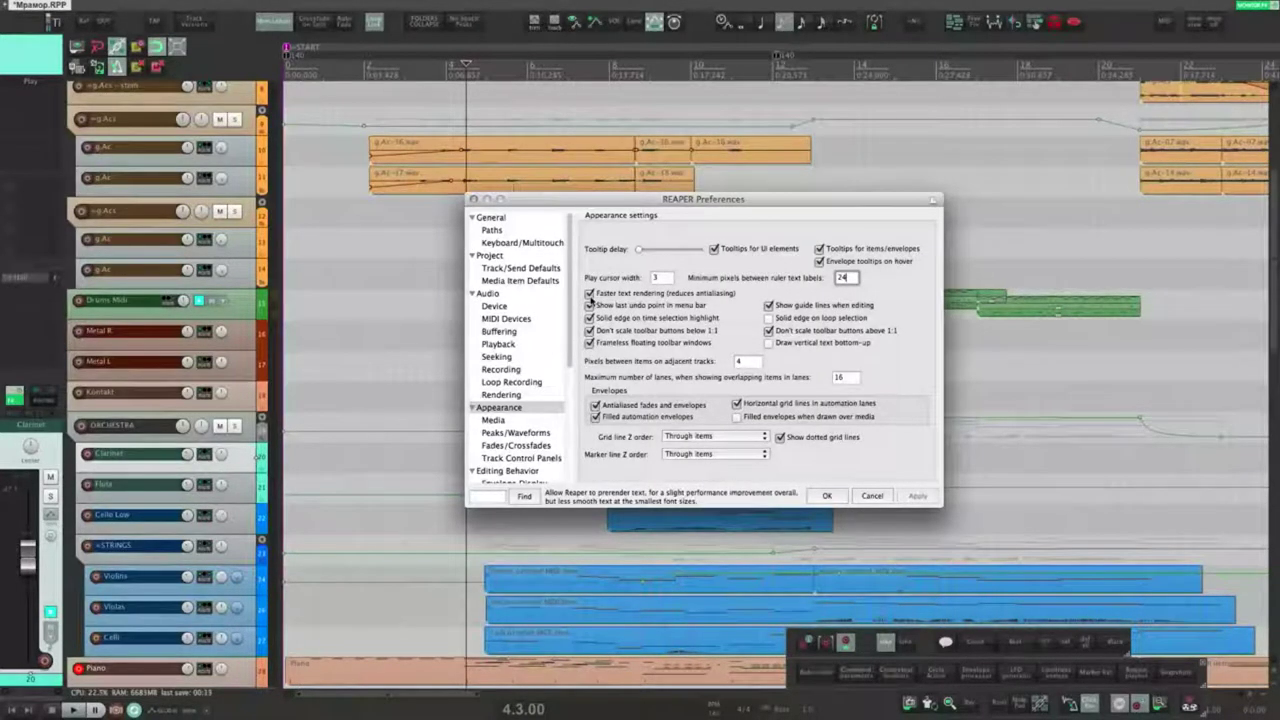
{"action": "left_click", "coordinate": [590, 293]}
{"action": "left_click", "coordinate": [918, 497]}
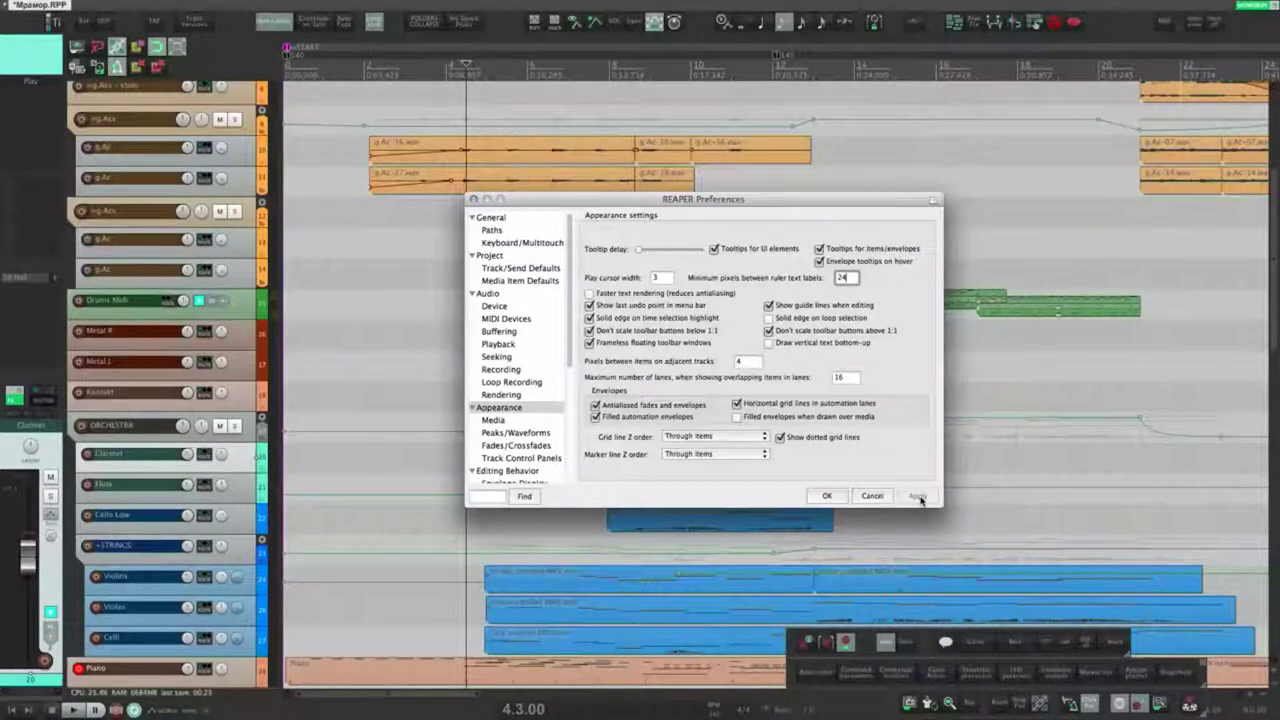
{"action": "left_click", "coordinate": [590, 293]}
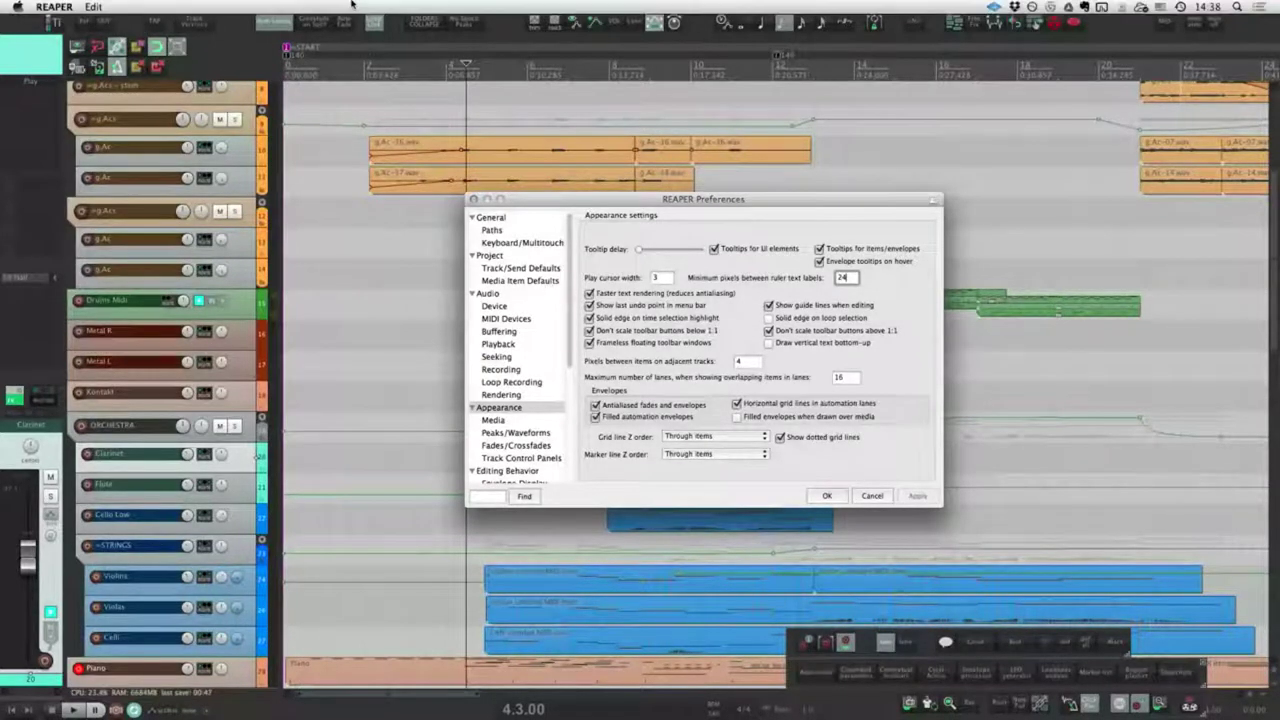
{"action": "left_click", "coordinate": [303, 223]}
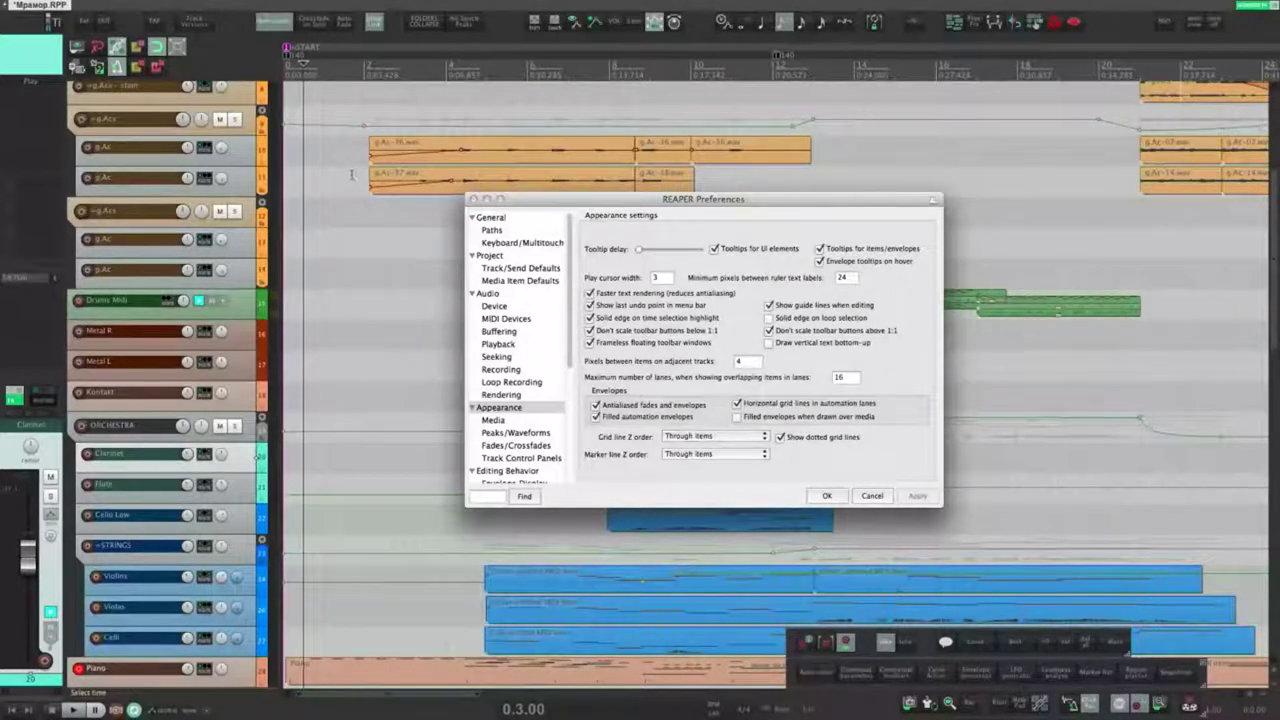
{"action": "left_click", "coordinate": [152, 7]}
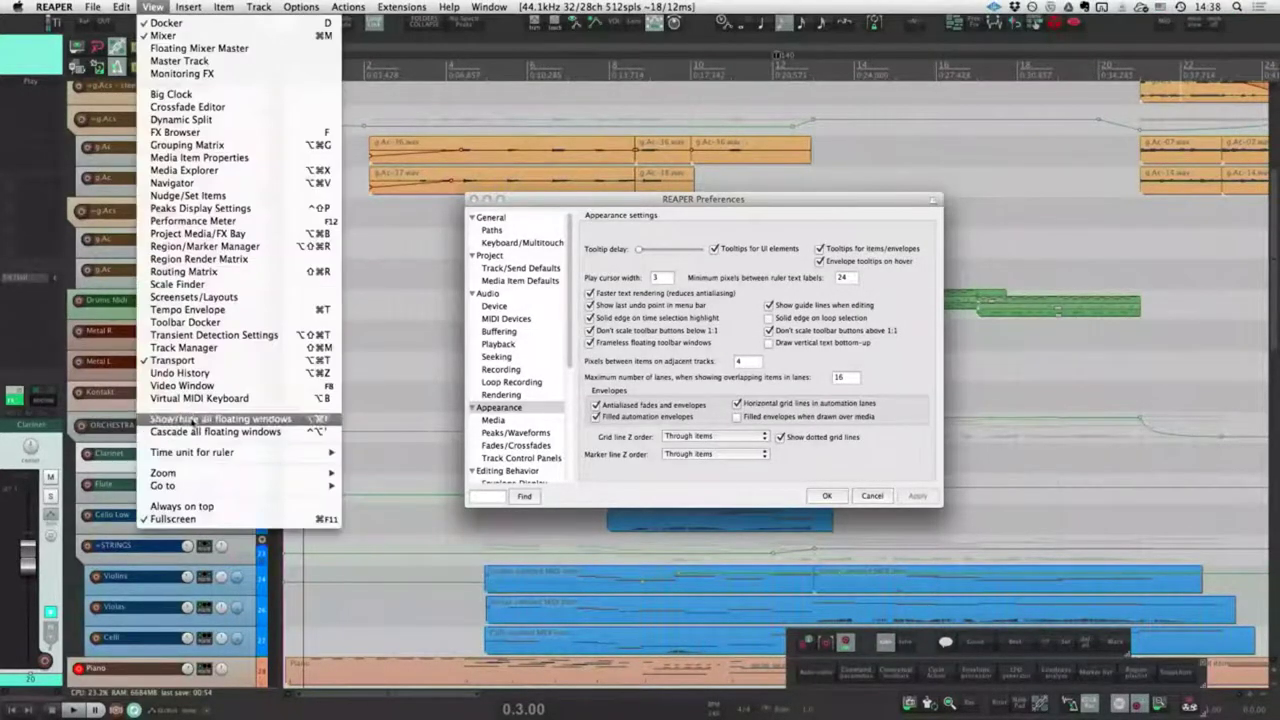
{"action": "left_click", "coordinate": [180, 372]}
{"action": "left_click", "coordinate": [297, 67]}
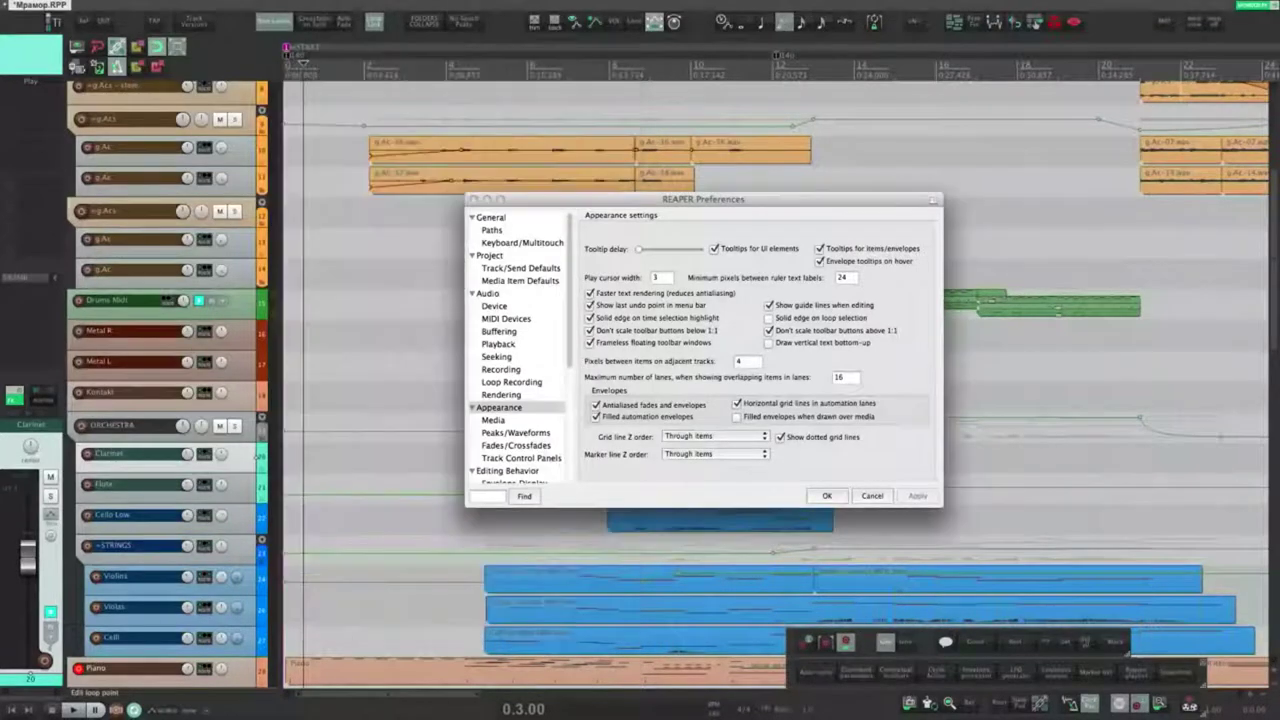
{"action": "left_click", "coordinate": [594, 474]}
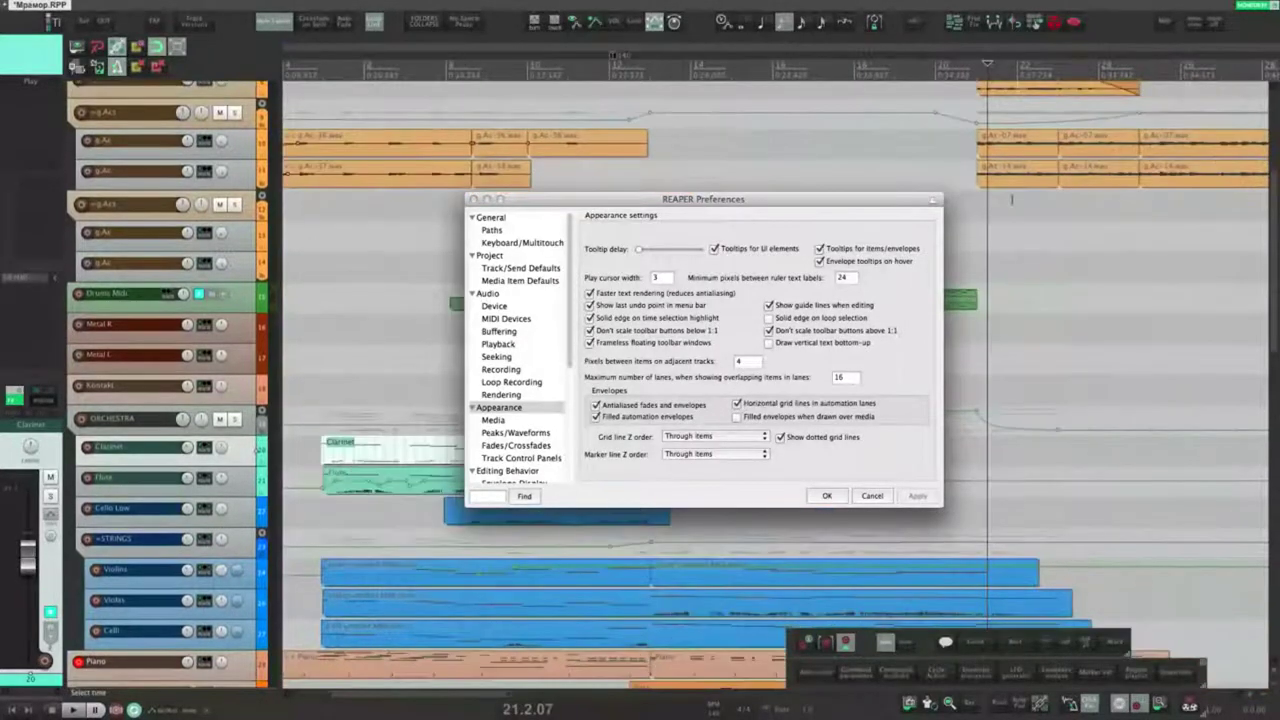
Step: Drag the g.Ac-14 item to bar 21, toggle 'Show guide lines when editing', and move Preferences aside
{"action": "left_click_drag", "start_coordinate": [1029, 172], "coordinate": [999, 181]}
{"action": "left_click", "coordinate": [769, 305]}
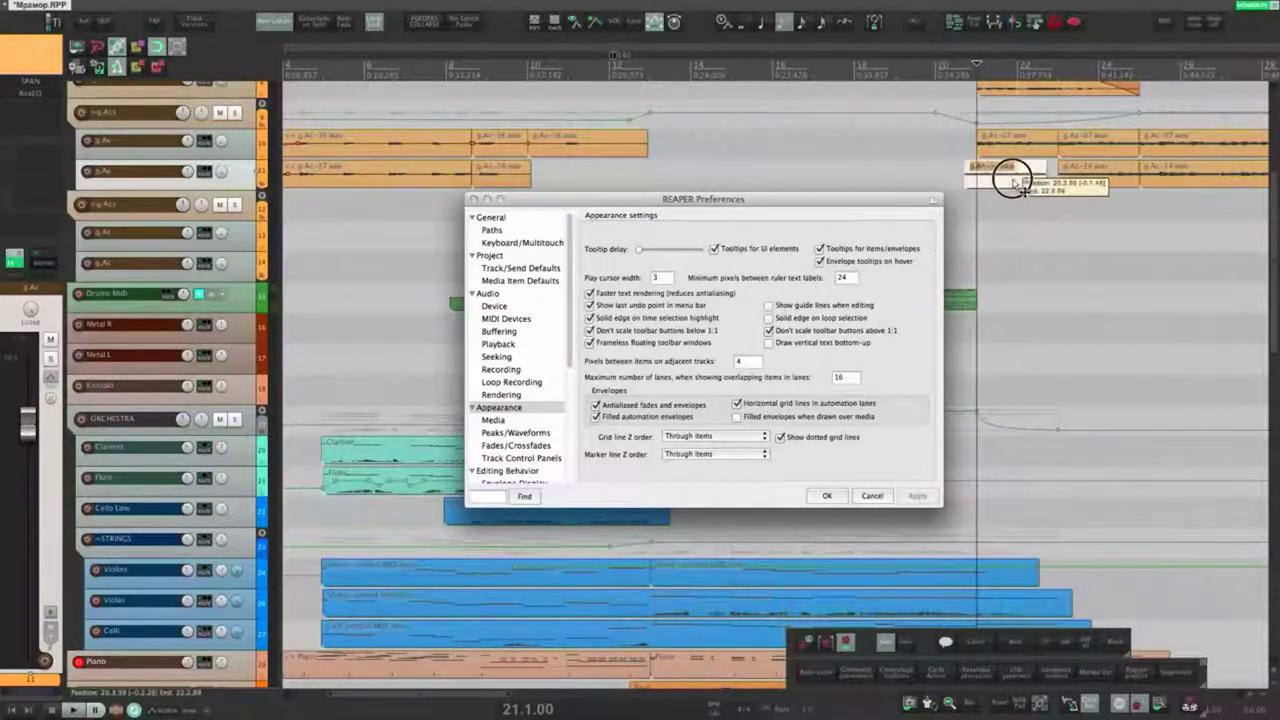
{"action": "left_click_drag", "start_coordinate": [650, 199], "coordinate": [556, 263]}
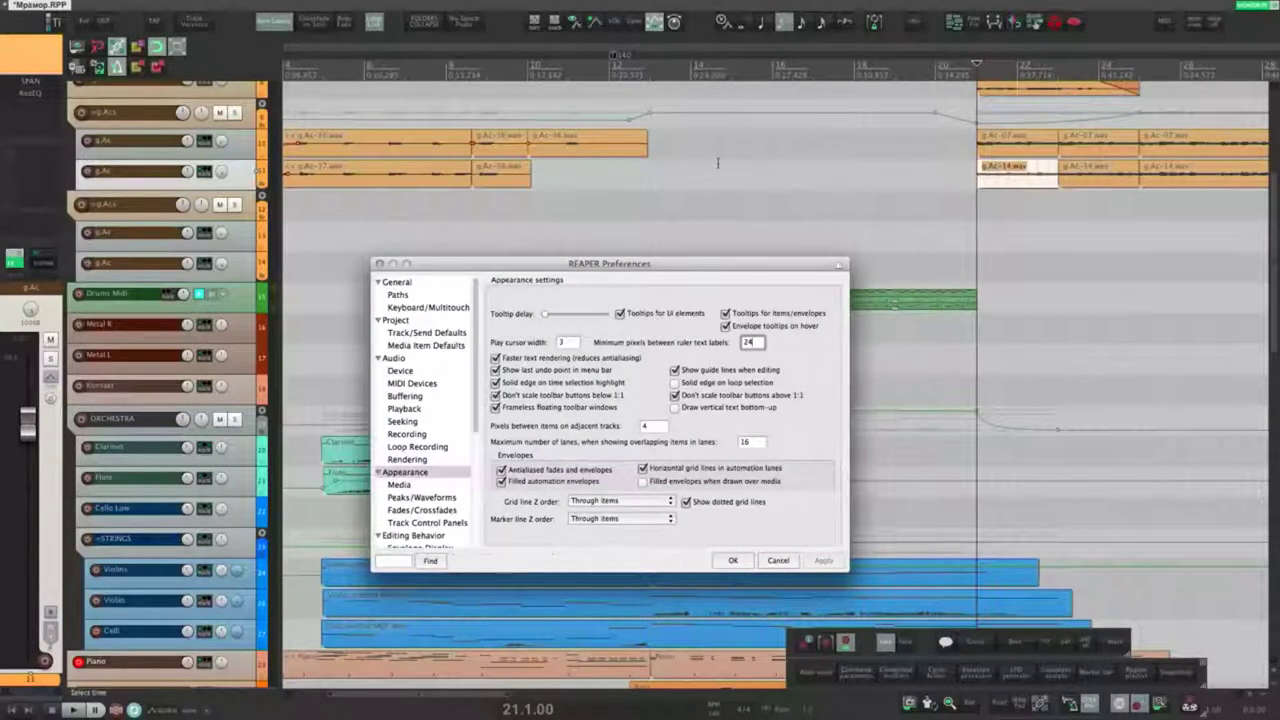
Step: Toggle solid edge on time selection off and back on, applying each change
{"action": "left_click_drag", "start_coordinate": [691, 178], "coordinate": [893, 175]}
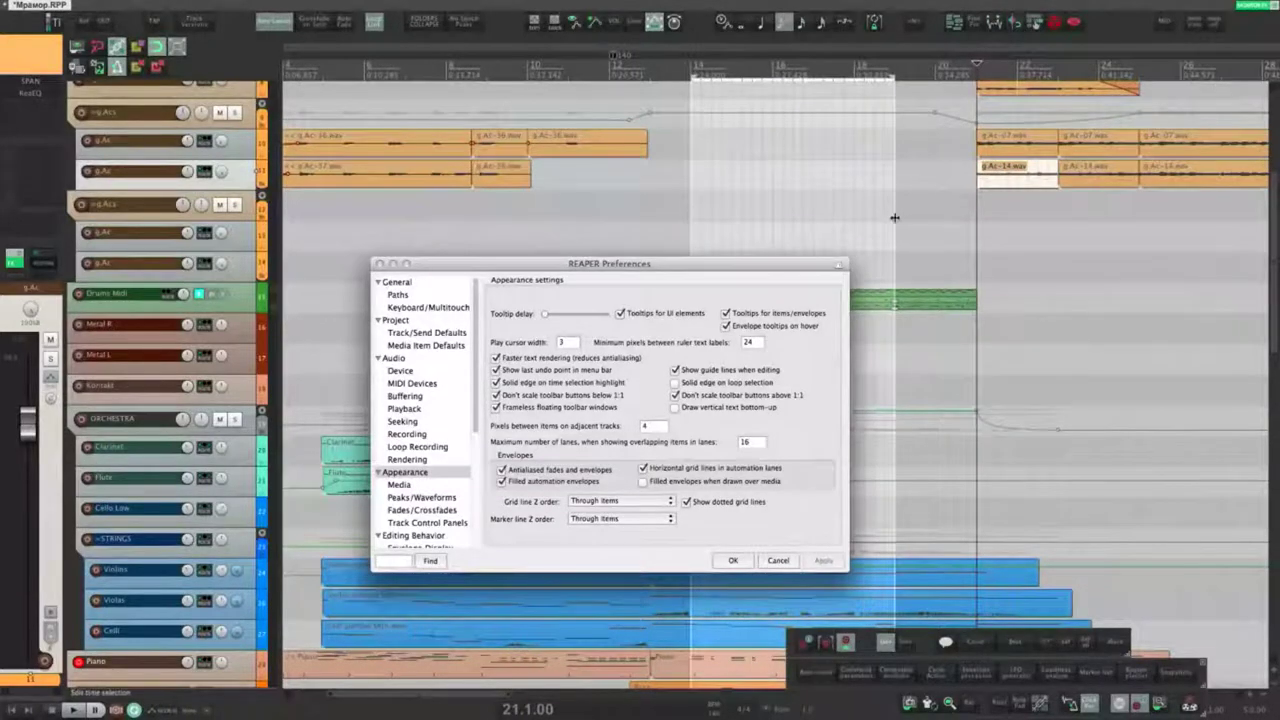
{"action": "left_click", "coordinate": [516, 385]}
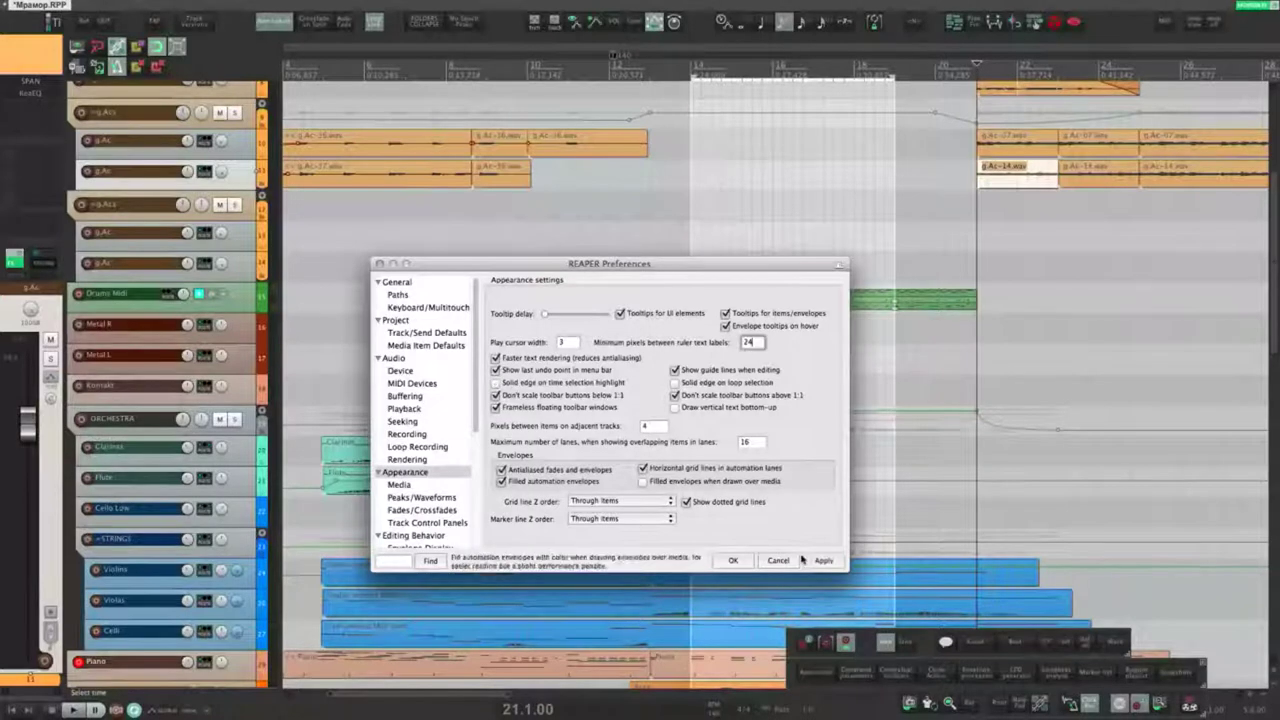
{"action": "left_click", "coordinate": [823, 562]}
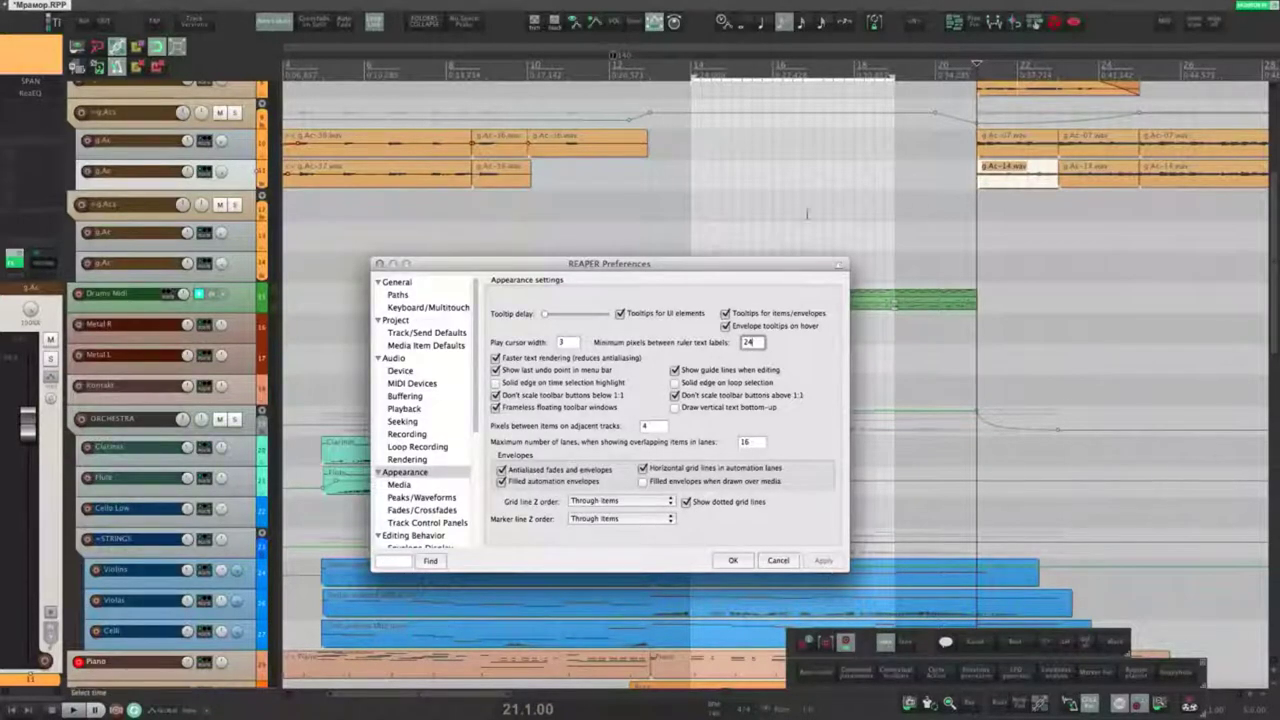
{"action": "left_click", "coordinate": [496, 382]}
{"action": "left_click", "coordinate": [823, 560]}
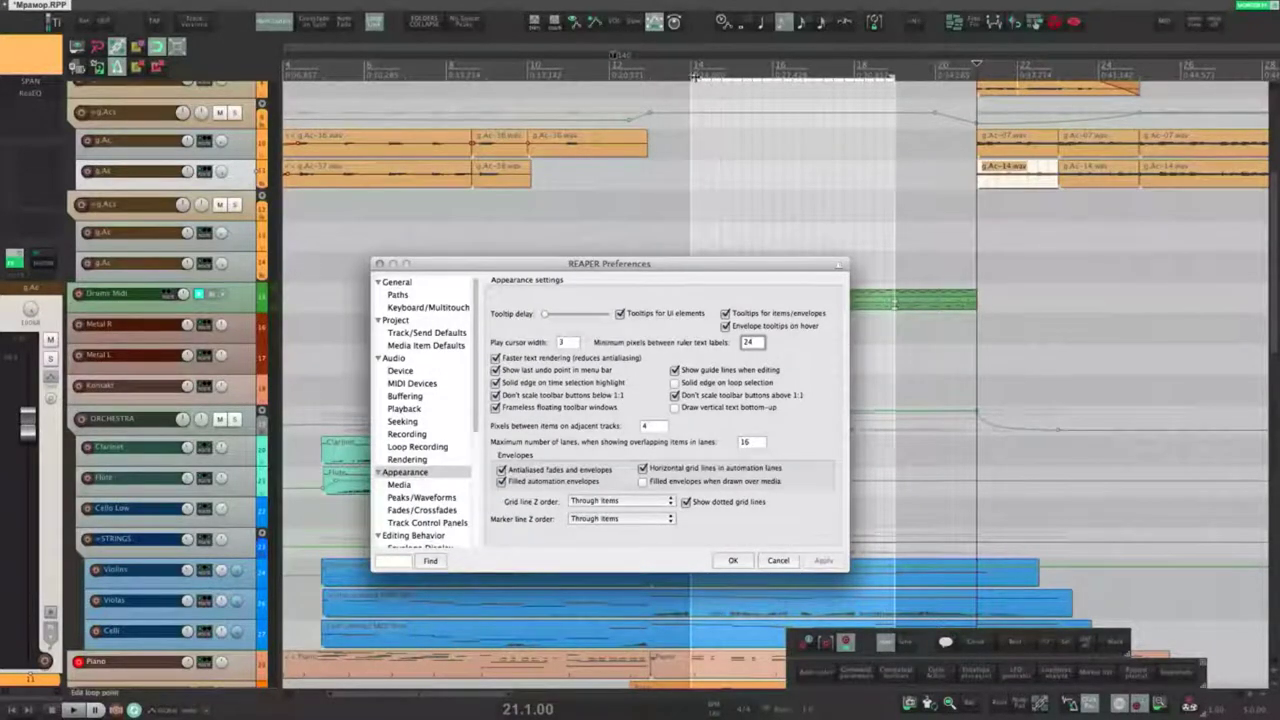
Step: Close Preferences, unlink the loop from the time selection, and extend the loop start earlier
{"action": "key", "text": "Escape"}
{"action": "left_click", "coordinate": [744, 154]}
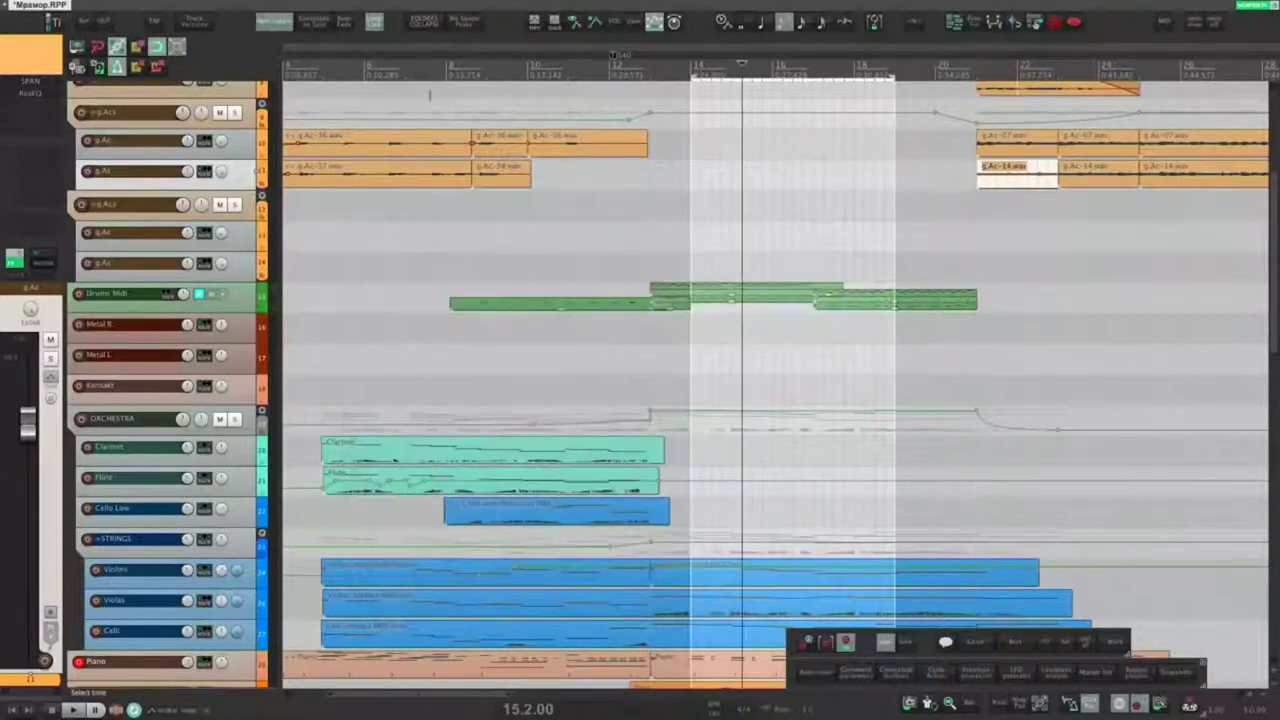
{"action": "left_click", "coordinate": [374, 21]}
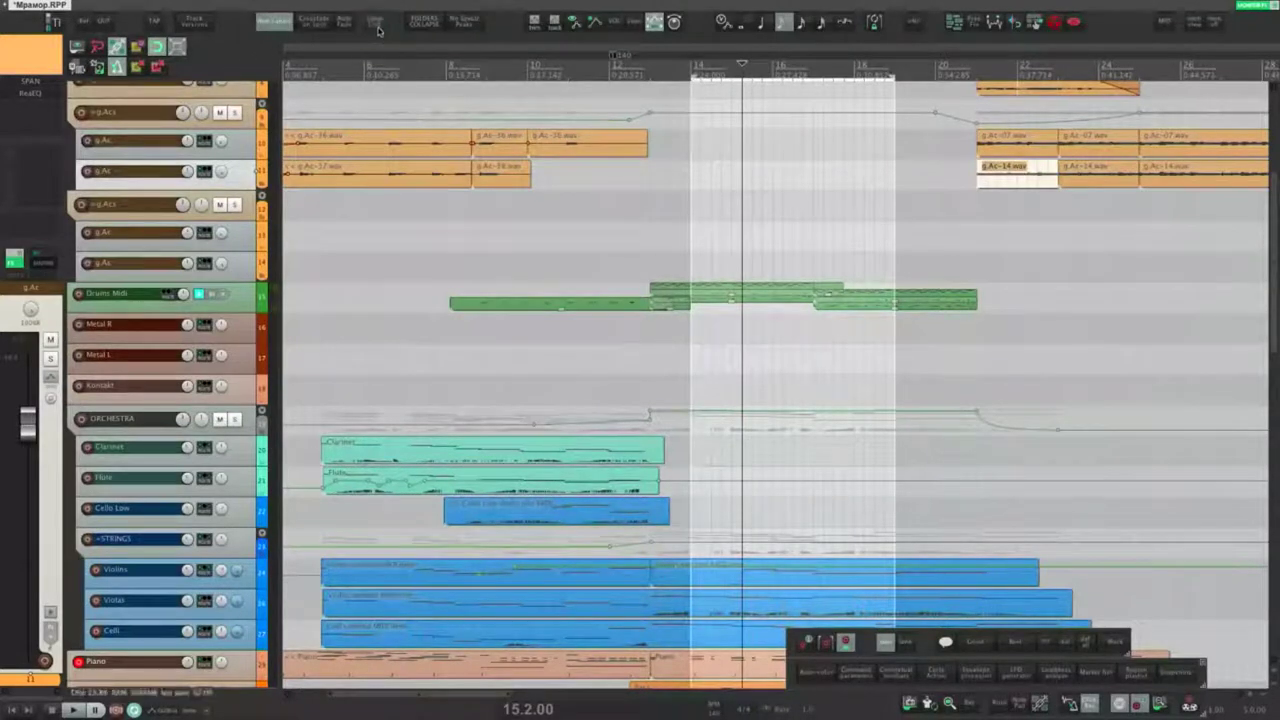
{"action": "left_click_drag", "start_coordinate": [692, 78], "coordinate": [557, 80]}
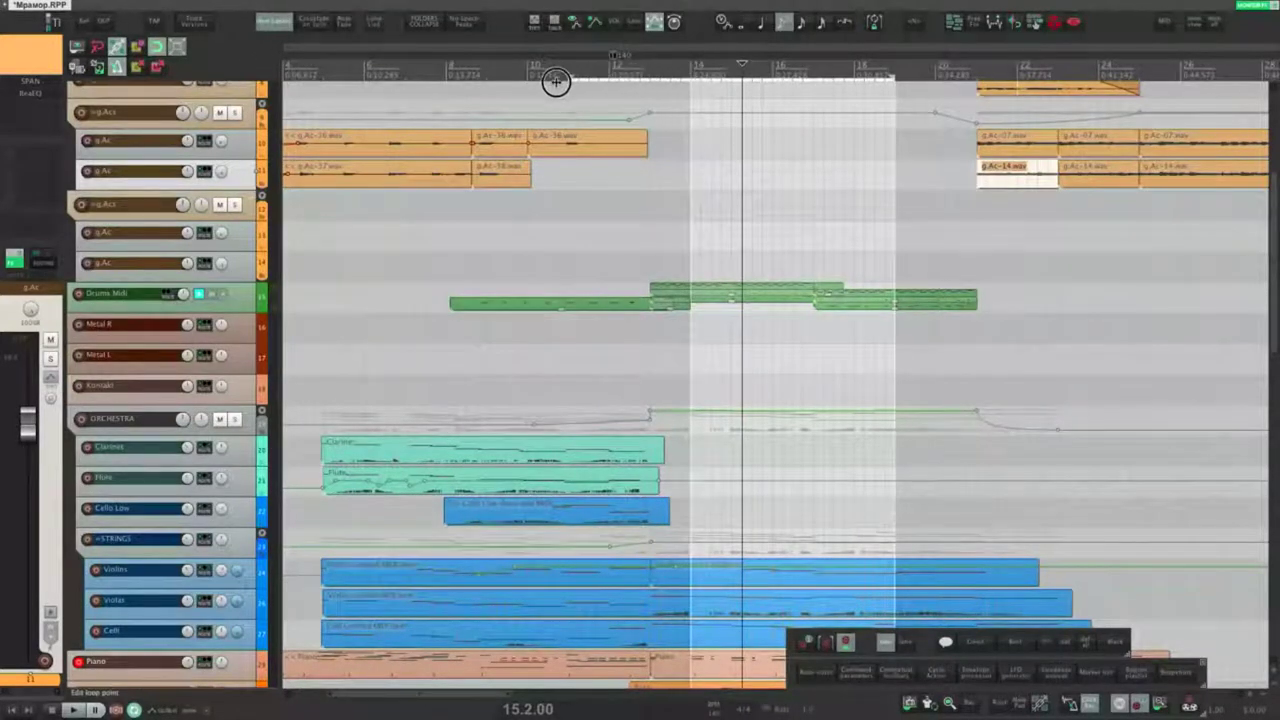
Step: Leave solid edge on loop selection switched off and applied, then relink the loop to the time selection
{"action": "key", "text": "ctrl+p"}
{"action": "left_click", "coordinate": [675, 382]}
{"action": "left_click", "coordinate": [820, 560]}
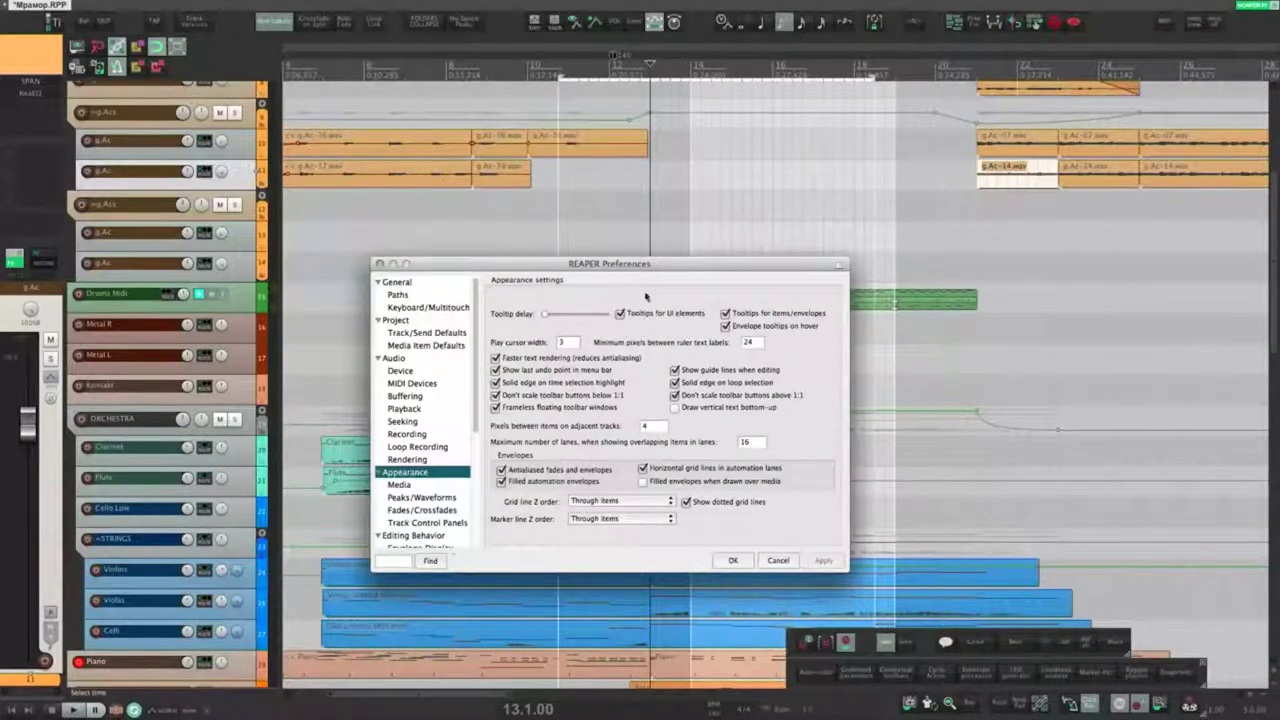
{"action": "left_click", "coordinate": [676, 382]}
{"action": "left_click", "coordinate": [822, 560]}
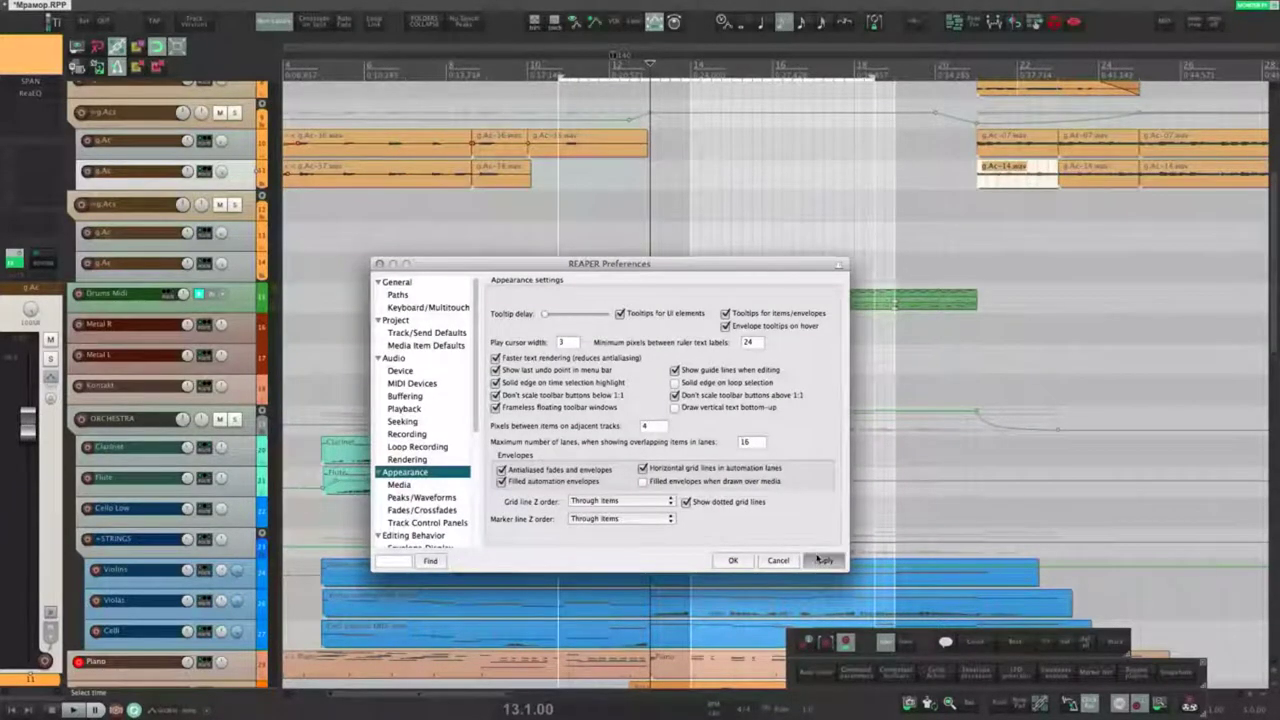
{"action": "left_click", "coordinate": [635, 228]}
{"action": "left_click", "coordinate": [374, 22]}
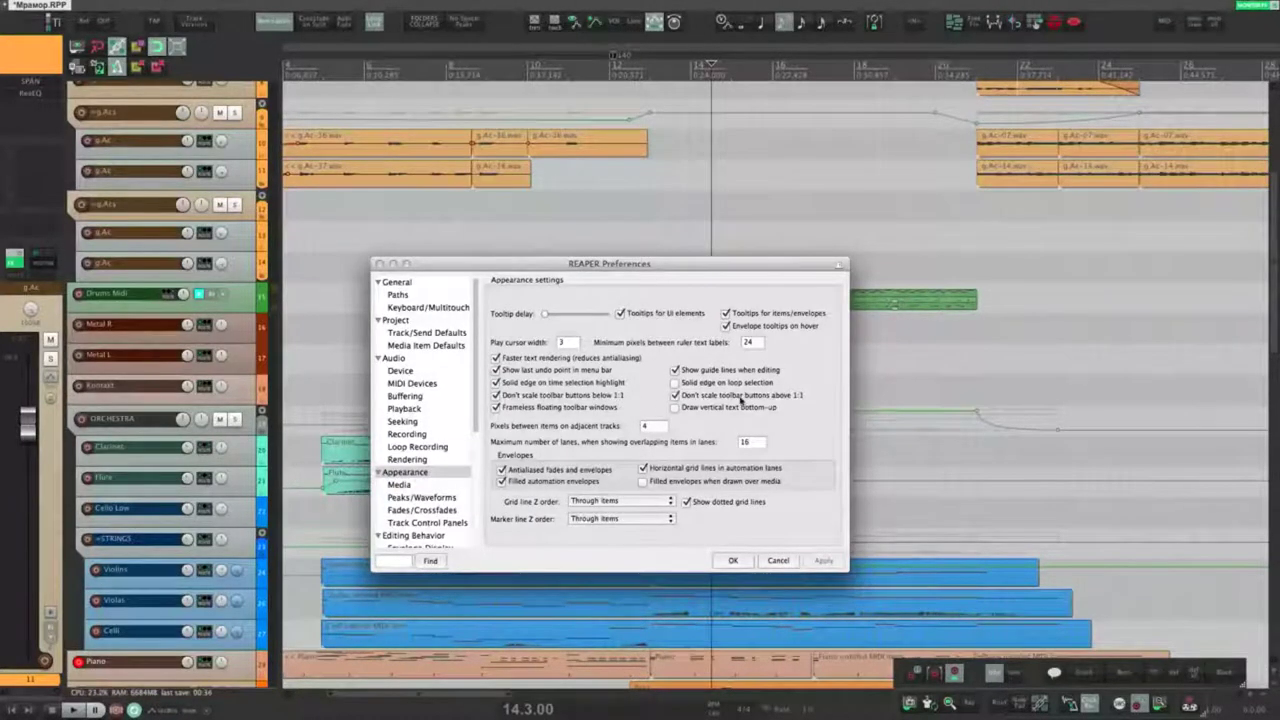
{"action": "left_click_drag", "start_coordinate": [975, 672], "coordinate": [629, 172]}
{"action": "left_click_drag", "start_coordinate": [896, 188], "coordinate": [955, 221]}
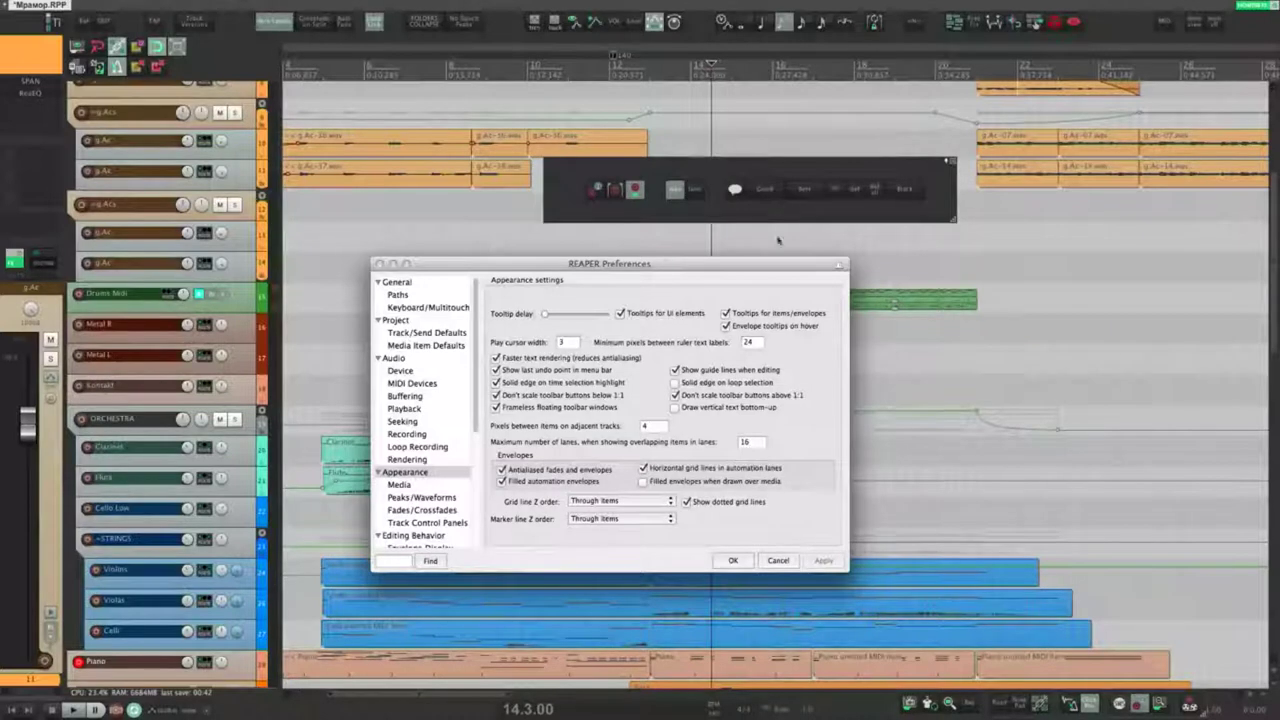
{"action": "left_click_drag", "start_coordinate": [951, 215], "coordinate": [922, 170]}
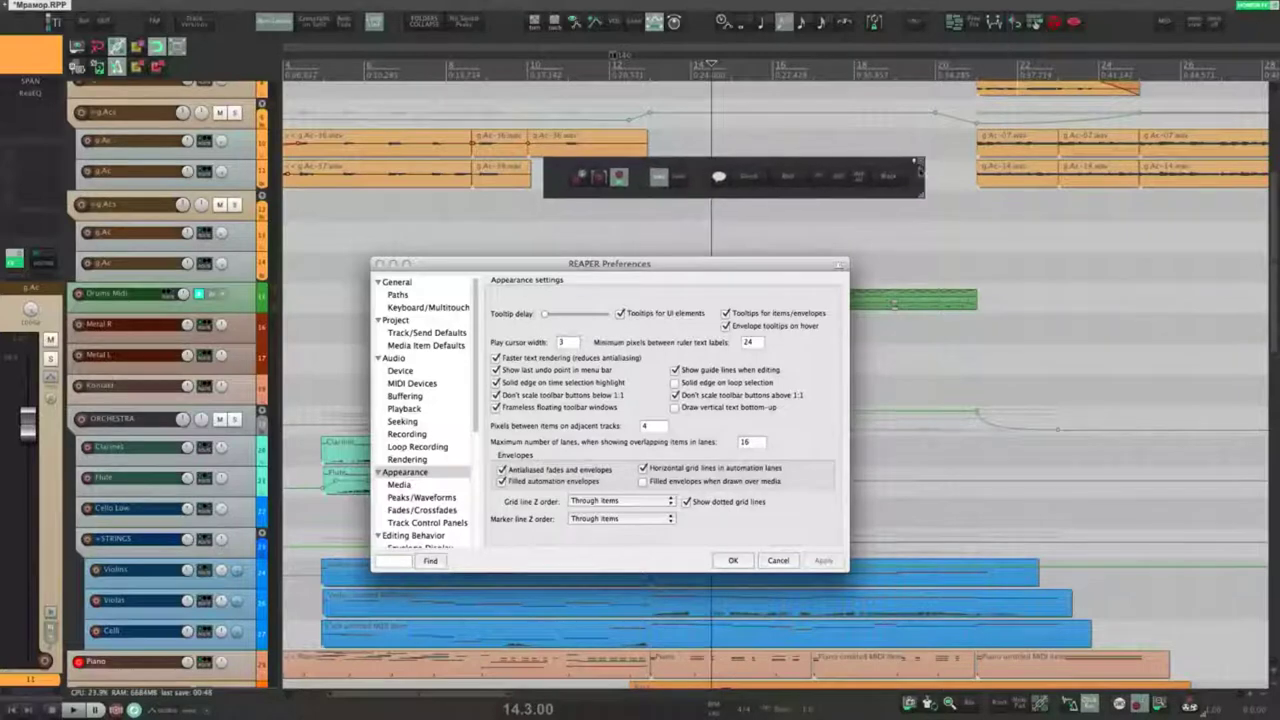
{"action": "left_click", "coordinate": [607, 397]}
{"action": "left_click", "coordinate": [822, 560]}
{"action": "mouse_move", "coordinate": [922, 199]}
{"action": "left_mouse_down"}
{"action": "mouse_move", "coordinate": [874, 171]}
{"action": "mouse_move", "coordinate": [911, 187]}
{"action": "left_mouse_up"}
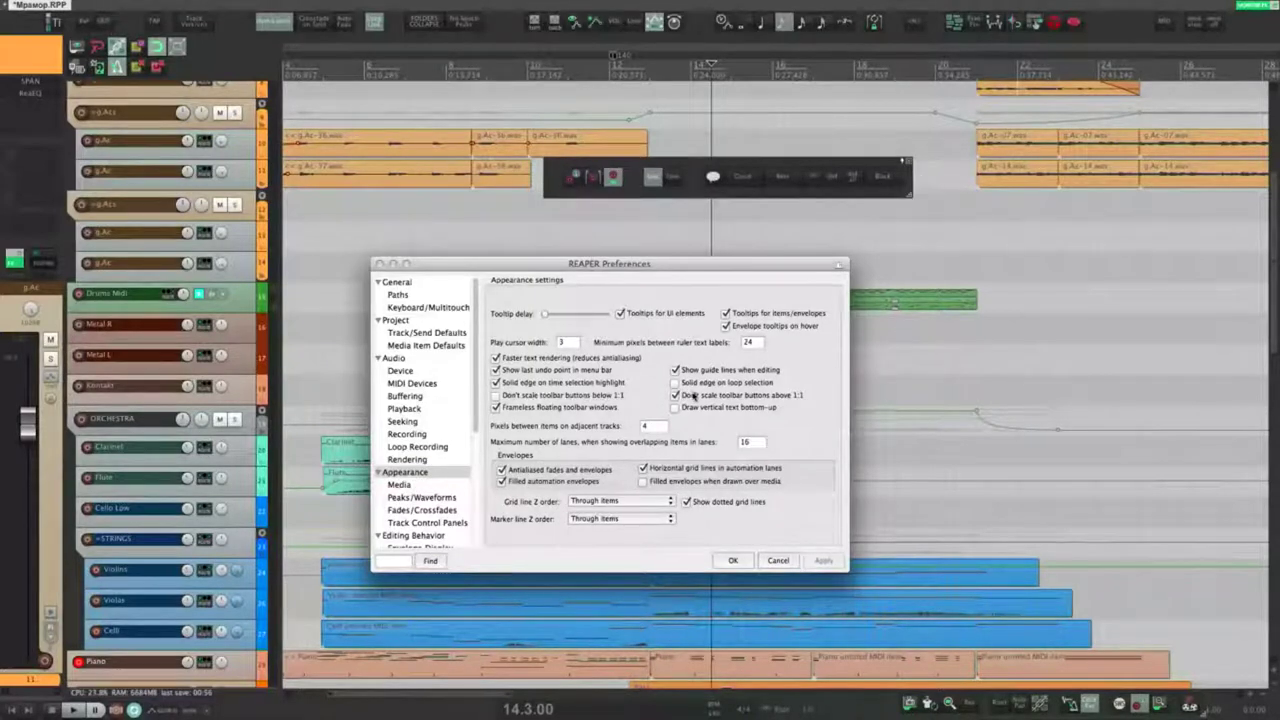
{"action": "left_click", "coordinate": [694, 396]}
{"action": "left_click", "coordinate": [823, 560]}
{"action": "left_click_drag", "start_coordinate": [906, 196], "coordinate": [947, 248]}
{"action": "left_click", "coordinate": [697, 396]}
{"action": "left_click", "coordinate": [693, 396]}
{"action": "mouse_move", "coordinate": [894, 209]}
{"action": "left_mouse_down"}
{"action": "mouse_move", "coordinate": [920, 209]}
{"action": "mouse_move", "coordinate": [920, 194]}
{"action": "mouse_move", "coordinate": [897, 190]}
{"action": "left_mouse_up"}
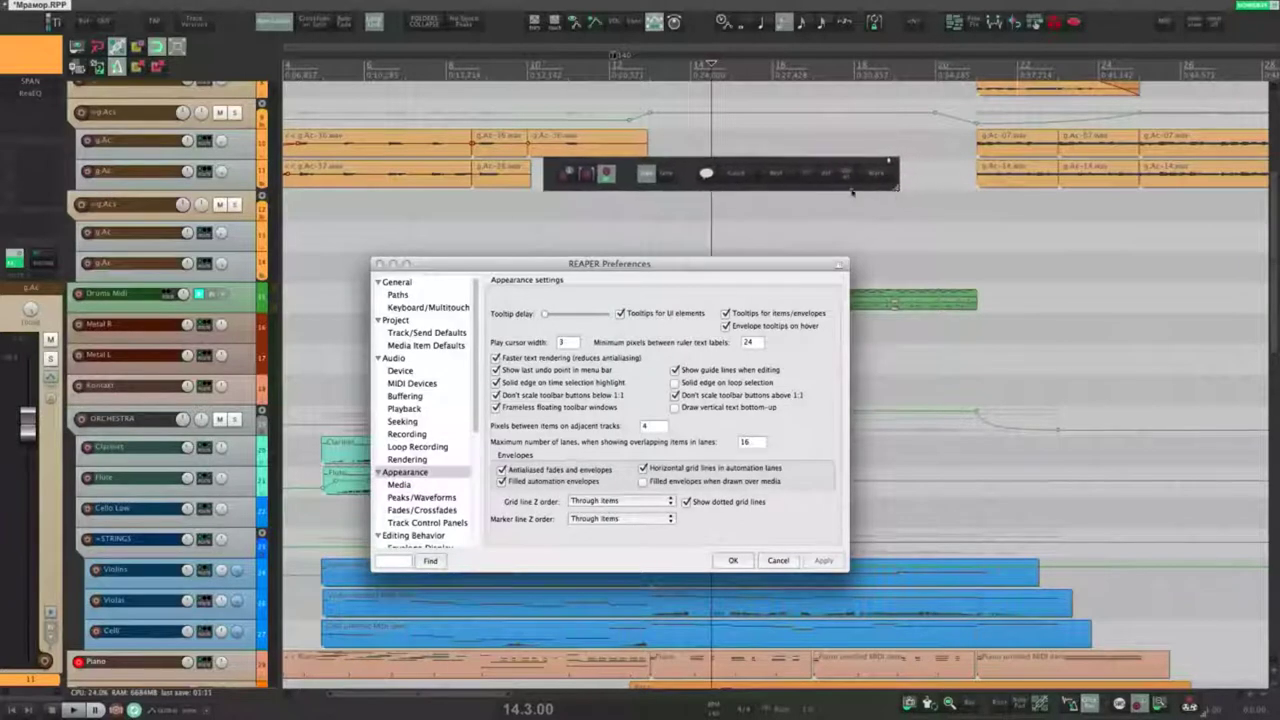
{"action": "left_click_drag", "start_coordinate": [679, 177], "coordinate": [1027, 674]}
{"action": "left_click", "coordinate": [1139, 705]}
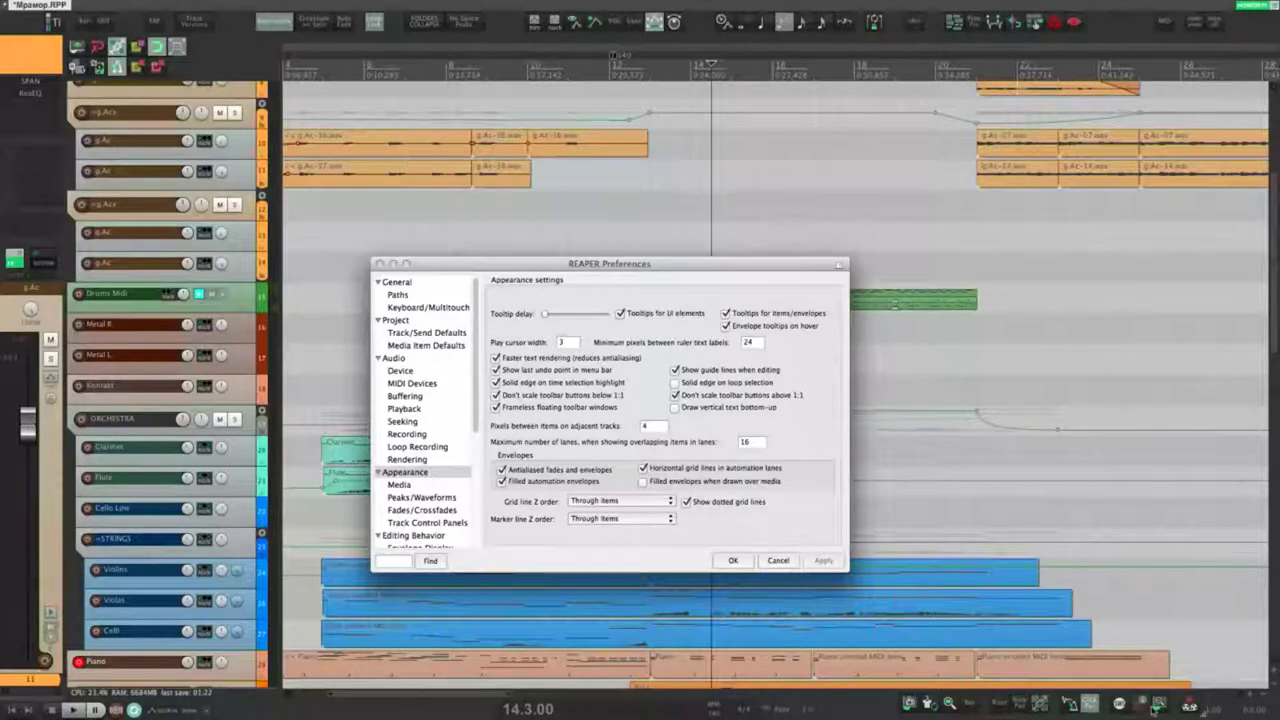
{"action": "left_click", "coordinate": [1139, 705]}
{"action": "left_click_drag", "start_coordinate": [975, 672], "coordinate": [733, 178]}
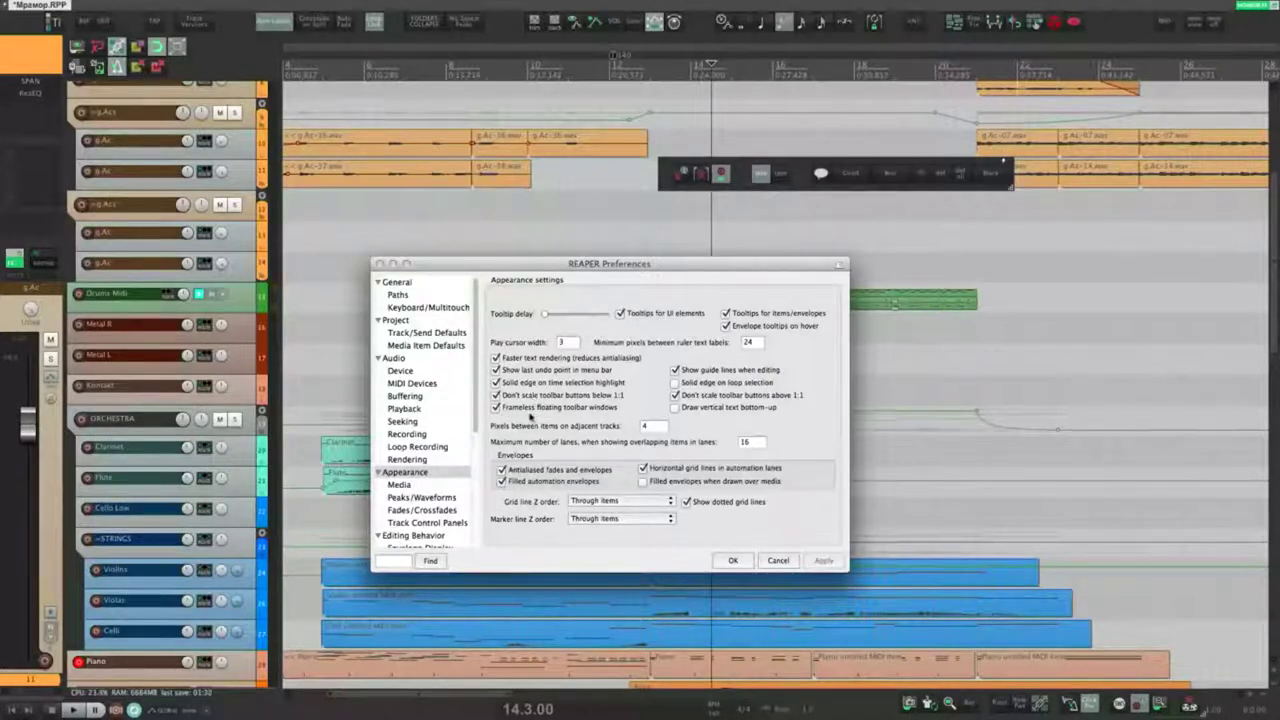
{"action": "left_click", "coordinate": [527, 410]}
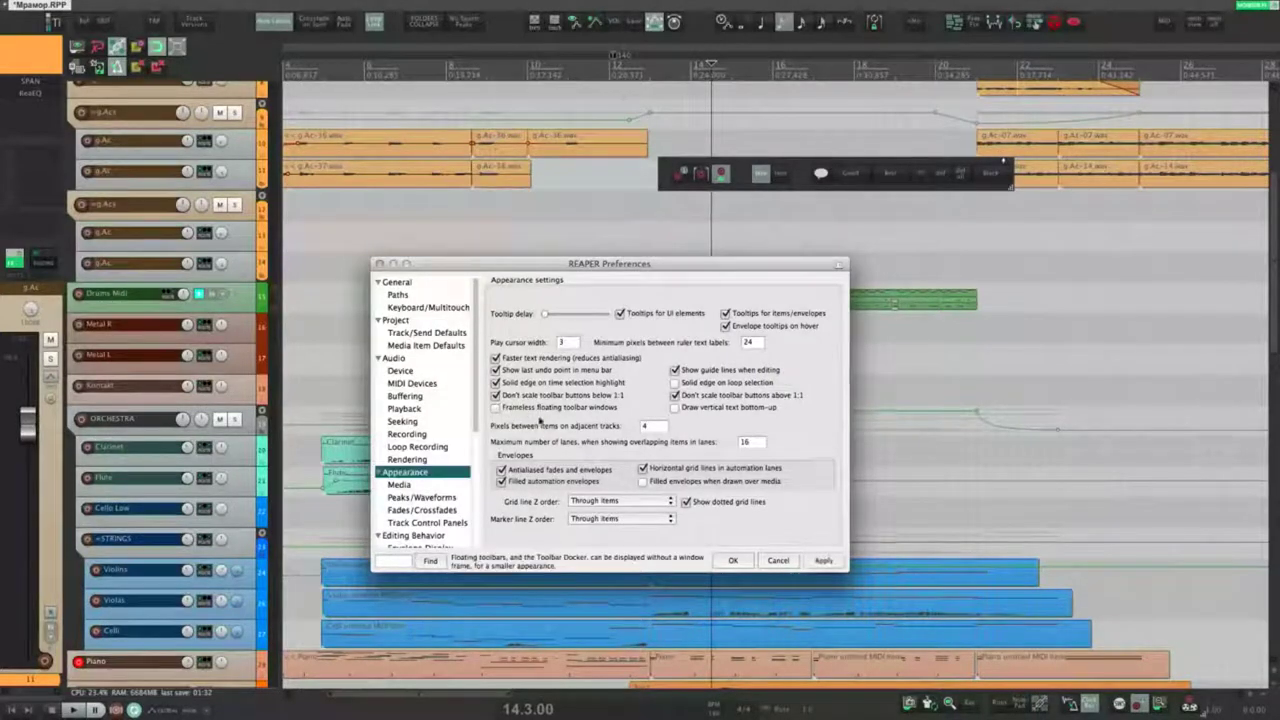
{"action": "left_click", "coordinate": [822, 560]}
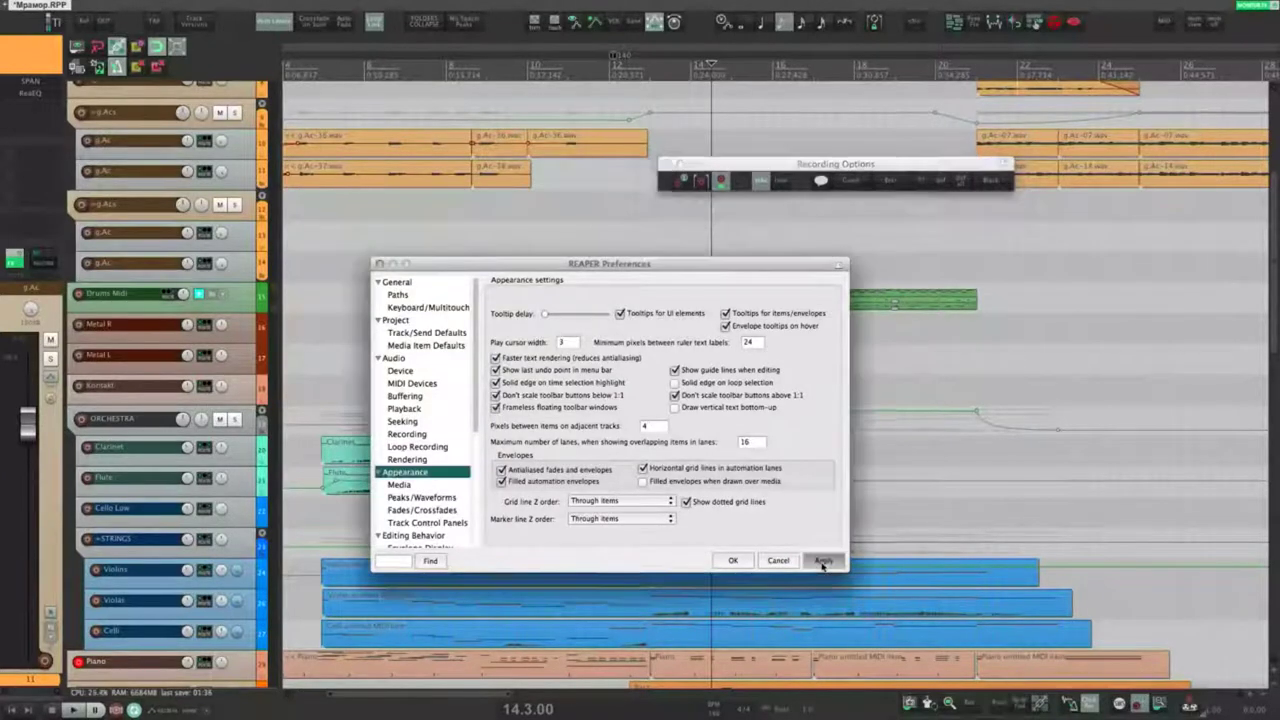
{"action": "left_click", "coordinate": [823, 562]}
{"action": "left_click_drag", "start_coordinate": [795, 174], "coordinate": [1032, 670]}
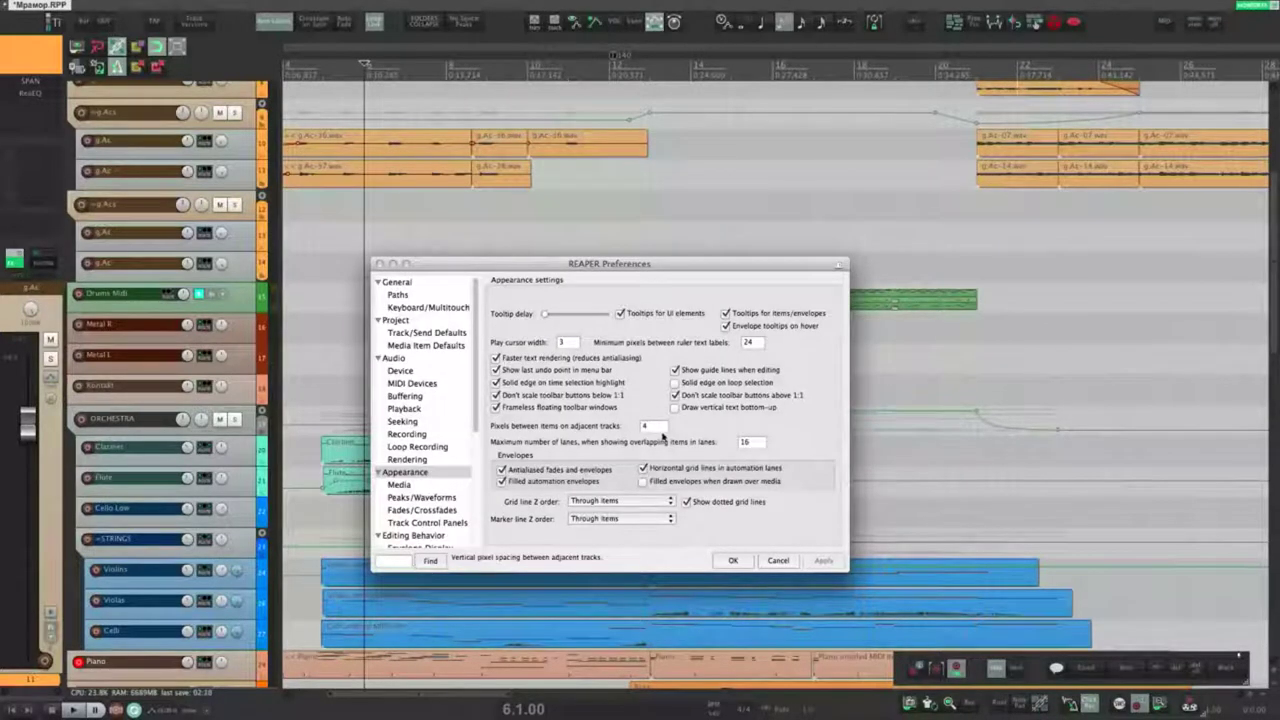
Step: Shift Preferences slightly, then select and deselect the two long g.Ac items
{"action": "left_click_drag", "start_coordinate": [547, 262], "coordinate": [569, 275]}
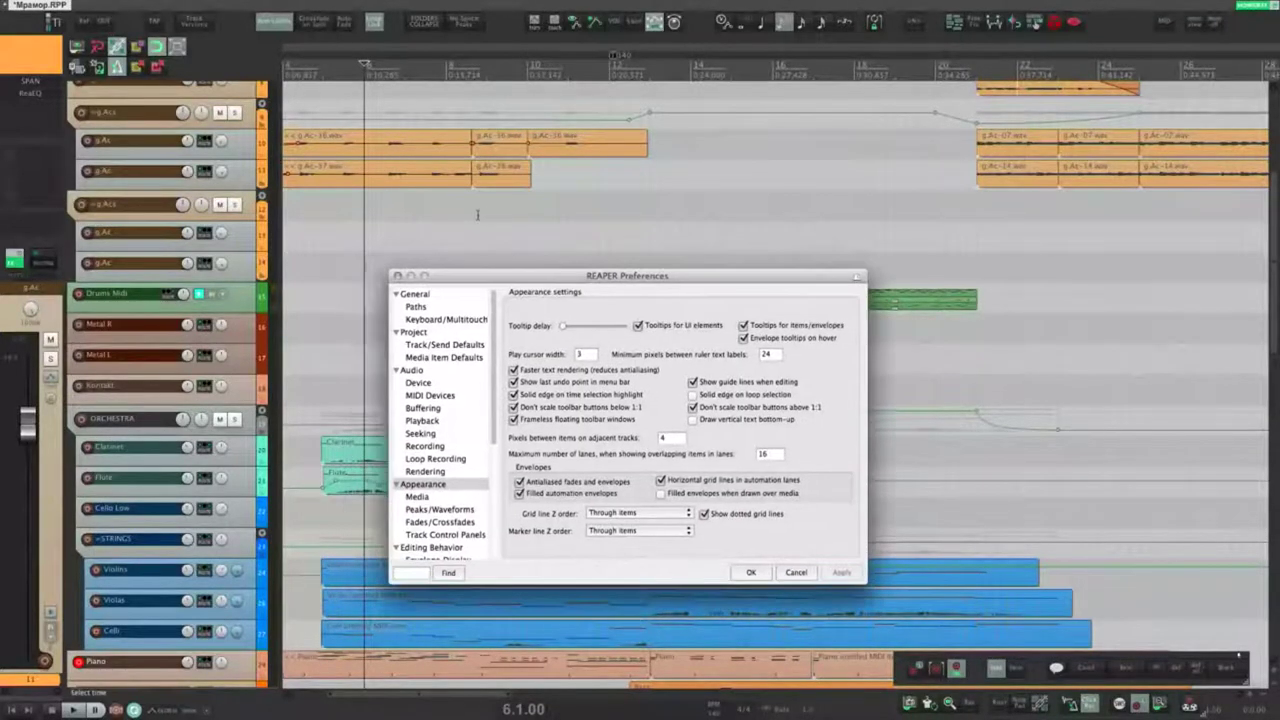
{"action": "scroll", "coordinate": [443, 202], "scroll_direction": "left", "scroll_amount": 3}
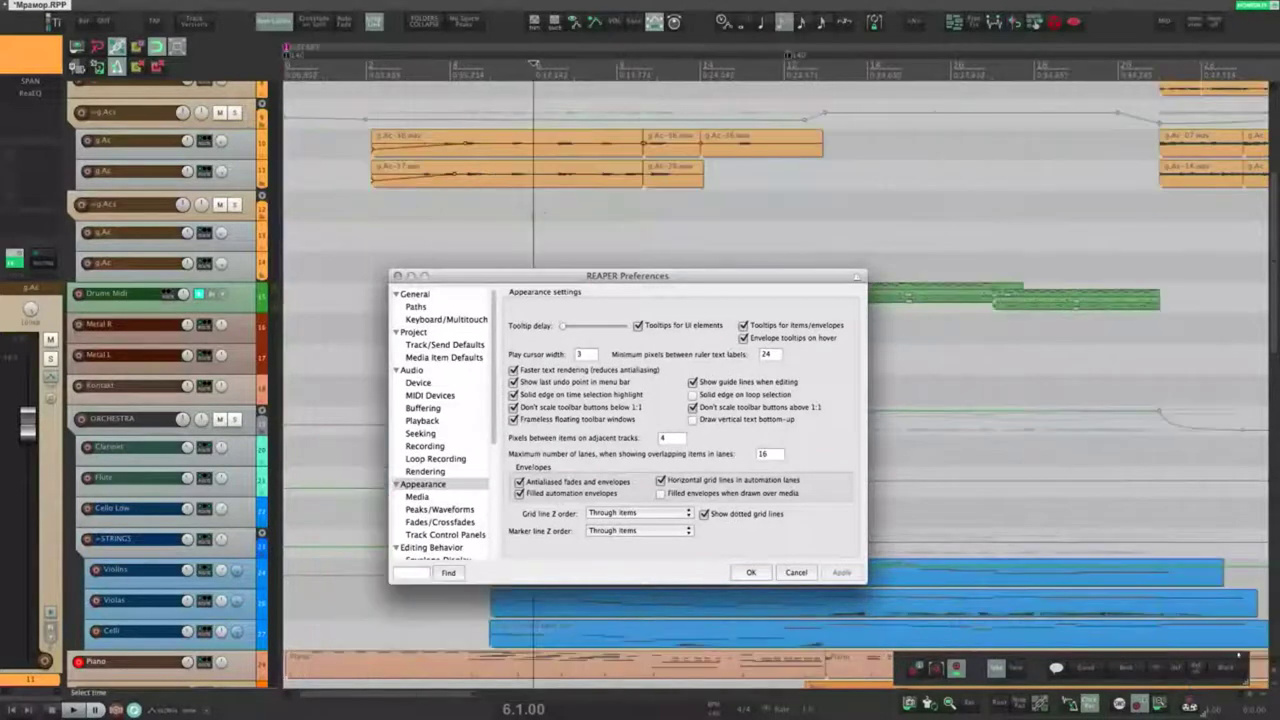
{"action": "left_click_drag", "start_coordinate": [342, 136], "coordinate": [567, 203]}
{"action": "left_click", "coordinate": [554, 206]}
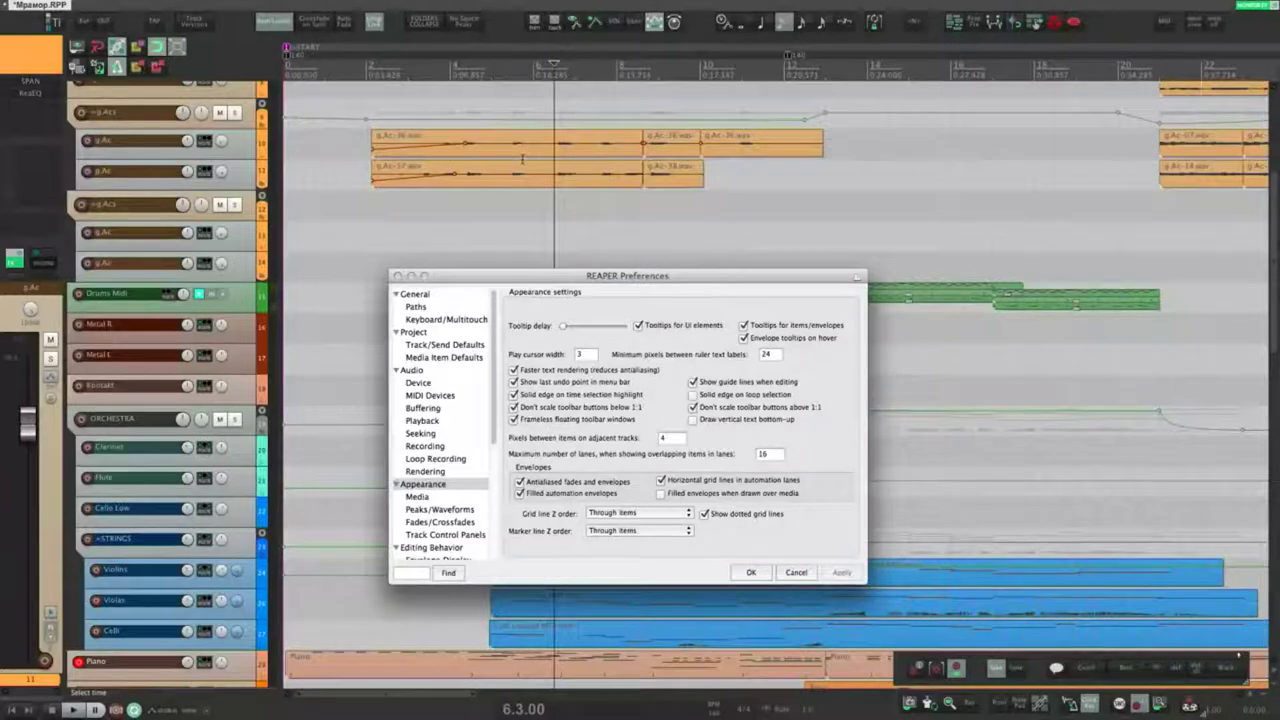
Step: Set pixels between items on adjacent tracks to 0 and apply, then to 15 and apply
{"action": "double_click", "coordinate": [670, 438]}
{"action": "type", "text": "0"}
{"action": "left_click", "coordinate": [841, 572]}
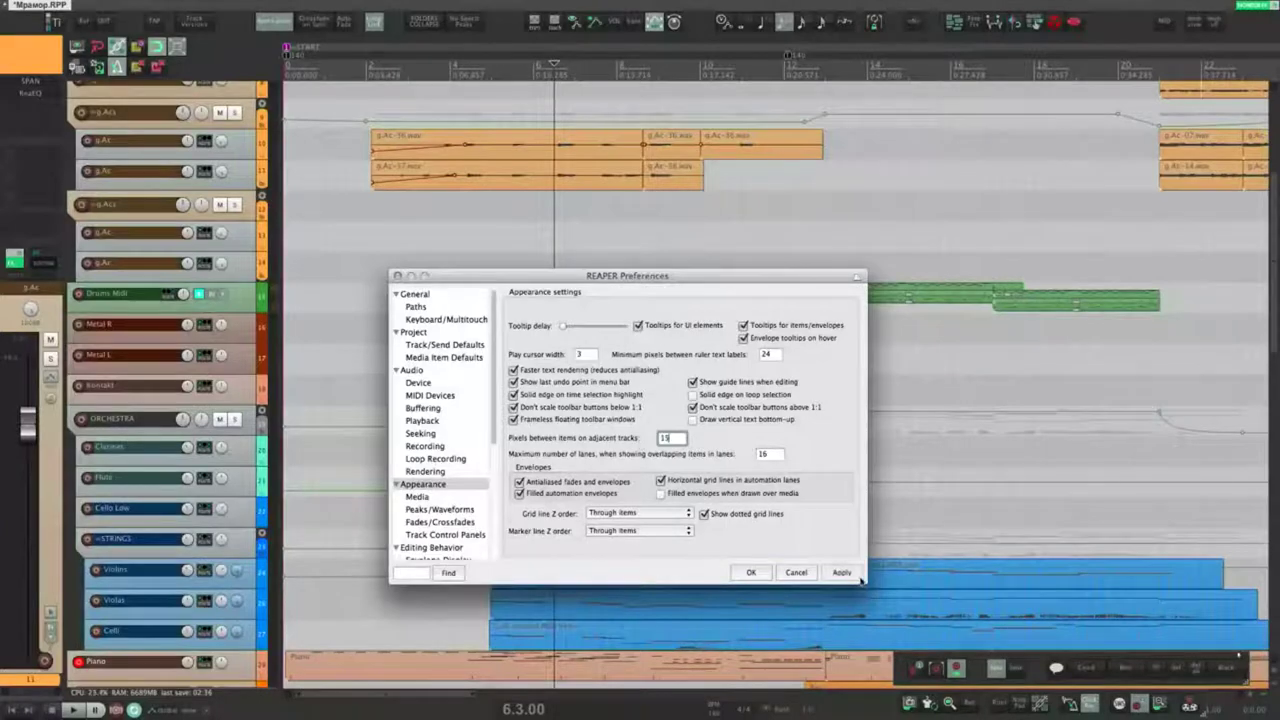
{"action": "left_click", "coordinate": [841, 572]}
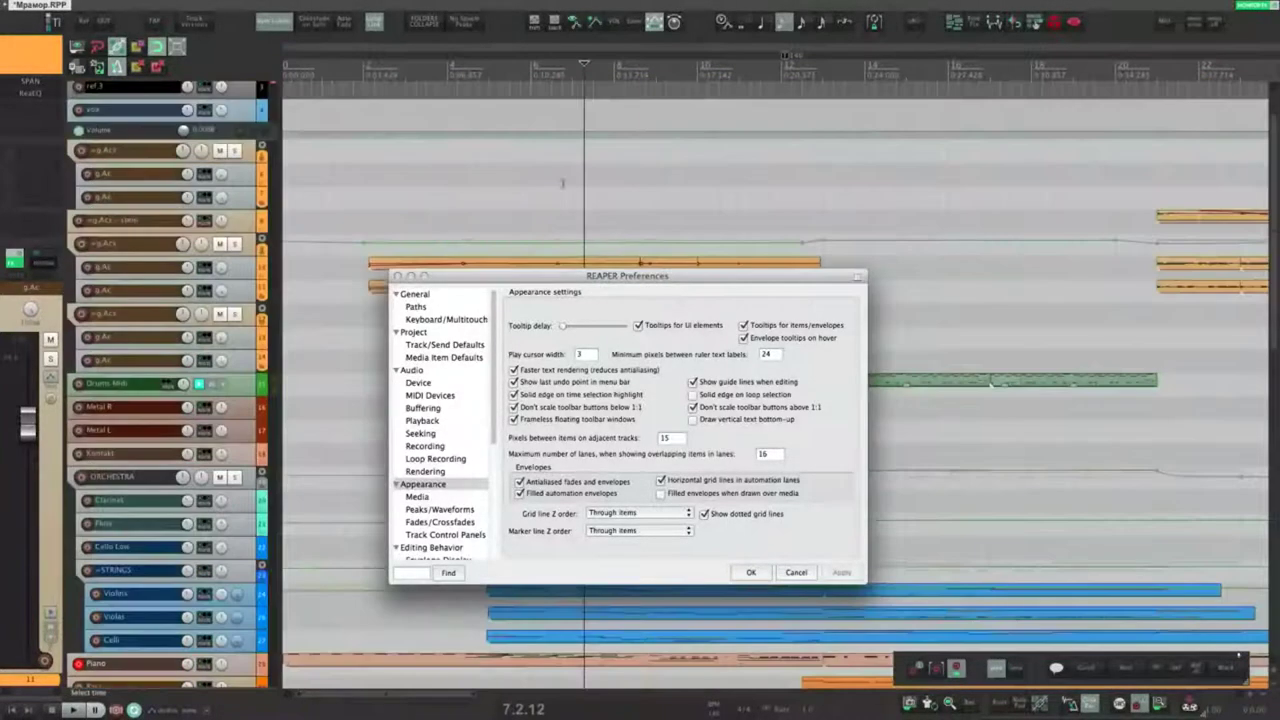
{"action": "left_click_drag", "start_coordinate": [553, 275], "coordinate": [549, 416]}
{"action": "scroll", "coordinate": [549, 275], "scroll_direction": "up", "scroll_amount": 5}
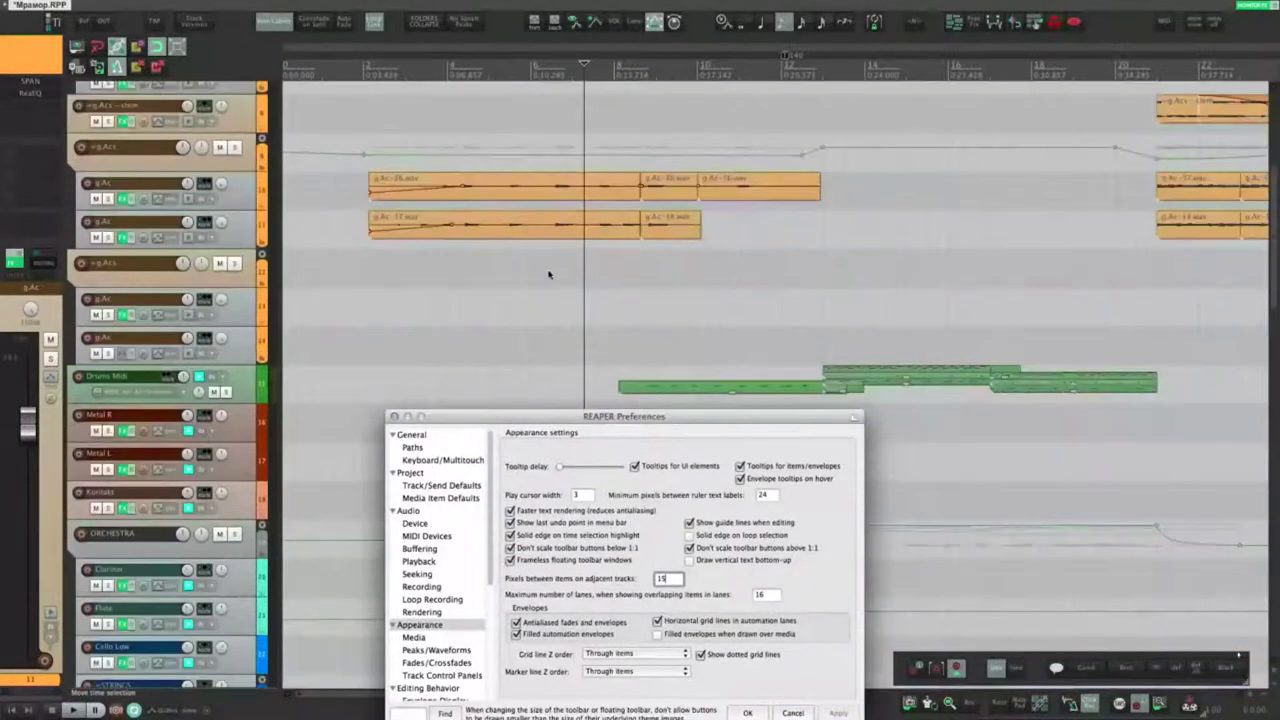
{"action": "scroll", "coordinate": [549, 274], "scroll_direction": "down", "scroll_amount": 5}
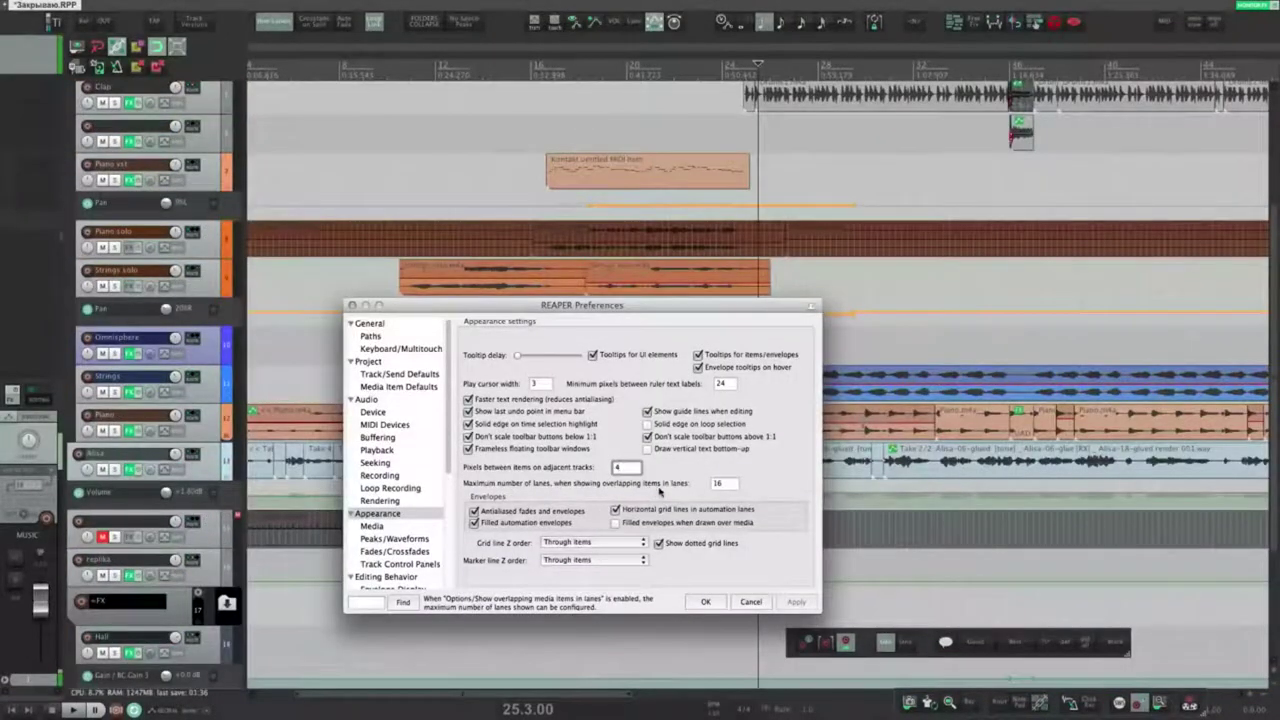
Step: Turn on Show overlapping media items in lanes from the Options menu
{"action": "left_click", "coordinate": [725, 485]}
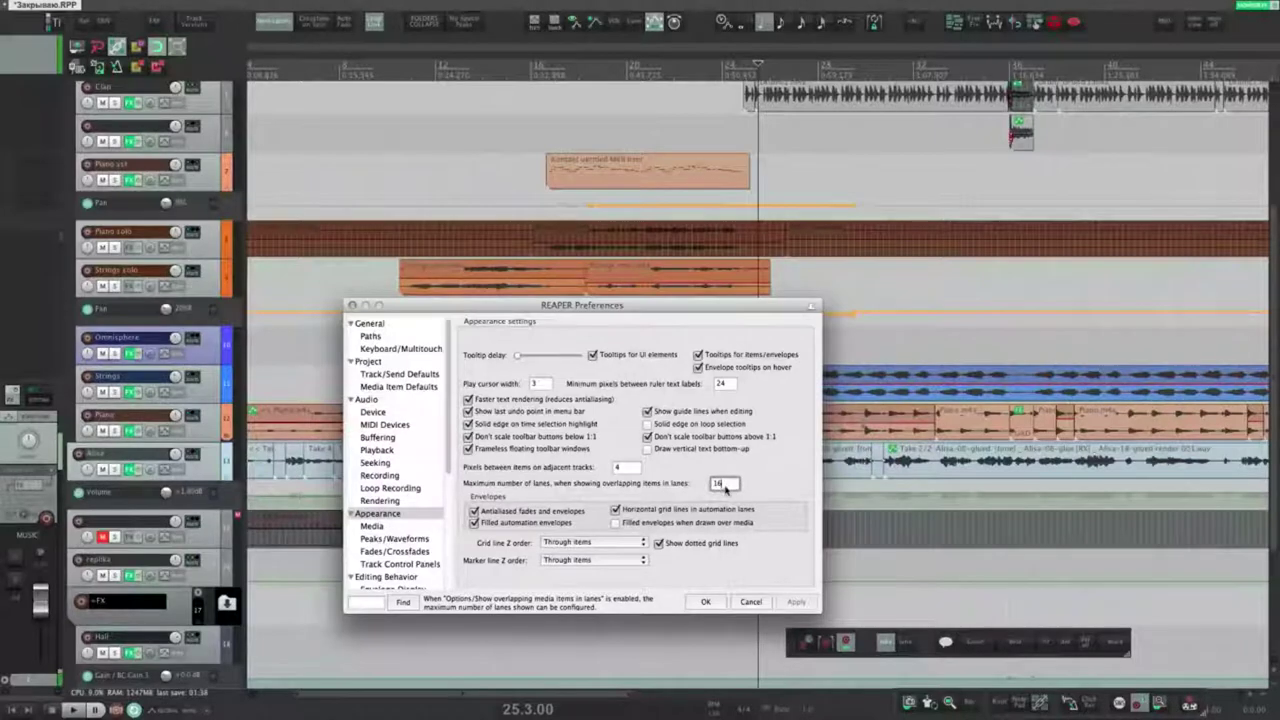
{"action": "left_click", "coordinate": [649, 134]}
{"action": "scroll", "coordinate": [650, 180], "scroll_direction": "up", "scroll_amount": 3}
{"action": "scroll", "coordinate": [652, 184], "scroll_direction": "up", "scroll_amount": 5}
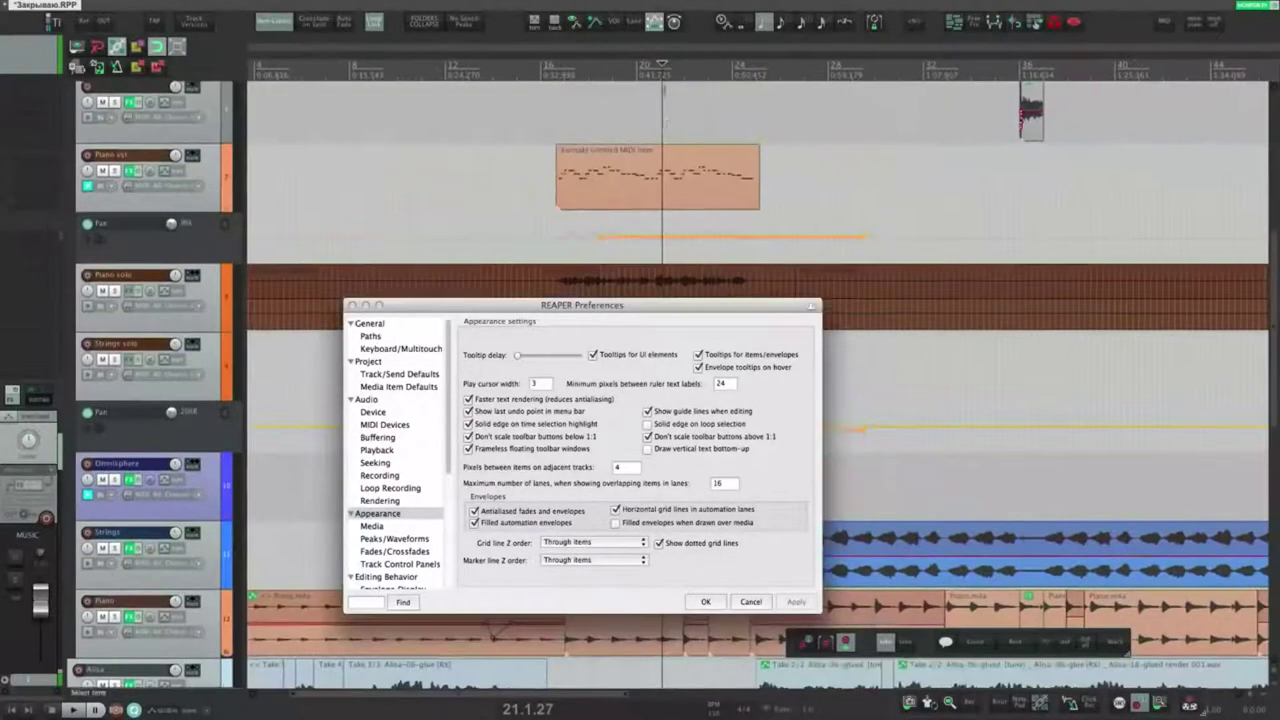
{"action": "left_click", "coordinate": [646, 187]}
{"action": "mouse_move", "coordinate": [586, 6]}
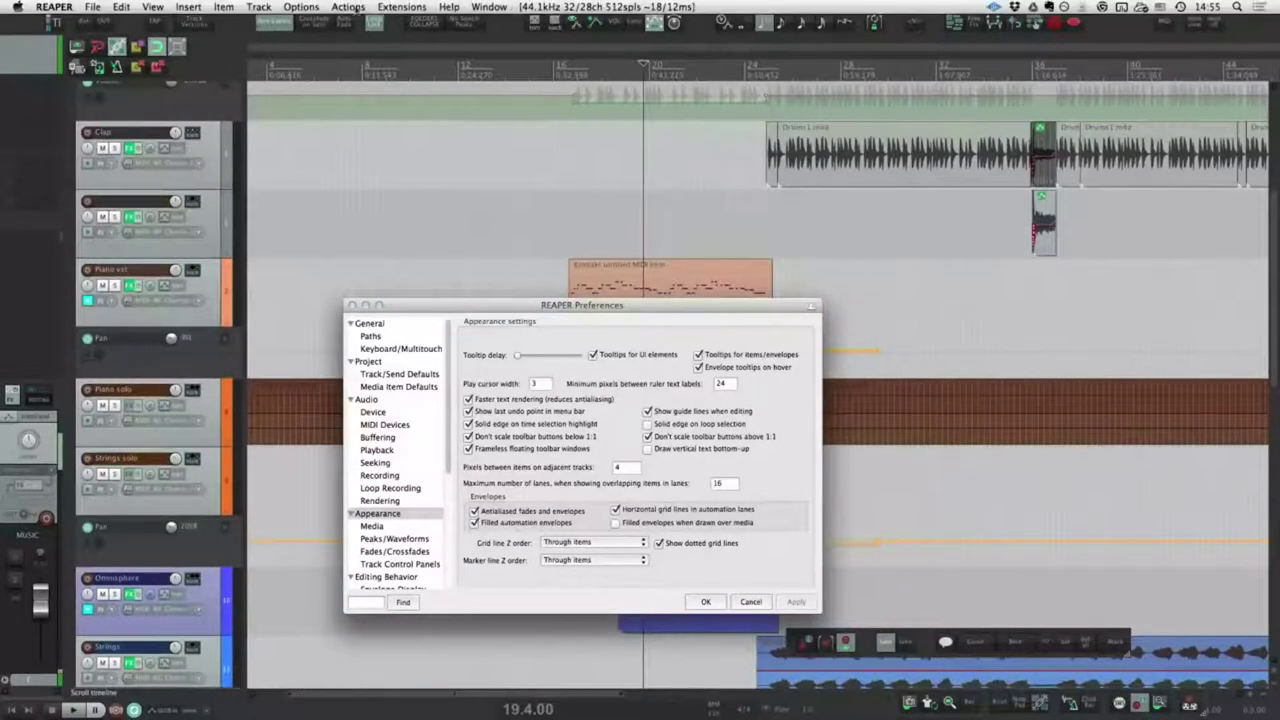
{"action": "left_click", "coordinate": [320, 8]}
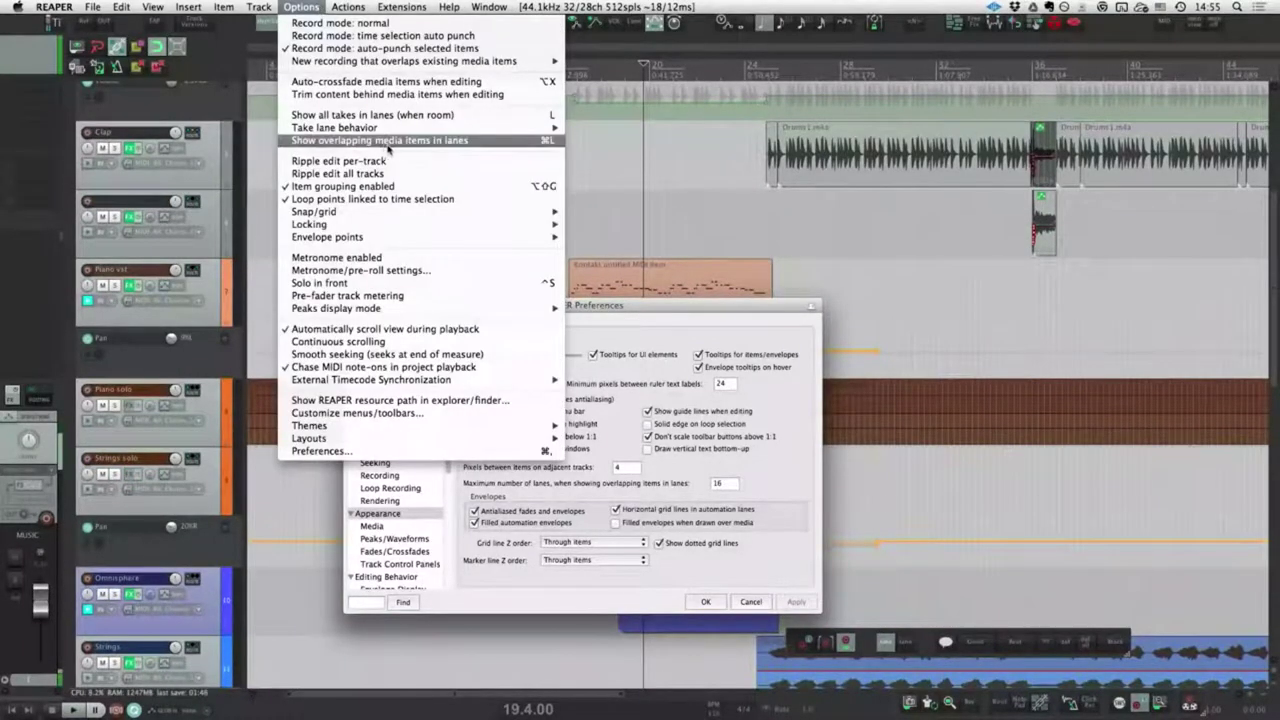
{"action": "left_click", "coordinate": [437, 145]}
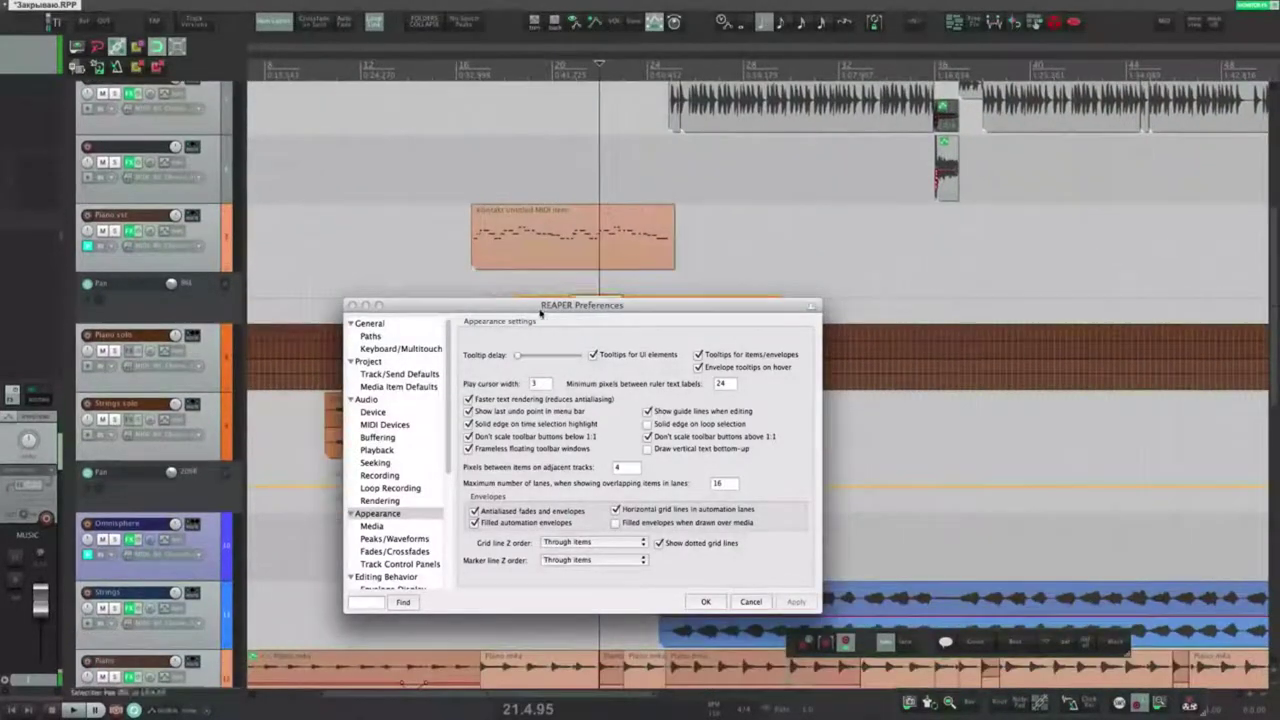
Step: Stack the piano MIDI item over others, cap lanes at 4, and draw a fade-in on a MIDI item
{"action": "left_click_drag", "start_coordinate": [503, 229], "coordinate": [640, 210]}
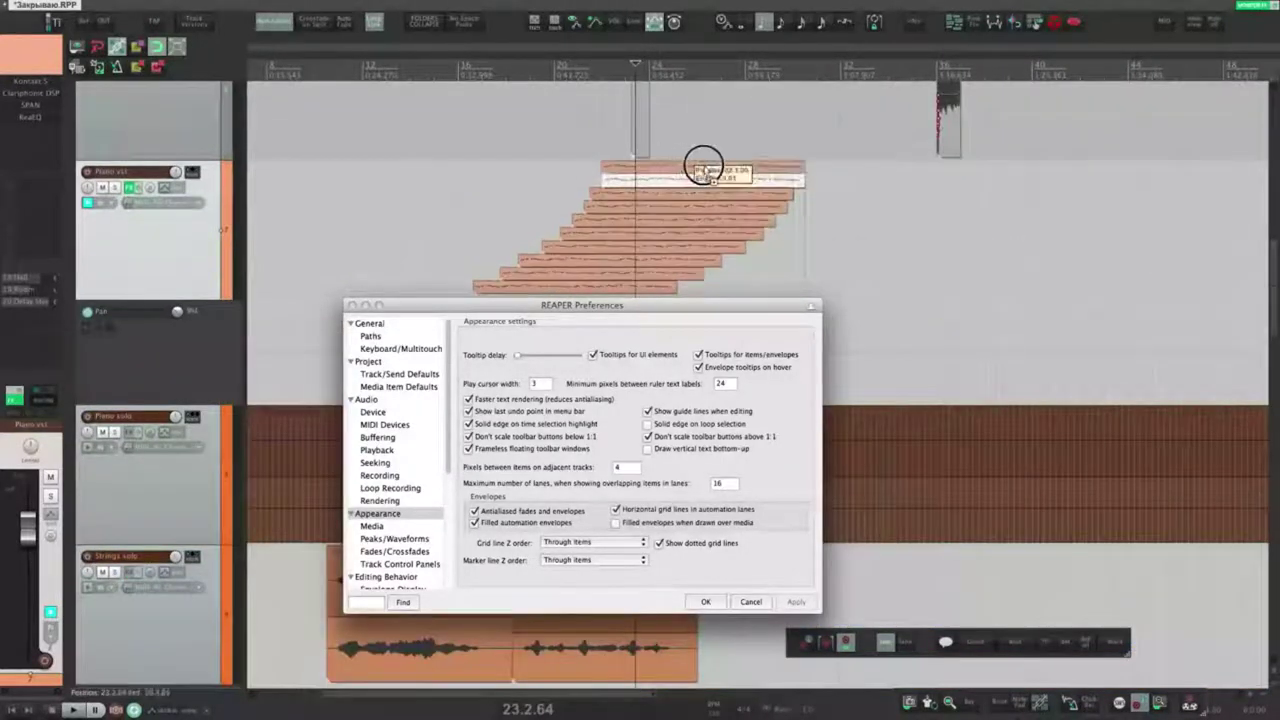
{"action": "left_click_drag", "start_coordinate": [706, 163], "coordinate": [740, 172]}
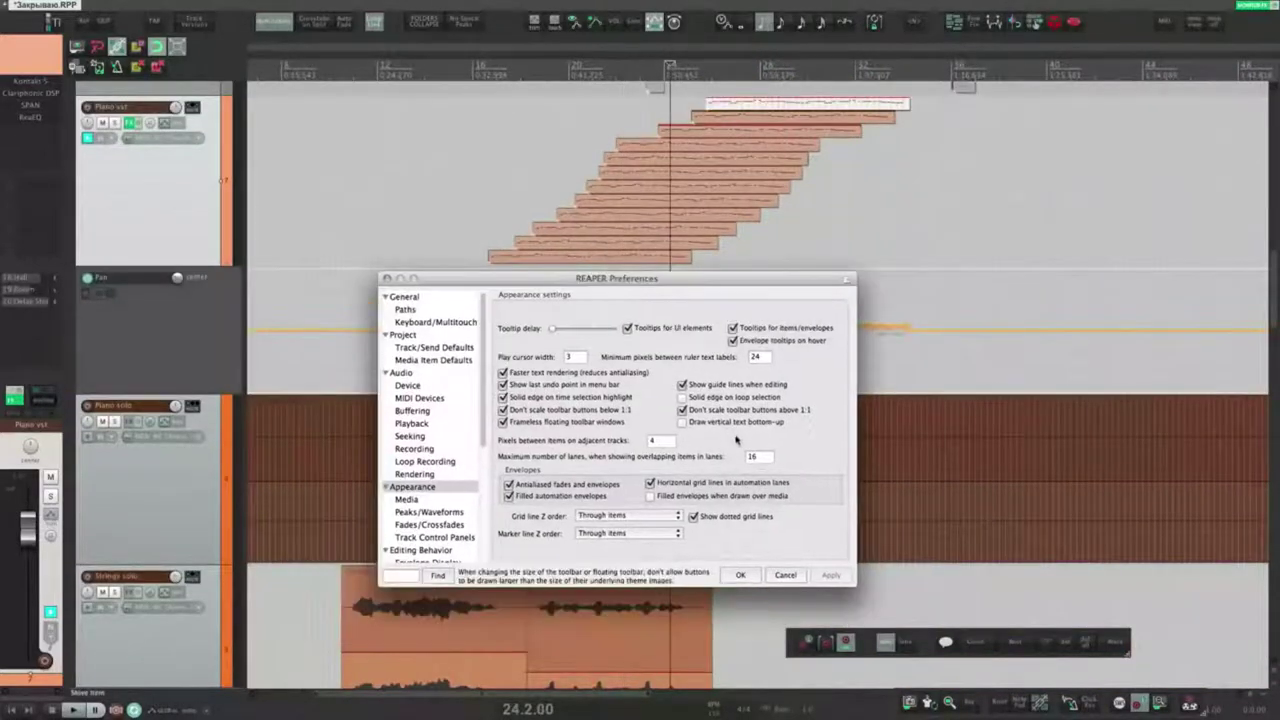
{"action": "double_click", "coordinate": [750, 456]}
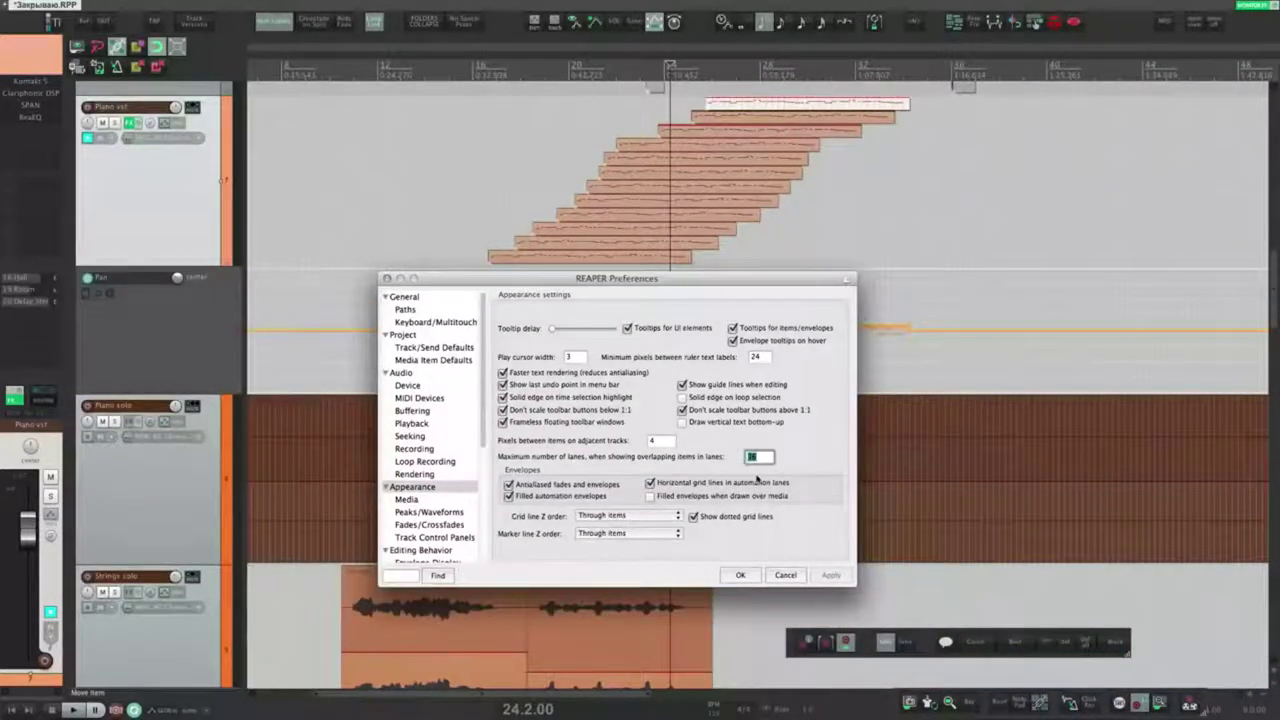
{"action": "type", "text": "4"}
{"action": "left_click", "coordinate": [831, 575]}
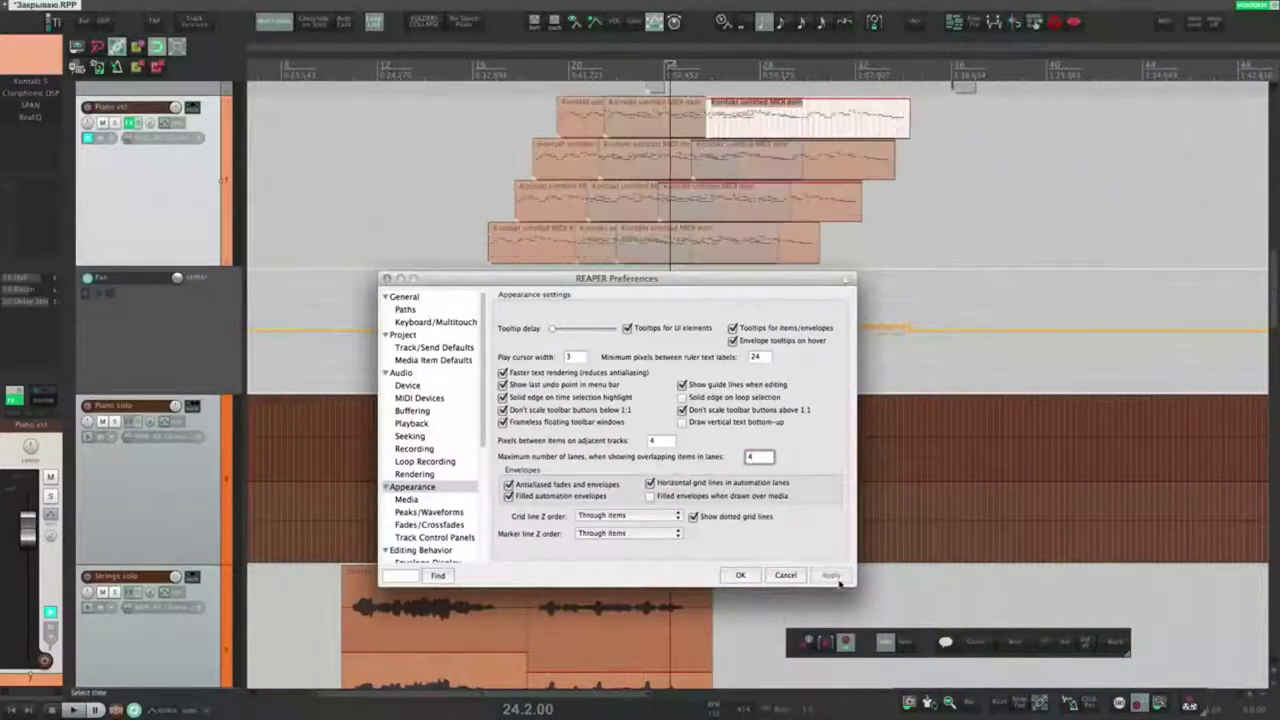
{"action": "left_click", "coordinate": [571, 237]}
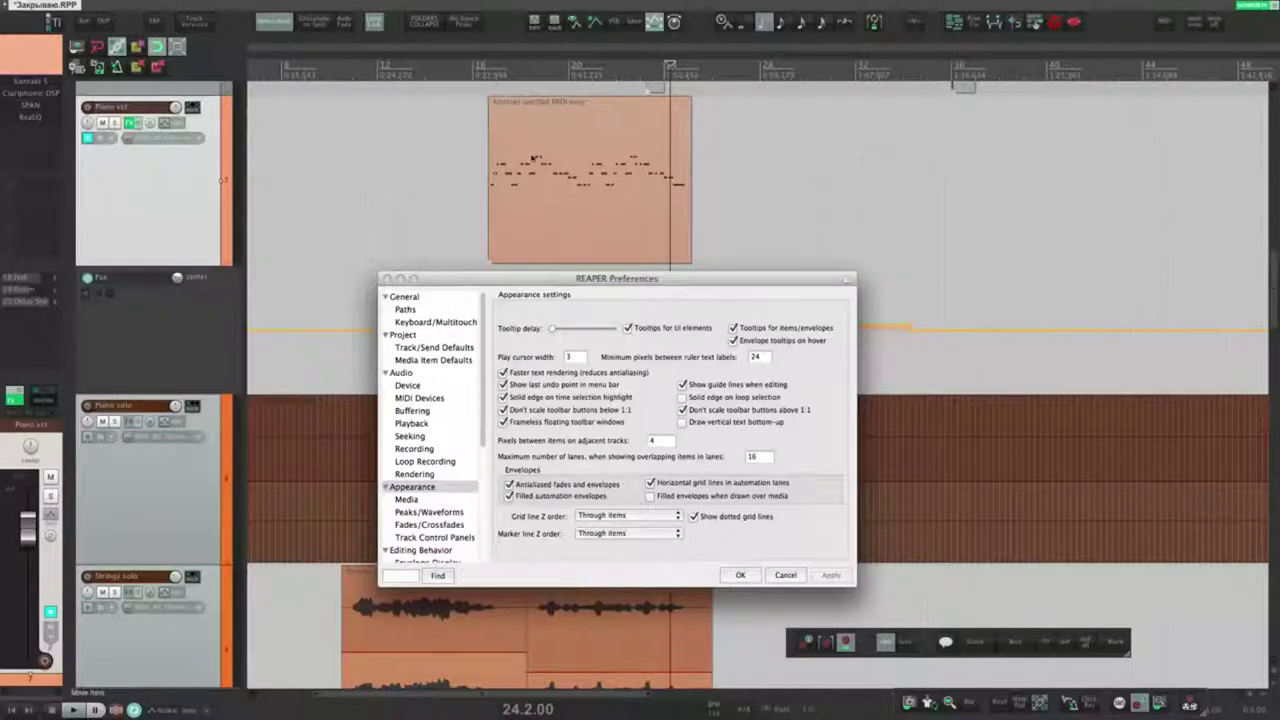
{"action": "left_click_drag", "start_coordinate": [491, 101], "coordinate": [552, 117]}
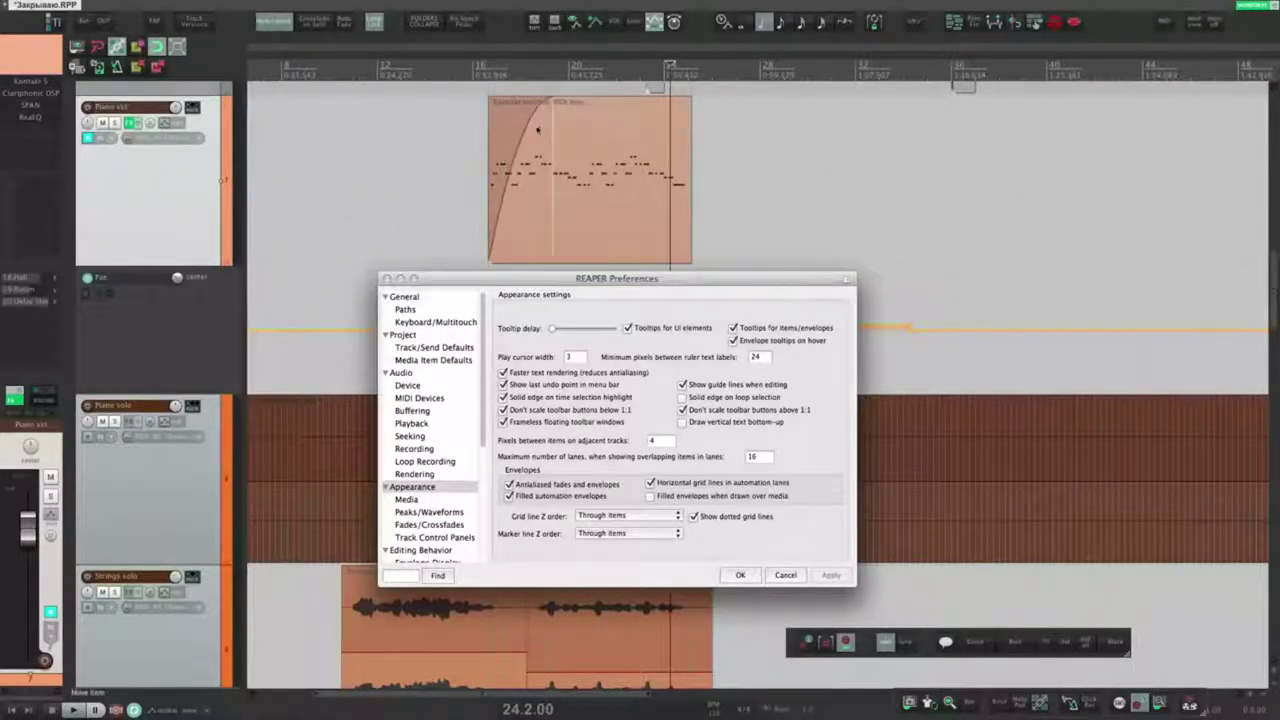
Step: Switch antialiased fades and envelopes off, then back on, applying each time
{"action": "left_click", "coordinate": [528, 483]}
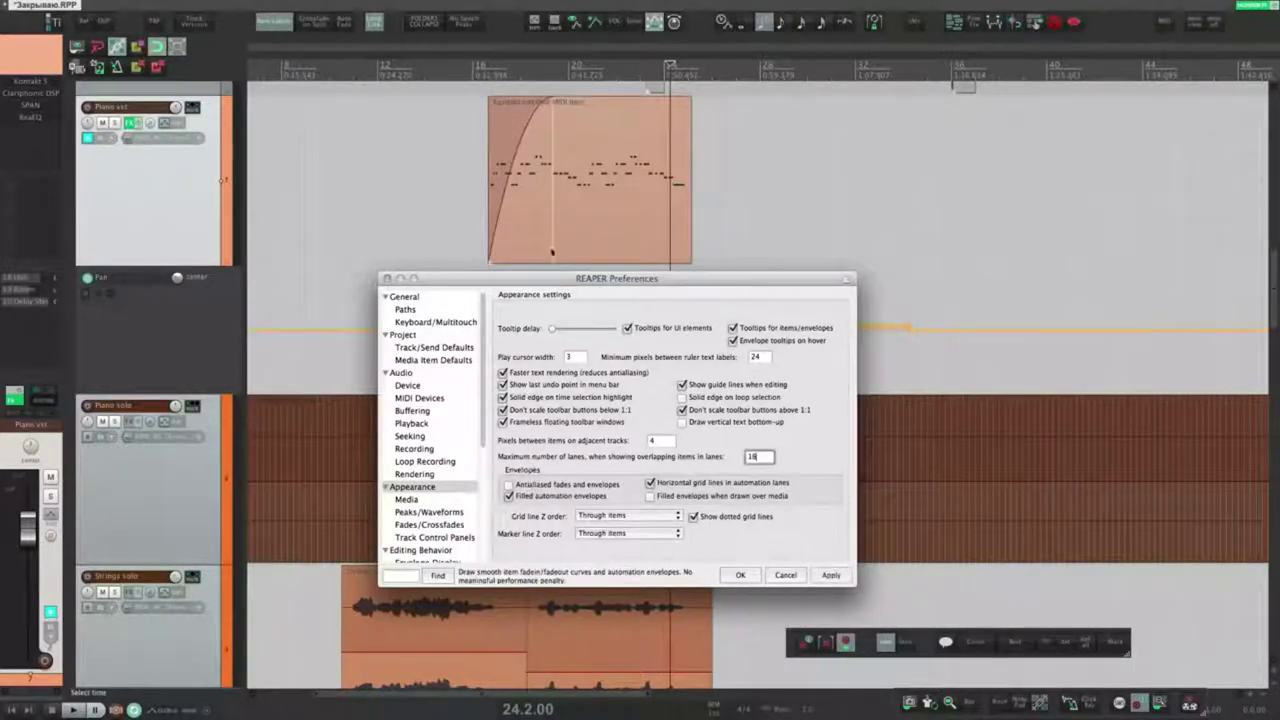
{"action": "left_click", "coordinate": [830, 576]}
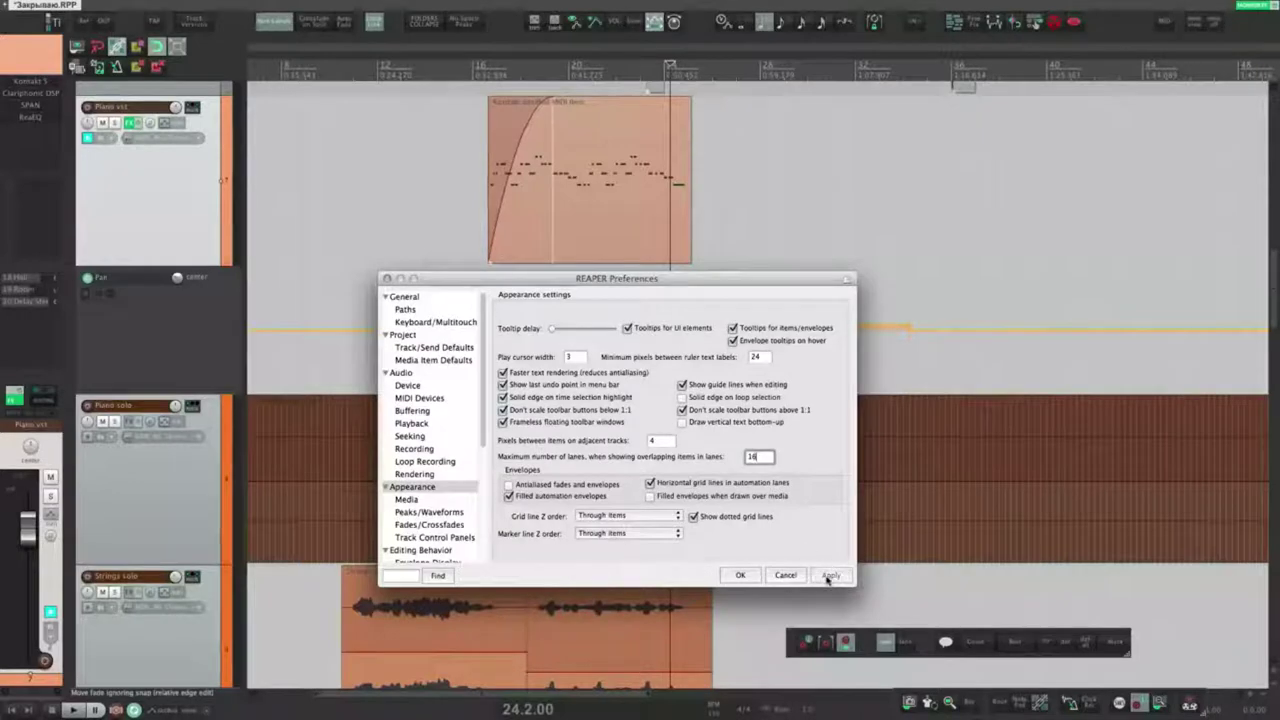
{"action": "left_click", "coordinate": [509, 484]}
{"action": "left_click", "coordinate": [830, 575]}
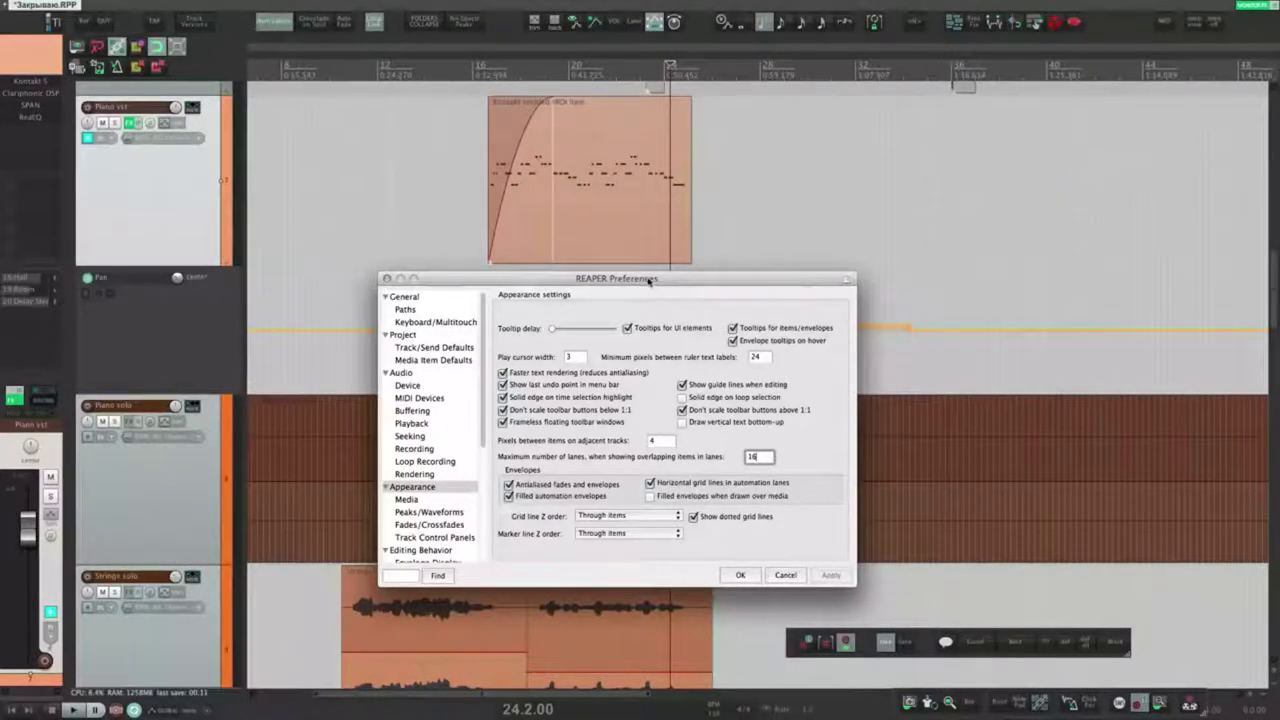
Step: Re-enable horizontal grid lines in automation lanes and raise a Pan envelope section into a block
{"action": "left_click_drag", "start_coordinate": [647, 279], "coordinate": [555, 419]}
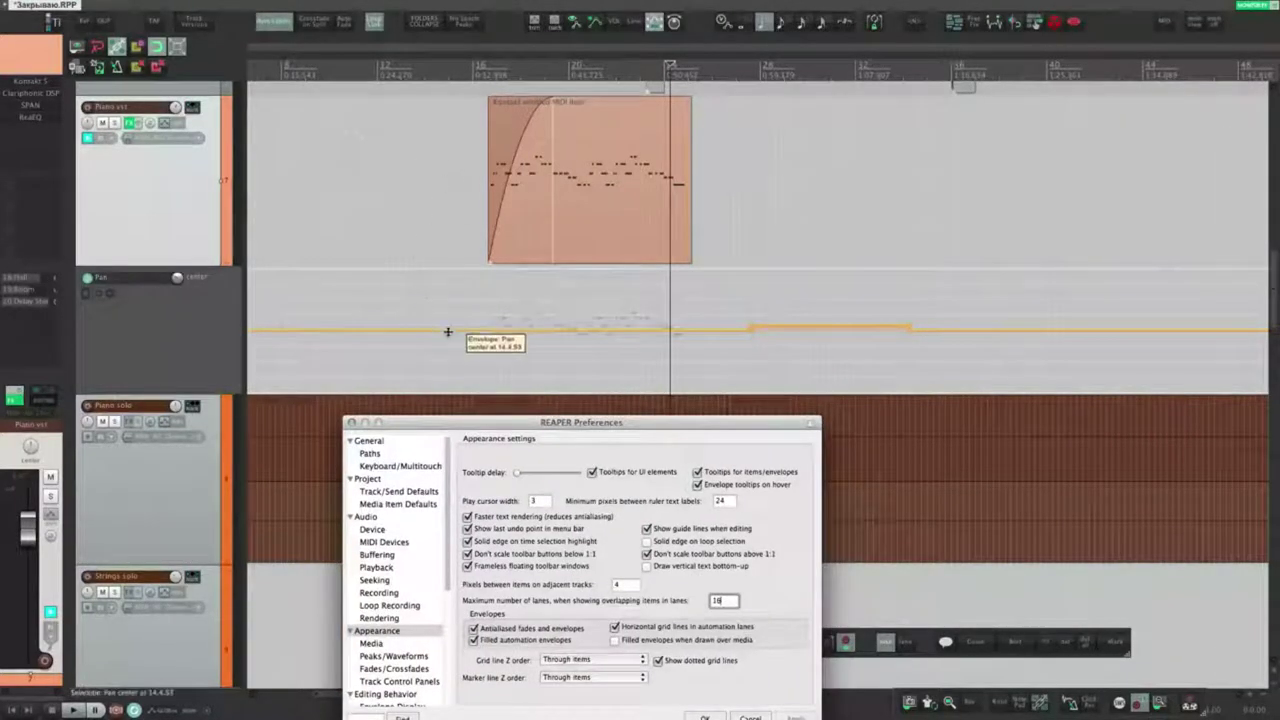
{"action": "left_click_drag", "start_coordinate": [446, 331], "coordinate": [463, 270]}
{"action": "key", "text": "ctrl+z"}
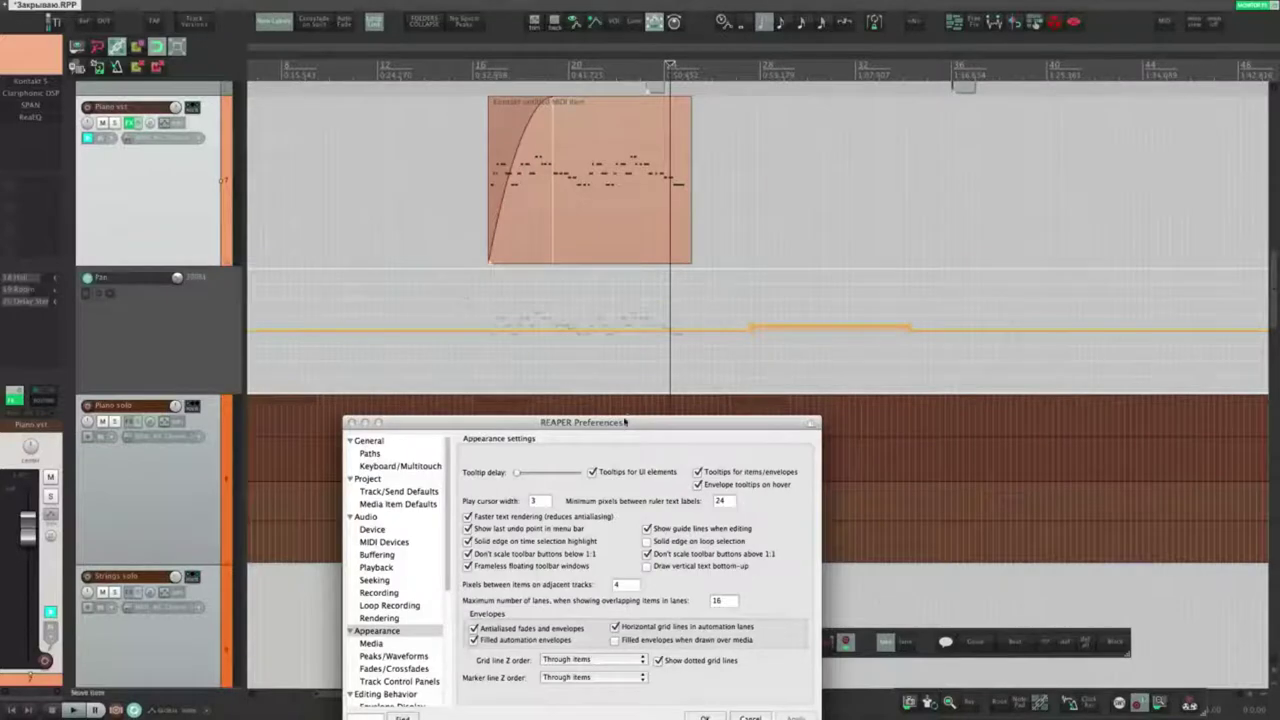
{"action": "left_click_drag", "start_coordinate": [618, 426], "coordinate": [623, 357]}
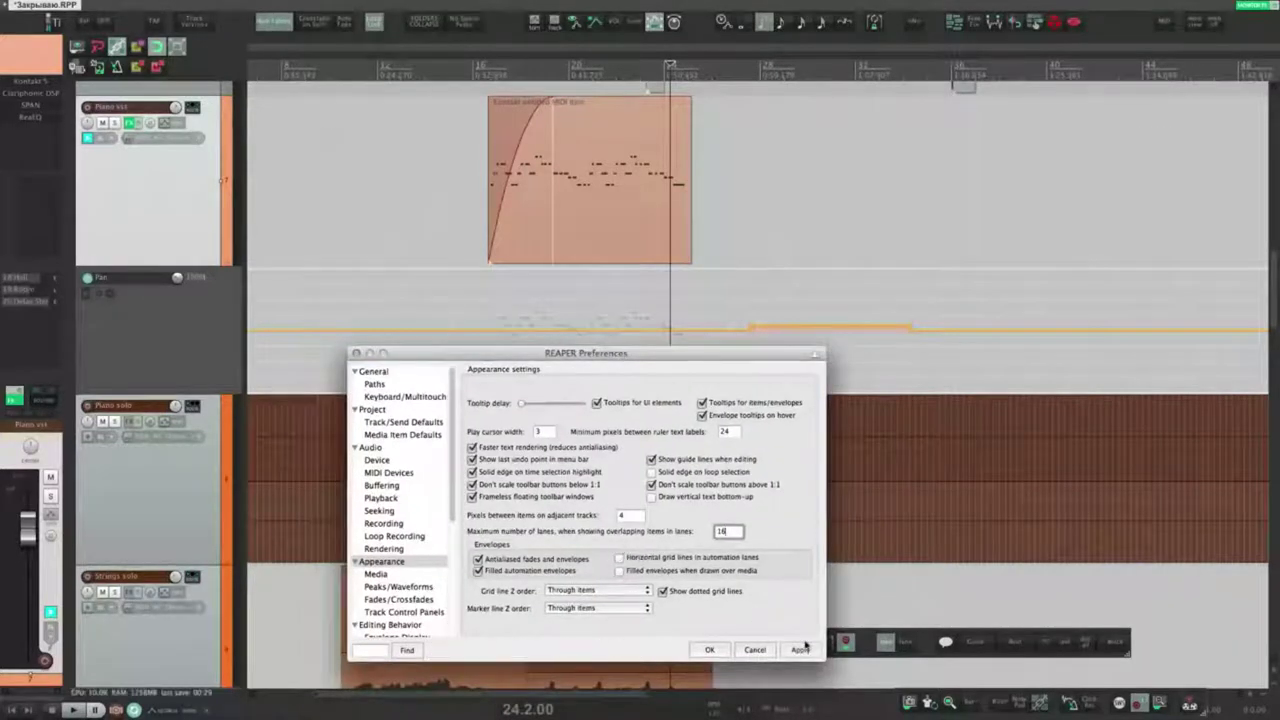
{"action": "left_click", "coordinate": [800, 650]}
{"action": "left_click", "coordinate": [640, 557]}
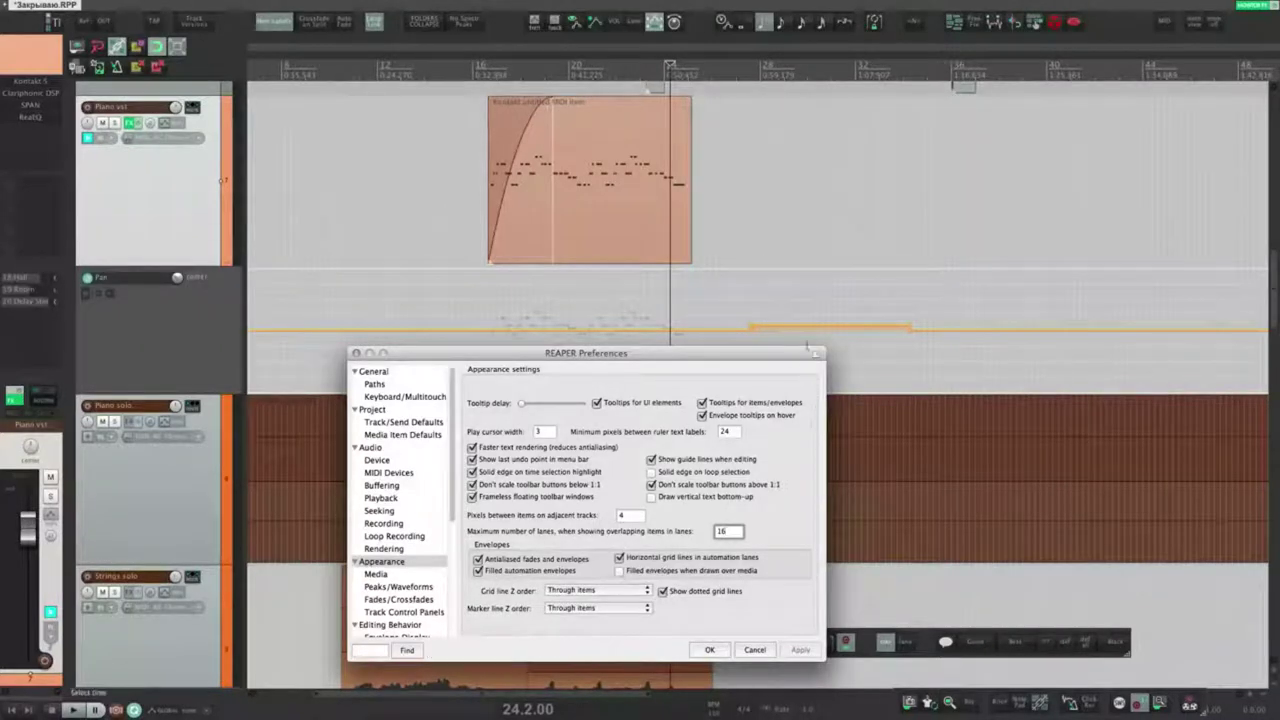
{"action": "left_click_drag", "start_coordinate": [803, 327], "coordinate": [800, 288]}
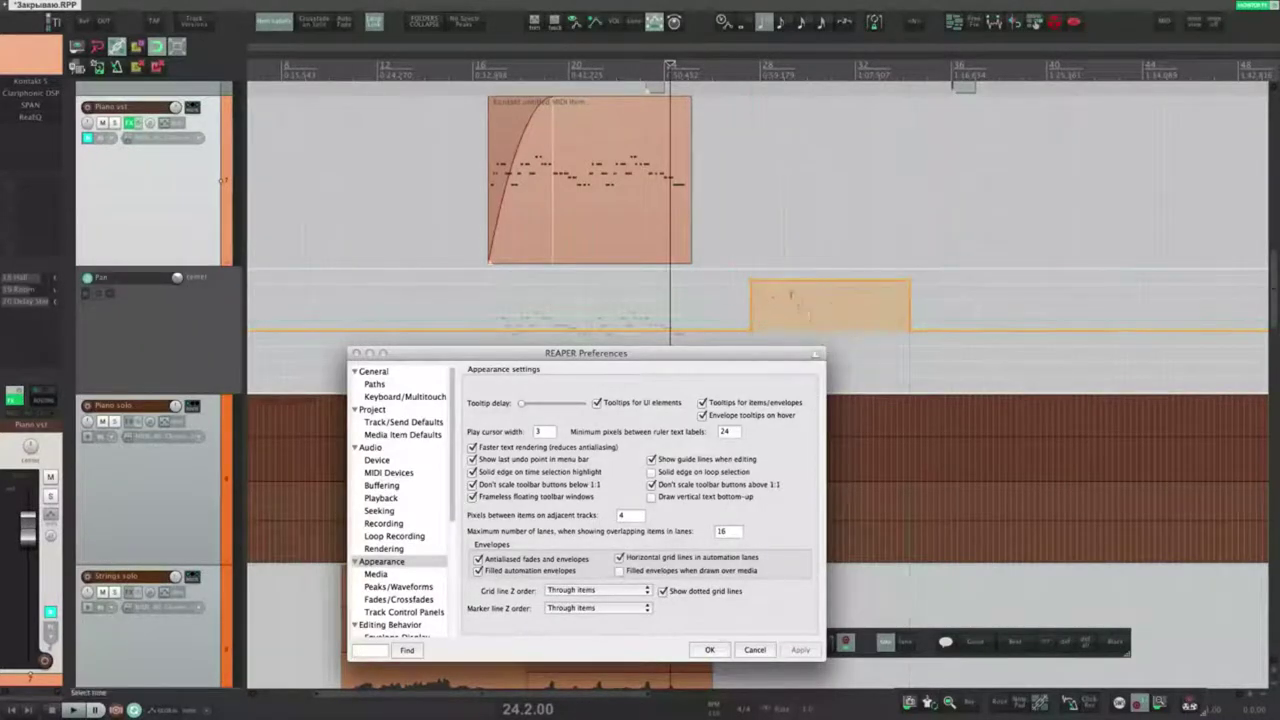
Step: Compare envelopes with antialiasing and filled automation envelopes off, then restore filled envelopes
{"action": "left_click", "coordinate": [519, 562]}
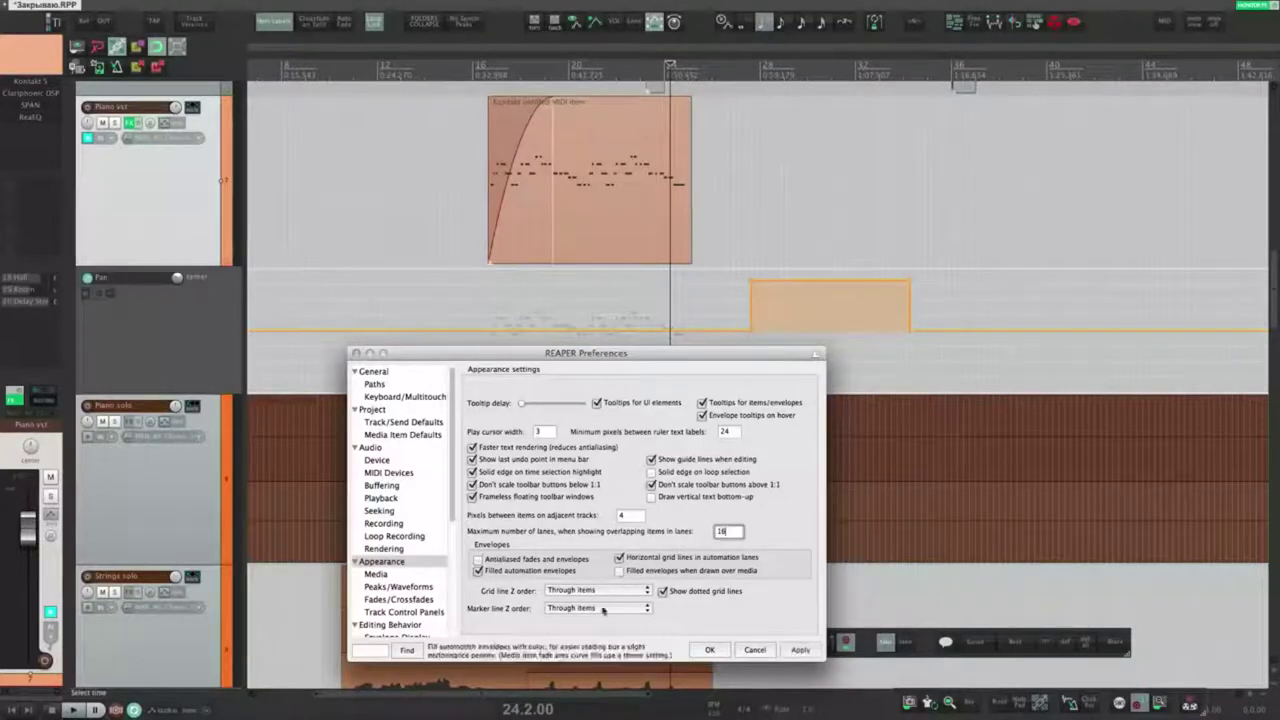
{"action": "left_click", "coordinate": [802, 653]}
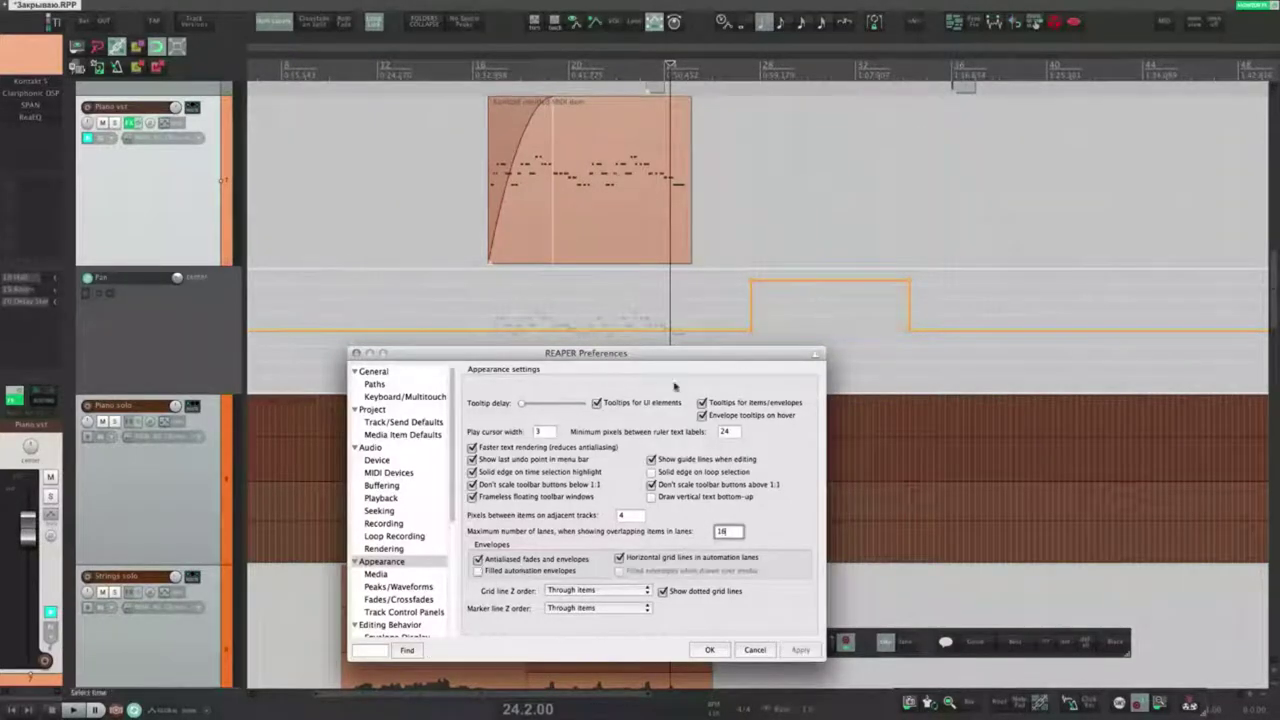
{"action": "left_click", "coordinate": [509, 571]}
{"action": "left_click", "coordinate": [801, 650]}
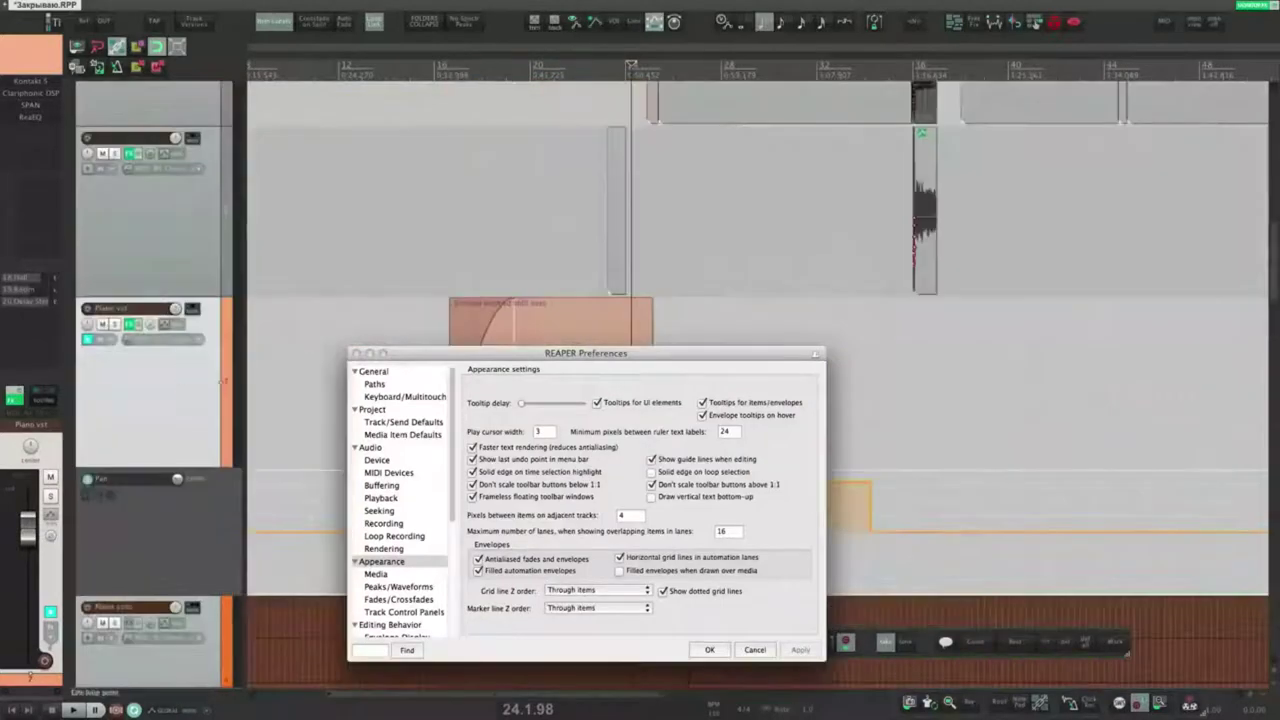
Step: Toggle 'Filled envelopes when drawn over media' on, off and on again, applying each time
{"action": "left_click", "coordinate": [616, 22]}
{"action": "left_click_drag", "start_coordinate": [539, 346], "coordinate": [673, 114]}
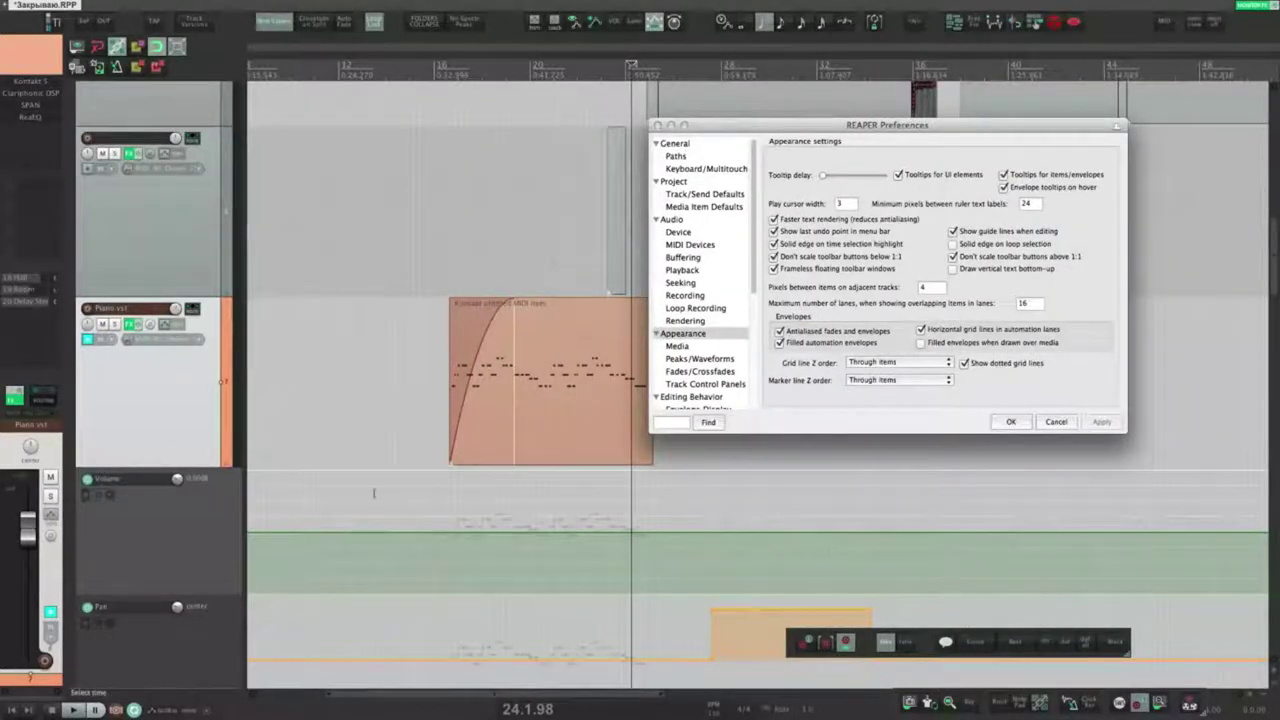
{"action": "left_click", "coordinate": [633, 24]}
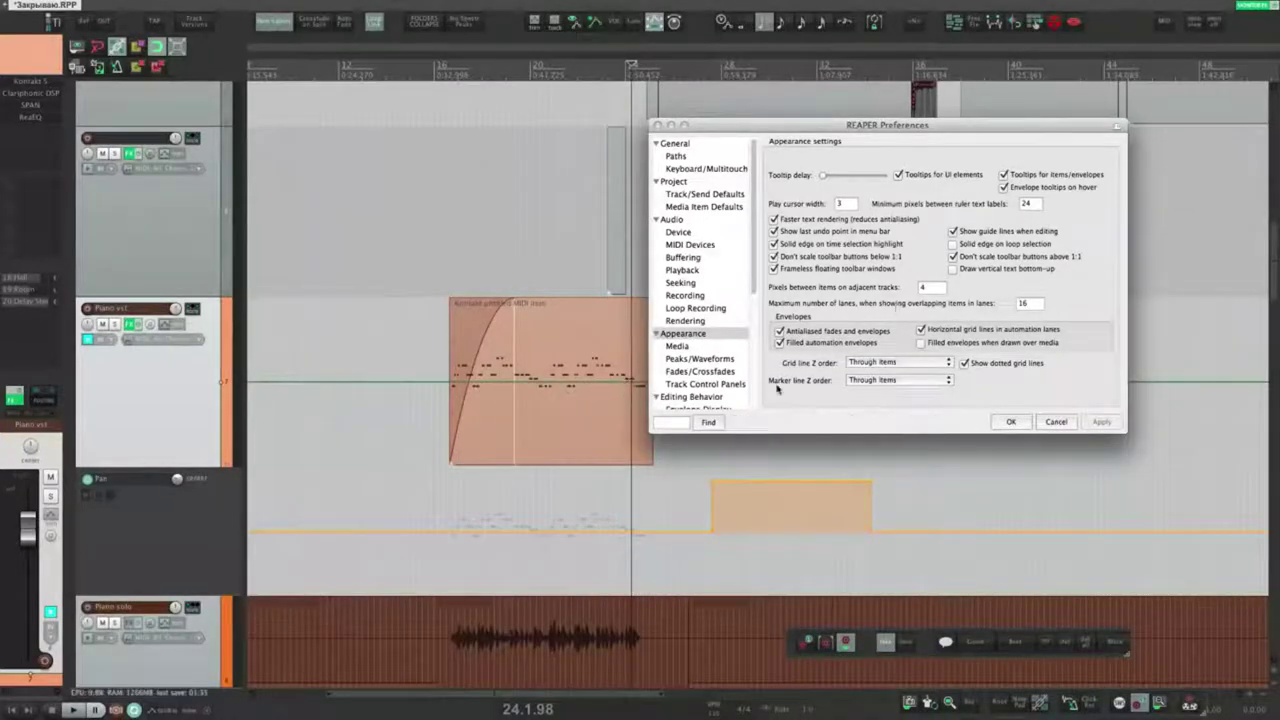
{"action": "left_click", "coordinate": [921, 342]}
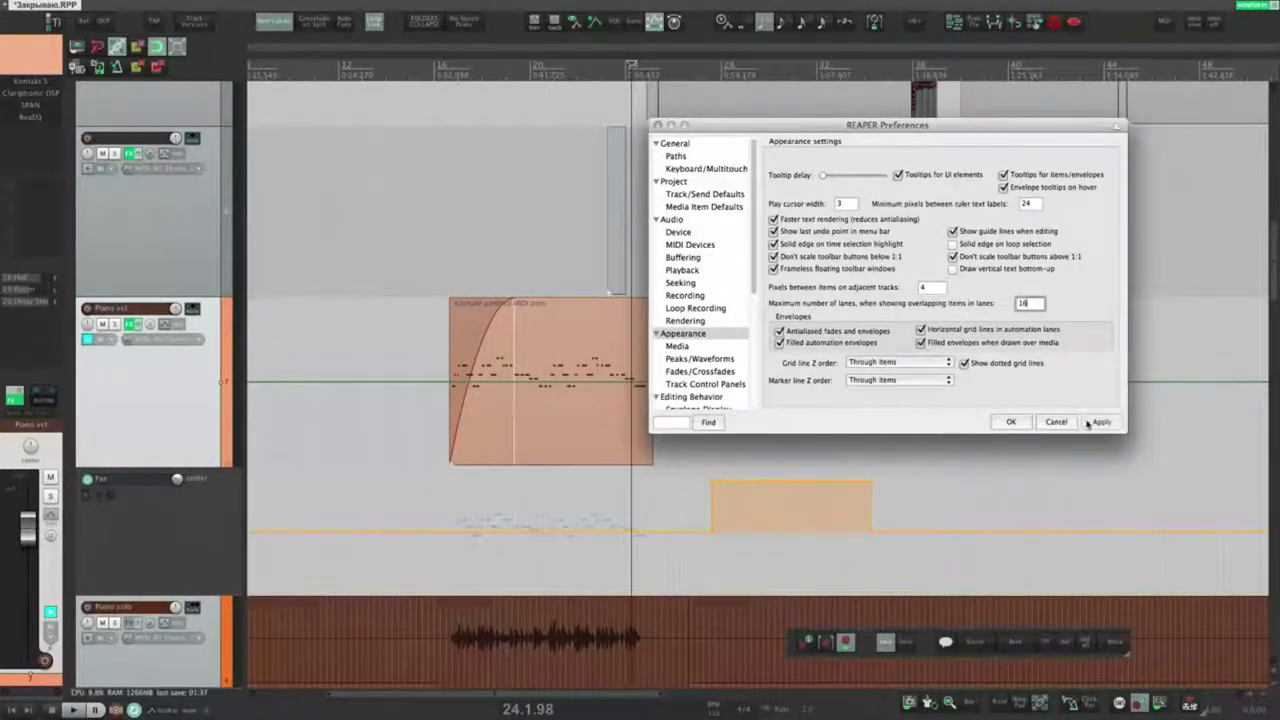
{"action": "left_click", "coordinate": [1101, 421]}
{"action": "left_click", "coordinate": [921, 342]}
{"action": "left_click", "coordinate": [1101, 421]}
{"action": "left_click", "coordinate": [921, 342]}
{"action": "left_click", "coordinate": [1101, 421]}
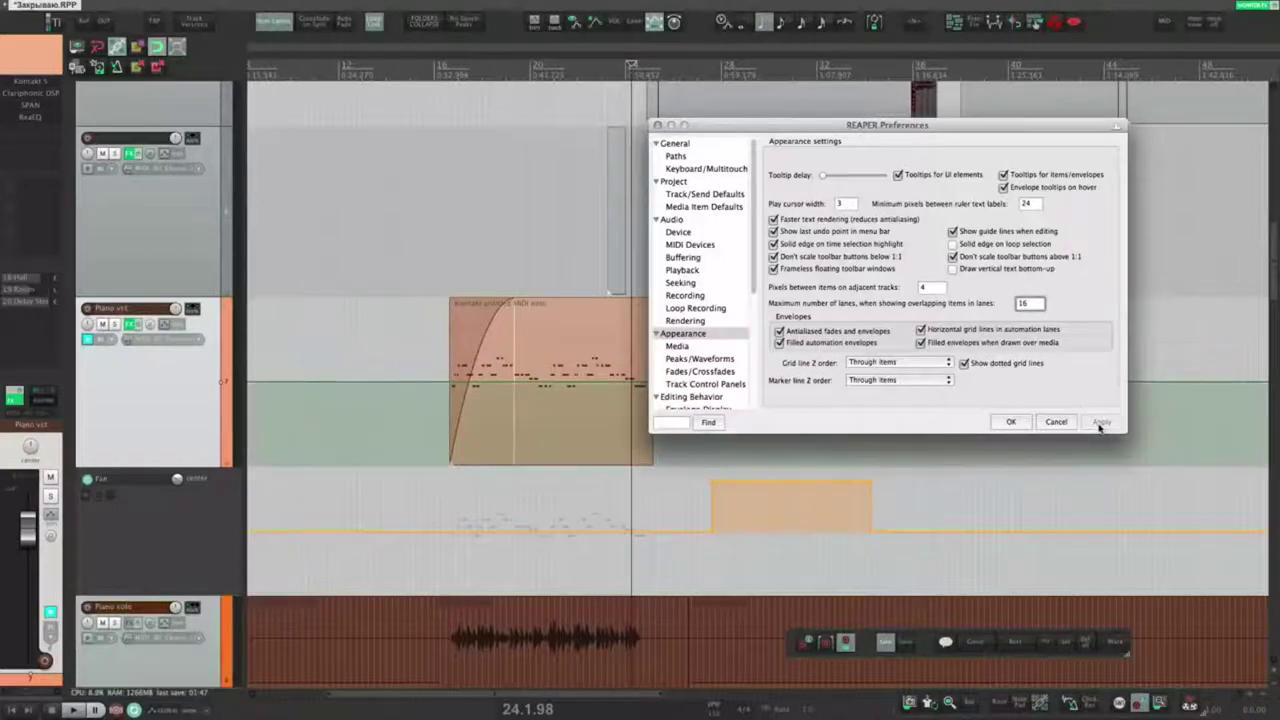
Step: Show the Pan envelope over the piano item, sweep it to maximum, then undo
{"action": "left_click", "coordinate": [633, 20]}
{"action": "left_click_drag", "start_coordinate": [719, 124], "coordinate": [625, 462]}
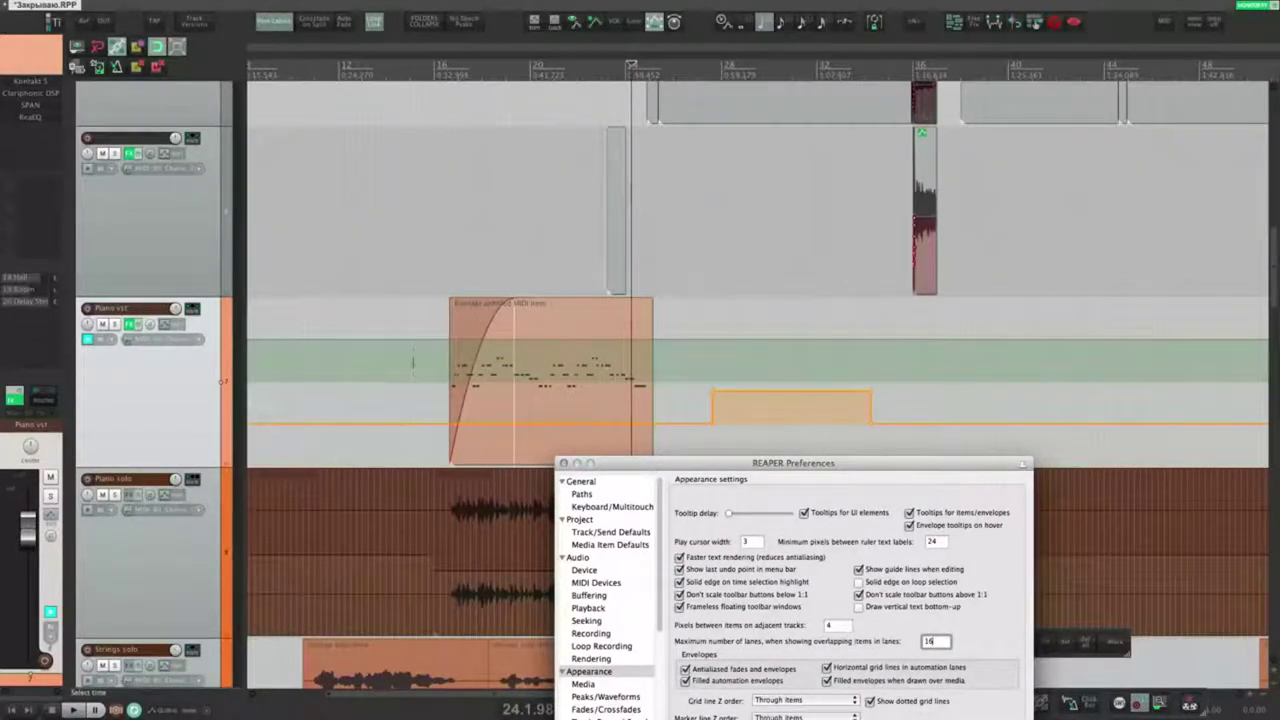
{"action": "left_click_drag", "start_coordinate": [414, 342], "coordinate": [412, 228]}
{"action": "key", "text": "super+z"}
Step: Turn off filled envelopes over media and apply
{"action": "mouse_move", "coordinate": [777, 464]}
{"action": "left_mouse_down"}
{"action": "mouse_move", "coordinate": [806, 401]}
{"action": "mouse_move", "coordinate": [828, 256]}
{"action": "left_mouse_up"}
{"action": "left_click", "coordinate": [912, 472]}
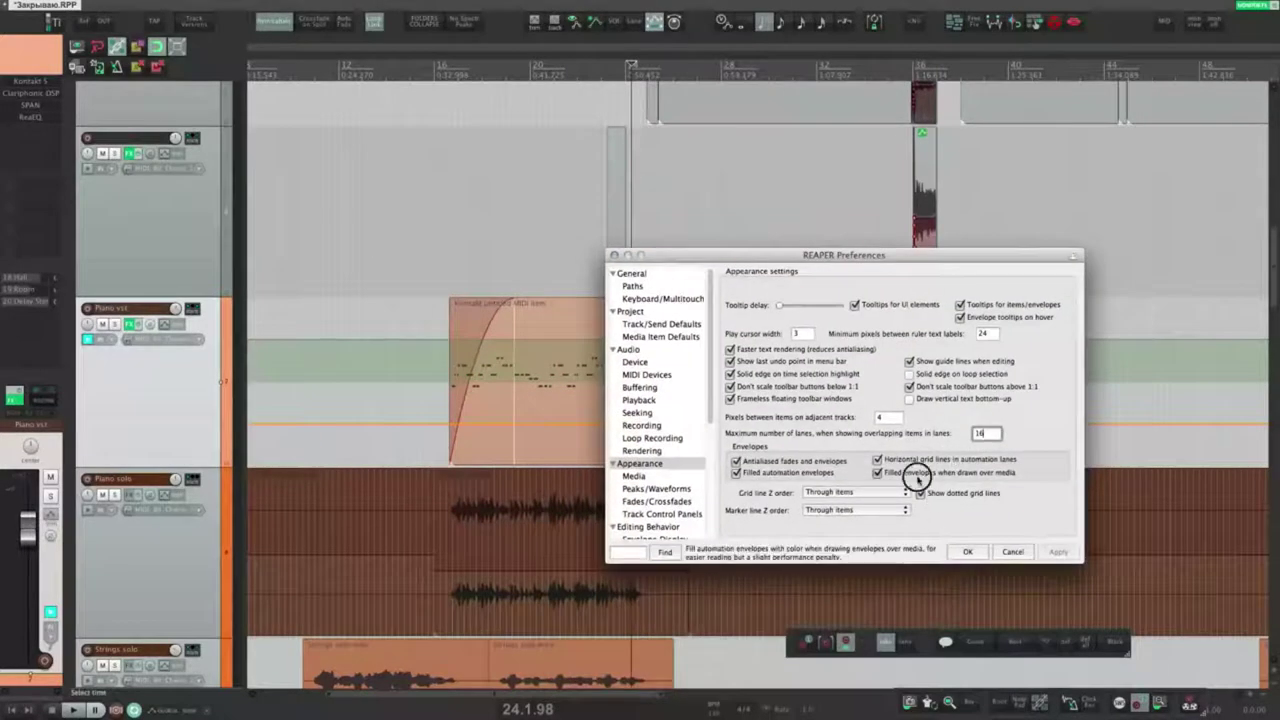
{"action": "left_click", "coordinate": [1058, 552]}
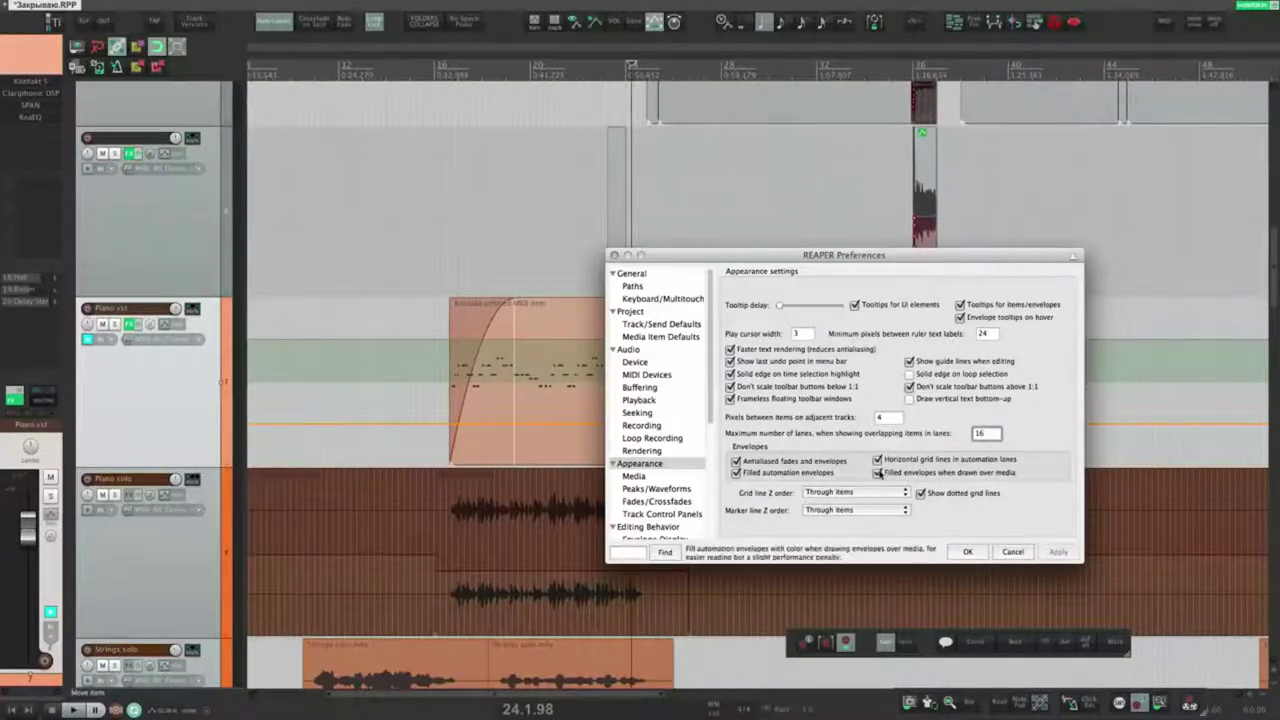
{"action": "left_click", "coordinate": [878, 475]}
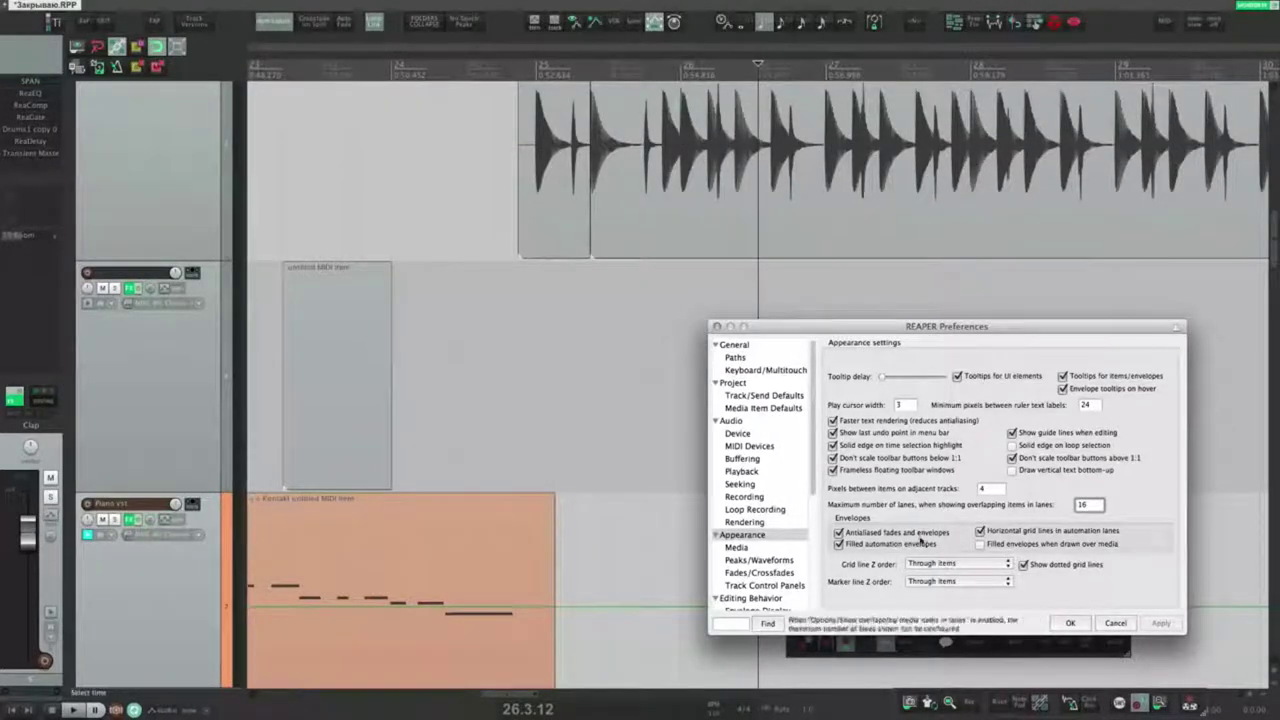
Step: Set the grid line Z order to draw grid lines under items and apply
{"action": "left_click", "coordinate": [930, 563]}
{"action": "left_click", "coordinate": [924, 553]}
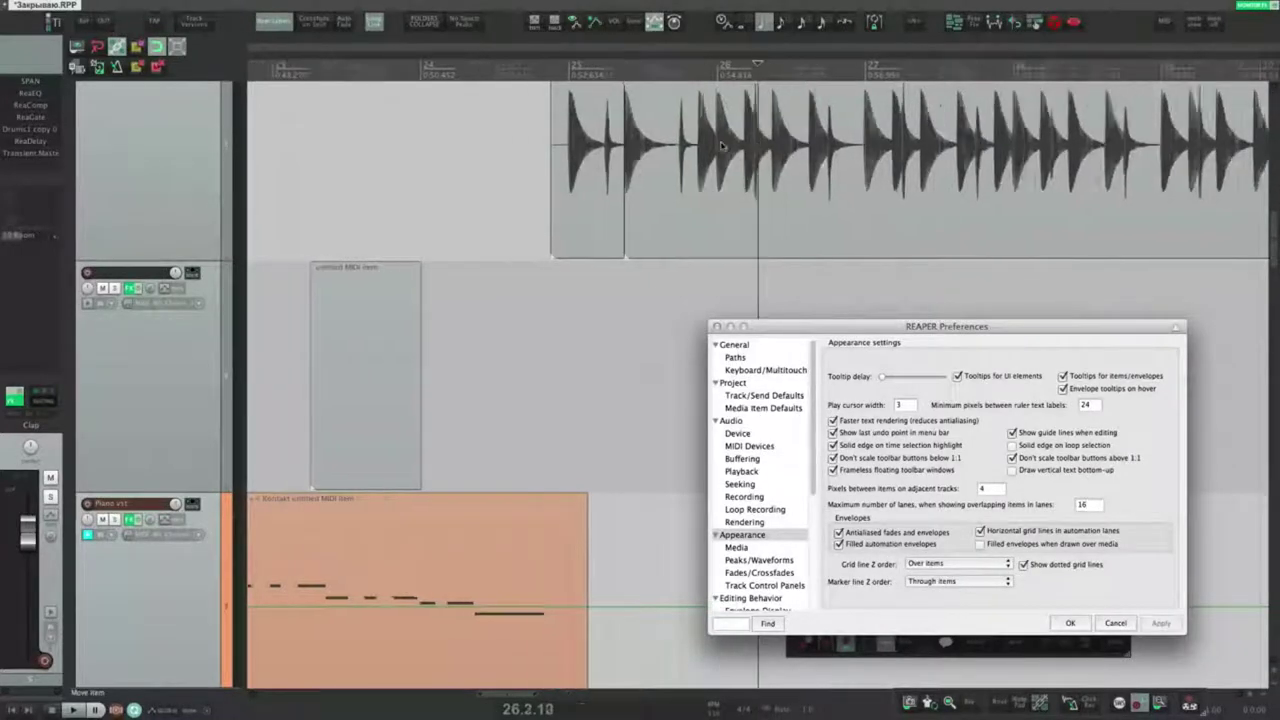
{"action": "scroll", "coordinate": [711, 141], "scroll_direction": "up", "scroll_amount": 4}
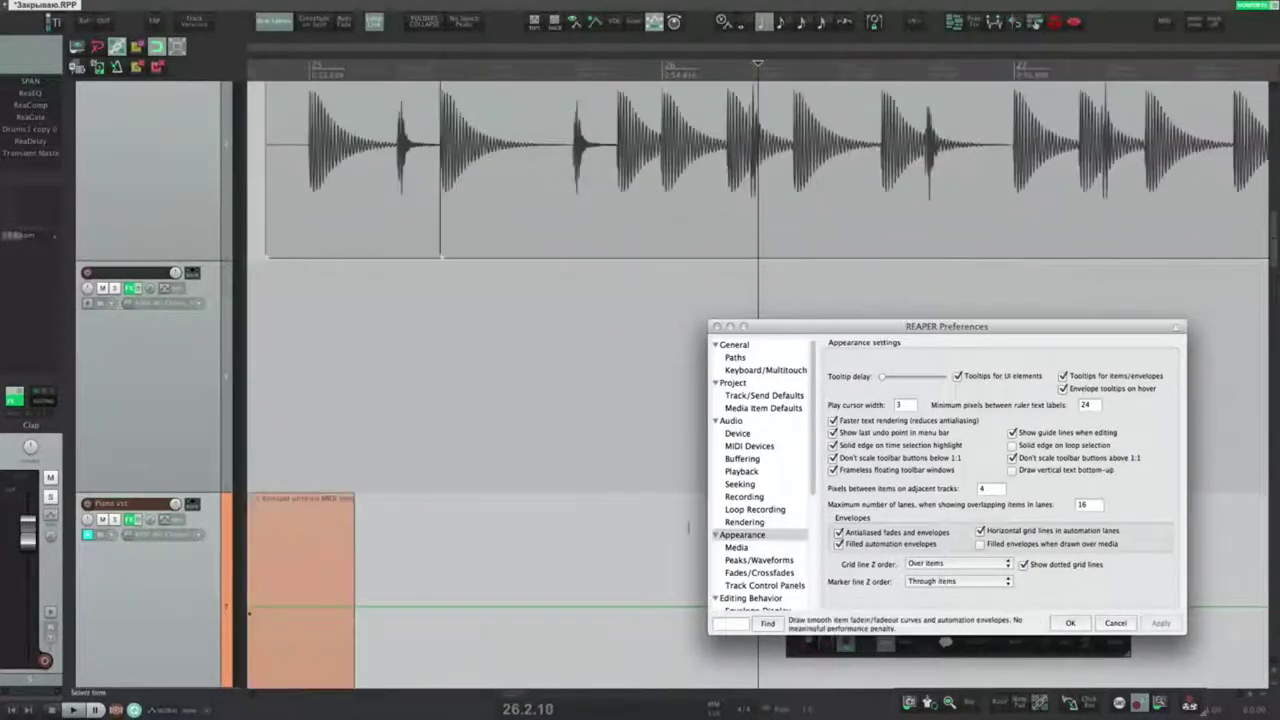
{"action": "left_click", "coordinate": [924, 563]}
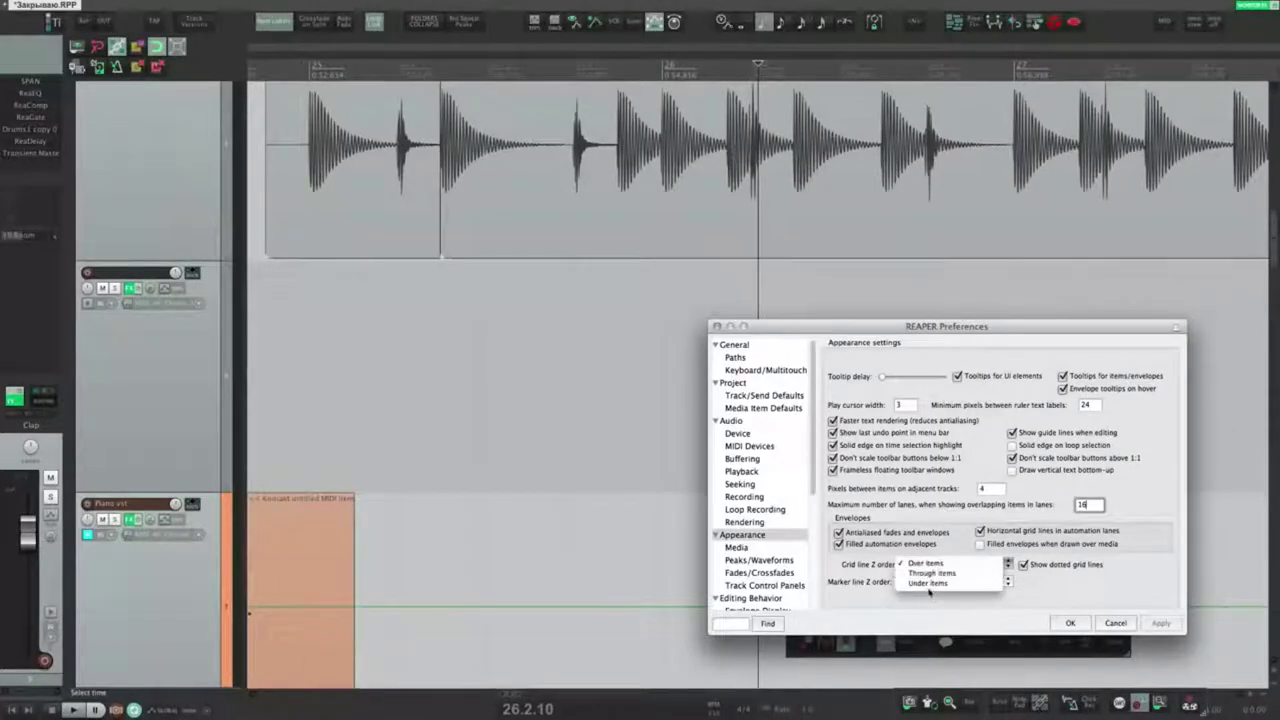
{"action": "left_click", "coordinate": [924, 583]}
{"action": "left_click", "coordinate": [1160, 623]}
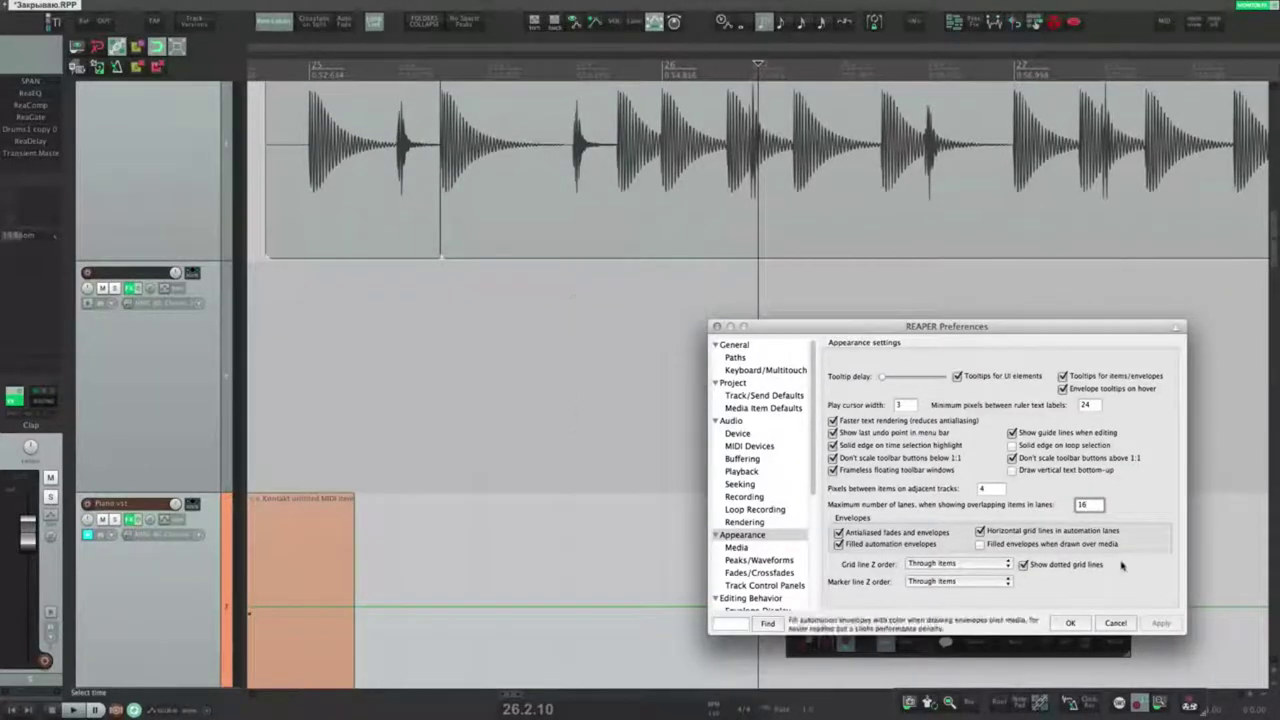
Step: Turn dotted grid lines off and back on, checking the marker line layering choices
{"action": "left_click", "coordinate": [1058, 566]}
{"action": "left_click", "coordinate": [1160, 623]}
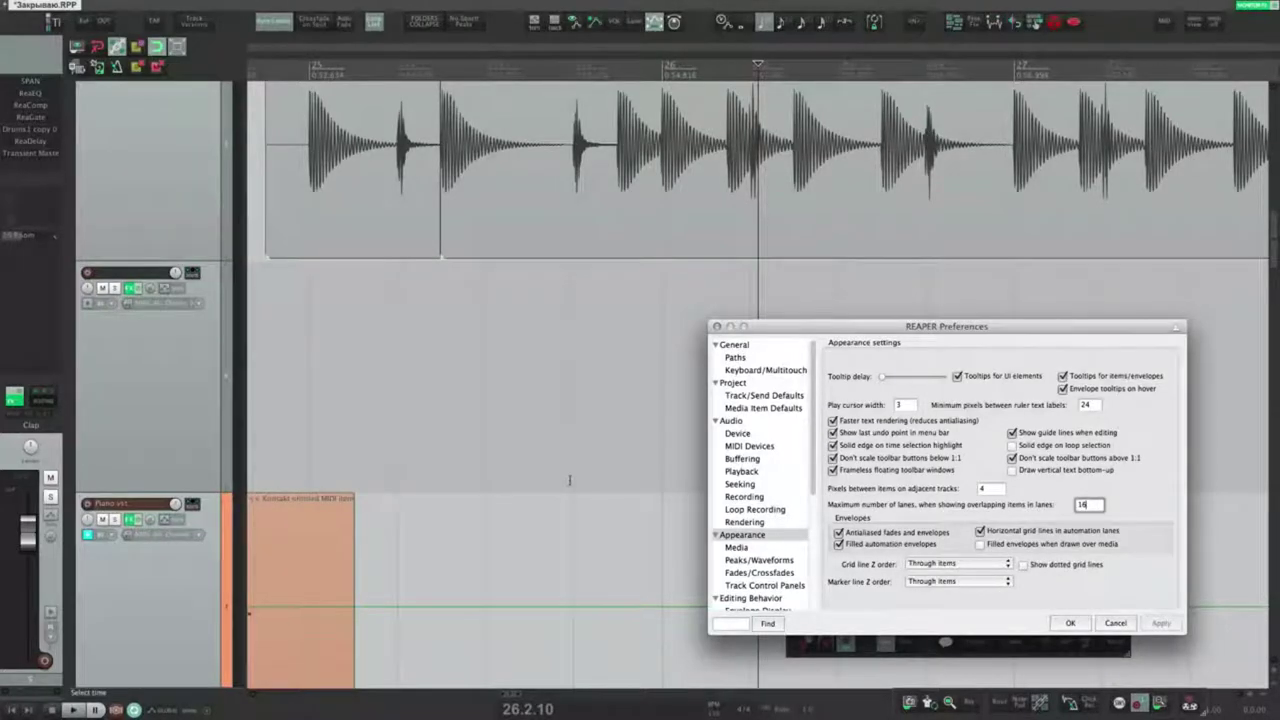
{"action": "scroll", "coordinate": [570, 480], "scroll_direction": "down", "scroll_amount": 8}
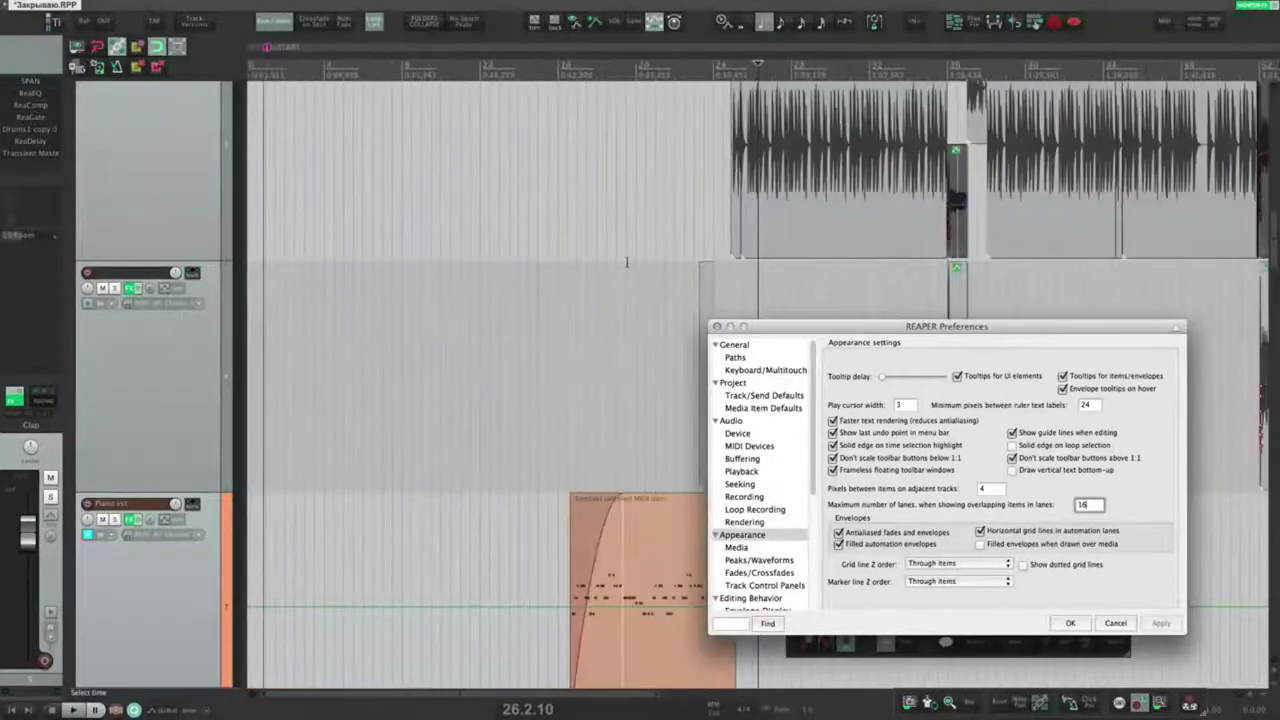
{"action": "scroll", "coordinate": [627, 262], "scroll_direction": "down", "scroll_amount": 2}
{"action": "scroll", "coordinate": [580, 290], "scroll_direction": "up", "scroll_amount": 8}
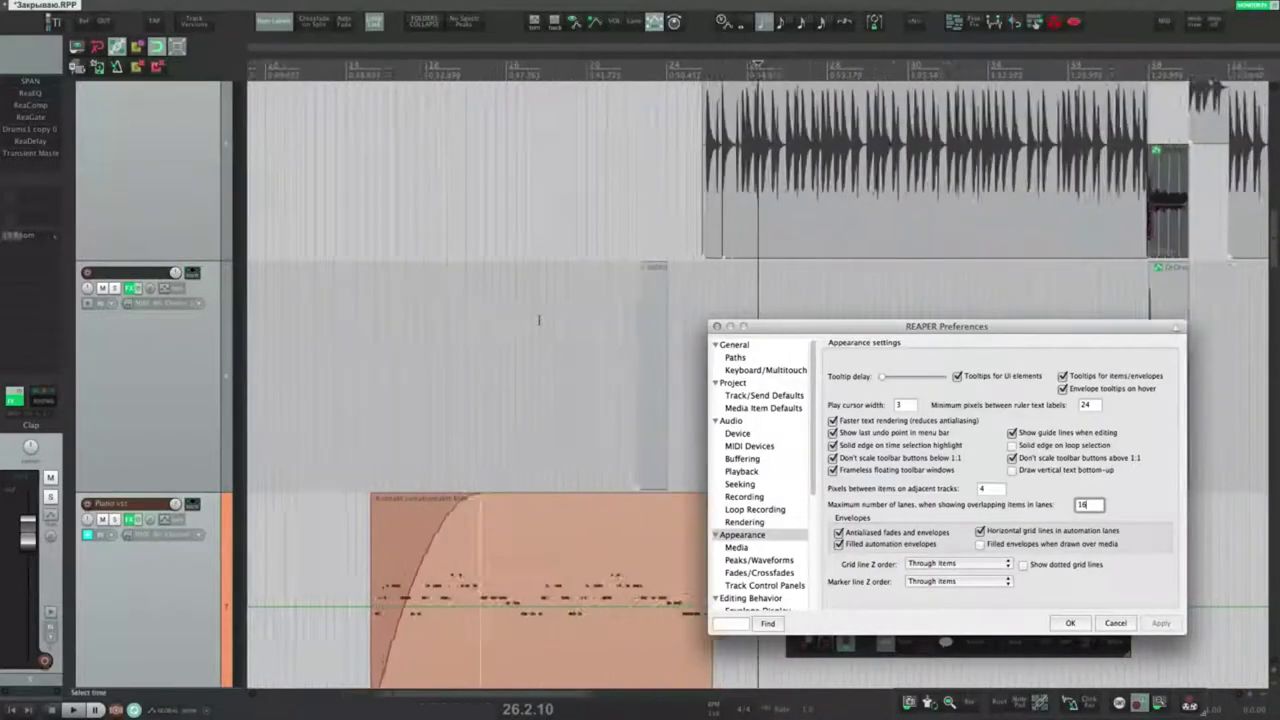
{"action": "scroll", "coordinate": [539, 320], "scroll_direction": "up", "scroll_amount": 3}
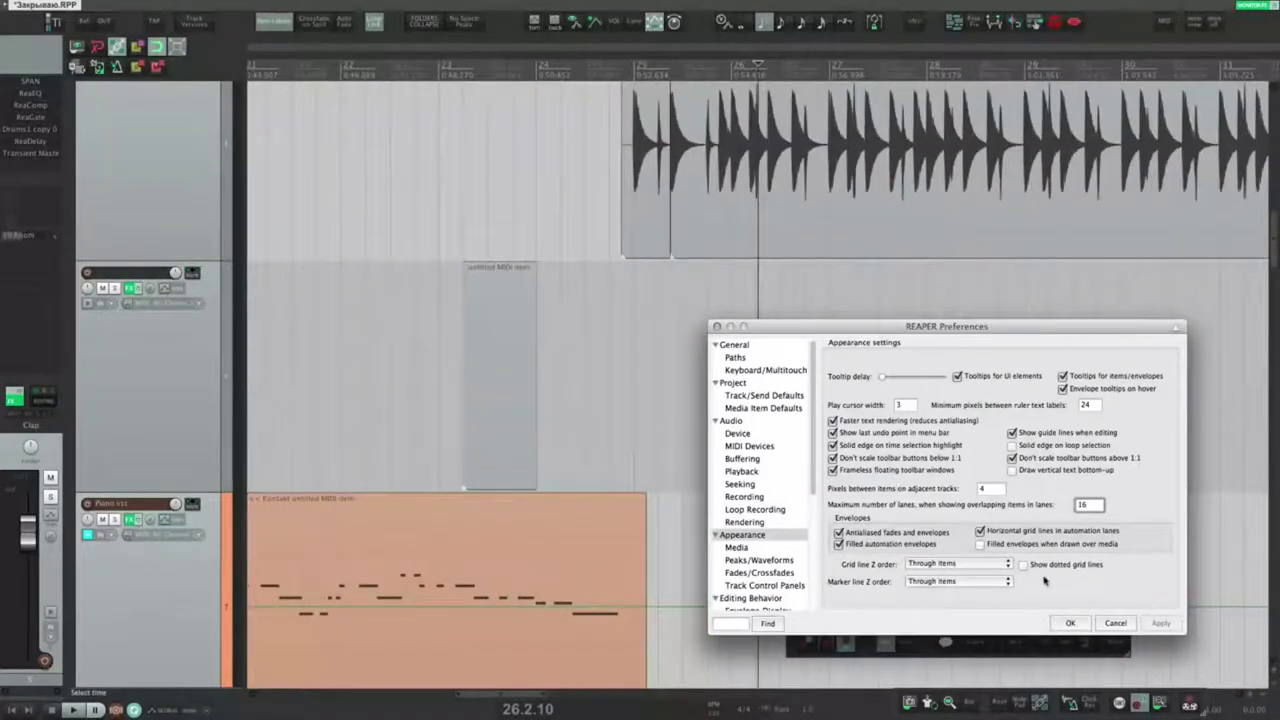
{"action": "left_click", "coordinate": [1023, 564]}
{"action": "left_click", "coordinate": [967, 584]}
{"action": "left_click", "coordinate": [1105, 600]}
Step: Add a marker at 26.2.00 in the arrangement
{"action": "left_click_drag", "start_coordinate": [653, 293], "coordinate": [917, 306]}
{"action": "left_click", "coordinate": [756, 280]}
{"action": "key", "text": "shift+m"}
{"action": "key", "text": "Return"}
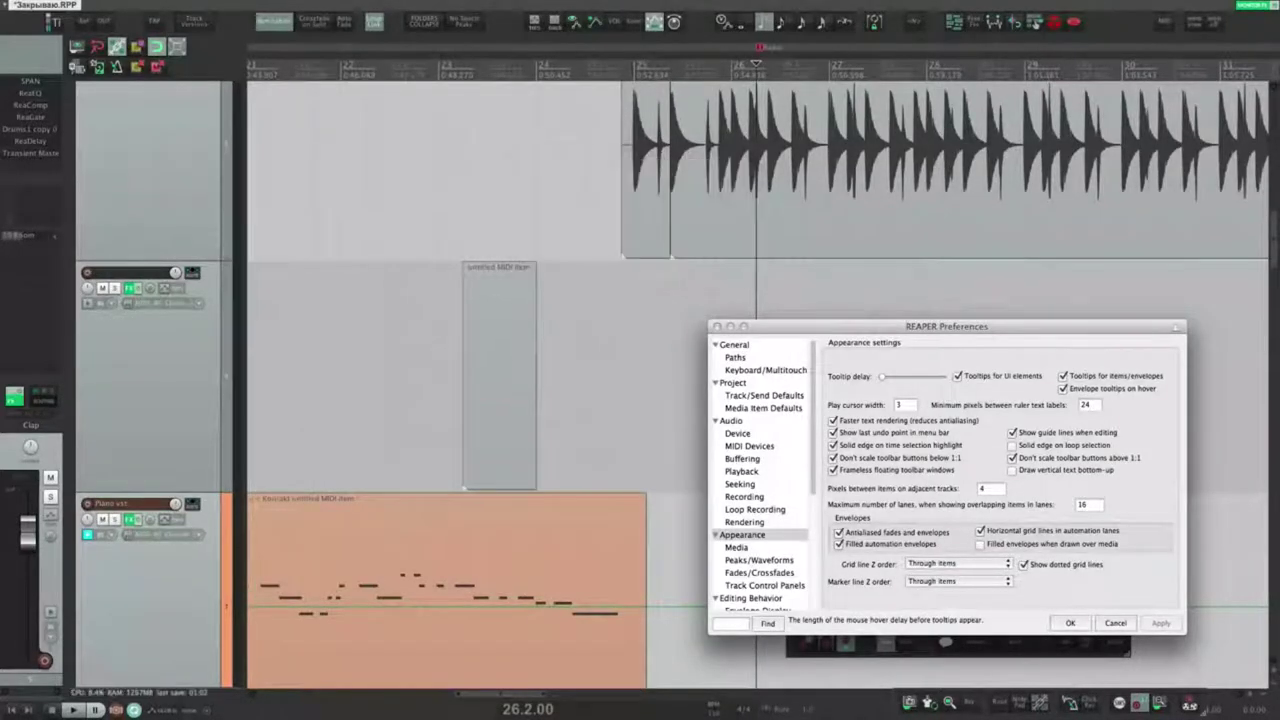
{"action": "scroll", "coordinate": [652, 270], "scroll_direction": "down", "scroll_amount": 2}
{"action": "scroll", "coordinate": [652, 270], "scroll_direction": "right", "scroll_amount": 2}
{"action": "scroll", "coordinate": [643, 255], "scroll_direction": "up", "scroll_amount": 2}
{"action": "scroll", "coordinate": [643, 255], "scroll_direction": "right", "scroll_amount": 1}
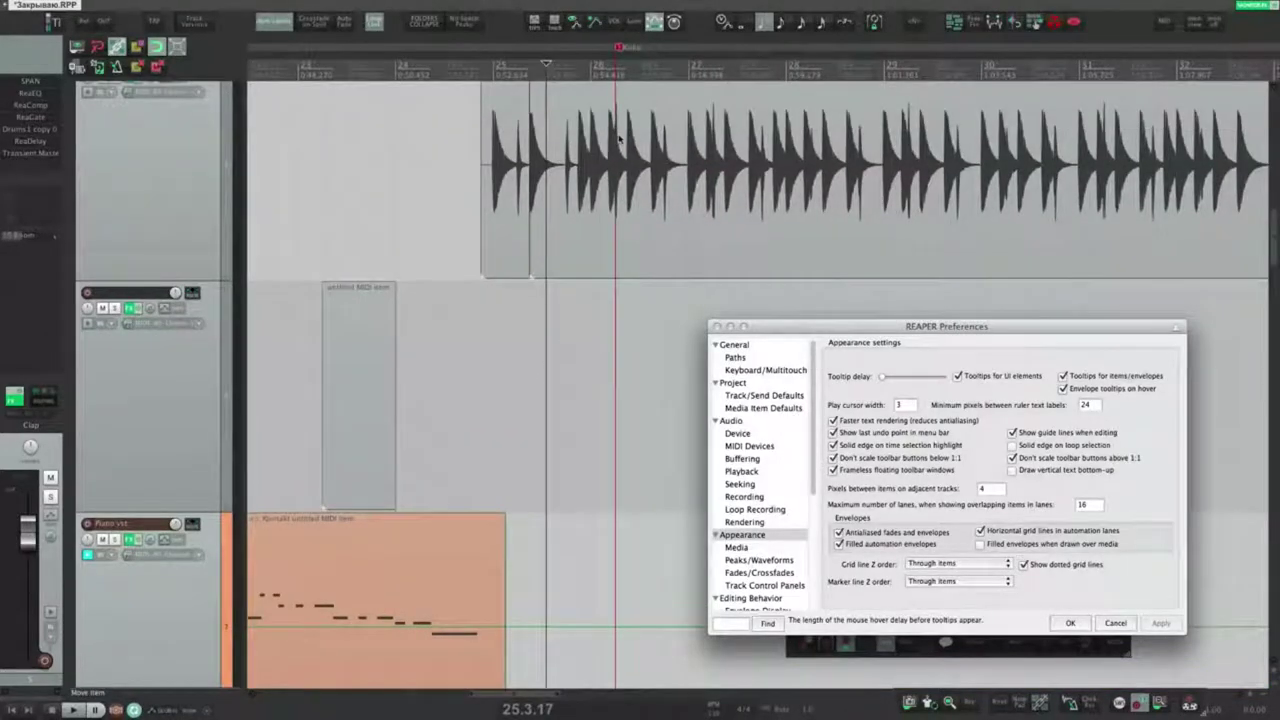
Step: Set marker lines to draw over items, apply, and go to the Appearance > Media page
{"action": "left_click", "coordinate": [957, 581]}
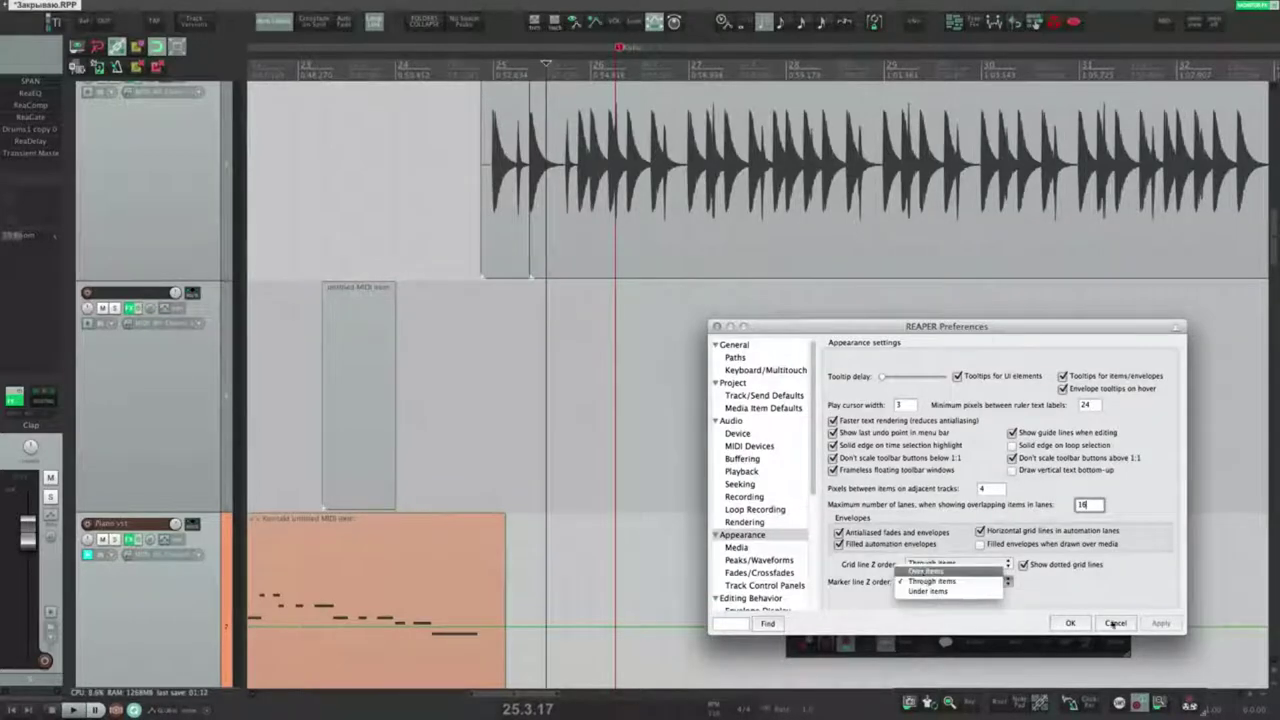
{"action": "left_click", "coordinate": [924, 571]}
{"action": "left_click", "coordinate": [1162, 627]}
{"action": "left_click_drag", "start_coordinate": [712, 291], "coordinate": [880, 344]}
{"action": "key", "text": "Escape"}
{"action": "left_click", "coordinate": [480, 312]}
{"action": "left_click", "coordinate": [958, 581]}
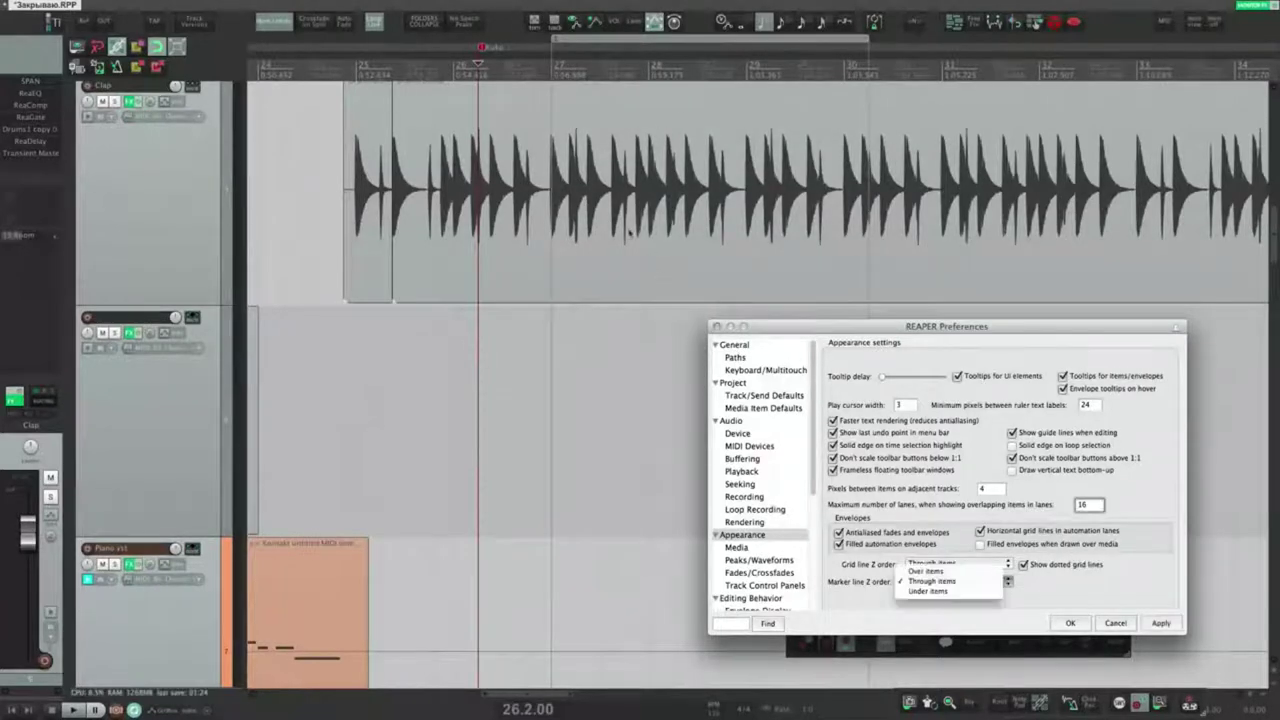
{"action": "left_click", "coordinate": [940, 591]}
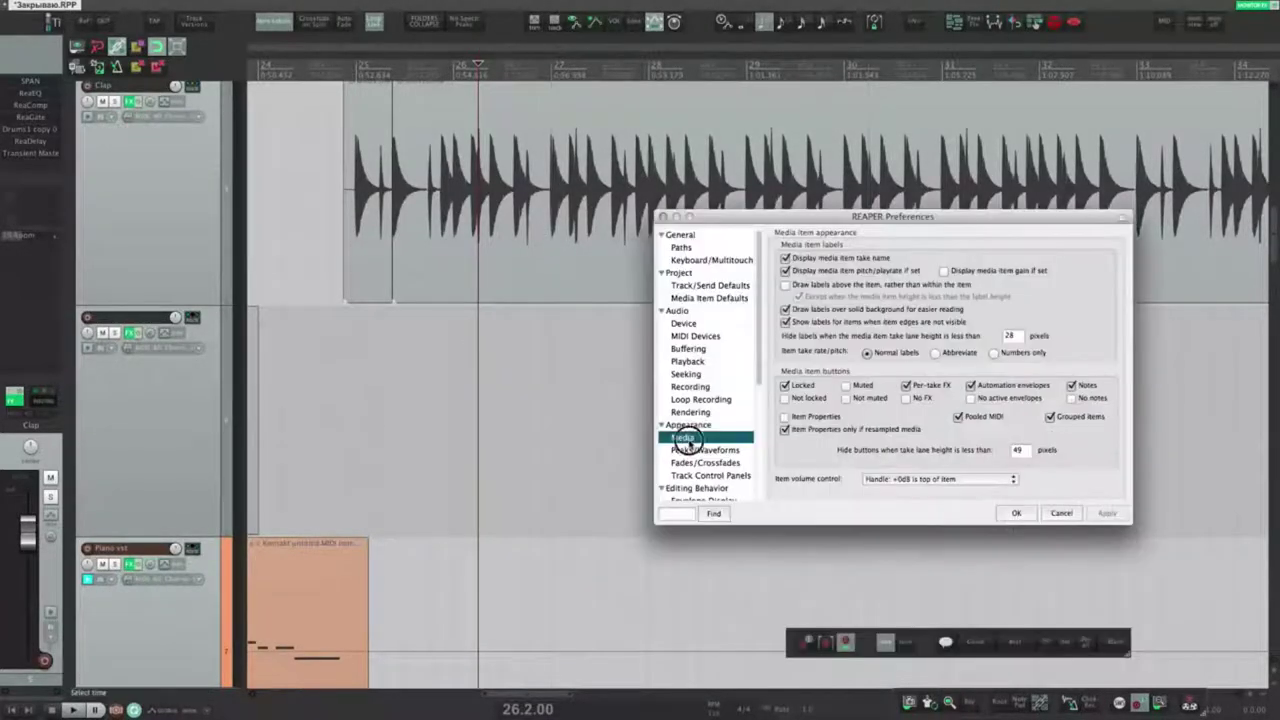
Step: Select the Drums1 item and stop showing take names on items
{"action": "scroll", "coordinate": [474, 272], "scroll_direction": "up", "scroll_amount": 1}
{"action": "left_click", "coordinate": [420, 113]}
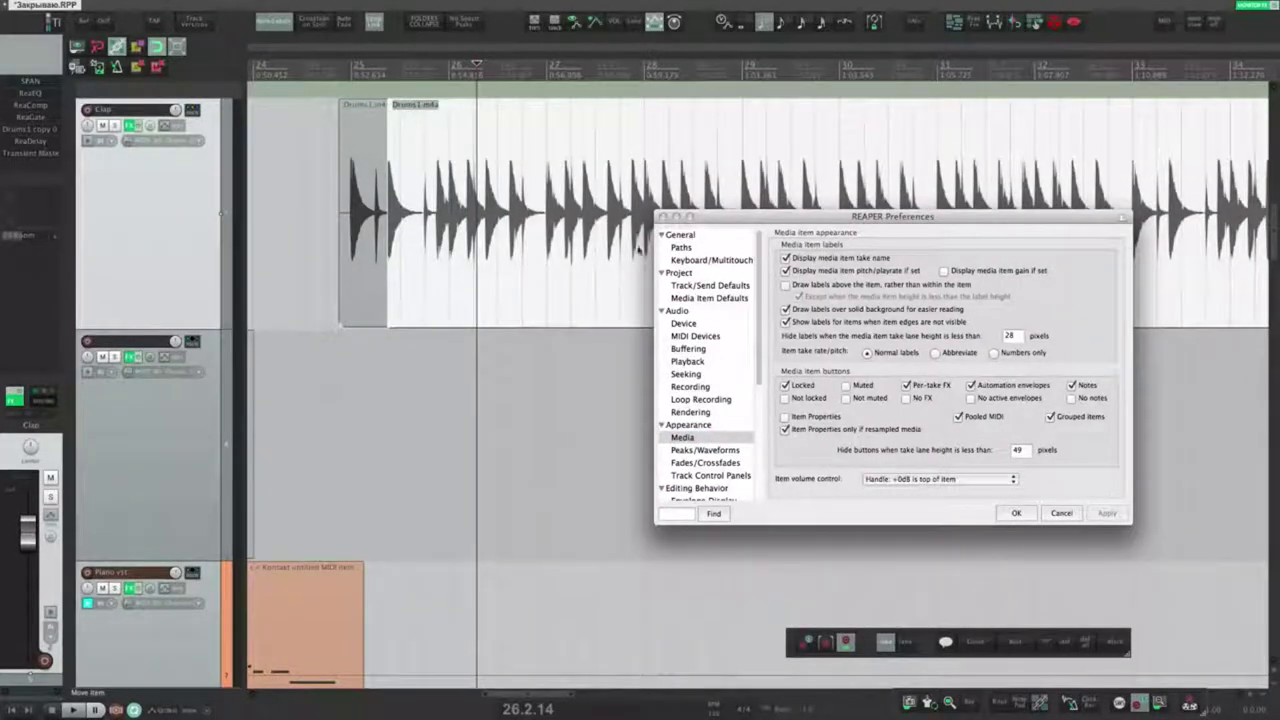
{"action": "left_click", "coordinate": [786, 258]}
{"action": "left_click", "coordinate": [1108, 513]}
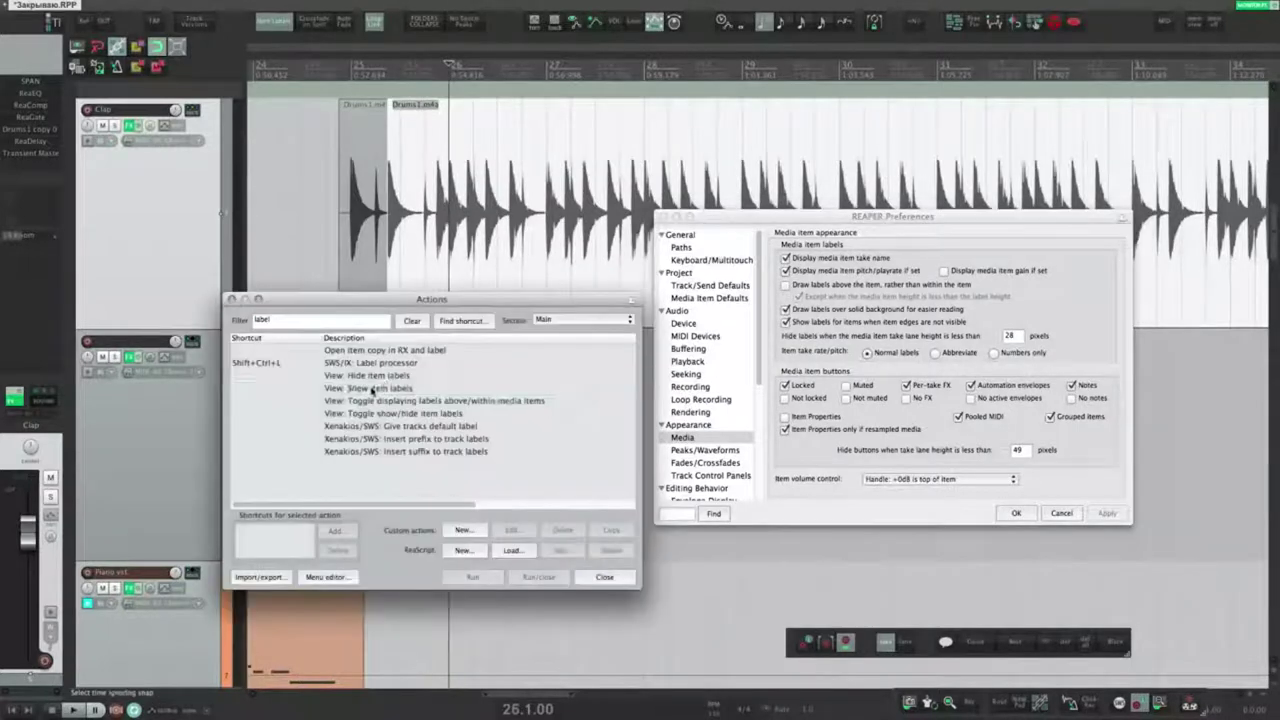
Step: Toggle item labels off and on with the show/hide item labels action, leaving them shown
{"action": "left_click", "coordinate": [390, 388]}
{"action": "left_click", "coordinate": [388, 413]}
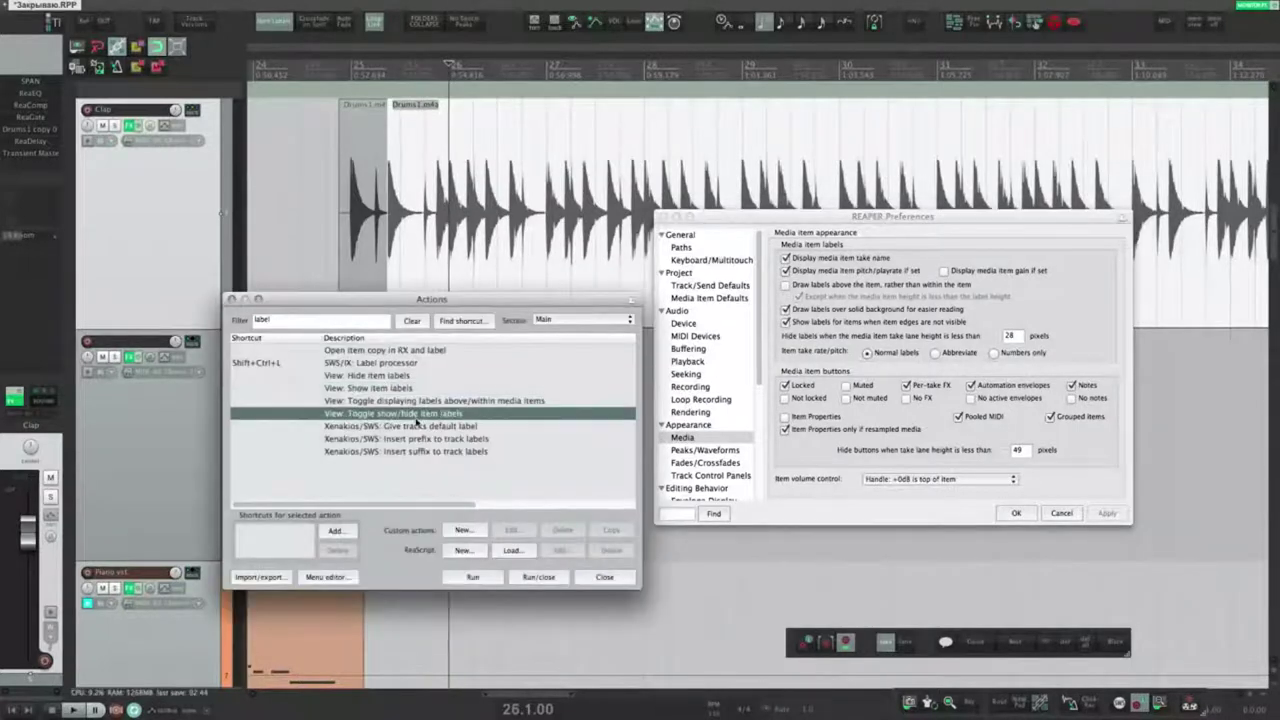
{"action": "left_click", "coordinate": [473, 578]}
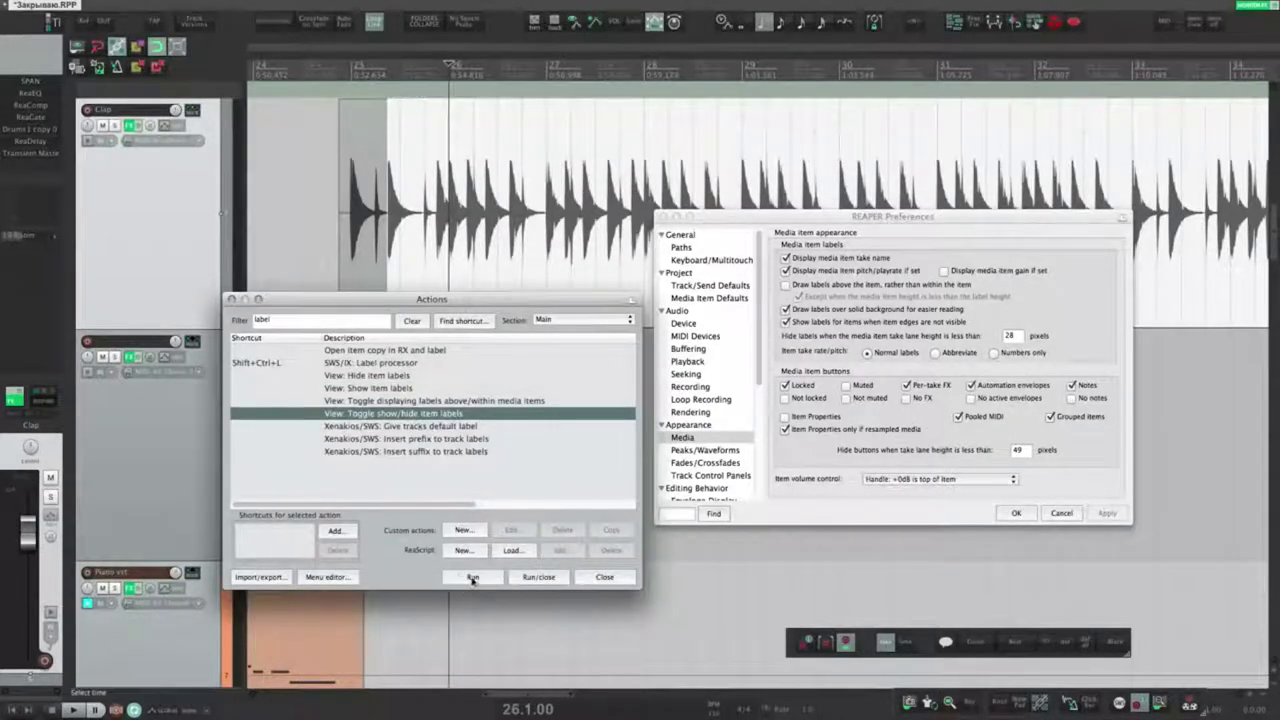
{"action": "left_click", "coordinate": [232, 300]}
{"action": "left_click", "coordinate": [330, 187]}
{"action": "left_click", "coordinate": [276, 22]}
{"action": "left_click", "coordinate": [276, 22]}
{"action": "left_click", "coordinate": [276, 22]}
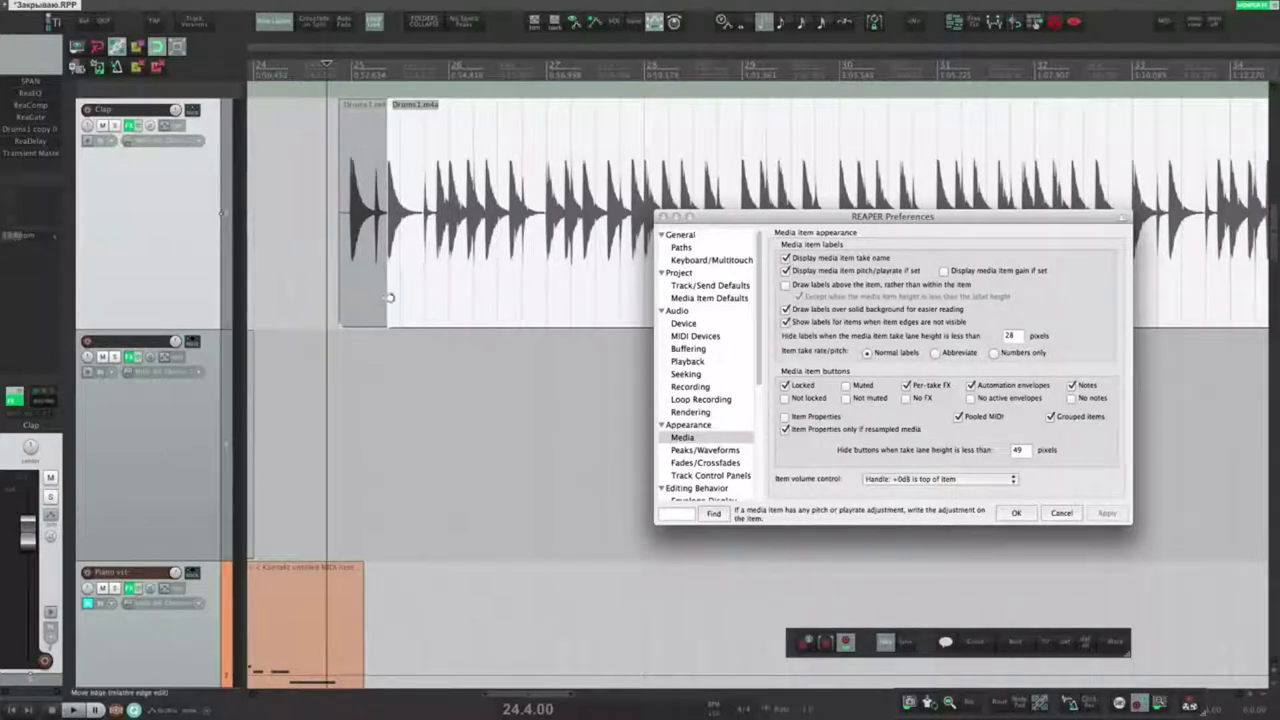
Step: Time-stretch and pitch-shift Drums1.m4a to preview rate and pitch labels, then undo both
{"action": "left_click_drag", "start_coordinate": [380, 298], "coordinate": [476, 355]}
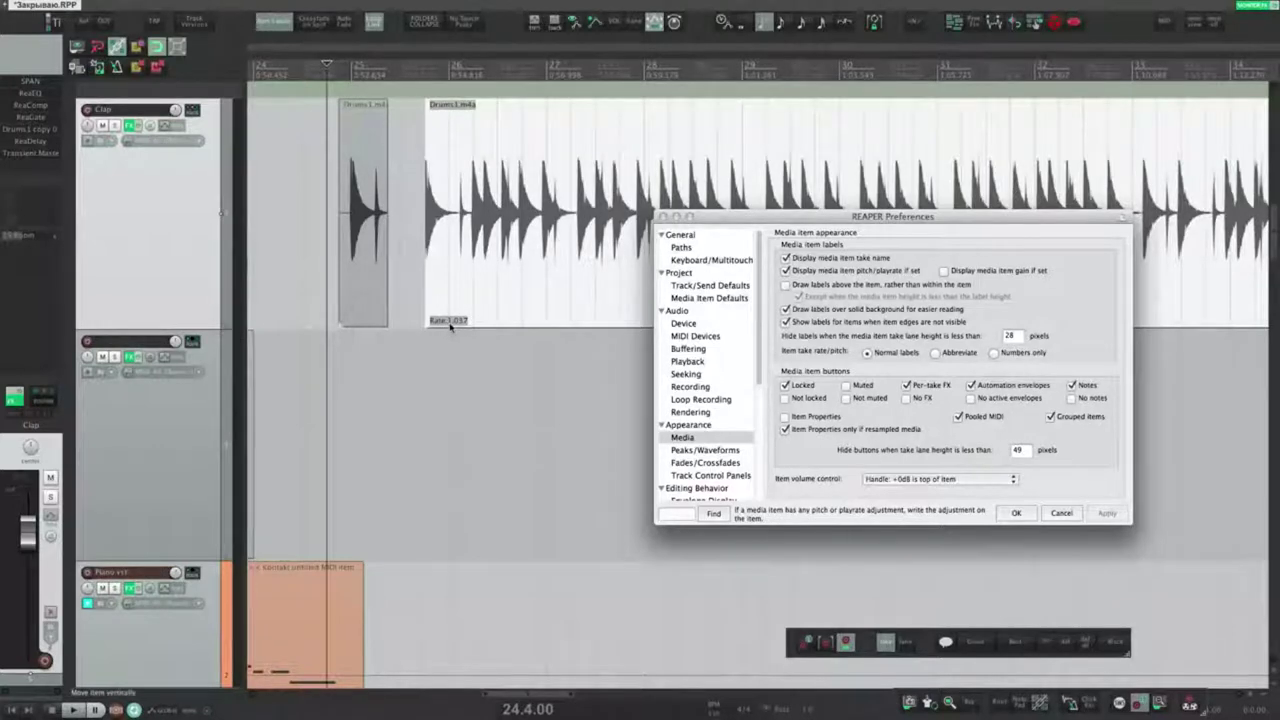
{"action": "key", "text": "super+z"}
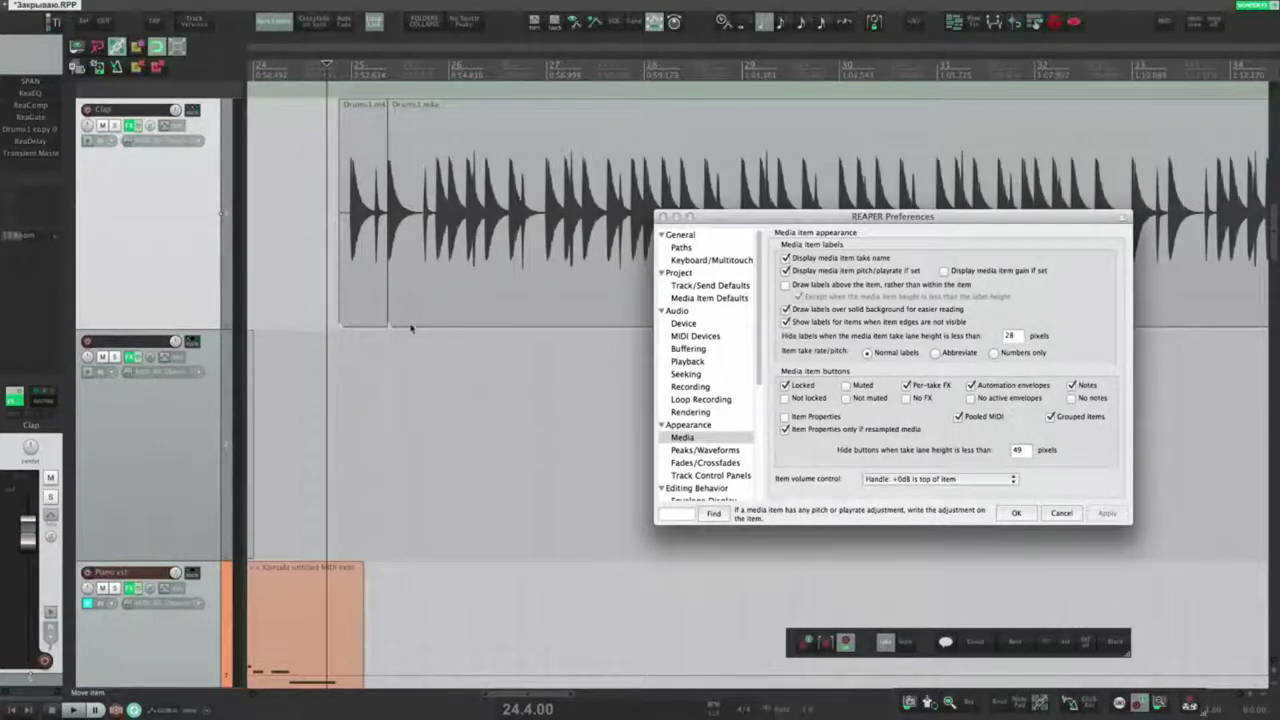
{"action": "left_click_drag", "start_coordinate": [437, 269], "coordinate": [429, 485]}
{"action": "key", "text": "super+z"}
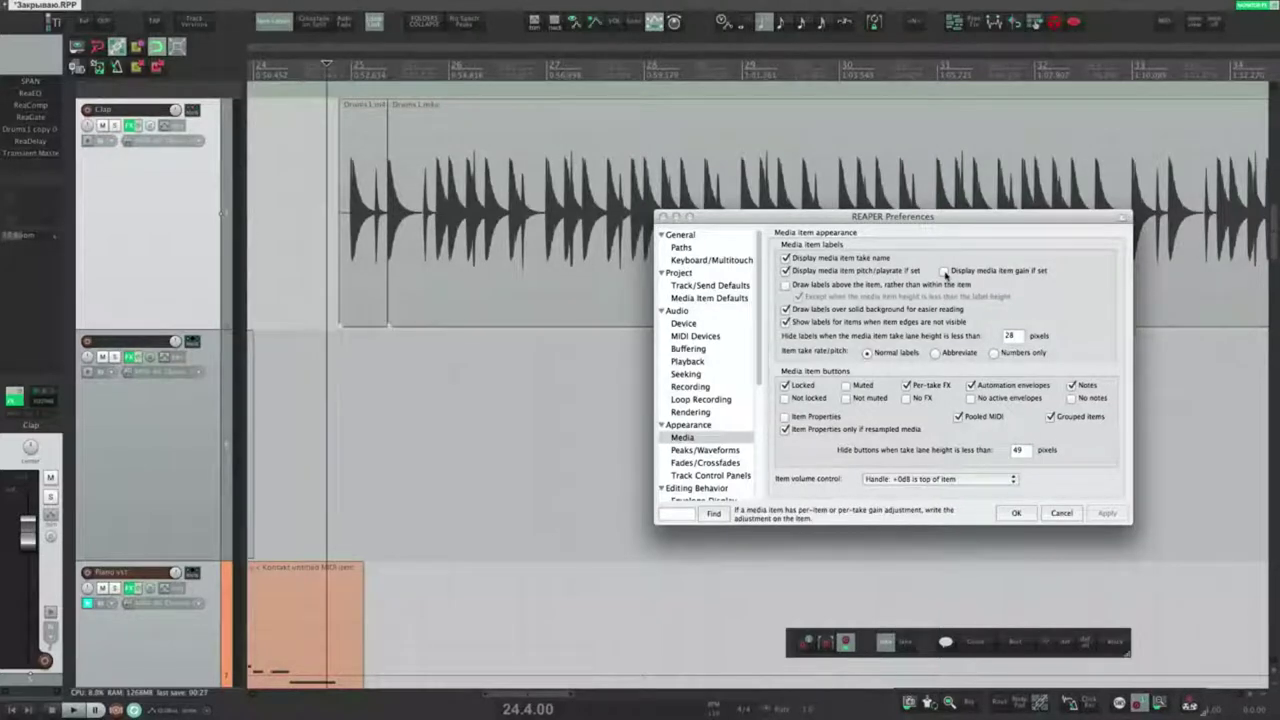
Step: Show item gain in the labels, then remove it again, applying each change
{"action": "left_click", "coordinate": [944, 271]}
{"action": "left_click", "coordinate": [1100, 514]}
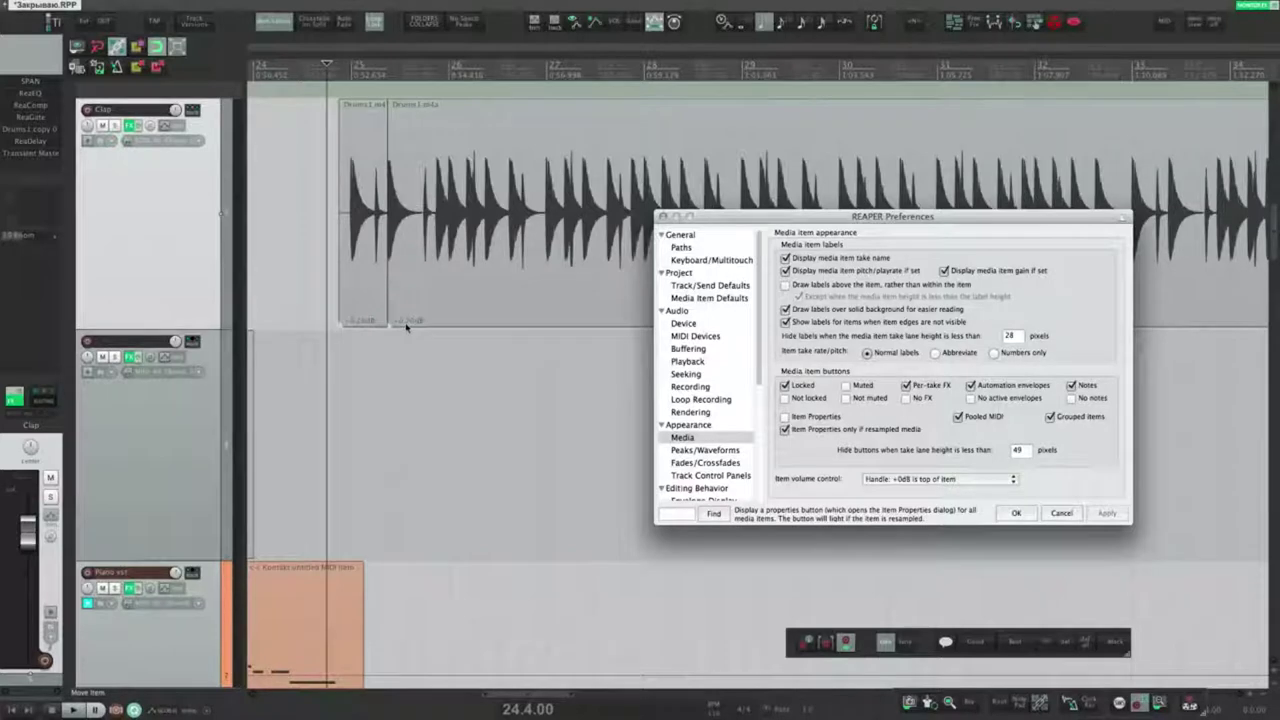
{"action": "left_click", "coordinate": [497, 276]}
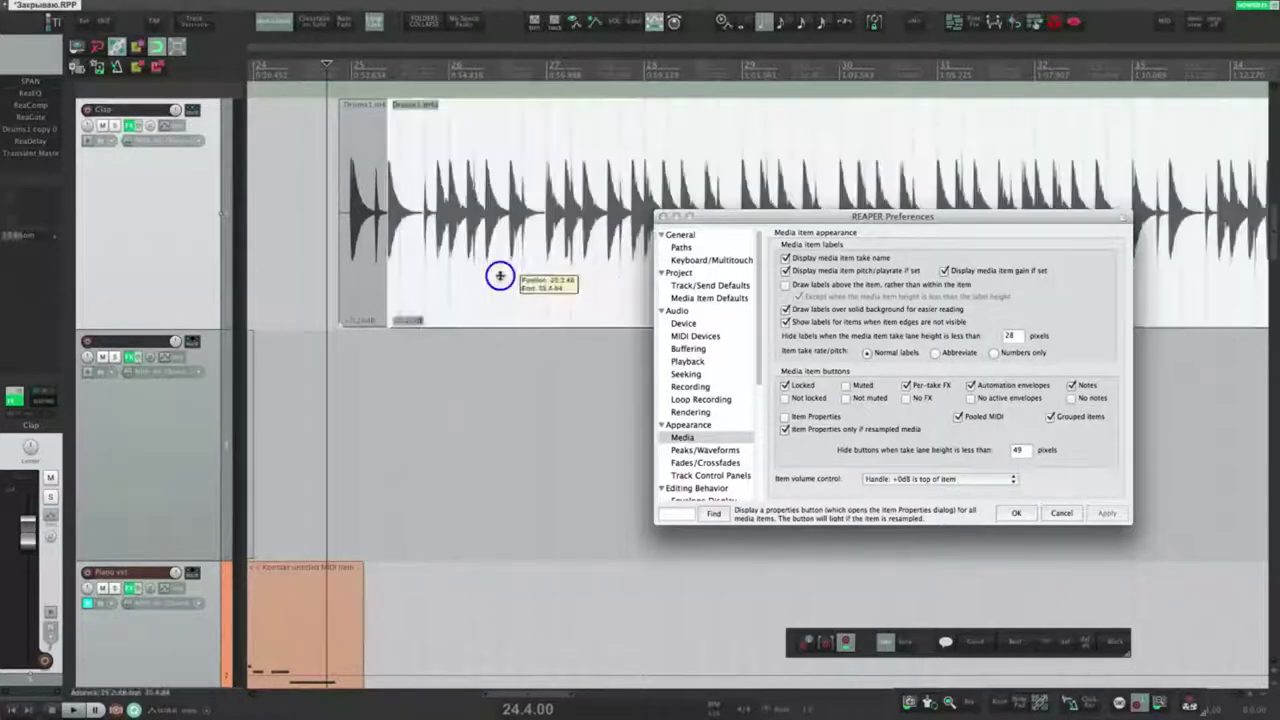
{"action": "left_click", "coordinate": [946, 271]}
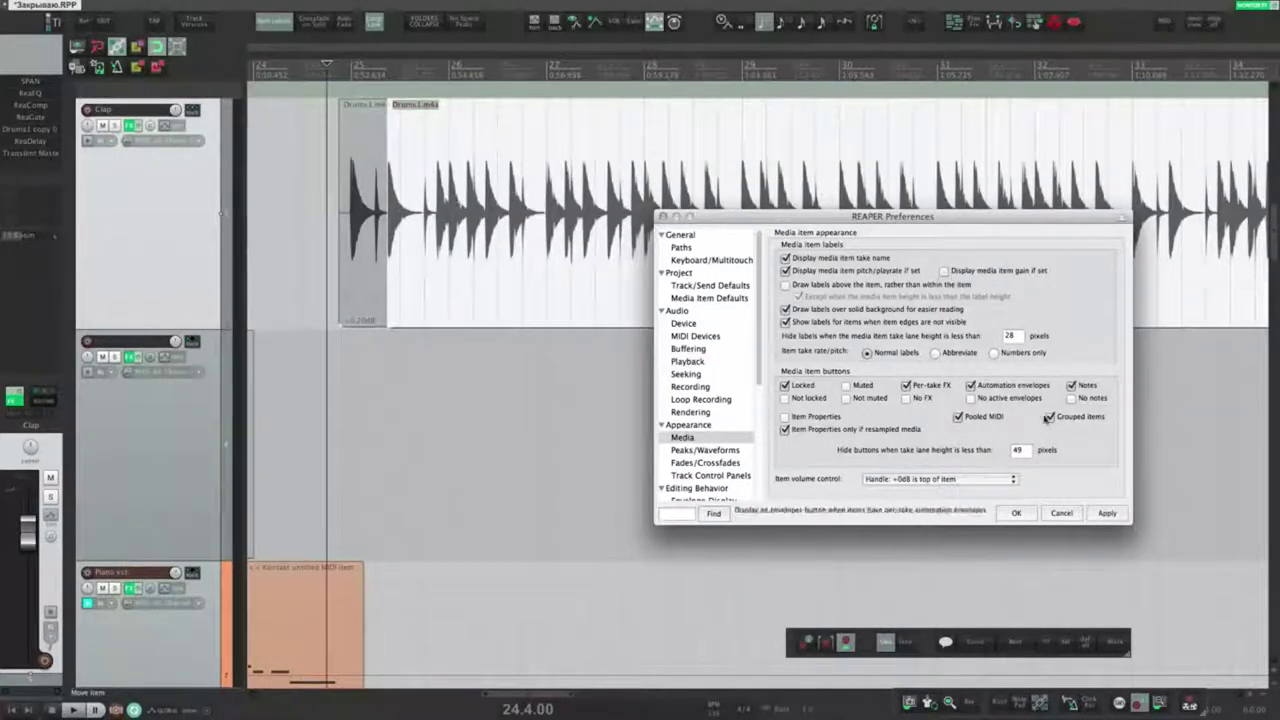
{"action": "left_click", "coordinate": [1105, 514]}
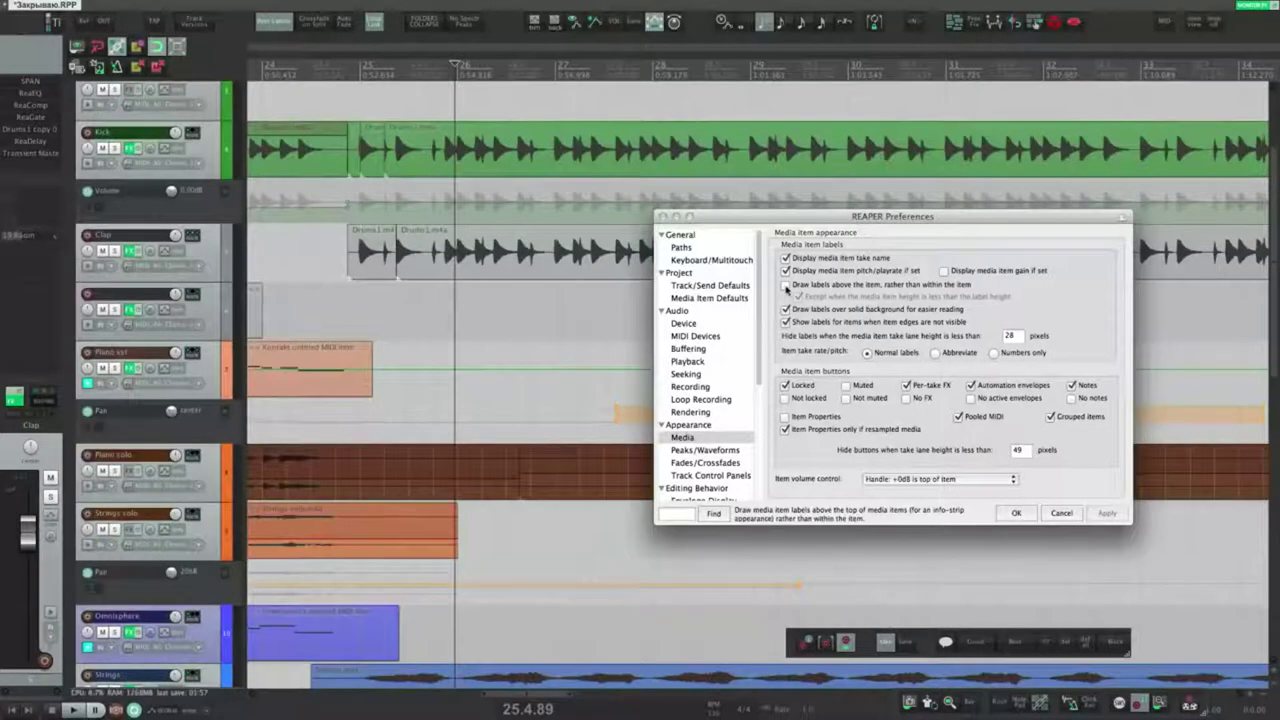
Step: Draw labels above items and toggle the solid label background off and back on
{"action": "left_click", "coordinate": [429, 240]}
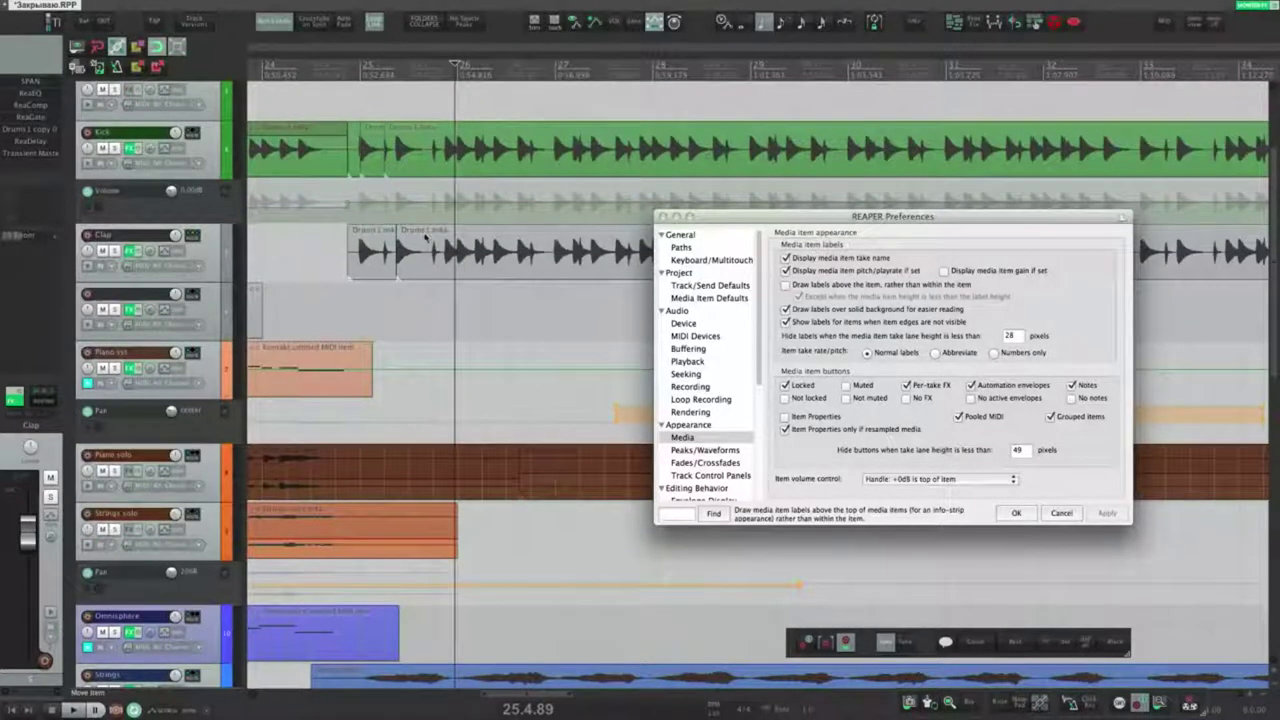
{"action": "left_click", "coordinate": [785, 284]}
{"action": "left_click", "coordinate": [1106, 513]}
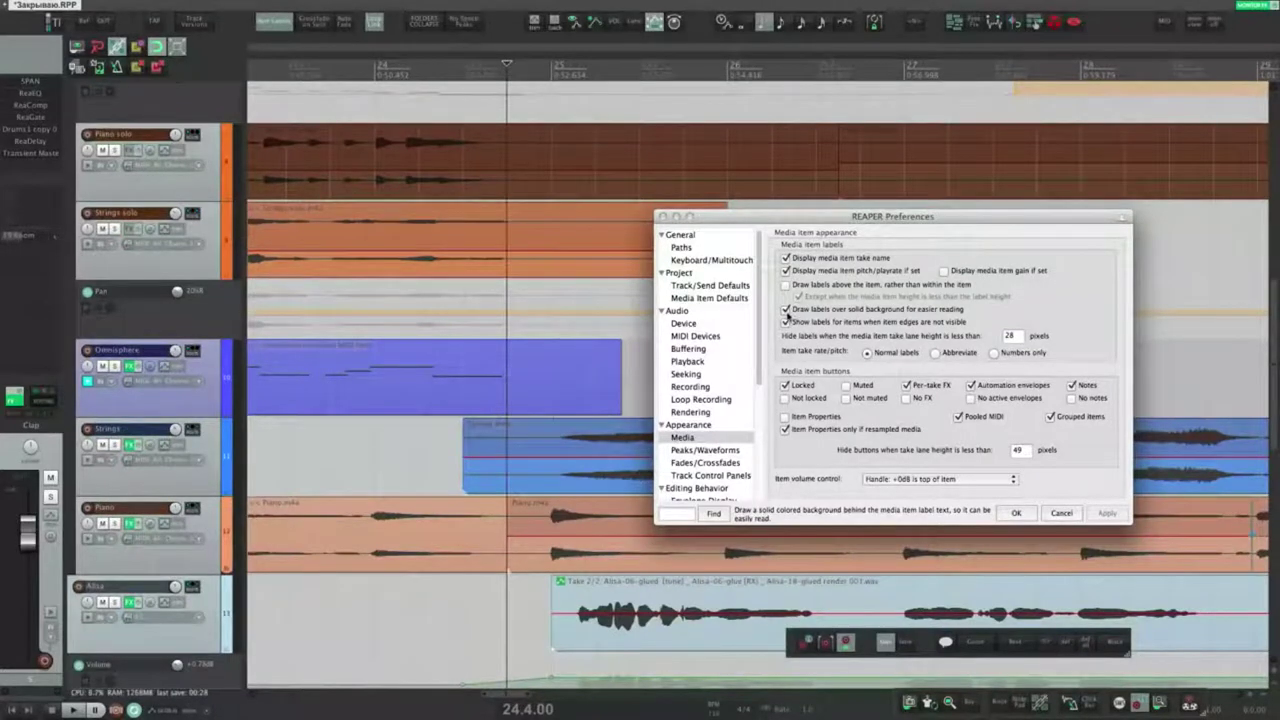
{"action": "left_click", "coordinate": [785, 309]}
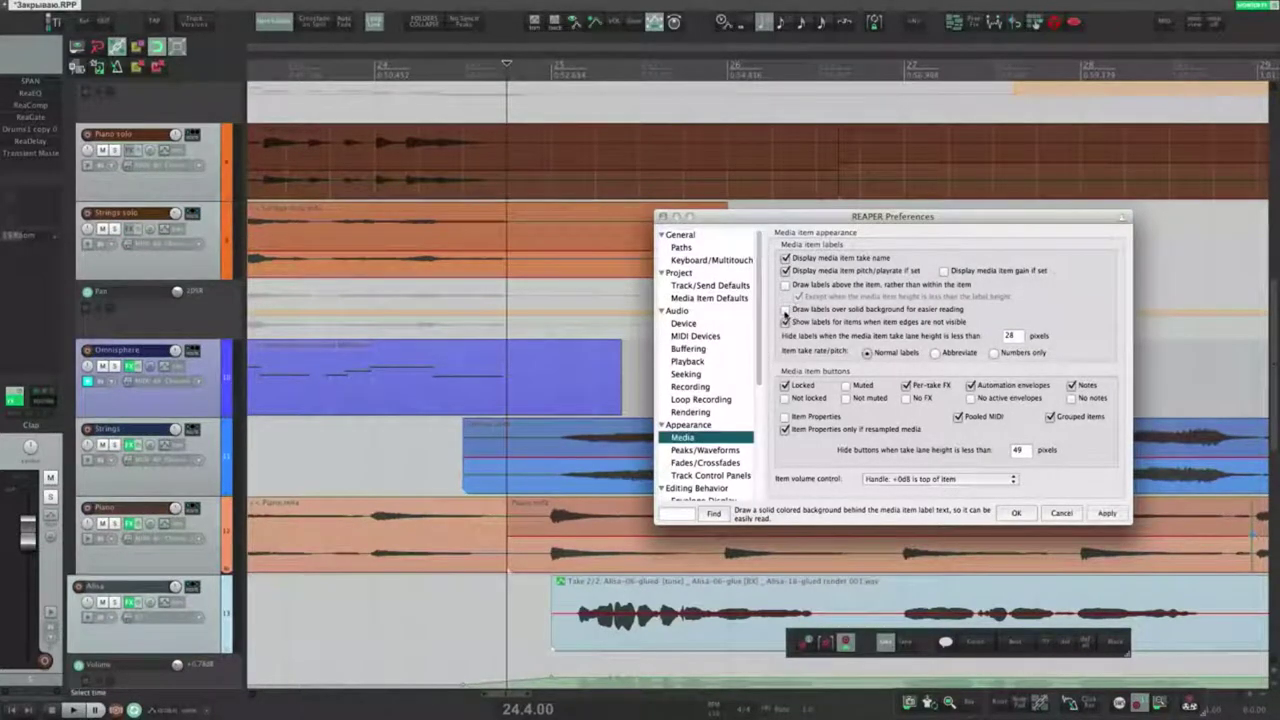
{"action": "left_click", "coordinate": [1104, 514]}
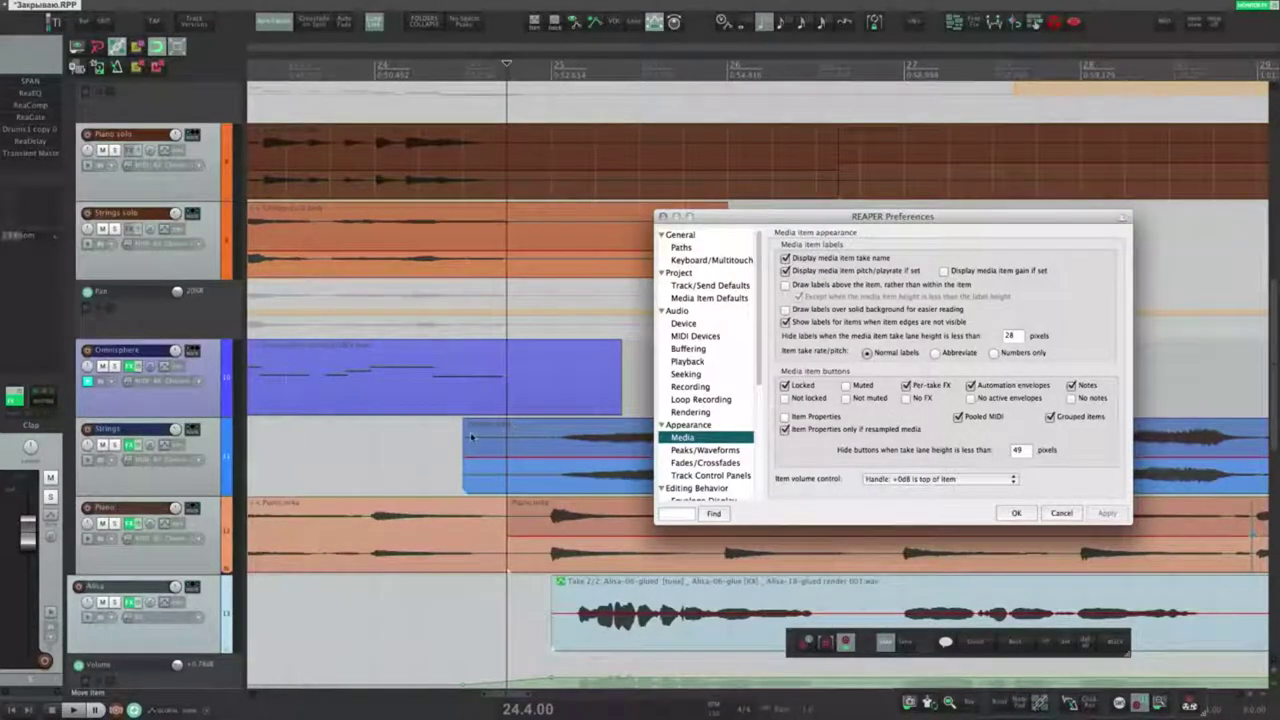
{"action": "left_click", "coordinate": [785, 310]}
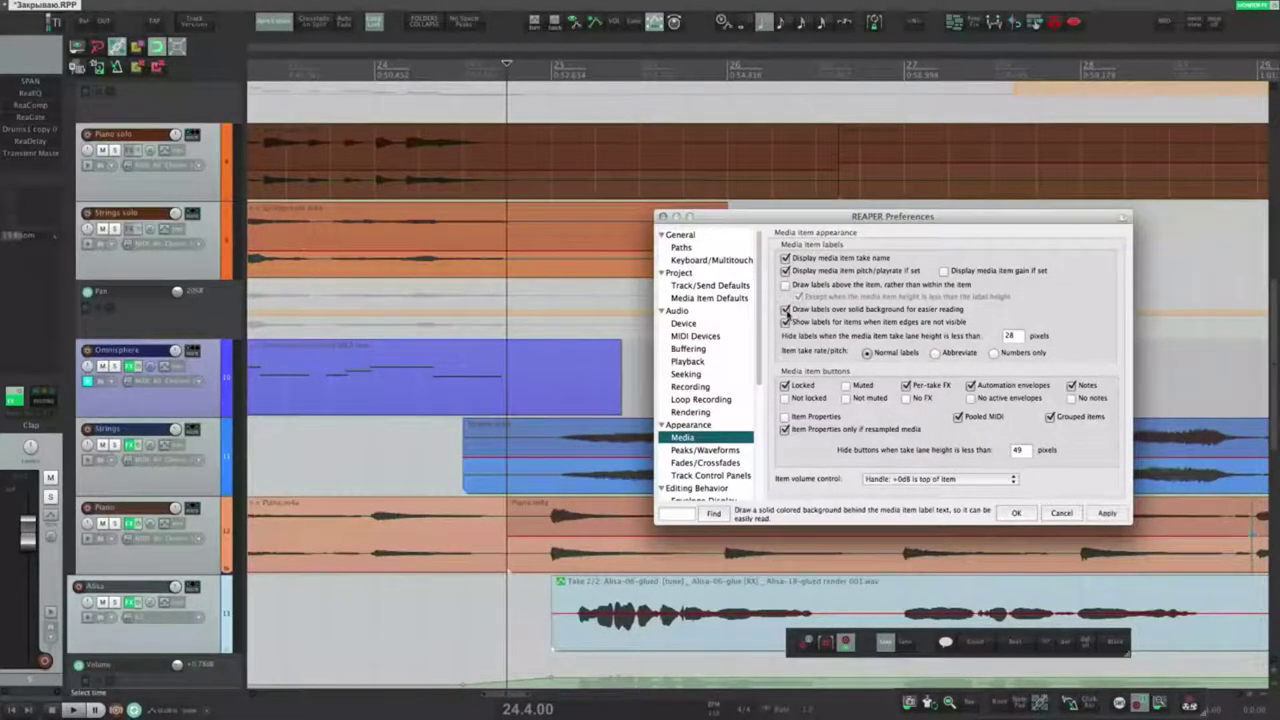
{"action": "left_click", "coordinate": [1107, 513]}
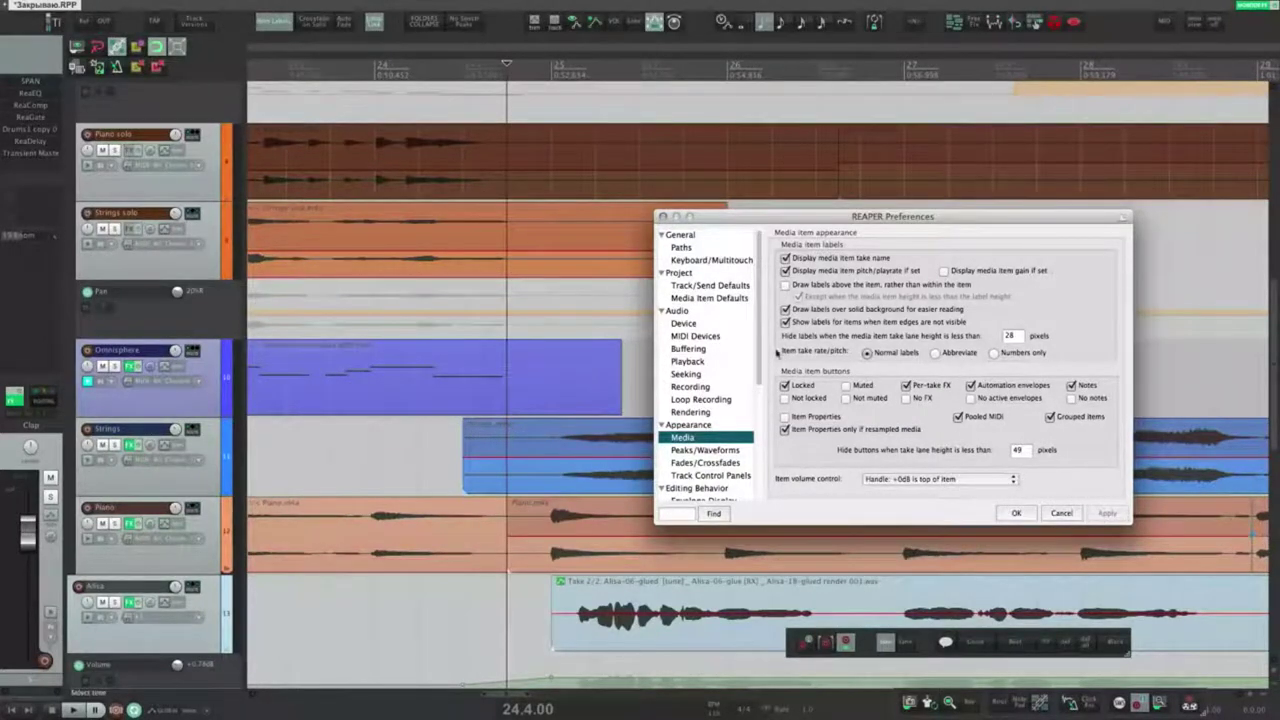
Step: Hide labels when item edges are off-screen and when the take lane is under 24 pixels
{"action": "mouse_move", "coordinate": [805, 326]}
{"action": "left_click", "coordinate": [786, 322]}
{"action": "left_click", "coordinate": [1107, 513]}
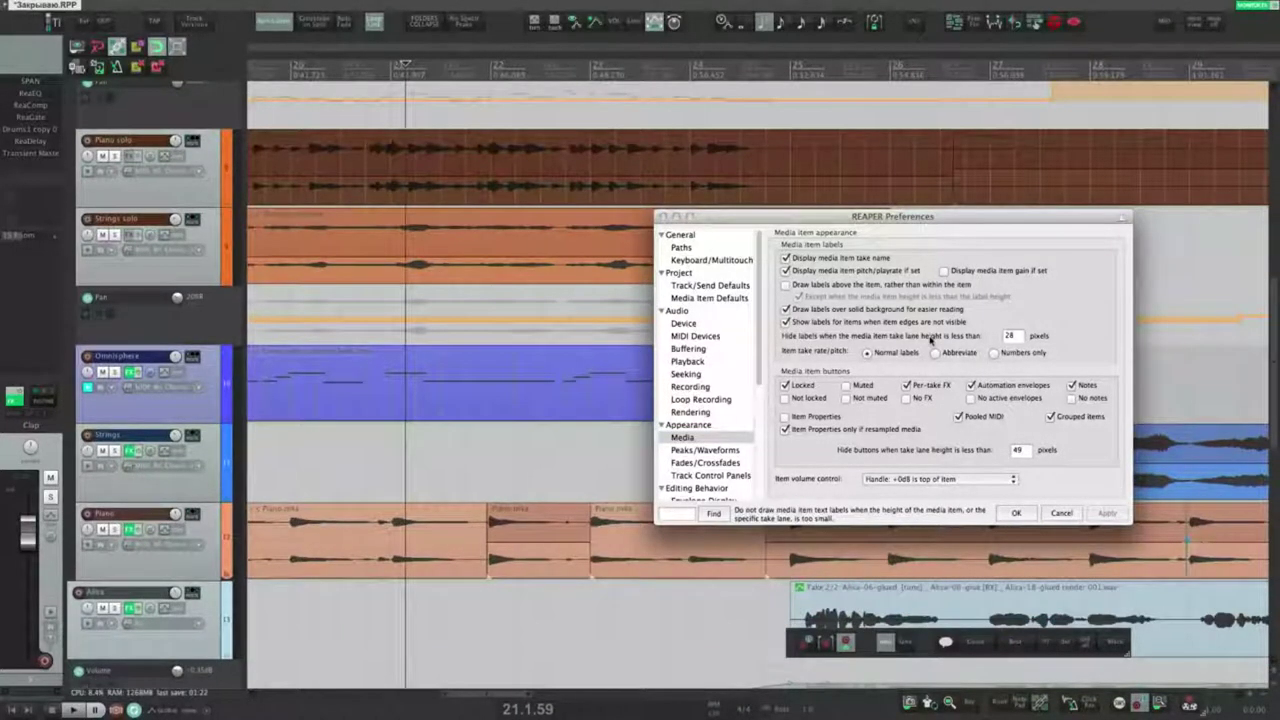
{"action": "double_click", "coordinate": [1013, 337]}
{"action": "type", "text": "100"}
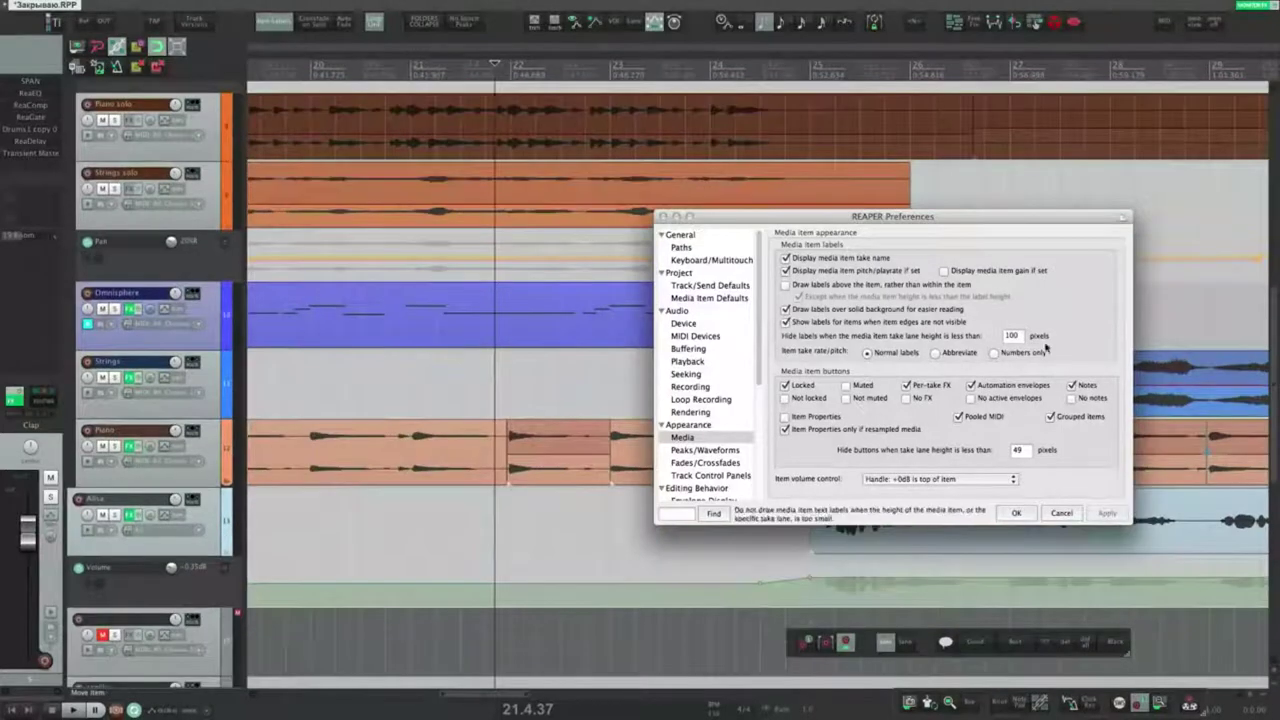
{"action": "double_click", "coordinate": [1012, 336]}
{"action": "type", "text": "24"}
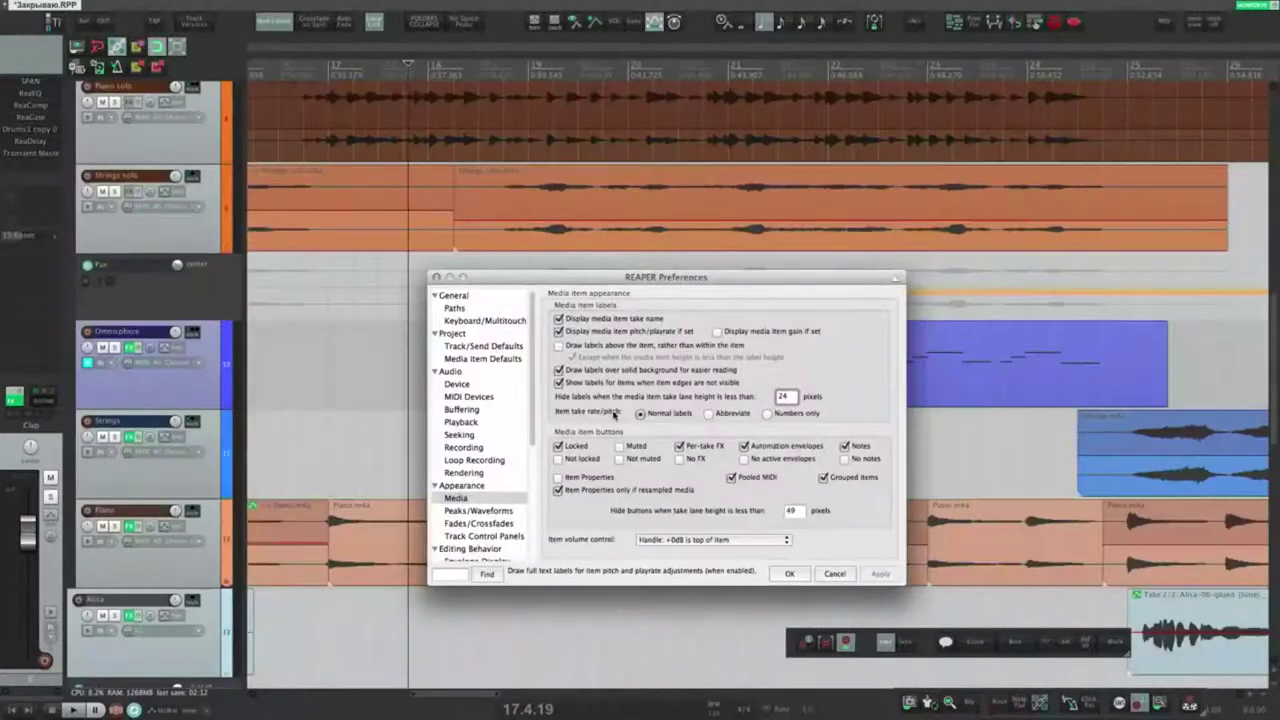
{"action": "left_click", "coordinate": [475, 246]}
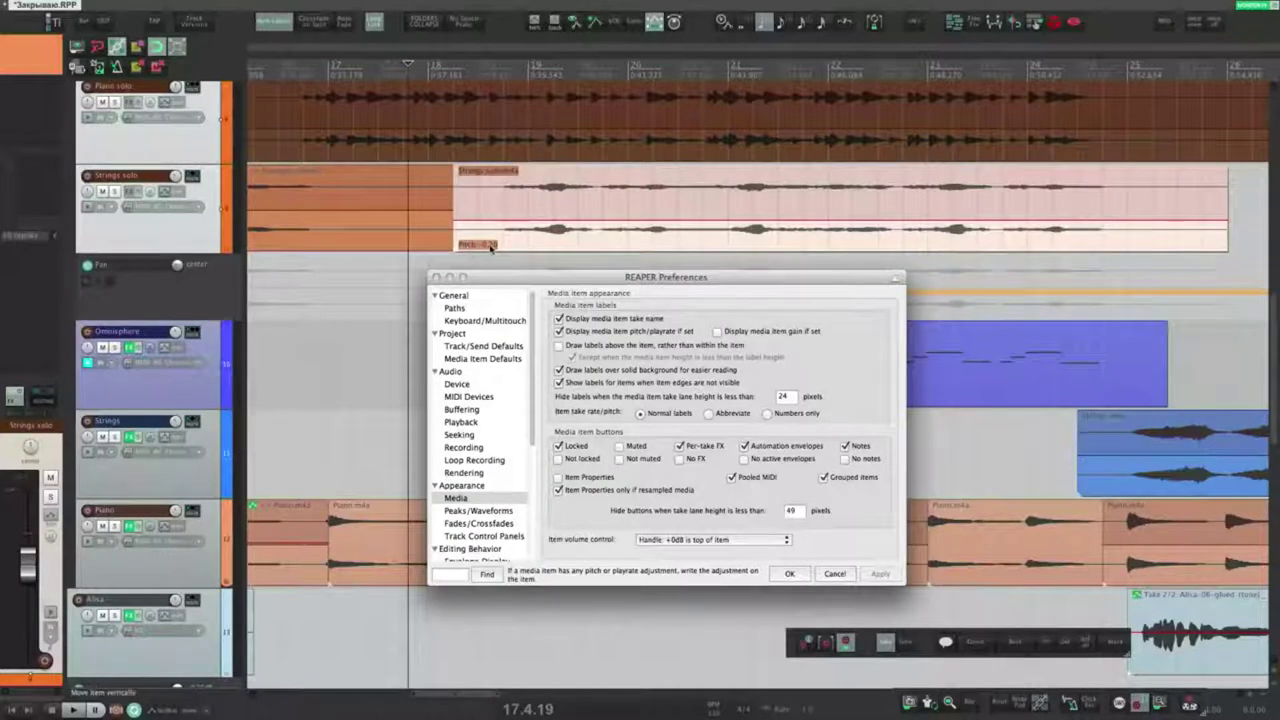
{"action": "left_click", "coordinate": [478, 254]}
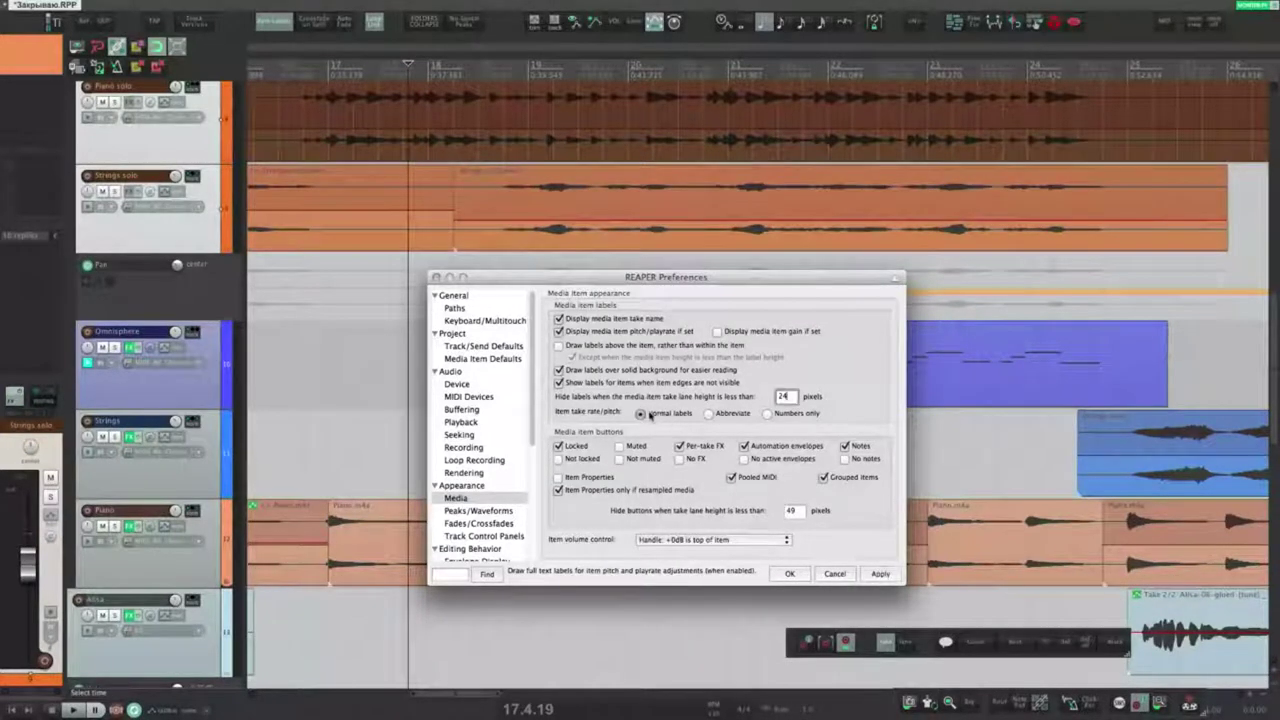
{"action": "left_click", "coordinate": [709, 413]}
{"action": "left_click", "coordinate": [866, 573]}
{"action": "left_click", "coordinate": [461, 250]}
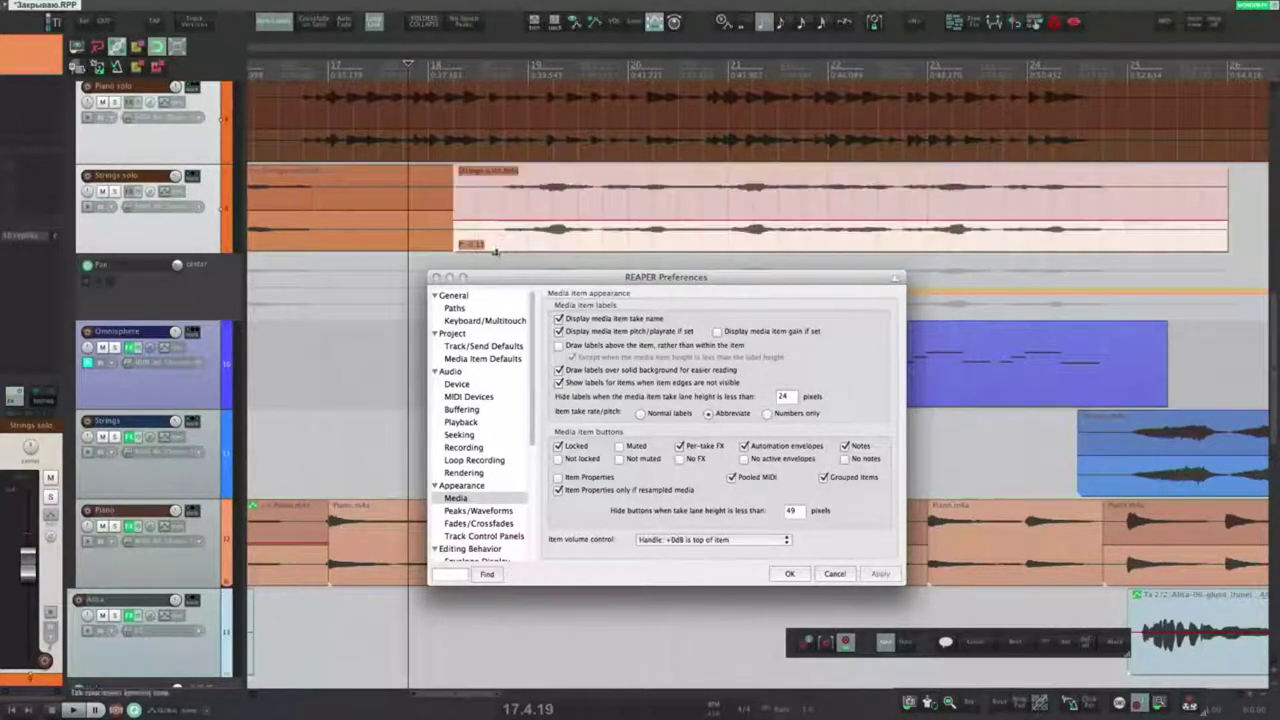
{"action": "mouse_move", "coordinate": [459, 246]}
{"action": "left_mouse_down"}
{"action": "mouse_move", "coordinate": [457, 234]}
{"action": "mouse_move", "coordinate": [482, 247]}
{"action": "left_mouse_up"}
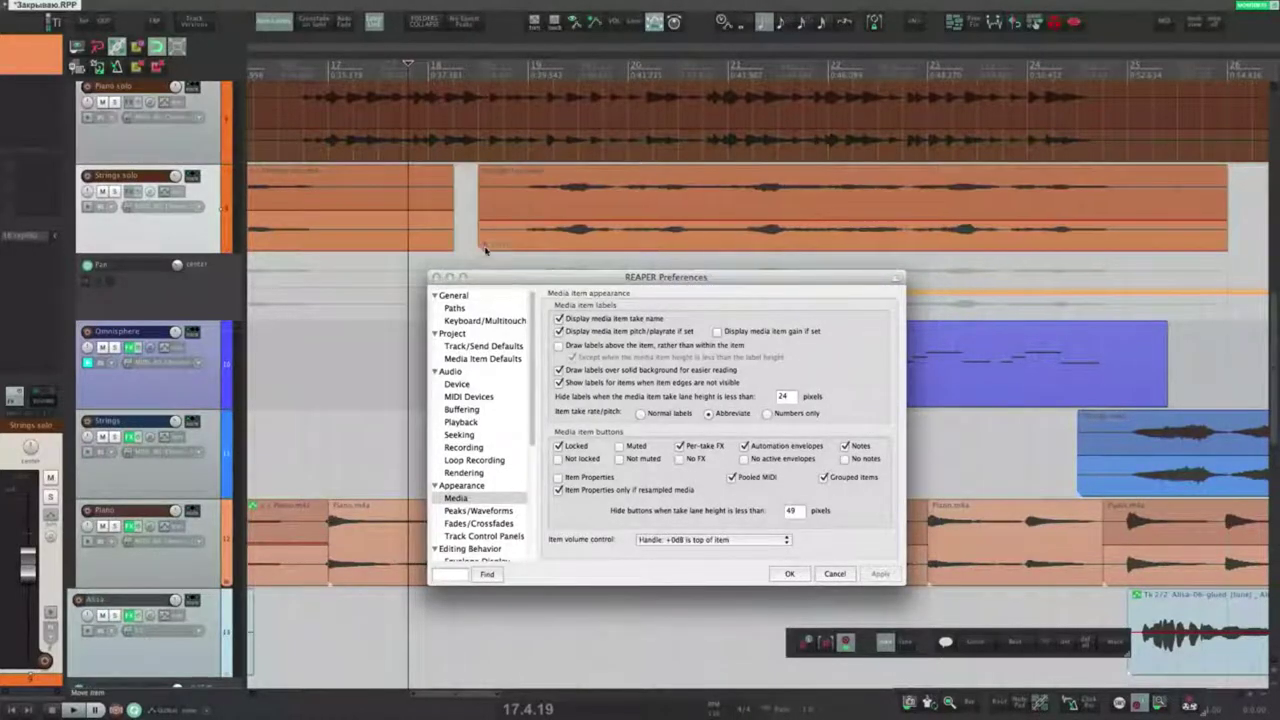
{"action": "key", "text": "super+z"}
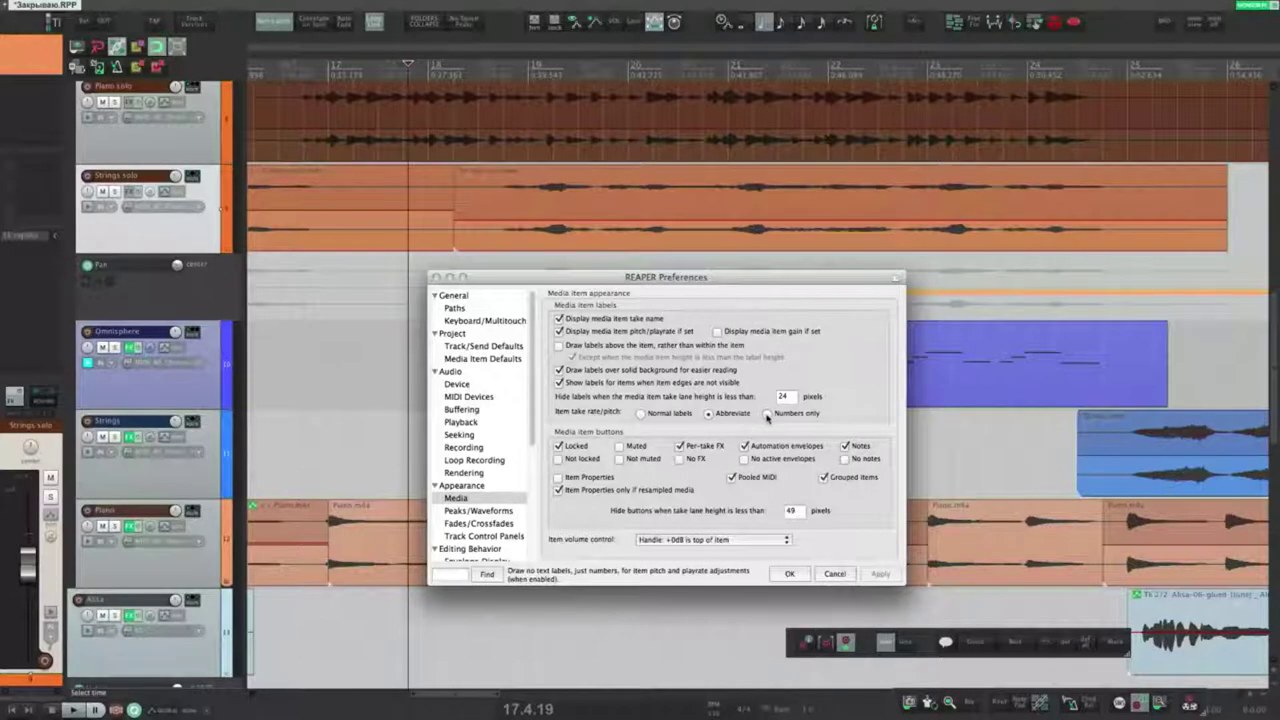
{"action": "left_click", "coordinate": [767, 413]}
{"action": "left_click_drag", "start_coordinate": [456, 237], "coordinate": [476, 238]}
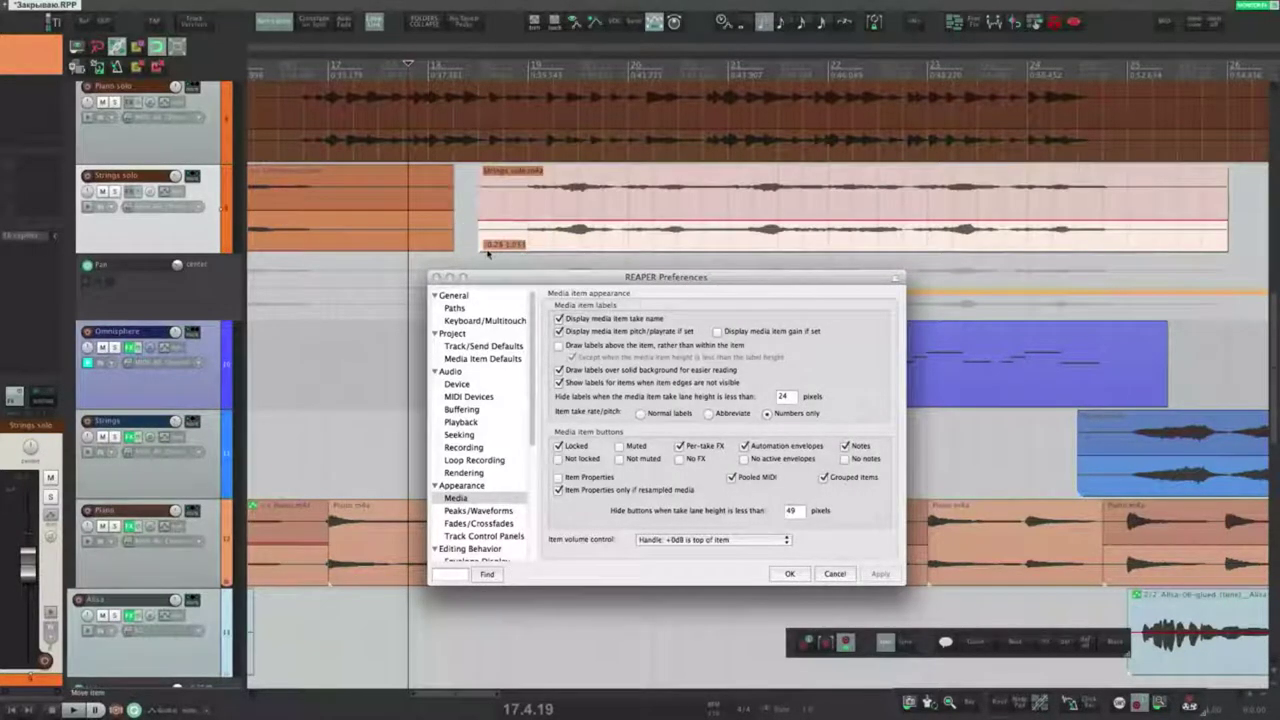
{"action": "key", "text": "ctrl+z"}
{"action": "key", "text": "ctrl+z"}
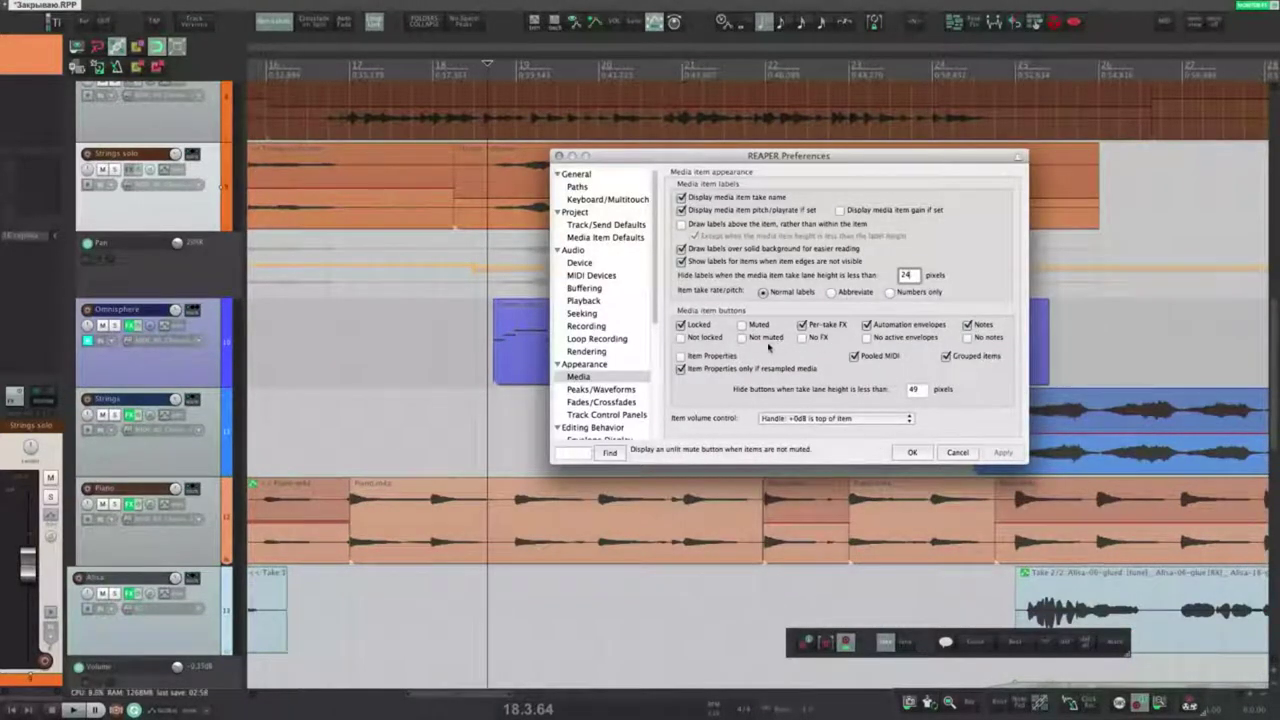
Step: Show a lock button on locked items and search the action list for 'lock item' actions
{"action": "left_click", "coordinate": [460, 524]}
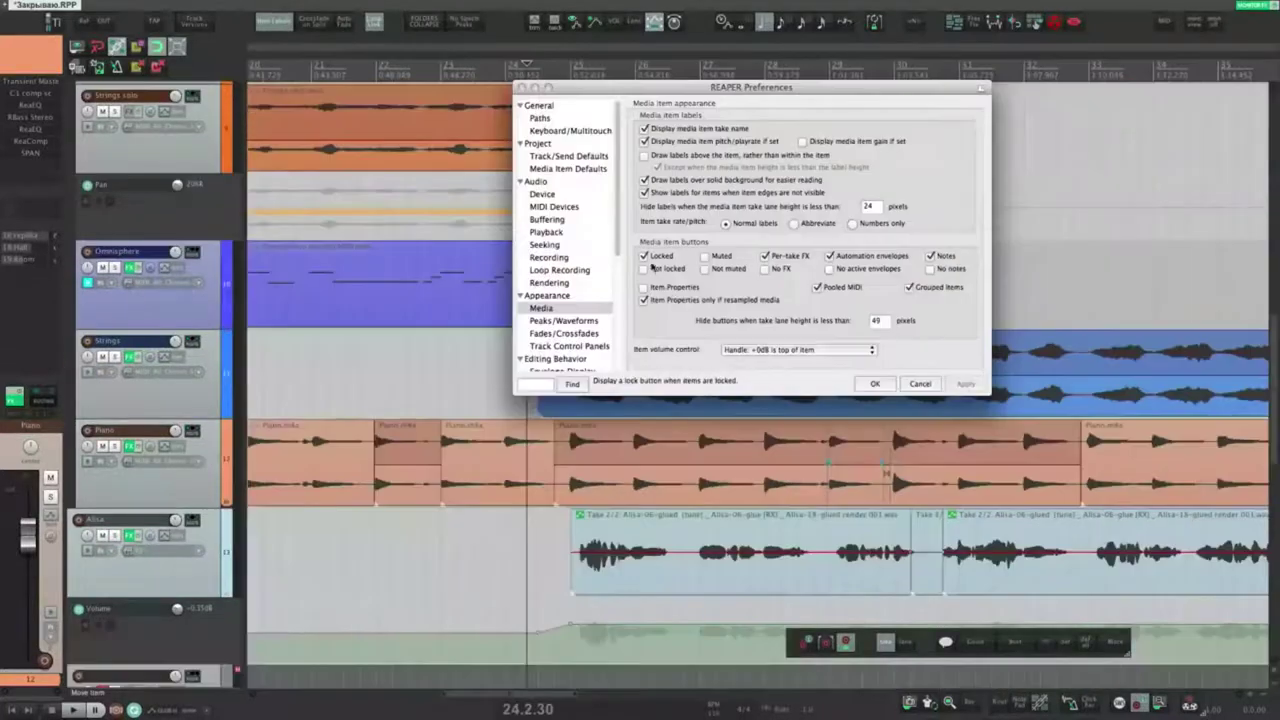
{"action": "left_click", "coordinate": [645, 256]}
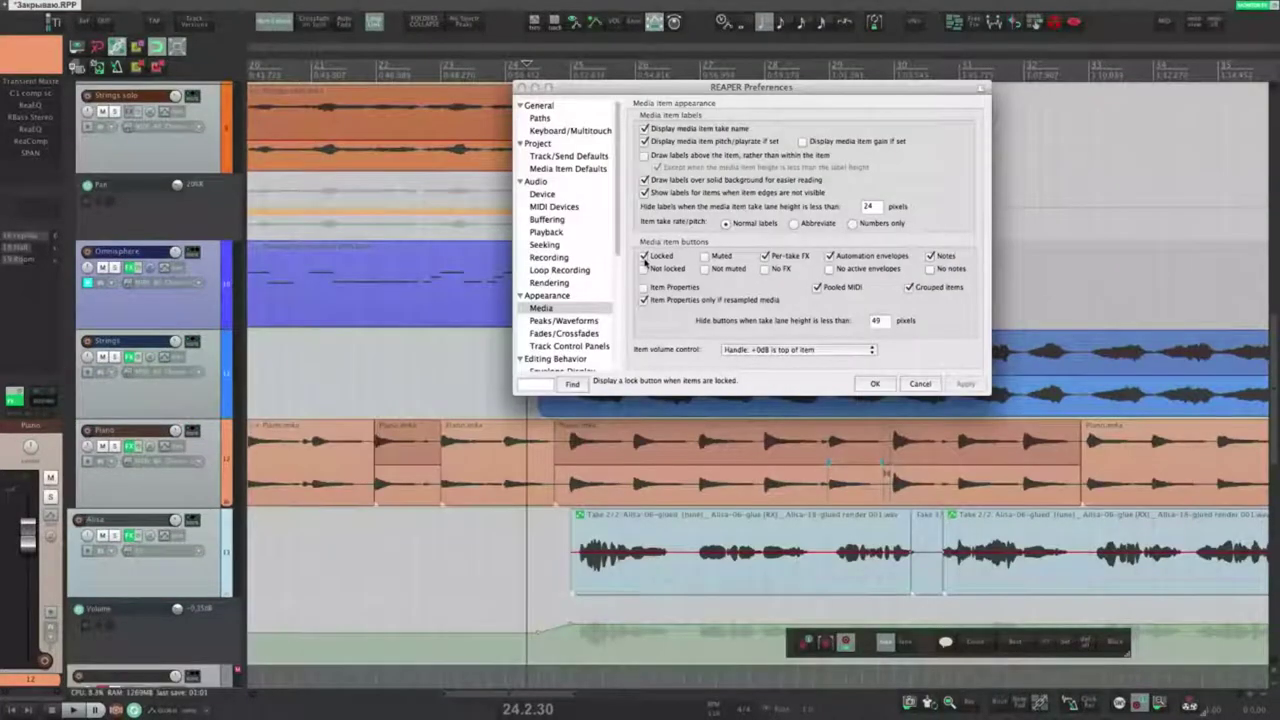
{"action": "left_click", "coordinate": [486, 458]}
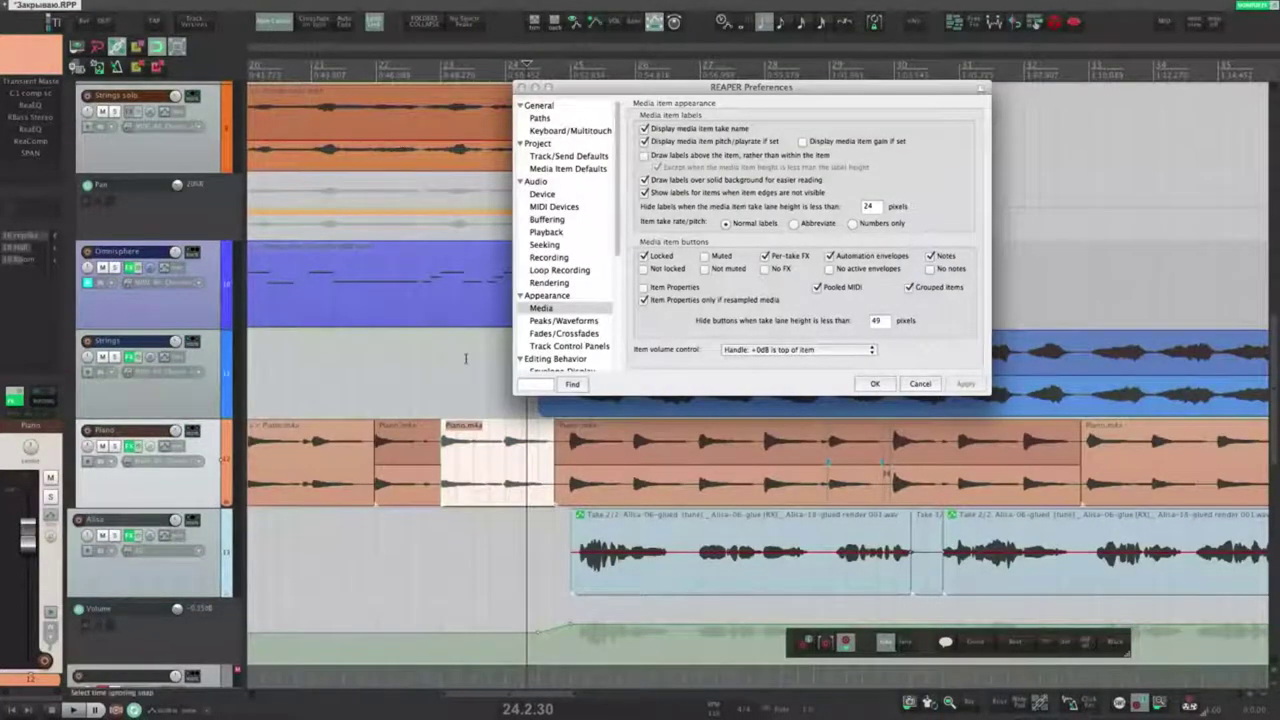
{"action": "key", "text": "question"}
{"action": "type", "text": "lock ut"}
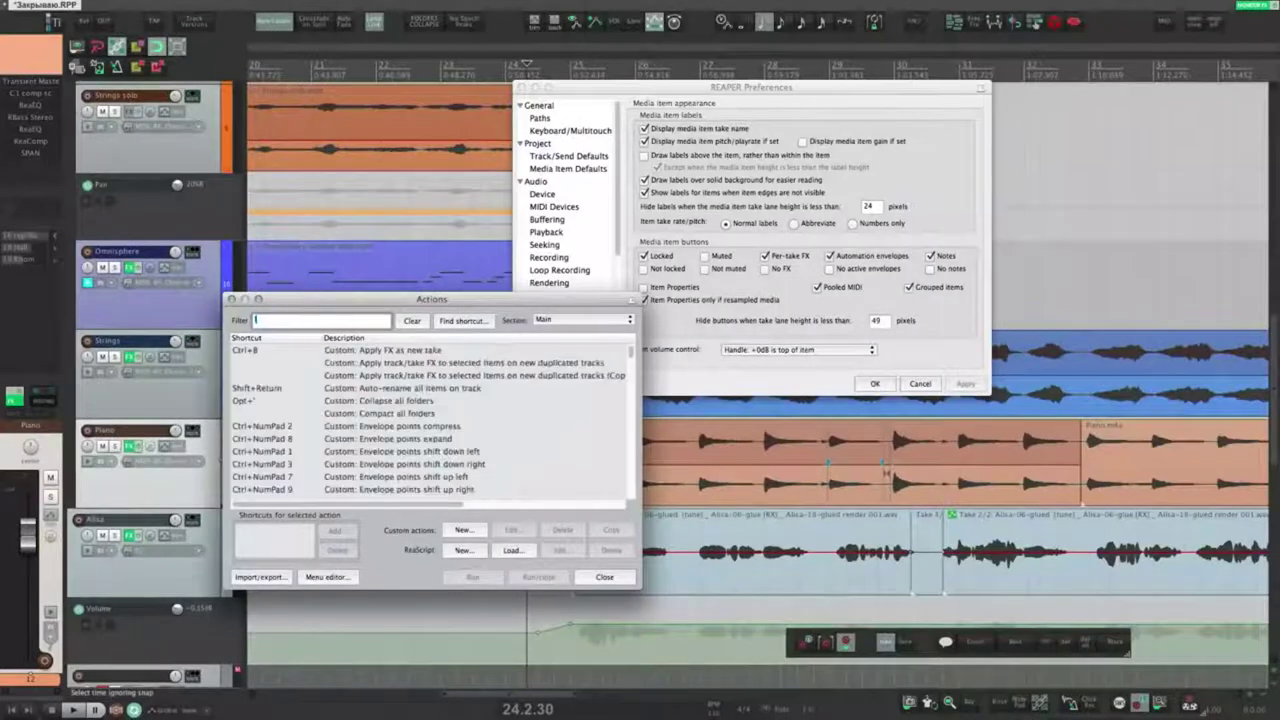
{"action": "key", "text": "BackSpace"}
{"action": "key", "text": "BackSpace"}
{"action": "type", "text": "item"}
{"action": "left_click_drag", "start_coordinate": [435, 305], "coordinate": [498, 428]}
{"action": "key", "text": "Escape"}
Step: Move the edit position to 23.3.00, unmute the Piano item, and show unlock buttons on unlocked items
{"action": "left_click", "coordinate": [459, 398]}
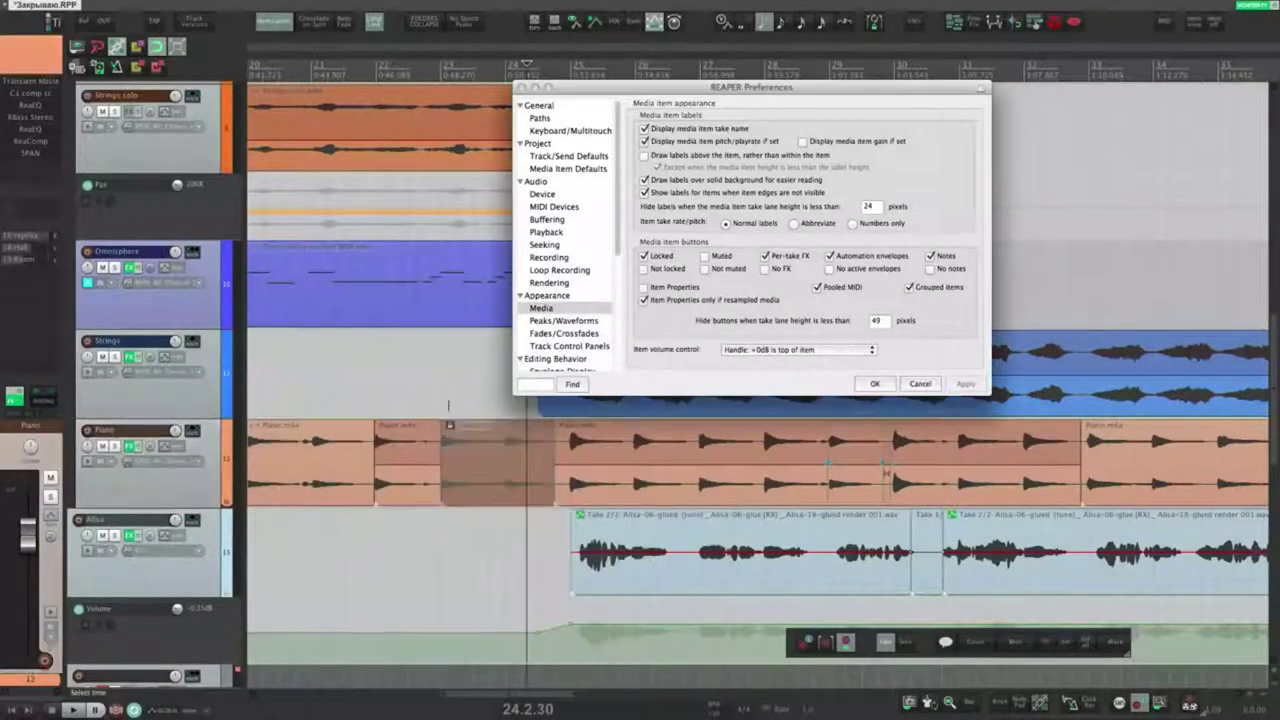
{"action": "left_click", "coordinate": [474, 433]}
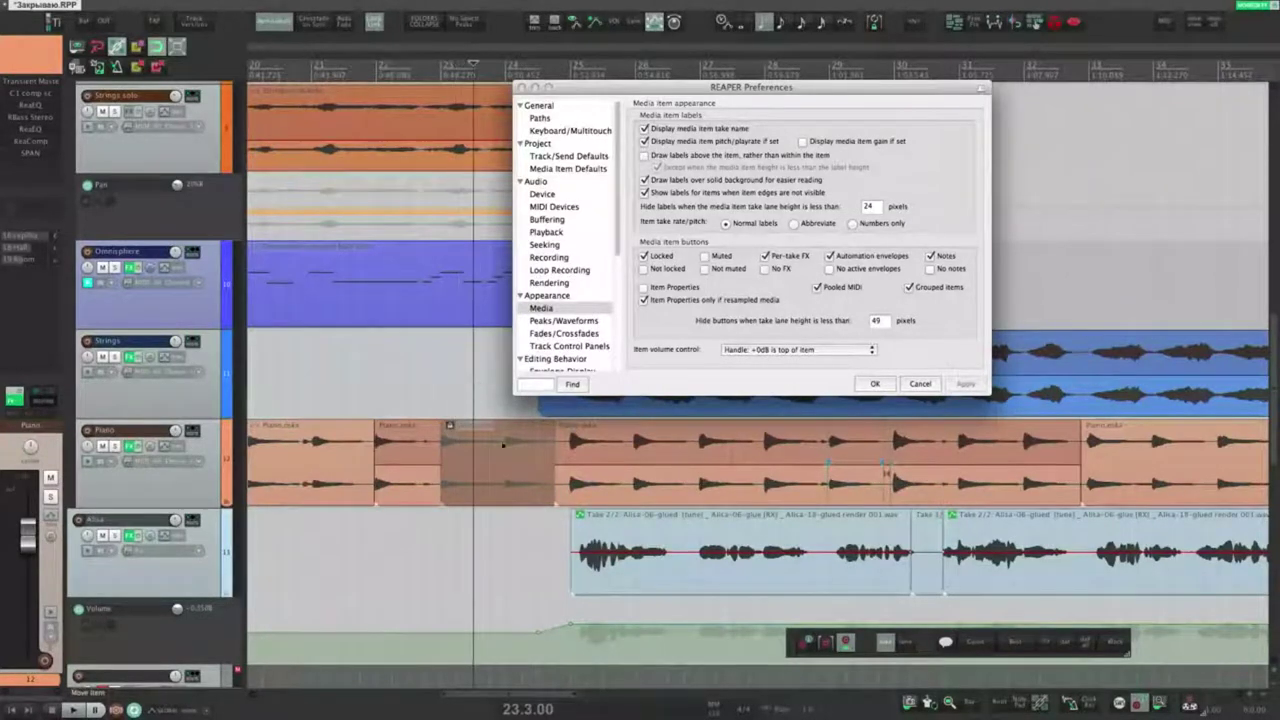
{"action": "left_click", "coordinate": [451, 428]}
{"action": "left_click", "coordinate": [463, 403]}
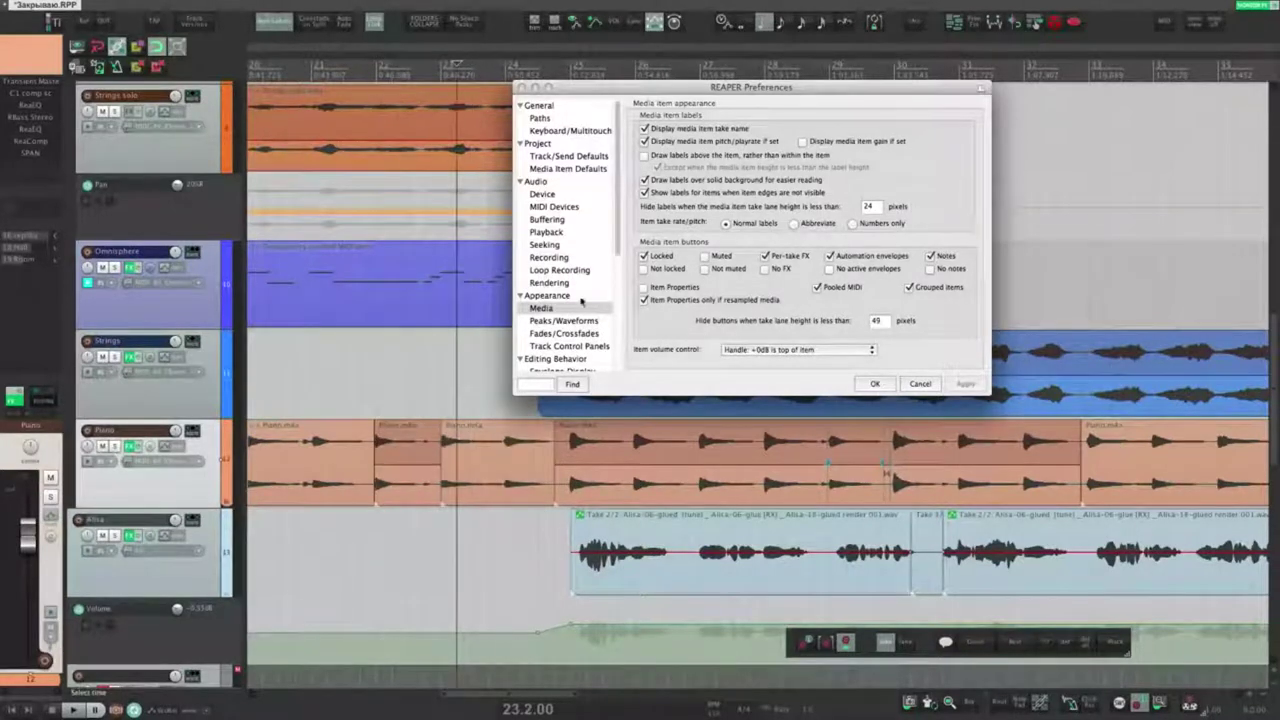
{"action": "left_click", "coordinate": [645, 268]}
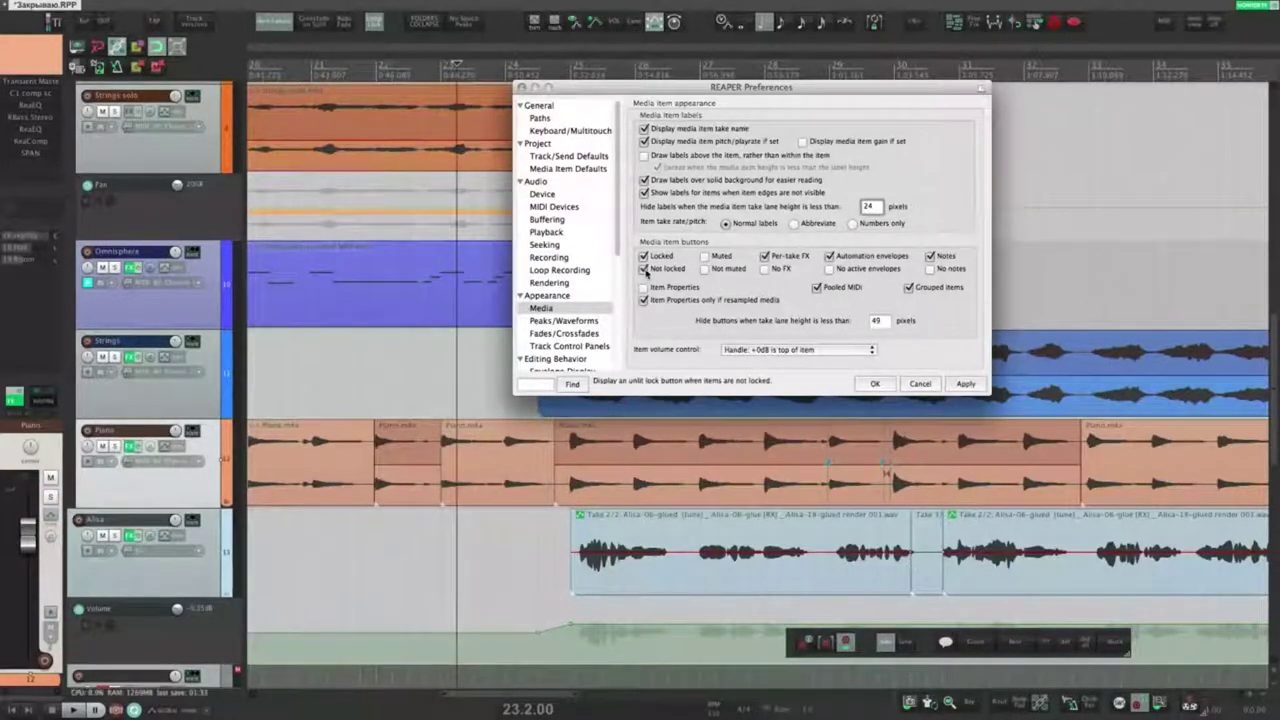
{"action": "left_click", "coordinate": [962, 385]}
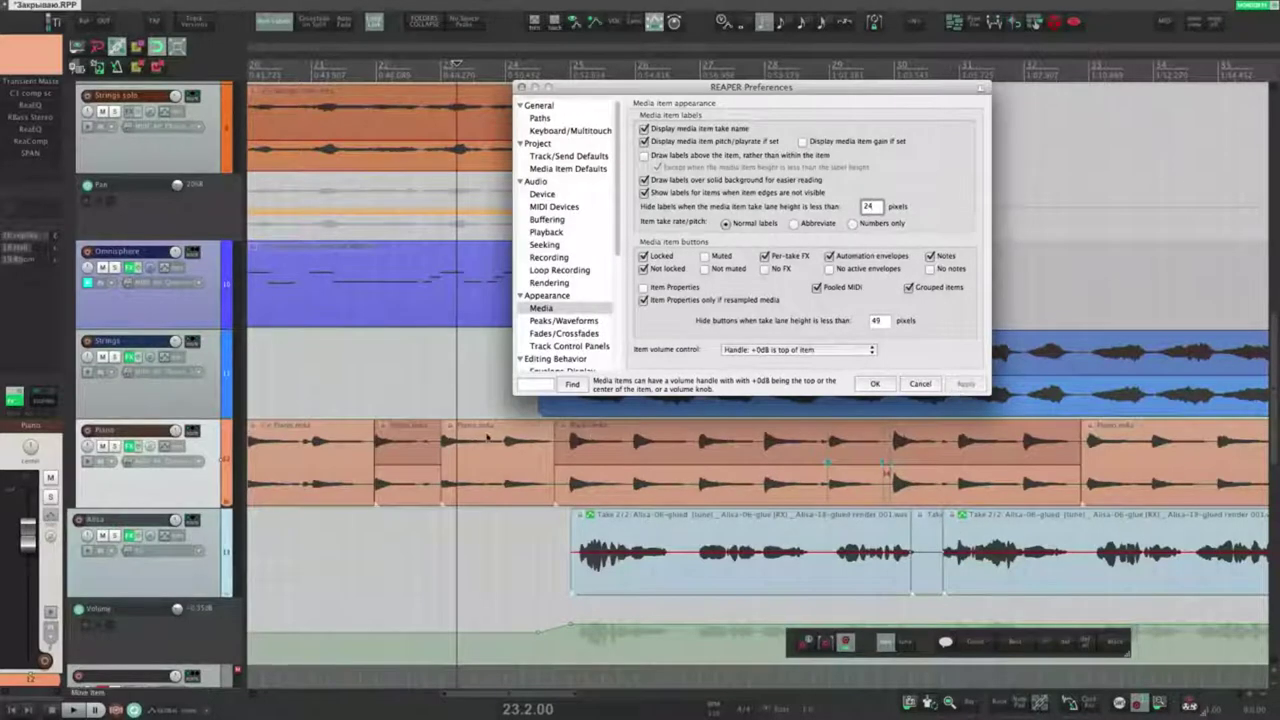
Step: Enable Muted and Not muted item buttons, testing lock and mute toggles on the Piano item
{"action": "left_click", "coordinate": [451, 427]}
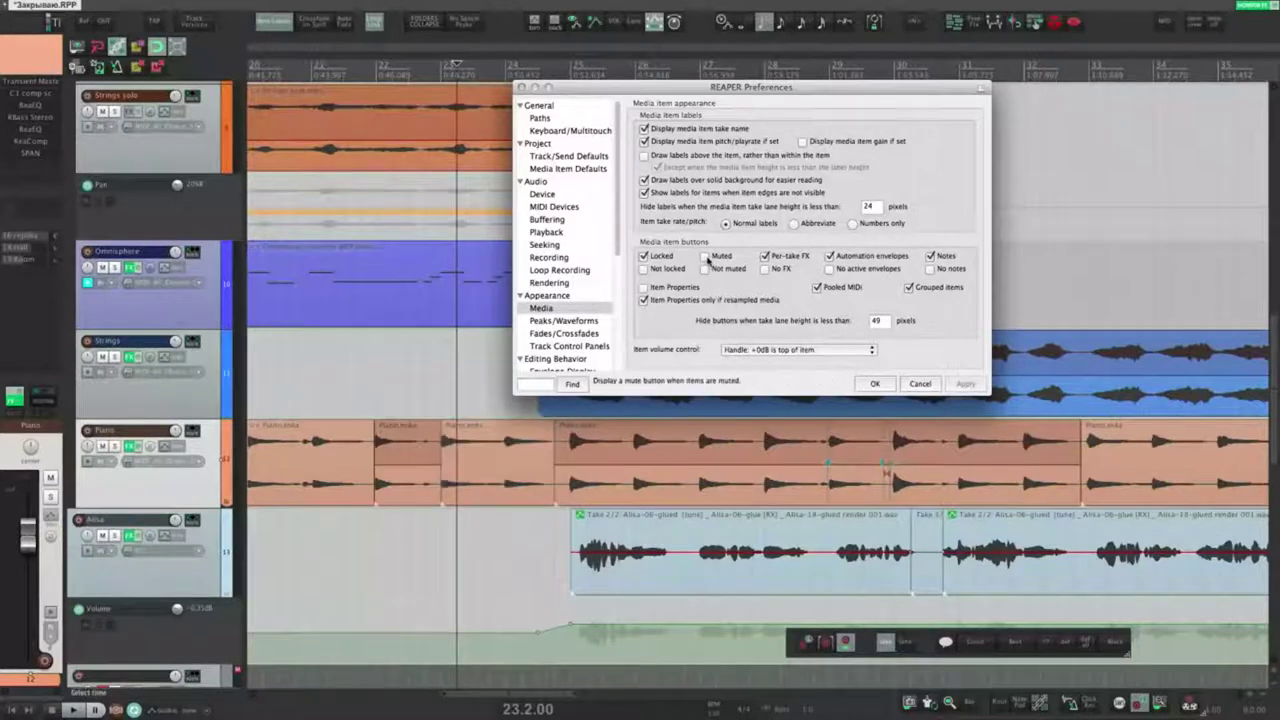
{"action": "left_click", "coordinate": [453, 474]}
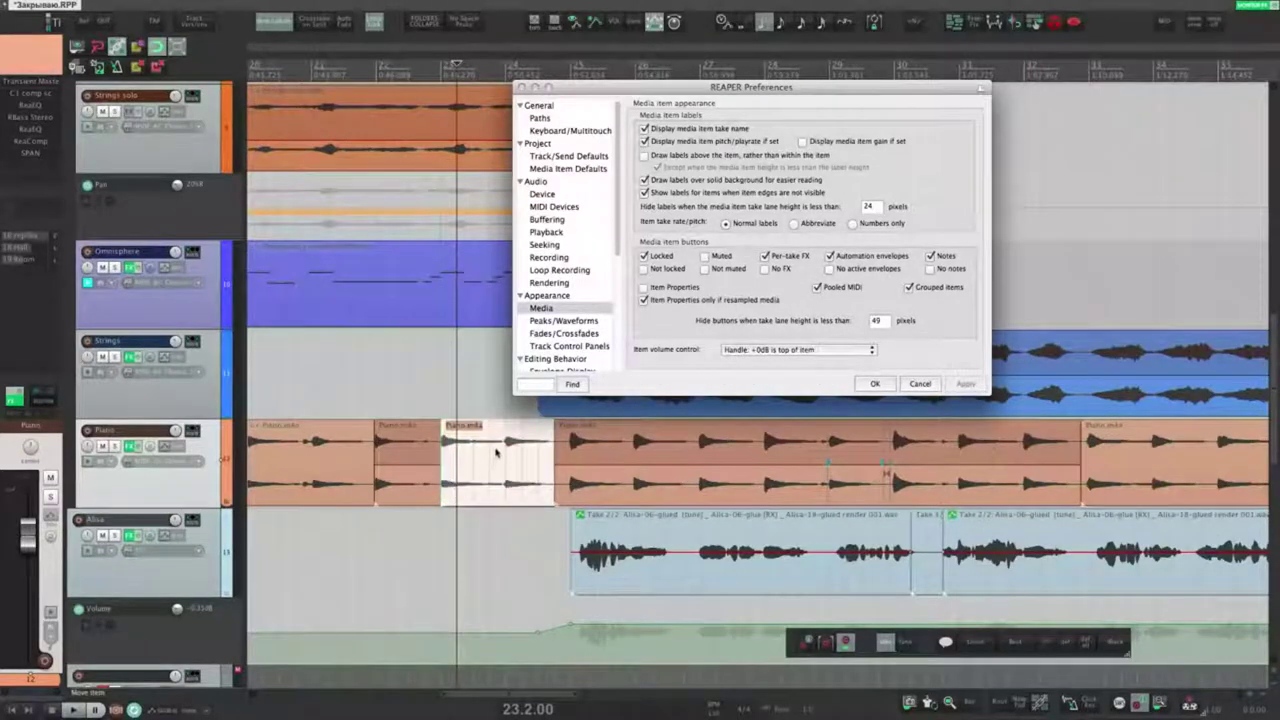
{"action": "key", "text": "m"}
{"action": "left_click", "coordinate": [704, 256]}
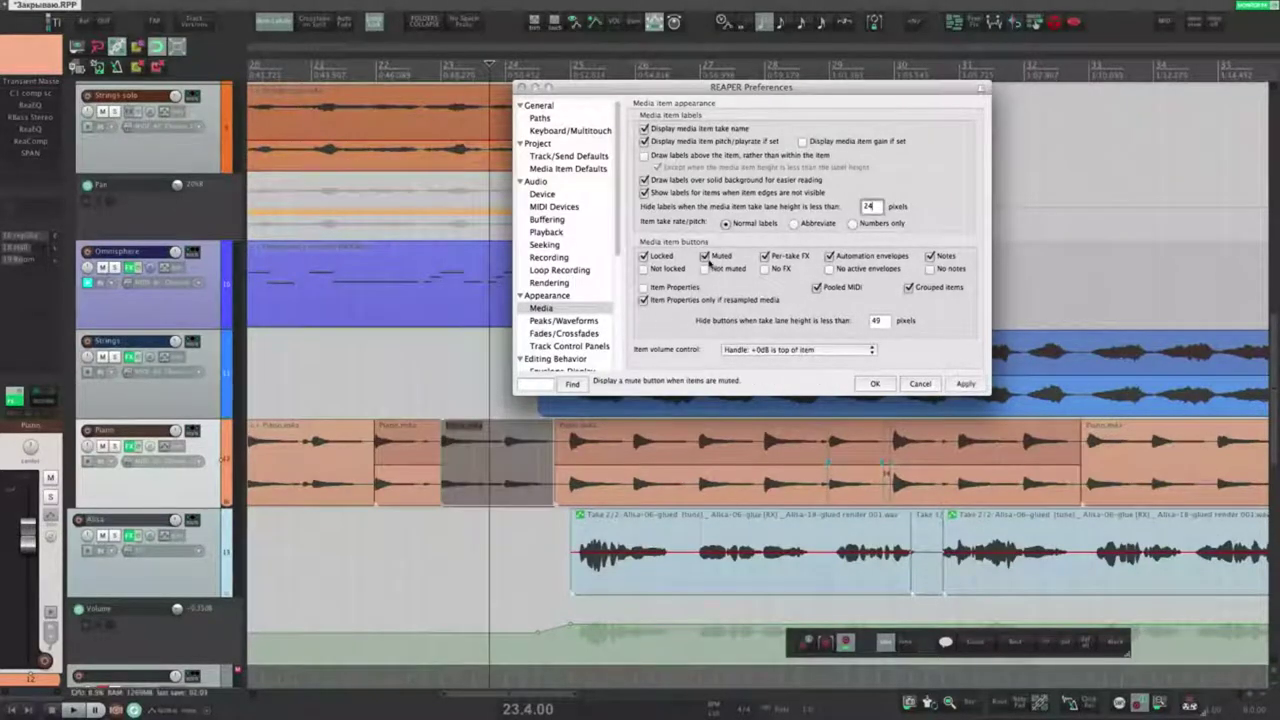
{"action": "left_click", "coordinate": [964, 384]}
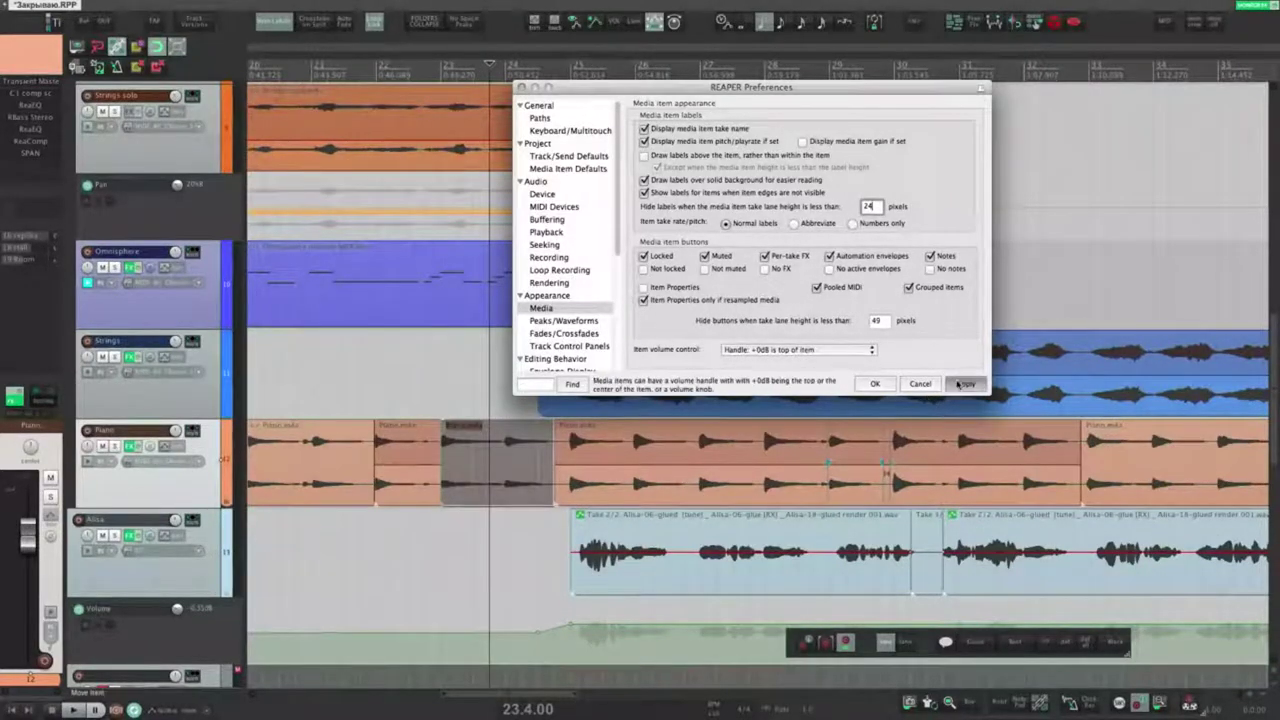
{"action": "left_click", "coordinate": [451, 429]}
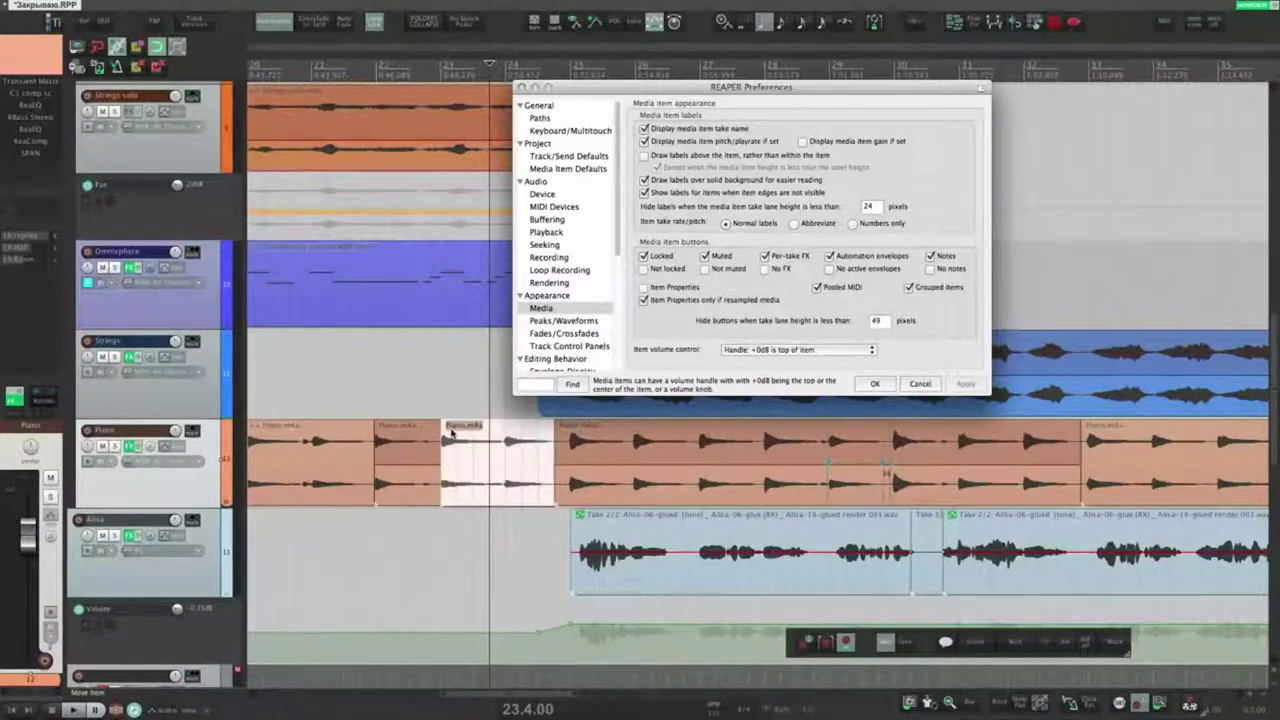
{"action": "left_click", "coordinate": [704, 268]}
{"action": "left_click", "coordinate": [956, 384]}
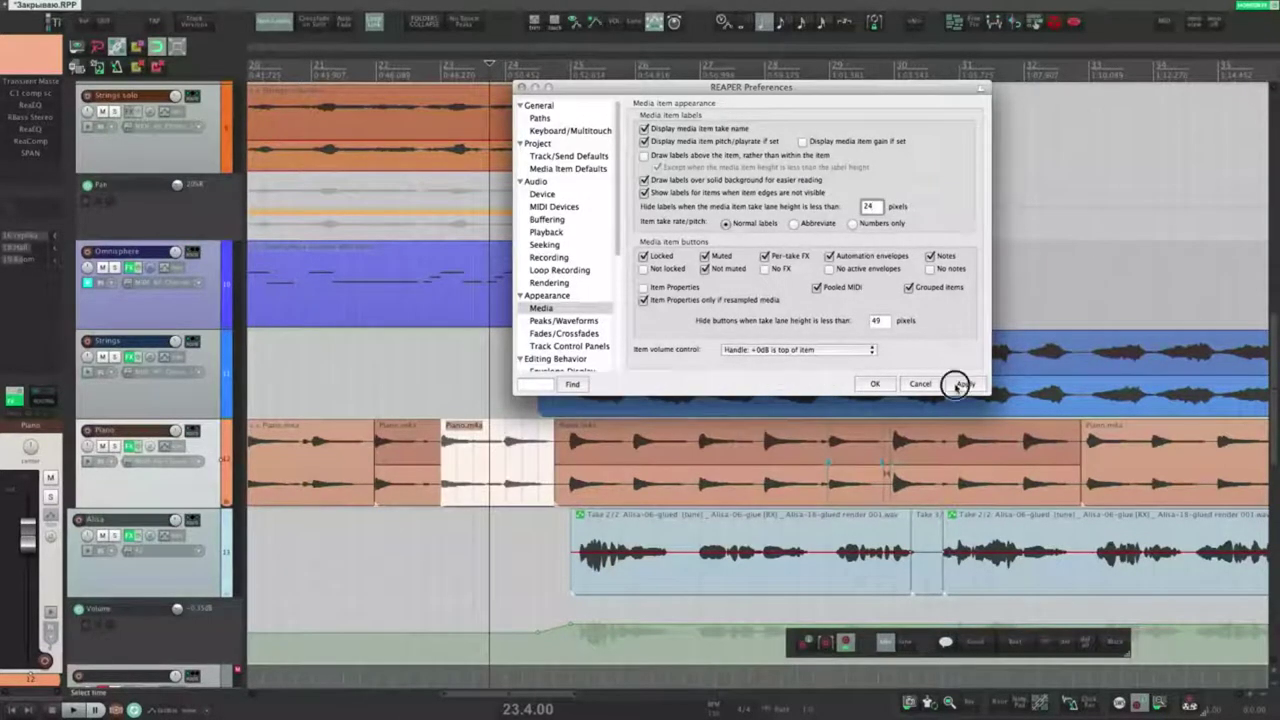
{"action": "left_click", "coordinate": [451, 428]}
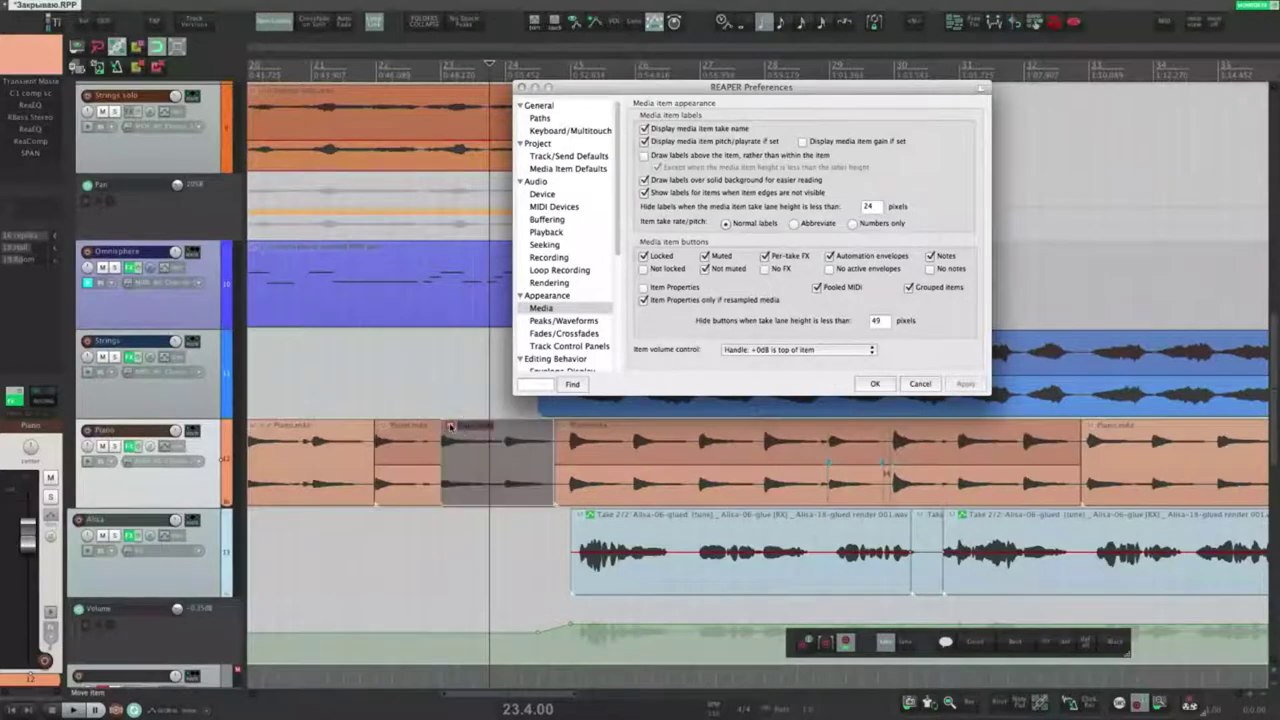
{"action": "left_click", "coordinate": [451, 427]}
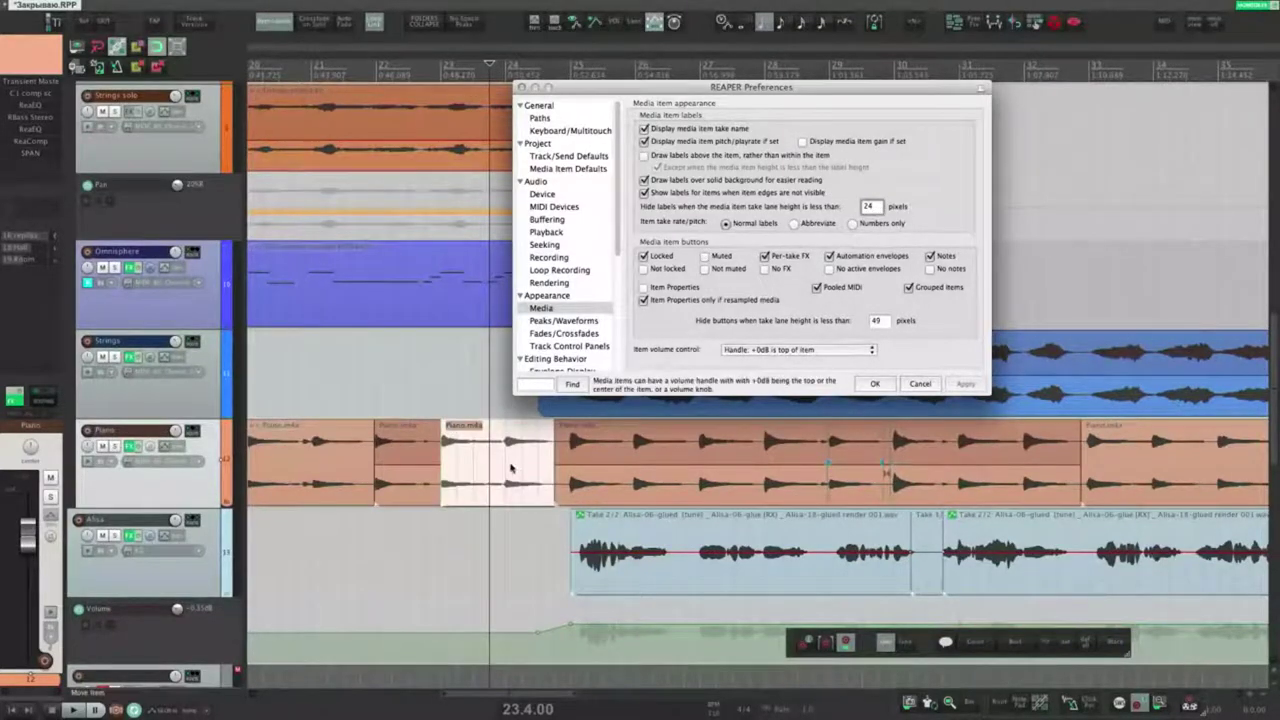
Step: Add ReaEQ as a take effect on the Piano item
{"action": "left_click", "coordinate": [511, 467]}
{"action": "key", "text": "shift+e"}
{"action": "type", "text": "rea"}
{"action": "left_click_drag", "start_coordinate": [350, 312], "coordinate": [751, 402]}
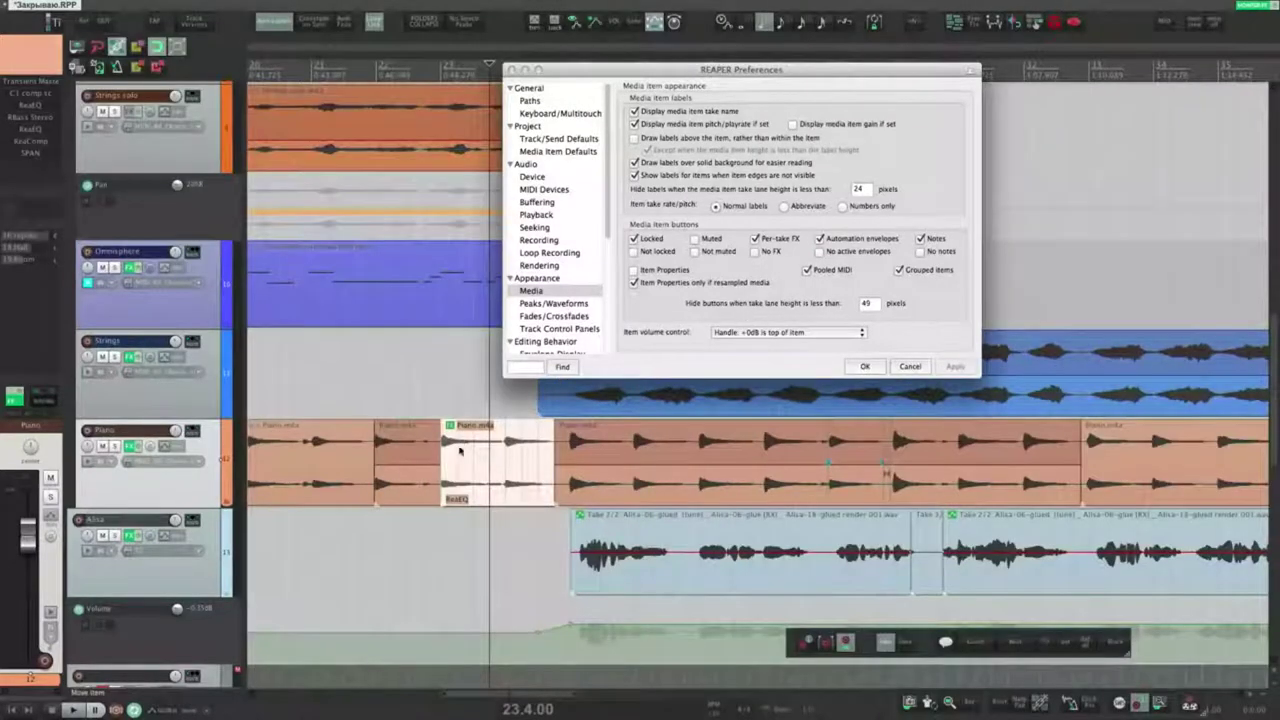
Step: Remove ReaEQ from the Piano item's effect chain
{"action": "left_click", "coordinate": [450, 427]}
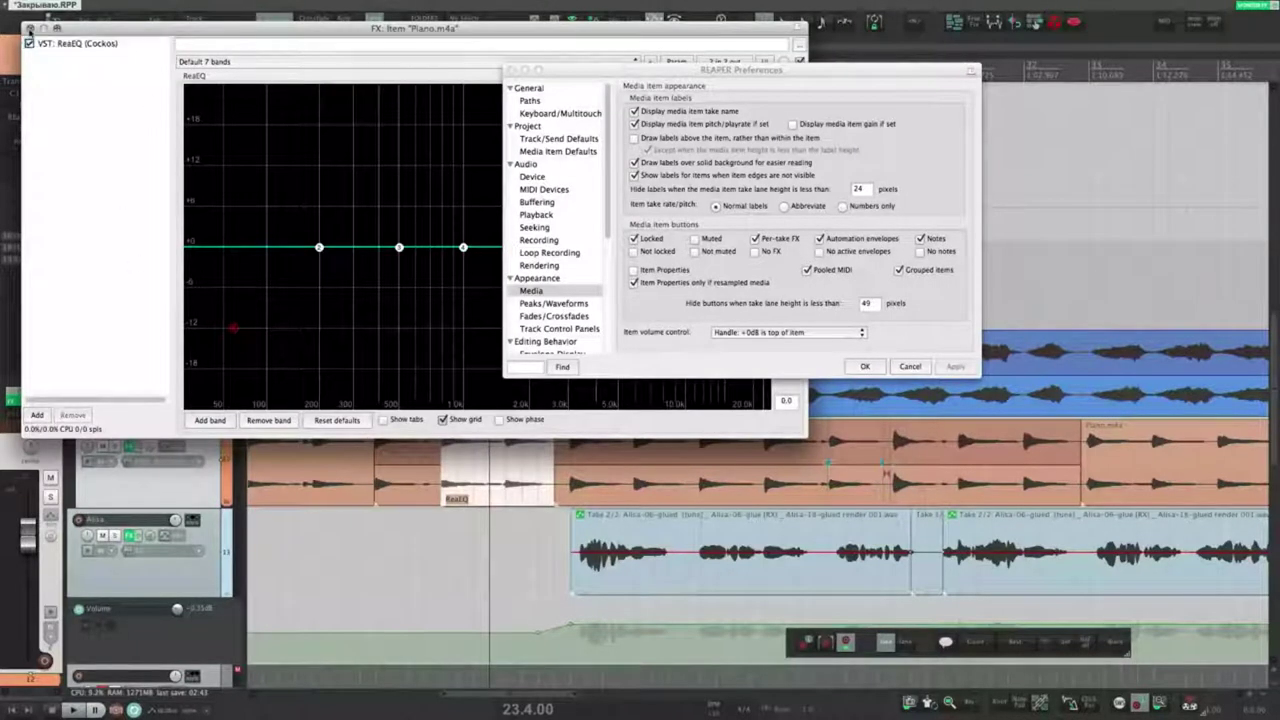
{"action": "left_click", "coordinate": [30, 28]}
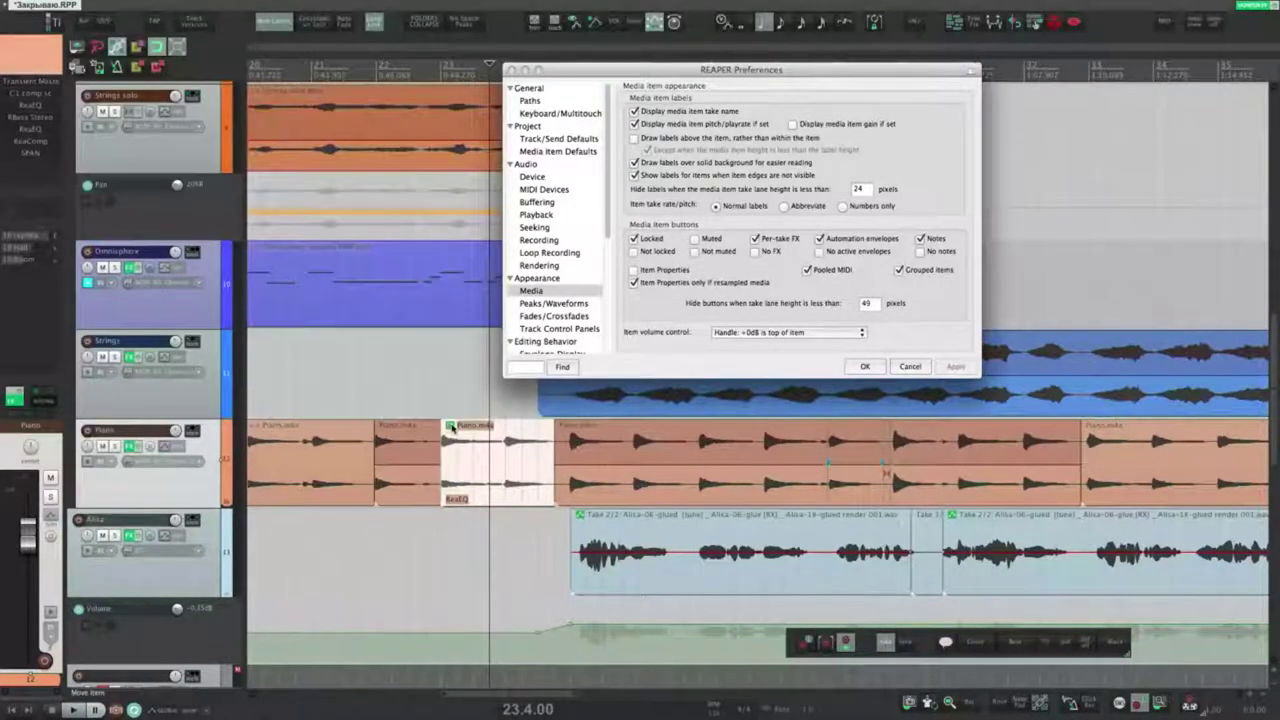
{"action": "left_click", "coordinate": [452, 428], "text": "alt"}
Step: Enable the No FX item button and test it on the Piano.m4a item
{"action": "left_click", "coordinate": [756, 252]}
{"action": "left_click", "coordinate": [452, 430]}
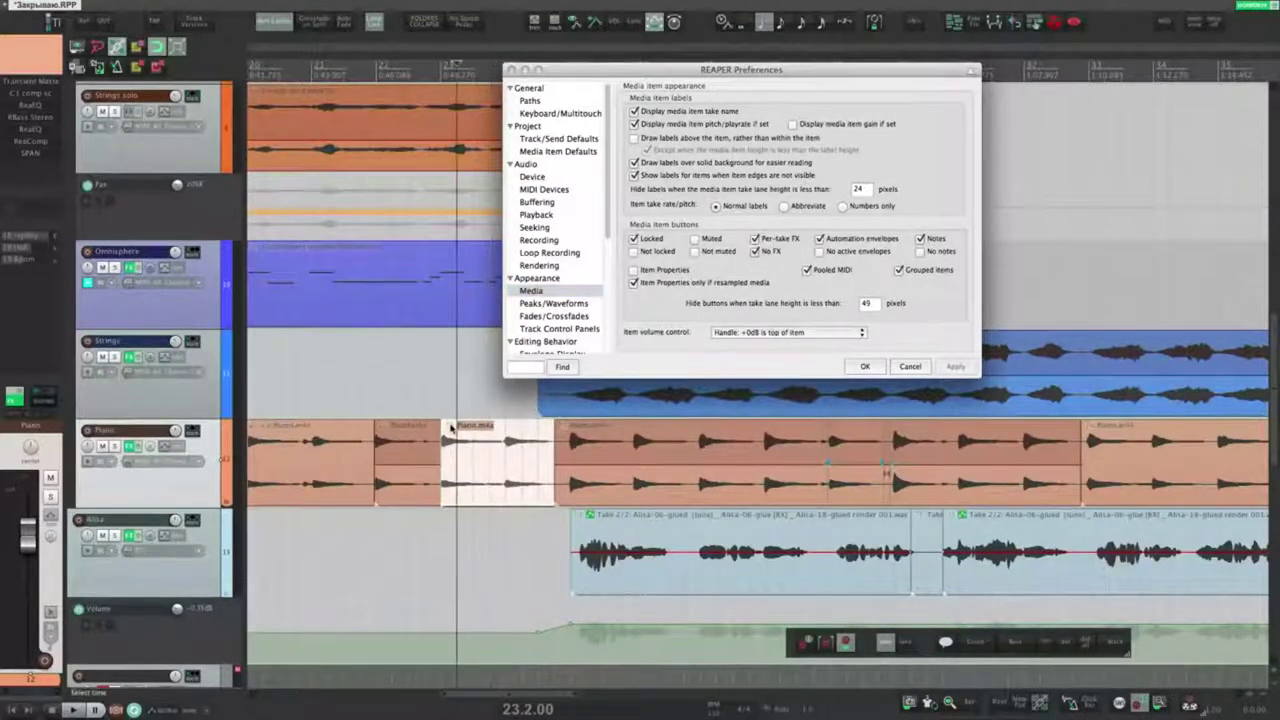
{"action": "left_click", "coordinate": [452, 430]}
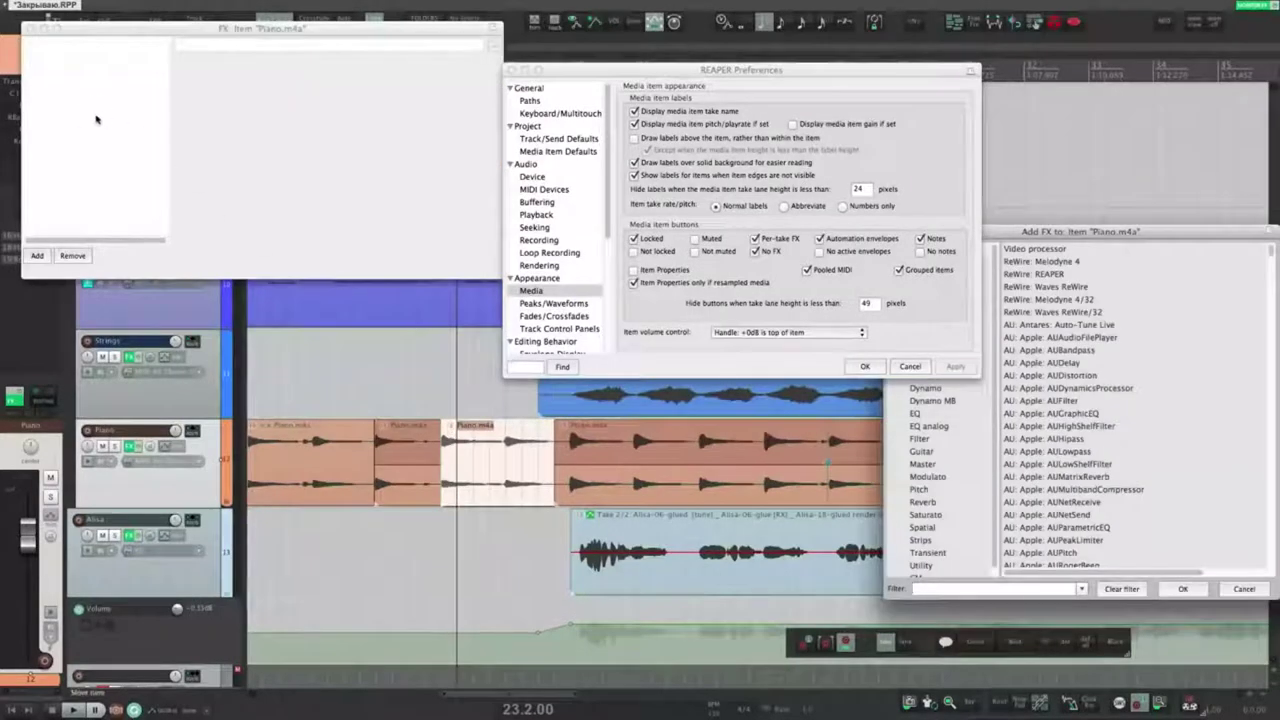
{"action": "left_click", "coordinate": [30, 28]}
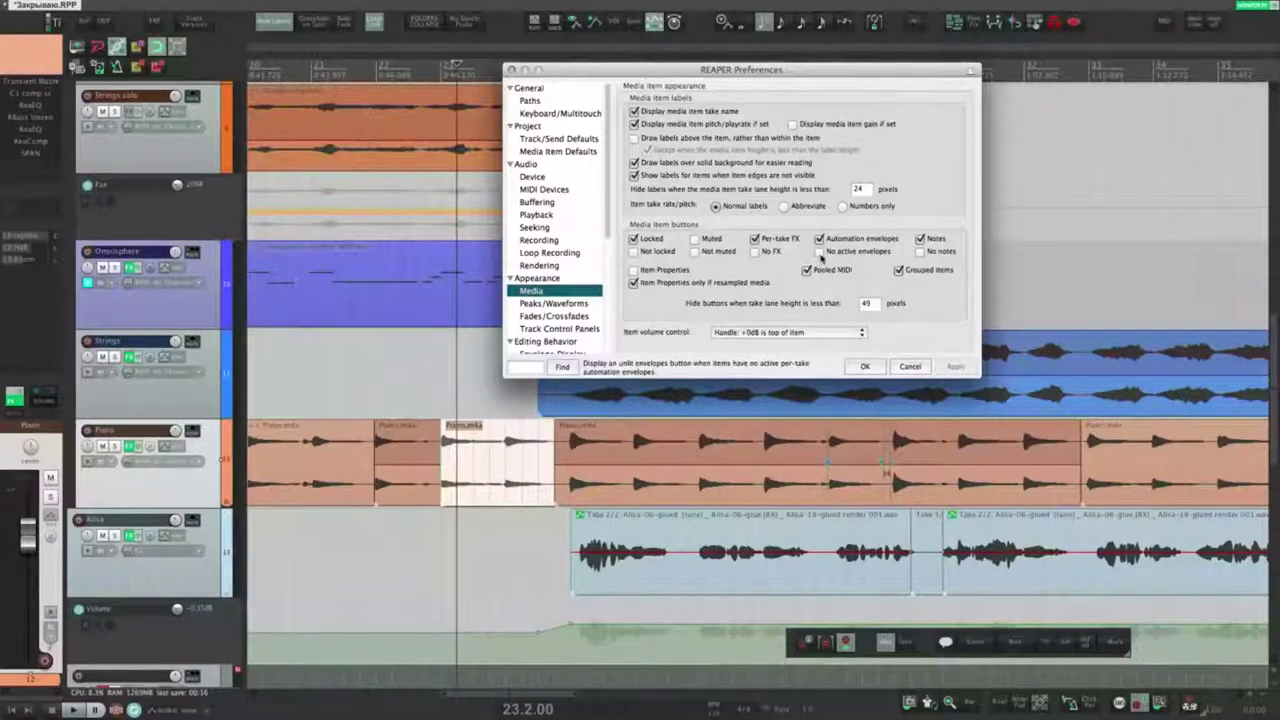
{"action": "left_click", "coordinate": [495, 458]}
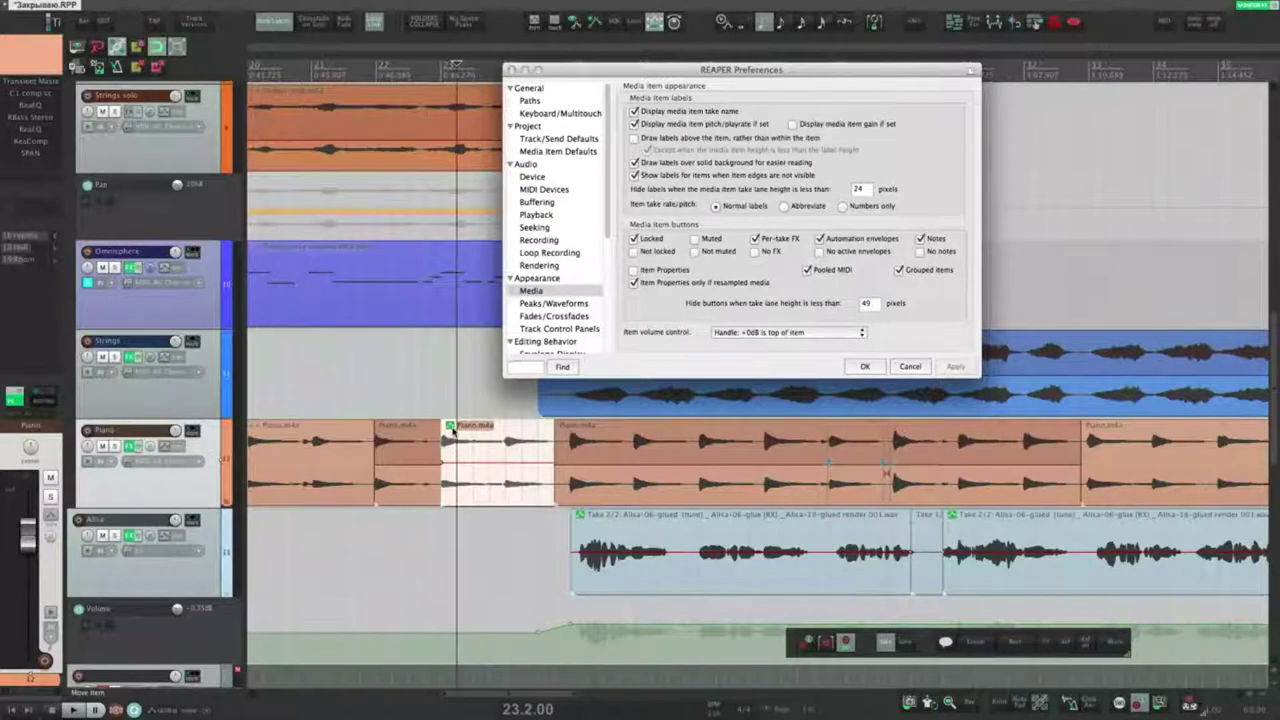
Step: Toggle the Piano take's Pan envelope and enable the button for items without active envelopes
{"action": "left_click", "coordinate": [451, 427]}
{"action": "left_click_drag", "start_coordinate": [517, 443], "coordinate": [604, 515]}
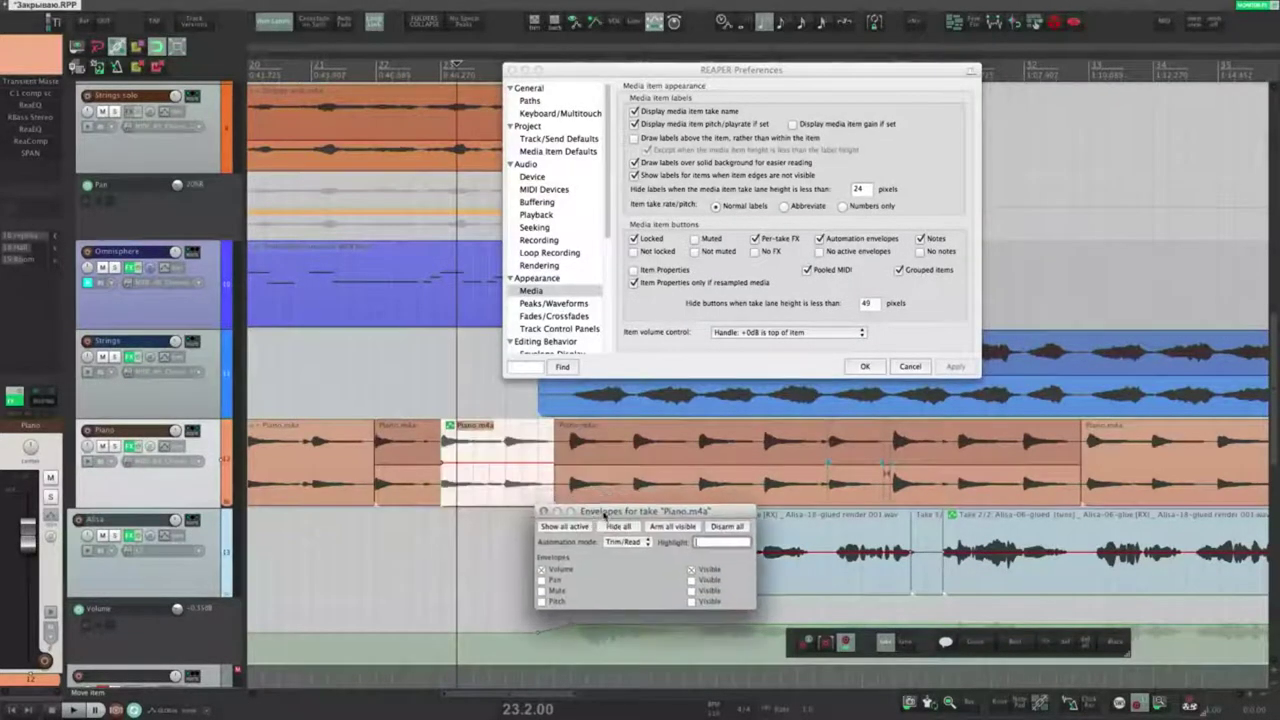
{"action": "left_click", "coordinate": [542, 580]}
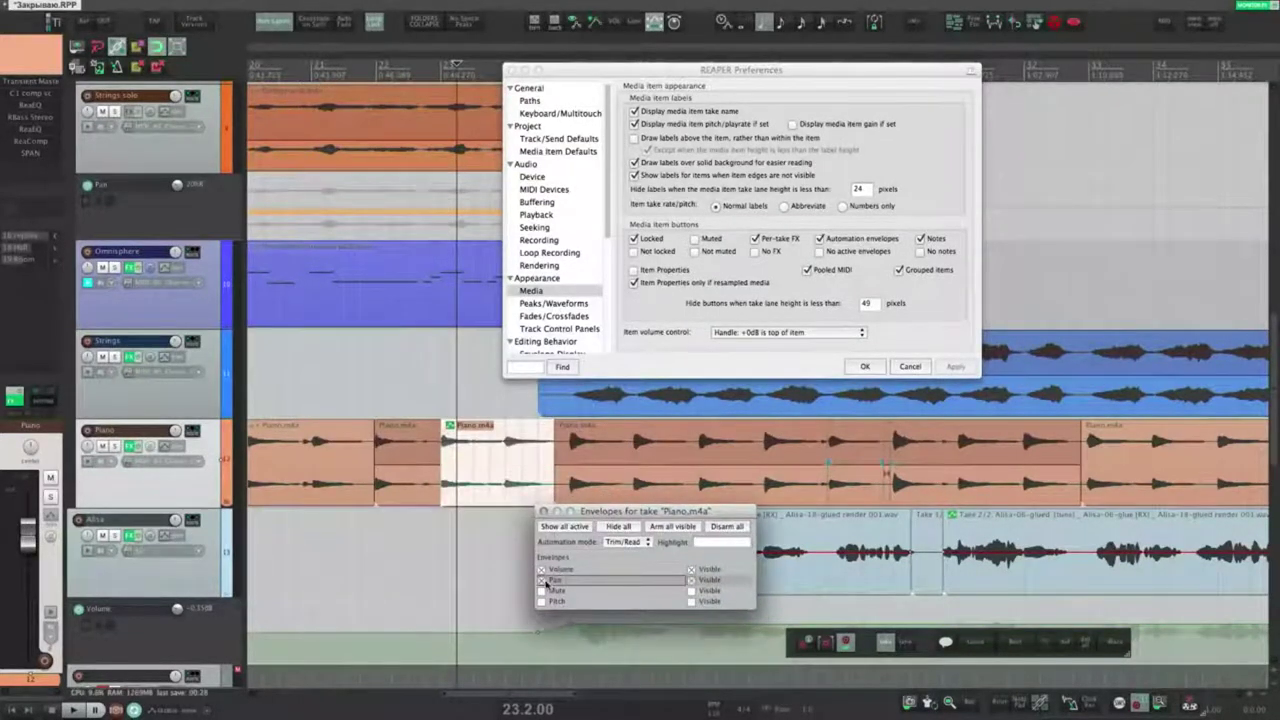
{"action": "left_click", "coordinate": [542, 580]}
{"action": "left_click", "coordinate": [543, 601]}
{"action": "left_click", "coordinate": [543, 601]}
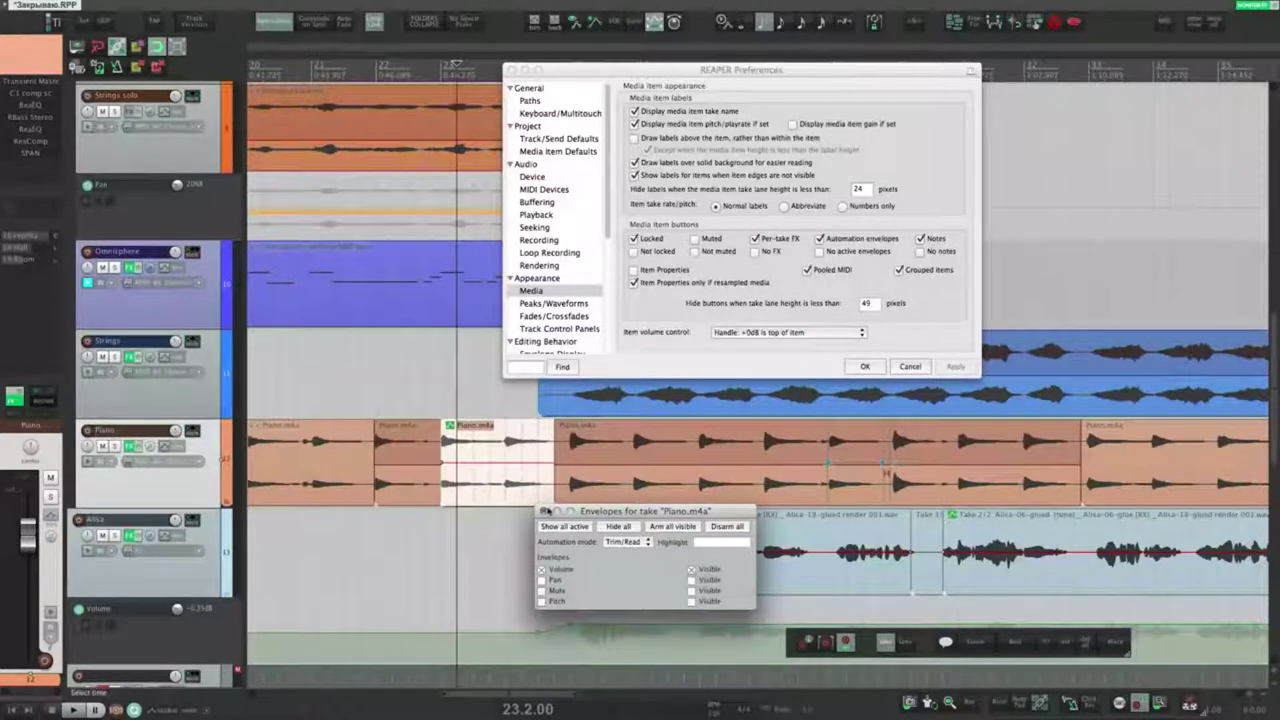
{"action": "left_click", "coordinate": [545, 511]}
{"action": "left_click", "coordinate": [821, 251]}
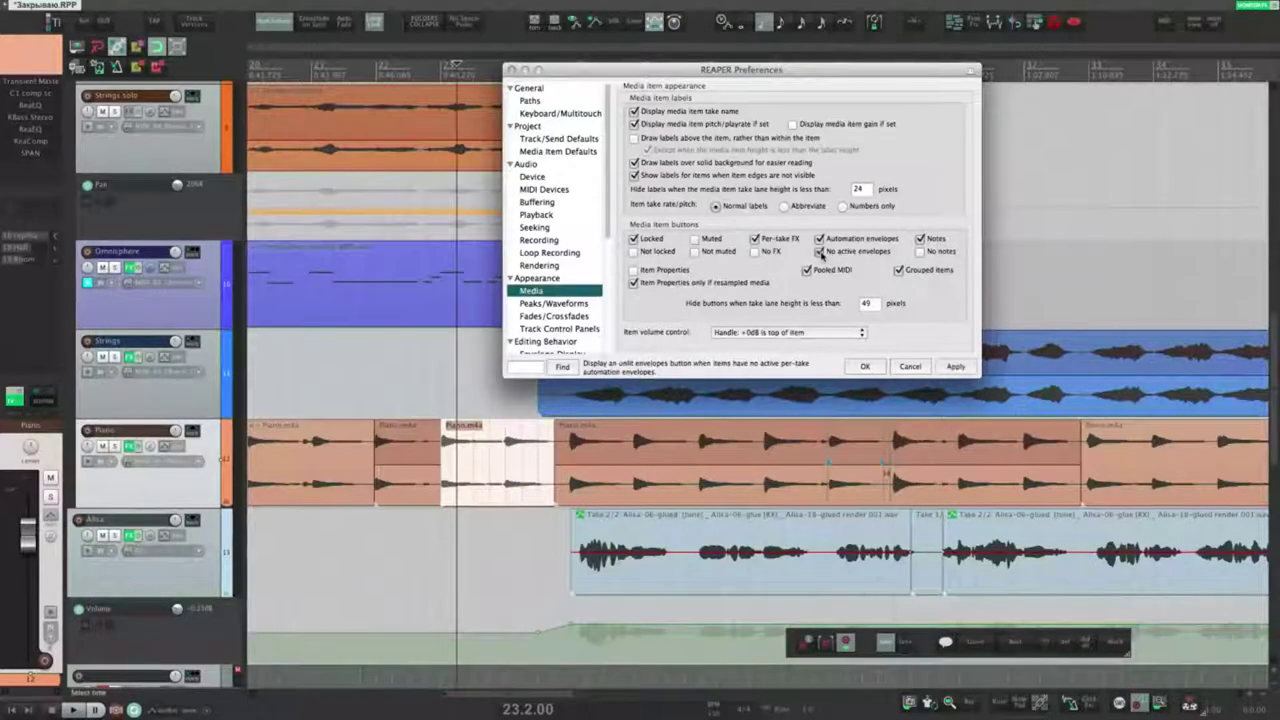
{"action": "left_click", "coordinate": [955, 367]}
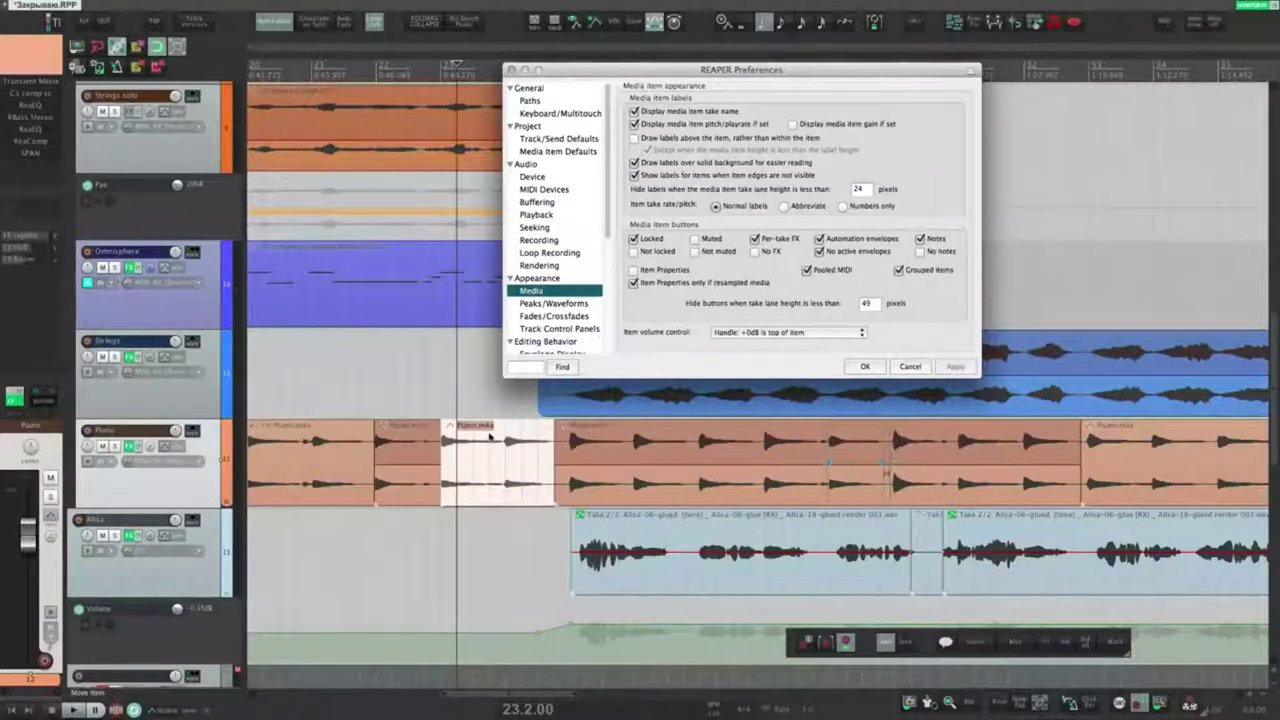
Step: Toggle the Volume and Mute take envelopes, then turn the no-envelope item button back off
{"action": "left_click", "coordinate": [451, 428]}
{"action": "left_click", "coordinate": [458, 493]}
{"action": "left_click", "coordinate": [458, 514]}
{"action": "left_click", "coordinate": [458, 514]}
{"action": "left_click", "coordinate": [458, 493]}
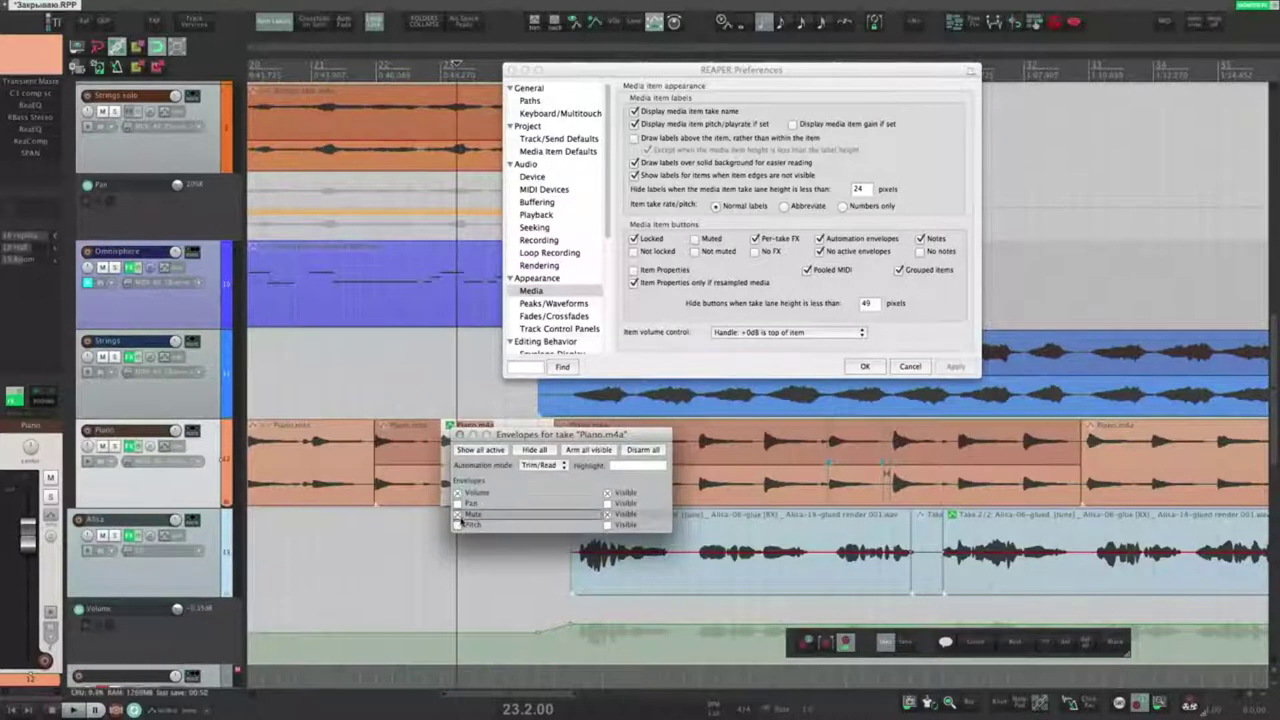
{"action": "left_click", "coordinate": [460, 435]}
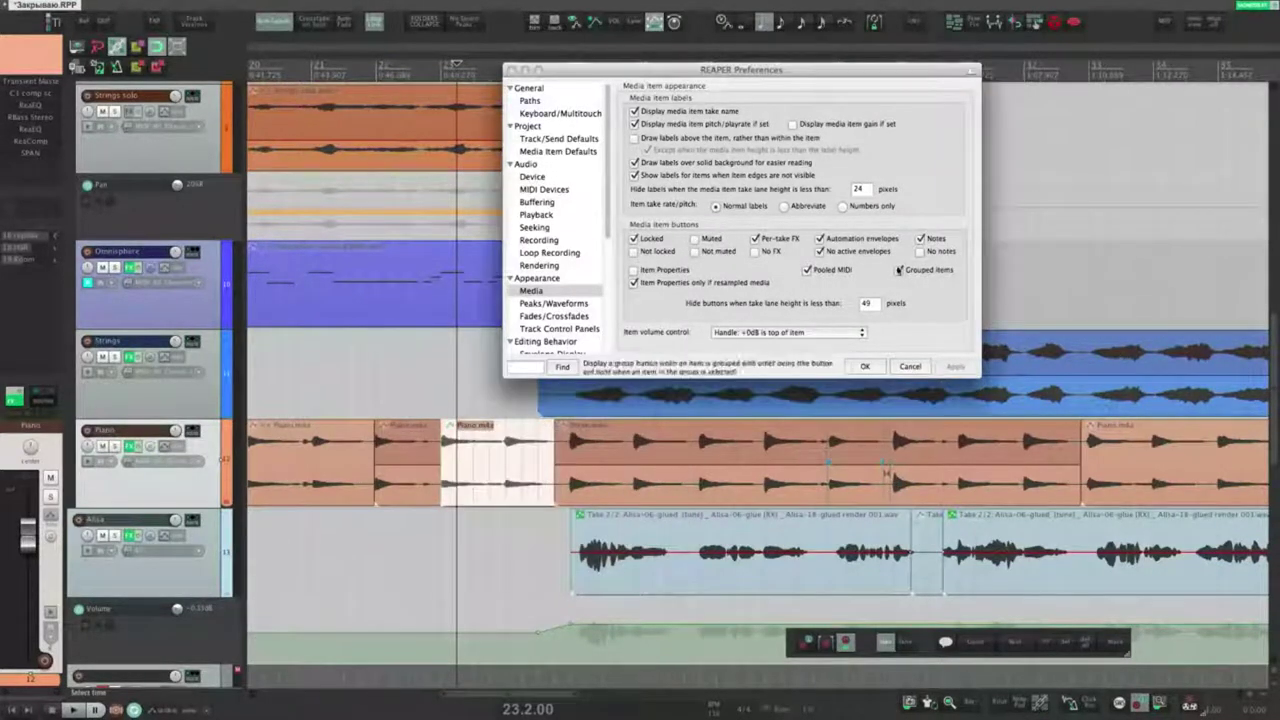
{"action": "left_click", "coordinate": [843, 251]}
{"action": "left_click", "coordinate": [958, 368]}
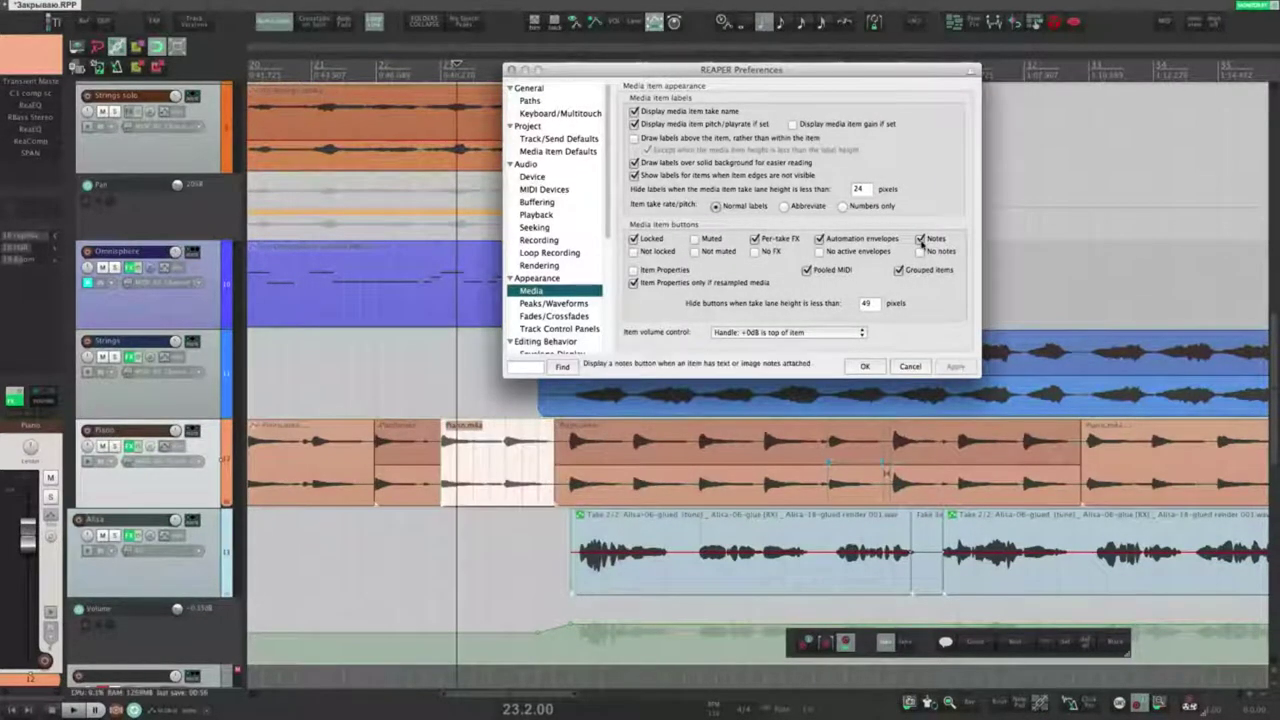
Step: Check the Piano item's existing note and enable the No notes item button
{"action": "left_click", "coordinate": [485, 470]}
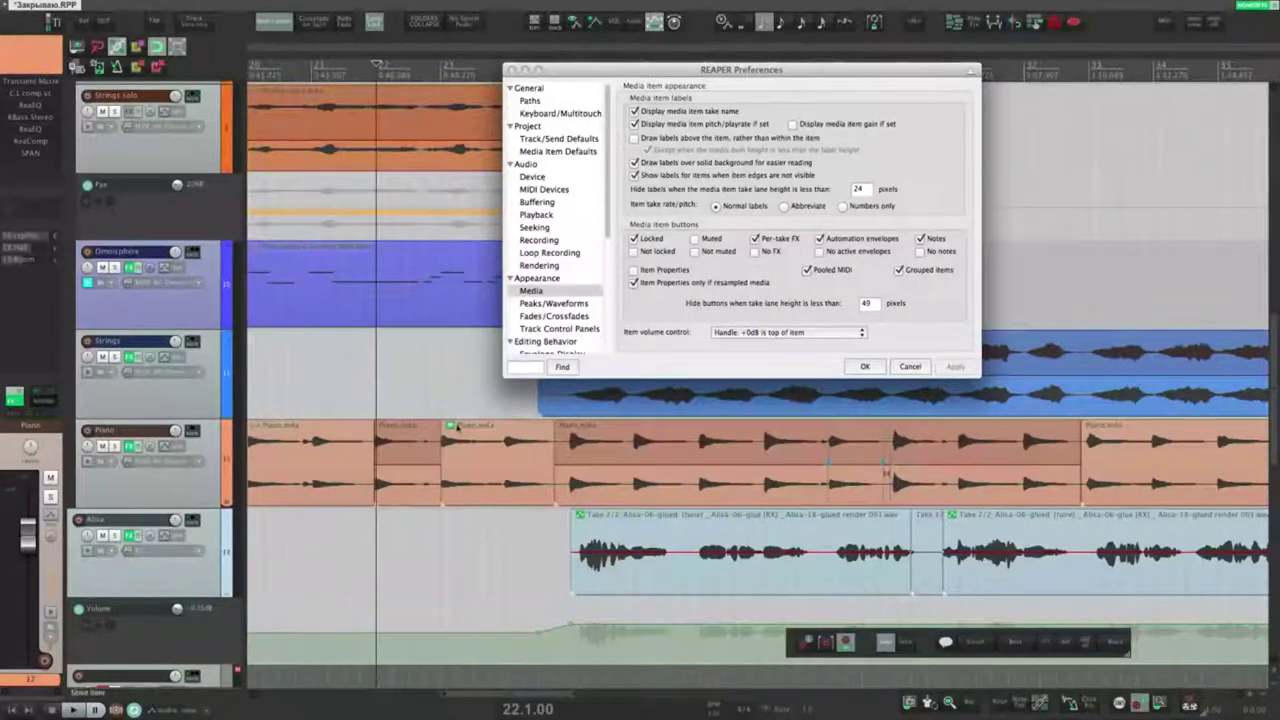
{"action": "left_click", "coordinate": [451, 427]}
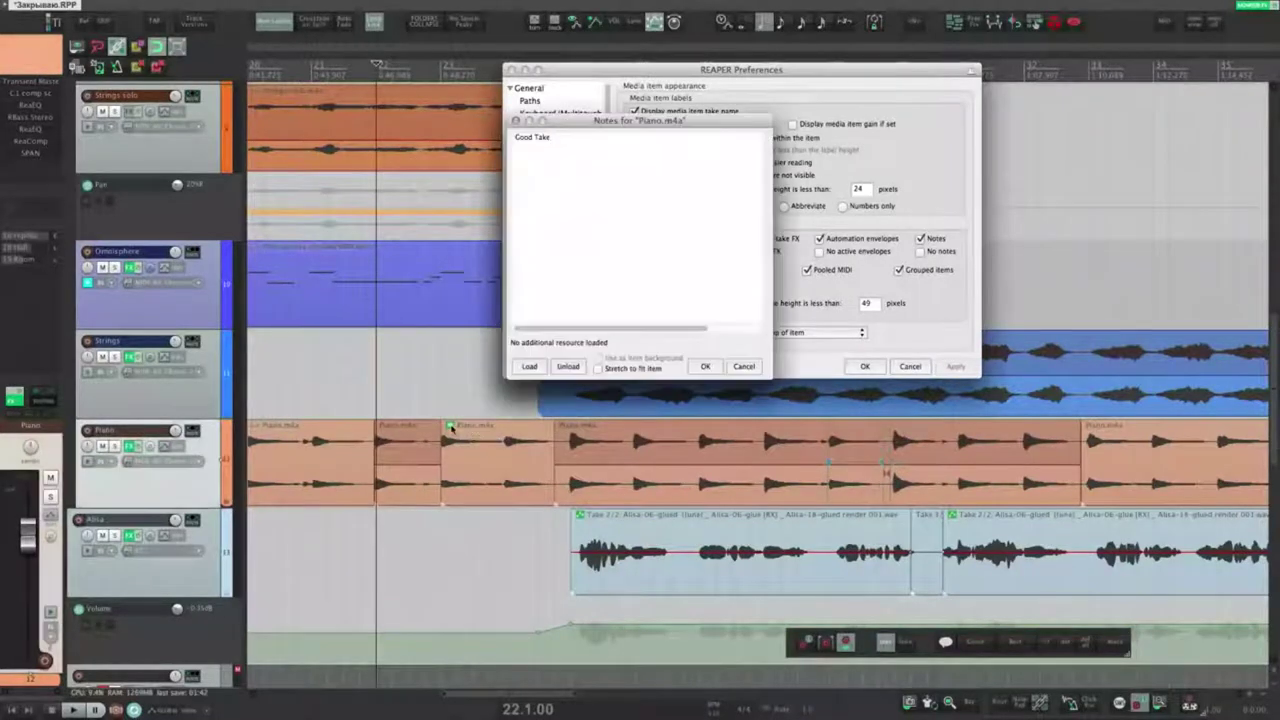
{"action": "left_click", "coordinate": [718, 366]}
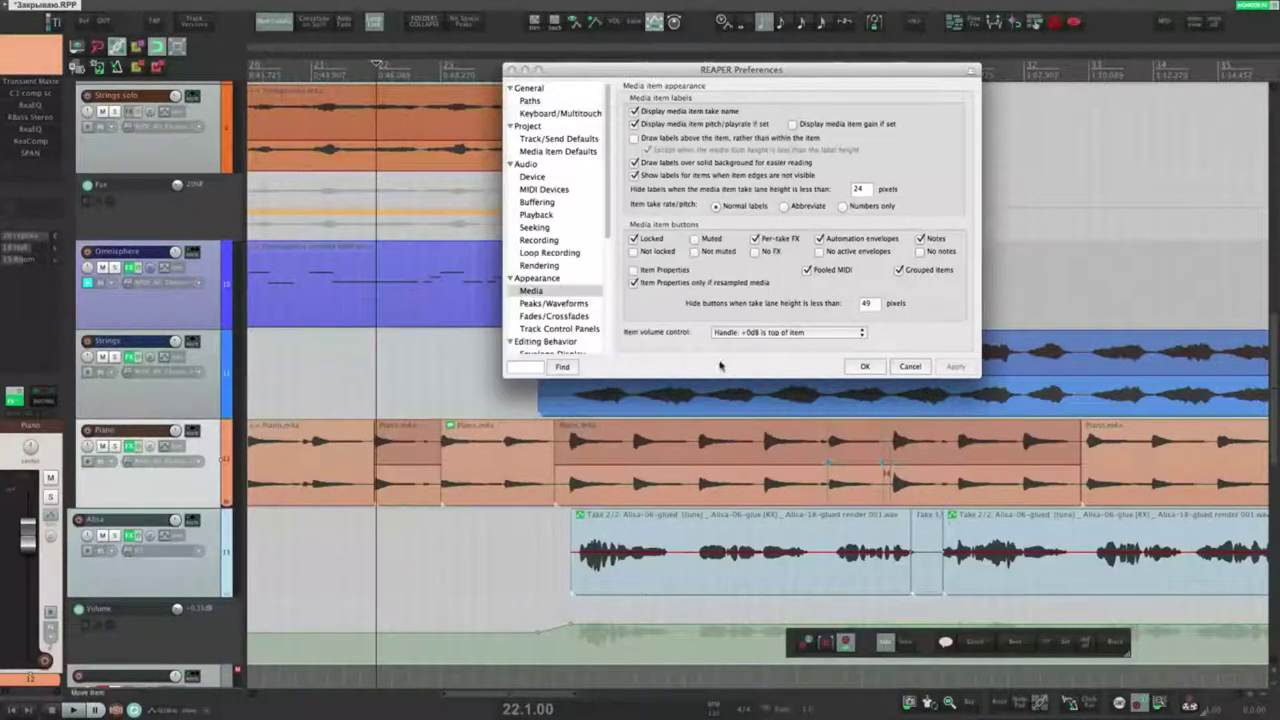
{"action": "left_click", "coordinate": [451, 427]}
{"action": "left_click", "coordinate": [705, 366]}
{"action": "left_click", "coordinate": [920, 251]}
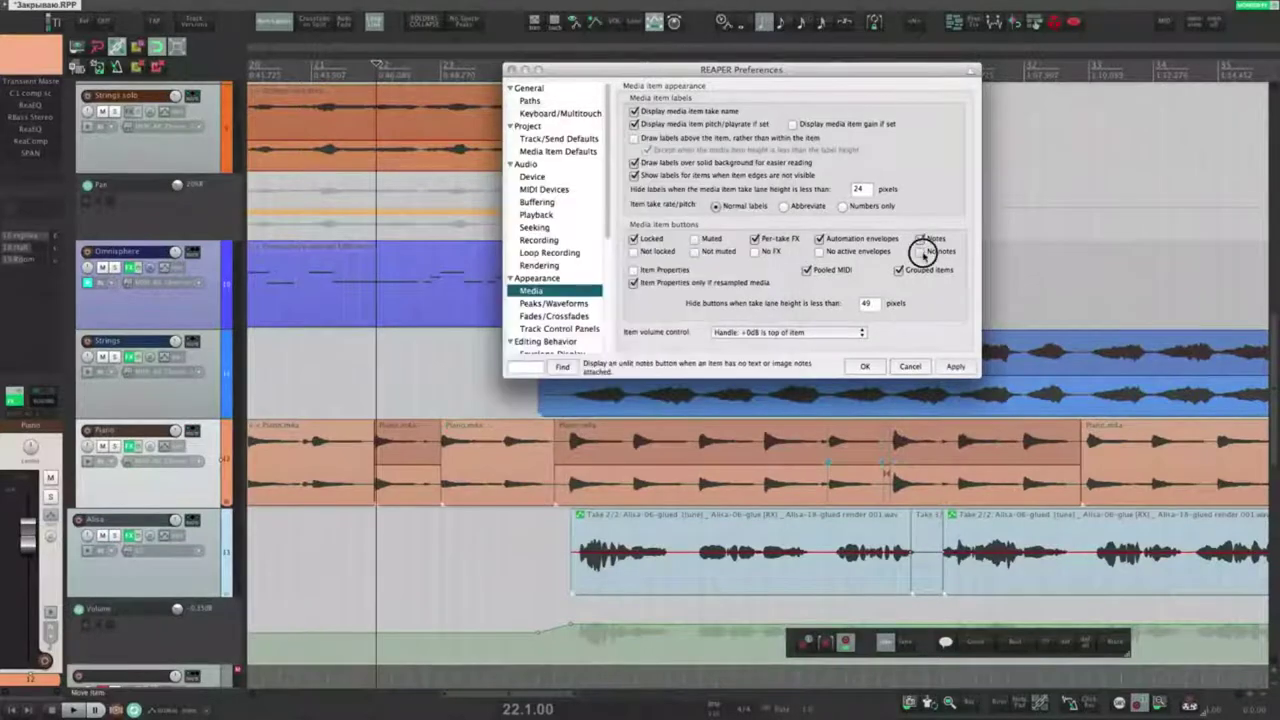
{"action": "left_click", "coordinate": [948, 366]}
Step: Add the note 'Срочно заменить!' to a Piano item without notes
{"action": "left_click", "coordinate": [451, 427]}
{"action": "left_click", "coordinate": [744, 366]}
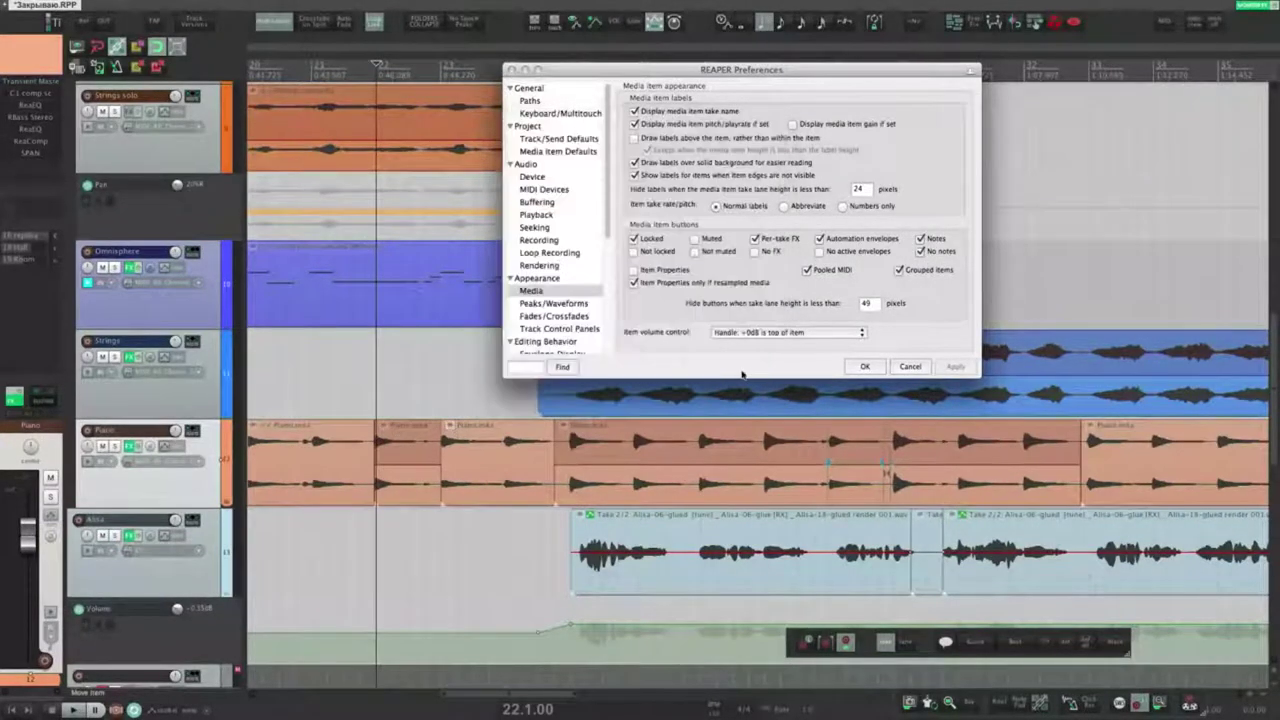
{"action": "left_click", "coordinate": [451, 427]}
{"action": "type", "text": "Срочно заменить:"}
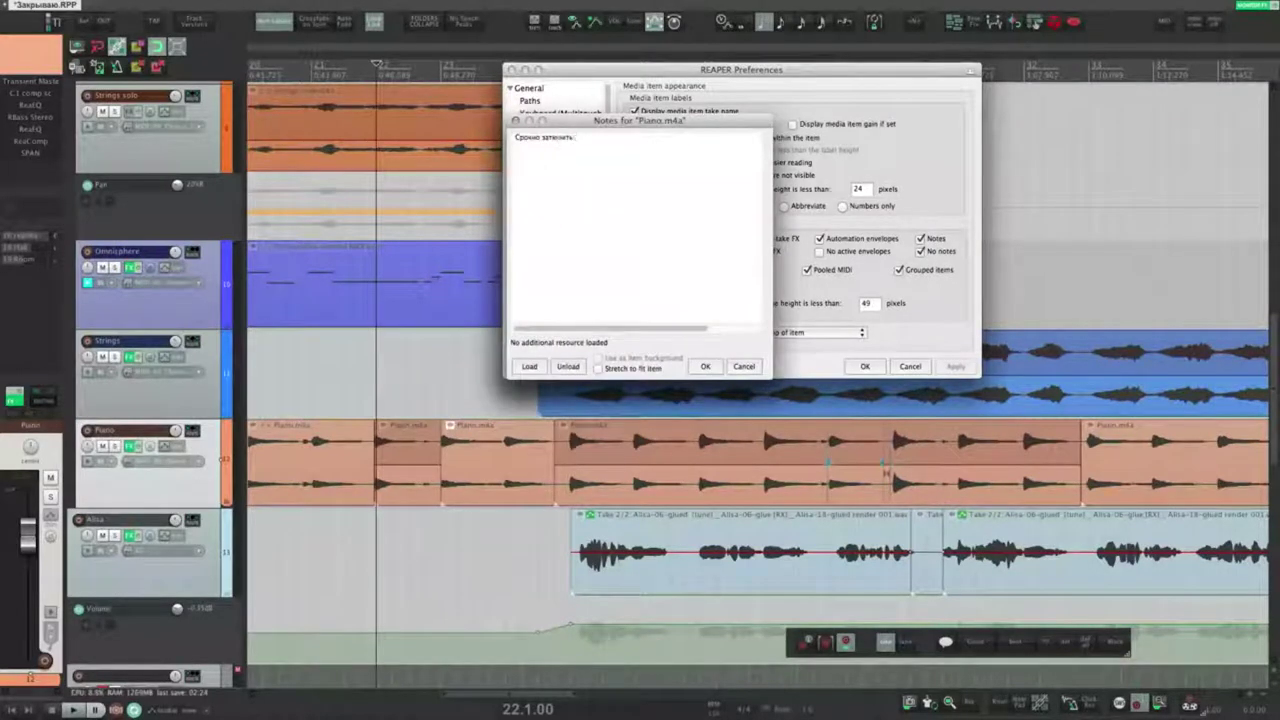
{"action": "left_click", "coordinate": [705, 366]}
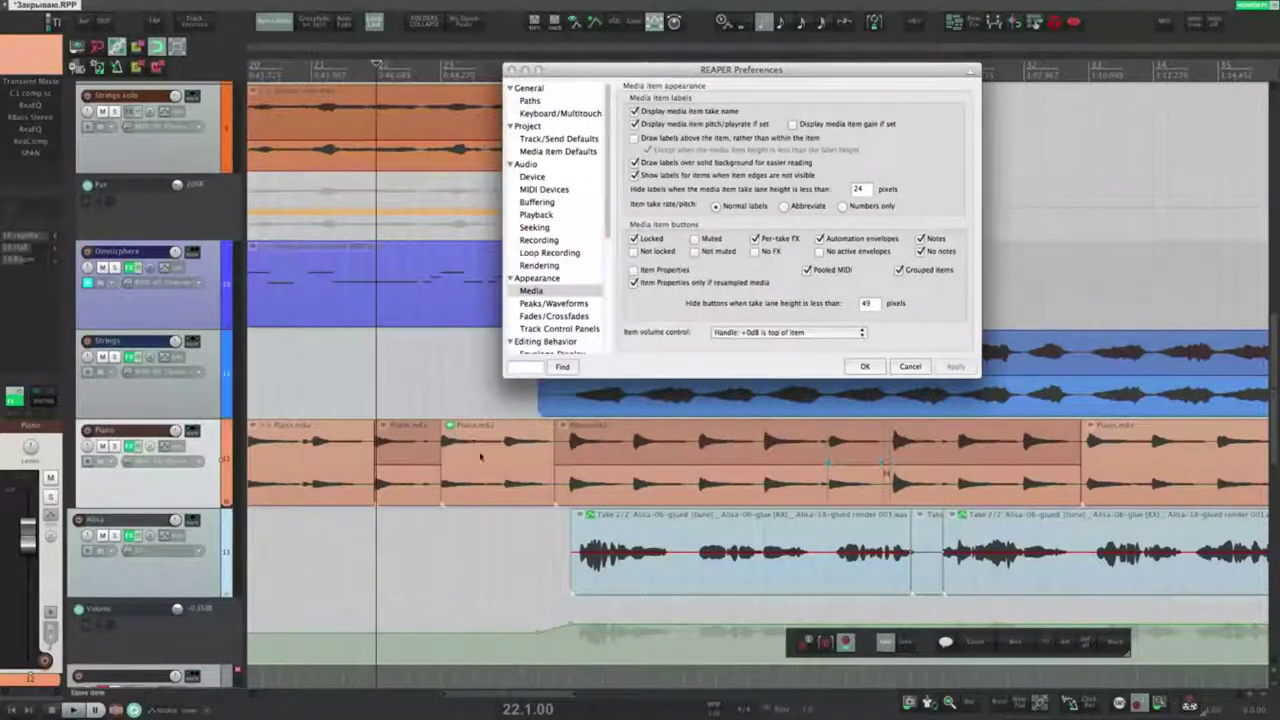
{"action": "mouse_move", "coordinate": [451, 428]}
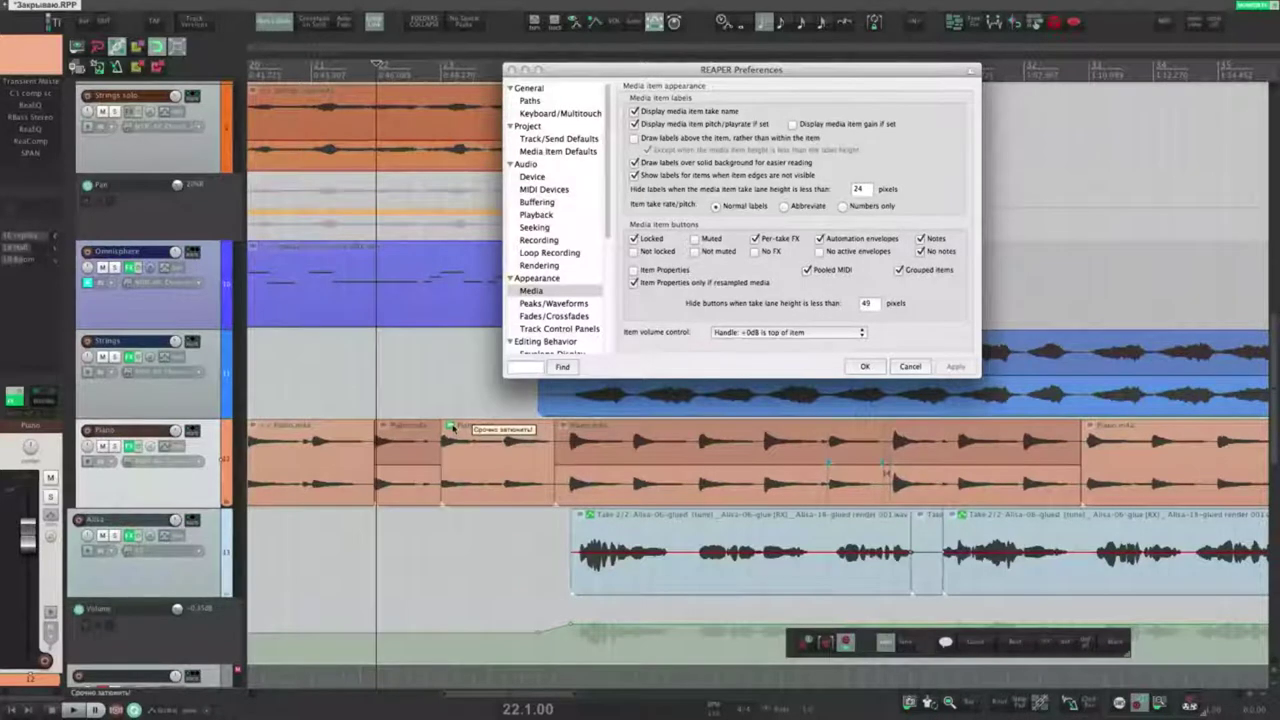
{"action": "left_click", "coordinate": [452, 428]}
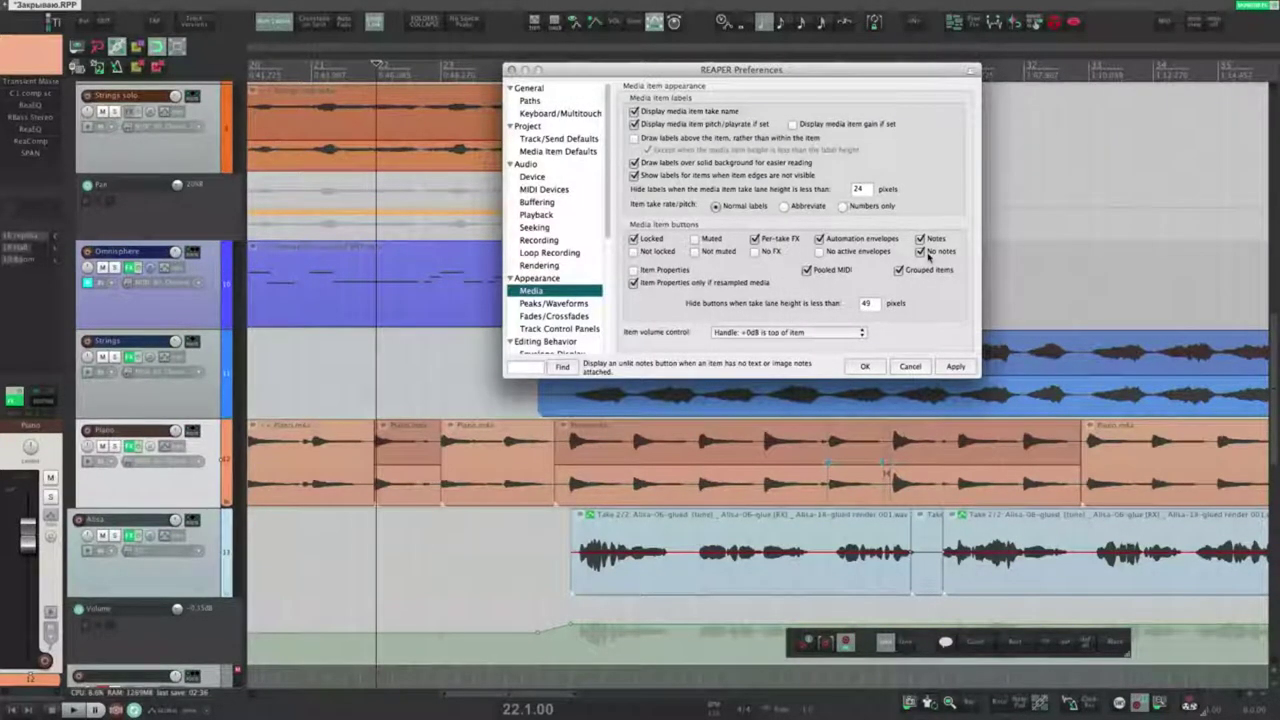
Step: Enable Not locked, Not muted, No FX and No active envelopes item buttons
{"action": "left_click", "coordinate": [819, 251]}
{"action": "left_click", "coordinate": [754, 251]}
{"action": "left_click", "coordinate": [695, 251]}
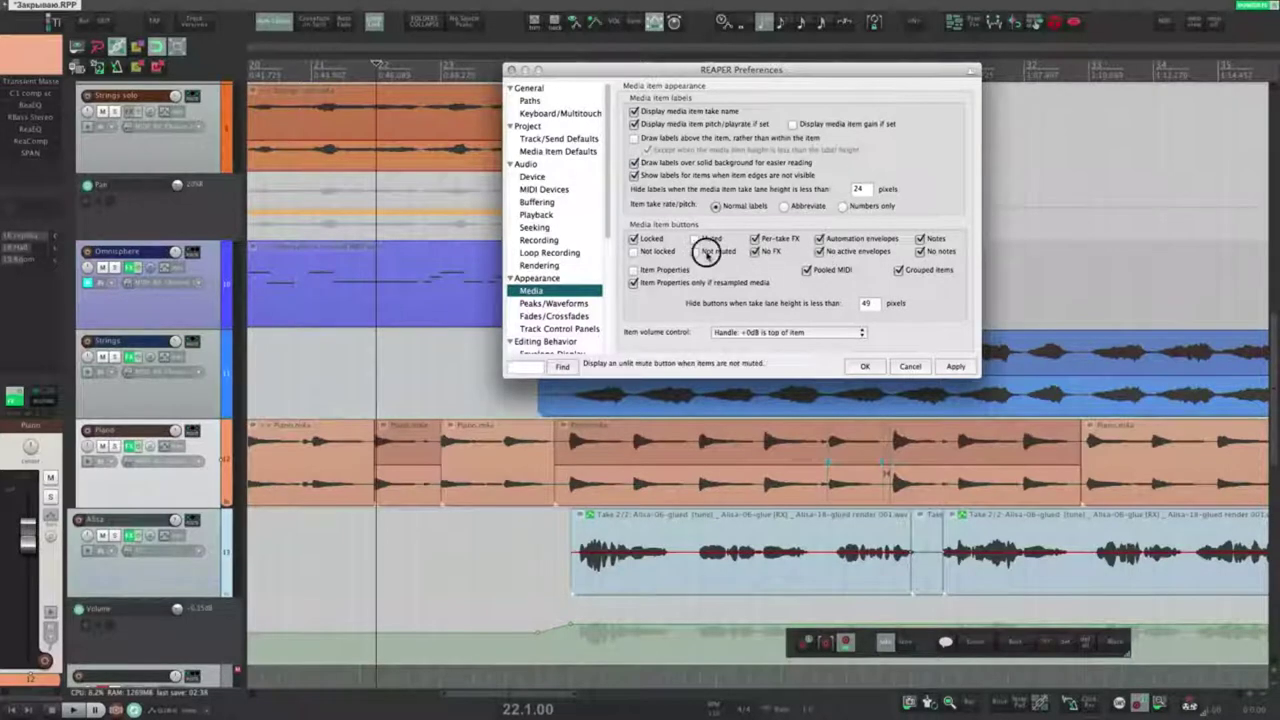
{"action": "left_click", "coordinate": [633, 251]}
{"action": "left_click", "coordinate": [955, 366]}
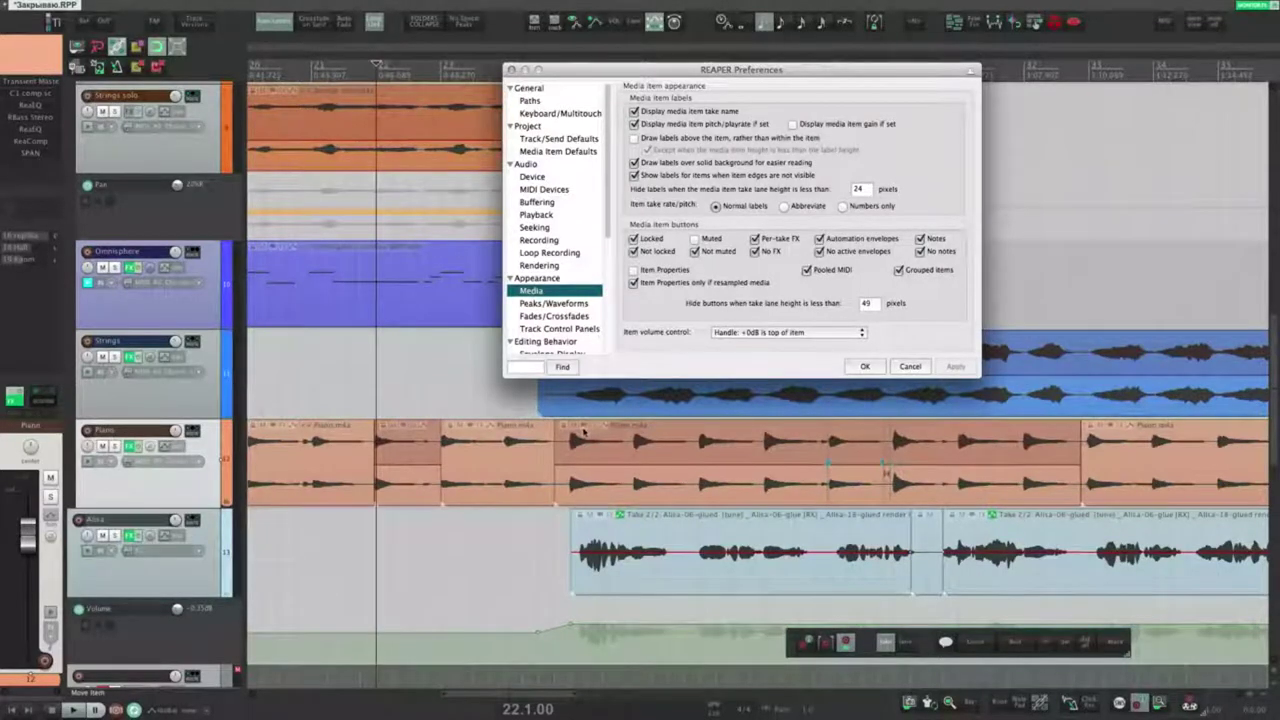
Step: Disable the Not locked, Not muted, No FX, No envelopes and No notes item buttons
{"action": "left_click", "coordinate": [643, 252]}
{"action": "left_click", "coordinate": [695, 252]}
{"action": "left_click", "coordinate": [755, 252]}
{"action": "left_click", "coordinate": [819, 252]}
{"action": "left_click", "coordinate": [920, 252]}
{"action": "left_click", "coordinate": [955, 366]}
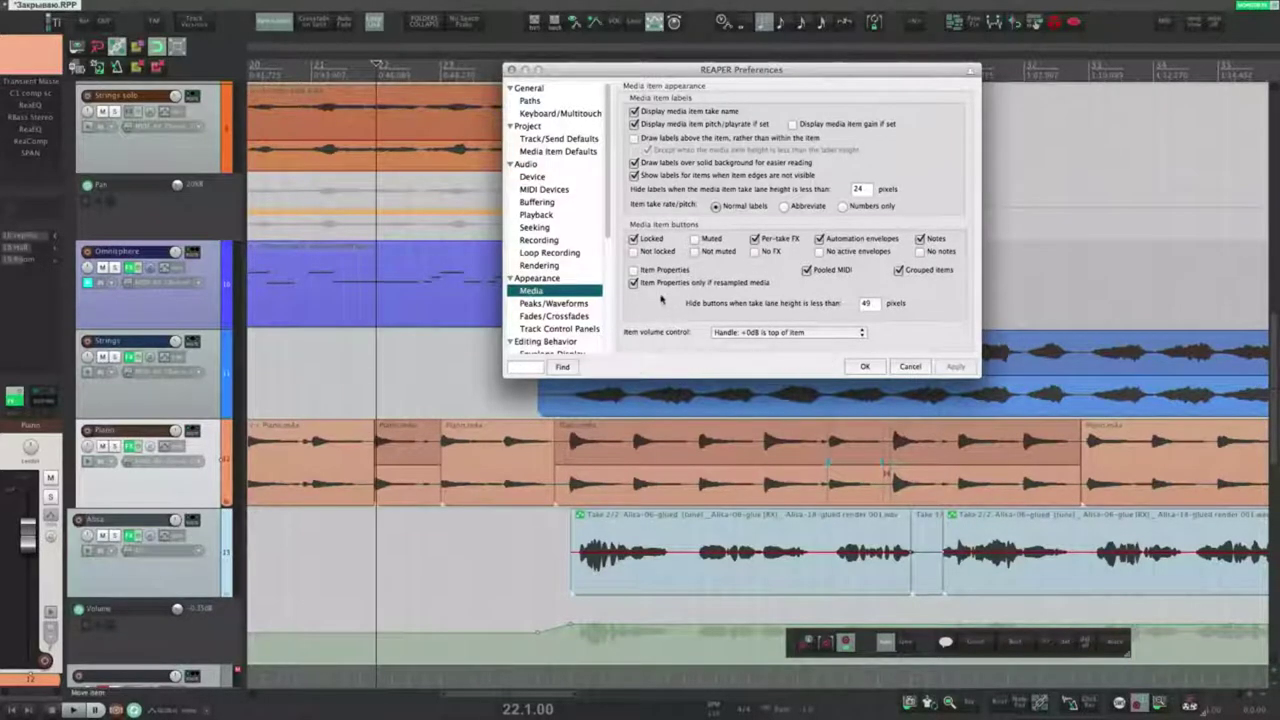
Step: Show the item properties button on all items and test it on the Piano item
{"action": "left_click", "coordinate": [635, 270]}
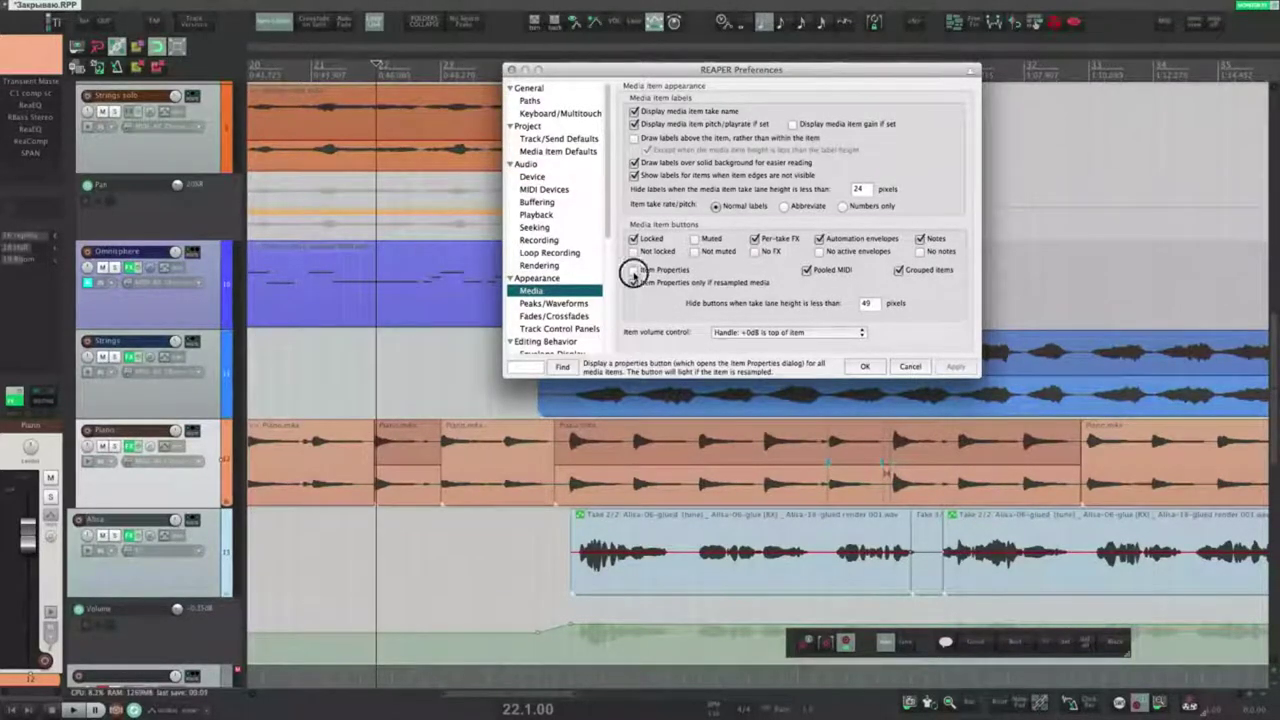
{"action": "left_click", "coordinate": [645, 289]}
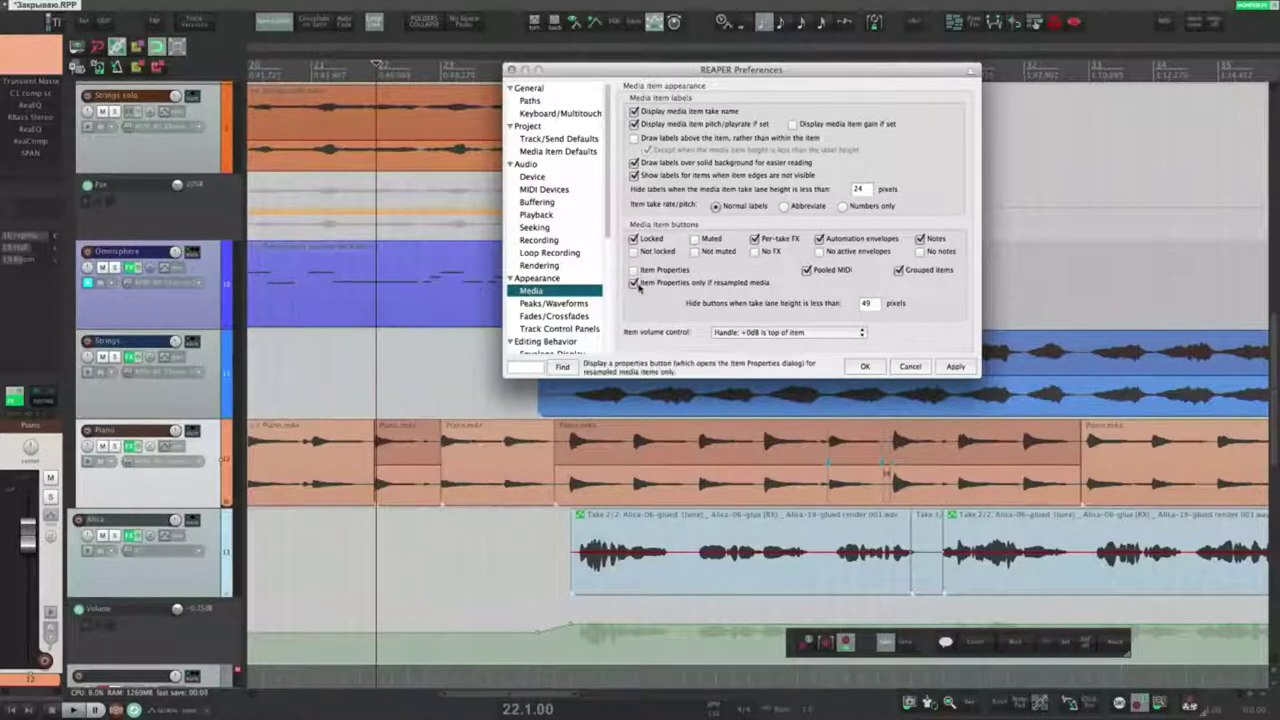
{"action": "left_click", "coordinate": [955, 366]}
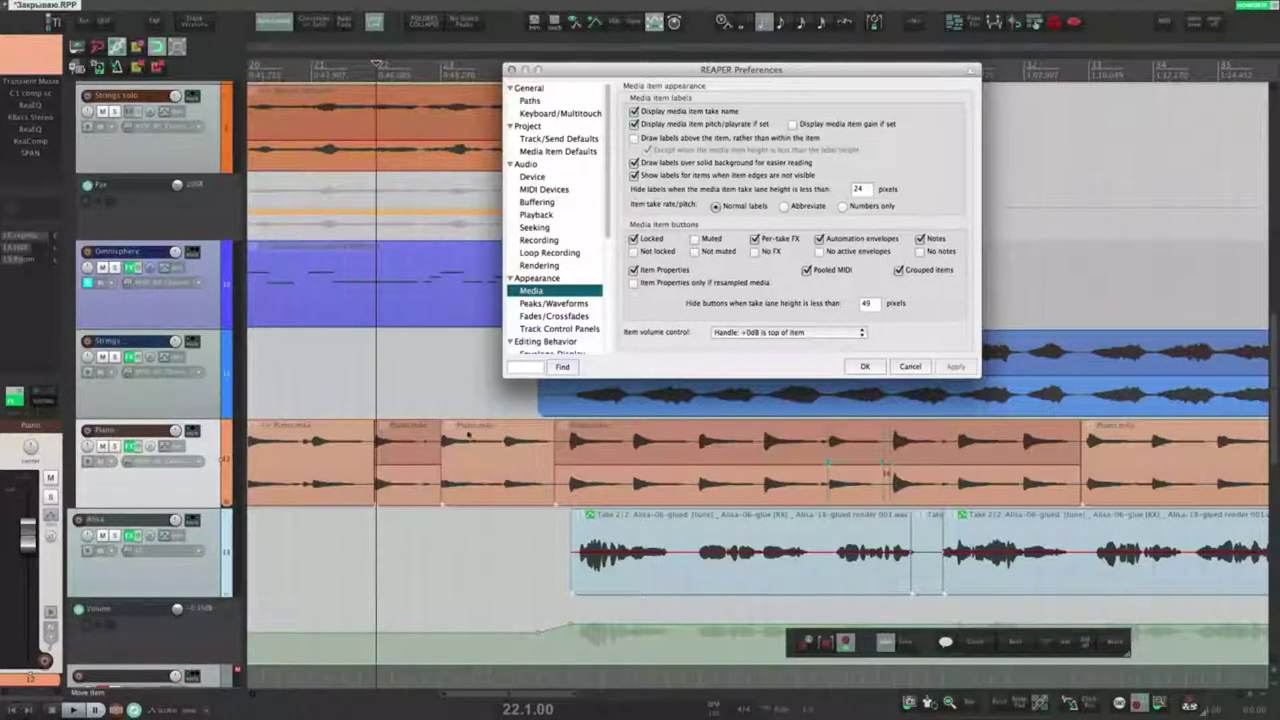
{"action": "left_click", "coordinate": [449, 429]}
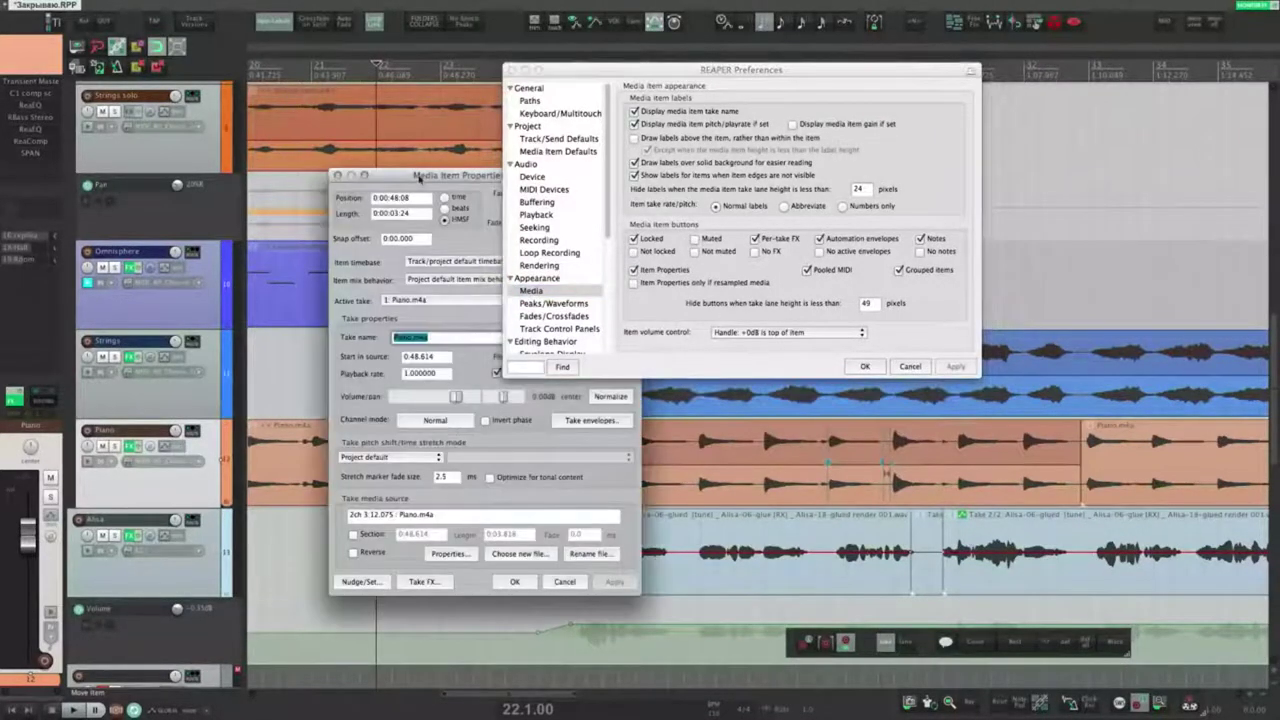
{"action": "left_click_drag", "start_coordinate": [420, 178], "coordinate": [374, 170]}
{"action": "left_click", "coordinate": [292, 167]}
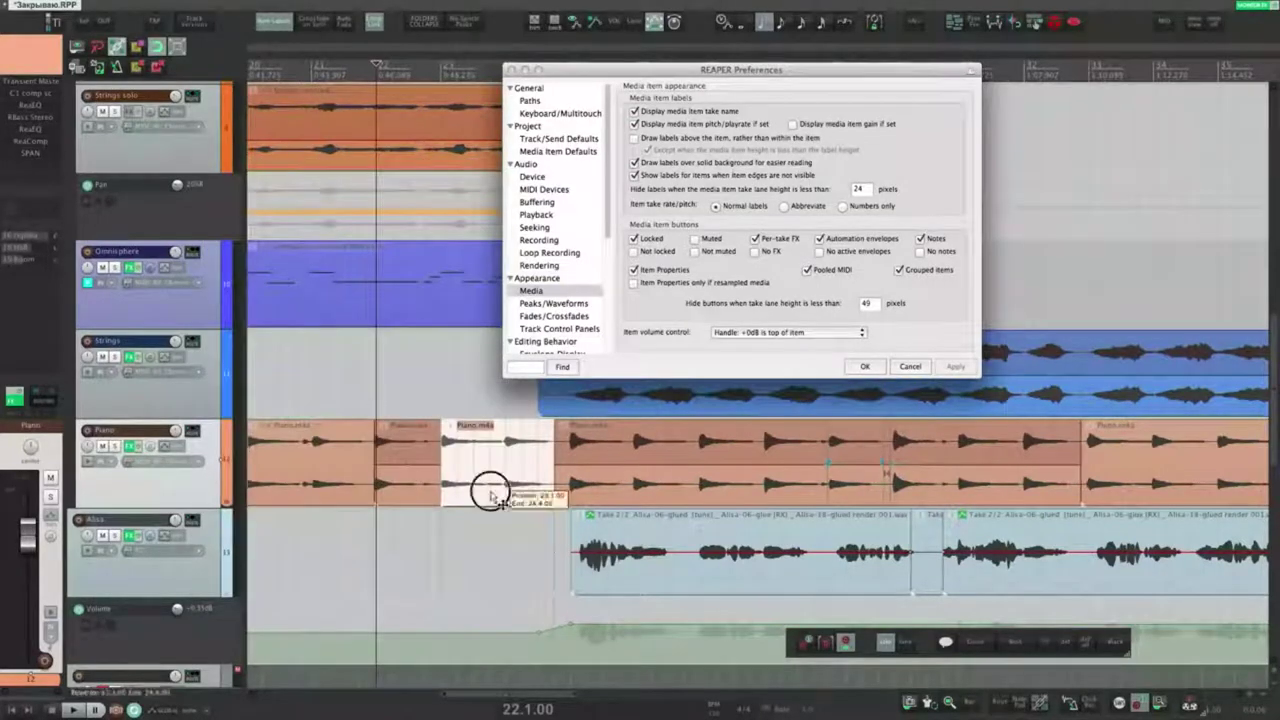
{"action": "double_click", "coordinate": [491, 494]}
{"action": "left_click", "coordinate": [439, 571]}
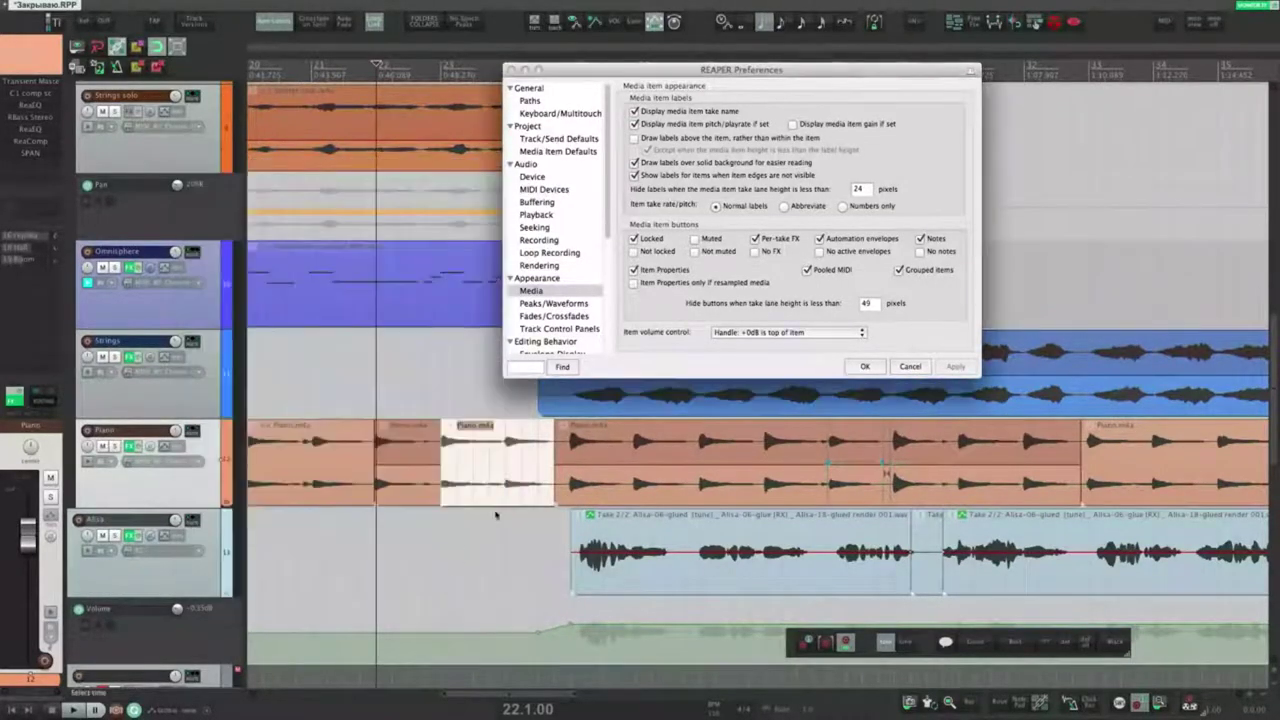
Step: Limit the properties button to resampled media and move the edit position to 23.3.00
{"action": "left_click", "coordinate": [635, 284]}
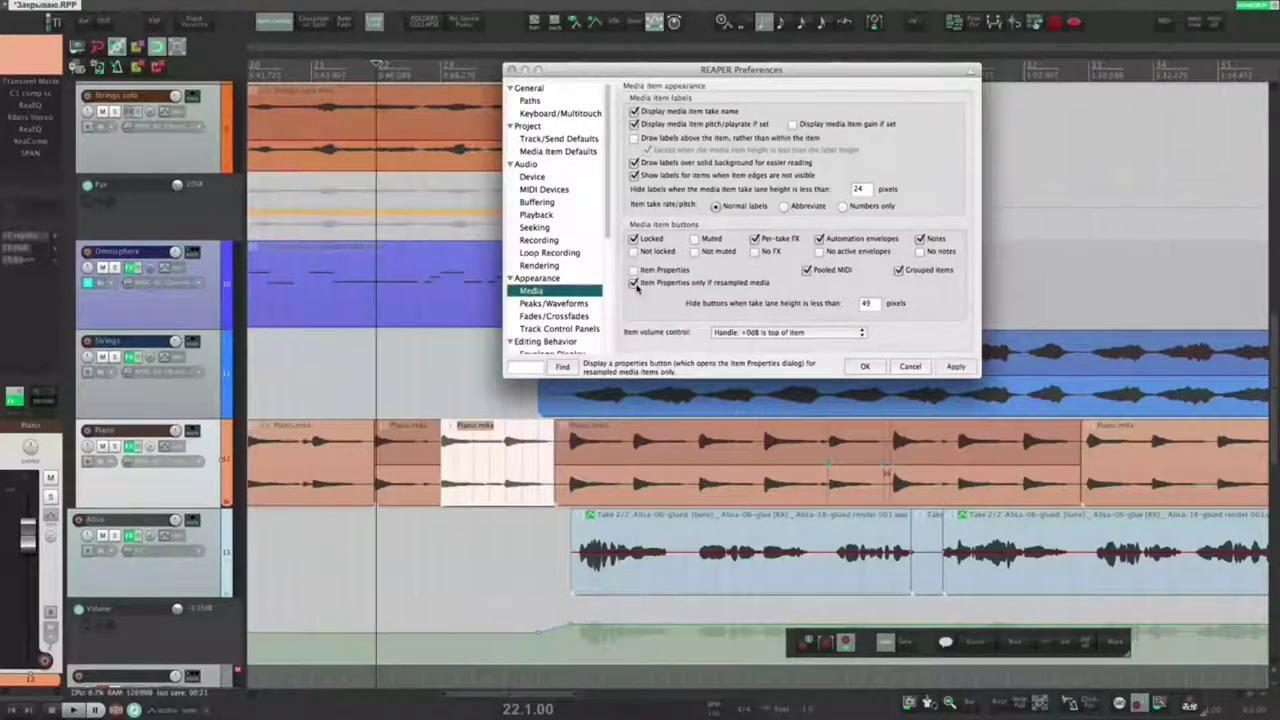
{"action": "left_click", "coordinate": [955, 367]}
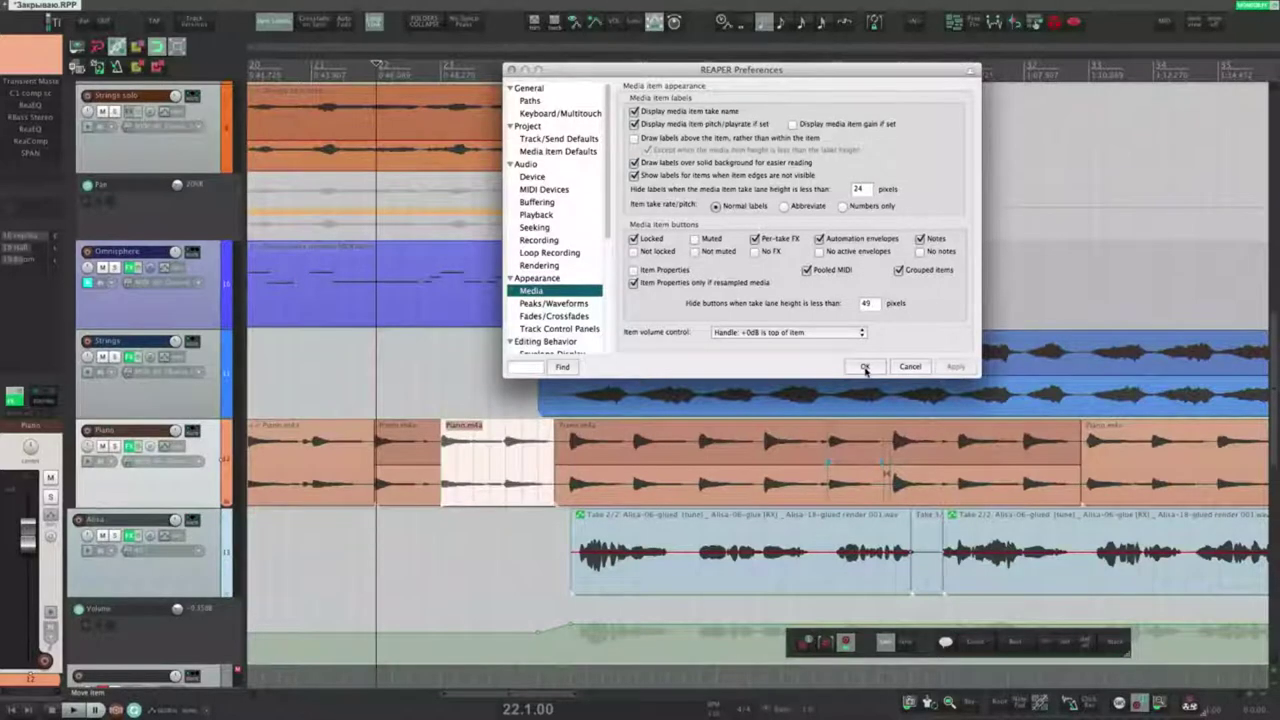
{"action": "left_click", "coordinate": [473, 395]}
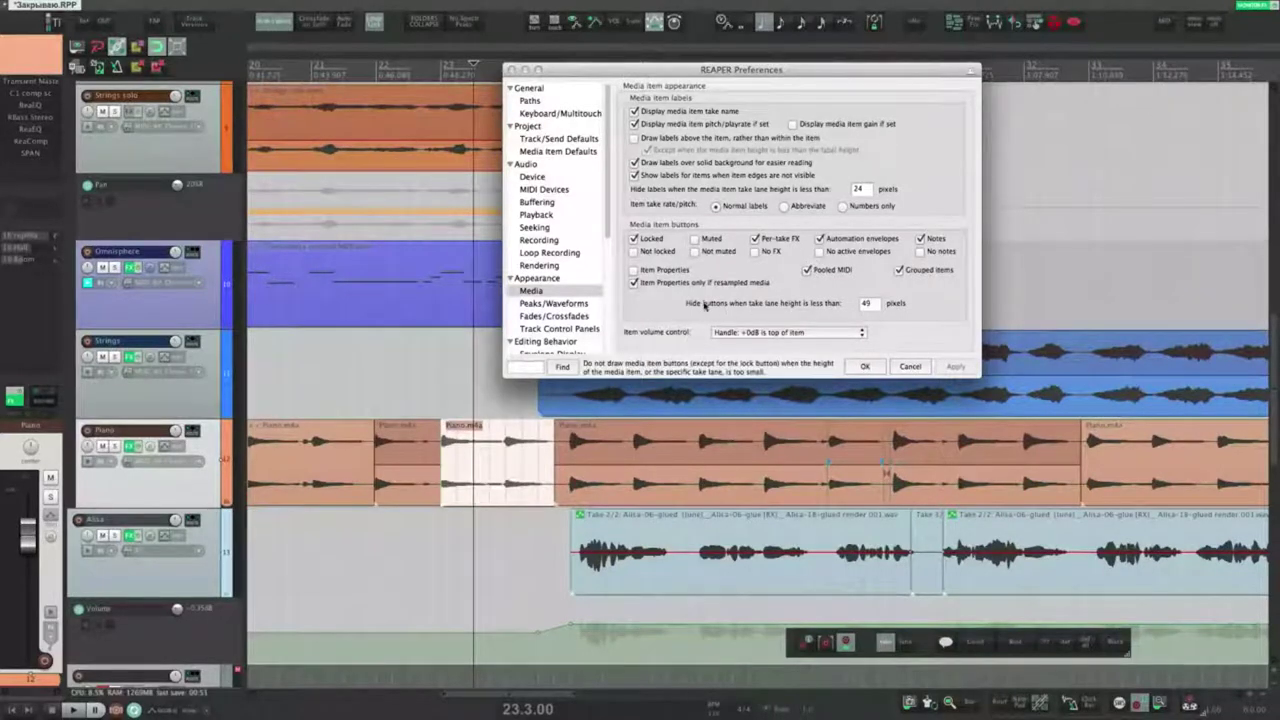
Step: Keep the 49-pixel lane height threshold and enable the Not locked item button
{"action": "double_click", "coordinate": [868, 304]}
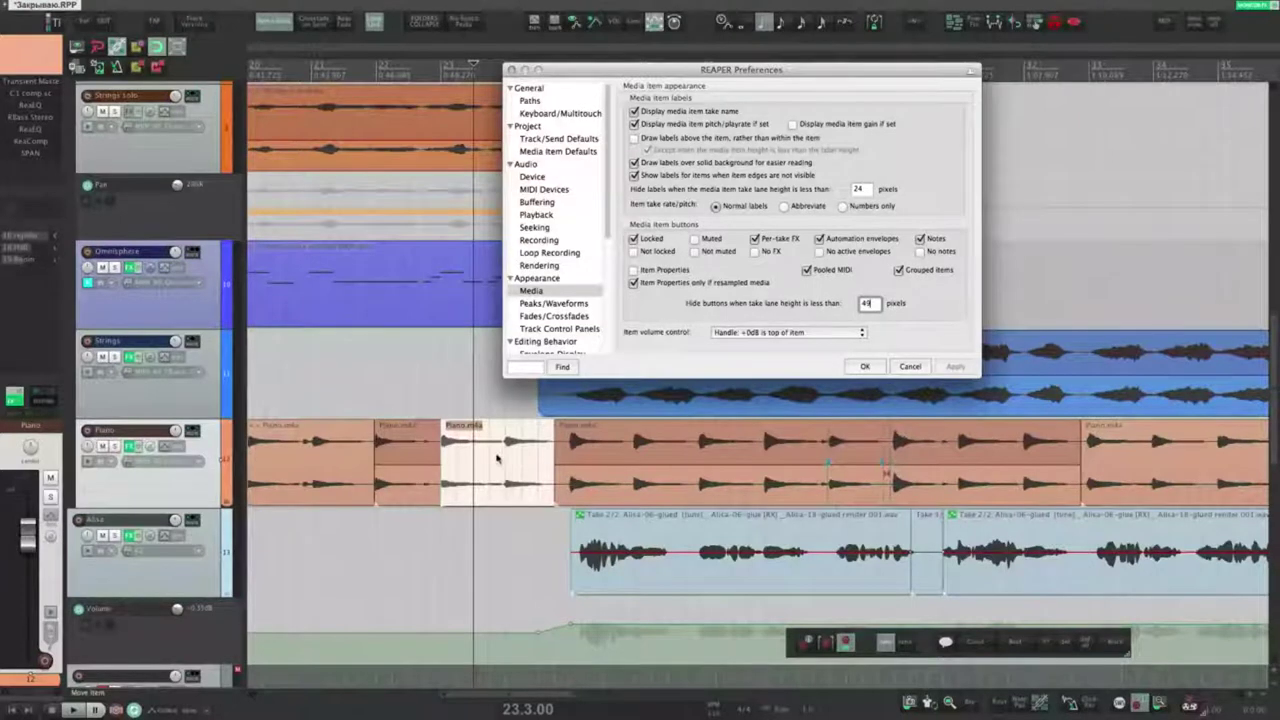
{"action": "left_click", "coordinate": [643, 254]}
{"action": "left_click", "coordinate": [956, 366]}
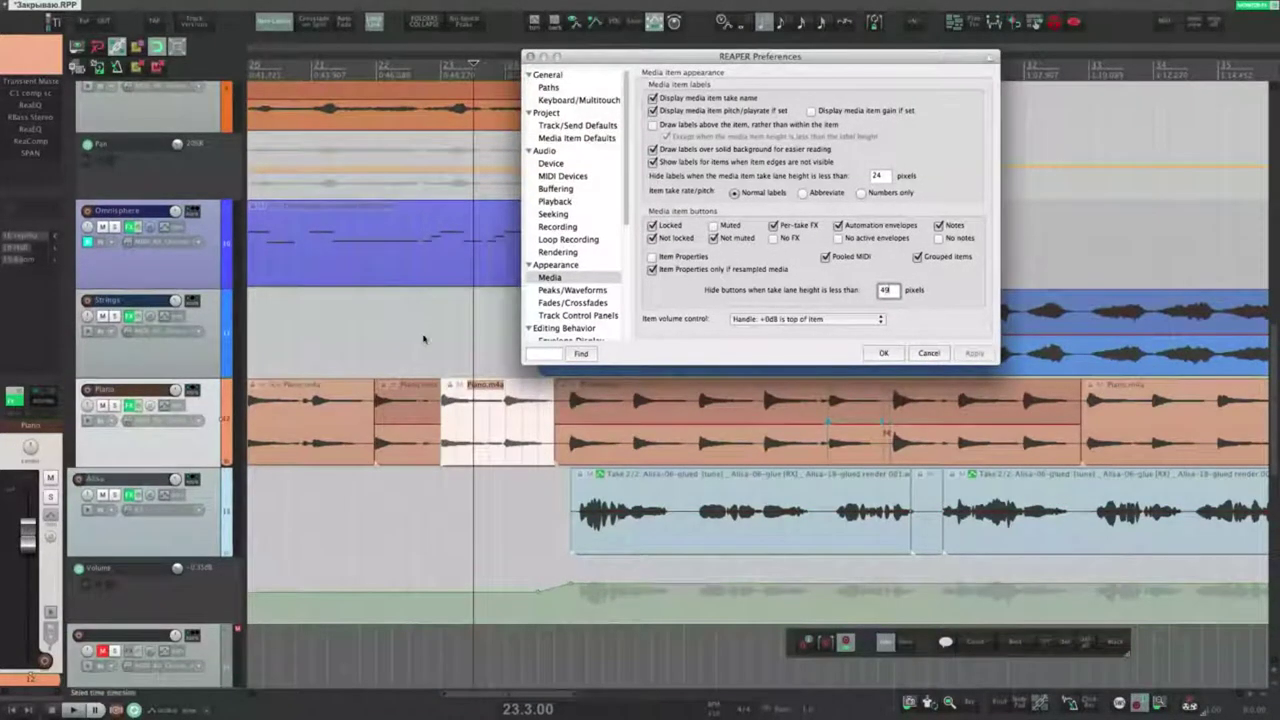
Step: Bring the Piano and Alisa tracks into view and open the item volume control choices
{"action": "scroll", "coordinate": [424, 337], "scroll_direction": "down", "scroll_amount": 2}
{"action": "scroll", "coordinate": [424, 338], "scroll_direction": "down", "scroll_amount": 3}
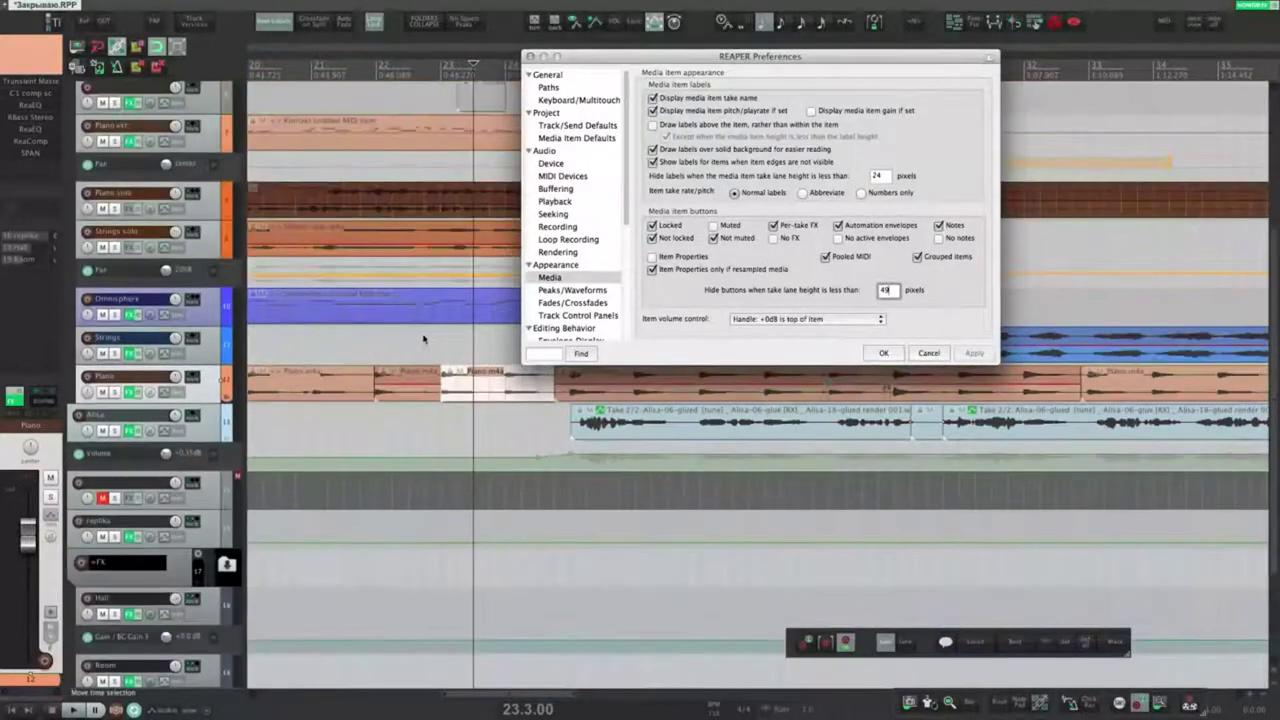
{"action": "scroll", "coordinate": [424, 342], "scroll_direction": "up", "scroll_amount": 5}
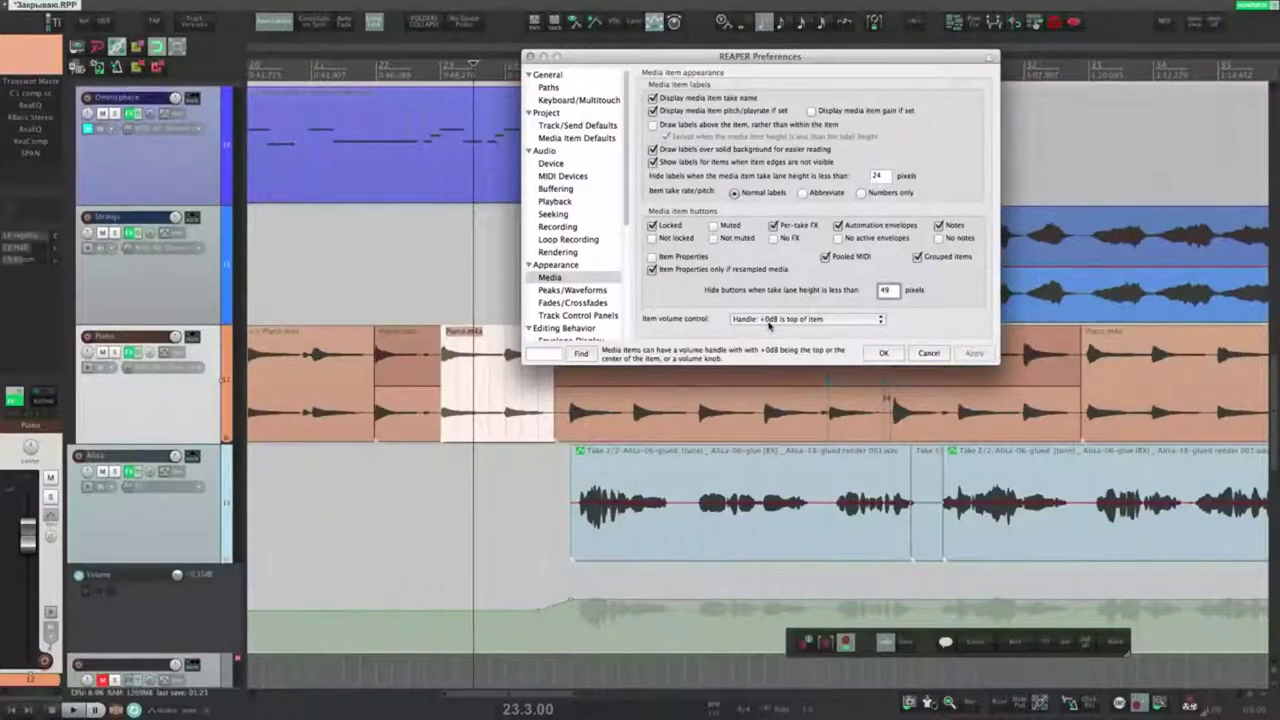
{"action": "left_click_drag", "start_coordinate": [600, 472], "coordinate": [589, 546]}
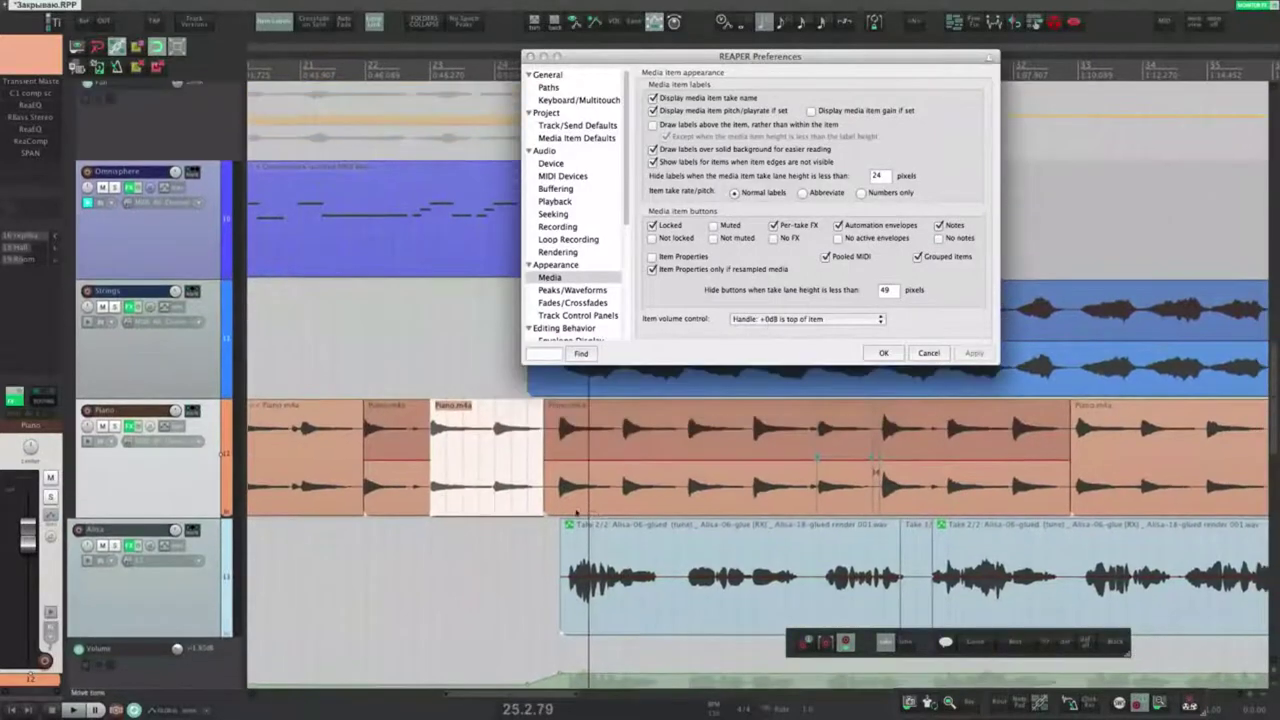
{"action": "left_click", "coordinate": [489, 463]}
{"action": "left_click", "coordinate": [773, 320]}
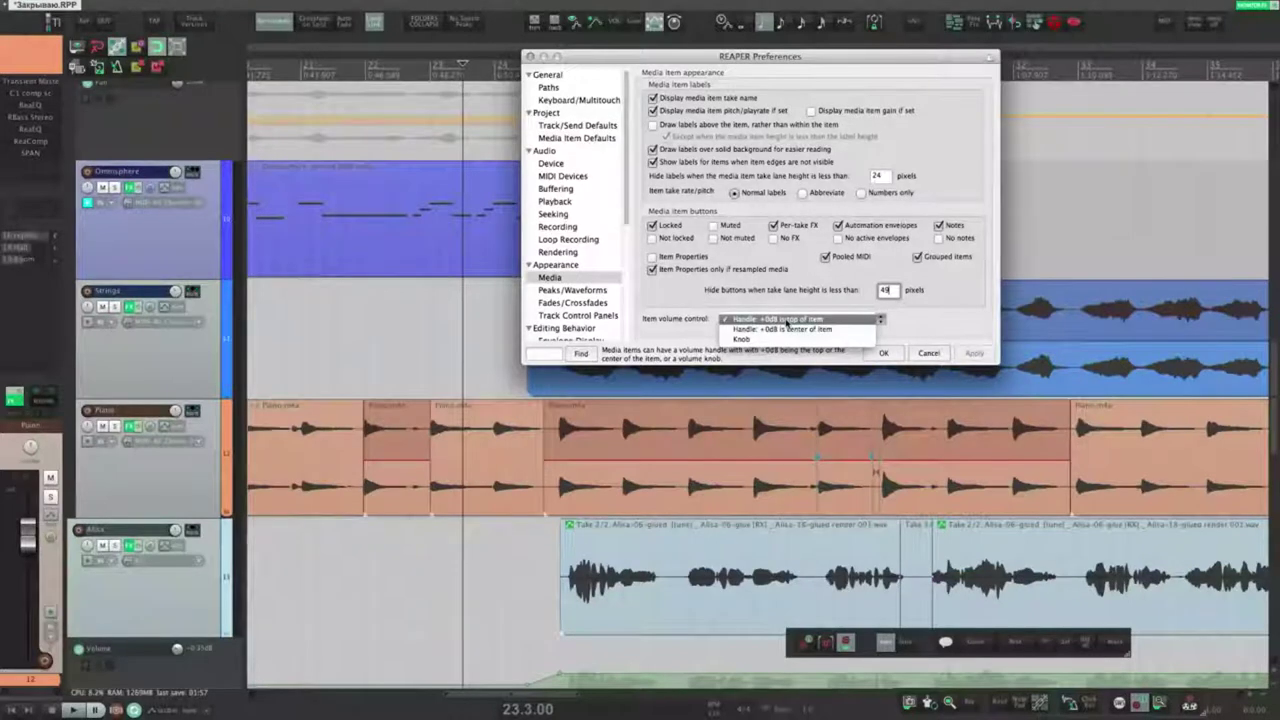
Step: Keep the volume handle at item top and lower the Piano item to about -20.84 dB
{"action": "left_click", "coordinate": [788, 320]}
{"action": "left_click", "coordinate": [492, 370]}
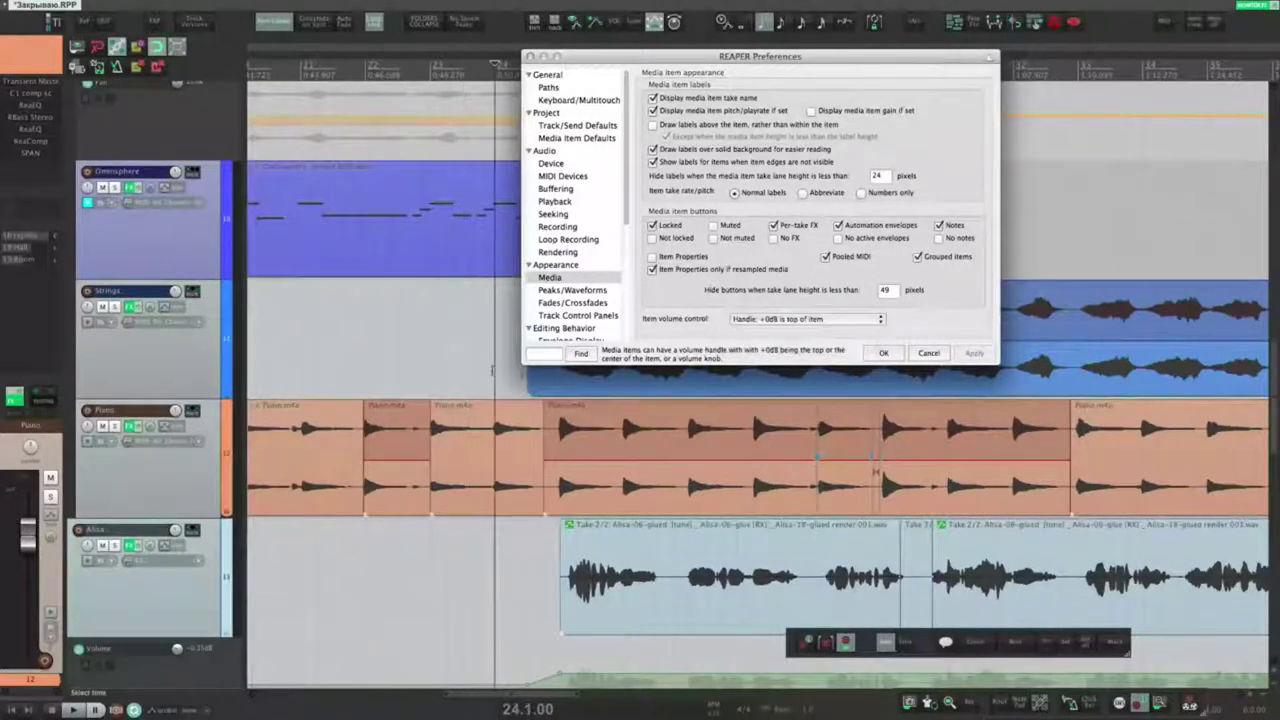
{"action": "left_click", "coordinate": [480, 352]}
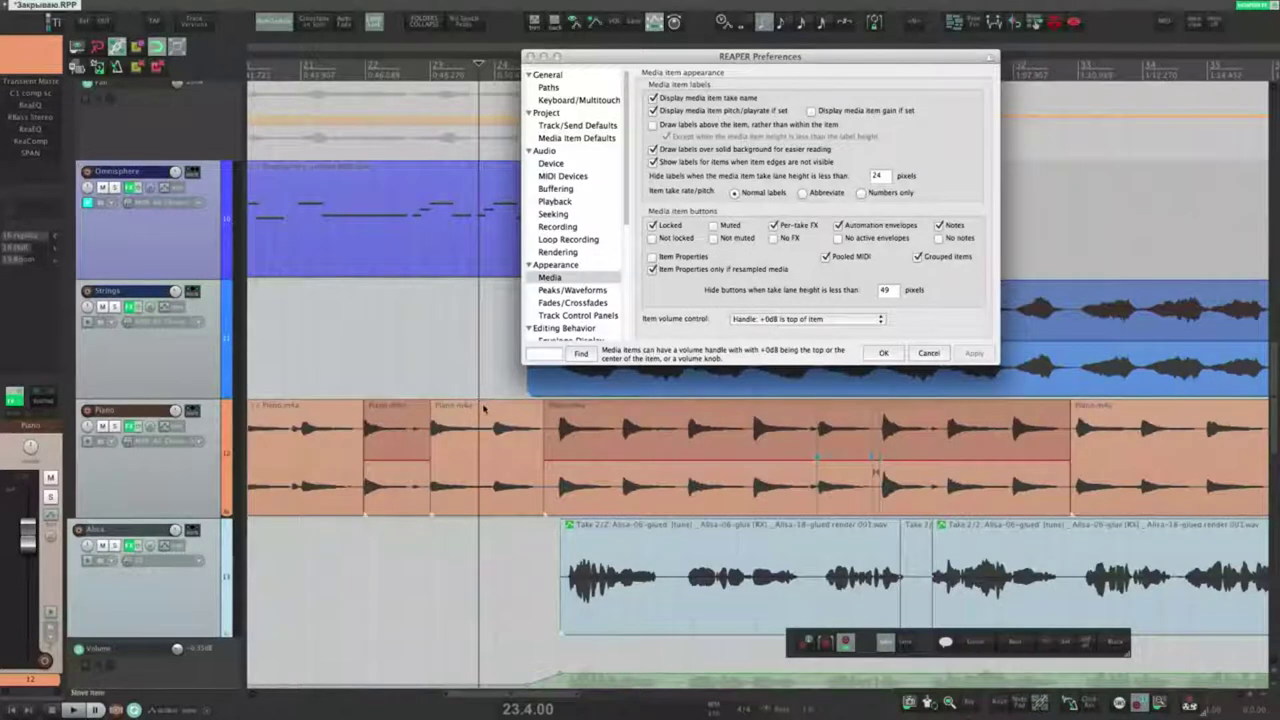
{"action": "left_click_drag", "start_coordinate": [482, 401], "coordinate": [480, 292]}
Step: Switch to a centred 0 dB volume handle, test raising the Piano item, then undo
{"action": "left_click", "coordinate": [806, 318]}
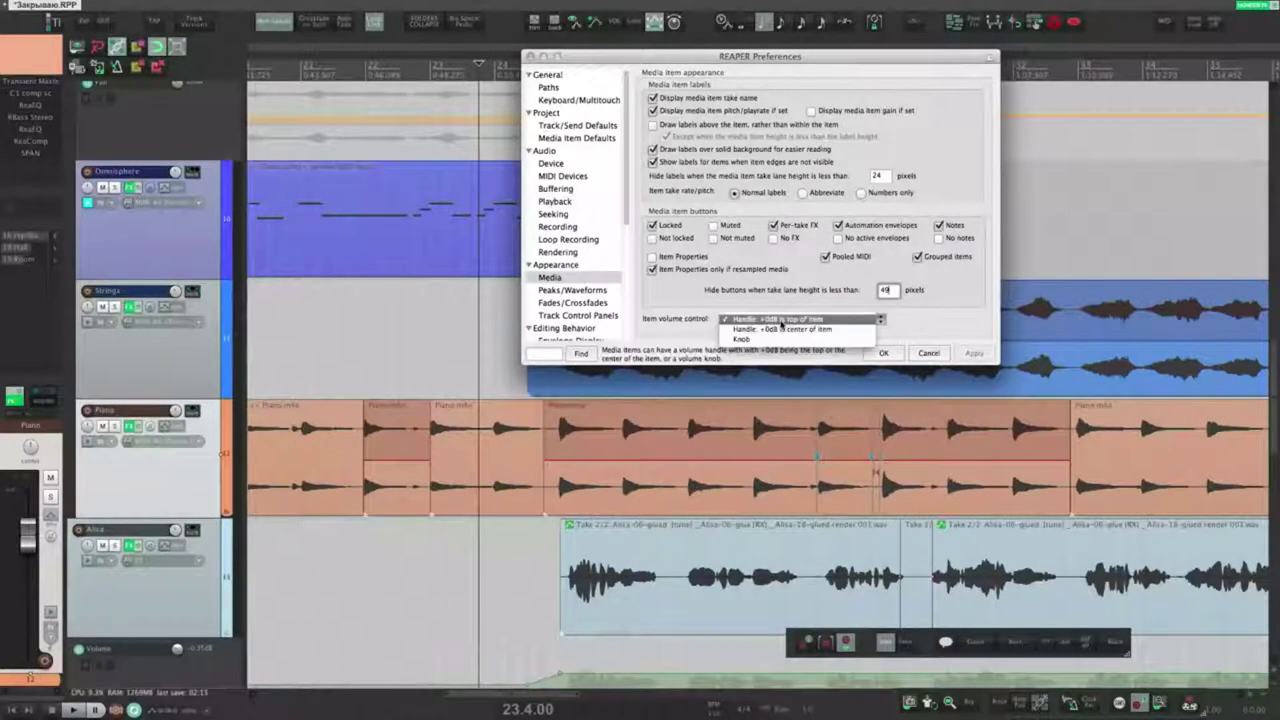
{"action": "left_click", "coordinate": [790, 331]}
{"action": "left_click", "coordinate": [974, 353]}
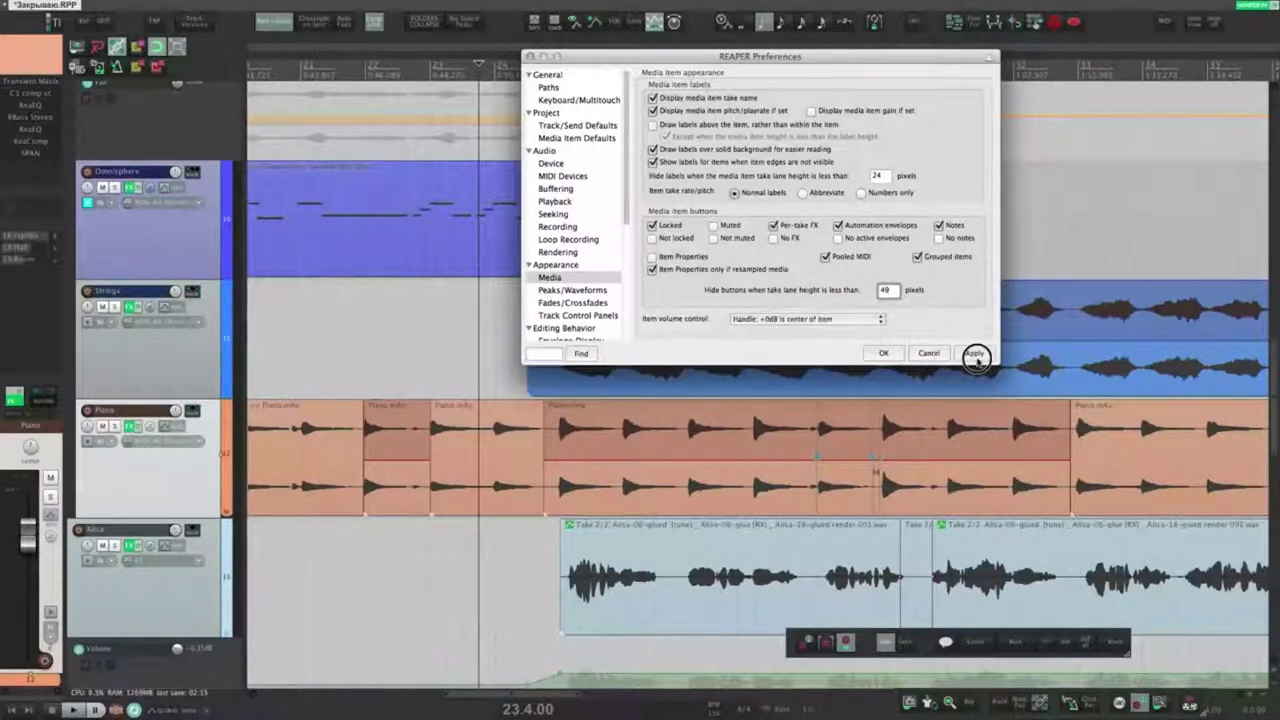
{"action": "left_click_drag", "start_coordinate": [466, 457], "coordinate": [466, 622]}
{"action": "key", "text": "super+z"}
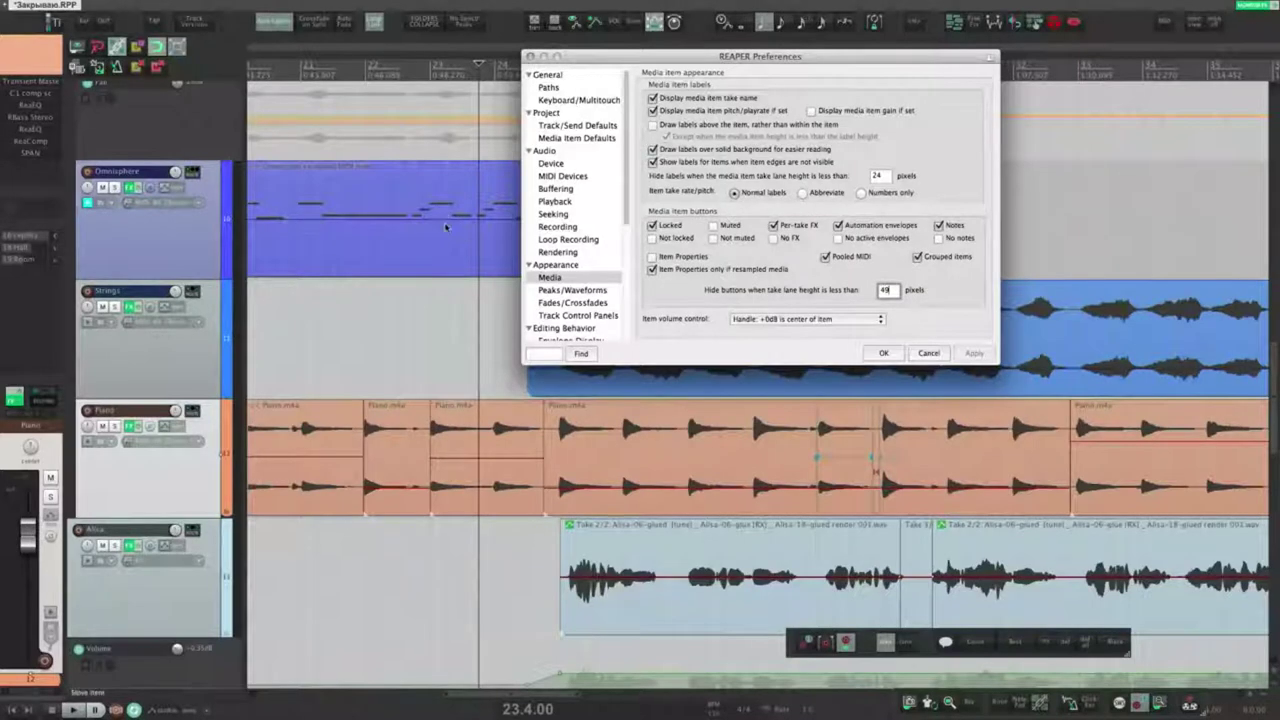
Step: Show the short Piano item's take volume envelope, draw freehand points, then undo
{"action": "left_click", "coordinate": [505, 488]}
{"action": "key", "text": "shift+v"}
{"action": "mouse_move", "coordinate": [461, 457]}
{"action": "left_mouse_down"}
{"action": "mouse_move", "coordinate": [481, 488]}
{"action": "mouse_move", "coordinate": [522, 430]}
{"action": "mouse_move", "coordinate": [491, 457]}
{"action": "mouse_move", "coordinate": [490, 477]}
{"action": "left_mouse_up"}
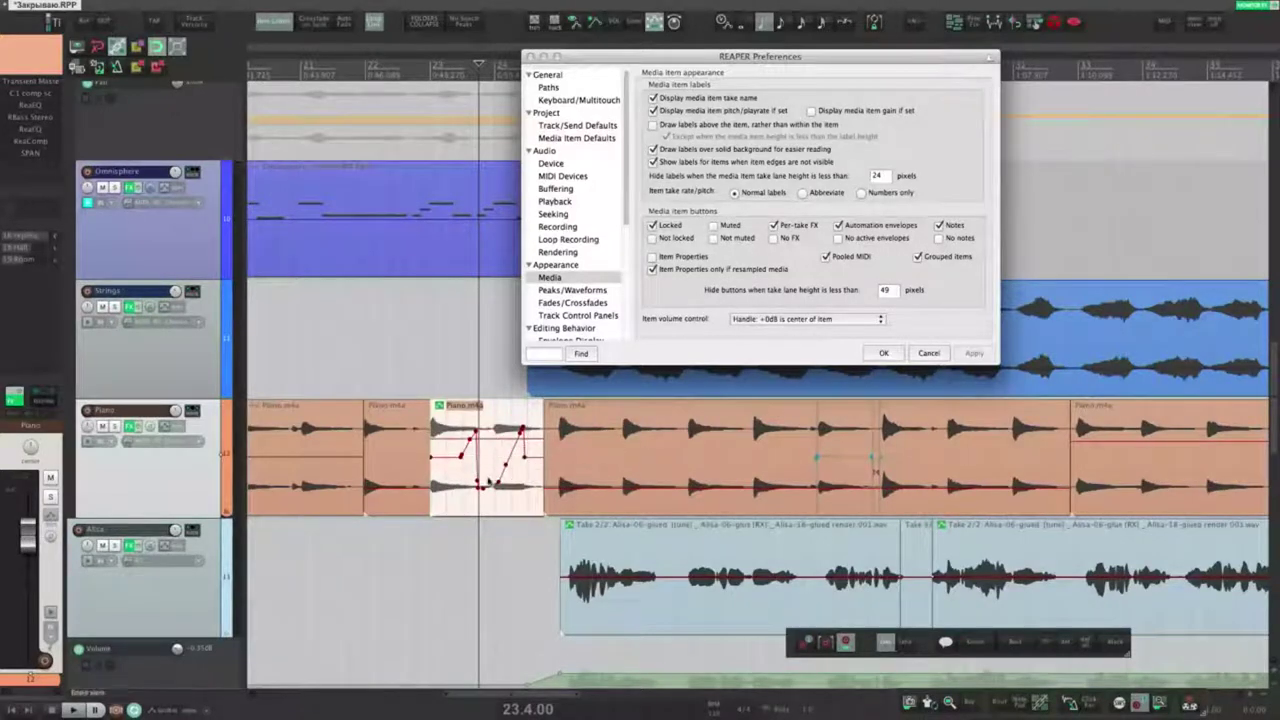
{"action": "key", "text": "super+z"}
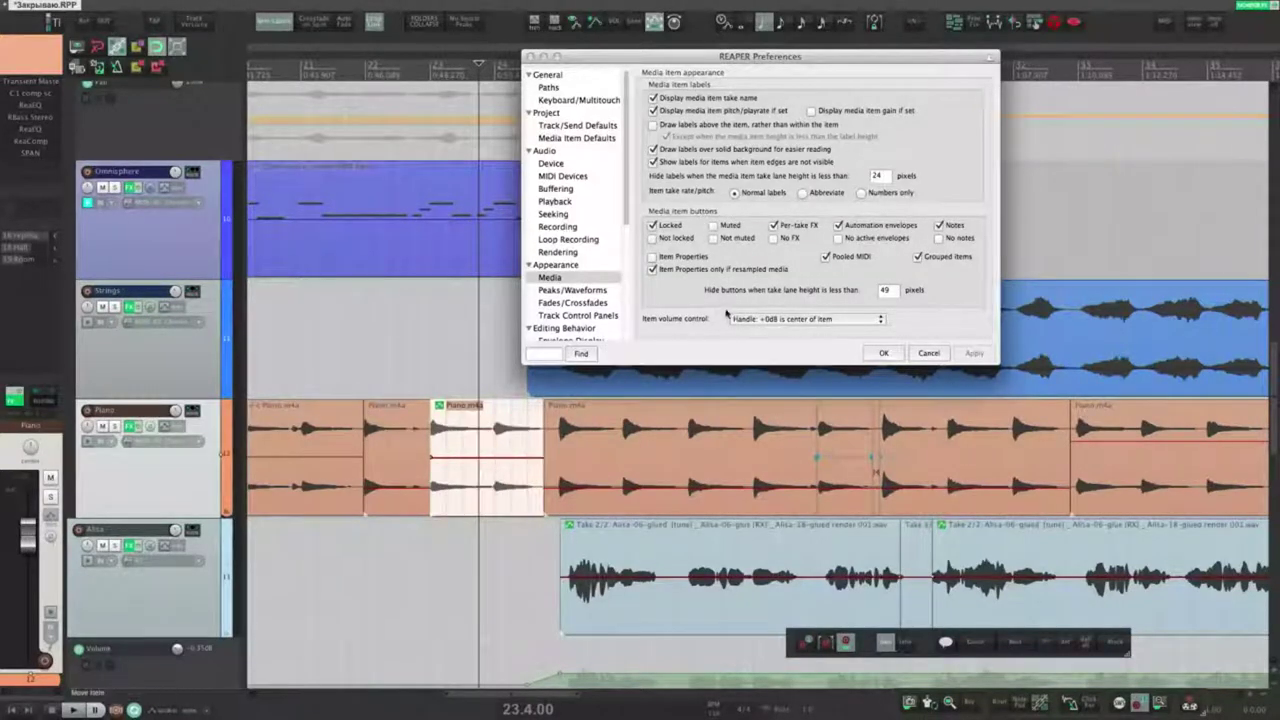
Step: Try the knob style for item volume, test it on the Piano item, then undo
{"action": "left_click", "coordinate": [792, 320]}
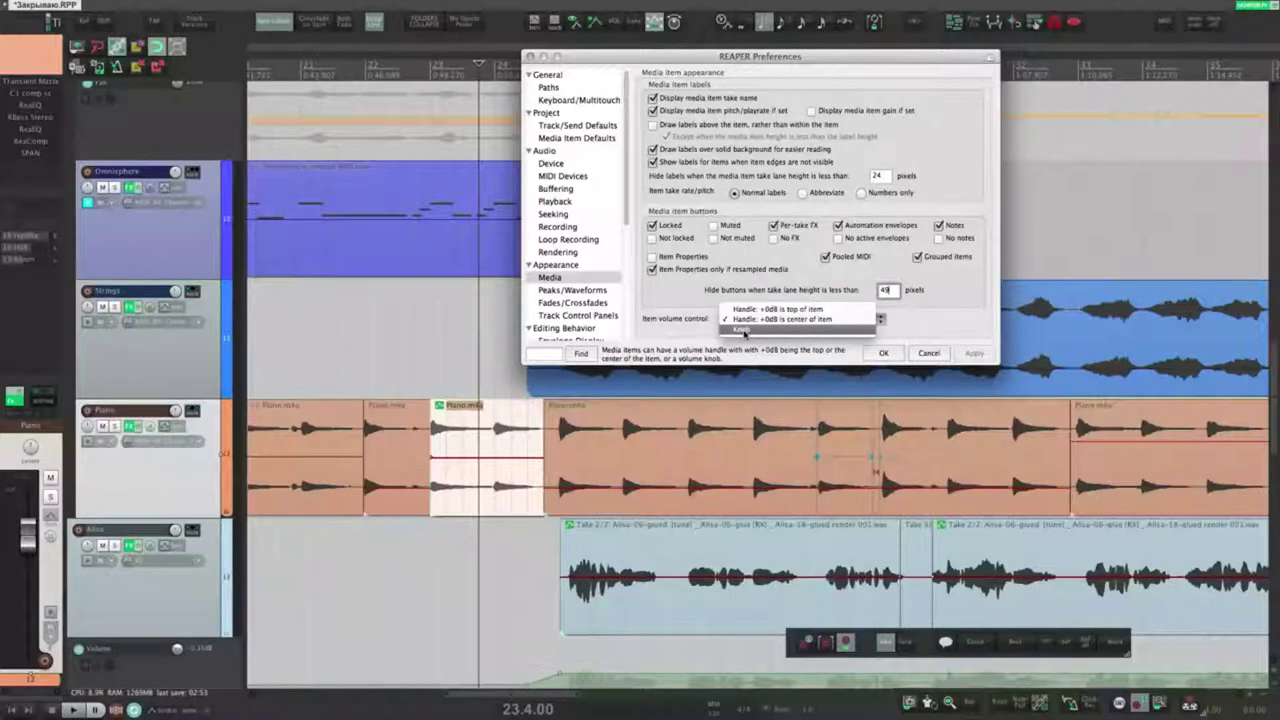
{"action": "left_click", "coordinate": [744, 331]}
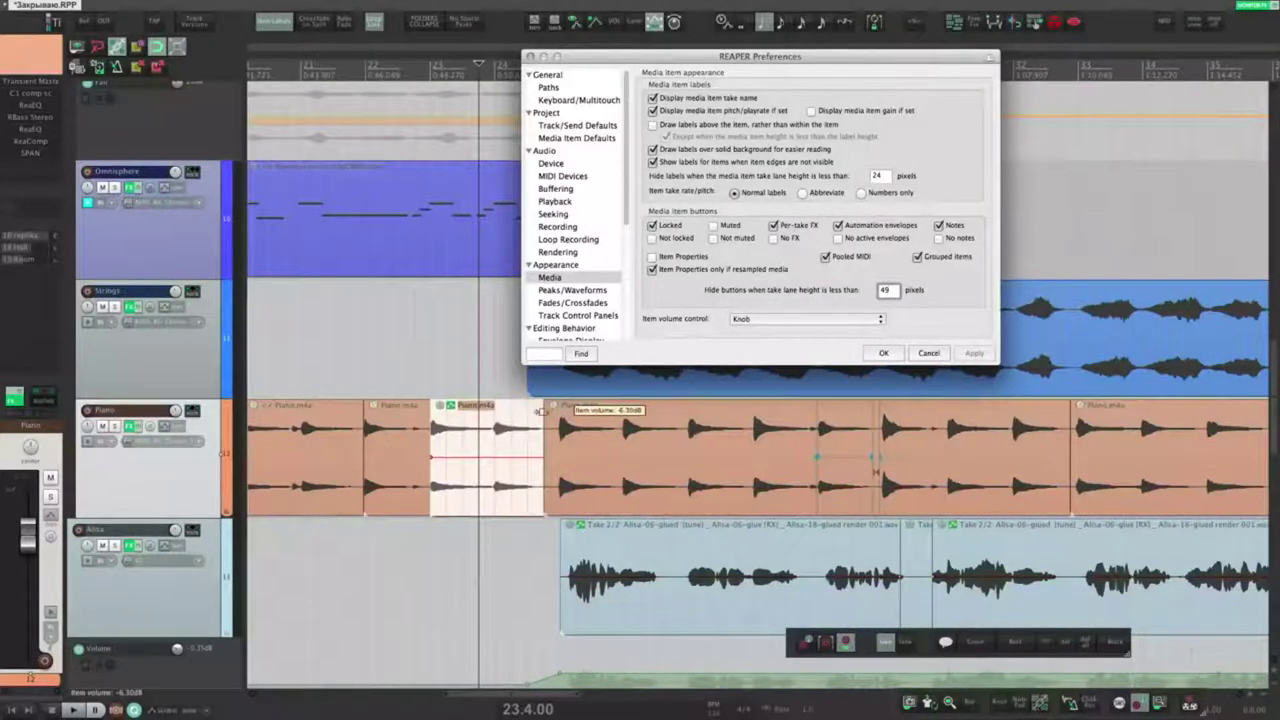
{"action": "left_click_drag", "start_coordinate": [440, 404], "coordinate": [457, 277]}
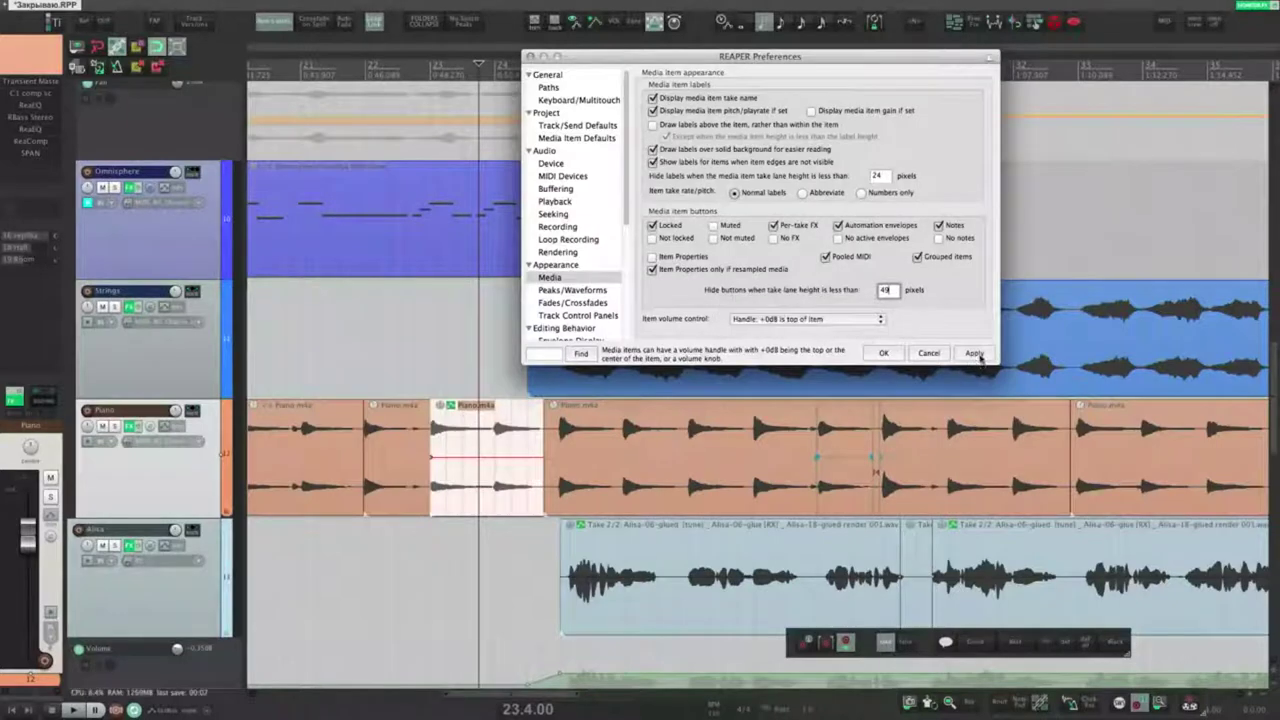
{"action": "left_click", "coordinate": [976, 354]}
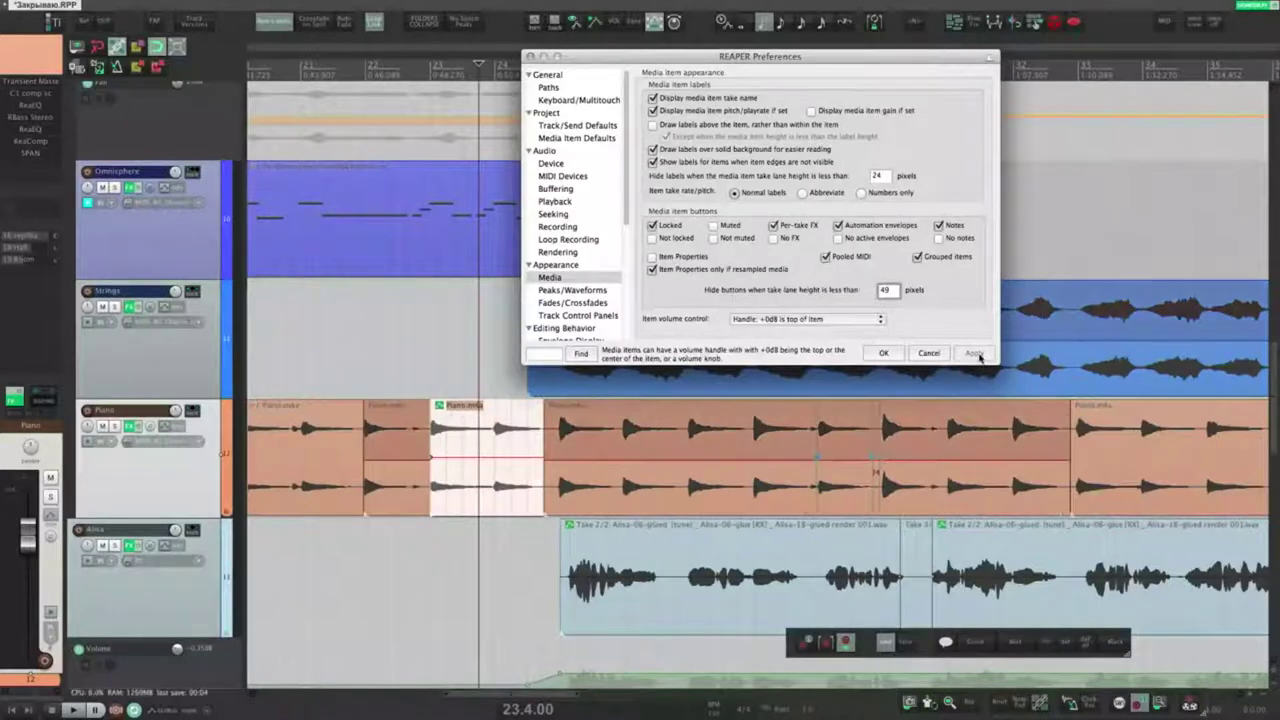
{"action": "left_click", "coordinate": [497, 360]}
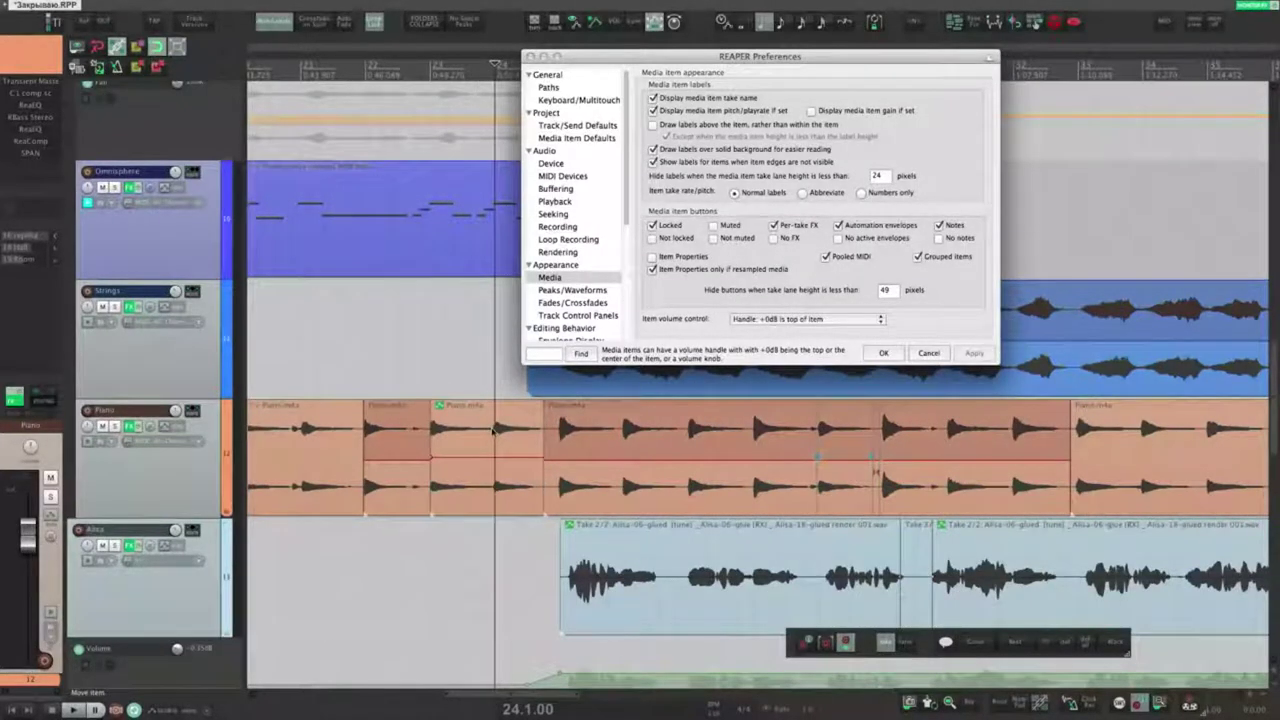
{"action": "mouse_move", "coordinate": [482, 436]}
{"action": "left_mouse_down"}
{"action": "mouse_move", "coordinate": [489, 527]}
{"action": "mouse_move", "coordinate": [480, 446]}
{"action": "left_mouse_up"}
{"action": "key", "text": "super+z"}
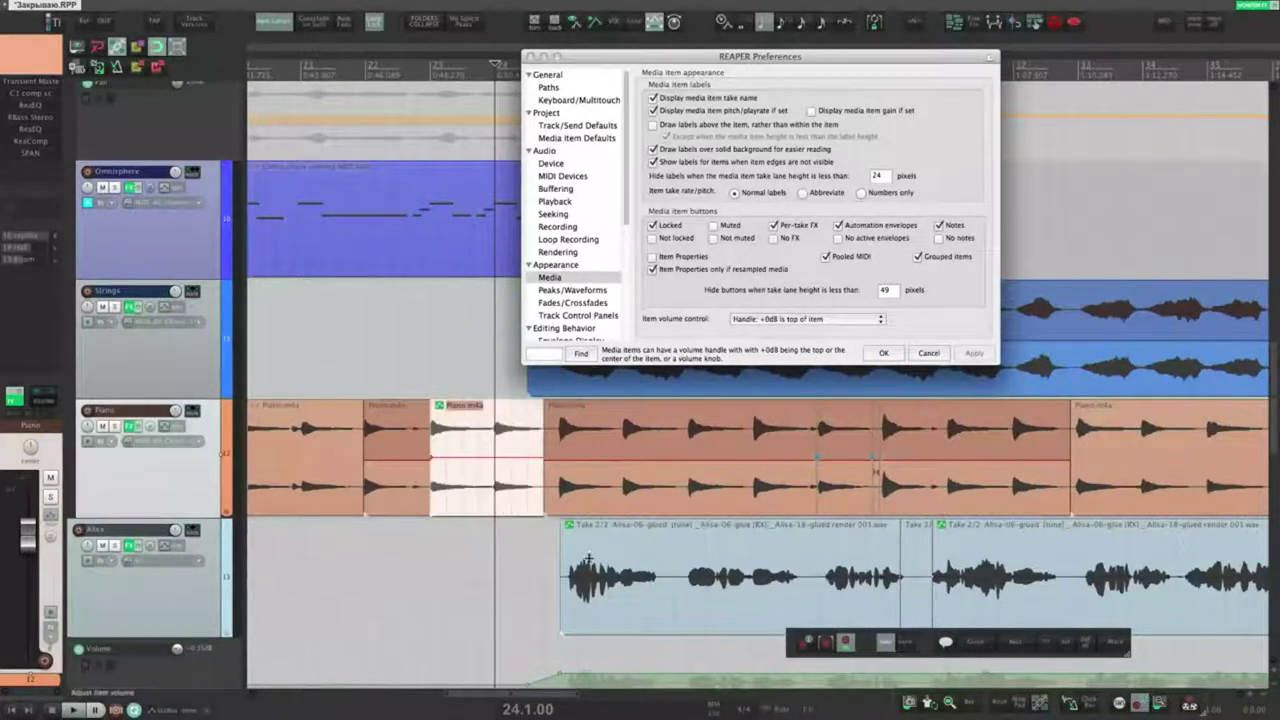
Step: Select and deselect the Alisa and Piano items, ending with the Piano item selected
{"action": "left_click", "coordinate": [586, 557]}
{"action": "left_click", "coordinate": [463, 575]}
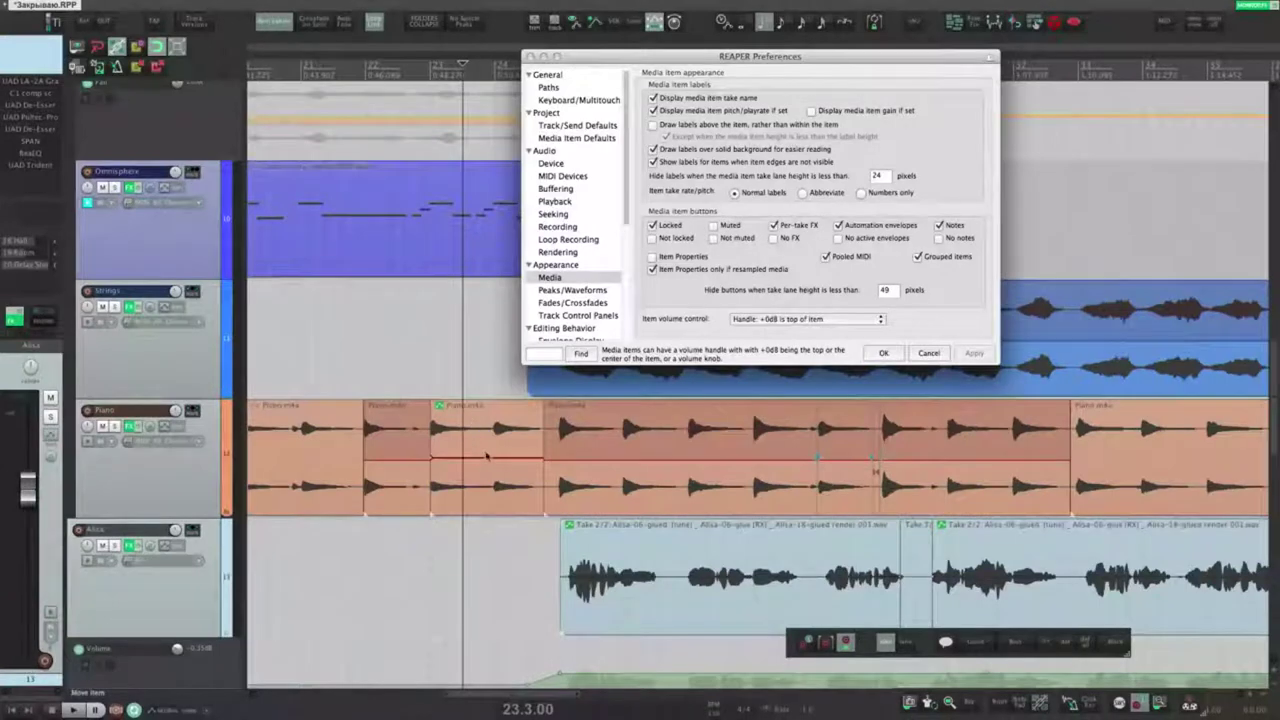
{"action": "left_click", "coordinate": [475, 425]}
{"action": "left_click", "coordinate": [485, 458]}
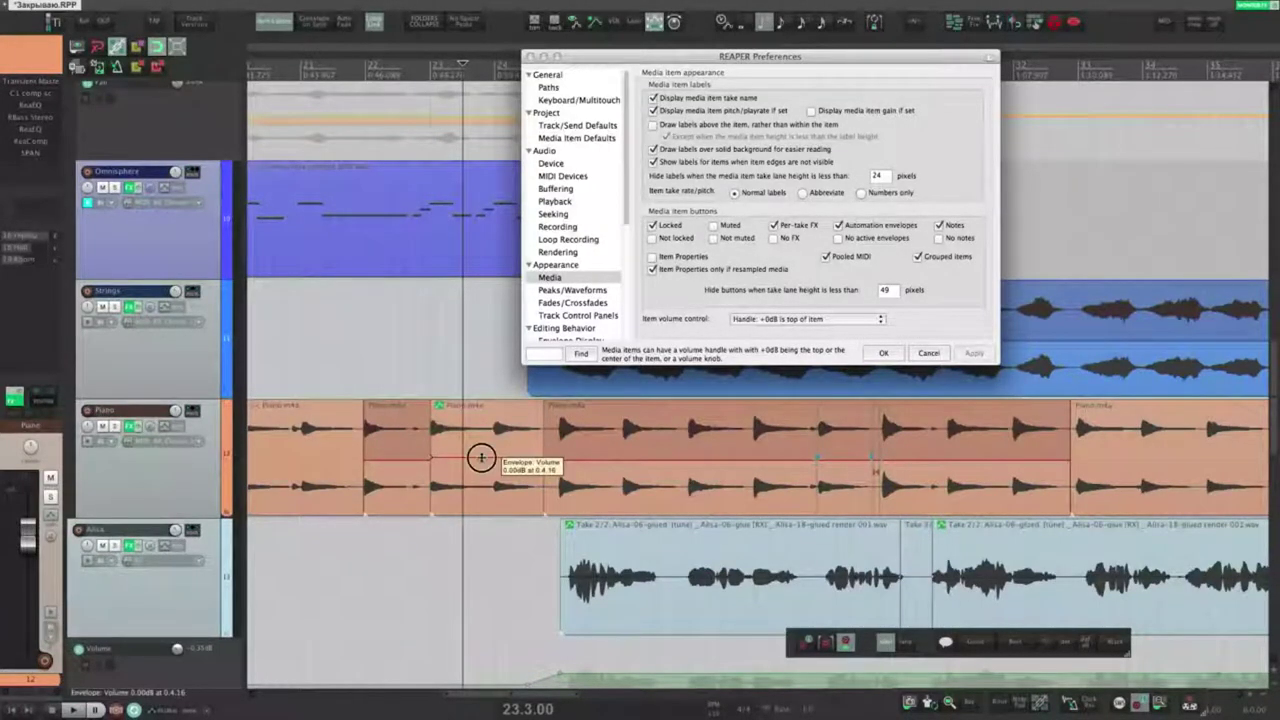
{"action": "left_click", "coordinate": [476, 440]}
Step: Show the Piano item's takes in lanes, switch active takes, and undo a 9.60 dB boost
{"action": "right_click", "coordinate": [476, 438]}
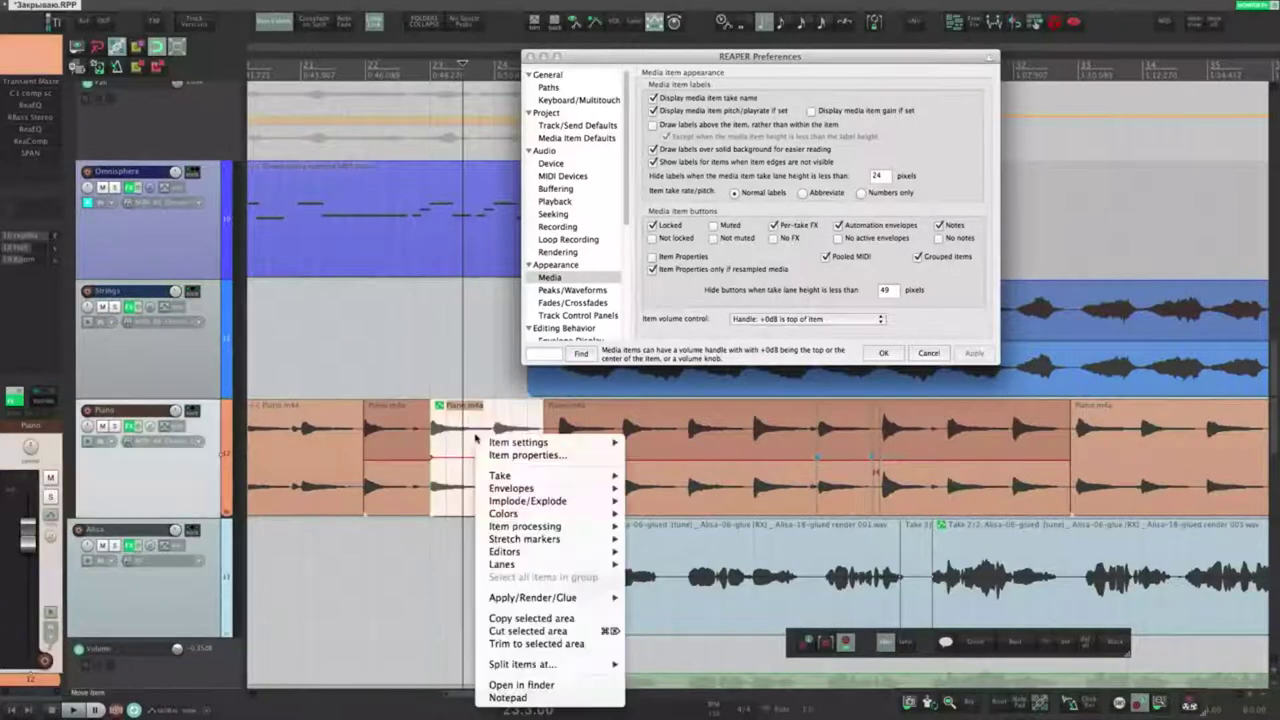
{"action": "left_click", "coordinate": [465, 430]}
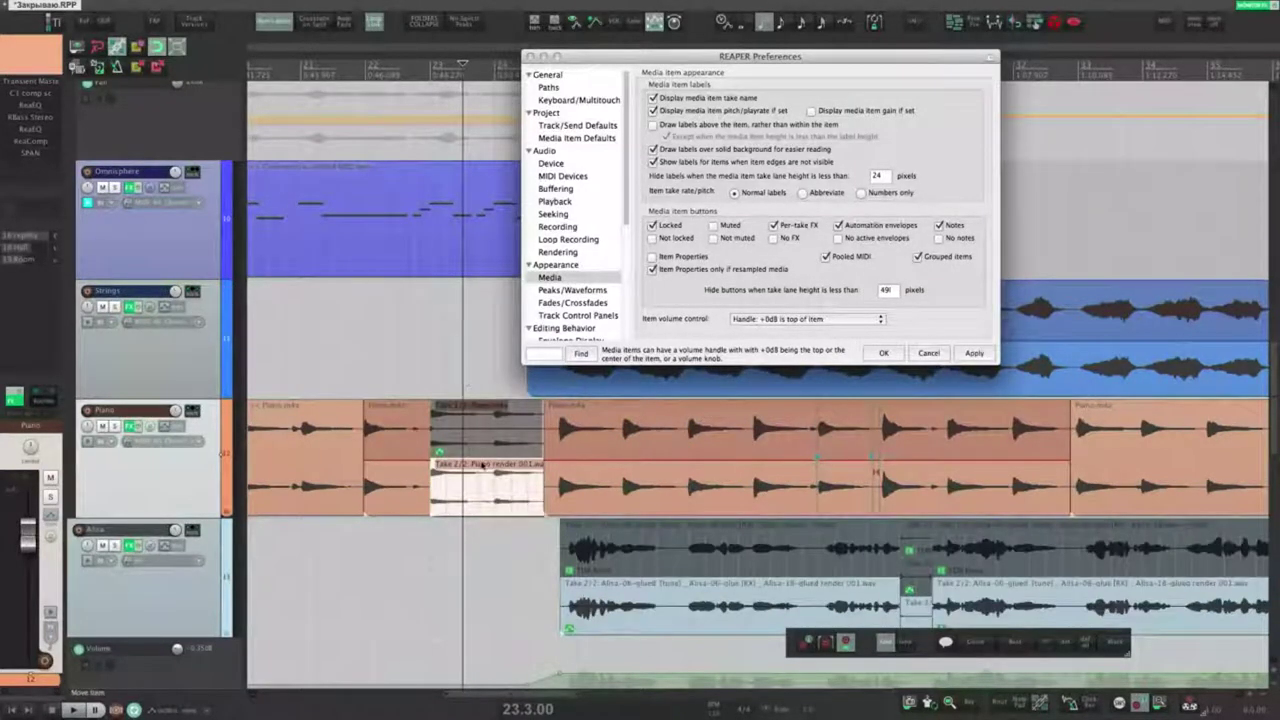
{"action": "left_click", "coordinate": [483, 446]}
{"action": "left_click", "coordinate": [490, 430]}
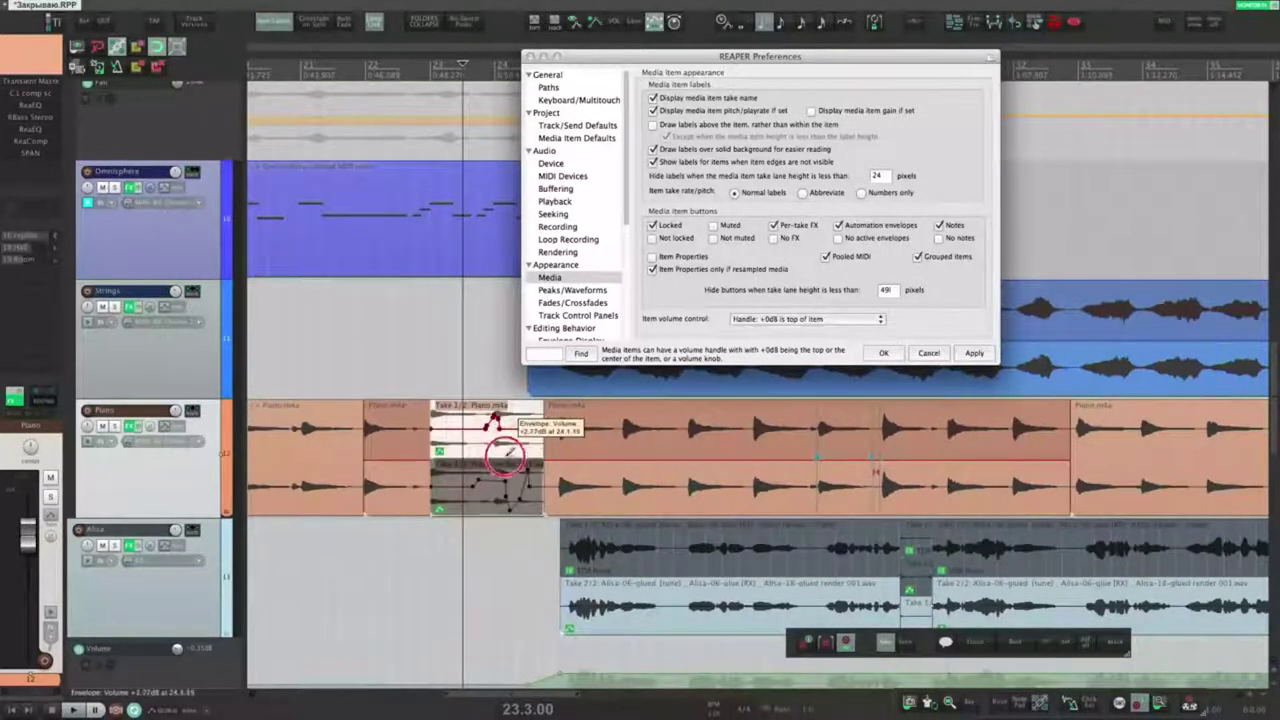
{"action": "left_click", "coordinate": [482, 505]}
{"action": "left_click_drag", "start_coordinate": [482, 505], "coordinate": [481, 395]}
{"action": "key", "text": "ctrl+z"}
Step: Make the first Piano take active and undo a test volume raise on the second take
{"action": "left_click", "coordinate": [477, 433]}
{"action": "right_click", "coordinate": [487, 502]}
{"action": "left_click", "coordinate": [480, 510]}
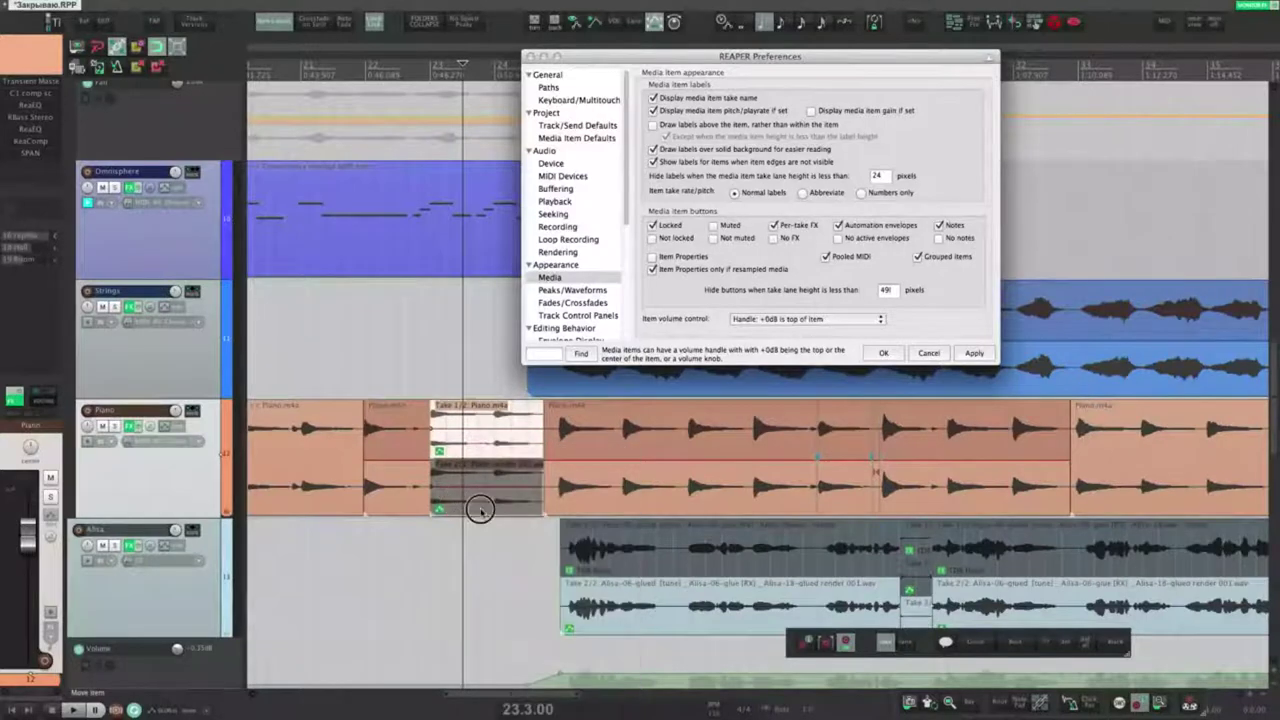
{"action": "left_click_drag", "start_coordinate": [480, 462], "coordinate": [481, 343]}
{"action": "key", "text": "super+z"}
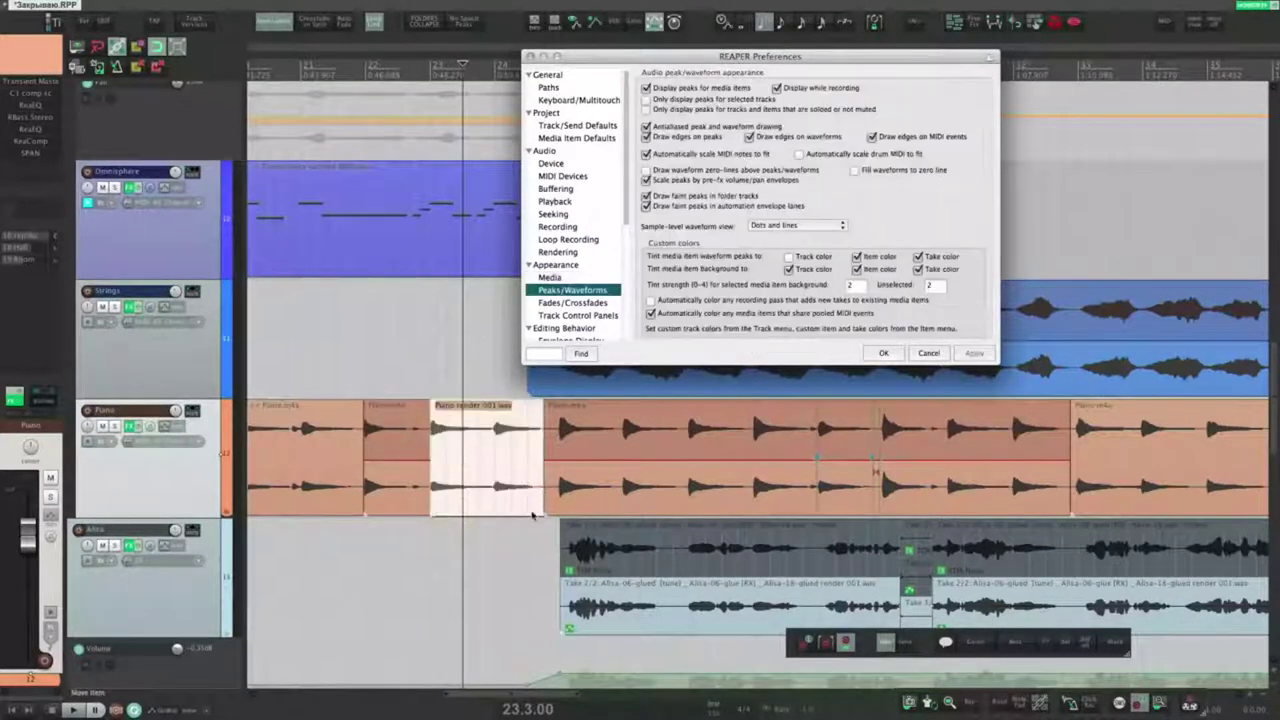
Step: Toggle 'Display peaks for media items' off and back on, applying each change
{"action": "scroll", "coordinate": [198, 437], "scroll_direction": "down", "scroll_amount": 3}
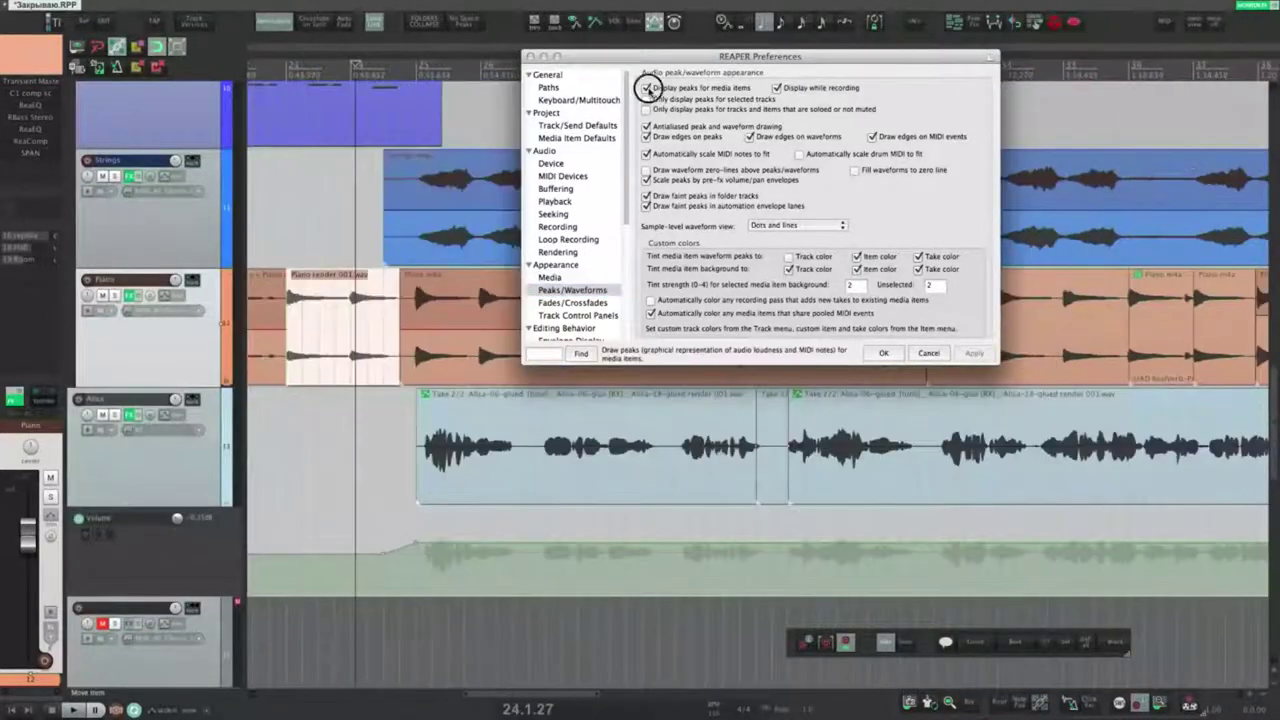
{"action": "left_click", "coordinate": [647, 88]}
{"action": "left_click", "coordinate": [974, 353]}
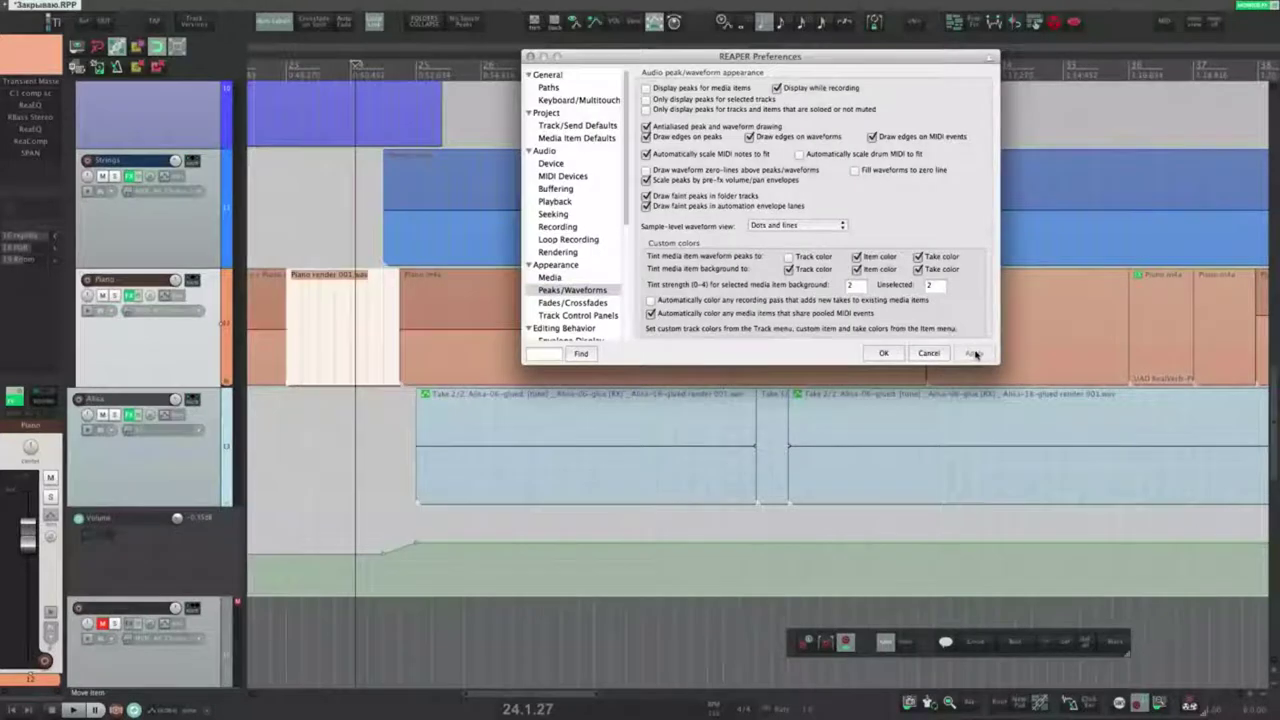
{"action": "left_click", "coordinate": [647, 88]}
{"action": "left_click", "coordinate": [975, 355]}
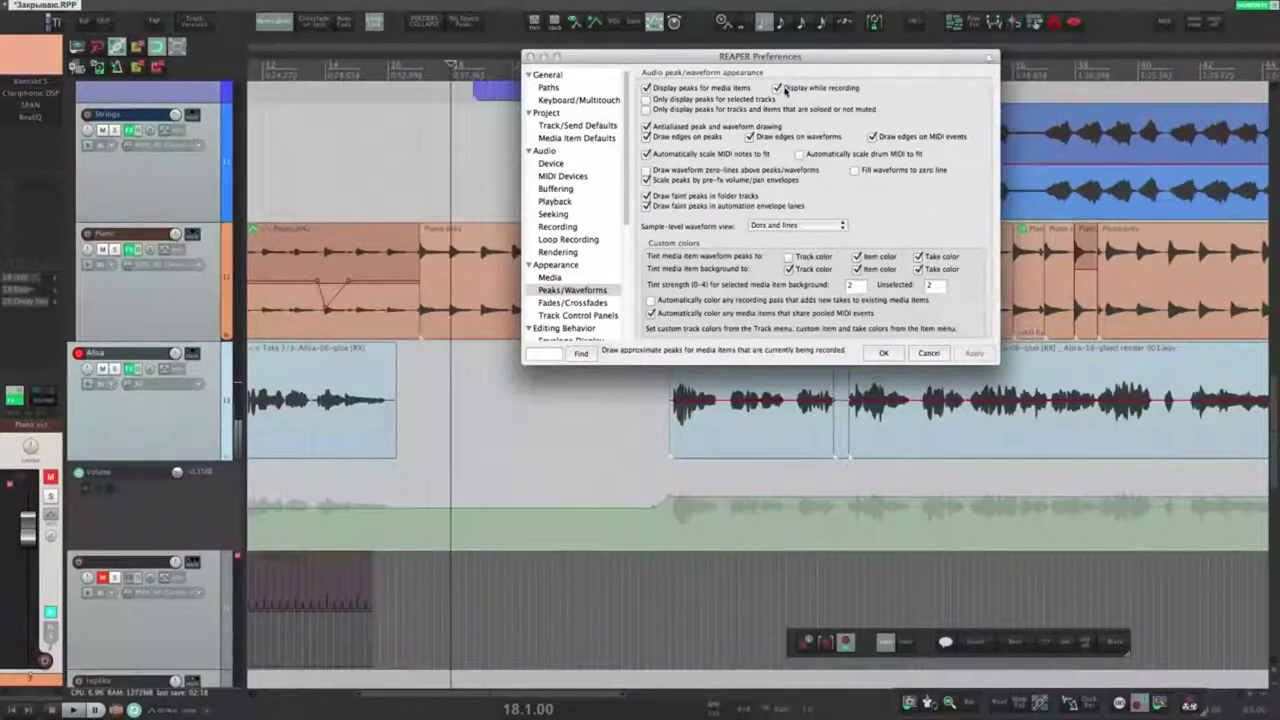
Step: Record a short test take on the Alisa track from 17.3.00, then delete Alisa-01.wav
{"action": "left_click", "coordinate": [435, 400]}
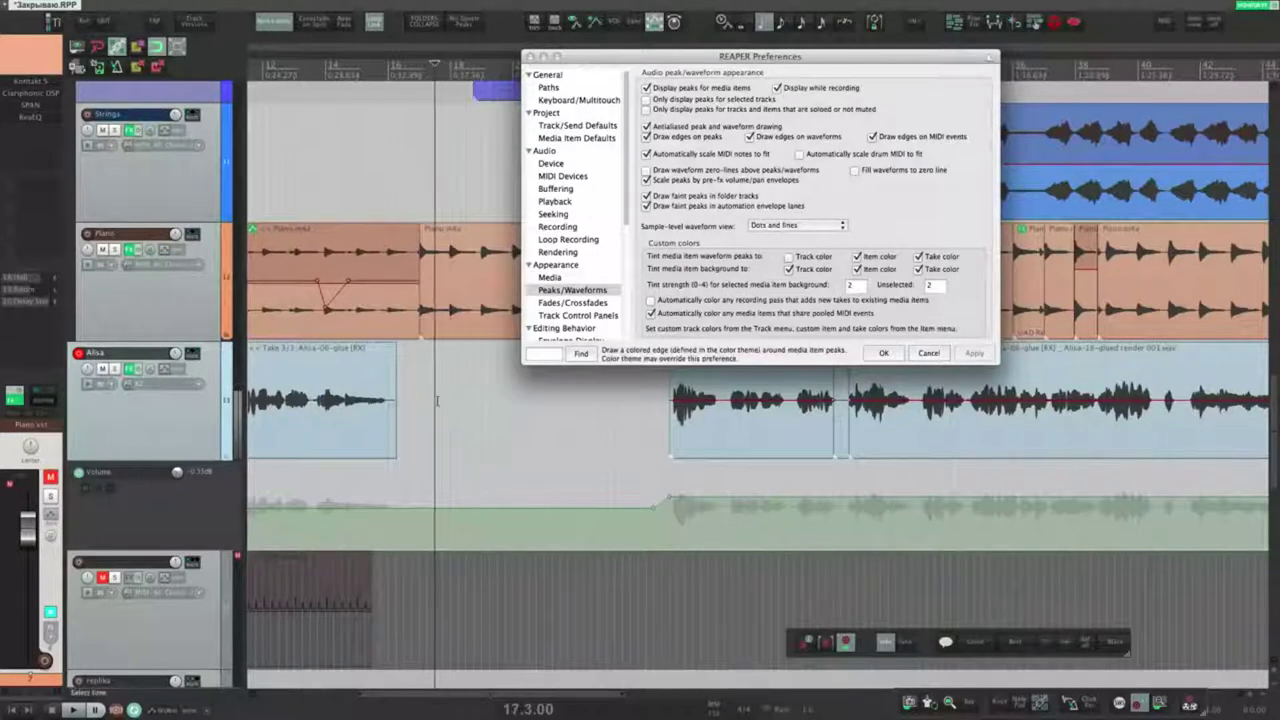
{"action": "key", "text": "ctrl+r"}
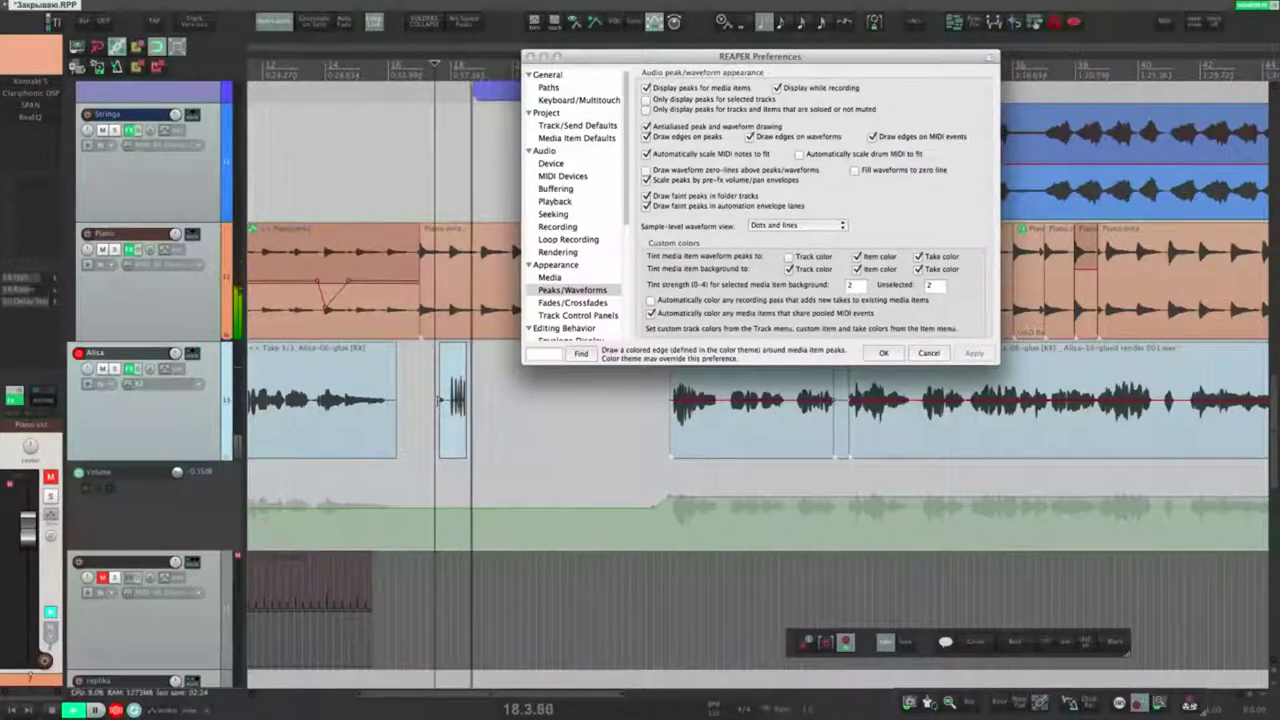
{"action": "key", "text": "space"}
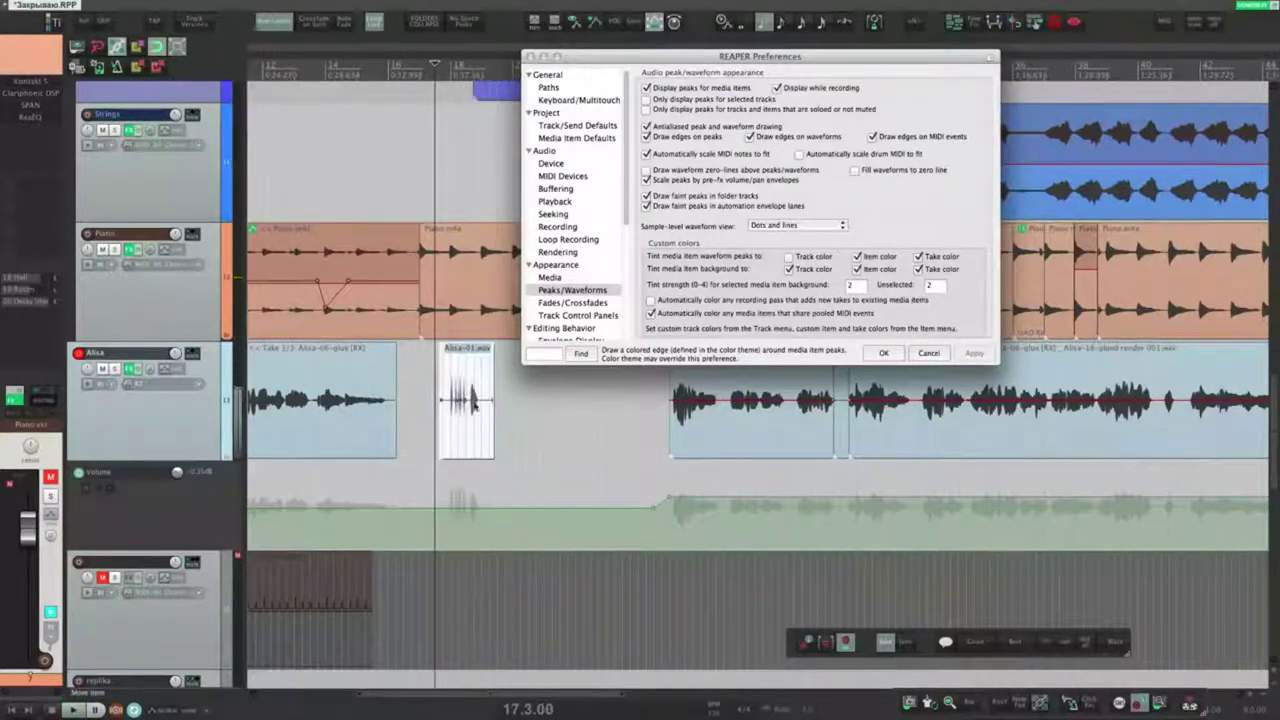
{"action": "left_click", "coordinate": [473, 416]}
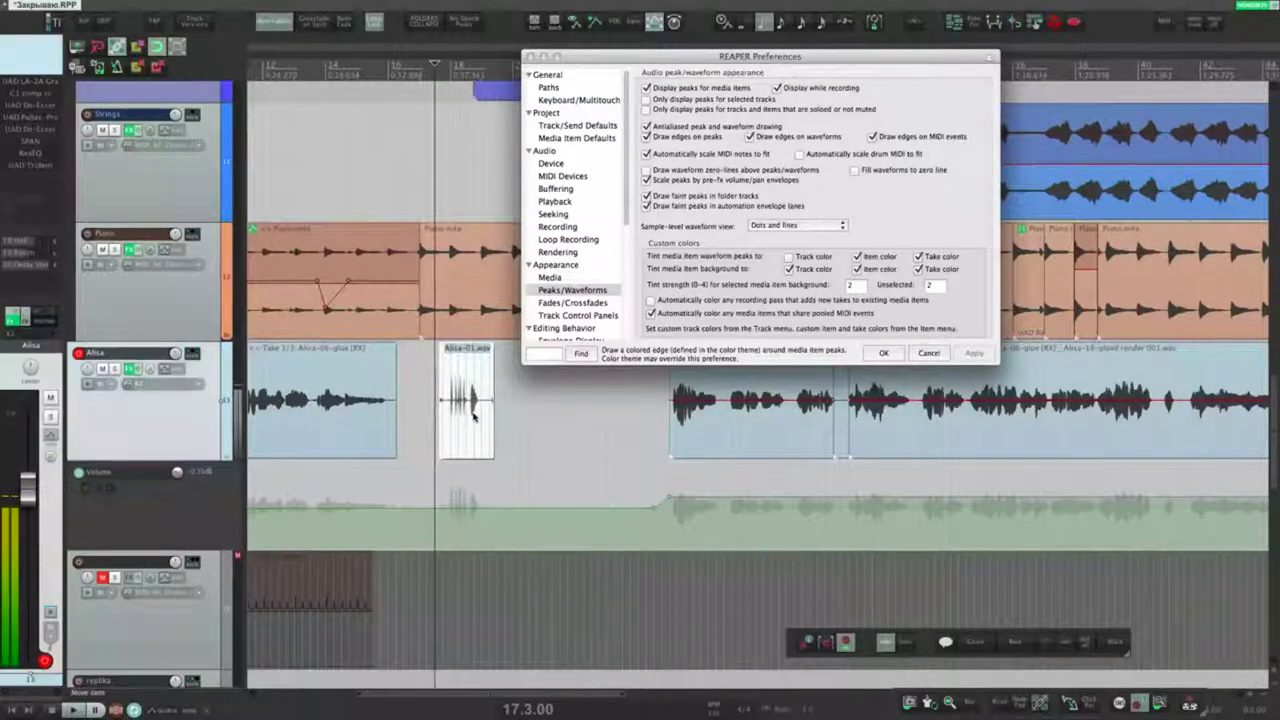
{"action": "key", "text": "Delete"}
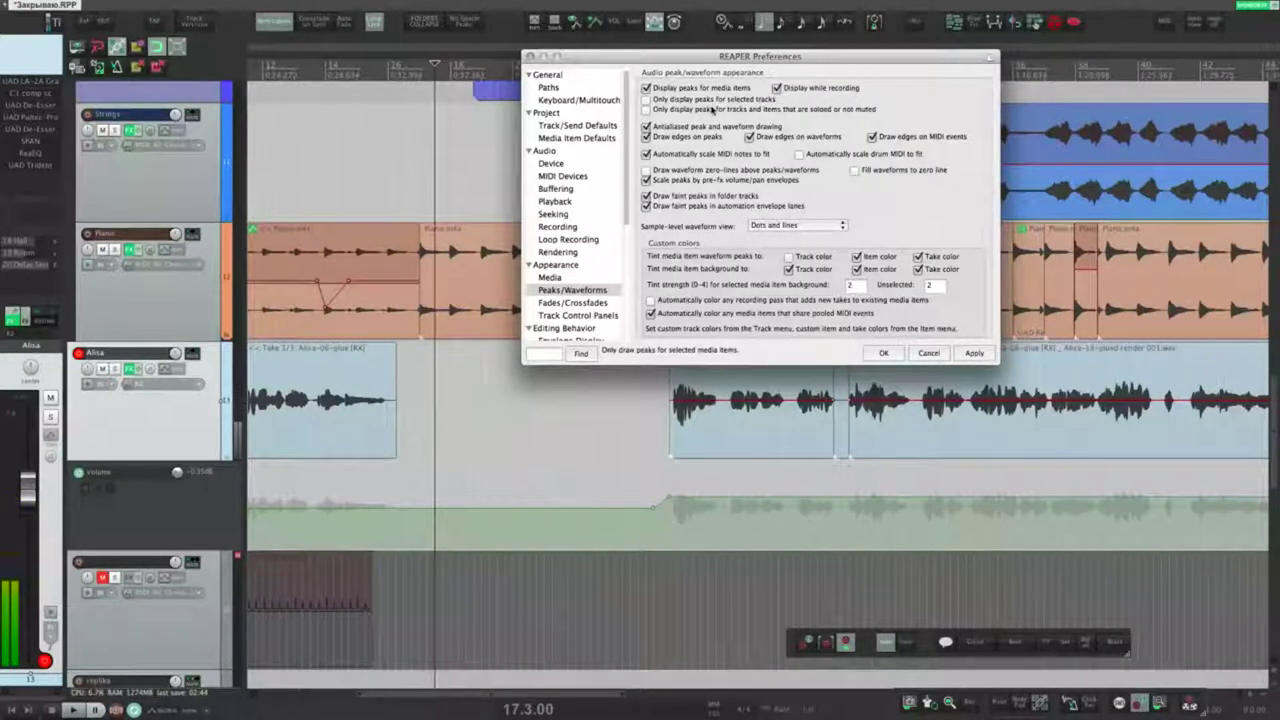
{"action": "left_click", "coordinate": [661, 101]}
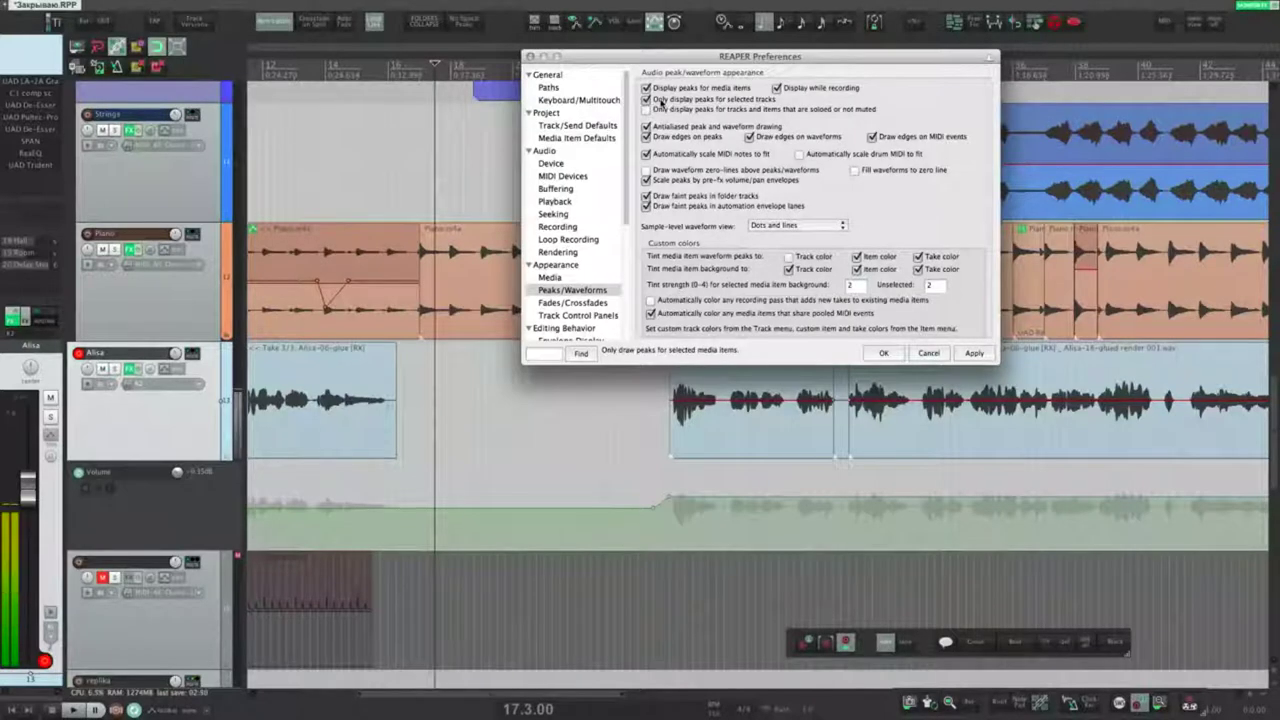
{"action": "left_click", "coordinate": [968, 353]}
{"action": "left_click", "coordinate": [191, 312]}
{"action": "left_click", "coordinate": [178, 428]}
{"action": "left_click", "coordinate": [149, 621]}
{"action": "left_click", "coordinate": [180, 434]}
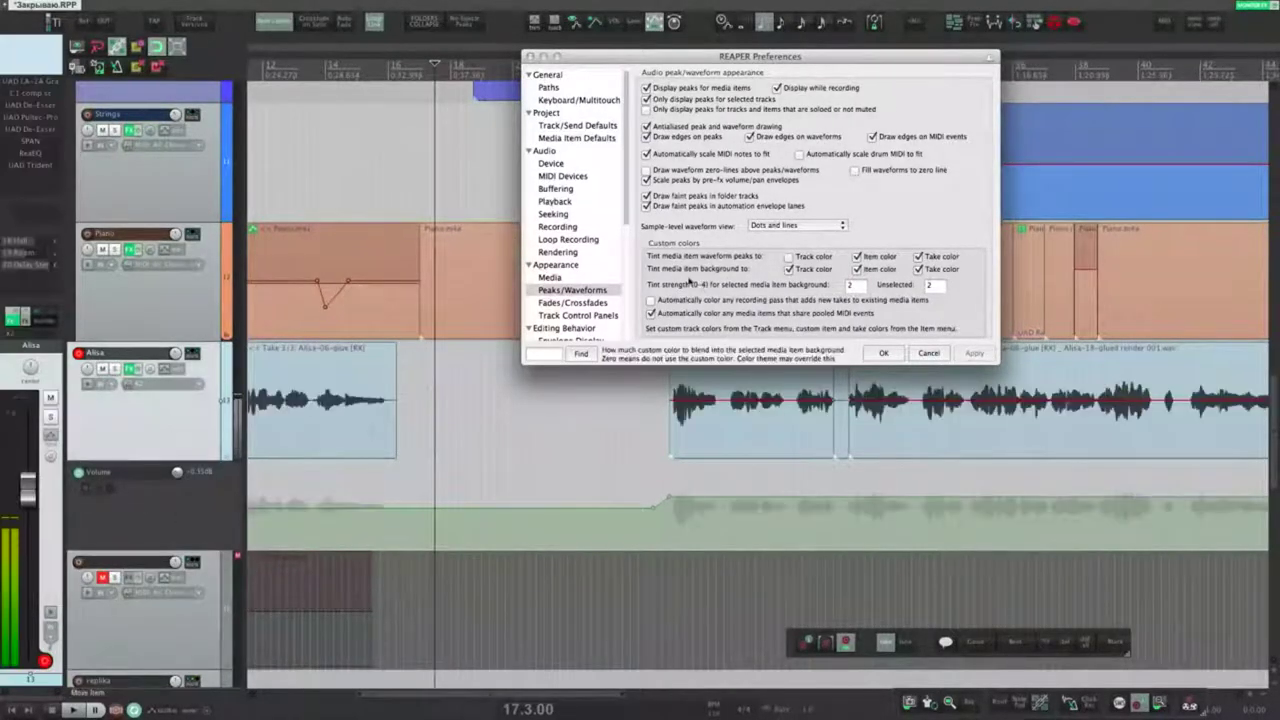
{"action": "left_click", "coordinate": [138, 630]}
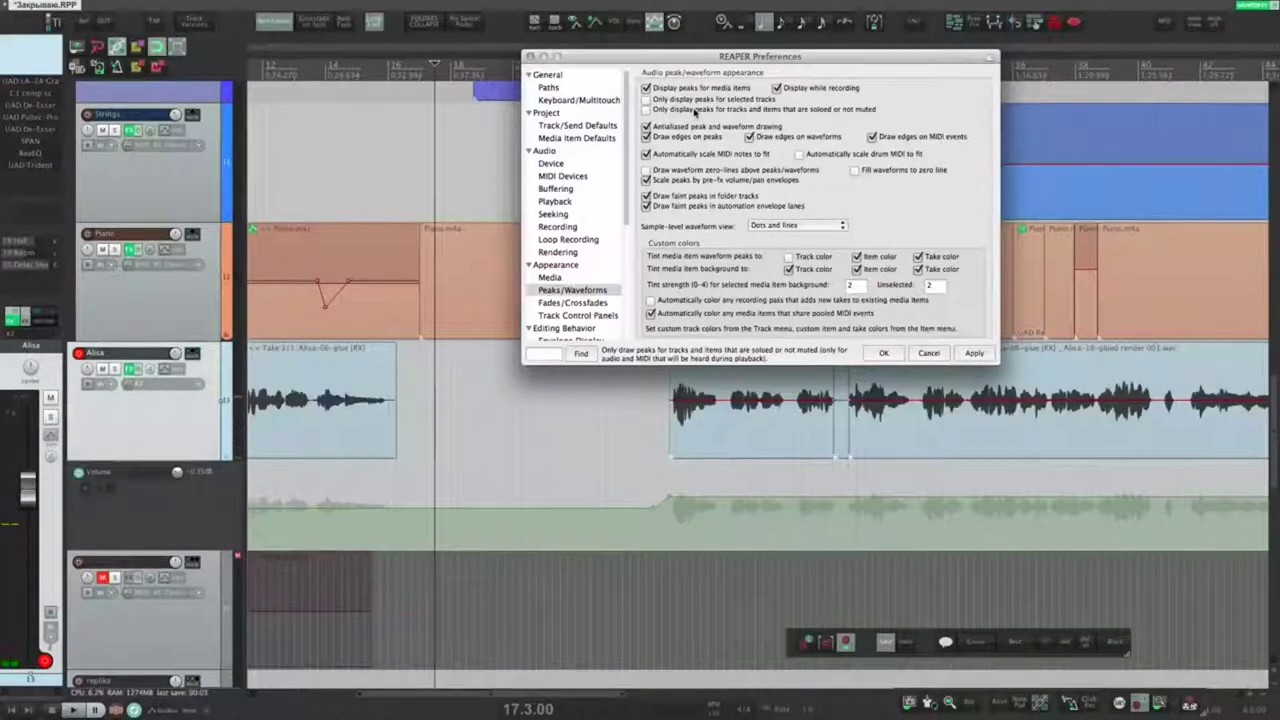
{"action": "left_click", "coordinate": [693, 110]}
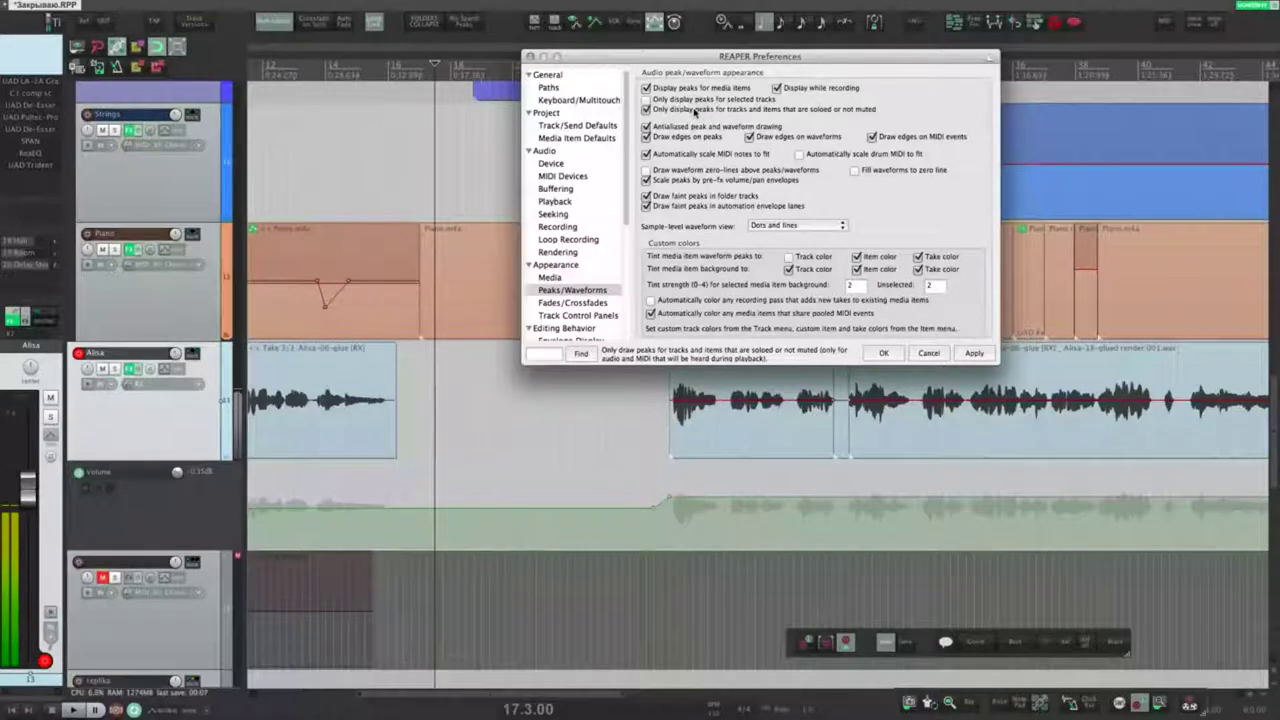
{"action": "left_click", "coordinate": [973, 353]}
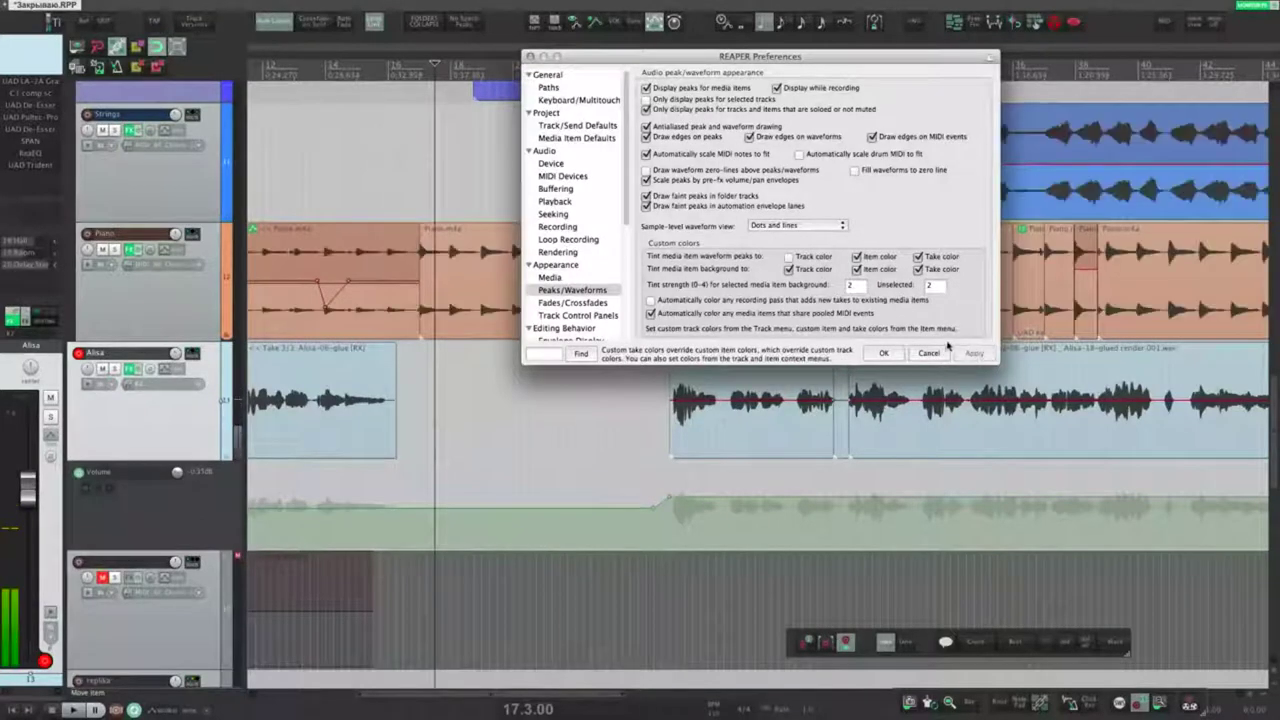
{"action": "left_click", "coordinate": [102, 368]}
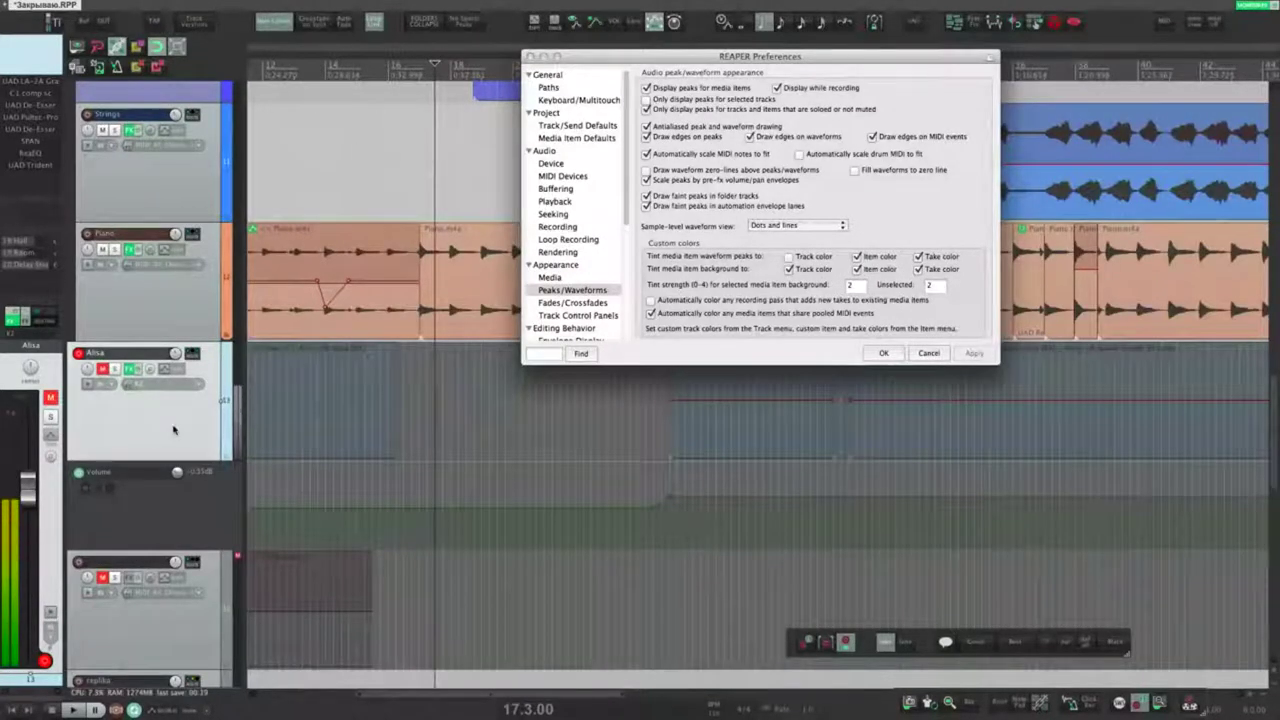
{"action": "key", "text": "m"}
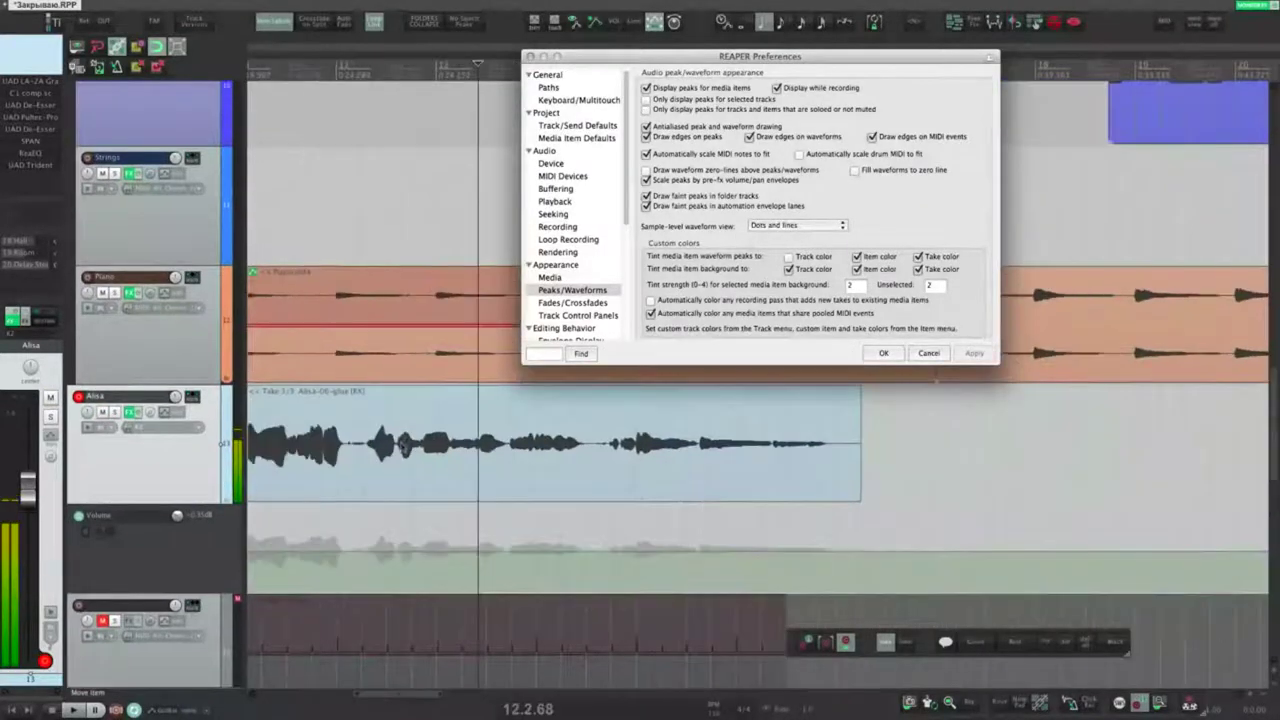
{"action": "left_click", "coordinate": [646, 126]}
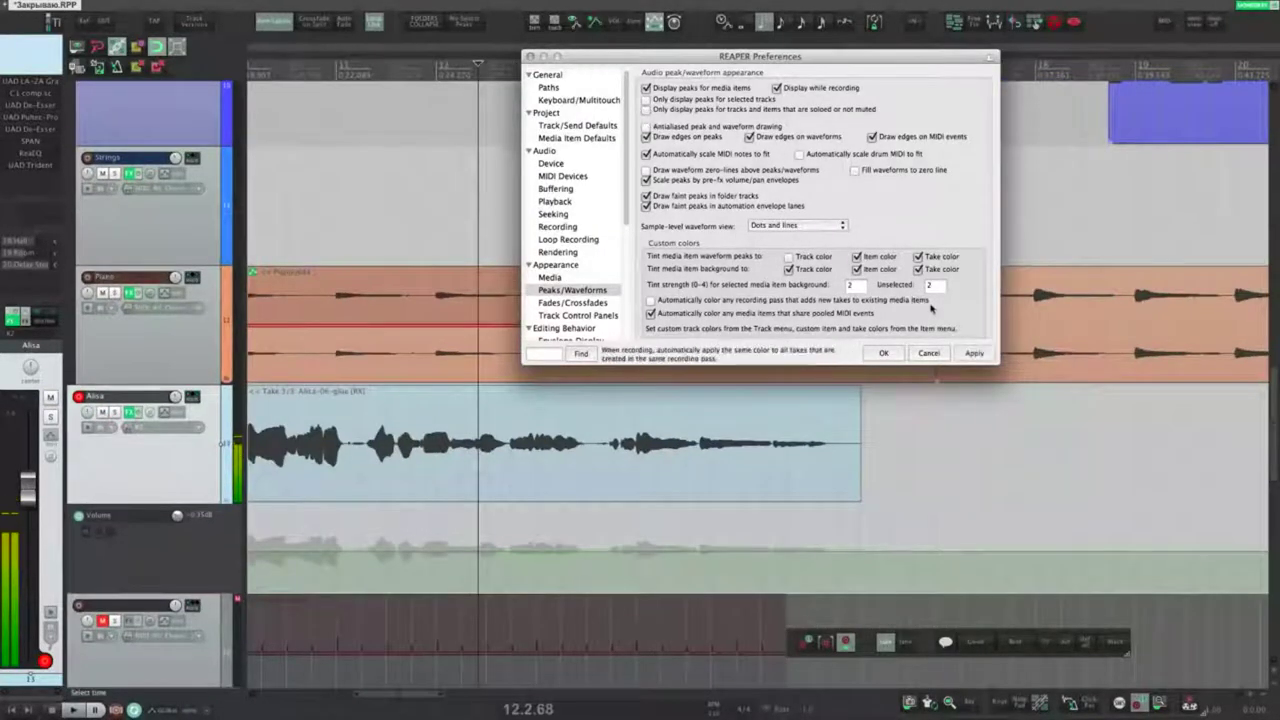
{"action": "left_click", "coordinate": [972, 355]}
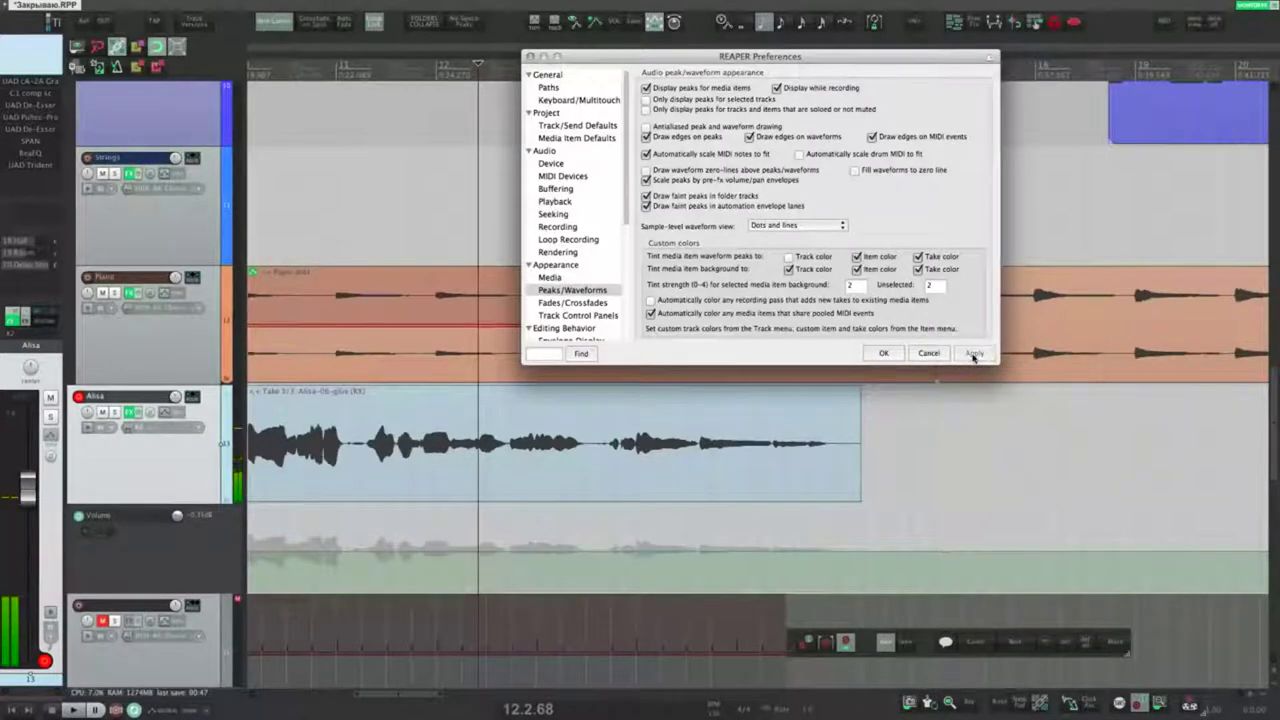
{"action": "left_click", "coordinate": [646, 126]}
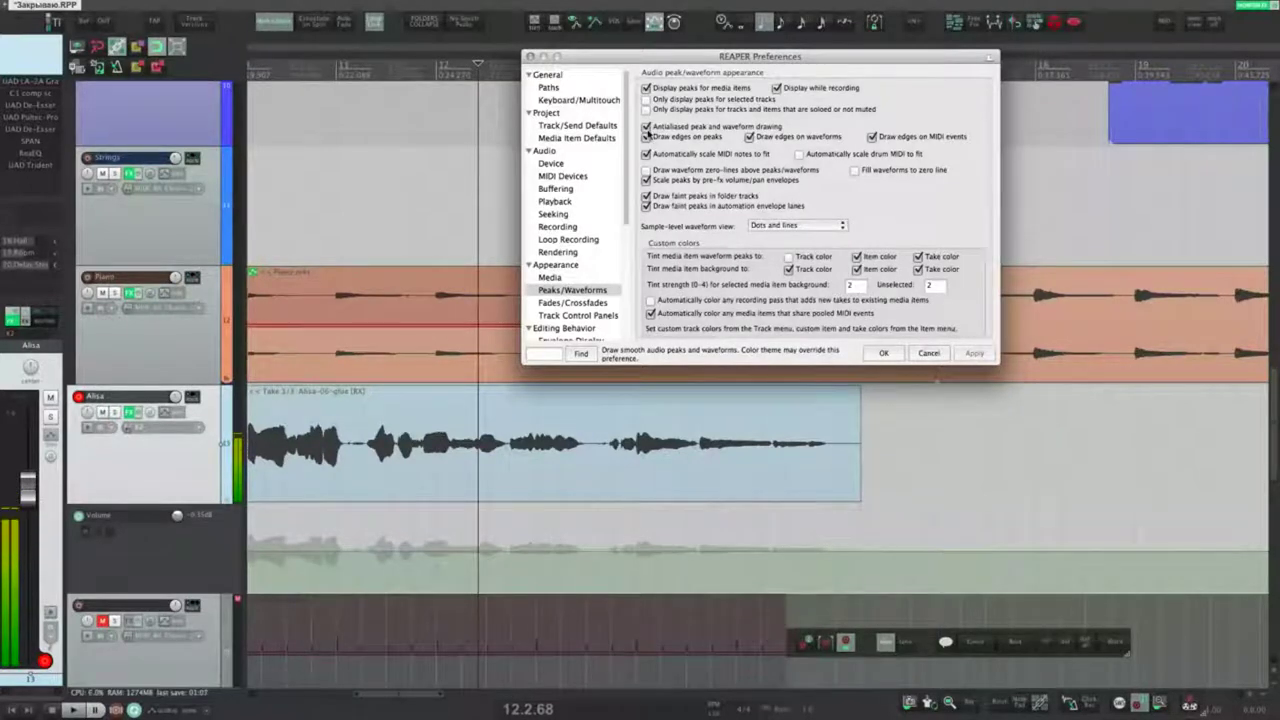
{"action": "left_click", "coordinate": [646, 136]}
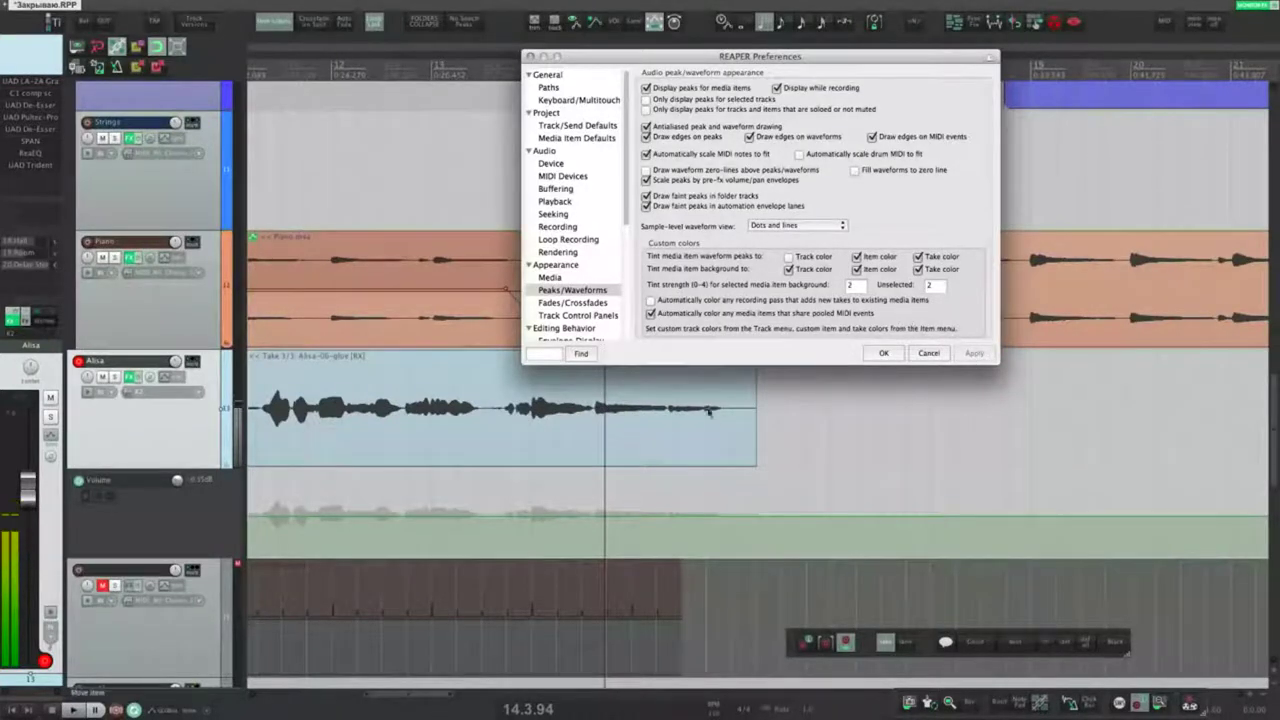
{"action": "left_click", "coordinate": [646, 137]}
{"action": "left_click", "coordinate": [646, 137]}
{"action": "left_click", "coordinate": [974, 353]}
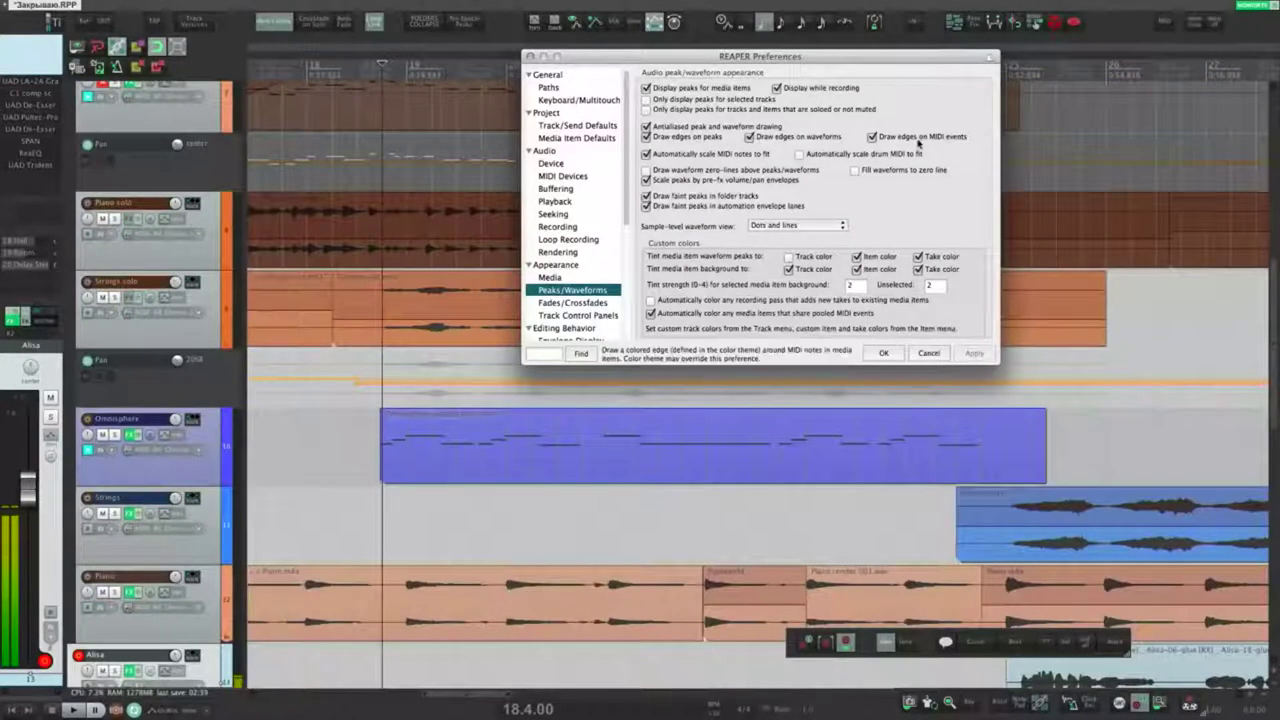
{"action": "left_click", "coordinate": [526, 481]}
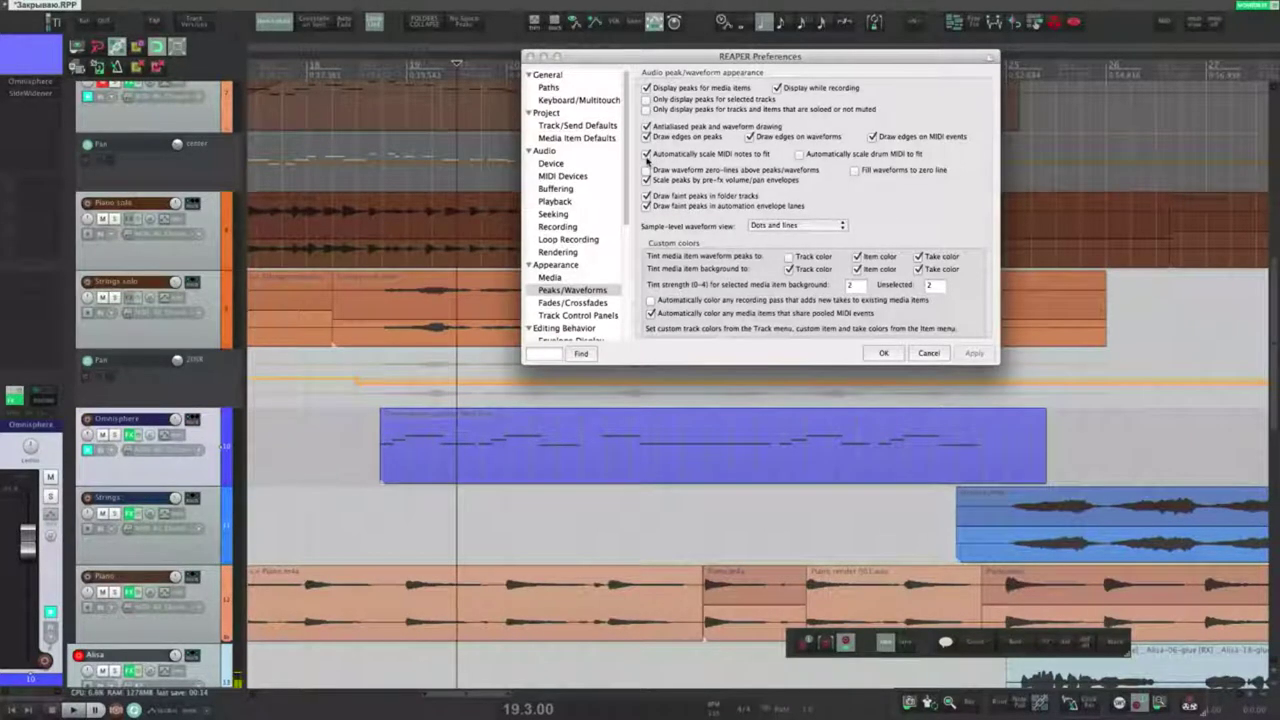
{"action": "left_click", "coordinate": [646, 154]}
{"action": "left_click", "coordinate": [972, 354]}
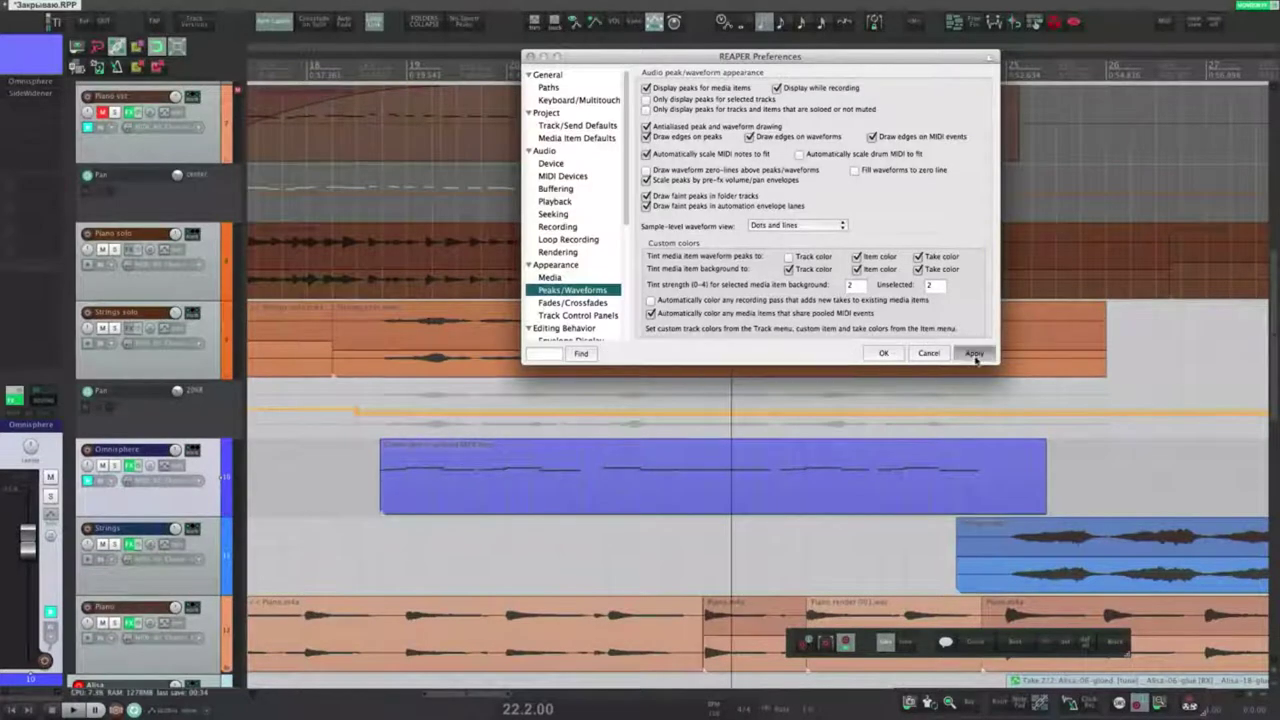
{"action": "left_click", "coordinate": [974, 354]}
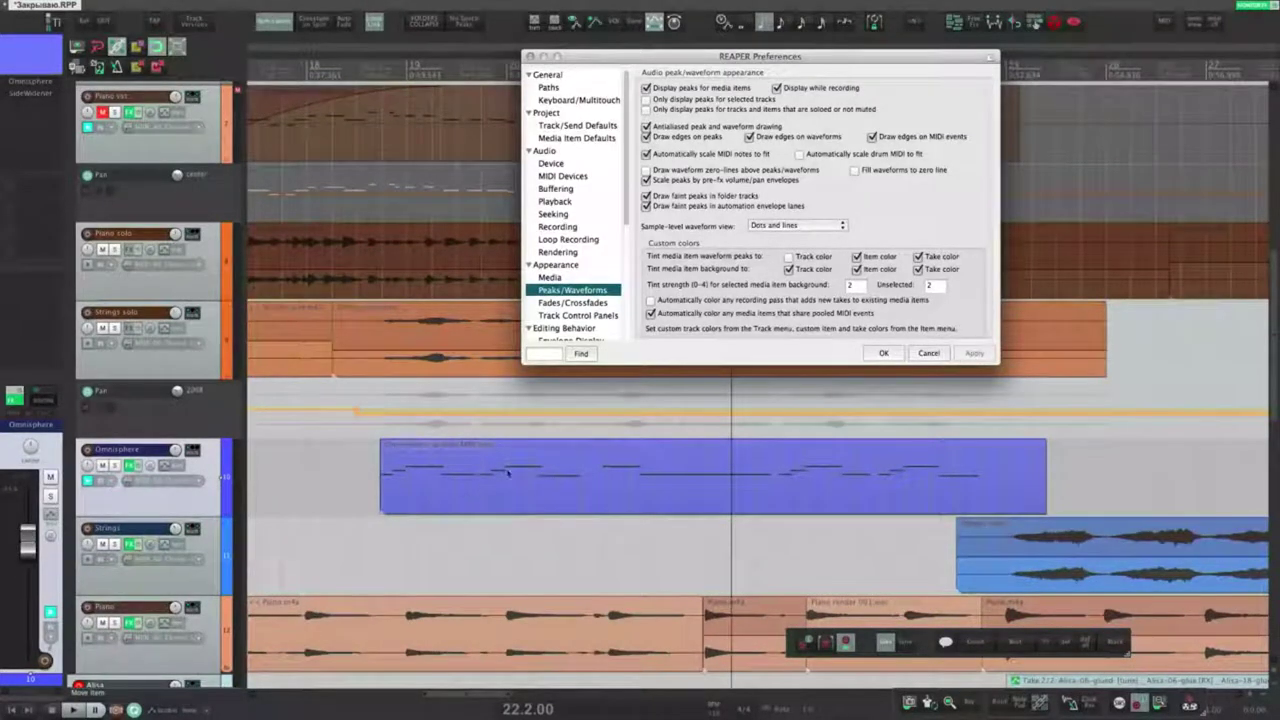
{"action": "left_click", "coordinate": [605, 470]}
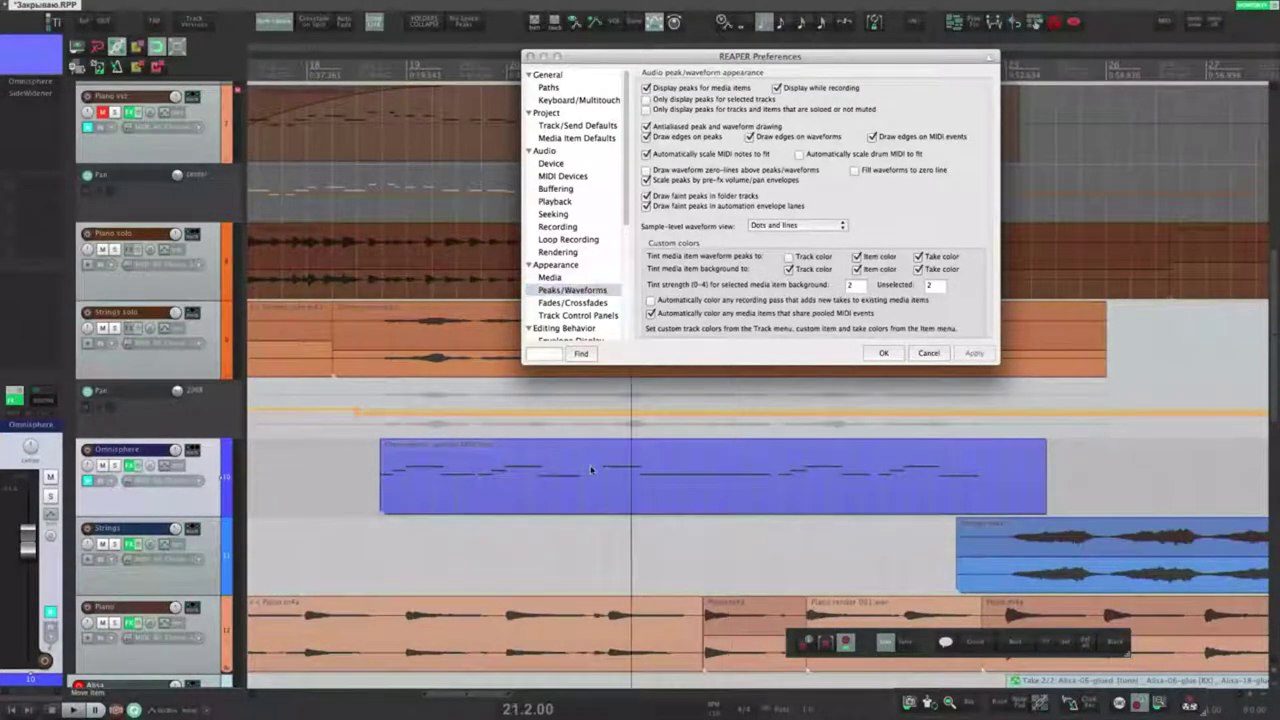
{"action": "double_click", "coordinate": [485, 487]}
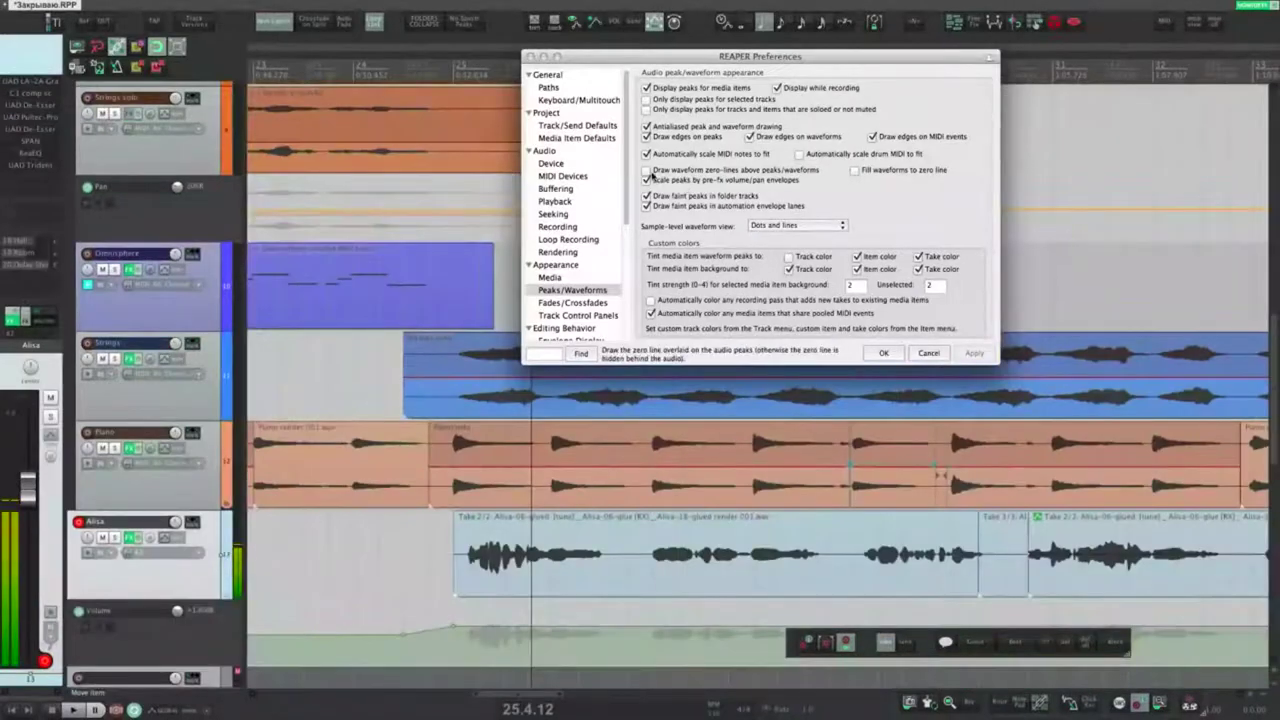
Step: Enable 'Draw waveform zero-lines' and apply, then check the Alisa vocal waveform
{"action": "left_click", "coordinate": [716, 172]}
{"action": "left_click", "coordinate": [974, 353]}
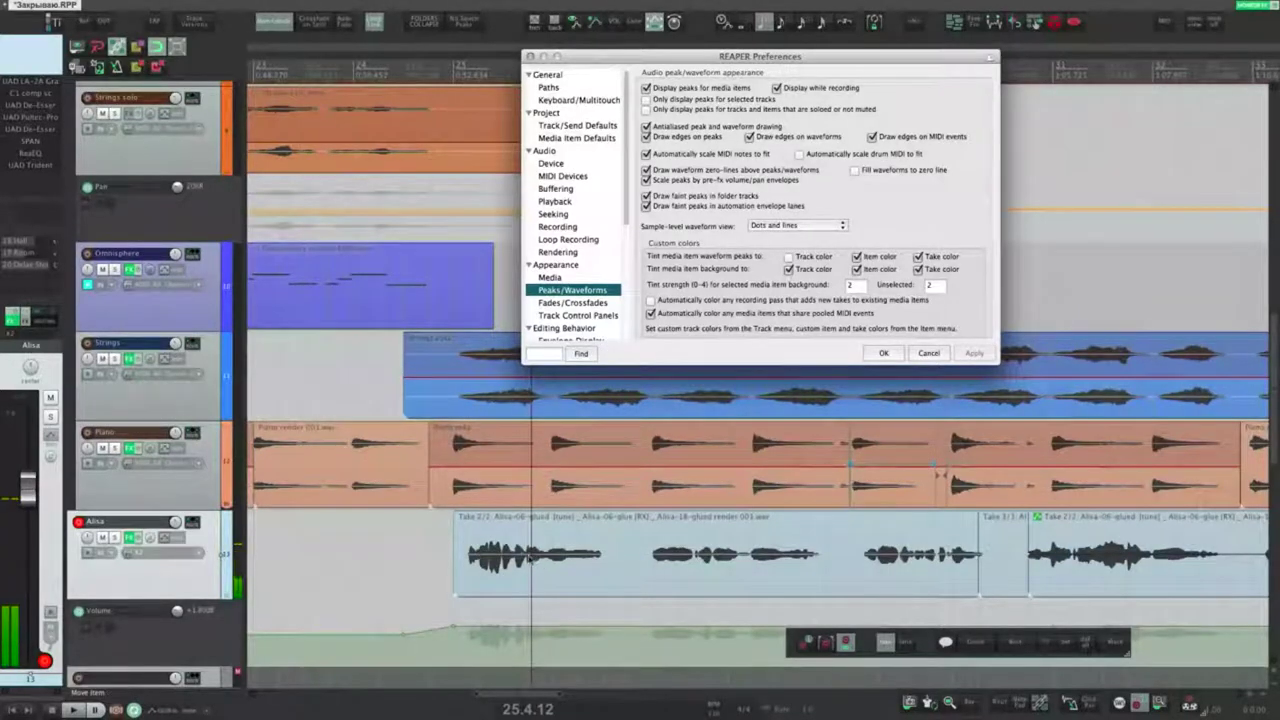
{"action": "left_click", "coordinate": [523, 555]}
{"action": "scroll", "coordinate": [523, 555], "scroll_direction": "up", "scroll_amount": 4}
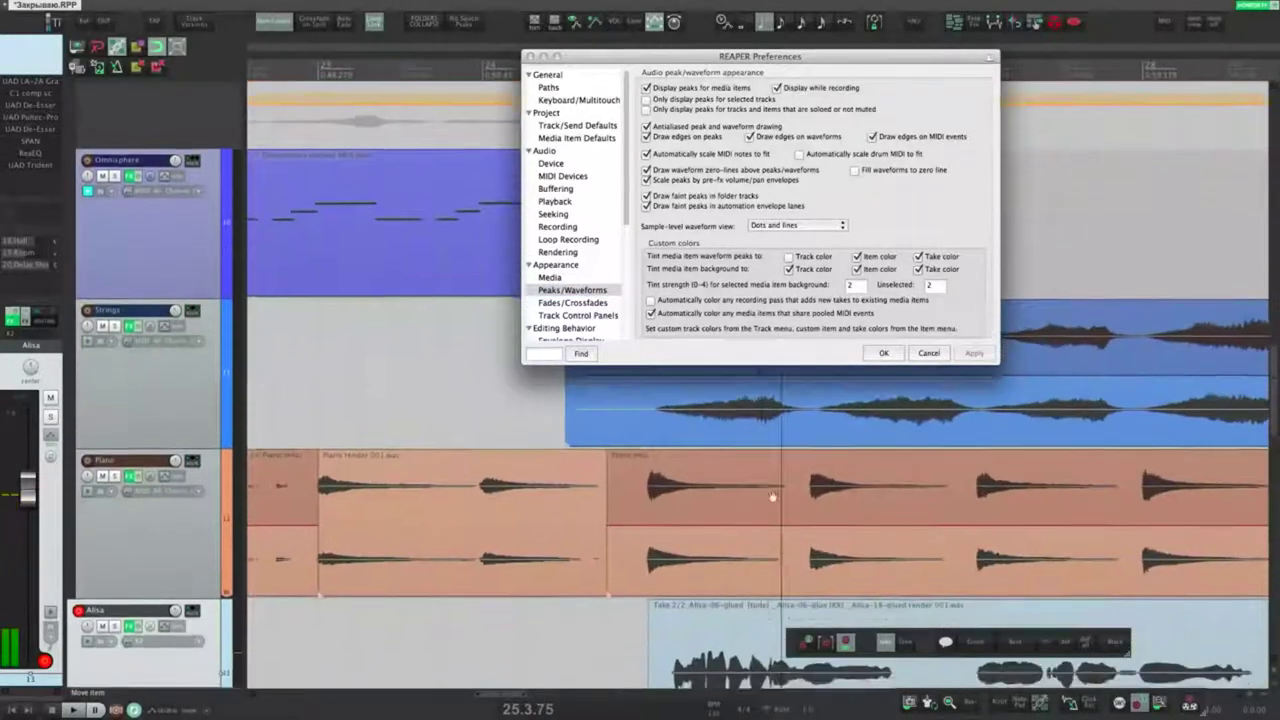
{"action": "scroll", "coordinate": [772, 497], "scroll_direction": "up", "scroll_amount": 10}
{"action": "left_click", "coordinate": [723, 474]}
{"action": "scroll", "coordinate": [720, 434], "scroll_direction": "up", "scroll_amount": 10}
{"action": "scroll", "coordinate": [717, 482], "scroll_direction": "down", "scroll_amount": 5}
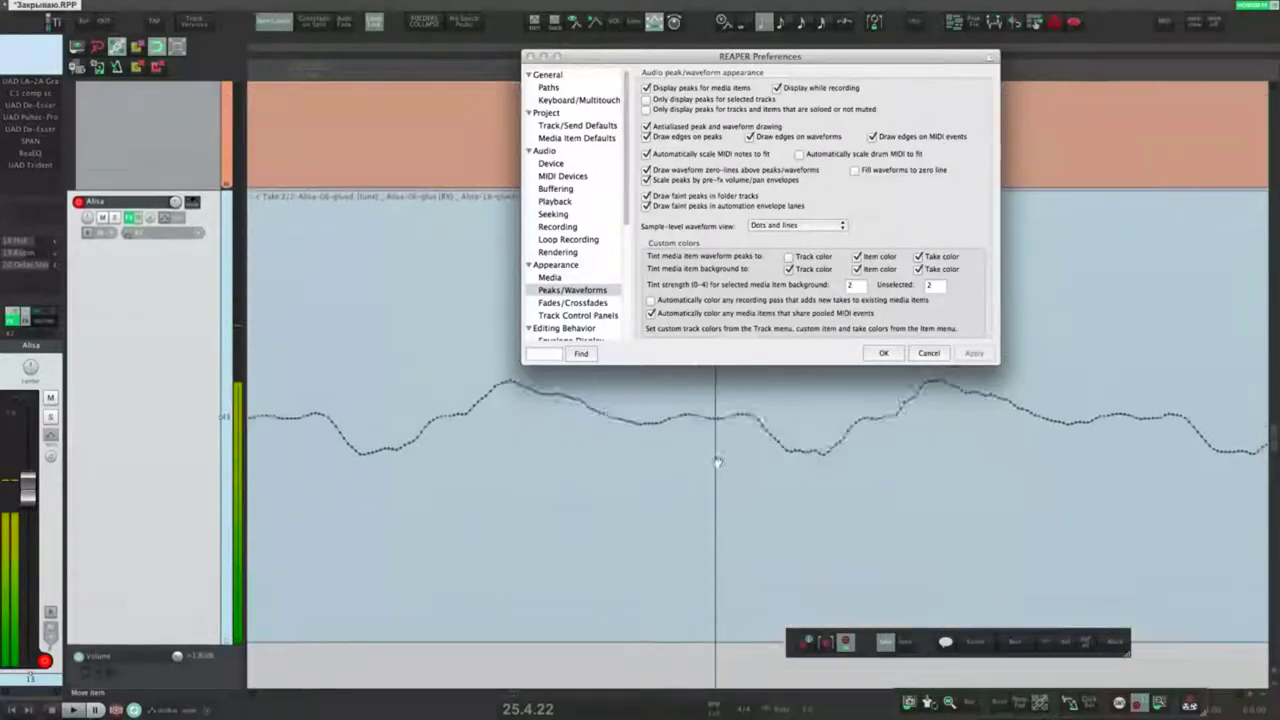
Step: Turn on 'Fill waveforms to zero line' and turn off the waveform zero-lines
{"action": "left_click", "coordinate": [855, 172]}
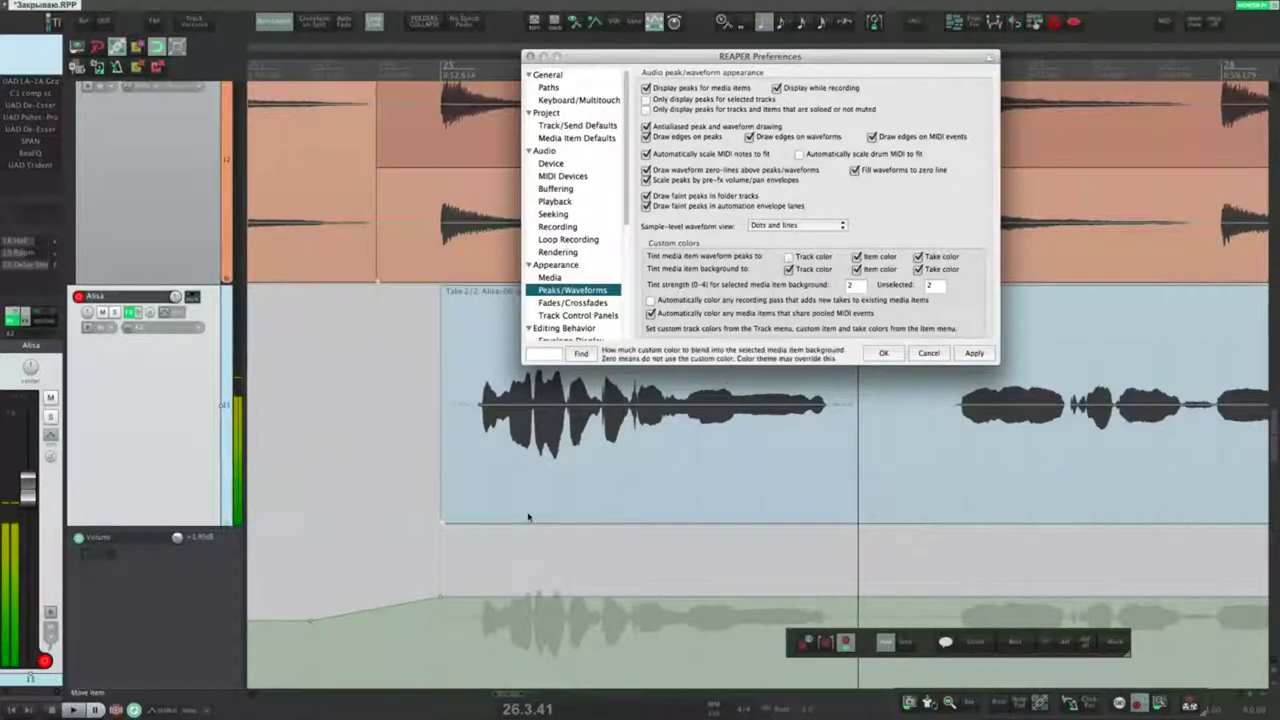
{"action": "left_click", "coordinate": [549, 558]}
{"action": "scroll", "coordinate": [560, 545], "scroll_direction": "up", "scroll_amount": 3}
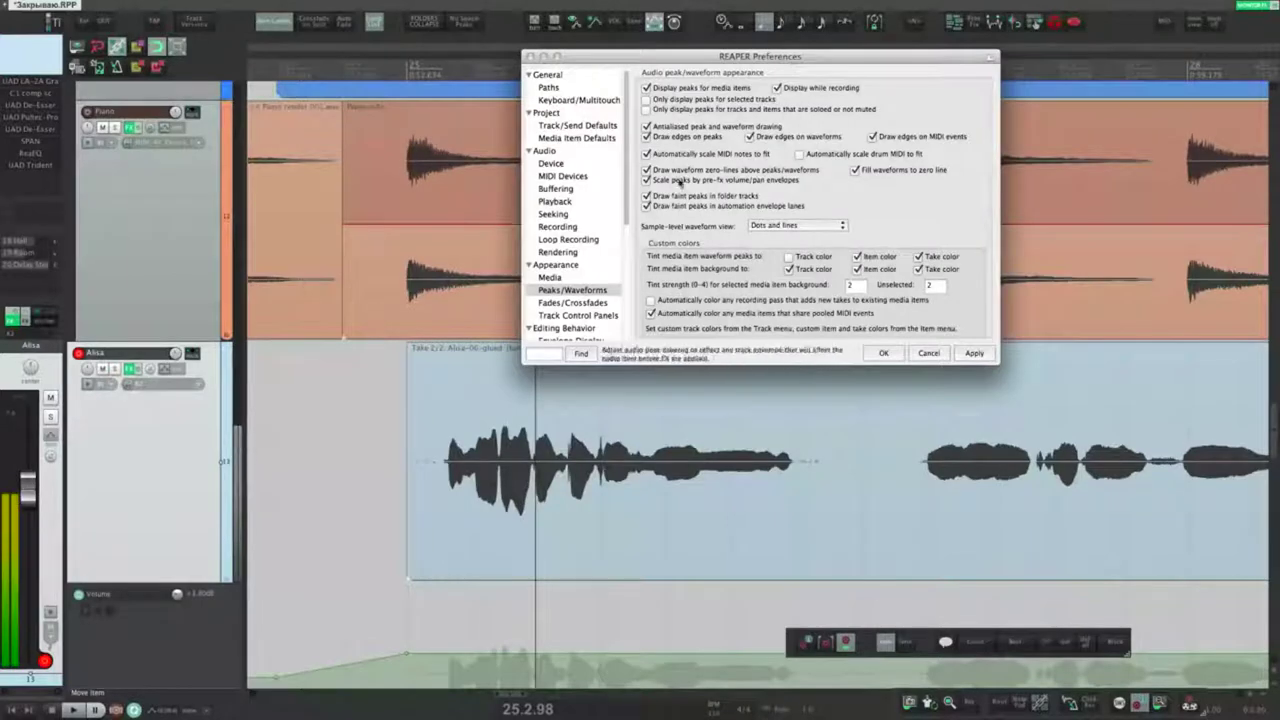
{"action": "left_click", "coordinate": [646, 170]}
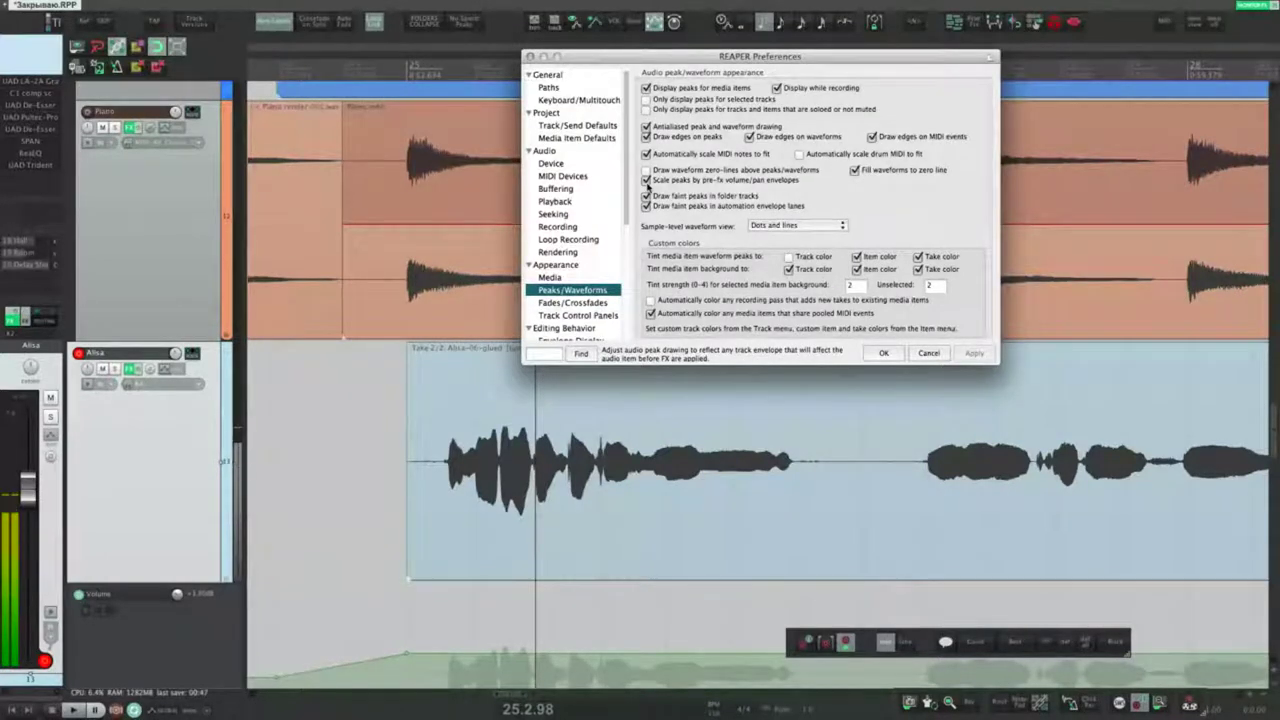
Step: Sketch two freehand volume envelopes under the vocal and undo both
{"action": "left_click", "coordinate": [541, 470]}
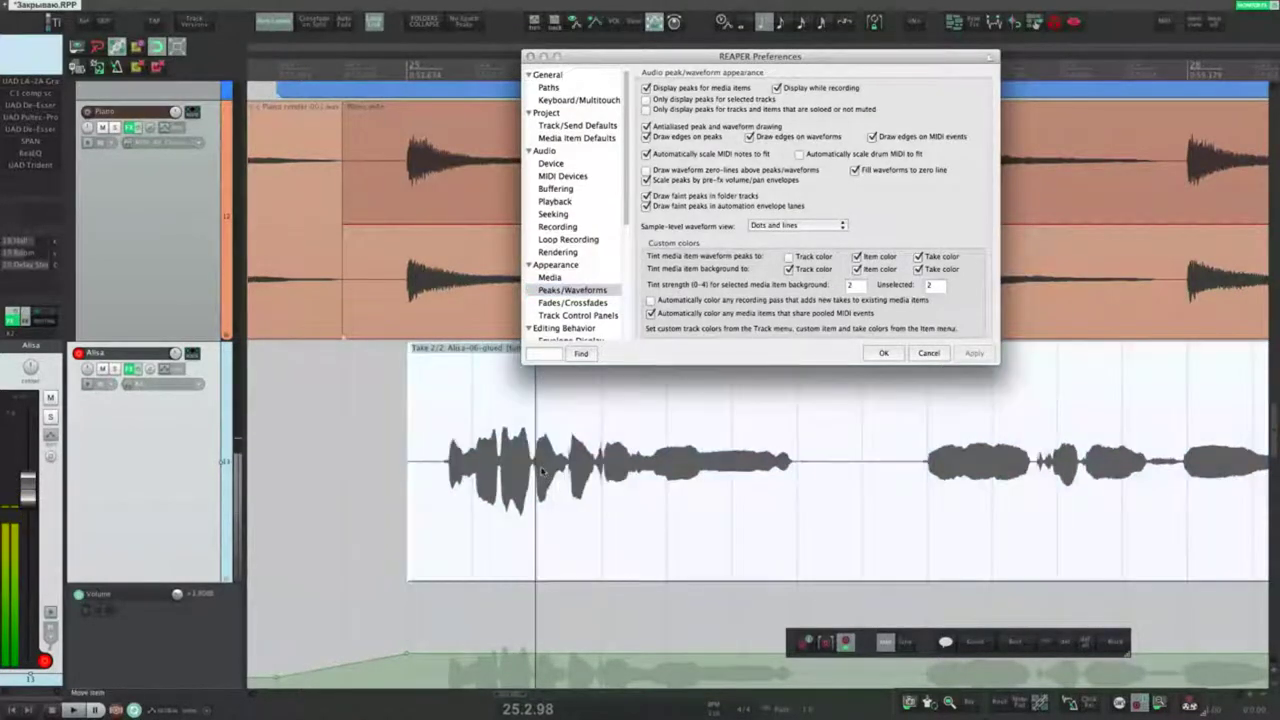
{"action": "mouse_move", "coordinate": [541, 470]}
{"action": "left_mouse_down"}
{"action": "mouse_move", "coordinate": [537, 500]}
{"action": "mouse_move", "coordinate": [563, 457]}
{"action": "mouse_move", "coordinate": [646, 516]}
{"action": "mouse_move", "coordinate": [681, 440]}
{"action": "left_mouse_up"}
{"action": "key", "text": "ctrl+z"}
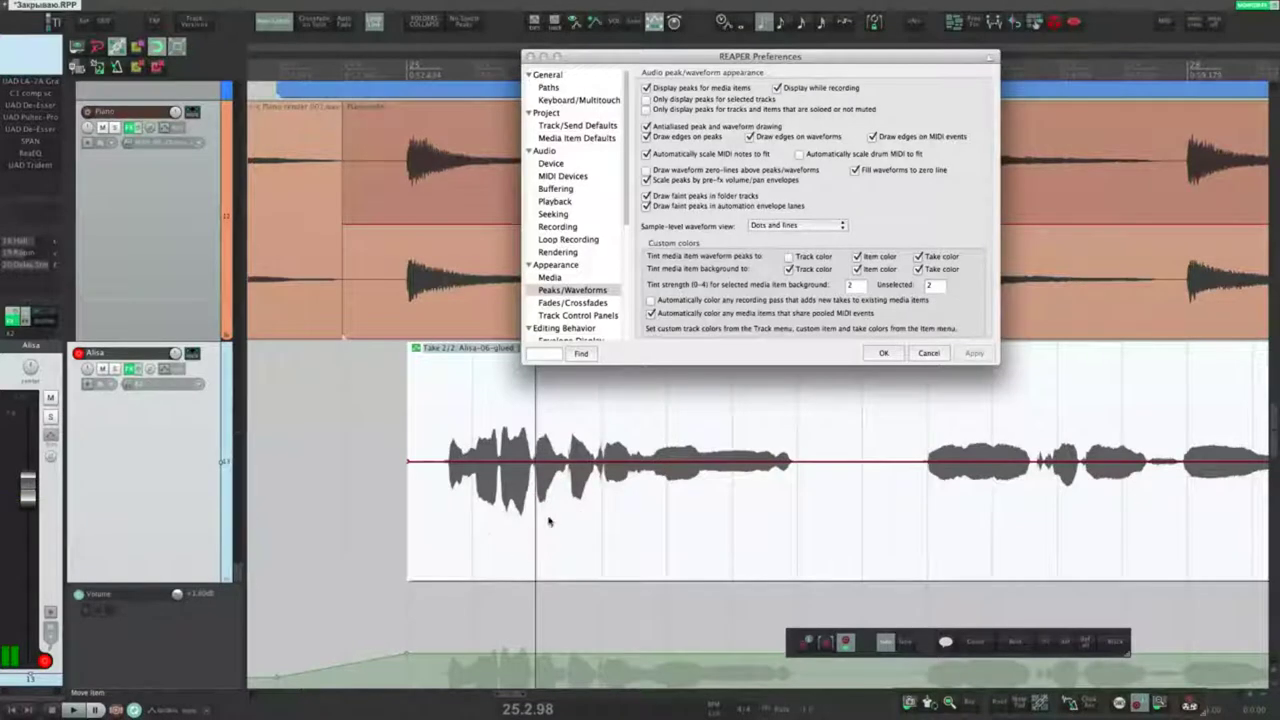
{"action": "scroll", "coordinate": [552, 567], "scroll_direction": "down", "scroll_amount": 1}
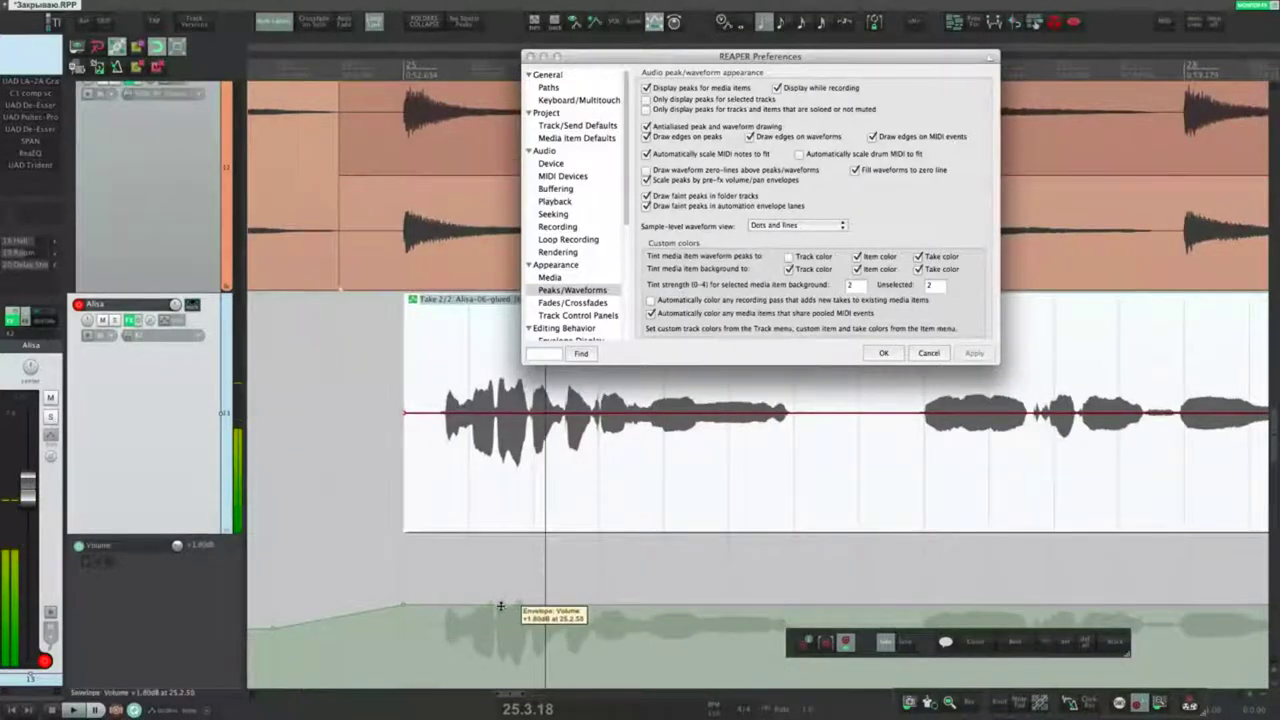
{"action": "mouse_move", "coordinate": [520, 603]}
{"action": "left_mouse_down"}
{"action": "mouse_move", "coordinate": [491, 591]}
{"action": "mouse_move", "coordinate": [517, 634]}
{"action": "mouse_move", "coordinate": [588, 603]}
{"action": "mouse_move", "coordinate": [639, 600]}
{"action": "left_mouse_up"}
{"action": "key", "text": "super+z"}
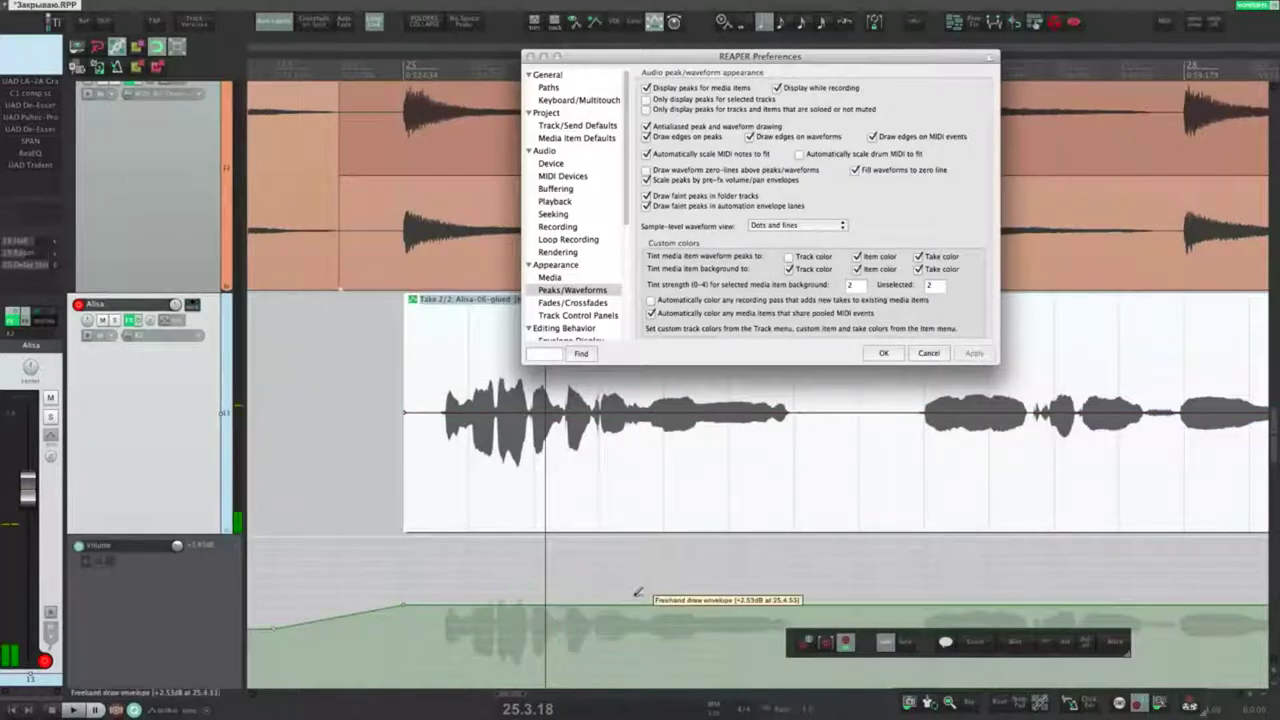
{"action": "left_click", "coordinate": [574, 485]}
{"action": "left_click", "coordinate": [171, 320]}
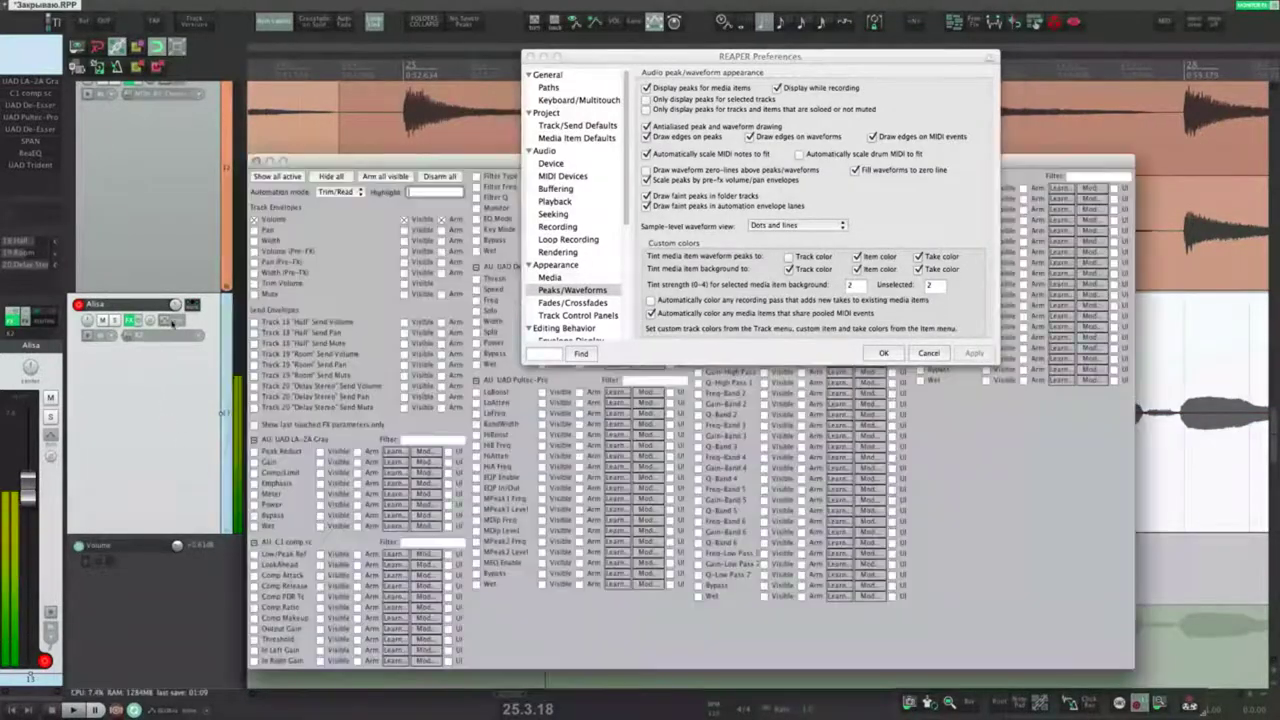
{"action": "left_click", "coordinate": [257, 252]}
{"action": "left_click", "coordinate": [256, 161]}
{"action": "left_click_drag", "start_coordinate": [402, 500], "coordinate": [357, 380]}
{"action": "left_click_drag", "start_coordinate": [409, 505], "coordinate": [393, 448]}
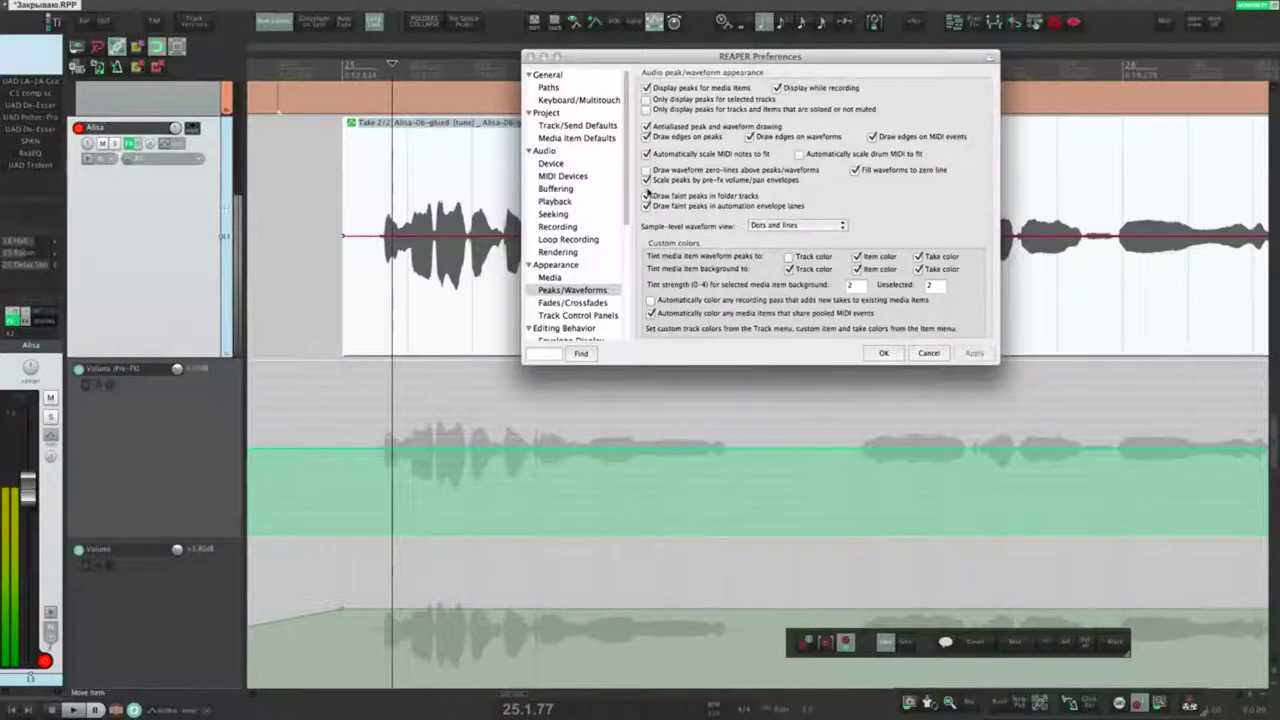
{"action": "mouse_move", "coordinate": [394, 451]}
{"action": "left_mouse_down"}
{"action": "mouse_move", "coordinate": [514, 443]}
{"action": "mouse_move", "coordinate": [597, 416]}
{"action": "left_mouse_up"}
{"action": "left_click", "coordinate": [426, 346]}
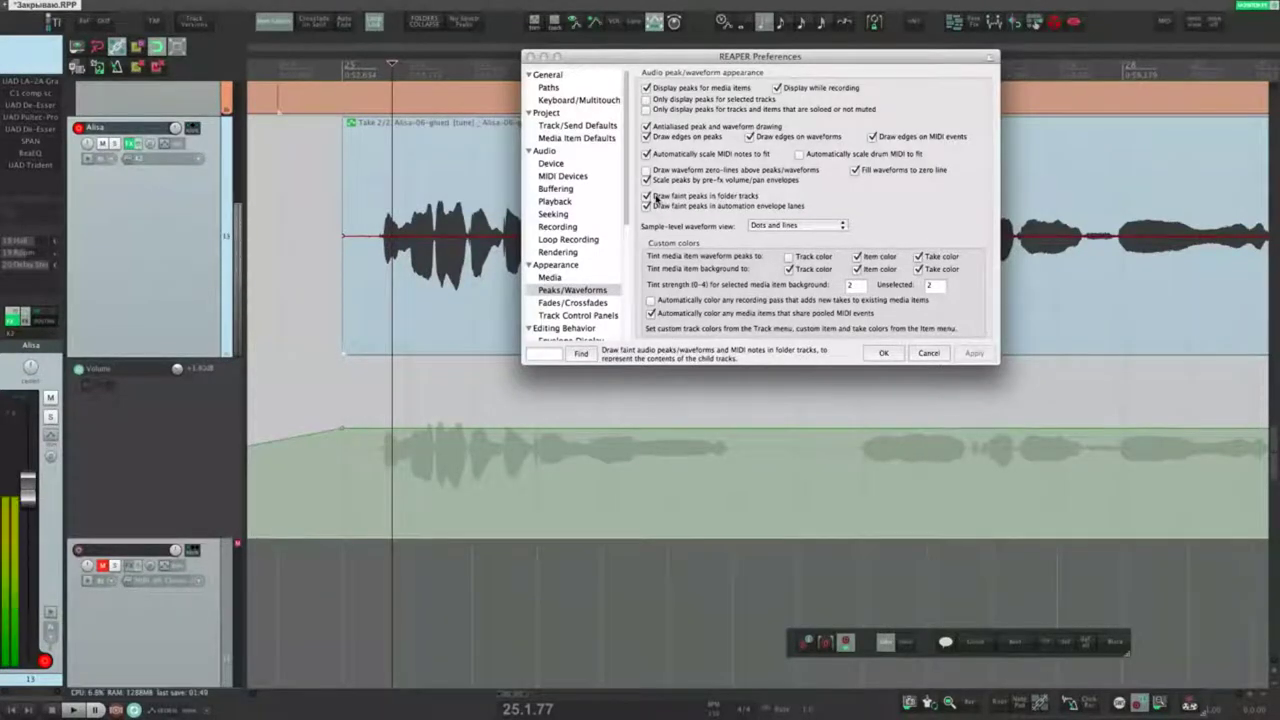
{"action": "scroll", "coordinate": [394, 477], "scroll_direction": "down", "scroll_amount": 5}
Step: Zoom and scroll the arrangement to bring the Kick item's start into view
{"action": "scroll", "coordinate": [376, 200], "scroll_direction": "up", "scroll_amount": 10}
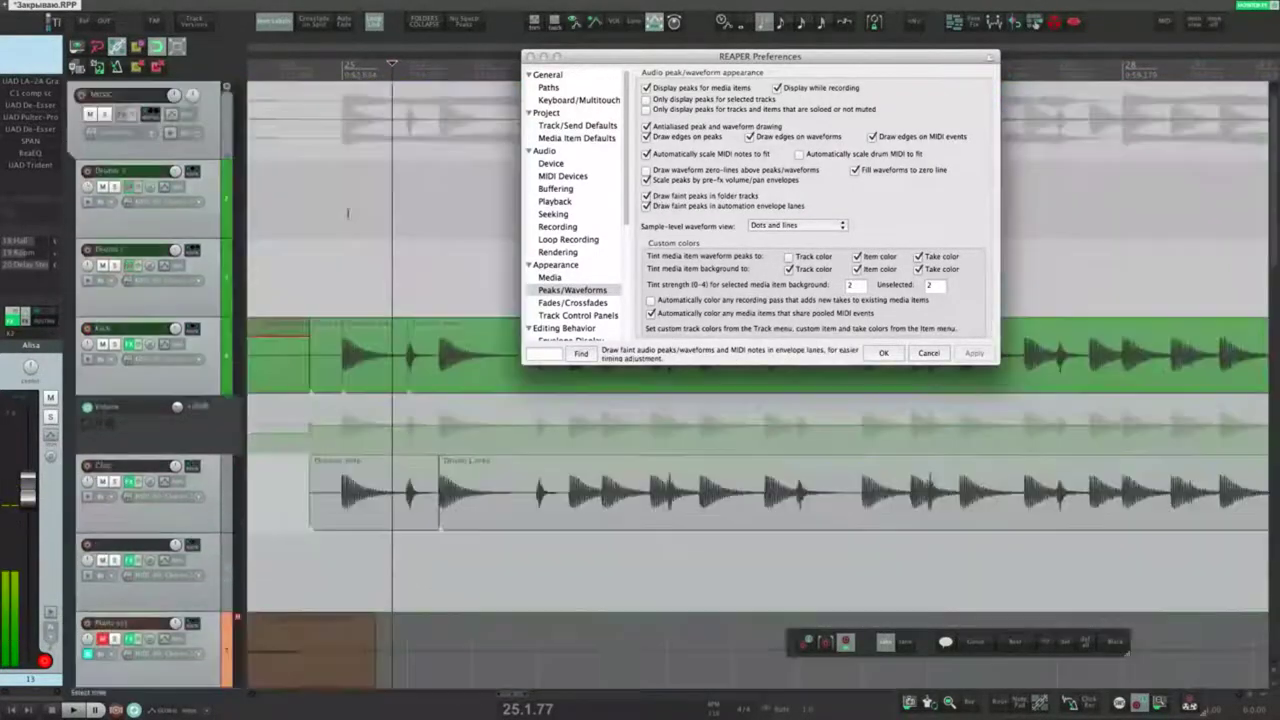
{"action": "scroll", "coordinate": [374, 197], "scroll_direction": "up", "scroll_amount": 4}
{"action": "scroll", "coordinate": [373, 200], "scroll_direction": "down", "scroll_amount": 5}
{"action": "left_click_drag", "start_coordinate": [468, 328], "coordinate": [344, 293]}
{"action": "scroll", "coordinate": [417, 210], "scroll_direction": "right", "scroll_amount": 2}
{"action": "left_click", "coordinate": [360, 205]}
{"action": "left_click_drag", "start_coordinate": [590, 57], "coordinate": [554, 252]}
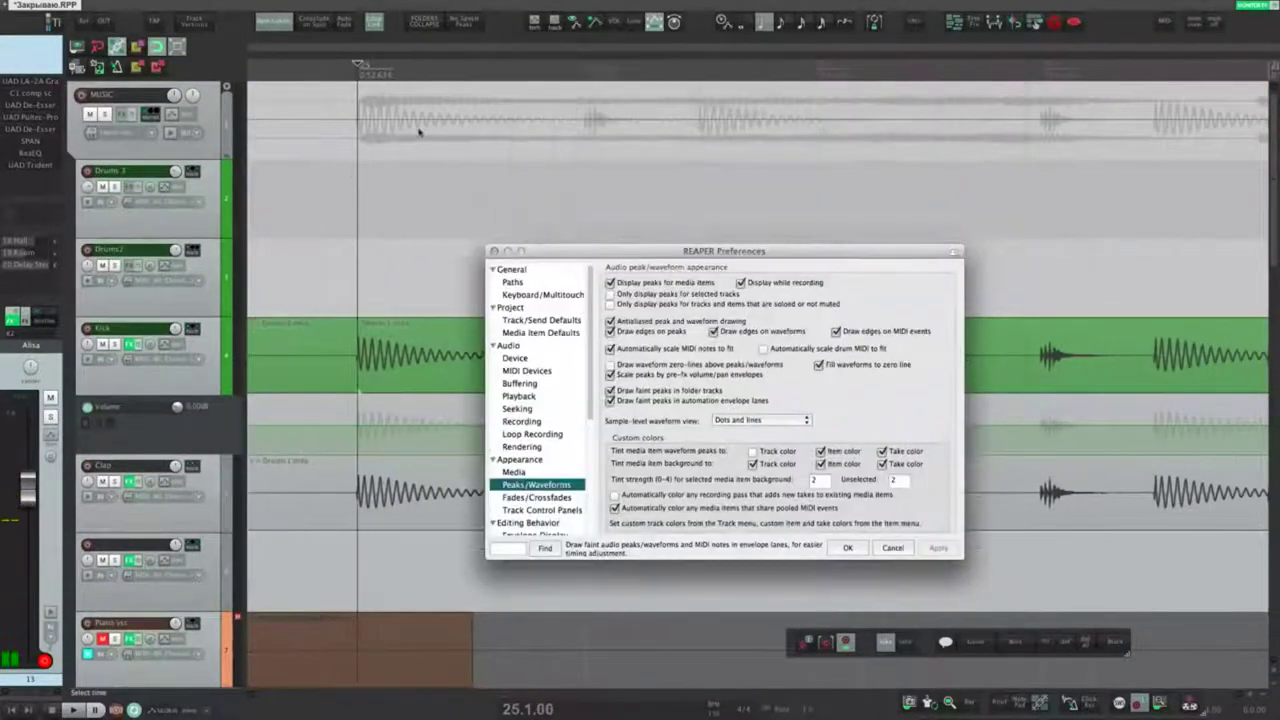
{"action": "scroll", "coordinate": [402, 145], "scroll_direction": "up", "scroll_amount": 3}
{"action": "left_click", "coordinate": [439, 133]}
{"action": "scroll", "coordinate": [393, 165], "scroll_direction": "up", "scroll_amount": 3}
{"action": "scroll", "coordinate": [392, 165], "scroll_direction": "up", "scroll_amount": 8}
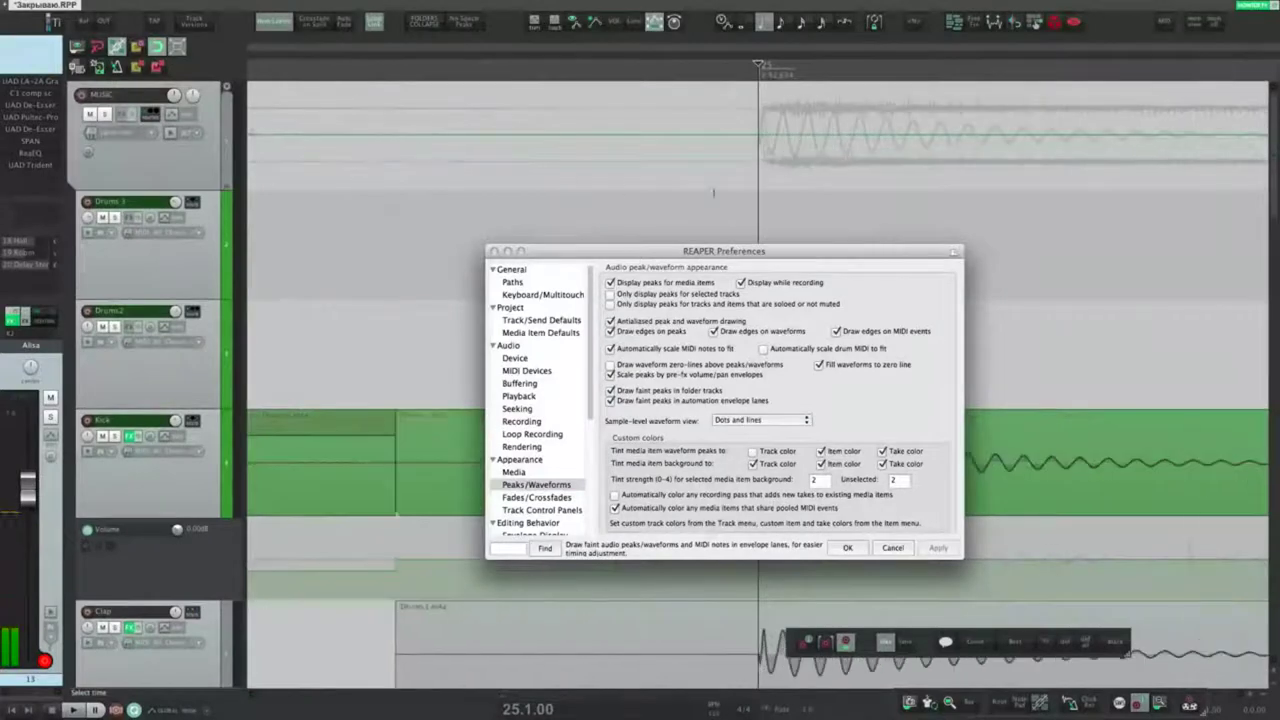
{"action": "left_click", "coordinate": [763, 162]}
{"action": "scroll", "coordinate": [763, 162], "scroll_direction": "down", "scroll_amount": 2}
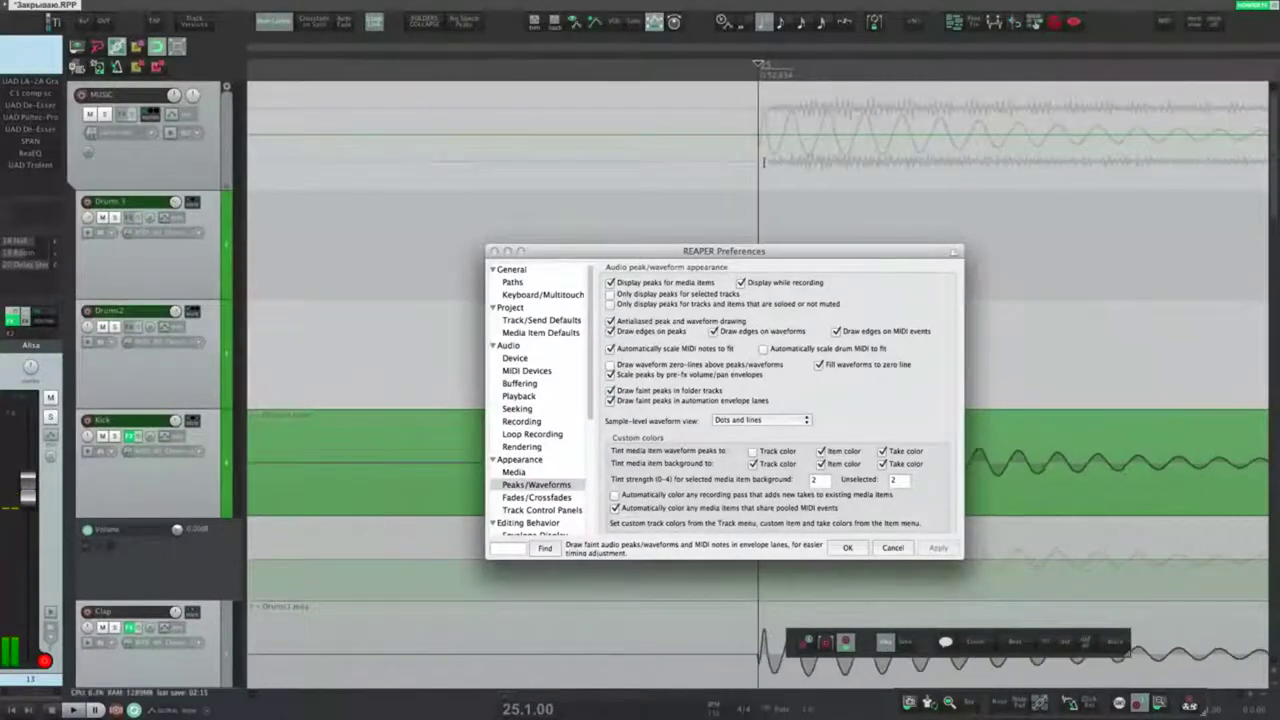
Step: Move the Preferences window to the upper left, uncovering the Kick and Clap waveforms
{"action": "left_click_drag", "start_coordinate": [757, 251], "coordinate": [472, 177]}
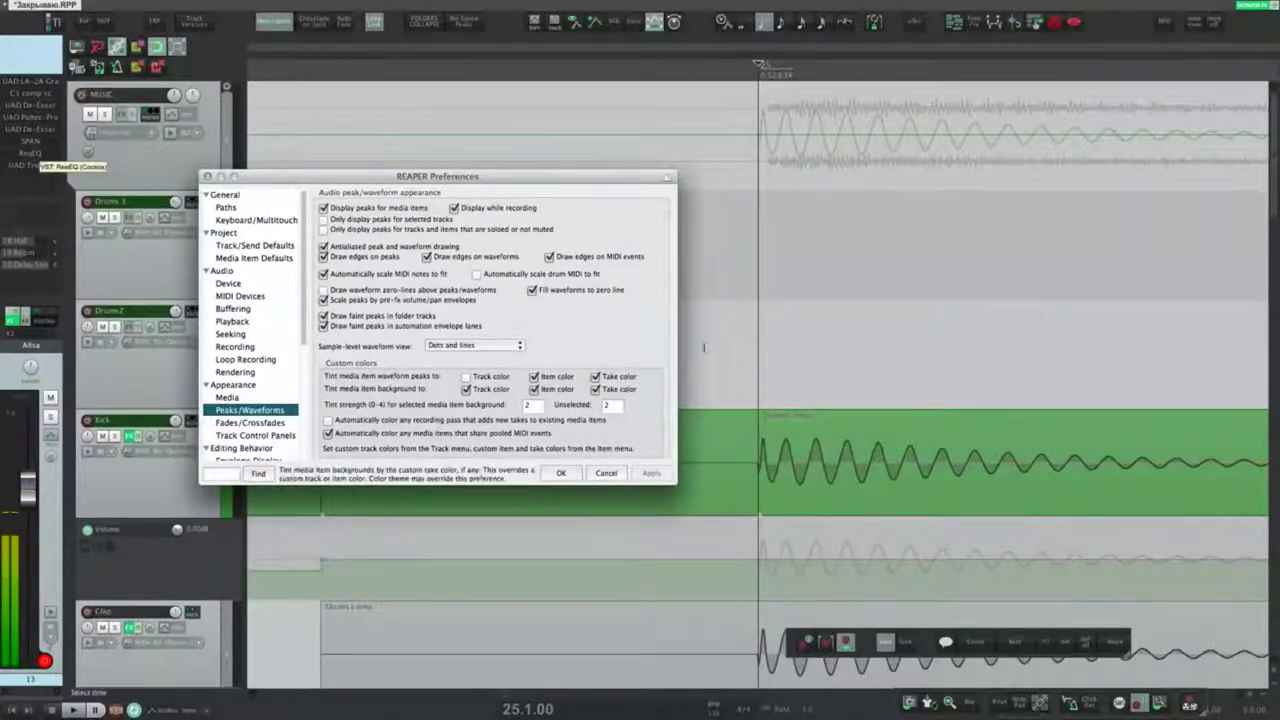
{"action": "left_click", "coordinate": [758, 197]}
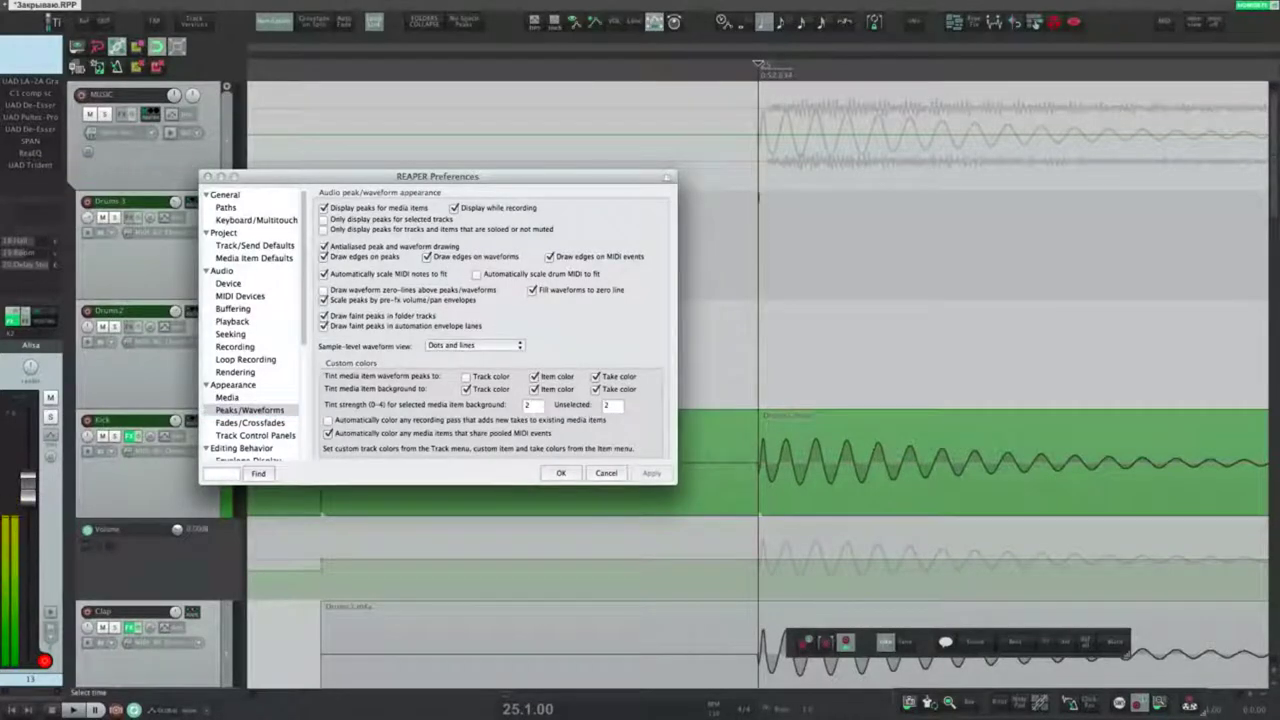
{"action": "scroll", "coordinate": [758, 197], "scroll_direction": "up", "scroll_amount": 5}
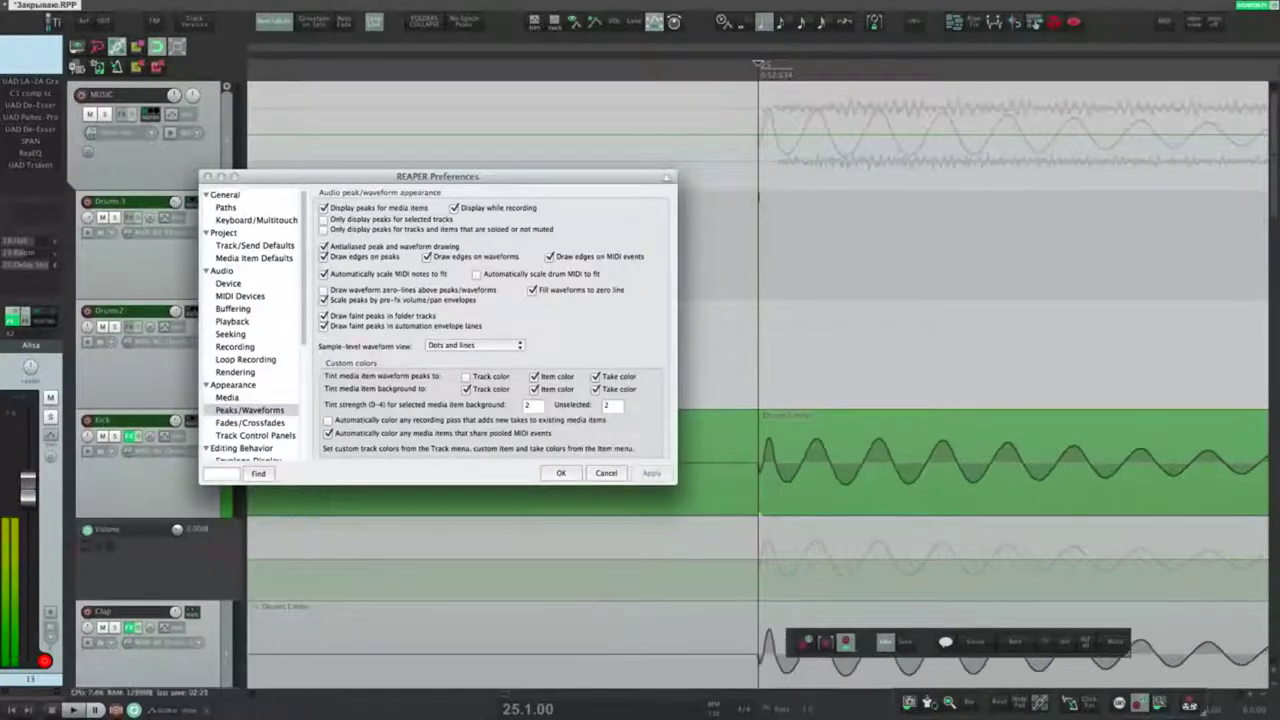
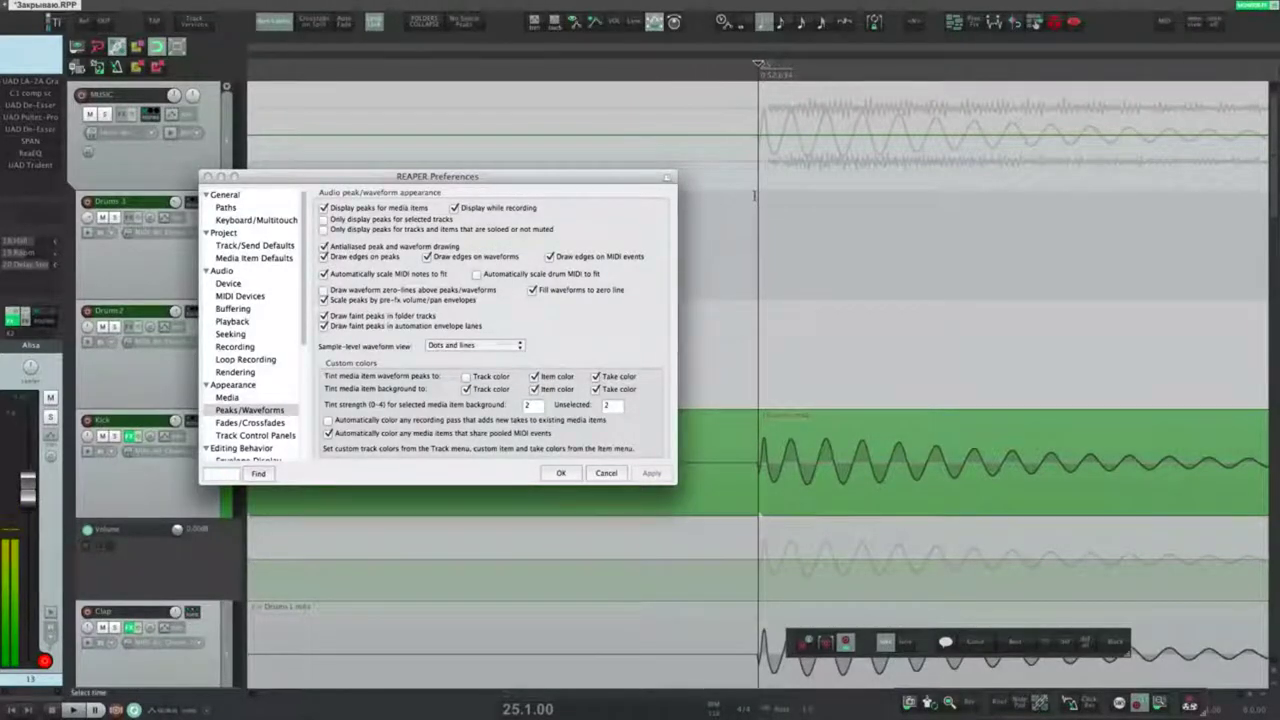
Step: Set the edit position at the waveform onset
{"action": "scroll", "coordinate": [843, 376], "scroll_direction": "down", "scroll_amount": 4}
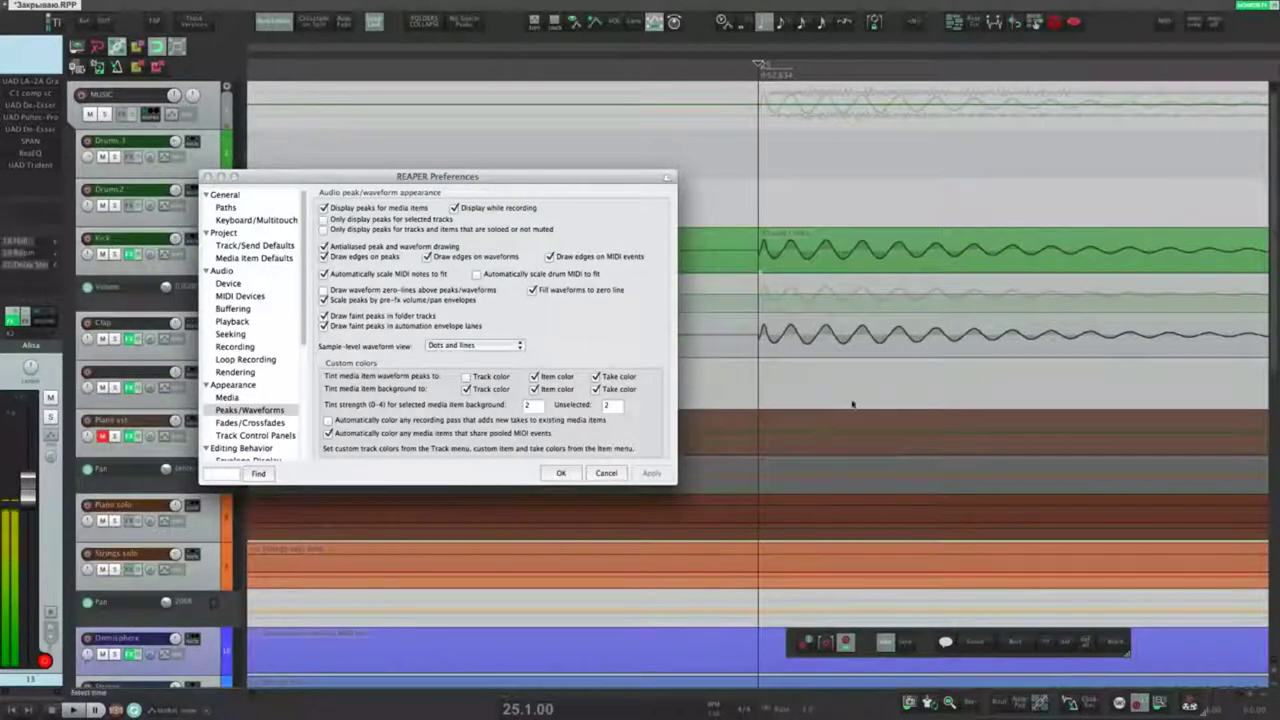
{"action": "scroll", "coordinate": [811, 370], "scroll_direction": "up", "scroll_amount": 5}
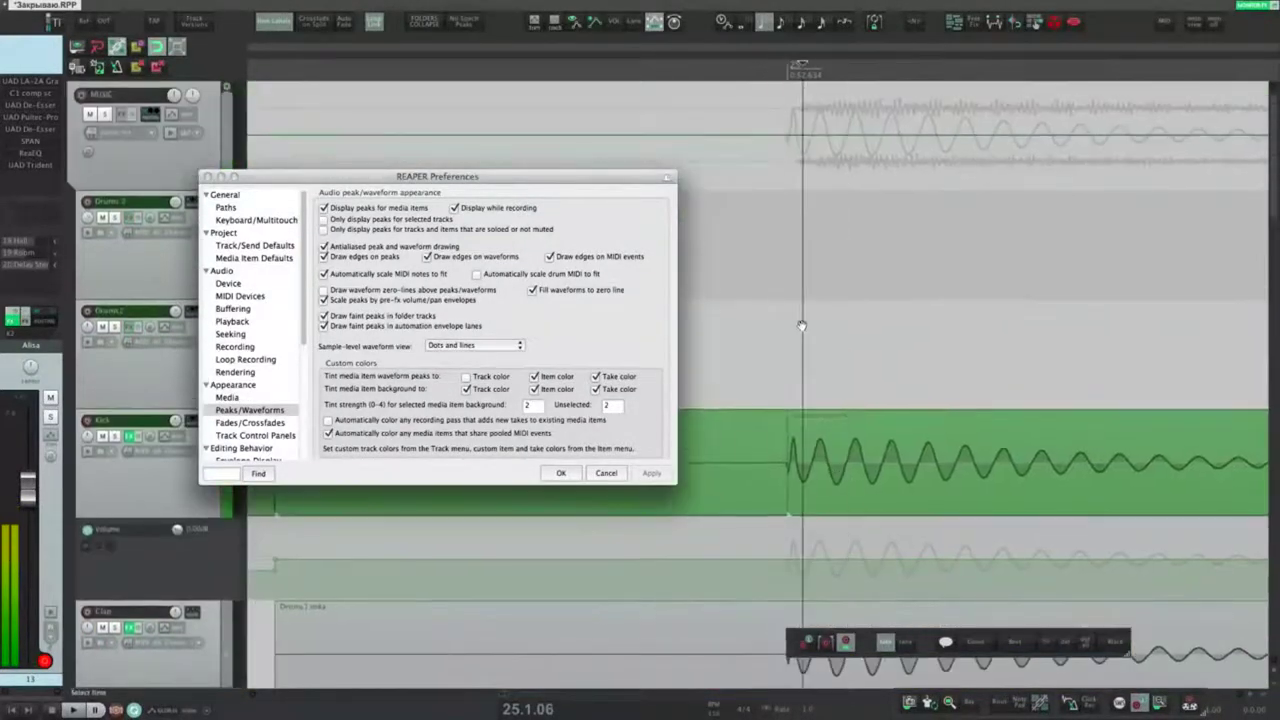
{"action": "left_click", "coordinate": [790, 188]}
{"action": "scroll", "coordinate": [790, 188], "scroll_direction": "up", "scroll_amount": 1}
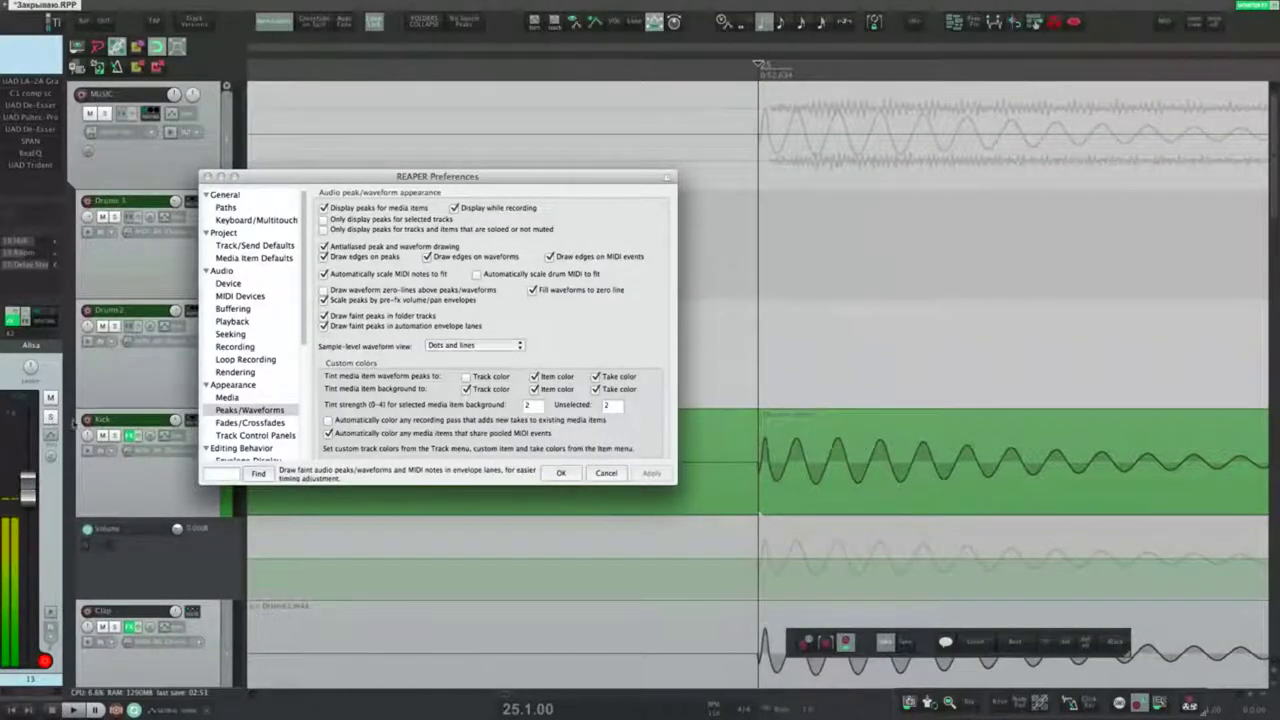
{"action": "scroll", "coordinate": [160, 397], "scroll_direction": "down", "scroll_amount": 5}
Step: Reposition the Preferences window and apply the current waveform display settings
{"action": "left_click", "coordinate": [313, 178]}
{"action": "left_click_drag", "start_coordinate": [313, 178], "coordinate": [351, 427]}
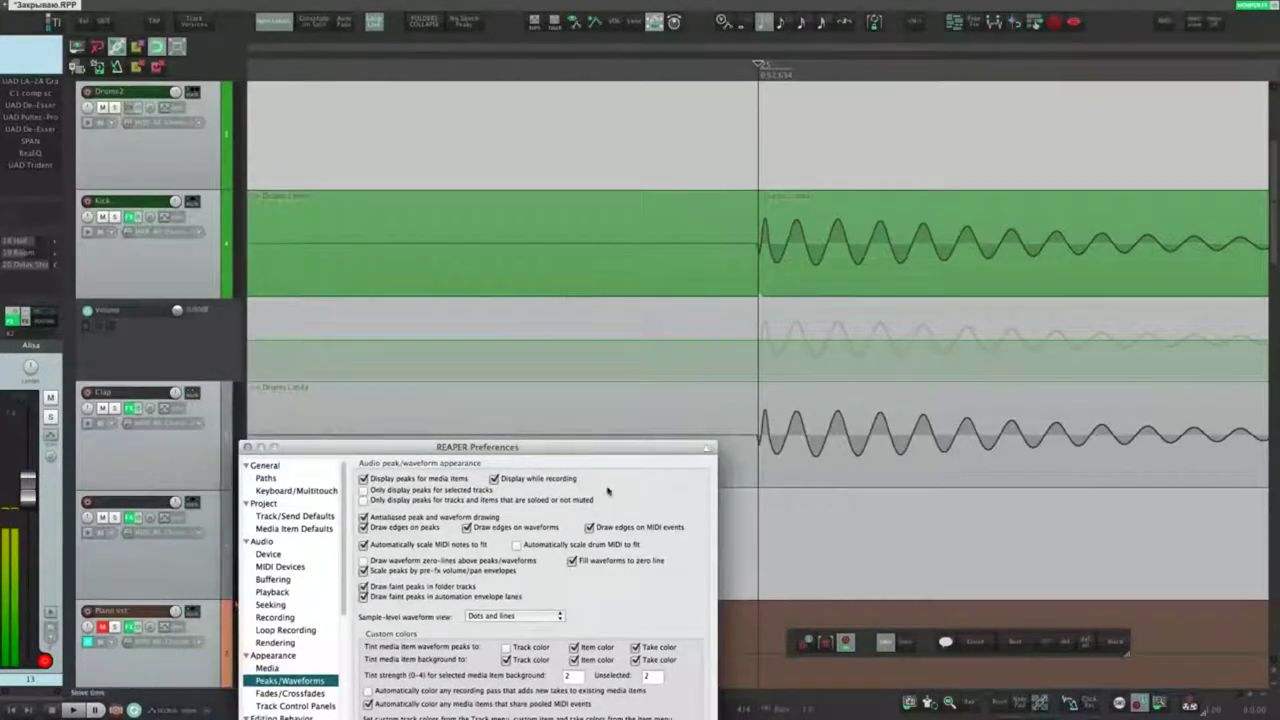
{"action": "left_click_drag", "start_coordinate": [570, 447], "coordinate": [594, 385]}
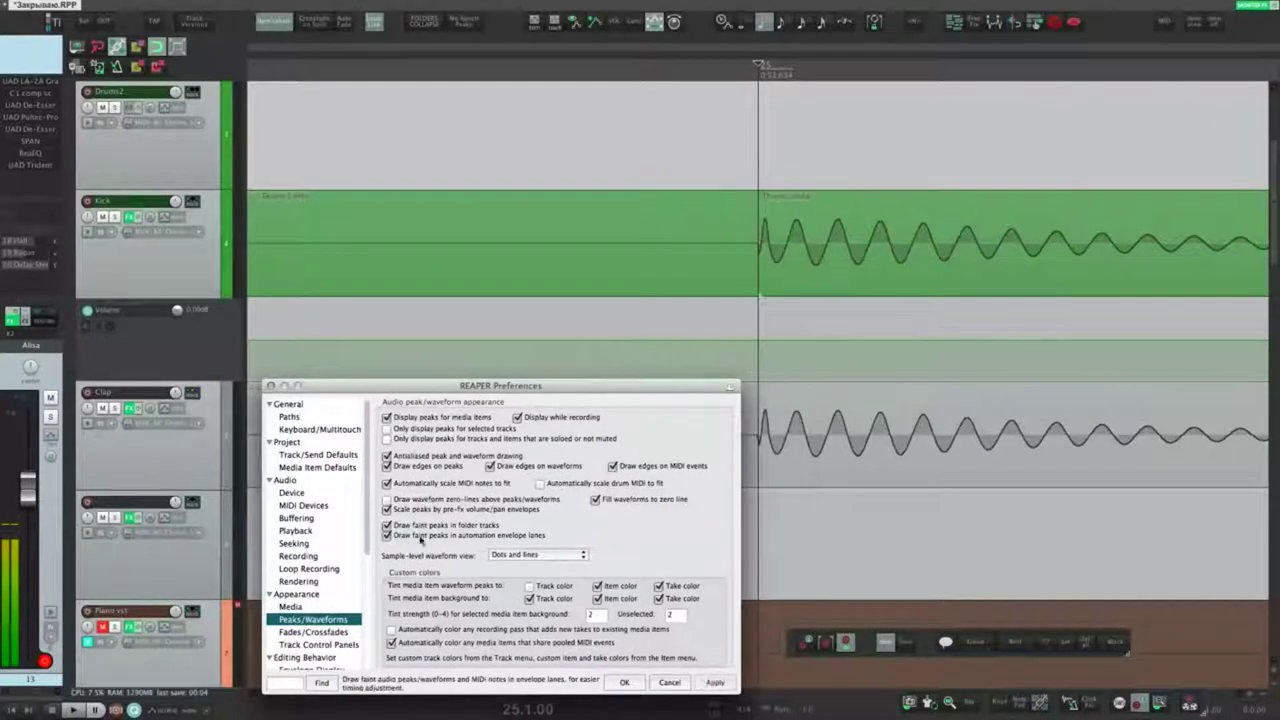
{"action": "left_click", "coordinate": [714, 682]}
{"action": "left_click_drag", "start_coordinate": [622, 386], "coordinate": [626, 352]}
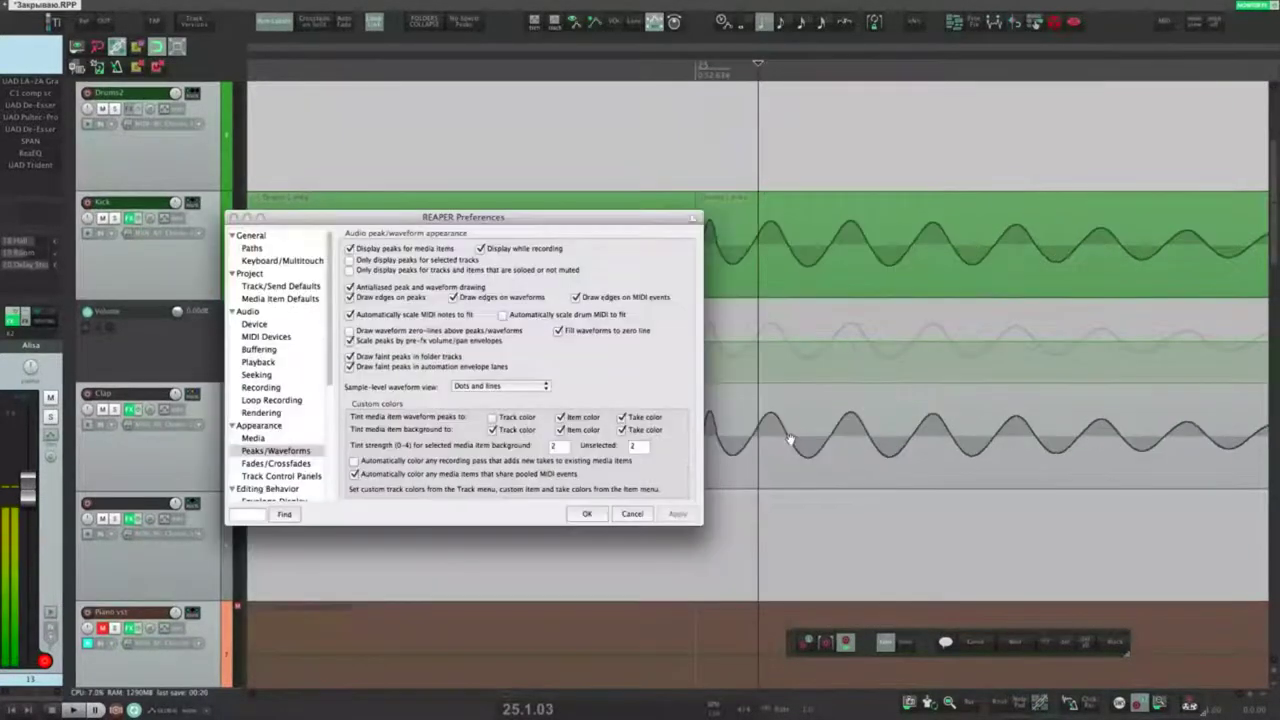
Step: Turn off filling waveforms to the zero line, apply, then restore and reapply it
{"action": "scroll", "coordinate": [804, 442], "scroll_direction": "down", "scroll_amount": 2}
{"action": "scroll", "coordinate": [813, 450], "scroll_direction": "up", "scroll_amount": 2}
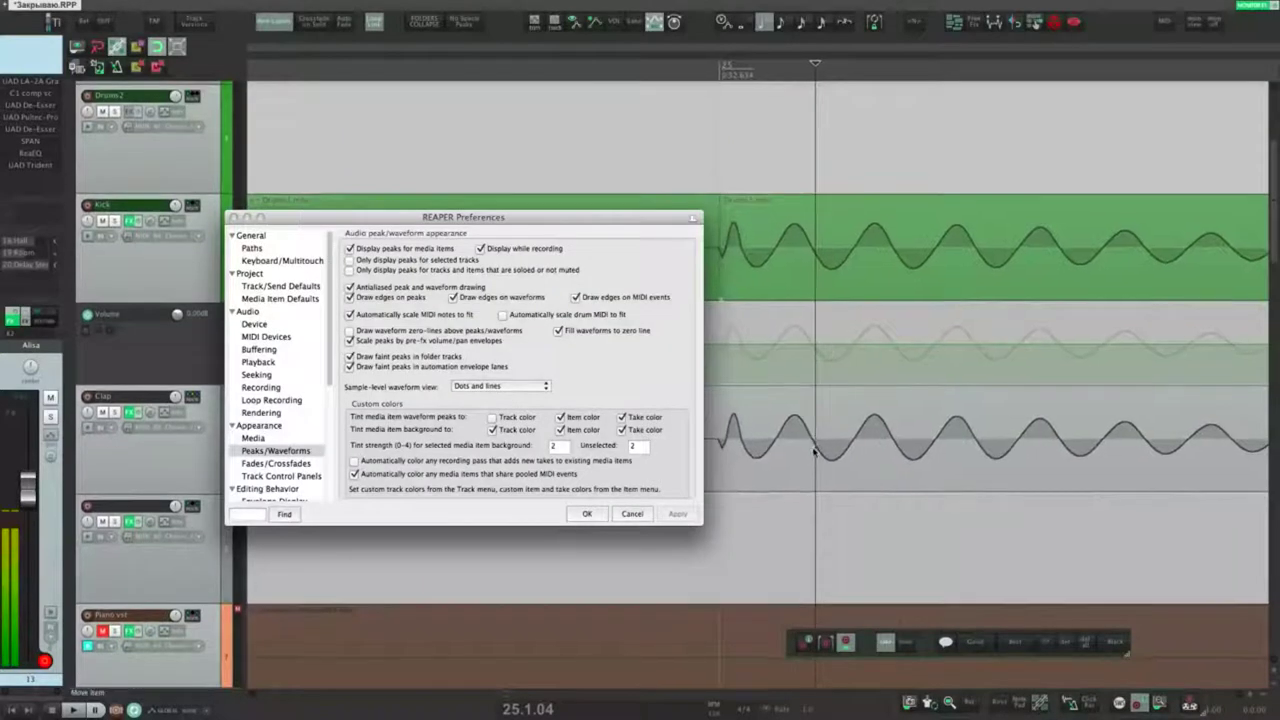
{"action": "left_click", "coordinate": [559, 330]}
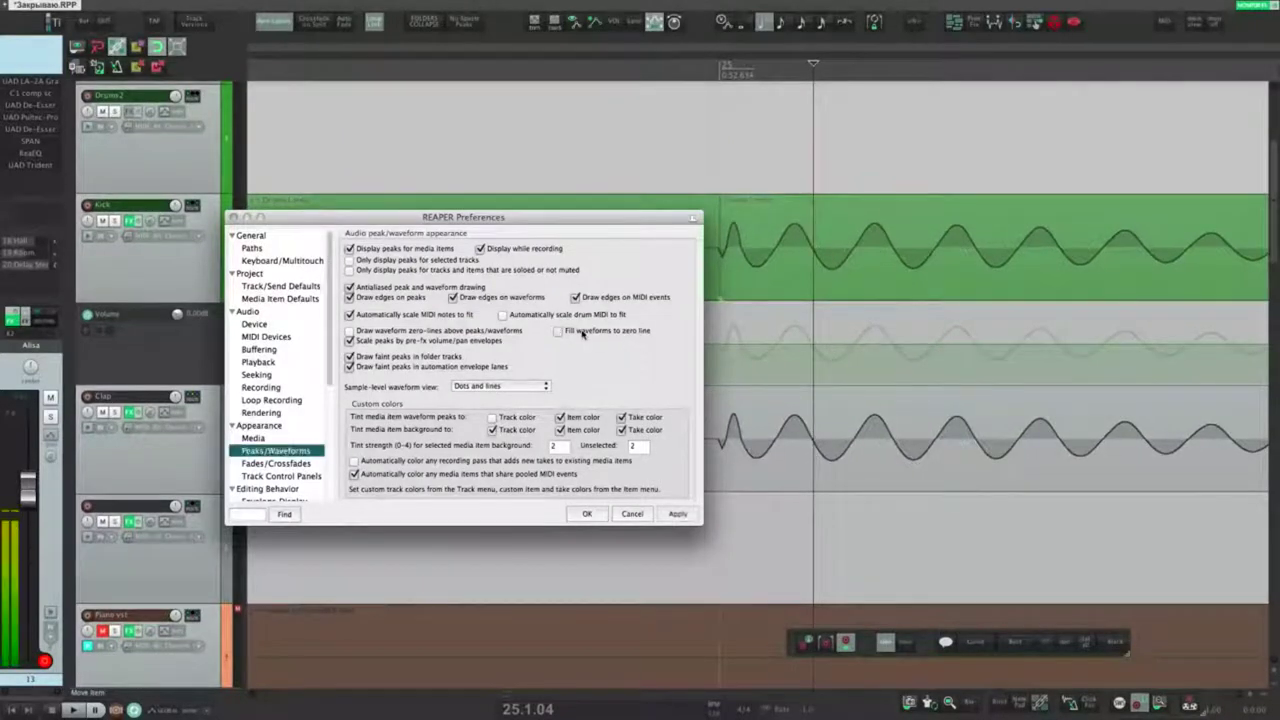
{"action": "left_click", "coordinate": [674, 514]}
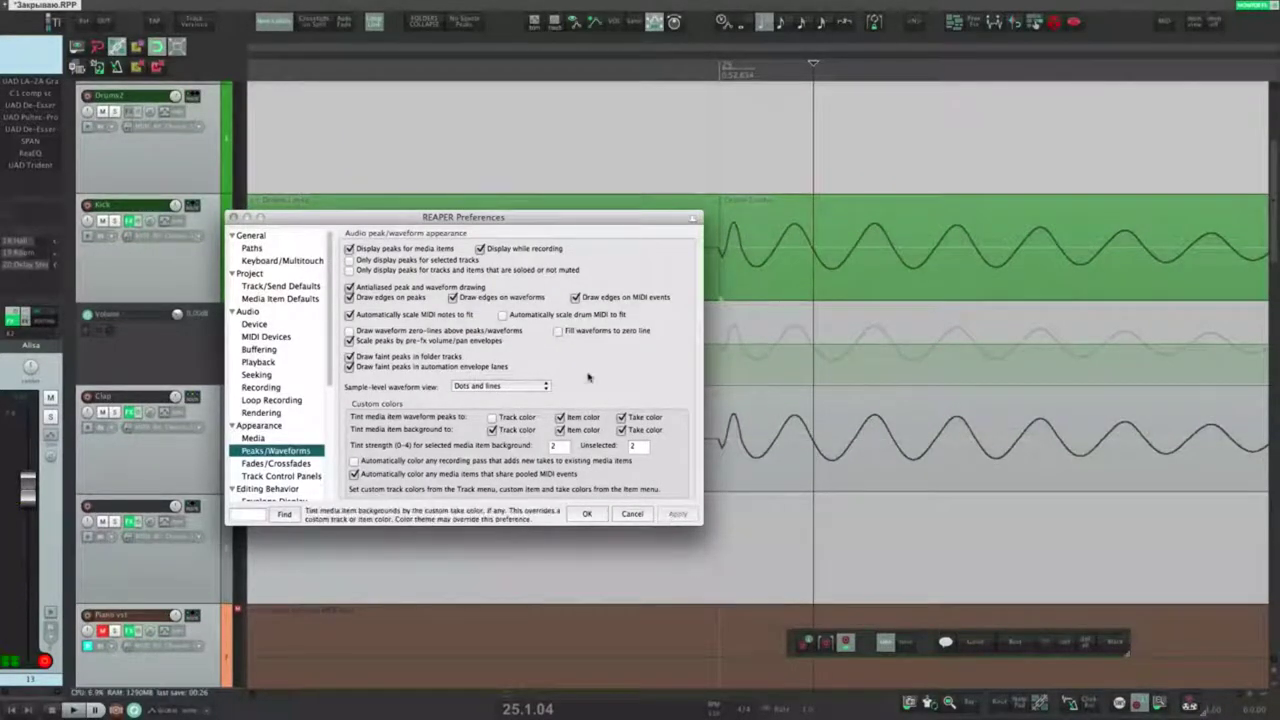
{"action": "left_click", "coordinate": [558, 330]}
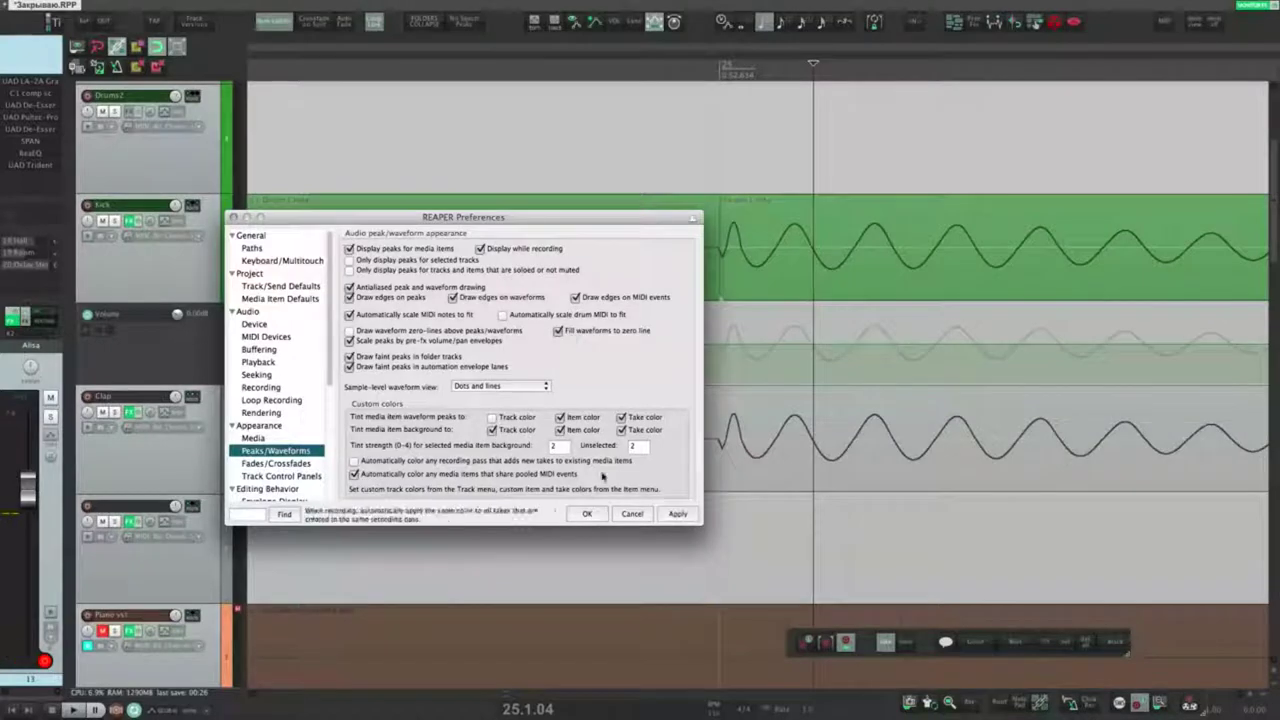
{"action": "left_click", "coordinate": [674, 514]}
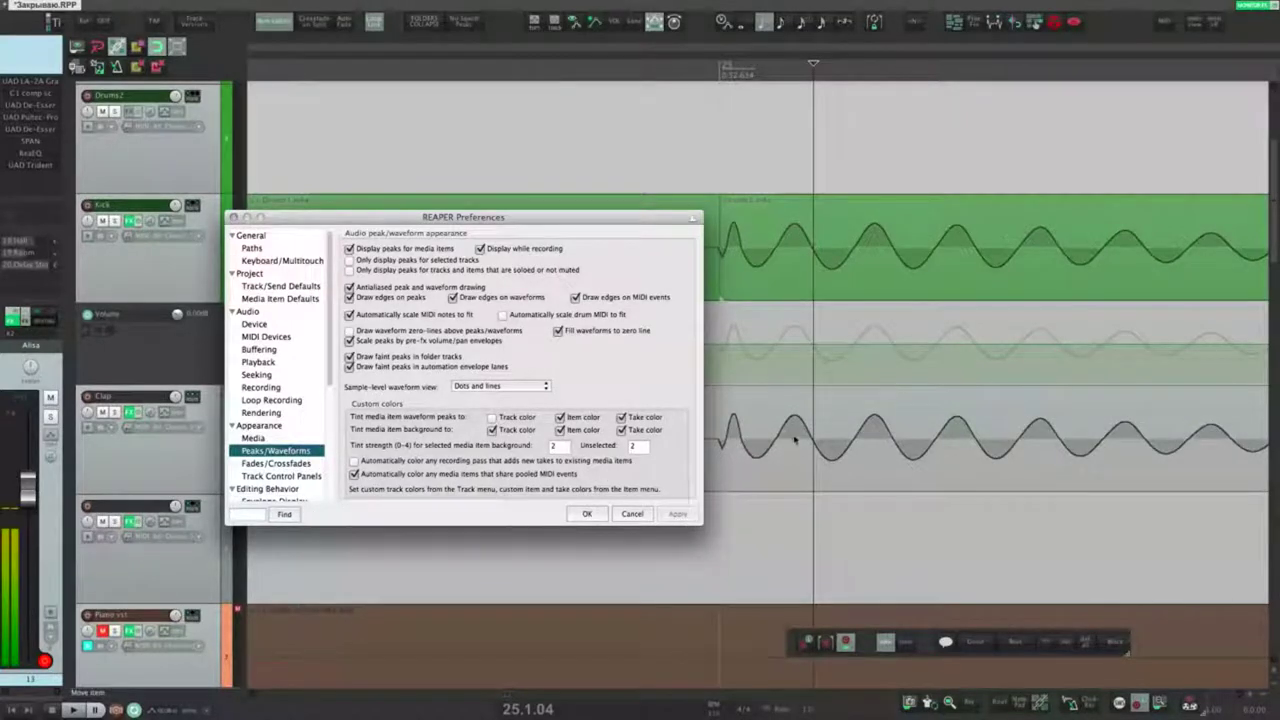
Step: Zoom into the Clap waveform to sample level and move Preferences to the upper left
{"action": "scroll", "coordinate": [860, 441], "scroll_direction": "down", "scroll_amount": 5}
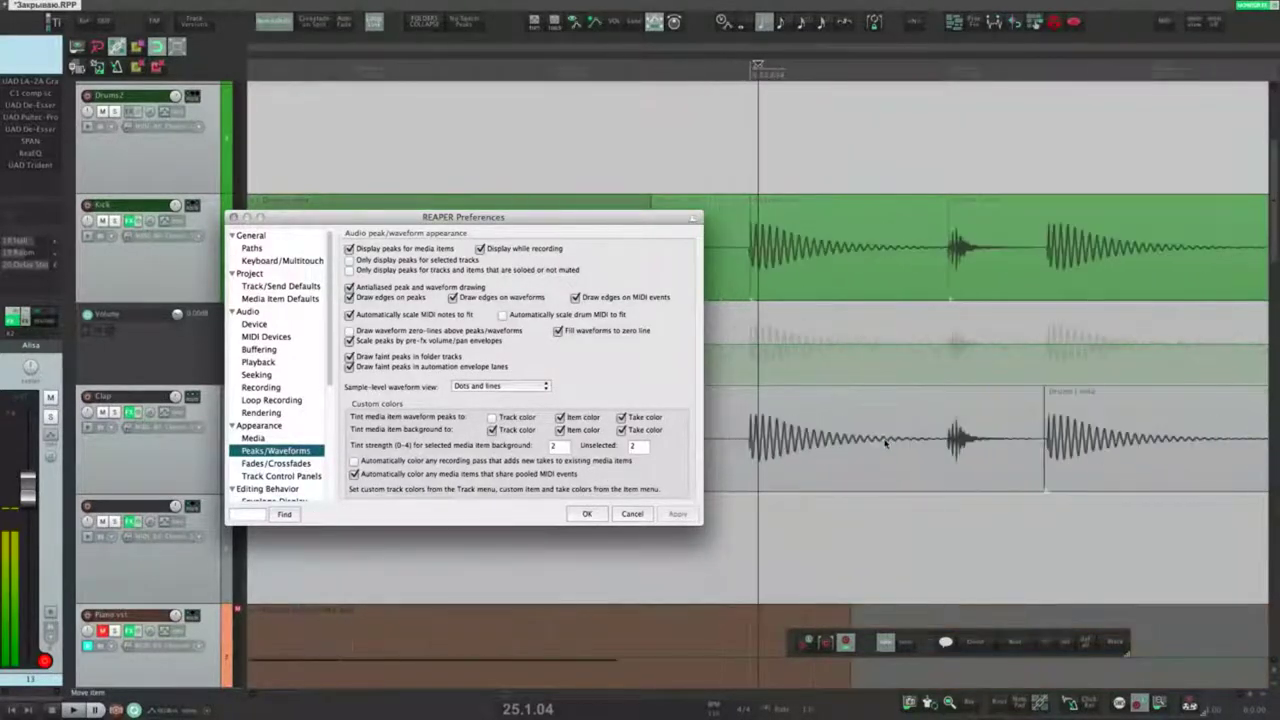
{"action": "scroll", "coordinate": [950, 440], "scroll_direction": "up", "scroll_amount": 5}
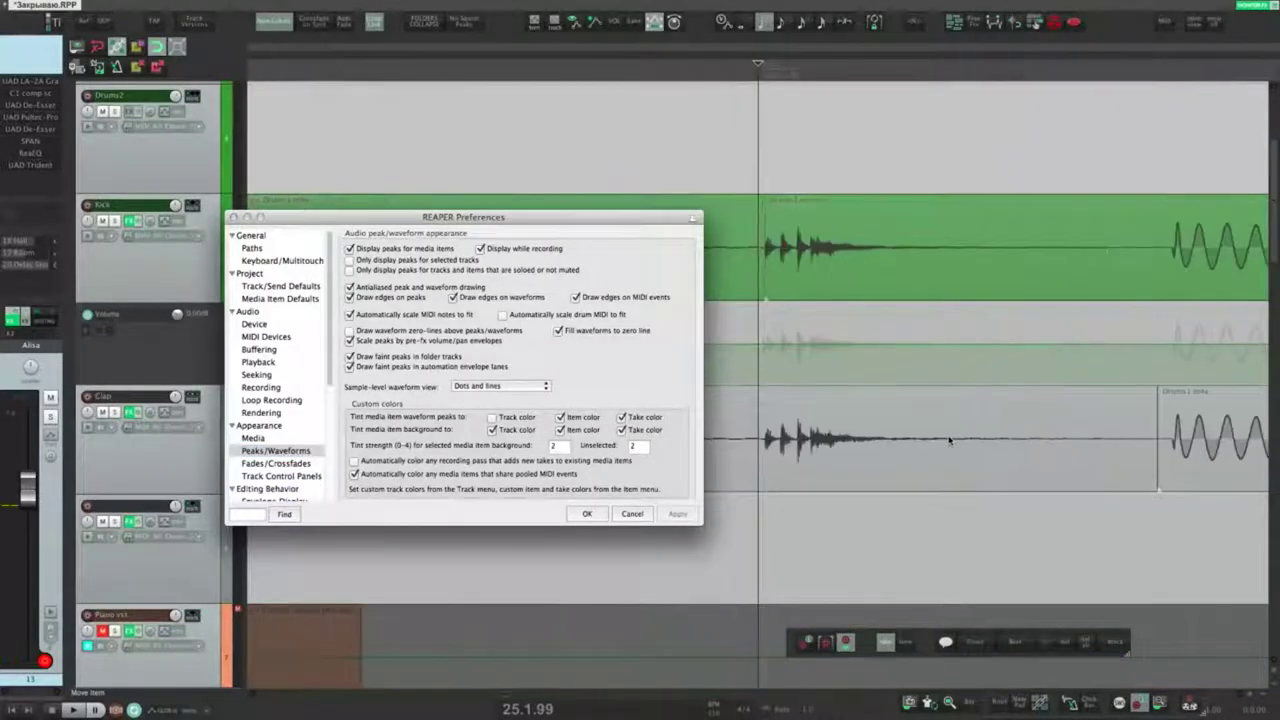
{"action": "scroll", "coordinate": [1040, 445], "scroll_direction": "up", "scroll_amount": 3}
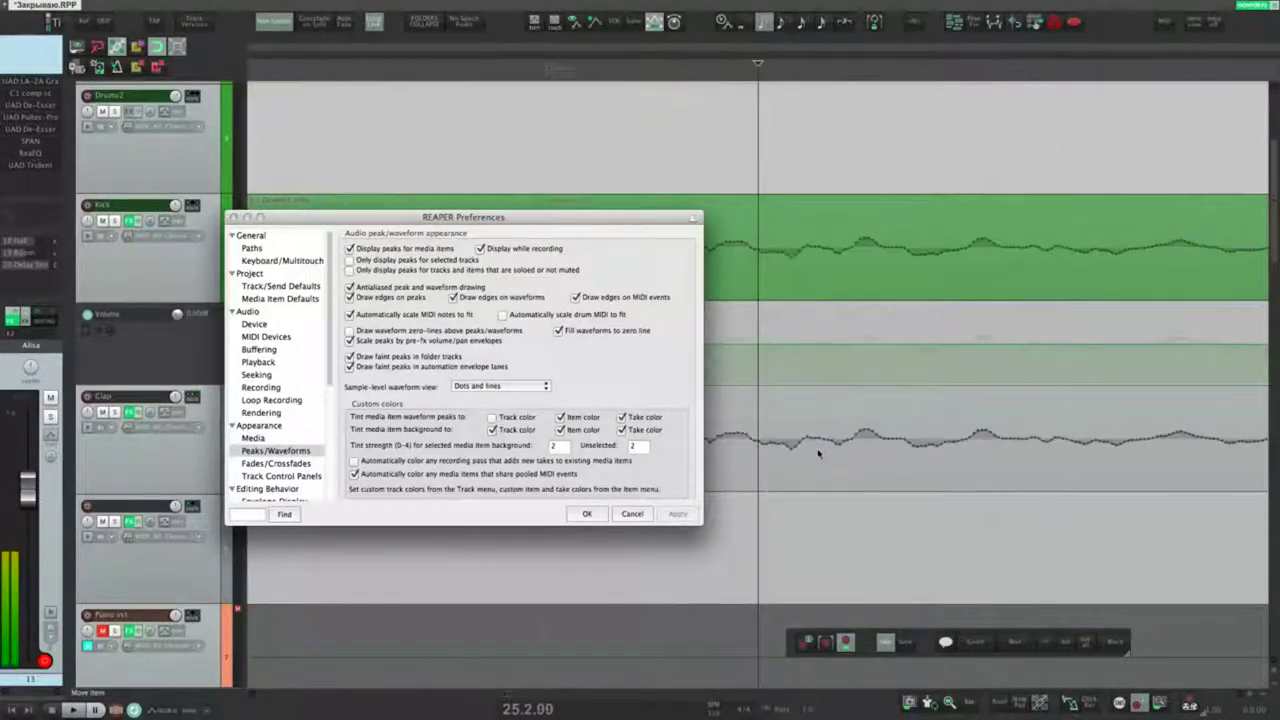
{"action": "scroll", "coordinate": [812, 447], "scroll_direction": "down", "scroll_amount": 3}
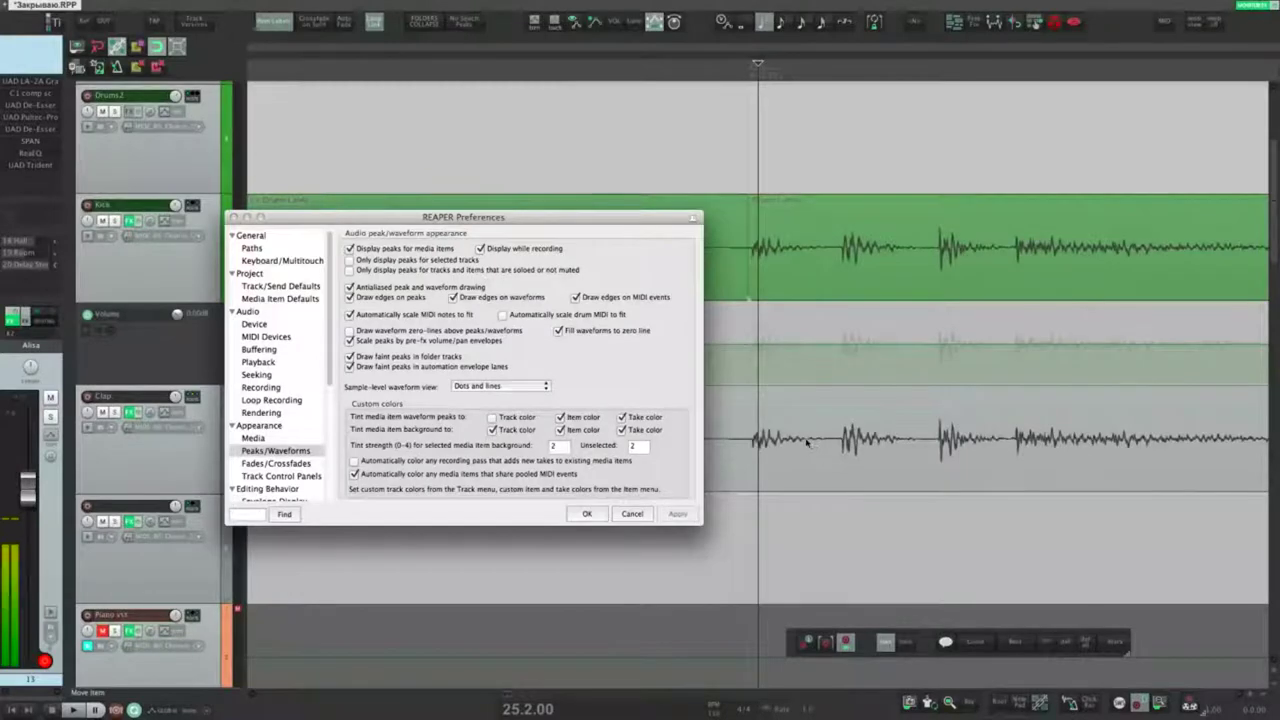
{"action": "scroll", "coordinate": [808, 443], "scroll_direction": "down", "scroll_amount": 2}
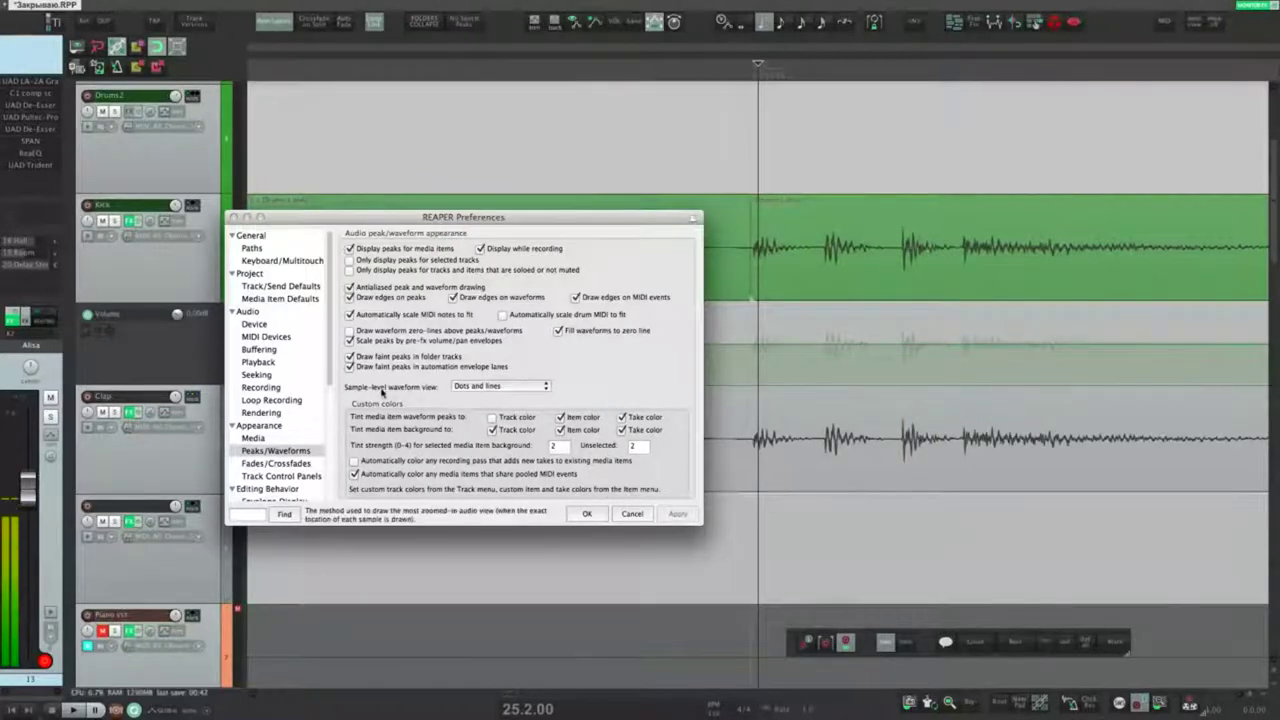
{"action": "left_click_drag", "start_coordinate": [757, 434], "coordinate": [777, 440]}
{"action": "left_click_drag", "start_coordinate": [763, 386], "coordinate": [786, 399]}
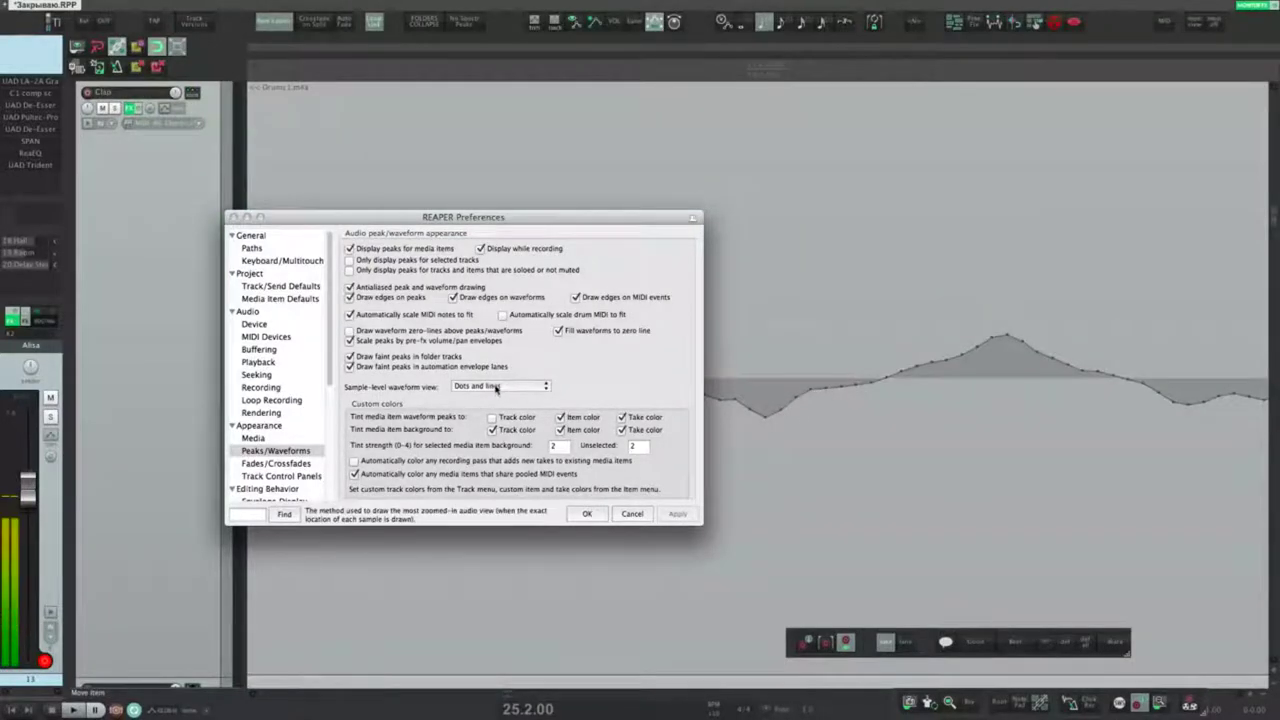
{"action": "left_click_drag", "start_coordinate": [574, 218], "coordinate": [368, 95]}
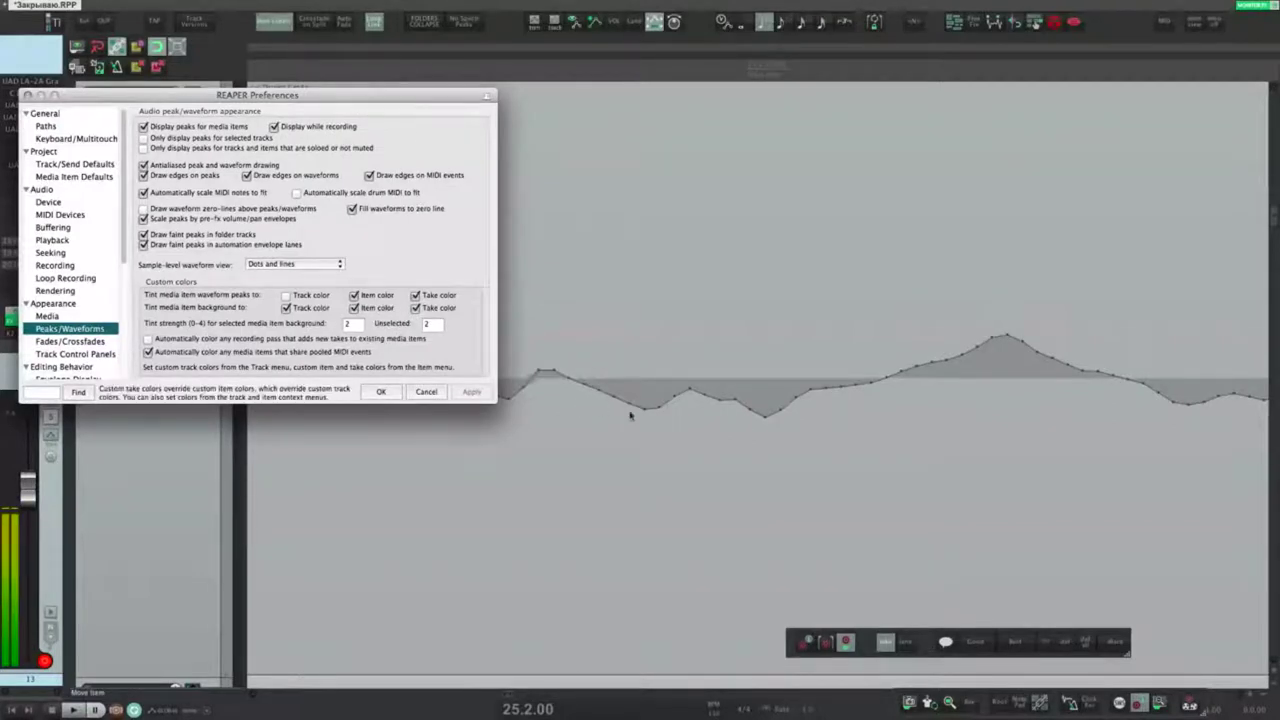
Step: Preview sample-level drawing as Filled, Outlined, Stepped, then Outlined samples
{"action": "left_click", "coordinate": [322, 265]}
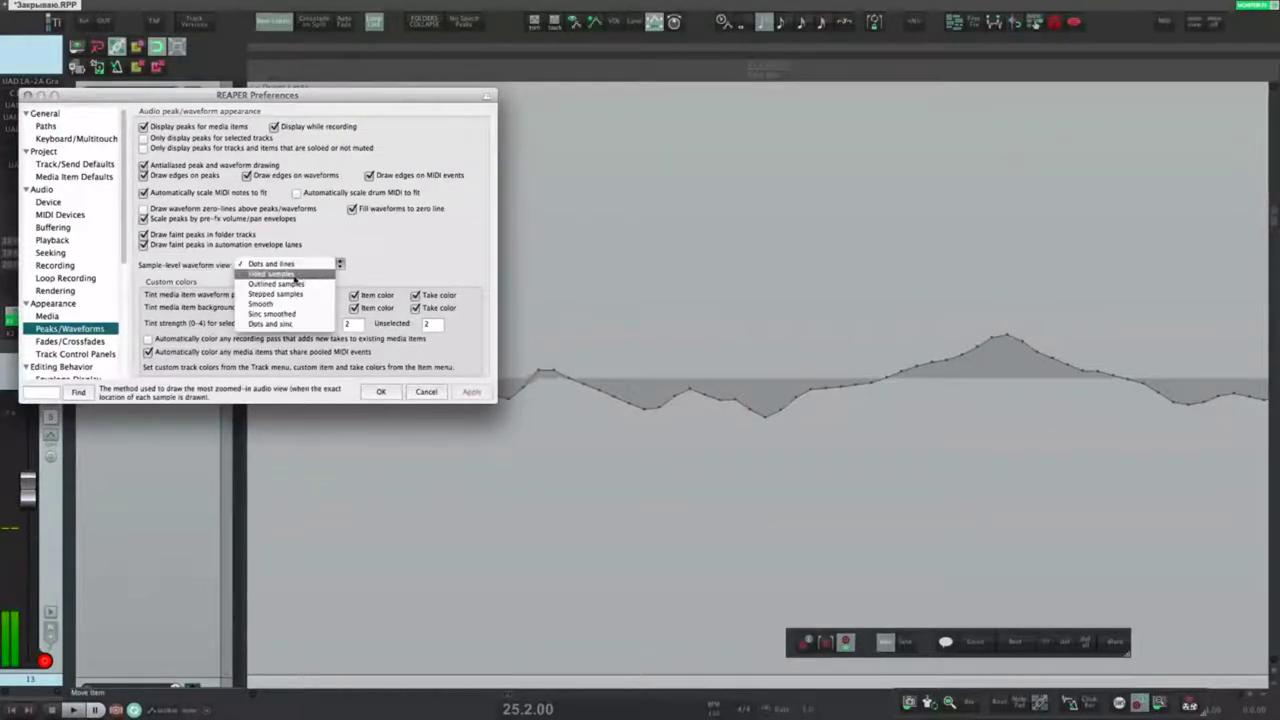
{"action": "left_click", "coordinate": [271, 273]}
{"action": "left_click", "coordinate": [471, 391]}
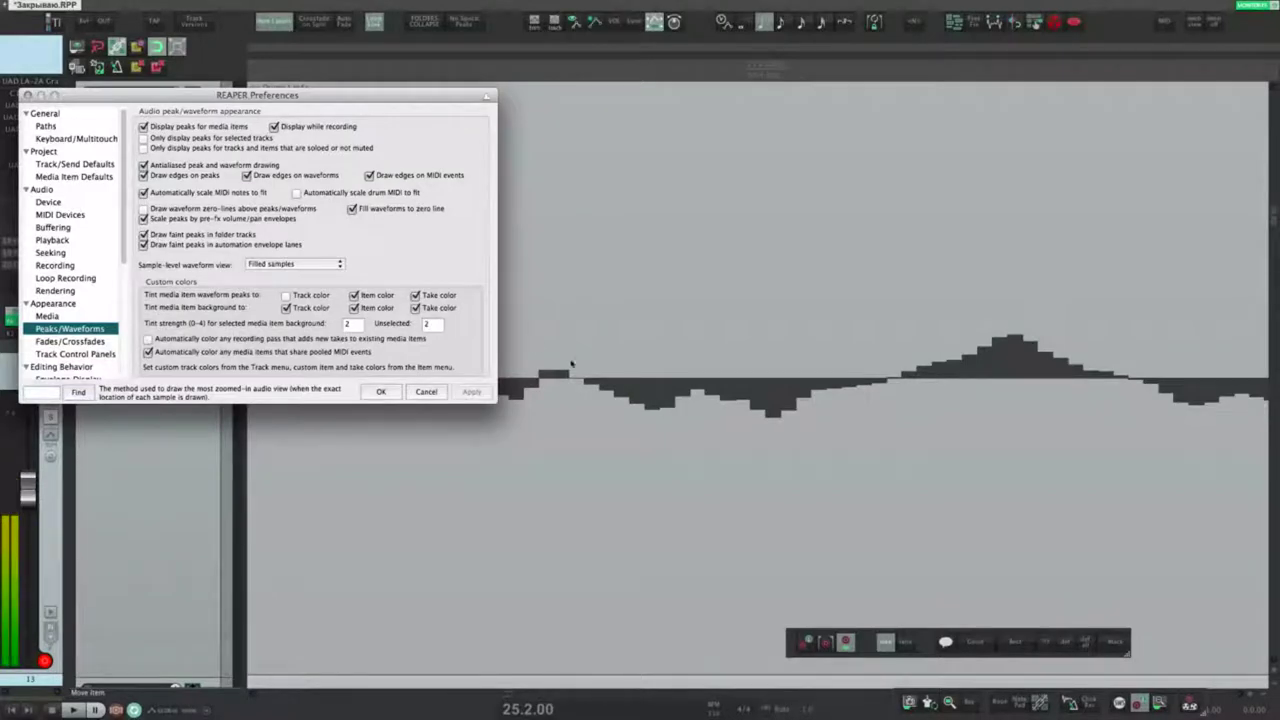
{"action": "left_click", "coordinate": [330, 266]}
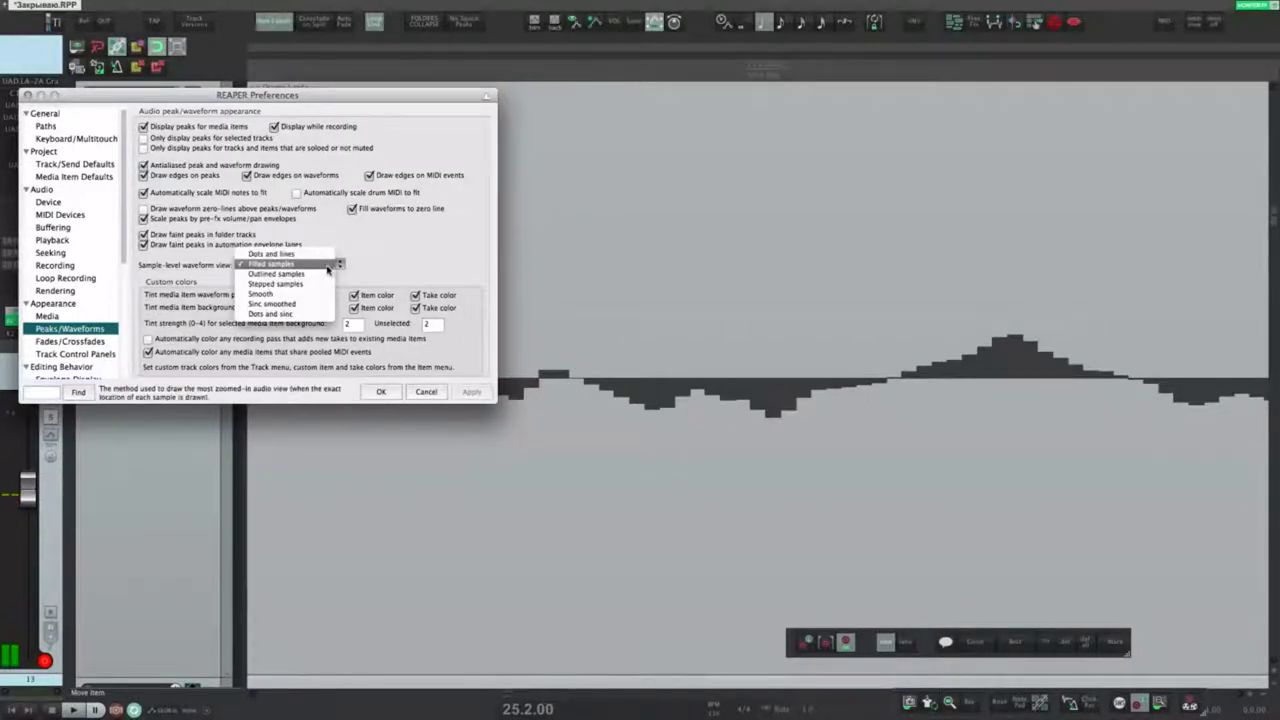
{"action": "left_click", "coordinate": [276, 273]}
{"action": "left_click", "coordinate": [471, 391]}
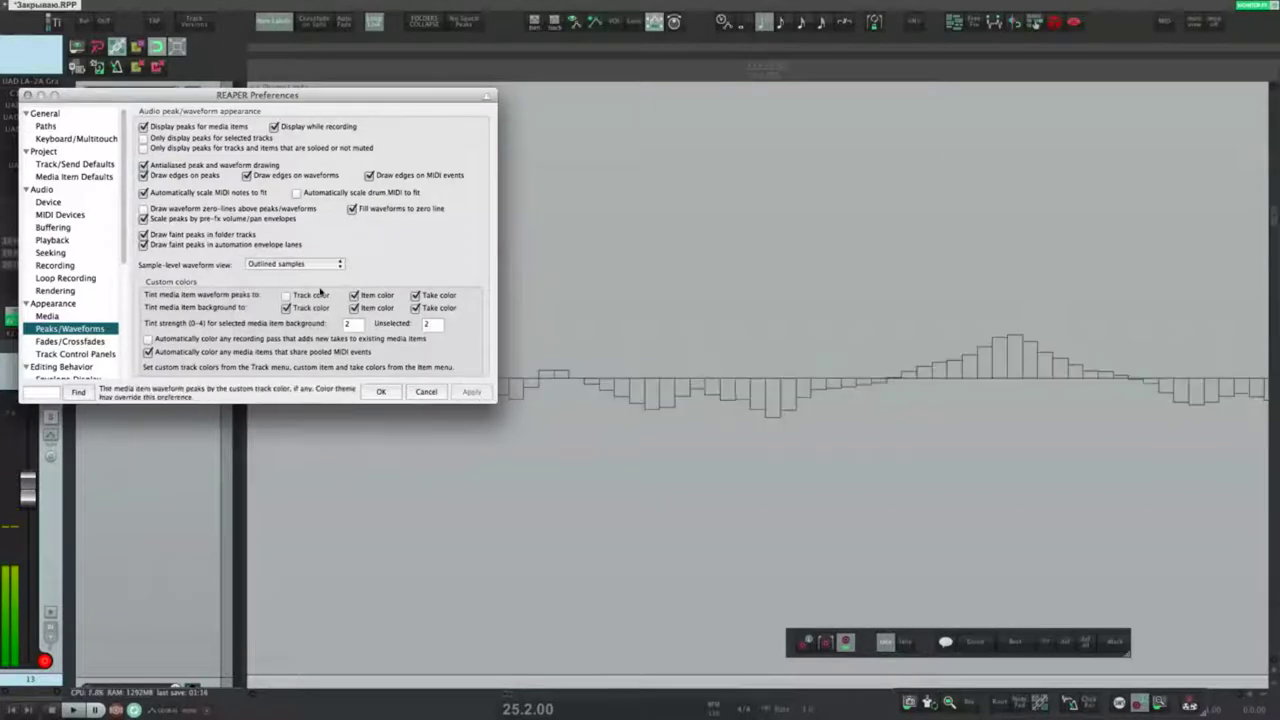
{"action": "left_click", "coordinate": [305, 264]}
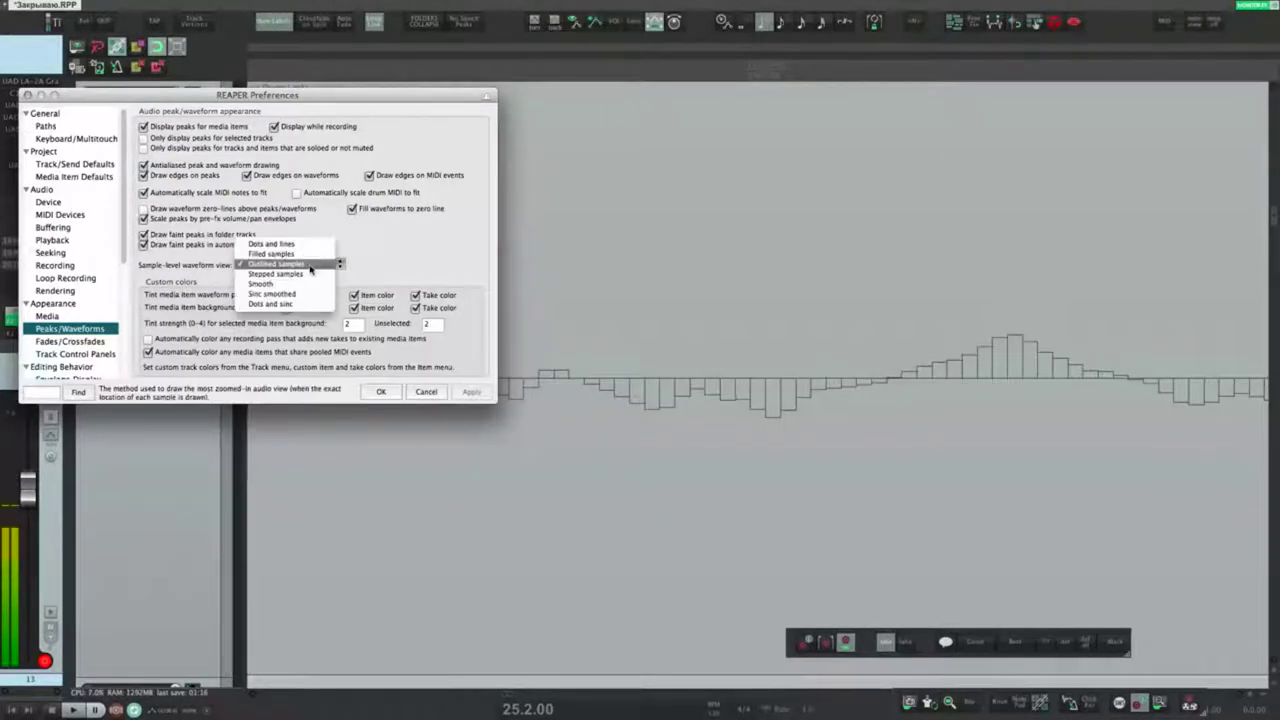
{"action": "left_click", "coordinate": [283, 275]}
{"action": "left_click", "coordinate": [471, 391]}
{"action": "left_click", "coordinate": [318, 264]}
{"action": "left_click", "coordinate": [280, 253]}
{"action": "left_click", "coordinate": [471, 391]}
Step: Preview Stepped samples, Smooth, Sinc smoothed and Dots and sinc sample-level styles
{"action": "left_click", "coordinate": [320, 264]}
{"action": "left_click", "coordinate": [283, 274]}
{"action": "left_click", "coordinate": [471, 391]}
{"action": "left_click", "coordinate": [308, 265]}
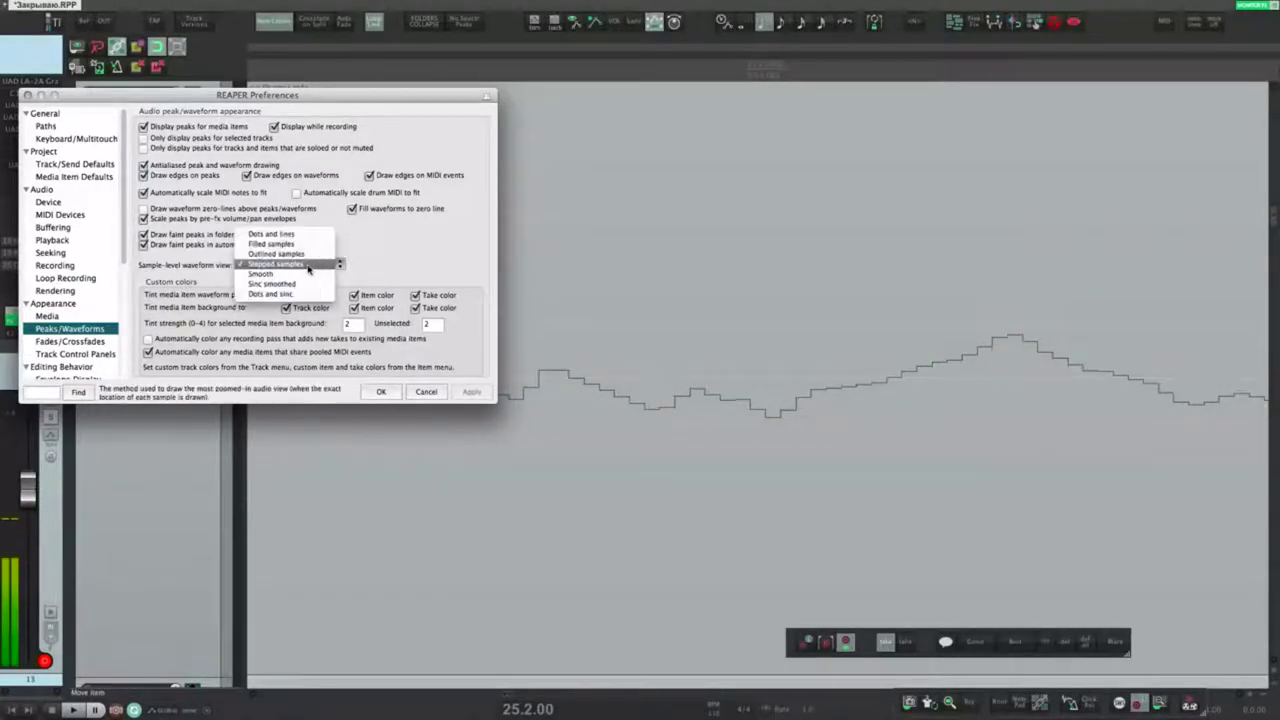
{"action": "left_click", "coordinate": [264, 274]}
{"action": "left_click", "coordinate": [471, 391]}
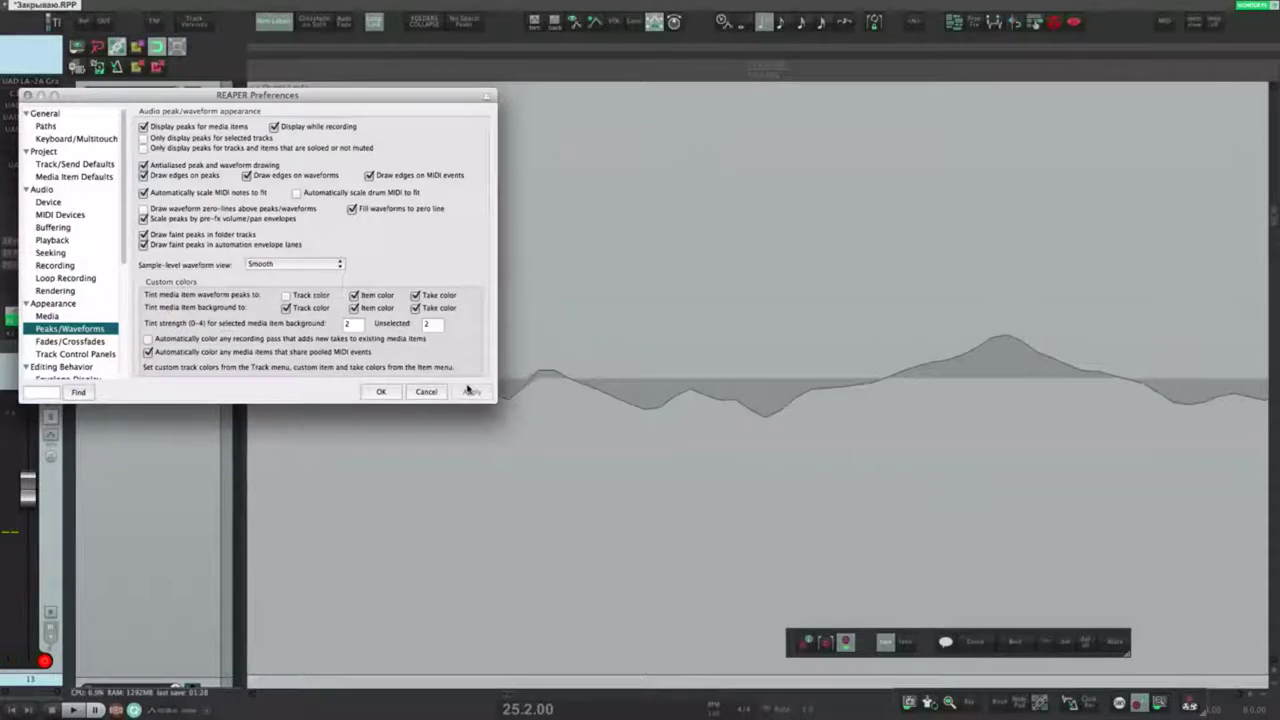
{"action": "left_click", "coordinate": [337, 266]}
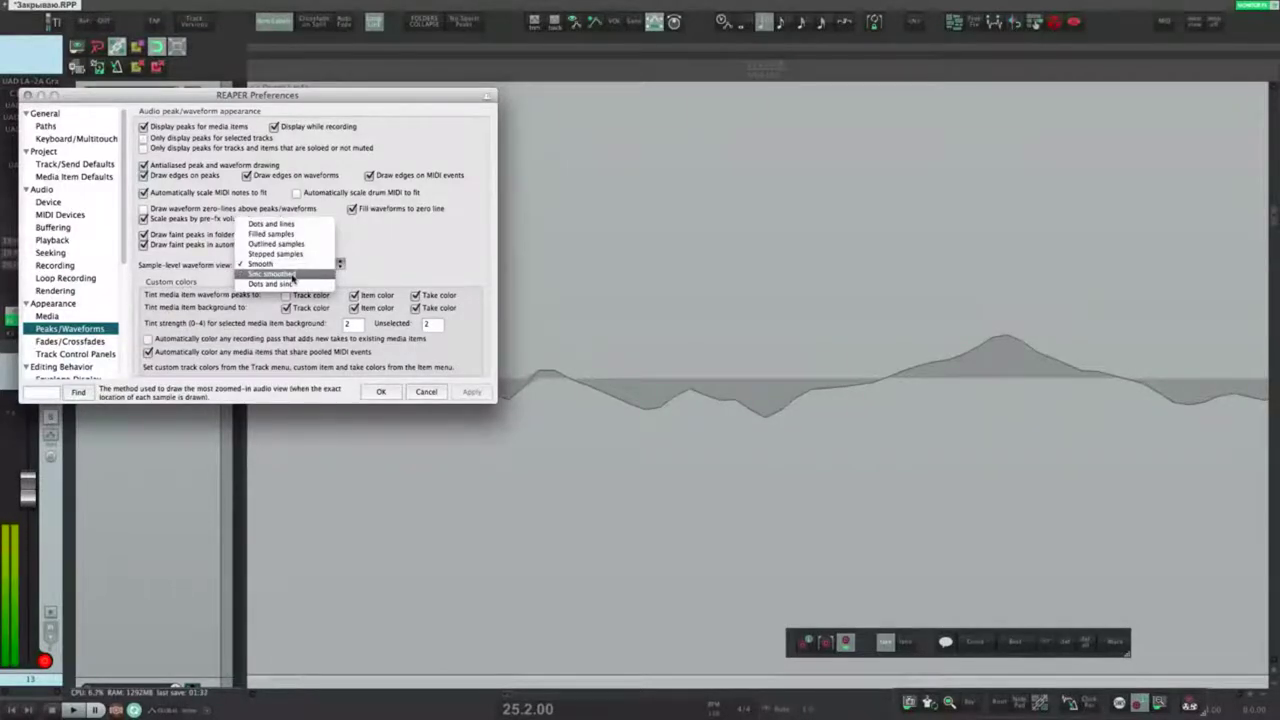
{"action": "left_click", "coordinate": [292, 276]}
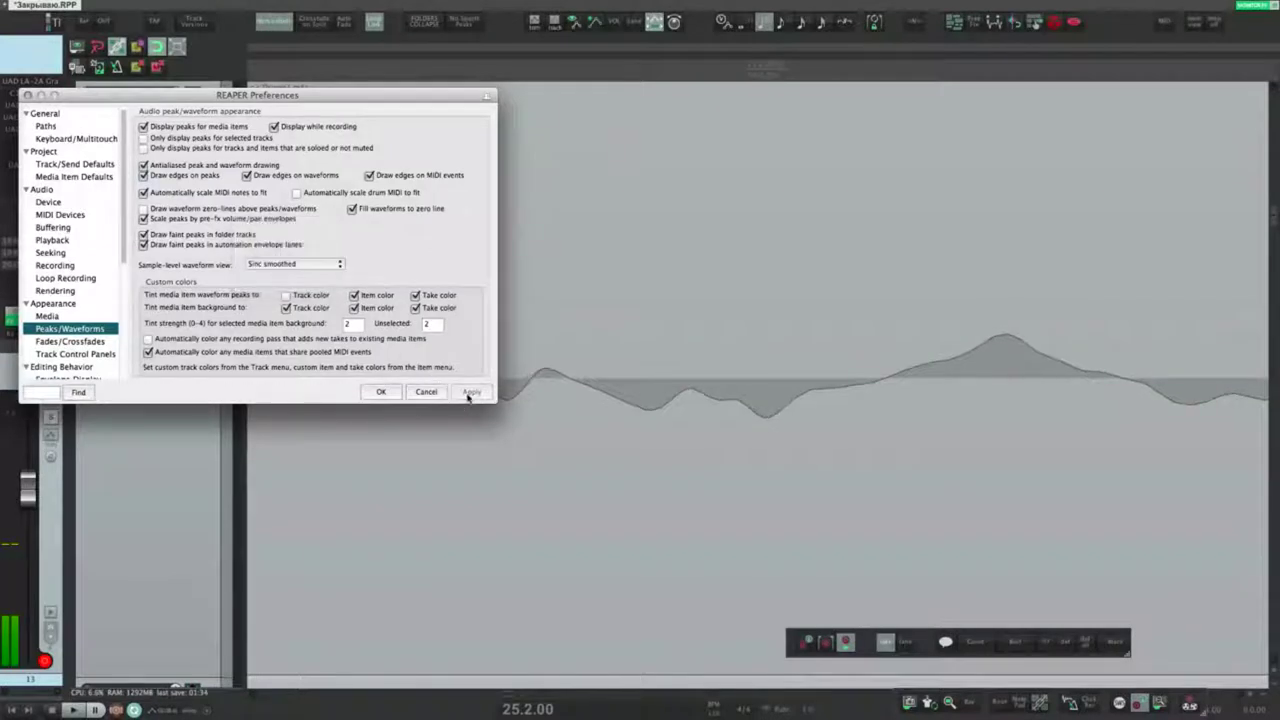
{"action": "left_click", "coordinate": [470, 393]}
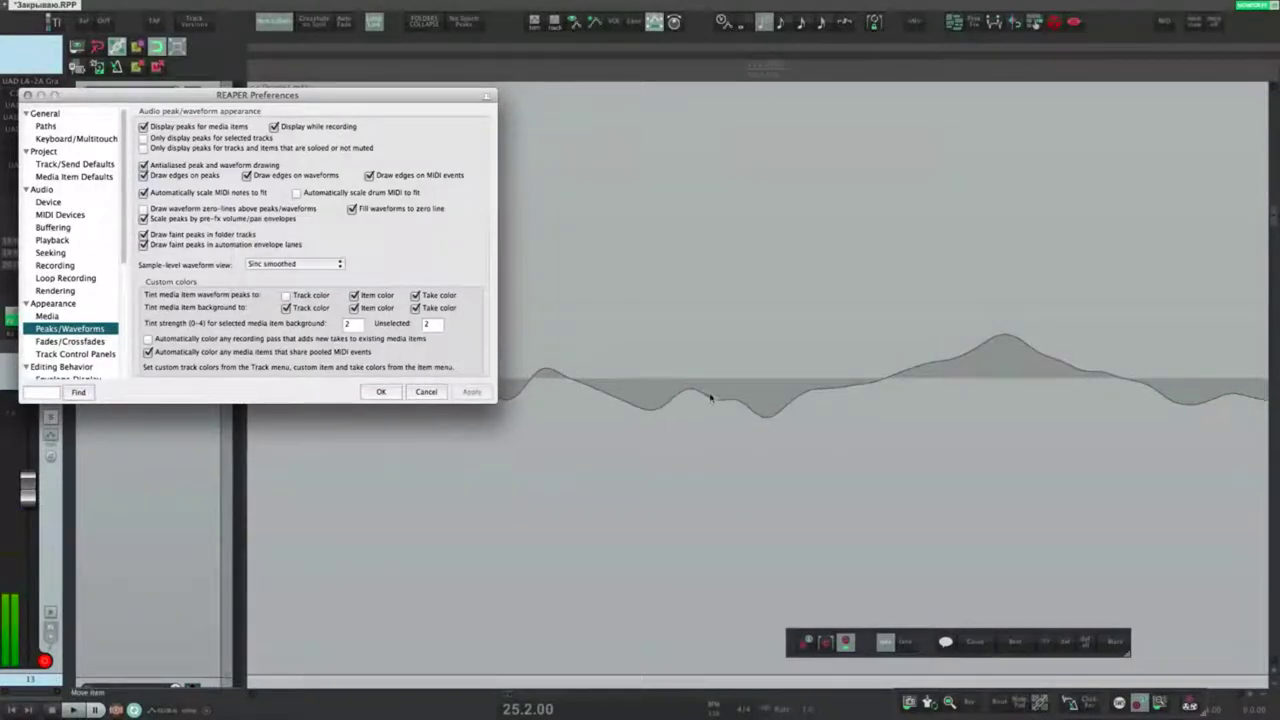
{"action": "left_click", "coordinate": [295, 263]}
{"action": "left_click", "coordinate": [290, 252]}
{"action": "left_click", "coordinate": [470, 392]}
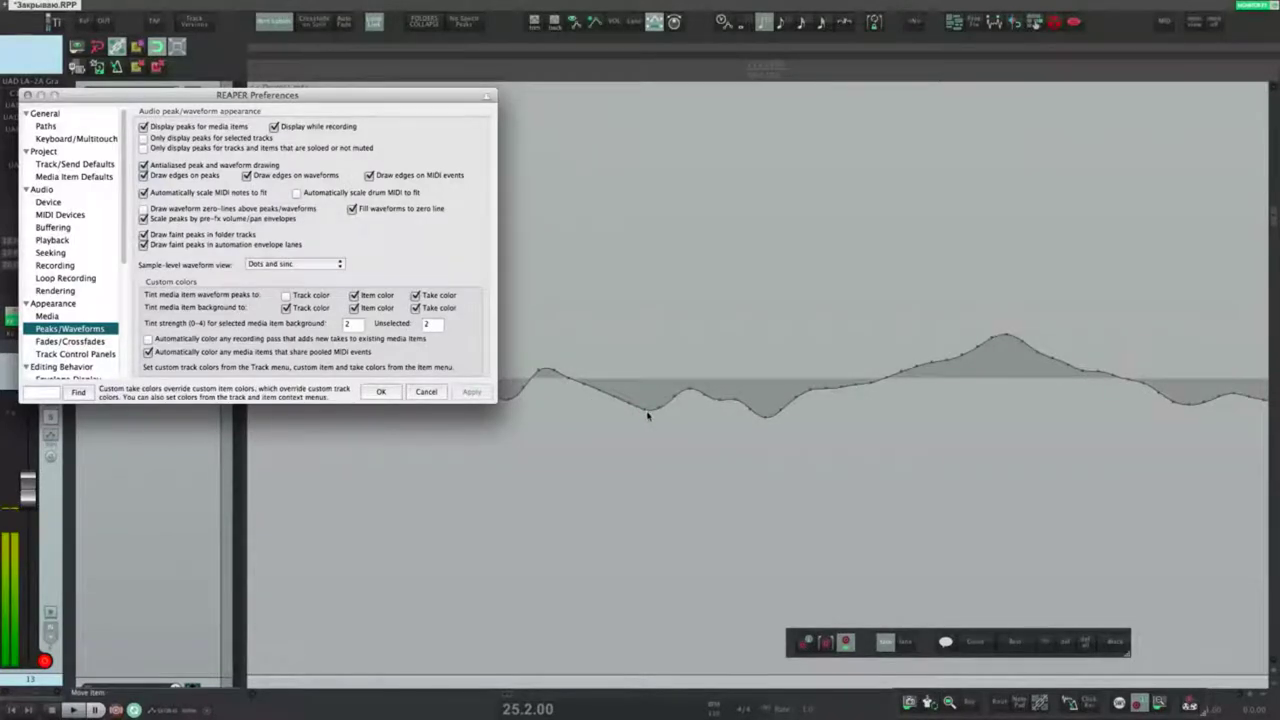
Step: Compare Dots and lines with Dots and sinc, settling on Dots and lines and applying it
{"action": "left_click", "coordinate": [295, 263]}
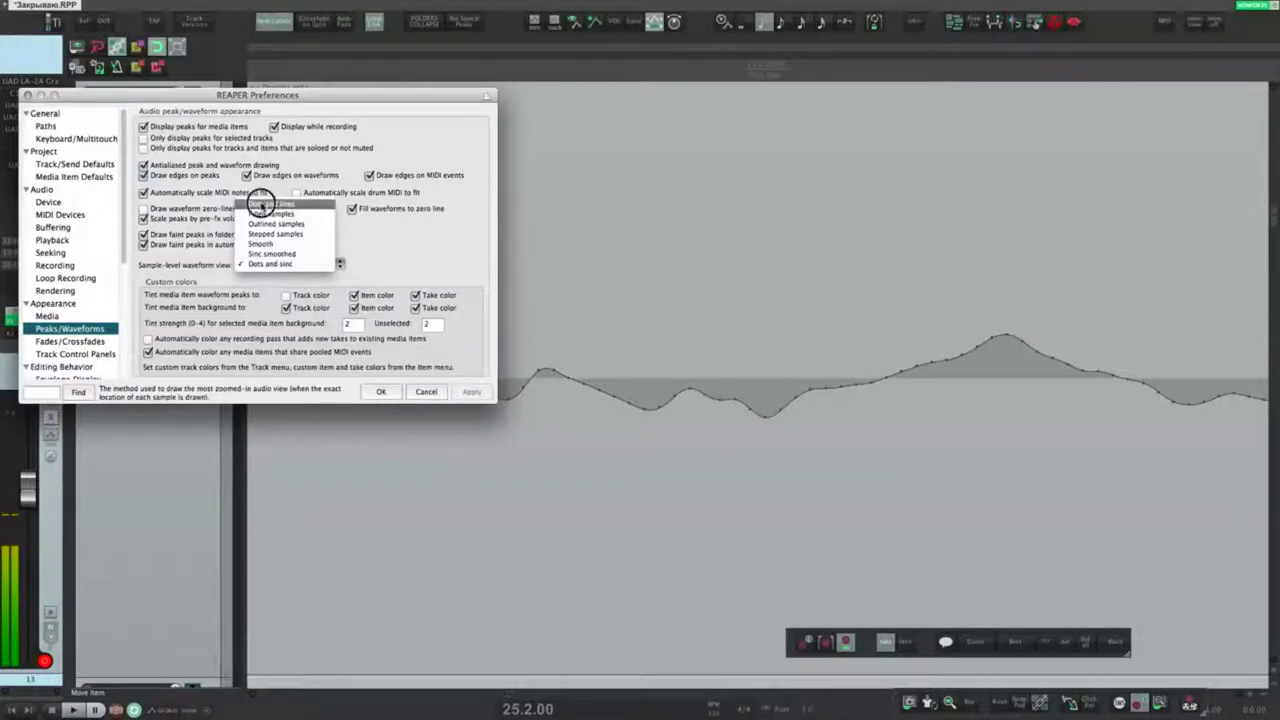
{"action": "left_click", "coordinate": [263, 205]}
{"action": "left_click", "coordinate": [468, 392]}
{"action": "left_click", "coordinate": [295, 263]}
{"action": "left_click", "coordinate": [272, 321]}
{"action": "left_click", "coordinate": [470, 392]}
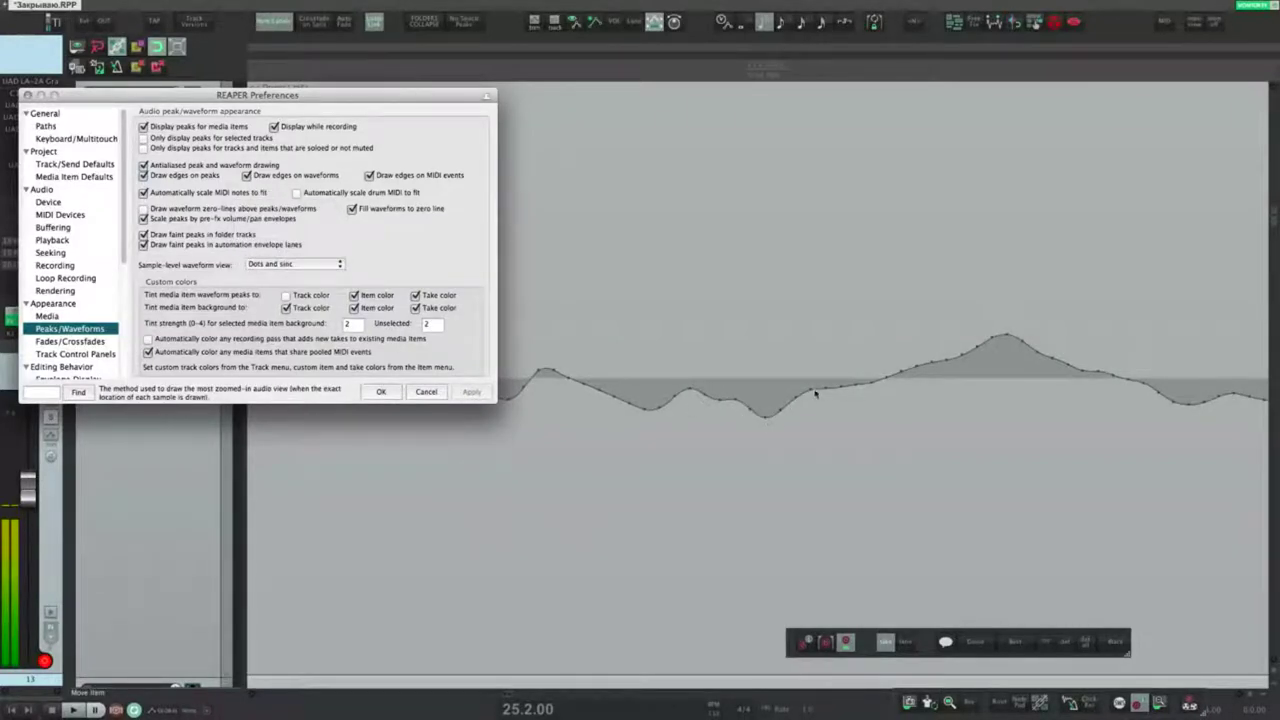
{"action": "left_click", "coordinate": [300, 263]}
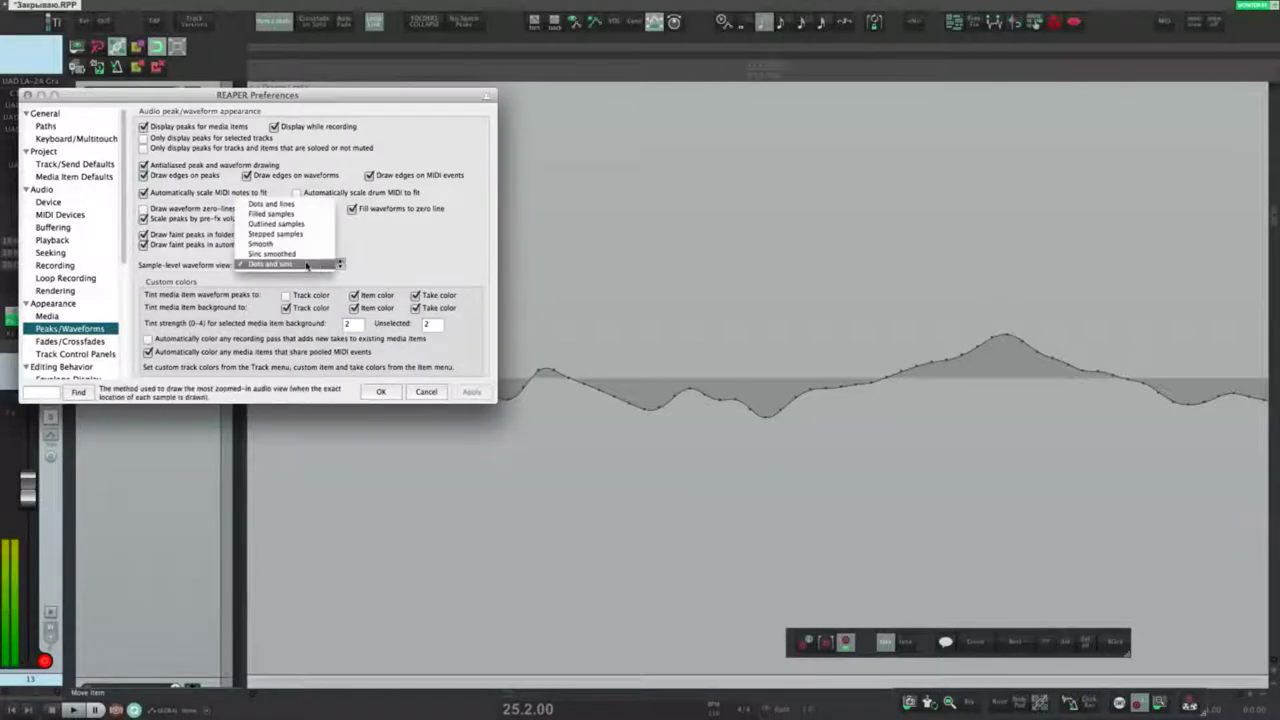
{"action": "left_click", "coordinate": [272, 205]}
{"action": "left_click", "coordinate": [470, 392]}
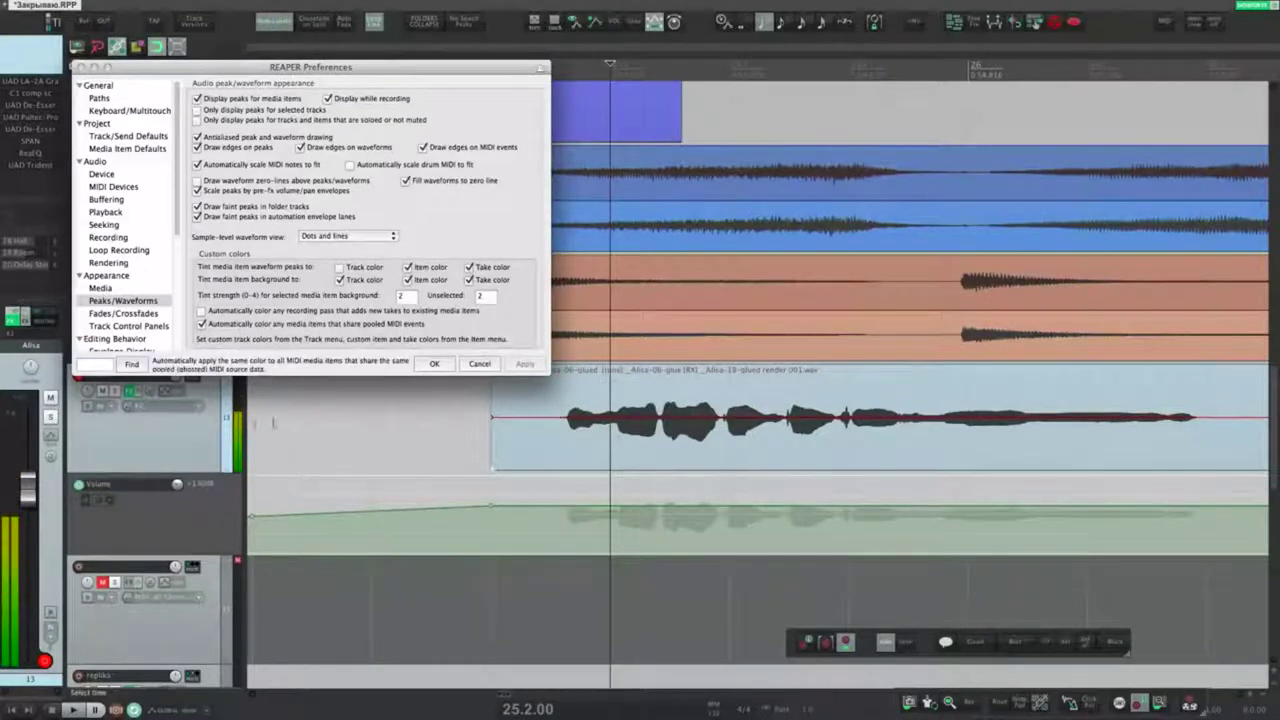
Step: Tint waveform peaks by track colour, apply, then turn it back off
{"action": "left_click", "coordinate": [340, 267]}
{"action": "left_click", "coordinate": [524, 364]}
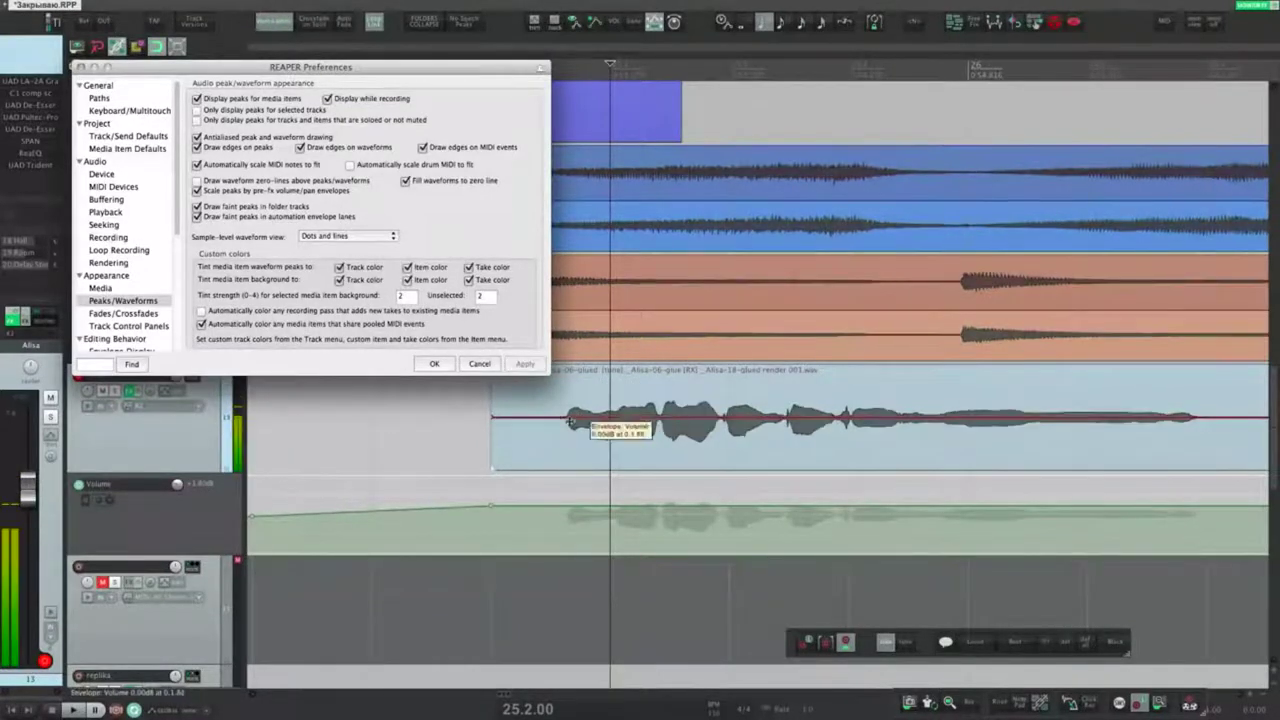
{"action": "left_click", "coordinate": [340, 267]}
{"action": "left_click", "coordinate": [518, 364]}
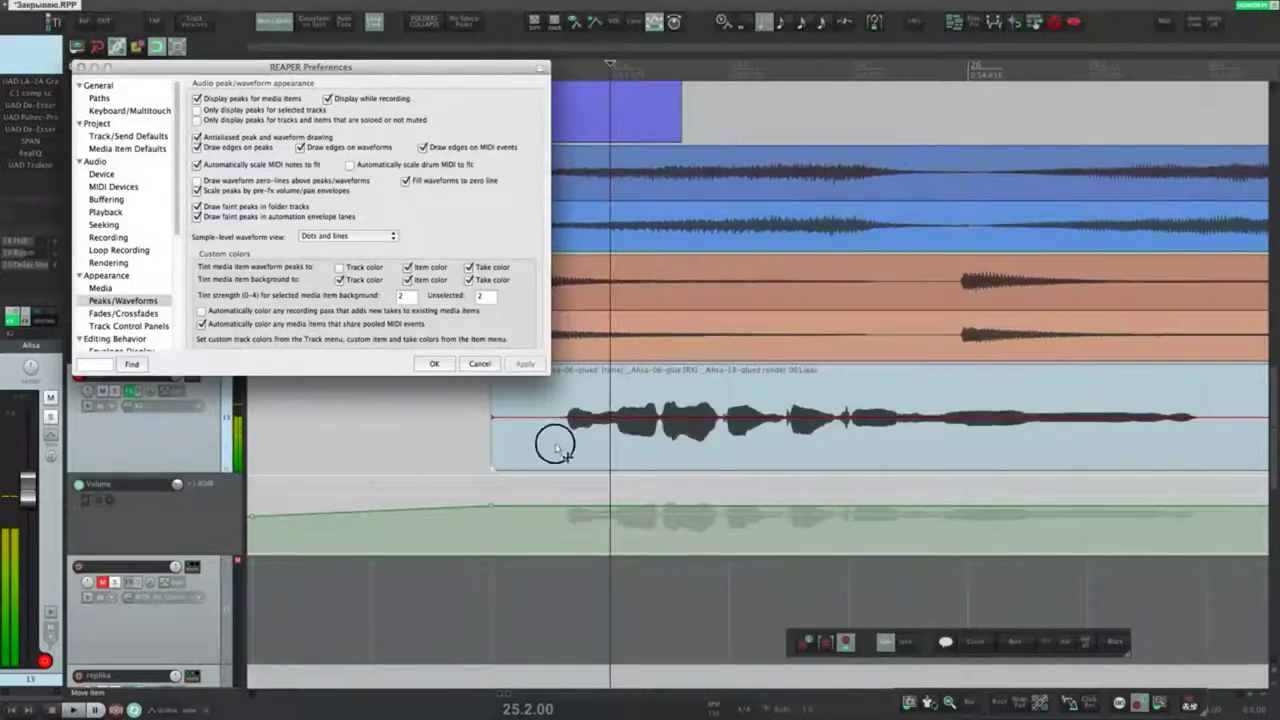
Step: Give the vocal item a custom colour and check it with the item deselected
{"action": "right_click", "coordinate": [557, 434]}
{"action": "mouse_move", "coordinate": [620, 523]}
{"action": "left_click", "coordinate": [785, 532]}
{"action": "left_click", "coordinate": [601, 480]}
{"action": "left_click", "coordinate": [592, 454]}
{"action": "left_click", "coordinate": [587, 477]}
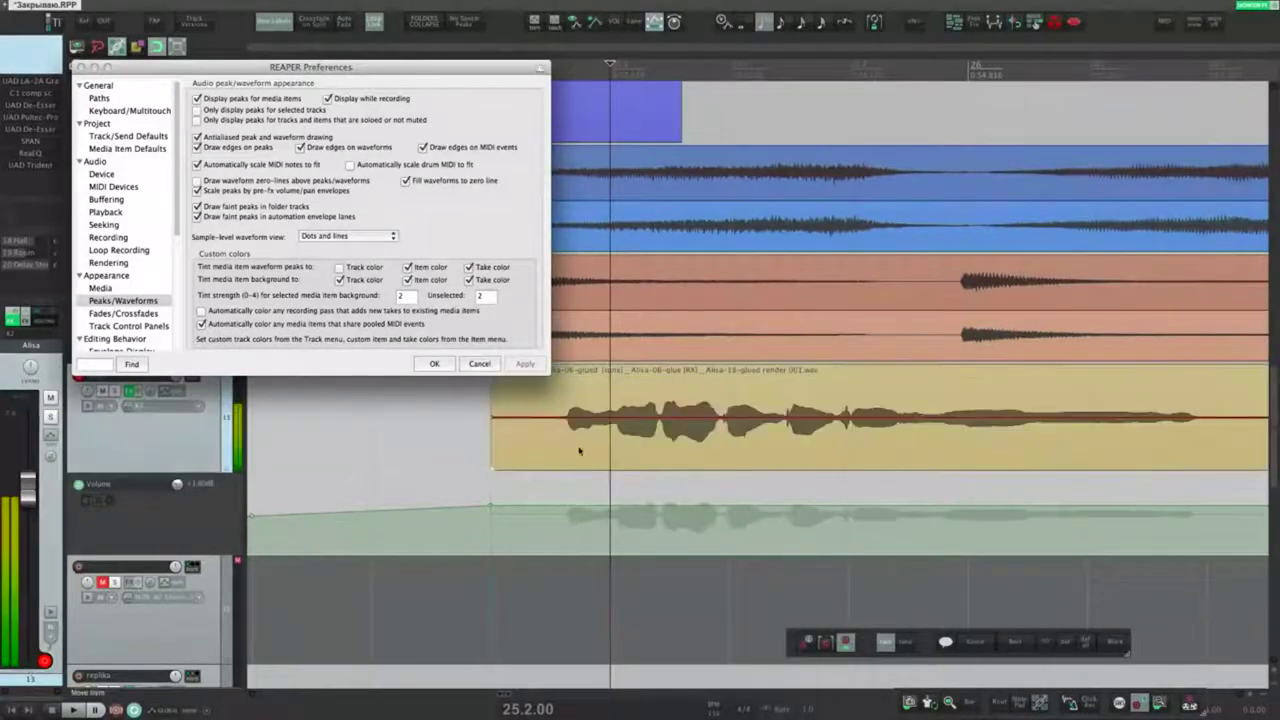
Step: Switch waveform peak tinting from item colour to take colour only
{"action": "left_click", "coordinate": [407, 267]}
{"action": "left_click", "coordinate": [524, 364]}
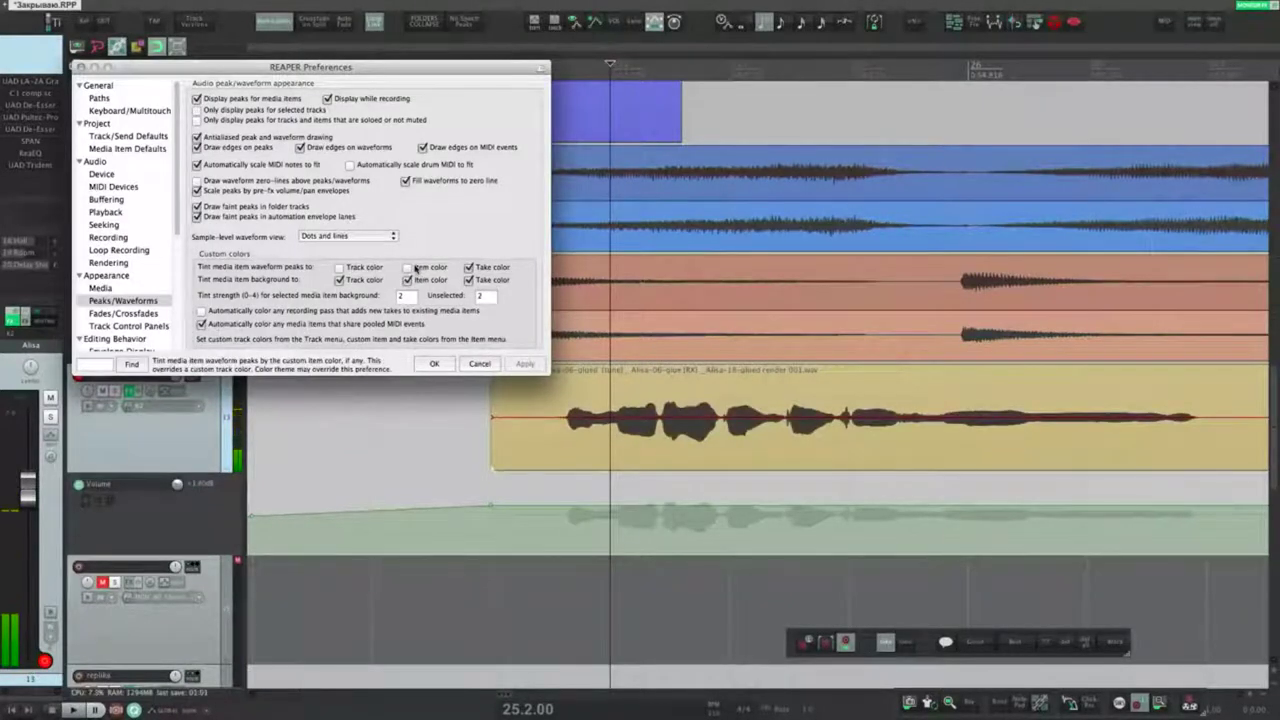
{"action": "left_click", "coordinate": [409, 268]}
{"action": "left_click", "coordinate": [470, 268]}
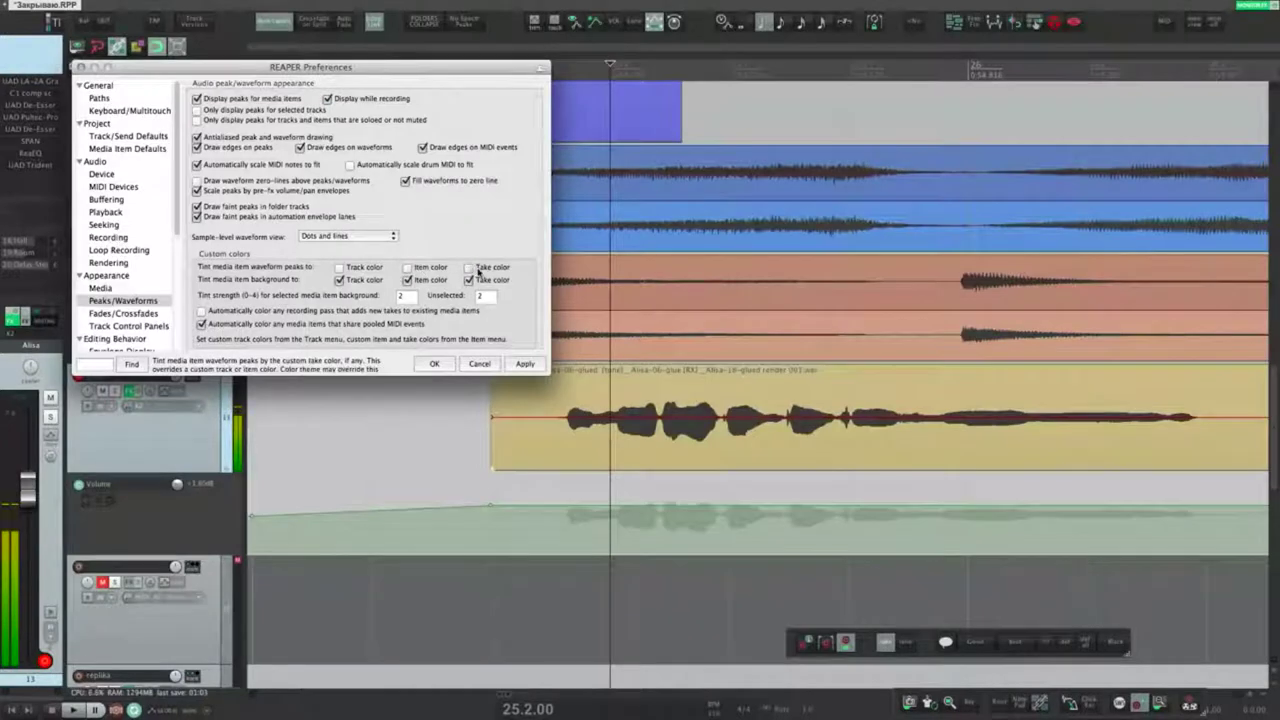
Step: Give the vocal take a red colour
{"action": "left_click", "coordinate": [596, 462]}
{"action": "right_click", "coordinate": [596, 462]}
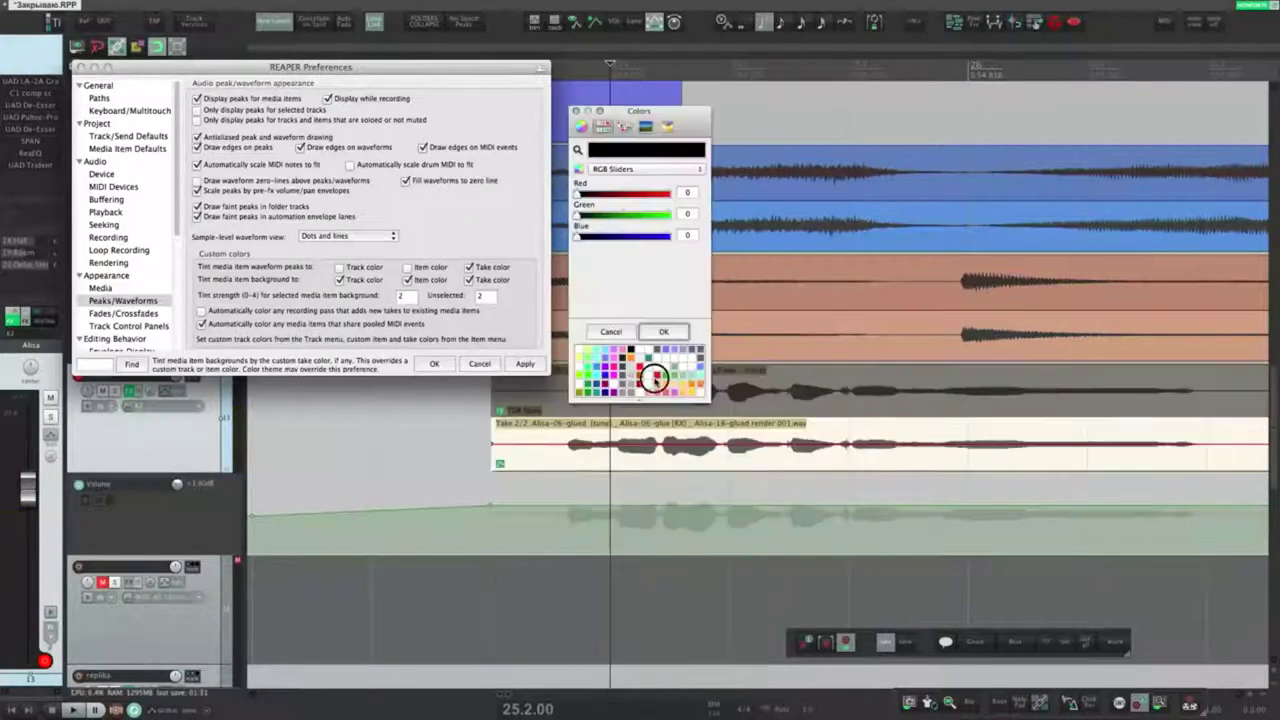
{"action": "left_click", "coordinate": [654, 378]}
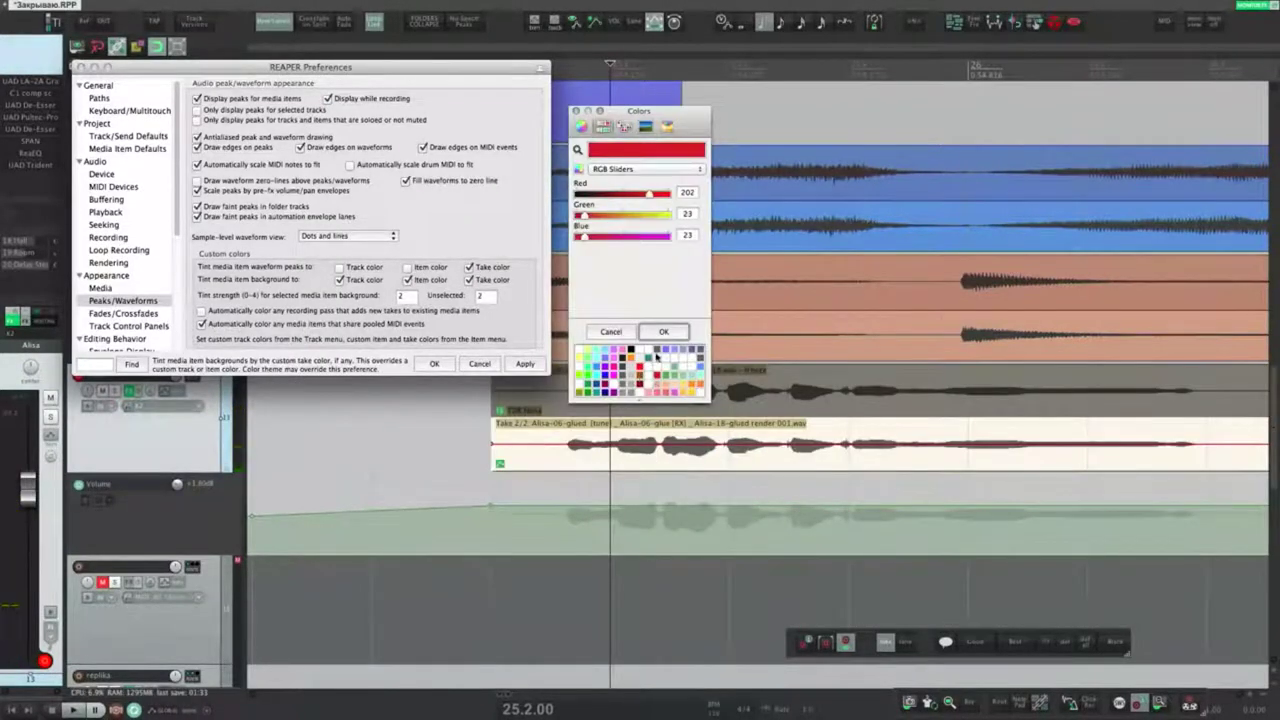
{"action": "left_click", "coordinate": [658, 331]}
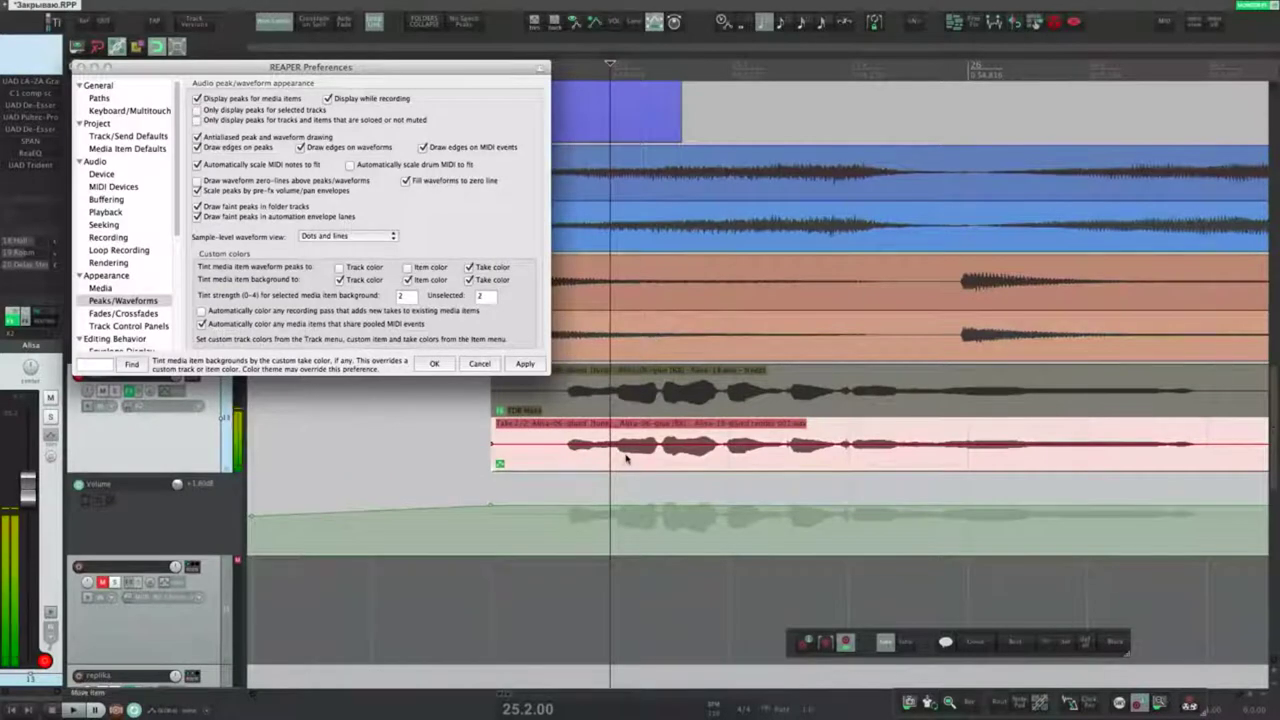
Step: Toggle take-colour peak tinting, apply, and compare the vocal item selected and deselected
{"action": "left_click", "coordinate": [469, 268]}
{"action": "left_click", "coordinate": [525, 363]}
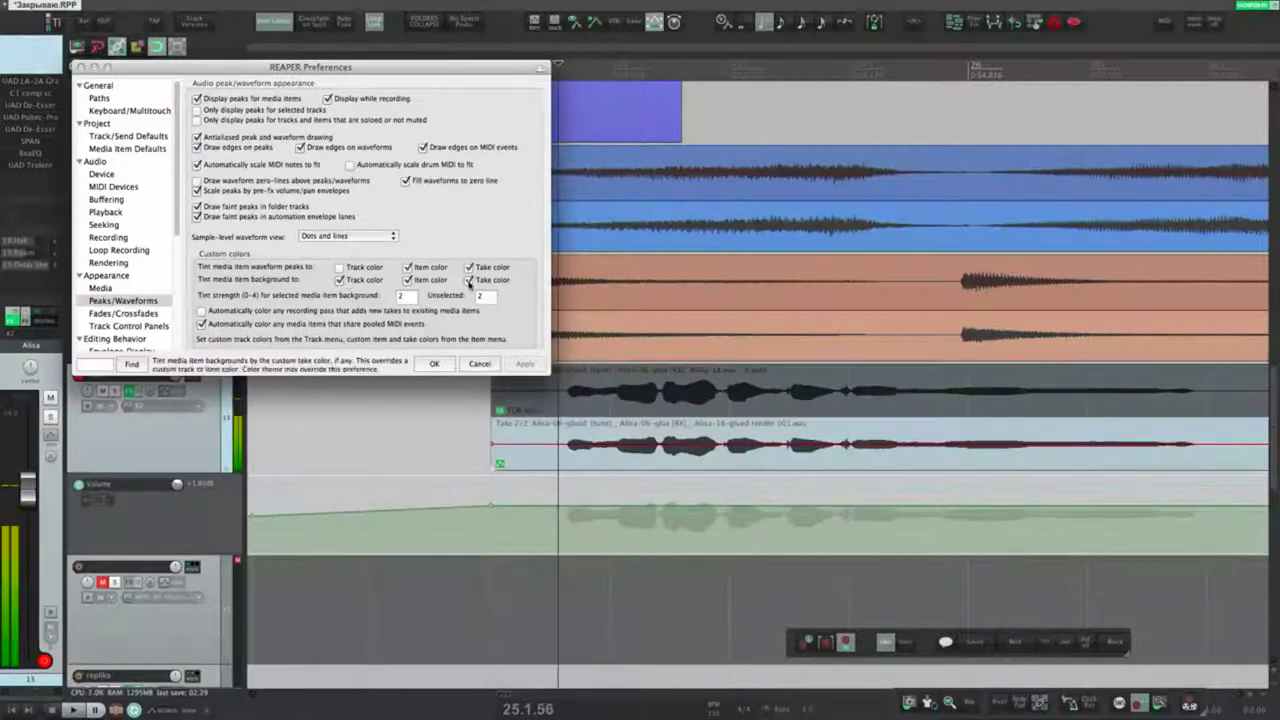
{"action": "left_click", "coordinate": [547, 451]}
{"action": "left_click", "coordinate": [452, 436]}
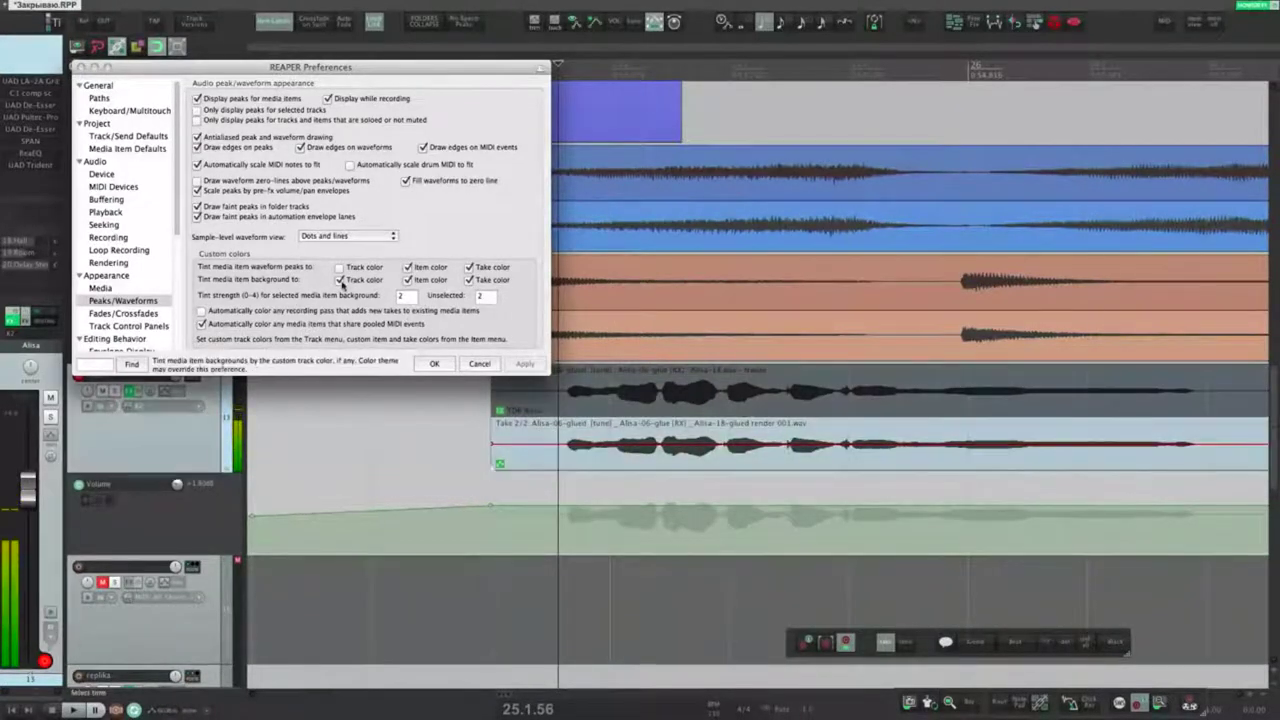
{"action": "left_click", "coordinate": [340, 281]}
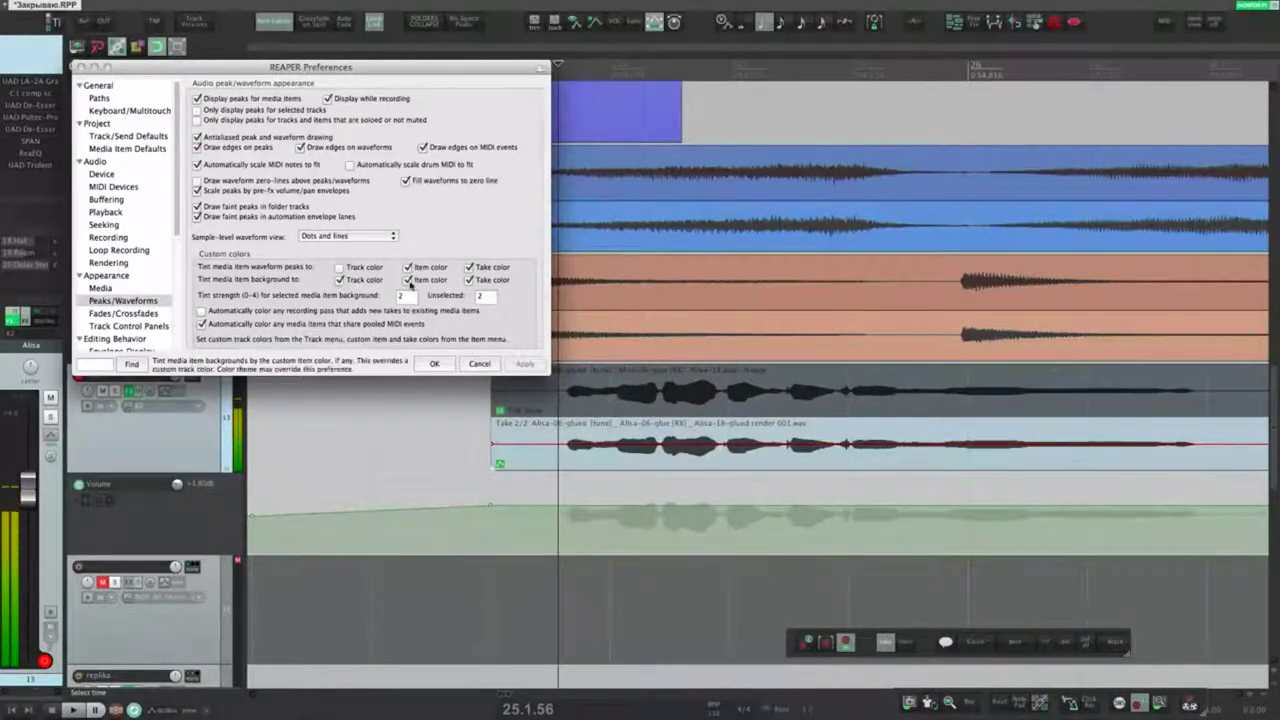
{"action": "left_click", "coordinate": [407, 280]}
{"action": "left_click", "coordinate": [469, 280]}
{"action": "left_click", "coordinate": [524, 363]}
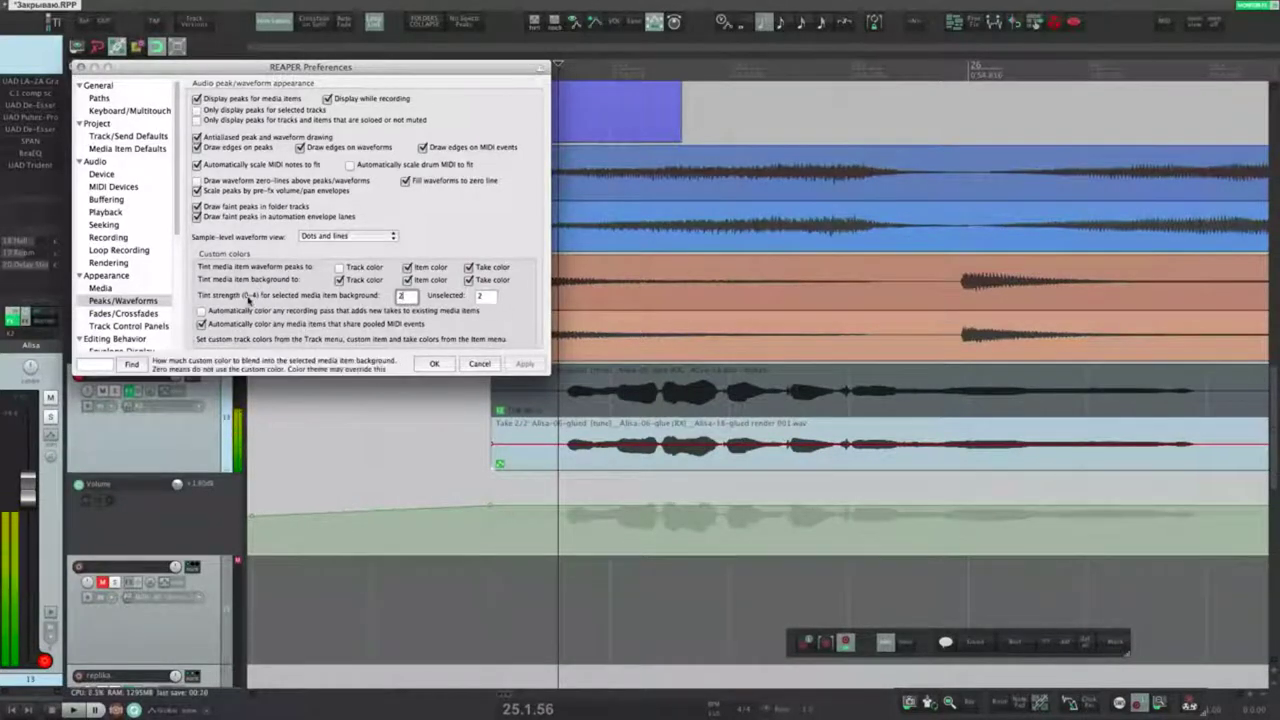
{"action": "double_click", "coordinate": [401, 298]}
{"action": "double_click", "coordinate": [476, 298]}
{"action": "type", "text": "0"}
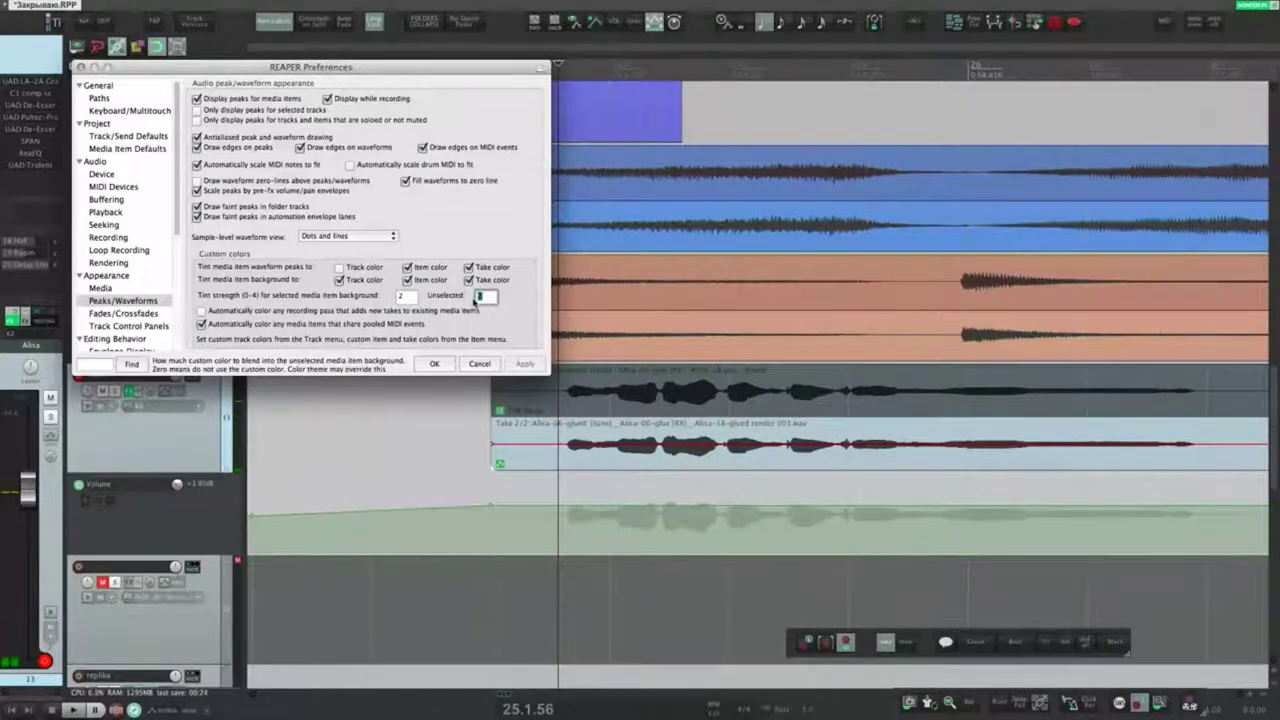
{"action": "left_click", "coordinate": [516, 462]}
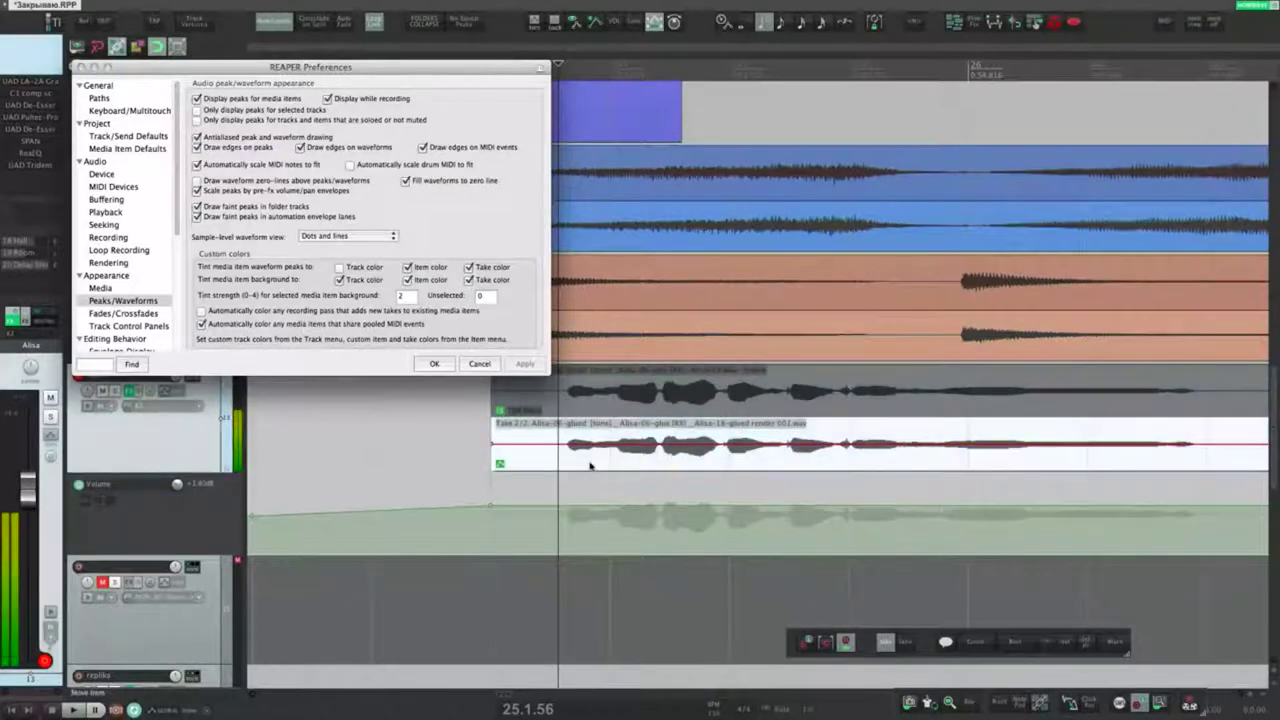
{"action": "left_click", "coordinate": [378, 296]}
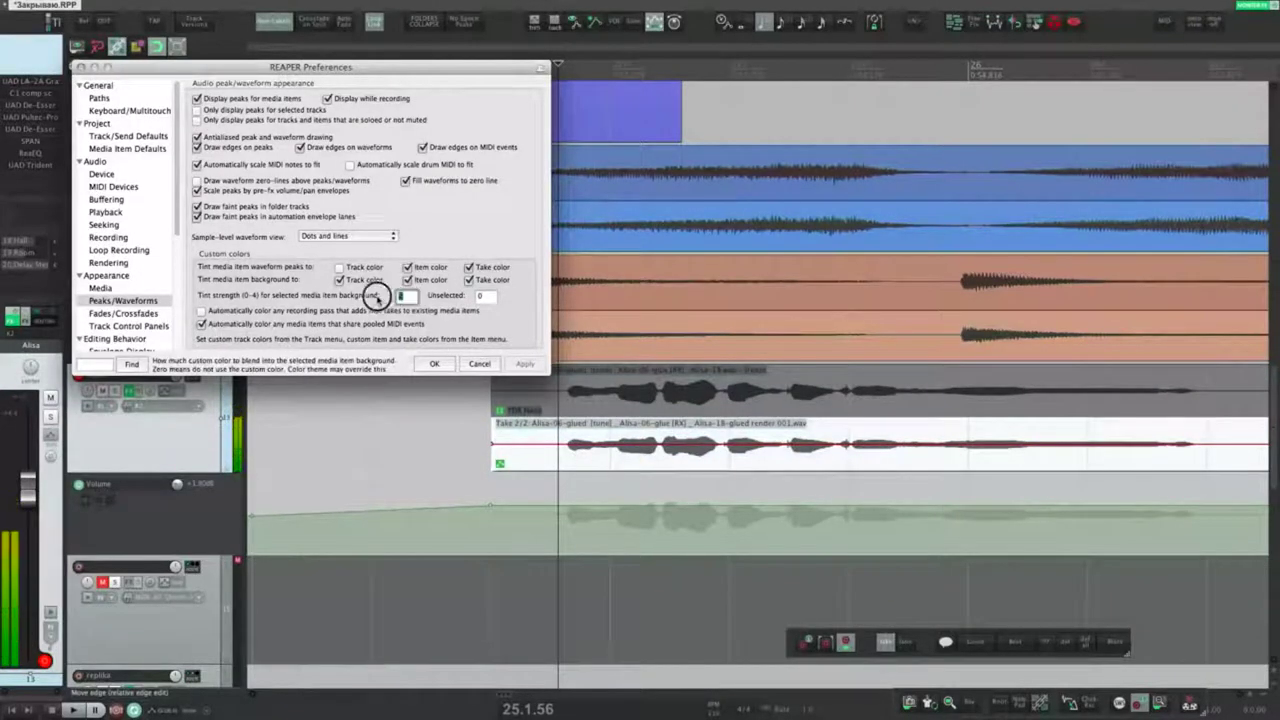
{"action": "type", "text": "4"}
{"action": "left_click", "coordinate": [480, 296]}
{"action": "type", "text": "4"}
{"action": "left_click", "coordinate": [385, 453]}
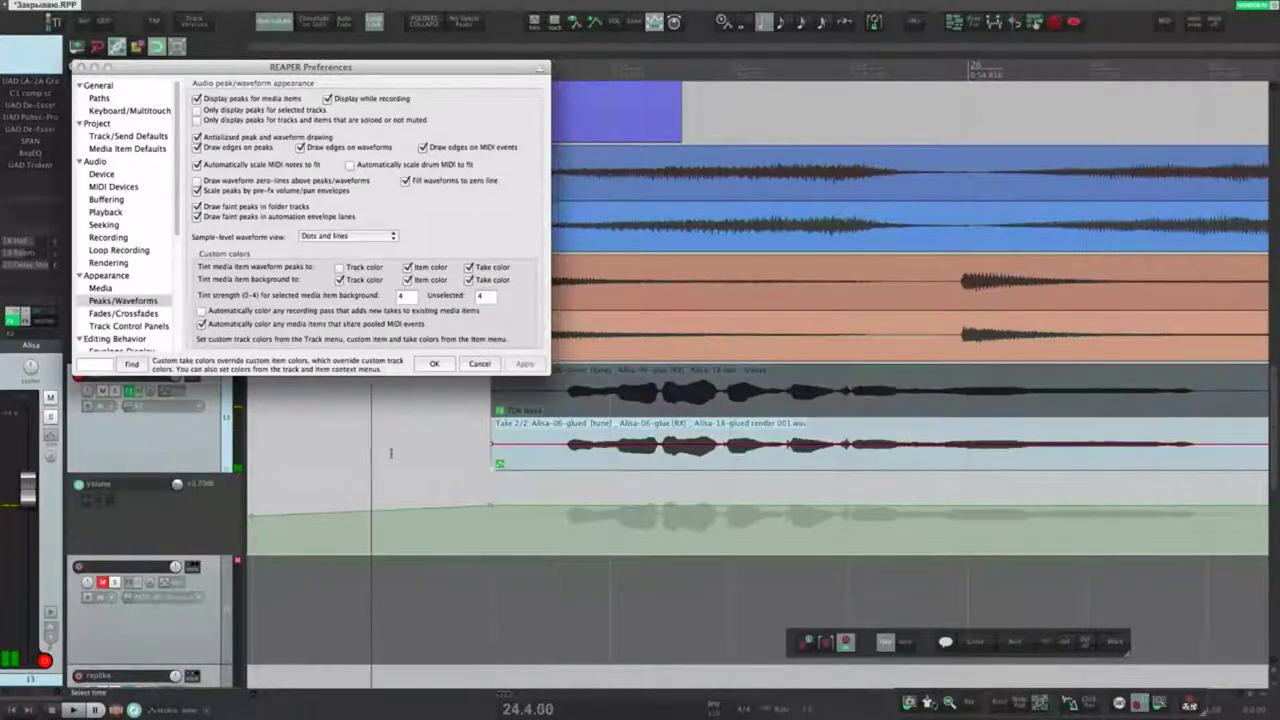
{"action": "double_click", "coordinate": [403, 297]}
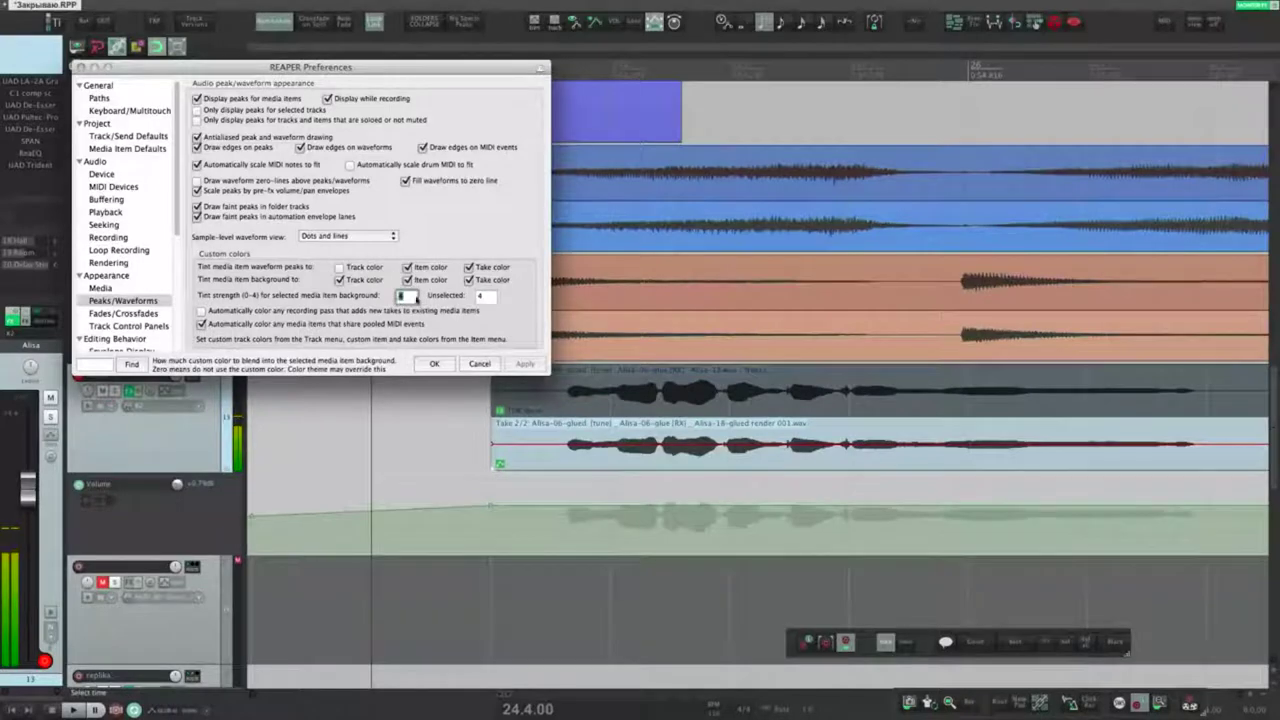
{"action": "type", "text": "2"}
{"action": "key", "text": "Tab"}
{"action": "type", "text": "2"}
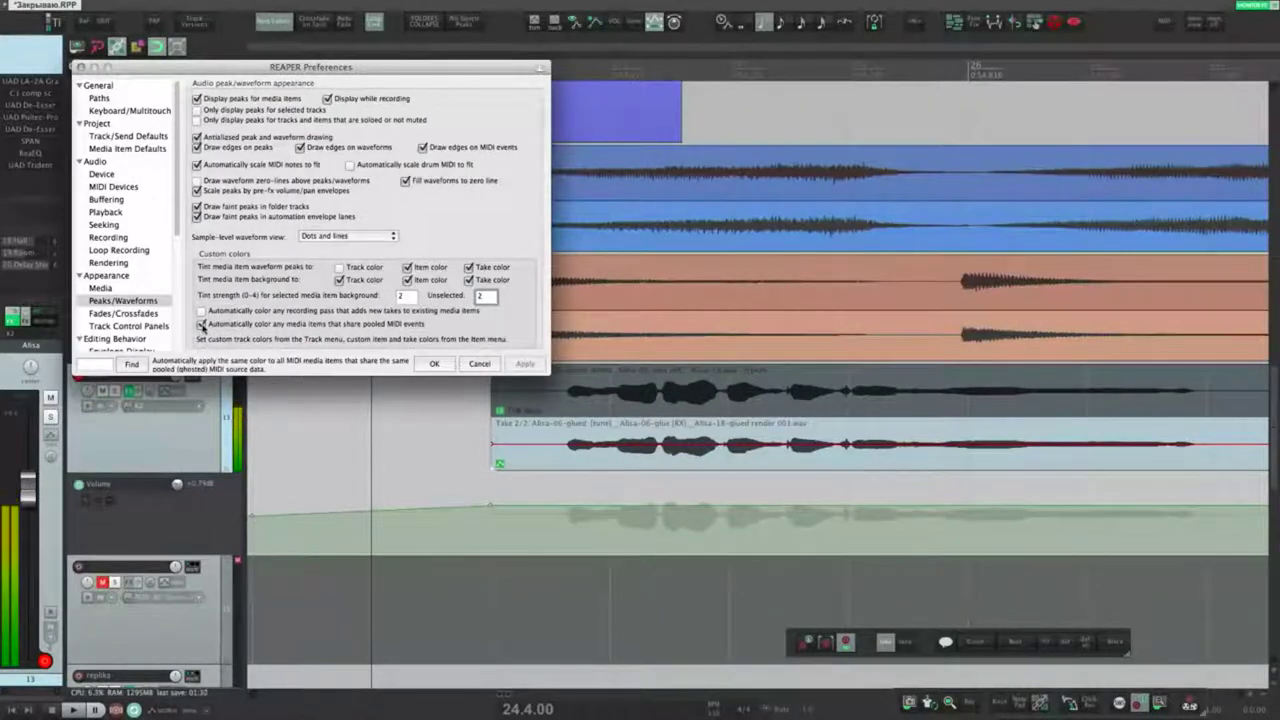
Step: Select the Piano vst track, copy its MIDI item to the right, then undo
{"action": "scroll", "coordinate": [517, 467], "scroll_direction": "down", "scroll_amount": 10}
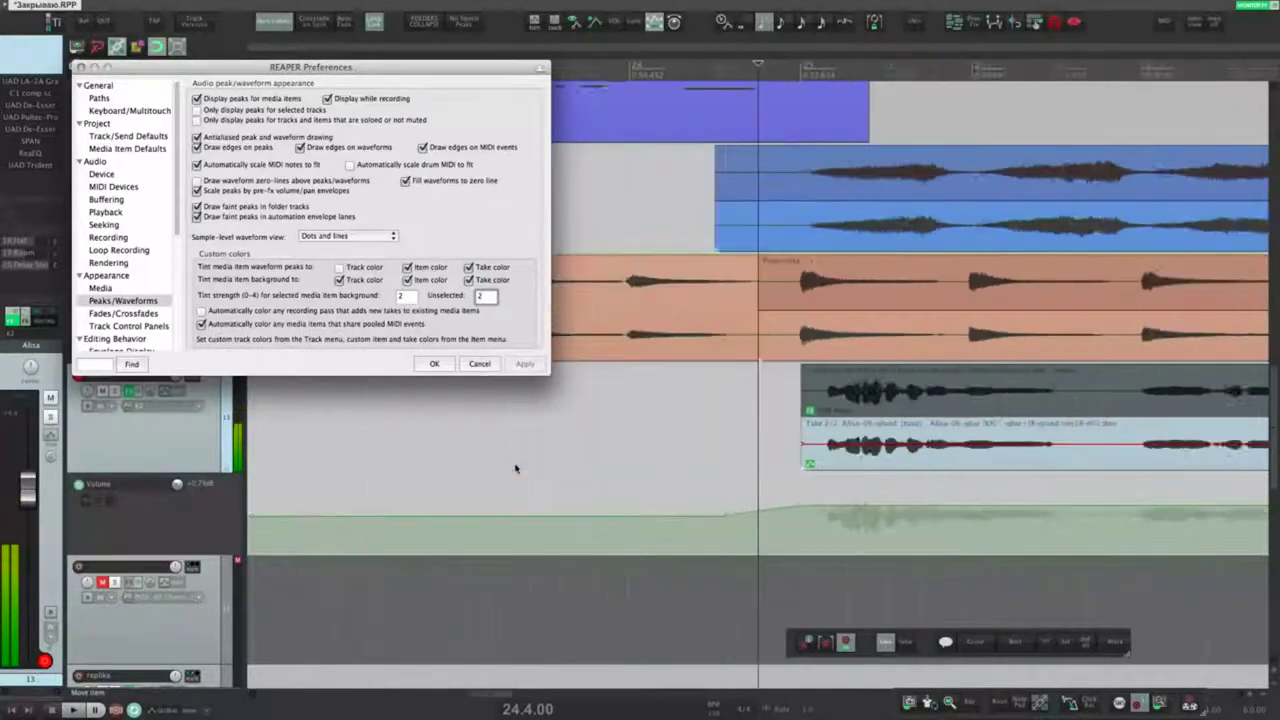
{"action": "scroll", "coordinate": [207, 467], "scroll_direction": "up", "scroll_amount": 1}
{"action": "scroll", "coordinate": [207, 467], "scroll_direction": "down", "scroll_amount": 8}
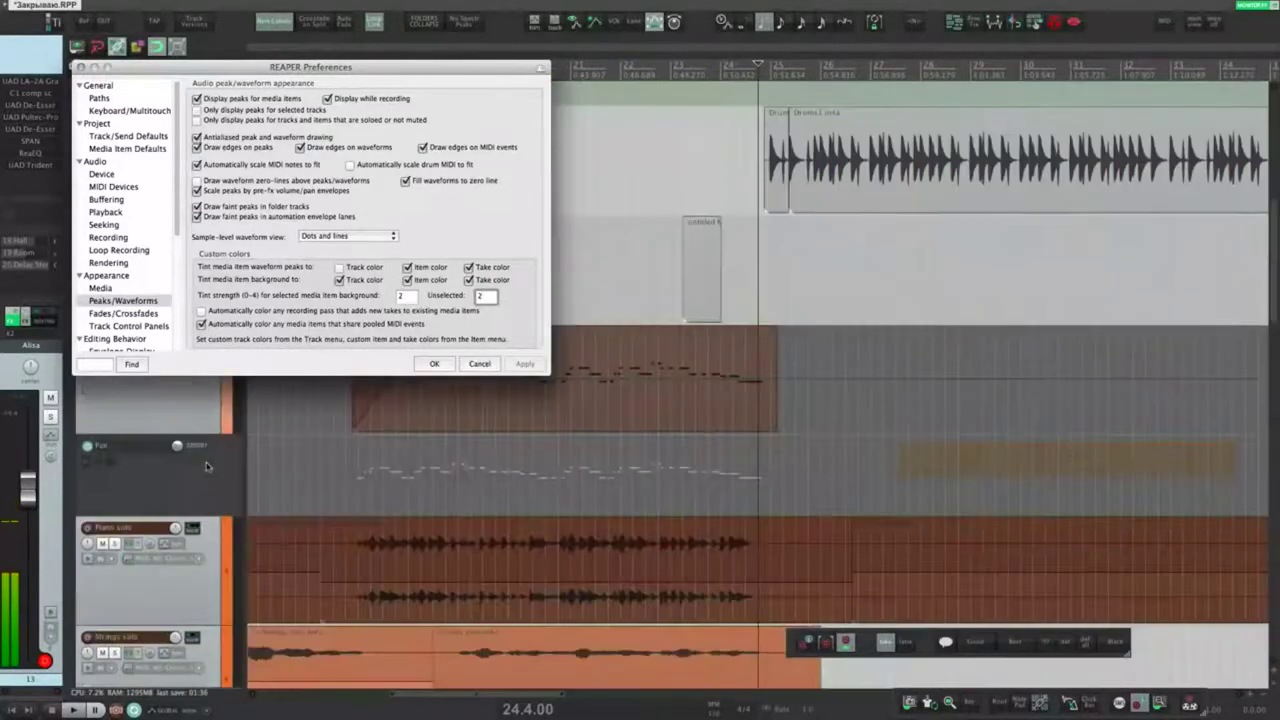
{"action": "left_click", "coordinate": [210, 402]}
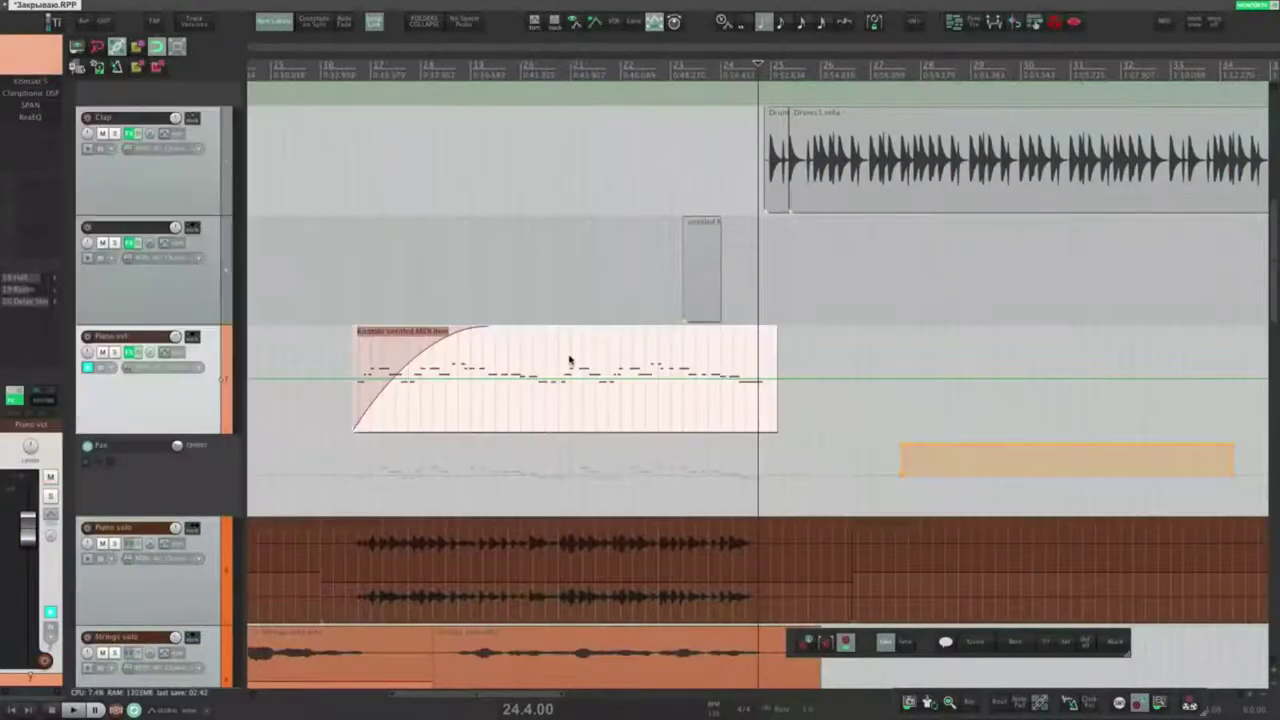
{"action": "left_click_drag", "start_coordinate": [569, 360], "coordinate": [985, 370]}
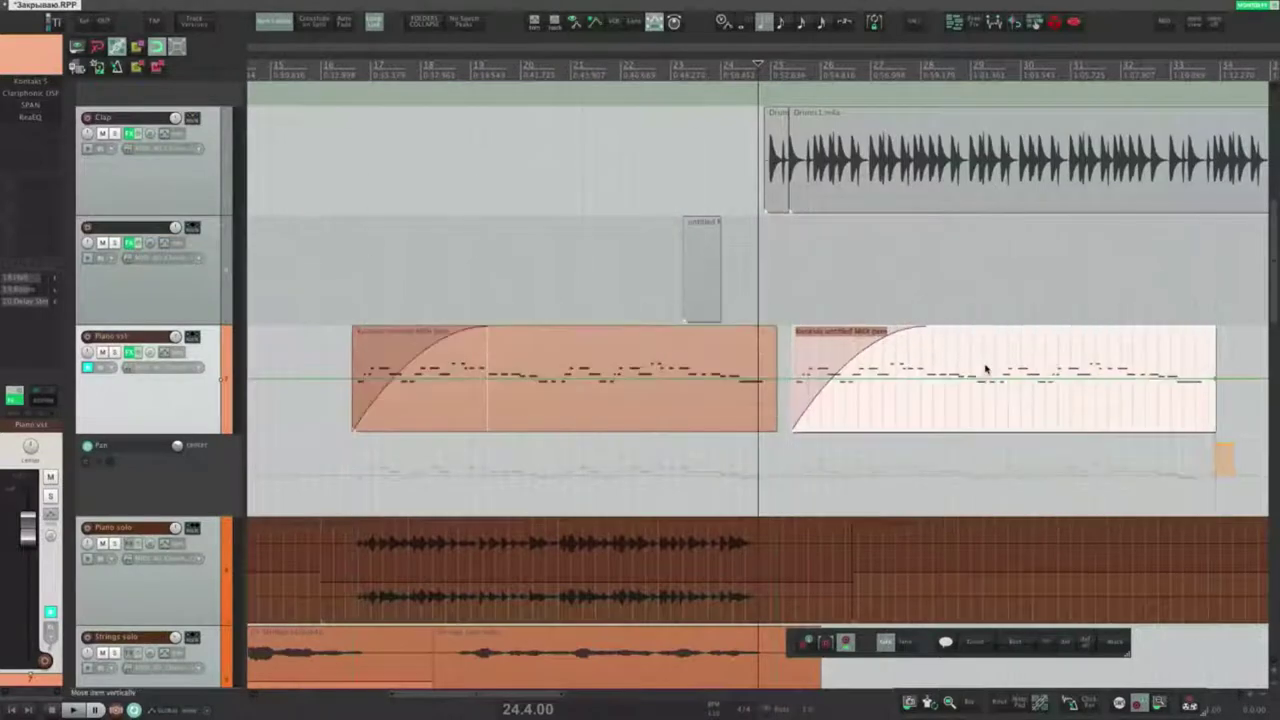
{"action": "key", "text": "ctrl+z"}
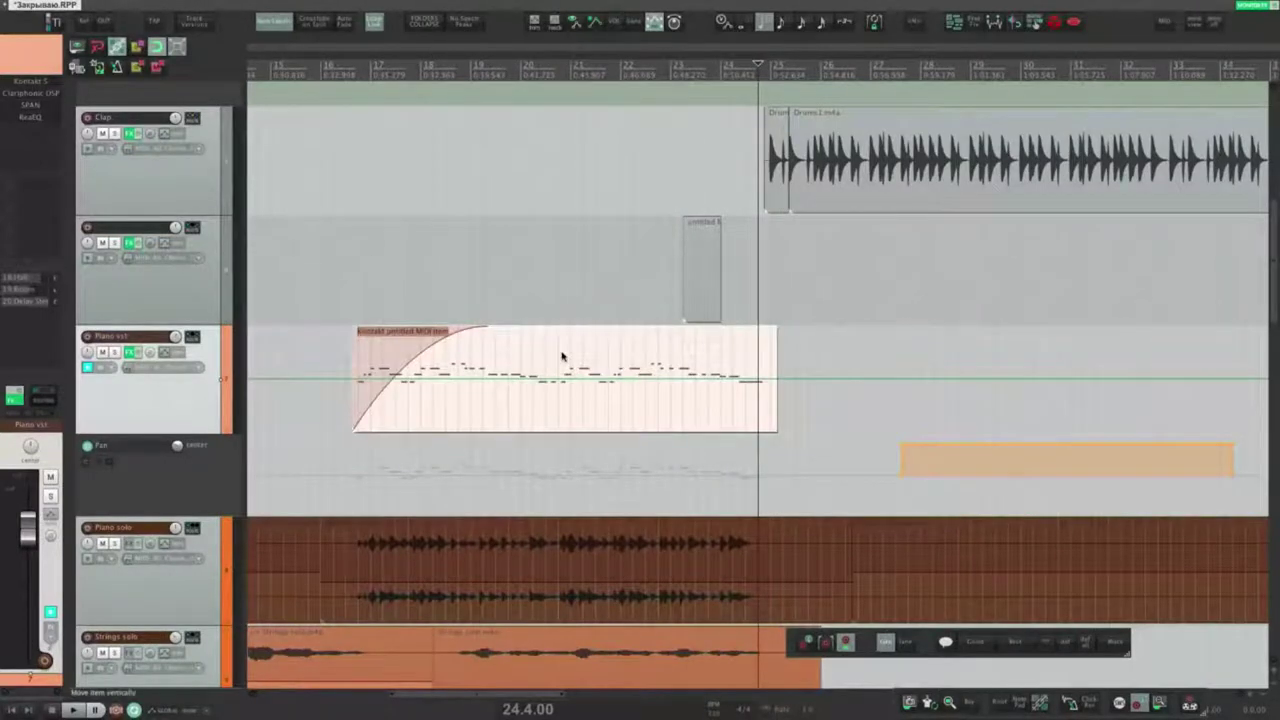
Step: Paste the MIDI item as a pooled copy later on the Piano track
{"action": "left_click", "coordinate": [879, 332]}
{"action": "key", "text": "shift+slash"}
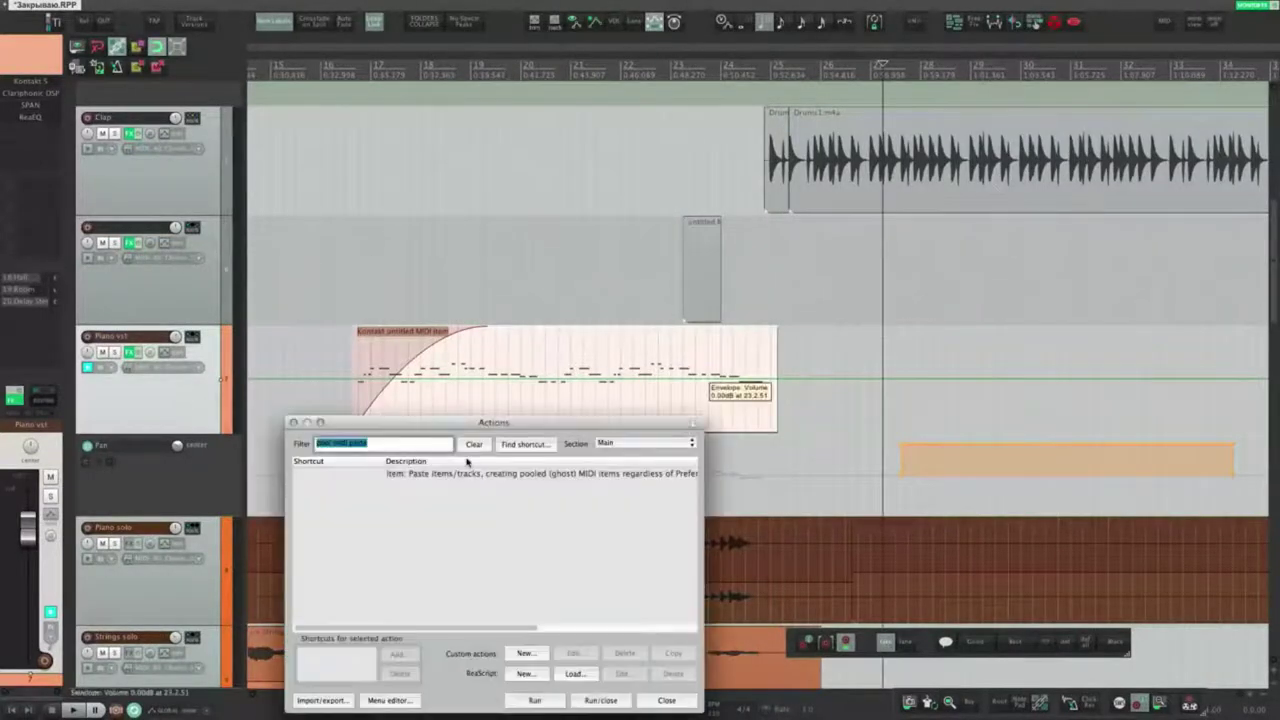
{"action": "double_click", "coordinate": [430, 476]}
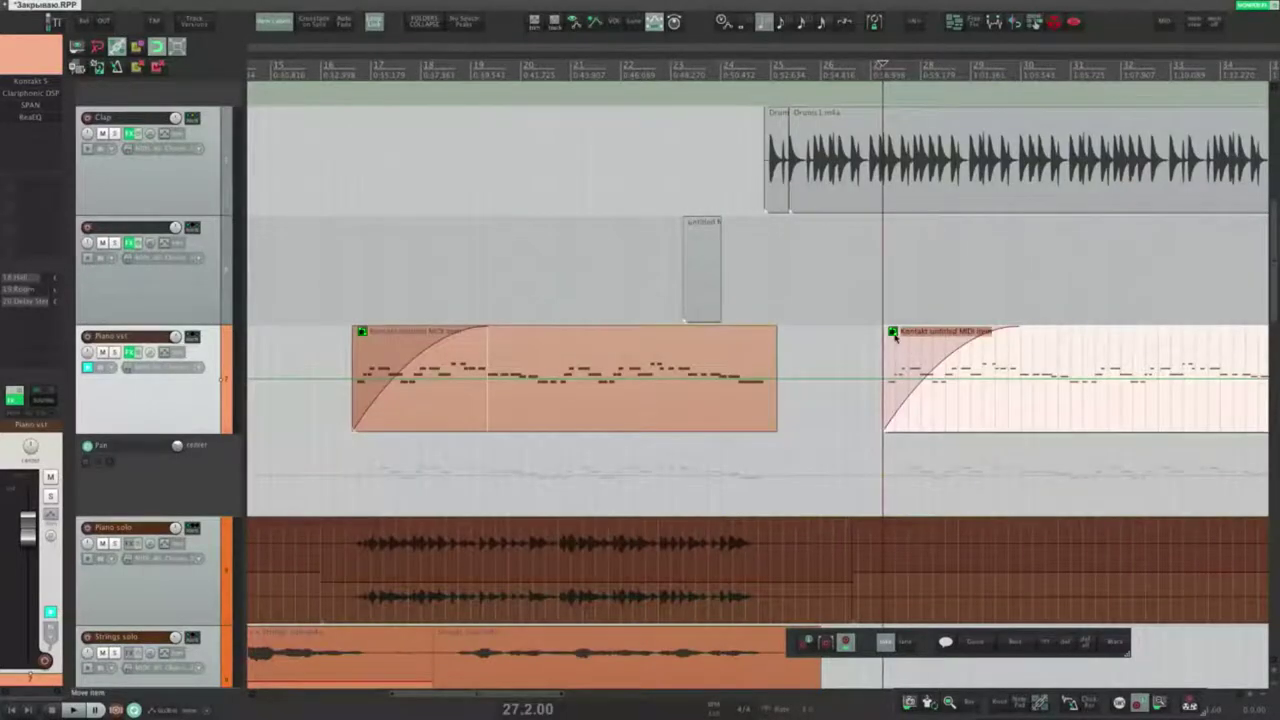
{"action": "scroll", "coordinate": [715, 405], "scroll_direction": "down", "scroll_amount": 2}
Step: Delete two groups of notes from the left MIDI item in the inline editor
{"action": "left_click", "coordinate": [636, 408]}
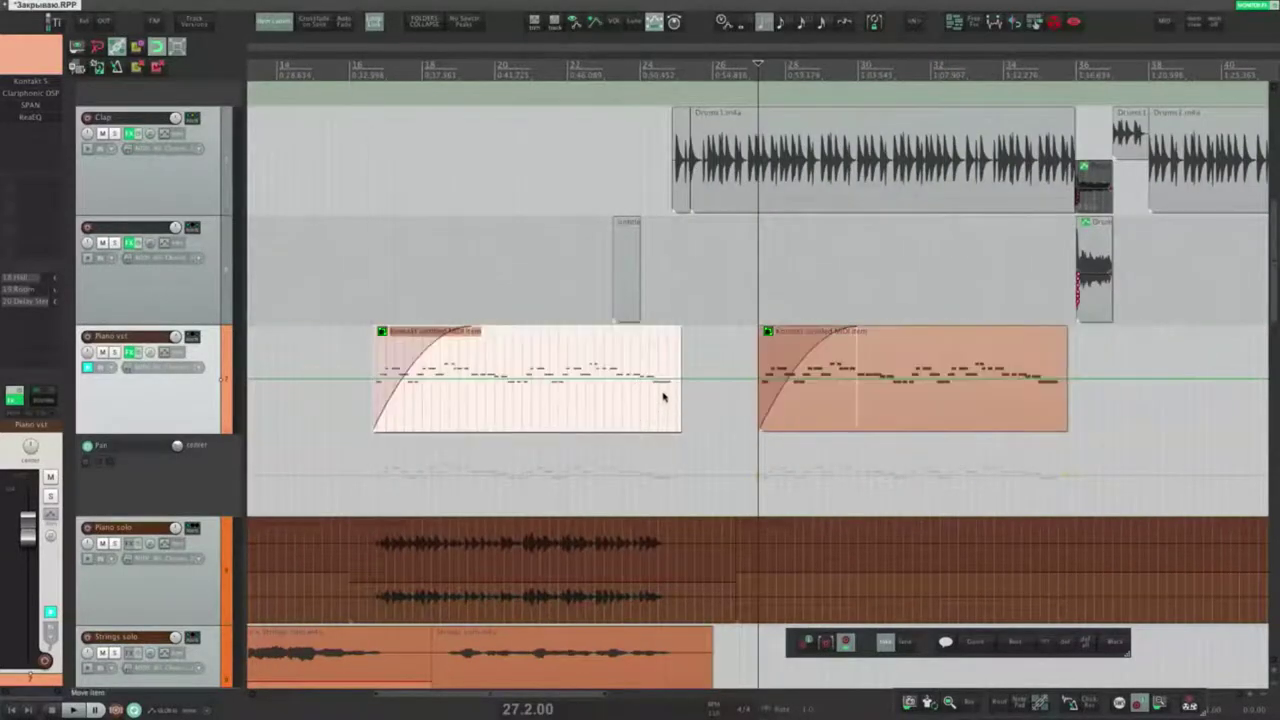
{"action": "double_click", "coordinate": [662, 397]}
{"action": "scroll", "coordinate": [737, 363], "scroll_direction": "down", "scroll_amount": 4}
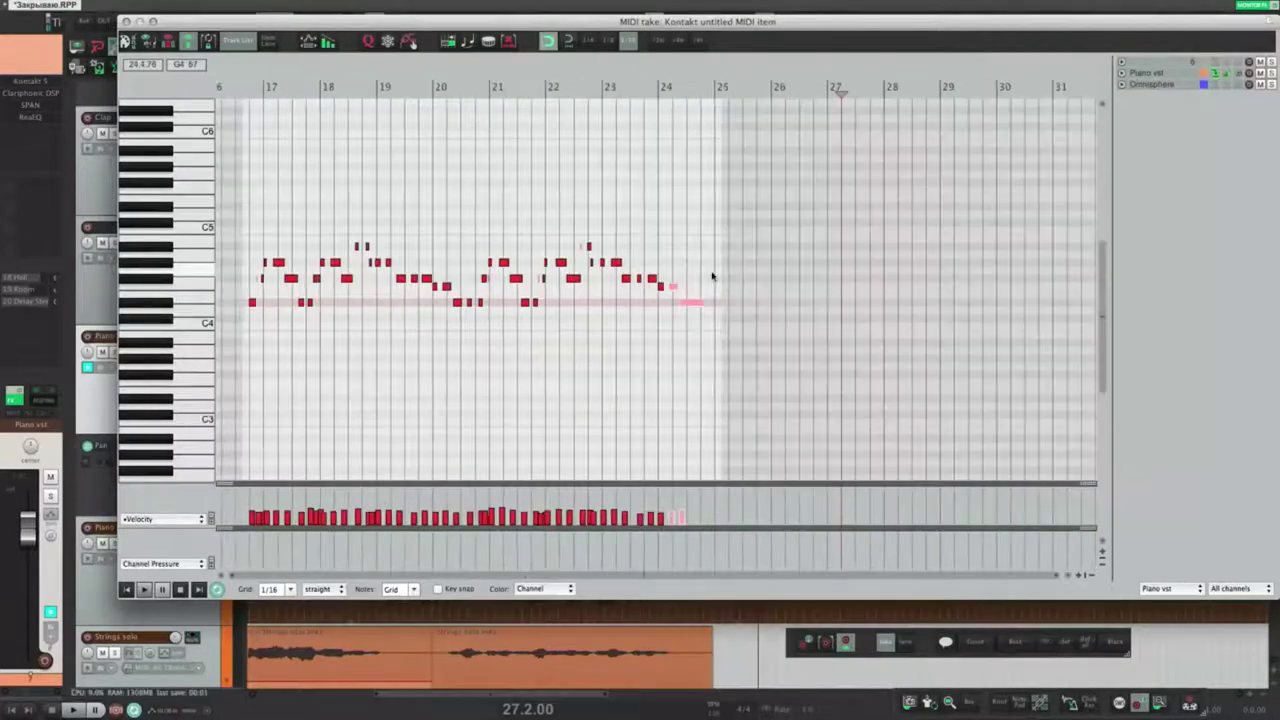
{"action": "key", "text": "Escape"}
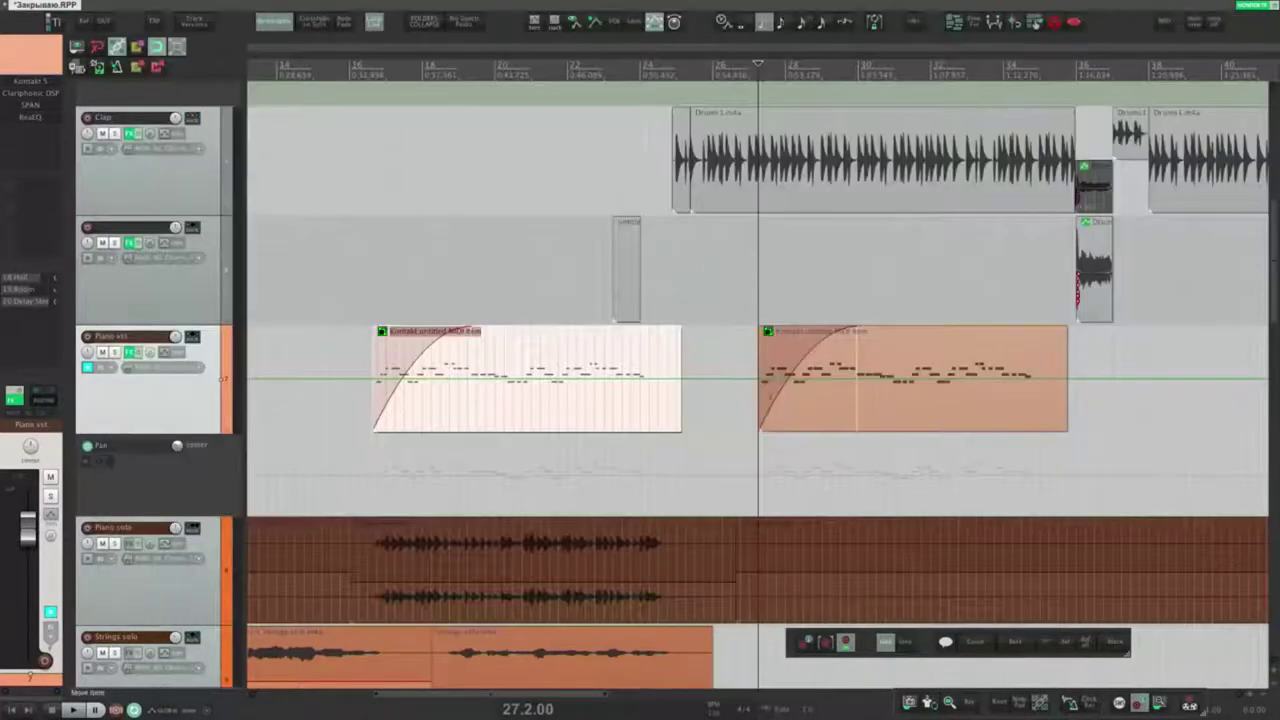
{"action": "double_click", "coordinate": [577, 394]}
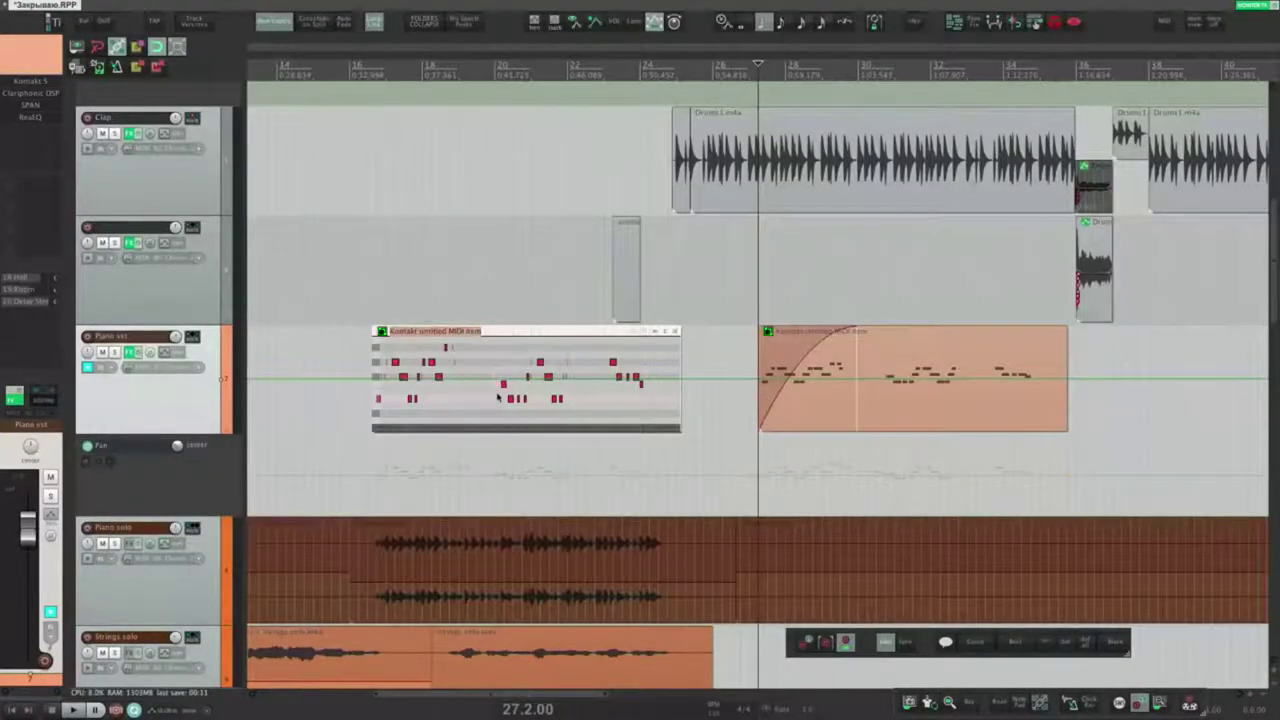
{"action": "left_click_drag", "start_coordinate": [519, 359], "coordinate": [573, 397]}
{"action": "key", "text": "Delete"}
{"action": "left_click_drag", "start_coordinate": [402, 400], "coordinate": [461, 368]}
{"action": "key", "text": "Delete"}
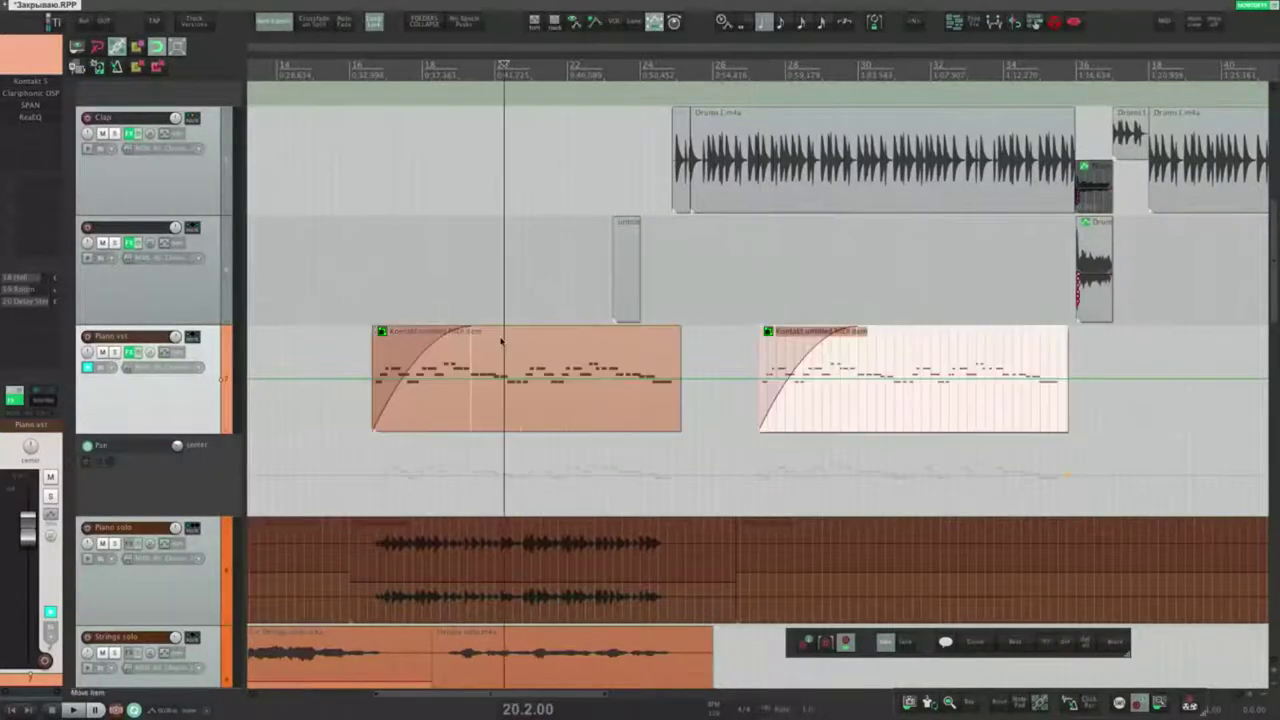
Step: Open Preferences at Peaks/Waveforms, then un-pool and delete the second MIDI item
{"action": "key", "text": "super+comma"}
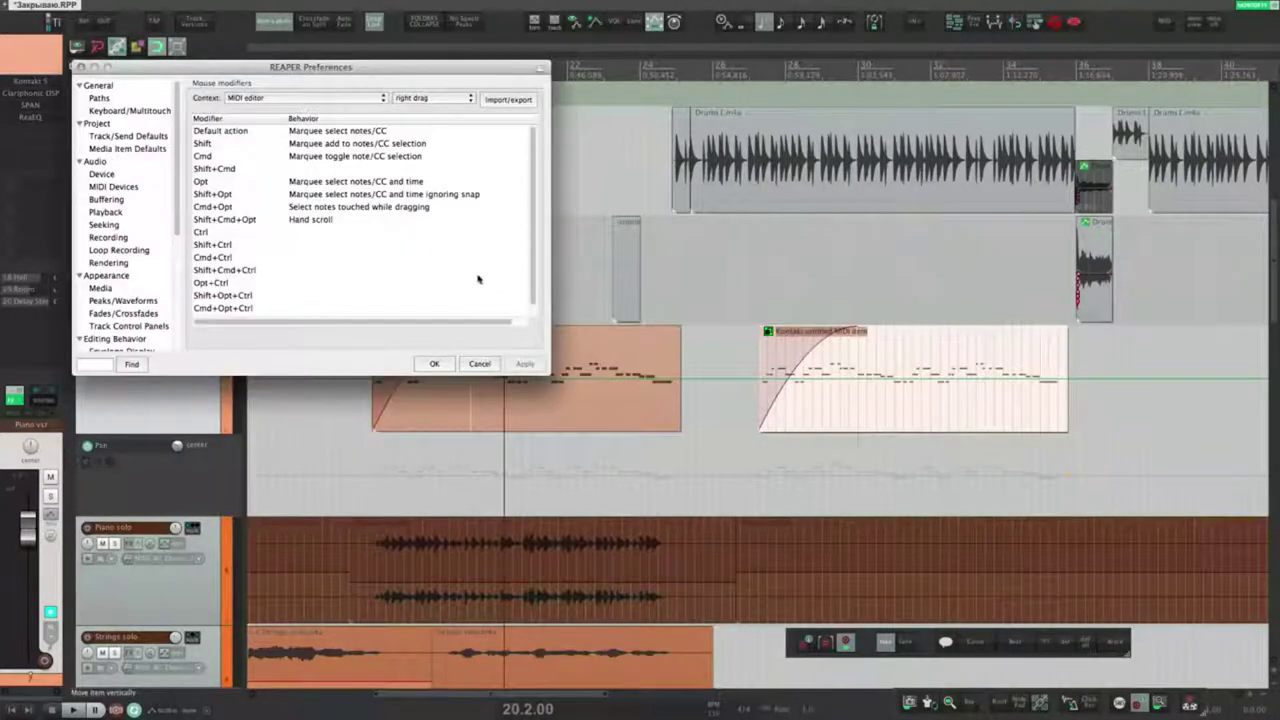
{"action": "left_click", "coordinate": [123, 300]}
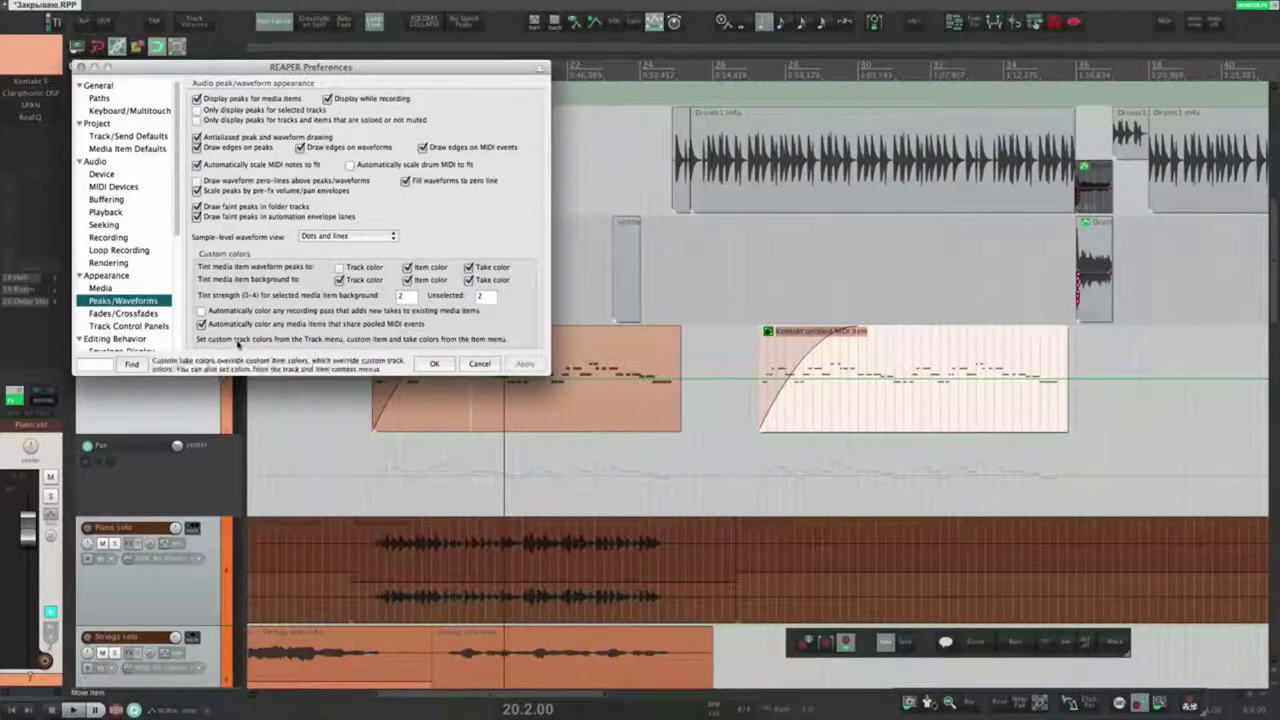
{"action": "left_click", "coordinate": [767, 335]}
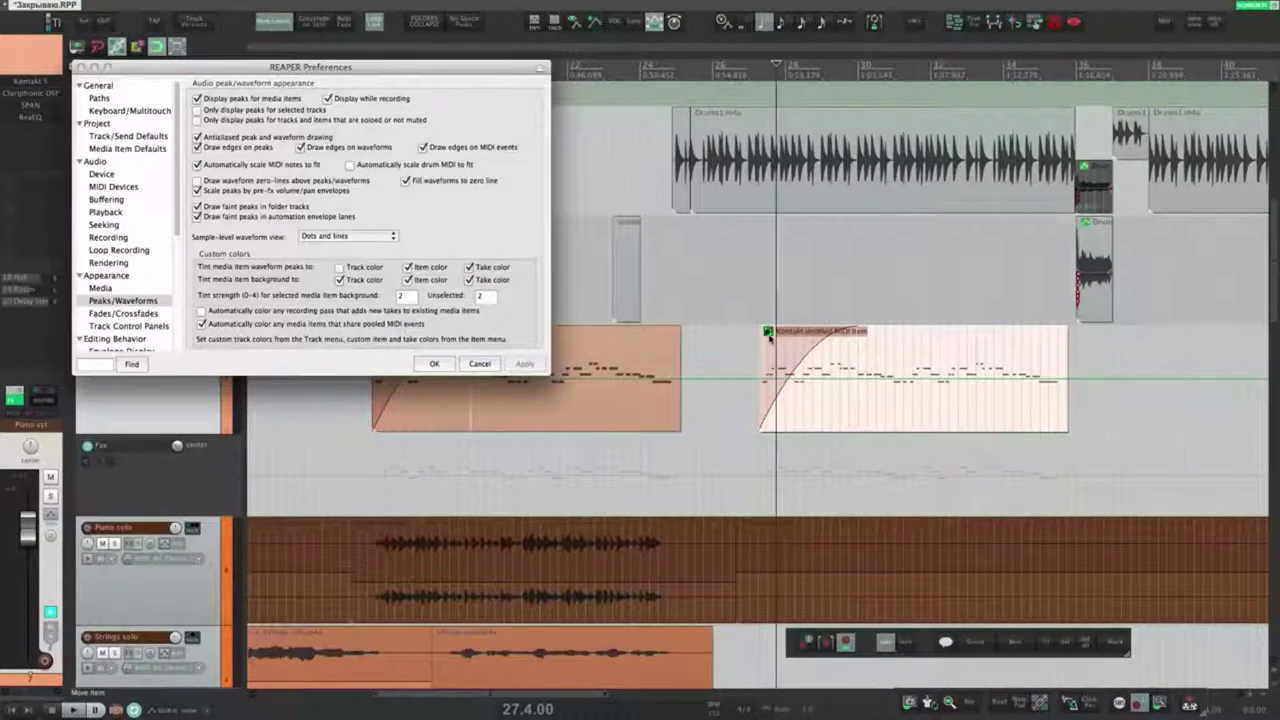
{"action": "left_click", "coordinate": [769, 335]}
{"action": "key", "text": "Delete"}
{"action": "left_click_drag", "start_coordinate": [177, 181], "coordinate": [175, 207]}
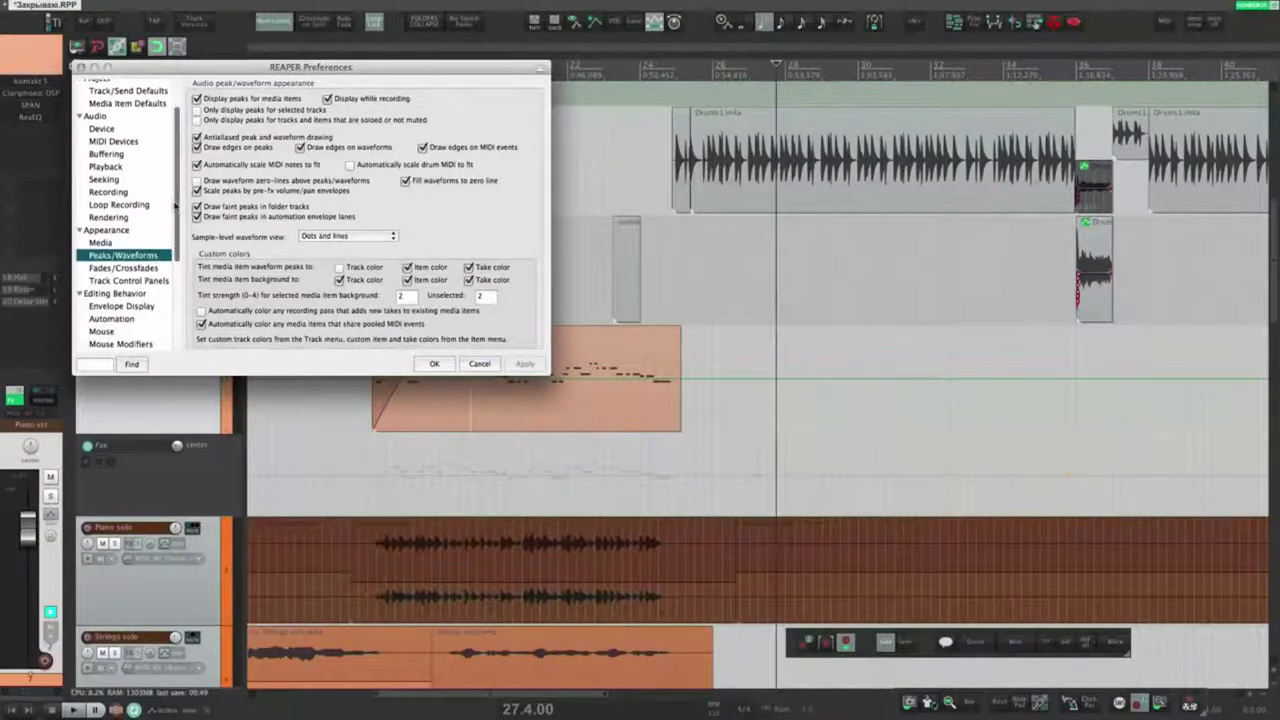
Step: Show the Fades/Crossfades page and select the 28-pixel width and 8-pixel height minimums
{"action": "left_click", "coordinate": [125, 268]}
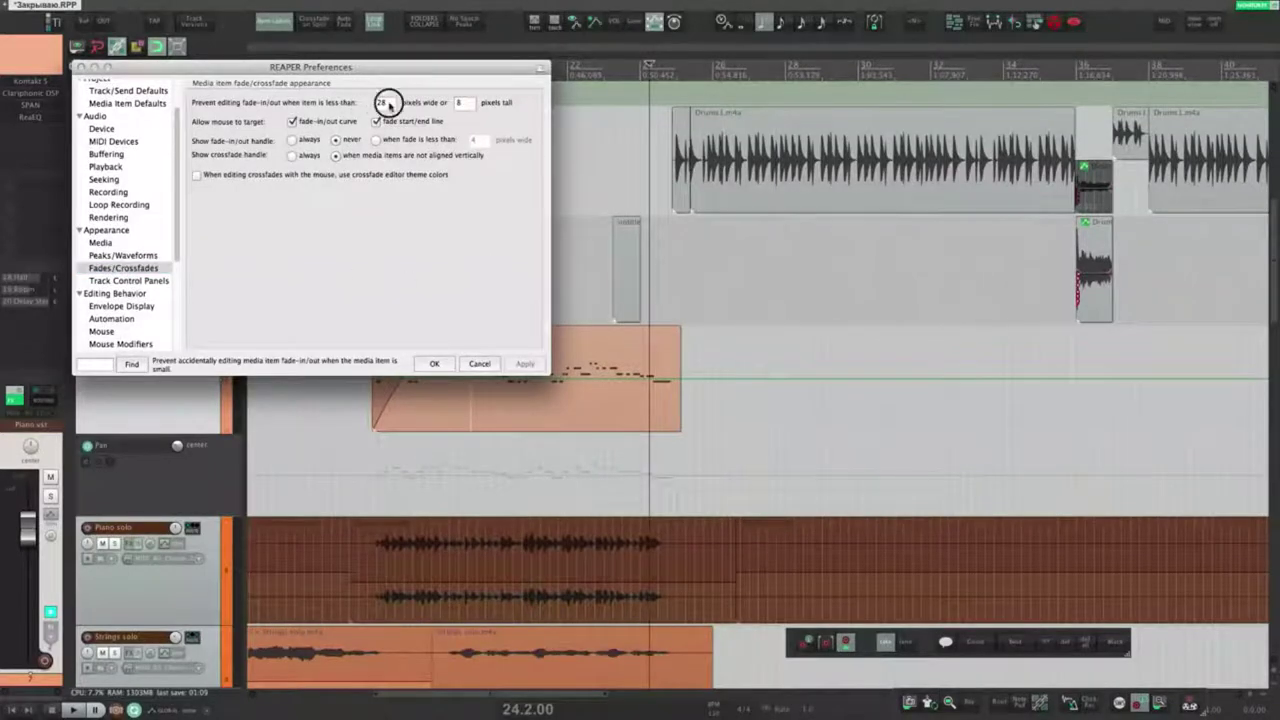
{"action": "double_click", "coordinate": [387, 104]}
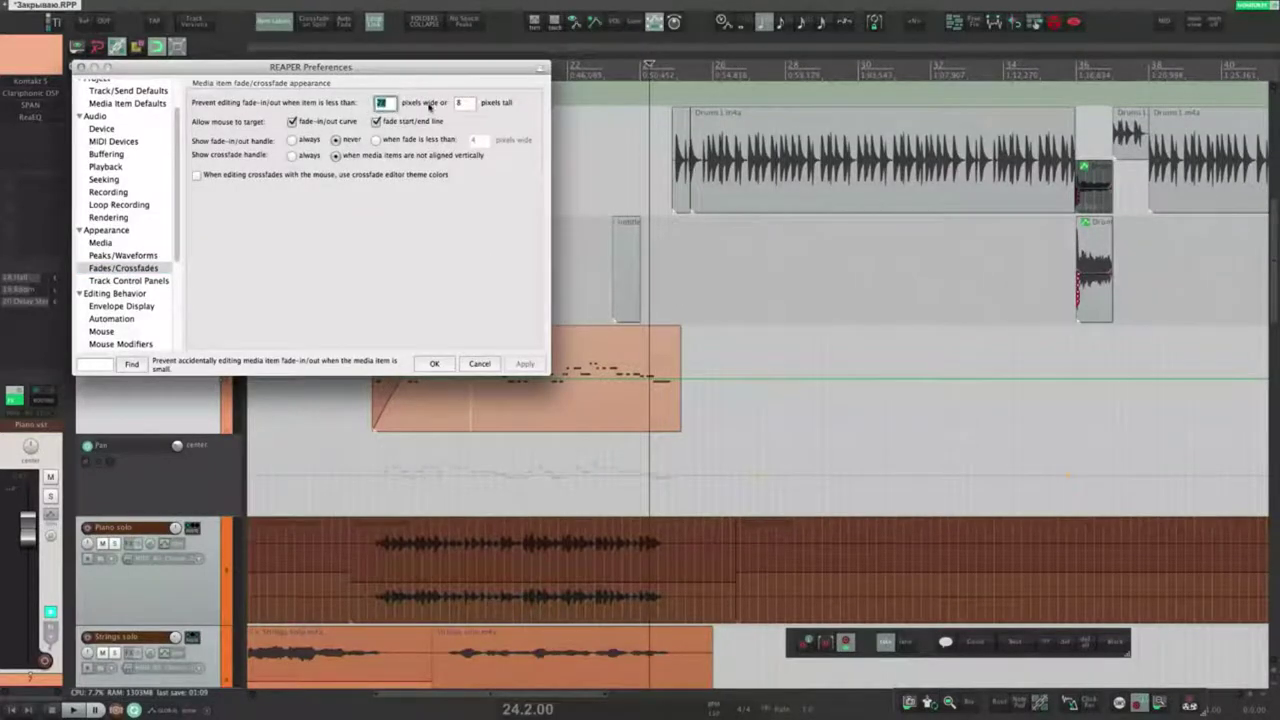
{"action": "left_click", "coordinate": [465, 104]}
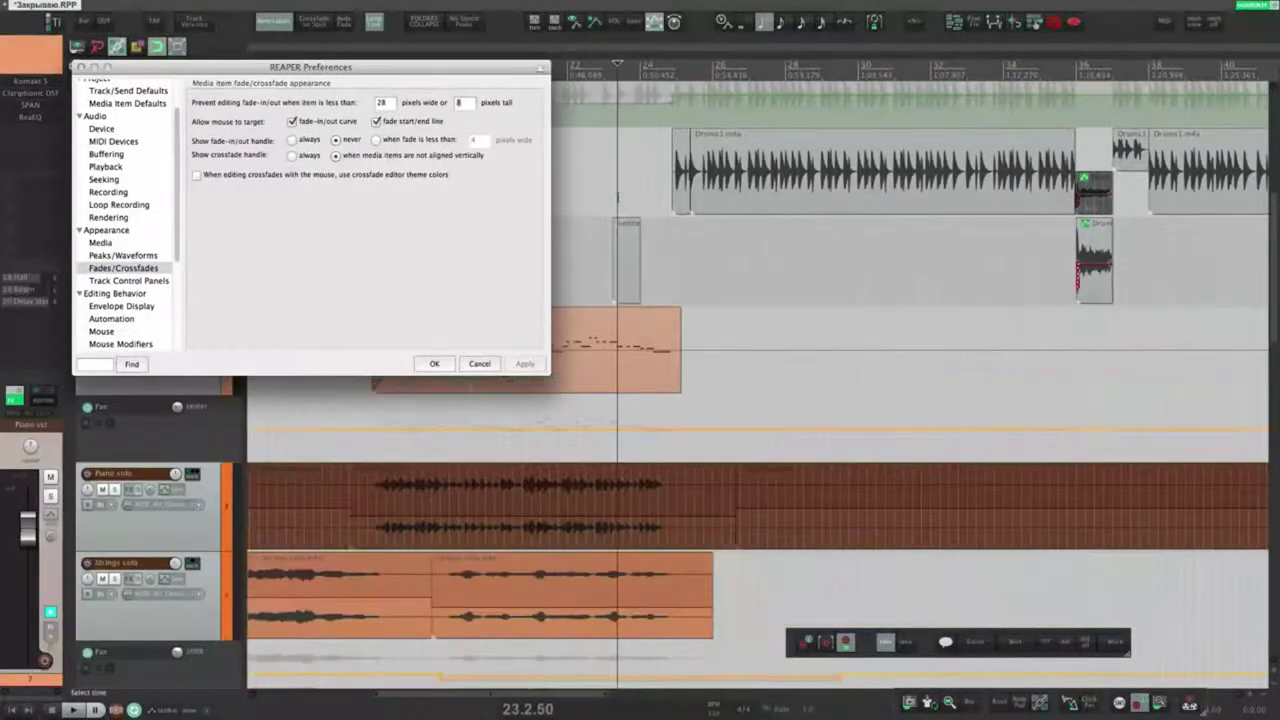
{"action": "scroll", "coordinate": [618, 197], "scroll_direction": "down", "scroll_amount": 3}
{"action": "scroll", "coordinate": [632, 316], "scroll_direction": "left", "scroll_amount": 3}
{"action": "scroll", "coordinate": [632, 314], "scroll_direction": "down", "scroll_amount": 5}
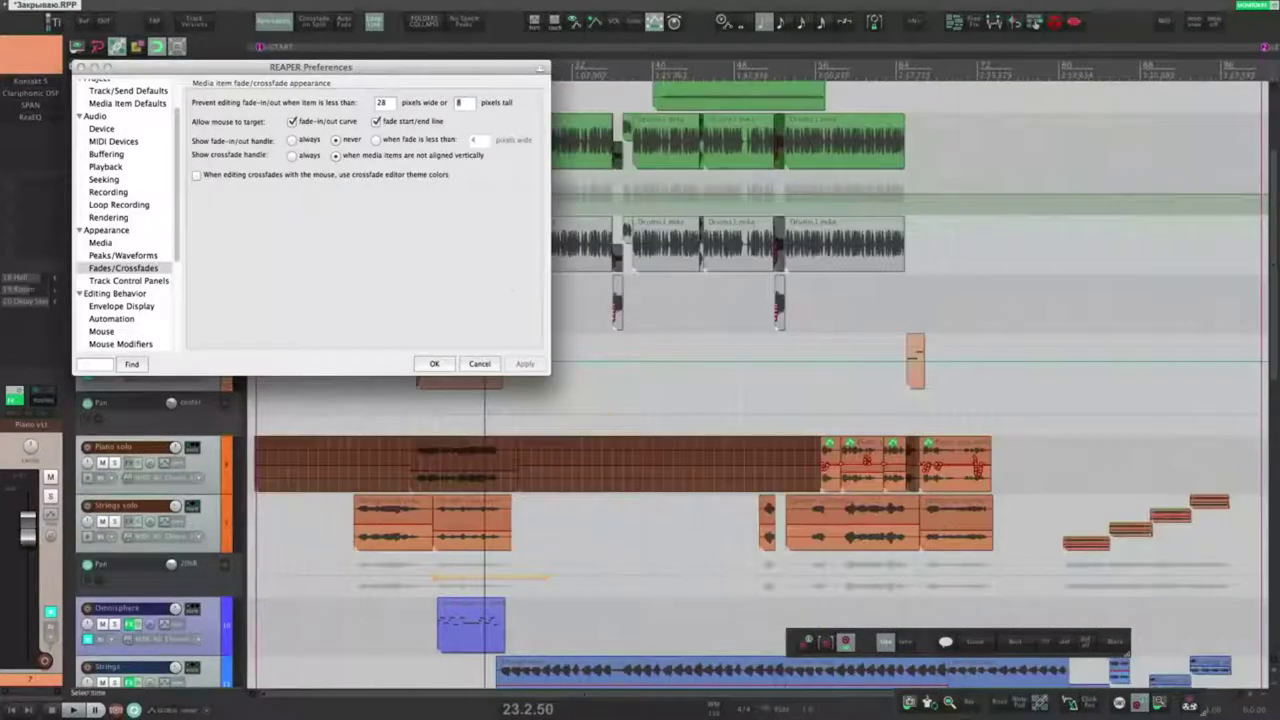
{"action": "left_click_drag", "start_coordinate": [400, 68], "coordinate": [281, 280]}
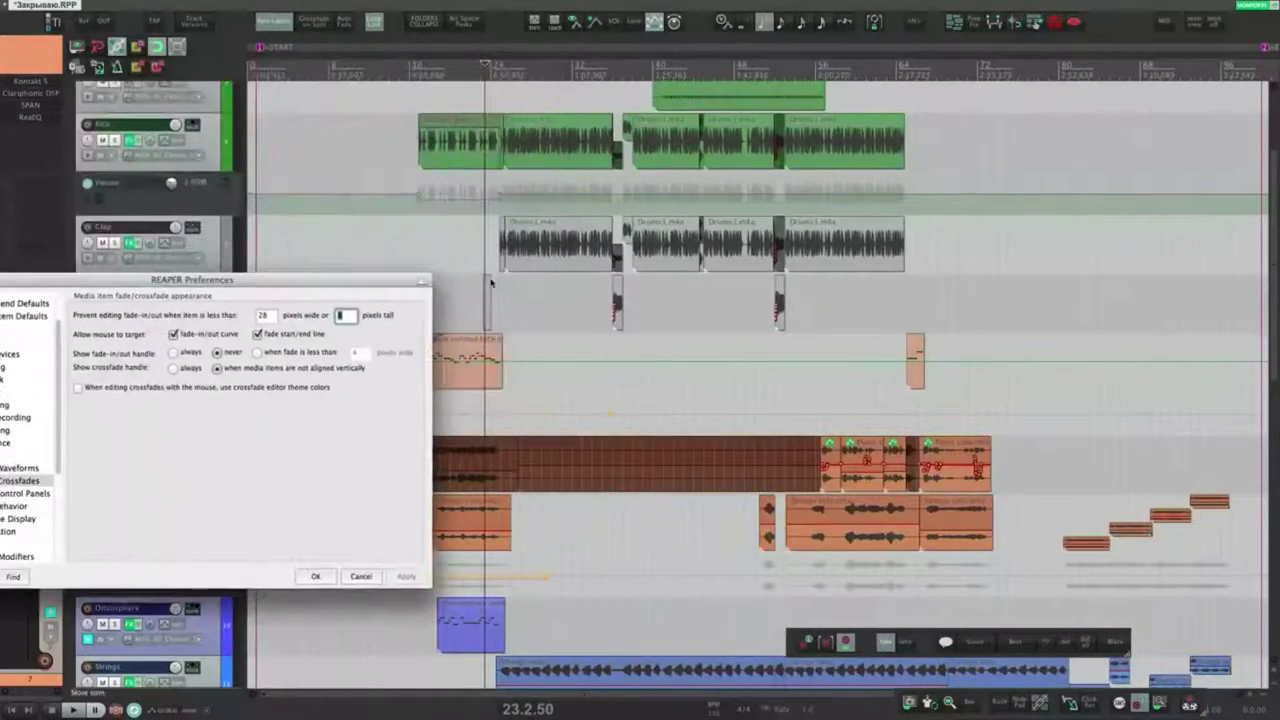
Step: Set the edit position at 24.1.25 and give the empty MIDI item a fade-in and fade-out
{"action": "left_click", "coordinate": [490, 277]}
{"action": "scroll", "coordinate": [491, 277], "scroll_direction": "up", "scroll_amount": 10}
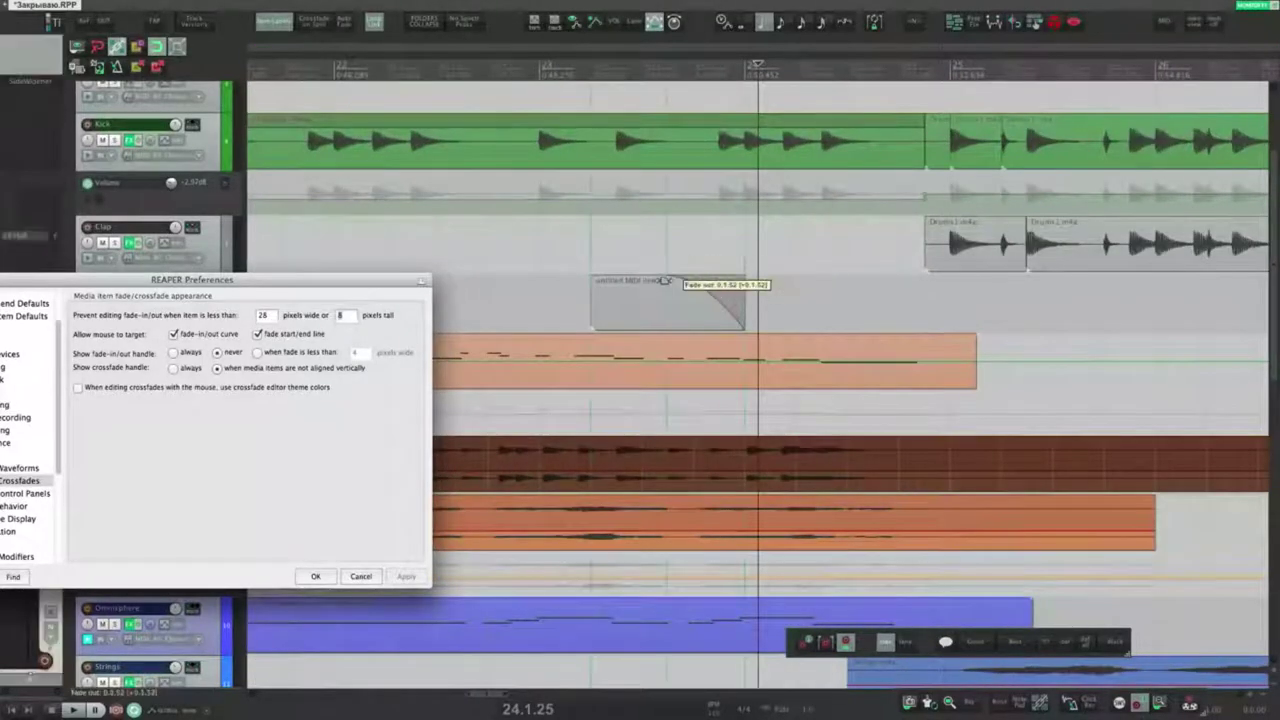
{"action": "scroll", "coordinate": [614, 278], "scroll_direction": "down", "scroll_amount": 10}
{"action": "left_click_drag", "start_coordinate": [339, 282], "coordinate": [529, 207]}
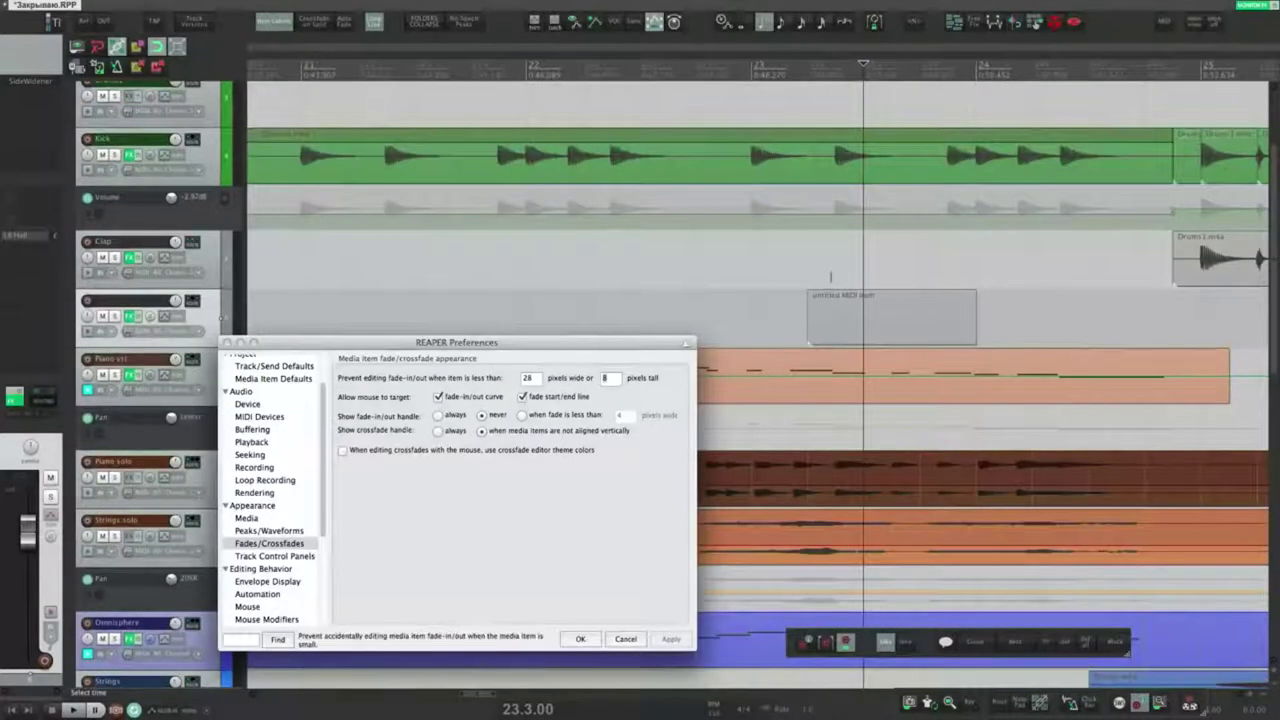
{"action": "left_click_drag", "start_coordinate": [816, 298], "coordinate": [857, 294]}
{"action": "left_click_drag", "start_coordinate": [974, 293], "coordinate": [940, 296]}
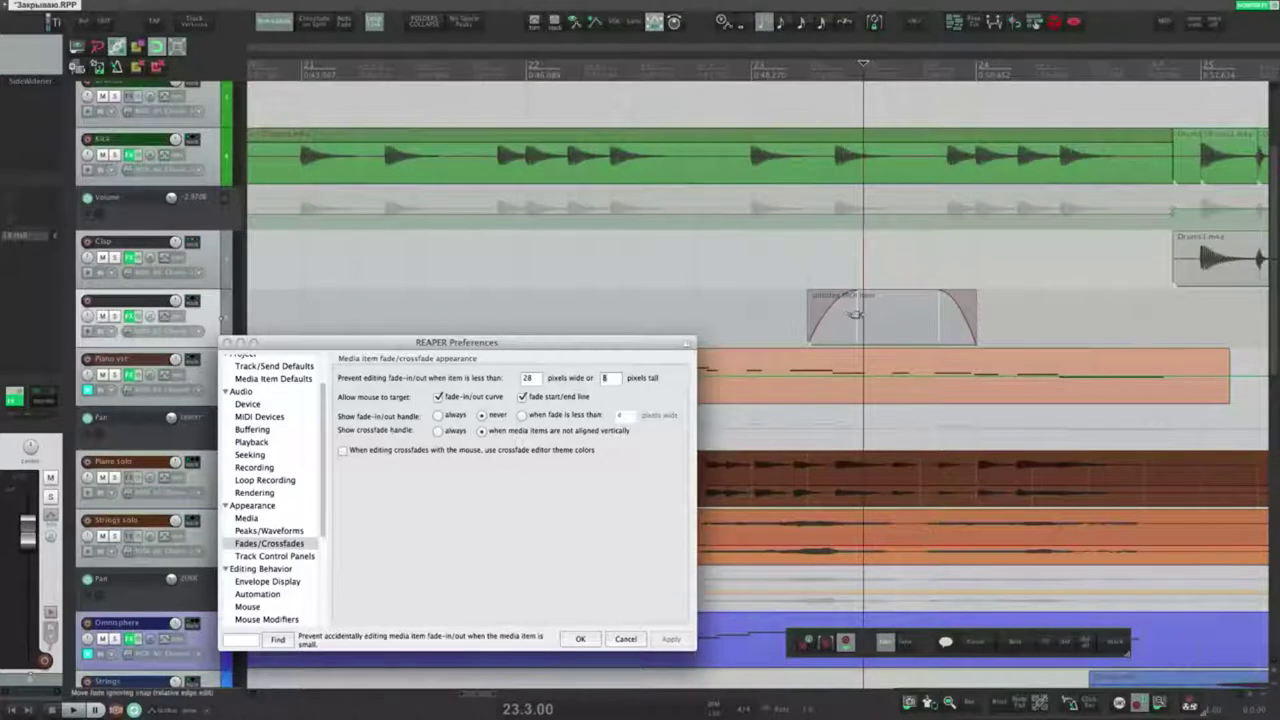
{"action": "left_click_drag", "start_coordinate": [857, 316], "coordinate": [837, 315]}
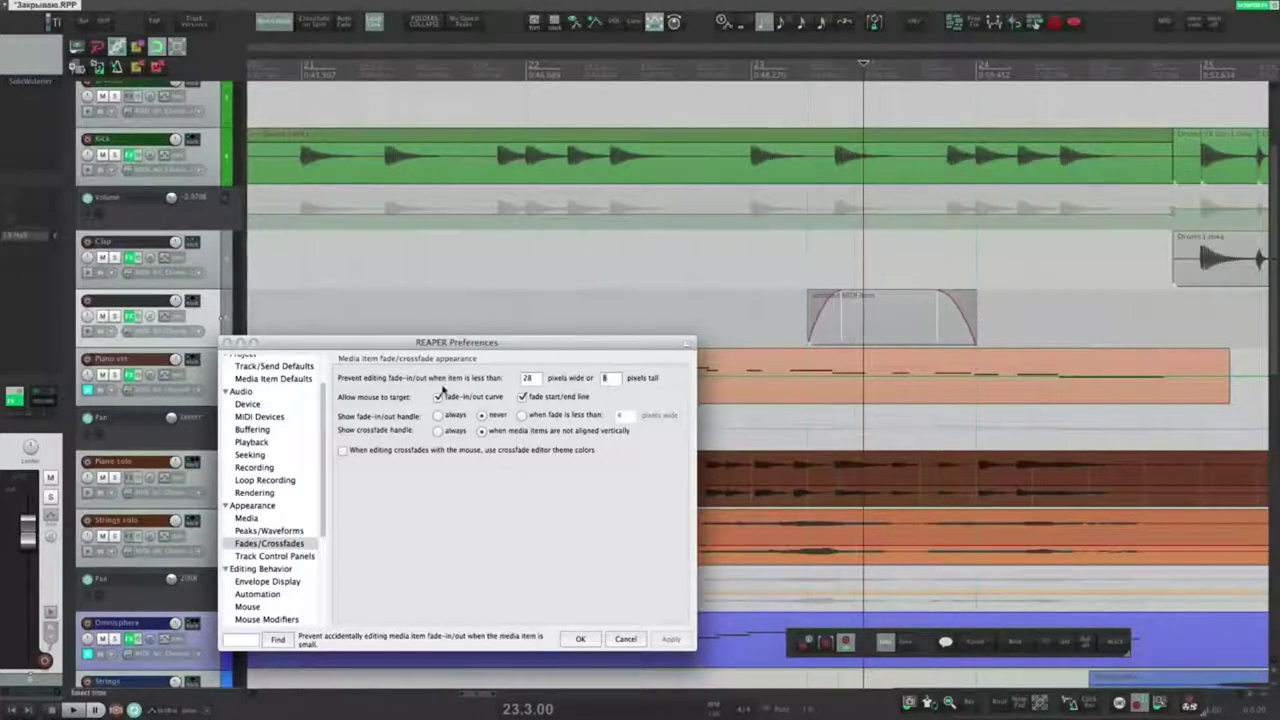
Step: Turn off mouse grabbing of fade curves, apply, and test resizing the fade-in
{"action": "left_click", "coordinate": [440, 397]}
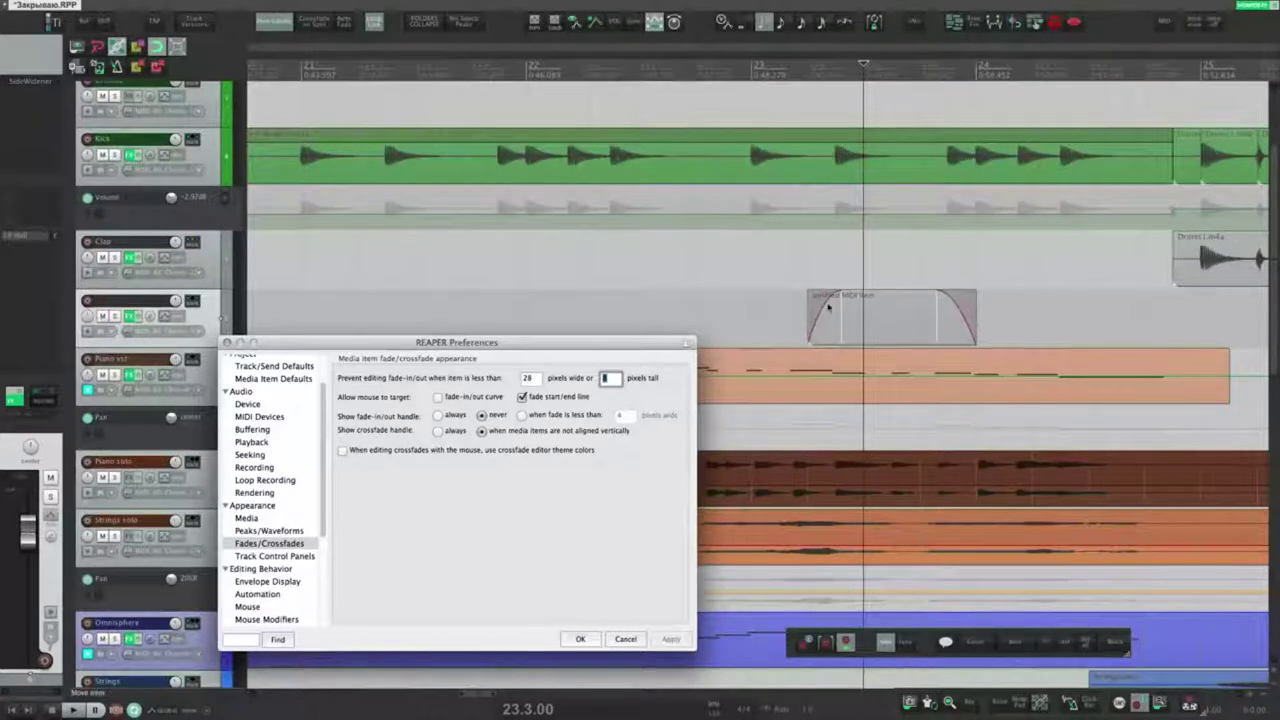
{"action": "left_click", "coordinate": [668, 639]}
{"action": "left_click_drag", "start_coordinate": [840, 293], "coordinate": [838, 298]}
Step: Re-enable mouse grabbing of fade curves and fade start/end lines, and apply
{"action": "left_click", "coordinate": [466, 397]}
{"action": "left_click", "coordinate": [550, 398]}
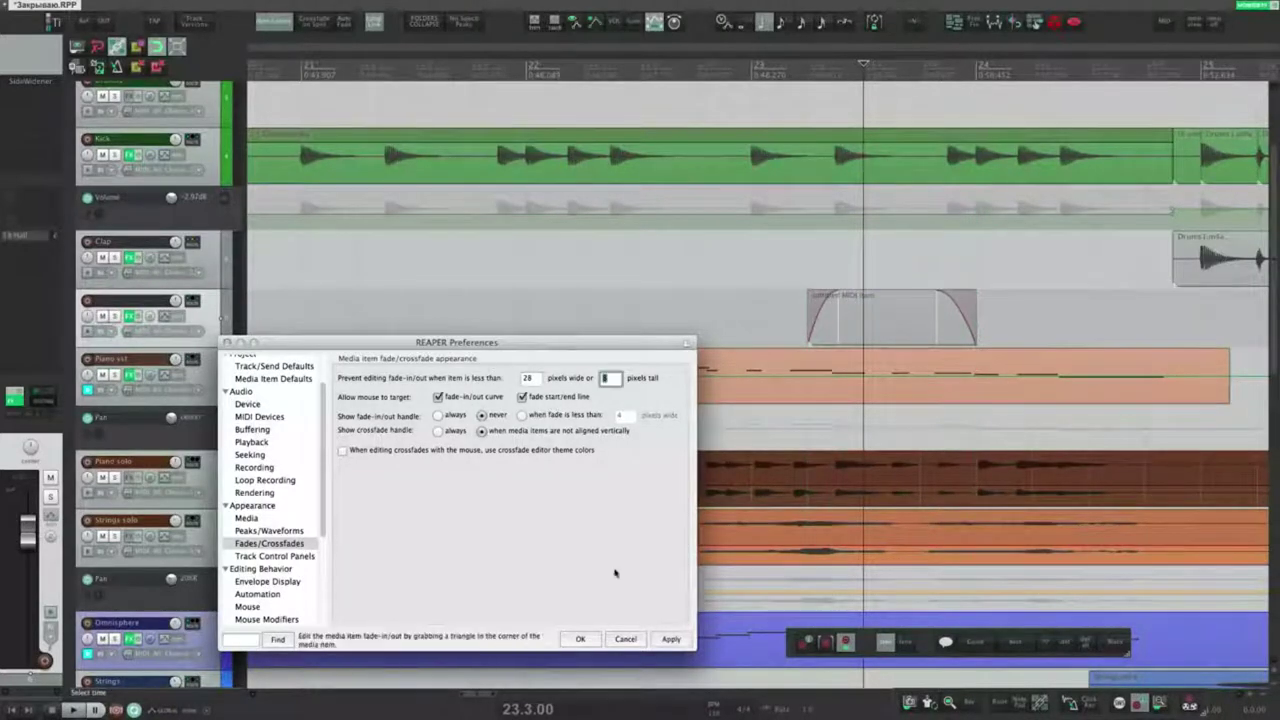
{"action": "left_click", "coordinate": [669, 639]}
Step: Move the edit position to 23.2.00 and give the MIDI item's fade-in a different shape
{"action": "left_click", "coordinate": [815, 277]}
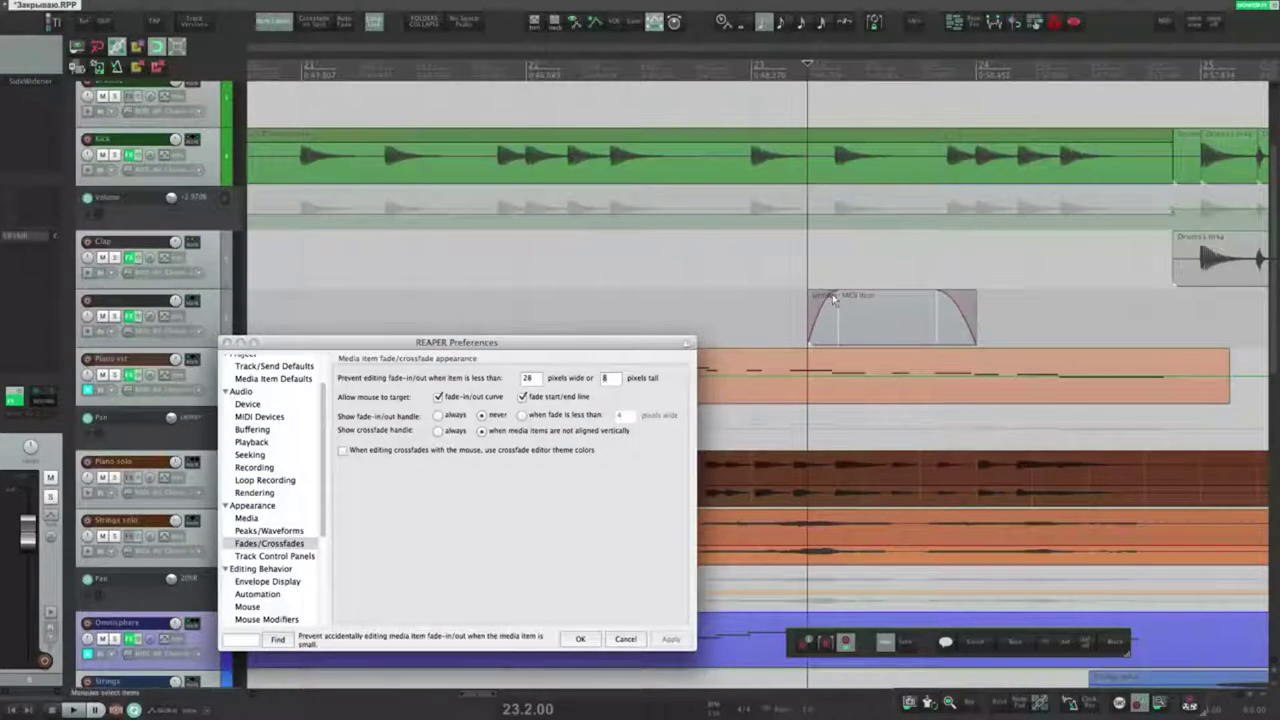
{"action": "right_click", "coordinate": [833, 299]}
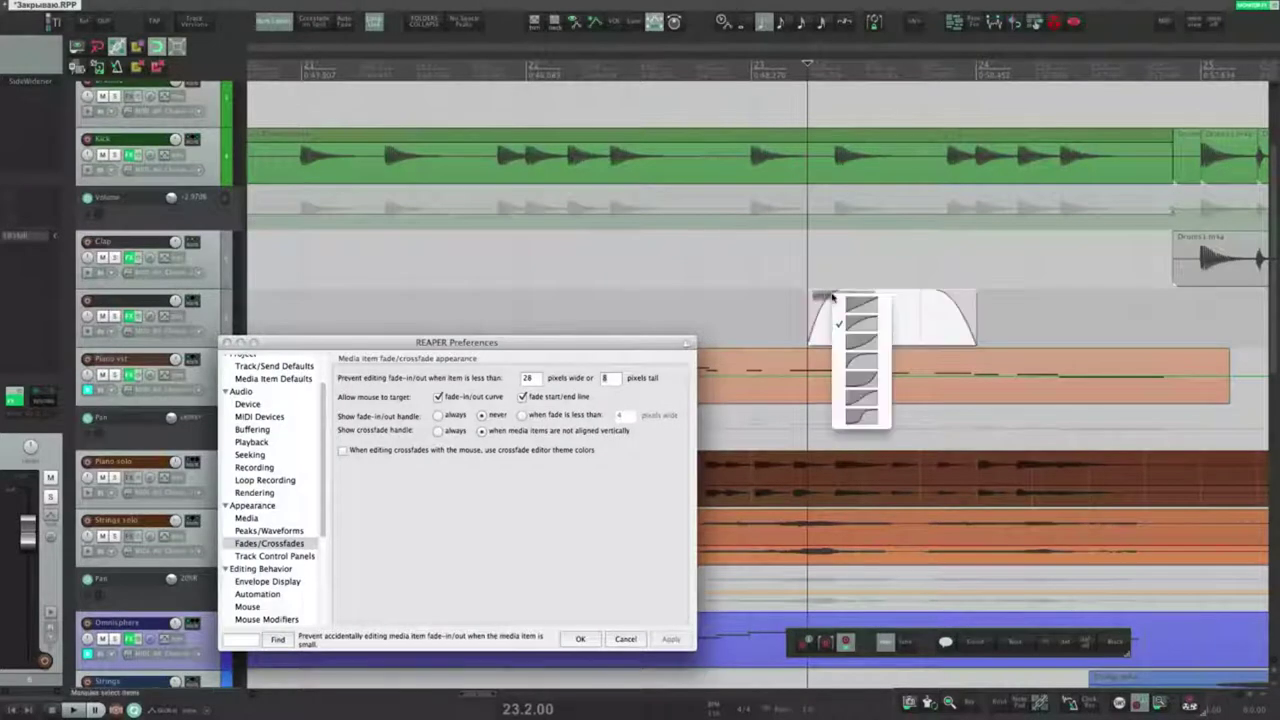
{"action": "left_click", "coordinate": [861, 399]}
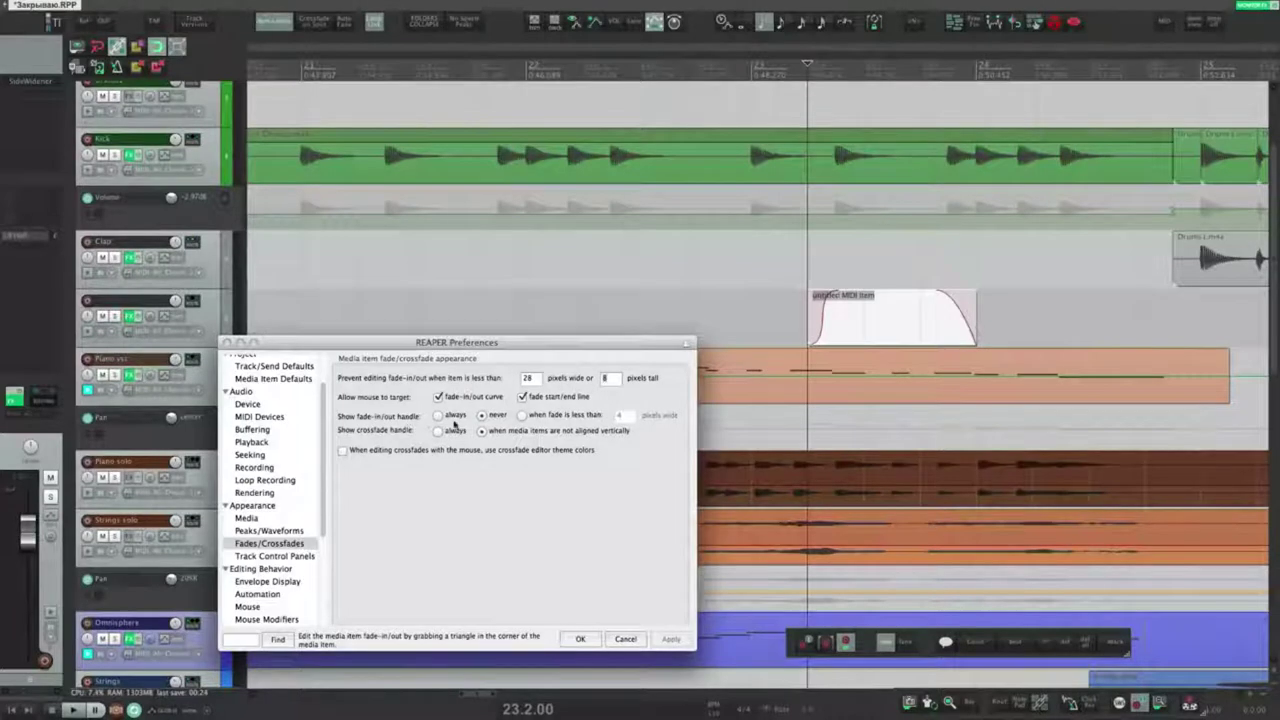
Step: Set fade handles to show only when the fade is less than 4 pixels, and apply
{"action": "left_click", "coordinate": [440, 416]}
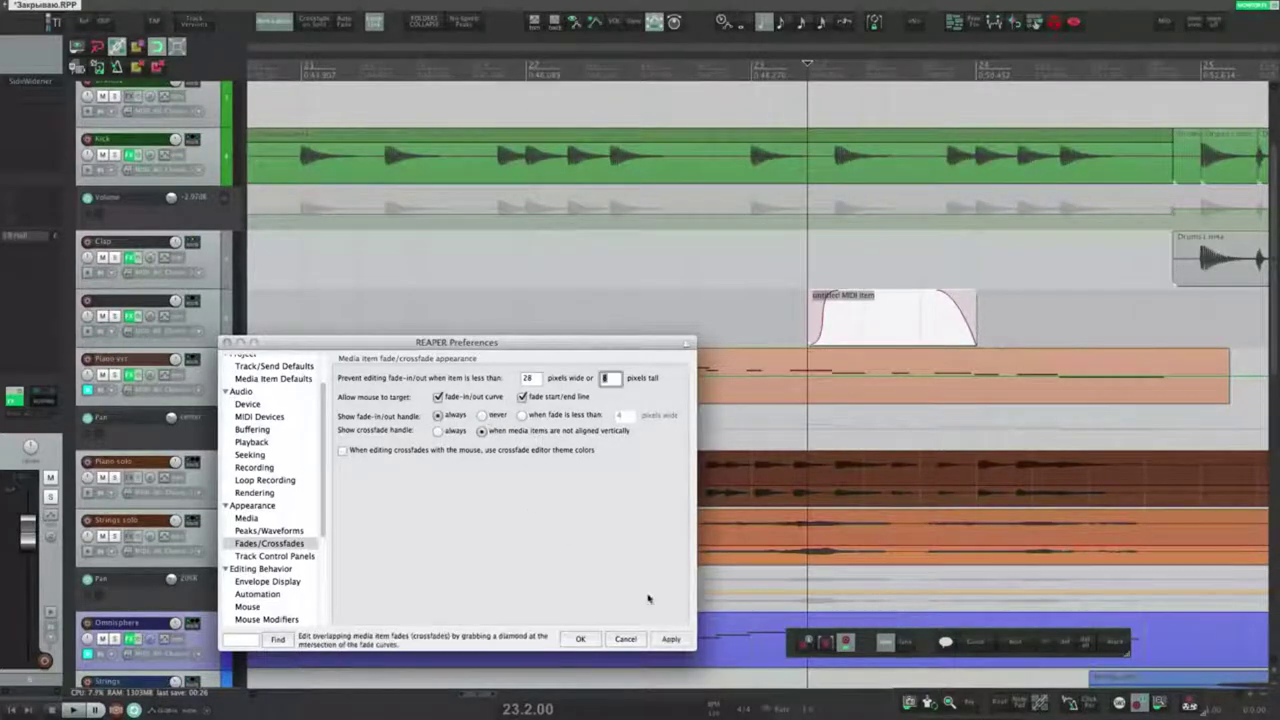
{"action": "left_click", "coordinate": [671, 641]}
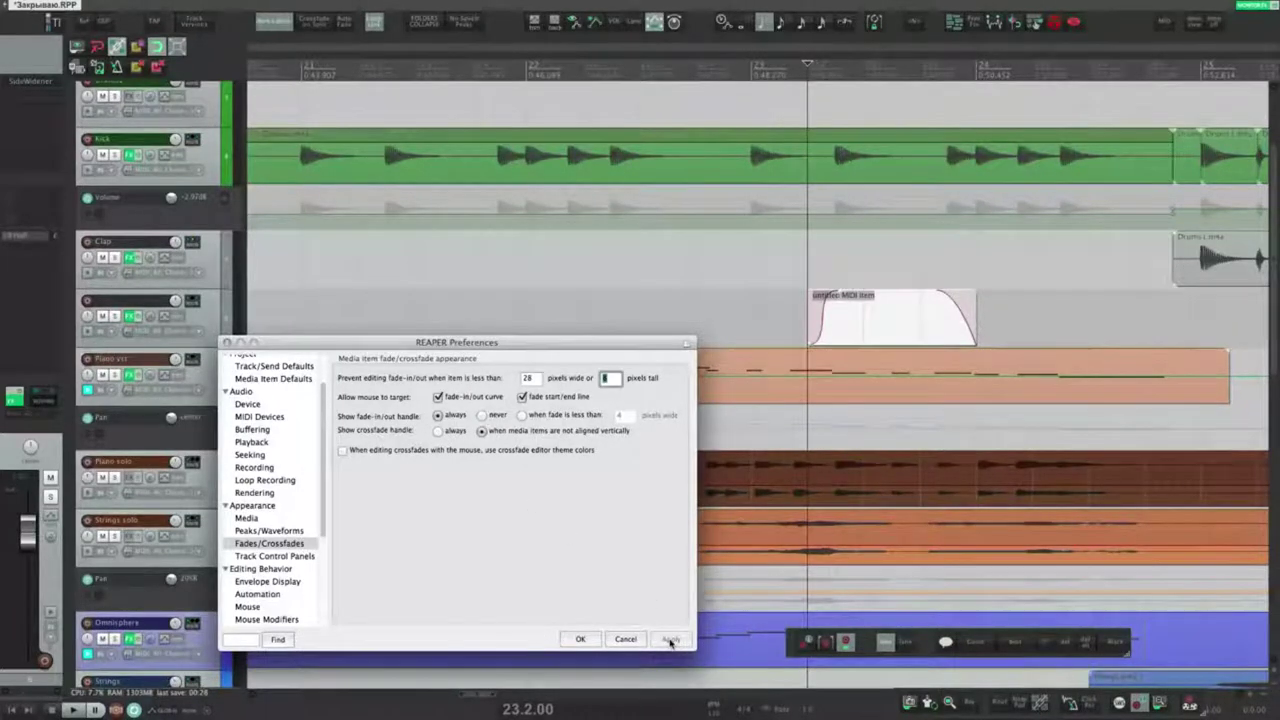
{"action": "left_click", "coordinate": [848, 294]}
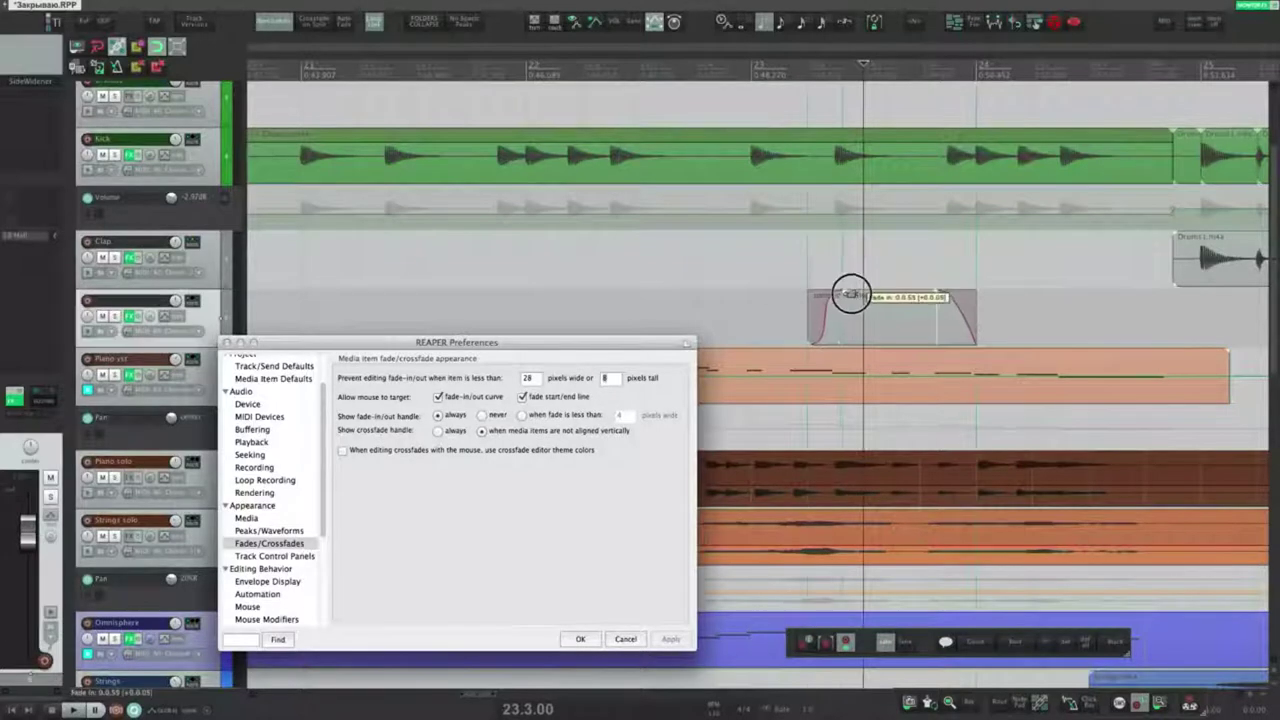
{"action": "left_click", "coordinate": [522, 418]}
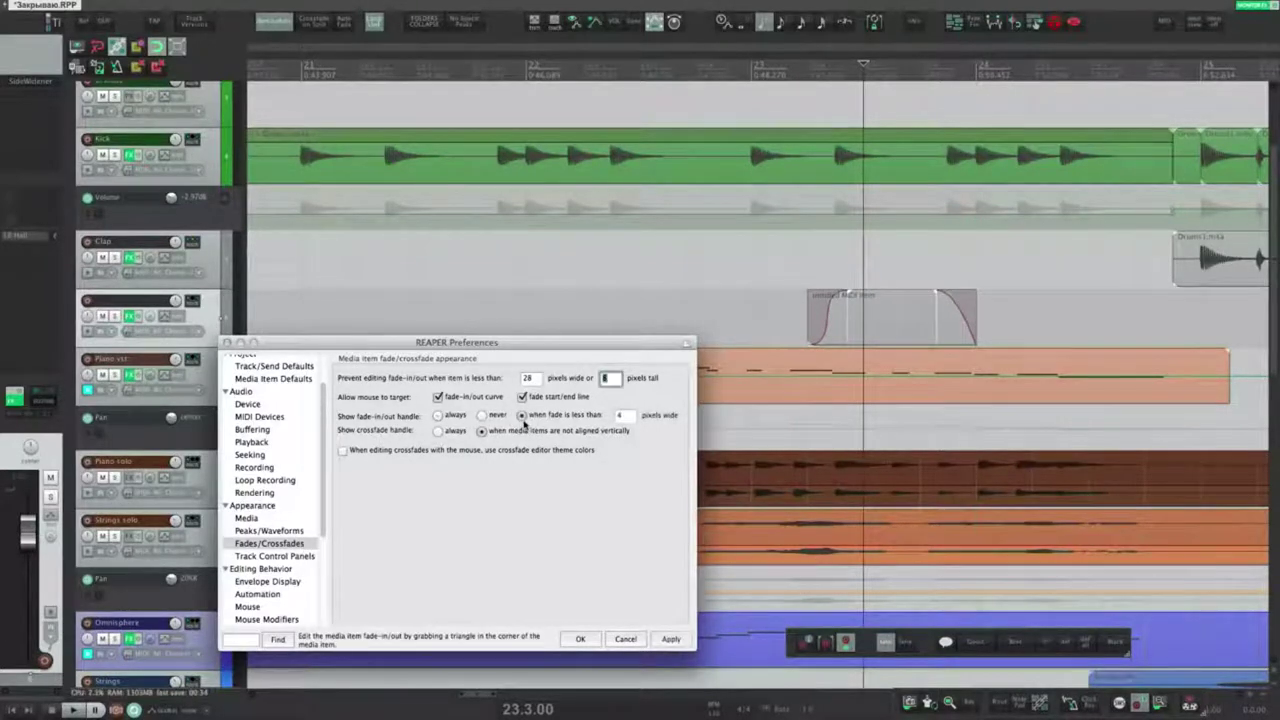
{"action": "left_click", "coordinate": [671, 639]}
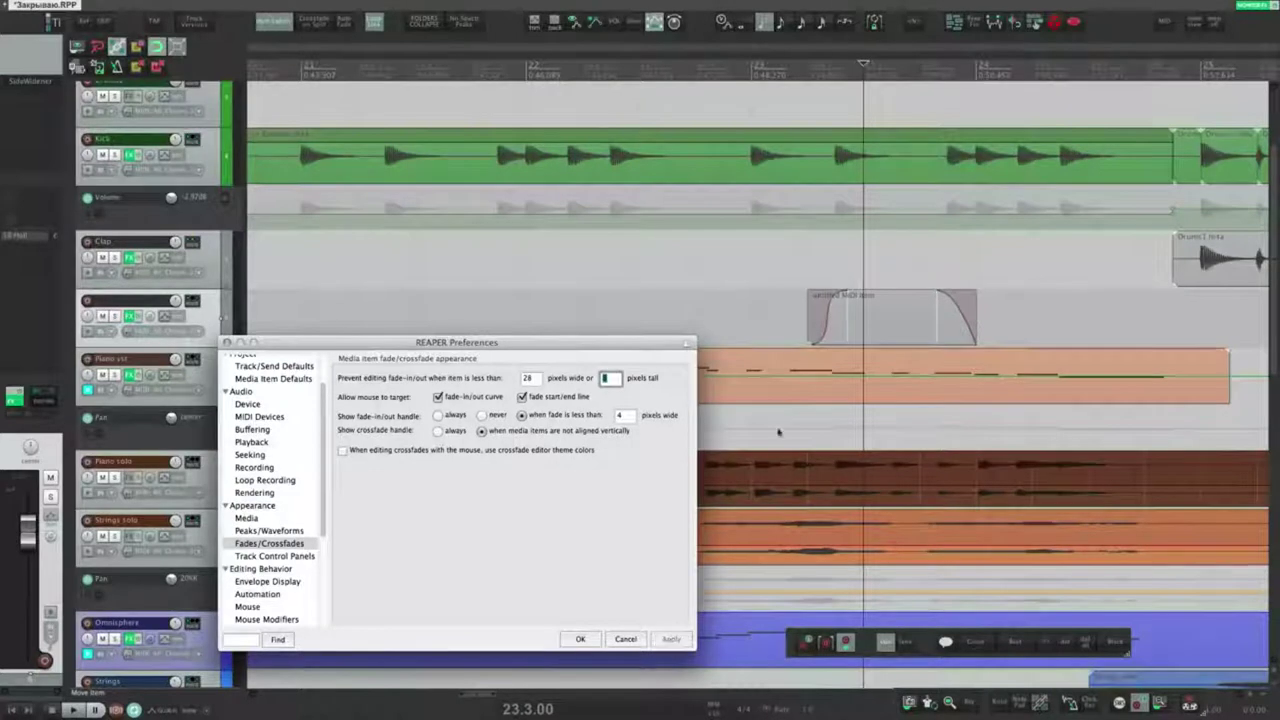
Step: Shorten the MIDI item's fade-in to 0.0.16 and merge the overlapping Clap items into one crossfade
{"action": "left_click_drag", "start_coordinate": [837, 300], "coordinate": [809, 306]}
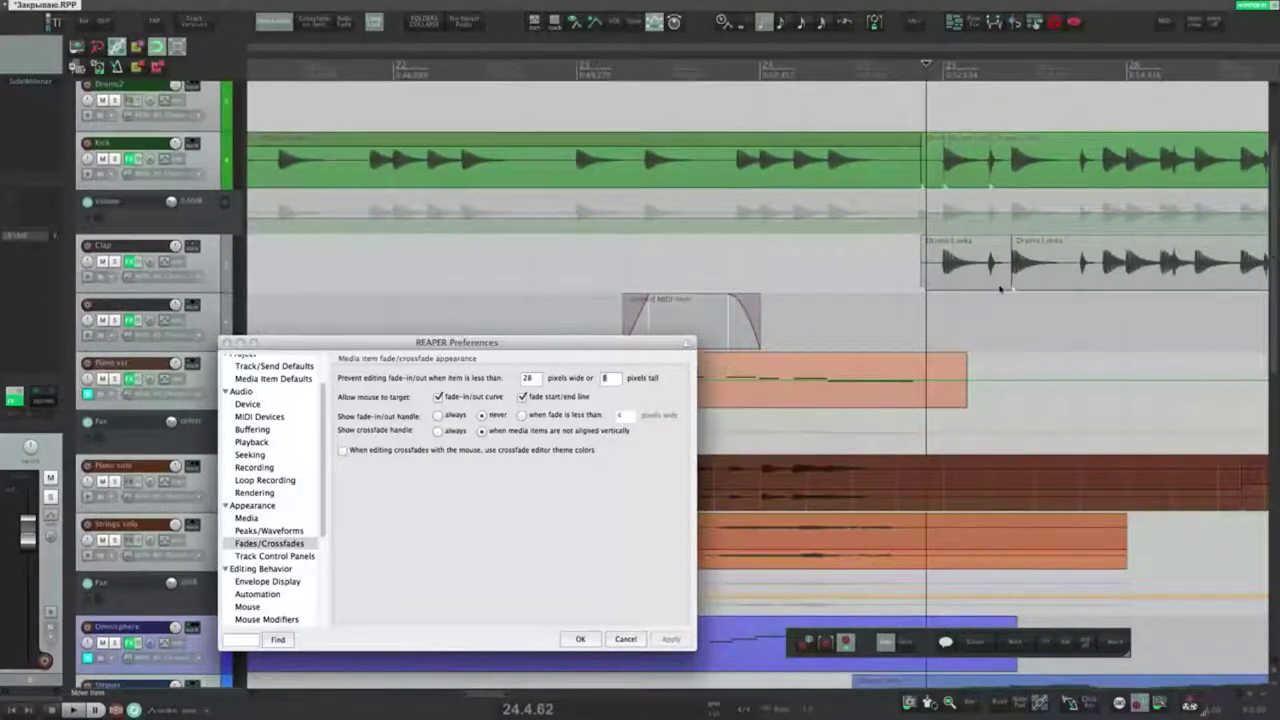
{"action": "left_click_drag", "start_coordinate": [1008, 283], "coordinate": [1033, 278]}
{"action": "left_click", "coordinate": [1034, 255]}
{"action": "key", "text": "x"}
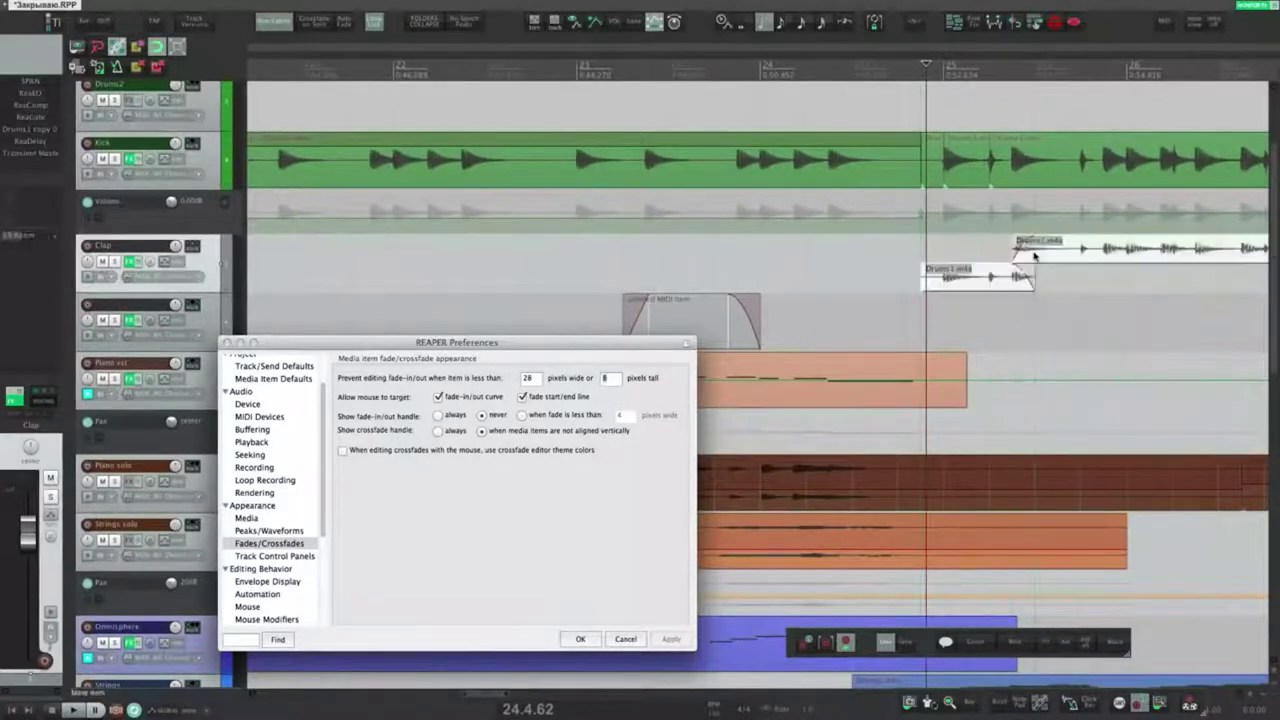
{"action": "key", "text": "super+l"}
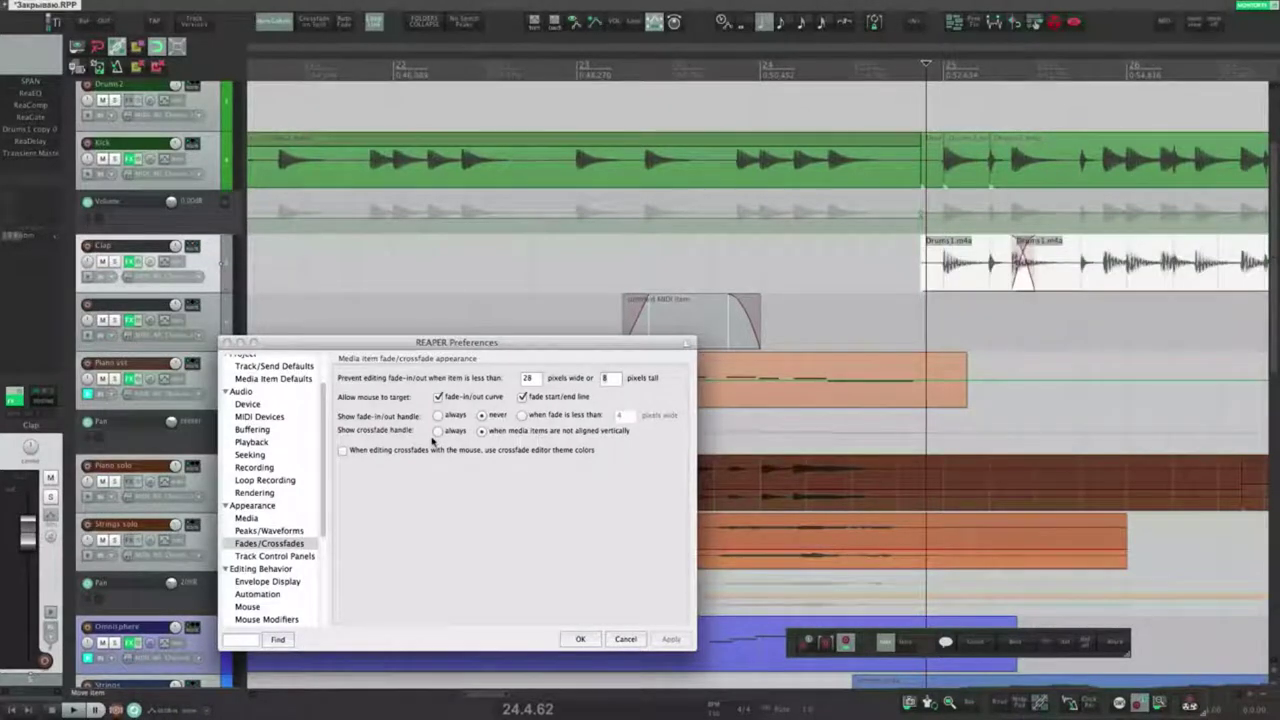
Step: Change the crossfade handle display setting and bend the Clap crossfade's fade-in shape
{"action": "left_click", "coordinate": [437, 430]}
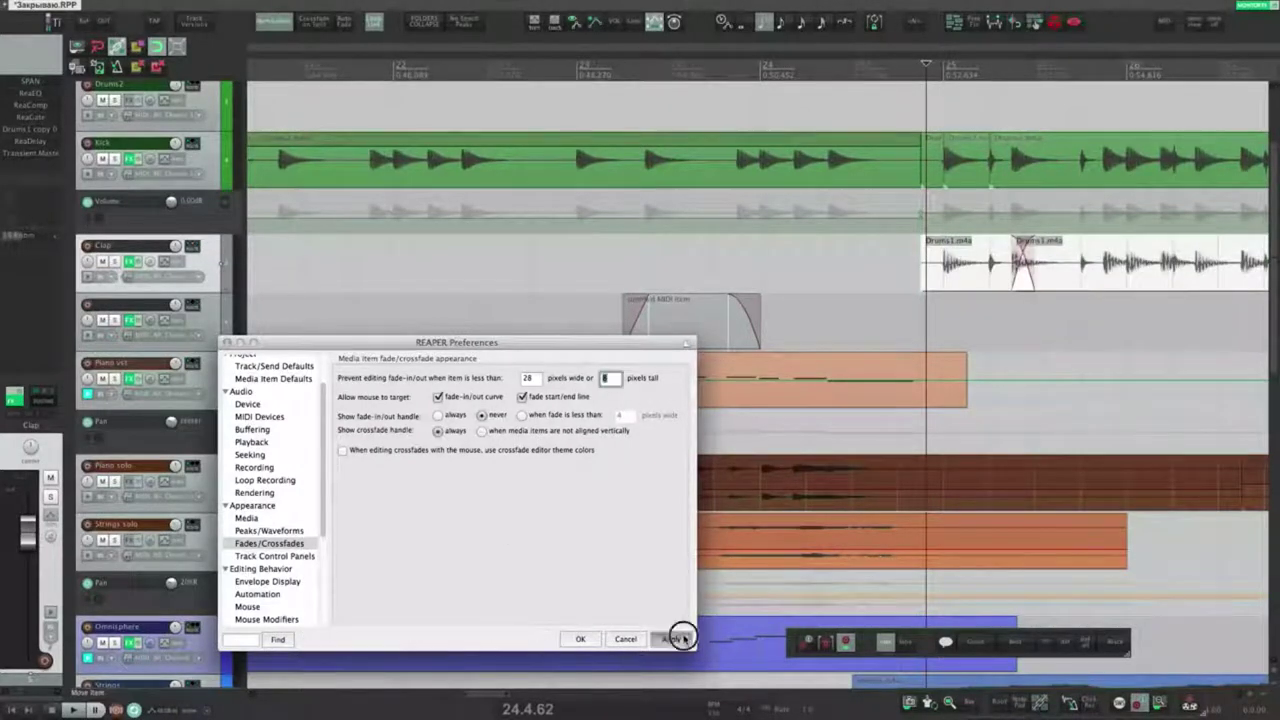
{"action": "left_click", "coordinate": [1044, 320]}
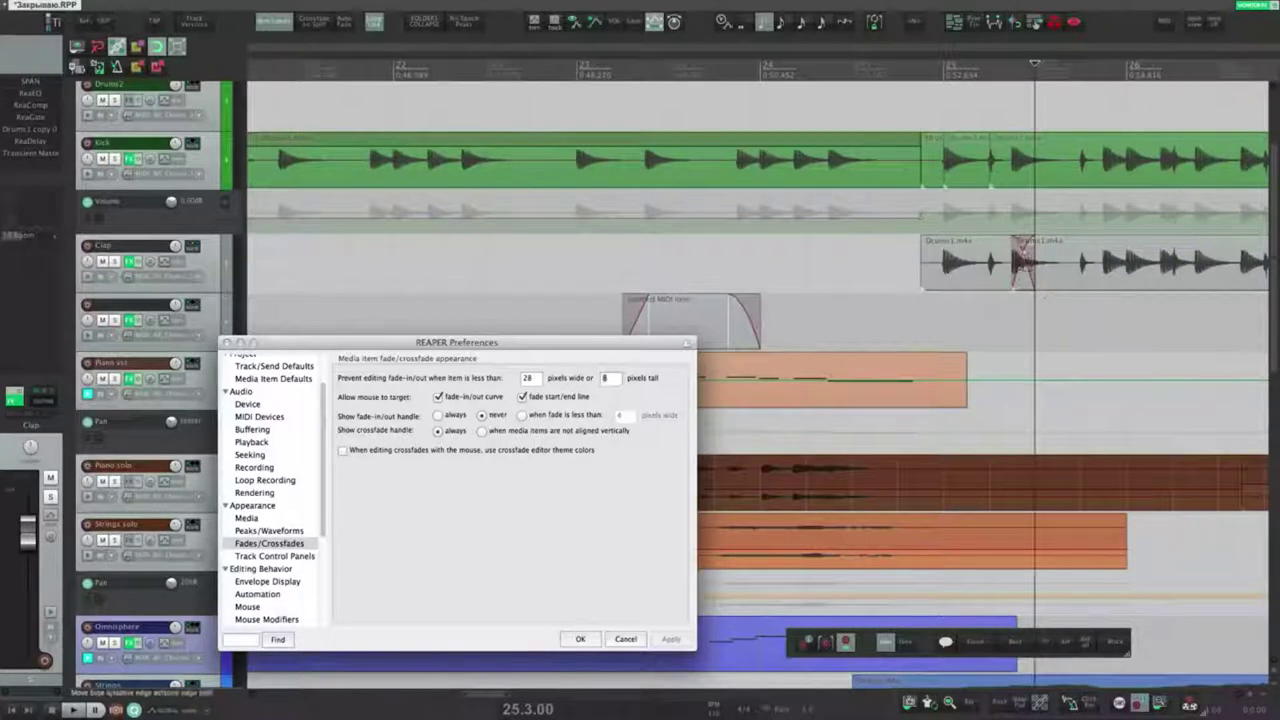
{"action": "mouse_move", "coordinate": [1021, 255]}
{"action": "left_mouse_down"}
{"action": "mouse_move", "coordinate": [1000, 249]}
{"action": "mouse_move", "coordinate": [1057, 263]}
{"action": "mouse_move", "coordinate": [1036, 258]}
{"action": "left_mouse_up"}
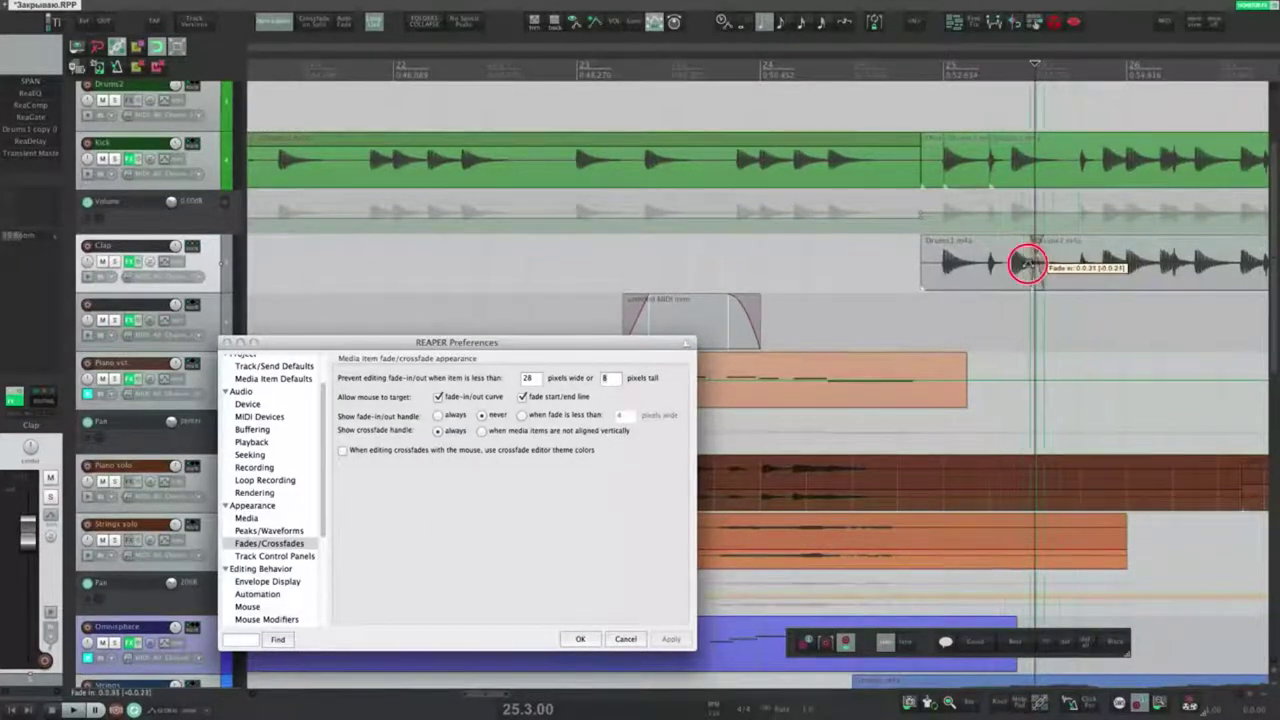
{"action": "key", "text": "s"}
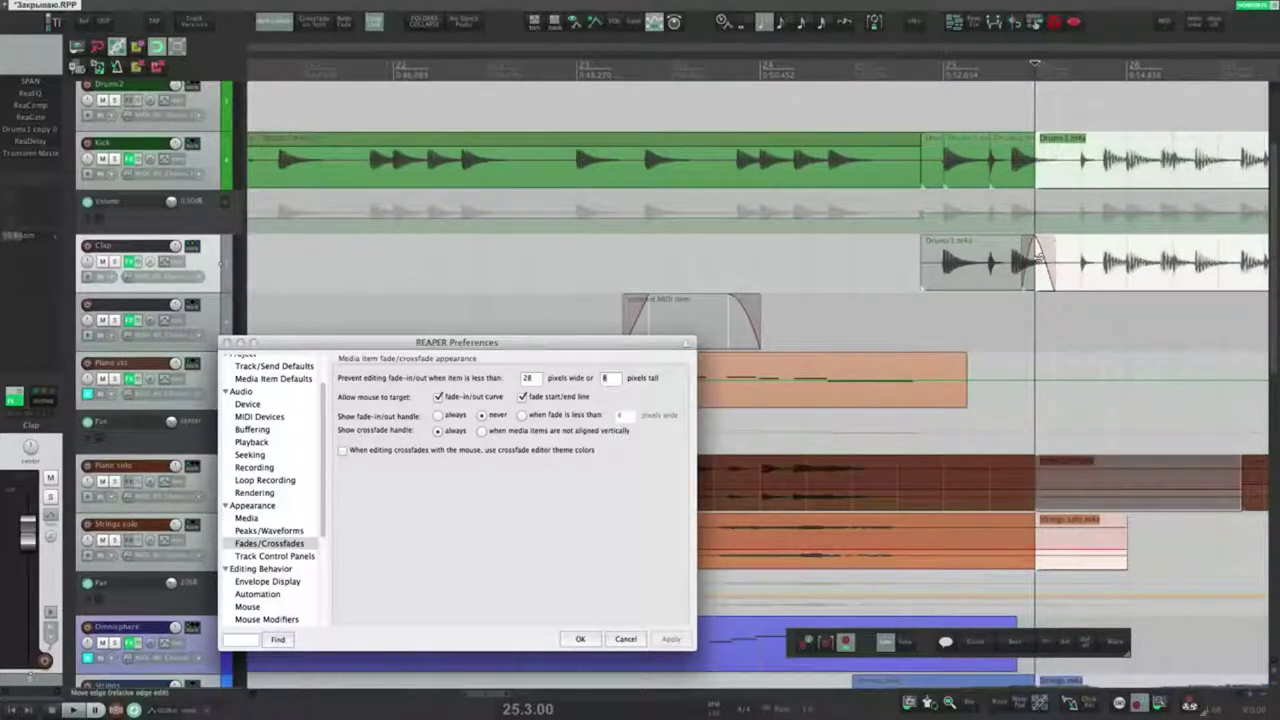
Step: Apply crossfade editor colours, reshape the Clap and Drums fade-in curves, and show Track Control Panels
{"action": "left_click", "coordinate": [343, 450]}
{"action": "left_click", "coordinate": [671, 639]}
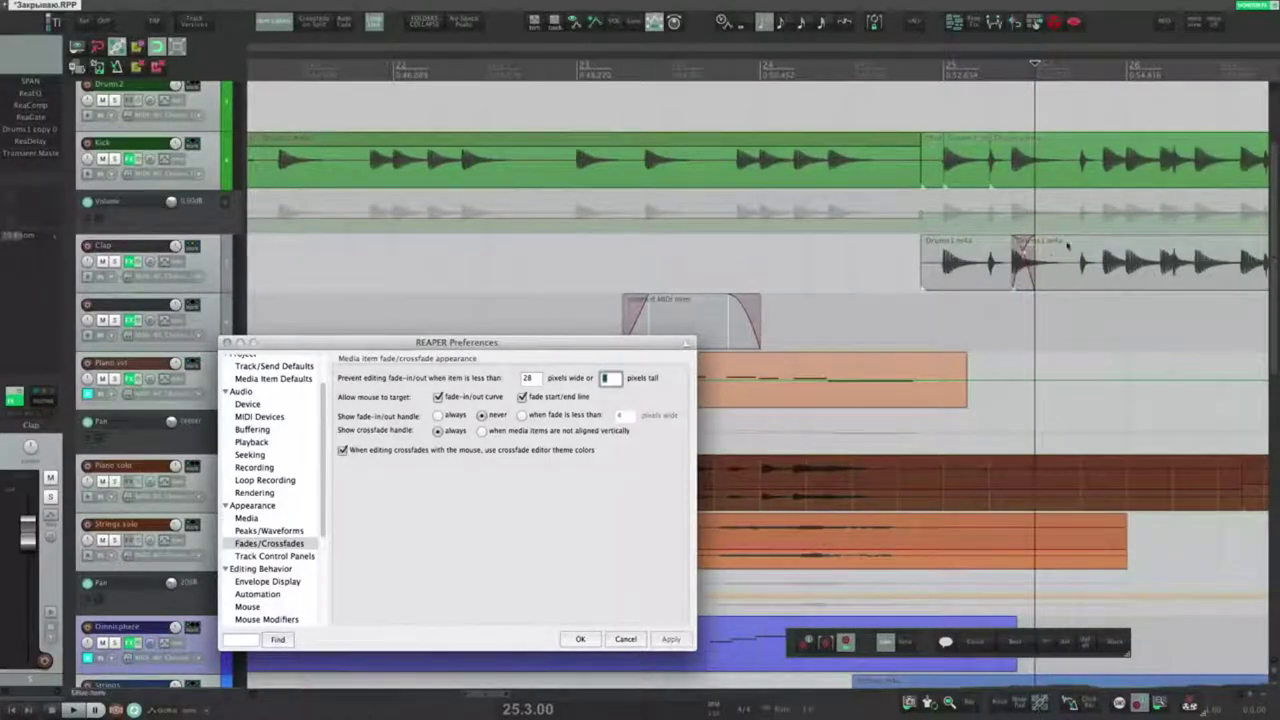
{"action": "left_click_drag", "start_coordinate": [1022, 258], "coordinate": [1020, 276]}
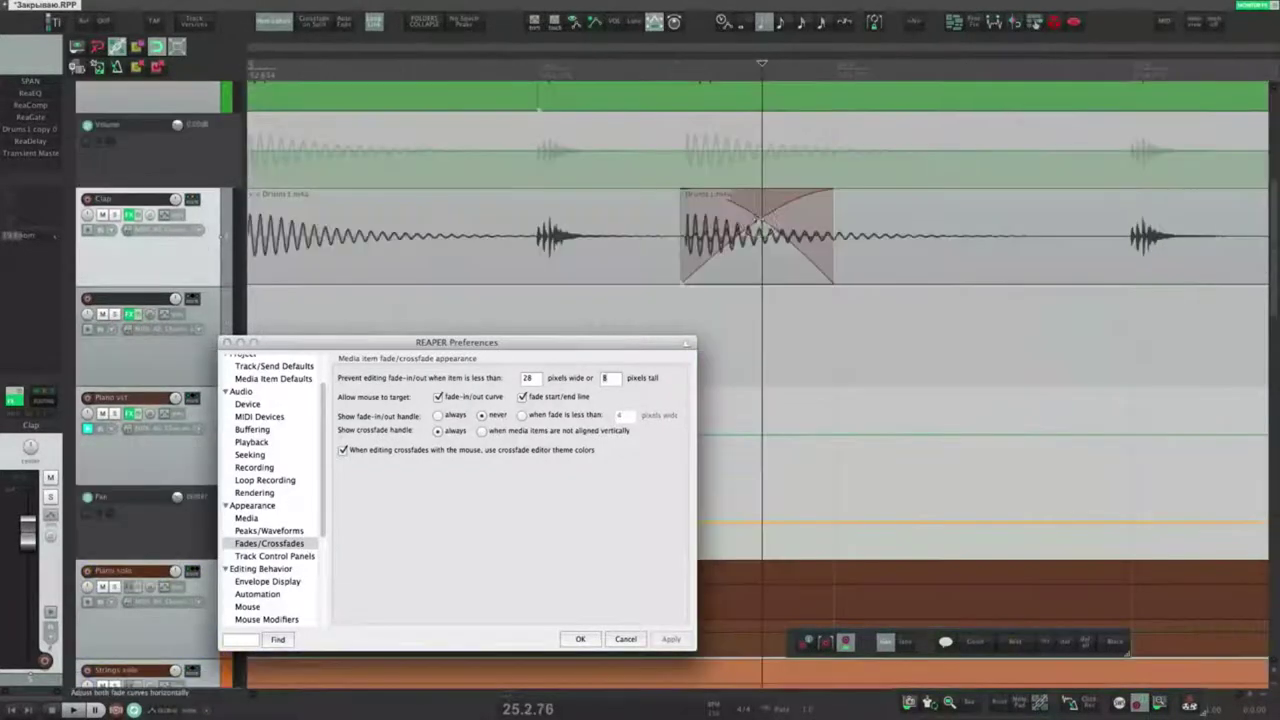
{"action": "mouse_move", "coordinate": [757, 218]}
{"action": "left_mouse_down"}
{"action": "mouse_move", "coordinate": [706, 223]}
{"action": "mouse_move", "coordinate": [817, 217]}
{"action": "mouse_move", "coordinate": [765, 230]}
{"action": "left_mouse_up"}
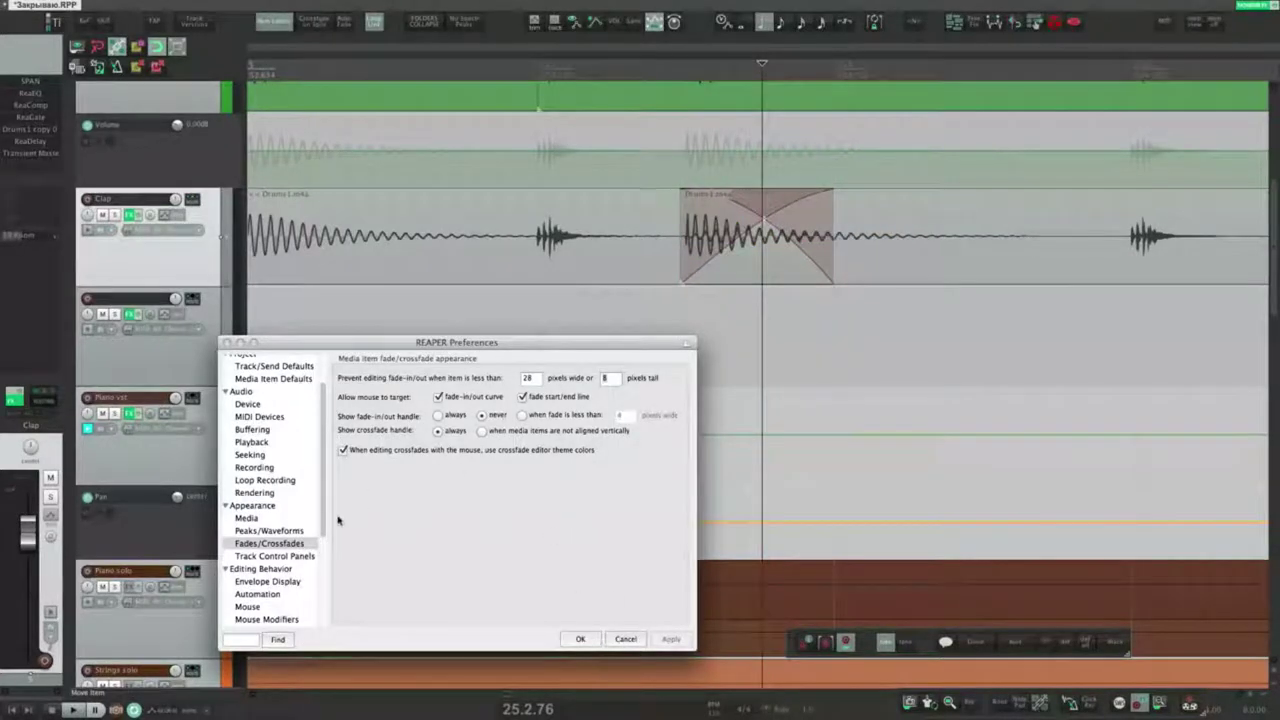
{"action": "left_click", "coordinate": [276, 556]}
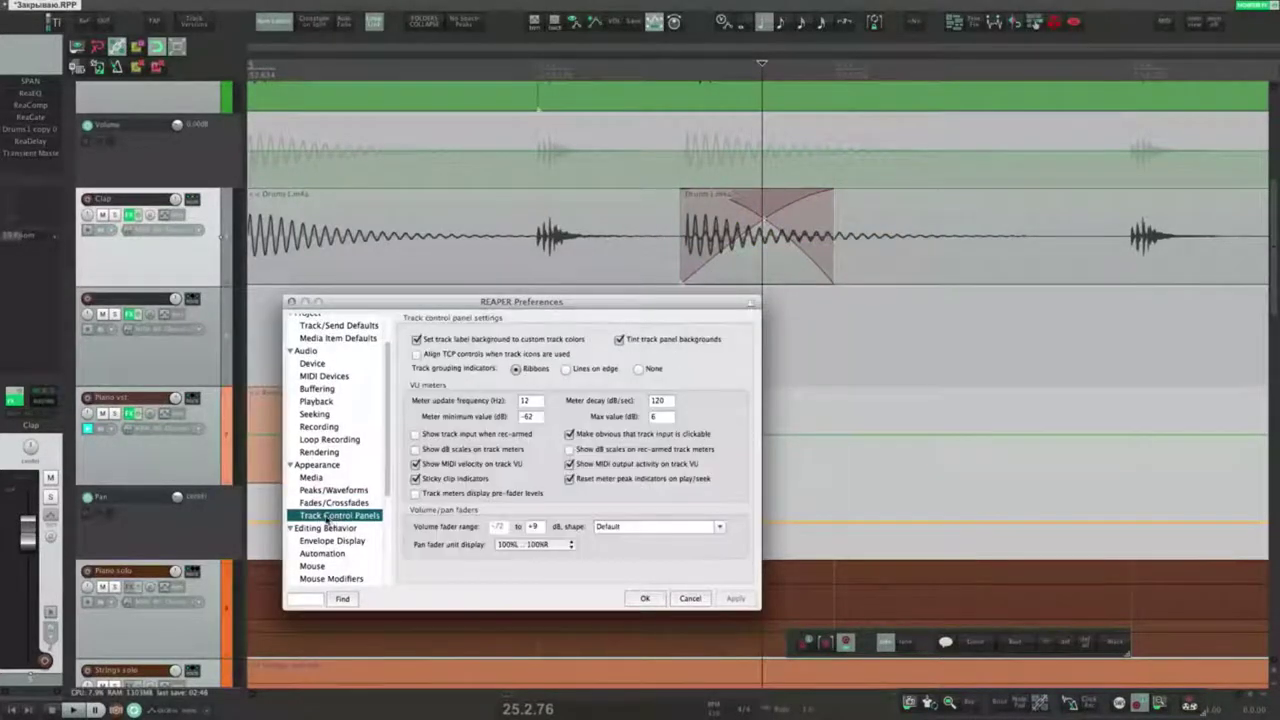
Step: Select the tracks down to track 24 and colour tracks 22–24 green, pink and green
{"action": "left_click", "coordinate": [192, 261]}
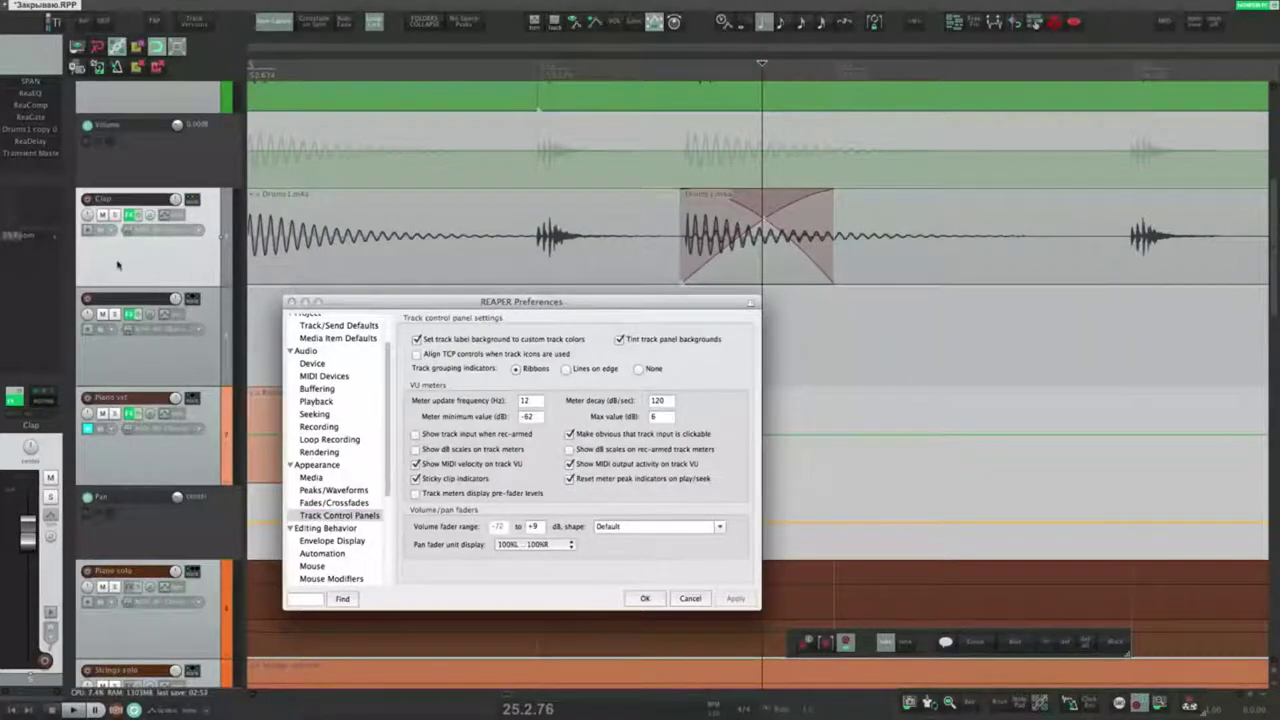
{"action": "scroll", "coordinate": [219, 235], "scroll_direction": "up", "scroll_amount": 3}
{"action": "left_click", "coordinate": [219, 235]}
{"action": "scroll", "coordinate": [203, 368], "scroll_direction": "down", "scroll_amount": 10}
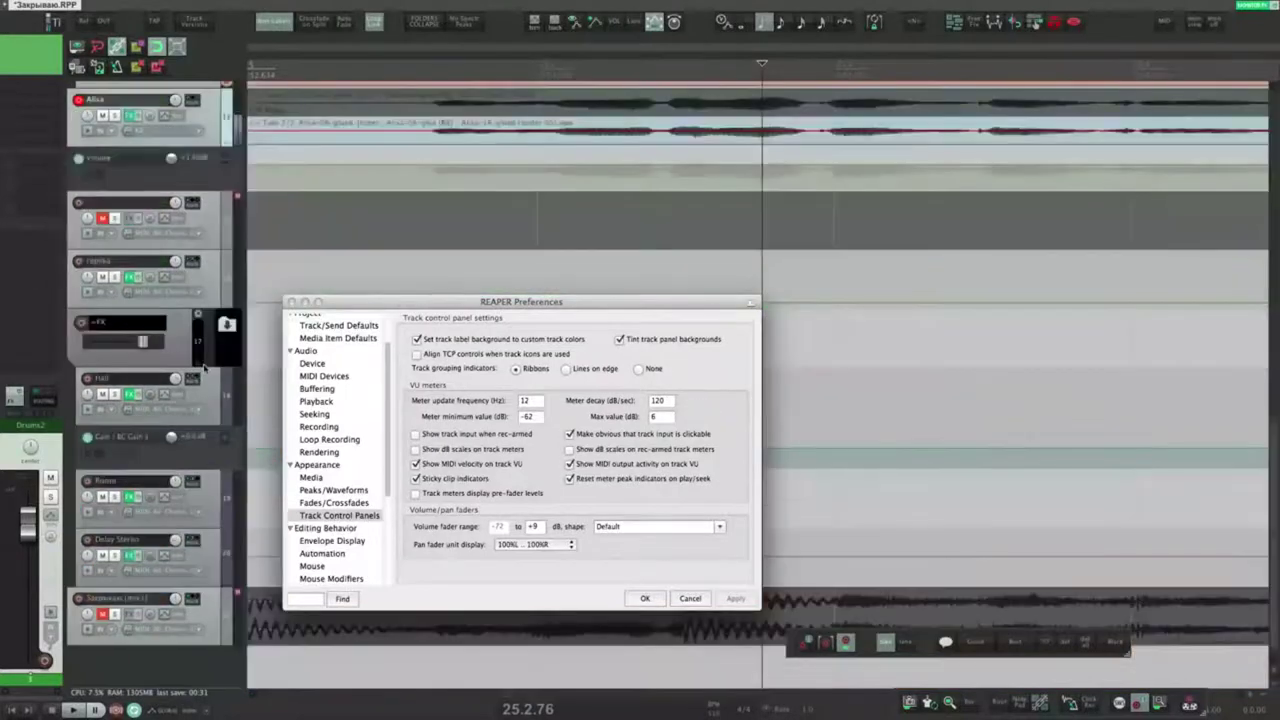
{"action": "scroll", "coordinate": [170, 620], "scroll_direction": "down", "scroll_amount": 4}
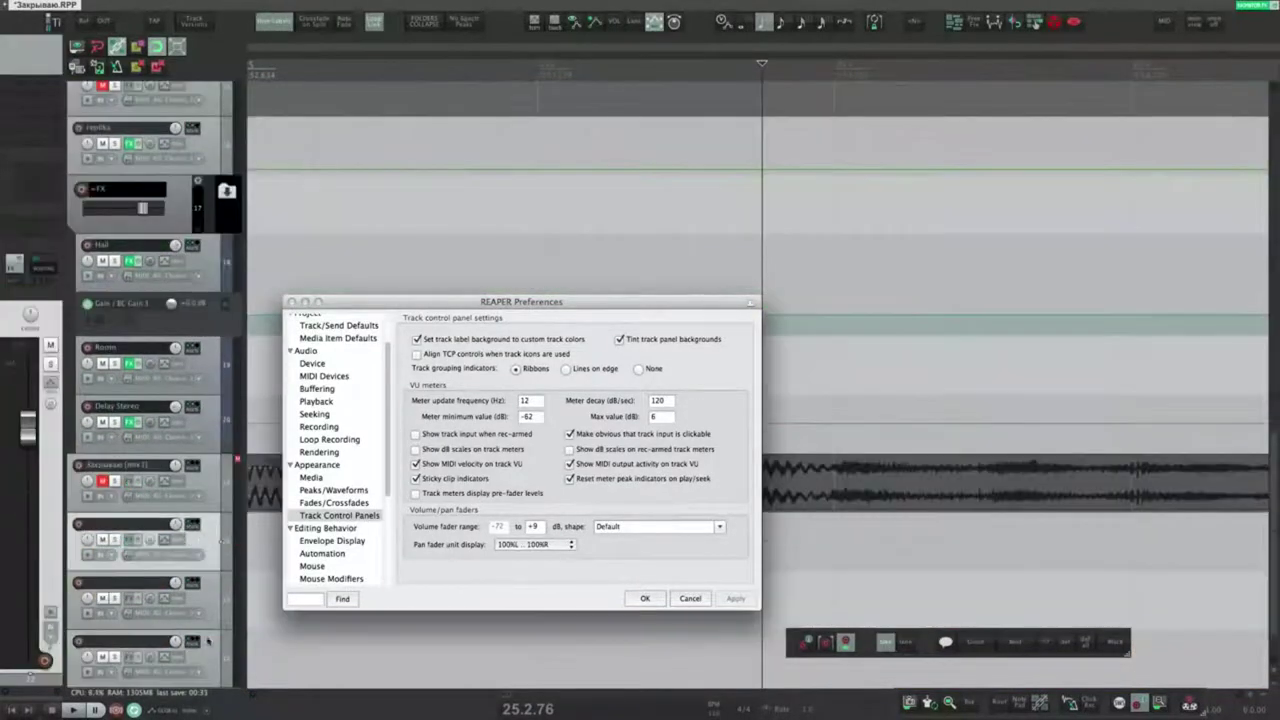
{"action": "key", "text": "shift+c"}
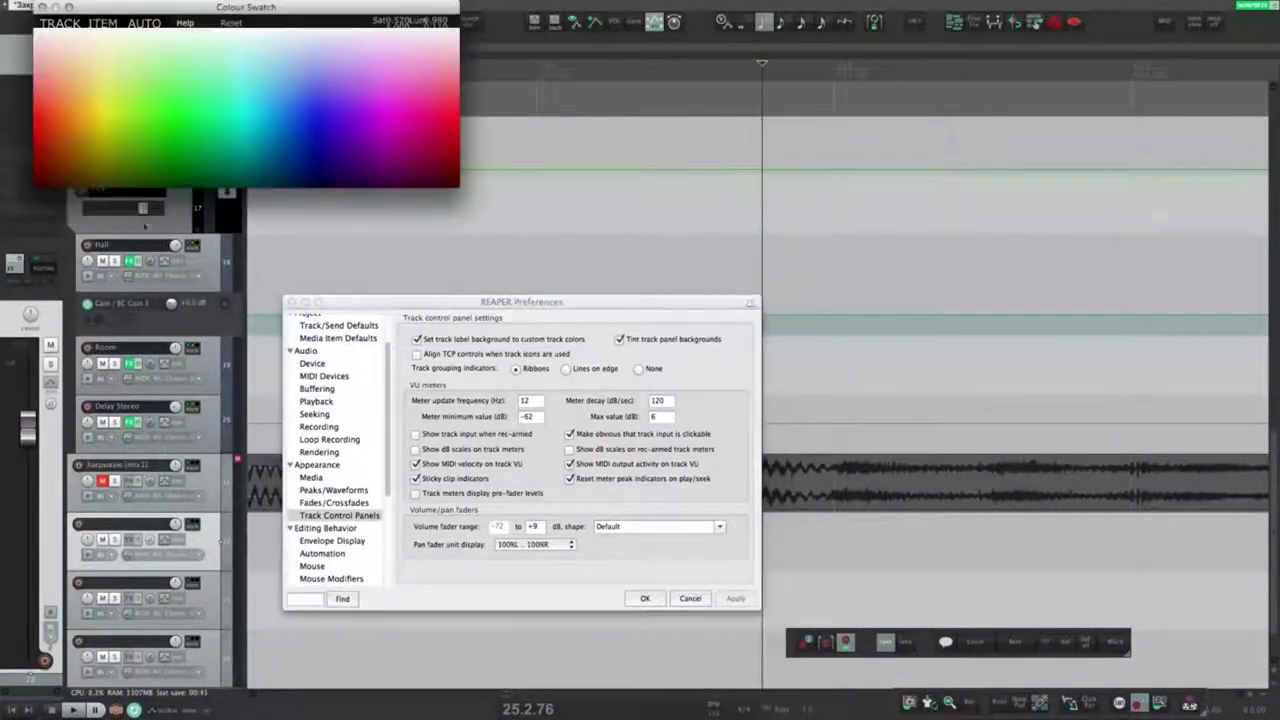
{"action": "left_click", "coordinate": [150, 145]}
{"action": "left_click", "coordinate": [430, 95]}
{"action": "left_click", "coordinate": [170, 108]}
{"action": "key", "text": "Escape"}
Step: Inspect the Strings track's options menu and dismiss it without changes
{"action": "left_click_drag", "start_coordinate": [375, 297], "coordinate": [442, 243]}
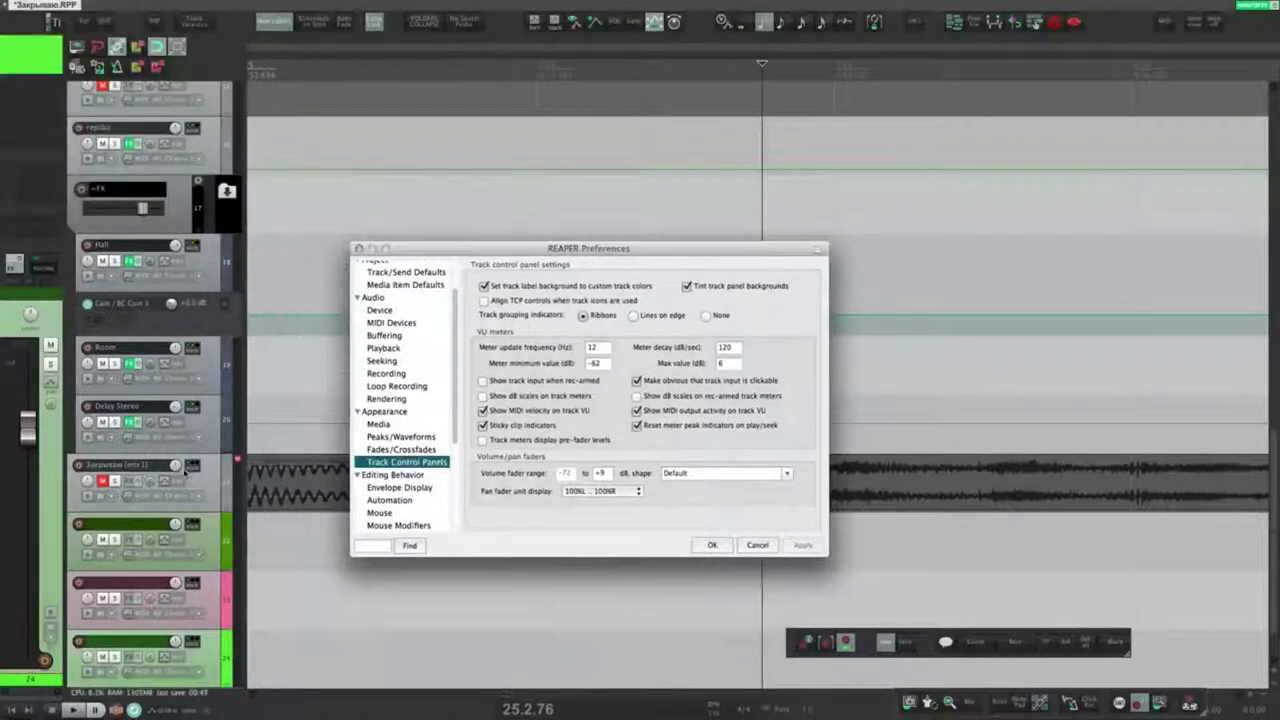
{"action": "scroll", "coordinate": [155, 313], "scroll_direction": "up", "scroll_amount": 10}
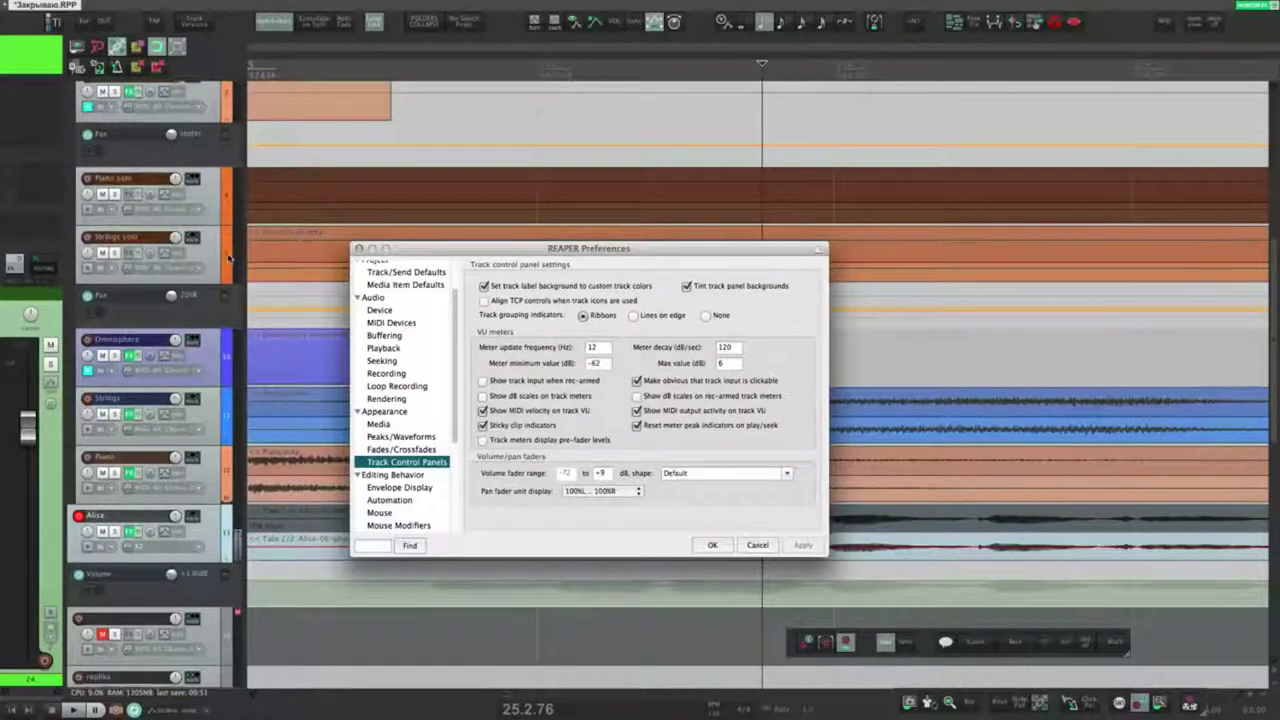
{"action": "right_click", "coordinate": [210, 251]}
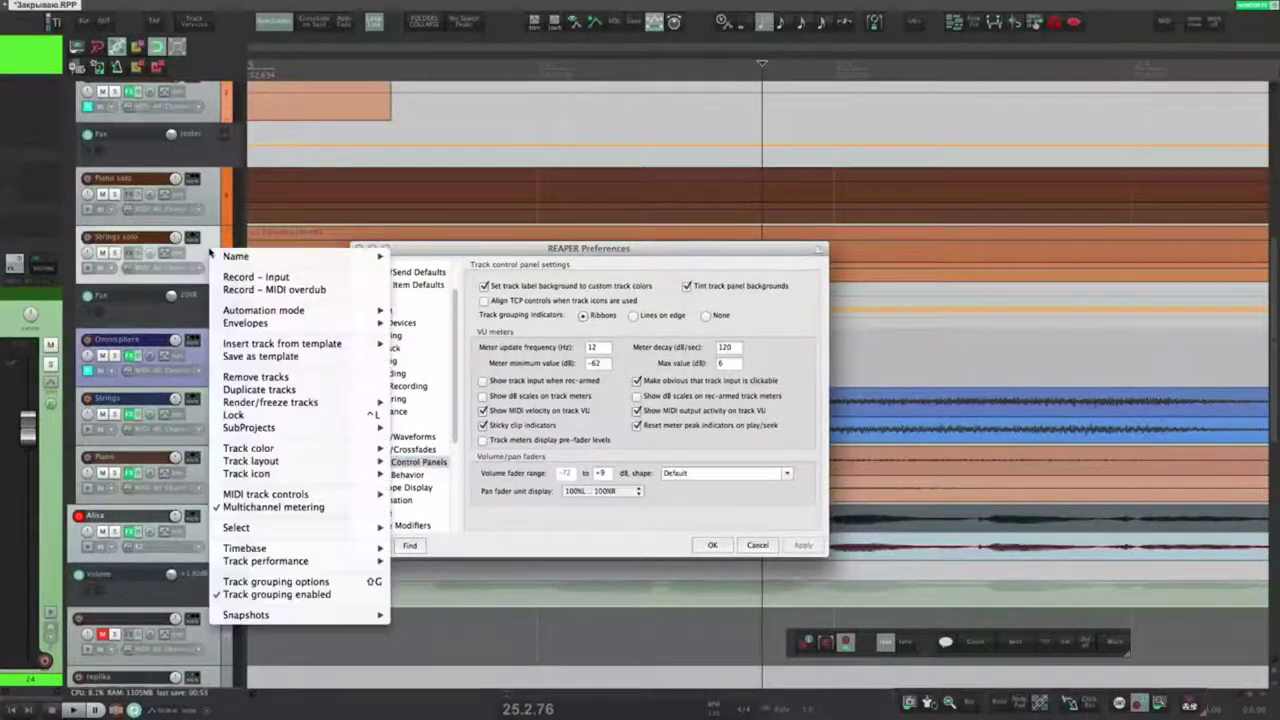
{"action": "mouse_move", "coordinate": [290, 461]}
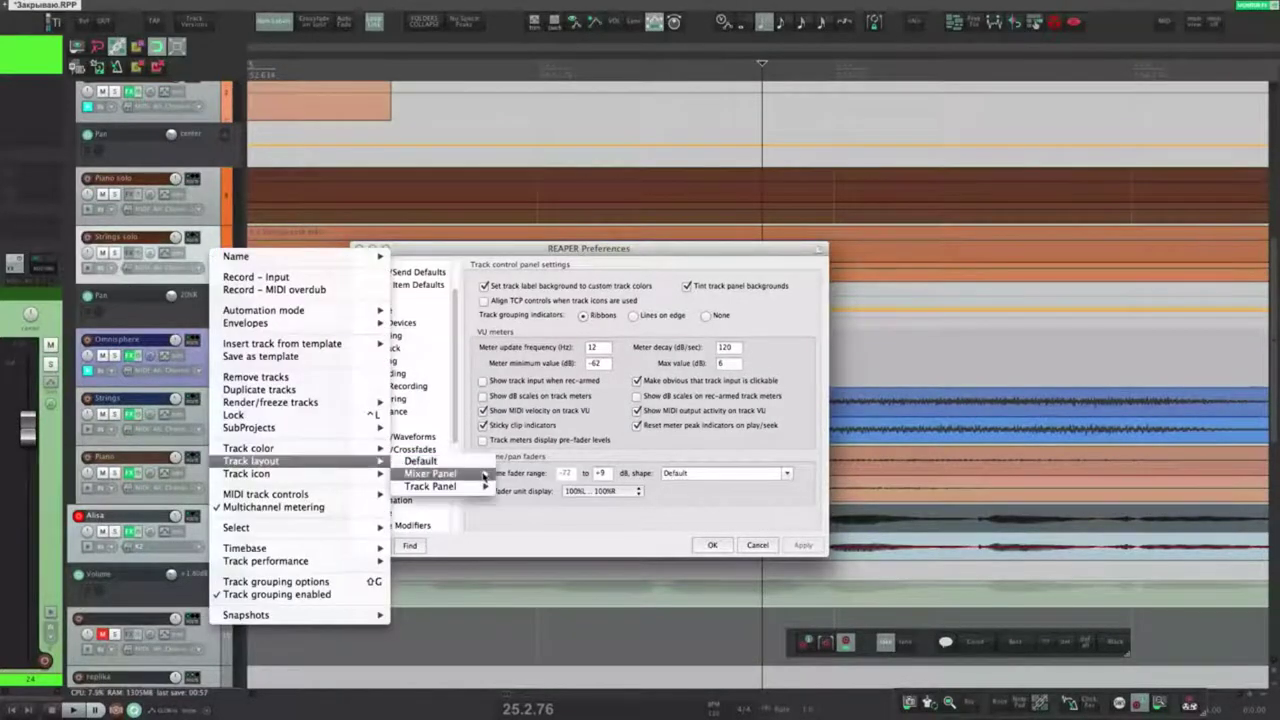
{"action": "mouse_move", "coordinate": [474, 488]}
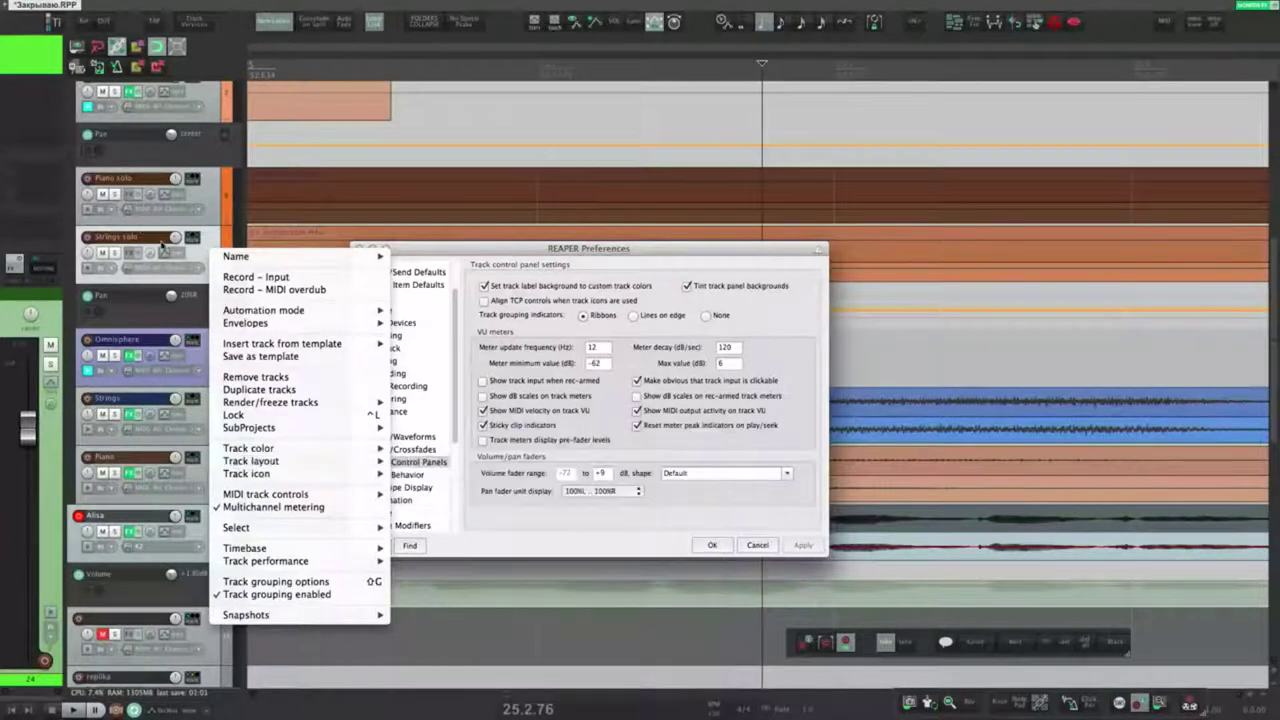
{"action": "left_click", "coordinate": [215, 244]}
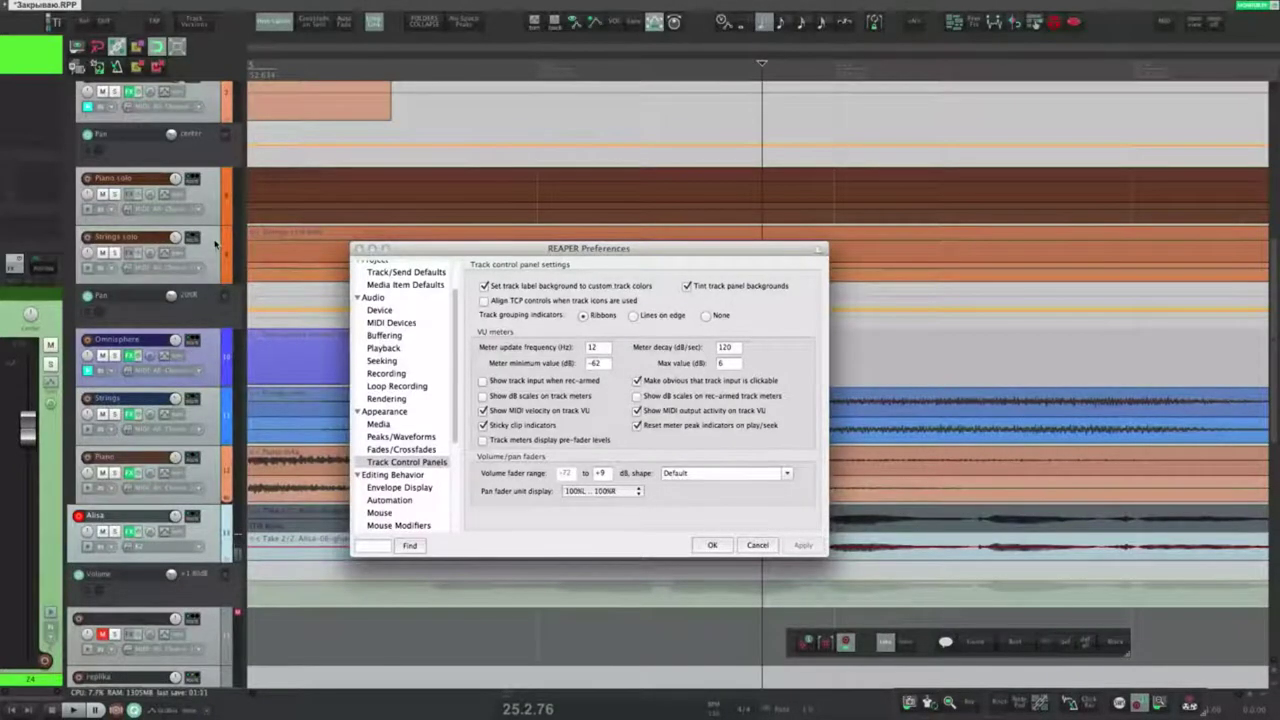
Step: Turn off 'Set track label background', apply it, then turn it back on
{"action": "scroll", "coordinate": [215, 244], "scroll_direction": "down", "scroll_amount": 5}
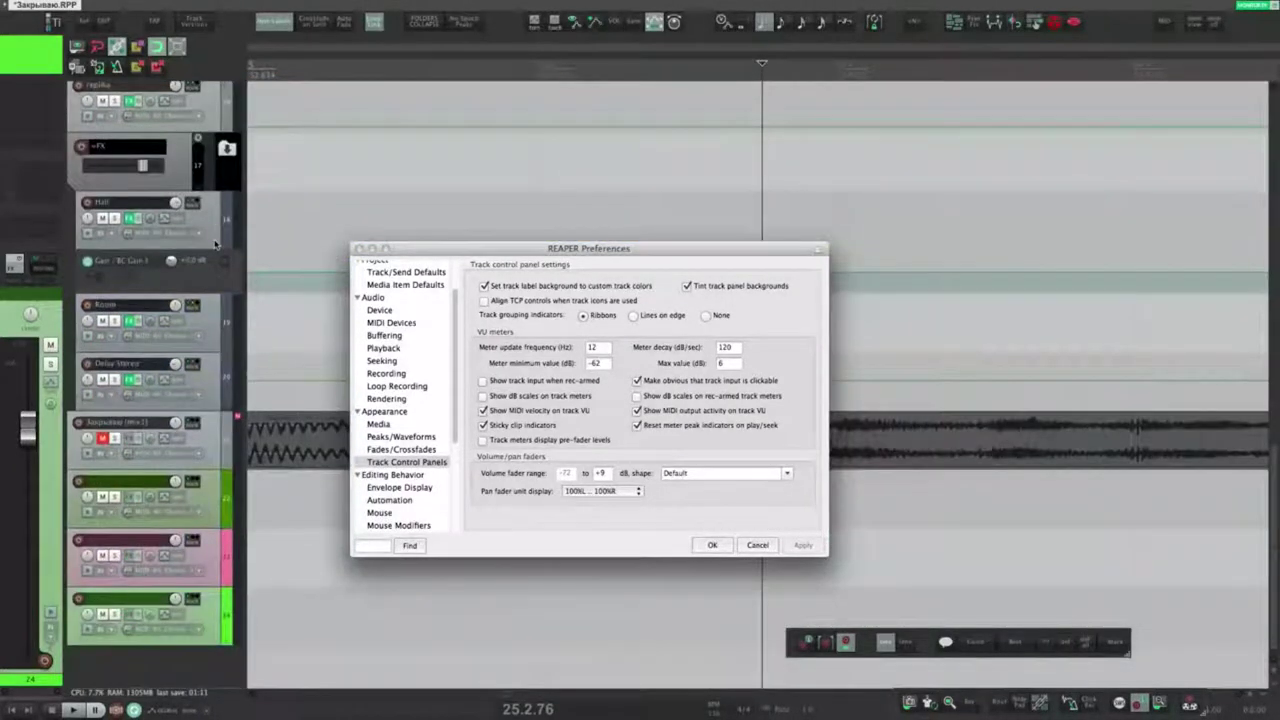
{"action": "left_click", "coordinate": [218, 508]}
{"action": "left_click", "coordinate": [486, 290]}
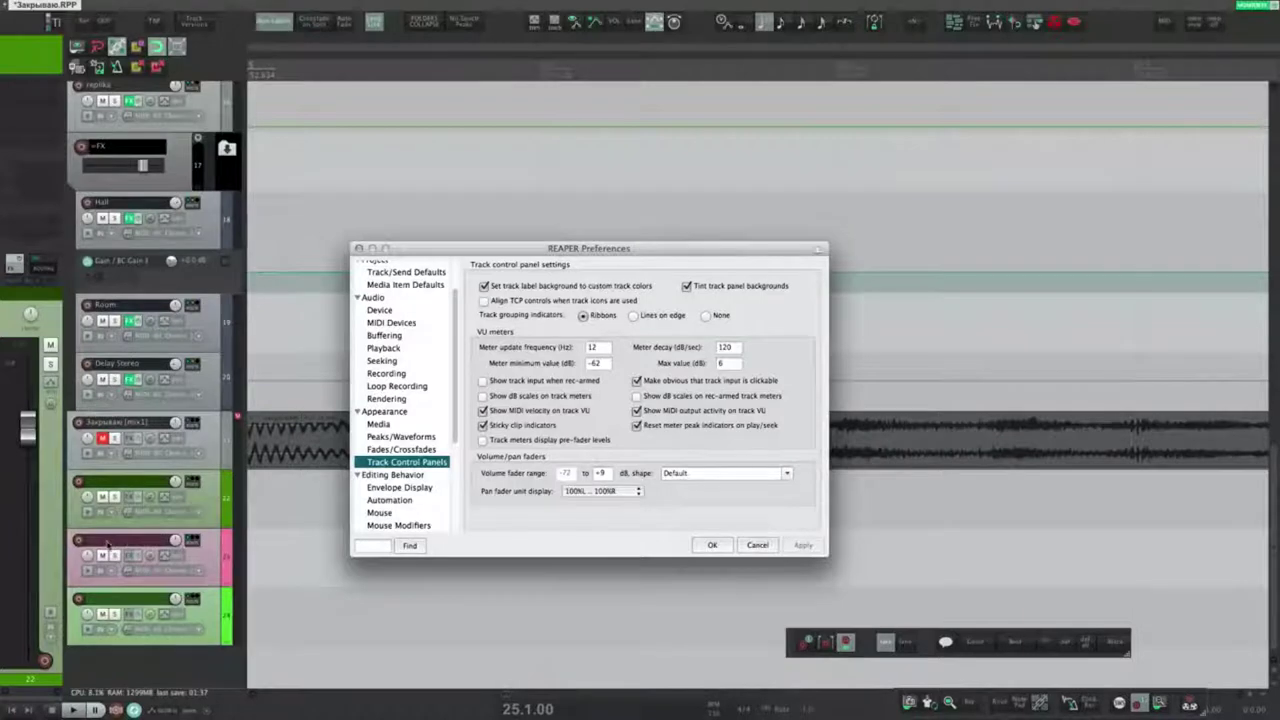
{"action": "left_click", "coordinate": [484, 286]}
{"action": "left_click", "coordinate": [803, 546]}
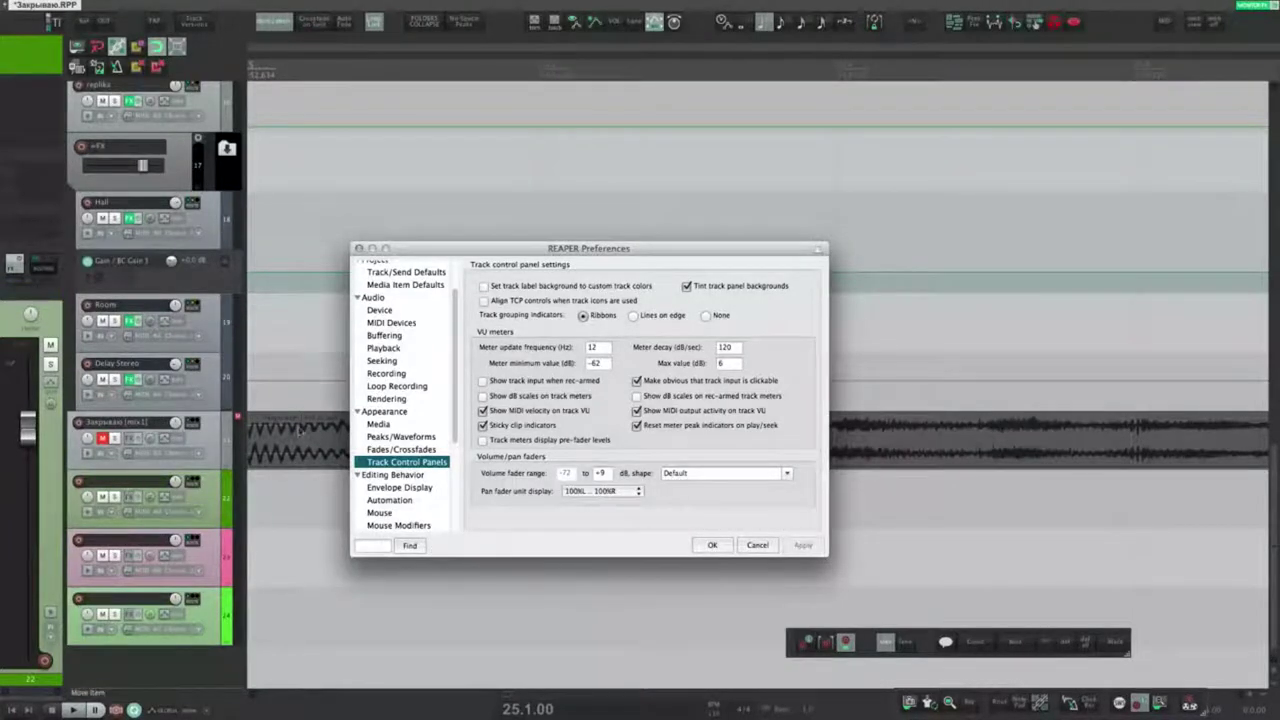
{"action": "left_click", "coordinate": [484, 286]}
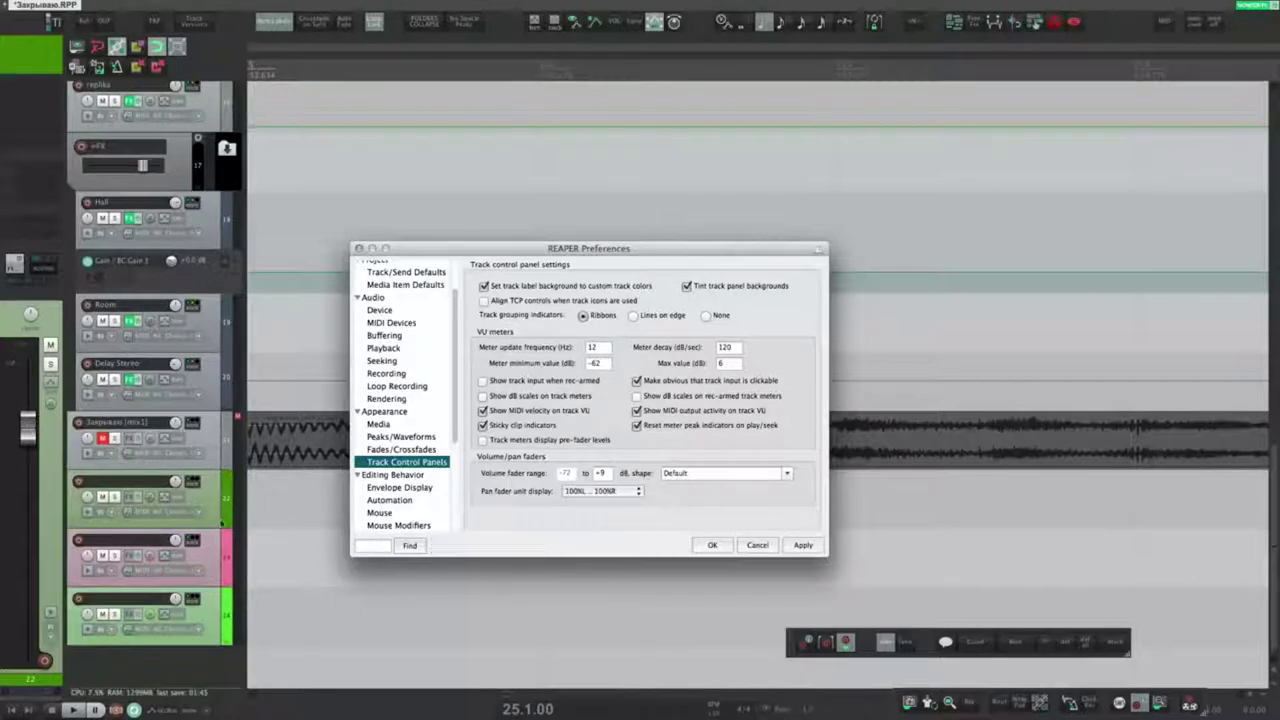
Step: Turn off 'Tint track panel backgrounds', apply, compare a lower track, then re-enable and apply
{"action": "left_click", "coordinate": [686, 286]}
{"action": "left_click", "coordinate": [802, 546]}
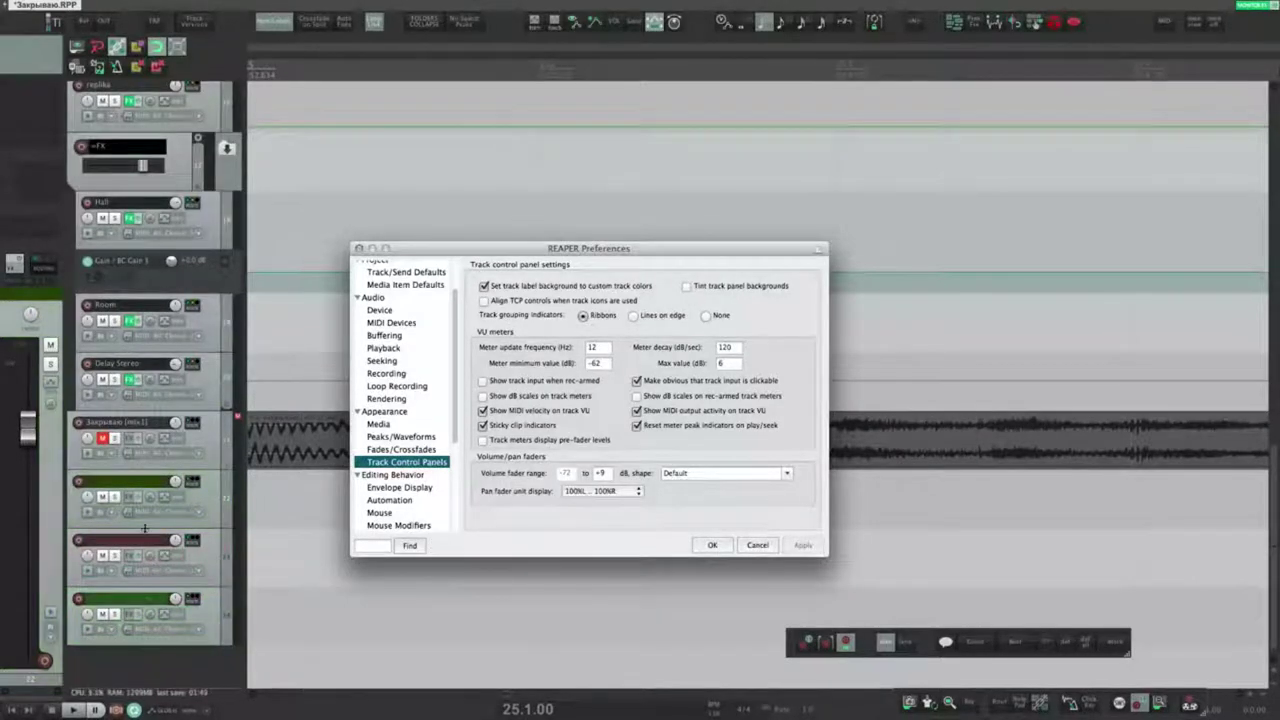
{"action": "left_click", "coordinate": [112, 485]}
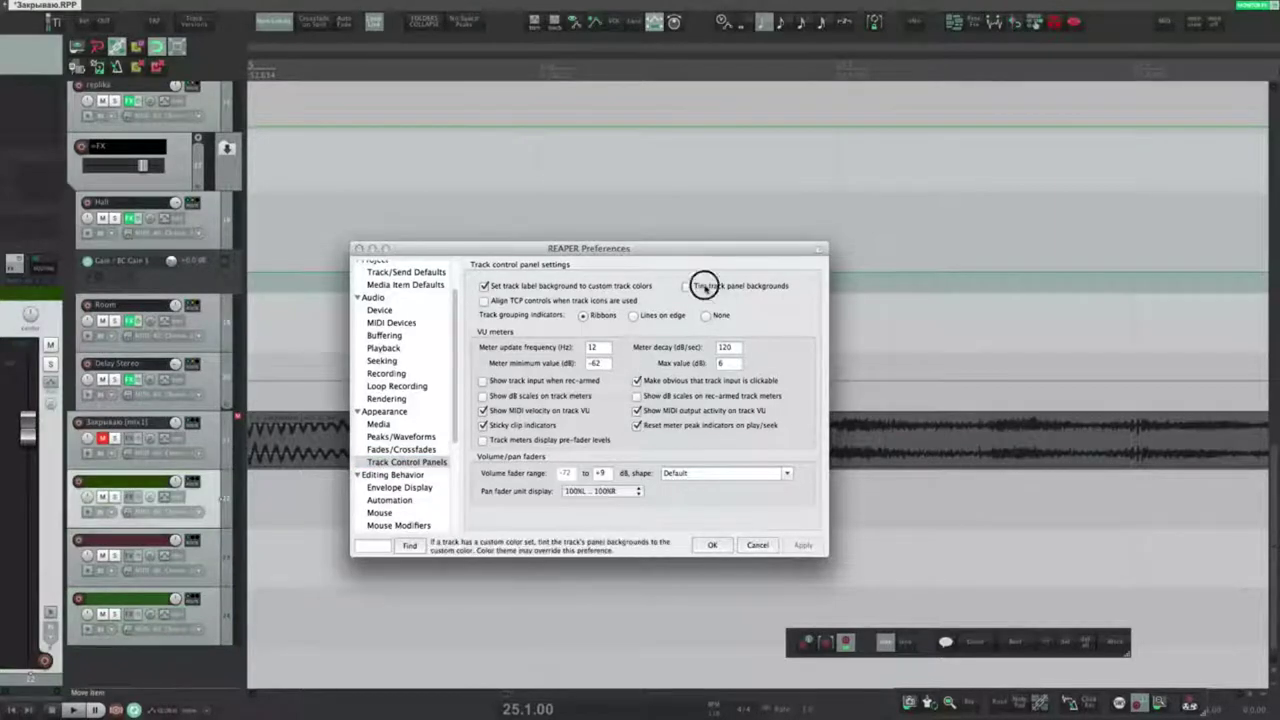
{"action": "left_click", "coordinate": [686, 286]}
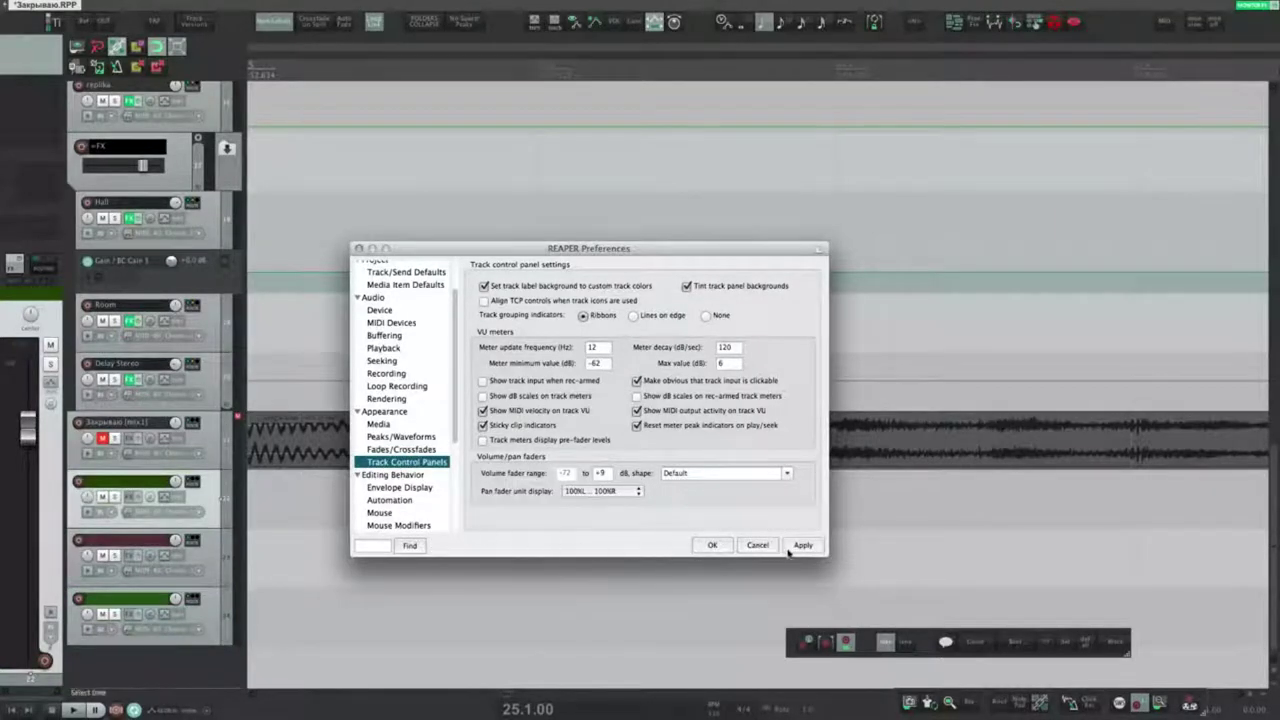
{"action": "left_click", "coordinate": [797, 547]}
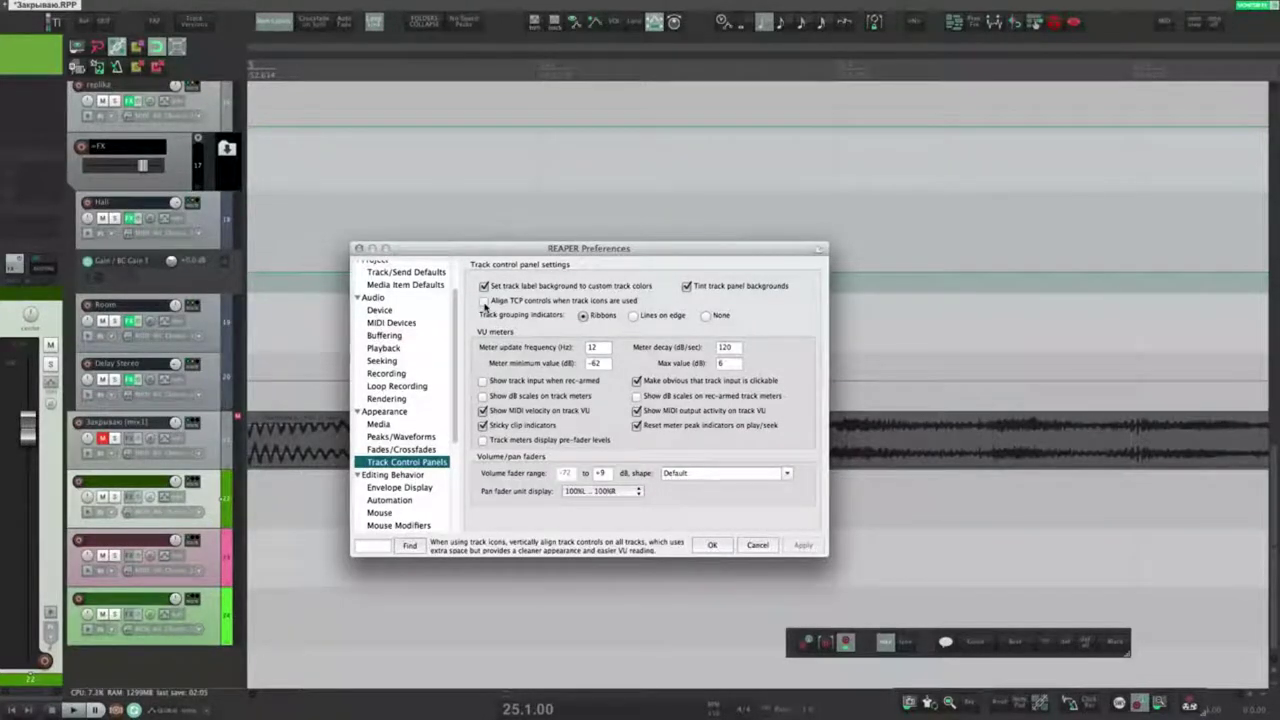
{"action": "left_click_drag", "start_coordinate": [420, 248], "coordinate": [473, 235]}
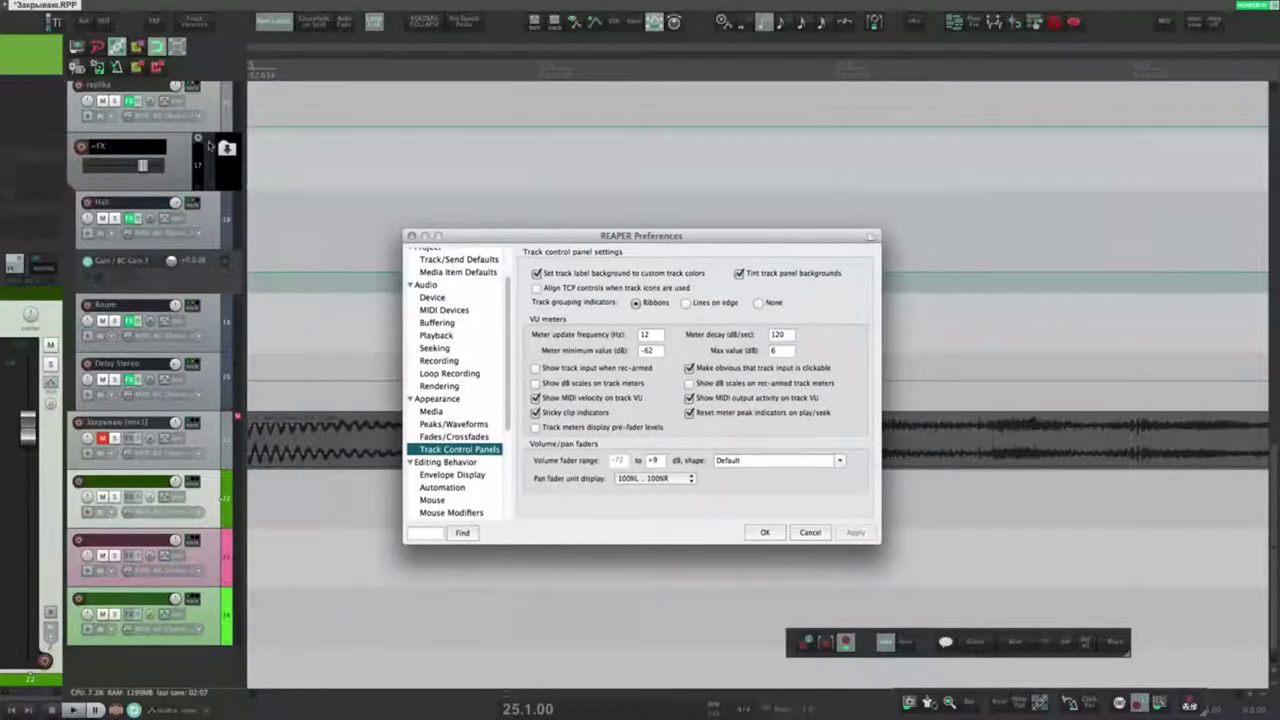
{"action": "left_click", "coordinate": [227, 150]}
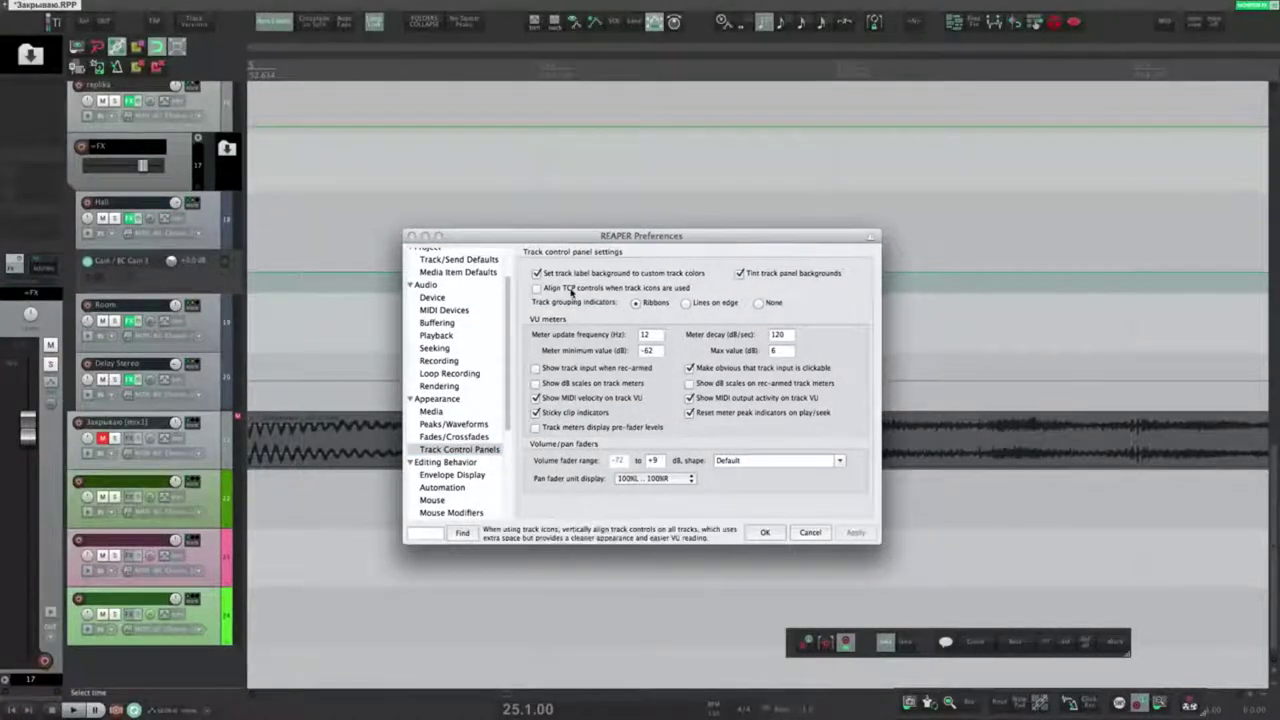
{"action": "left_click", "coordinate": [571, 289]}
{"action": "left_click", "coordinate": [856, 532]}
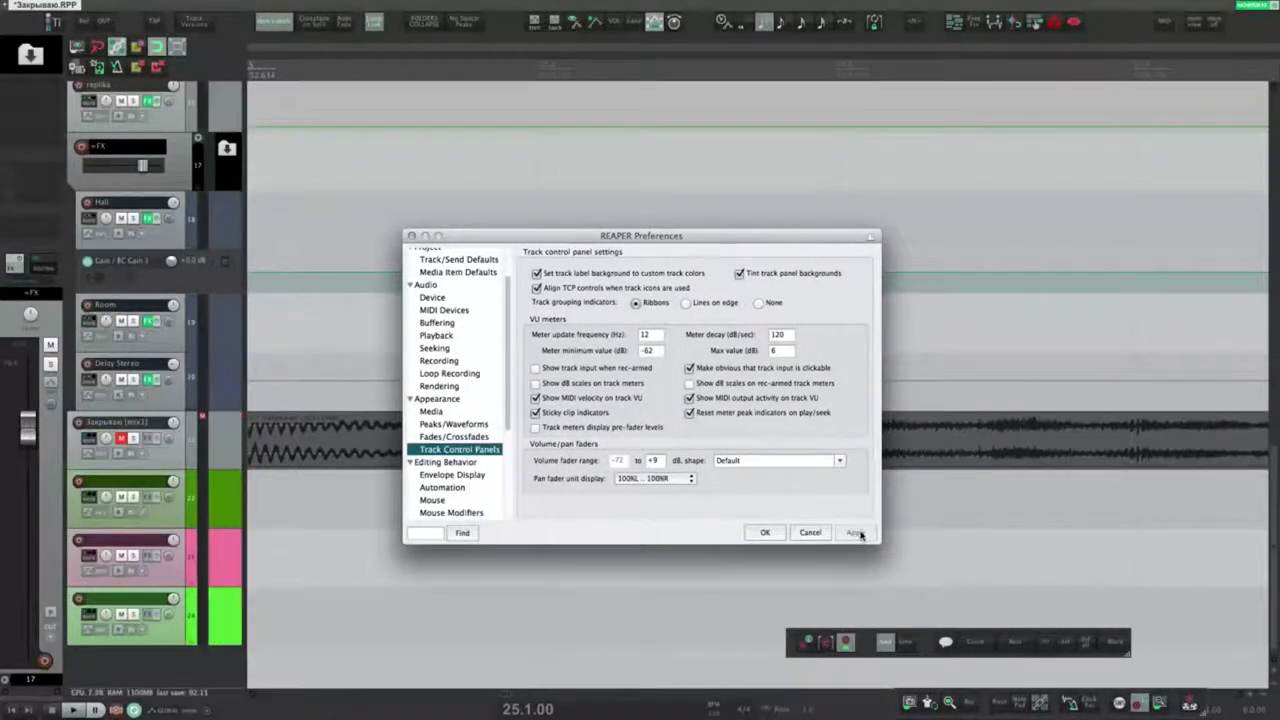
{"action": "scroll", "coordinate": [238, 246], "scroll_direction": "up", "scroll_amount": 3}
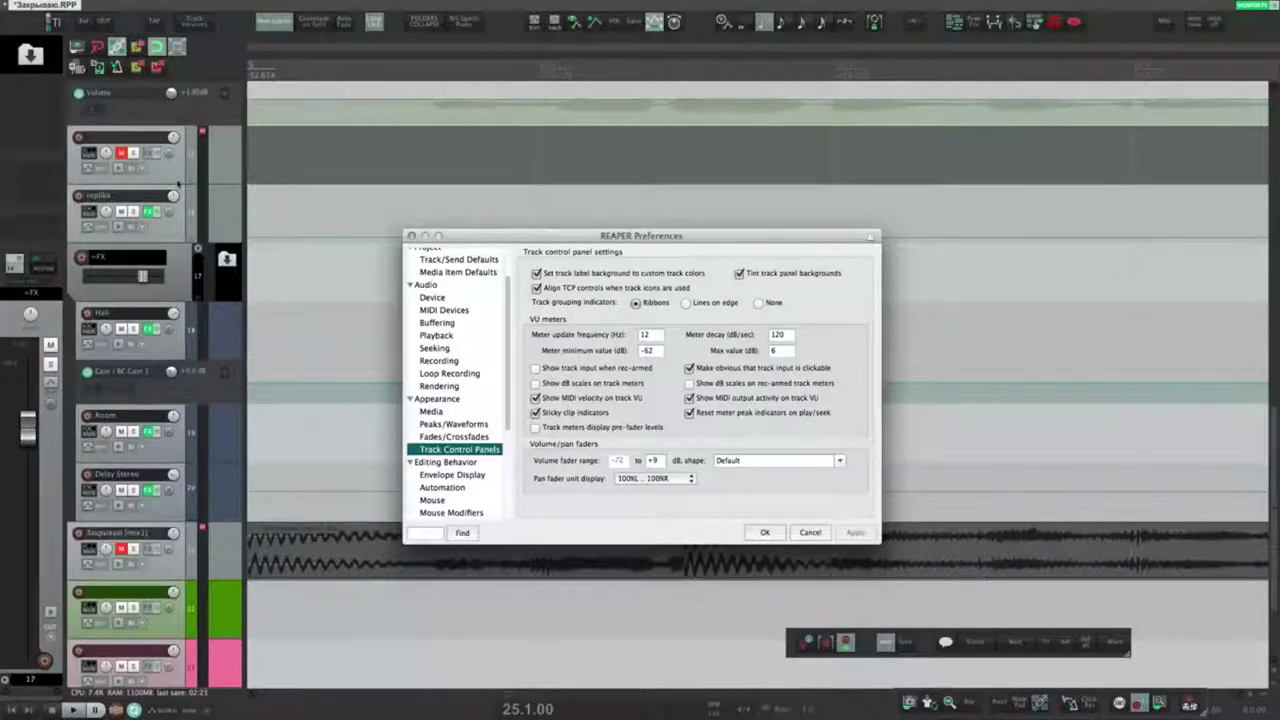
{"action": "left_click", "coordinate": [571, 288]}
{"action": "left_click", "coordinate": [847, 533]}
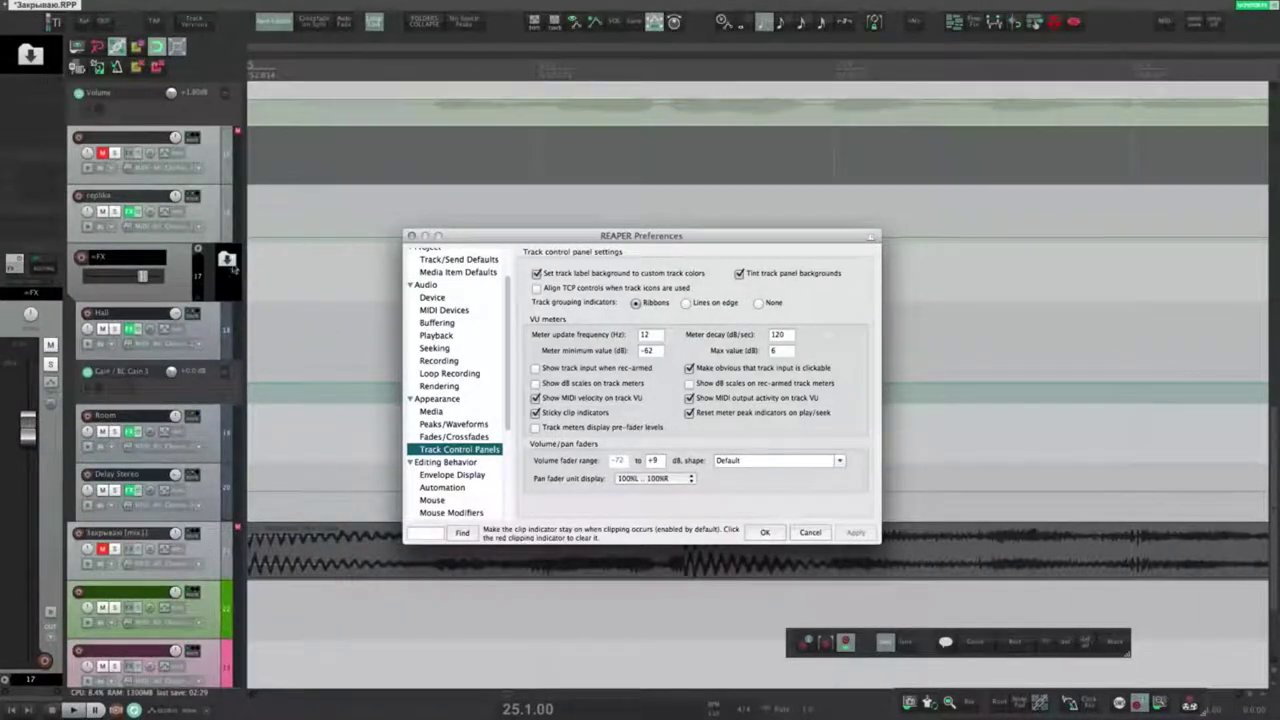
{"action": "scroll", "coordinate": [216, 300], "scroll_direction": "down", "scroll_amount": 3}
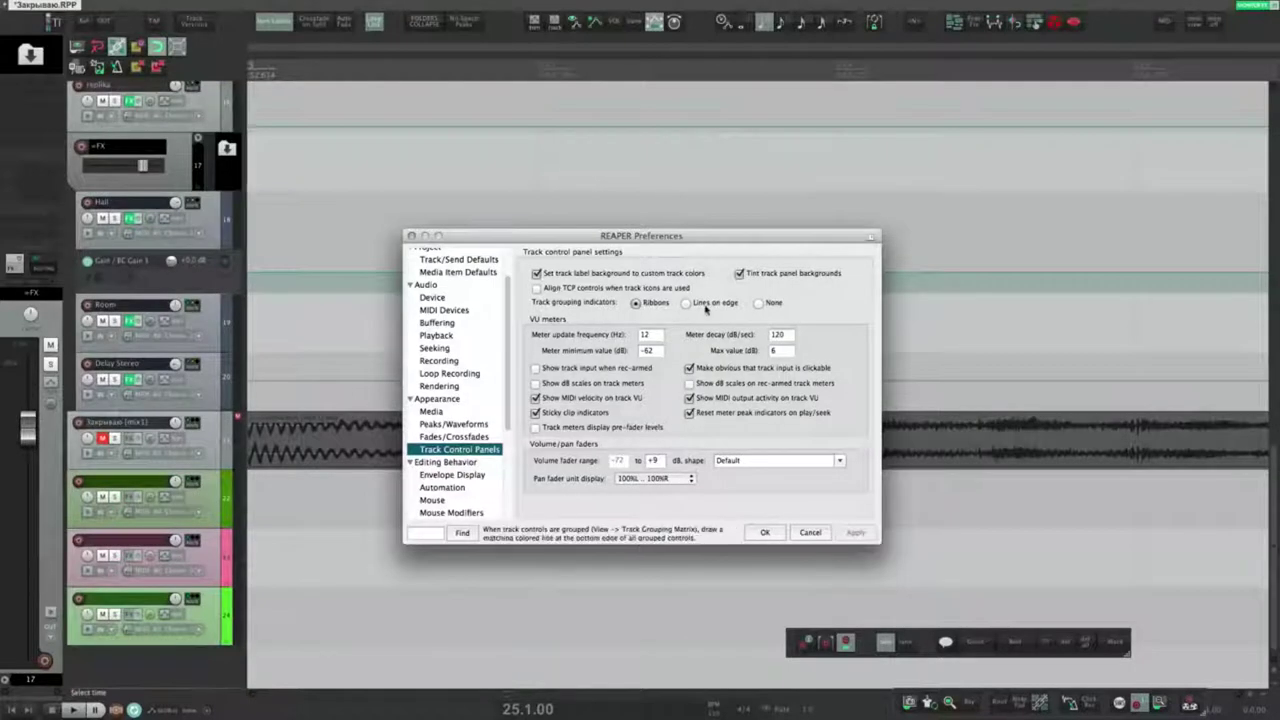
Step: Group tracks 22–24 as volume masters and pan masters and slaves
{"action": "left_click", "coordinate": [212, 519]}
{"action": "left_click", "coordinate": [211, 631], "text": "shift"}
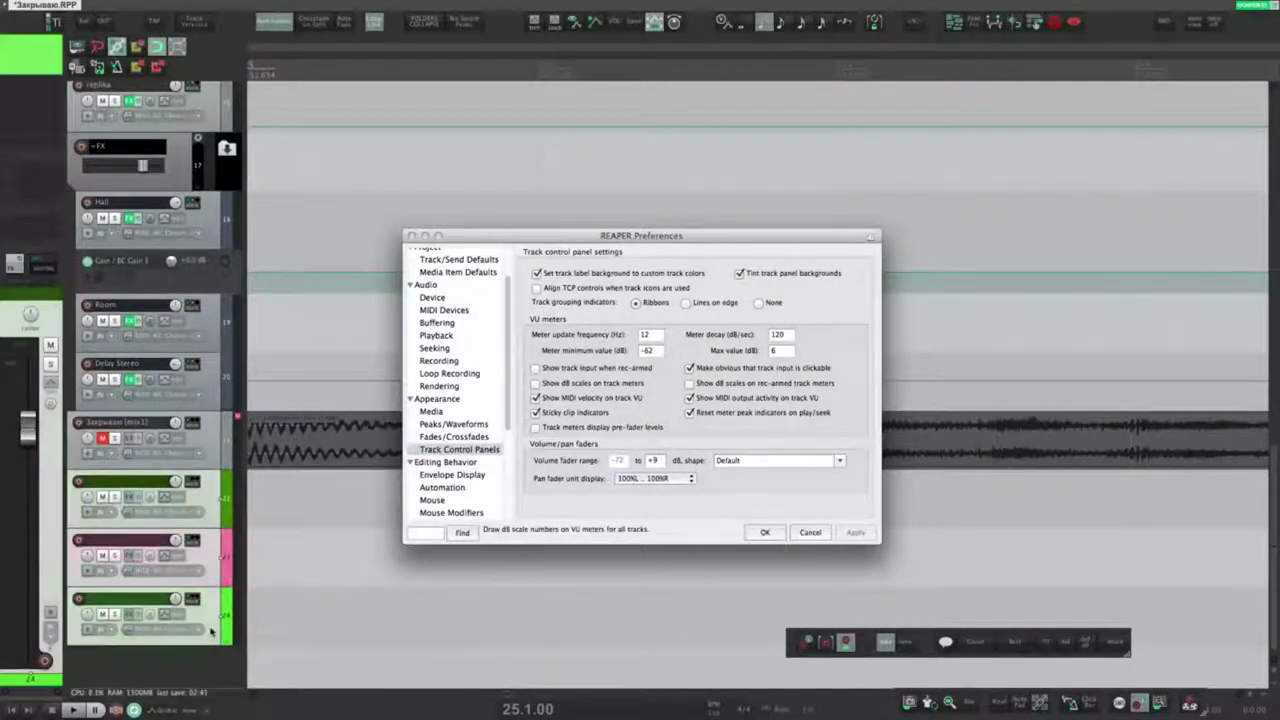
{"action": "key", "text": "shift+g"}
{"action": "left_click", "coordinate": [543, 133]}
{"action": "left_click", "coordinate": [657, 144]}
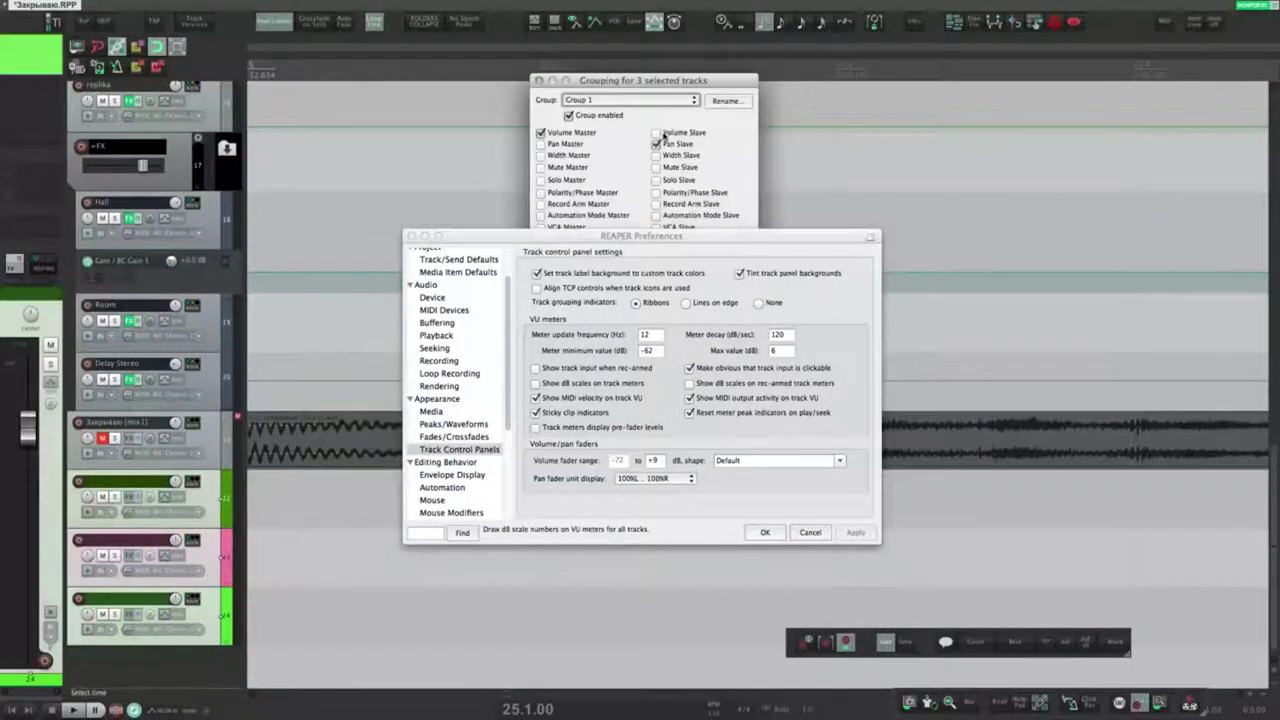
{"action": "left_click", "coordinate": [569, 143]}
{"action": "left_click_drag", "start_coordinate": [631, 79], "coordinate": [274, 64]}
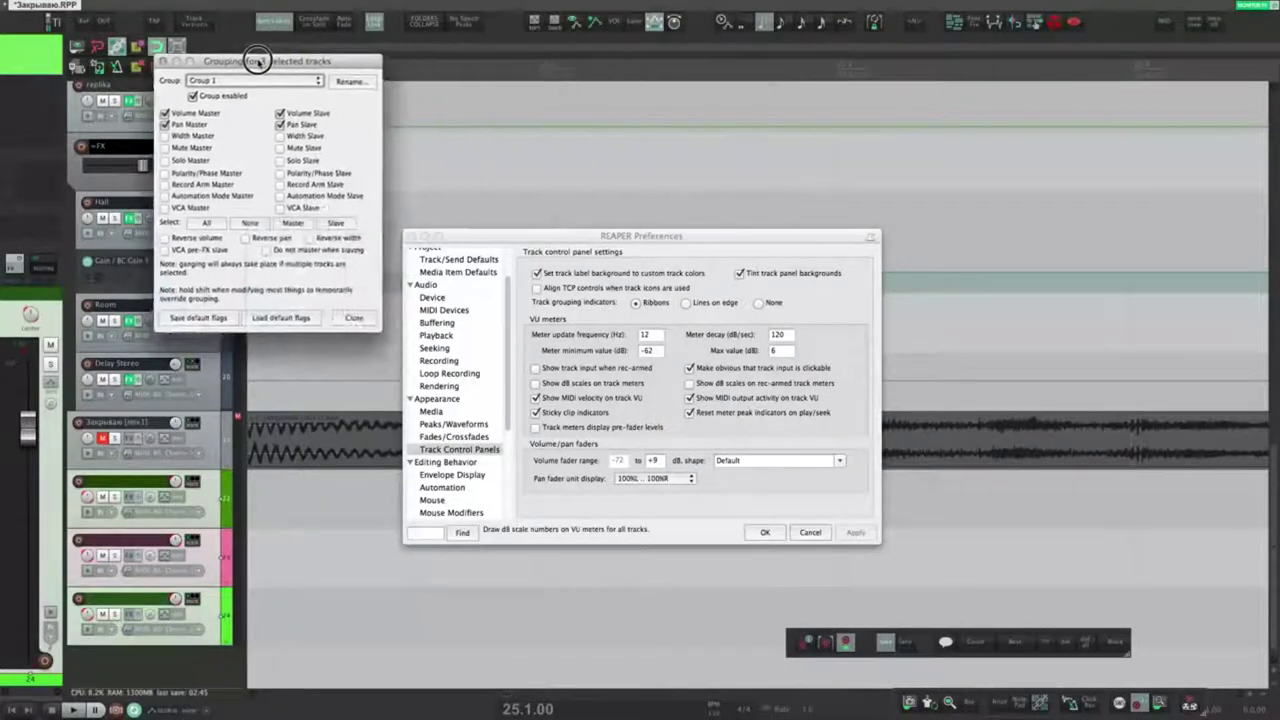
{"action": "left_click_drag", "start_coordinate": [274, 64], "coordinate": [252, 61]}
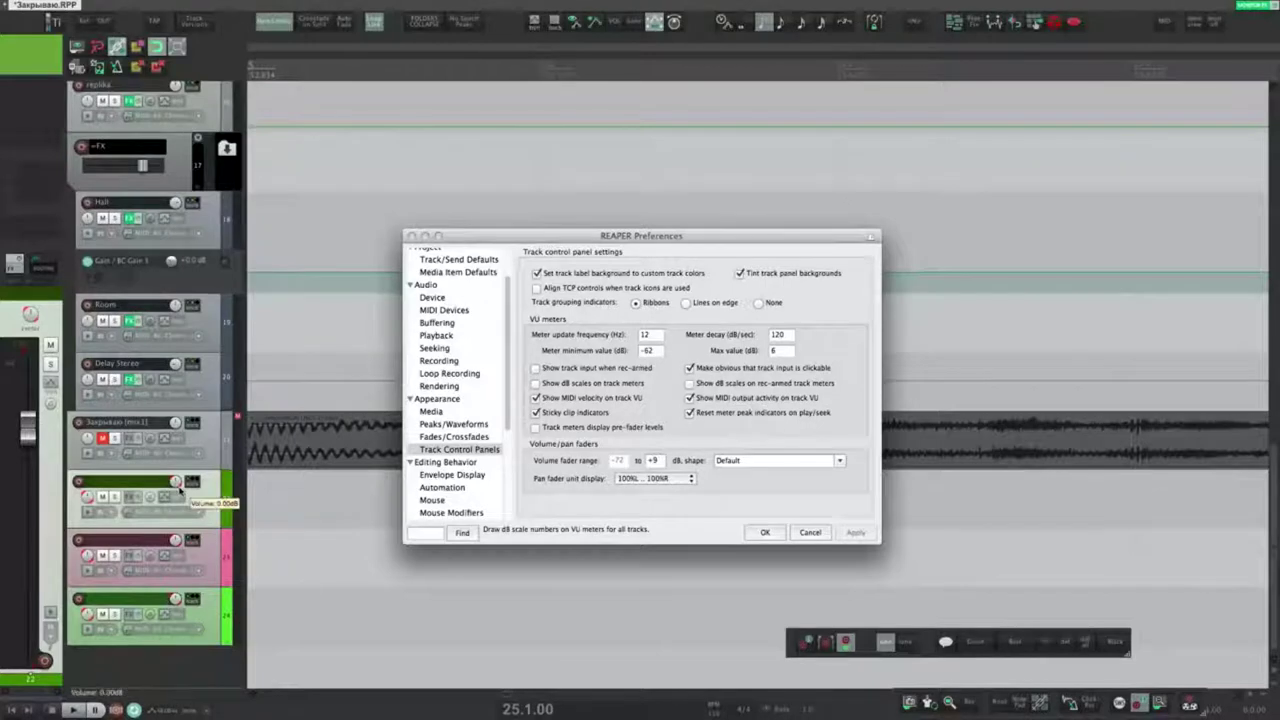
Step: Show track grouping indicators as lines on edge and apply
{"action": "left_click", "coordinate": [686, 303]}
{"action": "left_click", "coordinate": [856, 533]}
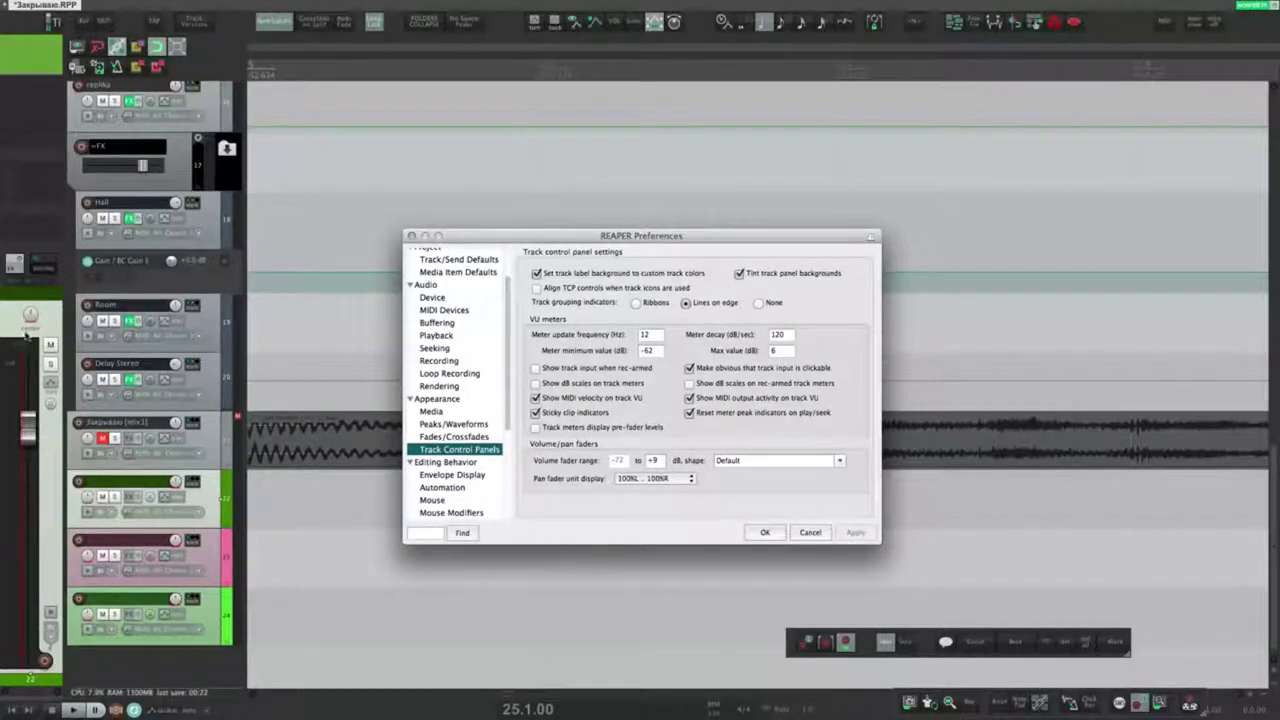
{"action": "left_click", "coordinate": [31, 317]}
{"action": "left_click", "coordinate": [31, 316]}
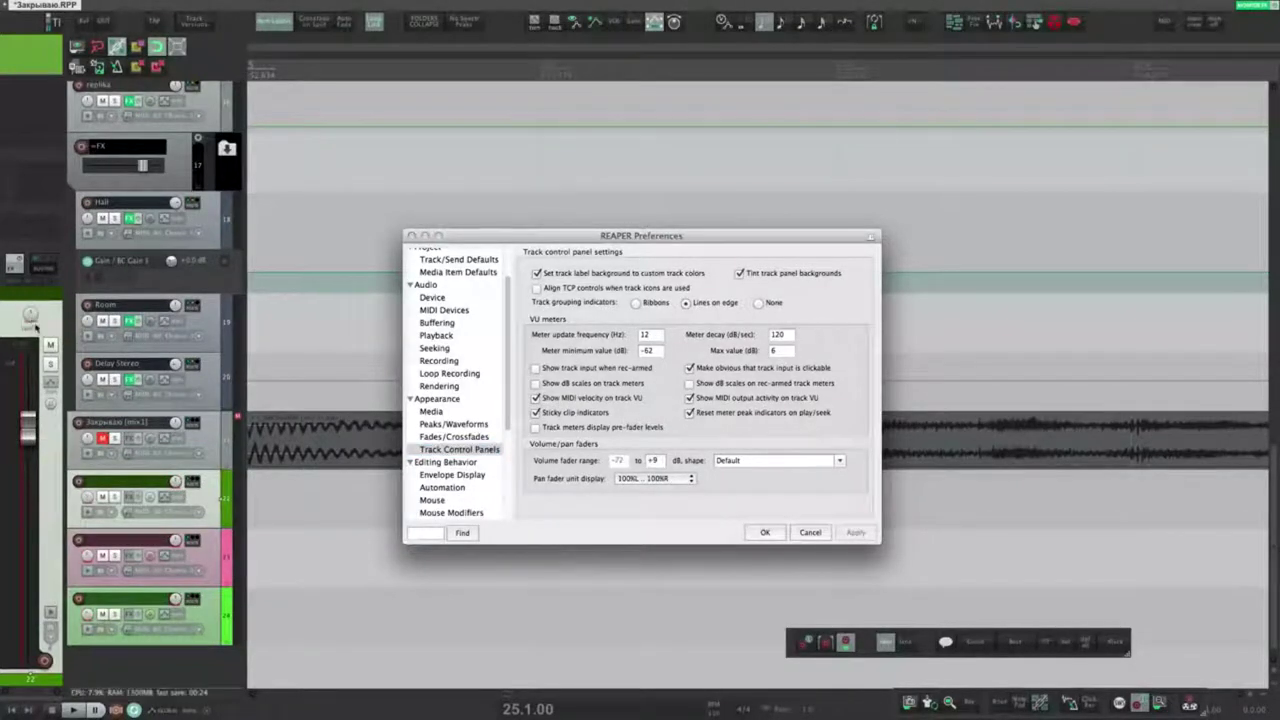
Step: Try None for the grouping indicators, then switch to Ribbons and apply
{"action": "left_click", "coordinate": [759, 303]}
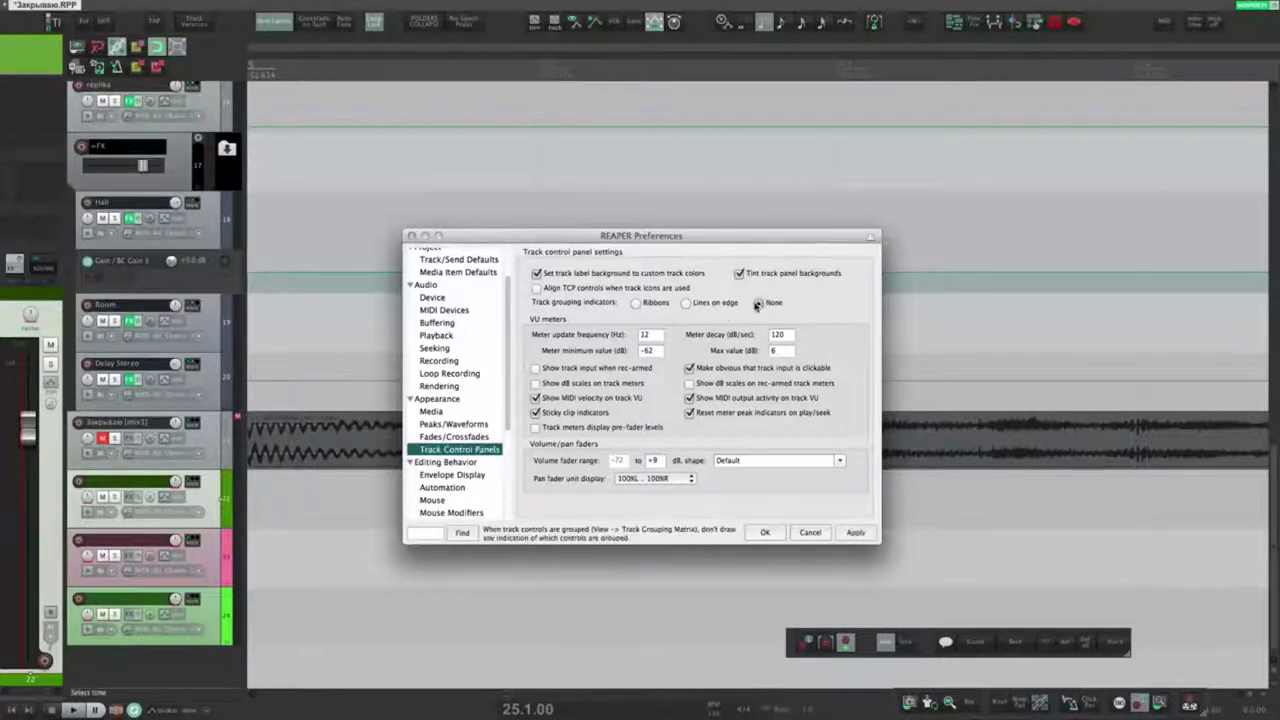
{"action": "left_click", "coordinate": [853, 533]}
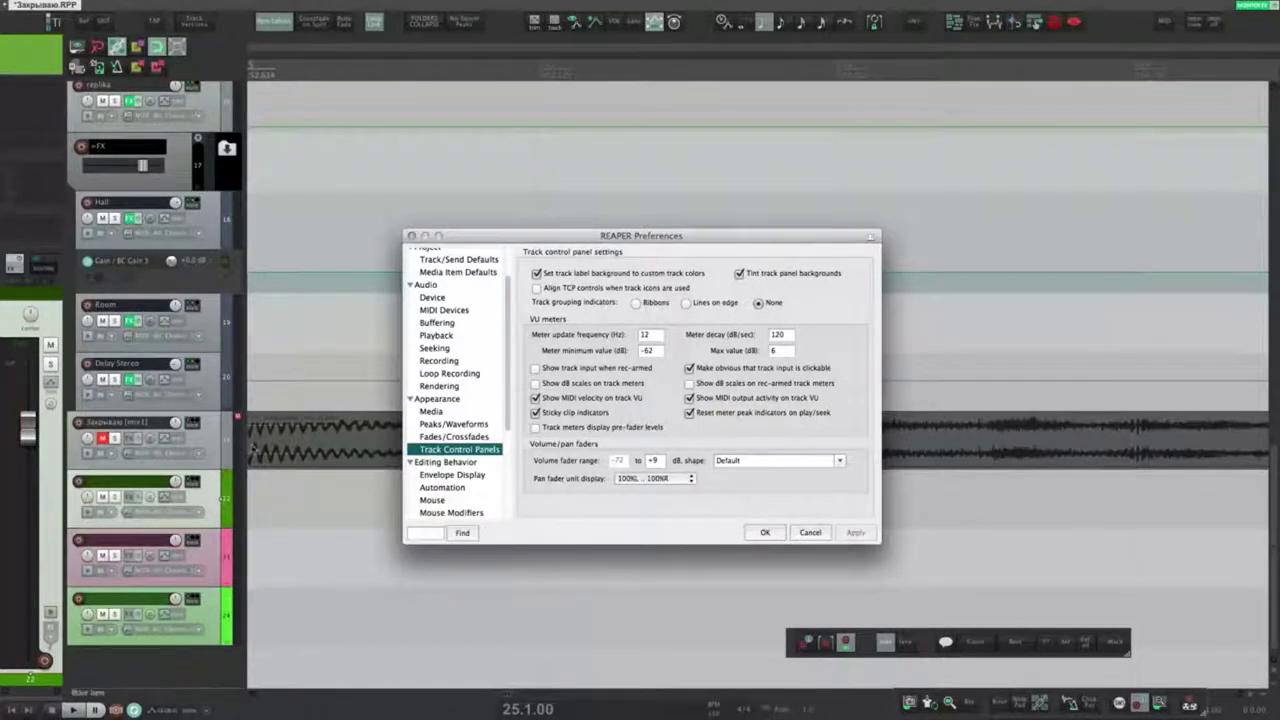
{"action": "left_click", "coordinate": [637, 303]}
{"action": "left_click", "coordinate": [855, 532]}
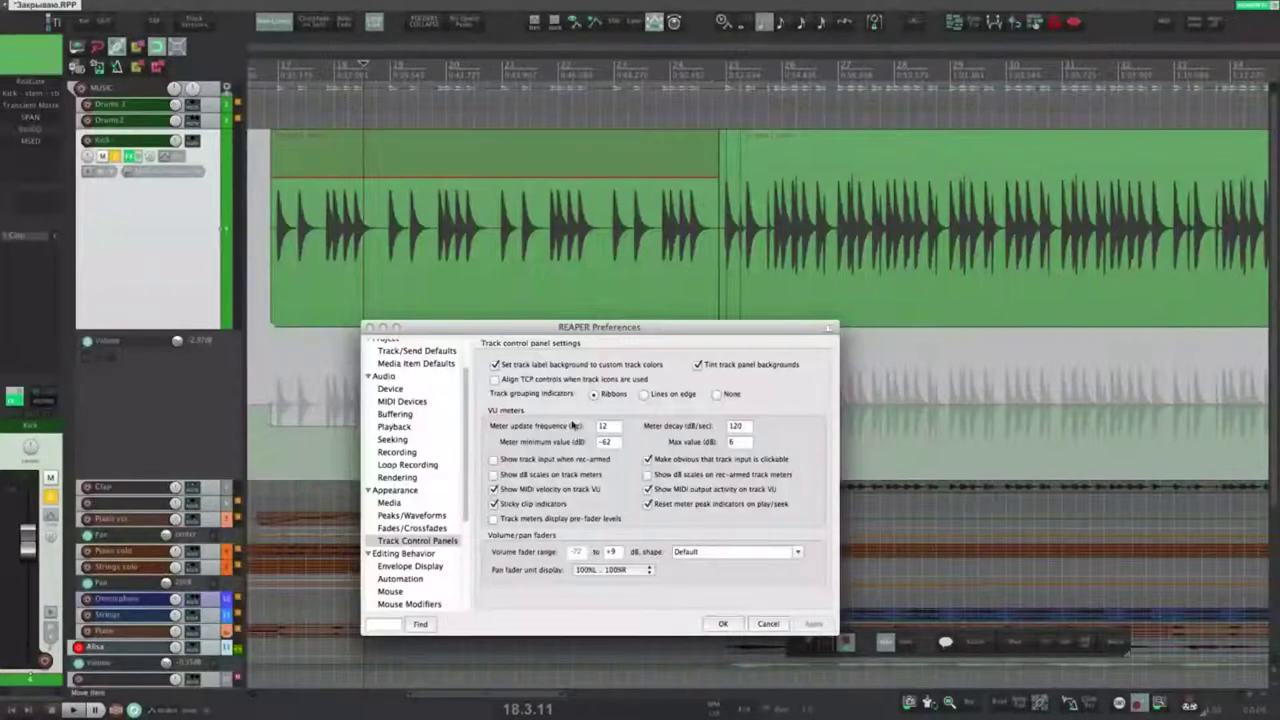
Step: Play the drums to watch the meters and apply a 150 Hz meter update frequency
{"action": "left_click", "coordinate": [275, 231]}
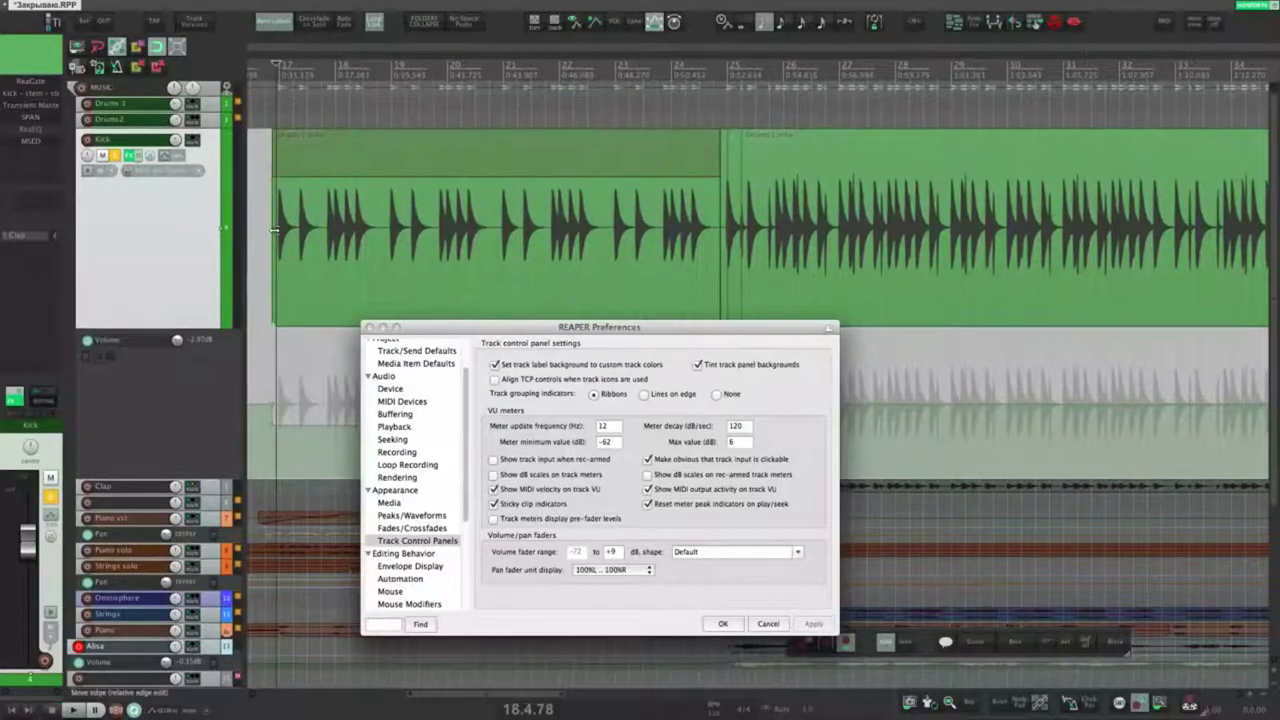
{"action": "key", "text": "space"}
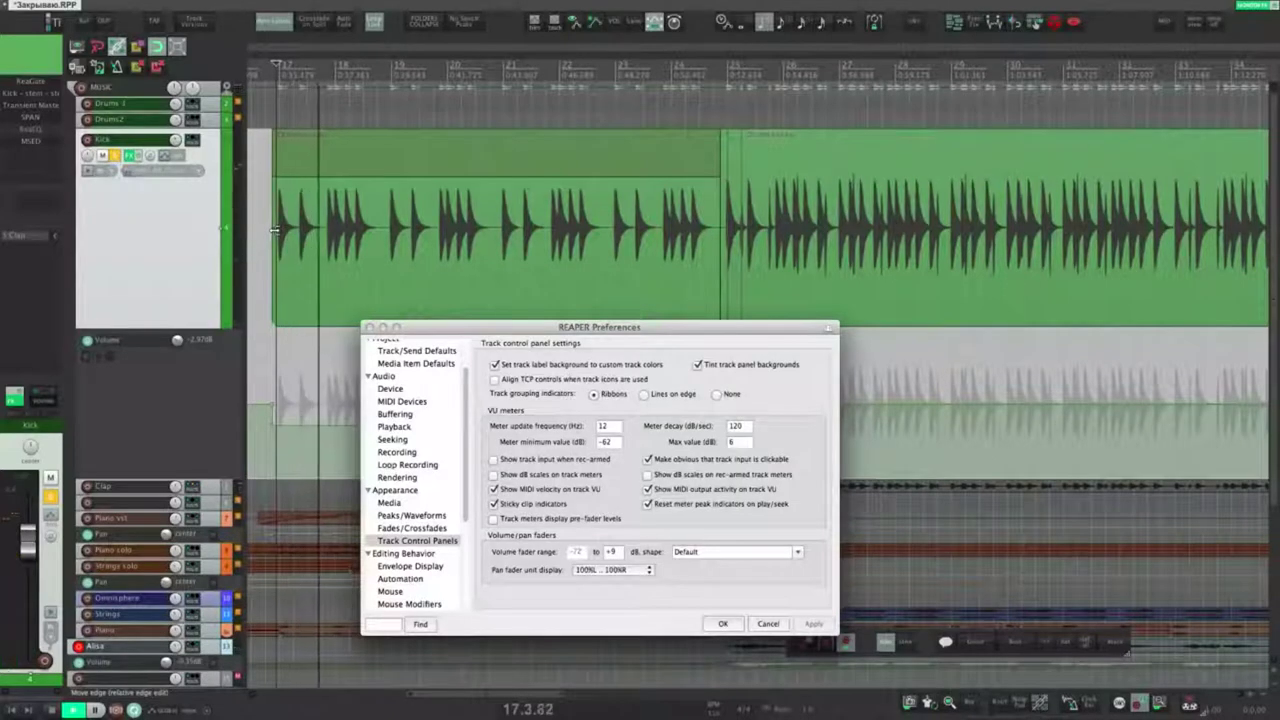
{"action": "key", "text": "space"}
{"action": "mouse_move", "coordinate": [576, 428]}
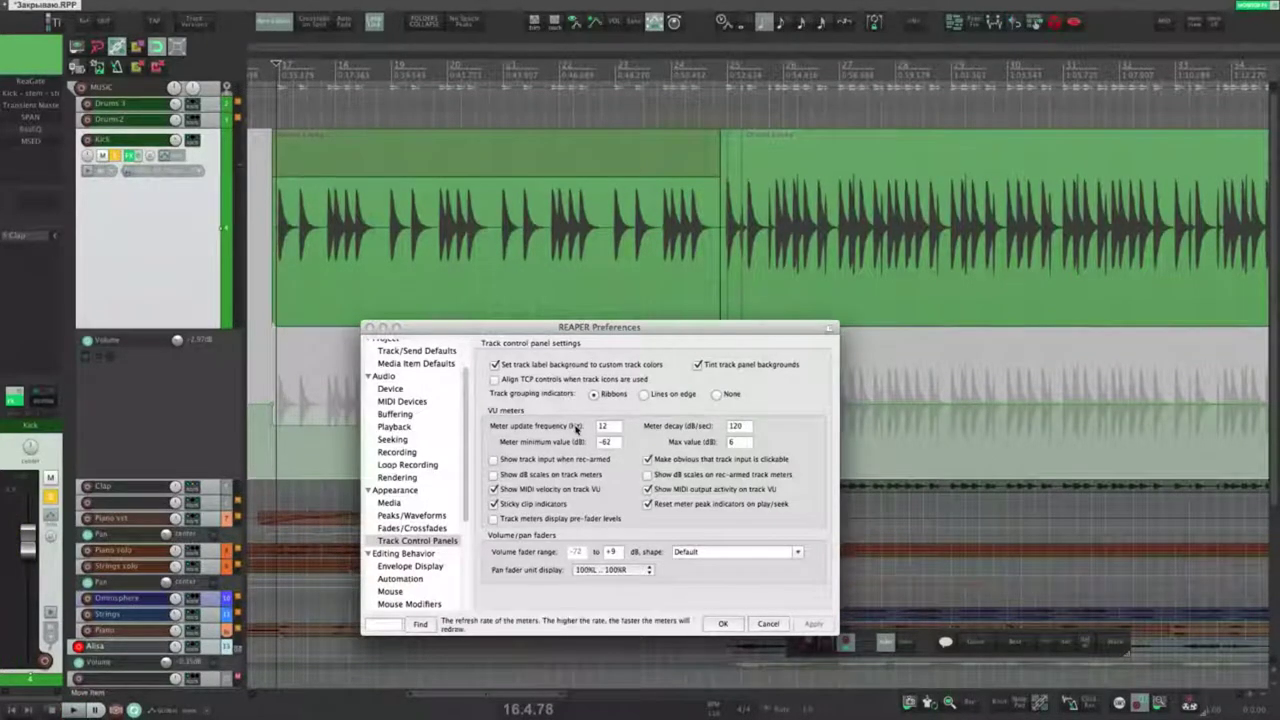
{"action": "double_click", "coordinate": [610, 430]}
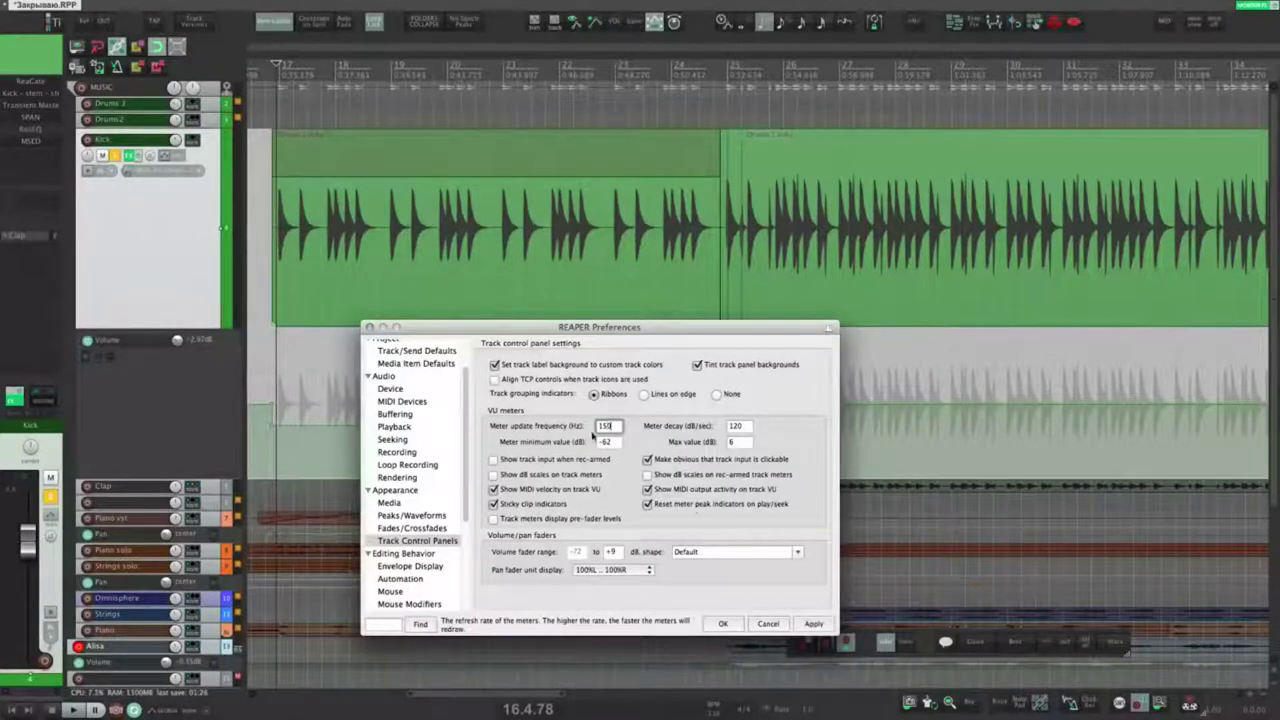
{"action": "left_click", "coordinate": [813, 624]}
Step: Set the meter refresh rate back to 12 Hz, apply, and play the drums to compare
{"action": "left_click", "coordinate": [278, 290]}
{"action": "key", "text": "space"}
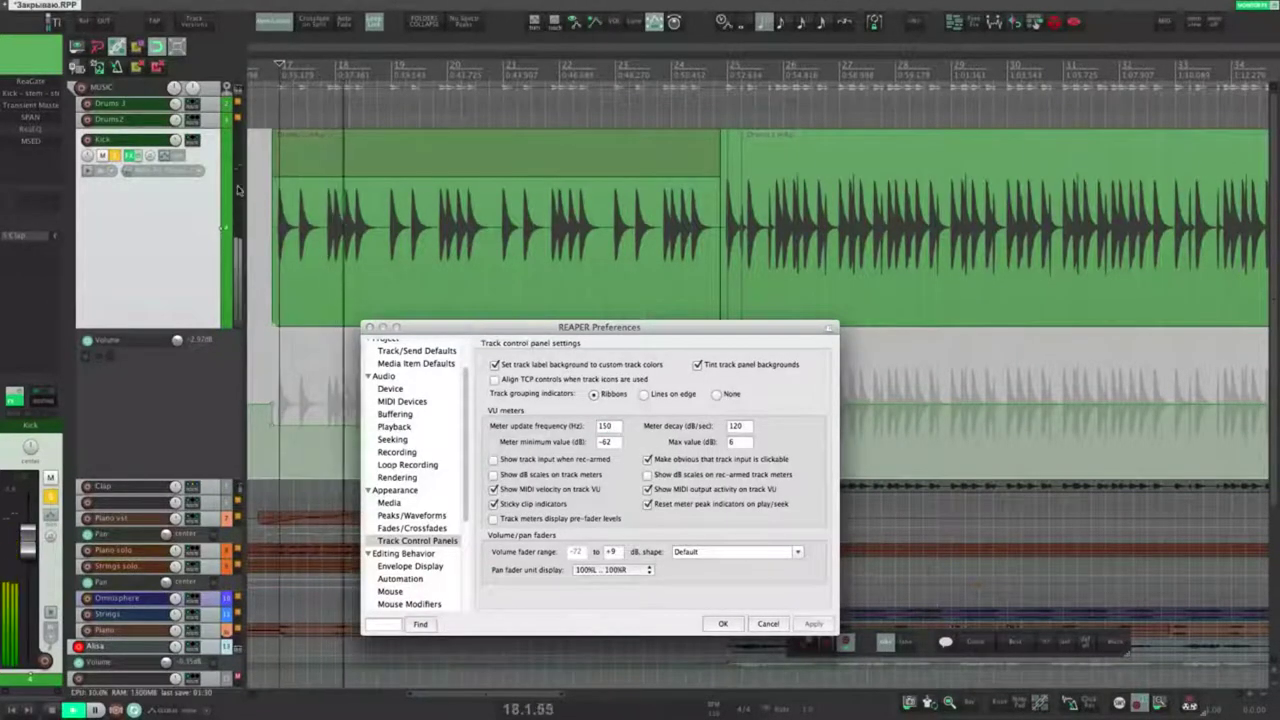
{"action": "double_click", "coordinate": [600, 425]}
{"action": "type", "text": "12"}
{"action": "left_click", "coordinate": [813, 624]}
{"action": "left_click", "coordinate": [276, 245]}
{"action": "key", "text": "space"}
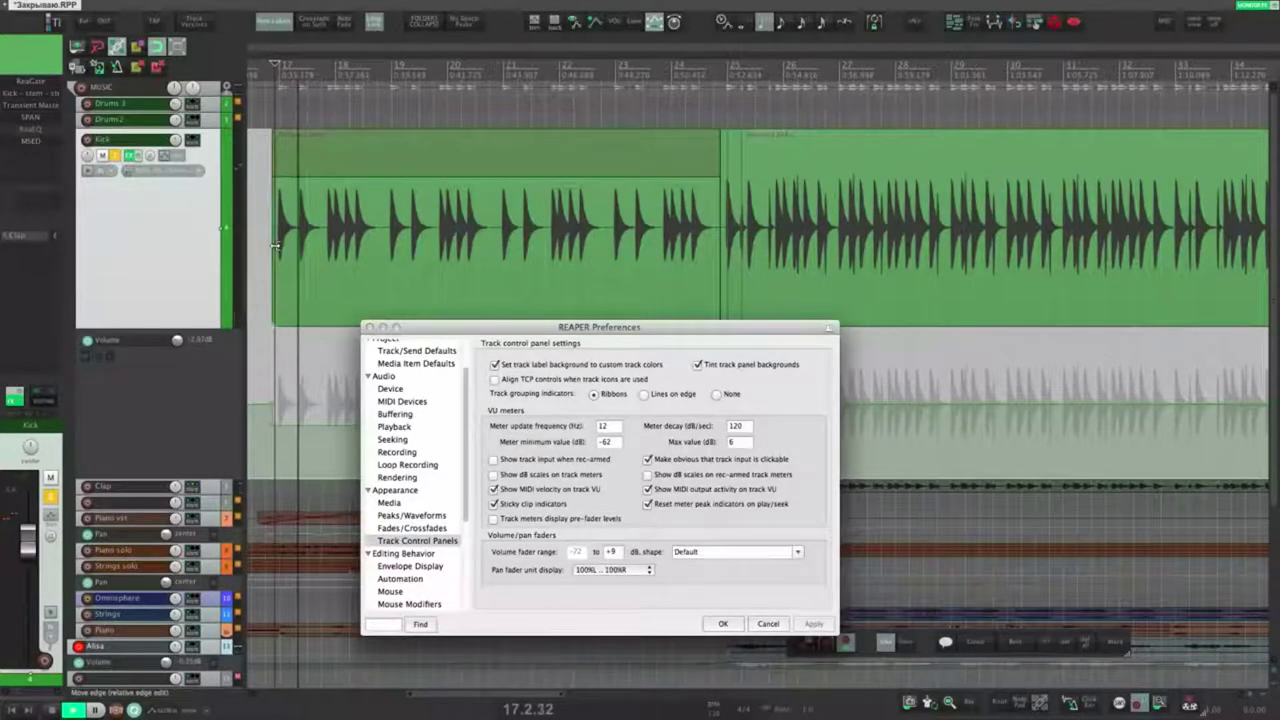
{"action": "key", "text": "space"}
Step: Set meter decay to 300 dB/sec, test playback, then raise it to 500 dB/sec
{"action": "left_click", "coordinate": [747, 429]}
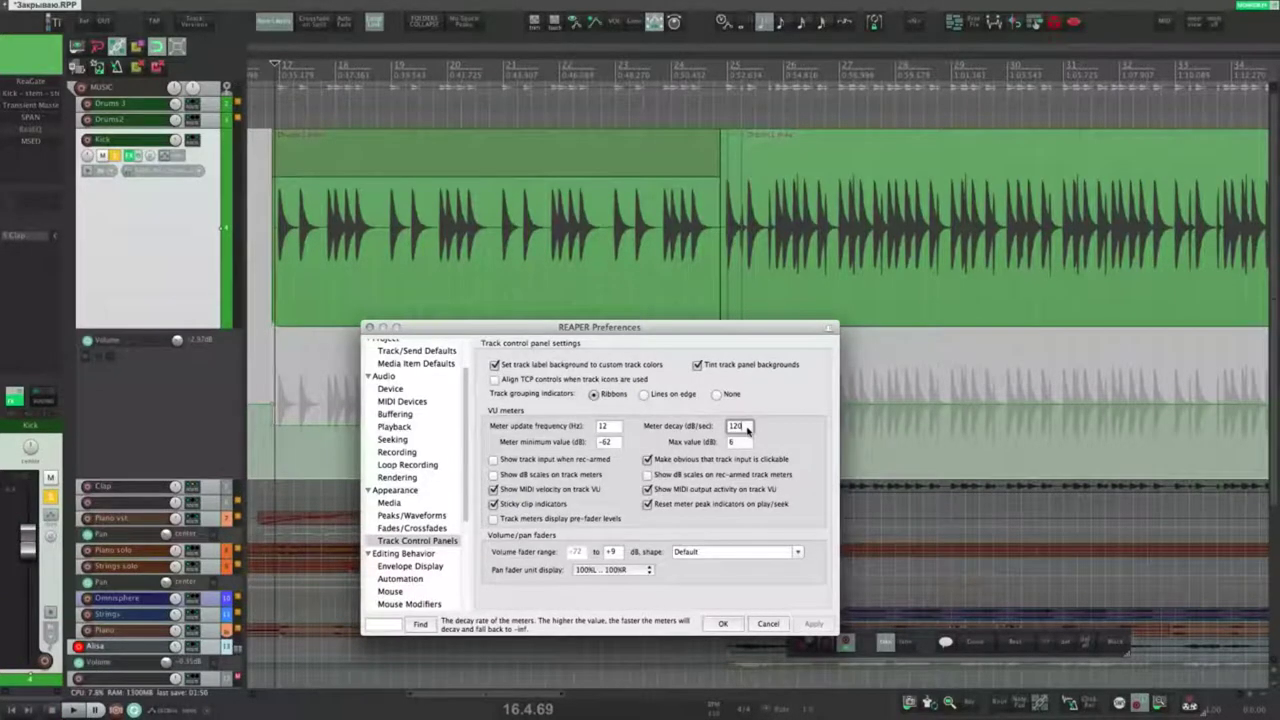
{"action": "type", "text": "300"}
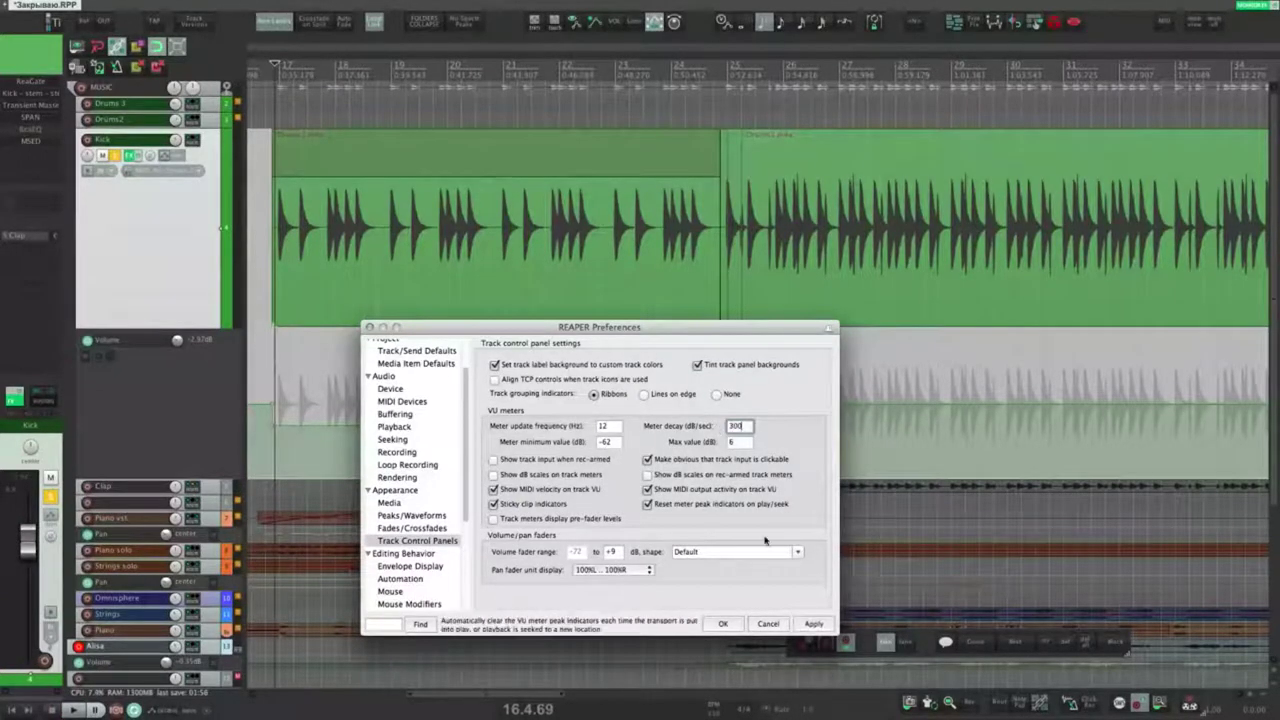
{"action": "left_click", "coordinate": [813, 624]}
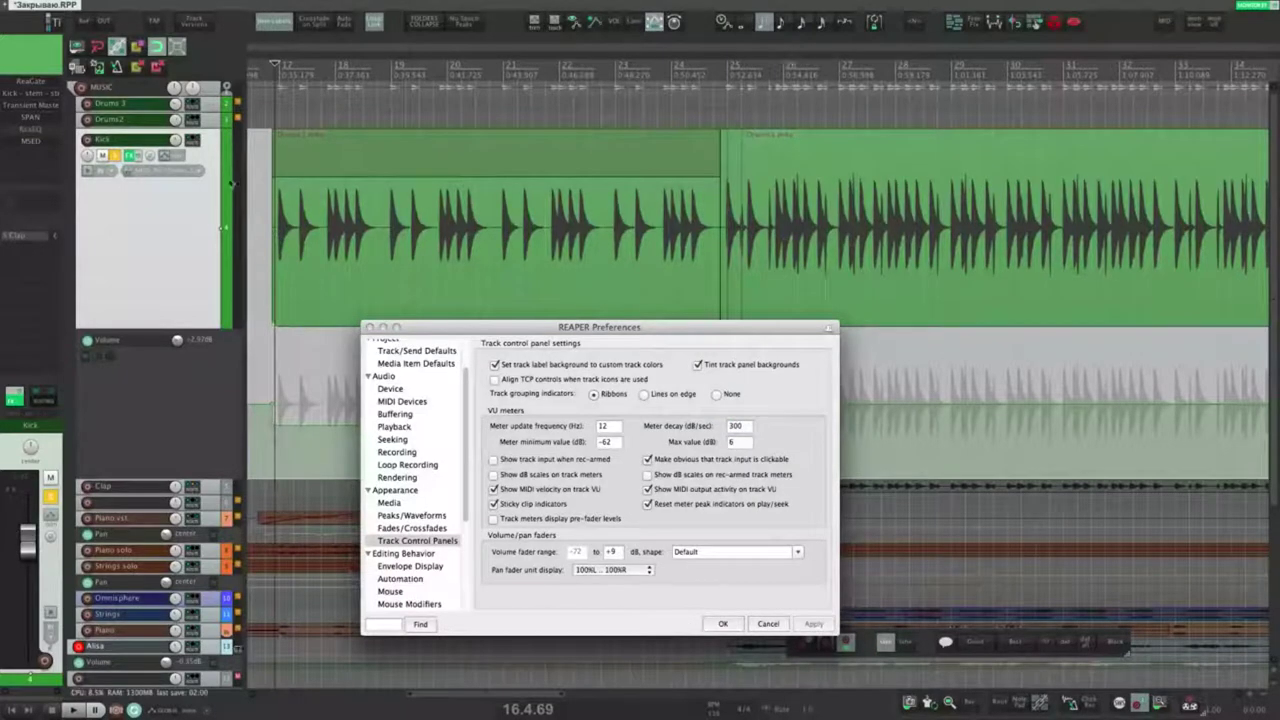
{"action": "key", "text": "space"}
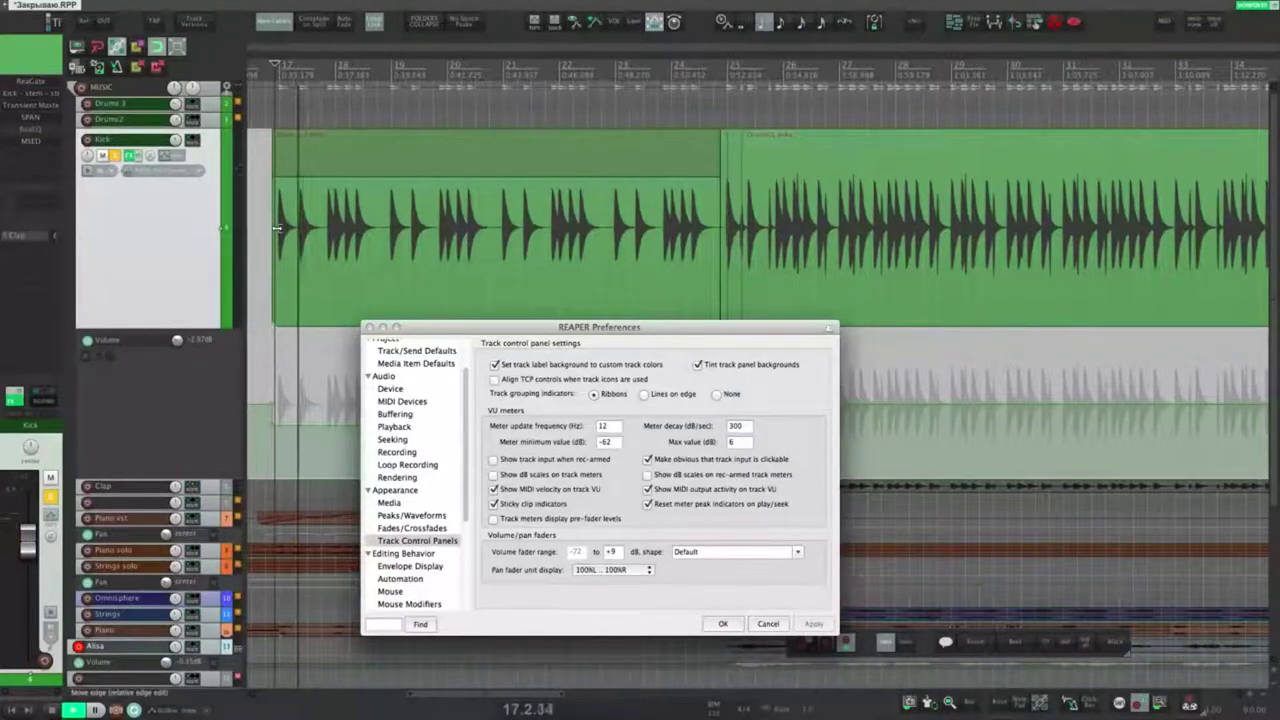
{"action": "key", "text": "space"}
{"action": "double_click", "coordinate": [726, 426]}
{"action": "type", "text": "500"}
{"action": "left_click", "coordinate": [814, 623]}
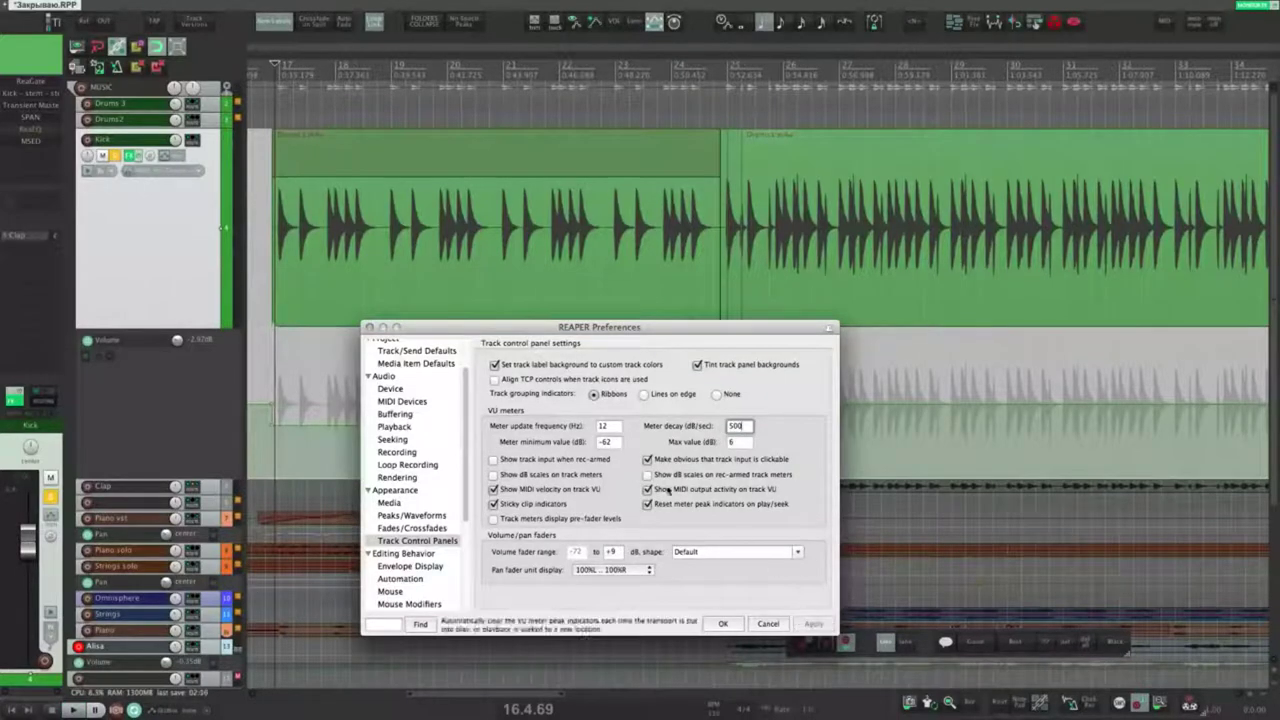
Step: Enter a 150 Hz refresh rate and apply a -64 dB meter minimum during playback
{"action": "double_click", "coordinate": [612, 427]}
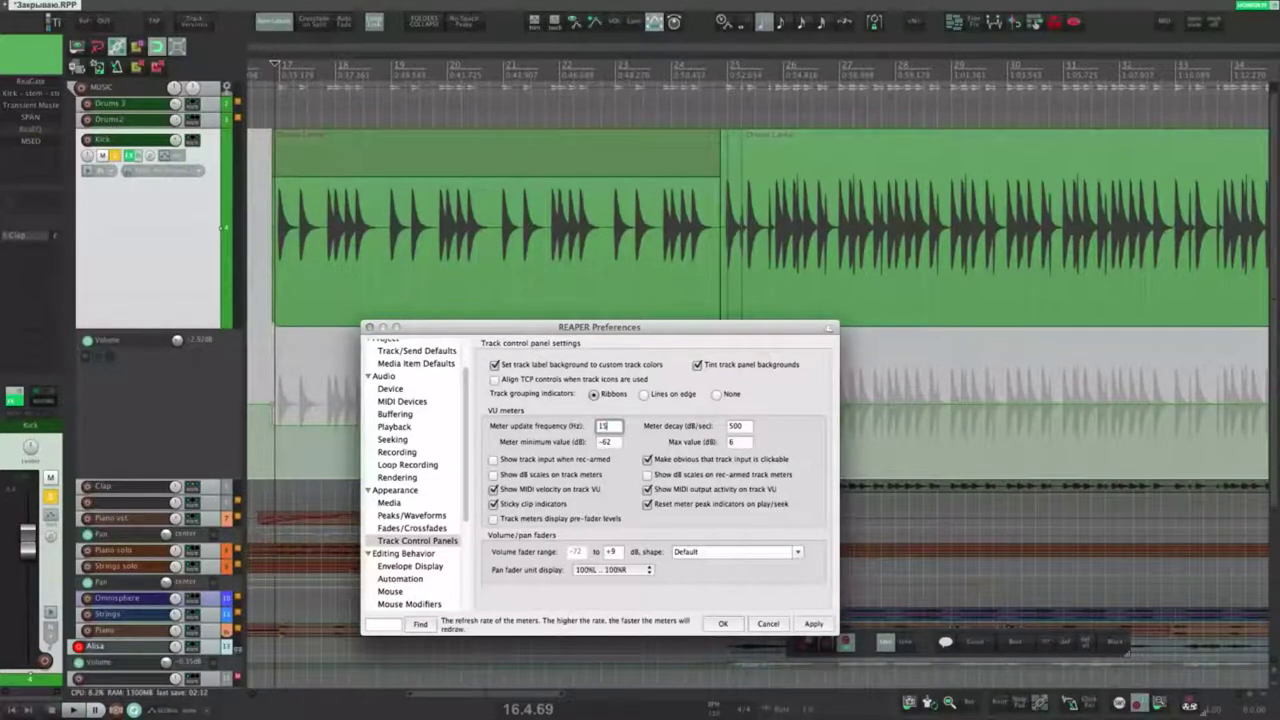
{"action": "type", "text": "150"}
{"action": "key", "text": "space"}
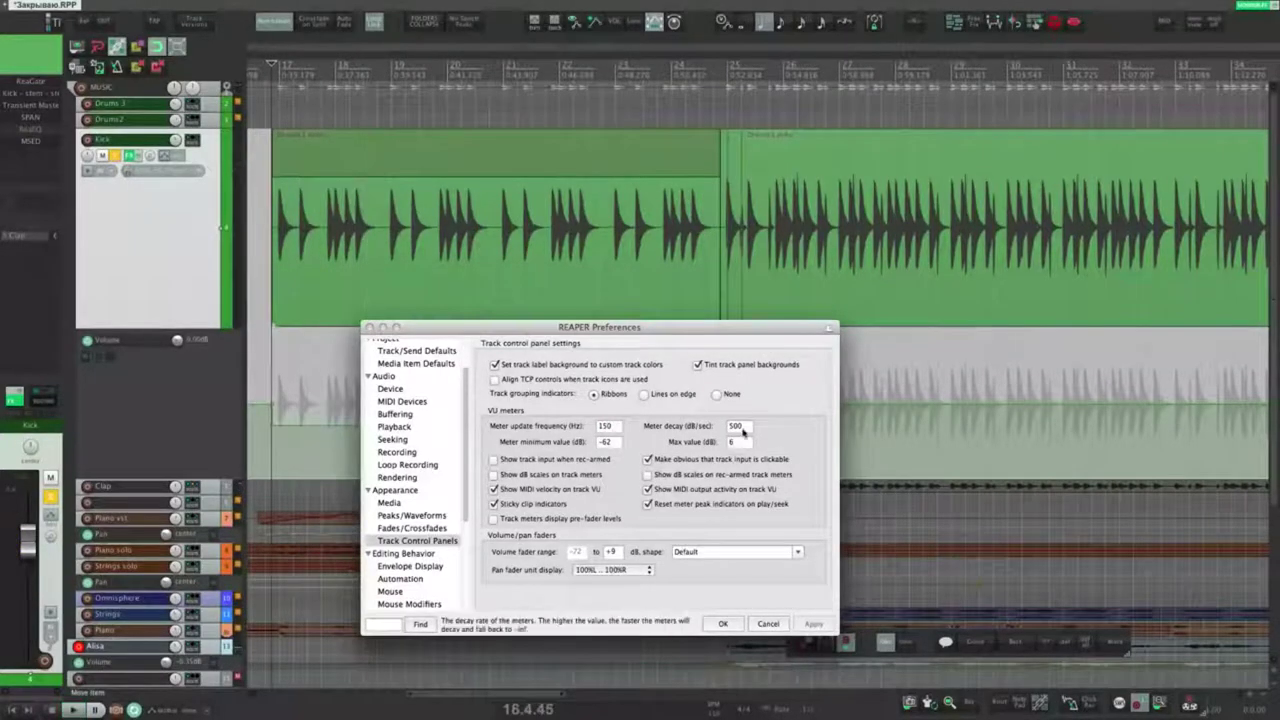
{"action": "left_click", "coordinate": [607, 443]}
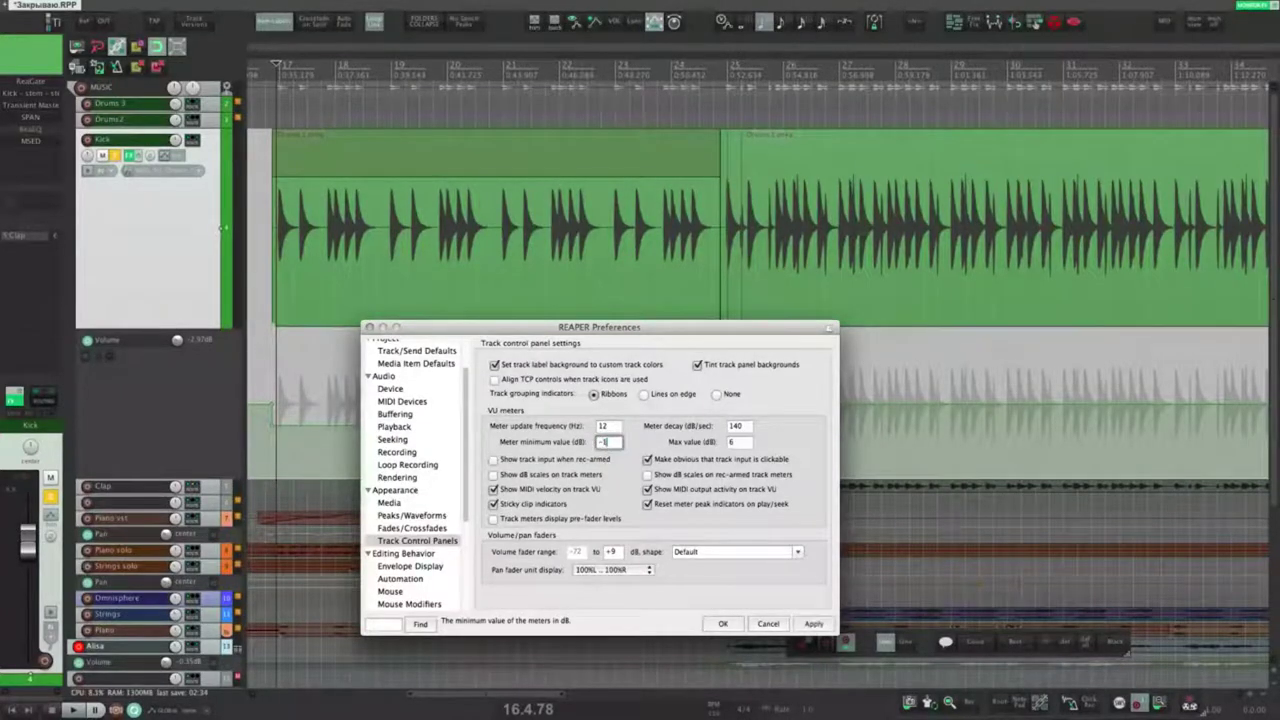
{"action": "left_click", "coordinate": [814, 624]}
{"action": "key", "text": "space"}
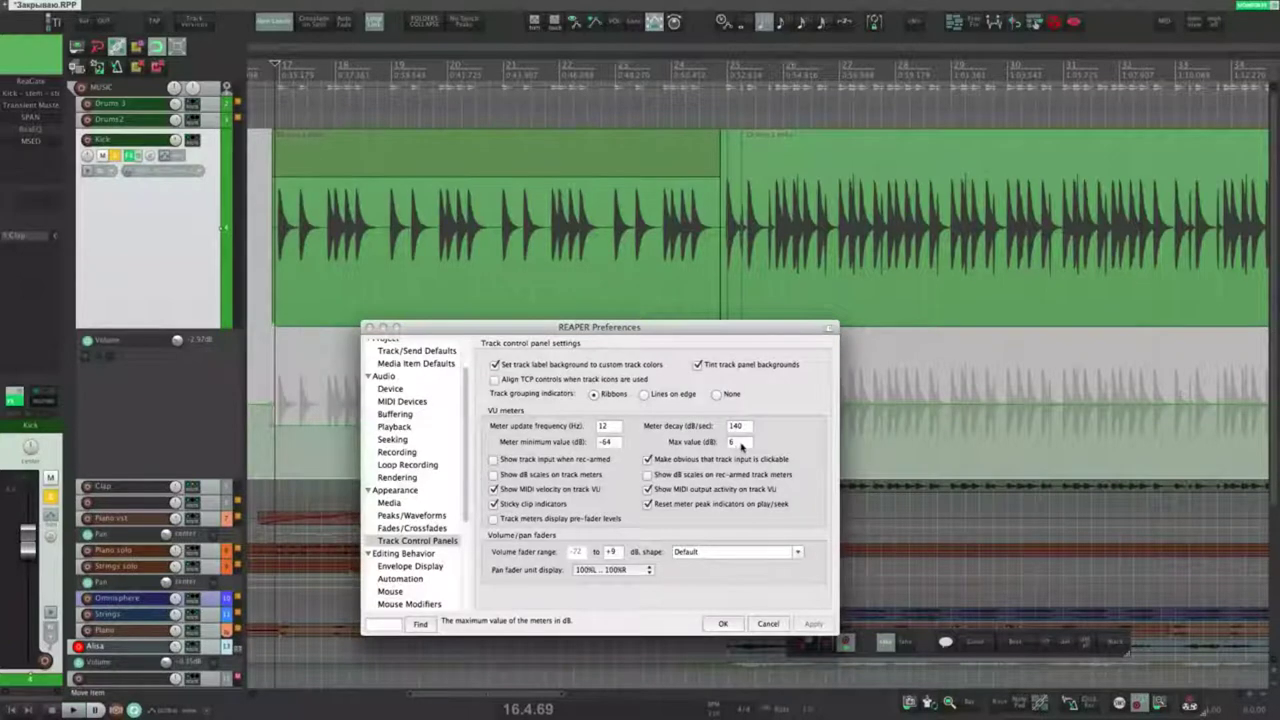
Step: Set the meter maximum to -10 dB, apply, and check the meters during playback
{"action": "double_click", "coordinate": [738, 443]}
{"action": "type", "text": "-10"}
{"action": "left_click", "coordinate": [812, 623]}
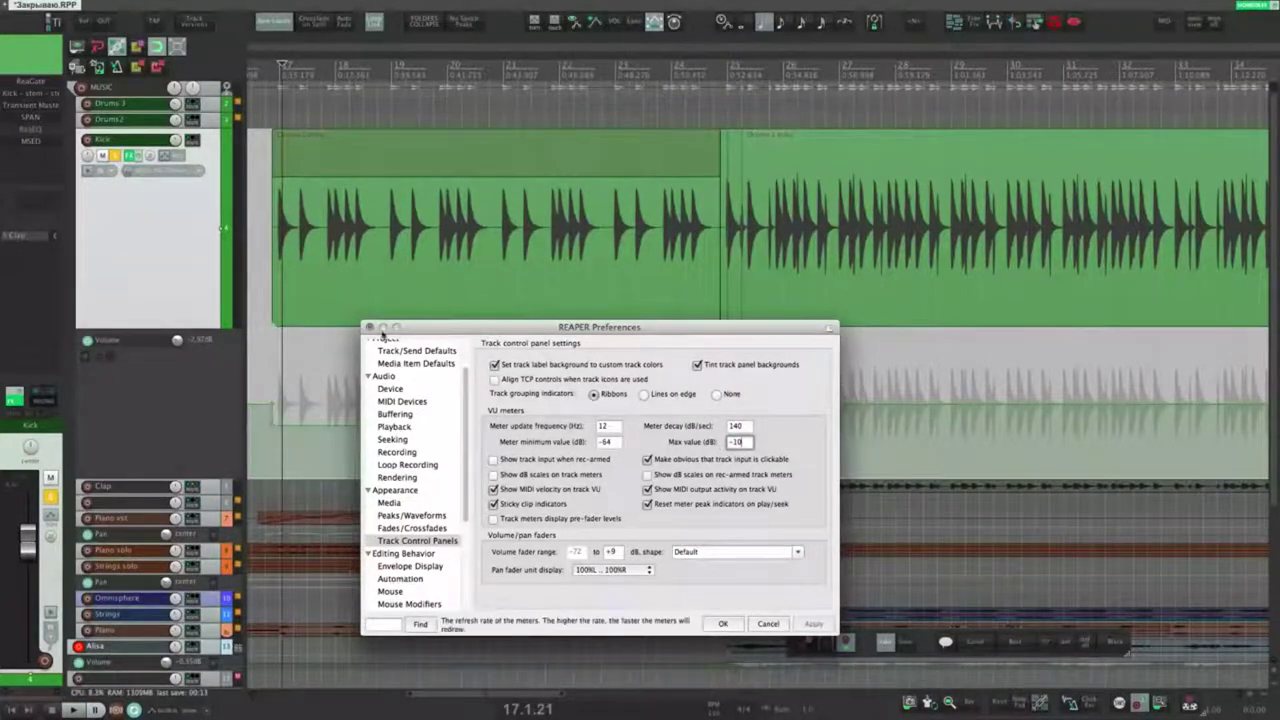
{"action": "key", "text": "space"}
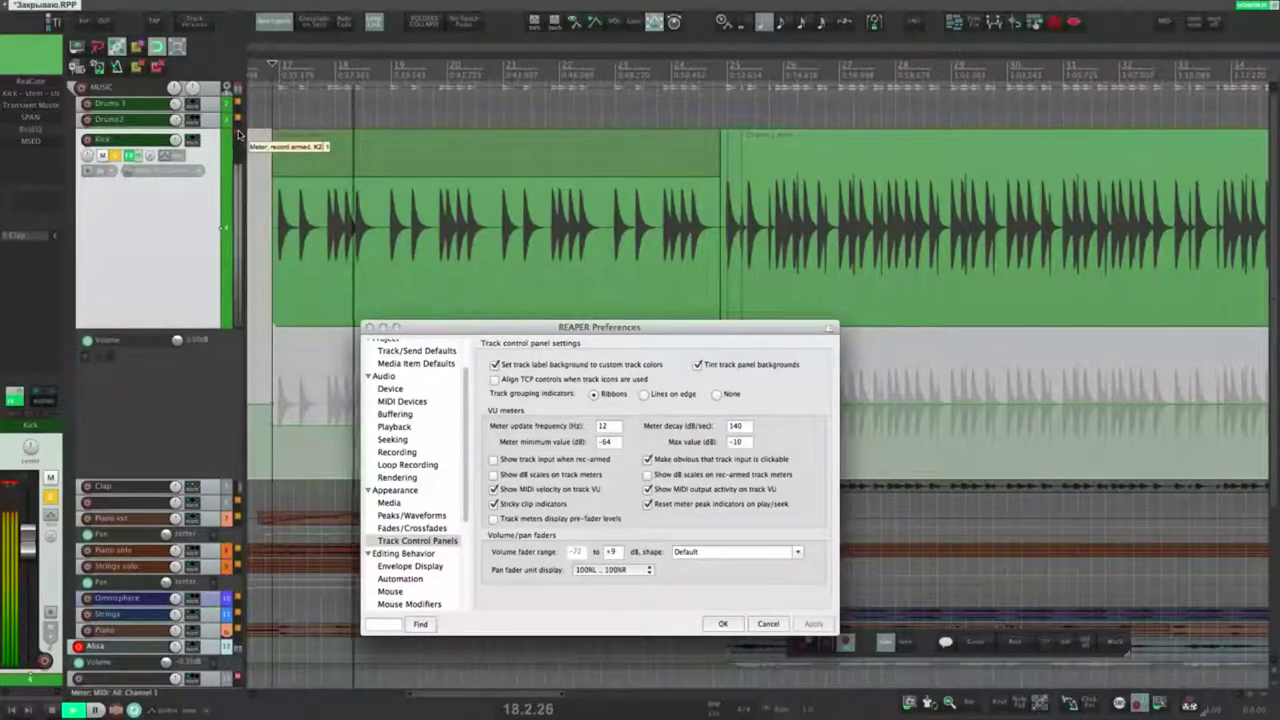
{"action": "key", "text": "space"}
{"action": "left_click", "coordinate": [743, 445]}
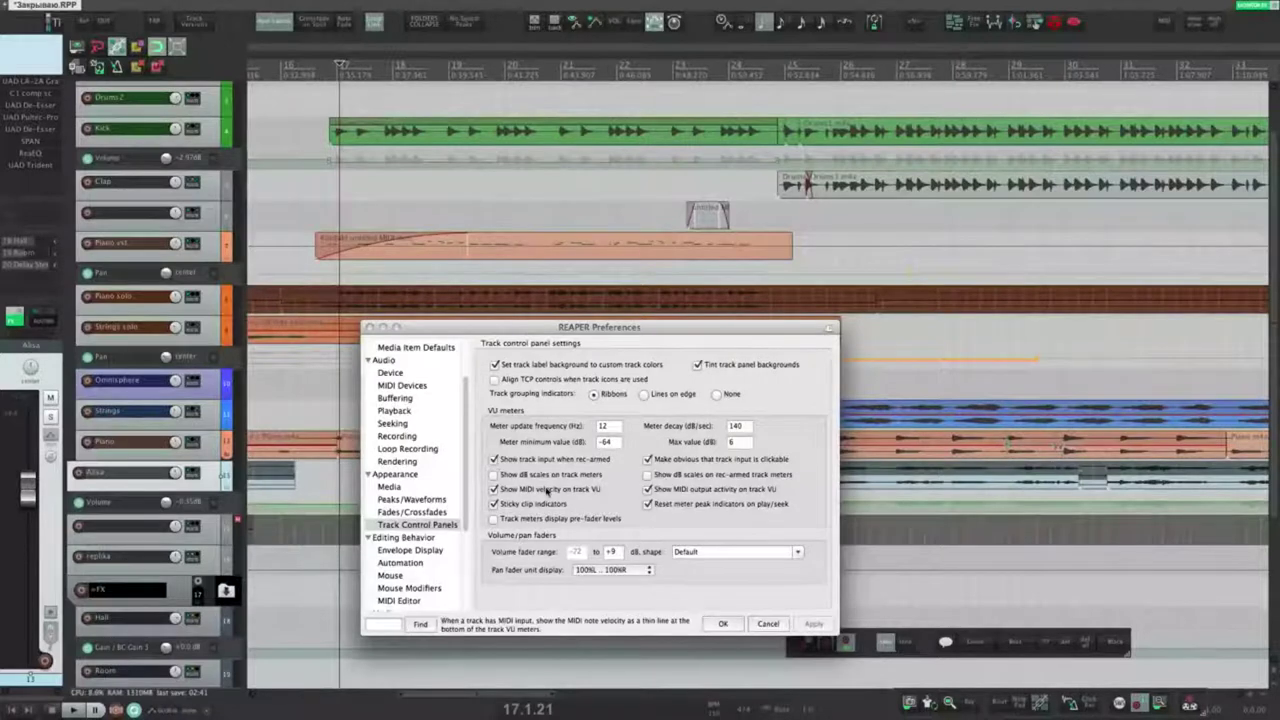
Step: Record-arm a track, toggle clickable track input indication, and browse its input and recording menus
{"action": "left_click", "coordinate": [79, 473]}
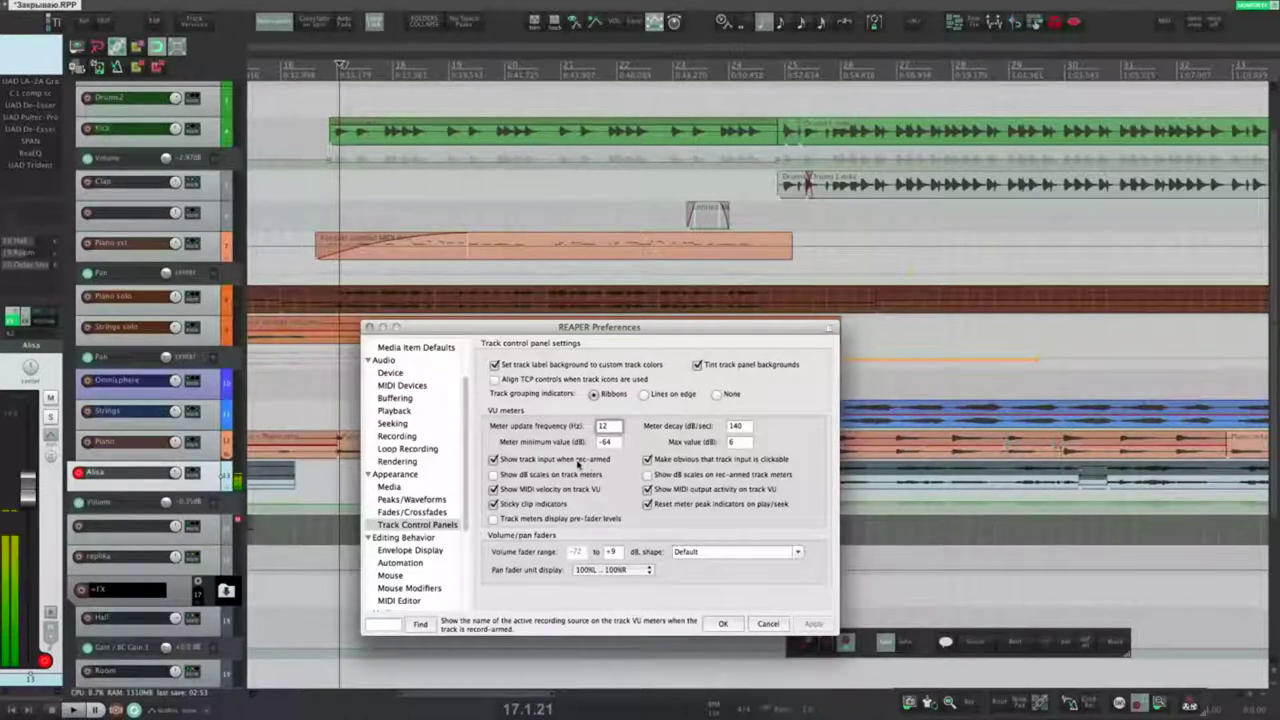
{"action": "scroll", "coordinate": [240, 480], "scroll_direction": "down", "scroll_amount": 5}
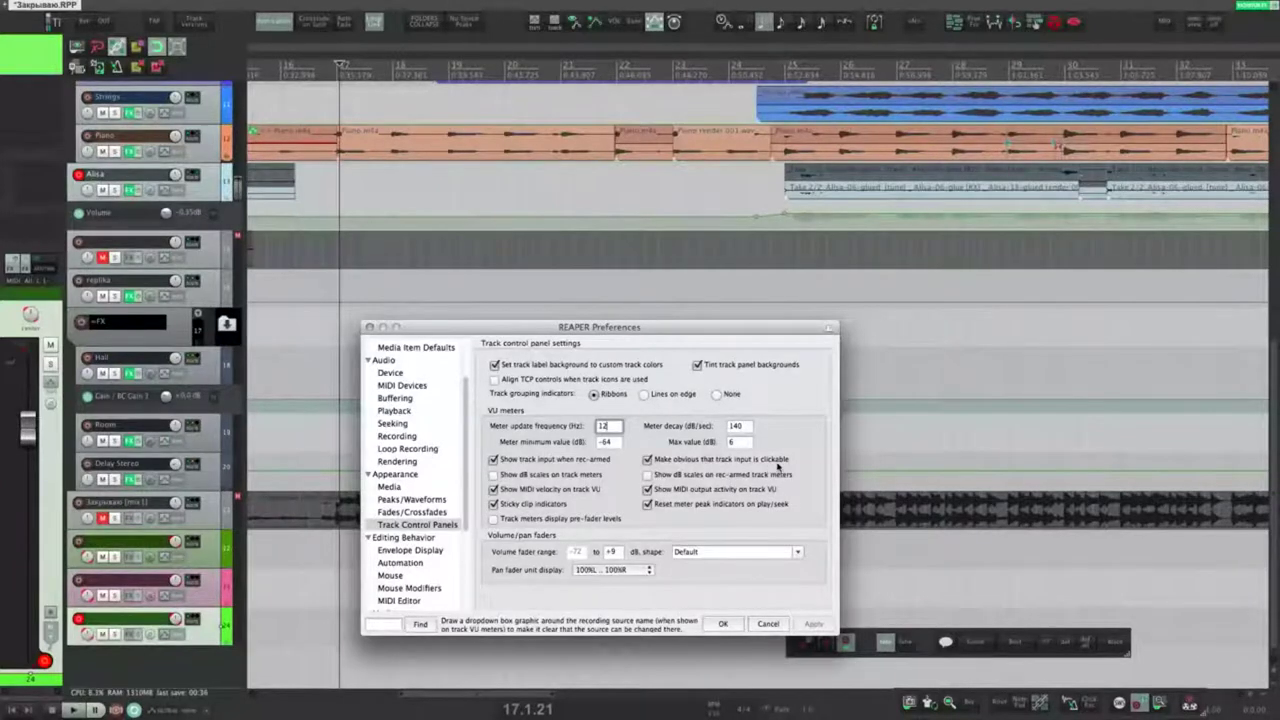
{"action": "left_click", "coordinate": [647, 459]}
{"action": "left_click", "coordinate": [647, 459]}
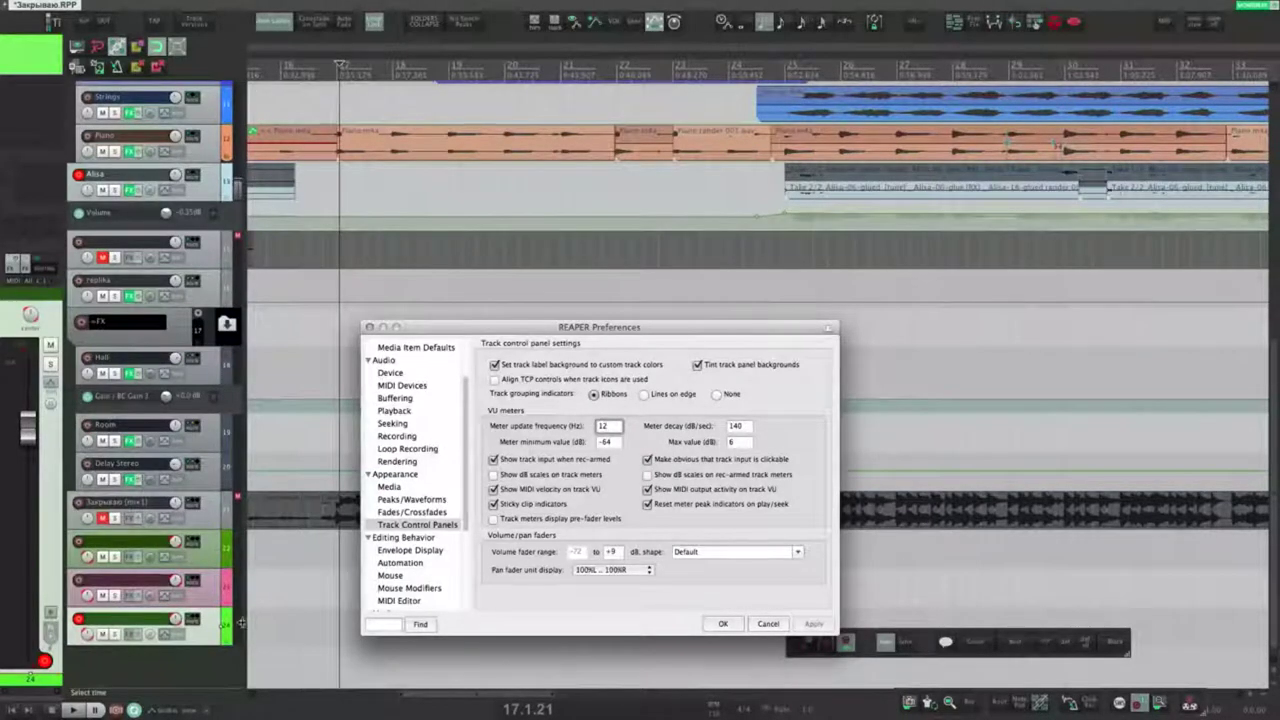
{"action": "left_click", "coordinate": [239, 545]}
{"action": "mouse_move", "coordinate": [262, 601]}
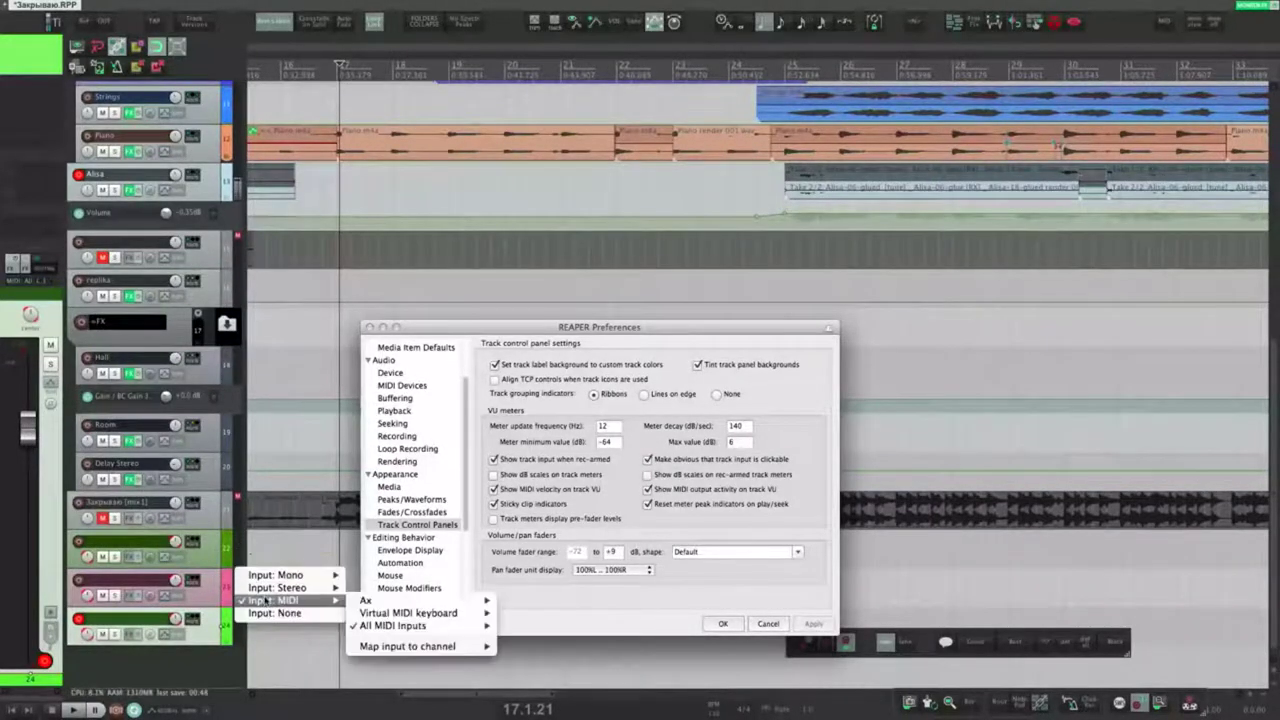
{"action": "right_click", "coordinate": [80, 548]}
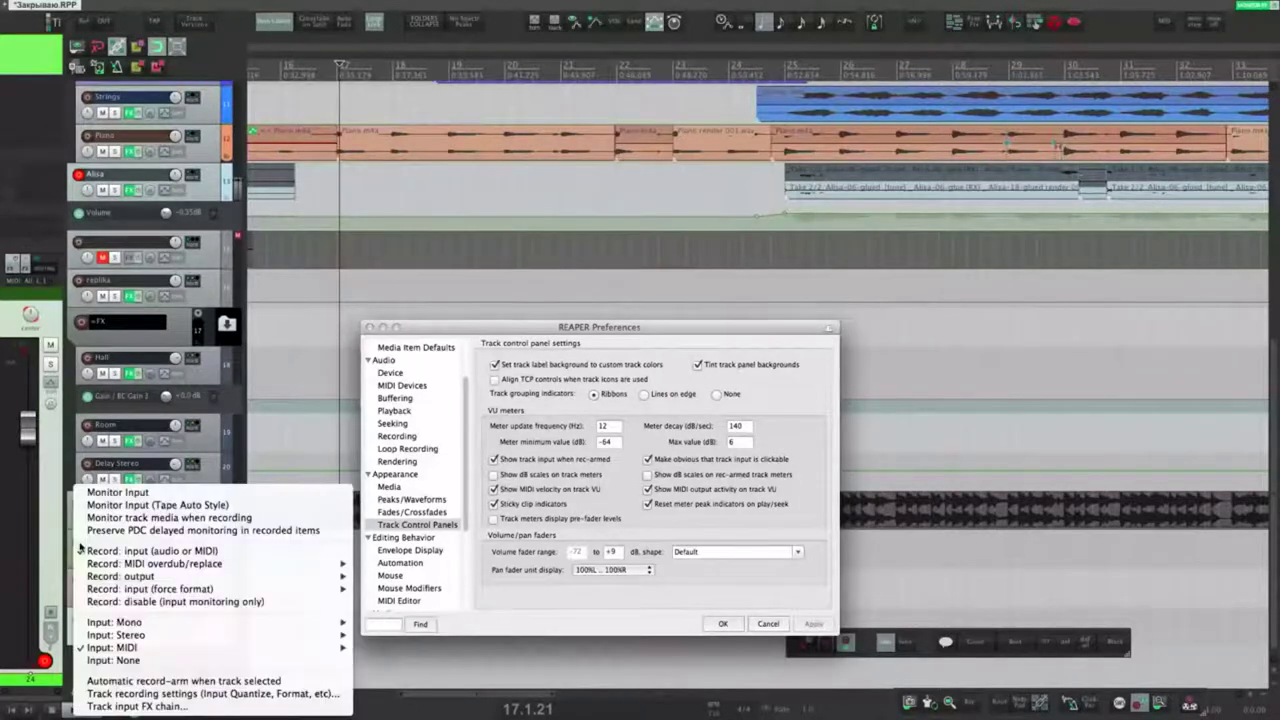
{"action": "left_click", "coordinate": [288, 425]}
{"action": "left_click", "coordinate": [233, 553]}
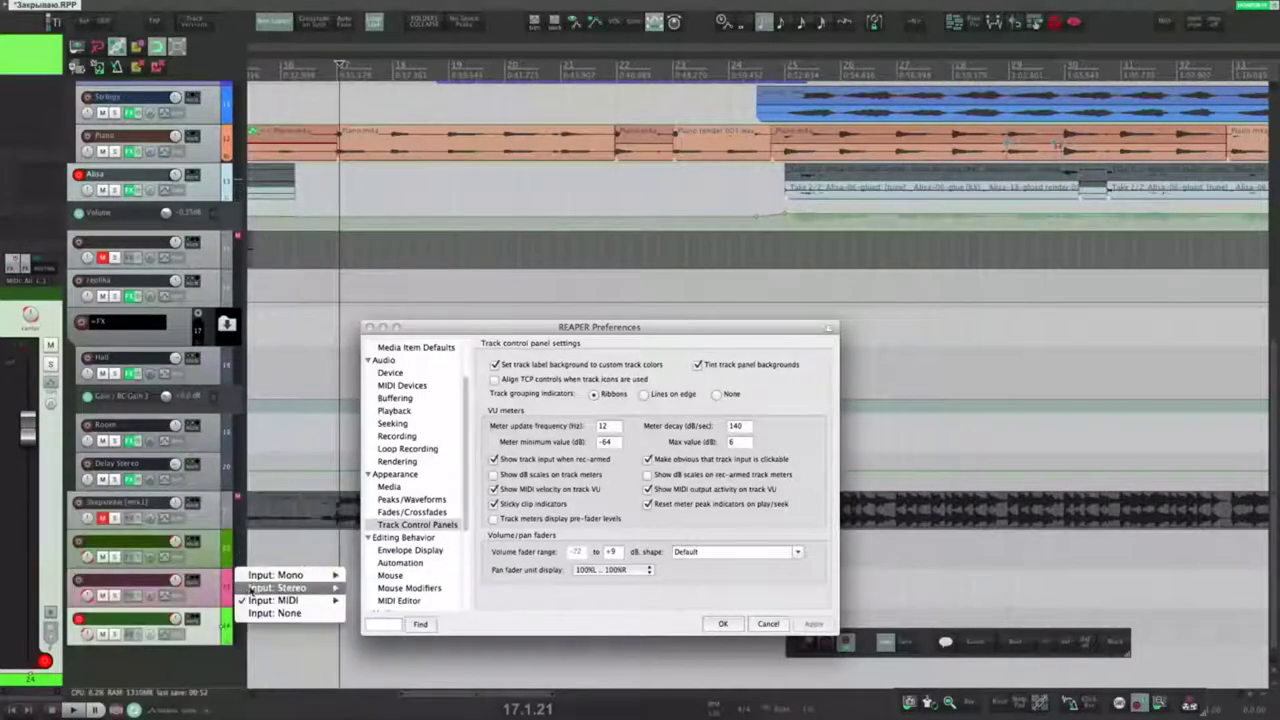
{"action": "mouse_move", "coordinate": [254, 602]}
{"action": "left_click", "coordinate": [277, 464]}
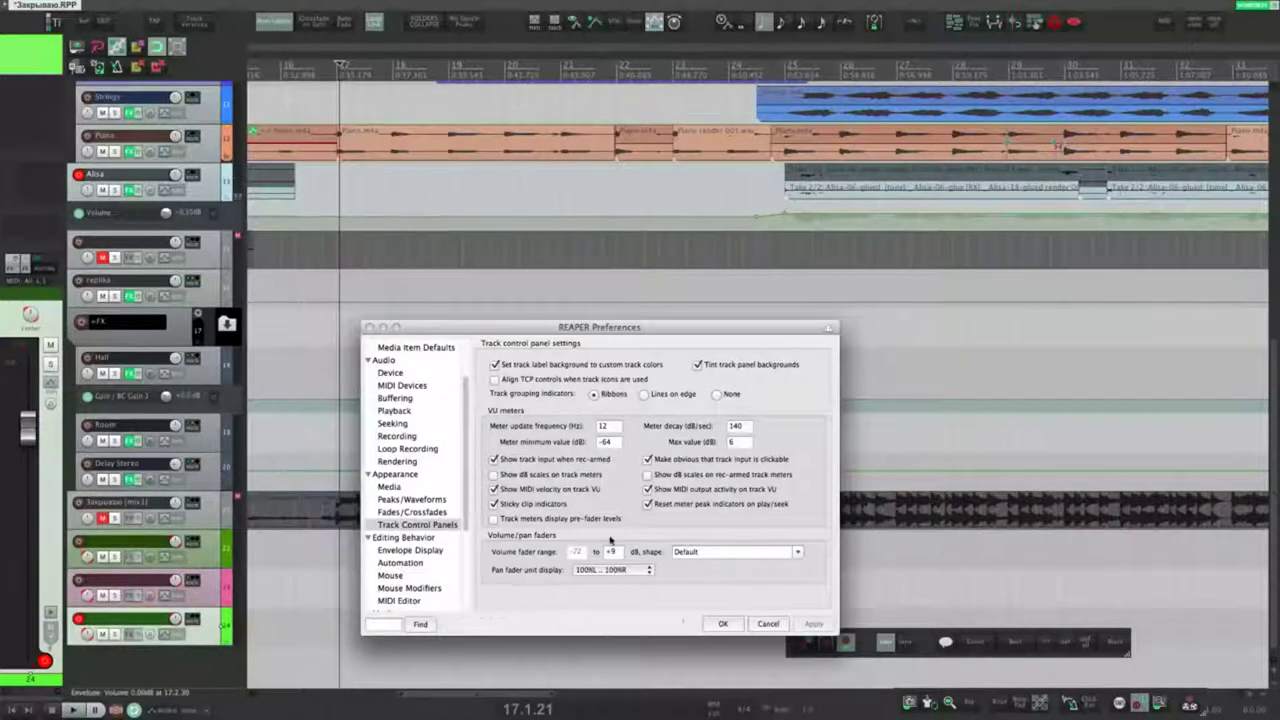
Step: Keep dB scales off on normal meters but enable them on rec-armed meters, then disarm Alisa
{"action": "left_click", "coordinate": [494, 476]}
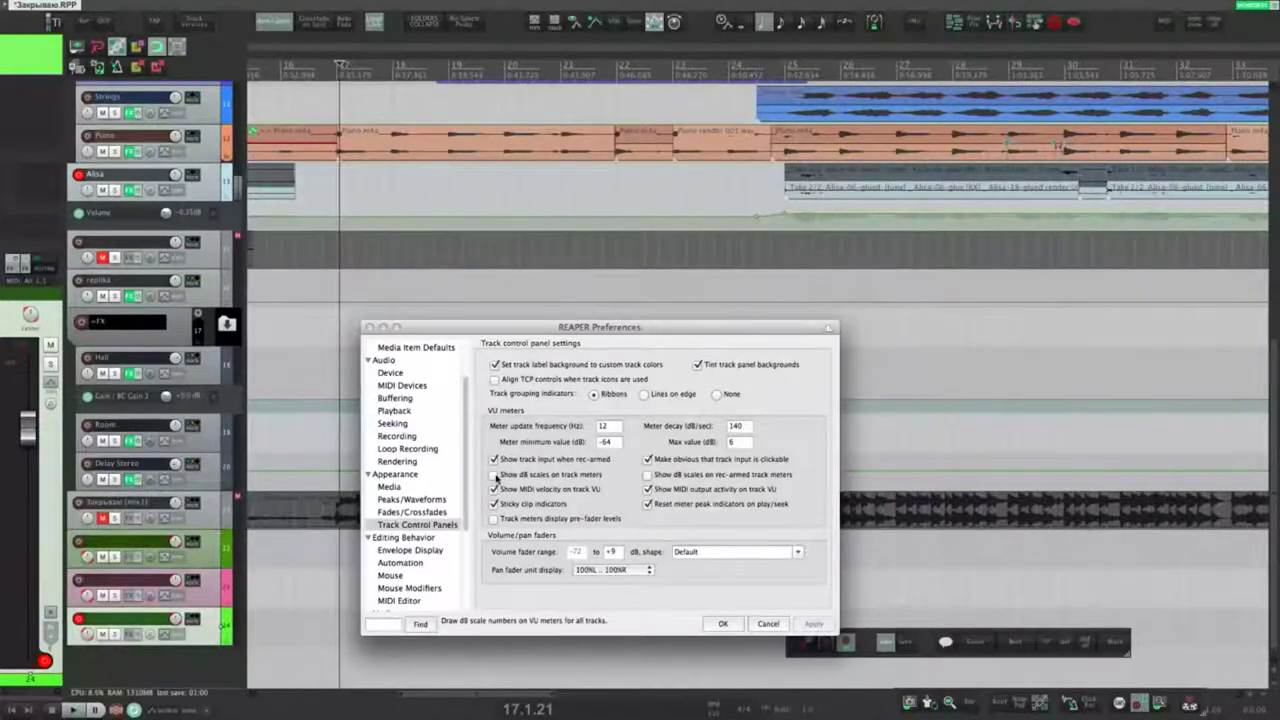
{"action": "scroll", "coordinate": [82, 522], "scroll_direction": "up", "scroll_amount": 3}
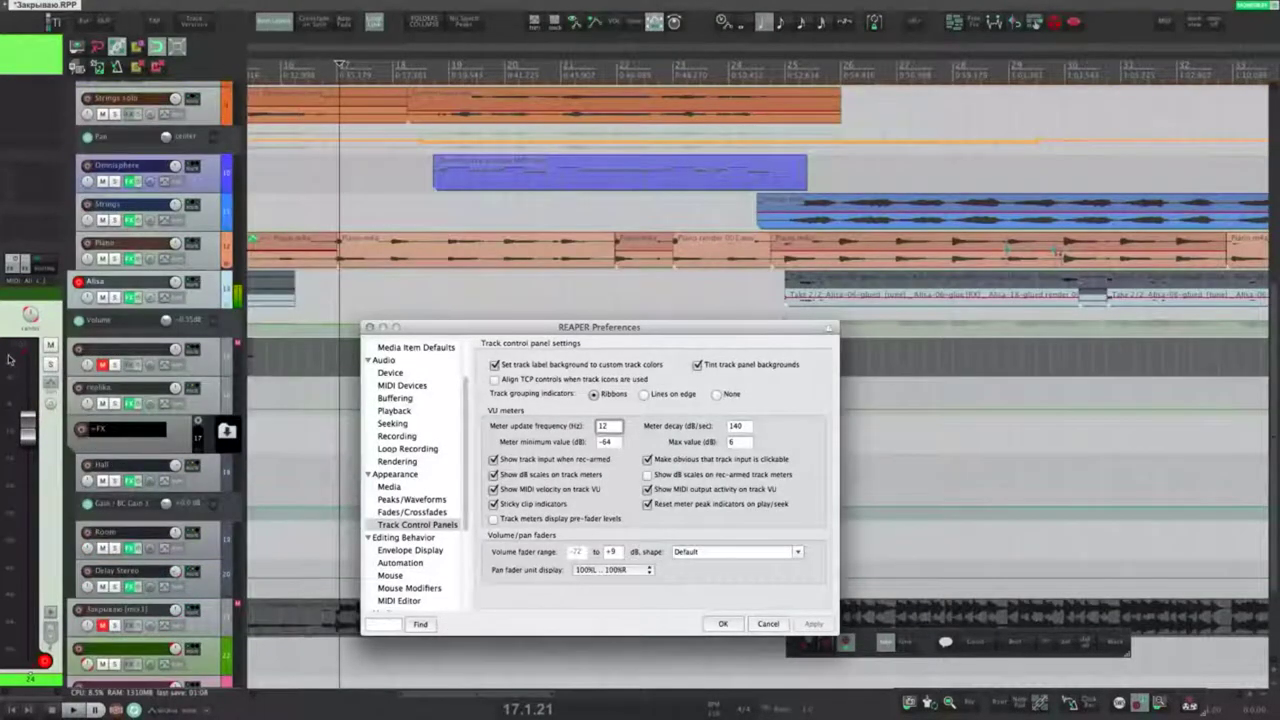
{"action": "left_click", "coordinate": [493, 474]}
{"action": "left_click", "coordinate": [511, 476]}
{"action": "left_click", "coordinate": [647, 475]}
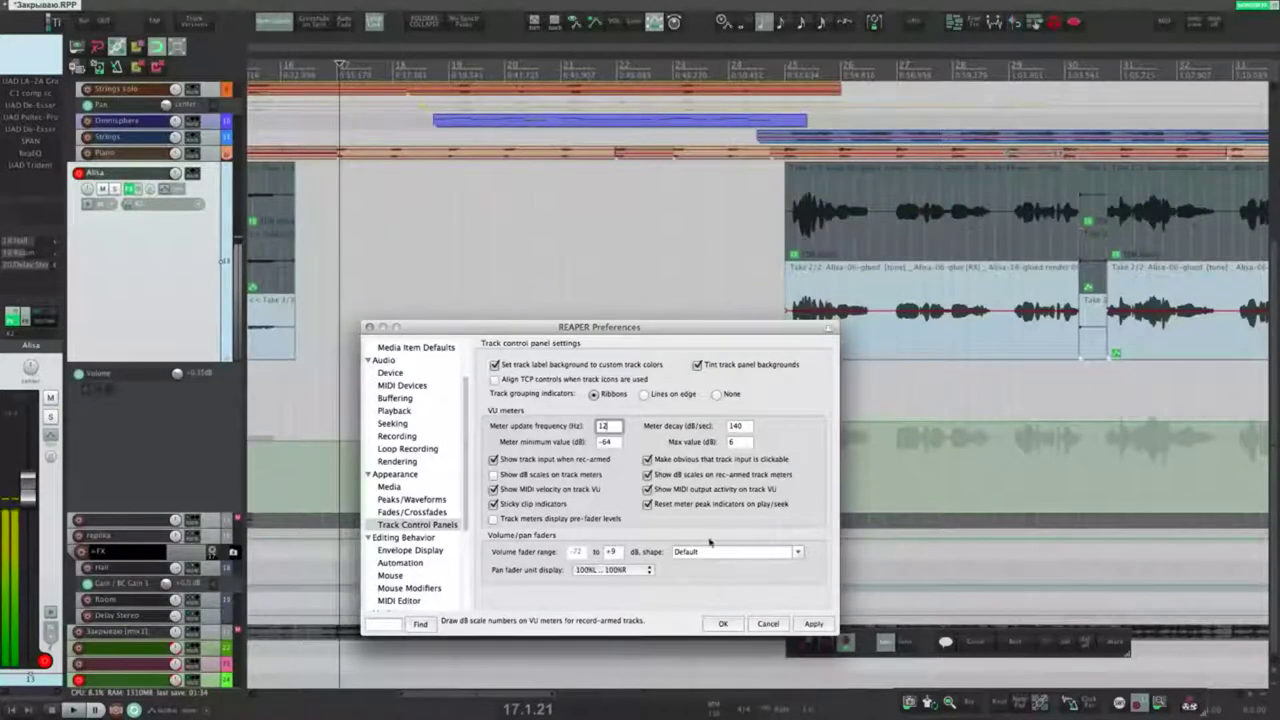
{"action": "left_click", "coordinate": [813, 623]}
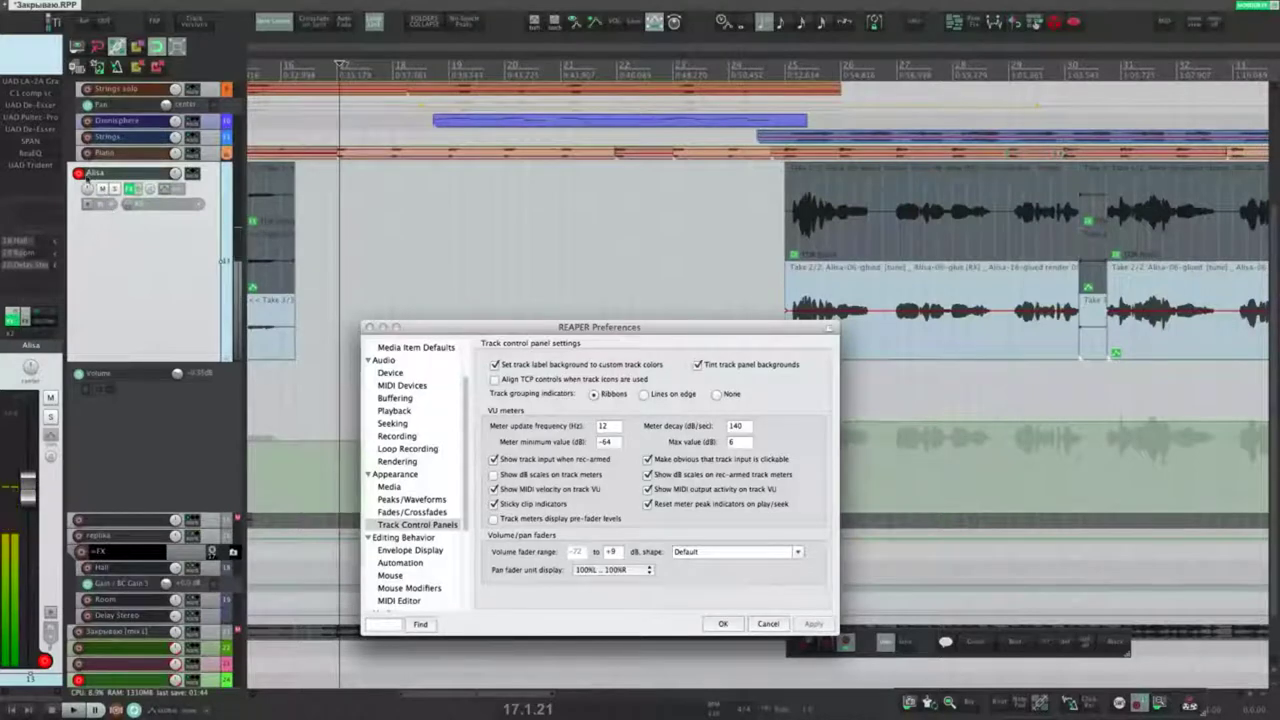
{"action": "left_click", "coordinate": [79, 173]}
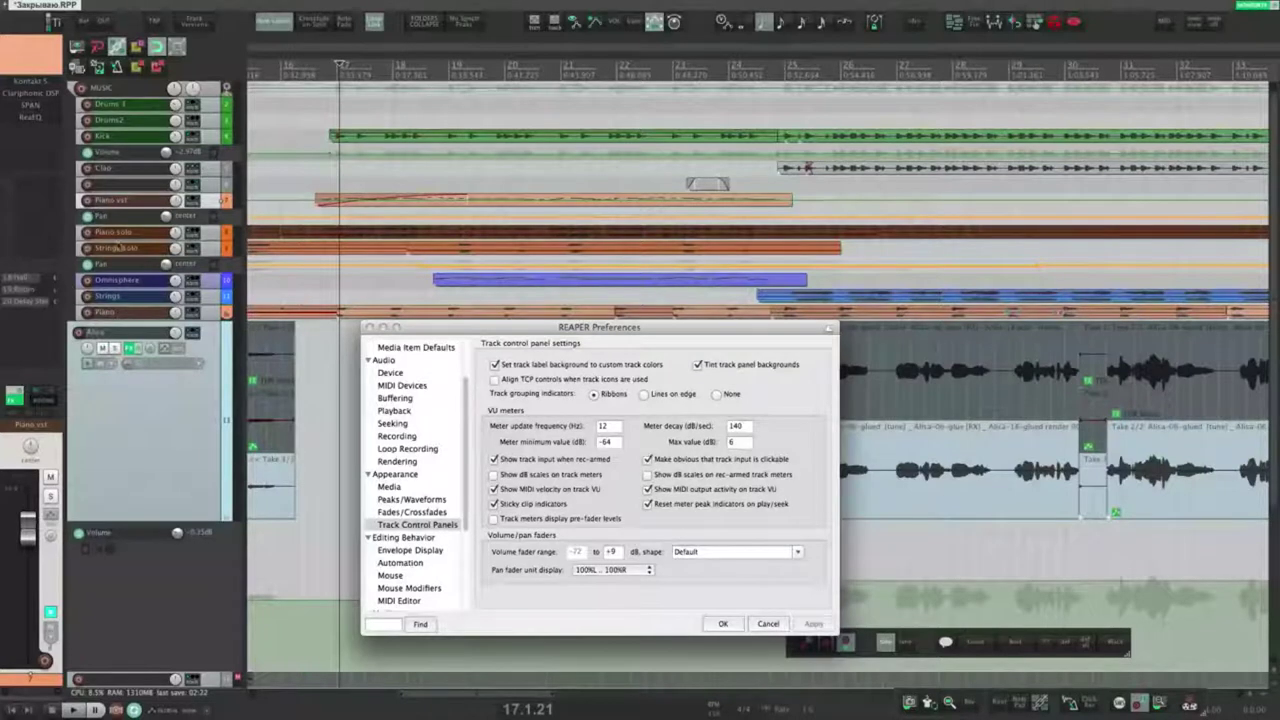
Step: Record-arm Piano vst, show MIDI output activity on track meters, and start playback
{"action": "left_click", "coordinate": [88, 201]}
{"action": "left_click", "coordinate": [88, 201]}
{"action": "left_click", "coordinate": [88, 201]}
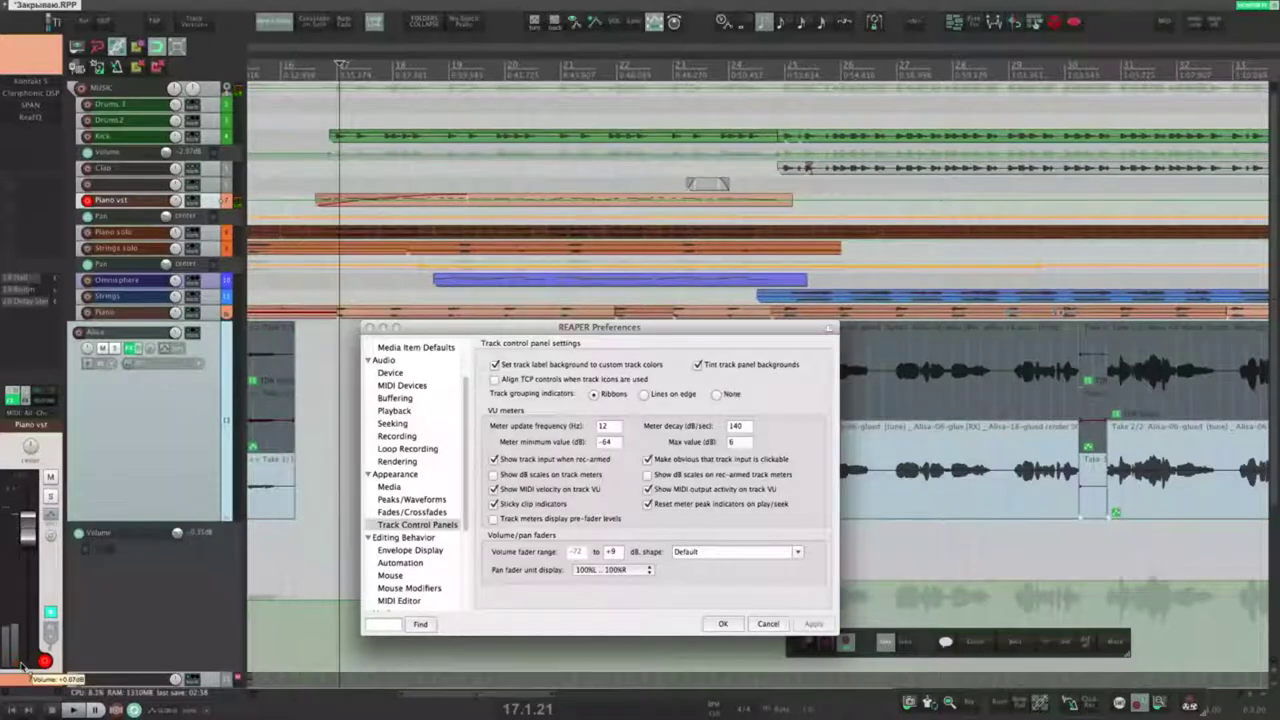
{"action": "left_click", "coordinate": [647, 489]}
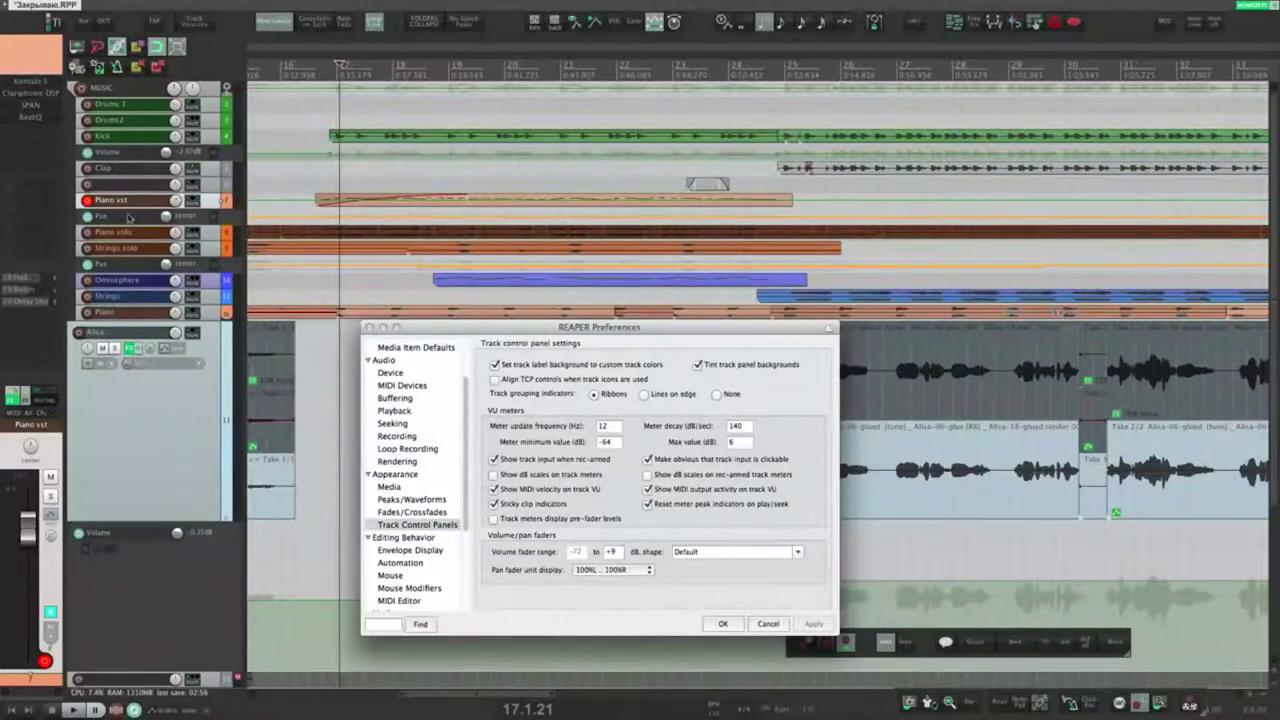
{"action": "left_click", "coordinate": [211, 204]}
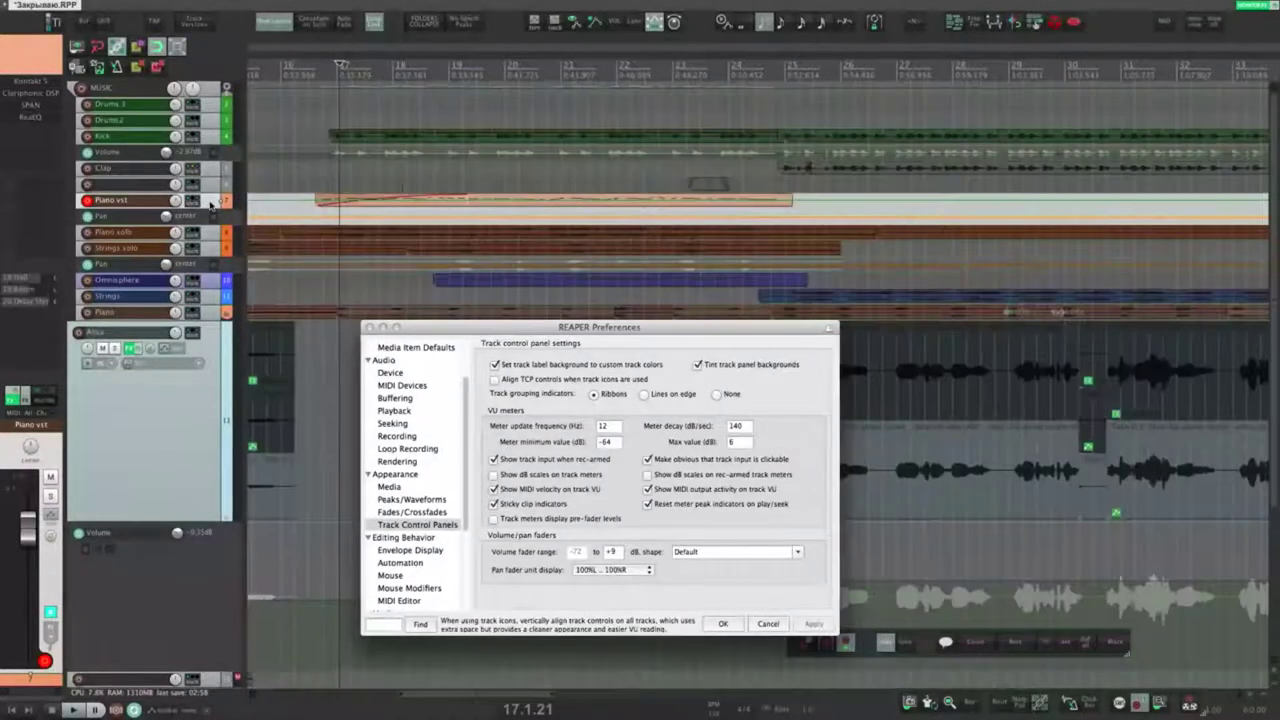
{"action": "key", "text": "space"}
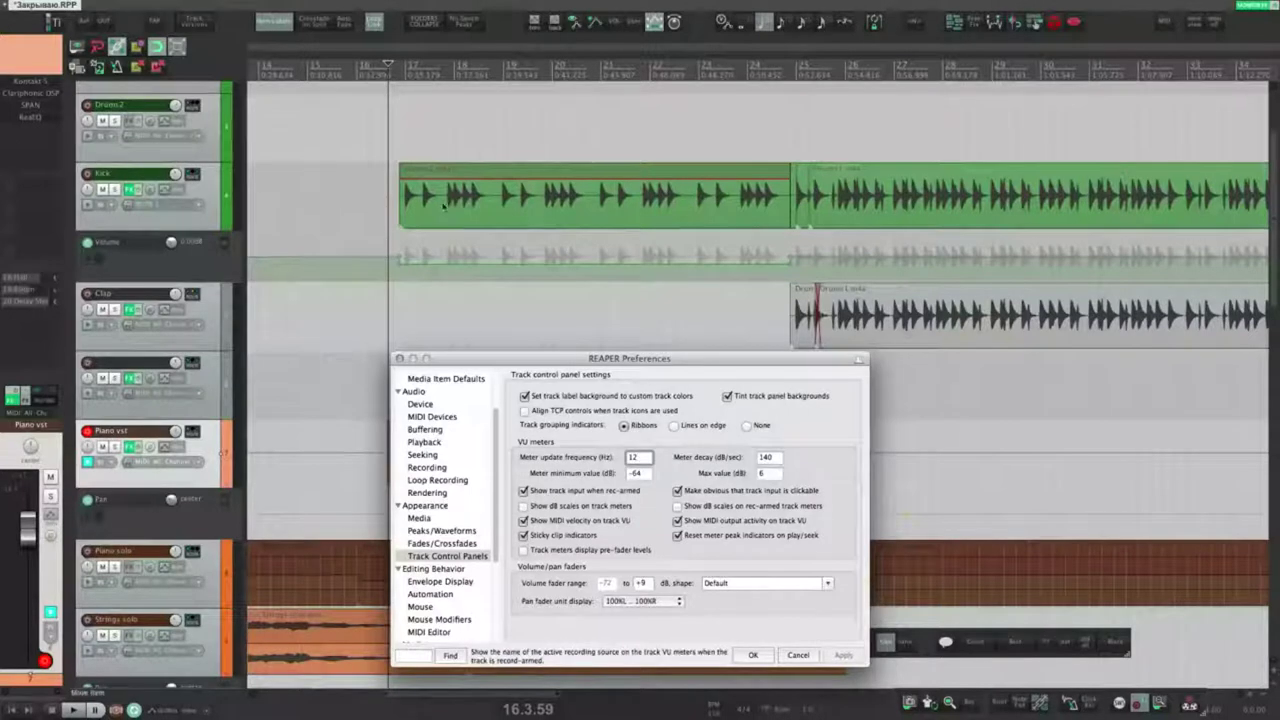
Step: Test the Kick volume envelope while soloed, undo it, and clear the Kick and Clap clip indicators
{"action": "left_click", "coordinate": [440, 170]}
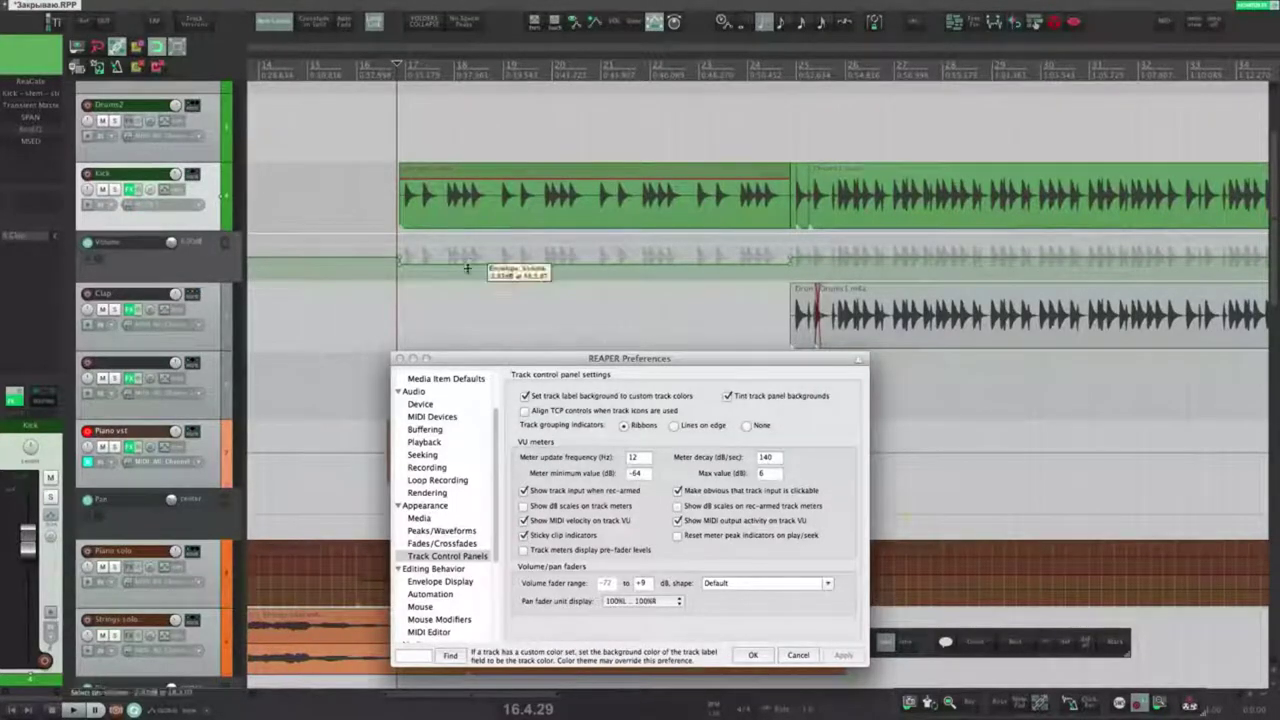
{"action": "left_click_drag", "start_coordinate": [469, 267], "coordinate": [478, 114]}
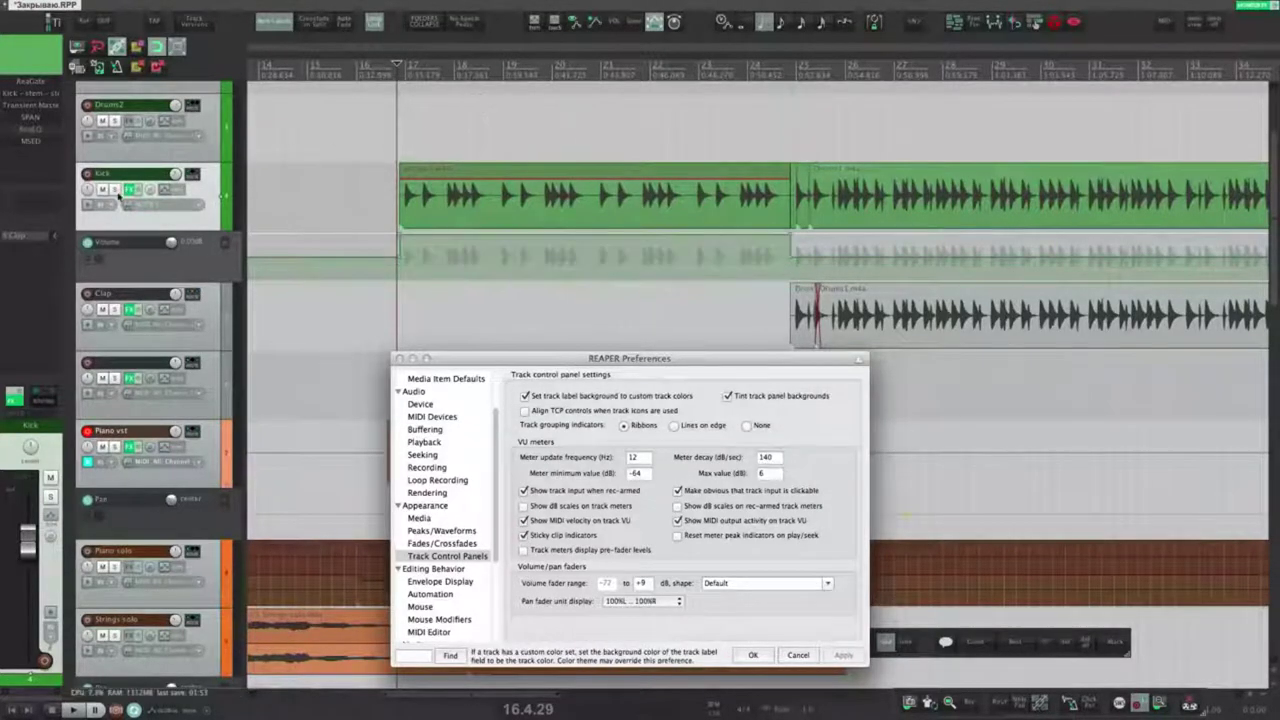
{"action": "left_click", "coordinate": [115, 189]}
{"action": "key", "text": "space"}
{"action": "key", "text": "space"}
{"action": "left_click", "coordinate": [115, 191]}
{"action": "key", "text": "super+z"}
{"action": "key", "text": "super+z"}
{"action": "key", "text": "super+z"}
{"action": "left_click", "coordinate": [320, 190]}
{"action": "key", "text": "space"}
{"action": "key", "text": "space"}
{"action": "left_click", "coordinate": [238, 169]}
{"action": "left_click", "coordinate": [238, 289]}
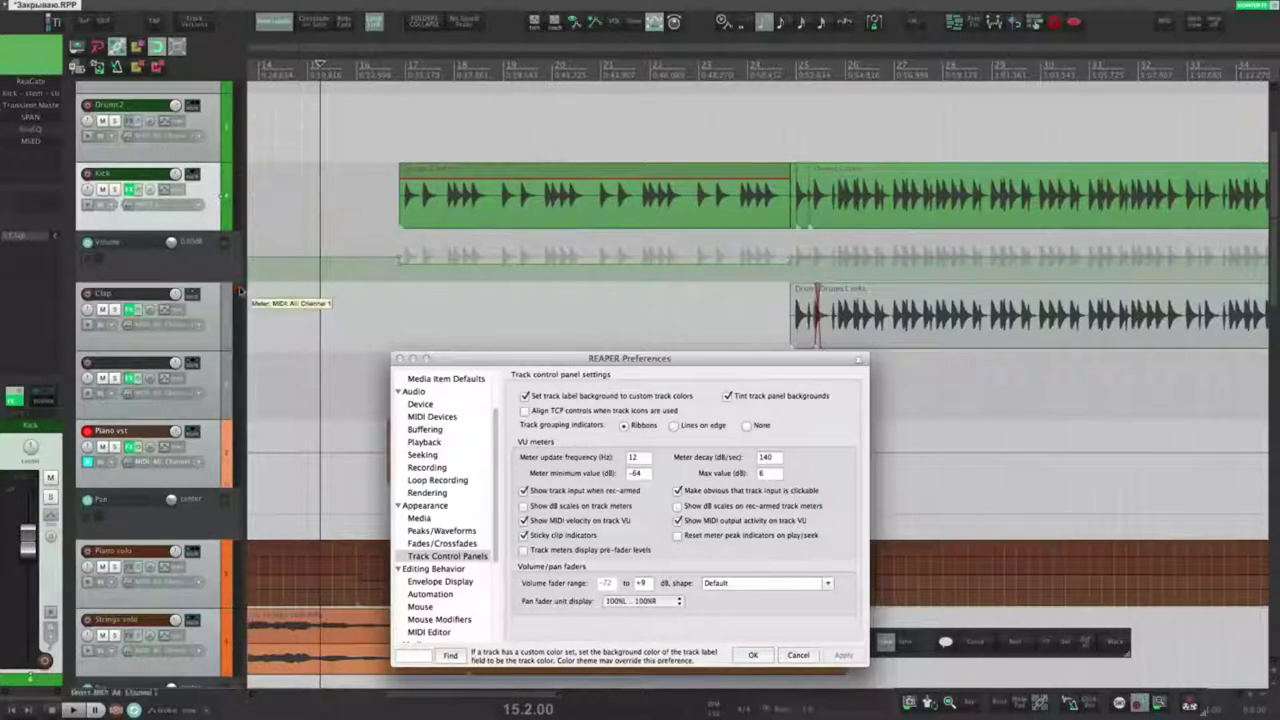
Step: Enable meter peak reset on play/seek and pre-fader track meters, and apply
{"action": "left_click", "coordinate": [693, 537]}
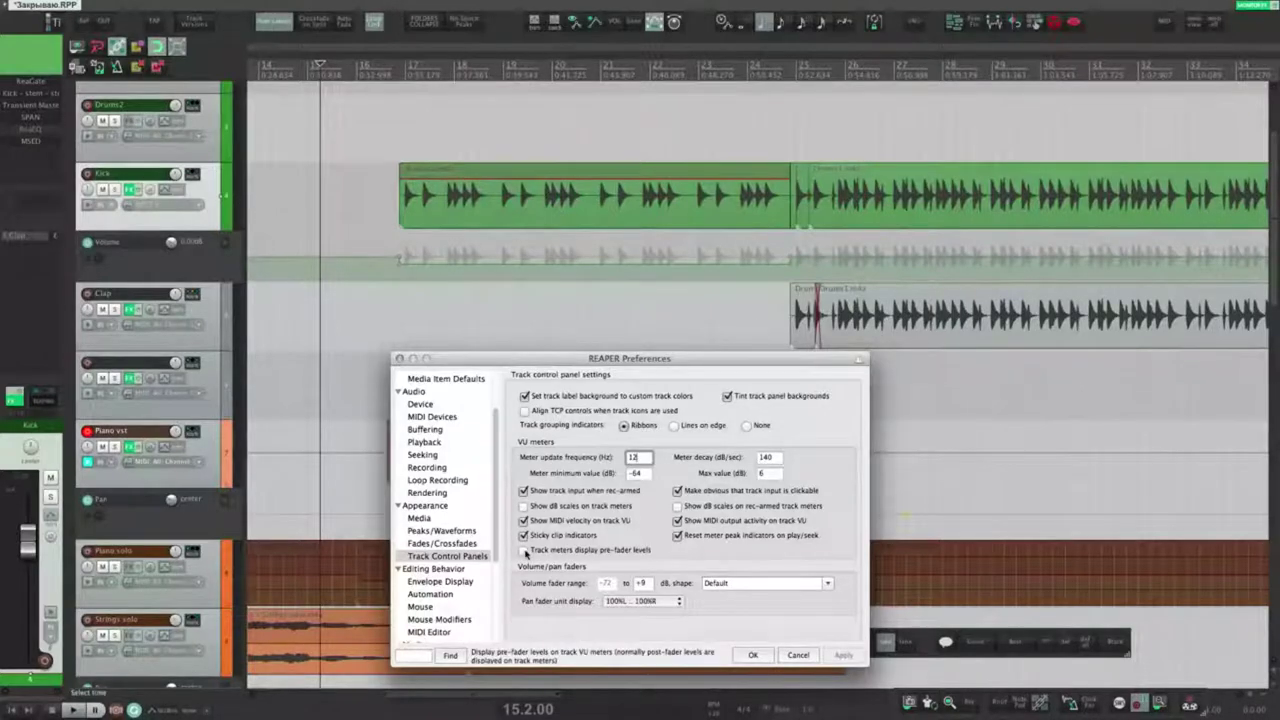
{"action": "left_click", "coordinate": [524, 550]}
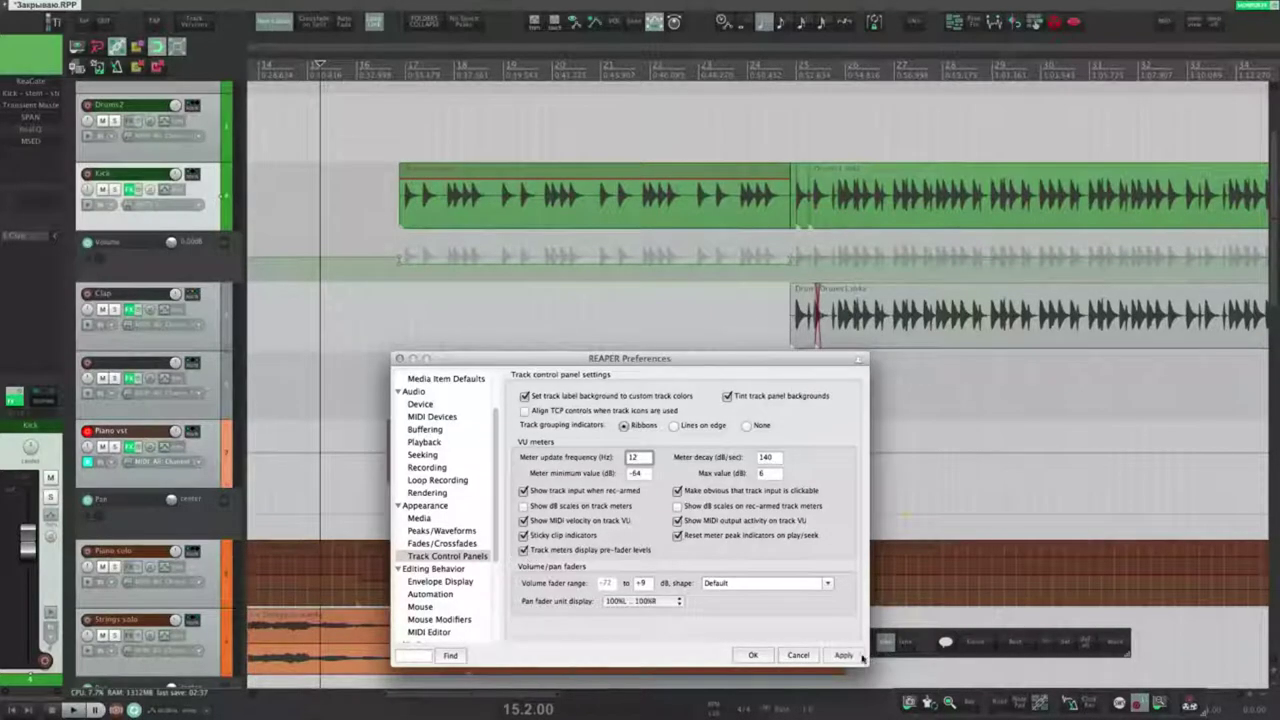
{"action": "left_click", "coordinate": [845, 656]}
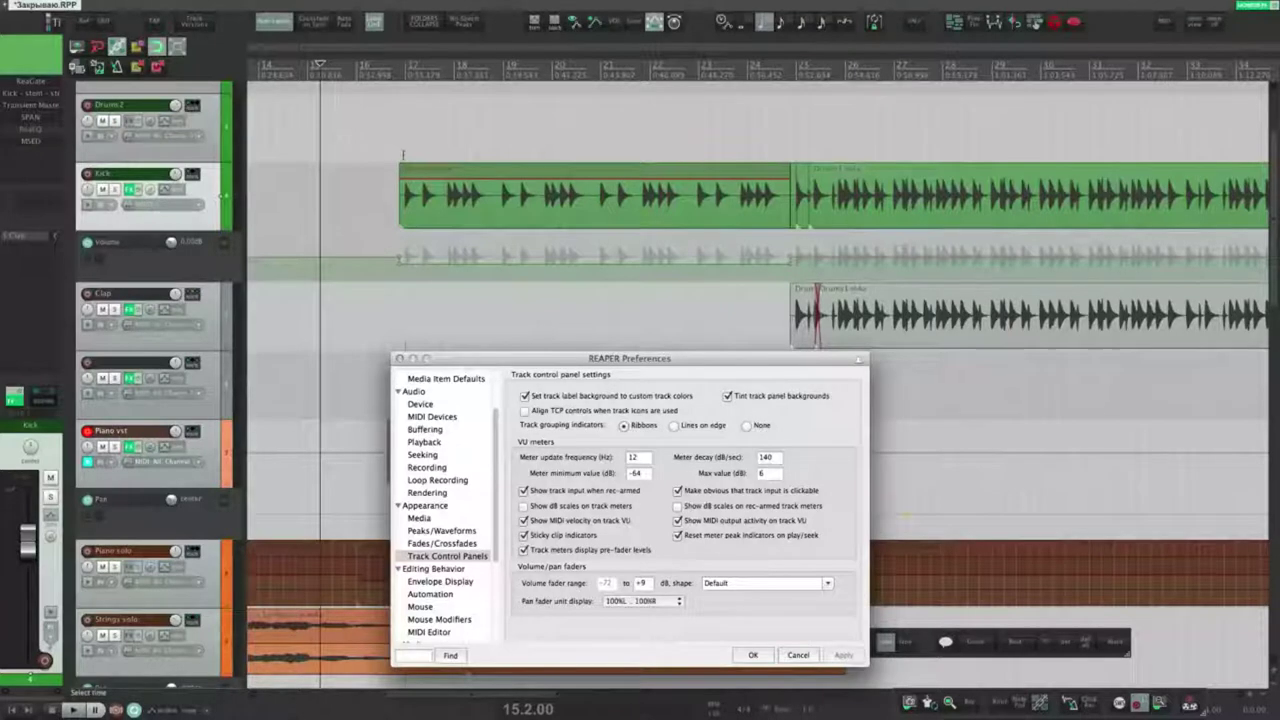
Step: Solo Kick and compare post-fader against pre-fader meters, leaving pre-fader applied
{"action": "left_click", "coordinate": [117, 191]}
{"action": "key", "text": "space"}
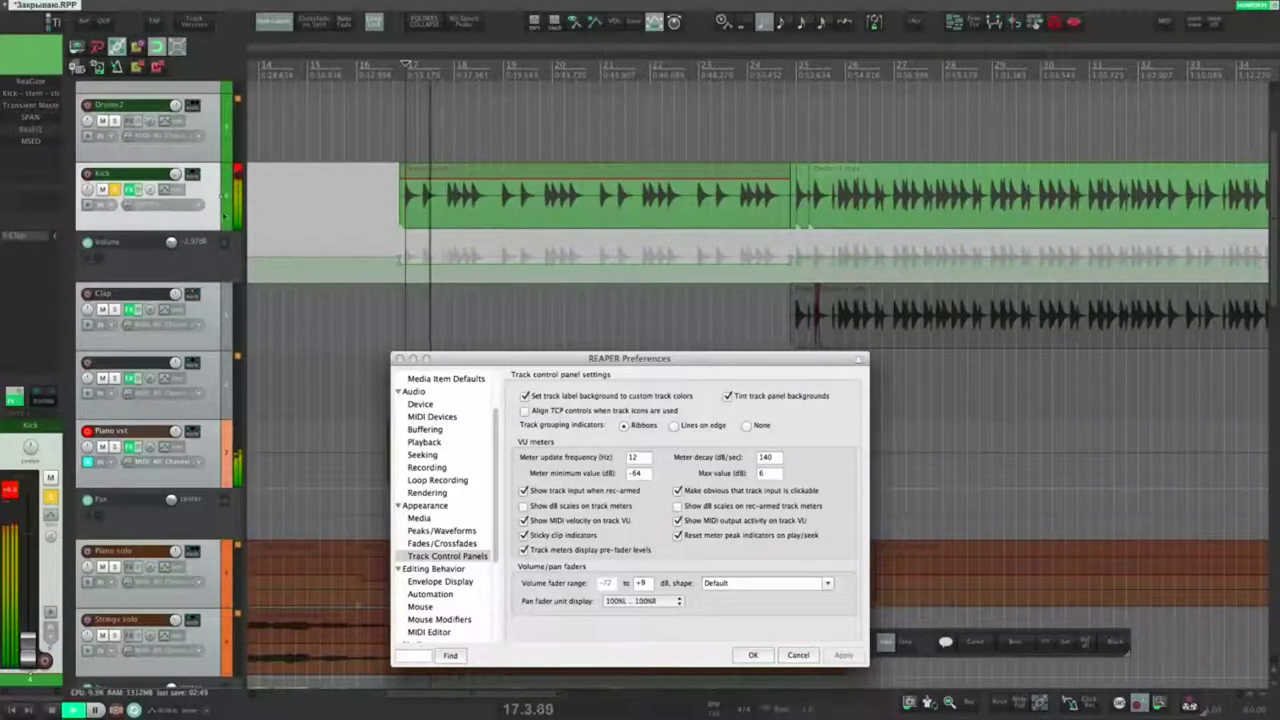
{"action": "left_click", "coordinate": [524, 550]}
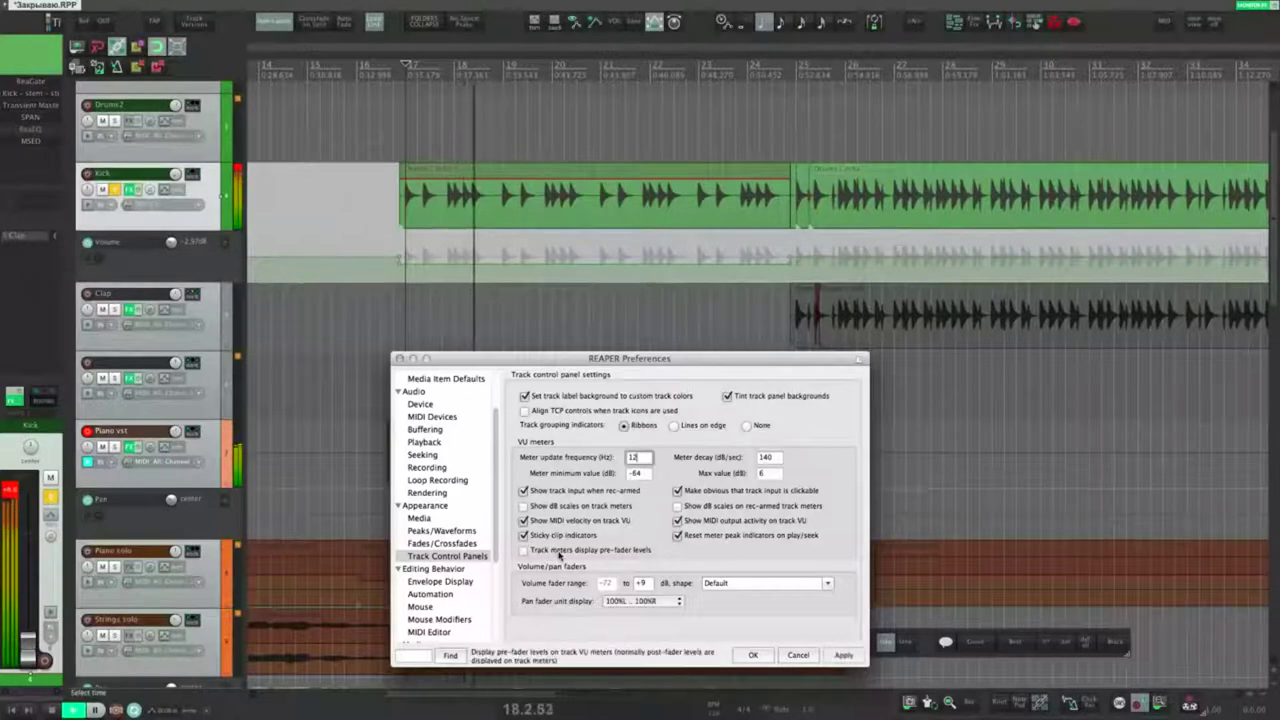
{"action": "left_click", "coordinate": [831, 655]}
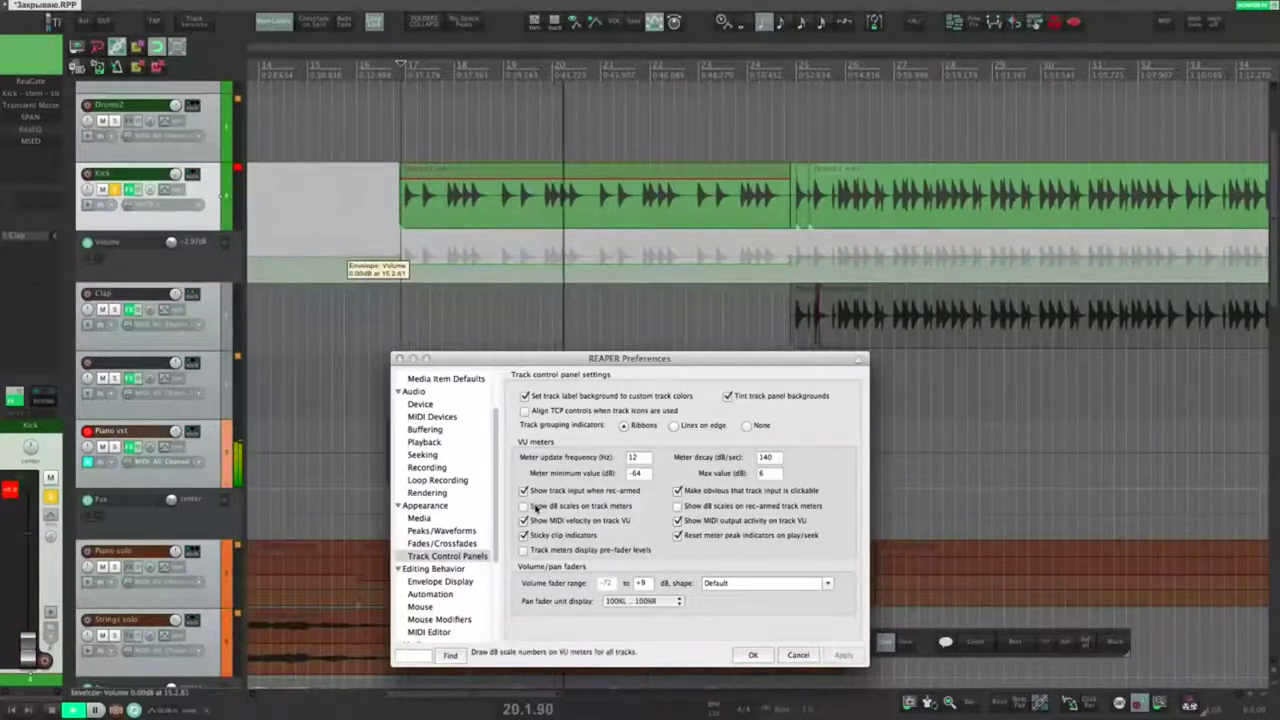
{"action": "left_click", "coordinate": [524, 550]}
{"action": "left_click", "coordinate": [267, 200]}
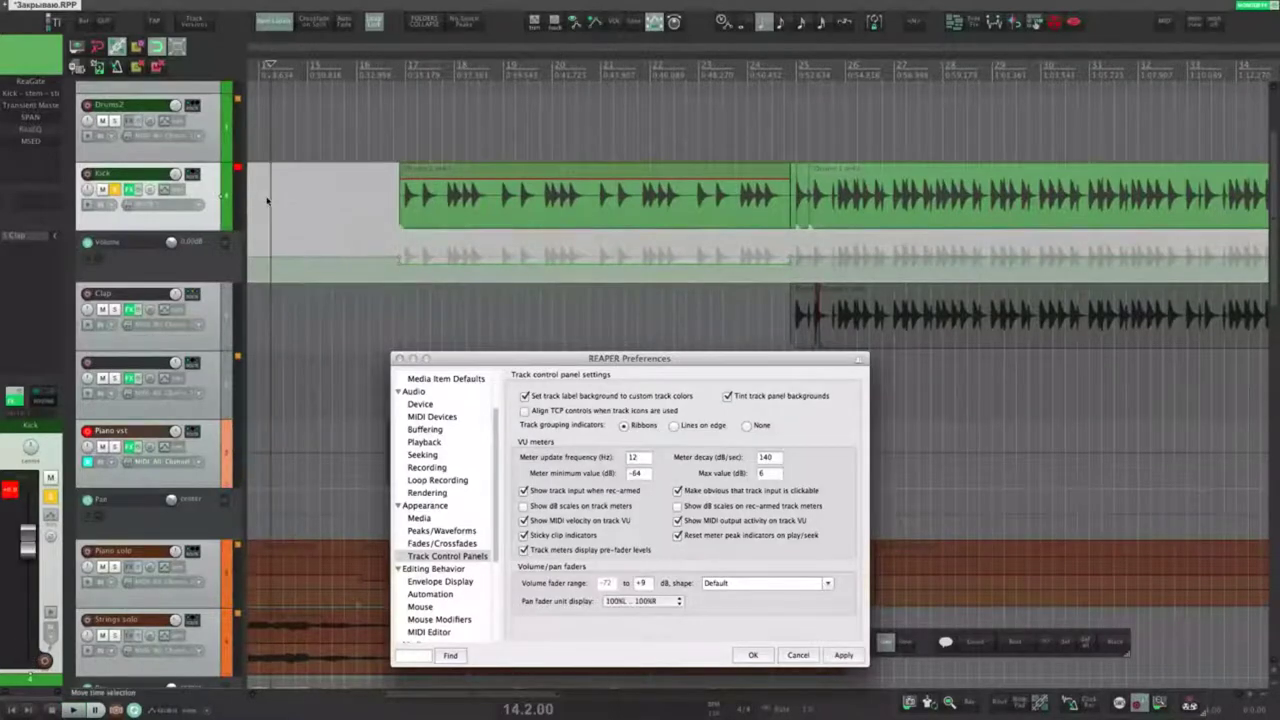
{"action": "left_click", "coordinate": [844, 655]}
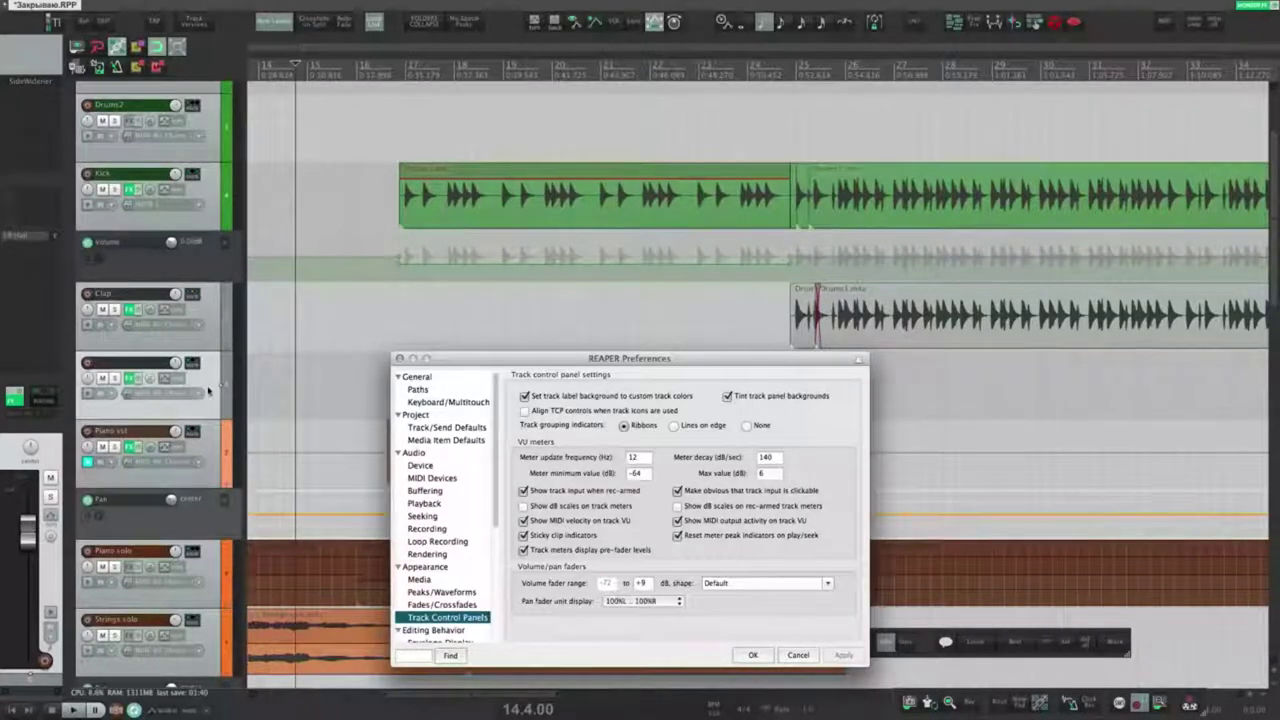
Step: Set the volume fader range maximum to +12 dB and raise the track volume to it
{"action": "left_click", "coordinate": [208, 391]}
{"action": "left_click_drag", "start_coordinate": [179, 363], "coordinate": [179, 320]}
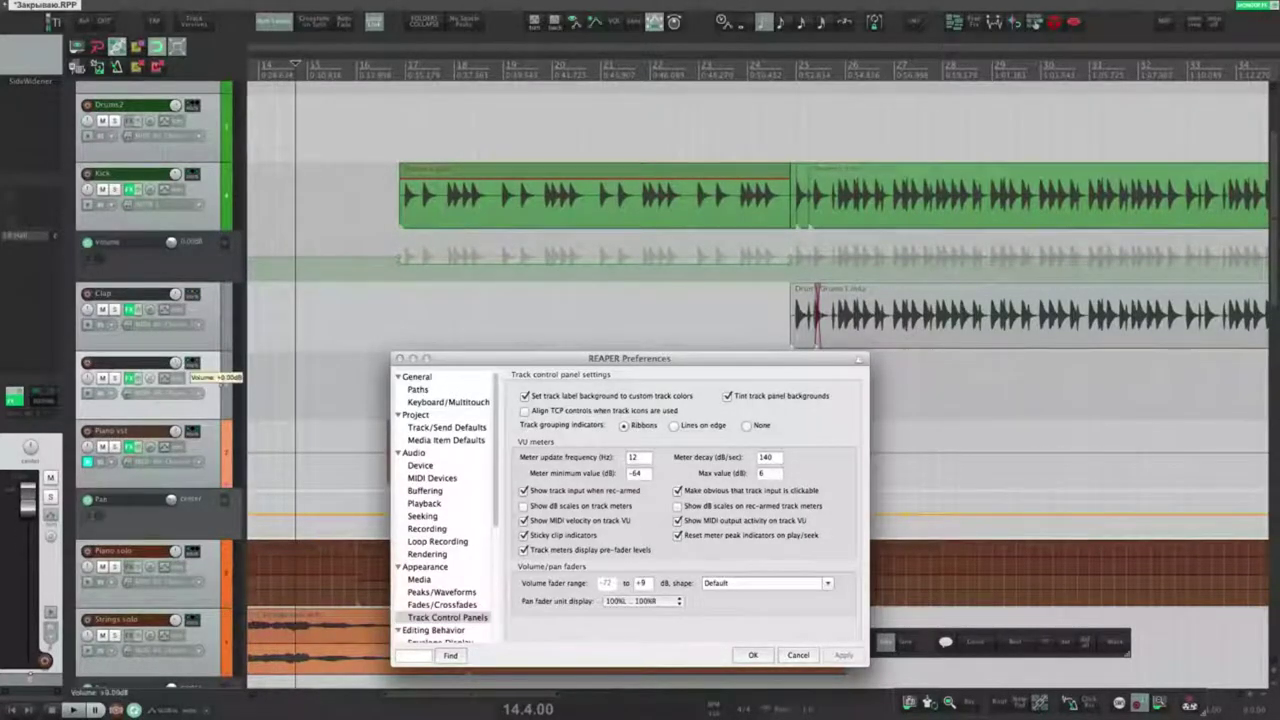
{"action": "left_click", "coordinate": [634, 583]}
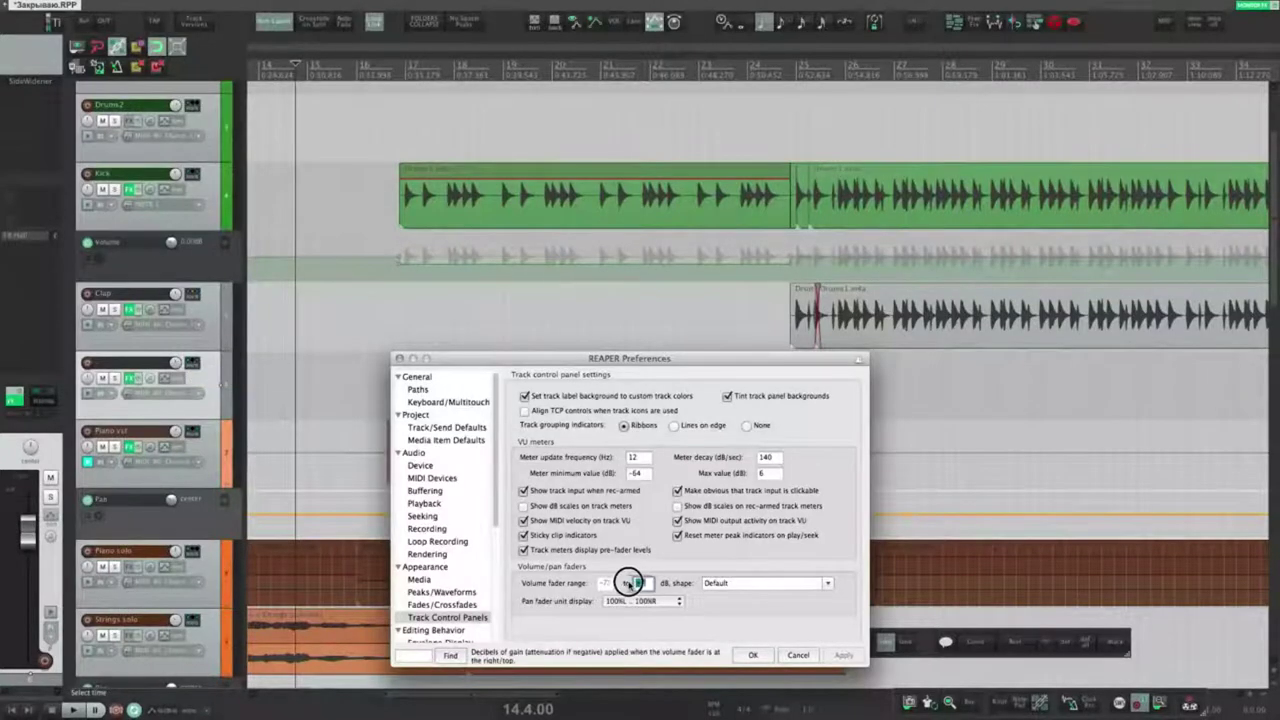
{"action": "type", "text": "12"}
{"action": "left_click", "coordinate": [843, 655]}
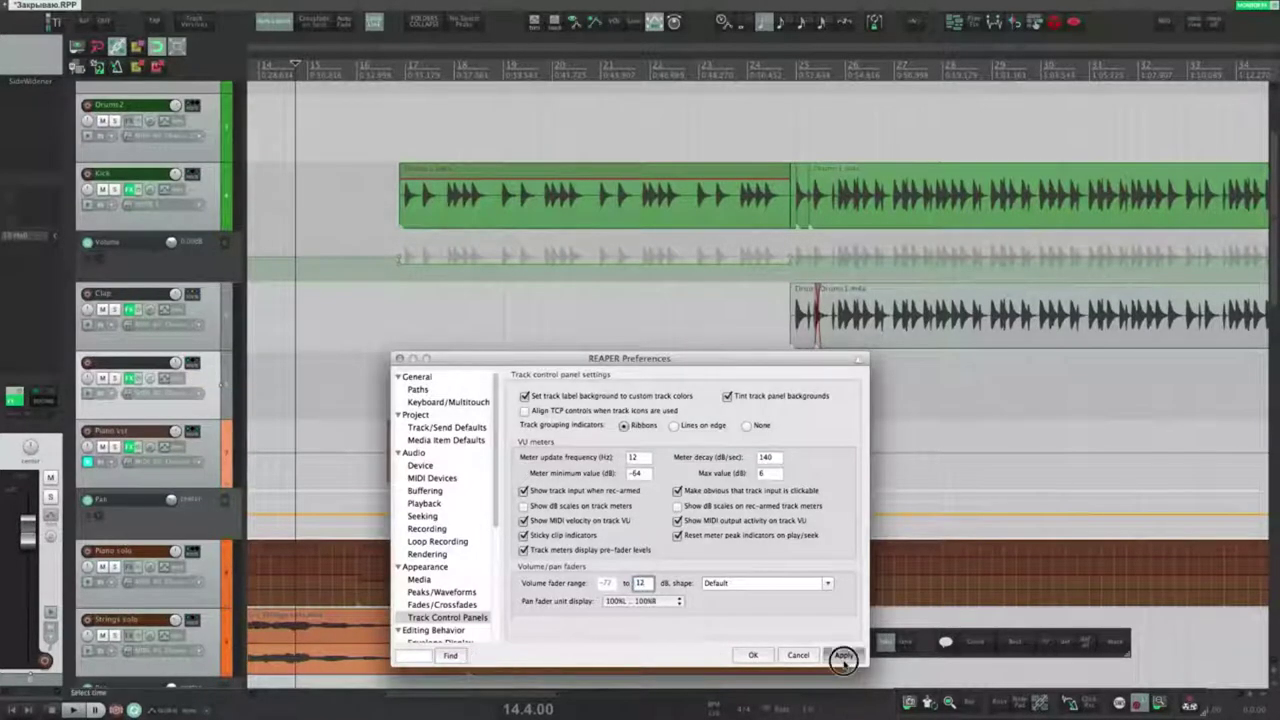
{"action": "left_click_drag", "start_coordinate": [177, 364], "coordinate": [177, 315]}
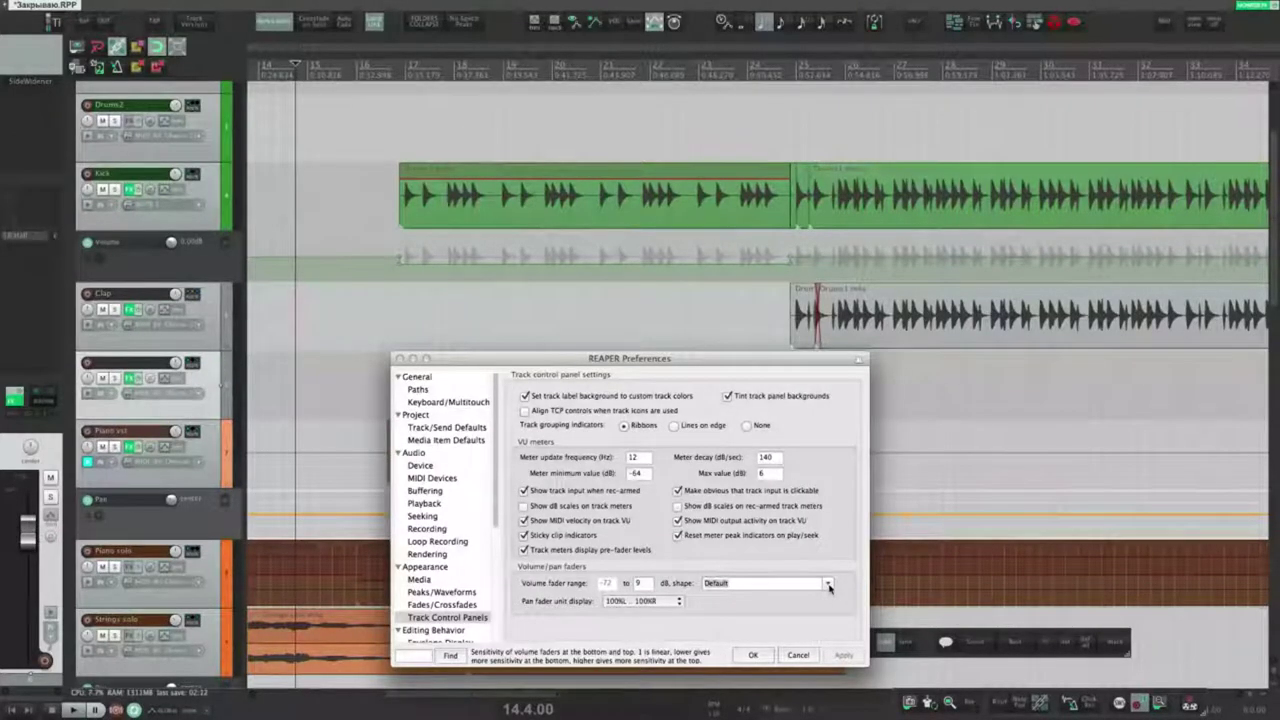
Step: Switch the fader shape to Linear dB (1.0) and test it by lowering the track volume
{"action": "left_click", "coordinate": [829, 586]}
{"action": "left_click", "coordinate": [715, 566]}
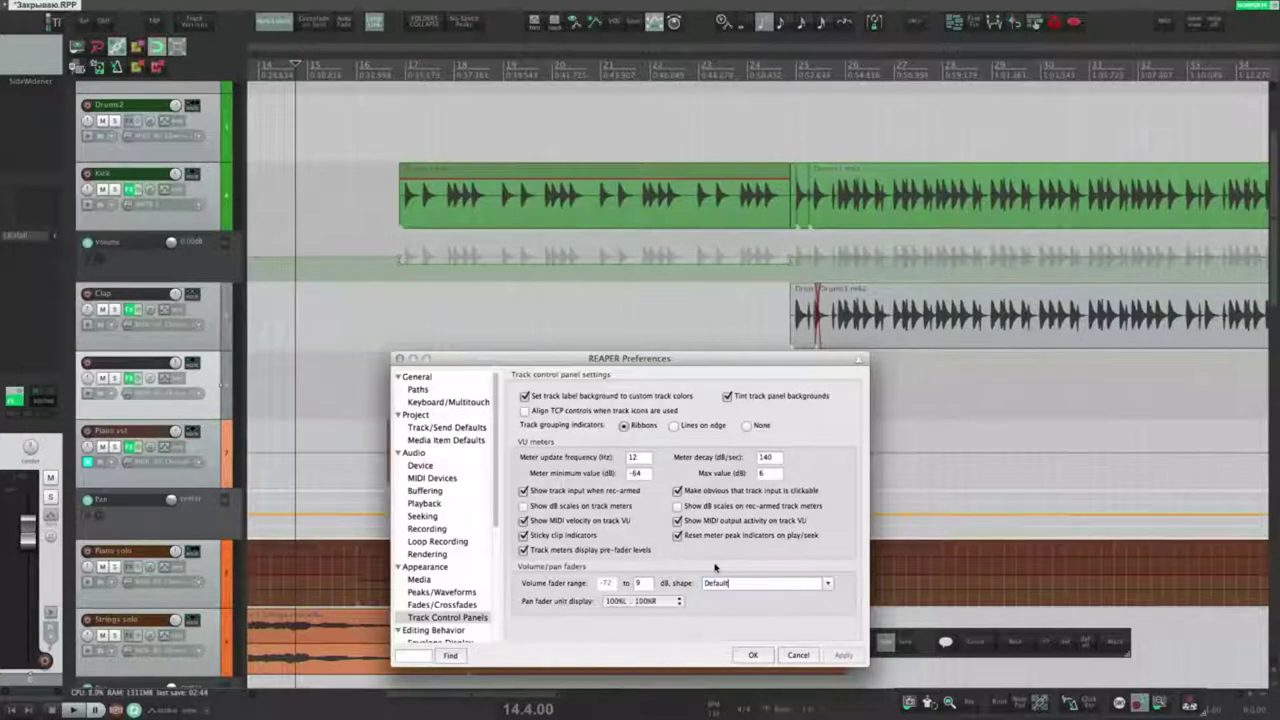
{"action": "left_click", "coordinate": [829, 587]}
{"action": "left_click", "coordinate": [728, 605]}
{"action": "left_click", "coordinate": [831, 653]}
{"action": "mouse_move", "coordinate": [28, 527]}
{"action": "left_click_drag", "start_coordinate": [28, 531], "coordinate": [28, 574]}
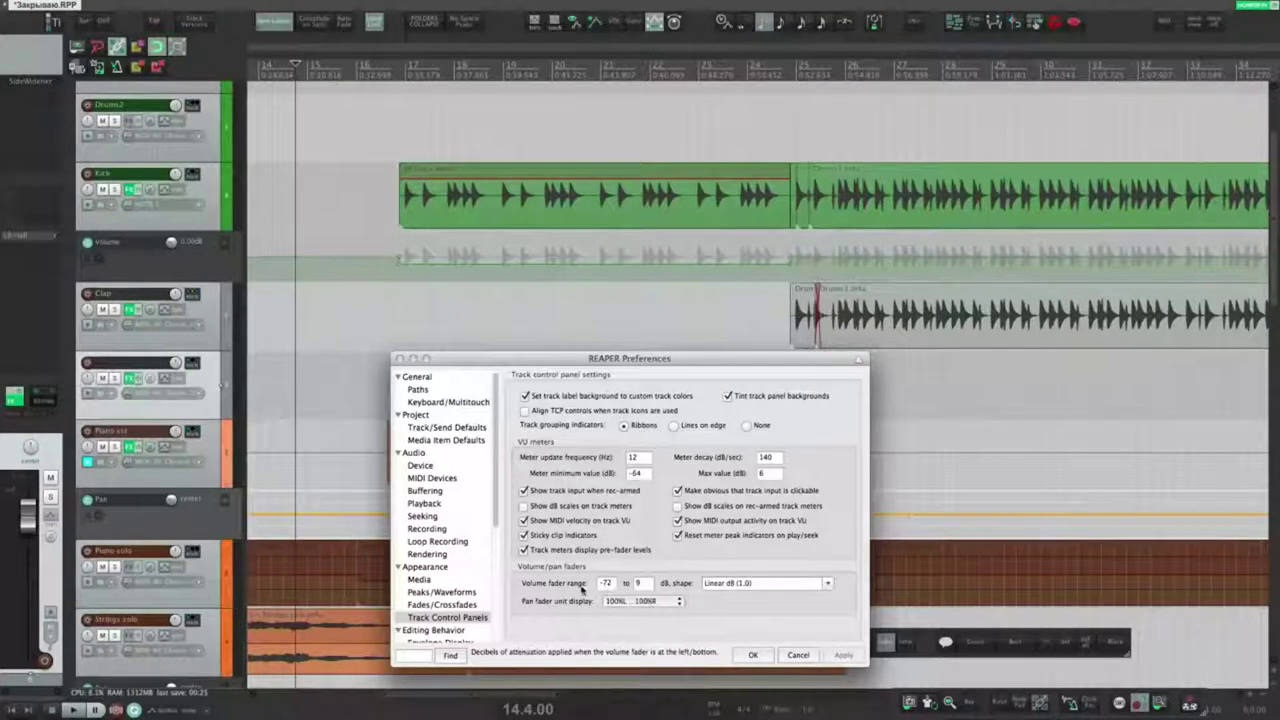
{"action": "left_click_drag", "start_coordinate": [28, 522], "coordinate": [24, 606]}
{"action": "left_click", "coordinate": [829, 585]}
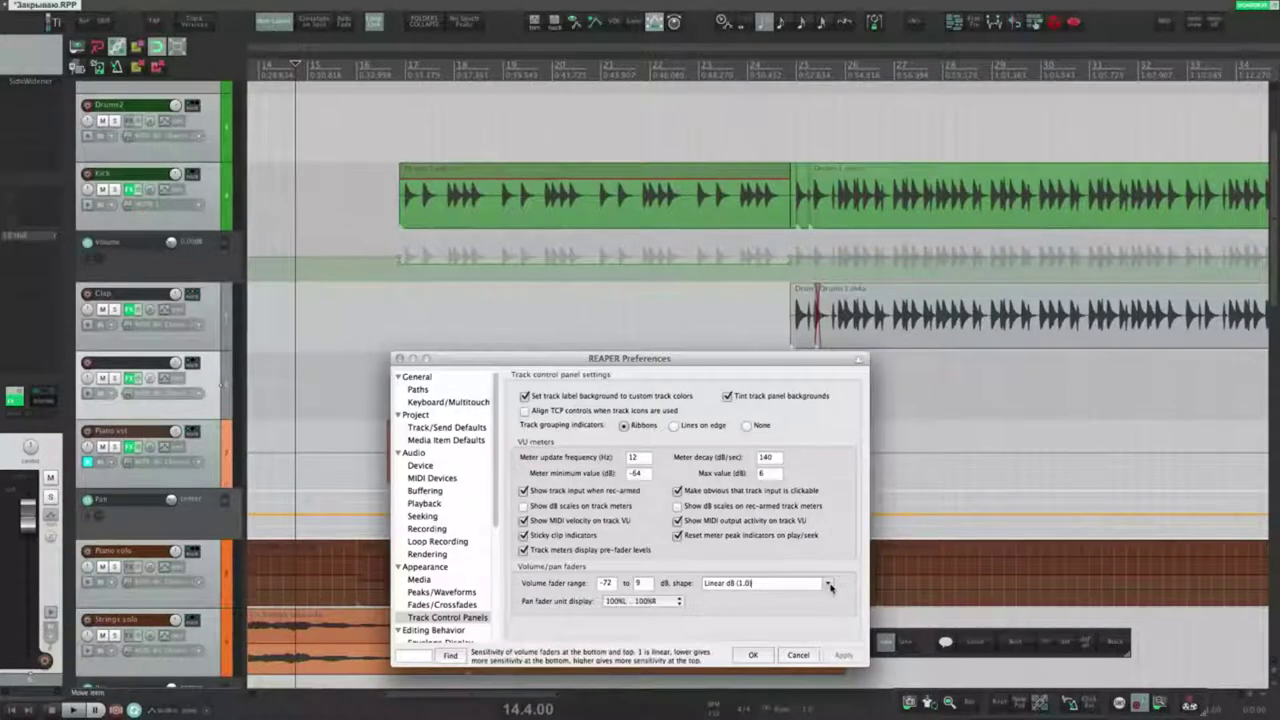
Step: Try the Max precision at +0 dB (4.0) fader shape, then return it to Default and test
{"action": "left_click", "coordinate": [829, 586]}
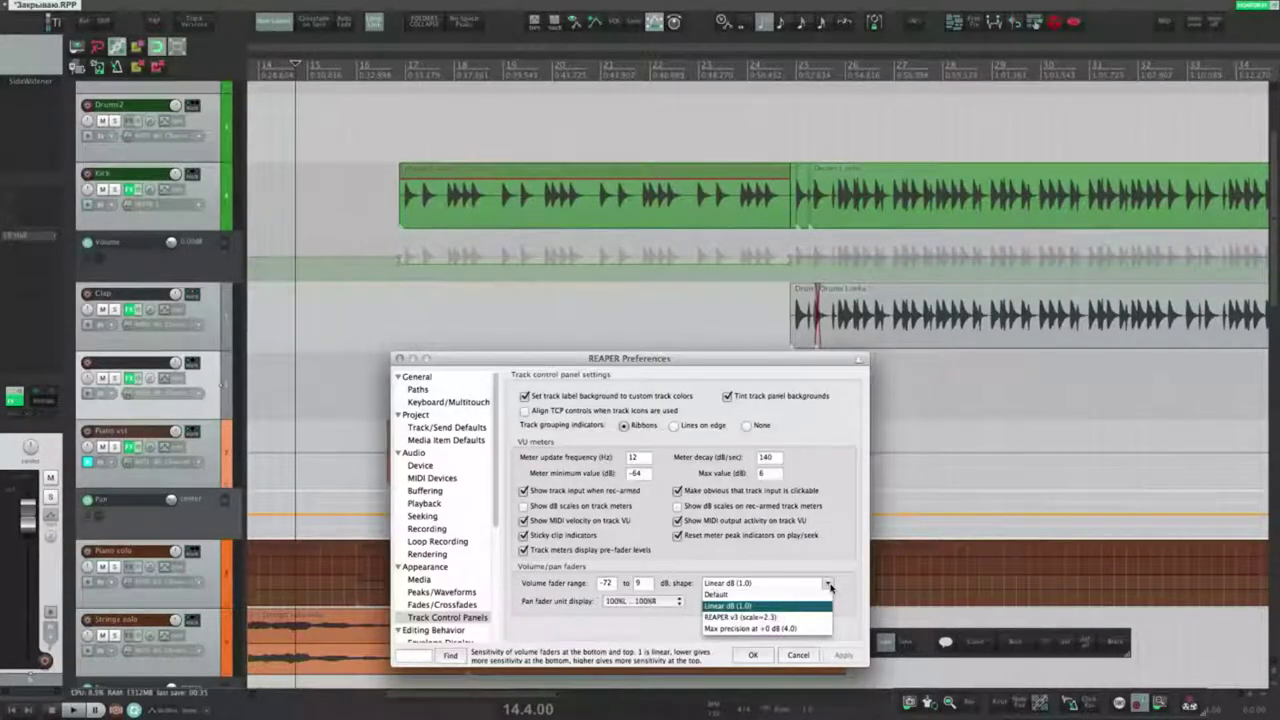
{"action": "left_click", "coordinate": [754, 629]}
{"action": "left_click_drag", "start_coordinate": [24, 516], "coordinate": [28, 543]}
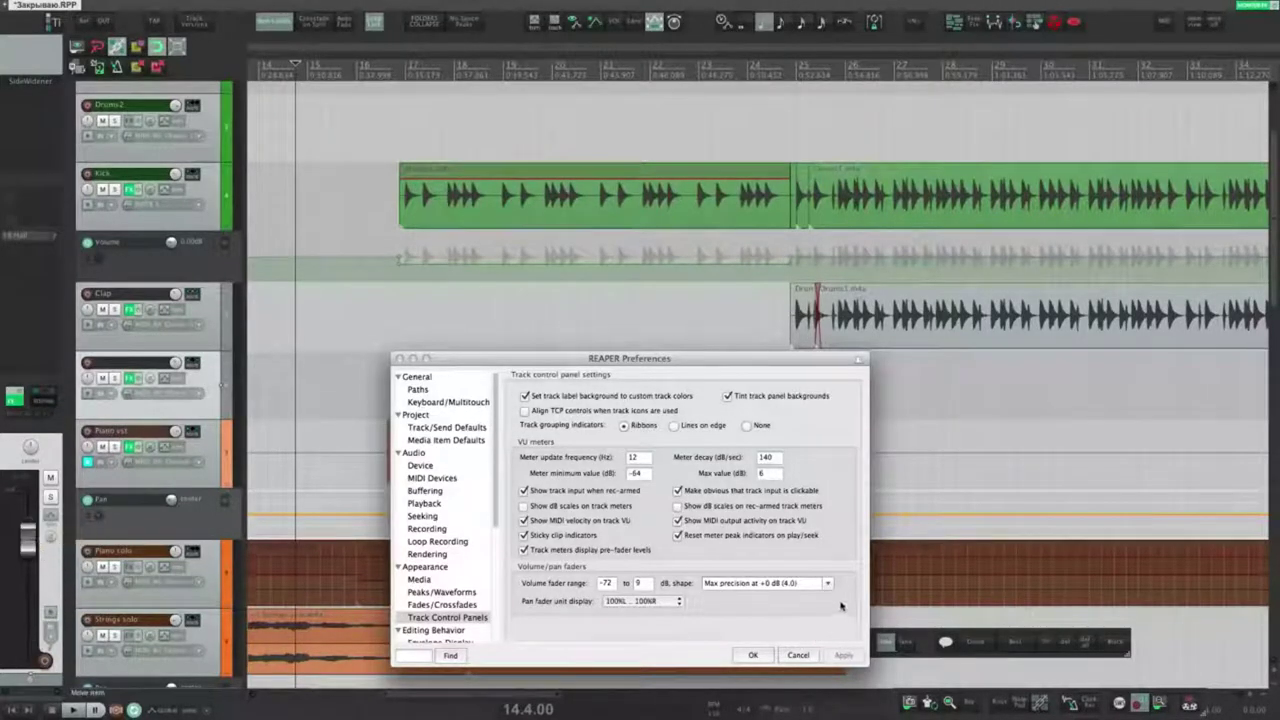
{"action": "left_click", "coordinate": [780, 583]}
{"action": "left_click", "coordinate": [786, 600]}
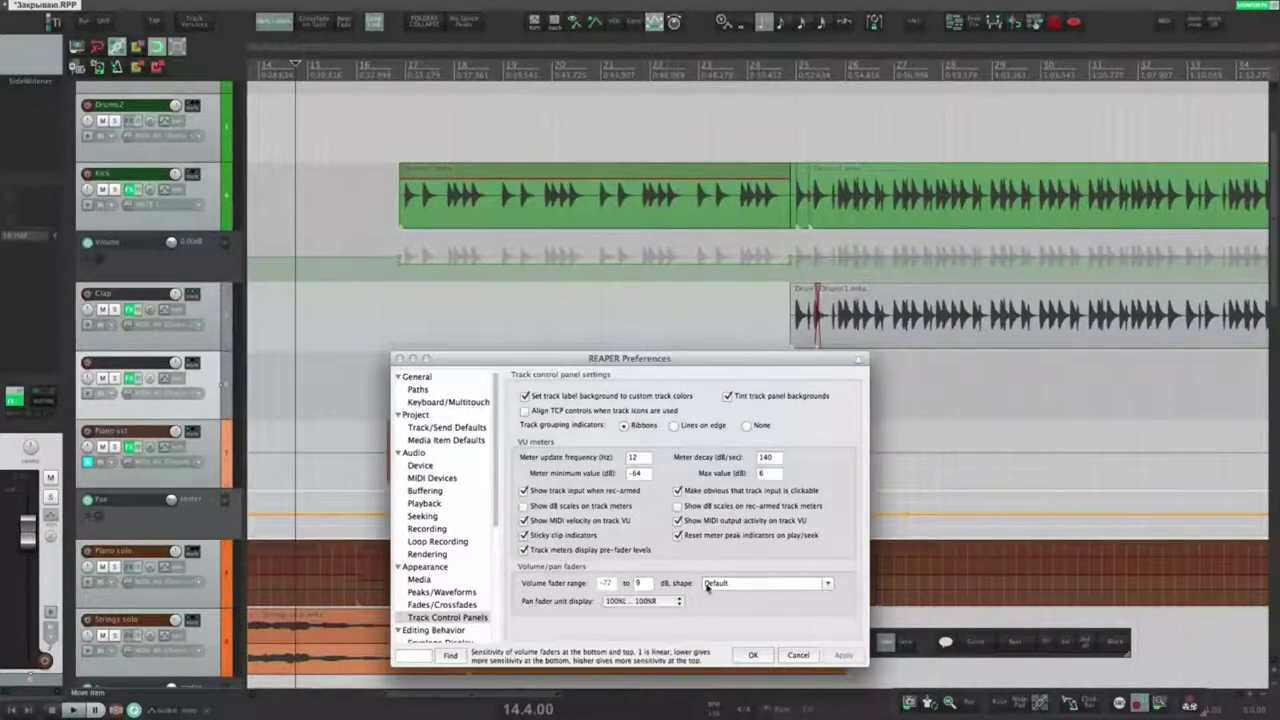
{"action": "left_click_drag", "start_coordinate": [27, 538], "coordinate": [22, 642]}
{"action": "left_click_drag", "start_coordinate": [22, 646], "coordinate": [22, 650]}
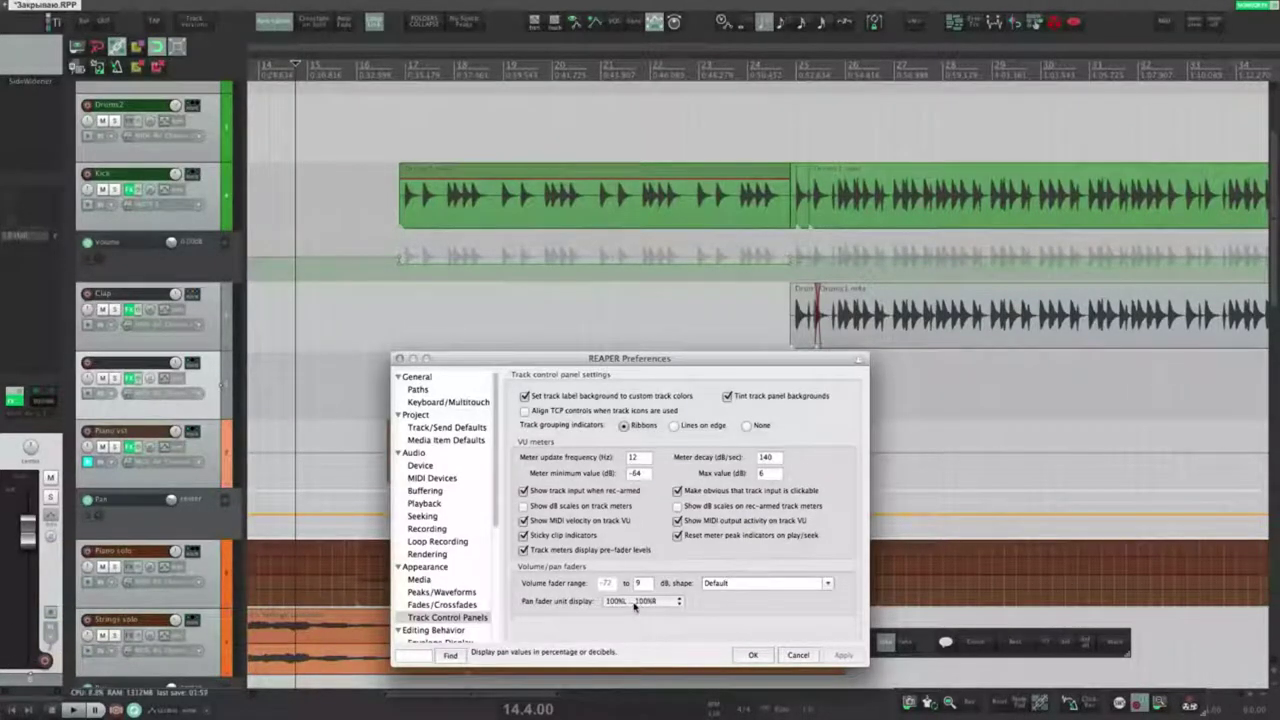
Step: Test the track pan and switch the pan display to show values in decibels
{"action": "left_click_drag", "start_coordinate": [30, 447], "coordinate": [30, 458]}
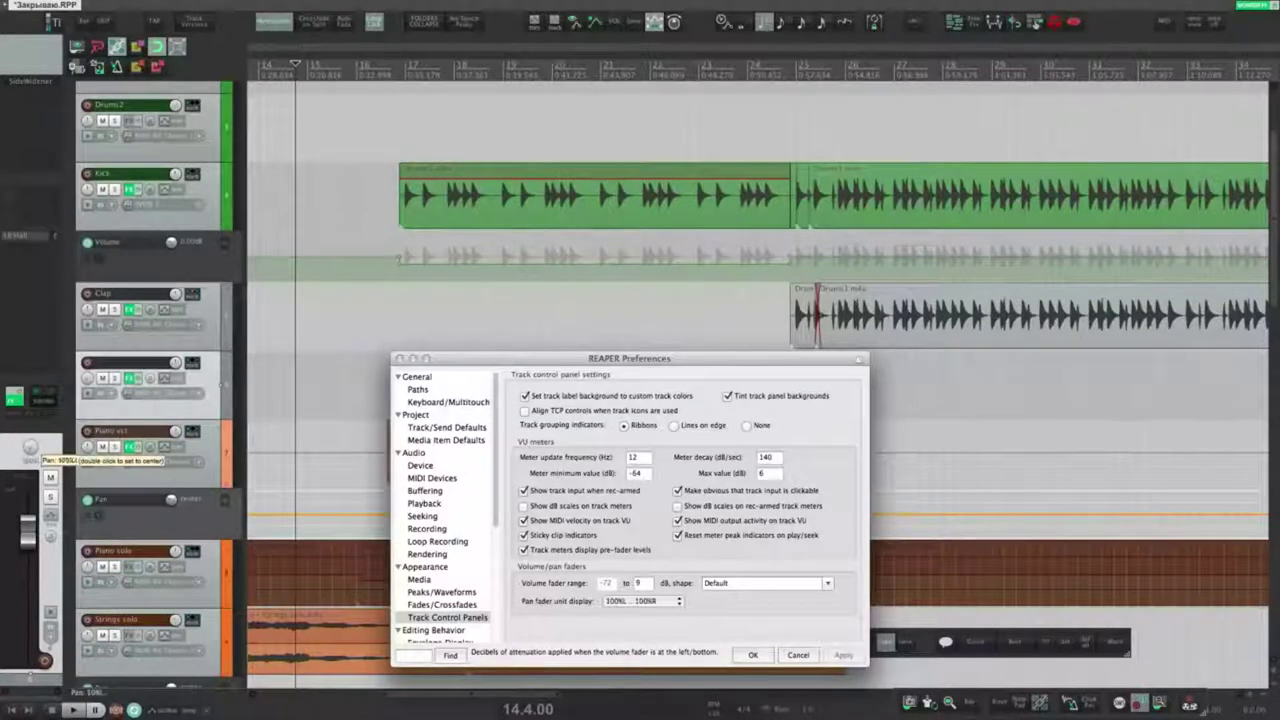
{"action": "double_click", "coordinate": [30, 447]}
{"action": "left_click", "coordinate": [660, 601]}
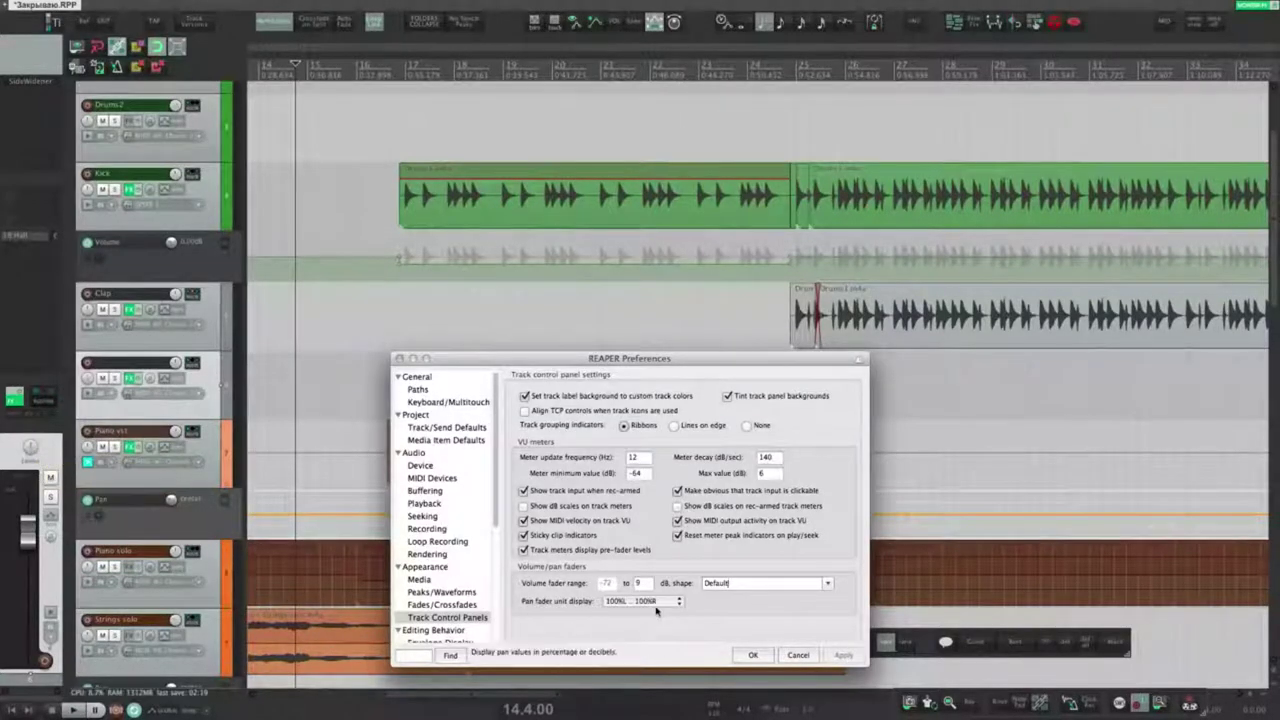
{"action": "left_click", "coordinate": [630, 614]}
{"action": "left_click_drag", "start_coordinate": [36, 455], "coordinate": [36, 458]}
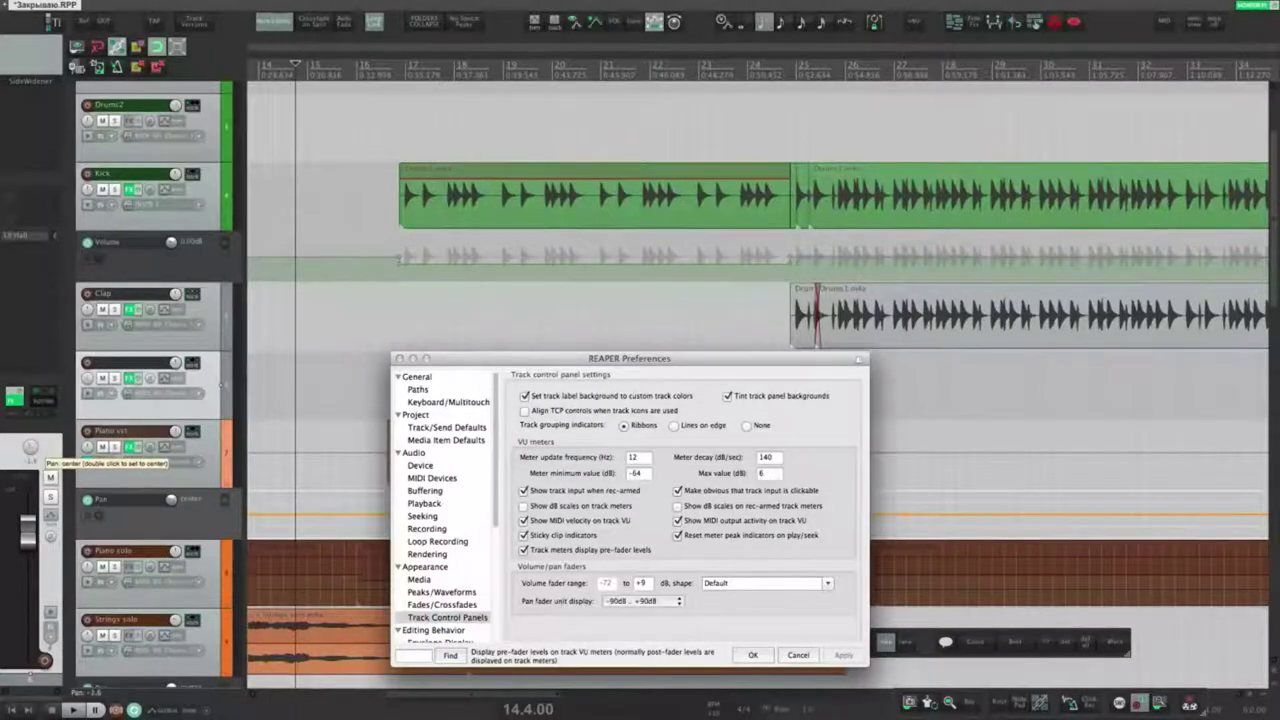
{"action": "left_click", "coordinate": [640, 601]}
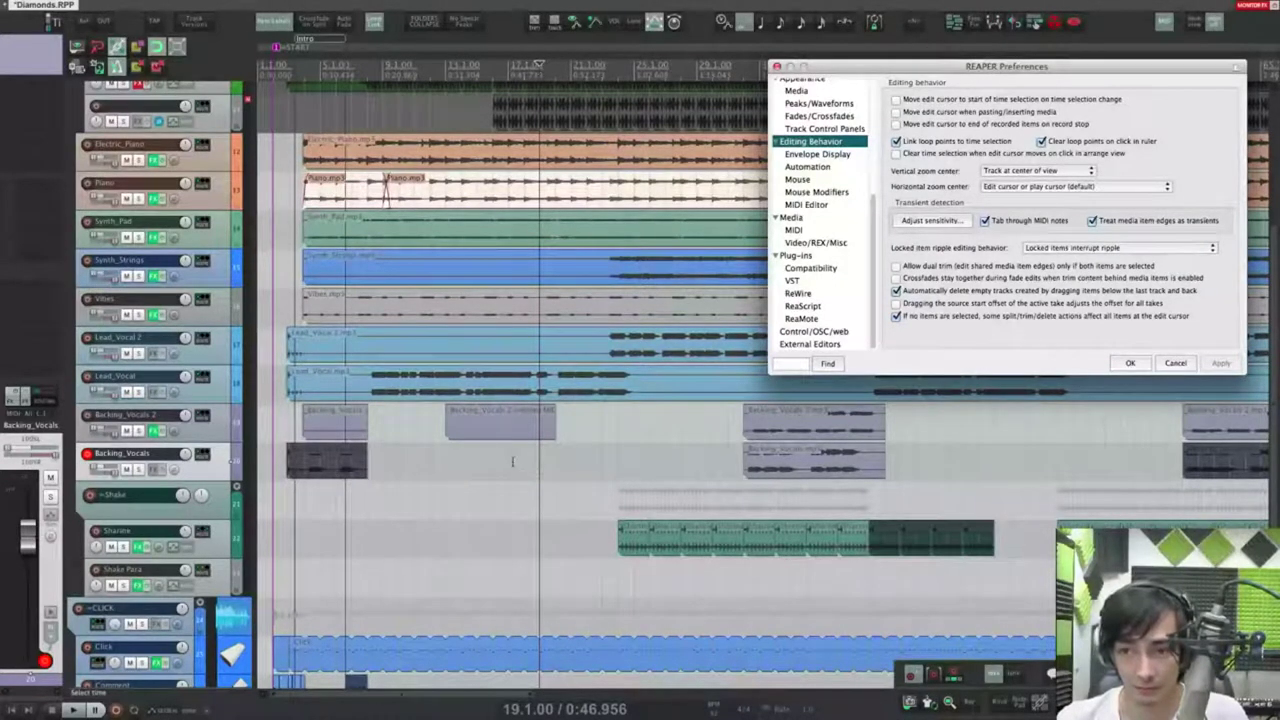
{"action": "left_click_drag", "start_coordinate": [480, 465], "coordinate": [422, 481]}
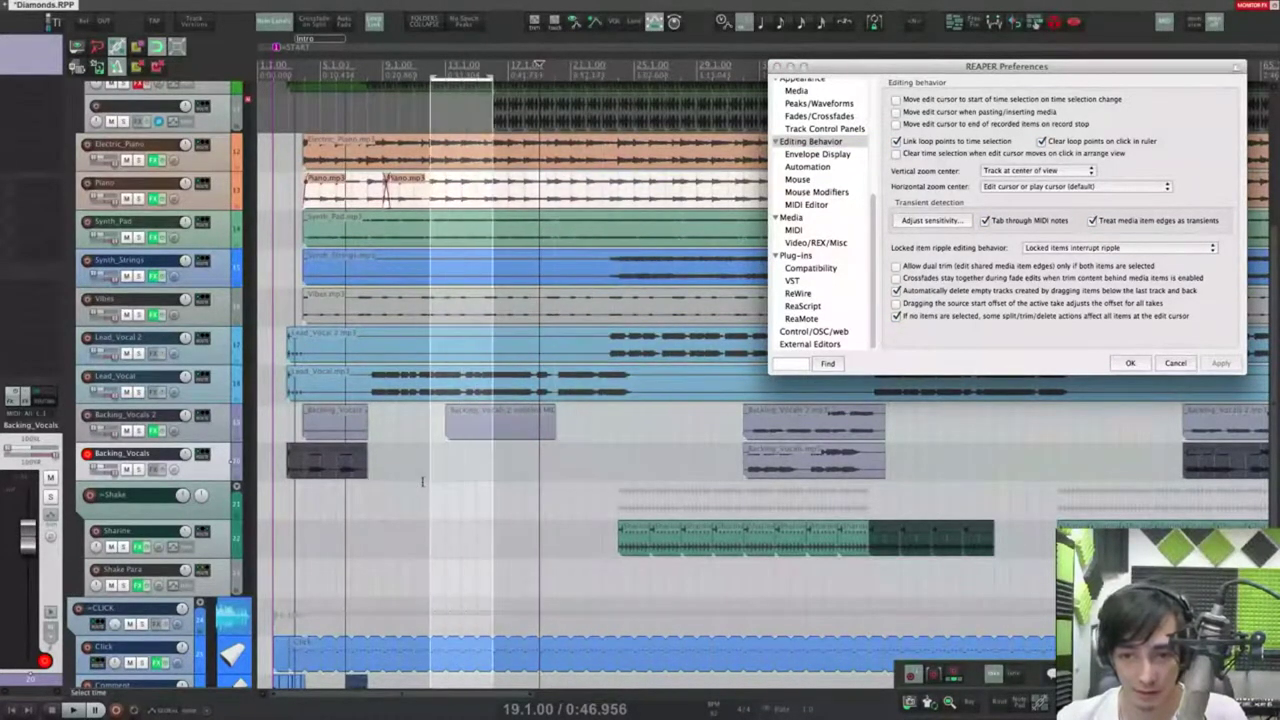
{"action": "left_click_drag", "start_coordinate": [555, 471], "coordinate": [468, 490]}
{"action": "left_click", "coordinate": [896, 99]}
{"action": "left_click", "coordinate": [1220, 363]}
{"action": "left_click_drag", "start_coordinate": [618, 492], "coordinate": [681, 493]}
{"action": "left_click_drag", "start_coordinate": [556, 490], "coordinate": [398, 489]}
{"action": "key", "text": "space"}
{"action": "key", "text": "space"}
{"action": "key", "text": "space"}
{"action": "key", "text": "space"}
{"action": "left_click_drag", "start_coordinate": [324, 510], "coordinate": [292, 509]}
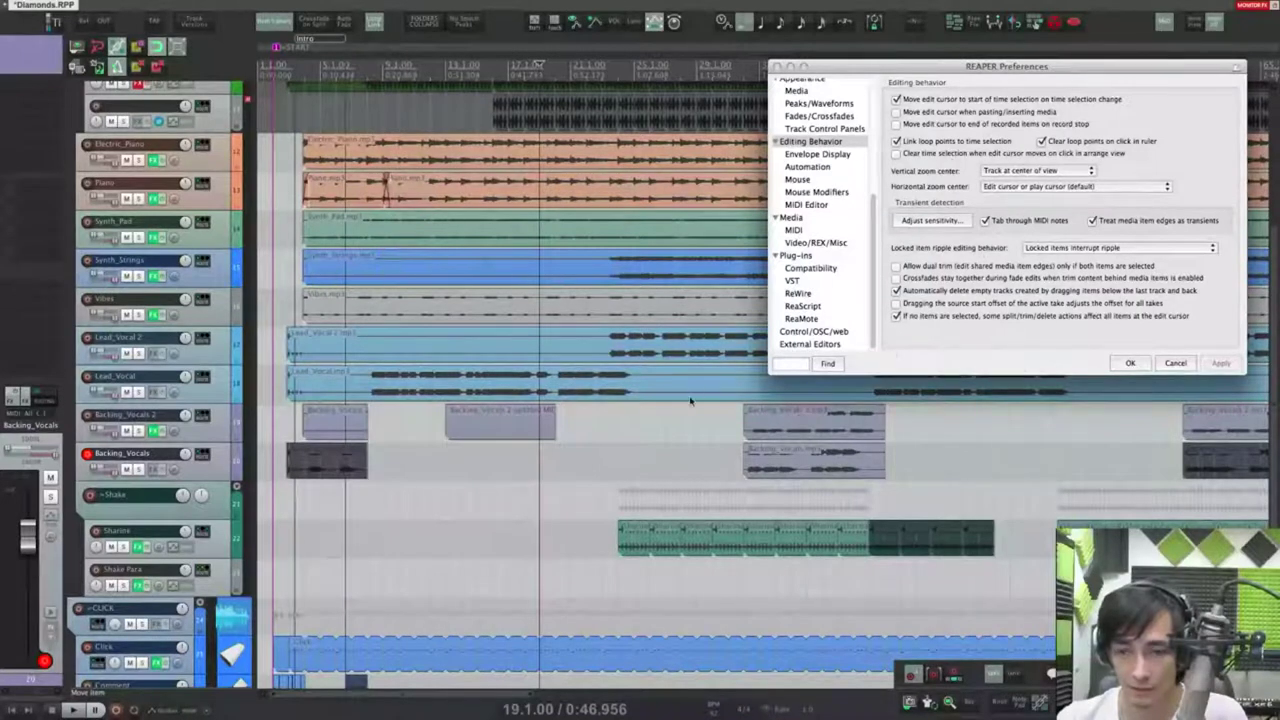
{"action": "left_click", "coordinate": [898, 100]}
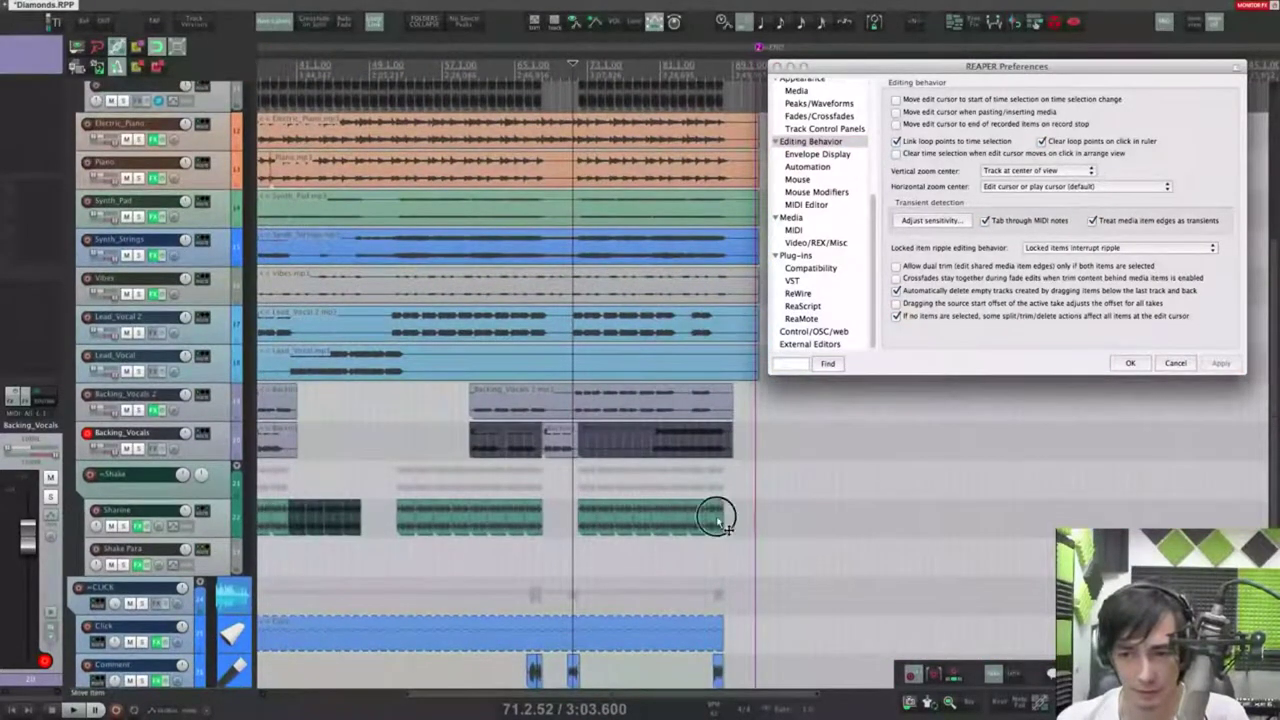
{"action": "left_click", "coordinate": [716, 518]}
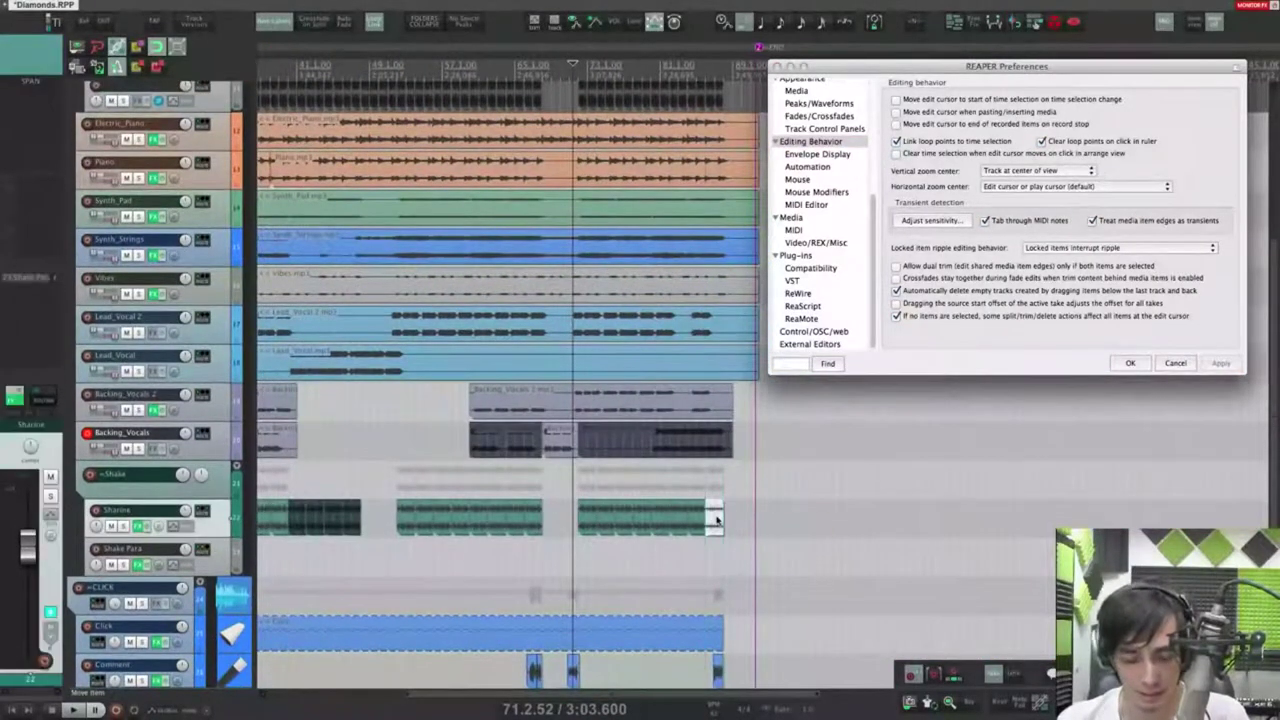
{"action": "key", "text": "End"}
{"action": "left_click", "coordinate": [850, 487]}
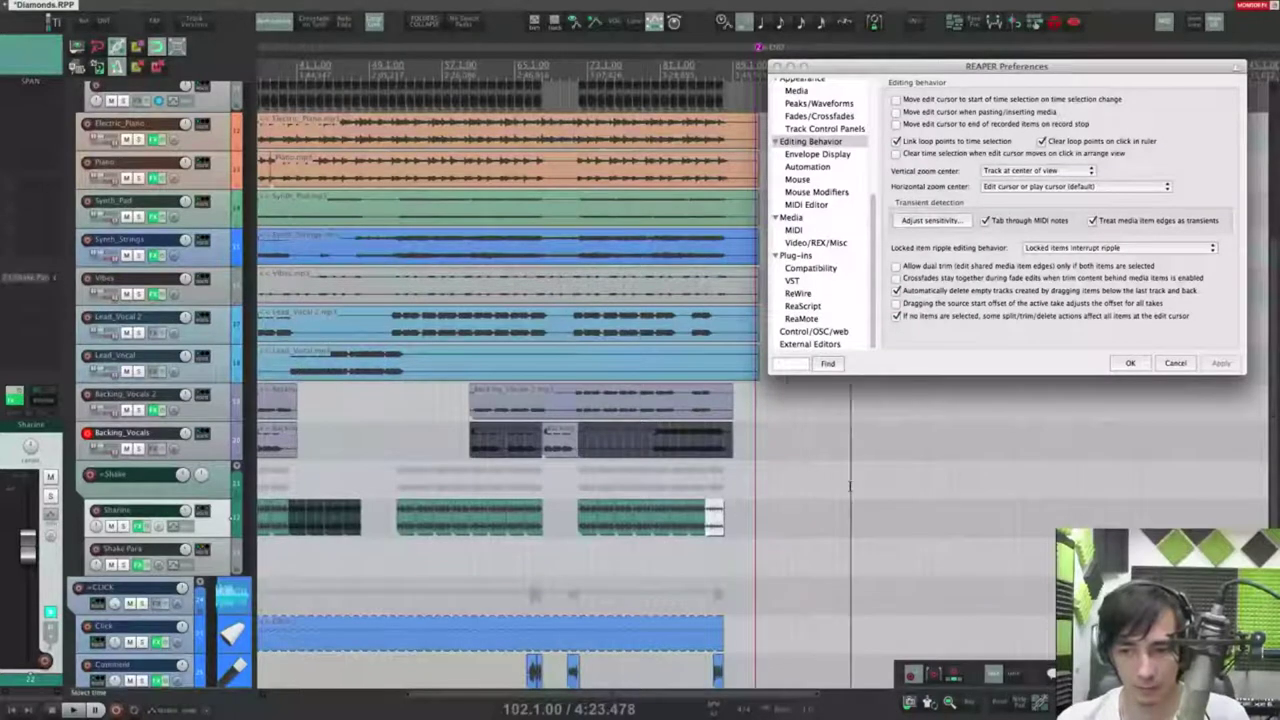
{"action": "left_click", "coordinate": [815, 499]}
{"action": "key", "text": "super+v"}
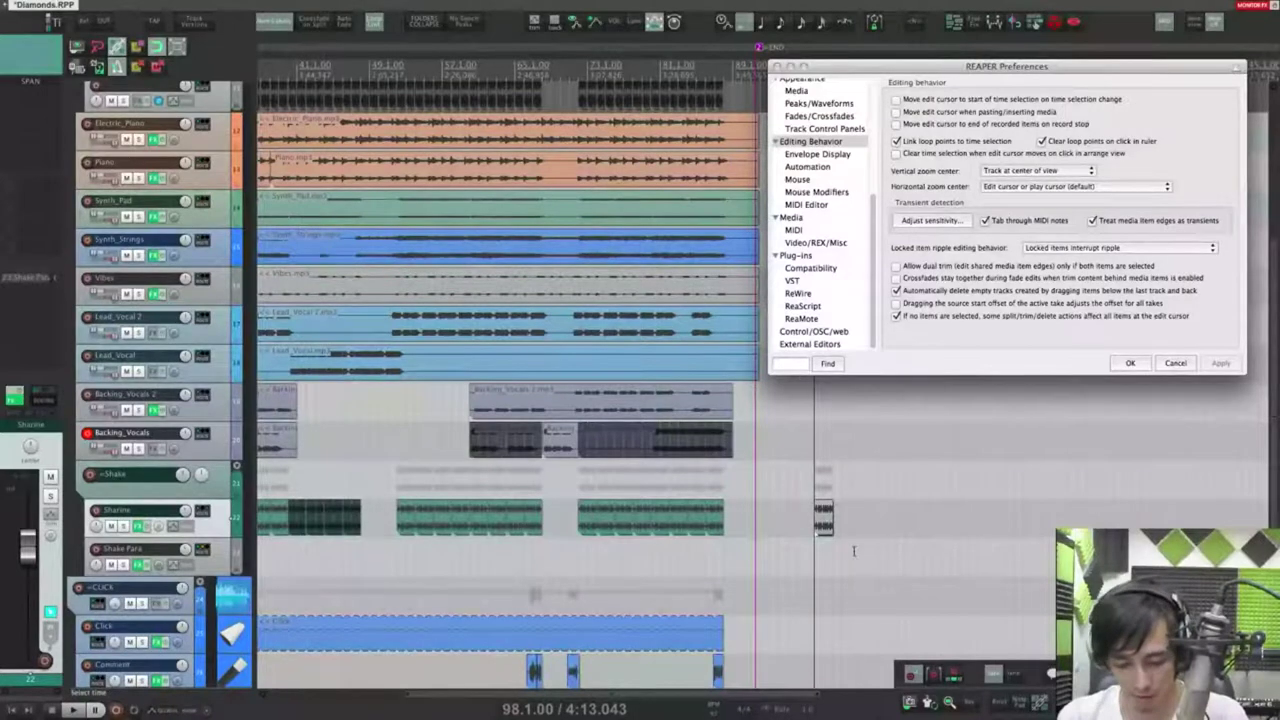
{"action": "key", "text": "super+v"}
{"action": "scroll", "coordinate": [840, 550], "scroll_direction": "up", "scroll_amount": 3}
{"action": "scroll", "coordinate": [828, 545], "scroll_direction": "right", "scroll_amount": 5}
{"action": "left_click", "coordinate": [836, 587]}
{"action": "scroll", "coordinate": [820, 590], "scroll_direction": "down", "scroll_amount": 2}
{"action": "left_click_drag", "start_coordinate": [813, 588], "coordinate": [725, 475]}
{"action": "key", "text": "Delete"}
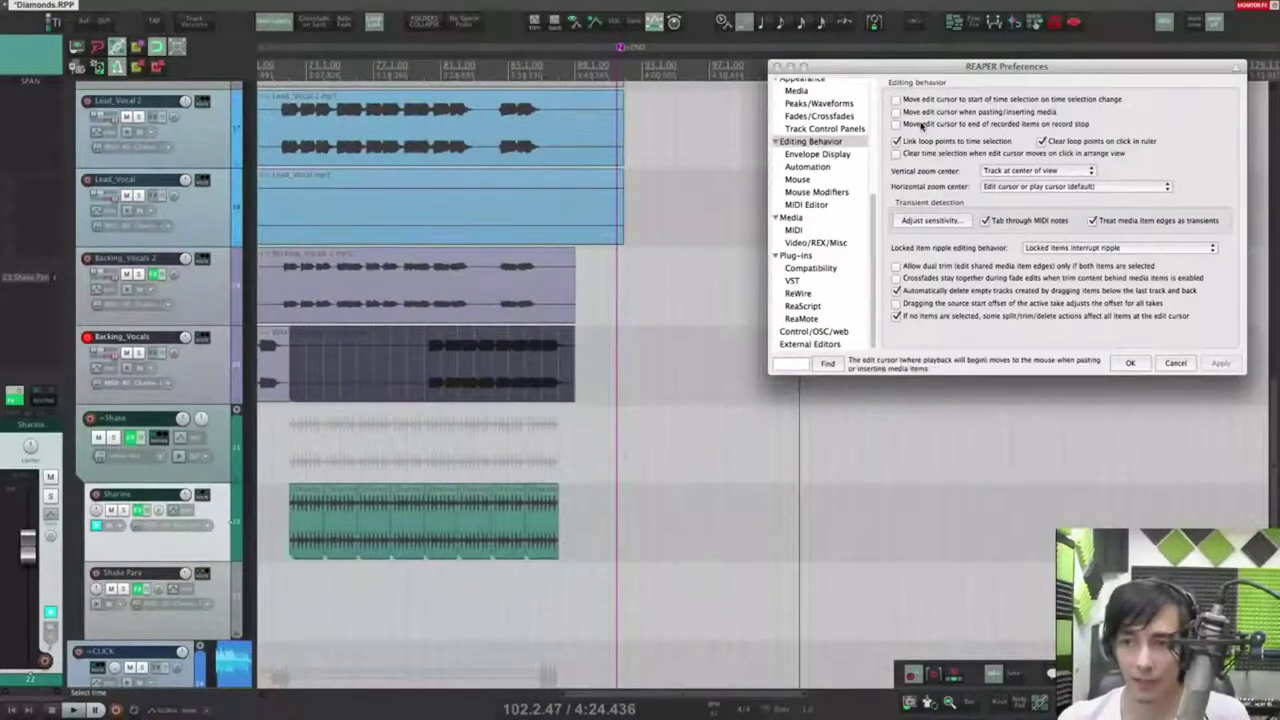
Step: Enable 'Move edit cursor when pasting' and paste the Sharine items repeatedly from bar 100
{"action": "left_click", "coordinate": [903, 113]}
{"action": "left_click", "coordinate": [1221, 363]}
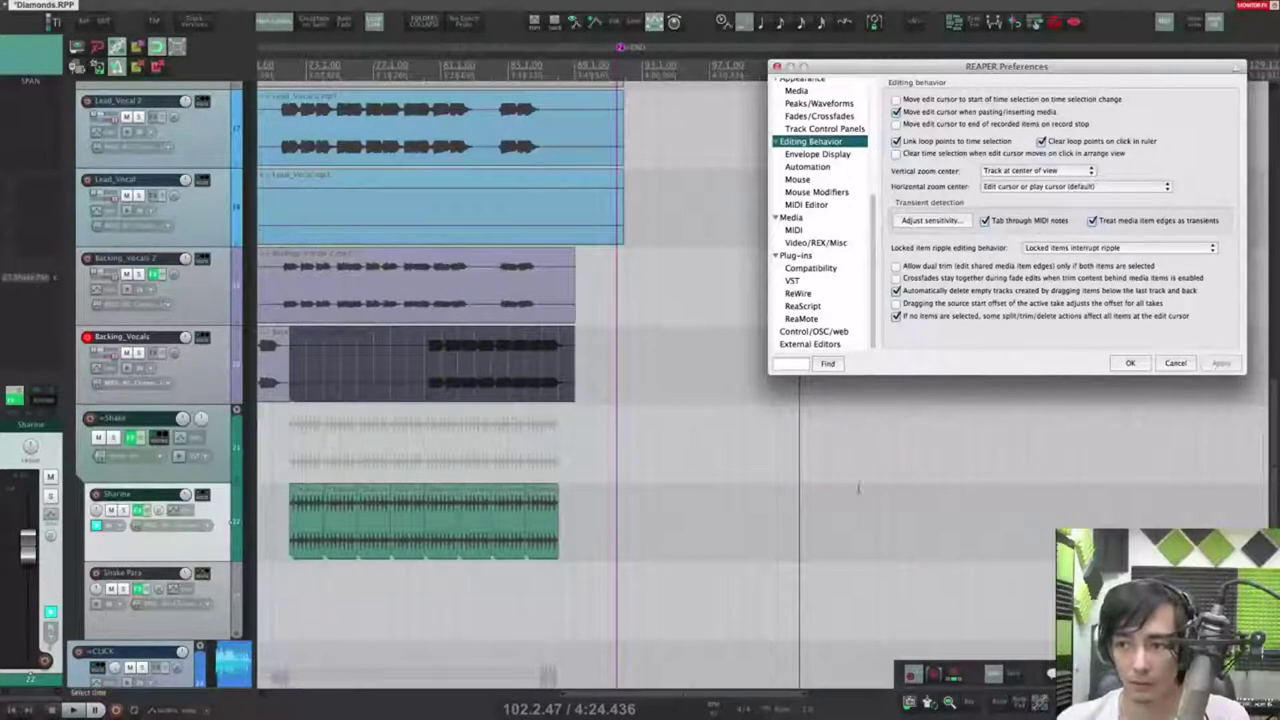
{"action": "left_click", "coordinate": [757, 527]}
{"action": "key", "text": "ctrl+v"}
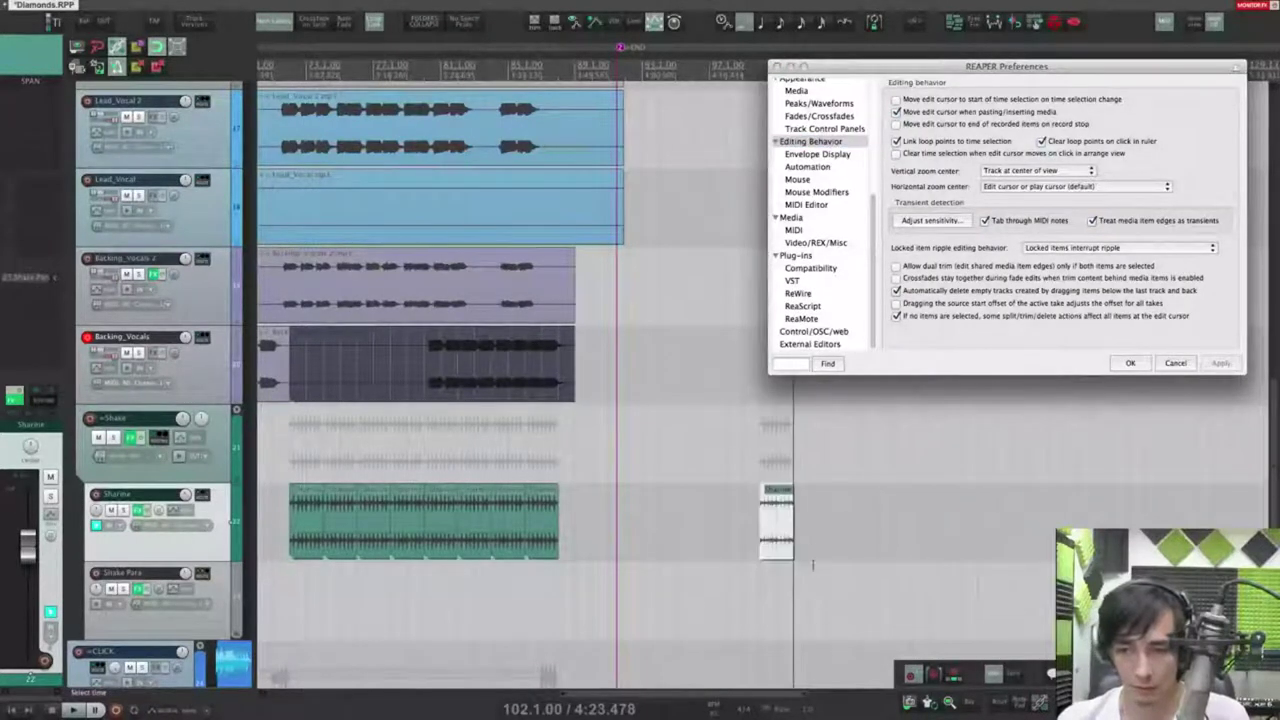
{"action": "key", "text": "ctrl+v"}
{"action": "key", "text": "ctrl+v"}
{"action": "key", "text": "ctrl+v"}
{"action": "key", "text": "ctrl+v"}
{"action": "key", "text": "ctrl+v"}
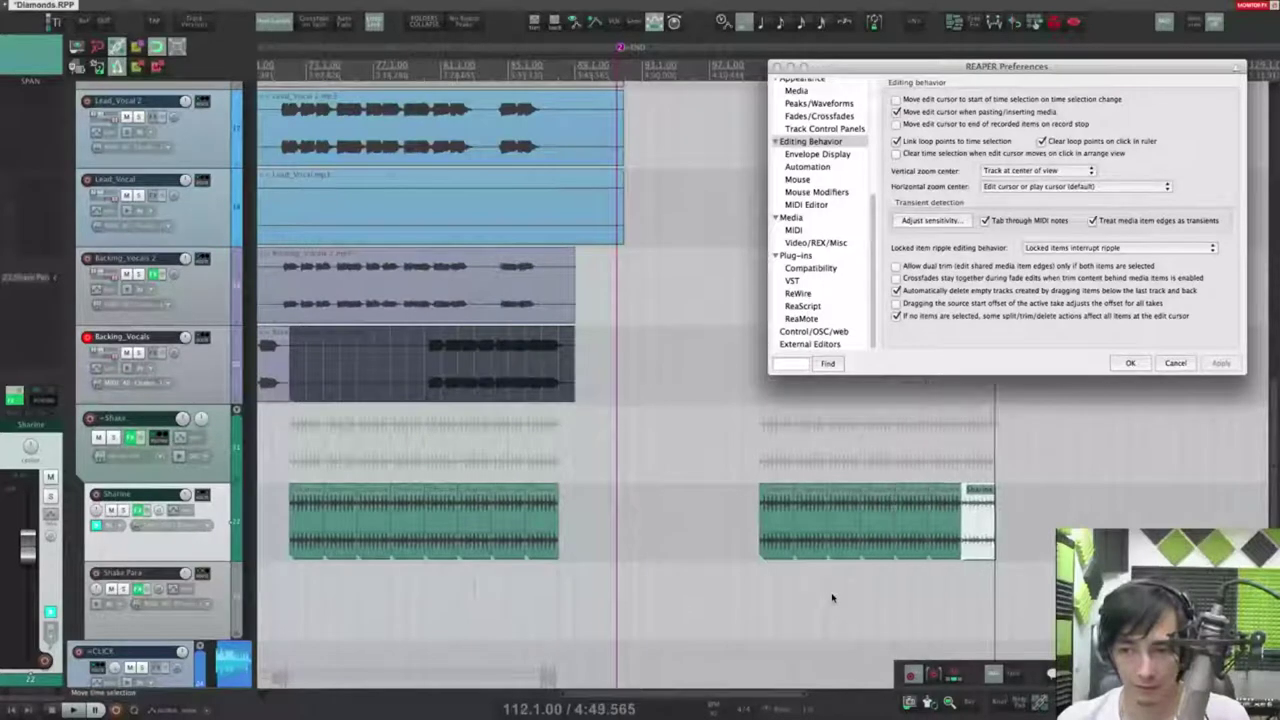
{"action": "key", "text": "super+v"}
{"action": "key", "text": "super+v"}
{"action": "key", "text": "super+v"}
{"action": "key", "text": "super+v"}
{"action": "key", "text": "super+v"}
{"action": "key", "text": "super+v"}
Step: Turn the paste cursor option off and record a short take on the armed Sharine track
{"action": "left_click", "coordinate": [897, 112]}
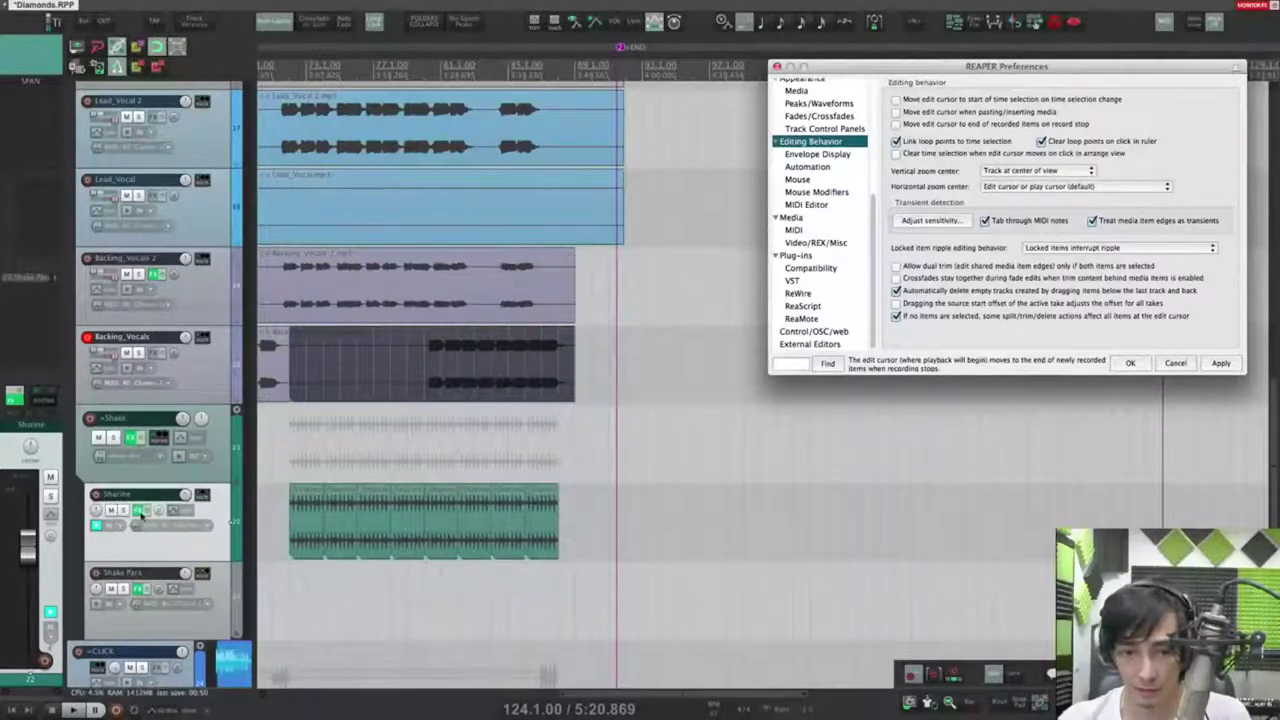
{"action": "left_click", "coordinate": [97, 494]}
{"action": "key", "text": "super+r"}
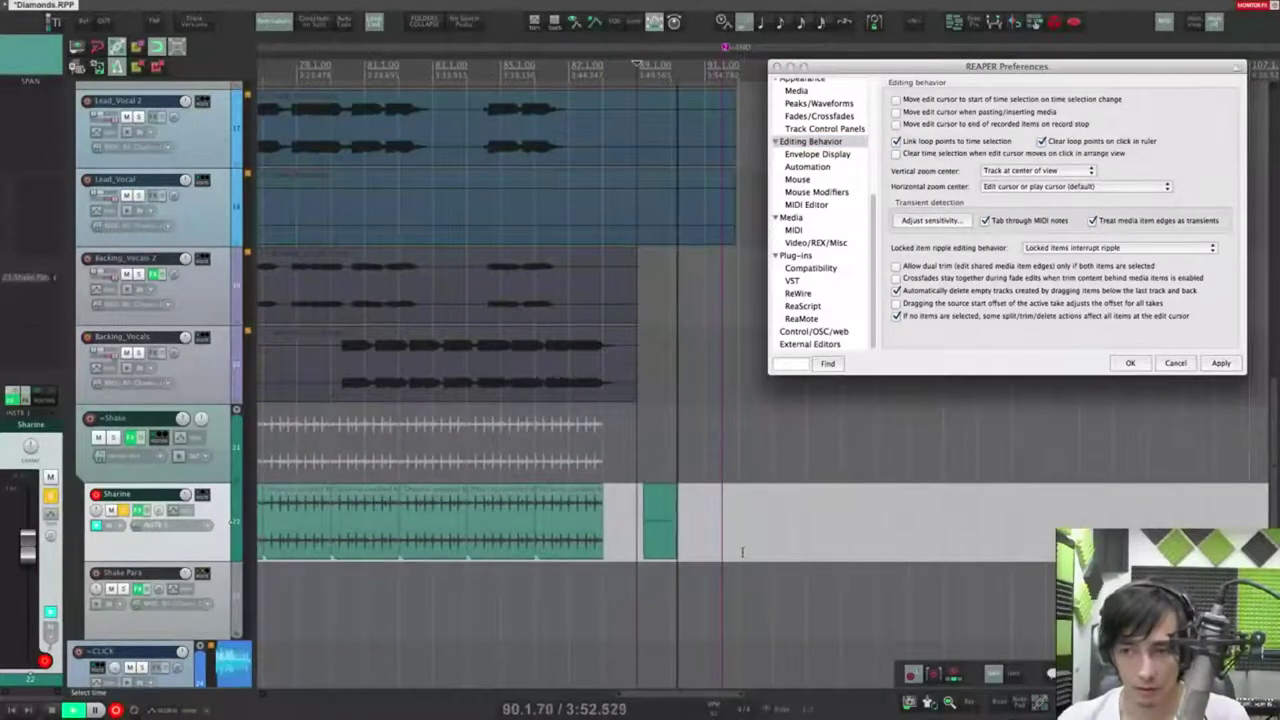
{"action": "key", "text": "space"}
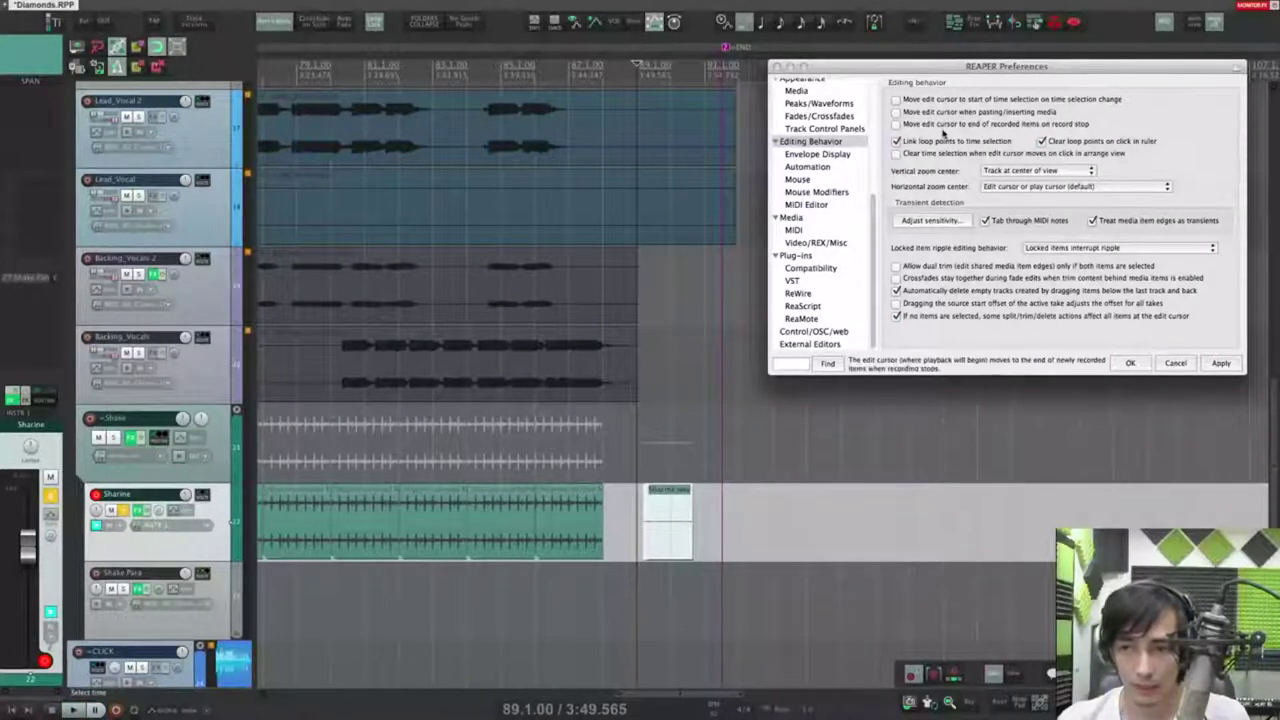
Step: Enable 'Move edit cursor to end of recorded items on record stop' and record a second take near bar 91
{"action": "left_click", "coordinate": [897, 124]}
{"action": "left_click", "coordinate": [1218, 362]}
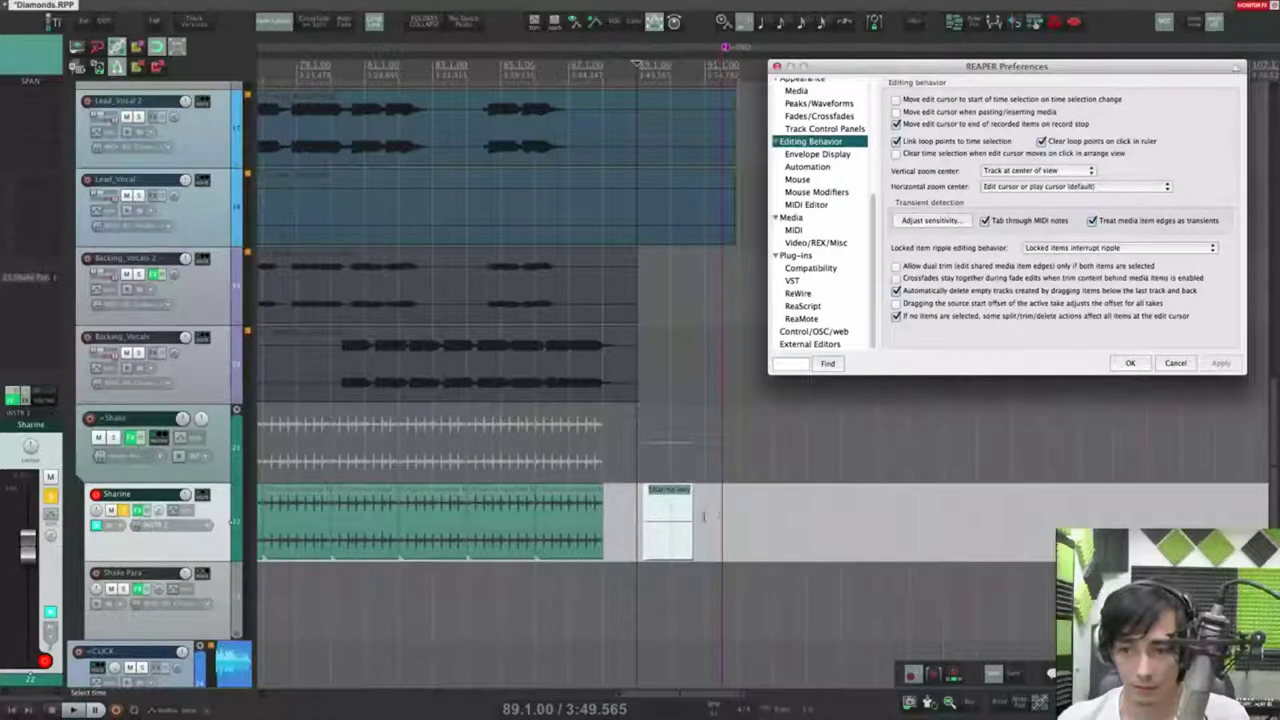
{"action": "left_click", "coordinate": [720, 65]}
{"action": "key", "text": "ctrl+r"}
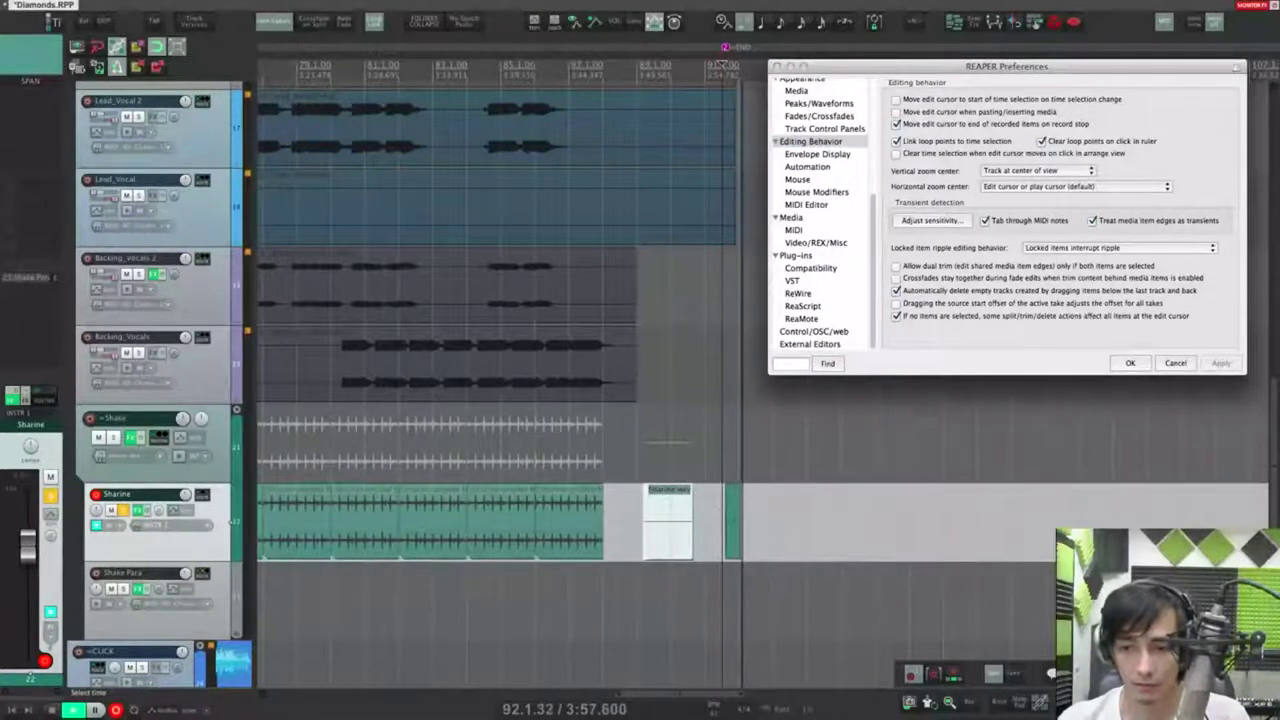
{"action": "key", "text": "space"}
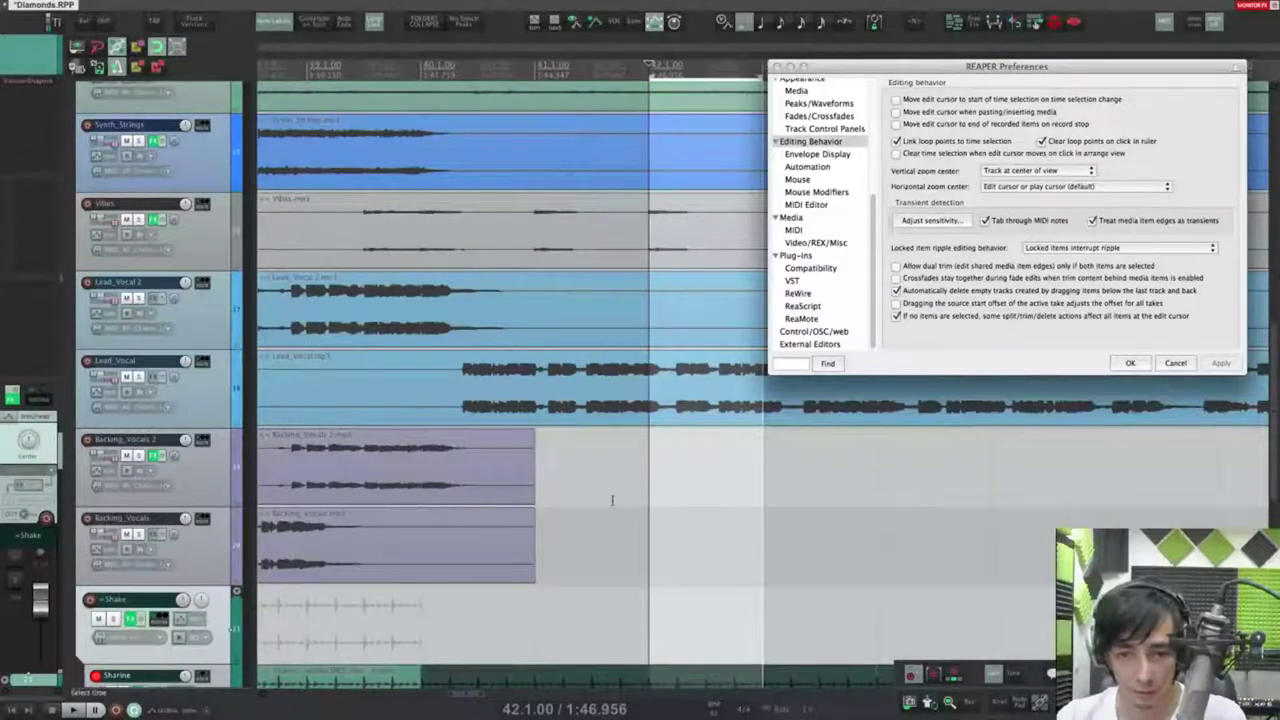
Step: Audition the Shake track soloed, then unsolo it and clear the time selection
{"action": "left_click", "coordinate": [476, 607]}
{"action": "key", "text": "space"}
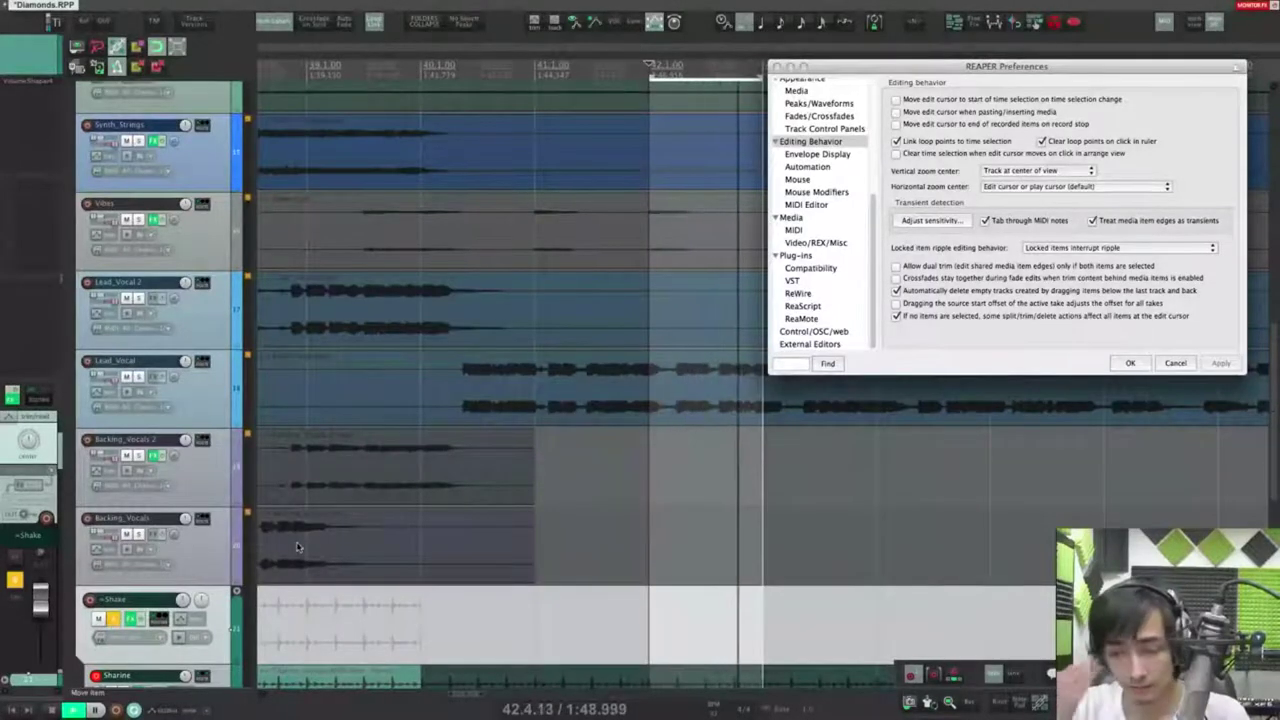
{"action": "key", "text": "space"}
{"action": "left_click", "coordinate": [114, 619]}
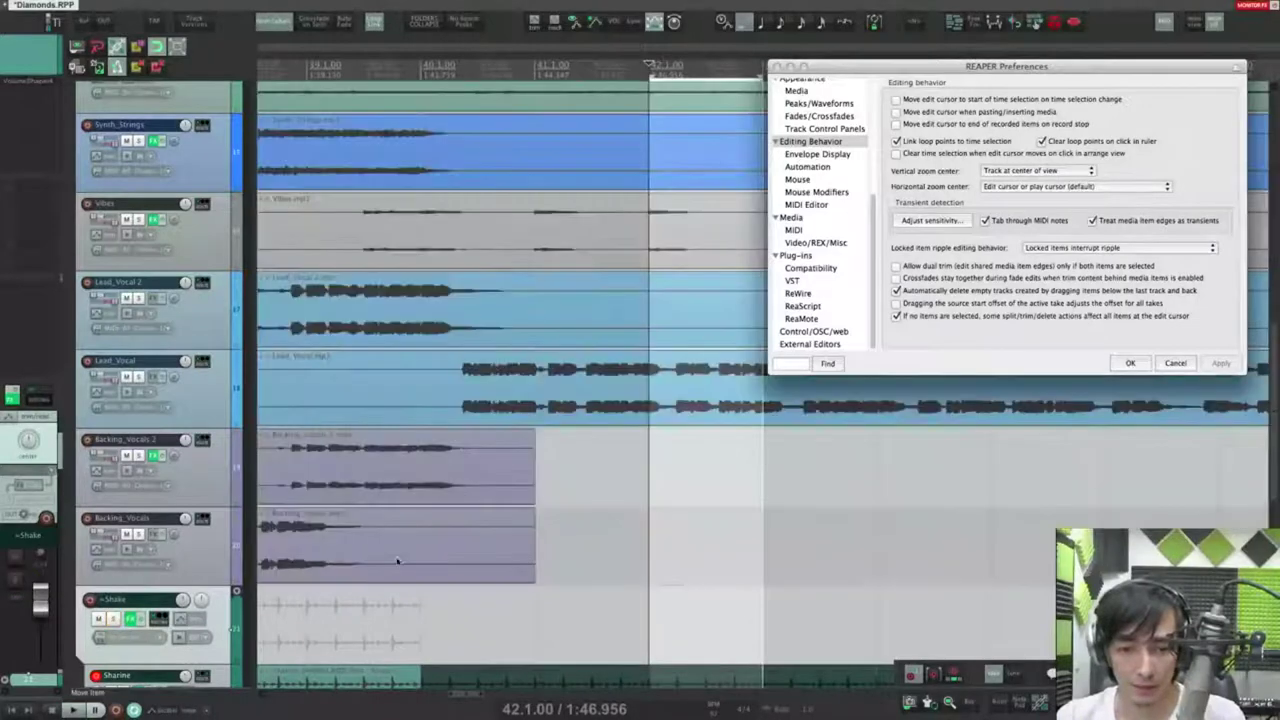
{"action": "key", "text": "Escape"}
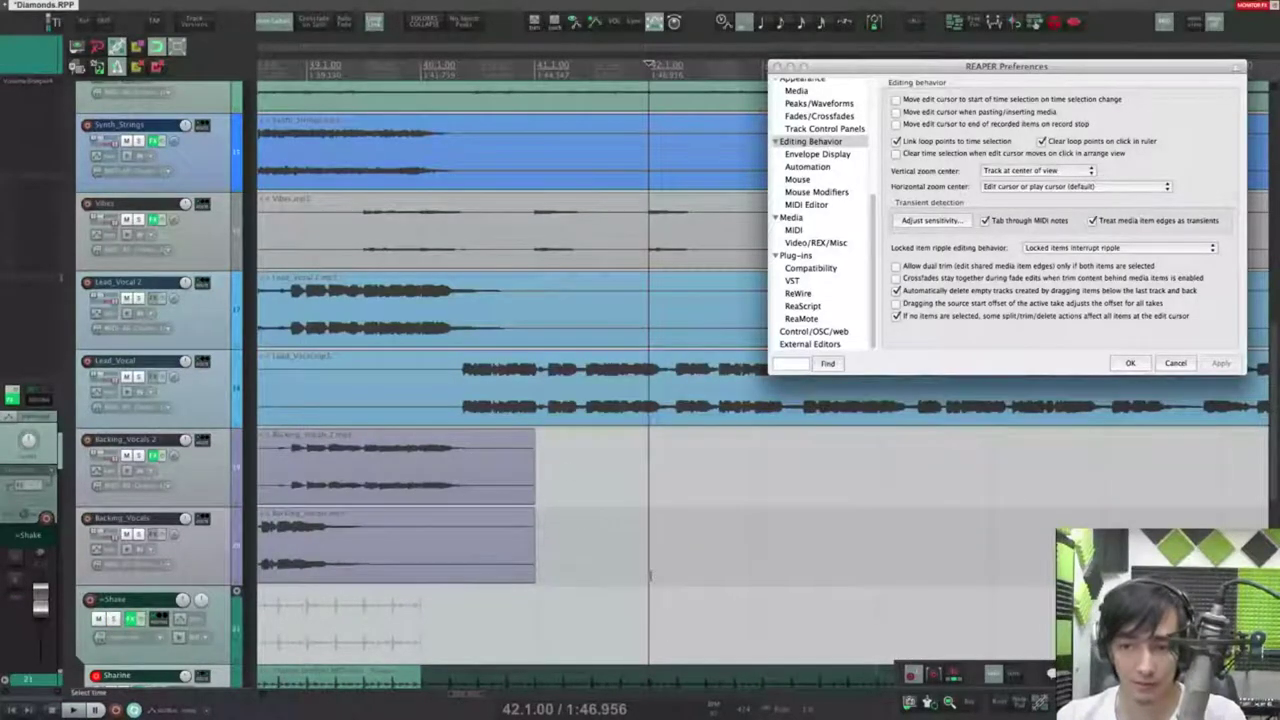
Step: Unlink loop points from the time selection, turn off snapping, and test with a selection and ruler loop
{"action": "left_click", "coordinate": [897, 141]}
{"action": "left_click_drag", "start_coordinate": [648, 543], "coordinate": [758, 553]}
{"action": "key", "text": "alt+s"}
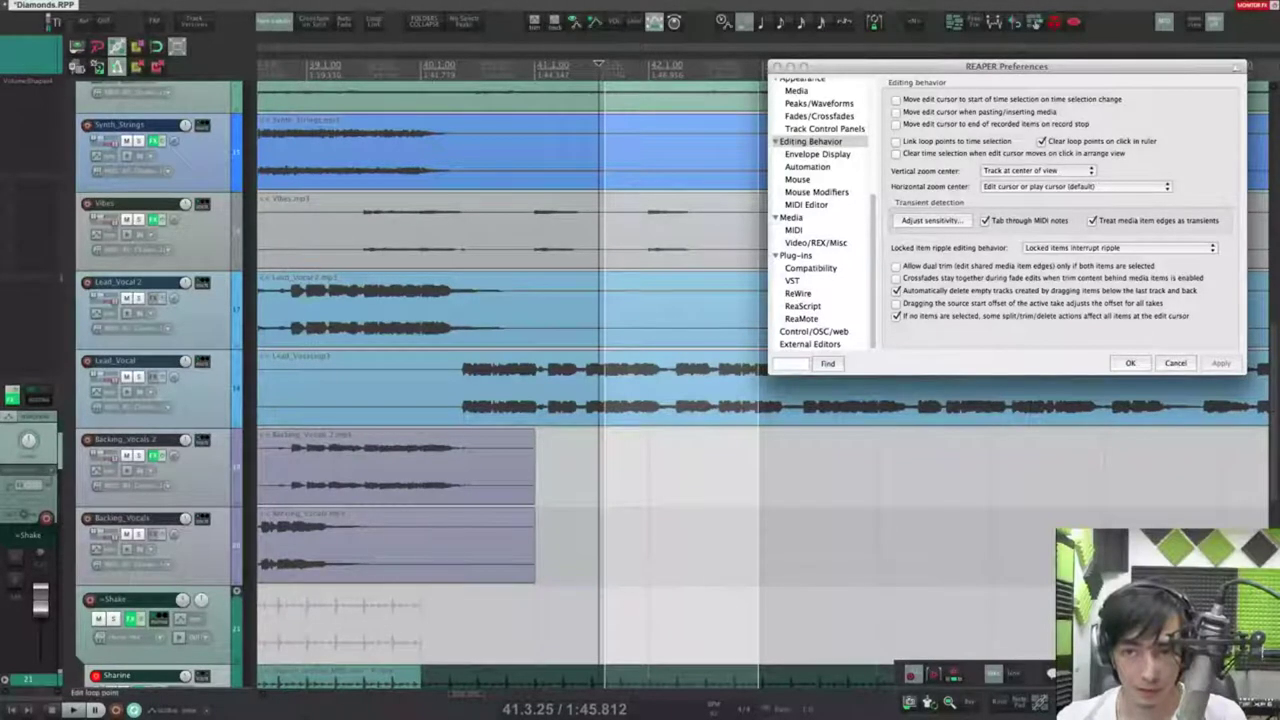
{"action": "mouse_move", "coordinate": [422, 75]}
{"action": "left_mouse_down"}
{"action": "mouse_move", "coordinate": [760, 75]}
{"action": "mouse_move", "coordinate": [433, 87]}
{"action": "left_mouse_up"}
{"action": "left_click", "coordinate": [628, 511]}
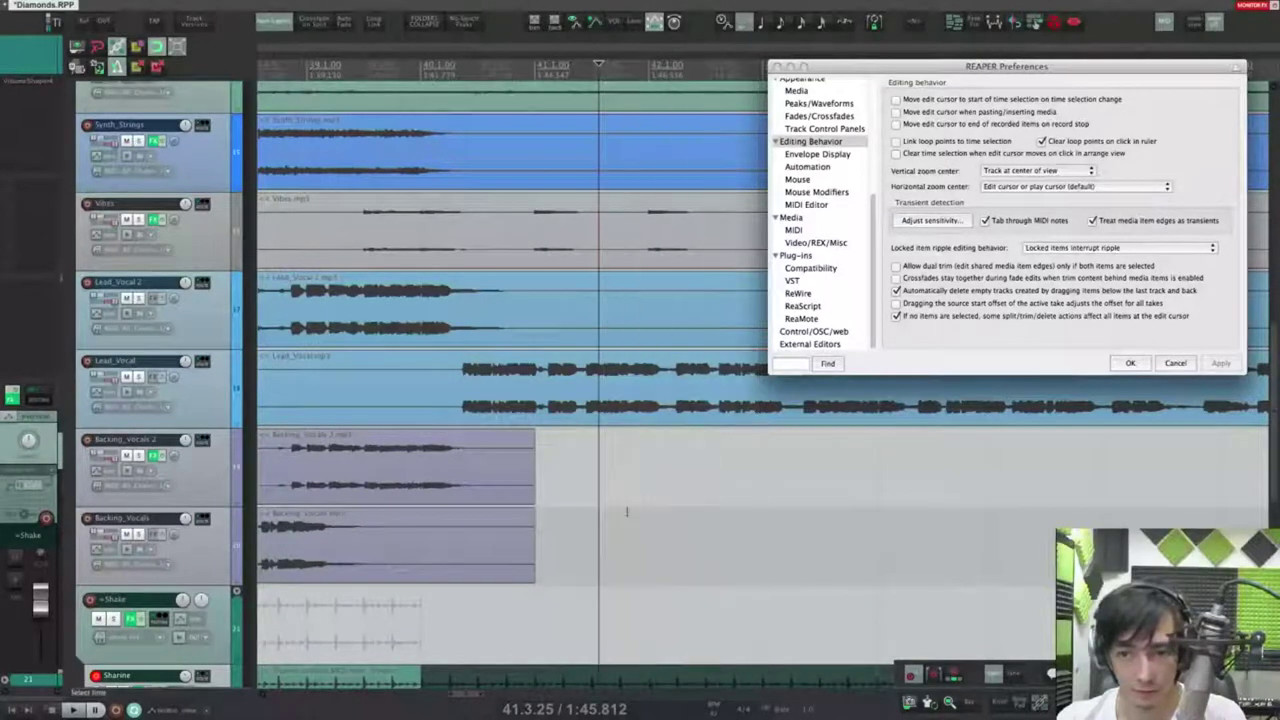
Step: Split the Lead_Vocal item at bars 43 and 44, then test a selection and loop region
{"action": "left_click", "coordinate": [765, 408], "text": "super"}
{"action": "left_click", "coordinate": [877, 409], "text": "super"}
{"action": "left_click_drag", "start_coordinate": [810, 467], "coordinate": [731, 482]}
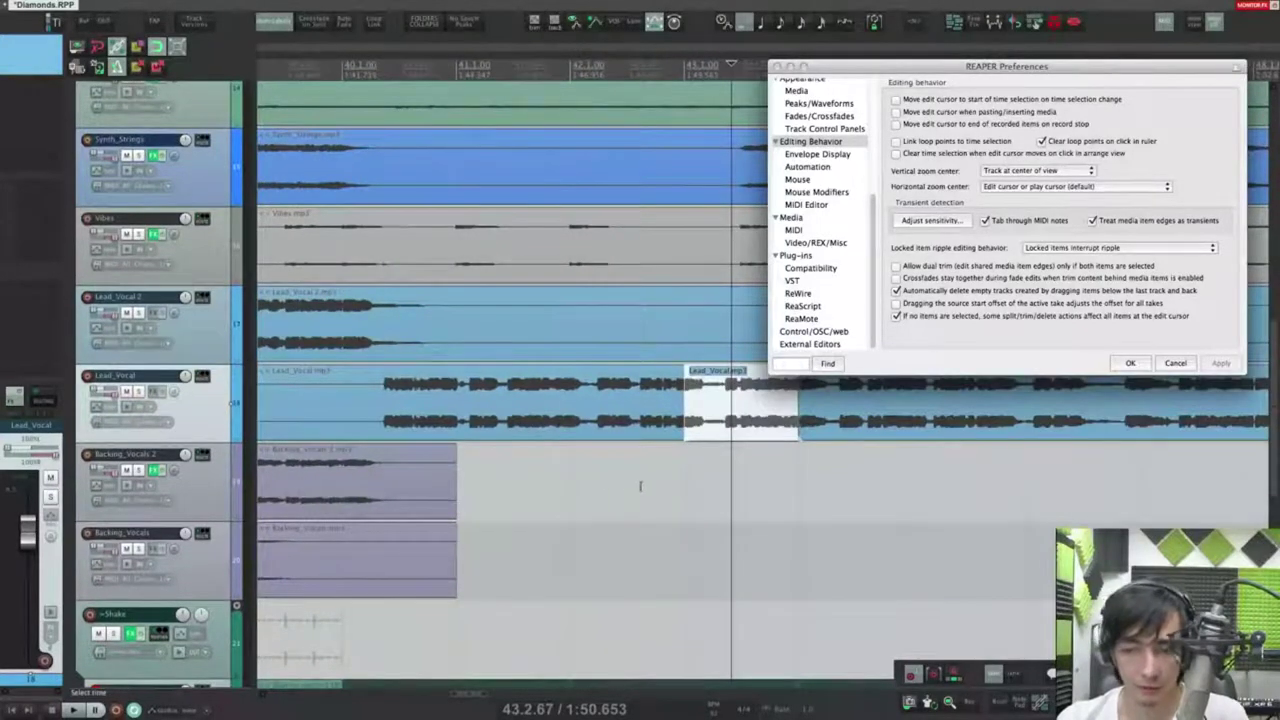
{"action": "left_click", "coordinate": [735, 540]}
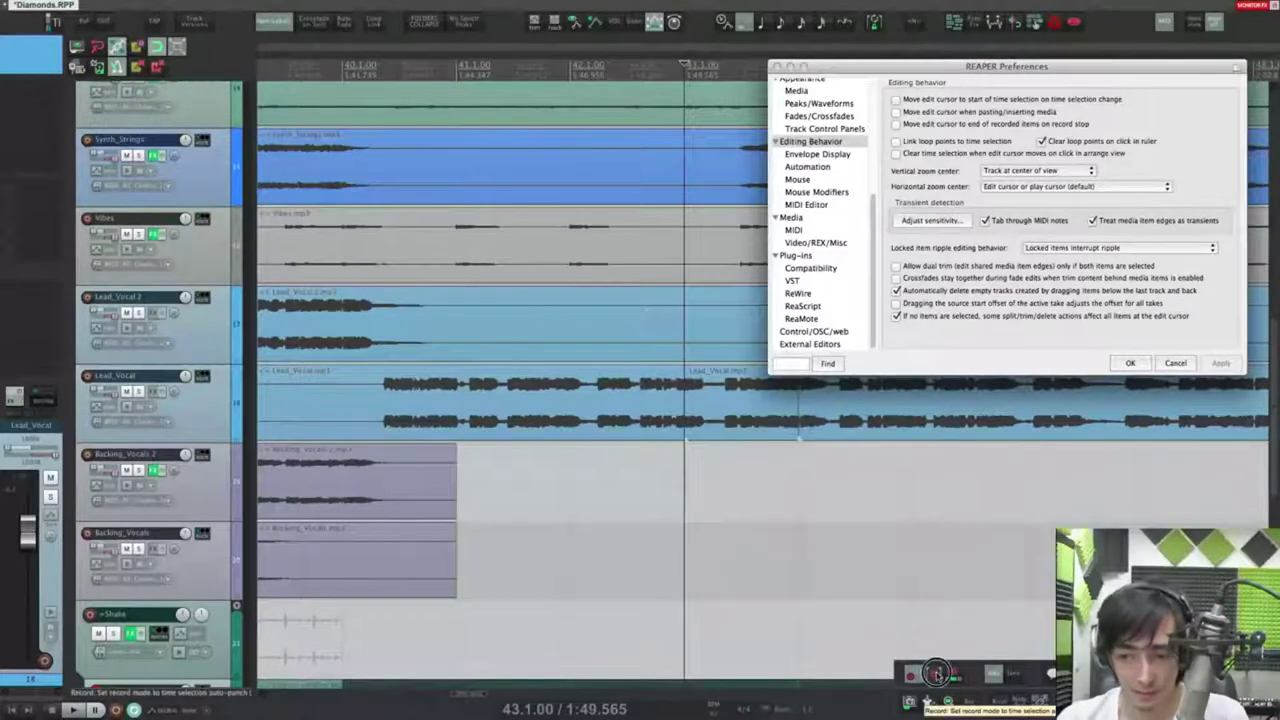
{"action": "left_click_drag", "start_coordinate": [712, 498], "coordinate": [757, 503]}
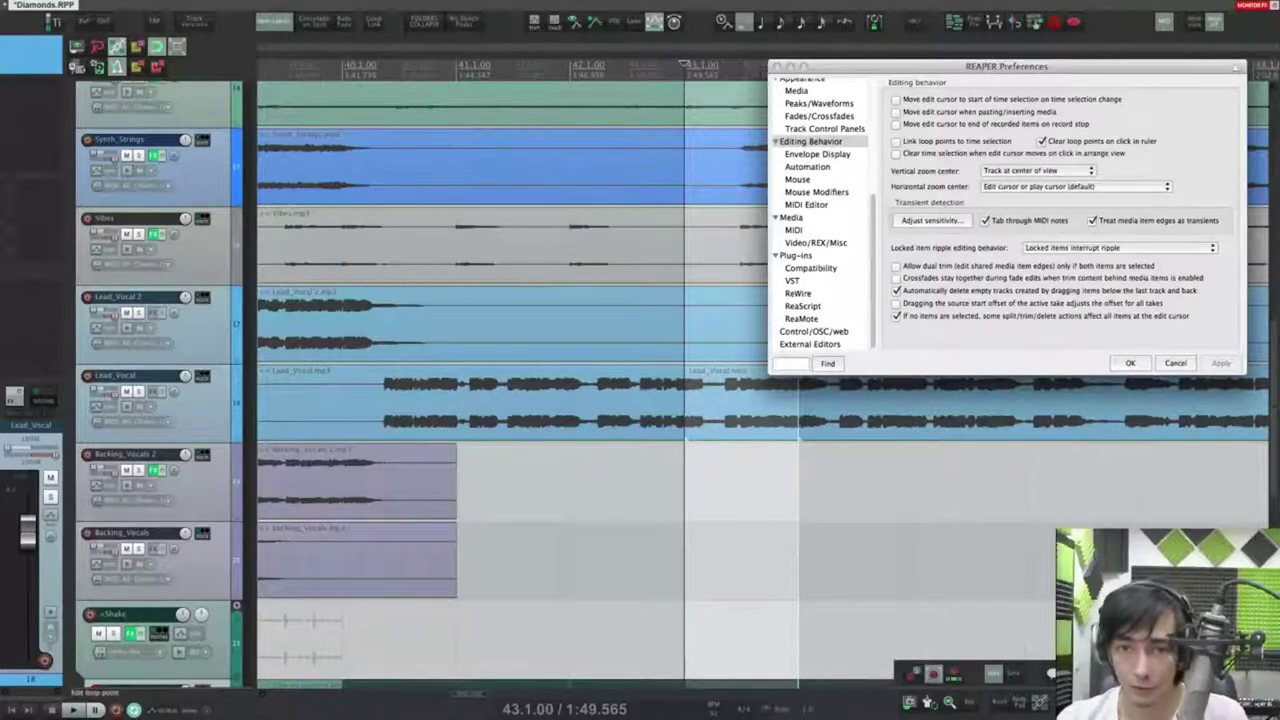
{"action": "left_click_drag", "start_coordinate": [345, 72], "coordinate": [781, 74]}
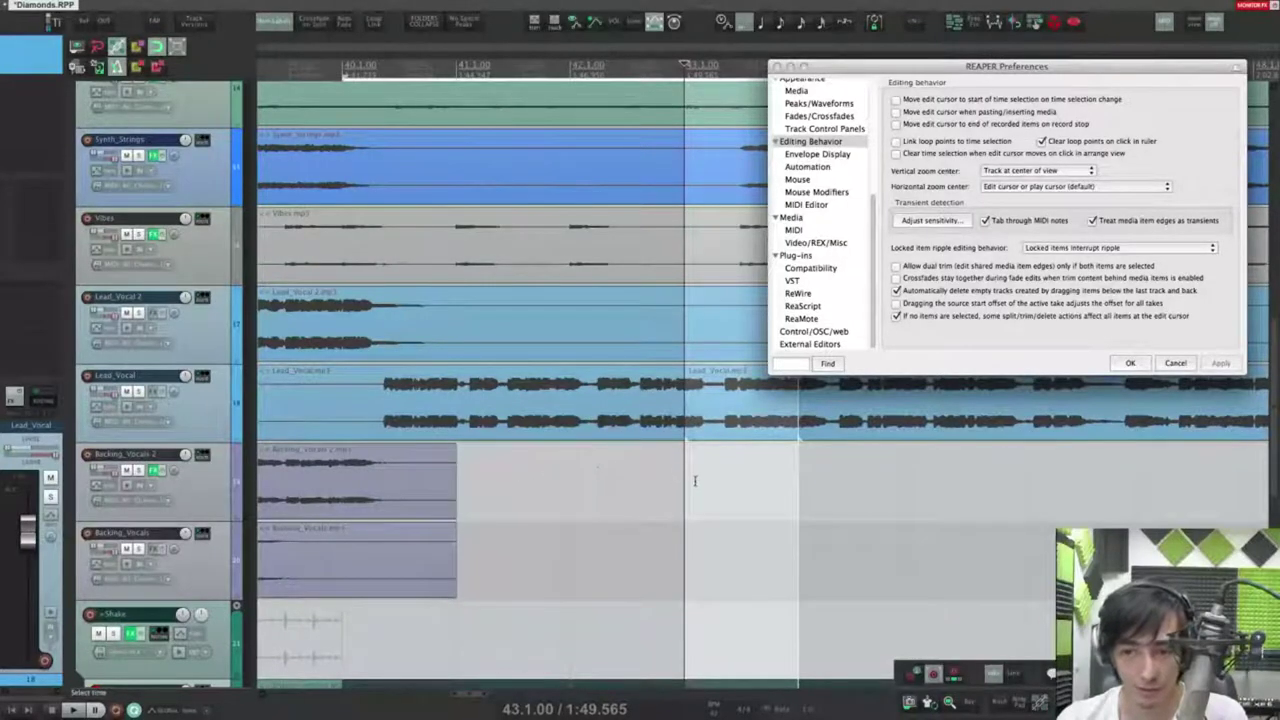
{"action": "key", "text": "Escape"}
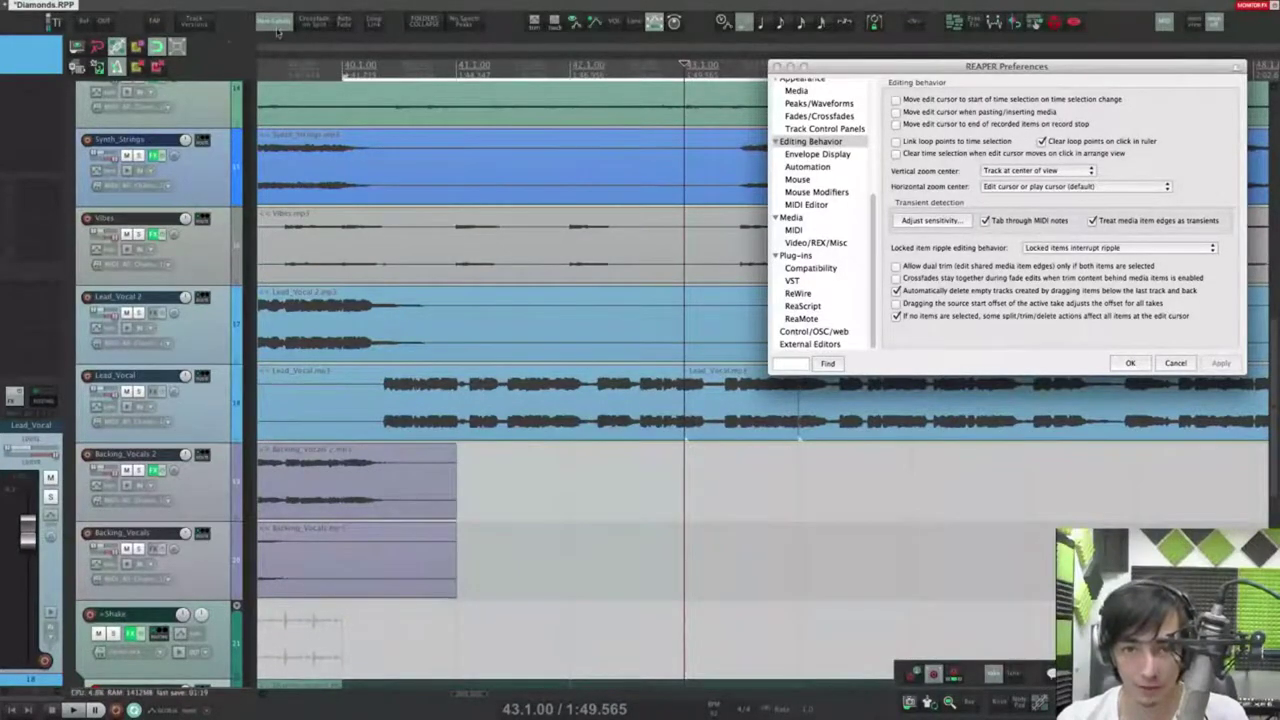
Step: Relink loop points to the time selection and test it with selections and cursor moves between bars 40 and 41
{"action": "left_click", "coordinate": [896, 141]}
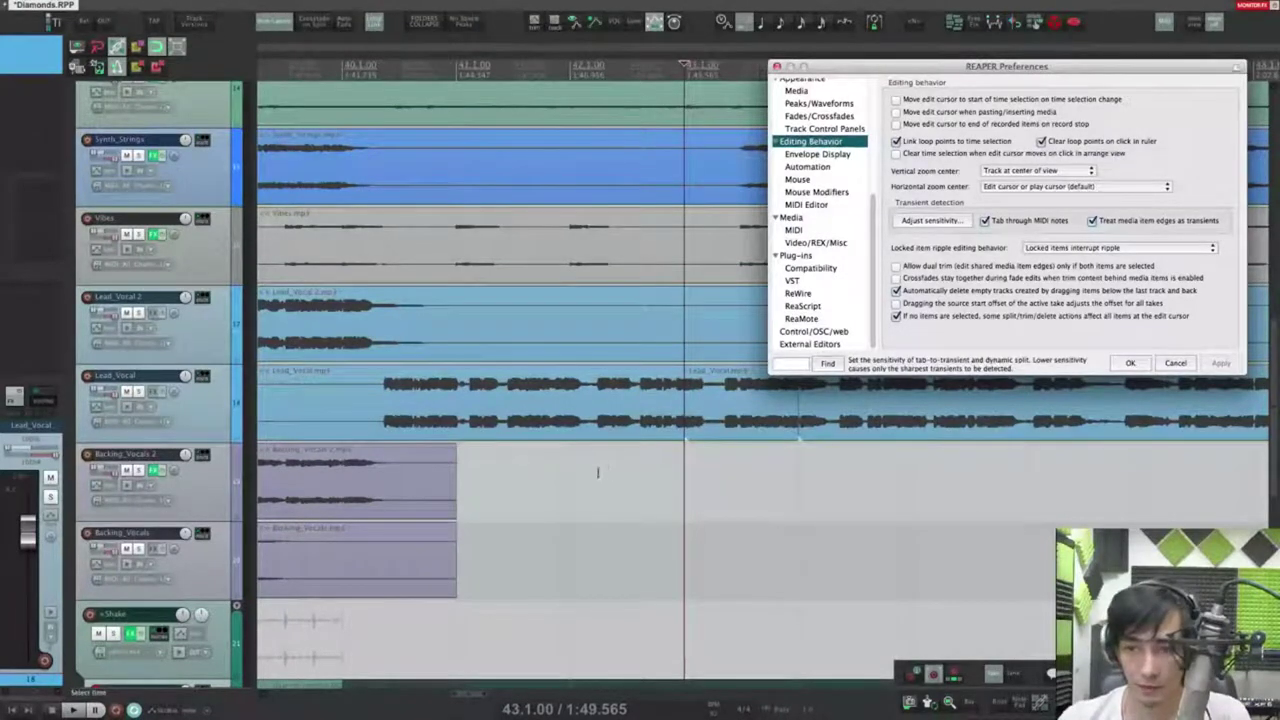
{"action": "left_click_drag", "start_coordinate": [577, 482], "coordinate": [800, 513]}
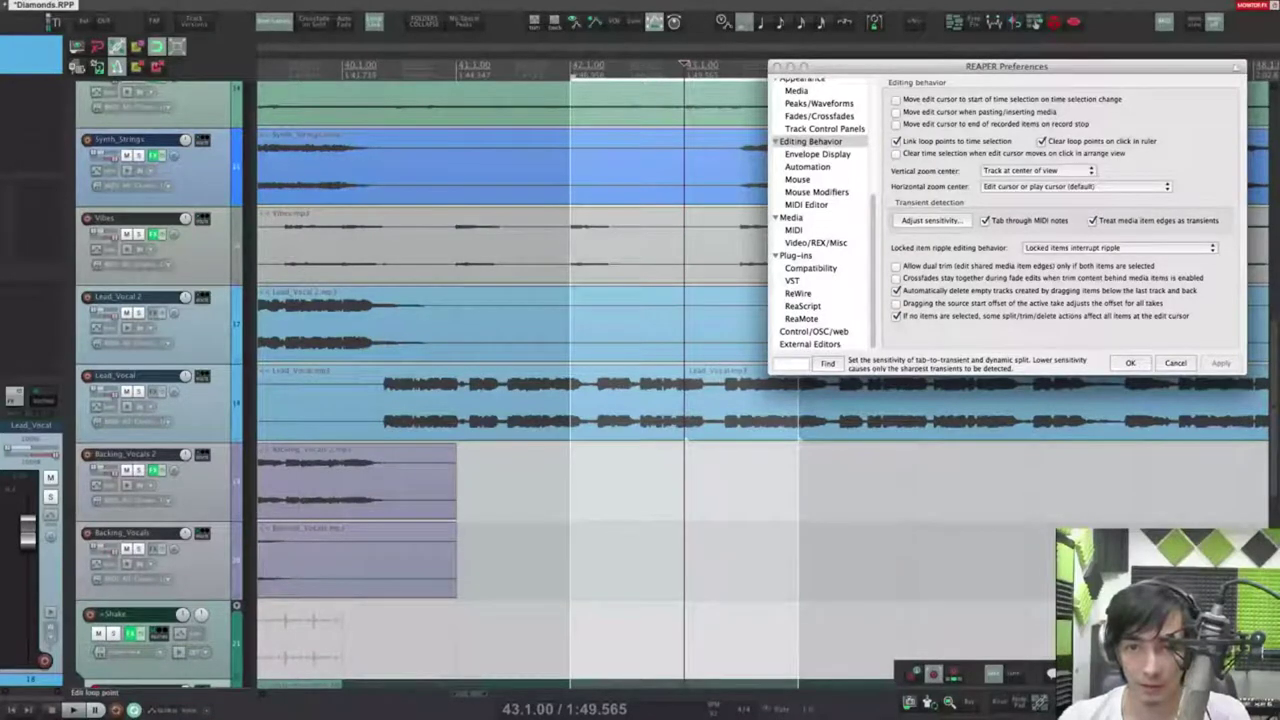
{"action": "left_click", "coordinate": [343, 68]}
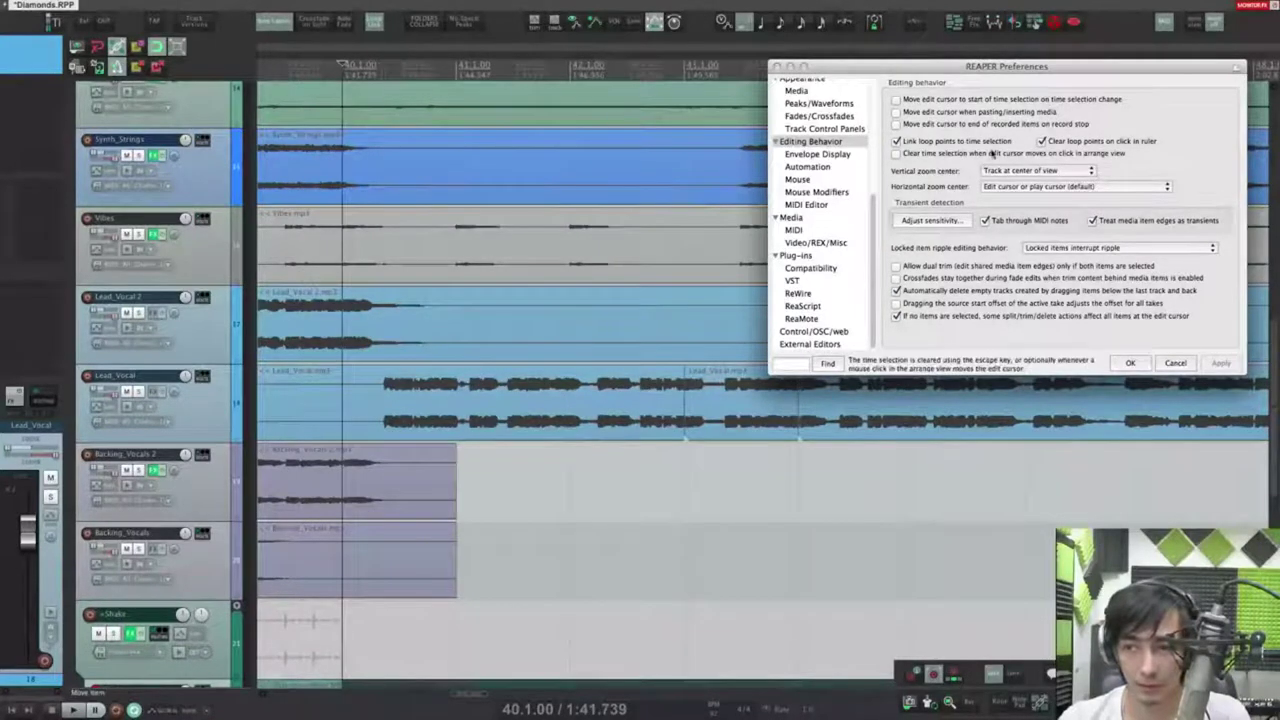
{"action": "left_click_drag", "start_coordinate": [575, 580], "coordinate": [795, 583]}
{"action": "left_click", "coordinate": [457, 68]}
{"action": "left_click", "coordinate": [343, 68]}
{"action": "left_click", "coordinate": [457, 68]}
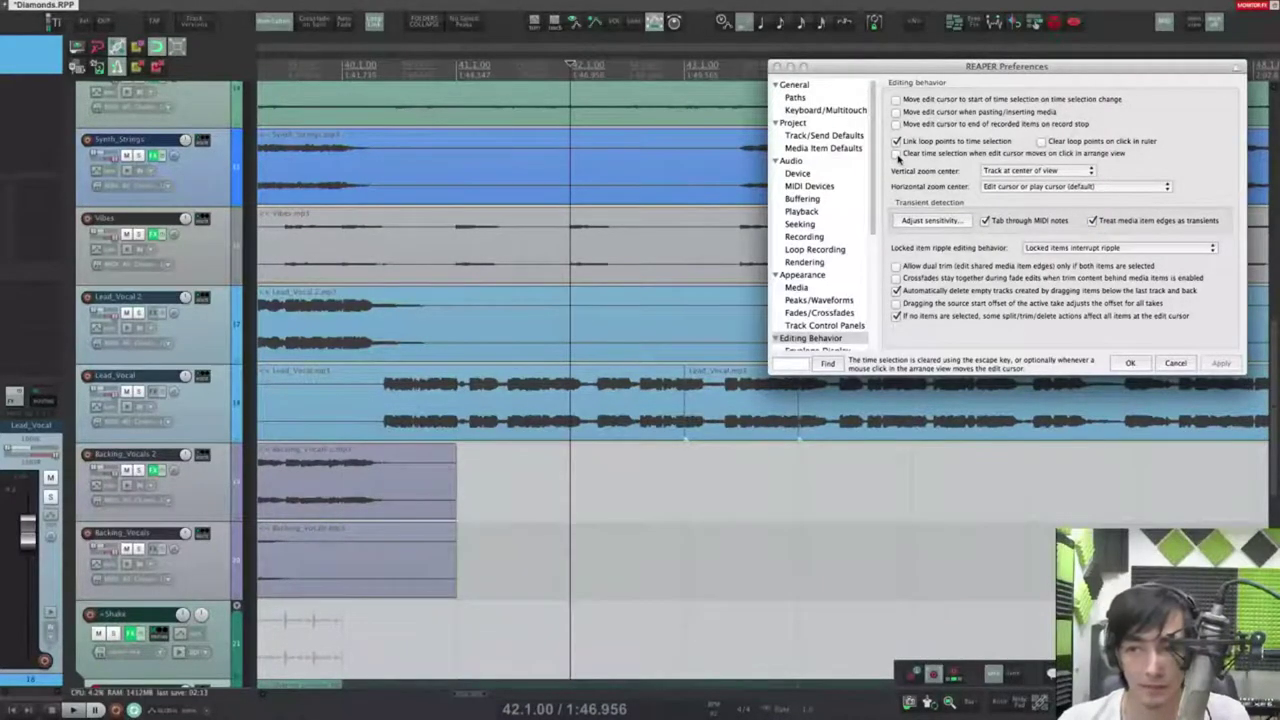
Step: Enable 'Clear time selection when edit cursor moves' and test it with new selections
{"action": "left_click", "coordinate": [897, 154]}
{"action": "left_click_drag", "start_coordinate": [684, 540], "coordinate": [922, 538]}
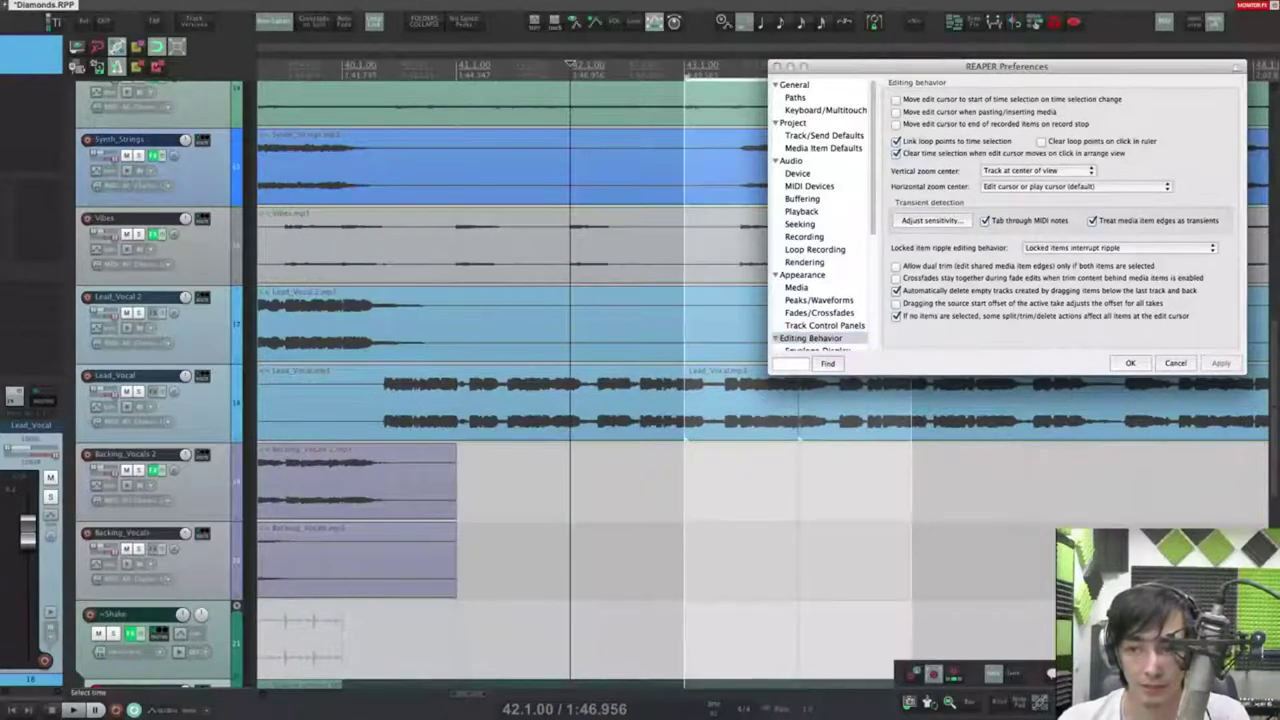
{"action": "left_click", "coordinate": [1139, 490]}
{"action": "left_click_drag", "start_coordinate": [557, 513], "coordinate": [912, 505]}
Step: Turn the clear-on-cursor-move option off and place the edit cursor freely, ending at 44.2.53
{"action": "left_click", "coordinate": [897, 155]}
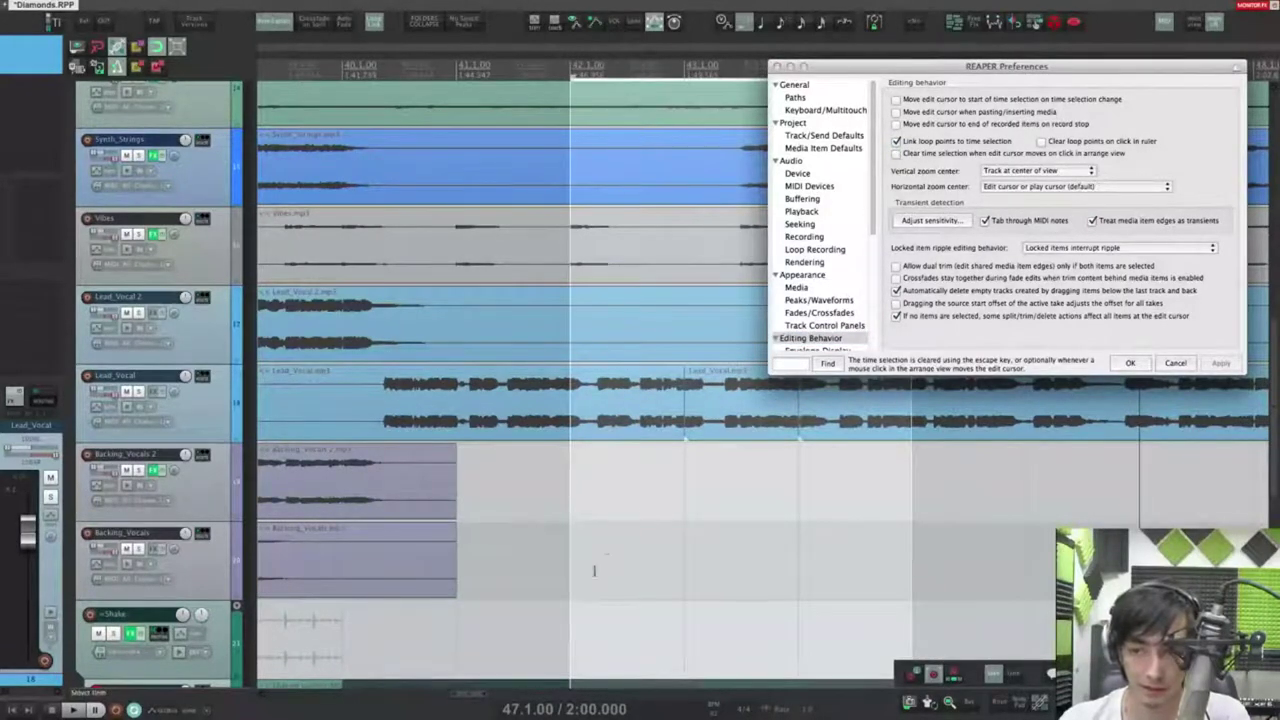
{"action": "left_click", "coordinate": [468, 517]}
{"action": "left_click", "coordinate": [1022, 545]}
{"action": "middle_click", "coordinate": [711, 510]}
{"action": "middle_click", "coordinate": [588, 515]}
{"action": "middle_click", "coordinate": [466, 518]}
{"action": "middle_click", "coordinate": [738, 519]}
{"action": "middle_click", "coordinate": [841, 515]}
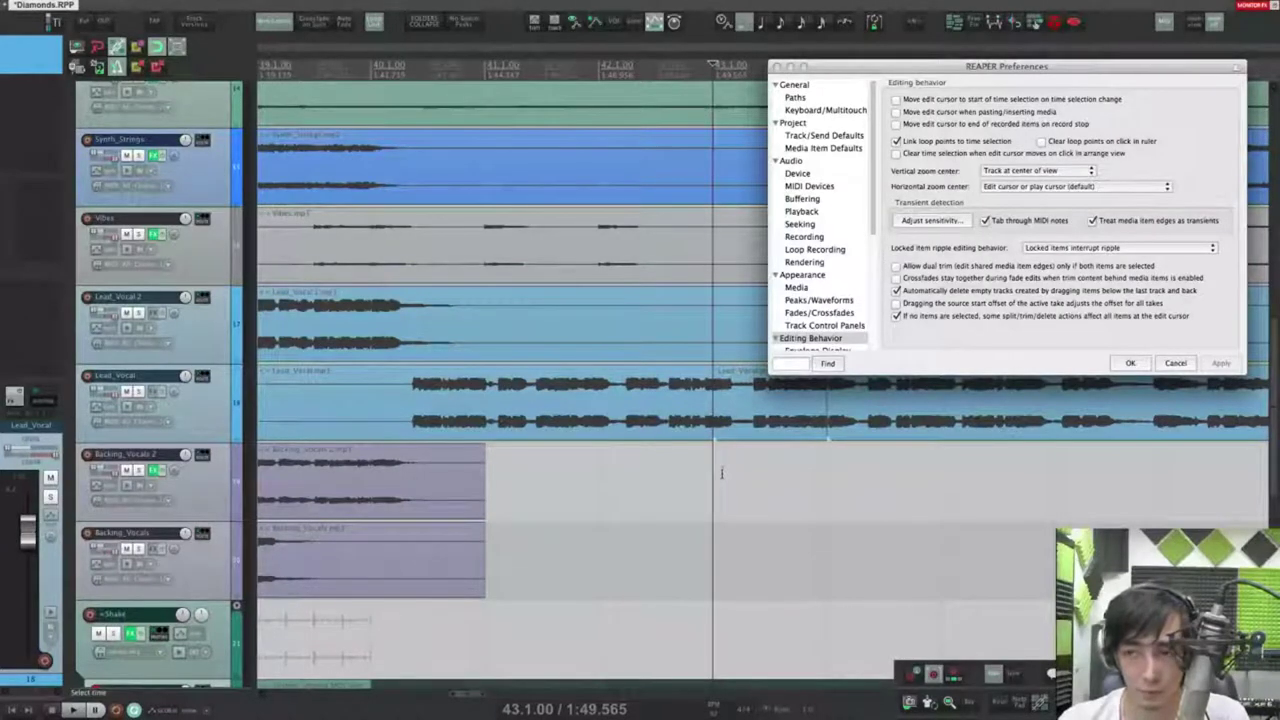
{"action": "left_click", "coordinate": [1046, 172]}
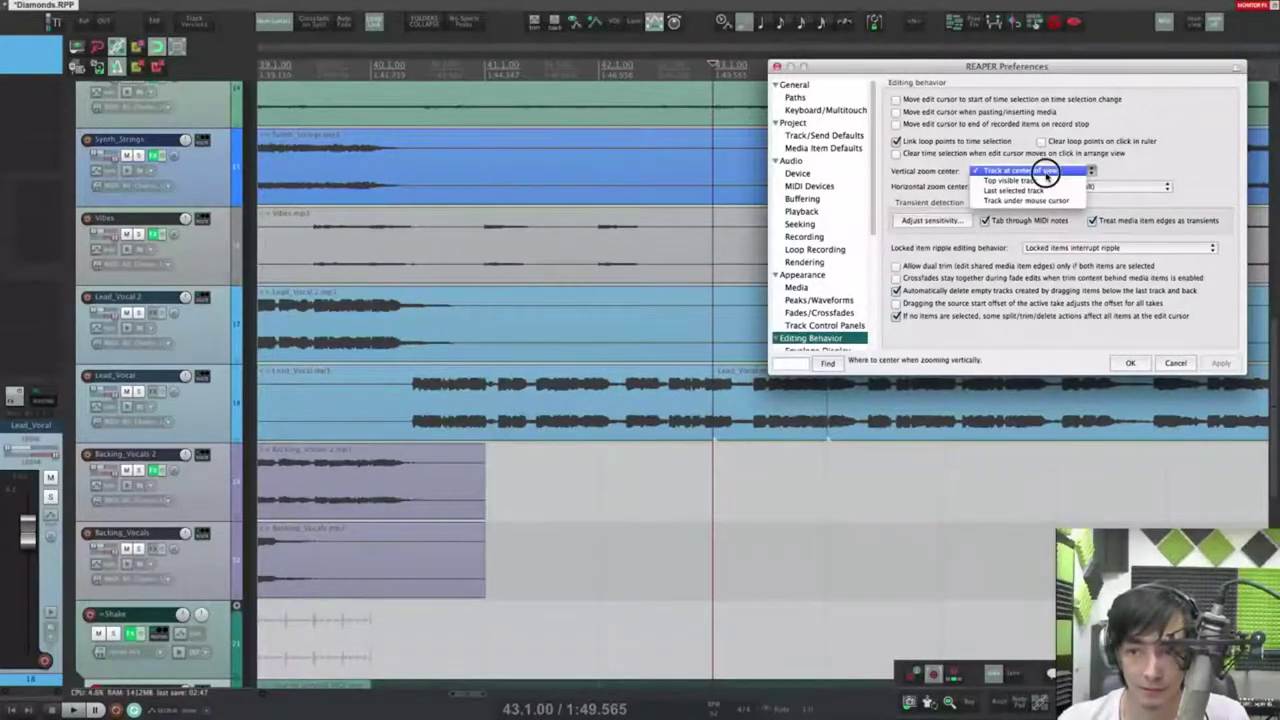
Step: Test vertical zooming with Track at center of view around the edit cursor at bar 43
{"action": "left_click", "coordinate": [1046, 172]}
{"action": "scroll", "coordinate": [678, 410], "scroll_direction": "down", "scroll_amount": 2}
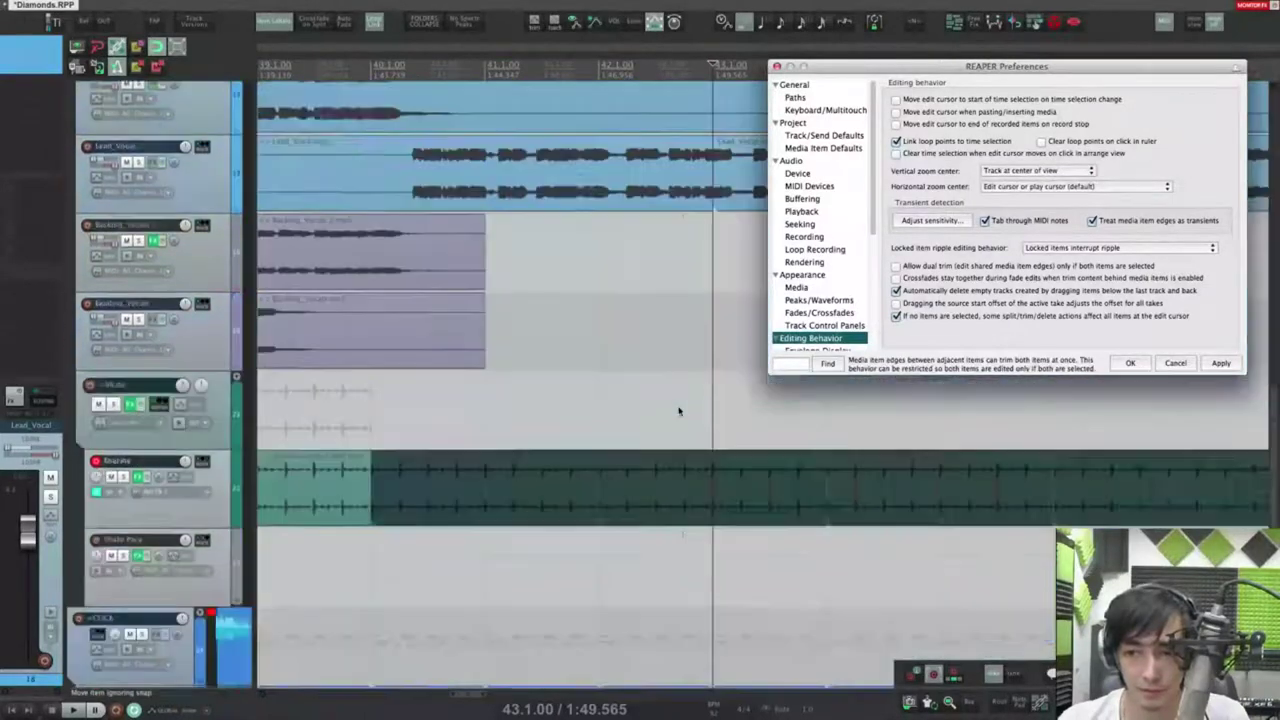
{"action": "scroll", "coordinate": [678, 411], "scroll_direction": "up", "scroll_amount": 3}
{"action": "scroll", "coordinate": [678, 409], "scroll_direction": "down", "scroll_amount": 5}
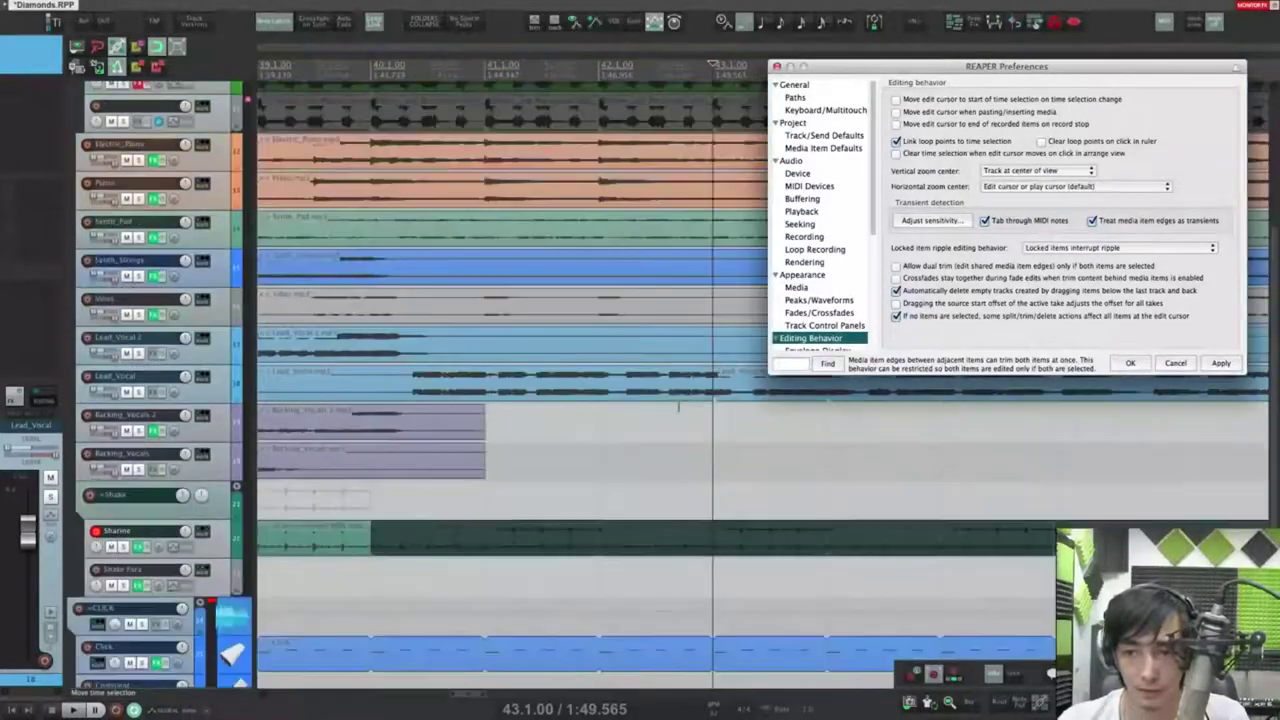
{"action": "scroll", "coordinate": [678, 405], "scroll_direction": "up", "scroll_amount": 5}
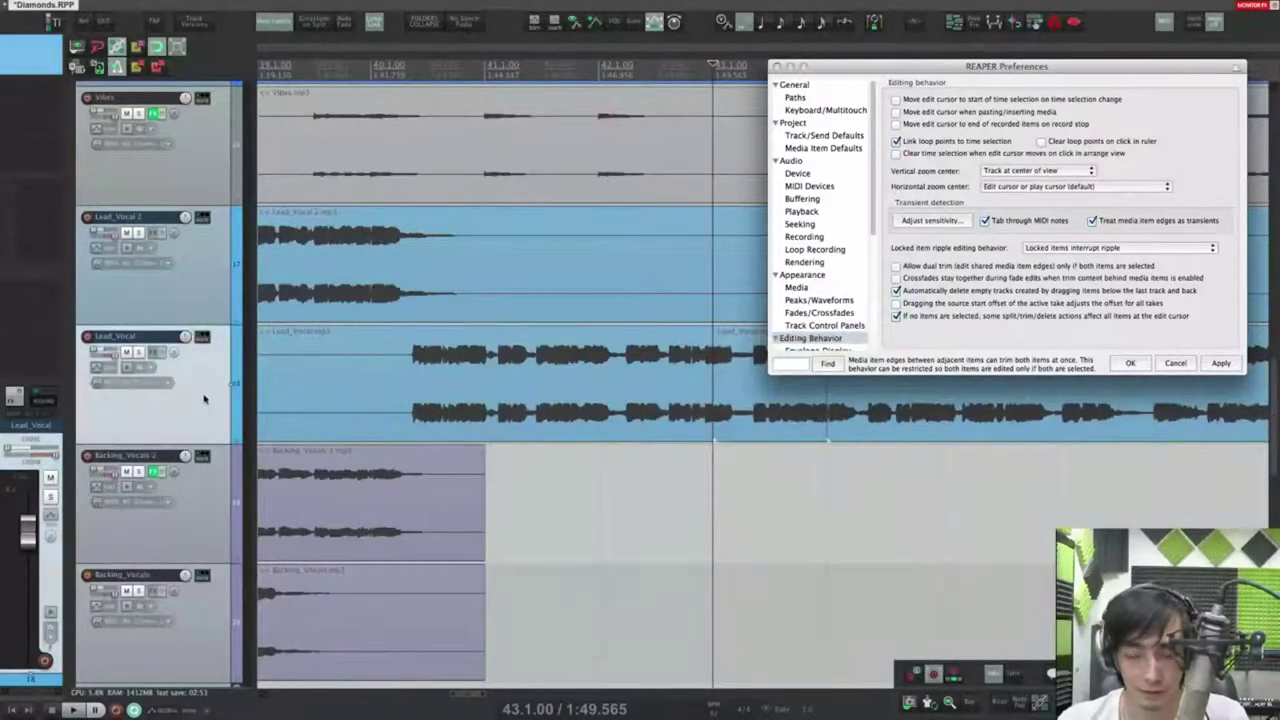
{"action": "scroll", "coordinate": [700, 415], "scroll_direction": "down", "scroll_amount": 2}
{"action": "scroll", "coordinate": [661, 416], "scroll_direction": "up", "scroll_amount": 2}
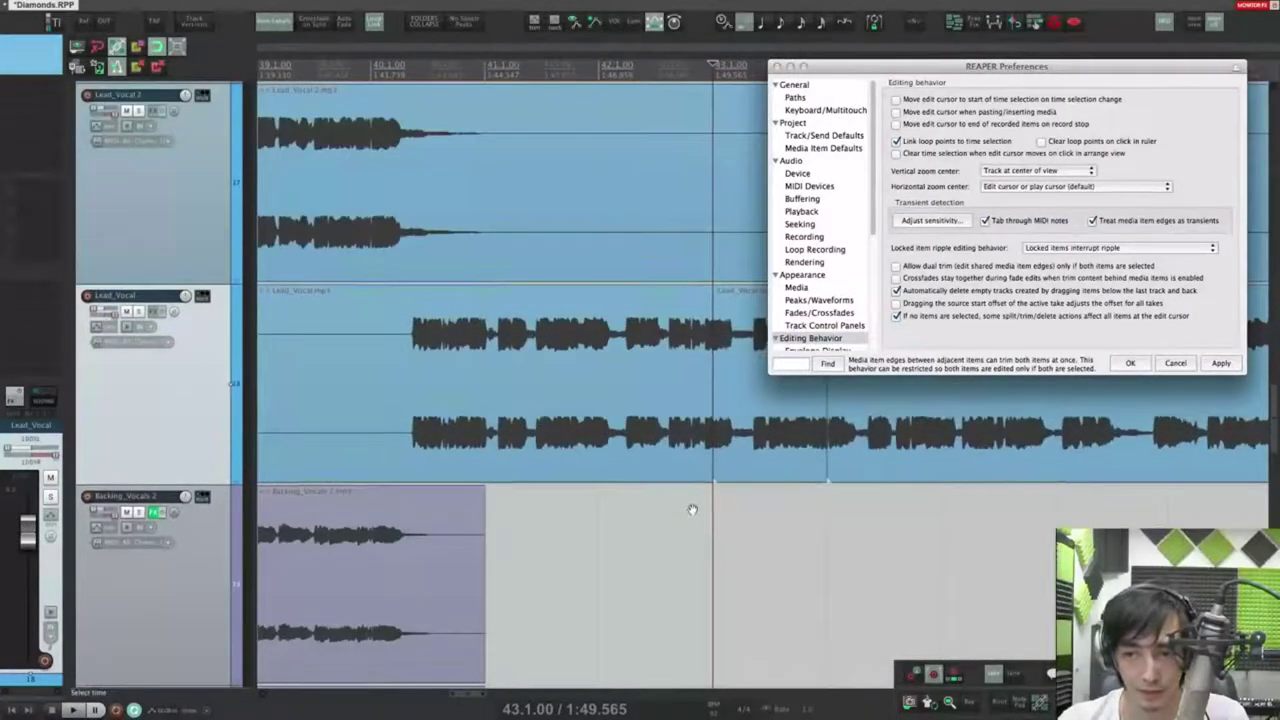
{"action": "scroll", "coordinate": [690, 490], "scroll_direction": "down", "scroll_amount": 3}
{"action": "left_click", "coordinate": [700, 404]}
{"action": "scroll", "coordinate": [690, 298], "scroll_direction": "up", "scroll_amount": 3}
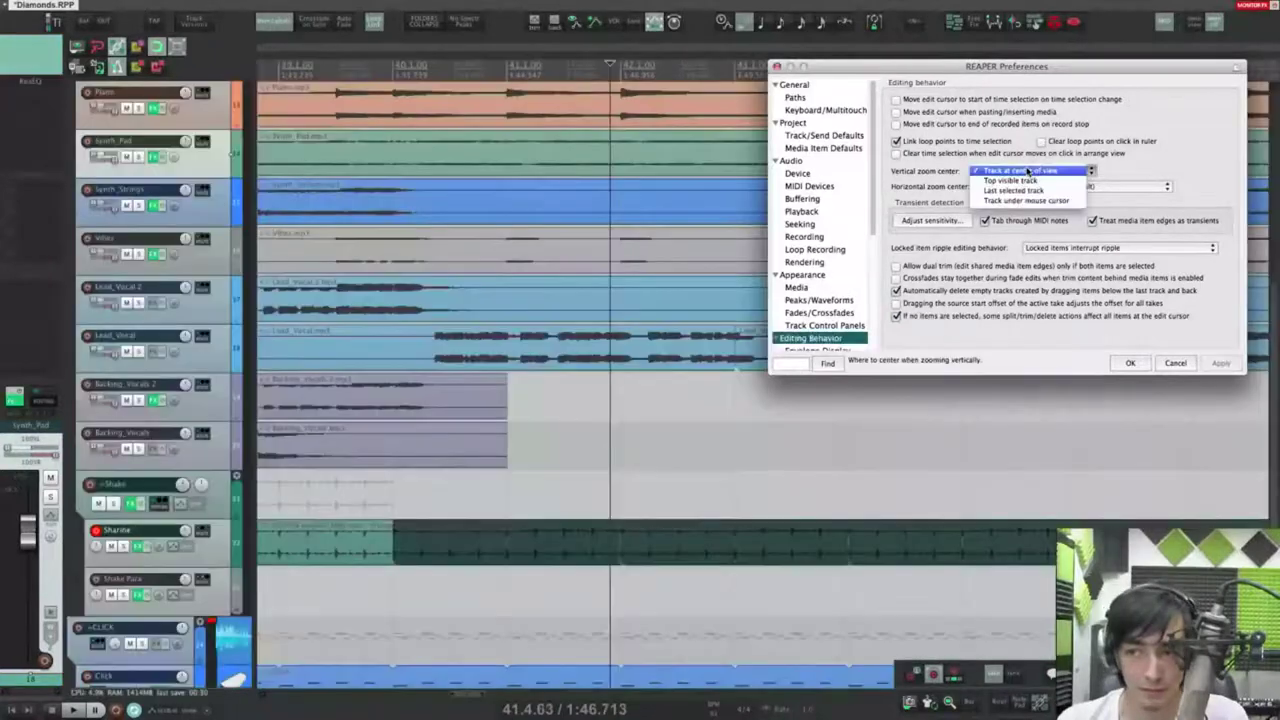
Step: Apply Top visible track as the vertical zoom center and test zooming
{"action": "left_click", "coordinate": [1034, 180]}
{"action": "left_click", "coordinate": [1220, 364]}
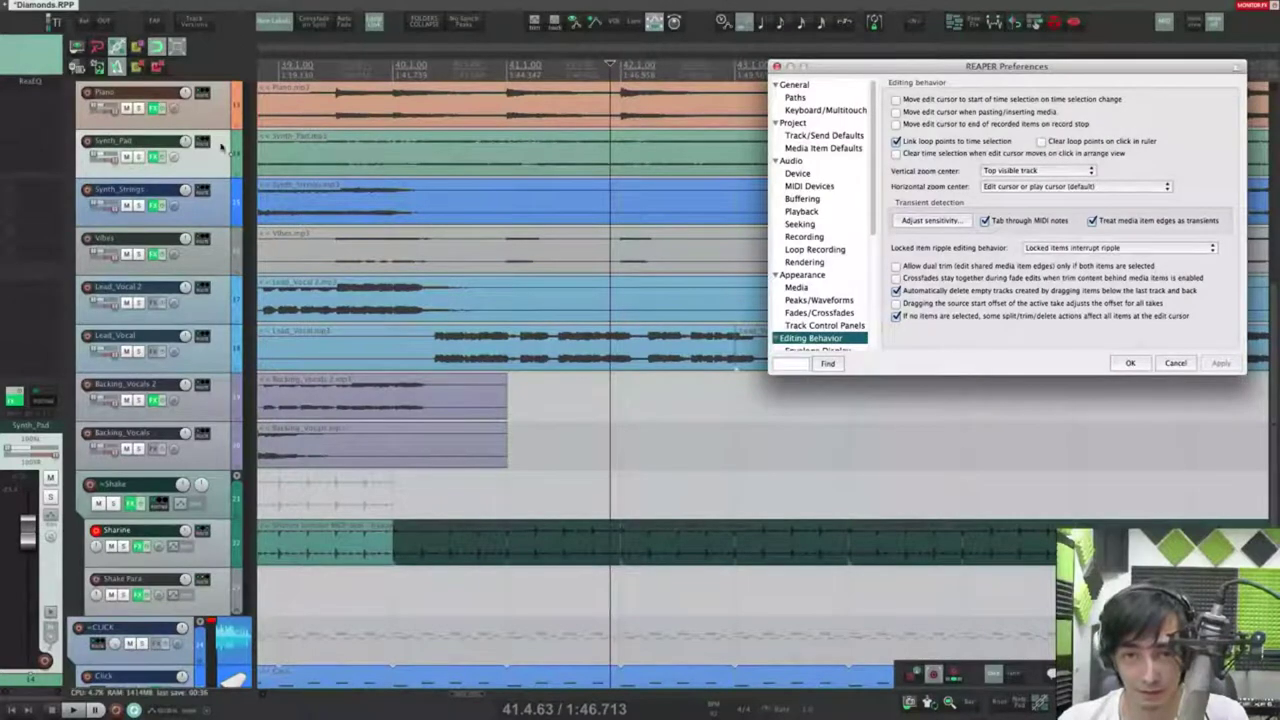
{"action": "scroll", "coordinate": [625, 455], "scroll_direction": "up", "scroll_amount": 5}
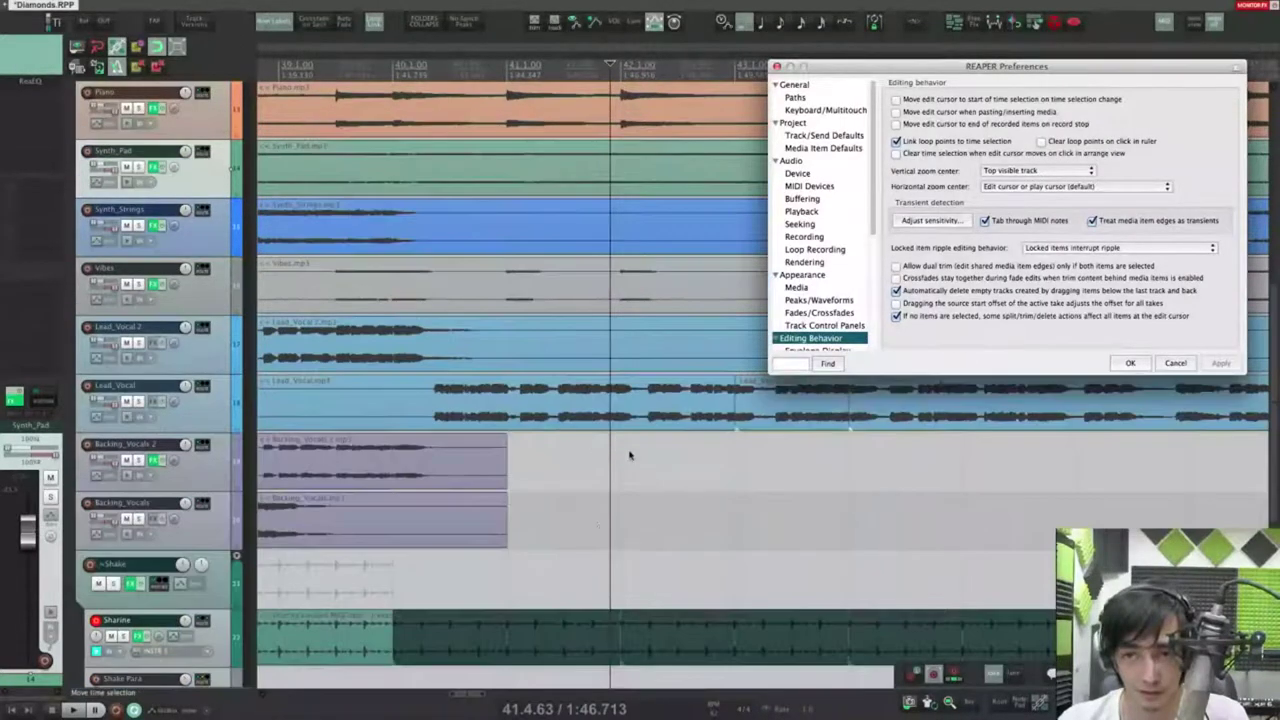
{"action": "scroll", "coordinate": [641, 459], "scroll_direction": "up", "scroll_amount": 3}
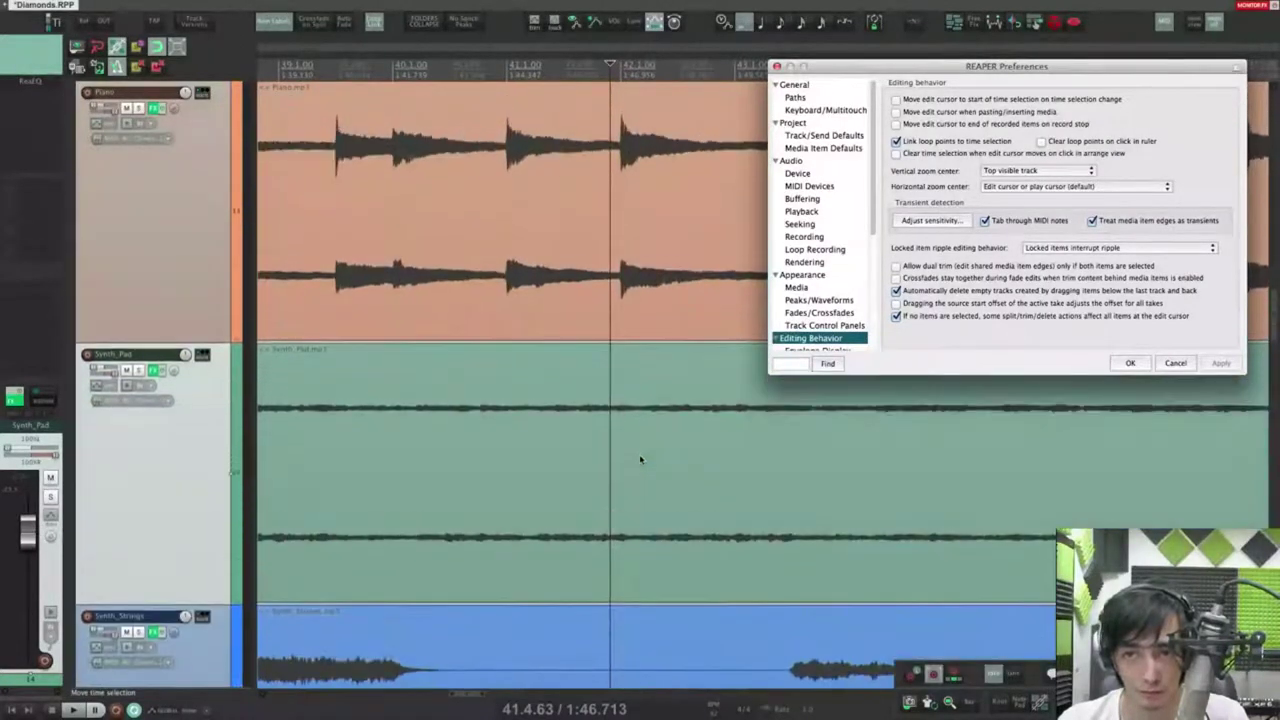
{"action": "scroll", "coordinate": [655, 347], "scroll_direction": "down", "scroll_amount": 6}
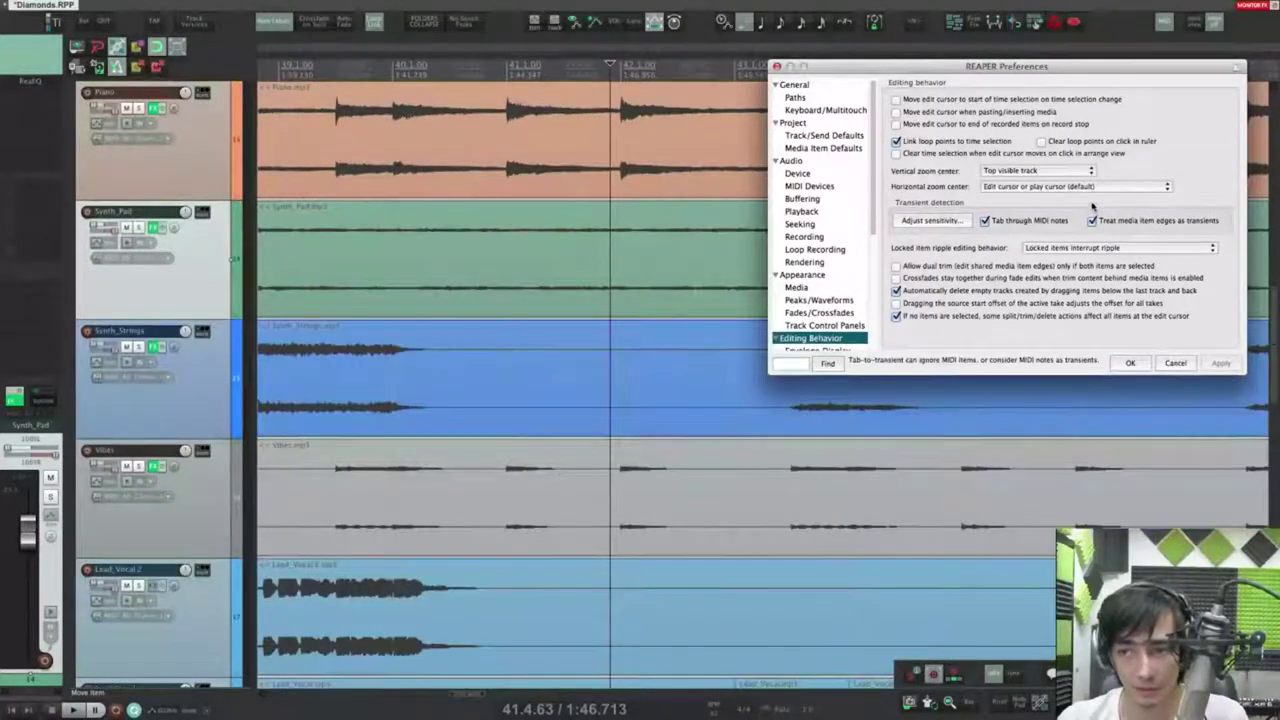
Step: Switch the vertical zoom center to Track under mouse cursor and test it on the upper tracks
{"action": "left_click", "coordinate": [1036, 170]}
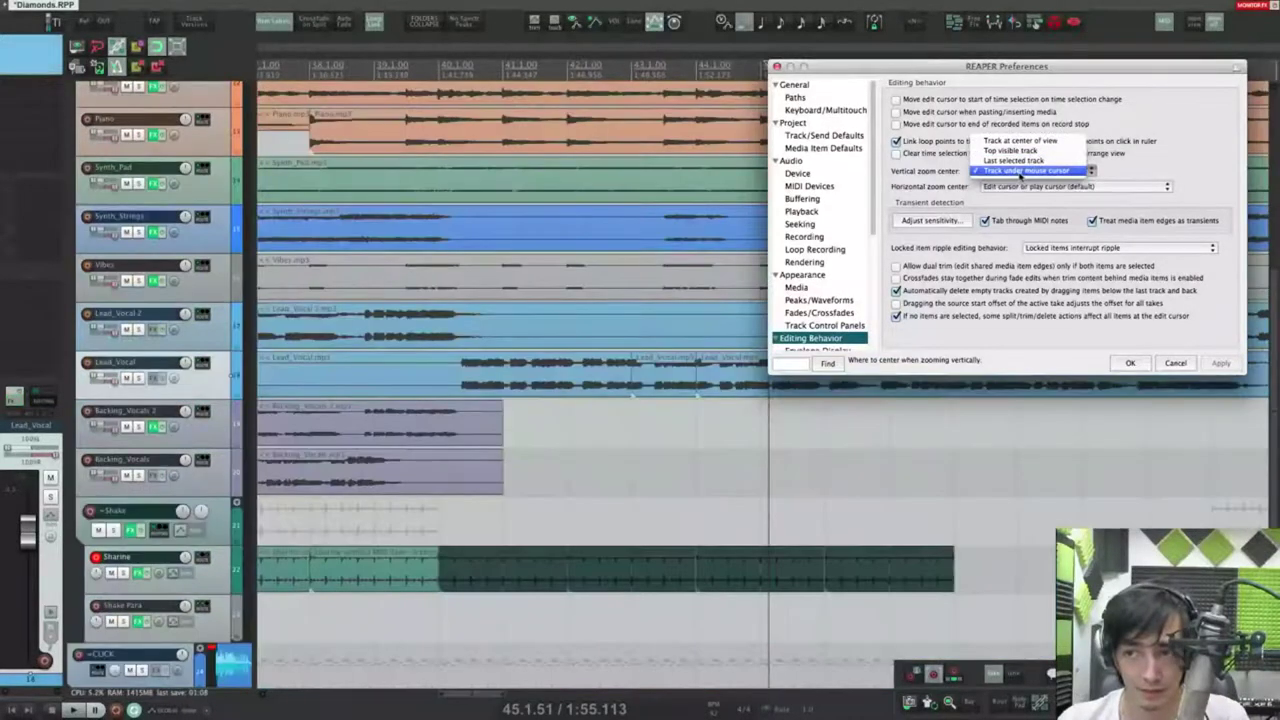
{"action": "left_click", "coordinate": [1025, 190]}
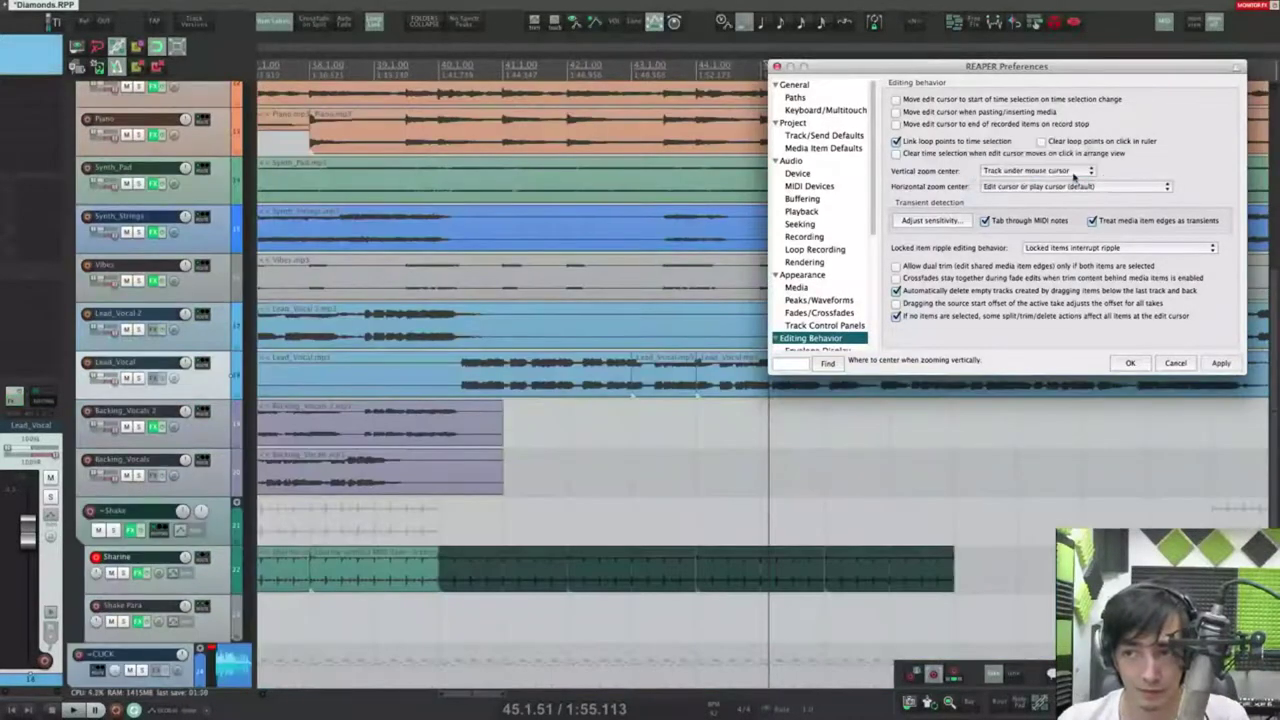
{"action": "left_click_drag", "start_coordinate": [557, 472], "coordinate": [586, 593]}
{"action": "left_click_drag", "start_coordinate": [648, 378], "coordinate": [632, 510]}
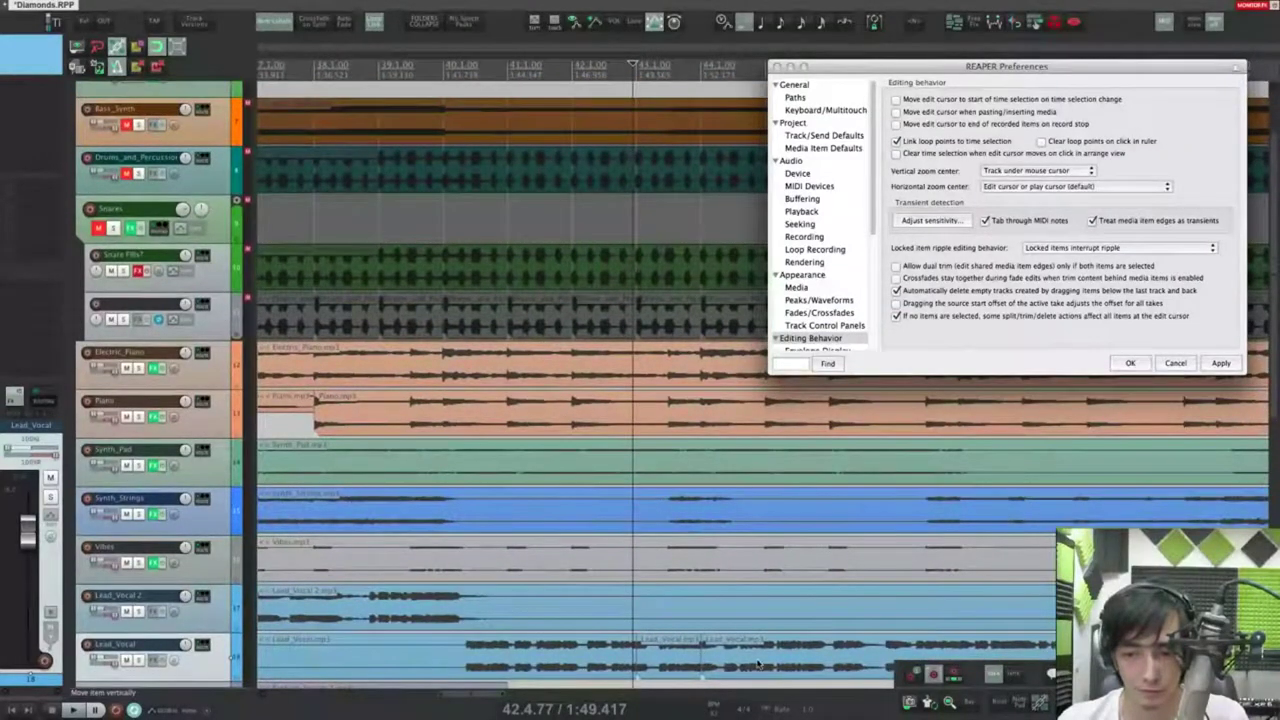
{"action": "scroll", "coordinate": [757, 663], "scroll_direction": "up", "scroll_amount": 8}
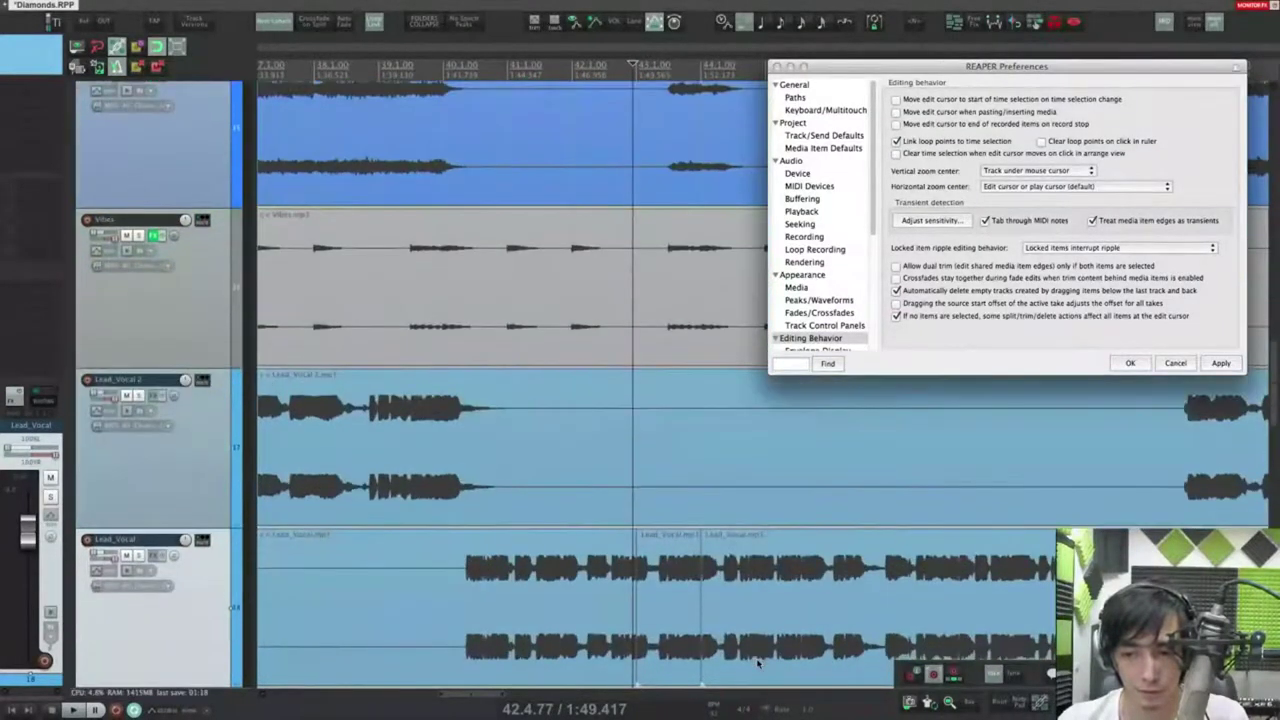
{"action": "scroll", "coordinate": [757, 663], "scroll_direction": "down", "scroll_amount": 8}
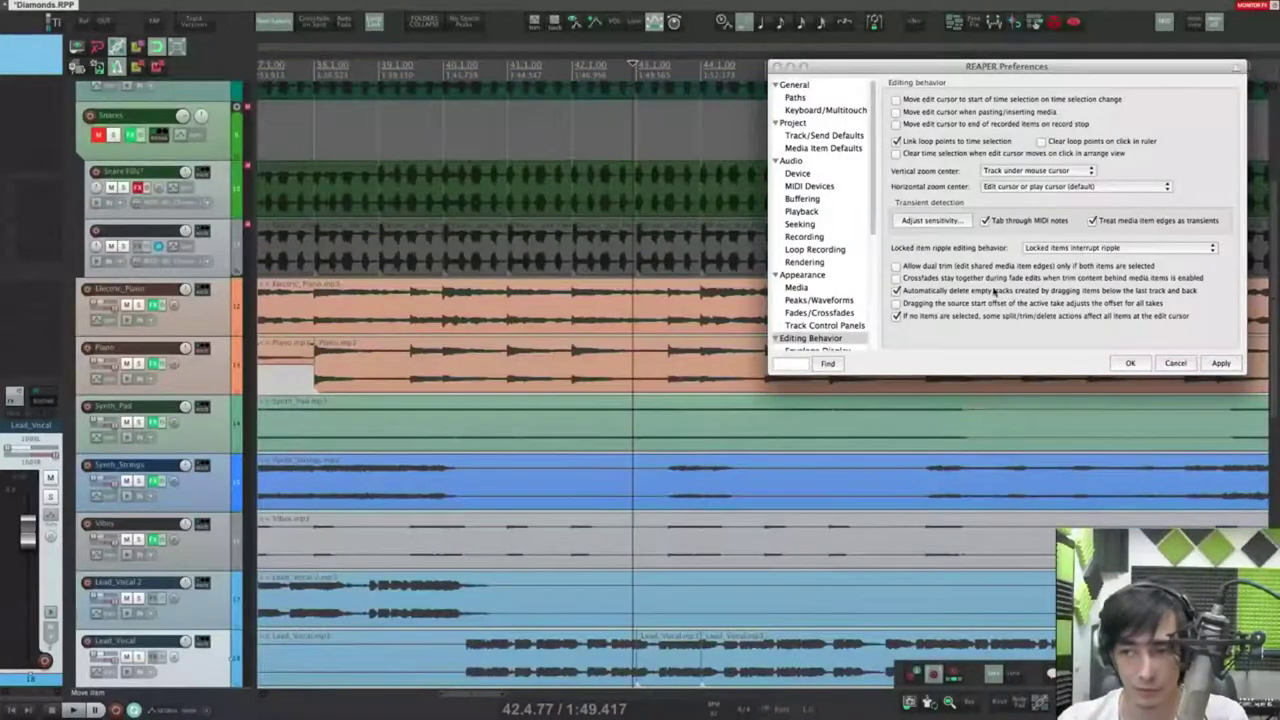
Step: Return vertical zoom center to Track at center of view, keep the default horizontal center, and test
{"action": "left_click", "coordinate": [1000, 170]}
{"action": "left_click", "coordinate": [990, 190]}
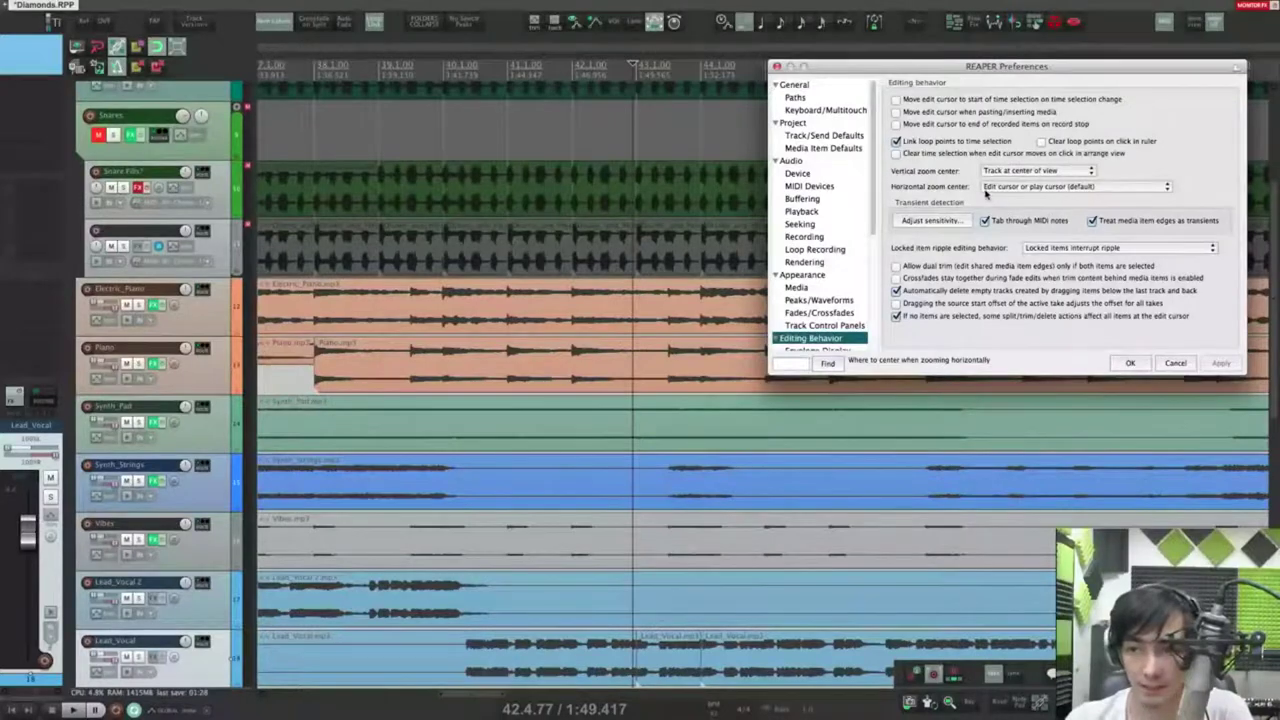
{"action": "left_click", "coordinate": [990, 187]}
{"action": "left_click", "coordinate": [1000, 186]}
{"action": "scroll", "coordinate": [720, 472], "scroll_direction": "down", "scroll_amount": 2}
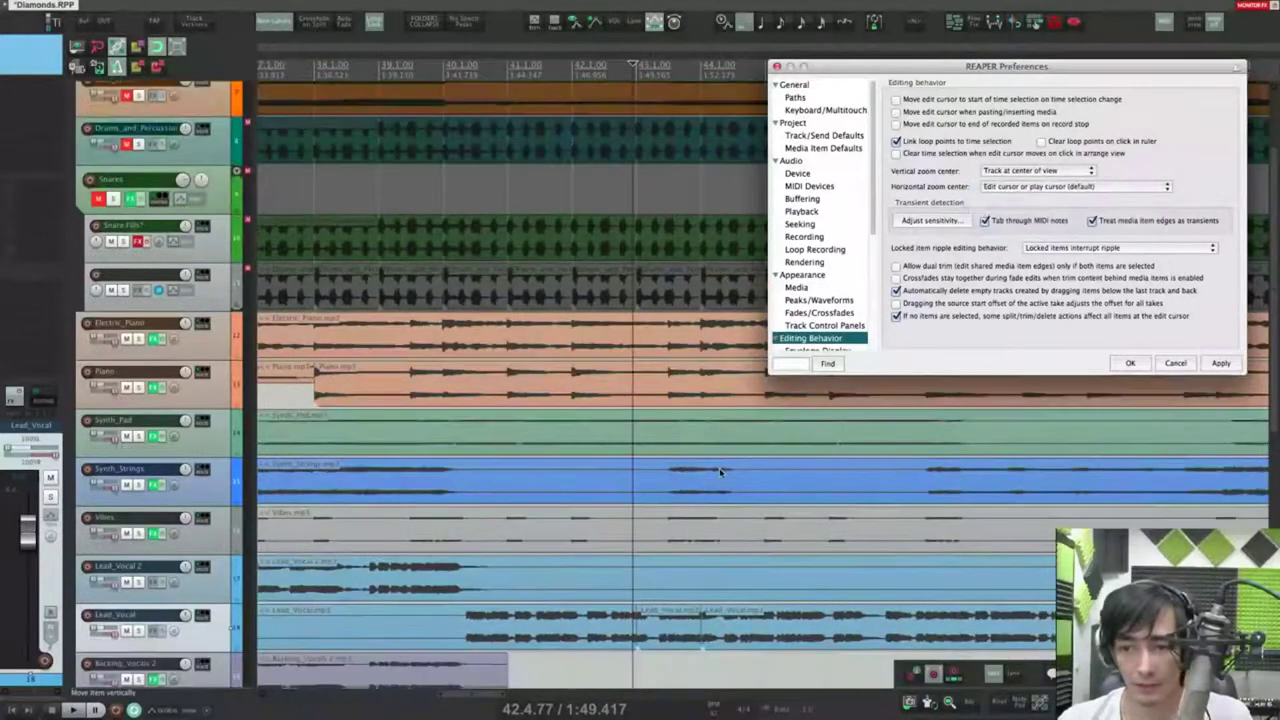
{"action": "scroll", "coordinate": [720, 472], "scroll_direction": "down", "scroll_amount": 3}
{"action": "scroll", "coordinate": [797, 481], "scroll_direction": "down", "scroll_amount": 3}
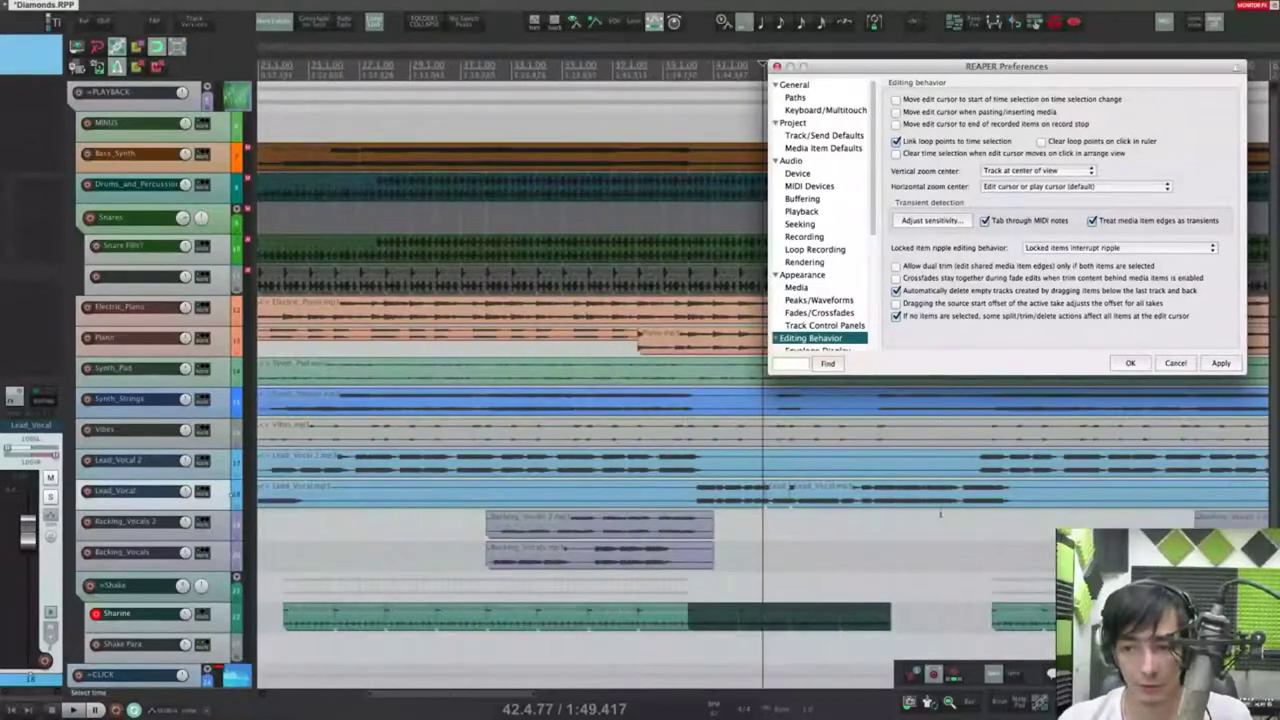
{"action": "scroll", "coordinate": [717, 446], "scroll_direction": "up", "scroll_amount": 5}
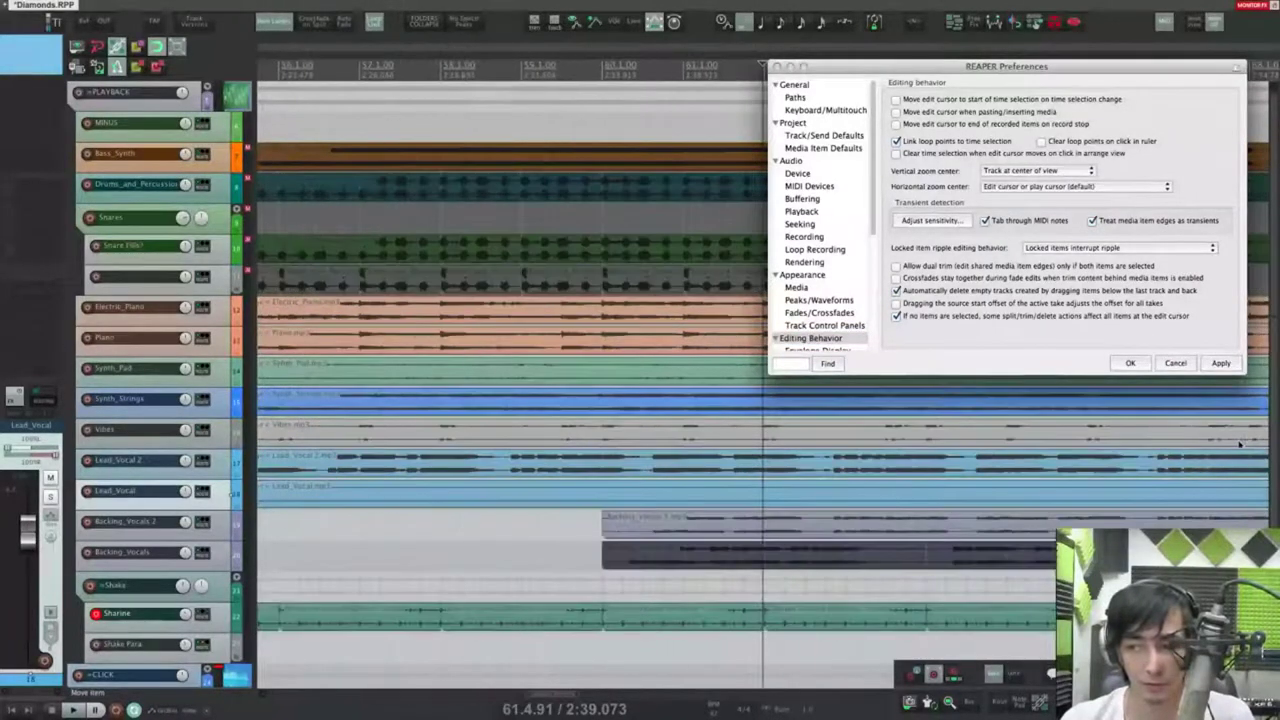
{"action": "scroll", "coordinate": [726, 446], "scroll_direction": "down", "scroll_amount": 3}
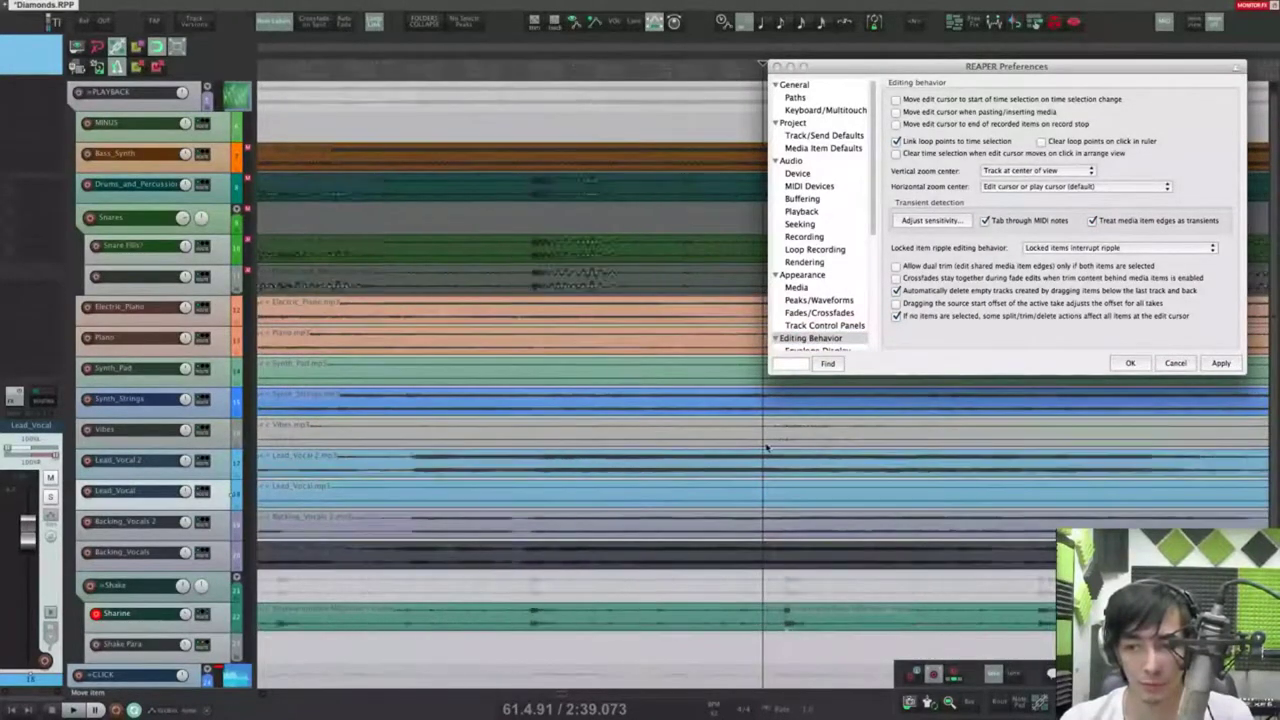
{"action": "scroll", "coordinate": [767, 447], "scroll_direction": "up", "scroll_amount": 4}
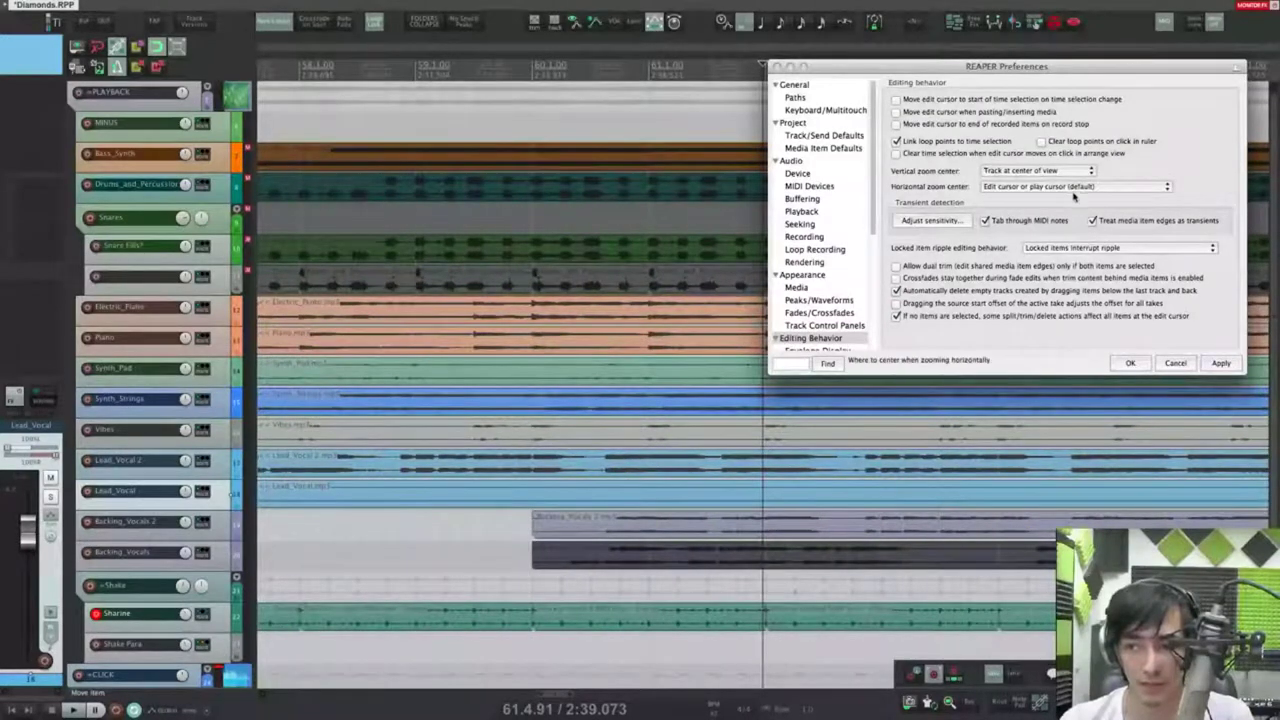
Step: Try the Mouse cursor horizontal zoom center and test zooming near bar 57
{"action": "left_click", "coordinate": [1038, 187]}
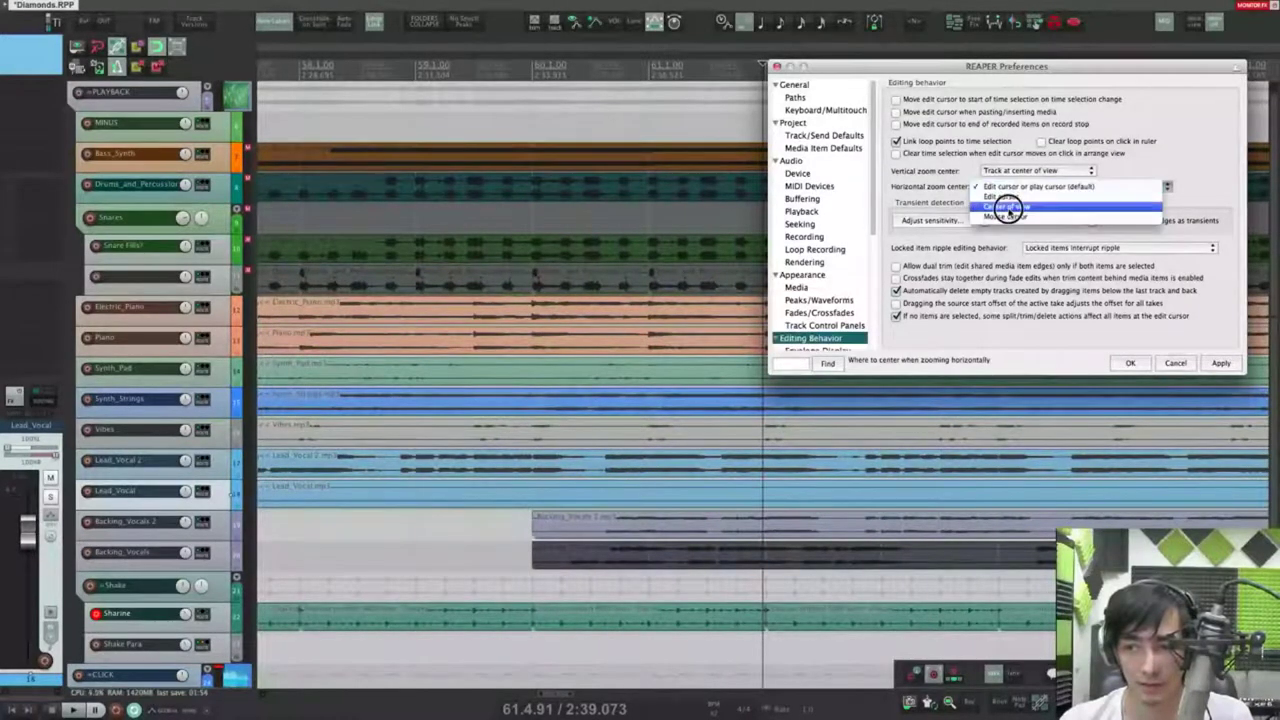
{"action": "left_click", "coordinate": [1007, 206]}
{"action": "left_click", "coordinate": [335, 401]}
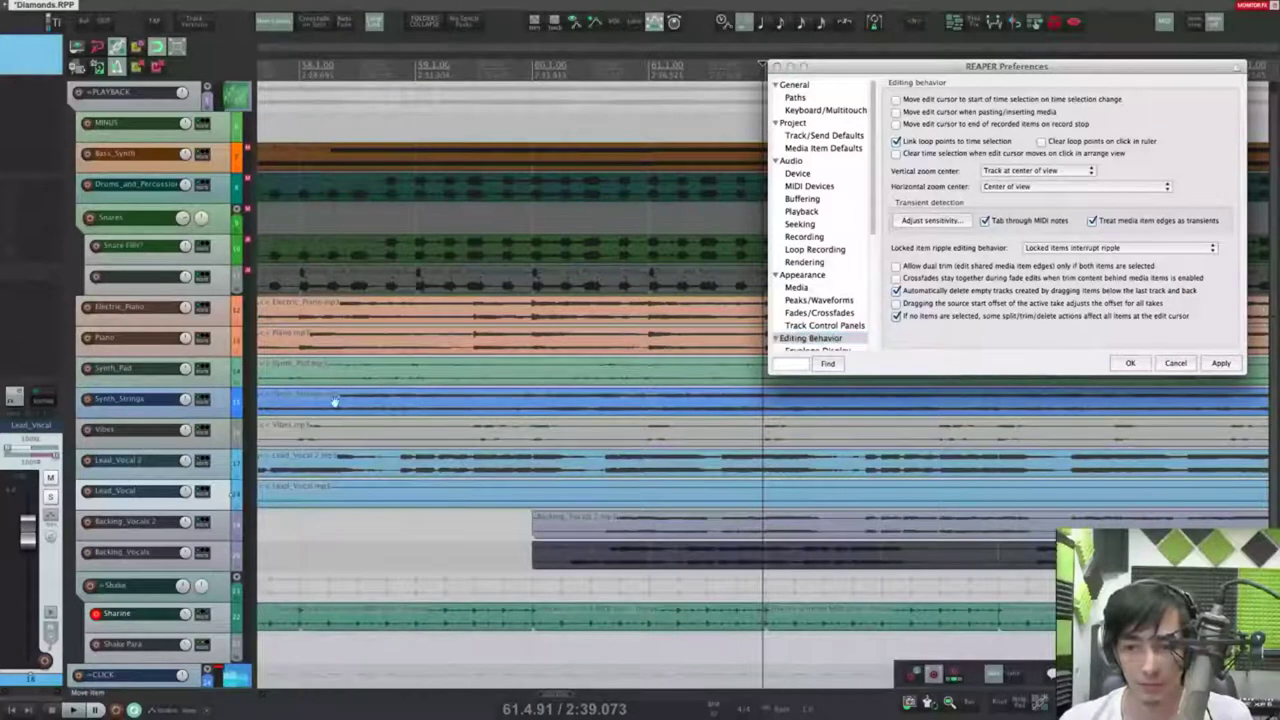
{"action": "left_click", "coordinate": [293, 404]}
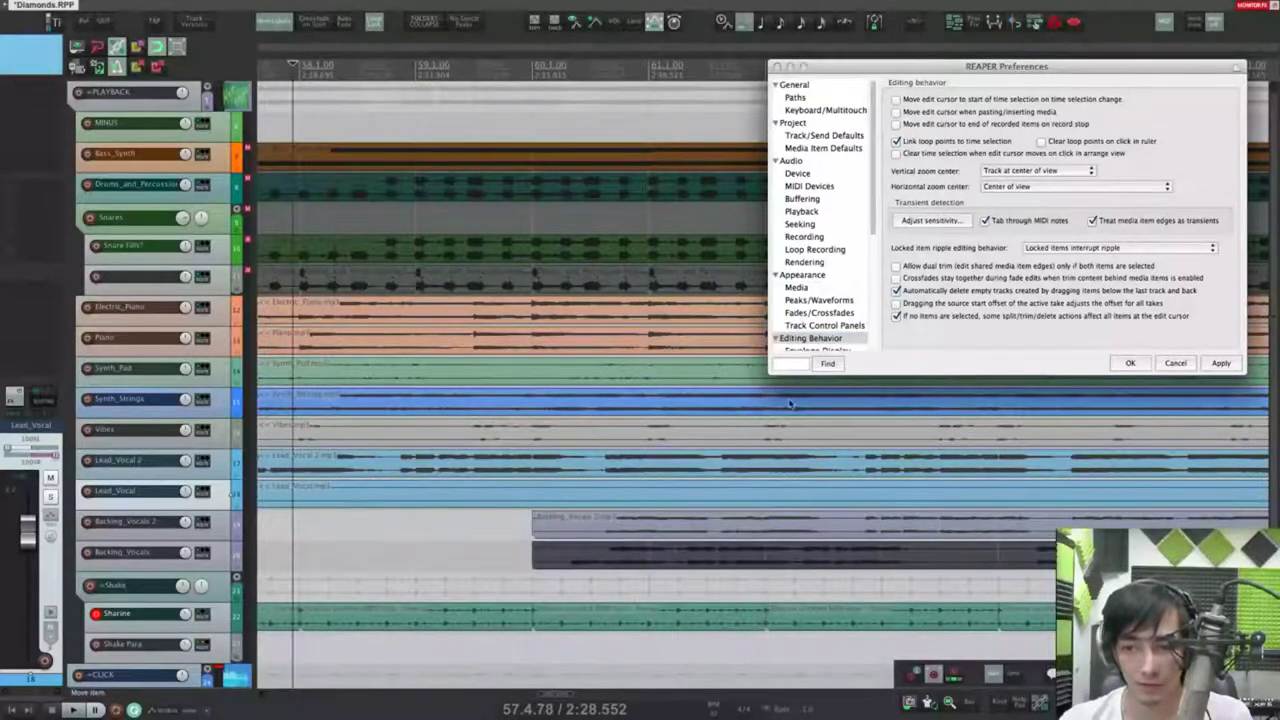
{"action": "scroll", "coordinate": [329, 397], "scroll_direction": "up", "scroll_amount": 8}
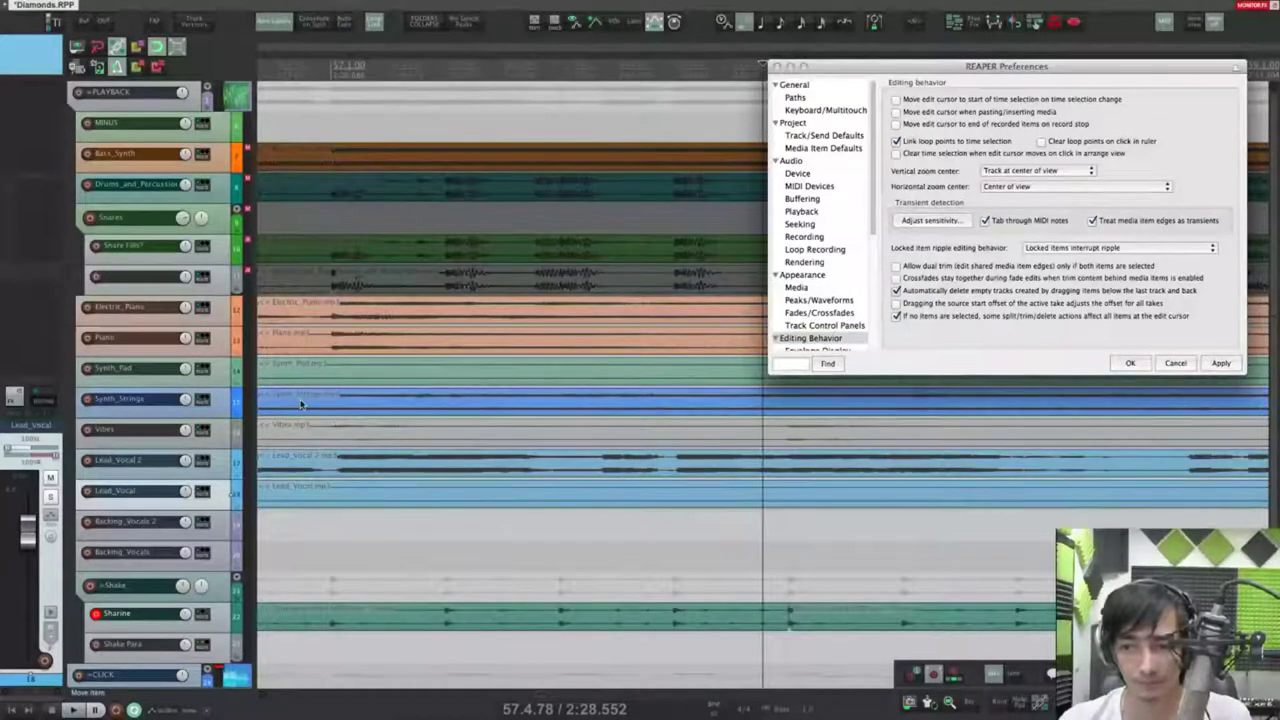
Step: Restore the Edit cursor or play cursor (default) horizontal zoom center and check zooming around the edit cursor
{"action": "left_click", "coordinate": [1007, 187]}
{"action": "left_click", "coordinate": [1006, 201]}
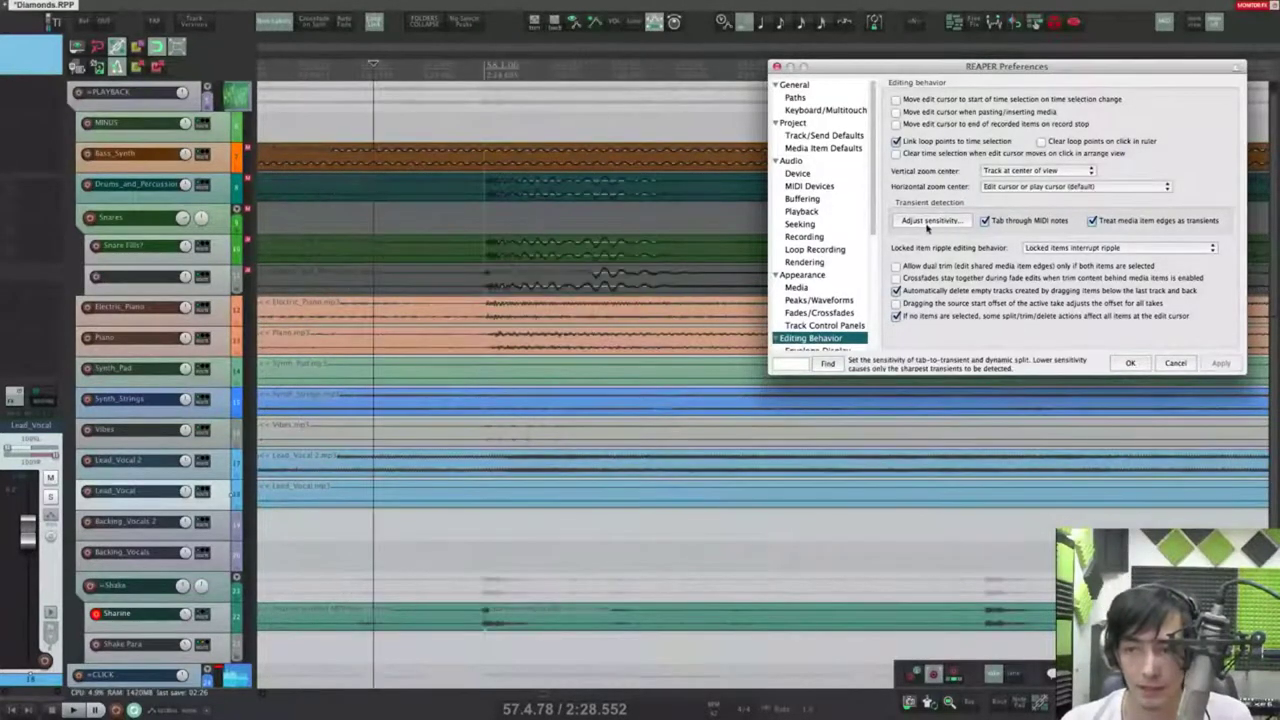
{"action": "scroll", "coordinate": [614, 401], "scroll_direction": "down", "scroll_amount": 8}
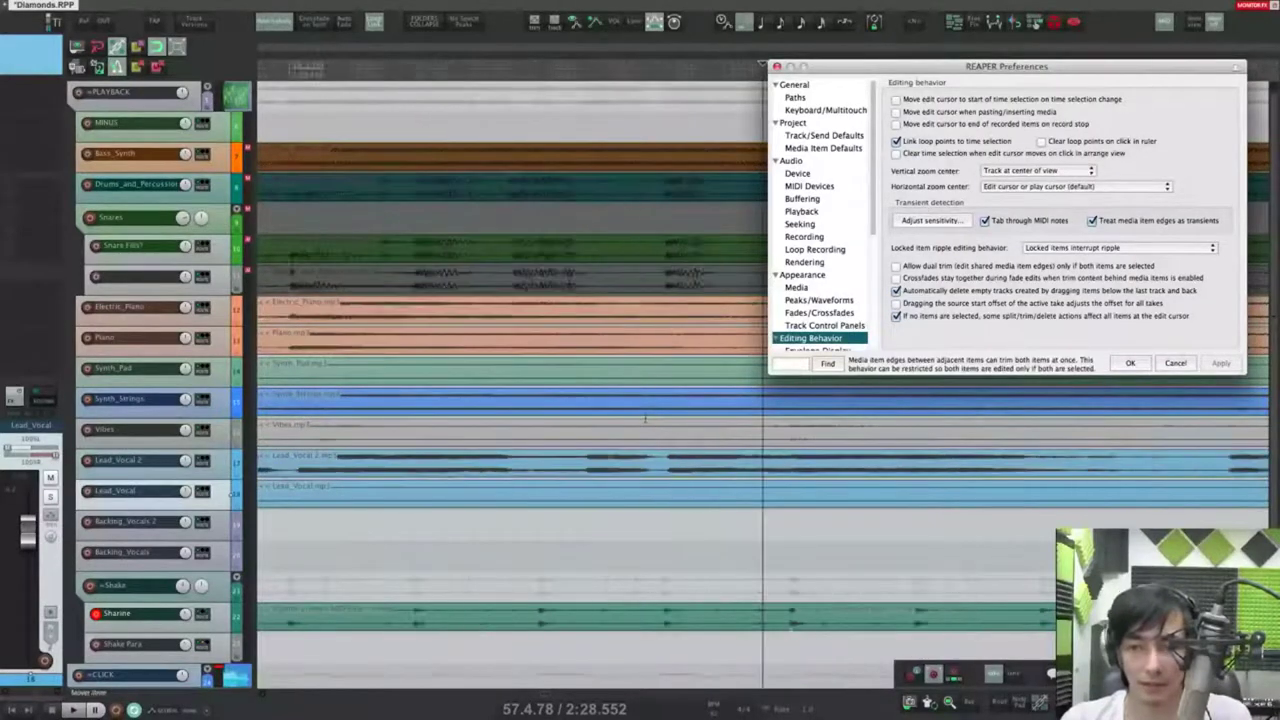
{"action": "scroll", "coordinate": [562, 385], "scroll_direction": "down", "scroll_amount": 4}
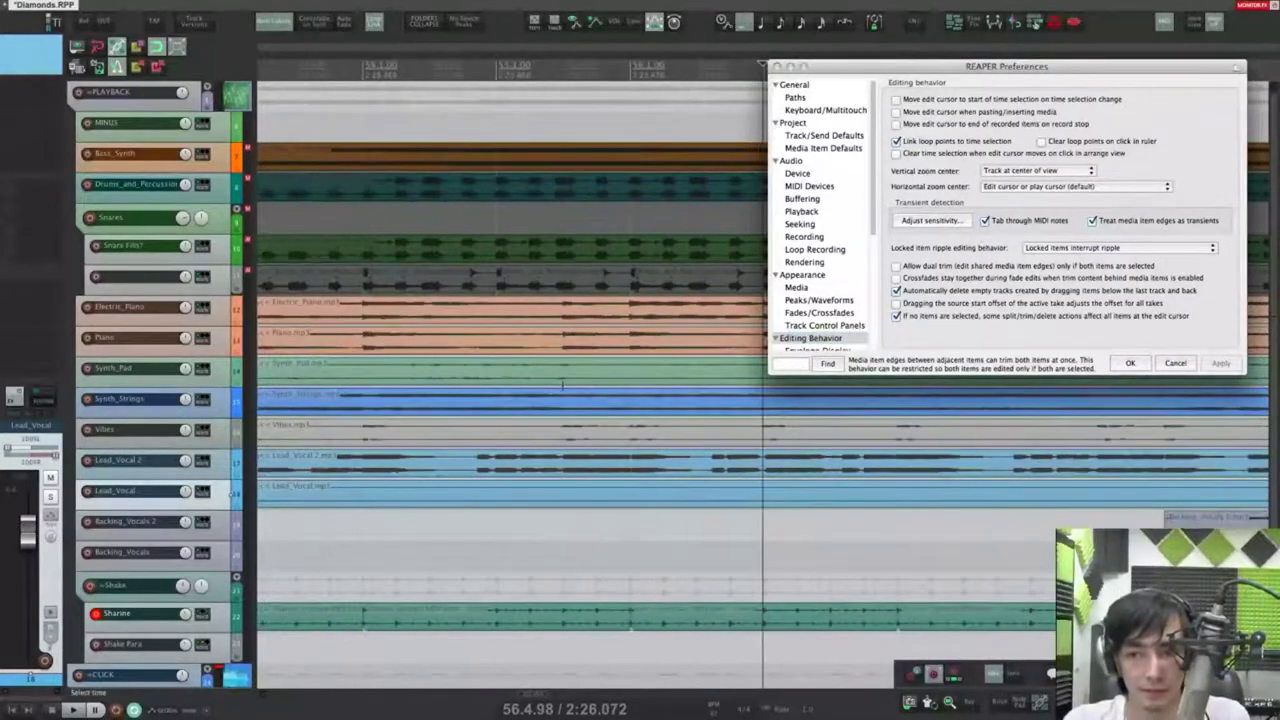
{"action": "scroll", "coordinate": [600, 413], "scroll_direction": "up", "scroll_amount": 6}
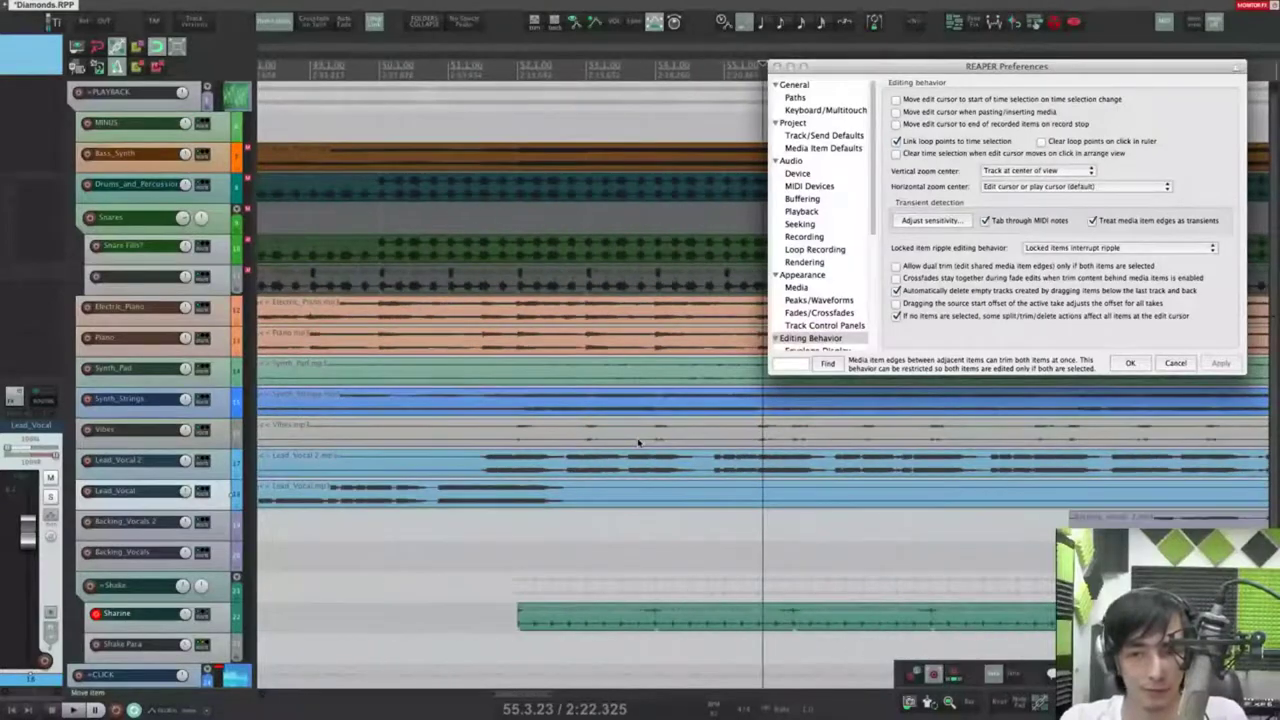
{"action": "scroll", "coordinate": [600, 447], "scroll_direction": "left", "scroll_amount": 3}
{"action": "left_click", "coordinate": [652, 466]}
{"action": "scroll", "coordinate": [679, 479], "scroll_direction": "up", "scroll_amount": 3}
{"action": "left_click_drag", "start_coordinate": [689, 506], "coordinate": [578, 550]}
{"action": "left_click_drag", "start_coordinate": [583, 485], "coordinate": [582, 560]}
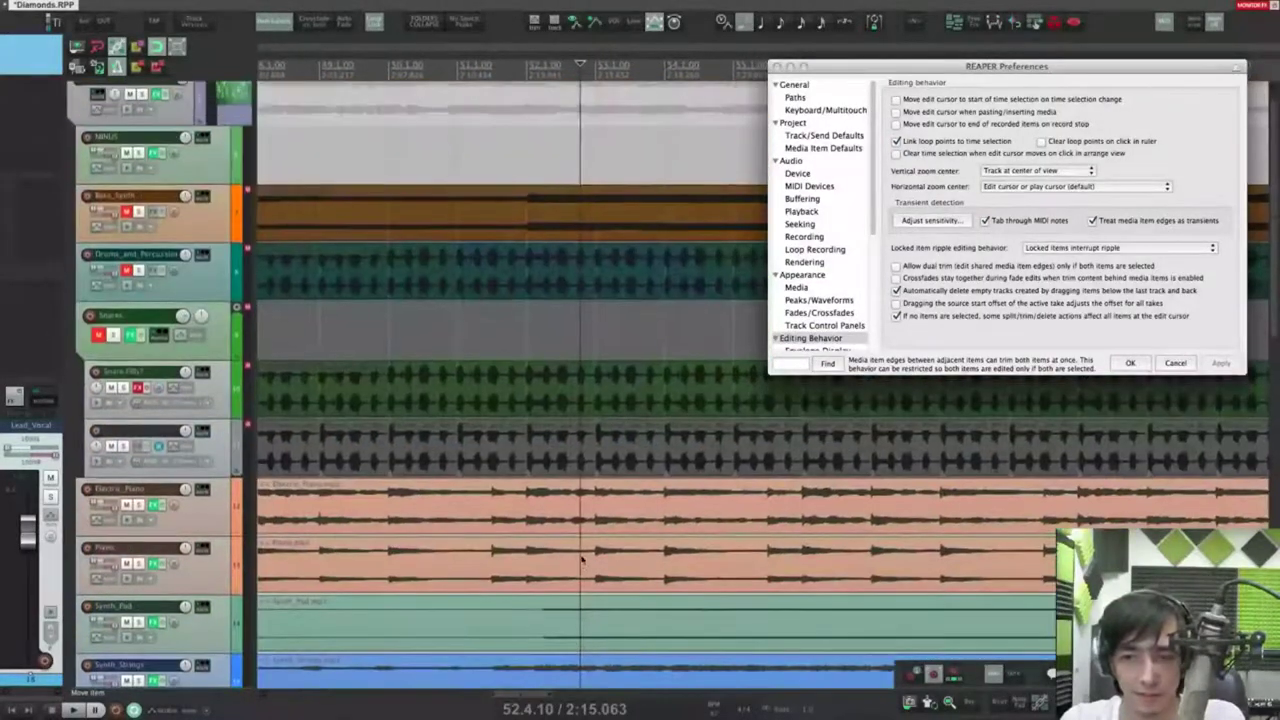
{"action": "scroll", "coordinate": [582, 560], "scroll_direction": "down", "scroll_amount": 4}
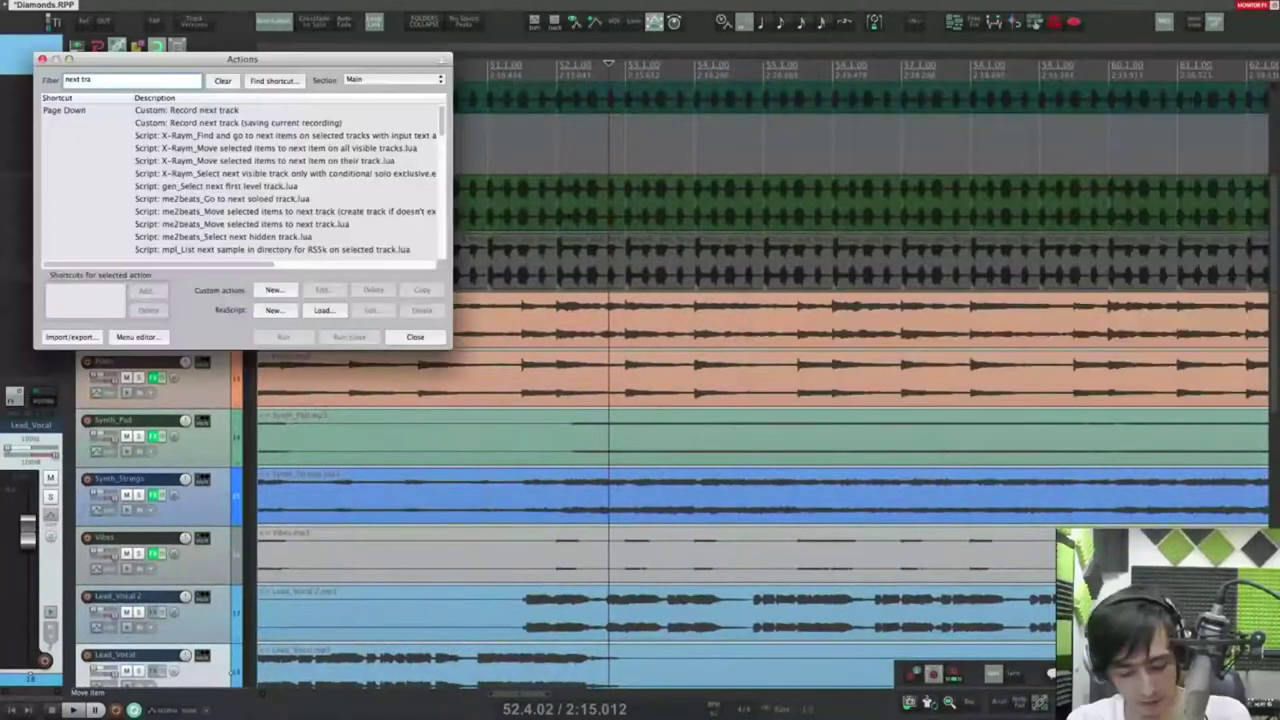
Step: Look up the shortcut for the move-to-next-transient action in the Actions list
{"action": "type", "text": "nsie"}
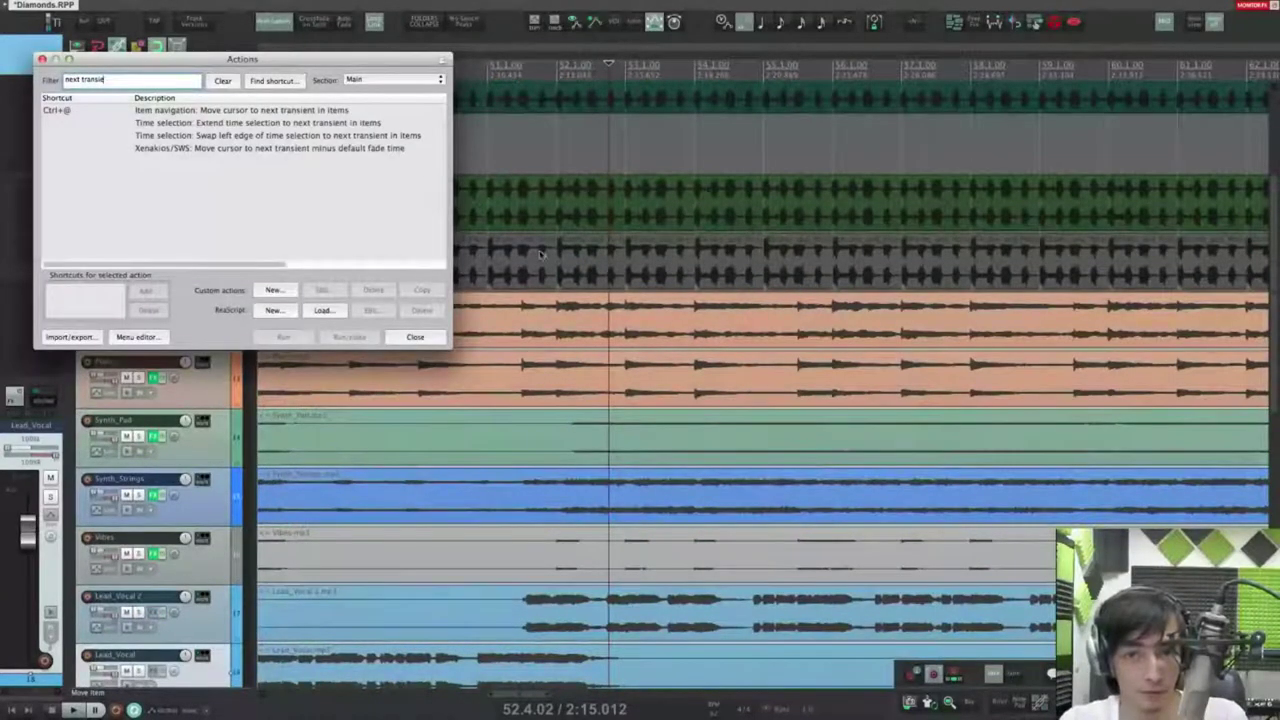
{"action": "left_click", "coordinate": [319, 112]}
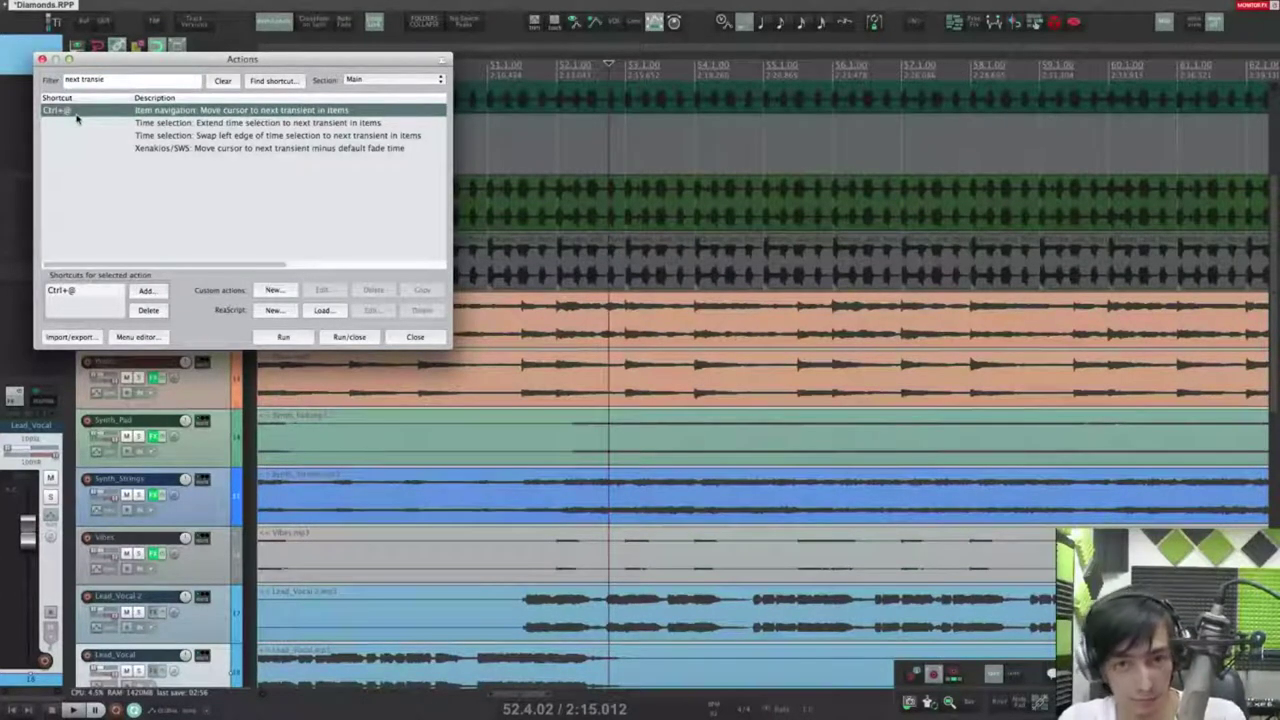
{"action": "left_click", "coordinate": [41, 59]}
Step: Step through the Piano item's transients from an early edit cursor position using Tab
{"action": "left_click", "coordinate": [537, 374]}
{"action": "left_click", "coordinate": [510, 386]}
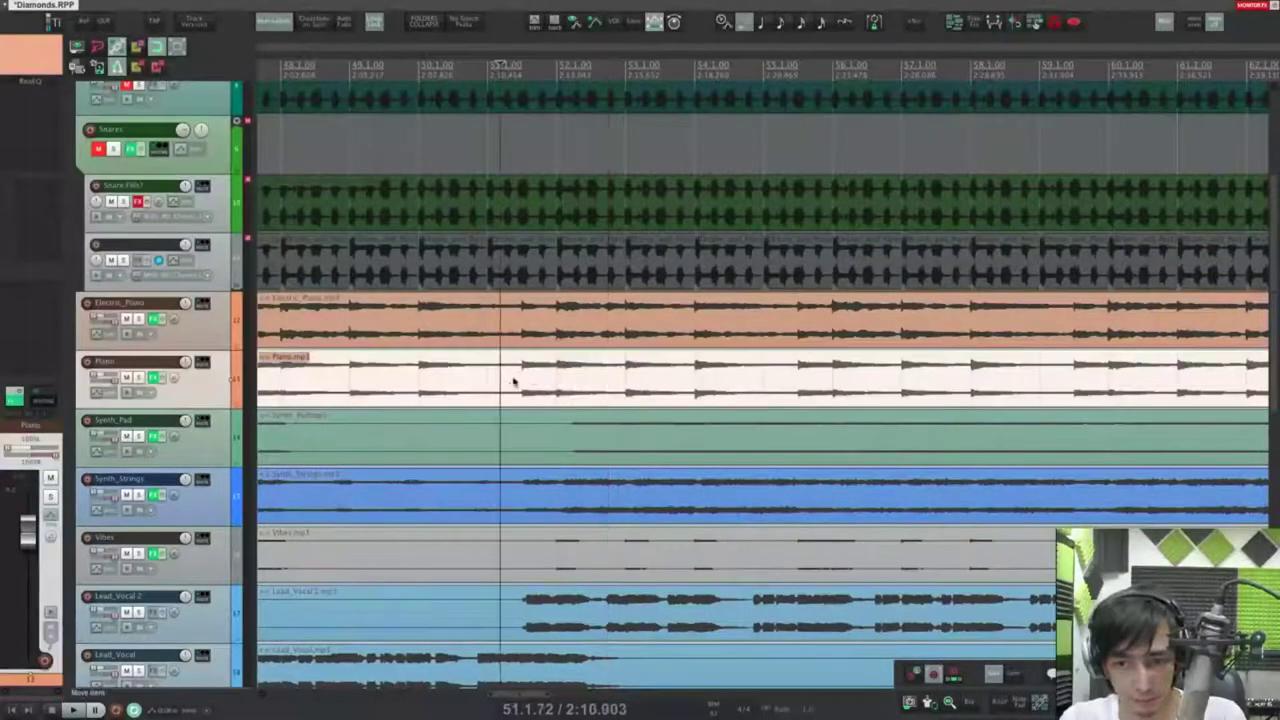
{"action": "key", "text": "Tab"}
{"action": "key", "text": "Tab"}
{"action": "key", "text": "Tab"}
{"action": "key", "text": "Tab"}
{"action": "key", "text": "Tab"}
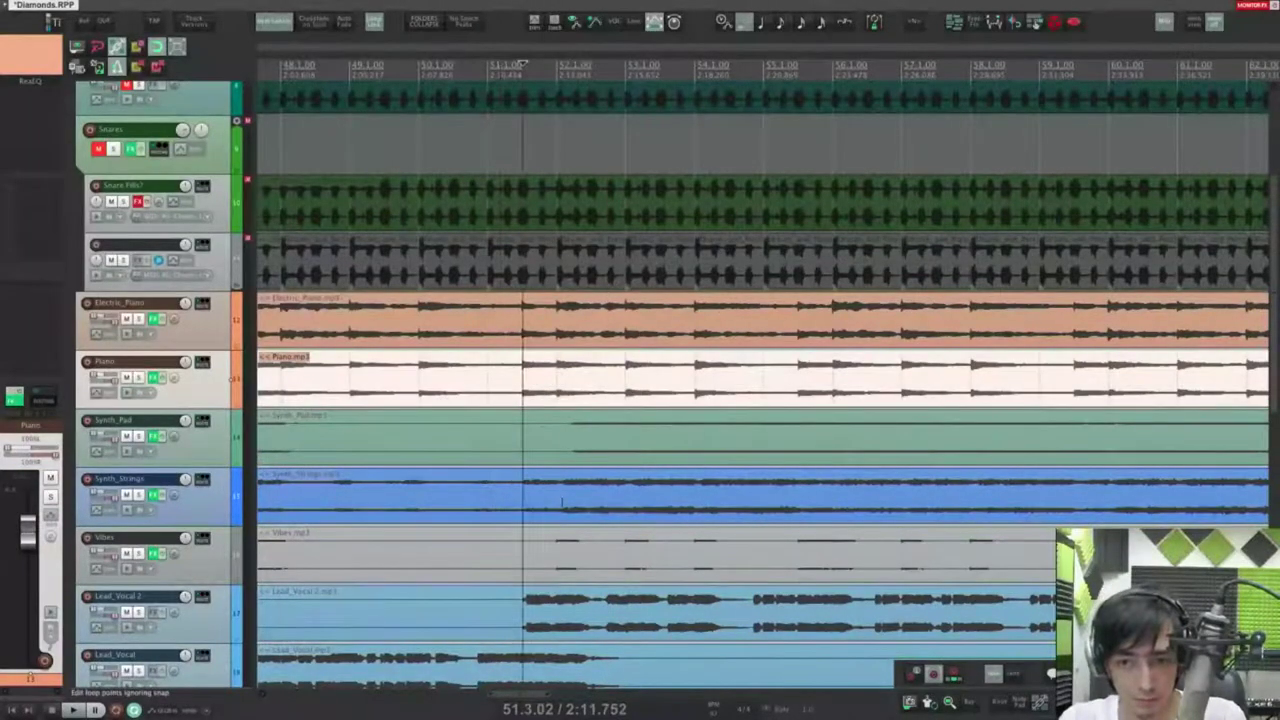
{"action": "key", "text": "Tab"}
{"action": "key", "text": "Tab"}
{"action": "key", "text": "shift+Tab"}
{"action": "key", "text": "Tab"}
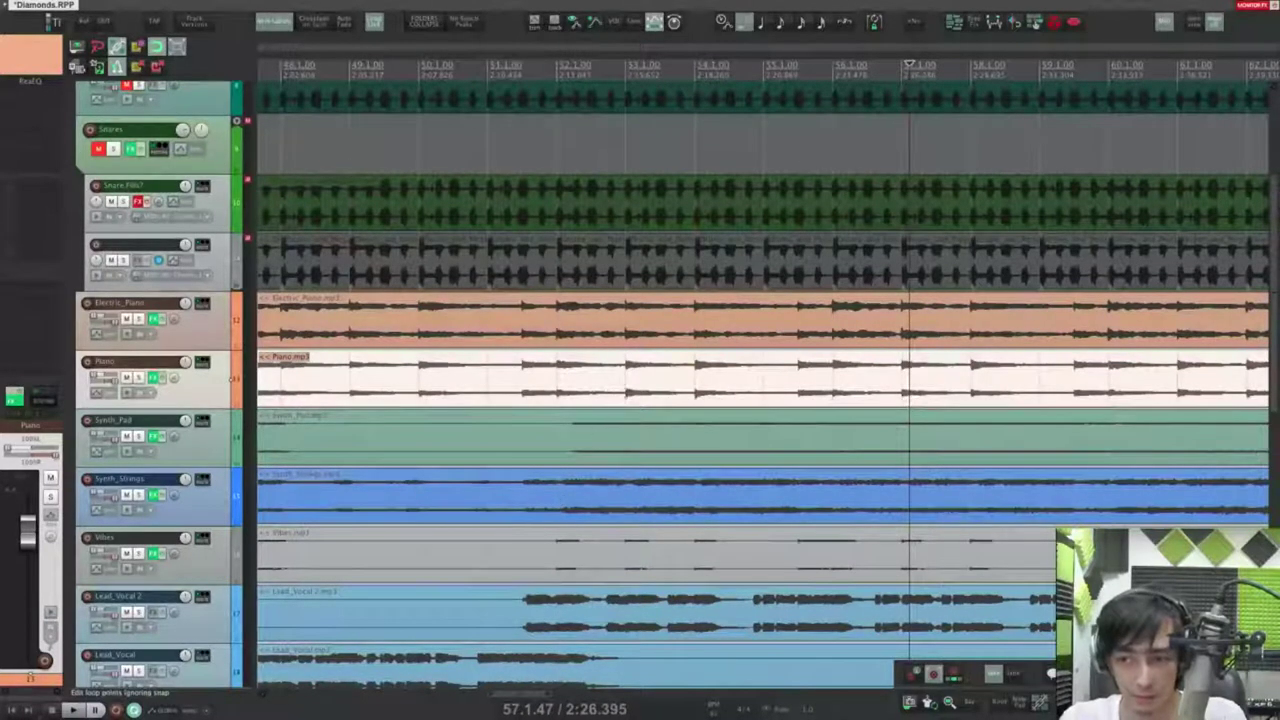
{"action": "key", "text": "Tab"}
{"action": "key", "text": "Tab"}
{"action": "key", "text": "Tab"}
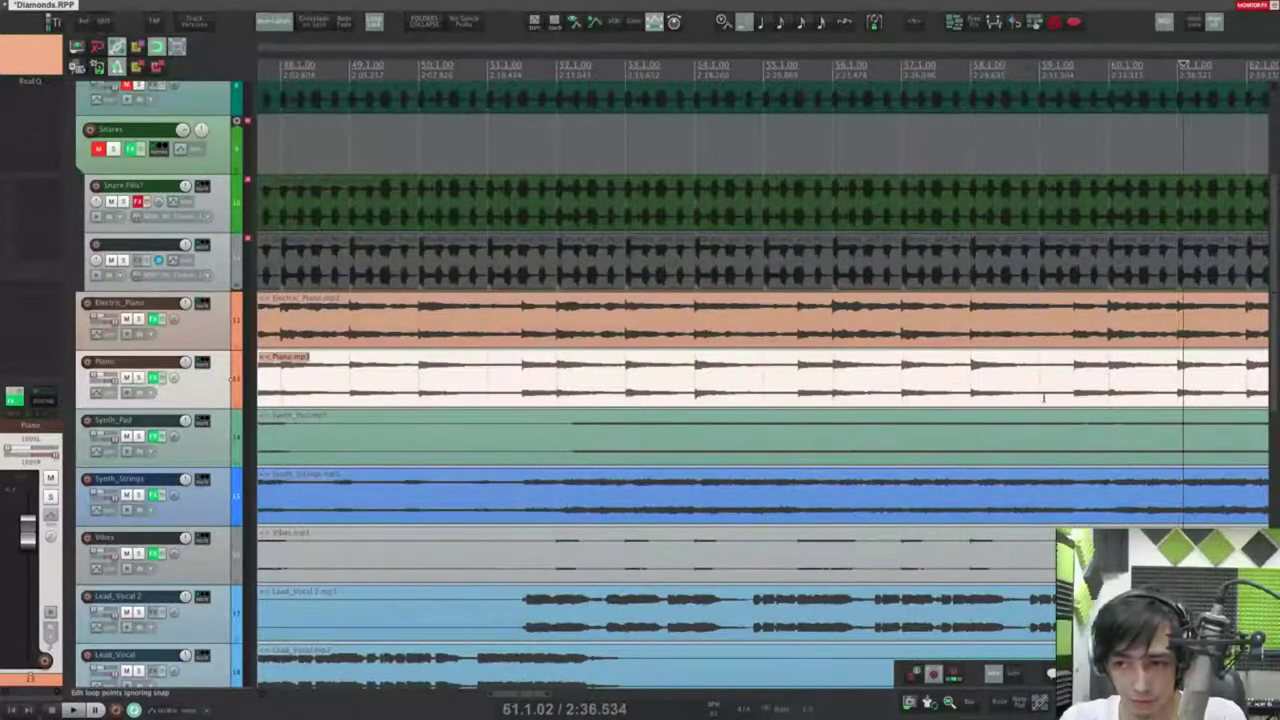
Step: Unmute the Snares folder, play the drums, and reopen Editing Behavior preferences
{"action": "left_click_drag", "start_coordinate": [629, 398], "coordinate": [658, 569]}
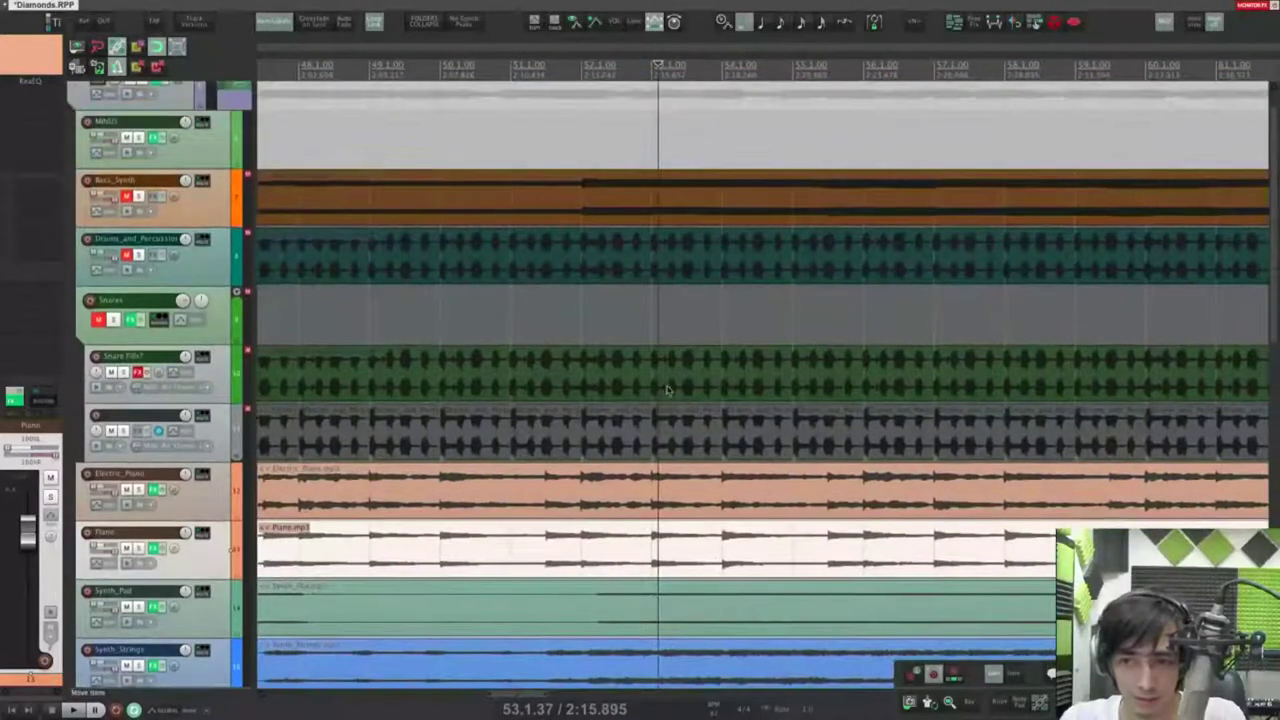
{"action": "left_click", "coordinate": [693, 377]}
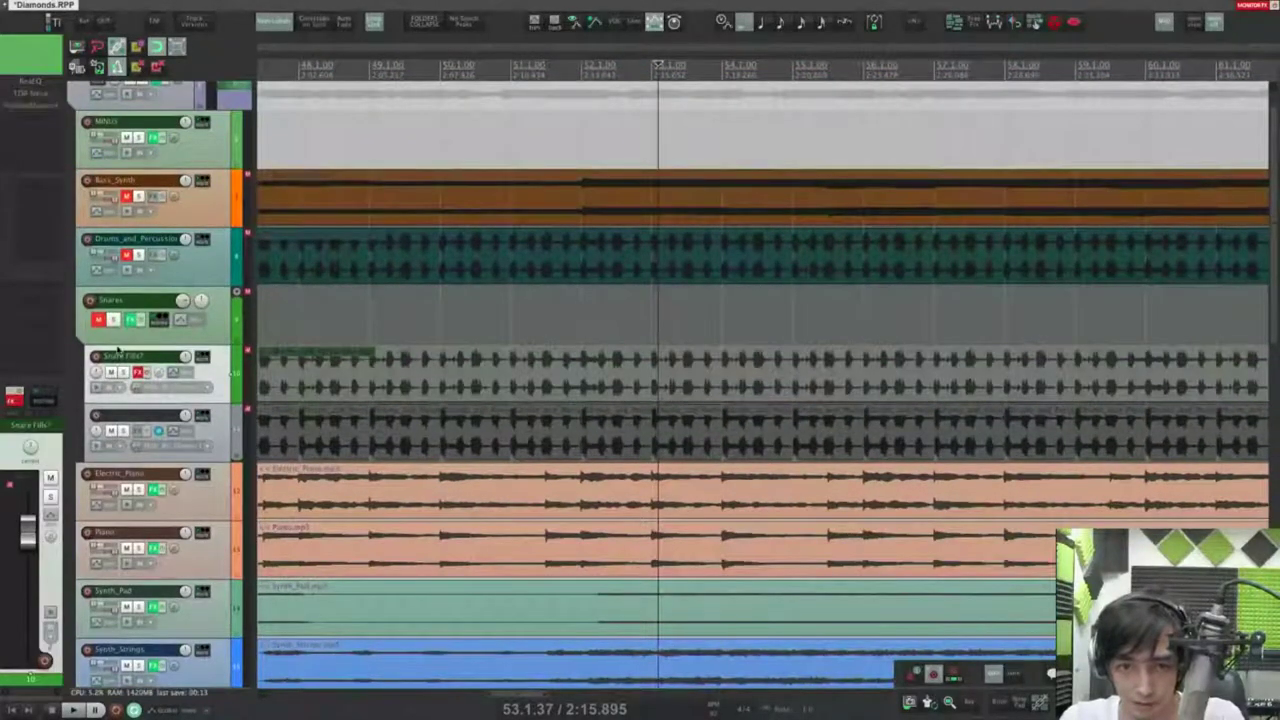
{"action": "left_click", "coordinate": [98, 319]}
{"action": "key", "text": "space"}
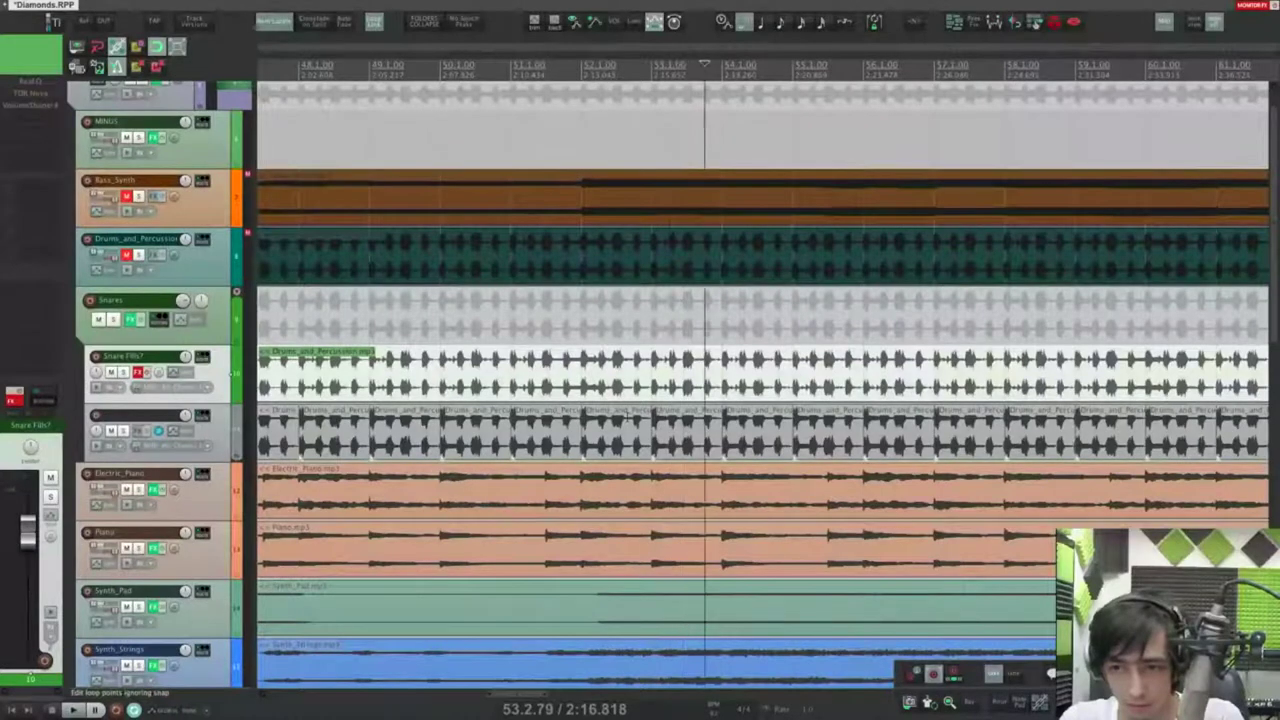
{"action": "scroll", "coordinate": [815, 428], "scroll_direction": "up", "scroll_amount": 2}
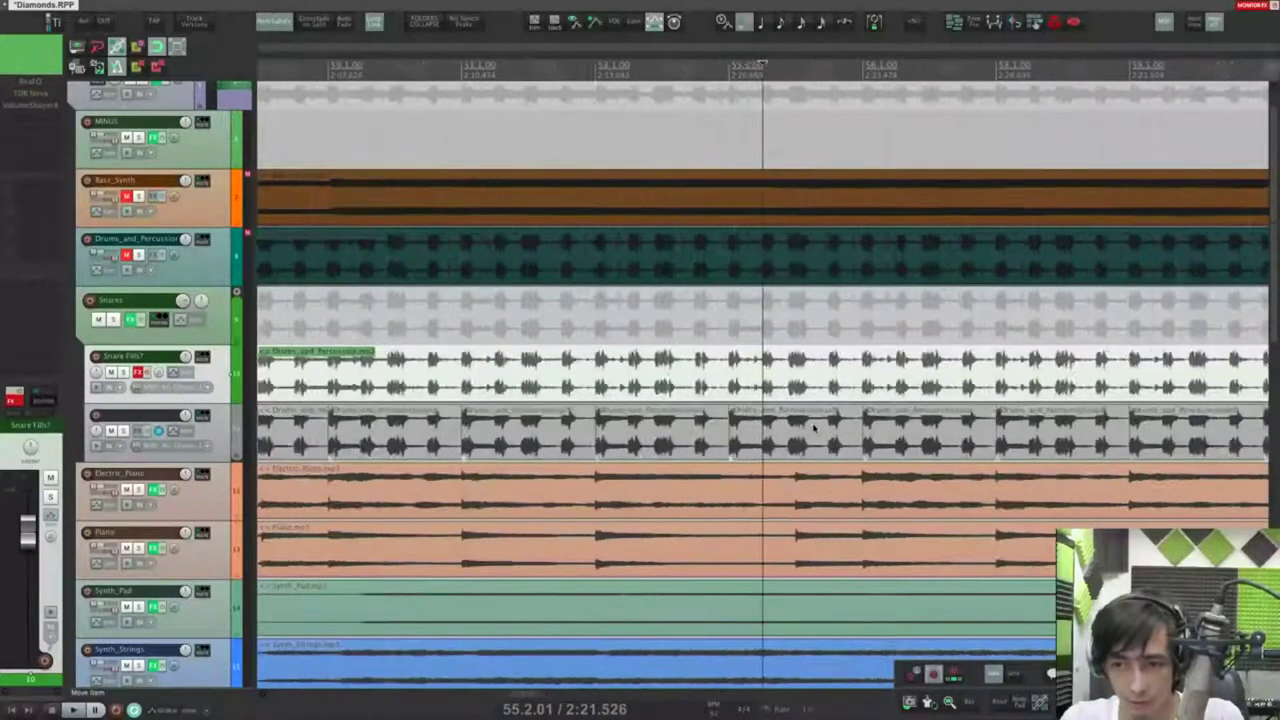
{"action": "scroll", "coordinate": [815, 428], "scroll_direction": "up", "scroll_amount": 2}
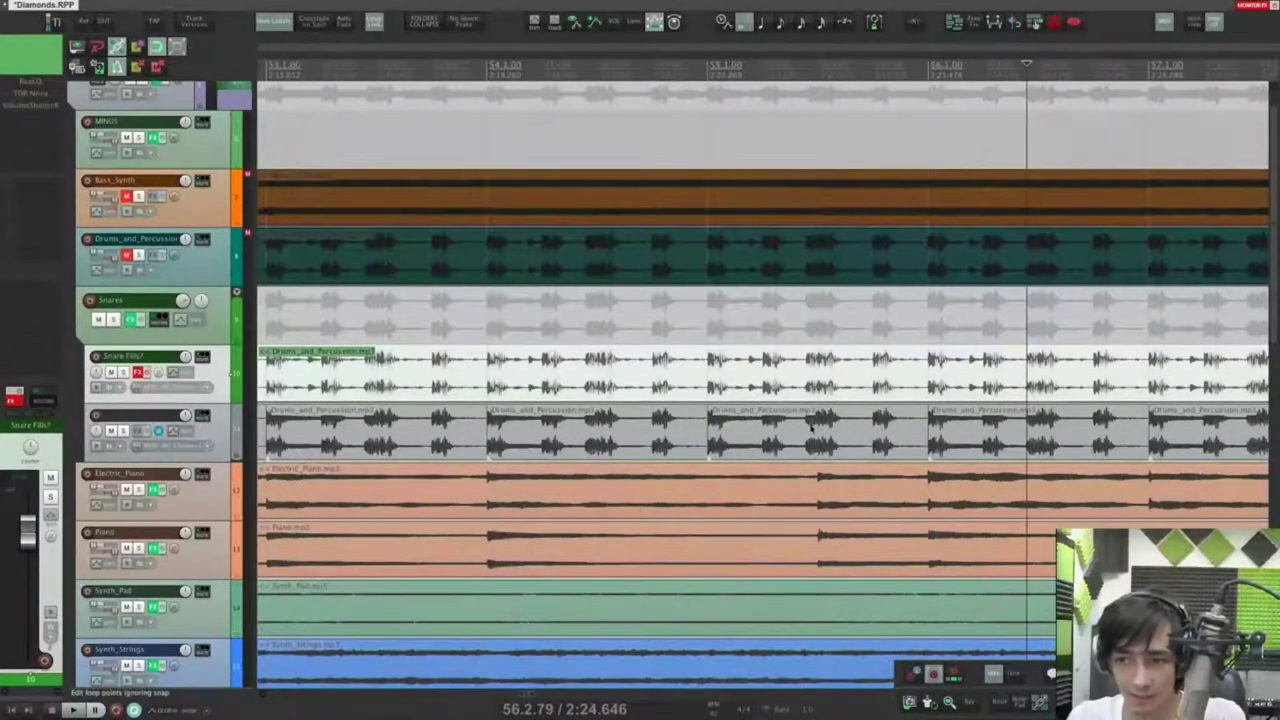
{"action": "scroll", "coordinate": [810, 428], "scroll_direction": "down", "scroll_amount": 4}
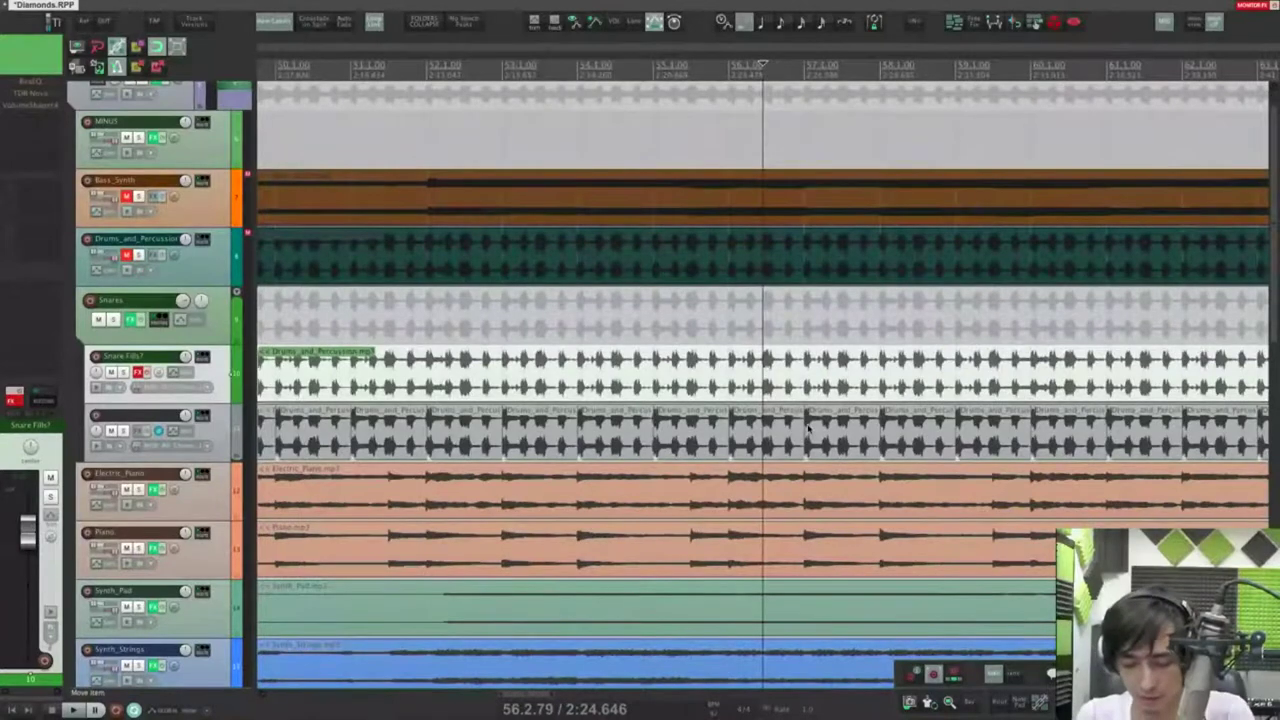
{"action": "key", "text": "super+comma"}
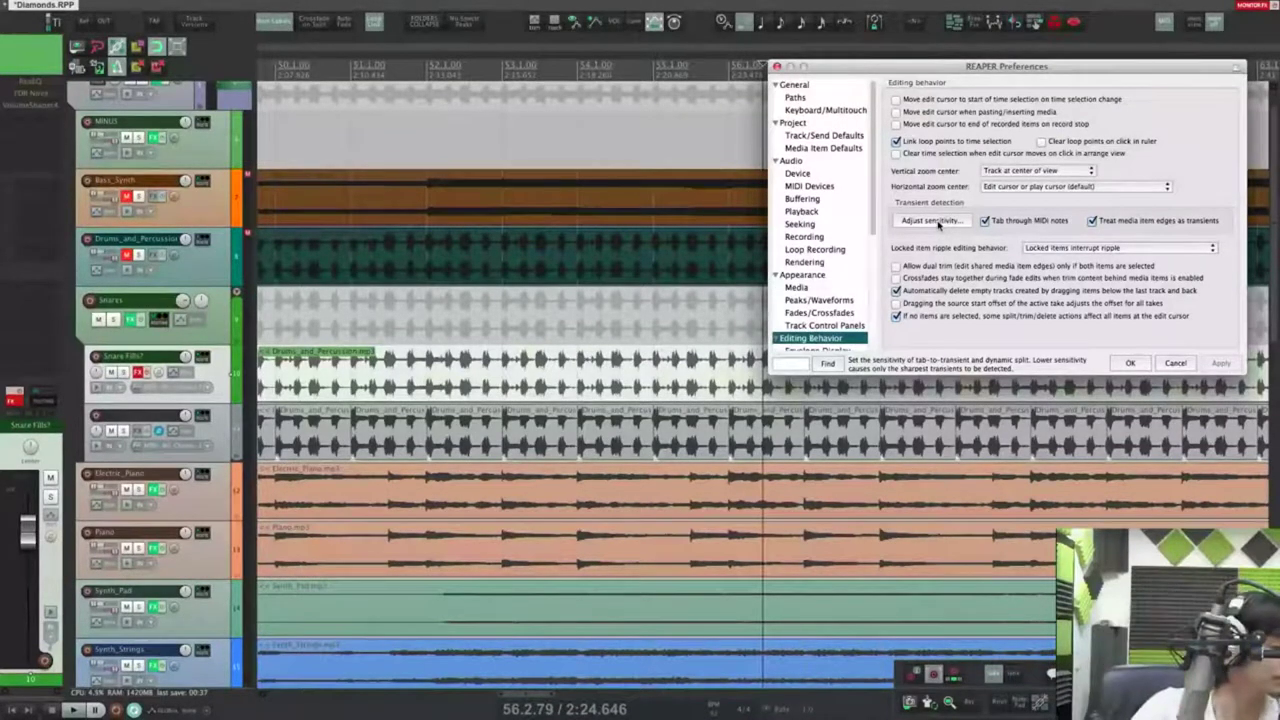
Step: Set the transient detection threshold to -10.5 dB, replaying the drums to check
{"action": "left_click", "coordinate": [925, 222]}
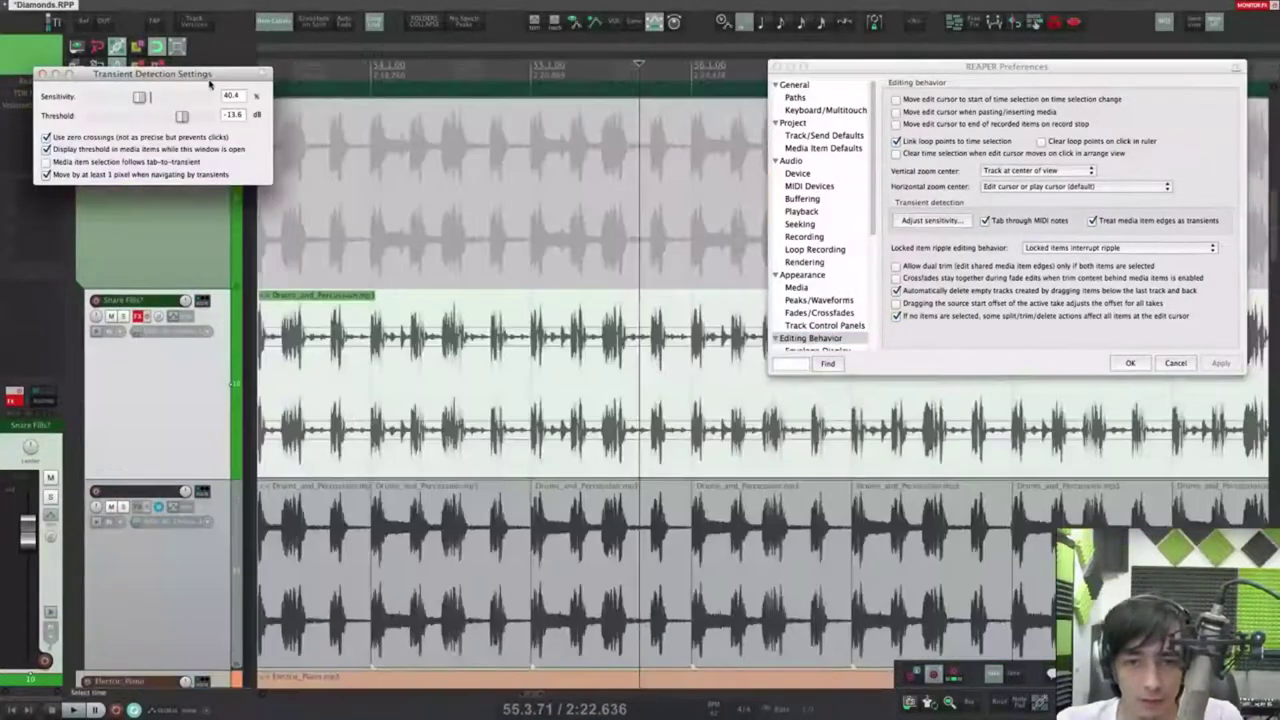
{"action": "left_click_drag", "start_coordinate": [215, 75], "coordinate": [610, 178]}
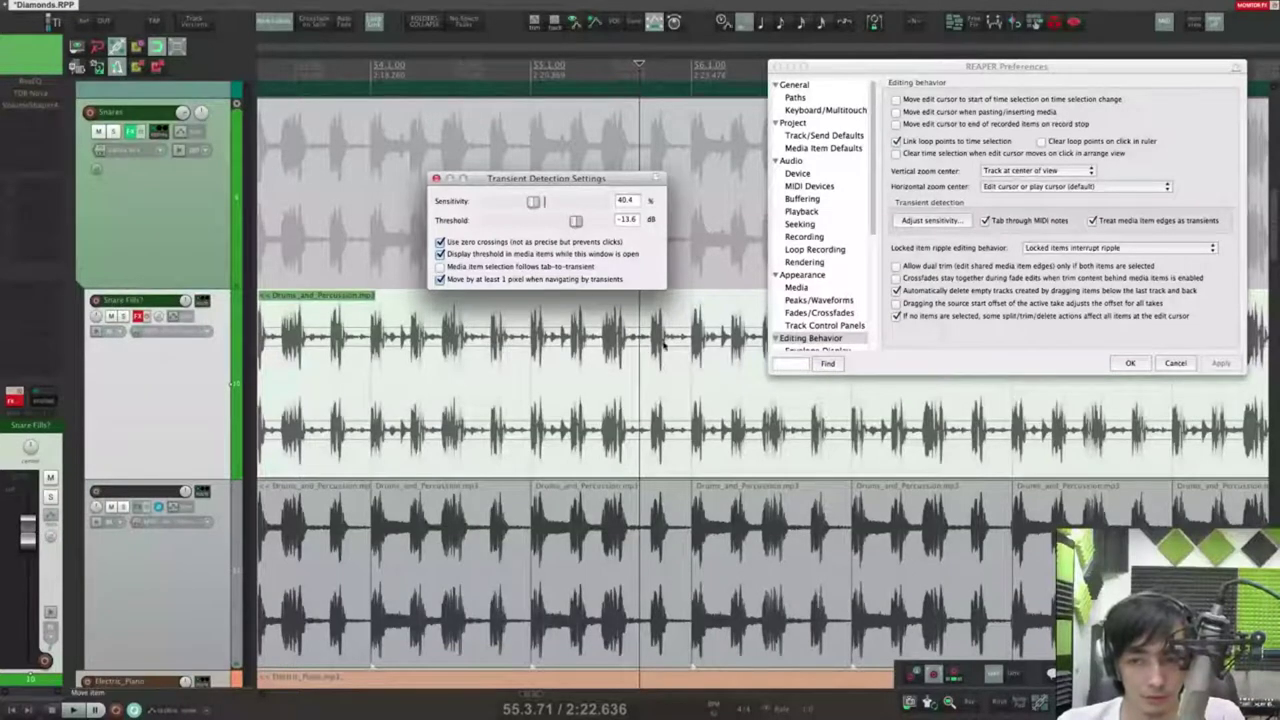
{"action": "mouse_move", "coordinate": [576, 221]}
{"action": "left_mouse_down"}
{"action": "mouse_move", "coordinate": [557, 218]}
{"action": "mouse_move", "coordinate": [585, 222]}
{"action": "left_mouse_up"}
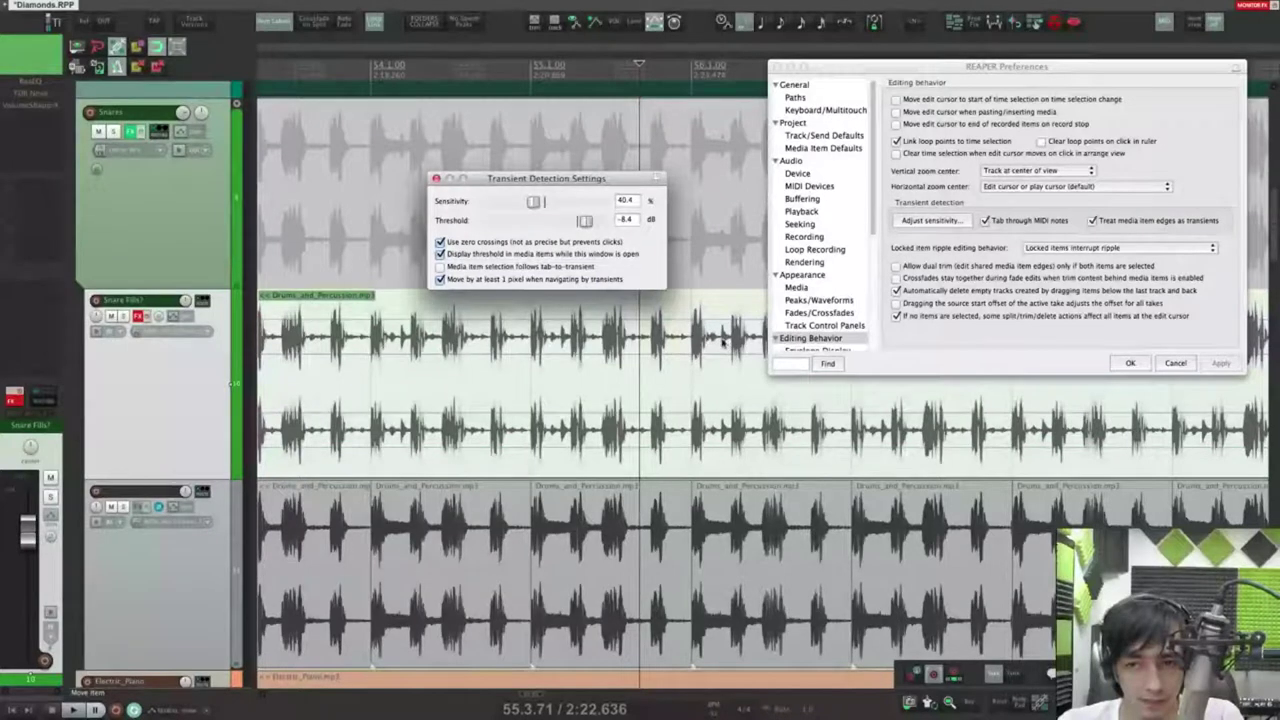
{"action": "left_click", "coordinate": [604, 380]}
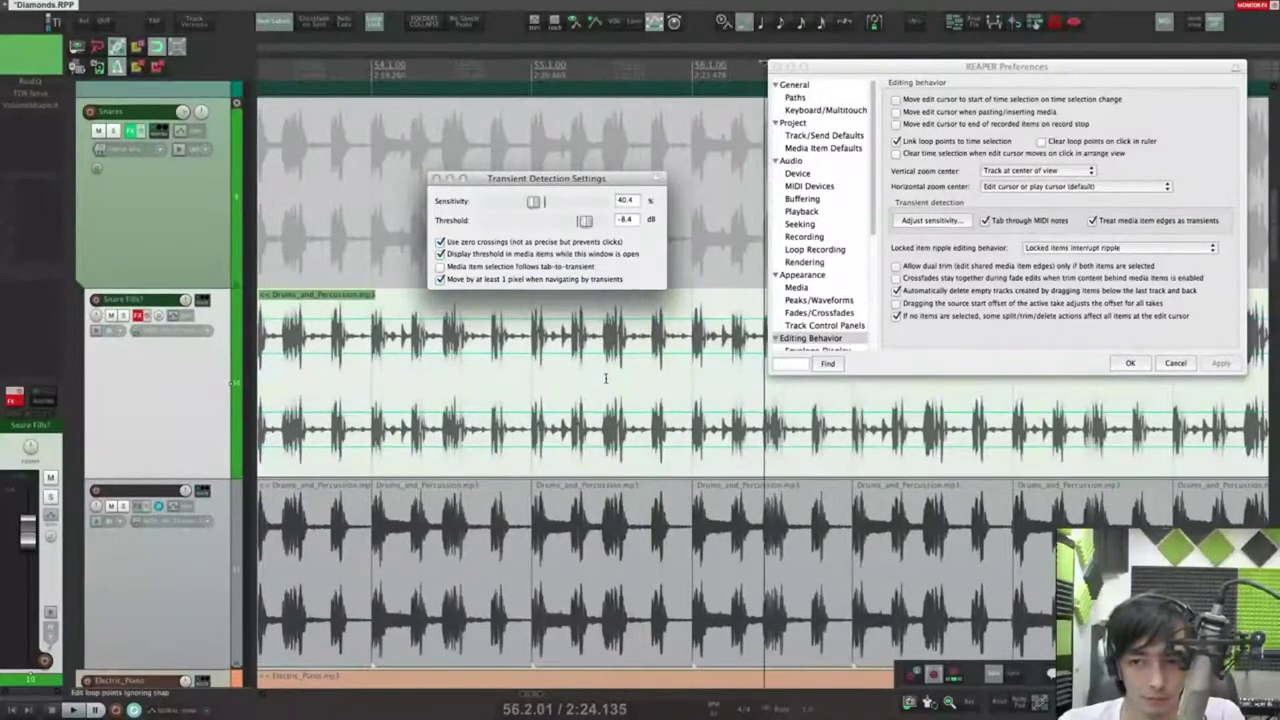
{"action": "left_click_drag", "start_coordinate": [584, 221], "coordinate": [563, 224]}
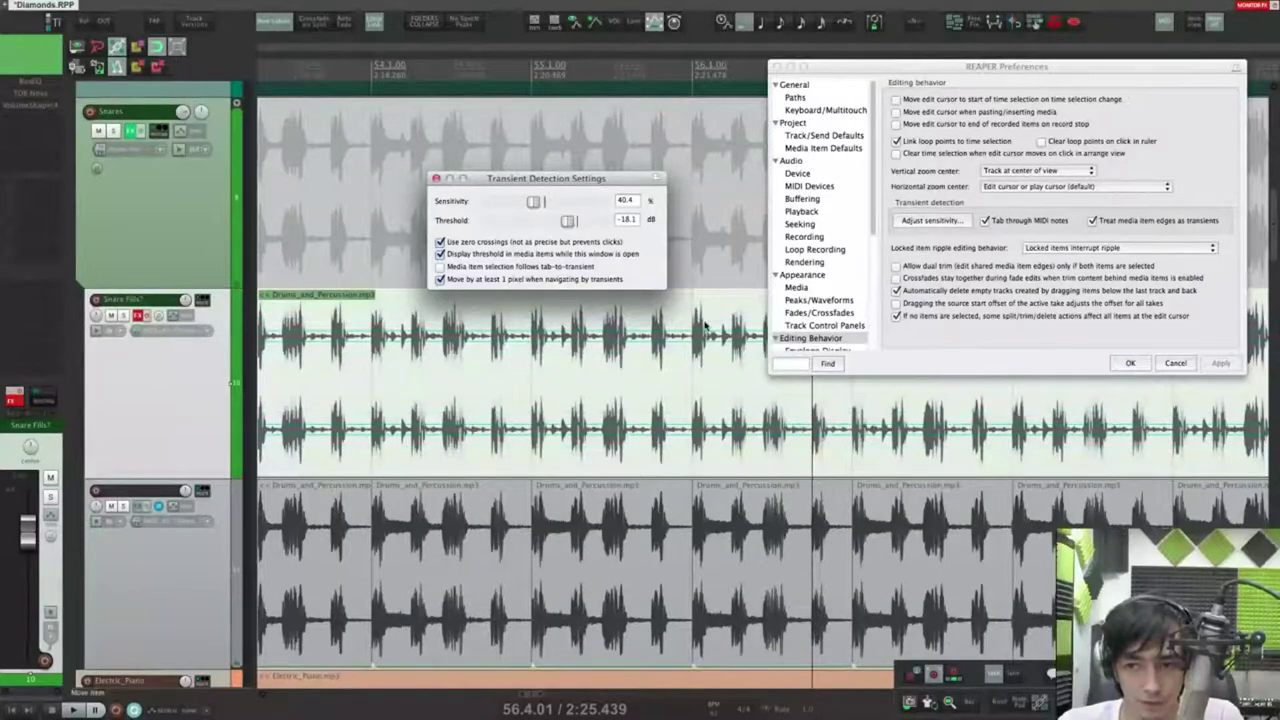
{"action": "left_click", "coordinate": [678, 357]}
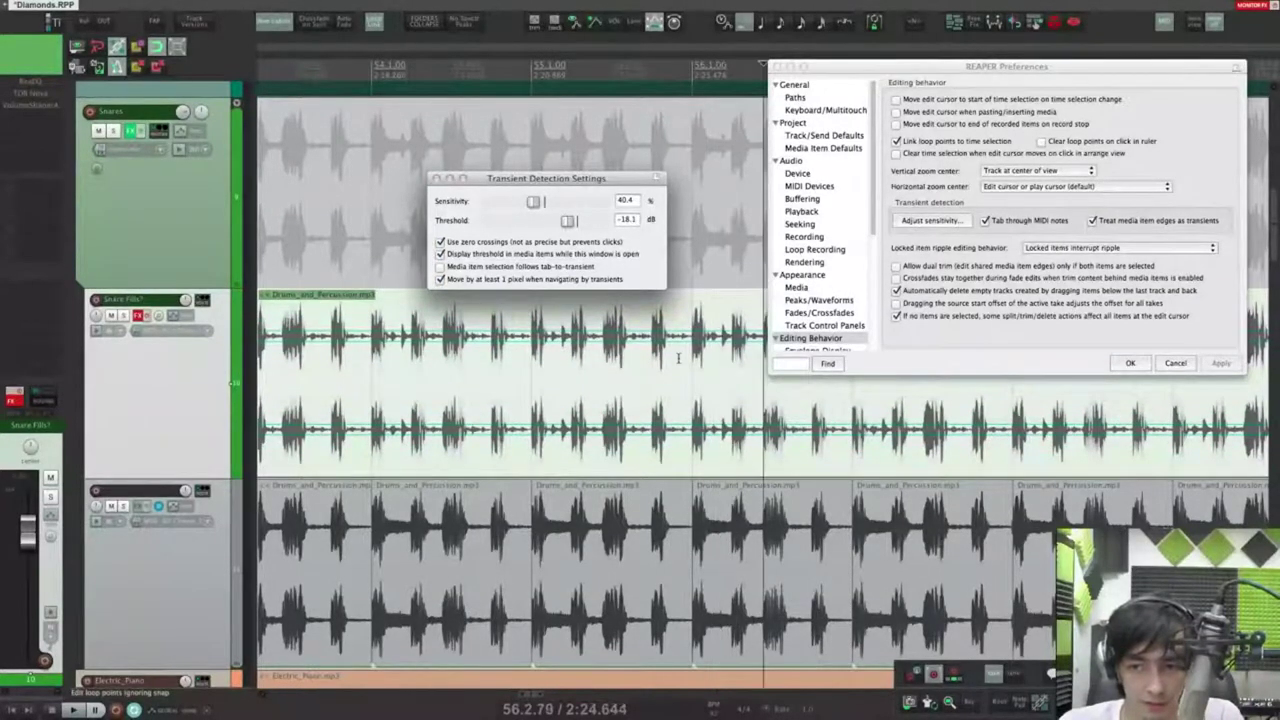
{"action": "left_click_drag", "start_coordinate": [567, 221], "coordinate": [604, 203]}
{"action": "left_click", "coordinate": [552, 381]}
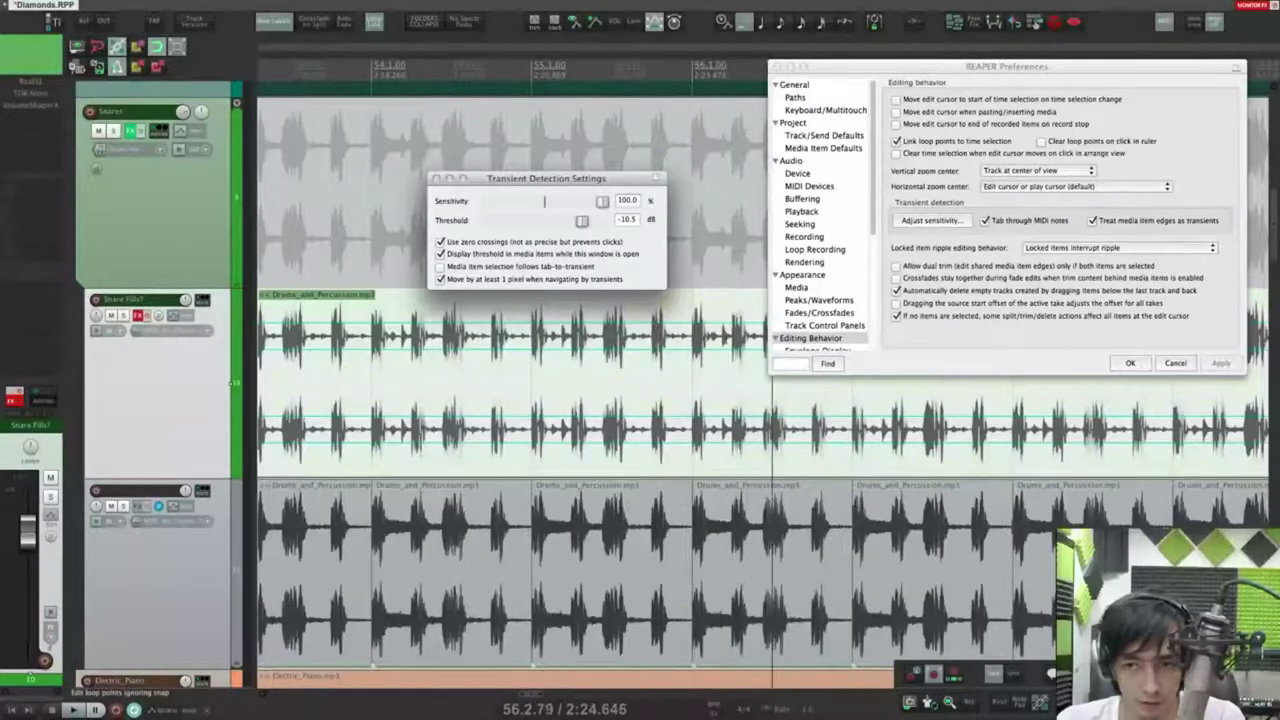
Step: Set transient sensitivity to 40.7 % and test next-transient jumps in Snare Fills
{"action": "left_click_drag", "start_coordinate": [602, 201], "coordinate": [515, 201]}
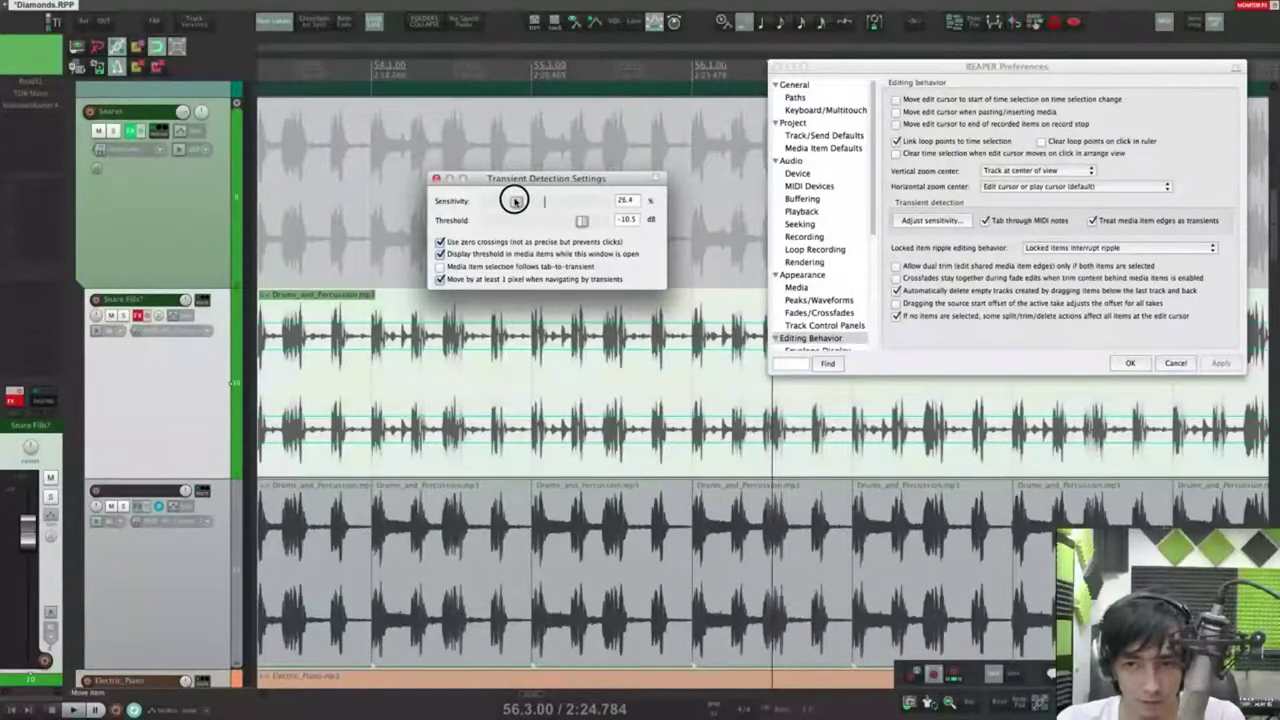
{"action": "left_click", "coordinate": [520, 386]}
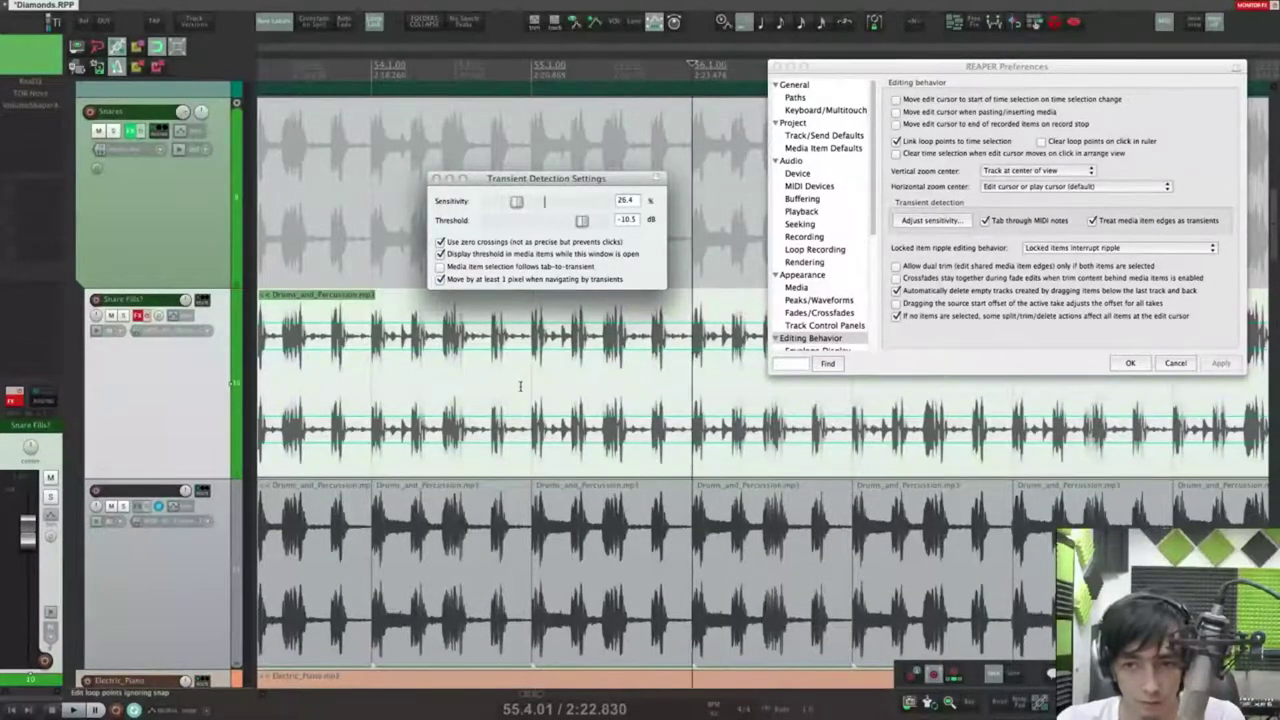
{"action": "left_click", "coordinate": [517, 202]}
{"action": "left_click_drag", "start_coordinate": [517, 202], "coordinate": [535, 203]}
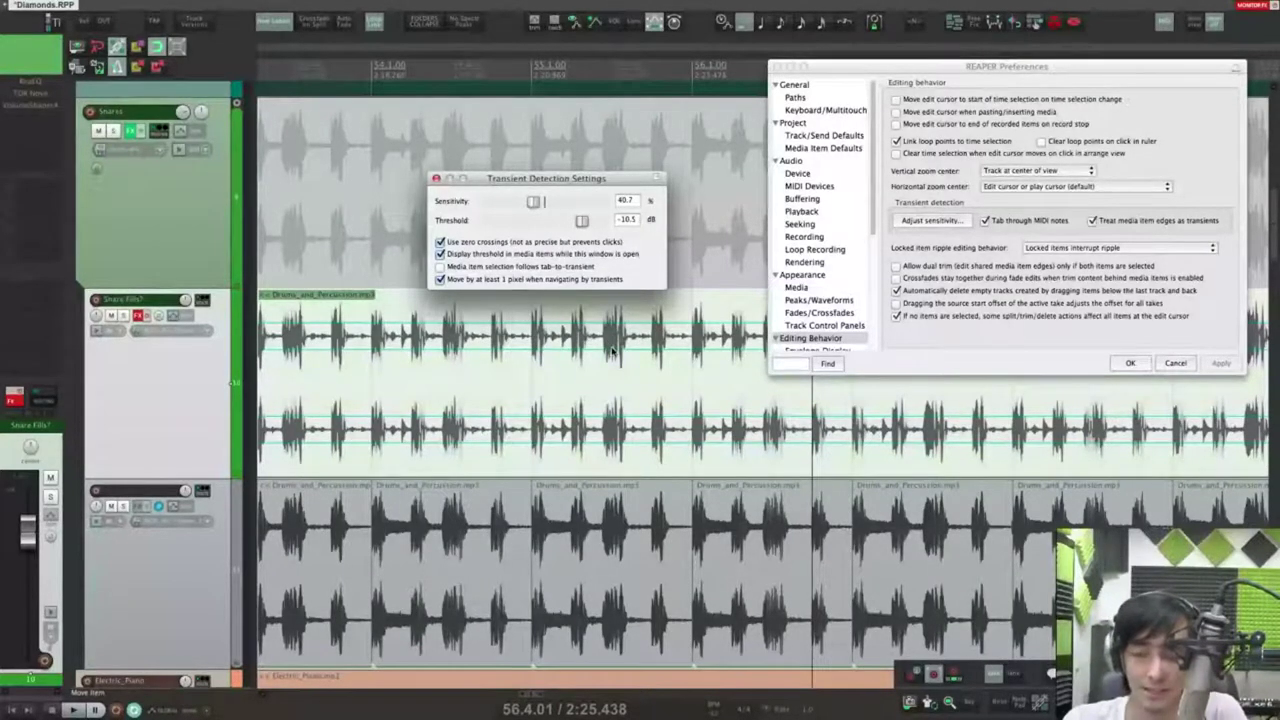
{"action": "left_click", "coordinate": [645, 356]}
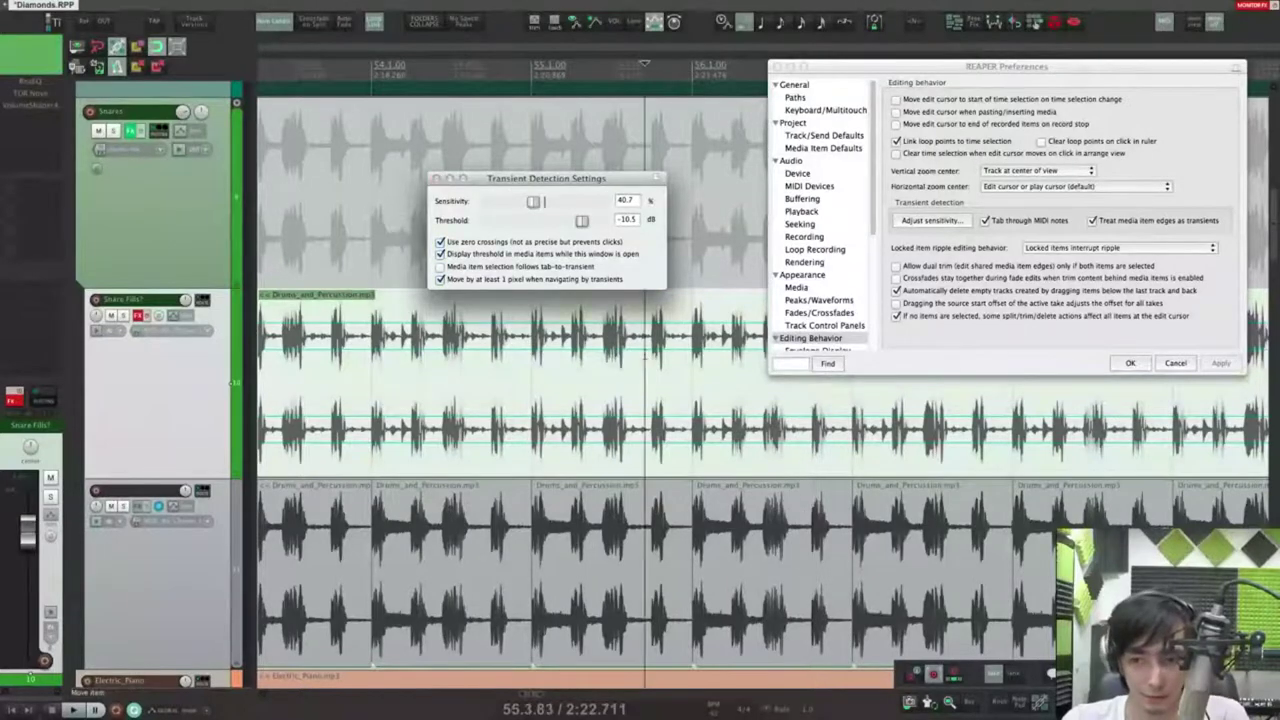
{"action": "key", "text": "Tab"}
{"action": "scroll", "coordinate": [747, 416], "scroll_direction": "up", "scroll_amount": 5}
{"action": "scroll", "coordinate": [747, 416], "scroll_direction": "up", "scroll_amount": 10}
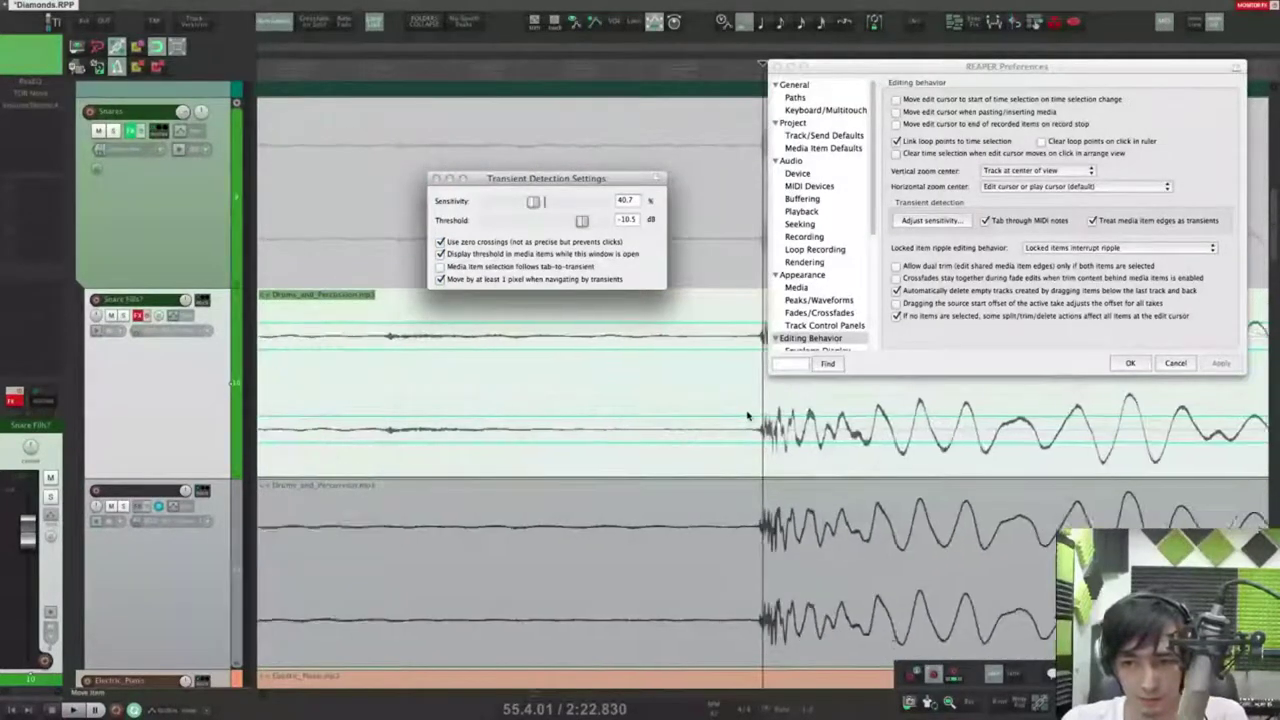
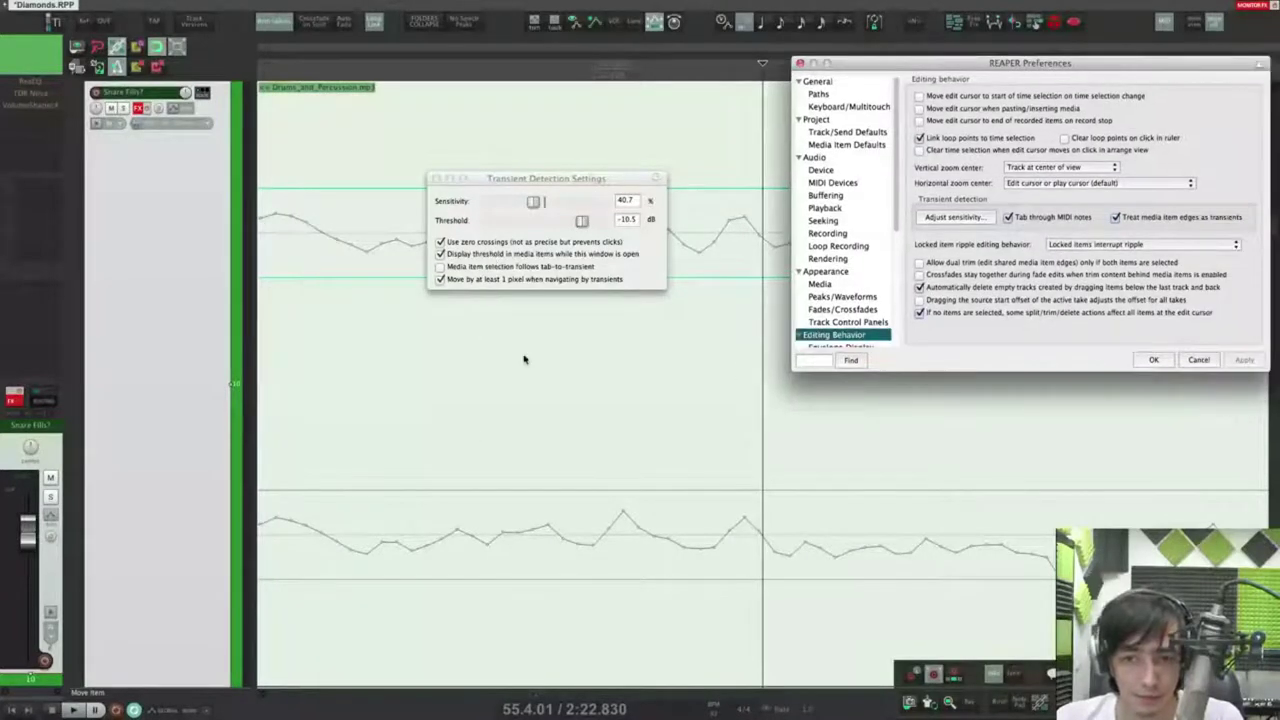
Step: Move the transient settings aside and tab through transients in the lower Drums_and_Percussion item
{"action": "left_click", "coordinate": [654, 420]}
{"action": "scroll", "coordinate": [654, 420], "scroll_direction": "down", "scroll_amount": 5}
{"action": "scroll", "coordinate": [655, 420], "scroll_direction": "down", "scroll_amount": 3}
{"action": "scroll", "coordinate": [620, 420], "scroll_direction": "right", "scroll_amount": 3}
{"action": "left_click_drag", "start_coordinate": [563, 179], "coordinate": [514, 134]}
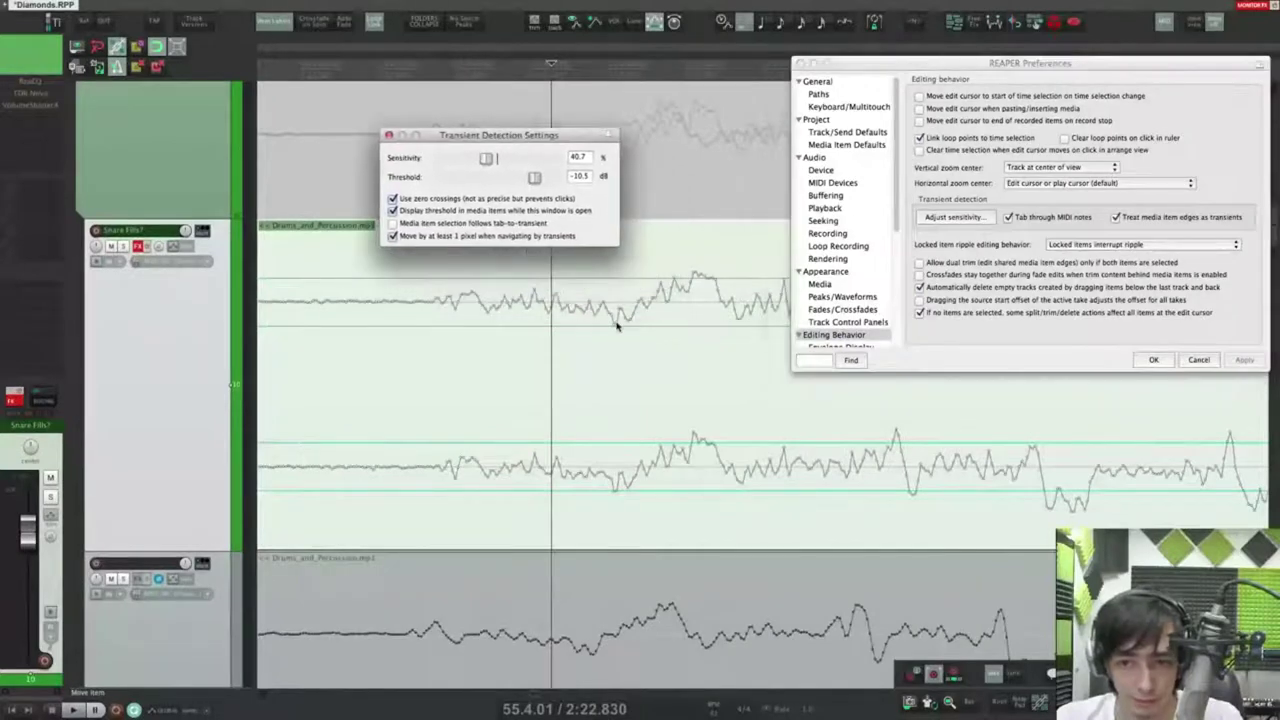
{"action": "left_click", "coordinate": [649, 264]}
{"action": "key", "text": "Tab"}
{"action": "left_click", "coordinate": [630, 604]}
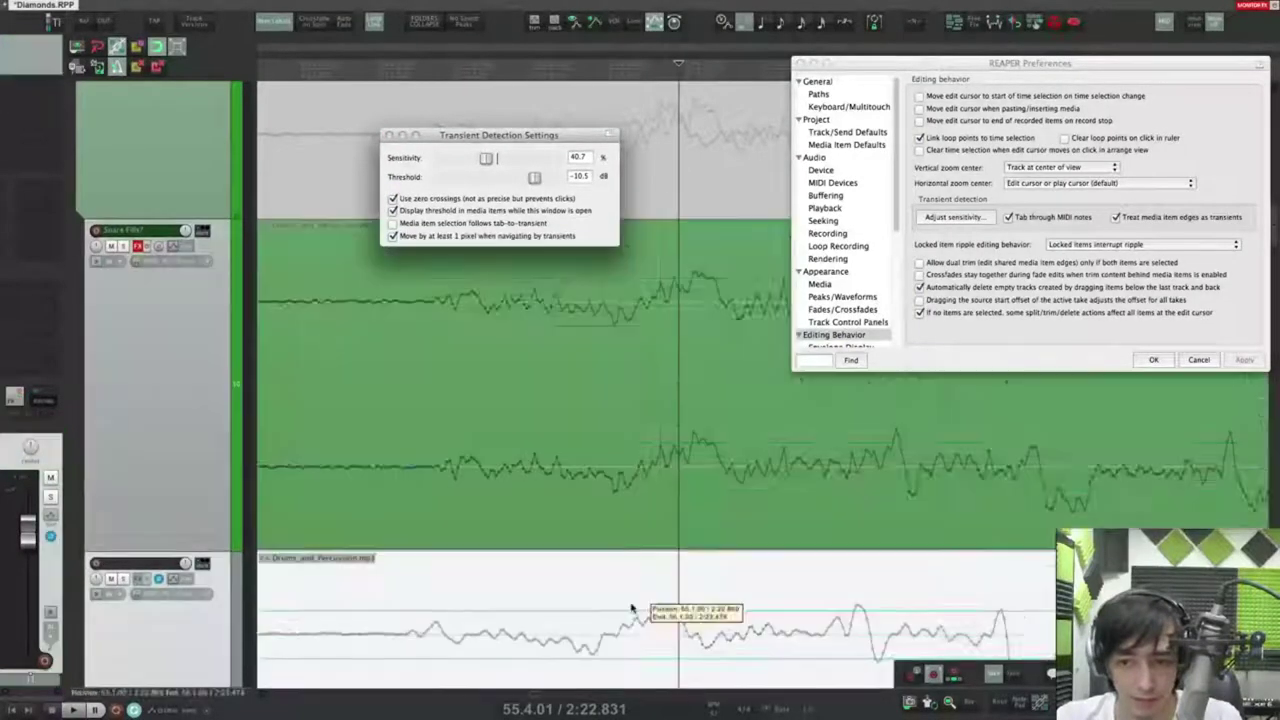
{"action": "key", "text": "Tab"}
{"action": "scroll", "coordinate": [641, 548], "scroll_direction": "down", "scroll_amount": 2}
Step: Hide and reshow threshold lines, then step between transients across the Drums_and_Percussion items
{"action": "left_click", "coordinate": [406, 210]}
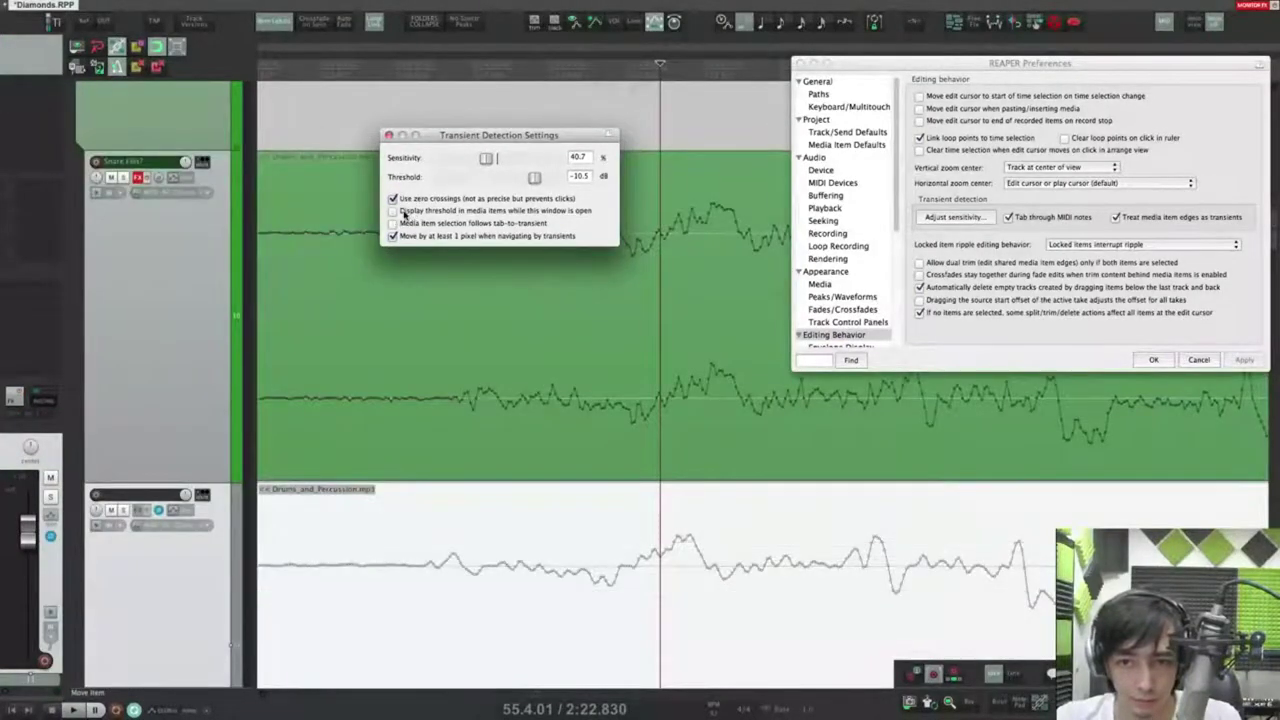
{"action": "left_click", "coordinate": [393, 210]}
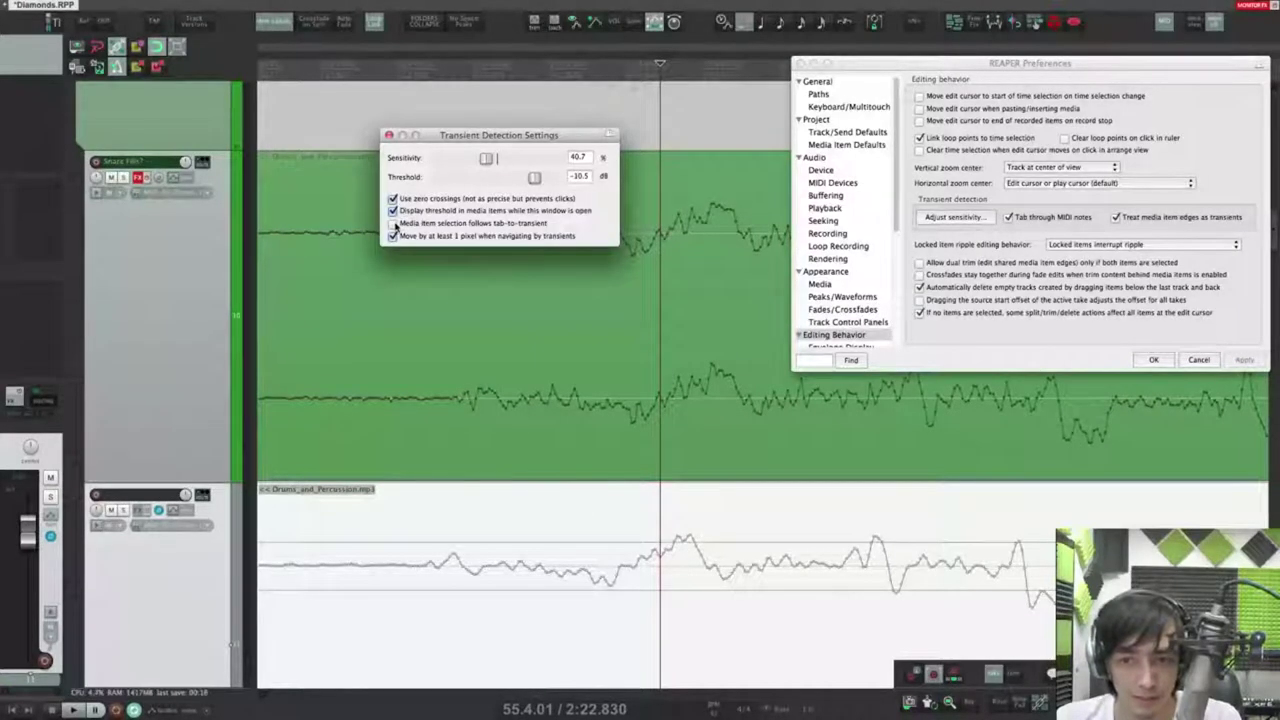
{"action": "left_click", "coordinate": [757, 557]}
{"action": "scroll", "coordinate": [757, 557], "scroll_direction": "up", "scroll_amount": 6}
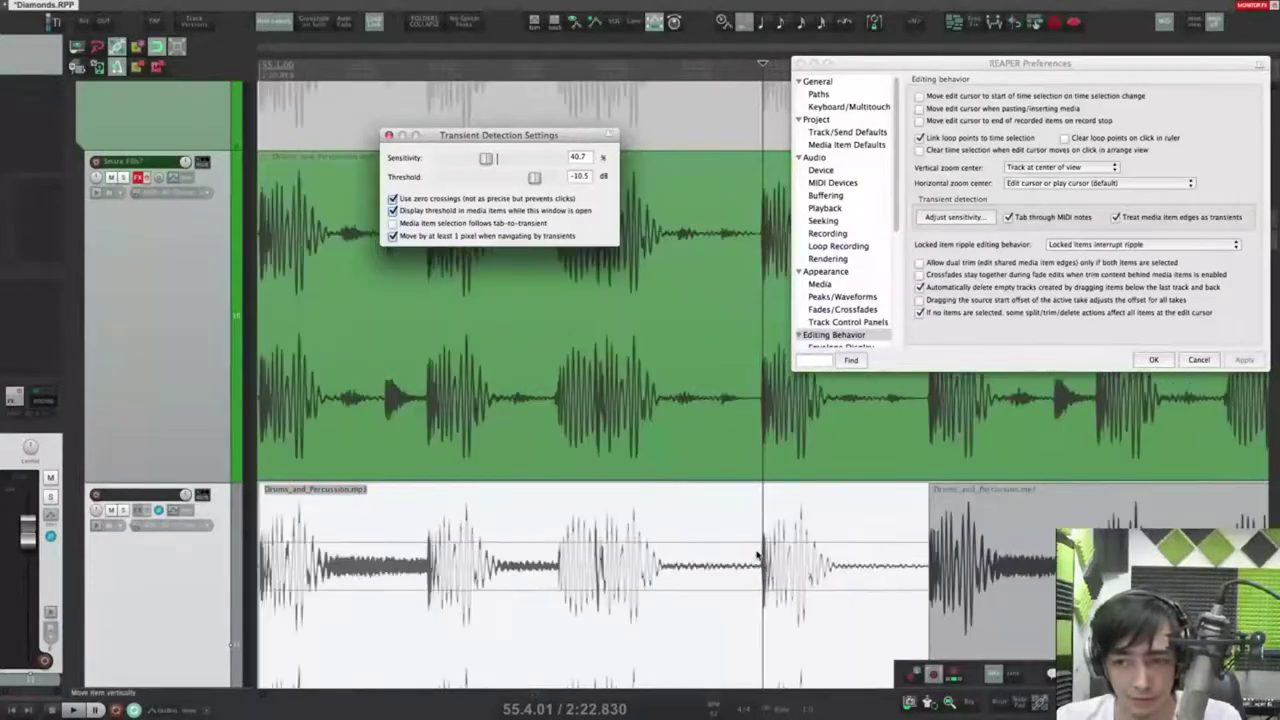
{"action": "scroll", "coordinate": [712, 497], "scroll_direction": "down", "scroll_amount": 3}
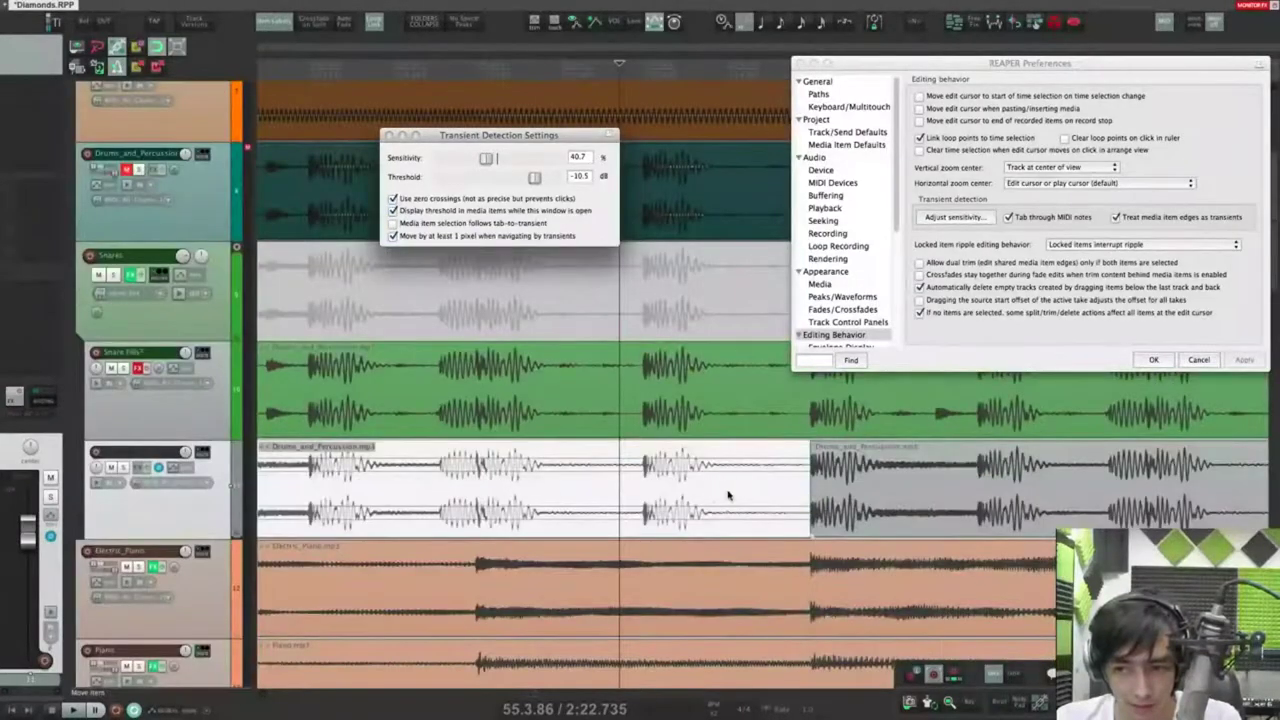
{"action": "left_click", "coordinate": [815, 494]}
{"action": "left_click", "coordinate": [435, 489]}
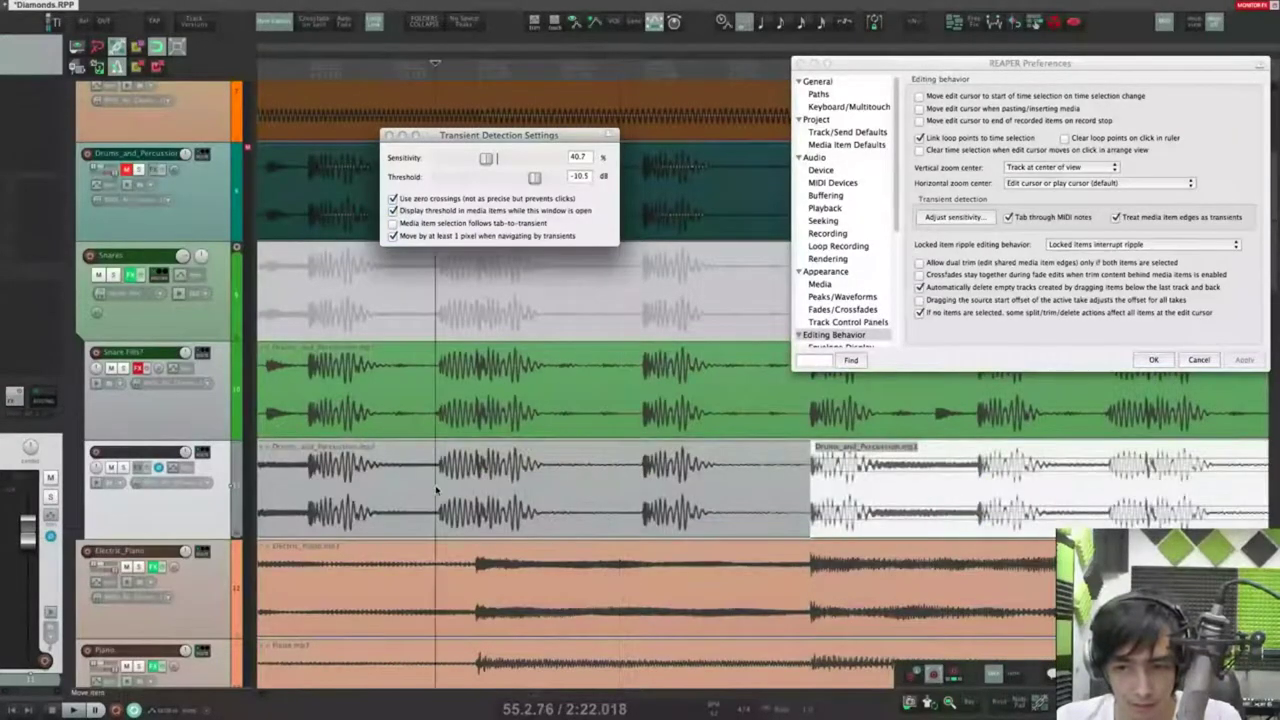
{"action": "left_click", "coordinate": [279, 488]}
{"action": "key", "text": "shift+Tab"}
{"action": "key", "text": "Tab"}
Step: Raise the detection threshold to -8.5 dB and make media item selection follow tab-to-transient
{"action": "key", "text": "Tab"}
{"action": "left_click_drag", "start_coordinate": [534, 178], "coordinate": [538, 178]}
{"action": "key", "text": "Tab"}
{"action": "key", "text": "Tab"}
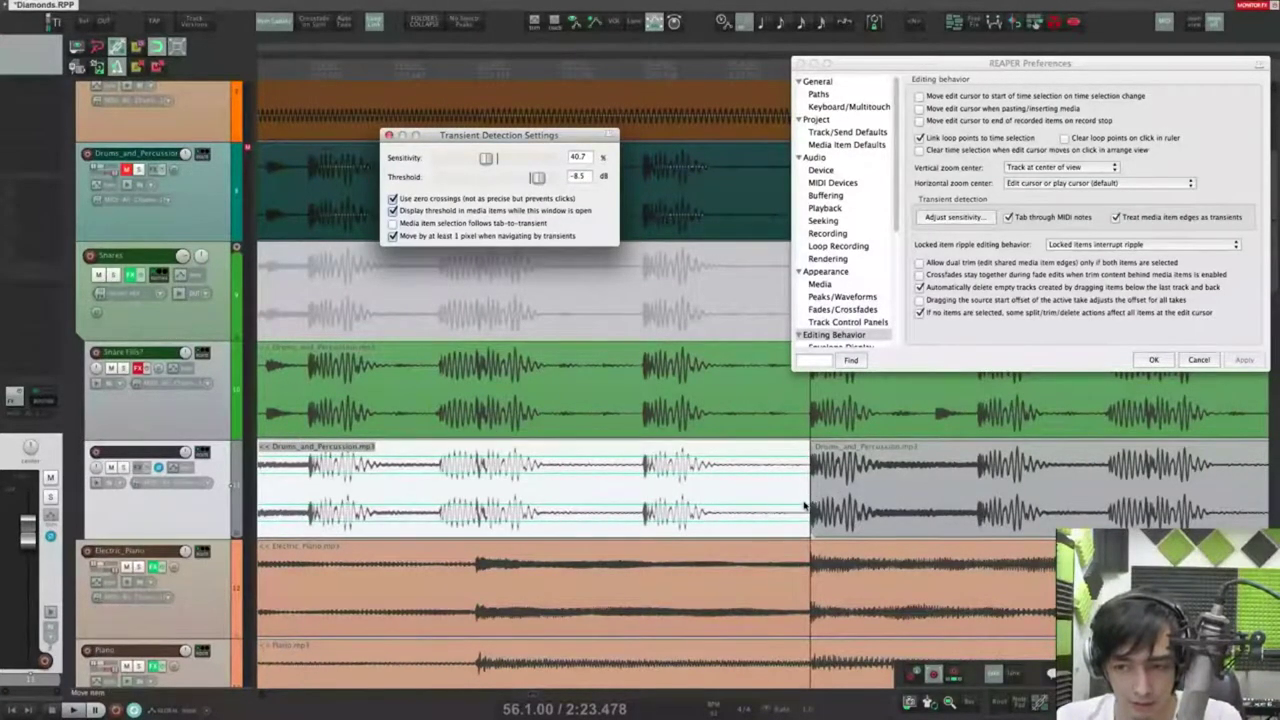
{"action": "left_click", "coordinate": [425, 224]}
Step: Tab through transients from the left Drums item, with selection following into the next items
{"action": "left_click", "coordinate": [295, 489]}
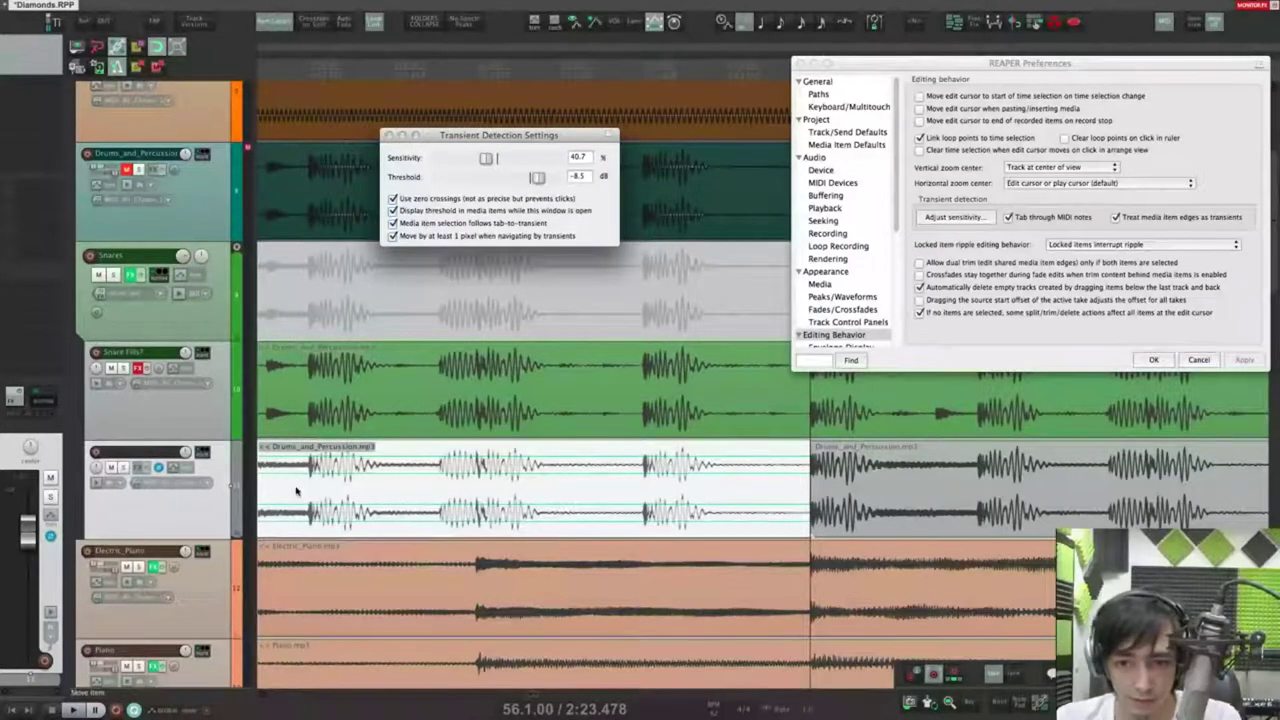
{"action": "key", "text": "Tab"}
{"action": "key", "text": "Tab"}
{"action": "key", "text": "Tab"}
{"action": "key", "text": "Tab"}
{"action": "key", "text": "Tab"}
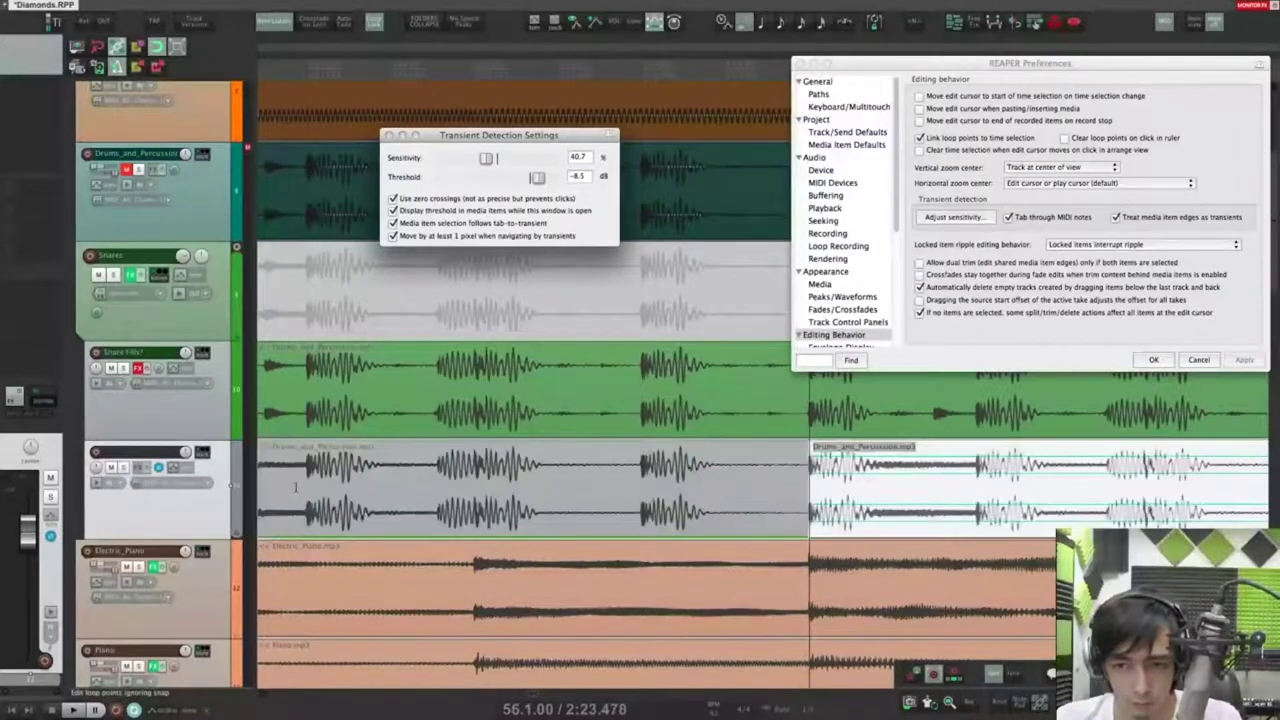
{"action": "key", "text": "Tab"}
{"action": "key", "text": "Tab"}
{"action": "key", "text": "Tab"}
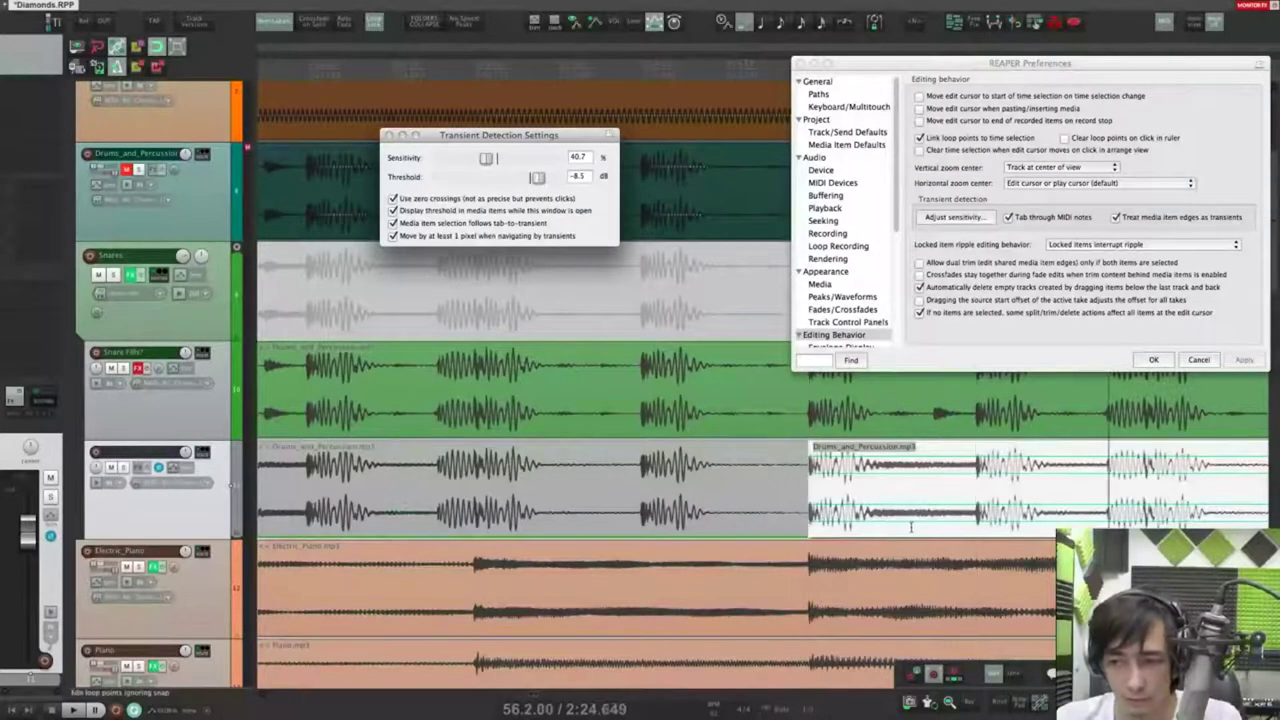
{"action": "key", "text": "Tab"}
{"action": "key", "text": "Tab"}
{"action": "key", "text": "Tab"}
{"action": "key", "text": "Tab"}
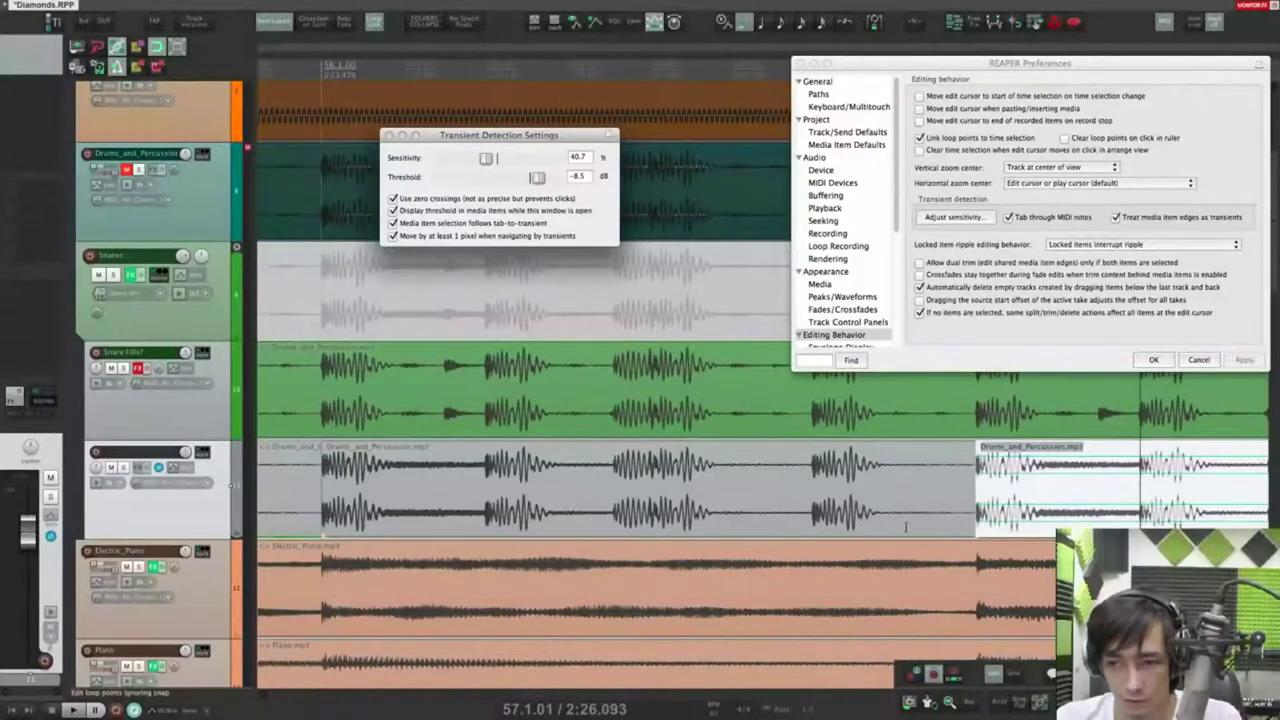
{"action": "key", "text": "Tab"}
{"action": "key", "text": "Tab"}
{"action": "key", "text": "Tab"}
{"action": "key", "text": "Tab"}
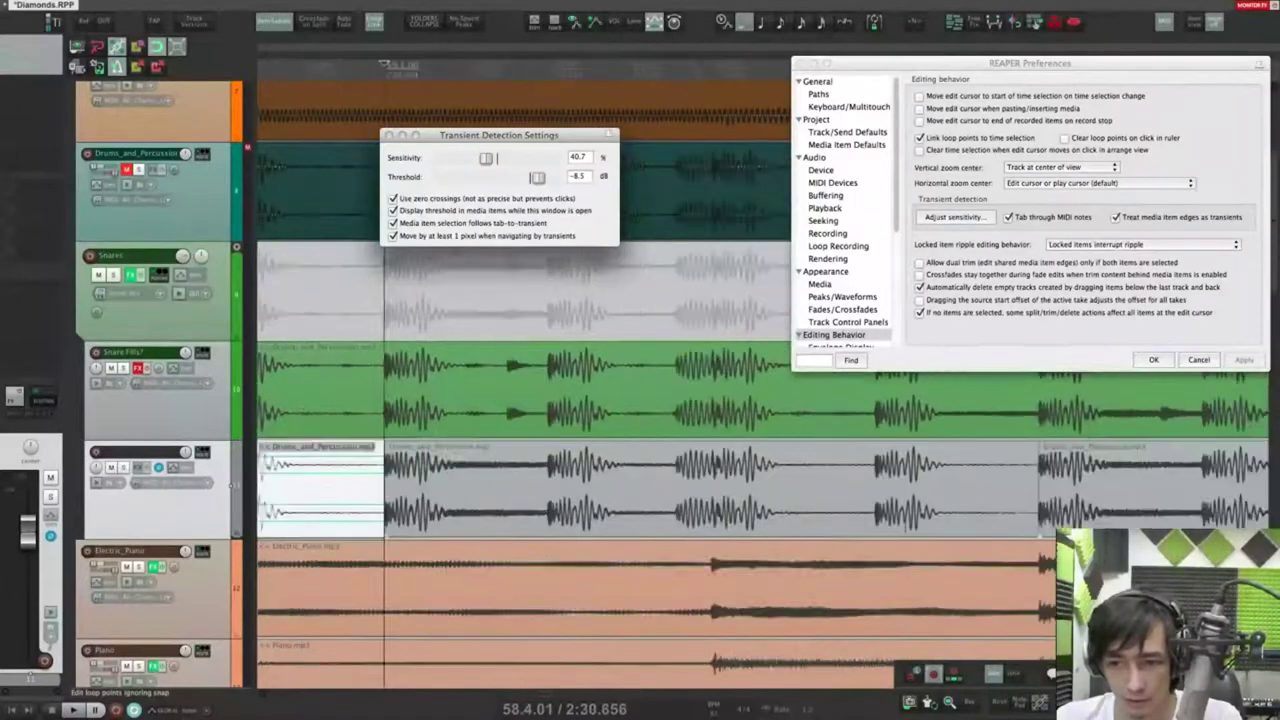
{"action": "key", "text": "Tab"}
{"action": "key", "text": "Tab"}
{"action": "key", "text": "Tab"}
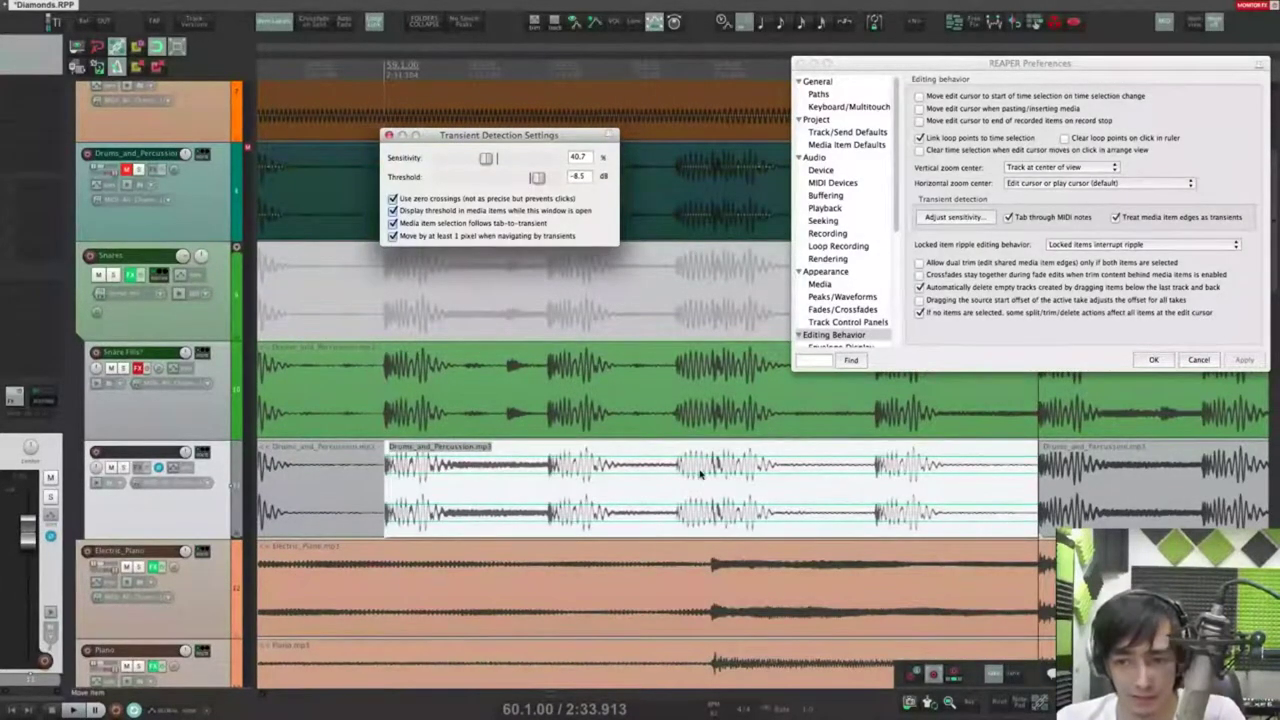
{"action": "scroll", "coordinate": [773, 467], "scroll_direction": "down", "scroll_amount": 5}
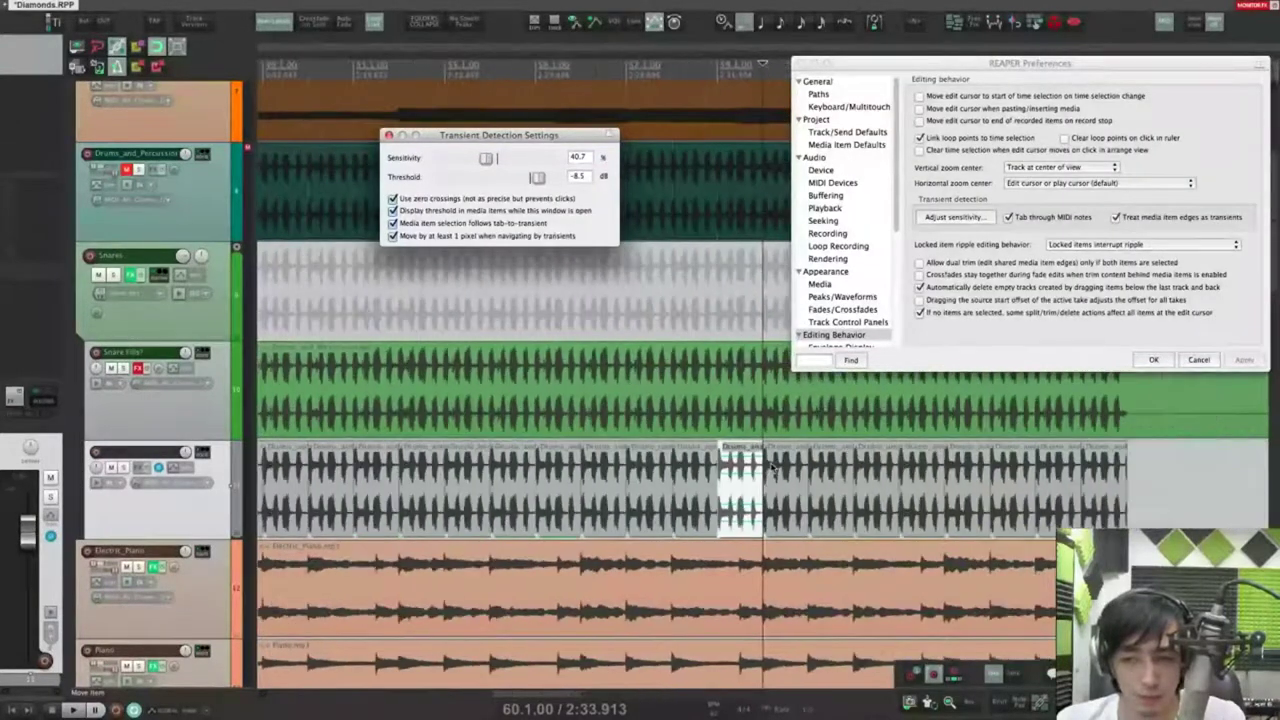
Step: Select the Electric_Piano item and tab through its transients
{"action": "left_click", "coordinate": [725, 474]}
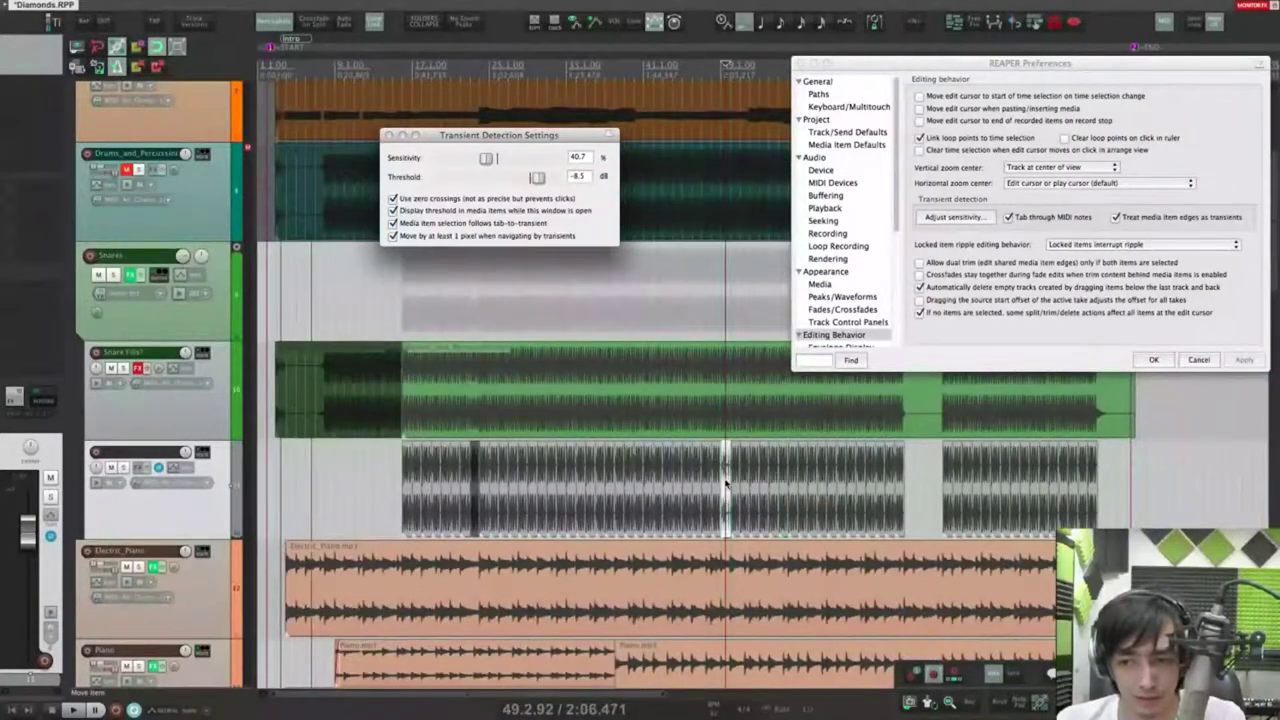
{"action": "left_click", "coordinate": [670, 604]}
{"action": "scroll", "coordinate": [672, 602], "scroll_direction": "down", "scroll_amount": 3}
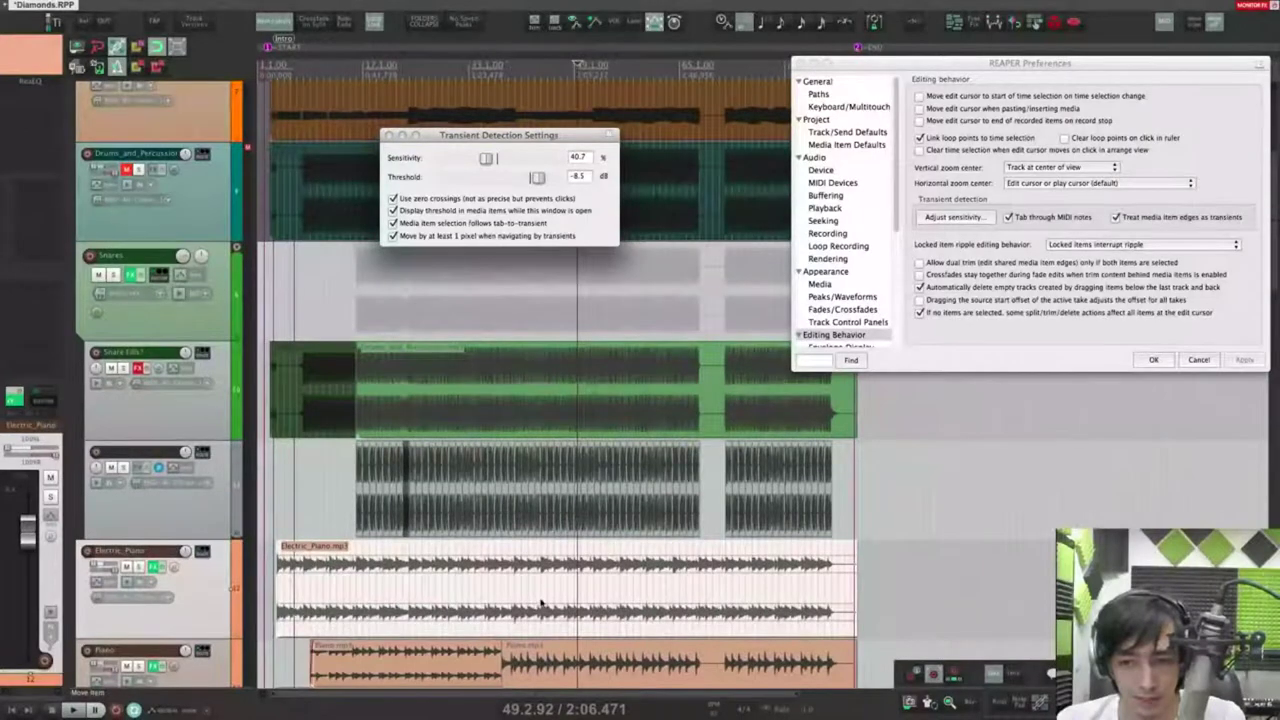
{"action": "key", "text": "Tab"}
{"action": "key", "text": "Tab"}
{"action": "key", "text": "Tab"}
{"action": "key", "text": "Tab"}
{"action": "key", "text": "Tab"}
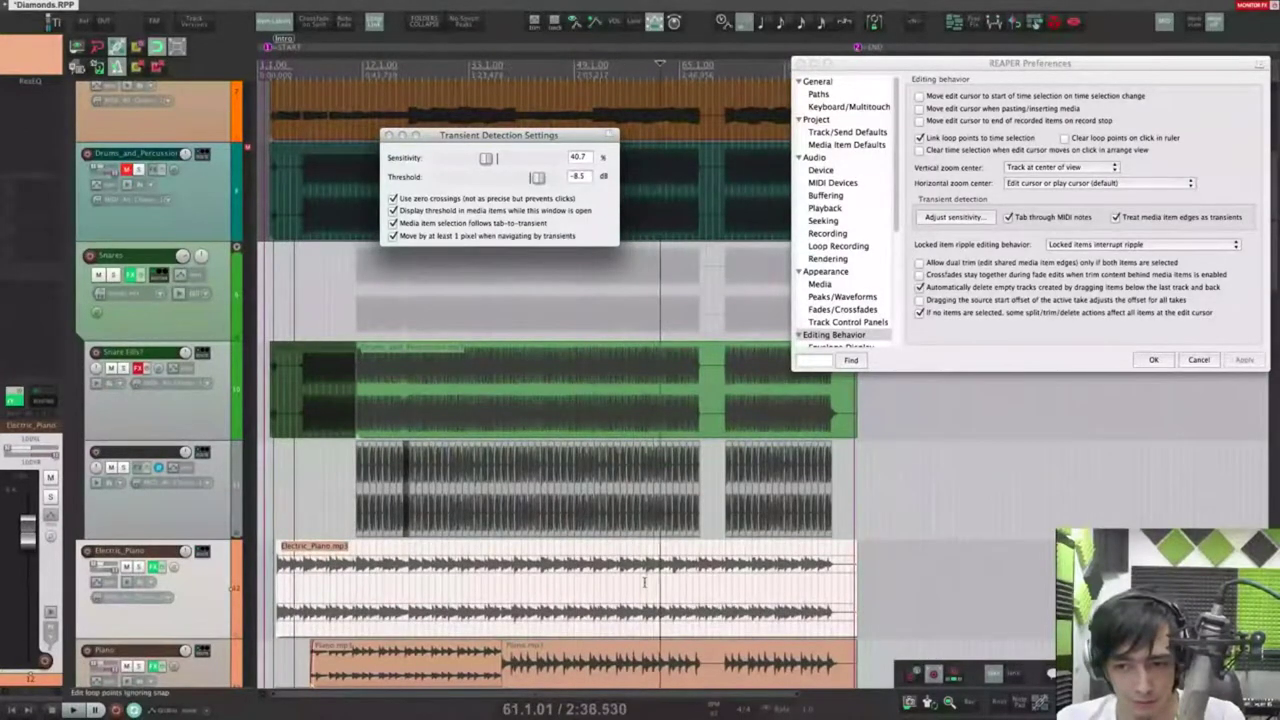
{"action": "scroll", "coordinate": [655, 585], "scroll_direction": "up", "scroll_amount": 5}
{"action": "key", "text": "Tab"}
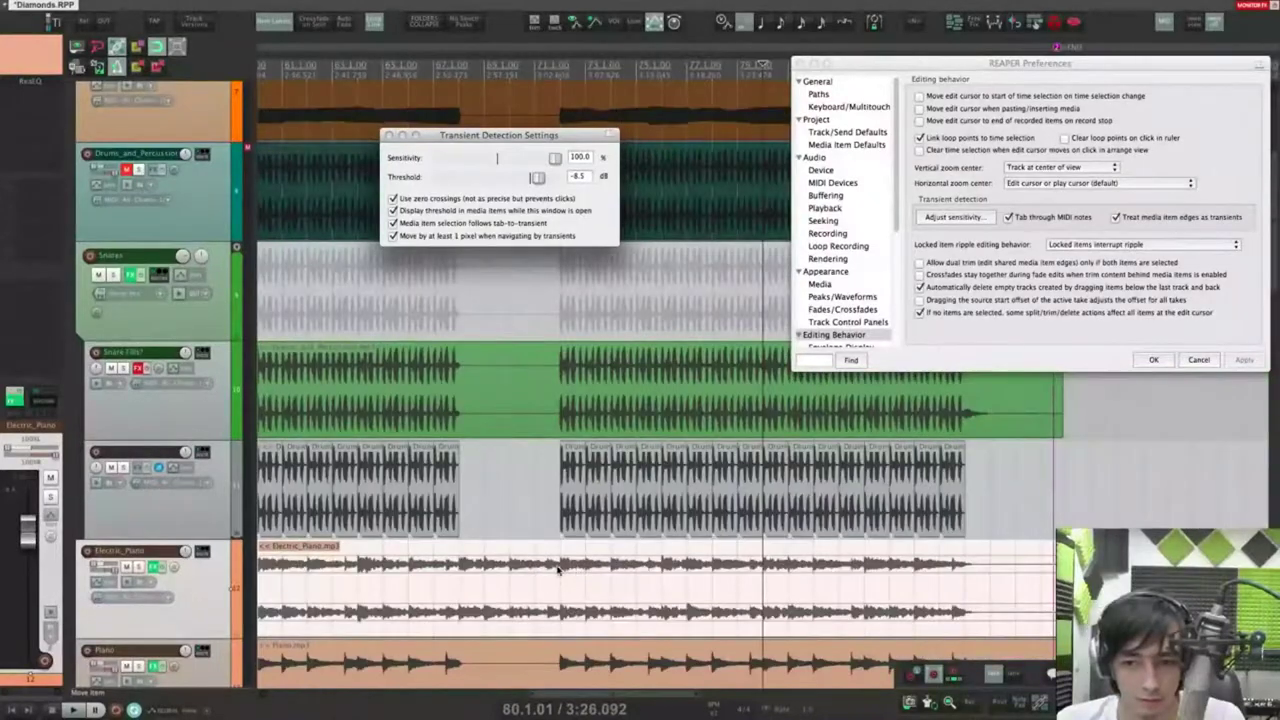
Step: Retune the threshold slider from -20.2 toward -17.8 dB, then close Transient Detection Settings
{"action": "left_click", "coordinate": [592, 584]}
{"action": "scroll", "coordinate": [592, 584], "scroll_direction": "up", "scroll_amount": 2}
{"action": "left_click_drag", "start_coordinate": [537, 177], "coordinate": [521, 178]}
{"action": "left_click", "coordinate": [684, 585]}
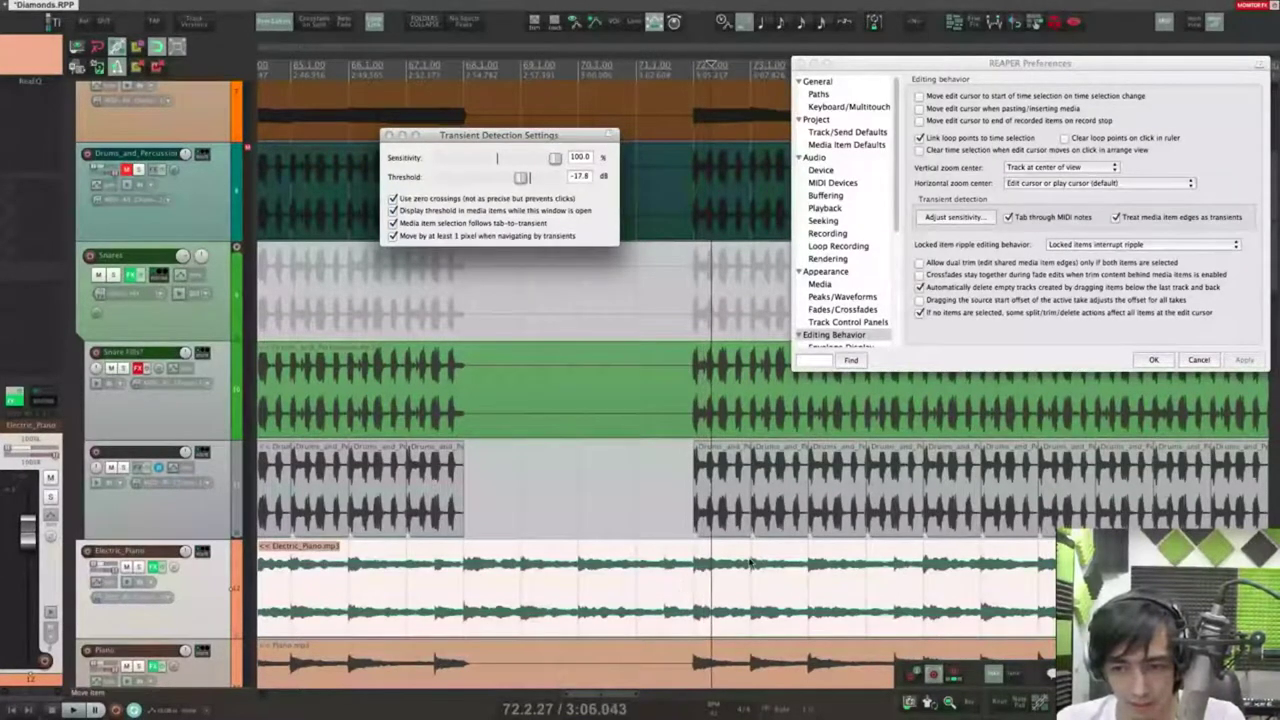
{"action": "scroll", "coordinate": [749, 563], "scroll_direction": "down", "scroll_amount": 2}
{"action": "scroll", "coordinate": [749, 563], "scroll_direction": "down", "scroll_amount": 4}
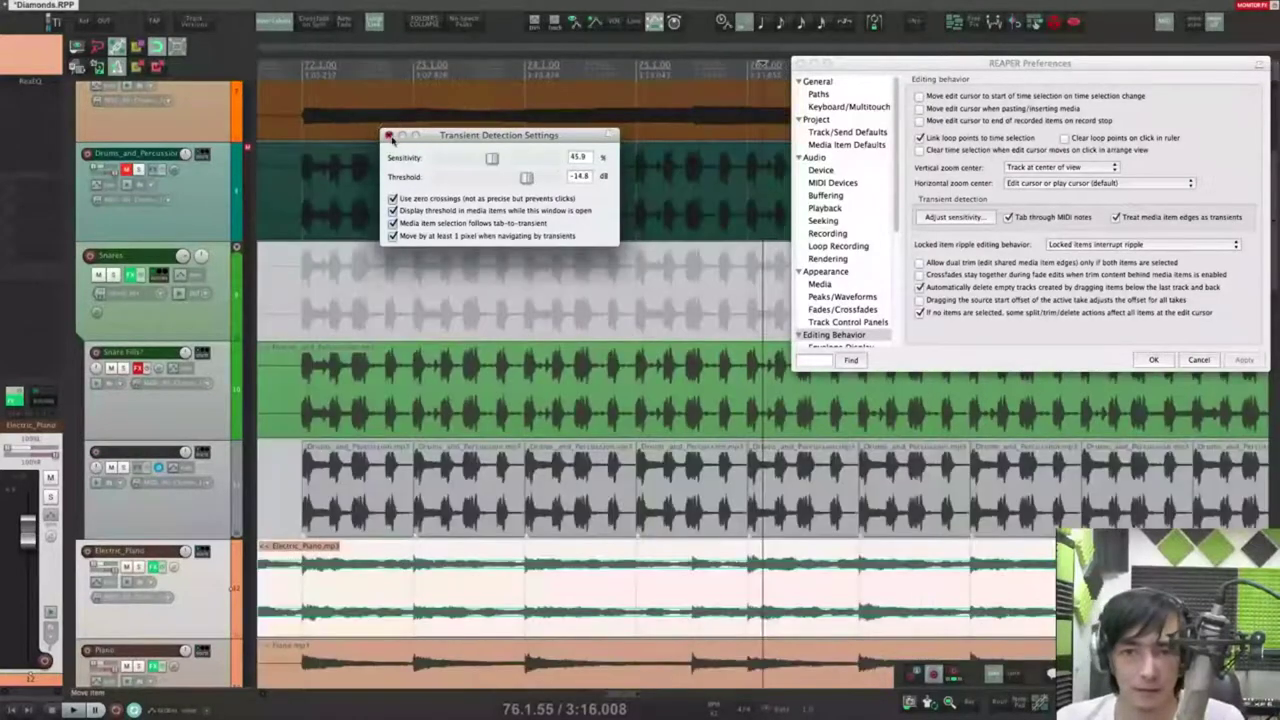
{"action": "left_click", "coordinate": [390, 135]}
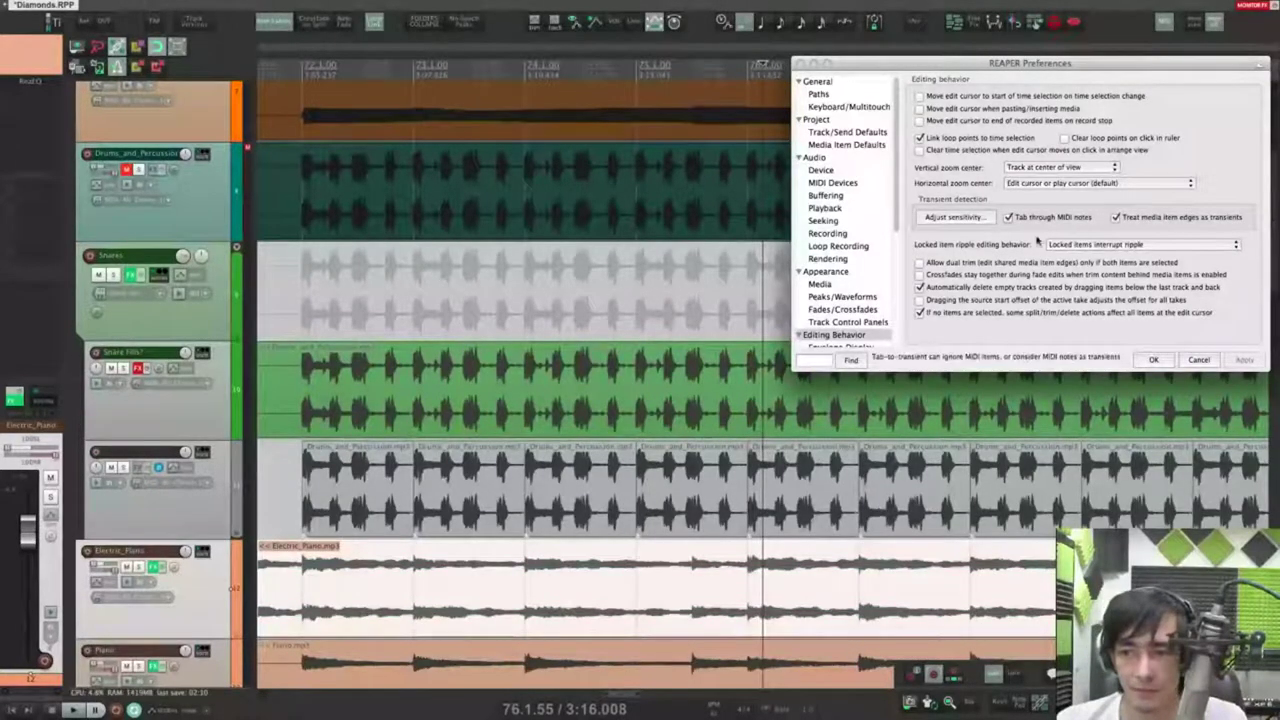
{"action": "scroll", "coordinate": [603, 492], "scroll_direction": "down", "scroll_amount": 5}
{"action": "key", "text": "Escape"}
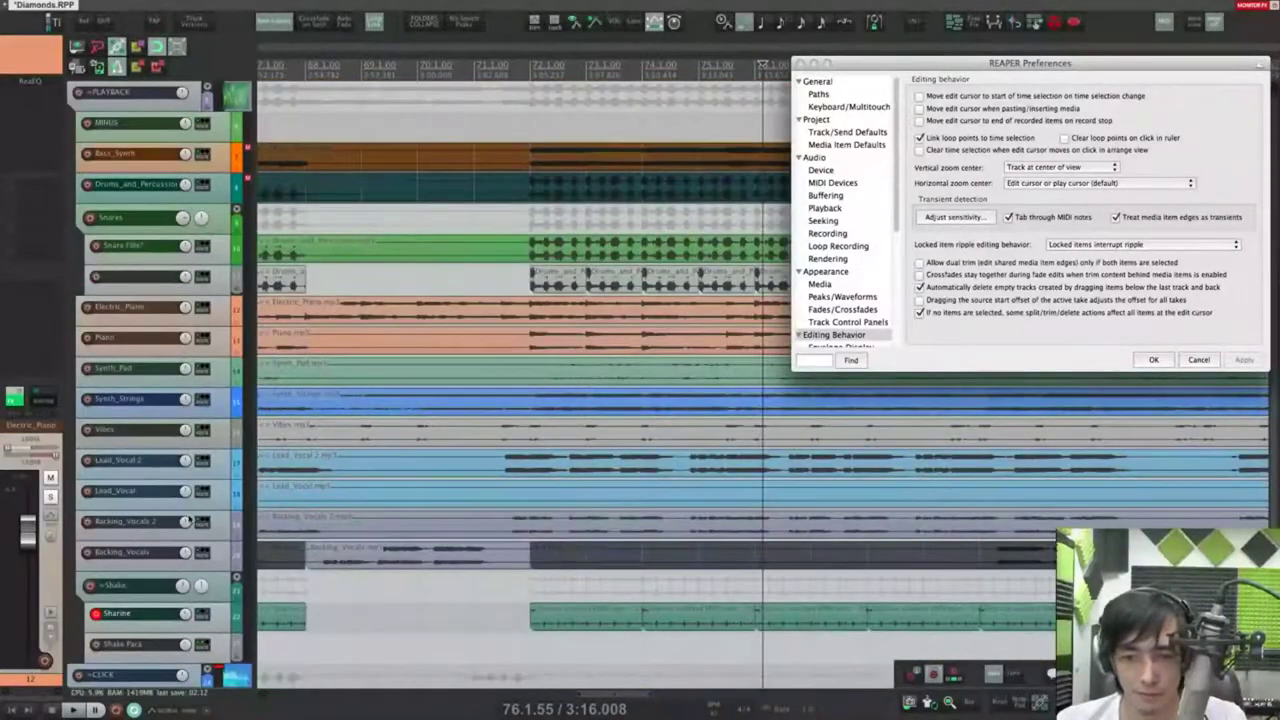
{"action": "scroll", "coordinate": [590, 527], "scroll_direction": "up", "scroll_amount": 5}
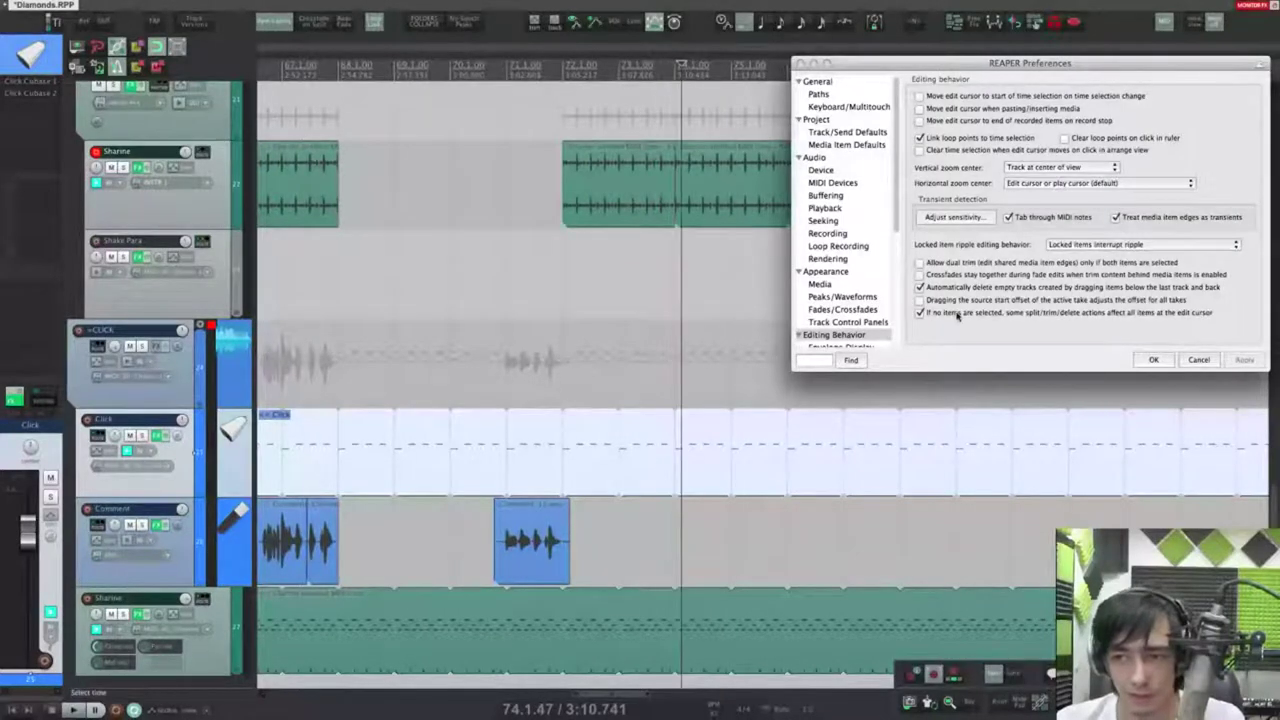
{"action": "left_click", "coordinate": [1035, 218]}
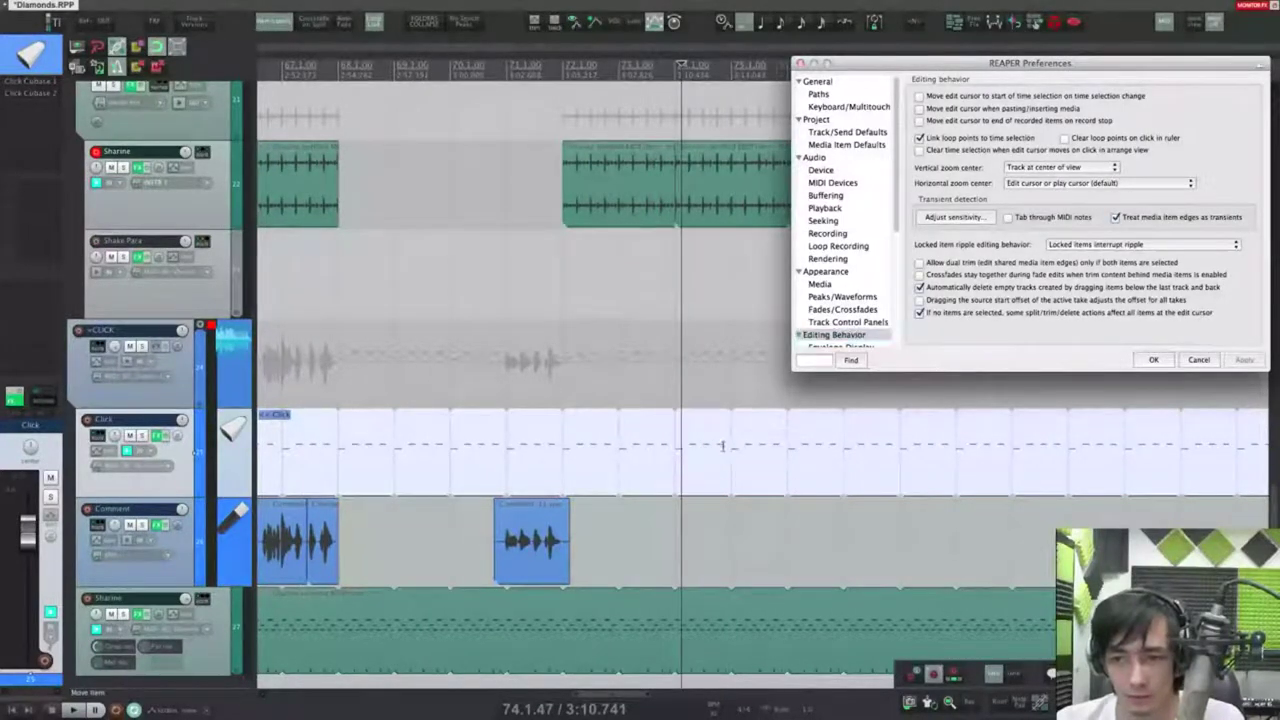
{"action": "key", "text": "Tab"}
{"action": "scroll", "coordinate": [494, 477], "scroll_direction": "down", "scroll_amount": 5}
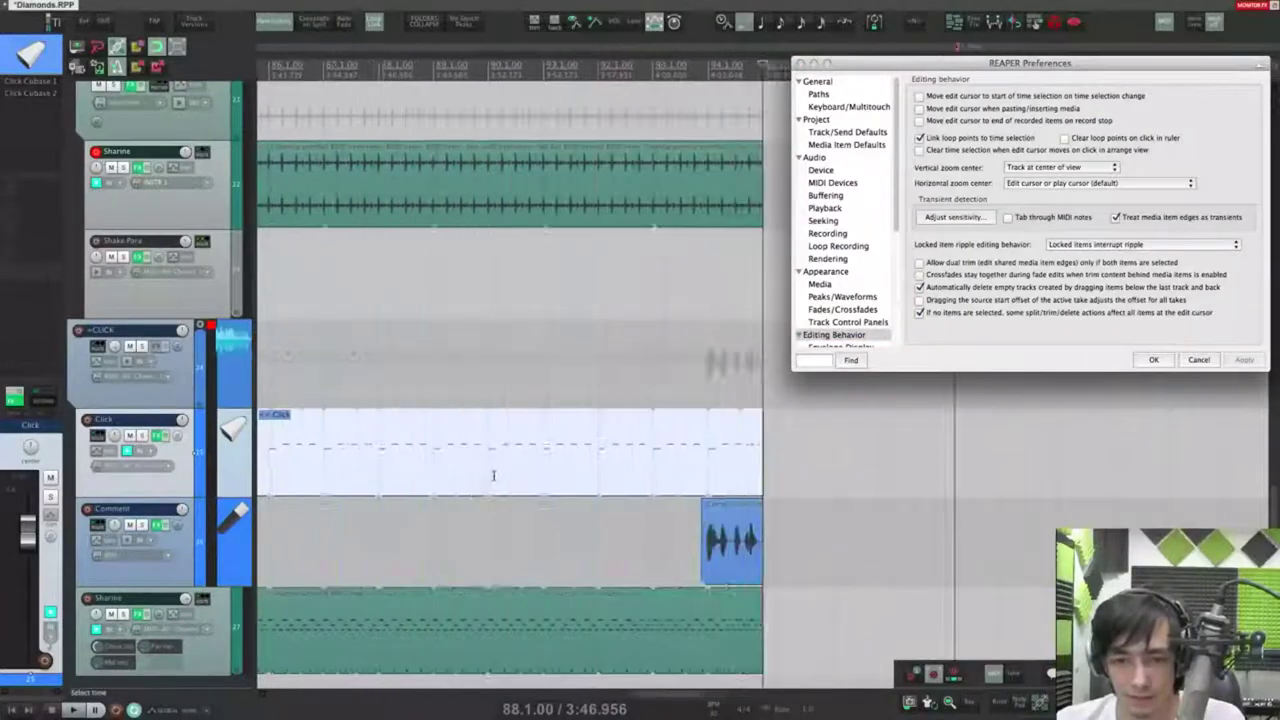
{"action": "left_click", "coordinate": [400, 474]}
{"action": "scroll", "coordinate": [400, 474], "scroll_direction": "up", "scroll_amount": 5}
{"action": "key", "text": "Tab"}
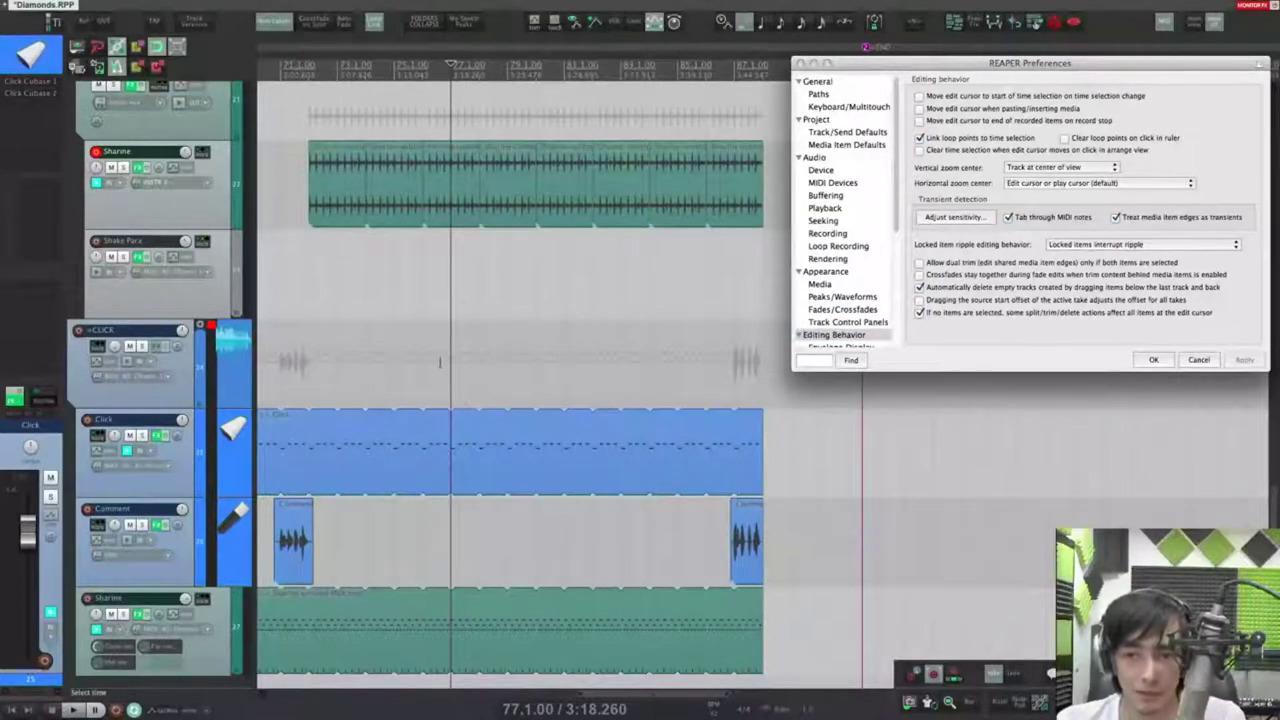
{"action": "left_click_drag", "start_coordinate": [1020, 67], "coordinate": [1020, 88]}
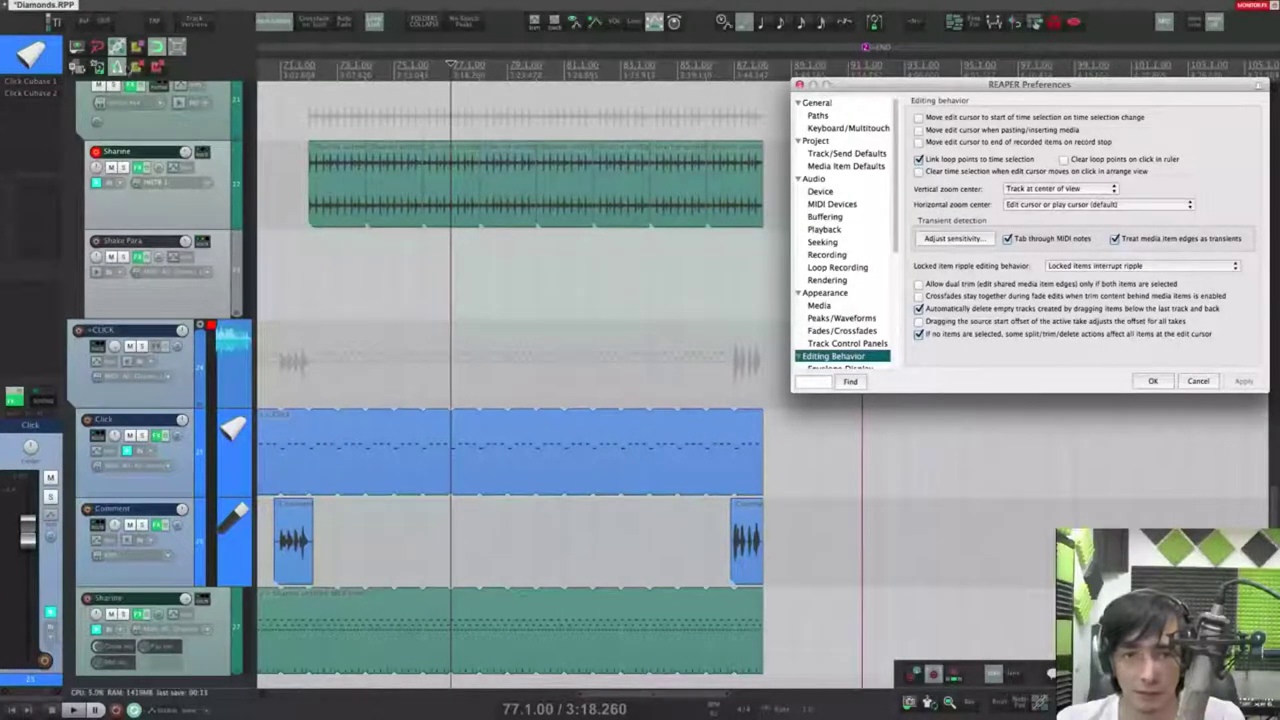
Step: Check the ripple editing options and try moving a Sharine item without ripple, then undo
{"action": "right_click", "coordinate": [1036, 24]}
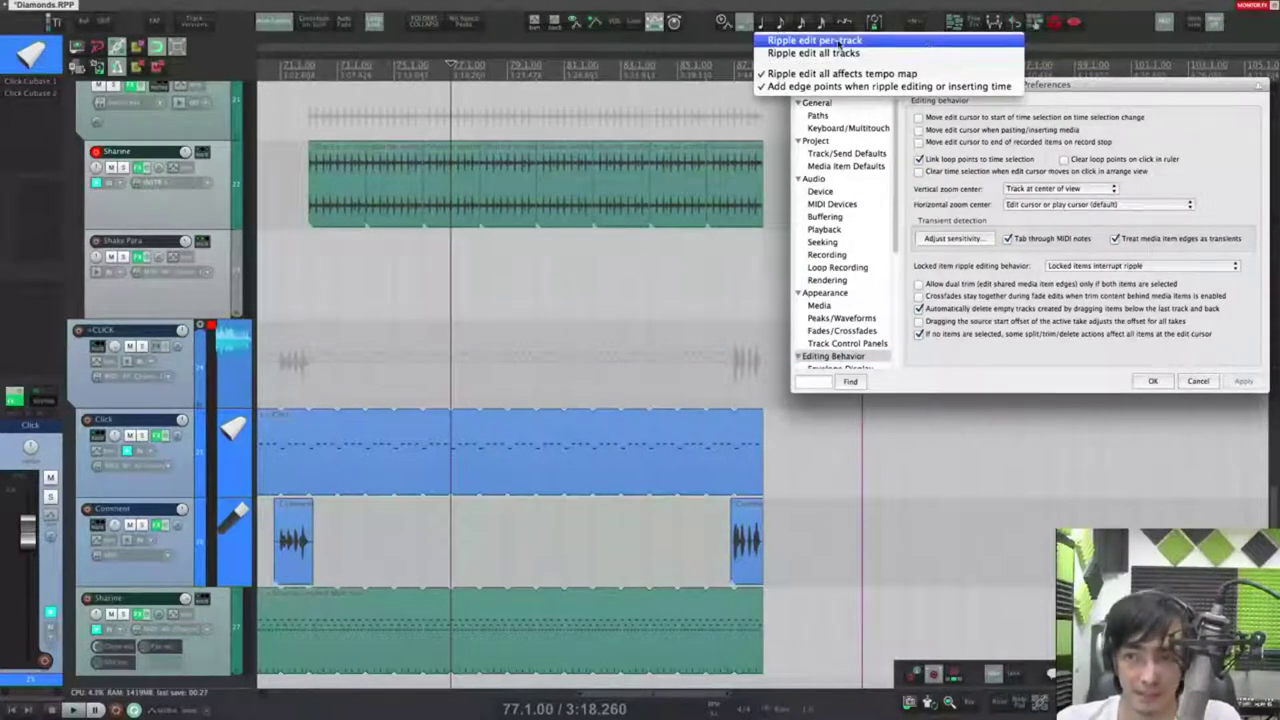
{"action": "left_click", "coordinate": [1101, 29]}
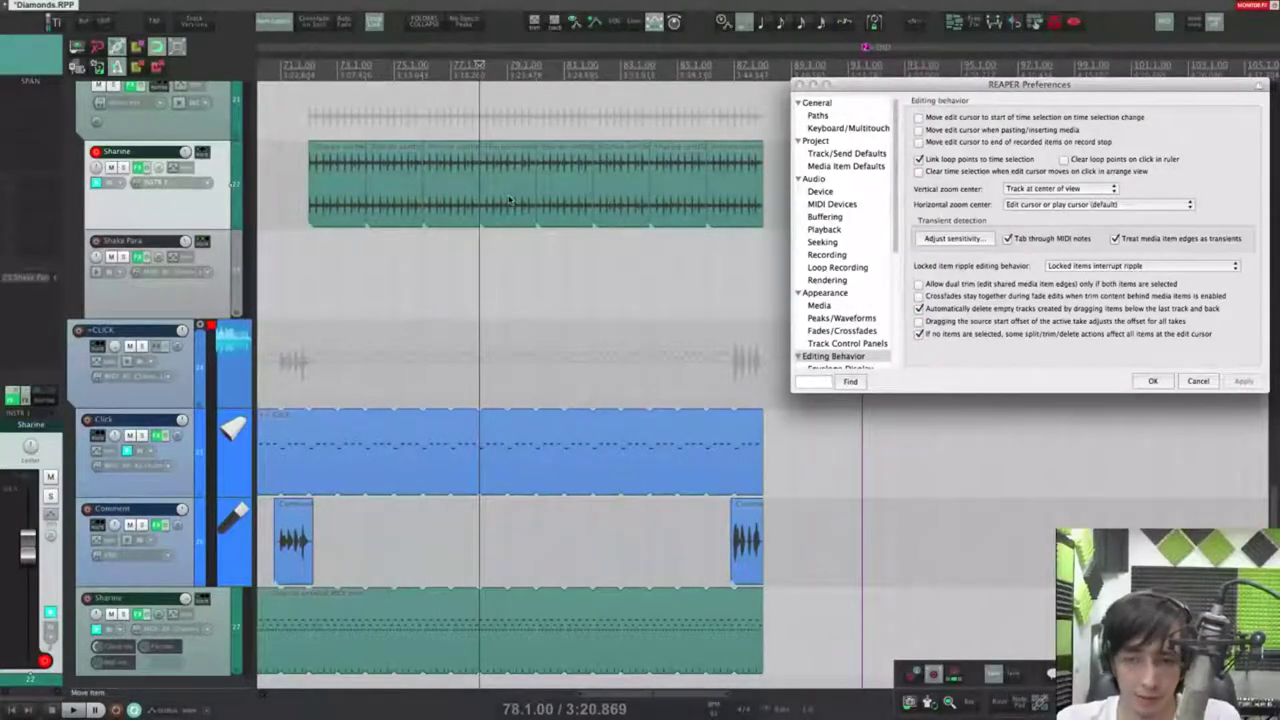
{"action": "left_click_drag", "start_coordinate": [508, 202], "coordinate": [780, 214]}
{"action": "key", "text": "super+z"}
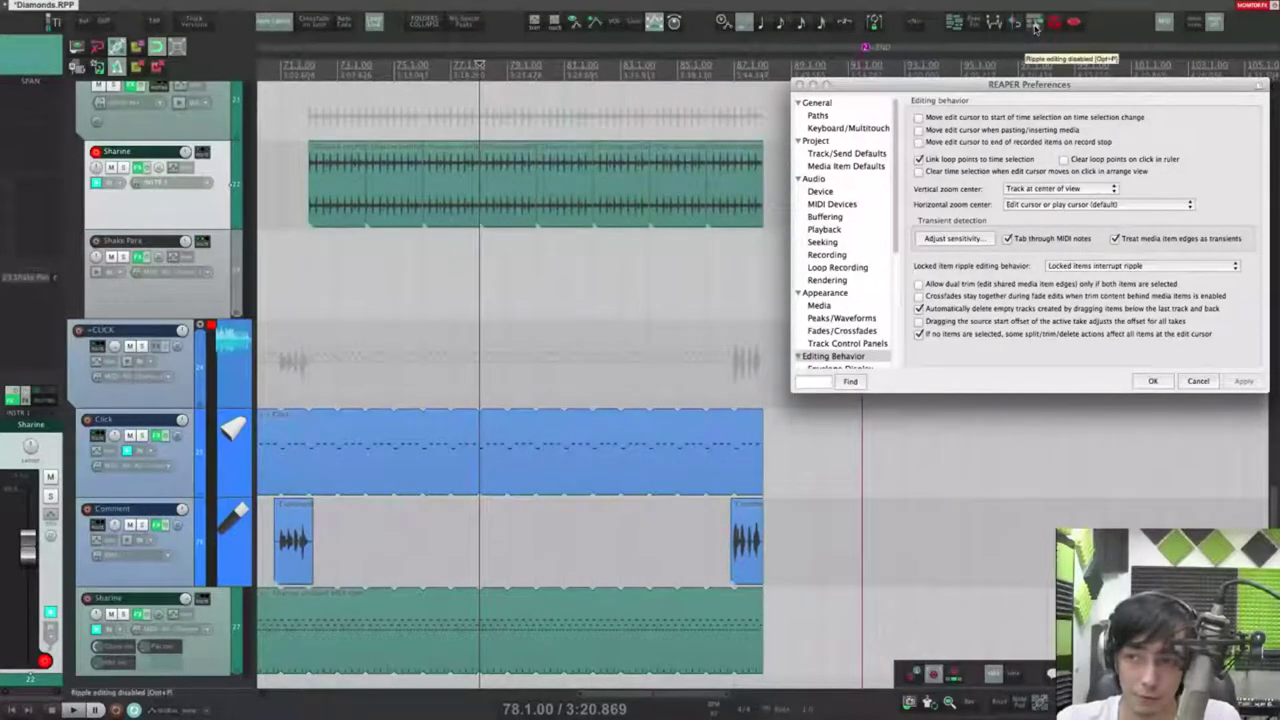
Step: Turn on ripple editing and drag Sharine items so later items ripple along
{"action": "left_click", "coordinate": [1036, 27]}
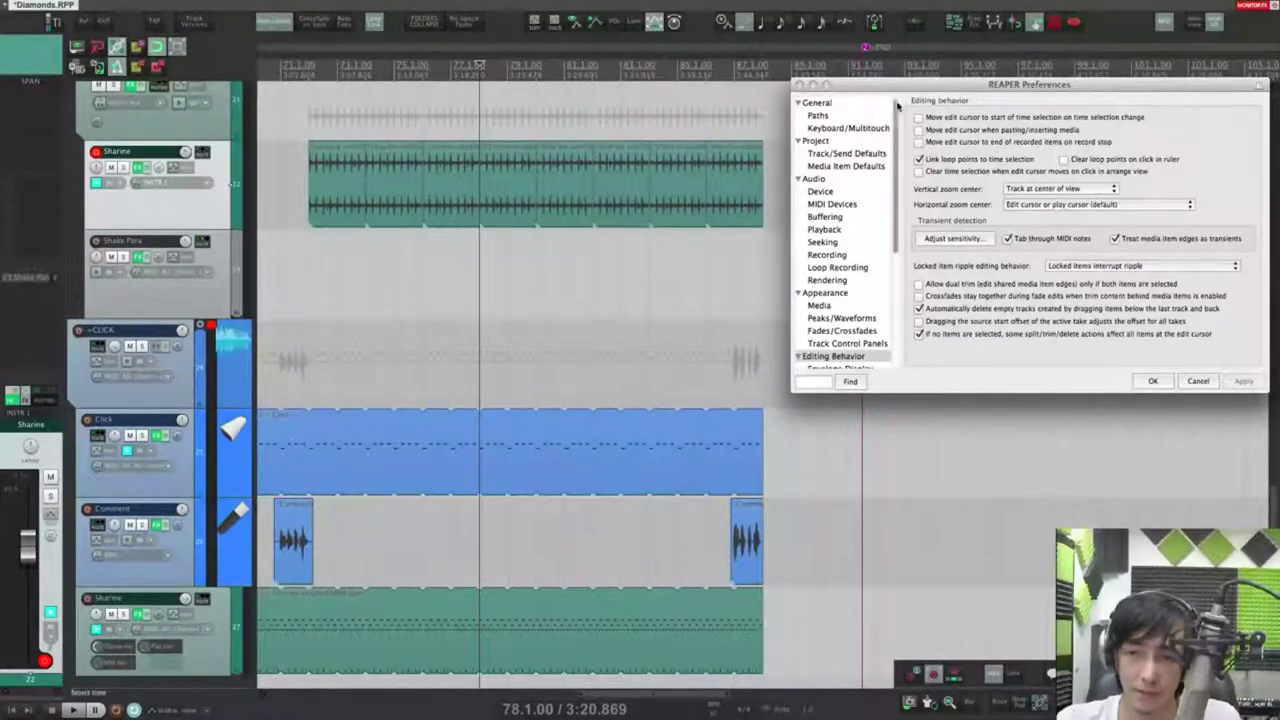
{"action": "left_click_drag", "start_coordinate": [379, 195], "coordinate": [626, 205]}
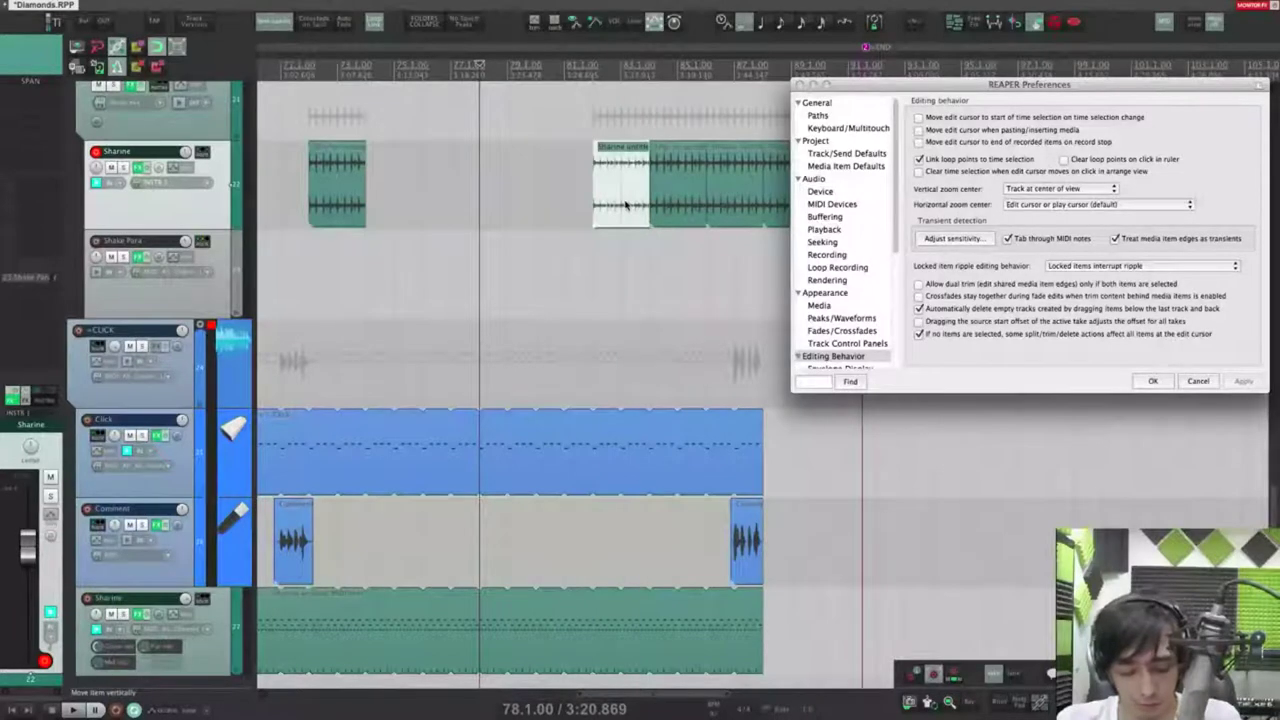
{"action": "key", "text": "ctrl+z"}
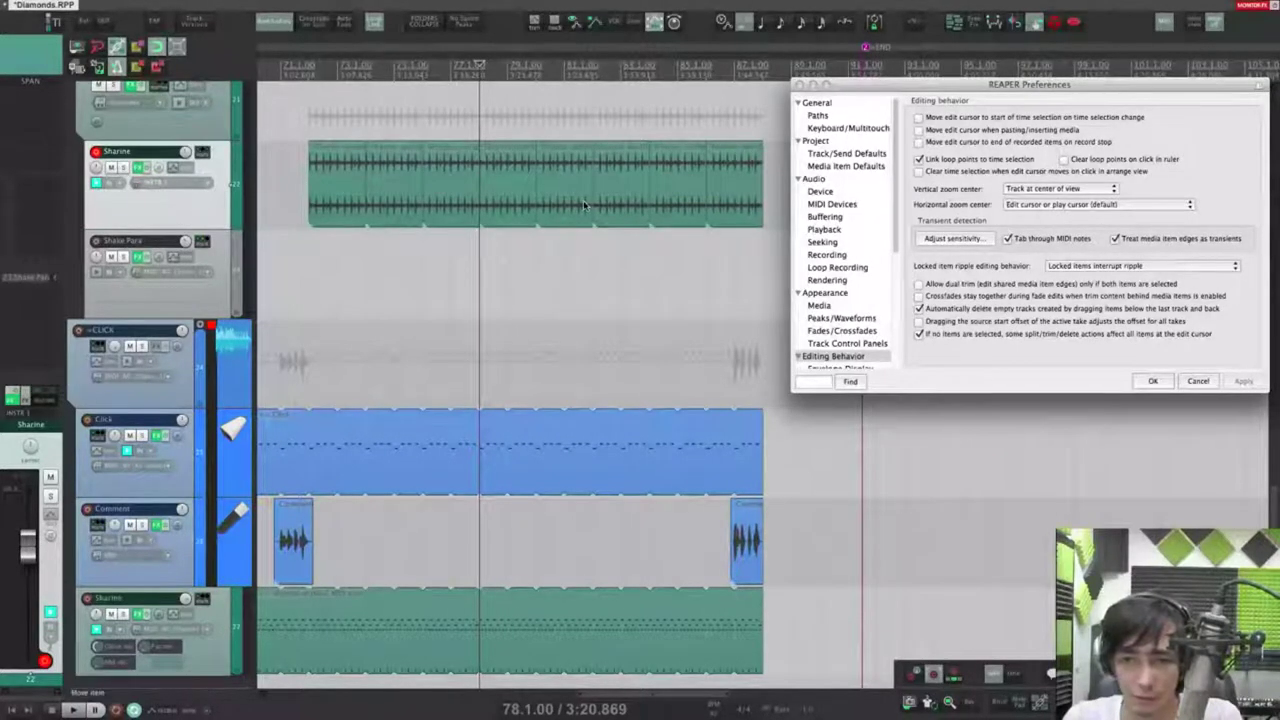
{"action": "left_click_drag", "start_coordinate": [781, 178], "coordinate": [449, 185]}
{"action": "key", "text": "super+z"}
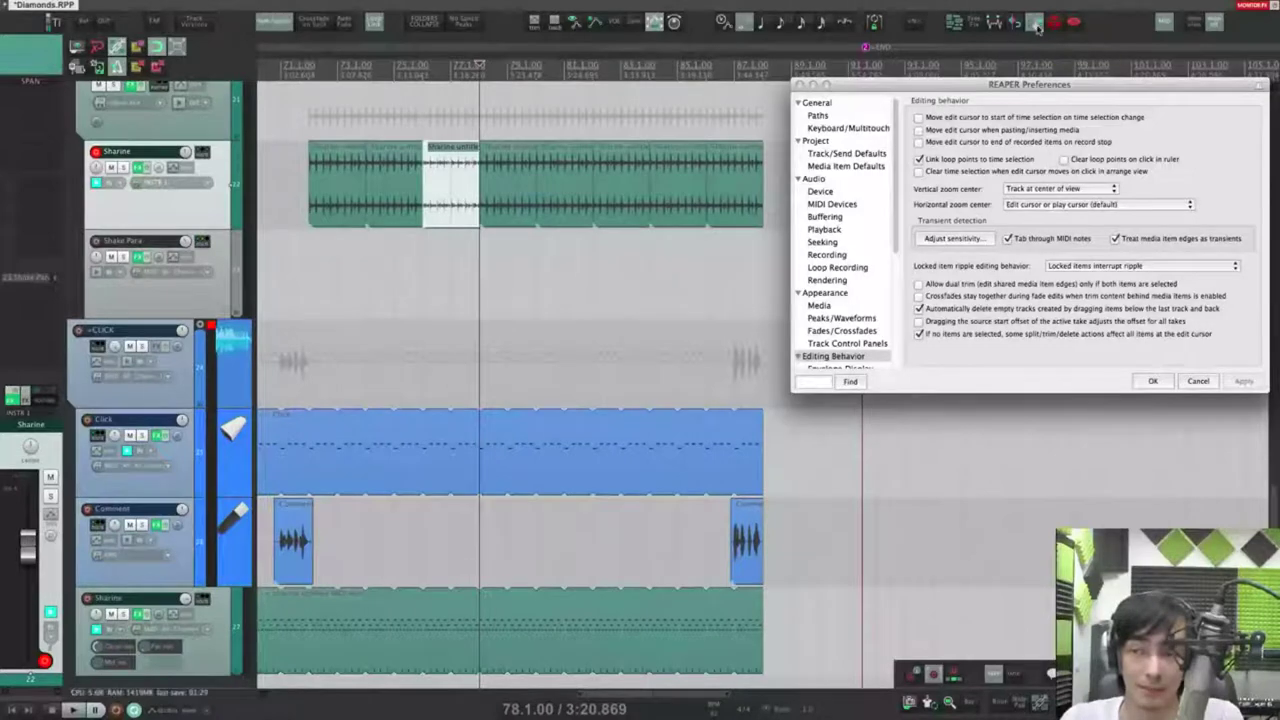
{"action": "right_click", "coordinate": [1037, 26]}
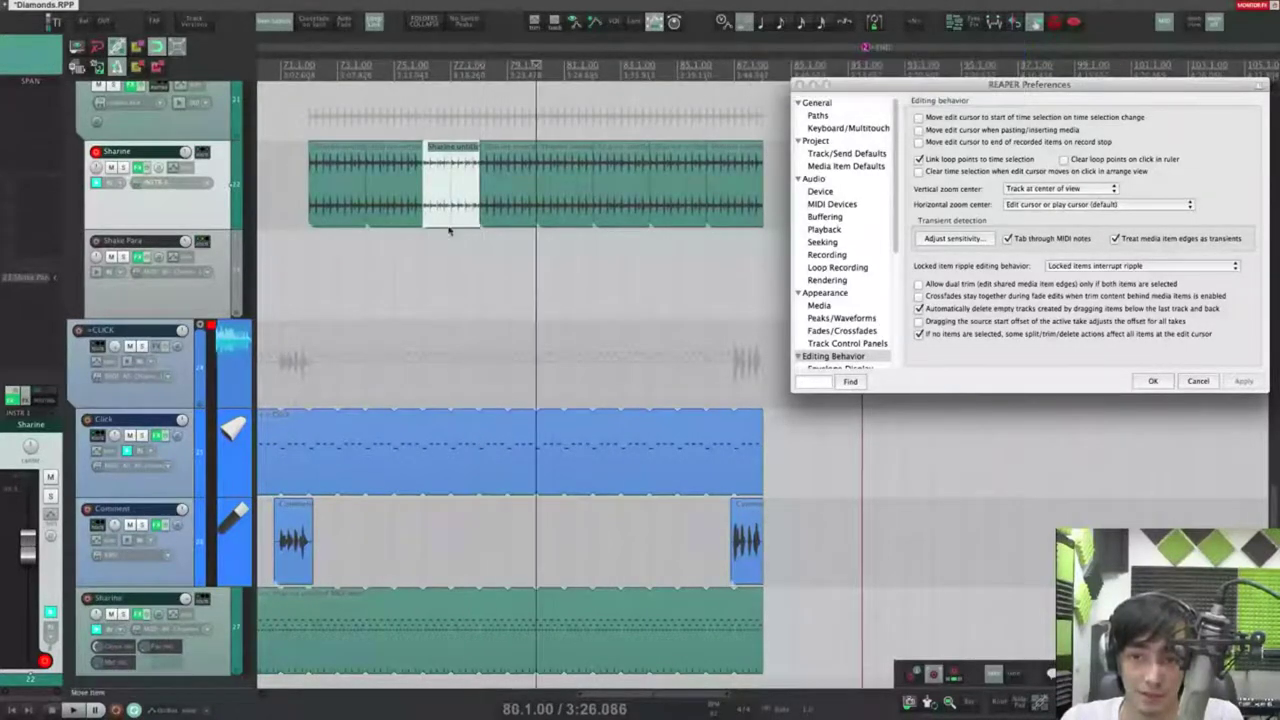
{"action": "left_click_drag", "start_coordinate": [438, 200], "coordinate": [469, 206]}
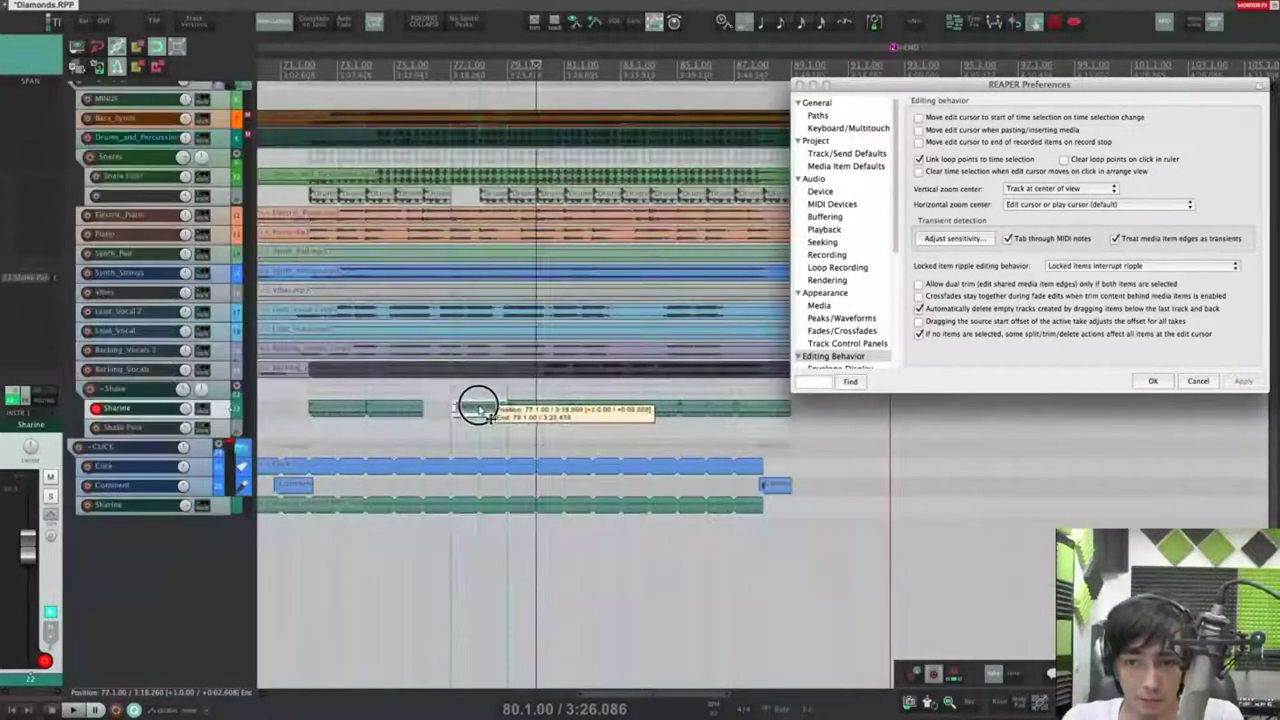
{"action": "left_click_drag", "start_coordinate": [478, 406], "coordinate": [516, 408]}
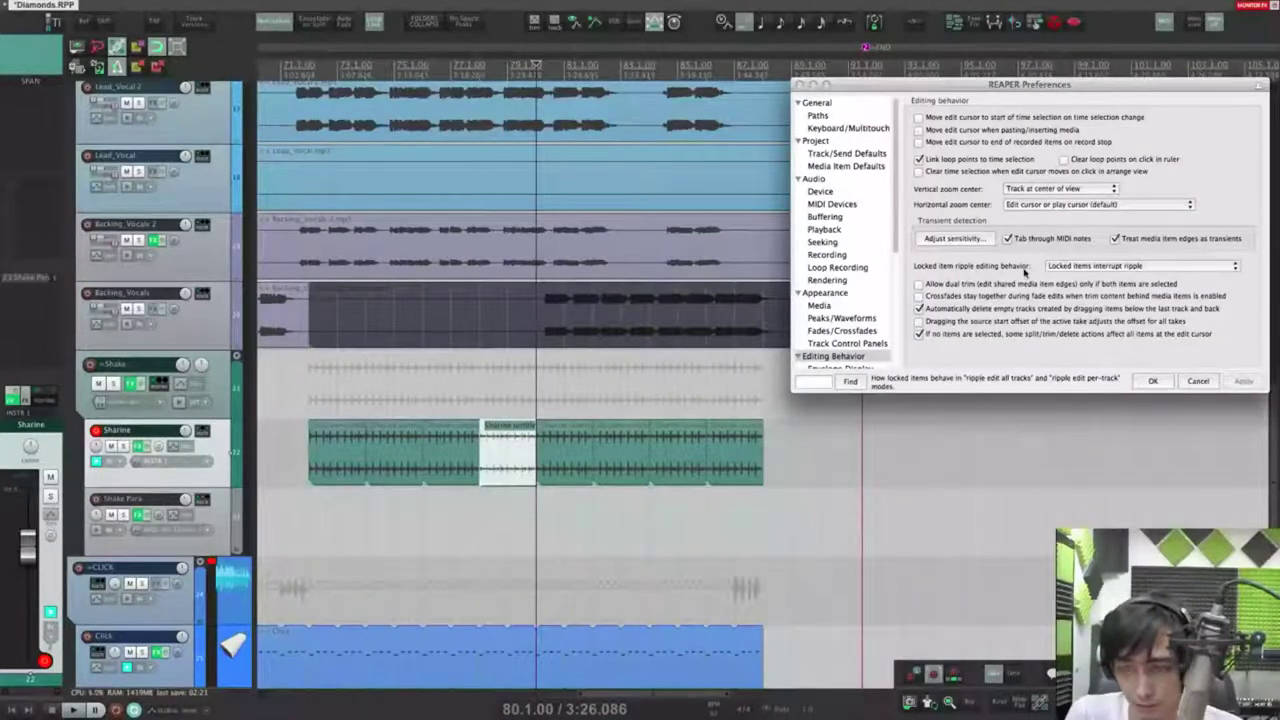
Step: Lock a Sharine item, split it, and try moving its right half
{"action": "left_click", "coordinate": [1070, 266]}
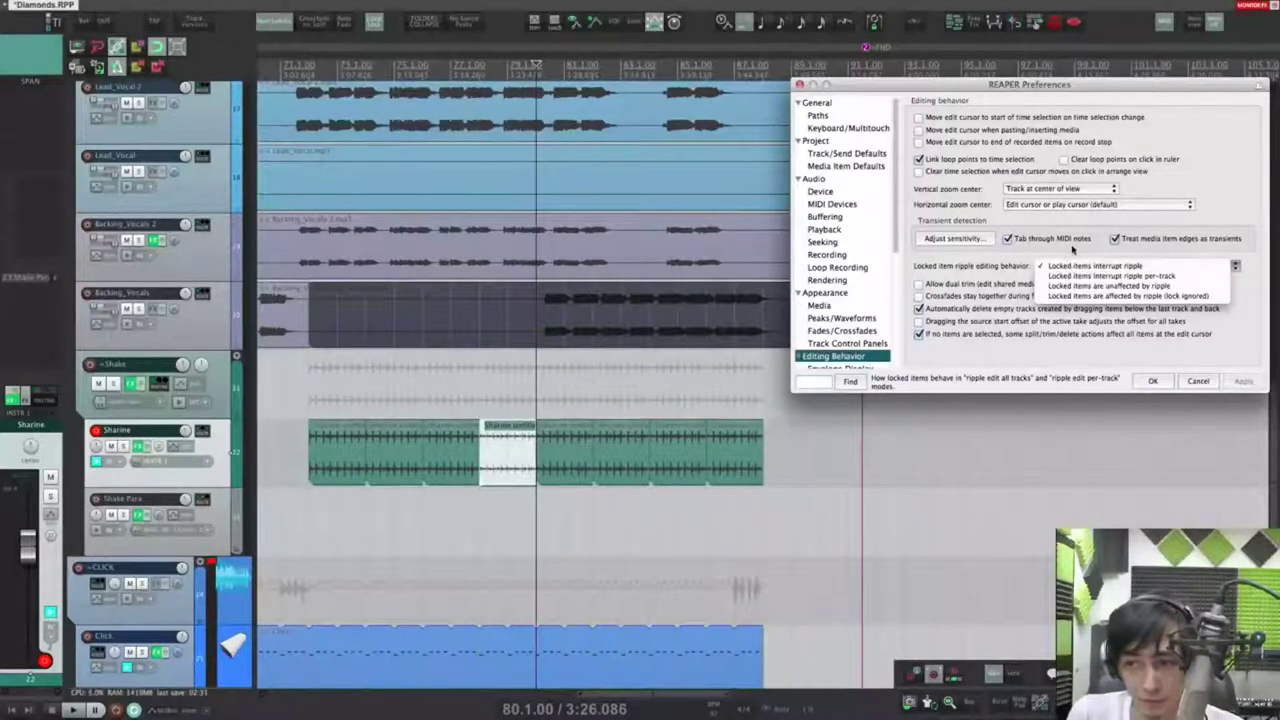
{"action": "left_click", "coordinate": [1069, 255]}
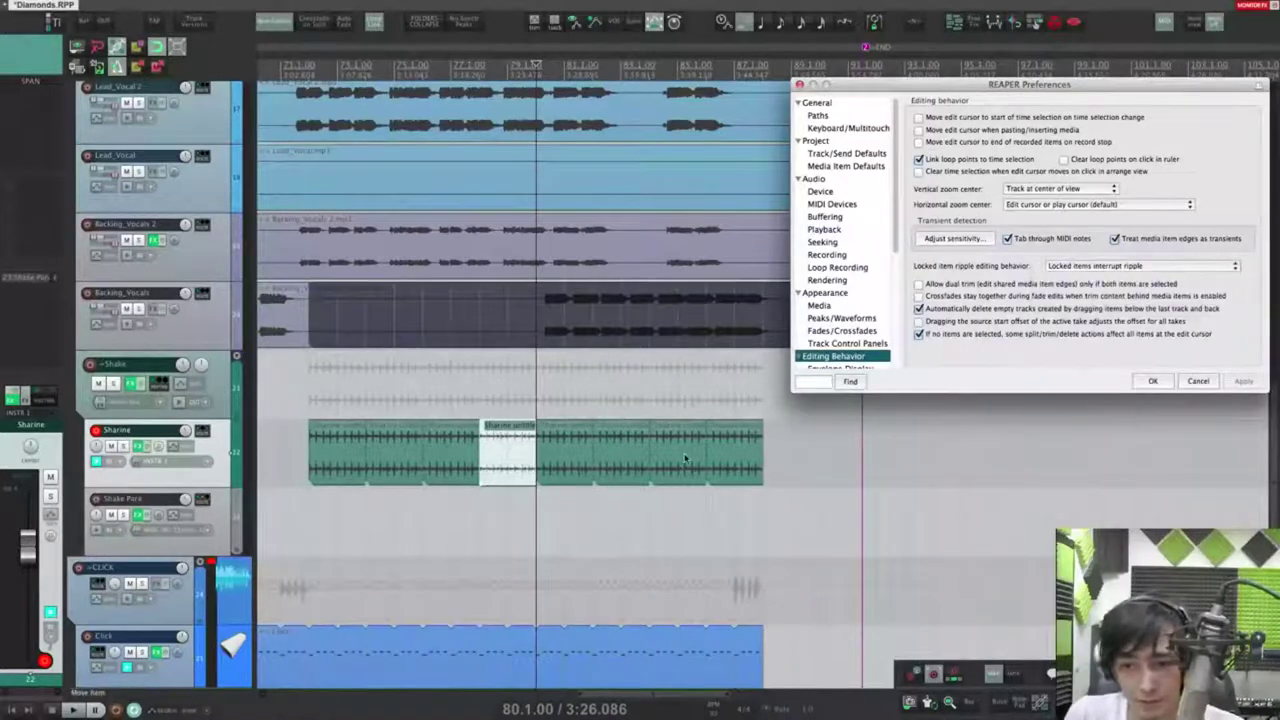
{"action": "right_click", "coordinate": [738, 444]}
{"action": "mouse_move", "coordinate": [775, 449]}
{"action": "left_click", "coordinate": [916, 477]}
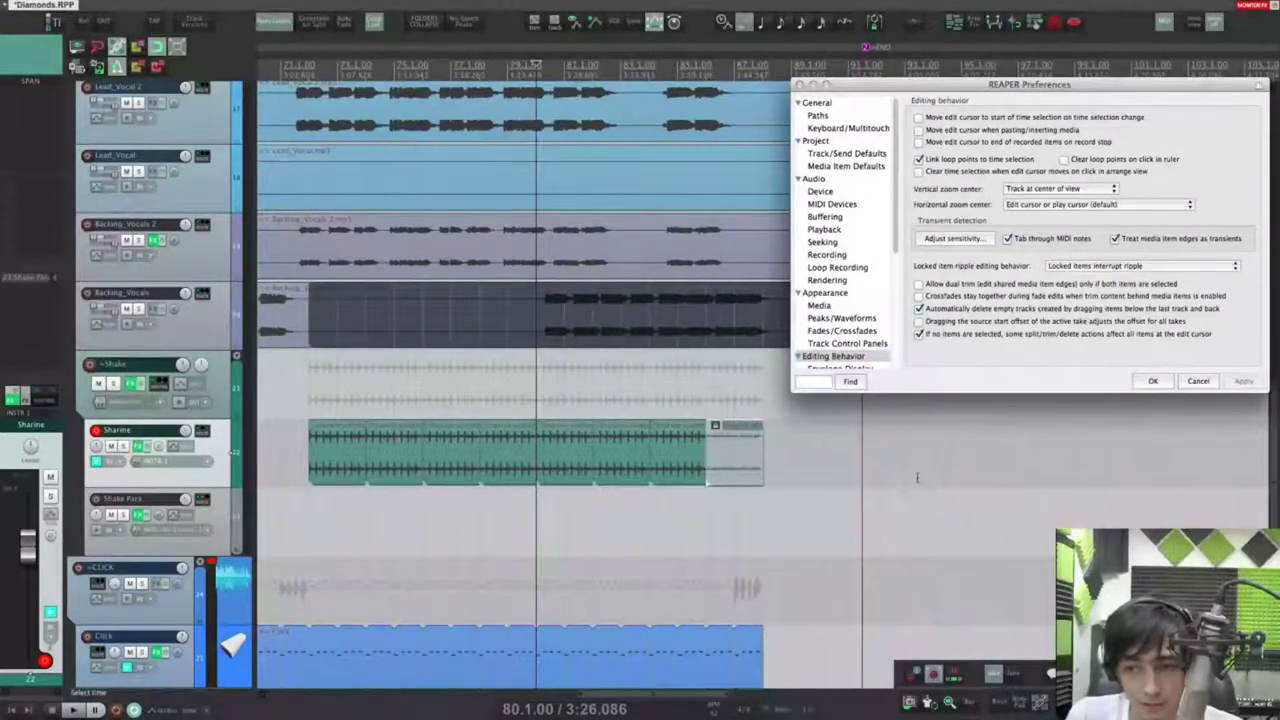
{"action": "key", "text": "s"}
{"action": "left_click_drag", "start_coordinate": [587, 467], "coordinate": [560, 462]}
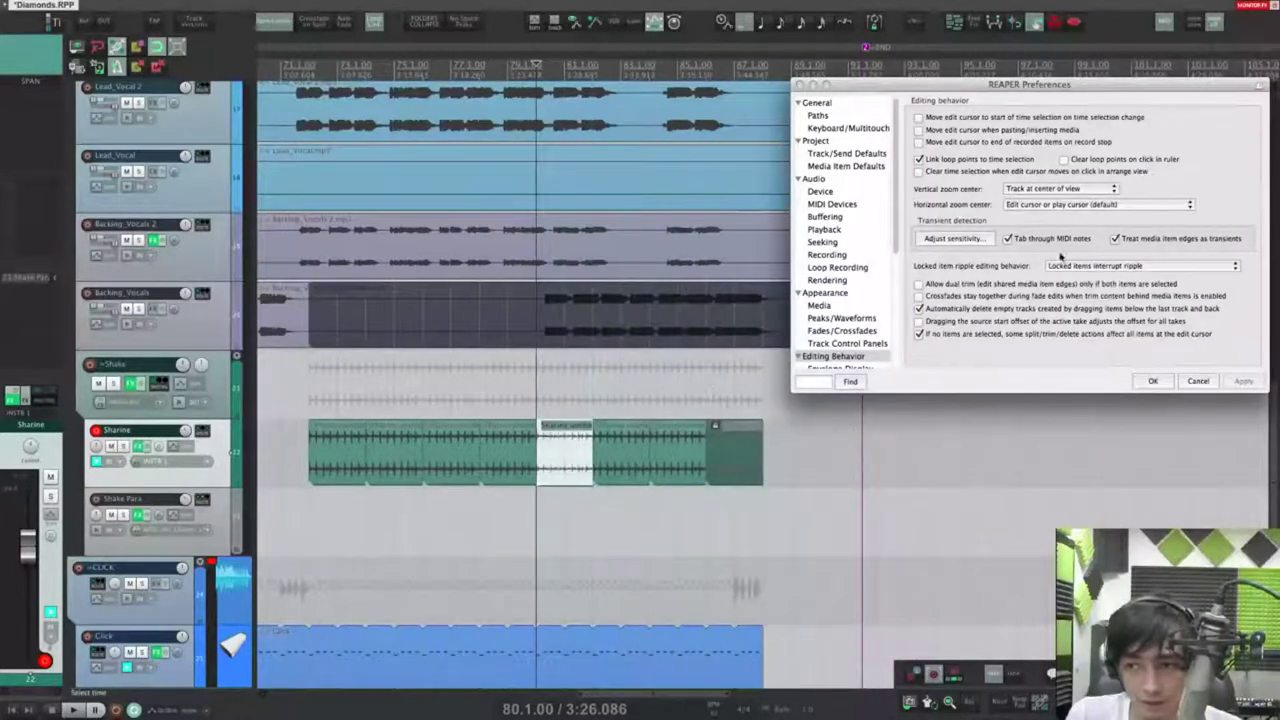
Step: Set locked items to be affected by ripple (lock ignored), apply, and drag the locked item
{"action": "left_click", "coordinate": [1090, 266]}
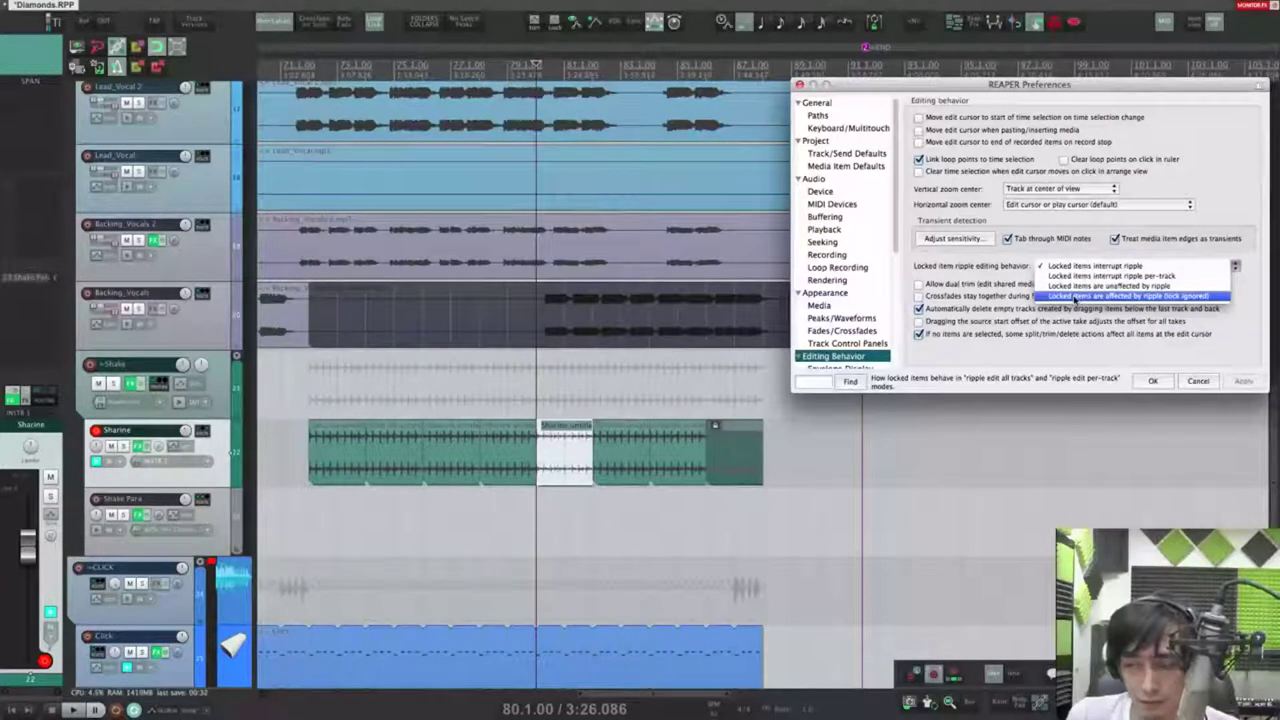
{"action": "left_click", "coordinate": [1075, 298]}
{"action": "left_click", "coordinate": [1238, 381]}
{"action": "left_click_drag", "start_coordinate": [571, 451], "coordinate": [592, 466]}
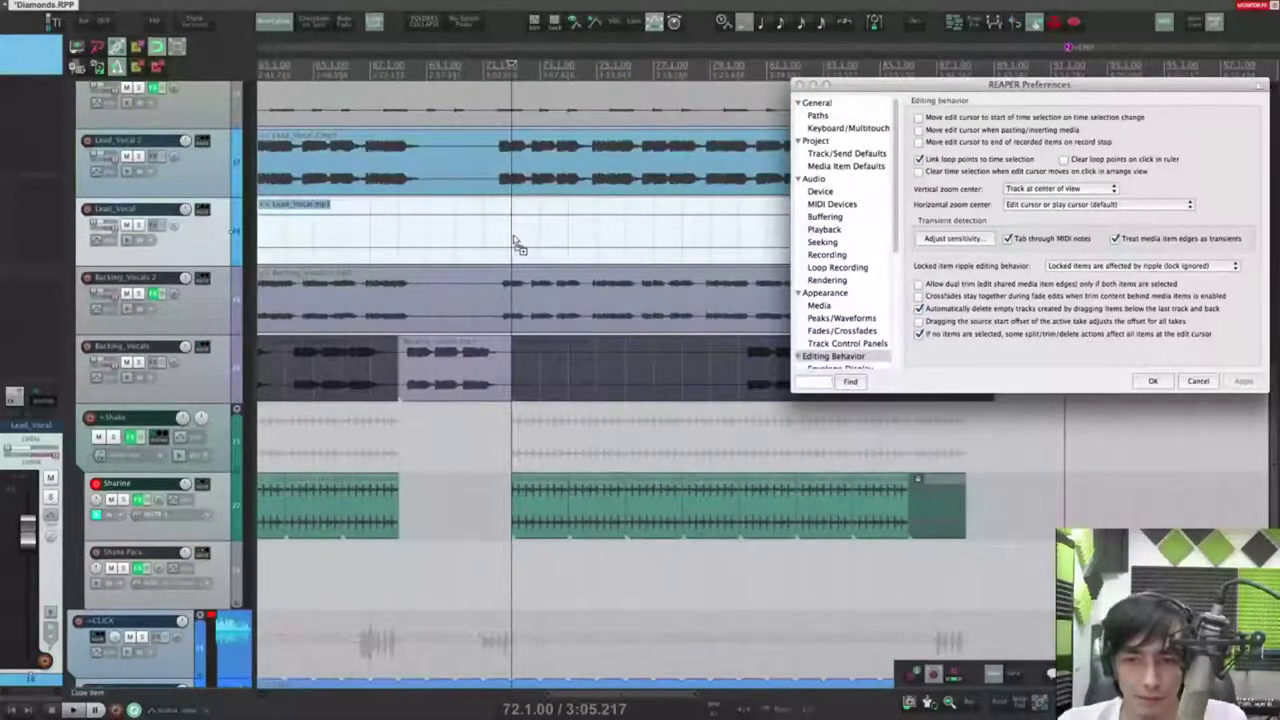
Step: Split the Lead_Vocal item at bar 73.1 and try trimming the split edge
{"action": "key", "text": "s"}
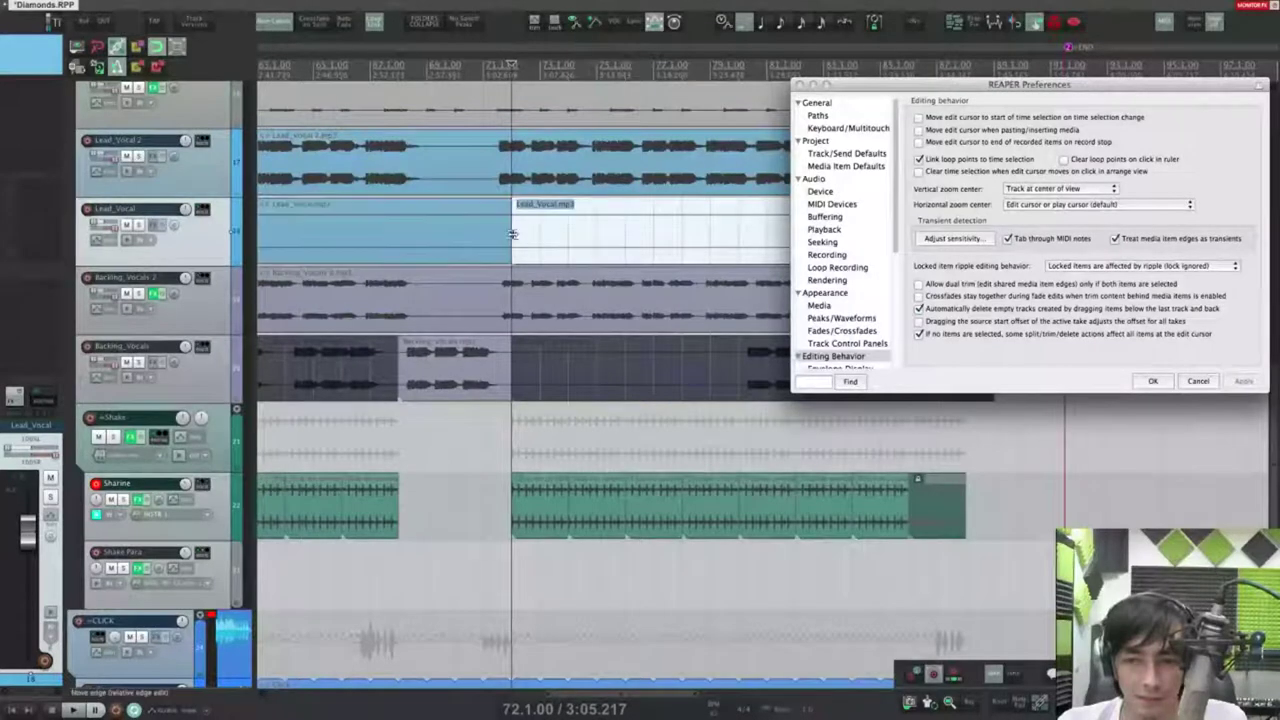
{"action": "key", "text": "super+z"}
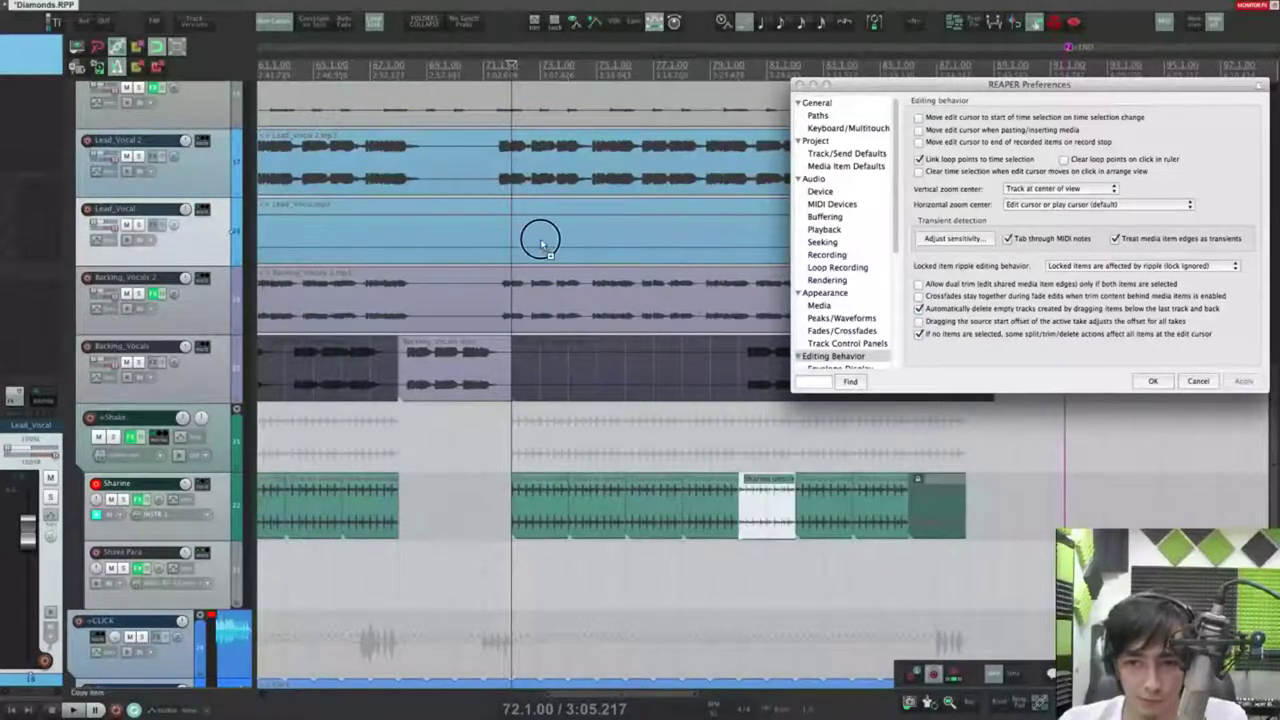
{"action": "left_click", "coordinate": [540, 243]}
{"action": "key", "text": "s"}
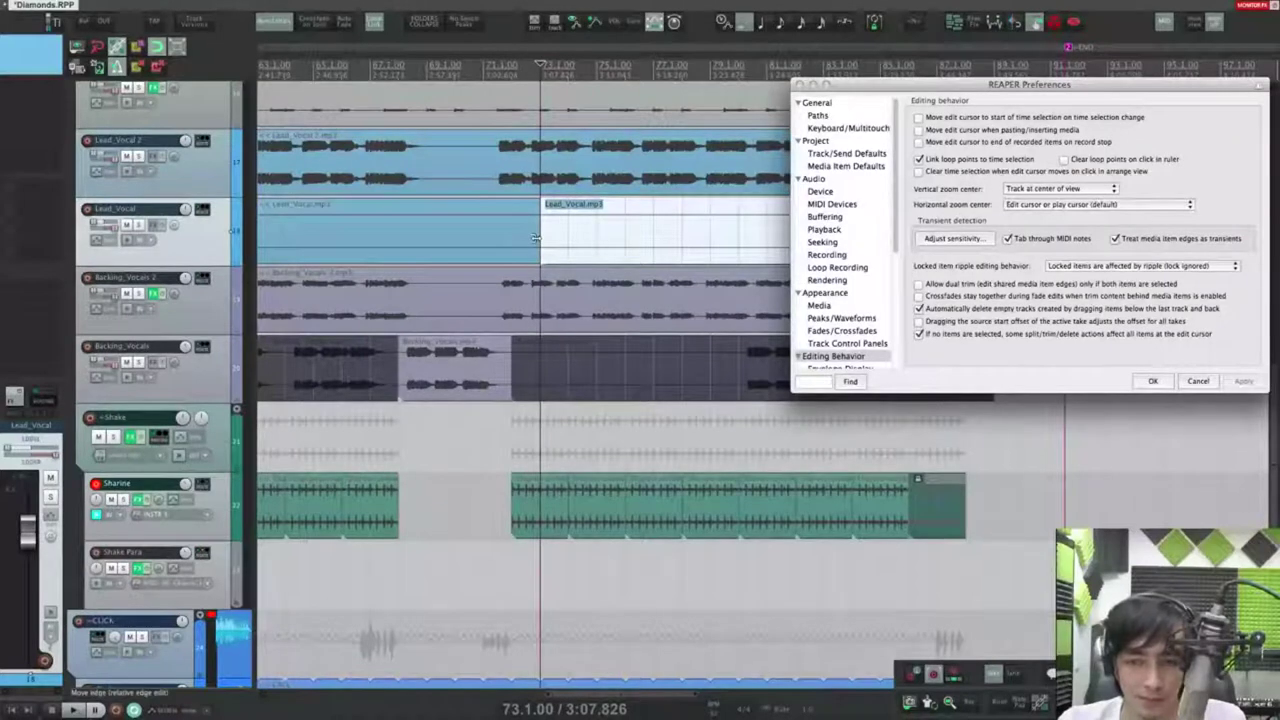
{"action": "mouse_move", "coordinate": [536, 237]}
{"action": "left_mouse_down"}
{"action": "mouse_move", "coordinate": [517, 237]}
{"action": "mouse_move", "coordinate": [560, 235]}
{"action": "mouse_move", "coordinate": [511, 234]}
{"action": "mouse_move", "coordinate": [570, 234]}
{"action": "mouse_move", "coordinate": [540, 234]}
{"action": "left_mouse_up"}
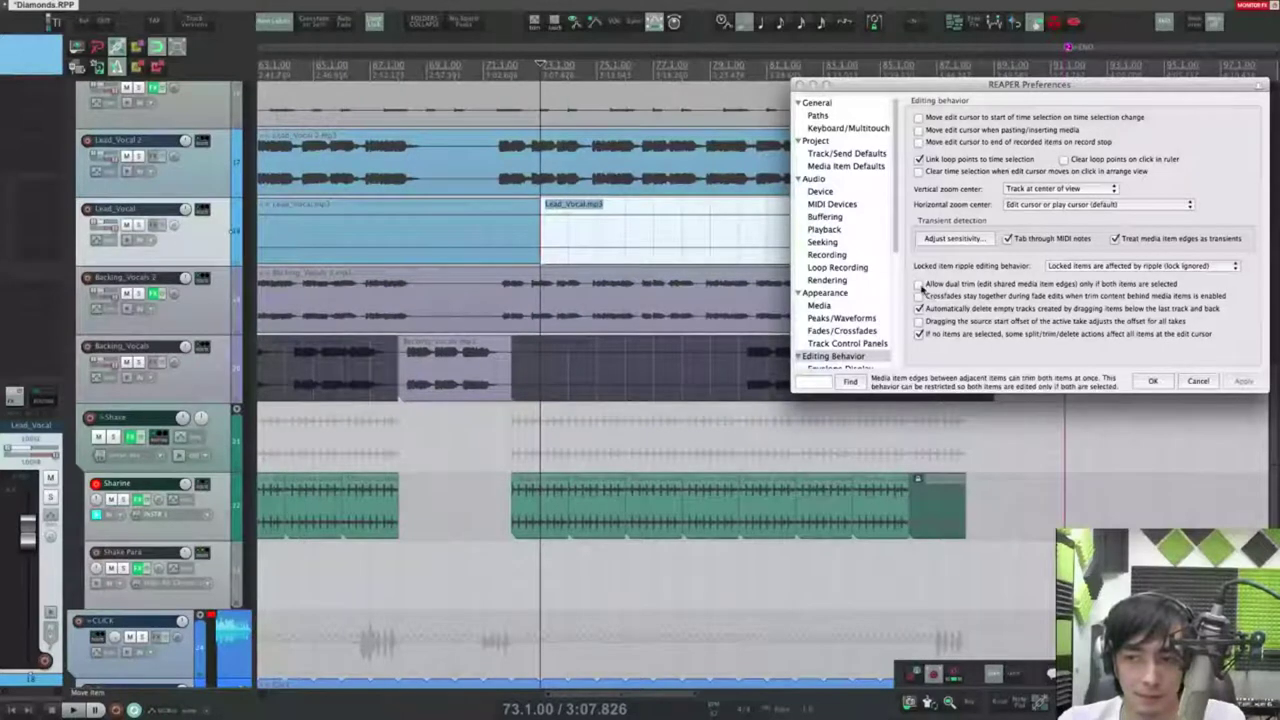
Step: Allow dual trim and extend the second Lead_Vocal part left over the first as a crossfade
{"action": "left_click", "coordinate": [919, 284]}
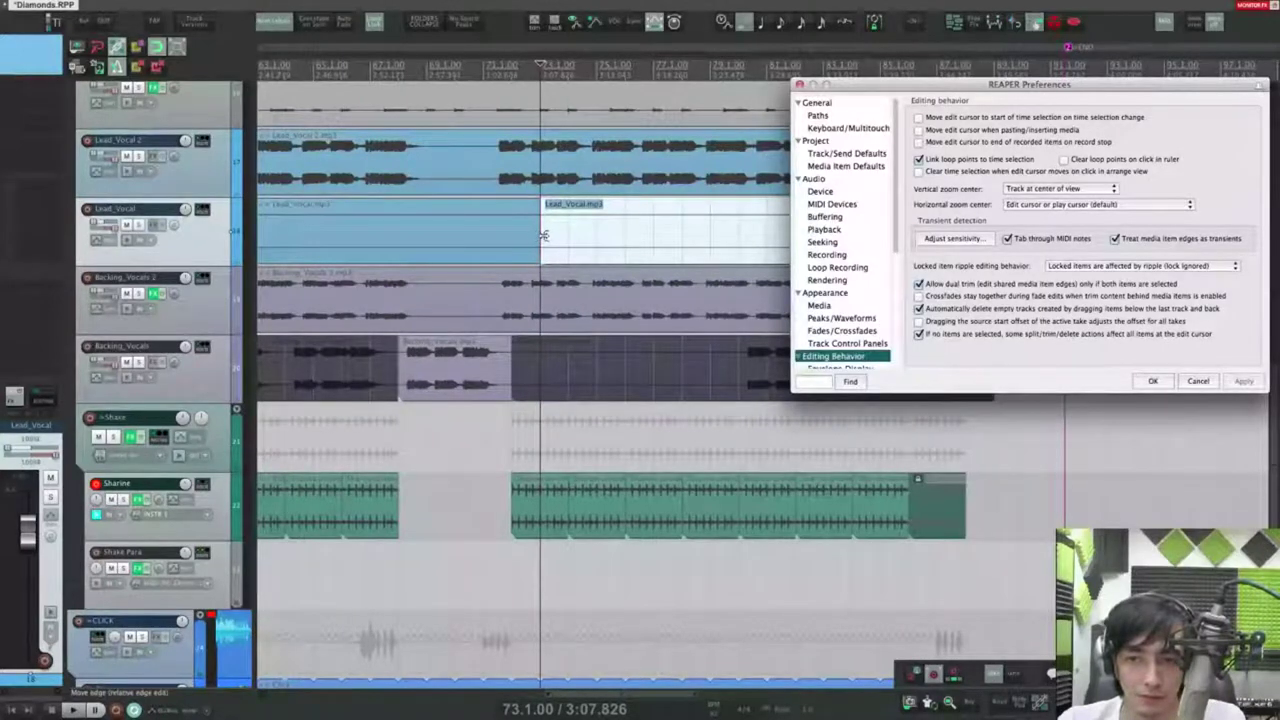
{"action": "left_click", "coordinate": [463, 238], "text": "ctrl"}
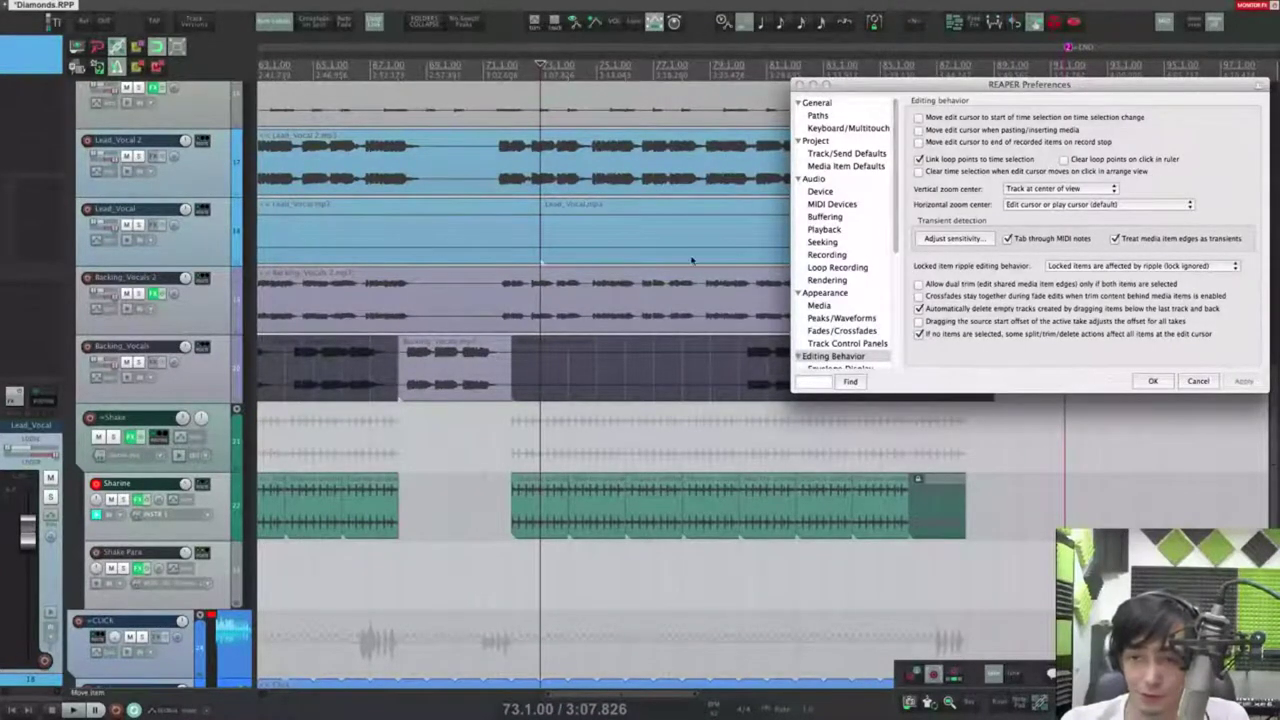
{"action": "mouse_move", "coordinate": [545, 236]}
{"action": "left_mouse_down"}
{"action": "mouse_move", "coordinate": [483, 226]}
{"action": "mouse_move", "coordinate": [529, 222]}
{"action": "mouse_move", "coordinate": [517, 223]}
{"action": "mouse_move", "coordinate": [540, 207]}
{"action": "mouse_move", "coordinate": [511, 206]}
{"action": "mouse_move", "coordinate": [540, 215]}
{"action": "left_mouse_up"}
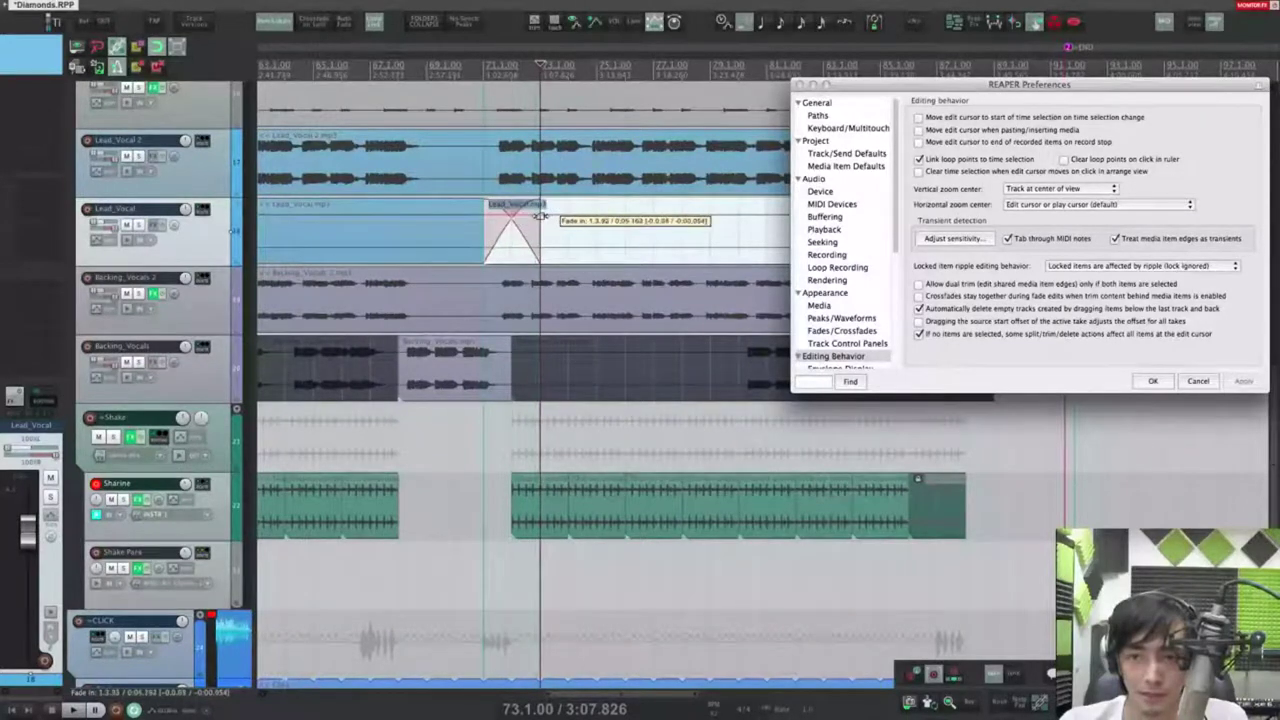
Step: Toggle trim content behind items, reshape the crossfade fade-in, and untick 'Crossfades stay together during fade edits'
{"action": "left_click", "coordinate": [980, 299]}
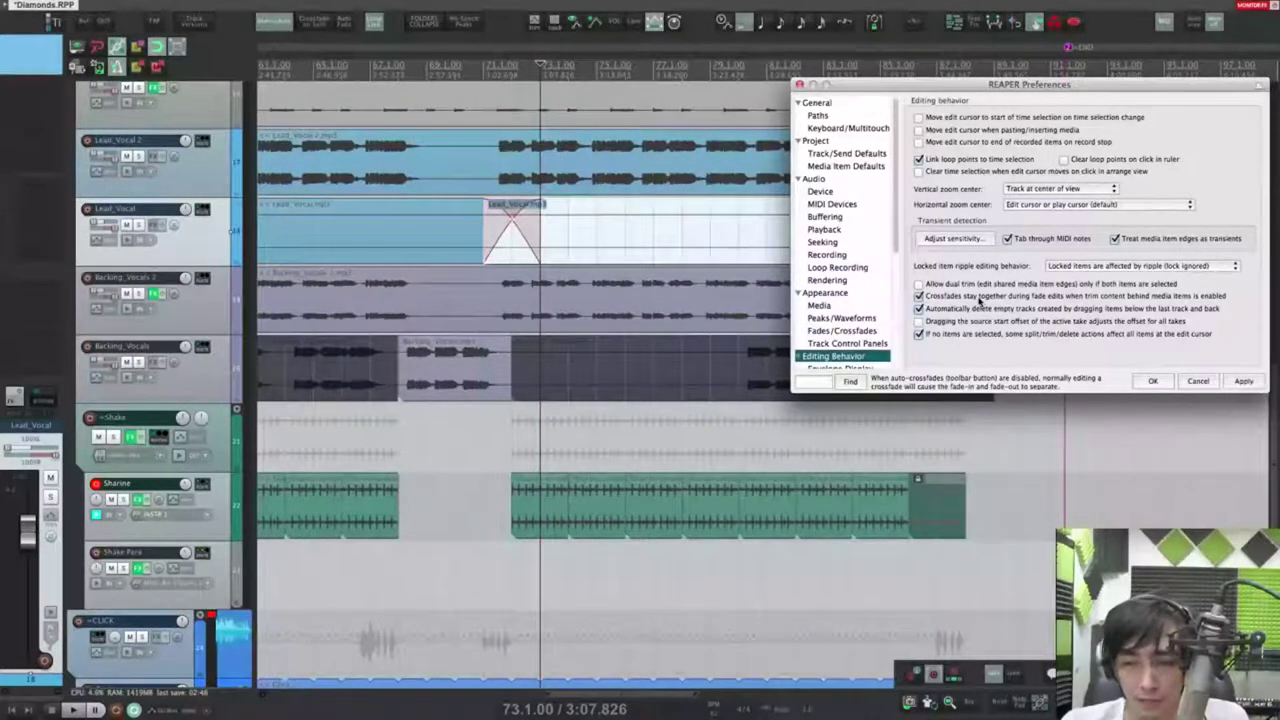
{"action": "left_click", "coordinate": [300, 7]}
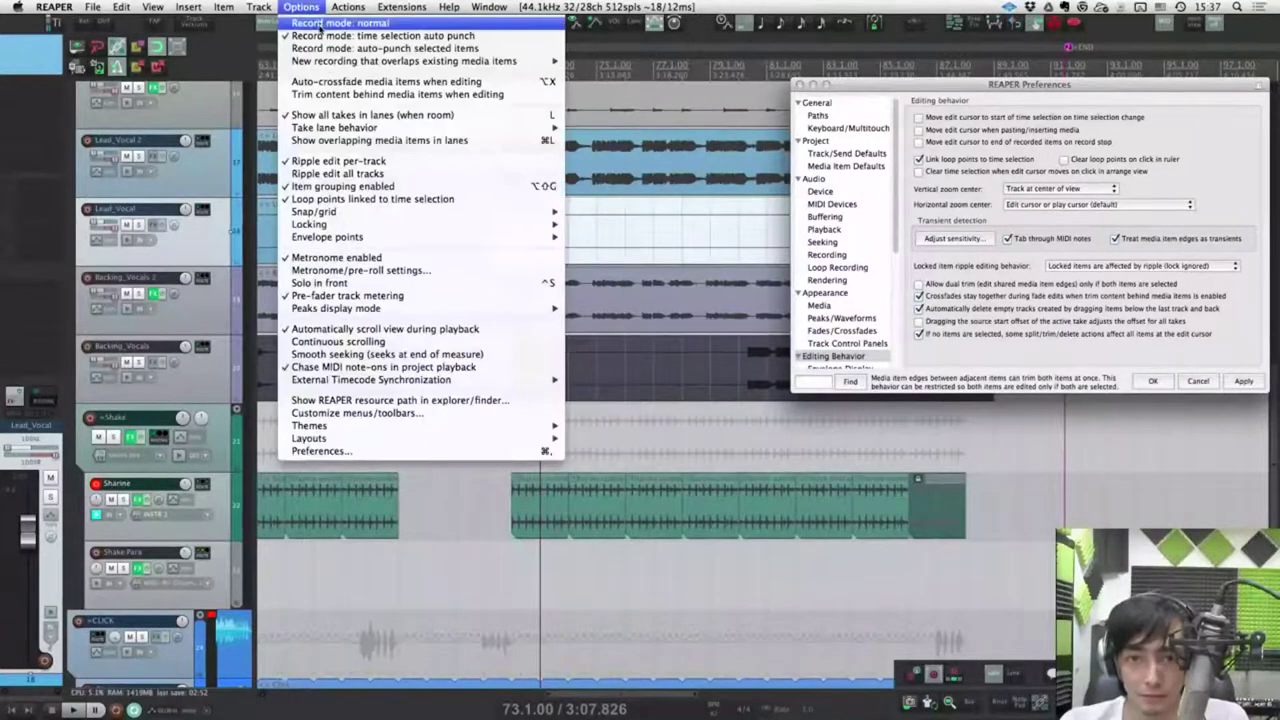
{"action": "left_click", "coordinate": [438, 96]}
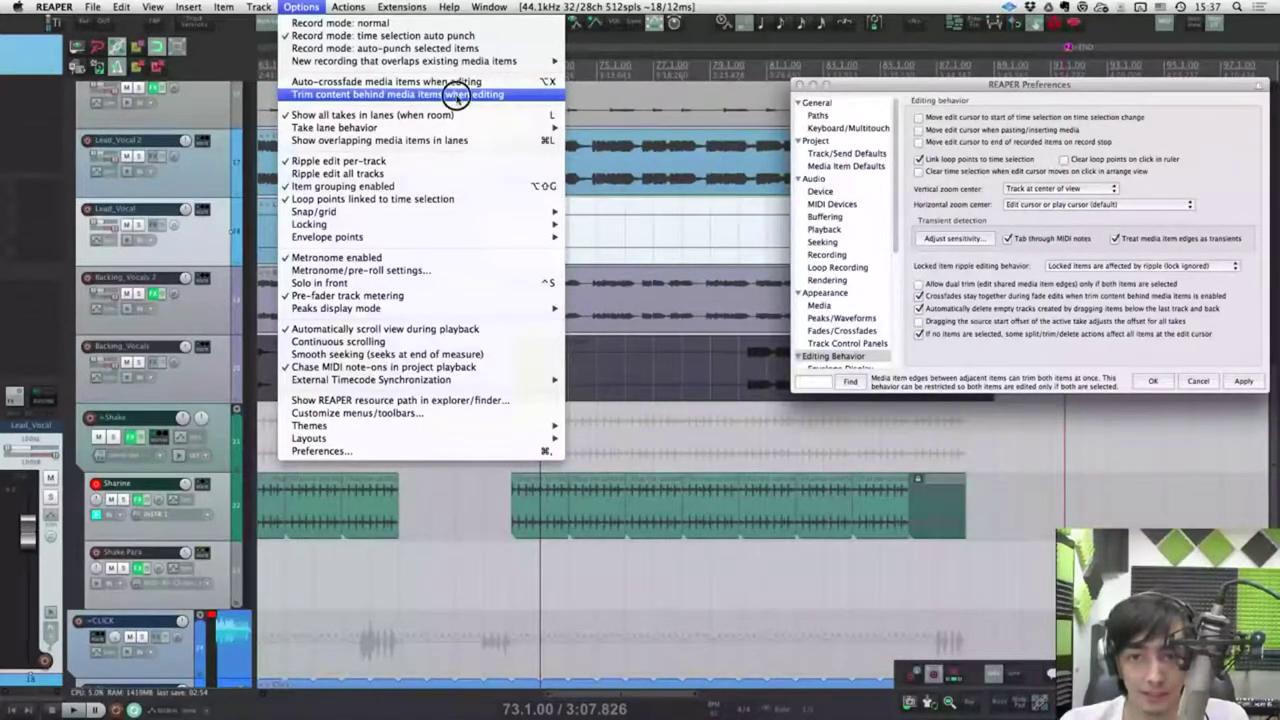
{"action": "mouse_move", "coordinate": [537, 205]}
{"action": "left_mouse_down"}
{"action": "mouse_move", "coordinate": [517, 206]}
{"action": "mouse_move", "coordinate": [544, 211]}
{"action": "left_mouse_up"}
{"action": "left_click", "coordinate": [919, 296]}
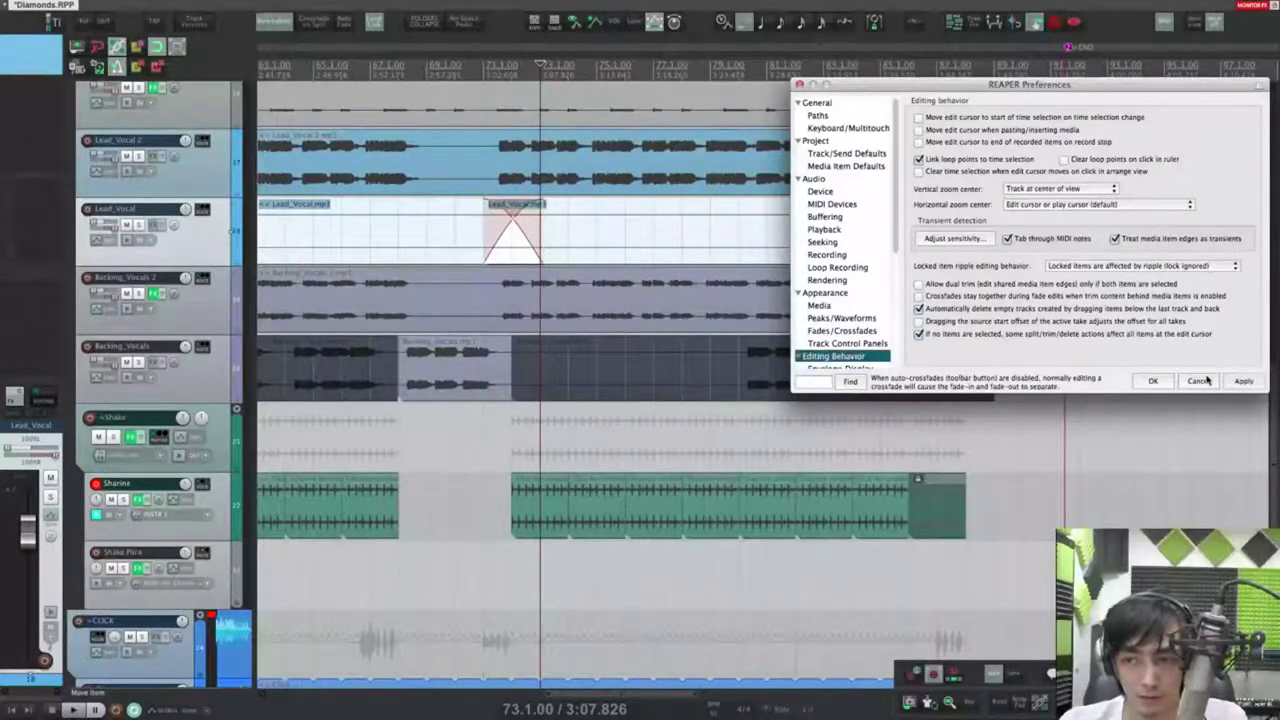
{"action": "left_click", "coordinate": [1242, 381]}
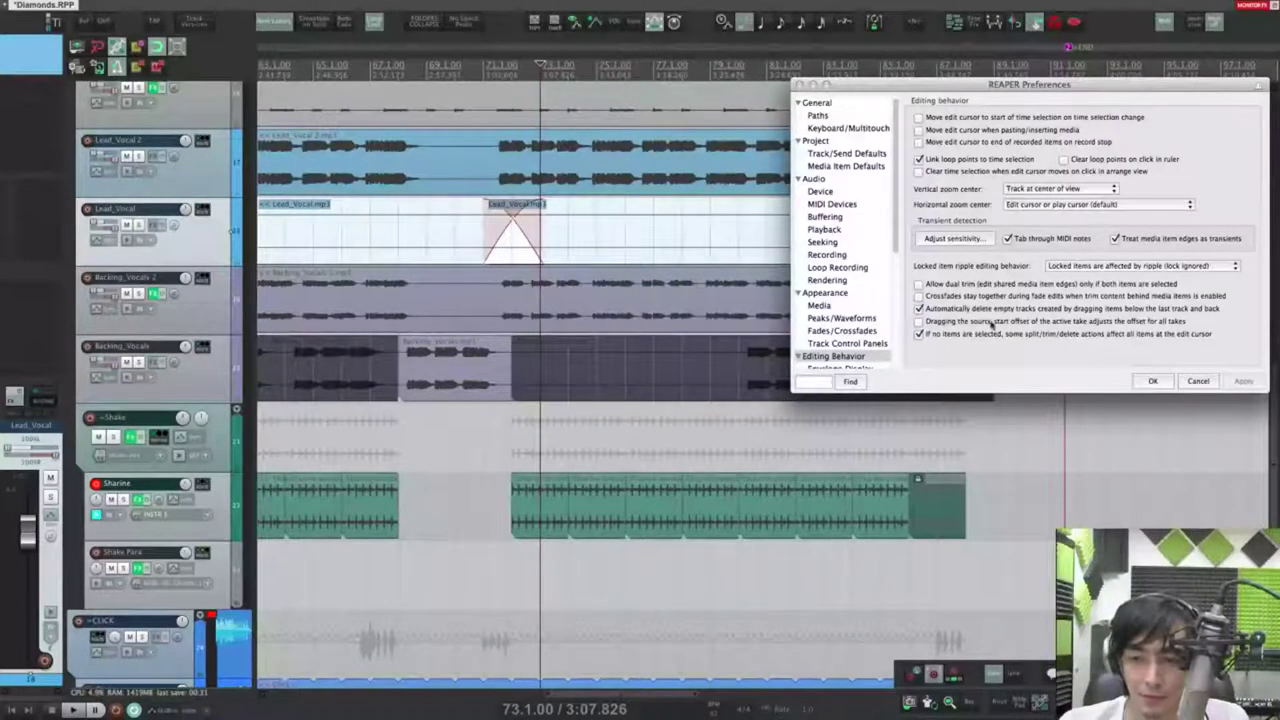
Step: Test dragging Backing_Vocals below the last track, then enable auto-deleting those empty tracks
{"action": "scroll", "coordinate": [305, 440], "scroll_direction": "down", "scroll_amount": 8}
{"action": "left_click_drag", "start_coordinate": [423, 336], "coordinate": [665, 386]}
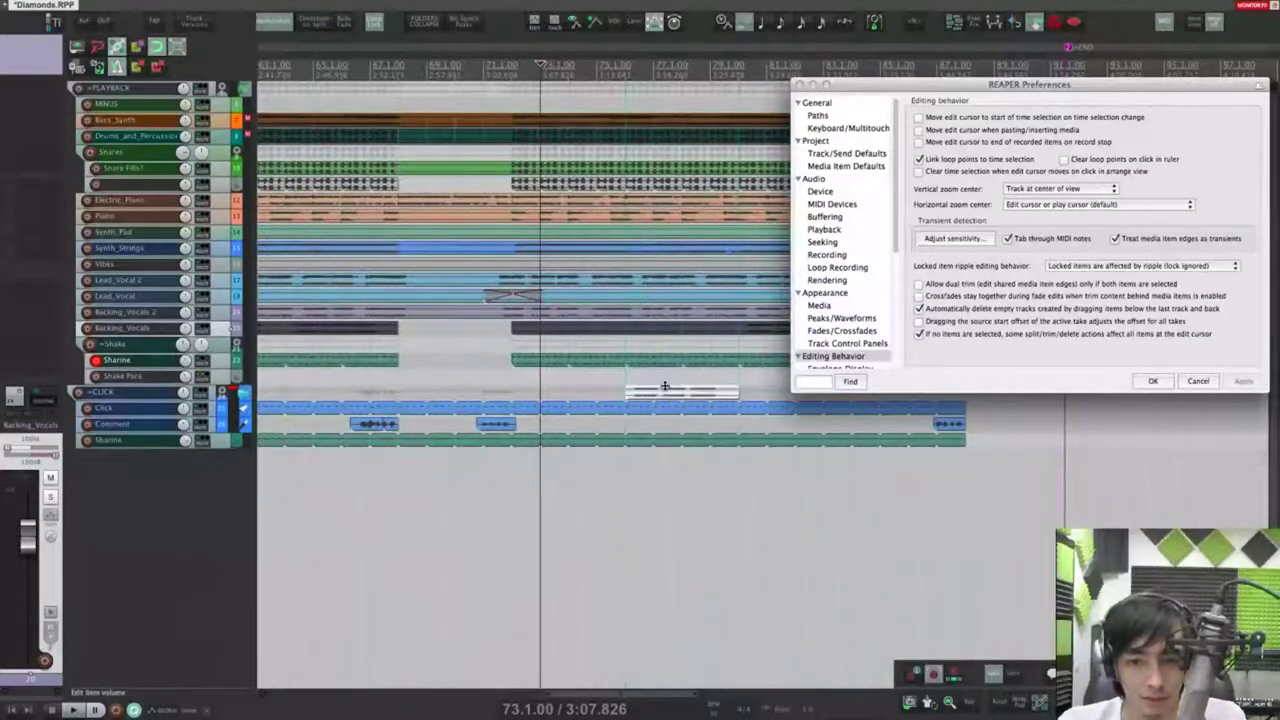
{"action": "key", "text": "ctrl+z"}
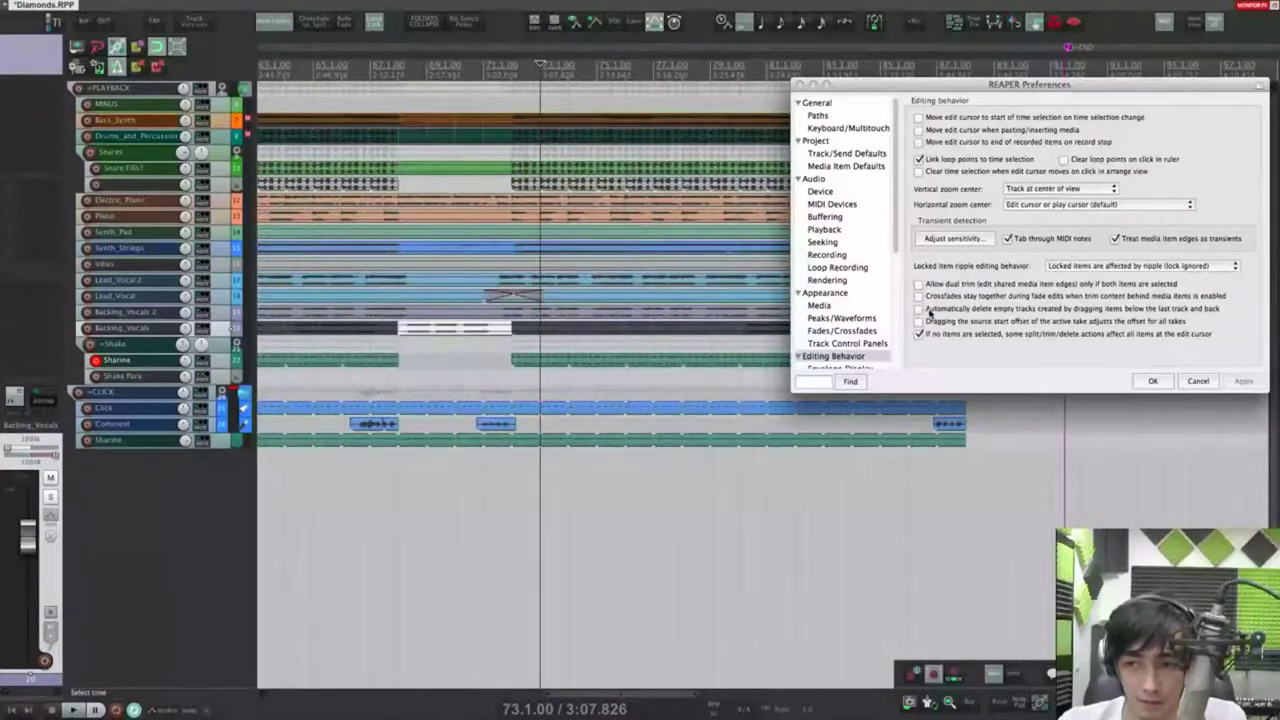
{"action": "left_click_drag", "start_coordinate": [455, 333], "coordinate": [449, 366]}
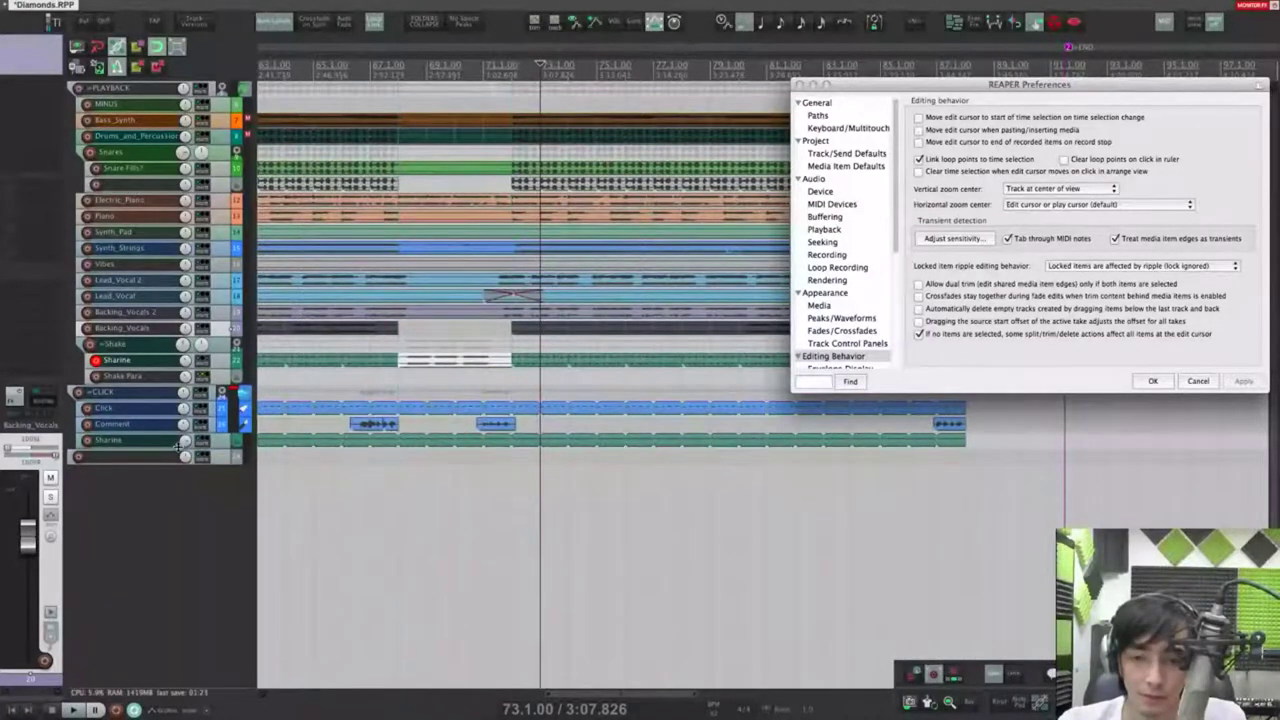
{"action": "key", "text": "super+z"}
{"action": "left_click", "coordinate": [918, 308]}
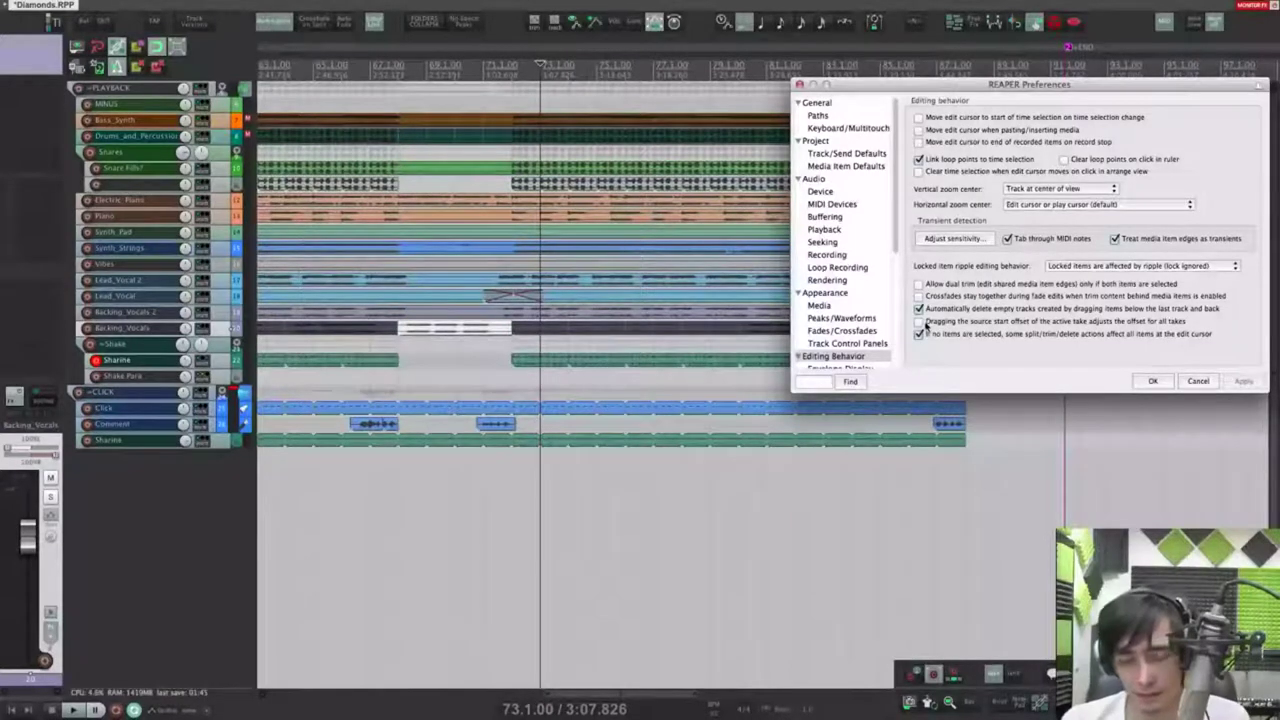
{"action": "scroll", "coordinate": [523, 348], "scroll_direction": "up", "scroll_amount": 3}
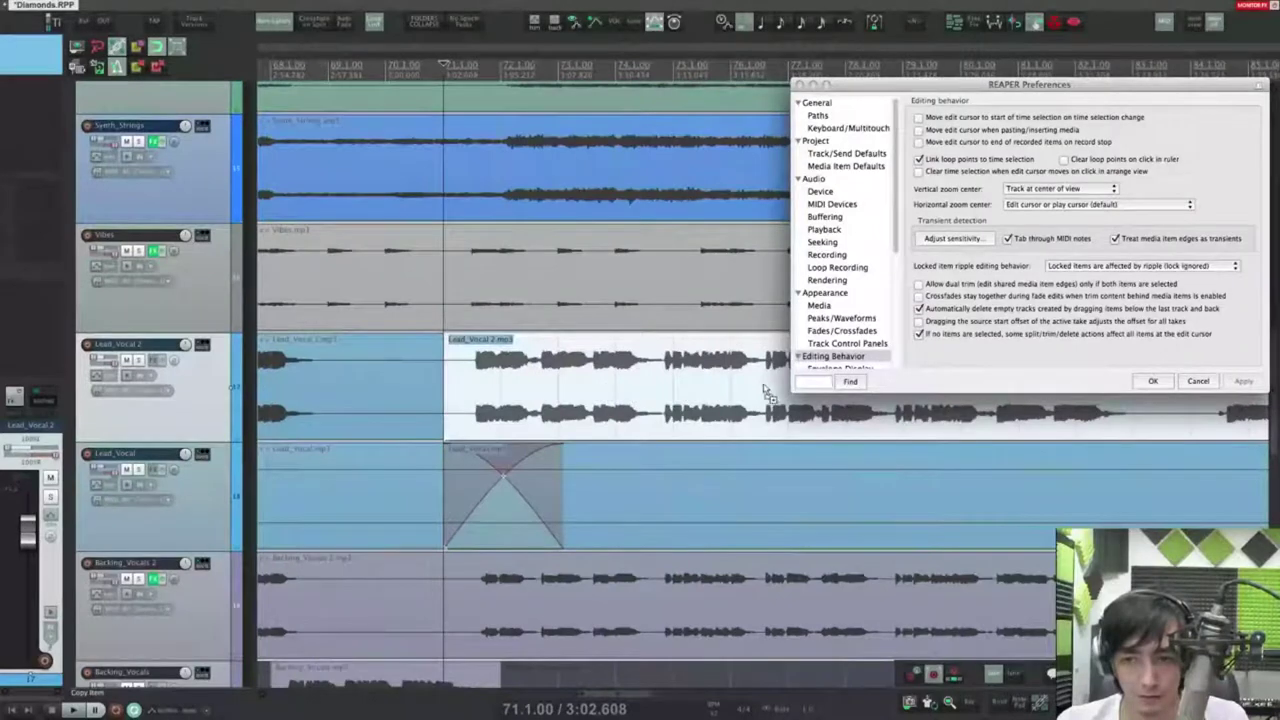
Step: Split Lead_Vocal 2 at 76.3.14, render the left part as a new take, and slip Take 2
{"action": "left_click", "coordinate": [763, 388]}
{"action": "key", "text": "s"}
{"action": "right_click", "coordinate": [620, 378]}
{"action": "left_click", "coordinate": [860, 598]}
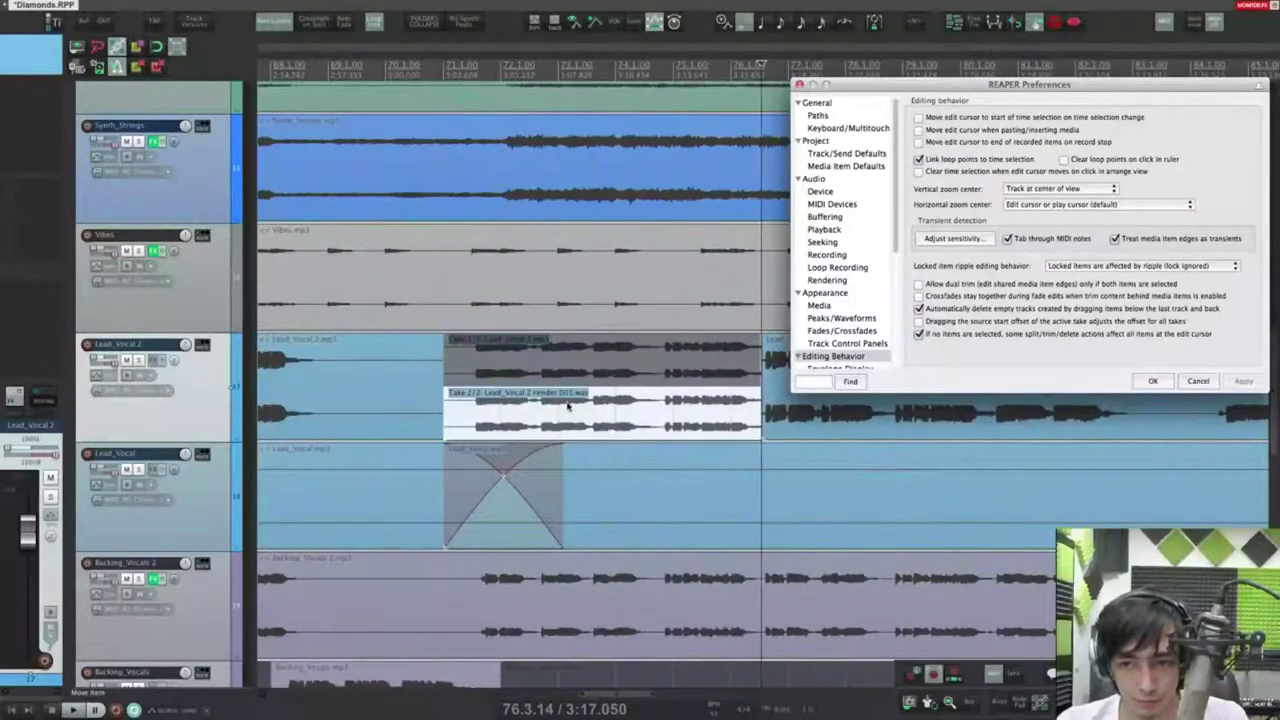
{"action": "left_click", "coordinate": [612, 371]}
{"action": "left_click", "coordinate": [550, 416]}
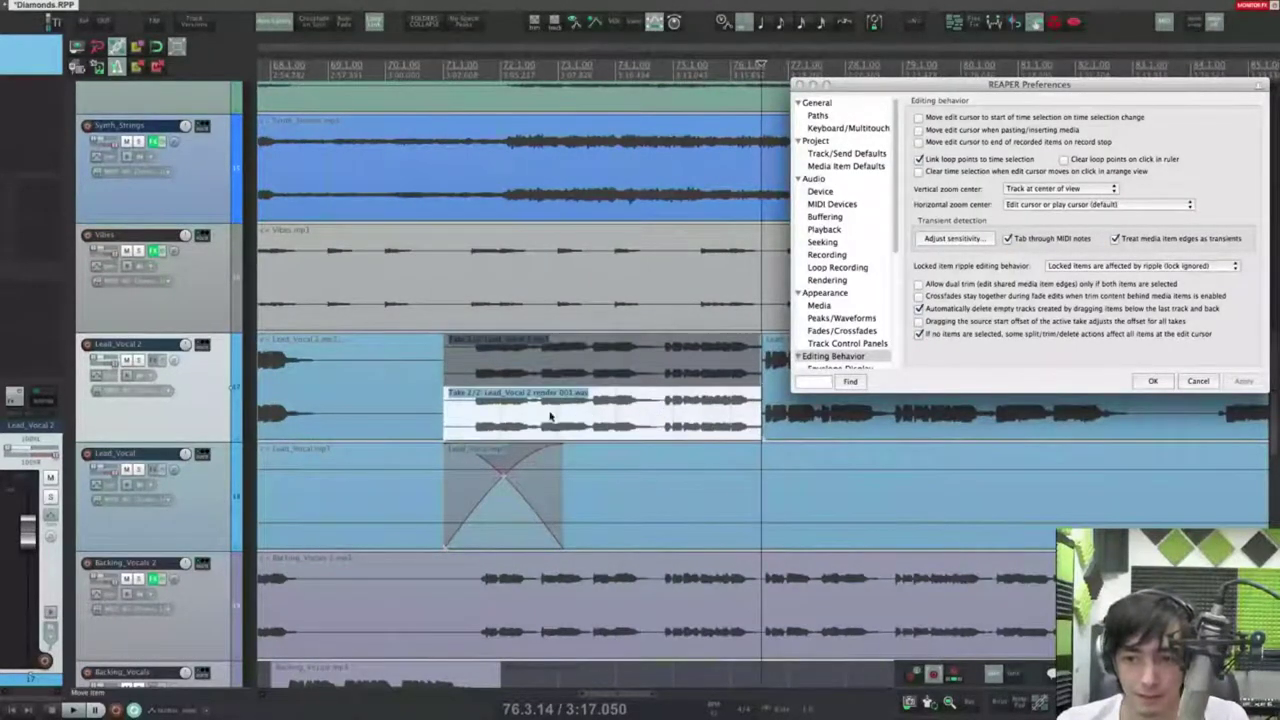
{"action": "left_click_drag", "start_coordinate": [486, 416], "coordinate": [590, 420]}
{"action": "mouse_move", "coordinate": [578, 418]}
{"action": "left_mouse_down"}
{"action": "mouse_move", "coordinate": [557, 409]}
{"action": "mouse_move", "coordinate": [582, 417]}
{"action": "left_mouse_up"}
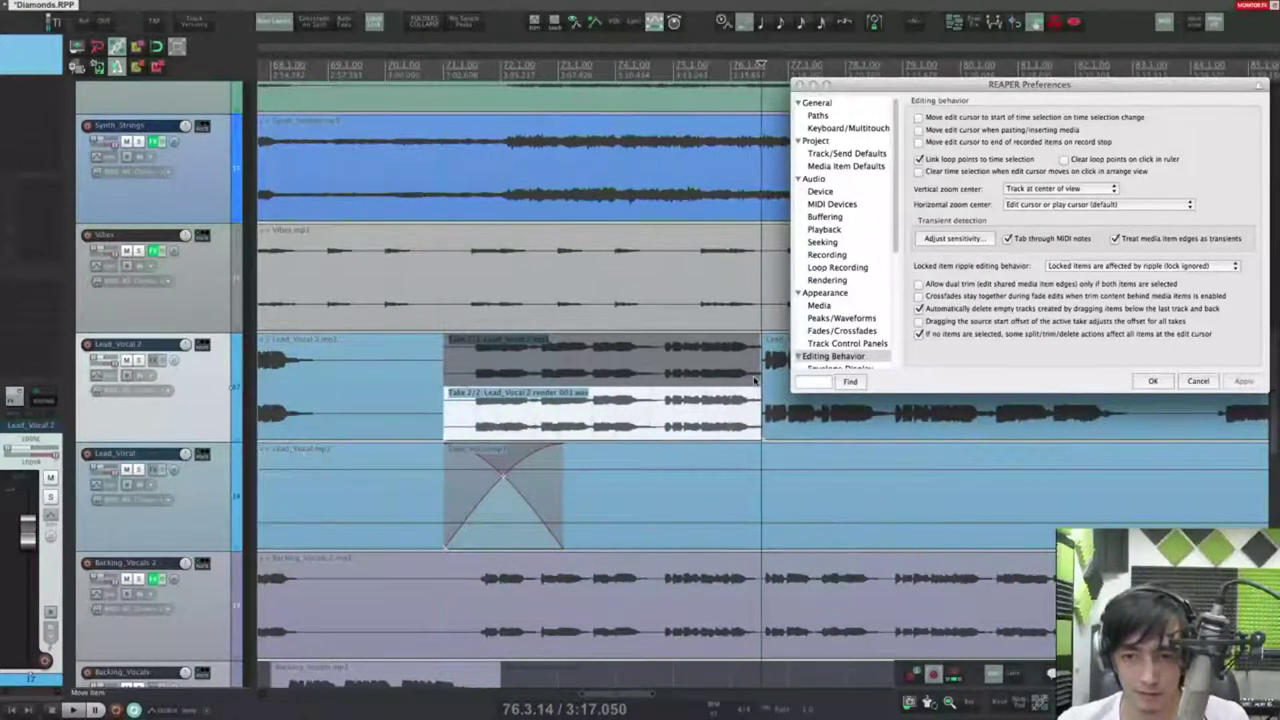
Step: Try source start offset dragging on Take 2, switch it back off, apply, and close Preferences
{"action": "left_click", "coordinate": [920, 321]}
{"action": "left_click", "coordinate": [1232, 381]}
{"action": "left_click_drag", "start_coordinate": [503, 409], "coordinate": [548, 423]}
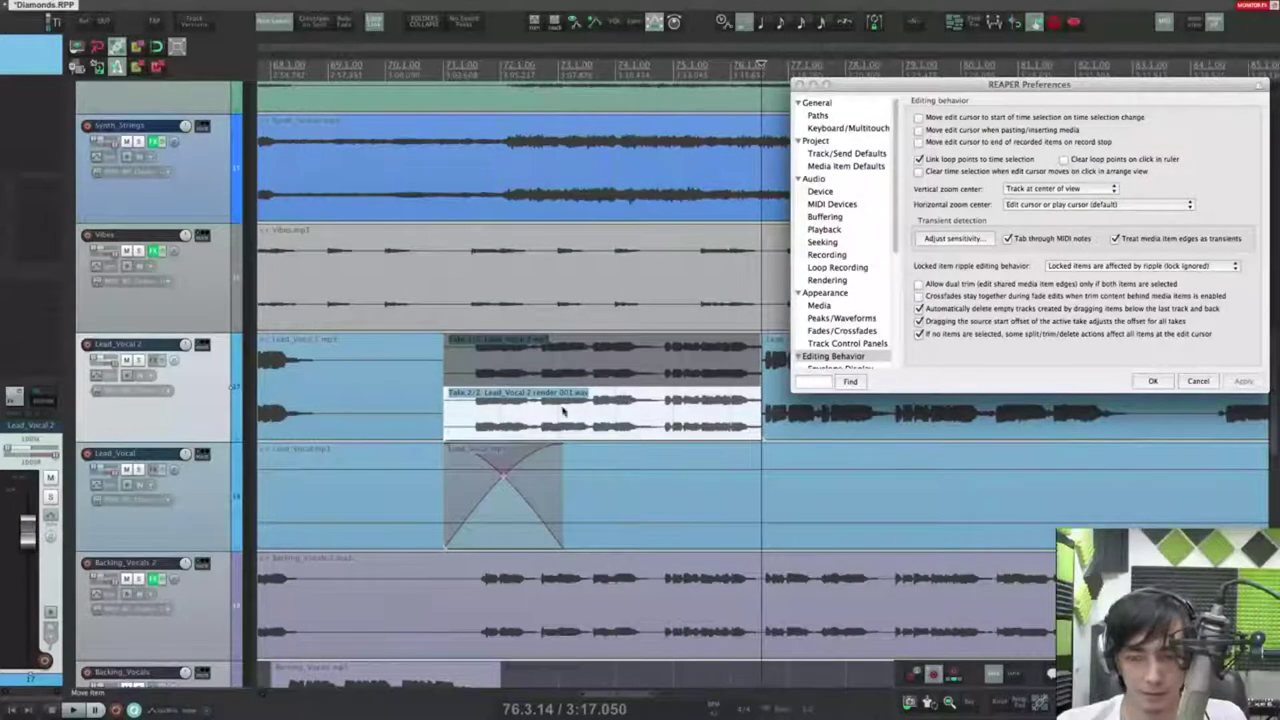
{"action": "left_click", "coordinate": [920, 321]}
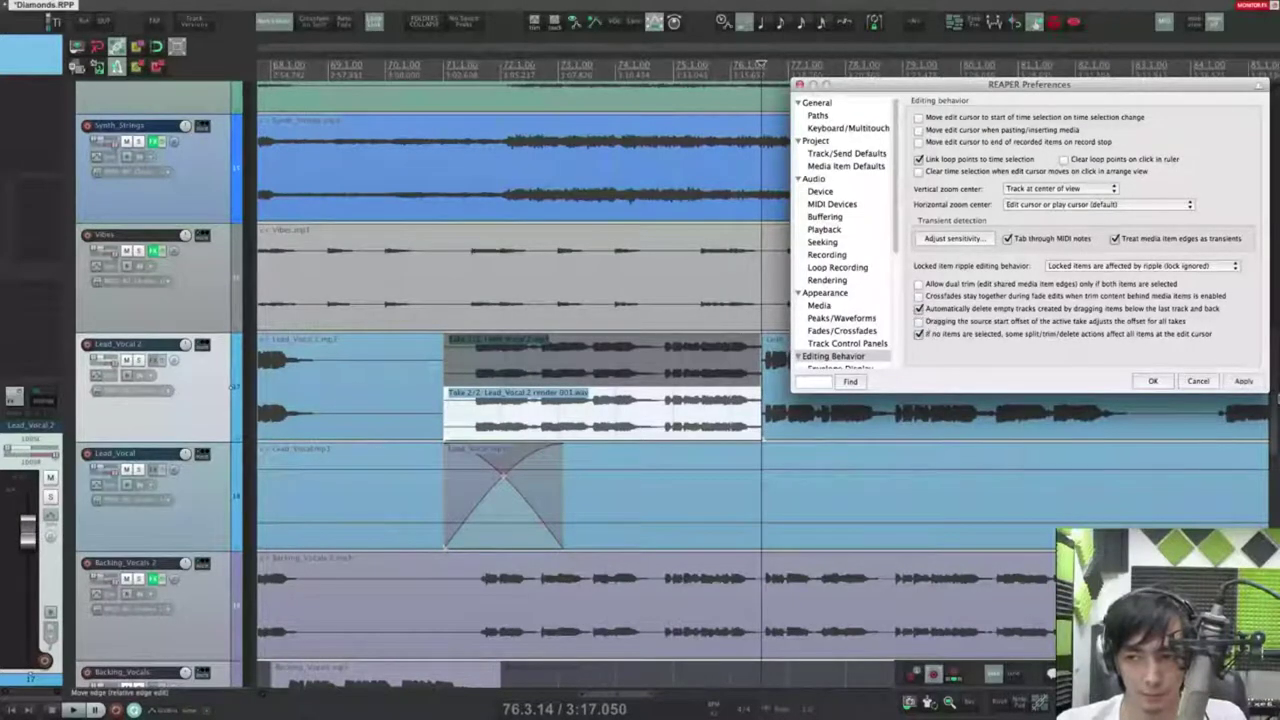
{"action": "left_click", "coordinate": [1245, 382]}
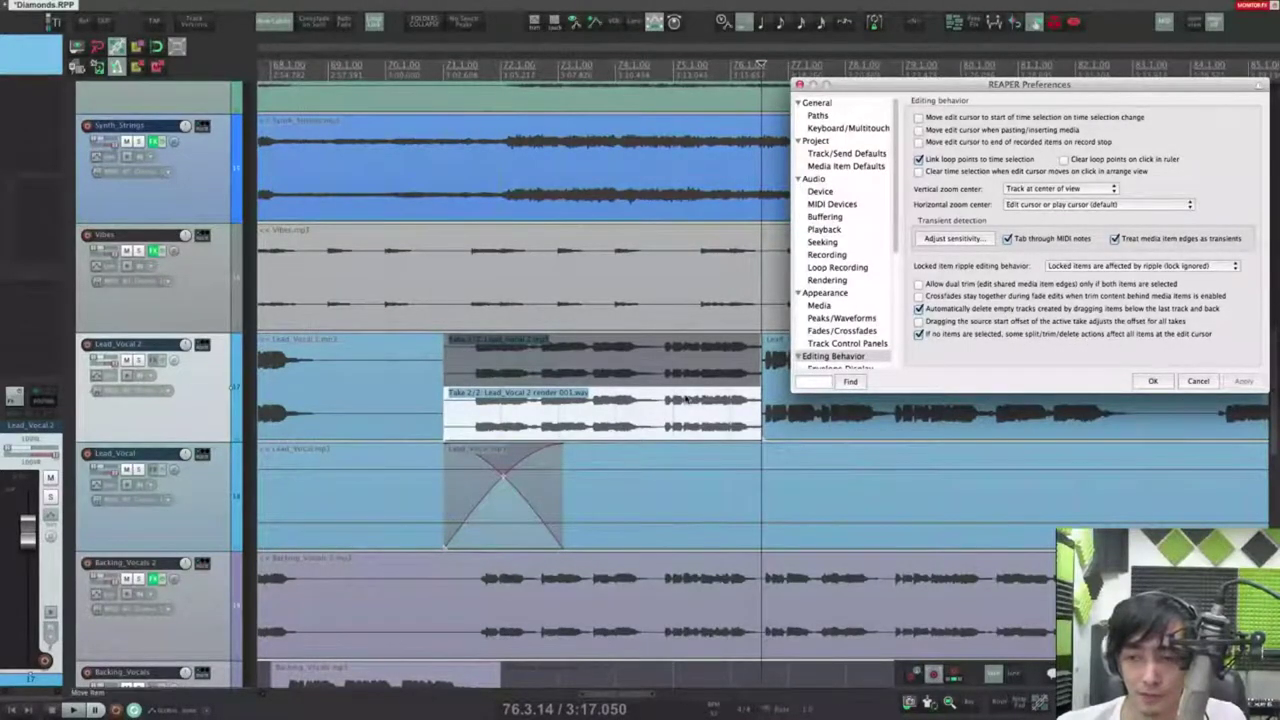
{"action": "key", "text": "Escape"}
{"action": "scroll", "coordinate": [698, 451], "scroll_direction": "down", "scroll_amount": 5}
Step: Split the Lead_Vocal item at 65.1.26 and delete its right-hand part
{"action": "scroll", "coordinate": [698, 451], "scroll_direction": "down", "scroll_amount": 4}
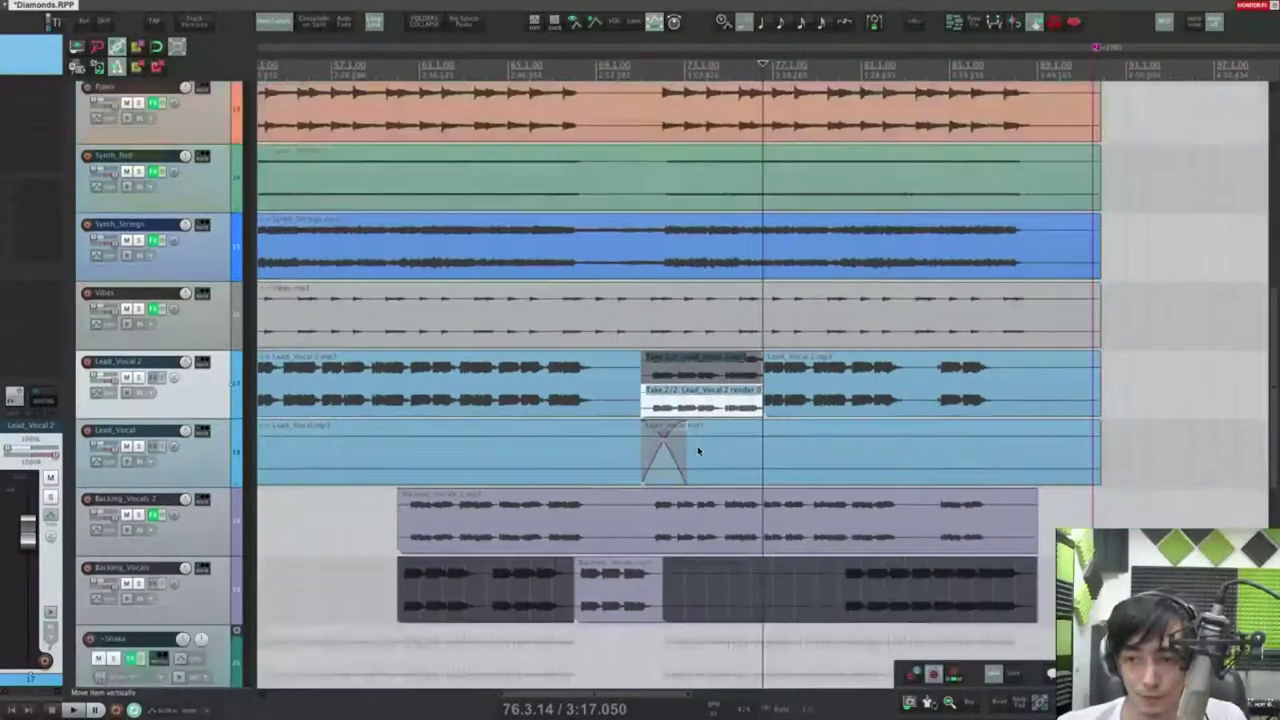
{"action": "left_click_drag", "start_coordinate": [509, 428], "coordinate": [821, 422]}
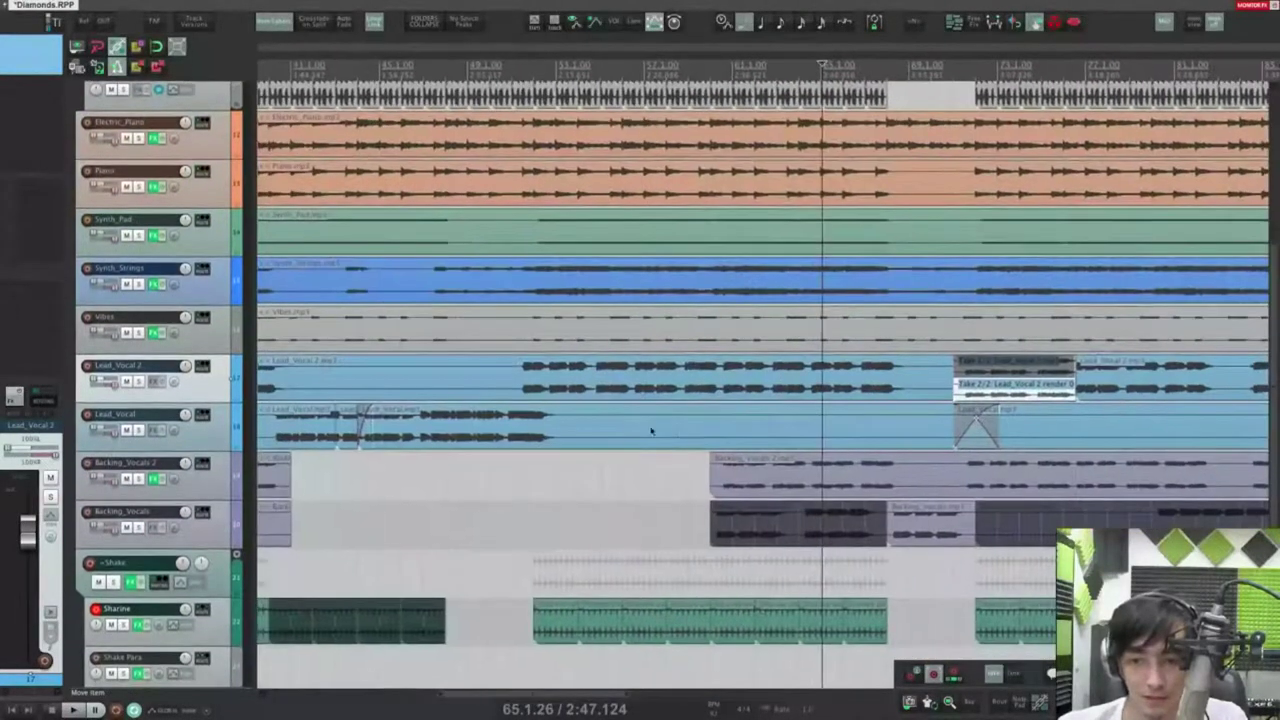
{"action": "left_click", "coordinate": [648, 431]}
{"action": "right_click", "coordinate": [619, 517]}
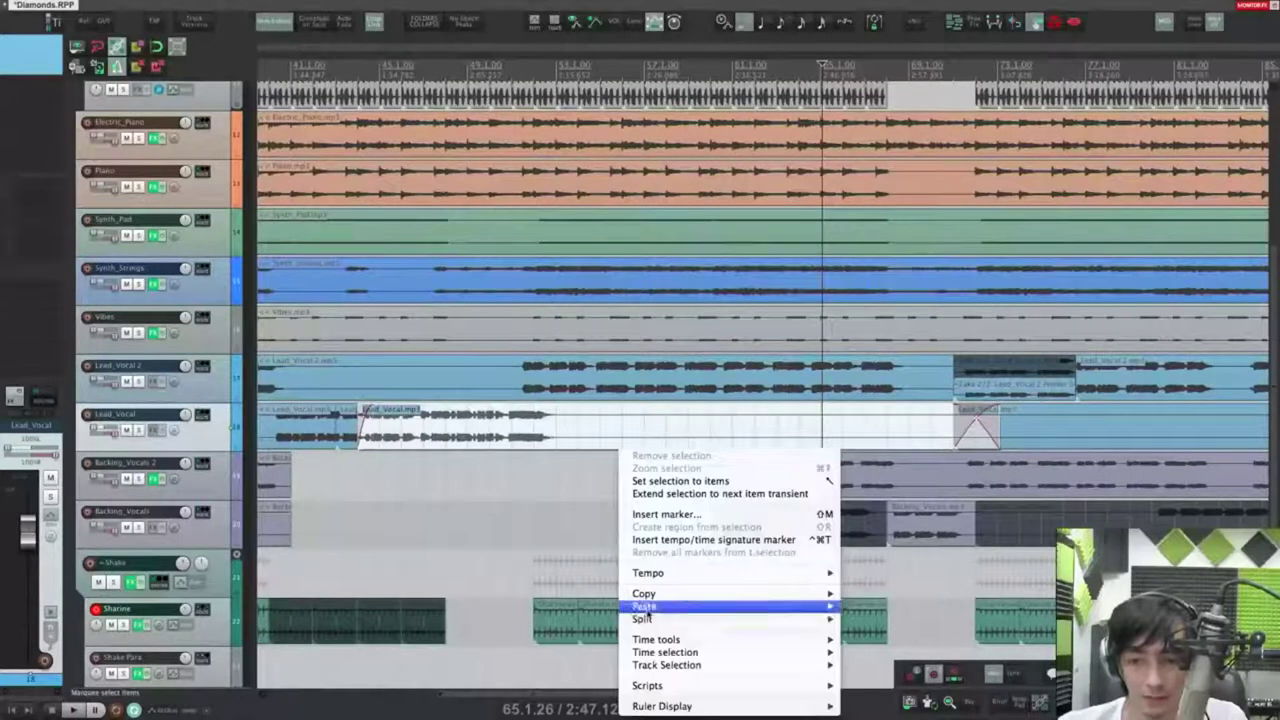
{"action": "mouse_move", "coordinate": [660, 619]}
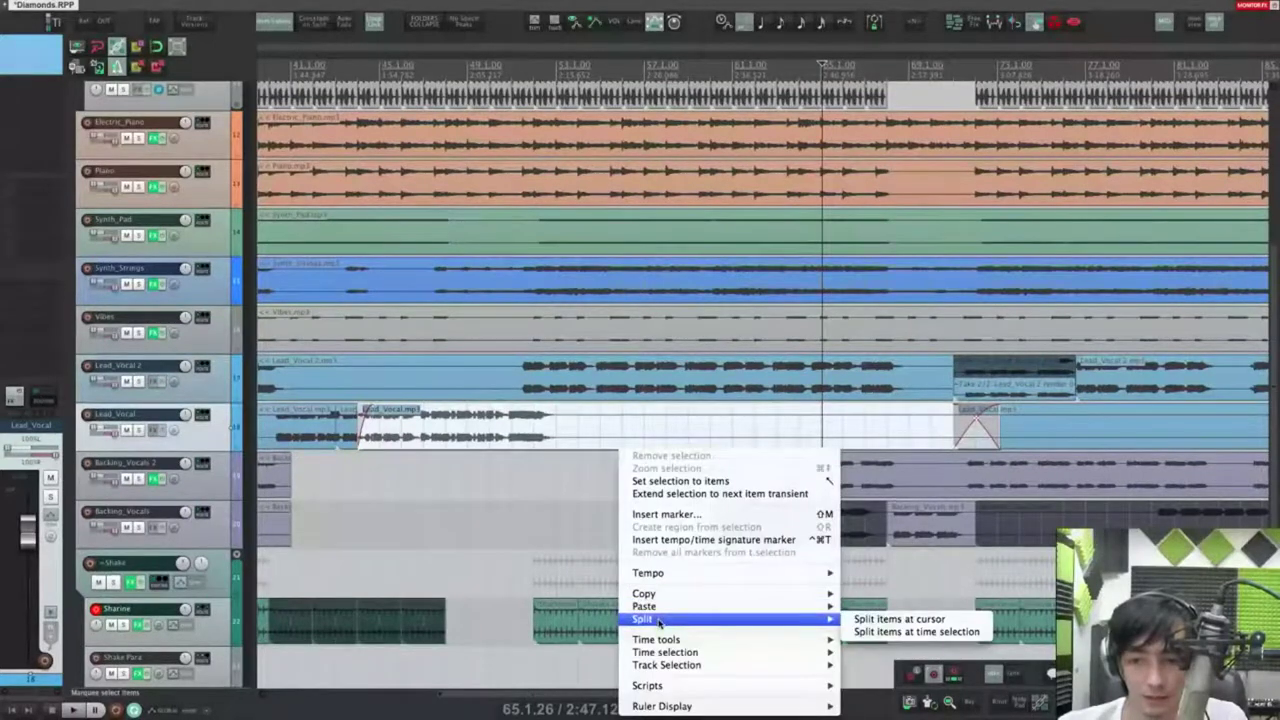
{"action": "left_click", "coordinate": [901, 620]}
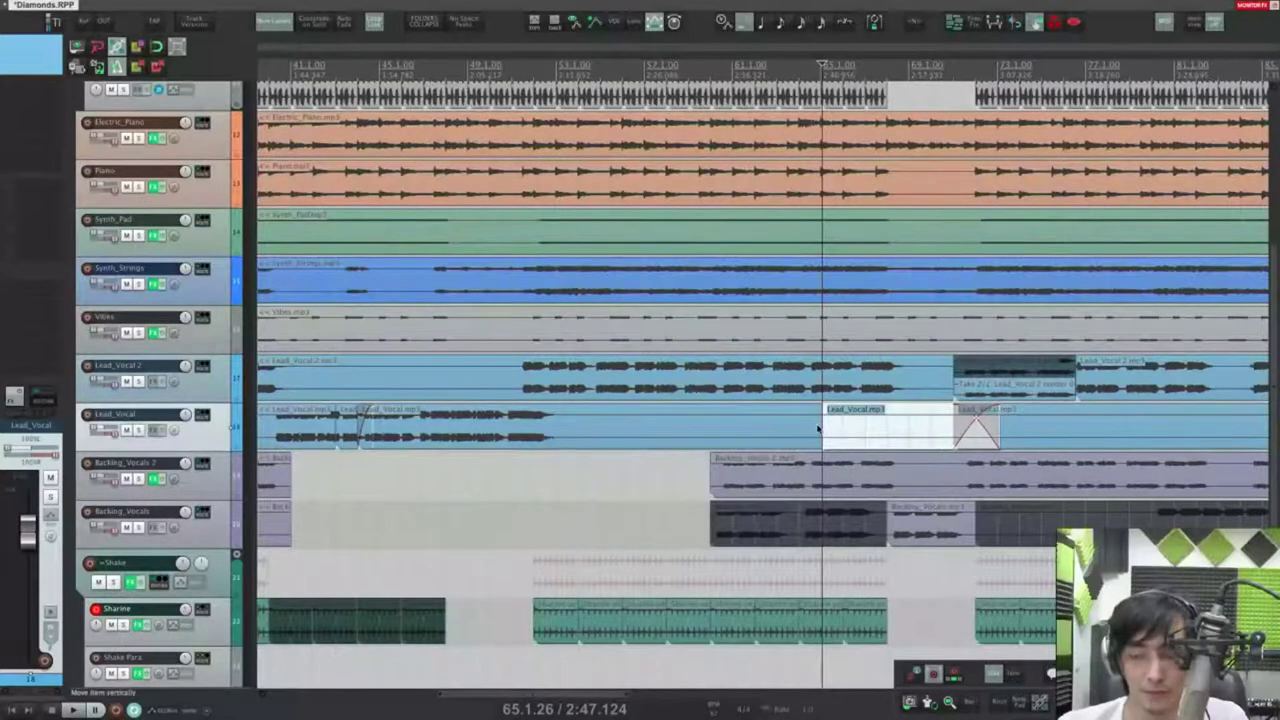
{"action": "key", "text": "Delete"}
Step: Clear the selection and split every track's items at the edit cursor
{"action": "key", "text": "Escape"}
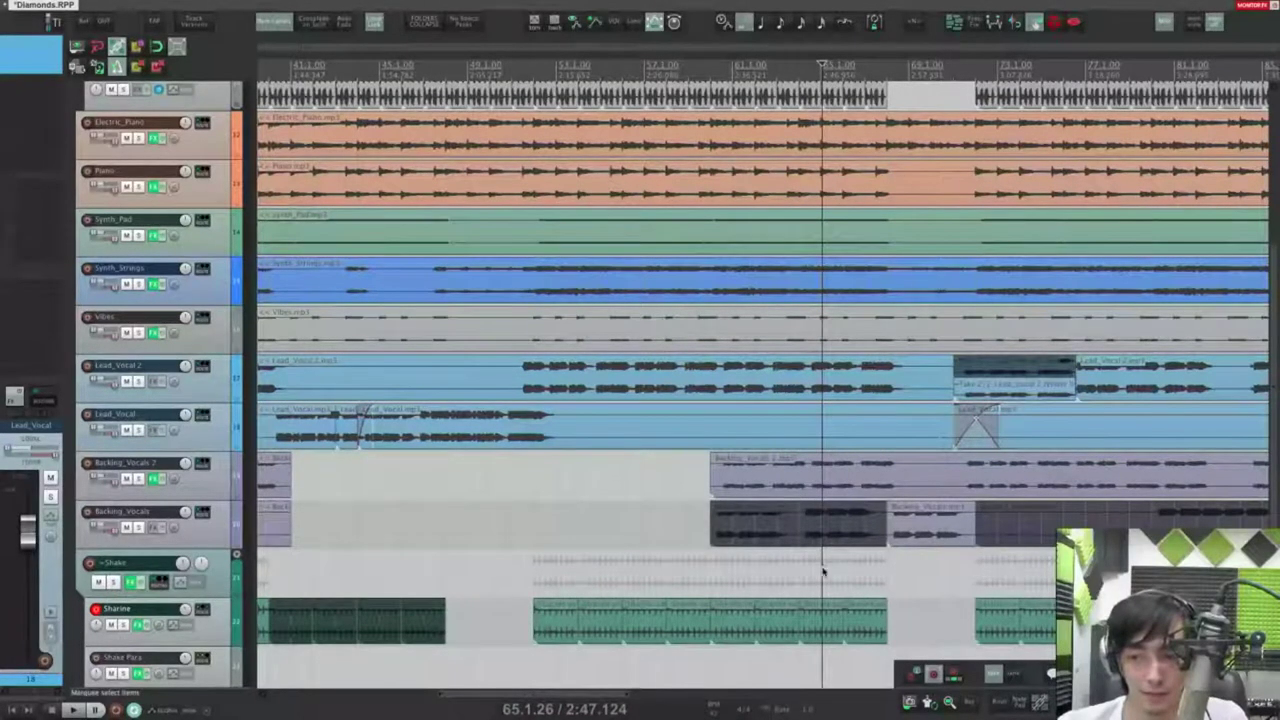
{"action": "right_click", "coordinate": [822, 568]}
{"action": "left_click", "coordinate": [846, 619]}
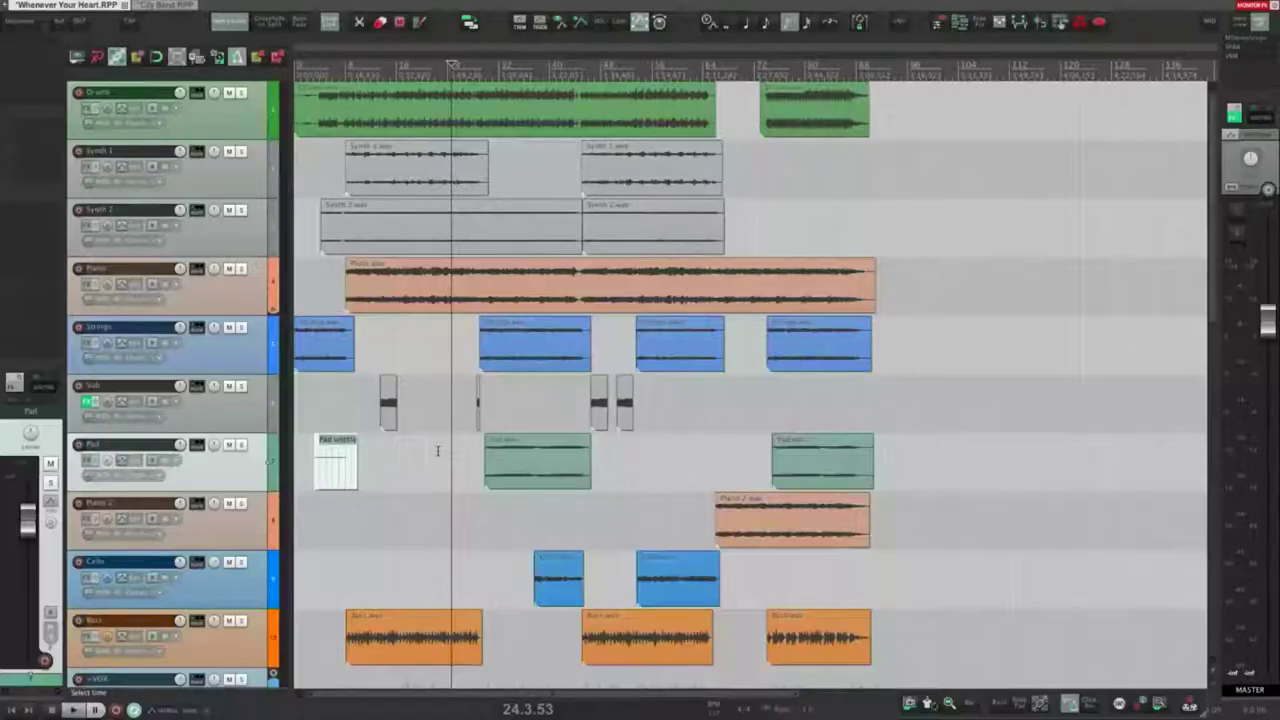
Step: Look at File > Export's Render entry, close the menu, and open the Actions list with ?
{"action": "scroll", "coordinate": [447, 425], "scroll_direction": "down", "scroll_amount": 1}
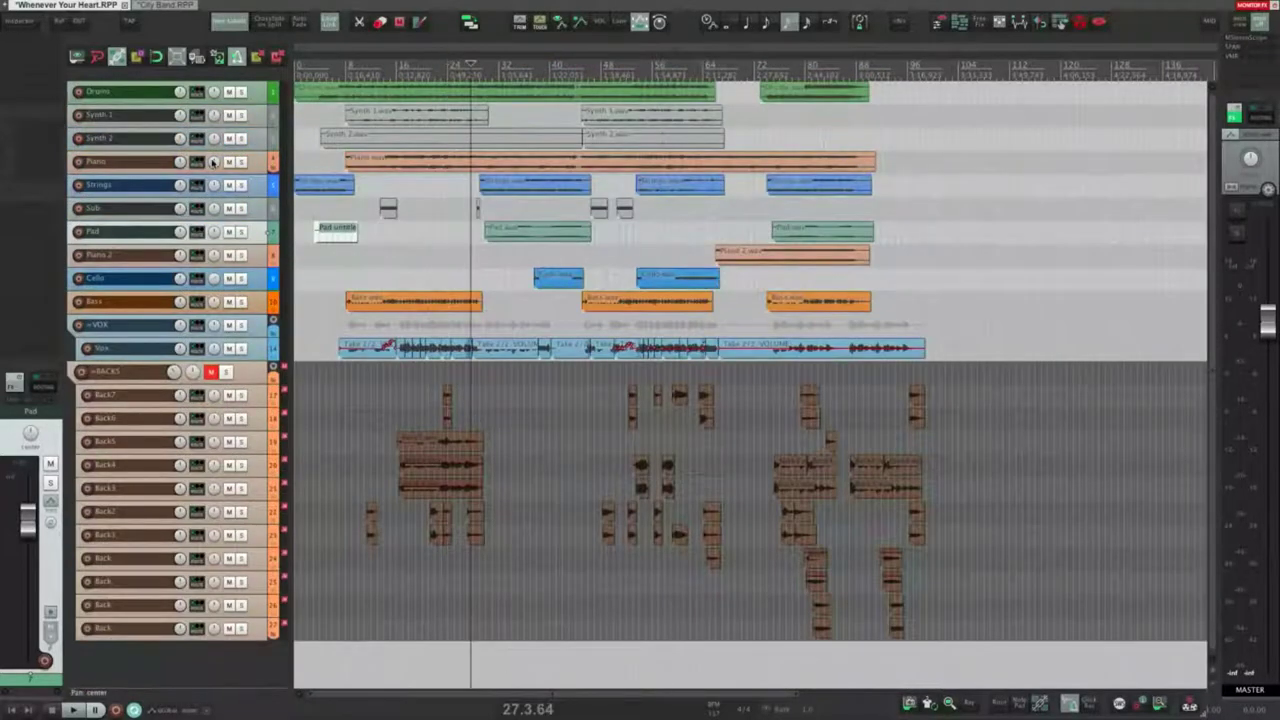
{"action": "left_click", "coordinate": [93, 7]}
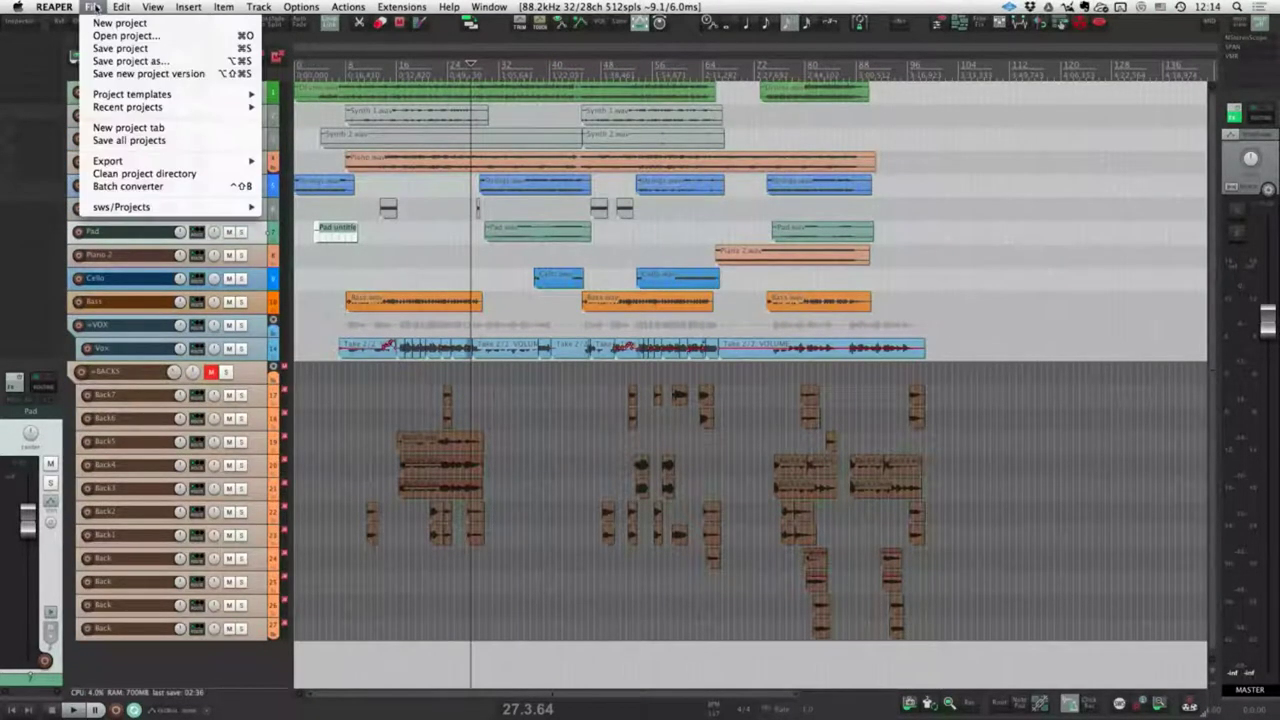
{"action": "mouse_move", "coordinate": [145, 161]}
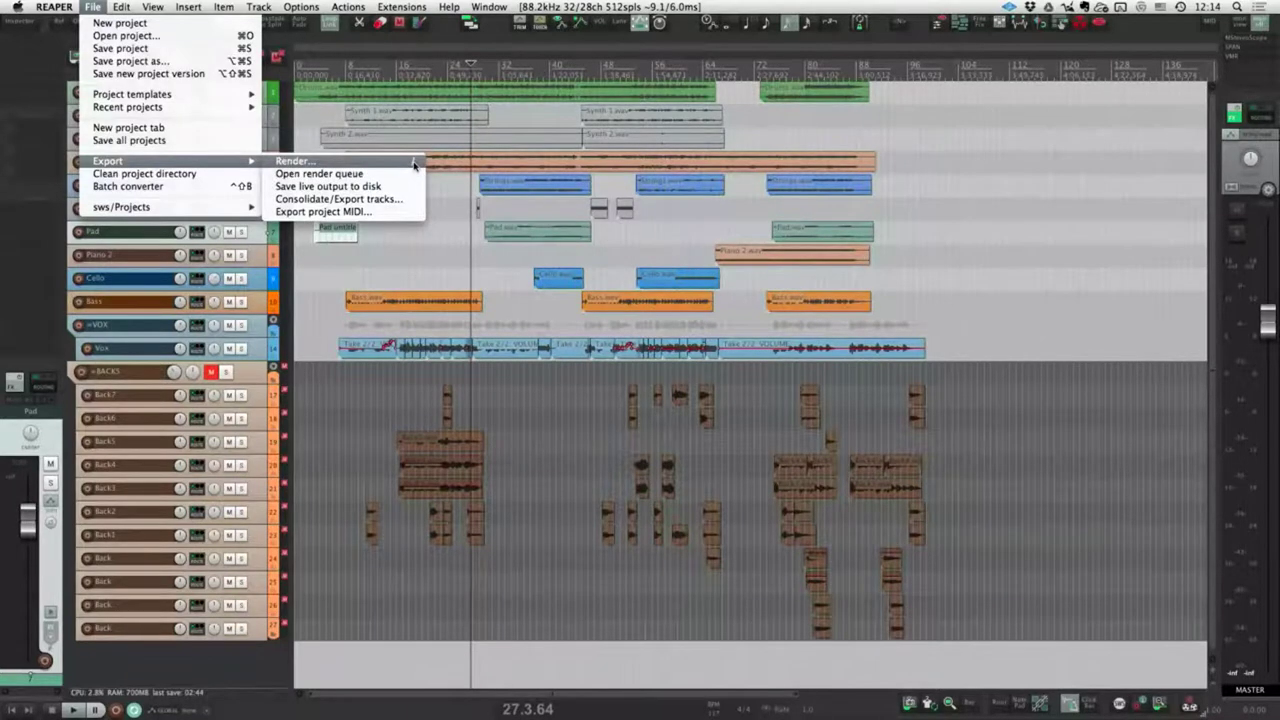
{"action": "left_click", "coordinate": [440, 259]}
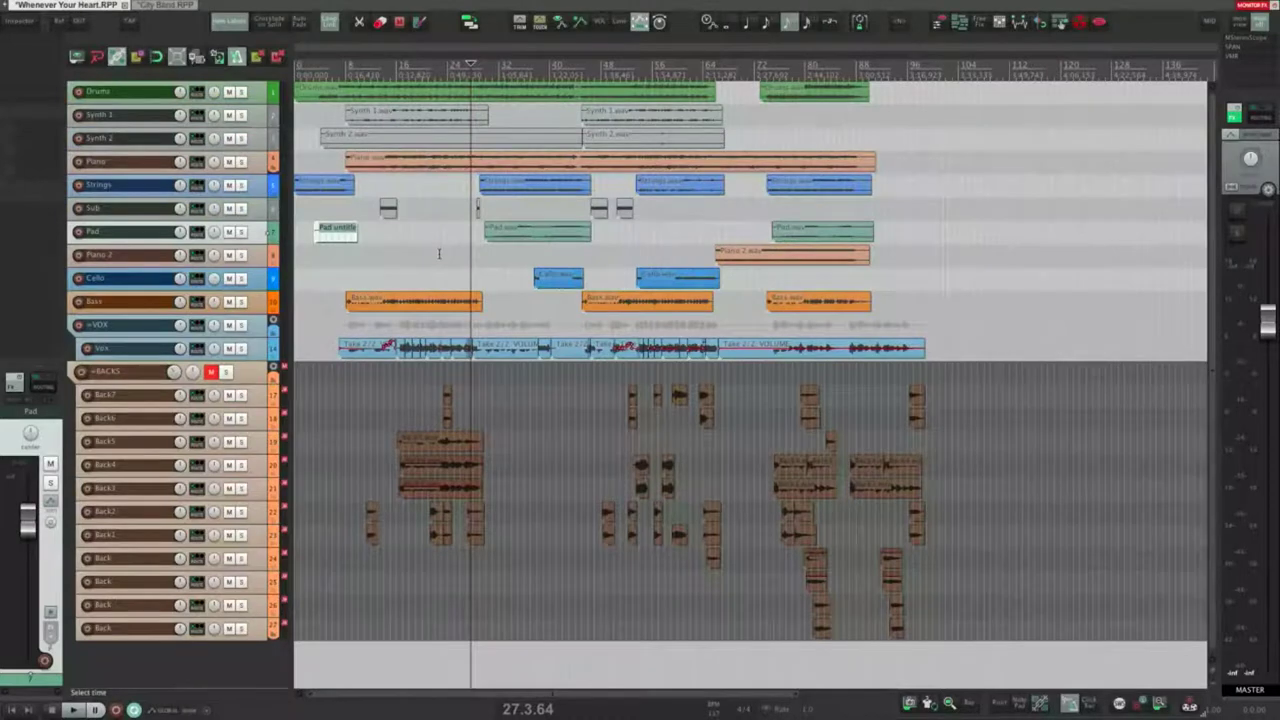
{"action": "key", "text": "shift+slash"}
Step: Filter Actions for 'render' to find the Shift+Z render shortcut, then close Actions
{"action": "type", "text": "render"}
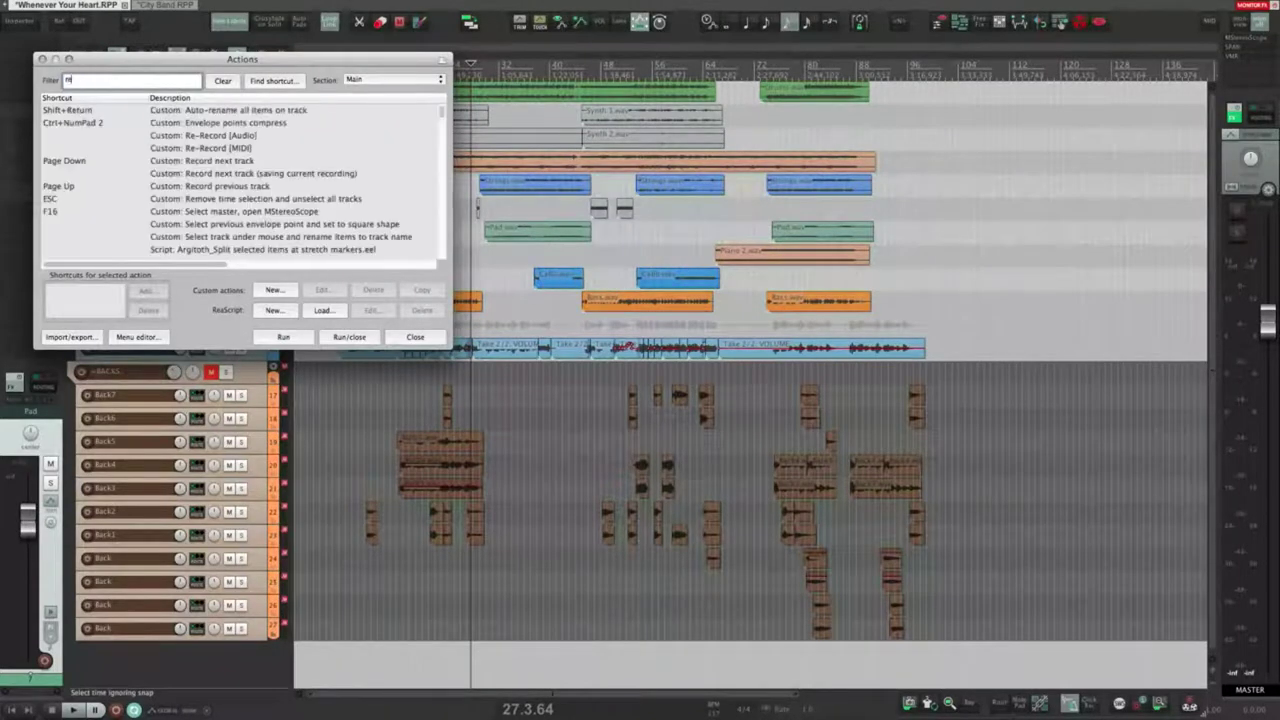
{"action": "left_click", "coordinate": [205, 136]}
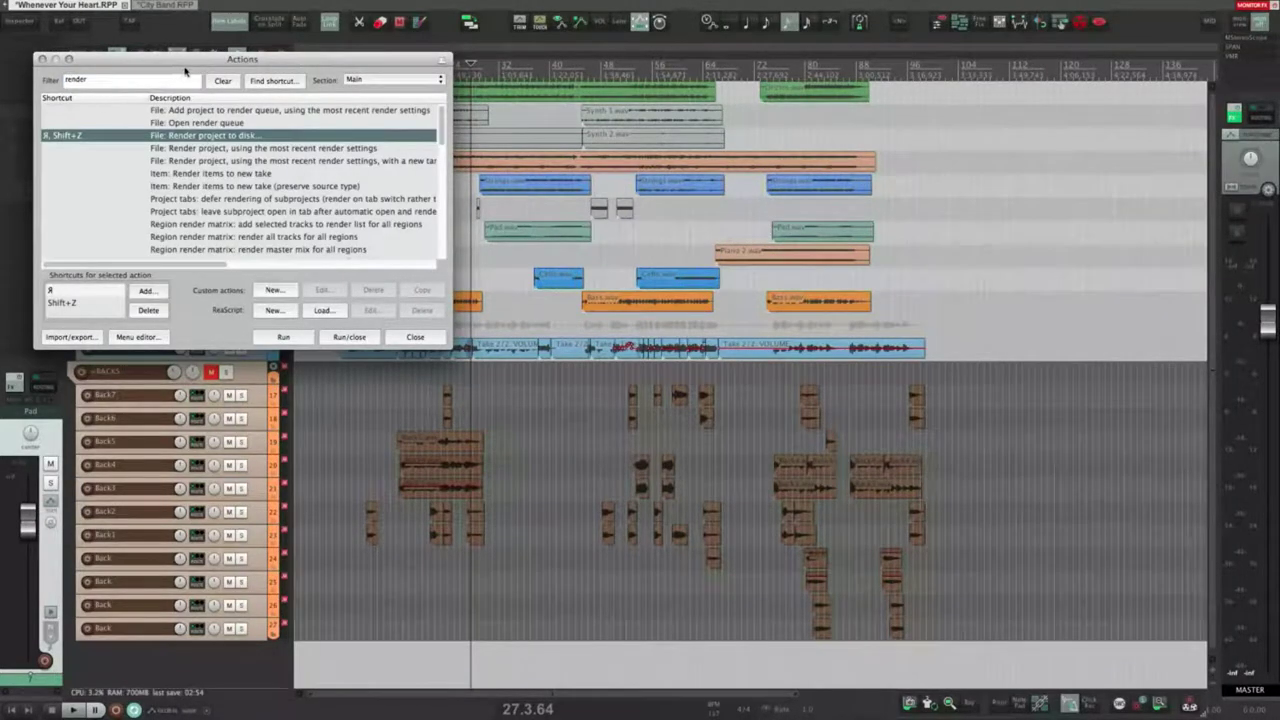
{"action": "left_click_drag", "start_coordinate": [185, 70], "coordinate": [305, 97]}
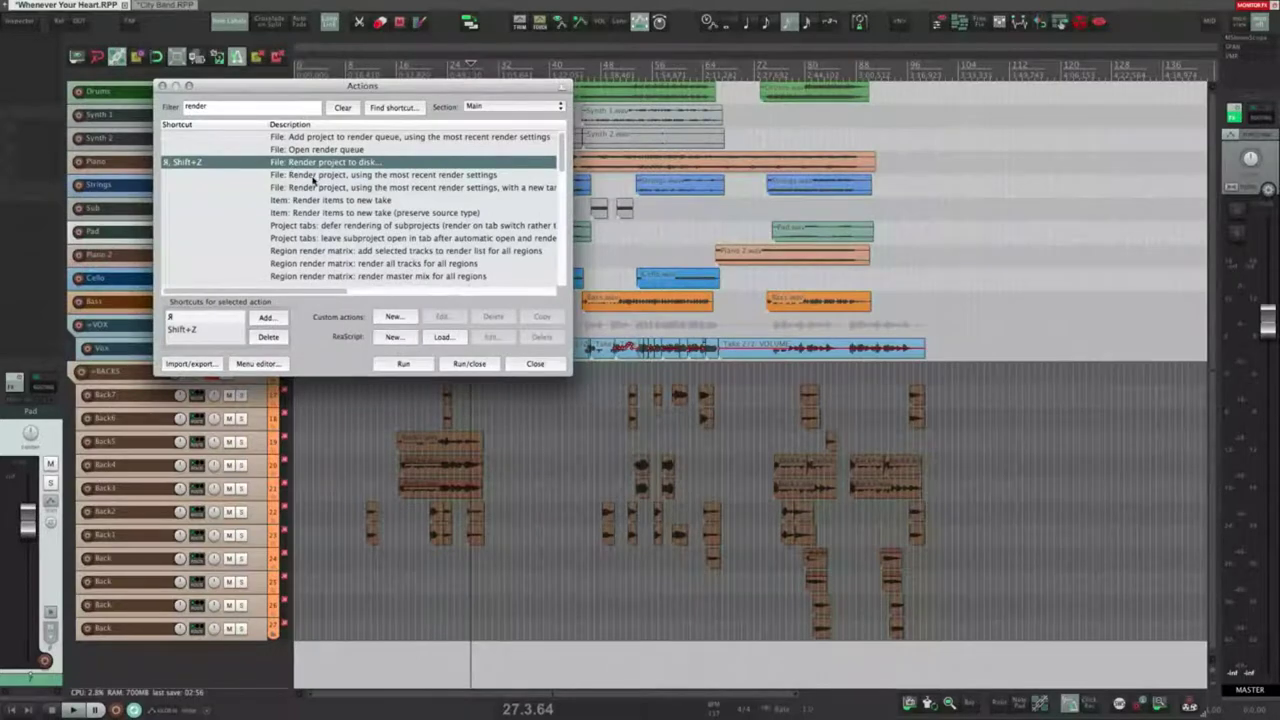
{"action": "left_click", "coordinate": [188, 329]}
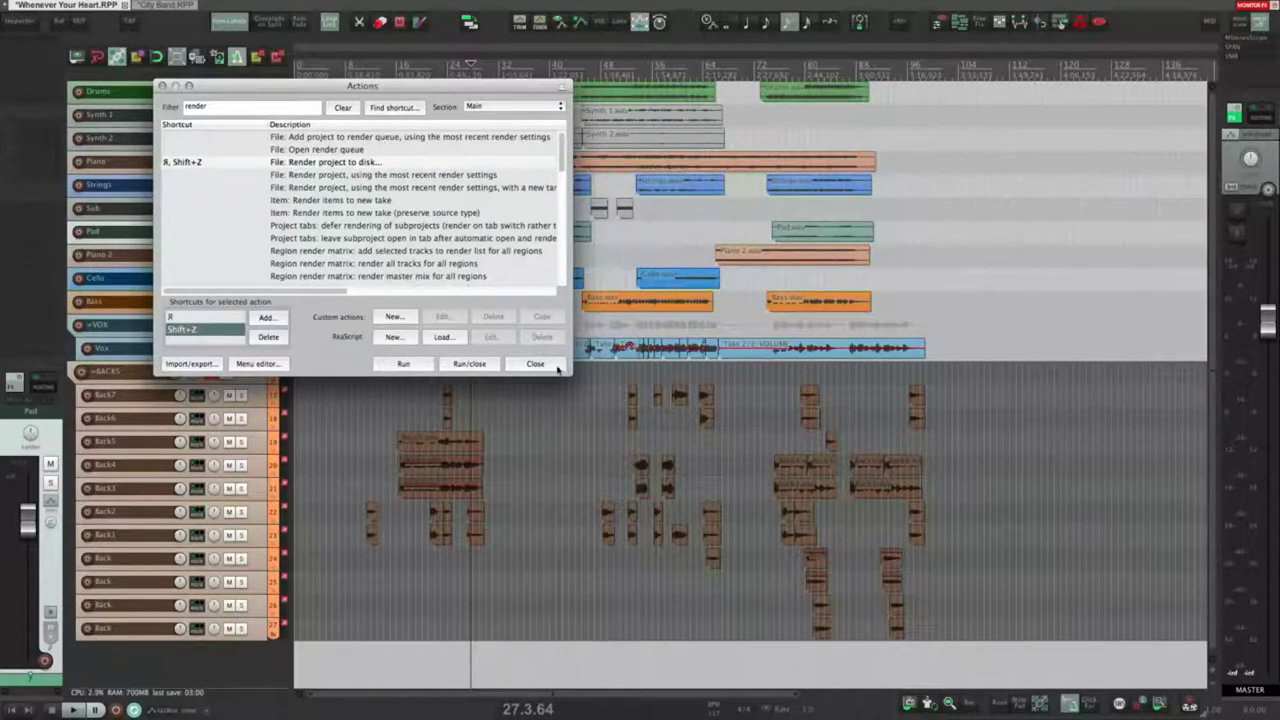
{"action": "left_click", "coordinate": [535, 363]}
Step: Open Render to File with Shift+Z, reposition it, and keep Master mix as the source
{"action": "key", "text": "shift+z"}
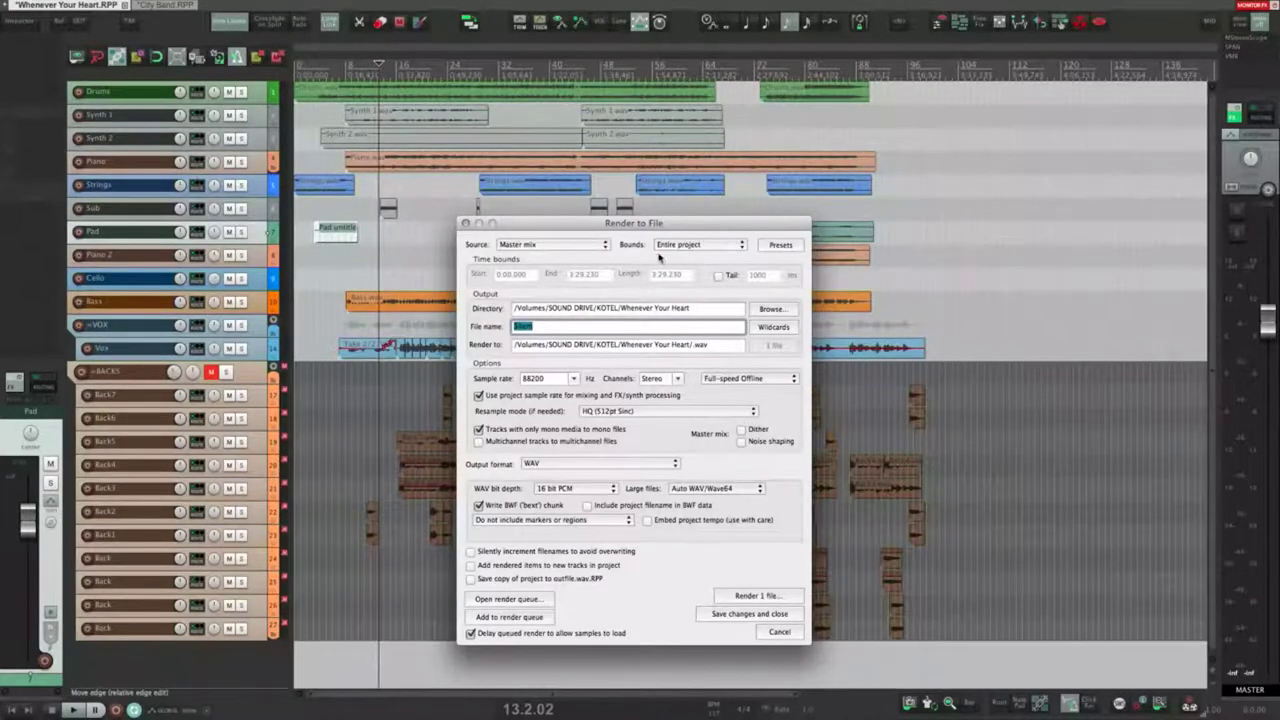
{"action": "left_click_drag", "start_coordinate": [644, 222], "coordinate": [496, 203]}
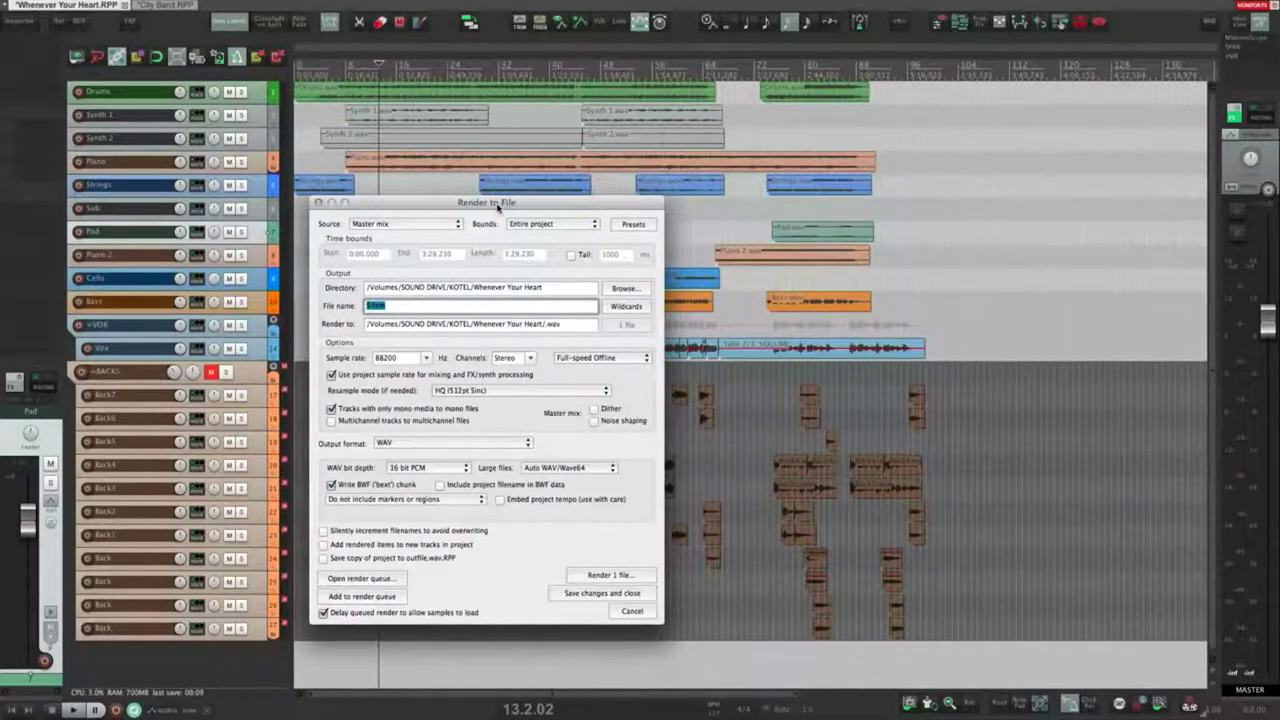
{"action": "left_click_drag", "start_coordinate": [494, 204], "coordinate": [492, 205]}
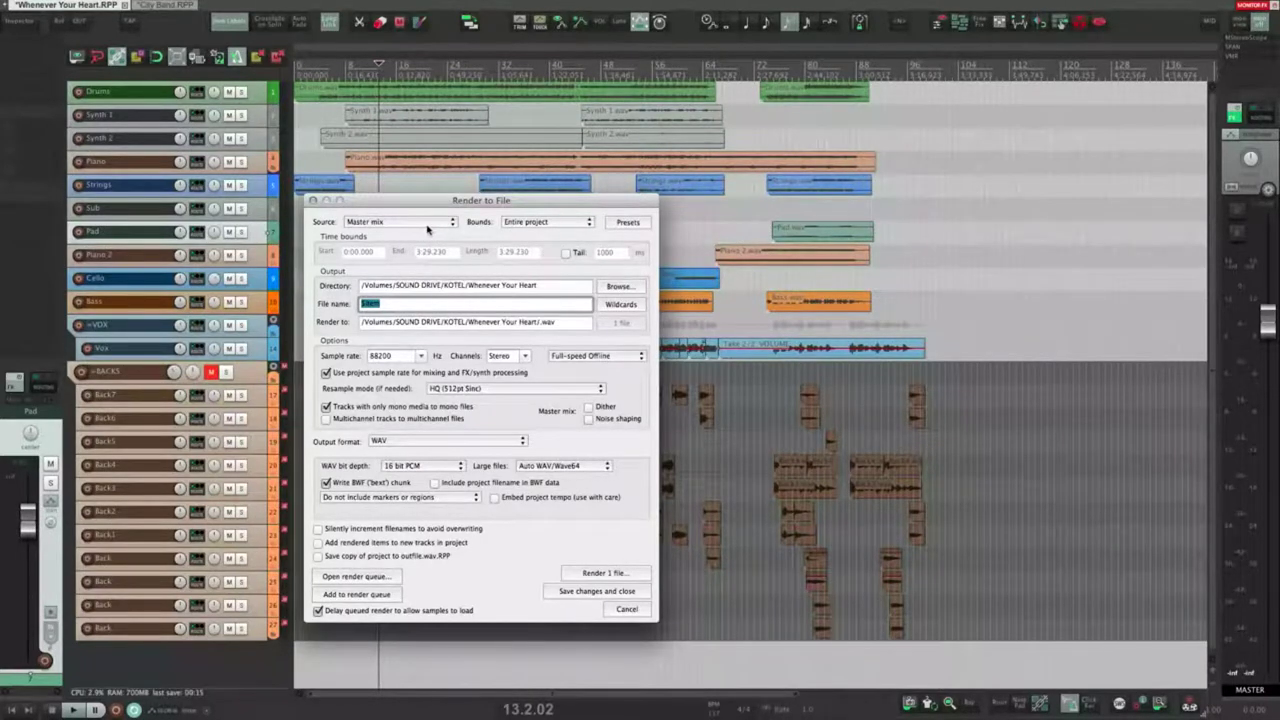
{"action": "left_click", "coordinate": [419, 223]}
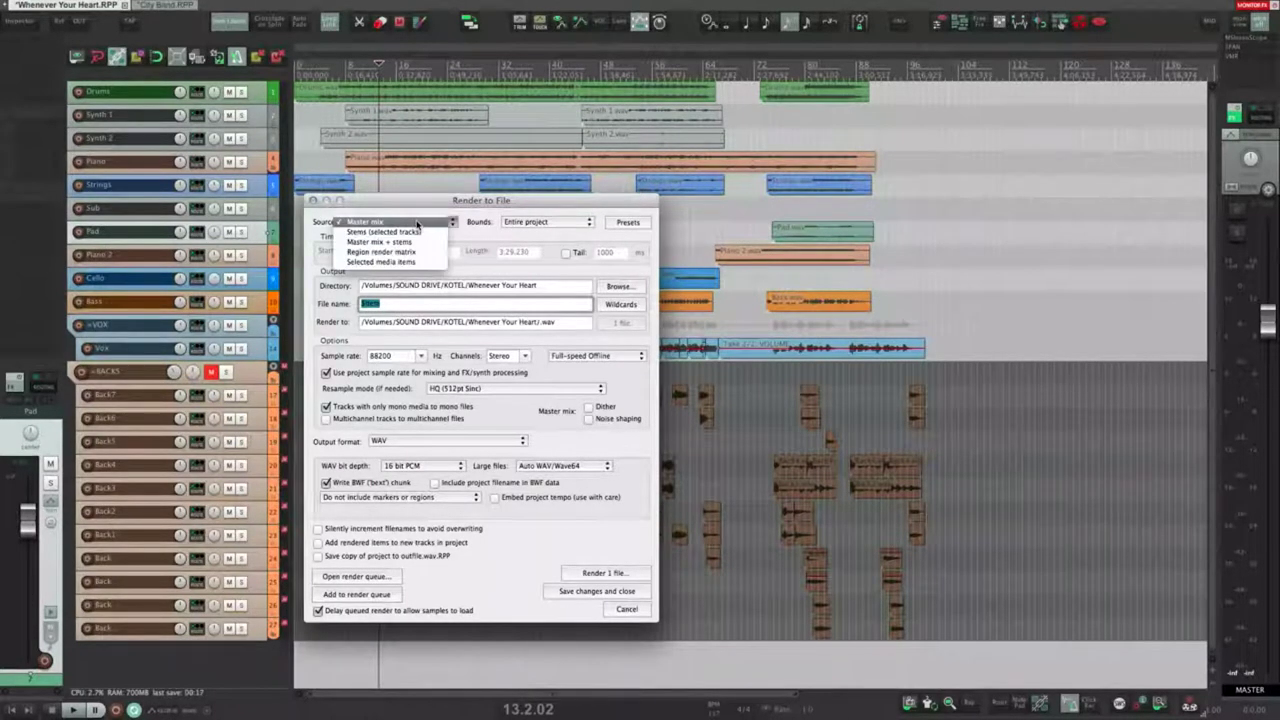
{"action": "left_click", "coordinate": [469, 198]}
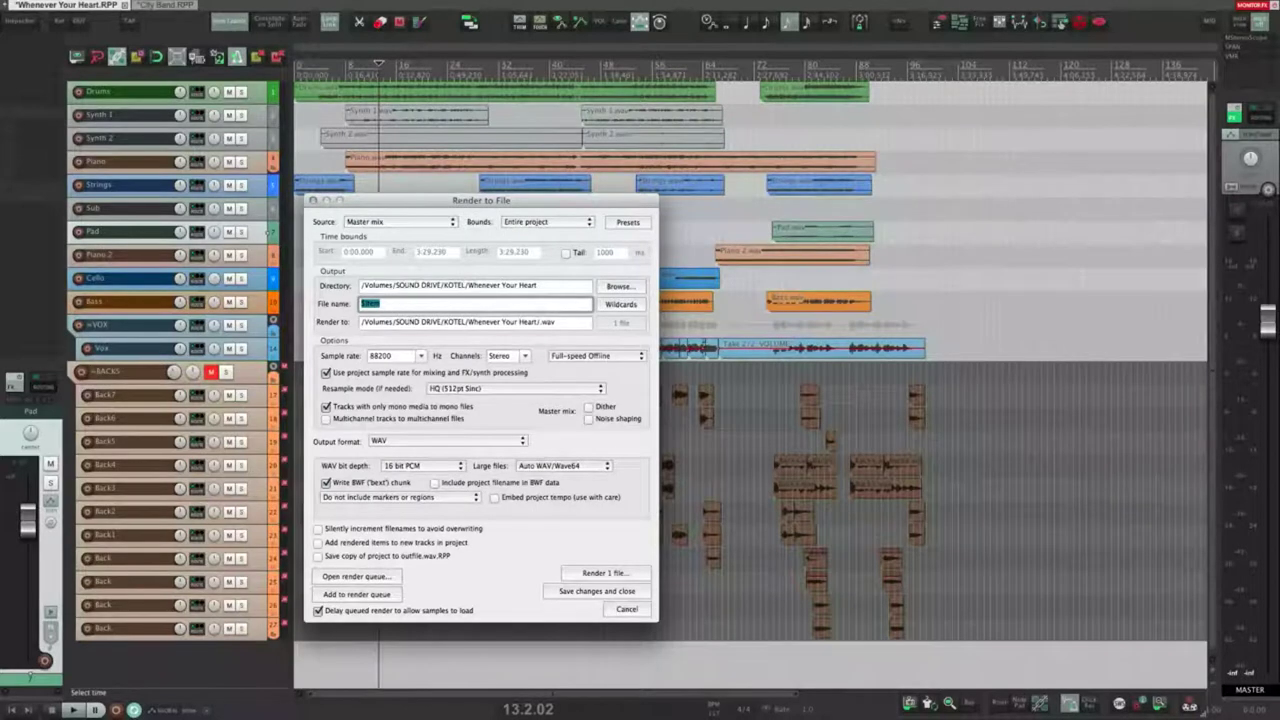
{"action": "left_click", "coordinate": [455, 224]}
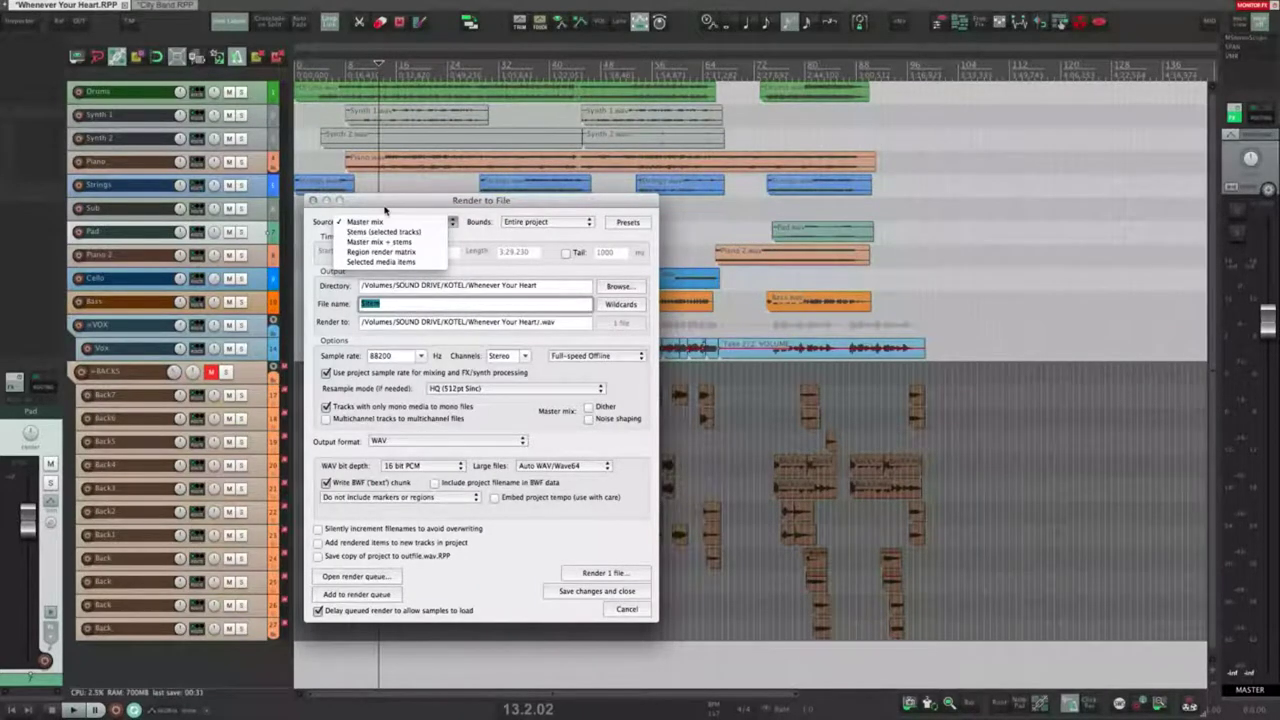
{"action": "left_click", "coordinate": [517, 240]}
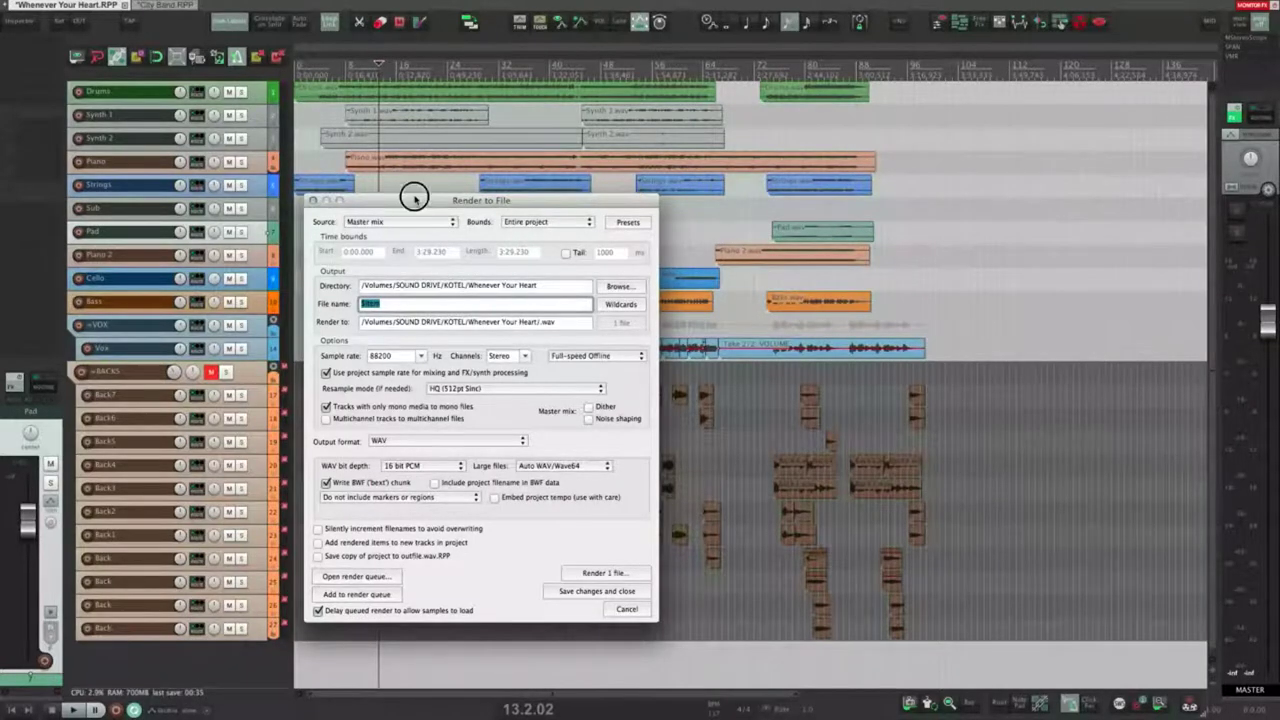
{"action": "left_click_drag", "start_coordinate": [421, 200], "coordinate": [495, 196]}
{"action": "left_click", "coordinate": [445, 218]}
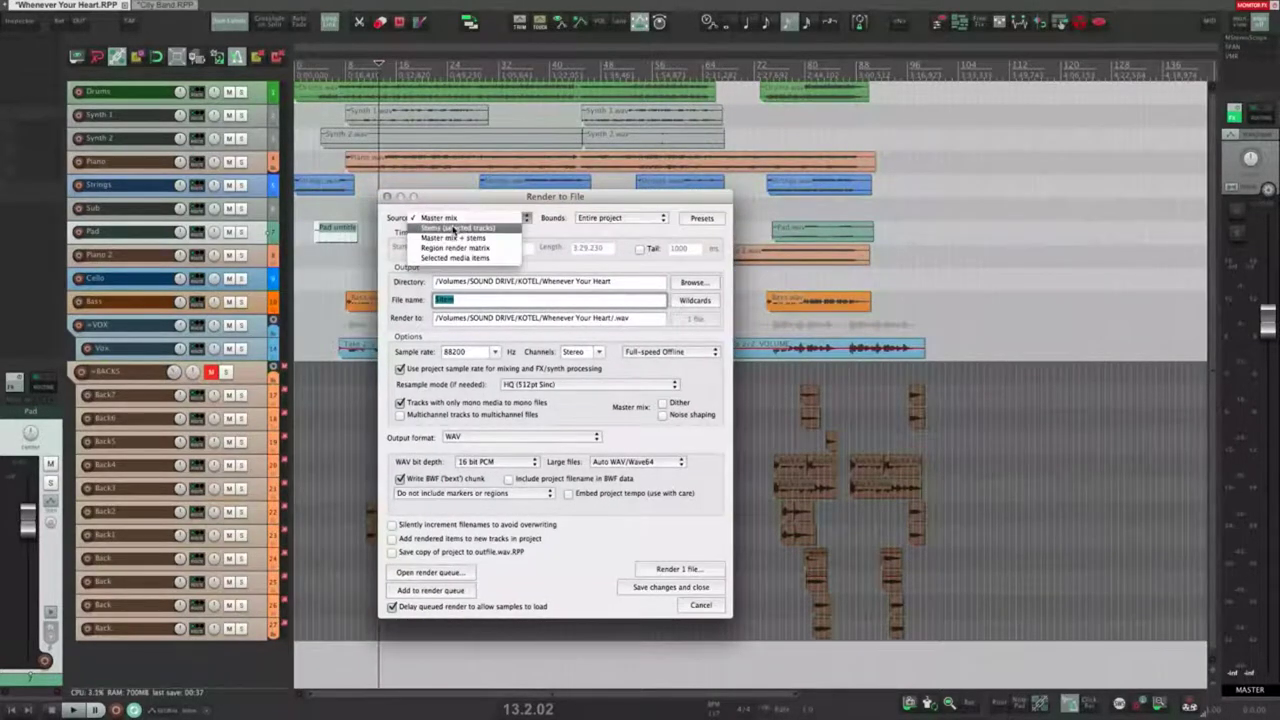
Step: Render stems of the selected tracks, selecting Piano, Strings and Pad
{"action": "left_click", "coordinate": [453, 230]}
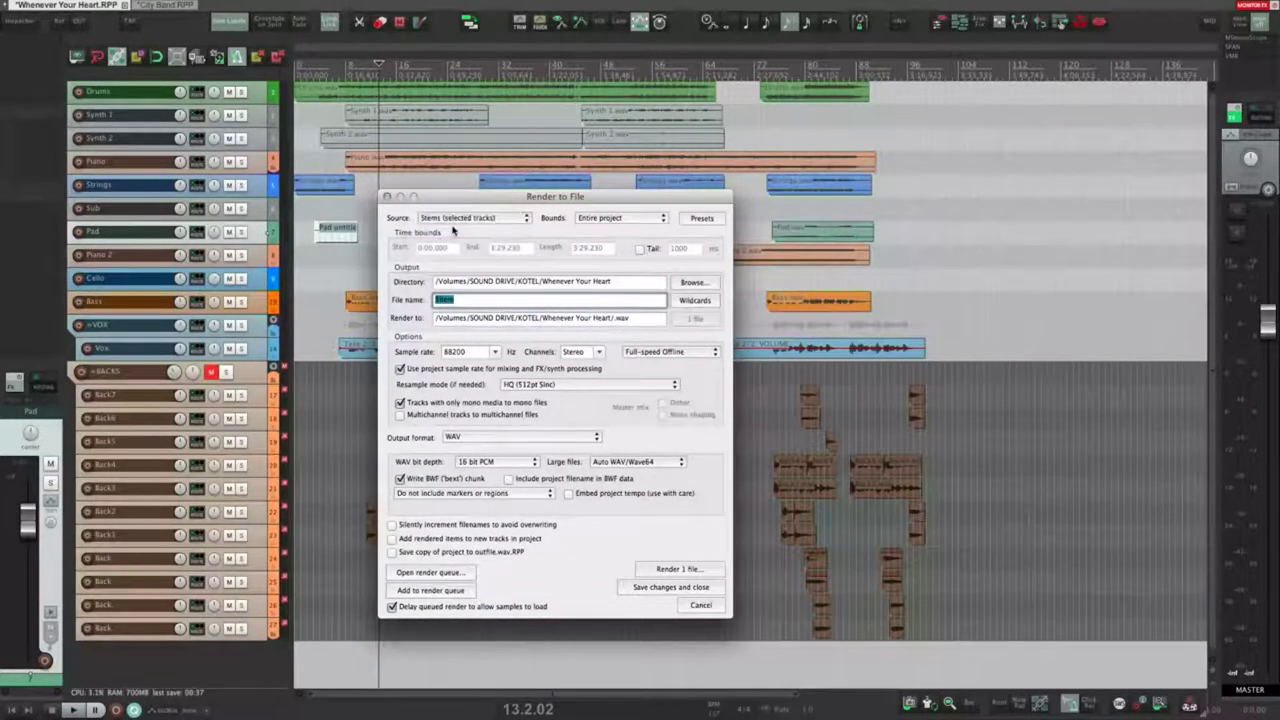
{"action": "left_click", "coordinate": [265, 165]}
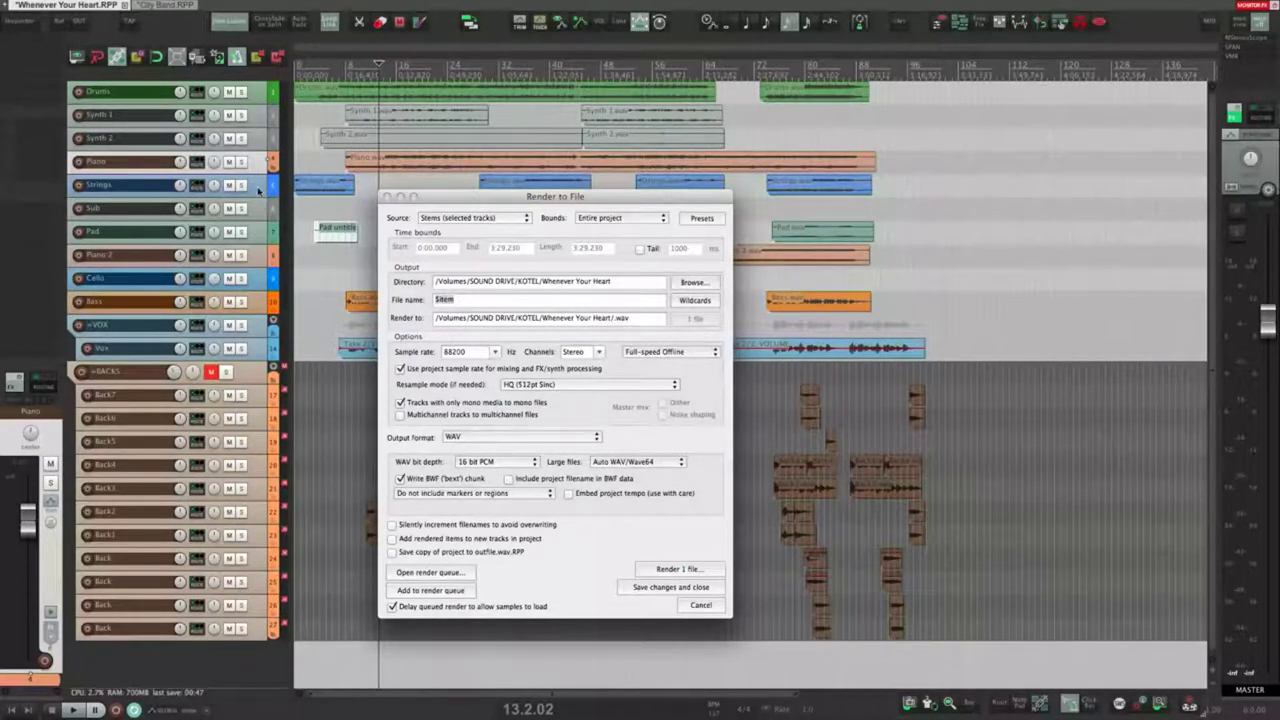
{"action": "left_click", "coordinate": [258, 190], "text": "ctrl"}
{"action": "left_click", "coordinate": [263, 235], "text": "ctrl"}
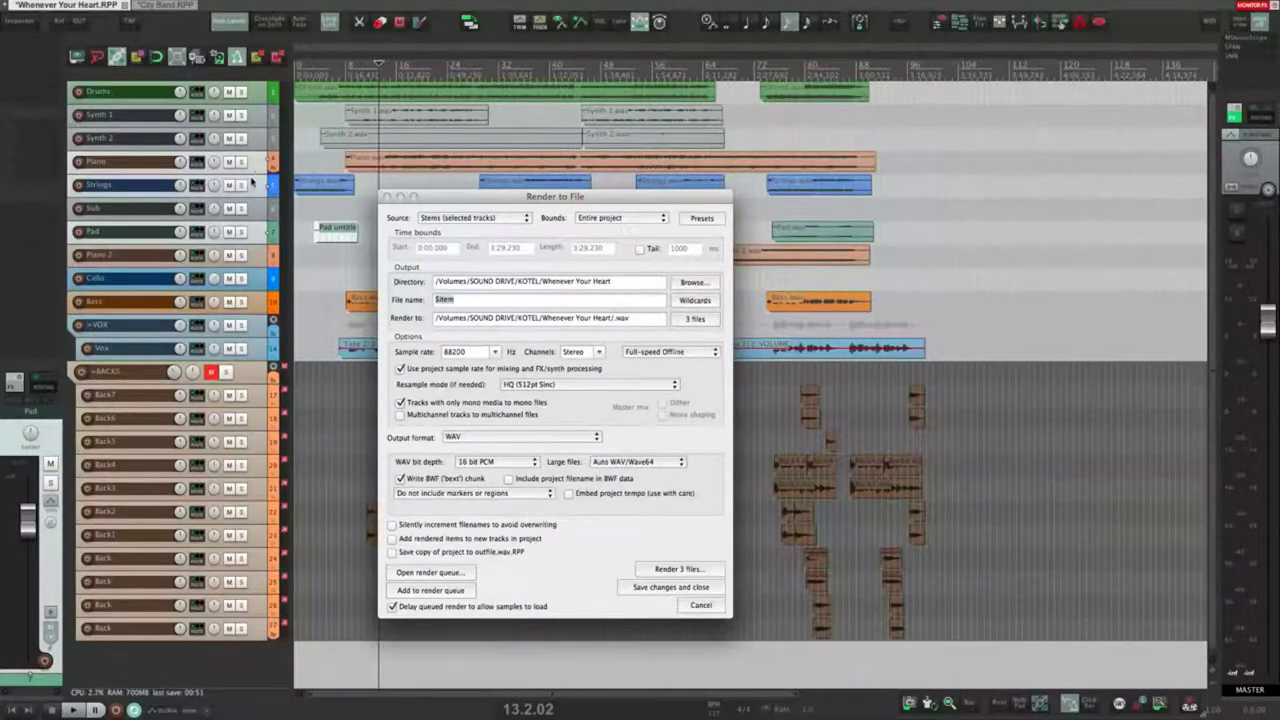
Step: Erase the render file name back to '$' and show the render source options
{"action": "left_click", "coordinate": [630, 362]}
{"action": "left_click", "coordinate": [509, 299]}
{"action": "key", "text": "BackSpace"}
{"action": "key", "text": "BackSpace"}
{"action": "key", "text": "BackSpace"}
{"action": "key", "text": "BackSpace"}
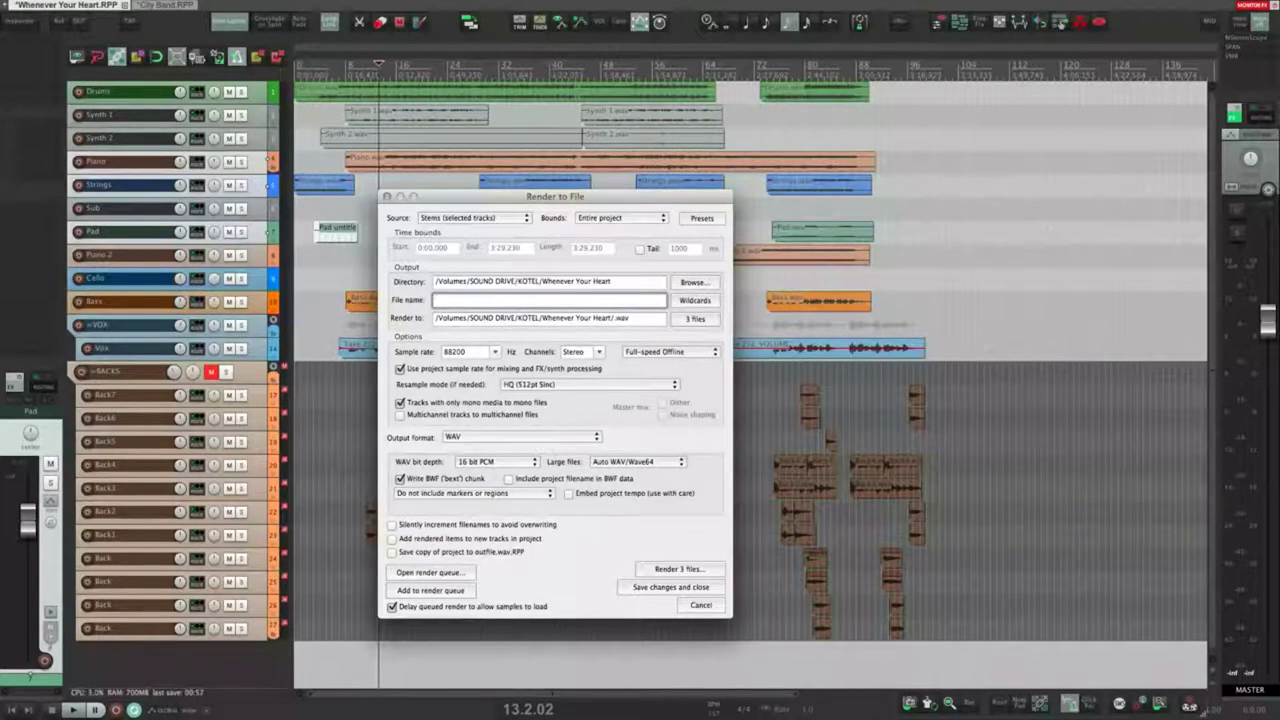
{"action": "mouse_move", "coordinate": [706, 325]}
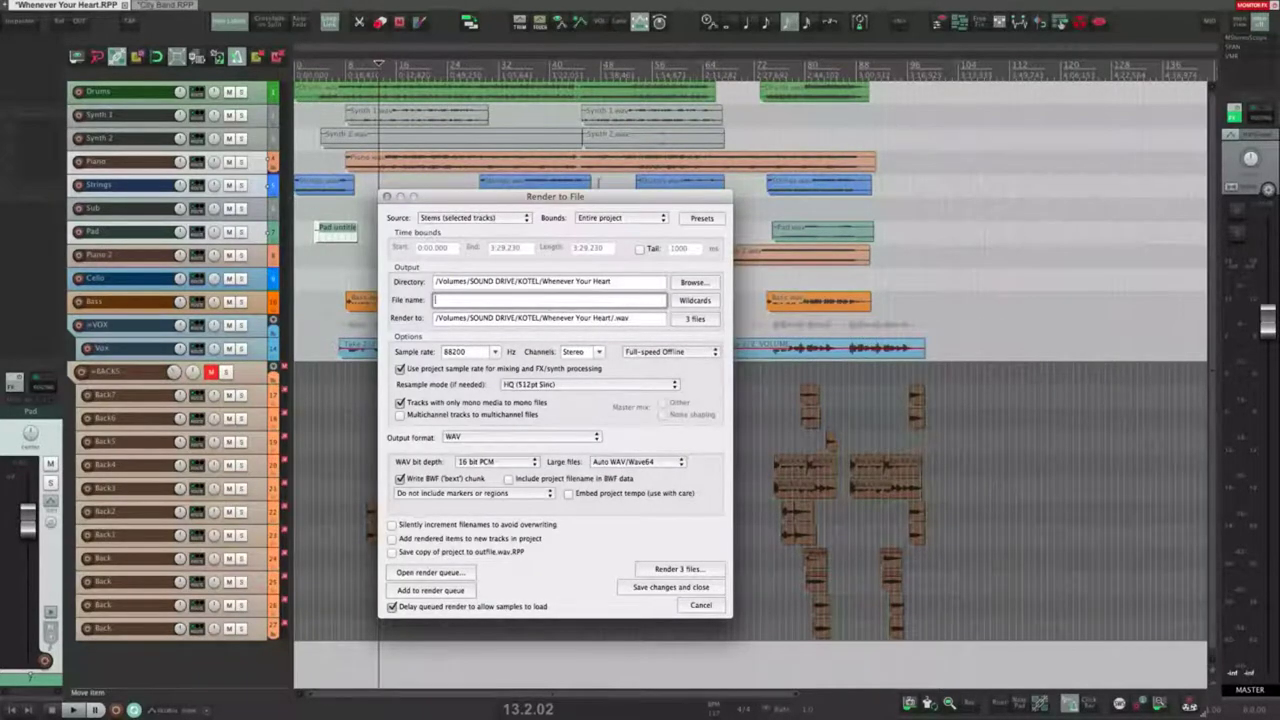
{"action": "left_click", "coordinate": [446, 216]}
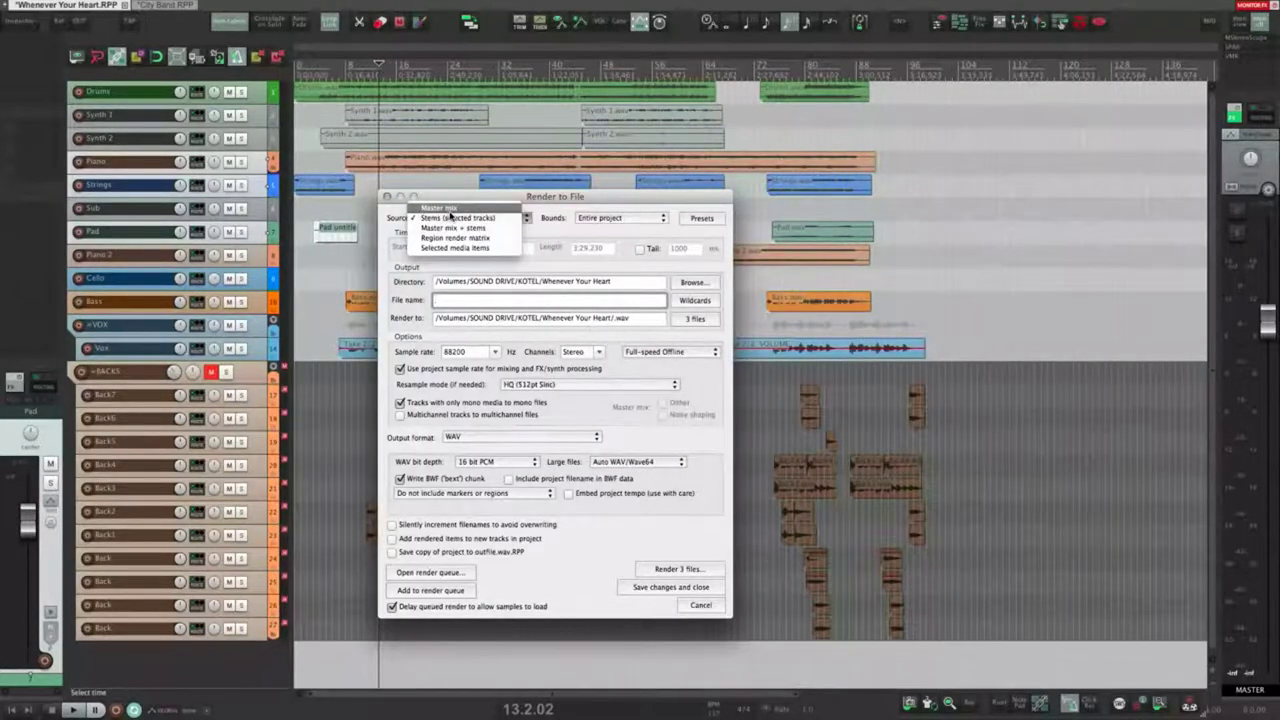
Step: Render Master mix plus stems of Piano, Strings and Pad, checking the four output files
{"action": "left_click", "coordinate": [460, 231]}
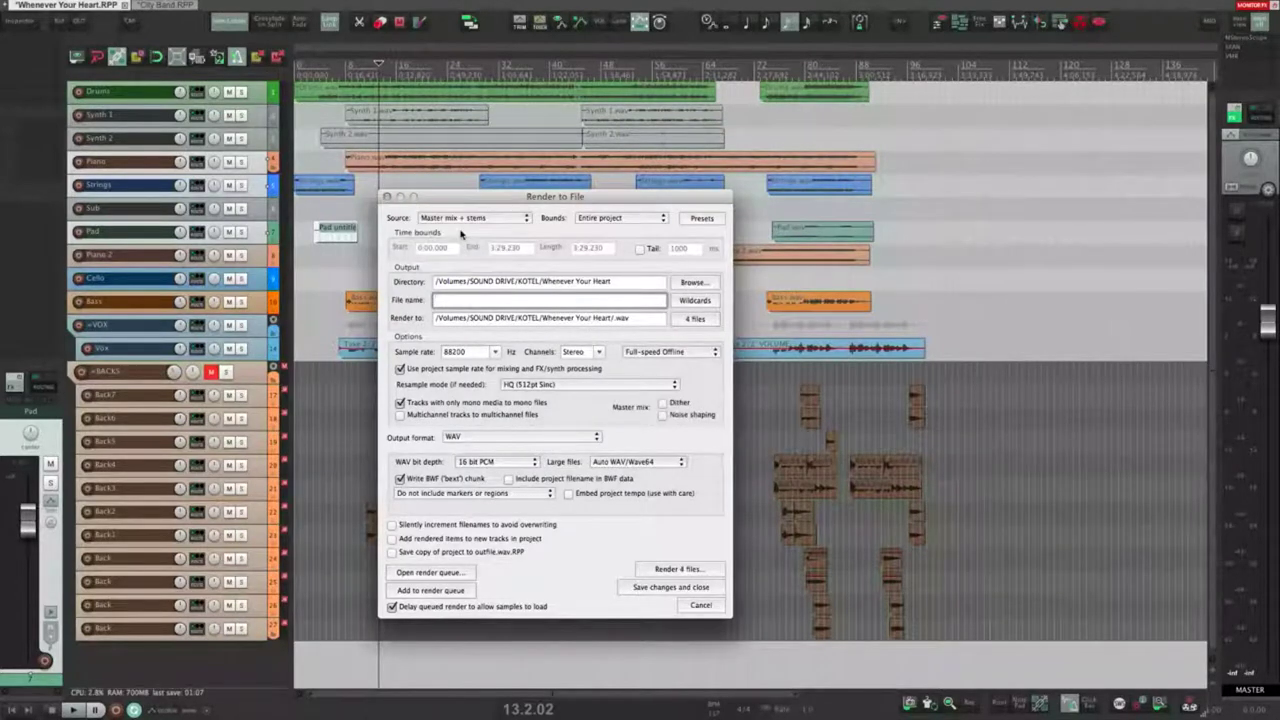
{"action": "left_click", "coordinate": [259, 165]}
{"action": "left_click", "coordinate": [262, 190], "text": "super"}
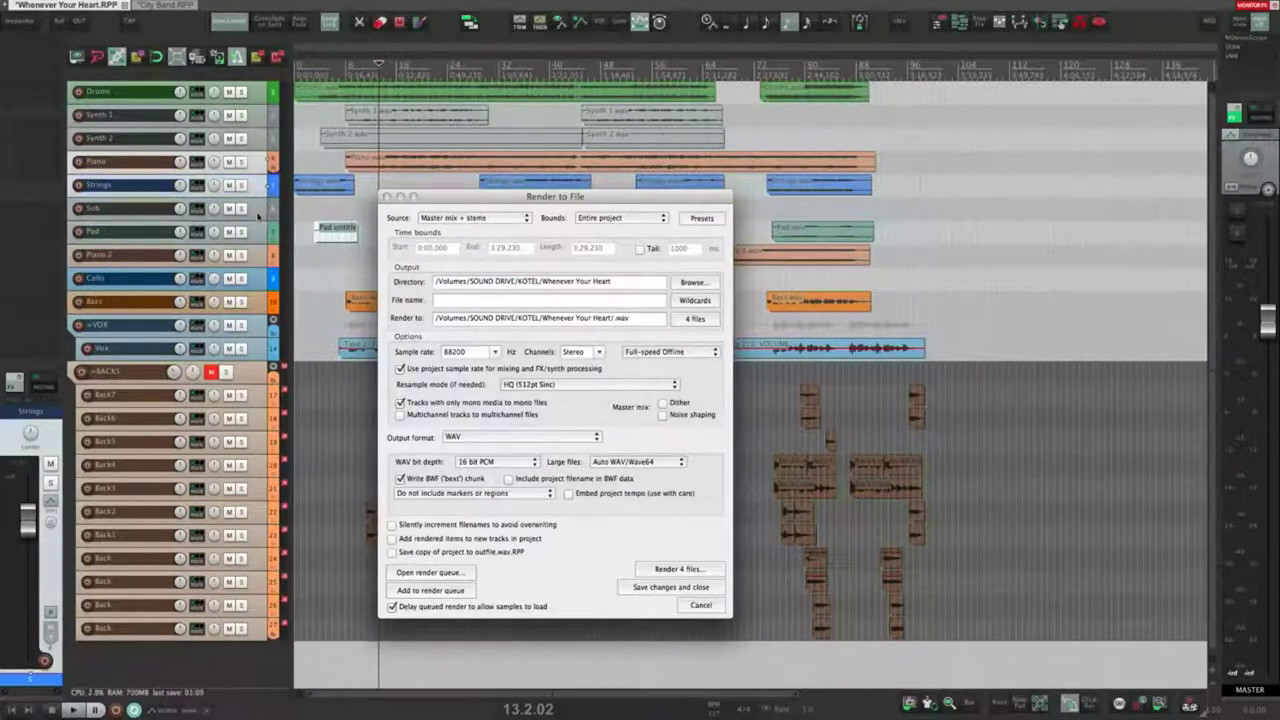
{"action": "left_click", "coordinate": [259, 236], "text": "super"}
{"action": "left_click", "coordinate": [694, 319]}
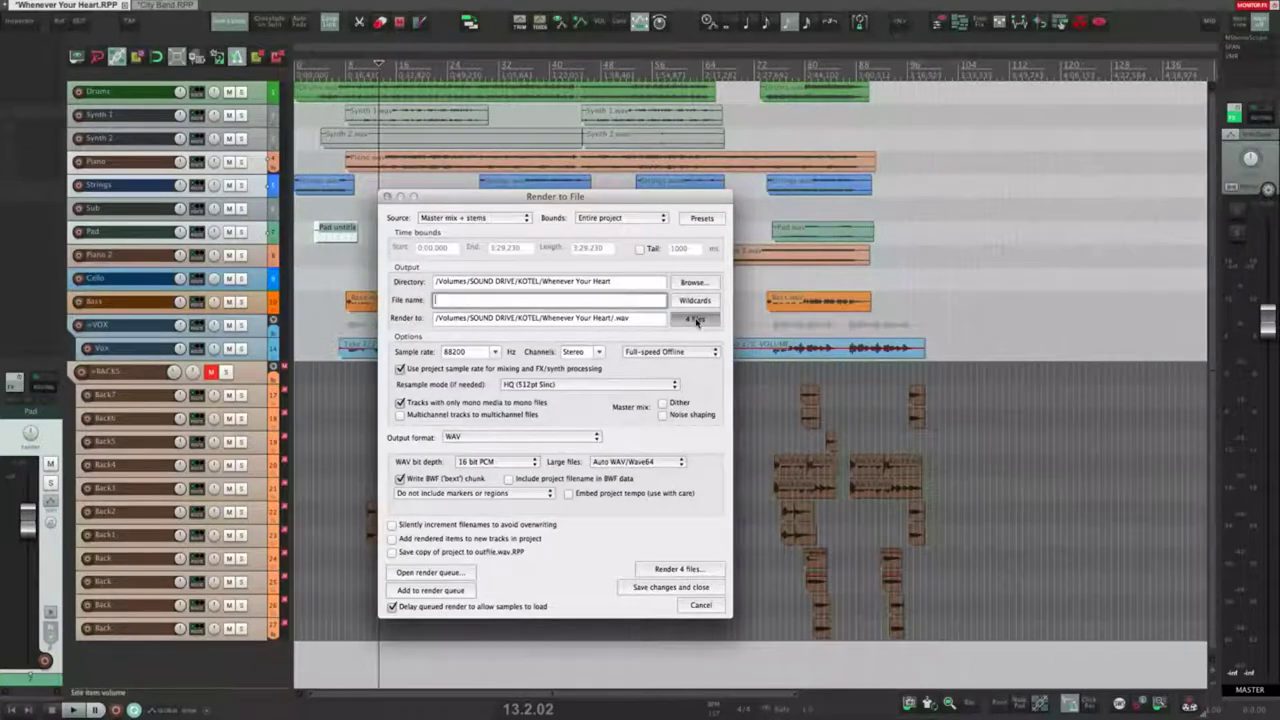
{"action": "left_click", "coordinate": [584, 304]}
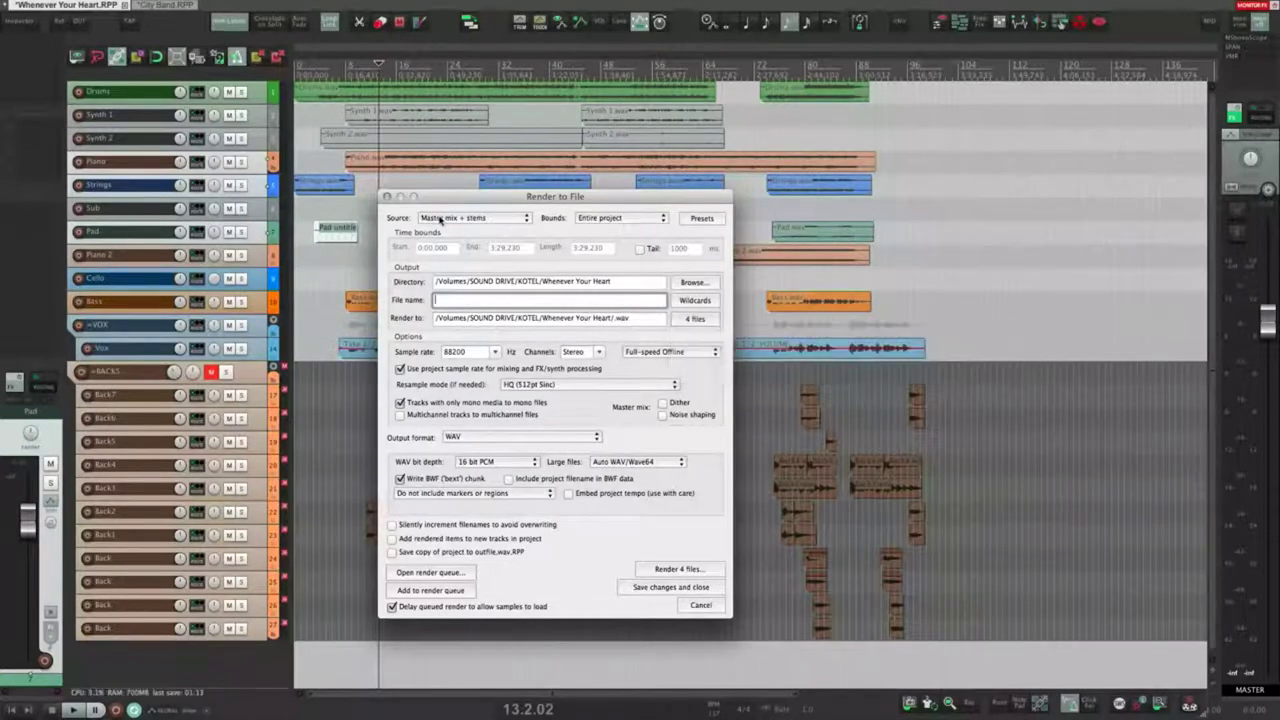
Step: Insert a new track below Synth 2 and put Piano through Piano 2 inside it as a folder
{"action": "left_click", "coordinate": [250, 168]}
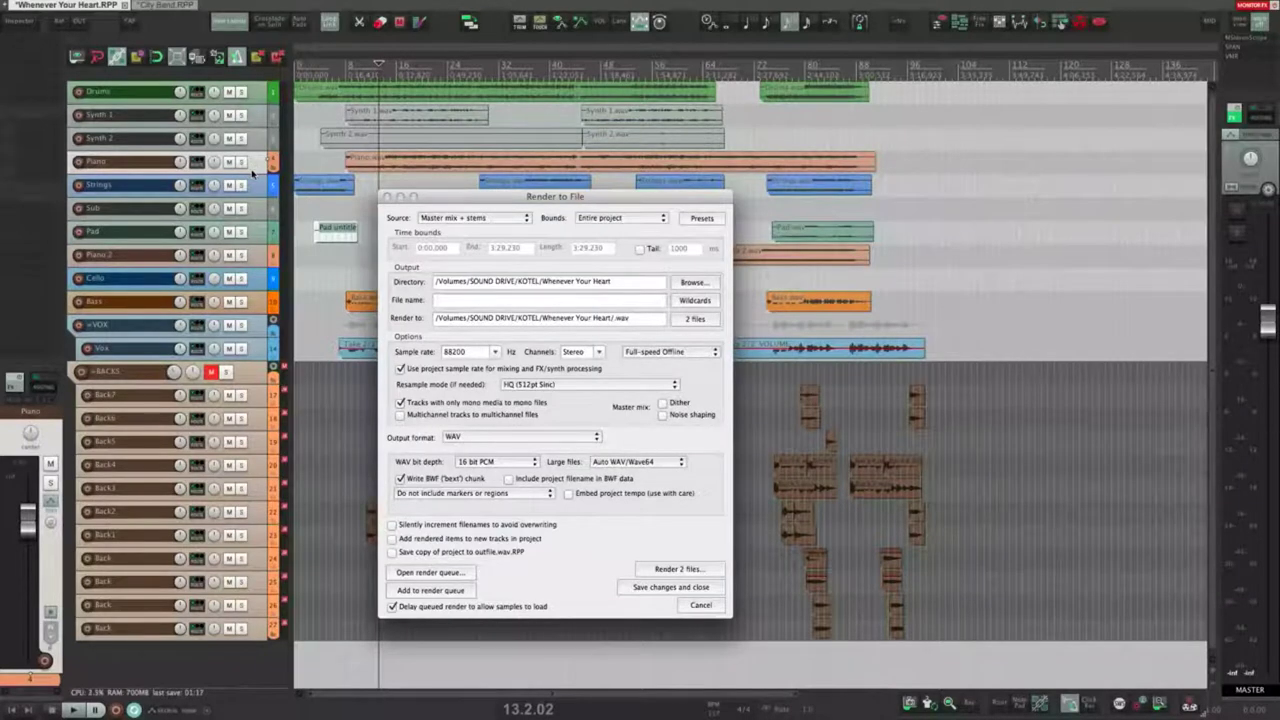
{"action": "left_click", "coordinate": [260, 146]}
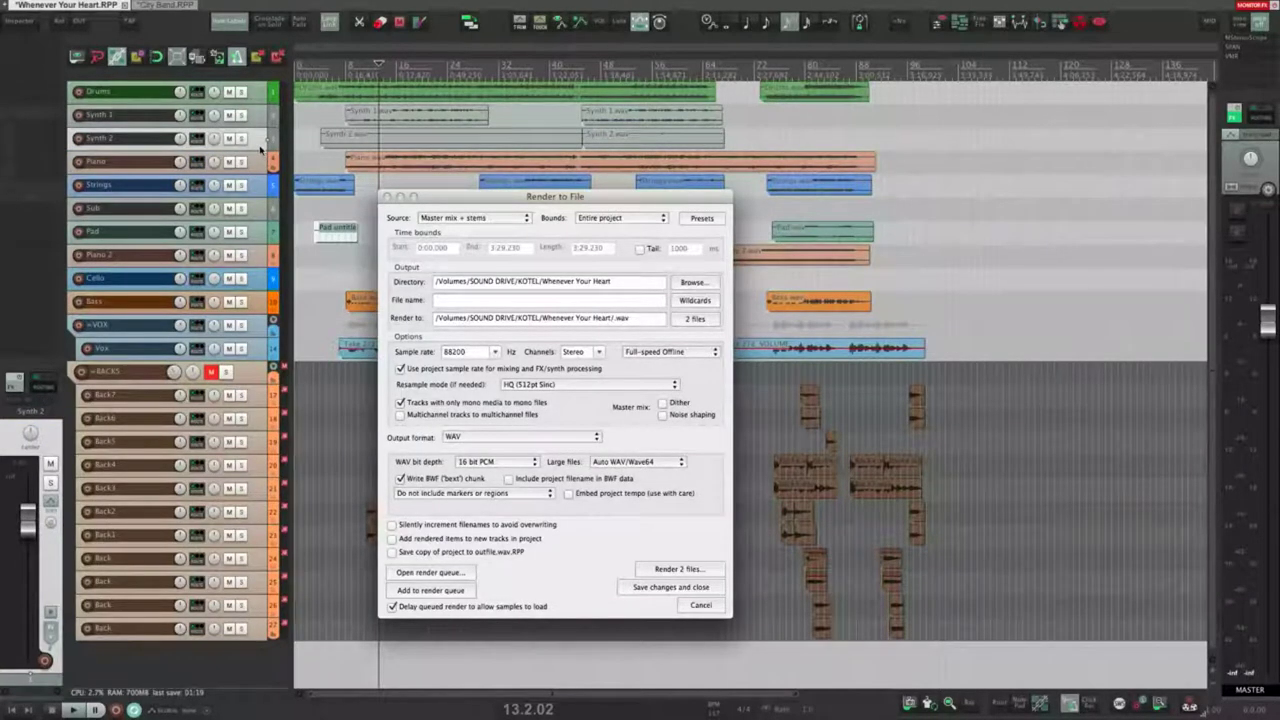
{"action": "key", "text": "super+t"}
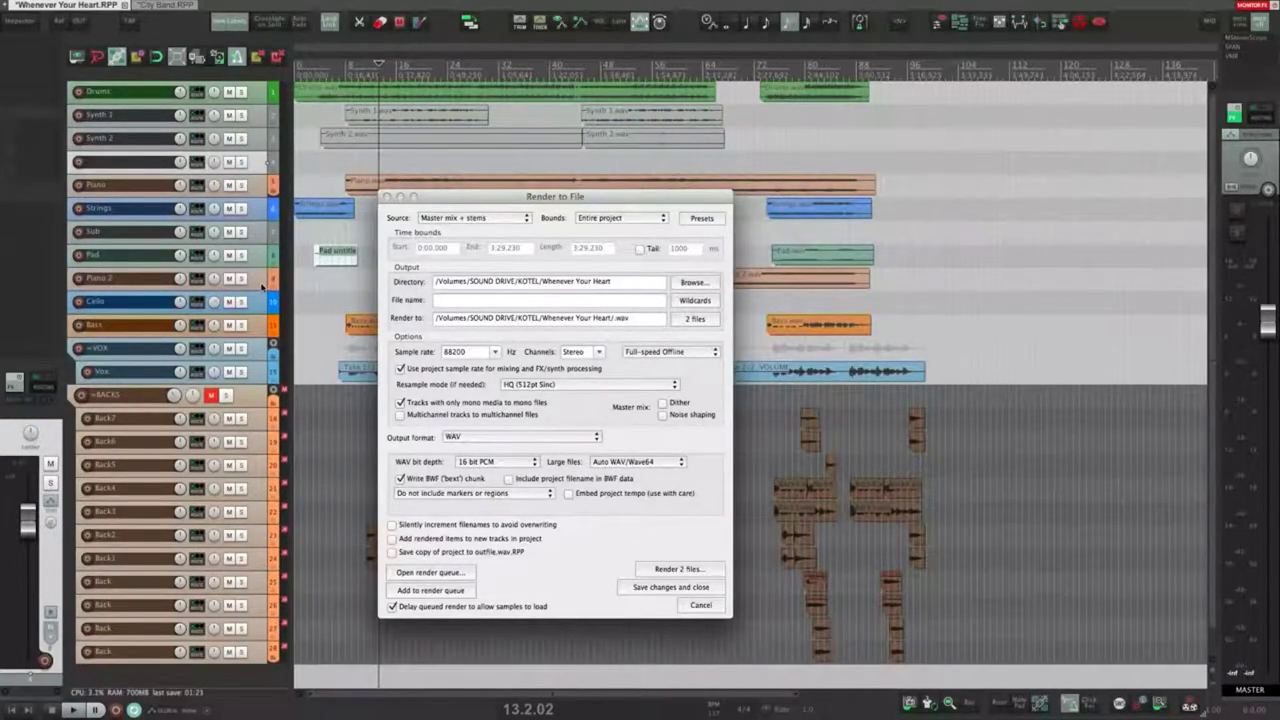
{"action": "left_click", "coordinate": [262, 285]}
{"action": "left_click", "coordinate": [259, 186], "text": "shift"}
{"action": "left_click", "coordinate": [260, 161], "text": "shift"}
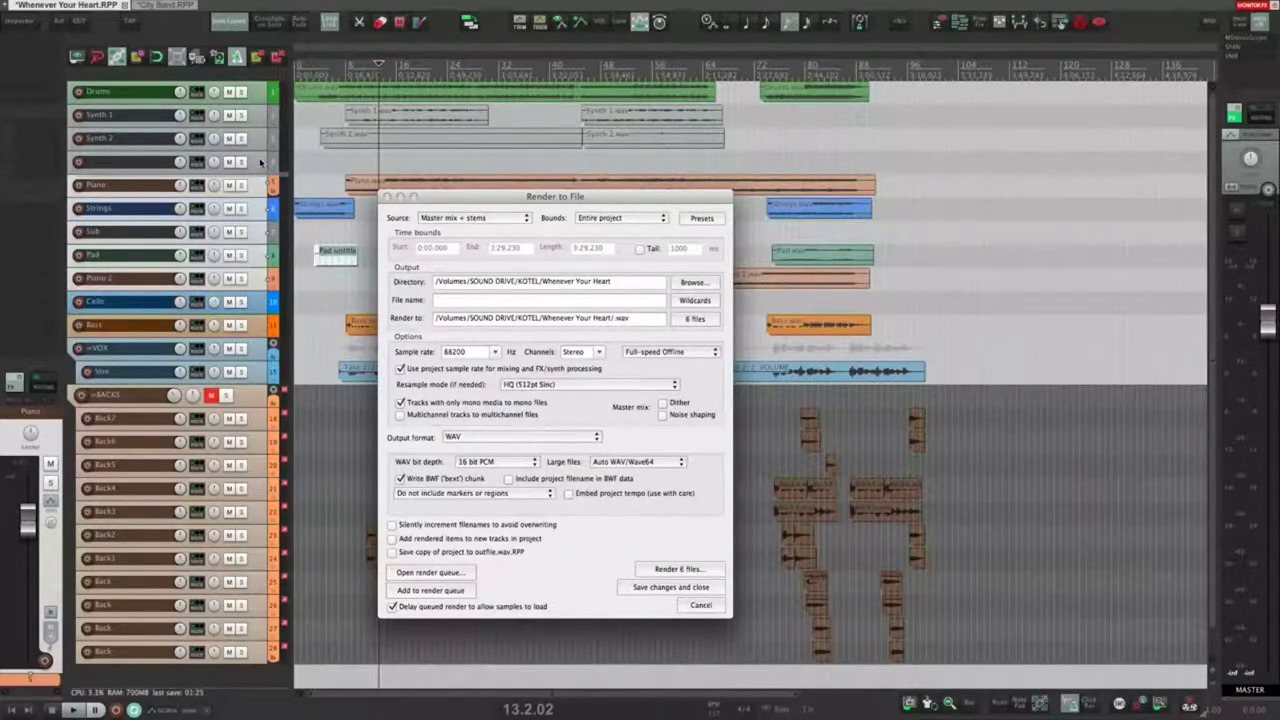
{"action": "left_click_drag", "start_coordinate": [260, 161], "coordinate": [260, 162]}
Step: Name the folder track 'STEM 1', then undo the folder track changes
{"action": "left_click", "coordinate": [255, 167]}
{"action": "double_click", "coordinate": [145, 162]}
{"action": "type", "text": "STEM 1"}
{"action": "key", "text": "Return"}
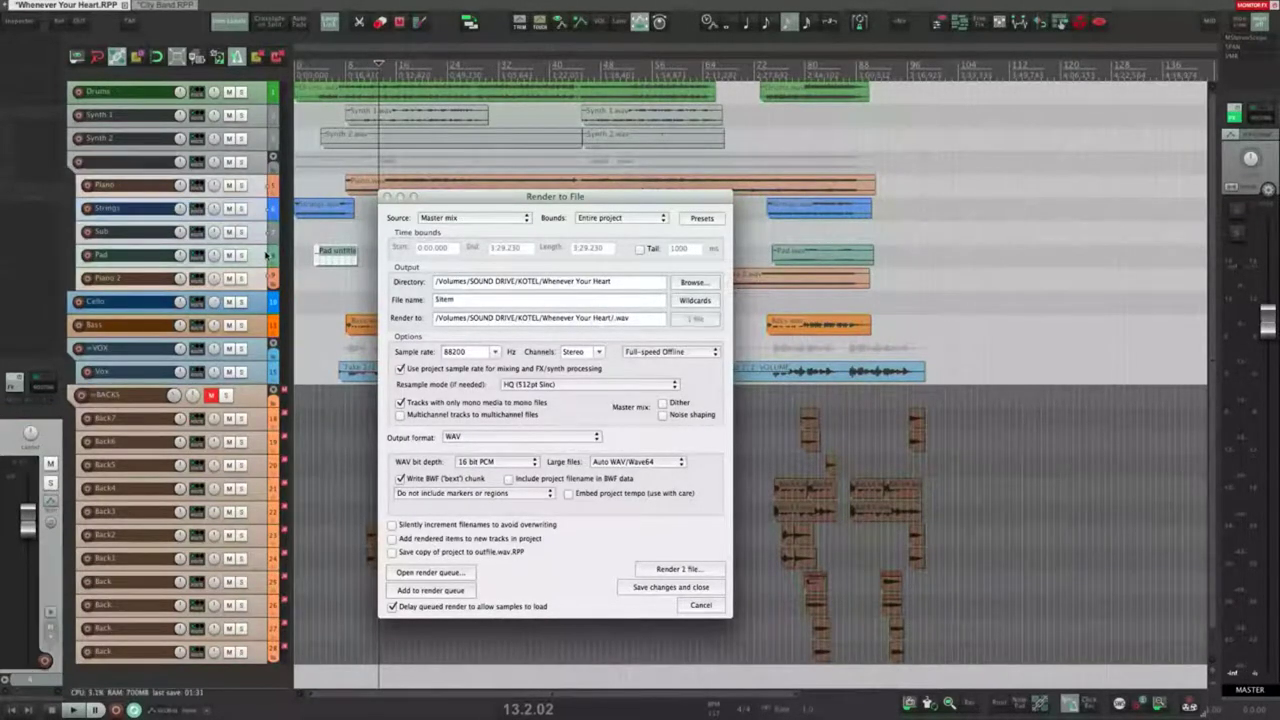
{"action": "key", "text": "super+z"}
{"action": "key", "text": "super+z"}
{"action": "key", "text": "super+z"}
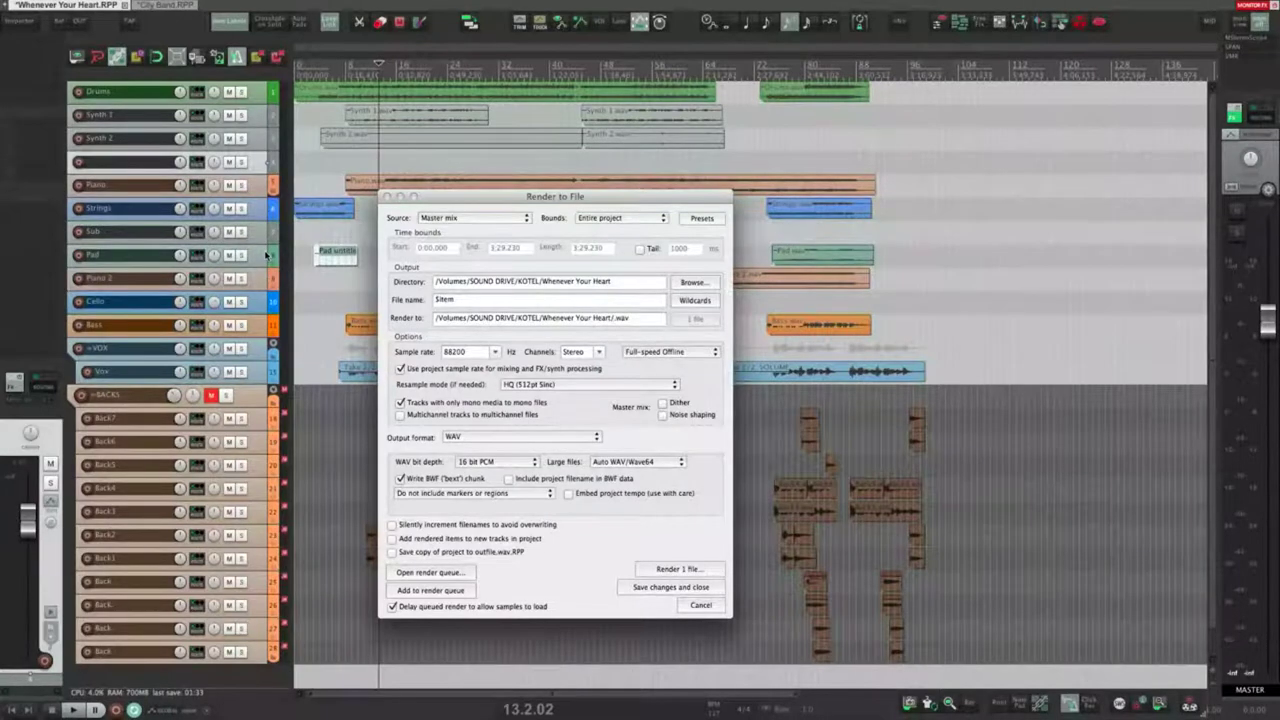
{"action": "left_click", "coordinate": [478, 218]}
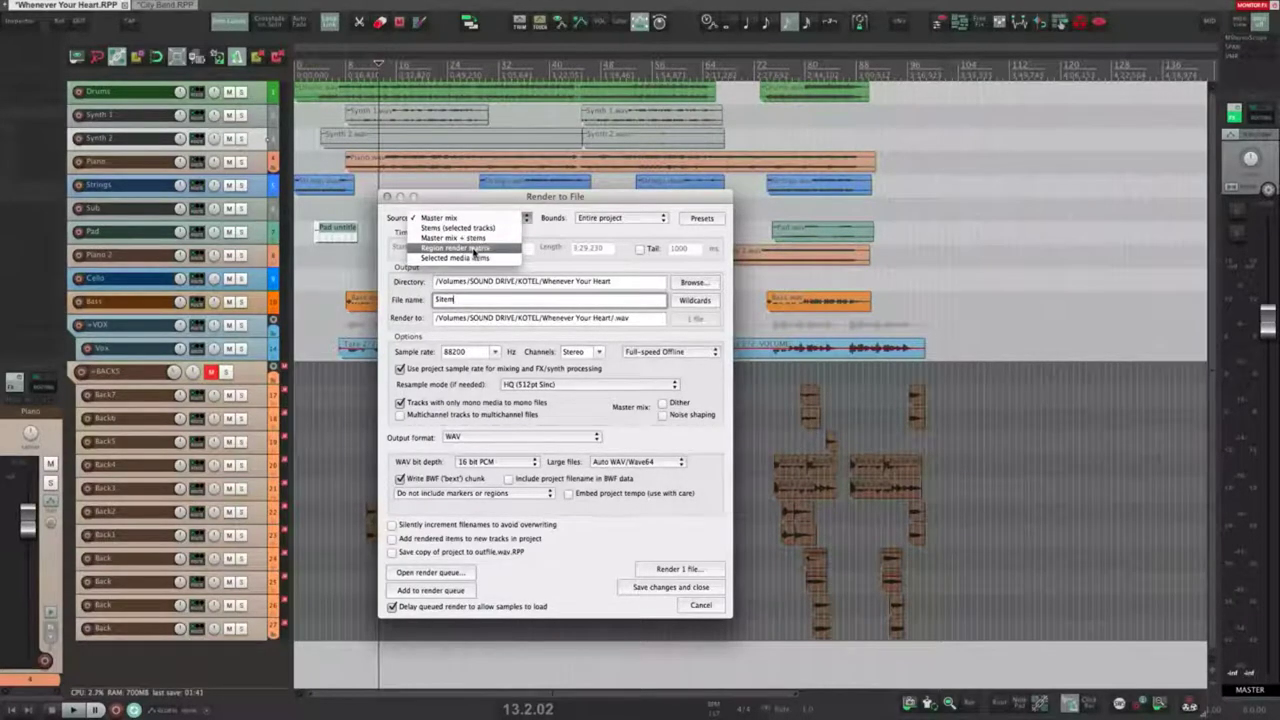
Step: Switch the source to Region render matrix and mark three regions: song opening, middle, and around bar 72
{"action": "left_click", "coordinate": [474, 250]}
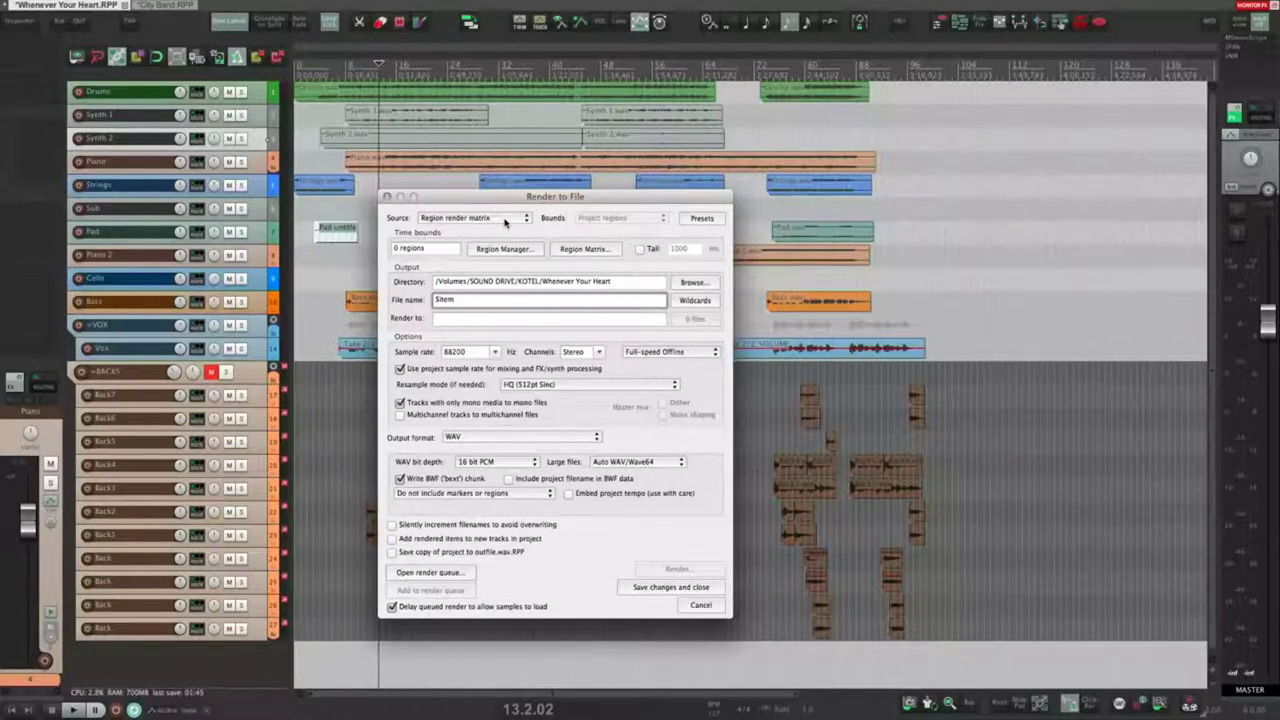
{"action": "left_click_drag", "start_coordinate": [324, 116], "coordinate": [401, 124]}
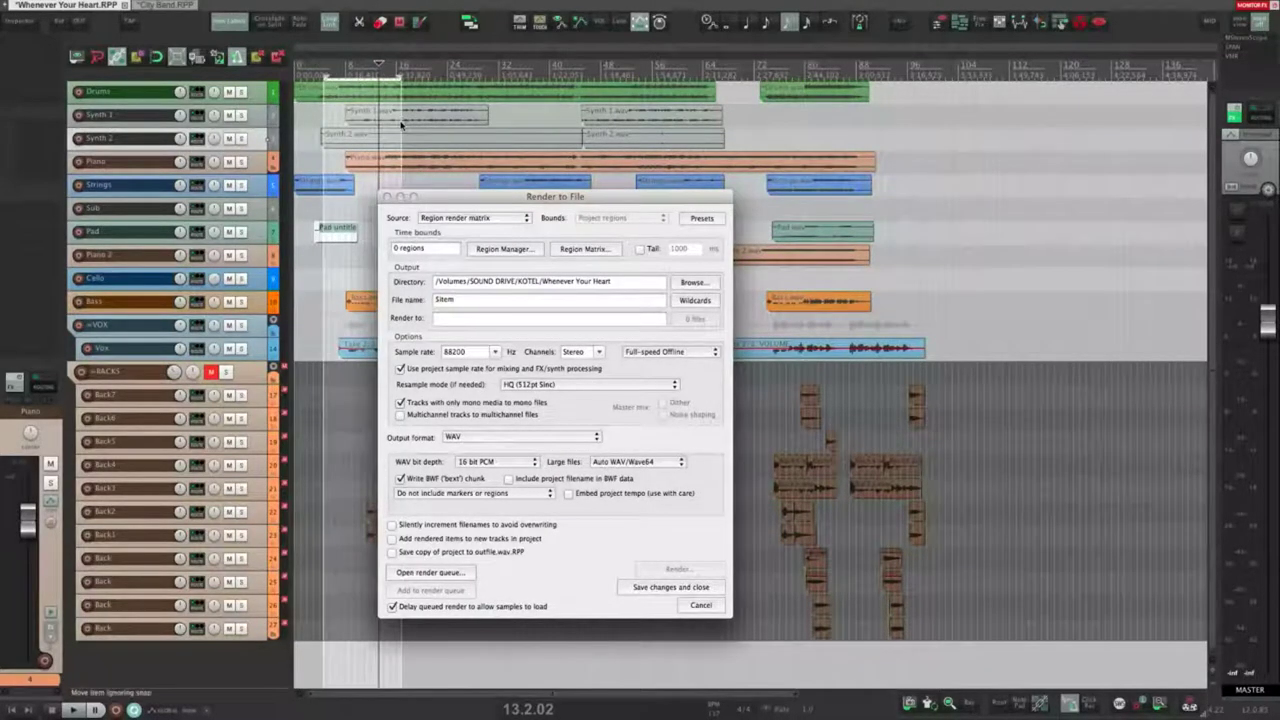
{"action": "left_click_drag", "start_coordinate": [516, 118], "coordinate": [568, 120]}
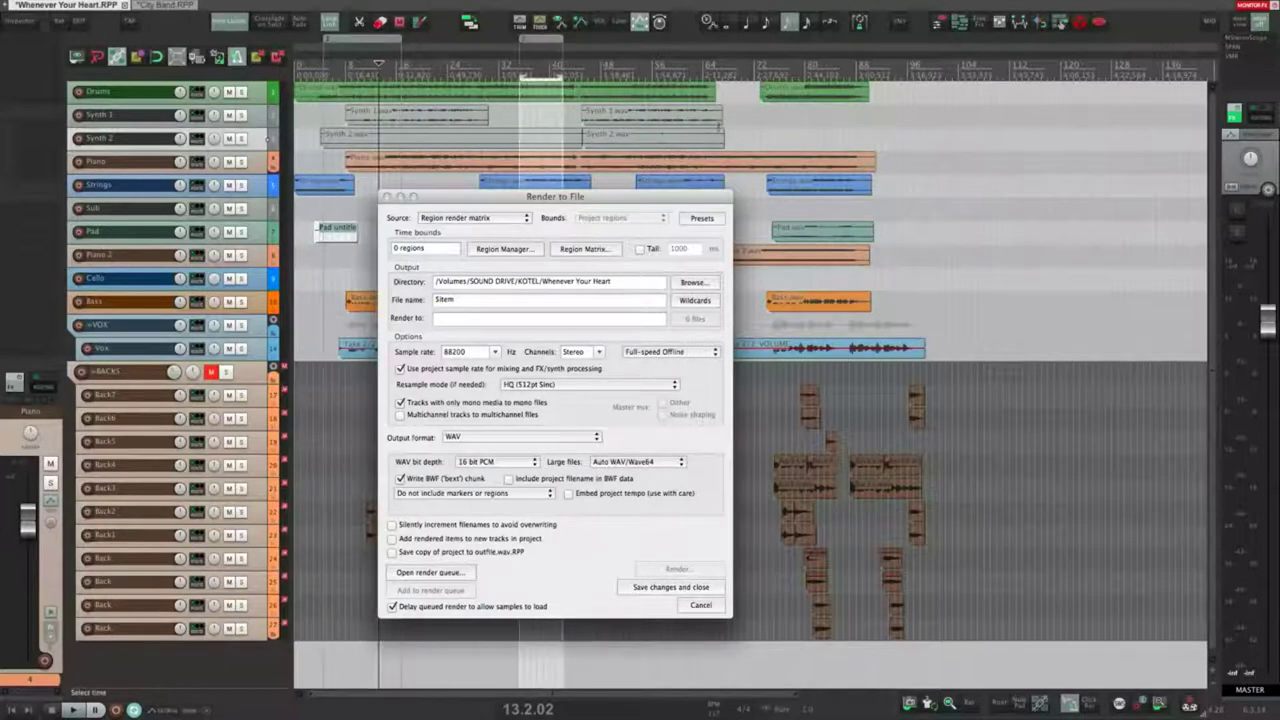
{"action": "left_click_drag", "start_coordinate": [750, 122], "coordinate": [812, 126]}
{"action": "left_click", "coordinate": [541, 50]}
{"action": "left_click", "coordinate": [779, 46]}
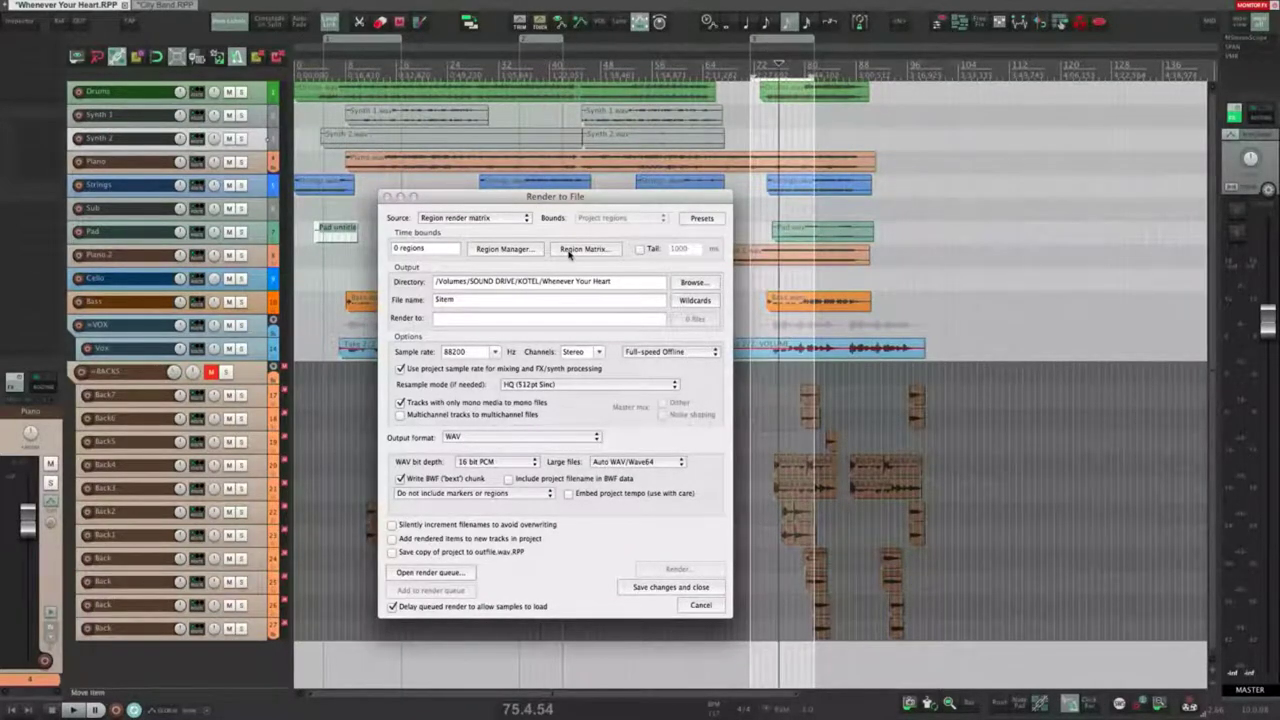
Step: Try assigning tracks to the three regions in the Region Matrix, leave none assigned, and close it
{"action": "left_click", "coordinate": [567, 250]}
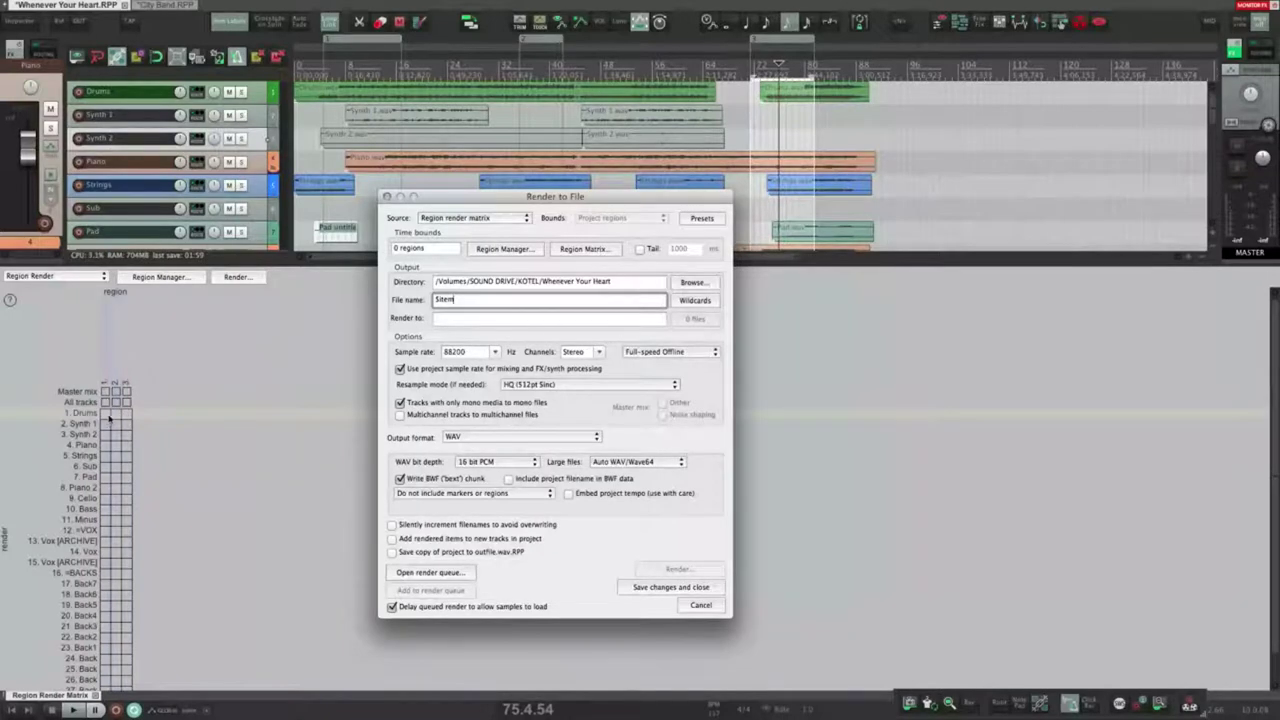
{"action": "mouse_move", "coordinate": [105, 392]}
{"action": "left_mouse_down"}
{"action": "mouse_move", "coordinate": [128, 391]}
{"action": "mouse_move", "coordinate": [130, 404]}
{"action": "mouse_move", "coordinate": [106, 403]}
{"action": "mouse_move", "coordinate": [128, 392]}
{"action": "left_mouse_up"}
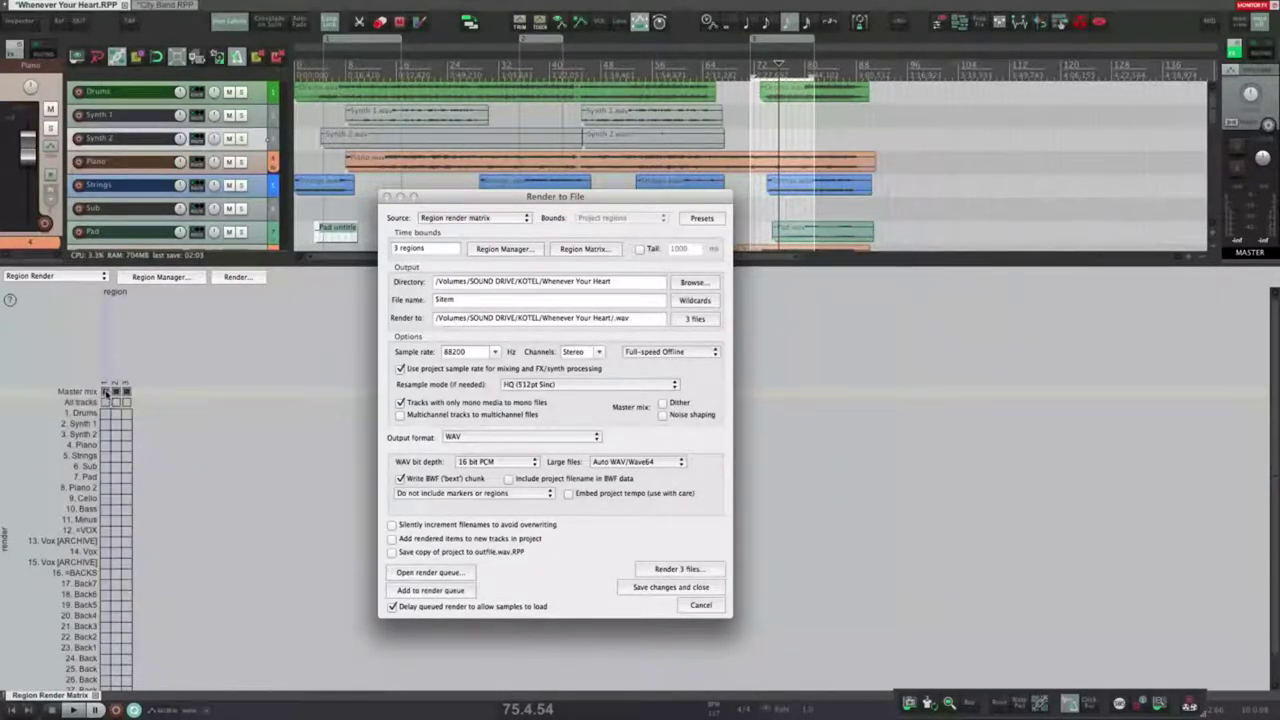
{"action": "mouse_move", "coordinate": [105, 435]}
{"action": "left_mouse_down"}
{"action": "mouse_move", "coordinate": [127, 435]}
{"action": "mouse_move", "coordinate": [127, 466]}
{"action": "mouse_move", "coordinate": [116, 456]}
{"action": "mouse_move", "coordinate": [127, 435]}
{"action": "left_mouse_up"}
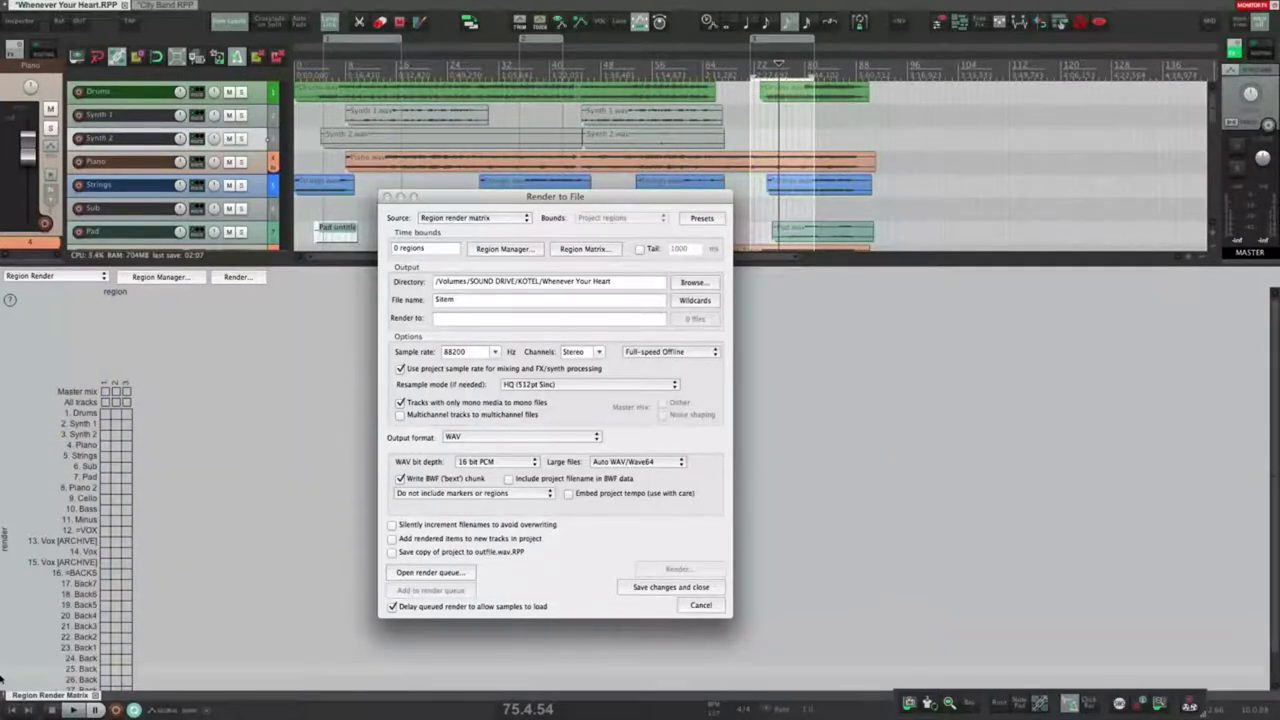
{"action": "left_click", "coordinate": [96, 696]}
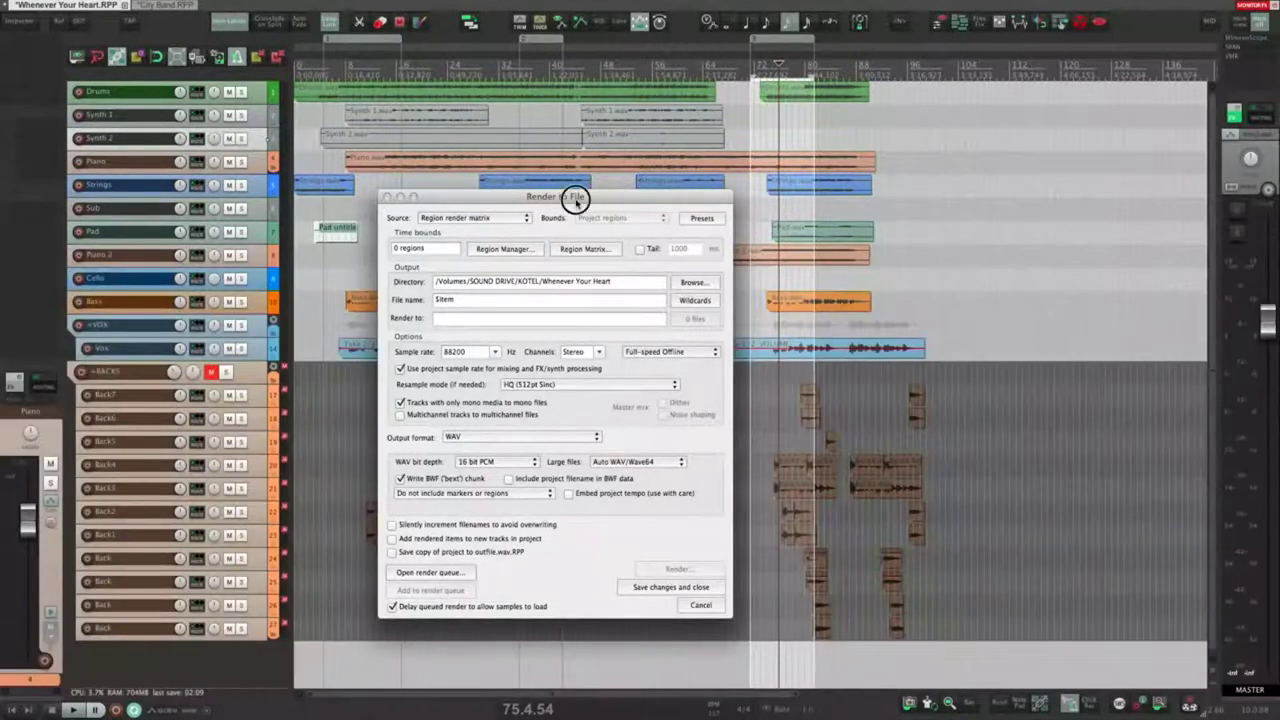
{"action": "left_click_drag", "start_coordinate": [567, 197], "coordinate": [541, 189]}
{"action": "left_click", "coordinate": [472, 210]}
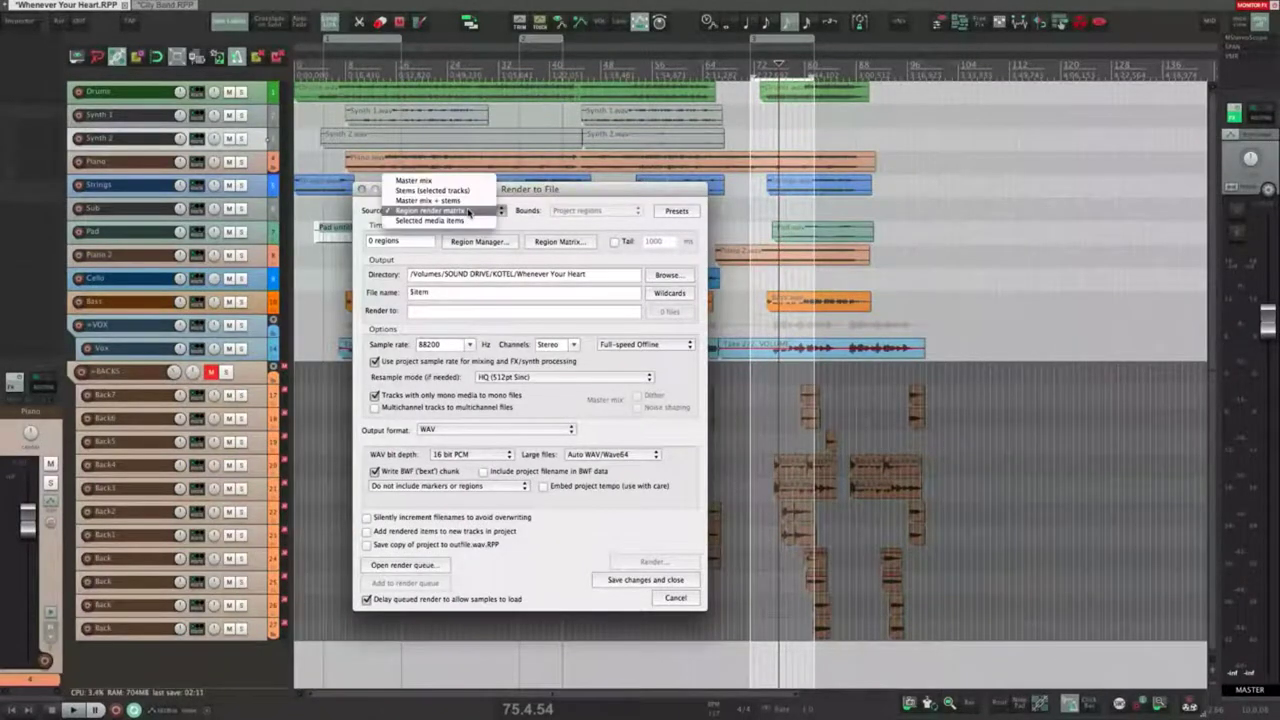
{"action": "left_click", "coordinate": [437, 221]}
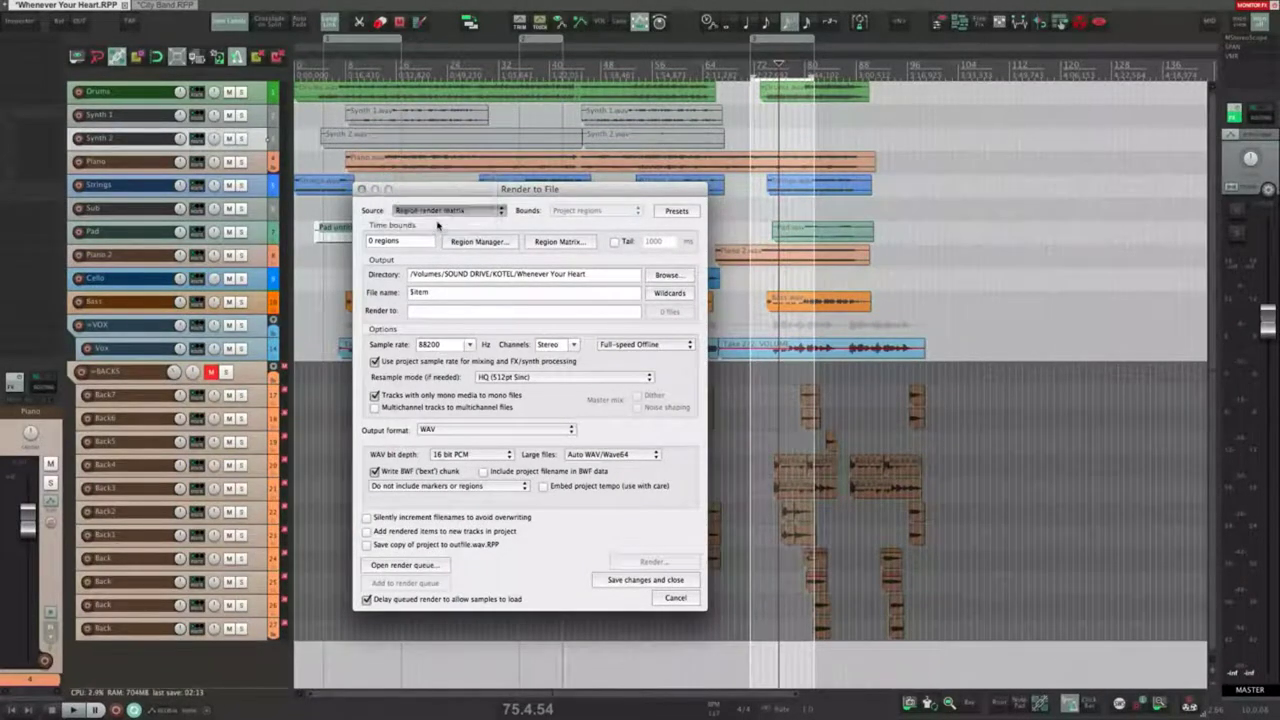
{"action": "left_click_drag", "start_coordinate": [531, 353], "coordinate": [496, 293]}
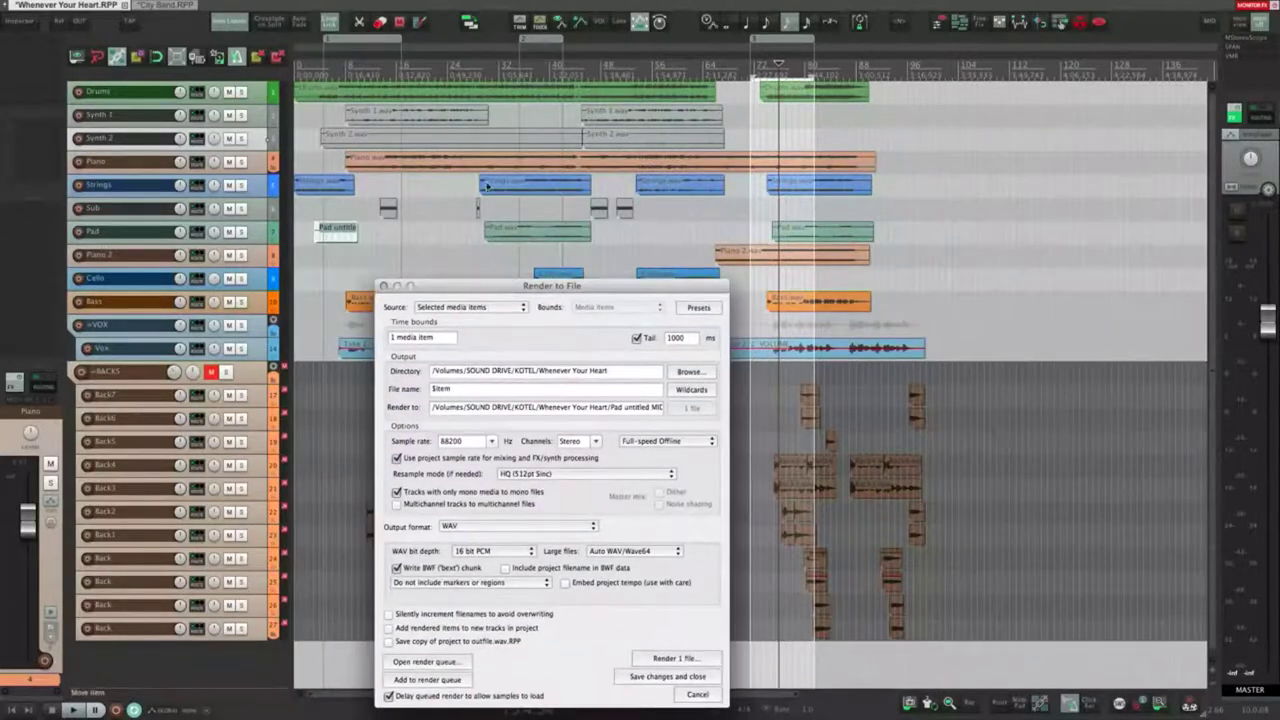
{"action": "left_click", "coordinate": [443, 163]}
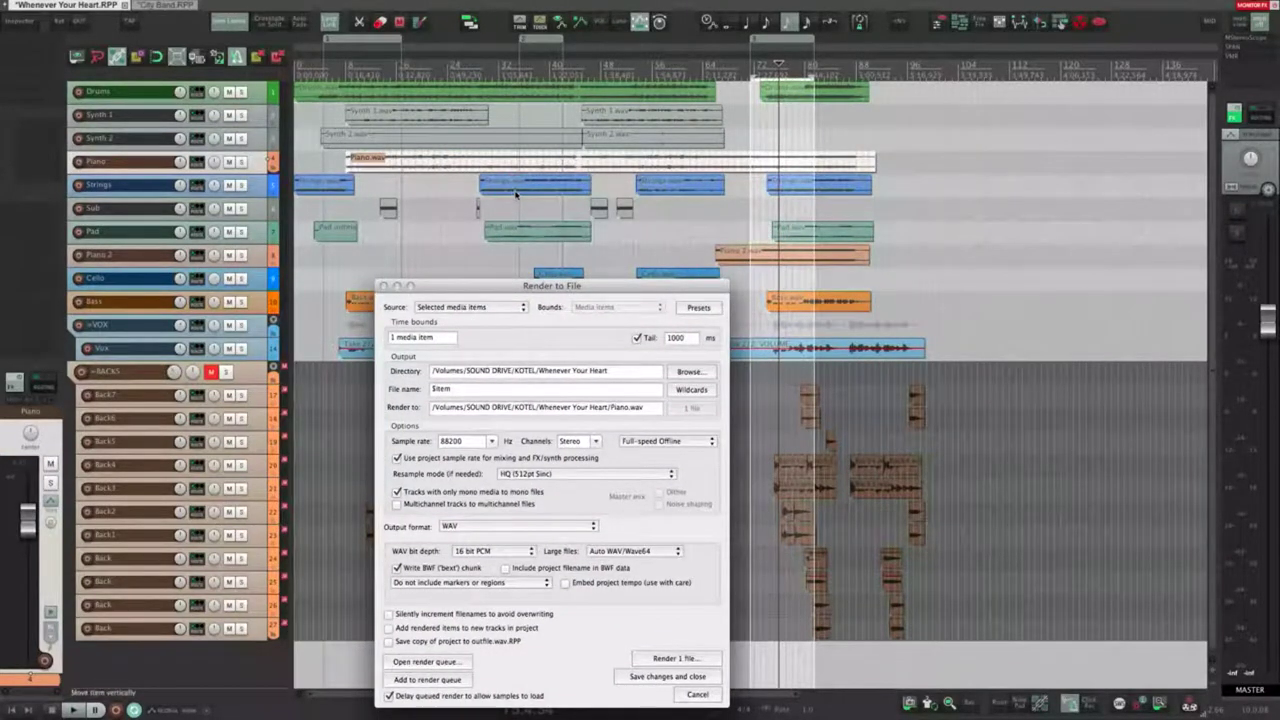
{"action": "left_click", "coordinate": [514, 190], "text": "shift"}
{"action": "left_click", "coordinate": [669, 188], "text": "shift"}
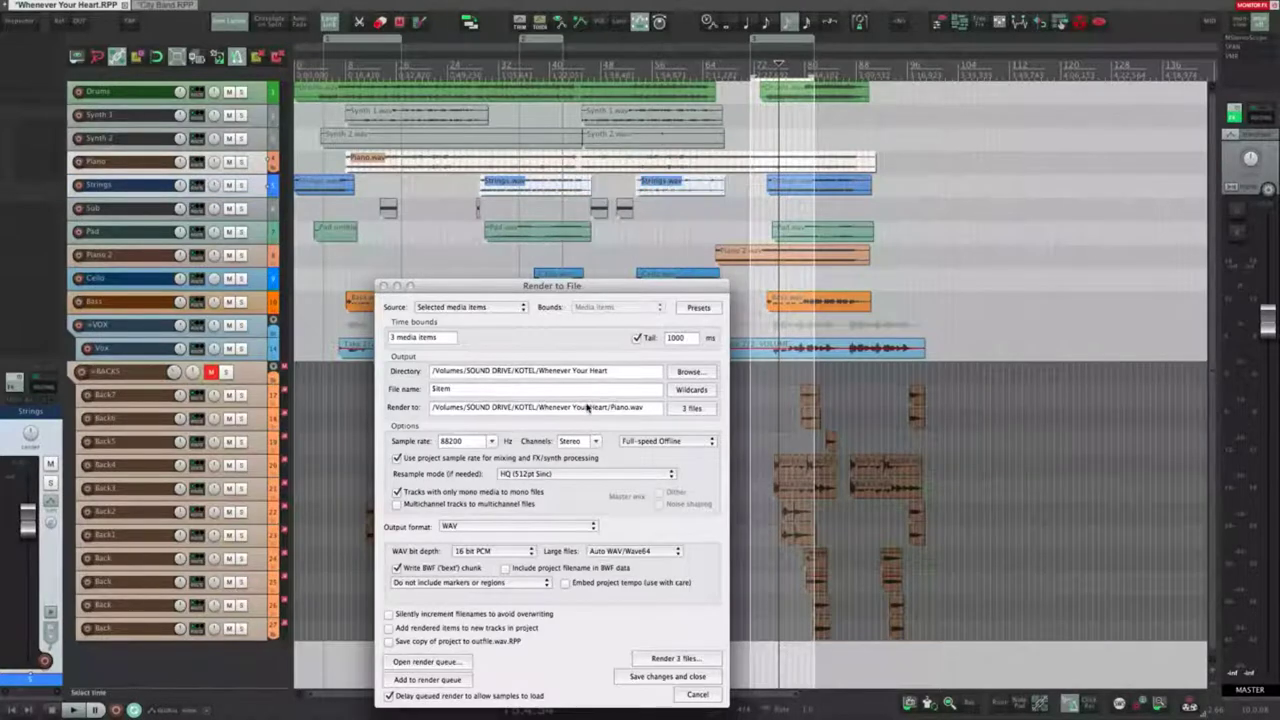
{"action": "left_click_drag", "start_coordinate": [529, 285], "coordinate": [494, 219]}
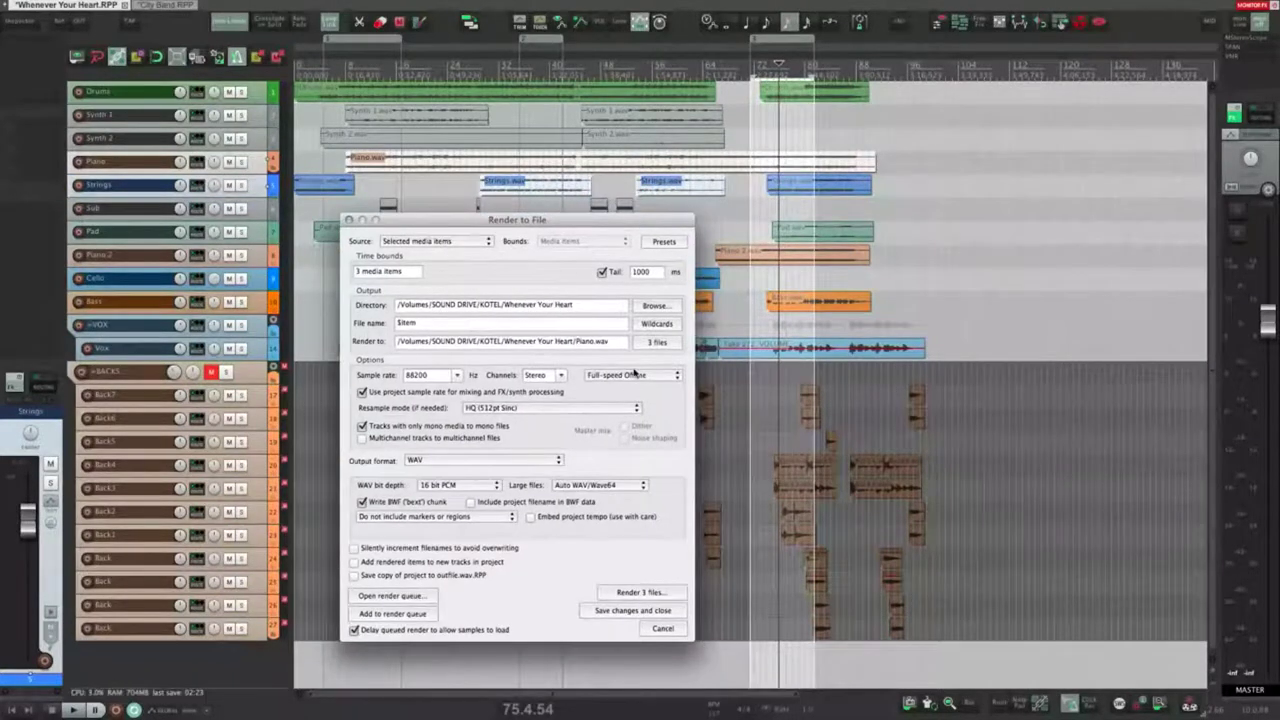
{"action": "mouse_move", "coordinate": [659, 350]}
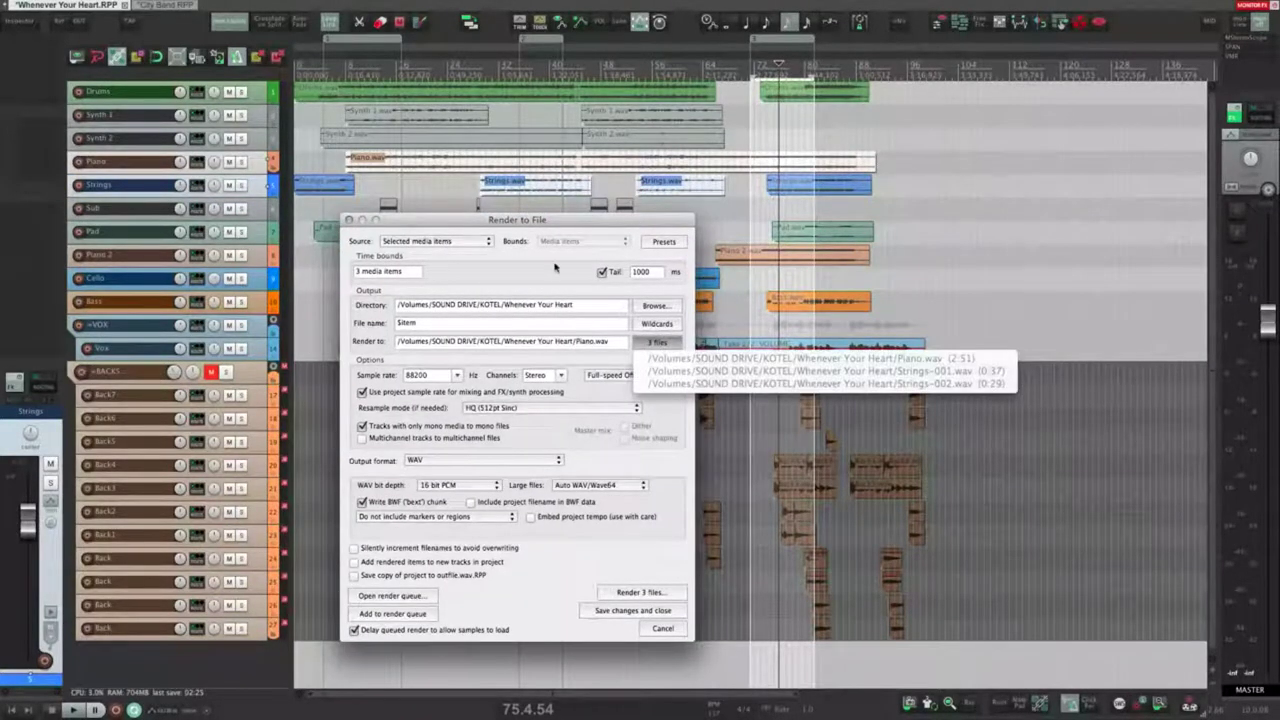
{"action": "left_click_drag", "start_coordinate": [520, 221], "coordinate": [494, 216]}
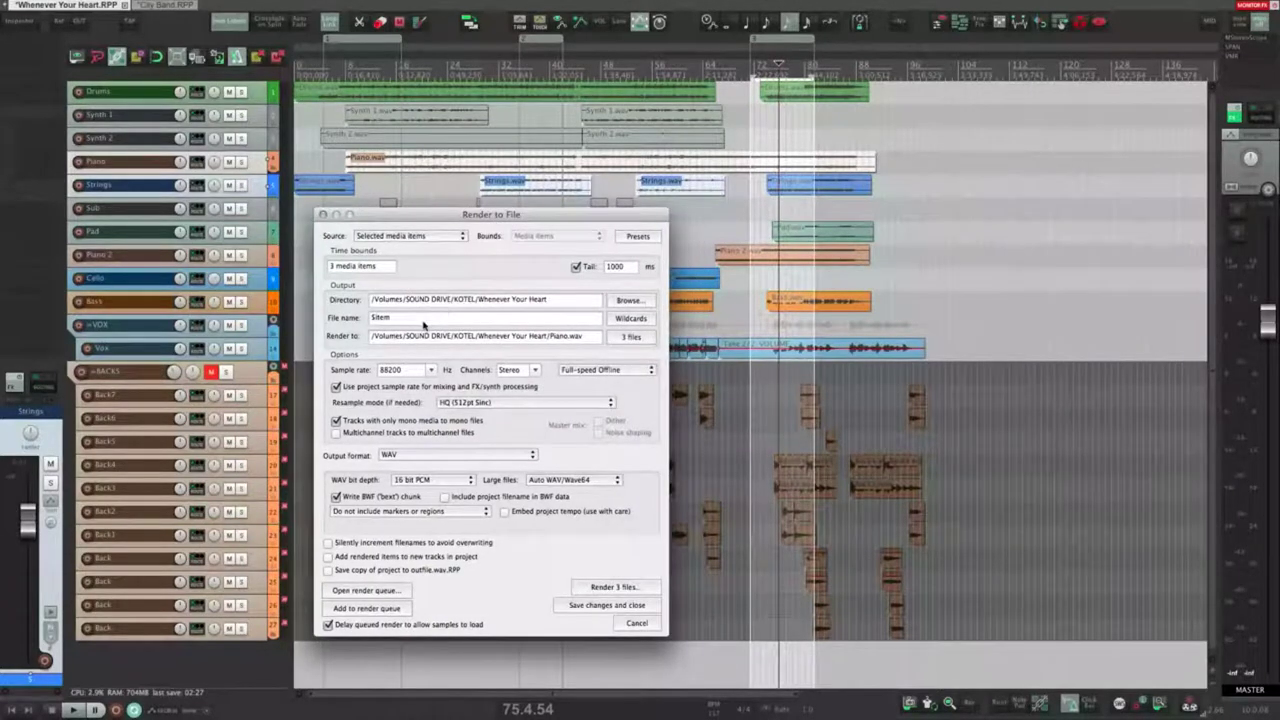
{"action": "key", "text": "Escape"}
{"action": "left_click", "coordinate": [420, 165]}
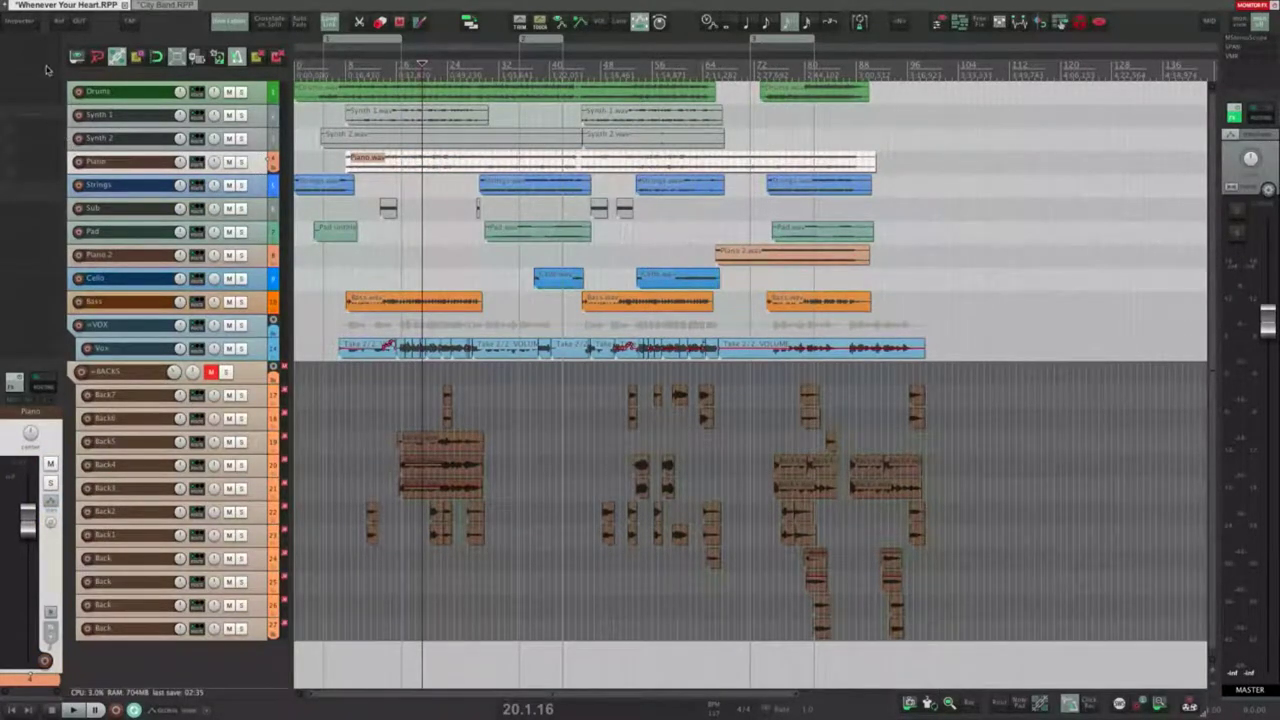
{"action": "left_click", "coordinate": [121, 165]}
{"action": "left_click", "coordinate": [31, 50]}
{"action": "left_click", "coordinate": [890, 416]}
{"action": "key", "text": "Escape"}
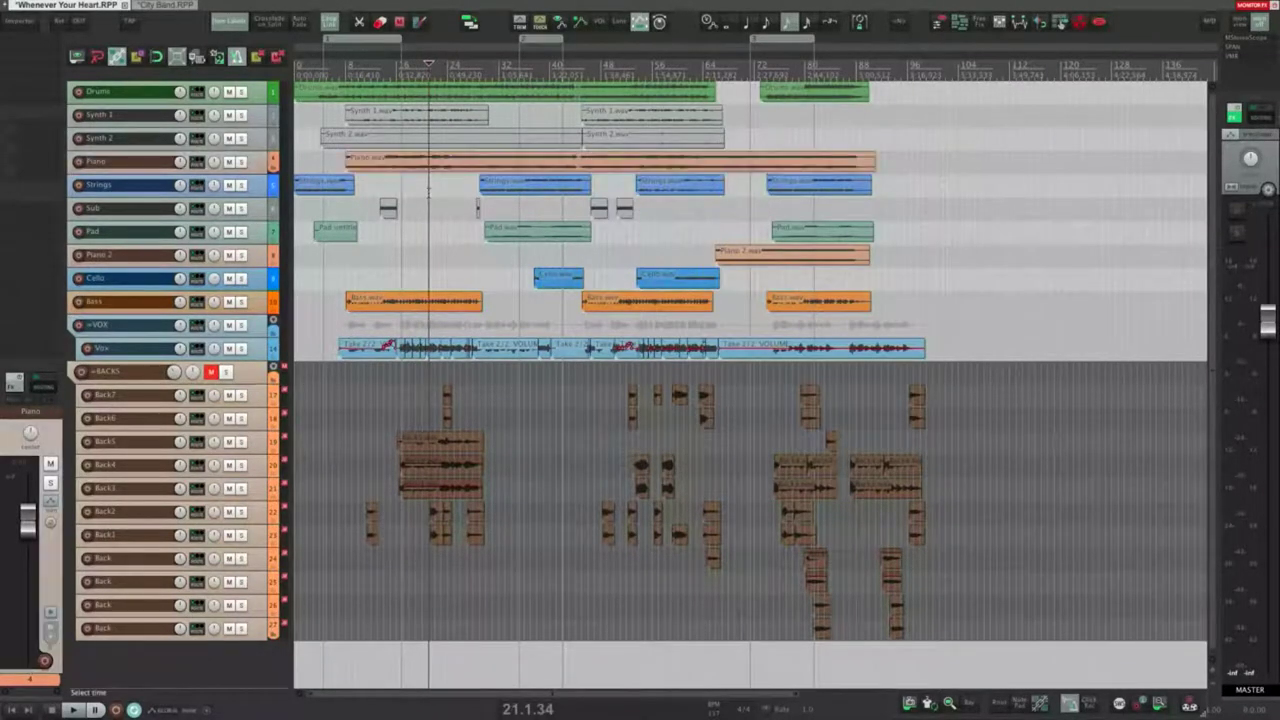
{"action": "left_click", "coordinate": [262, 161]}
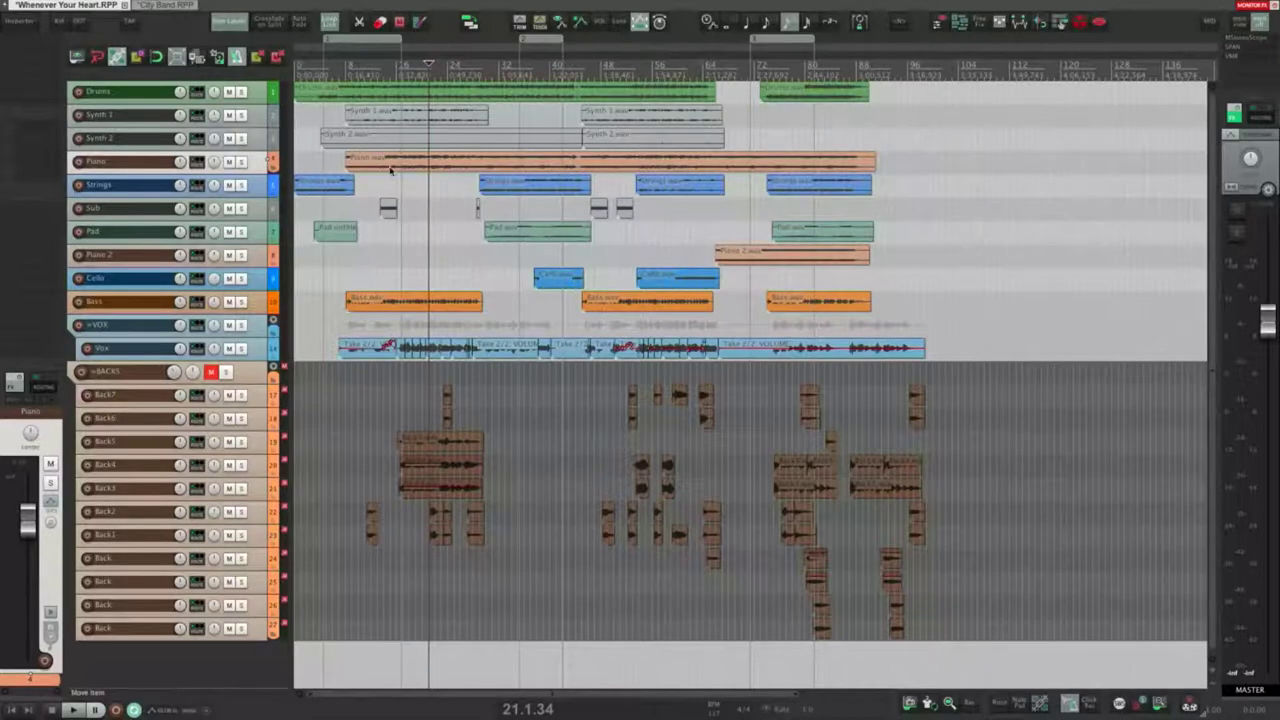
{"action": "double_click", "coordinate": [265, 171]}
{"action": "scroll", "coordinate": [425, 223], "scroll_direction": "up", "scroll_amount": 4}
{"action": "scroll", "coordinate": [425, 223], "scroll_direction": "down", "scroll_amount": 1}
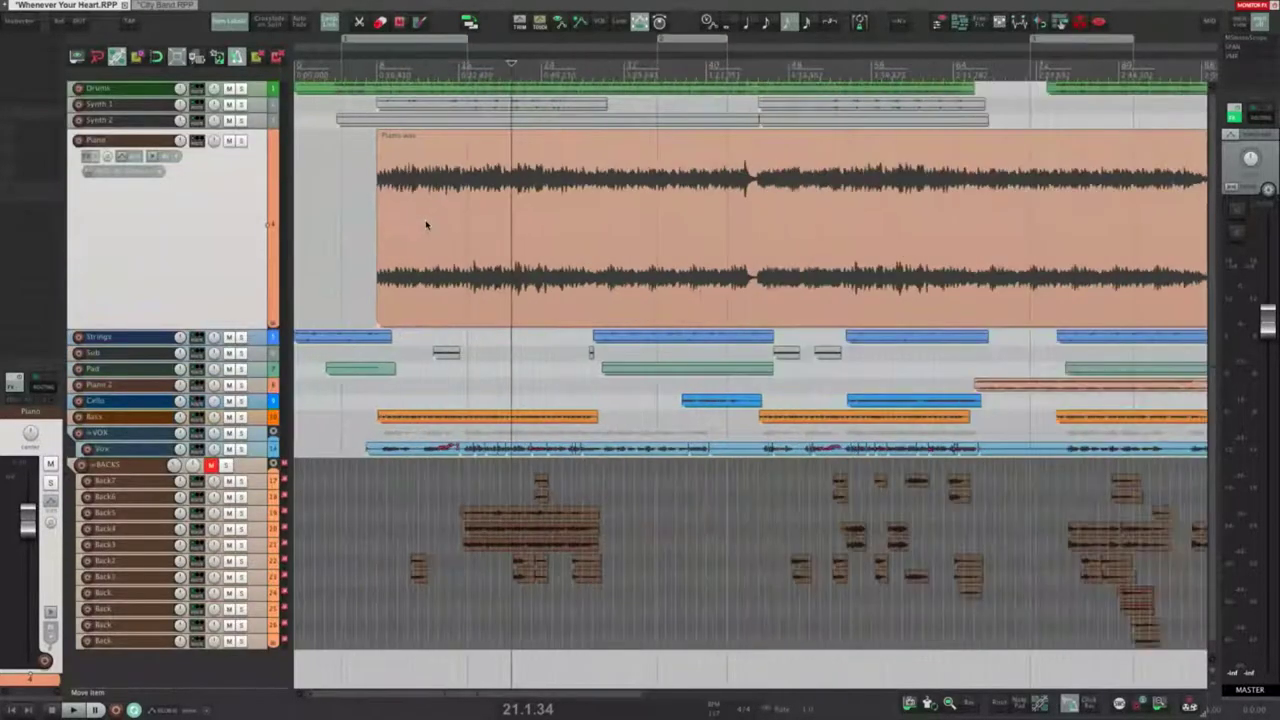
{"action": "left_click", "coordinate": [752, 265]}
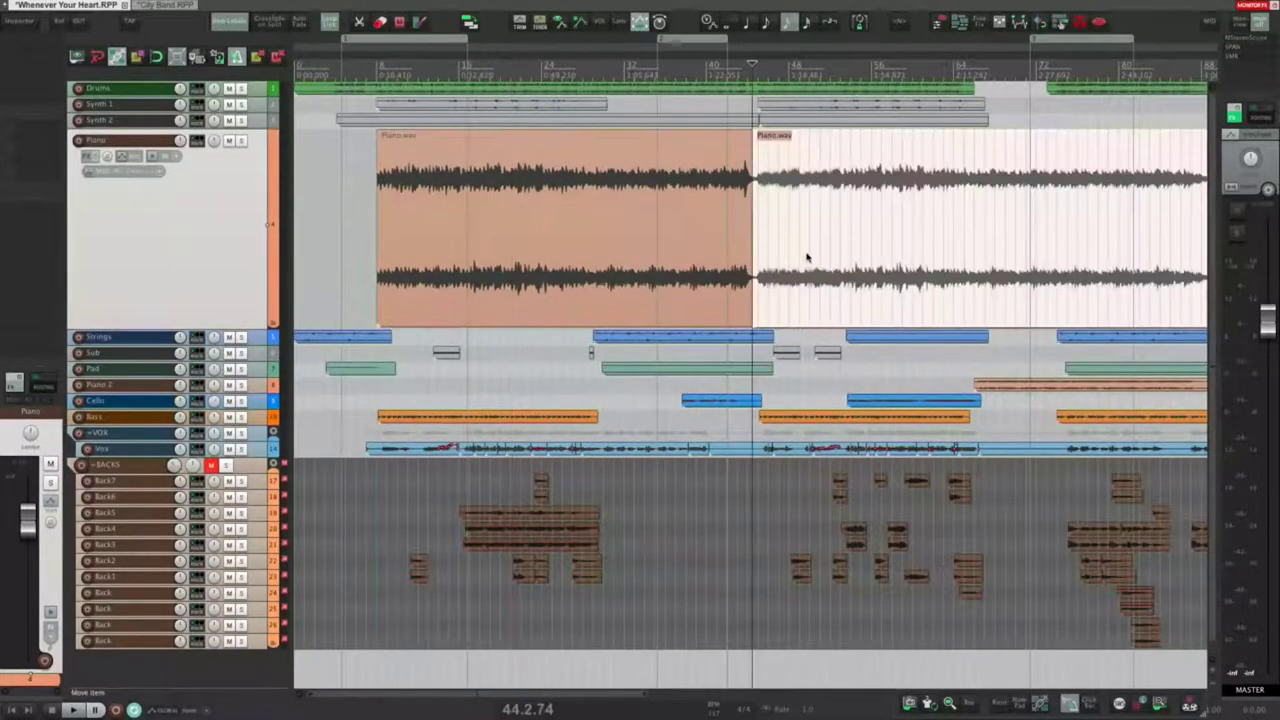
{"action": "left_click_drag", "start_coordinate": [869, 236], "coordinate": [521, 251]}
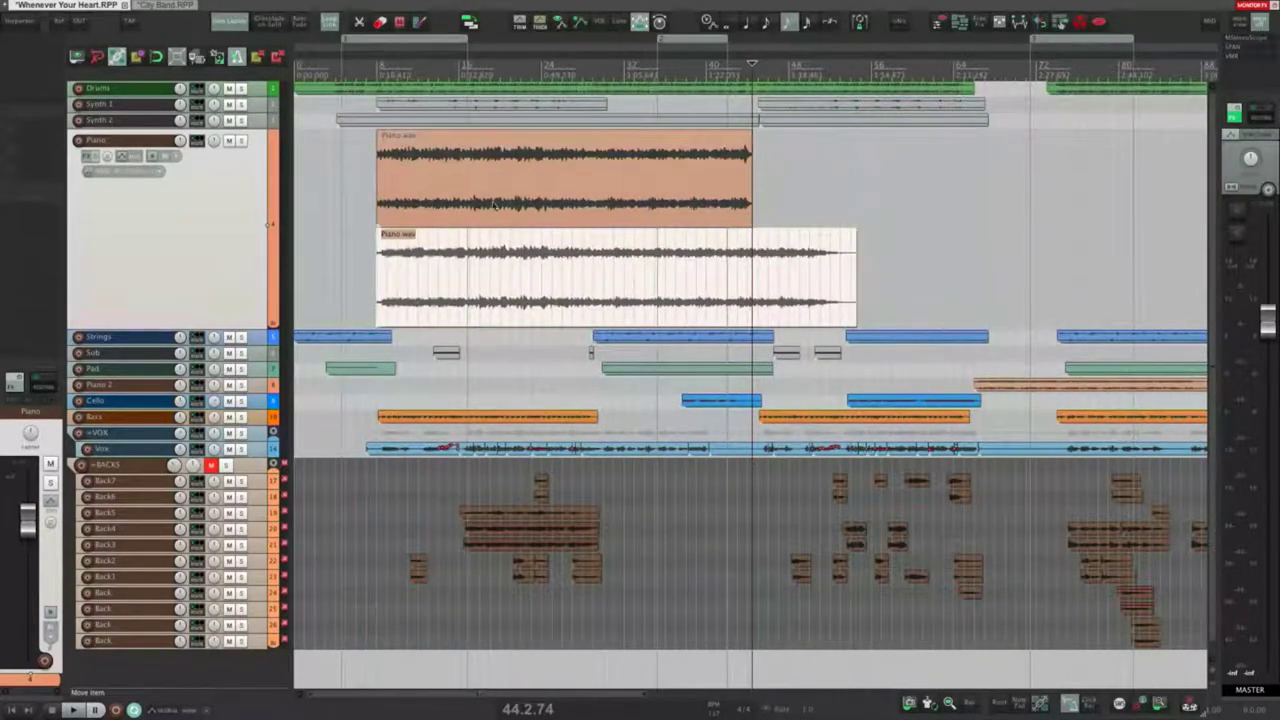
{"action": "left_click", "coordinate": [616, 275]}
{"action": "key", "text": "s"}
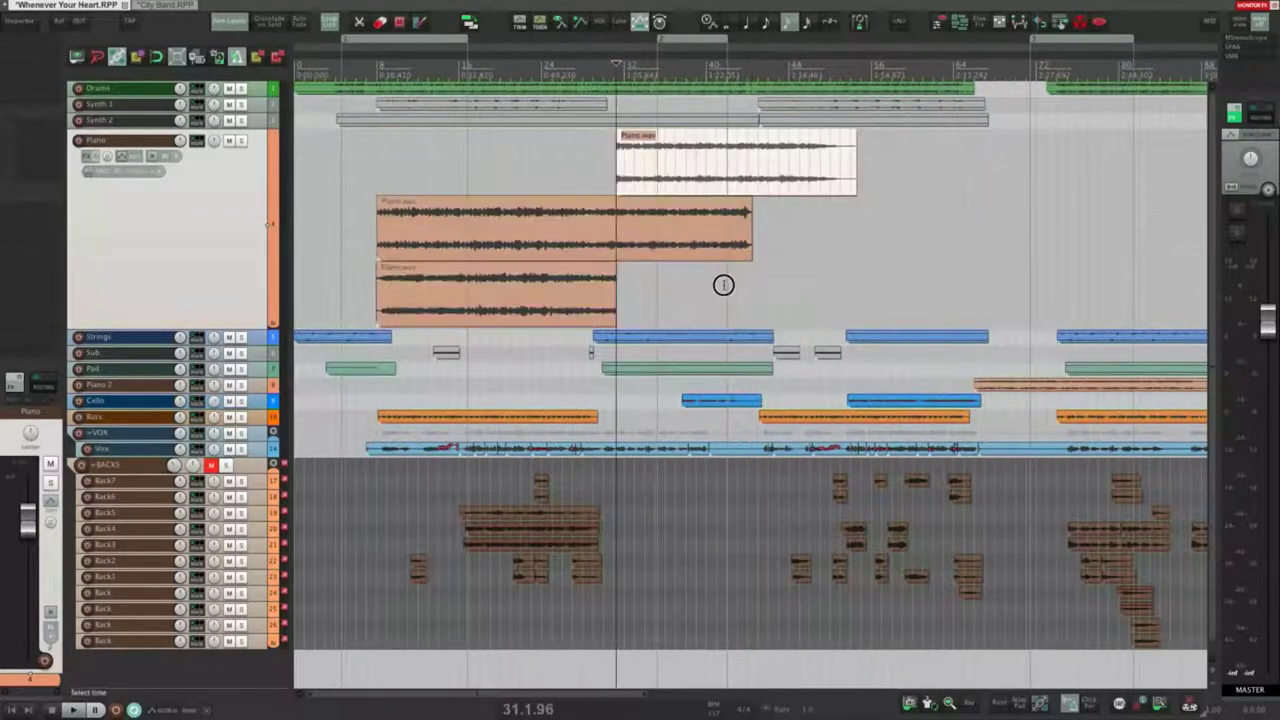
{"action": "left_click_drag", "start_coordinate": [724, 286], "coordinate": [671, 265]}
{"action": "left_click_drag", "start_coordinate": [668, 154], "coordinate": [425, 170]}
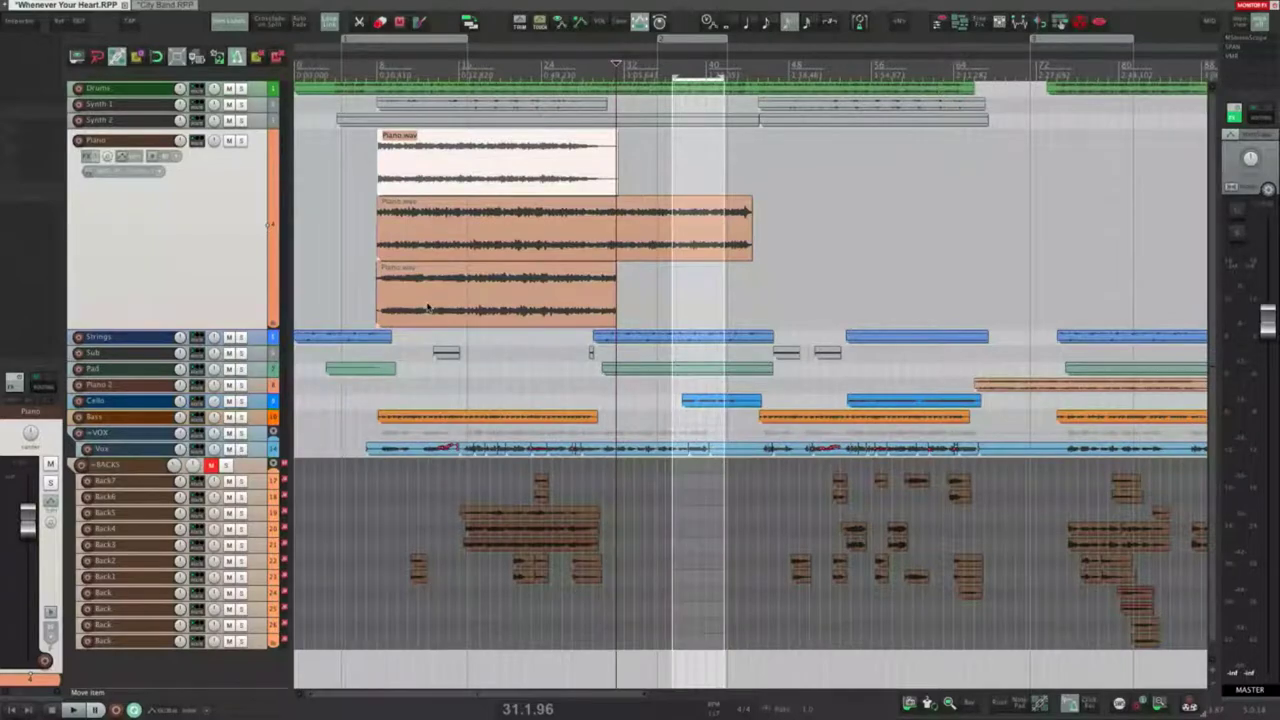
{"action": "key", "text": "Escape"}
{"action": "key", "text": "ctrl+z"}
{"action": "key", "text": "ctrl+z"}
{"action": "key", "text": "ctrl+z"}
{"action": "key", "text": "ctrl+z"}
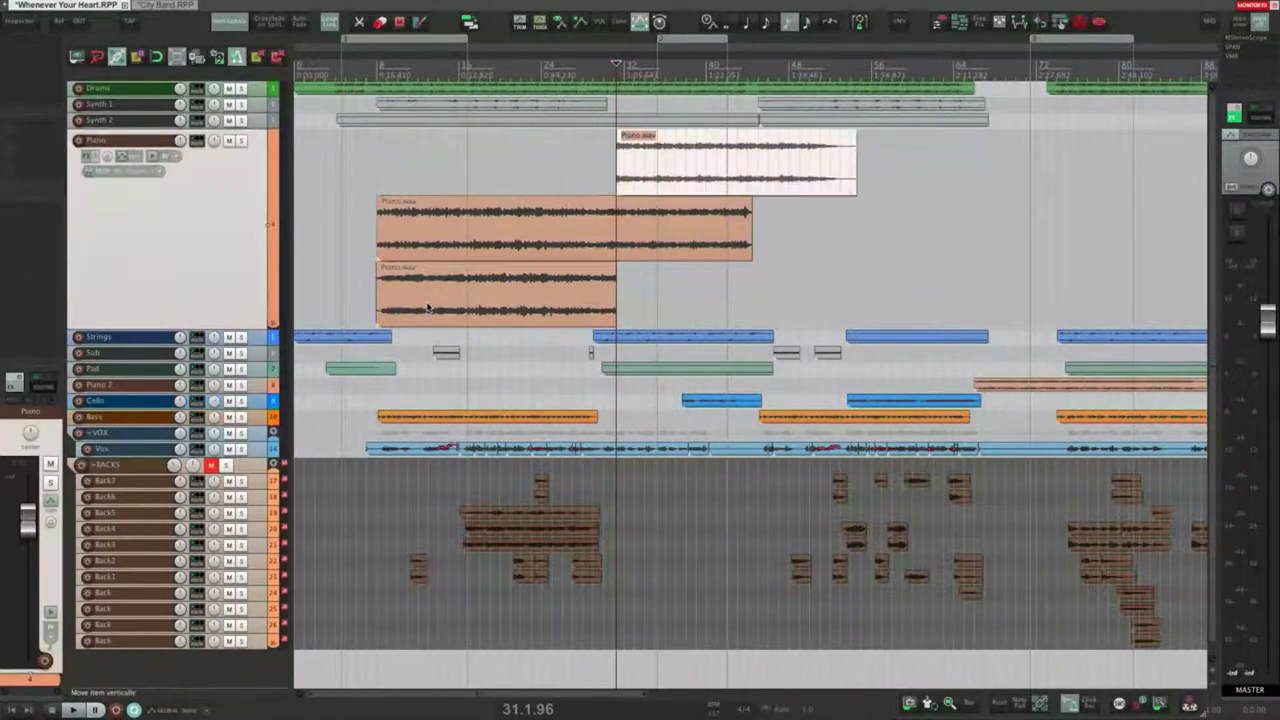
{"action": "key", "text": "ctrl+z"}
{"action": "double_click", "coordinate": [211, 244]}
Step: Open Render to File with Ctrl+Alt+R, keeping Master mix as the source
{"action": "key", "text": "super+alt+r"}
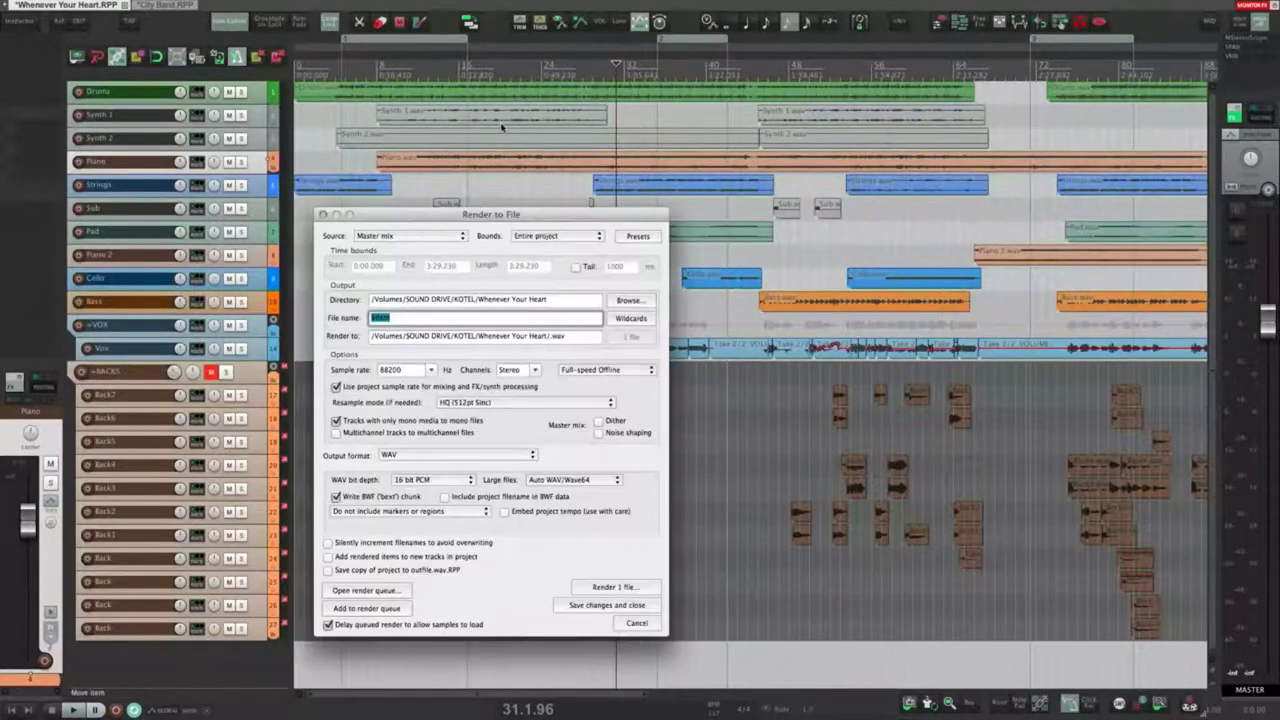
{"action": "left_click", "coordinate": [438, 235]}
{"action": "left_click", "coordinate": [438, 235]}
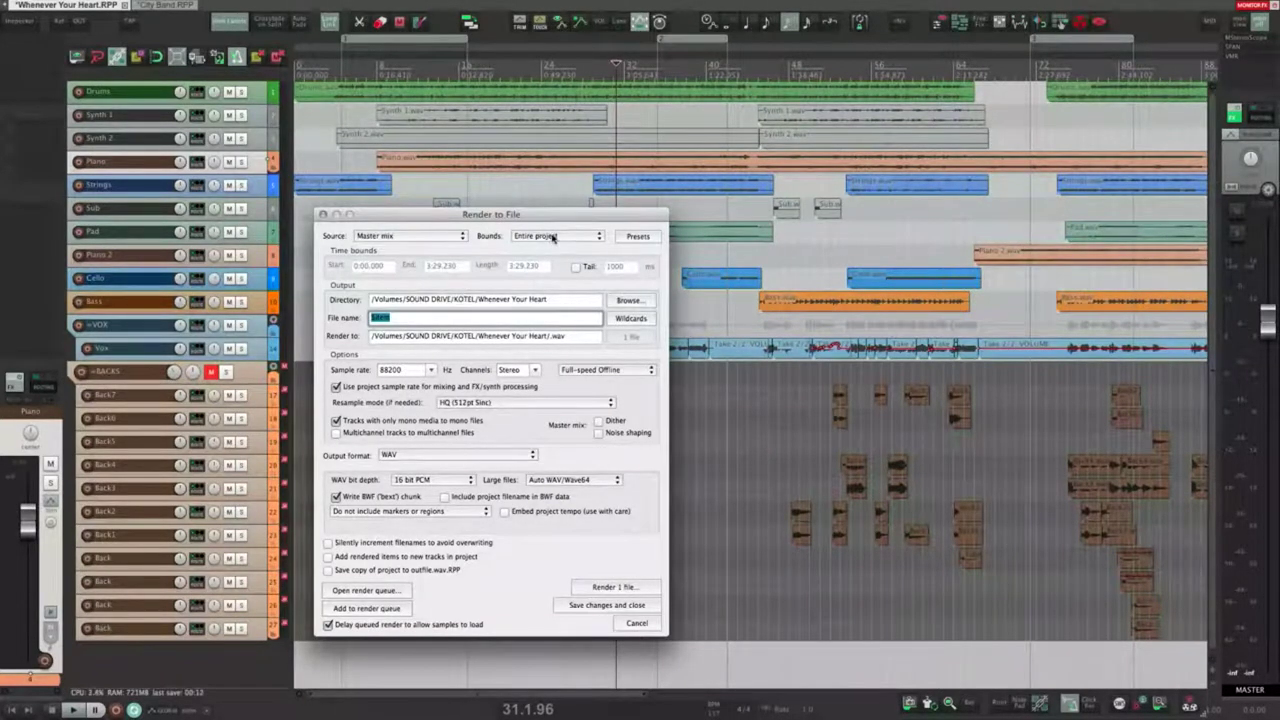
Step: Keep Entire project as the render bounds and return the play position to the project start
{"action": "left_click", "coordinate": [553, 237]}
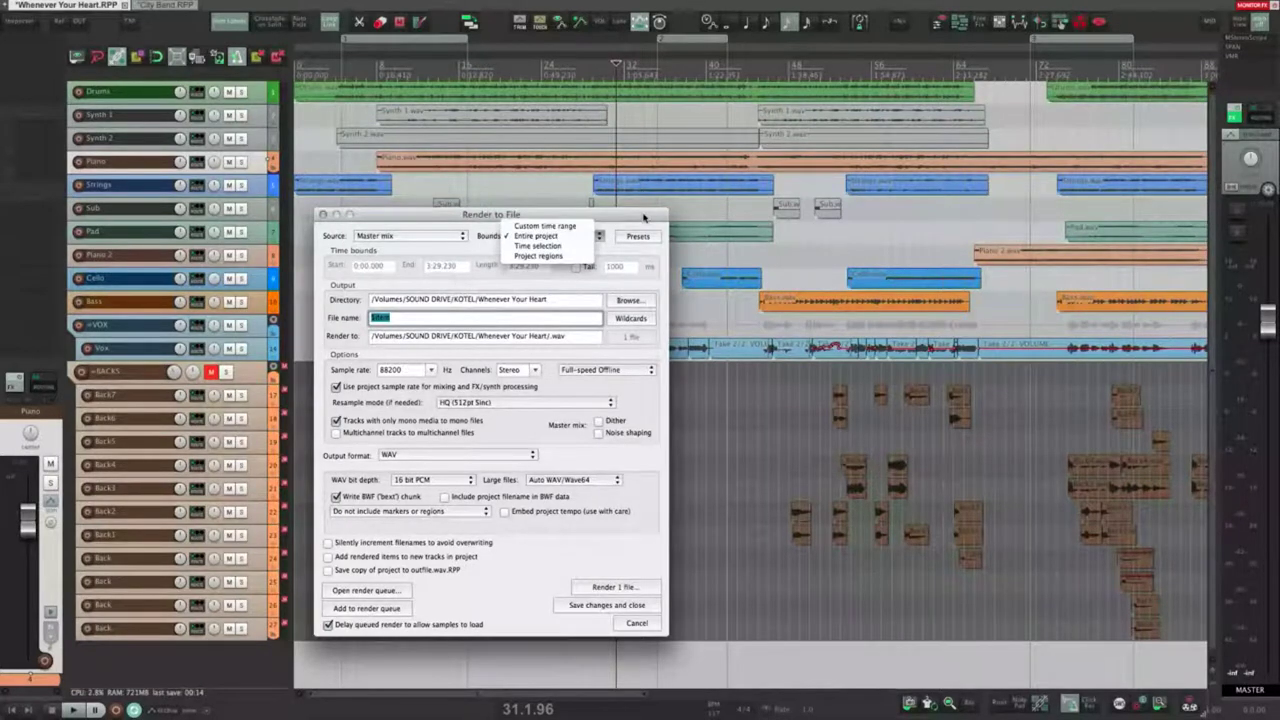
{"action": "left_click", "coordinate": [608, 234]}
{"action": "left_click", "coordinate": [562, 240]}
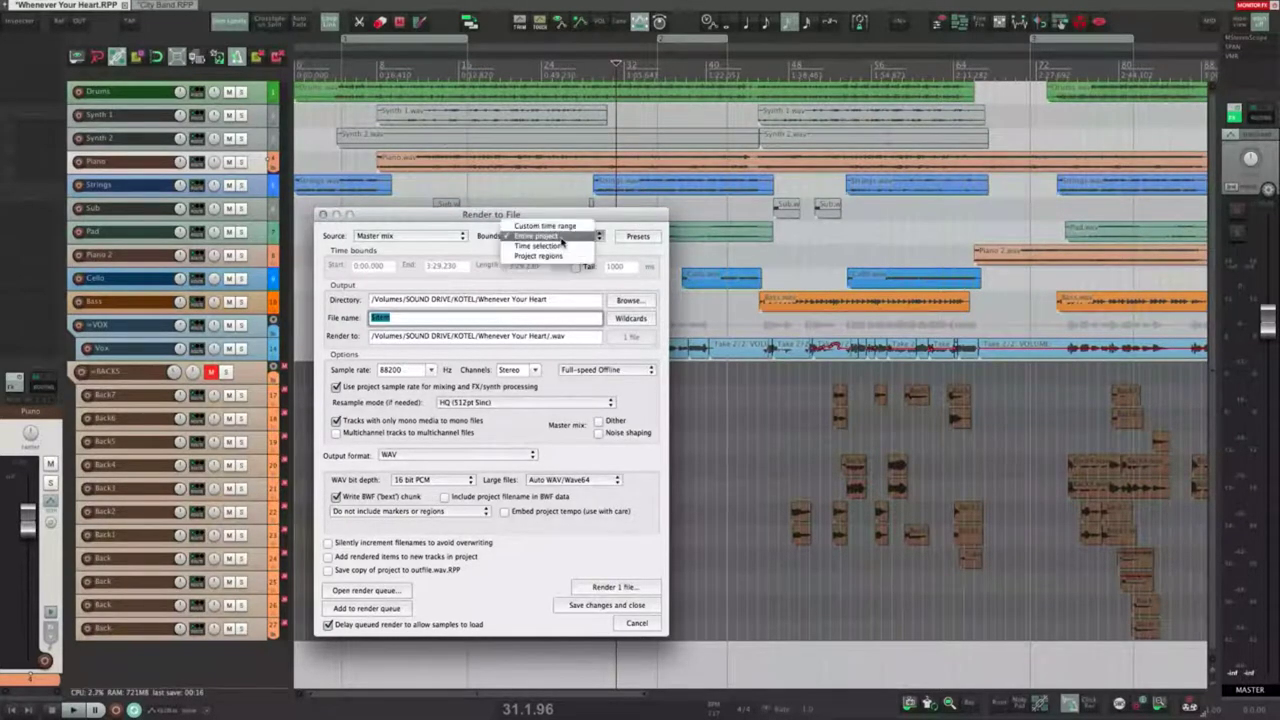
{"action": "left_click", "coordinate": [562, 240]}
{"action": "scroll", "coordinate": [704, 210], "scroll_direction": "down", "scroll_amount": 3}
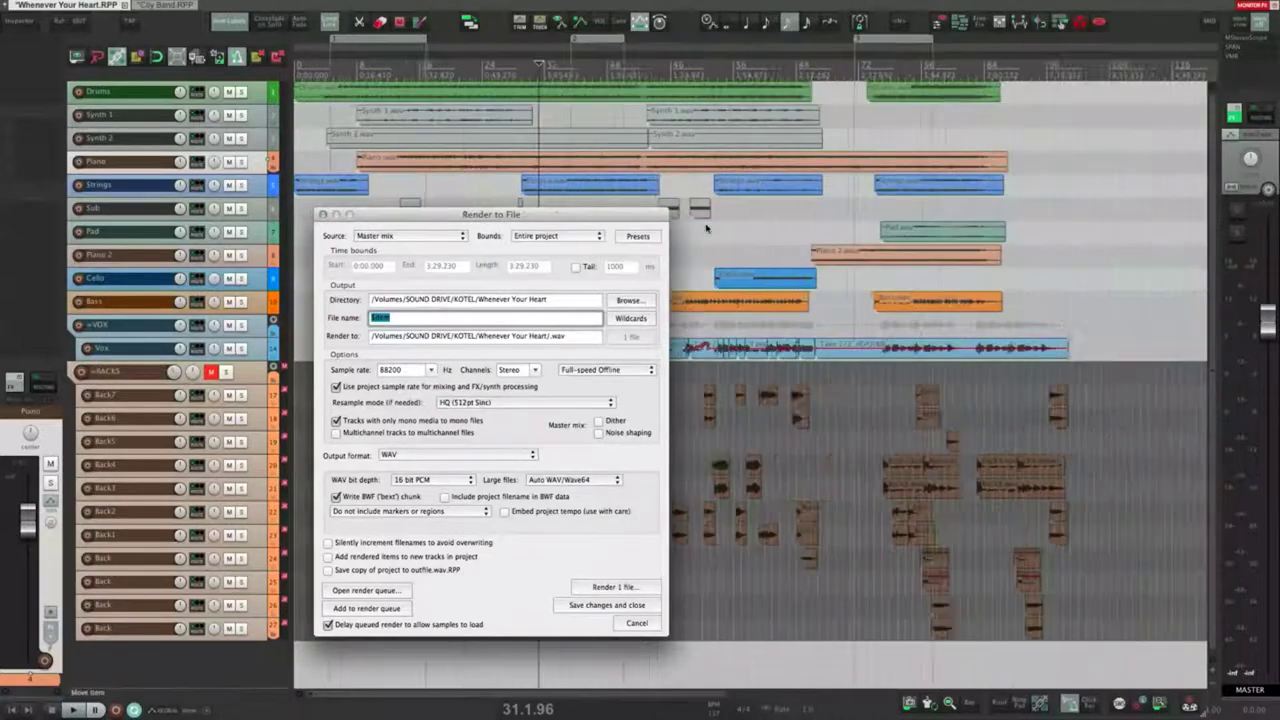
{"action": "left_click", "coordinate": [545, 203]}
{"action": "left_click", "coordinate": [547, 216]}
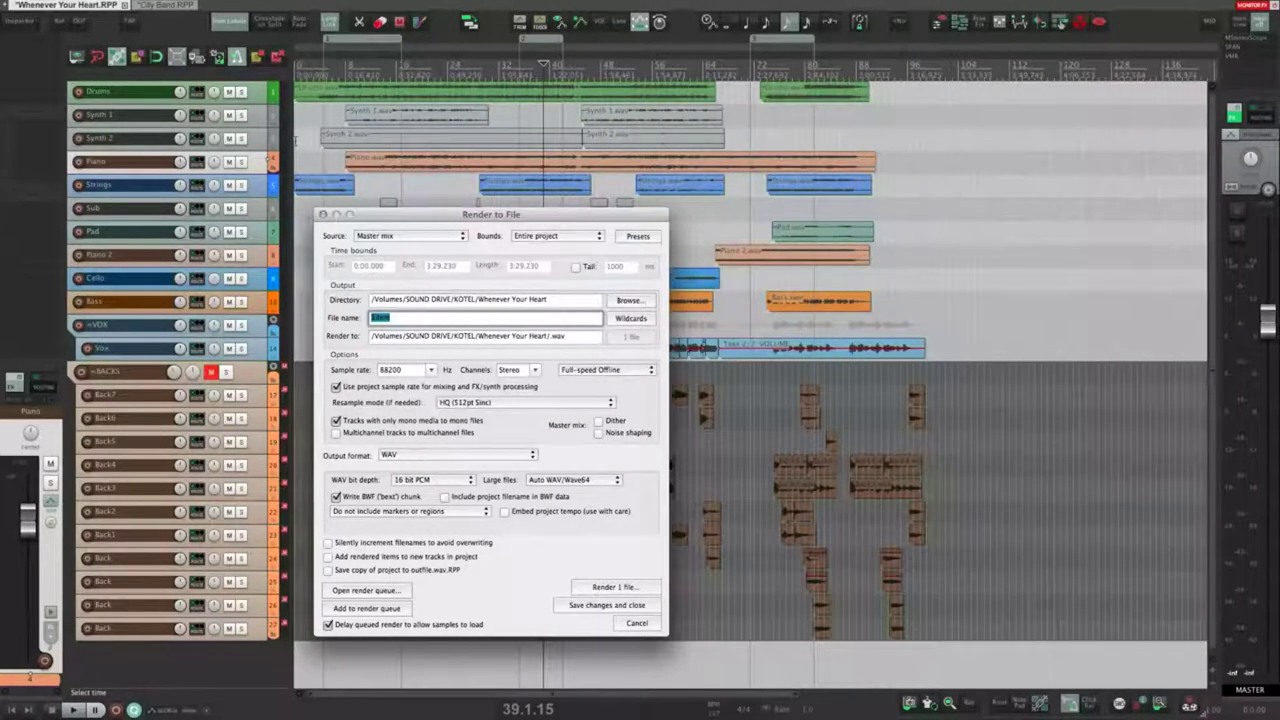
{"action": "left_click", "coordinate": [296, 141]}
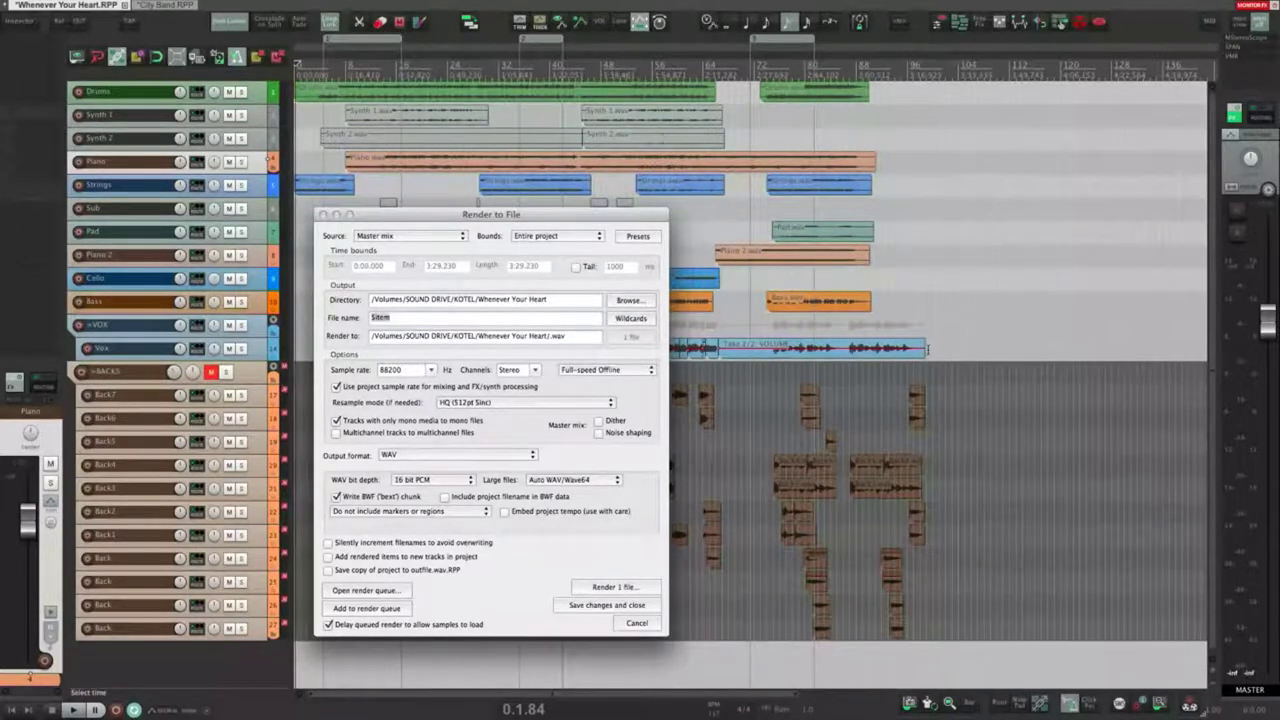
{"action": "left_click", "coordinate": [925, 328]}
{"action": "scroll", "coordinate": [925, 328], "scroll_direction": "up", "scroll_amount": 5}
{"action": "scroll", "coordinate": [749, 296], "scroll_direction": "up", "scroll_amount": 5}
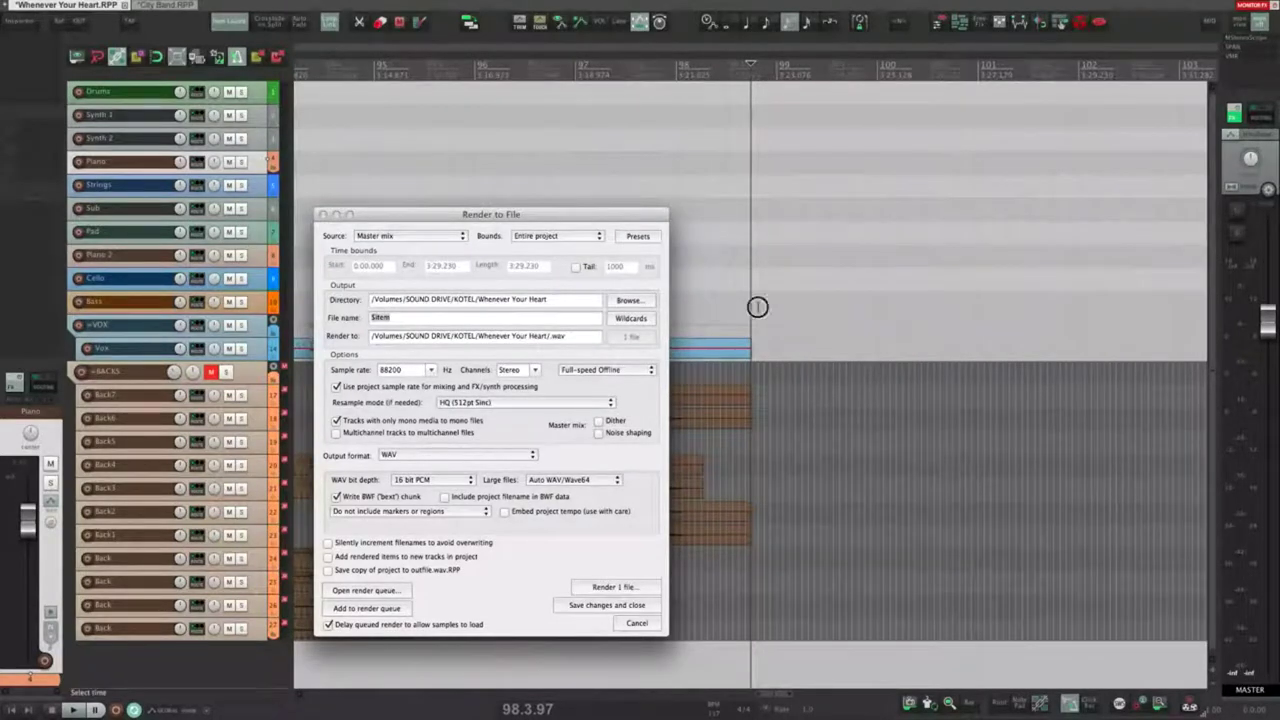
{"action": "left_click", "coordinate": [497, 252]}
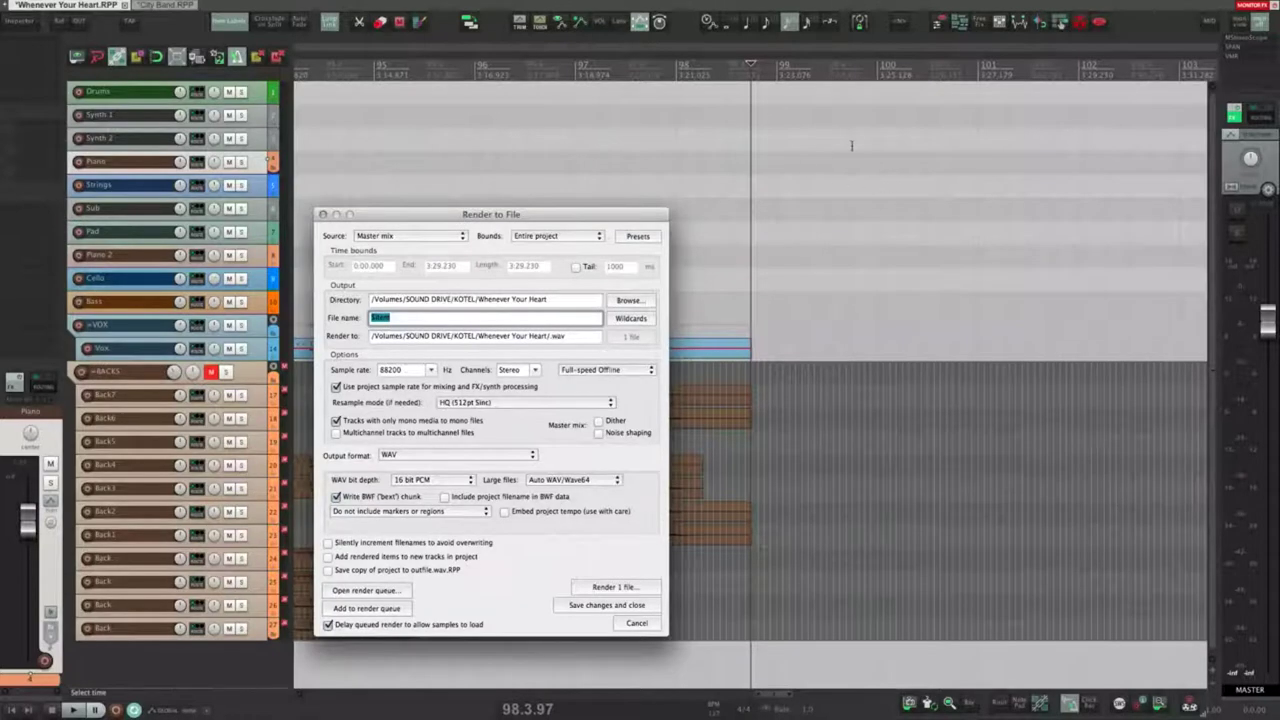
{"action": "left_click", "coordinate": [1075, 165]}
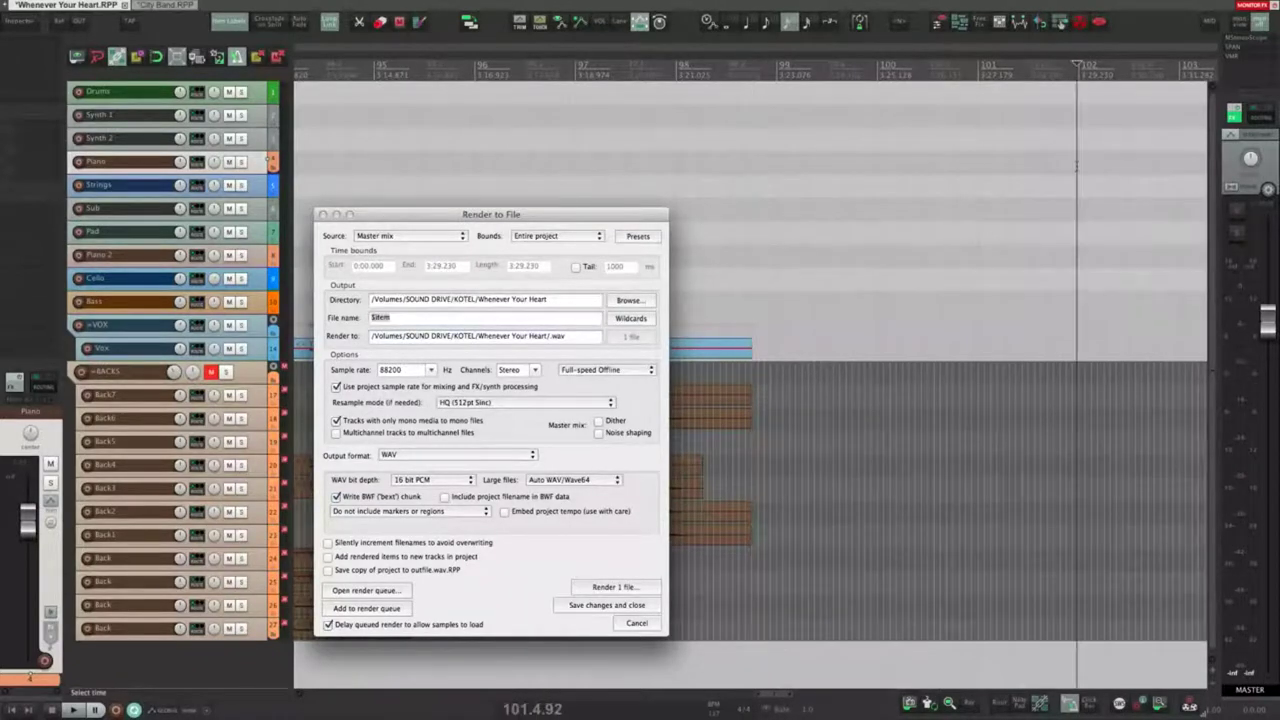
{"action": "scroll", "coordinate": [986, 271], "scroll_direction": "down", "scroll_amount": 5}
{"action": "left_click_drag", "start_coordinate": [650, 215], "coordinate": [569, 214]}
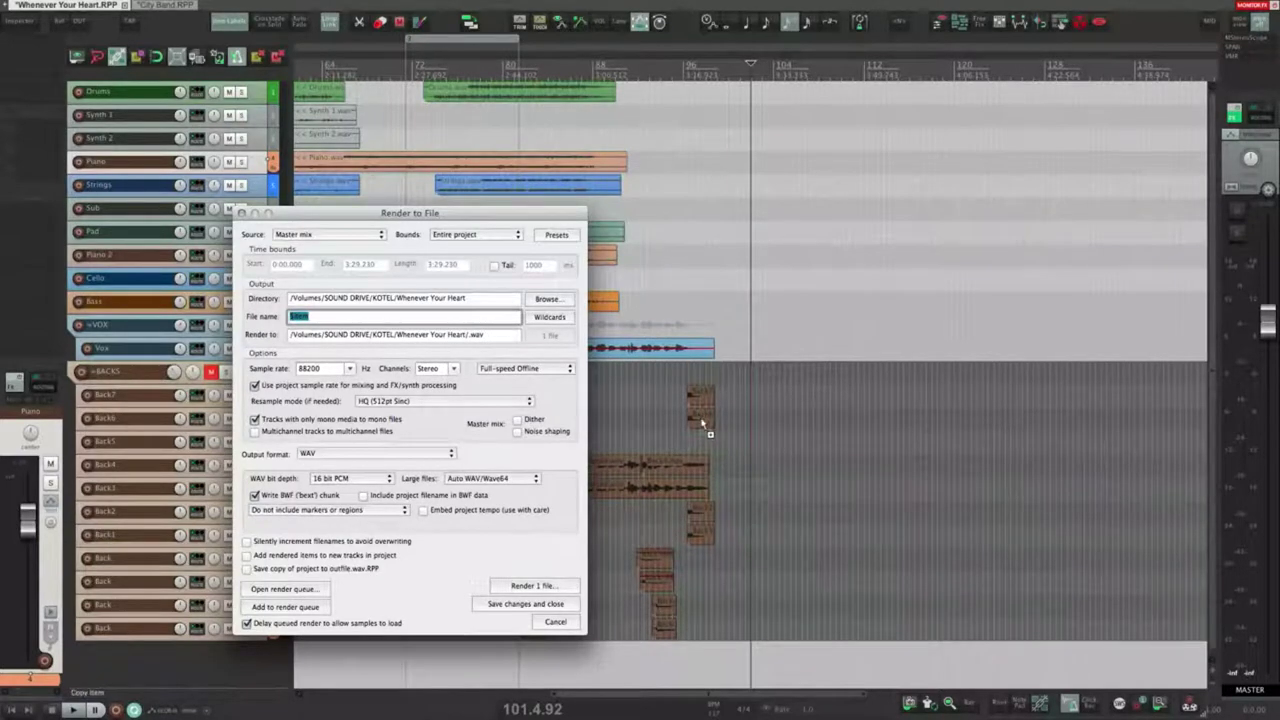
Step: Copy a Back item past the song's end to see the render length grow, undo it, and close the dialog
{"action": "left_click_drag", "start_coordinate": [702, 424], "coordinate": [1084, 306]}
{"action": "left_click", "coordinate": [1055, 330]}
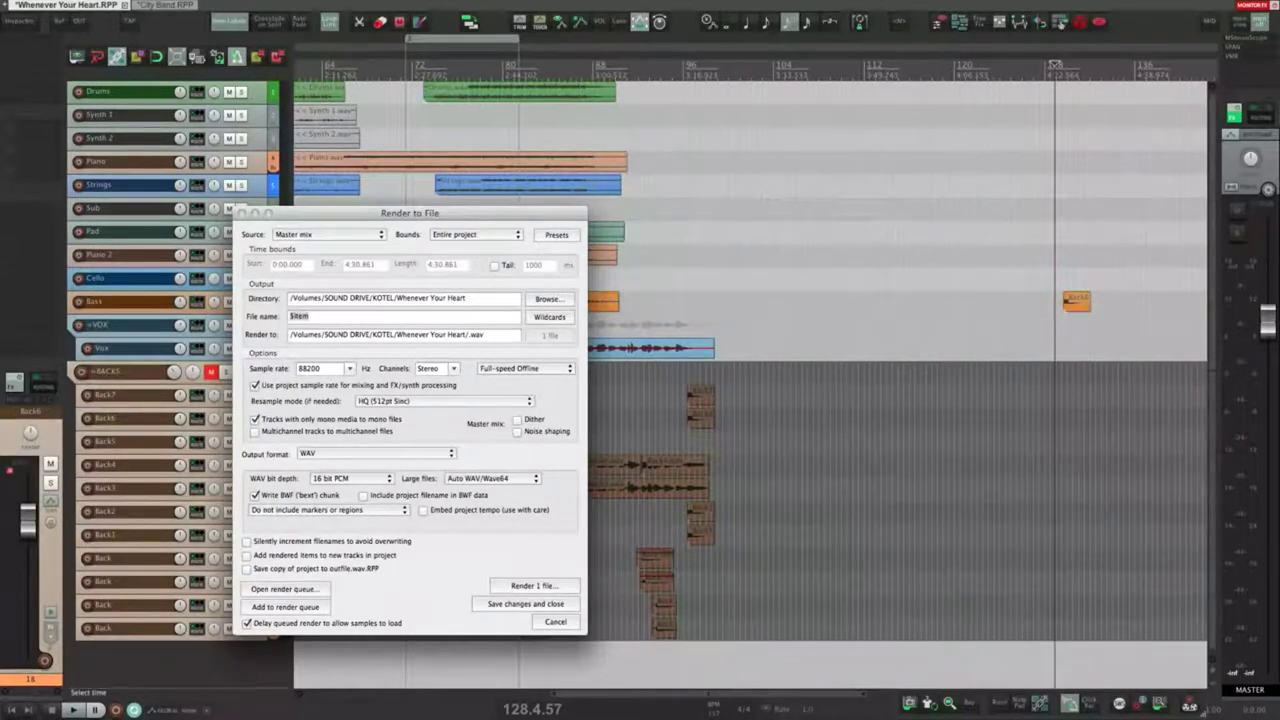
{"action": "left_click", "coordinate": [428, 272]}
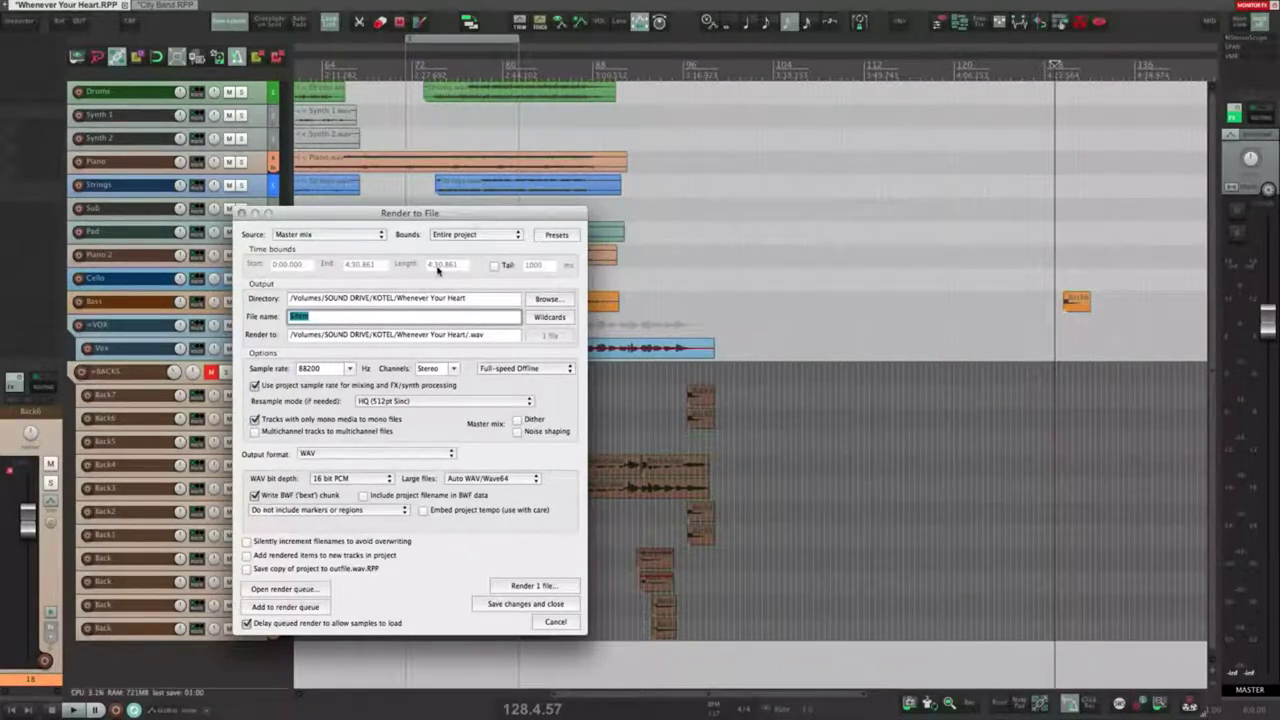
{"action": "key", "text": "super+z"}
{"action": "key", "text": "super+z"}
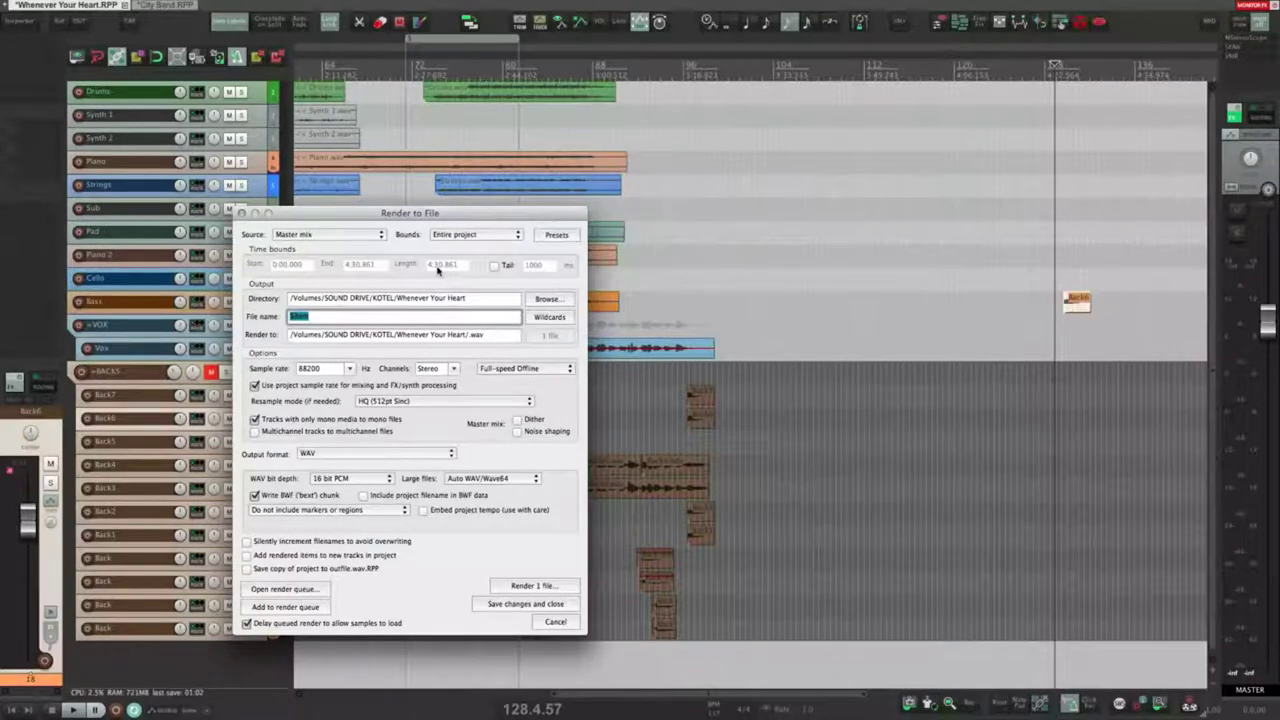
{"action": "left_click_drag", "start_coordinate": [421, 218], "coordinate": [535, 230]}
{"action": "key", "text": "Escape"}
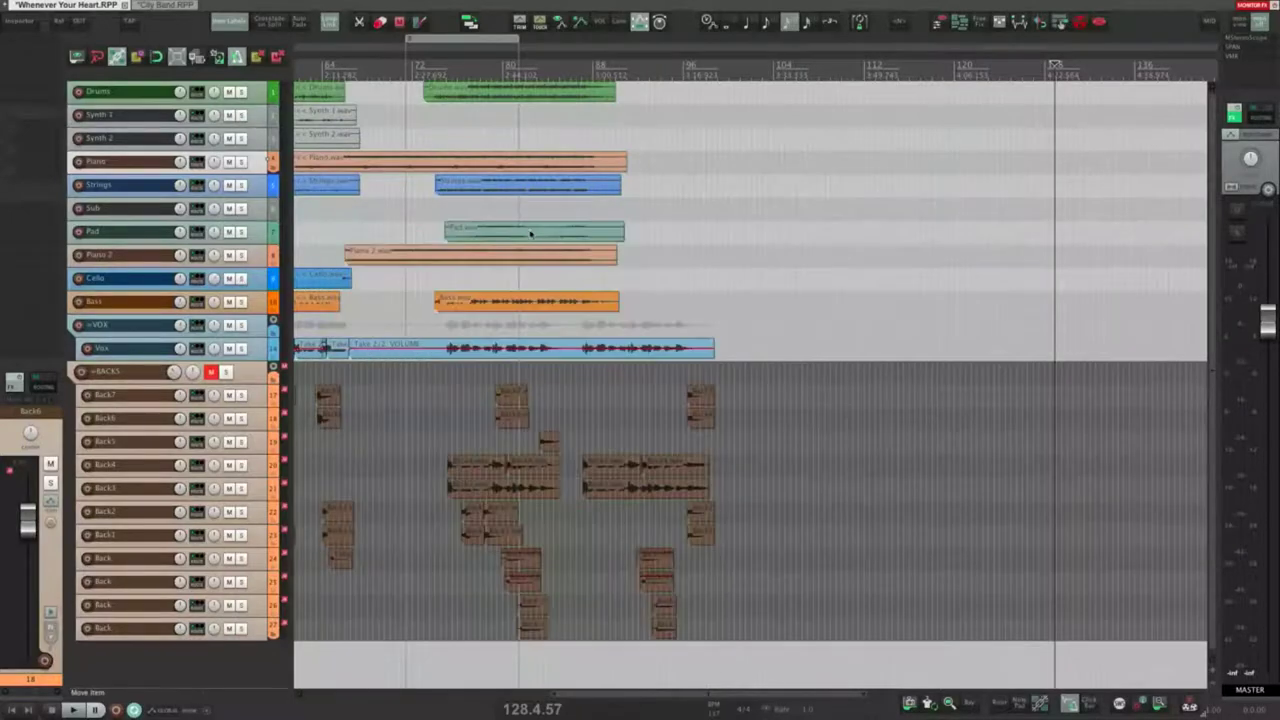
Step: Bring the project start back into view and briefly open the render settings
{"action": "left_click_drag", "start_coordinate": [372, 197], "coordinate": [855, 225]}
{"action": "left_click_drag", "start_coordinate": [340, 250], "coordinate": [620, 262]}
{"action": "left_click_drag", "start_coordinate": [607, 266], "coordinate": [690, 268]}
{"action": "key", "text": "alt+super+r"}
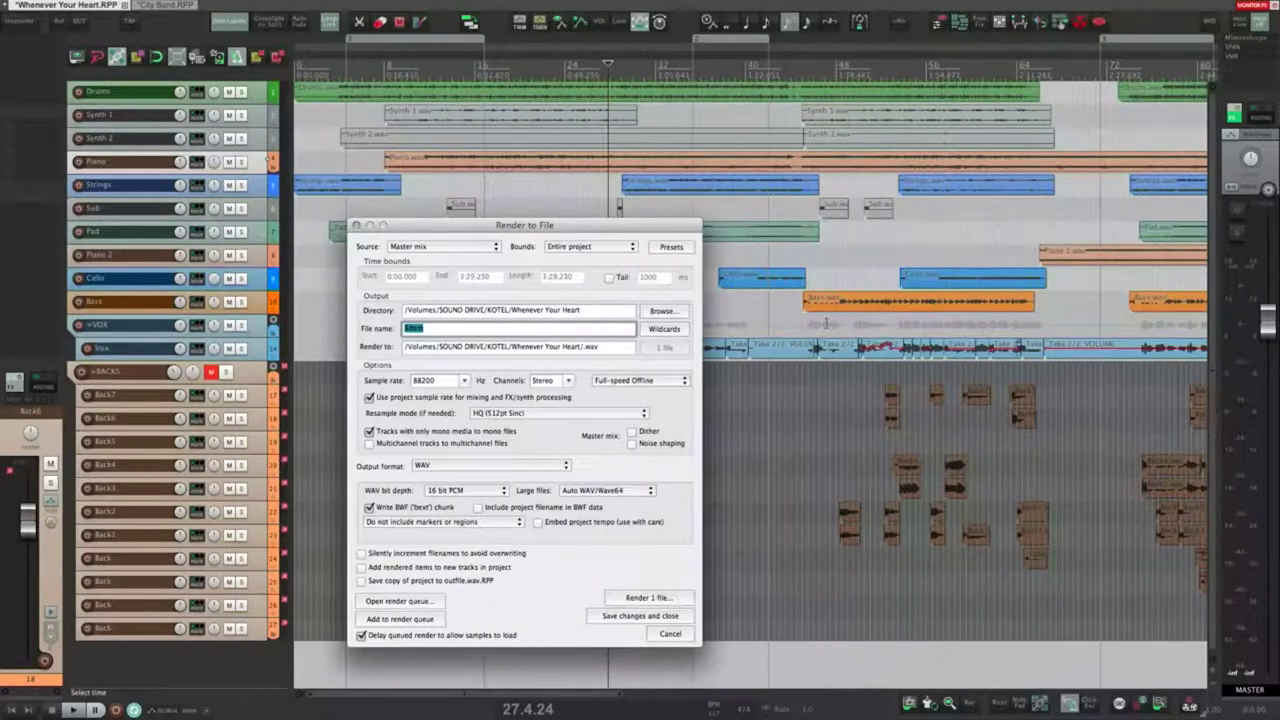
{"action": "key", "text": "Escape"}
Step: Confirm Entire project bounds in the render settings, close them, and set the play position to 1.2.01
{"action": "scroll", "coordinate": [828, 330], "scroll_direction": "down", "scroll_amount": 4}
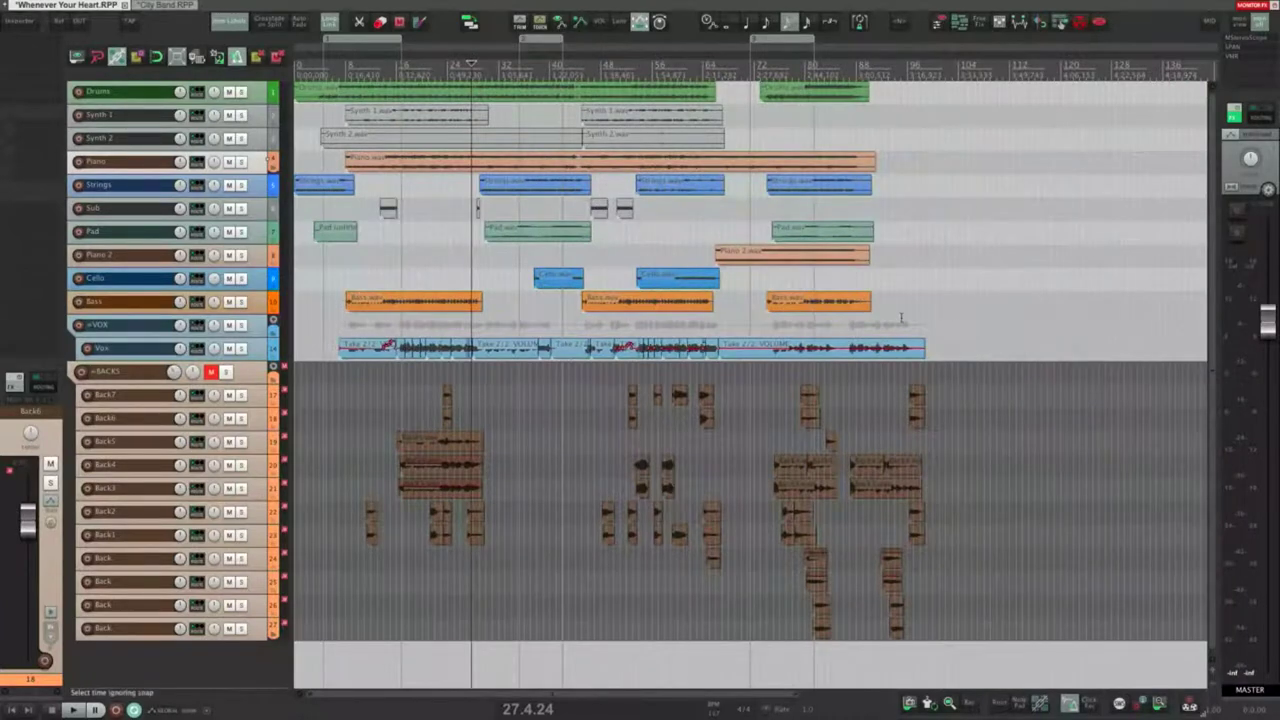
{"action": "key", "text": "alt+super+r"}
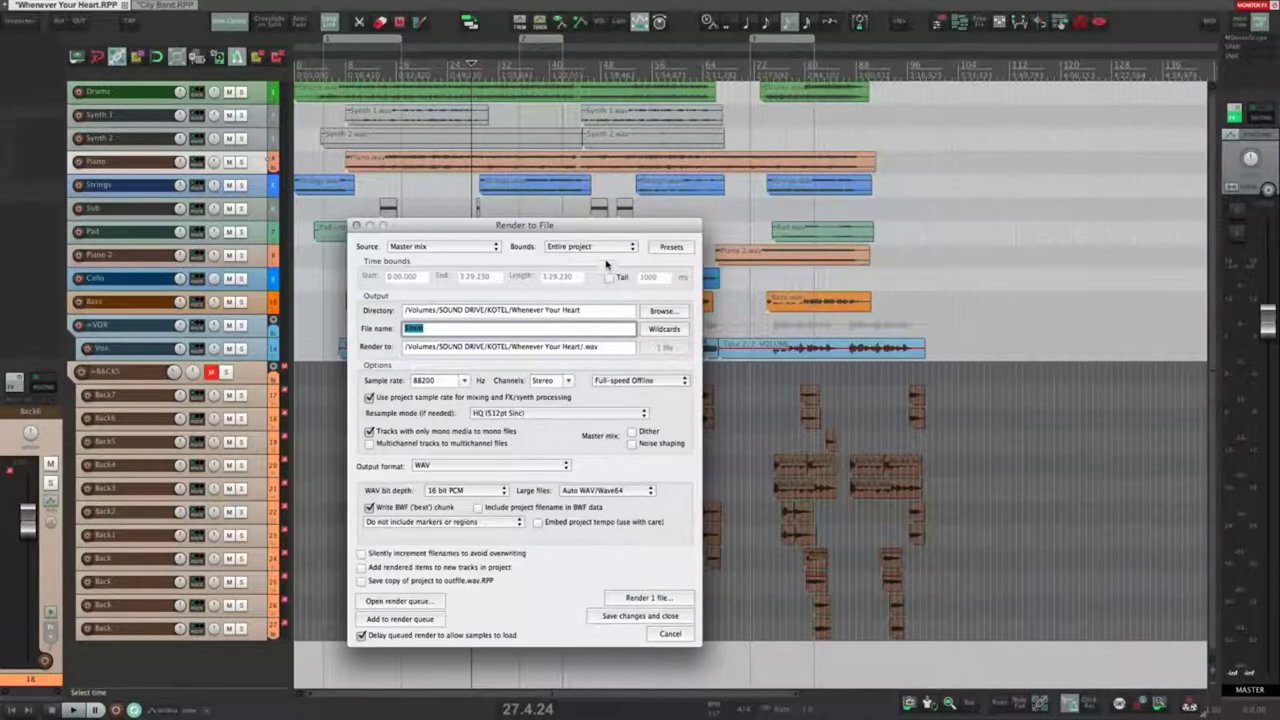
{"action": "left_click", "coordinate": [600, 248]}
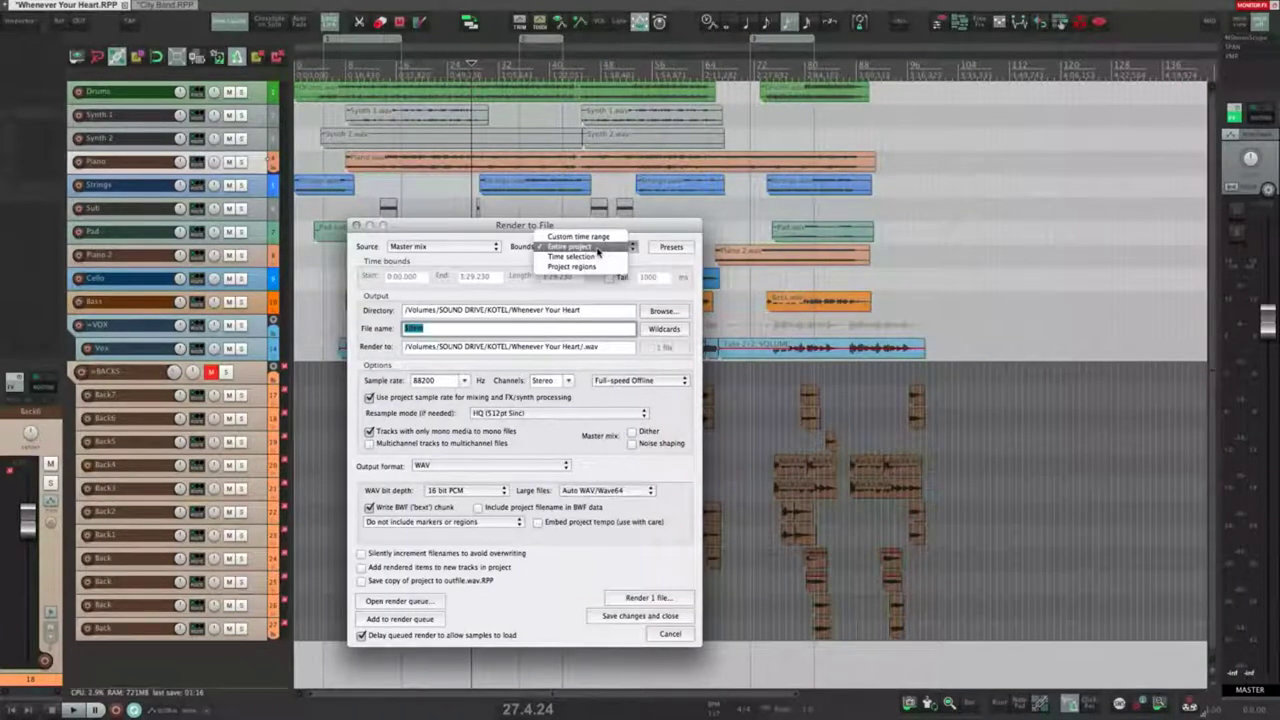
{"action": "left_click", "coordinate": [600, 249]}
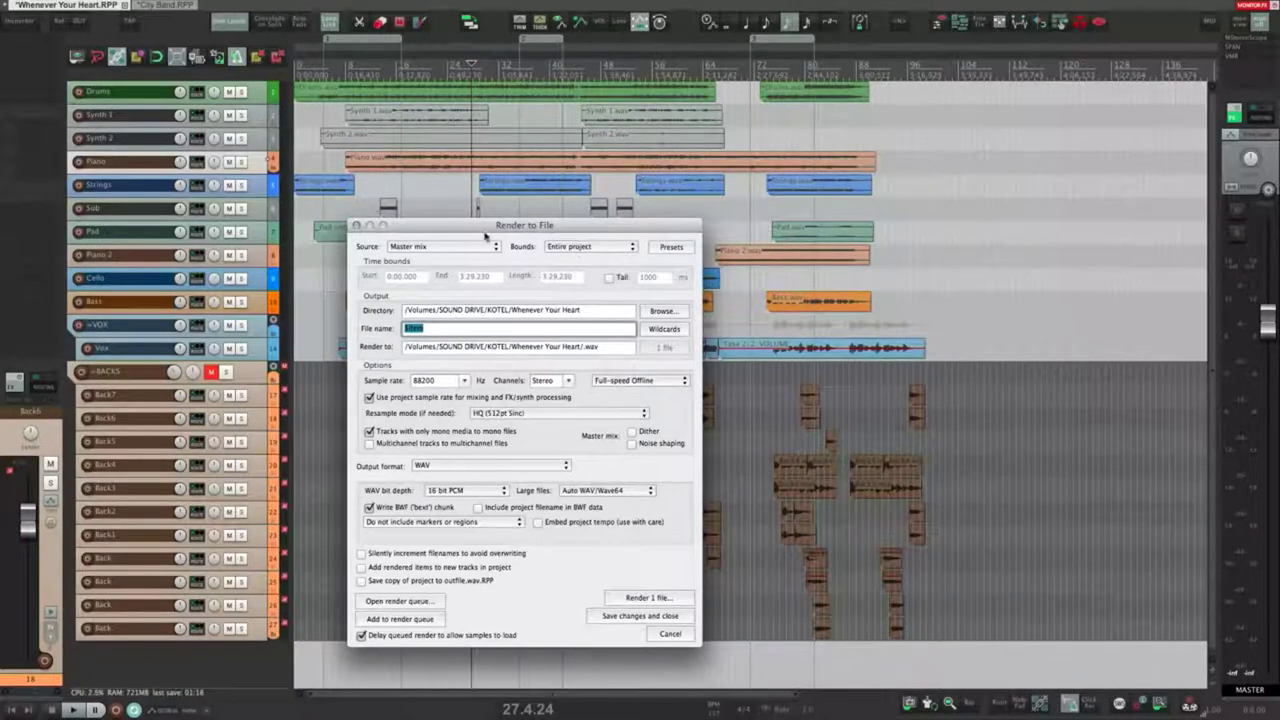
{"action": "left_click", "coordinate": [356, 226]}
{"action": "left_click", "coordinate": [301, 157]}
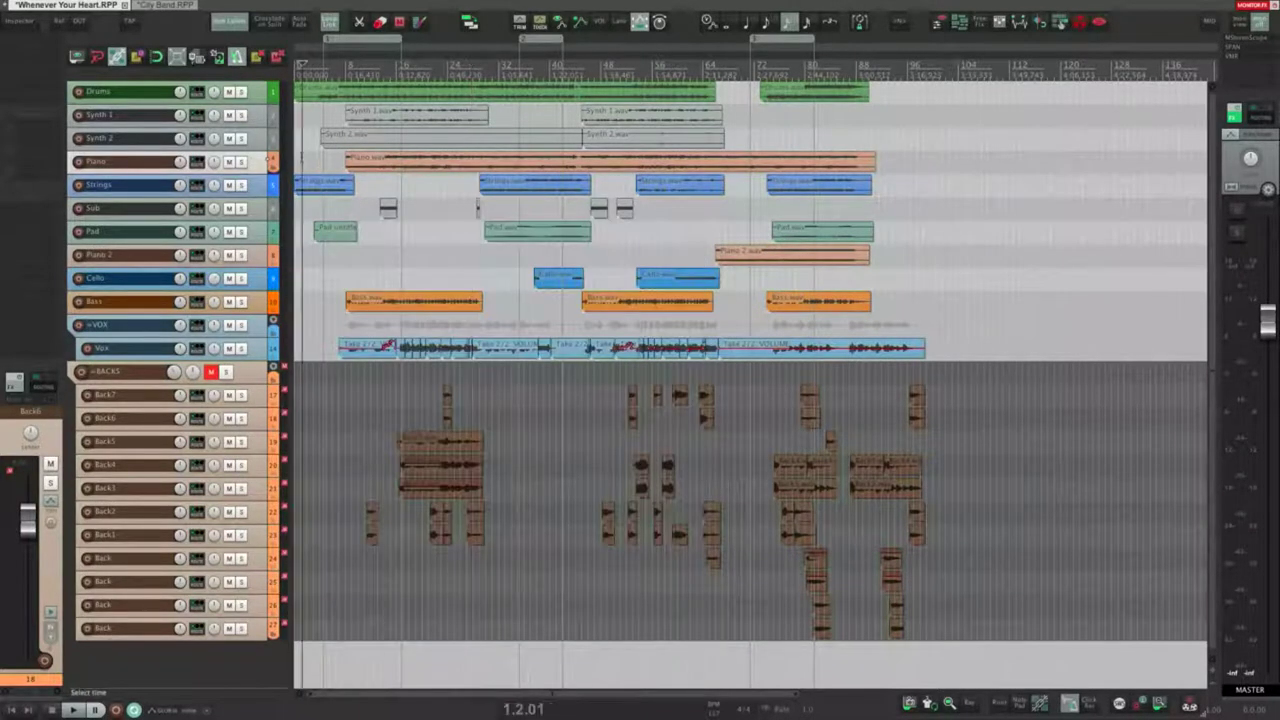
{"action": "scroll", "coordinate": [308, 155], "scroll_direction": "up", "scroll_amount": 5}
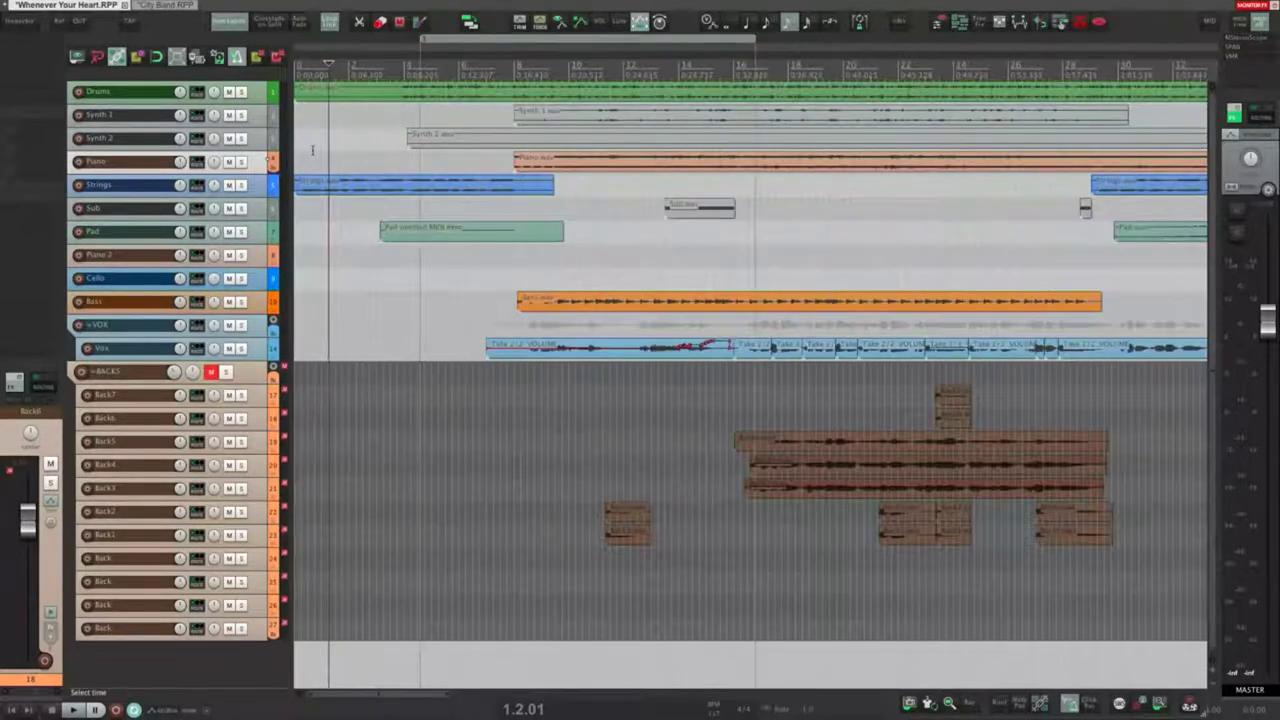
Step: Add an '=START' marker at 1.2.01 and an '=END' marker at the song's end
{"action": "key", "text": "shift+m"}
{"action": "type", "text": "=START"}
{"action": "key", "text": "Return"}
{"action": "scroll", "coordinate": [629, 172], "scroll_direction": "down", "scroll_amount": 4}
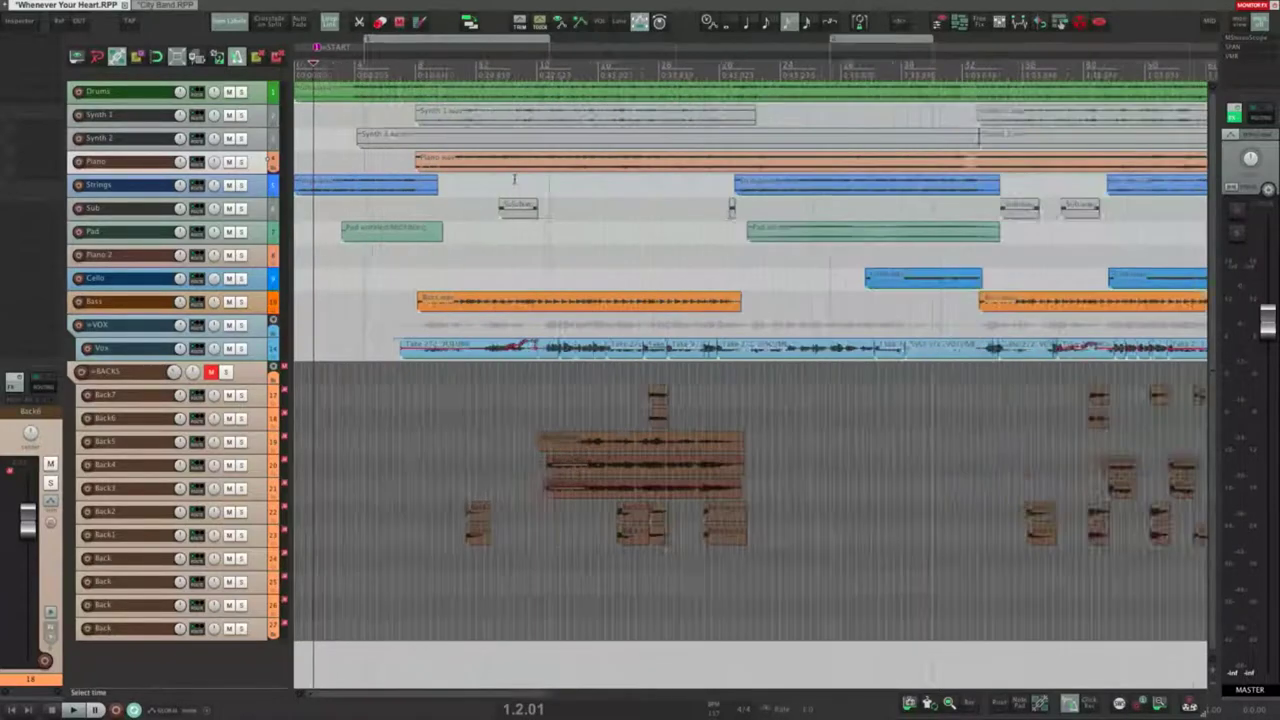
{"action": "left_click", "coordinate": [872, 132]}
{"action": "left_click", "coordinate": [903, 133]}
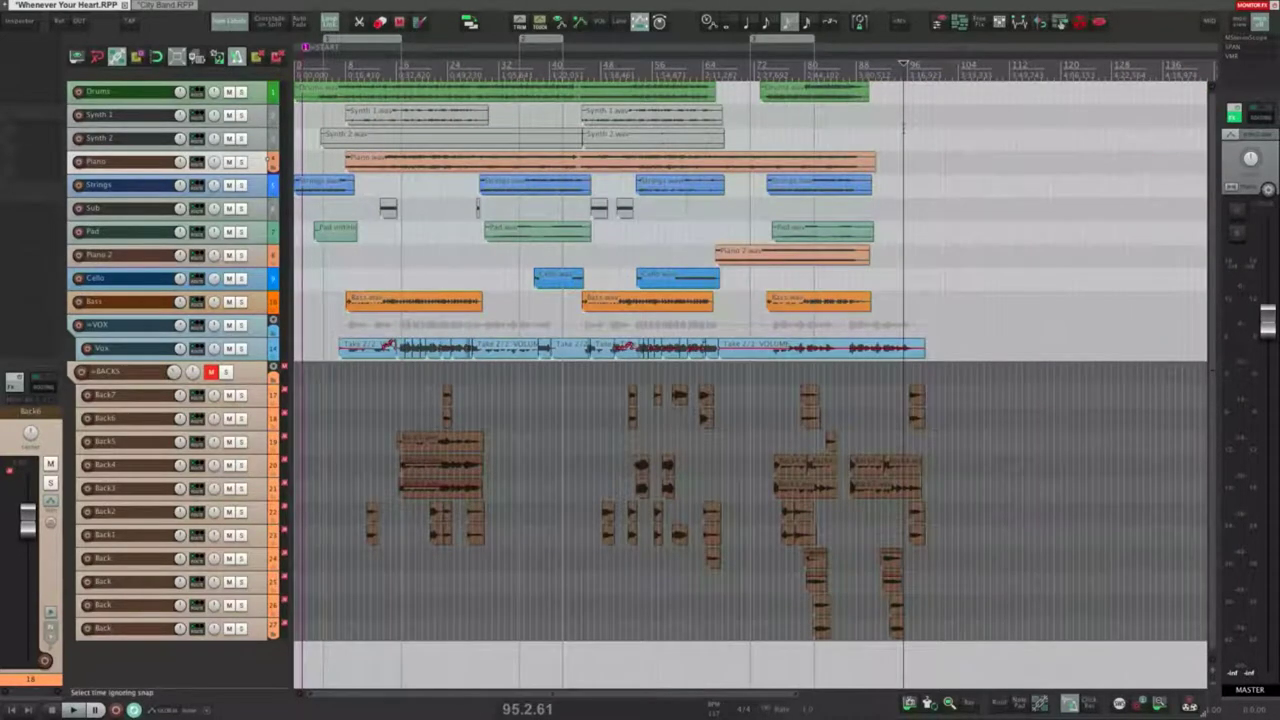
{"action": "key", "text": "shift+m"}
{"action": "type", "text": "=END"}
{"action": "key", "text": "Return"}
Step: Drag the =START marker to around bar 3 and check the resulting render bounds
{"action": "left_click", "coordinate": [300, 130]}
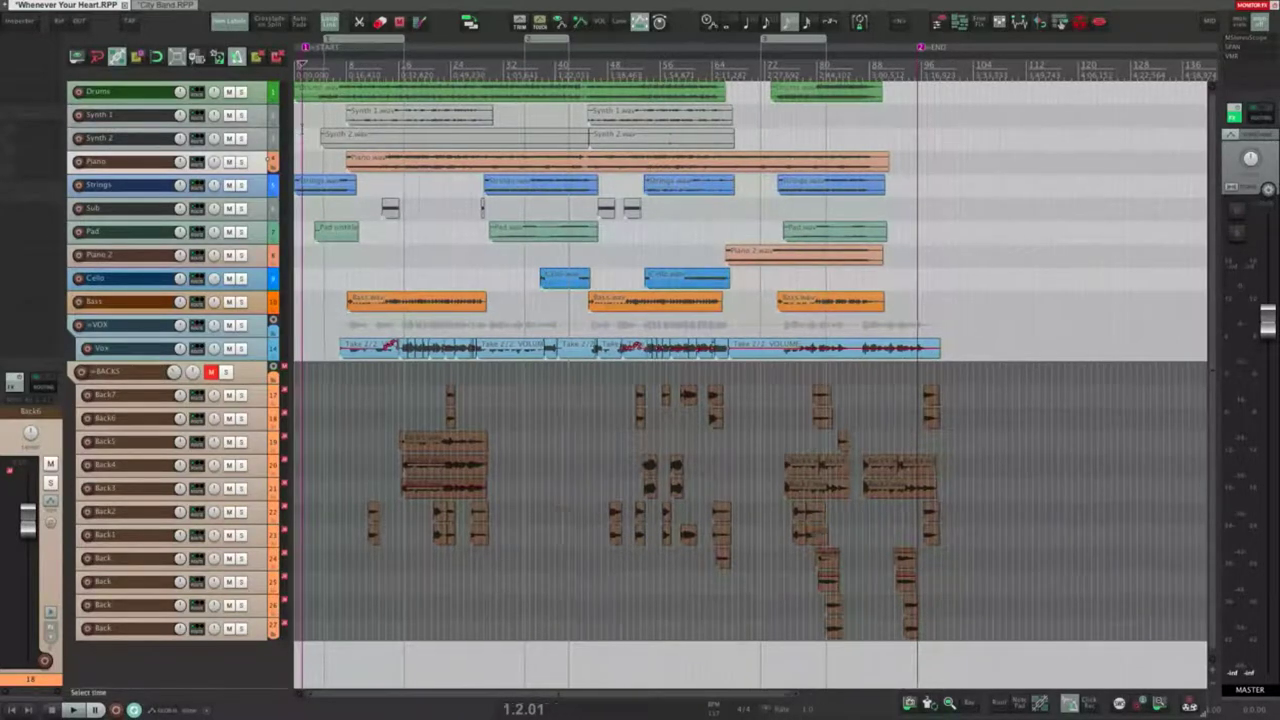
{"action": "scroll", "coordinate": [415, 47], "scroll_direction": "up", "scroll_amount": 6}
{"action": "left_click_drag", "start_coordinate": [394, 47], "coordinate": [528, 47]}
{"action": "key", "text": "ctrl+alt+r"}
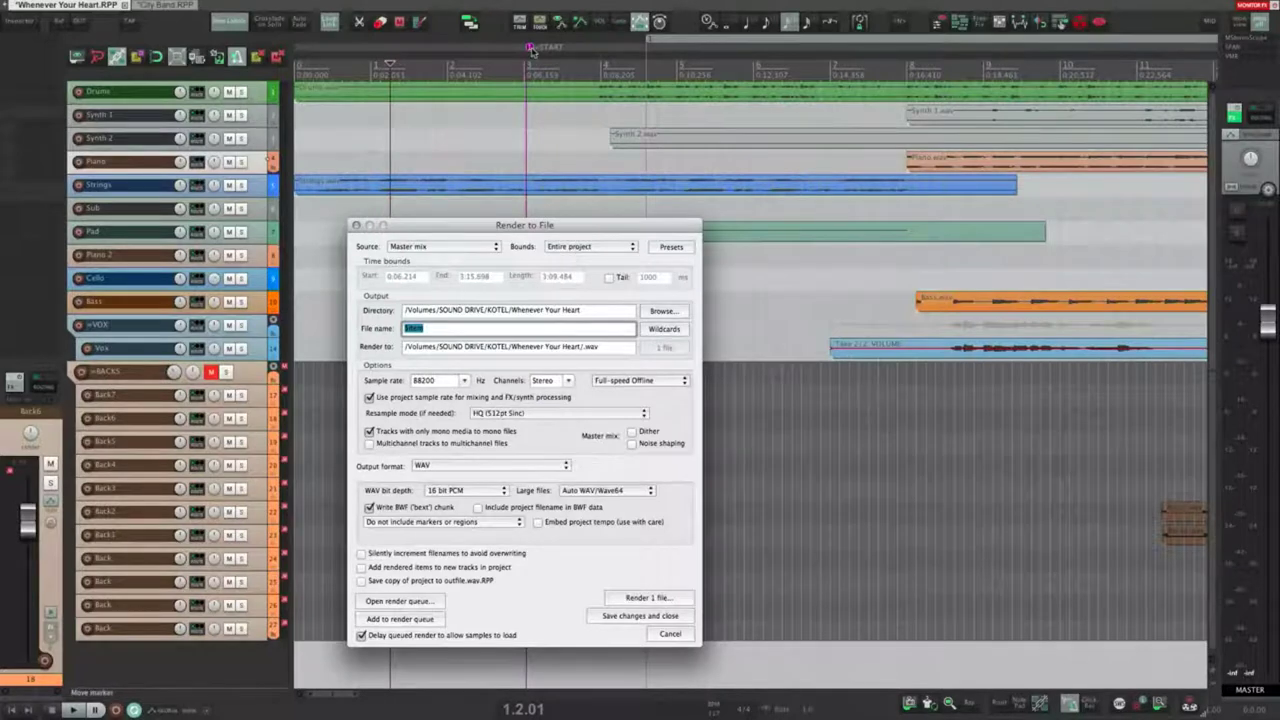
Step: Enable grid snapping, snap the =START marker onto bar 3, and clear the test time selections
{"action": "key", "text": "Escape"}
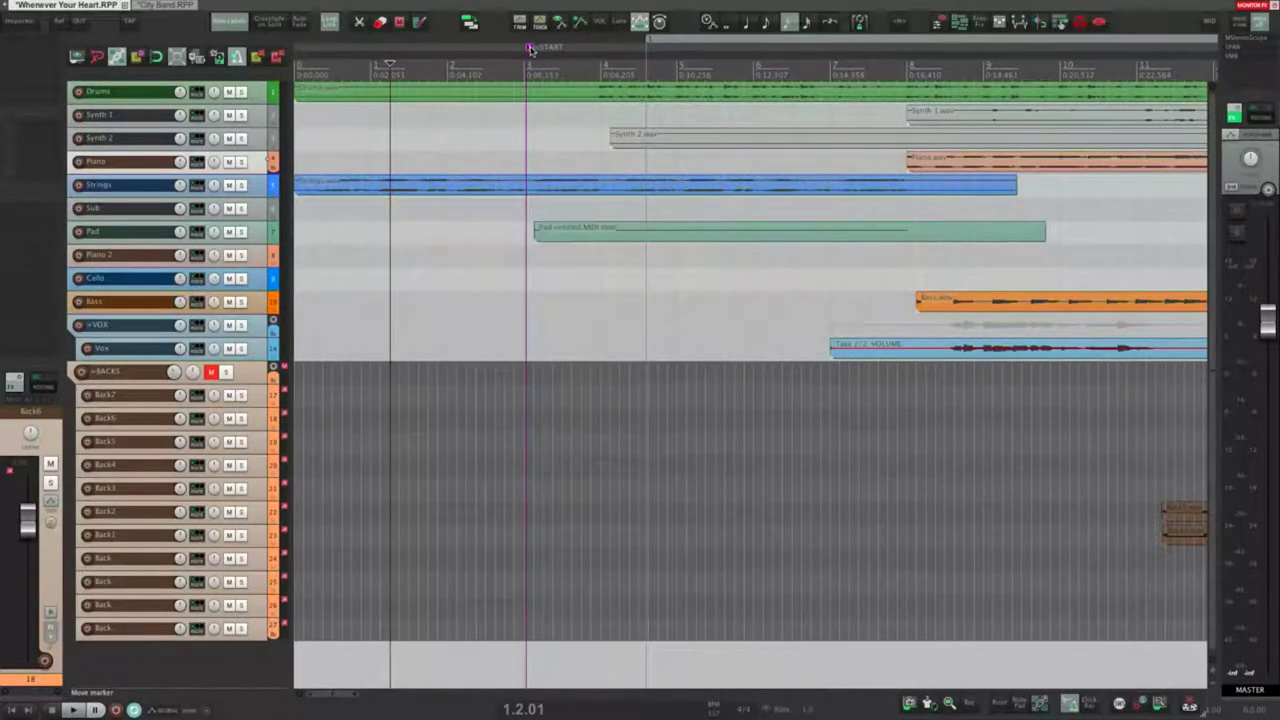
{"action": "mouse_move", "coordinate": [530, 48]}
{"action": "left_mouse_down"}
{"action": "mouse_move", "coordinate": [544, 54]}
{"action": "mouse_move", "coordinate": [529, 50]}
{"action": "left_mouse_up"}
{"action": "key", "text": "alt+s"}
{"action": "left_click_drag", "start_coordinate": [526, 157], "coordinate": [783, 163]}
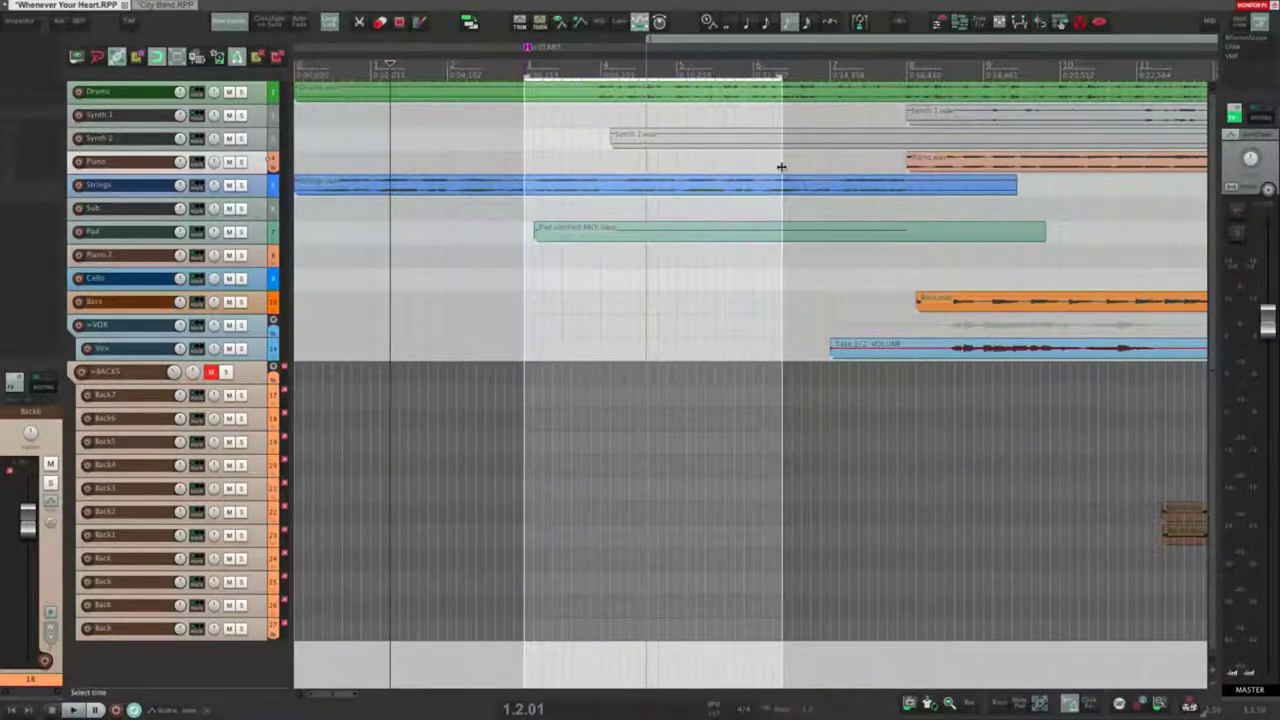
{"action": "left_click_drag", "start_coordinate": [535, 320], "coordinate": [653, 325]}
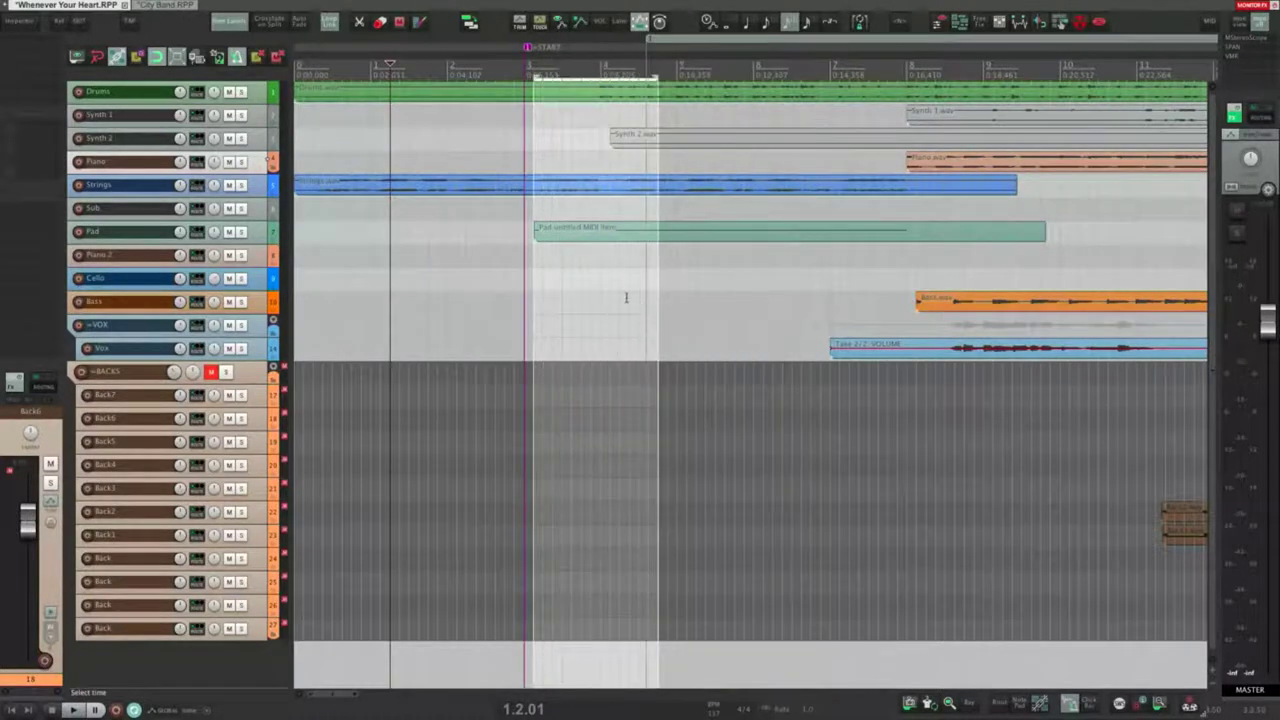
{"action": "key", "text": "Escape"}
{"action": "left_click_drag", "start_coordinate": [526, 148], "coordinate": [649, 150]}
{"action": "key", "text": "Escape"}
Step: Nudge the =START and =END markers, then delete both markers
{"action": "left_click_drag", "start_coordinate": [529, 51], "coordinate": [521, 50]}
{"action": "scroll", "coordinate": [525, 196], "scroll_direction": "down", "scroll_amount": 10}
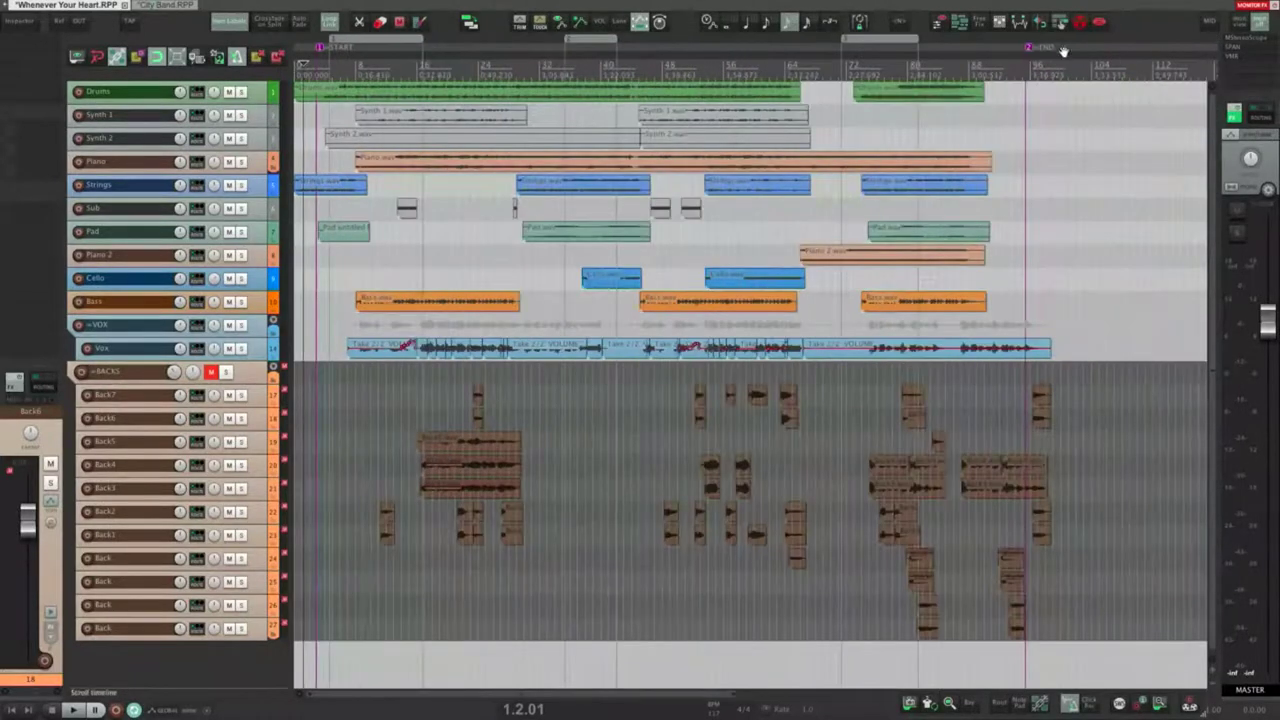
{"action": "left_click_drag", "start_coordinate": [1030, 47], "coordinate": [1056, 53]}
{"action": "left_click", "coordinate": [1061, 50], "text": "alt"}
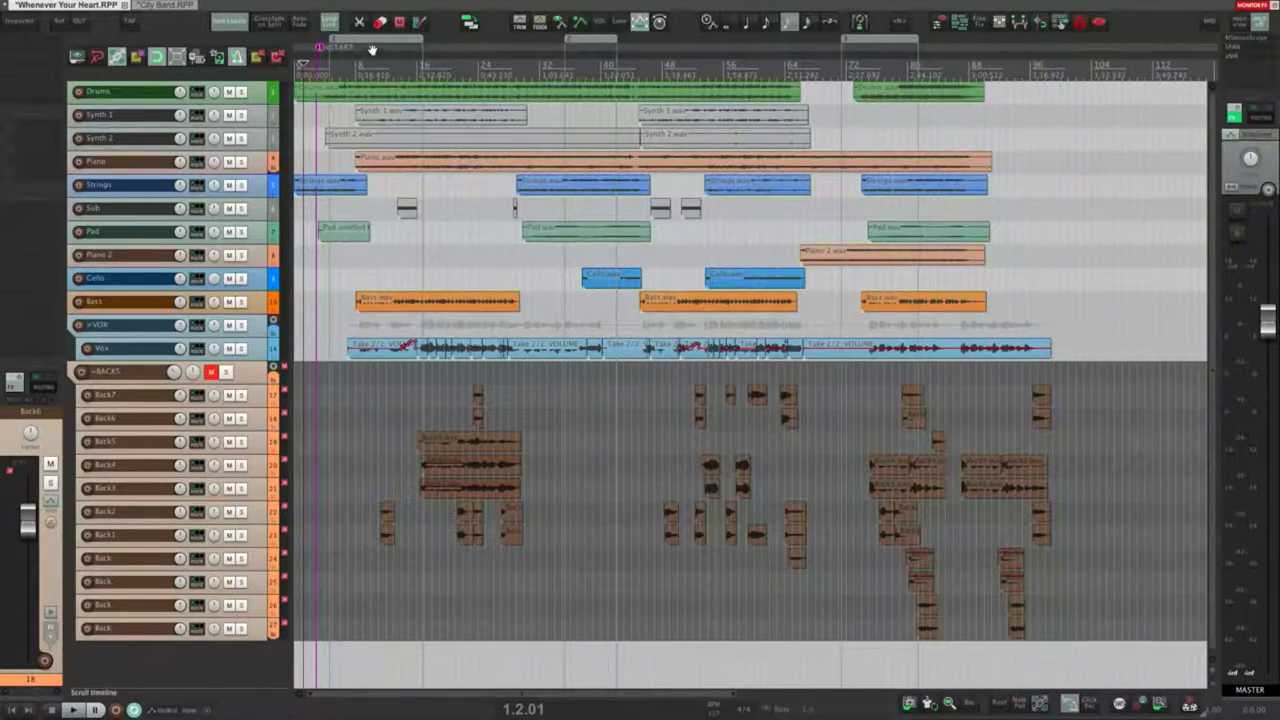
{"action": "left_click", "coordinate": [320, 47], "text": "alt"}
Step: Set render bounds to a custom time range starting at 1:00.000 with a 1000 ms tail
{"action": "key", "text": "ctrl+alt+r"}
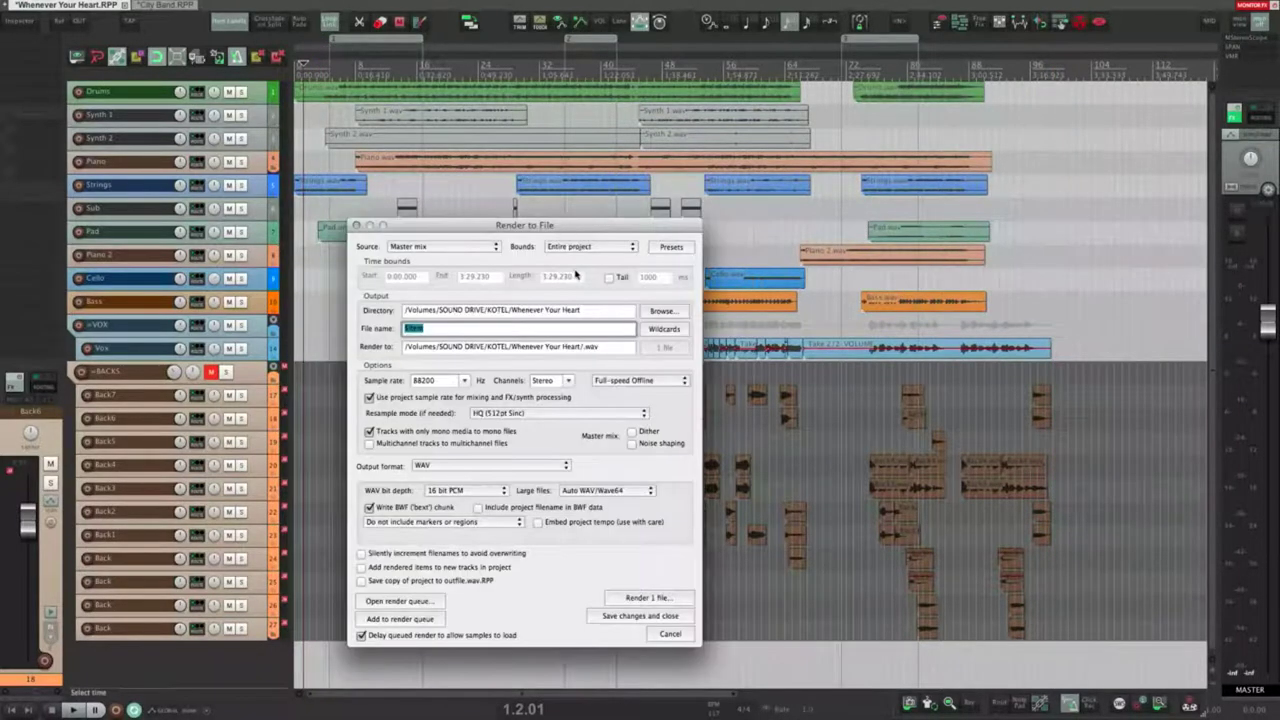
{"action": "left_click", "coordinate": [578, 250]}
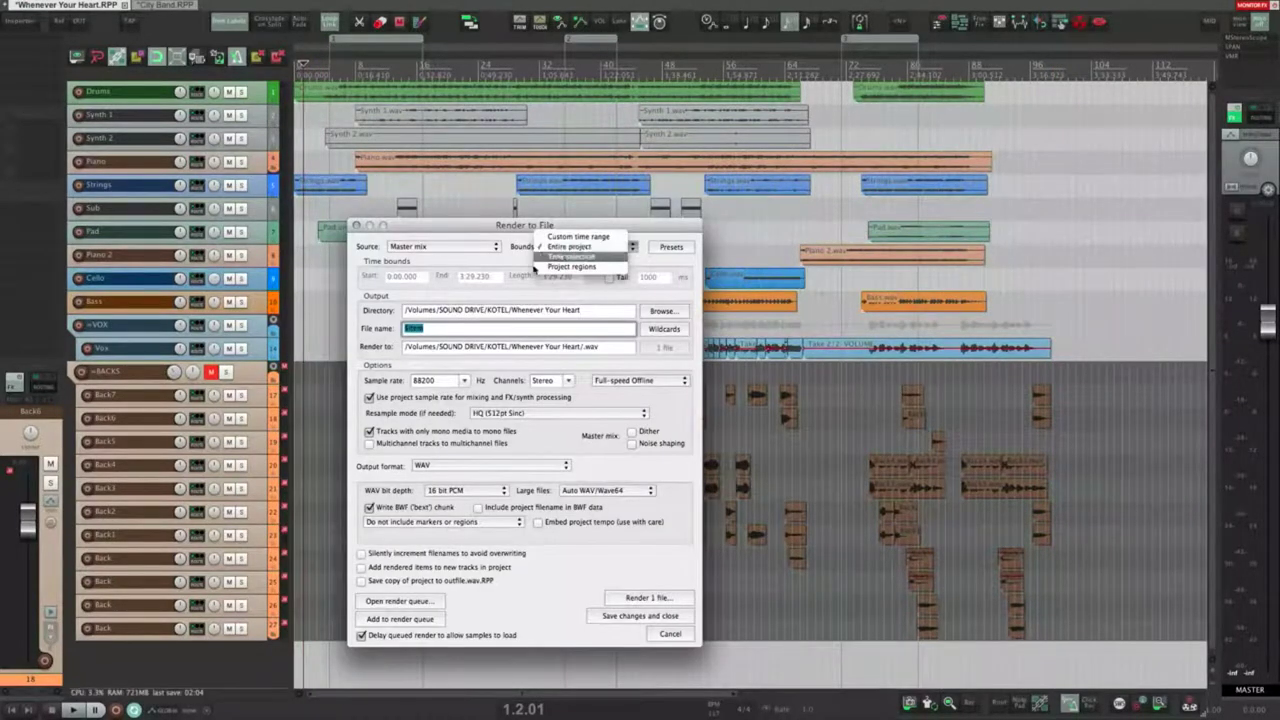
{"action": "left_click", "coordinate": [570, 246]}
{"action": "left_click", "coordinate": [572, 246]}
{"action": "left_click", "coordinate": [570, 237]}
{"action": "left_click", "coordinate": [388, 278]}
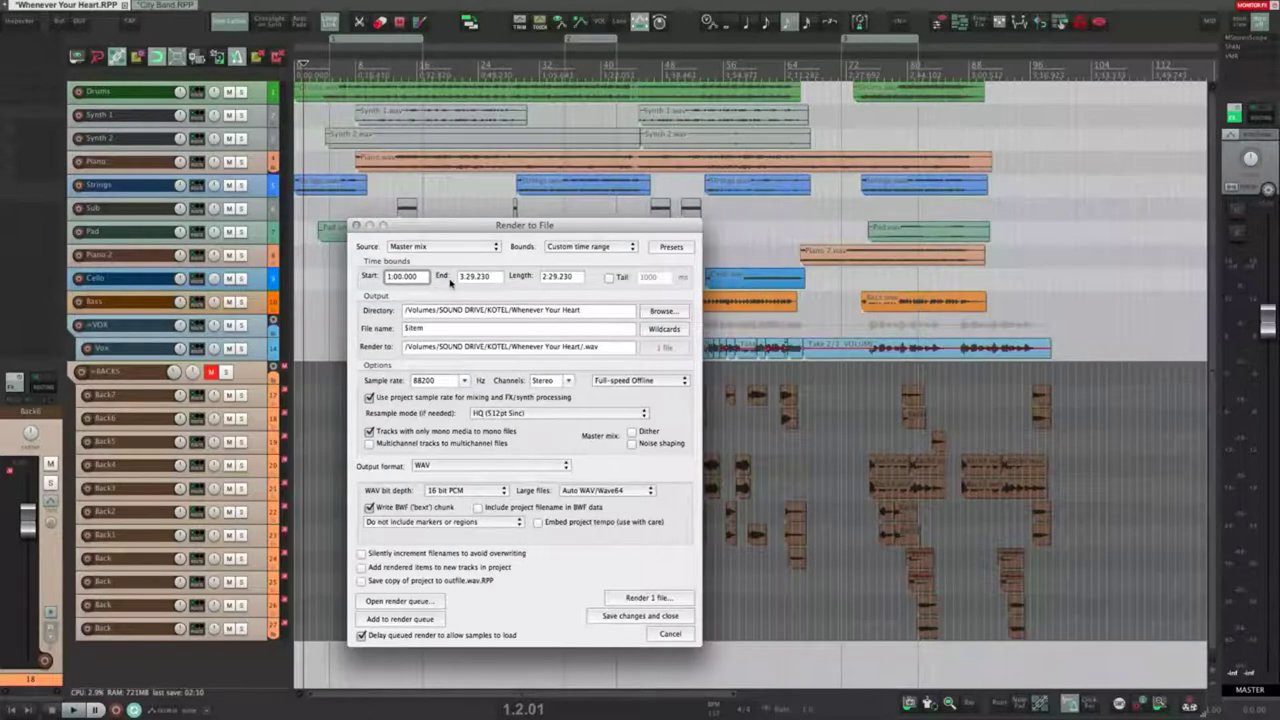
{"action": "left_click", "coordinate": [485, 278]}
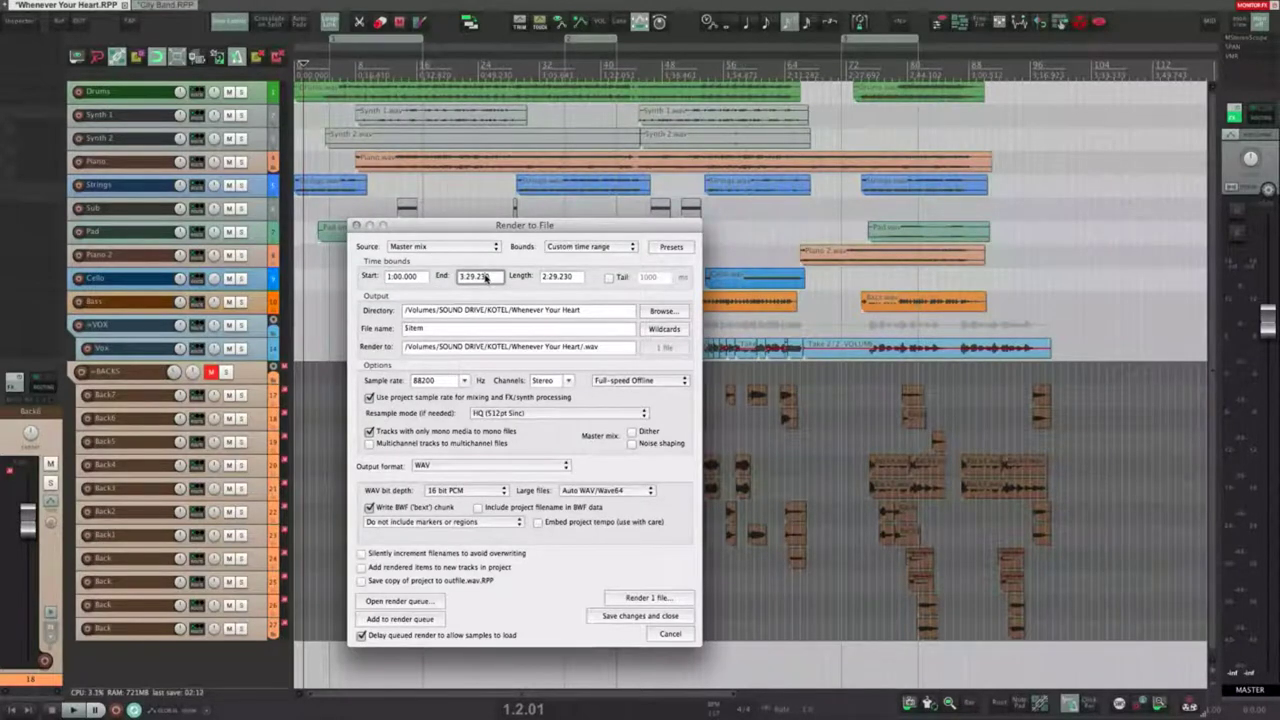
{"action": "left_click", "coordinate": [609, 277]}
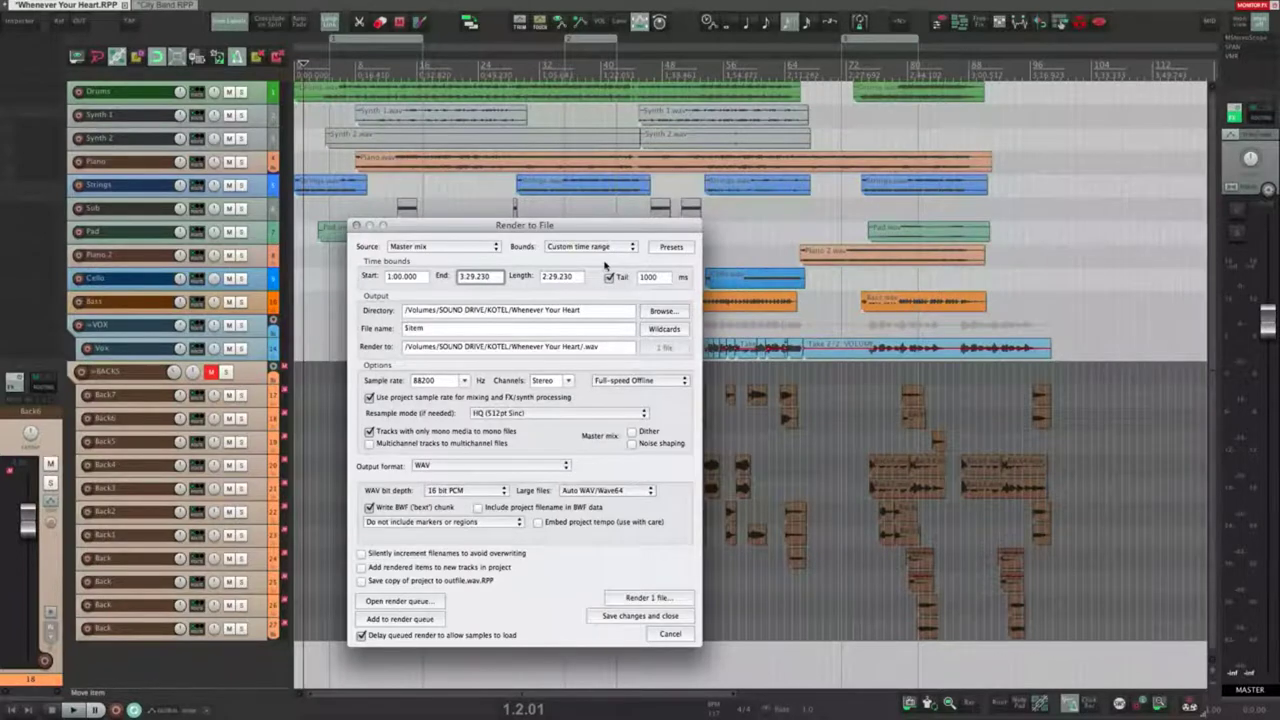
Step: Change the render bounds from Custom time range to Time selection
{"action": "left_click", "coordinate": [598, 246]}
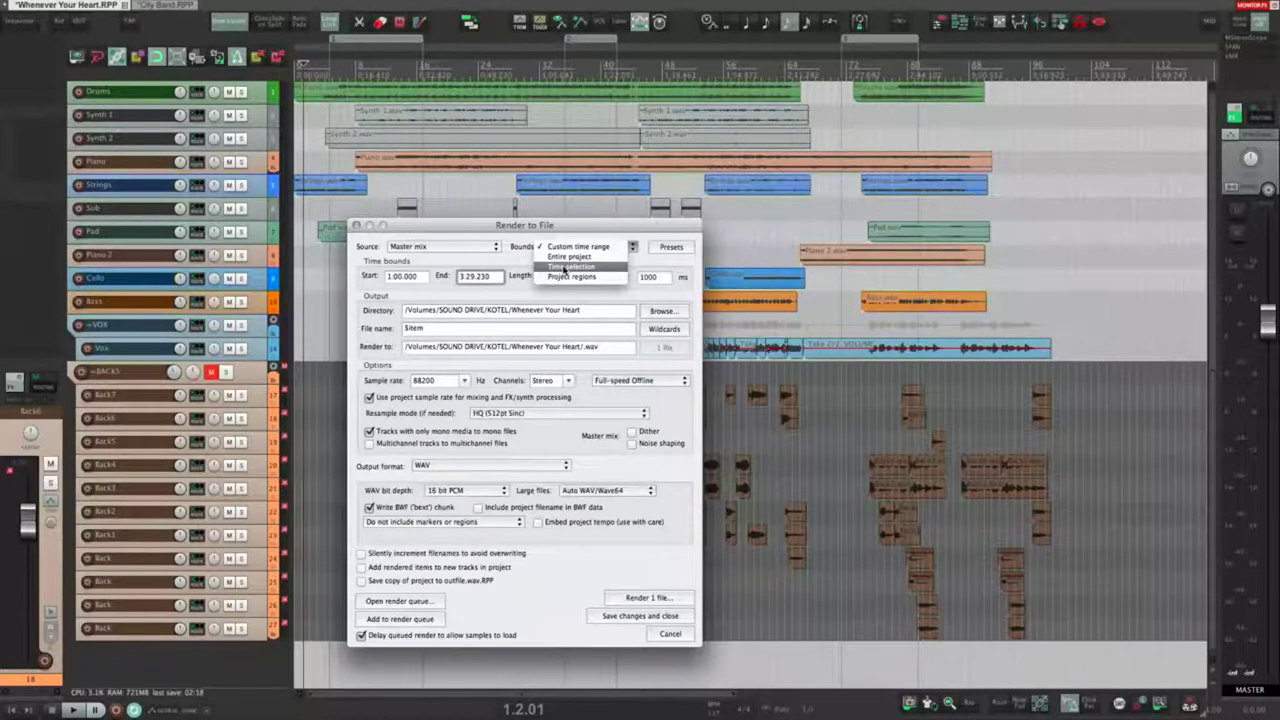
{"action": "left_click", "coordinate": [566, 247]}
{"action": "left_click", "coordinate": [566, 248]}
{"action": "left_click", "coordinate": [575, 268]}
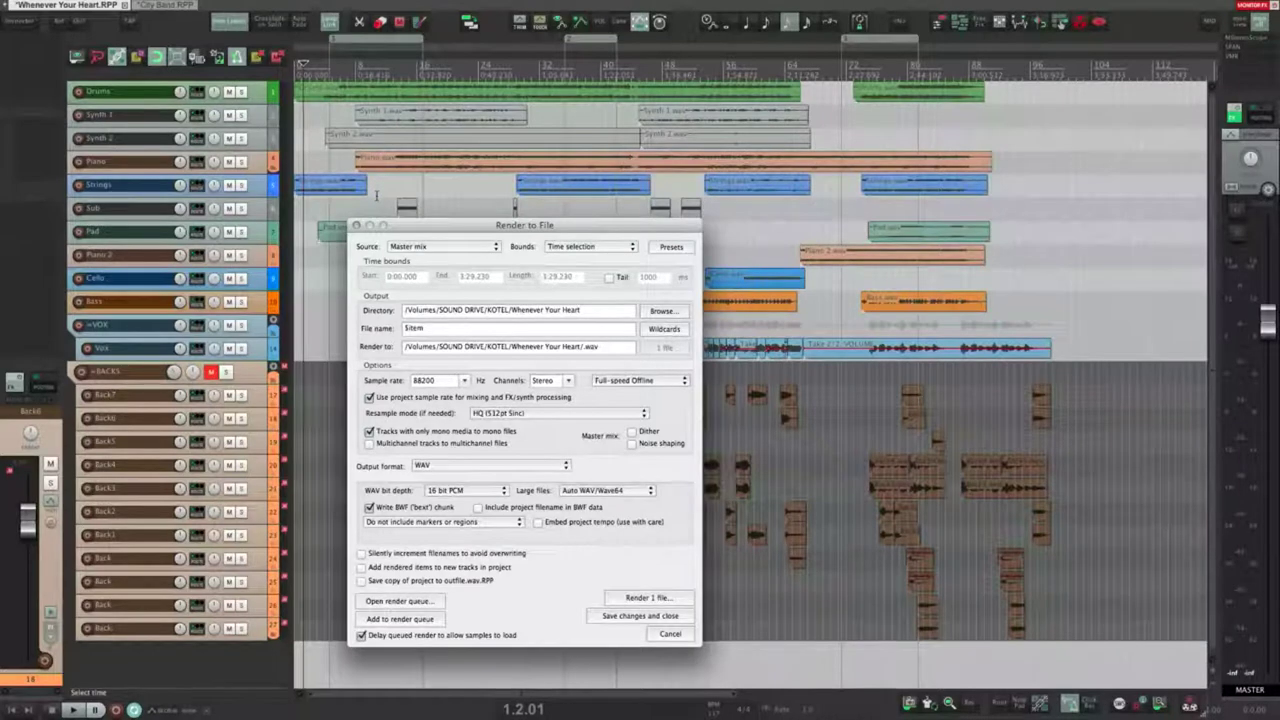
Step: Select all media items and set the time selection to span them
{"action": "left_click_drag", "start_coordinate": [462, 193], "coordinate": [930, 201]}
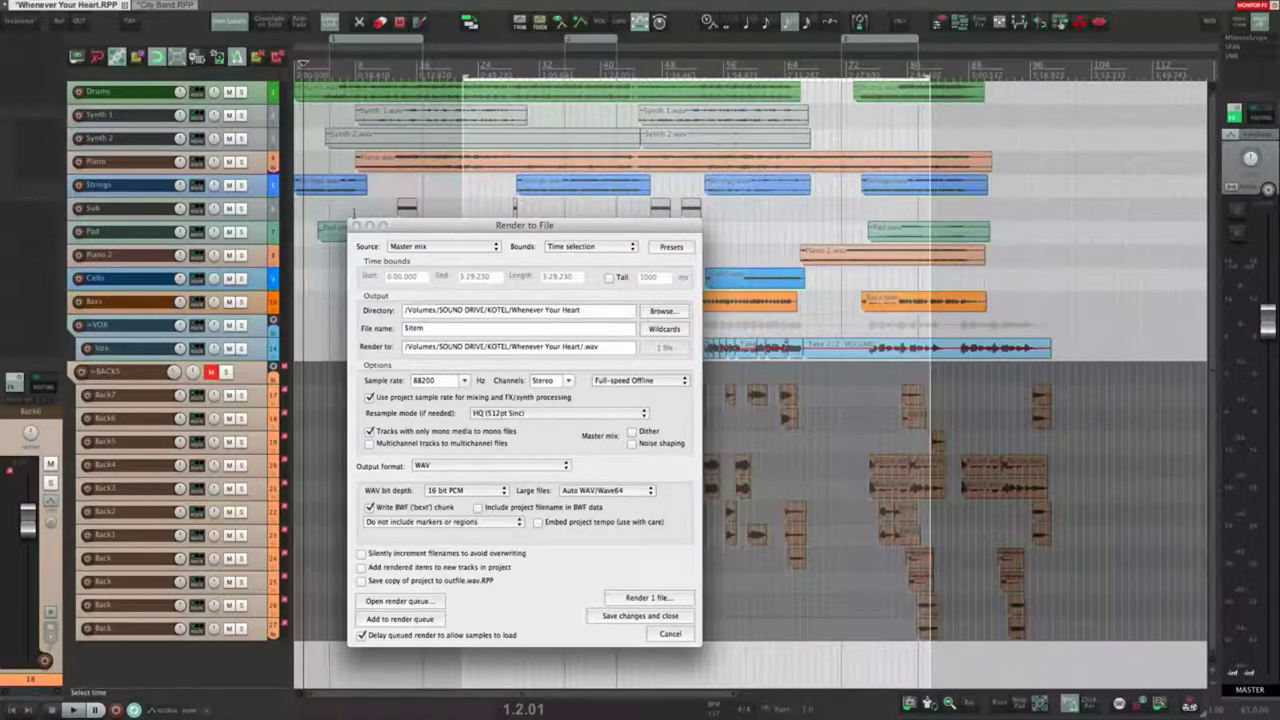
{"action": "left_click_drag", "start_coordinate": [330, 207], "coordinate": [1015, 236]}
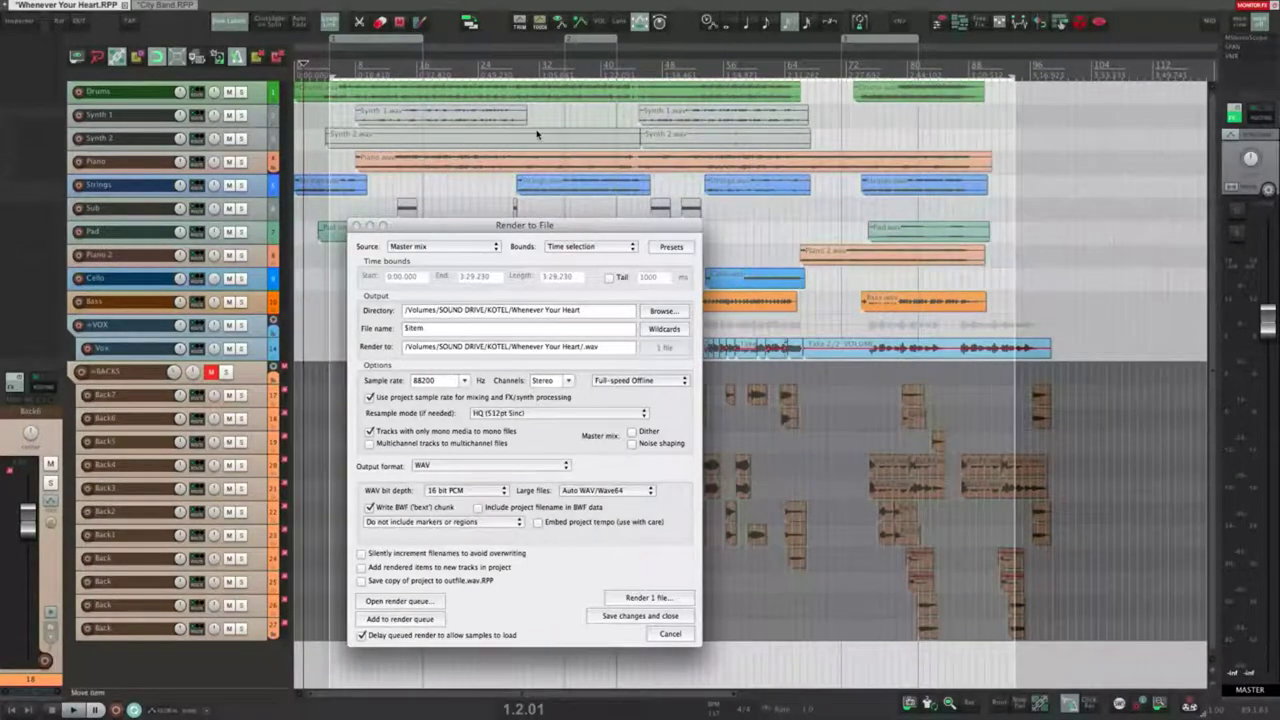
{"action": "left_click", "coordinate": [539, 136]}
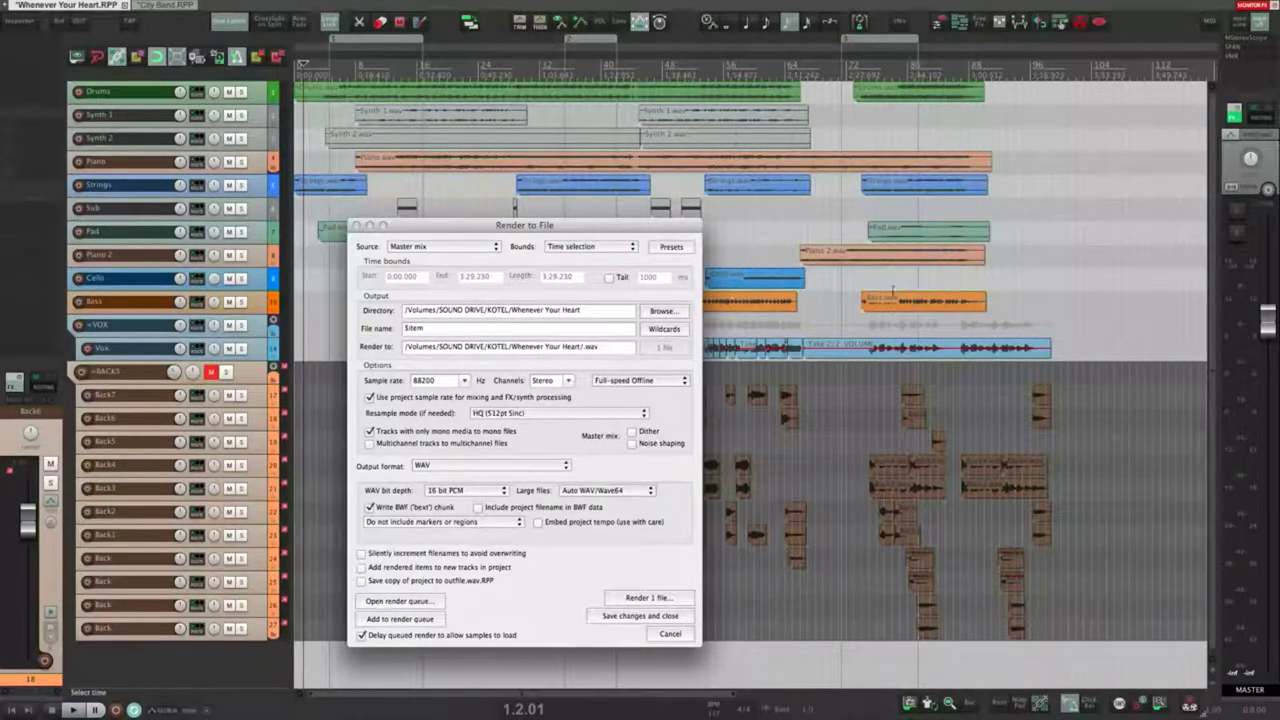
{"action": "left_click", "coordinate": [985, 277]}
{"action": "key", "text": "super+a"}
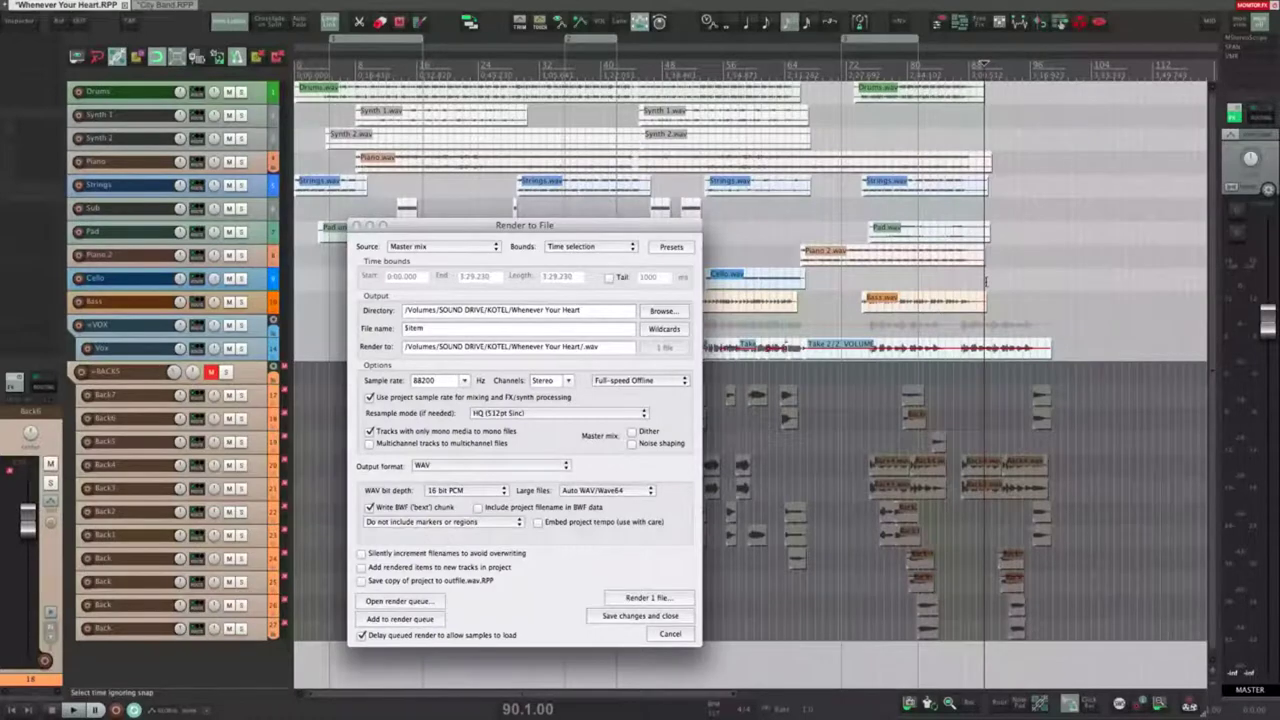
{"action": "key", "text": "shift+t"}
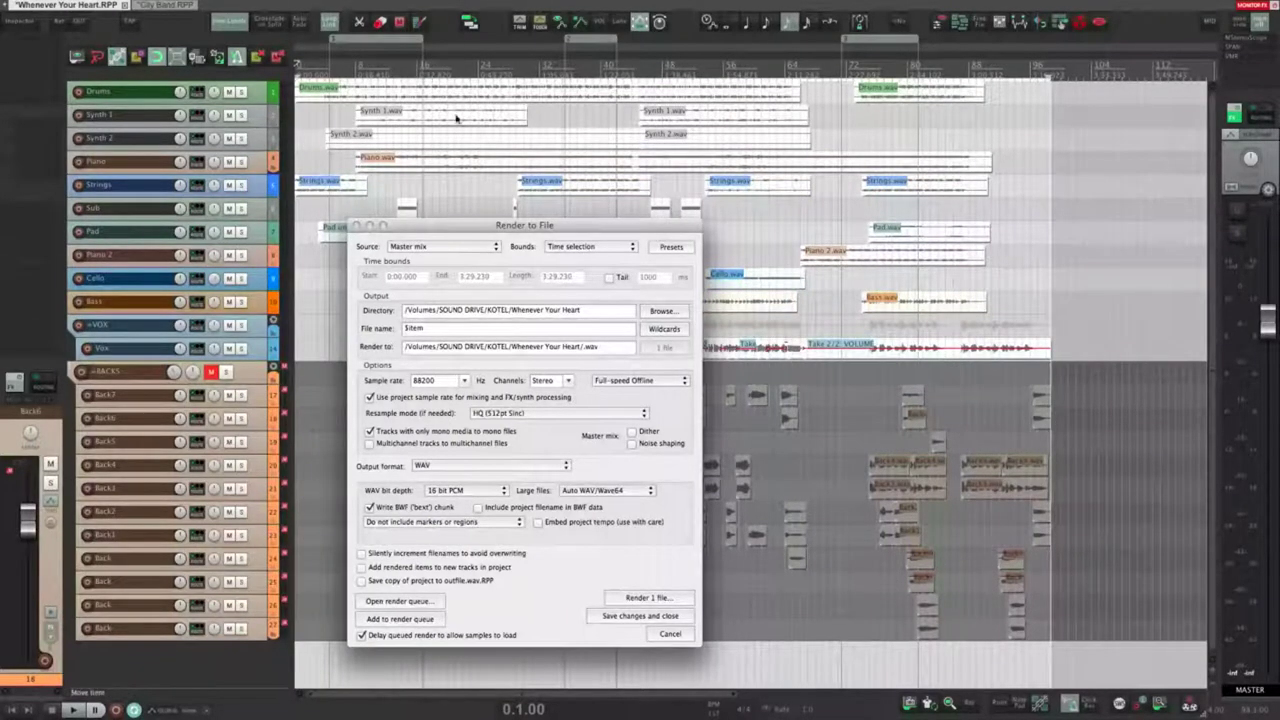
{"action": "left_click", "coordinate": [323, 157]}
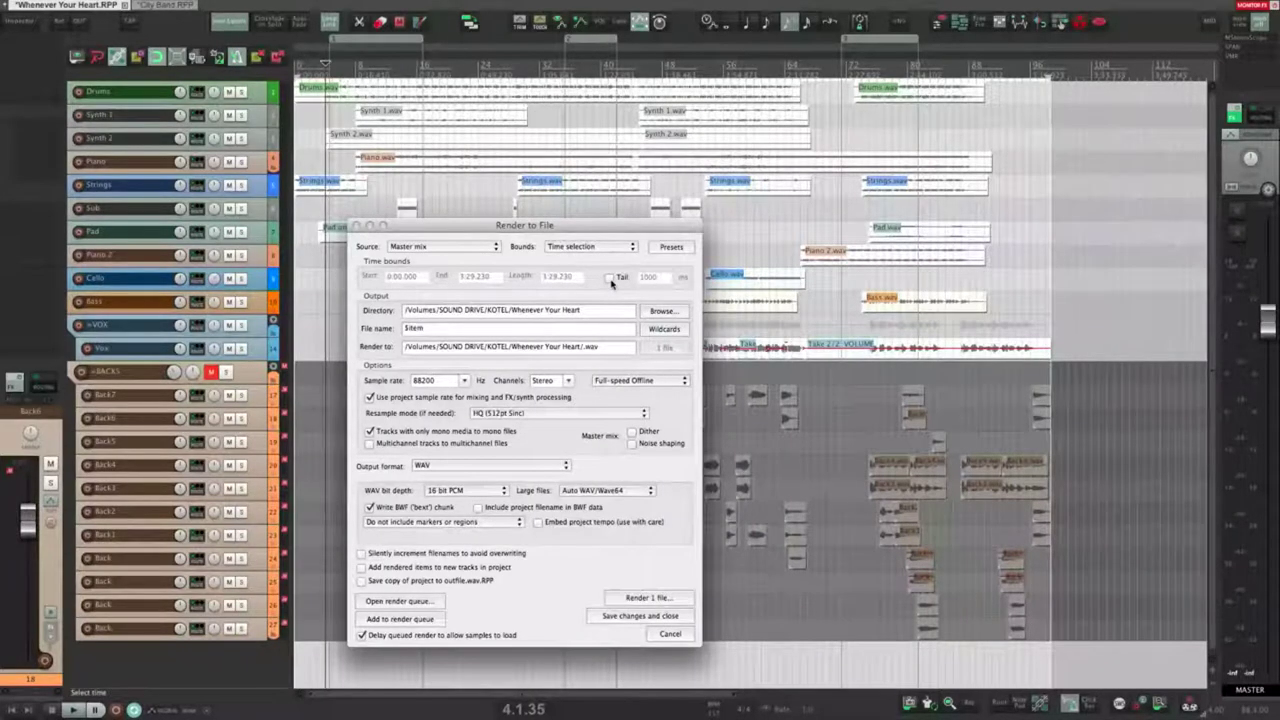
Step: Turn the 1000 ms render tail on, inspect its value, then switch it off
{"action": "left_click", "coordinate": [609, 278]}
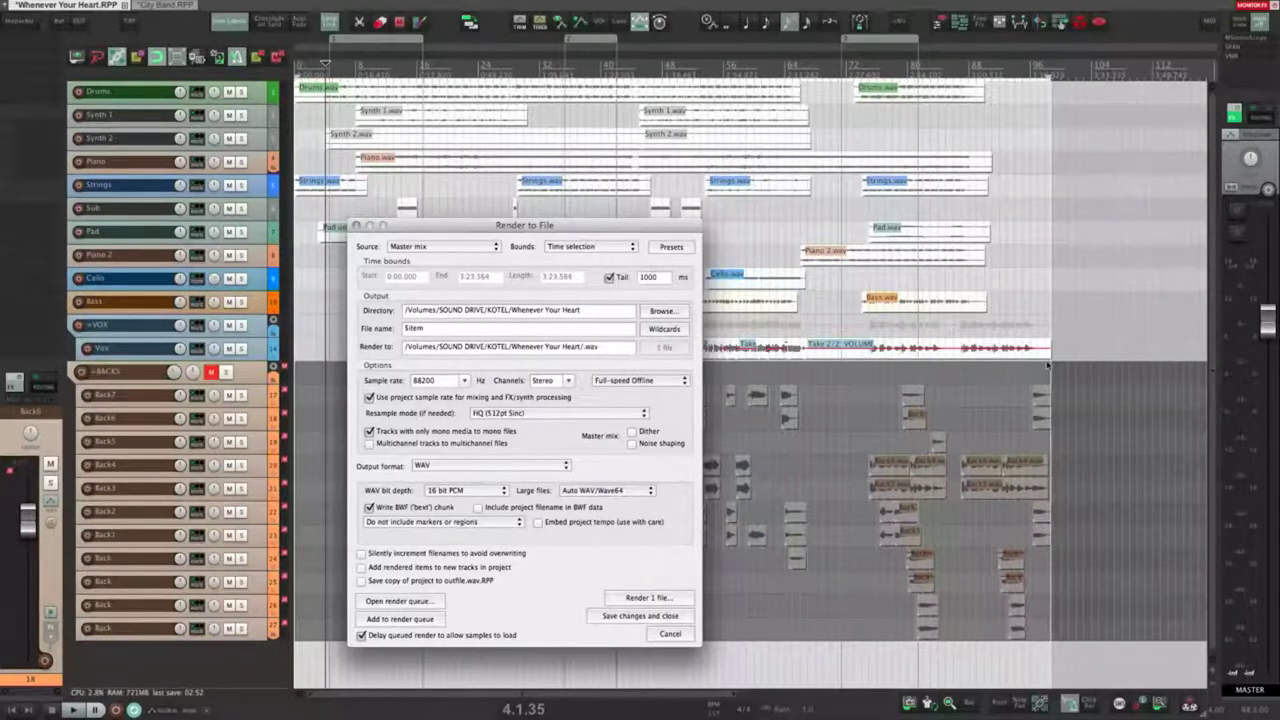
{"action": "left_click", "coordinate": [652, 278]}
{"action": "left_click", "coordinate": [645, 281]}
{"action": "left_click_drag", "start_coordinate": [645, 282], "coordinate": [640, 281]}
{"action": "left_click", "coordinate": [609, 277]}
{"action": "left_click", "coordinate": [588, 246]}
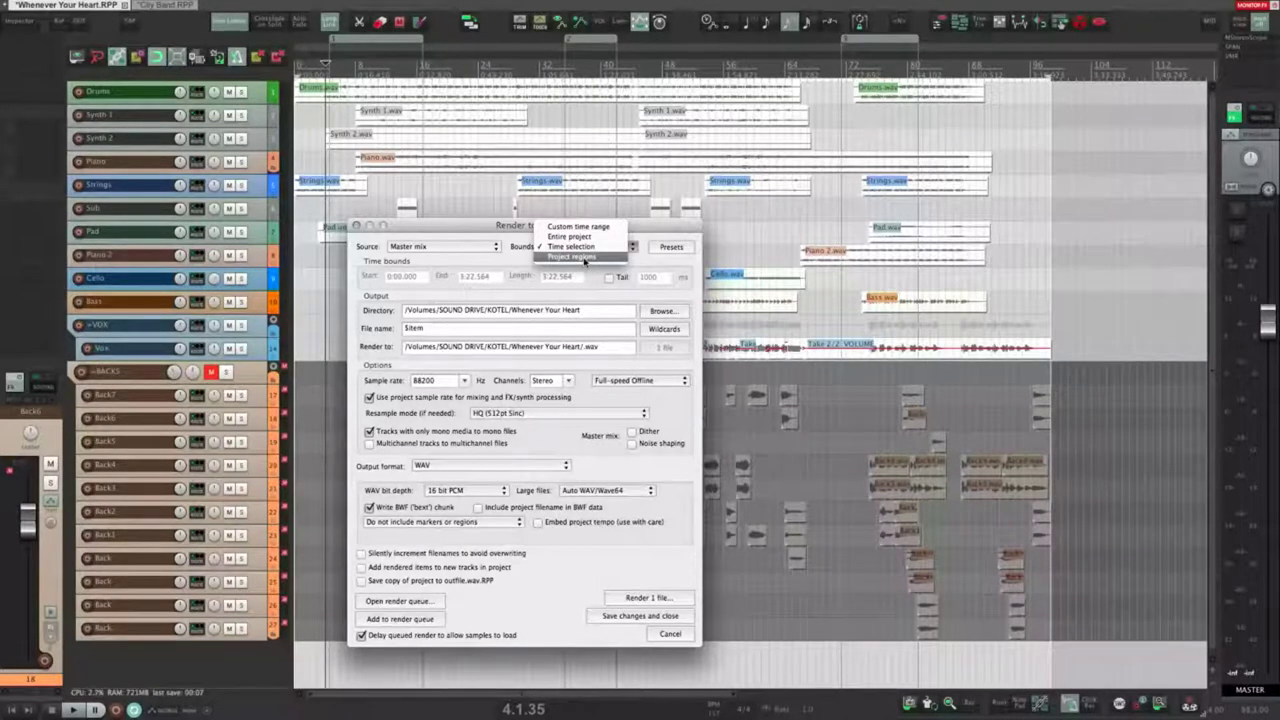
Step: Try Project regions bounds, the Region render matrix and a custom range, ending on Master mix and Entire project
{"action": "left_click", "coordinate": [584, 258]}
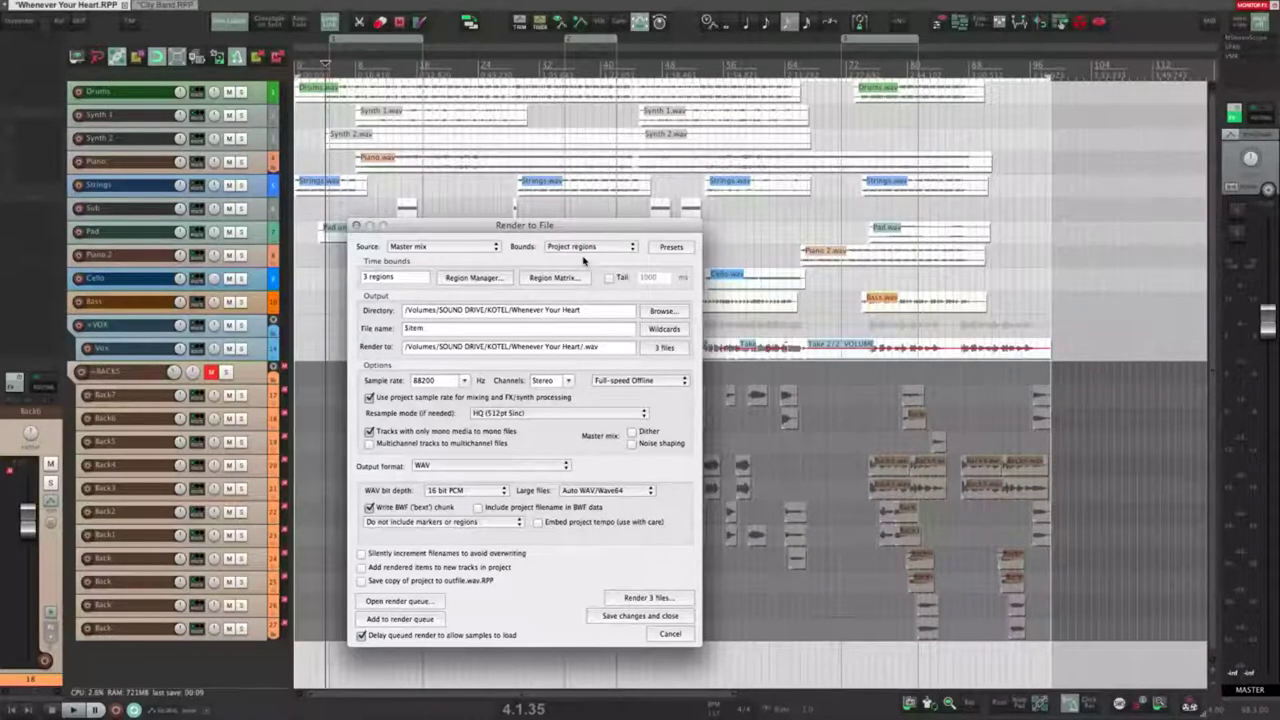
{"action": "left_click", "coordinate": [493, 250]}
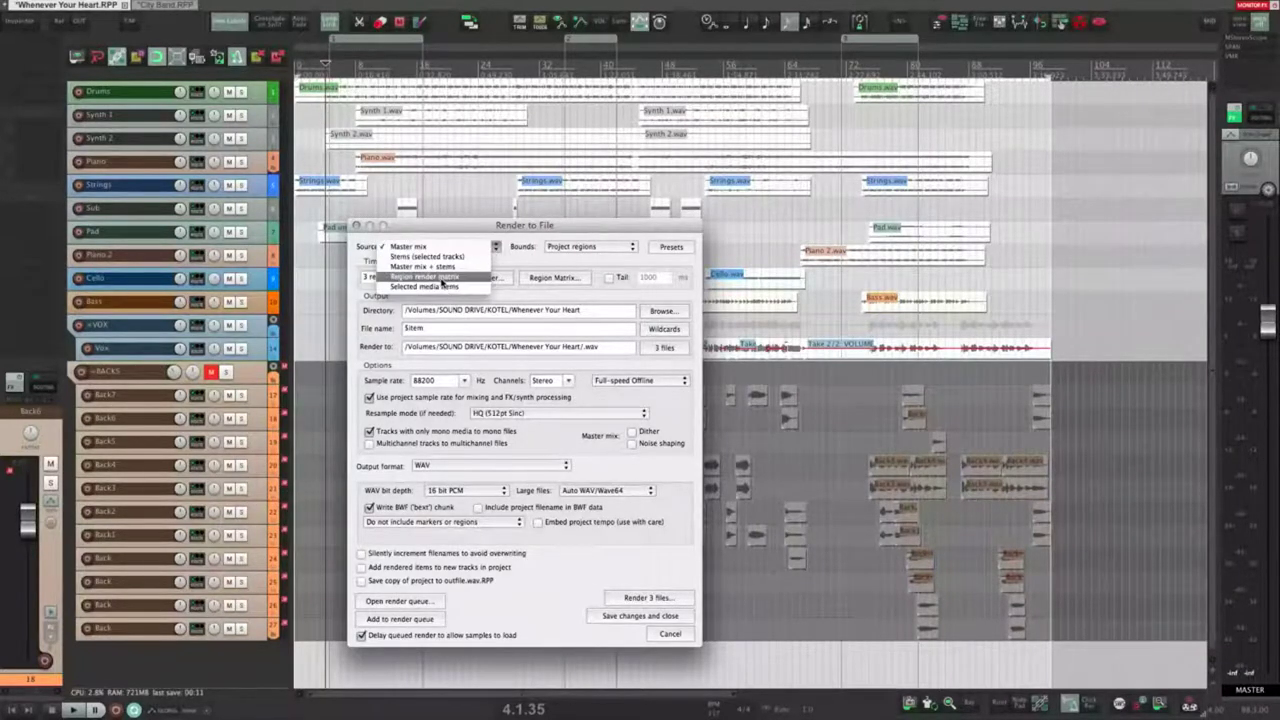
{"action": "left_click", "coordinate": [440, 277]}
{"action": "left_click", "coordinate": [453, 248]}
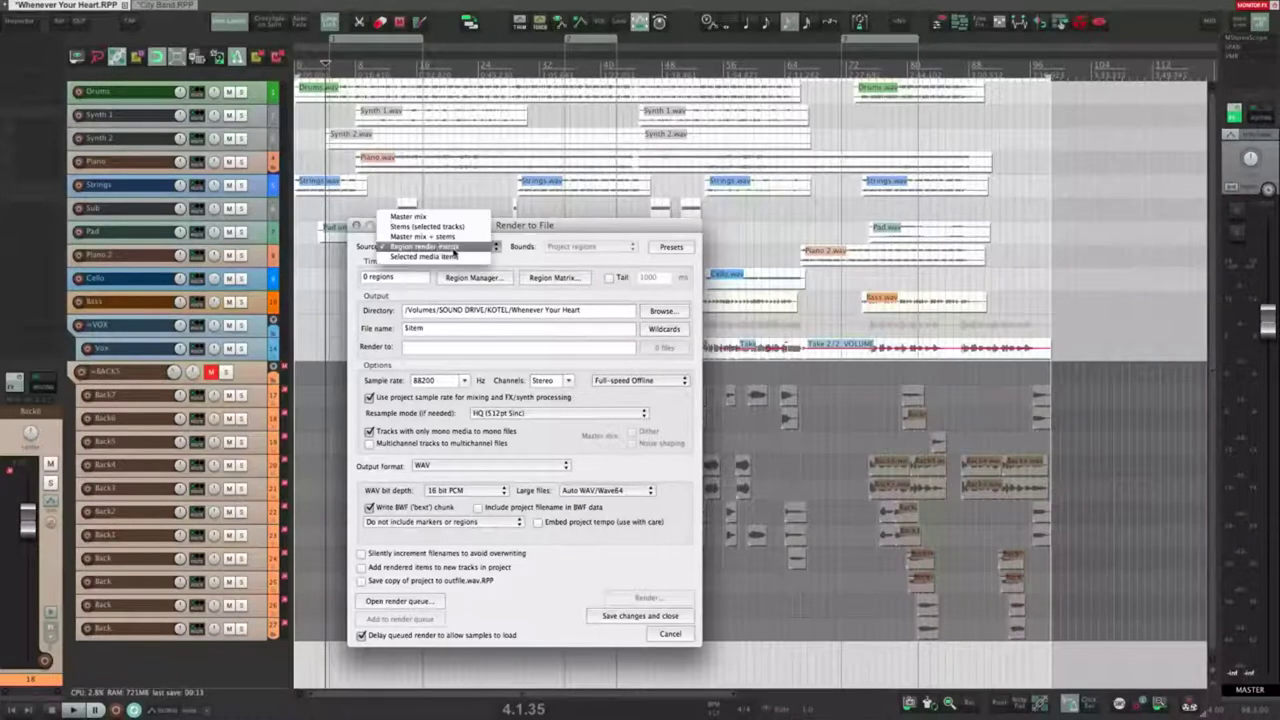
{"action": "left_click", "coordinate": [408, 216]}
{"action": "left_click", "coordinate": [580, 248]}
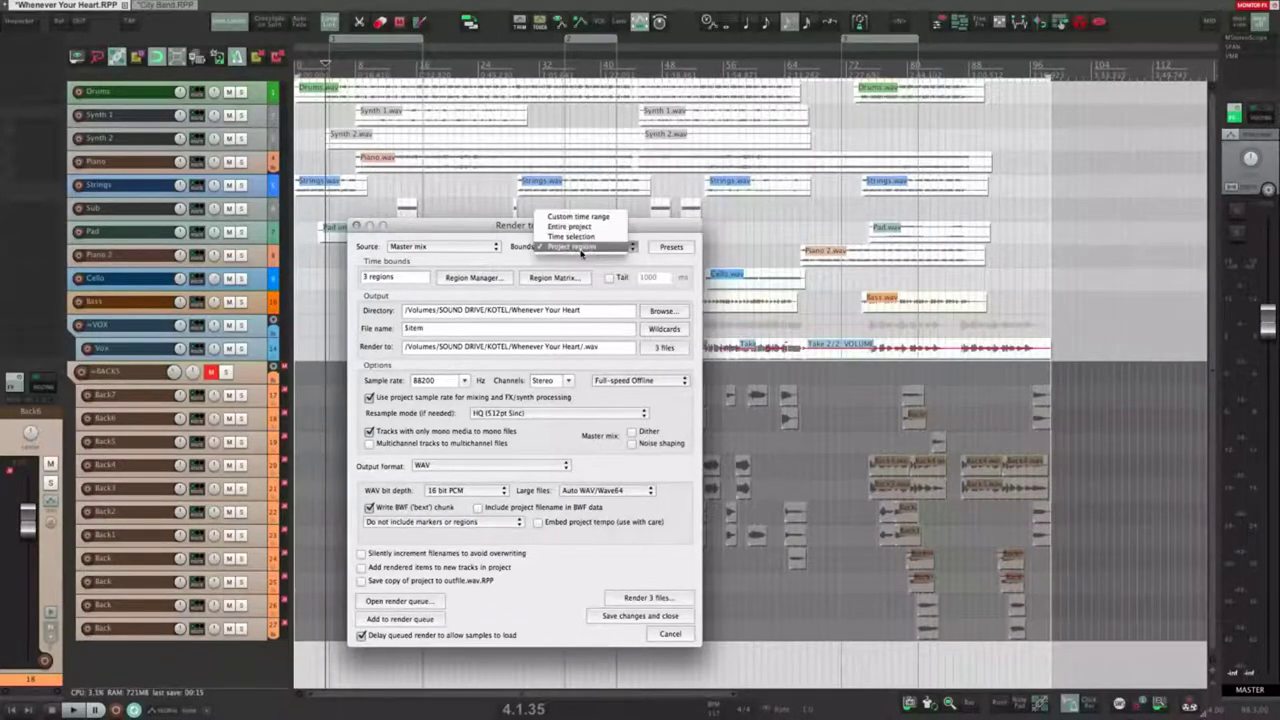
{"action": "left_click", "coordinate": [572, 217]}
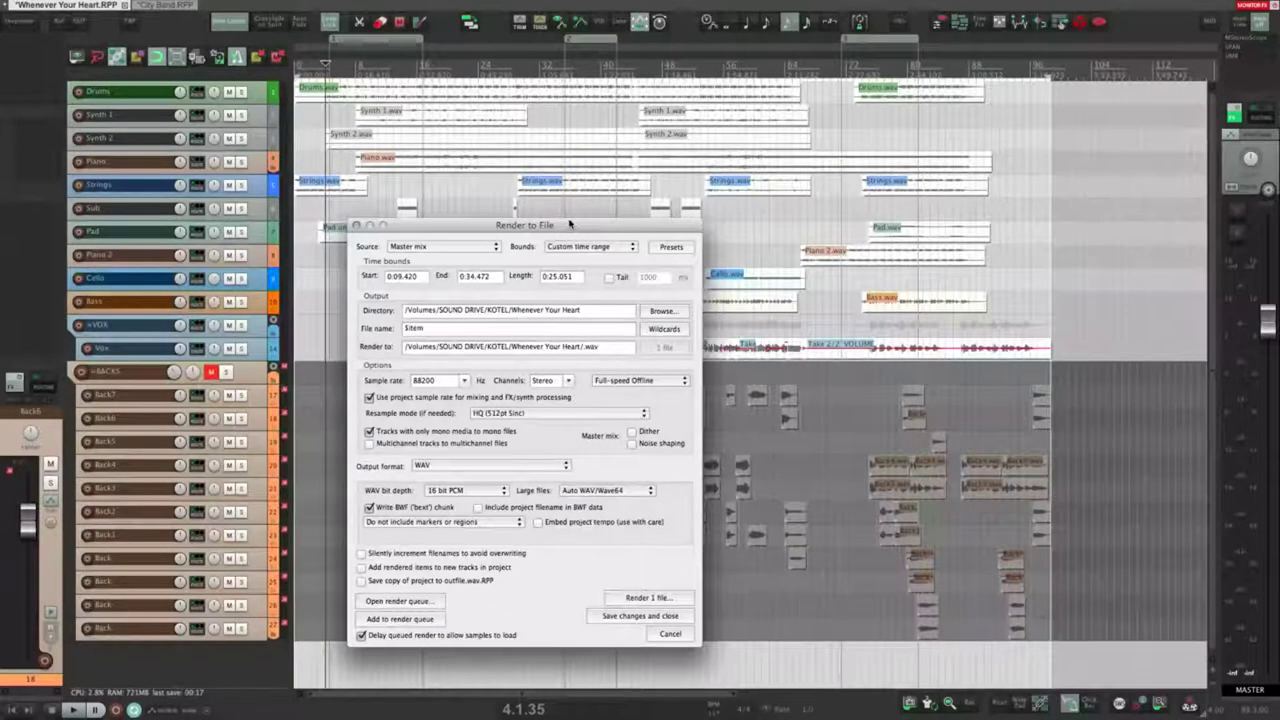
{"action": "left_click", "coordinate": [603, 249]}
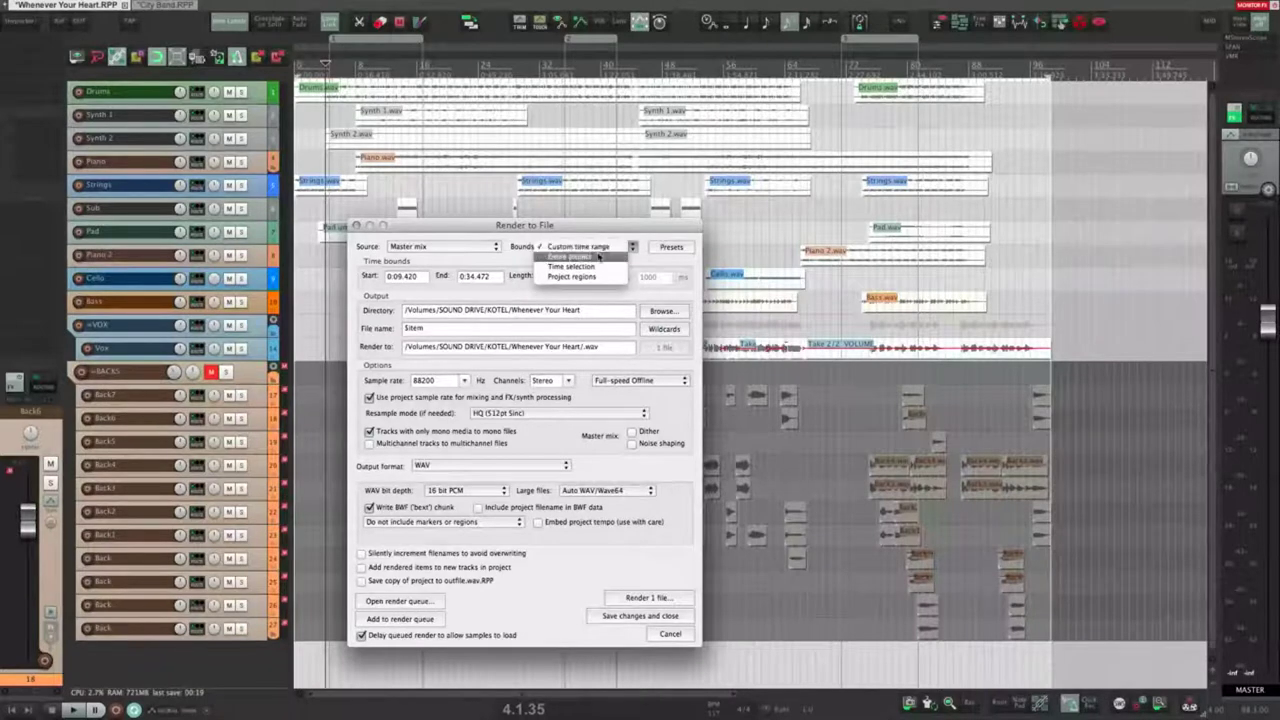
{"action": "left_click", "coordinate": [598, 257]}
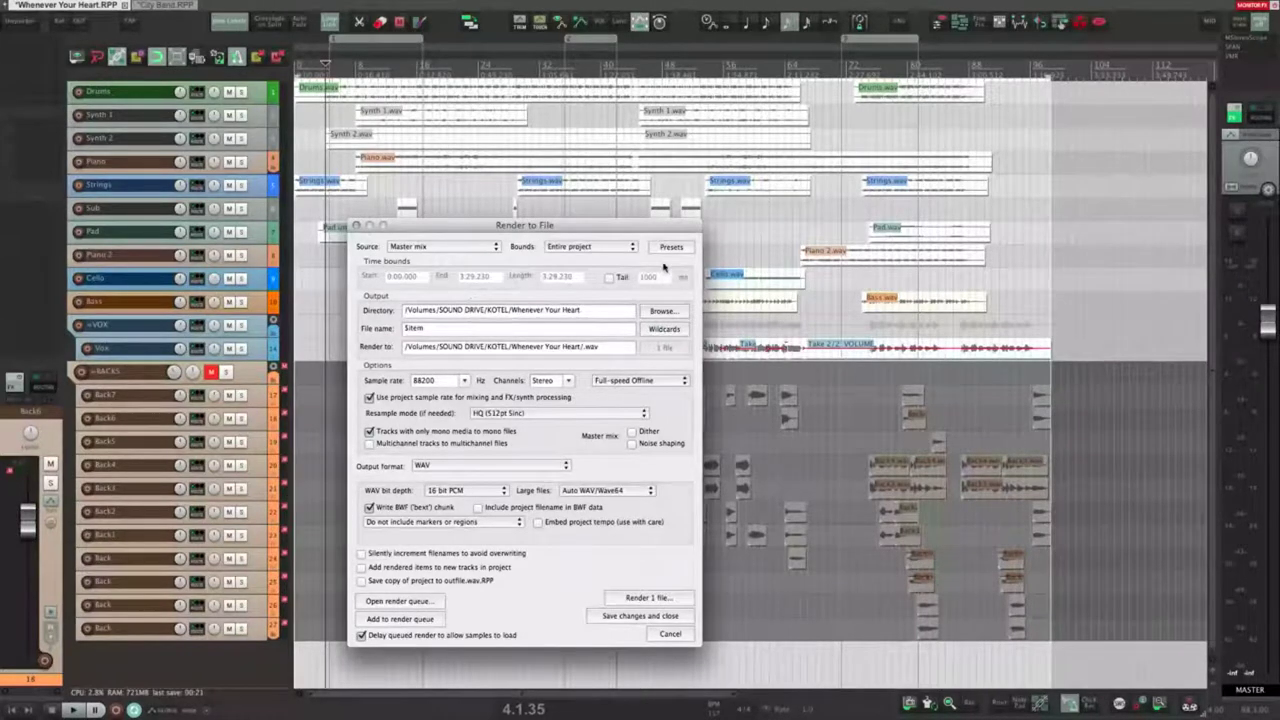
Step: Glance at the render presets, then put the caret at the end of the output directory path
{"action": "left_click", "coordinate": [670, 247]}
{"action": "left_click", "coordinate": [594, 272]}
{"action": "left_click", "coordinate": [444, 316]}
{"action": "left_click", "coordinate": [486, 313]}
{"action": "left_click", "coordinate": [592, 314]}
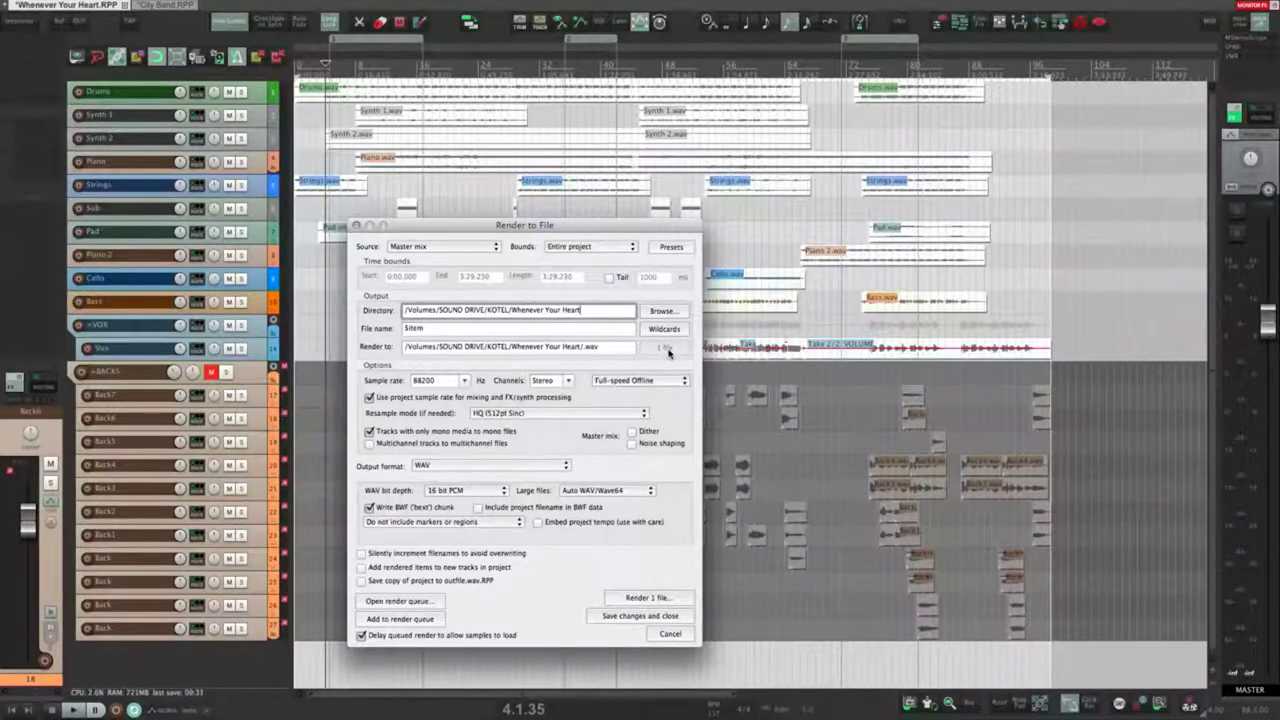
Step: Point the output directory to Whenever Your Heart/Audio from recent paths and select the file name text
{"action": "left_click", "coordinate": [674, 312]}
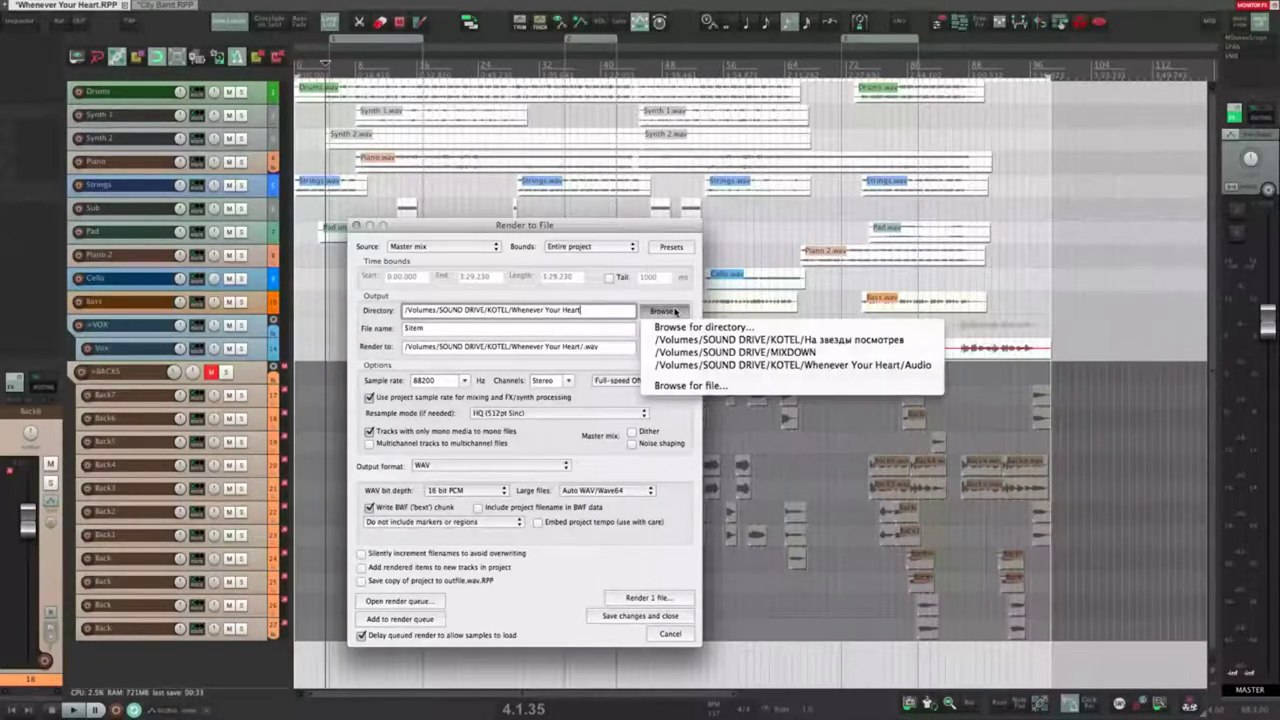
{"action": "left_click", "coordinate": [658, 299]}
{"action": "left_click", "coordinate": [660, 314]}
{"action": "left_click", "coordinate": [660, 315]}
{"action": "left_click", "coordinate": [660, 314]}
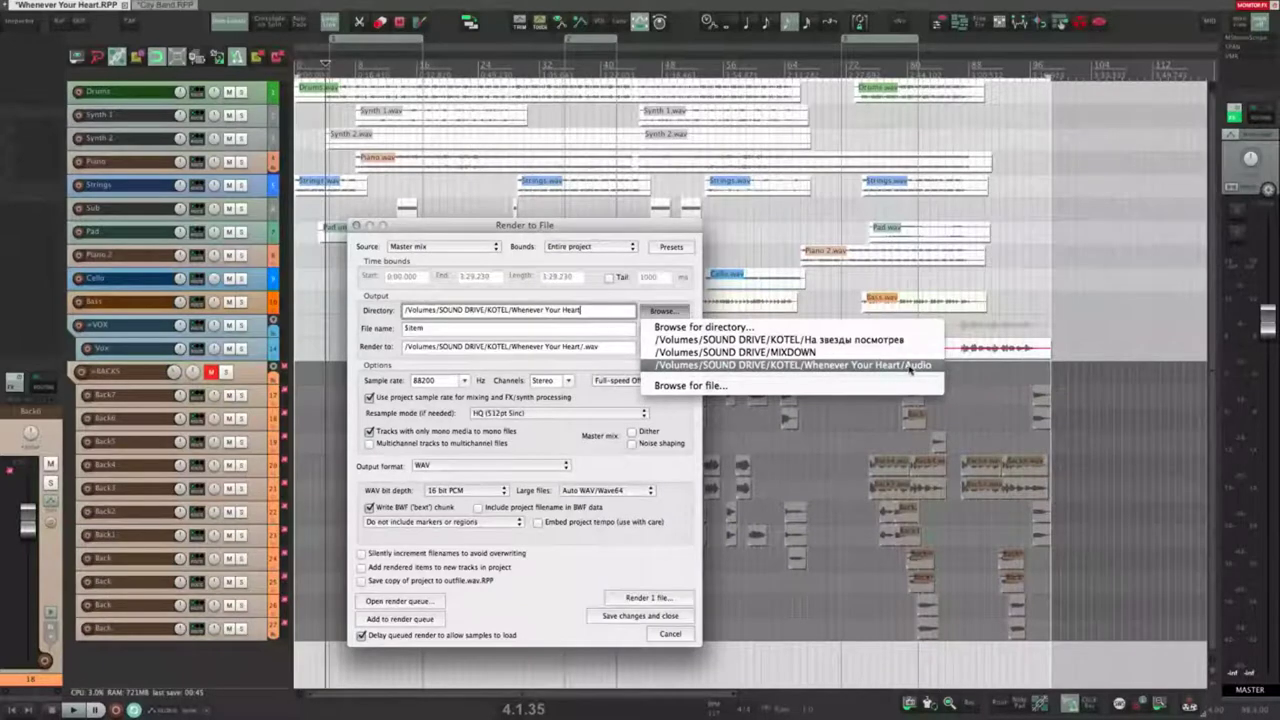
{"action": "left_click", "coordinate": [931, 367]}
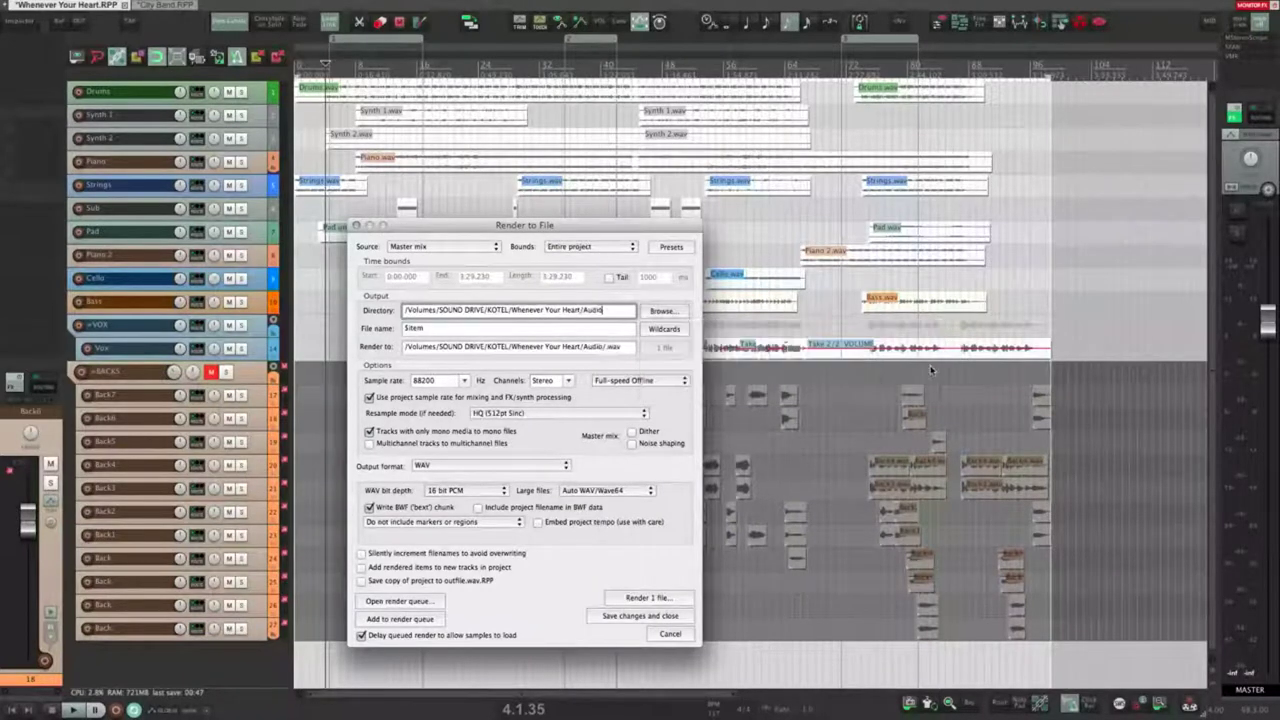
{"action": "left_click", "coordinate": [452, 331]}
{"action": "left_click", "coordinate": [467, 335]}
Step: Name the render file 'Mix 1' and check the resulting full render path
{"action": "left_click", "coordinate": [437, 330]}
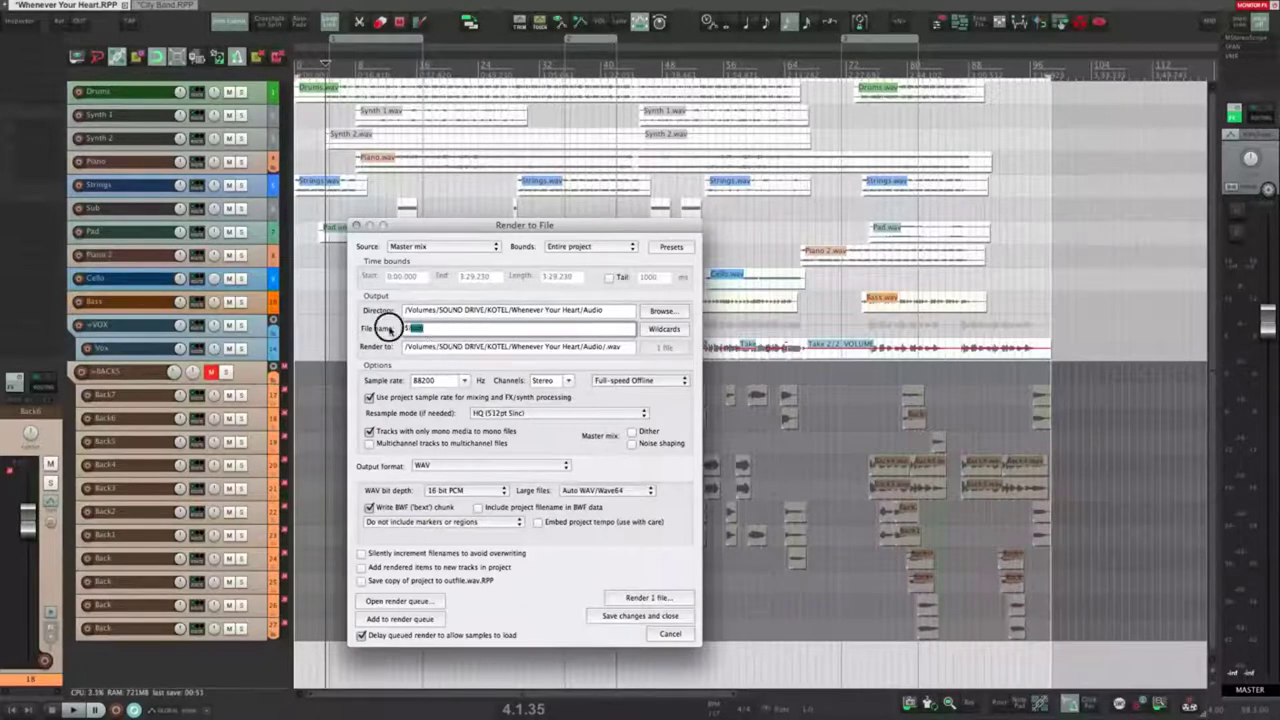
{"action": "type", "text": "Render"}
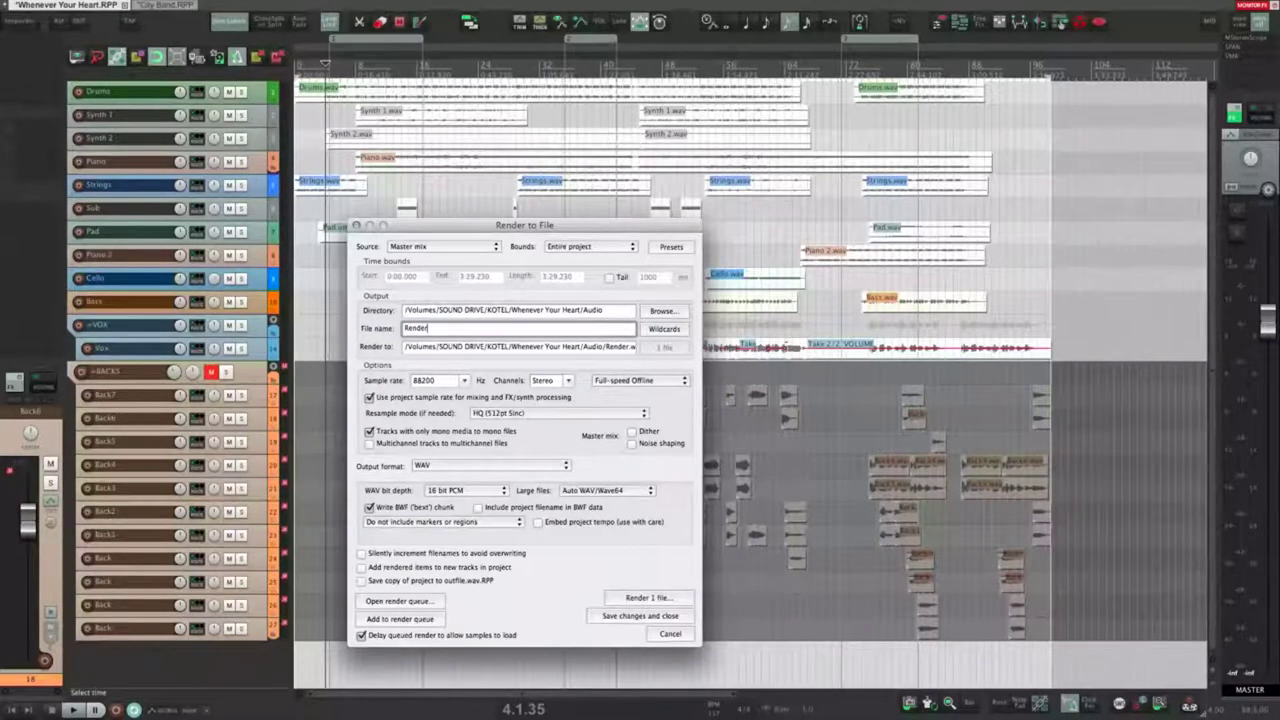
{"action": "key", "text": "BackSpace"}
{"action": "key", "text": "BackSpace"}
{"action": "key", "text": "BackSpace"}
{"action": "key", "text": "BackSpace"}
{"action": "key", "text": "BackSpace"}
{"action": "type", "text": "Mix 1"}
{"action": "left_click", "coordinate": [563, 311]}
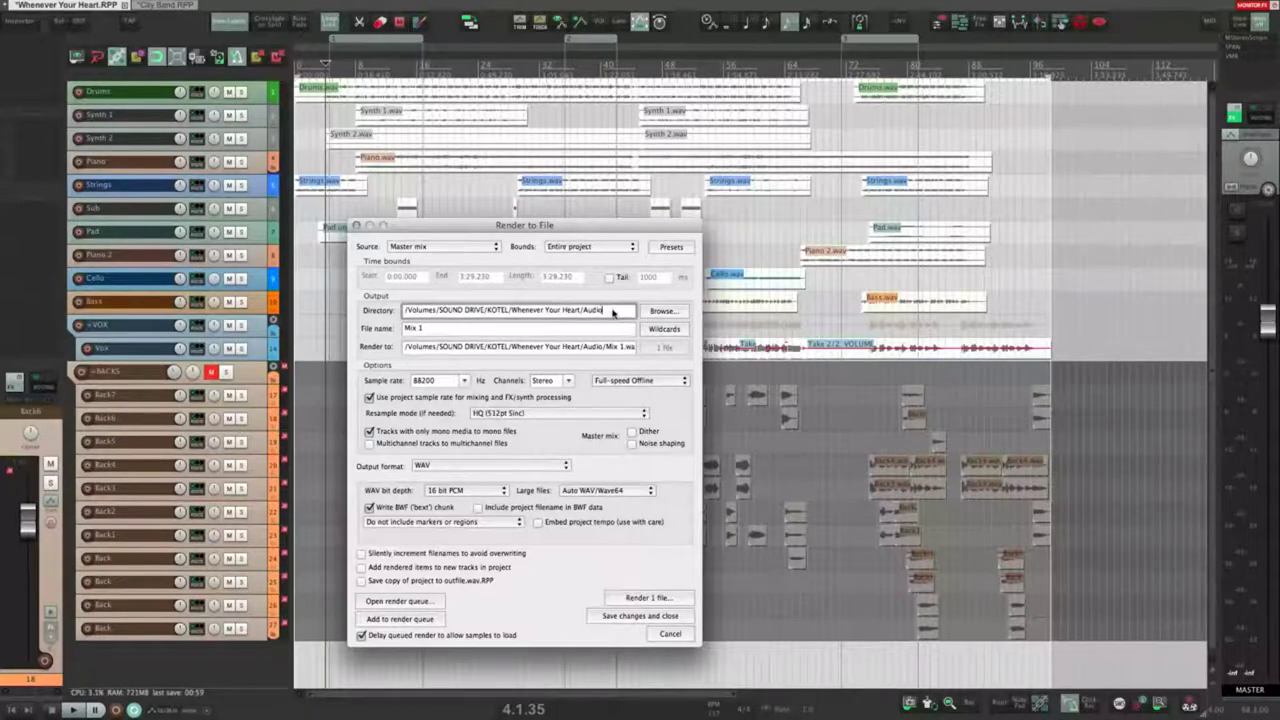
{"action": "left_click", "coordinate": [430, 328]}
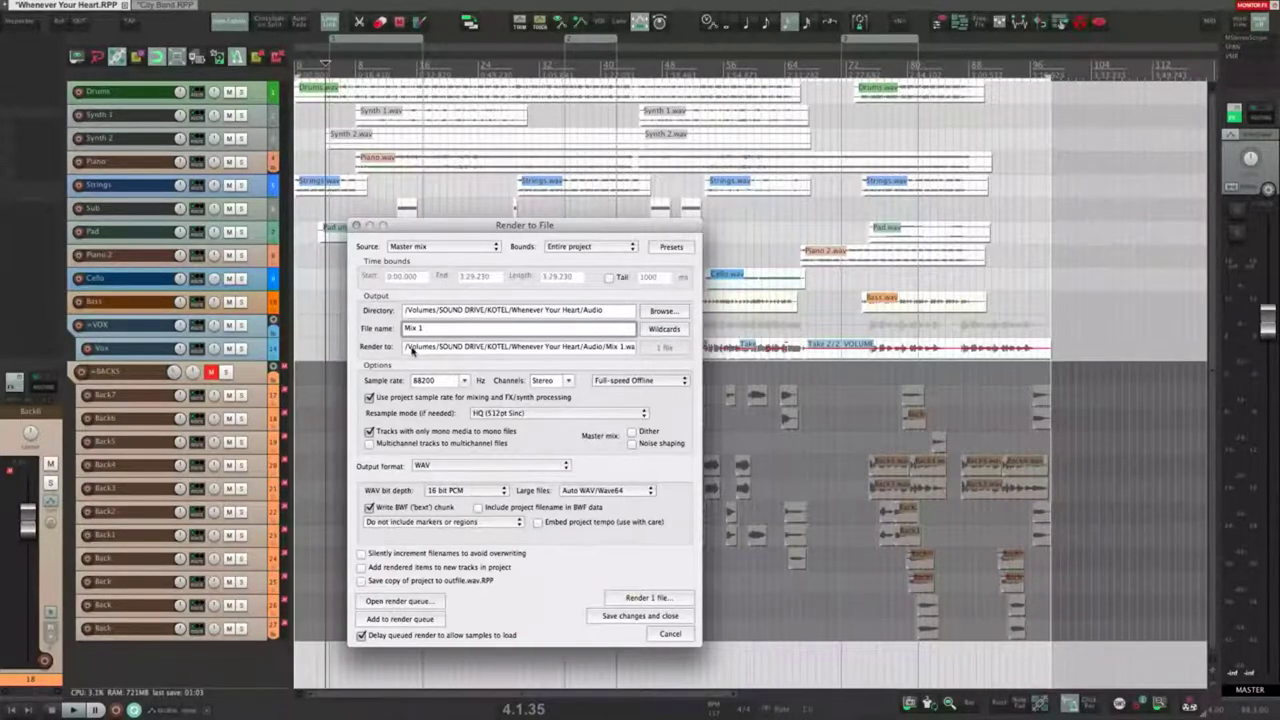
{"action": "left_click_drag", "start_coordinate": [412, 349], "coordinate": [560, 355]}
{"action": "left_click", "coordinate": [541, 349]}
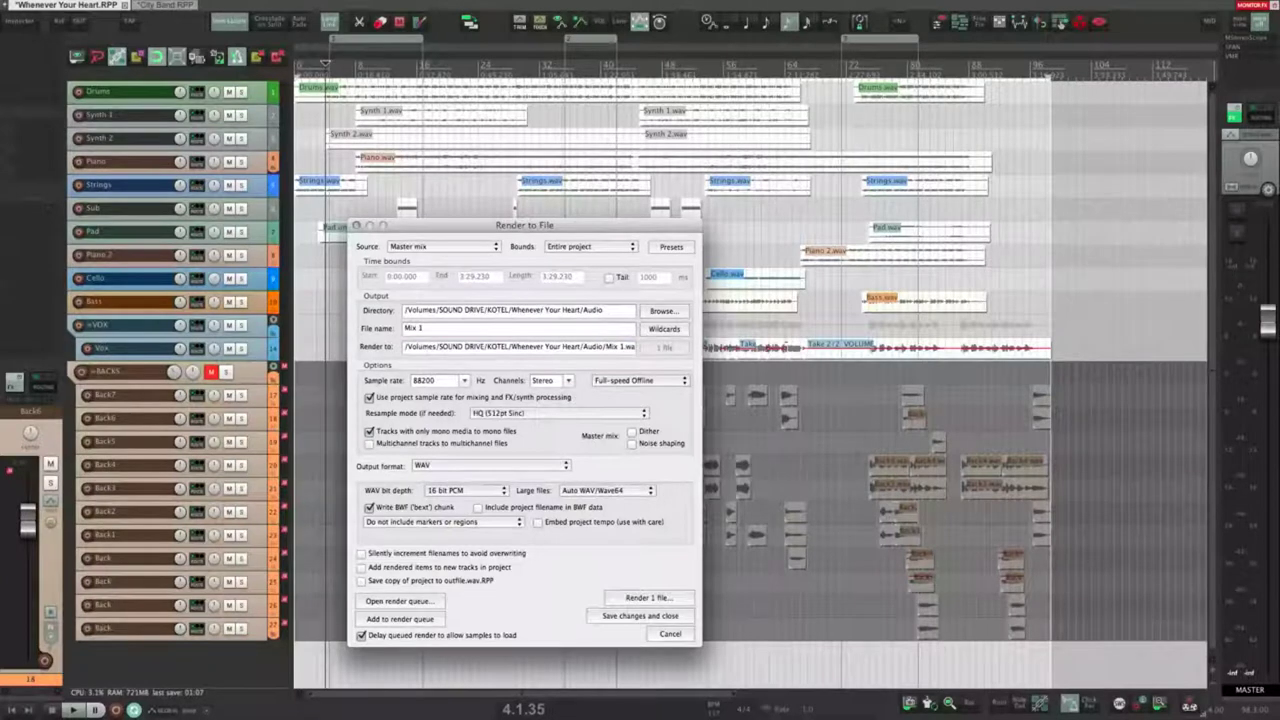
{"action": "left_click_drag", "start_coordinate": [428, 345], "coordinate": [666, 343]}
{"action": "left_click", "coordinate": [598, 350]}
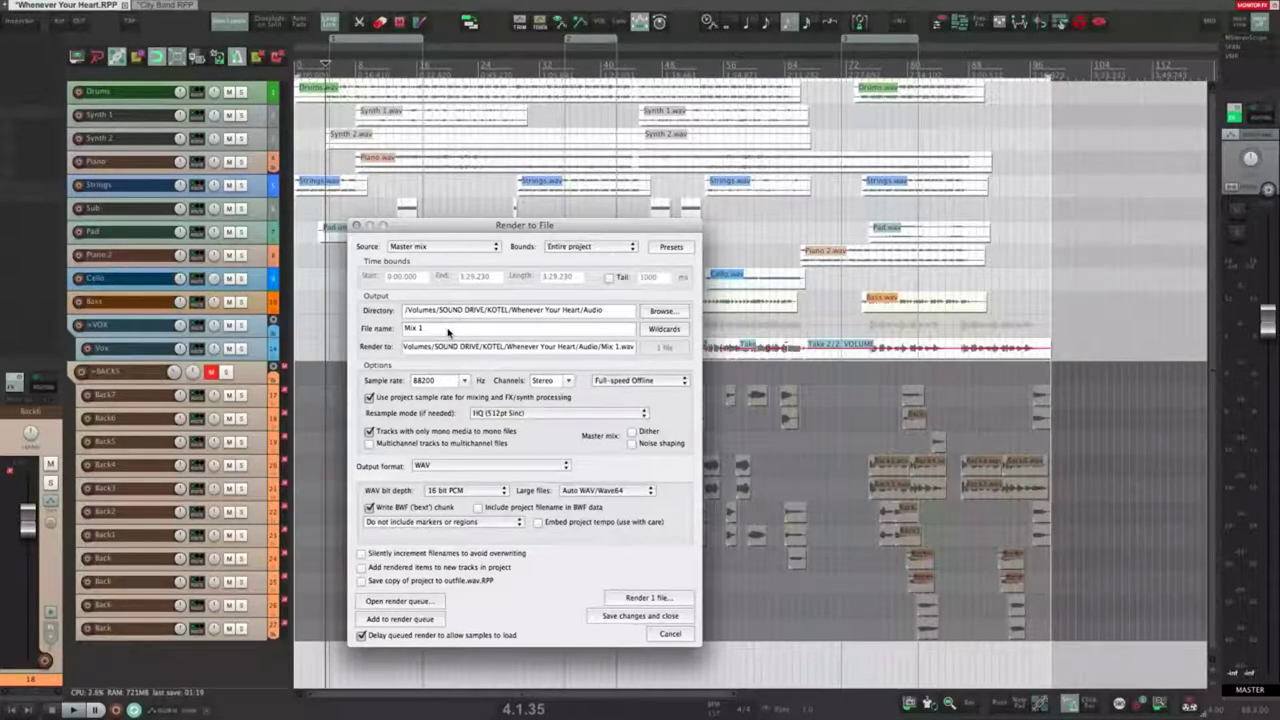
Step: Prefix the file name with a RENDER/ subfolder and review the full render path
{"action": "left_click", "coordinate": [585, 312]}
{"action": "left_click", "coordinate": [427, 333]}
{"action": "left_click", "coordinate": [438, 329]}
{"action": "left_click", "coordinate": [406, 329]}
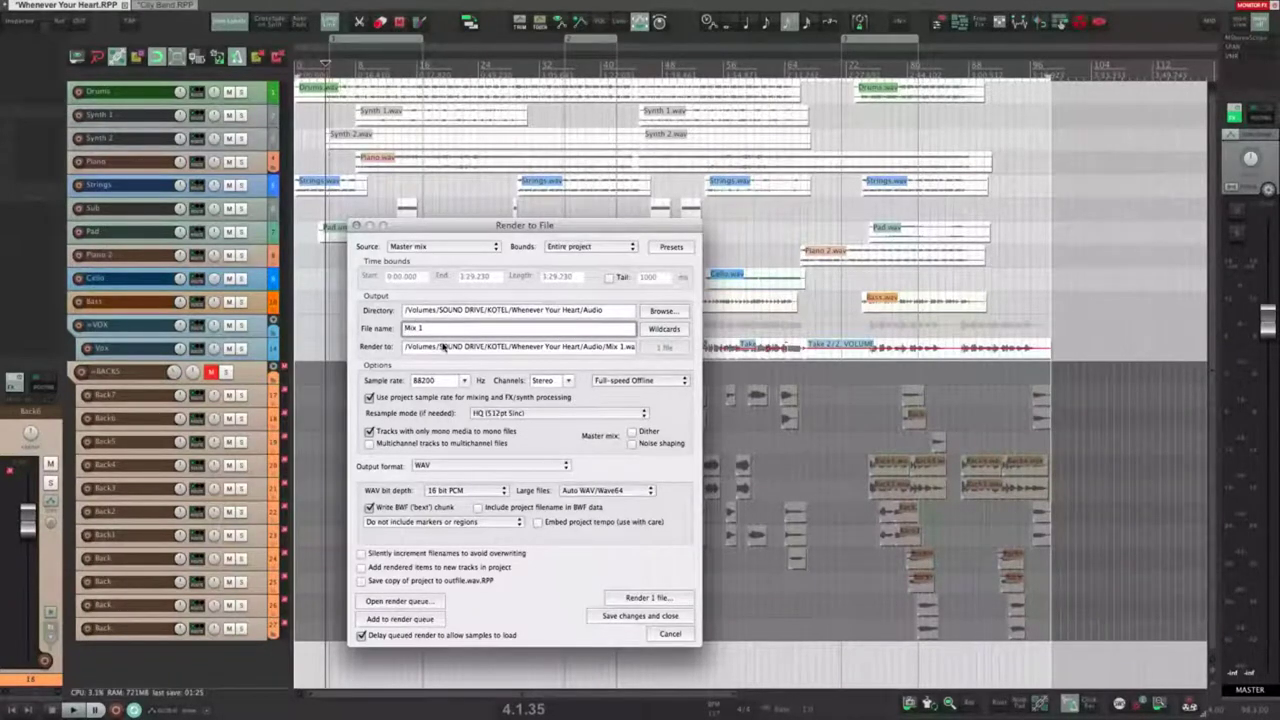
{"action": "type", "text": "/"}
{"action": "key", "text": "BackSpace"}
{"action": "type", "text": "RENDER/"}
{"action": "left_click_drag", "start_coordinate": [637, 353], "coordinate": [654, 355]}
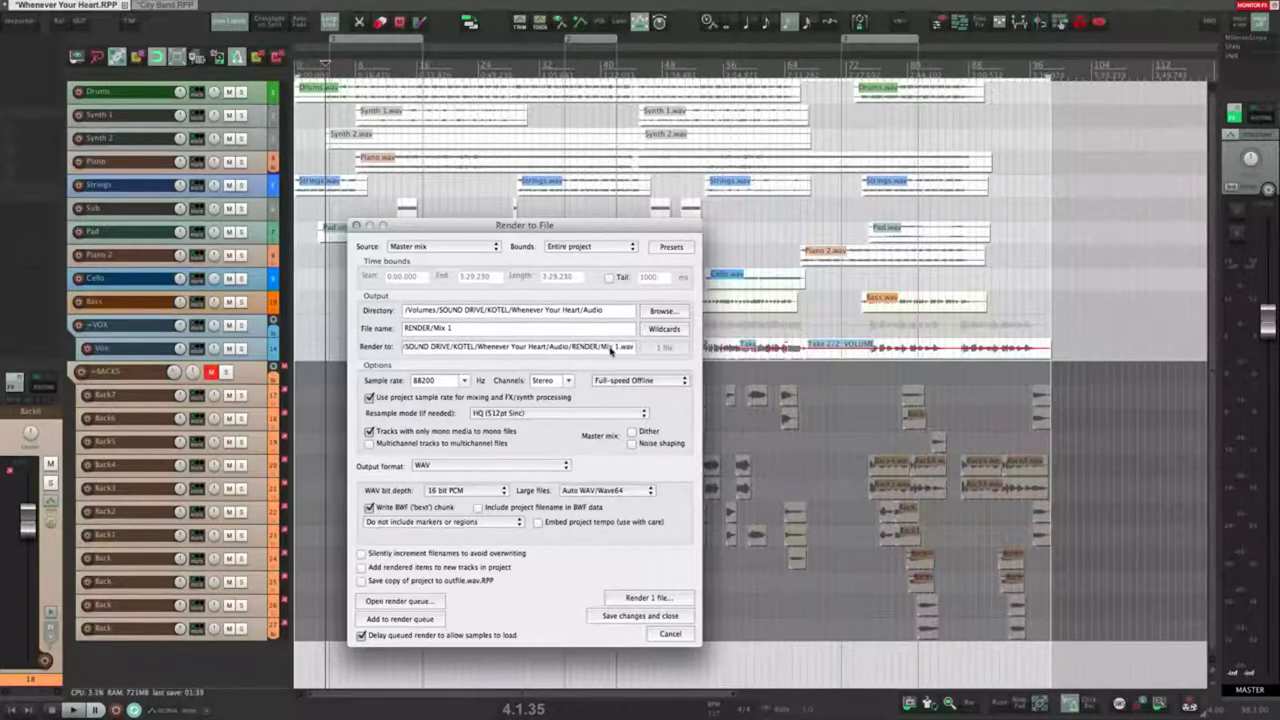
{"action": "left_click_drag", "start_coordinate": [429, 329], "coordinate": [435, 330]}
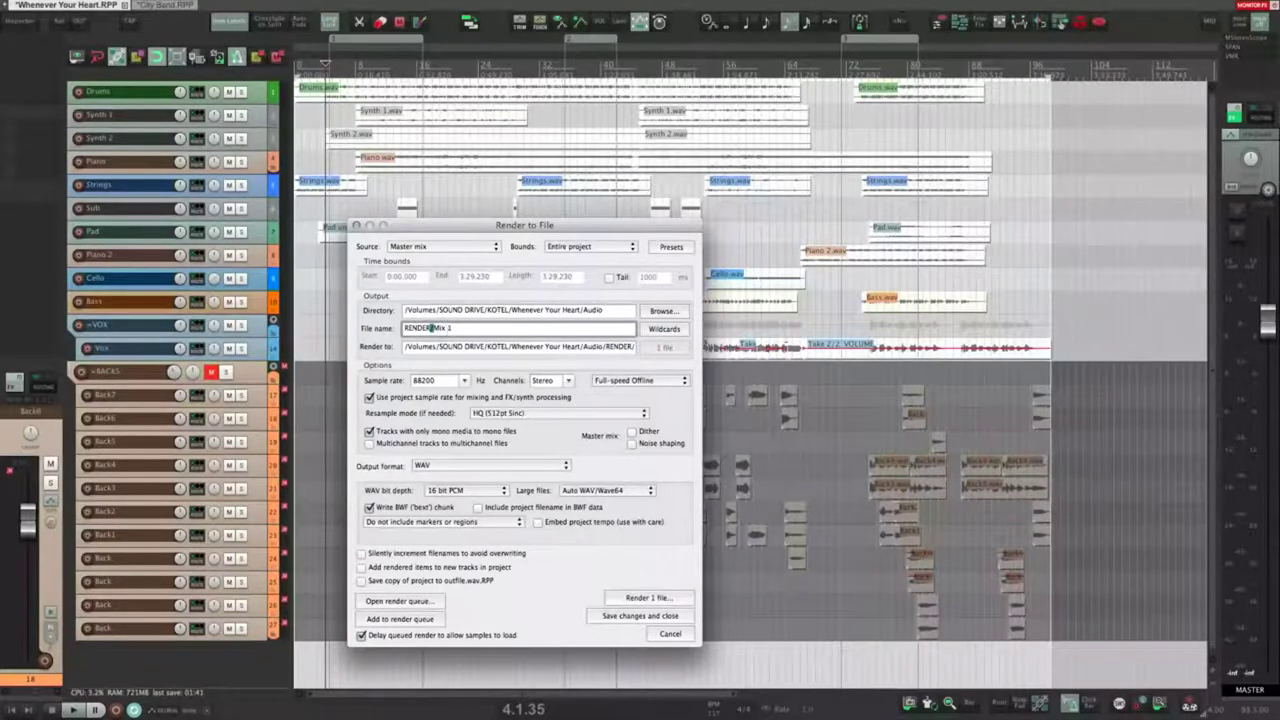
{"action": "left_click_drag", "start_coordinate": [558, 350], "coordinate": [657, 350]}
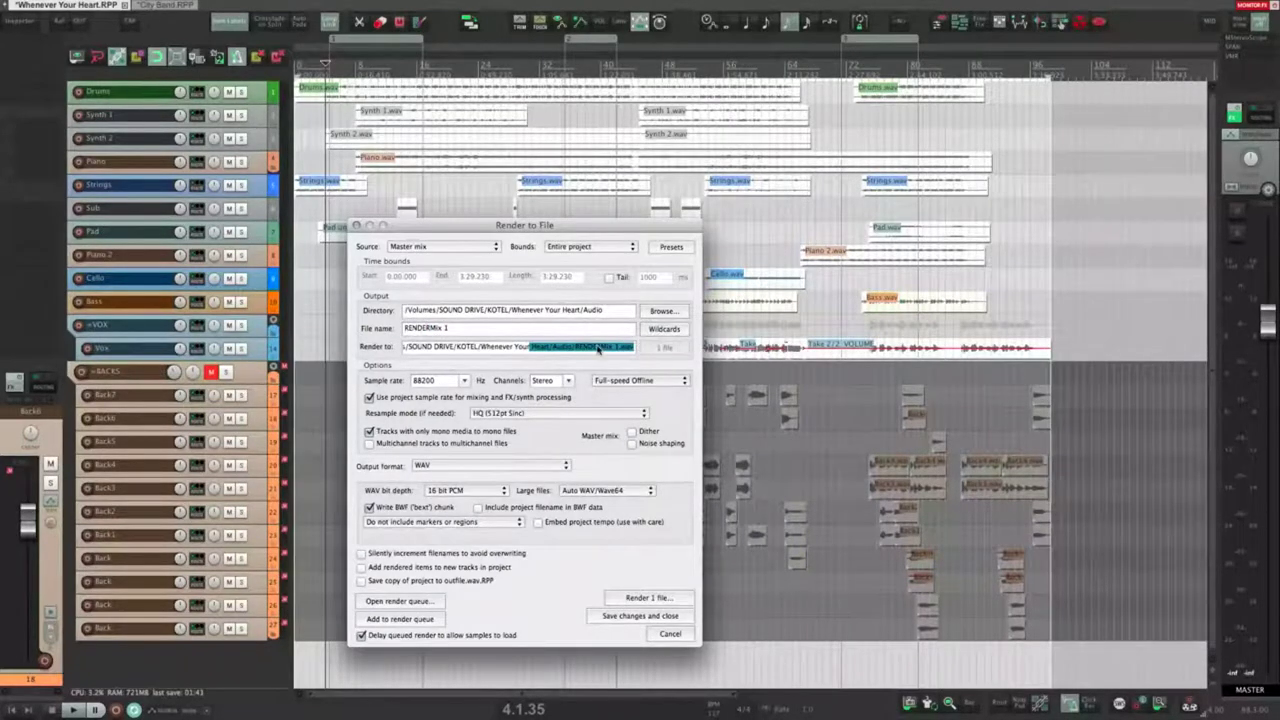
{"action": "left_click", "coordinate": [598, 348]}
{"action": "left_click", "coordinate": [430, 333]}
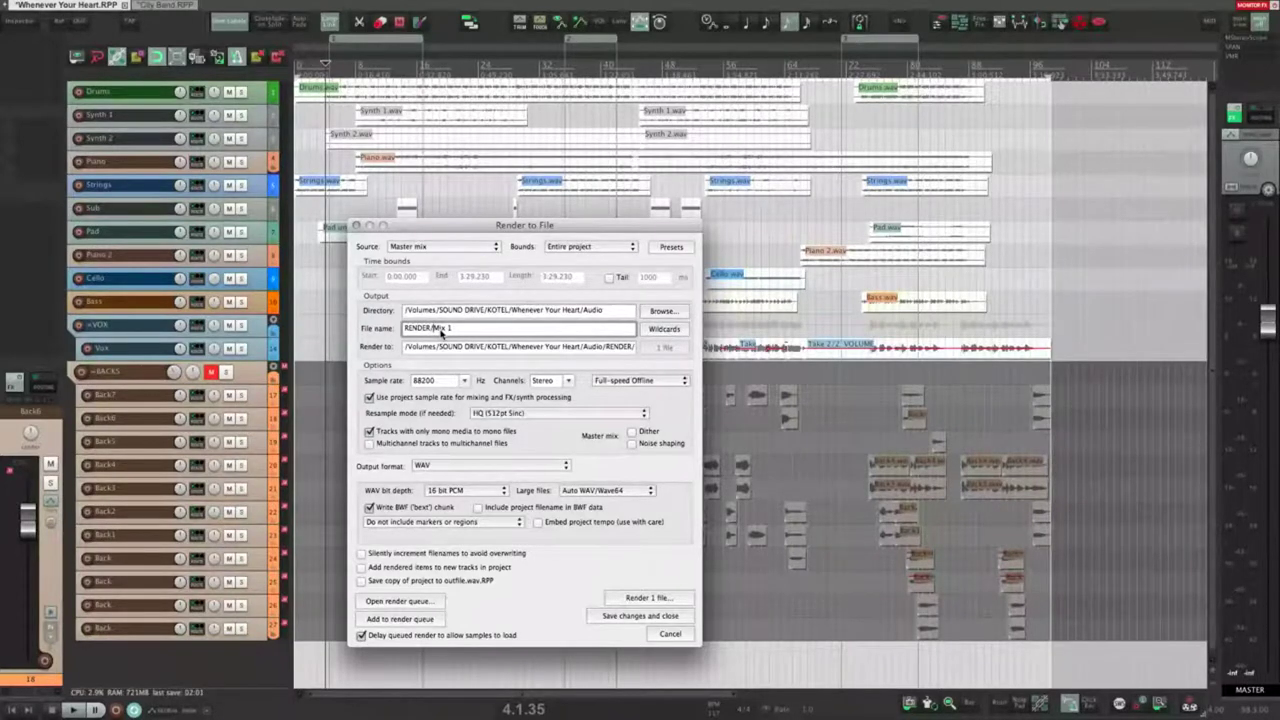
Step: Delete the added folders and Mix 1 so the file name is empty, then show the wildcards list
{"action": "left_click", "coordinate": [441, 331]}
{"action": "type", "text": "RUYFGU/"}
{"action": "key", "text": "BackSpace"}
{"action": "key", "text": "BackSpace"}
{"action": "key", "text": "BackSpace"}
{"action": "key", "text": "BackSpace"}
{"action": "key", "text": "BackSpace"}
{"action": "key", "text": "BackSpace"}
{"action": "key", "text": "BackSpace"}
{"action": "key", "text": "BackSpace"}
{"action": "key", "text": "BackSpace"}
{"action": "key", "text": "BackSpace"}
{"action": "key", "text": "BackSpace"}
{"action": "key", "text": "BackSpace"}
{"action": "key", "text": "BackSpace"}
{"action": "key", "text": "BackSpace"}
{"action": "left_click_drag", "start_coordinate": [450, 330], "coordinate": [393, 331]}
{"action": "key", "text": "BackSpace"}
{"action": "left_click", "coordinate": [684, 330]}
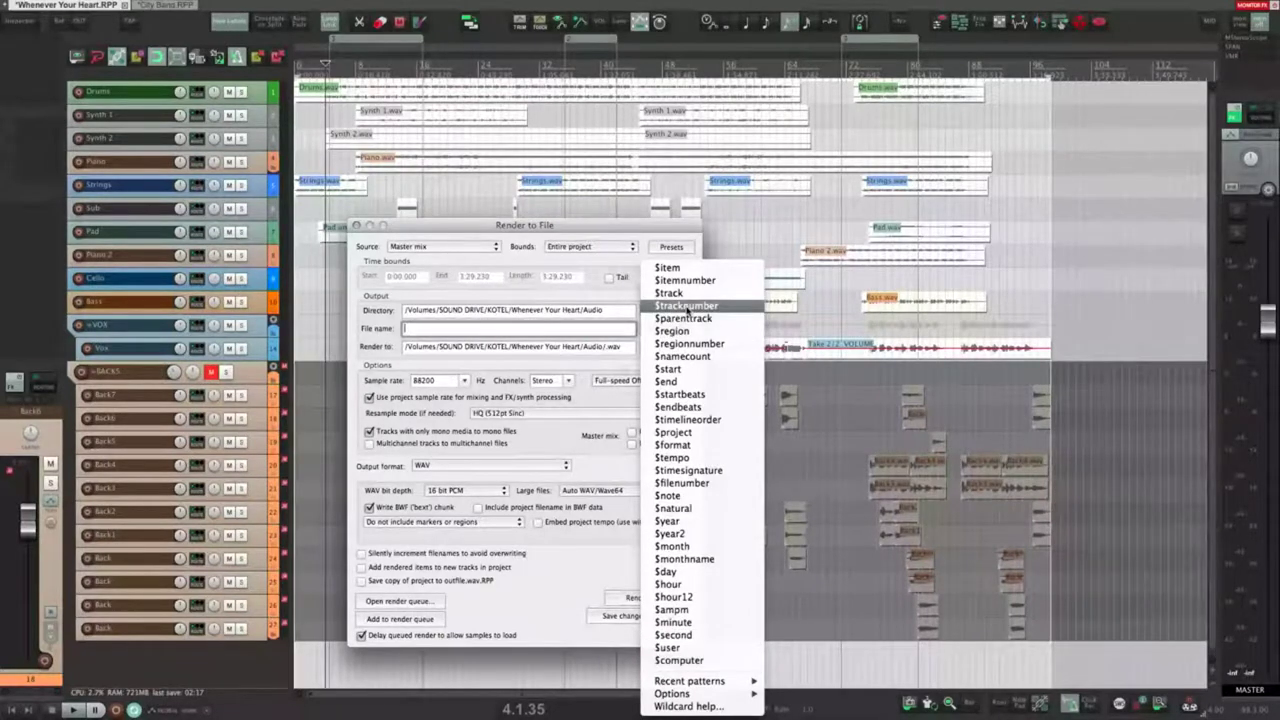
Step: Try 'Whenever Heart' as the file name, then delete it
{"action": "left_click", "coordinate": [522, 332]}
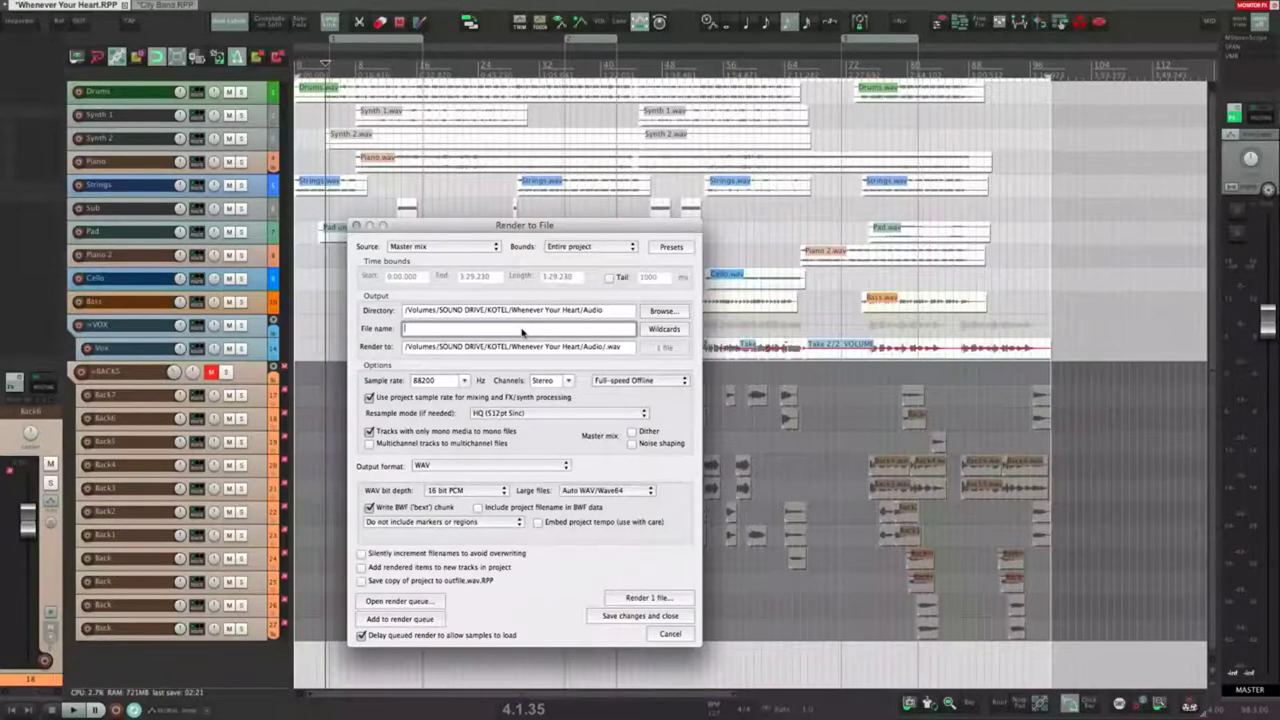
{"action": "type", "text": "Wheneve"}
{"action": "type", "text": "r Heart"}
{"action": "left_click_drag", "start_coordinate": [499, 331], "coordinate": [393, 329]}
{"action": "type", "text": "Whene"}
{"action": "key", "text": "BackSpace"}
{"action": "key", "text": "BackSpace"}
{"action": "key", "text": "BackSpace"}
{"action": "key", "text": "BackSpace"}
{"action": "key", "text": "BackSpace"}
Step: Insert the $project wildcard and check how it expands in the render path
{"action": "left_click", "coordinate": [664, 328]}
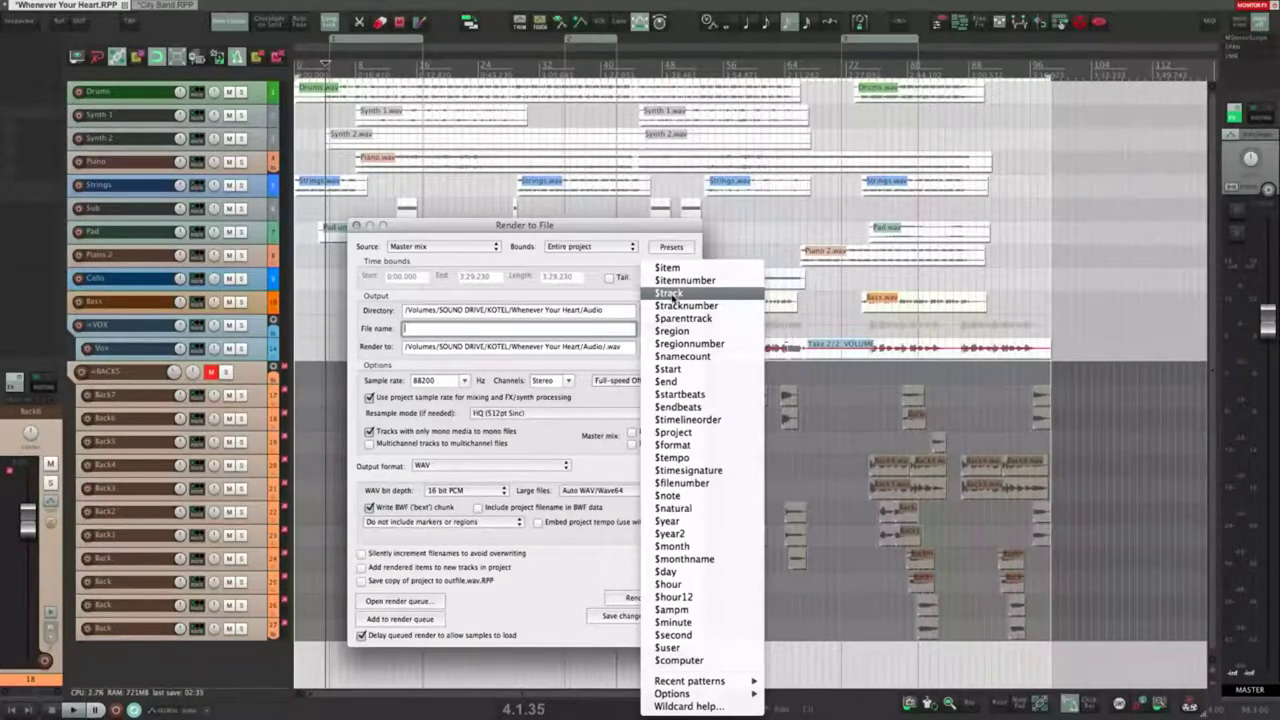
{"action": "left_click", "coordinate": [673, 432]}
{"action": "left_click_drag", "start_coordinate": [520, 347], "coordinate": [681, 360]}
{"action": "left_click", "coordinate": [607, 356]}
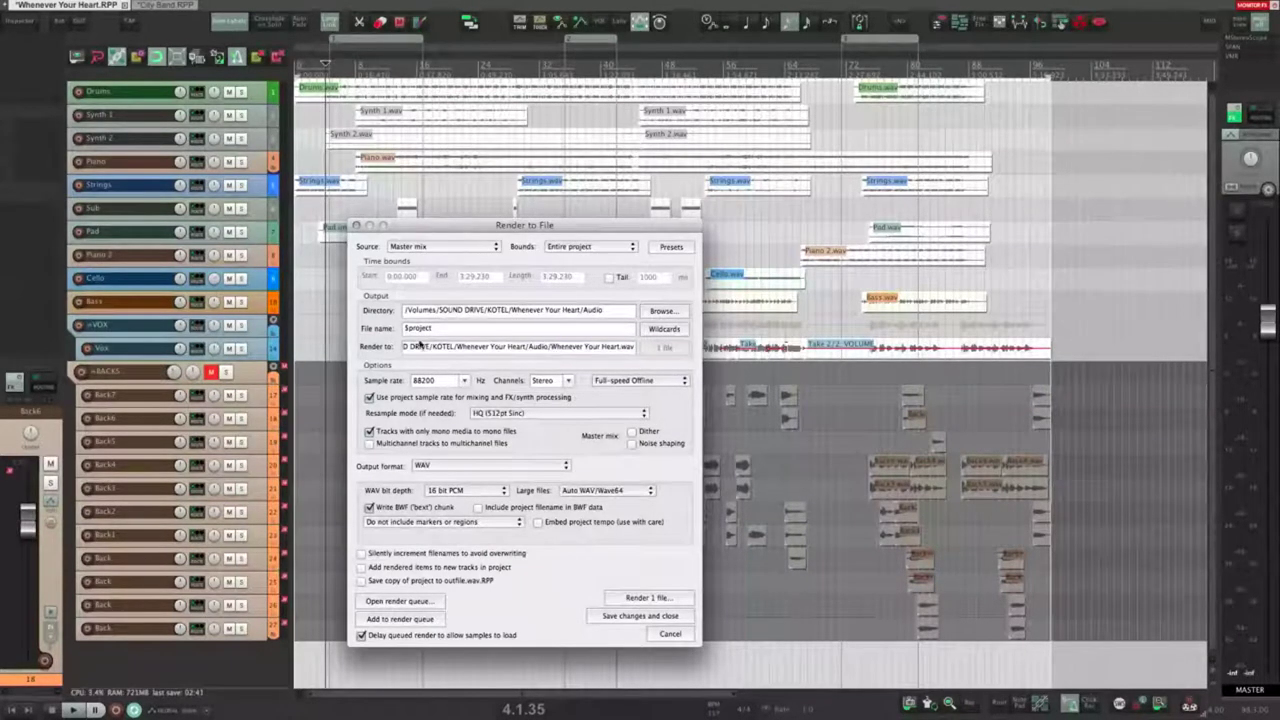
{"action": "left_click_drag", "start_coordinate": [434, 330], "coordinate": [389, 330]}
{"action": "left_click", "coordinate": [472, 330]}
{"action": "left_click_drag", "start_coordinate": [586, 350], "coordinate": [685, 351]}
{"action": "left_click", "coordinate": [608, 352]}
{"action": "left_click_drag", "start_coordinate": [553, 350], "coordinate": [588, 351]}
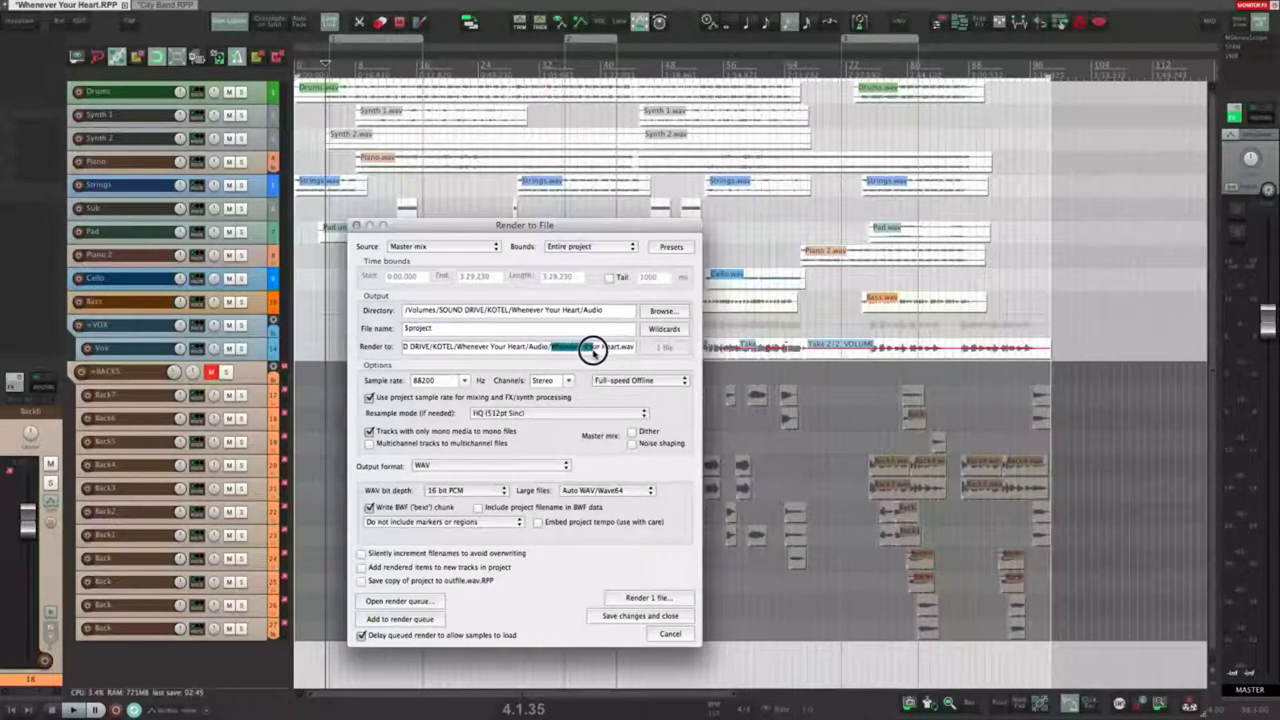
{"action": "left_click", "coordinate": [460, 328]}
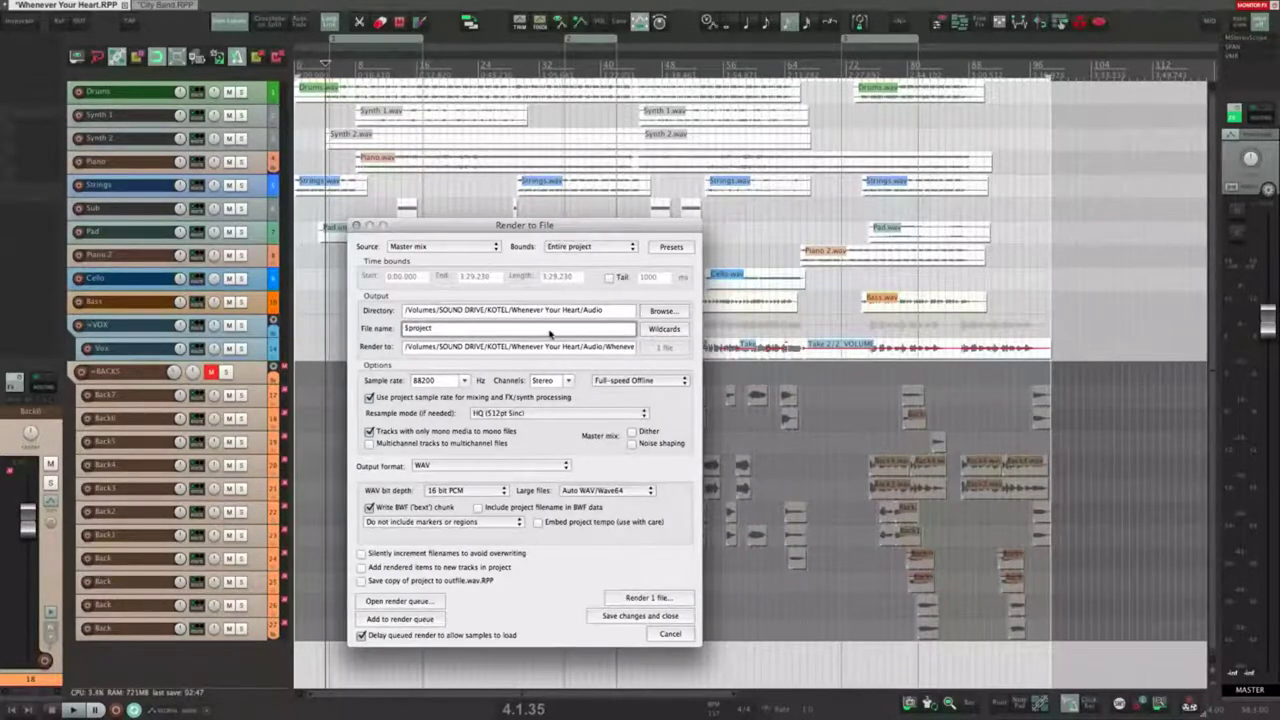
Step: Append the $day and $monthname wildcards to the file name
{"action": "left_click", "coordinate": [661, 333]}
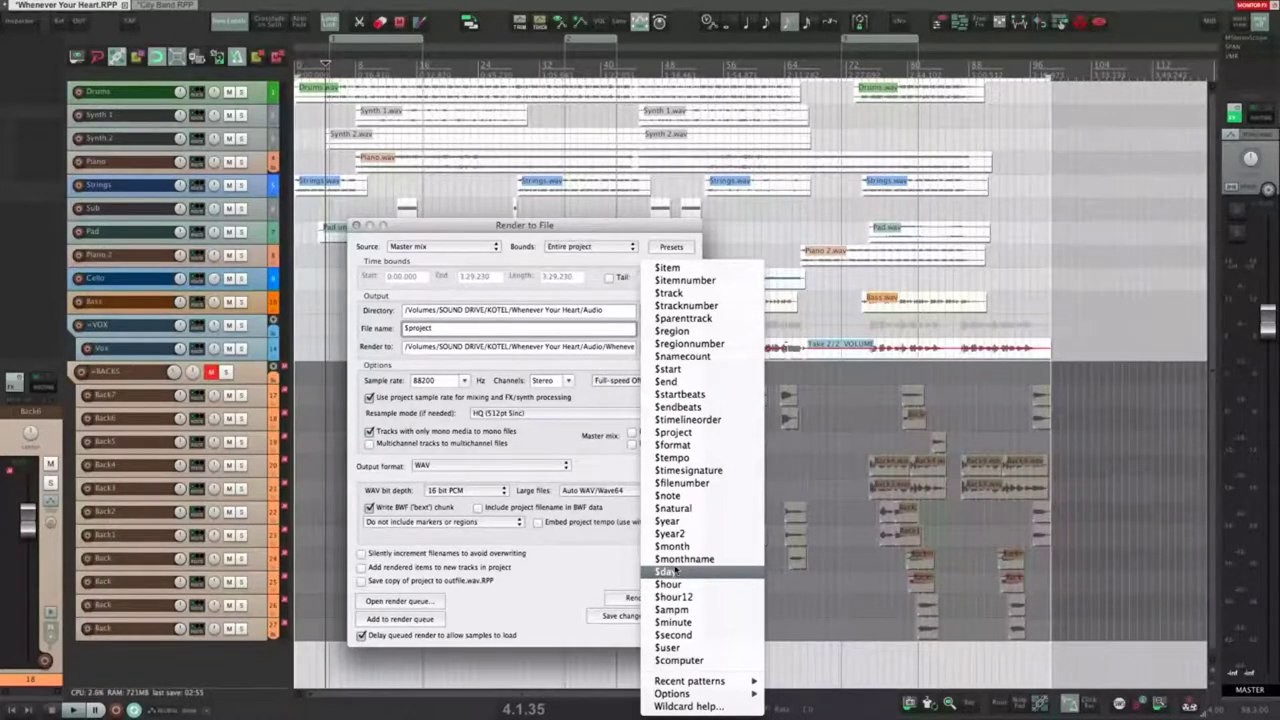
{"action": "left_click", "coordinate": [674, 574]}
{"action": "left_click_drag", "start_coordinate": [511, 349], "coordinate": [678, 349]}
{"action": "left_click", "coordinate": [591, 352]}
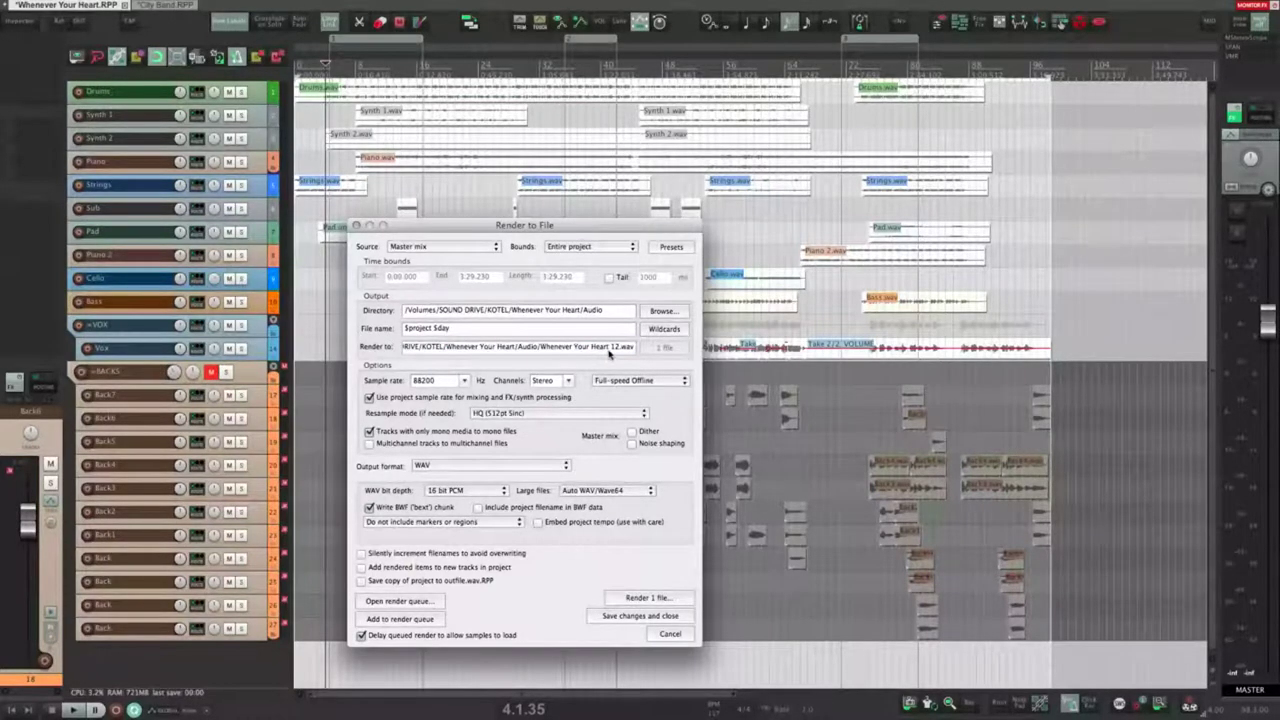
{"action": "left_click", "coordinate": [504, 329]}
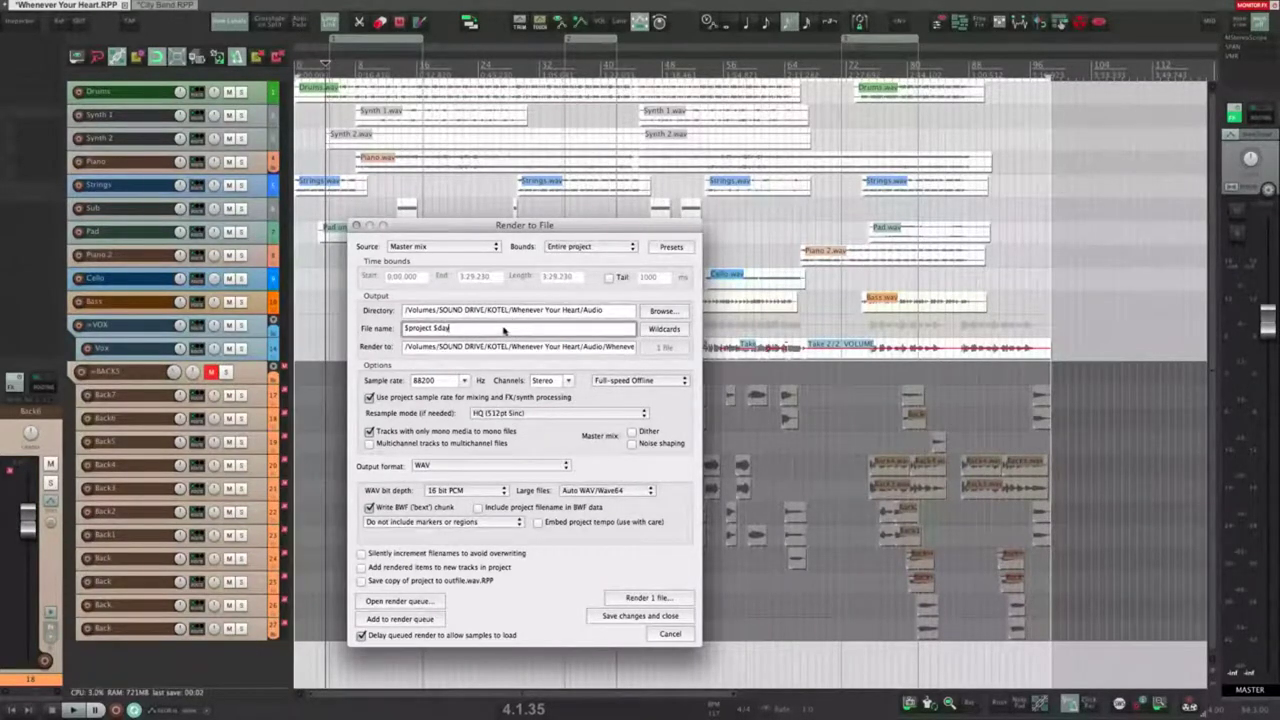
{"action": "left_click", "coordinate": [650, 335]}
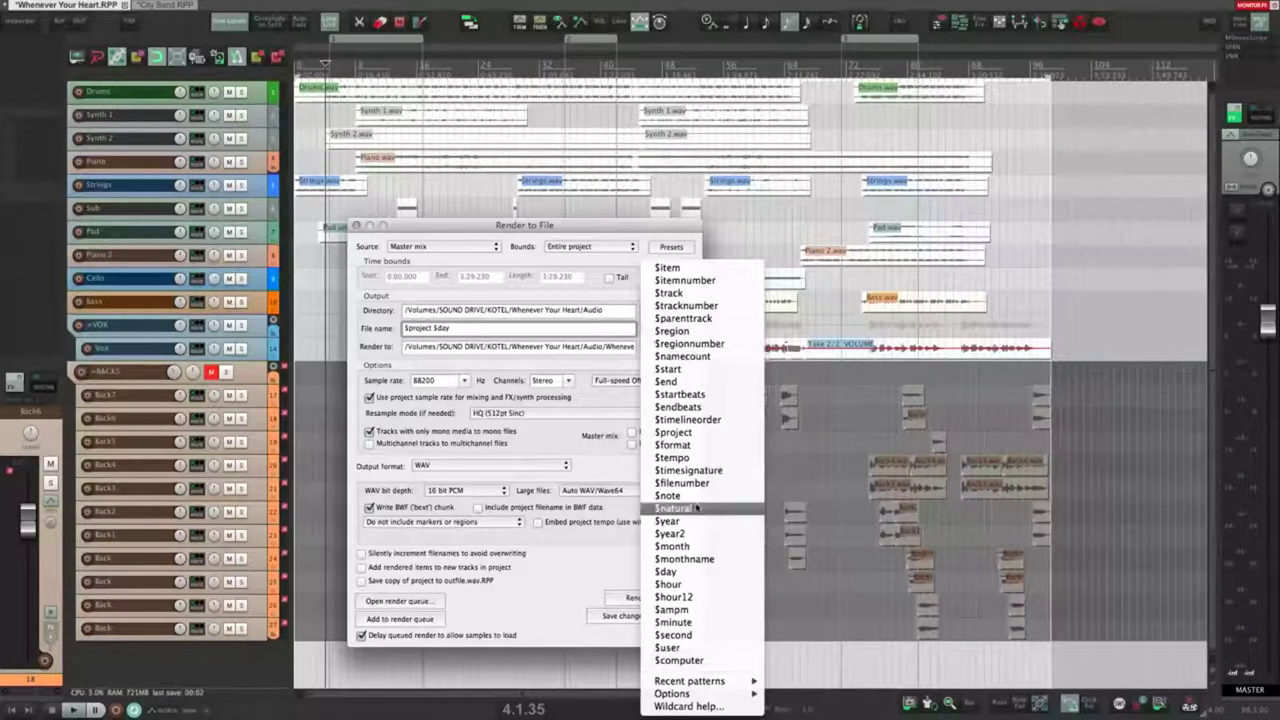
{"action": "left_click", "coordinate": [700, 560]}
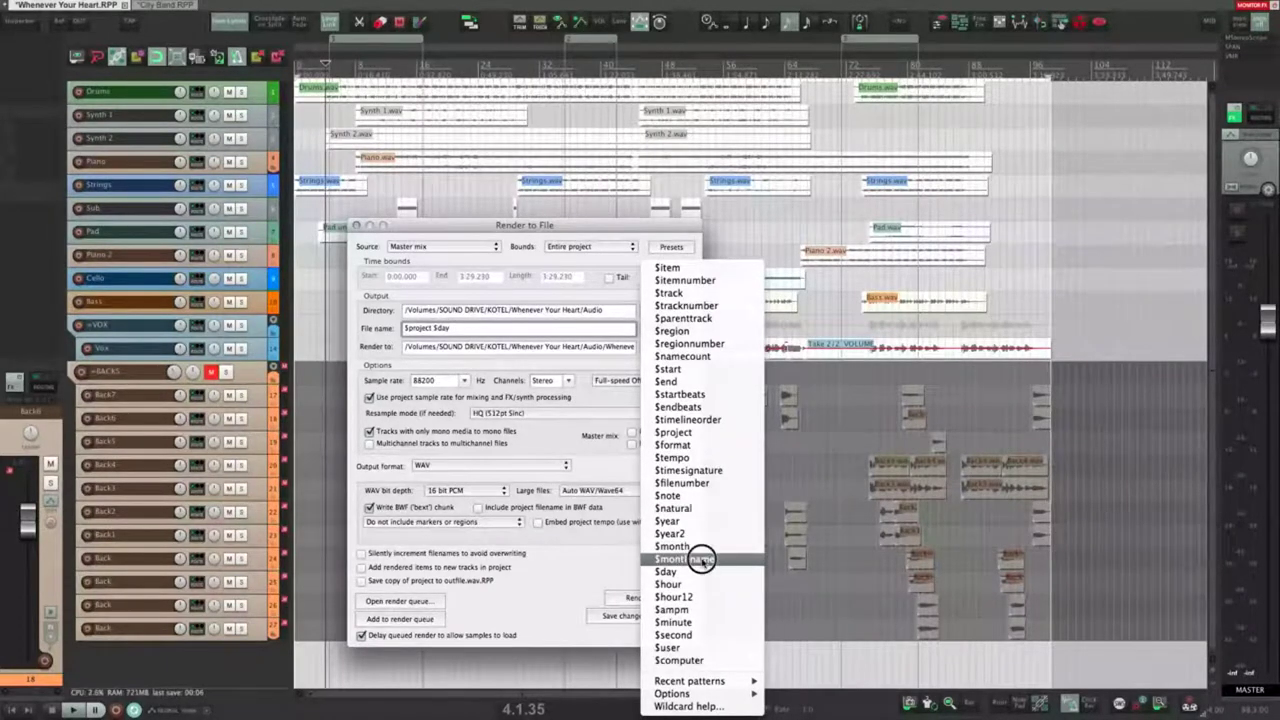
{"action": "left_click_drag", "start_coordinate": [595, 345], "coordinate": [692, 348]}
{"action": "left_click", "coordinate": [600, 351]}
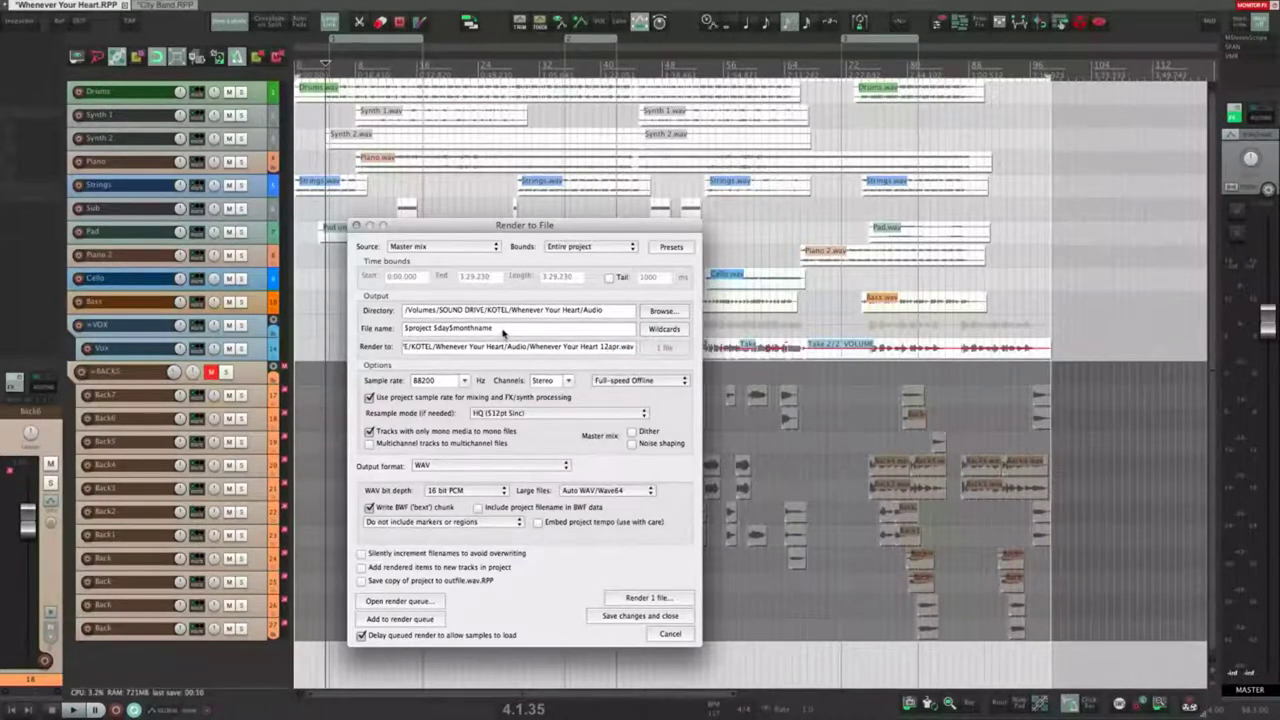
Step: Type $day$monthname plus an artist name at the end, then append the $tempo wildcard
{"action": "left_click", "coordinate": [548, 330]}
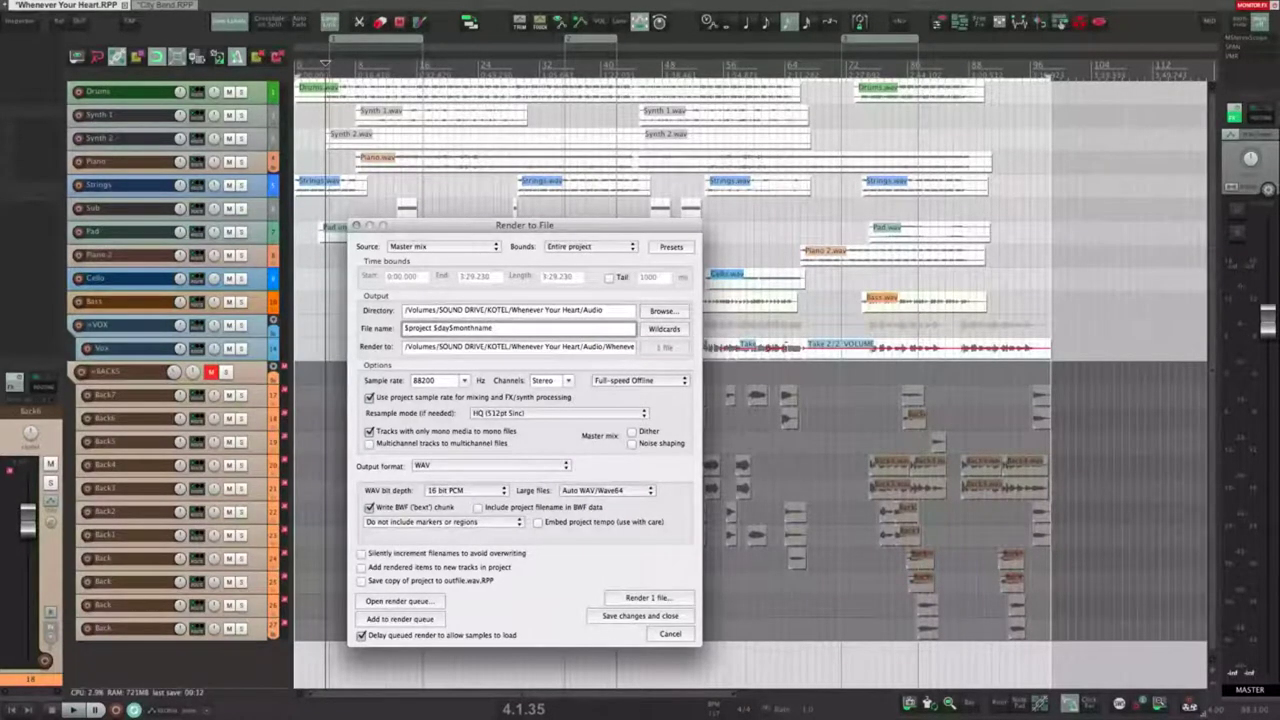
{"action": "left_click", "coordinate": [665, 330]}
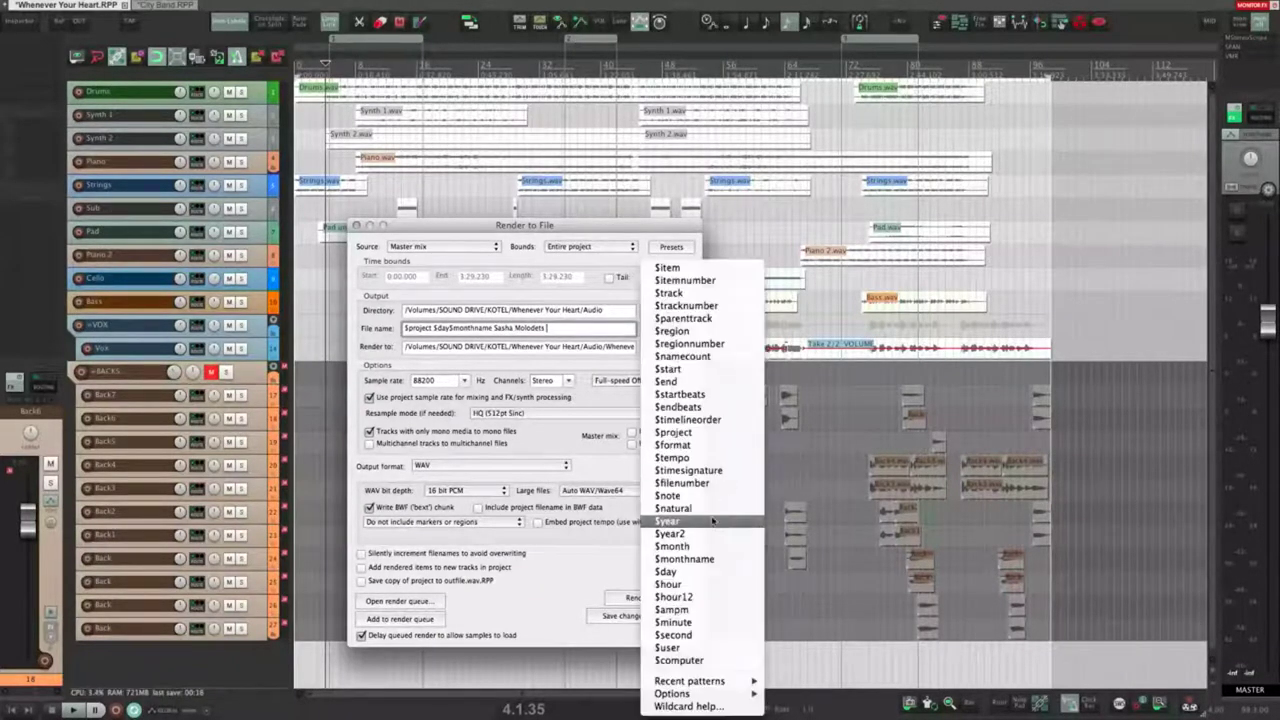
{"action": "left_click", "coordinate": [693, 458]}
{"action": "left_click_drag", "start_coordinate": [577, 346], "coordinate": [685, 358]}
{"action": "left_click", "coordinate": [610, 350]}
Step: Review the final render path, then clear the whole file name
{"action": "left_click", "coordinate": [580, 332]}
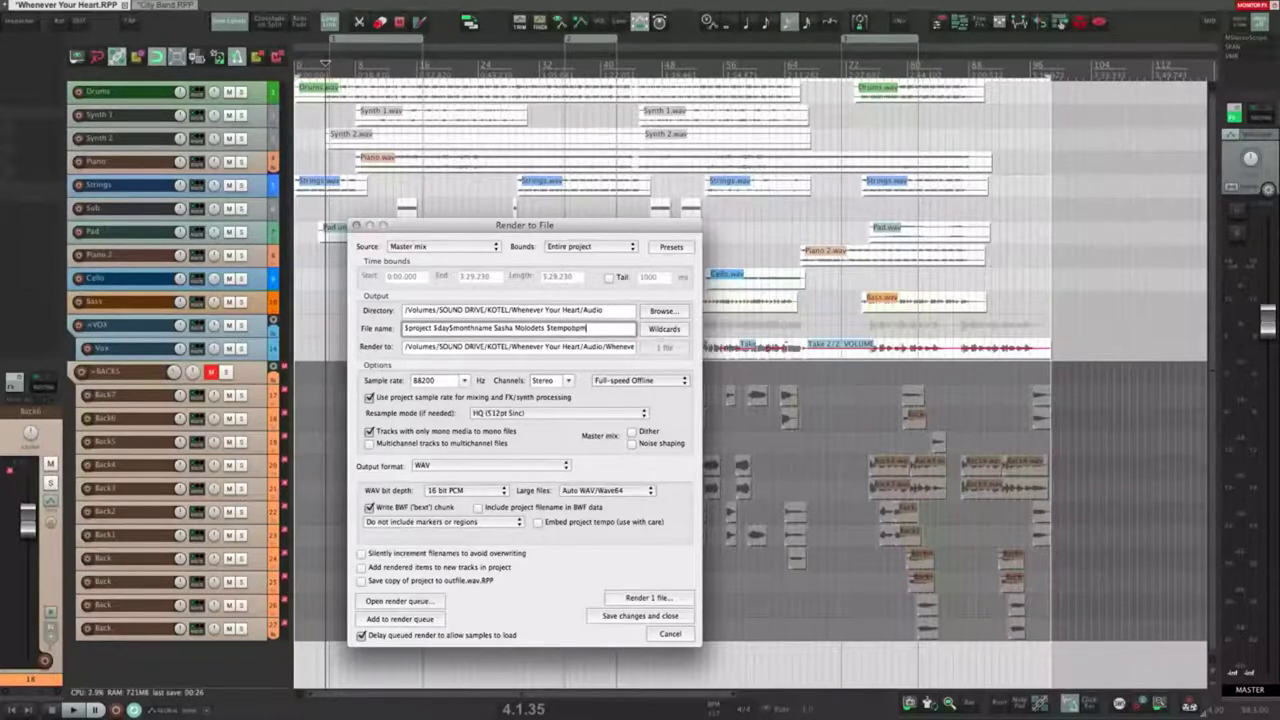
{"action": "left_click_drag", "start_coordinate": [616, 349], "coordinate": [706, 349]}
{"action": "left_click", "coordinate": [568, 348]}
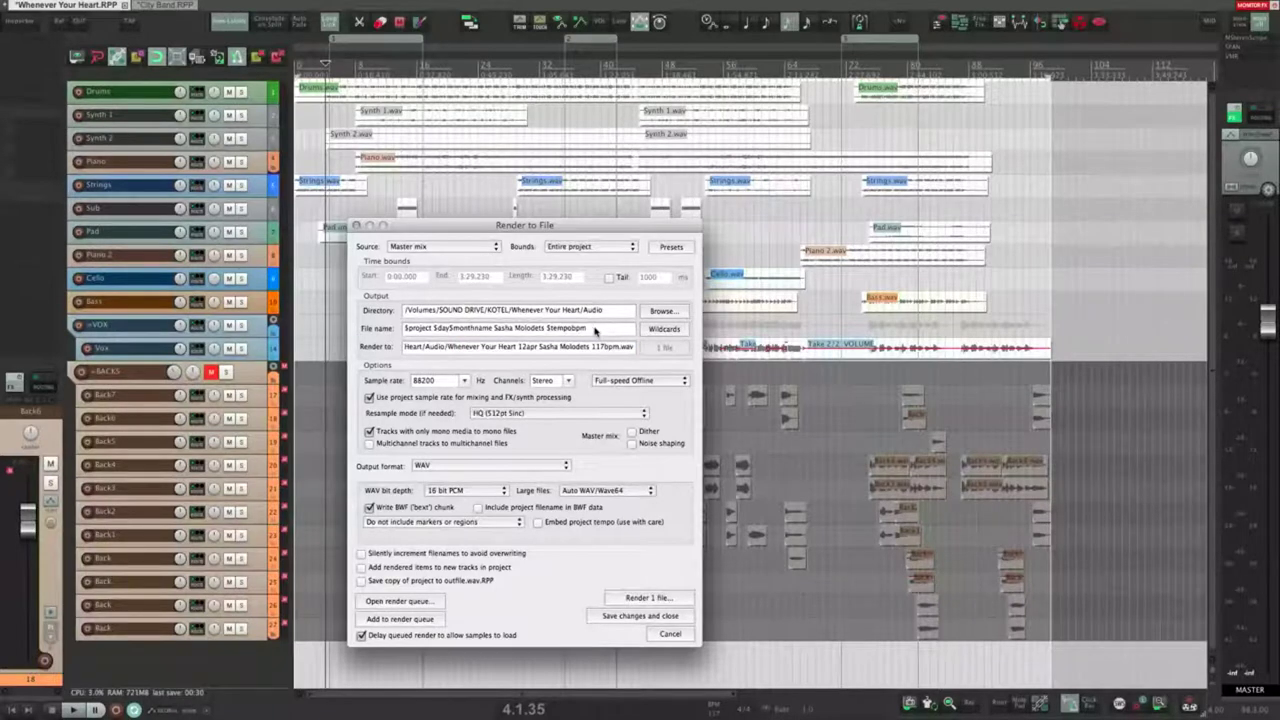
{"action": "left_click_drag", "start_coordinate": [595, 331], "coordinate": [357, 324]}
{"action": "key", "text": "BackSpace"}
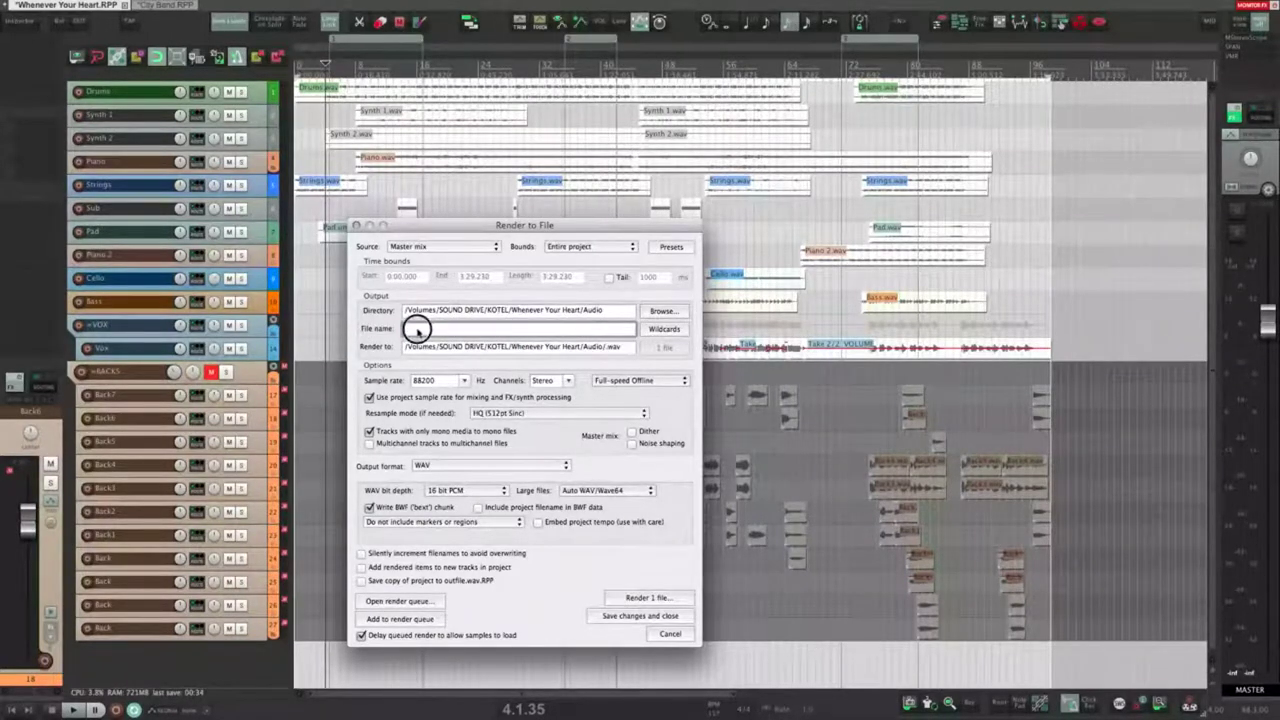
{"action": "left_click", "coordinate": [670, 247]}
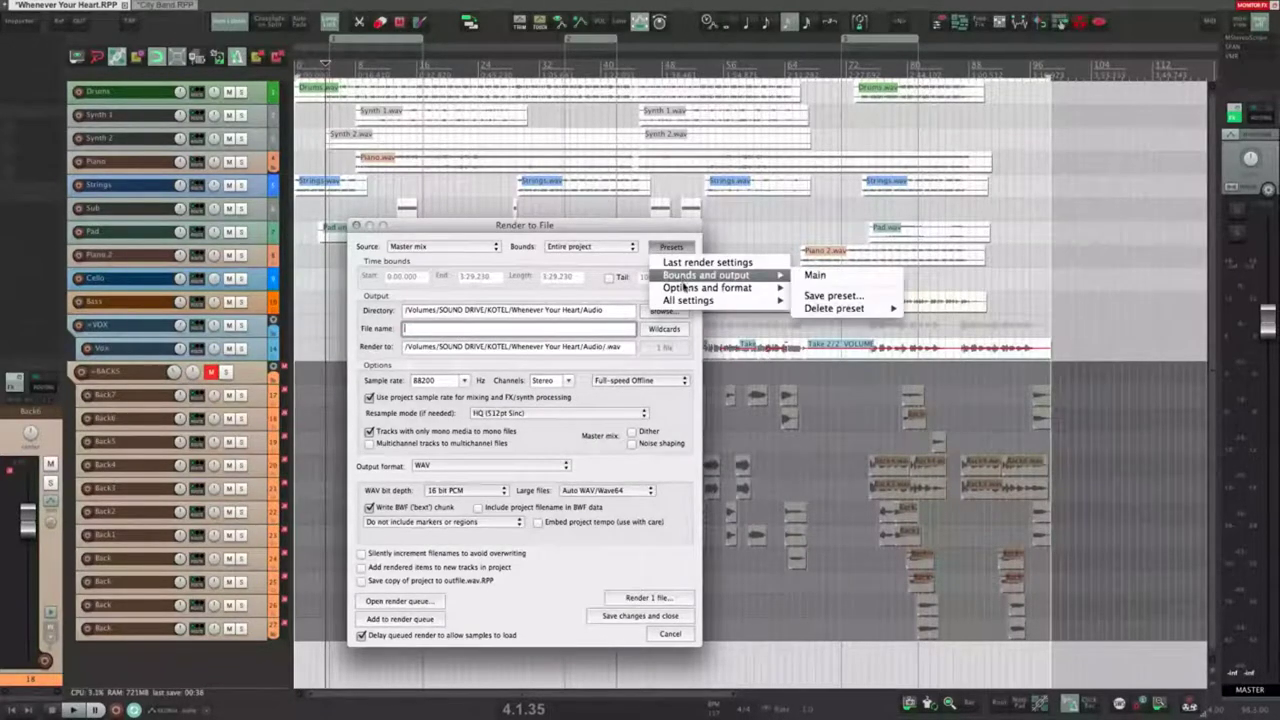
{"action": "mouse_move", "coordinate": [686, 289]}
{"action": "left_click", "coordinate": [441, 334]}
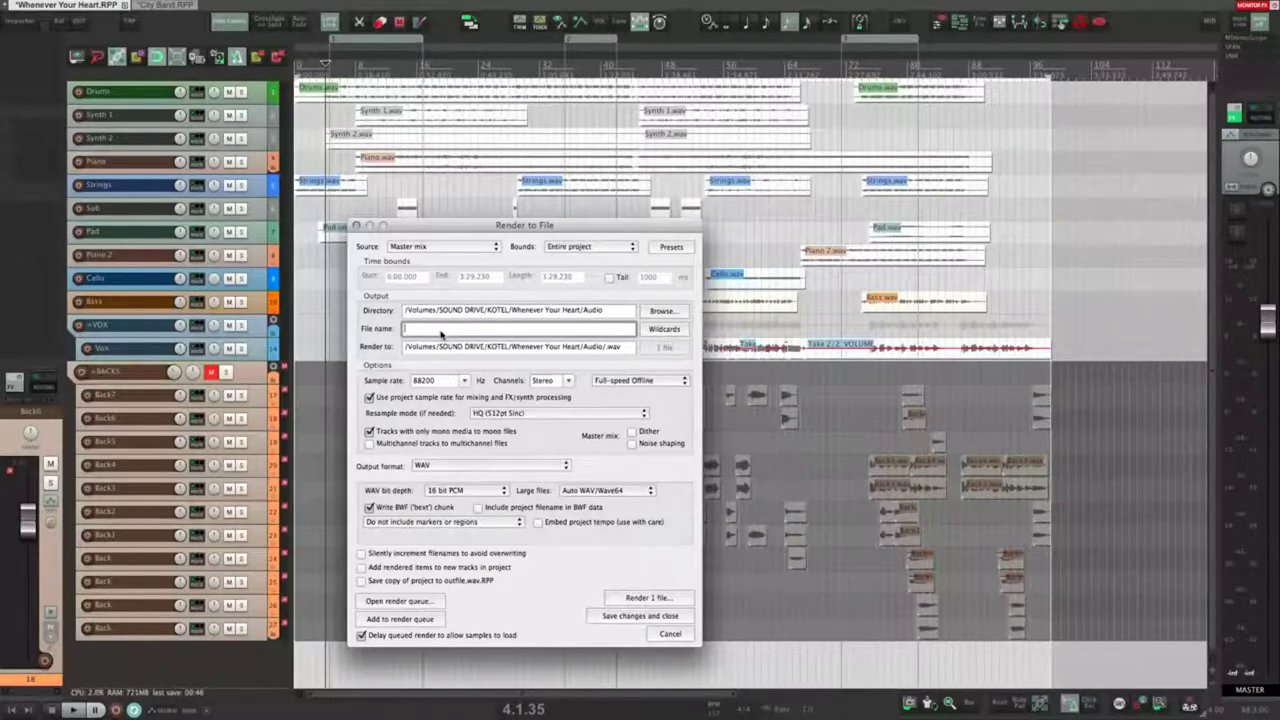
{"action": "left_click", "coordinate": [664, 329]}
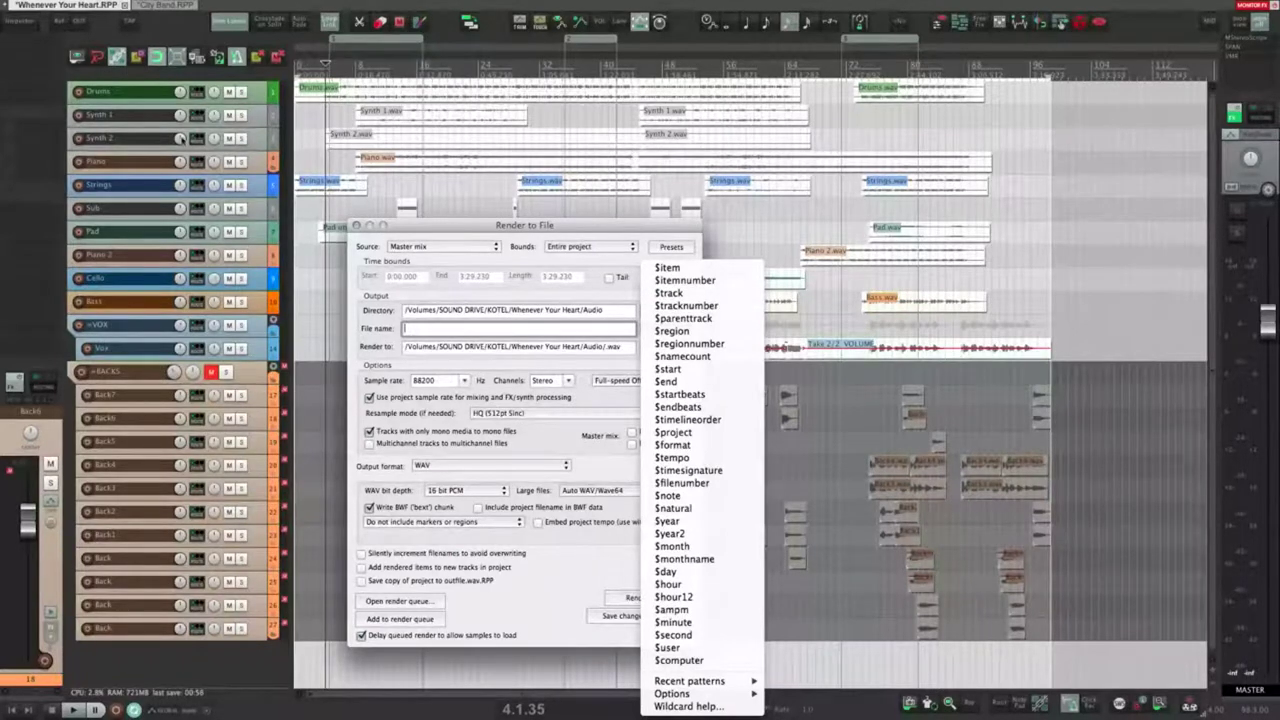
{"action": "left_click", "coordinate": [118, 141]}
Step: Set the source to Stems (selected tracks) and select tracks Synth 2 through Pad
{"action": "left_click", "coordinate": [432, 248]}
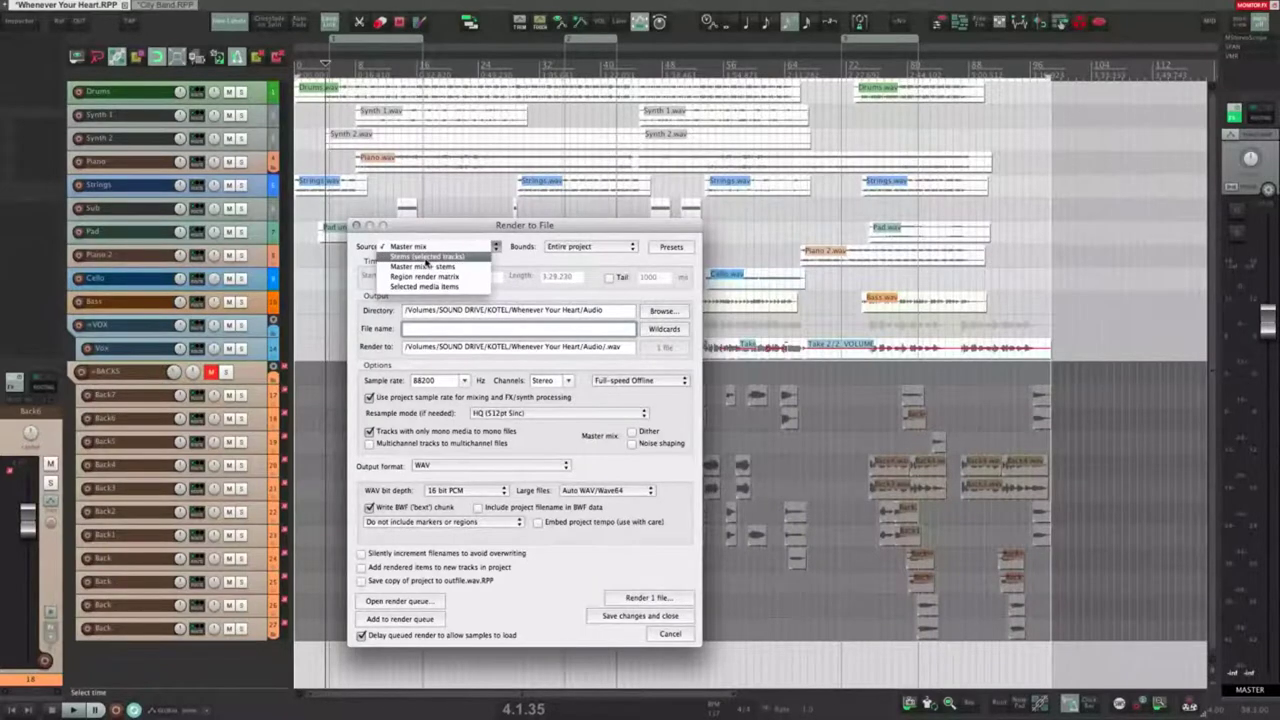
{"action": "left_click", "coordinate": [427, 259]}
{"action": "left_click", "coordinate": [119, 137]}
{"action": "left_click", "coordinate": [133, 237], "text": "shift"}
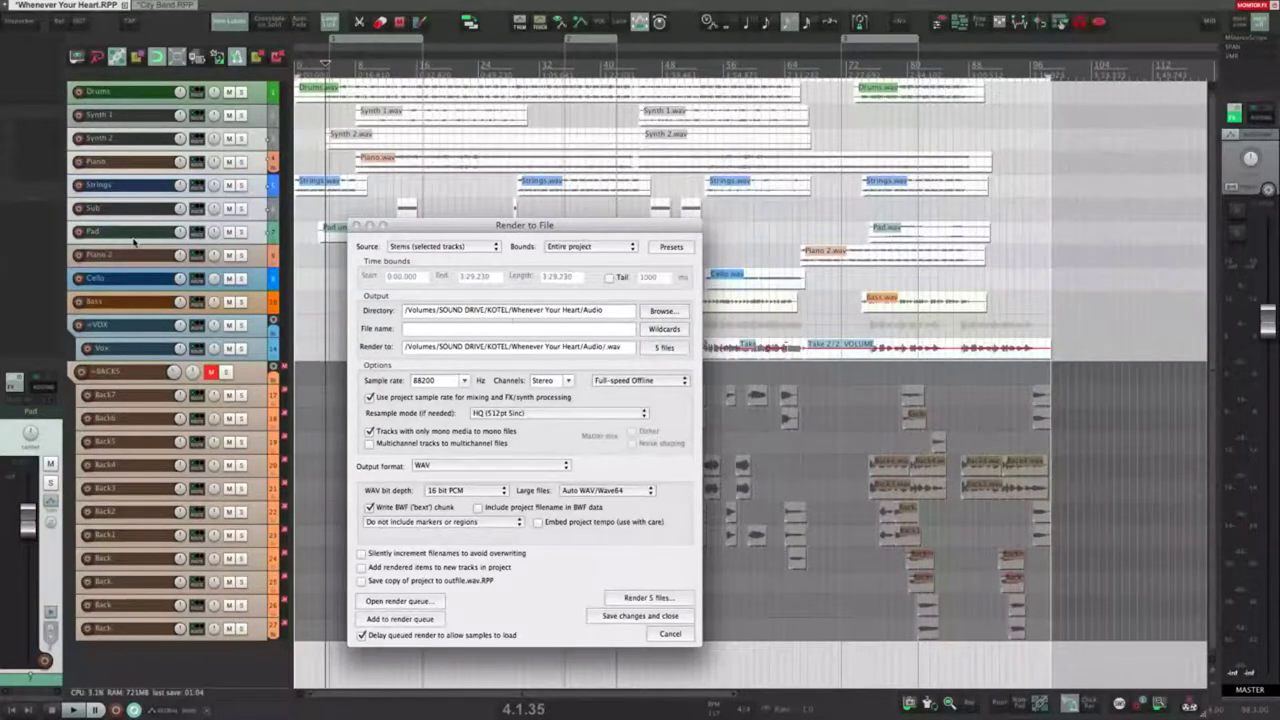
Step: Name stems with $track and $tracknumber wildcards and preview the five output files
{"action": "left_click", "coordinate": [663, 328]}
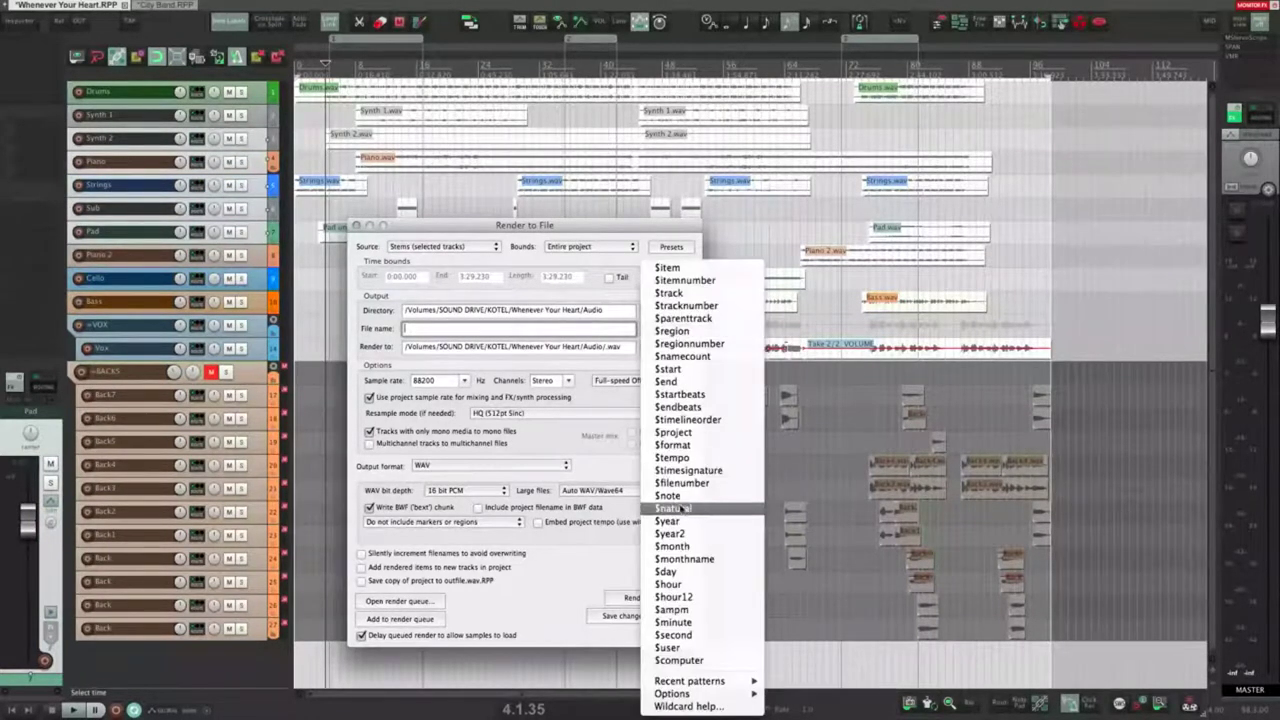
{"action": "left_click", "coordinate": [669, 293]}
{"action": "left_click", "coordinate": [666, 347]}
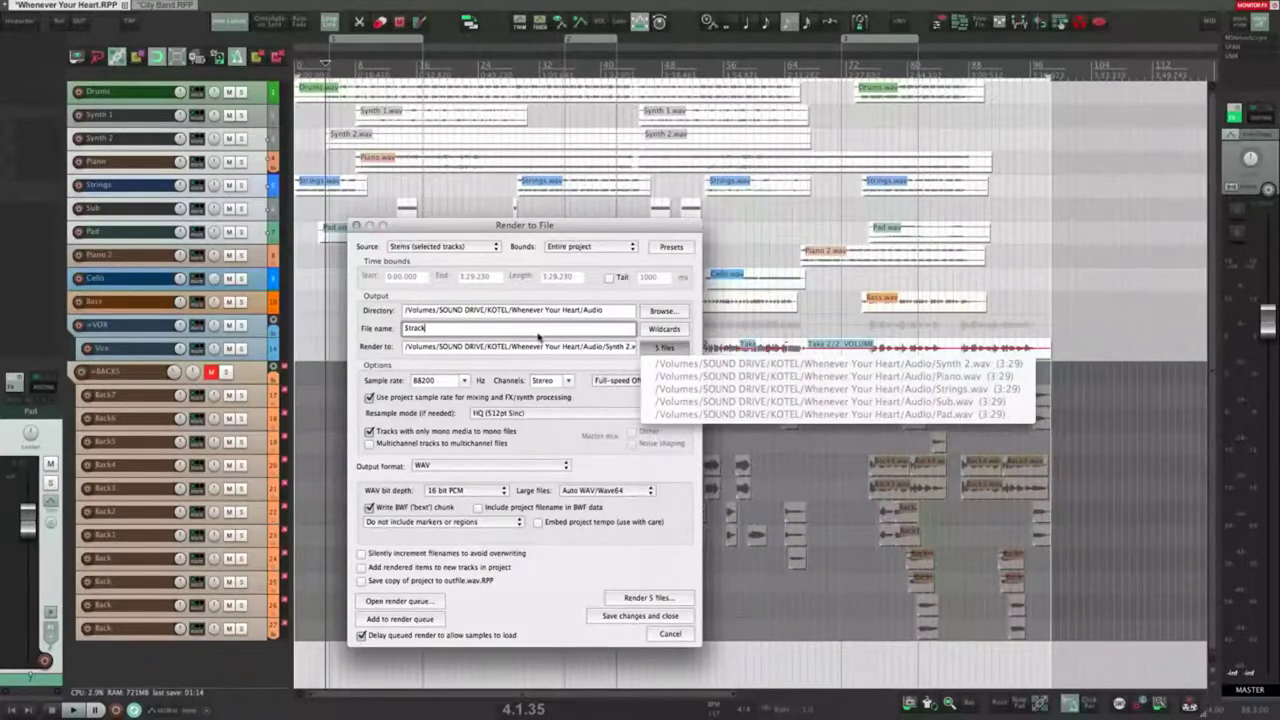
{"action": "left_click", "coordinate": [664, 328]}
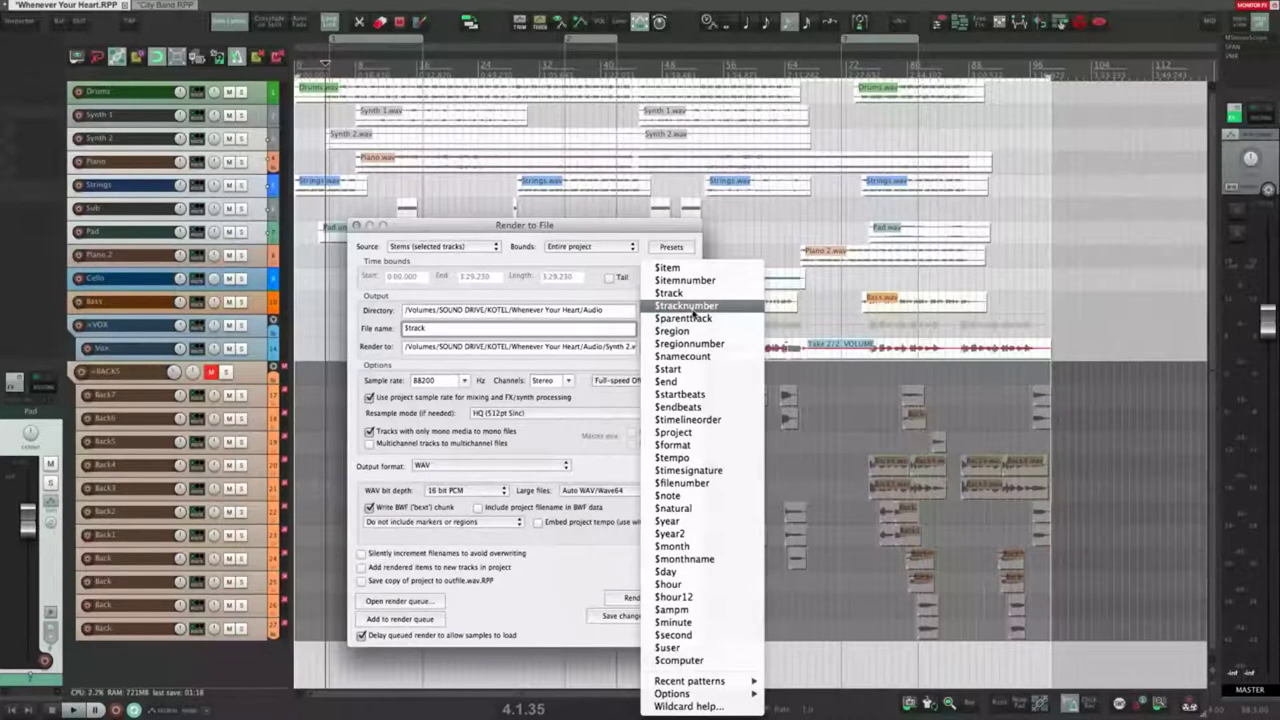
{"action": "left_click", "coordinate": [692, 308]}
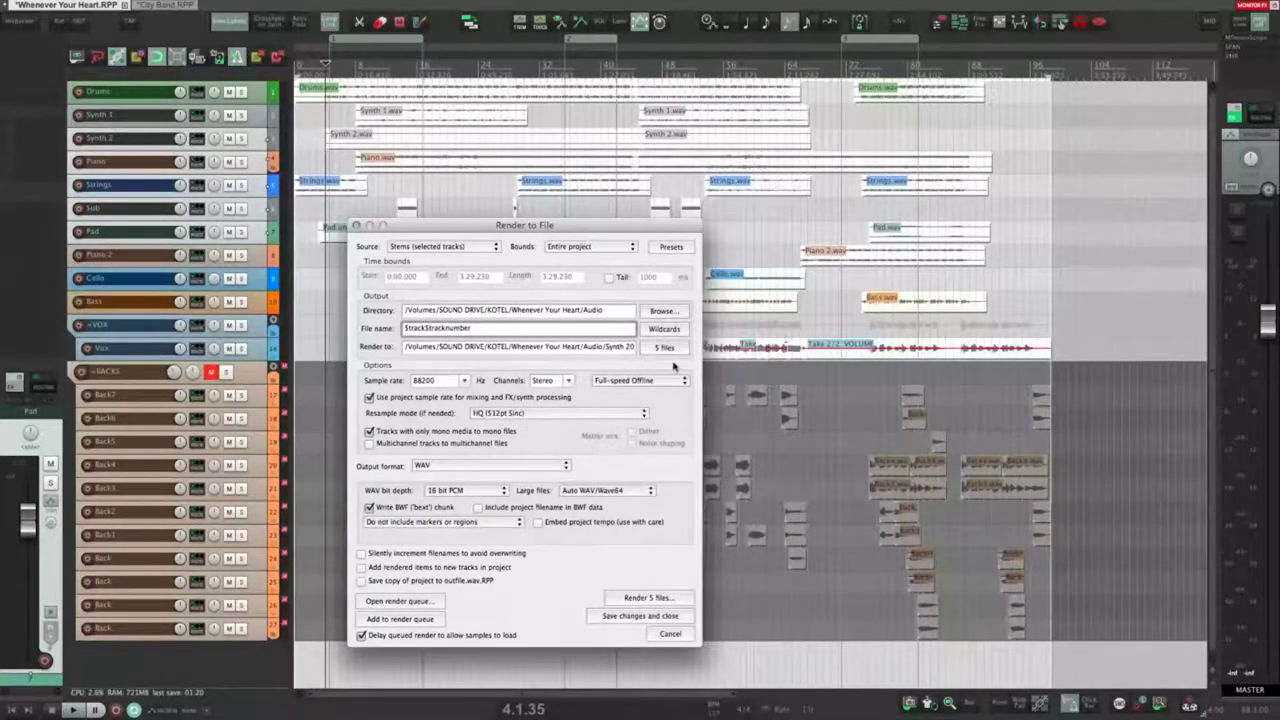
{"action": "left_click", "coordinate": [665, 330]}
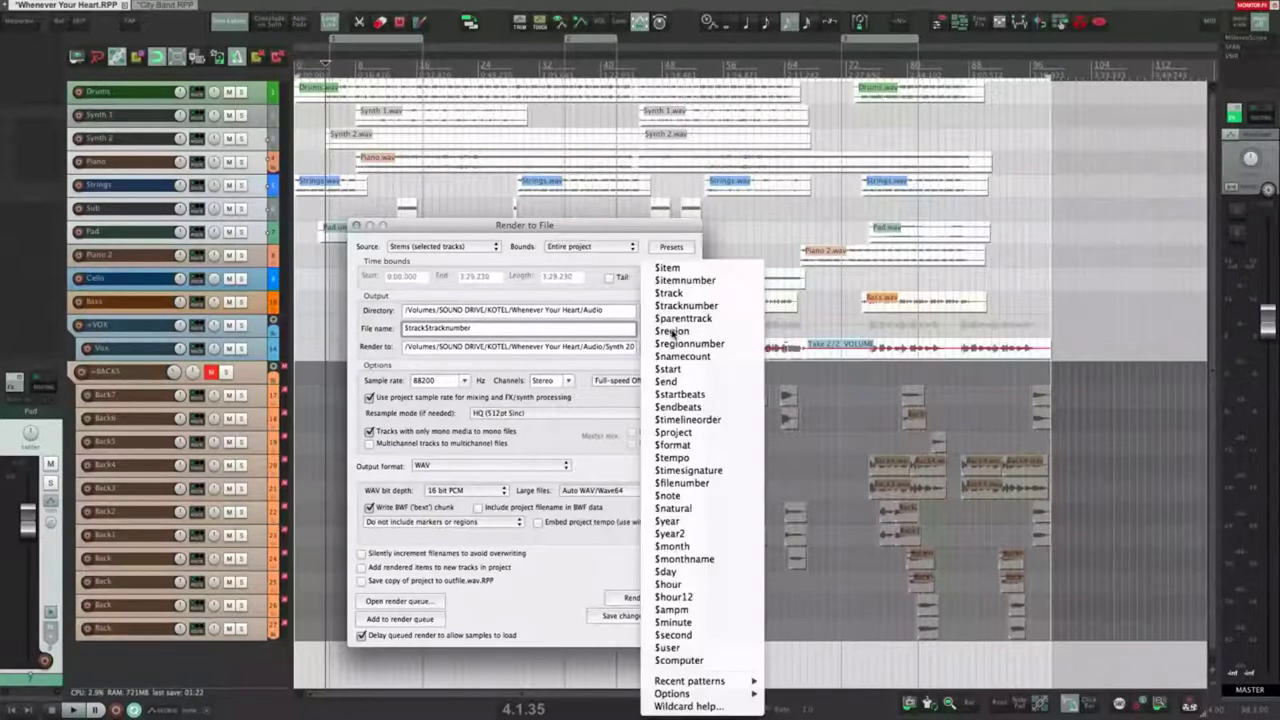
{"action": "left_click", "coordinate": [557, 378]}
{"action": "left_click", "coordinate": [663, 350]}
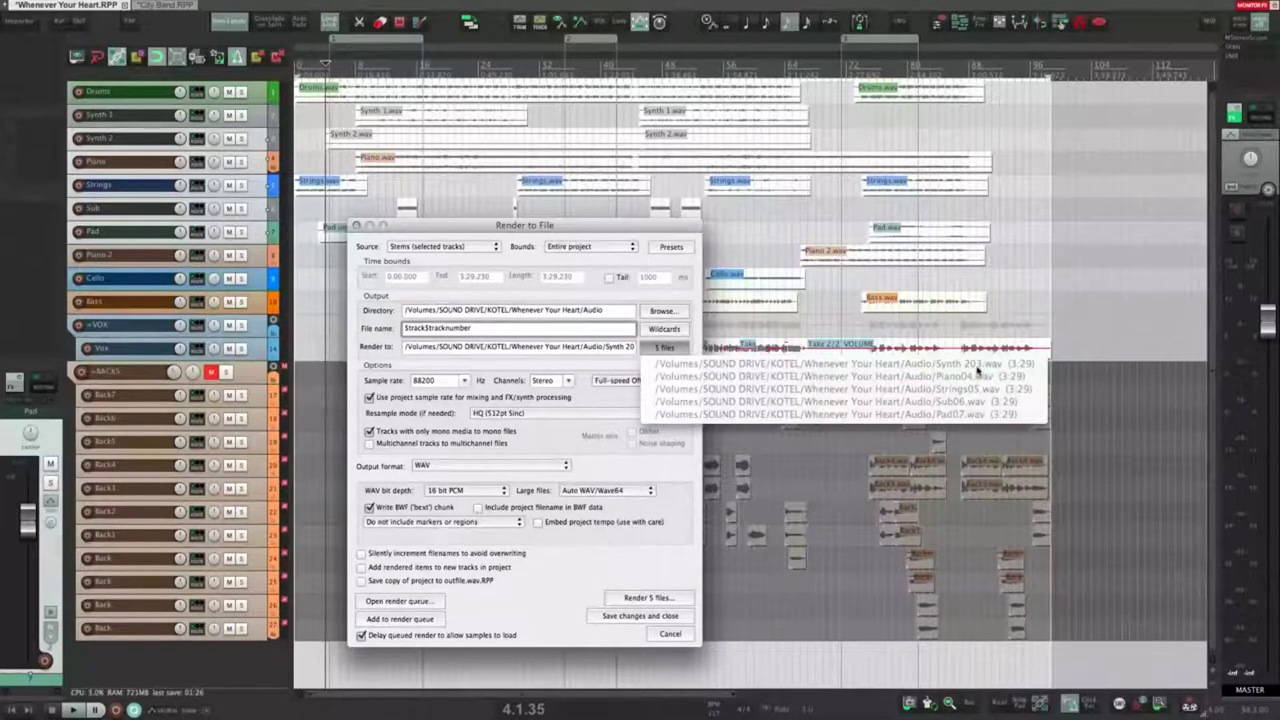
{"action": "left_click", "coordinate": [422, 341]}
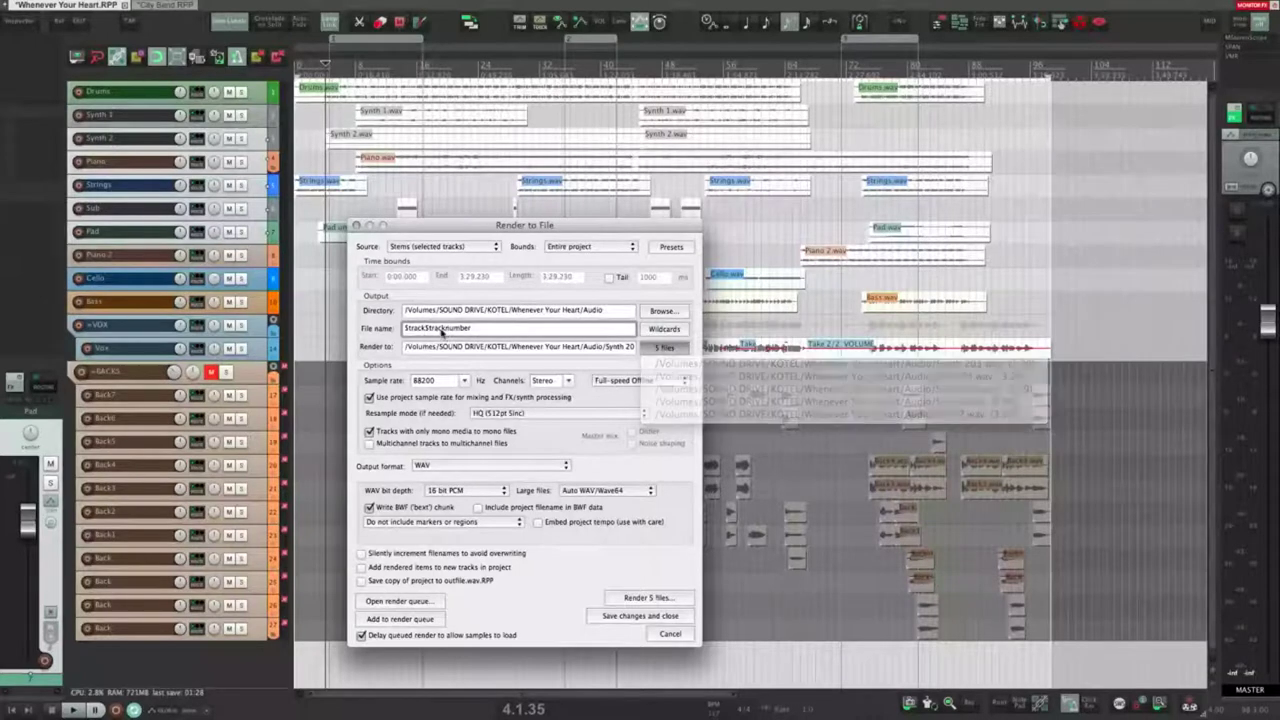
Step: Add a hyphen to the name, preview the renamed files, then clear the file name
{"action": "type", "text": "-"}
{"action": "left_click", "coordinate": [648, 329]}
{"action": "left_click", "coordinate": [664, 347]}
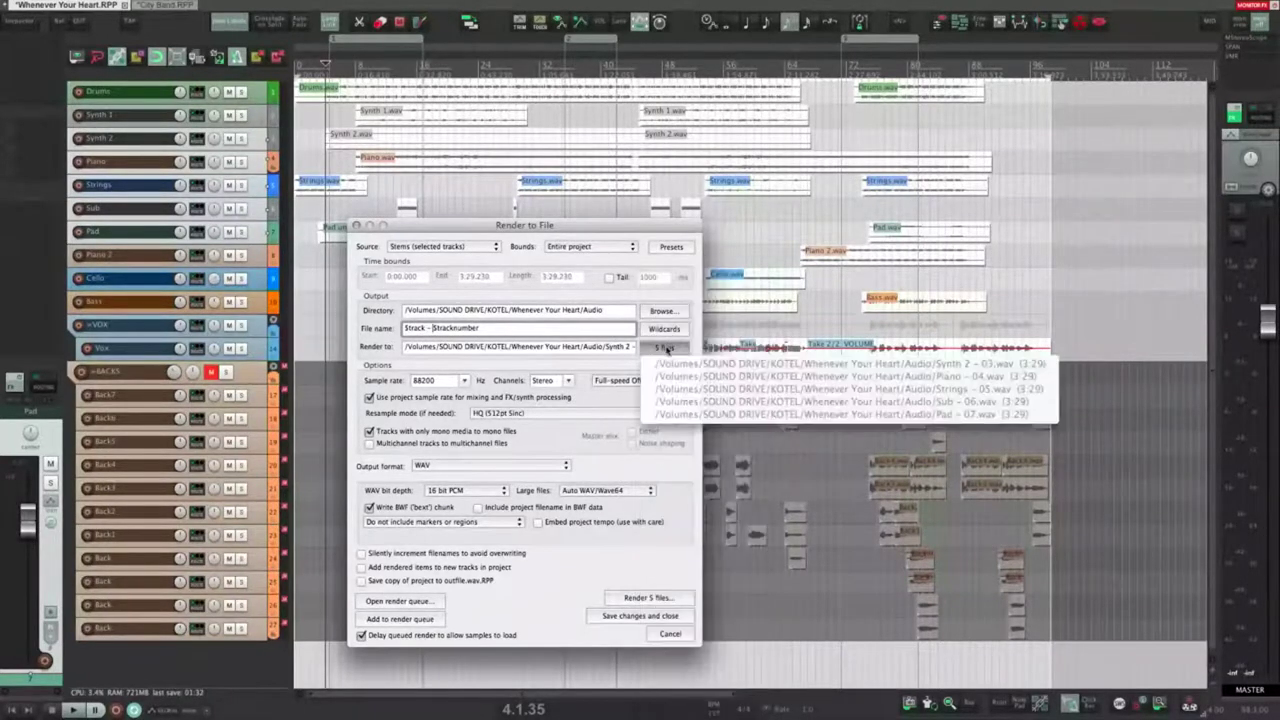
{"action": "left_click", "coordinate": [408, 323]}
{"action": "triple_click", "coordinate": [500, 329]}
{"action": "key", "text": "BackSpace"}
{"action": "left_click", "coordinate": [675, 329]}
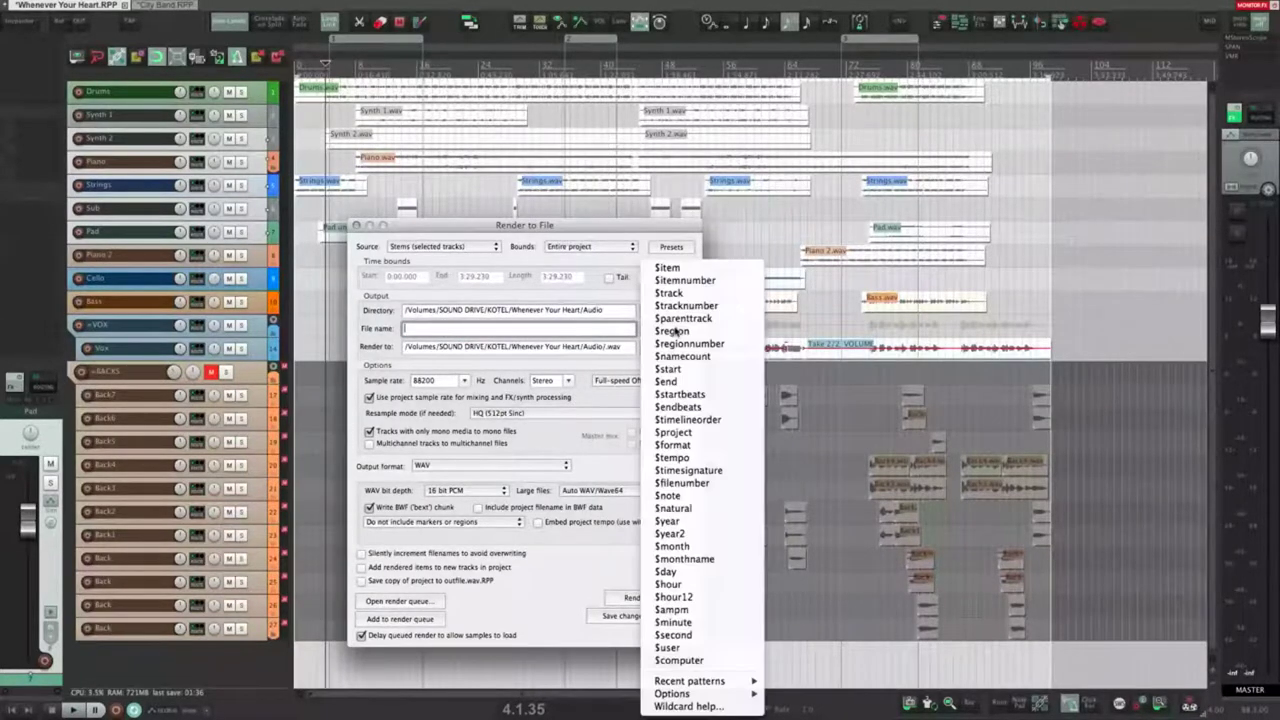
{"action": "left_click", "coordinate": [438, 331]}
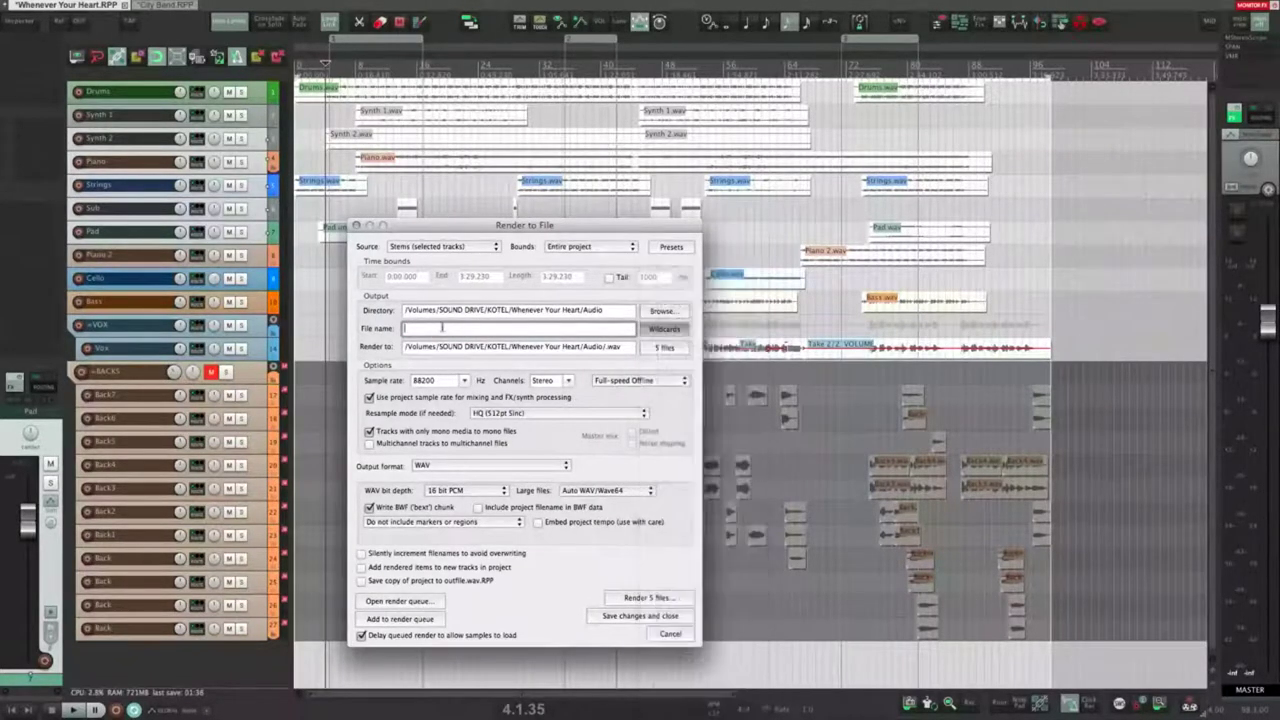
Step: Try adding an =MUSIC folder track above Piano, then undo the change
{"action": "left_click", "coordinate": [117, 350]}
{"action": "left_click", "coordinate": [105, 166]}
{"action": "left_click", "coordinate": [112, 239], "text": "shift"}
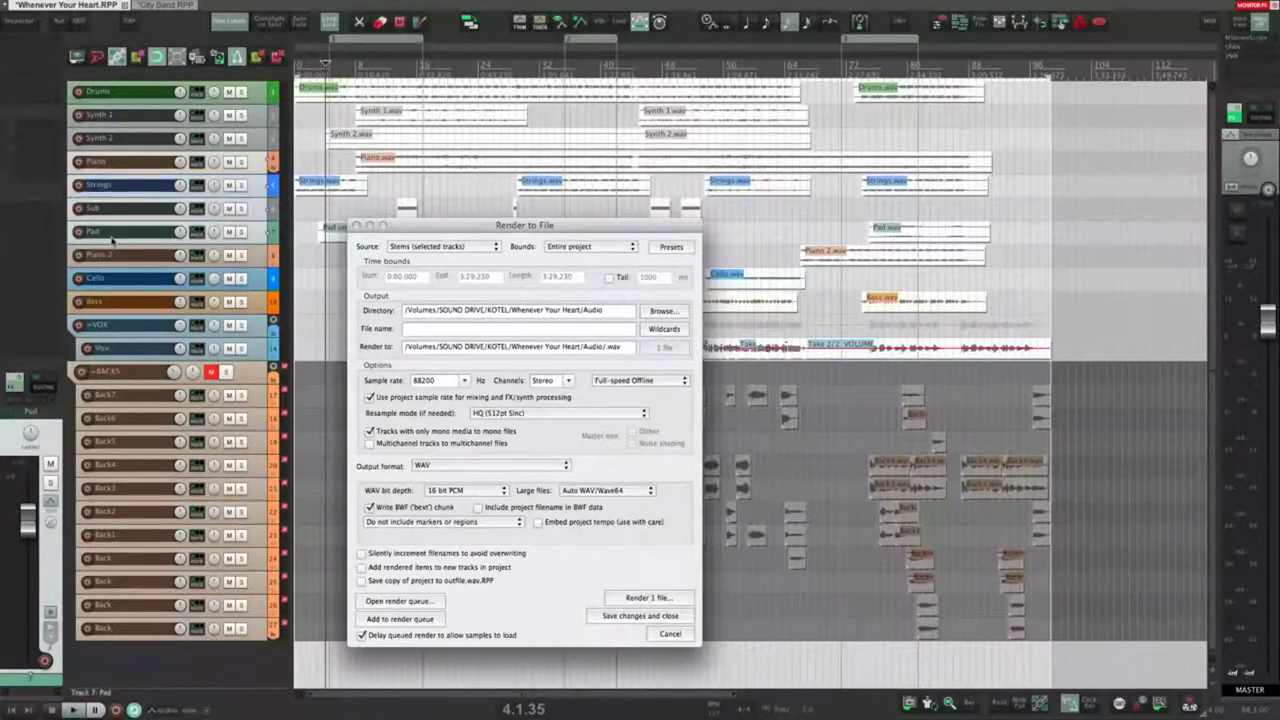
{"action": "key", "text": "super+t"}
{"action": "key", "text": "F2"}
{"action": "type", "text": "=MUSIC"}
{"action": "key", "text": "Return"}
{"action": "left_click", "coordinate": [121, 159]}
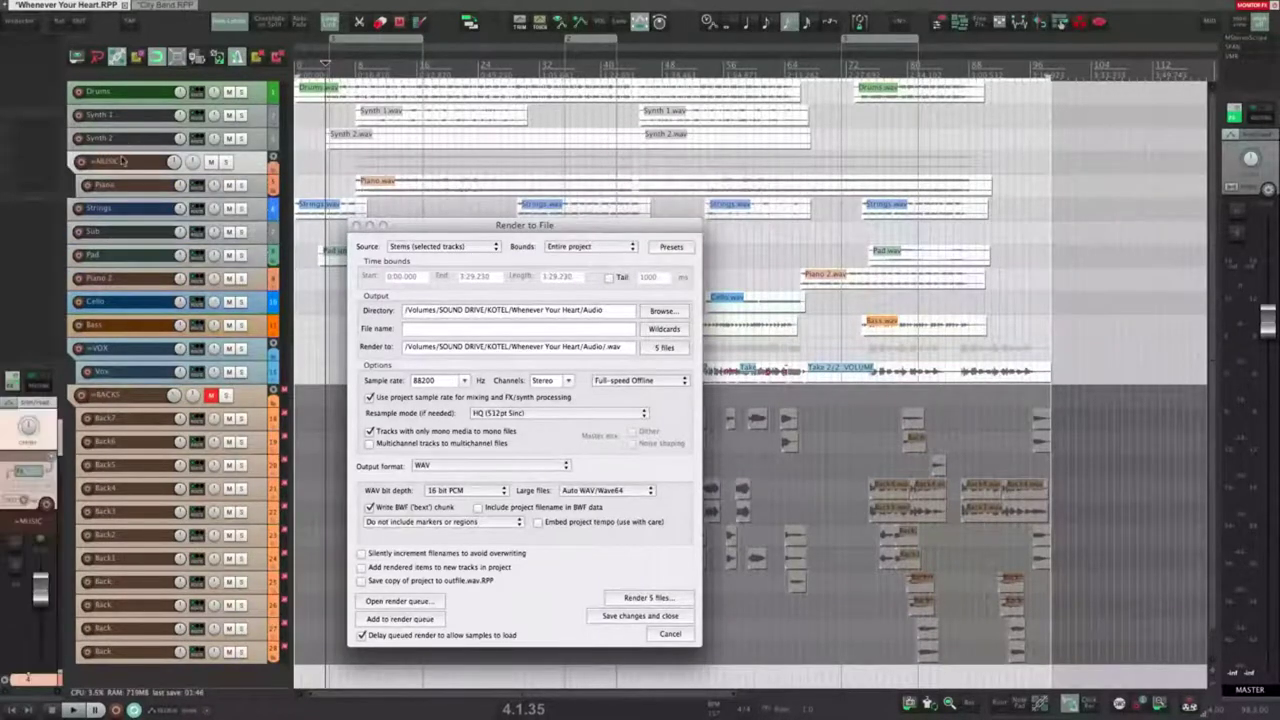
{"action": "left_click", "coordinate": [138, 187]}
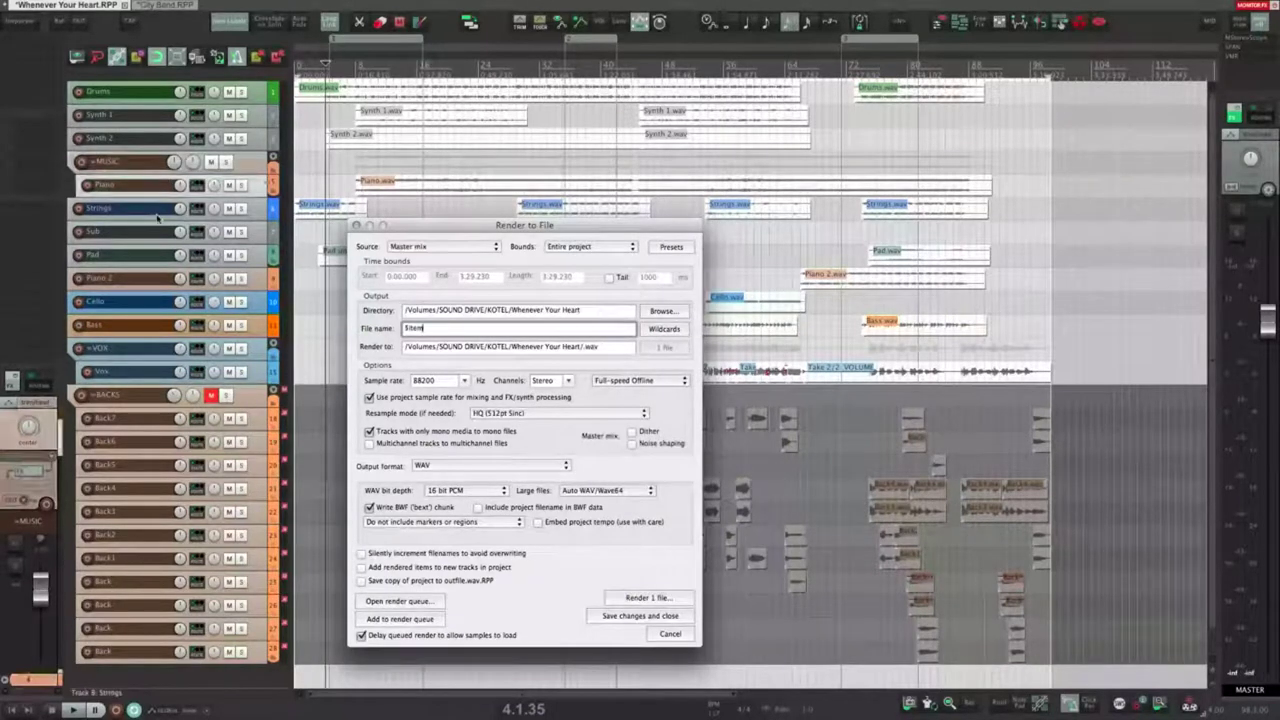
{"action": "key", "text": "super+z"}
{"action": "key", "text": "super+z"}
{"action": "key", "text": "super+z"}
{"action": "key", "text": "super+z"}
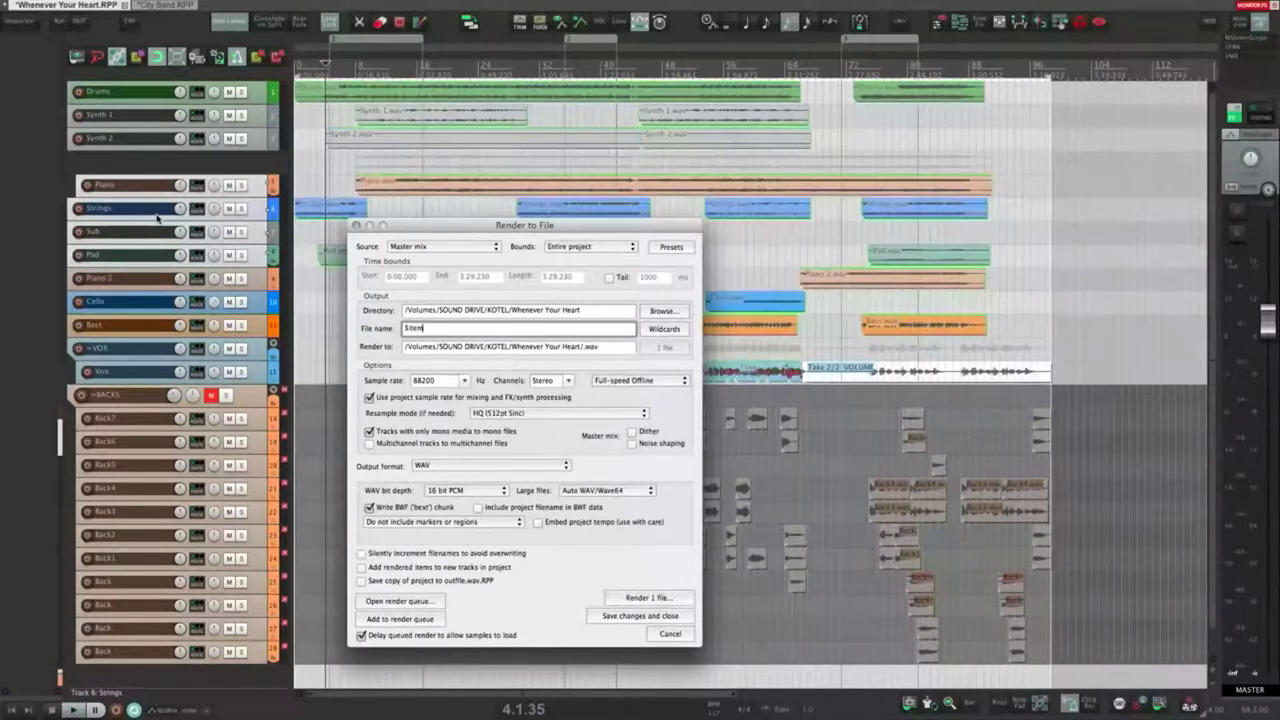
Step: Replace the $item file name with the $namecount wildcard
{"action": "triple_click", "coordinate": [526, 331]}
{"action": "key", "text": "BackSpace"}
{"action": "left_click", "coordinate": [678, 329]}
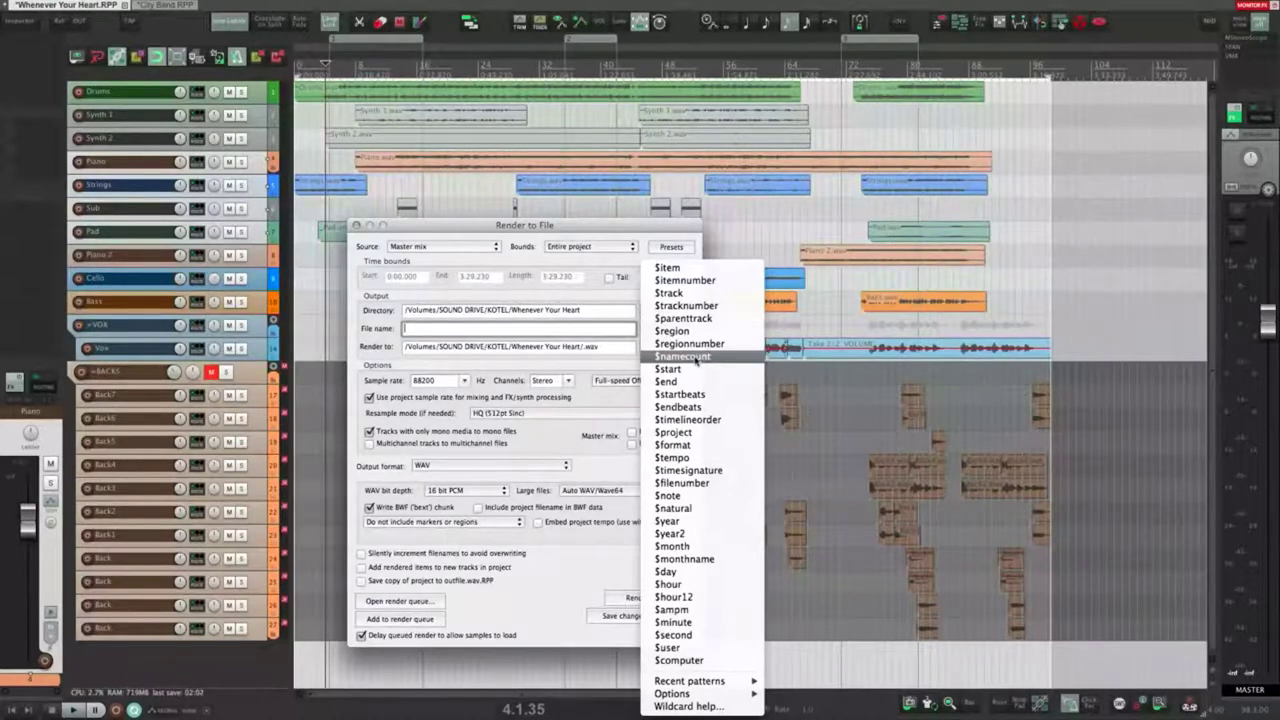
{"action": "left_click", "coordinate": [695, 358]}
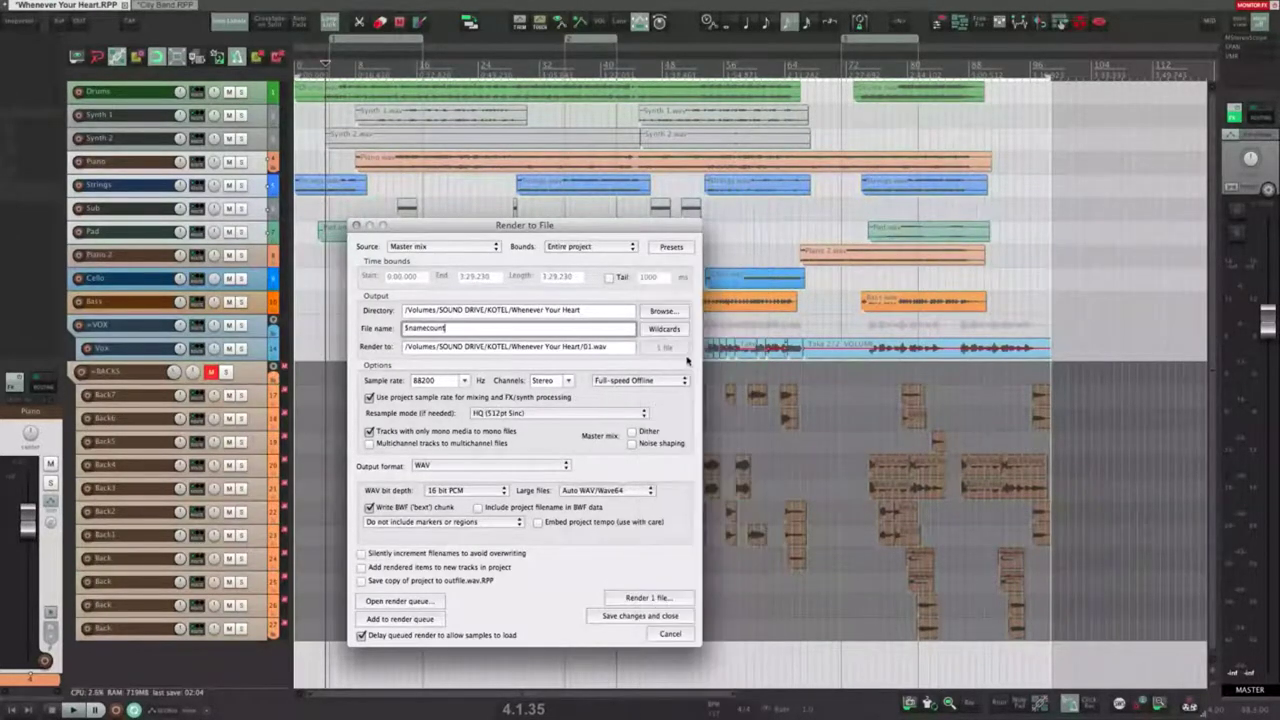
Step: Swap $namecount for $start, giving 0-00.000.wav, and select the second Strings item
{"action": "left_click", "coordinate": [590, 349]}
{"action": "left_click", "coordinate": [566, 334]}
{"action": "left_click_drag", "start_coordinate": [536, 329], "coordinate": [353, 322]}
{"action": "key", "text": "BackSpace"}
{"action": "left_click", "coordinate": [672, 329]}
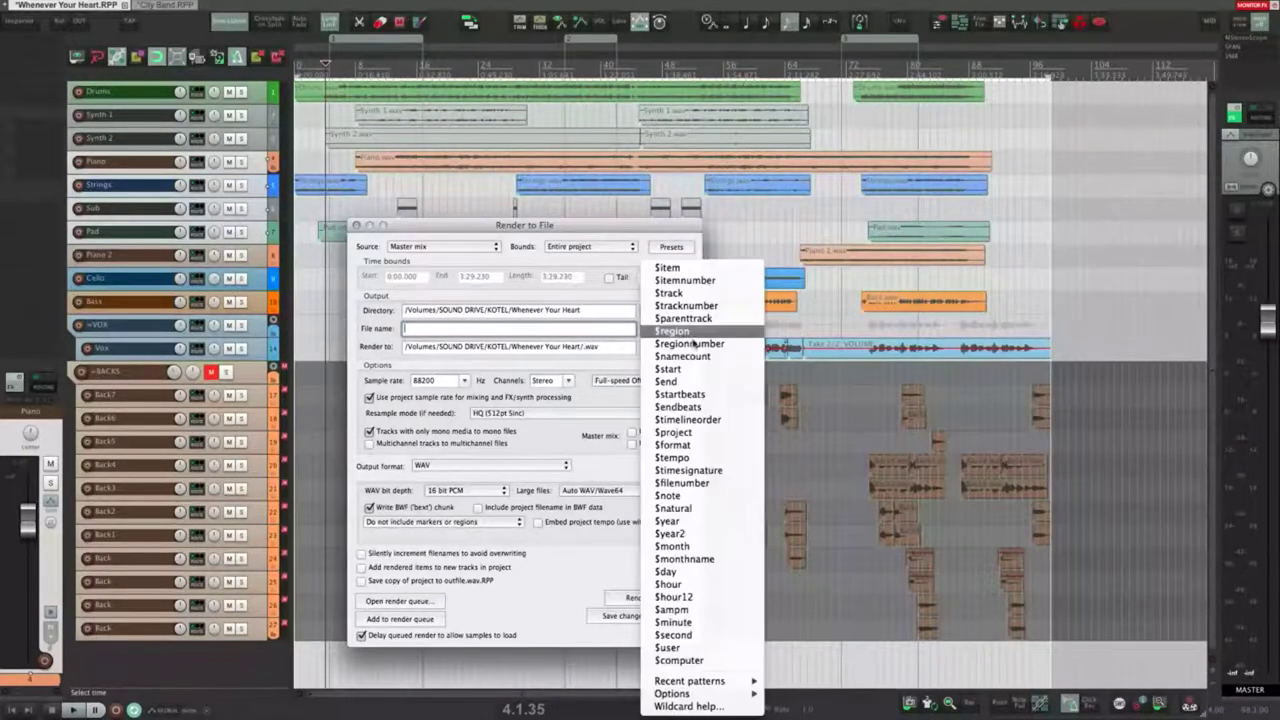
{"action": "left_click", "coordinate": [708, 371]}
{"action": "left_click", "coordinate": [536, 184]}
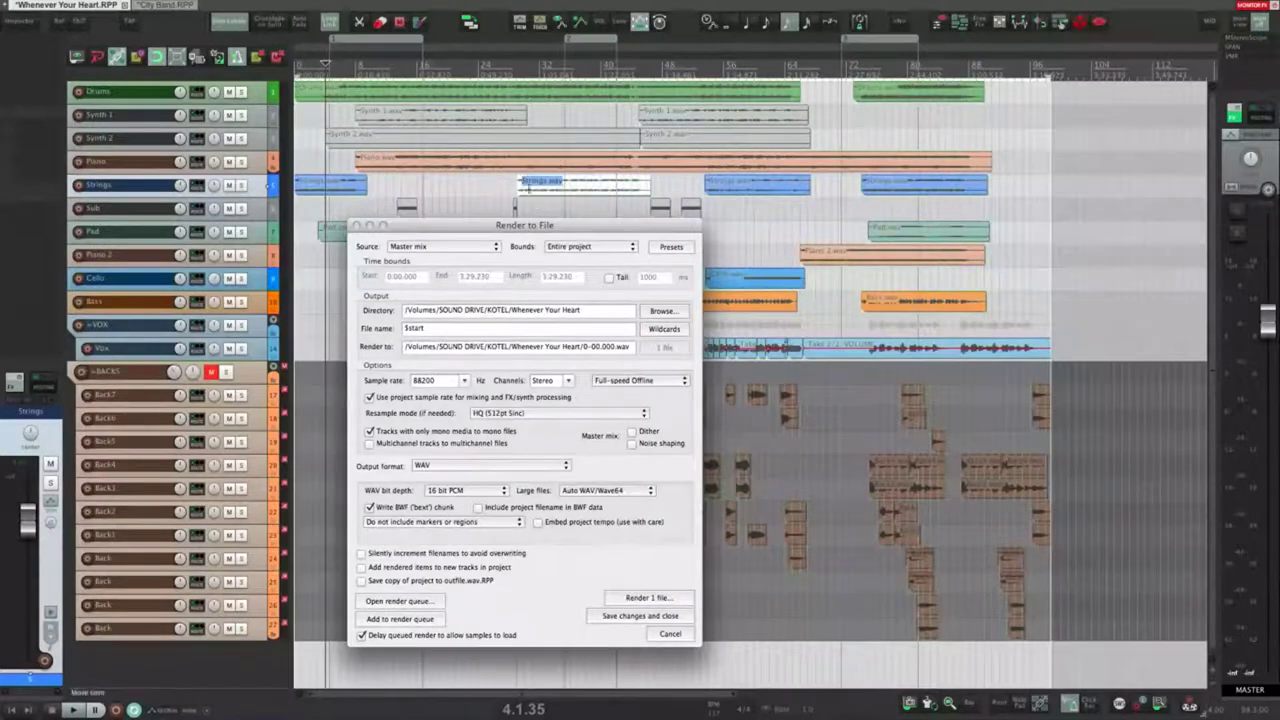
Step: Set the render source to Selected media items and move the play position to bar 28
{"action": "left_click", "coordinate": [421, 250]}
{"action": "left_click", "coordinate": [426, 287]}
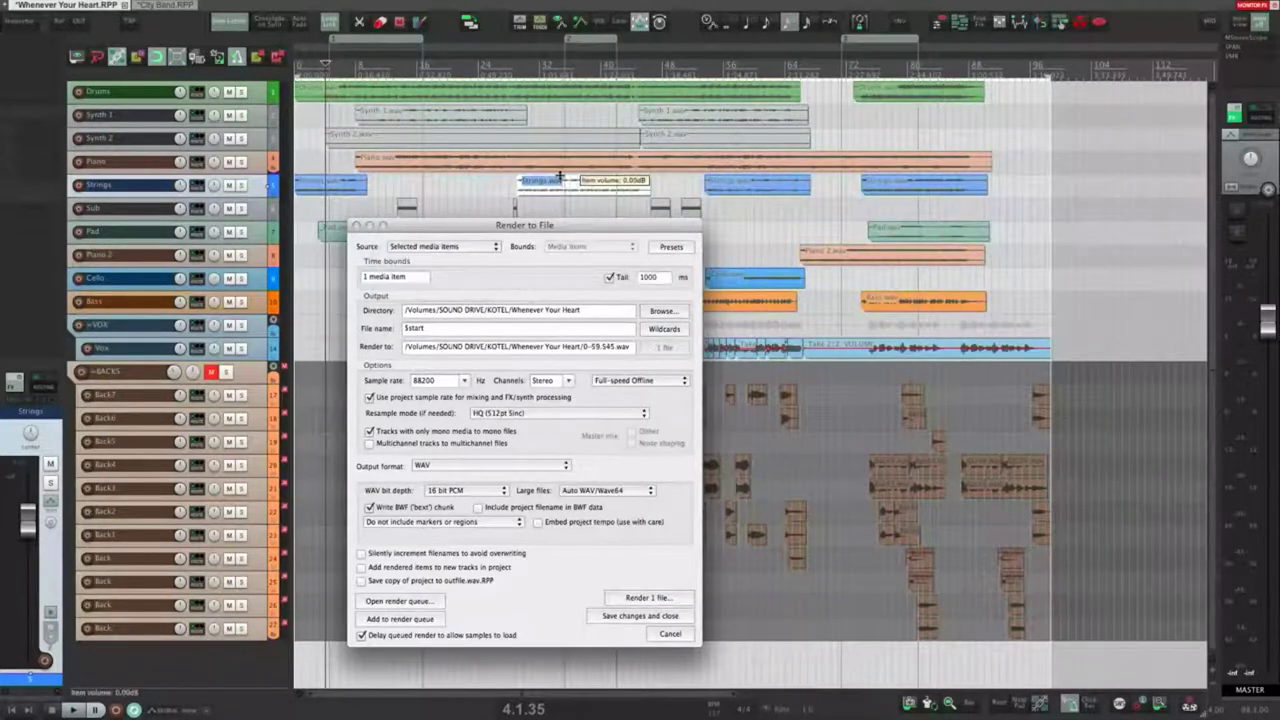
{"action": "left_click", "coordinate": [511, 203]}
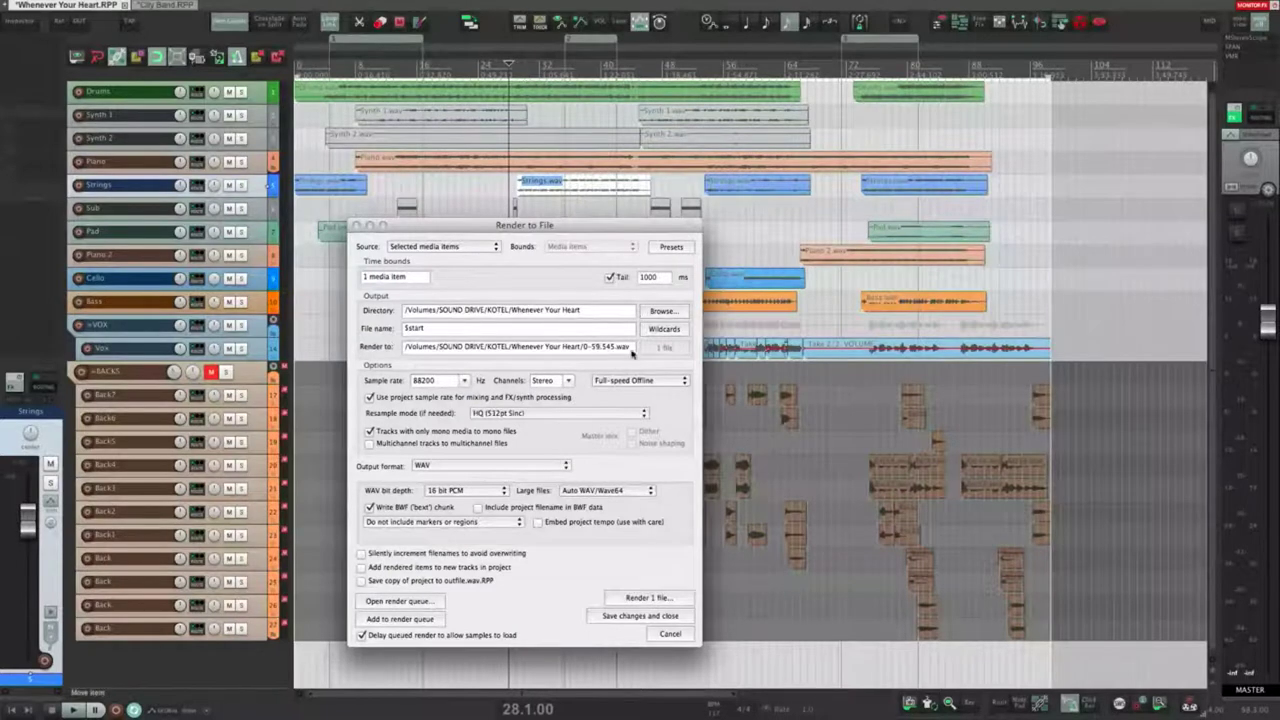
Step: Delete $start from the file name and show the wildcards list
{"action": "left_click", "coordinate": [663, 330]}
{"action": "left_click", "coordinate": [596, 353]}
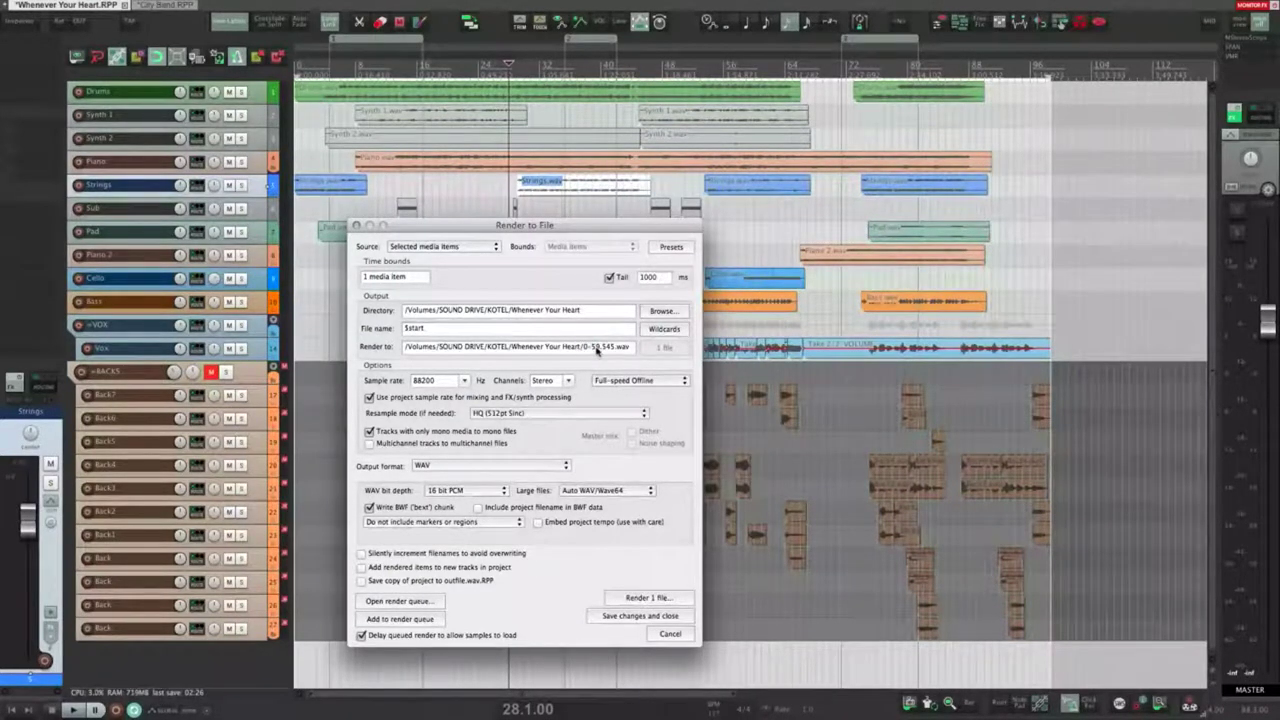
{"action": "double_click", "coordinate": [489, 331]}
{"action": "key", "text": "BackSpace"}
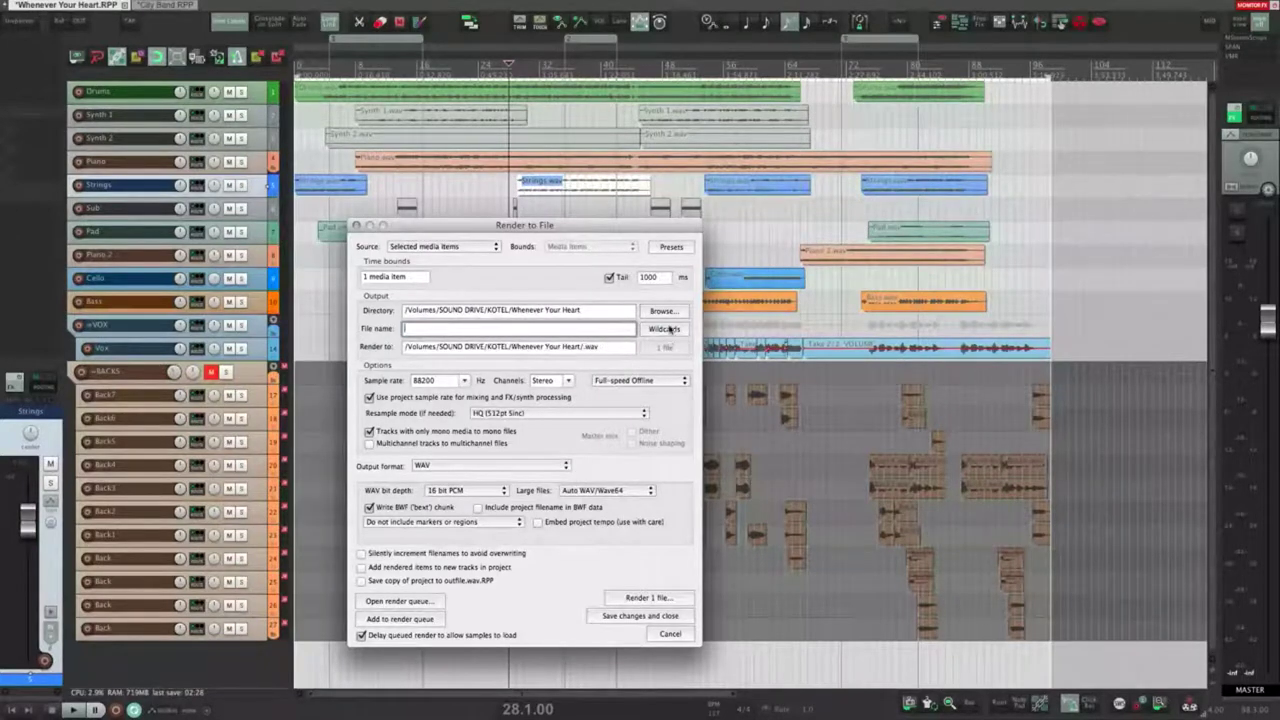
{"action": "left_click", "coordinate": [665, 329]}
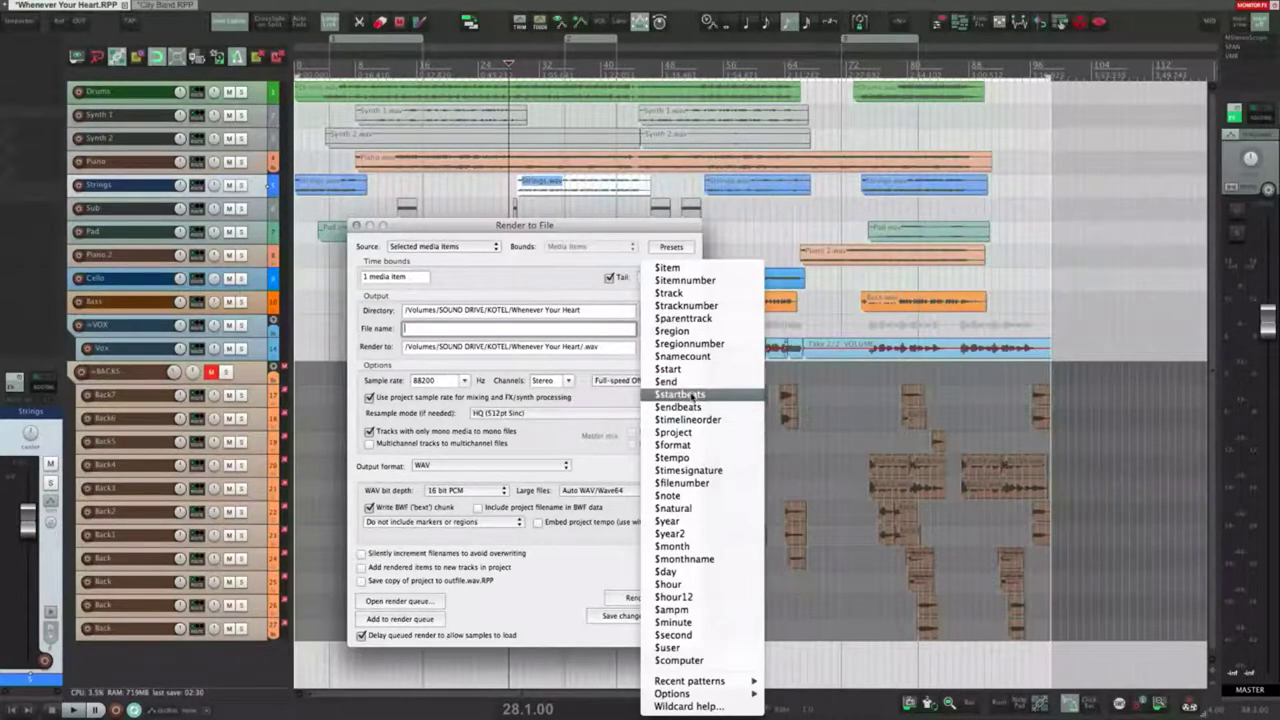
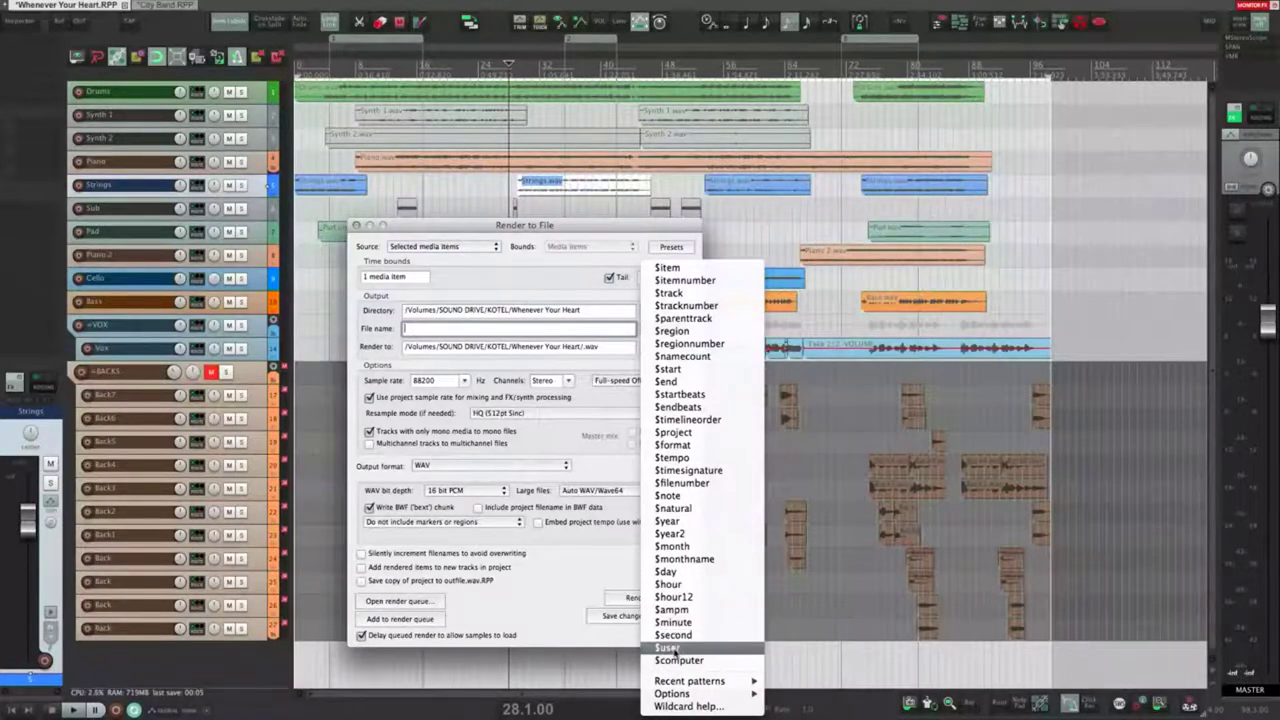
Step: Insert and then delete the $user and $computer wildcards, leaving the file name empty
{"action": "left_click", "coordinate": [676, 652]}
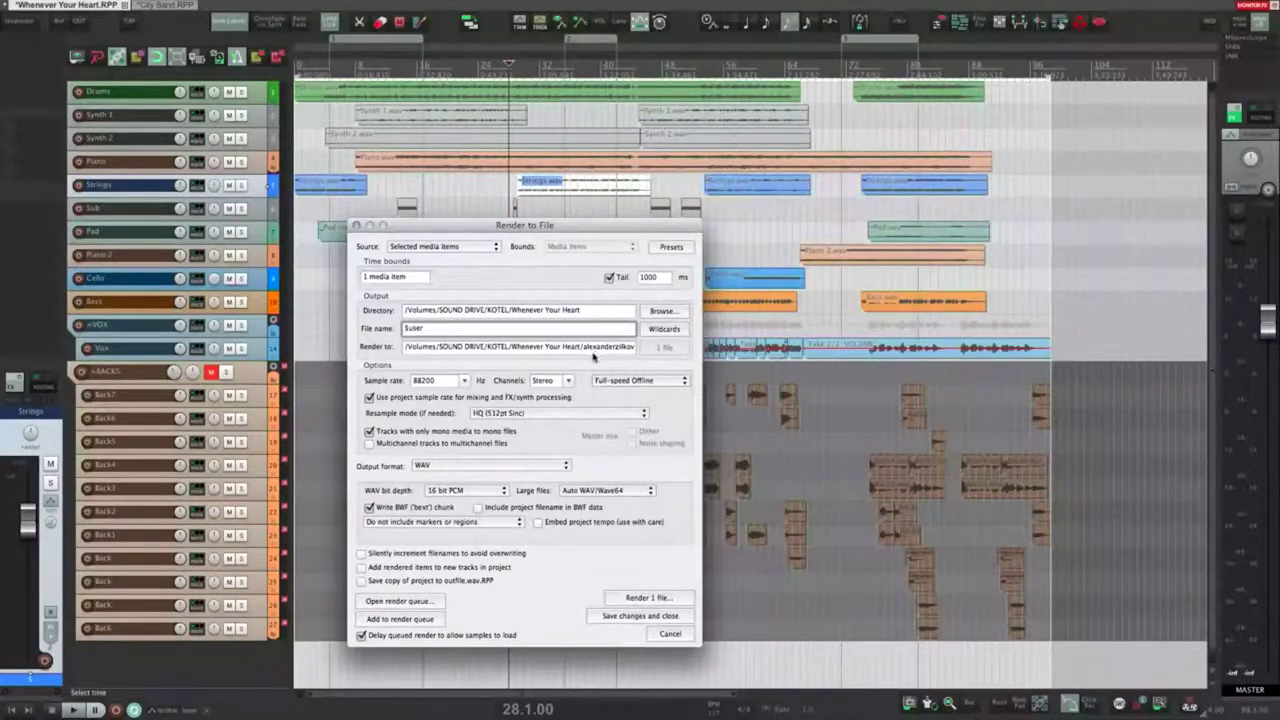
{"action": "left_click_drag", "start_coordinate": [444, 331], "coordinate": [372, 317]}
{"action": "key", "text": "BackSpace"}
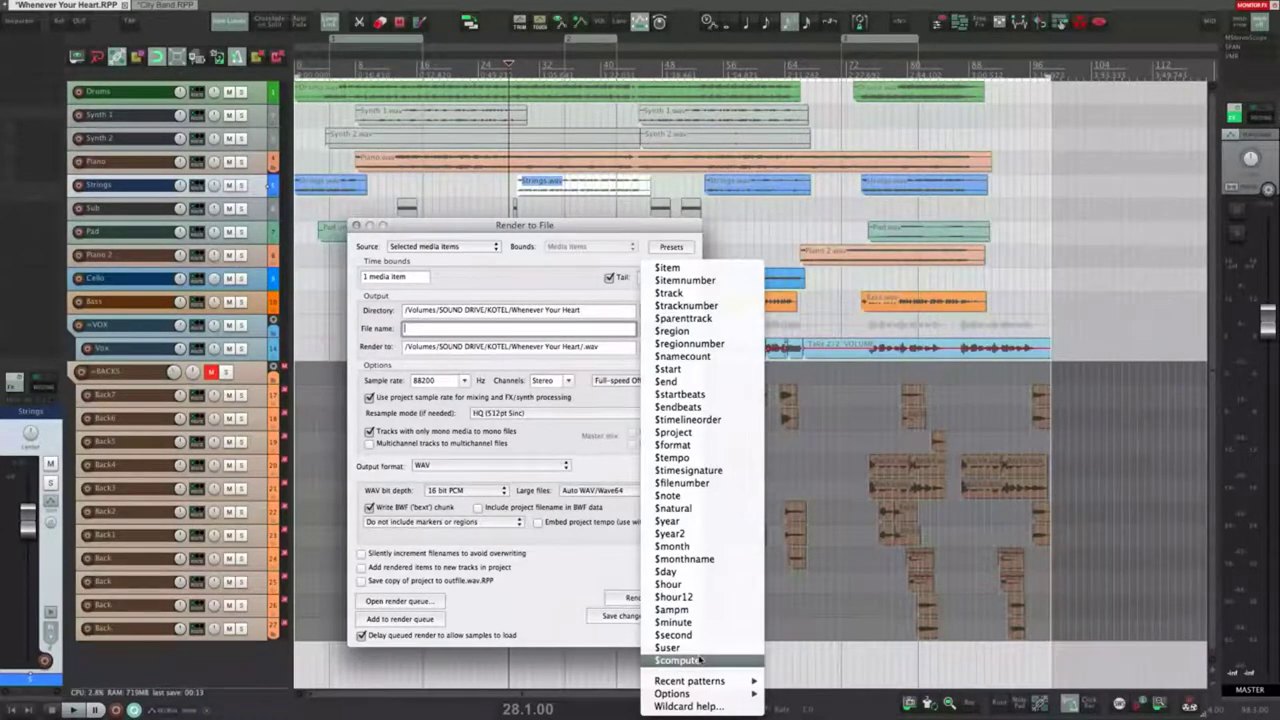
{"action": "left_click", "coordinate": [700, 660]}
{"action": "double_click", "coordinate": [449, 330]}
{"action": "key", "text": "BackSpace"}
Step: Open the wildcard help reference from the wildcards list, then close it
{"action": "left_click", "coordinate": [668, 329]}
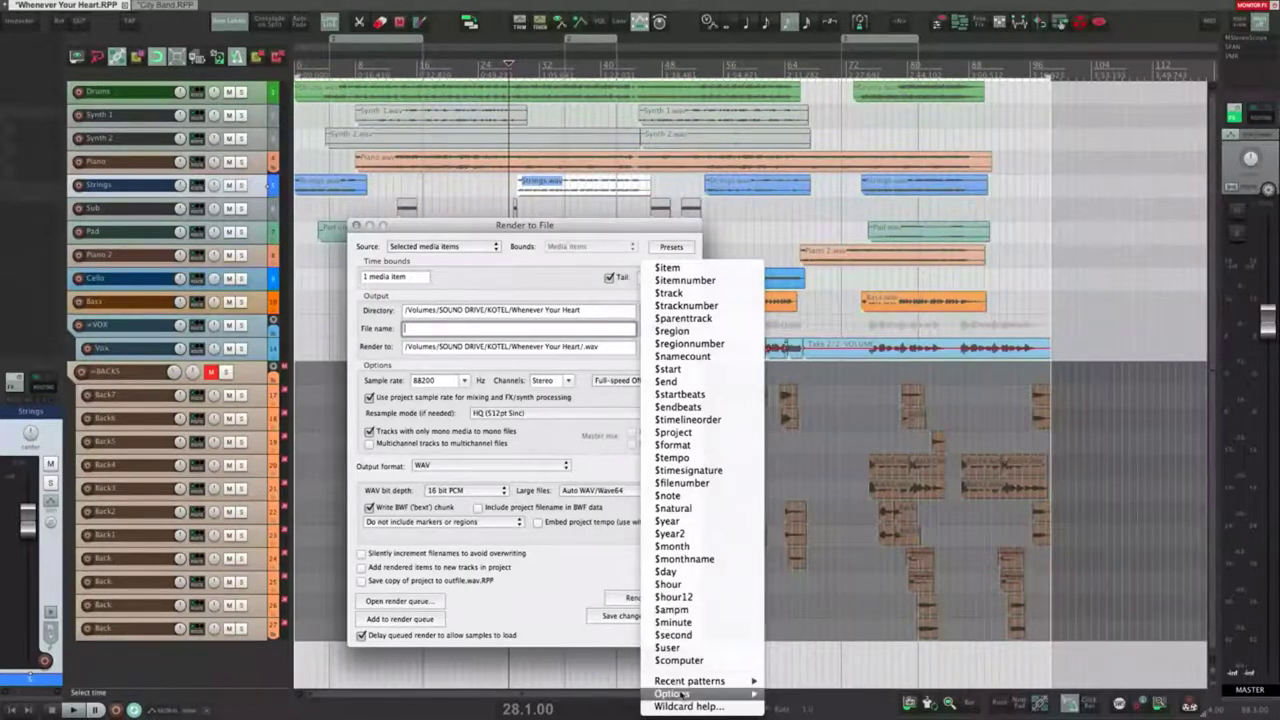
{"action": "mouse_move", "coordinate": [688, 680]}
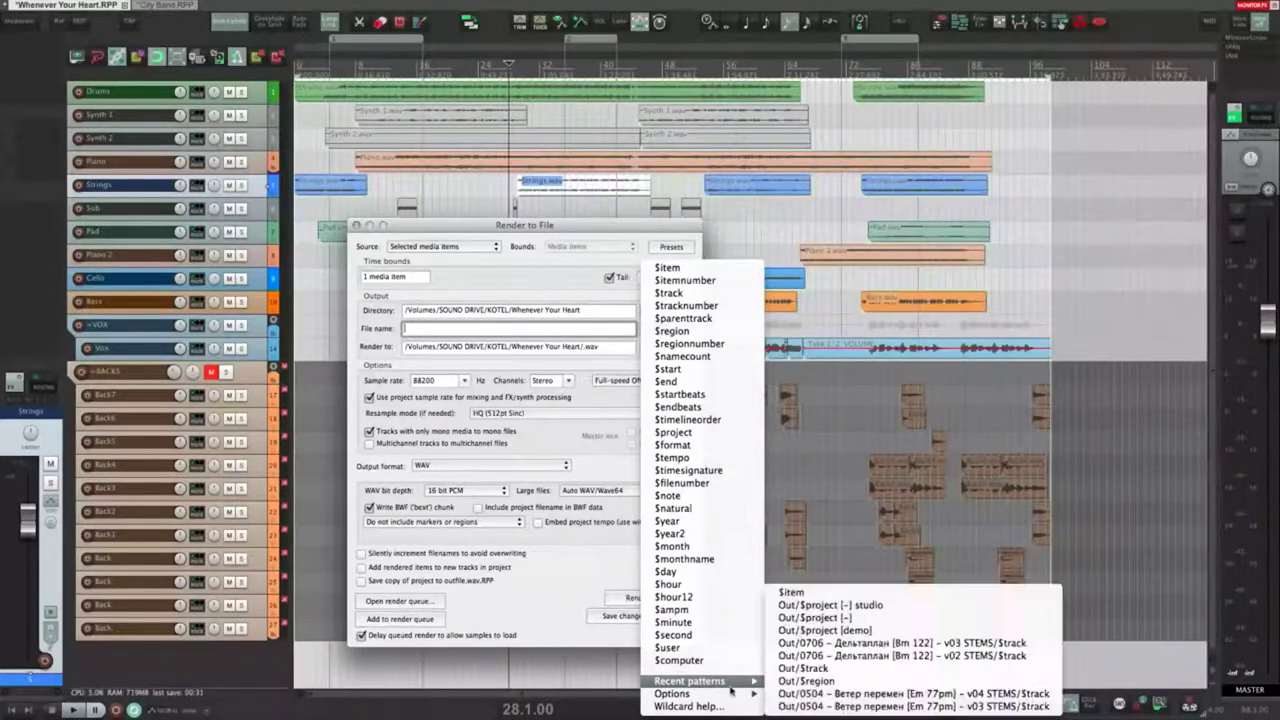
{"action": "mouse_move", "coordinate": [718, 694]}
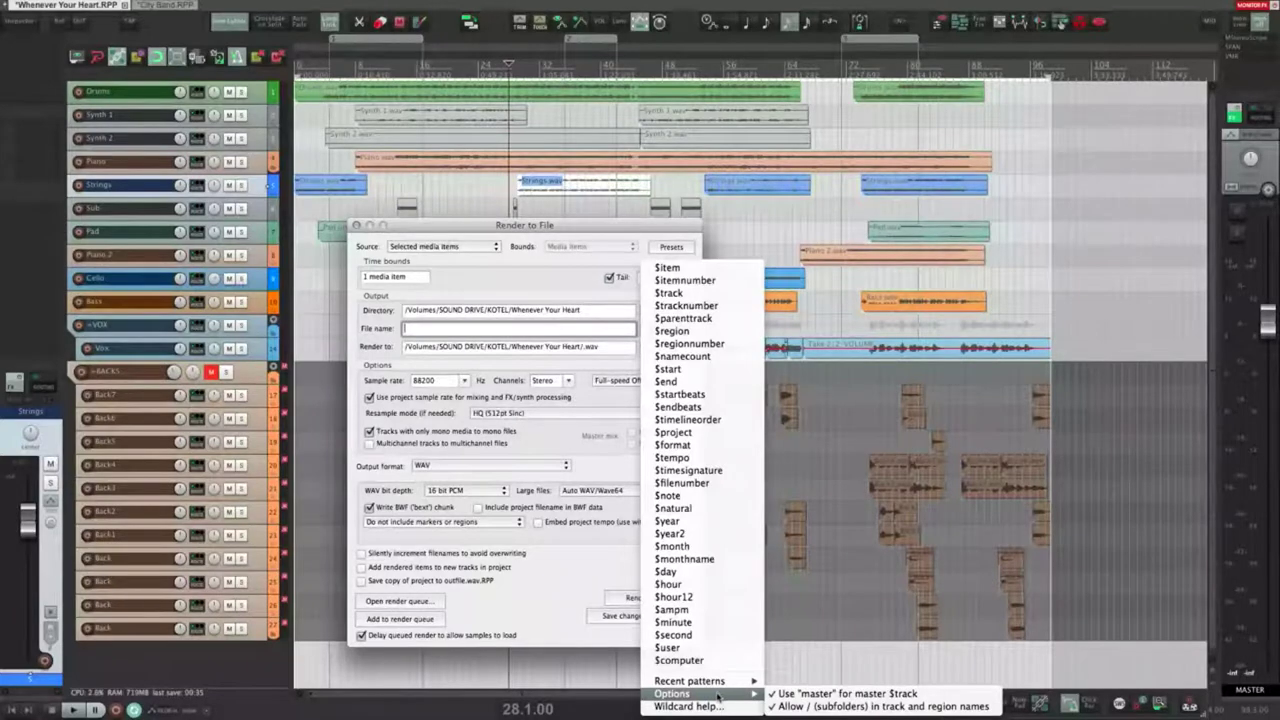
{"action": "left_click", "coordinate": [713, 705]}
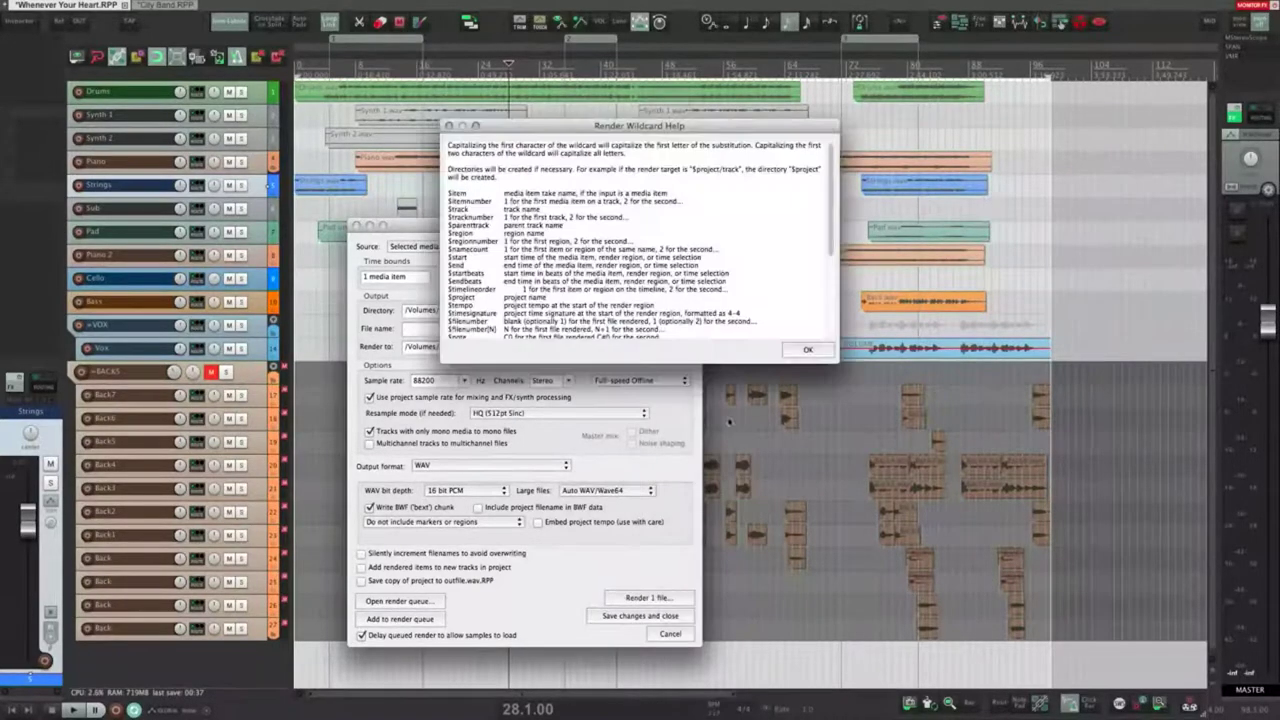
{"action": "left_click_drag", "start_coordinate": [833, 240], "coordinate": [820, 345]}
{"action": "left_click", "coordinate": [812, 348]}
{"action": "left_click", "coordinate": [514, 333]}
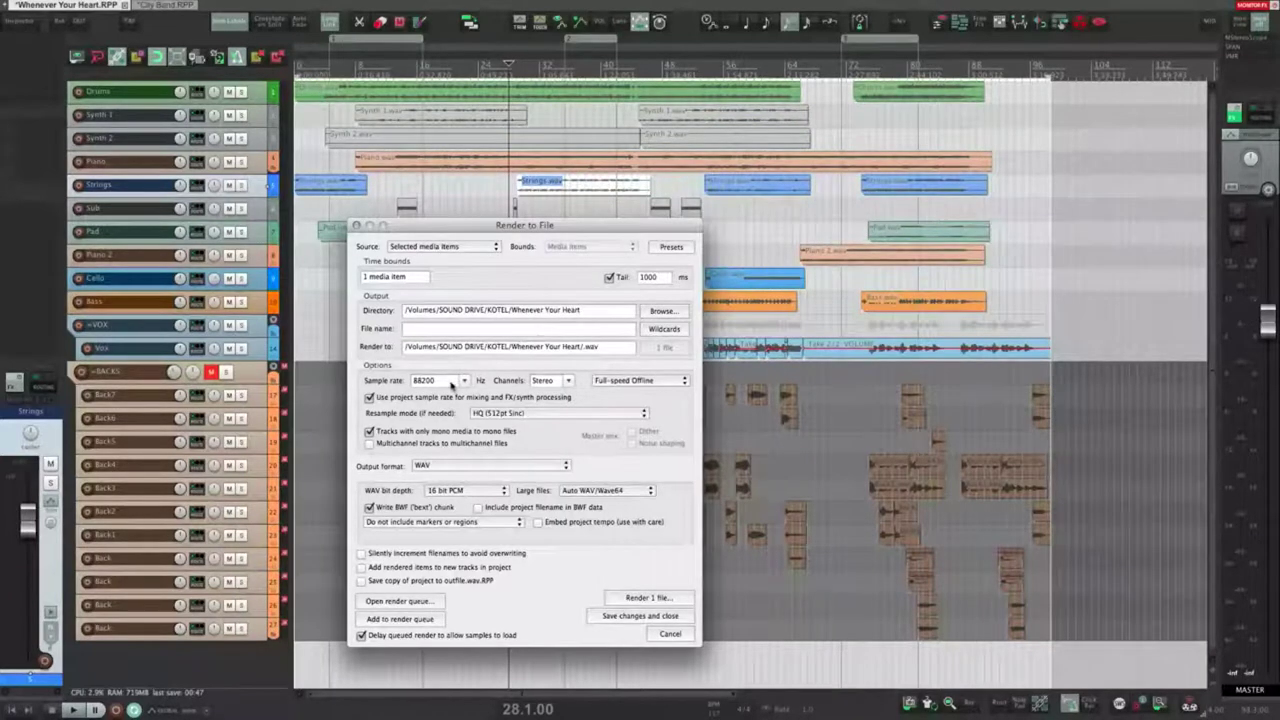
Step: Move the edit cursor to bar 21 and open then close Project Settings, keeping 88200 Hz
{"action": "left_click", "coordinate": [375, 367]}
{"action": "left_click", "coordinate": [465, 381]}
{"action": "left_click", "coordinate": [475, 355]}
{"action": "left_click", "coordinate": [454, 188]}
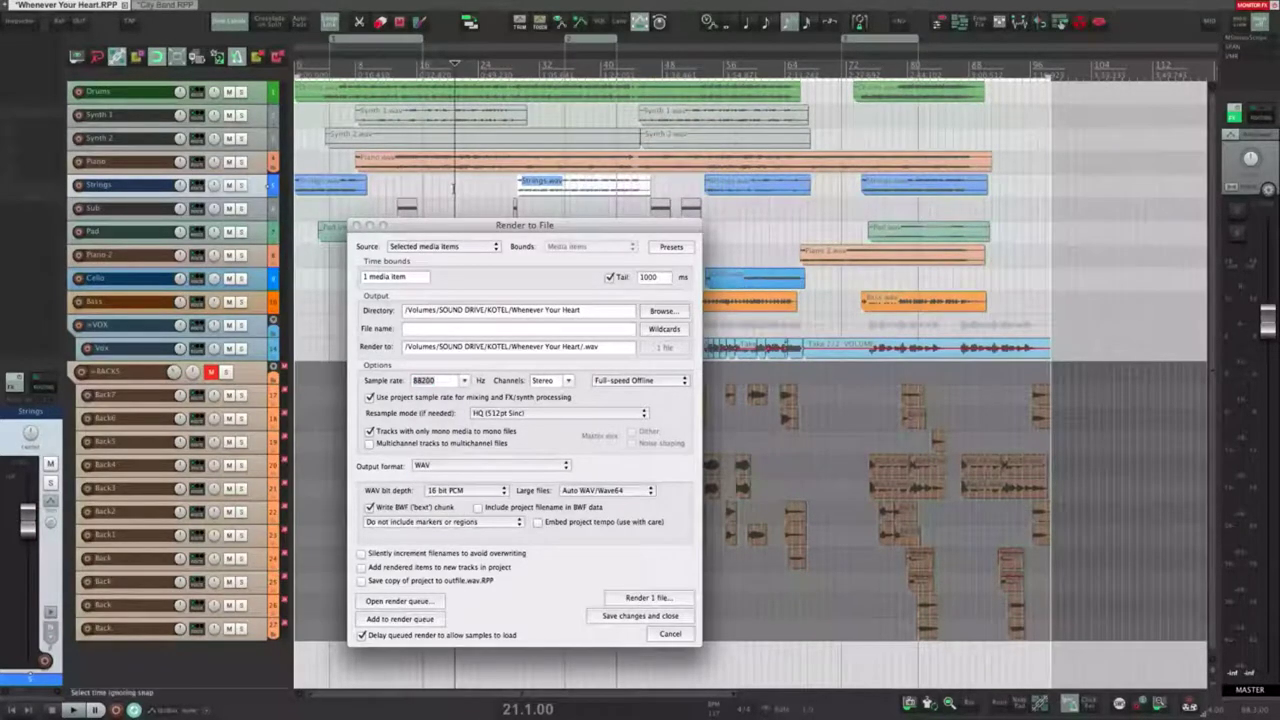
{"action": "key", "text": "alt+Return"}
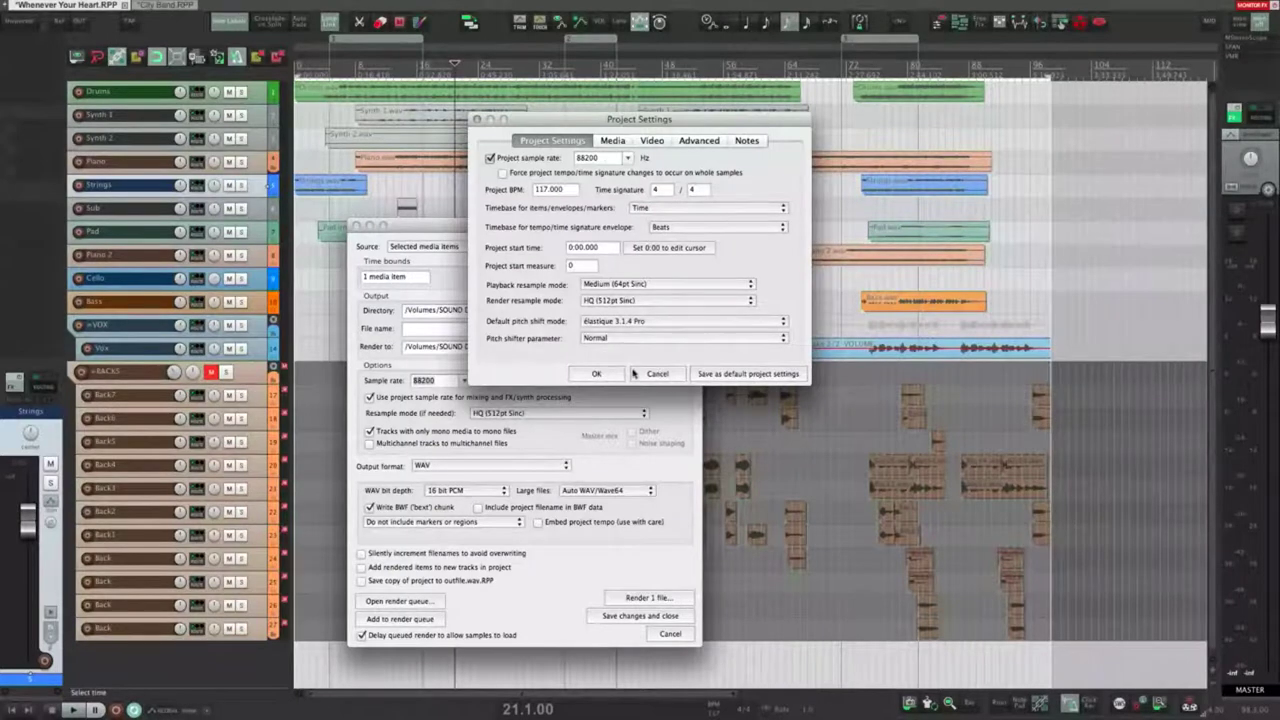
{"action": "left_click", "coordinate": [640, 374]}
{"action": "left_click", "coordinate": [475, 365]}
Step: Try 44100 Hz as the render sample rate, then set it back to 88200
{"action": "left_click", "coordinate": [466, 382]}
{"action": "left_click", "coordinate": [491, 364]}
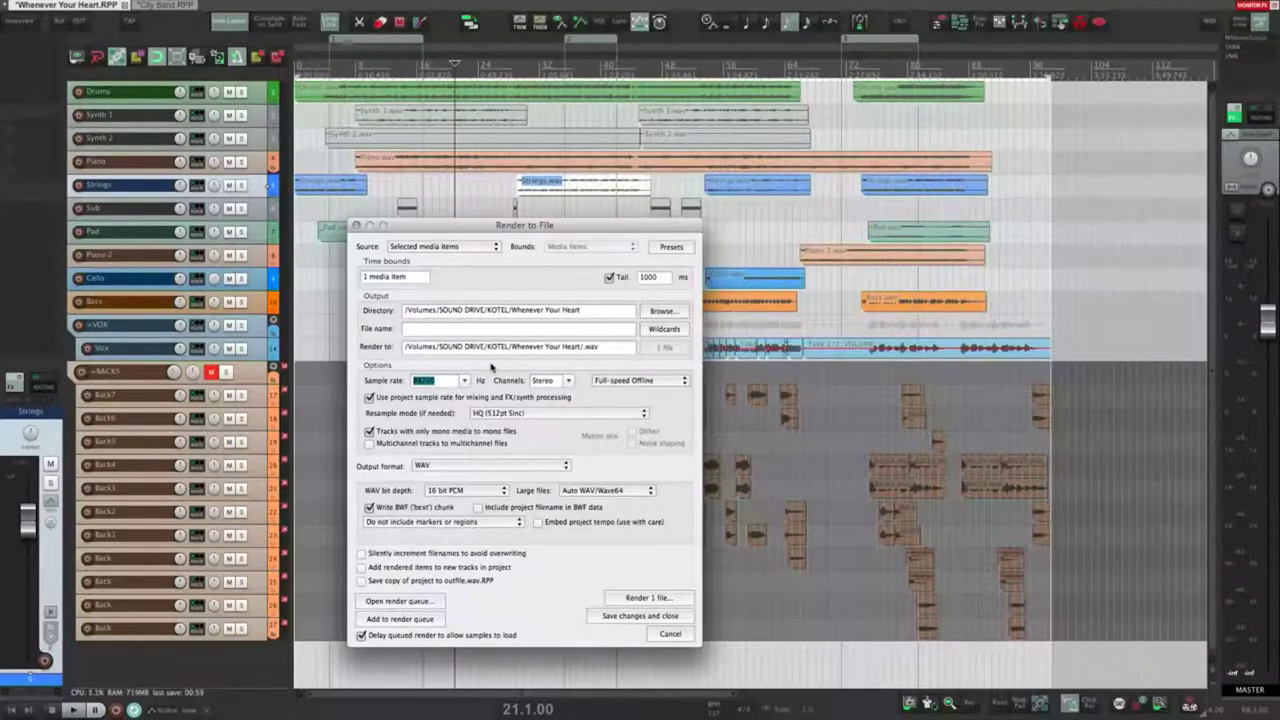
{"action": "left_click", "coordinate": [465, 381]}
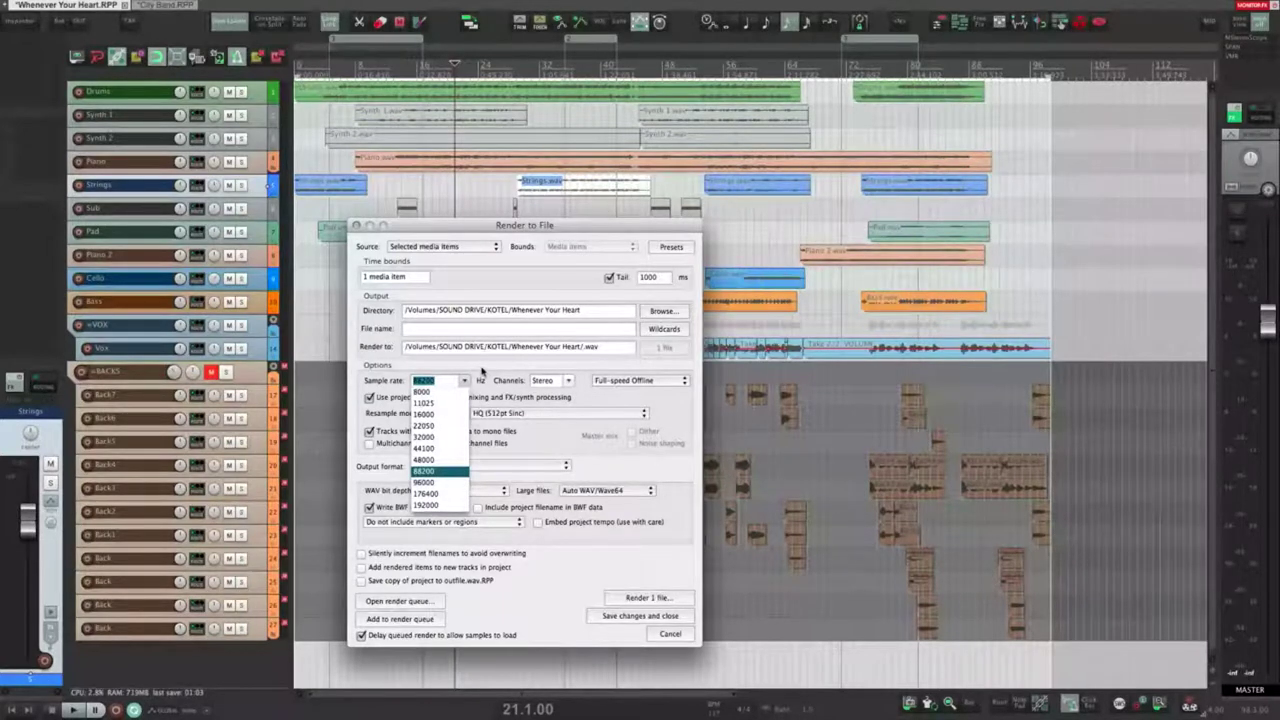
{"action": "left_click", "coordinate": [466, 379]}
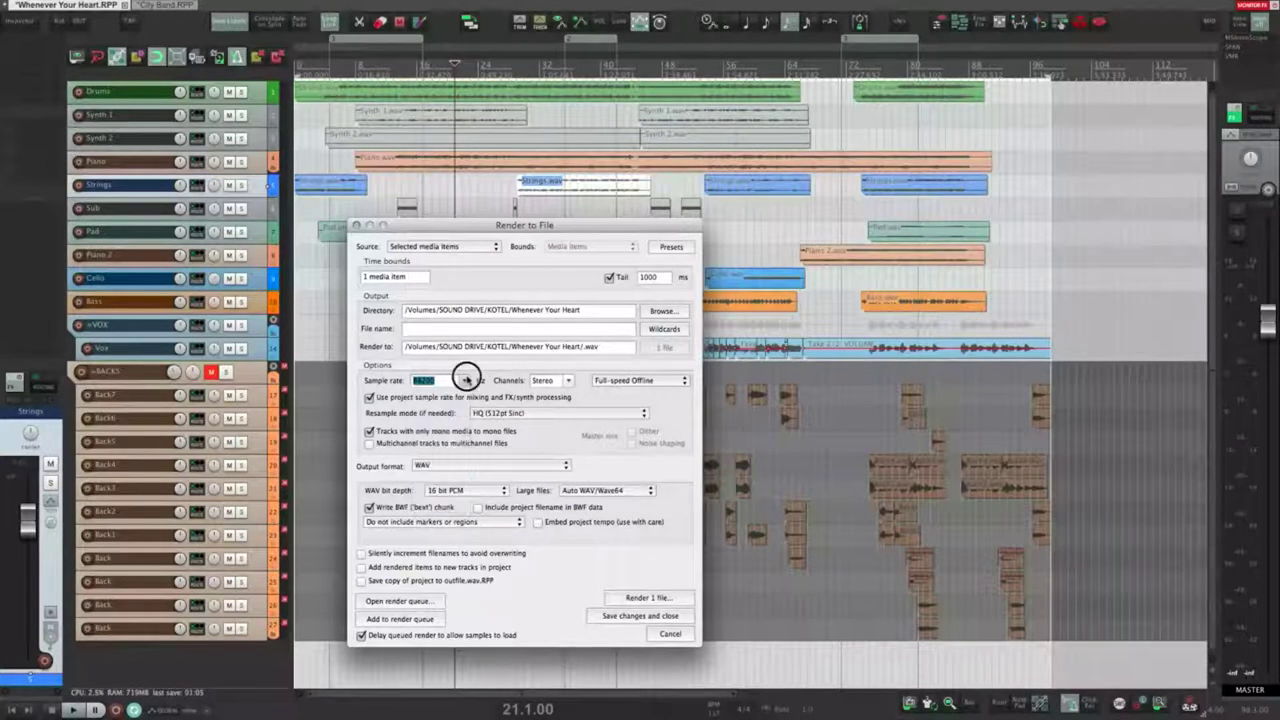
{"action": "left_click", "coordinate": [465, 384]}
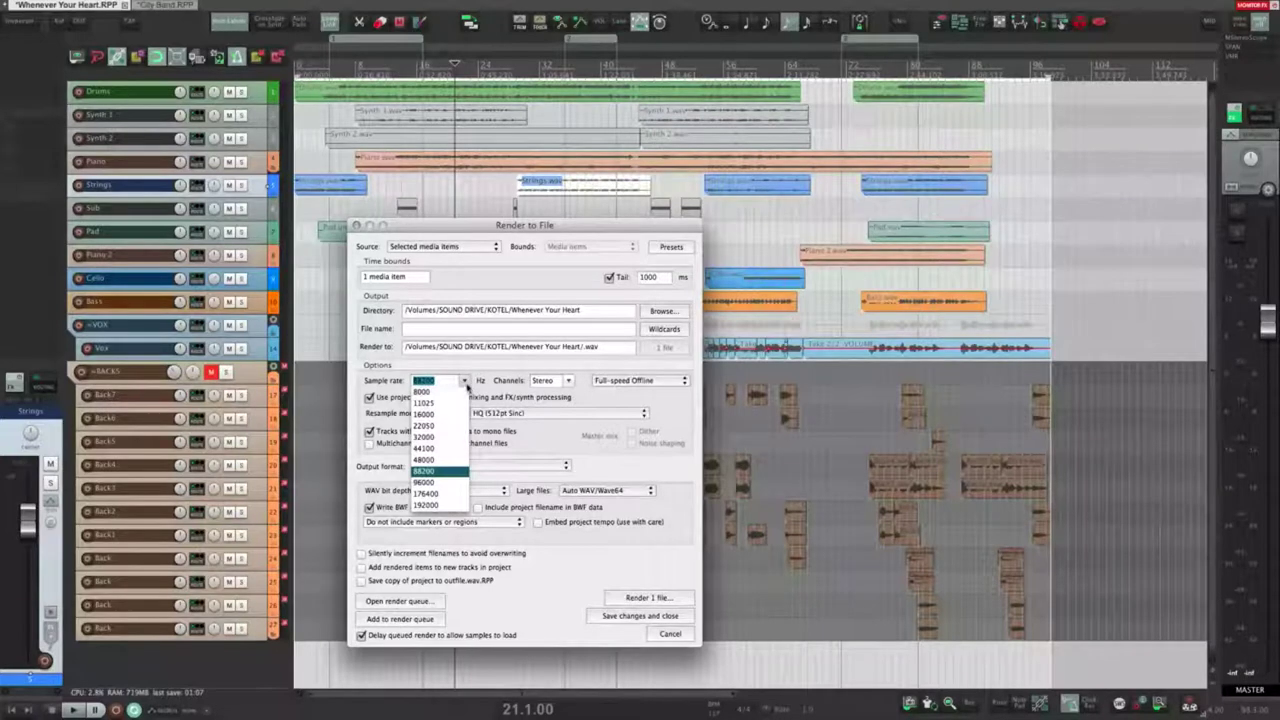
{"action": "left_click", "coordinate": [466, 384]}
{"action": "left_click", "coordinate": [433, 381]}
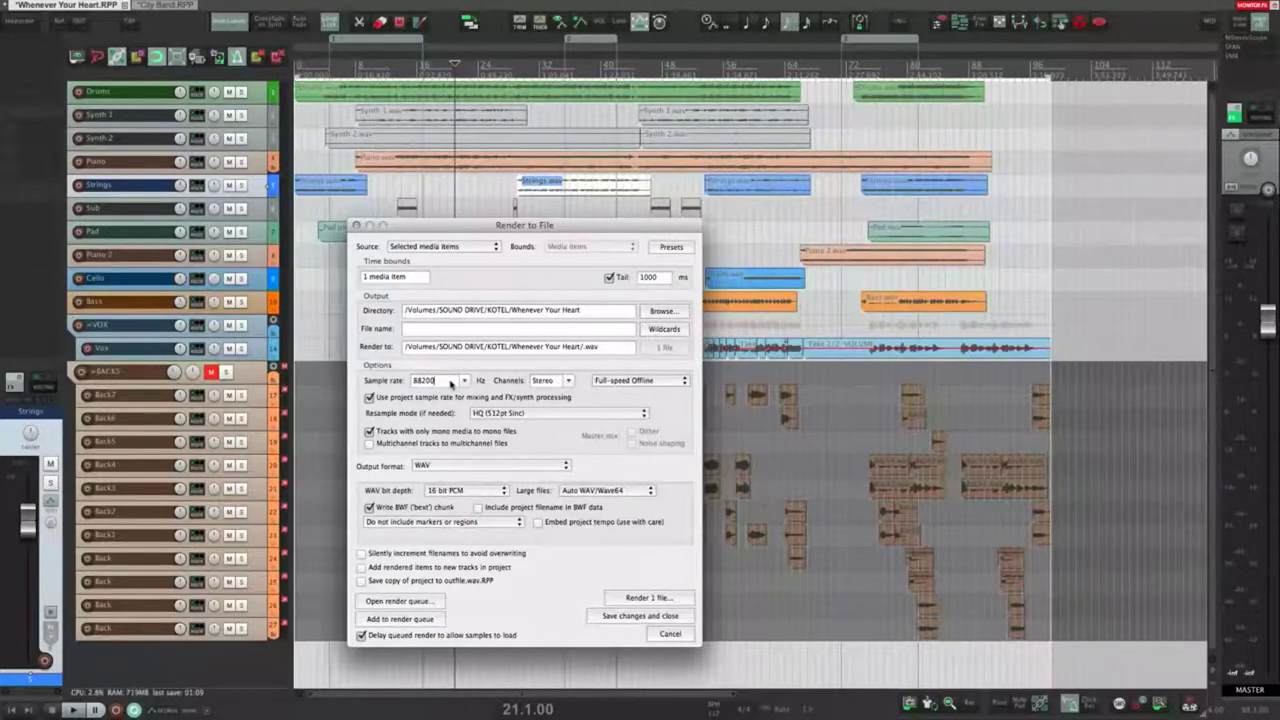
{"action": "left_click", "coordinate": [465, 381]}
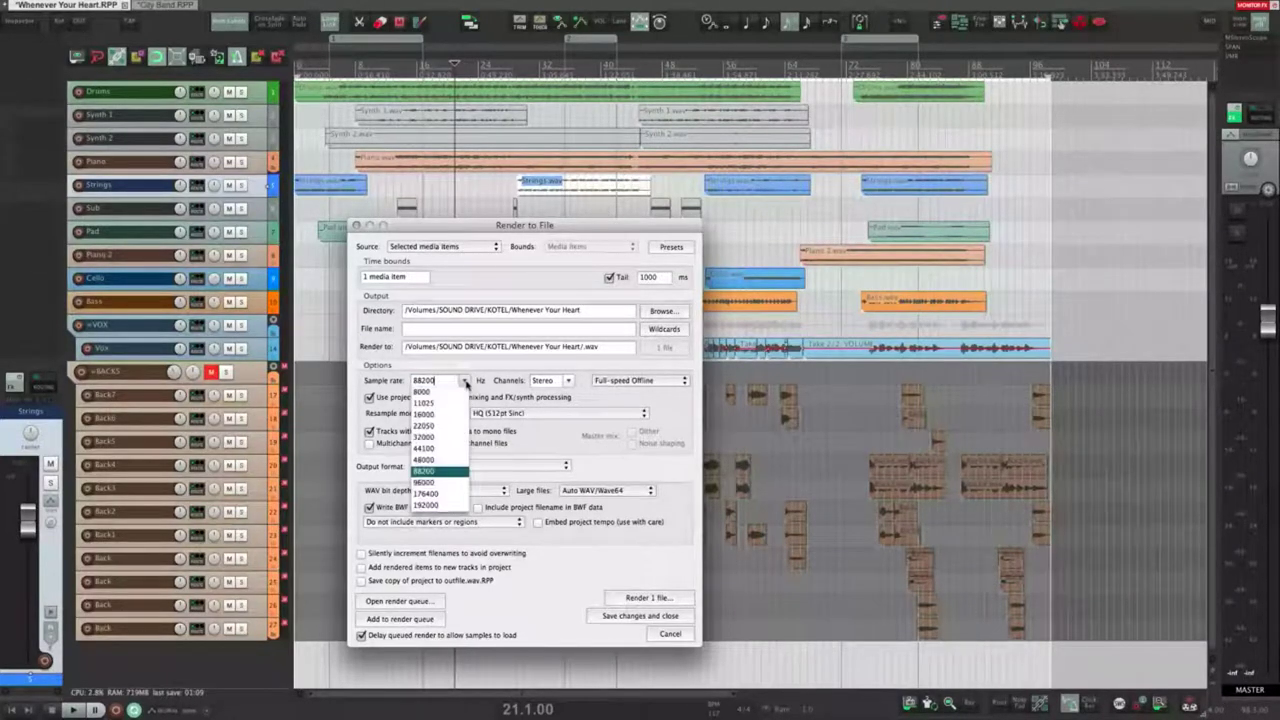
{"action": "left_click", "coordinate": [429, 448]}
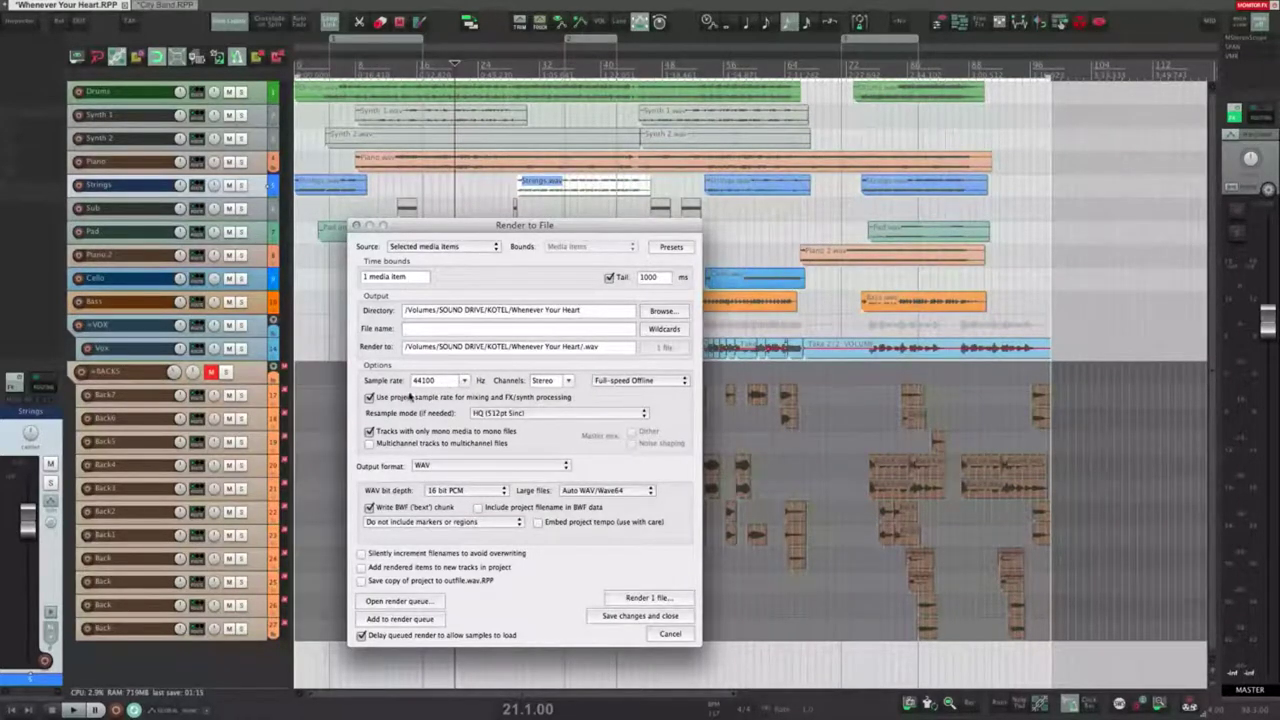
{"action": "left_click", "coordinate": [464, 381]}
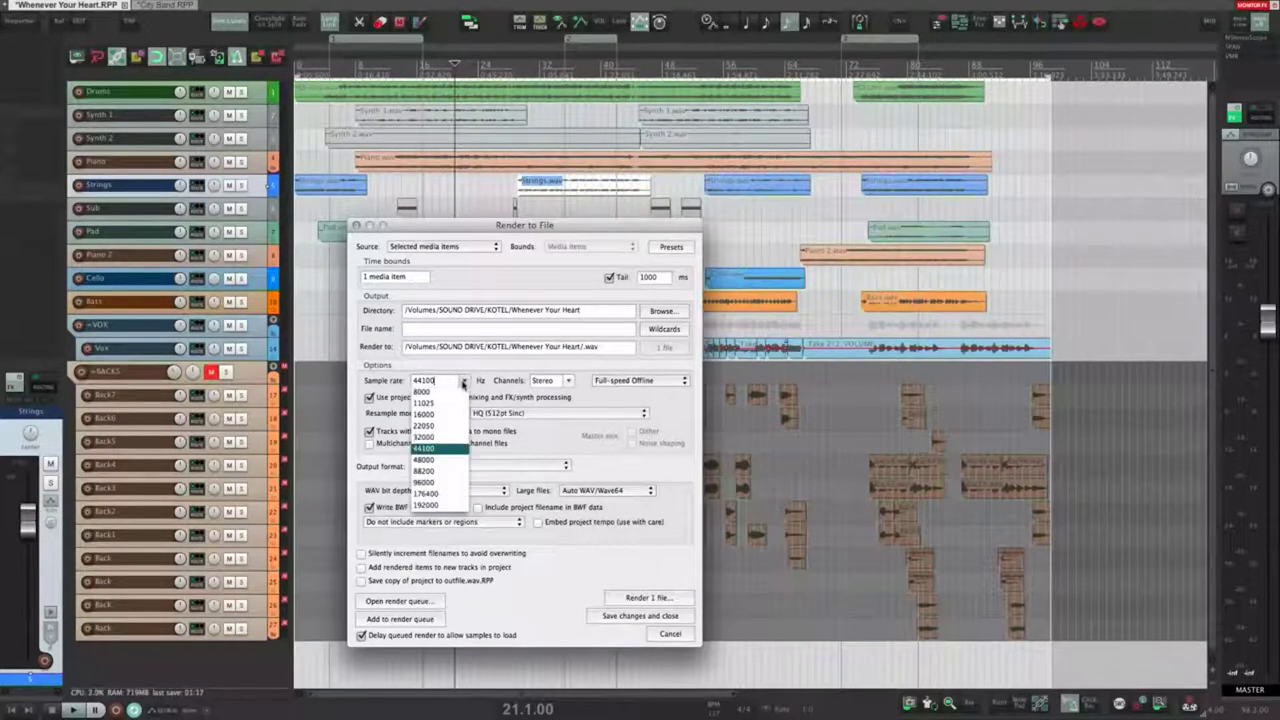
{"action": "left_click", "coordinate": [425, 471]}
Step: Try Mono and 4 channels, return to Stereo, and close the Render to File dialog
{"action": "left_click", "coordinate": [566, 381]}
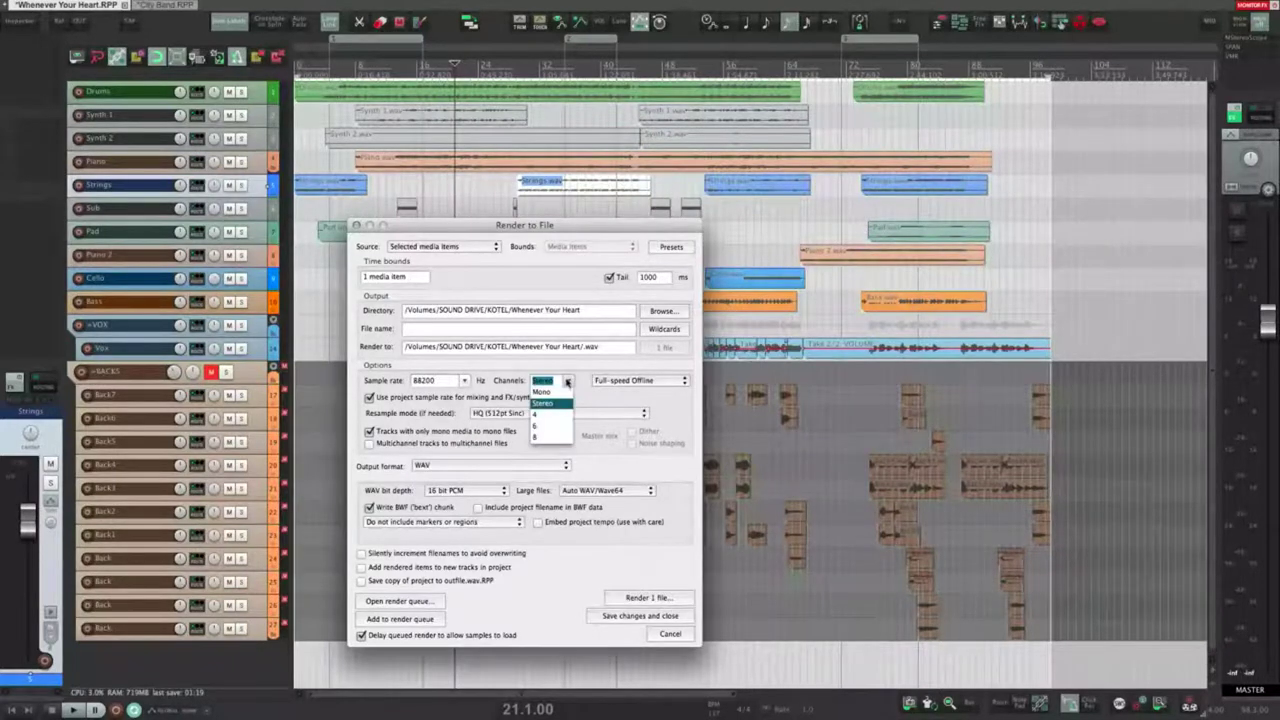
{"action": "left_click", "coordinate": [541, 391]}
{"action": "left_click", "coordinate": [552, 381]}
{"action": "left_click", "coordinate": [554, 404]}
{"action": "left_click", "coordinate": [555, 381]}
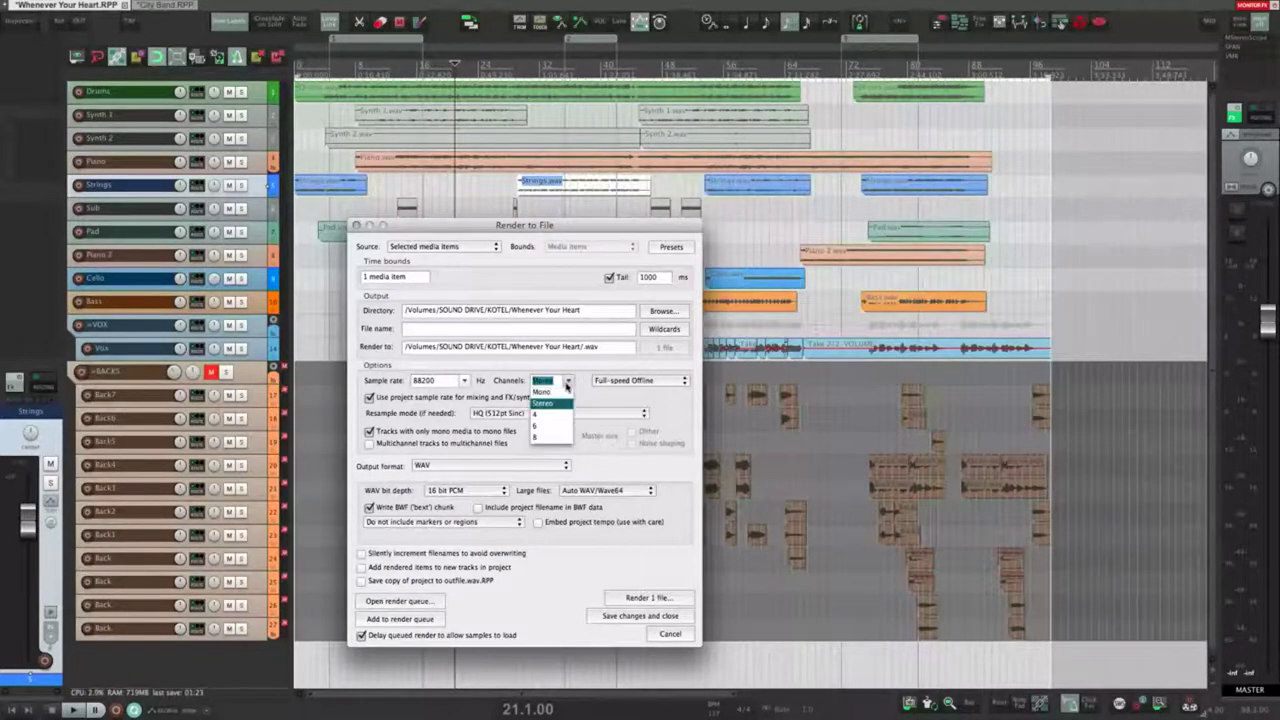
{"action": "left_click", "coordinate": [538, 417]}
{"action": "left_click", "coordinate": [569, 382]}
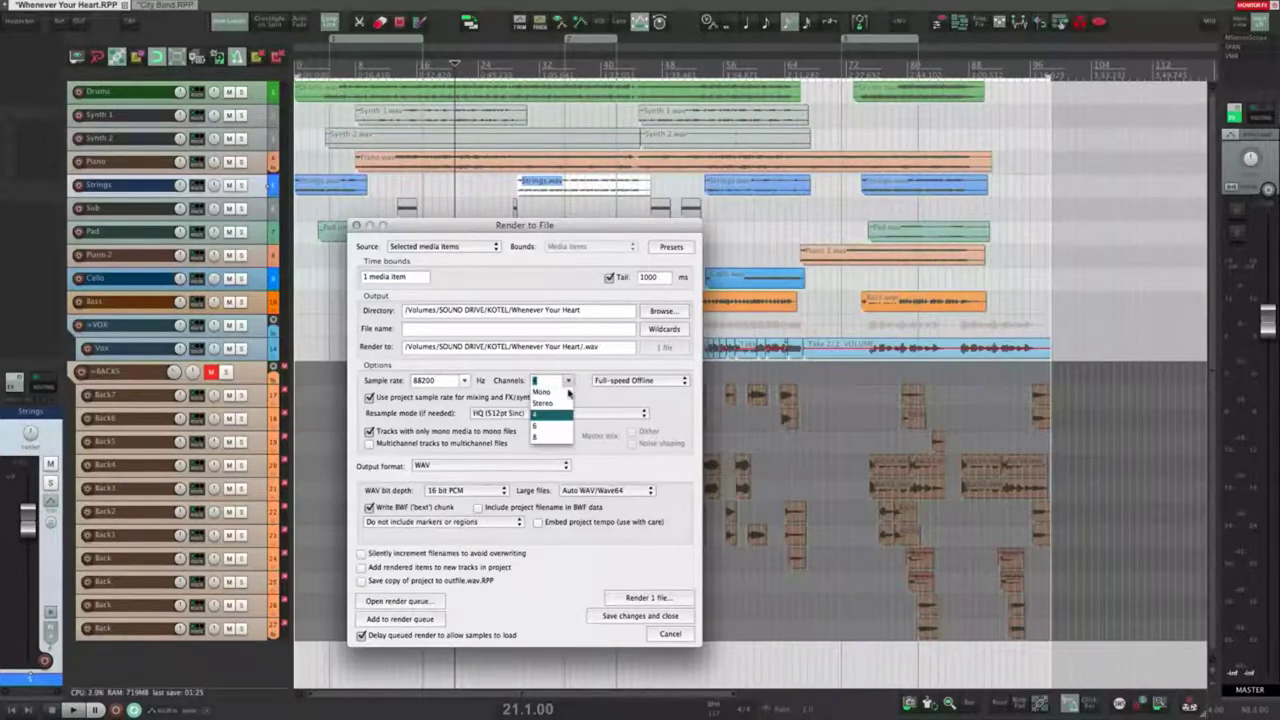
{"action": "left_click", "coordinate": [570, 383]}
{"action": "left_click", "coordinate": [570, 385]}
{"action": "left_click", "coordinate": [555, 403]}
{"action": "left_click", "coordinate": [569, 381]}
{"action": "left_click", "coordinate": [576, 372]}
{"action": "key", "text": "Escape"}
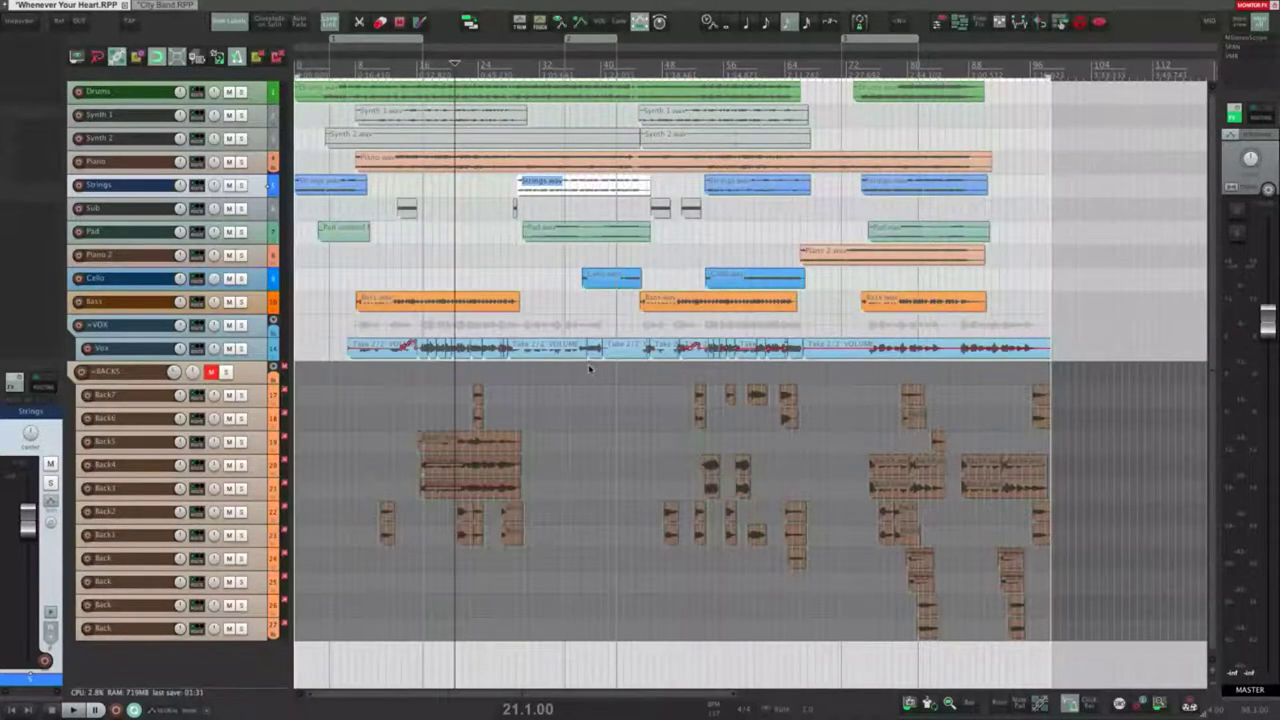
Step: Reopen Render to File and review the render speed list, keeping Full-speed Offline
{"action": "key", "text": "super+alt+r"}
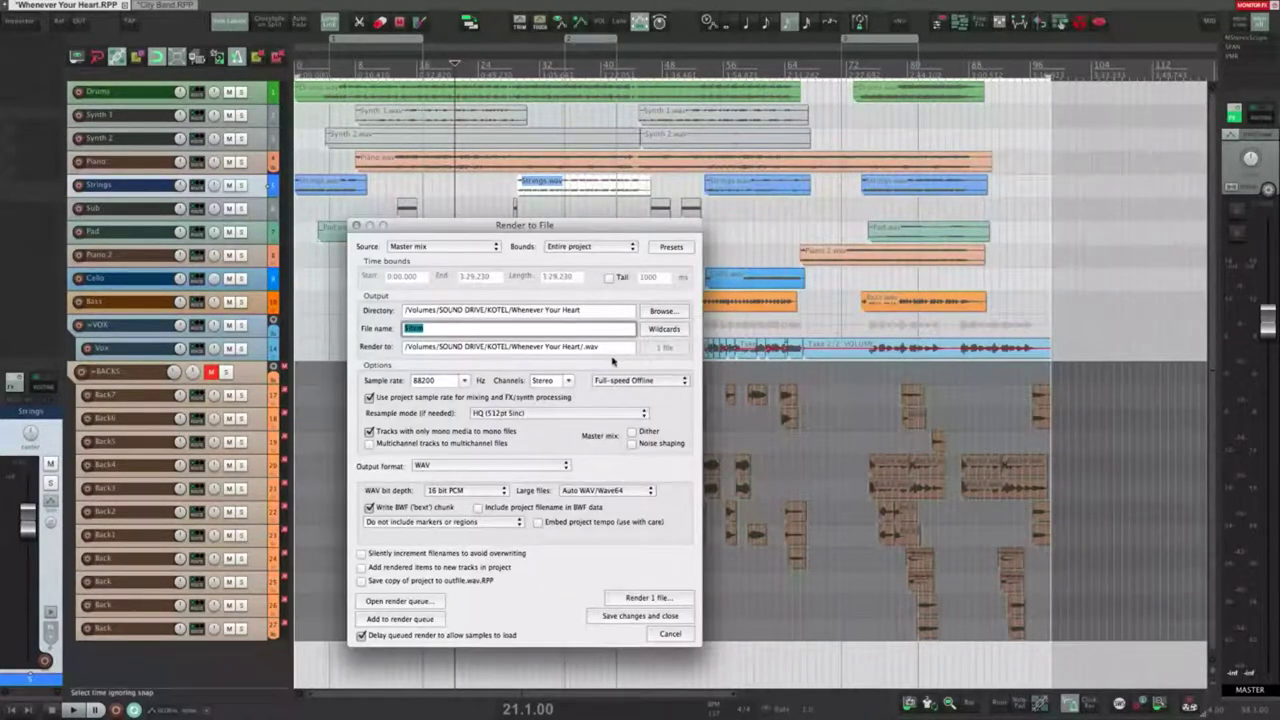
{"action": "left_click", "coordinate": [680, 381]}
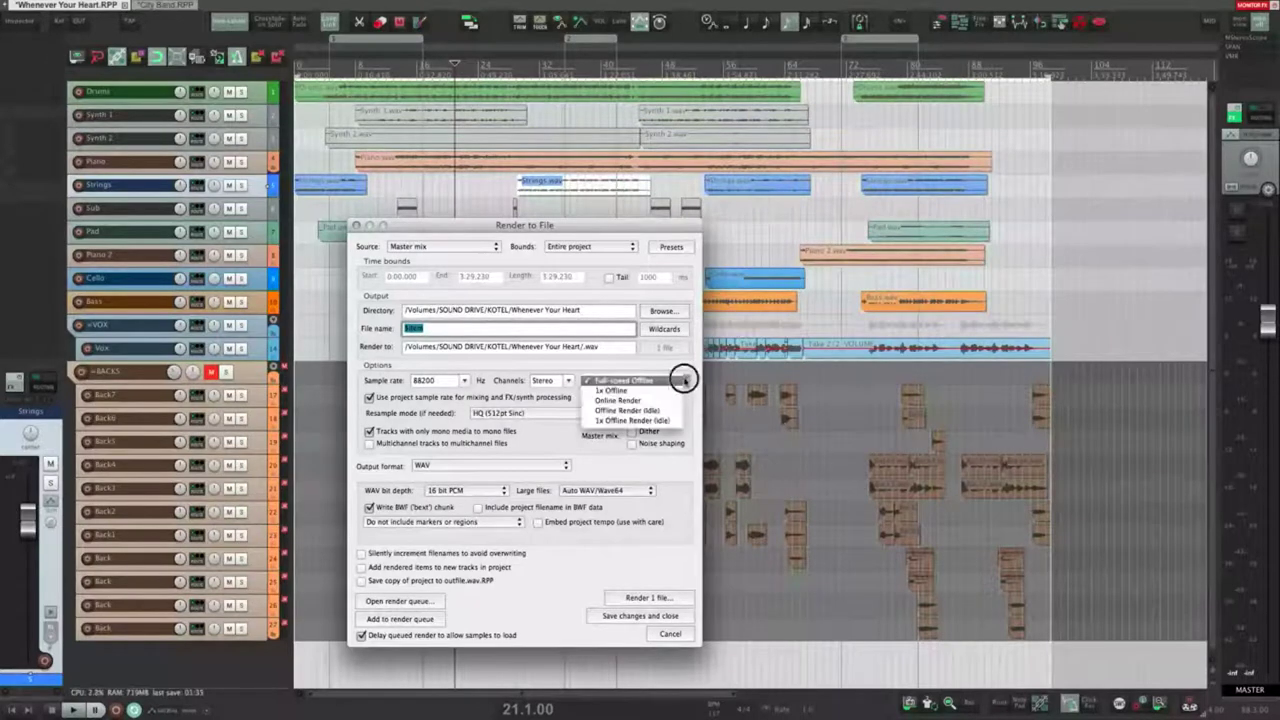
{"action": "left_click", "coordinate": [625, 381]}
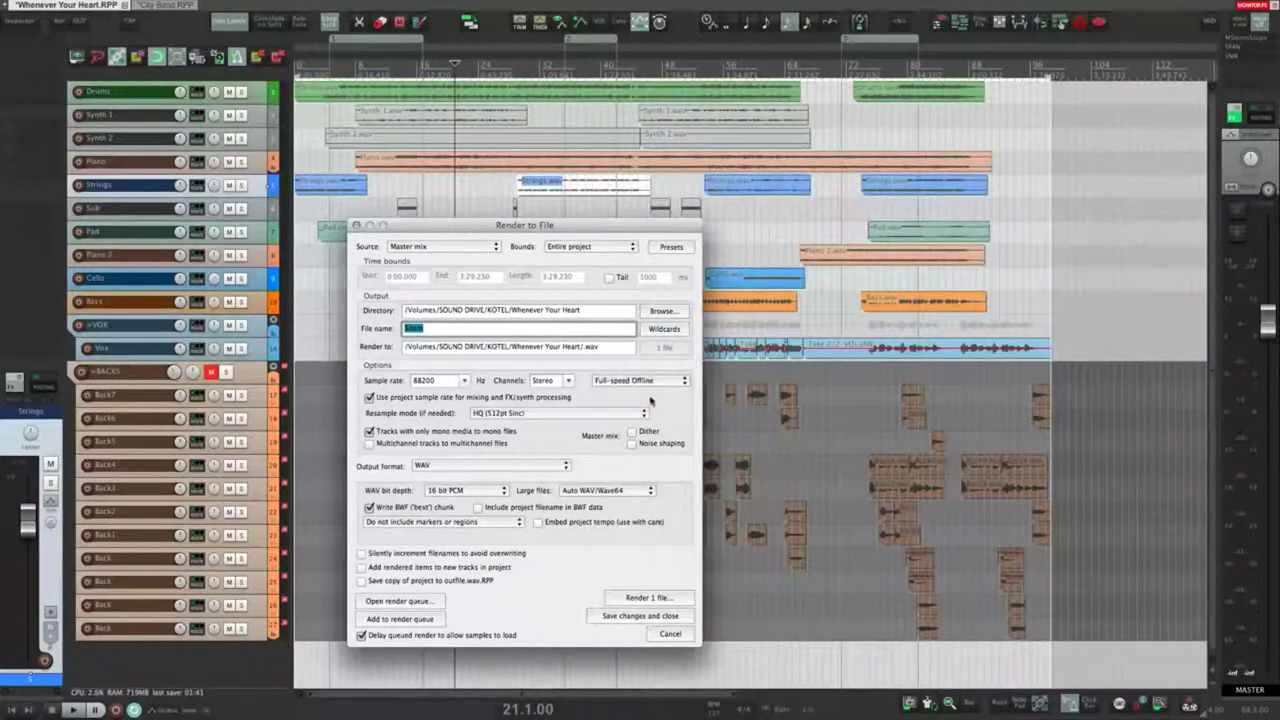
{"action": "left_click", "coordinate": [667, 382]}
{"action": "left_click", "coordinate": [656, 373]}
{"action": "left_click", "coordinate": [652, 381]}
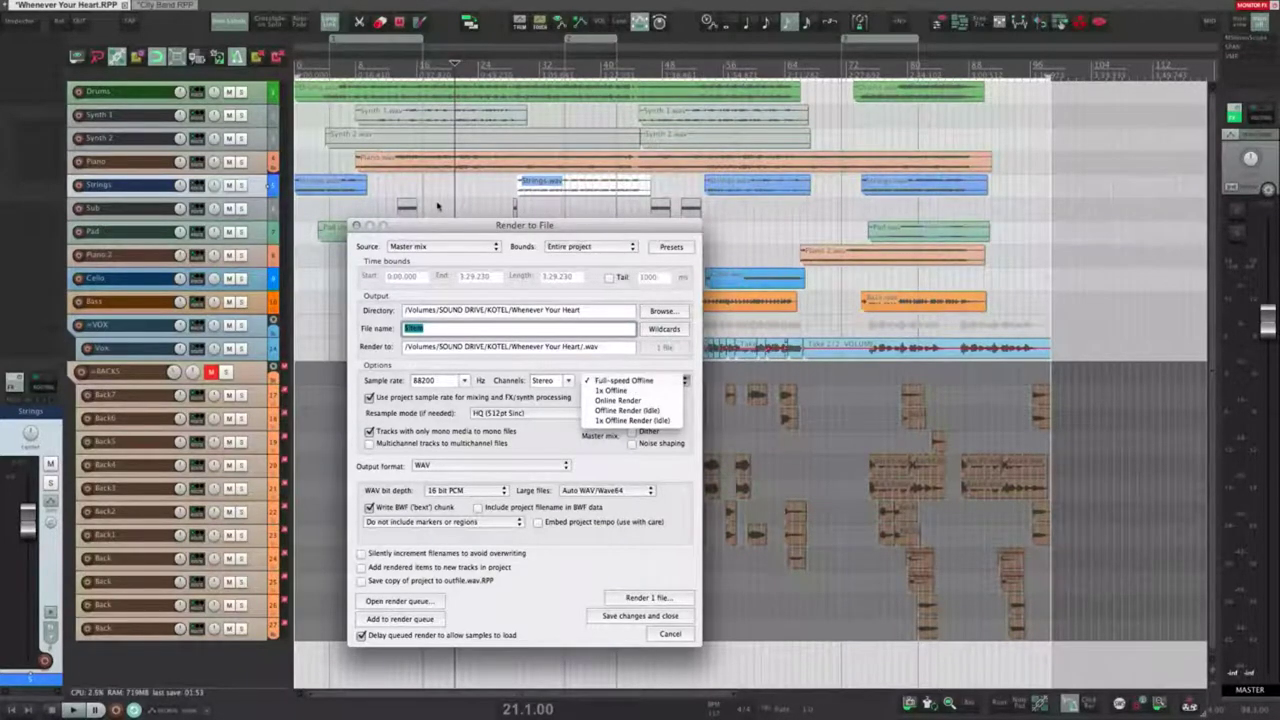
{"action": "left_click", "coordinate": [306, 158]}
Step: Move the edit cursor in the timeline, leaving render speed at Full-speed Offline
{"action": "left_click", "coordinate": [318, 156]}
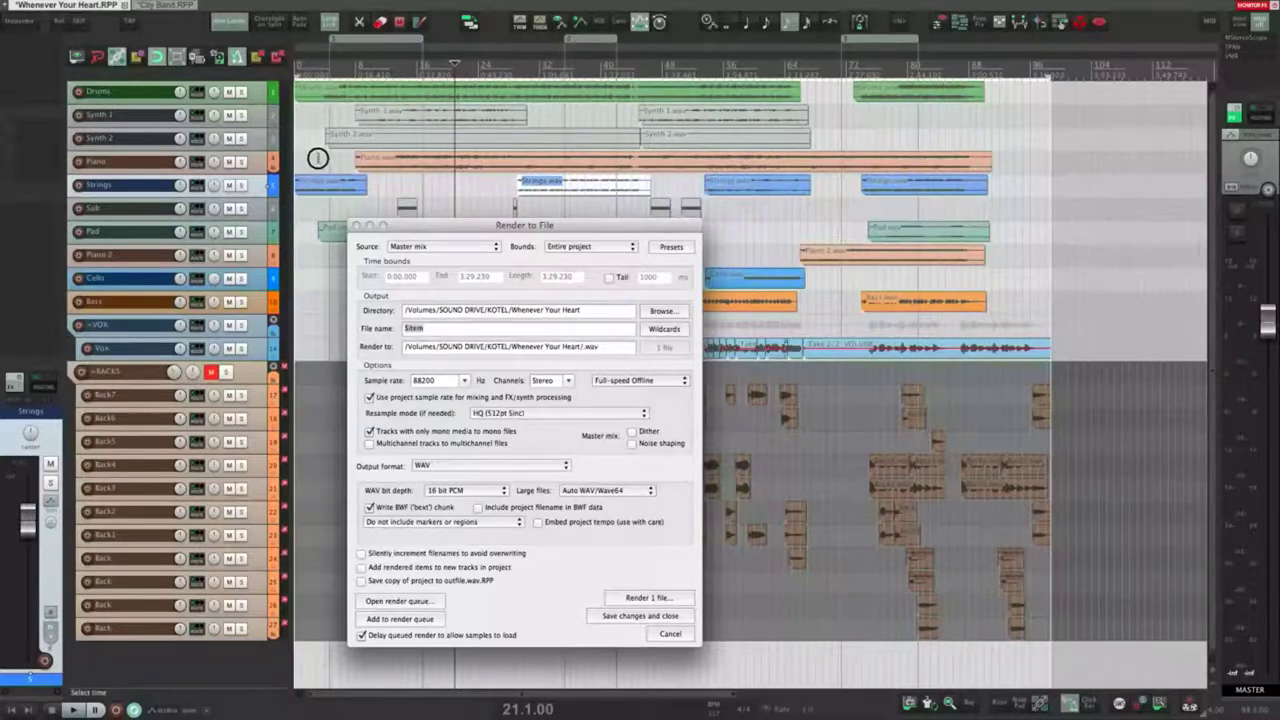
{"action": "left_click", "coordinate": [837, 180]}
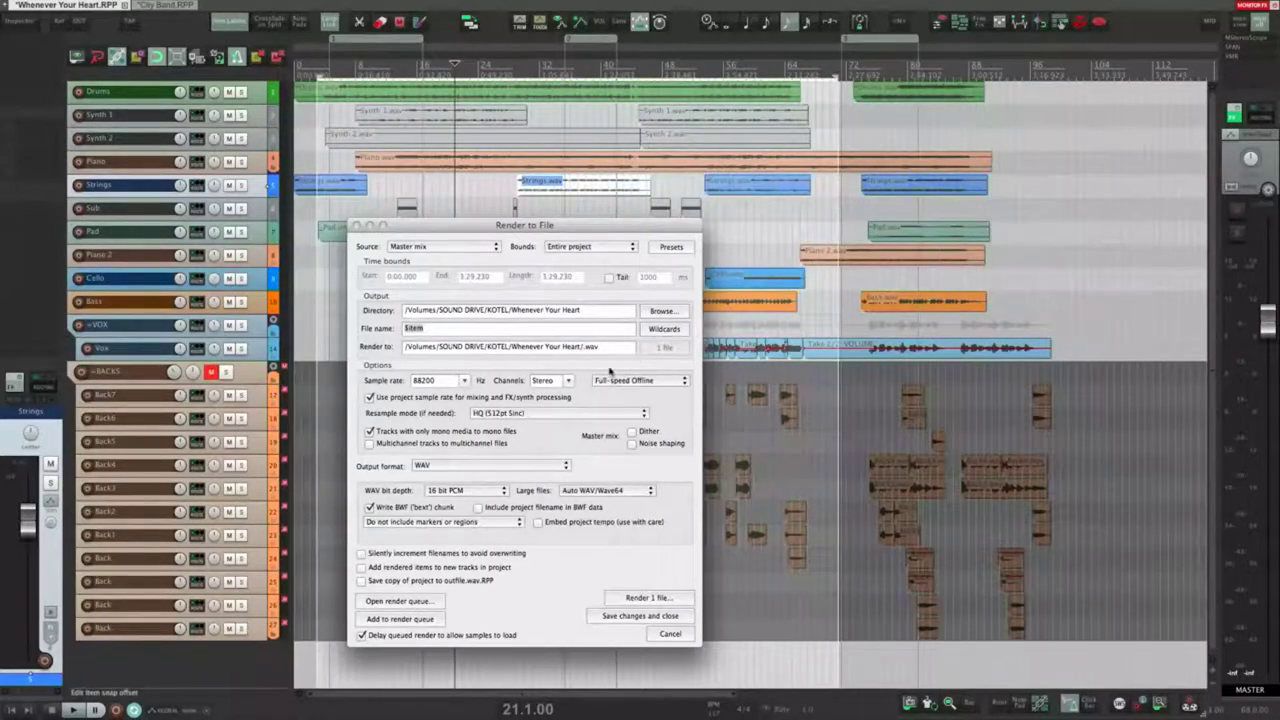
{"action": "left_click", "coordinate": [645, 382]}
{"action": "left_click", "coordinate": [627, 370]}
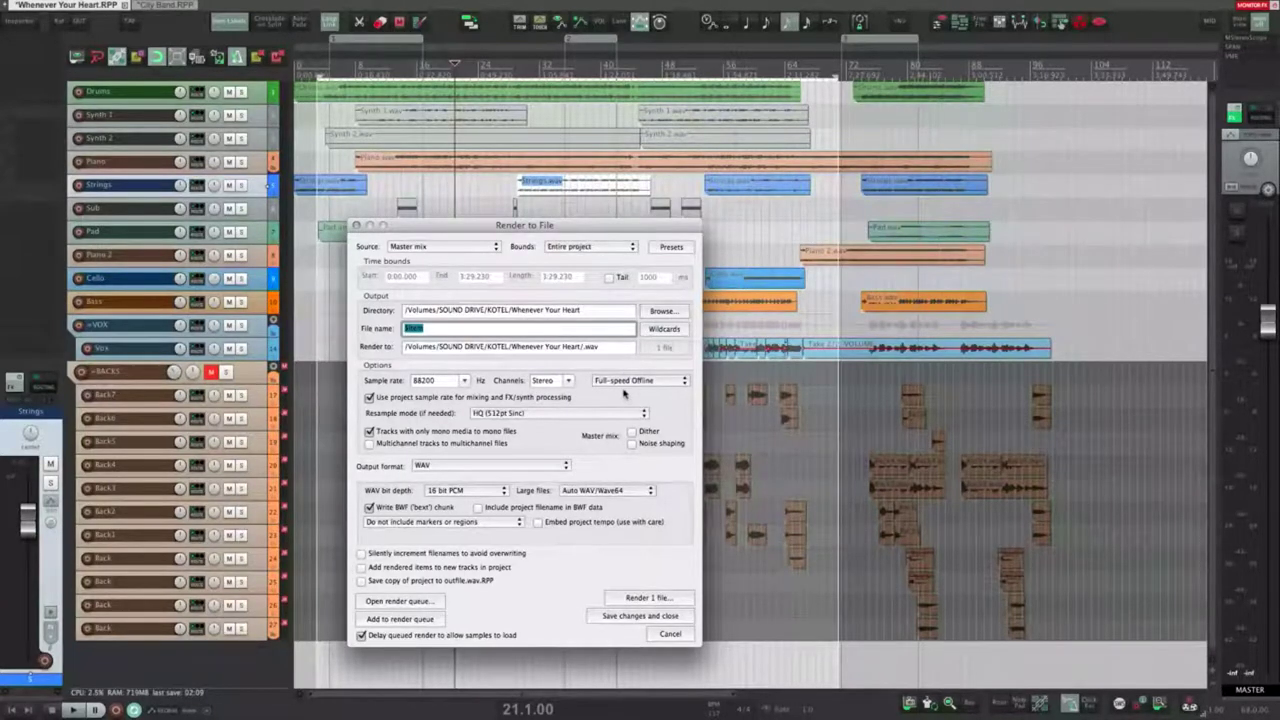
{"action": "left_click", "coordinate": [623, 386]}
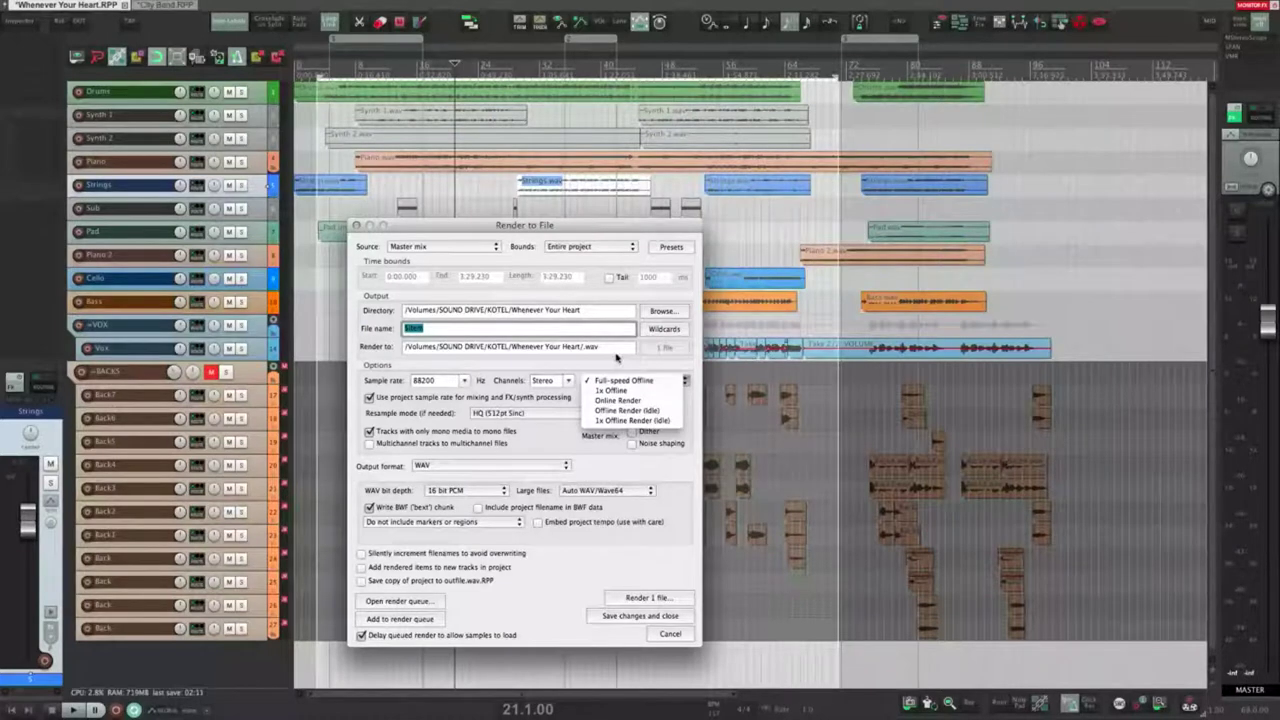
{"action": "left_click", "coordinate": [617, 362]}
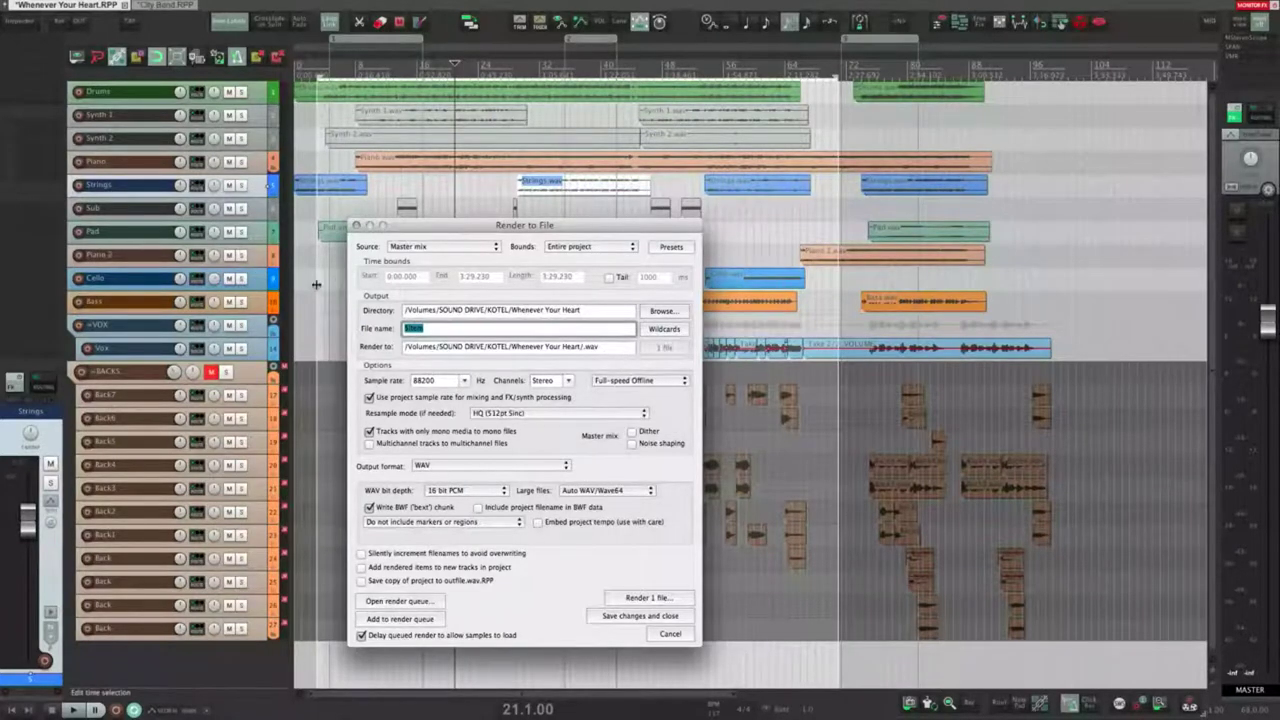
Step: Drag a time selection across the song in the arrange view
{"action": "left_click", "coordinate": [320, 283]}
{"action": "left_click_drag", "start_coordinate": [385, 285], "coordinate": [808, 320]}
{"action": "left_click", "coordinate": [617, 404]}
Step: Name the file $itemTest Mix, set Bounds to Time selection, start rendering, then cancel it
{"action": "type", "text": "$item"}
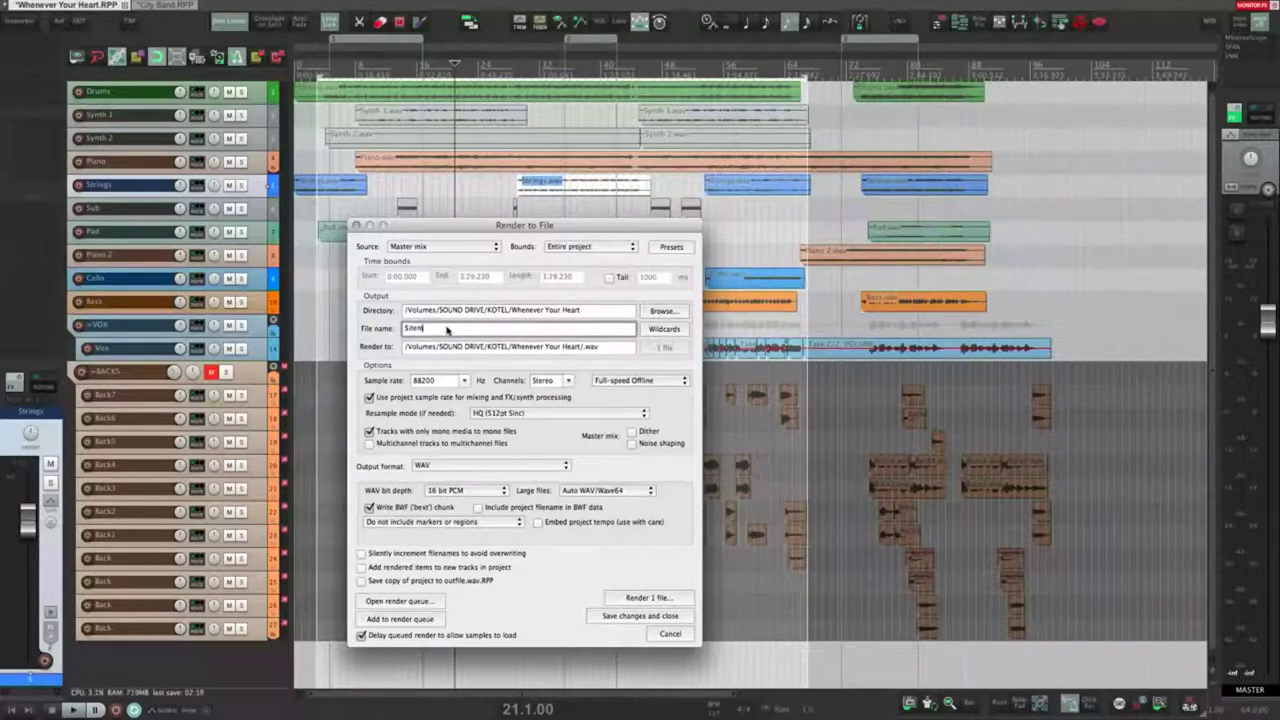
{"action": "type", "text": "Test Mix"}
{"action": "left_click", "coordinate": [582, 247]}
{"action": "left_click", "coordinate": [580, 259]}
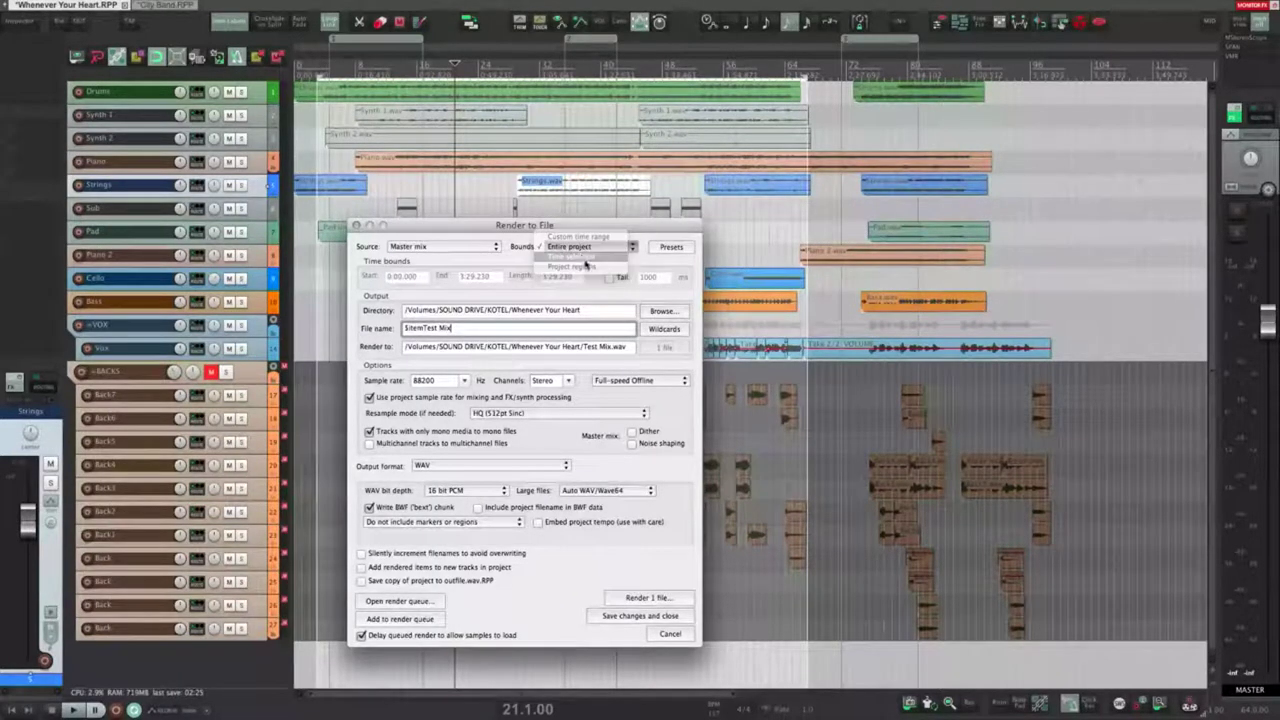
{"action": "left_click", "coordinate": [650, 598]}
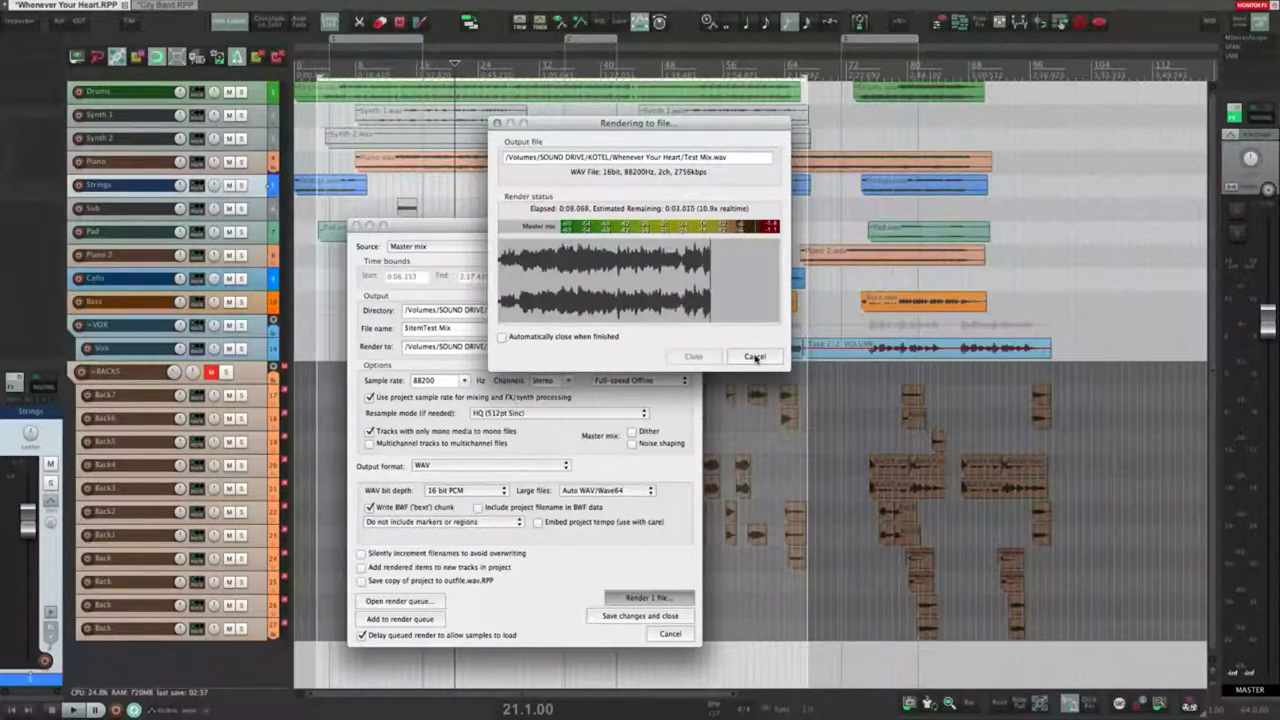
{"action": "left_click", "coordinate": [755, 357]}
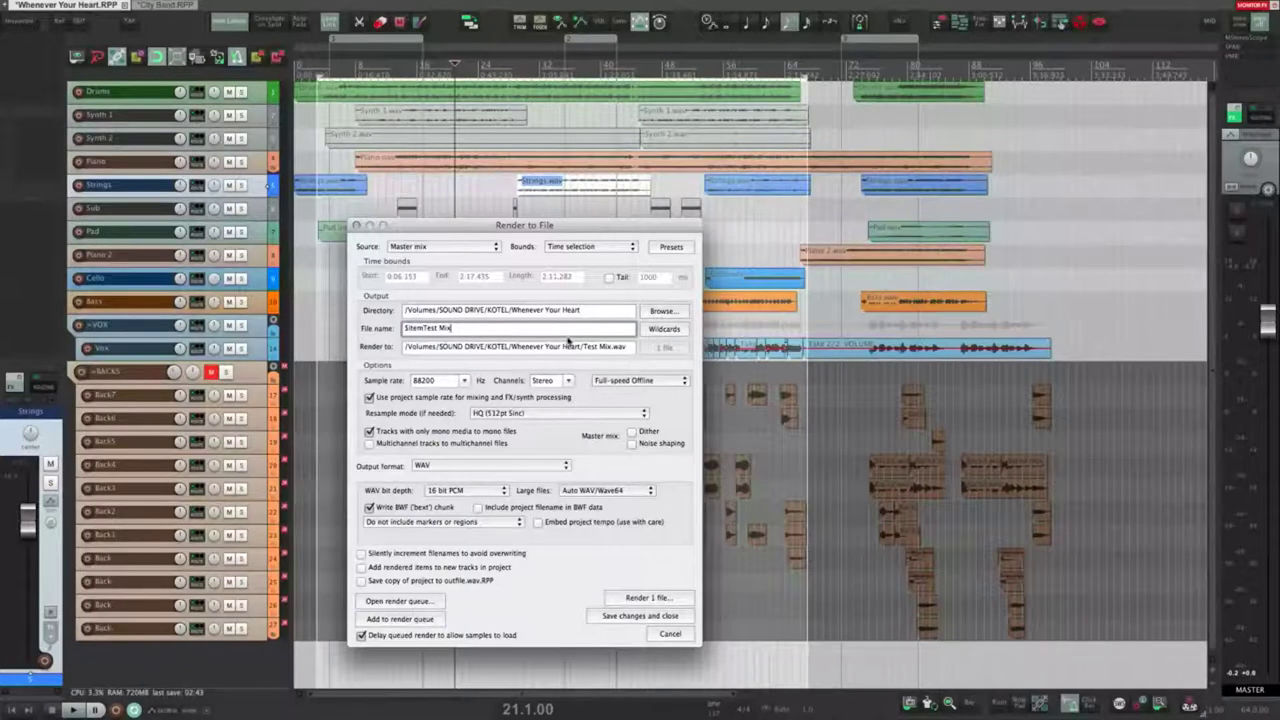
Step: Delete $item from the file name so it reads Test Mix, leaving the render mode unchanged
{"action": "left_click", "coordinate": [656, 379]}
{"action": "left_click", "coordinate": [657, 376]}
{"action": "left_click_drag", "start_coordinate": [423, 334], "coordinate": [384, 331]}
{"action": "type", "text": "~"}
{"action": "key", "text": "BackSpace"}
{"action": "left_click", "coordinate": [676, 380]}
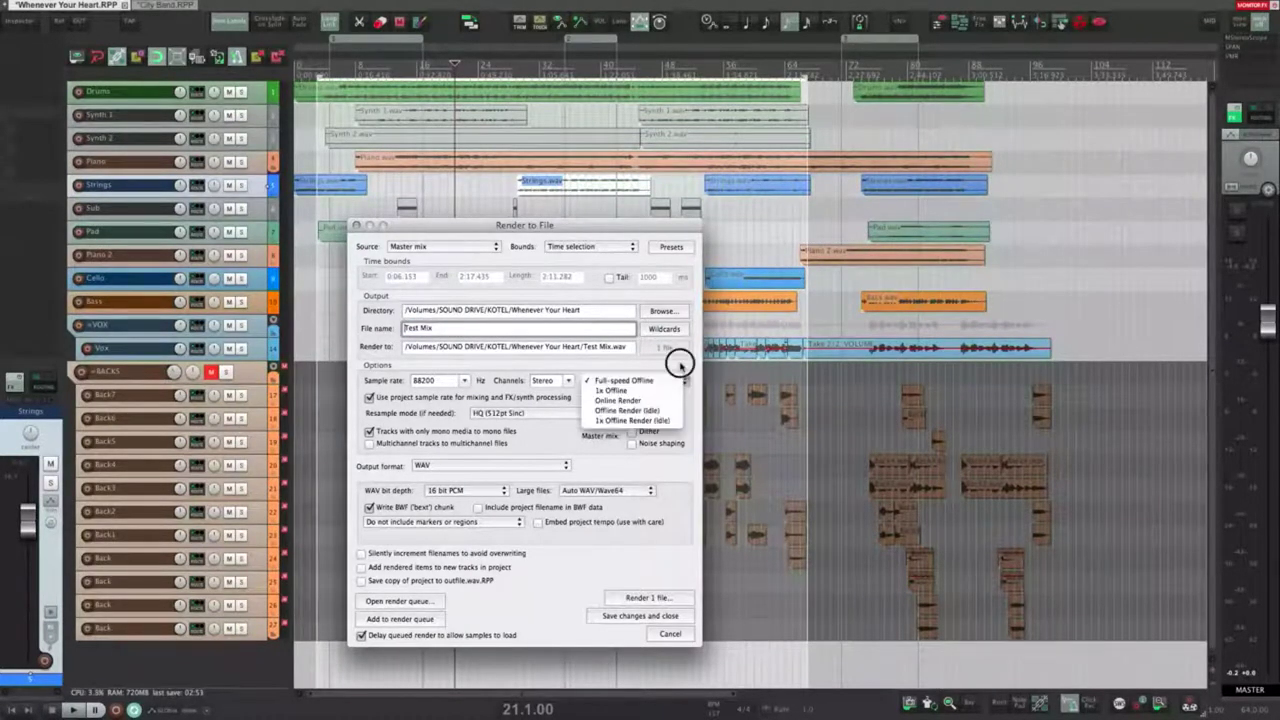
{"action": "left_click", "coordinate": [680, 365]}
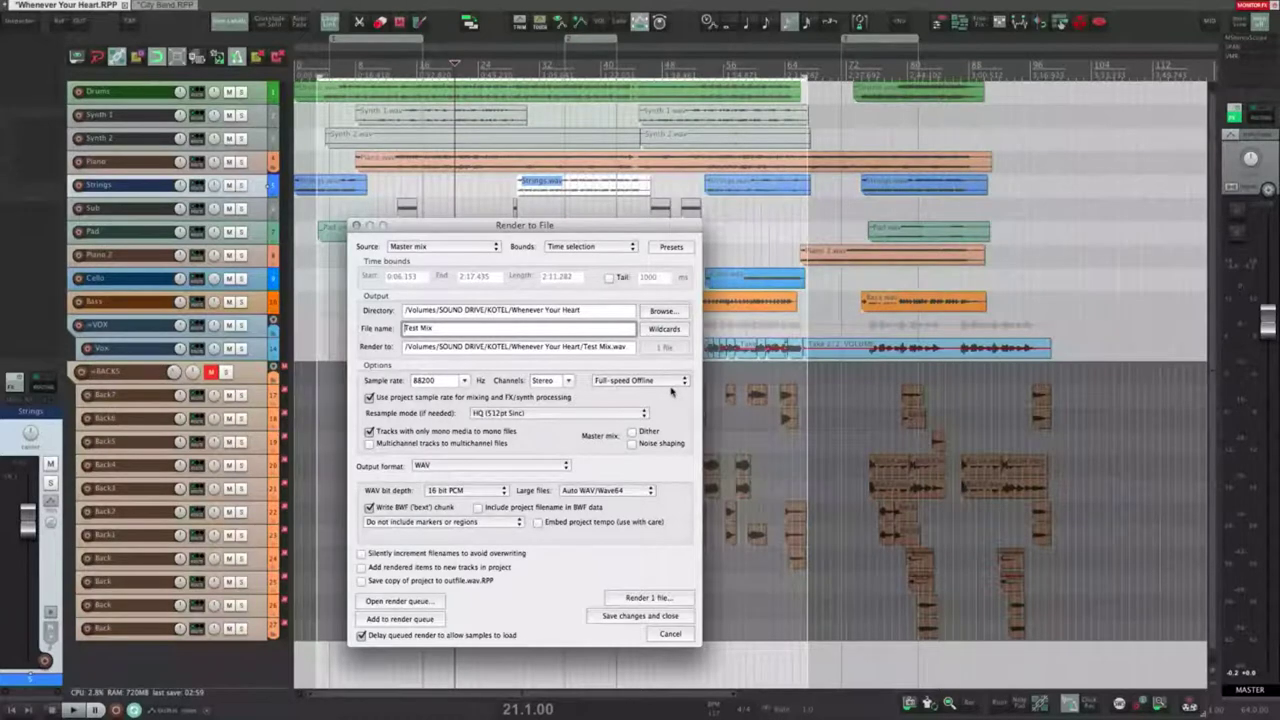
{"action": "left_click", "coordinate": [674, 382]}
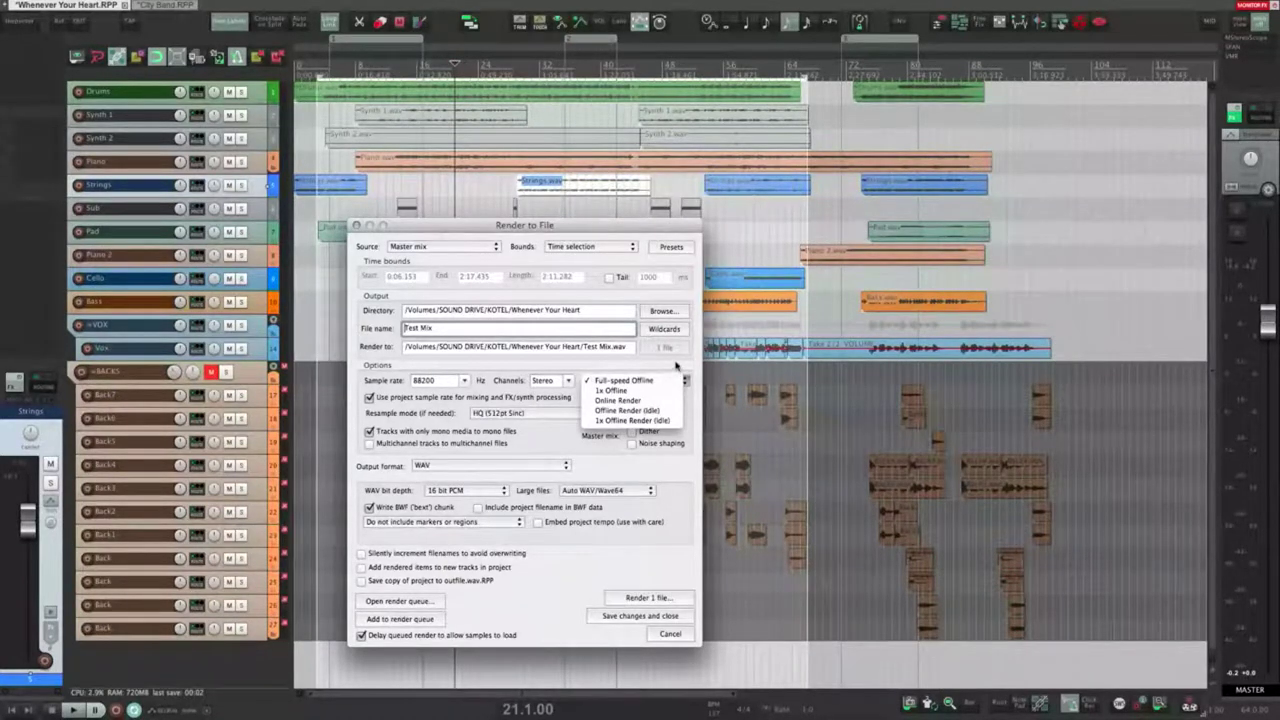
{"action": "left_click", "coordinate": [676, 367]}
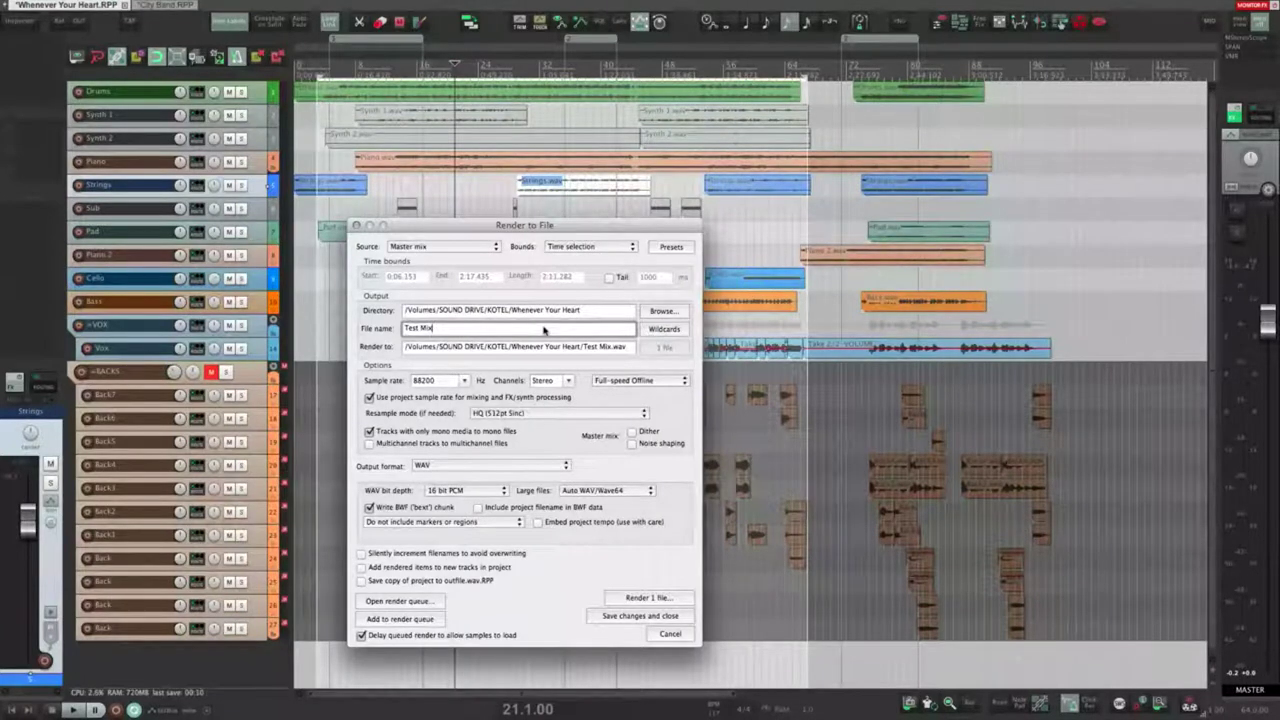
{"action": "left_click", "coordinate": [544, 330]}
{"action": "left_click", "coordinate": [650, 381]}
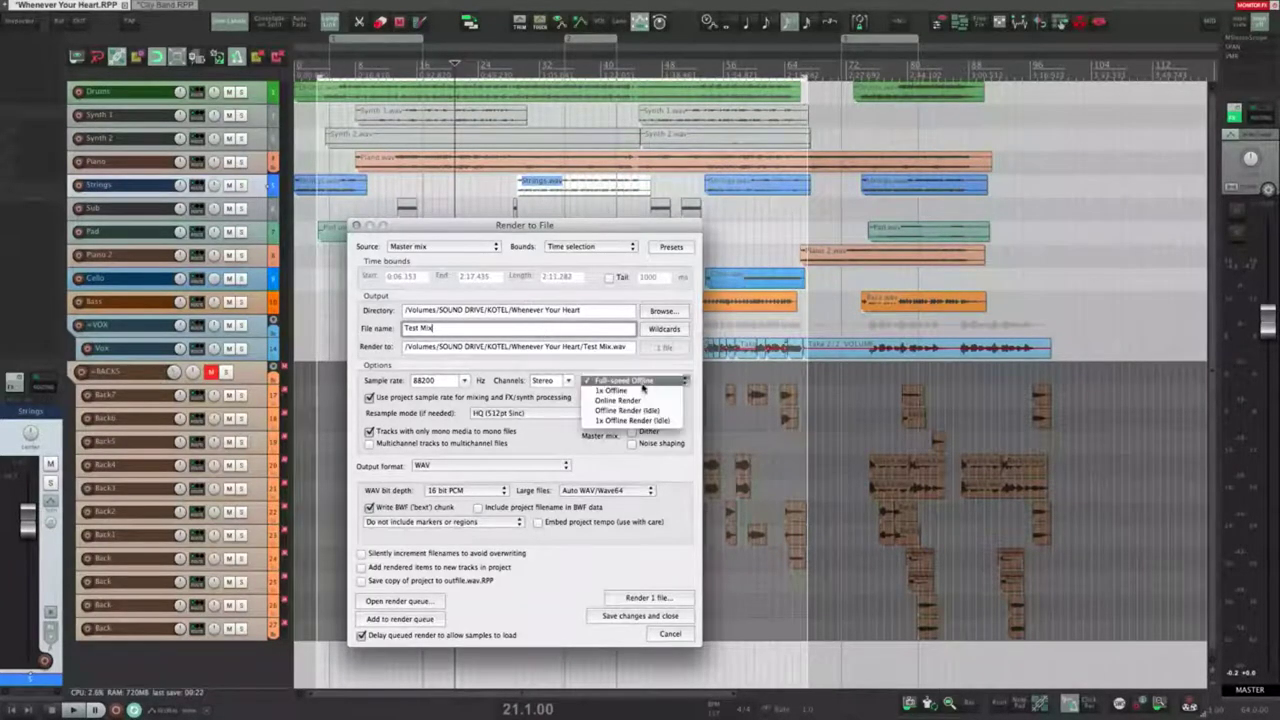
Step: Browse the render mode list and choose Online Render
{"action": "left_click", "coordinate": [629, 372]}
{"action": "left_click", "coordinate": [628, 371]}
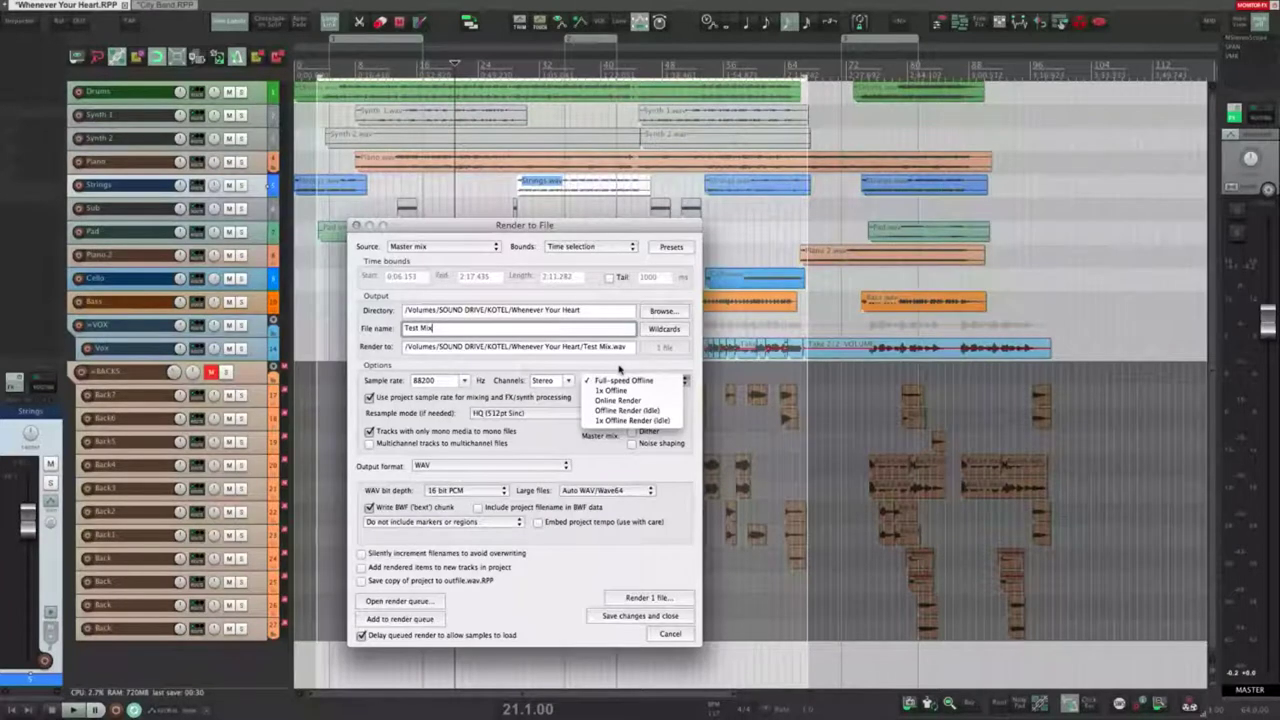
{"action": "left_click", "coordinate": [620, 372]}
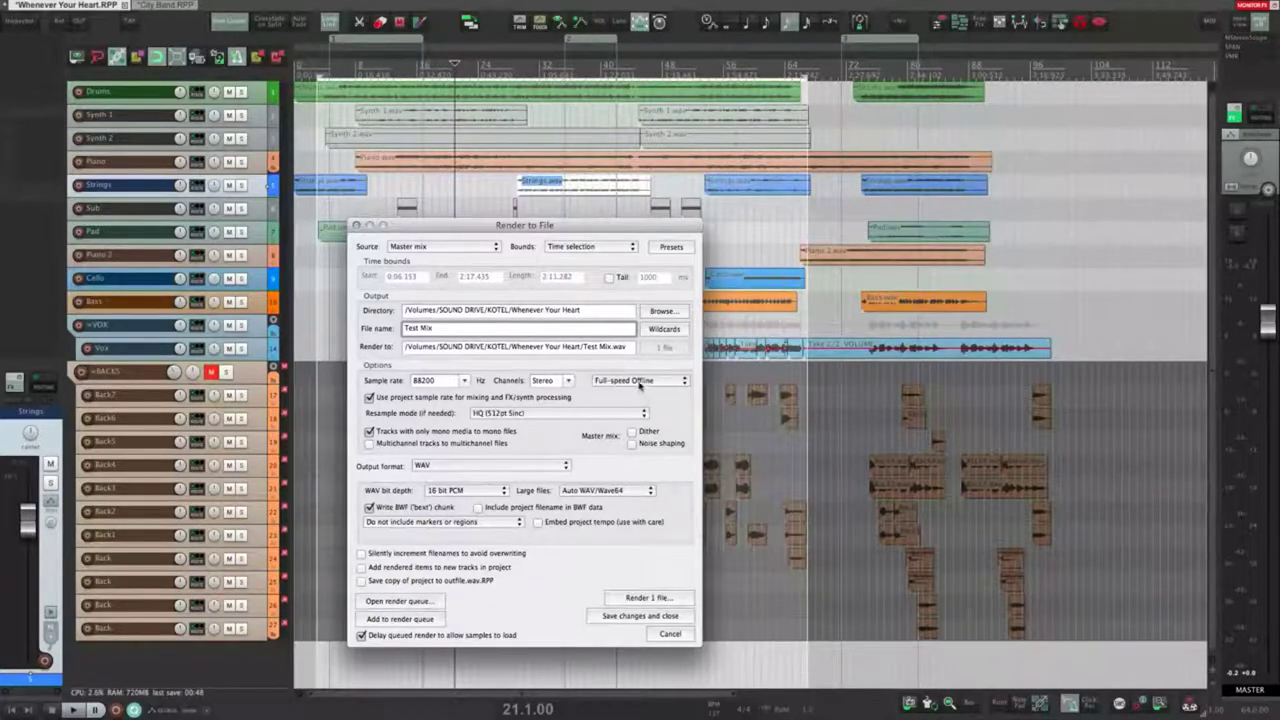
{"action": "left_click", "coordinate": [640, 382]}
{"action": "left_click", "coordinate": [641, 381]}
{"action": "left_click", "coordinate": [641, 381]}
{"action": "left_click", "coordinate": [630, 367]}
{"action": "left_click", "coordinate": [636, 381]}
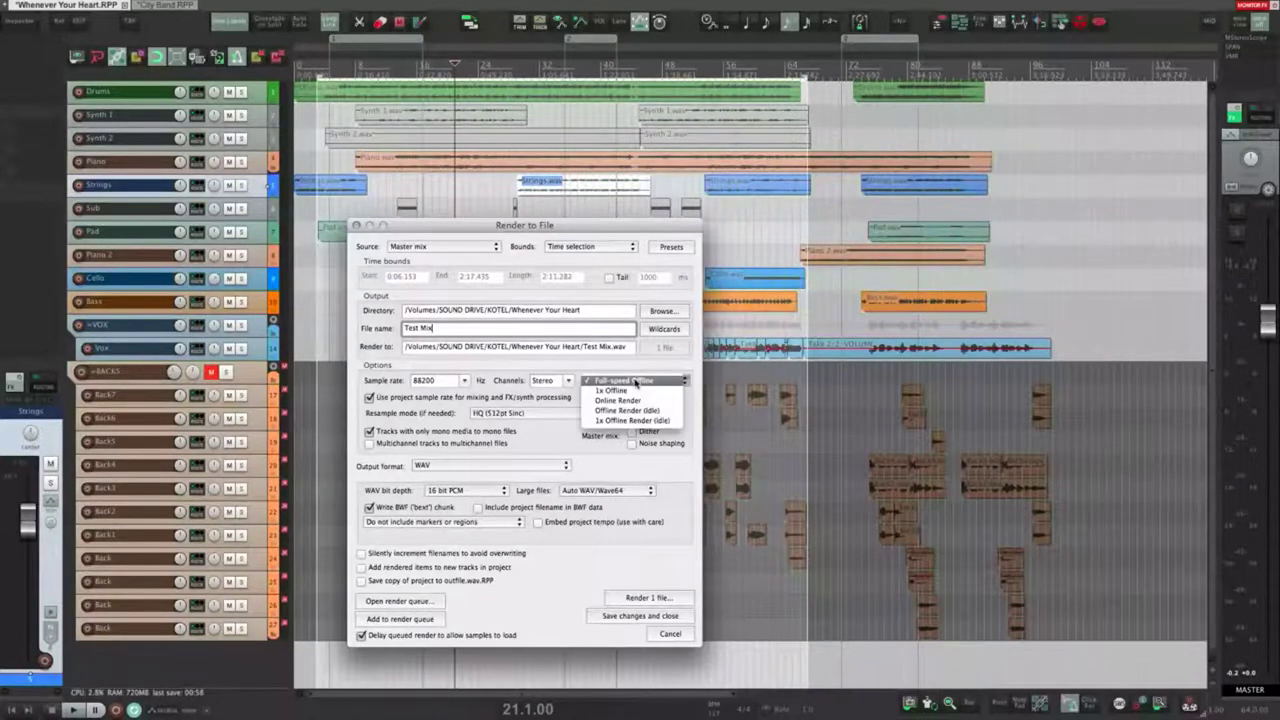
{"action": "left_click", "coordinate": [624, 365]}
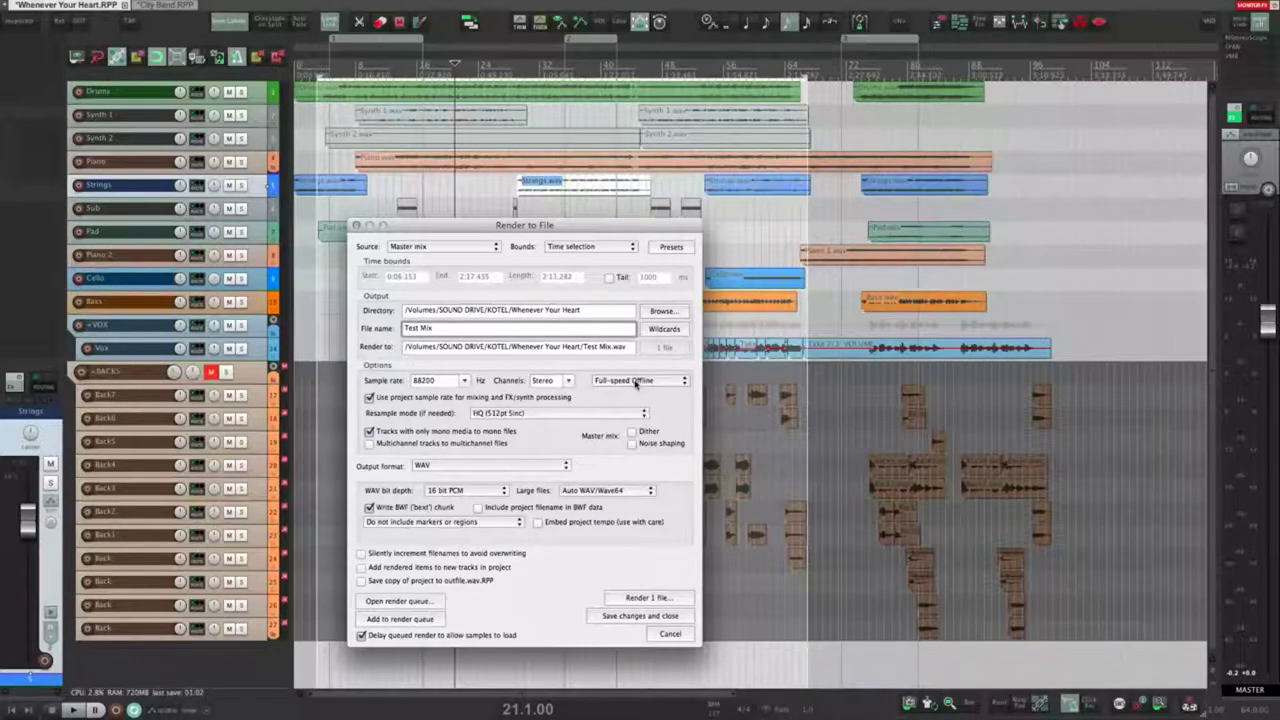
{"action": "left_click", "coordinate": [636, 381]}
{"action": "left_click", "coordinate": [631, 370]}
{"action": "left_click", "coordinate": [634, 380]}
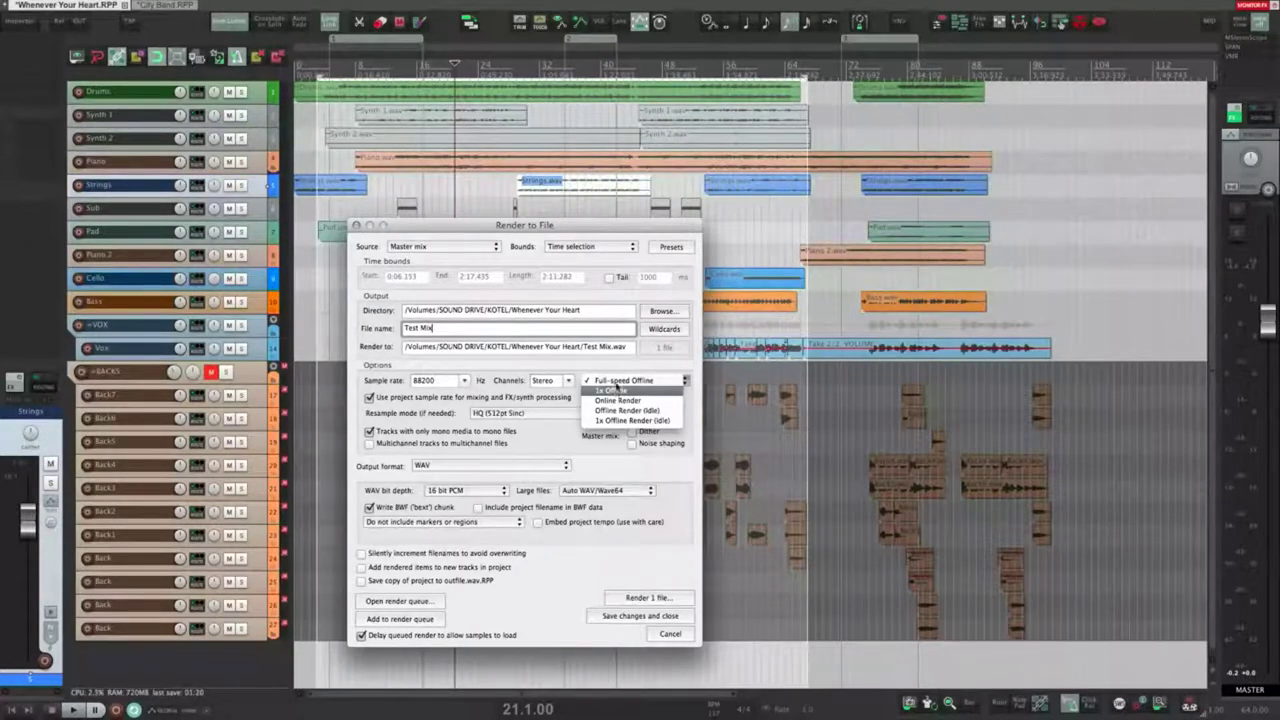
{"action": "left_click", "coordinate": [621, 364]}
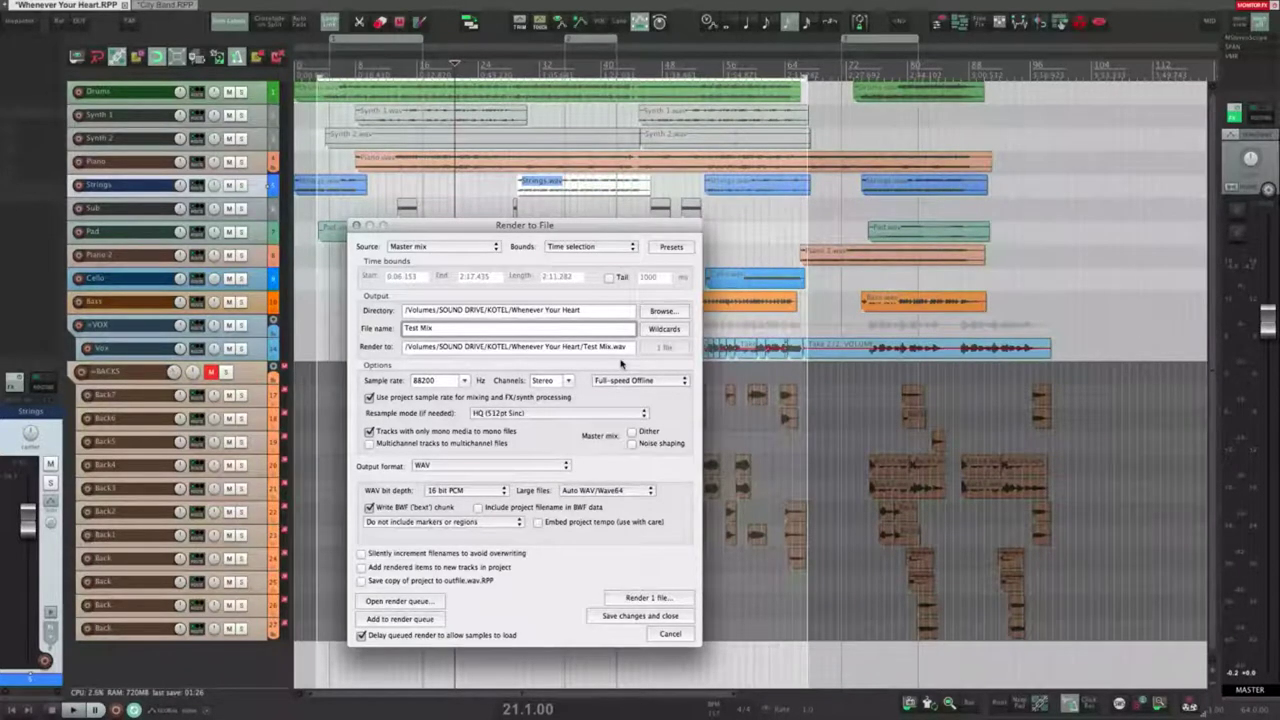
{"action": "left_click", "coordinate": [638, 381]}
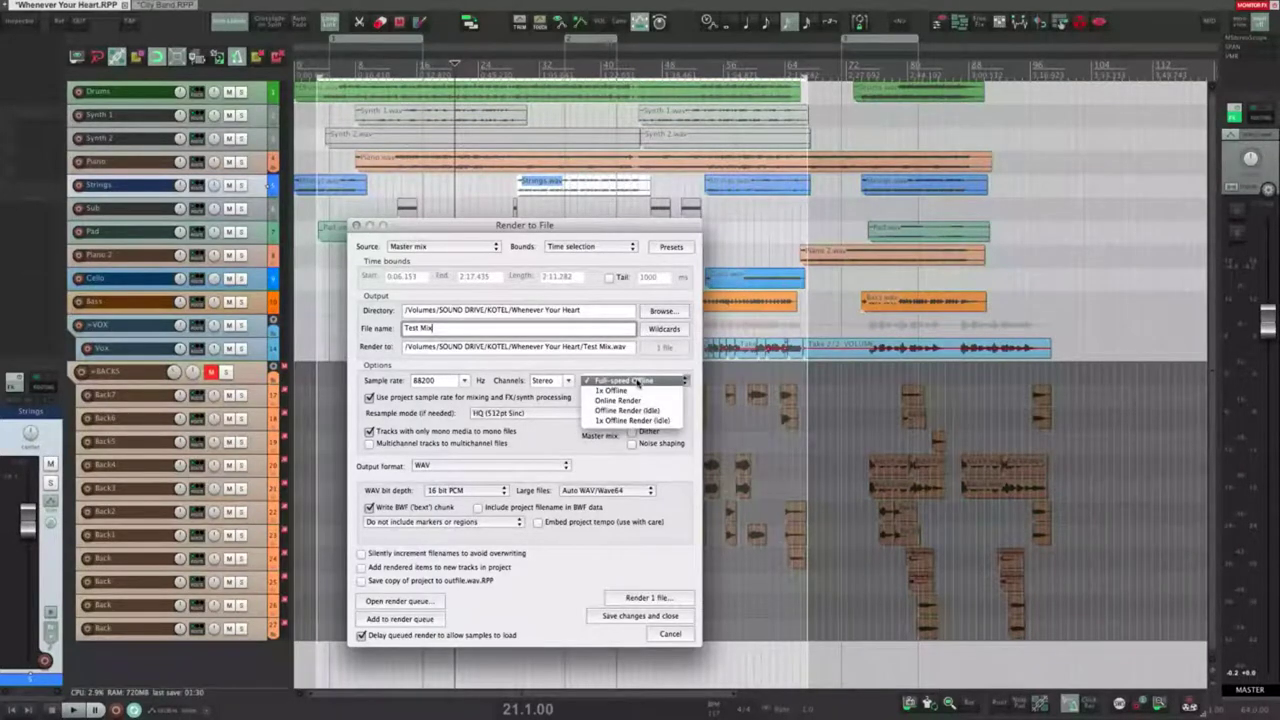
{"action": "left_click", "coordinate": [634, 401]}
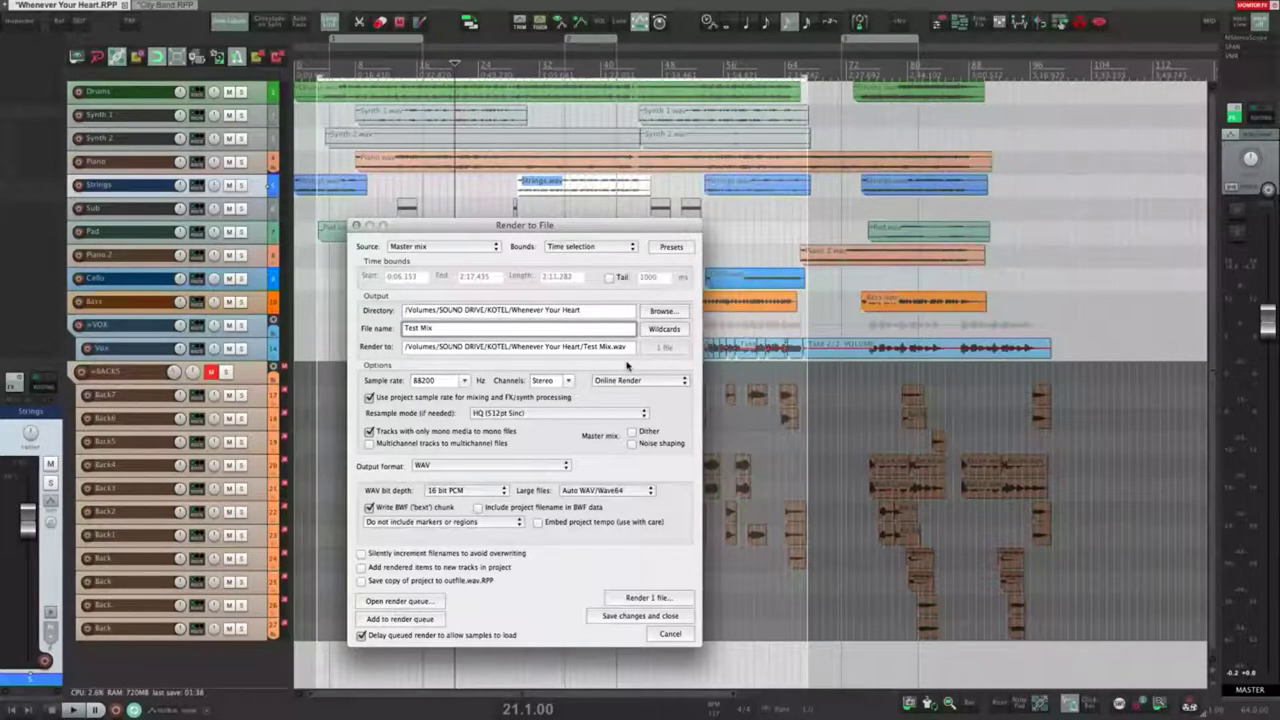
Step: Move the play position later in the song and open REAPER Preferences
{"action": "left_click", "coordinate": [635, 372]}
{"action": "left_click", "coordinate": [626, 377]}
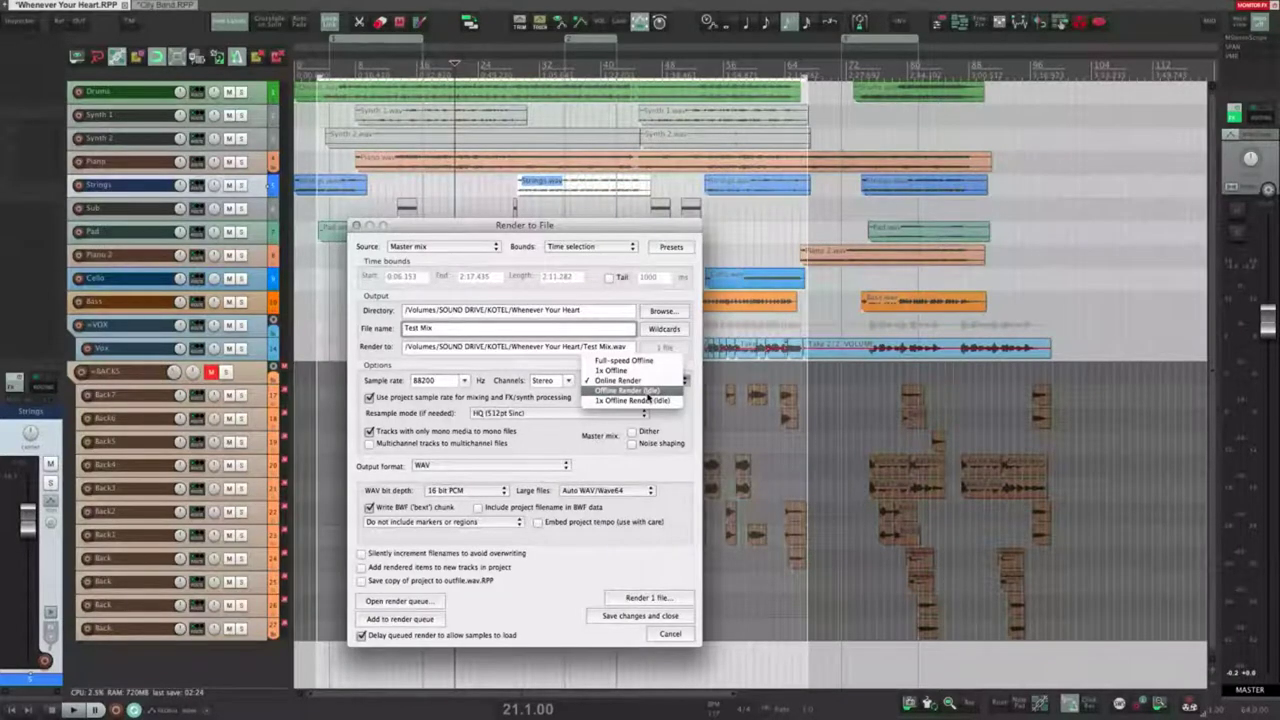
{"action": "left_click", "coordinate": [676, 420]}
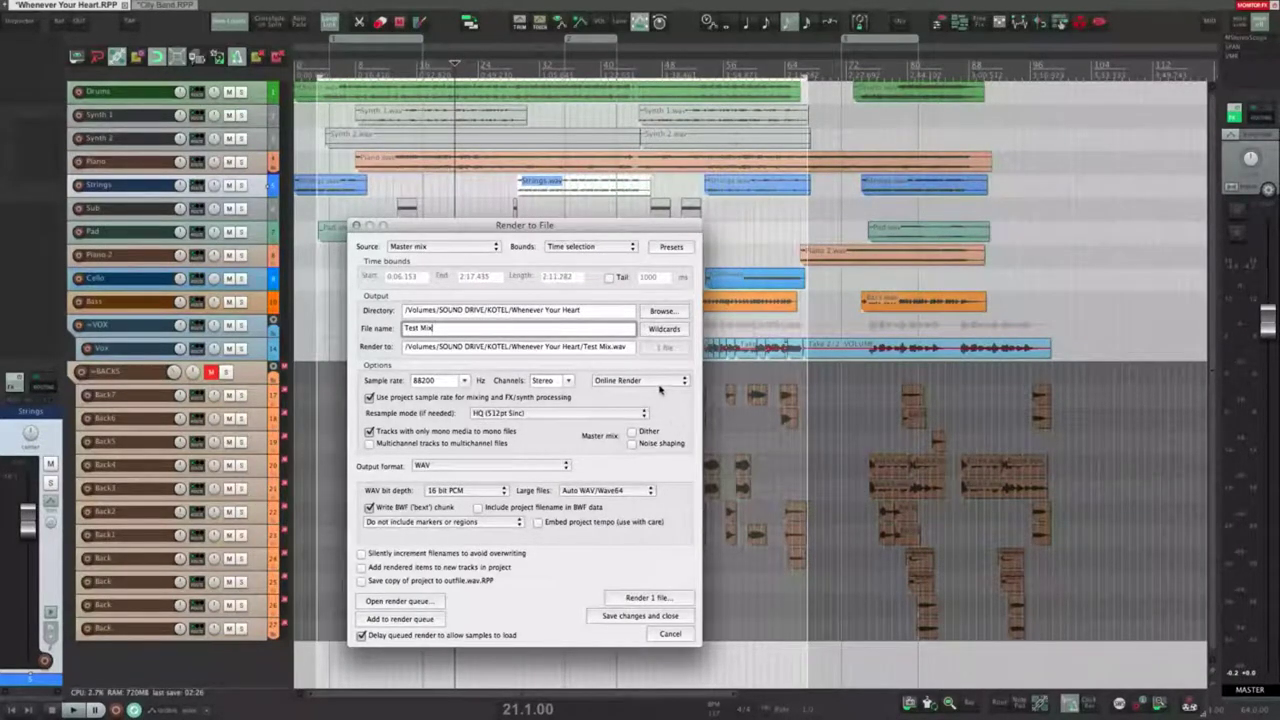
{"action": "left_click", "coordinate": [656, 382]}
{"action": "left_click", "coordinate": [516, 370]}
{"action": "left_click", "coordinate": [786, 322]}
{"action": "left_click", "coordinate": [822, 320]}
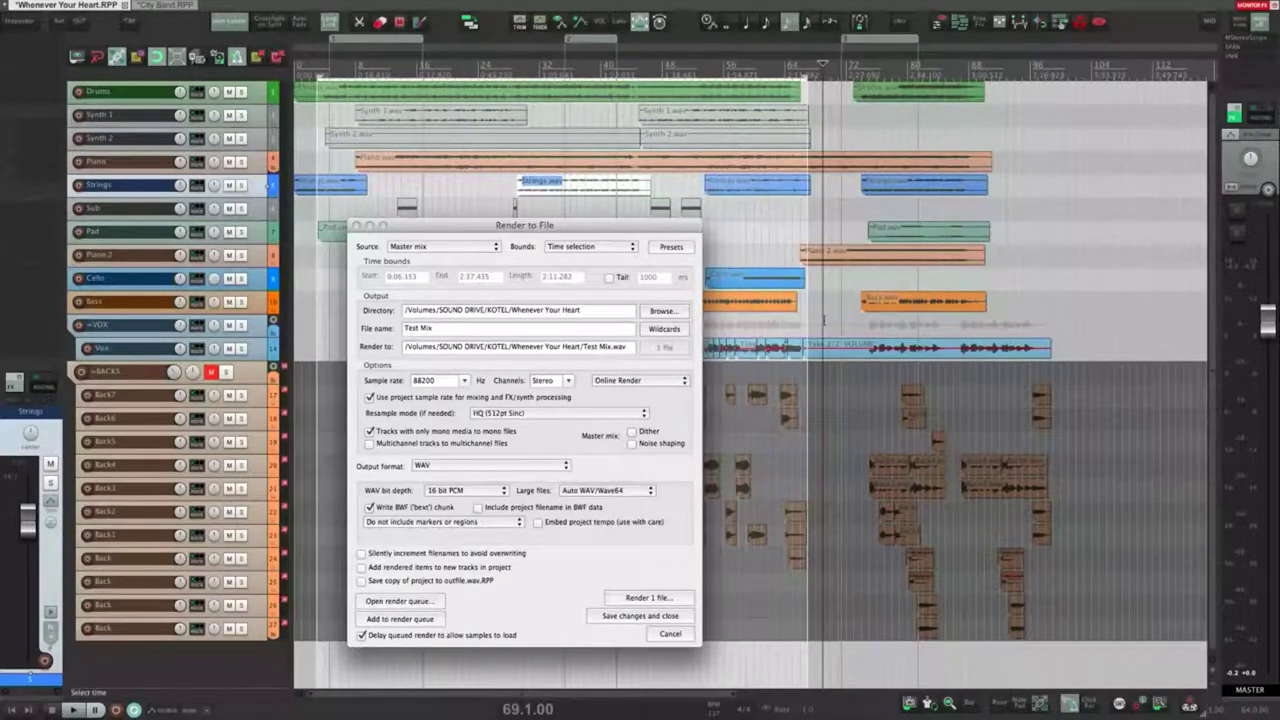
{"action": "key", "text": "super+comma"}
Step: Search Preferences for 'inform' and step through the matching settings
{"action": "left_click", "coordinate": [628, 534]}
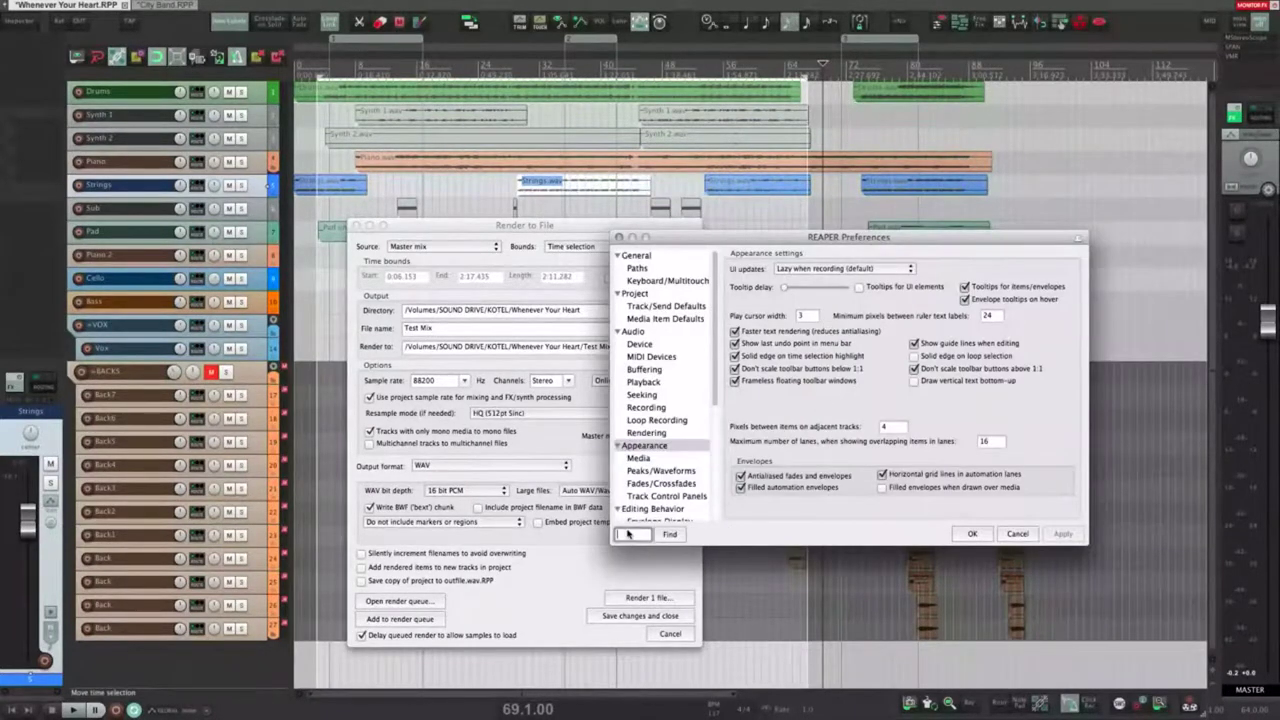
{"action": "type", "text": "inform"}
{"action": "key", "text": "Return"}
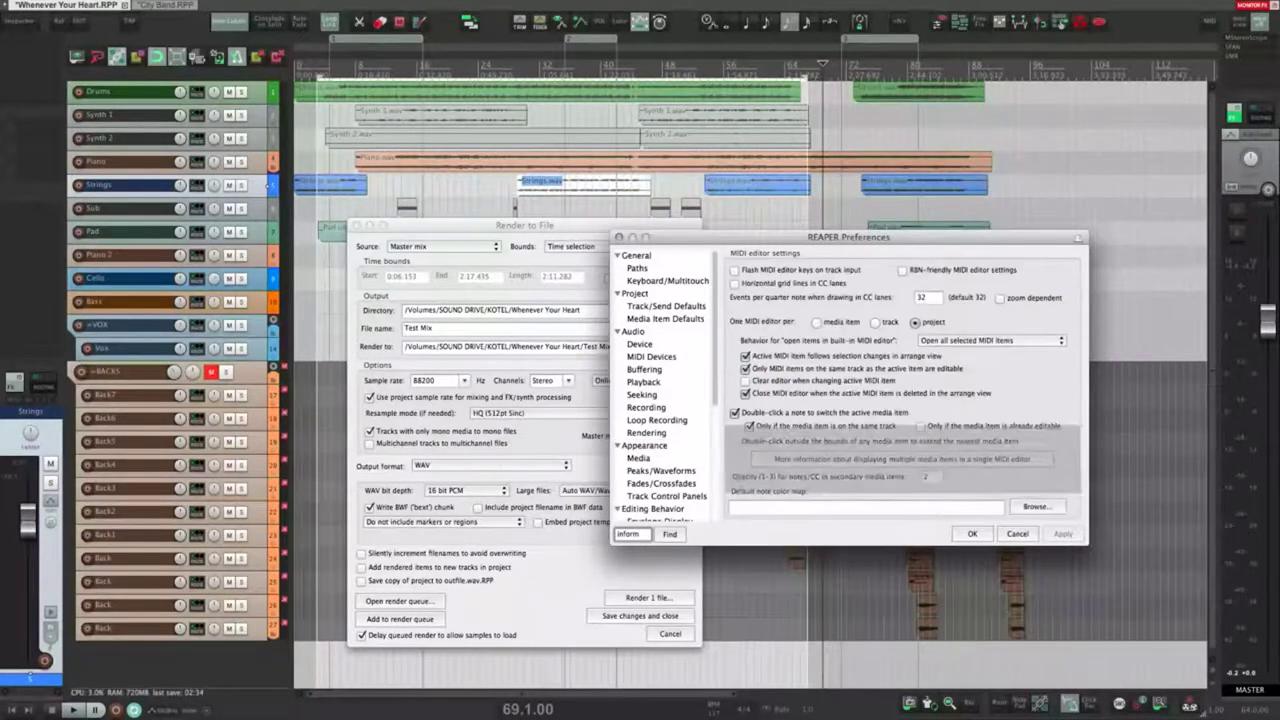
{"action": "left_click", "coordinate": [670, 535]}
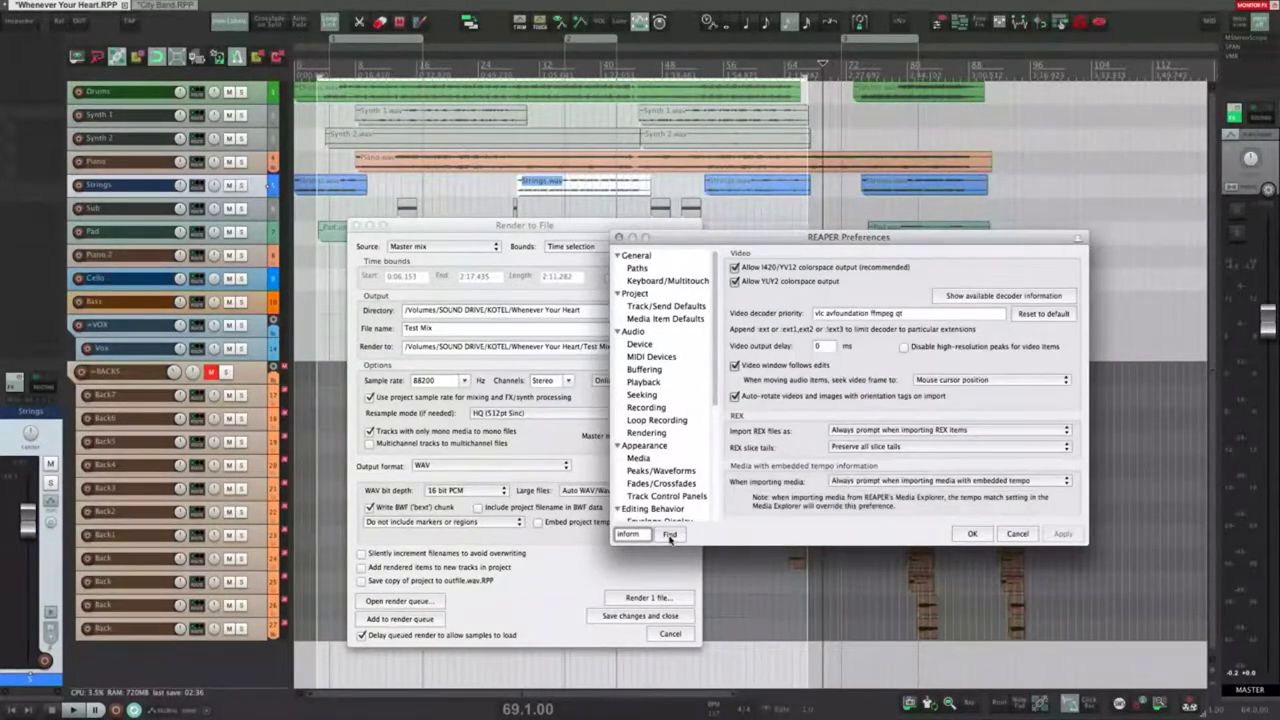
{"action": "left_click", "coordinate": [670, 535]}
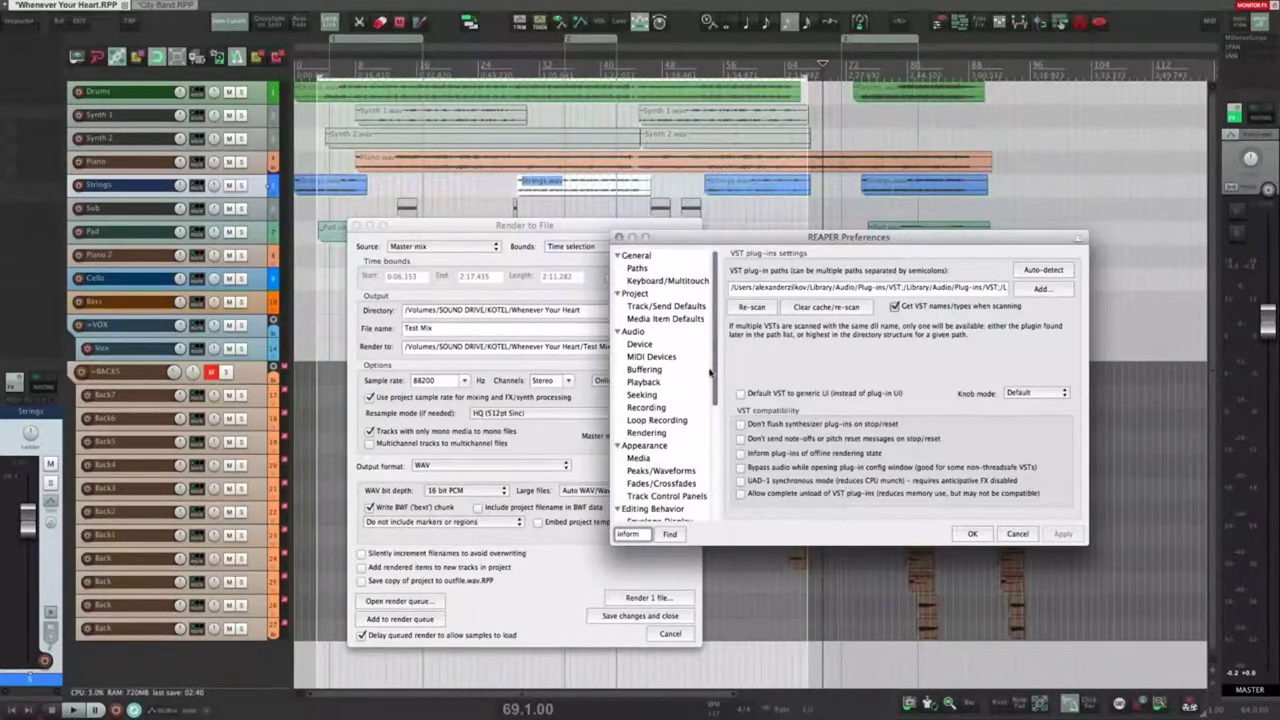
{"action": "left_click_drag", "start_coordinate": [713, 350], "coordinate": [714, 452]}
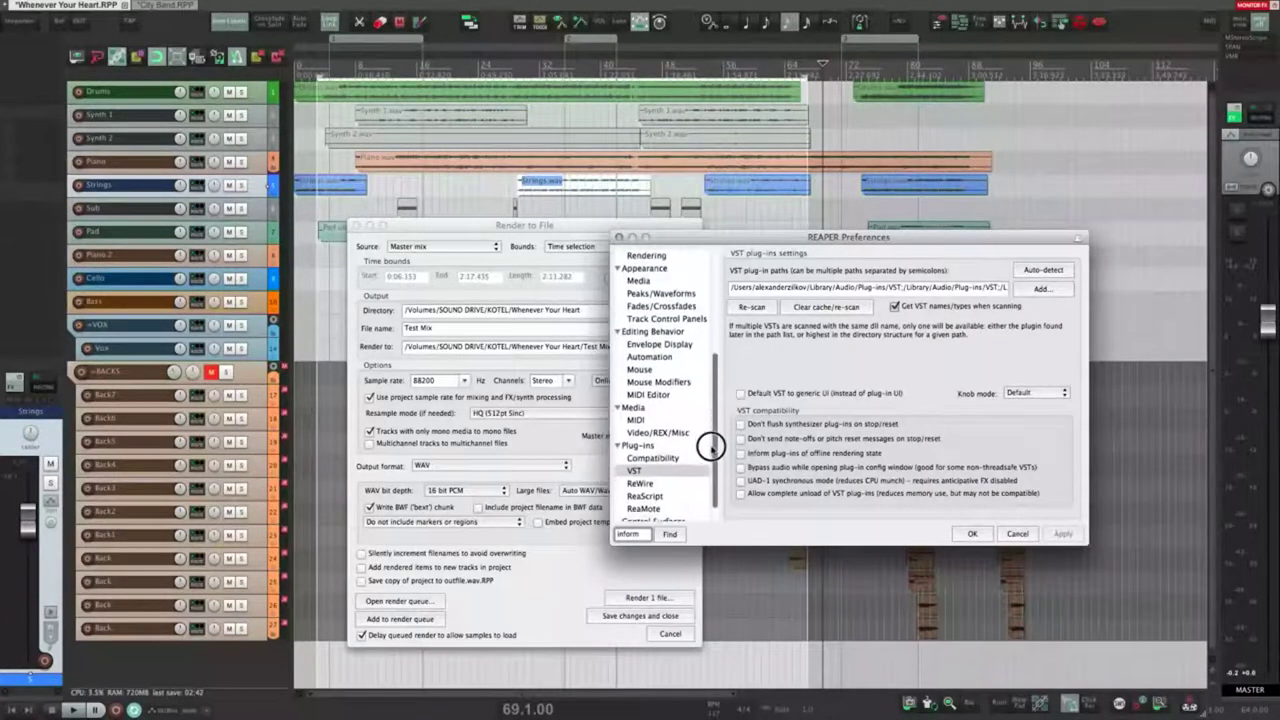
Step: Show the Plug-ins > VST page, then open the Strings track's Add FX list filtered by 'vcc'
{"action": "left_click", "coordinate": [636, 471]}
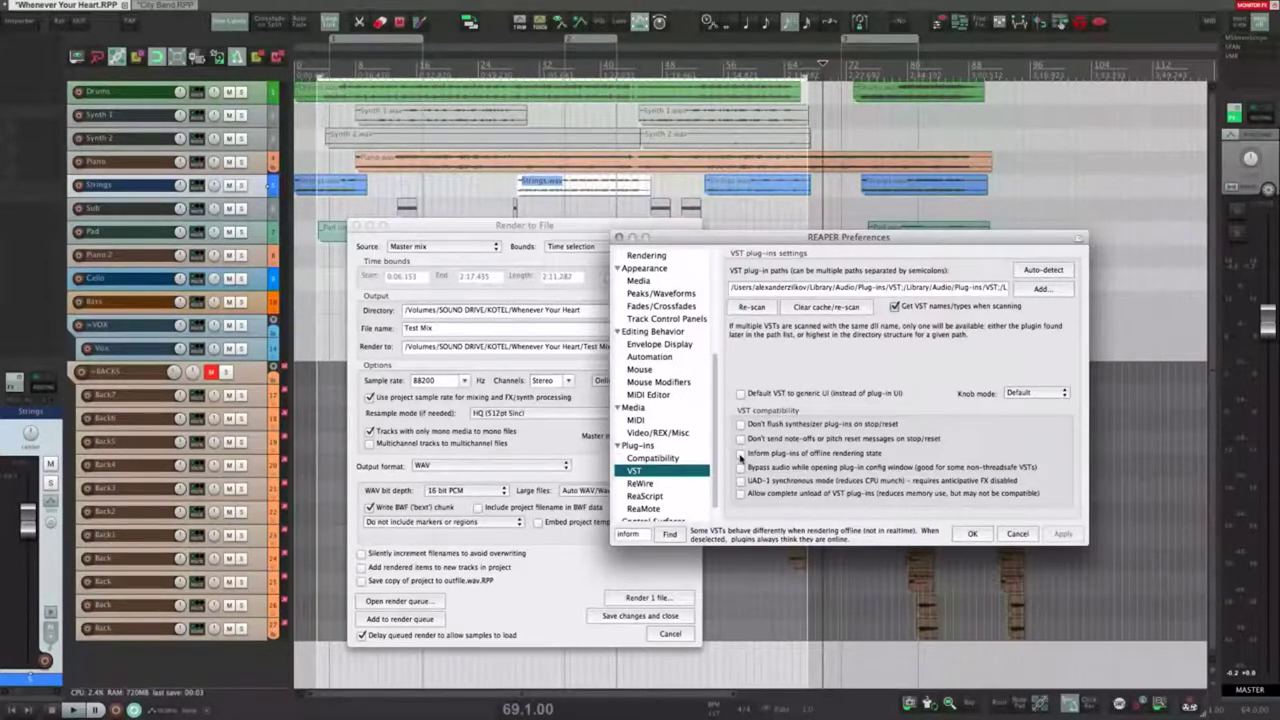
{"action": "left_click", "coordinate": [18, 70]}
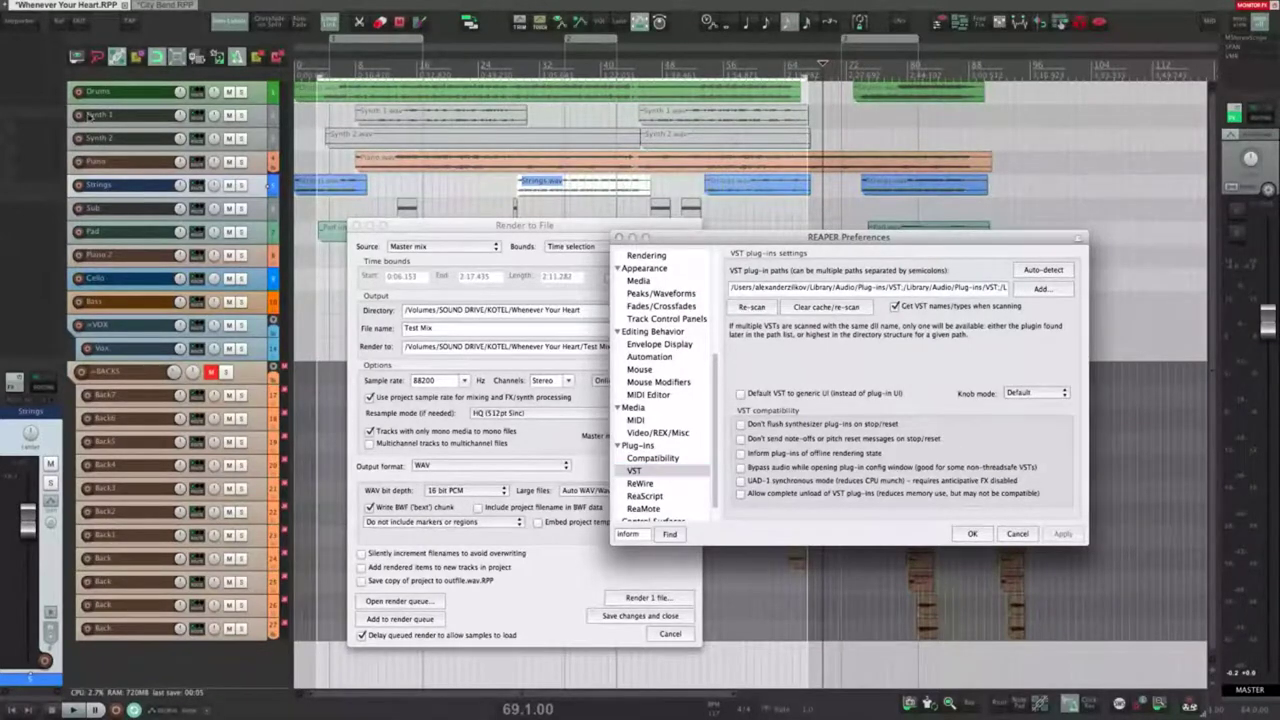
{"action": "type", "text": "v"}
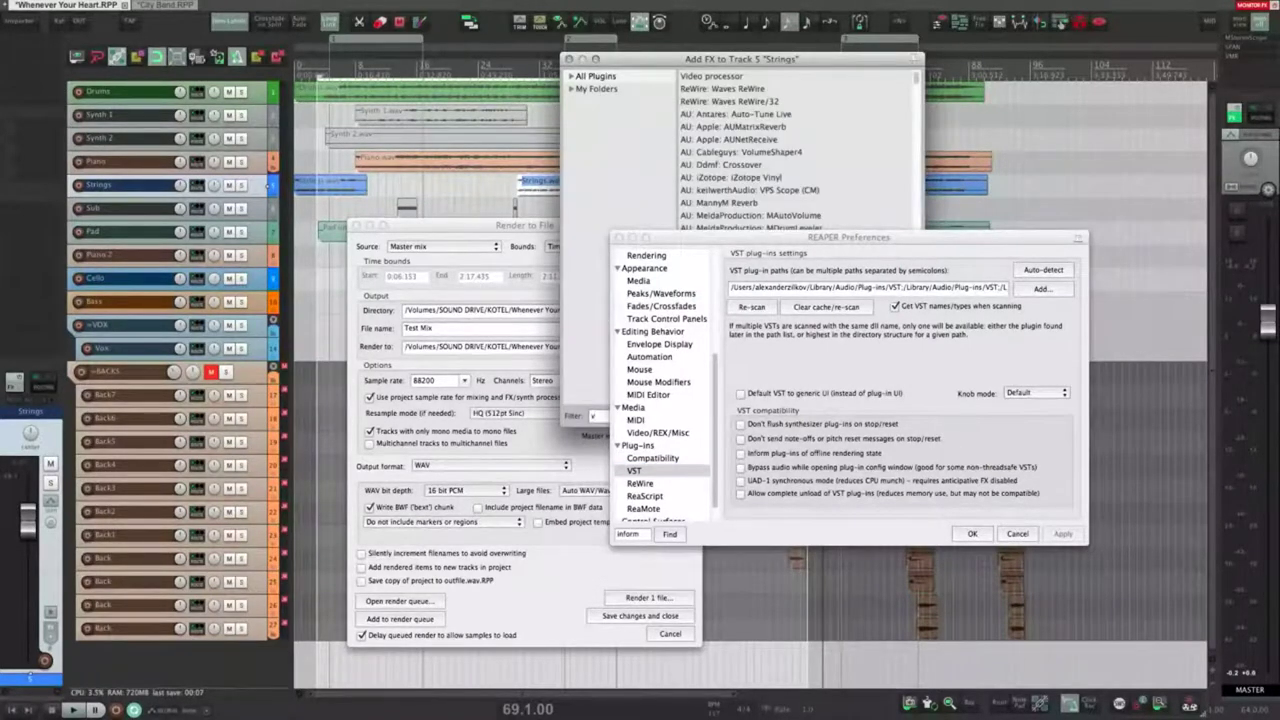
{"action": "type", "text": "cc"}
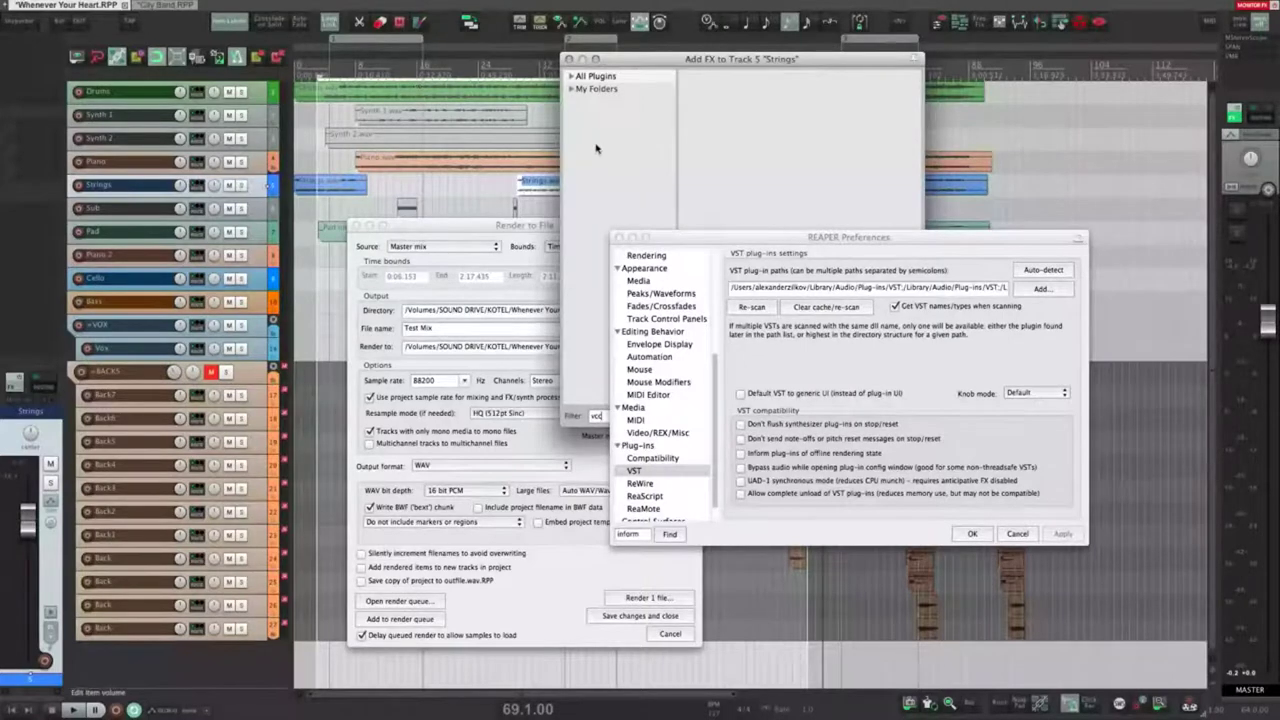
Step: Clear the 'vcc' plugin filter, close Add FX, and move the Preferences window back up
{"action": "left_click_drag", "start_coordinate": [663, 234], "coordinate": [790, 323]}
{"action": "double_click", "coordinate": [600, 415]}
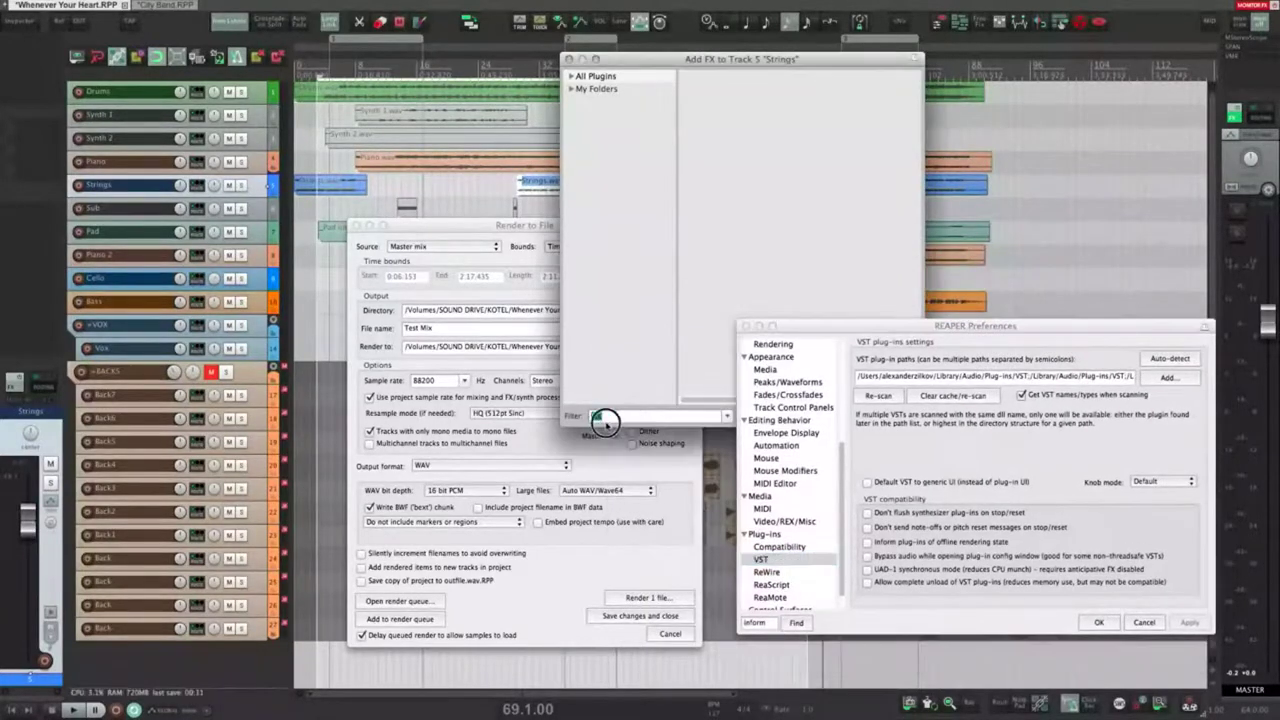
{"action": "key", "text": "BackSpace"}
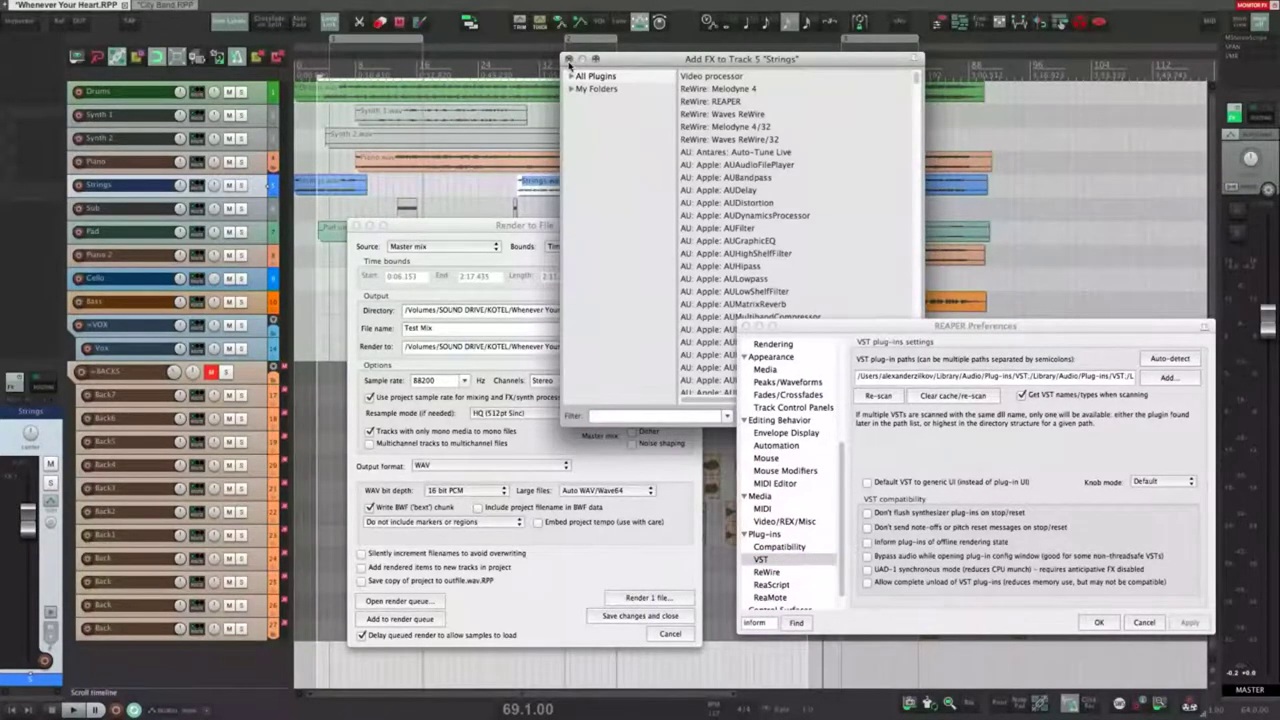
{"action": "left_click", "coordinate": [567, 59]}
{"action": "left_click_drag", "start_coordinate": [895, 327], "coordinate": [868, 296]}
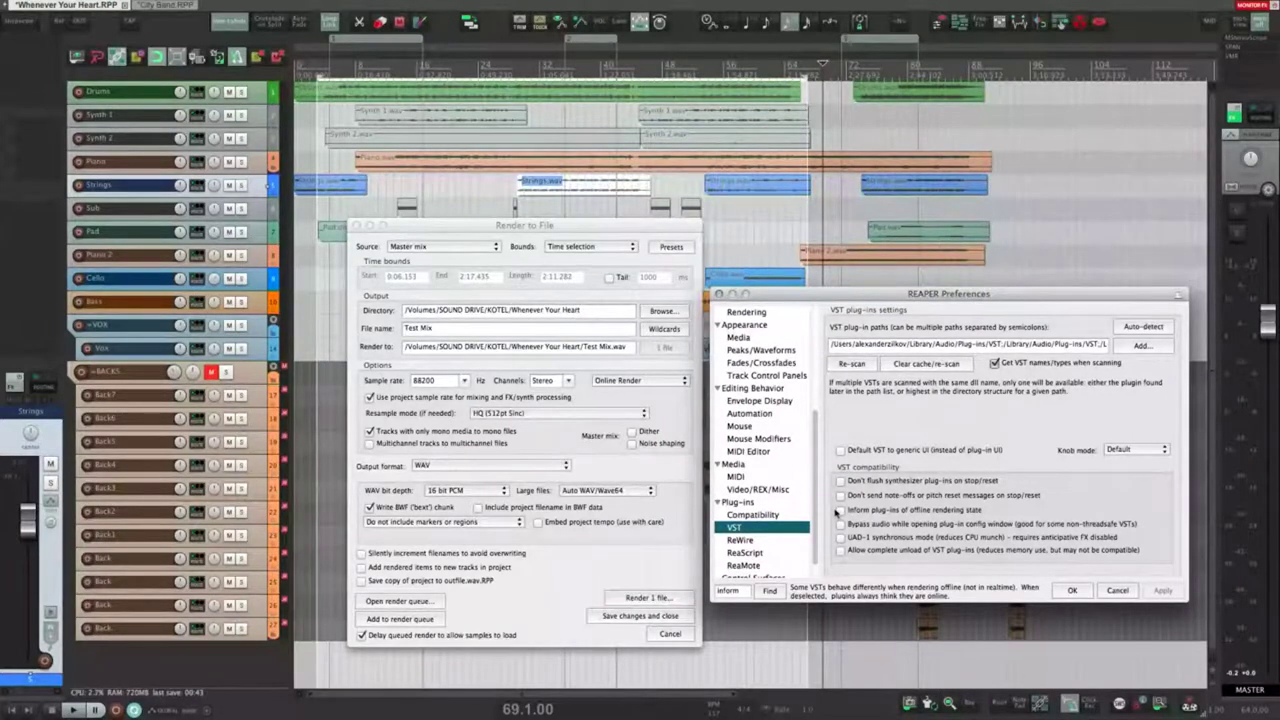
Step: Set the render sample rate to 44100 Hz, keeping HQ (512pt Sinc) resampling
{"action": "left_click", "coordinate": [643, 407]}
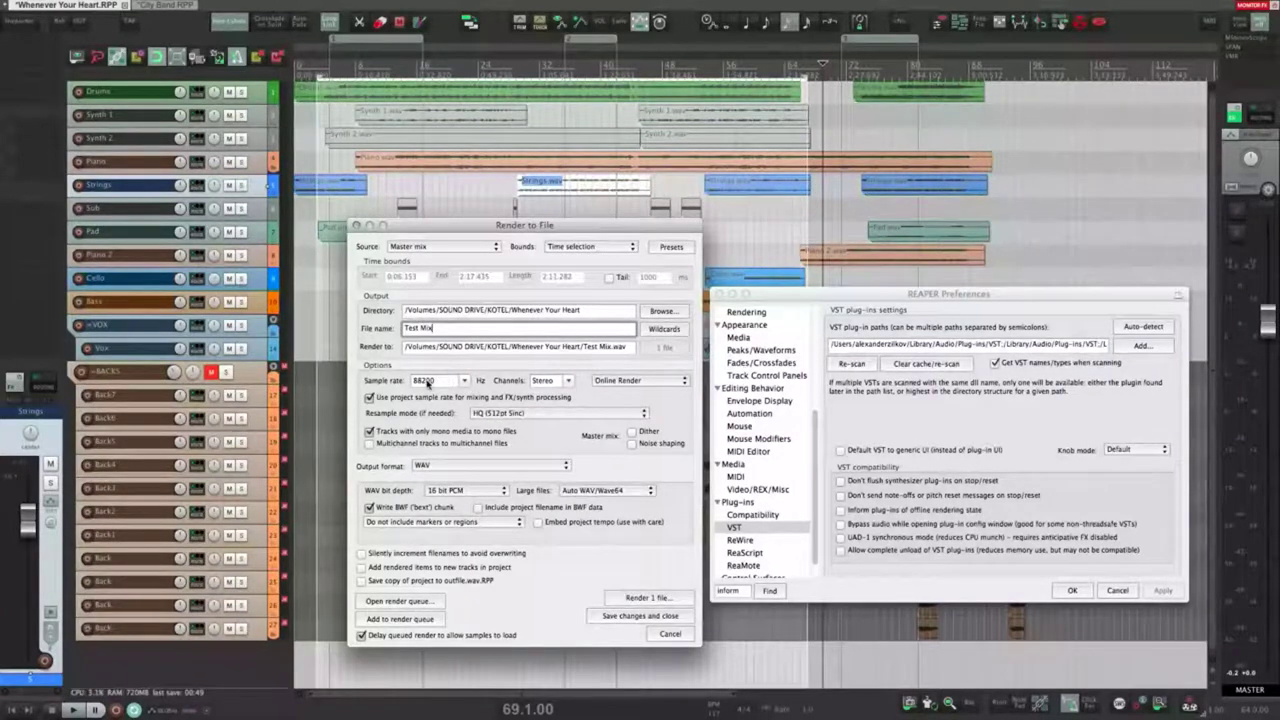
{"action": "left_click", "coordinate": [494, 371]}
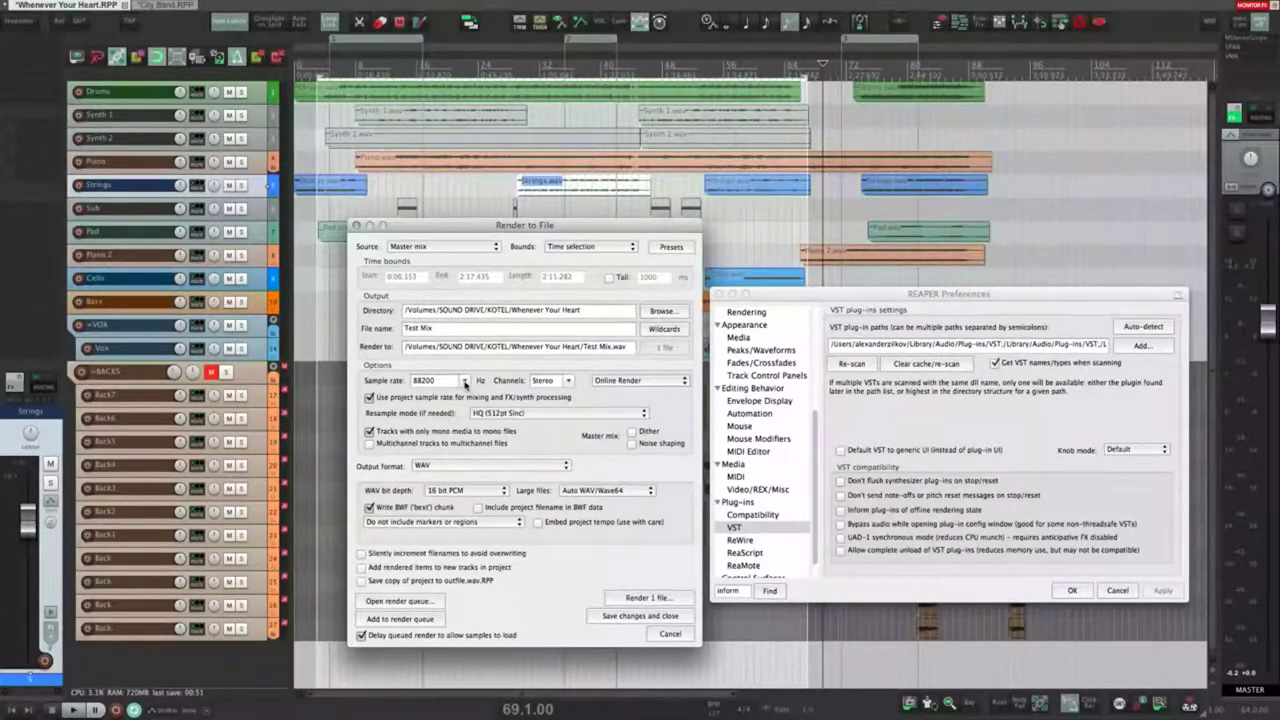
{"action": "left_click", "coordinate": [465, 381]}
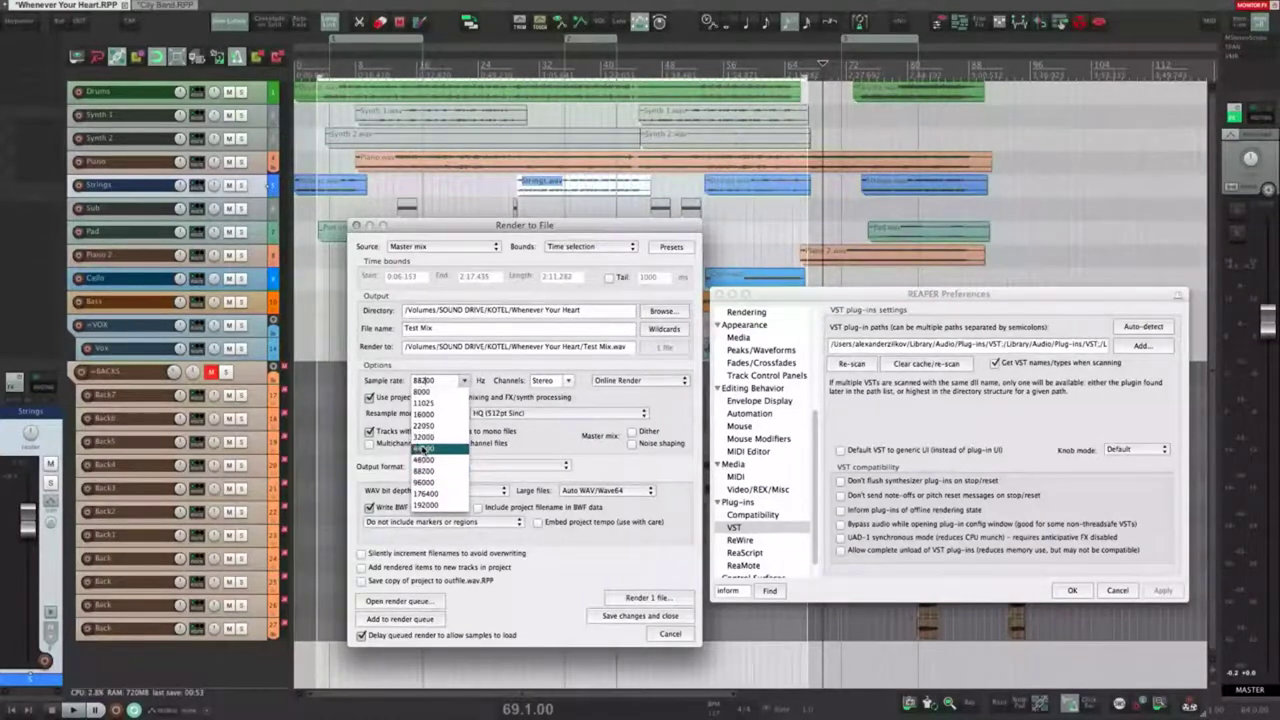
{"action": "left_click", "coordinate": [428, 455]}
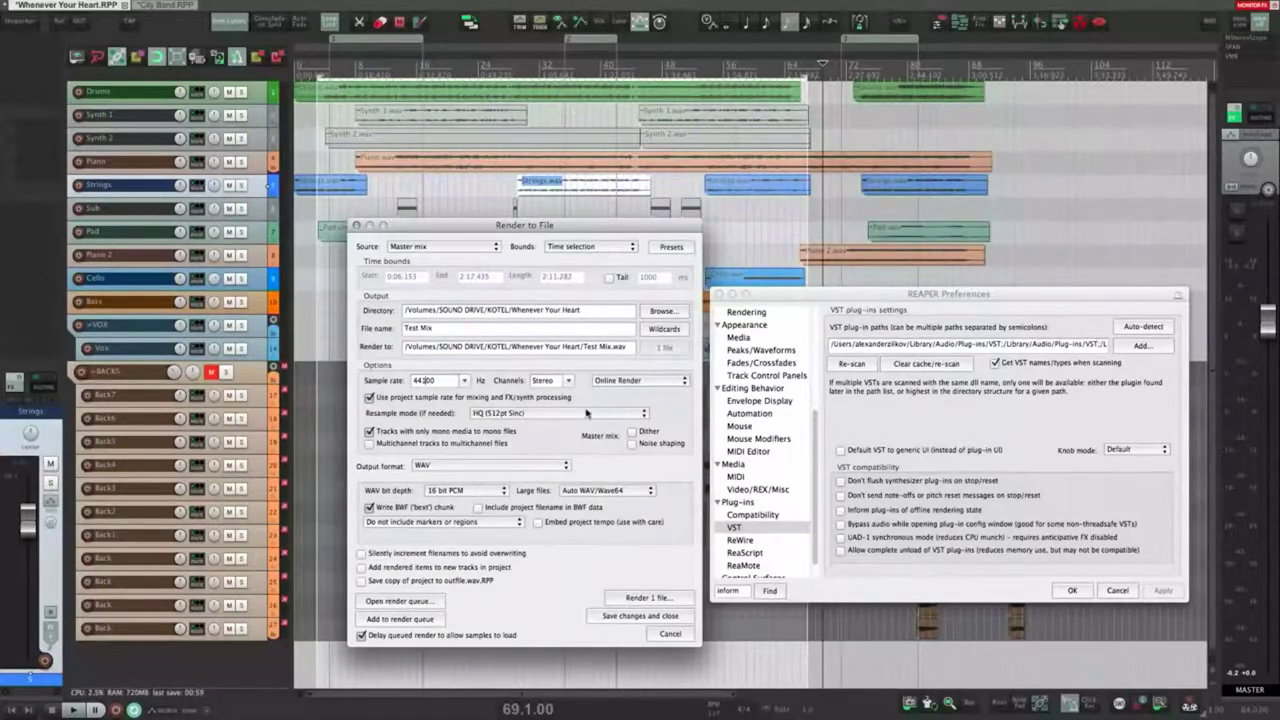
{"action": "left_click", "coordinate": [524, 413]}
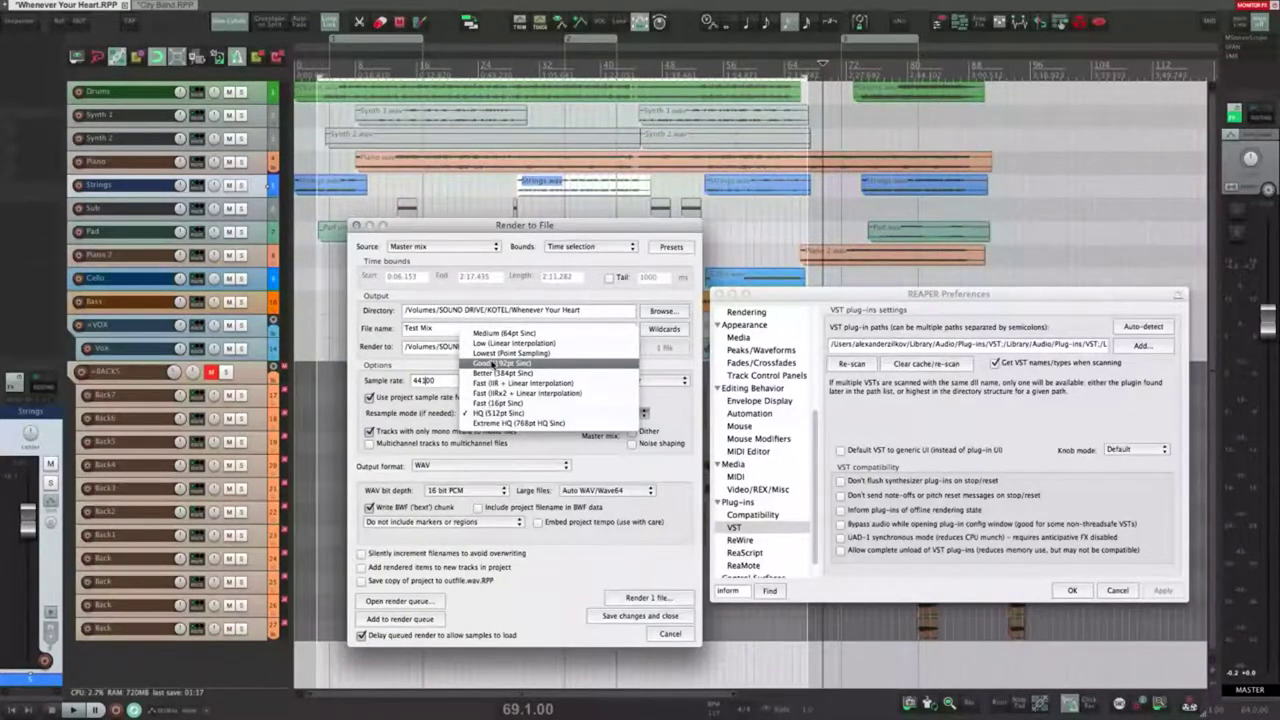
{"action": "left_click", "coordinate": [677, 409]}
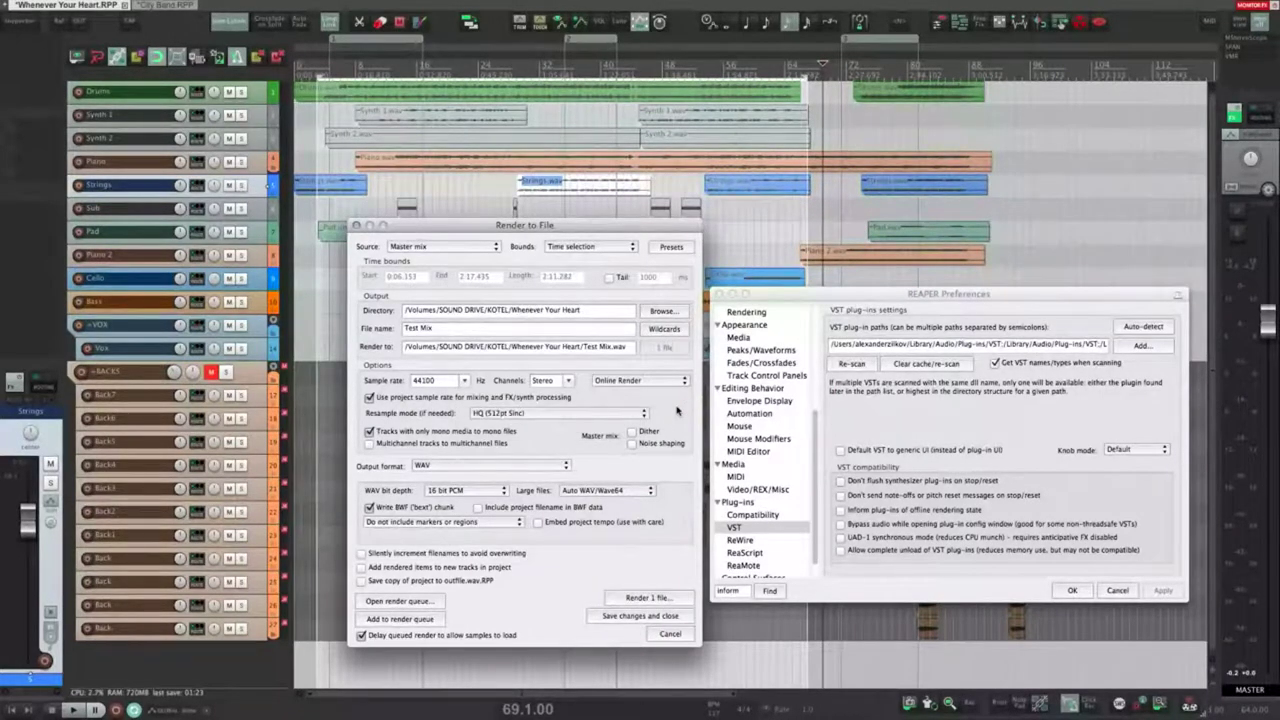
{"action": "key", "text": "super+Tab"}
{"action": "key", "text": "super+Tab"}
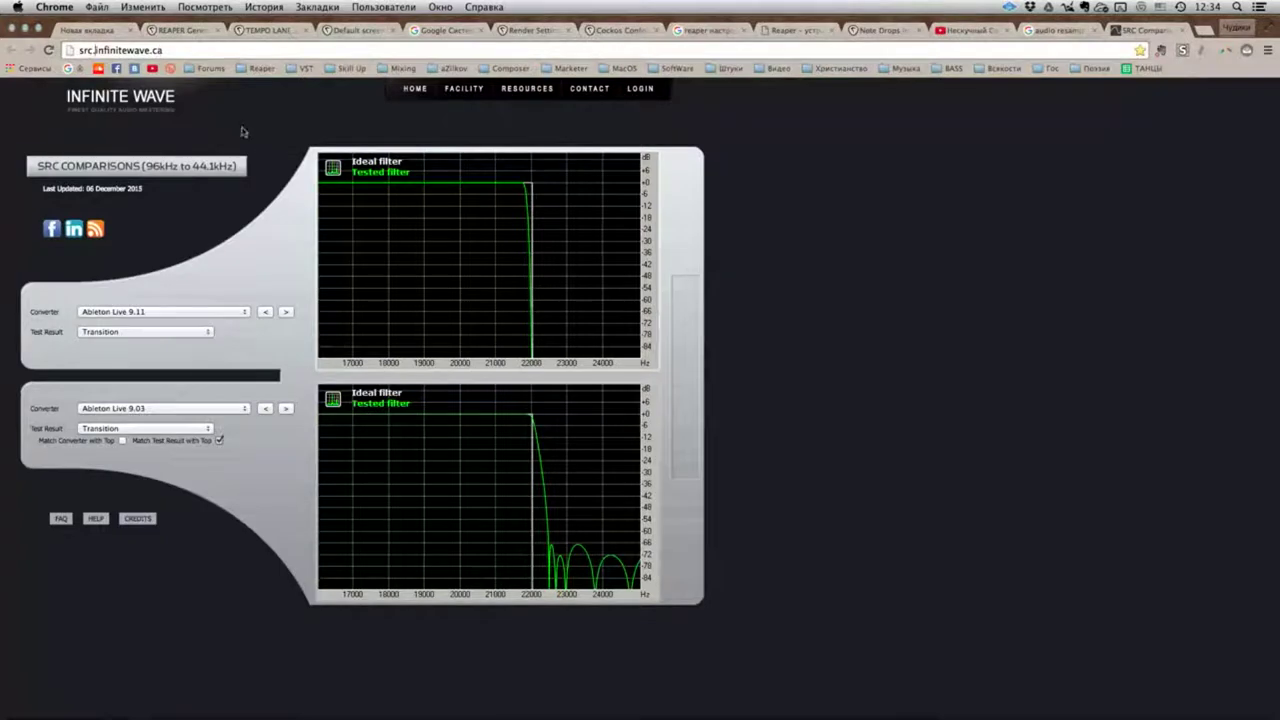
Step: Set the top graph's converter to Cubase 4, 5, 6, 7 and 8
{"action": "left_click", "coordinate": [214, 316]}
{"action": "scroll", "coordinate": [175, 440], "scroll_direction": "down", "scroll_amount": 15}
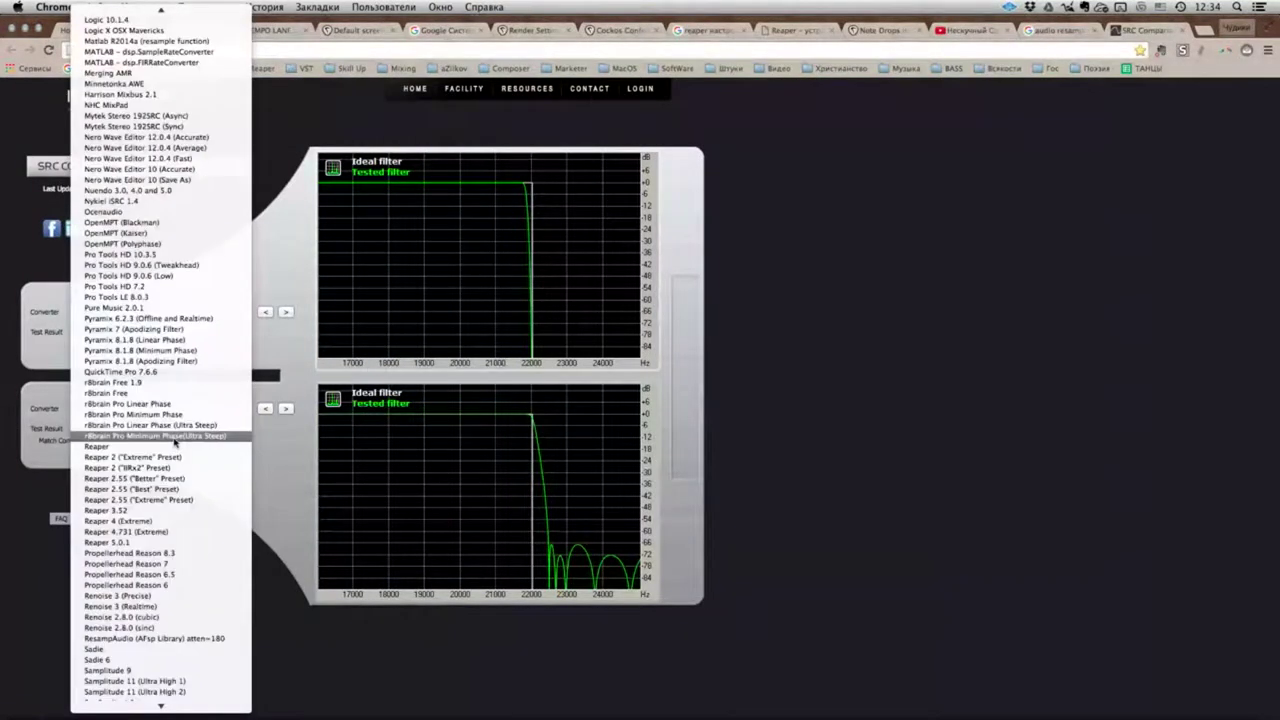
{"action": "scroll", "coordinate": [125, 342], "scroll_direction": "up", "scroll_amount": 13}
{"action": "scroll", "coordinate": [125, 342], "scroll_direction": "down", "scroll_amount": 14}
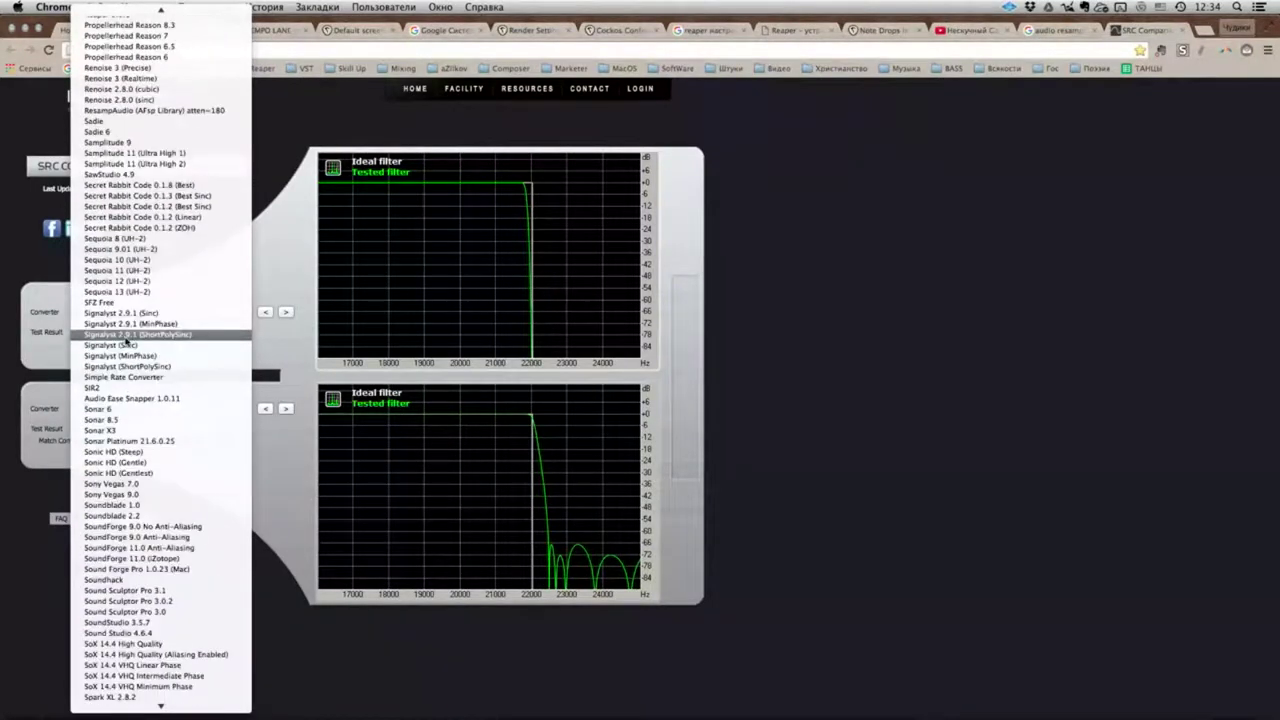
{"action": "scroll", "coordinate": [125, 342], "scroll_direction": "up", "scroll_amount": 14}
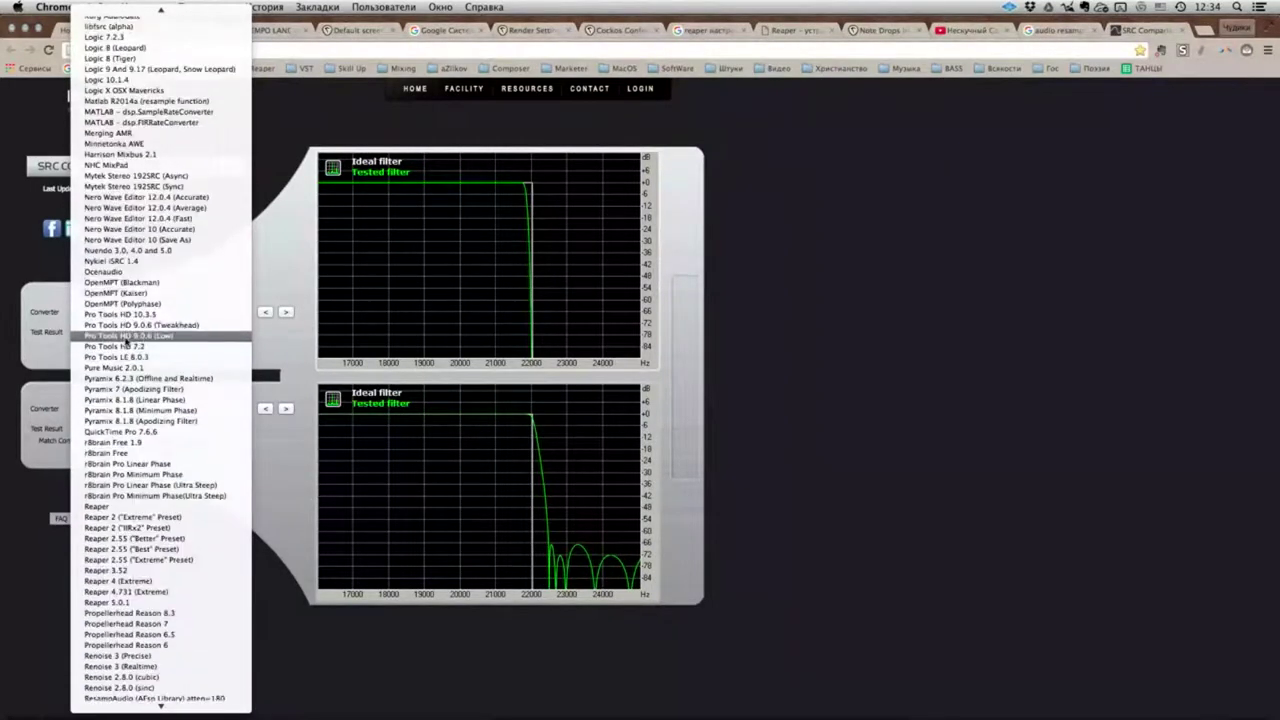
{"action": "scroll", "coordinate": [126, 342], "scroll_direction": "up", "scroll_amount": 5}
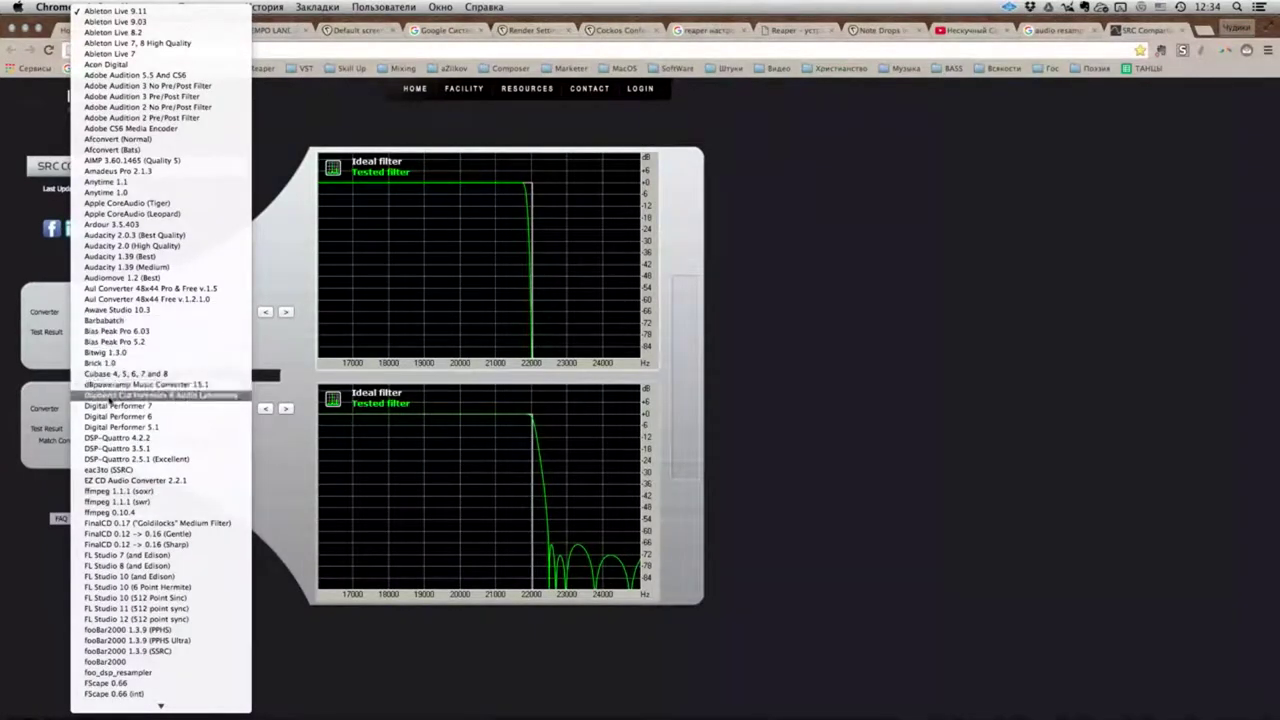
{"action": "left_click", "coordinate": [110, 373]}
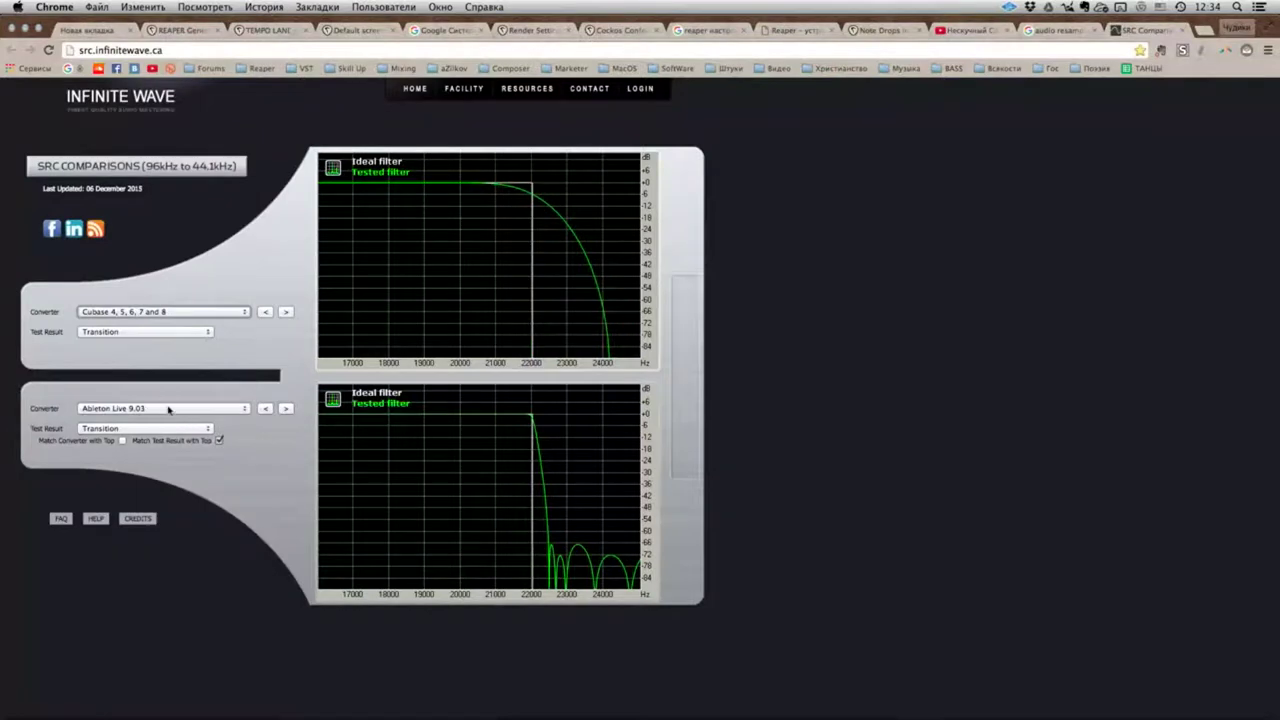
Step: Set the bottom converter to Reaper 5.0.1 and show the Sweep test results
{"action": "left_click", "coordinate": [167, 408]}
{"action": "scroll", "coordinate": [160, 425], "scroll_direction": "down", "scroll_amount": 15}
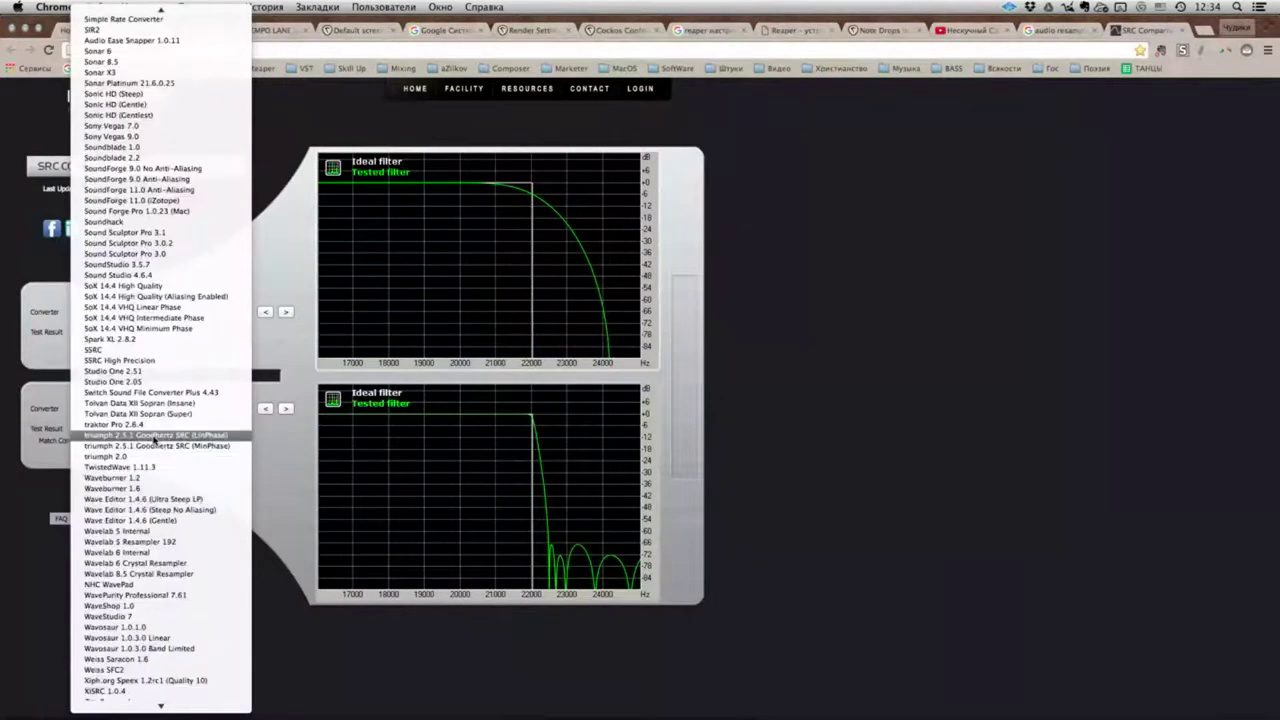
{"action": "scroll", "coordinate": [155, 438], "scroll_direction": "up", "scroll_amount": 5}
{"action": "scroll", "coordinate": [155, 430], "scroll_direction": "up", "scroll_amount": 6}
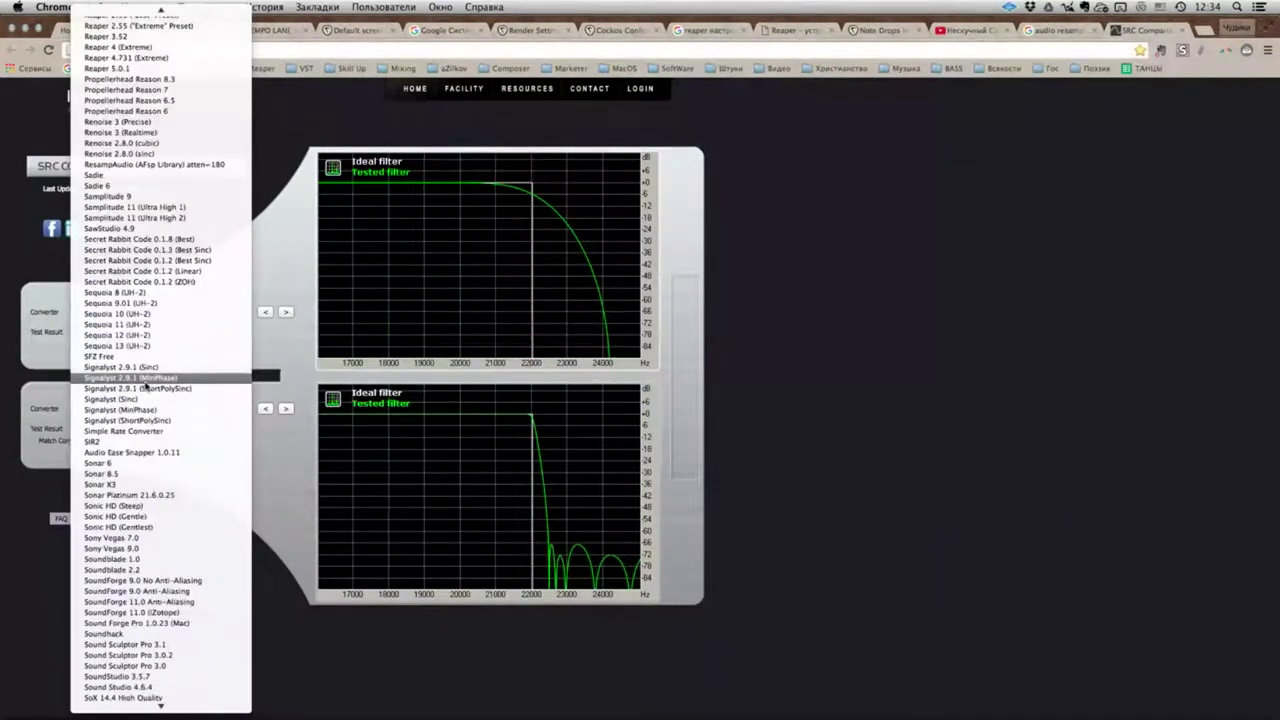
{"action": "left_click", "coordinate": [112, 68]}
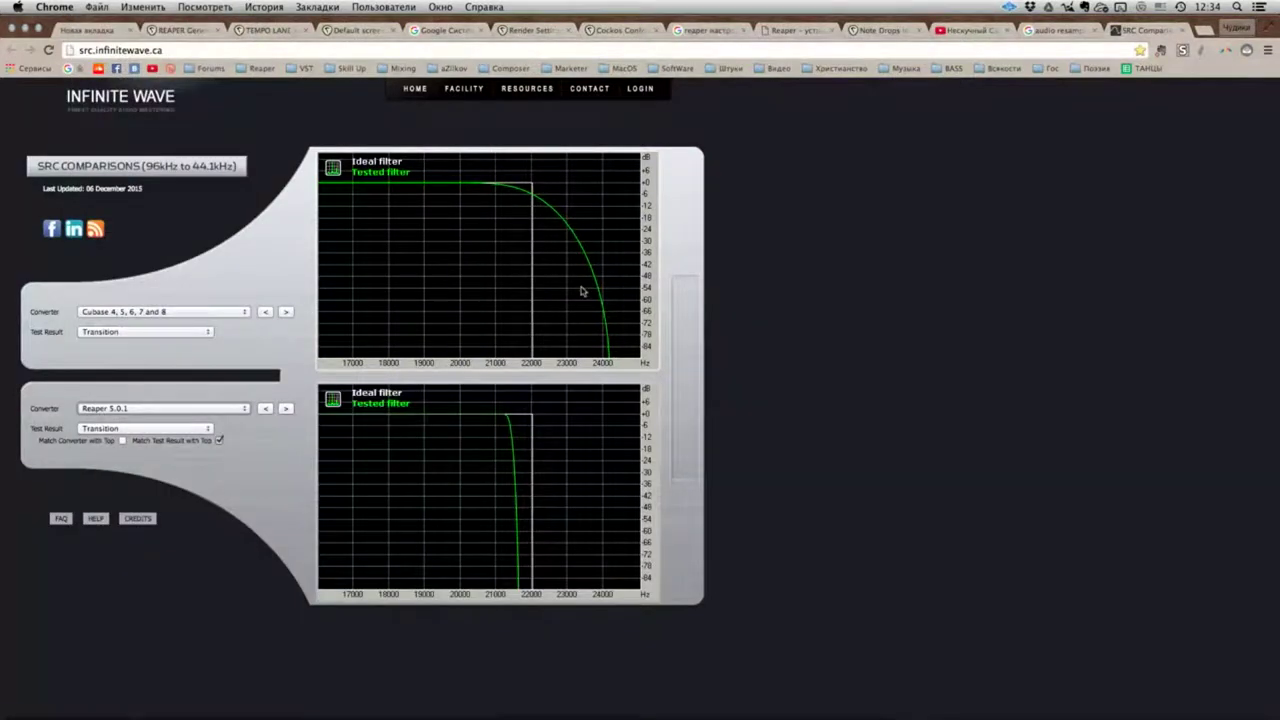
{"action": "left_click", "coordinate": [134, 335]}
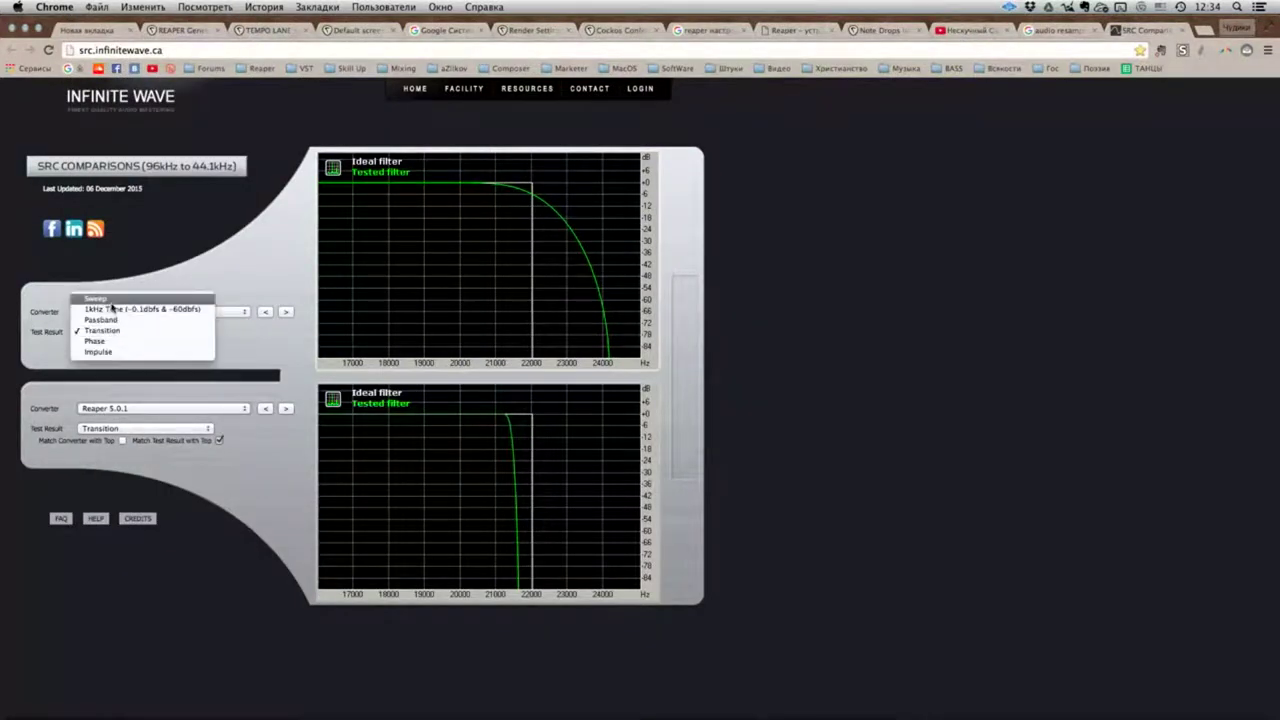
{"action": "left_click", "coordinate": [106, 300]}
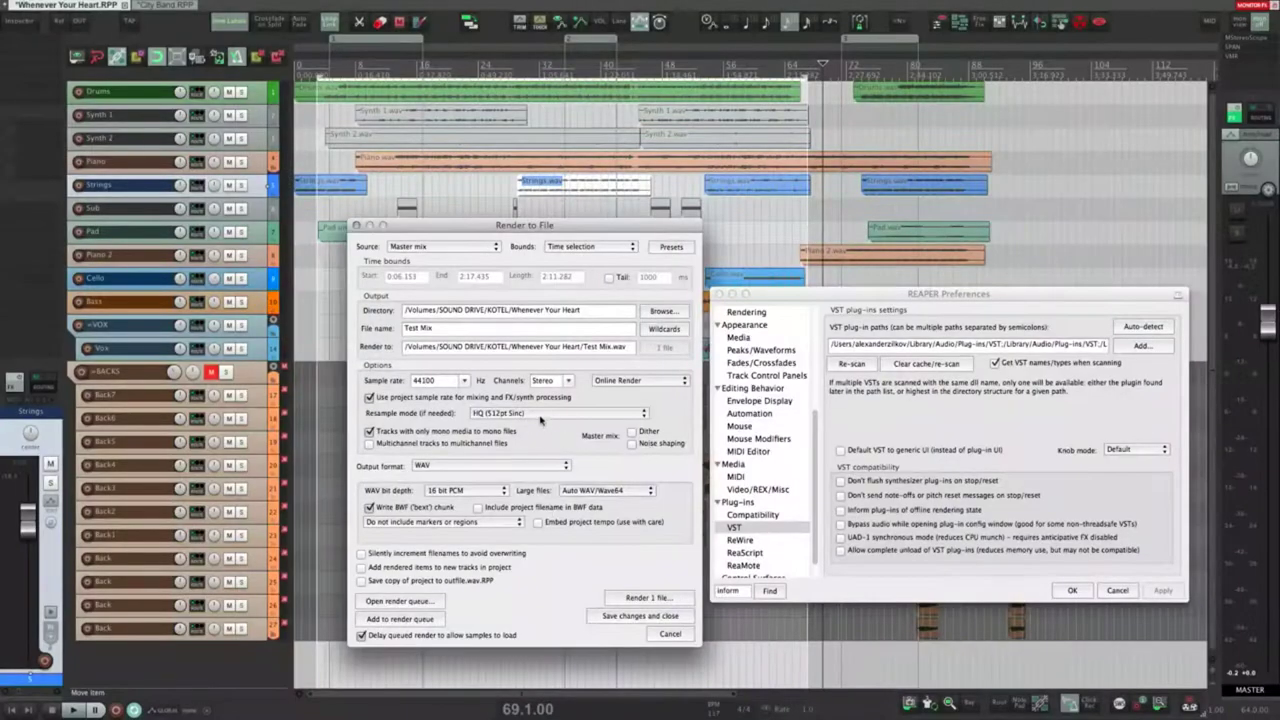
Step: Keep HQ (512pt Sinc) resampling, then play the project from bar 18 with the Piano track selected
{"action": "left_click", "coordinate": [542, 416]}
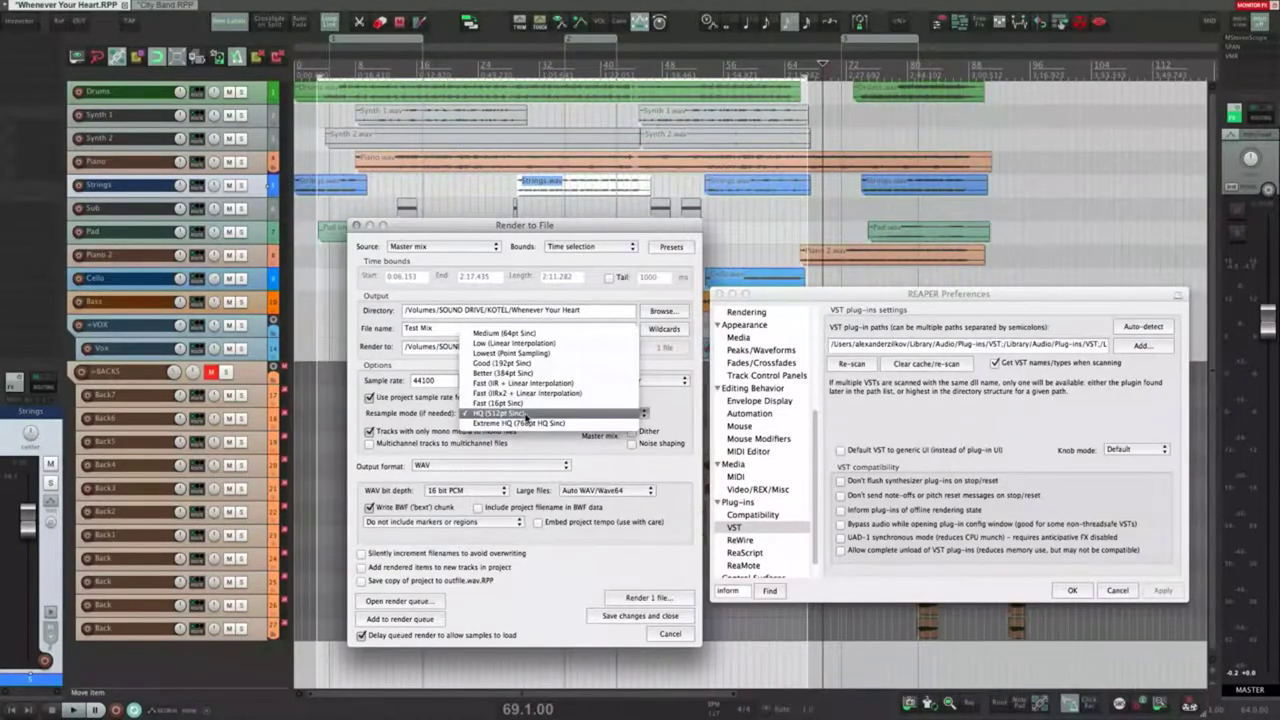
{"action": "left_click", "coordinate": [686, 411]}
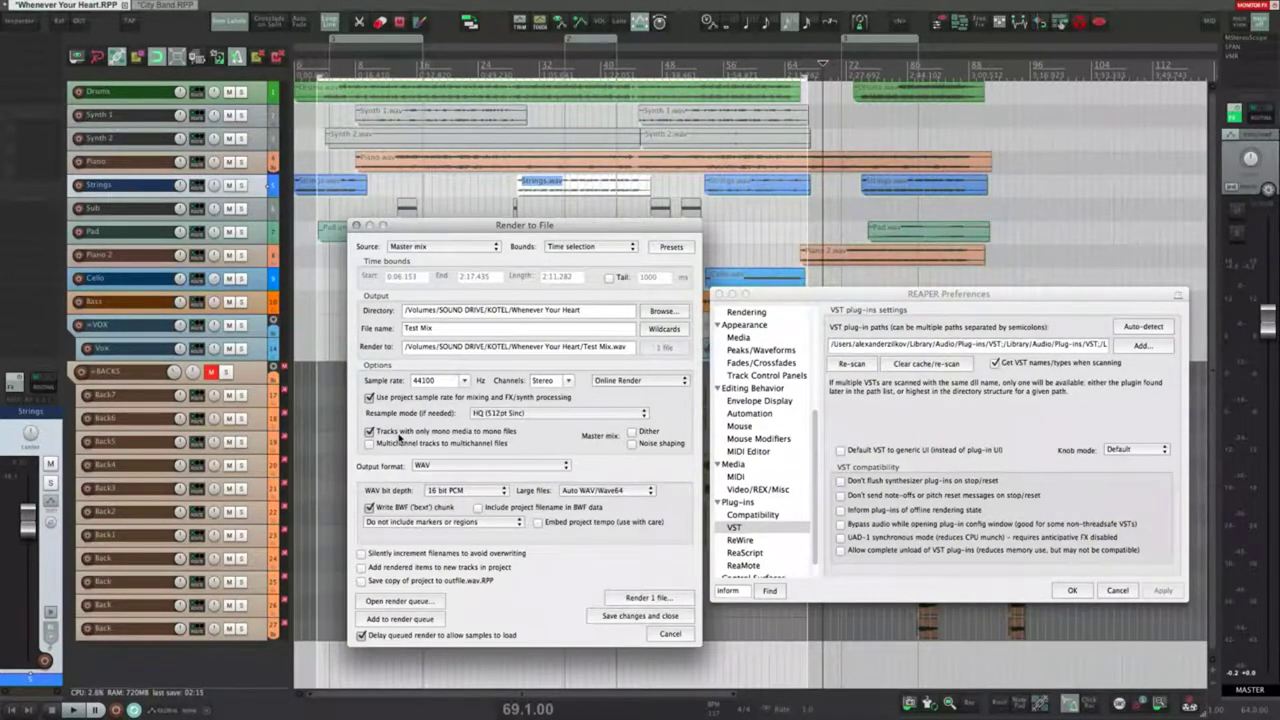
{"action": "left_click", "coordinate": [145, 166]}
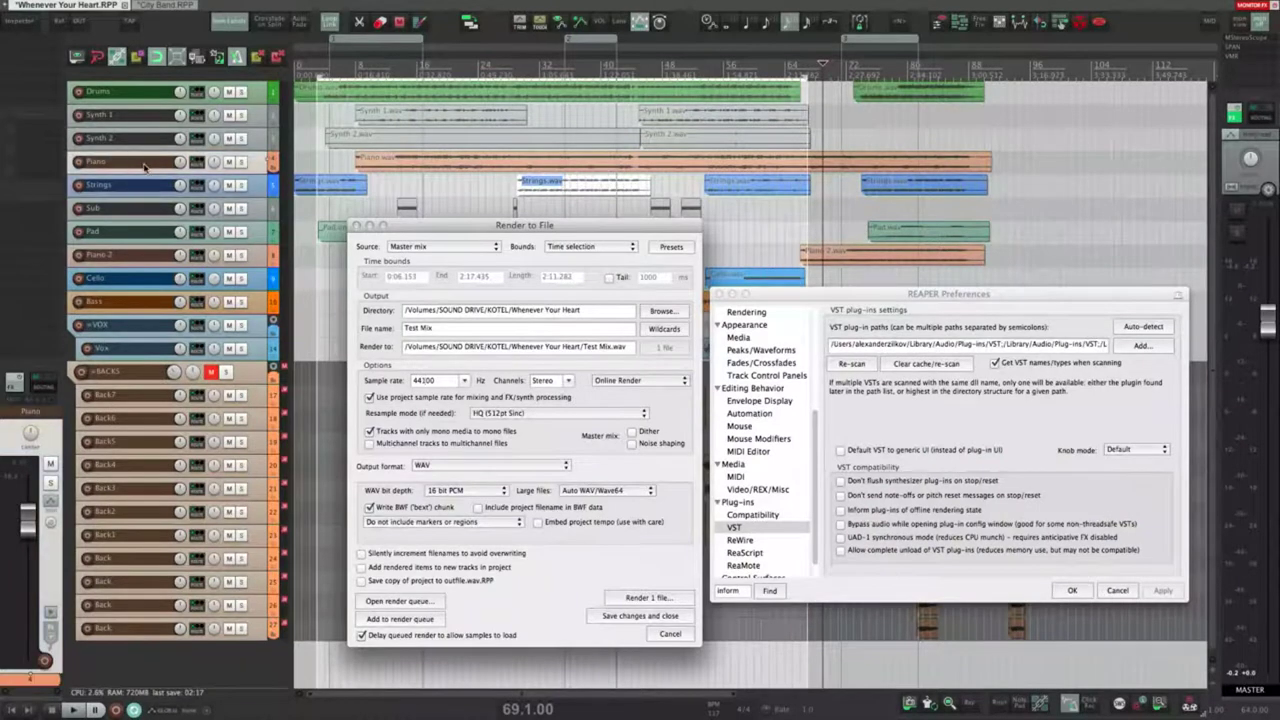
{"action": "left_click", "coordinate": [430, 186]}
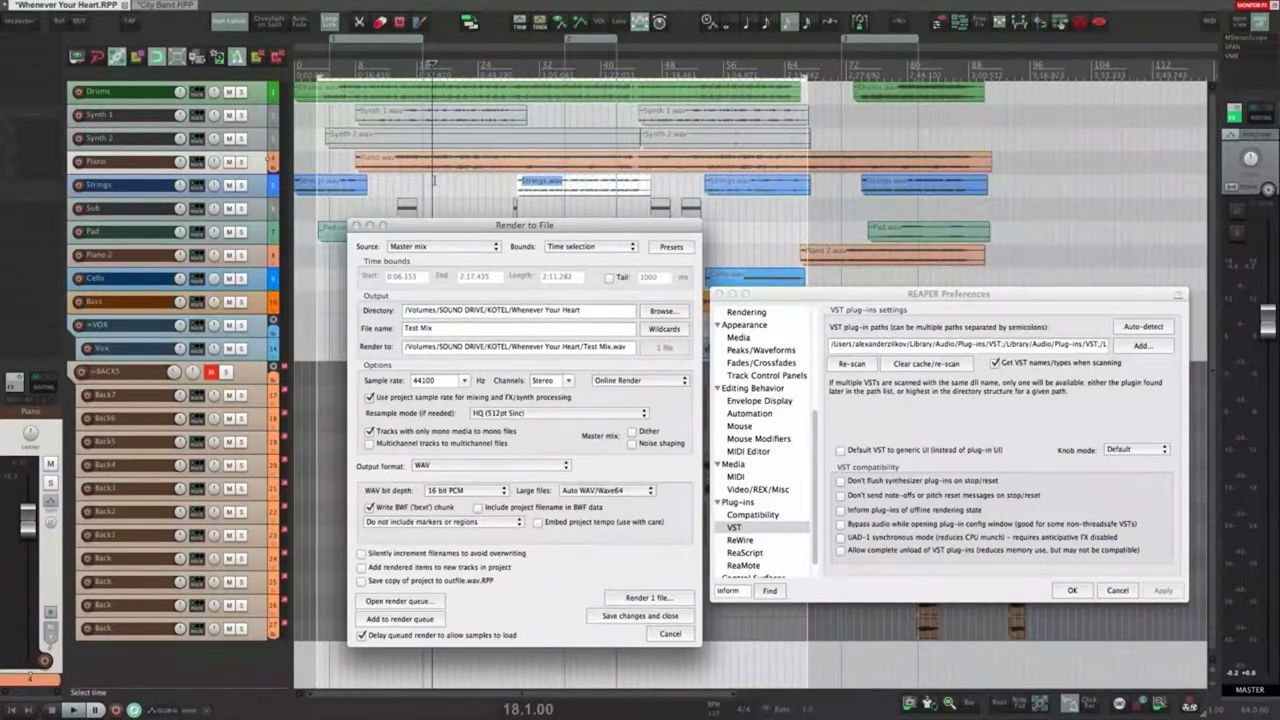
{"action": "key", "text": "space"}
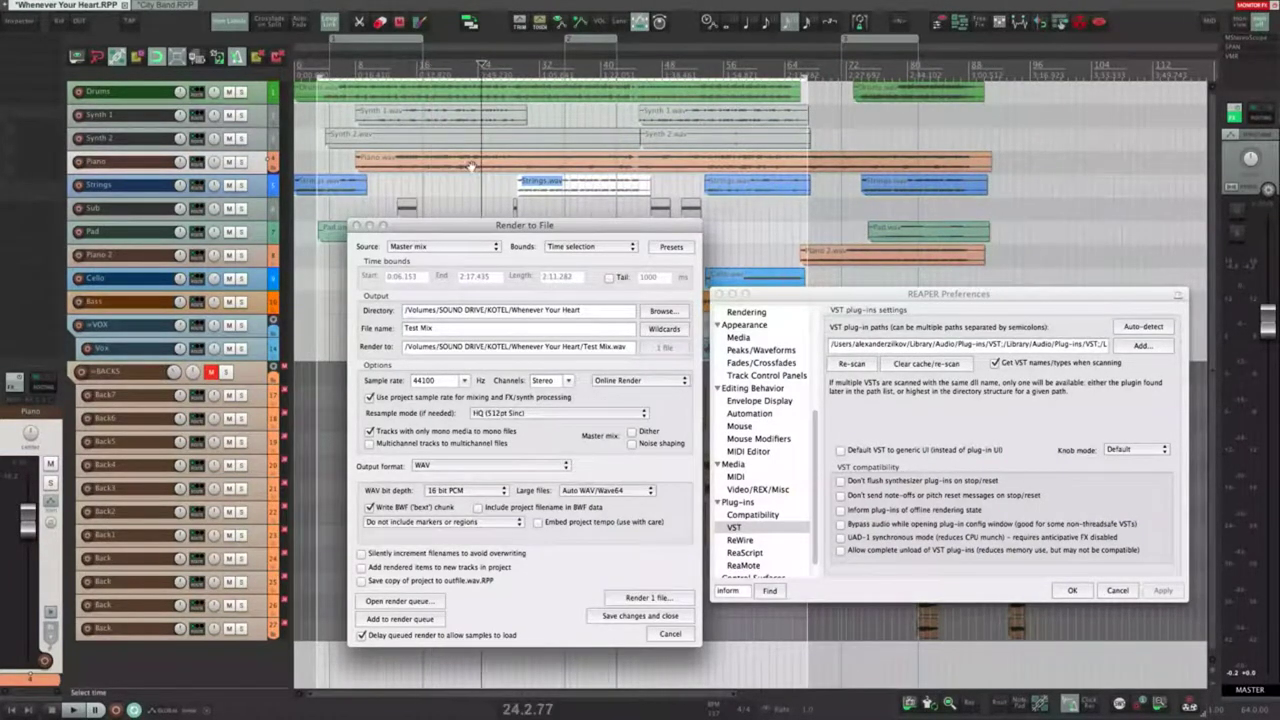
Step: Move the Render to File dialog aside, select the Bass item, then bring the dialog back up-left into full view
{"action": "left_click_drag", "start_coordinate": [458, 222], "coordinate": [579, 291]}
{"action": "left_click", "coordinate": [410, 300]}
{"action": "left_click", "coordinate": [386, 280]}
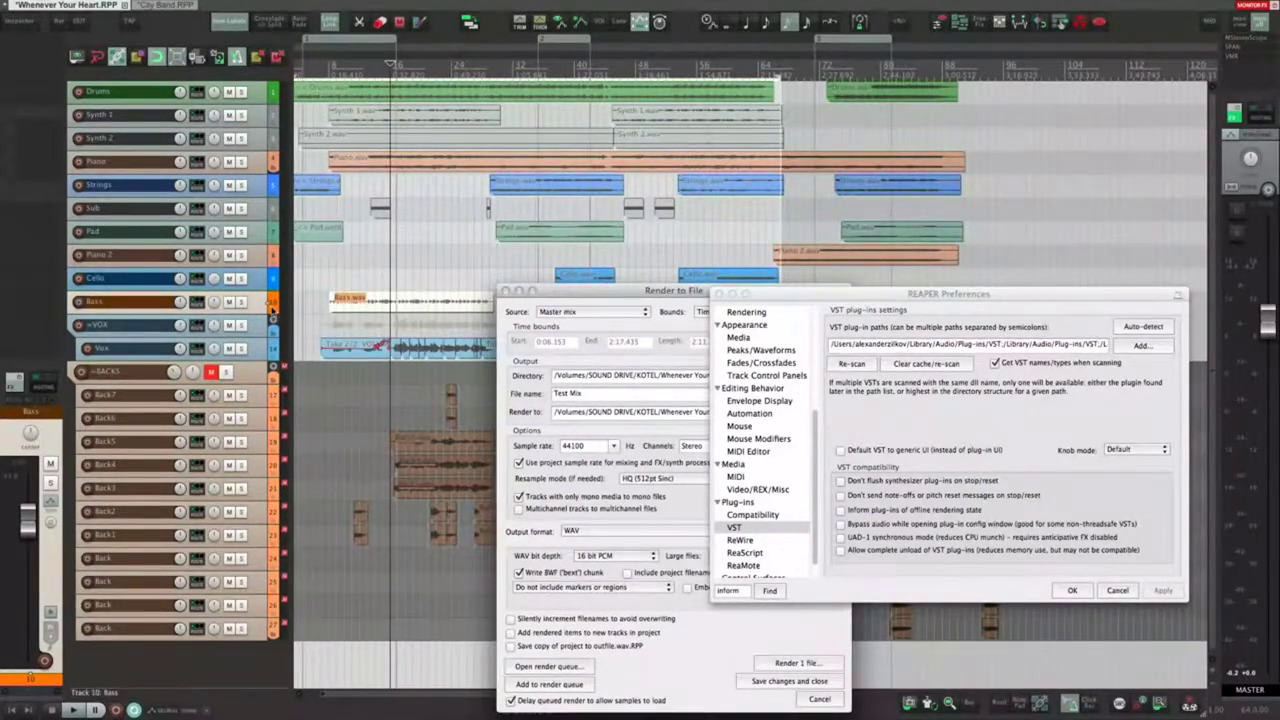
{"action": "left_click_drag", "start_coordinate": [650, 298], "coordinate": [452, 160]}
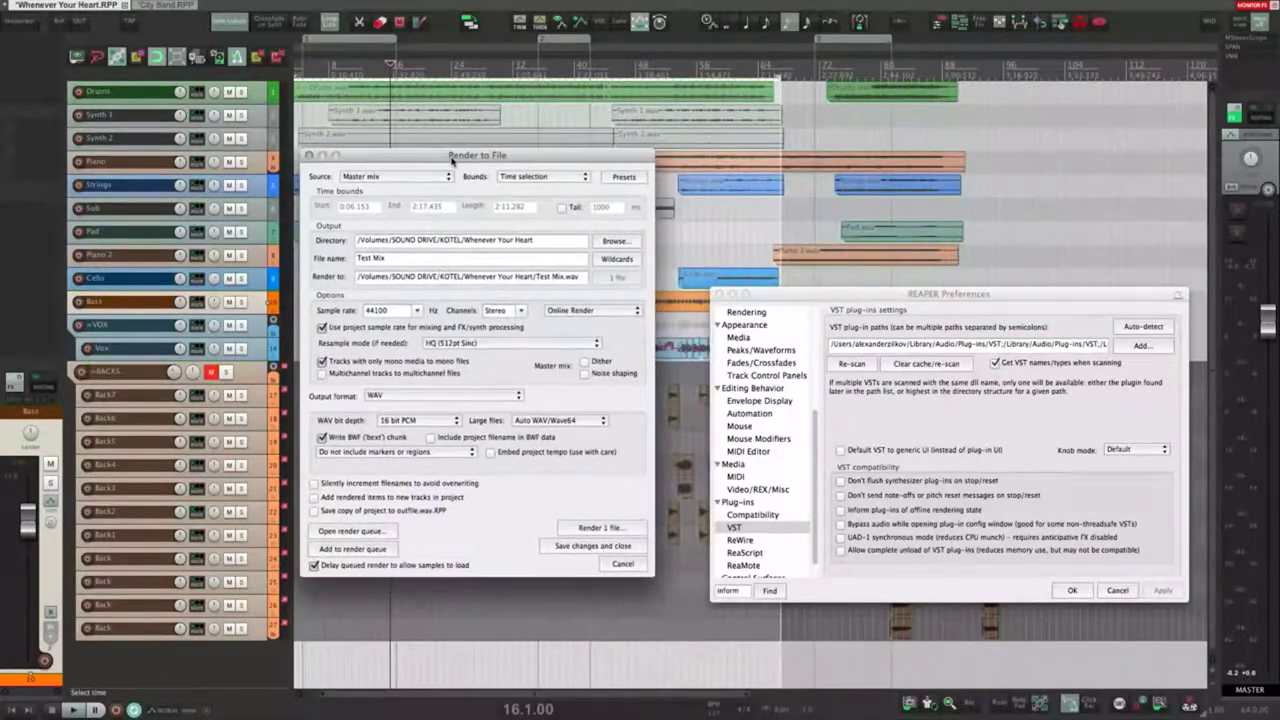